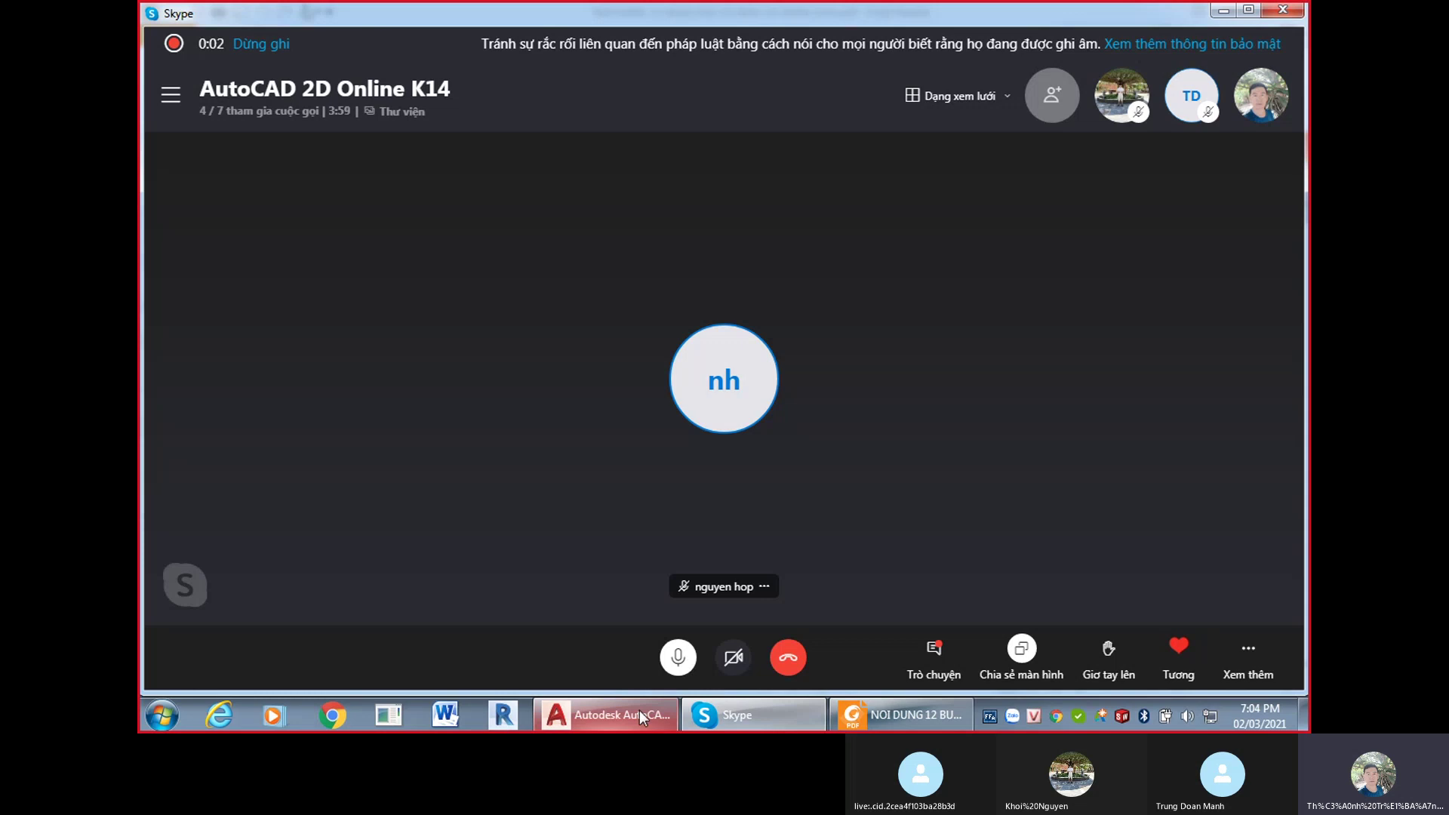
Open and then close the Skype call's screen-sharing options.
mouse_move(610, 731)
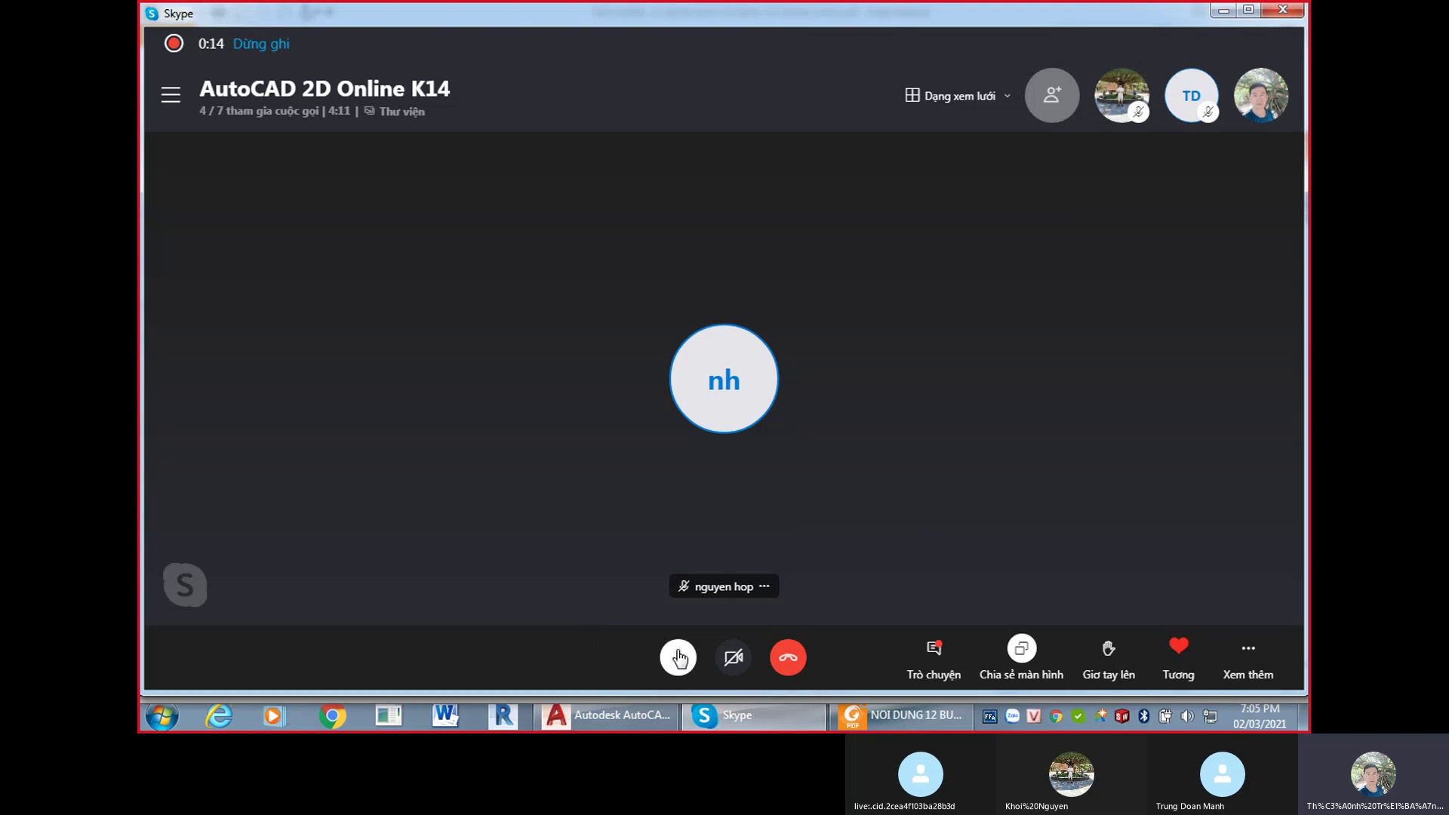
mouse_move(683, 655)
click(1025, 655)
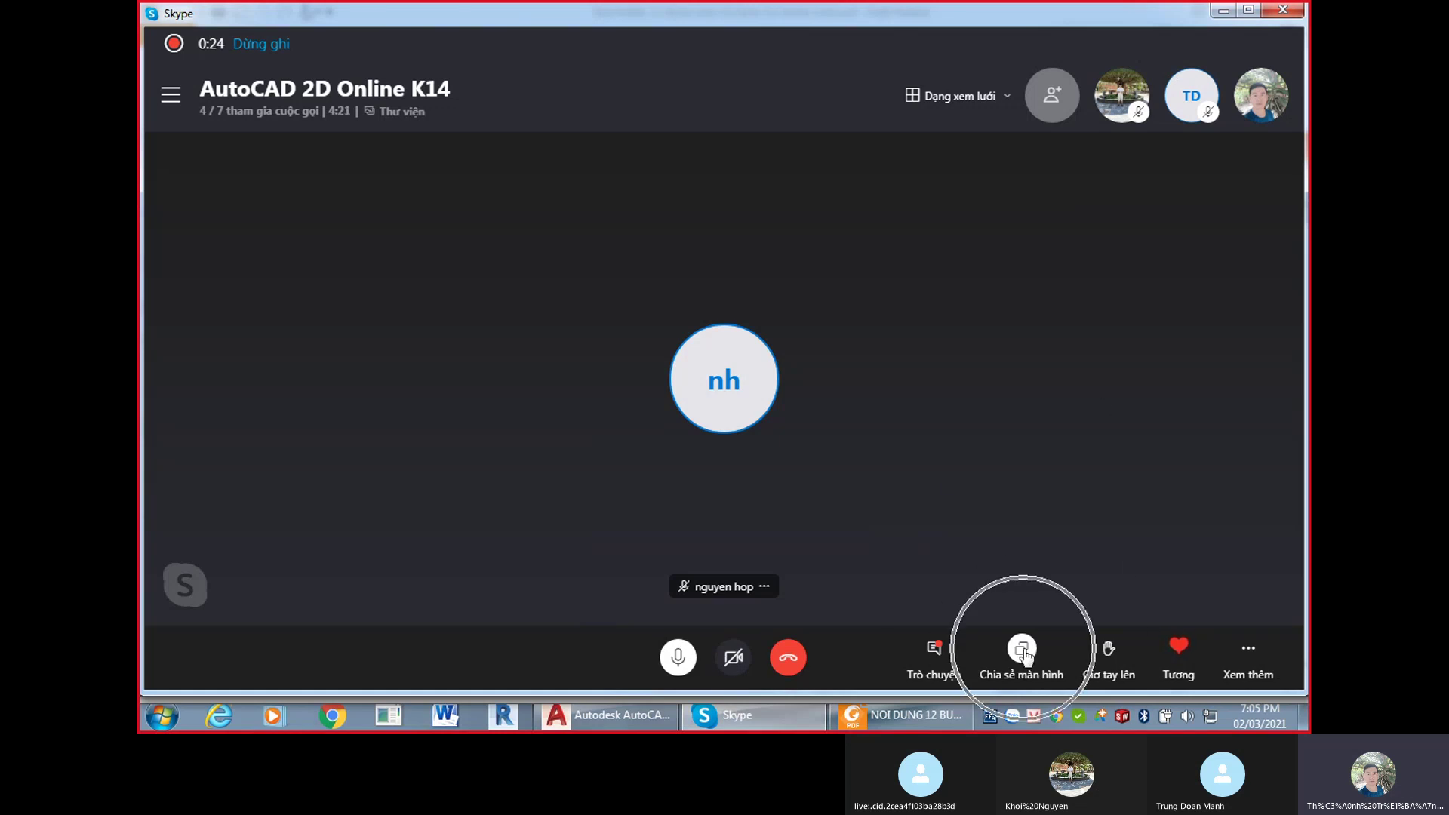
click(1025, 655)
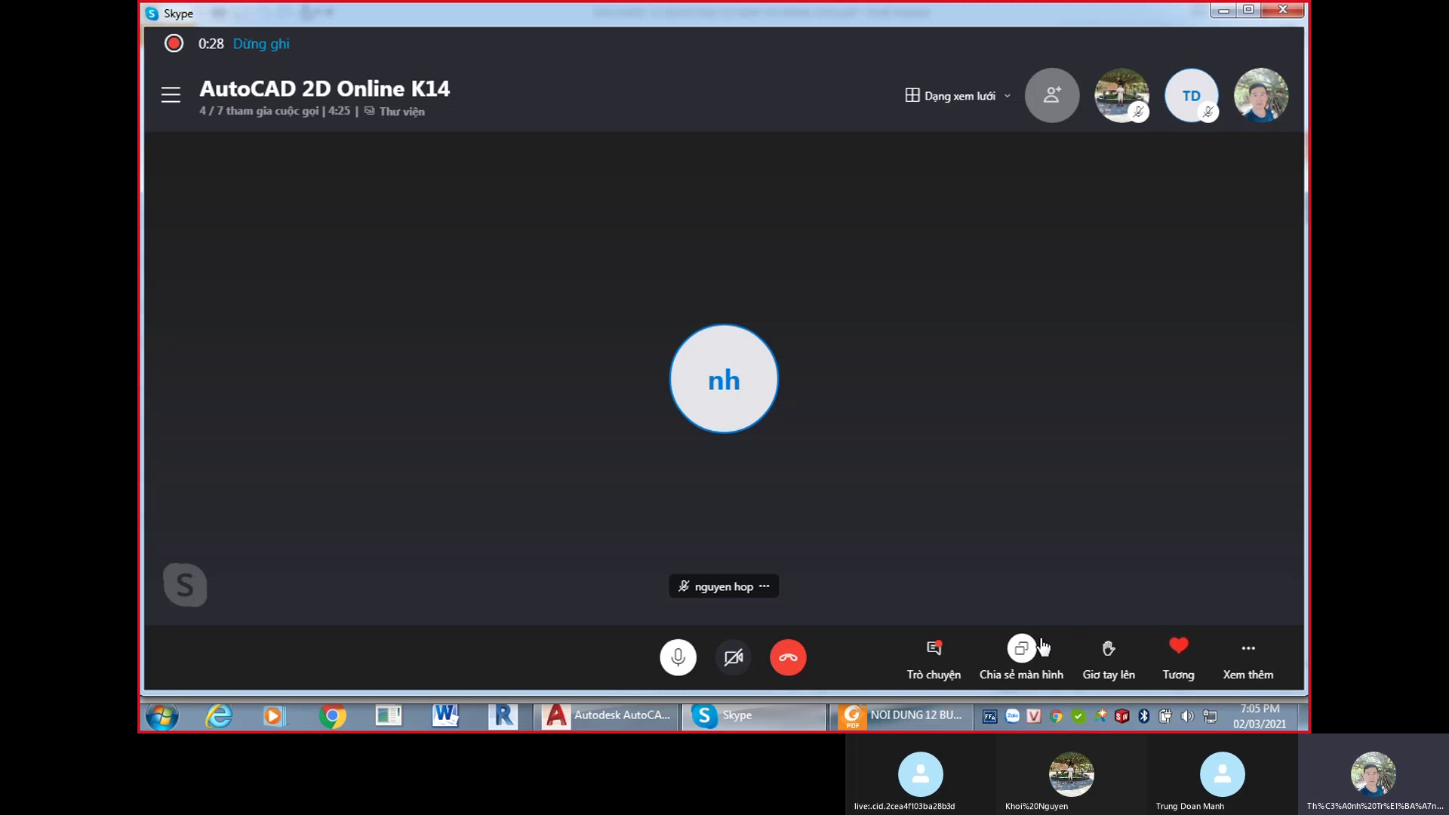
click(1023, 650)
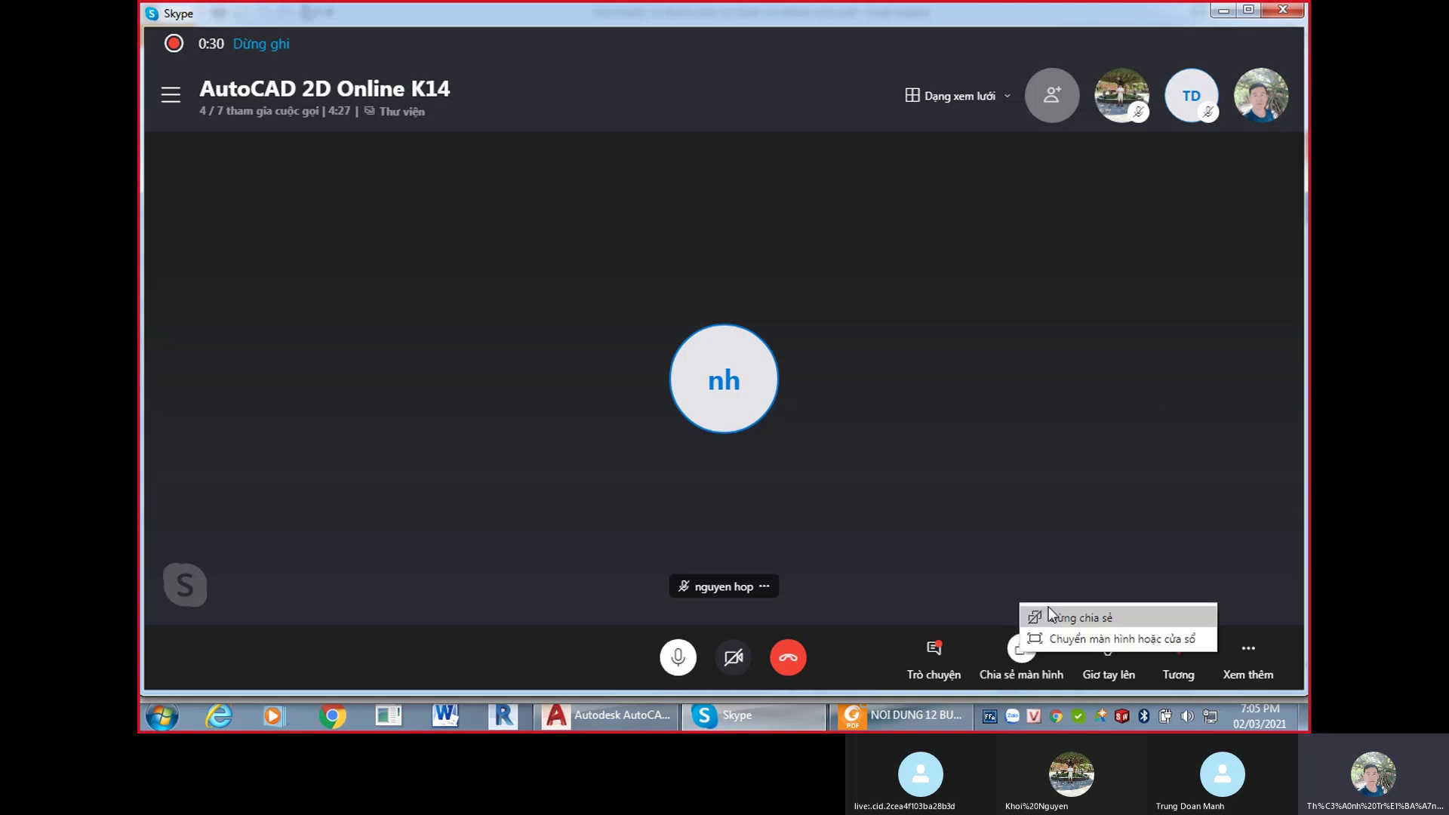
click(1009, 342)
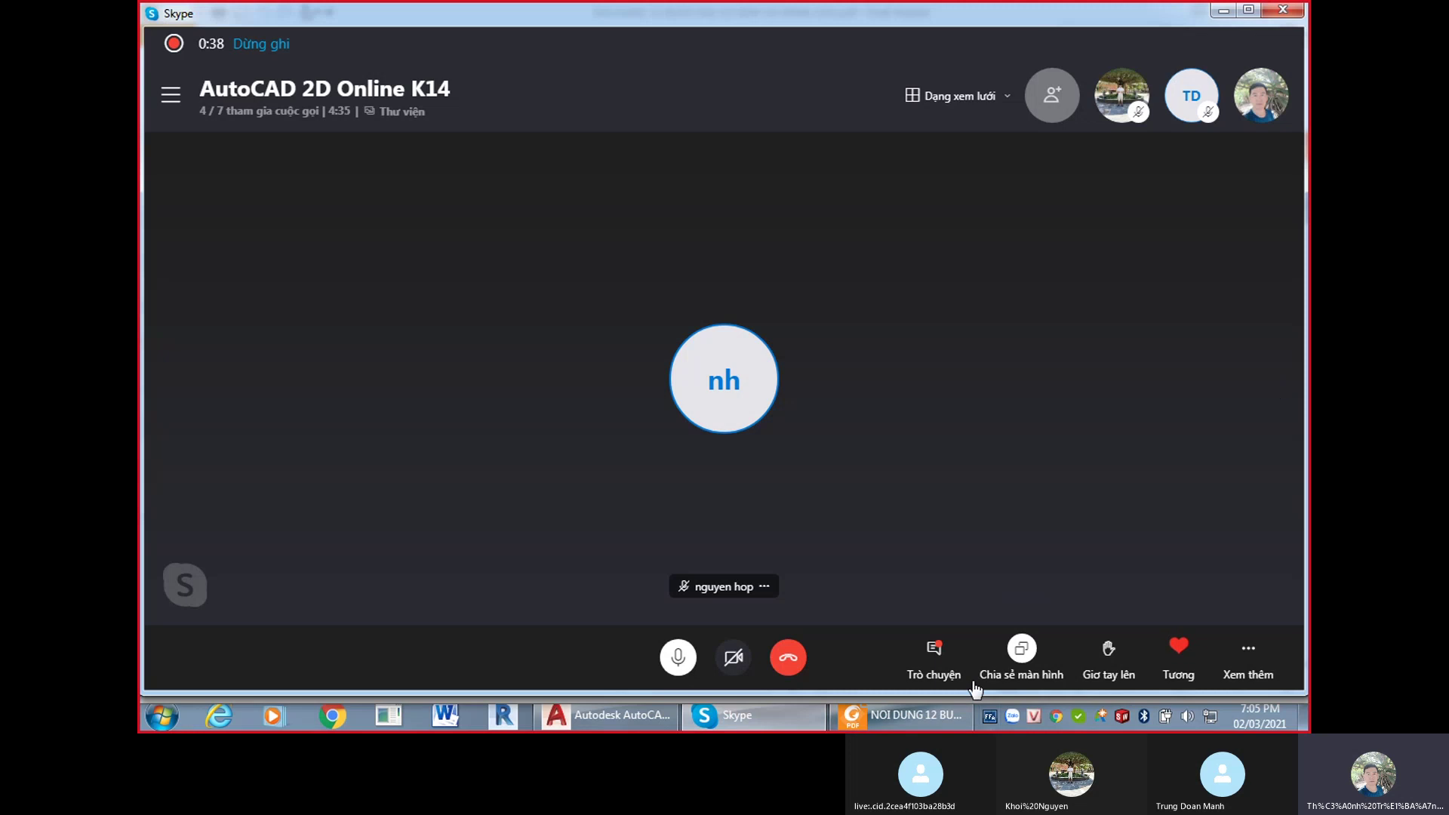
Check the call's chat messages and extra call options, then dismiss both.
click(1022, 649)
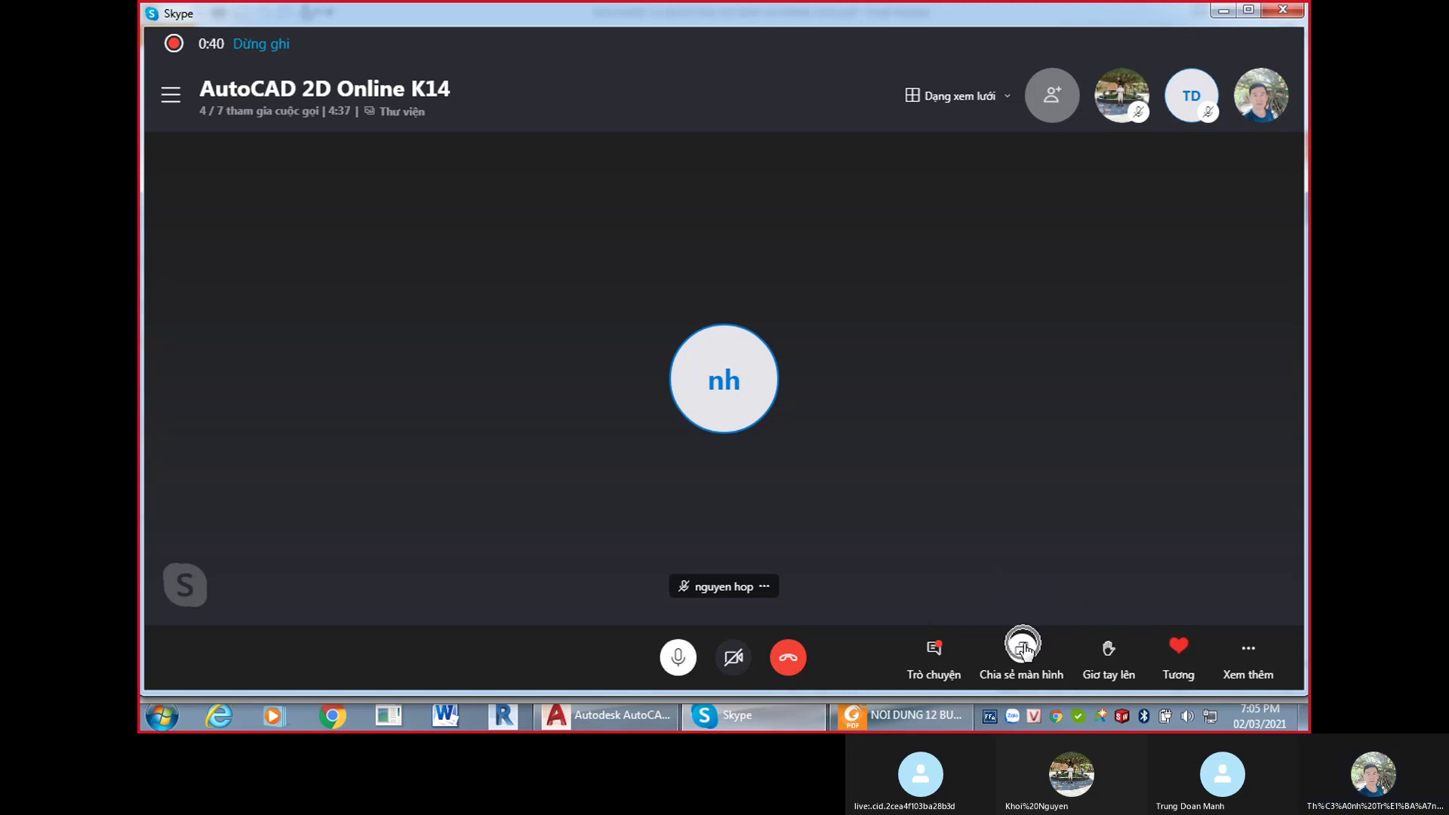
click(936, 651)
click(936, 650)
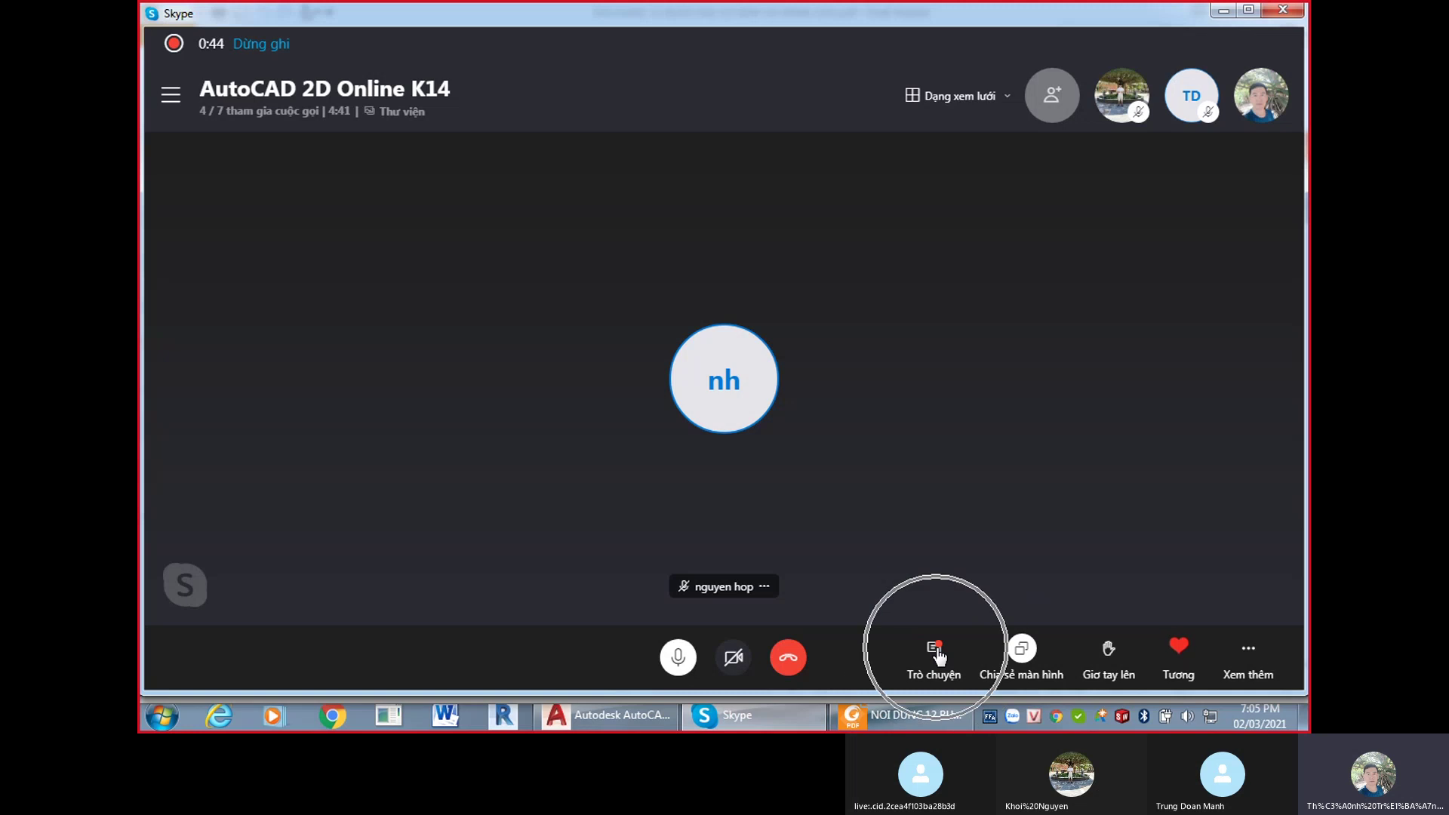
click(937, 651)
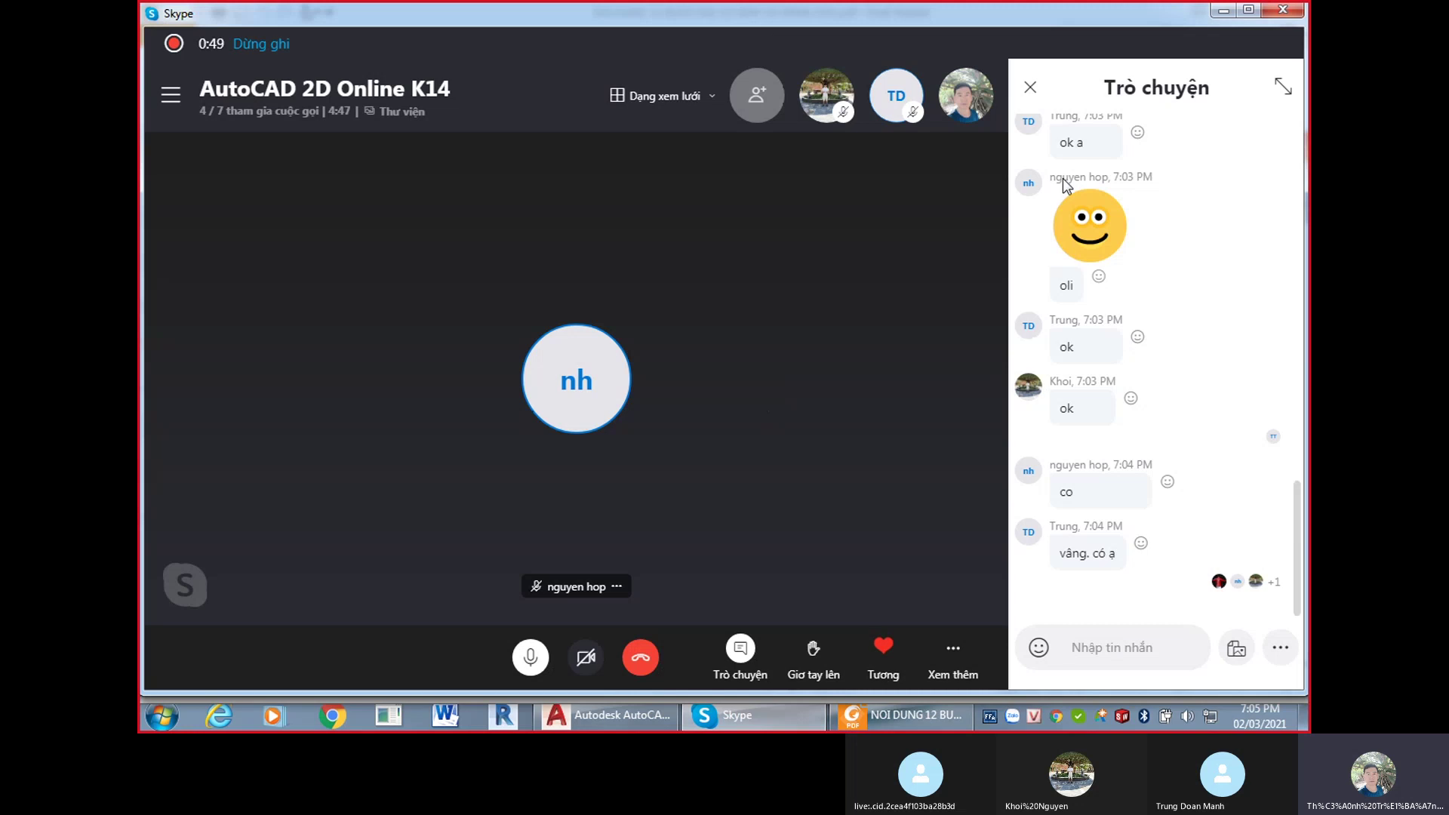
click(1030, 87)
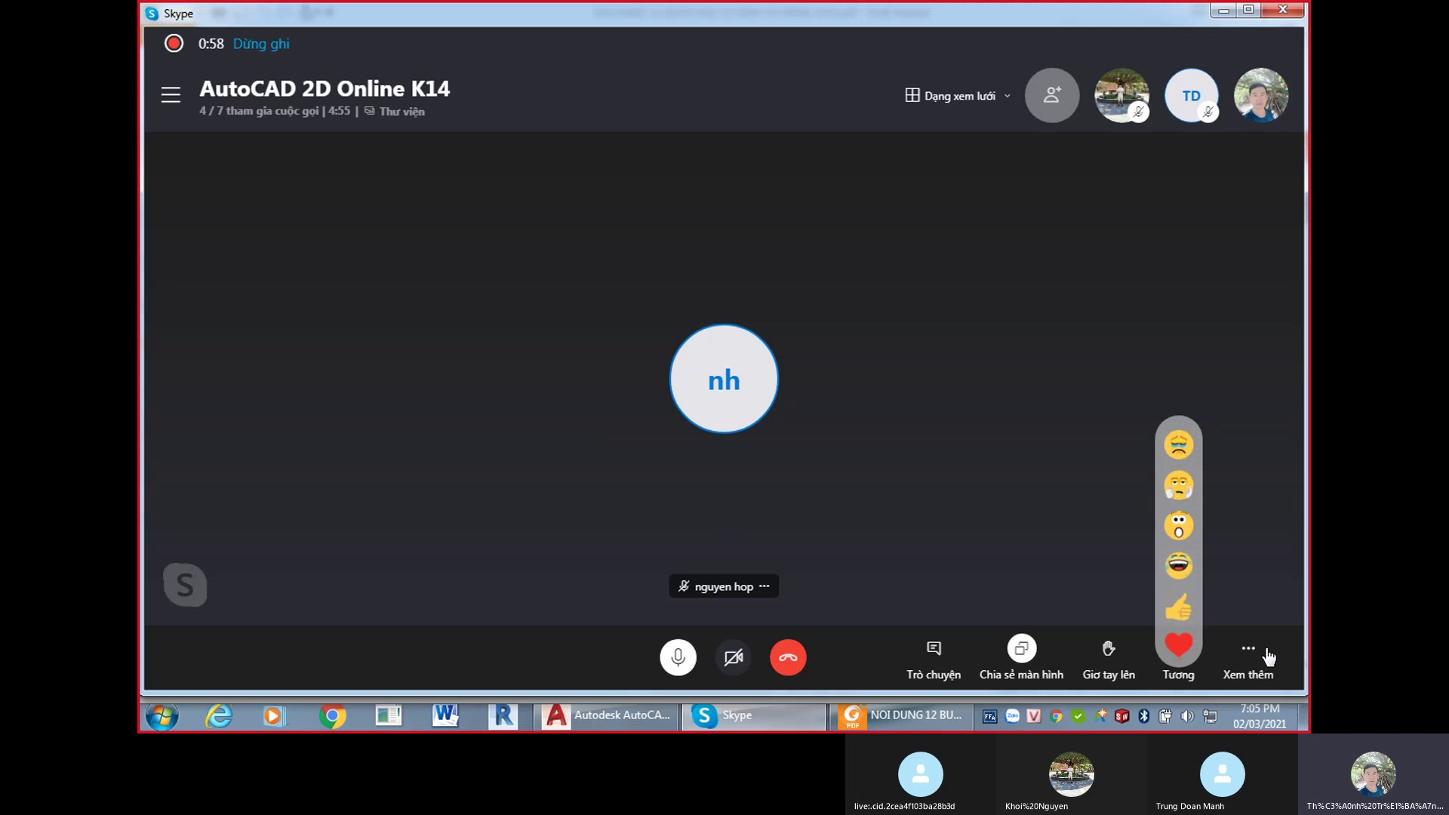
click(1242, 649)
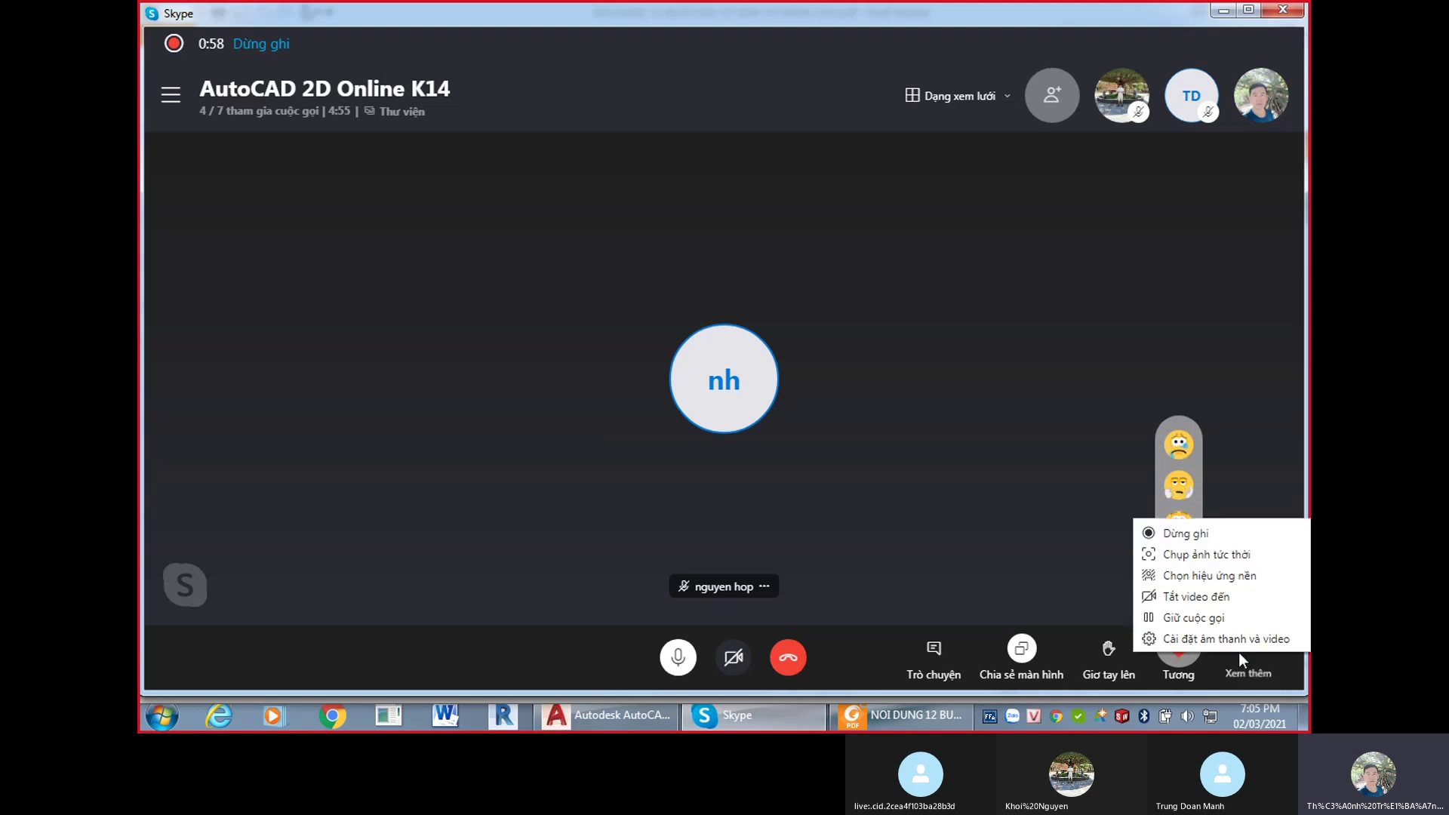
click(1258, 346)
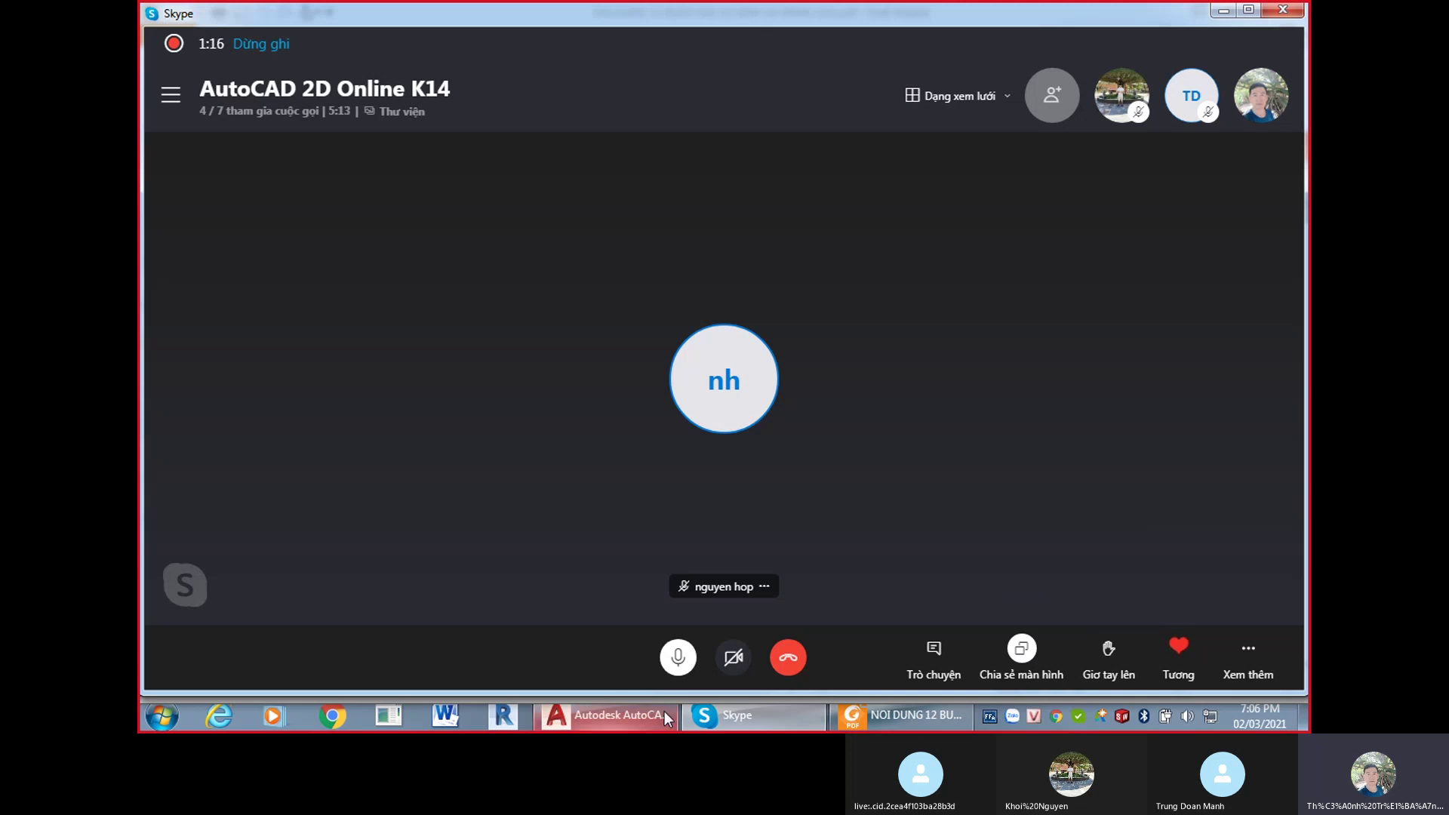
Switch to AutoCAD, move the small call window down-left, and bring the full call window back.
mouse_move(658, 714)
mouse_move(620, 727)
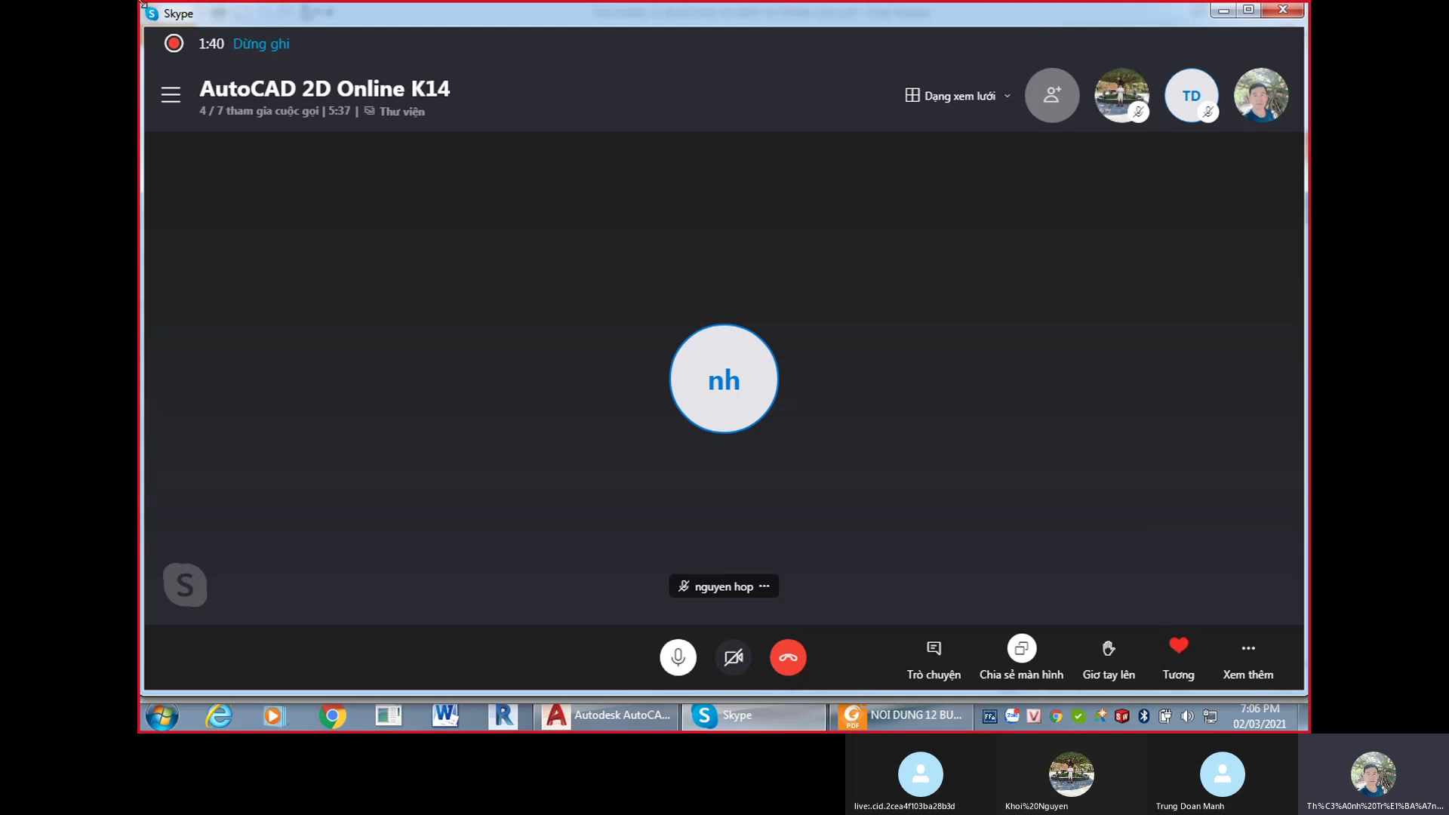
click(631, 719)
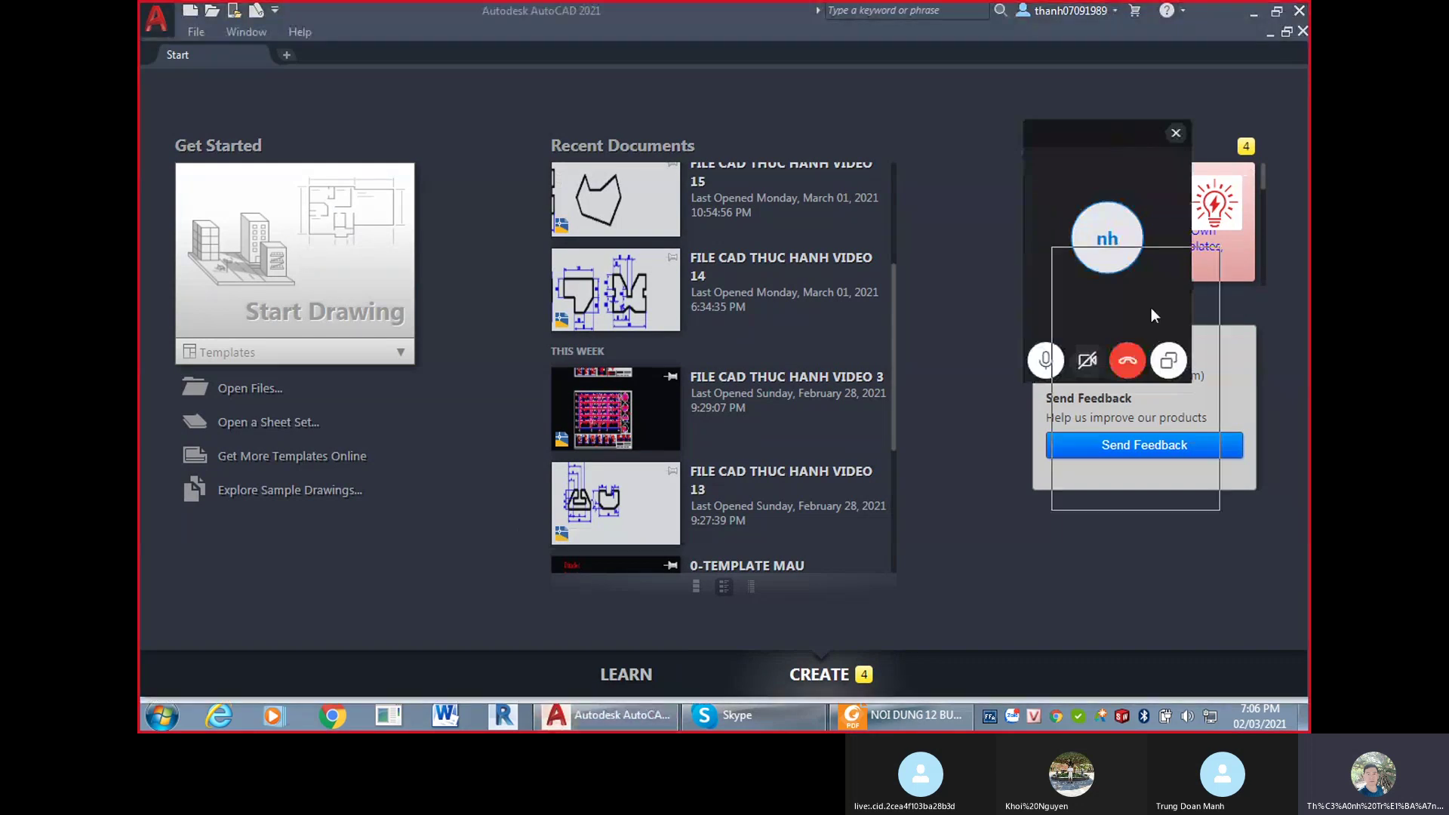
drag(1134, 133, 1106, 225)
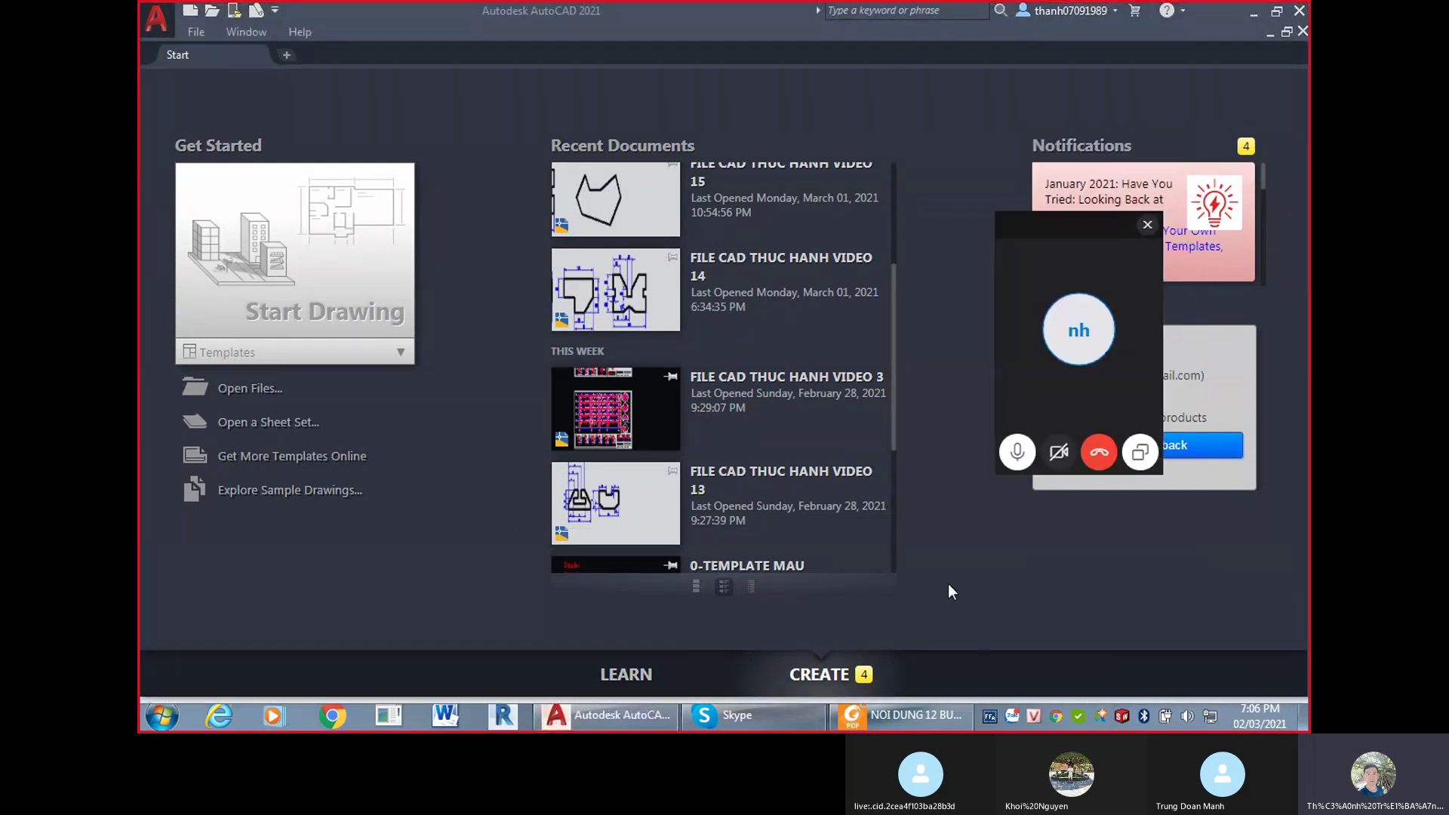
click(1109, 370)
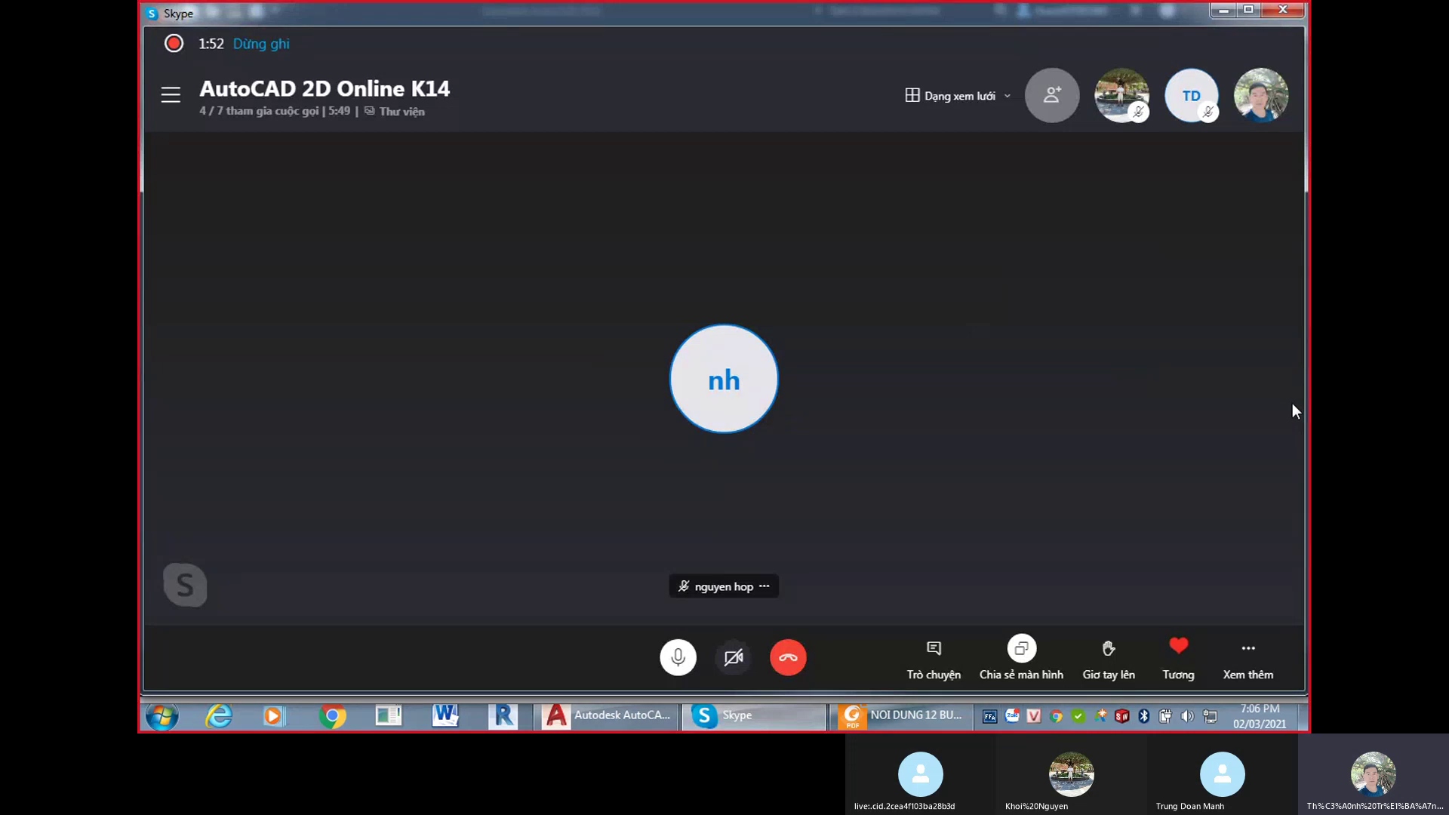
Maximize, restore and narrow the Skype call window, then bring AutoCAD forward.
click(1250, 10)
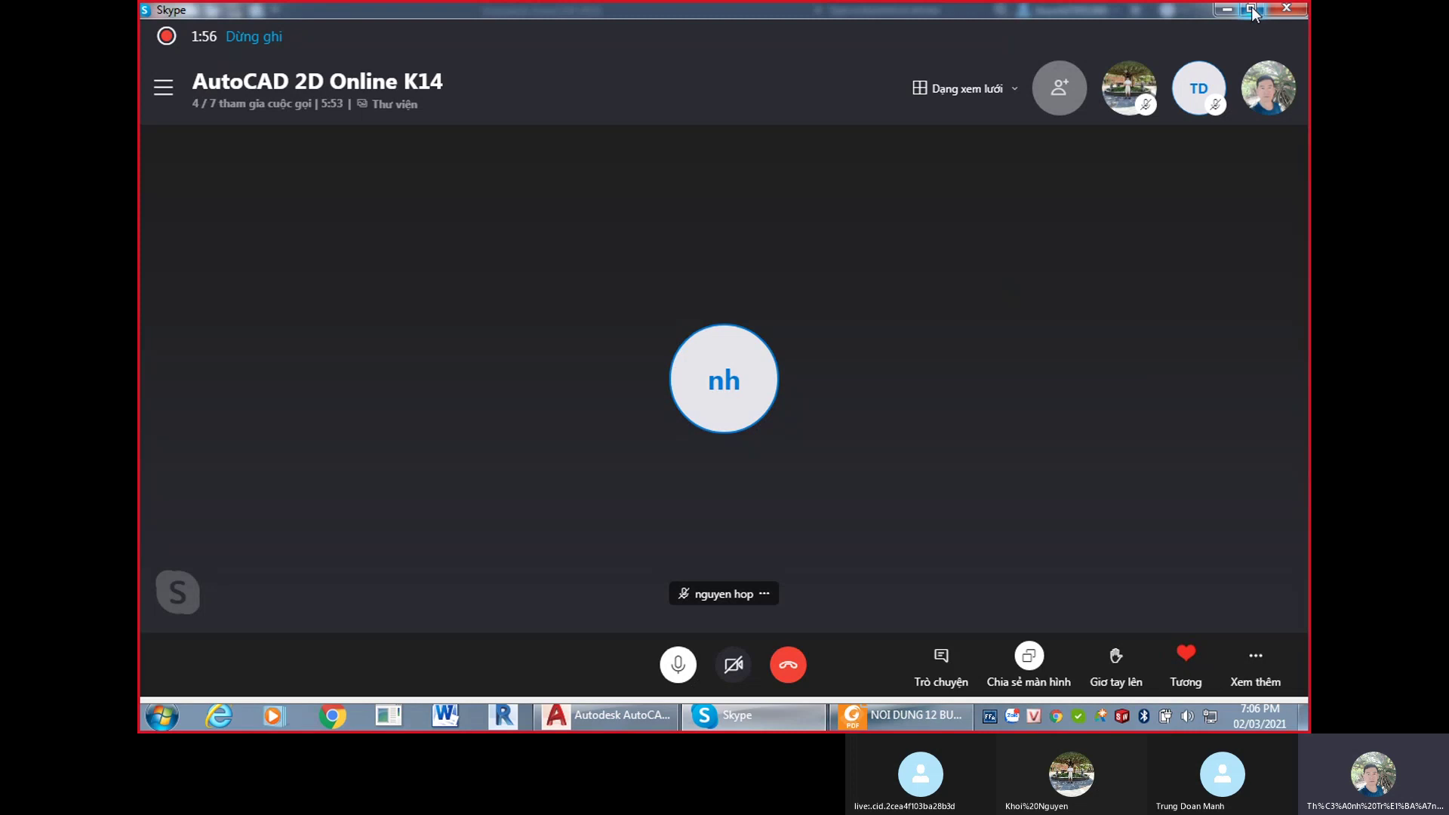
click(1251, 11)
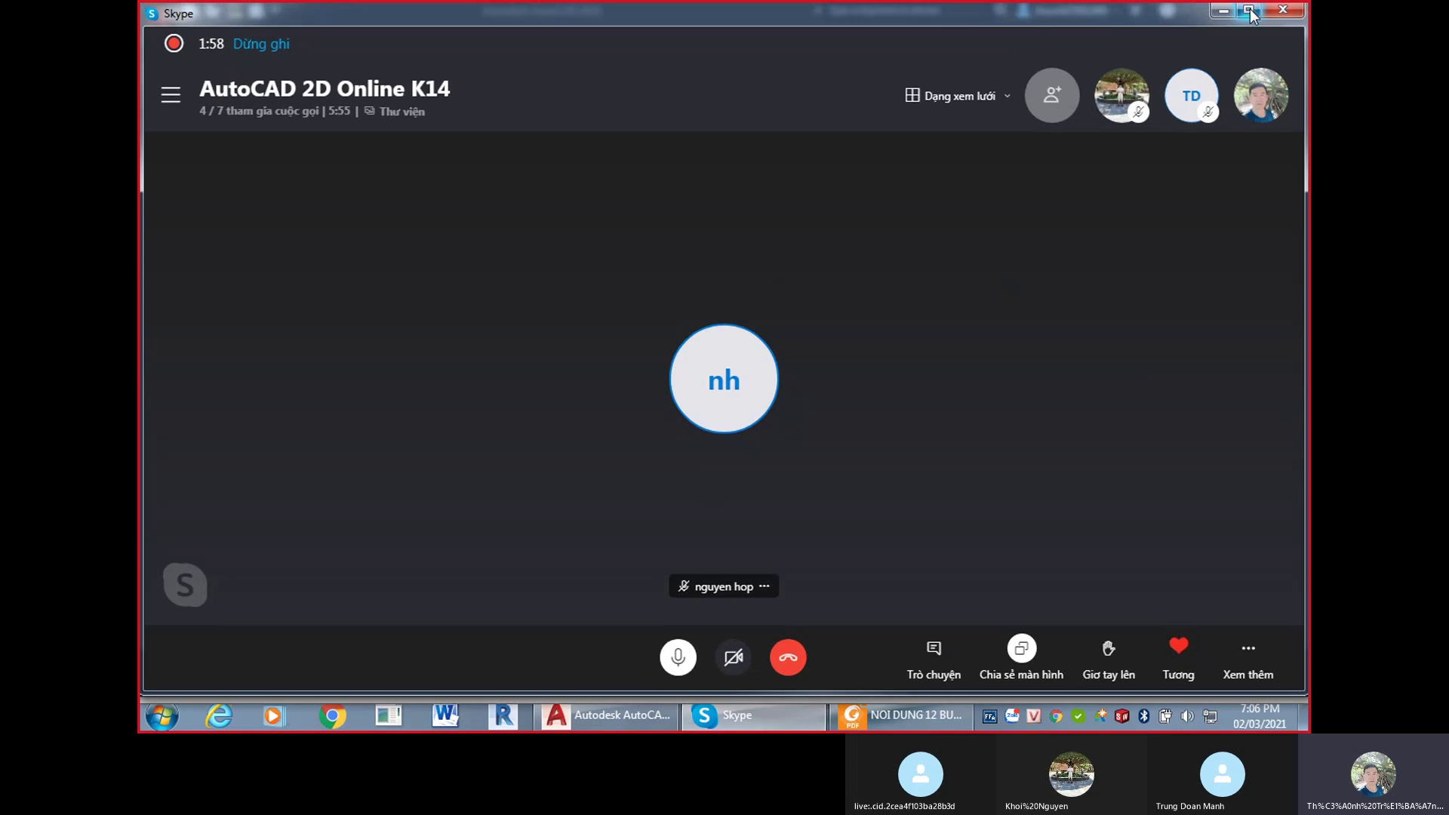
drag(143, 281, 717, 339)
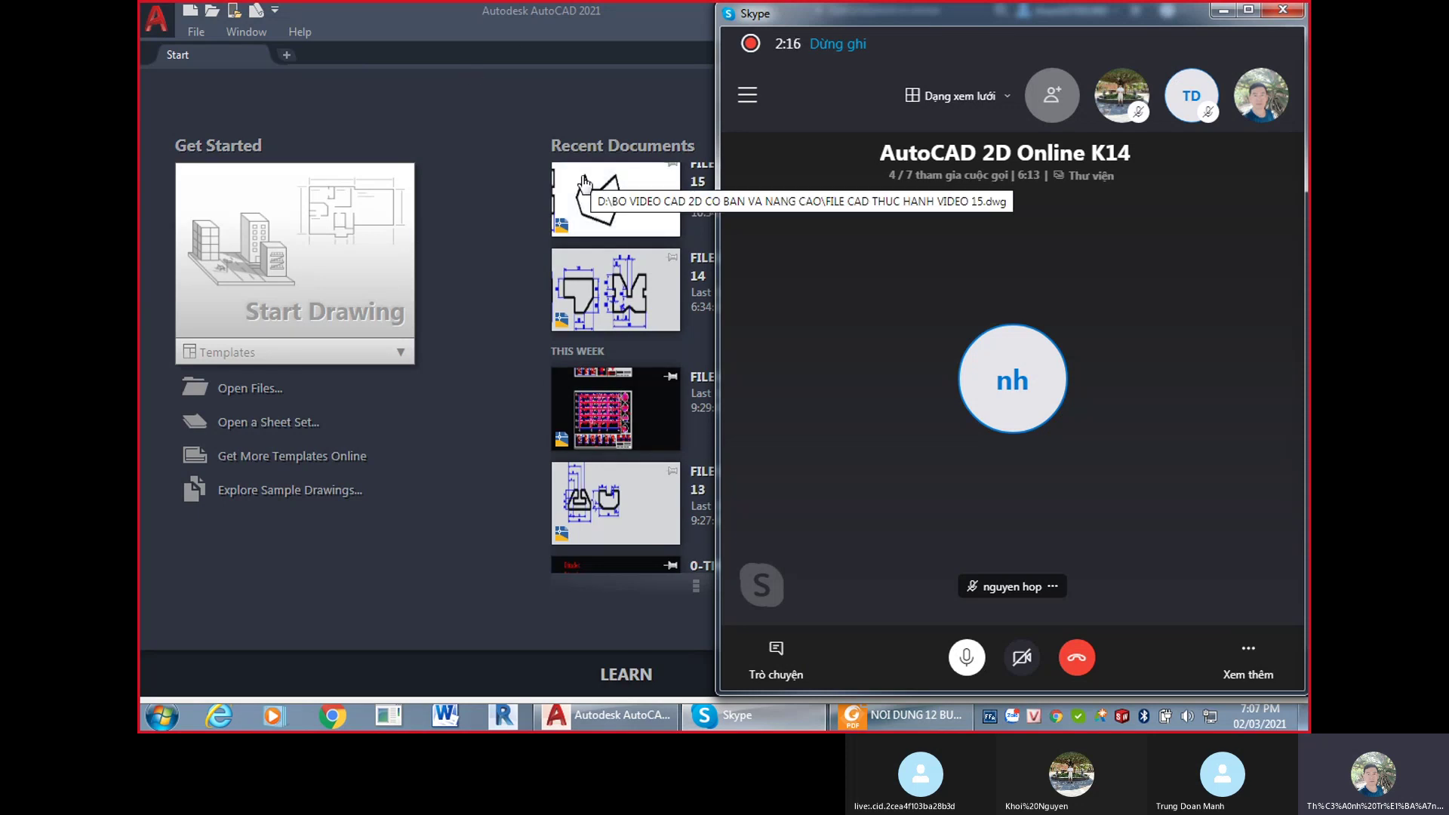
click(345, 98)
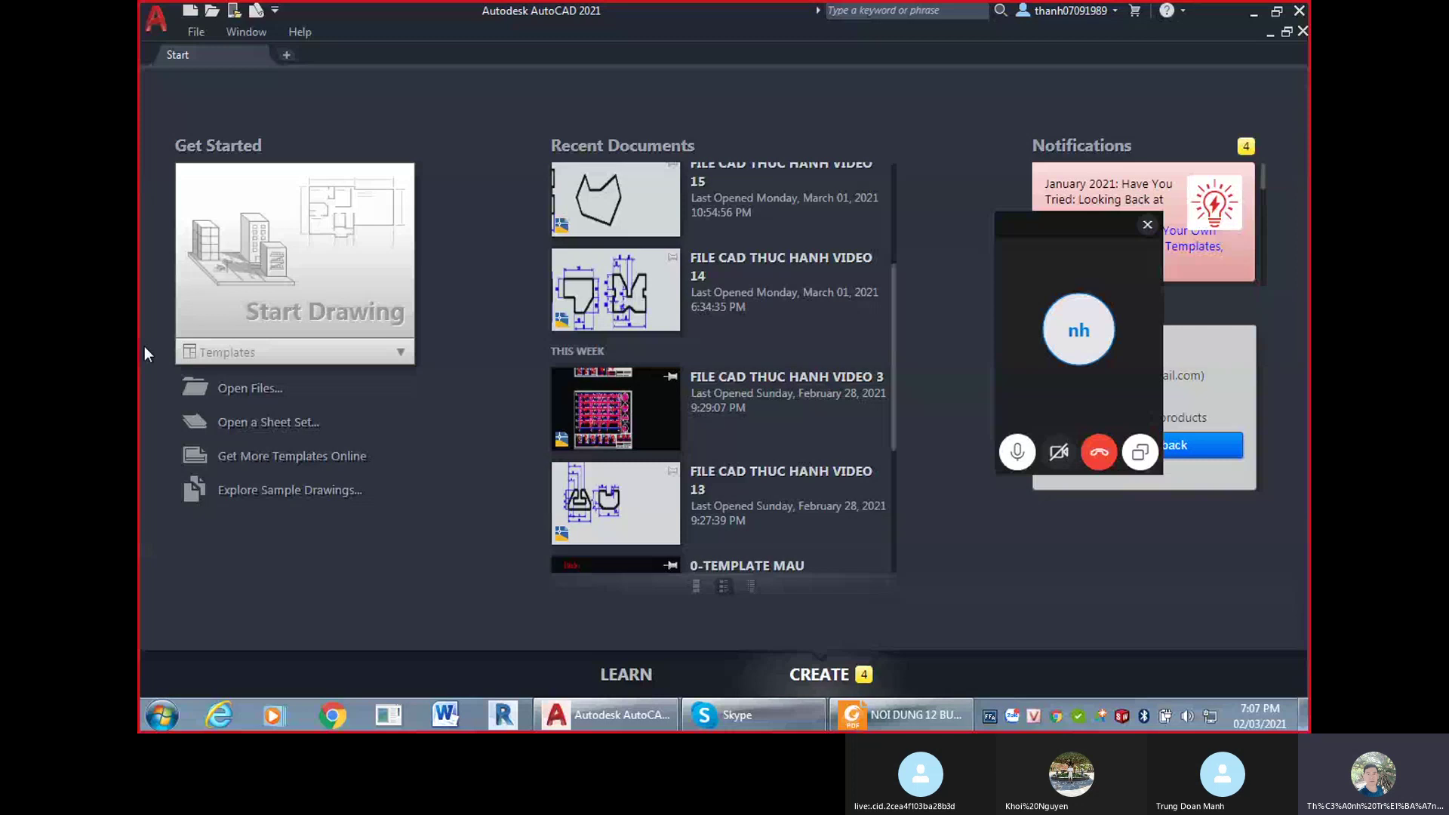
Restore AutoCAD to a smaller window and nudge the Skype call window right and down.
click(1278, 13)
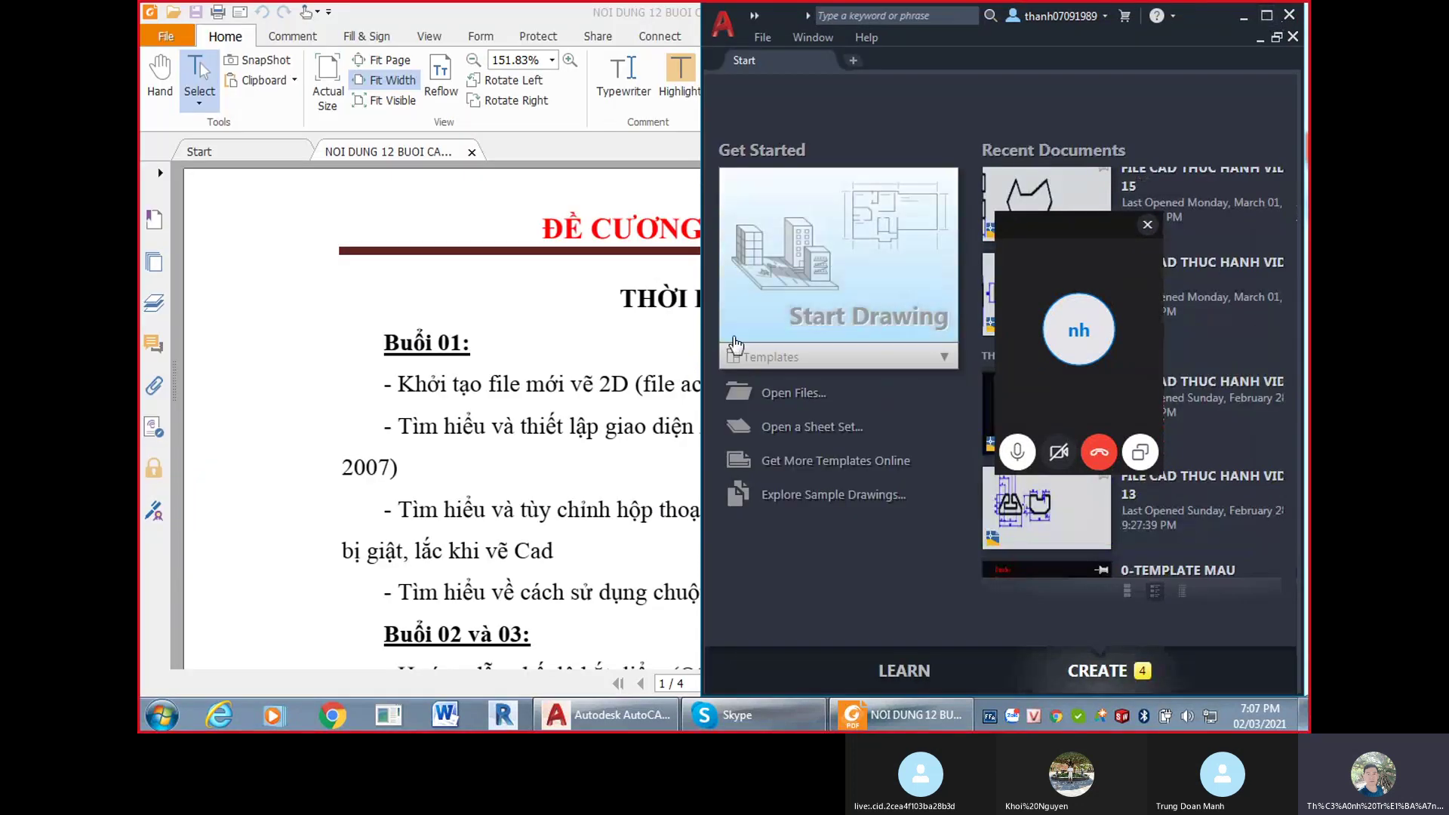
click(759, 724)
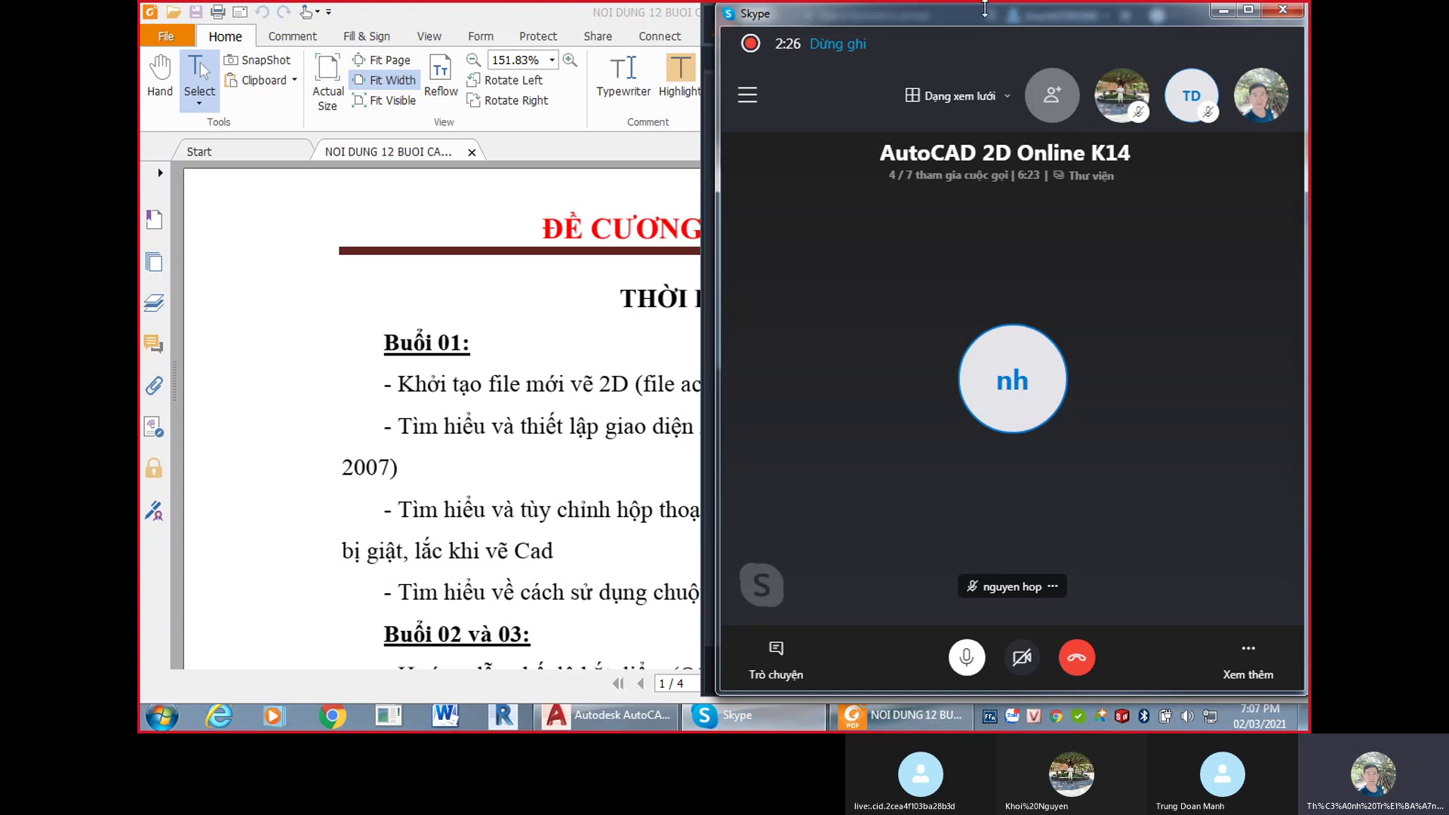
drag(996, 23, 1024, 34)
click(708, 90)
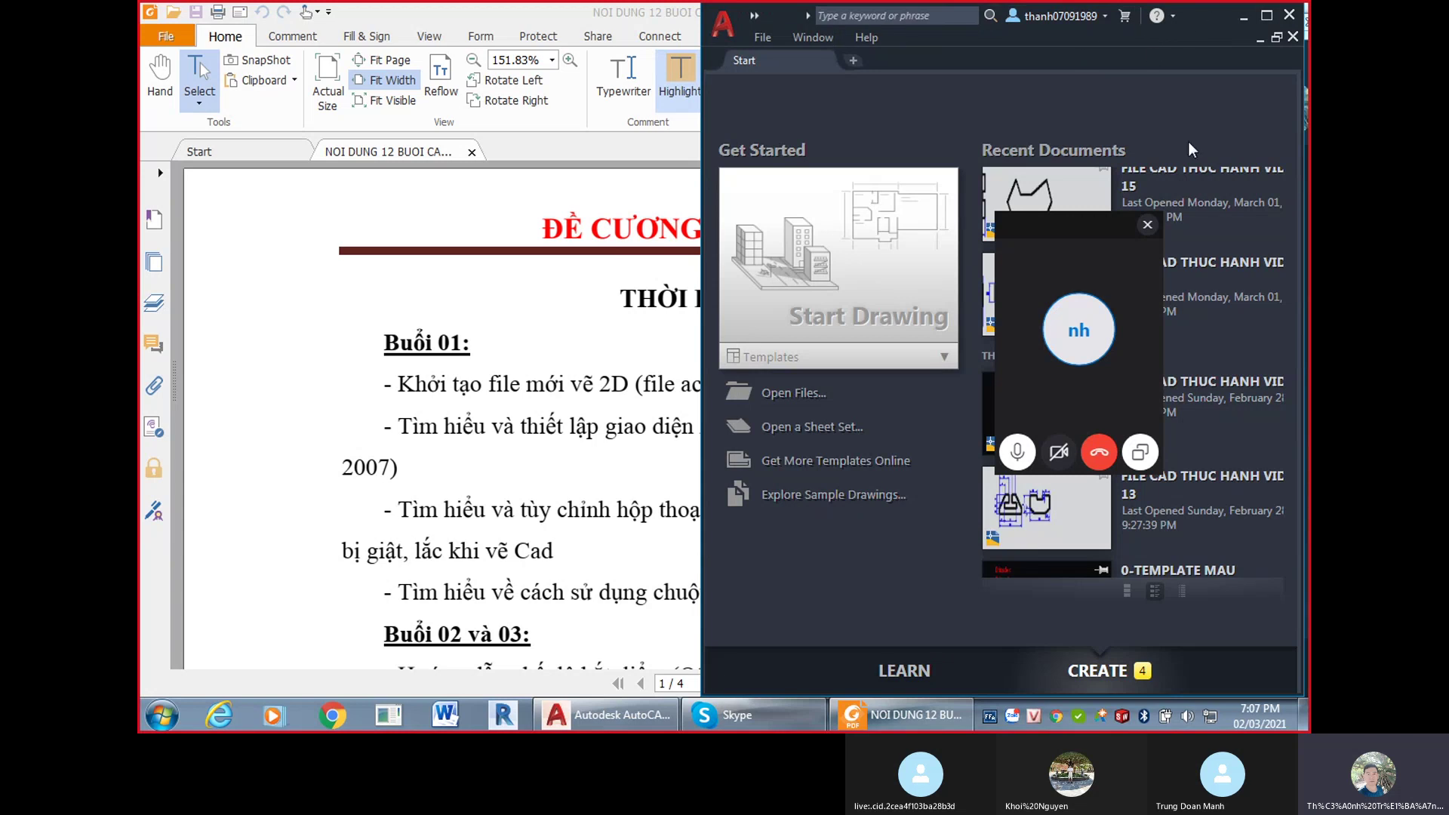
Move the call window to the left, lower the floating mini window, and maximize the call.
click(755, 715)
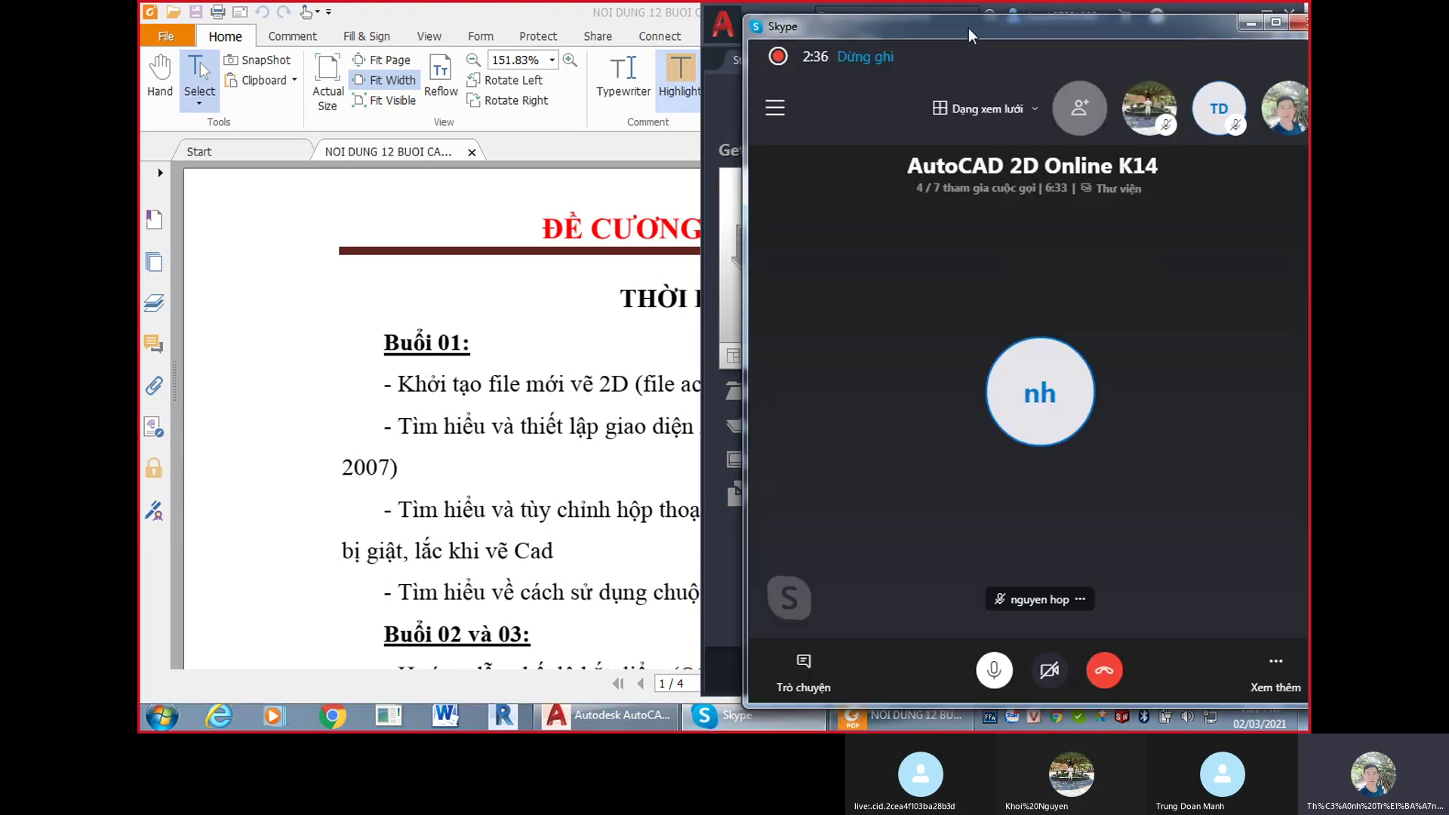
drag(972, 36, 368, 31)
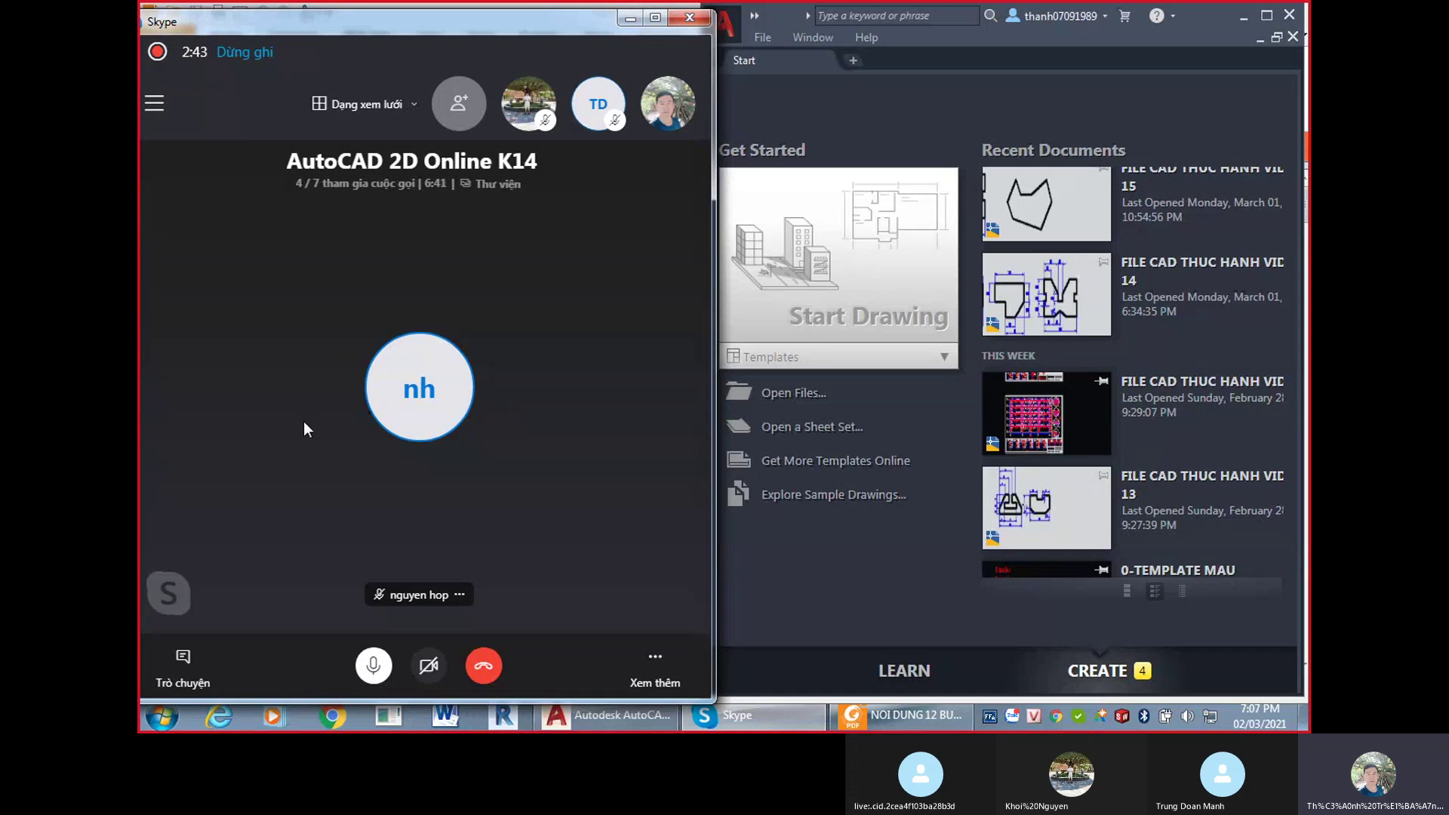
click(949, 106)
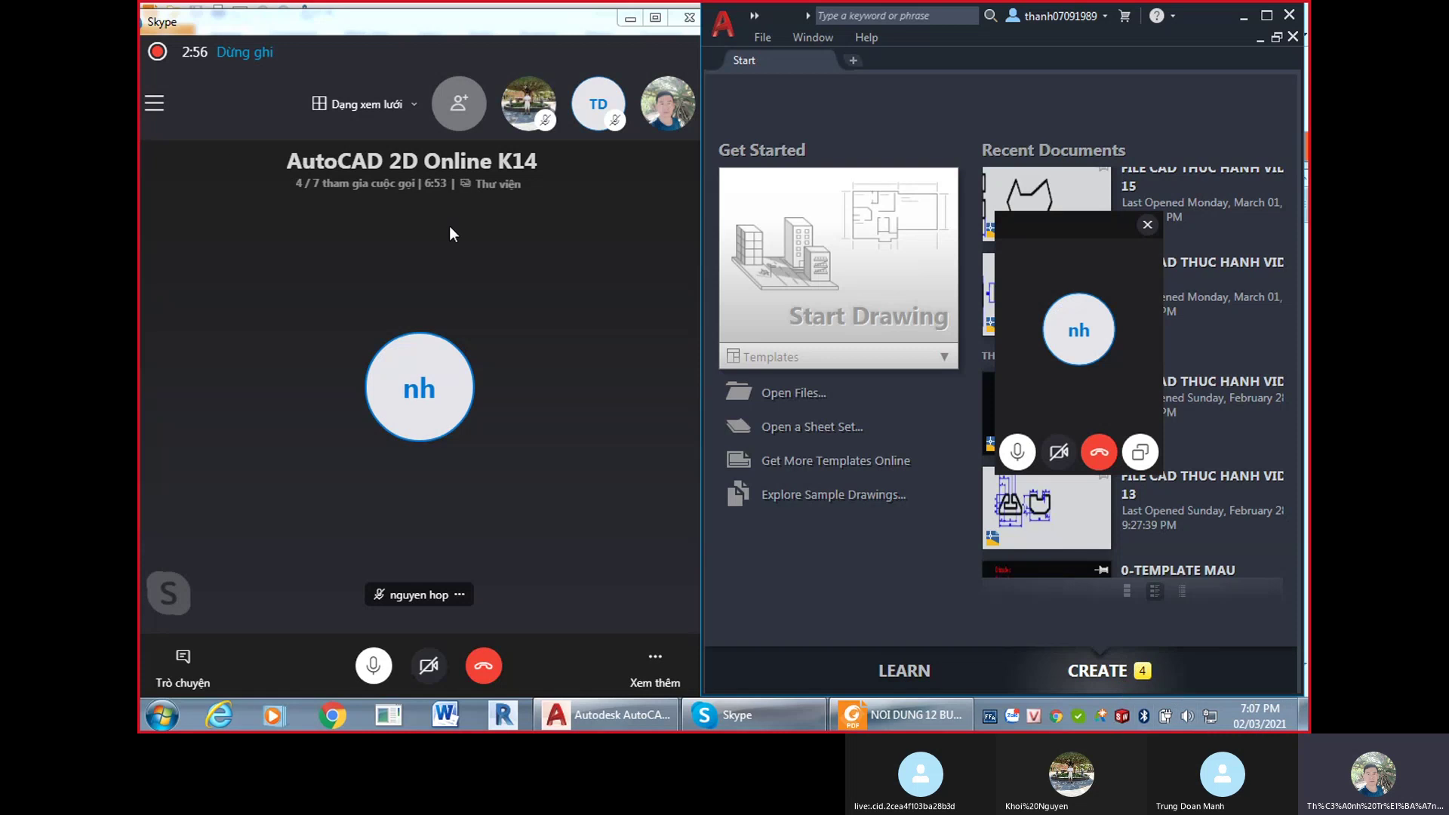
drag(1112, 238, 1238, 623)
click(225, 32)
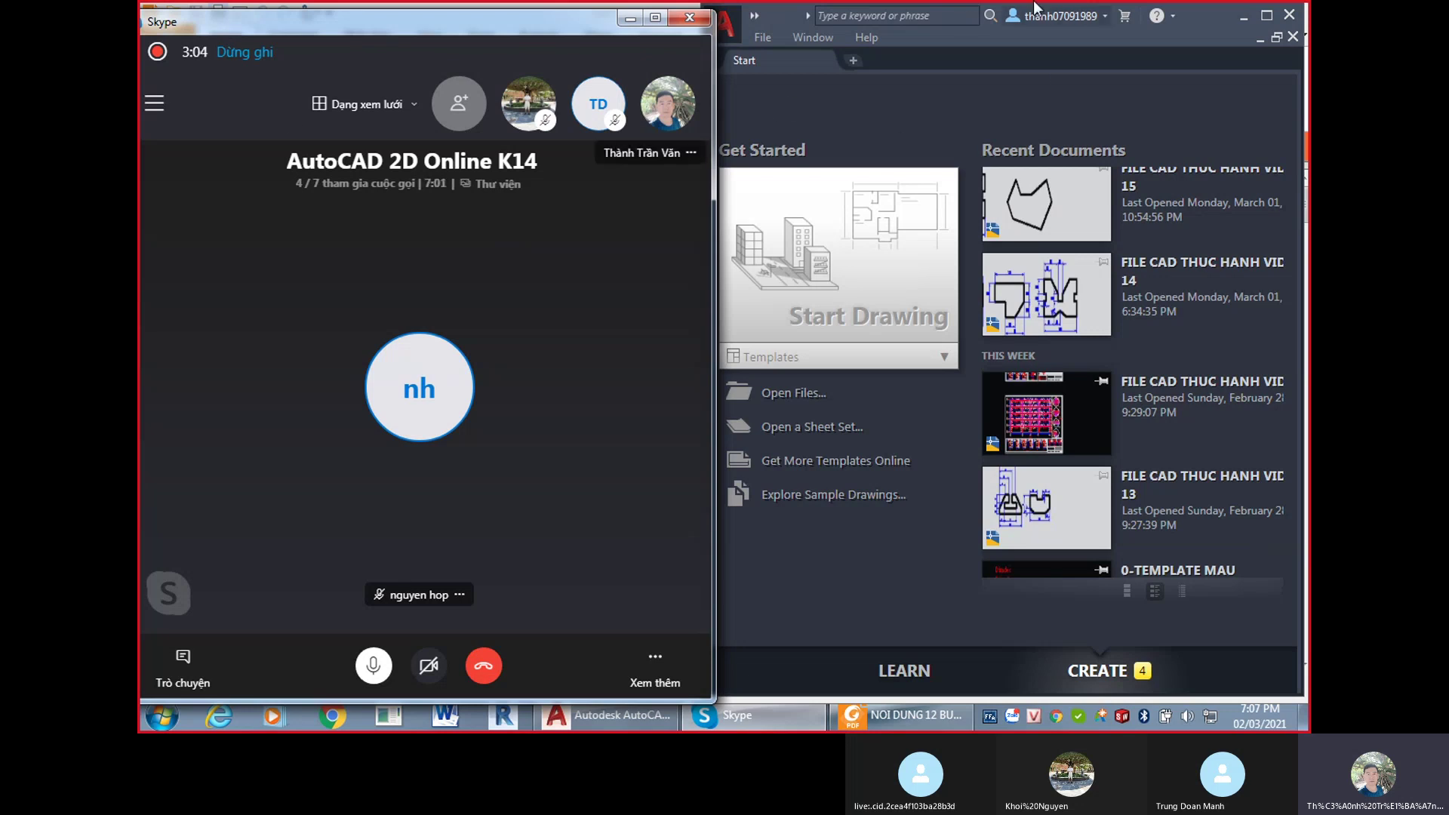
click(655, 18)
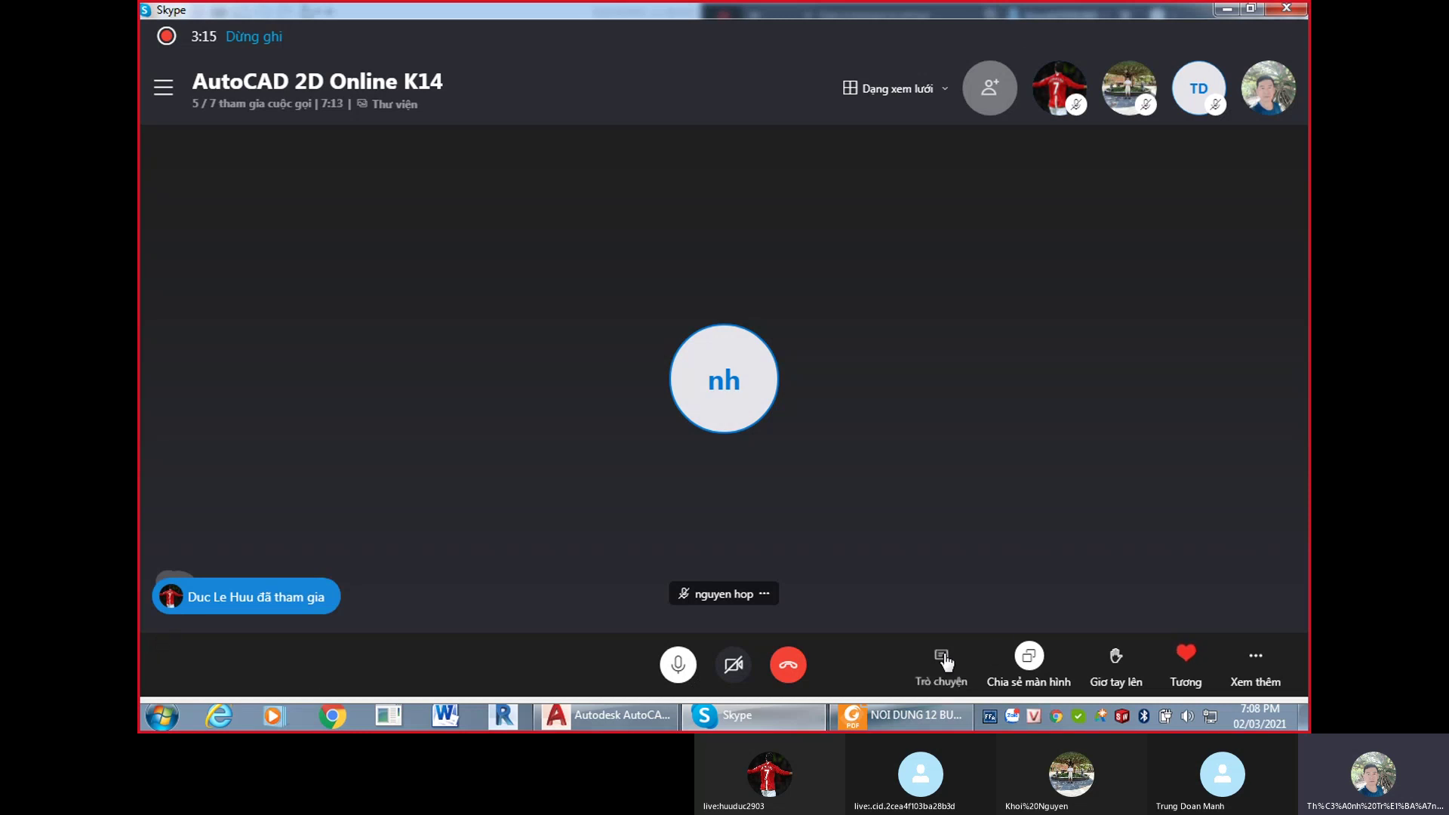
Check the Trò chuyện chat panel, close it, and restore down the Skype call window.
click(955, 656)
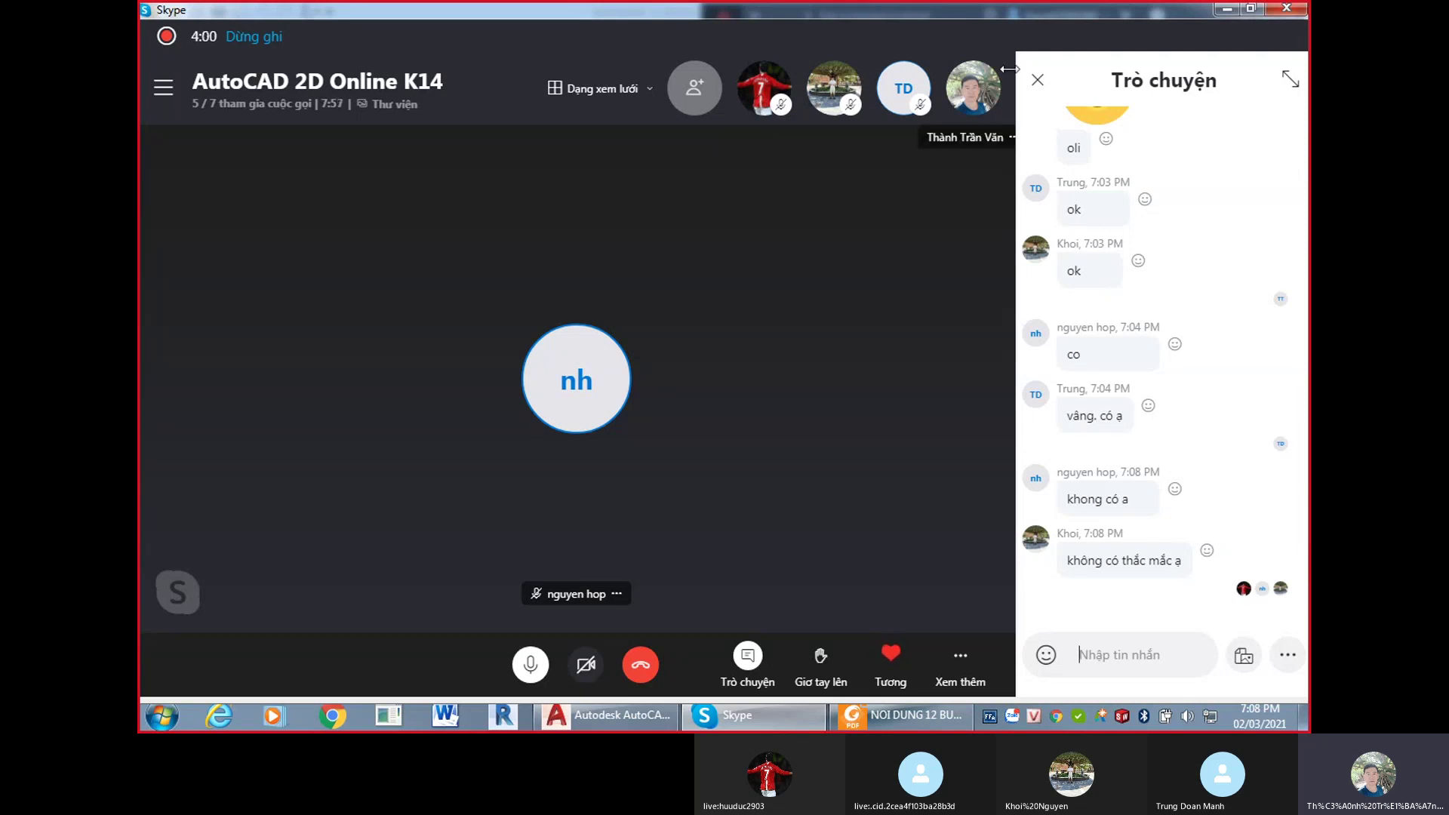
click(1038, 80)
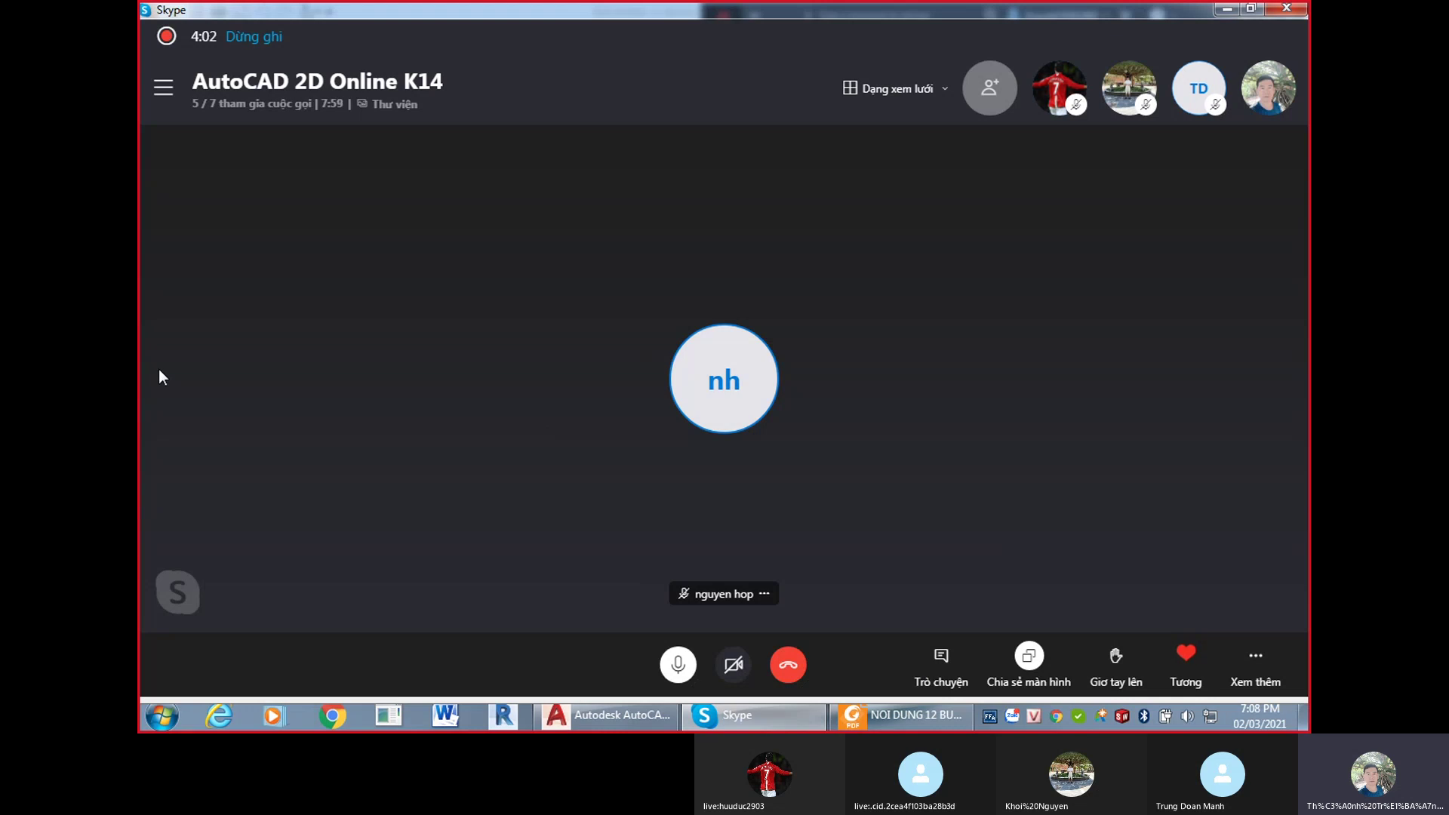
click(1250, 11)
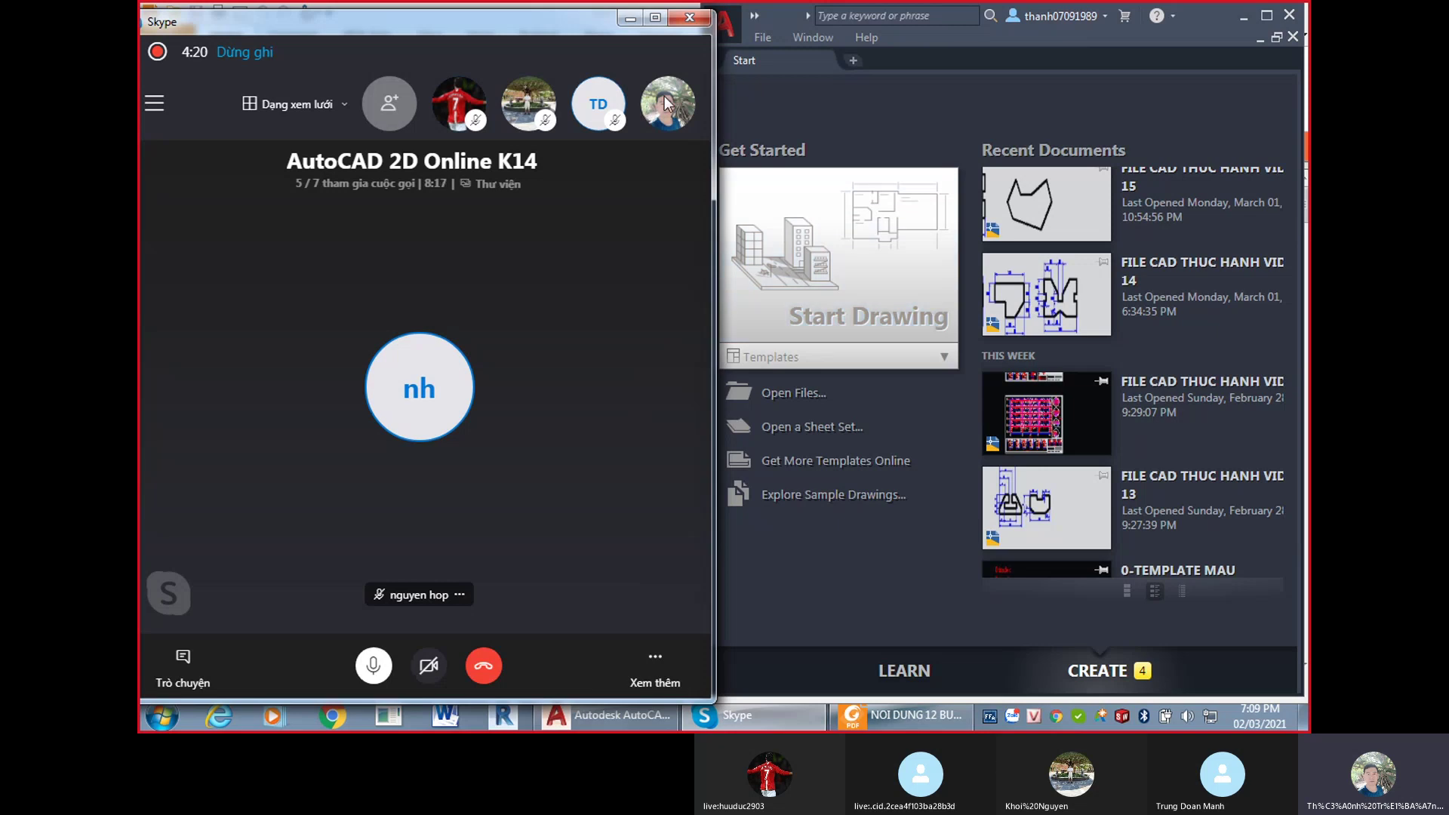
Maximize the Skype call and glance through its Trò chuyện chat before closing it.
click(653, 18)
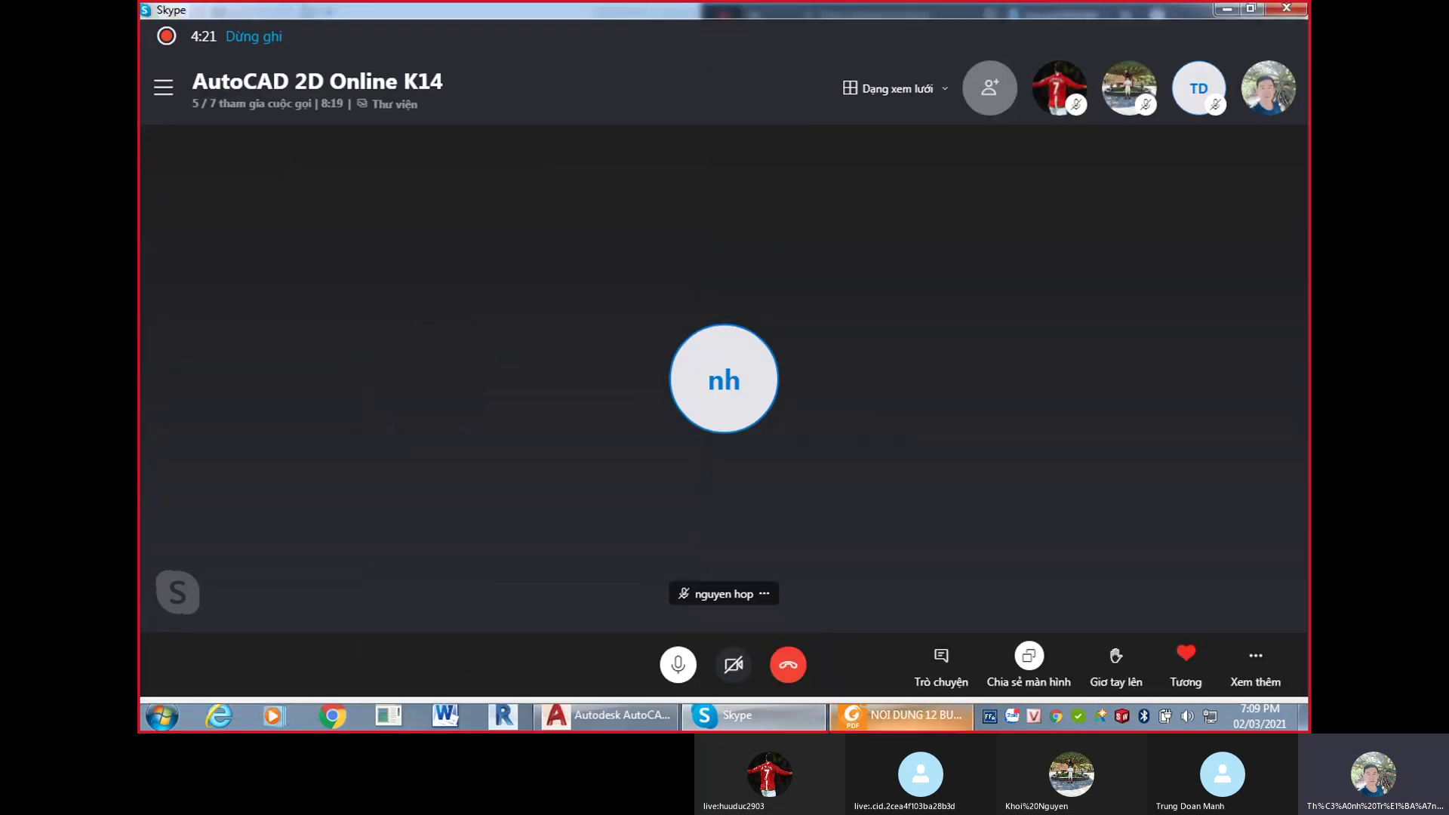
click(577, 717)
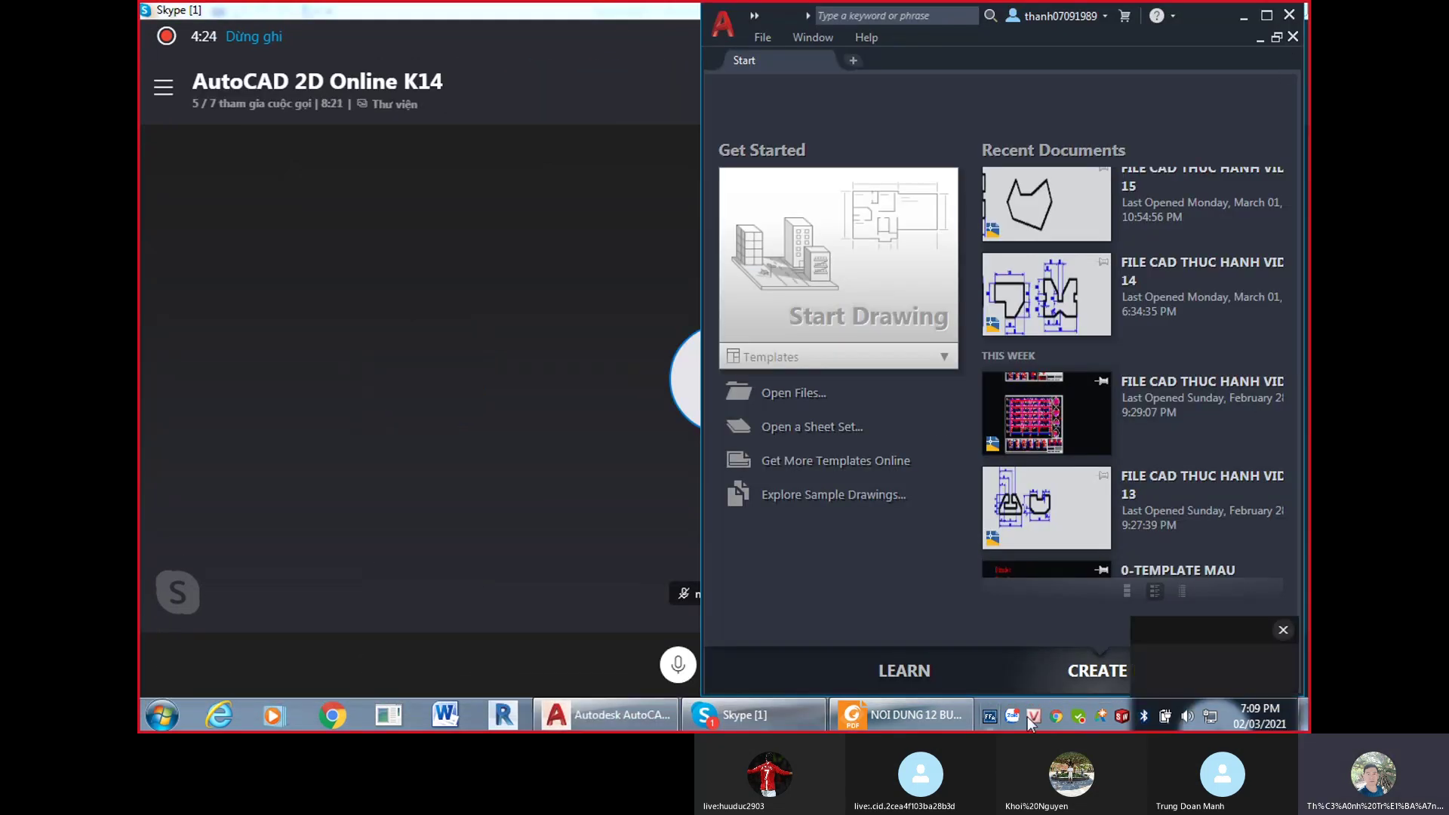
click(740, 719)
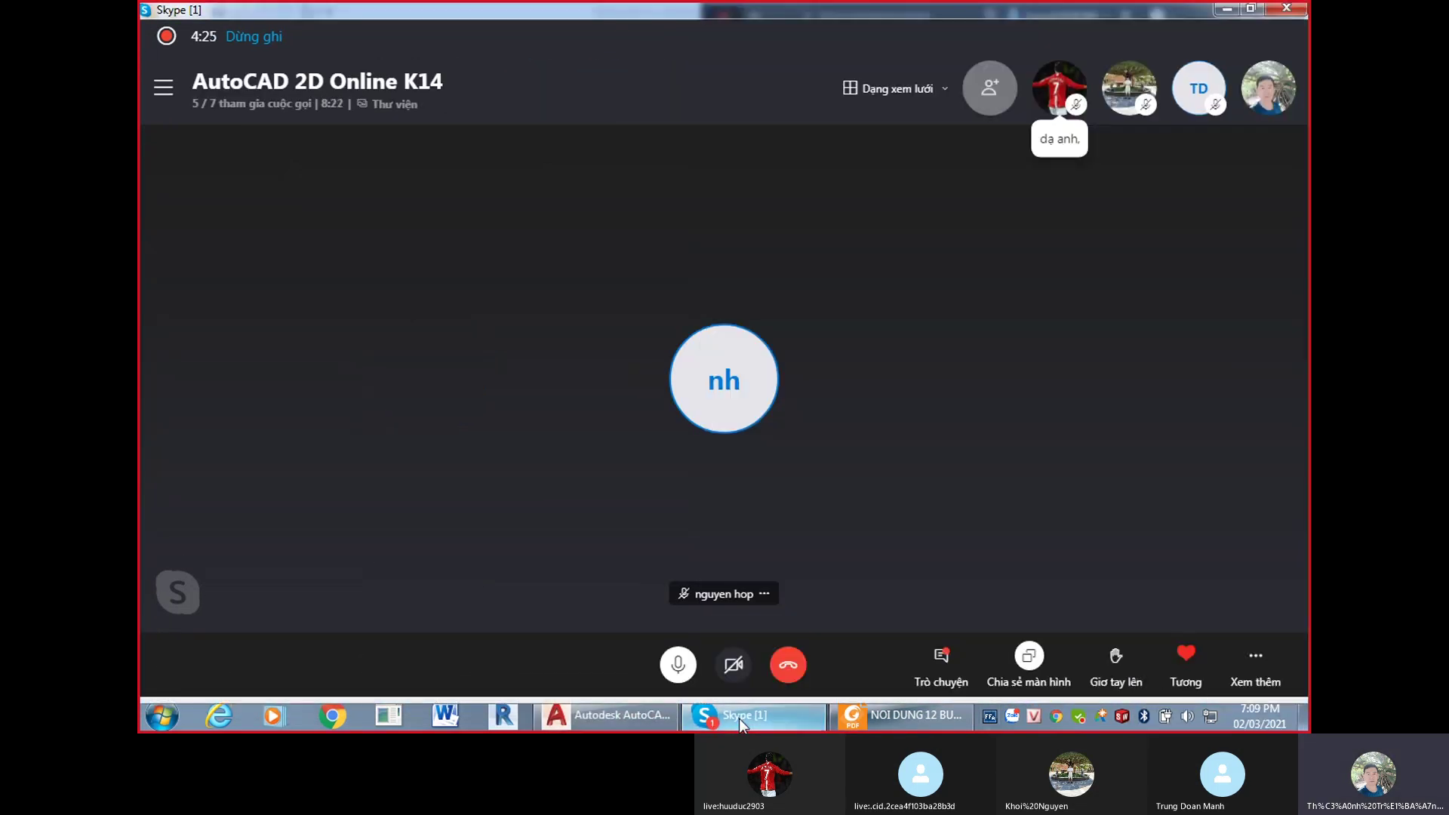
click(943, 664)
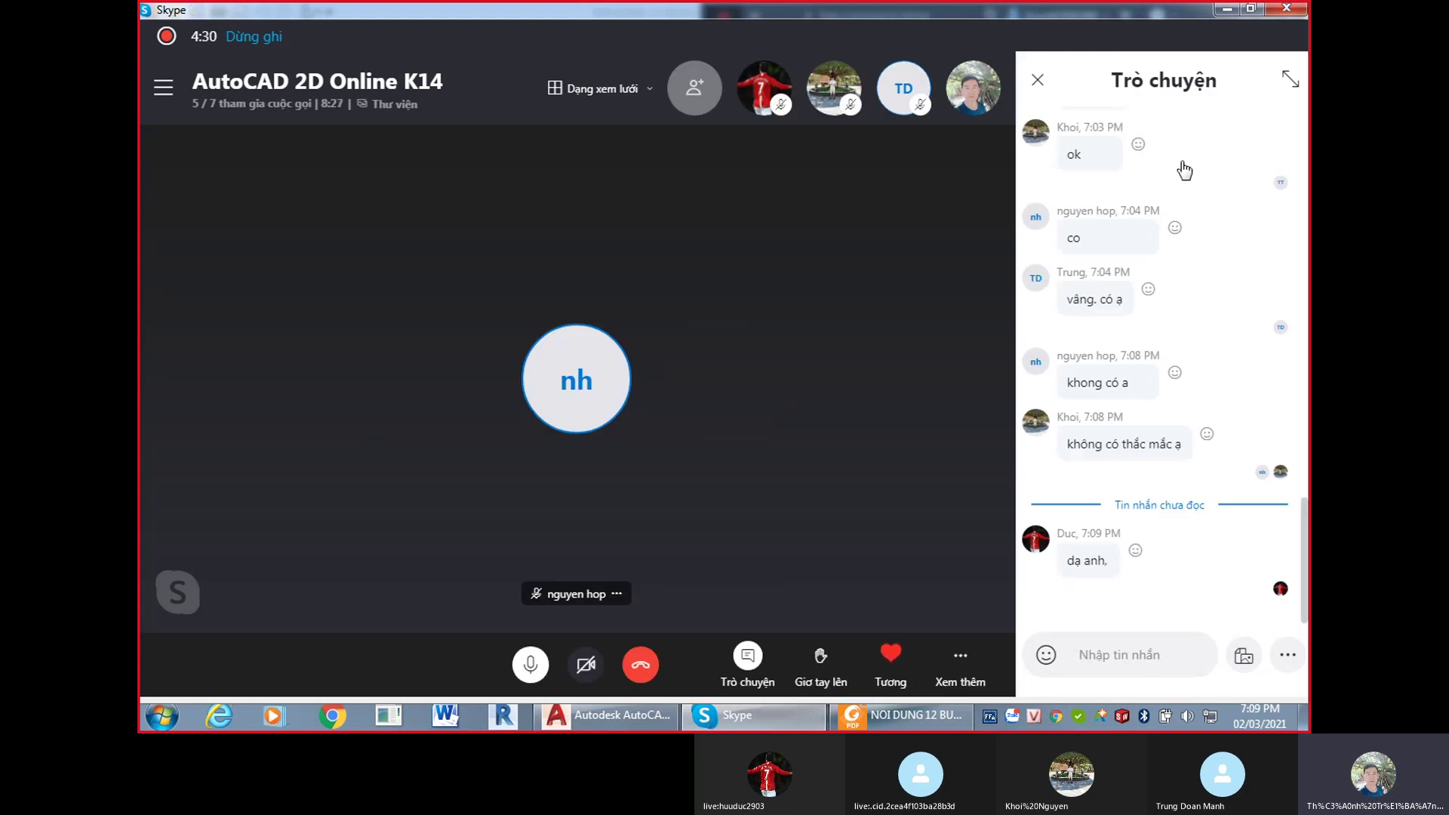
click(1038, 79)
Bring AutoCAD forward and maximize it to fill the screen, then switch to the course PDF.
click(608, 715)
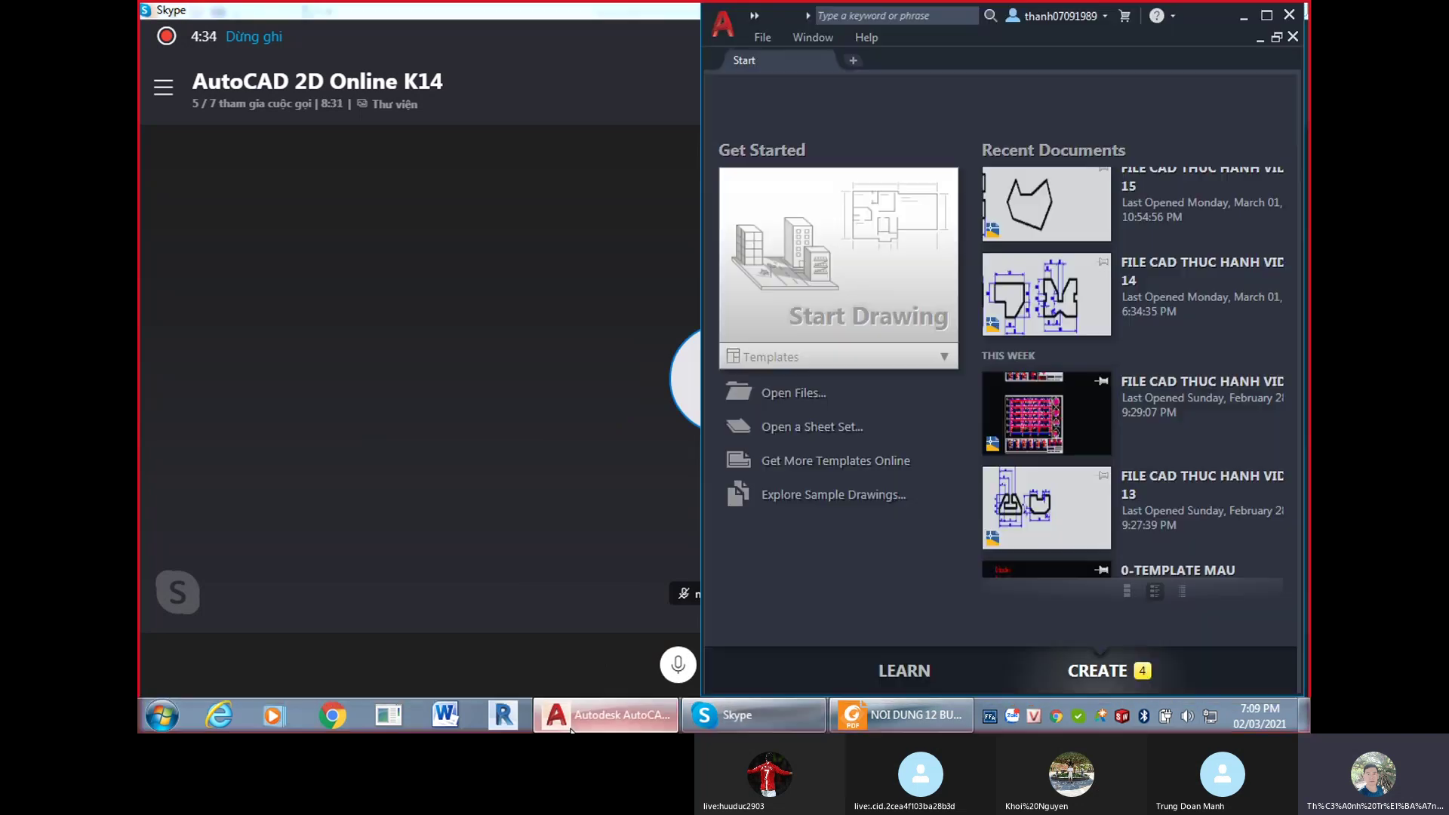
click(1266, 17)
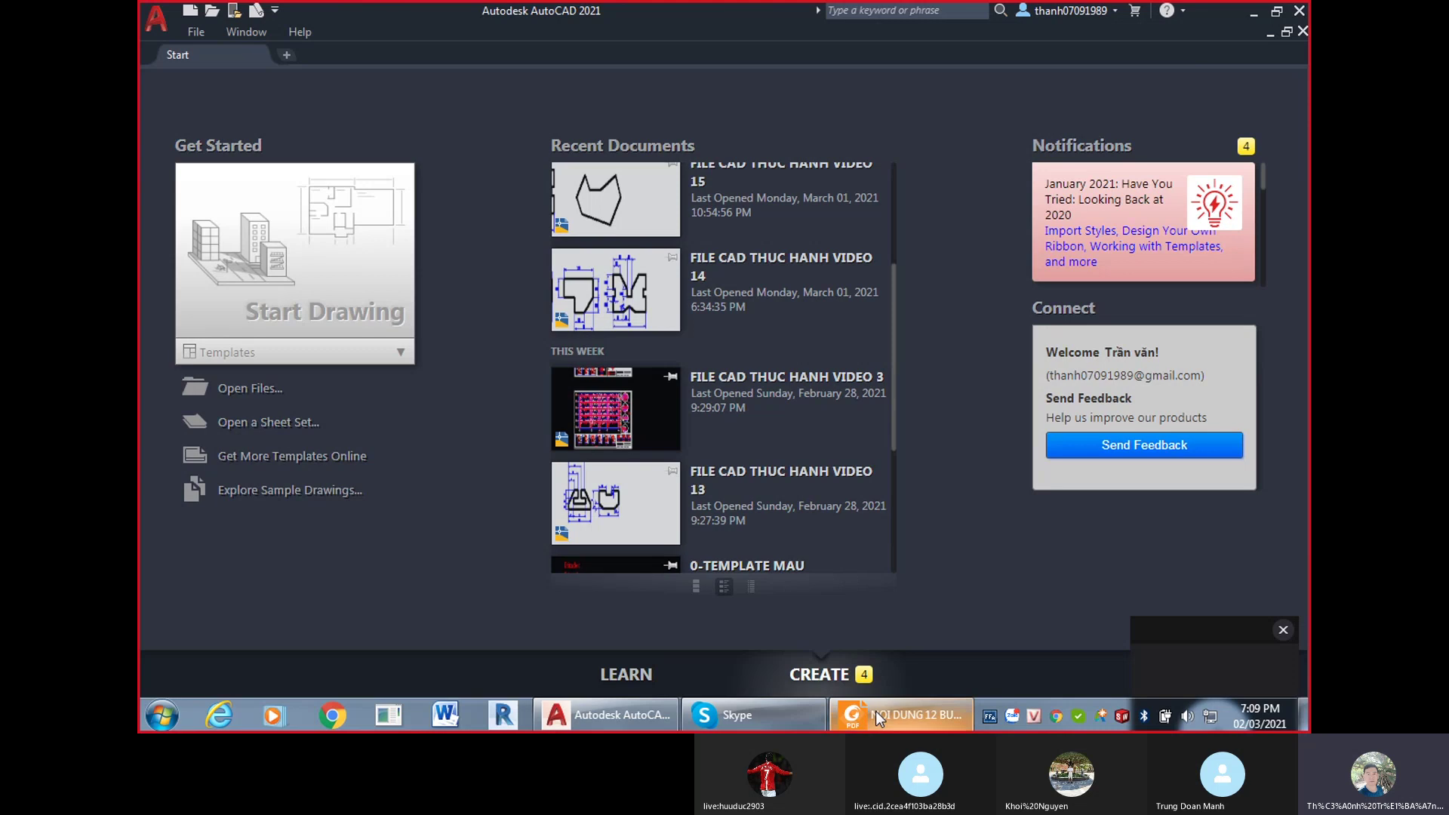
click(905, 729)
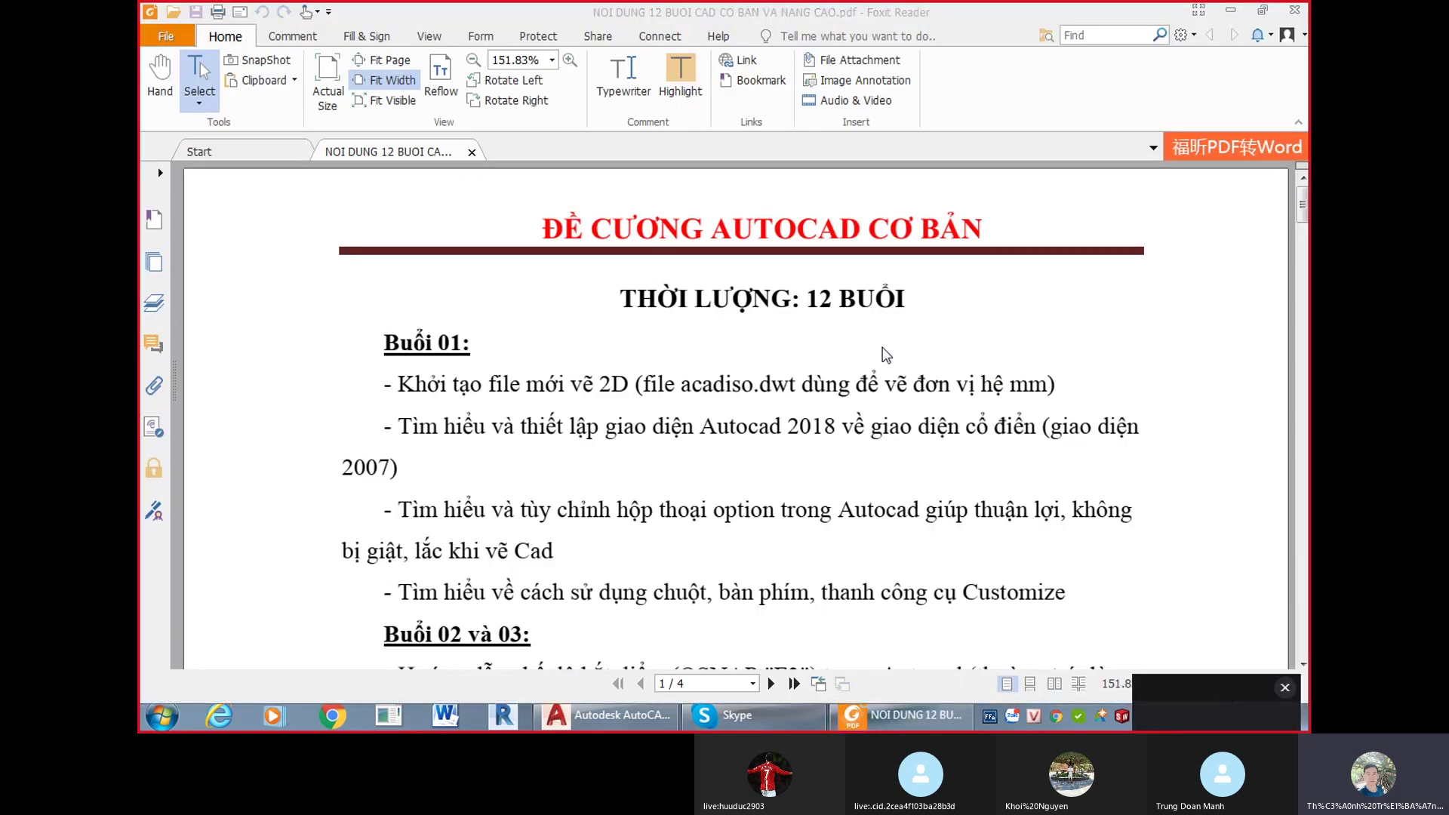
Scroll through the 12-session course outline PDF, then return to its title and Buổi 01 topics.
click(905, 429)
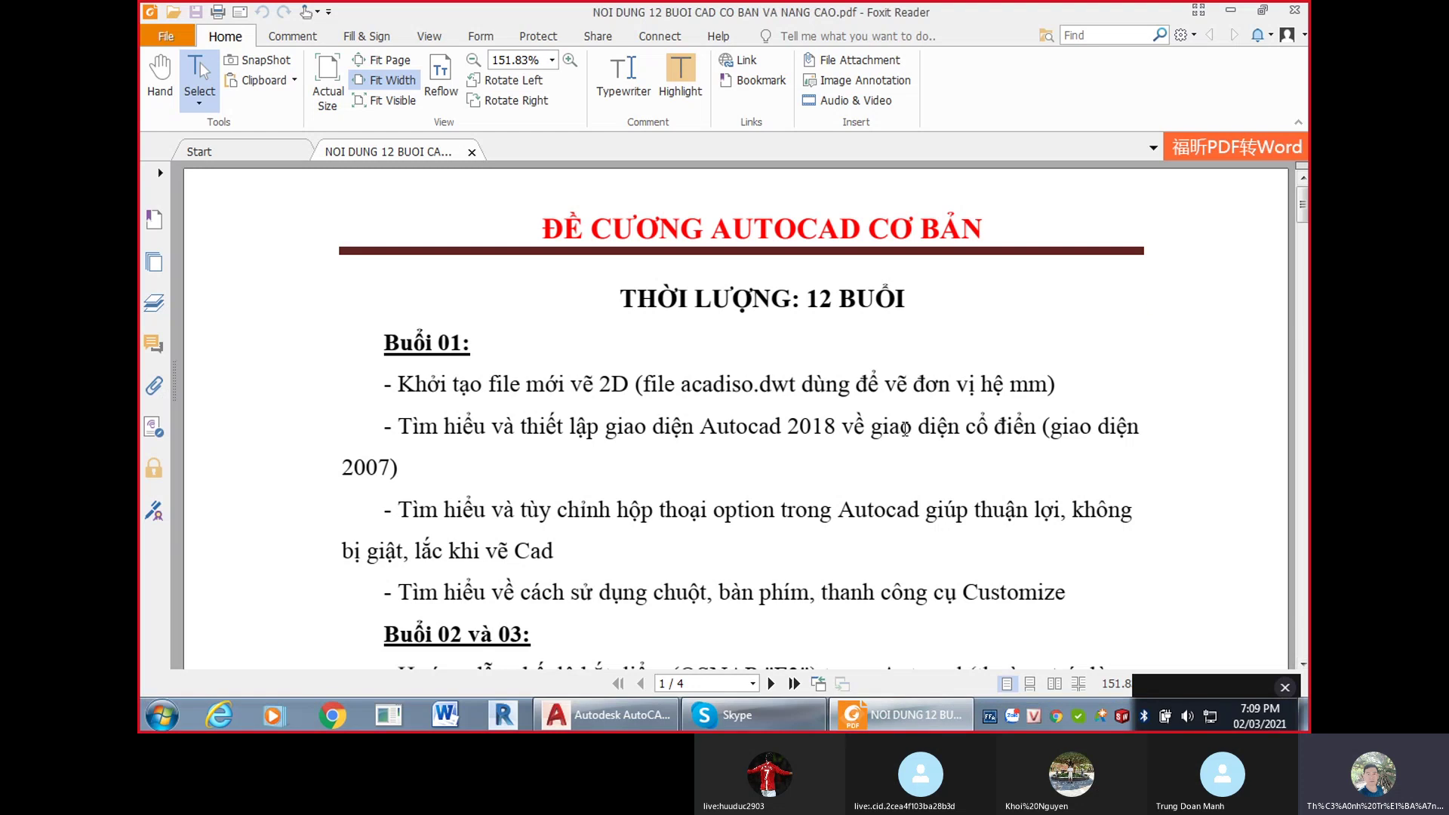
scroll(830, 386, down, 1)
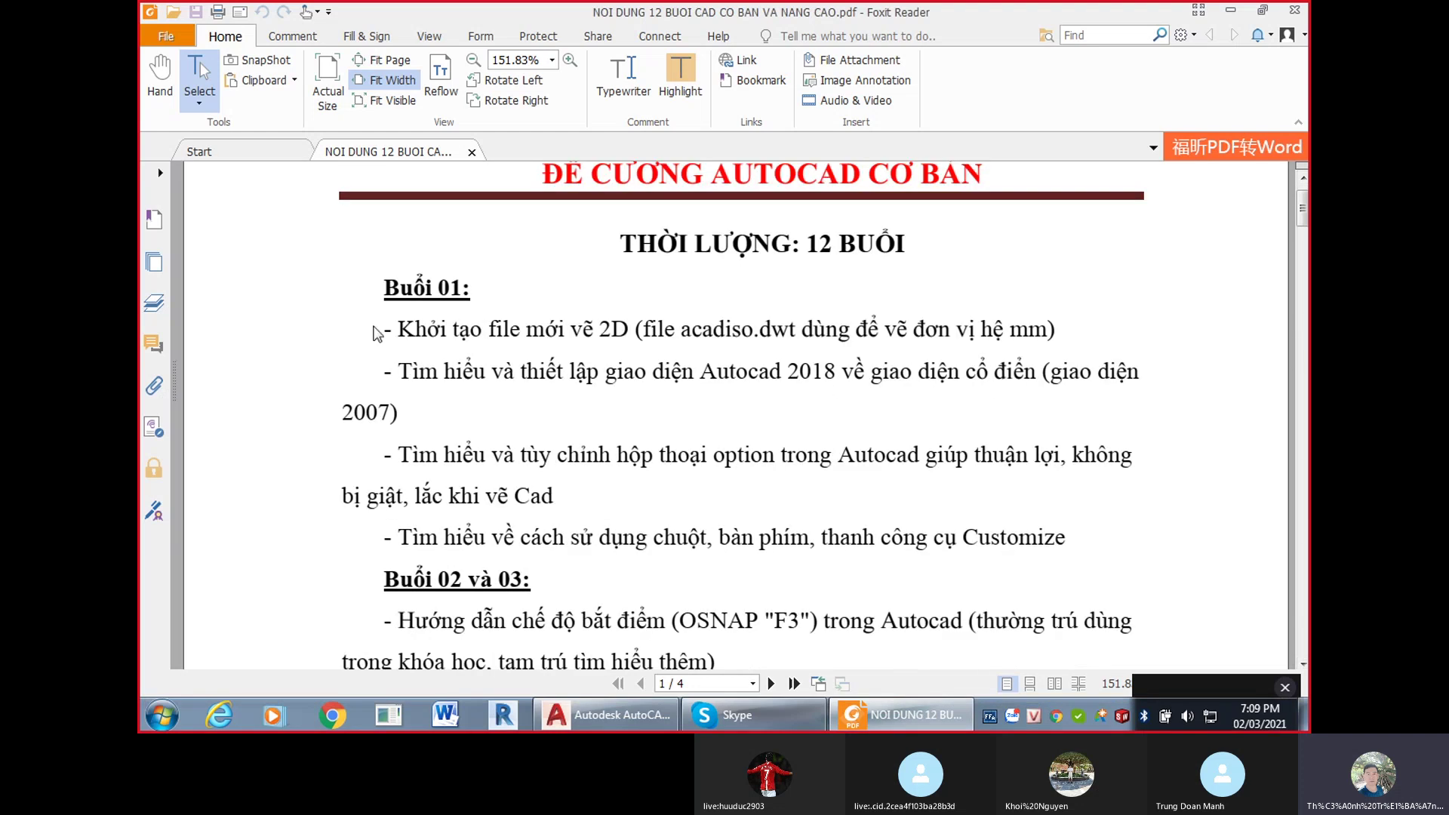
scroll(755, 385, up, 1)
scroll(683, 364, down, 2)
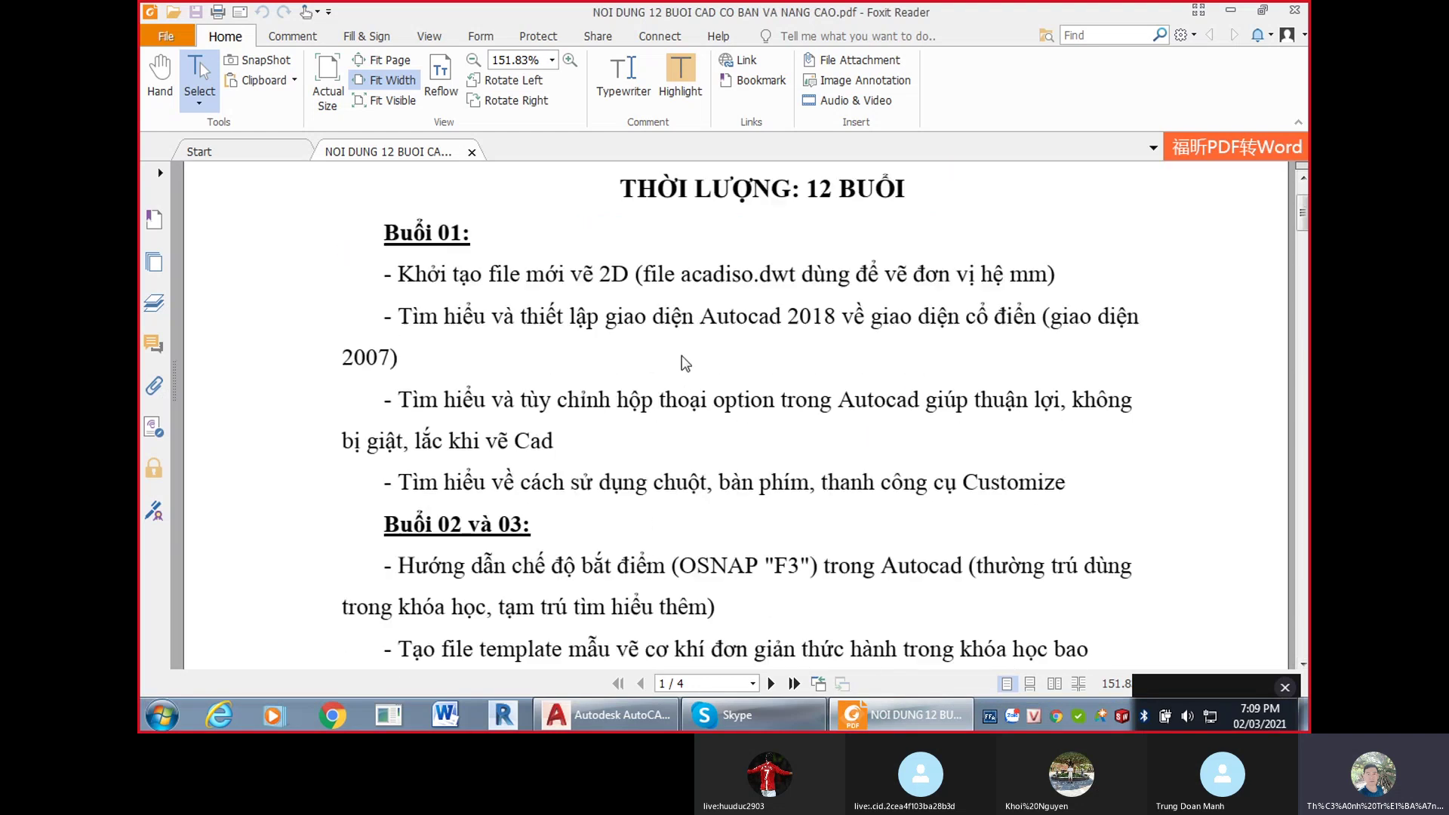
scroll(686, 363, down, 7)
scroll(685, 374, up, 7)
scroll(1041, 411, up, 3)
scroll(1040, 412, down, 7)
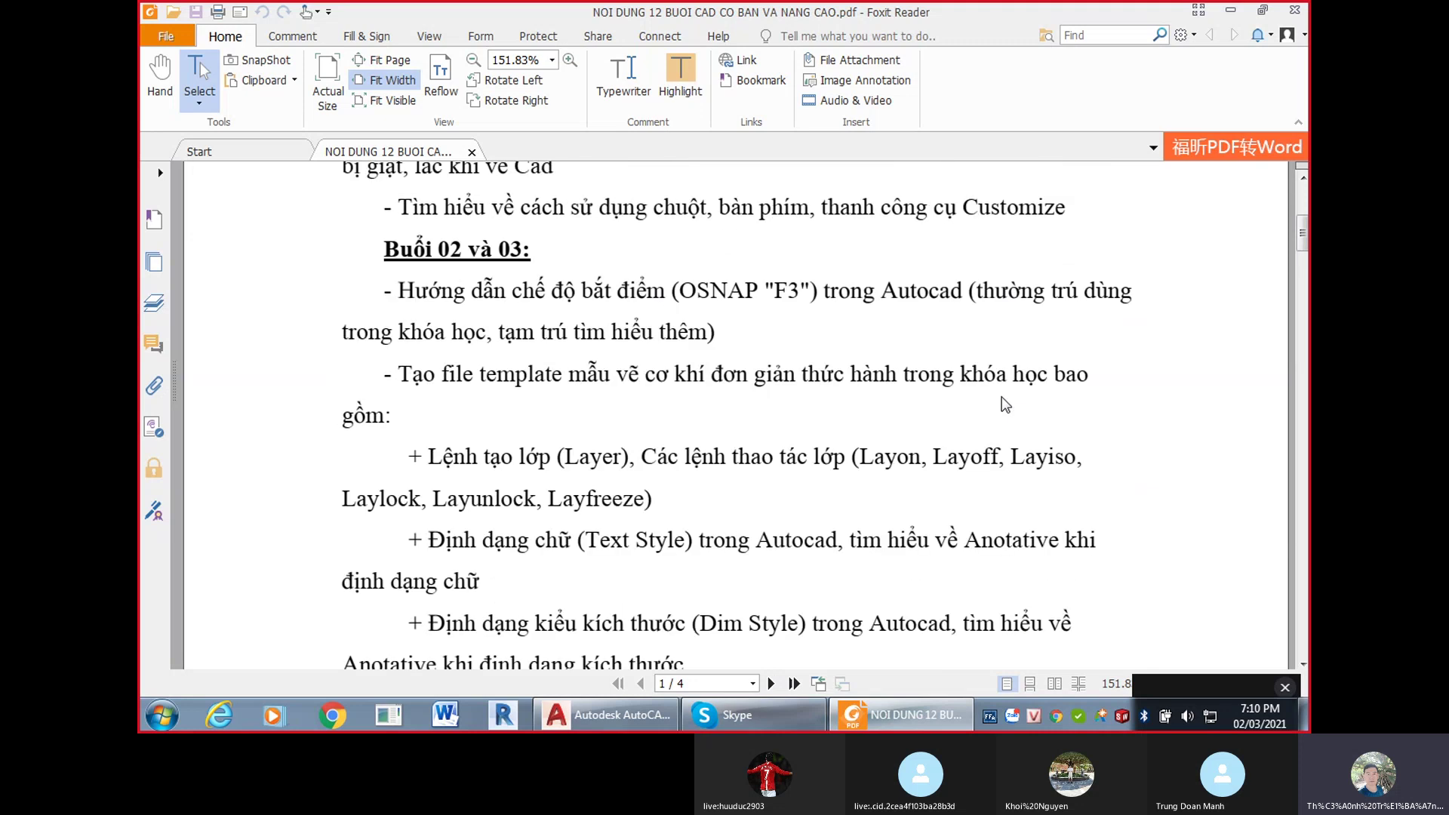
scroll(997, 453, up, 8)
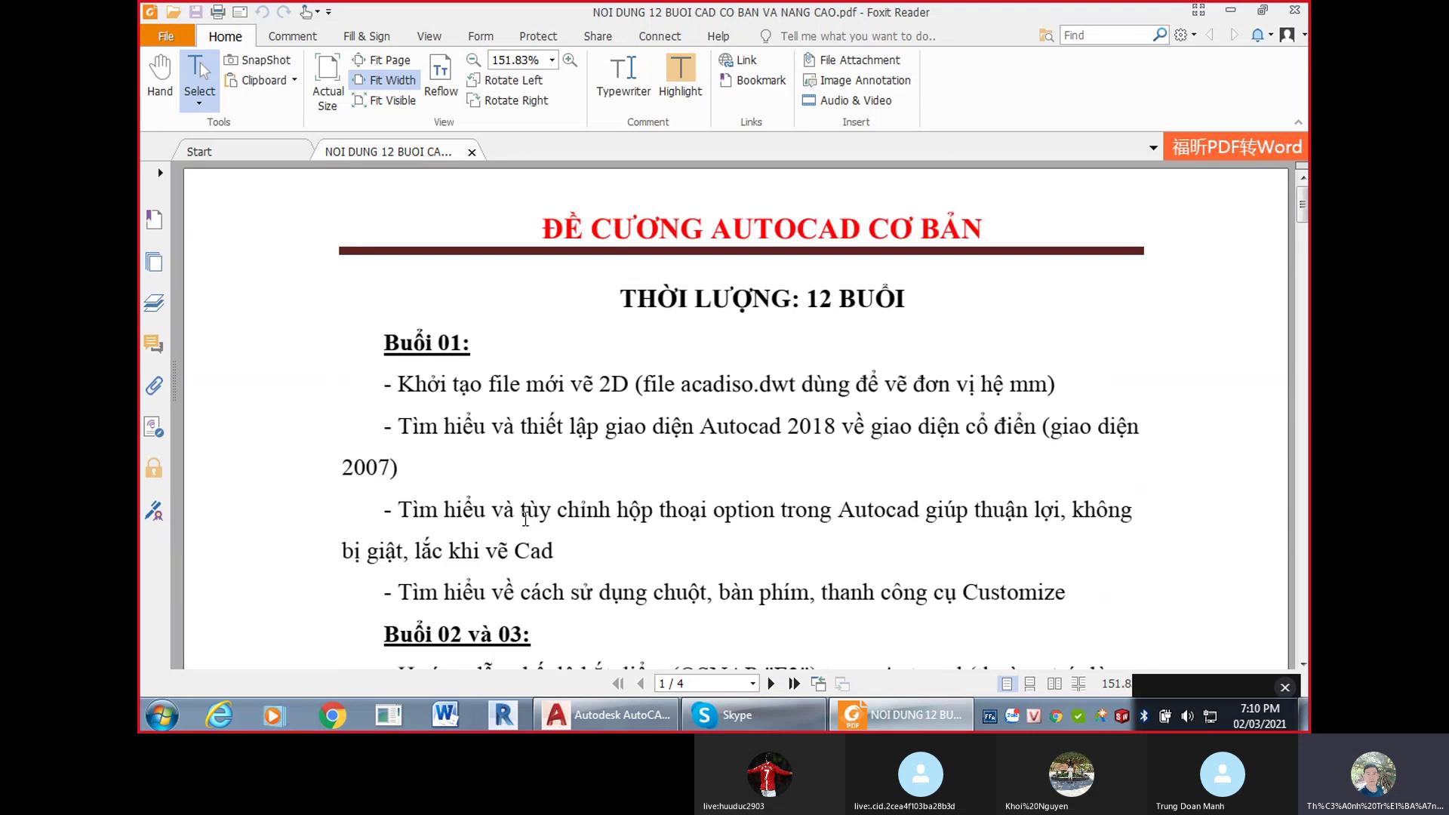
click(619, 715)
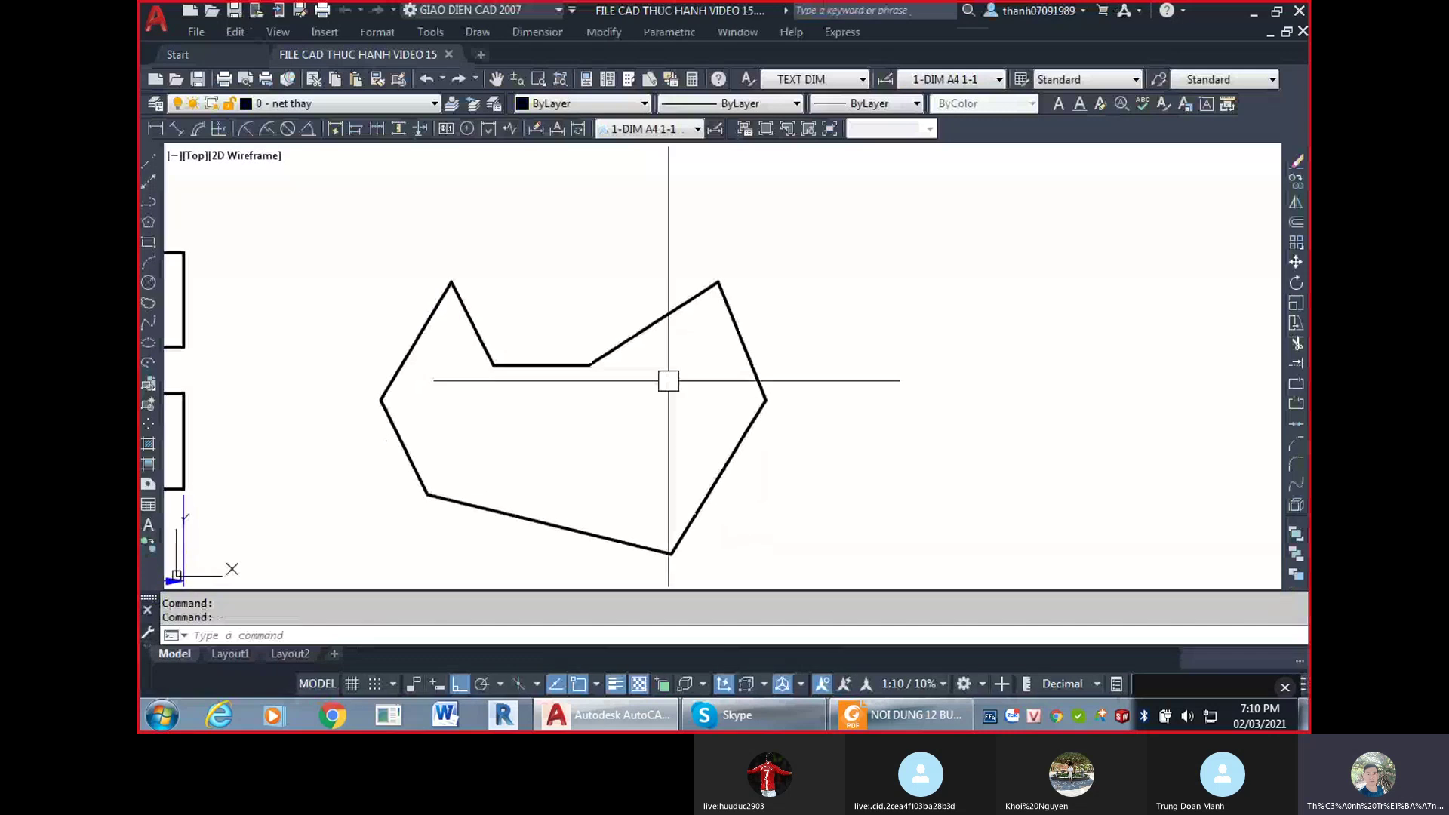
Zoom around the FILE CAD THUC HANH VIDEO 15 drawing, then return to the Start tab.
scroll(668, 381, down, 5)
scroll(566, 265, up, 5)
scroll(612, 362, down, 5)
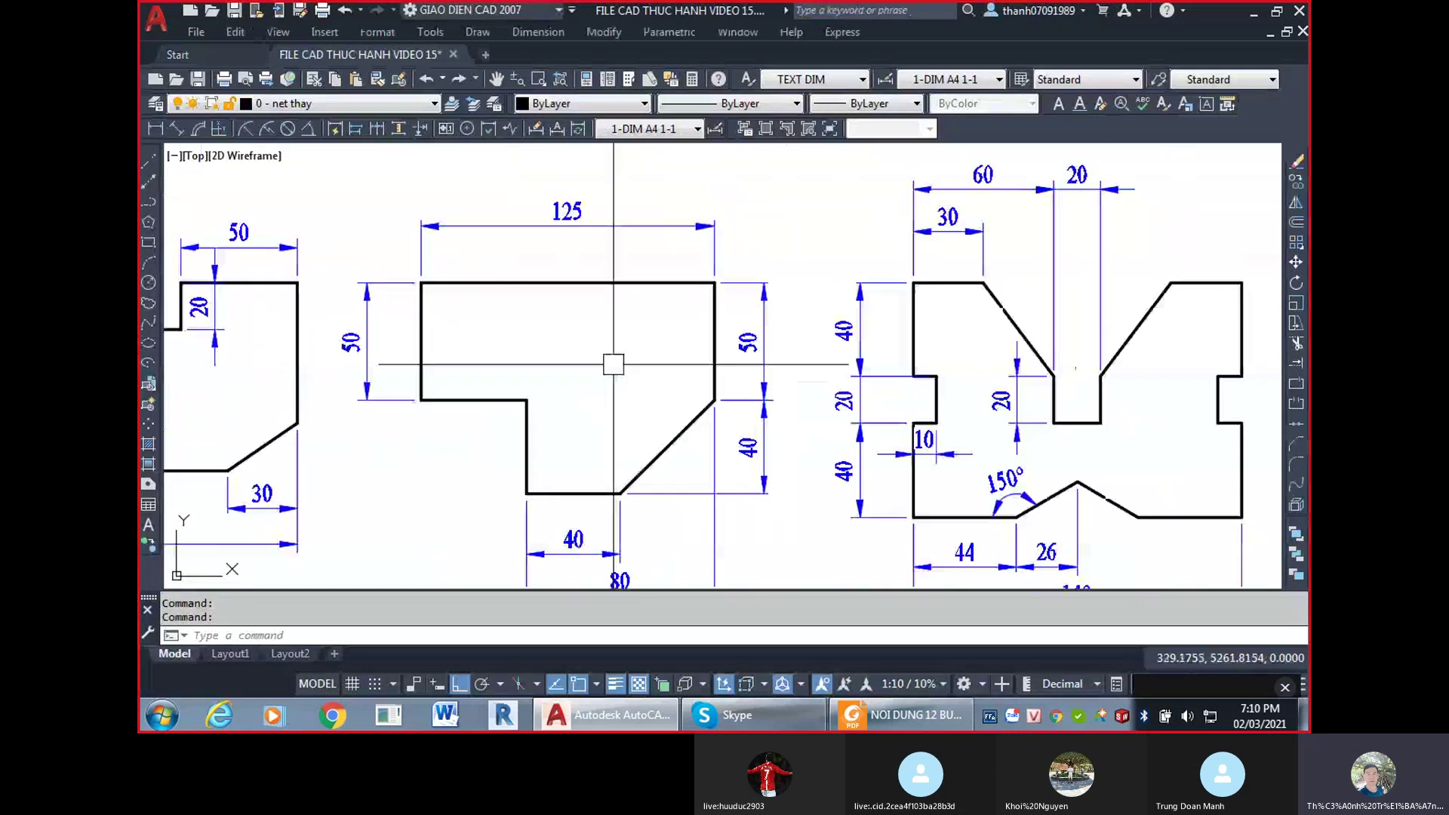
scroll(479, 385, up, 3)
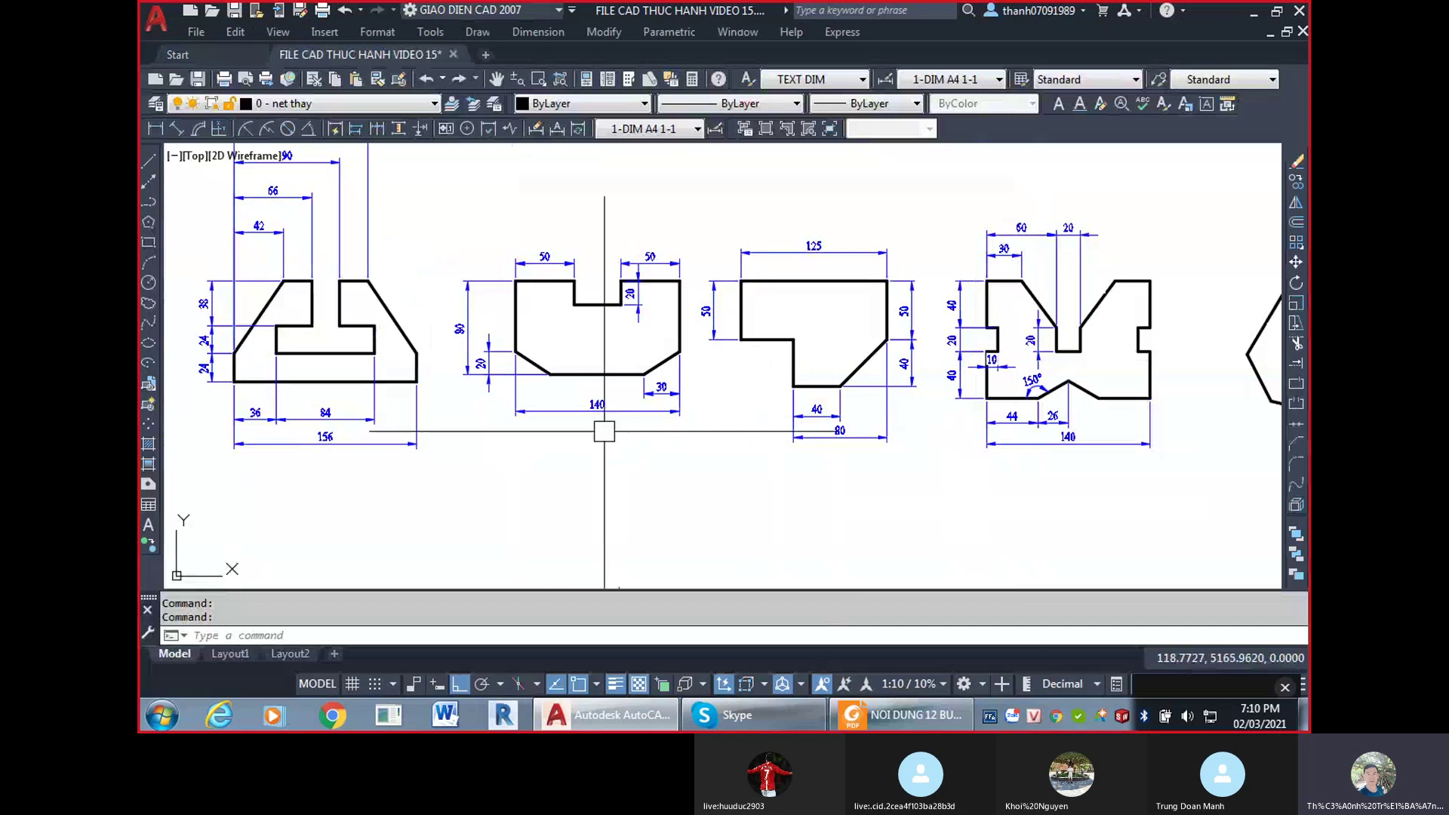
click(188, 54)
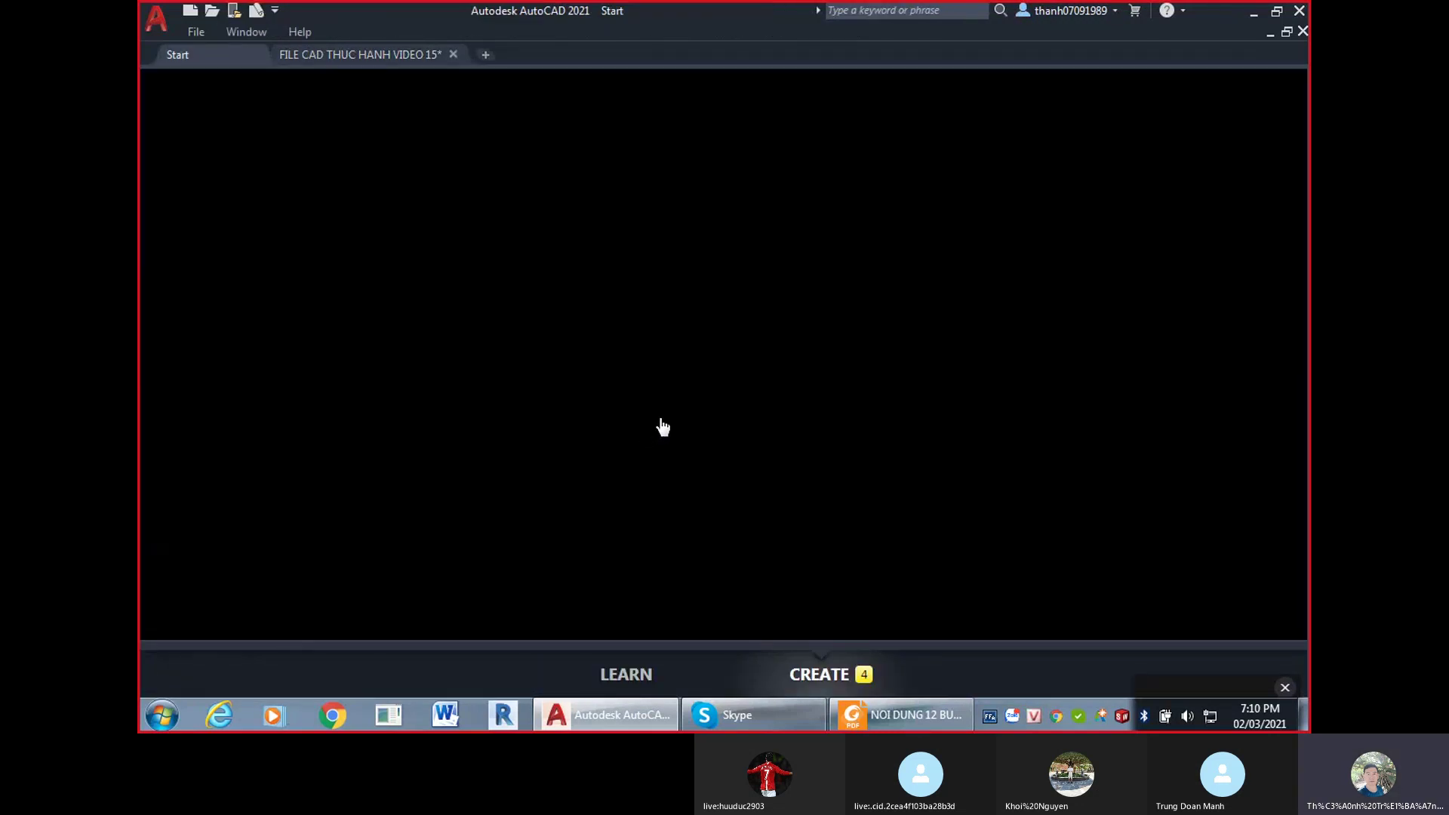
Open FILE CAD THUC HANH VIDEO 3 from Recent Documents and pan around the beam-rebar frame.
click(659, 423)
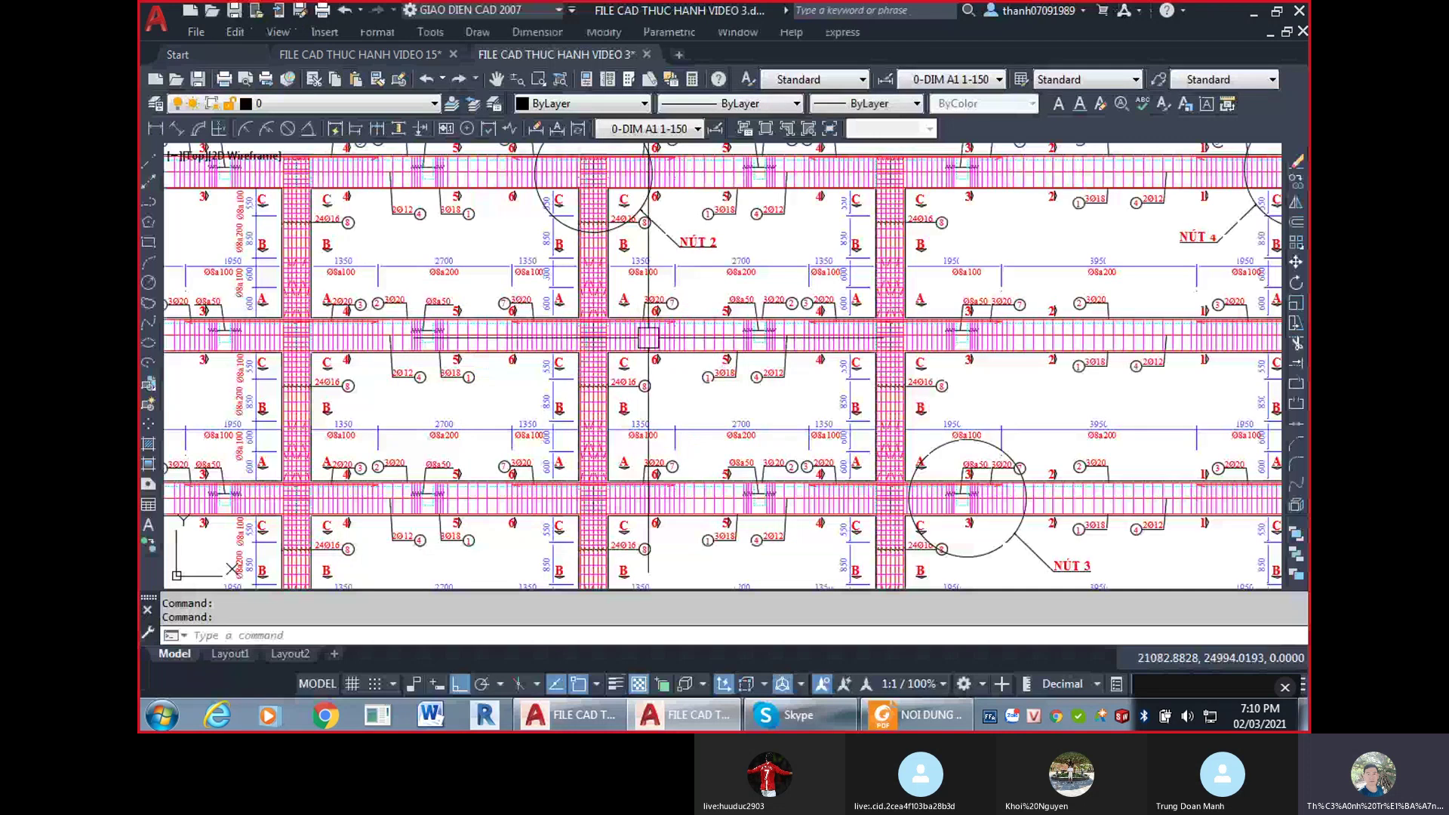
scroll(649, 337, up, 2)
scroll(744, 317, down, 6)
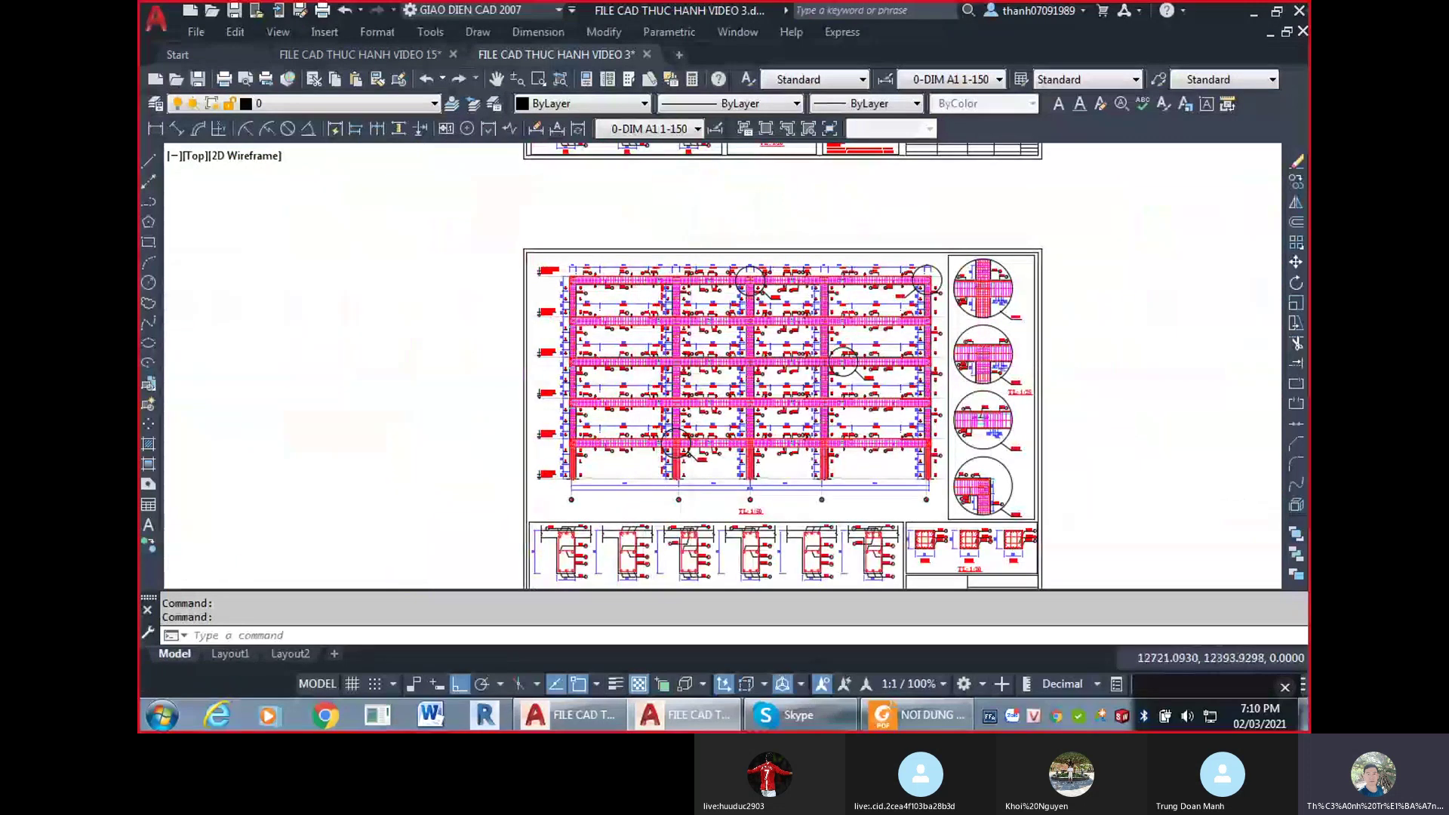
scroll(795, 492, up, 3)
scroll(795, 492, down, 3)
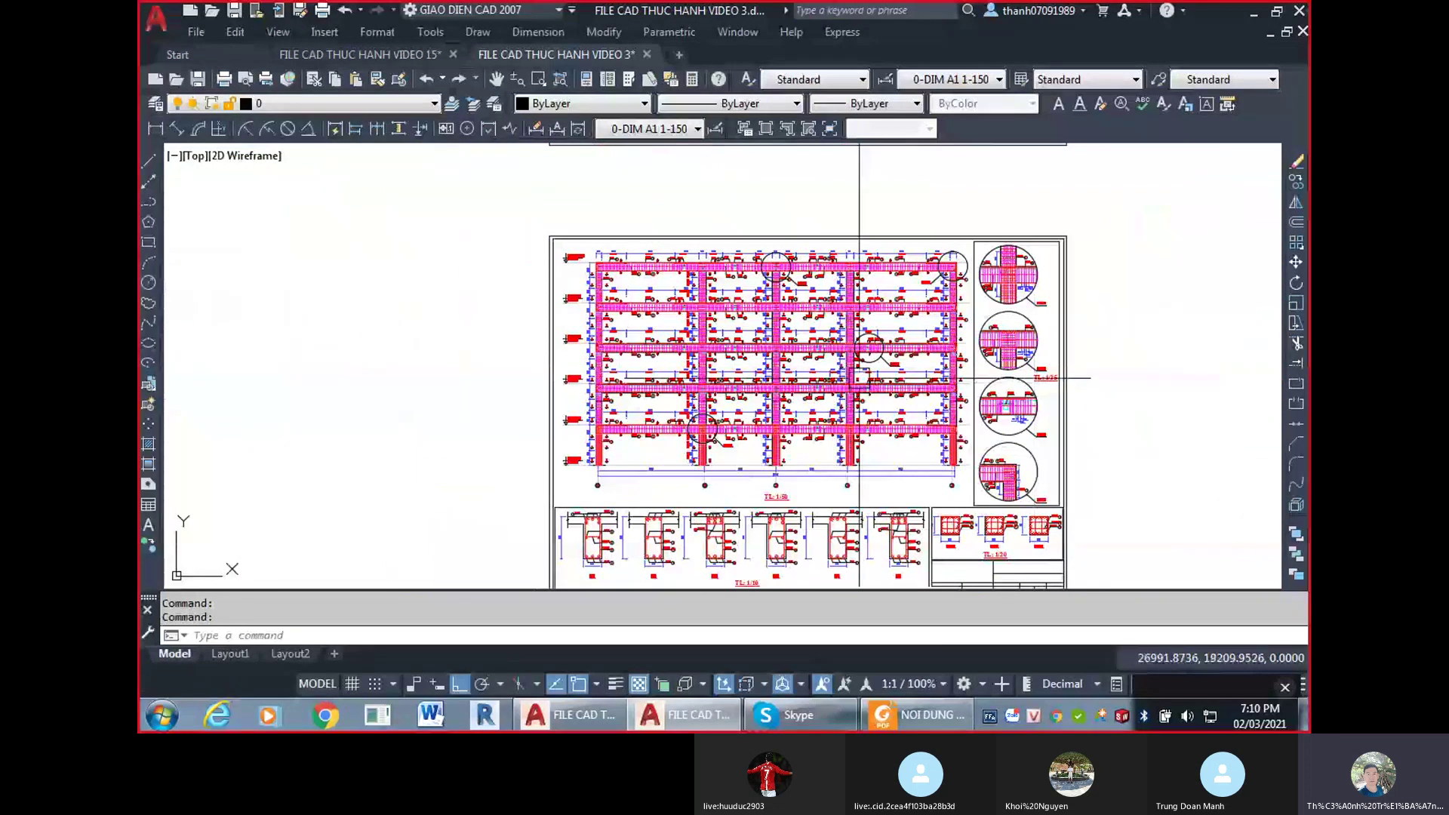
scroll(859, 376, up, 6)
middle_drag(366, 293, 566, 373)
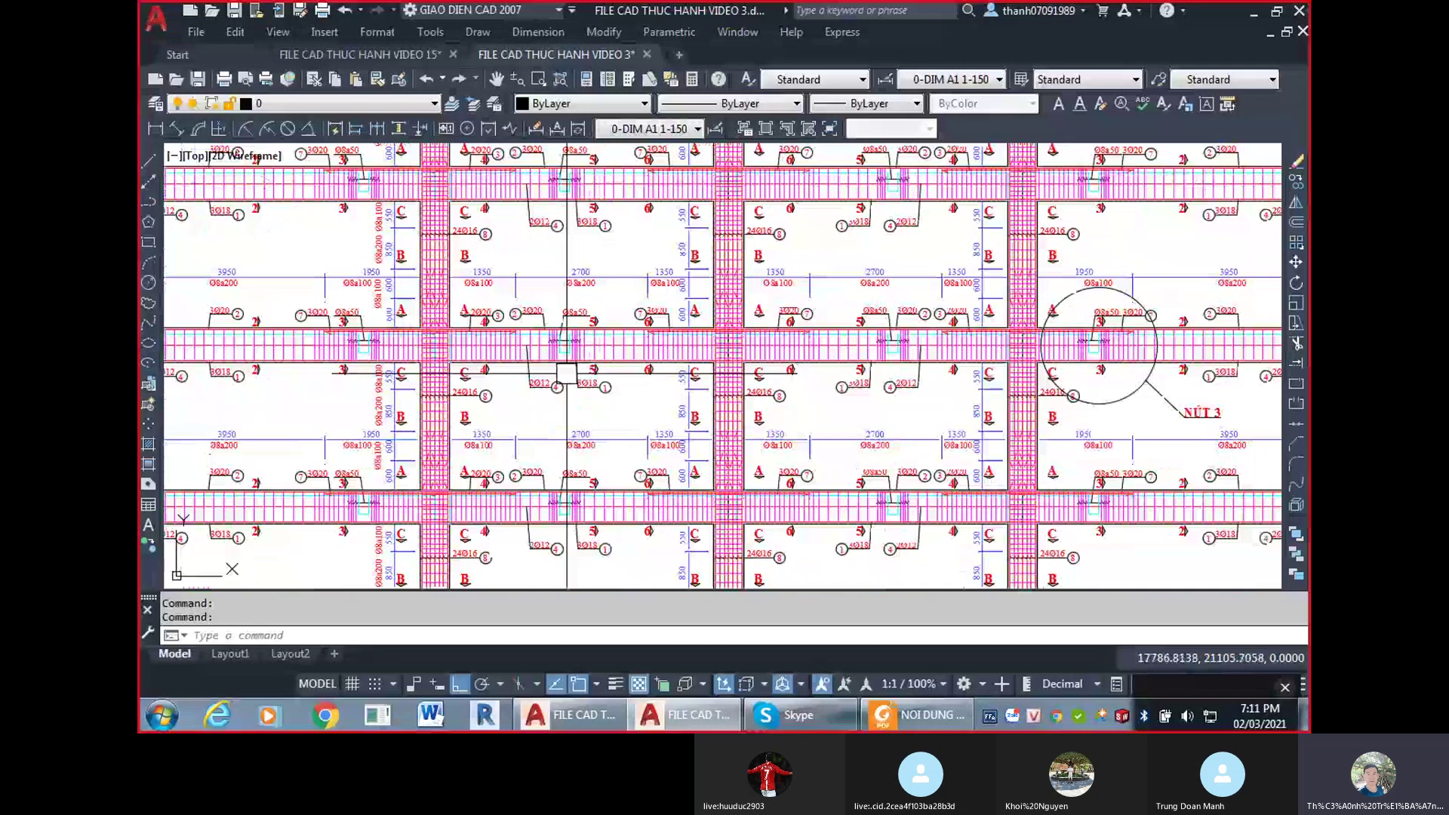
scroll(355, 256, up, 5)
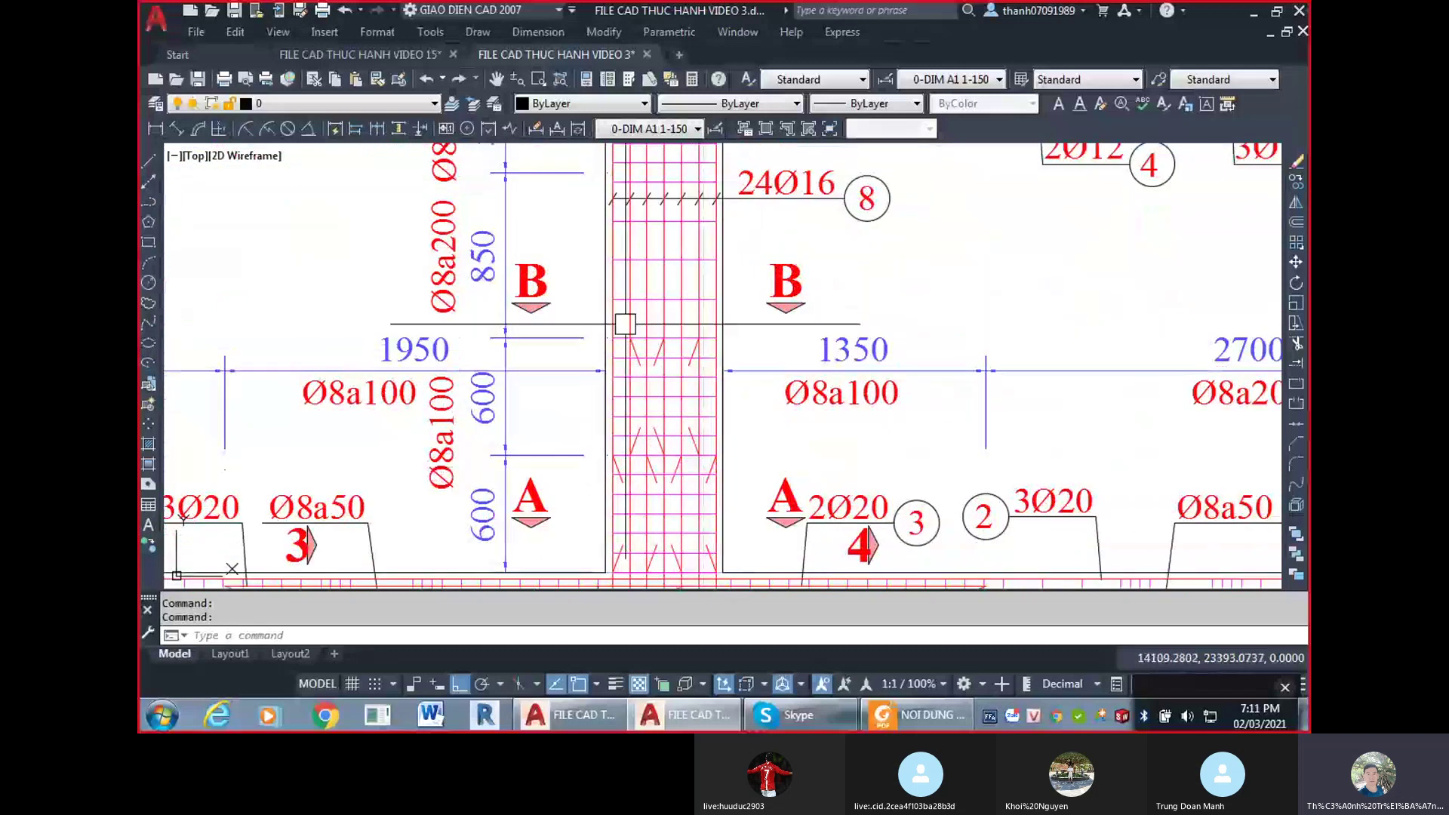
scroll(621, 334, down, 2)
scroll(477, 251, down, 5)
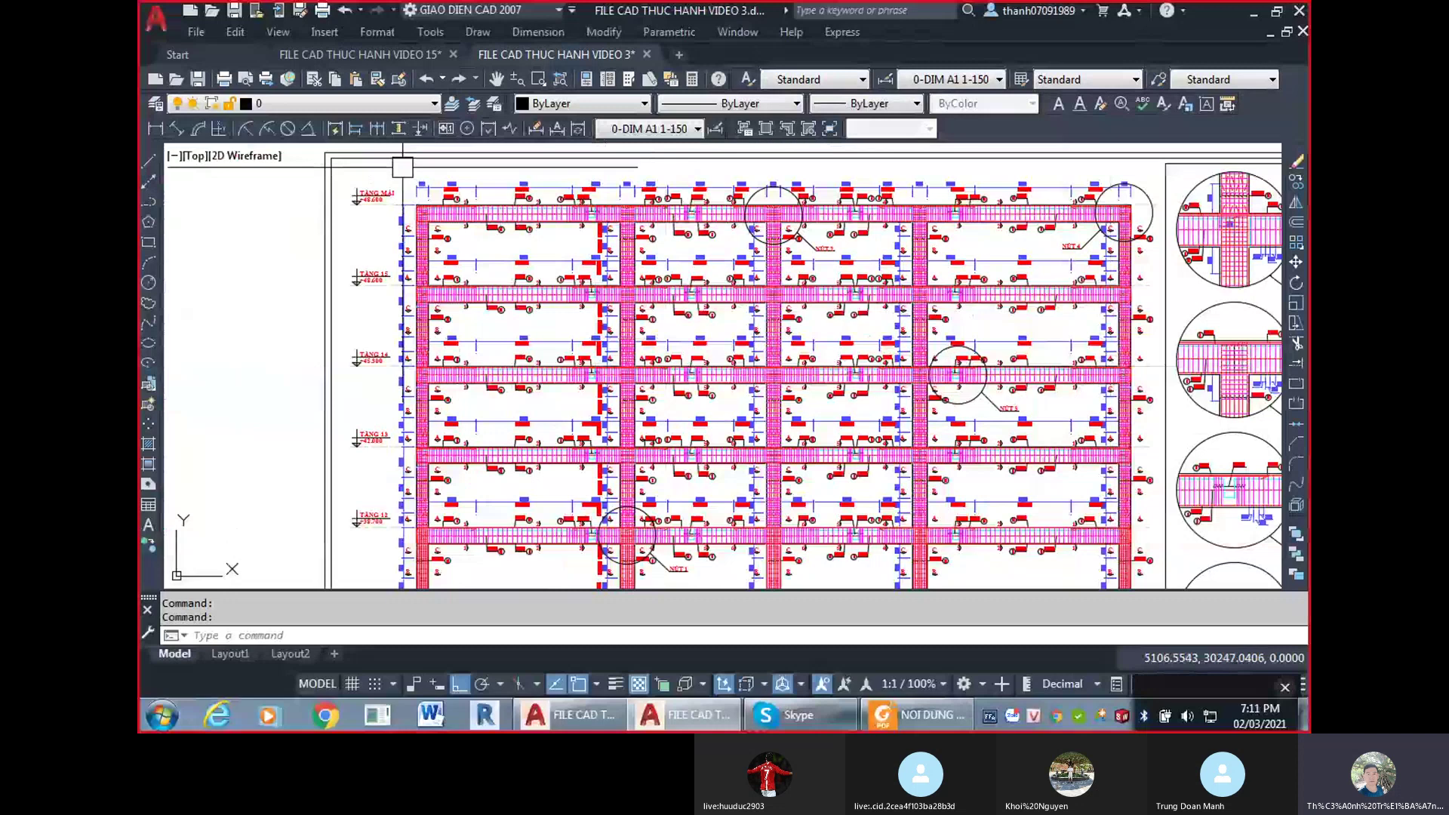
scroll(400, 166, up, 3)
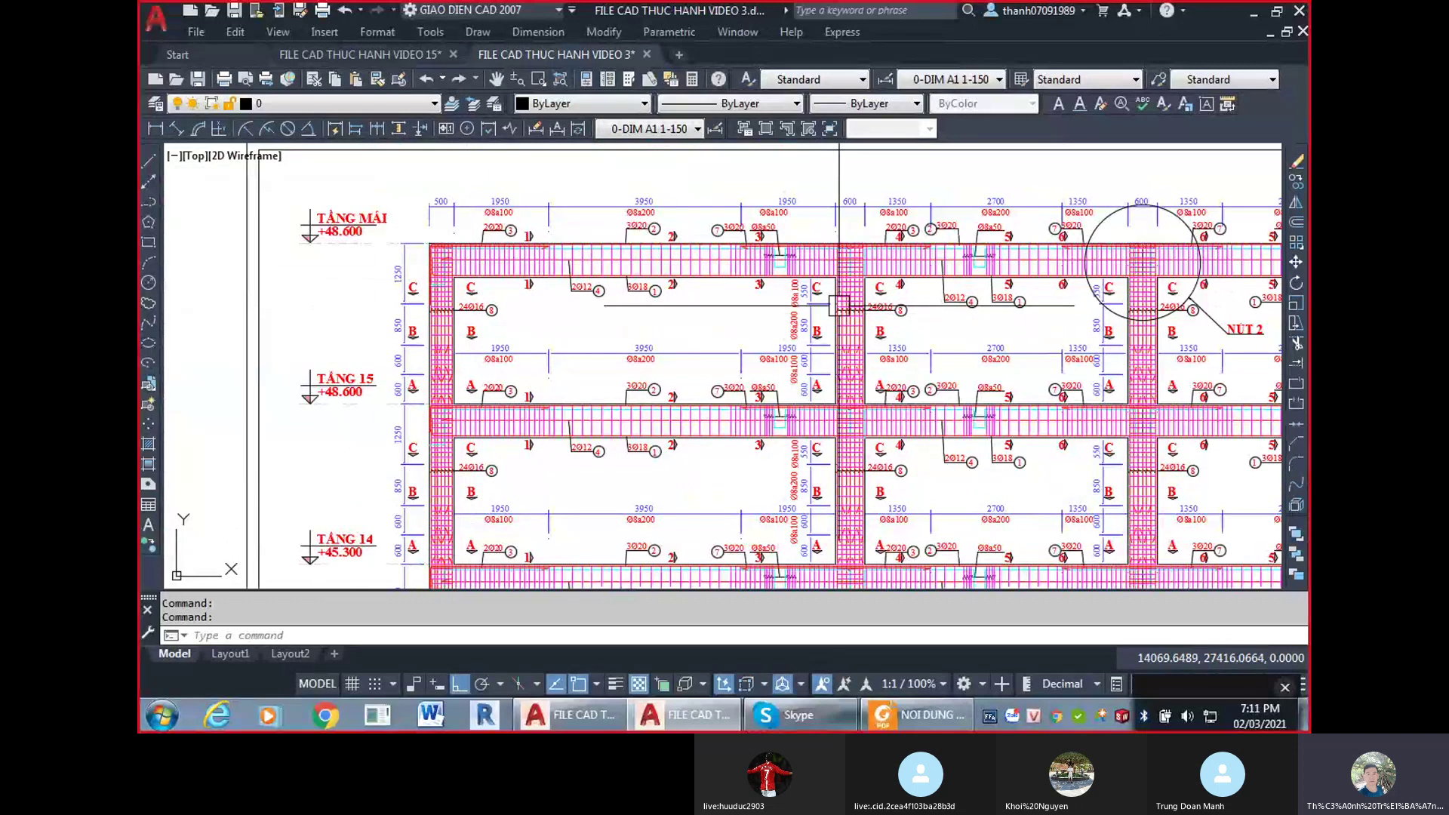
scroll(750, 317, down, 5)
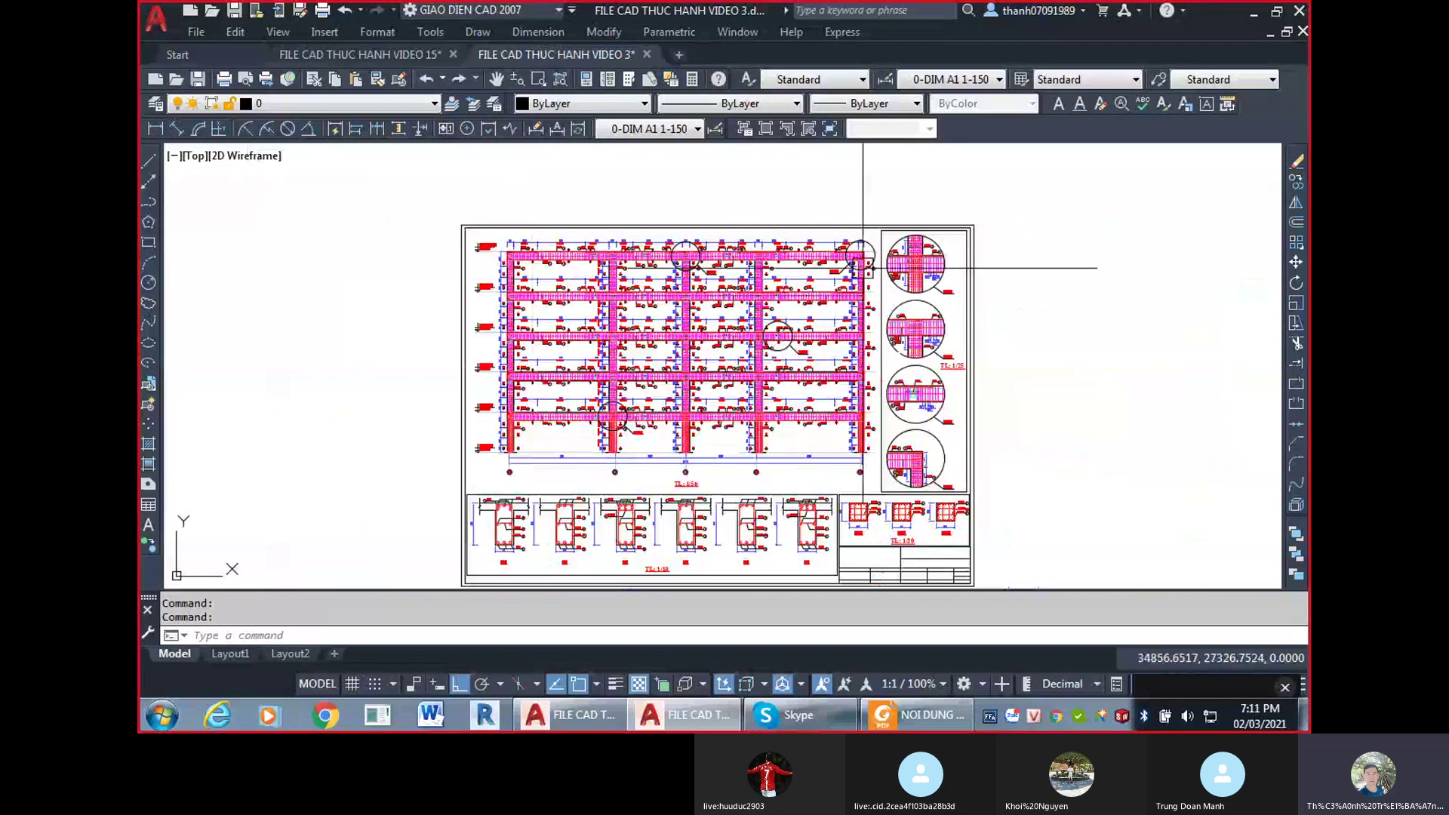
scroll(867, 269, up, 5)
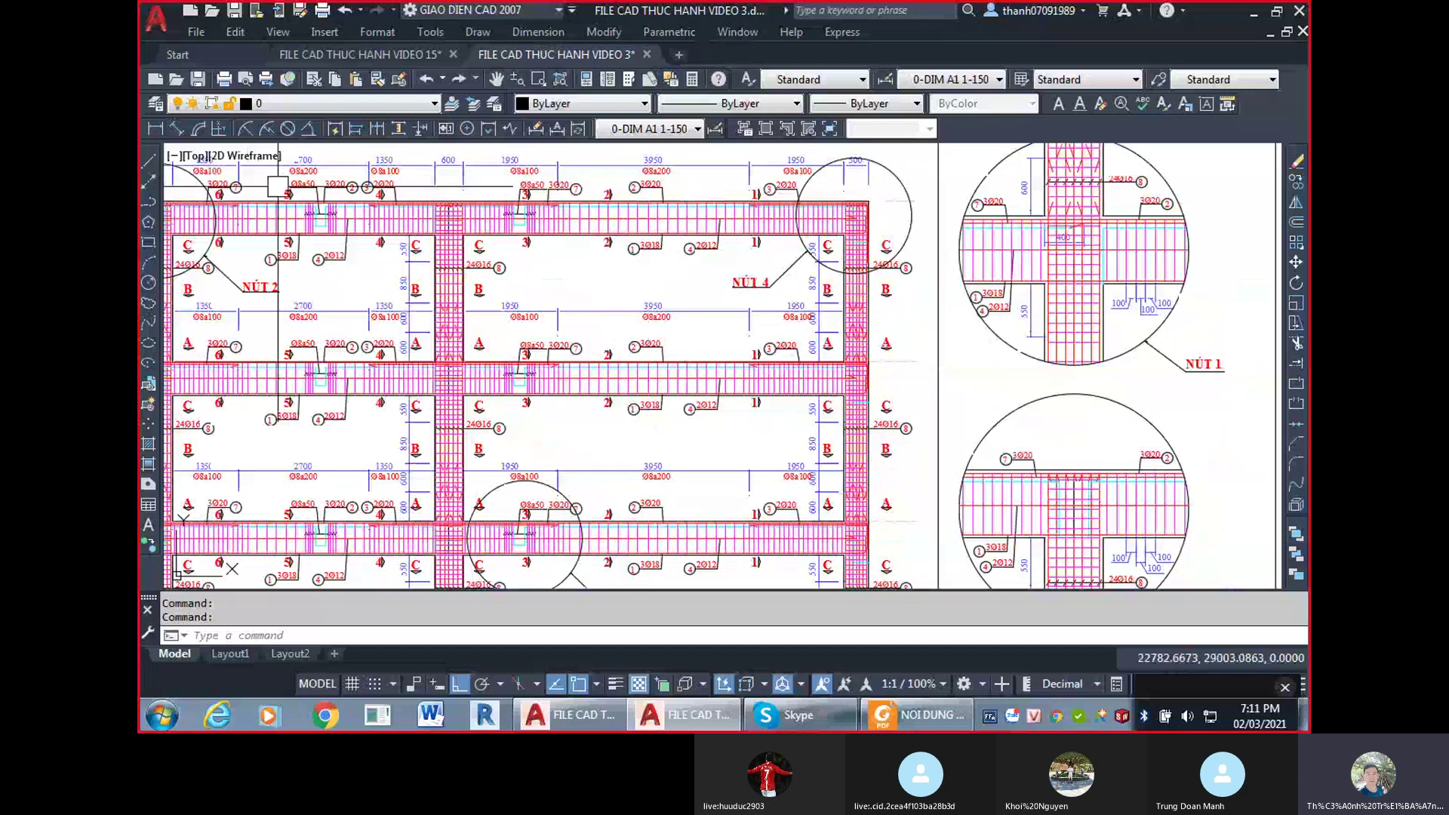
scroll(277, 187, up, 3)
Turn on lineweight display so the beams draw thick, and zoom to check them.
click(616, 684)
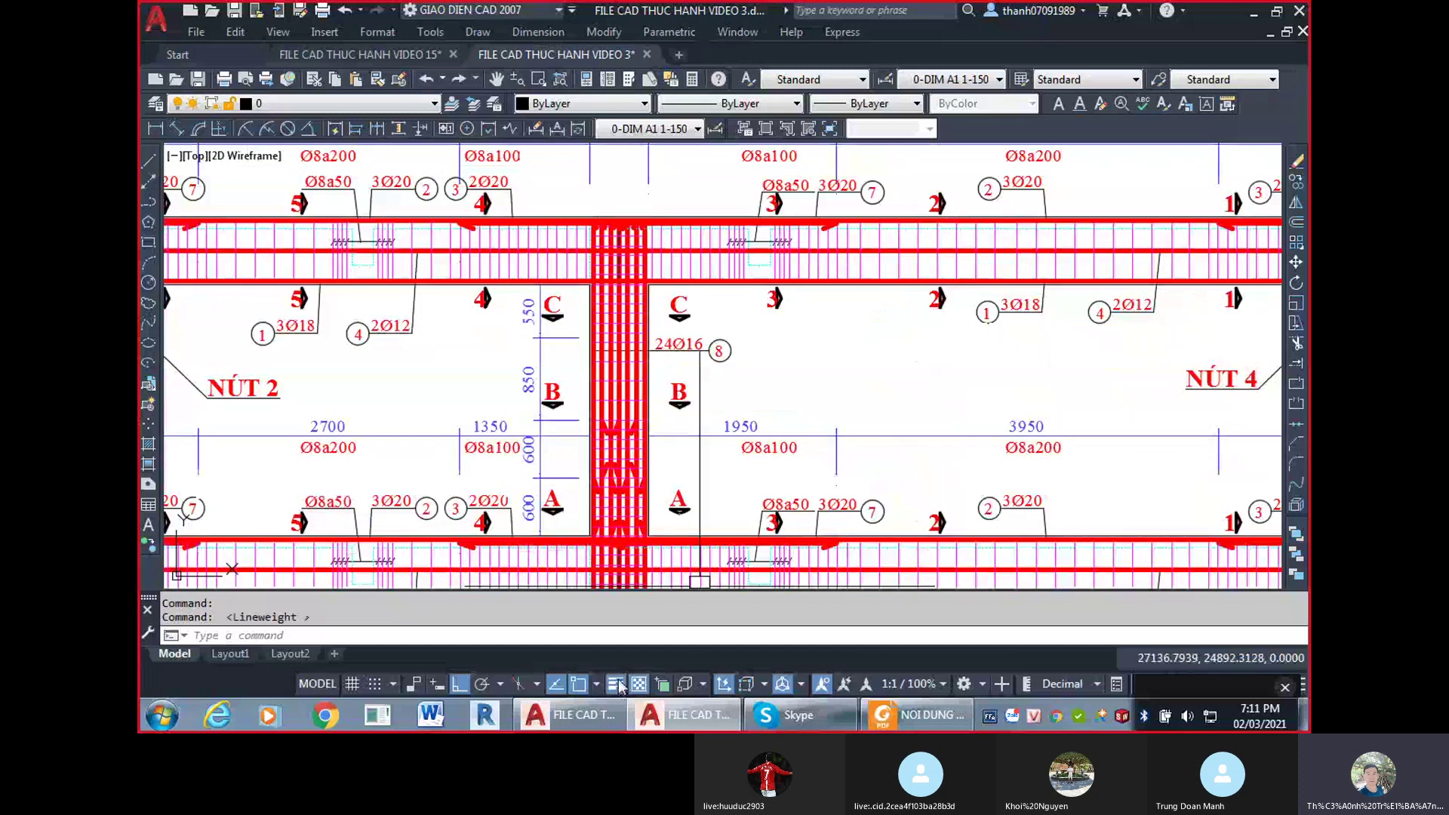
scroll(264, 329, down, 3)
scroll(264, 330, up, 6)
scroll(749, 255, down, 3)
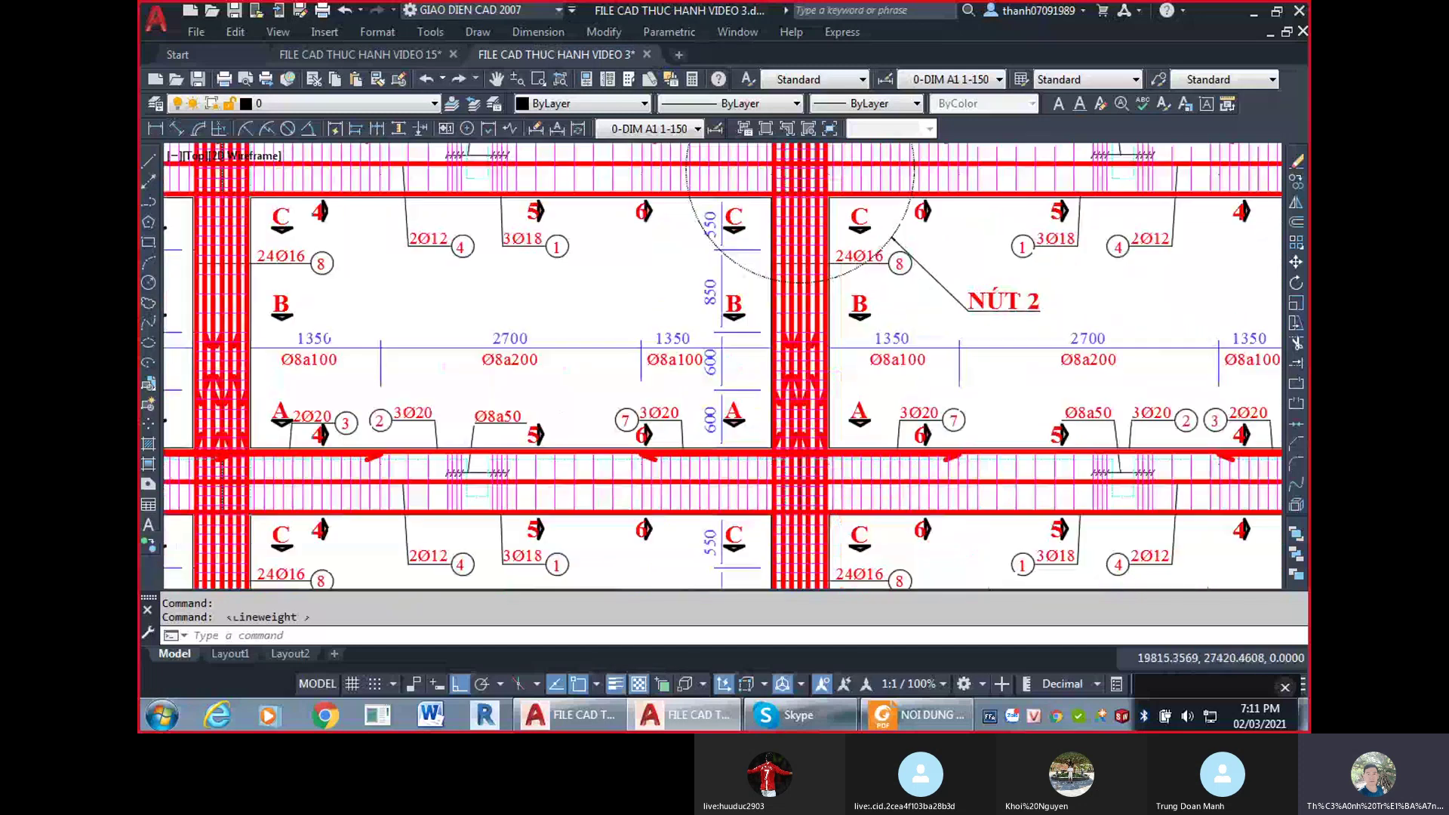
scroll(800, 280, down, 3)
scroll(327, 269, up, 1)
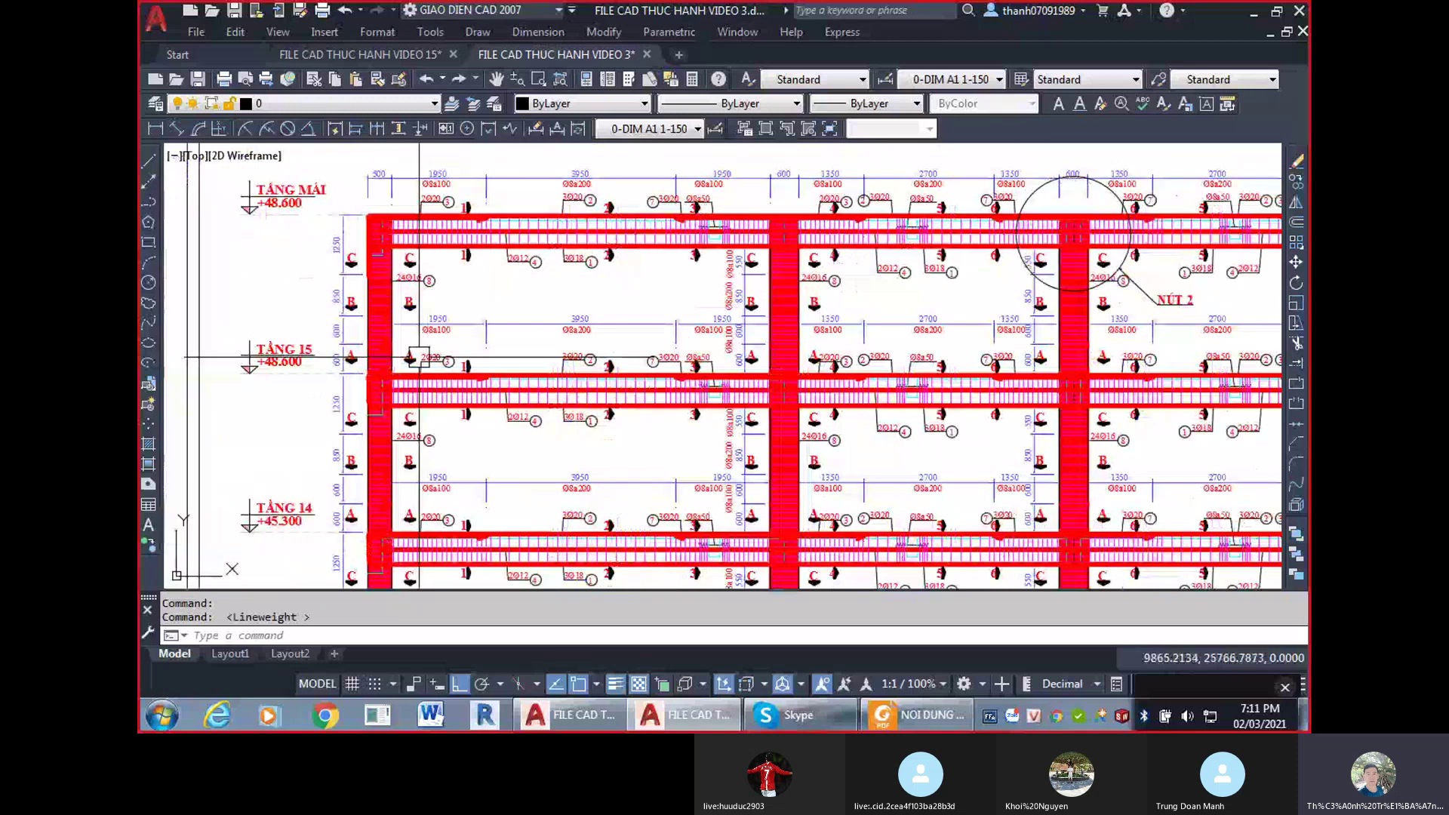
scroll(362, 217, up, 3)
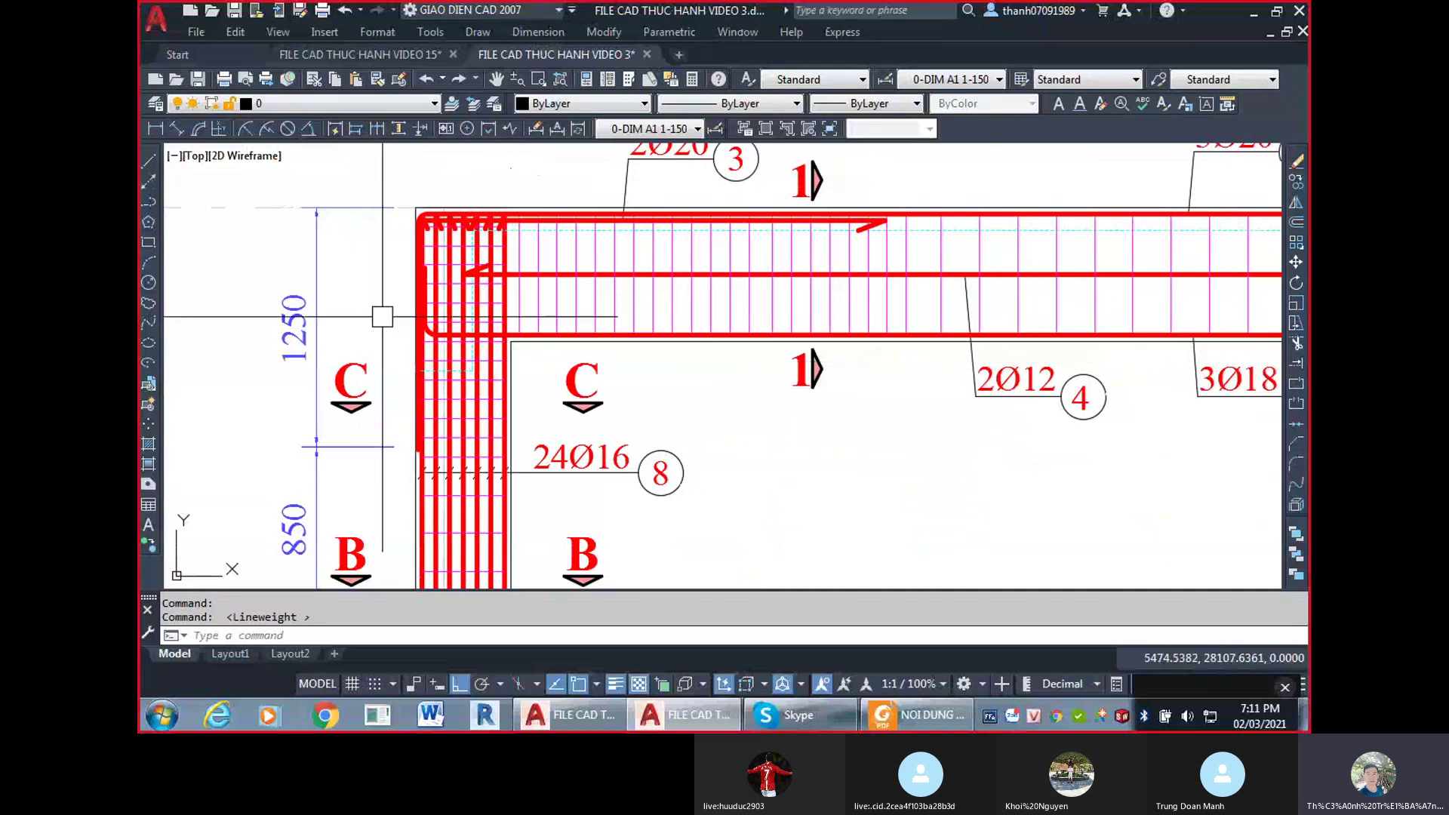
scroll(614, 351, down, 2)
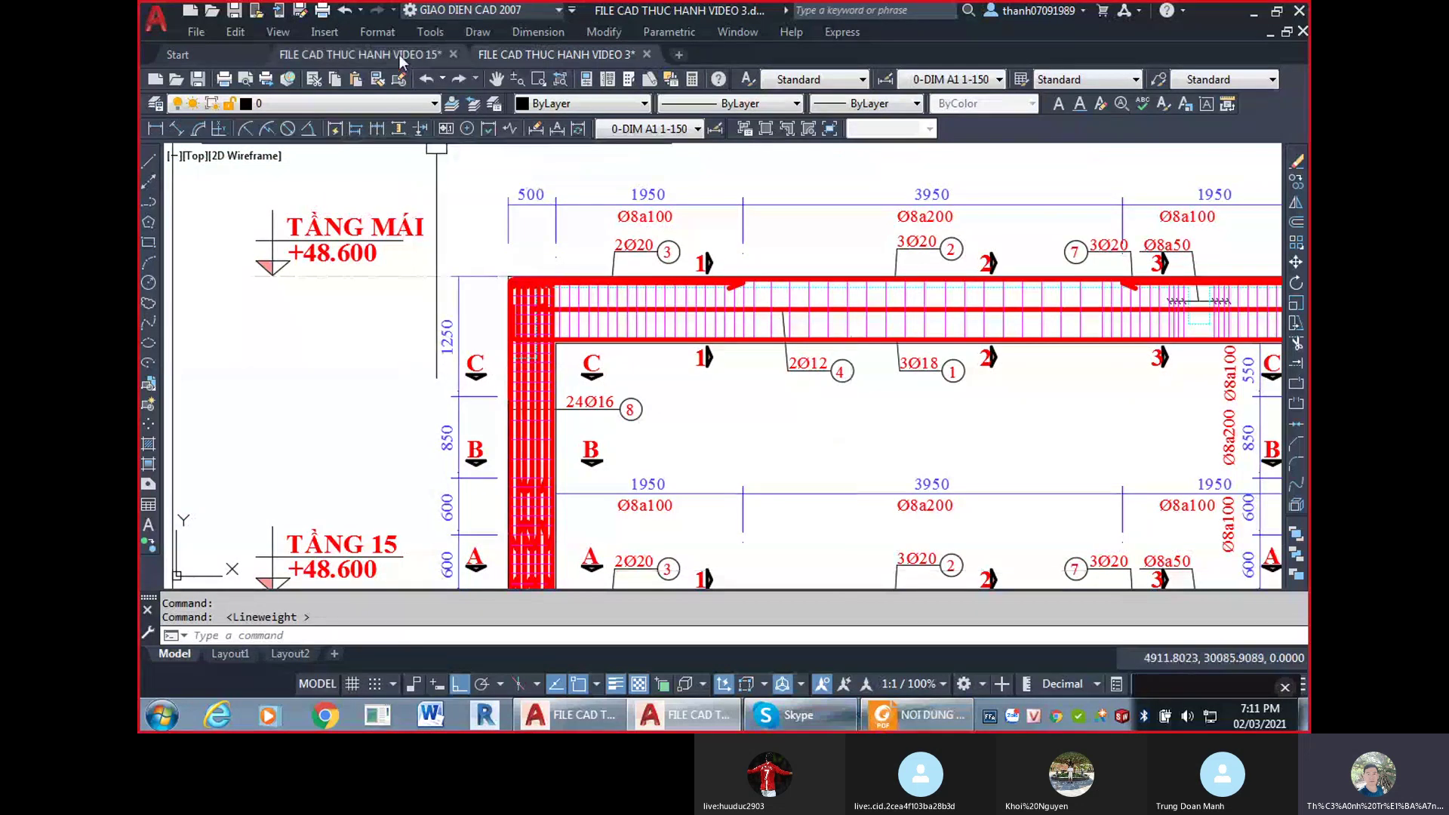
Close the FILE CAD THUC HANH VIDEO 15 tab, choosing No to saving changes.
click(360, 54)
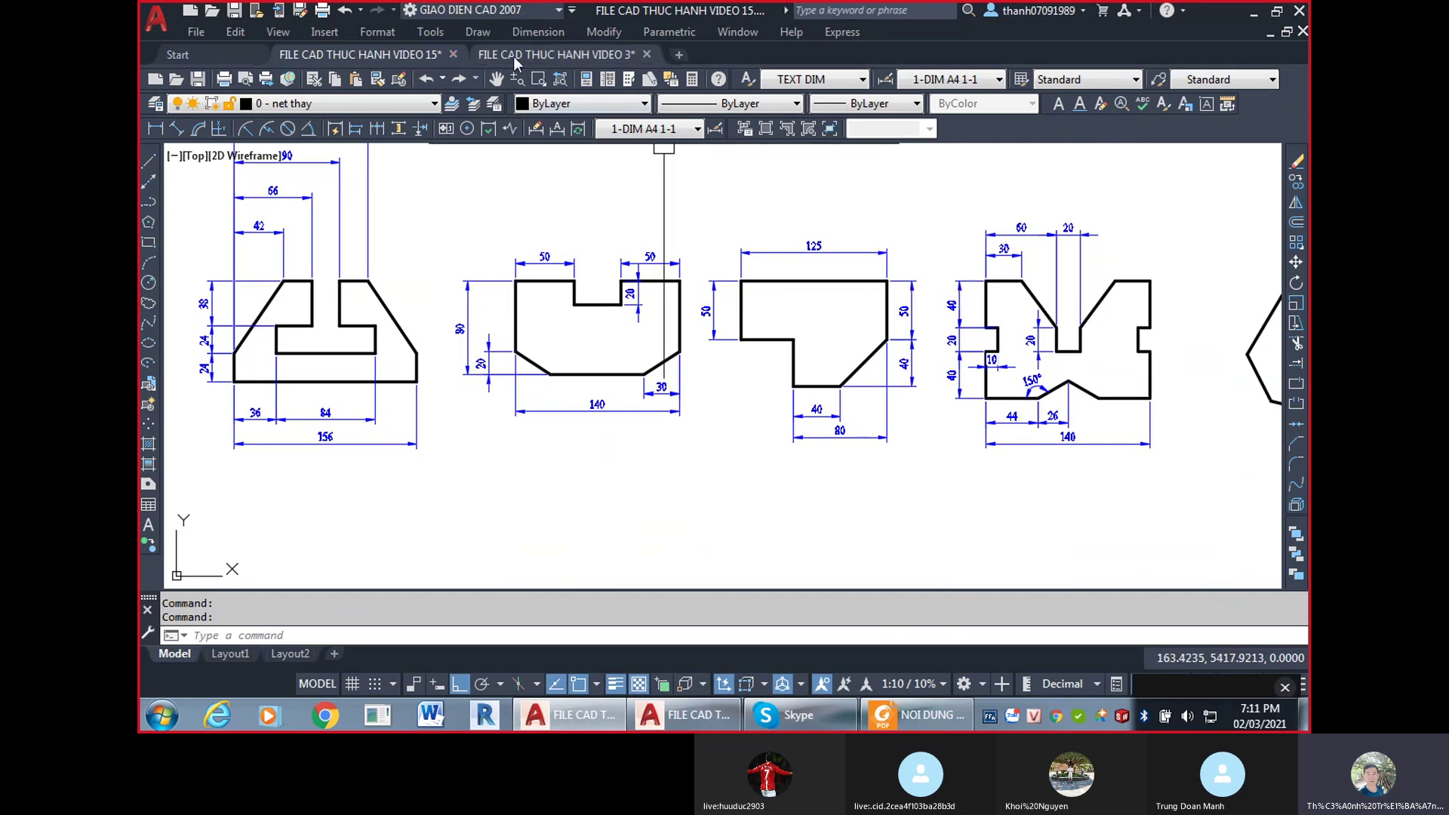
mouse_move(594, 68)
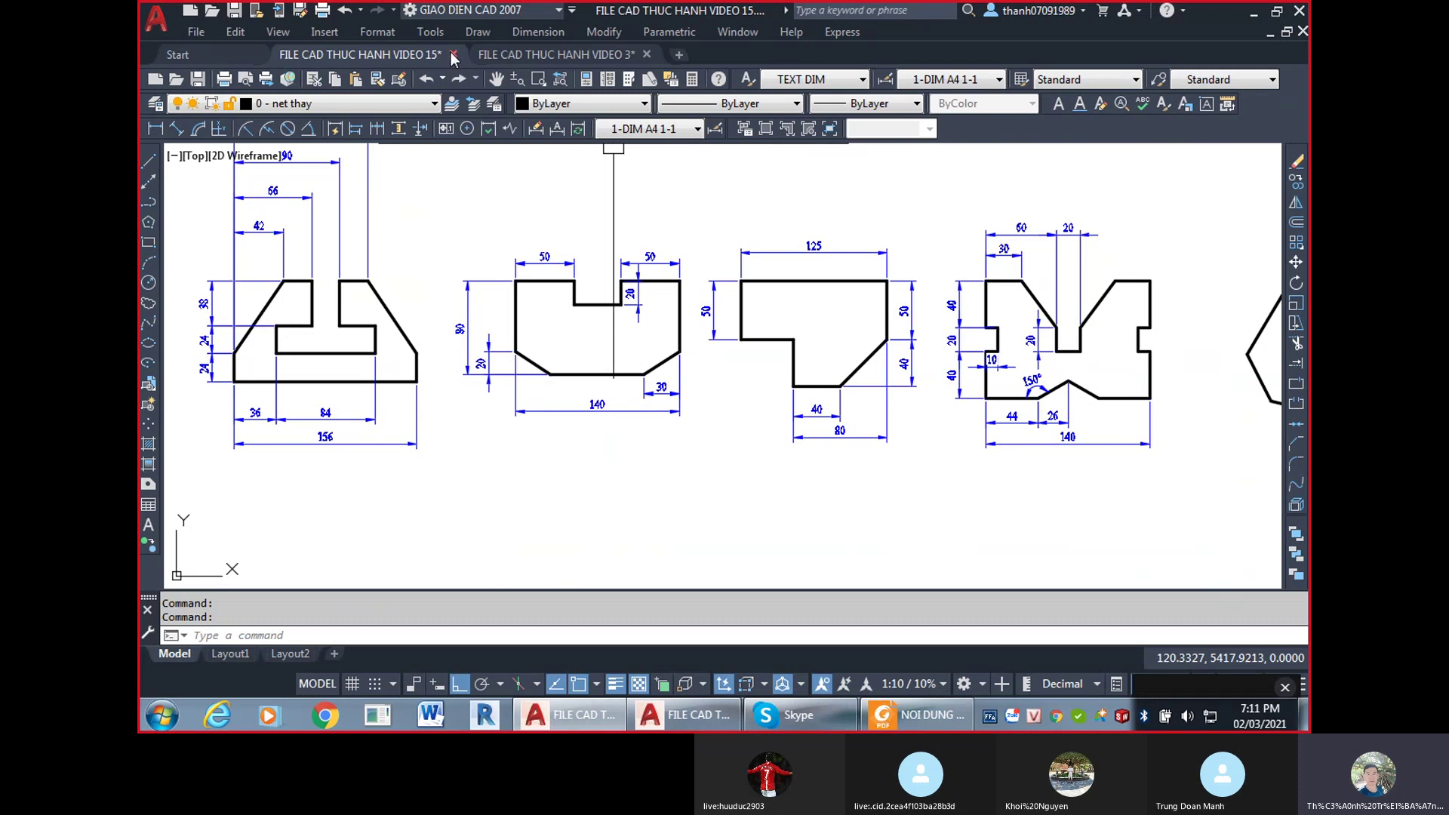
click(558, 55)
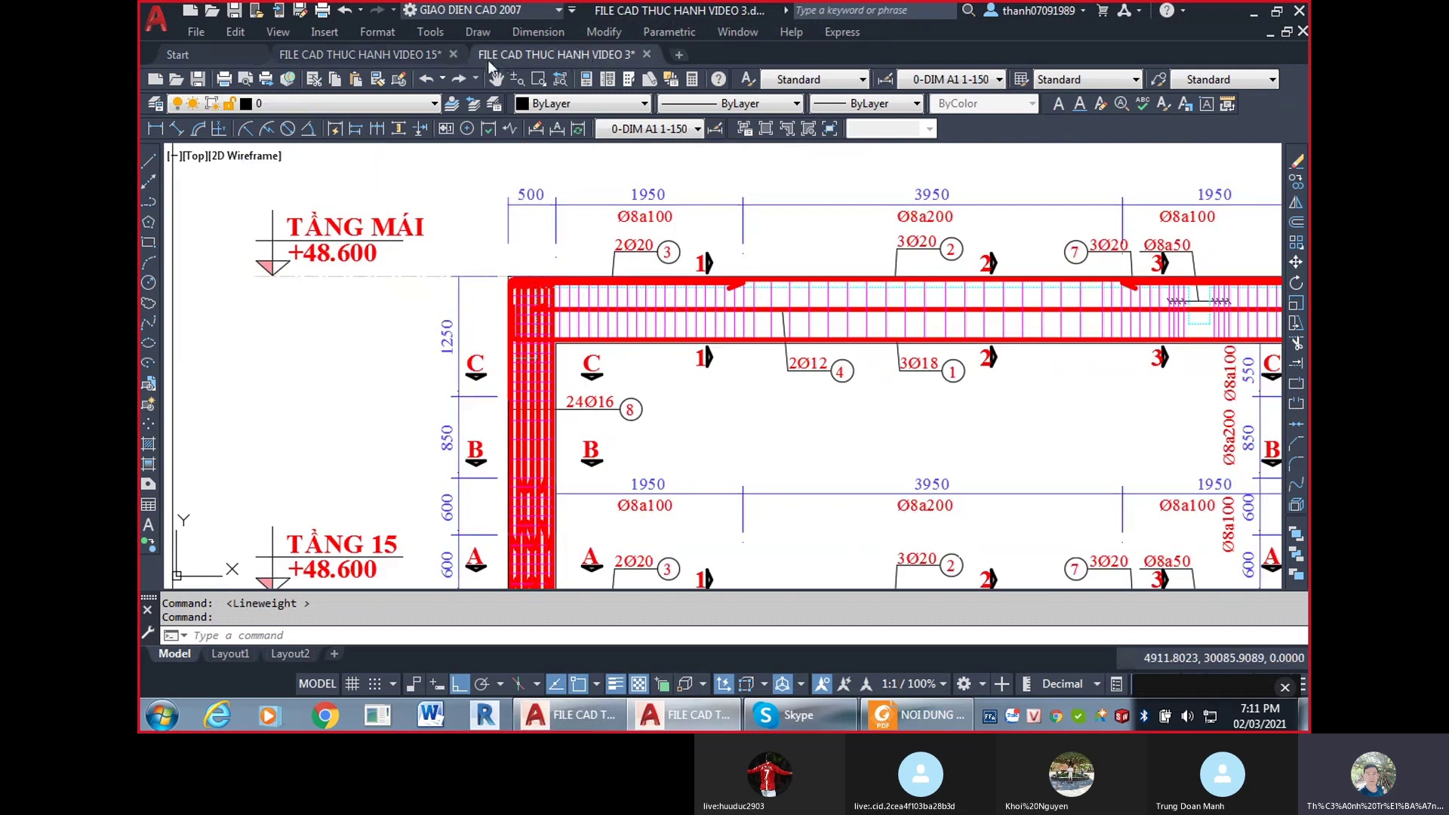
click(453, 55)
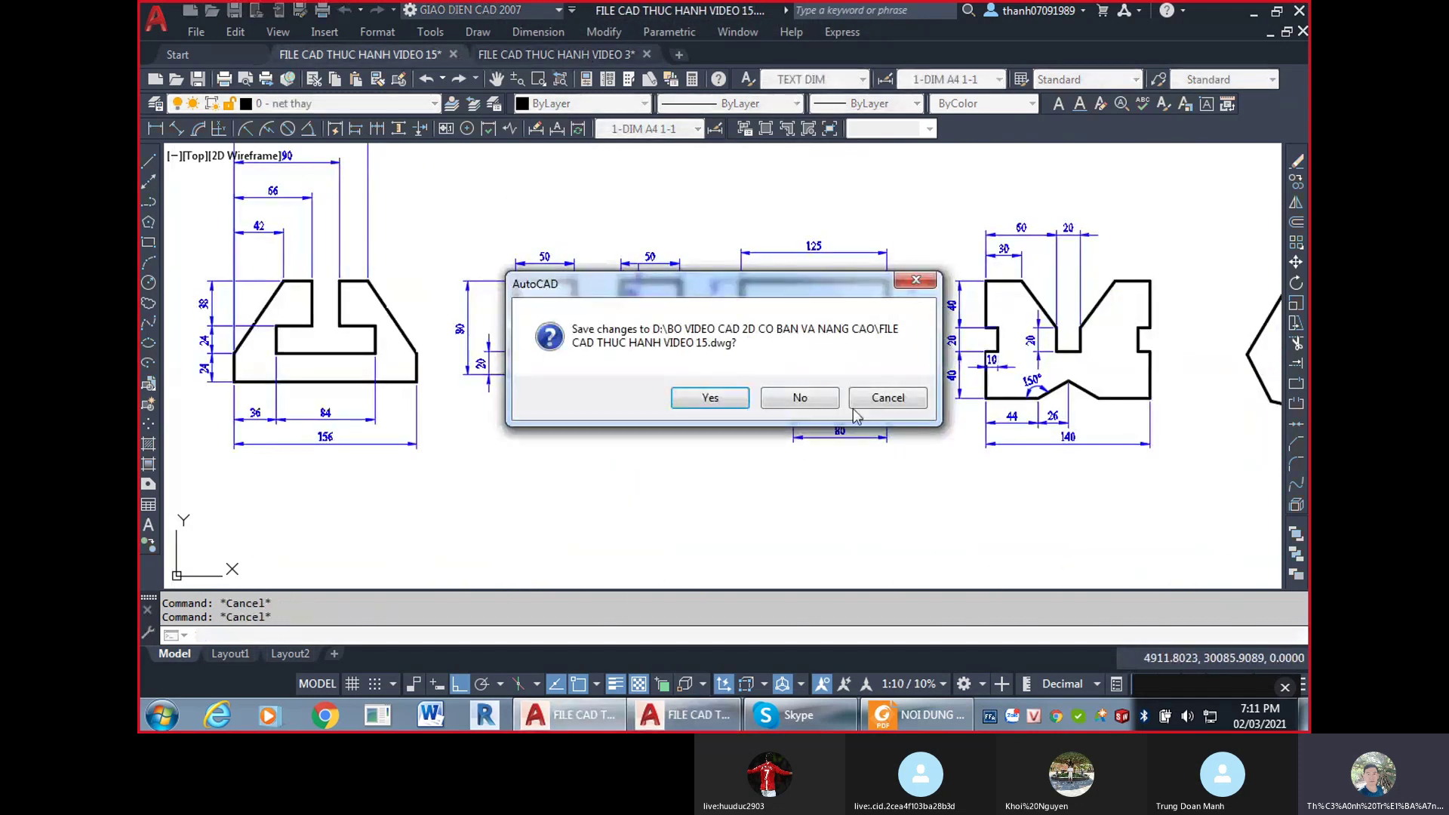
click(801, 398)
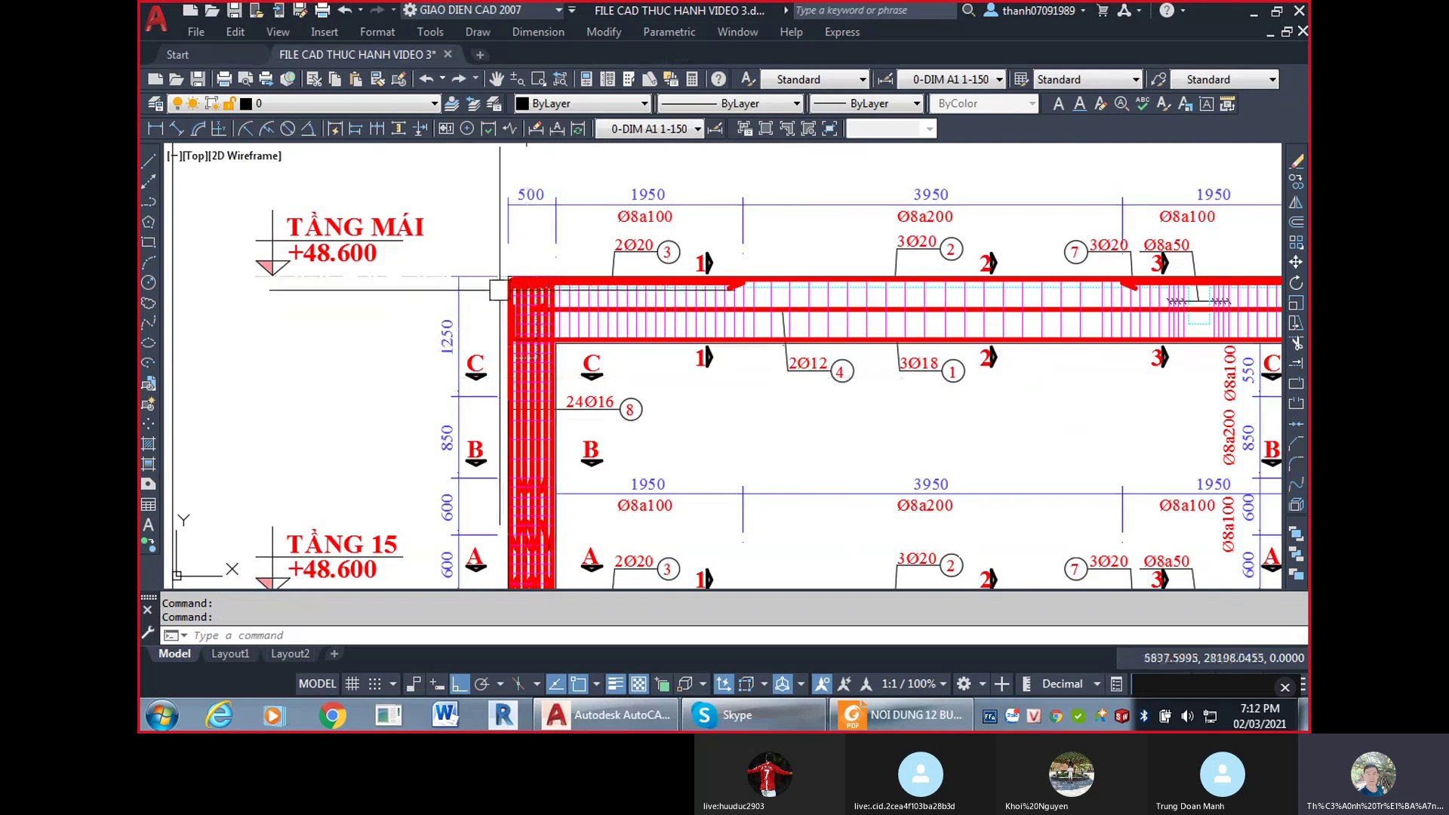
scroll(498, 289, up, 3)
Bring up the course outline PDF and scroll to the Buổi 01 topics on page 1.
click(898, 715)
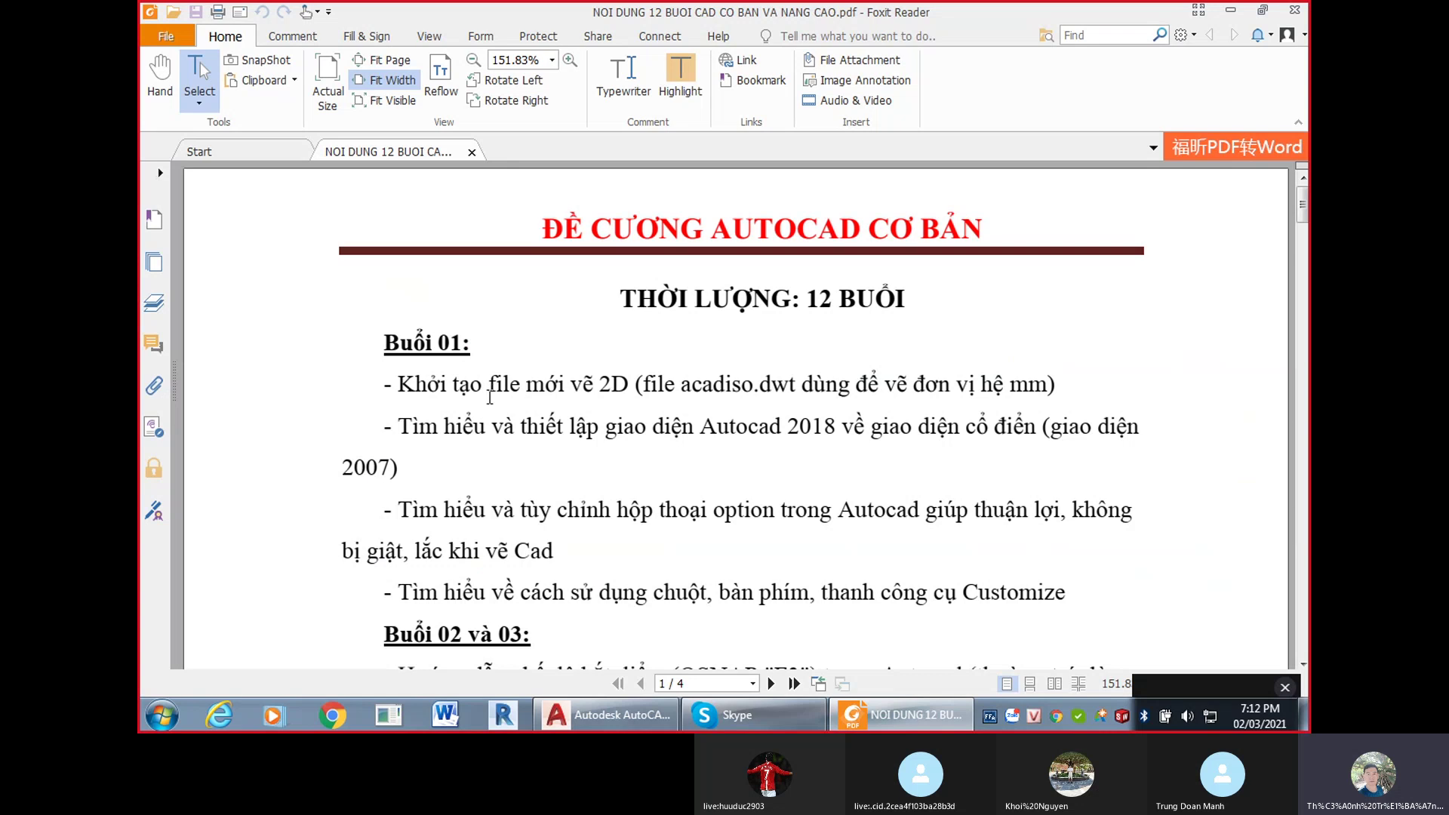
scroll(671, 465, down, 5)
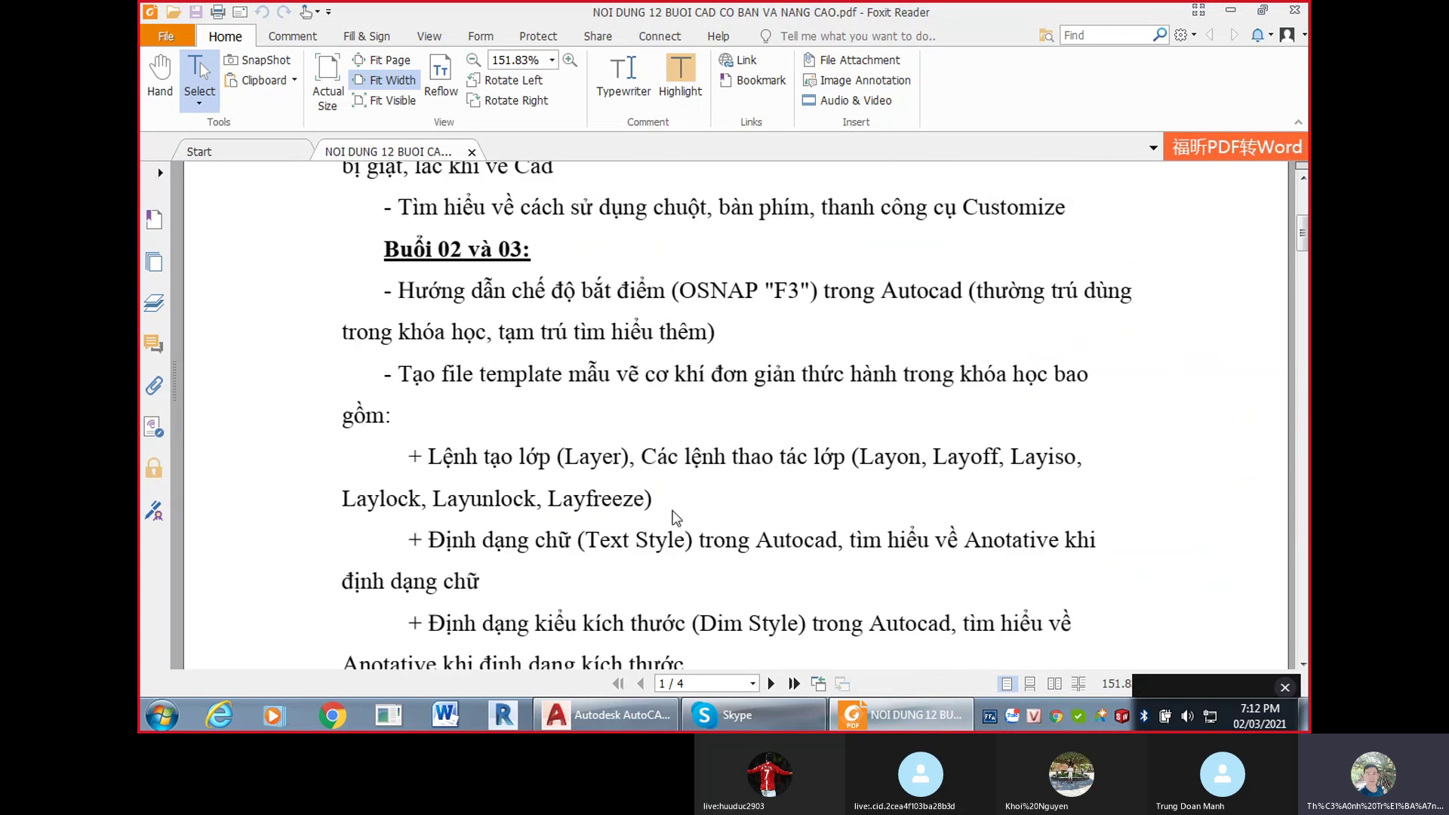
scroll(676, 518, up, 1)
scroll(684, 505, up, 2)
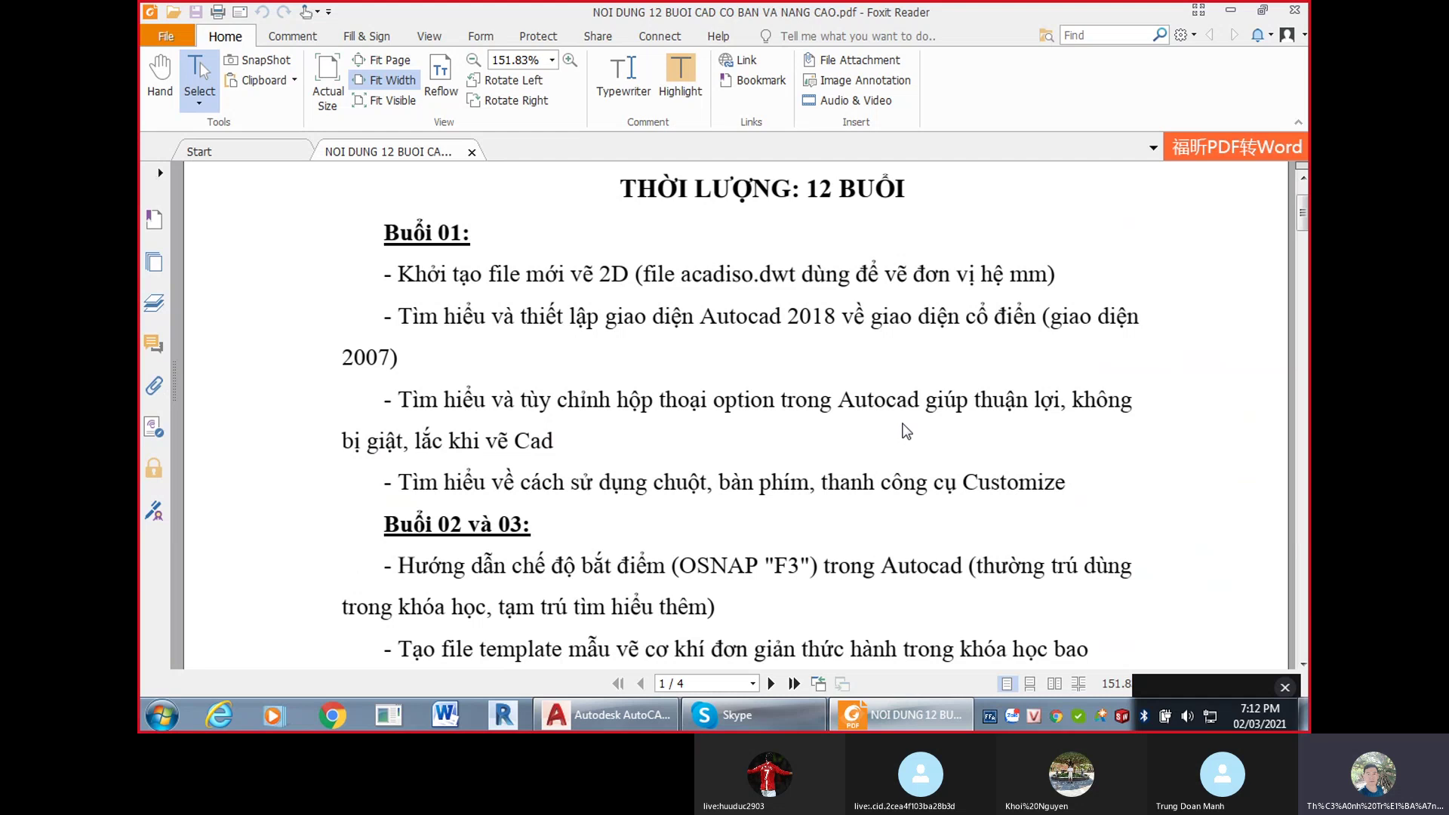
scroll(626, 394, up, 3)
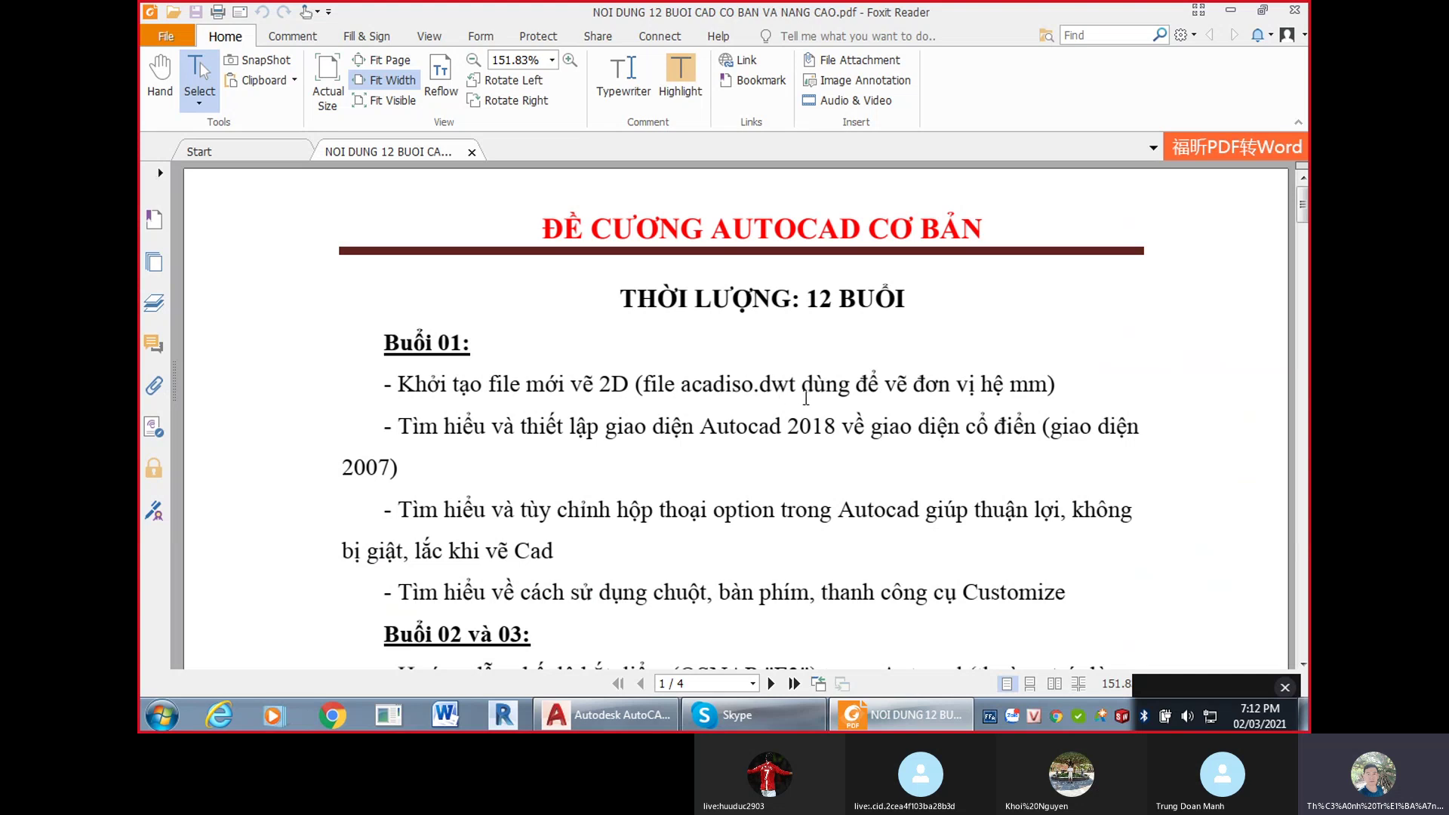
Select and copy the template name 'acadiso.dwt' from the first Buổi 01 line.
drag(798, 389, 691, 387)
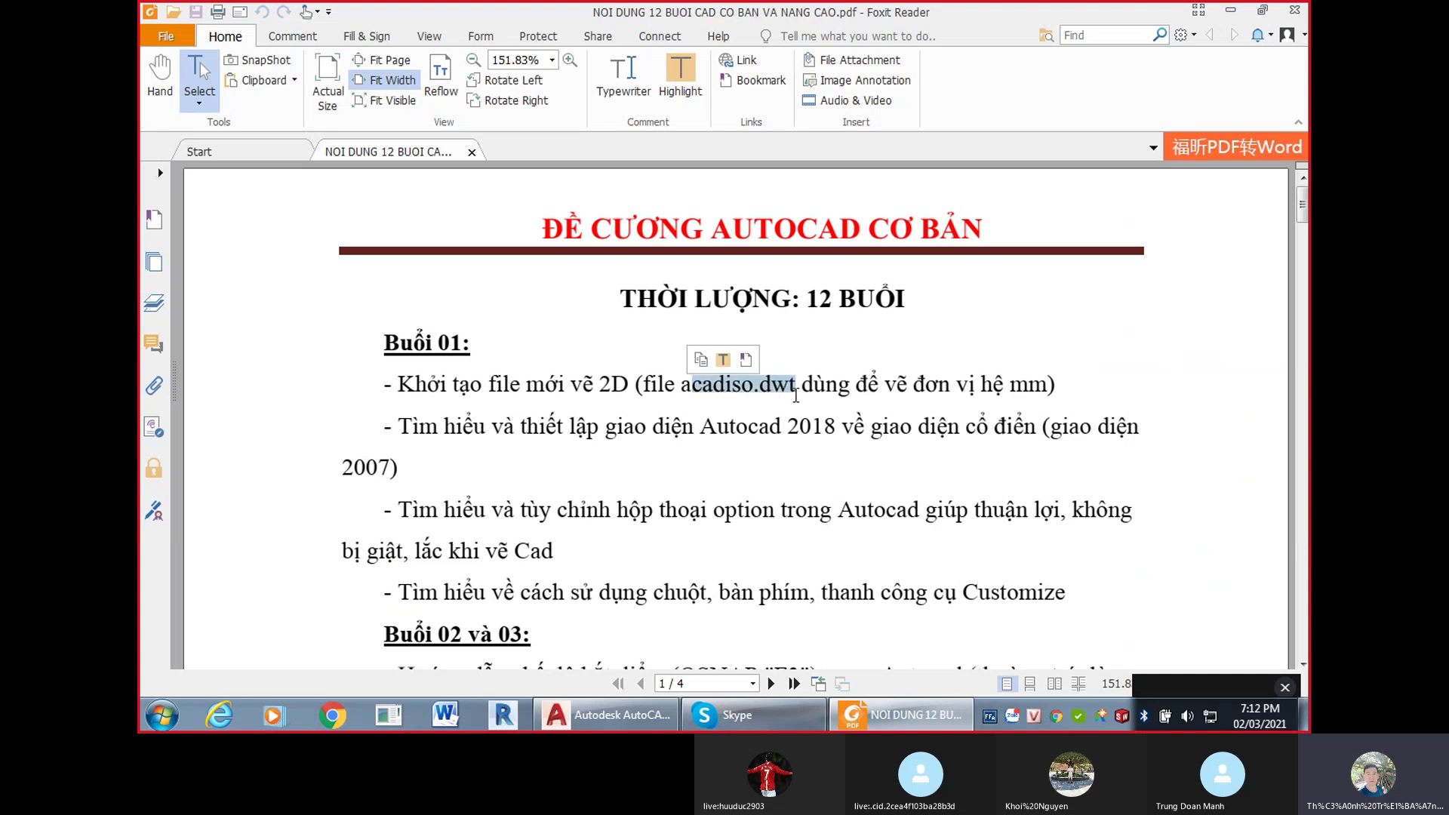
drag(797, 393, 680, 386)
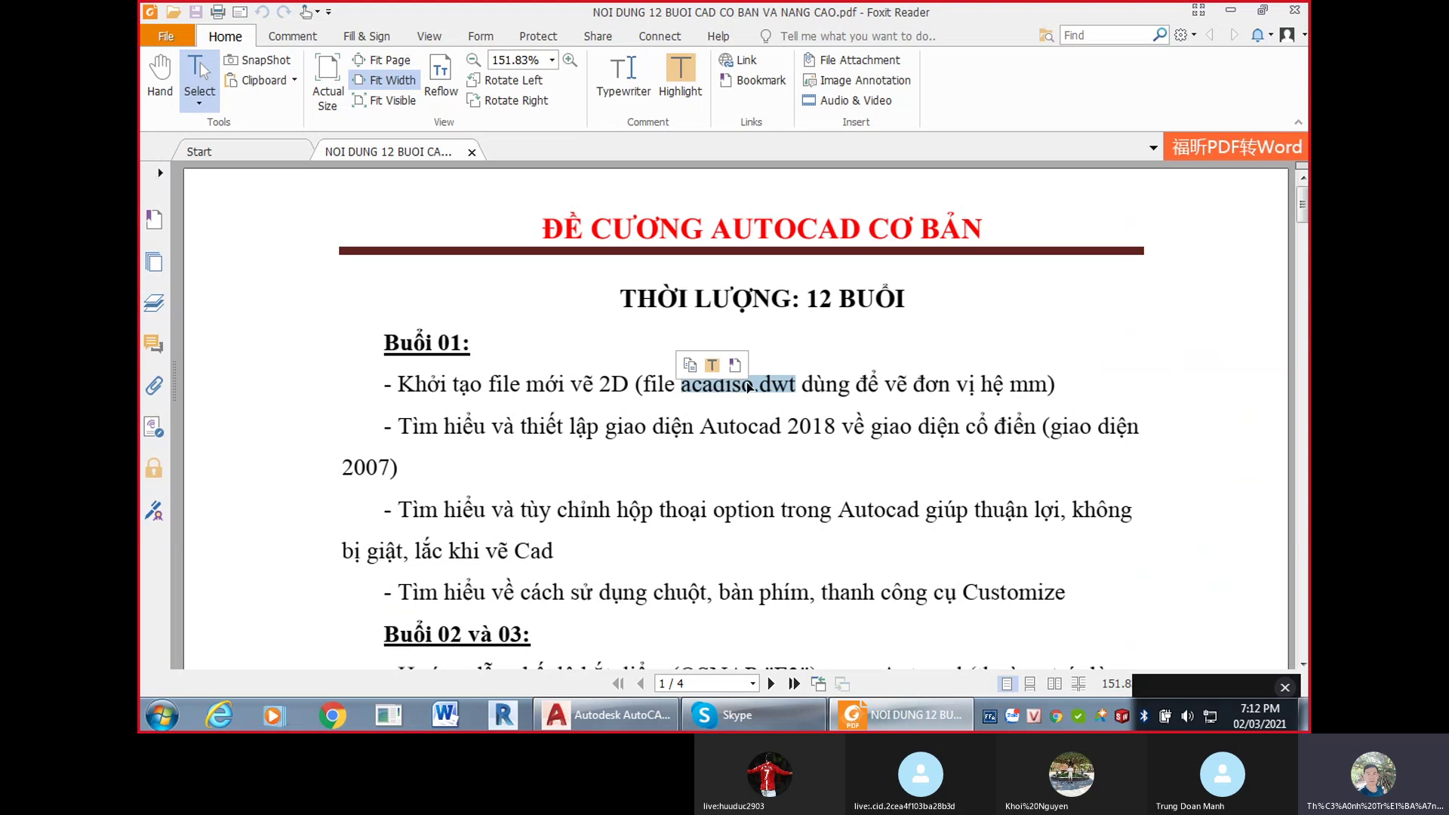
key(ctrl+c)
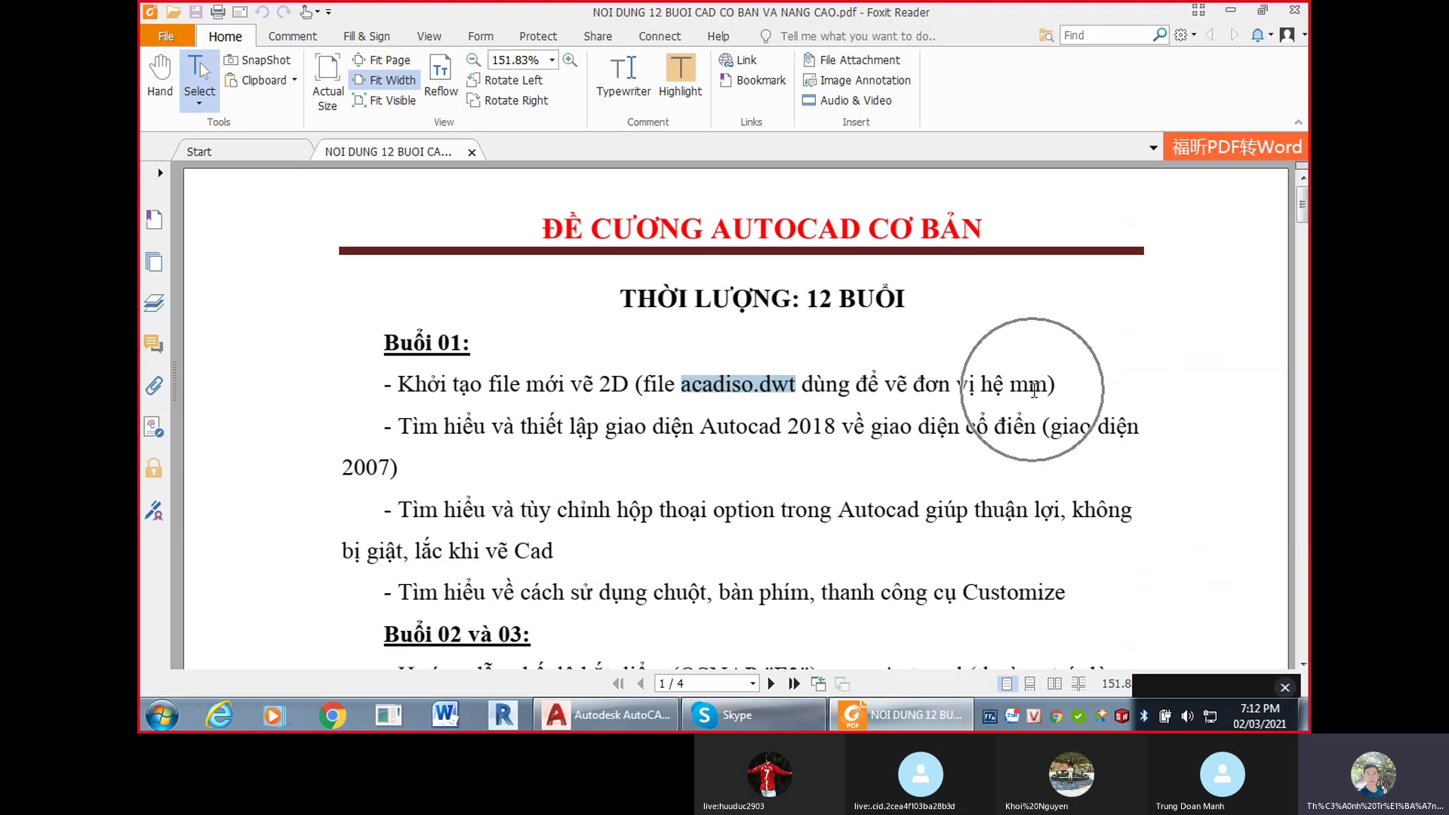
drag(1063, 389, 381, 396)
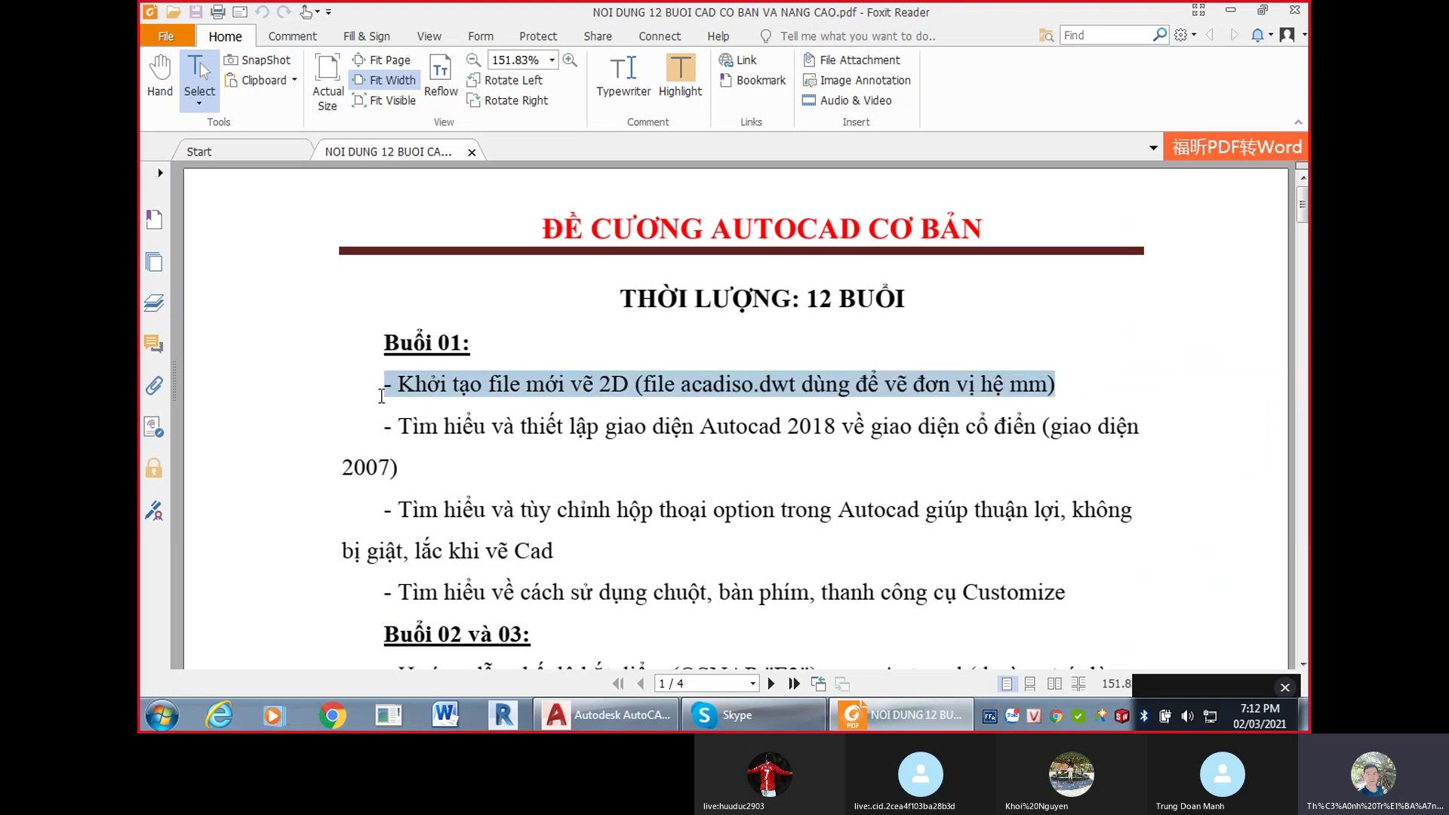
click(1118, 388)
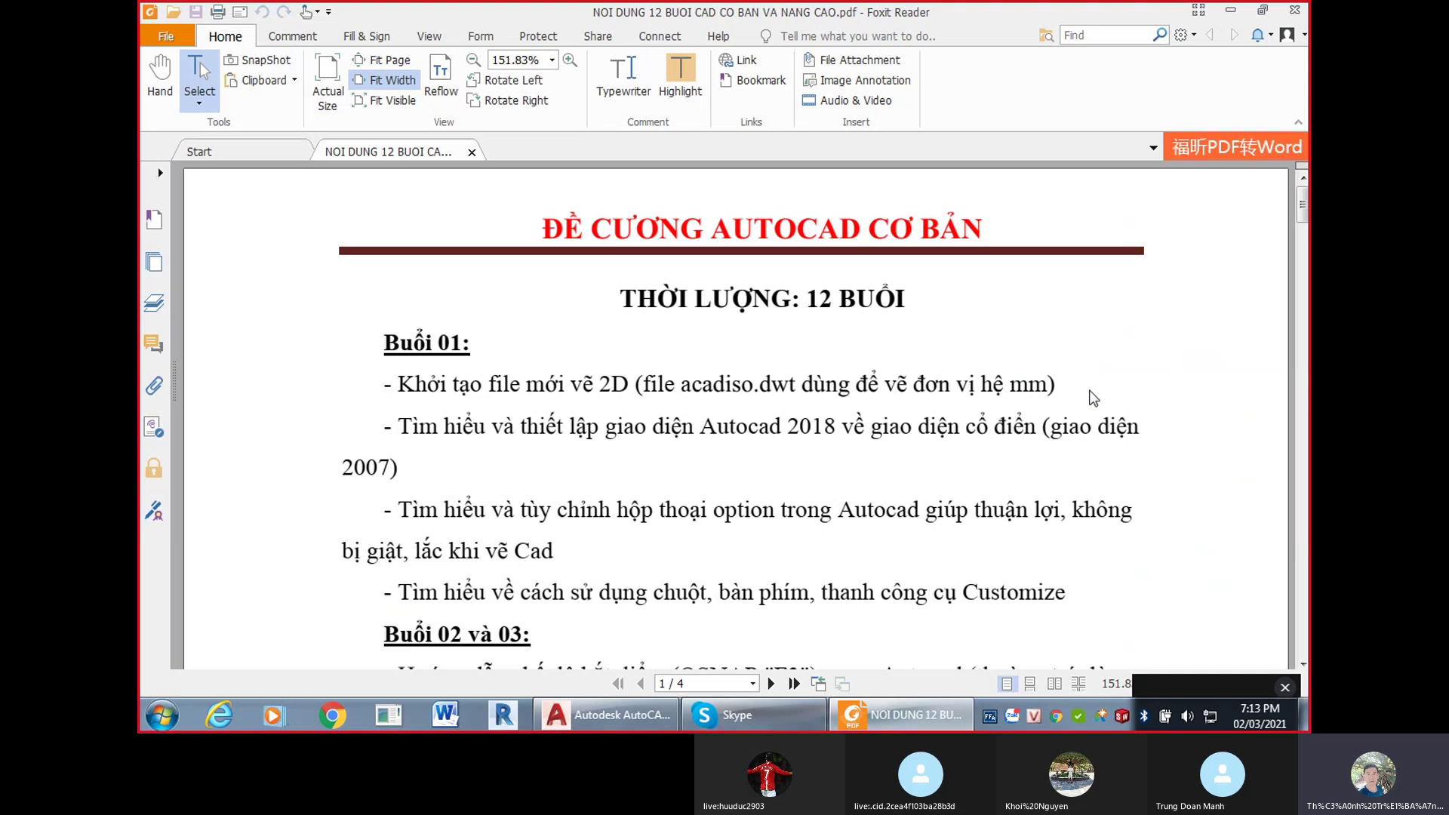
Return to AutoCAD and close the FILE CAD THUC HANH VIDEO 3 tab, choosing No to saving.
click(613, 717)
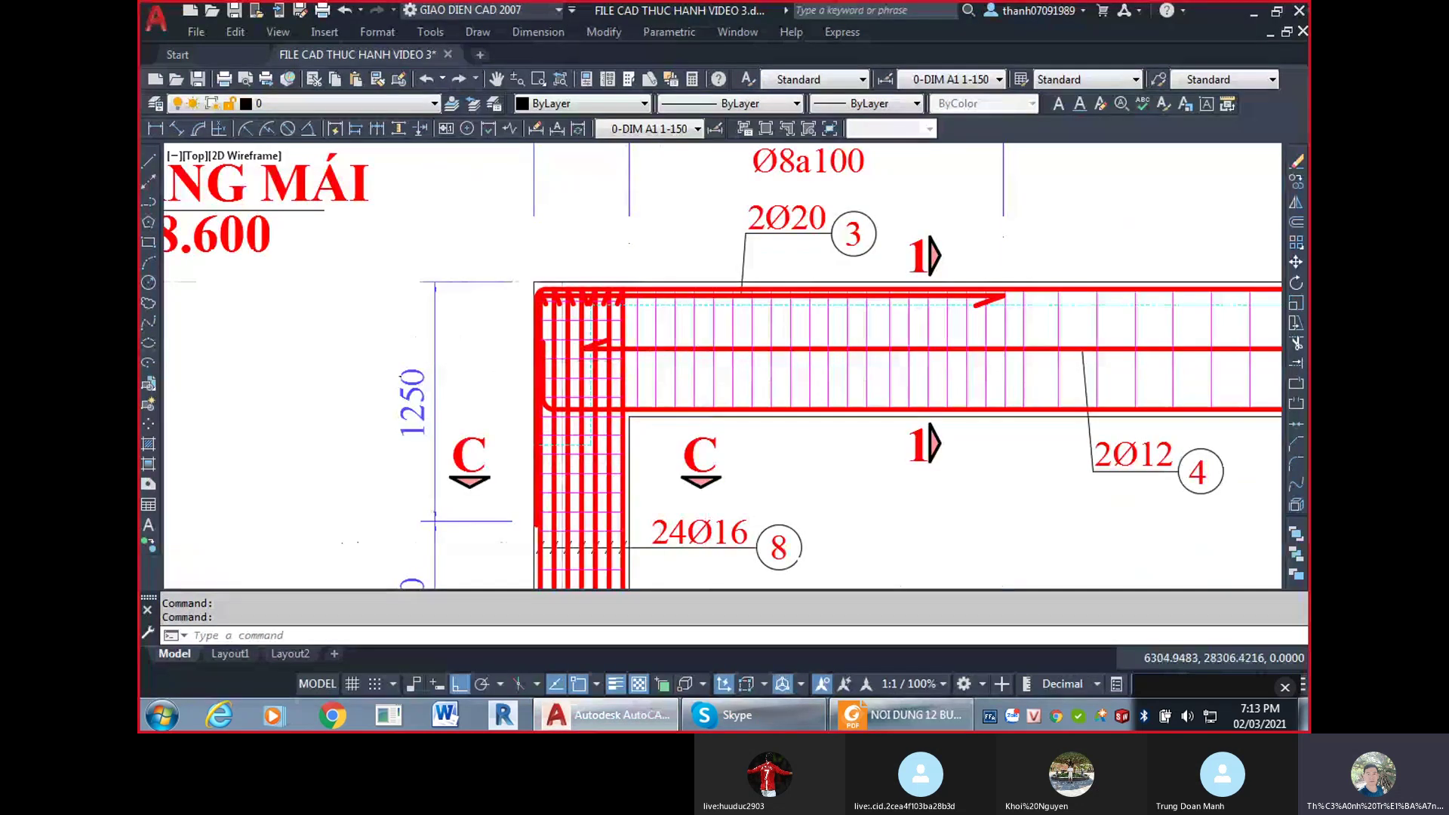
click(448, 54)
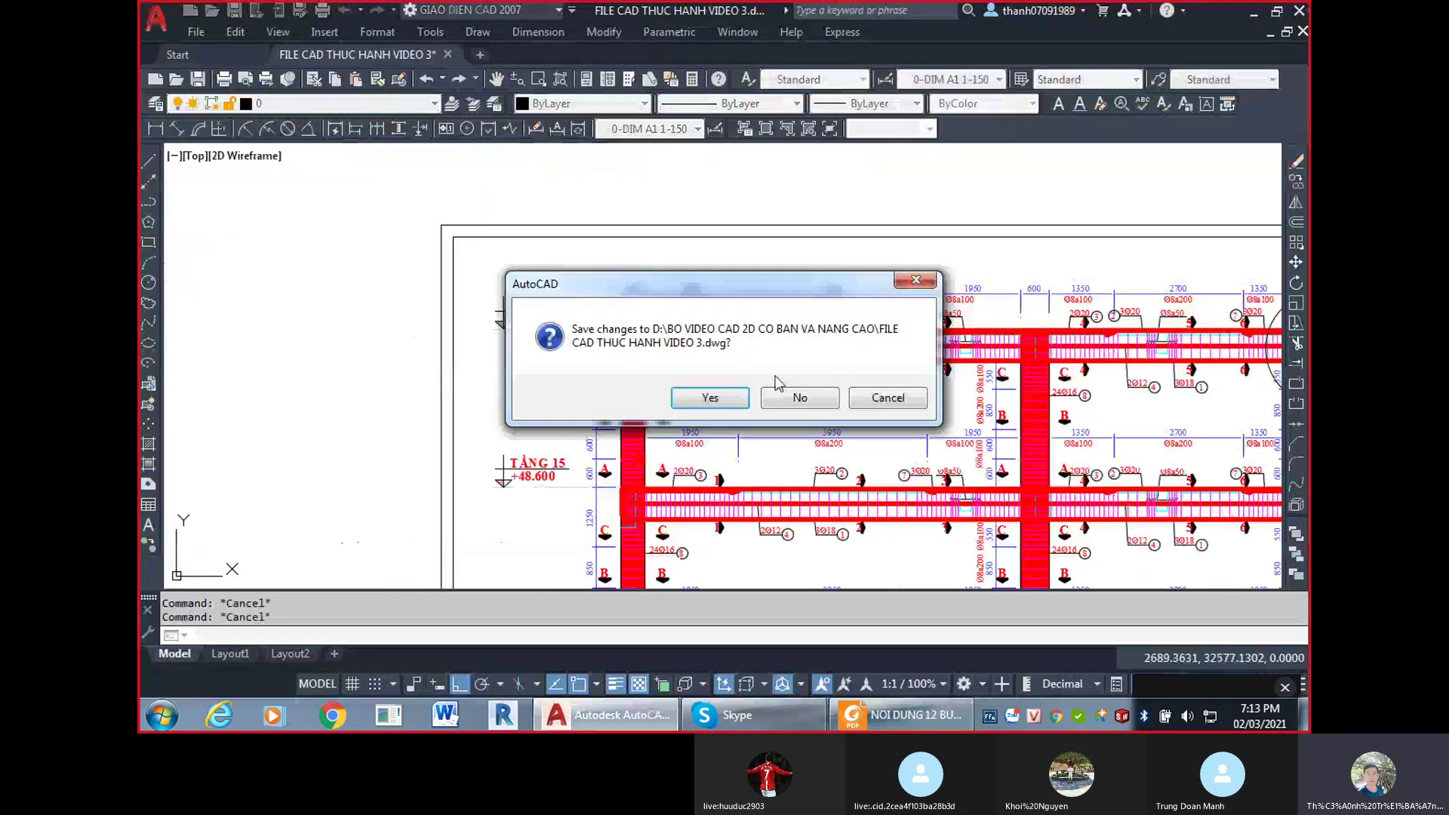
click(789, 397)
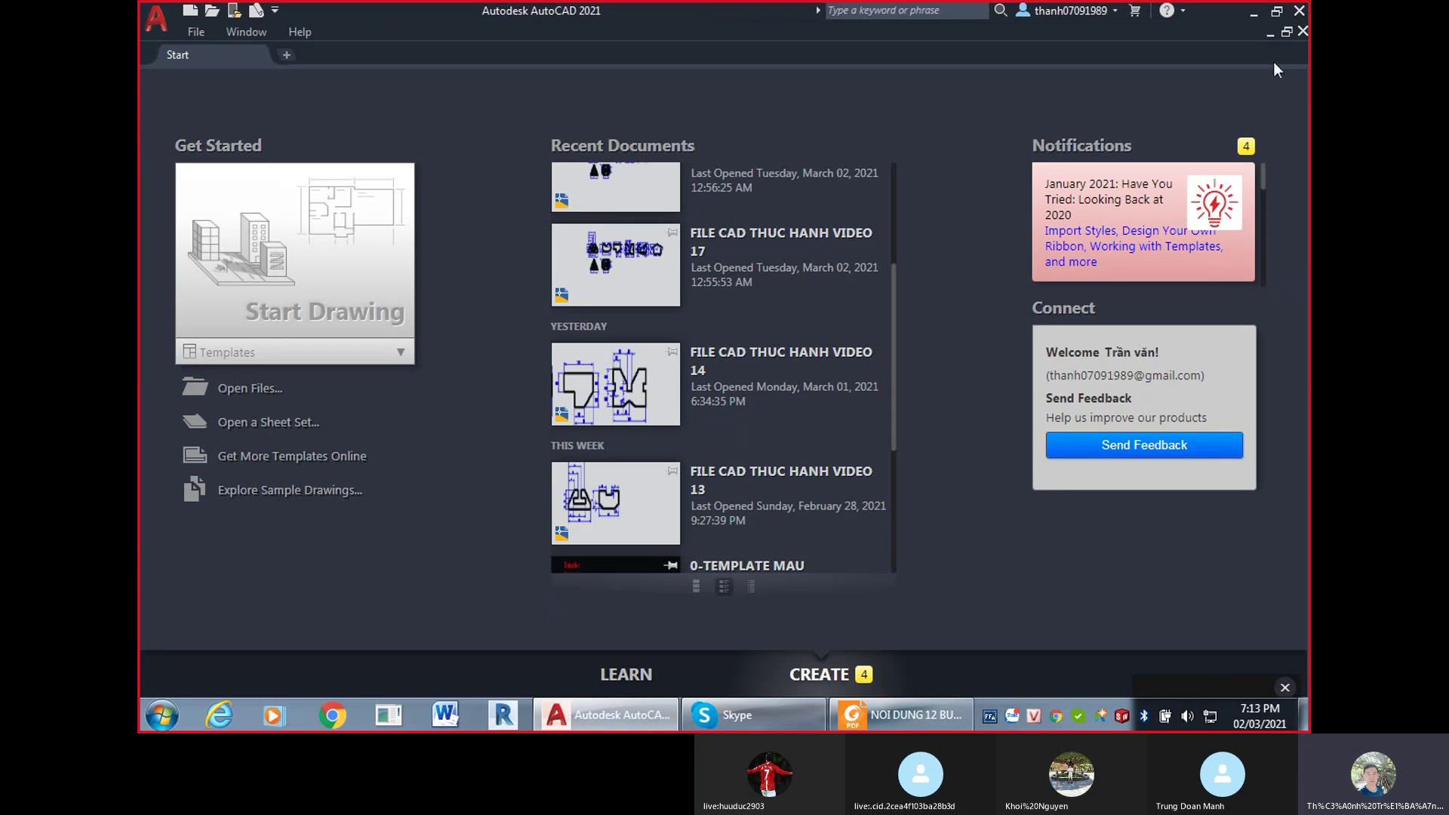
scroll(699, 362, up, 5)
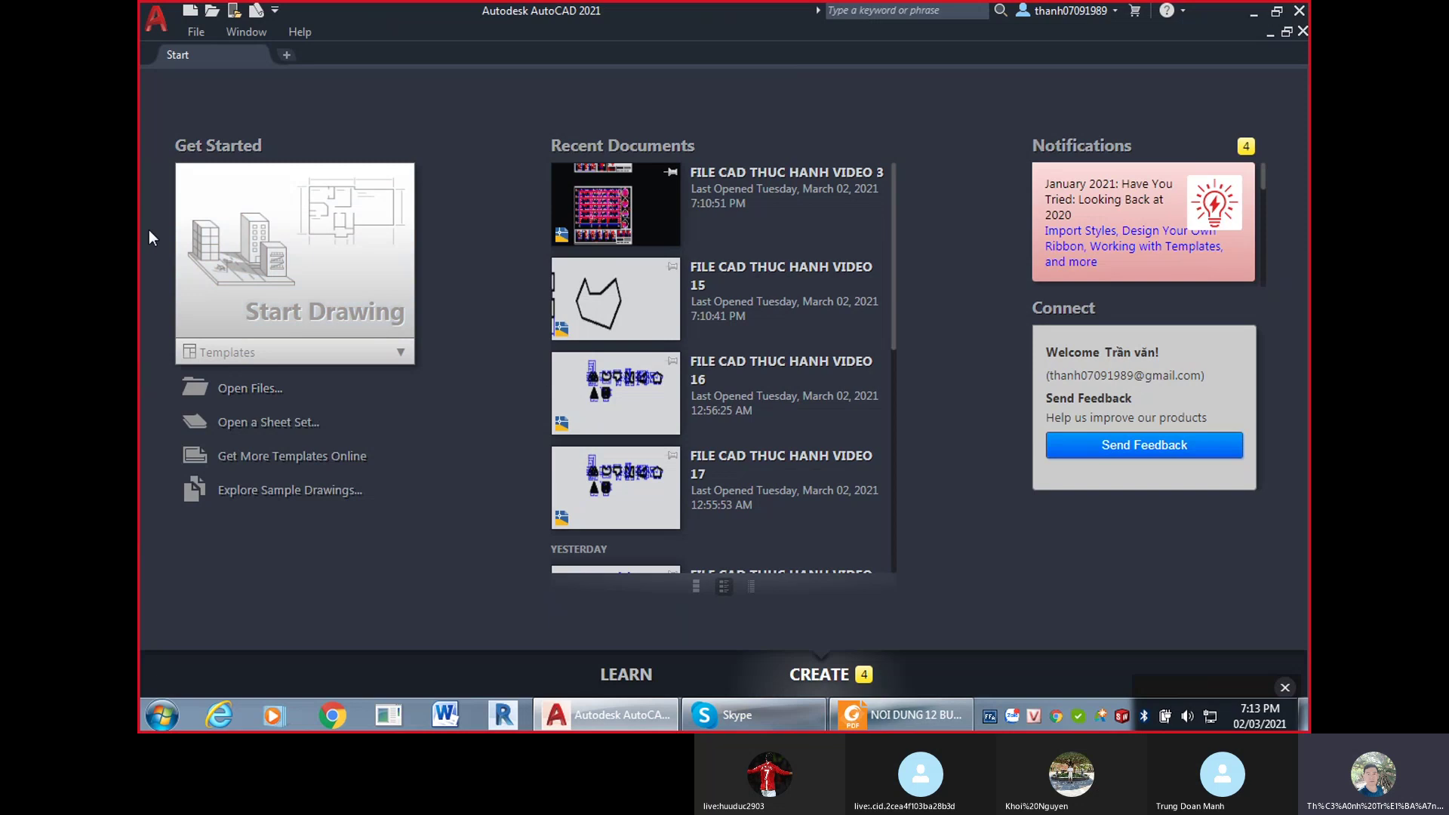
Open the Templates dropdown on the Start page and scroll down to acadiso.dwt.
click(265, 393)
click(256, 425)
click(308, 360)
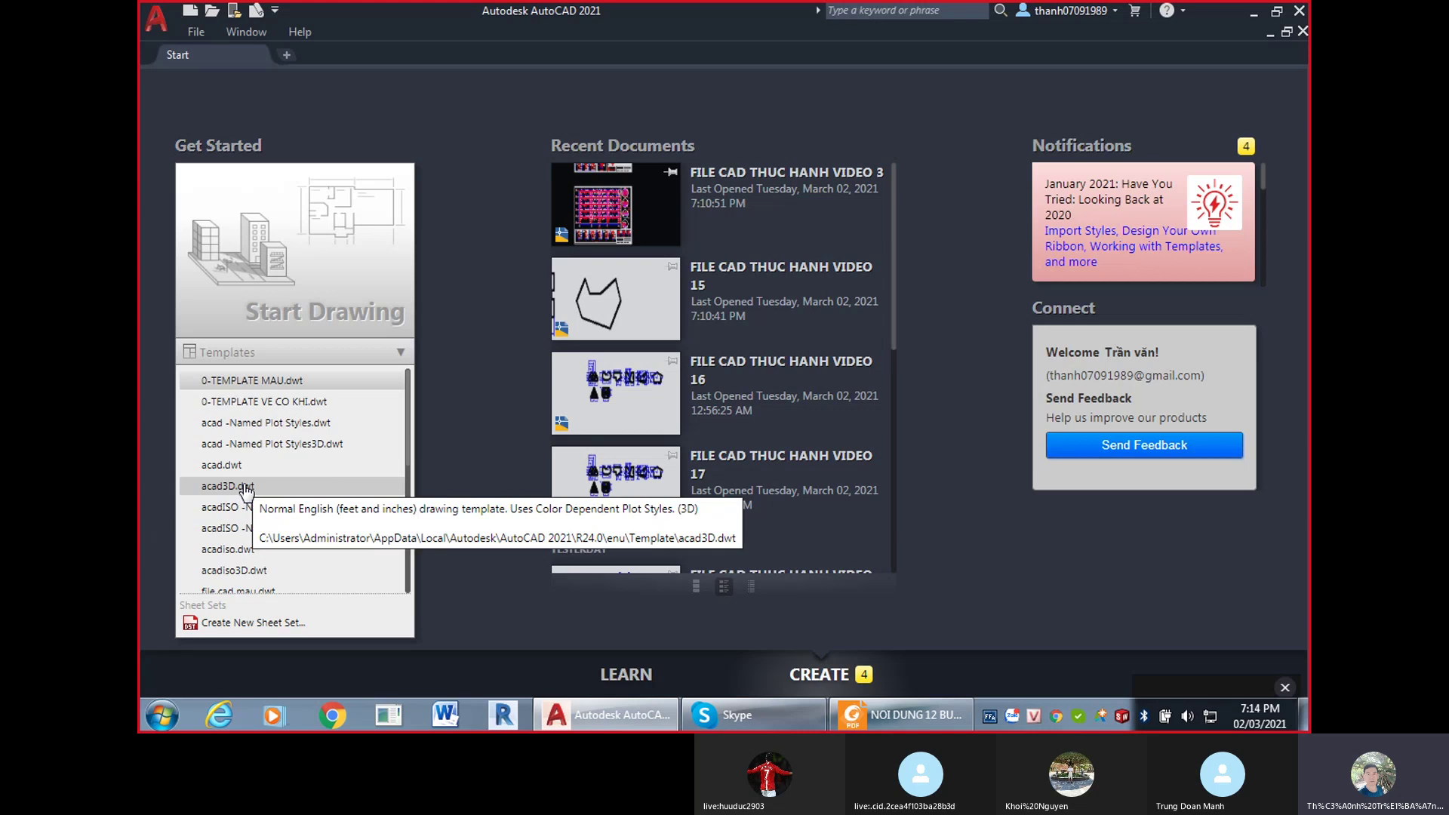
click(247, 489)
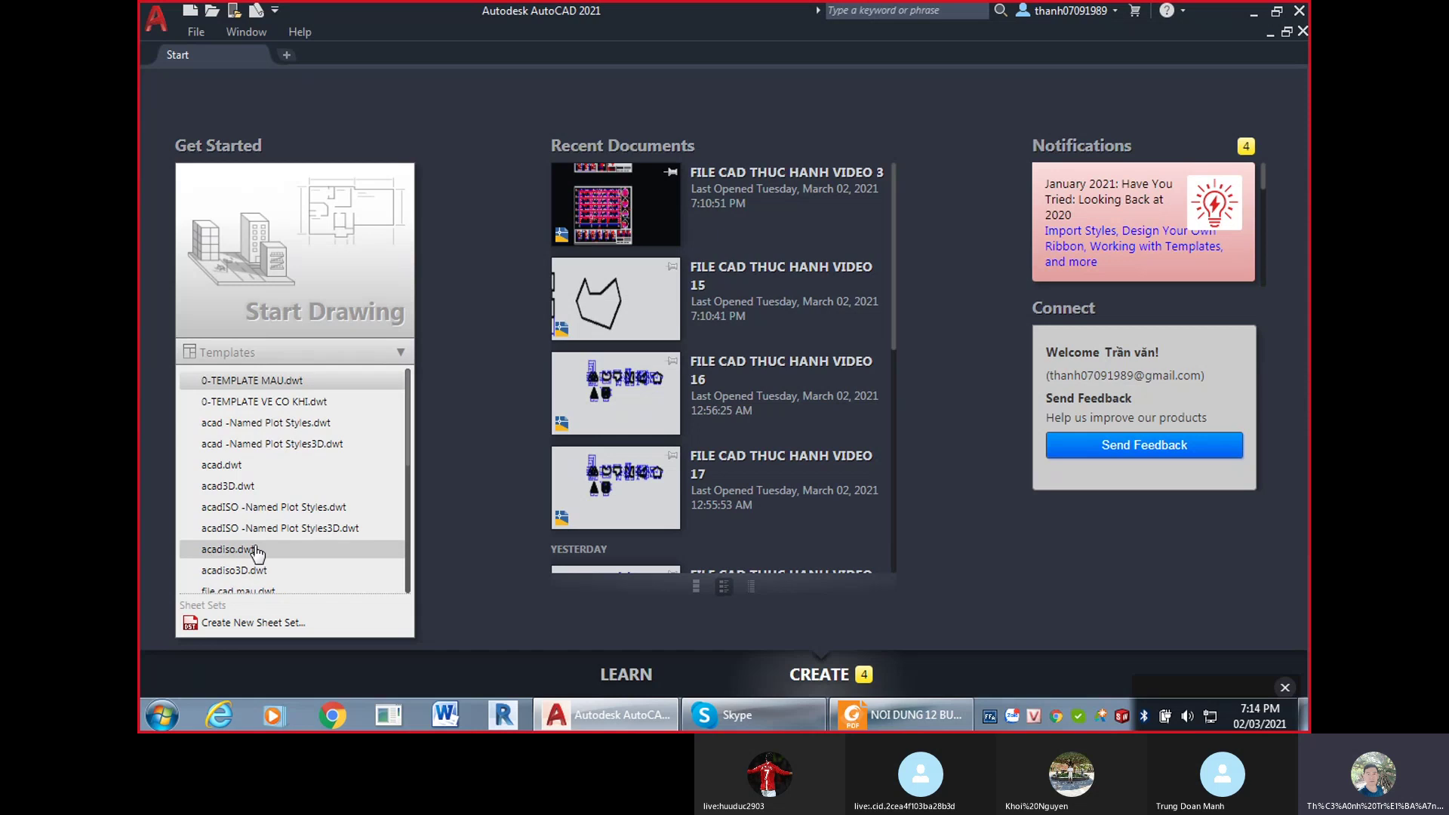
scroll(406, 527, down, 5)
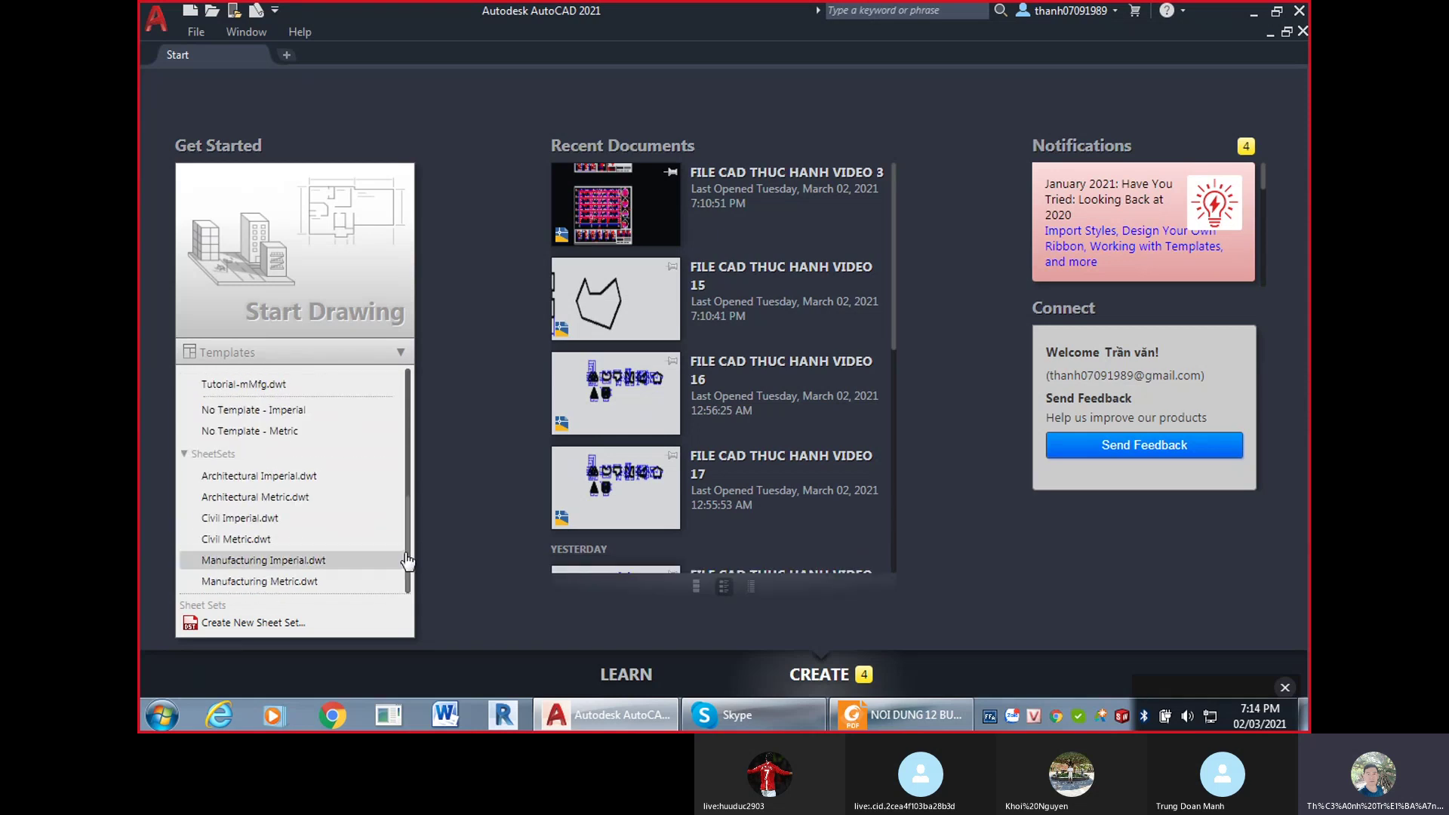
drag(409, 519, 249, 446)
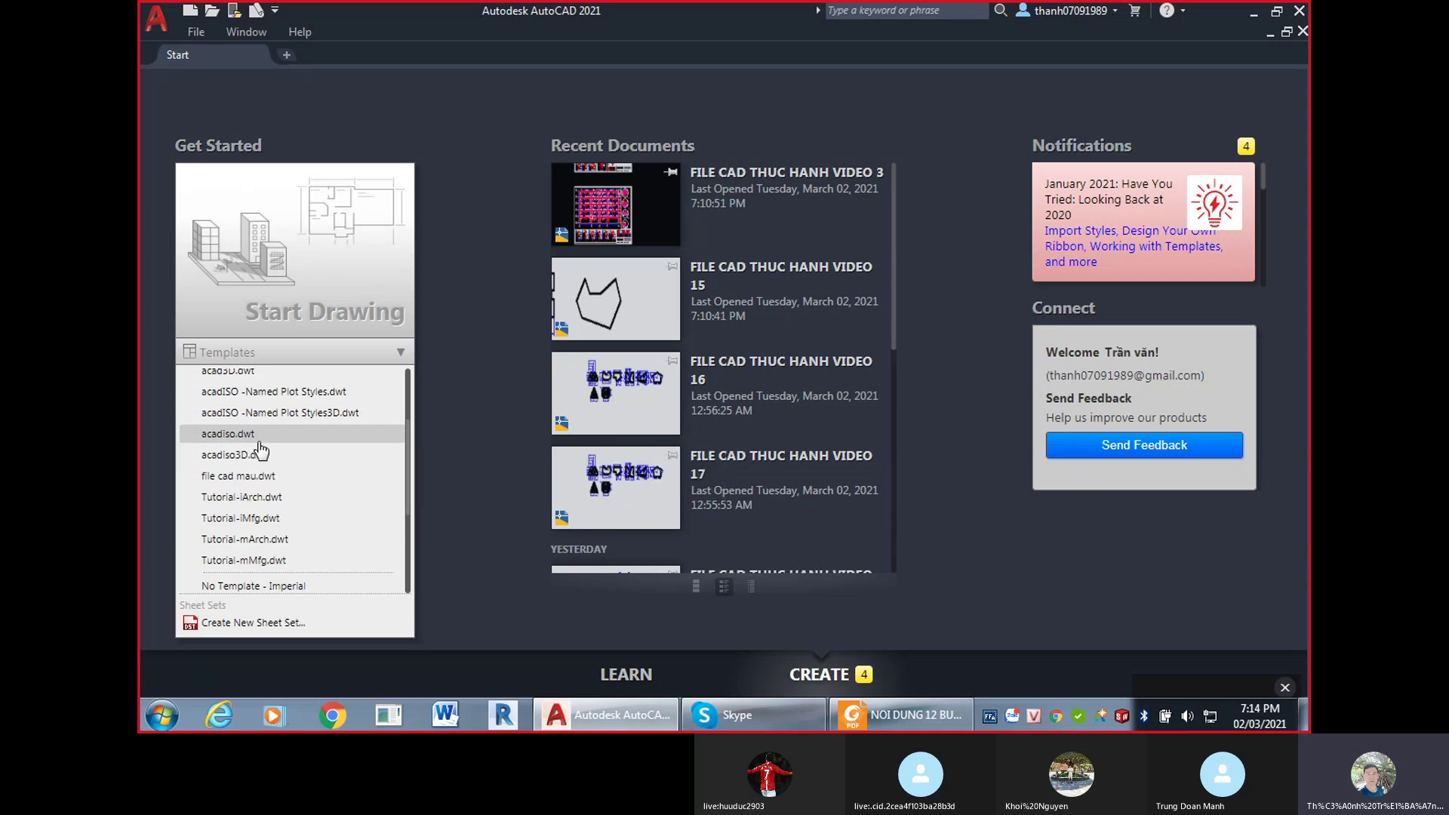
click(898, 715)
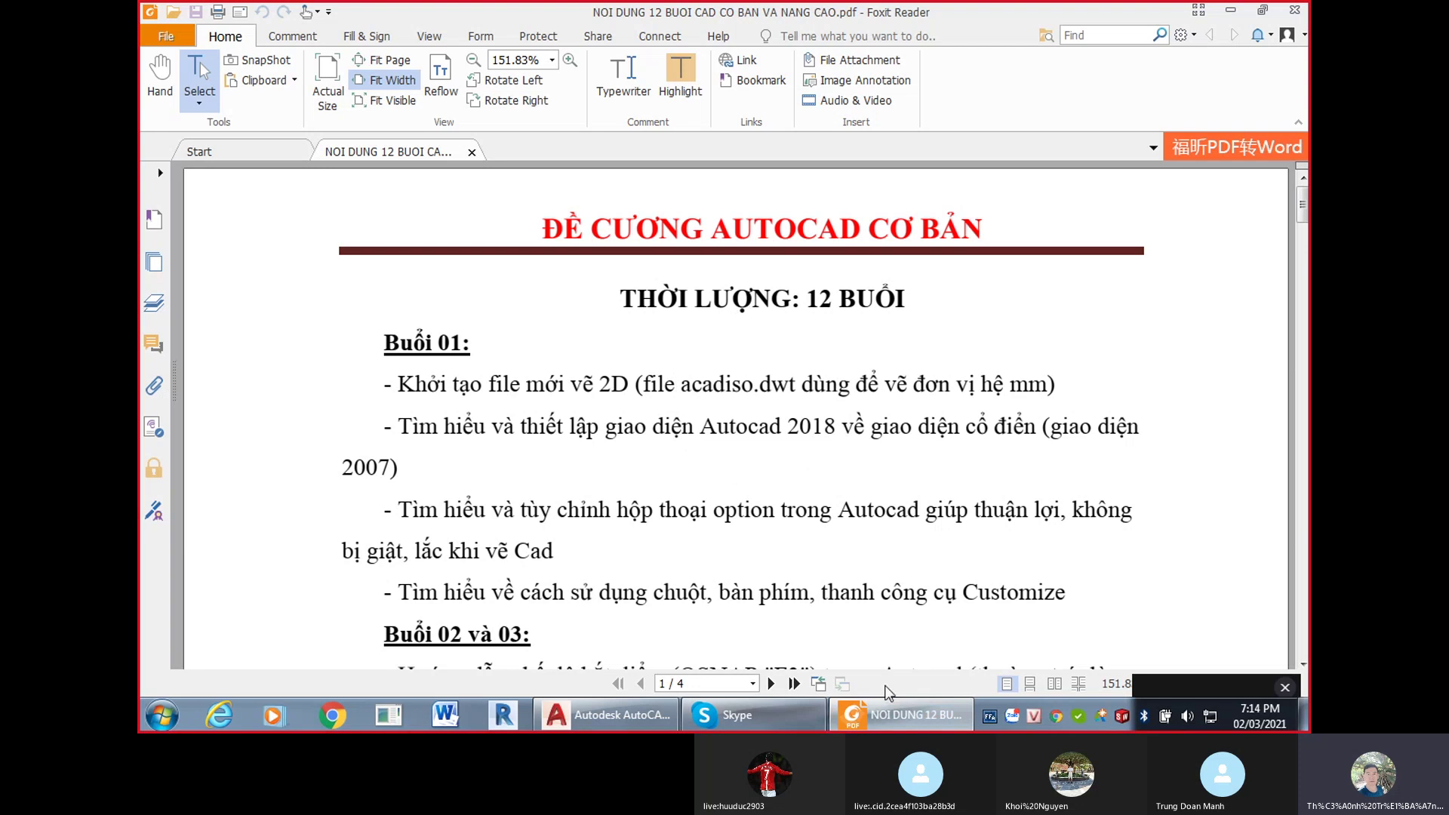
click(895, 713)
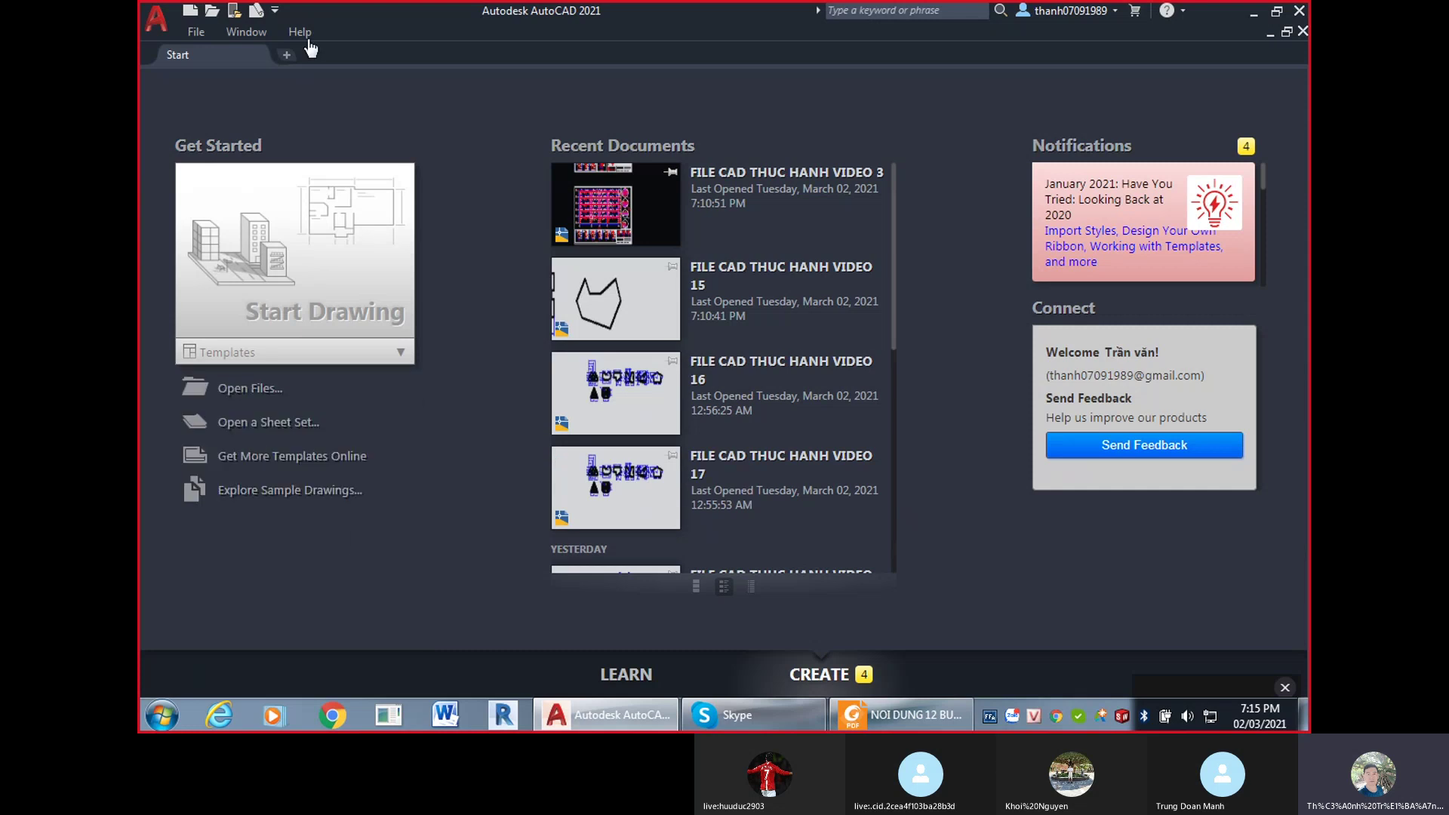
Start a new blank drawing, turn off the grid, and make the BLACK profile current.
click(287, 55)
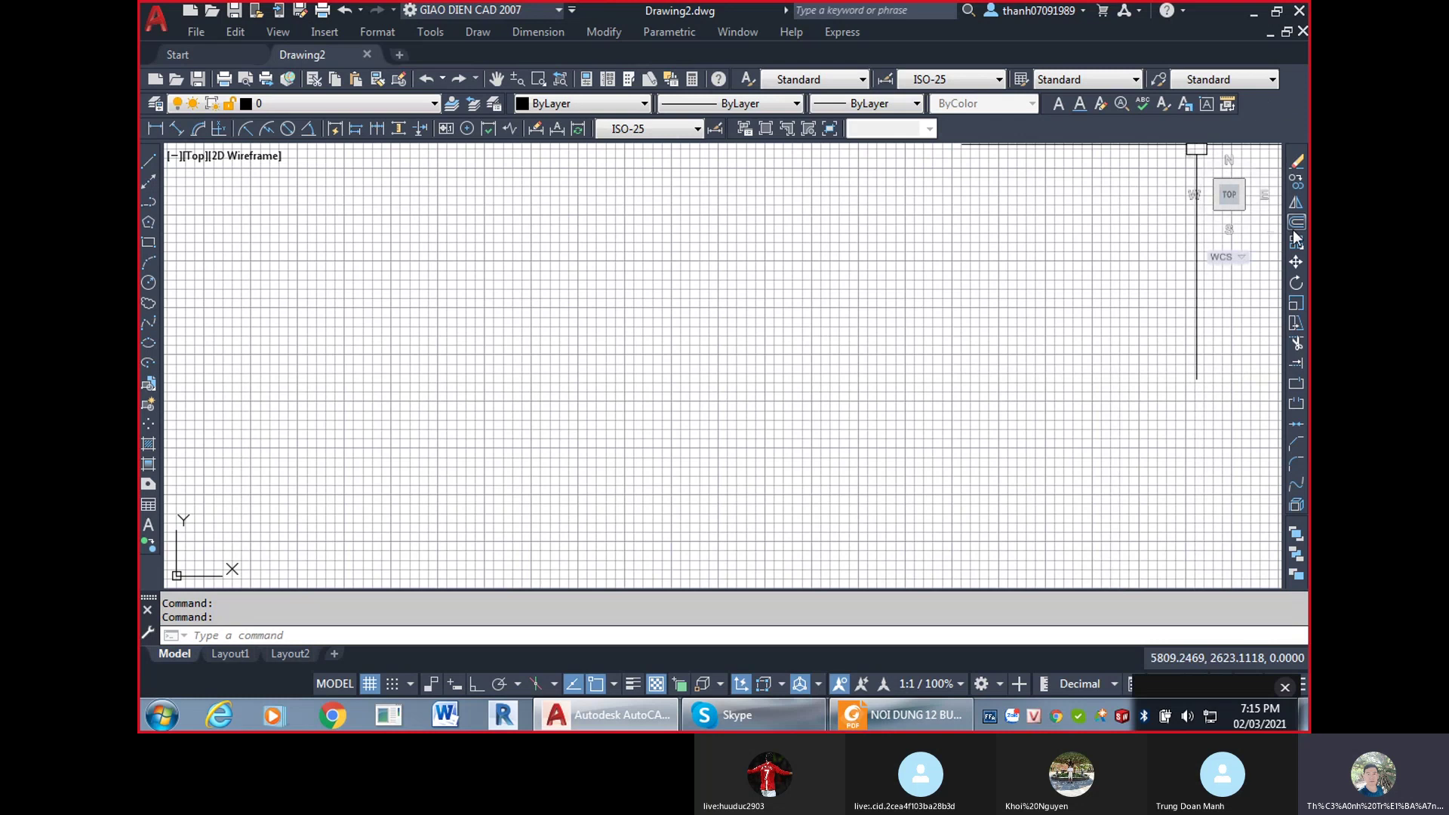
click(364, 685)
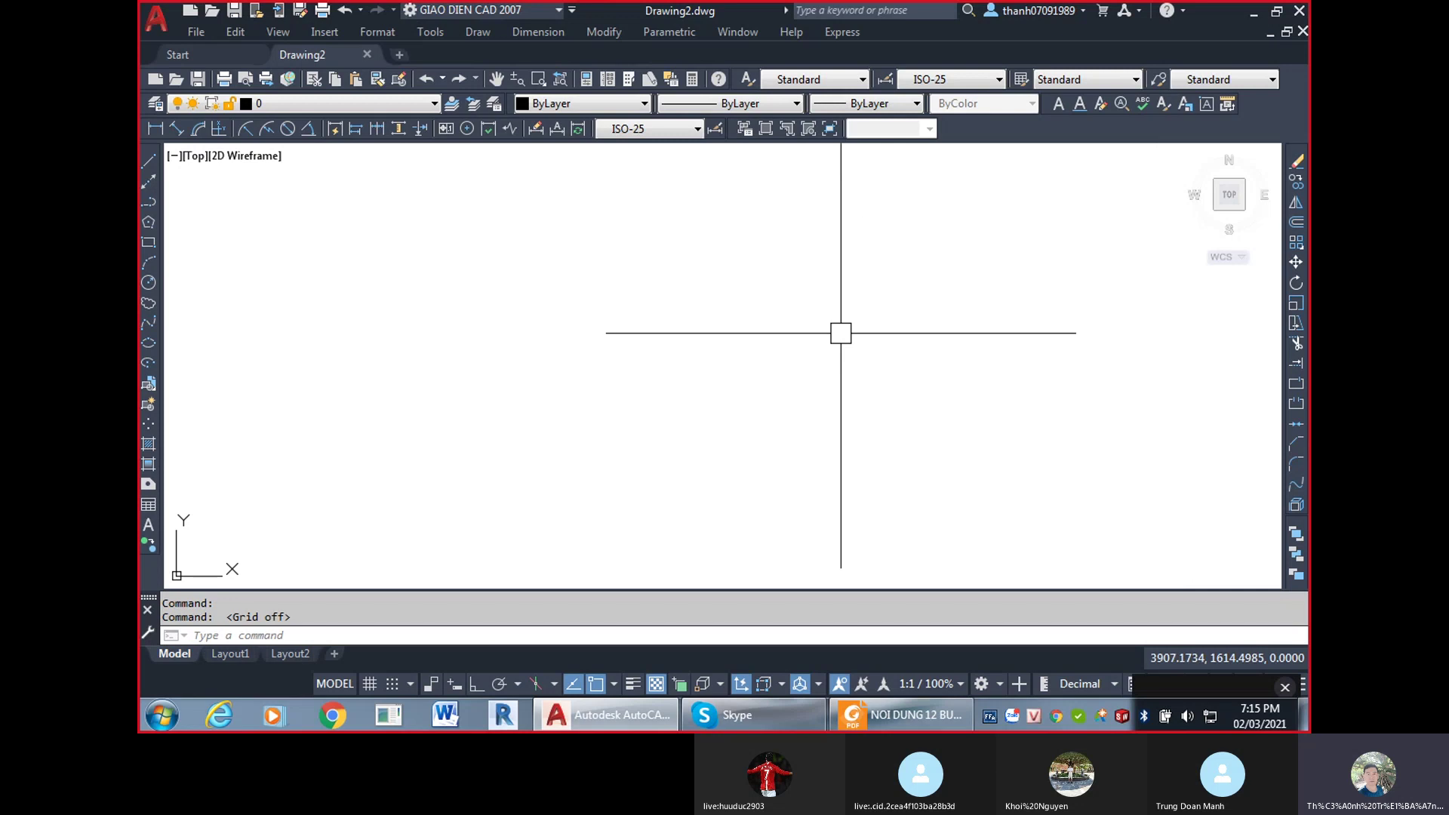
key(Return)
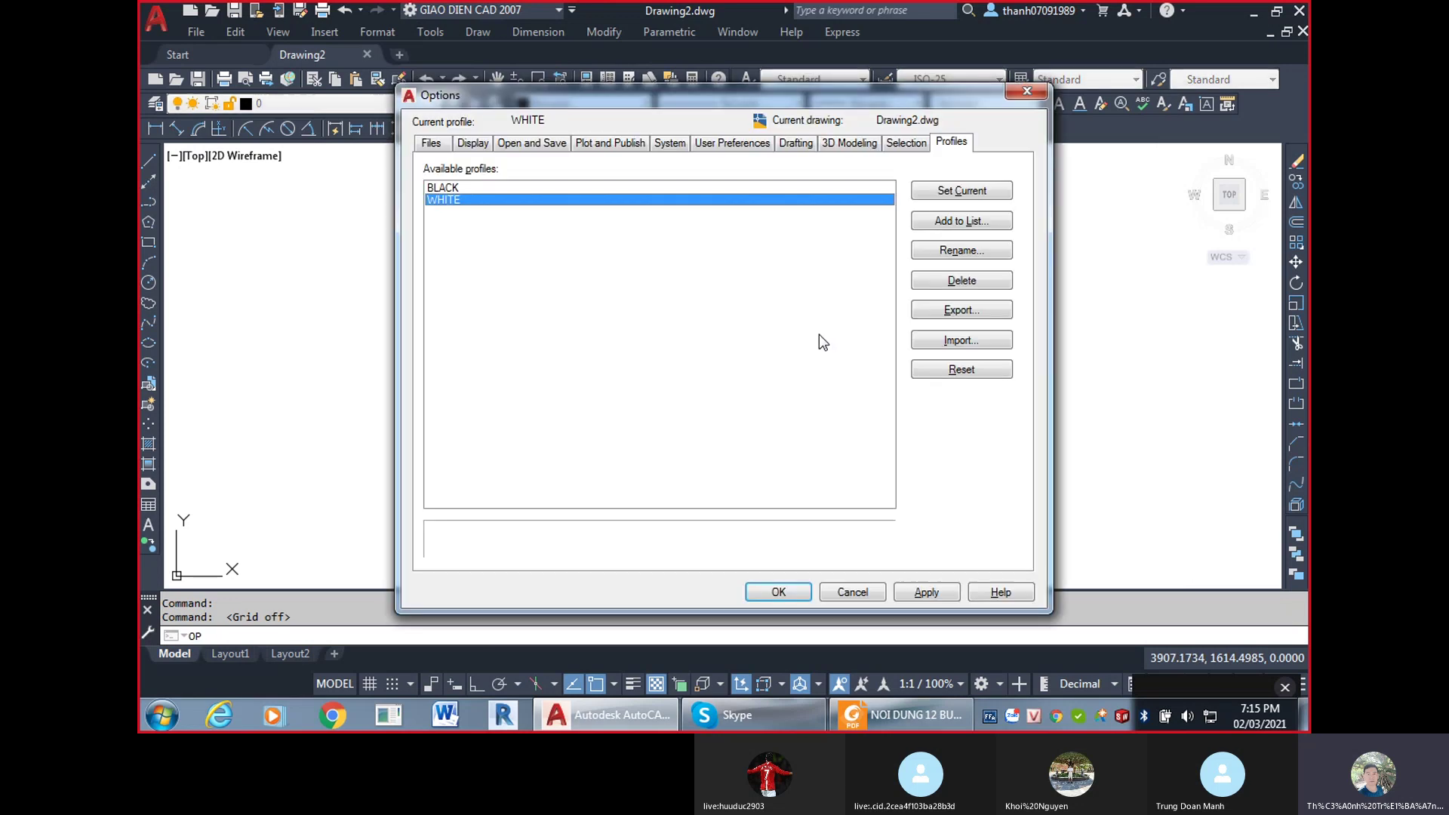
double_click(483, 187)
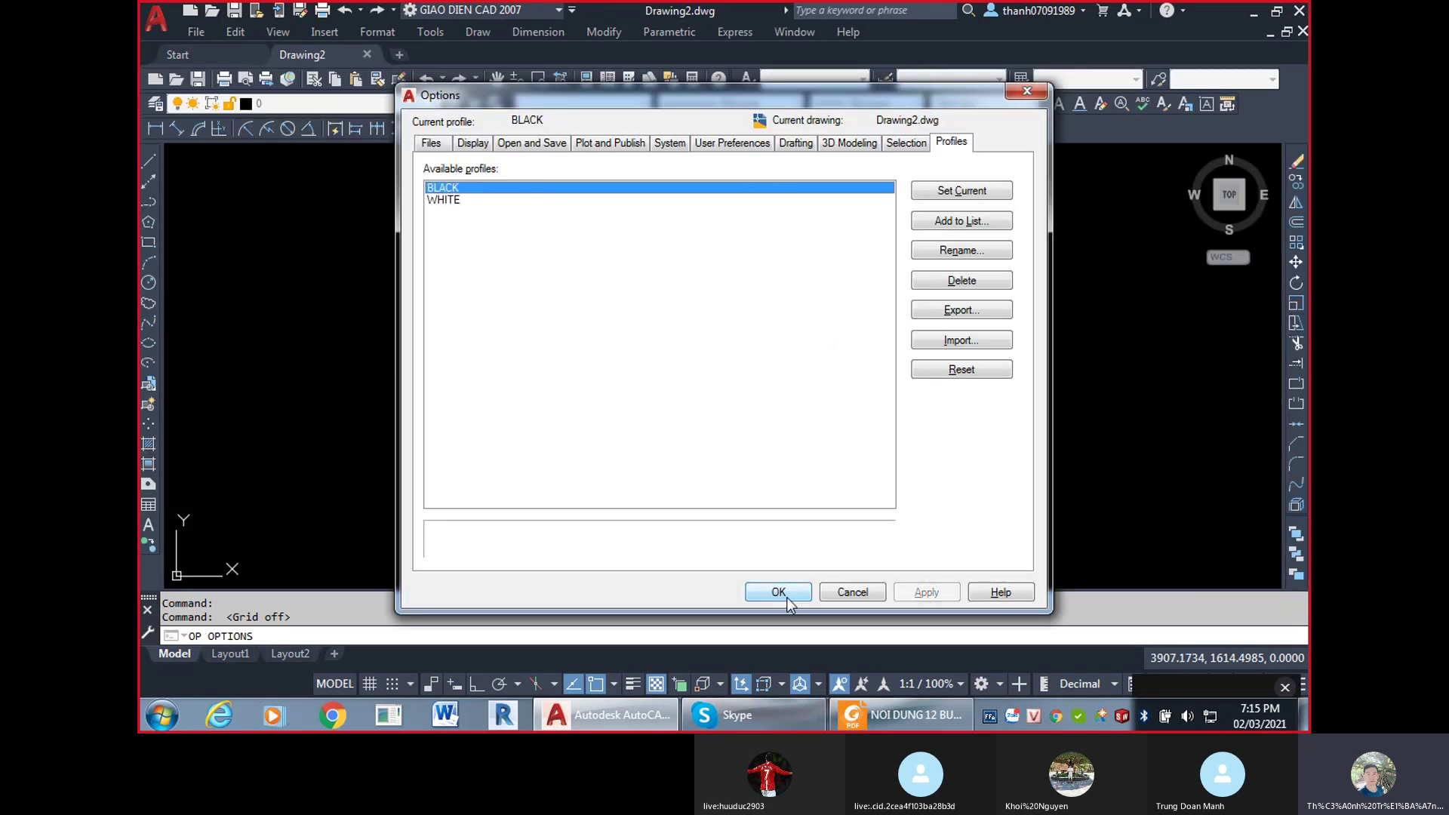
click(778, 592)
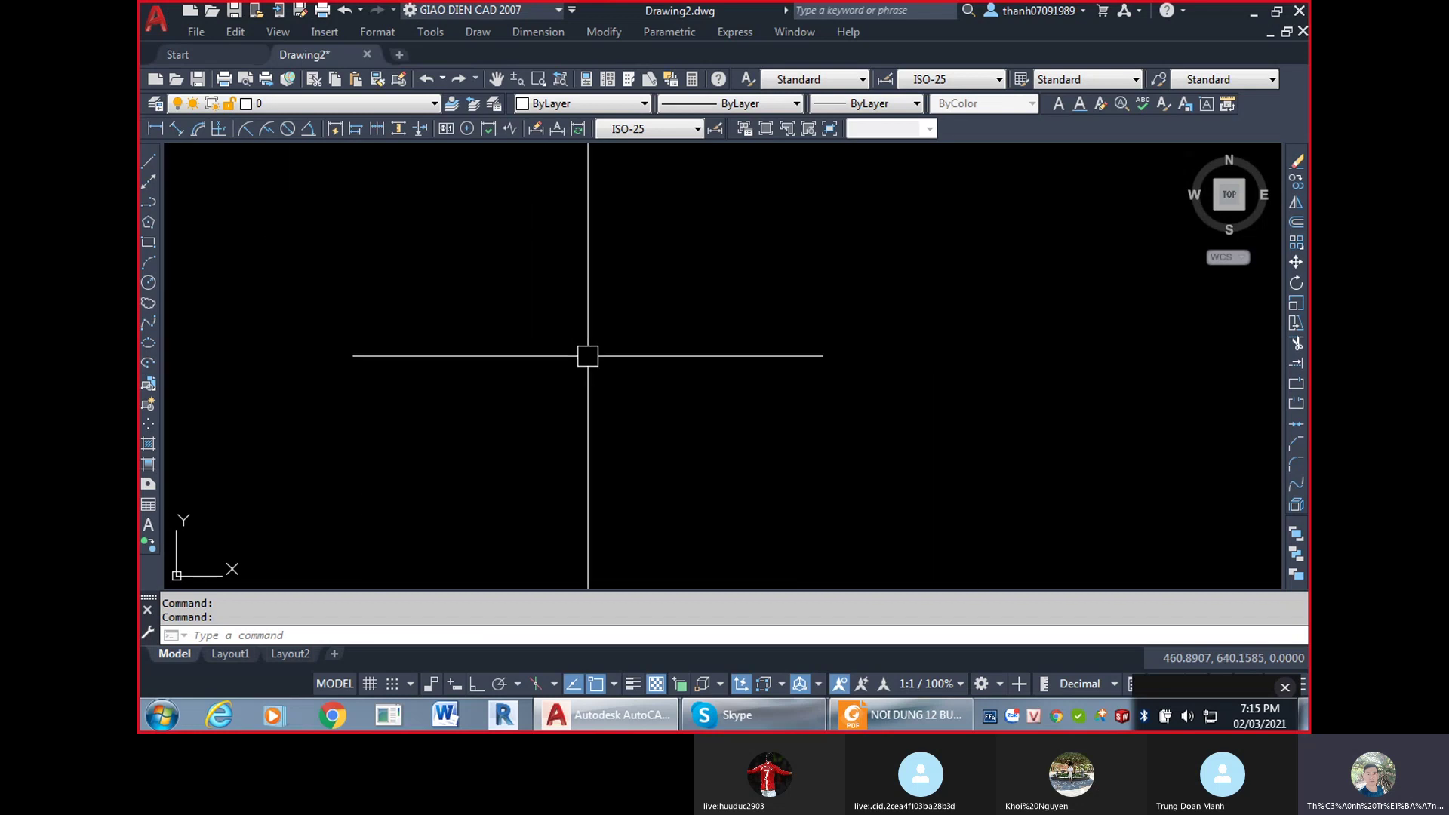
Reopen Options with OP and make the WHITE profile current so the background turns white.
text(p)
key(Return)
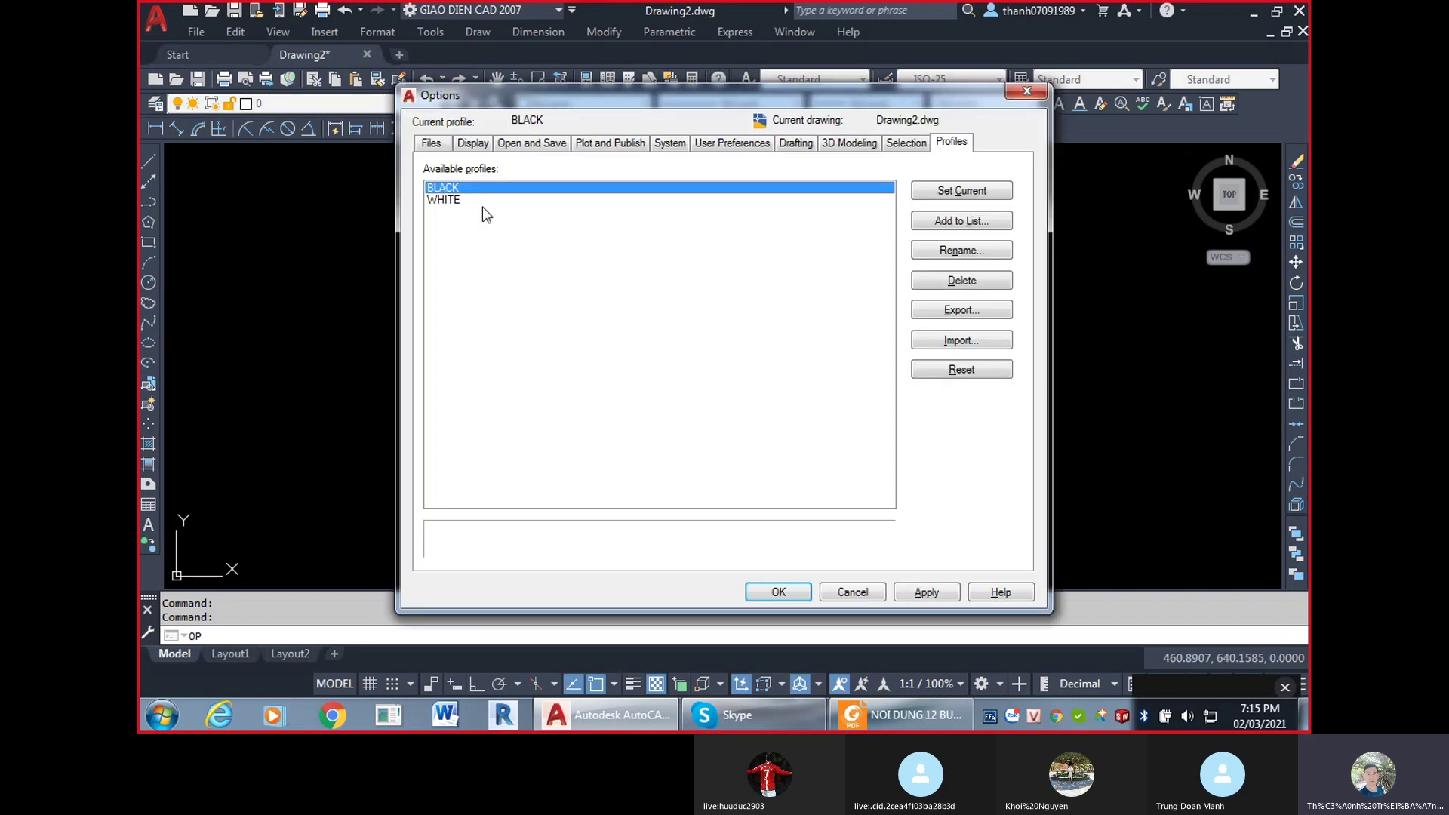
click(463, 201)
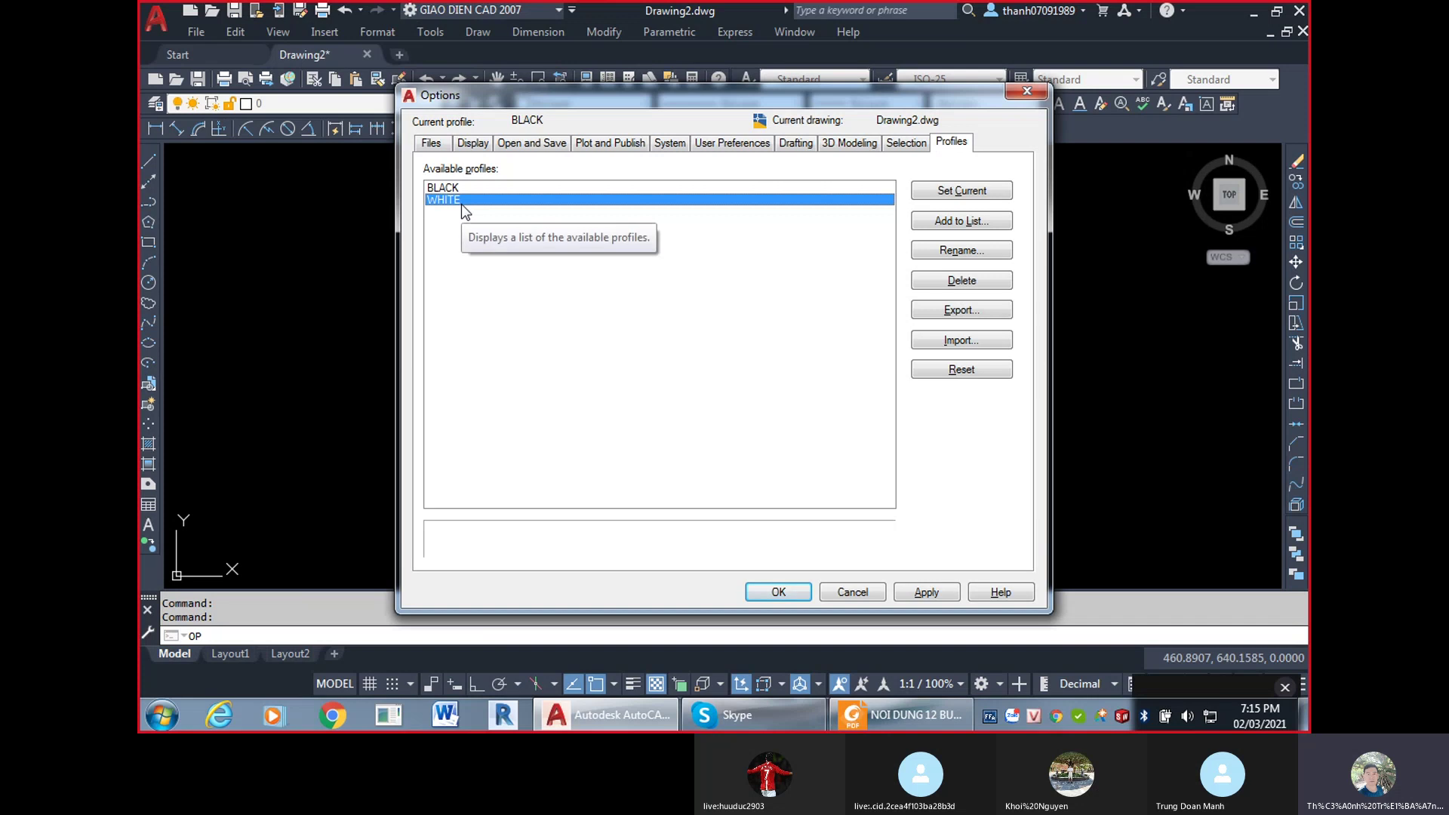
click(926, 595)
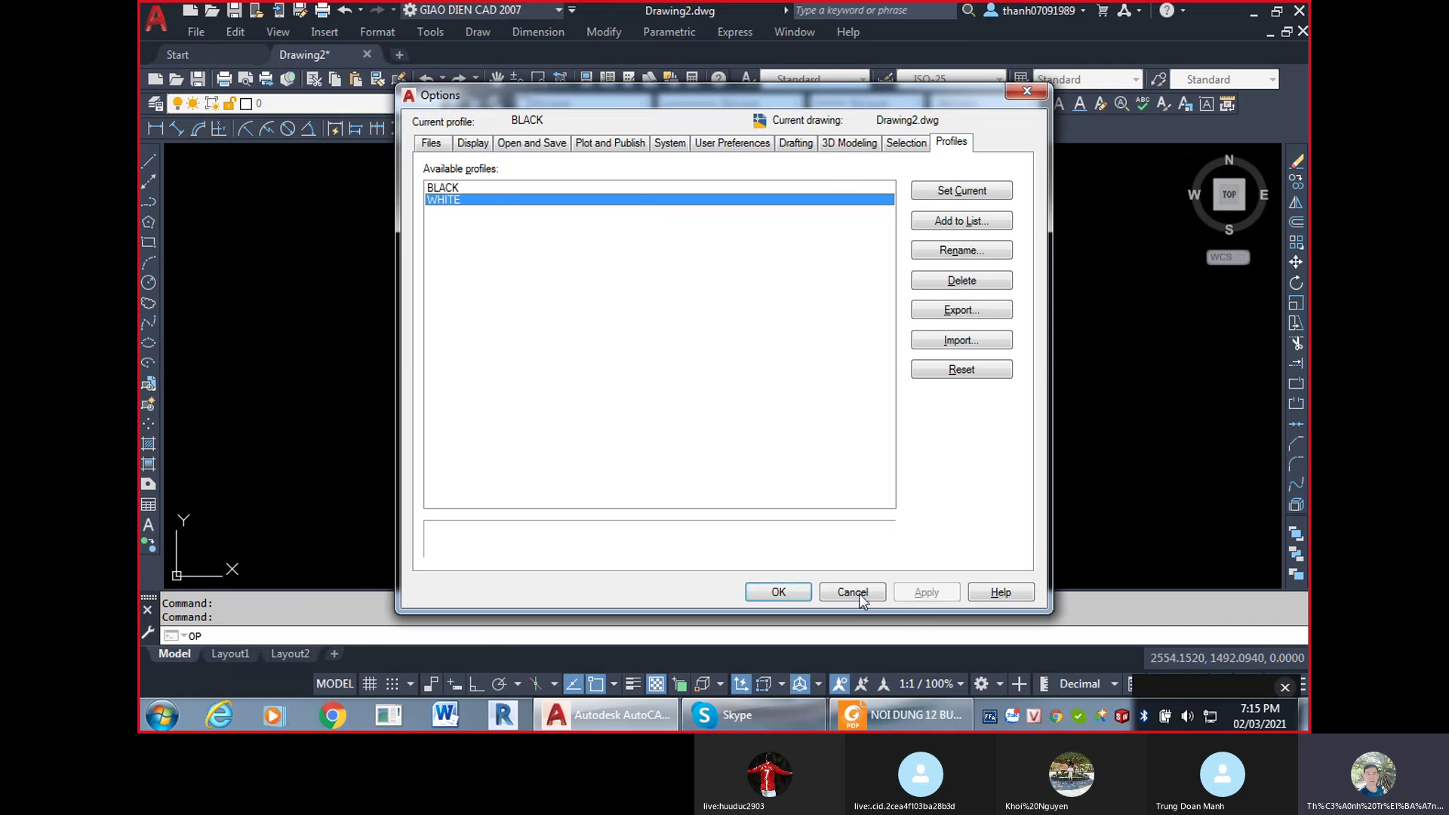
click(778, 593)
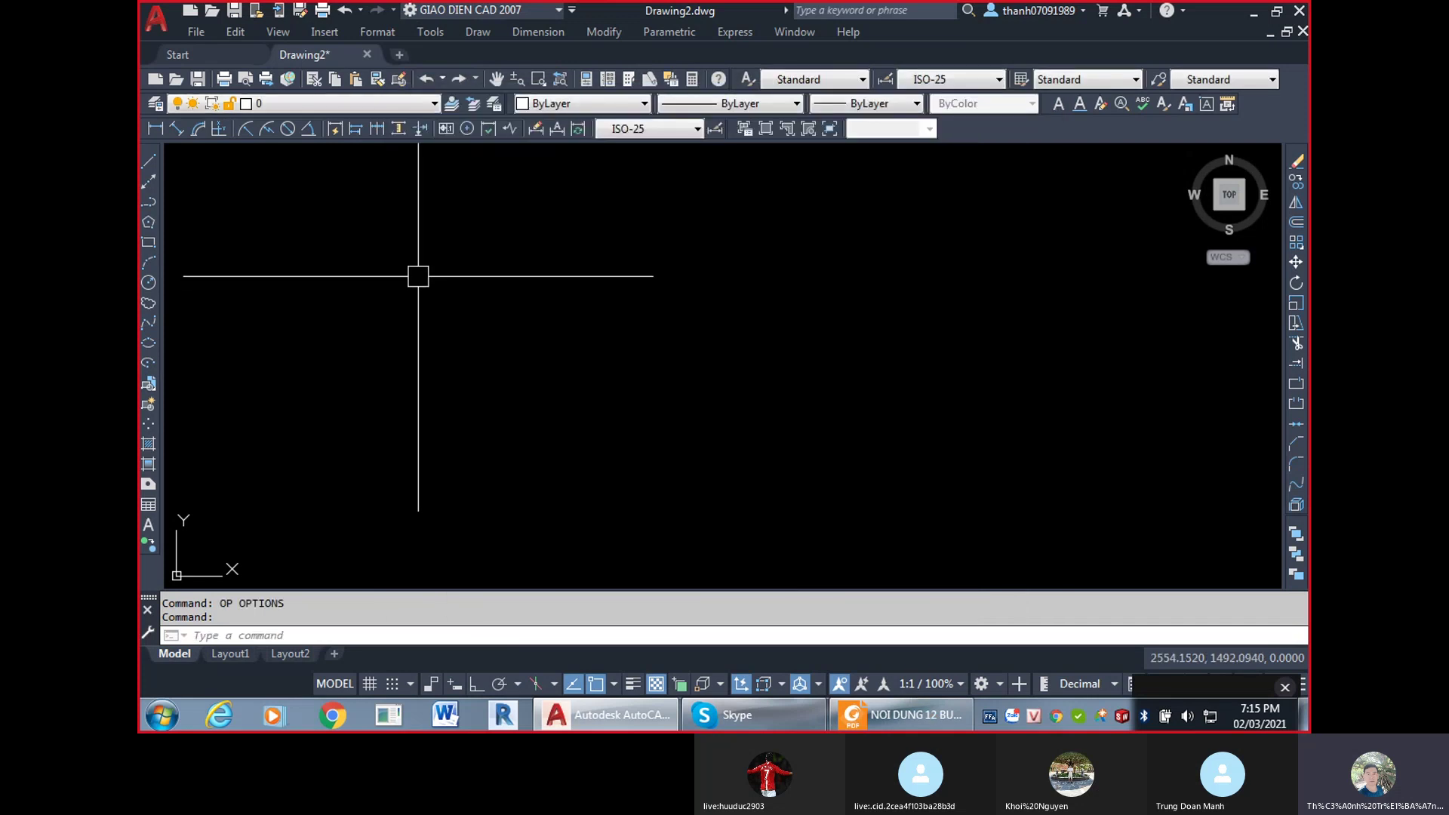
text(op)
key(Return)
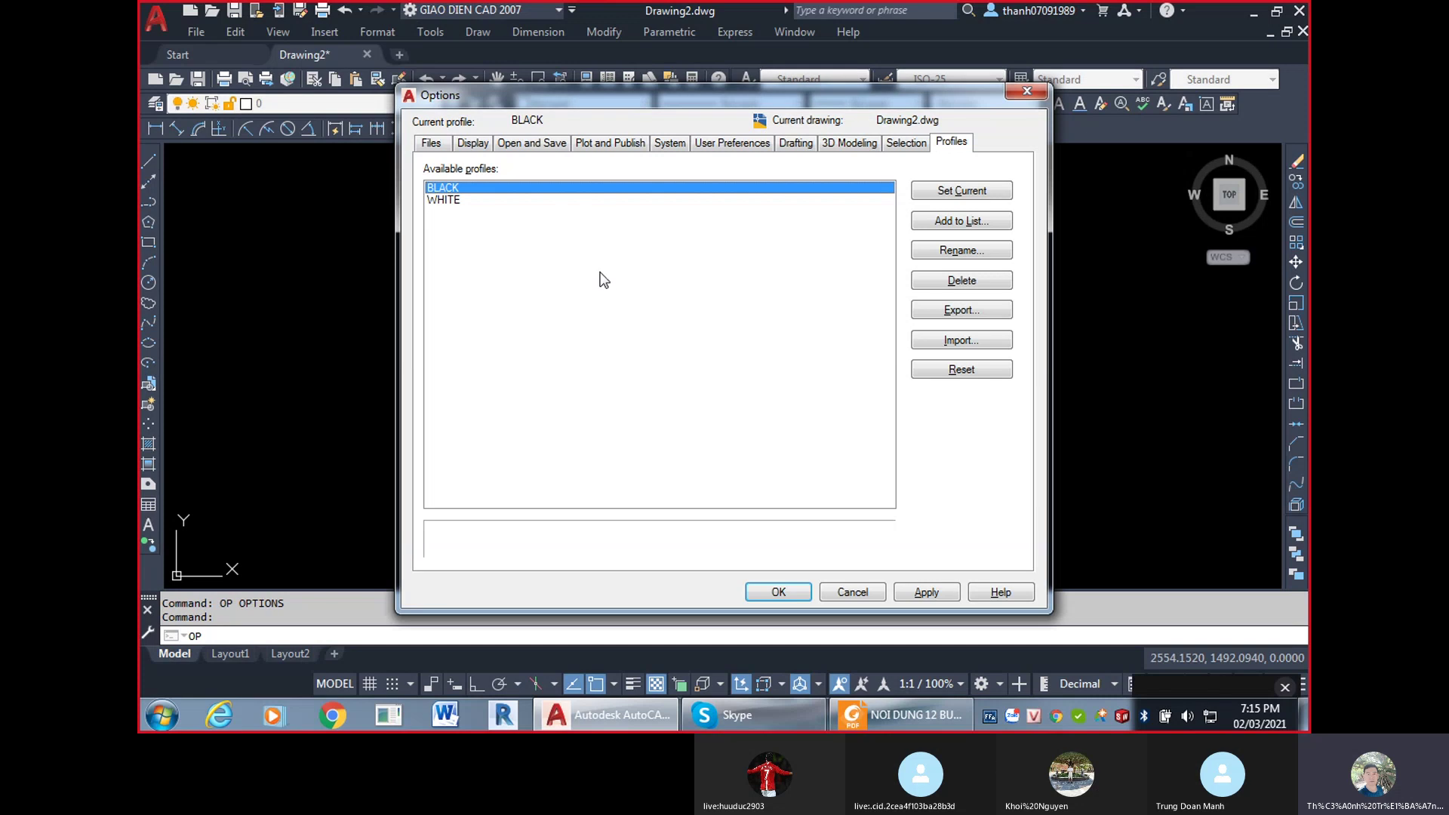
double_click(447, 200)
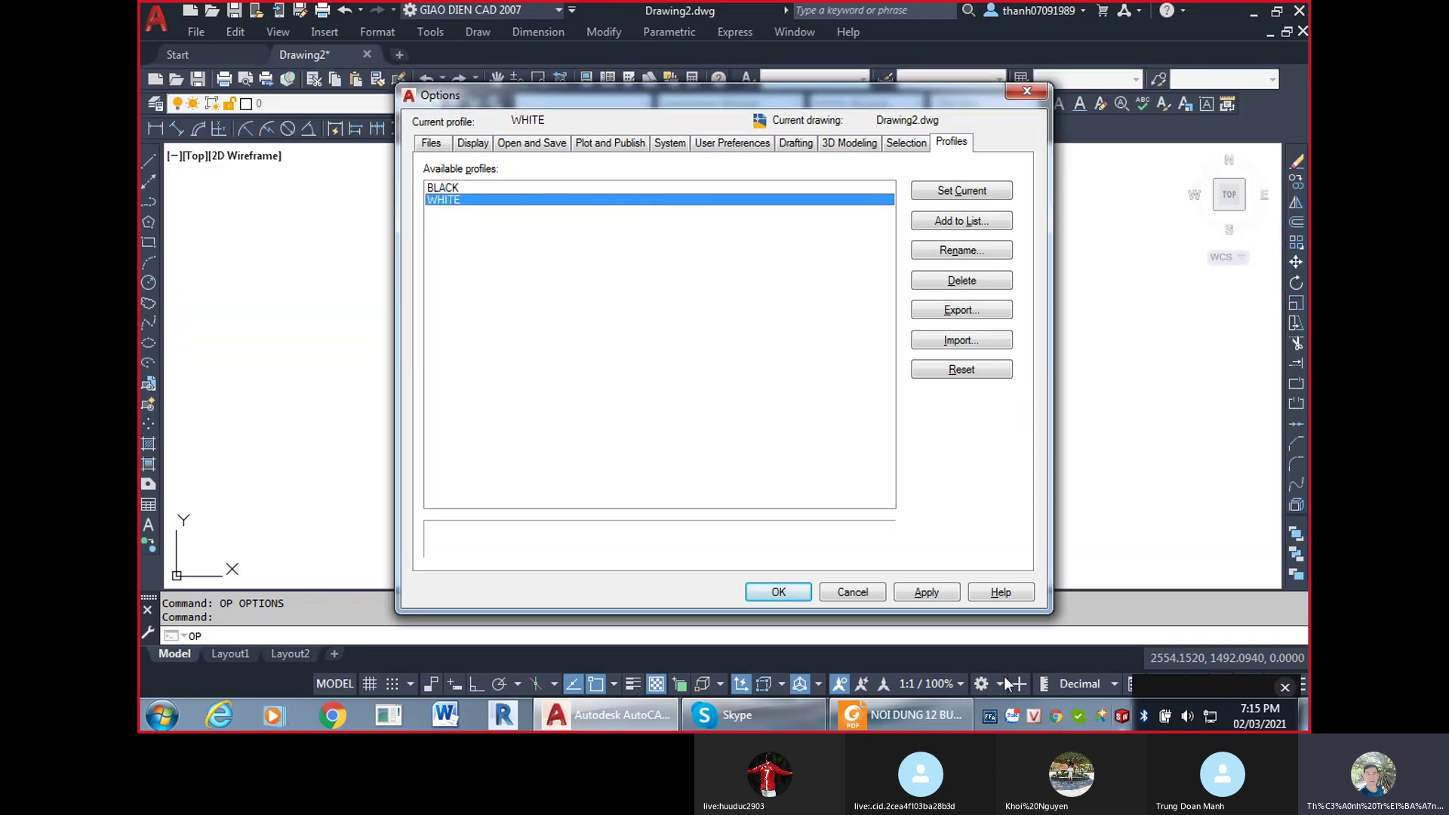
click(777, 592)
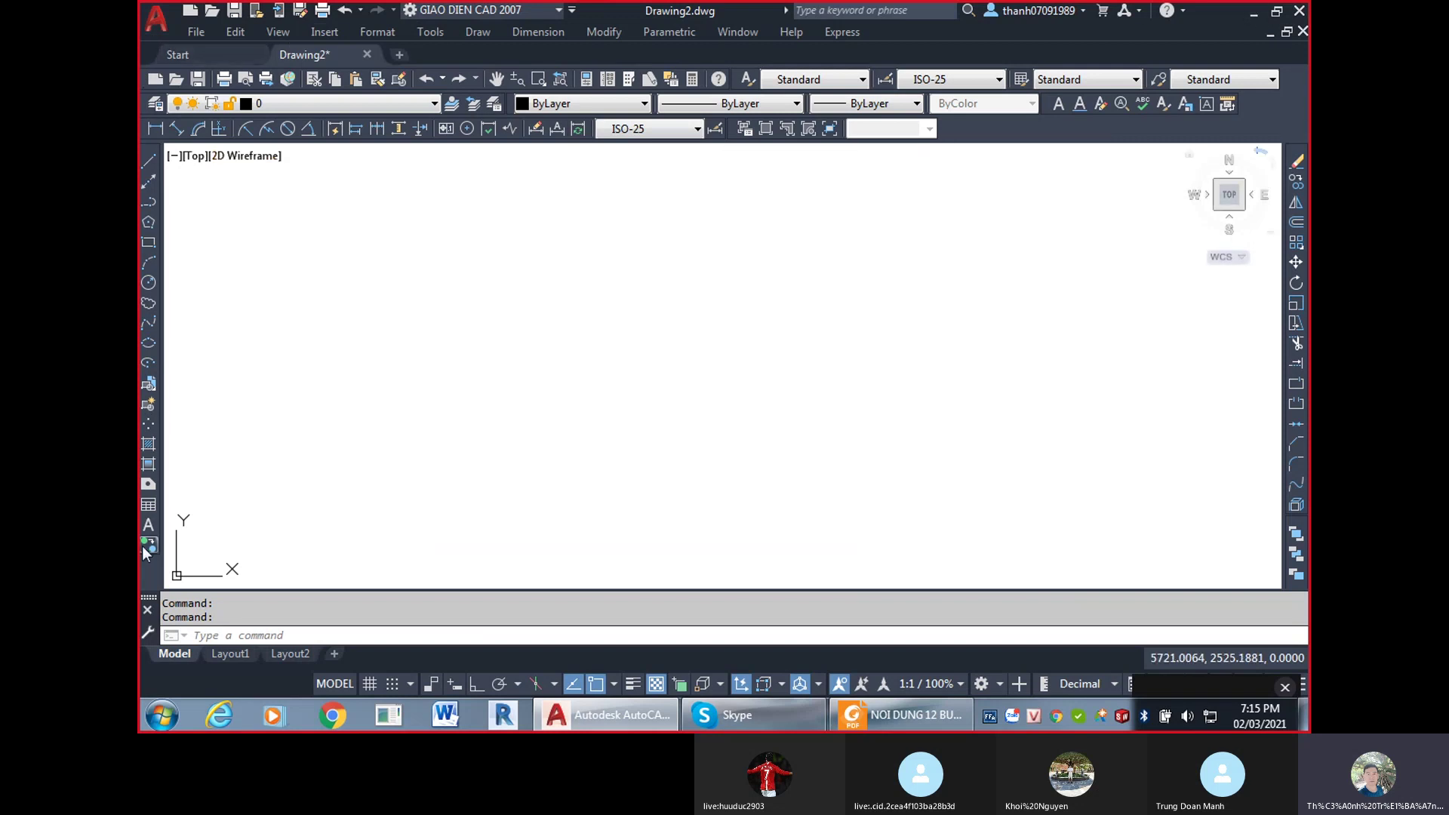
Switch the workspace to Drafting & Annotation.
click(1001, 685)
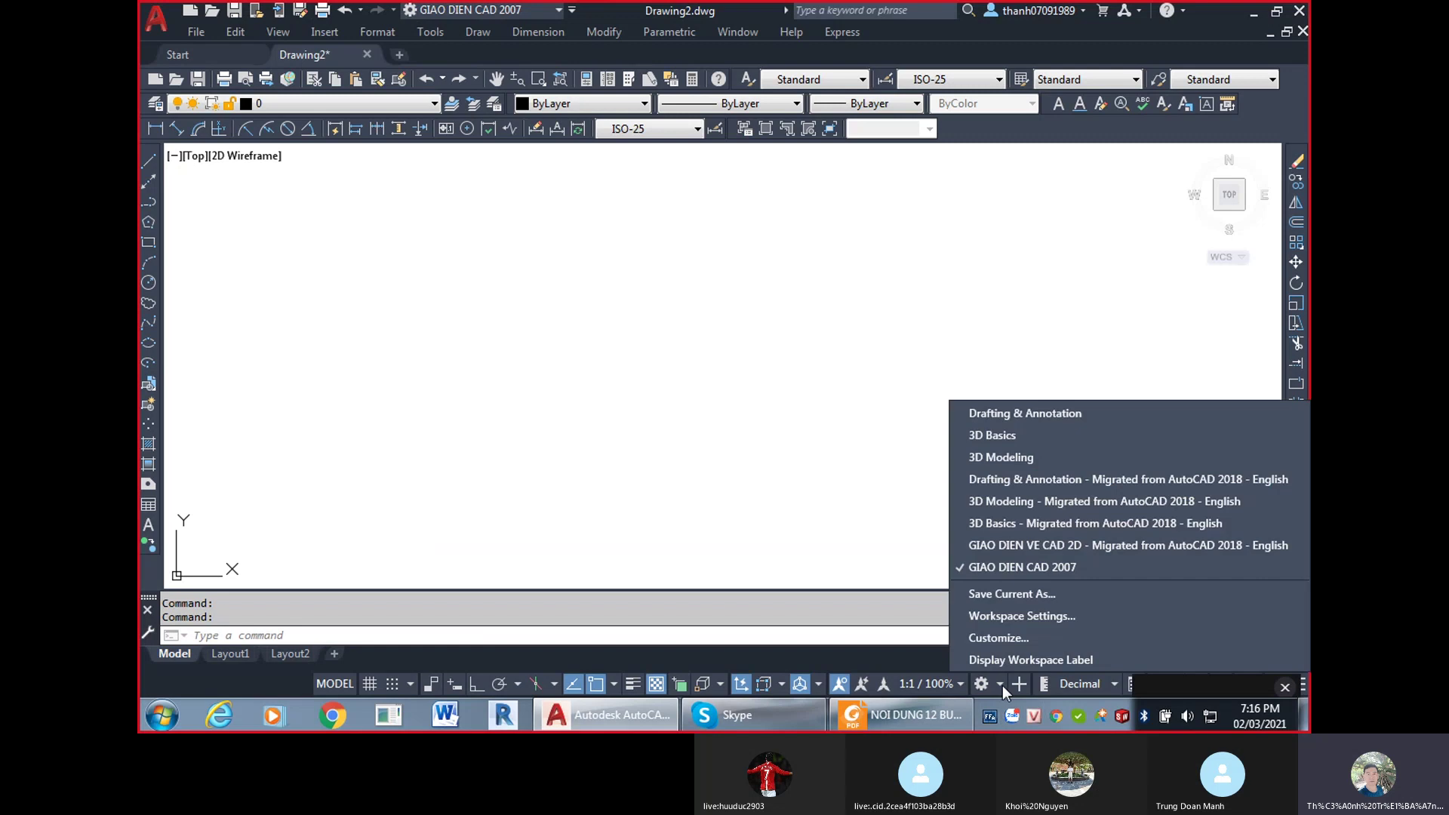
click(991, 413)
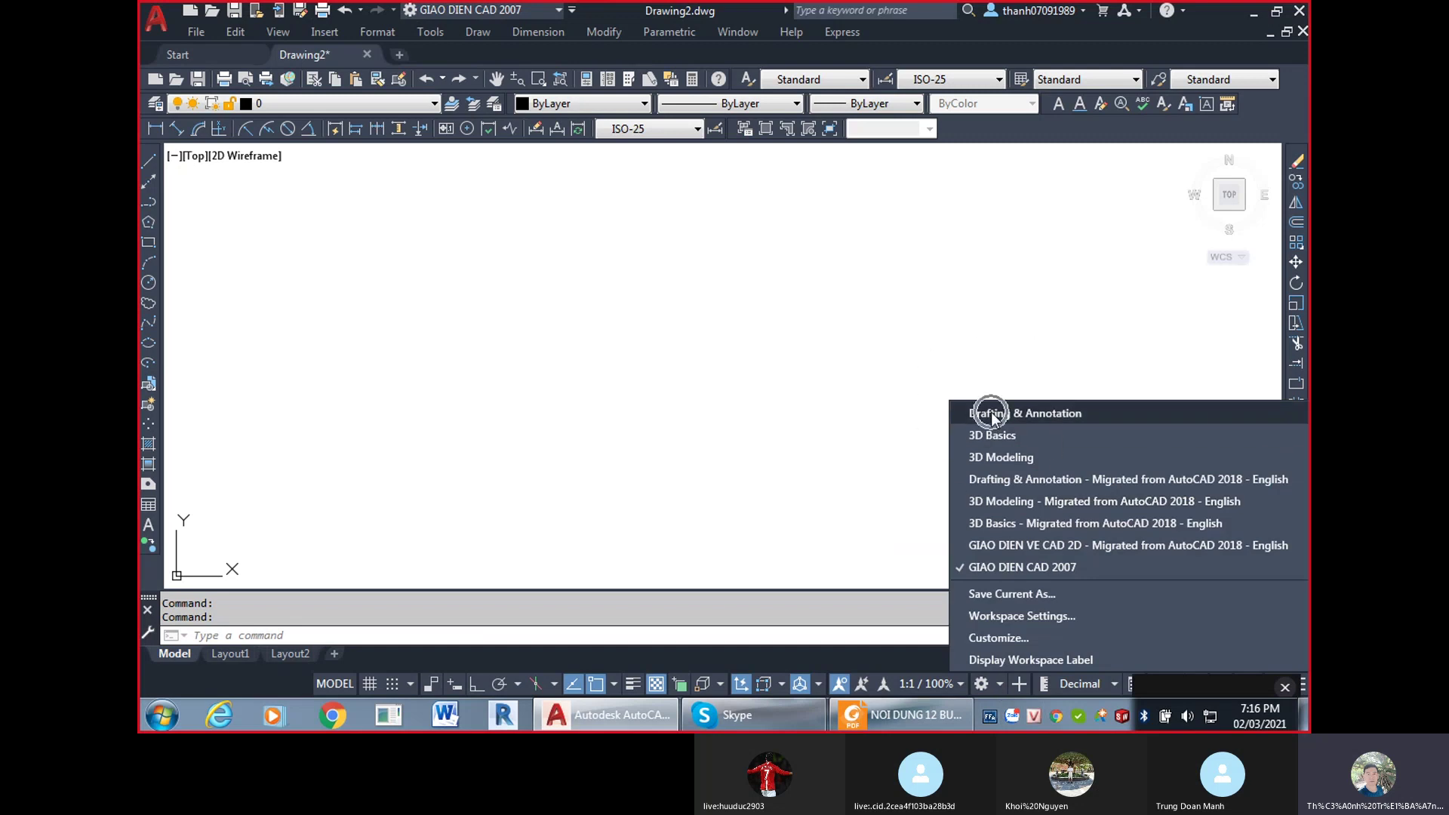
click(564, 15)
click(559, 10)
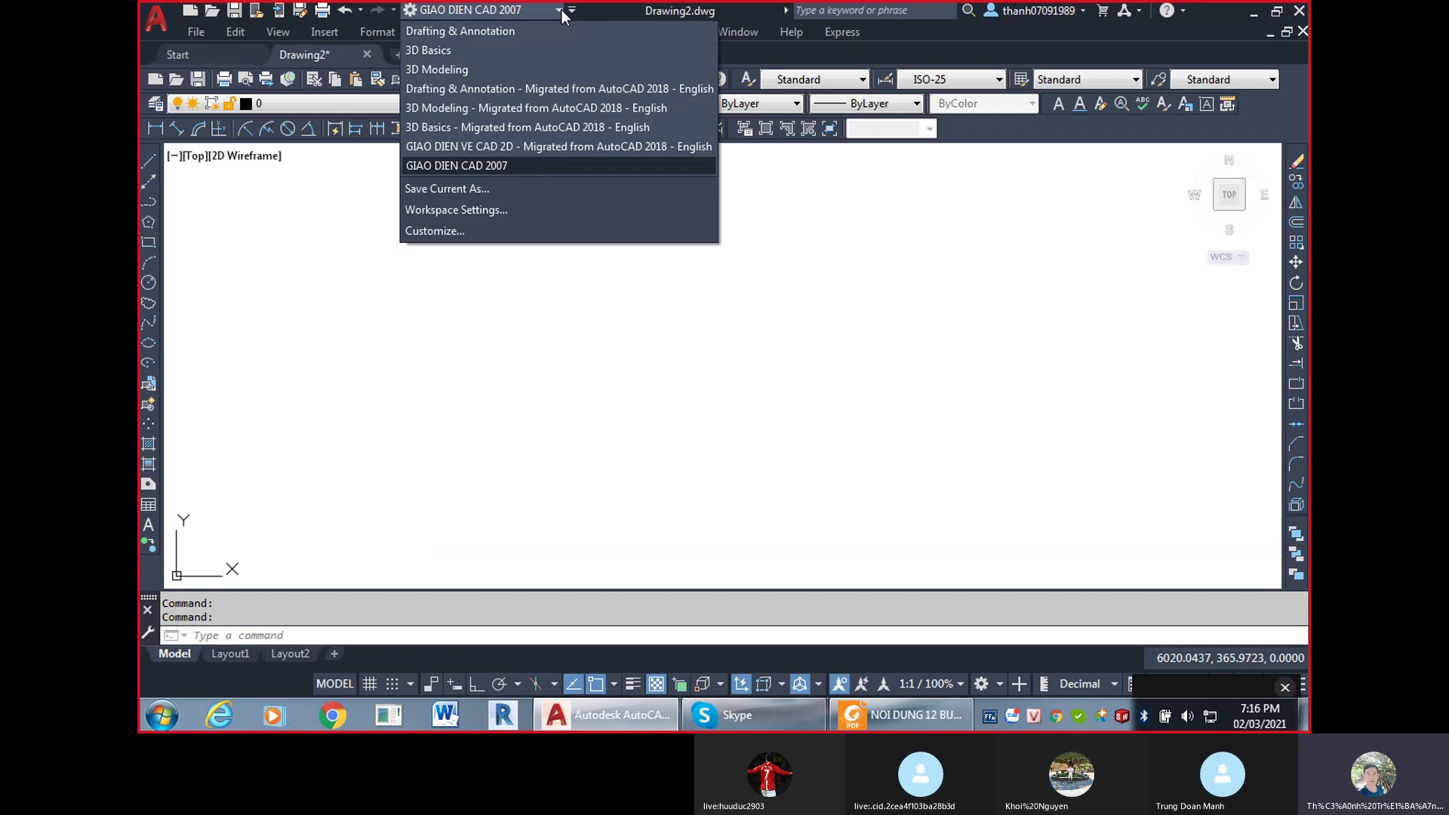
click(522, 30)
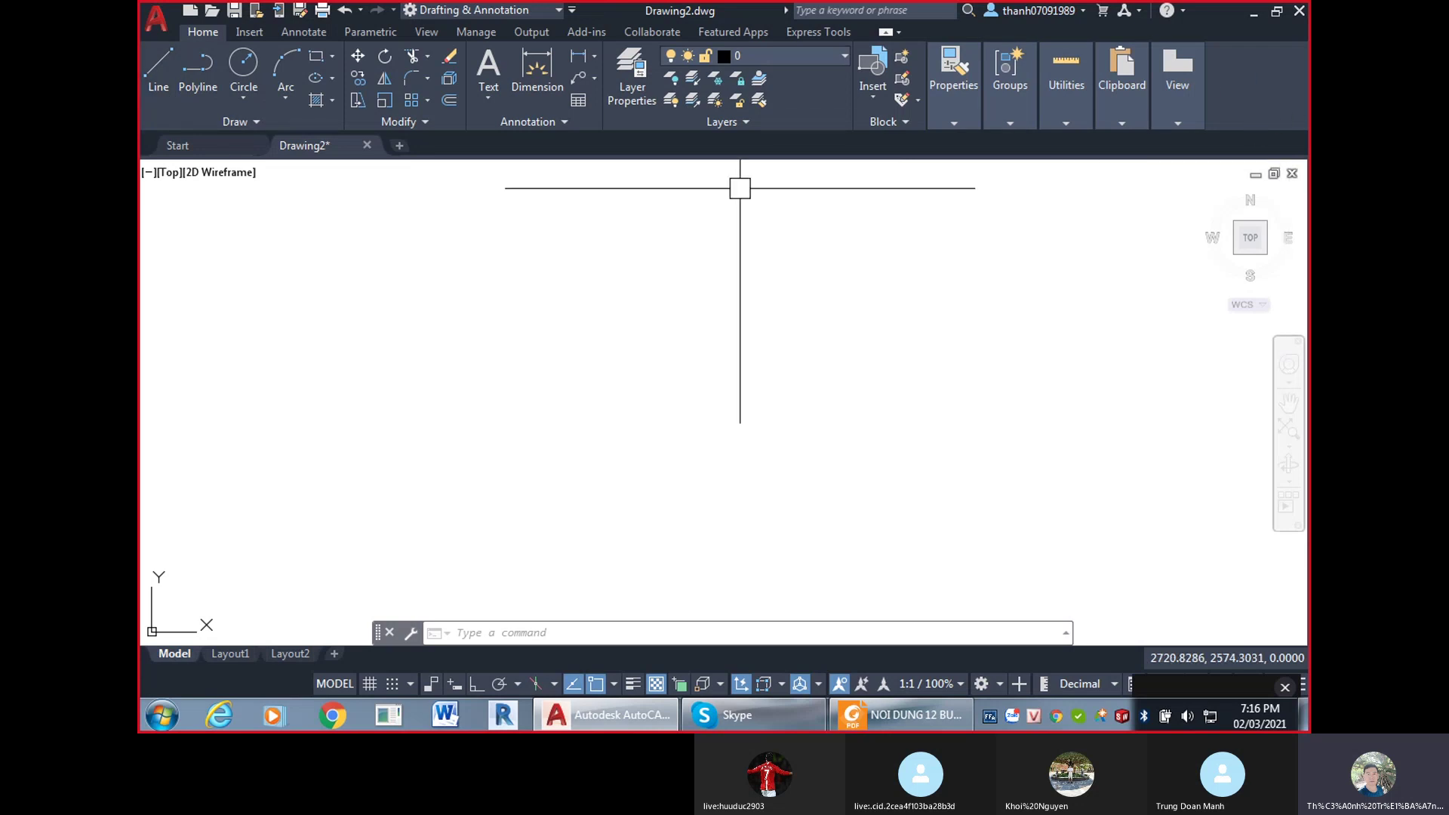
Expand the Draw, Modify, Annotation and Layers ribbon panels, then bring the course-outline PDF forward.
mouse_move(596, 156)
middle_down()
mouse_move(1145, 154)
mouse_move(287, 175)
middle_up()
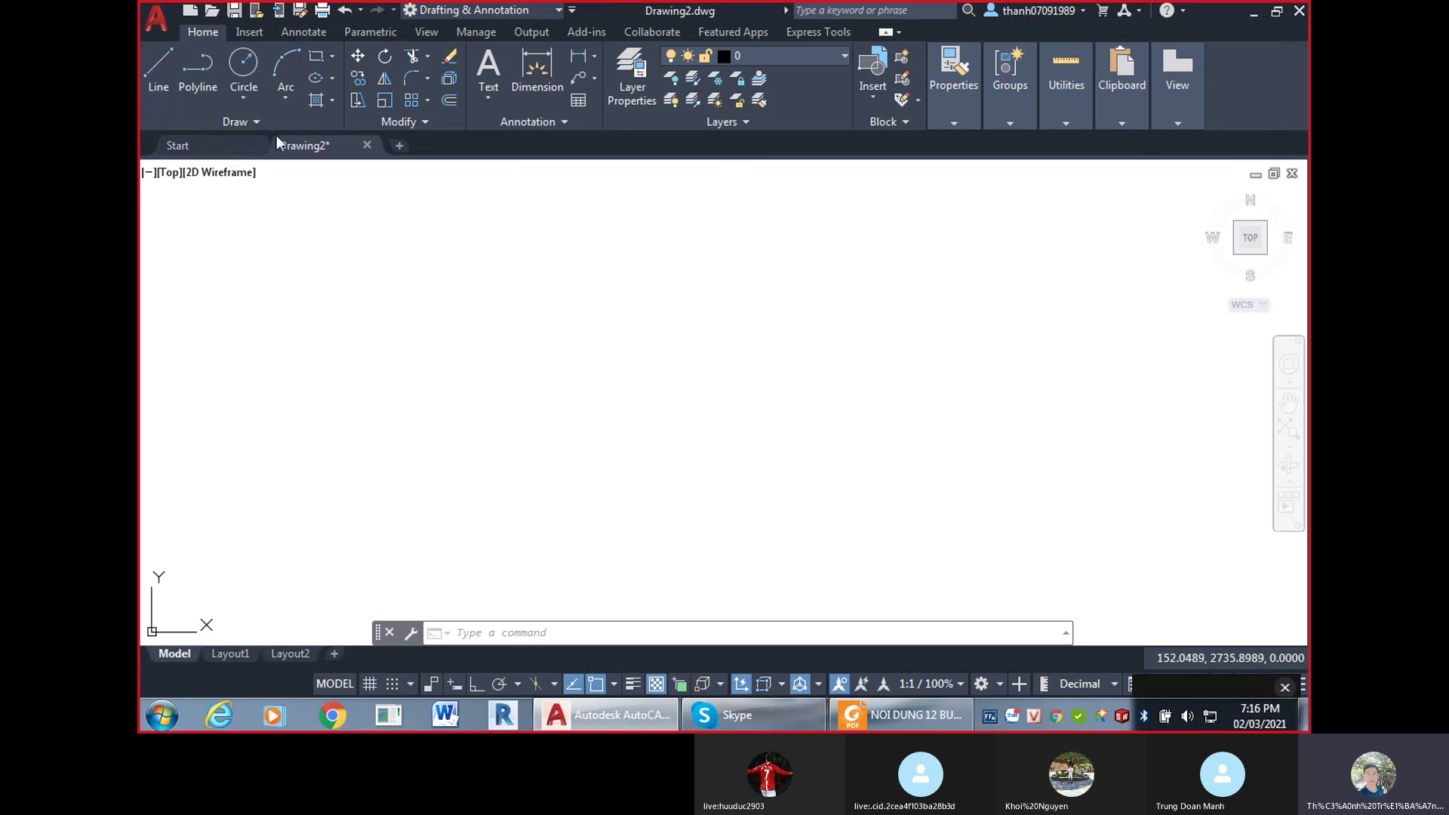
click(260, 124)
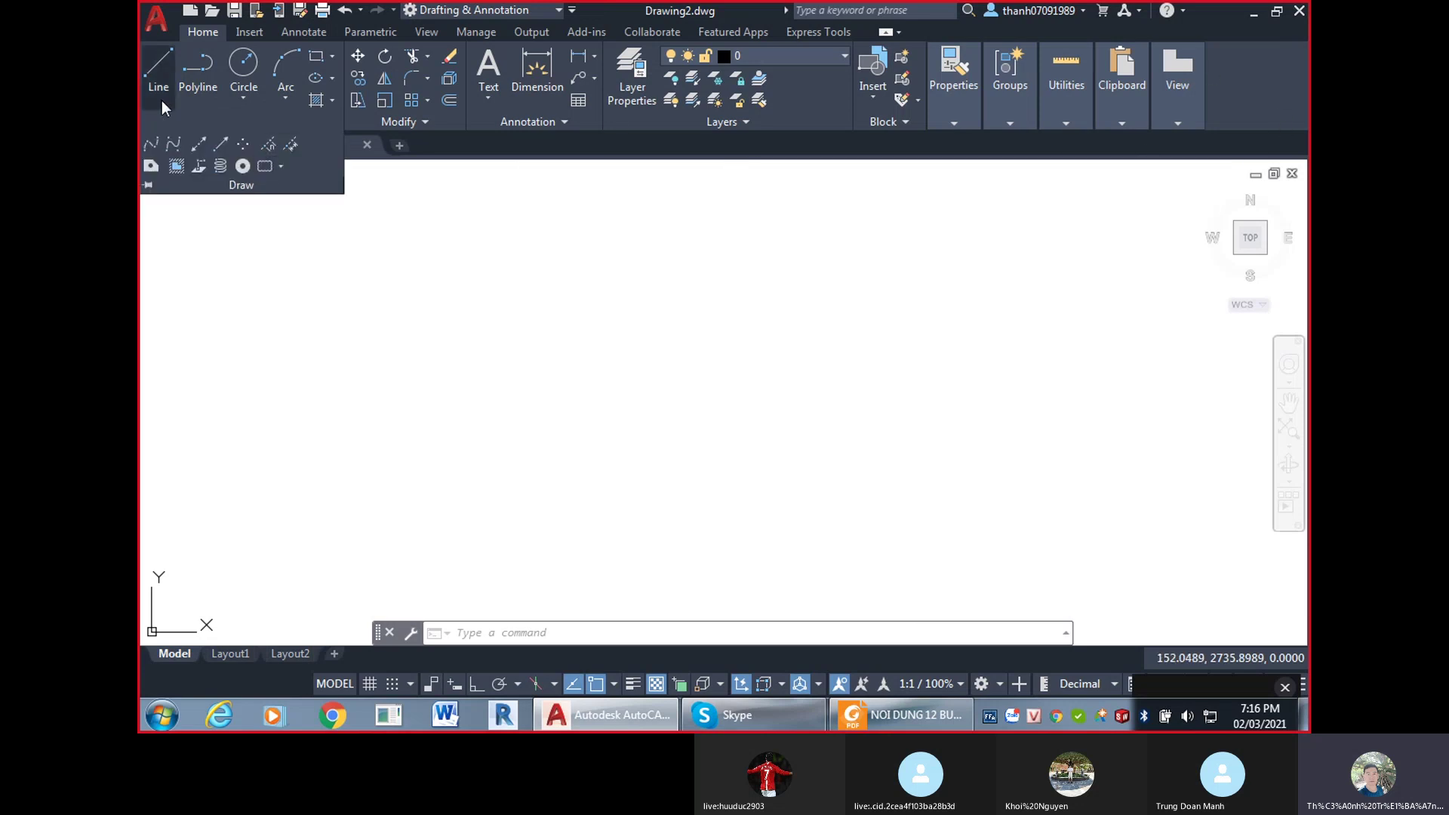
click(425, 123)
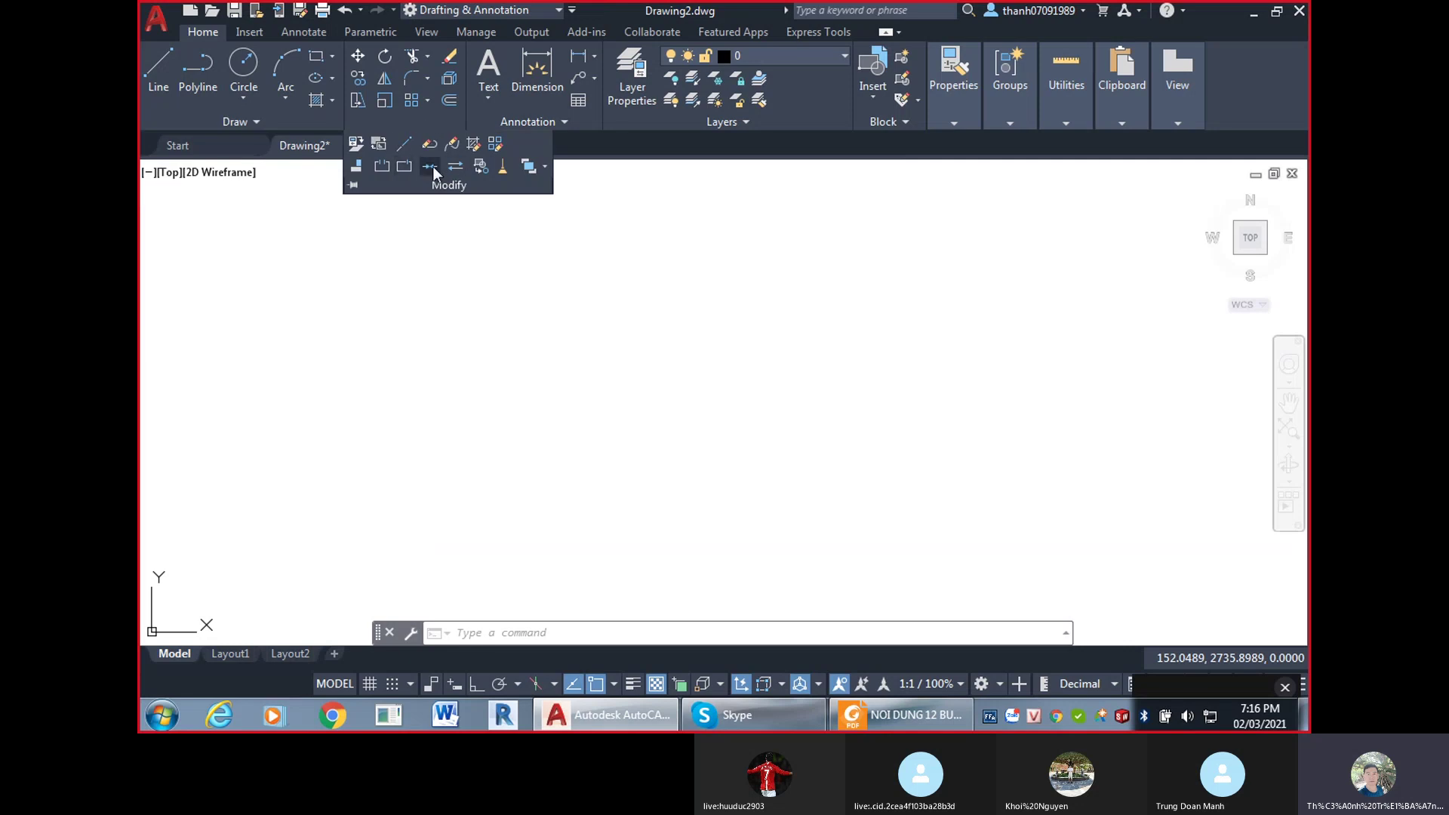
click(566, 124)
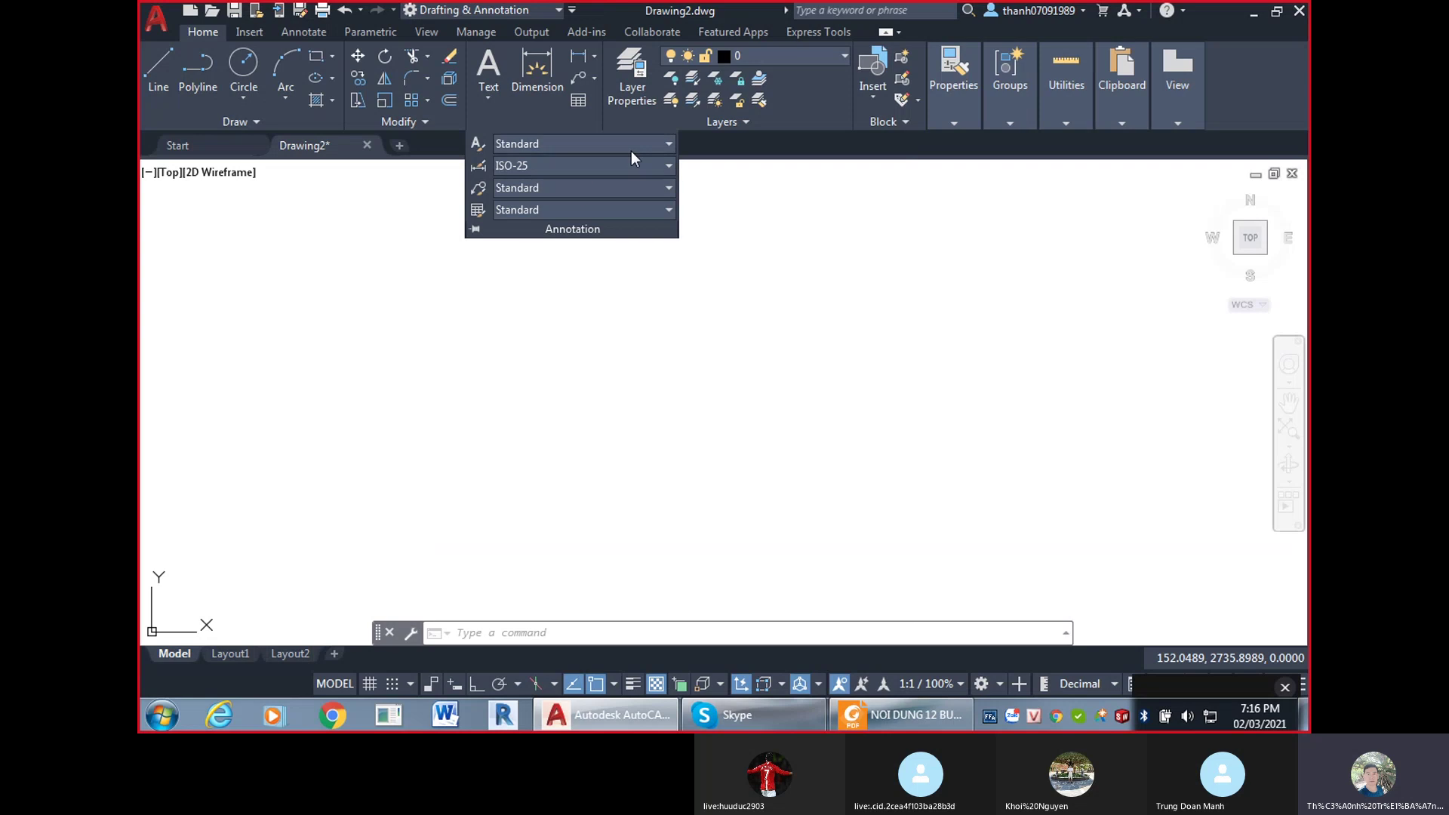
click(794, 122)
click(944, 285)
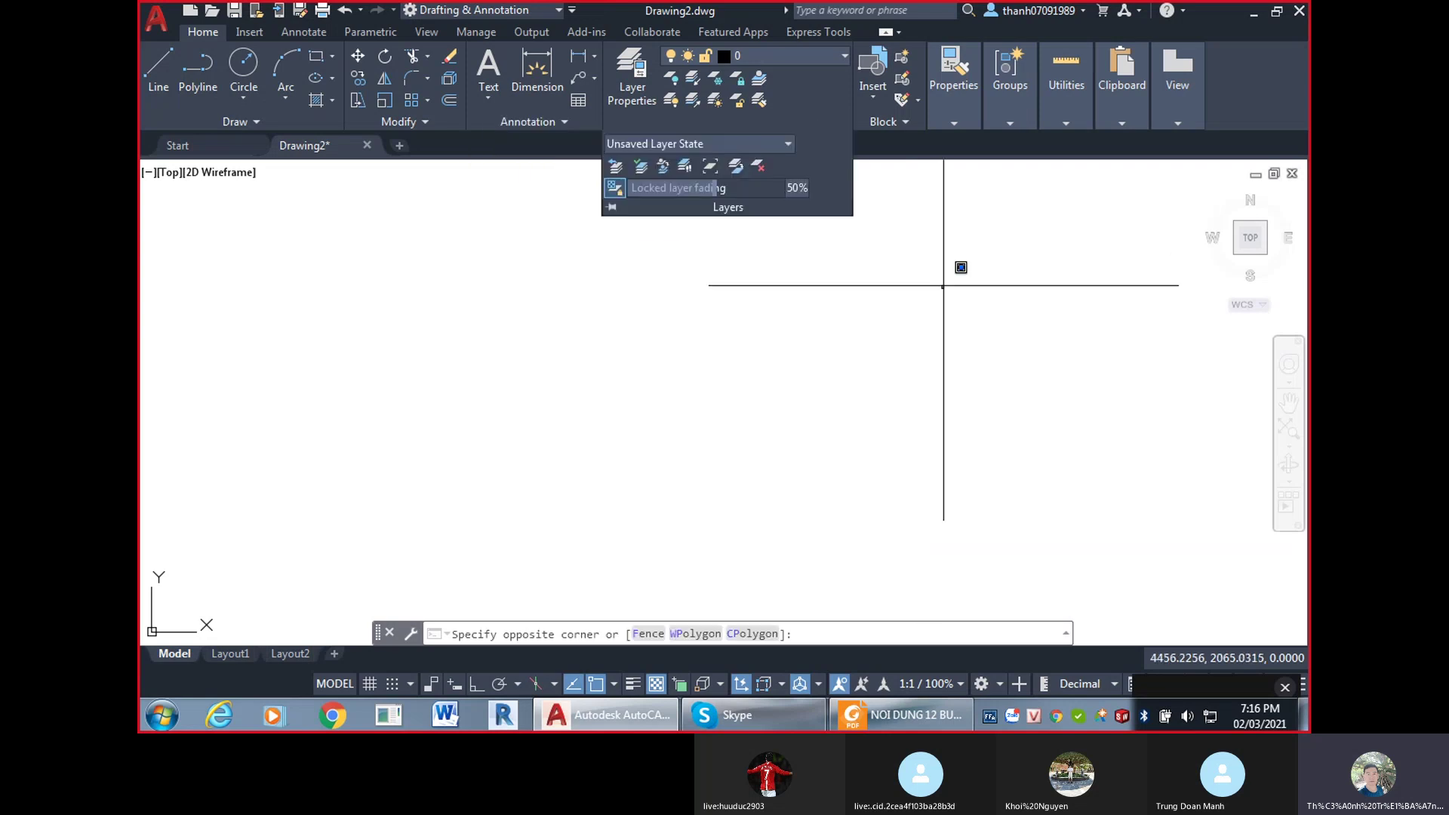
click(987, 557)
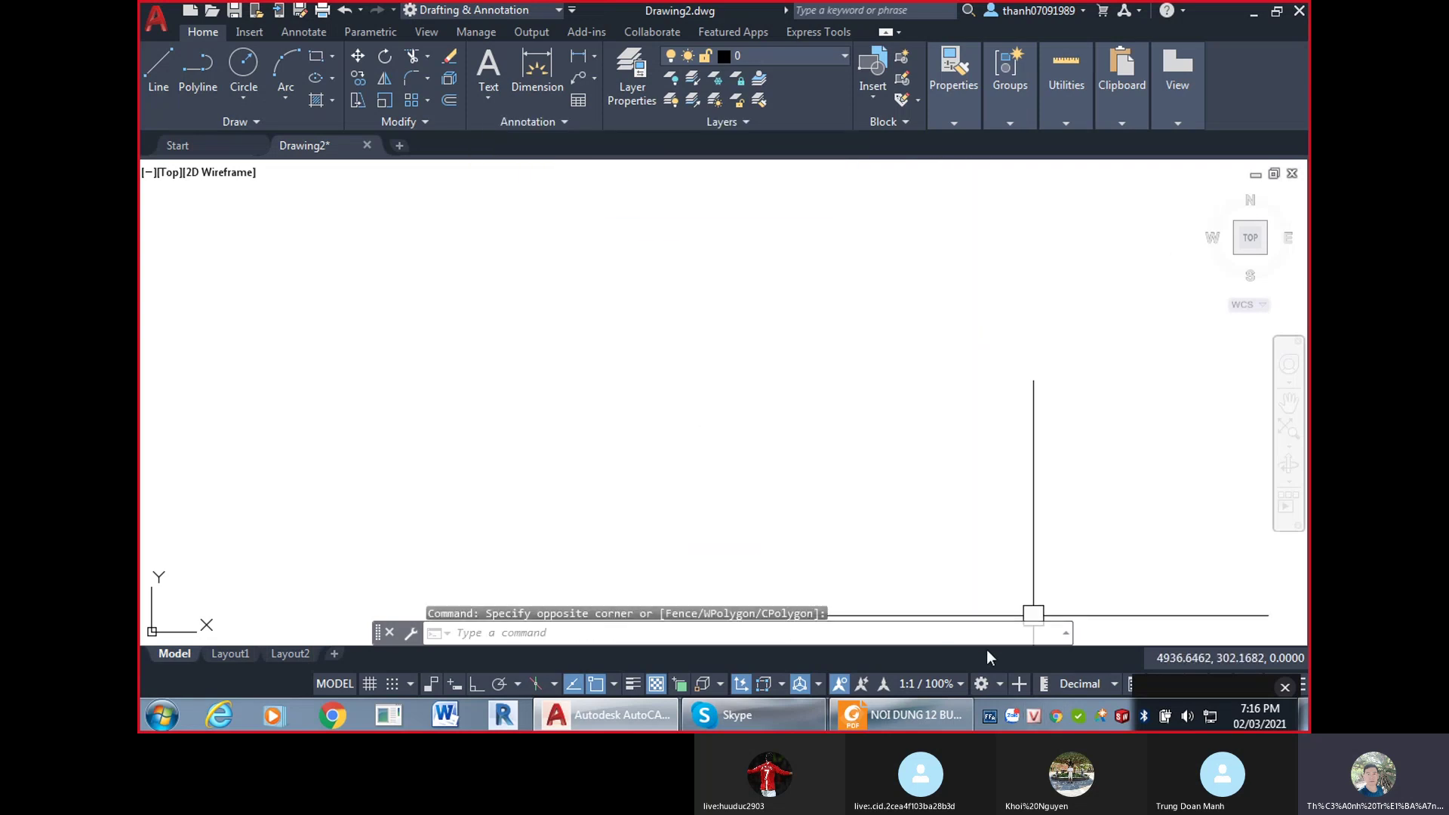
click(1001, 685)
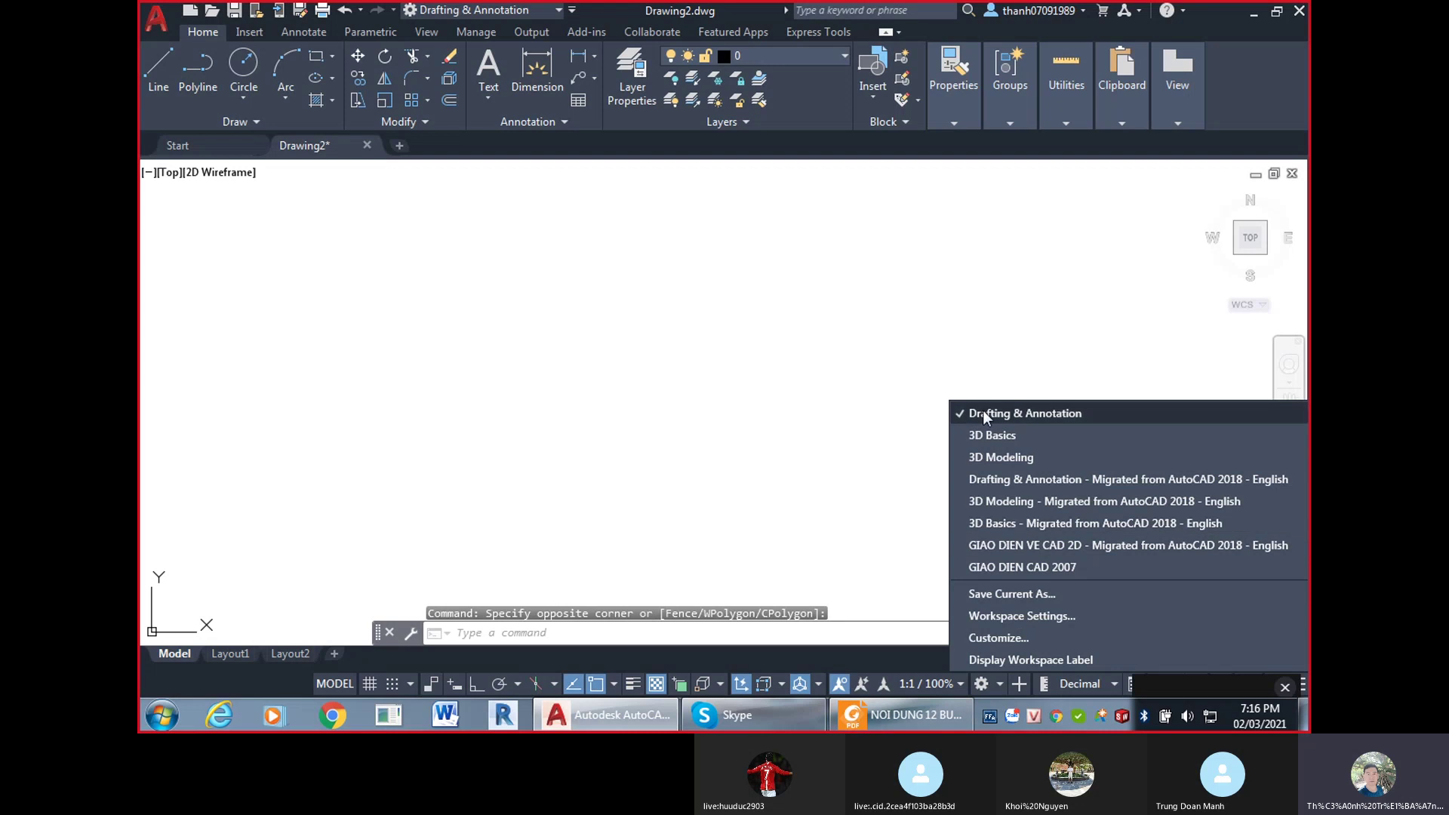
click(846, 721)
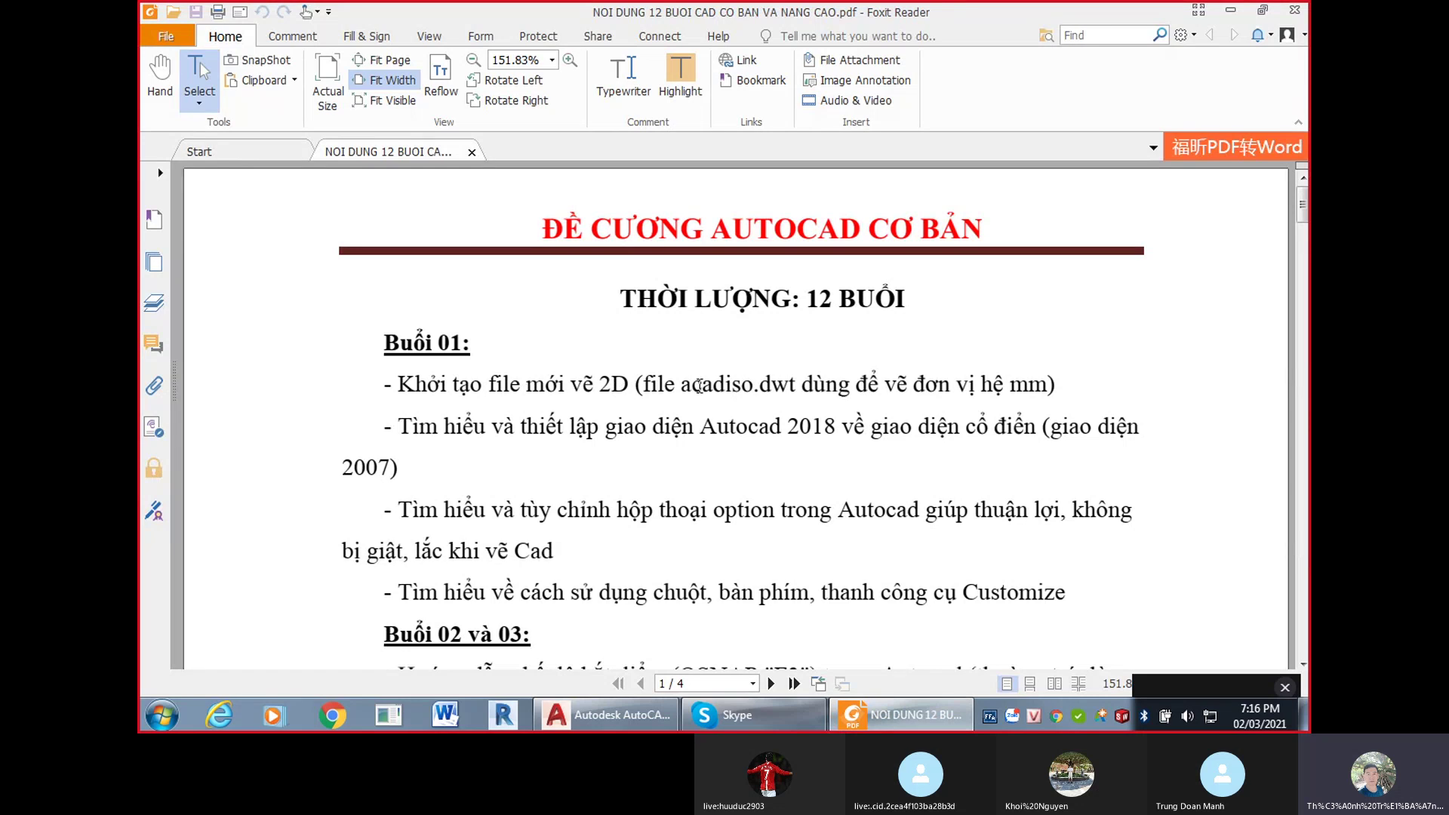
Minimize the Foxit Reader course outline to return to AutoCAD's Drawing2.
click(697, 386)
click(752, 385)
click(859, 721)
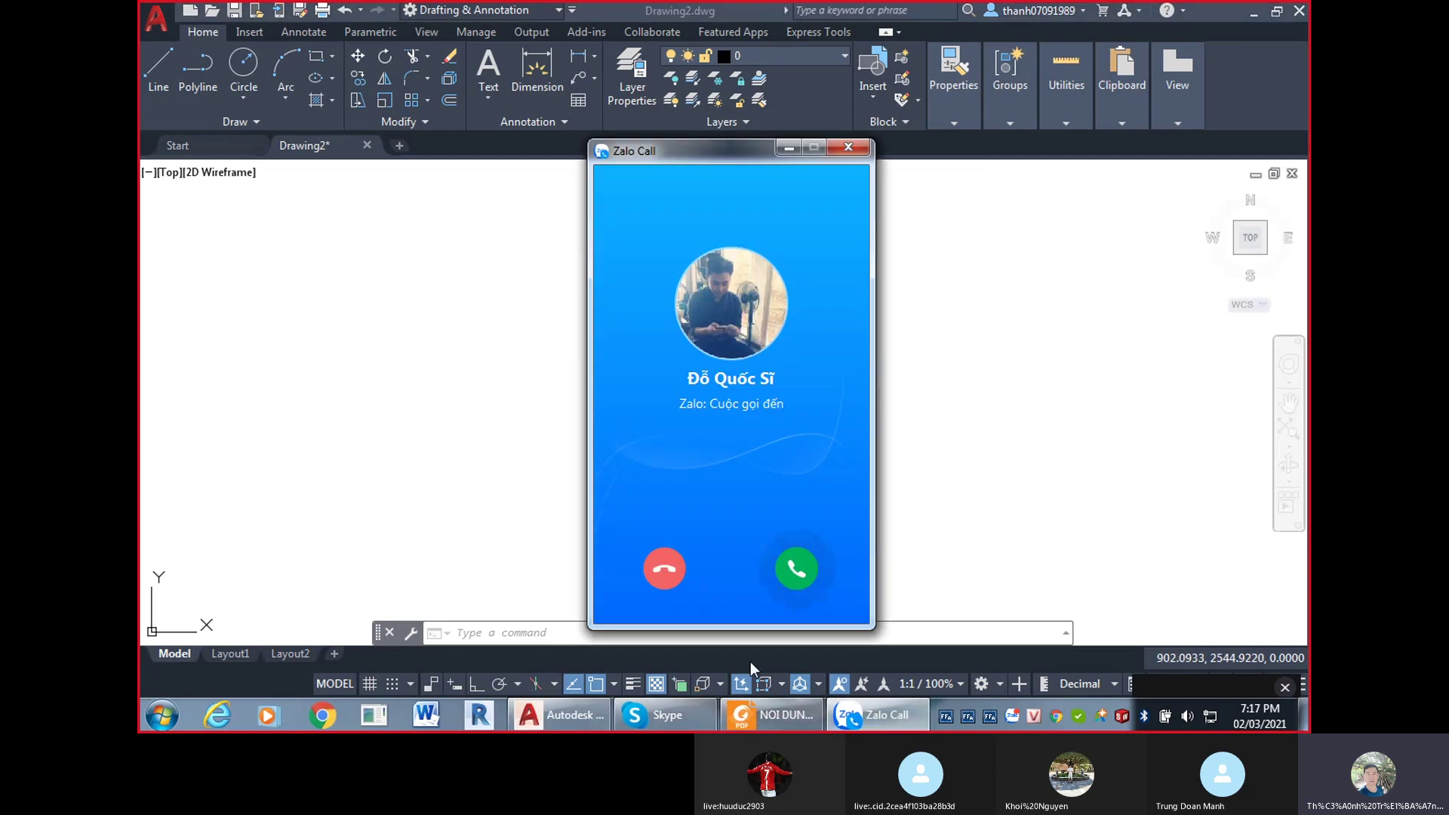
Decline the call, create Drawing3 from 0-TEMPLATE MAU, and switch to the GIAO DIEN CAD 2007 workspace.
click(665, 569)
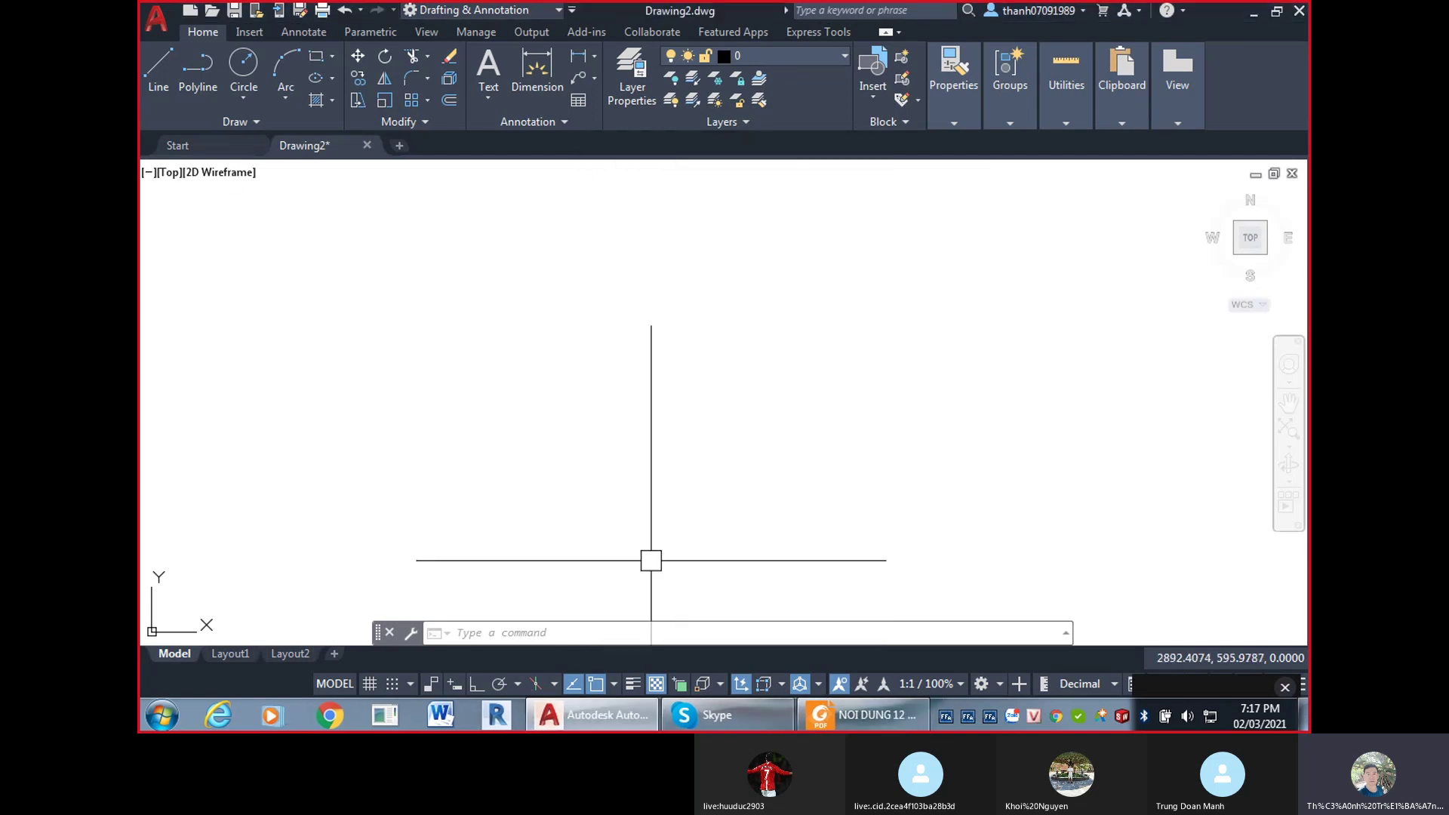
click(225, 152)
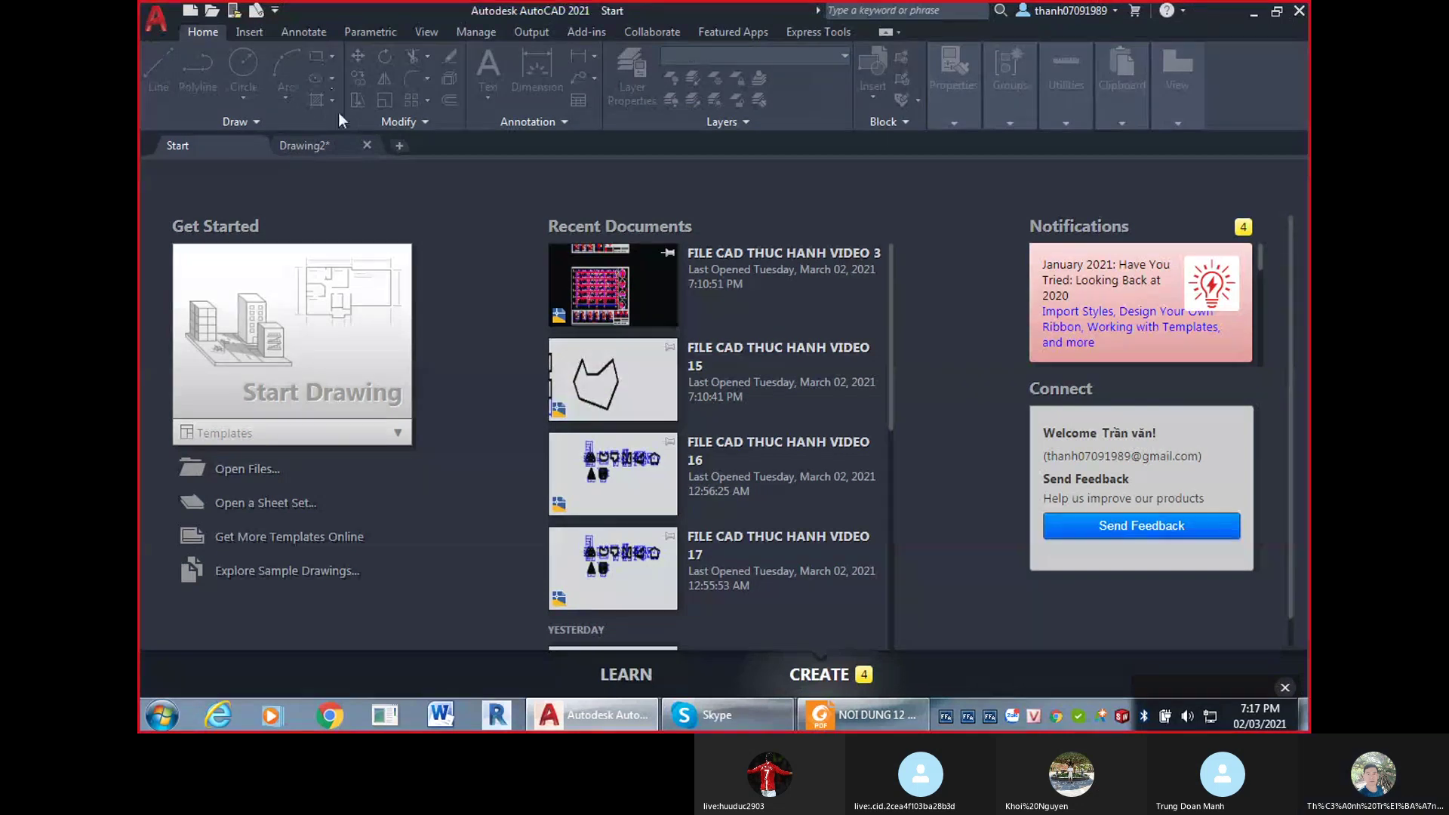
click(323, 147)
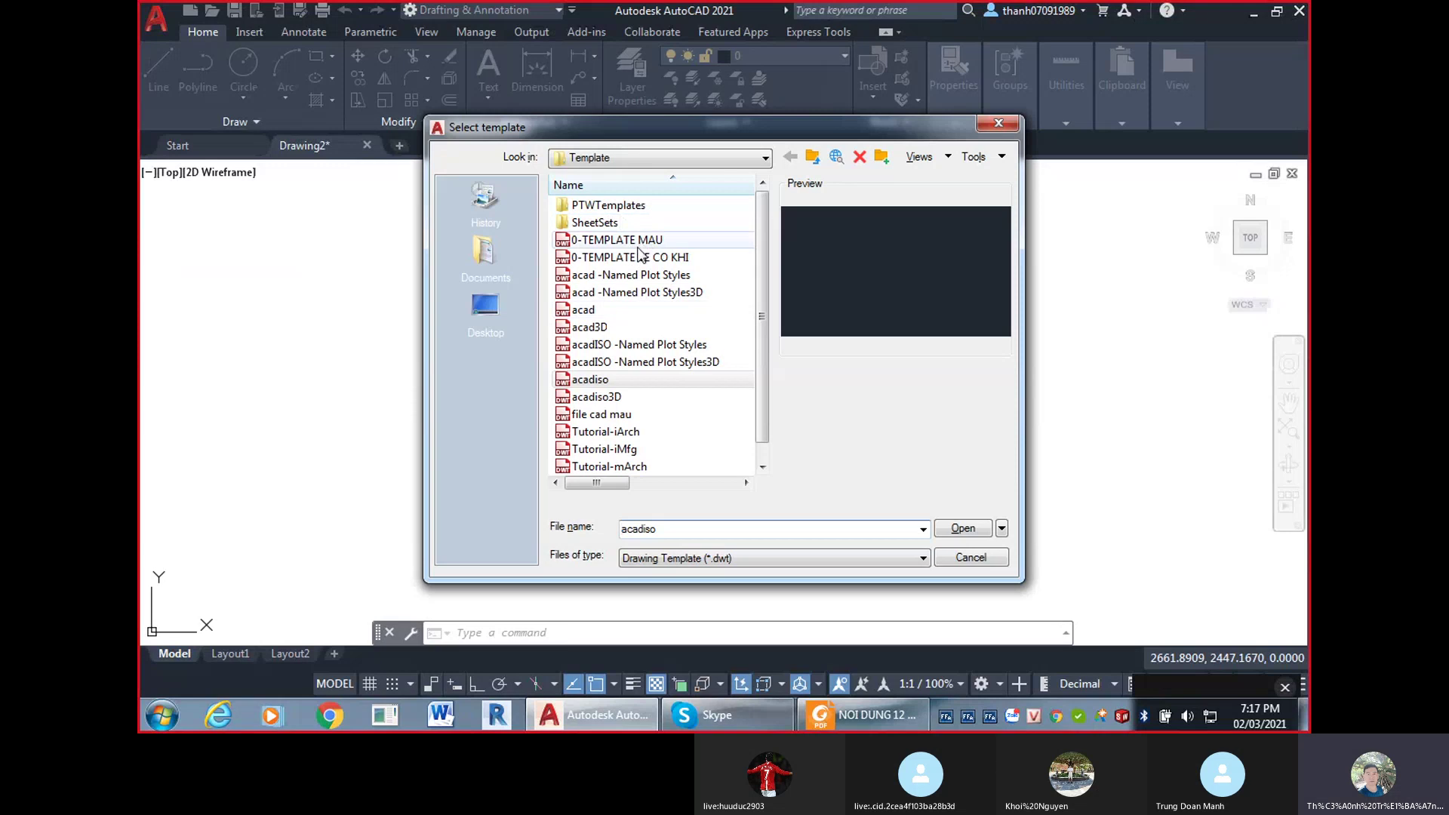
click(638, 241)
click(971, 529)
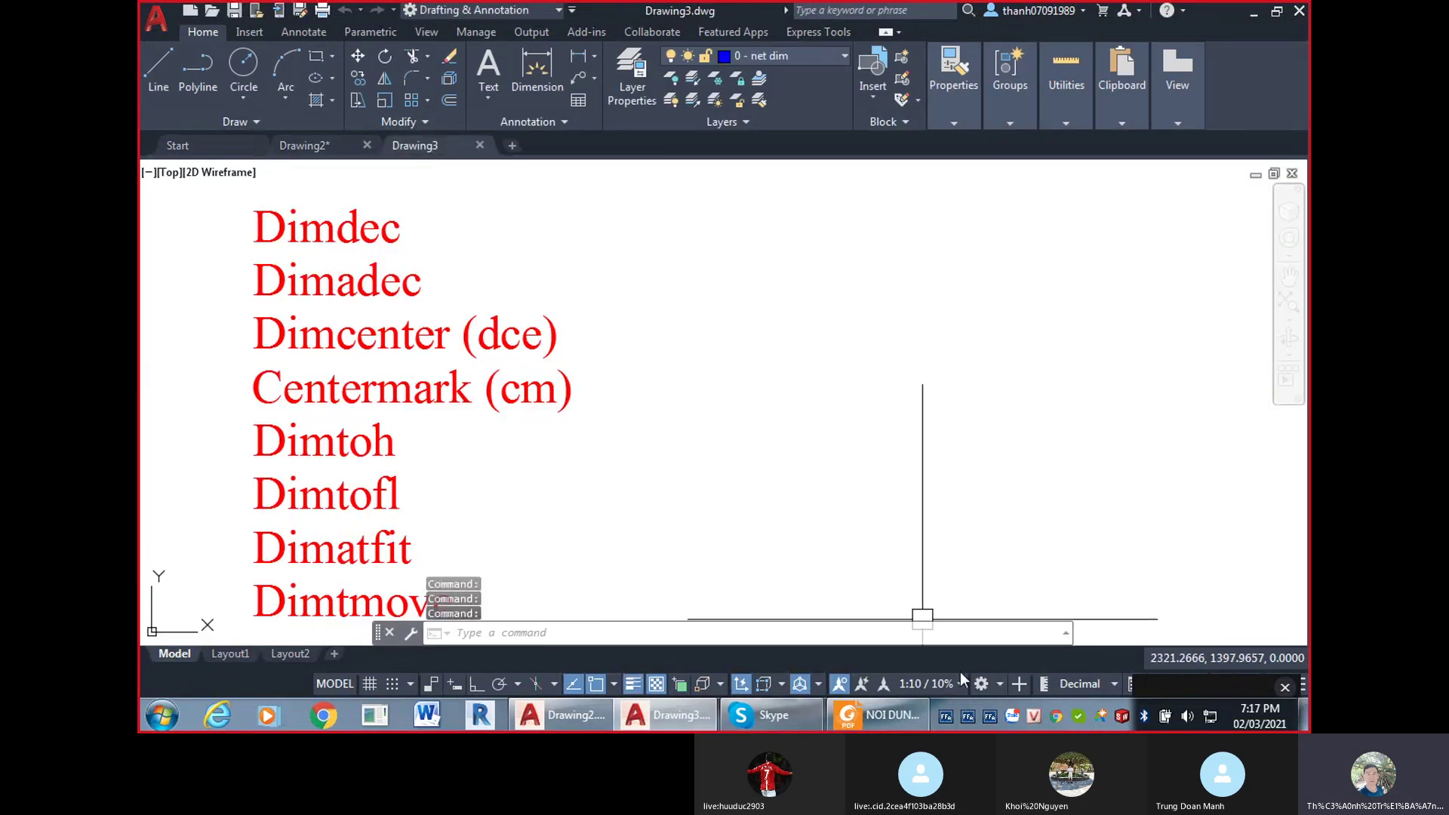
click(995, 686)
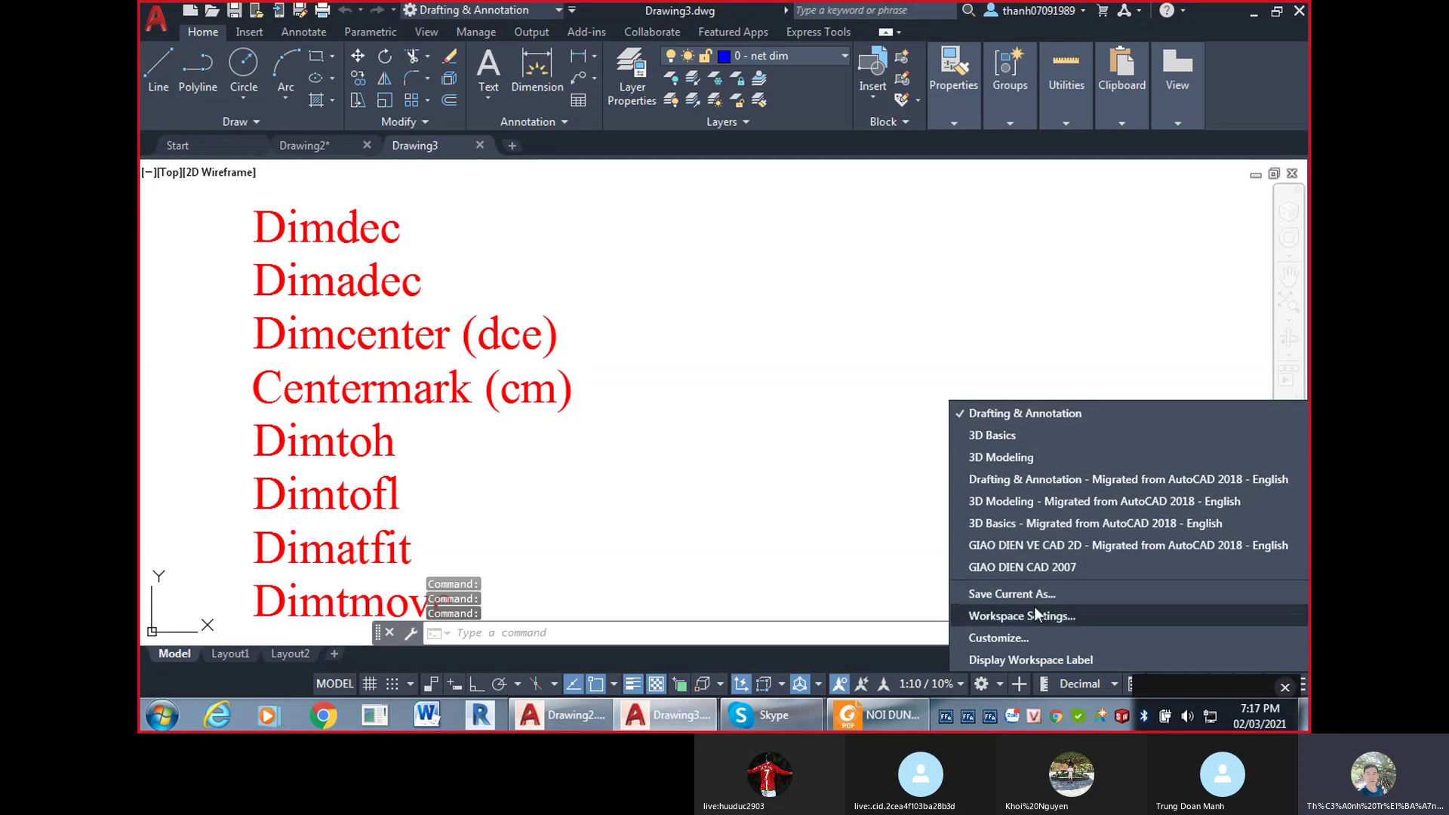
click(1041, 568)
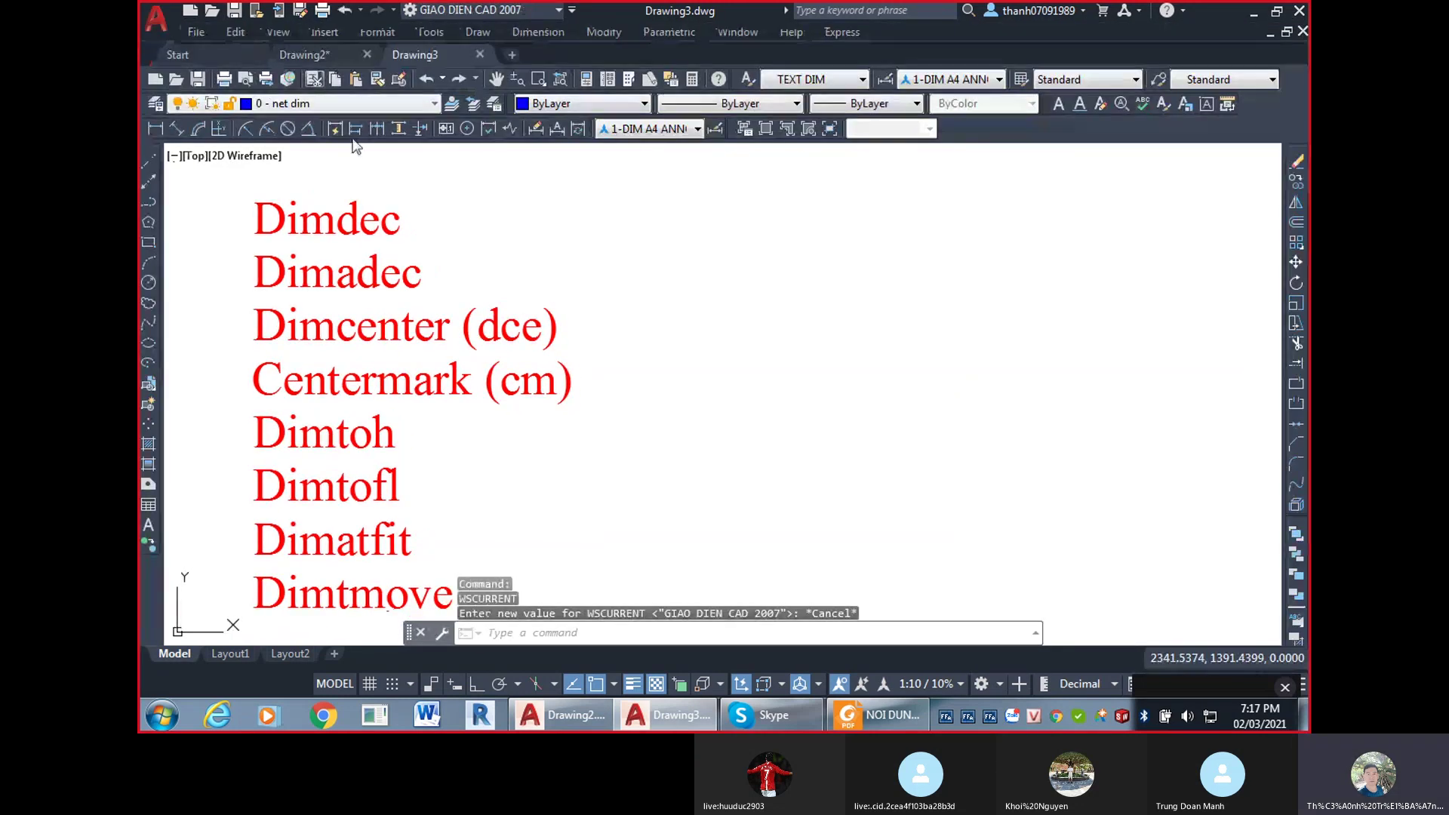
Browse the layer list several times without changing the current layer.
click(411, 103)
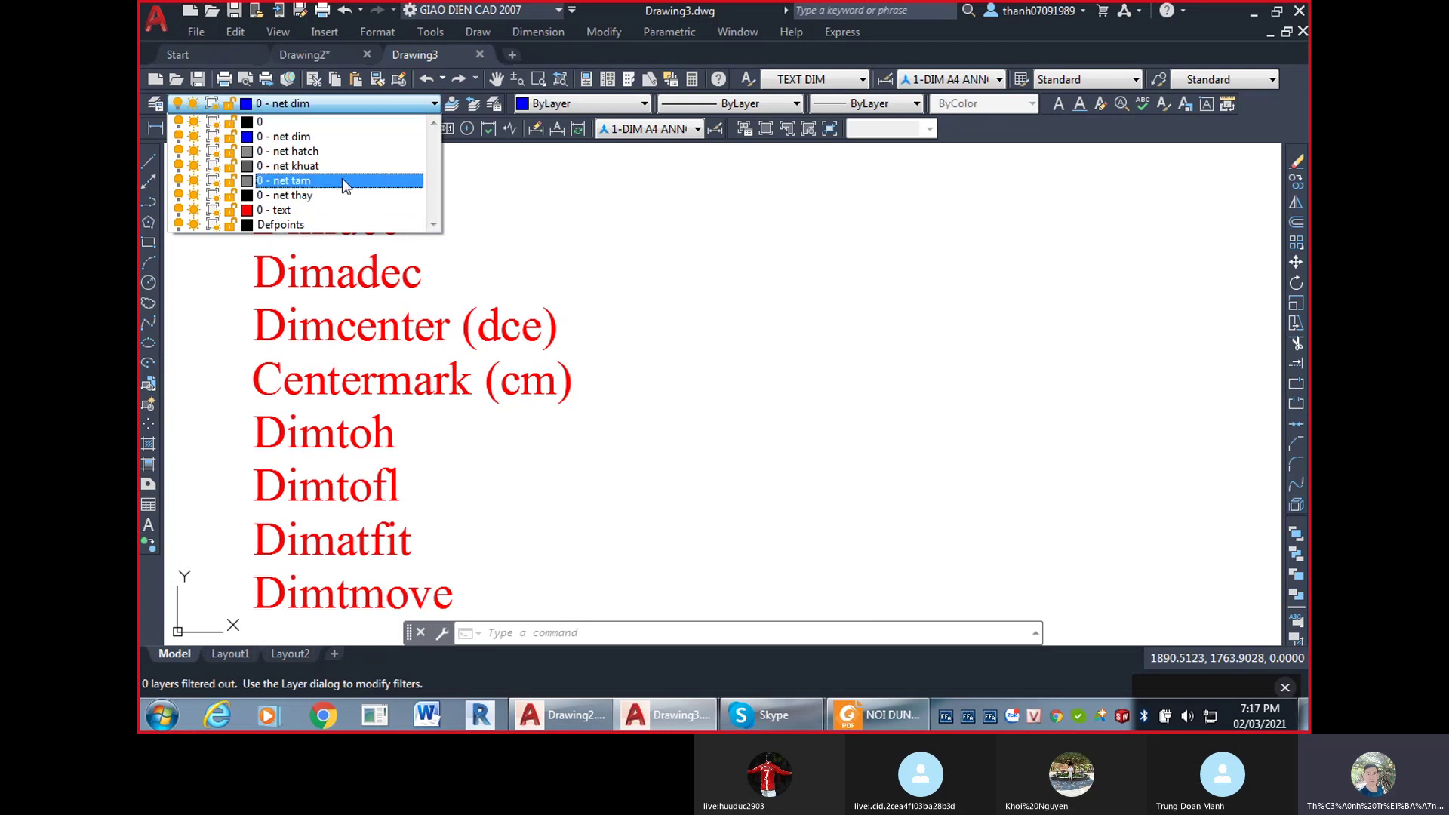
click(722, 252)
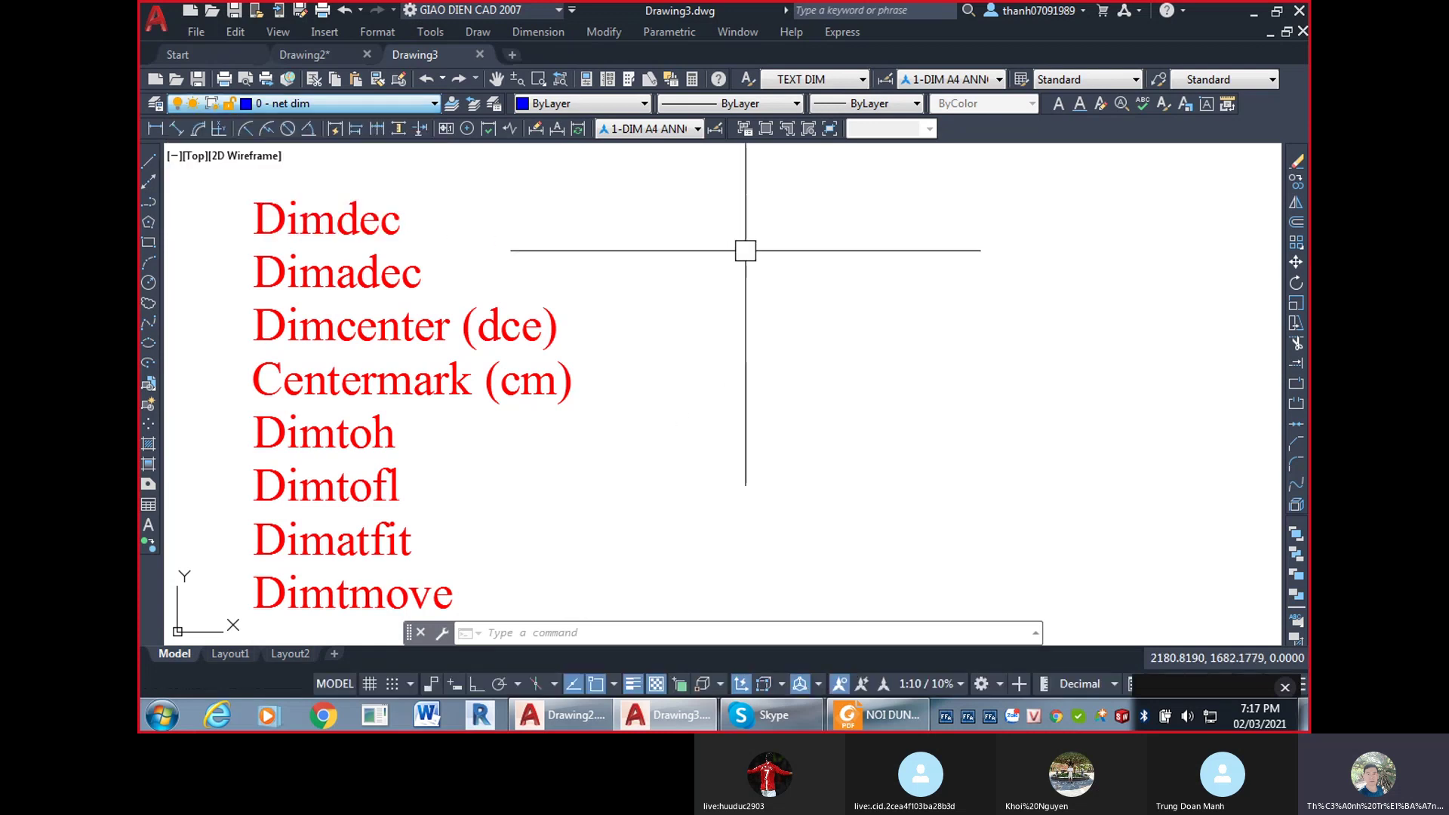
click(369, 105)
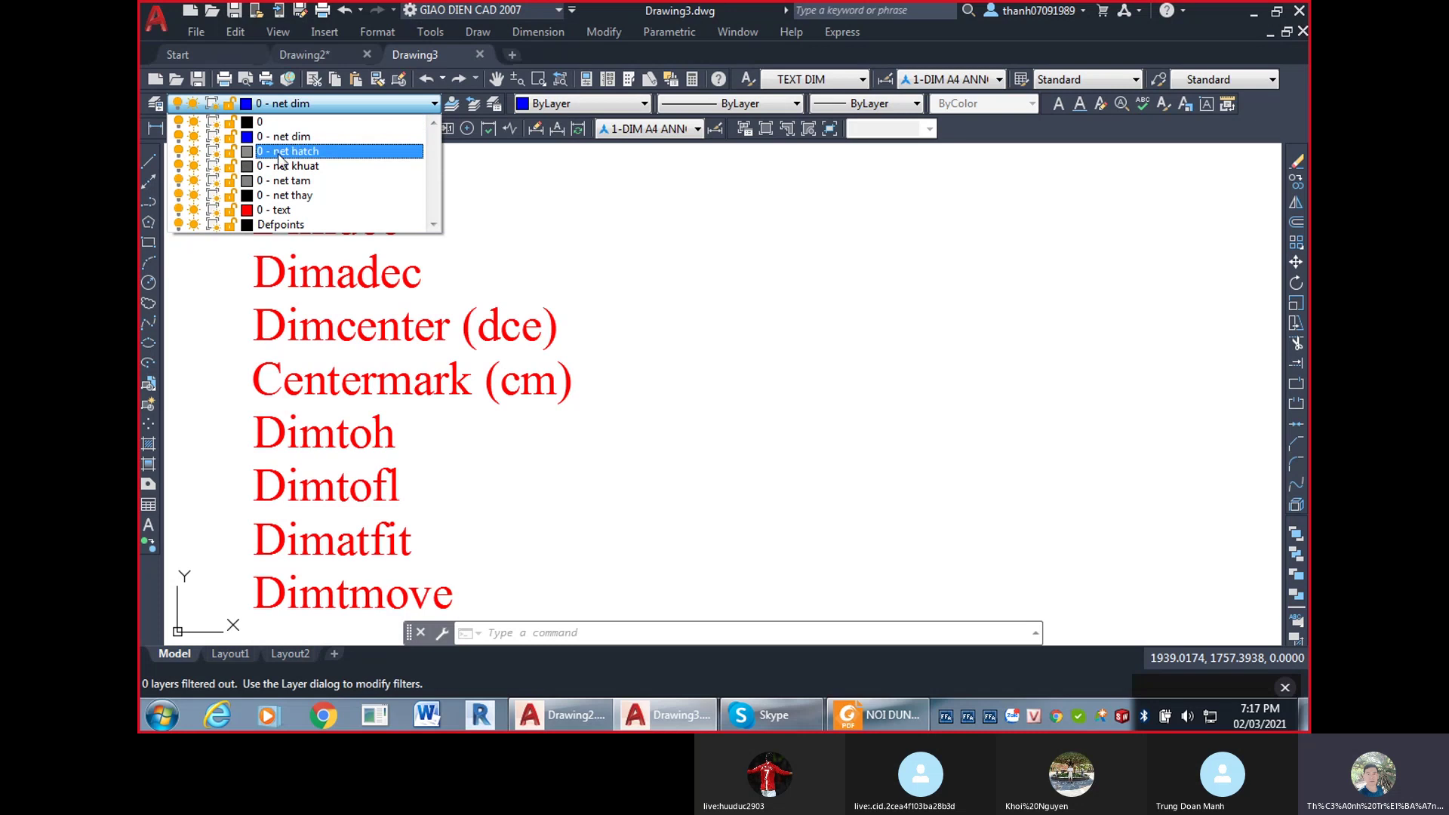
click(679, 223)
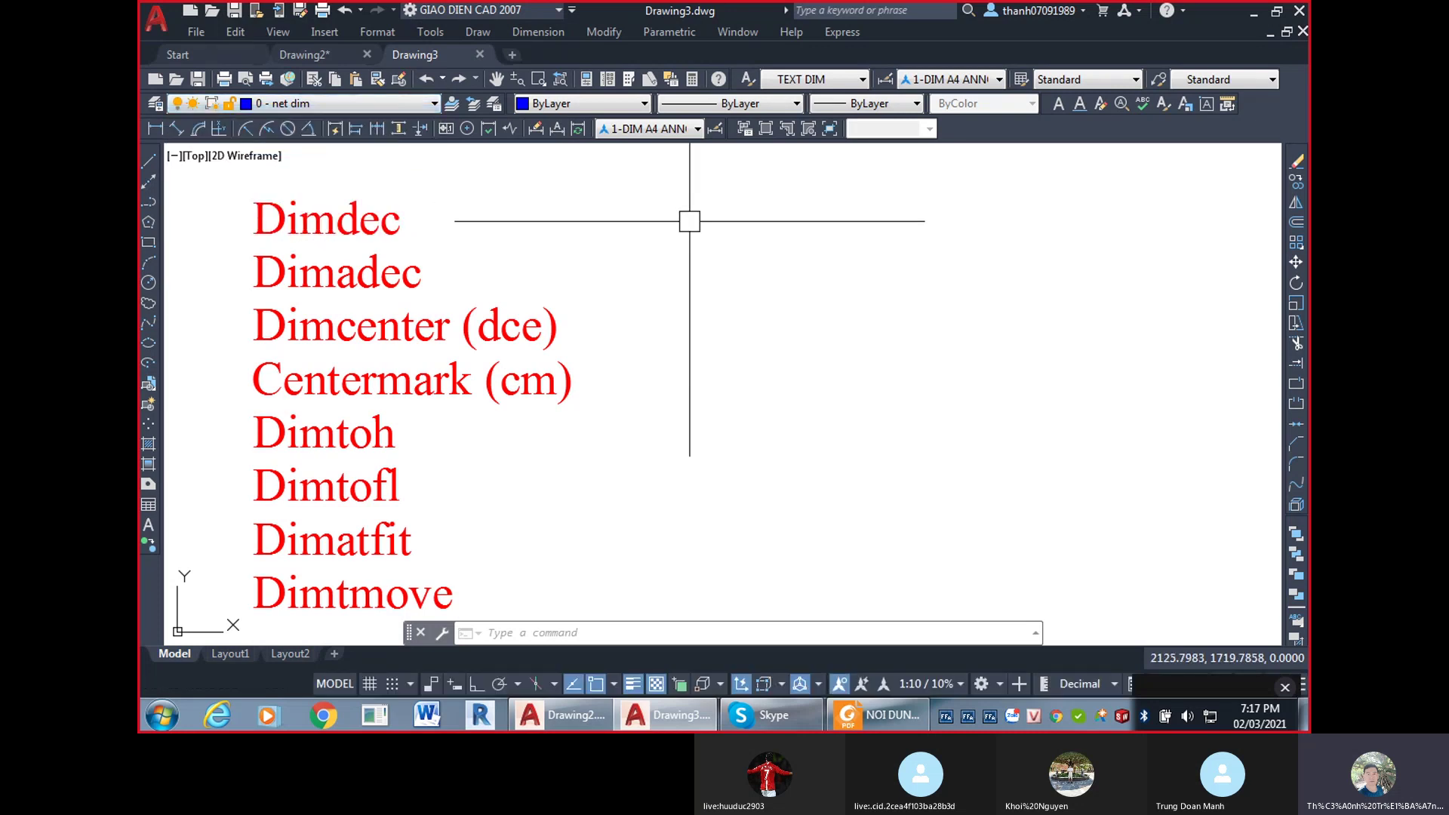
click(408, 106)
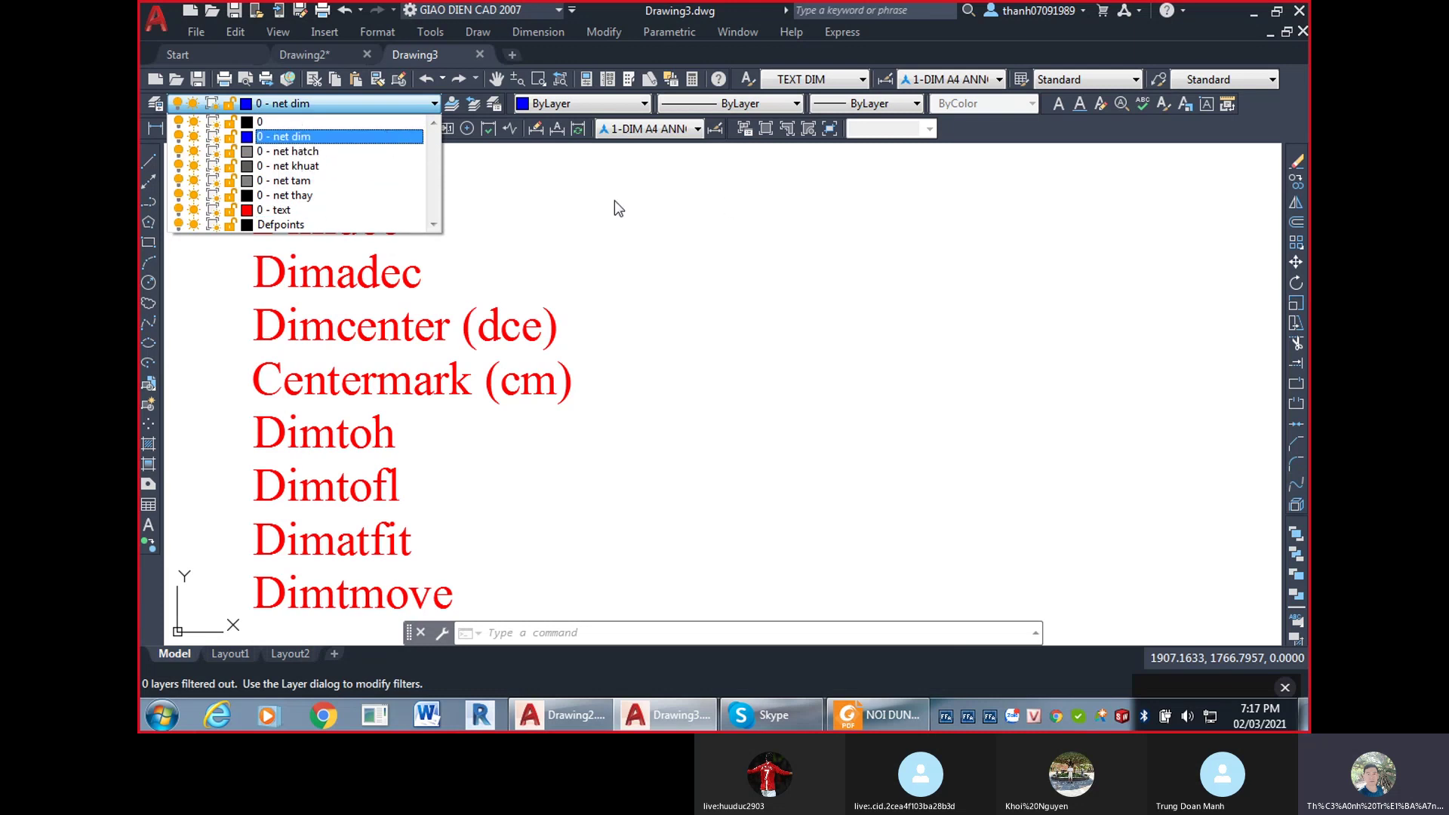
click(966, 362)
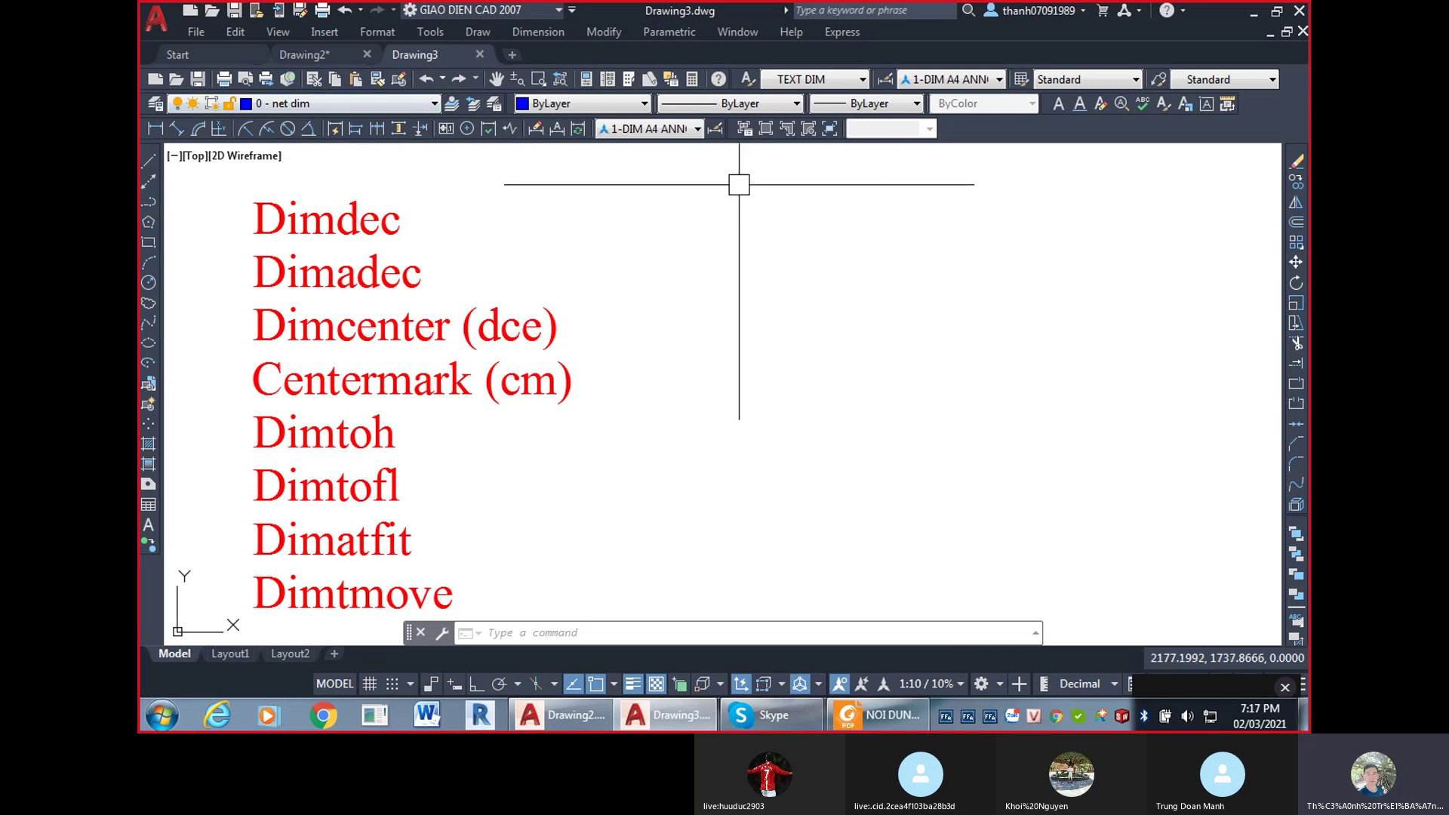
click(382, 105)
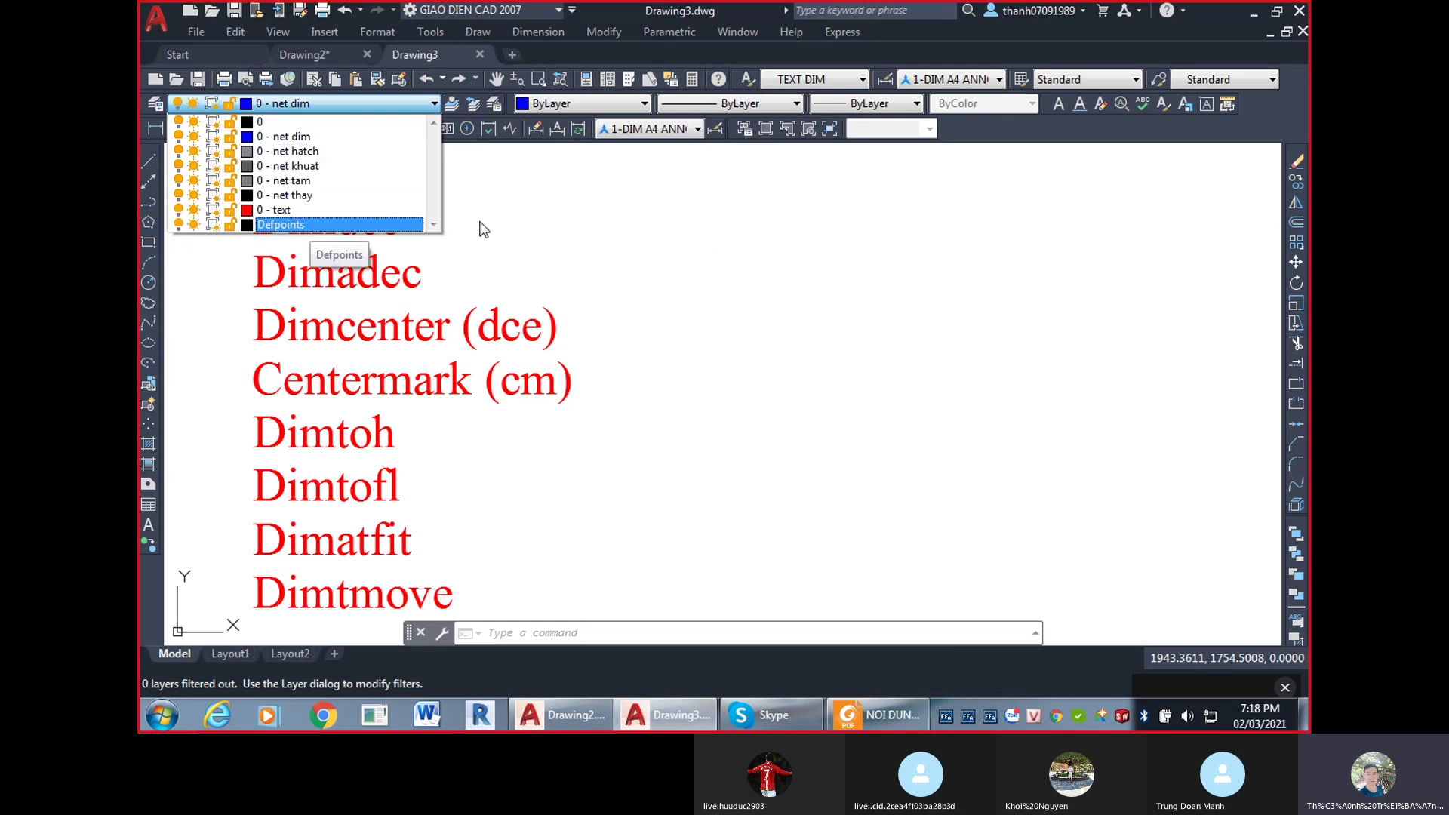
click(840, 81)
Review the text style and dimension style lists, keeping TEXT DIM current.
click(840, 82)
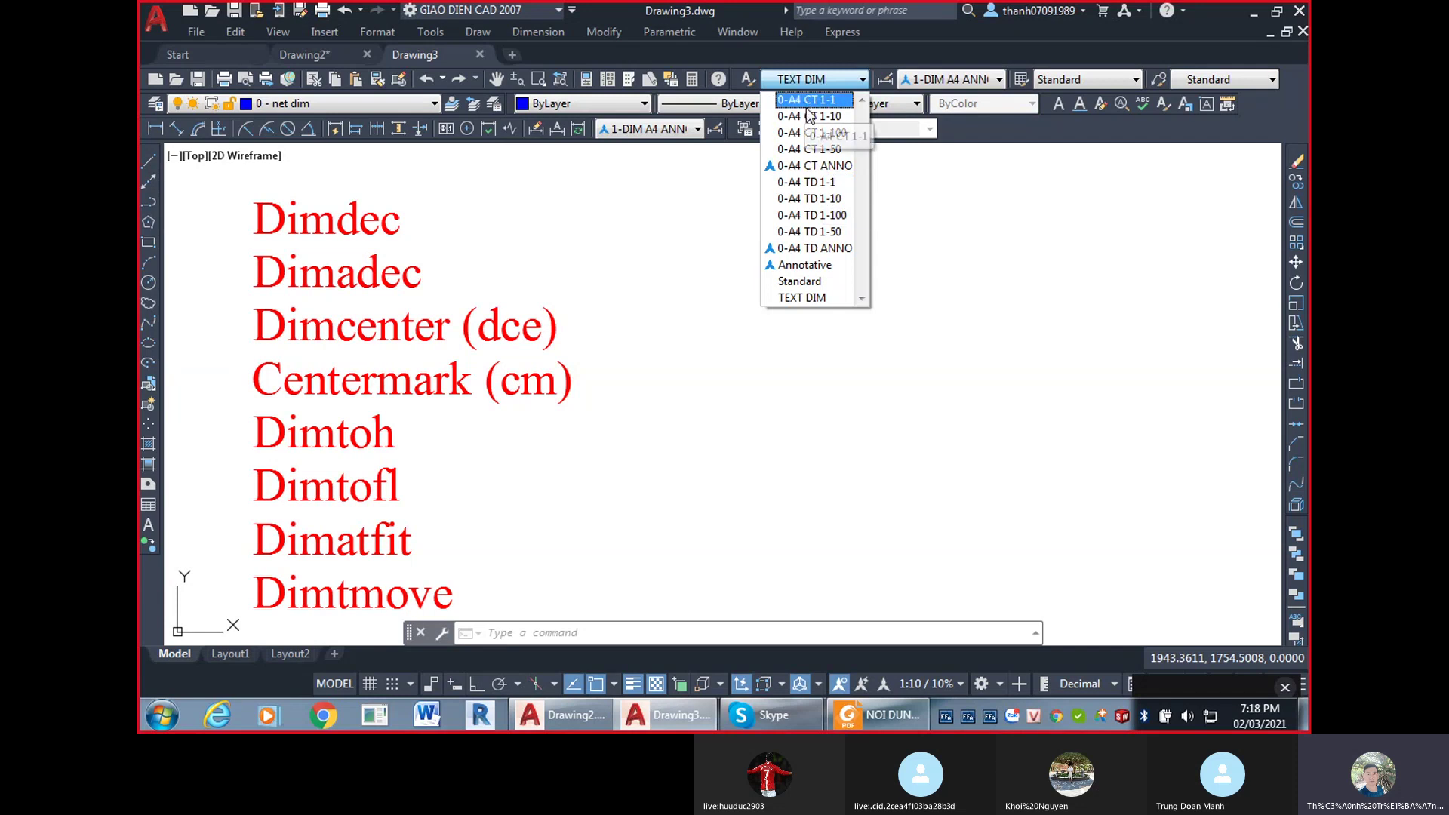
click(670, 365)
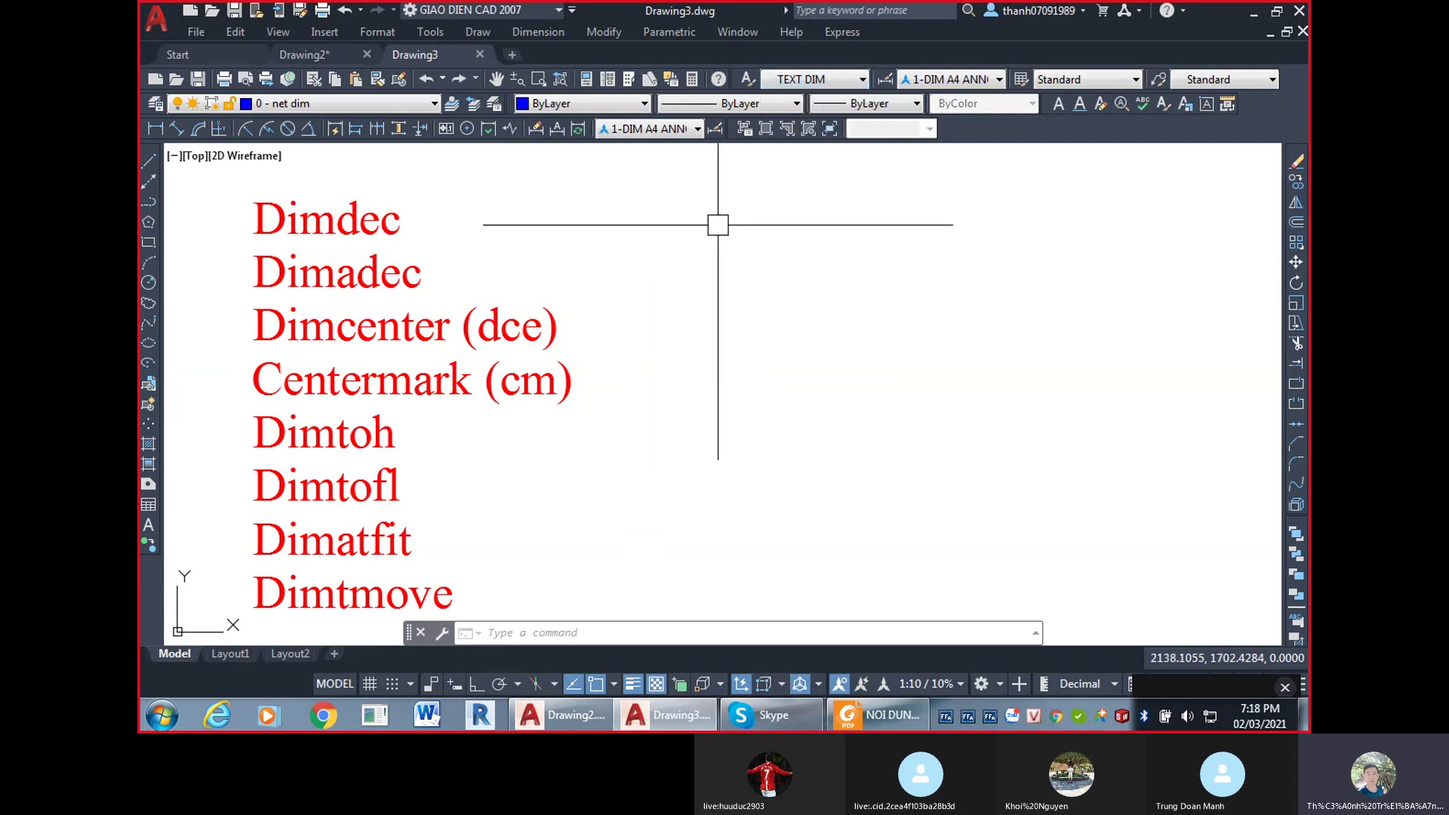
click(821, 83)
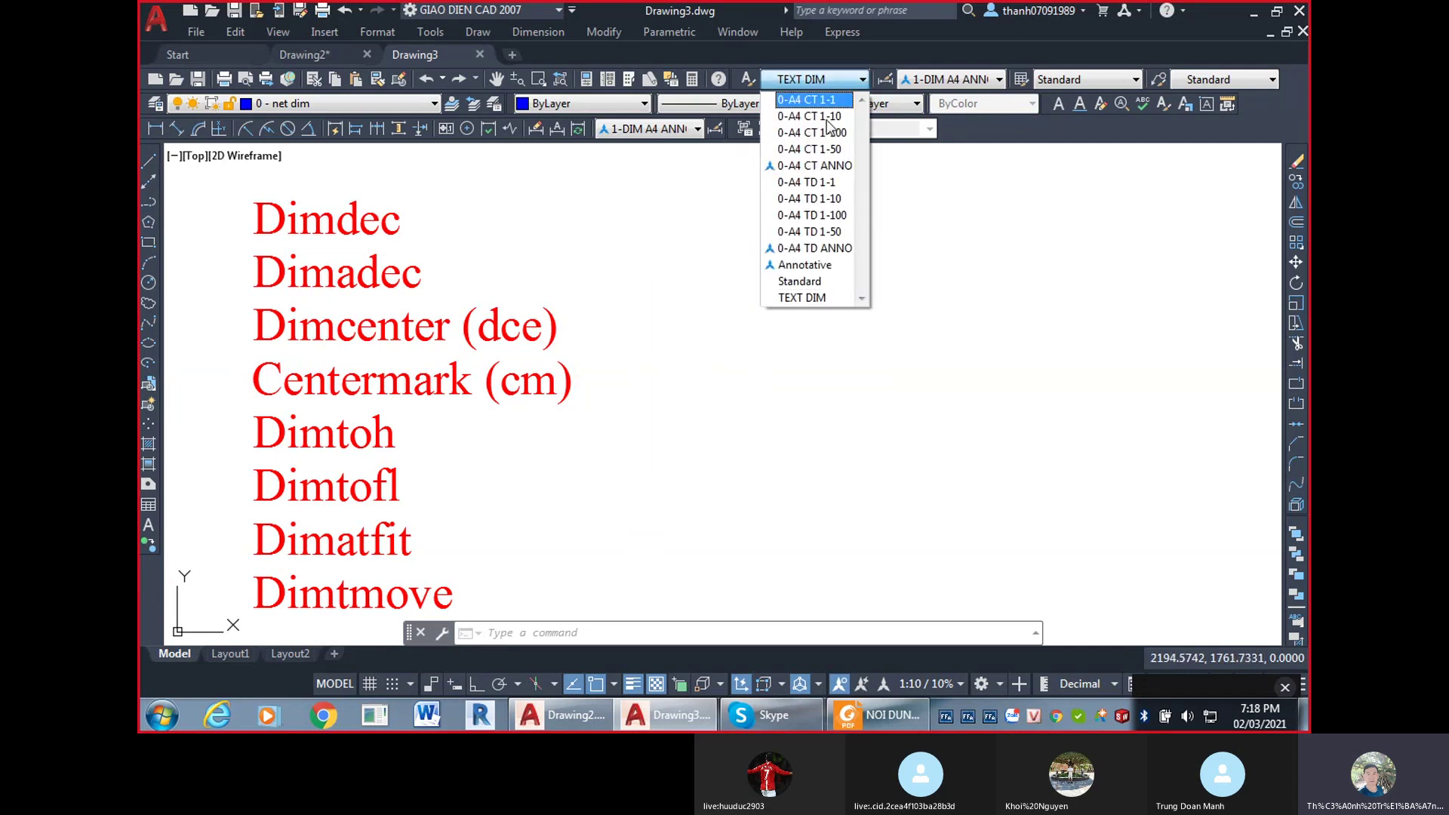
click(616, 190)
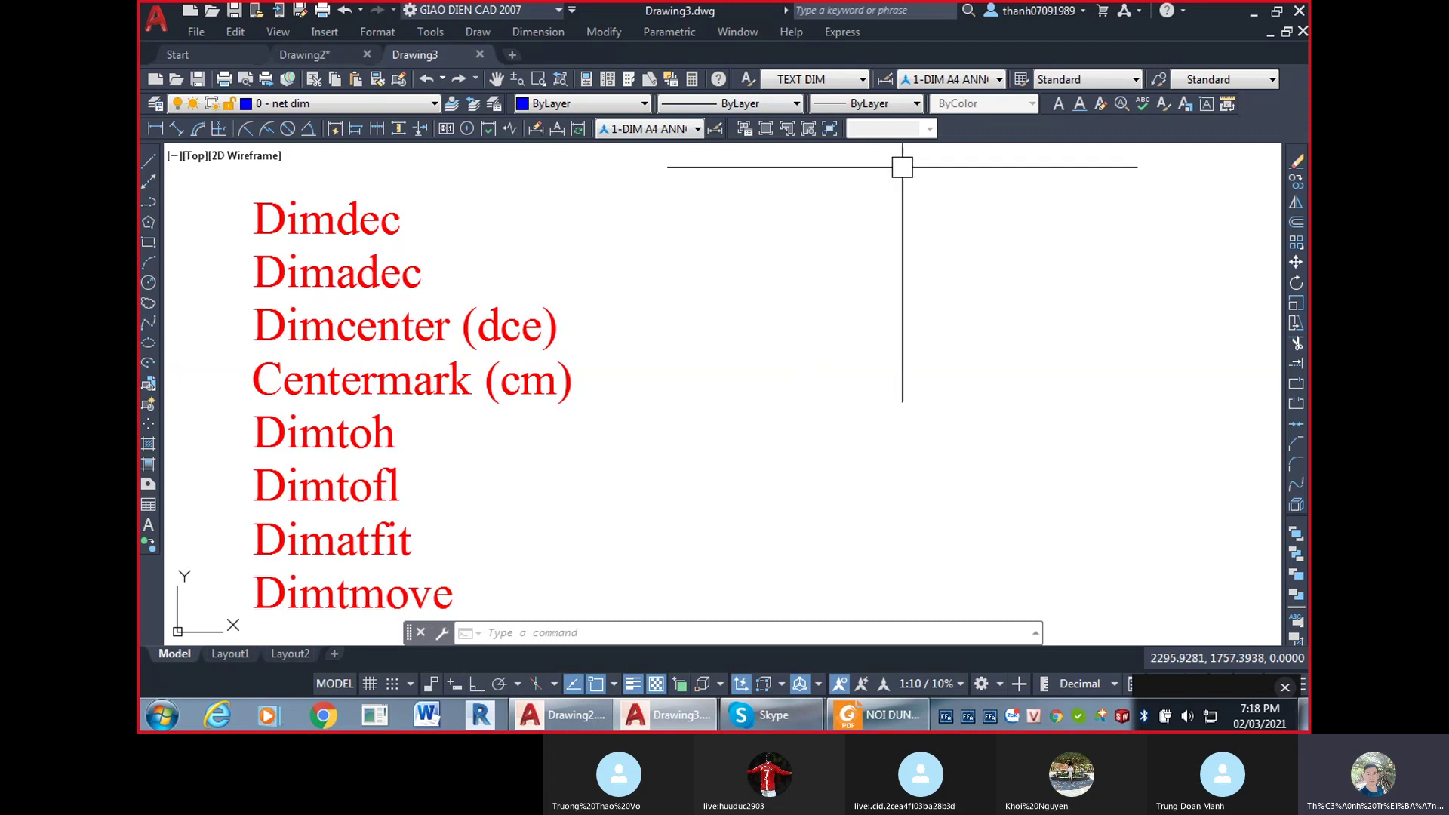
click(998, 78)
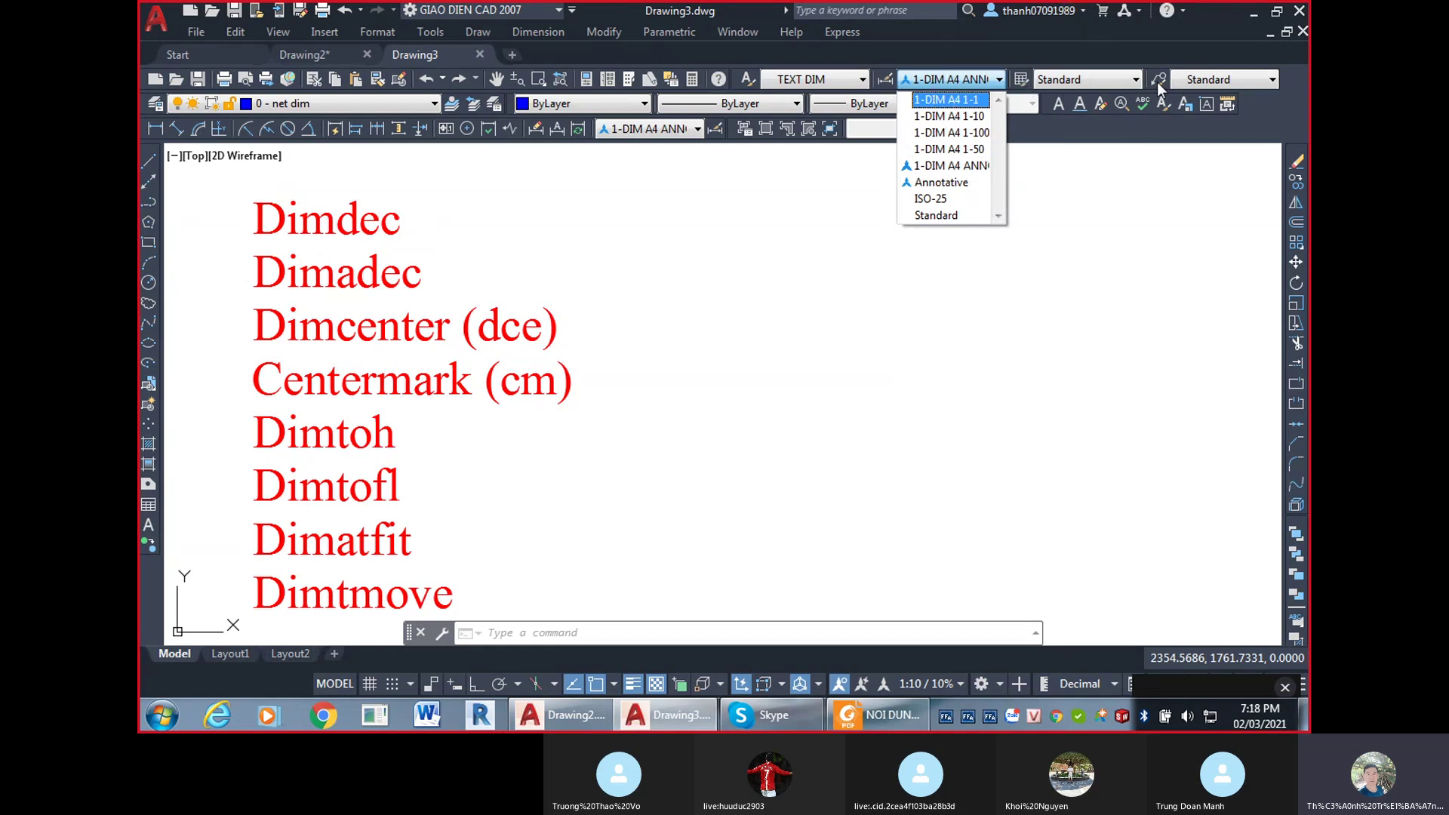
click(961, 148)
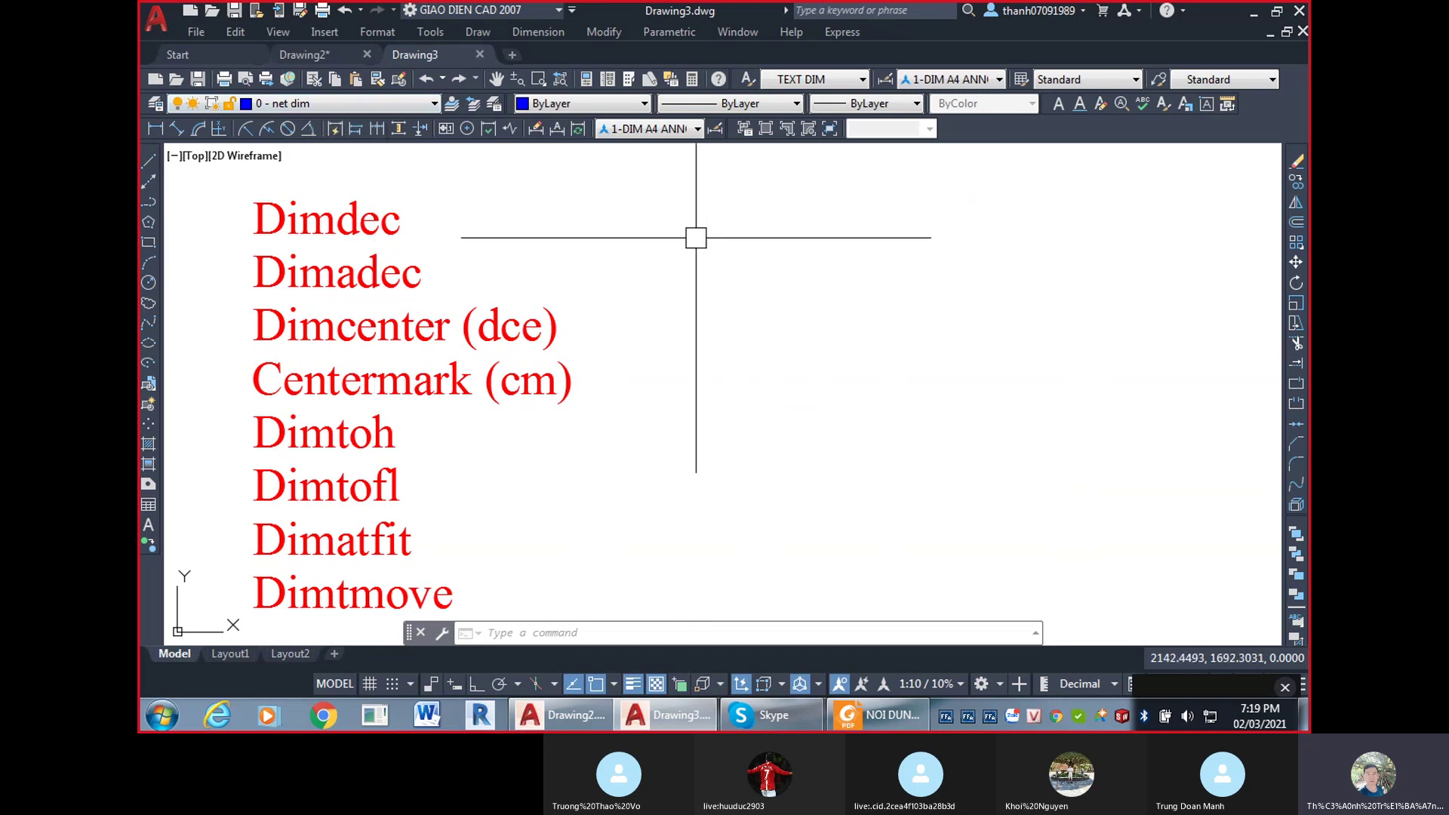
Confirm layer 0 - net dim stays current, then open Save Drawing As with Ctrl+Shift+S.
click(384, 102)
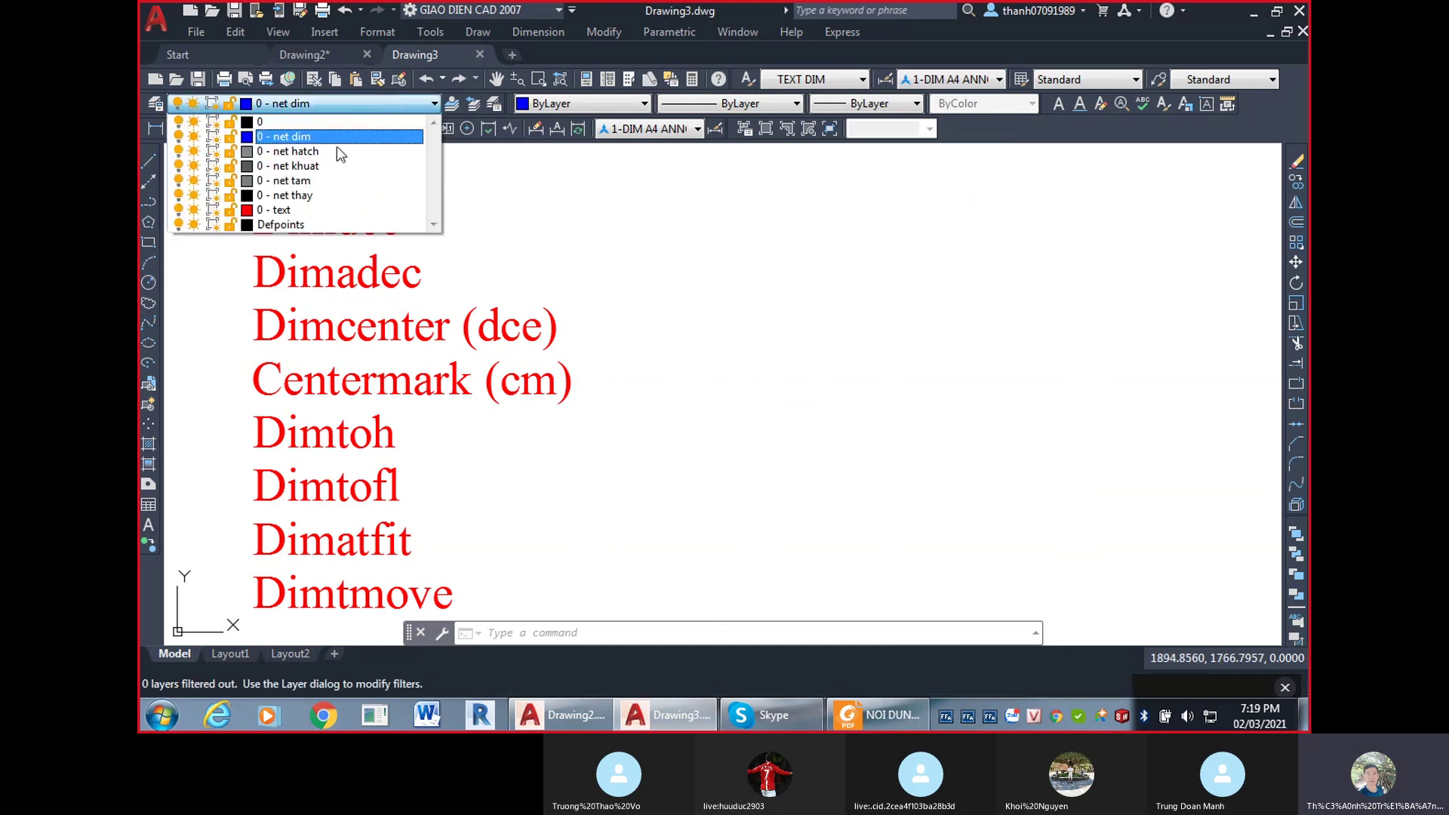
click(859, 83)
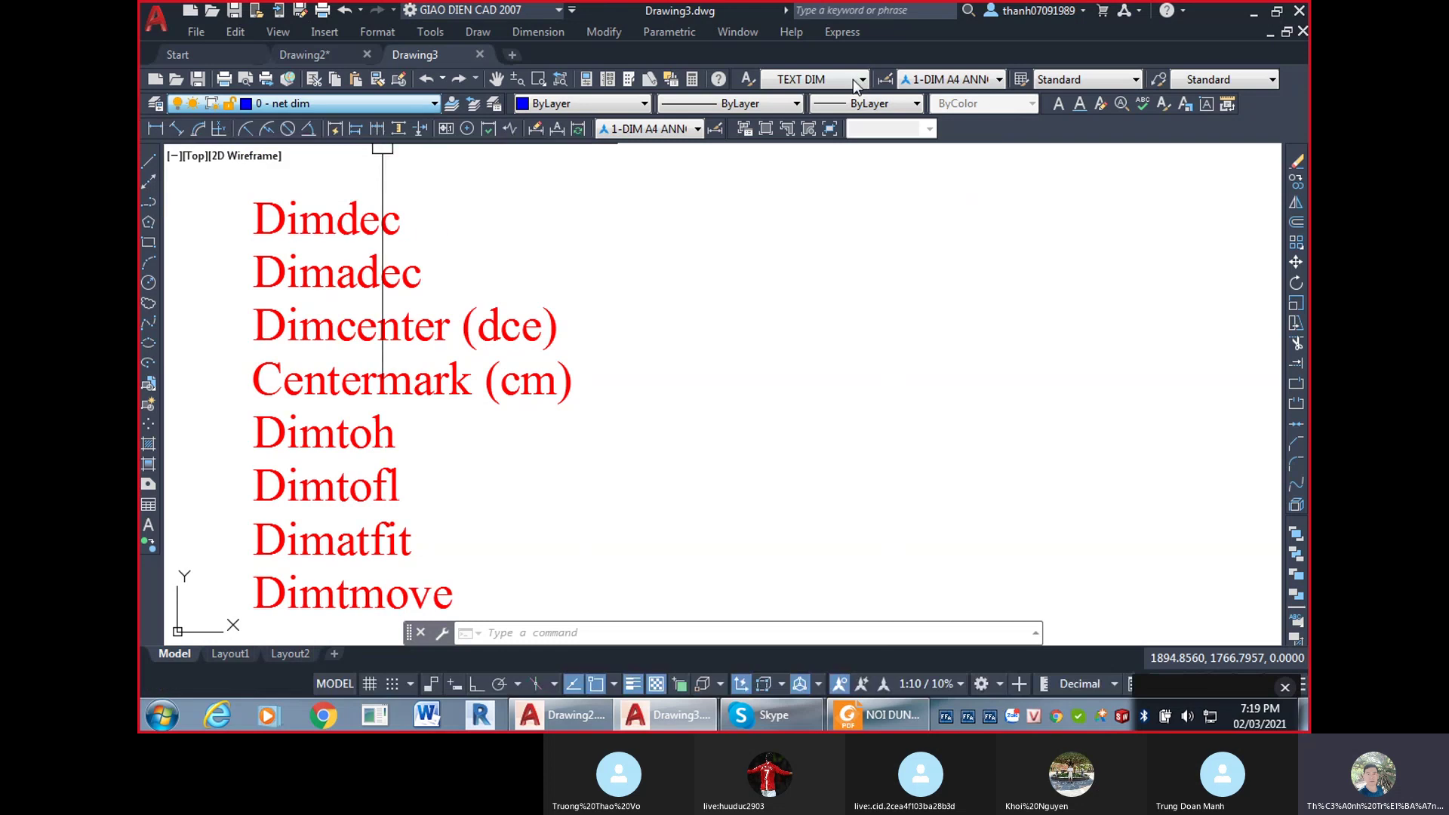
click(999, 79)
click(940, 165)
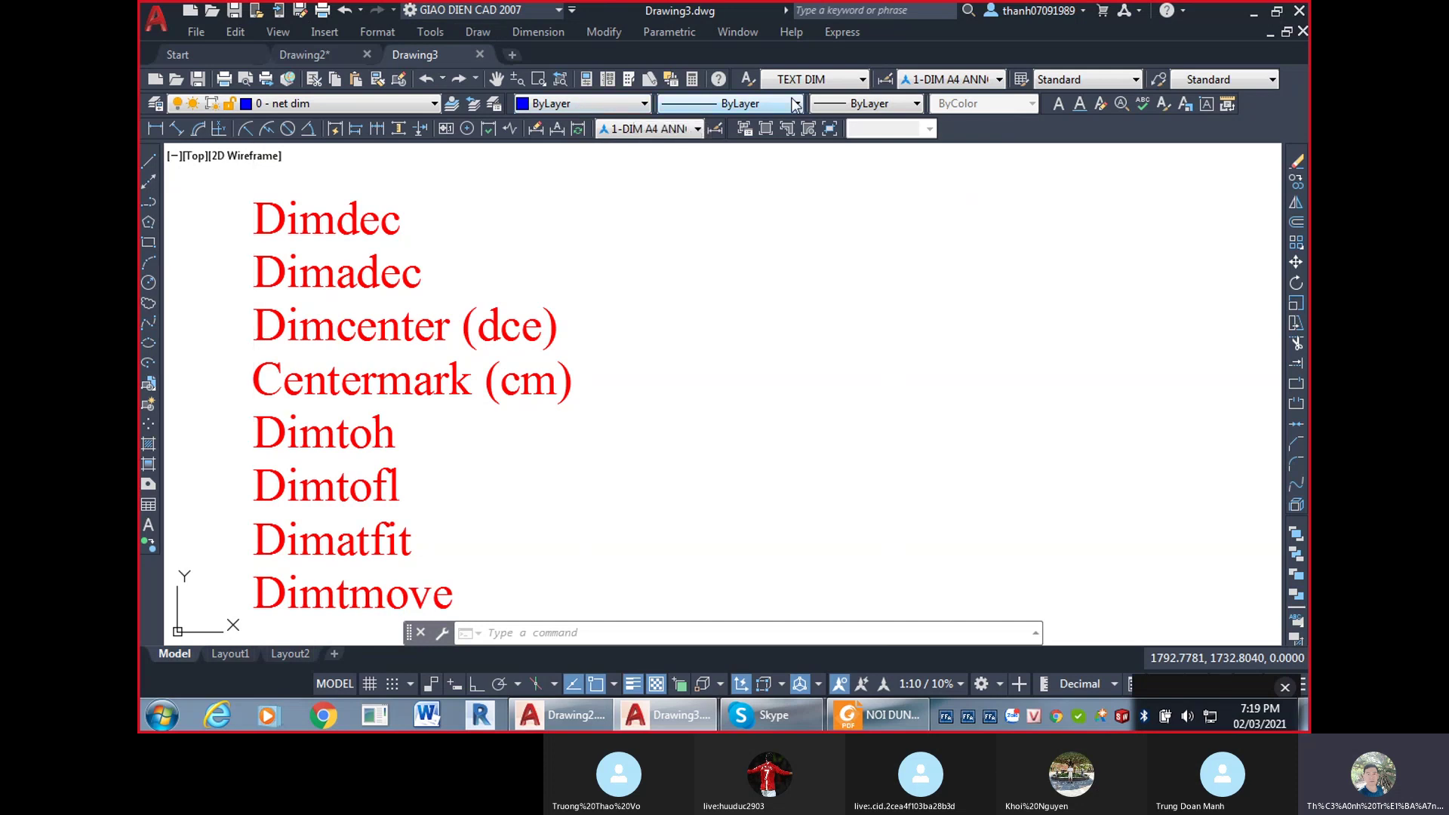
key(ctrl+shift+s)
Set the file type to AutoCAD Drawing Template (*.dwt), then close the dialog without saving.
click(807, 567)
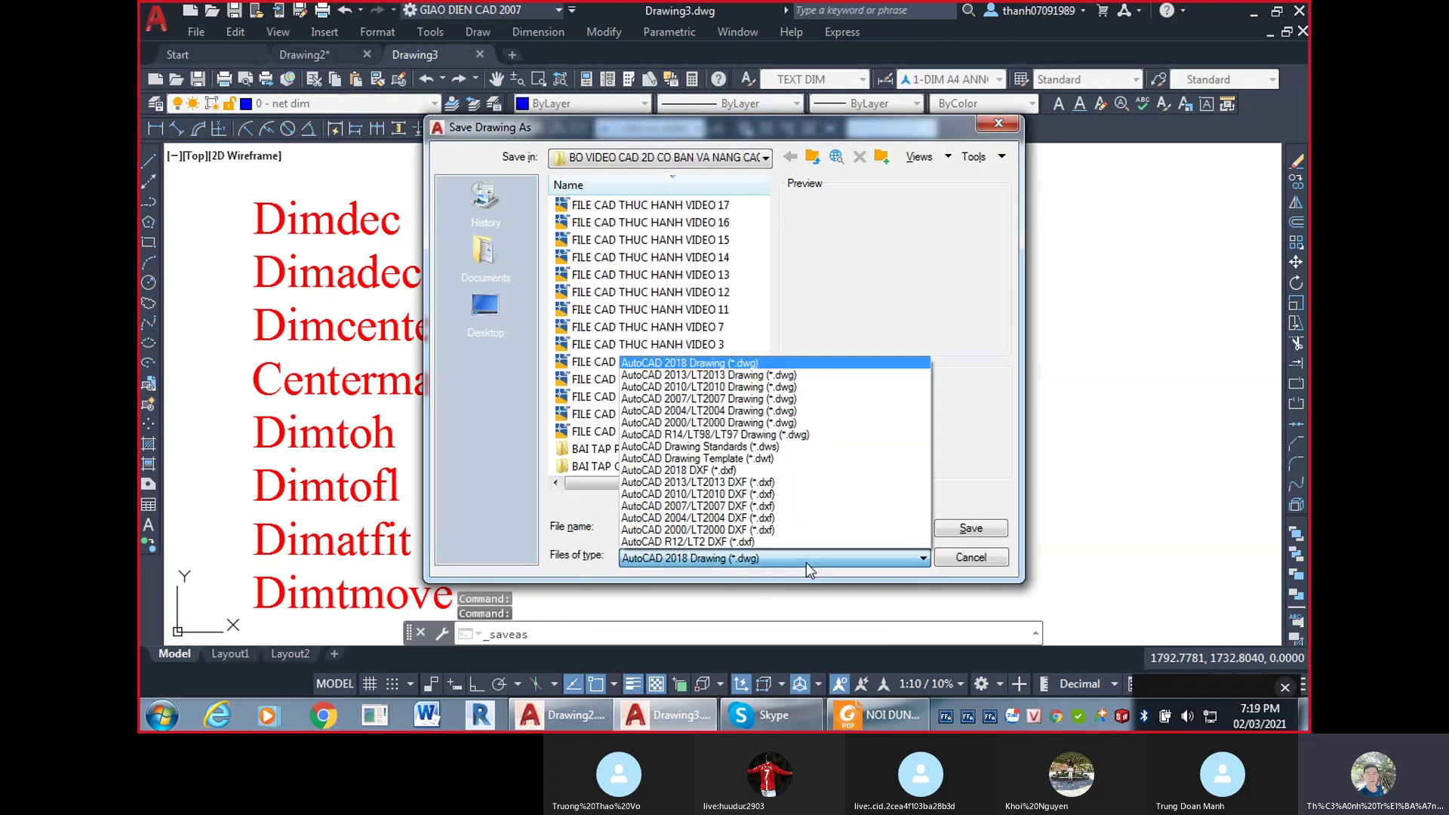
click(761, 459)
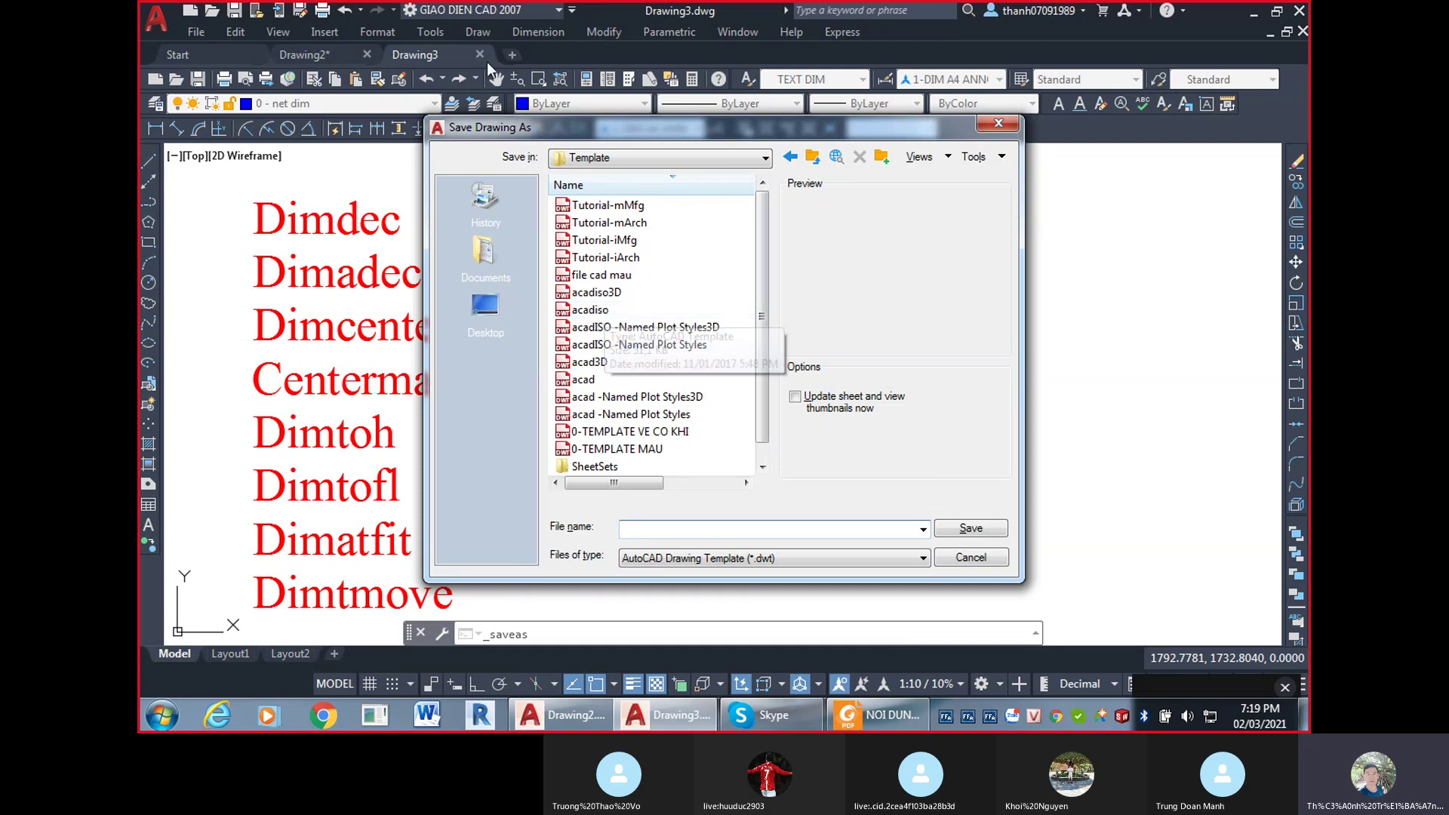
mouse_move(766, 362)
mouse_down()
mouse_move(764, 409)
mouse_move(763, 347)
mouse_up()
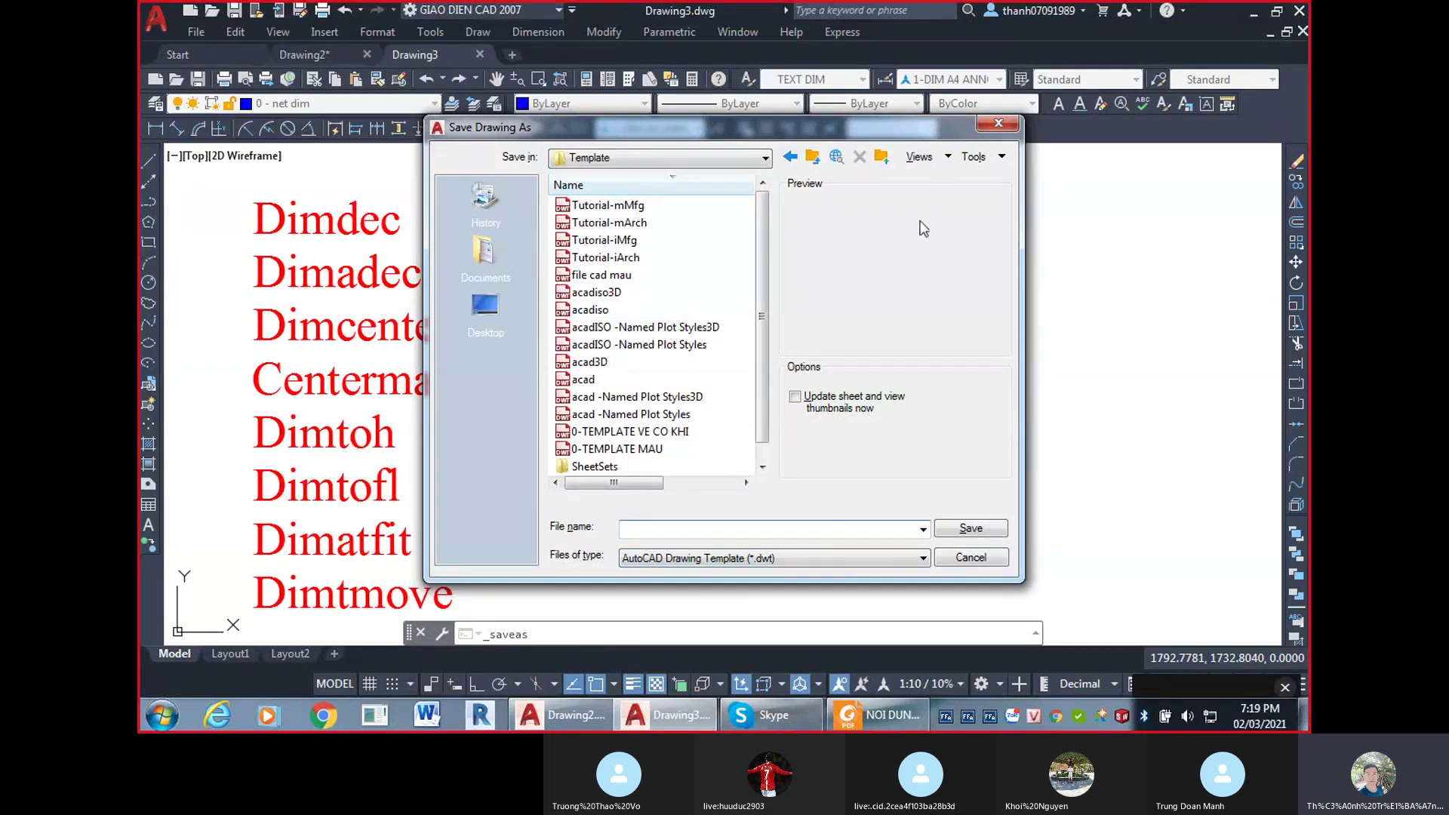
click(999, 125)
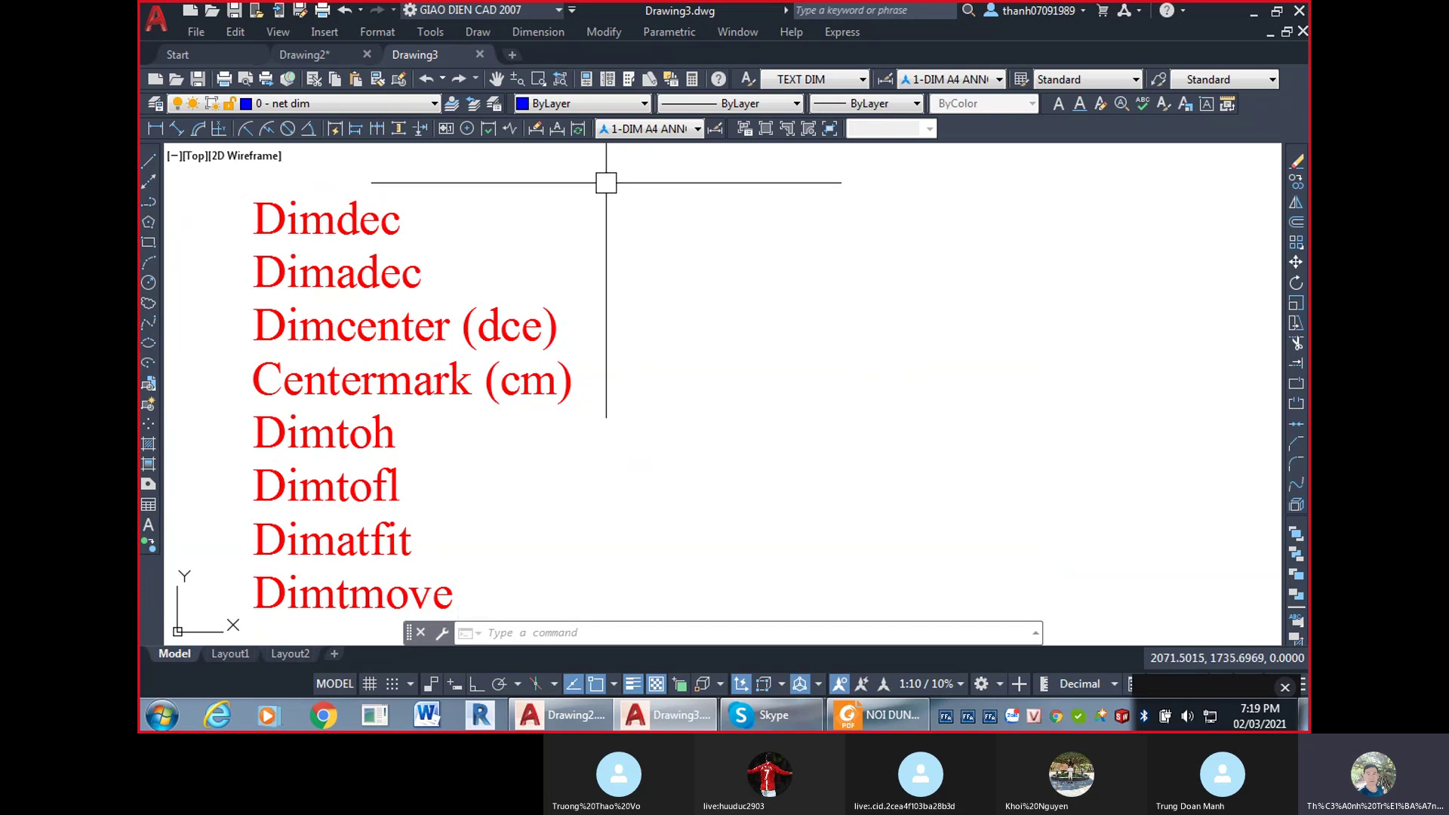
Close the Drawing3 tab so the blank Drawing2 is showing.
click(479, 55)
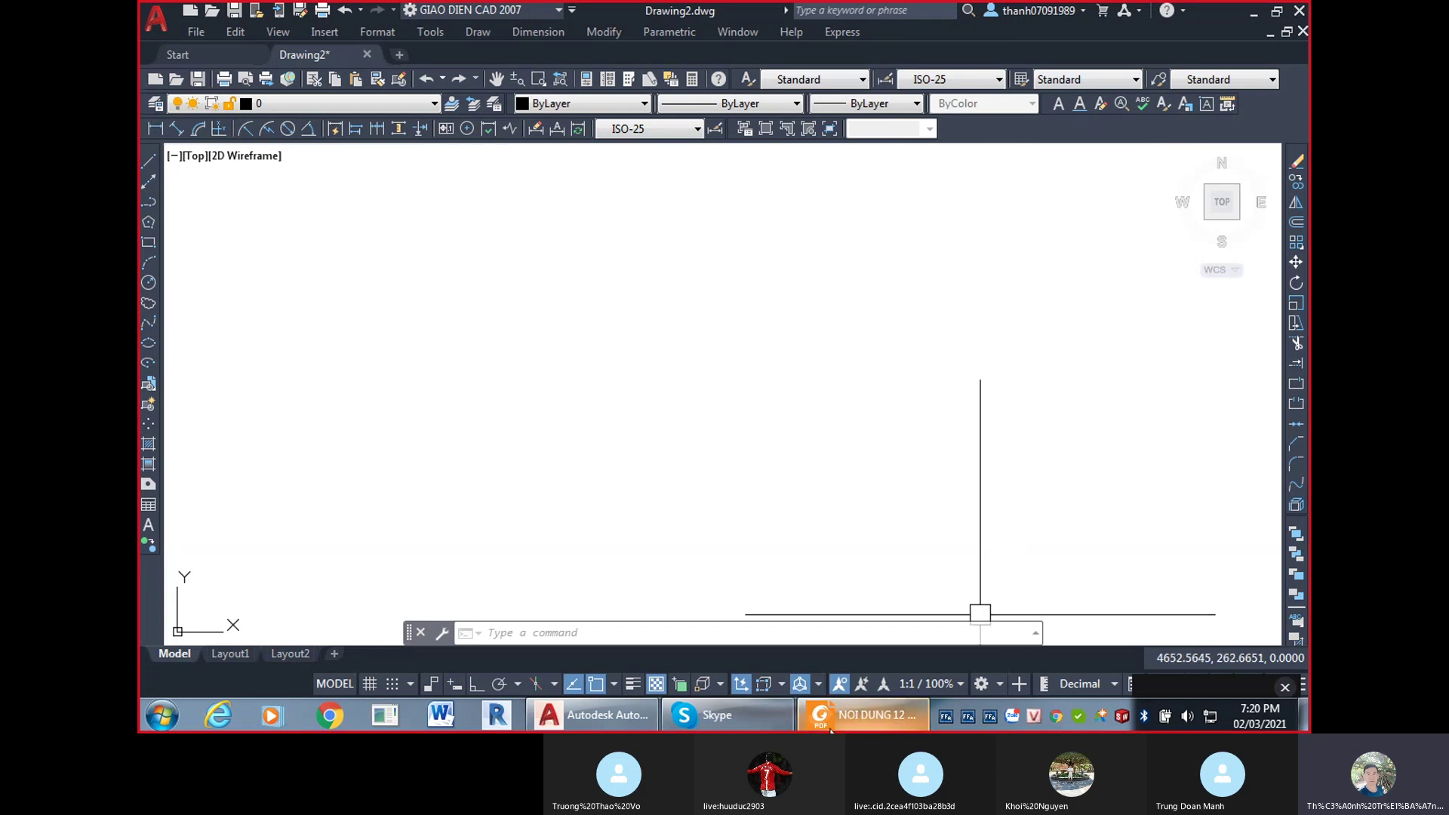
click(772, 728)
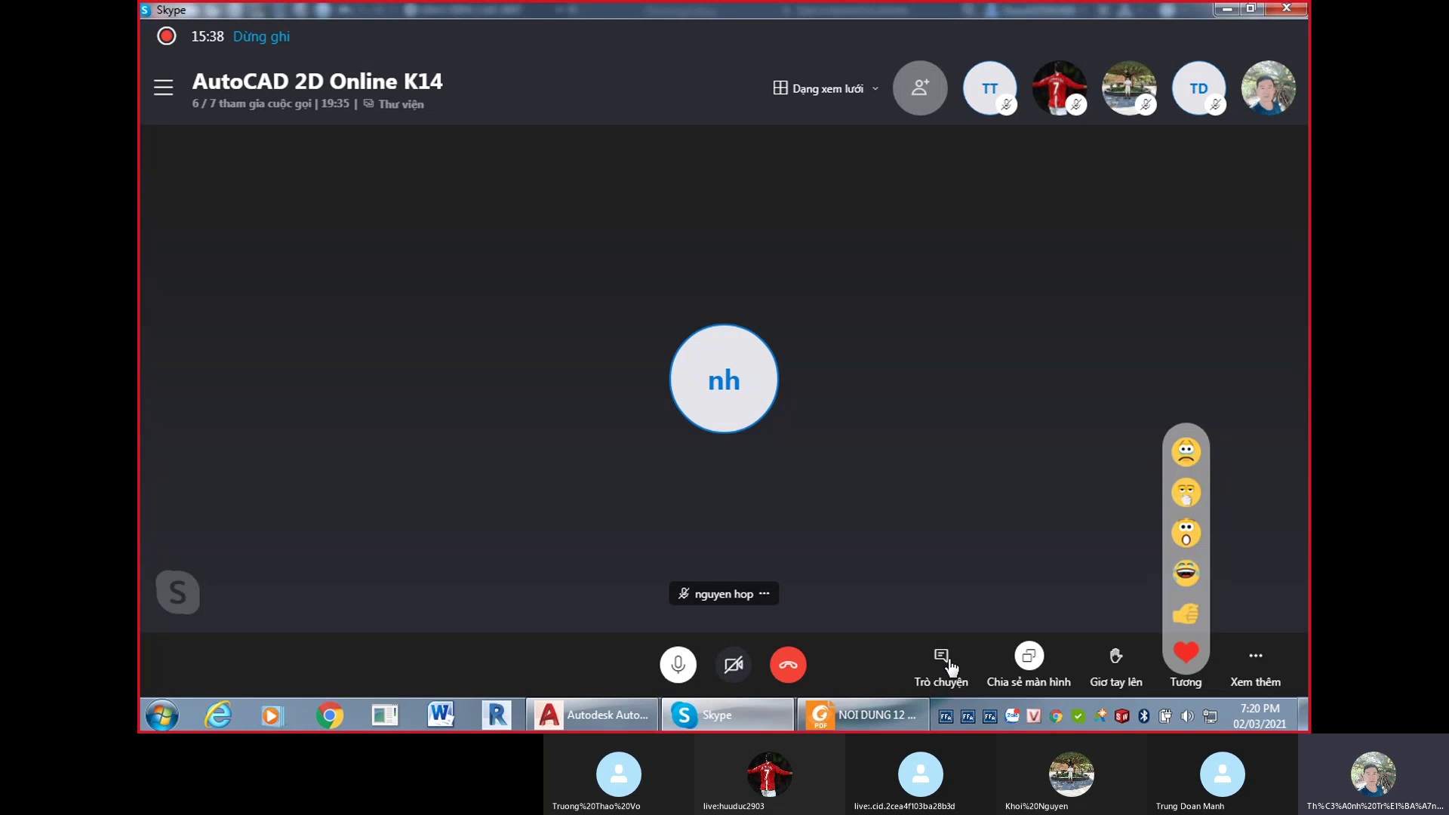
click(946, 664)
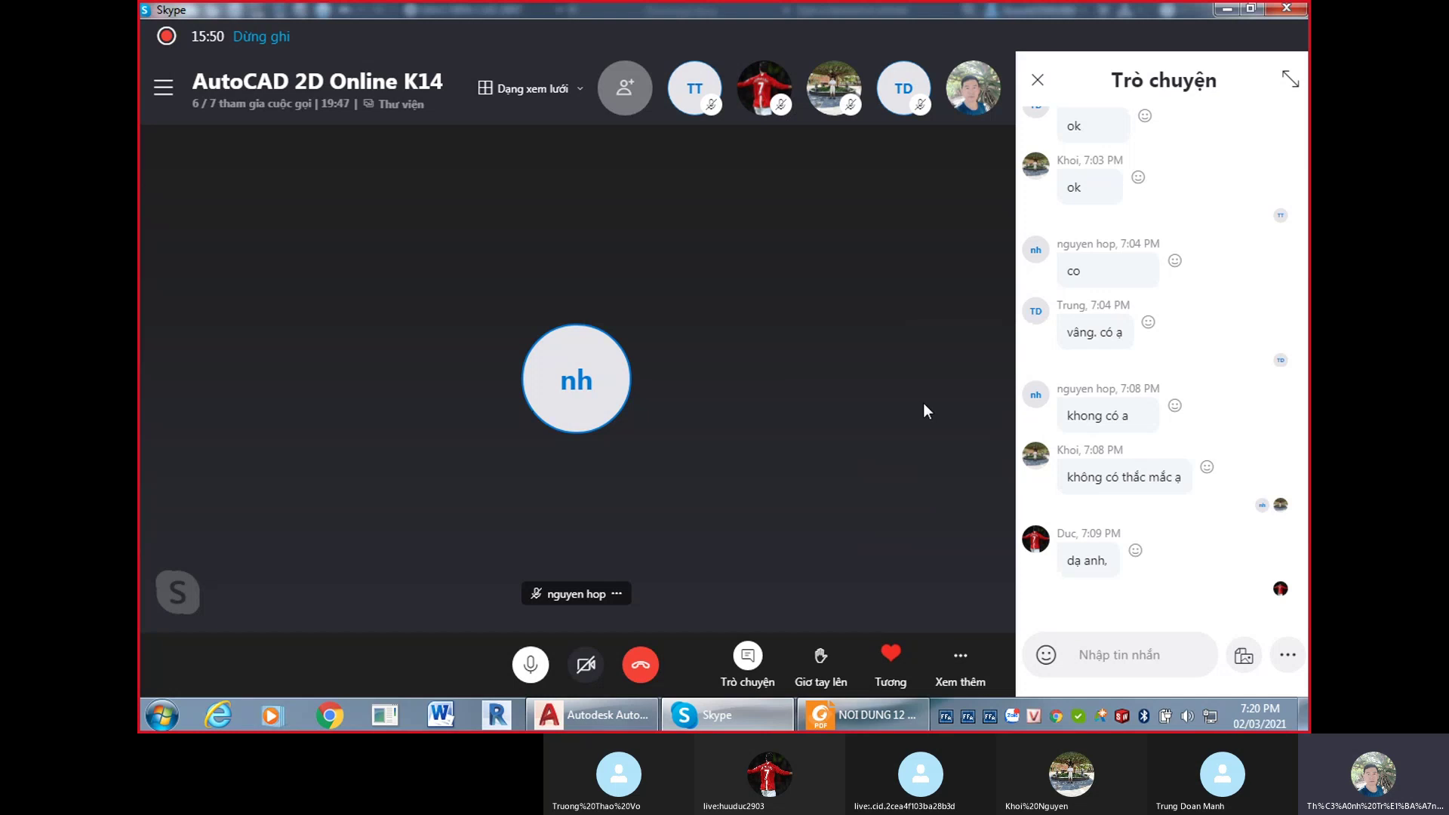
click(593, 715)
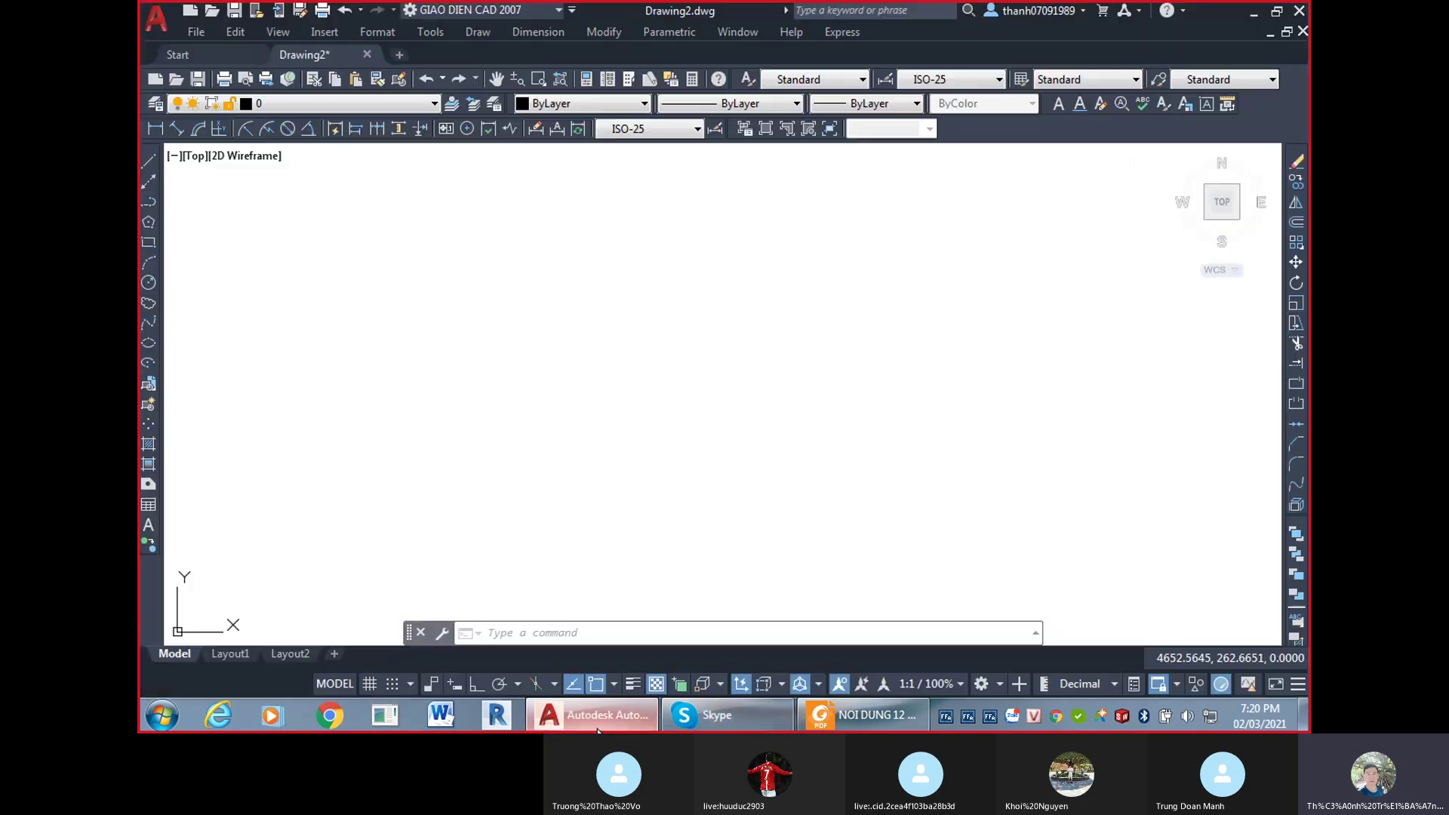
click(714, 721)
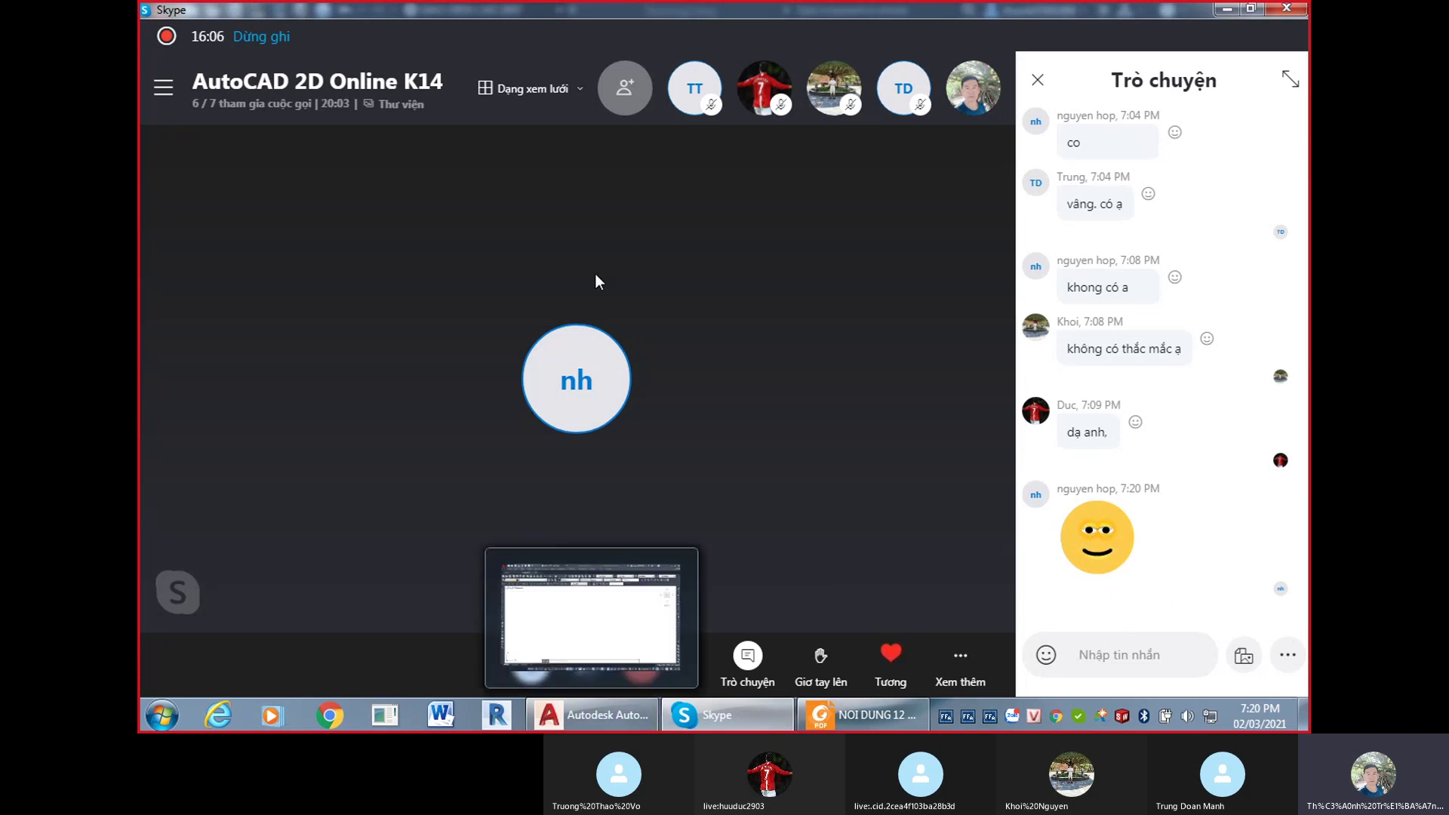
mouse_move(891, 654)
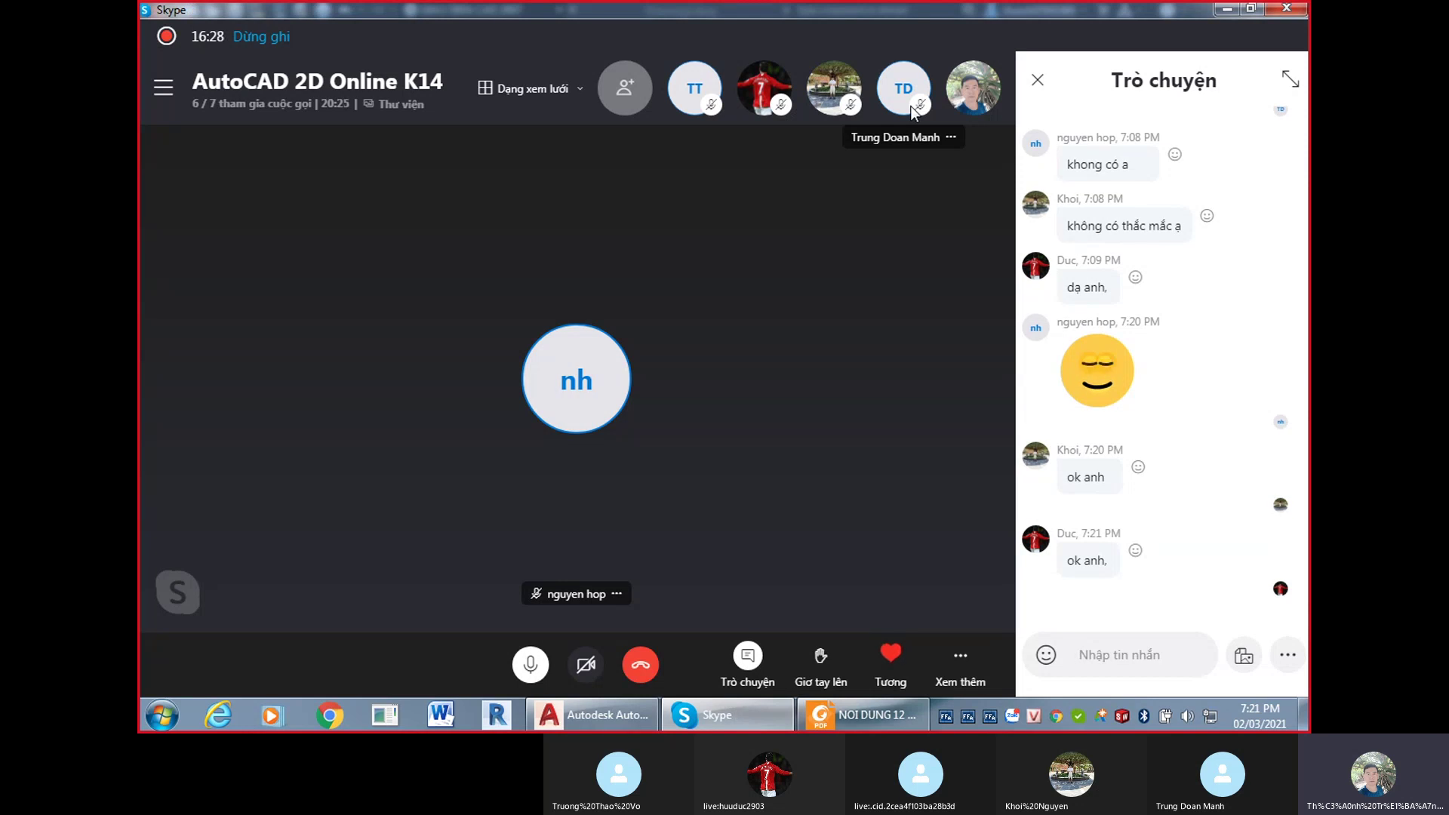
click(1038, 79)
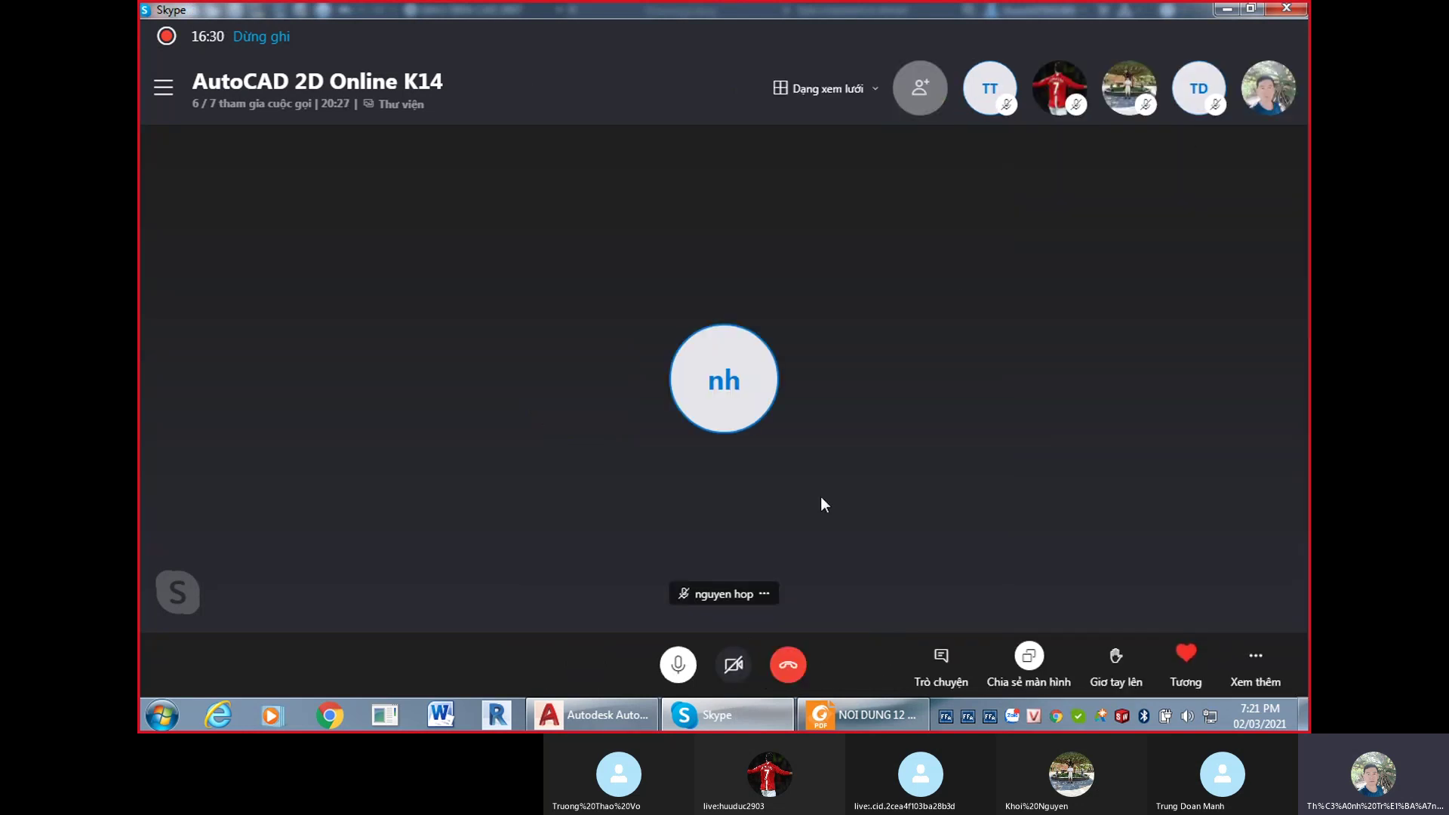
click(605, 719)
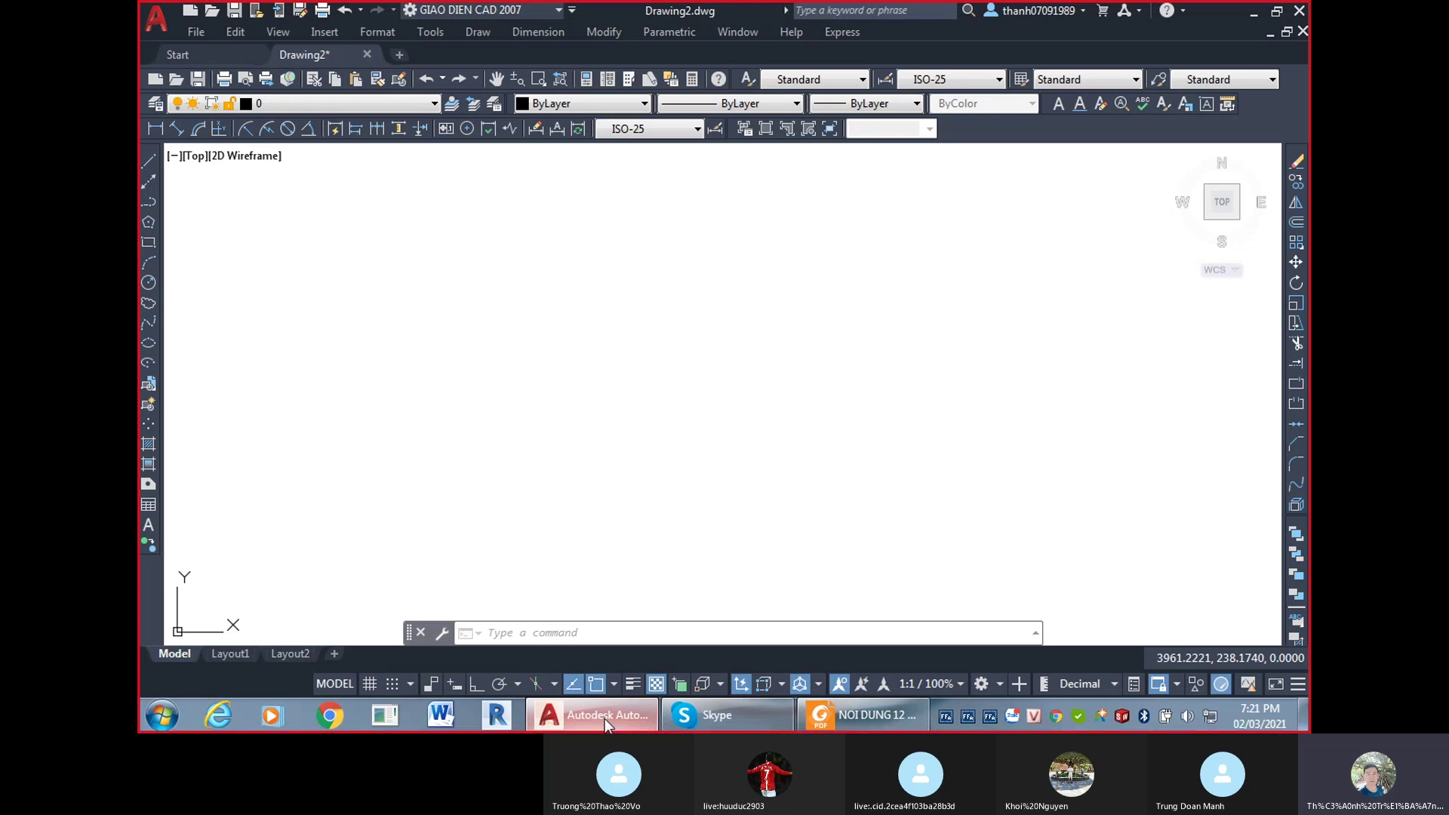
Choose Drafting & Annotation from the workspace list and view the Model and Layout1 tabs.
click(998, 684)
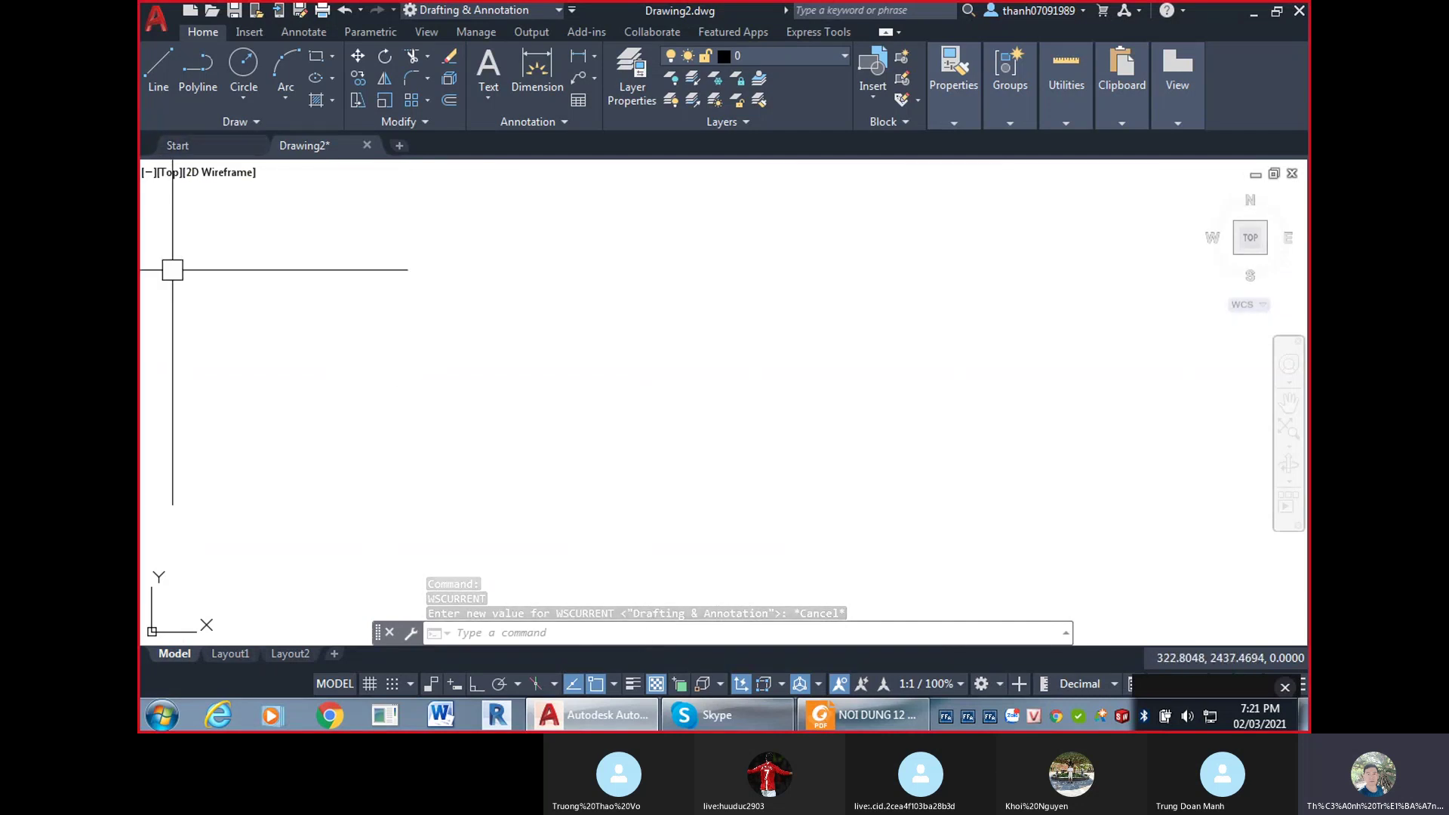
click(172, 658)
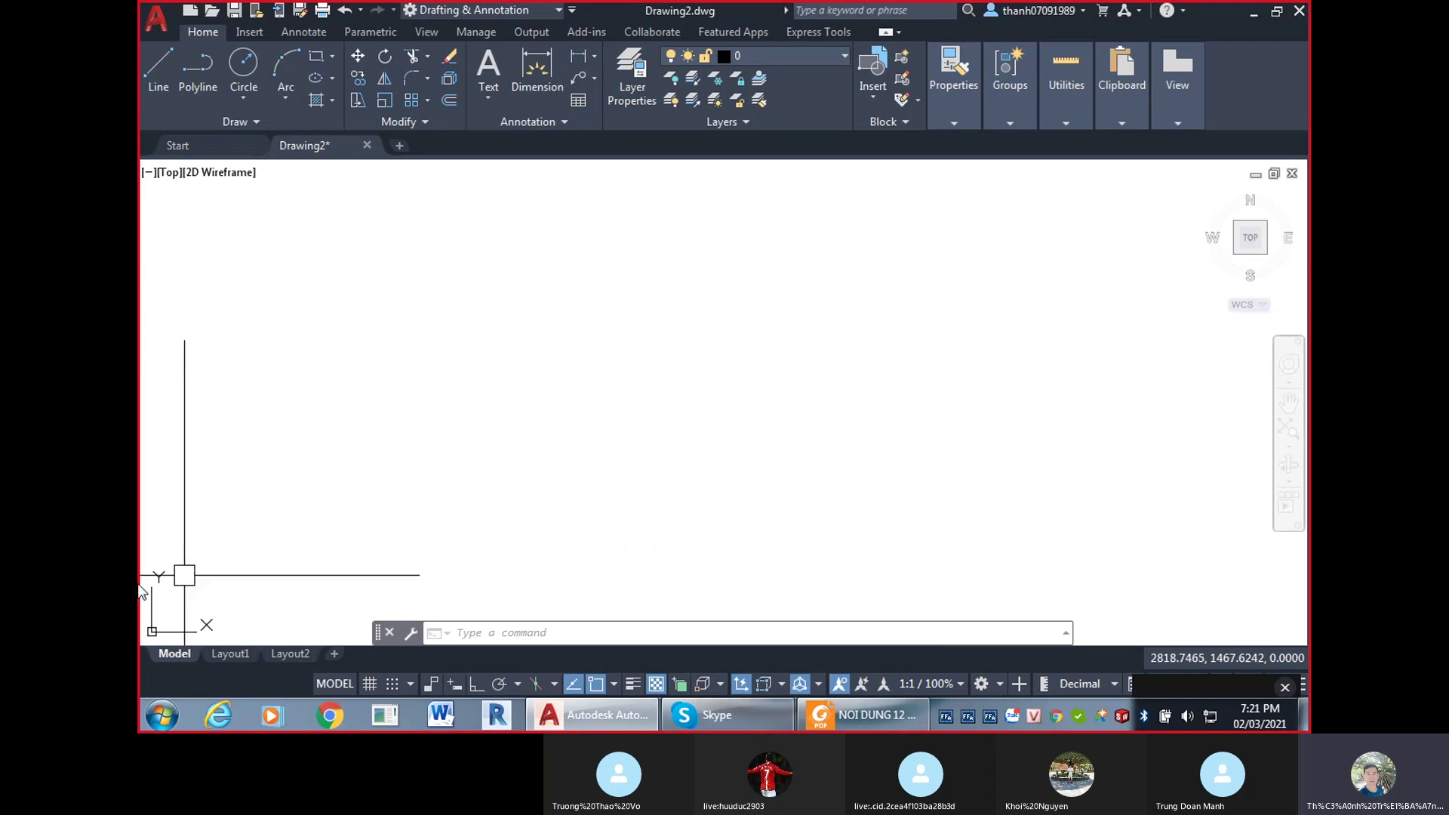
click(220, 660)
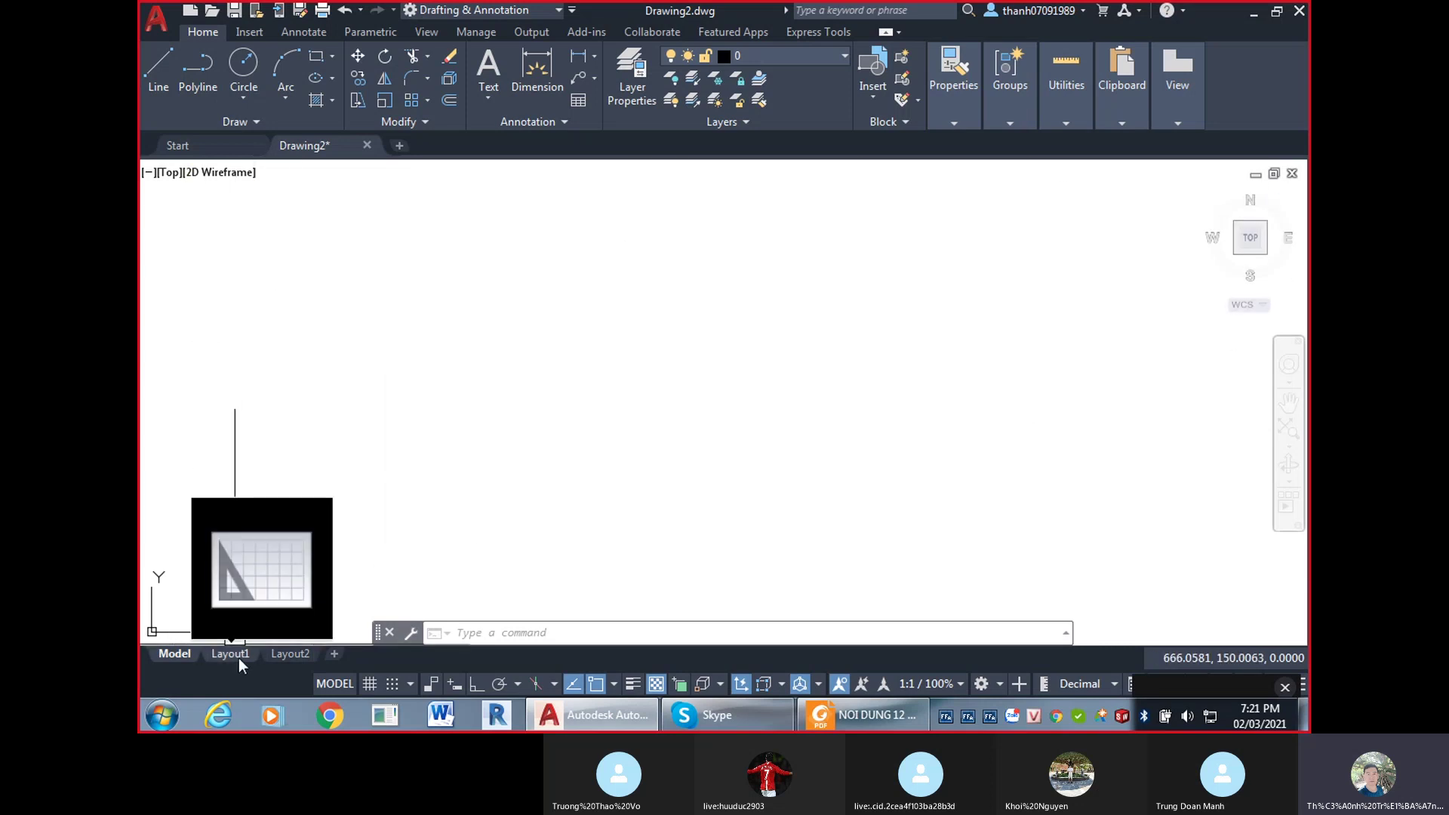
mouse_move(238, 659)
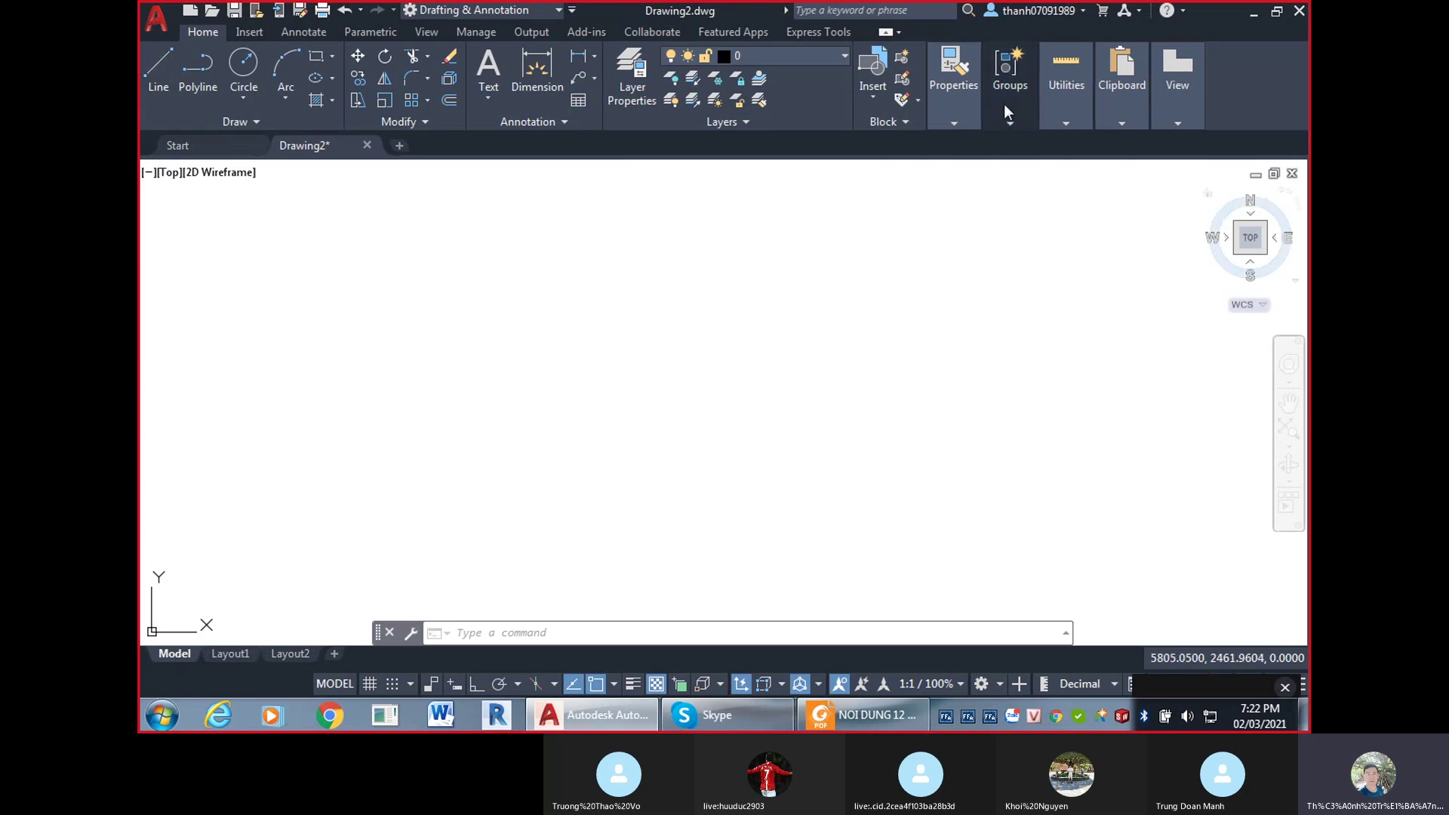
Look over the Groups and Utilities ribbon panels, then open the ribbon's right-click menu.
click(1010, 68)
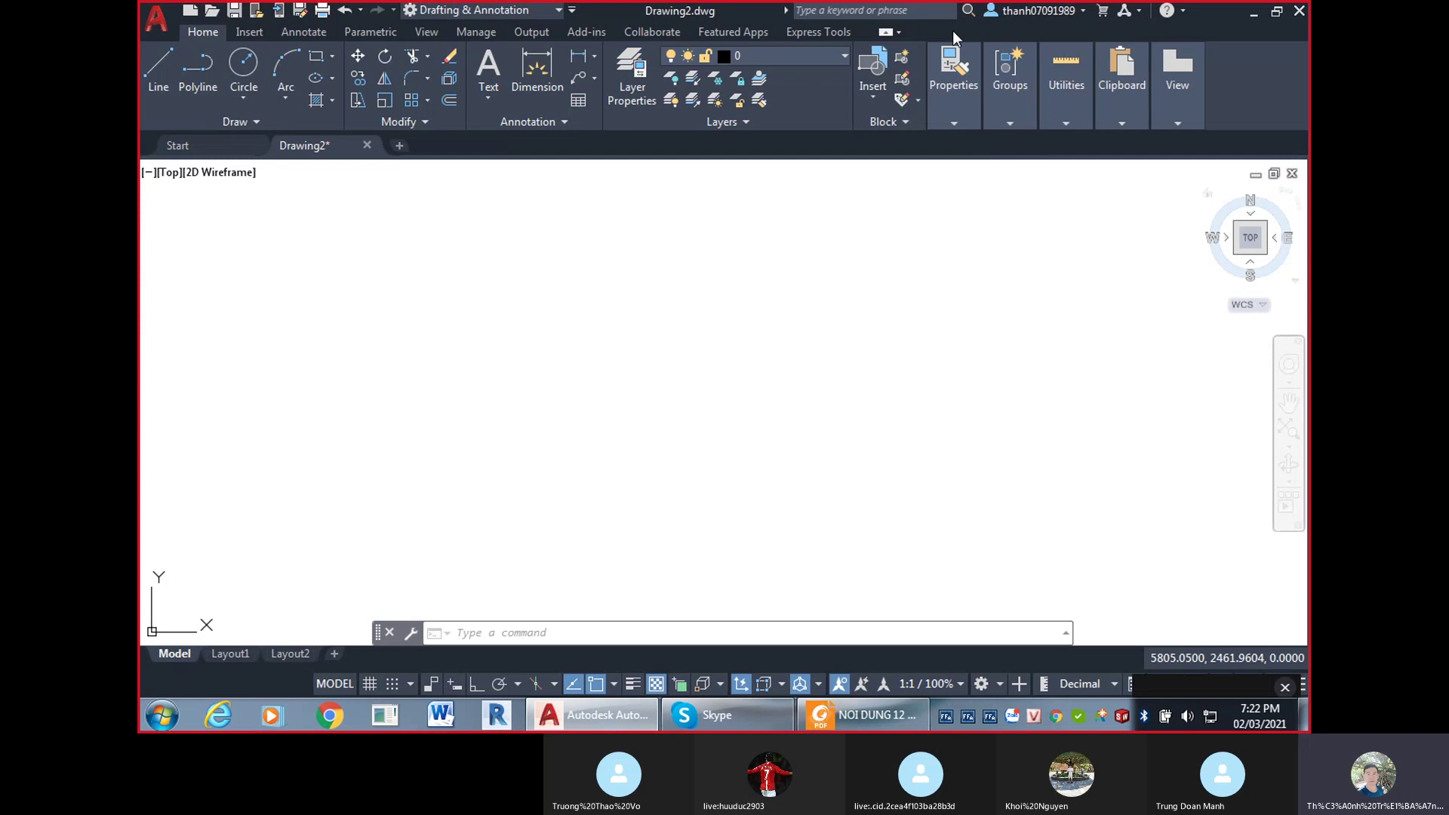
mouse_move(952, 68)
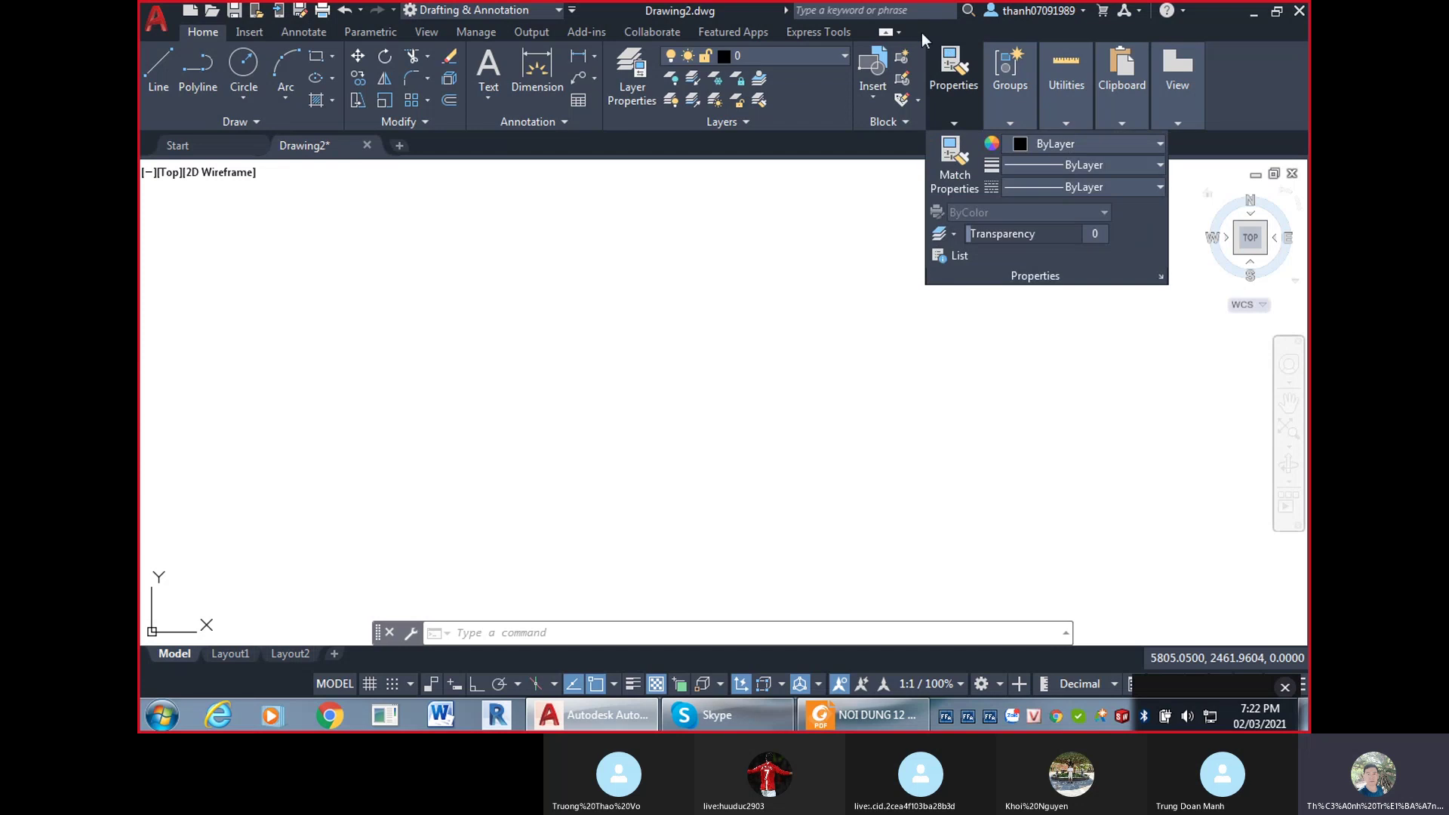
mouse_move(1012, 72)
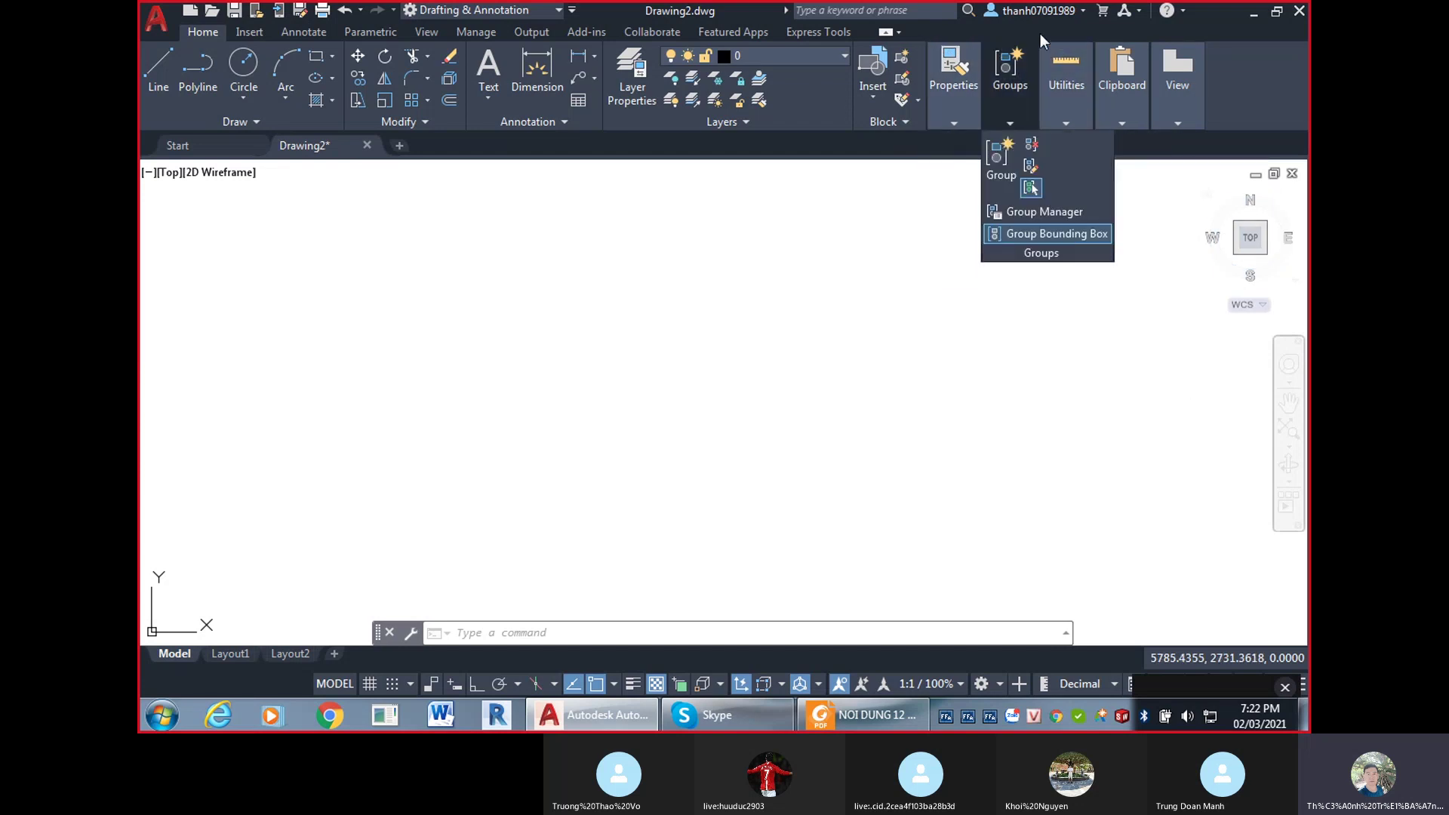
mouse_move(1048, 34)
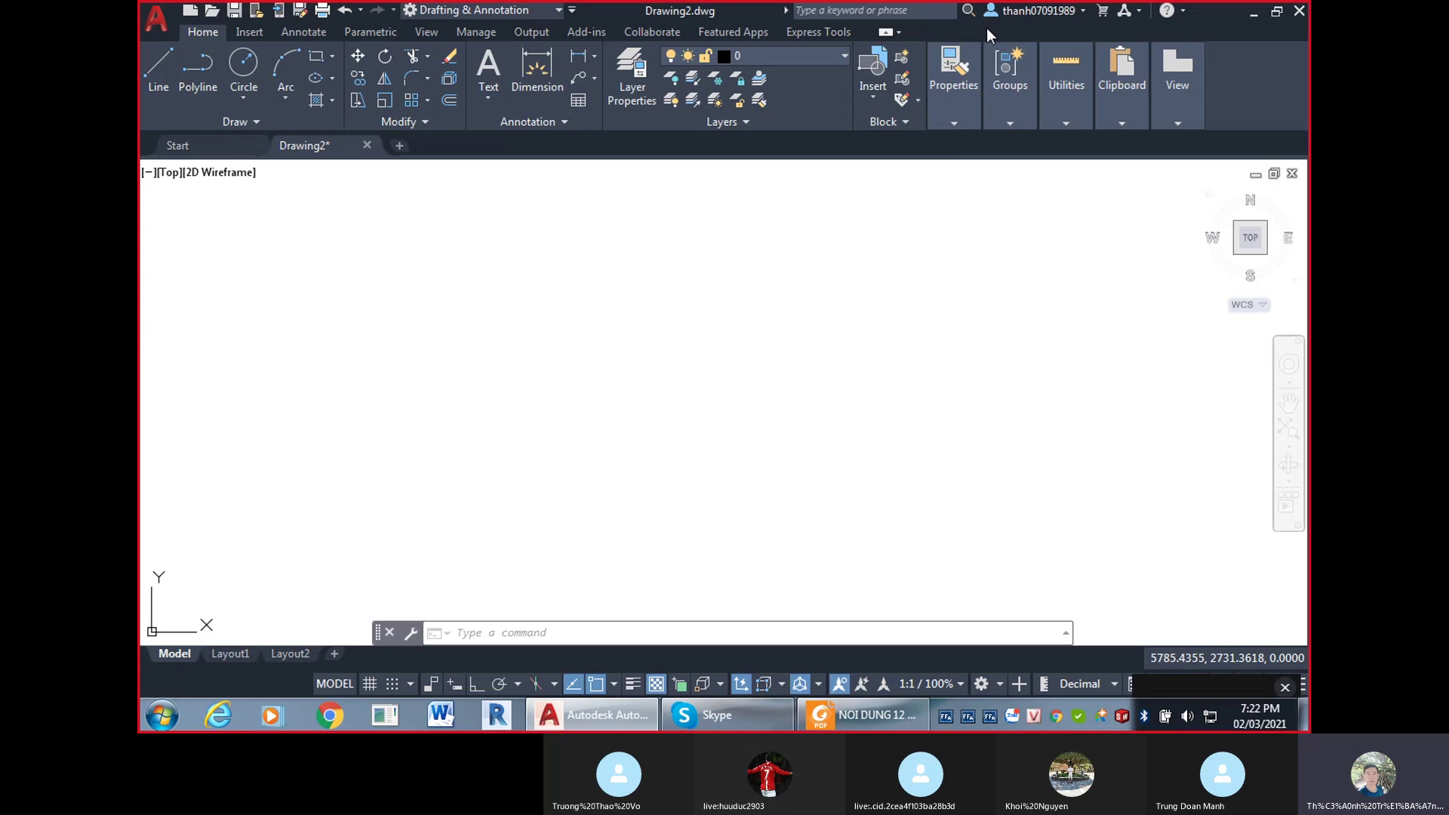
mouse_move(995, 47)
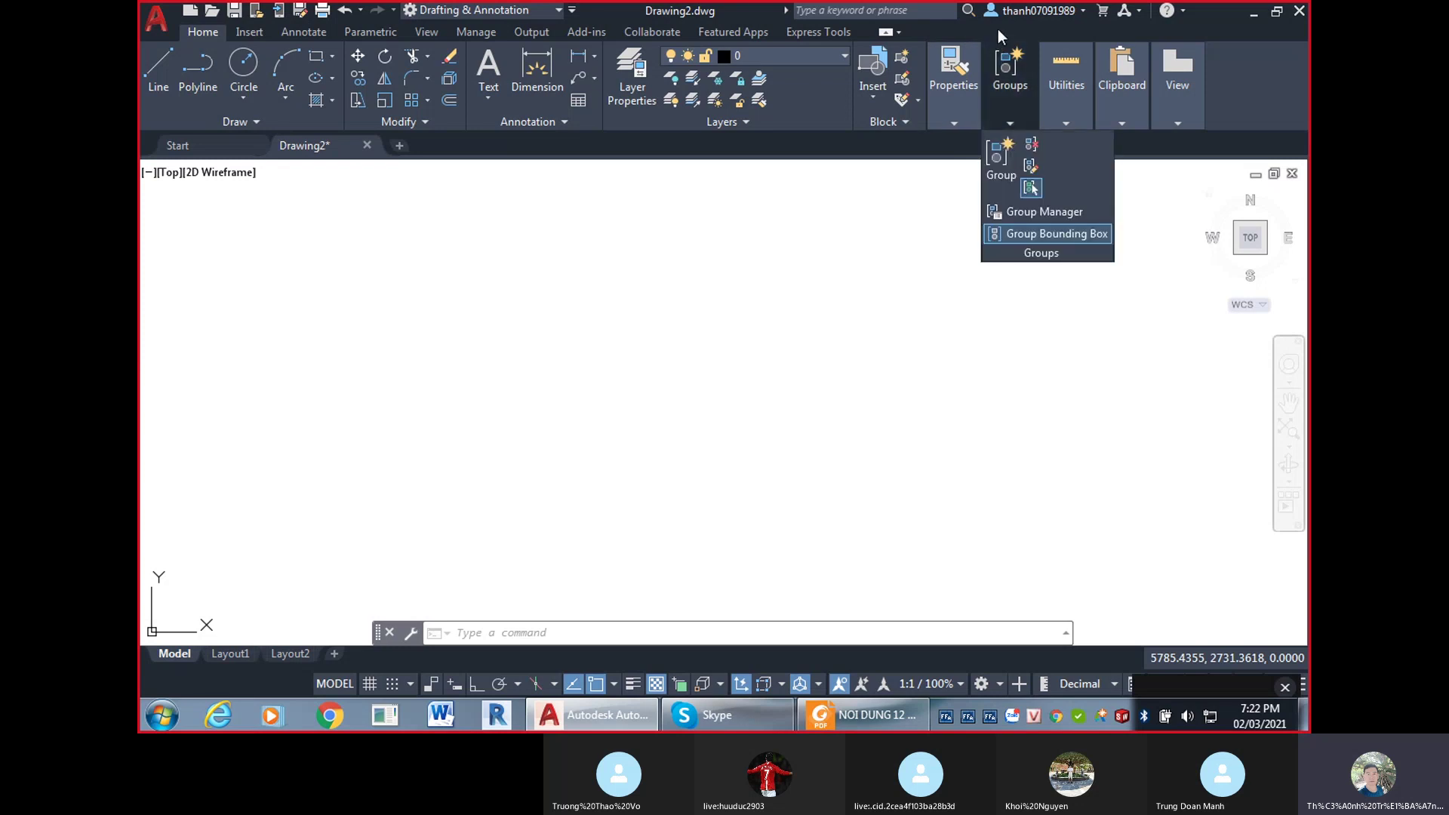
right_click(998, 30)
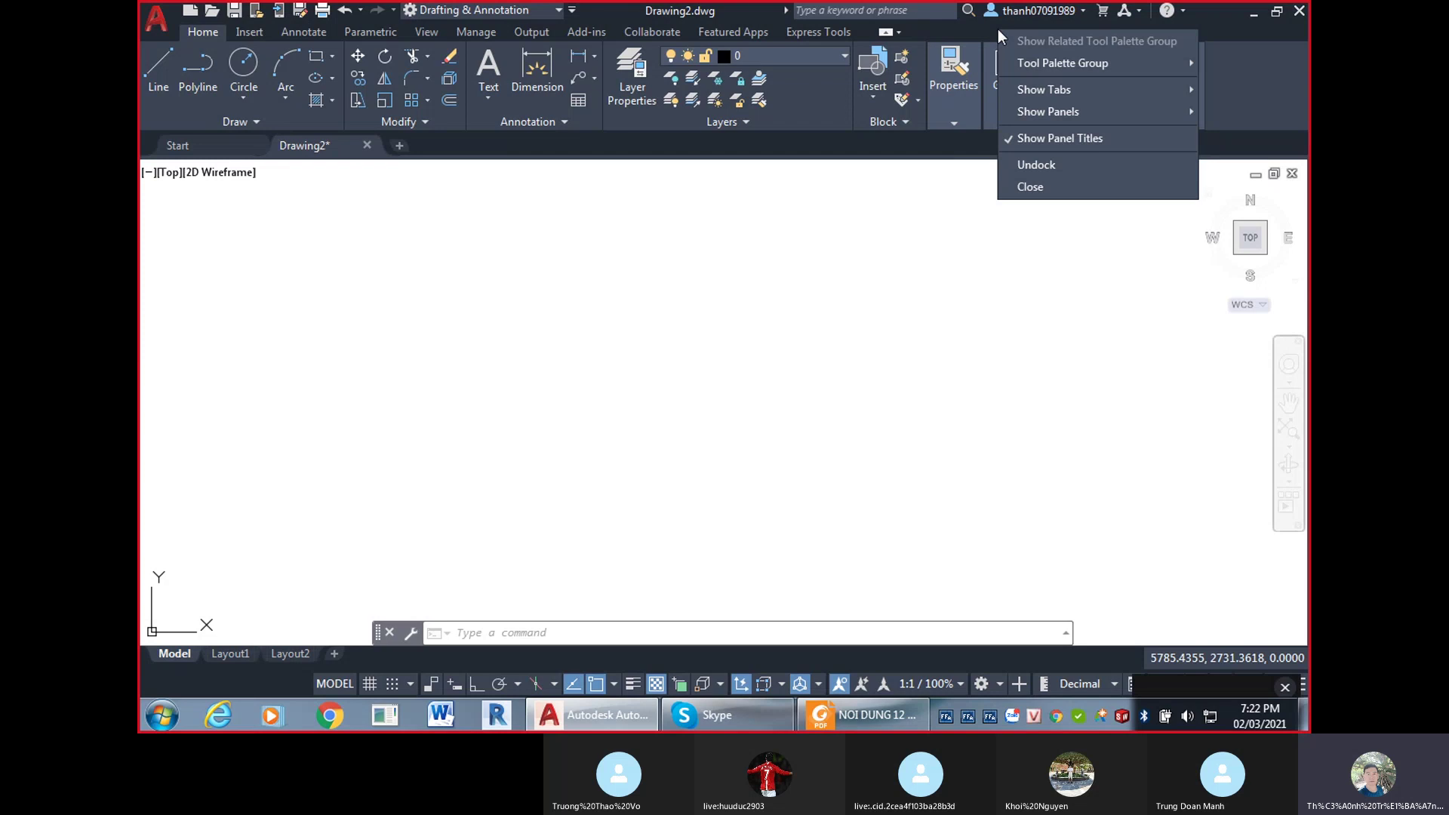
Minimize the ribbon and turn on the classic menu bar via the Quick Access Toolbar's Show Menu Bar.
click(1038, 186)
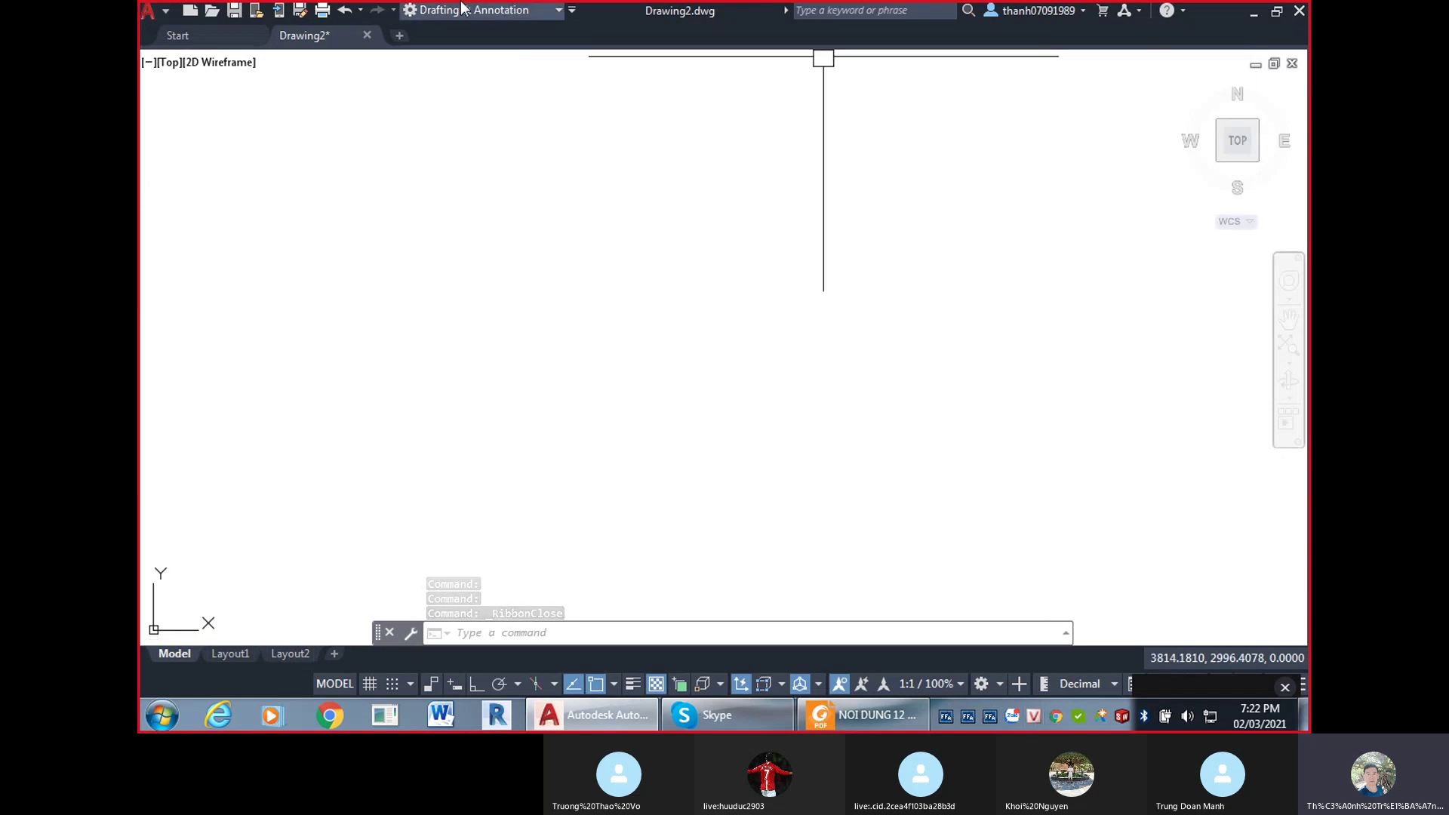
click(574, 13)
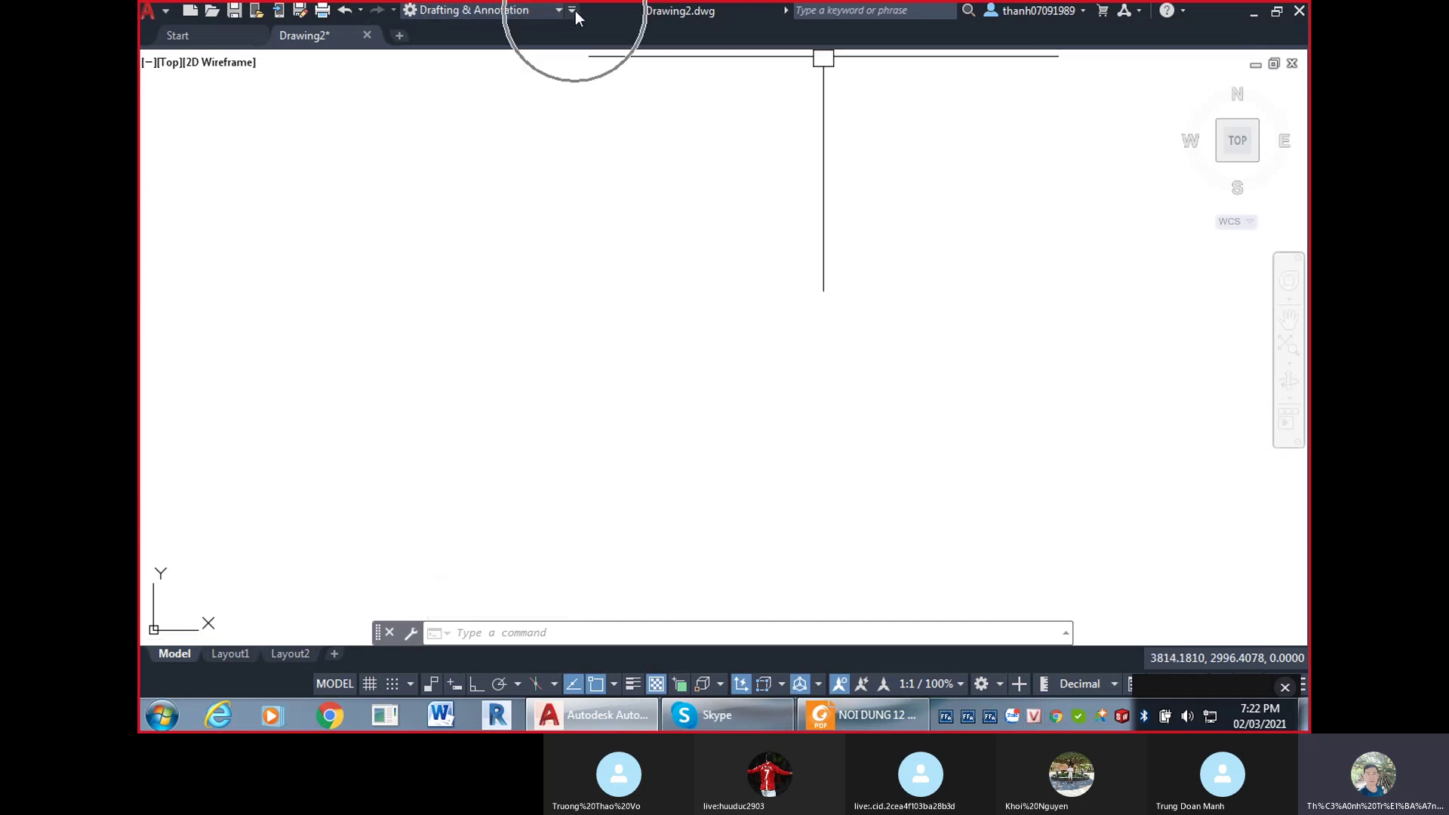
click(573, 13)
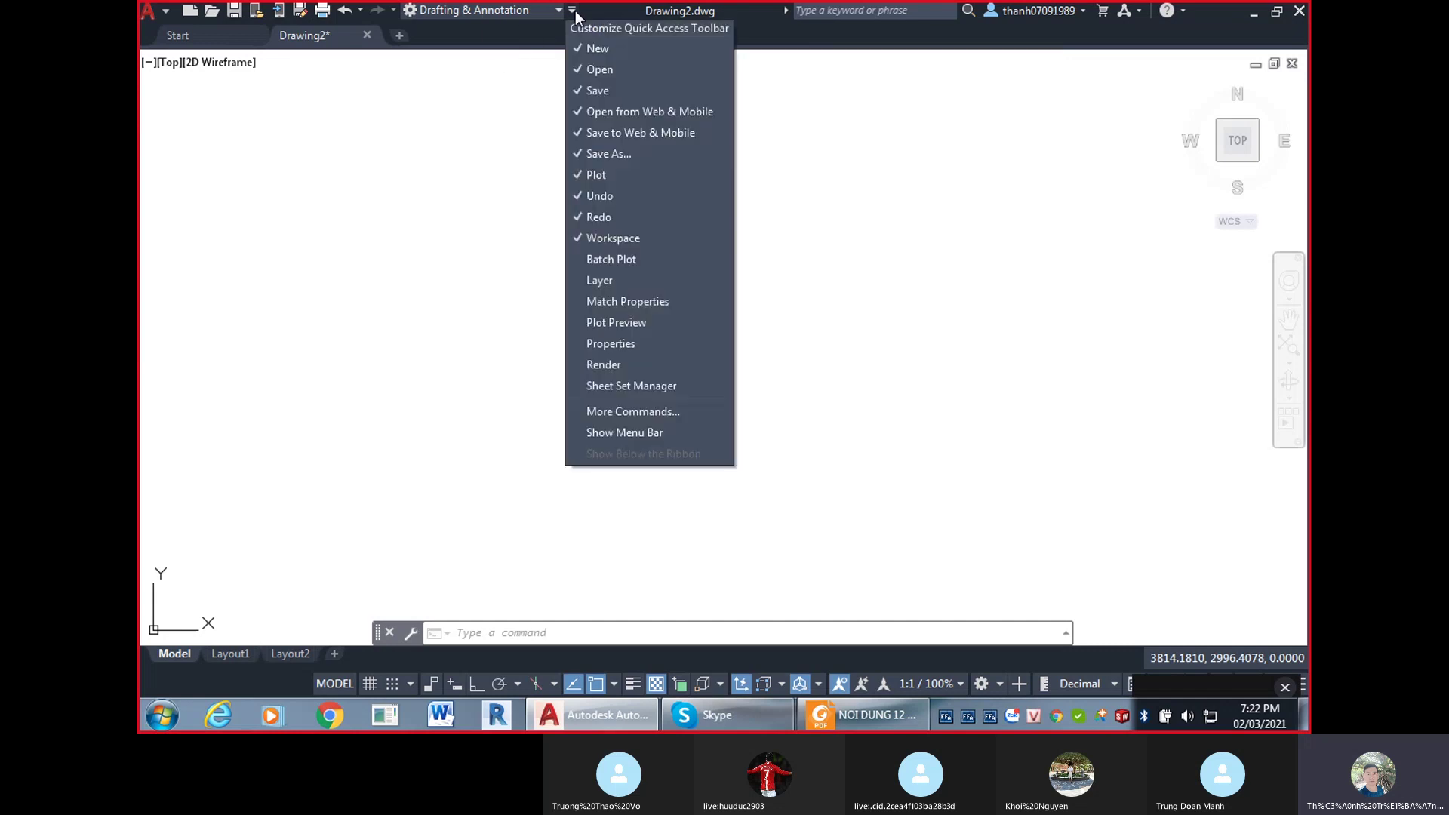
click(631, 433)
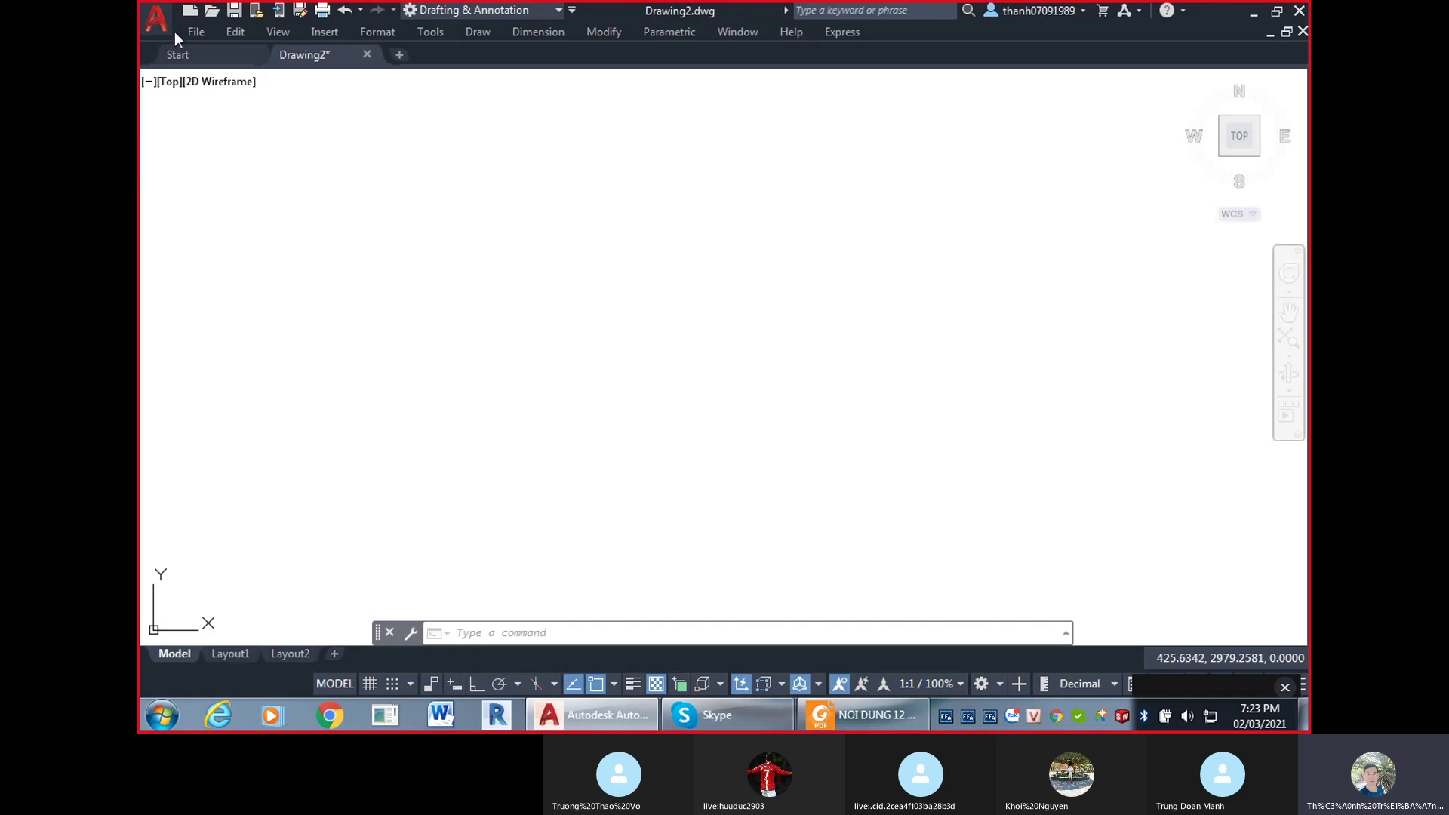
Bring up the Tools > Toolbars > AutoCAD list and move down to the Standard entry.
click(868, 39)
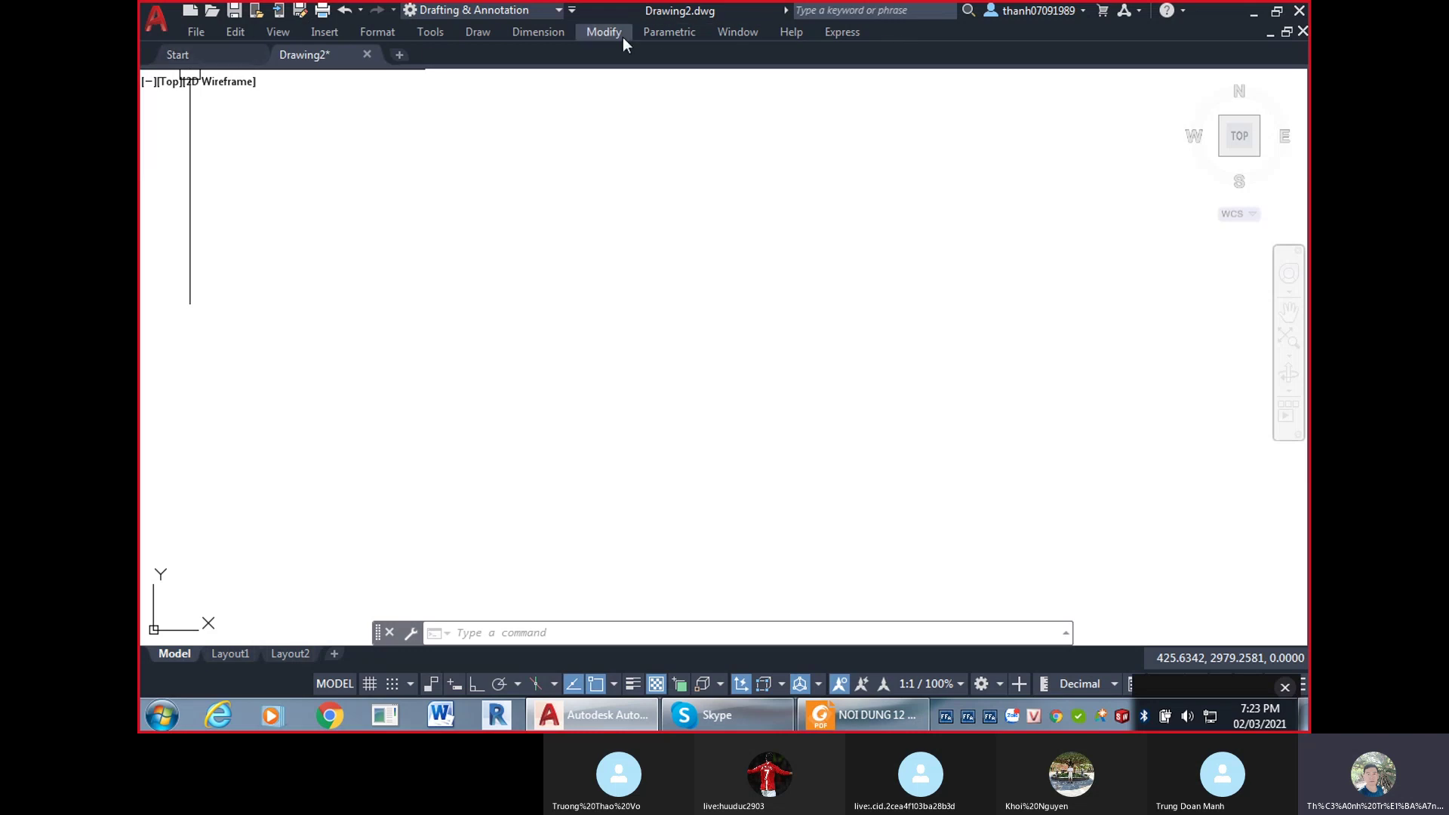
click(430, 33)
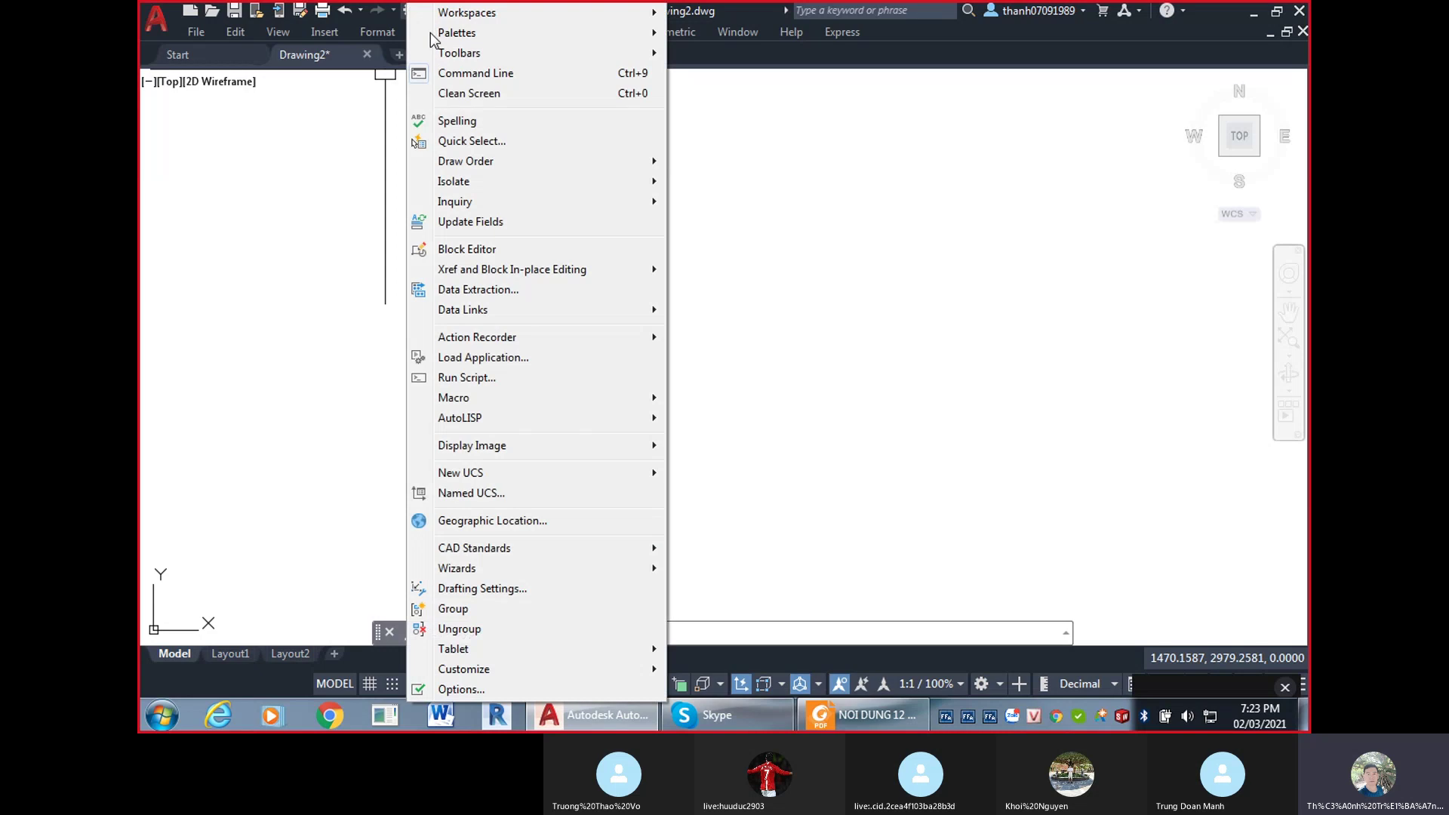
mouse_move(440, 55)
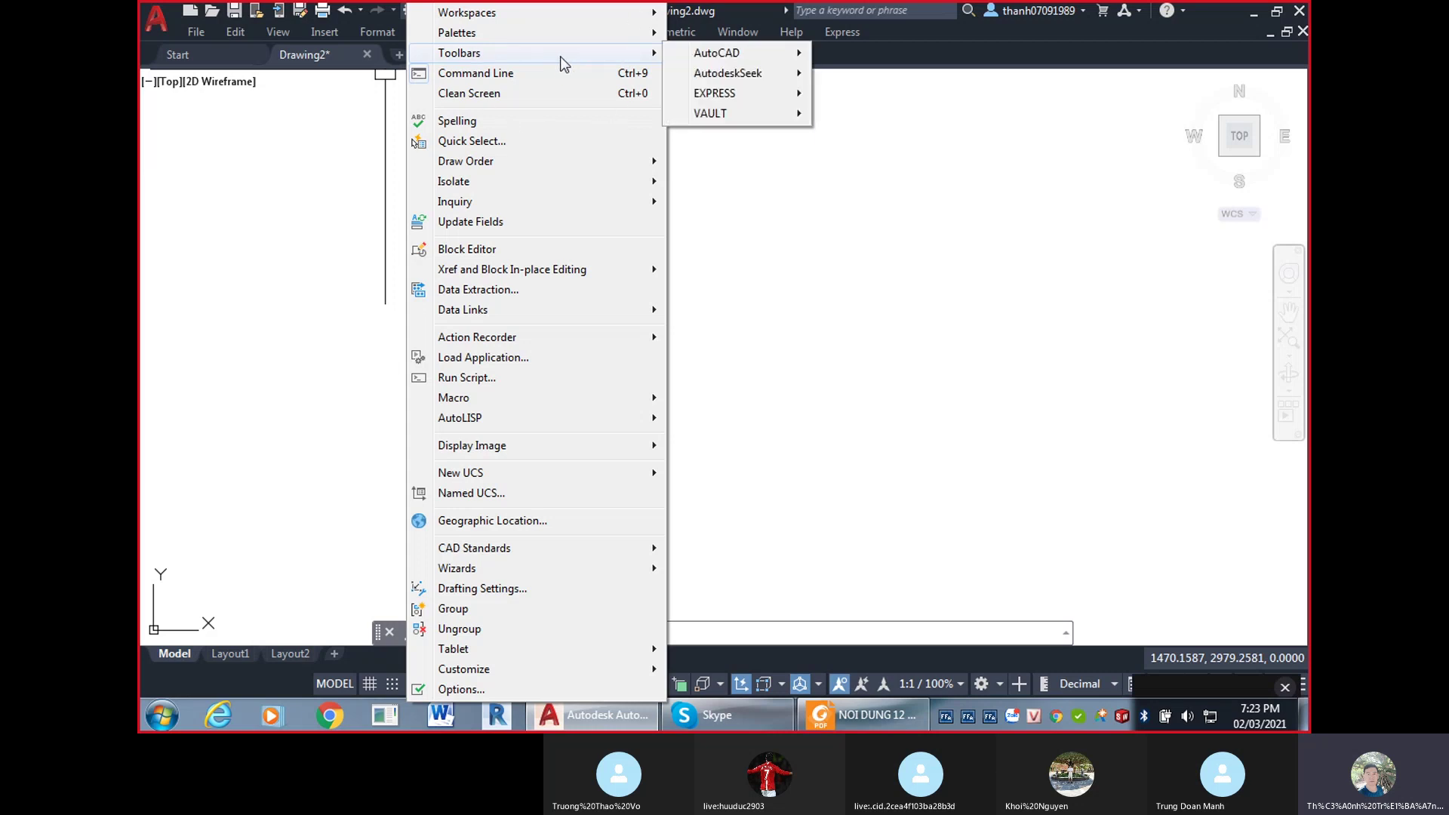
mouse_move(740, 56)
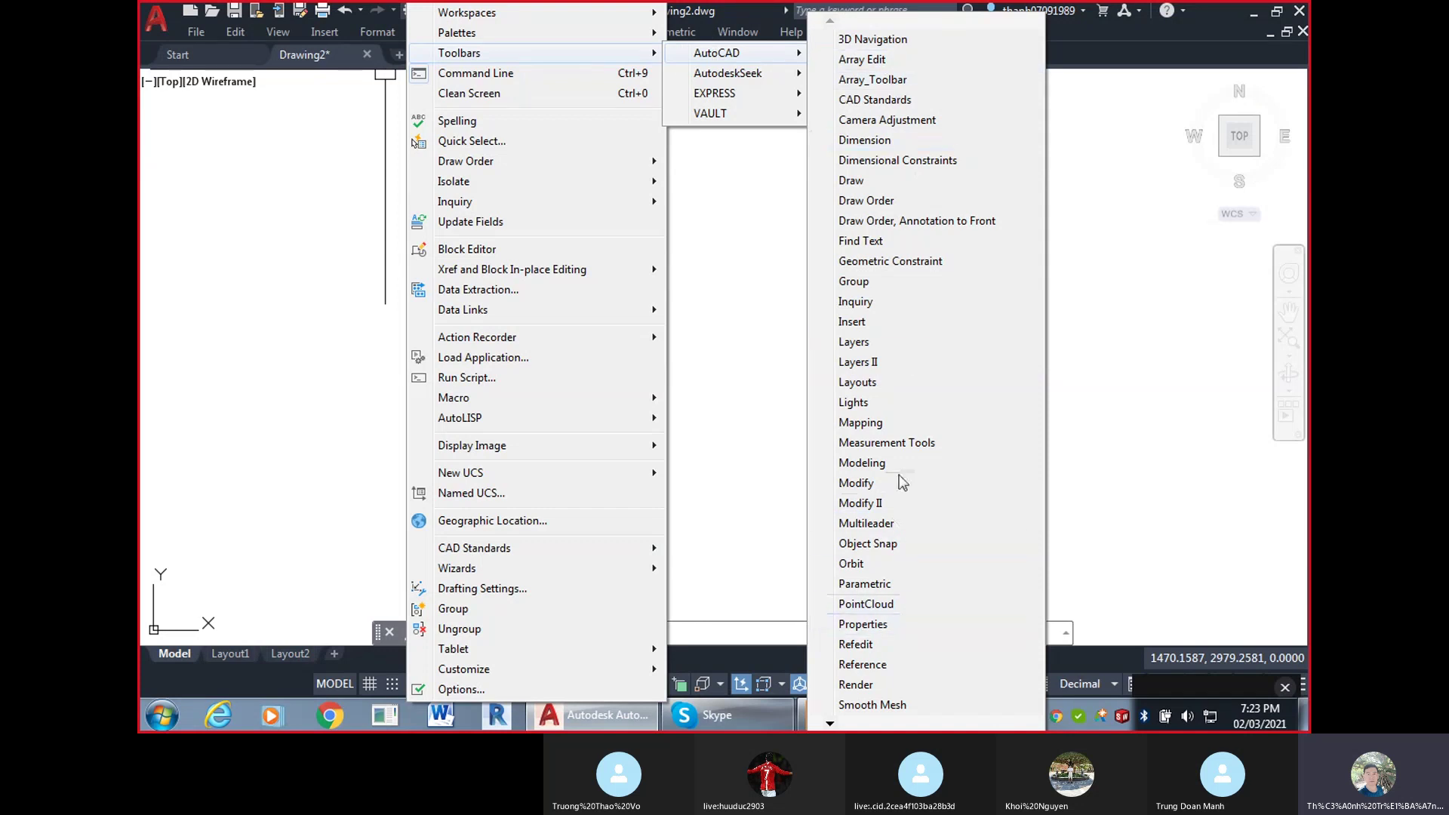
mouse_move(828, 726)
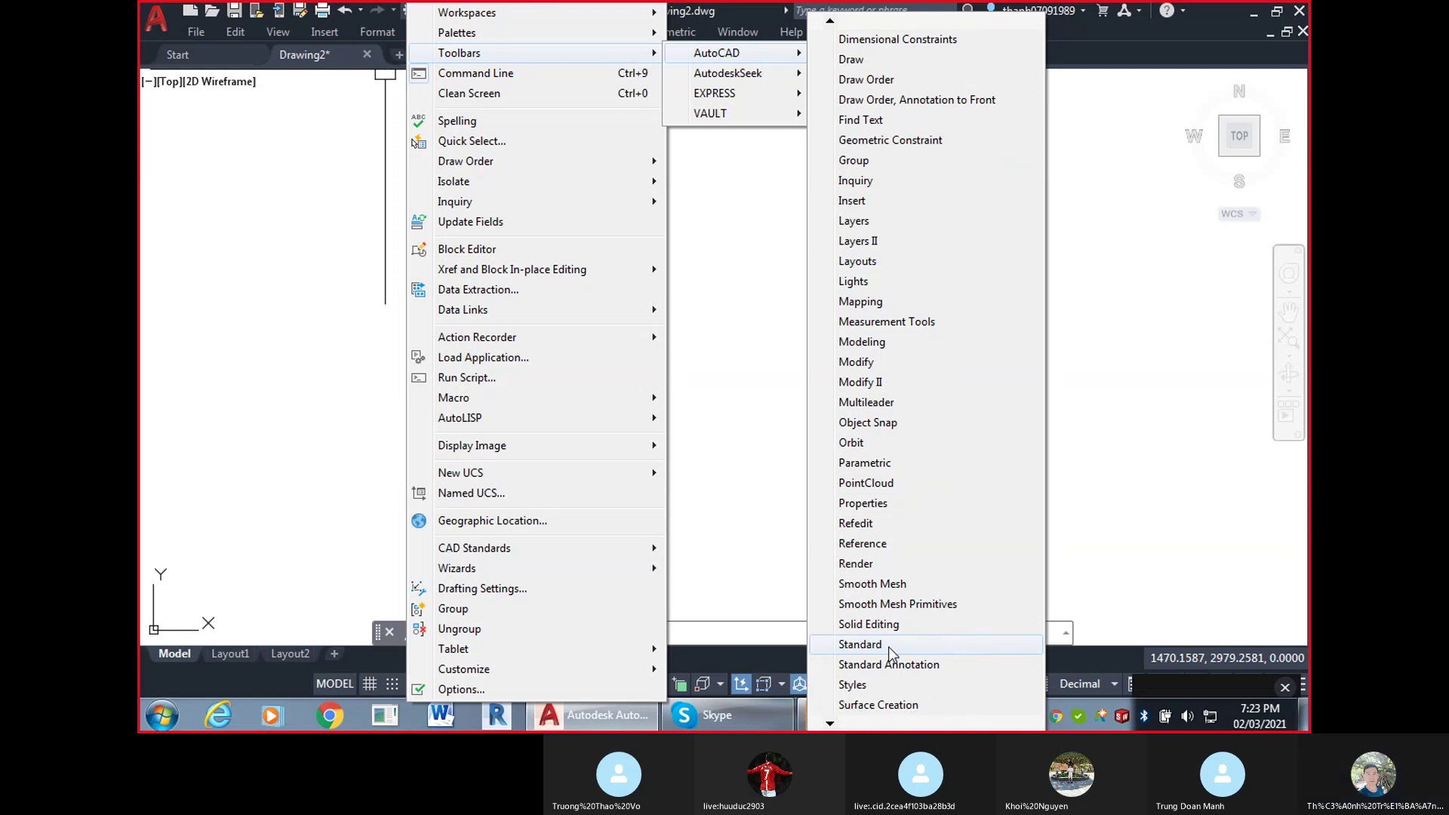
Tick Standard in the AutoCAD toolbar list to display the Standard toolbar.
click(890, 646)
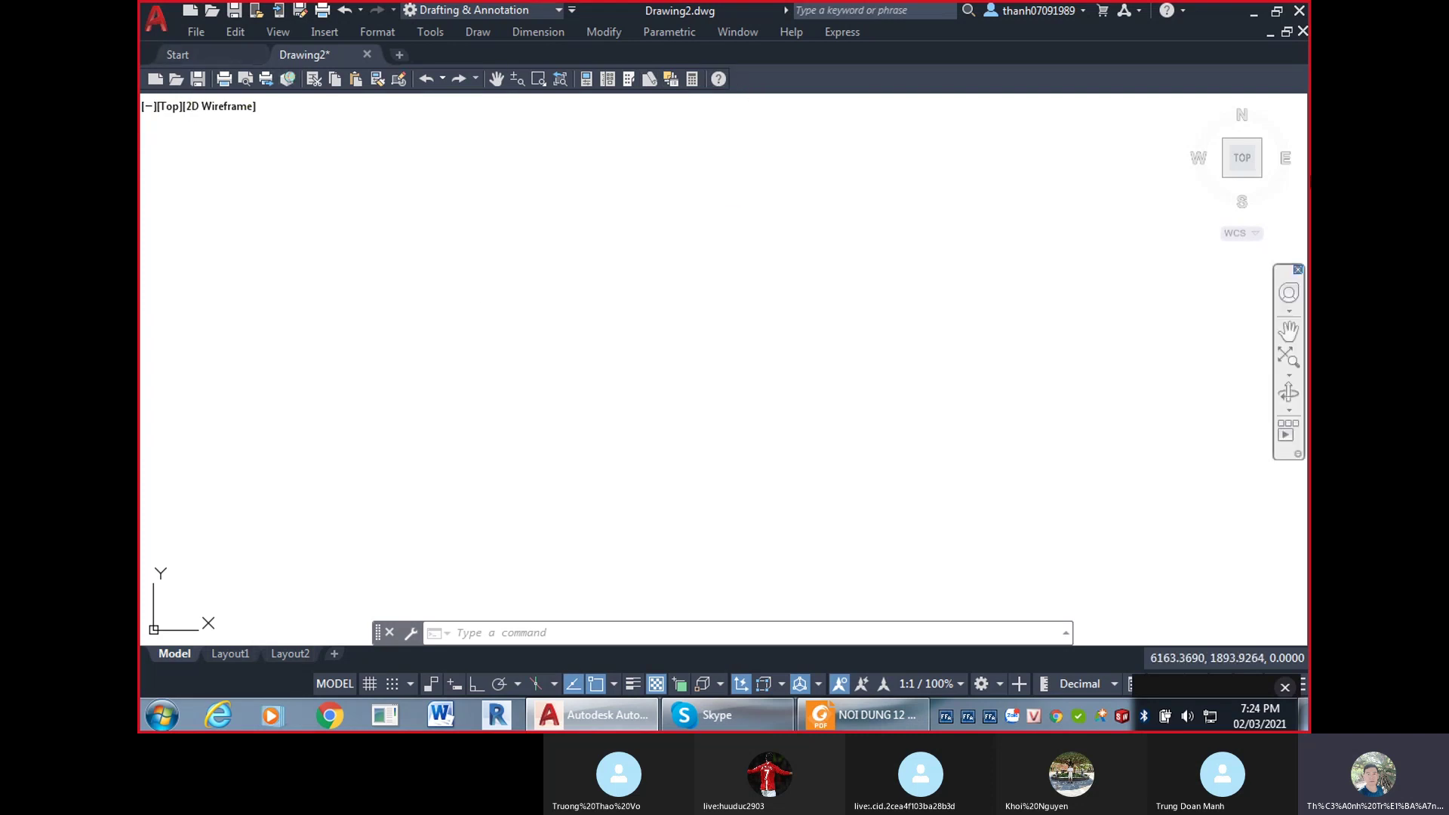
click(431, 32)
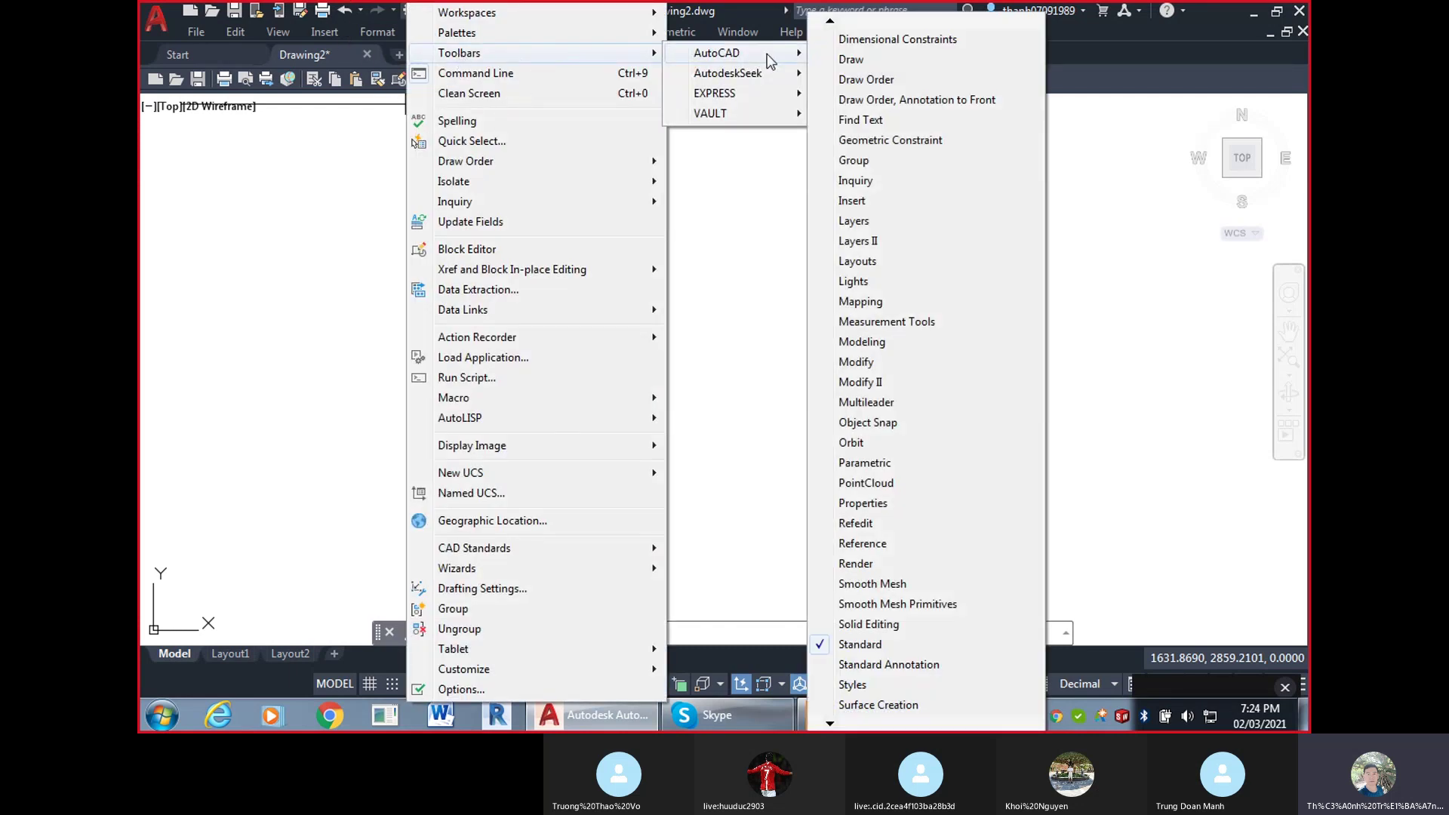
Tick Styles in the toolbar list to add the Styles toolbar with Standard and ISO-25 styles.
mouse_move(840, 726)
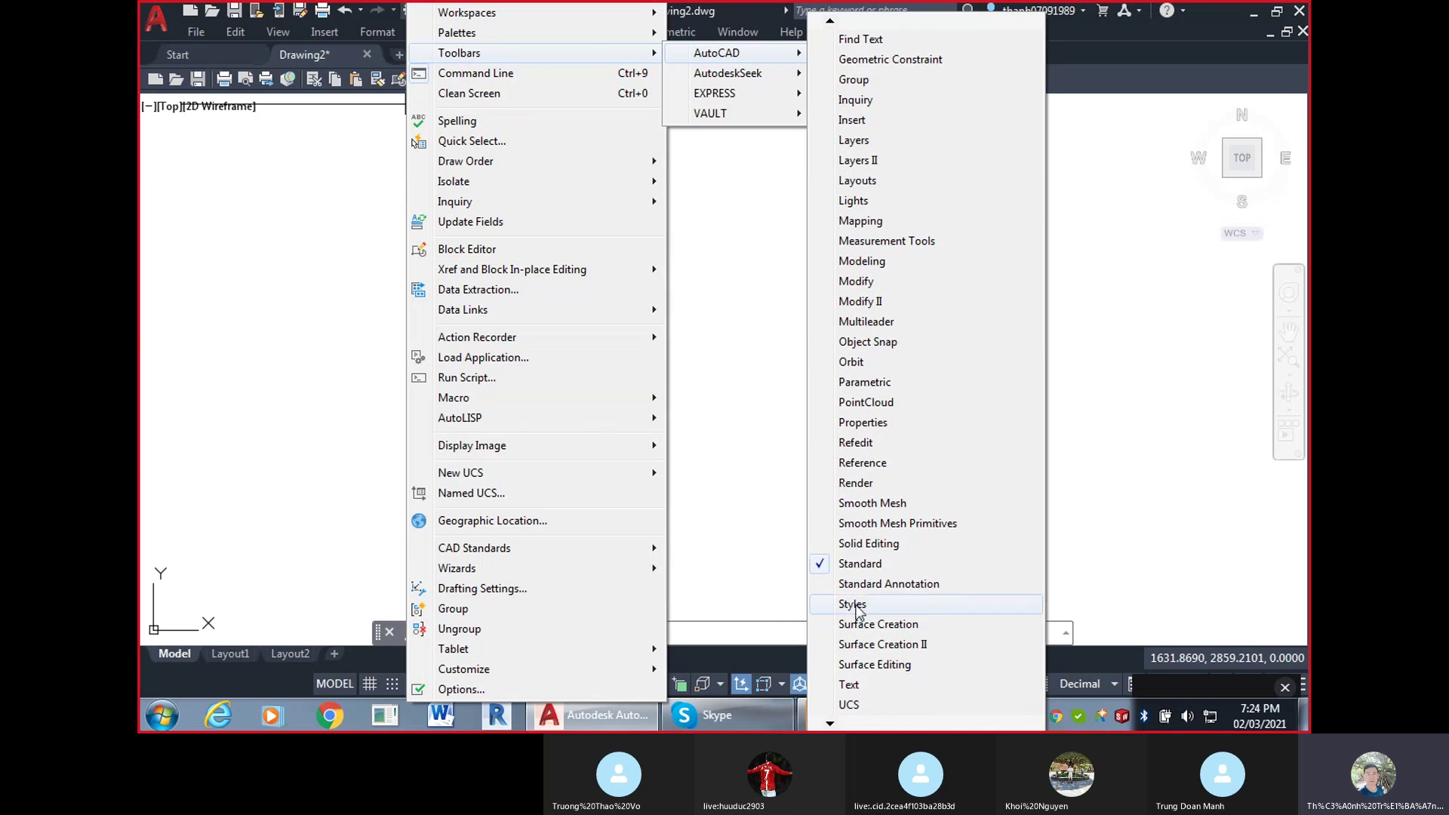
click(856, 604)
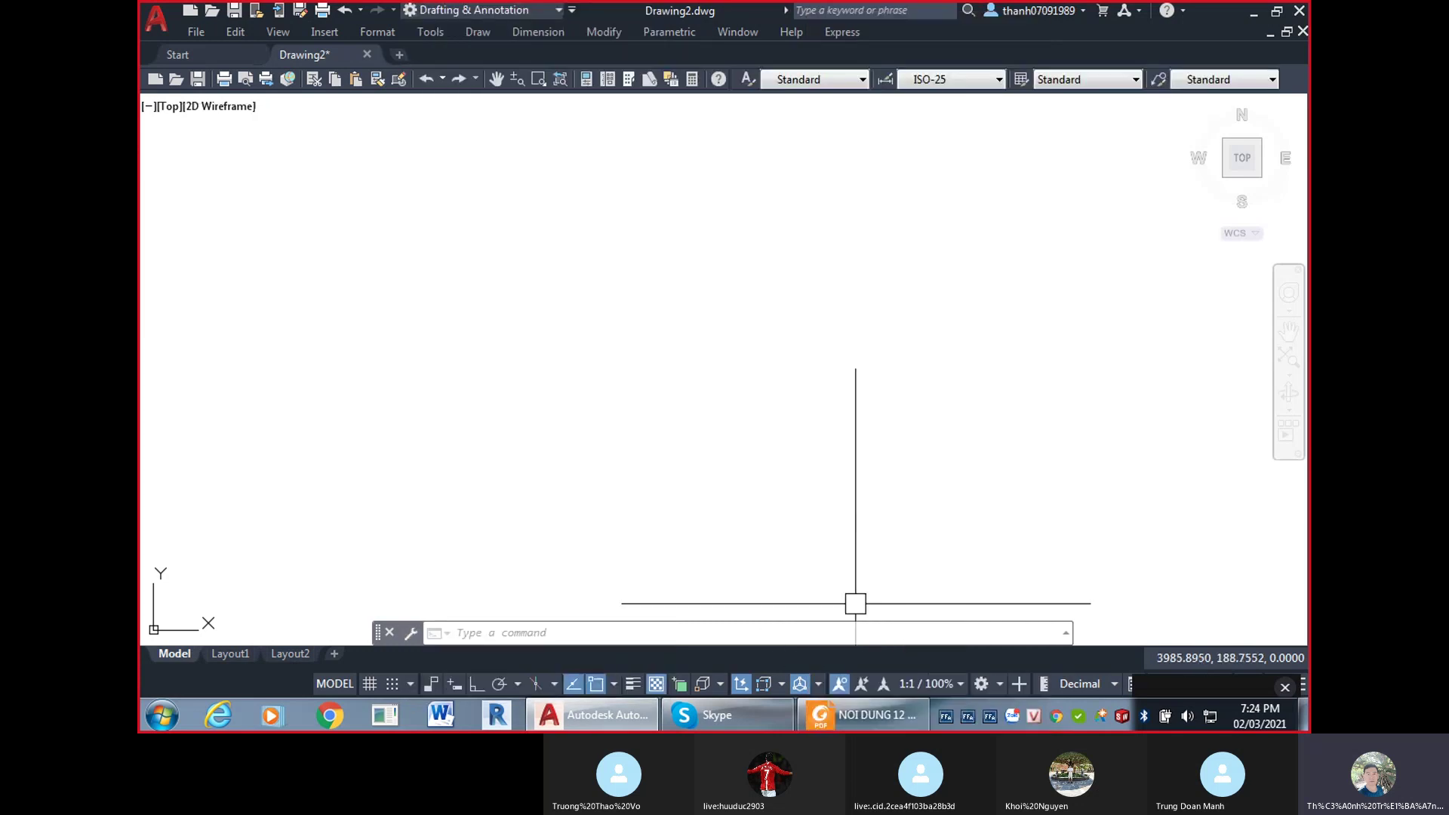
click(862, 79)
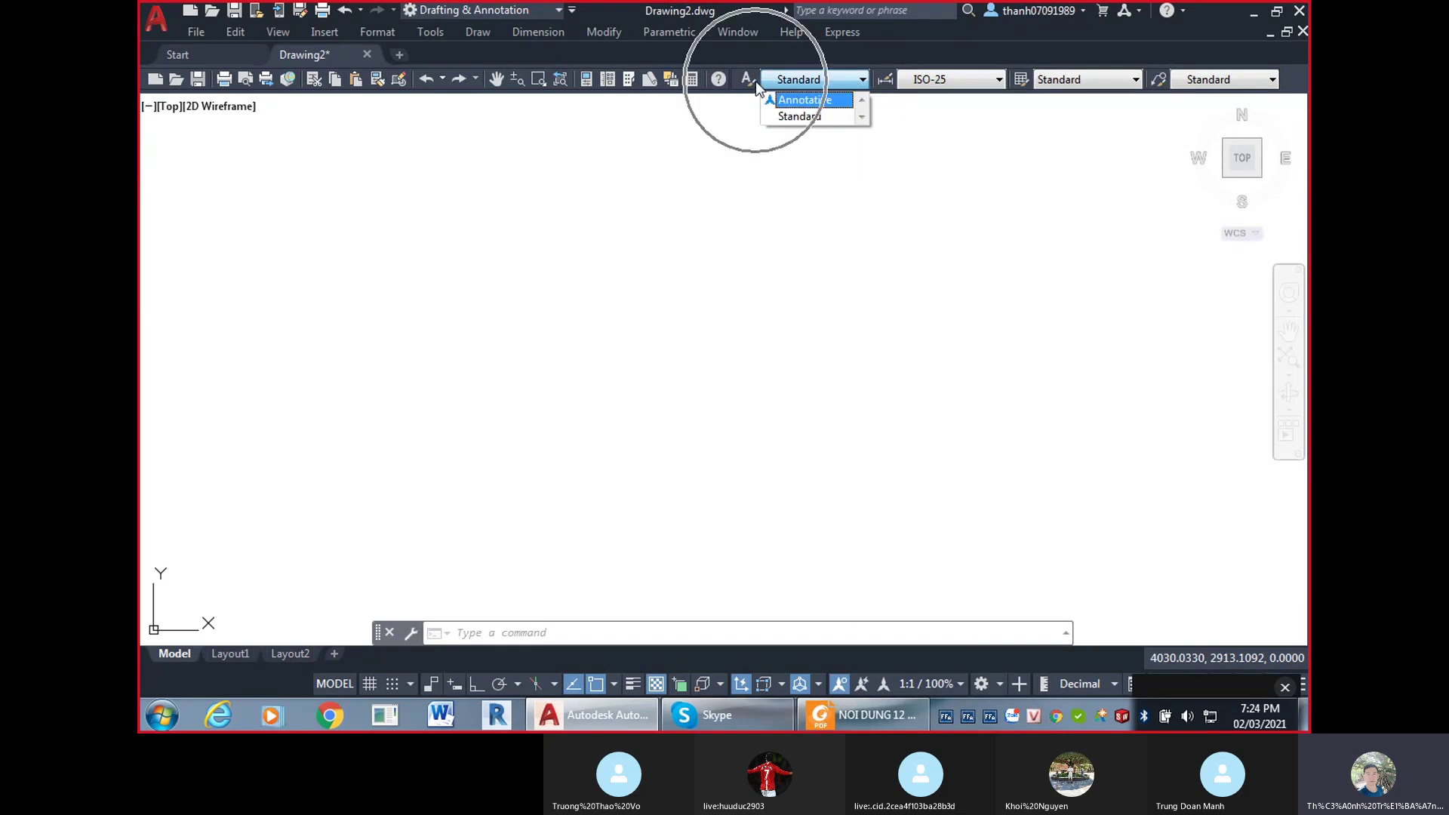
click(993, 80)
click(904, 80)
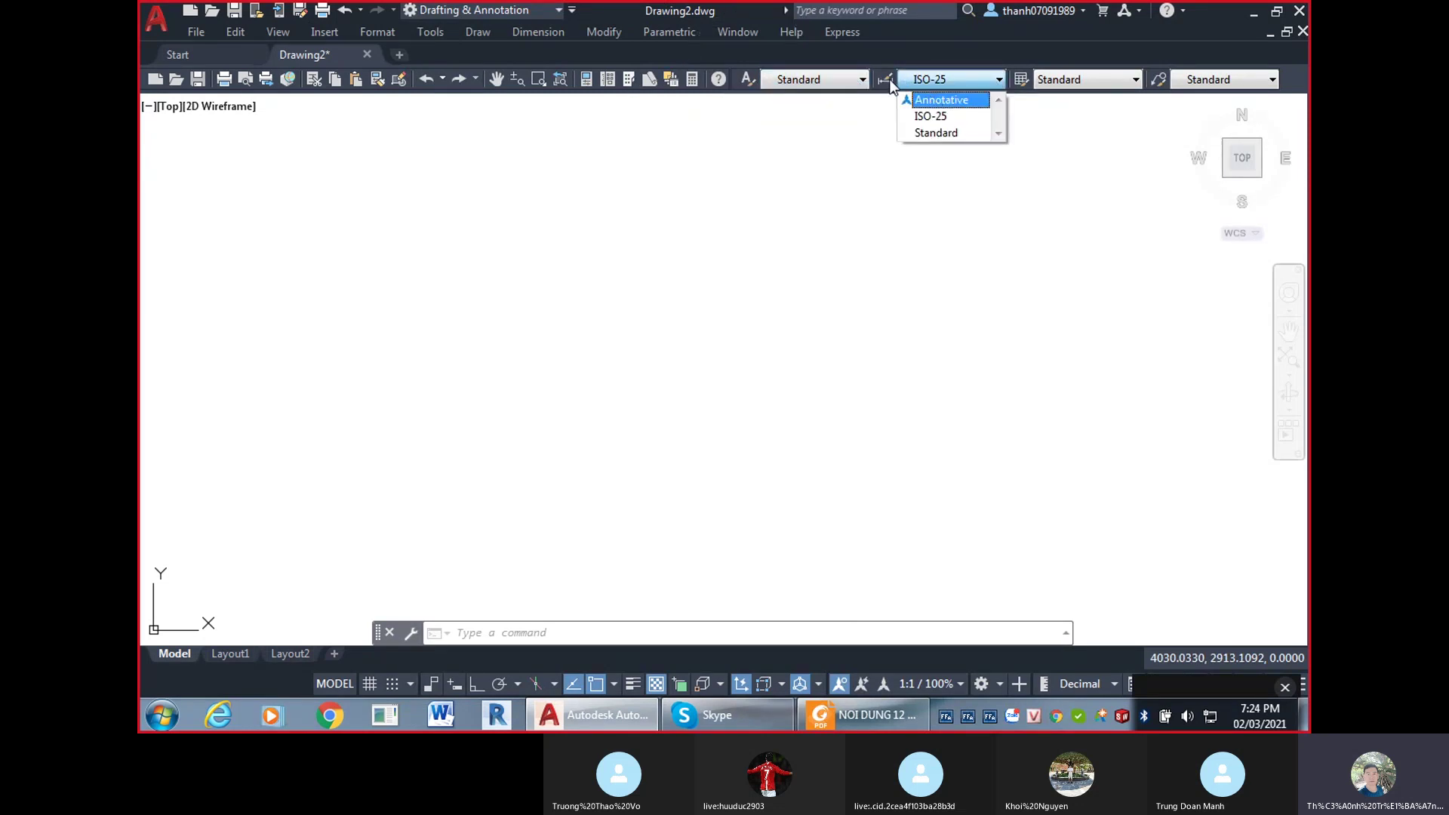
click(1118, 80)
click(1119, 80)
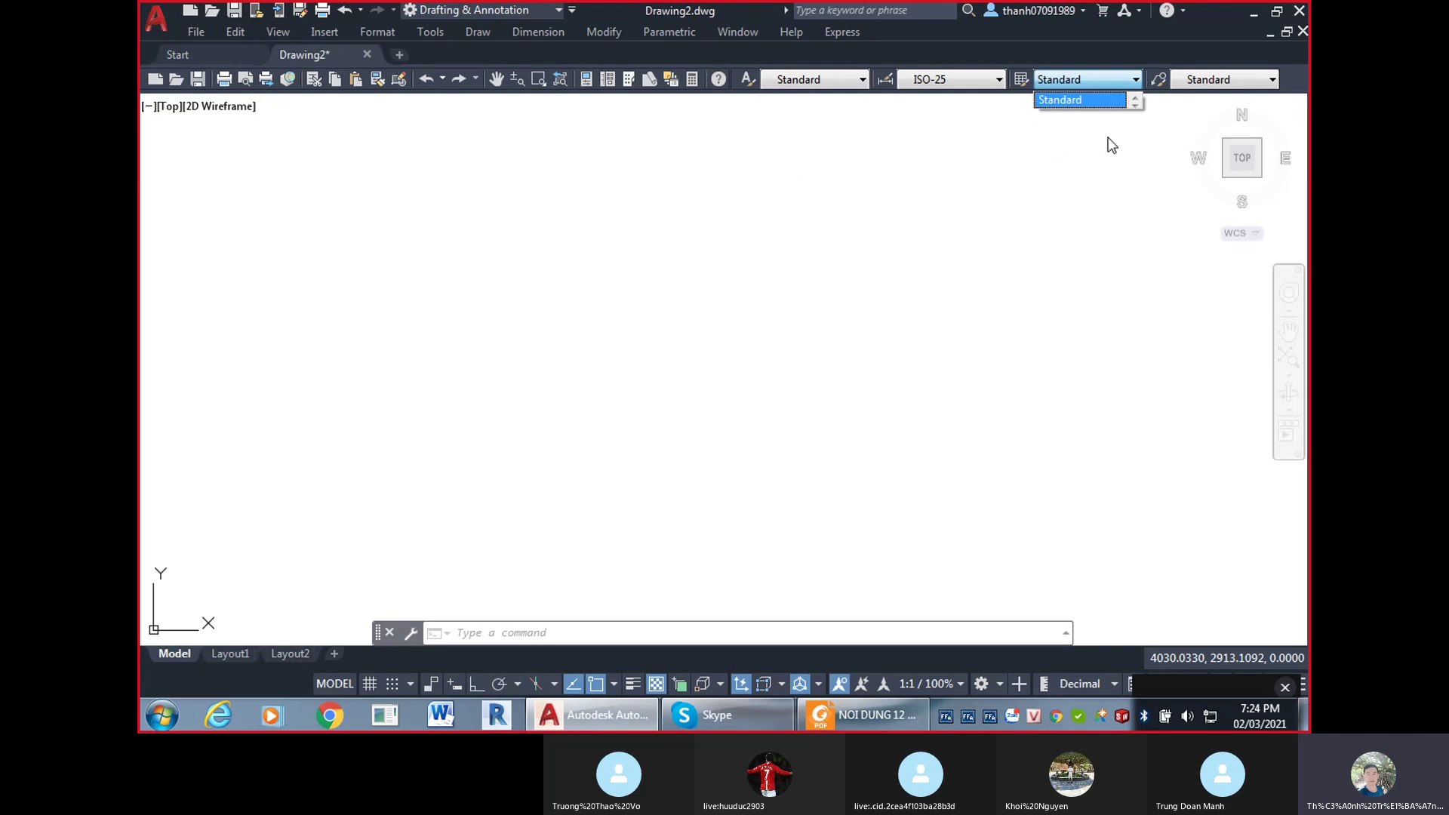
click(1169, 151)
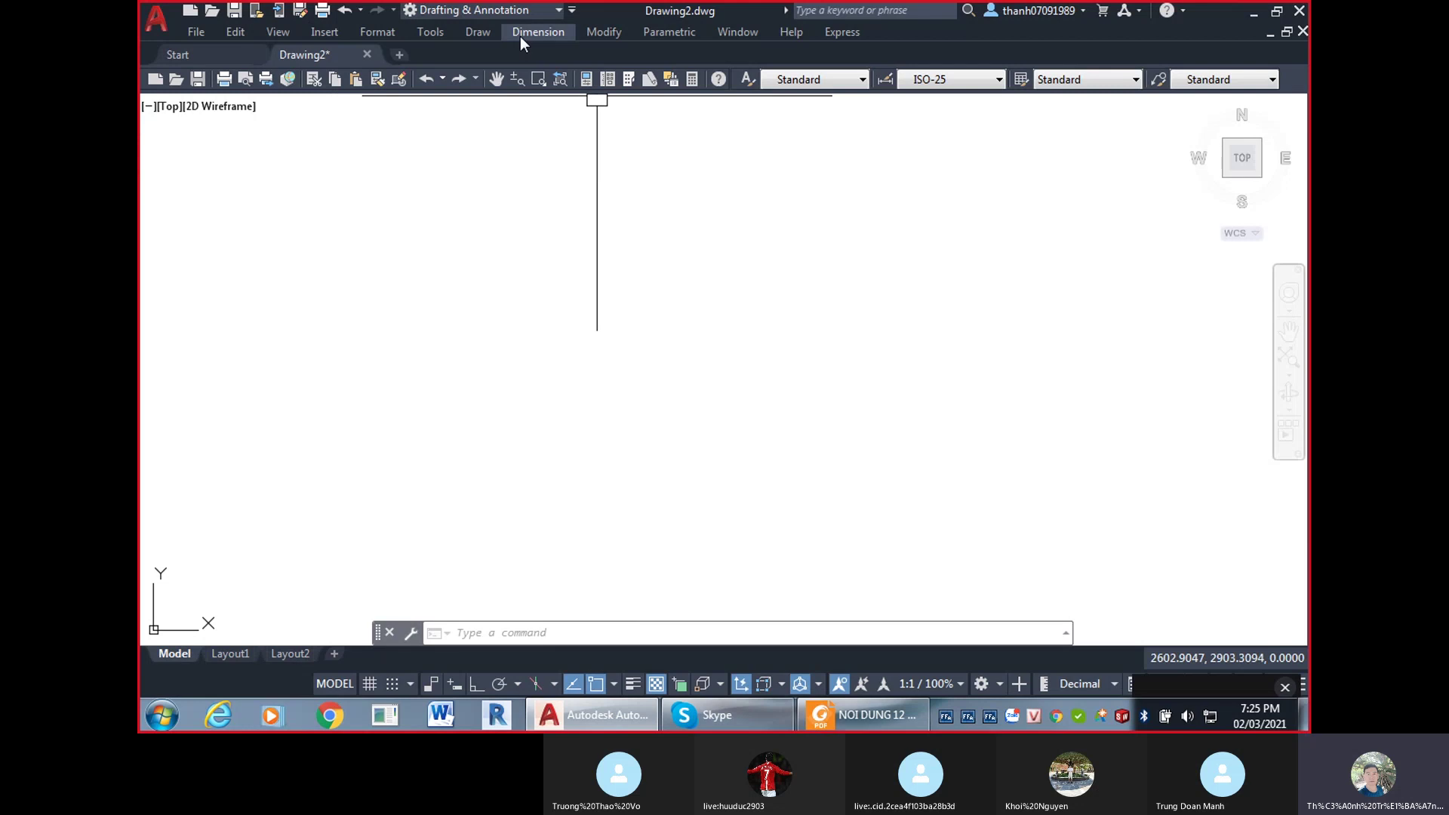
click(429, 31)
mouse_move(449, 53)
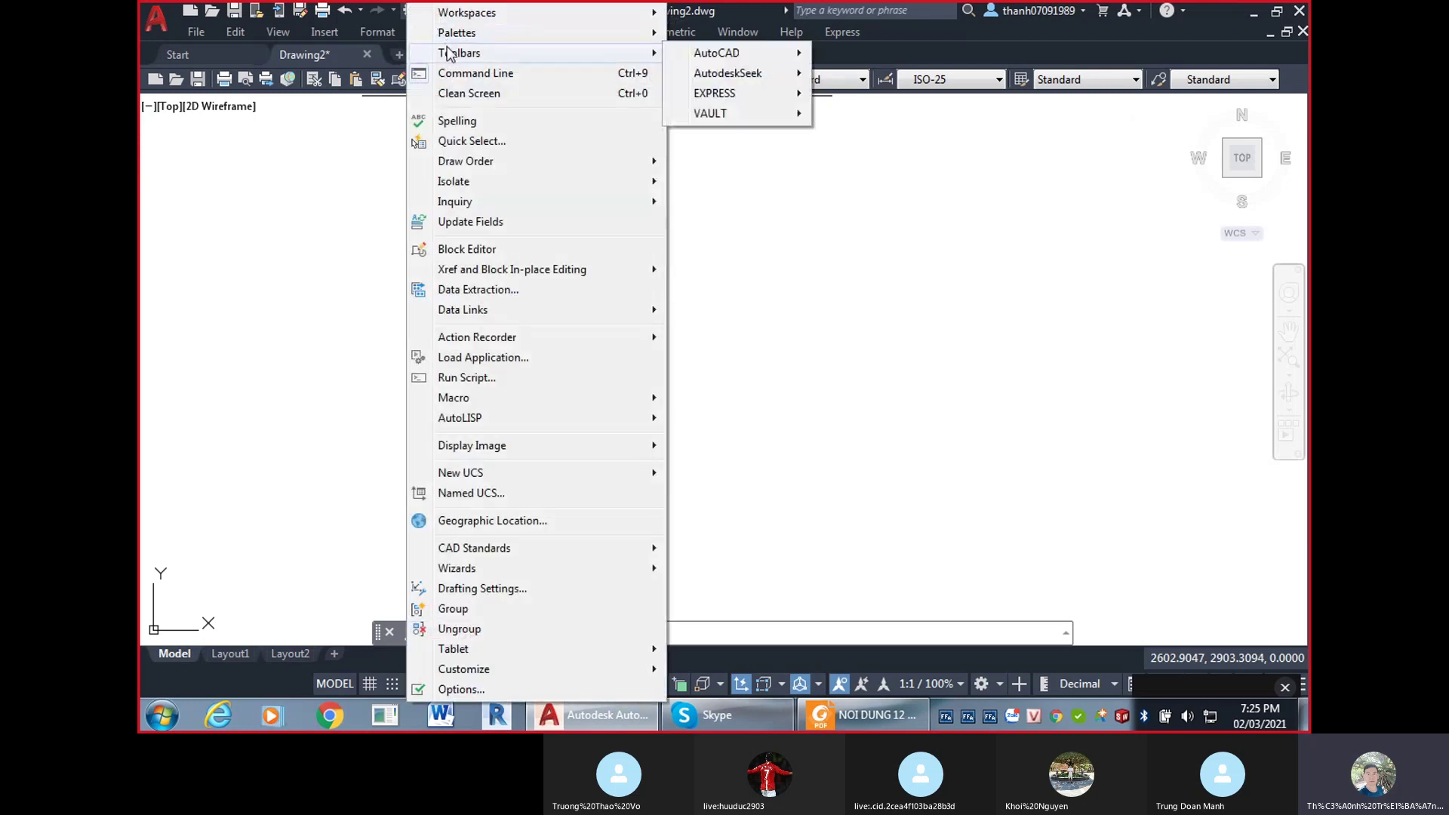
mouse_move(721, 59)
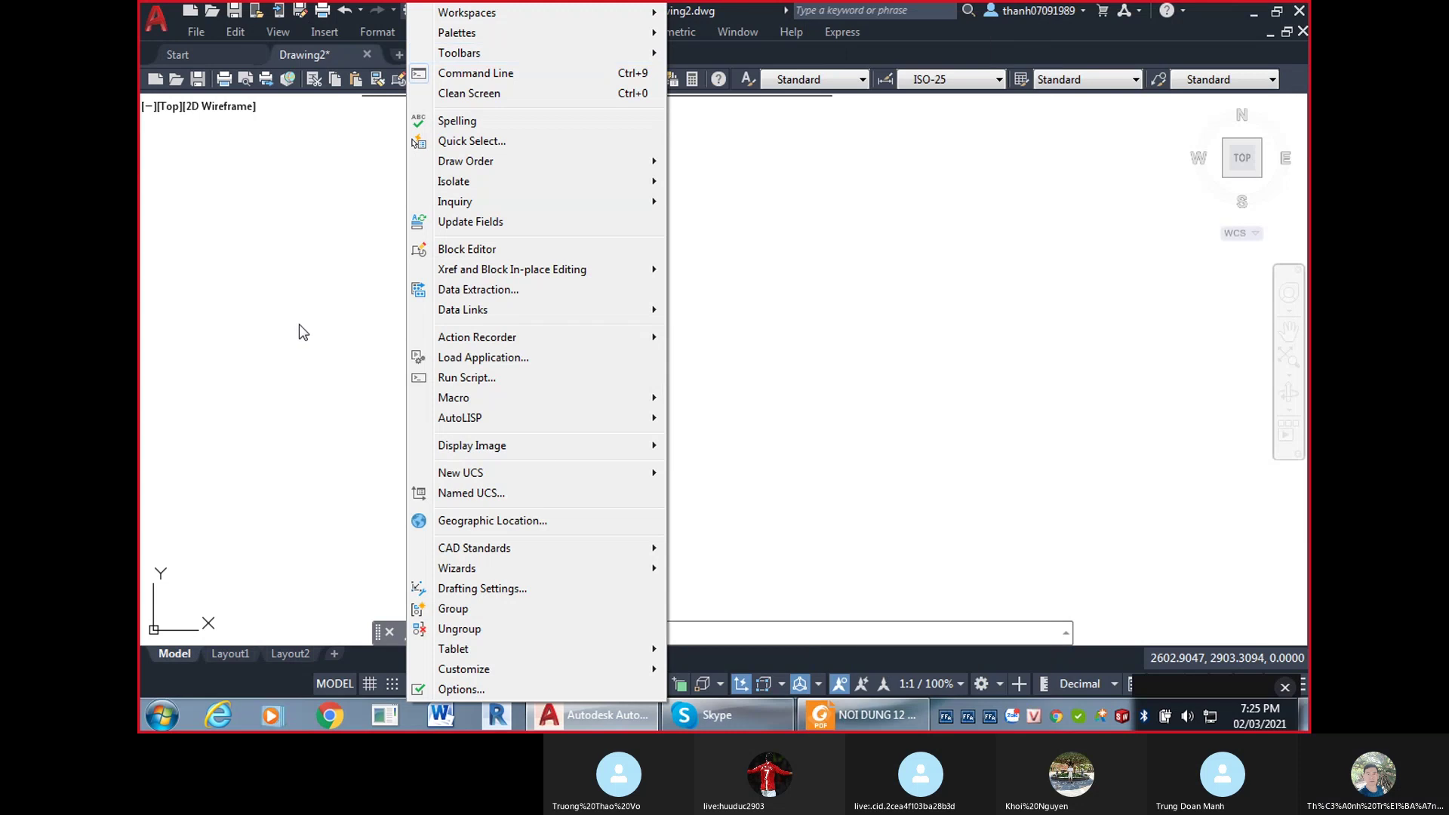
click(299, 324)
click(346, 237)
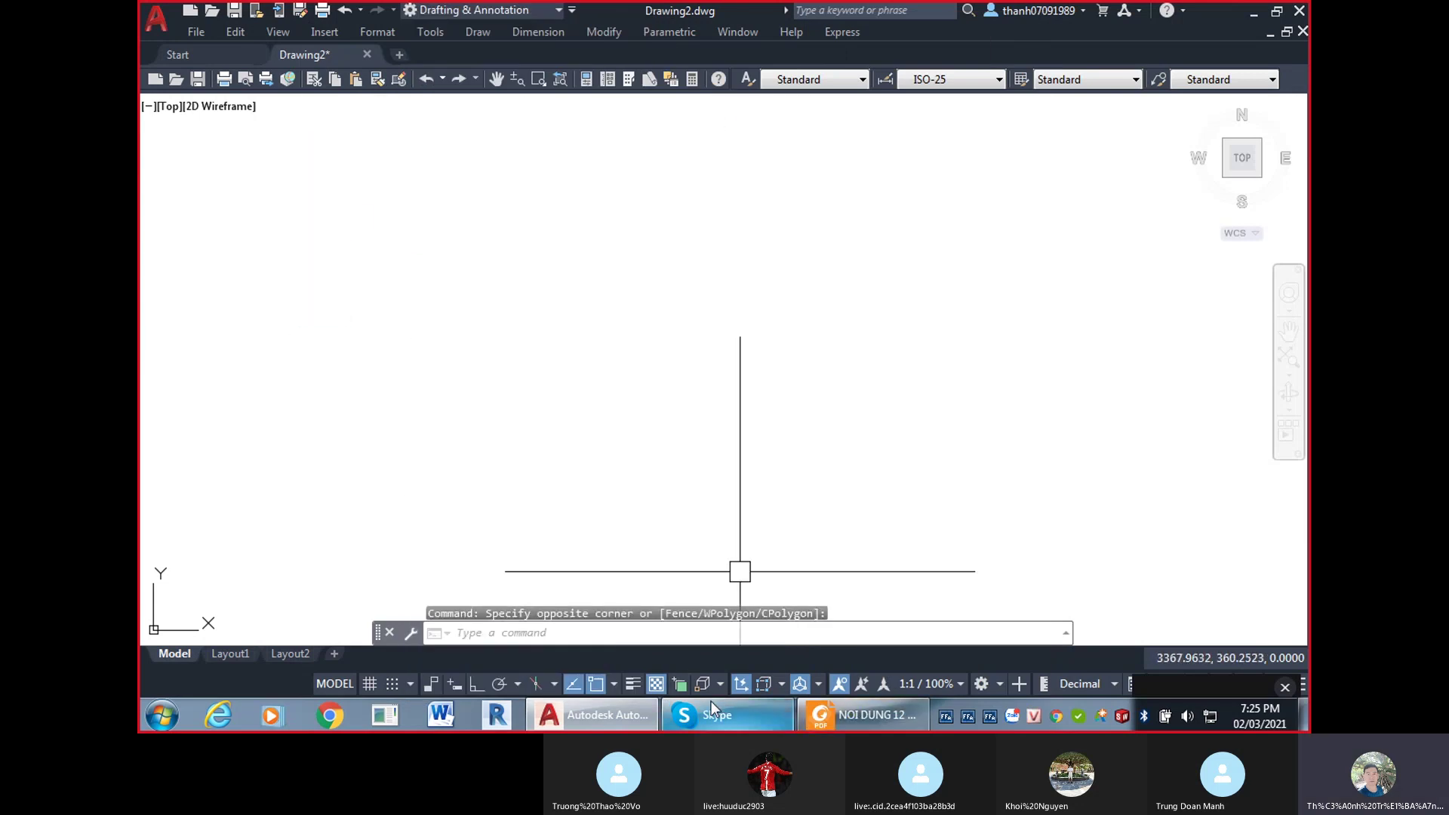
click(701, 717)
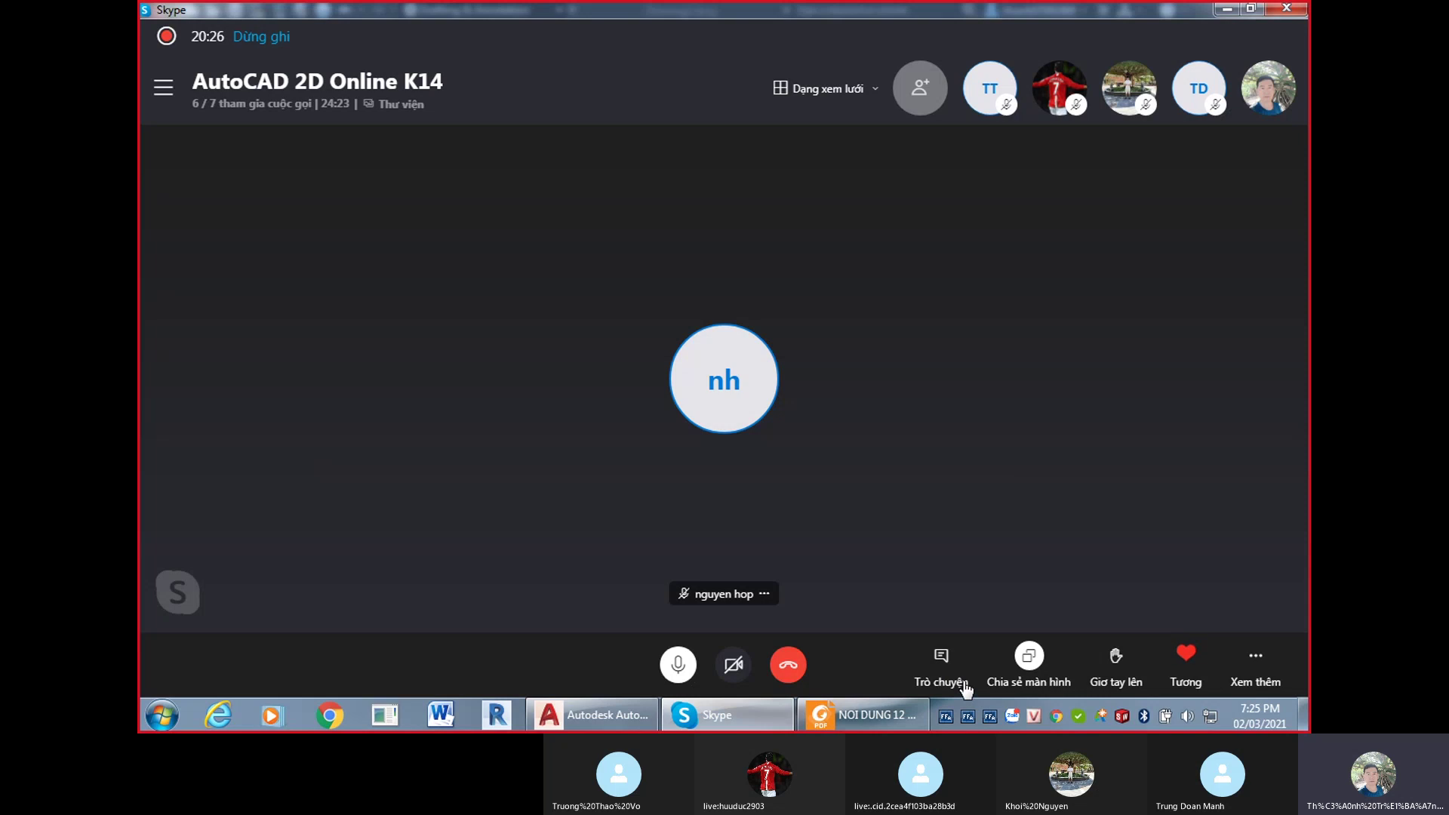
click(942, 661)
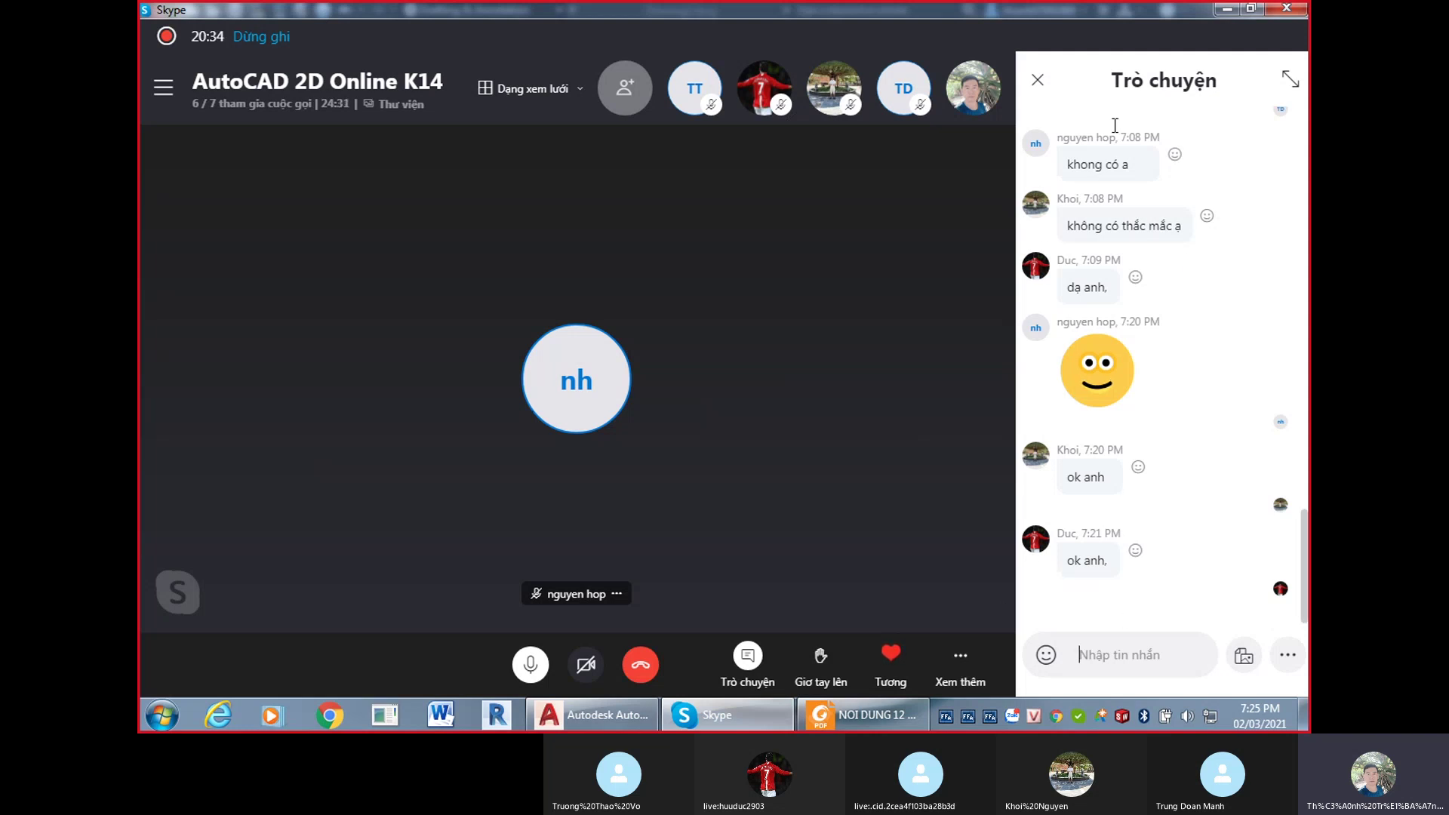
click(1040, 81)
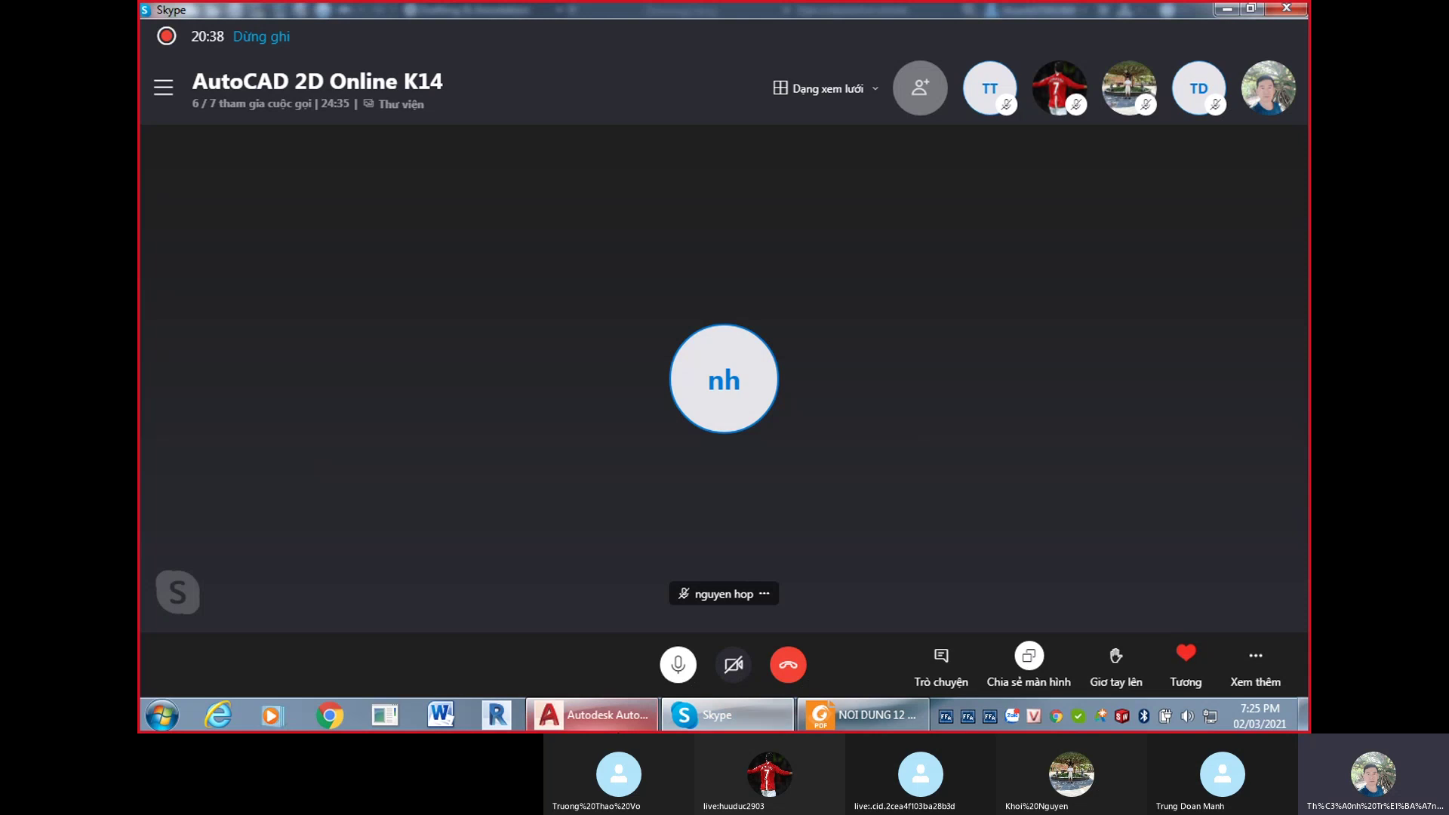
click(593, 715)
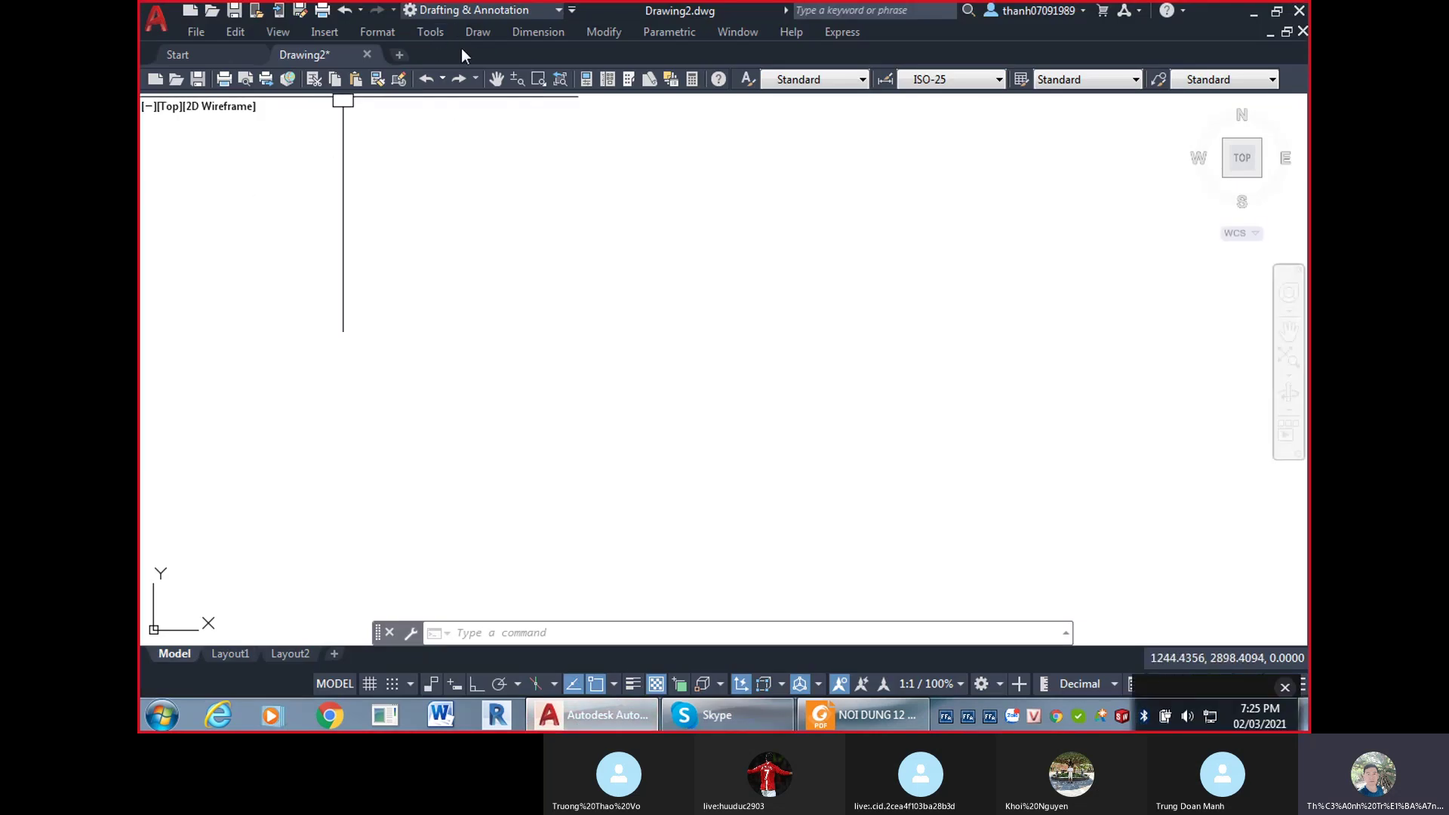
Turn on the Layers toolbar from the toolbar right-click list.
right_click(271, 76)
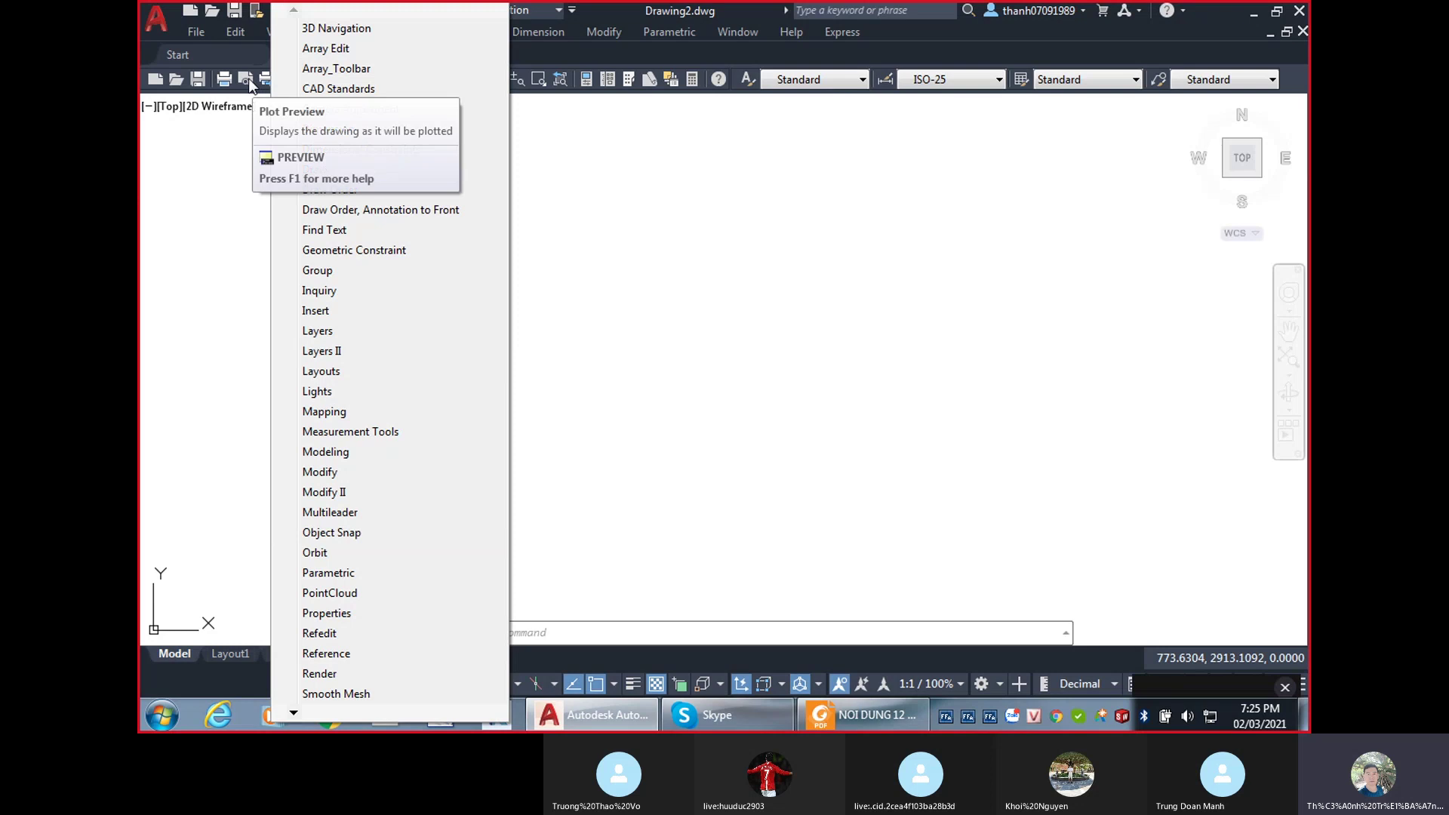
click(818, 249)
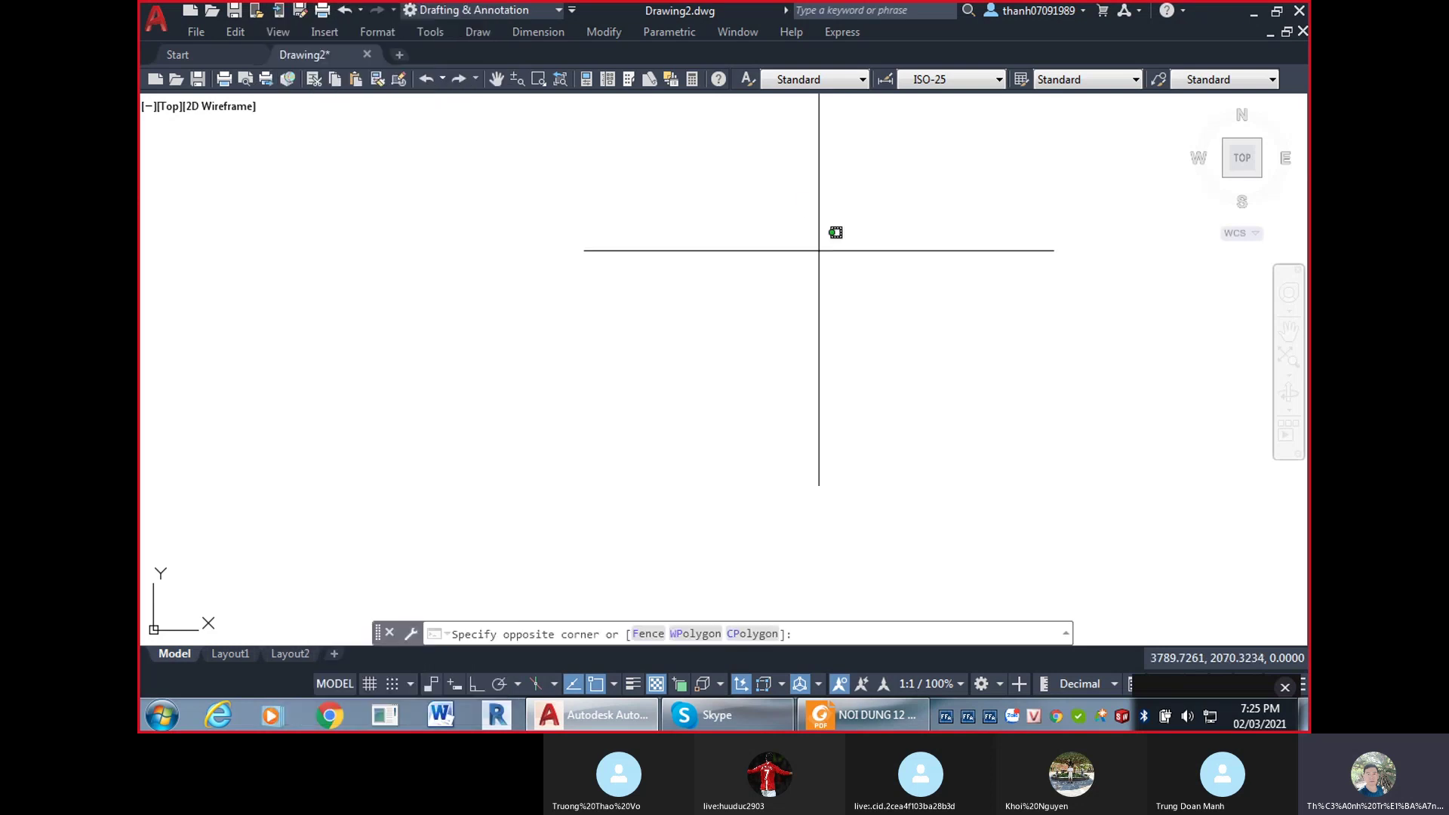
key(Escape)
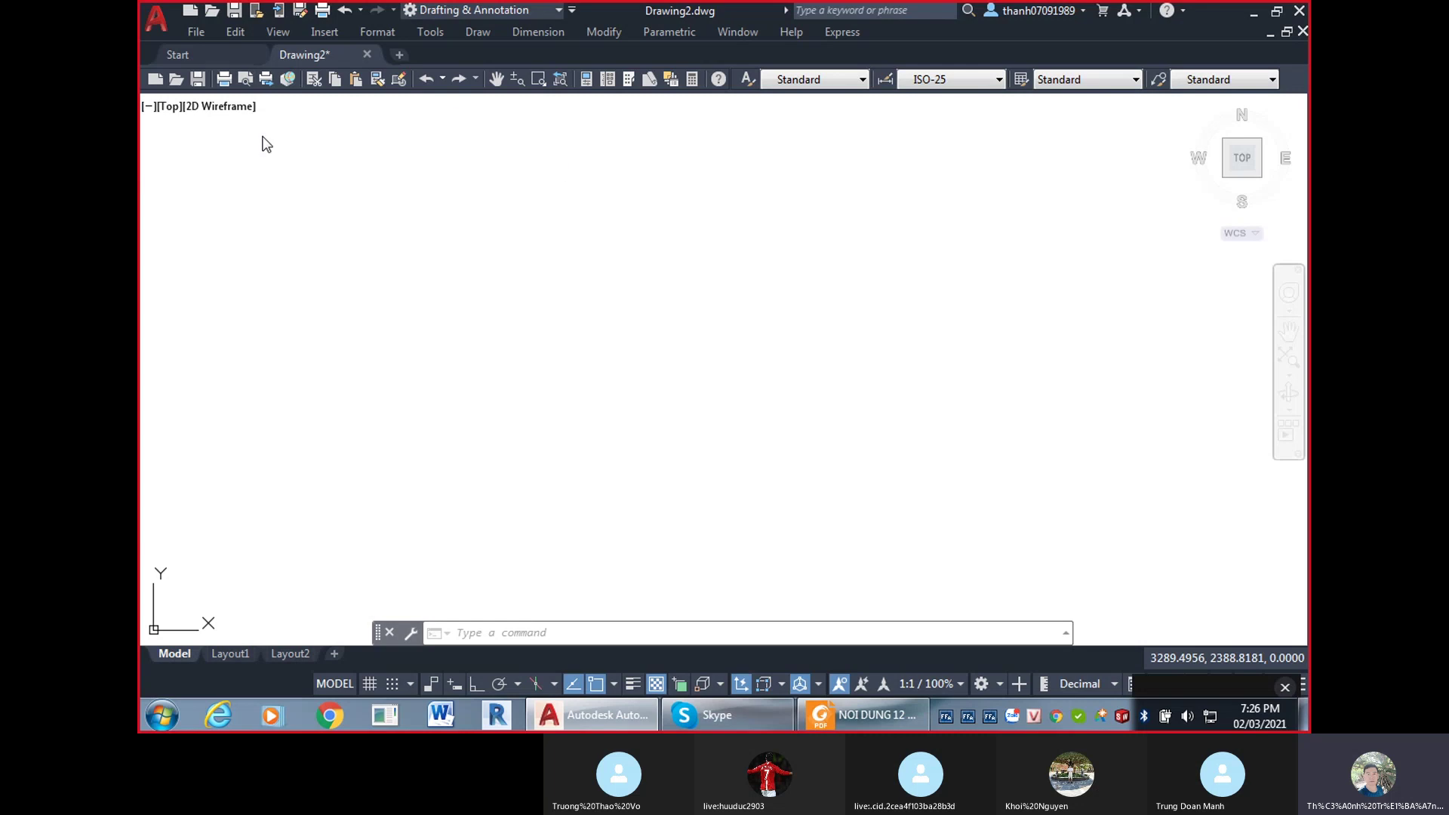
right_click(591, 80)
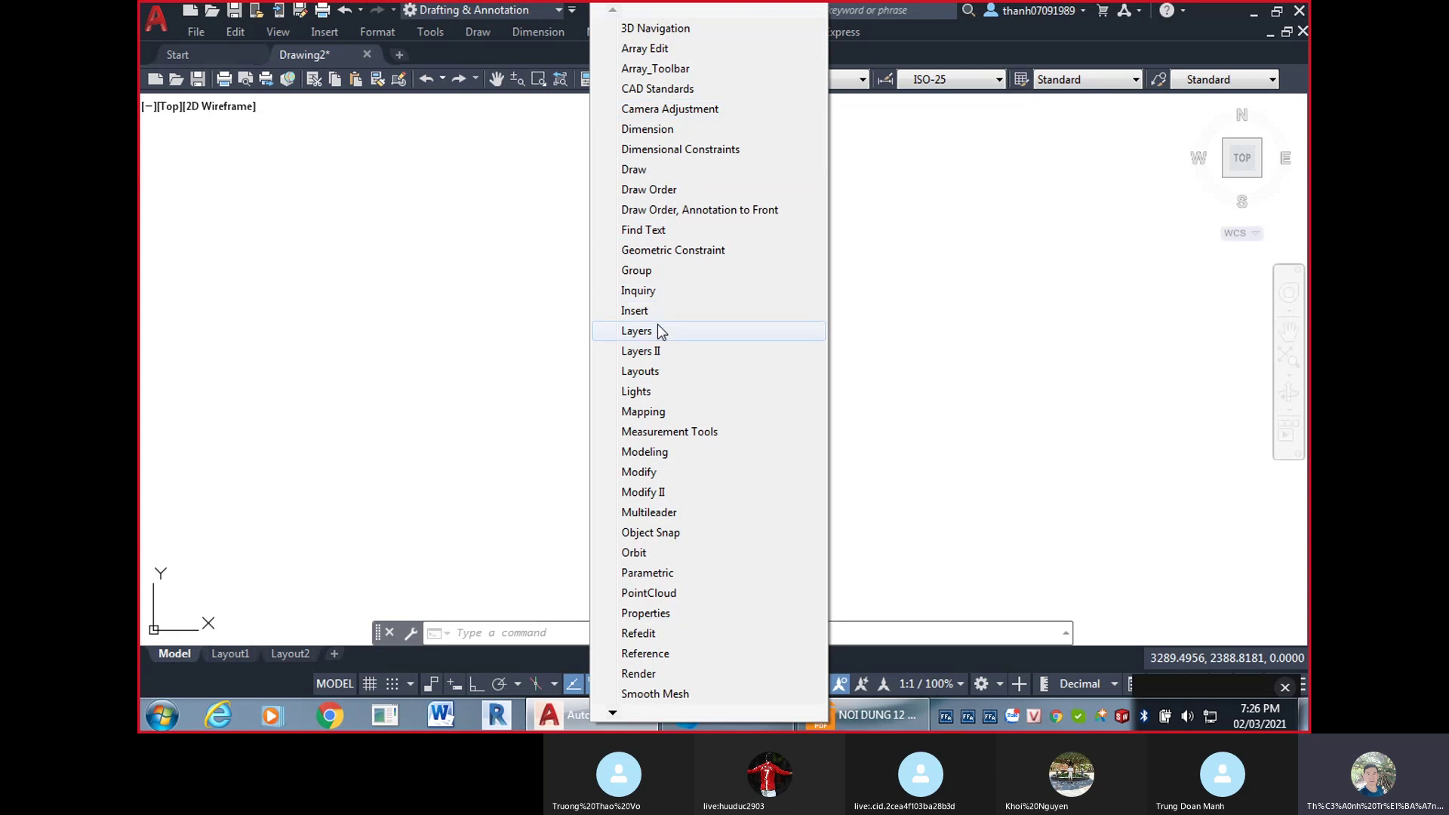
key(ctrl)
key(ctrl)
click(641, 331)
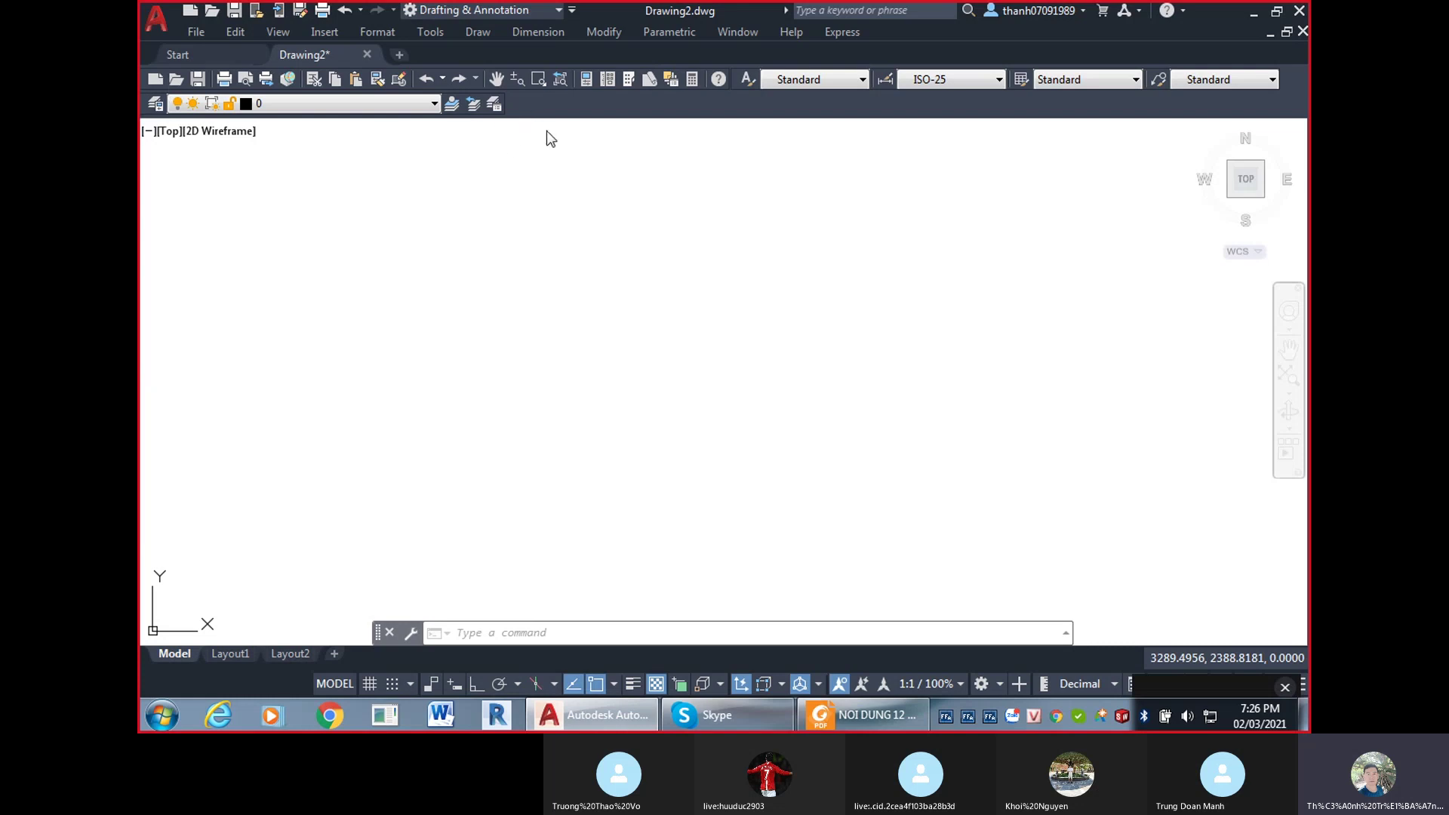
Inspect the Layers toolbar's layer list, leaving layer 0 current.
click(433, 106)
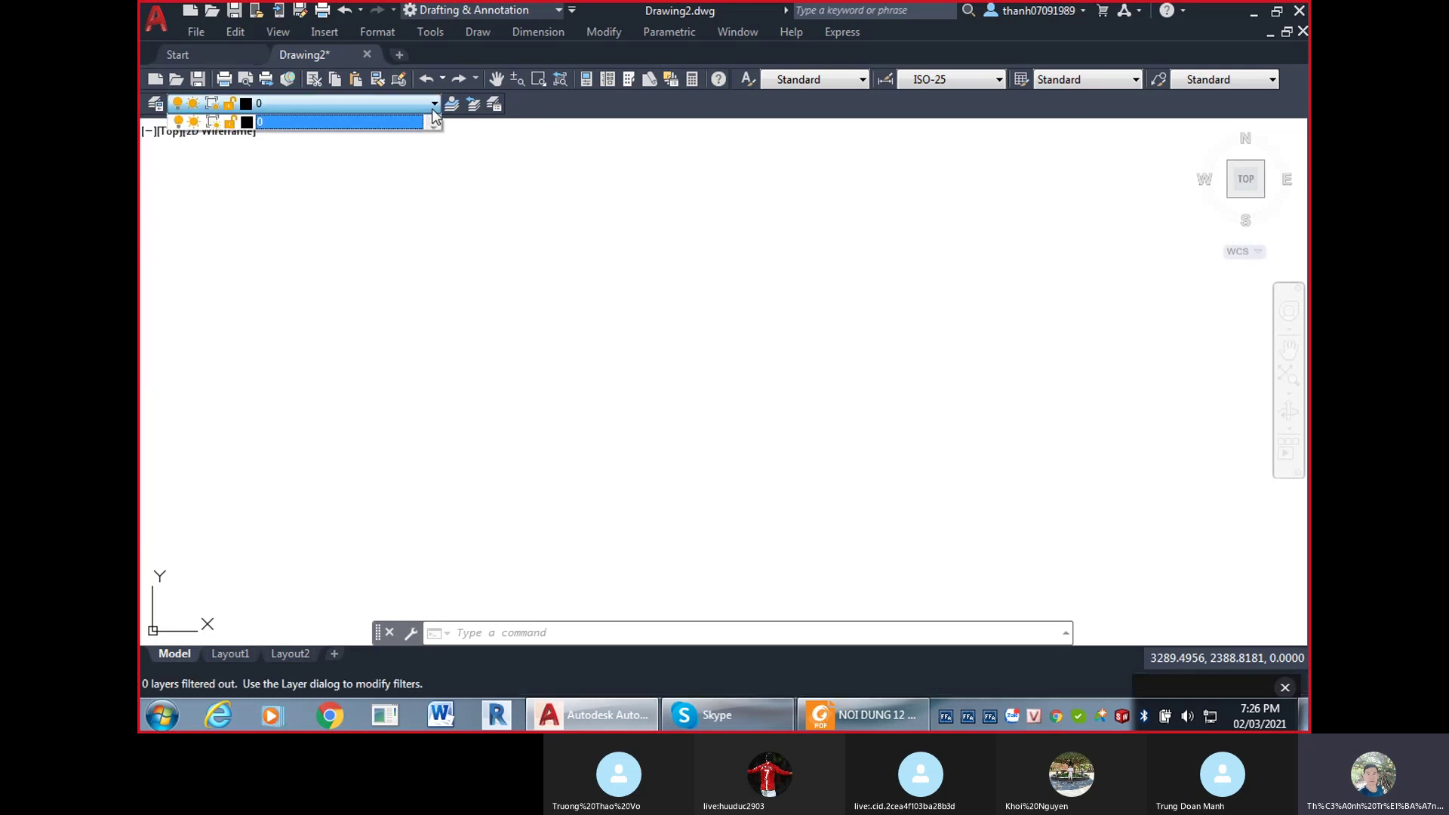
key(ctrl)
click(530, 275)
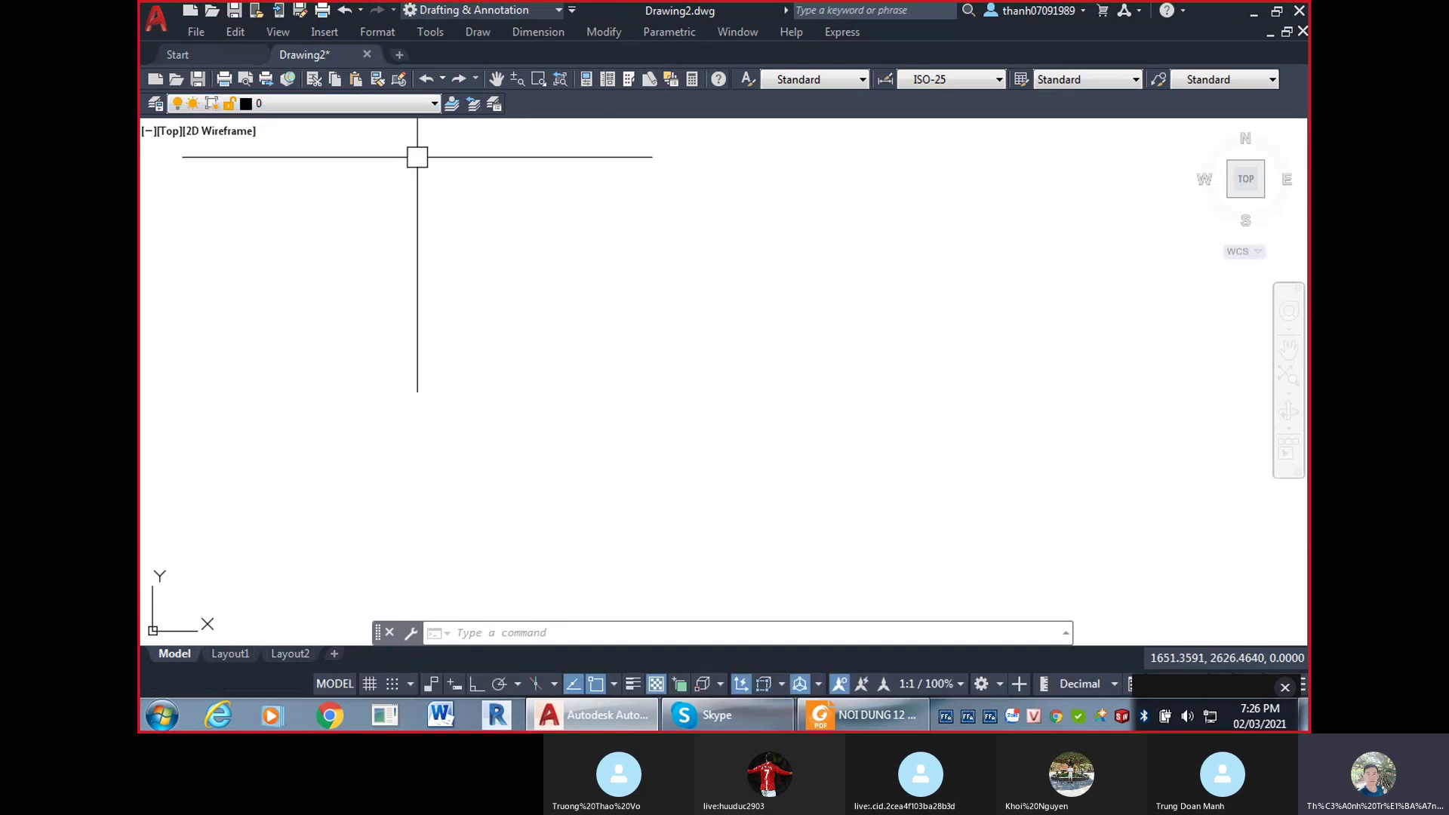
click(404, 109)
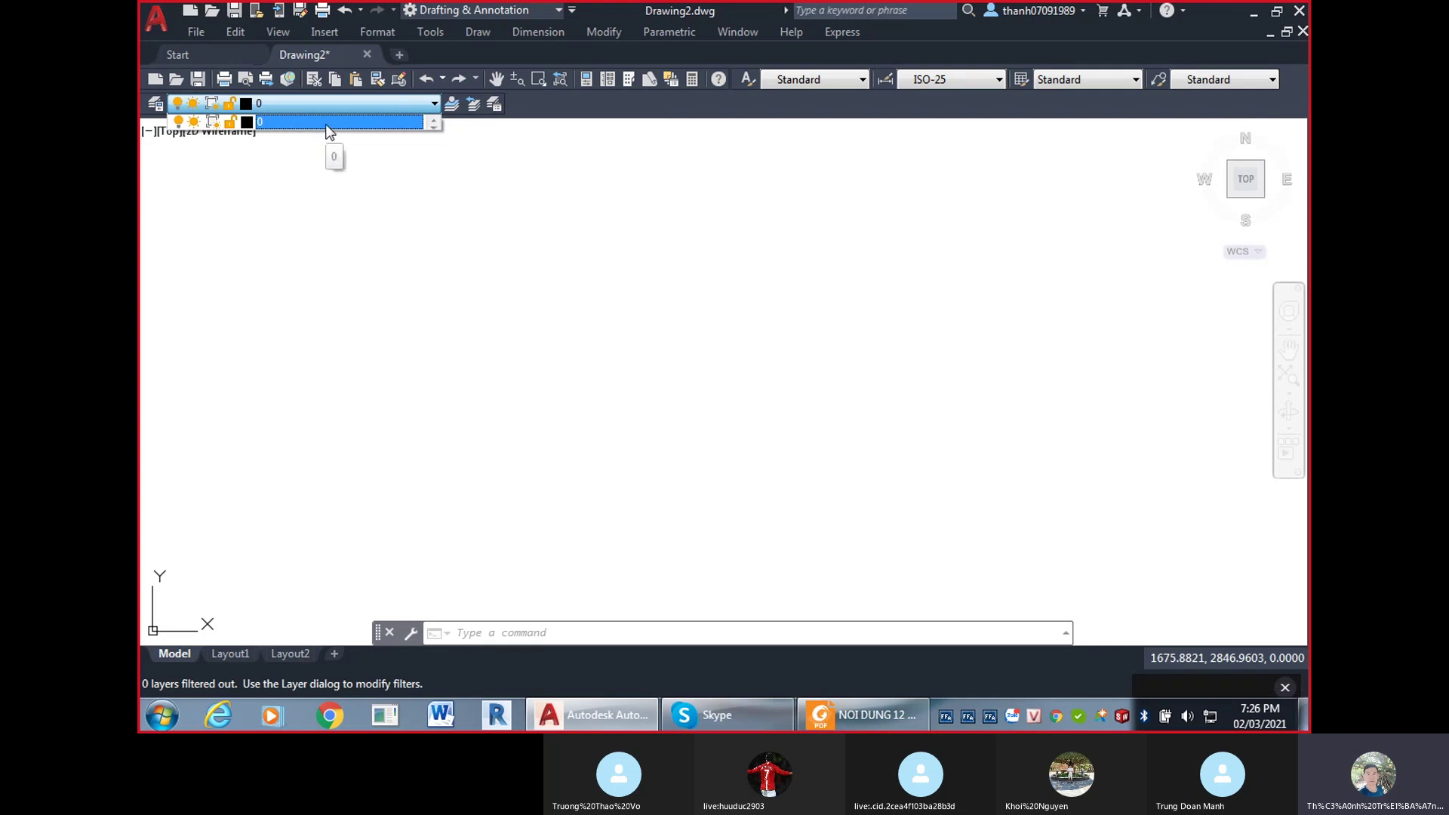
click(330, 156)
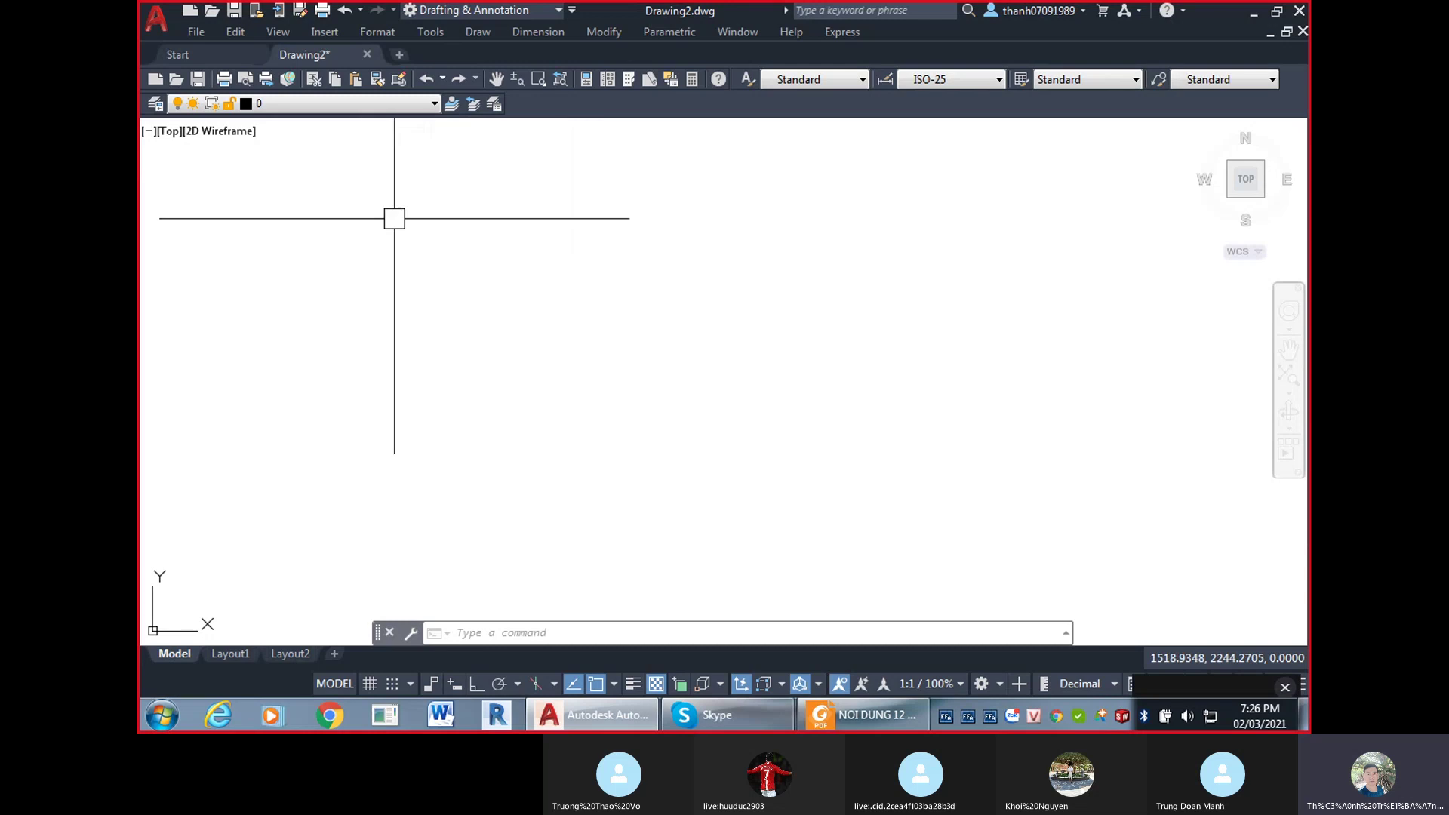
text(l)
key(Return)
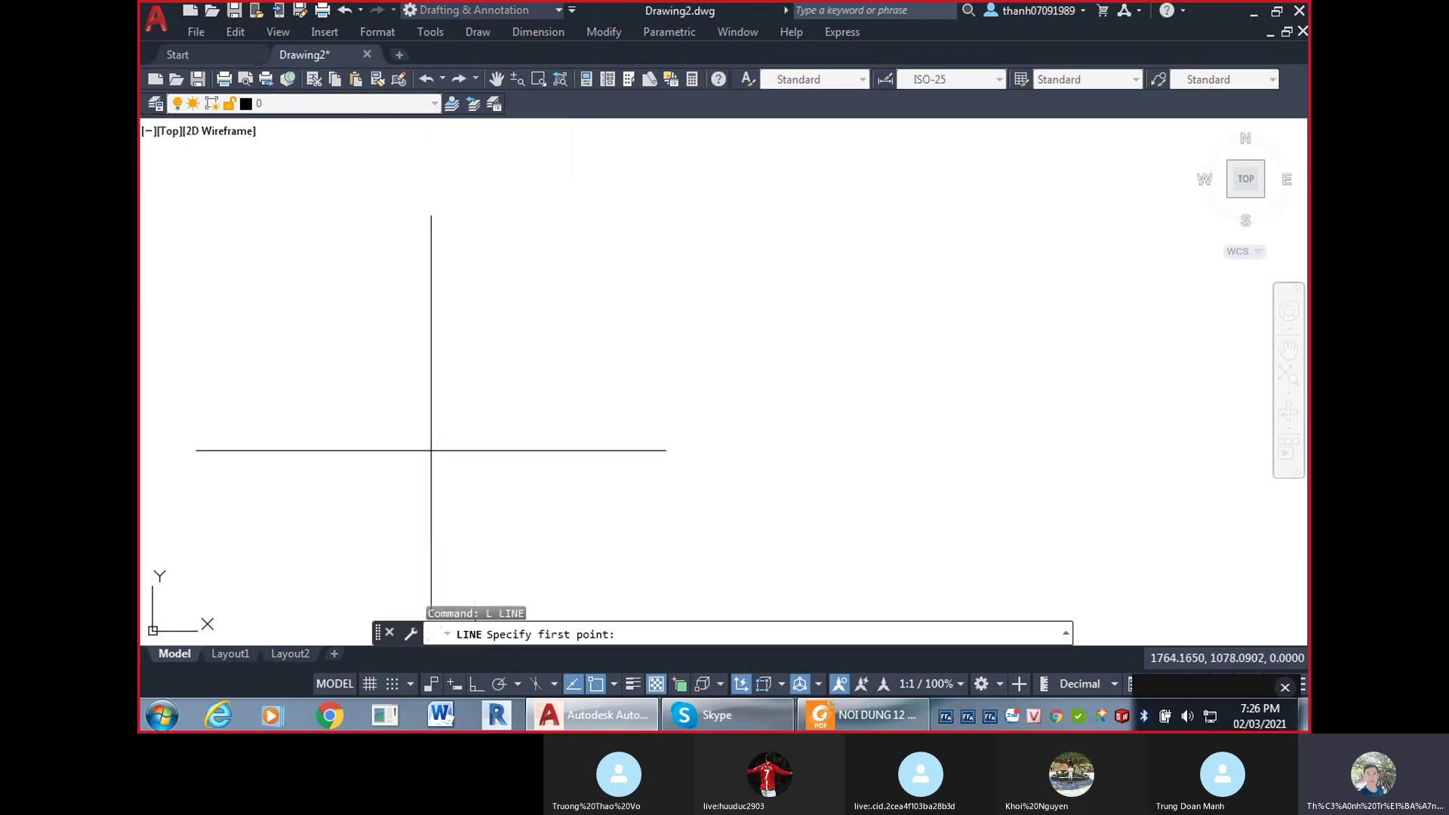
click(398, 454)
click(682, 295)
click(829, 556)
click(998, 334)
click(1034, 486)
key(Return)
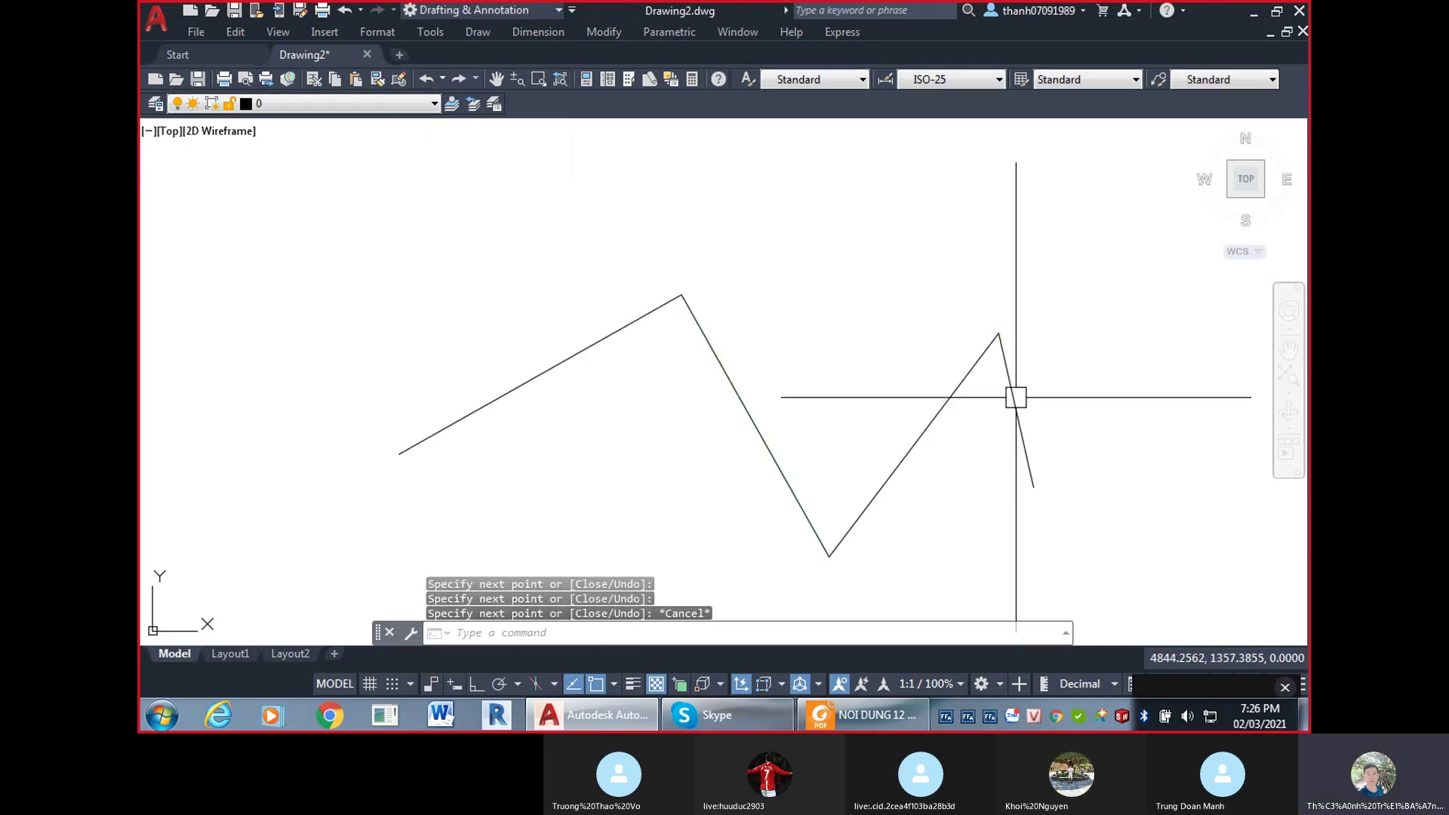
text(c)
key(Return)
click(390, 307)
click(433, 236)
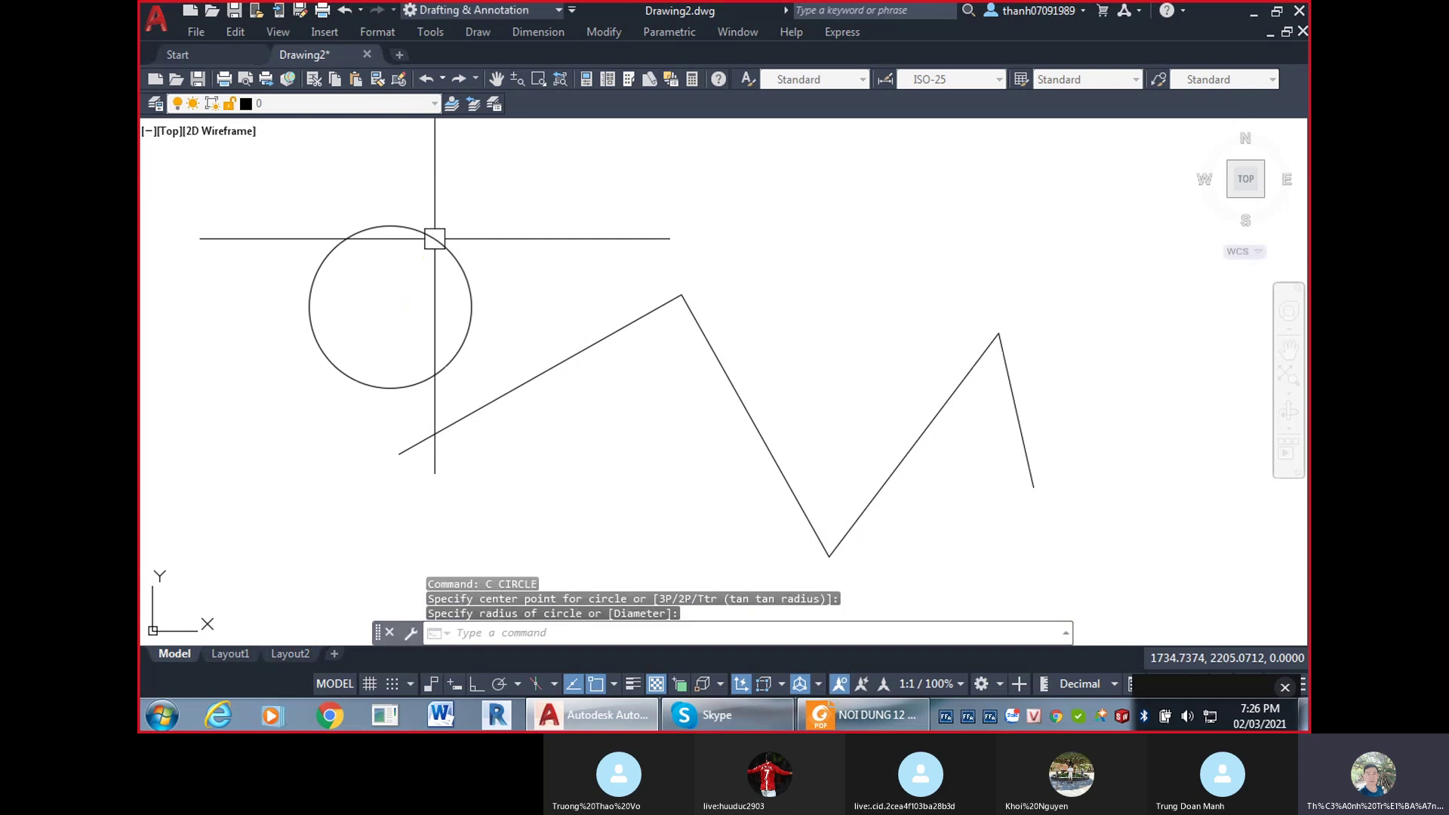
key(Escape)
click(1042, 456)
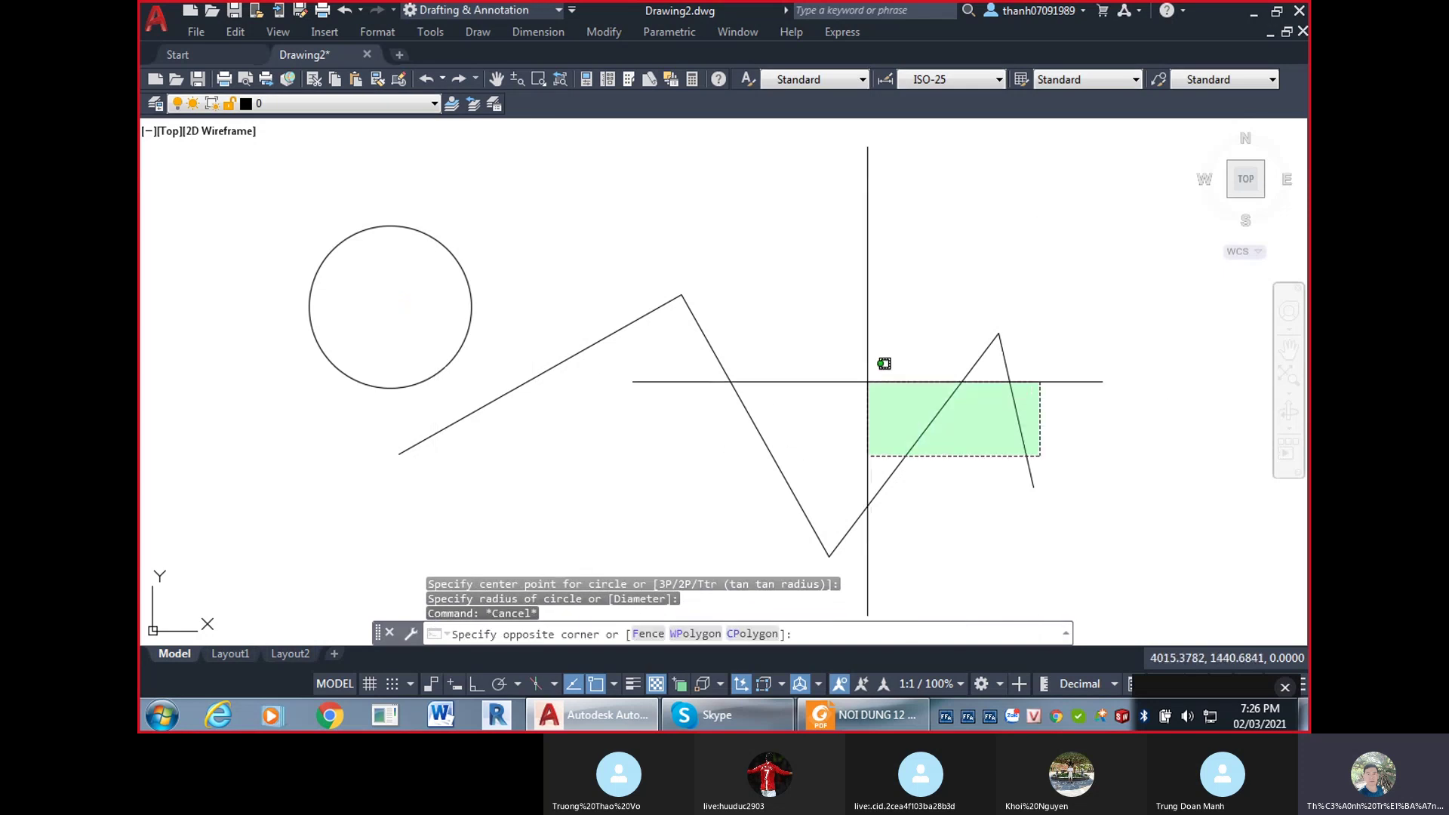
key(Escape)
click(1010, 394)
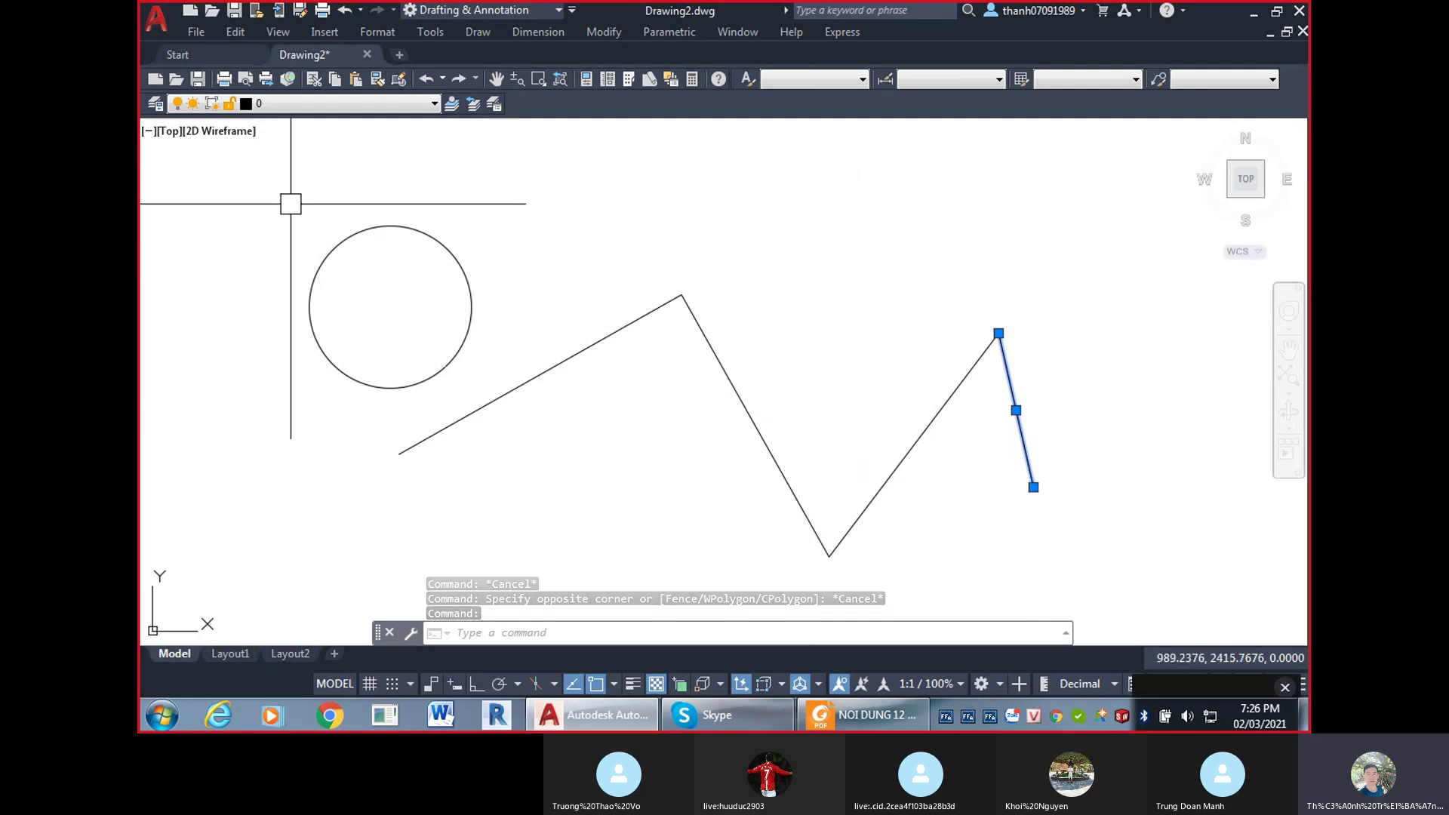
key(Escape)
click(1090, 420)
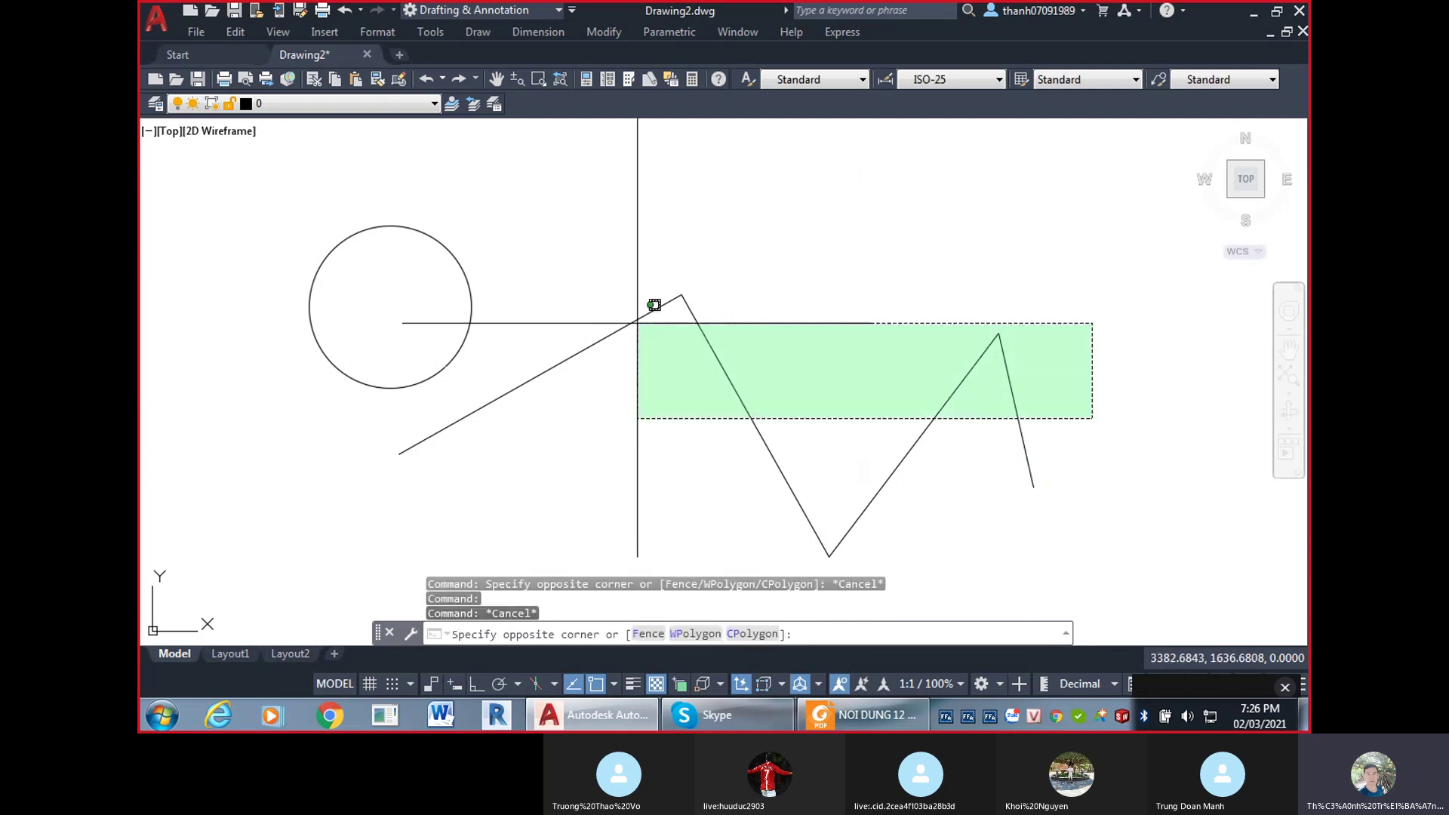
click(310, 146)
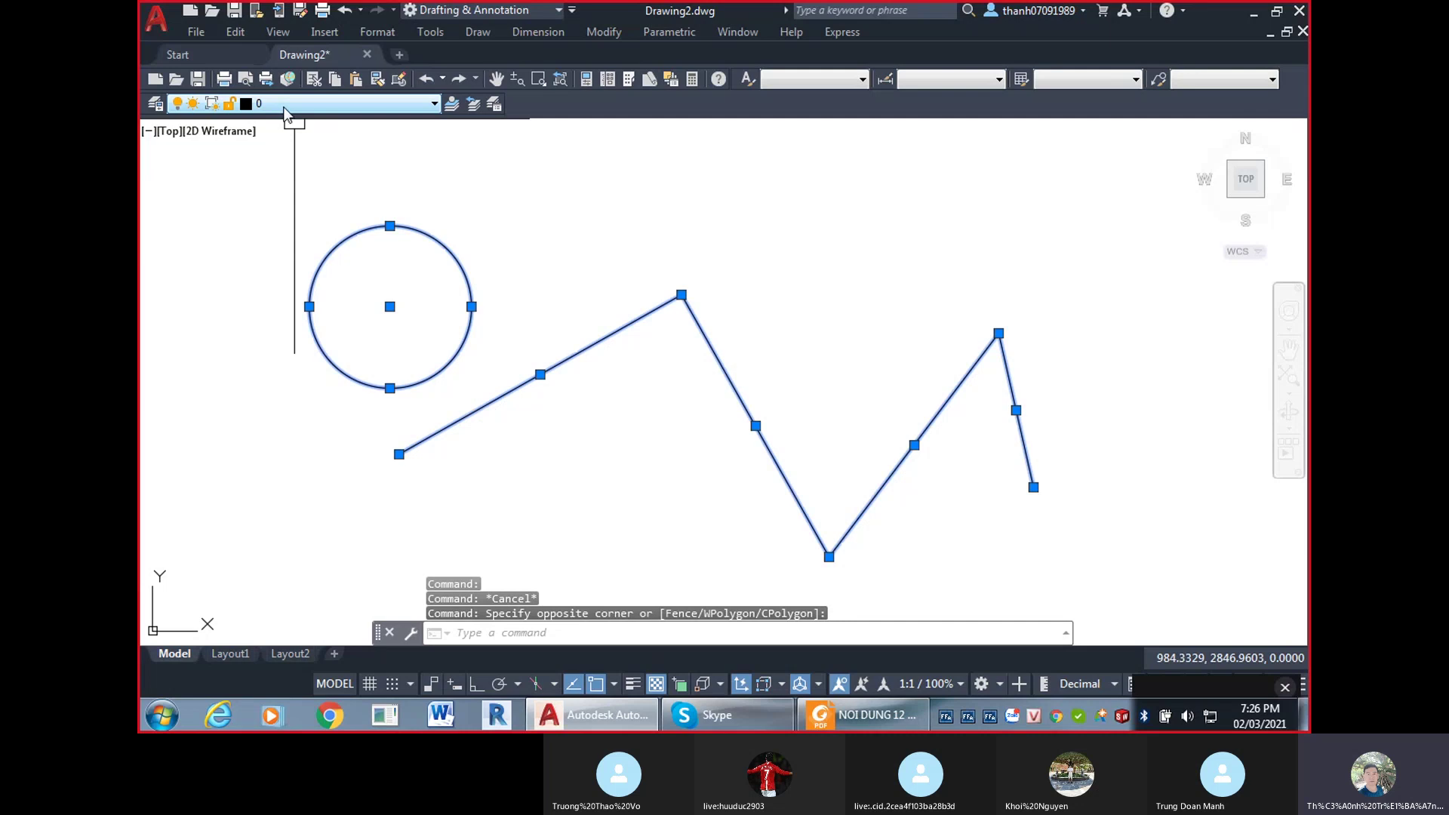
key(Escape)
click(1076, 410)
click(356, 191)
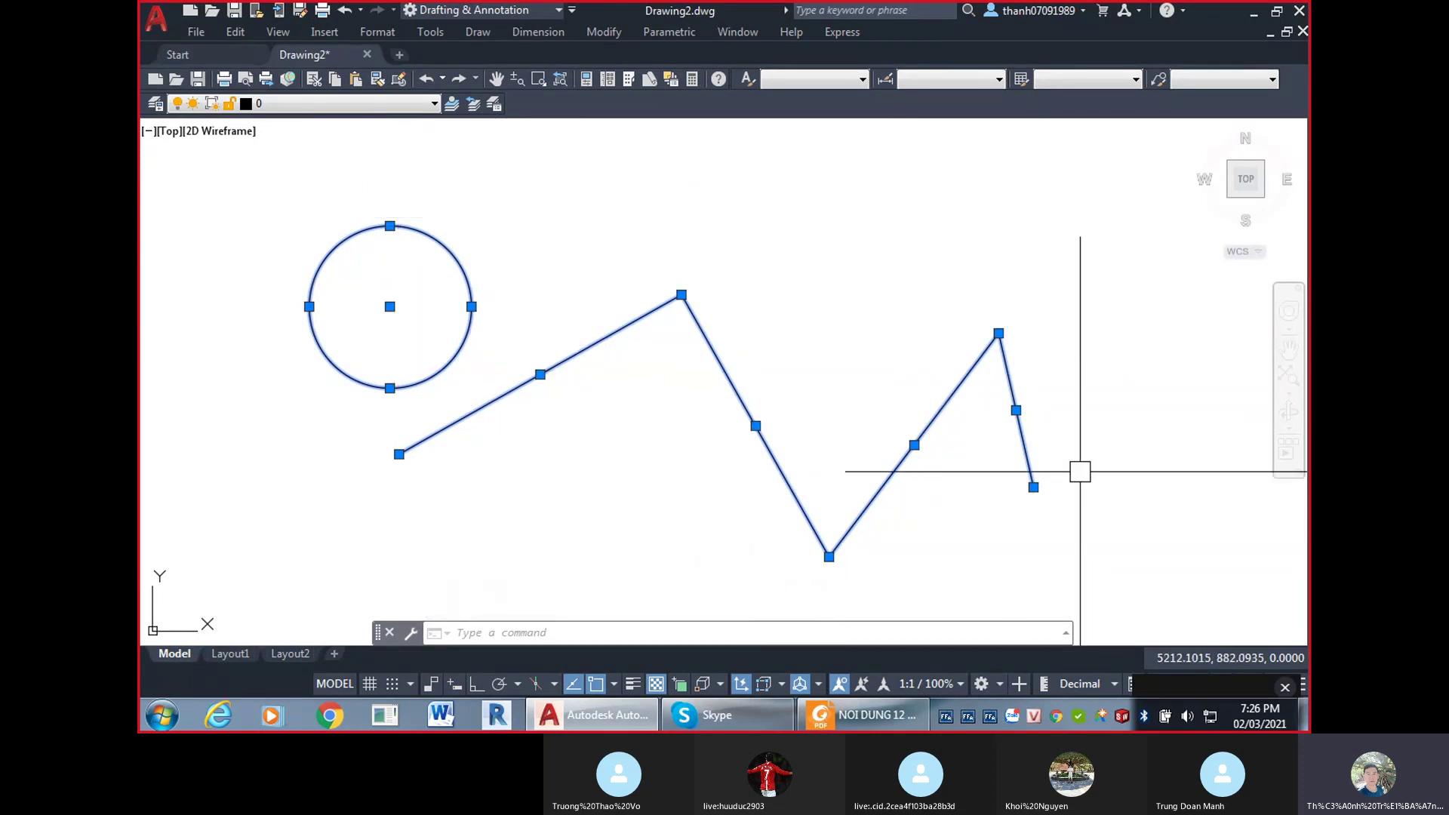
click(1067, 420)
click(314, 211)
text(e)
key(Return)
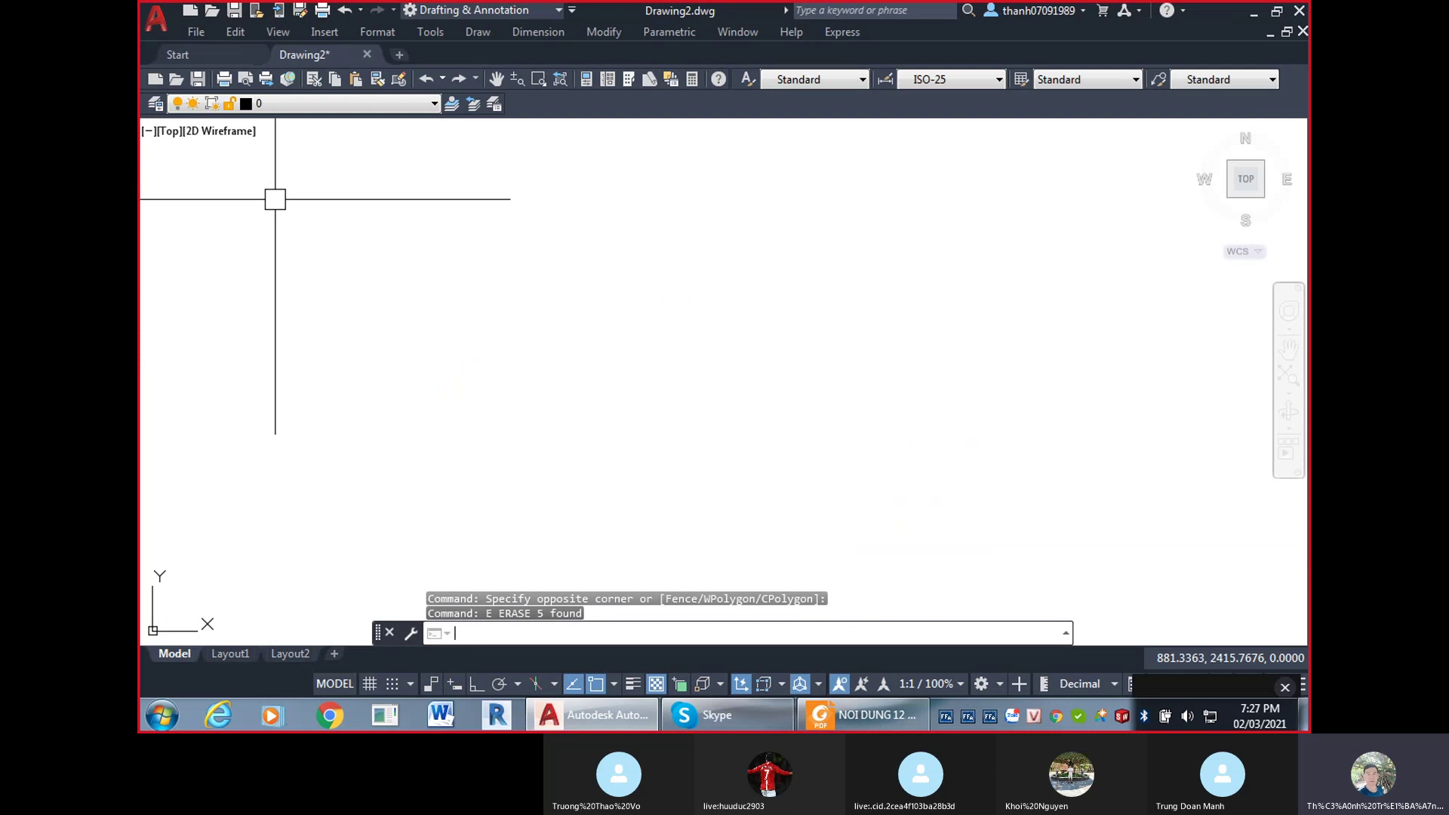
click(320, 102)
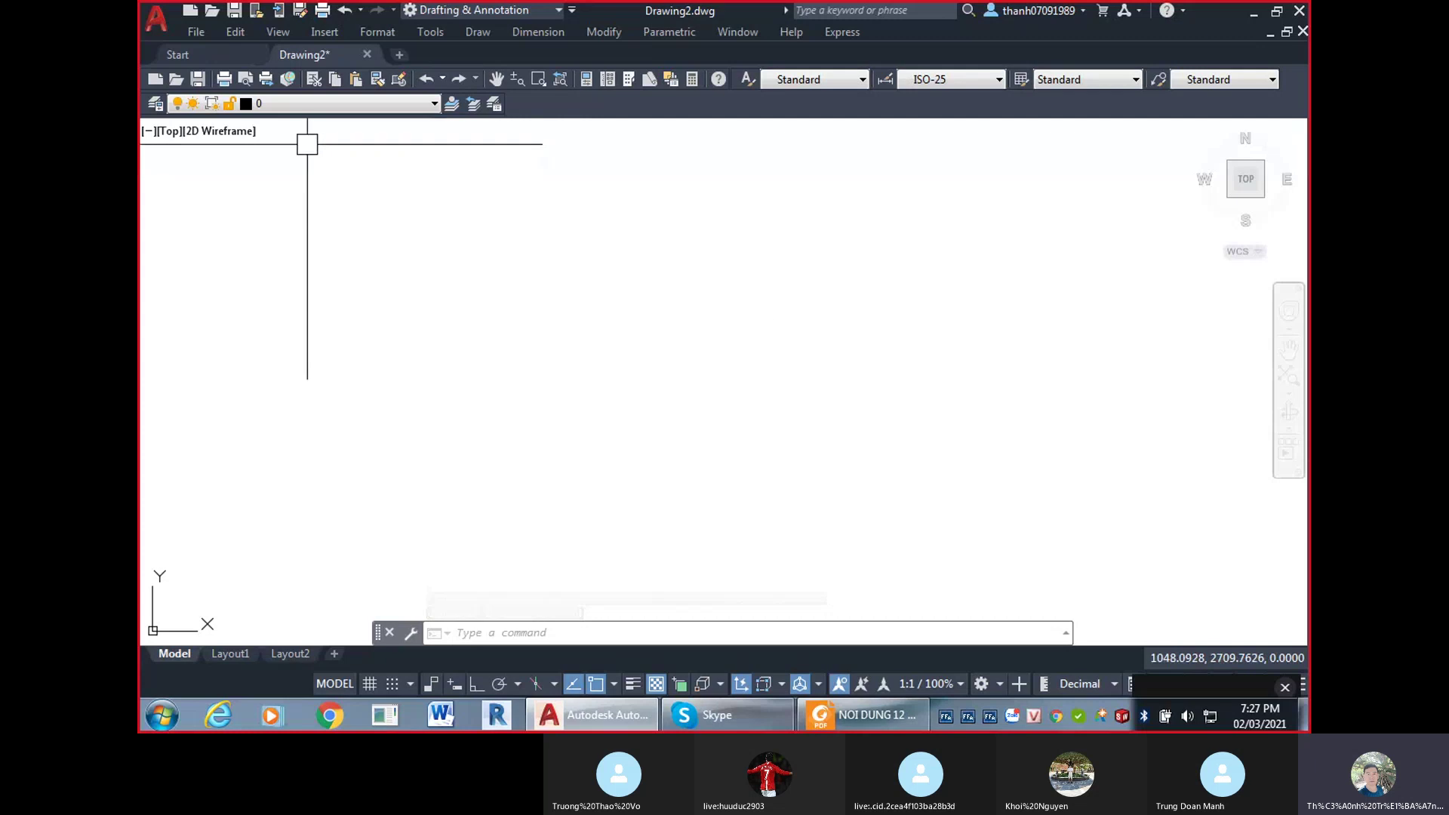
click(306, 106)
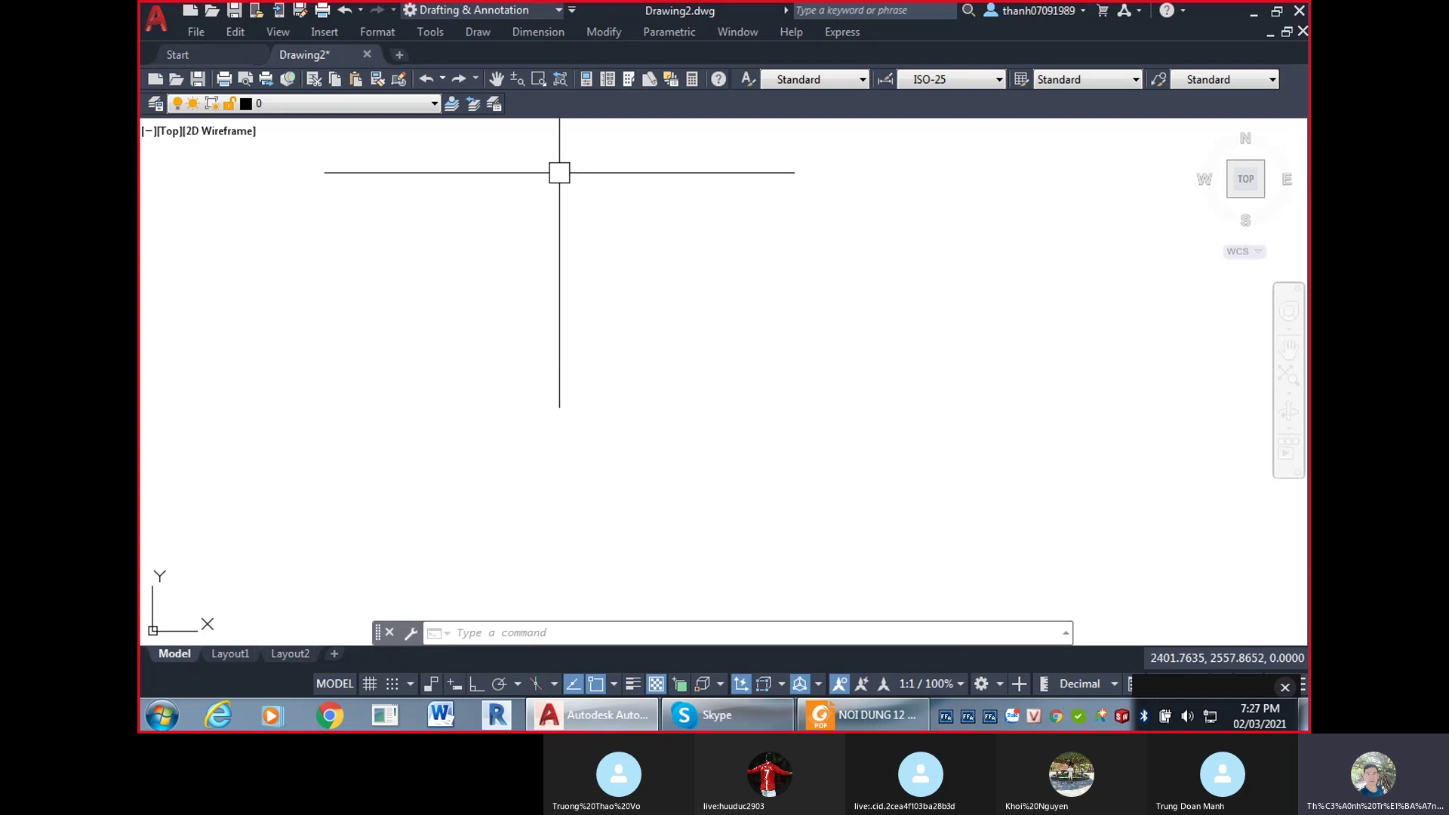
click(273, 101)
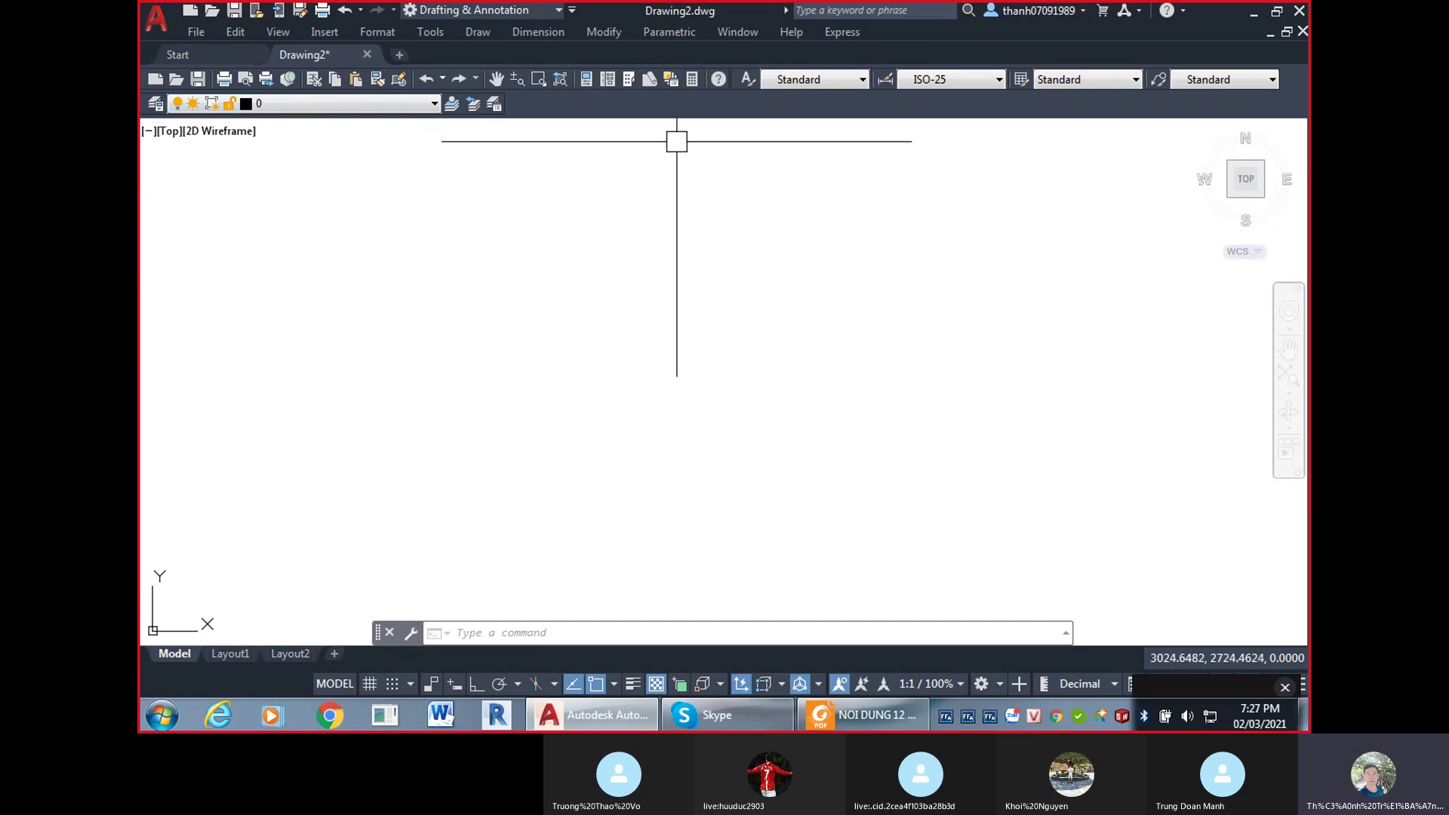
Turn on the Properties toolbar from the toolbar right-click list.
right_click(453, 108)
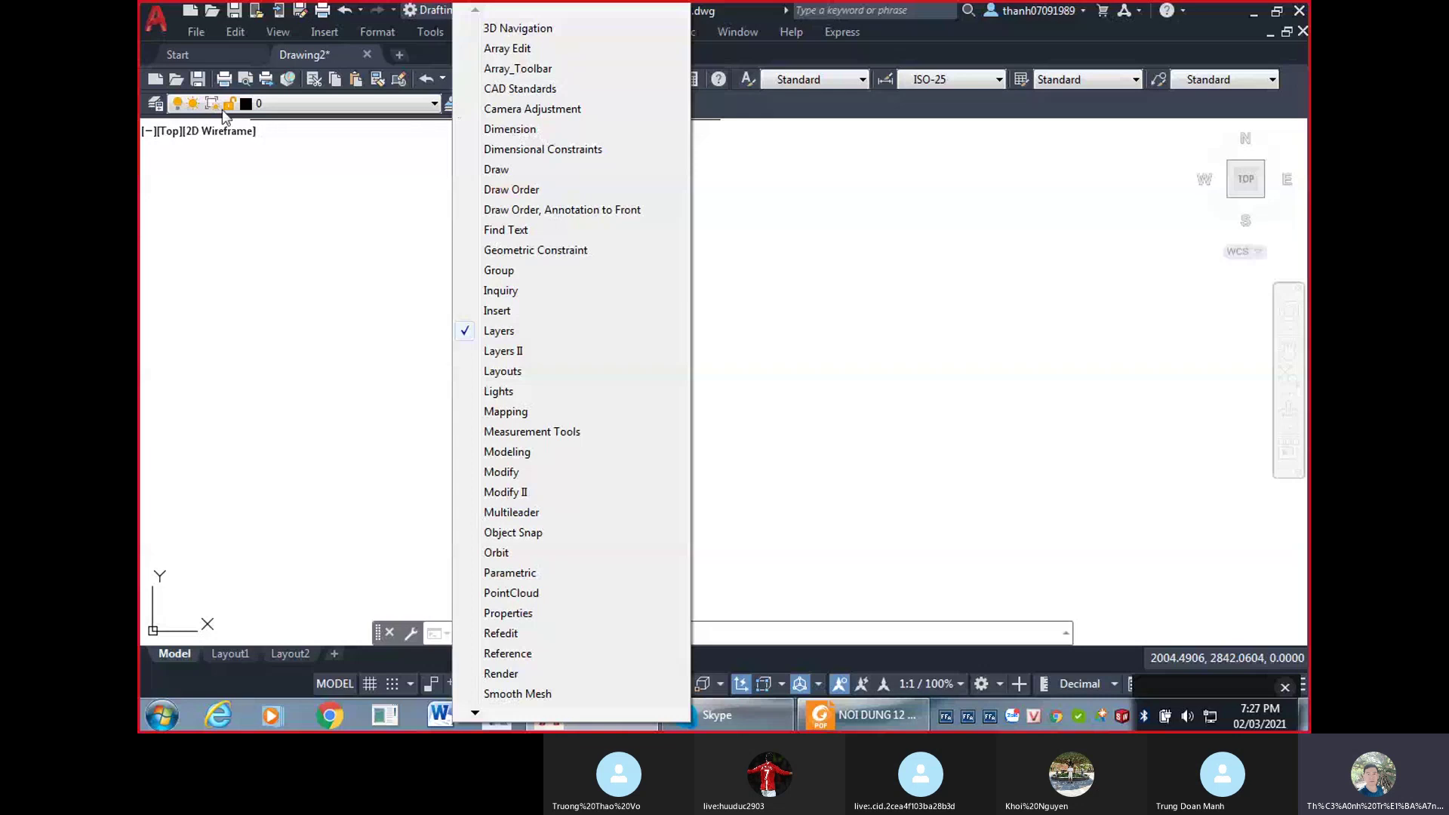
right_click(157, 101)
right_click(157, 101)
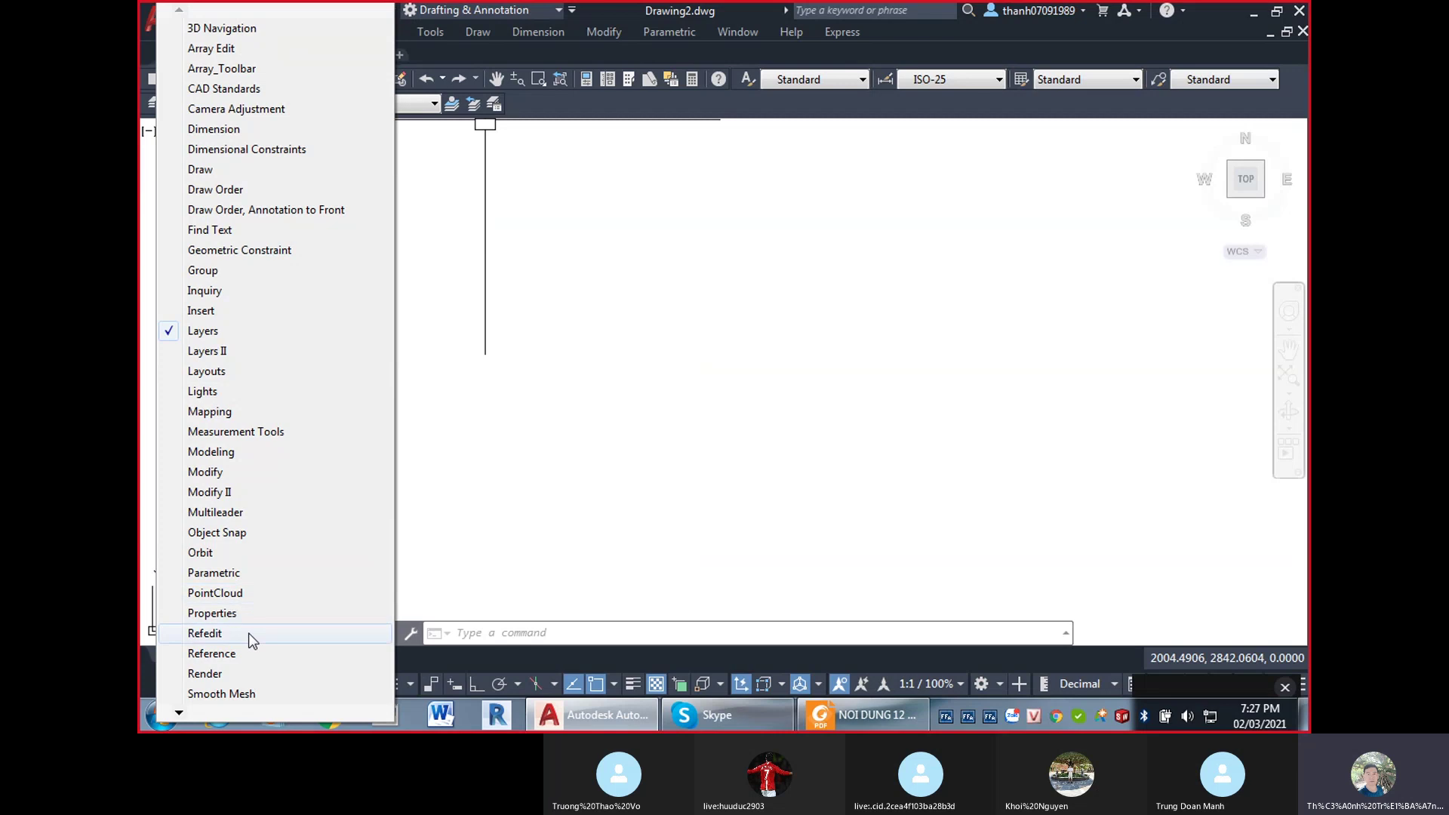
click(212, 614)
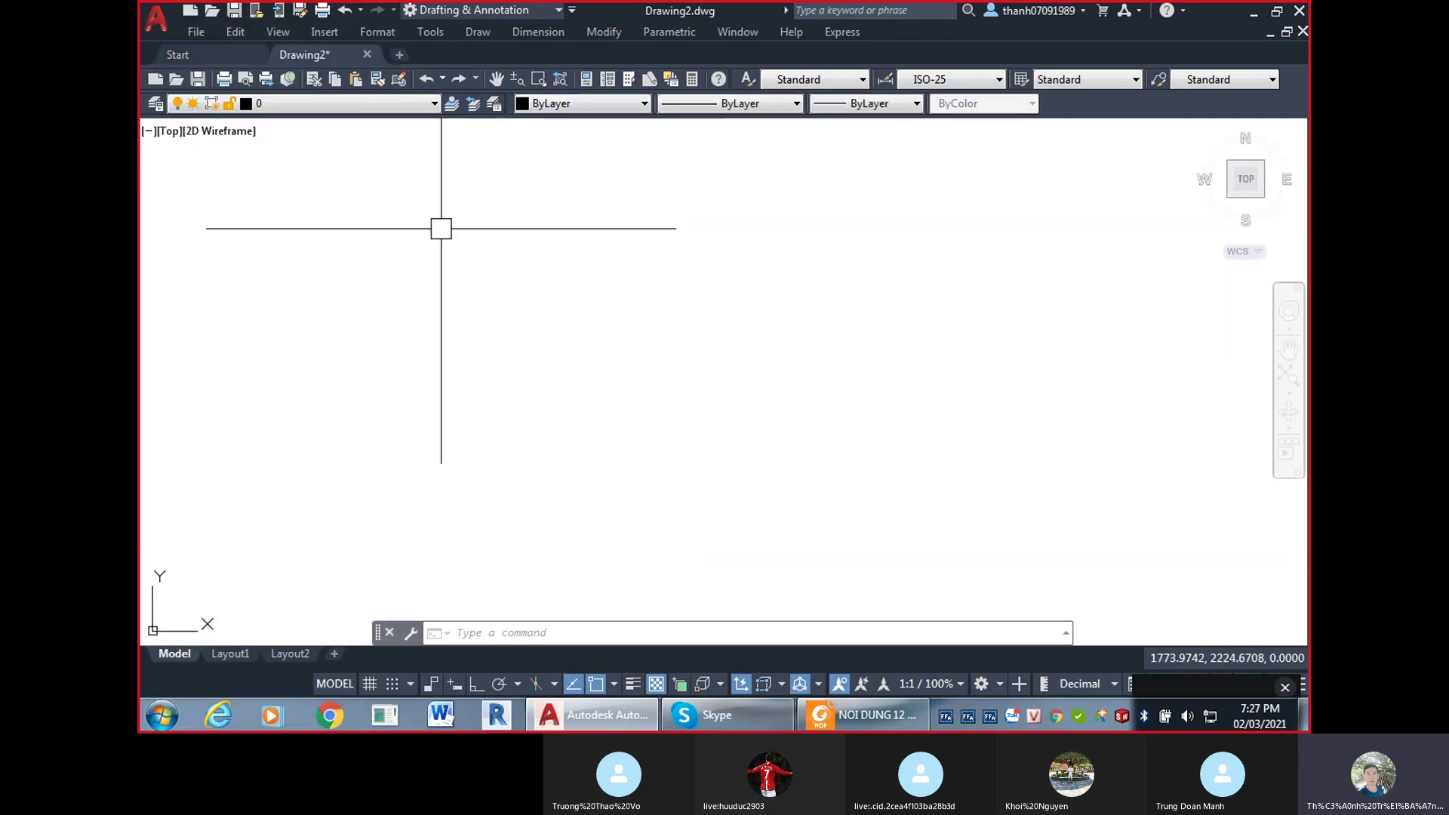
Make Red the current colour and draw a red circle in the upper left with C.
click(604, 107)
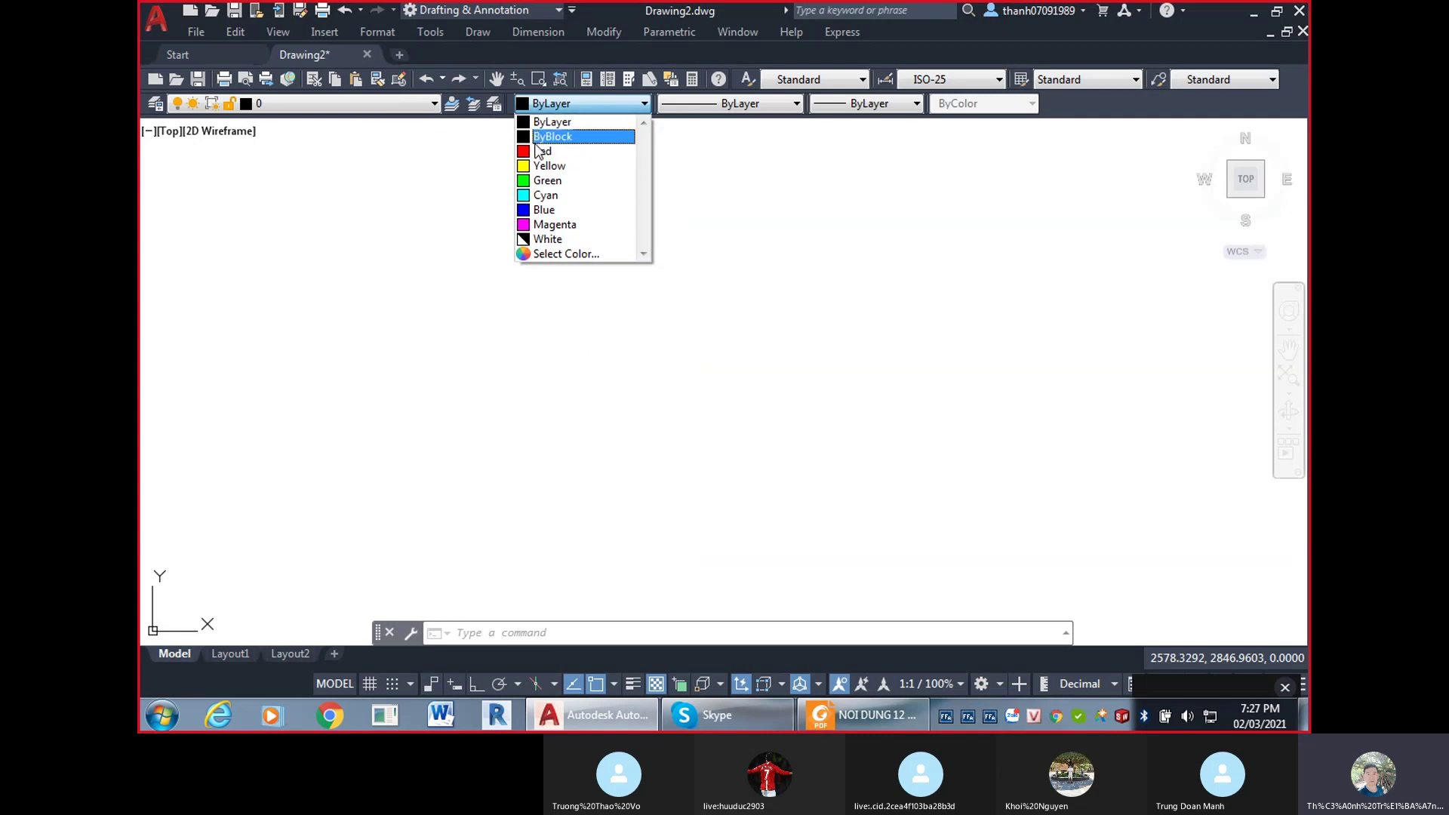
click(542, 152)
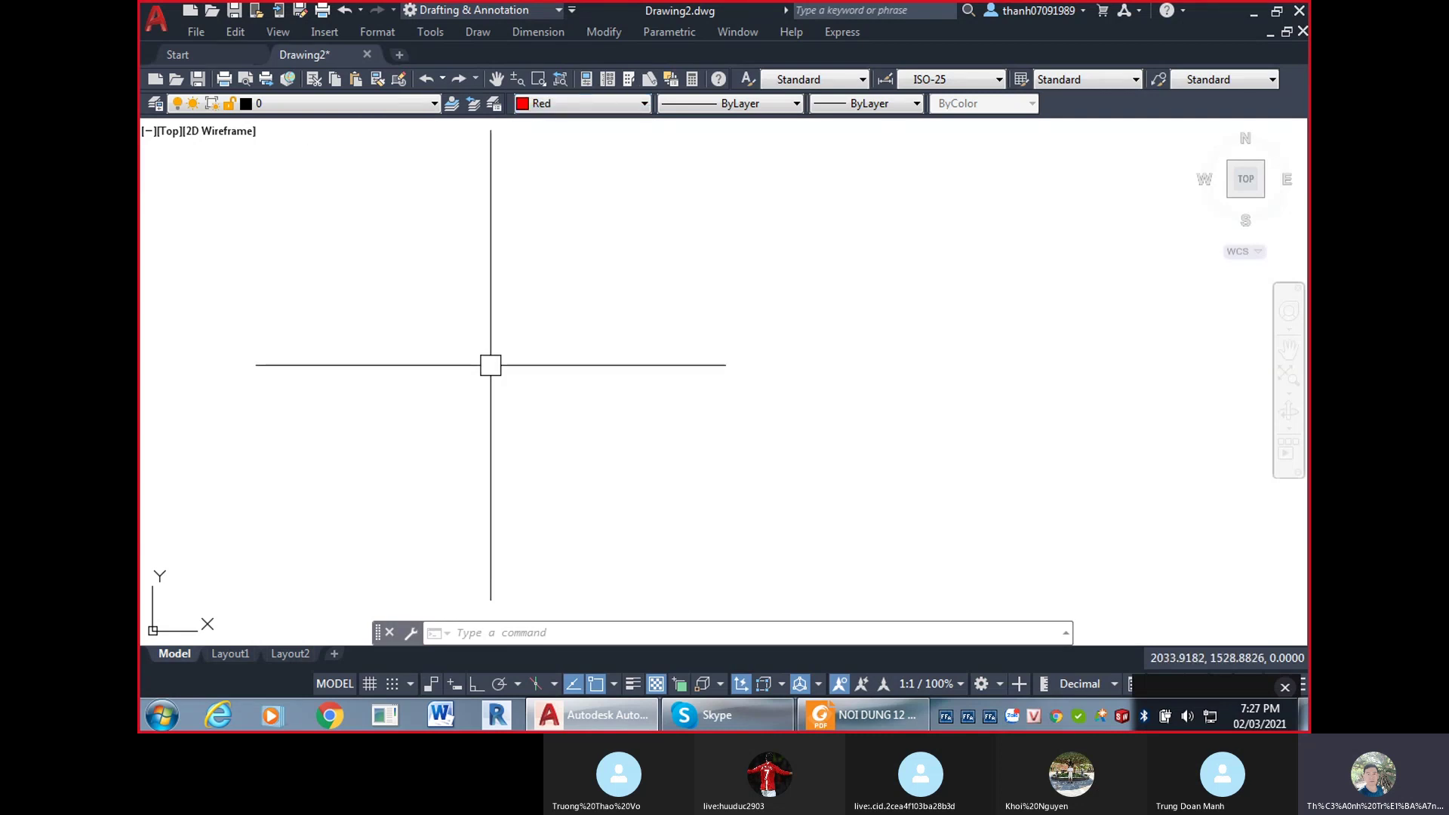
text(c)
key(Return)
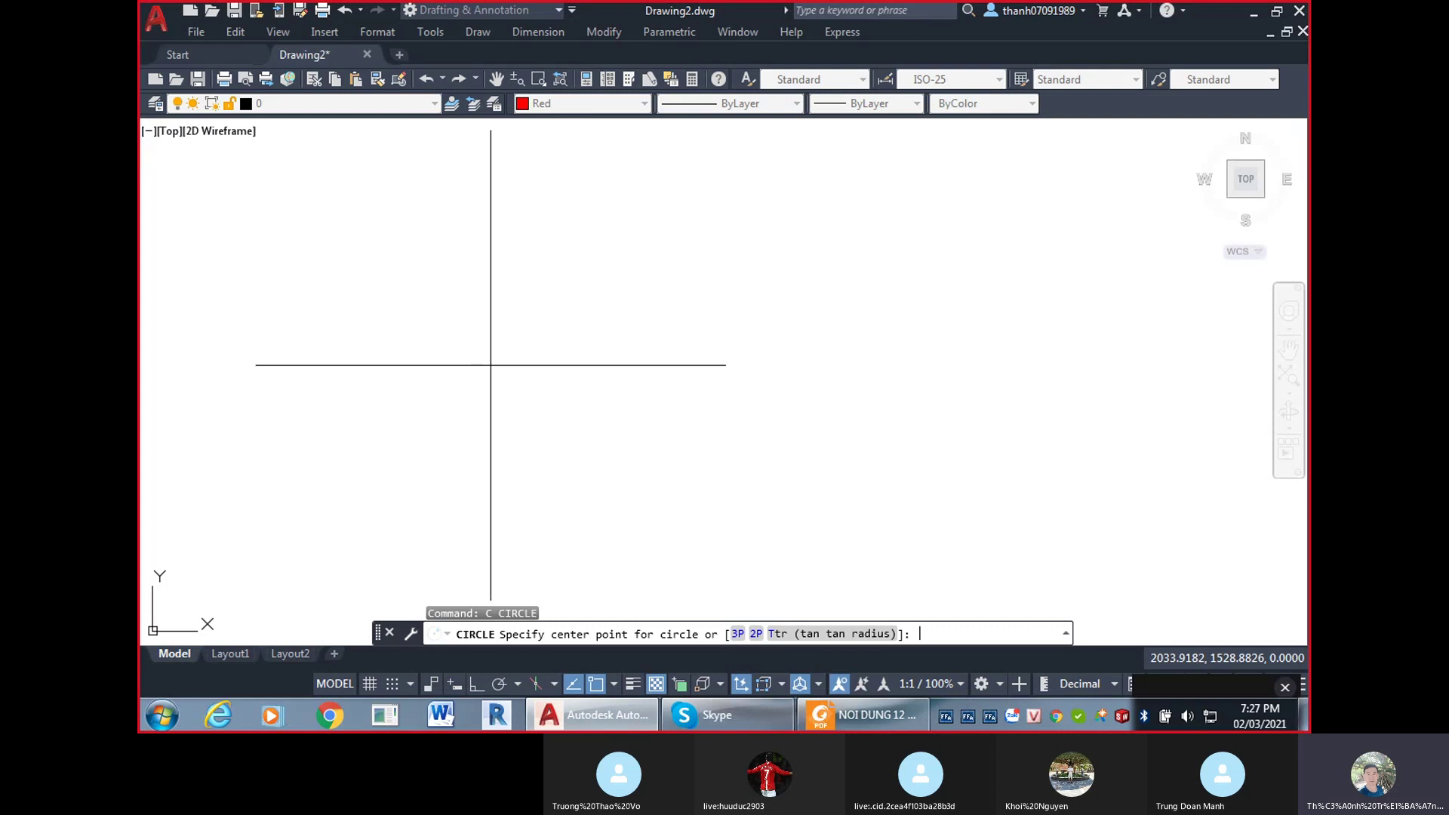
click(410, 254)
click(485, 253)
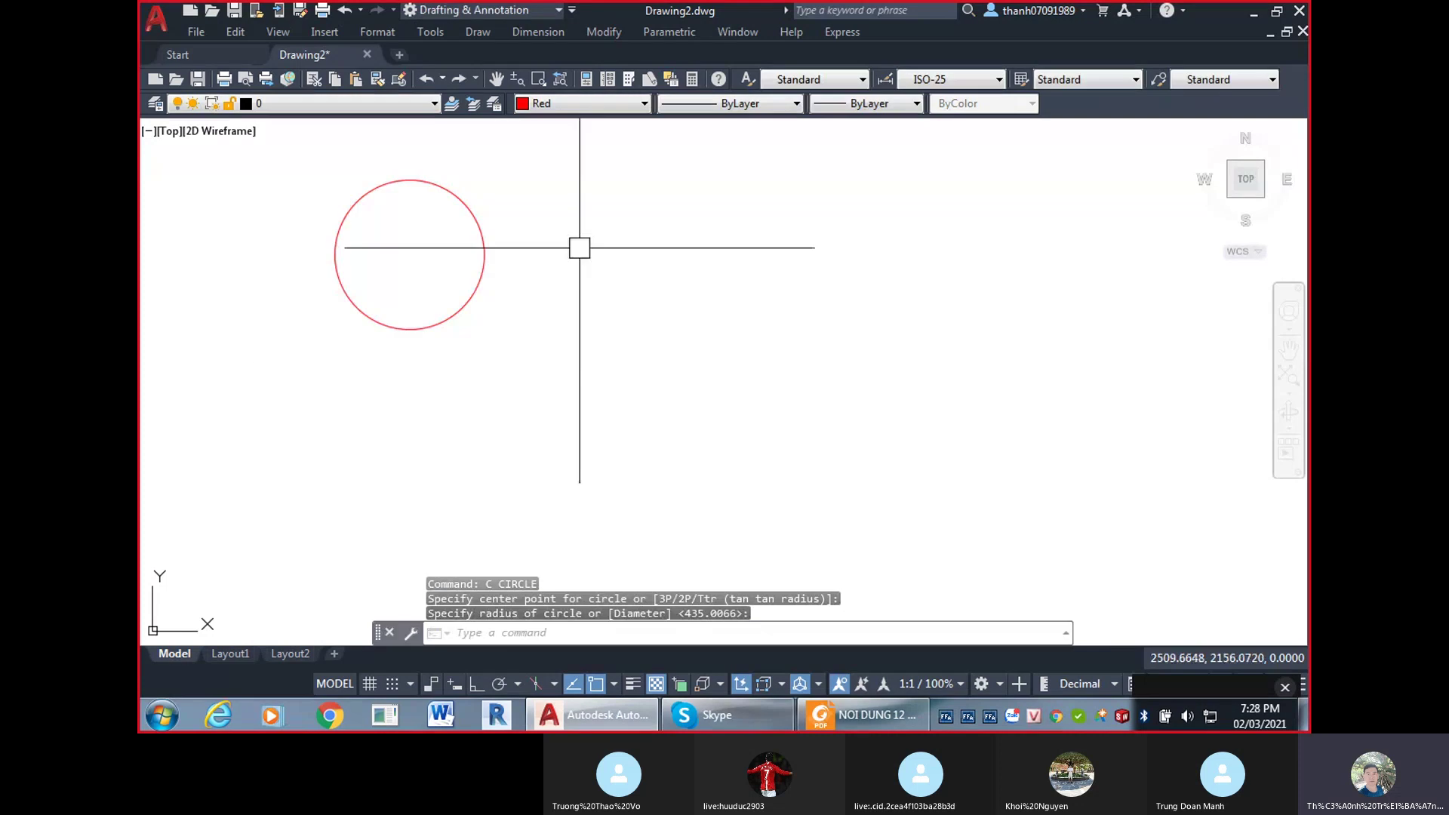
Through Linetype > Other..., load the HIDDEN linetype from acadiso.lin into the drawing.
click(768, 107)
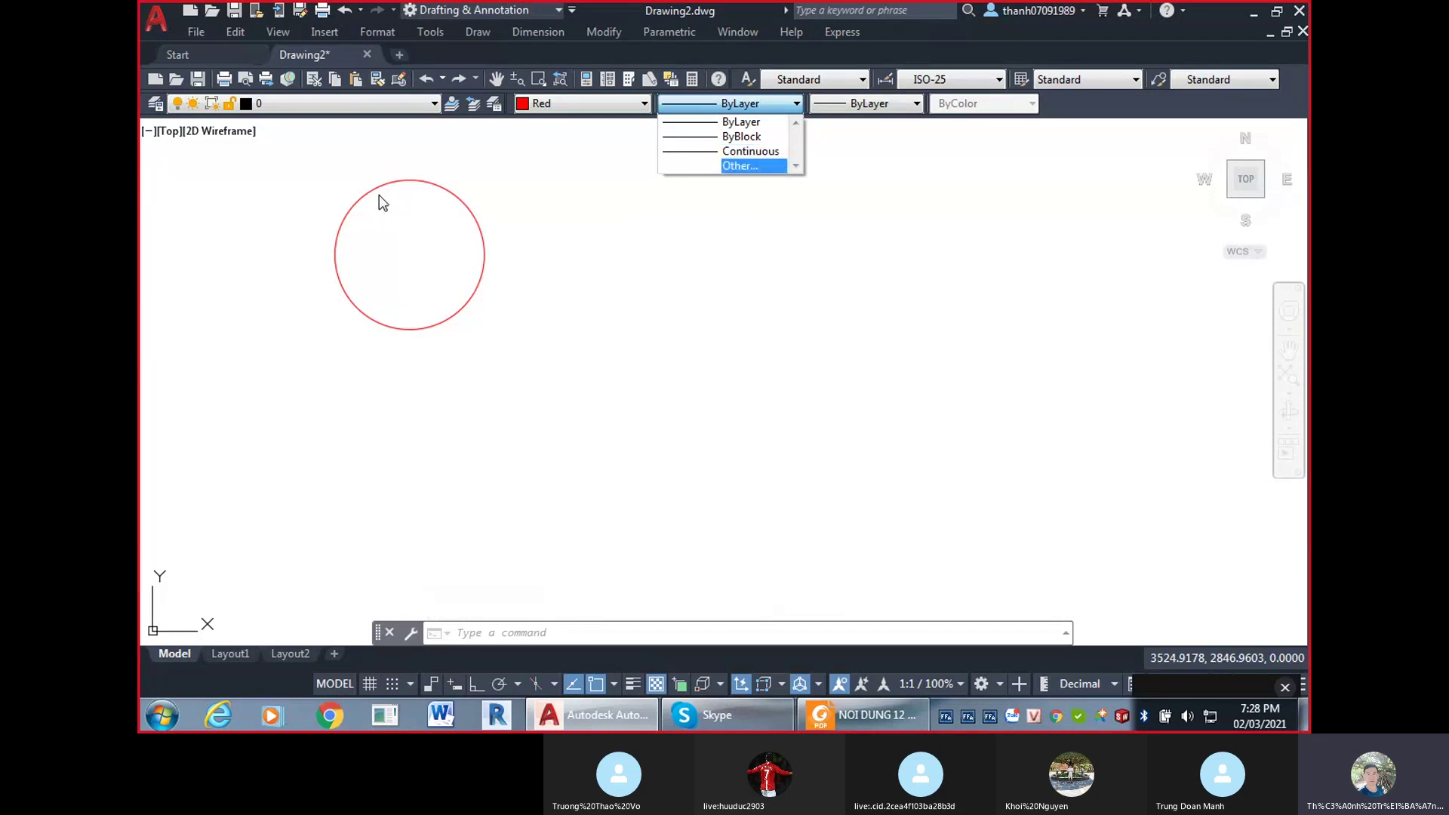
click(724, 167)
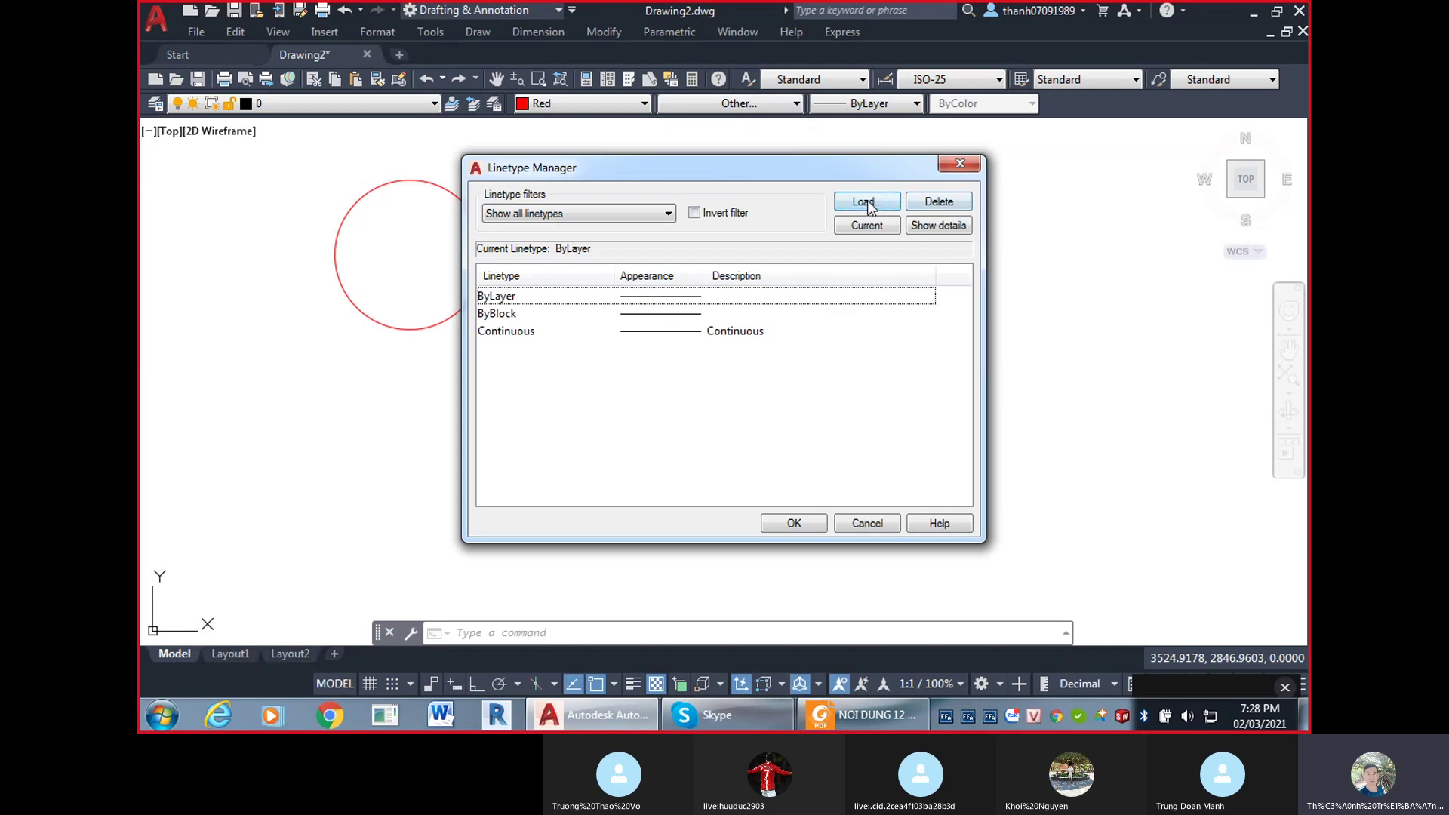
click(867, 201)
click(596, 320)
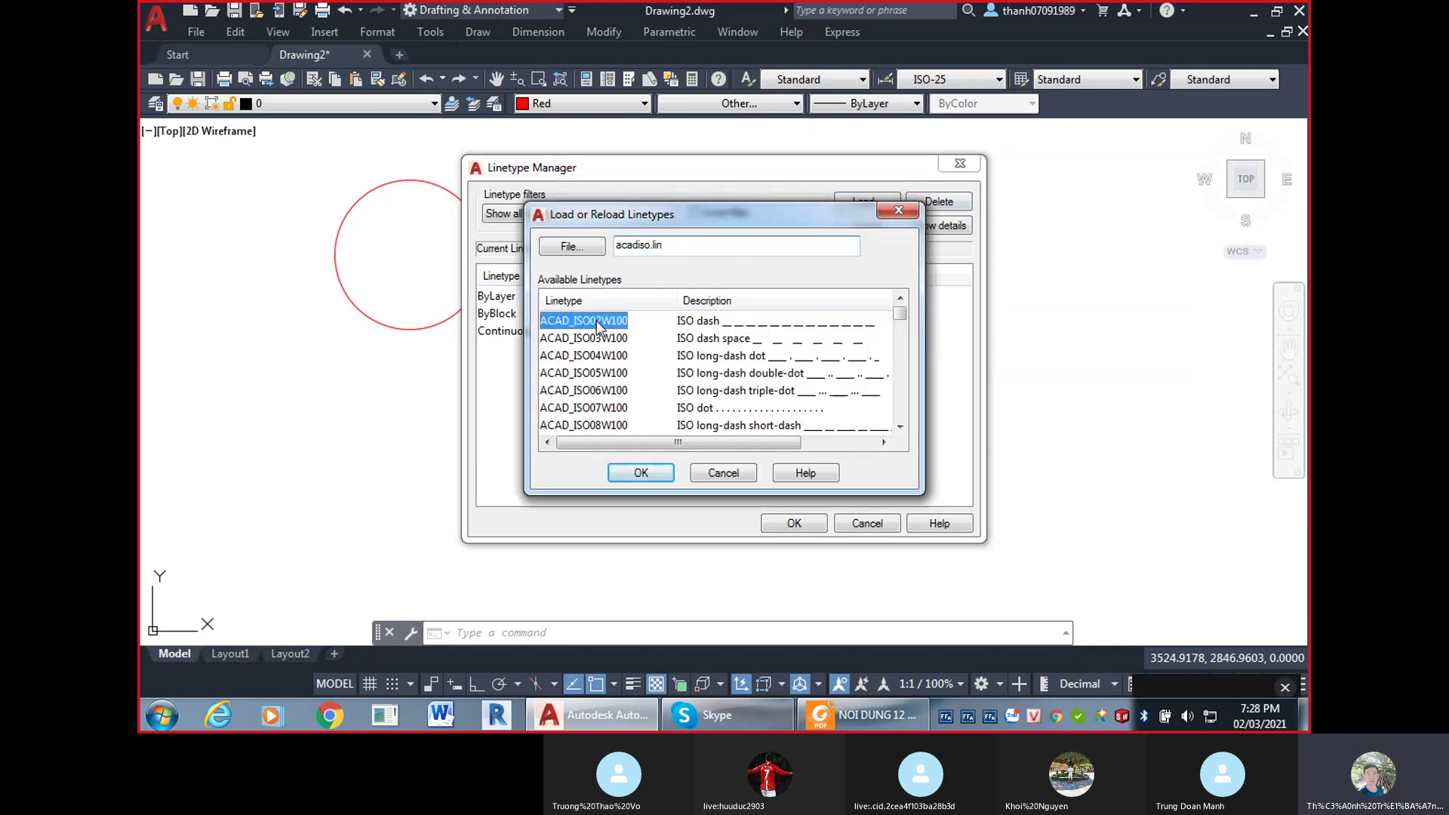
scroll(596, 320, down, 6)
click(597, 320)
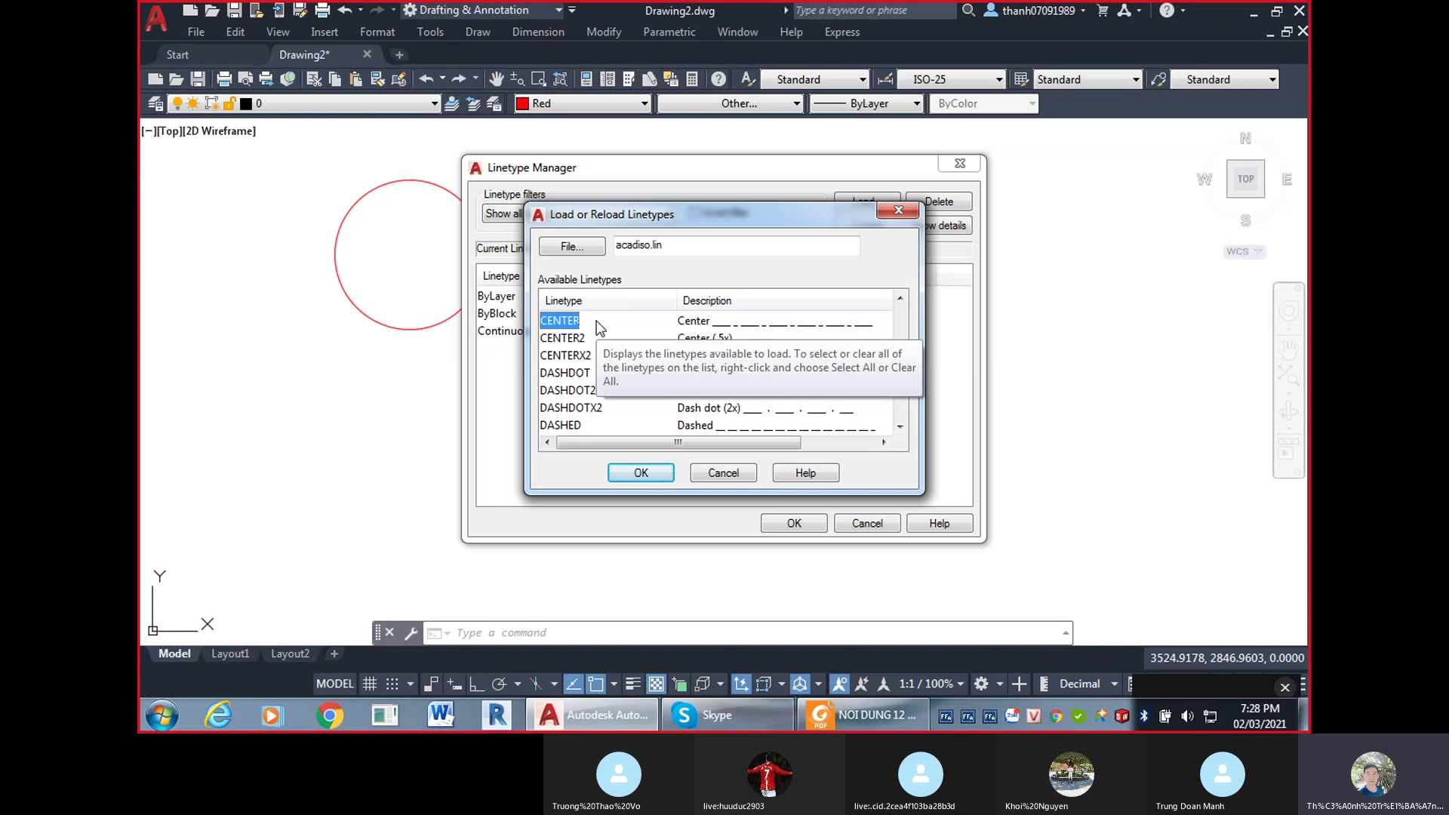
scroll(600, 326, down, 6)
click(596, 320)
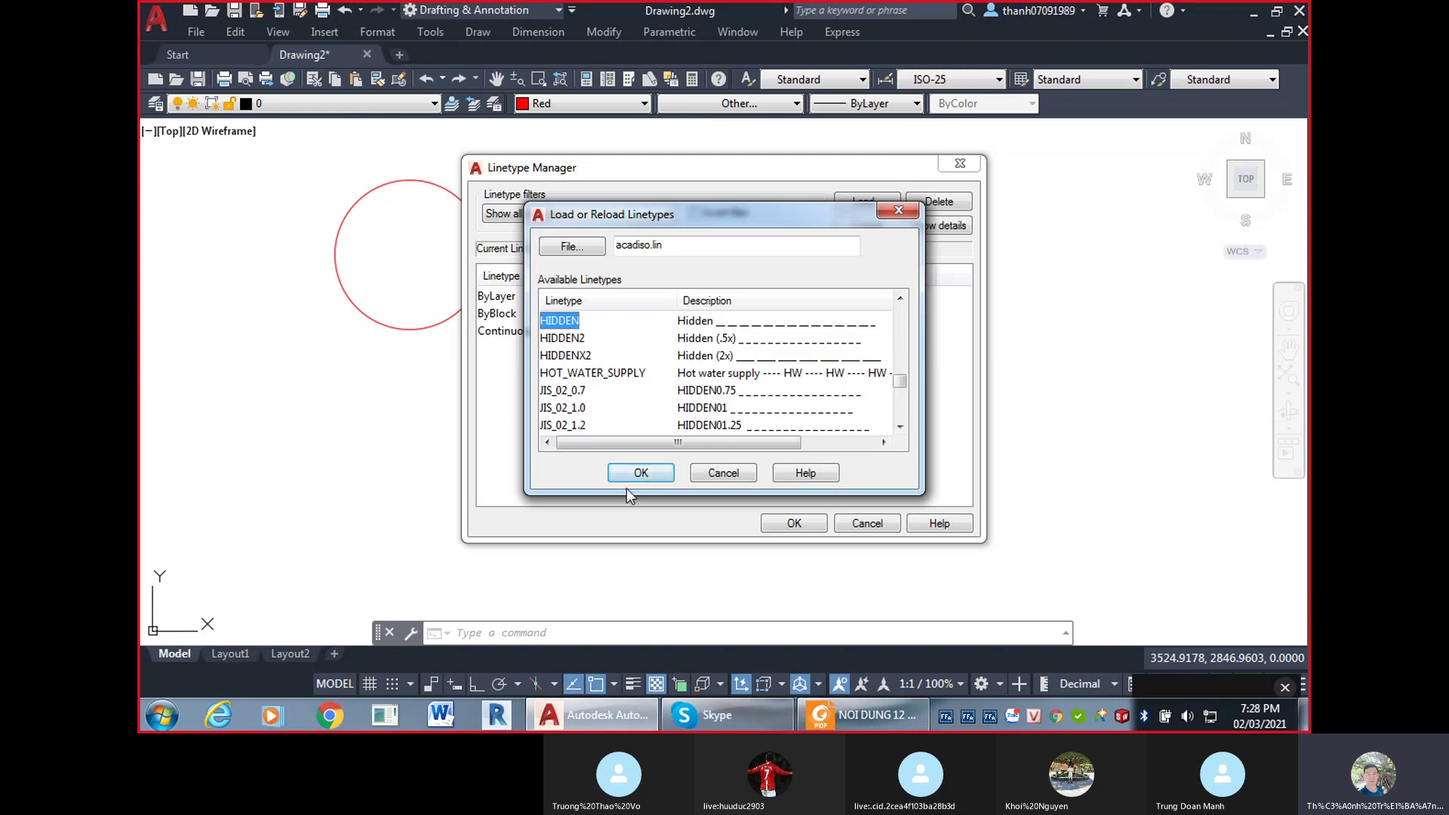
click(640, 474)
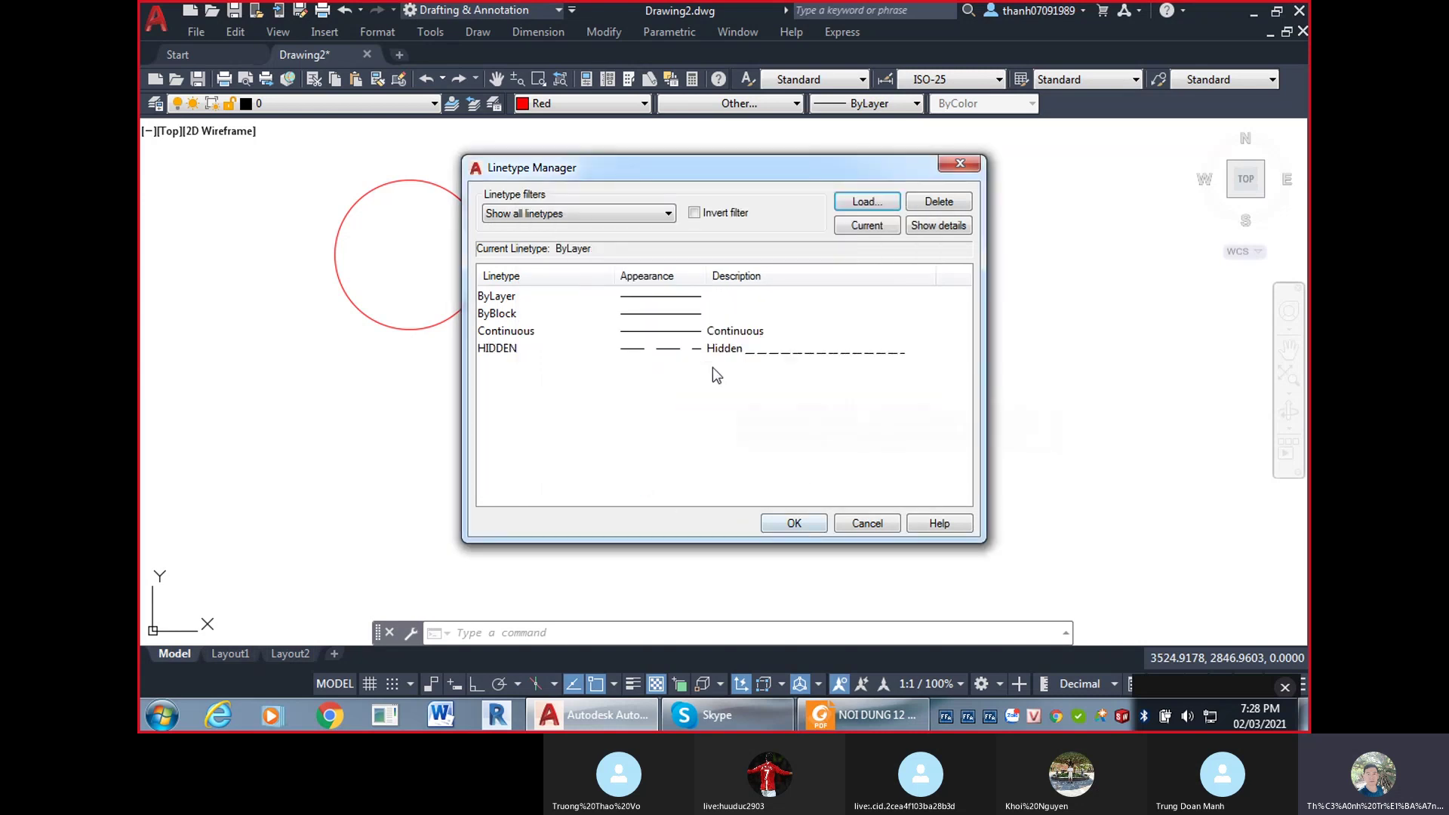
click(521, 349)
Make HIDDEN the current linetype and draw a second, dashed red circle.
click(793, 523)
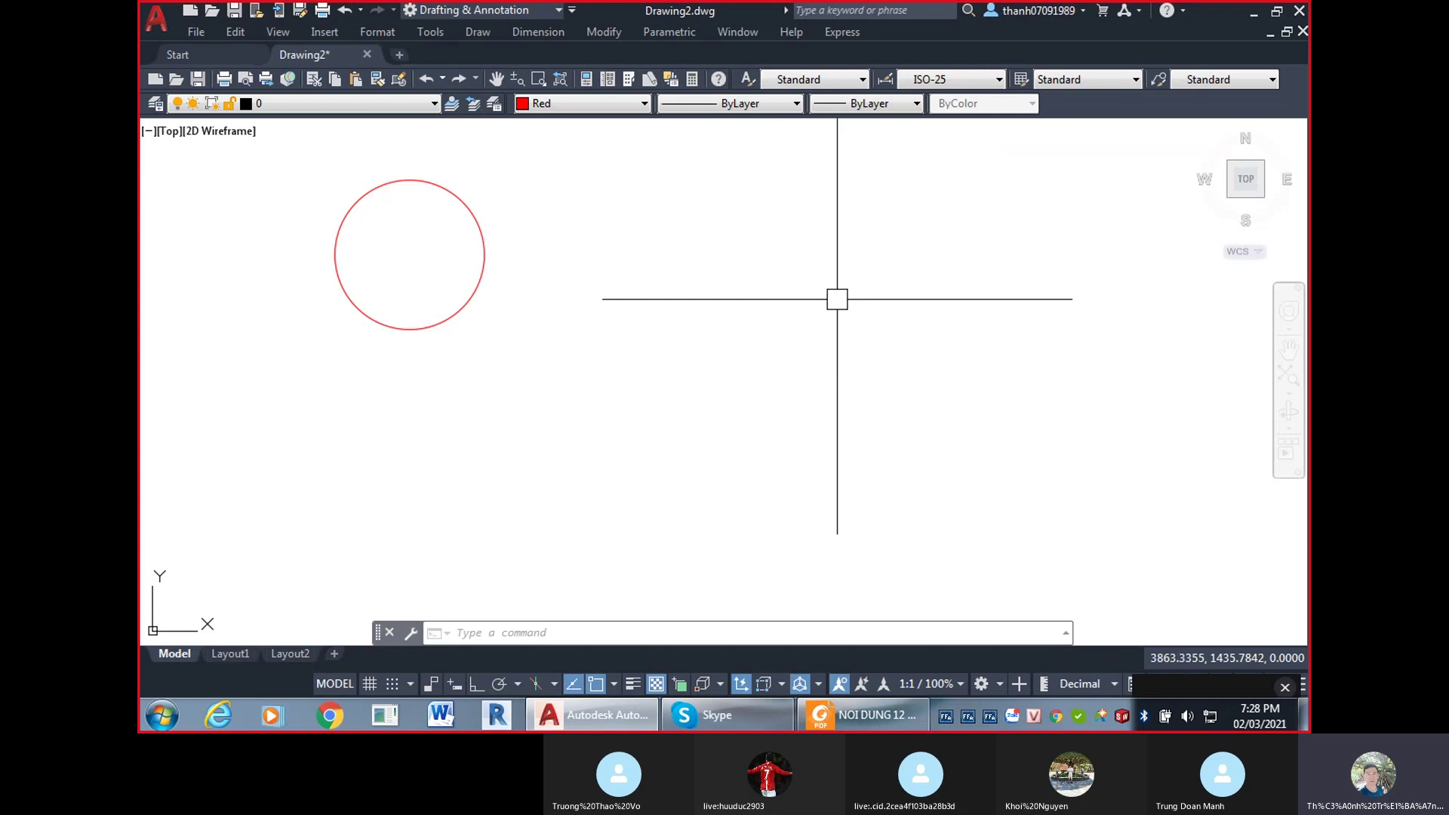
click(729, 103)
click(725, 168)
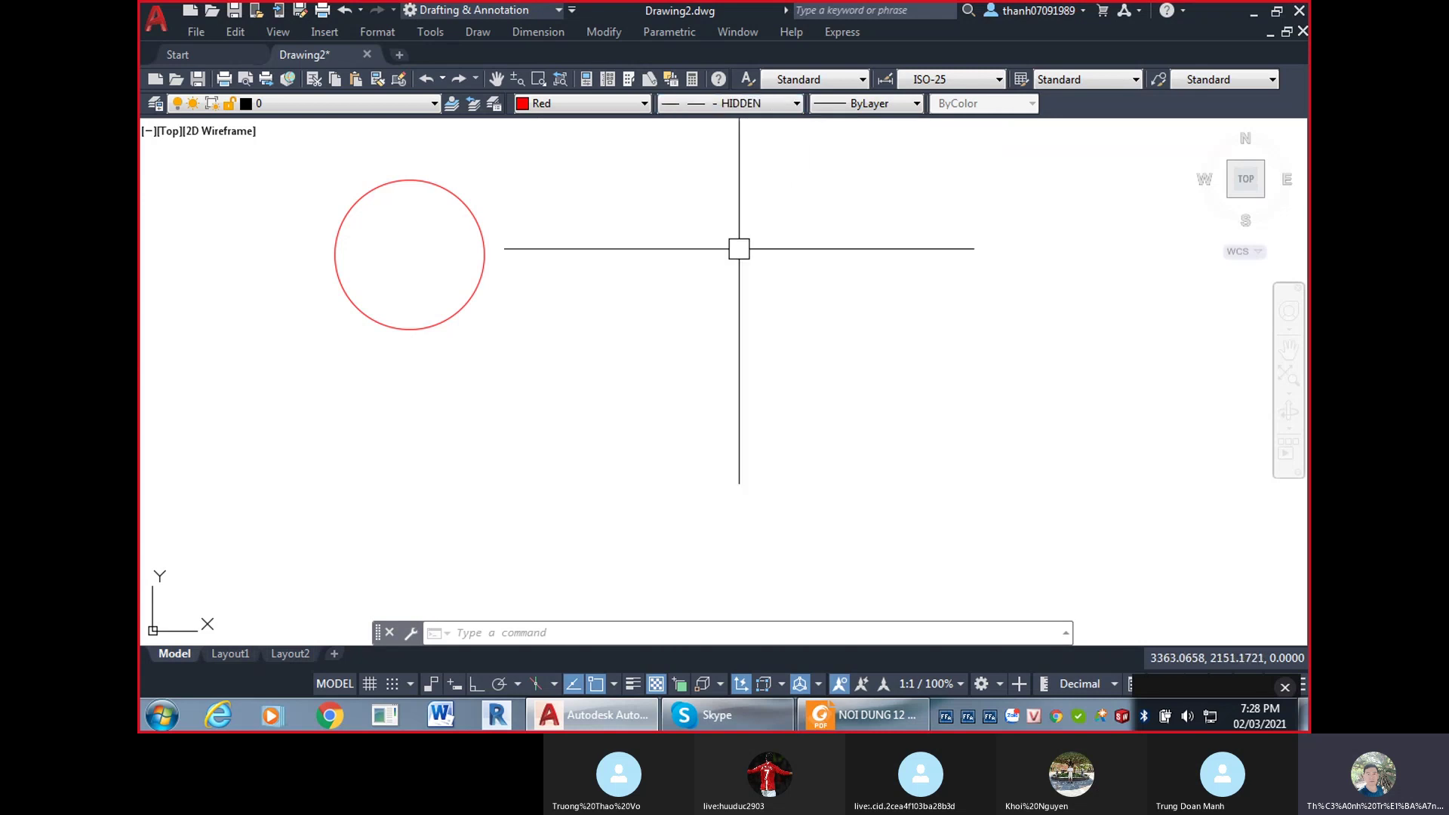
text(c)
key(Return)
click(670, 202)
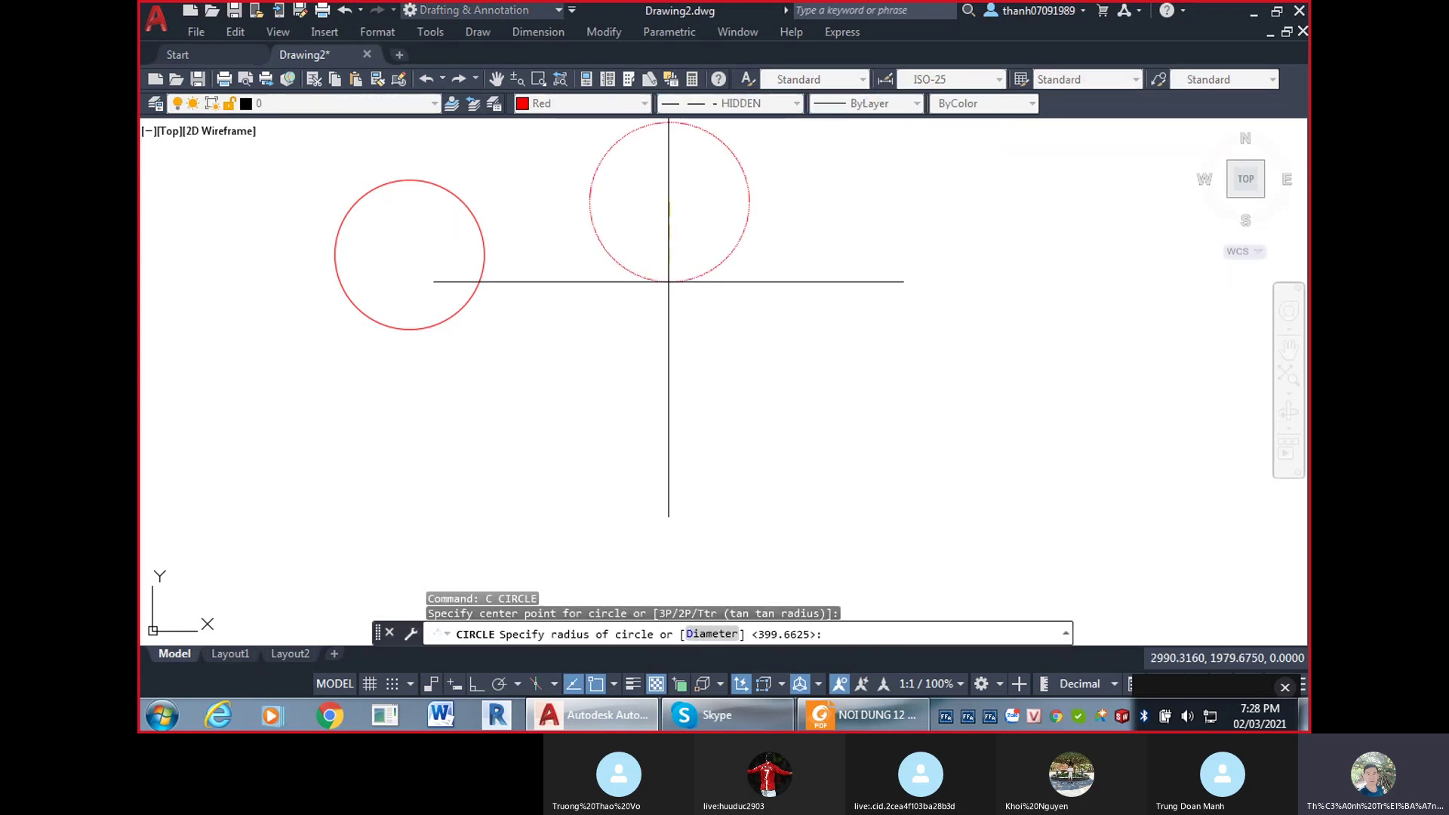
click(669, 298)
Pan and zoom to centre the dashed circle, briefly selecting it to inspect it.
scroll(547, 142, up, 6)
middle_drag(649, 238, 460, 376)
scroll(486, 236, down, 4)
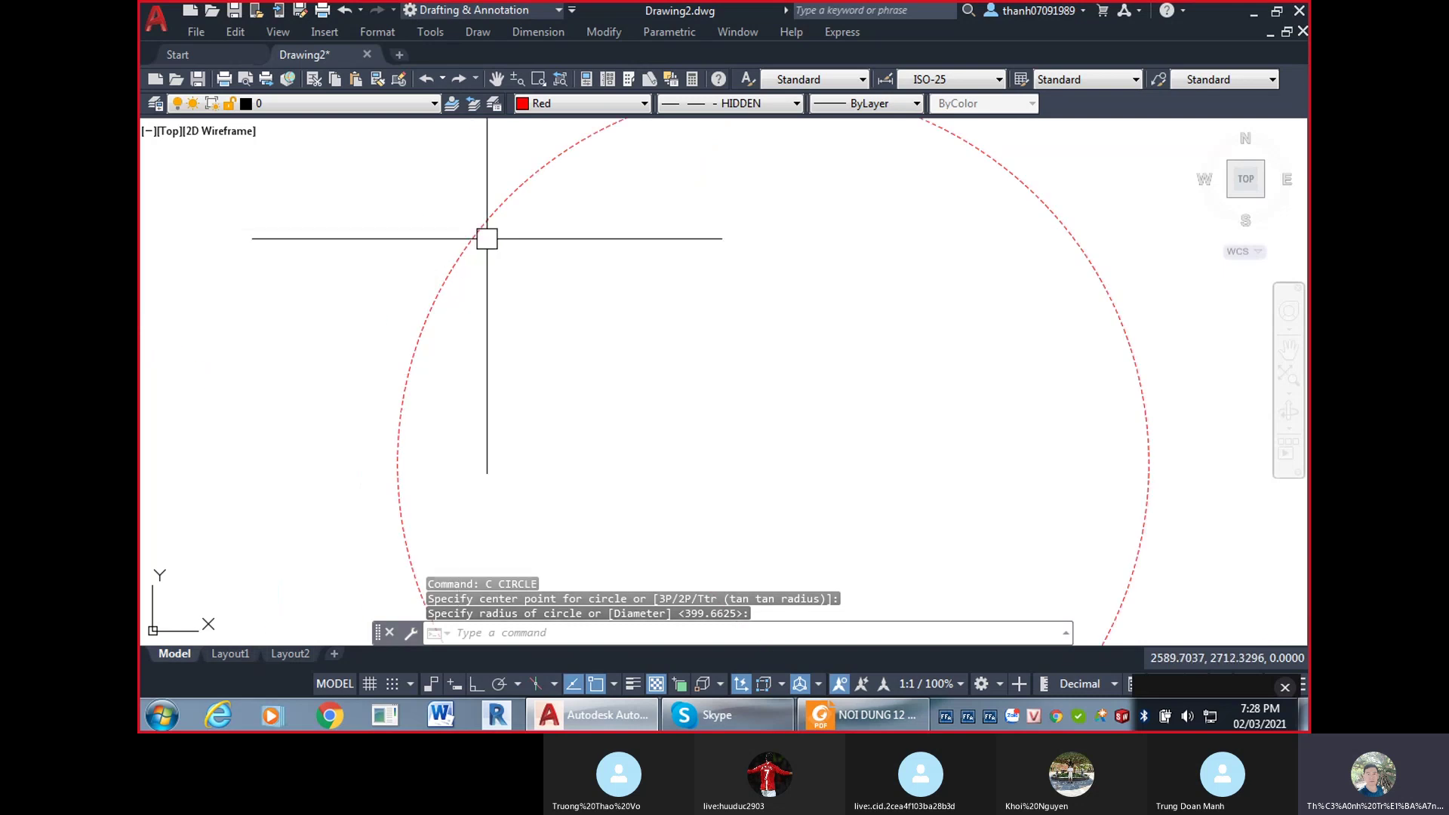
scroll(498, 264, up, 4)
scroll(537, 272, down, 1)
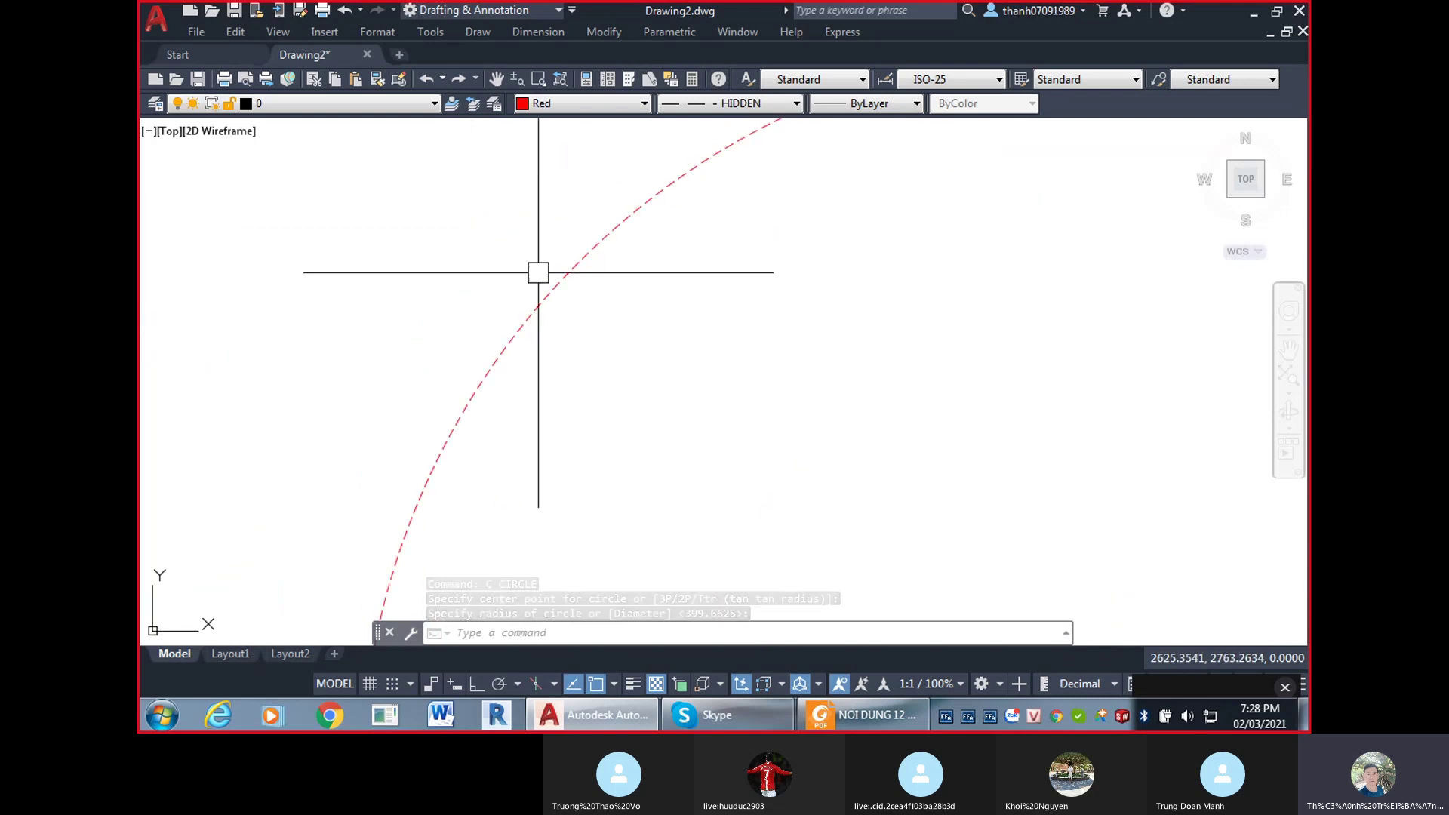
scroll(650, 343, down, 2)
click(666, 339)
click(539, 254)
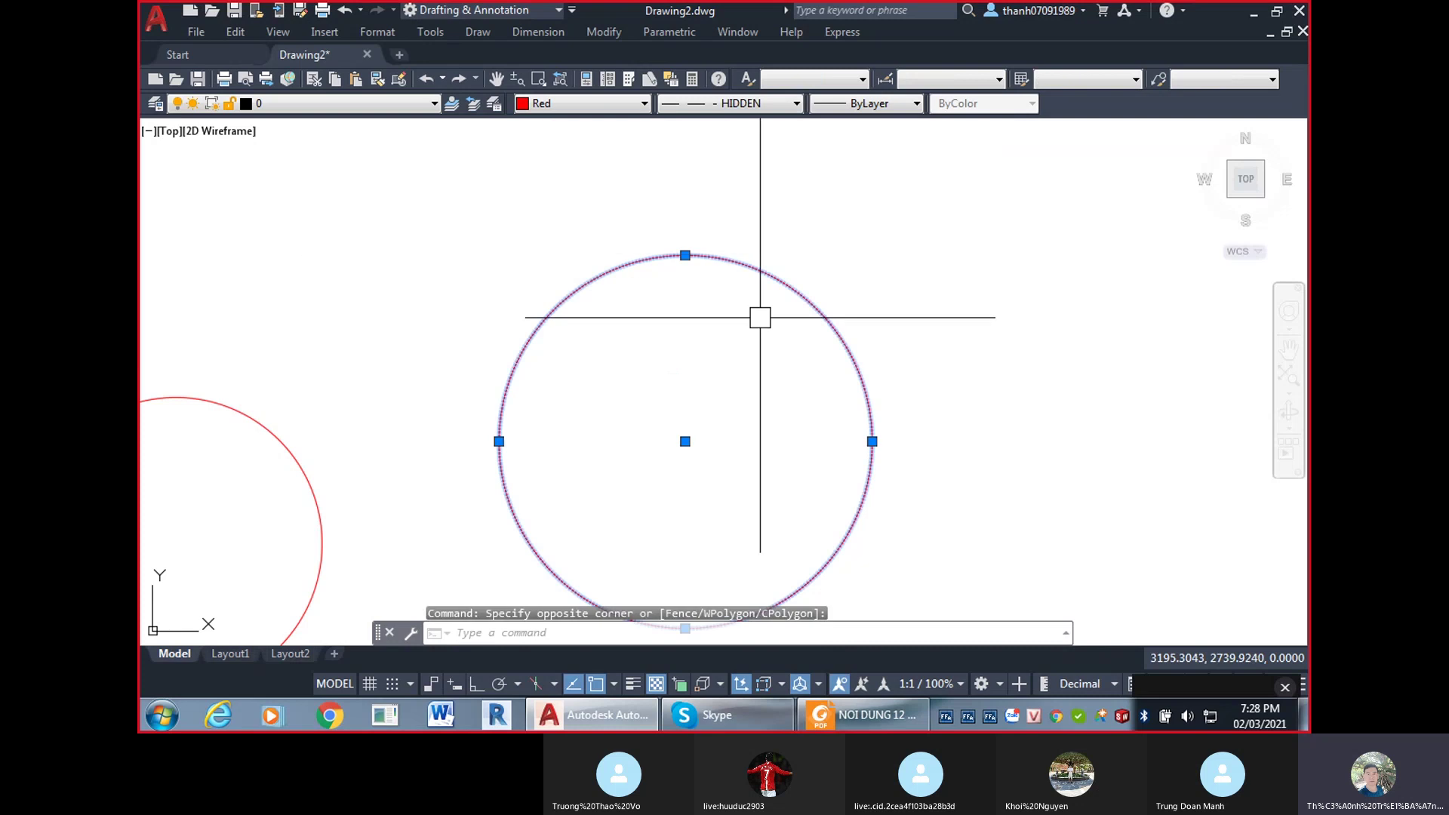
key(Escape)
scroll(717, 295, up, 5)
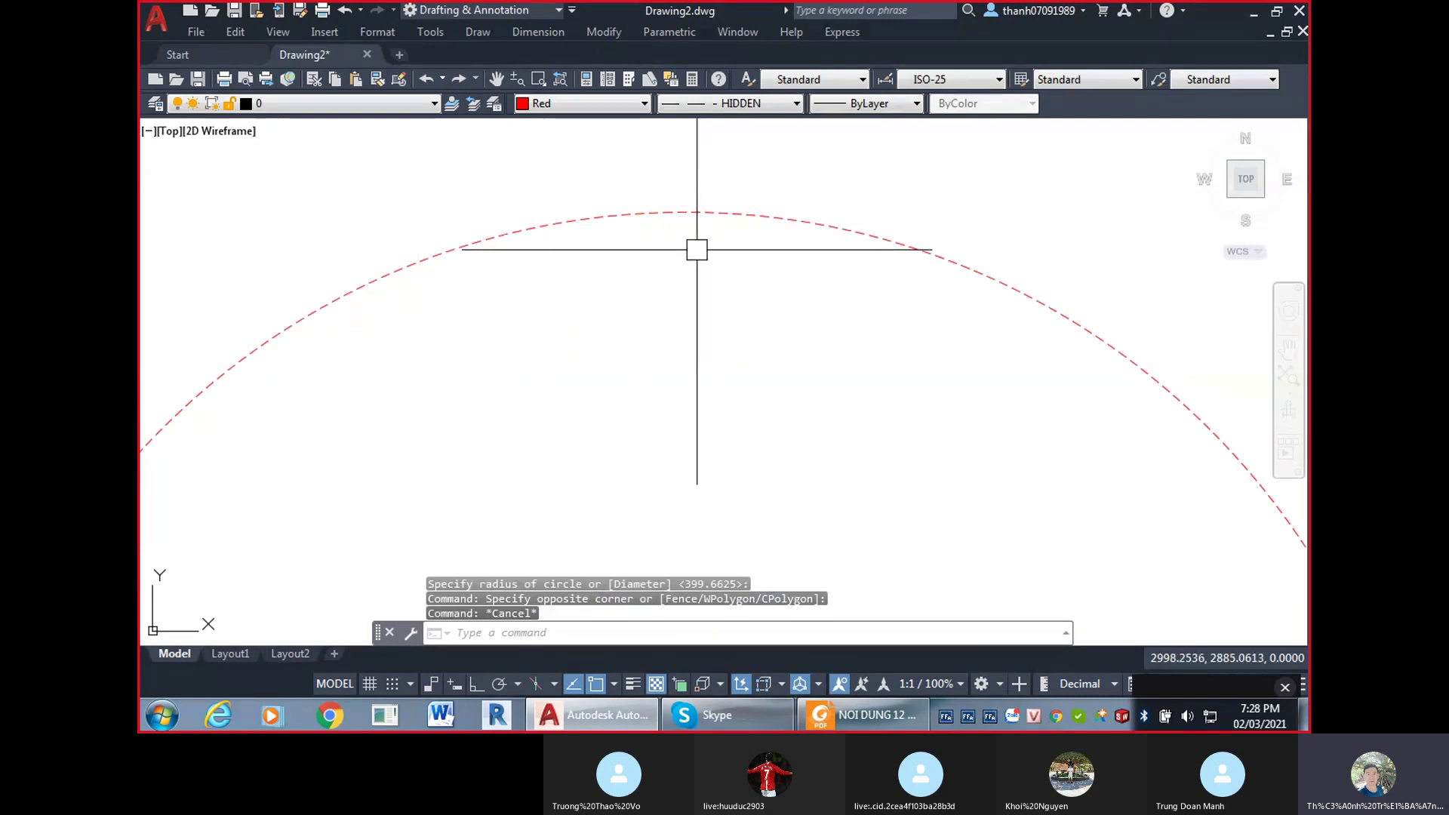
scroll(696, 260, down, 5)
scroll(646, 280, up, 3)
scroll(629, 275, up, 3)
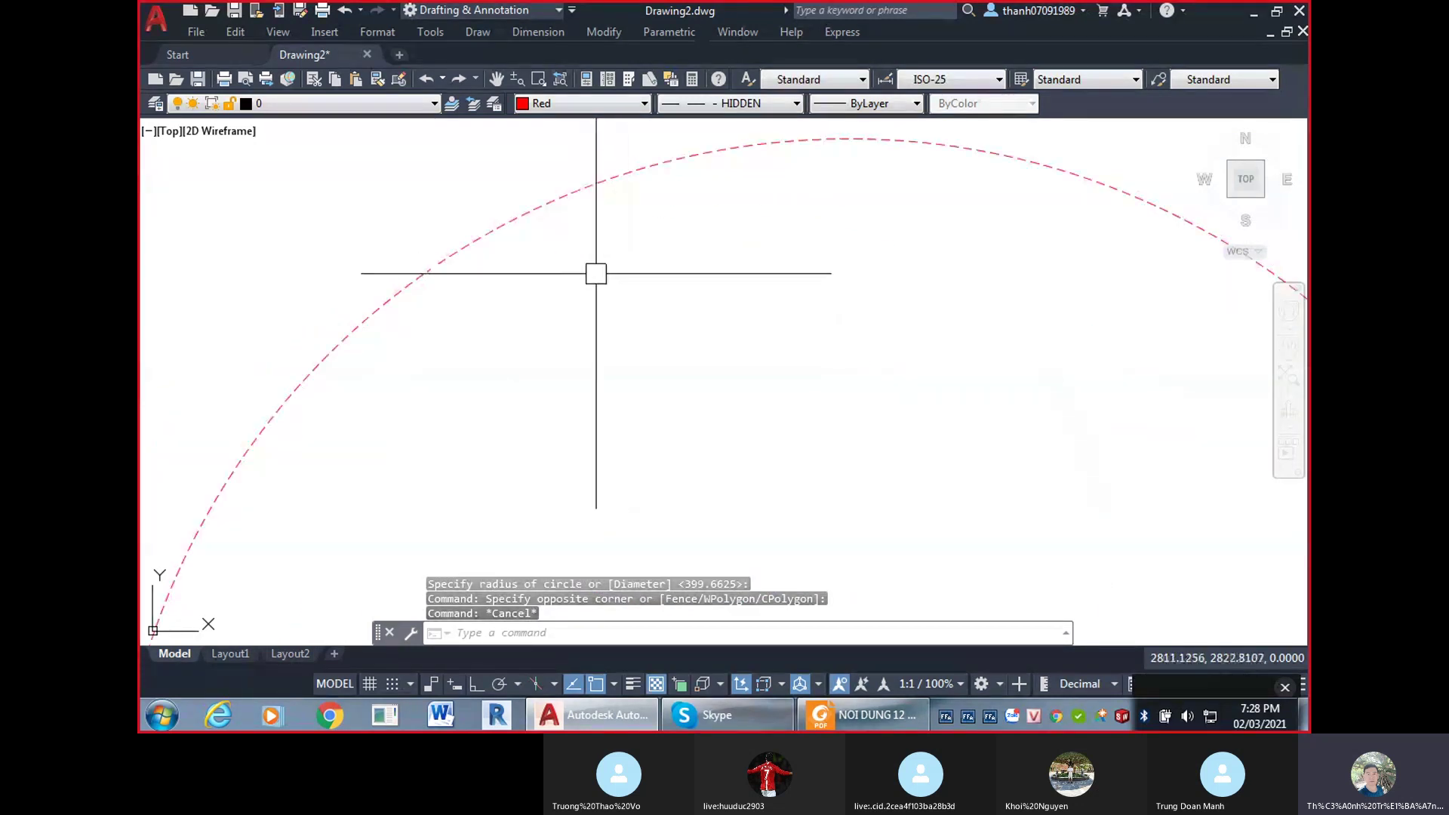
Set the global linetype scale with LTS to 10, then to 100.
text(lts)
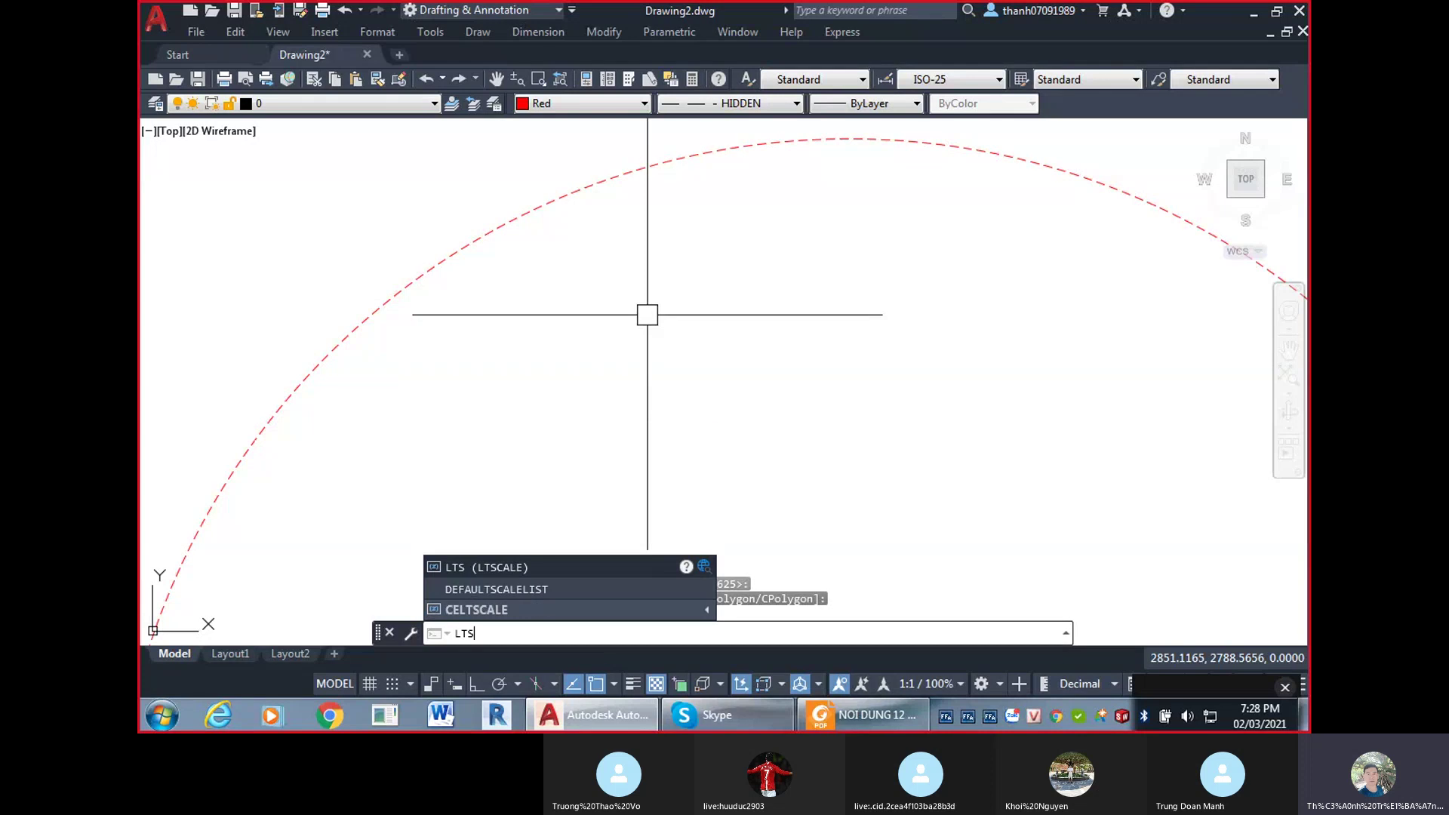
key(Return)
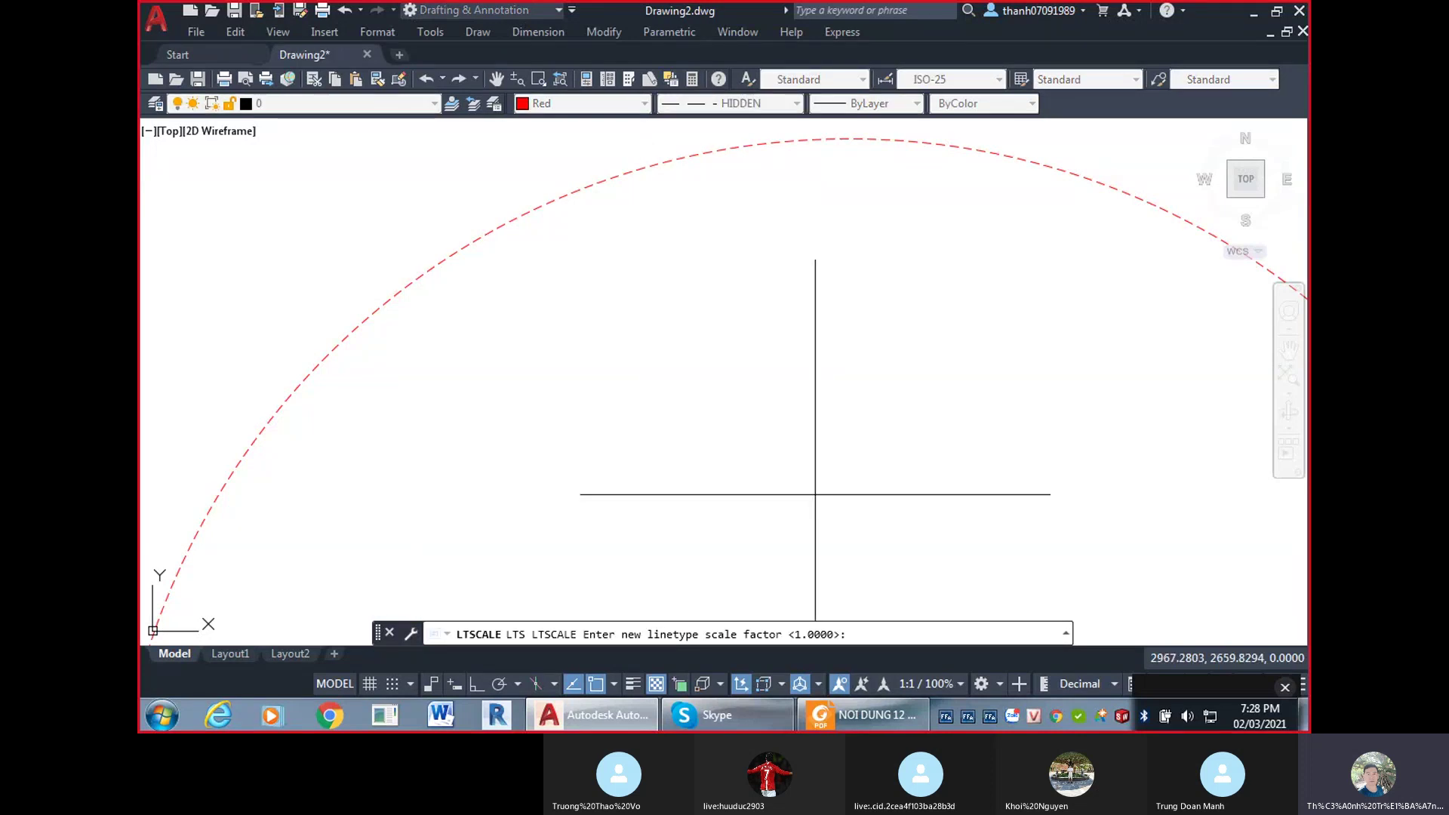
text(10)
key(Return)
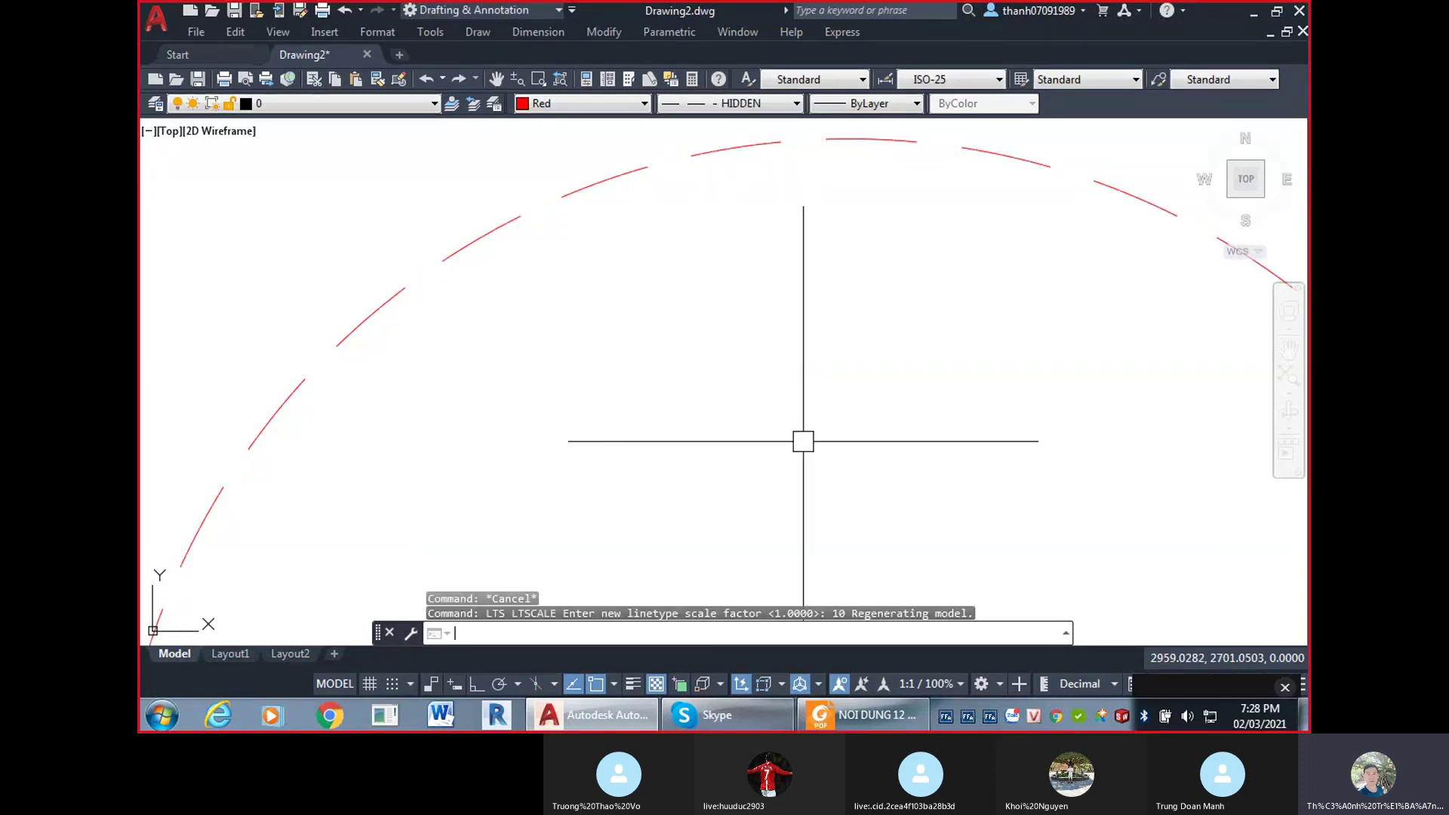
scroll(608, 285, down, 8)
scroll(634, 337, up, 6)
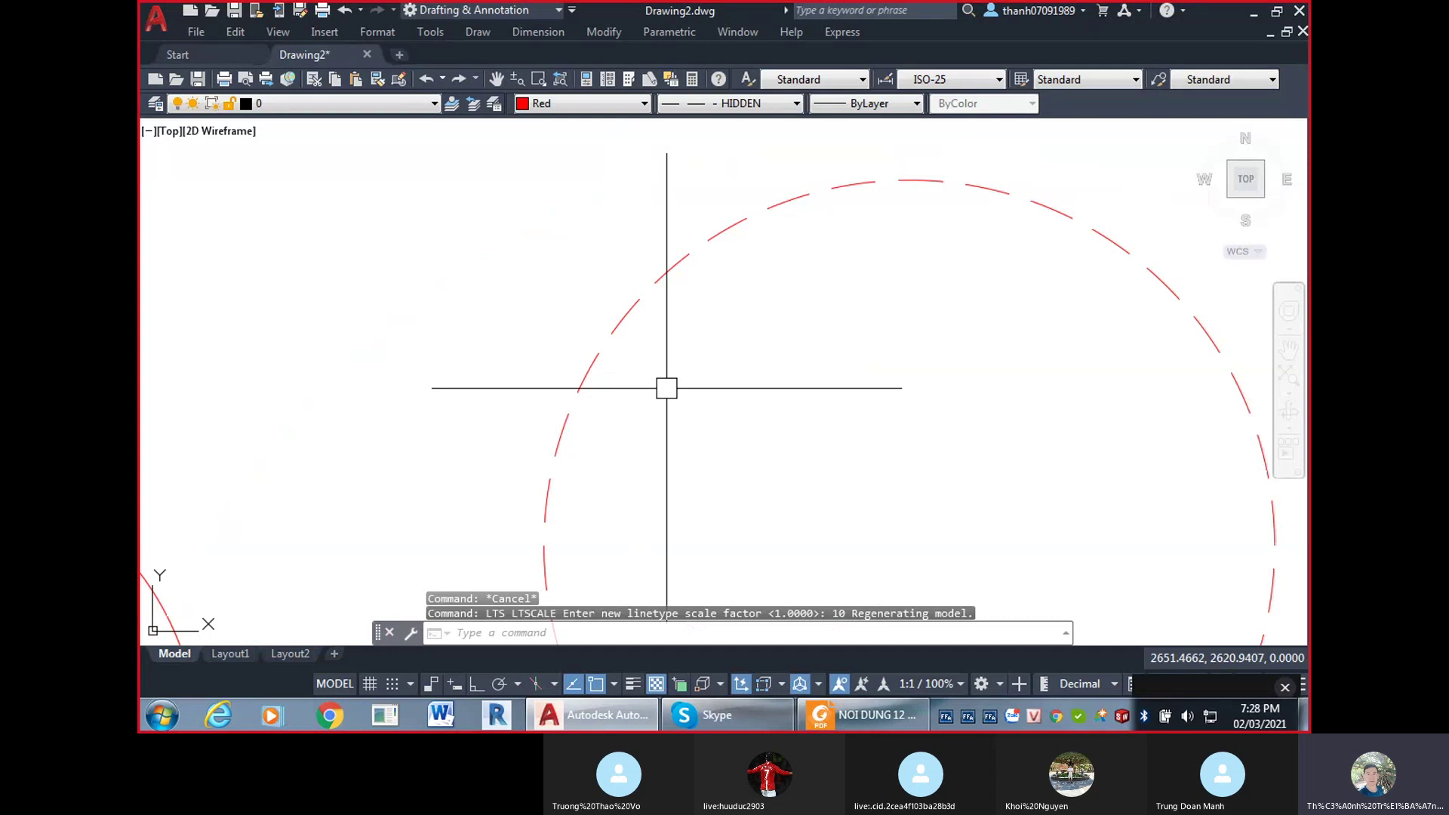
key(Return)
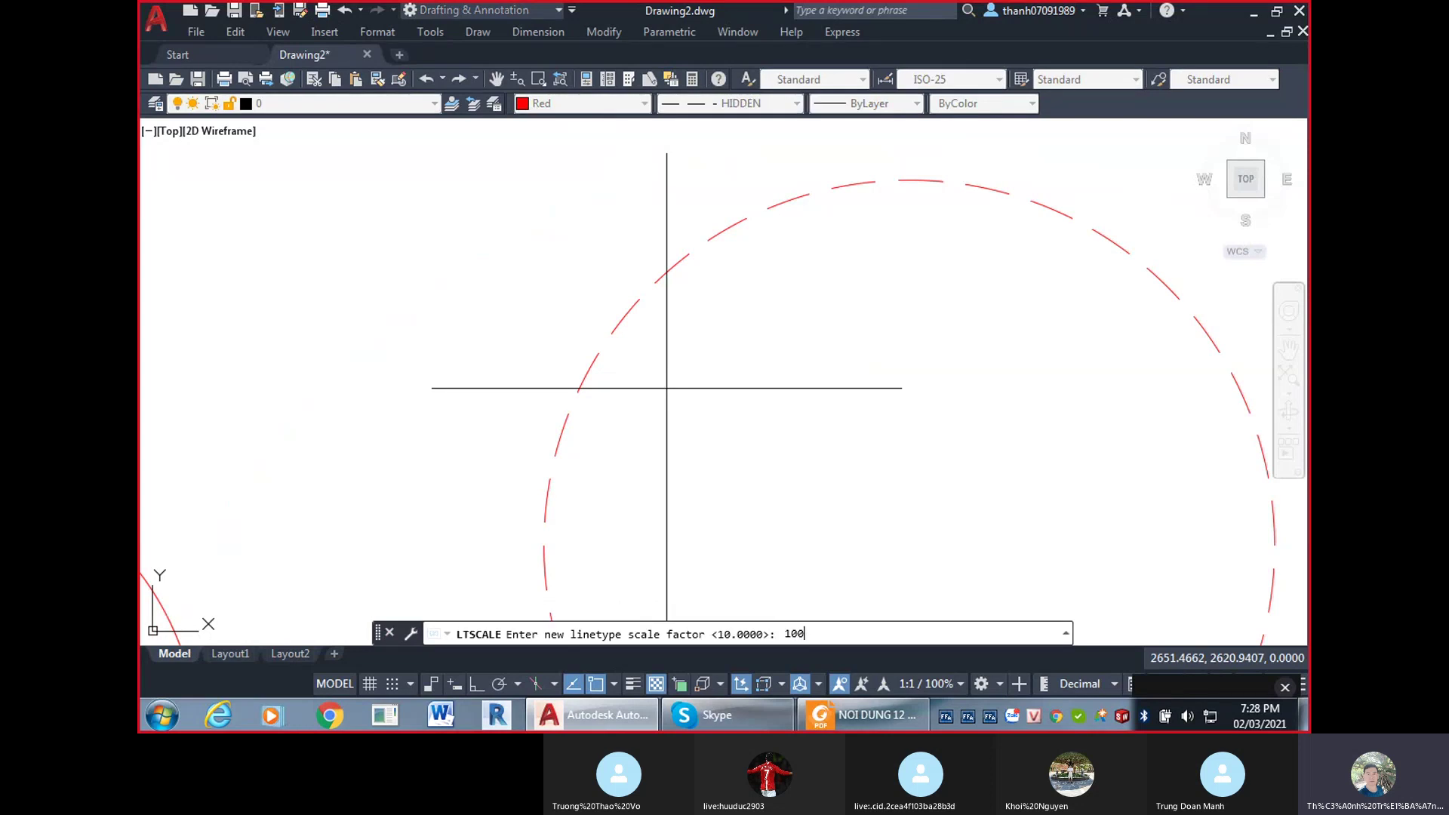
key(Return)
scroll(662, 407, down, 6)
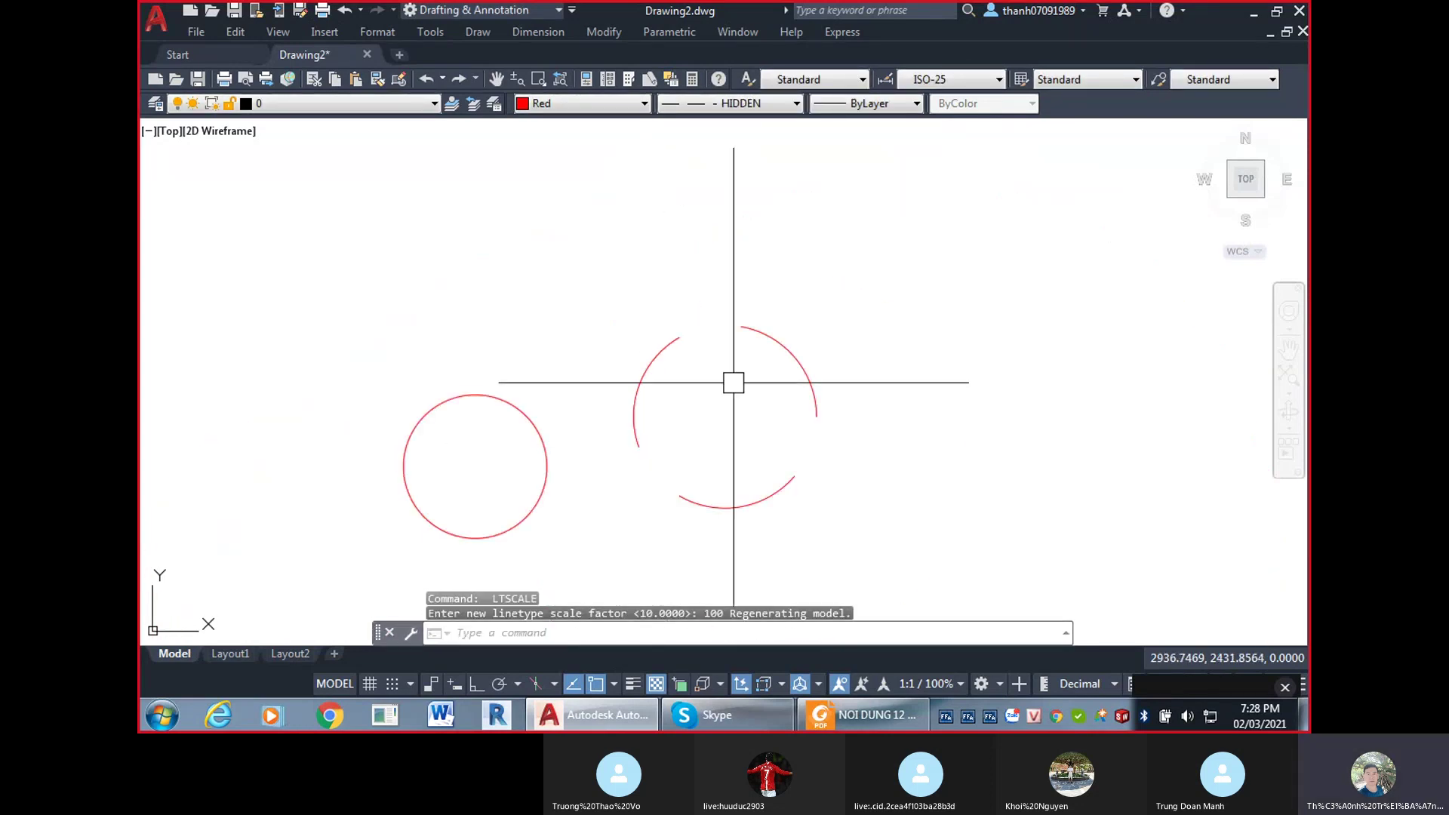
click(899, 453)
click(695, 329)
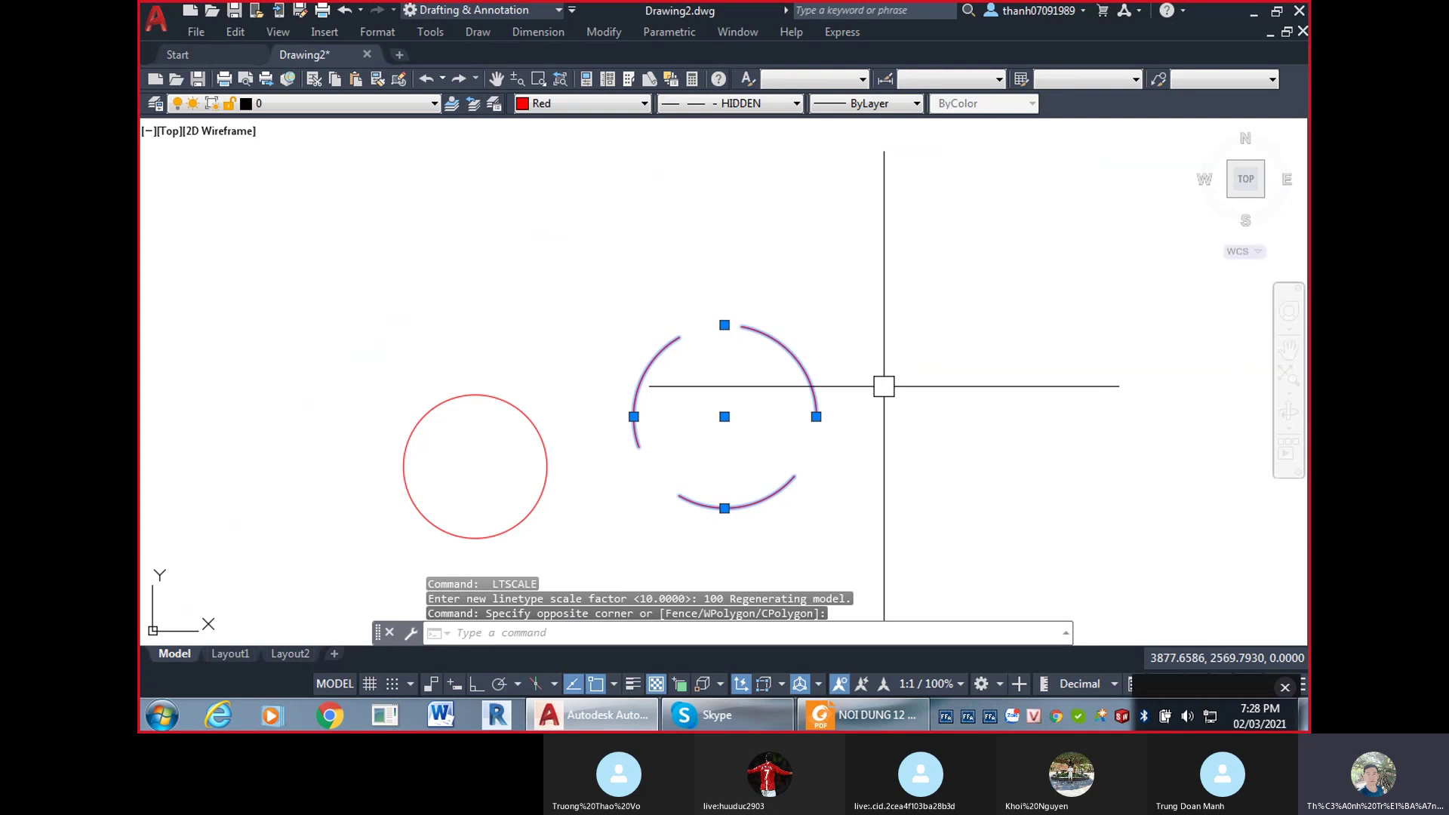
Make 0.35 mm the current lineweight and draw a third red circle at the right.
key(Escape)
click(916, 104)
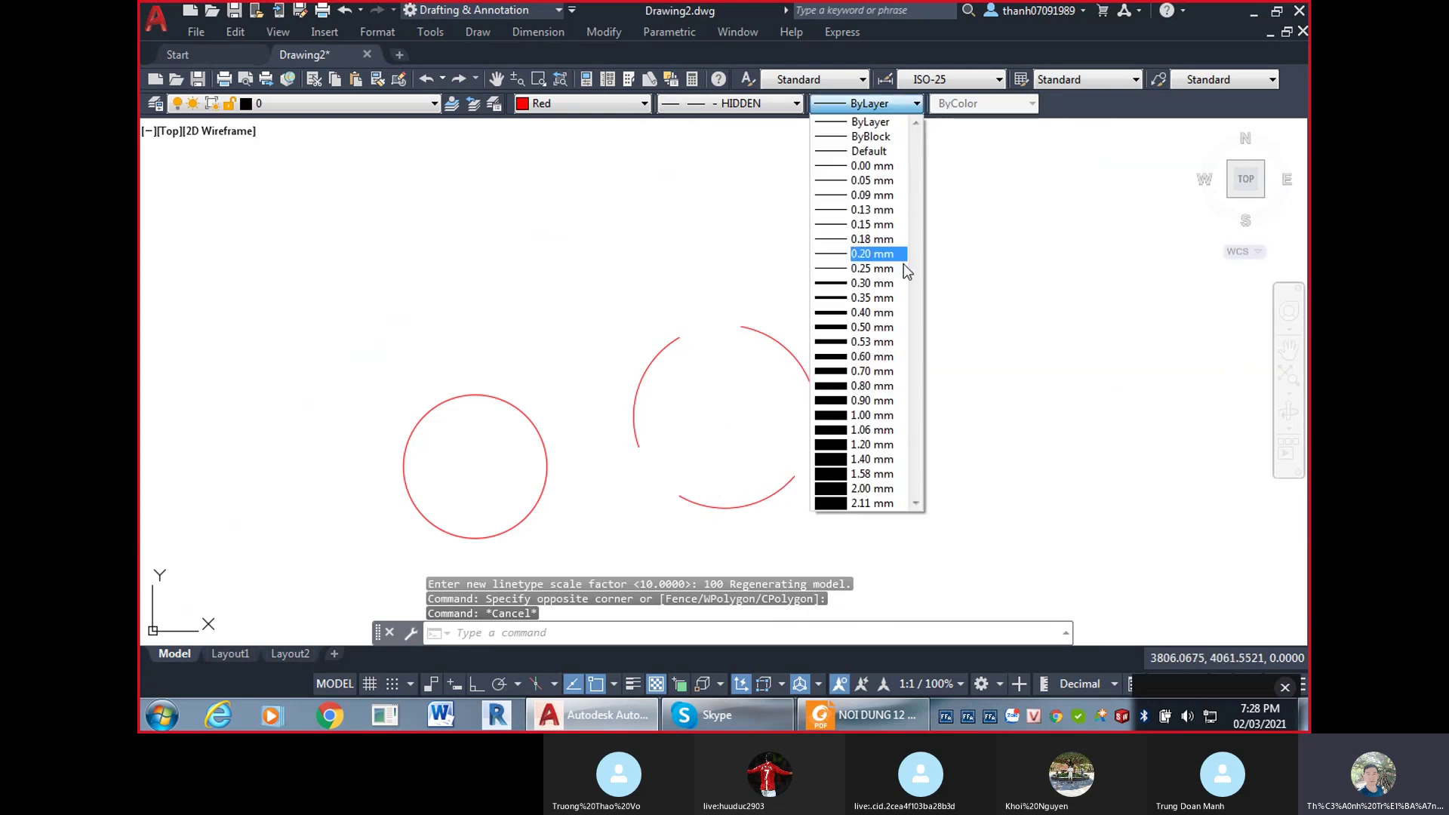
click(724, 378)
click(614, 297)
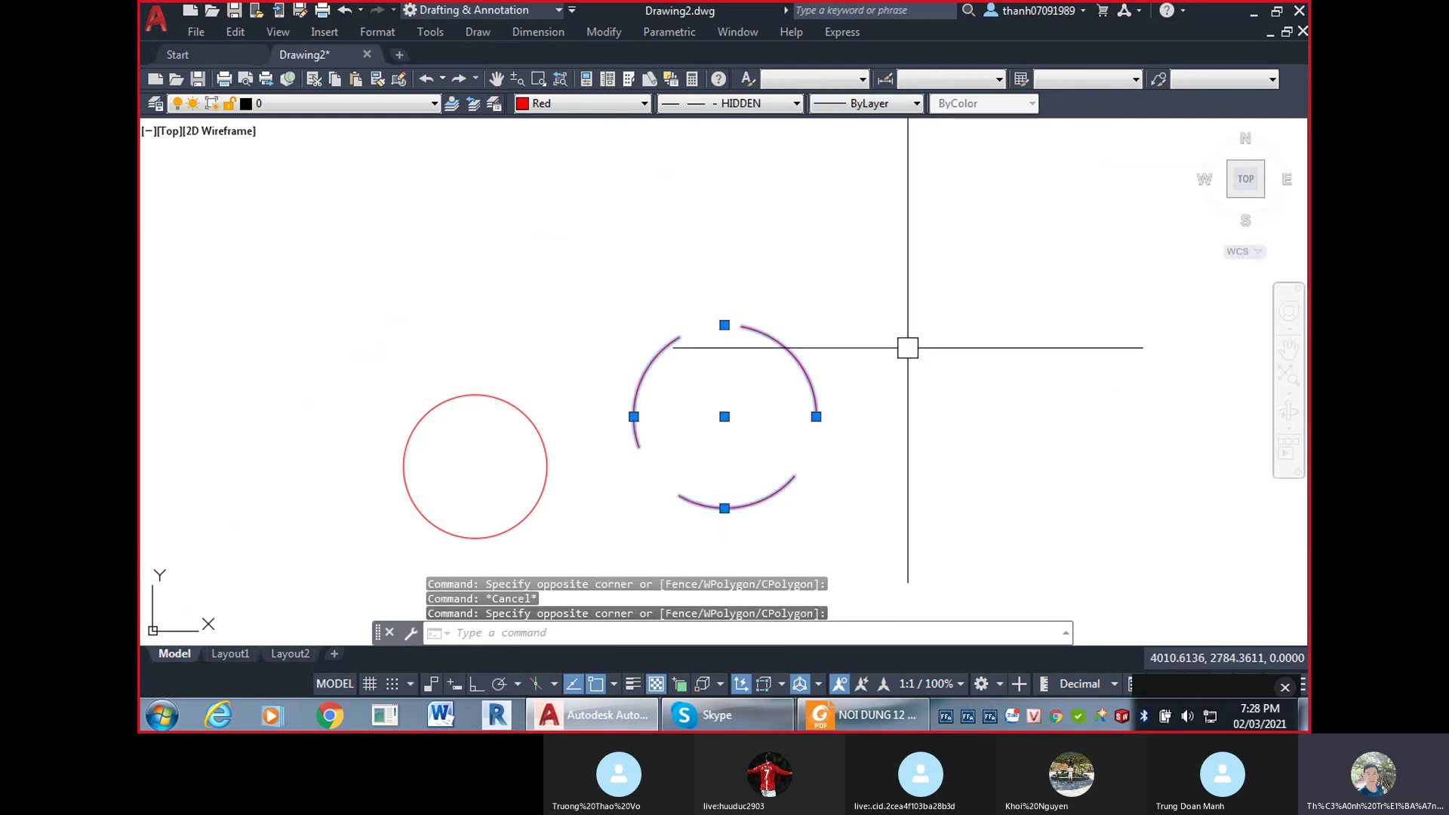
key(Escape)
scroll(835, 445, up, 3)
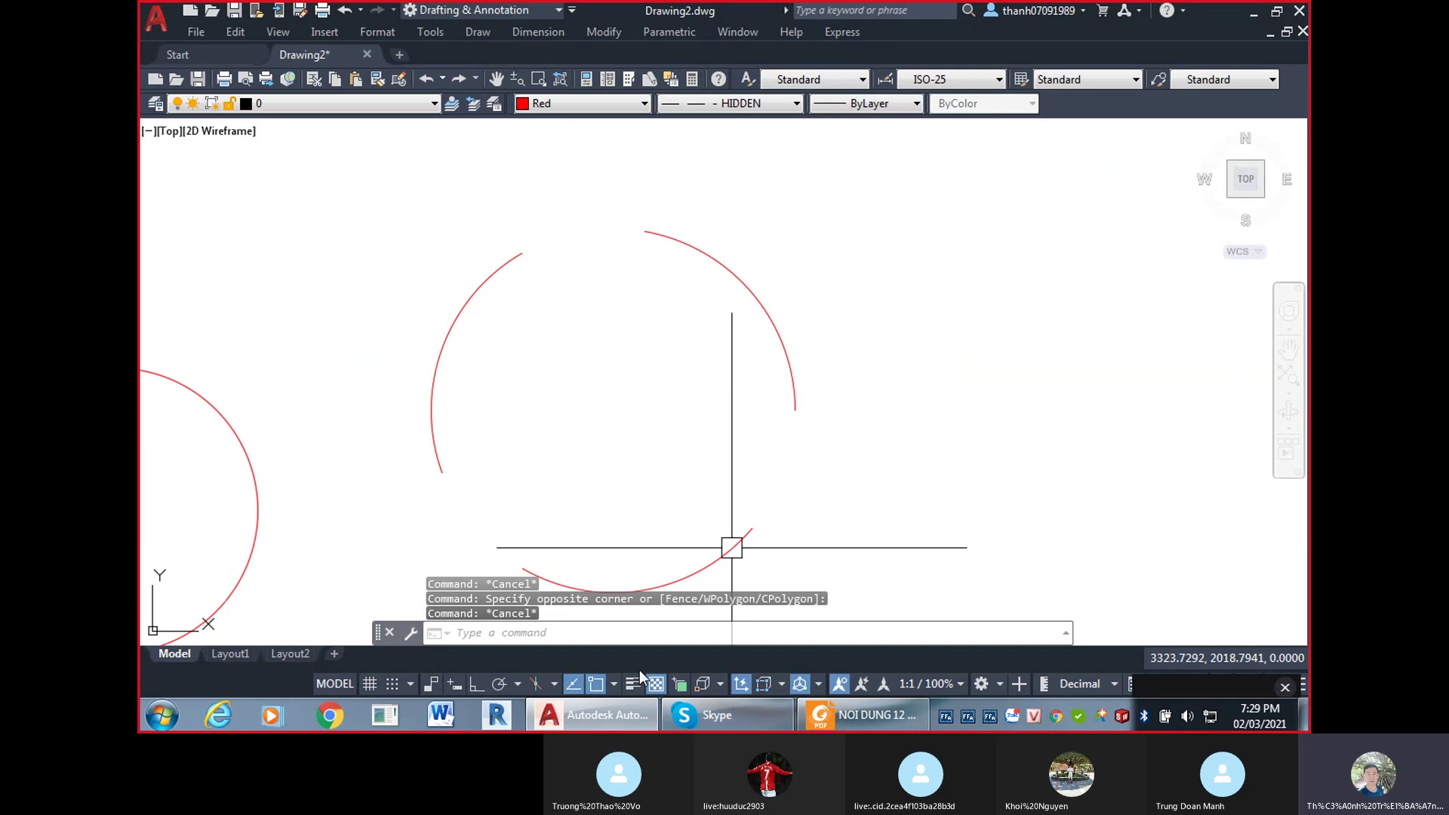
click(916, 103)
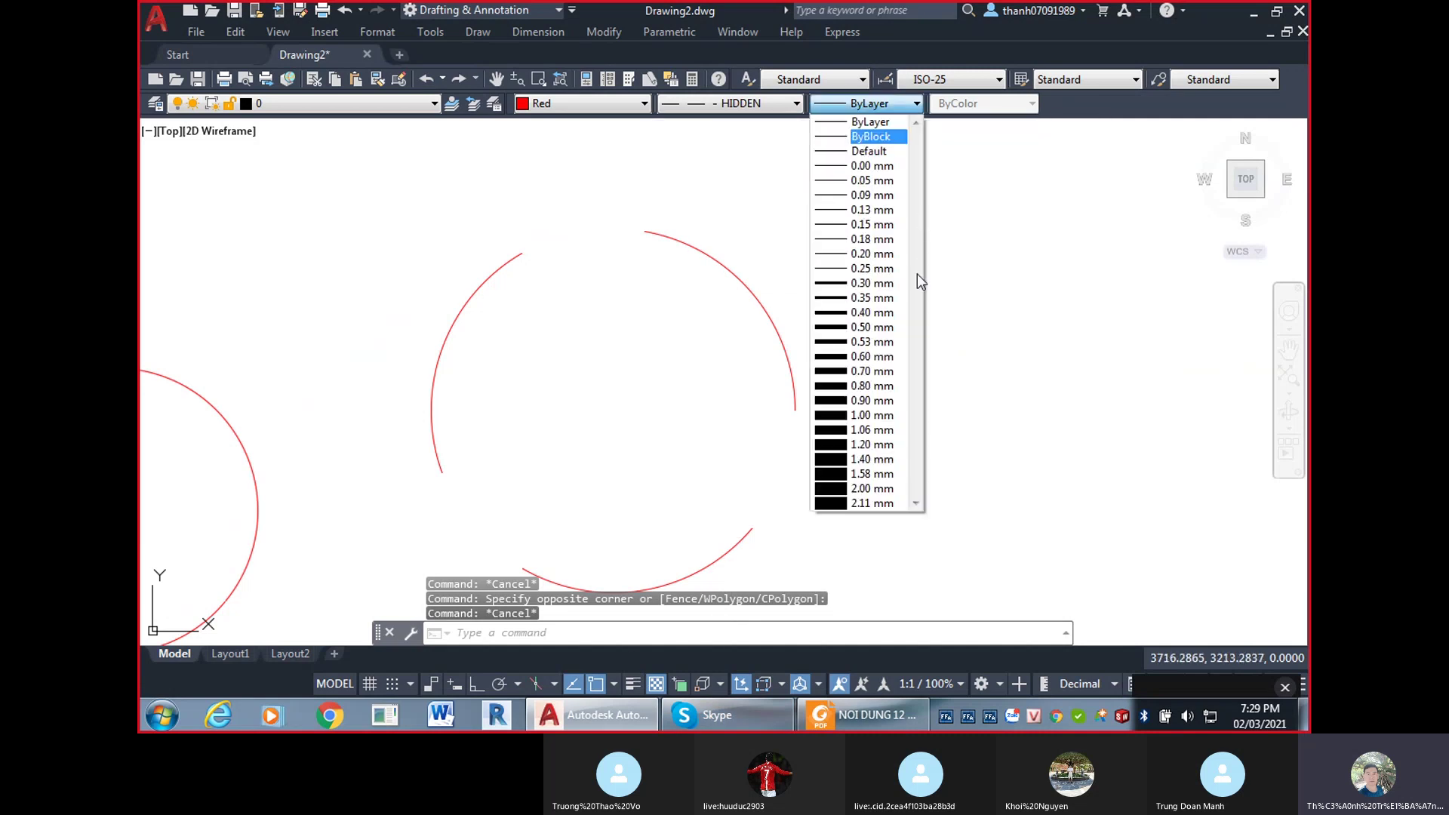
click(880, 298)
text(c)
key(Return)
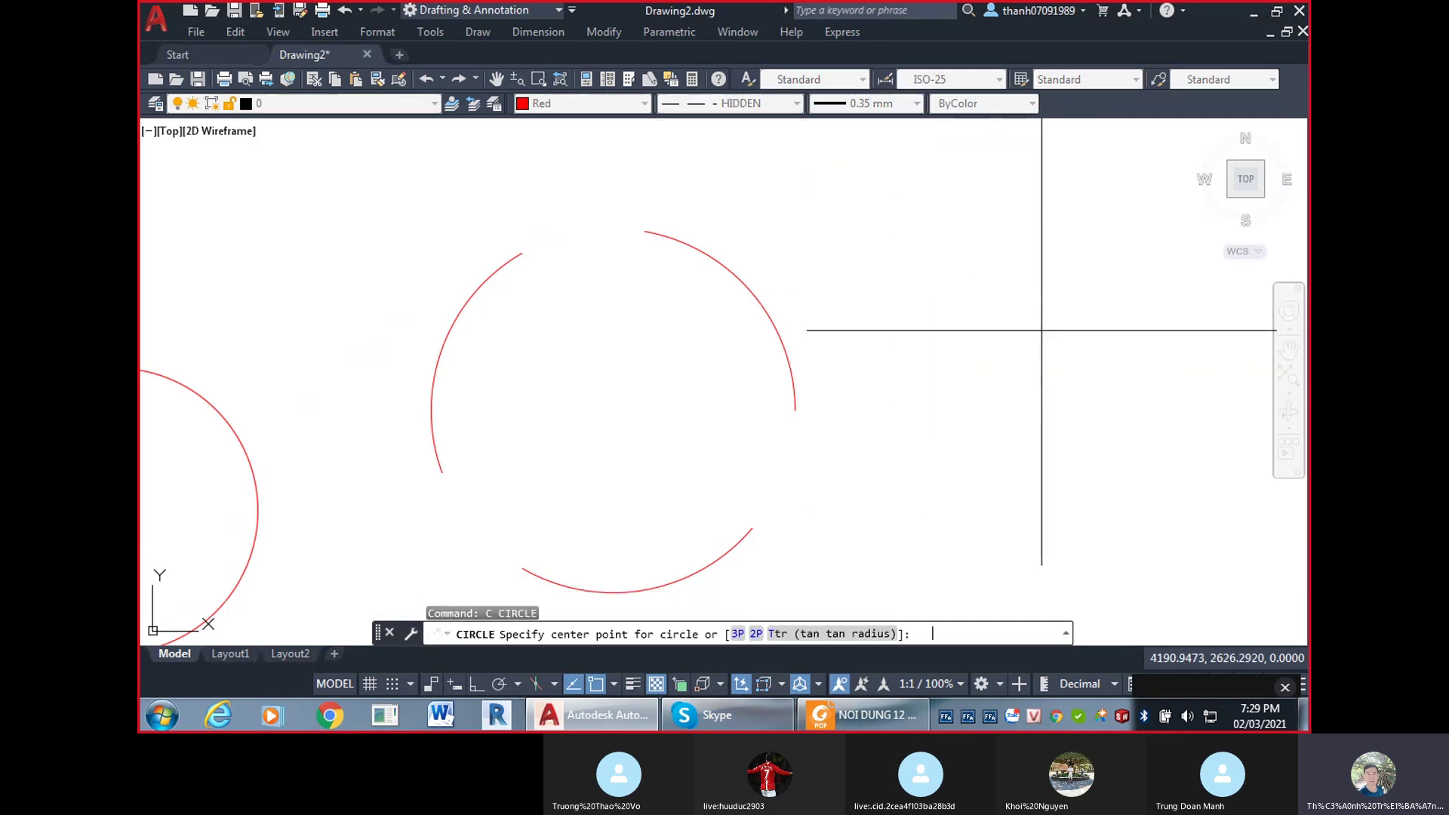
click(1010, 406)
key(Escape)
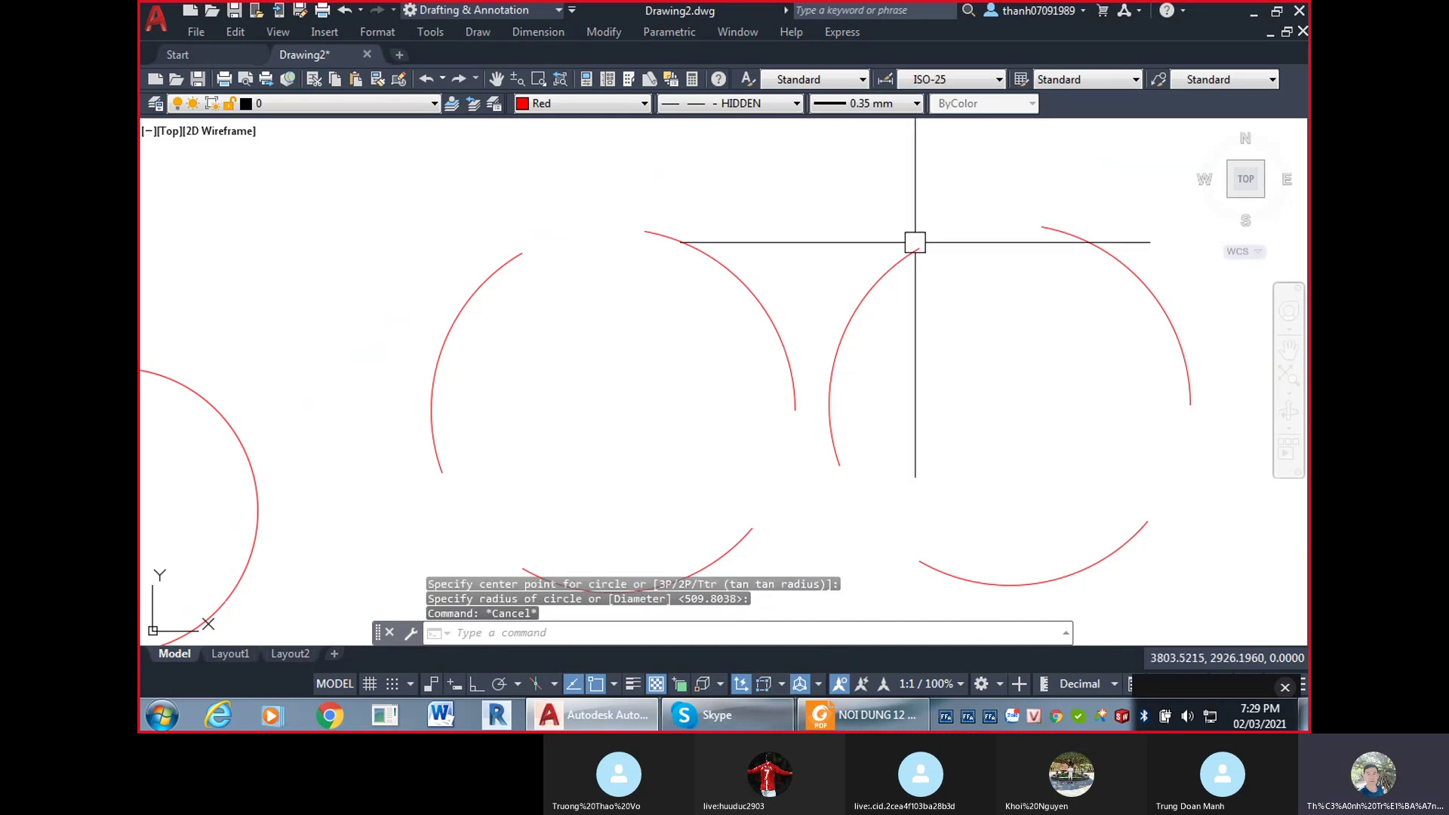
Turn on lineweight display so the right circle shows thick.
click(944, 292)
click(822, 211)
click(747, 103)
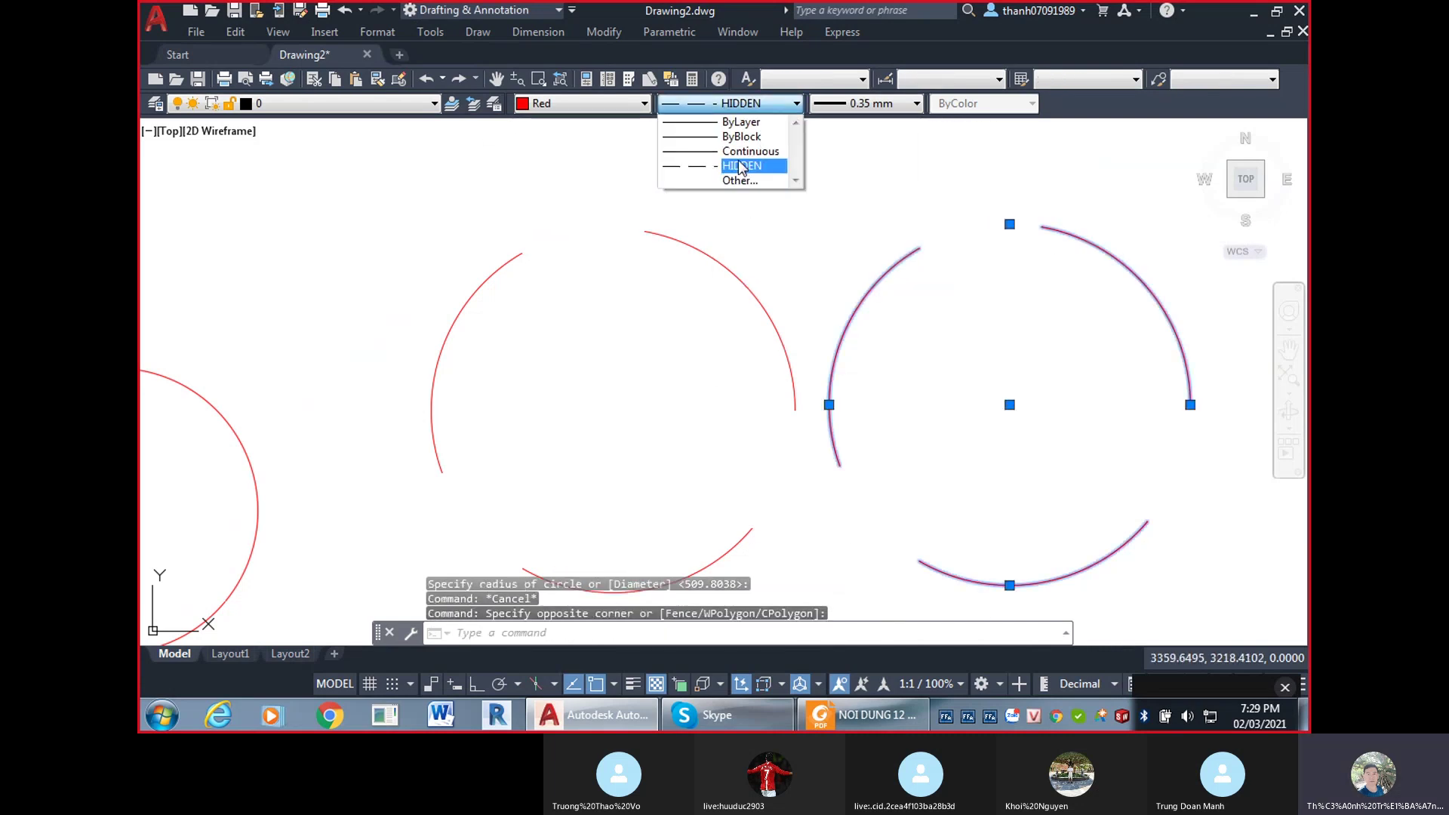
key(Escape)
key(Escape)
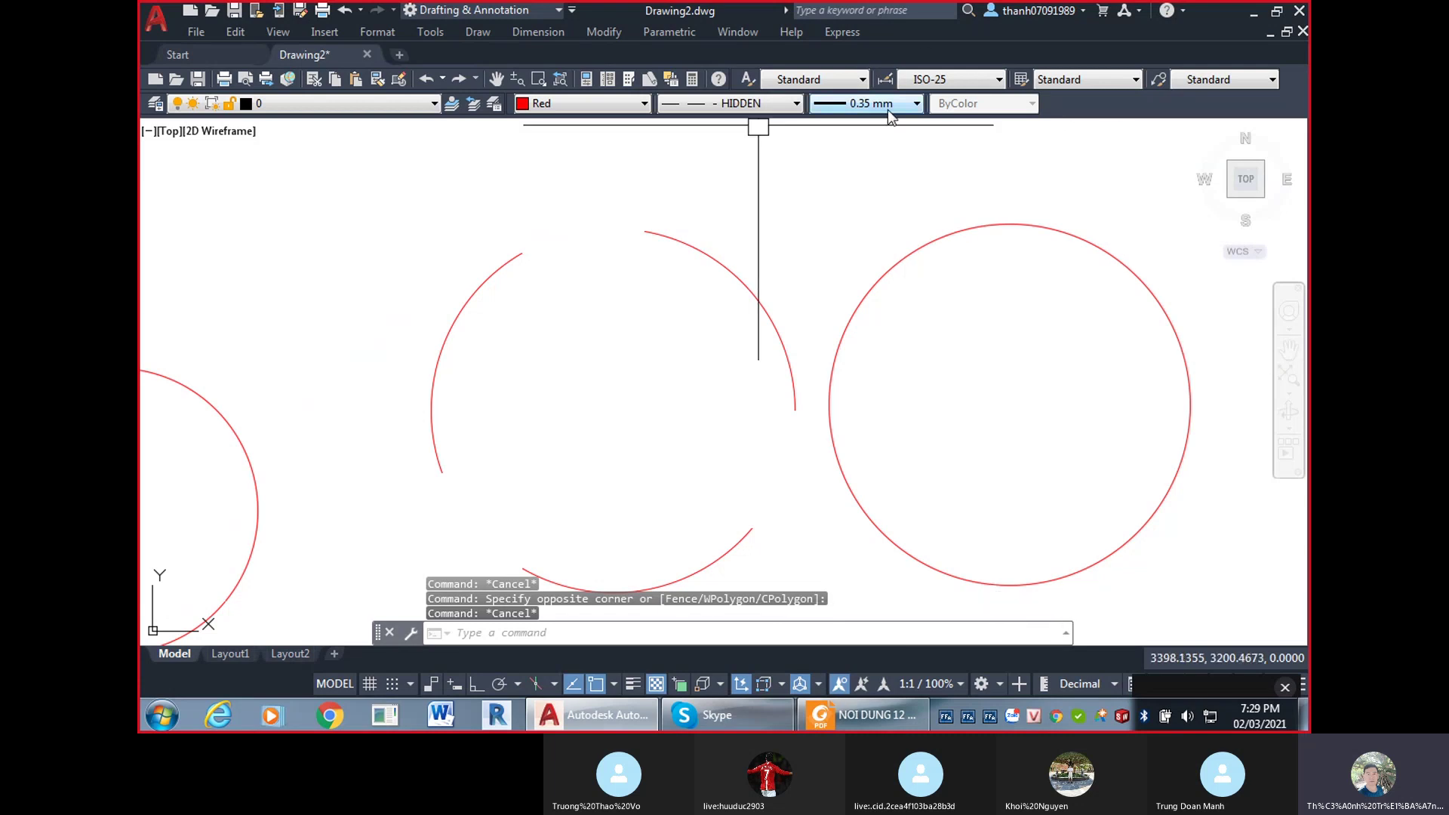
click(634, 686)
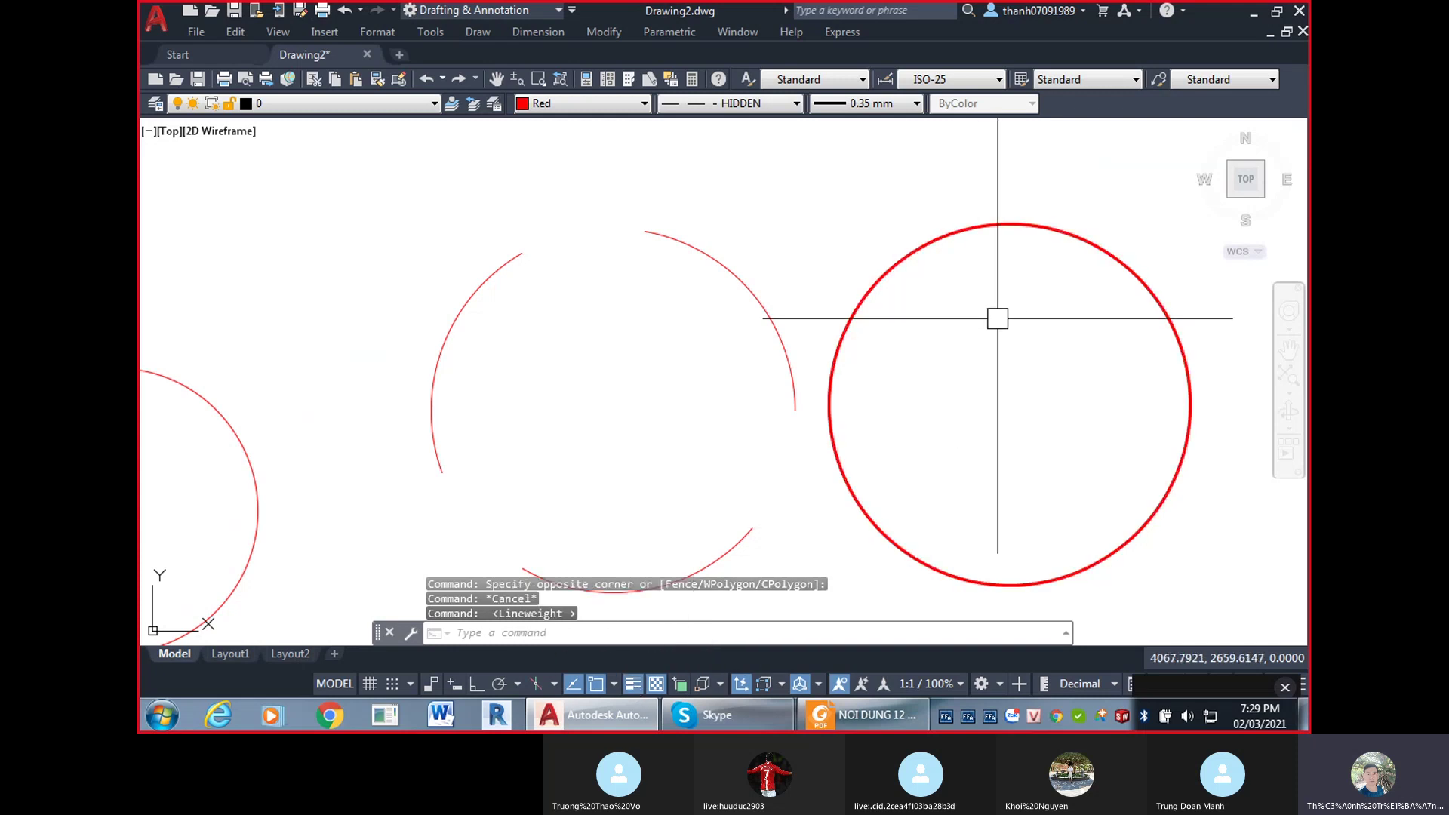
click(1026, 314)
click(896, 217)
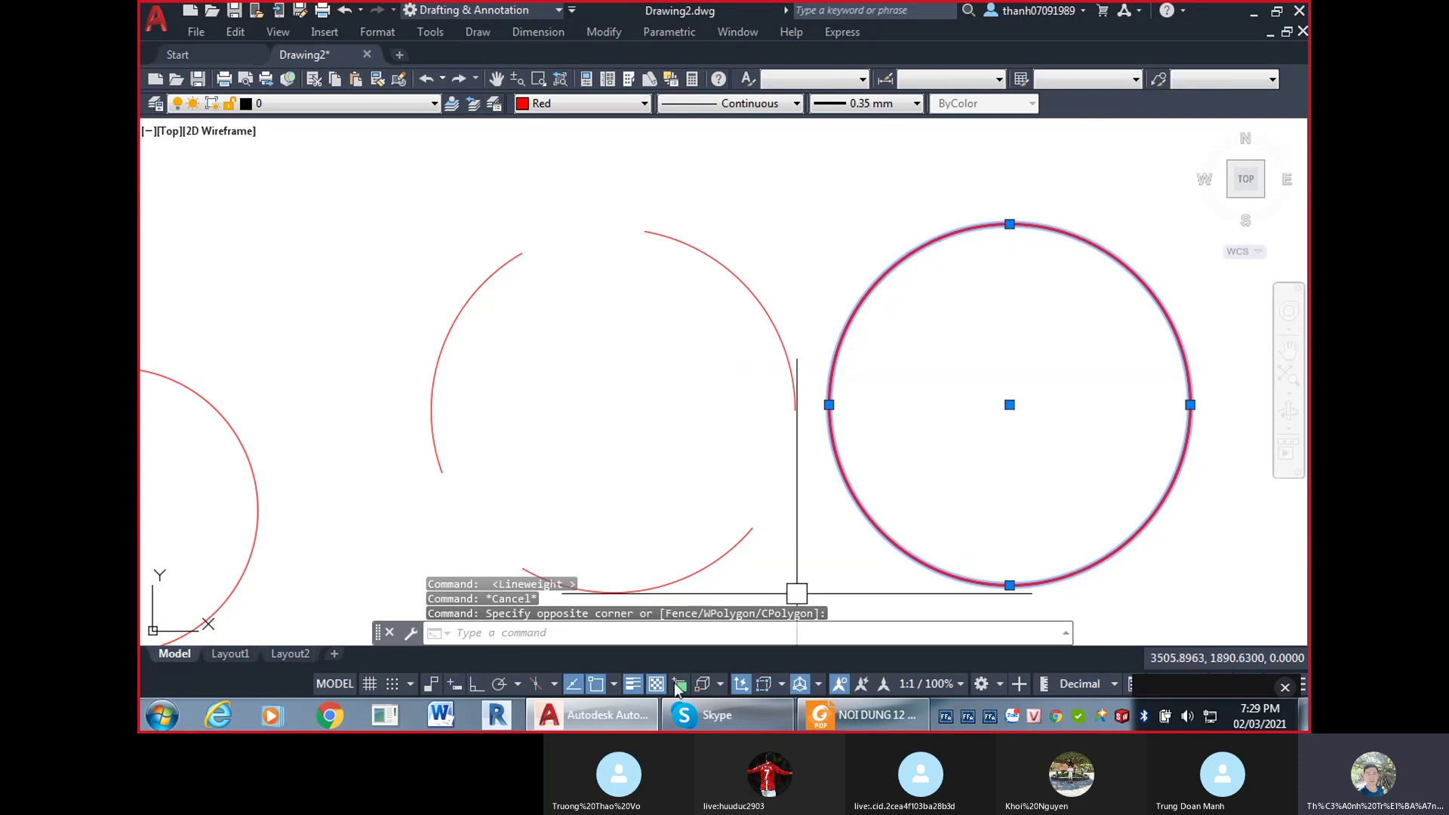
key(Escape)
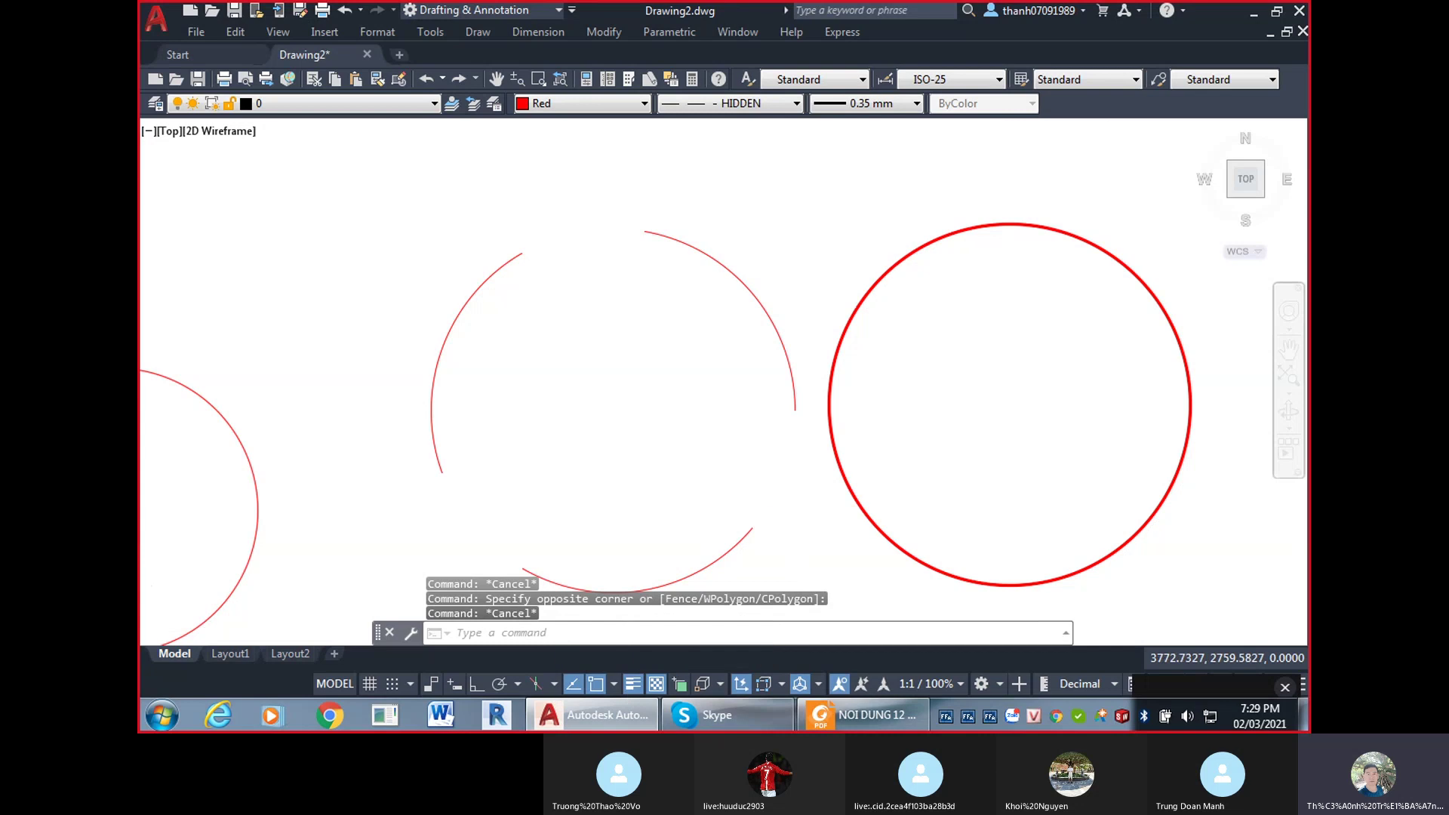
scroll(944, 349, down, 3)
click(930, 356)
Erase the three test circles with E.
click(433, 265)
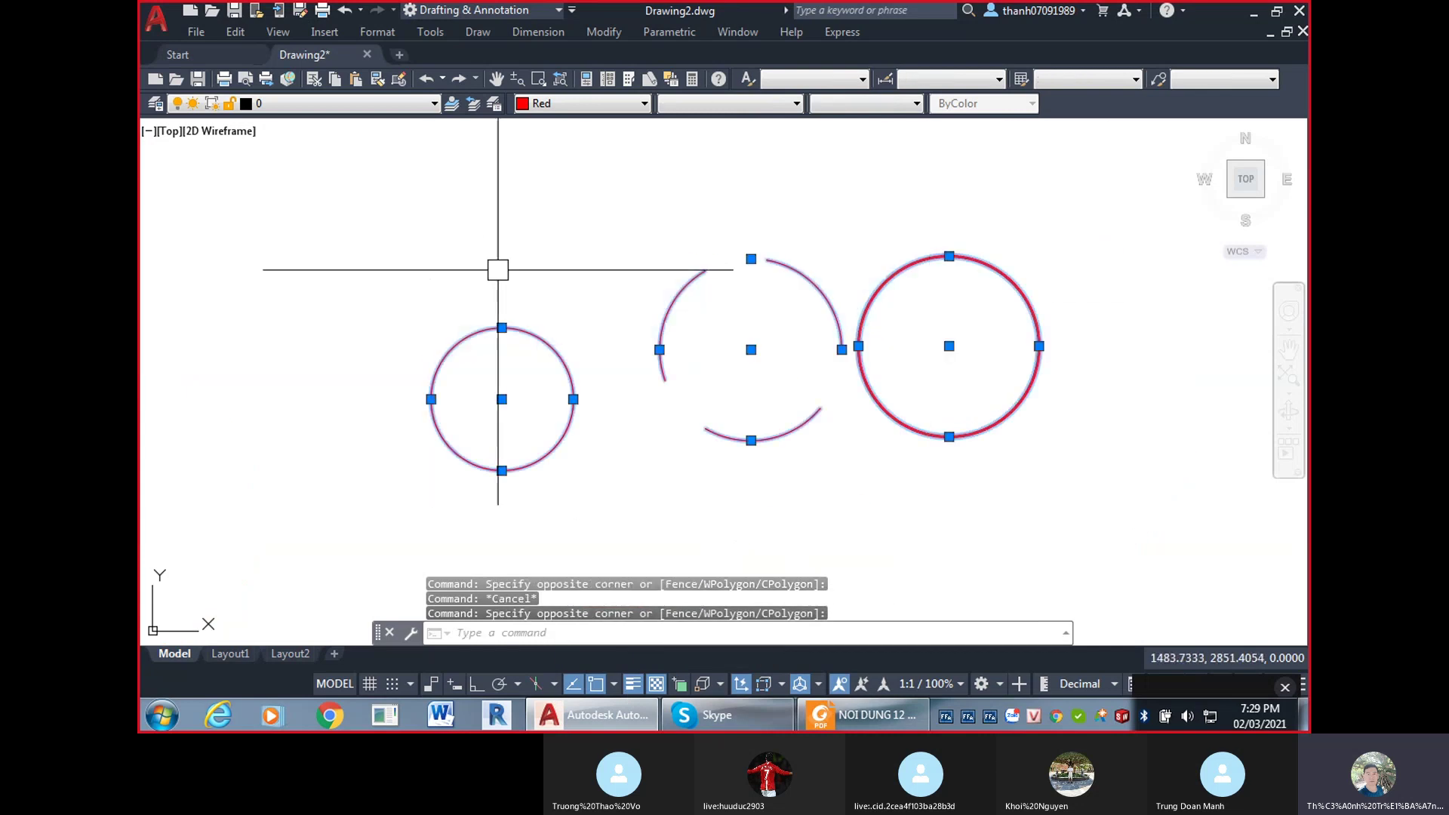
text(e)
key(Return)
Display the Dimension toolbar, leaving colour, linetype and lineweight settings unchanged.
click(550, 102)
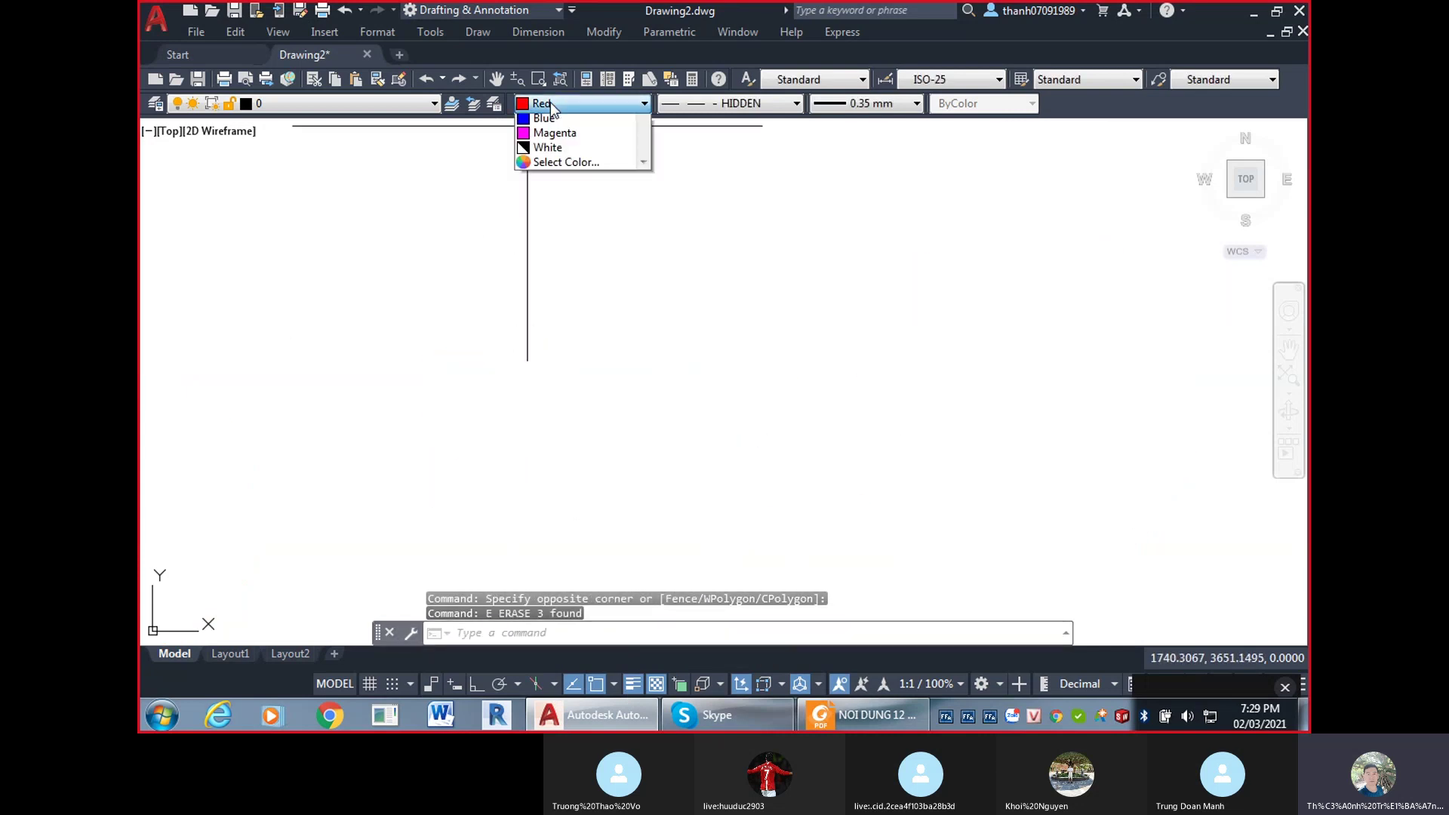
click(773, 102)
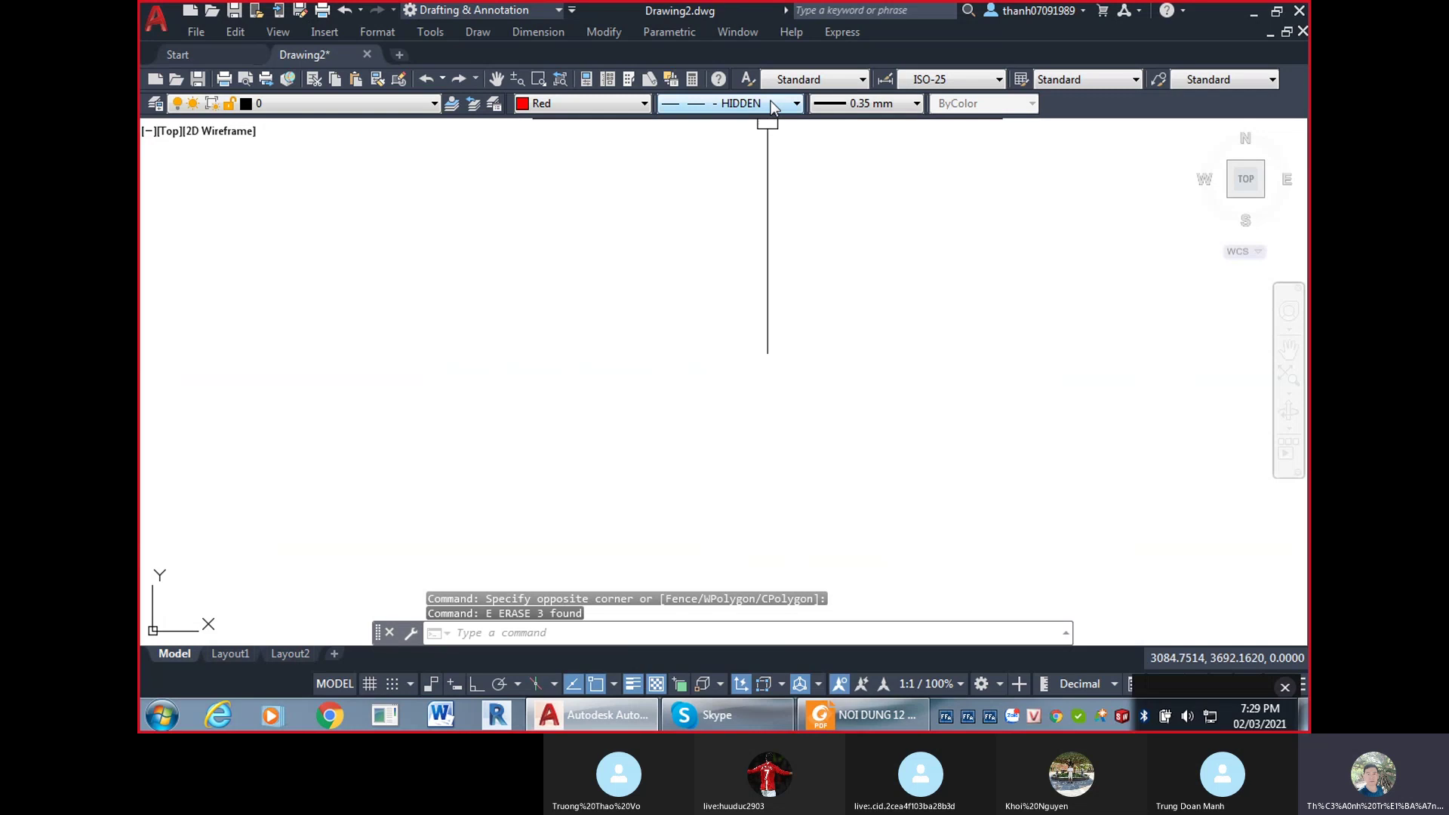
click(770, 103)
click(882, 106)
click(881, 105)
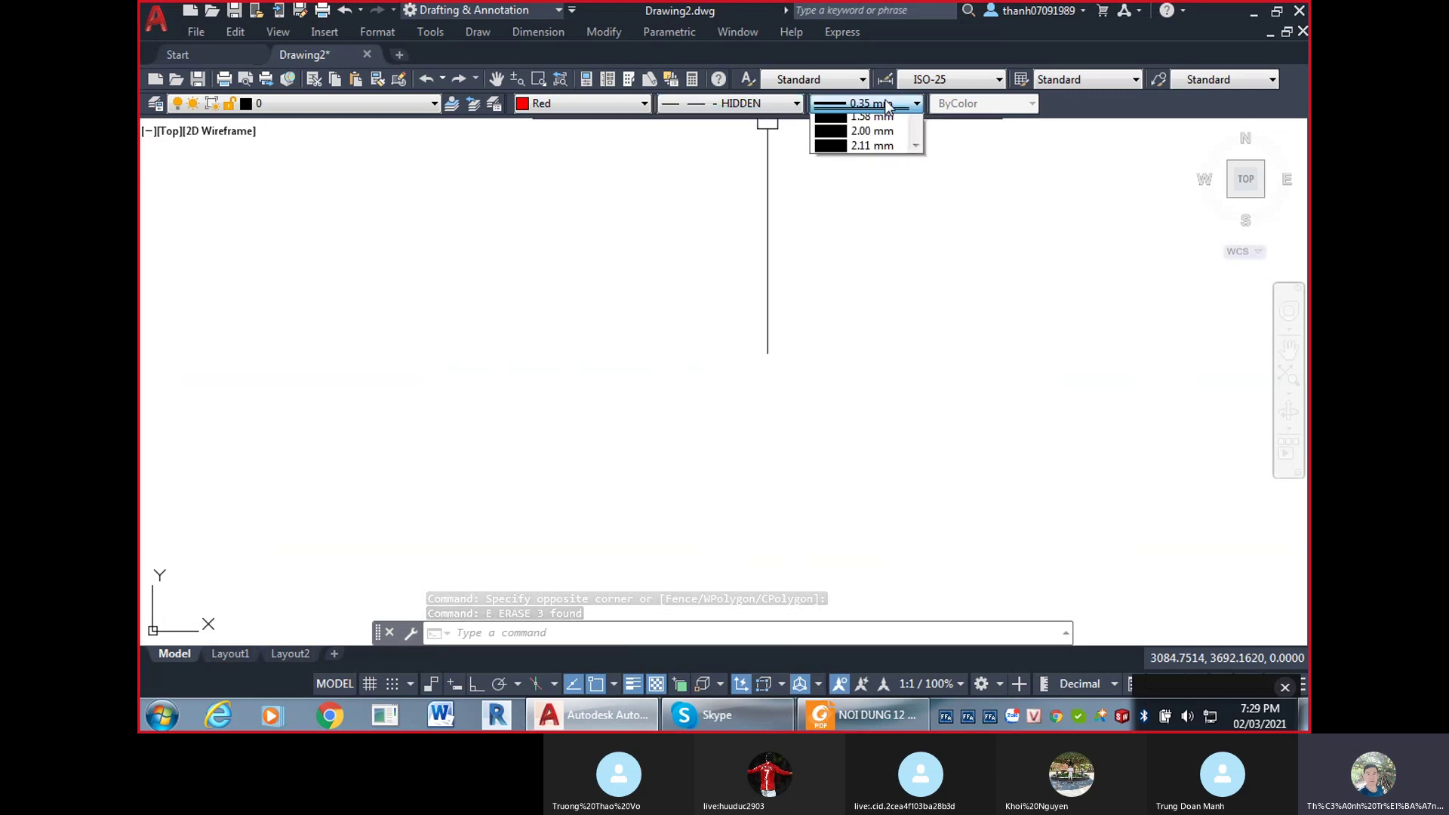
key(Escape)
key(Escape)
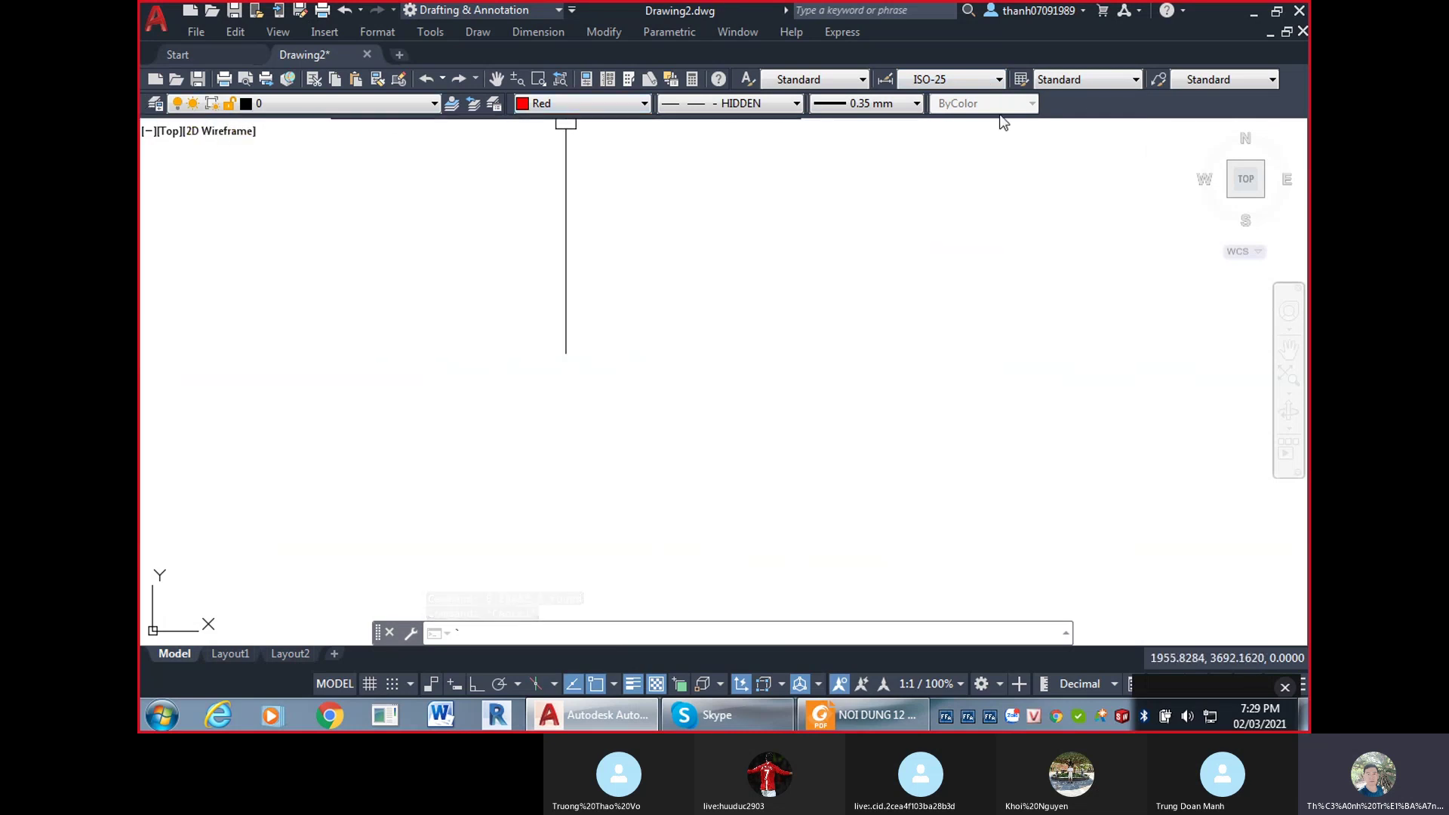
right_click(470, 104)
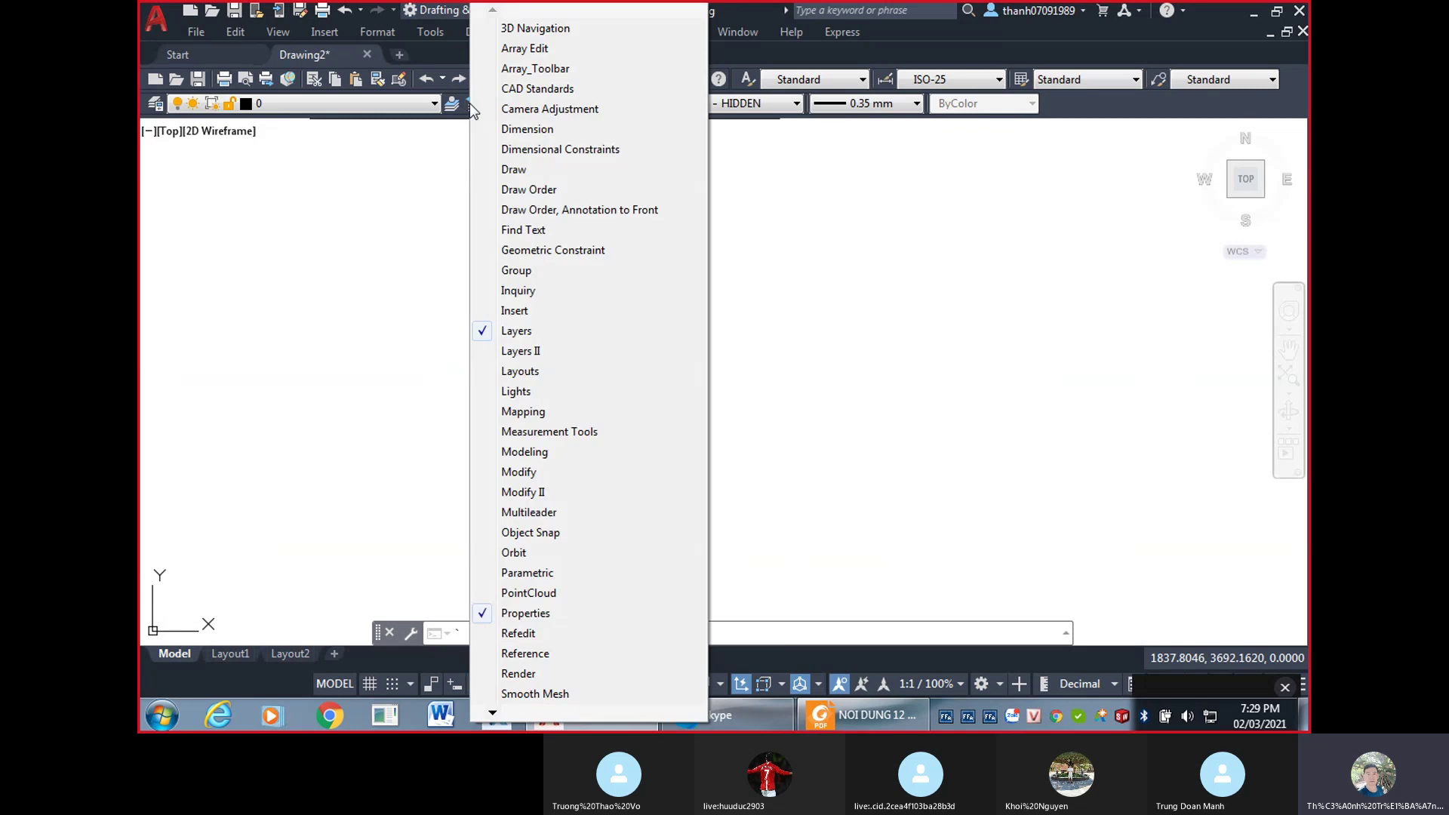
click(509, 130)
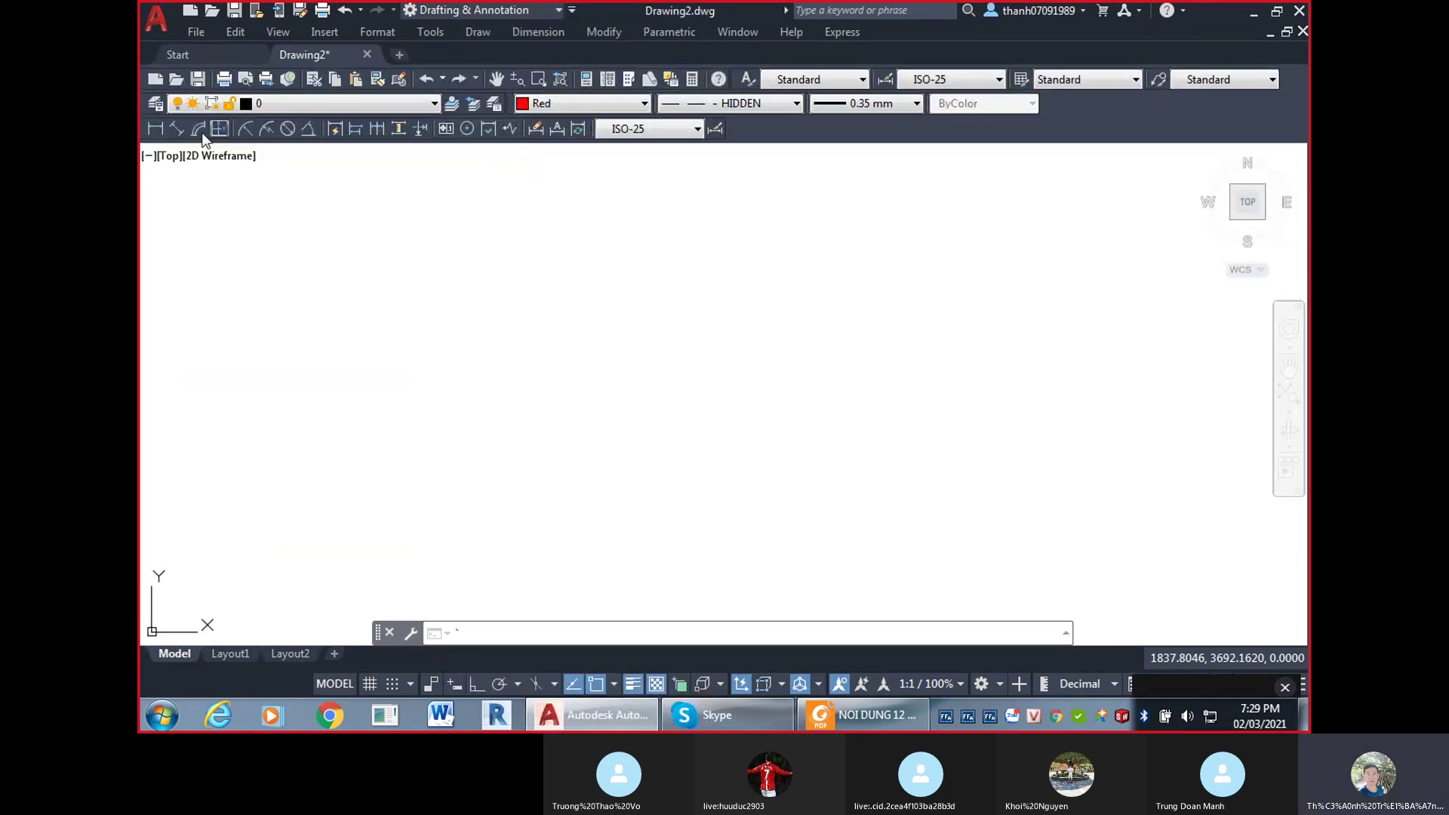
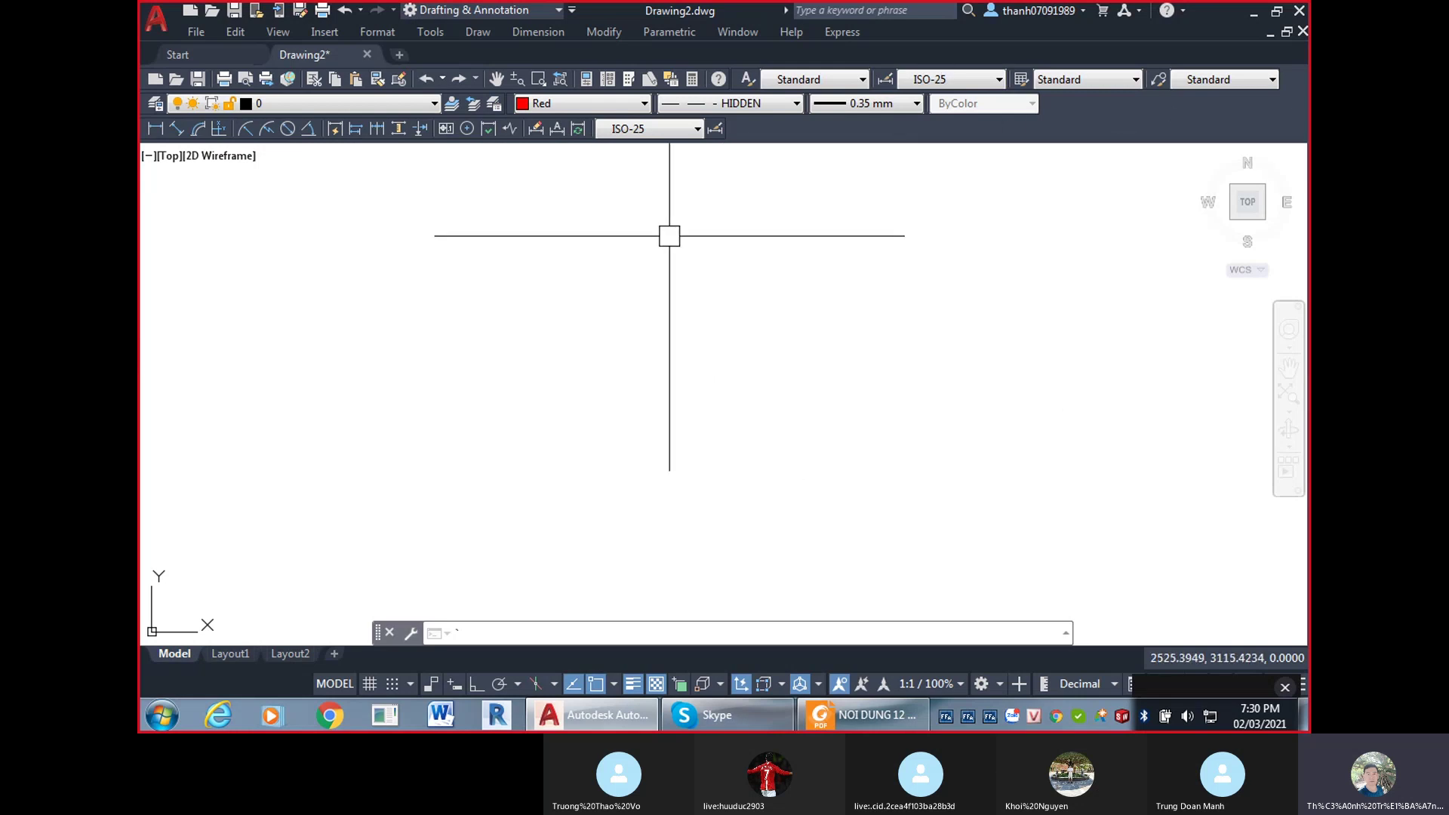
Turn on the Text toolbar from the toolbar list.
right_click(396, 125)
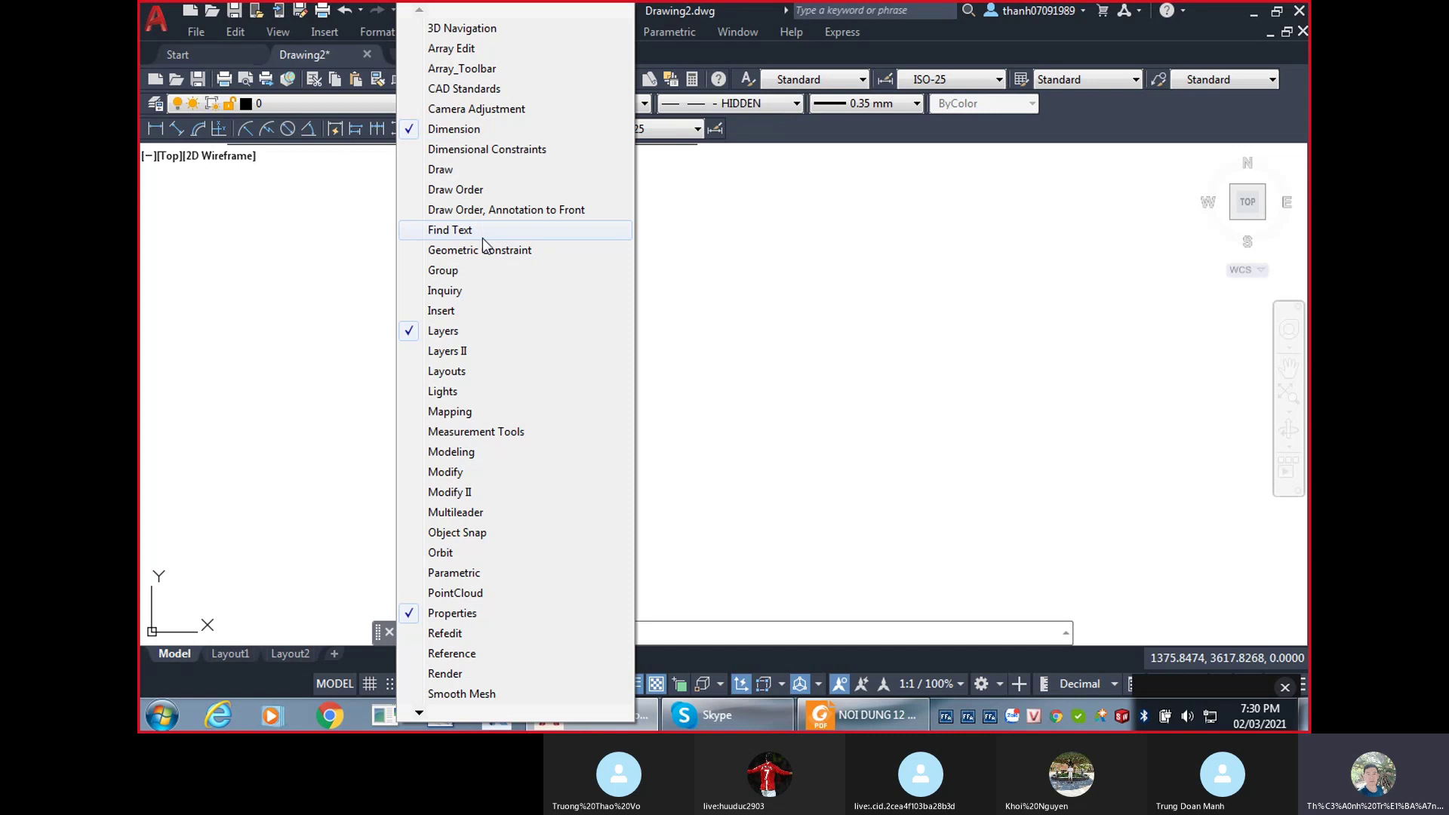
mouse_move(418, 714)
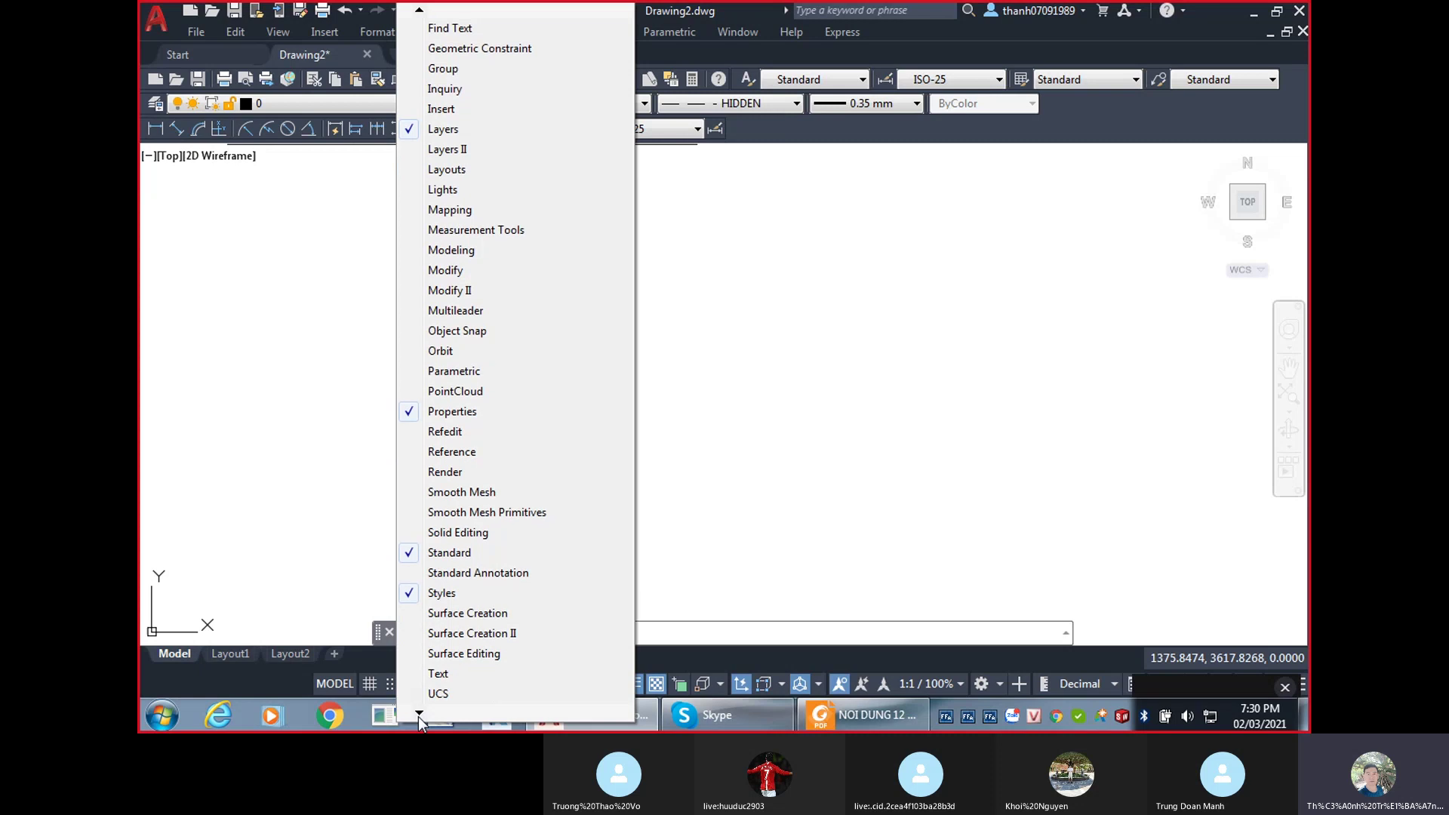
click(456, 678)
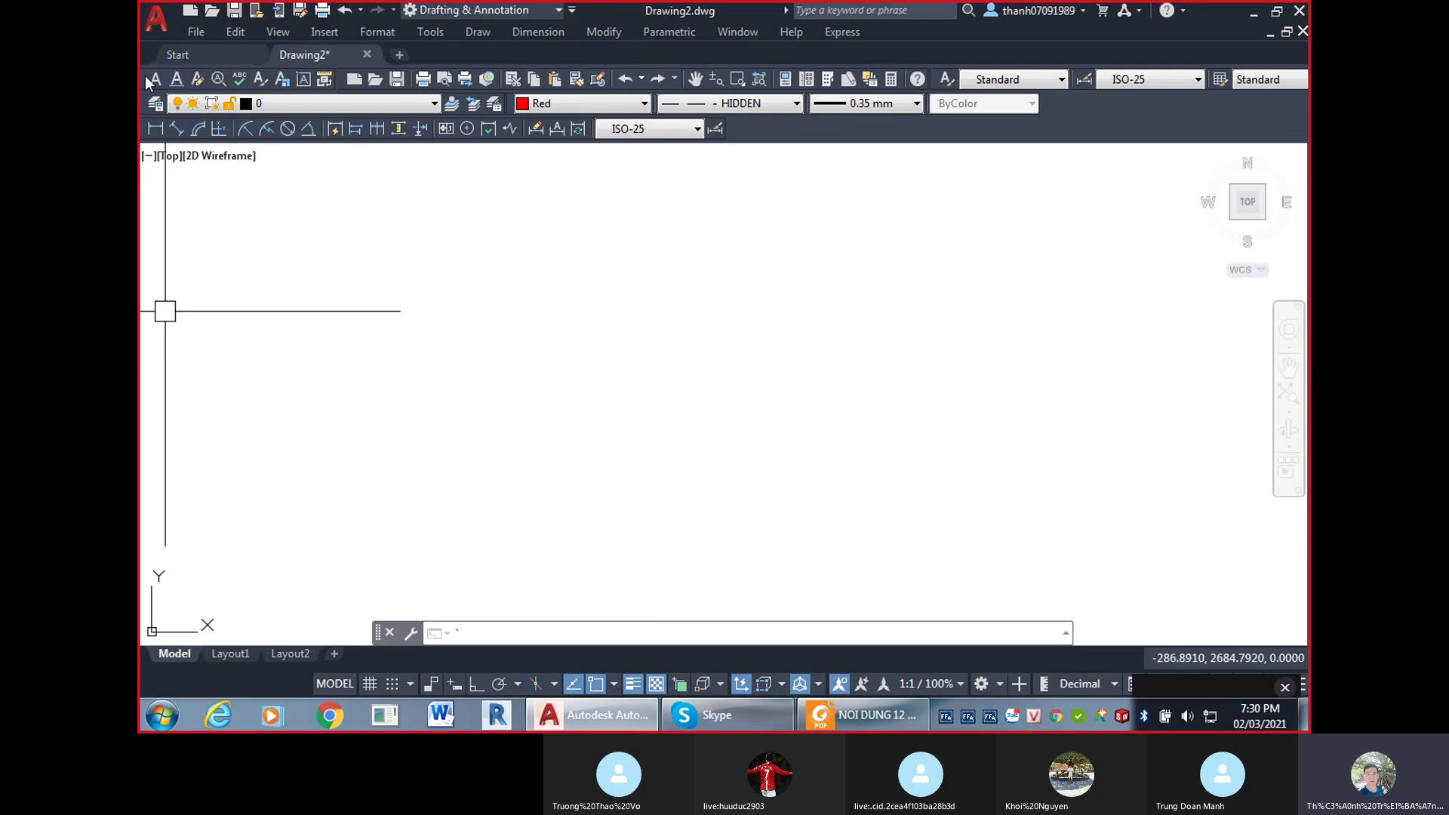
Bring up the Lock Location > All submenu from the toolbar right-click menu.
right_click(823, 119)
mouse_move(868, 219)
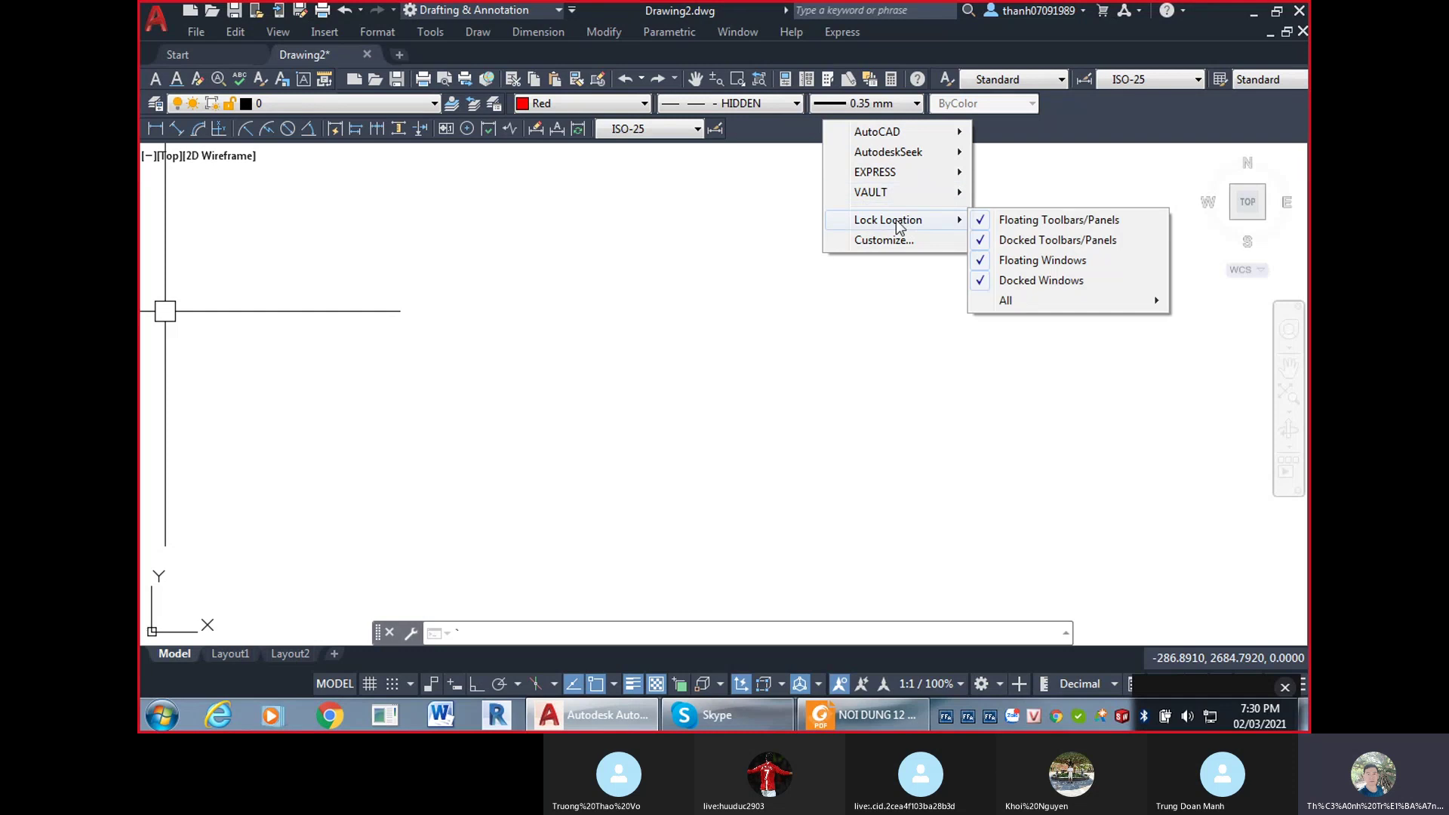
mouse_move(1025, 302)
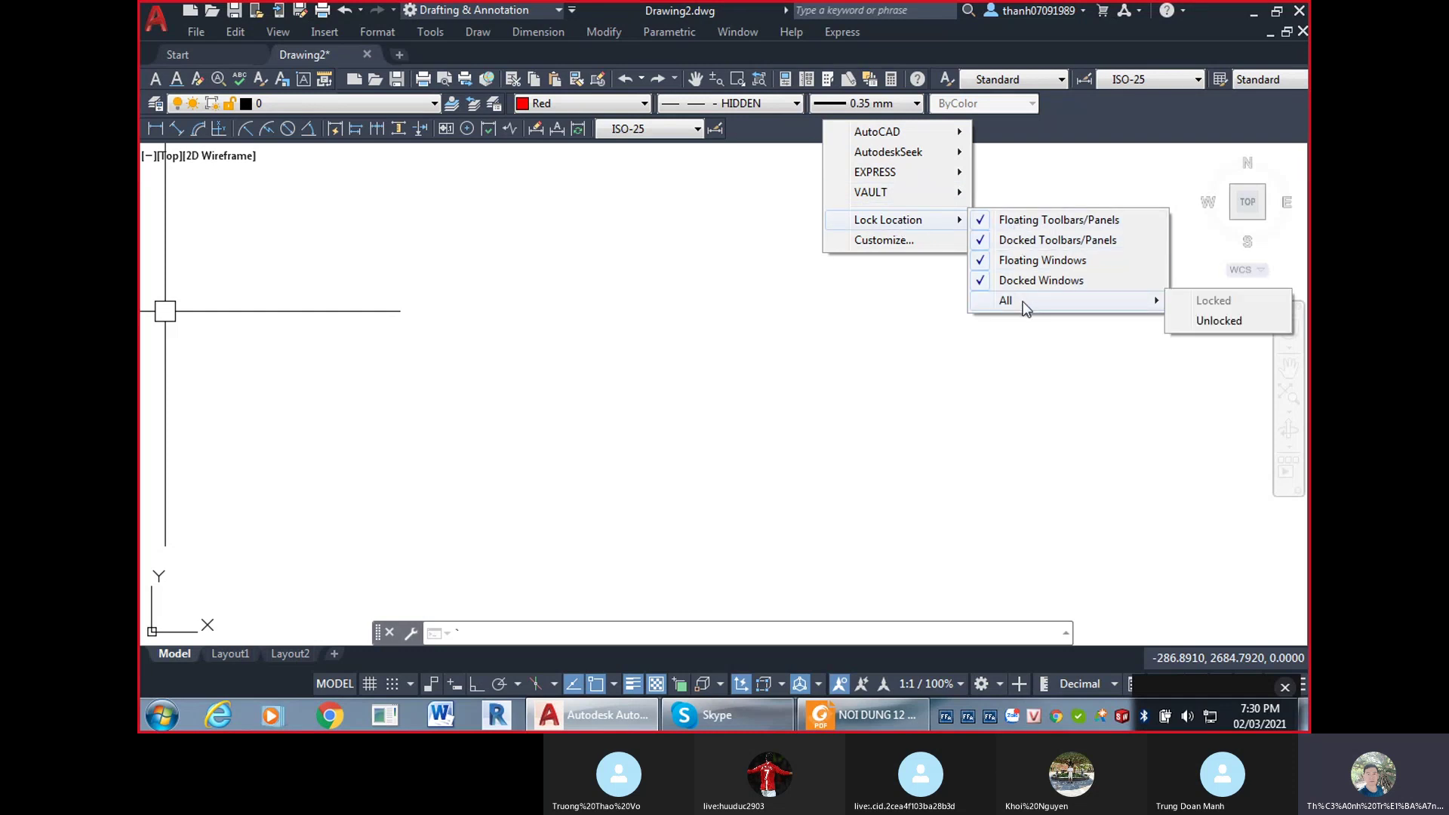
Unlock all toolbars and windows via Lock Location > All > Unlocked.
click(1222, 321)
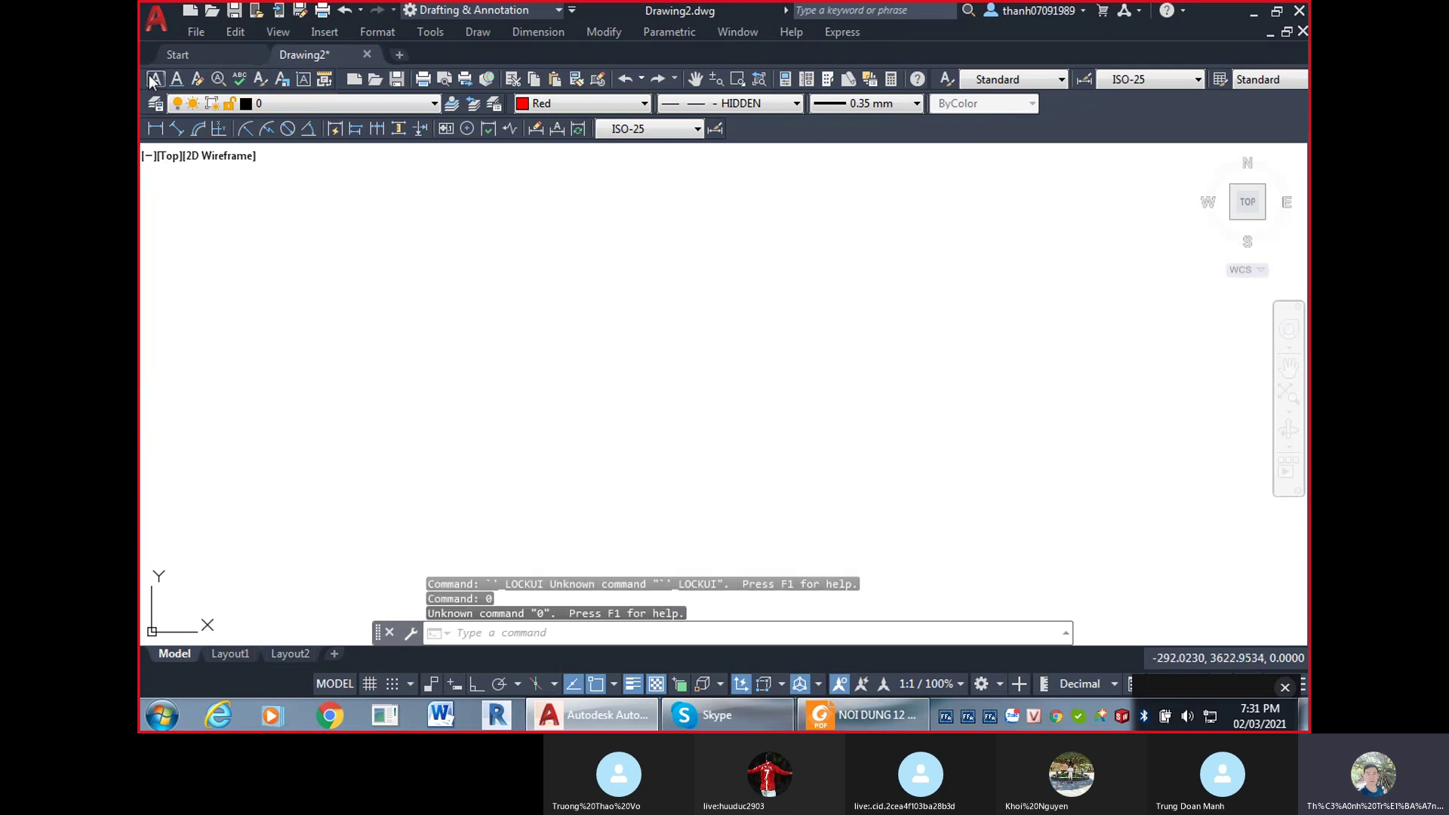
drag(149, 84, 155, 88)
right_click(1122, 102)
mouse_move(1152, 195)
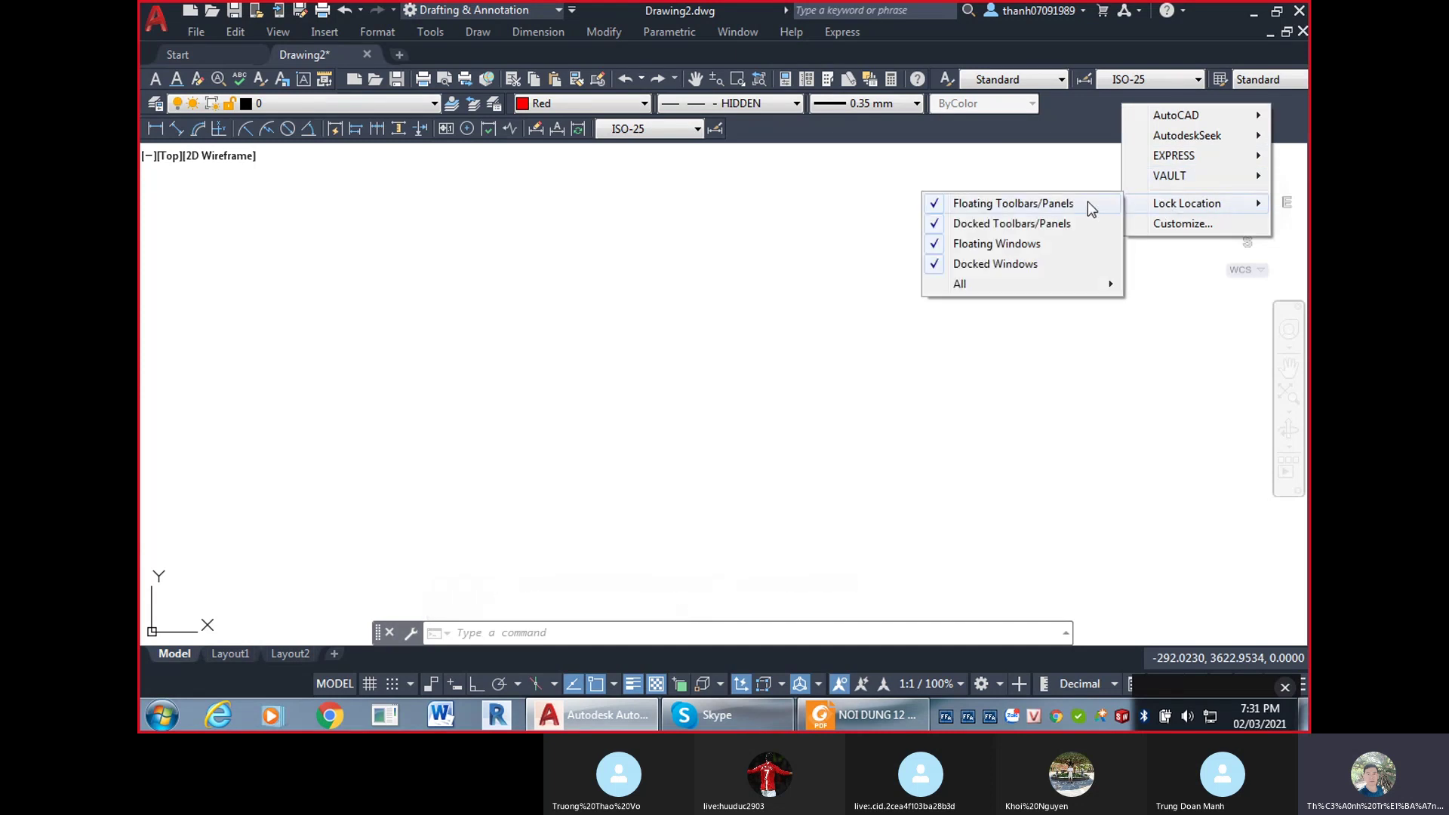
click(1172, 304)
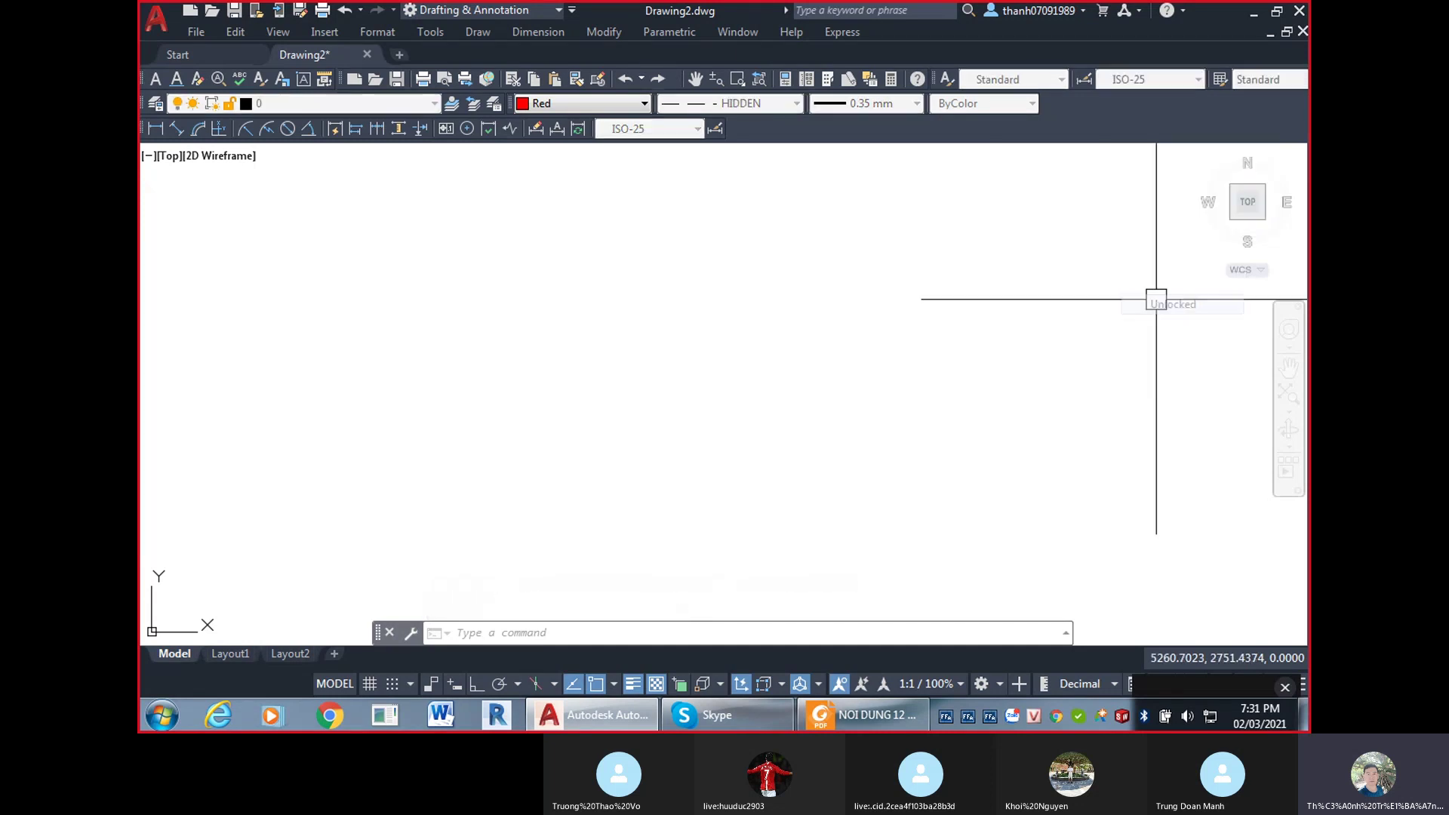
Dock the Text toolbar at the end of the second row, shifting Standard and Styles.
mouse_move(143, 79)
mouse_down()
mouse_move(602, 292)
mouse_move(728, 333)
mouse_up()
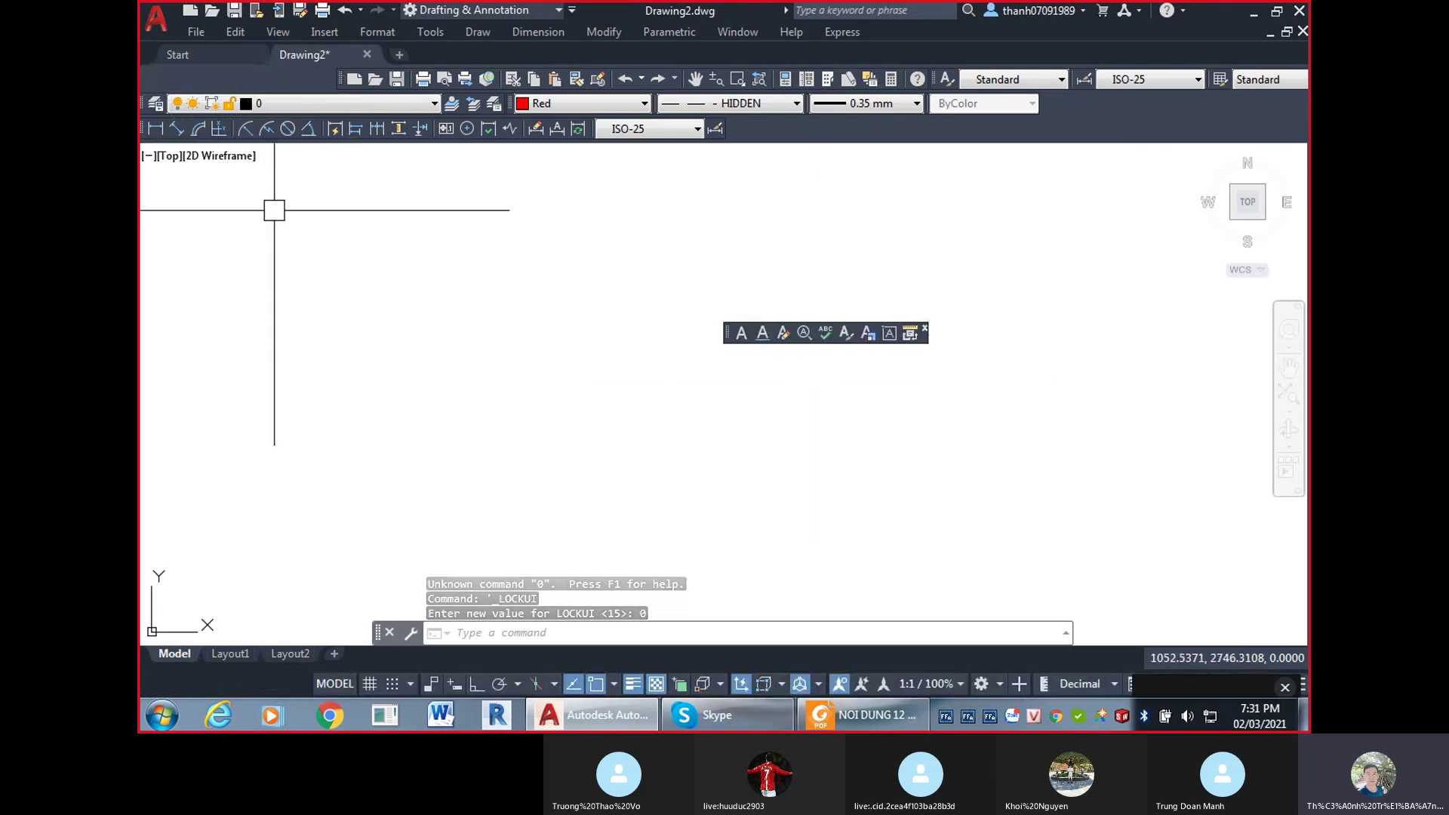
drag(337, 77, 139, 80)
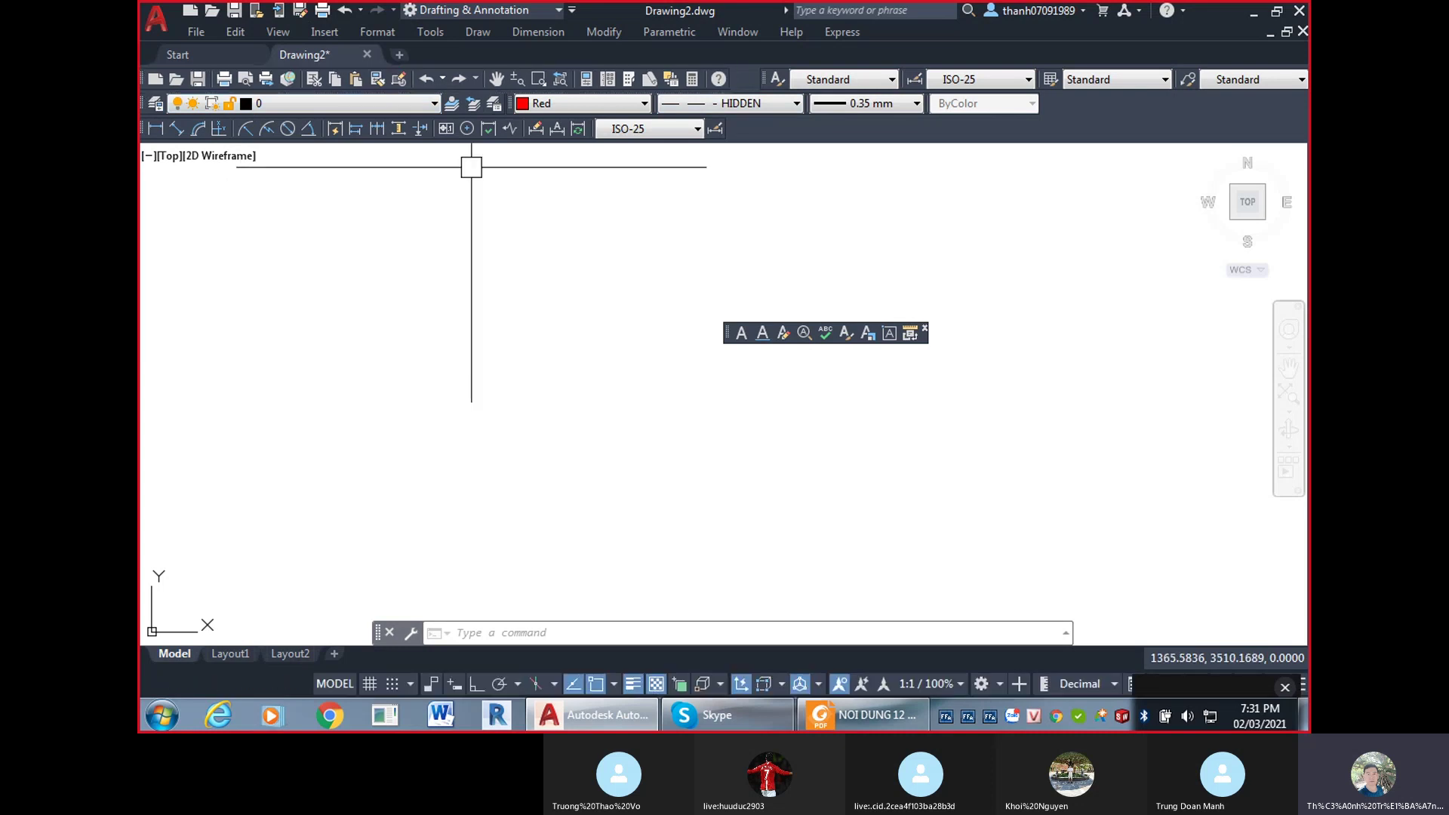
drag(766, 80, 734, 82)
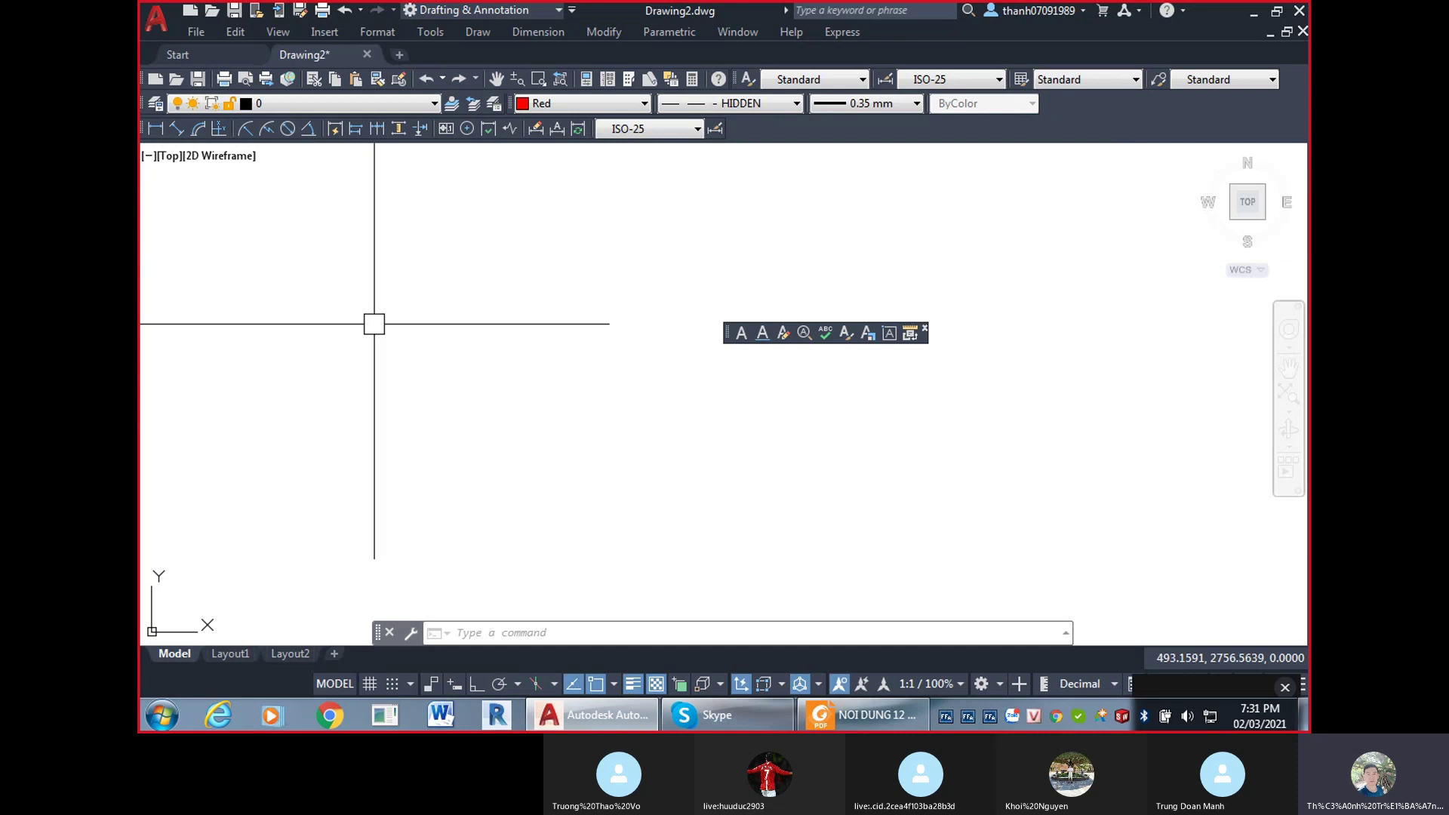
drag(834, 332, 1149, 102)
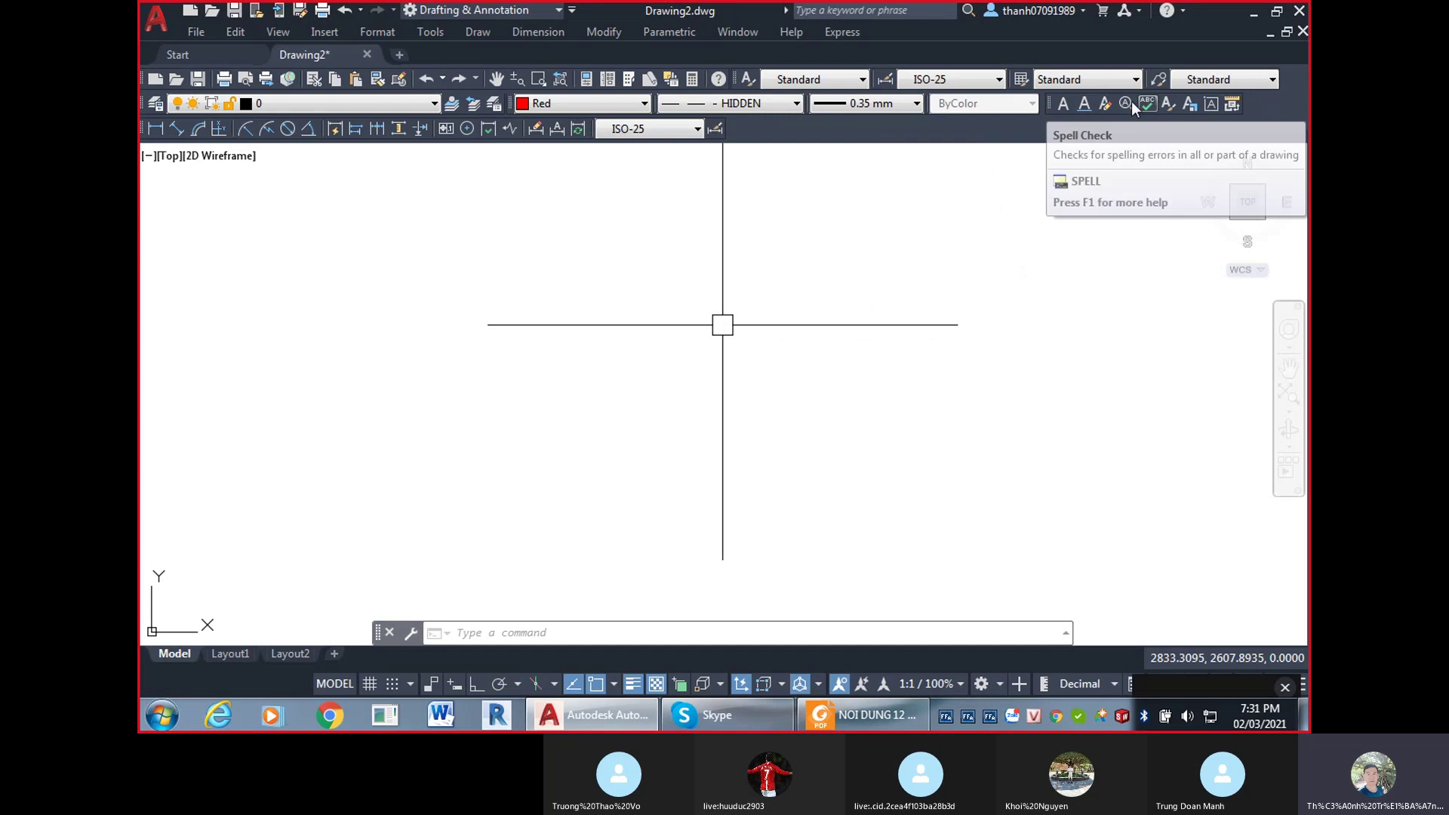
click(1066, 106)
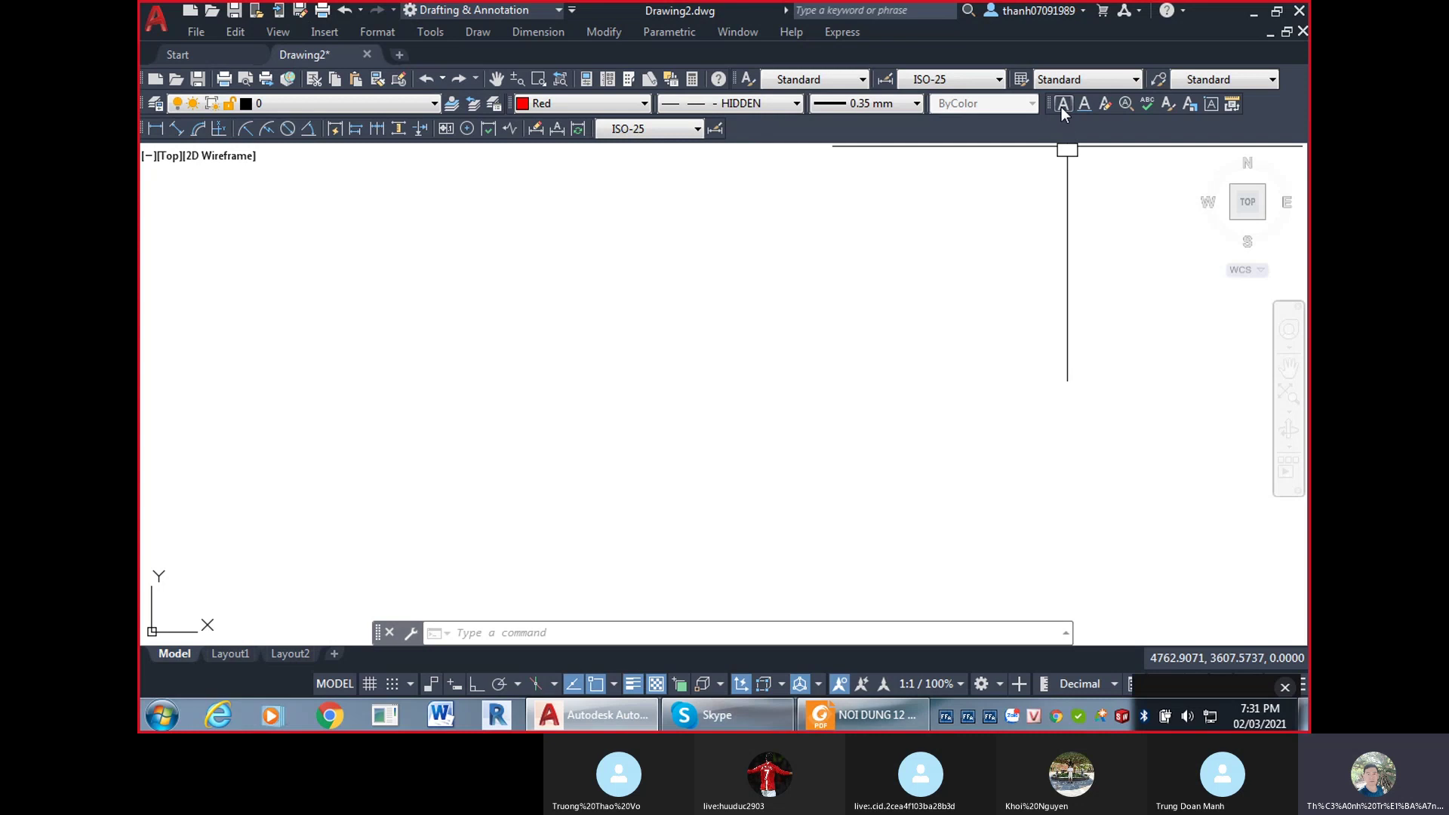
click(1066, 106)
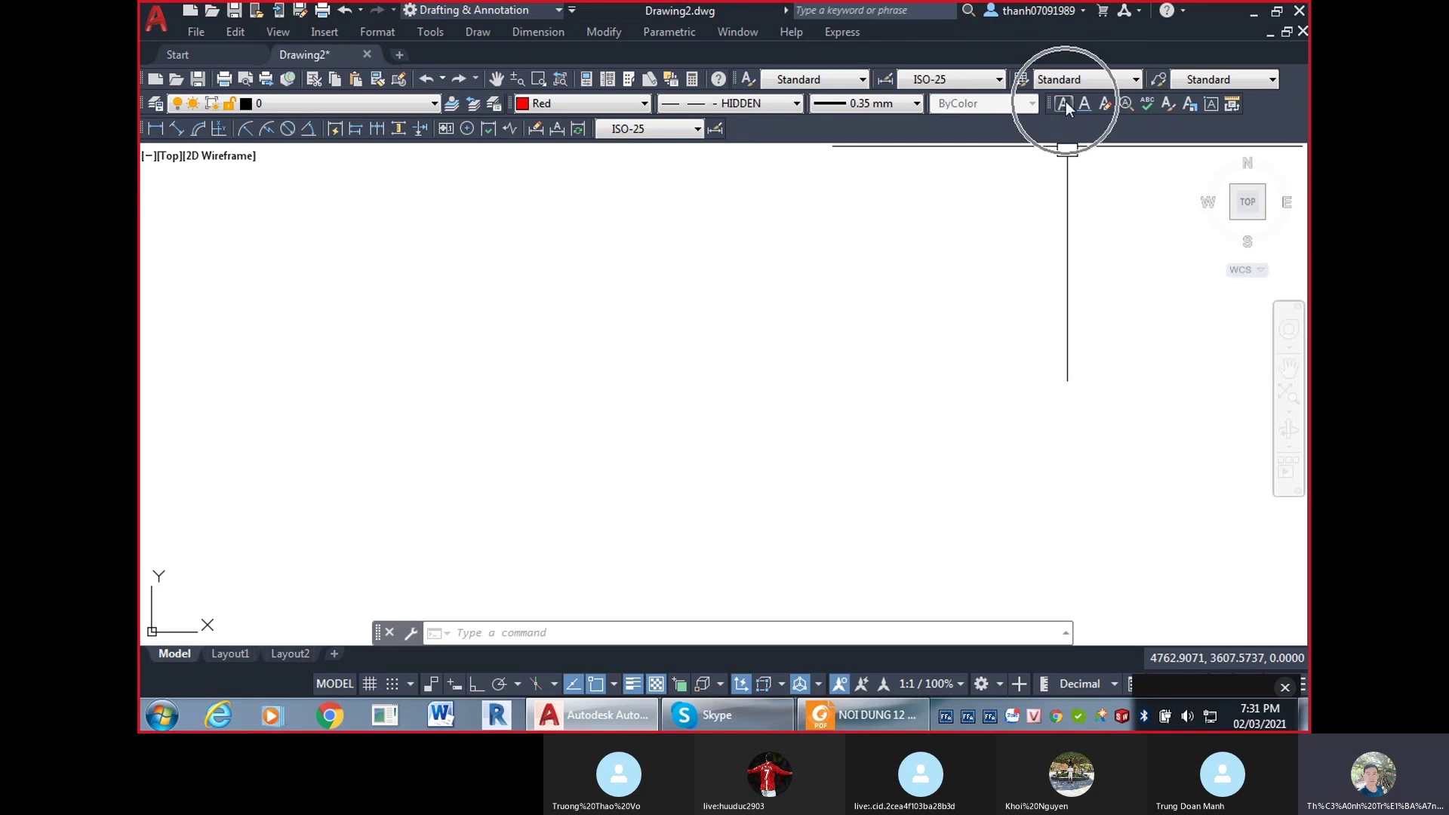
click(1083, 107)
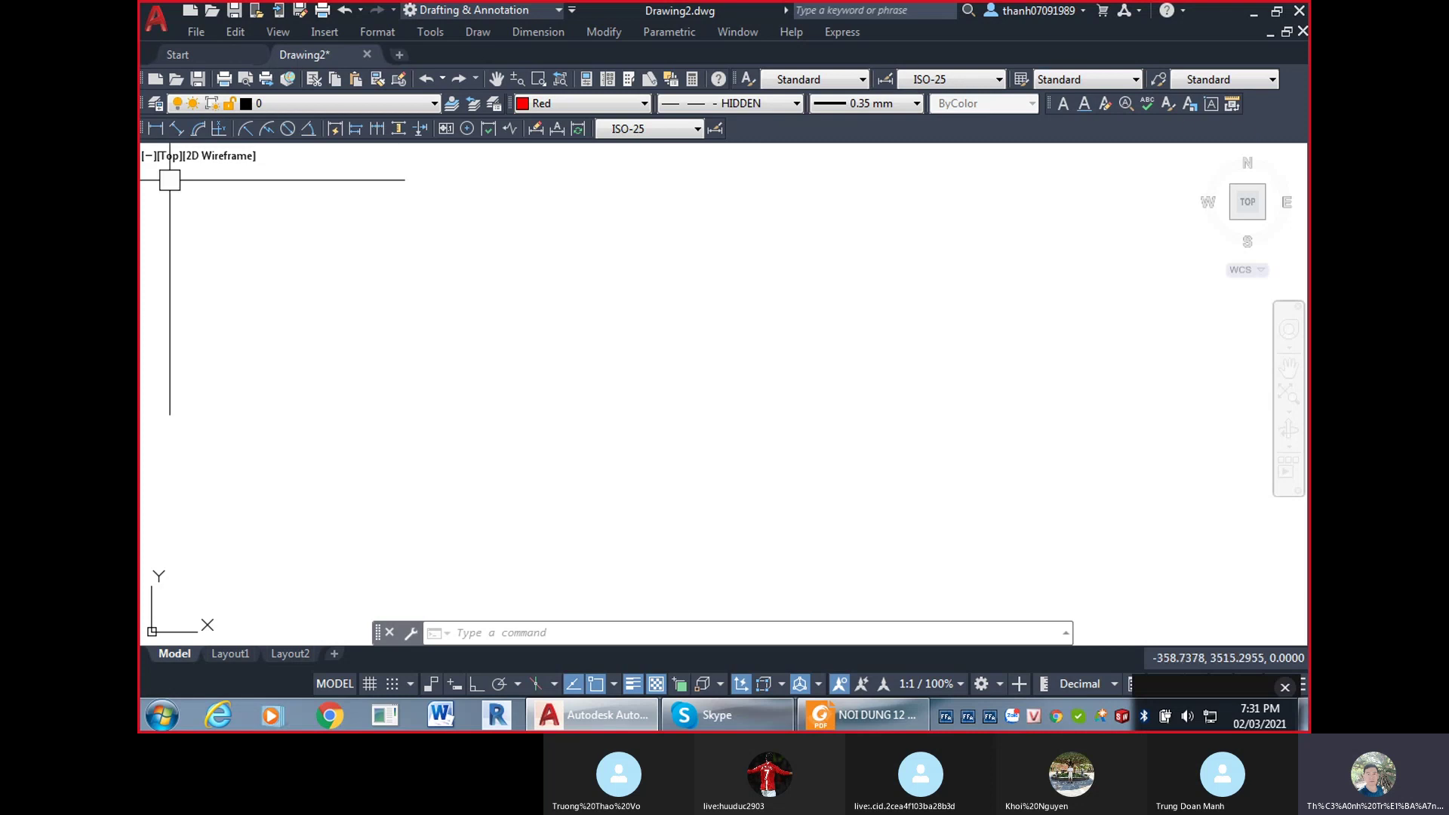
Turn on the Draw toolbar and dock it vertically on the left edge.
right_click(194, 133)
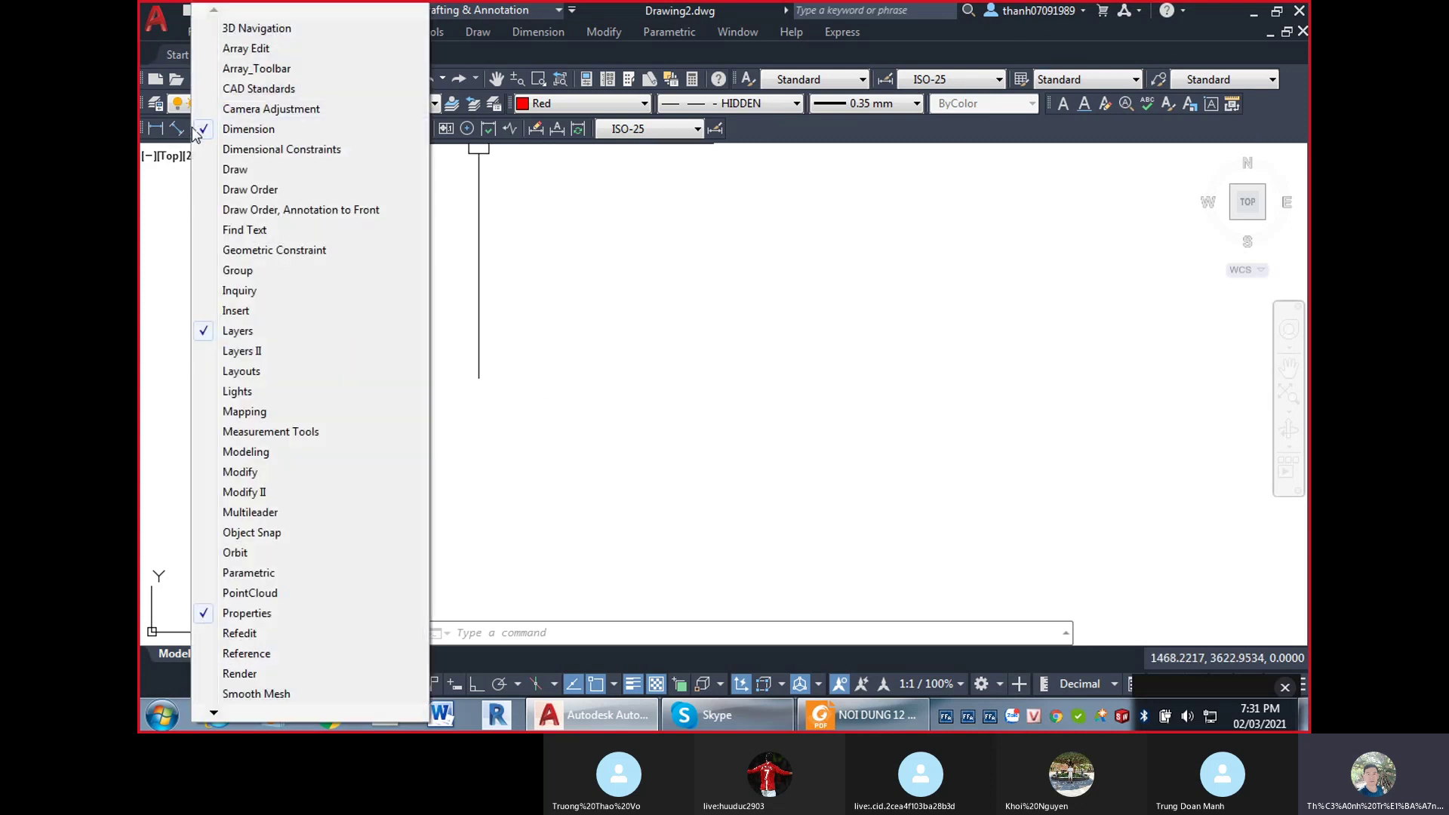
click(235, 170)
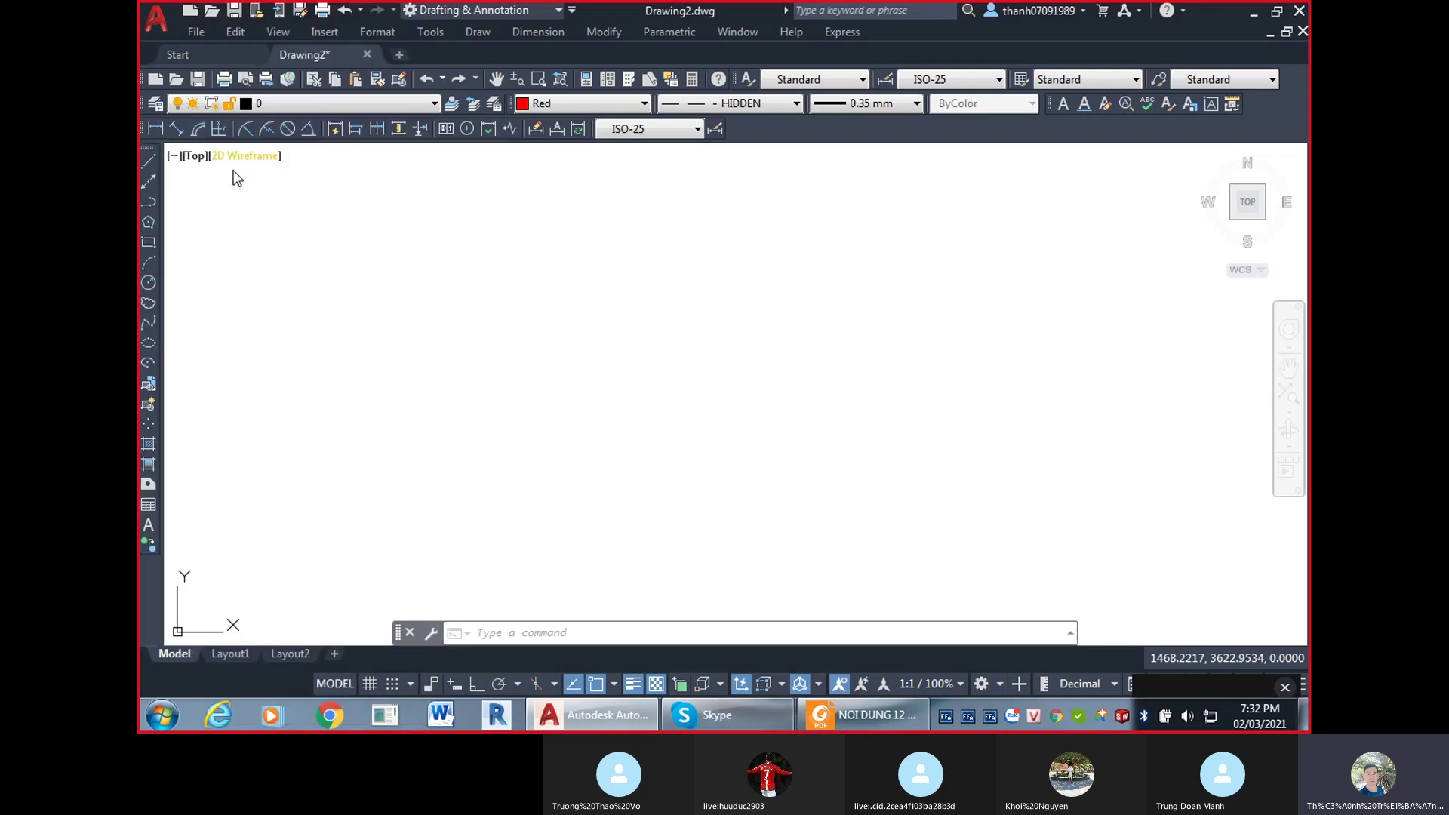
drag(149, 154, 841, 224)
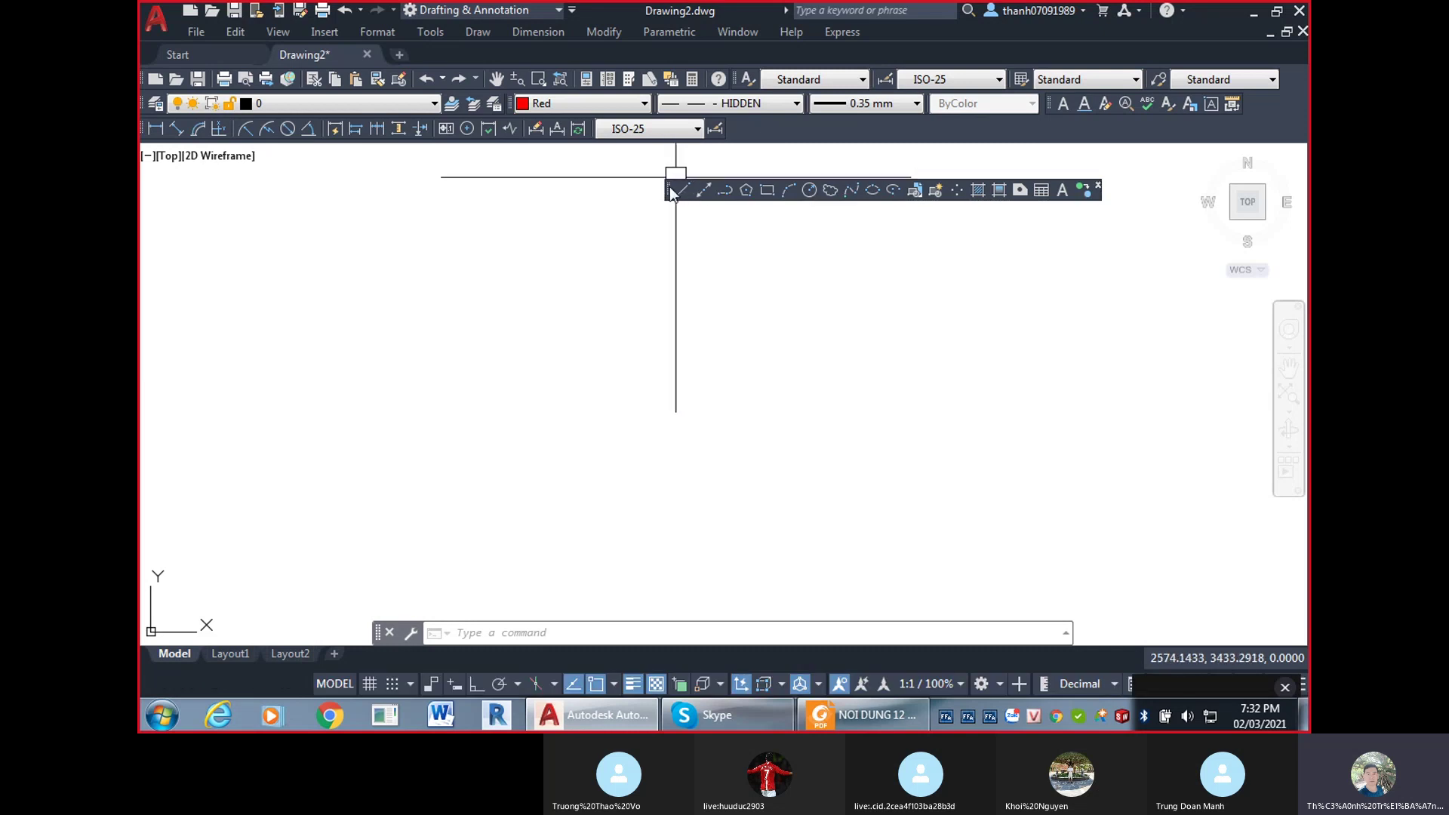
mouse_move(668, 187)
mouse_down()
mouse_move(140, 191)
mouse_move(139, 261)
mouse_up()
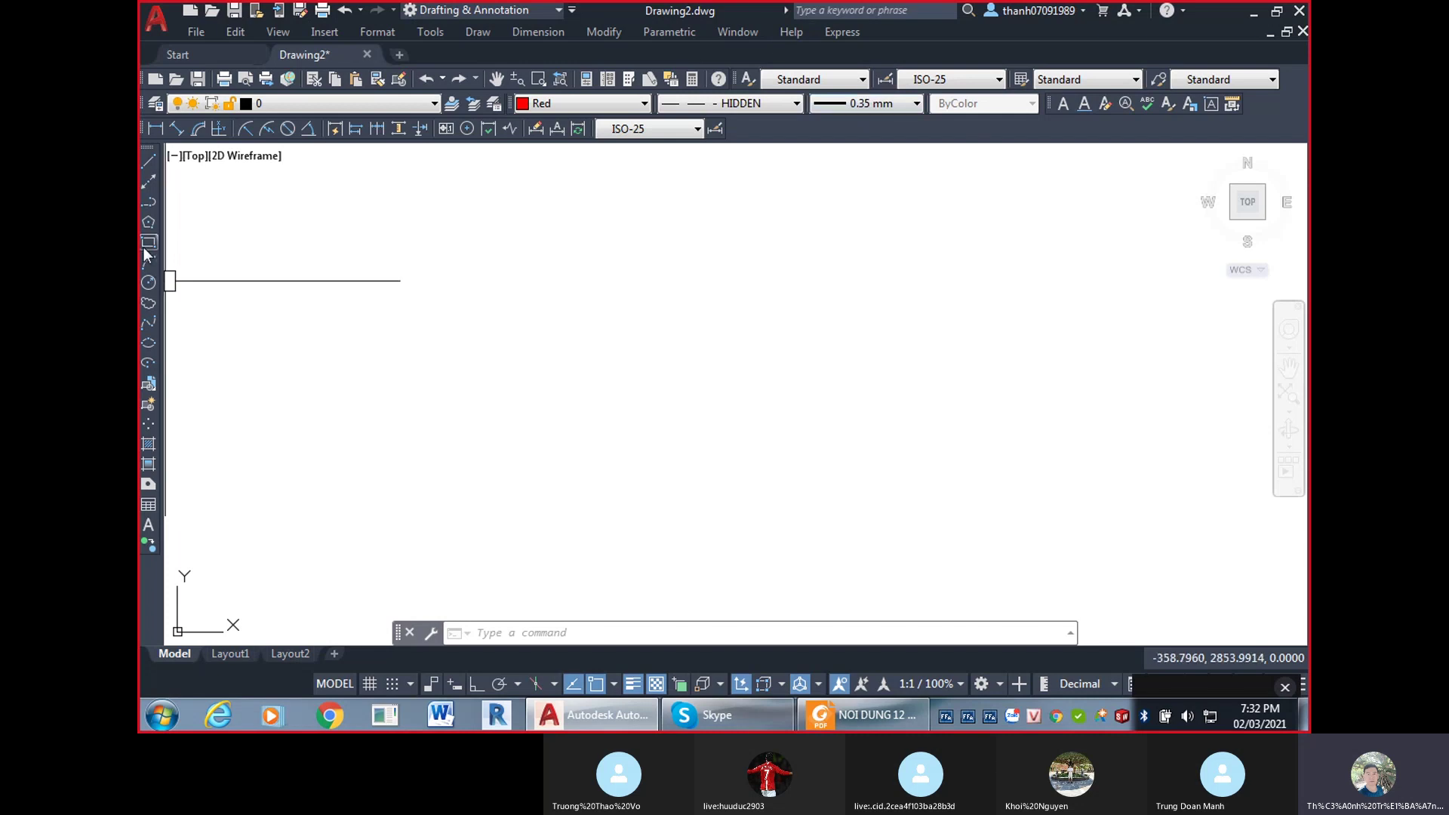
Turn on the Modify toolbar from the toolbar list.
right_click(146, 246)
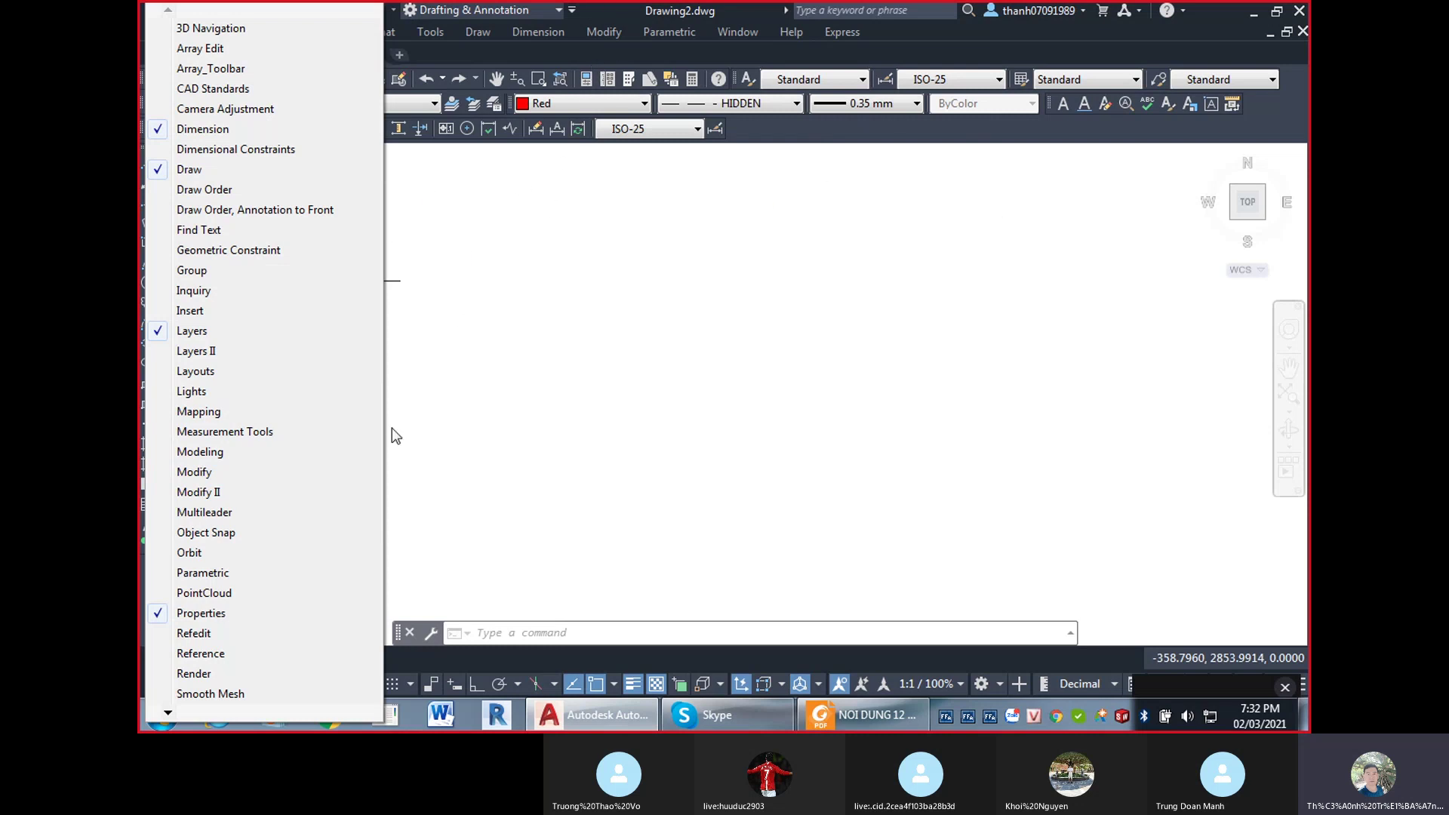
click(215, 472)
click(208, 489)
click(208, 489)
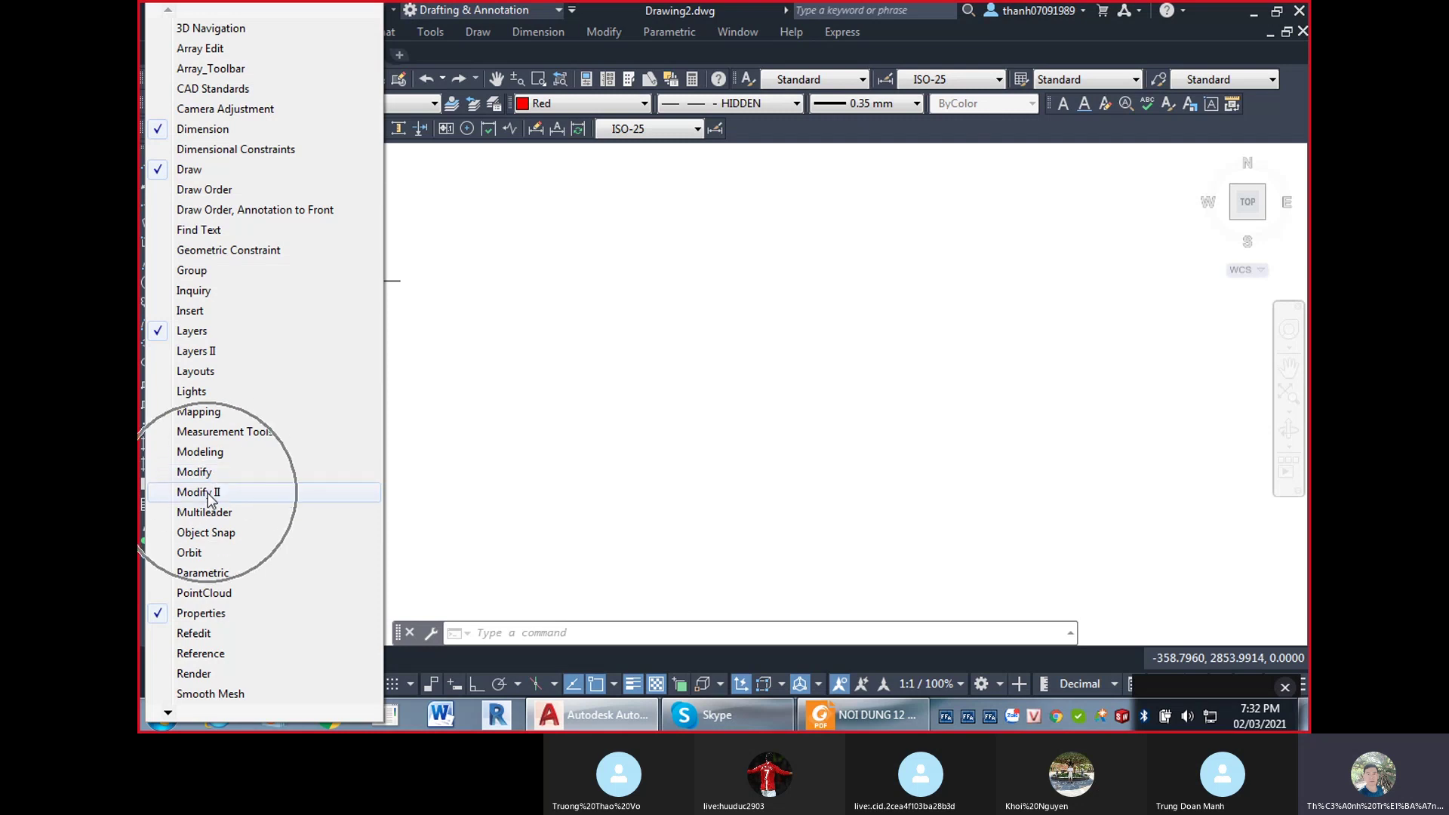
click(202, 472)
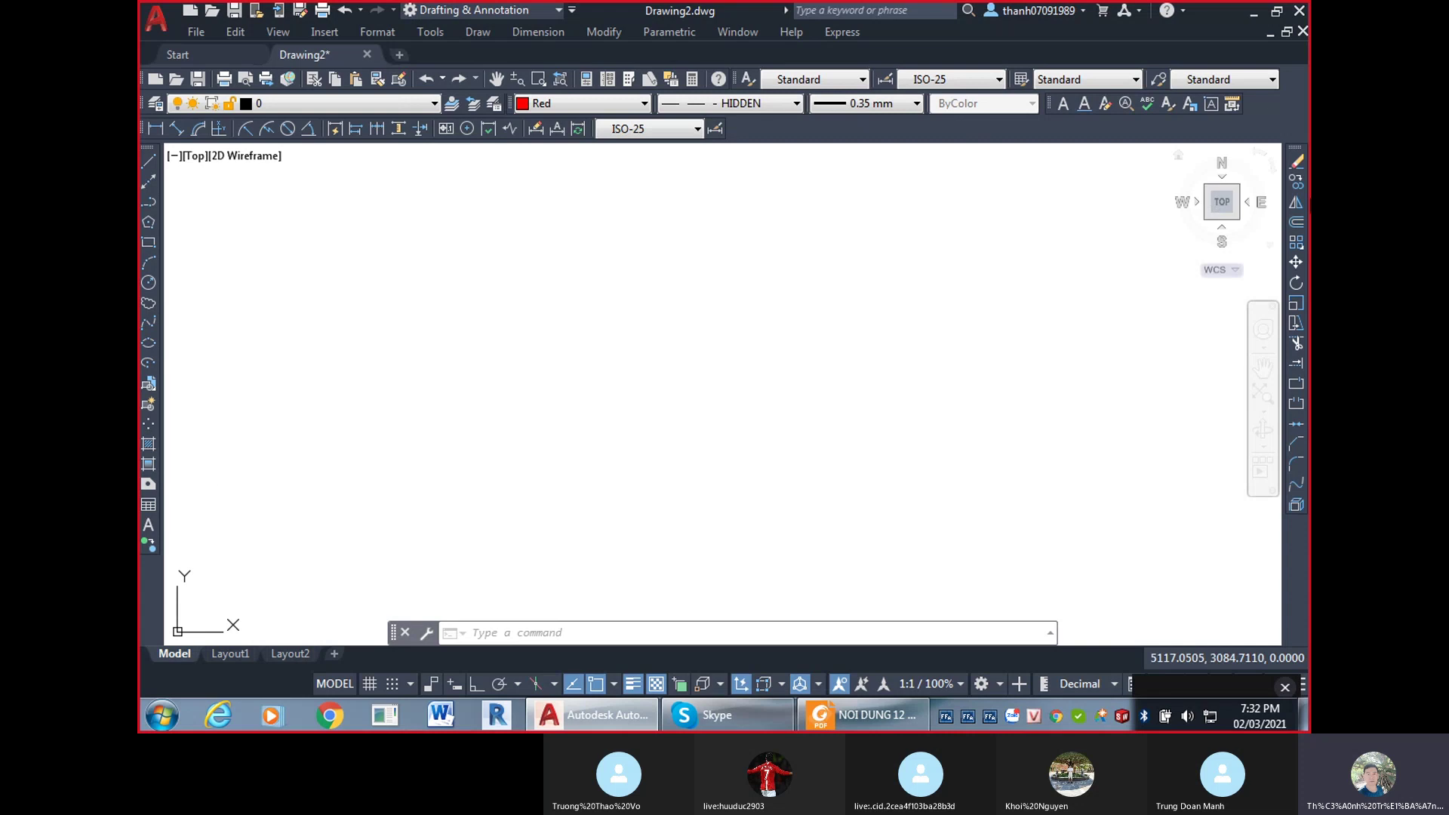
Dock the Modify toolbar vertically on the right edge and cancel the stray selection window.
mouse_move(1298, 156)
mouse_down()
mouse_move(805, 262)
mouse_move(664, 259)
mouse_move(1299, 281)
mouse_up()
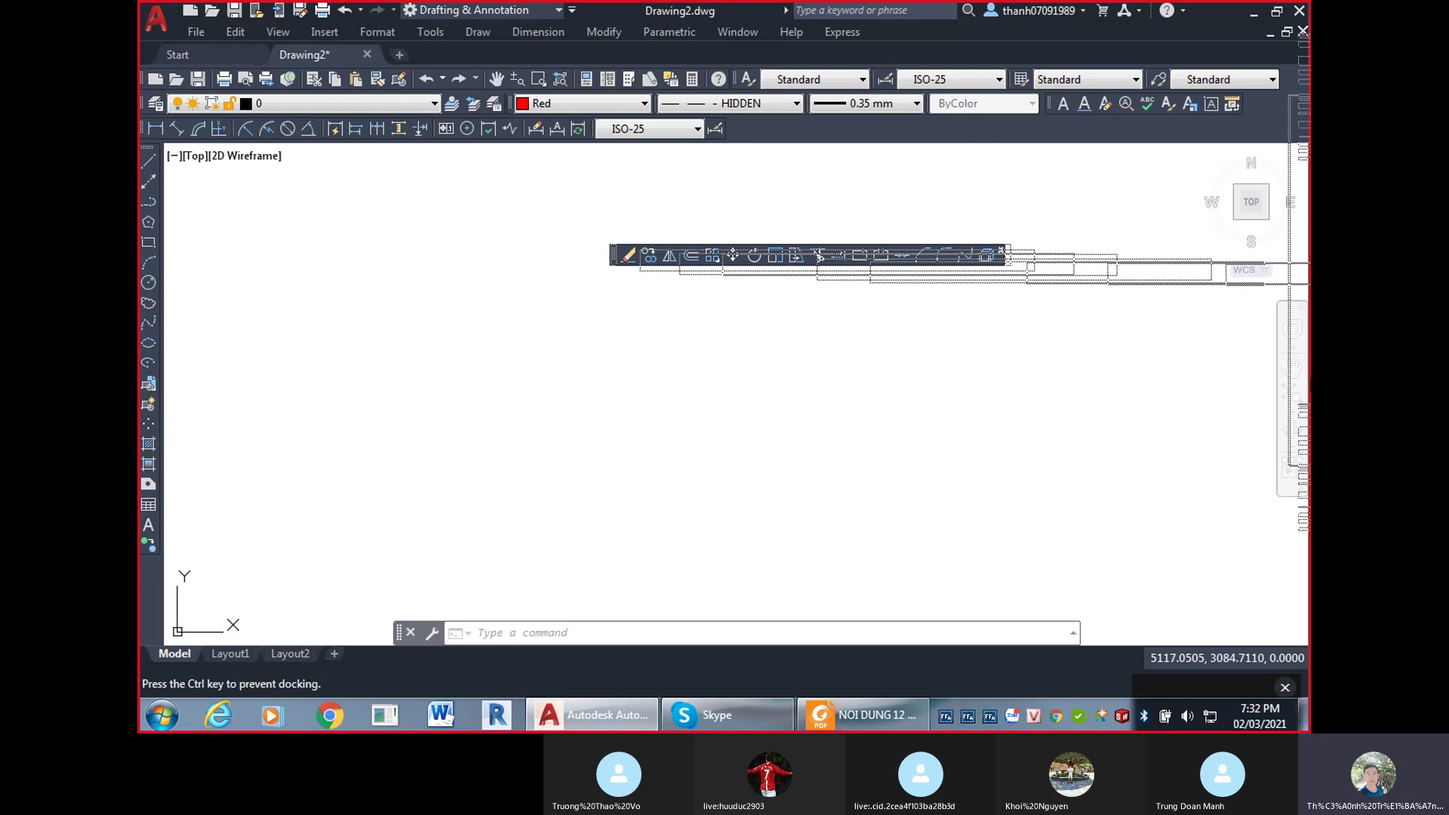
drag(1302, 355, 1300, 408)
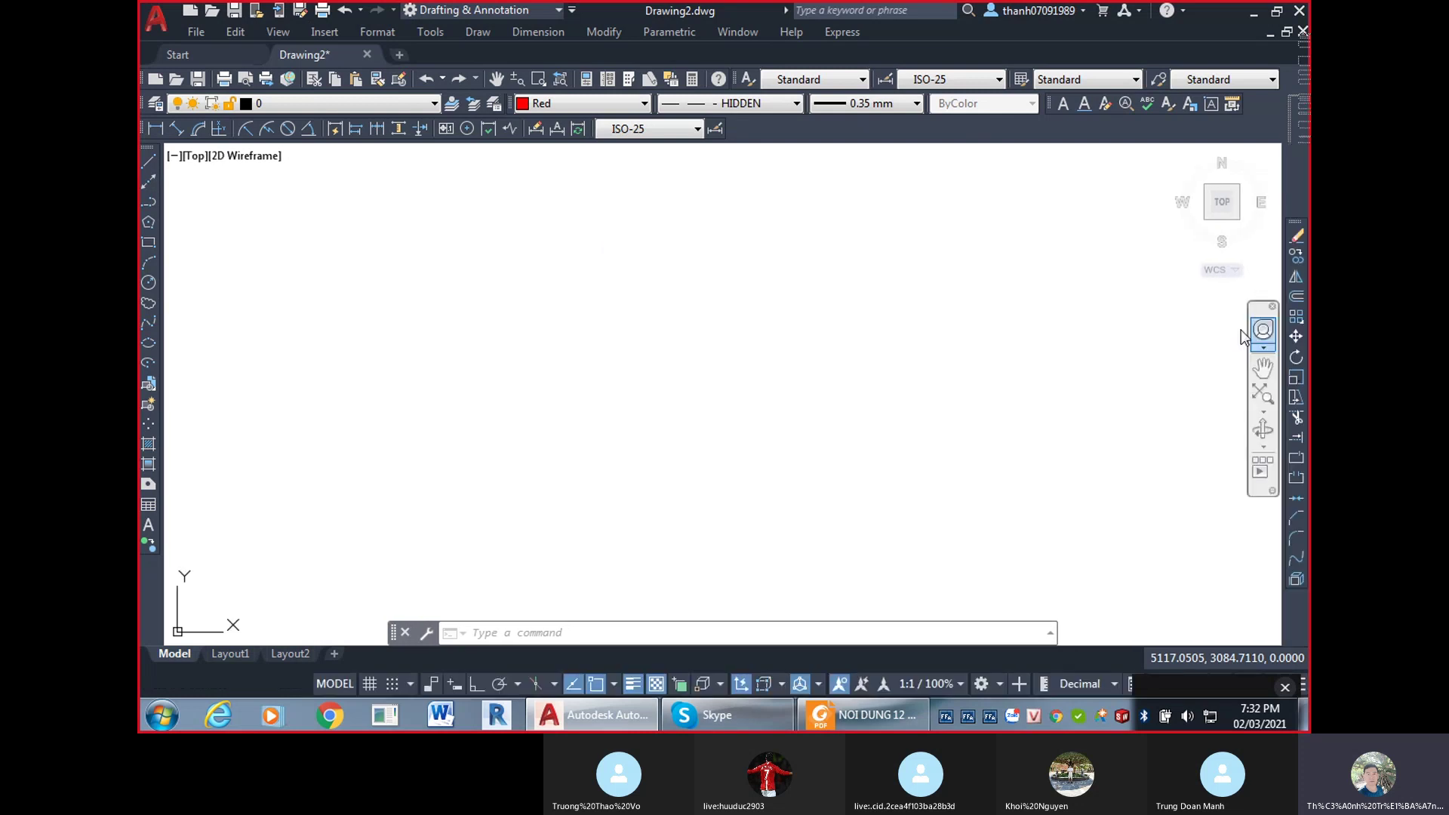
click(925, 374)
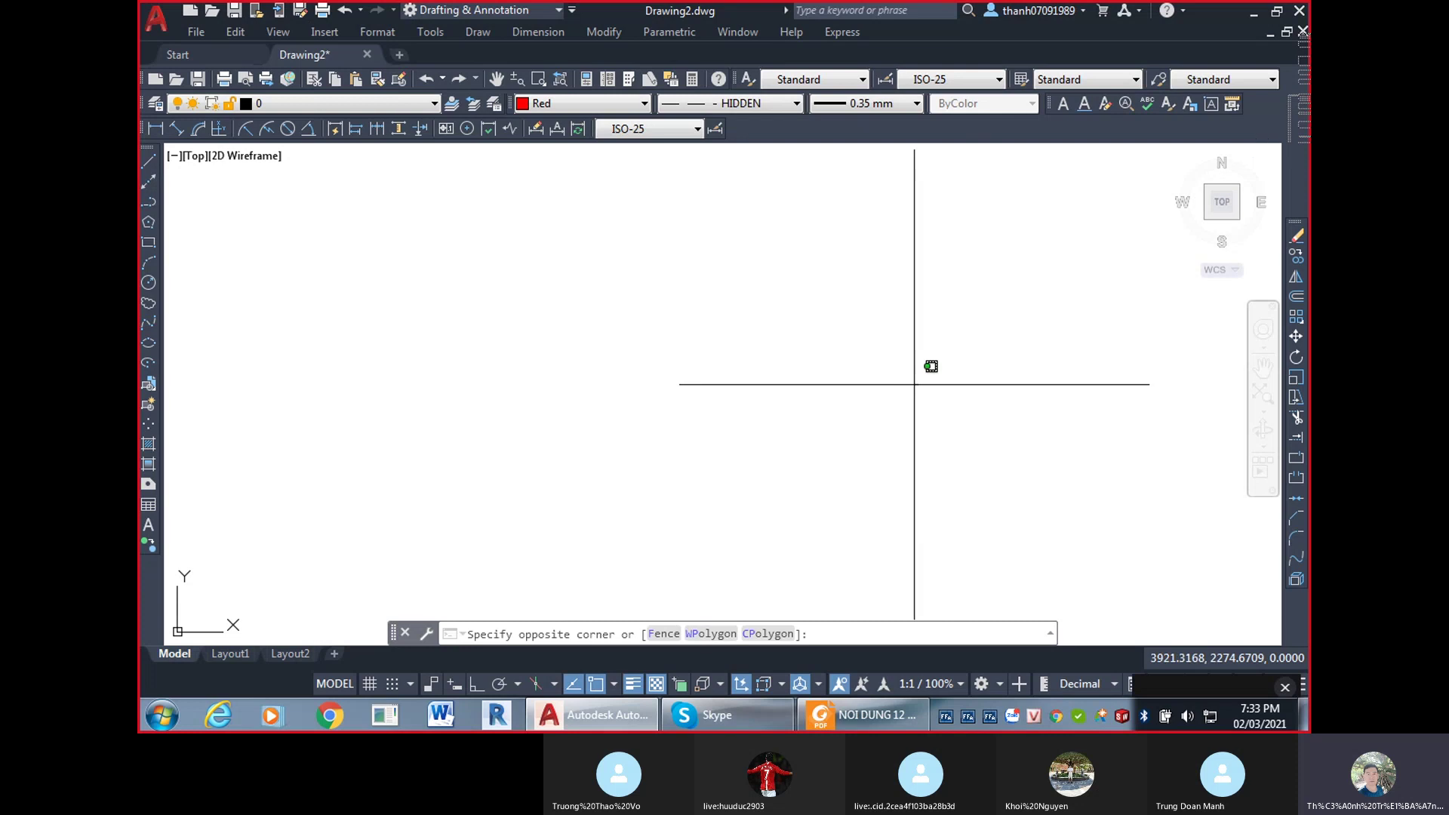
click(1276, 208)
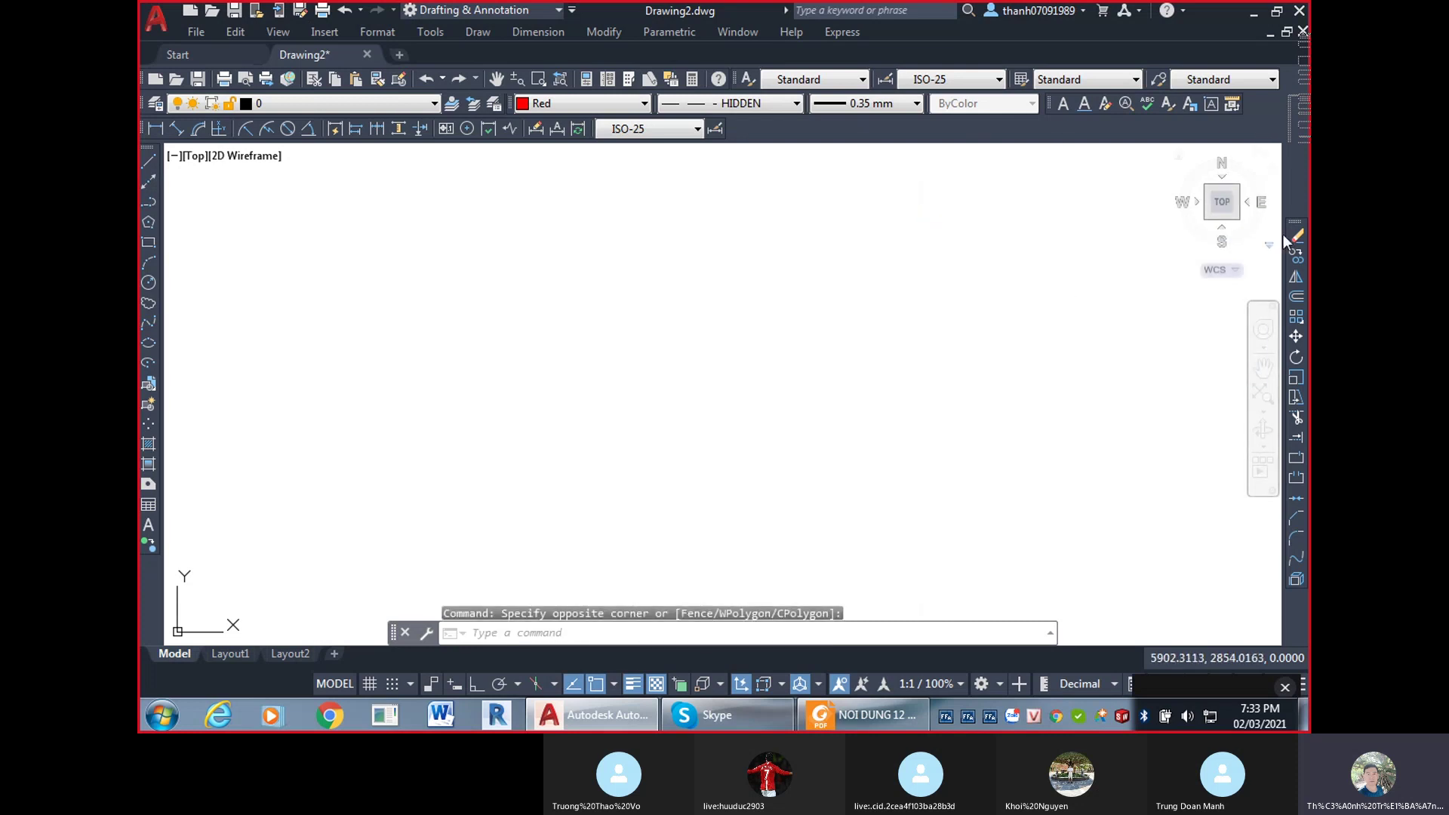
drag(1297, 230, 953, 279)
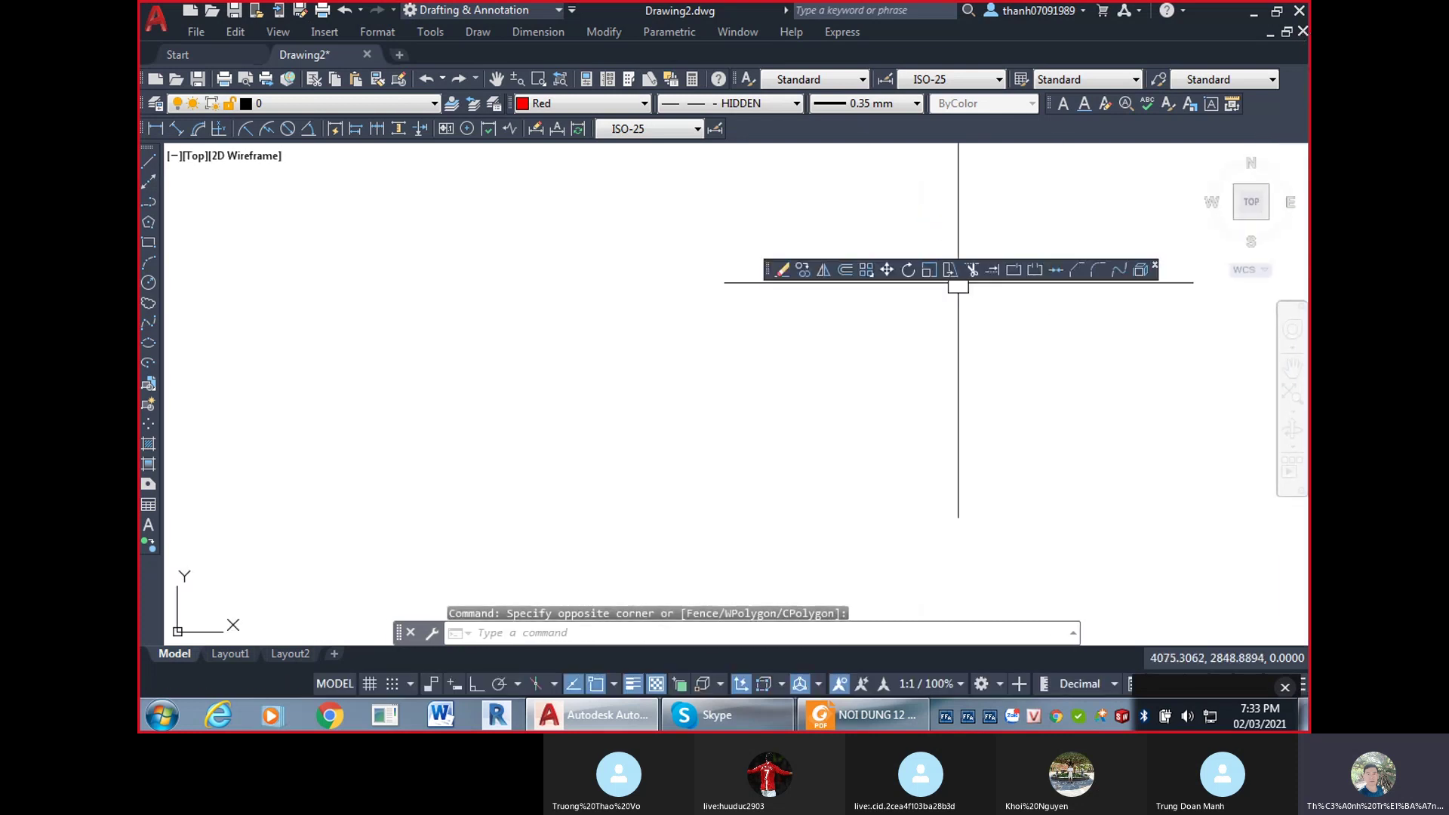
drag(767, 272, 1178, 197)
drag(1302, 378, 1303, 377)
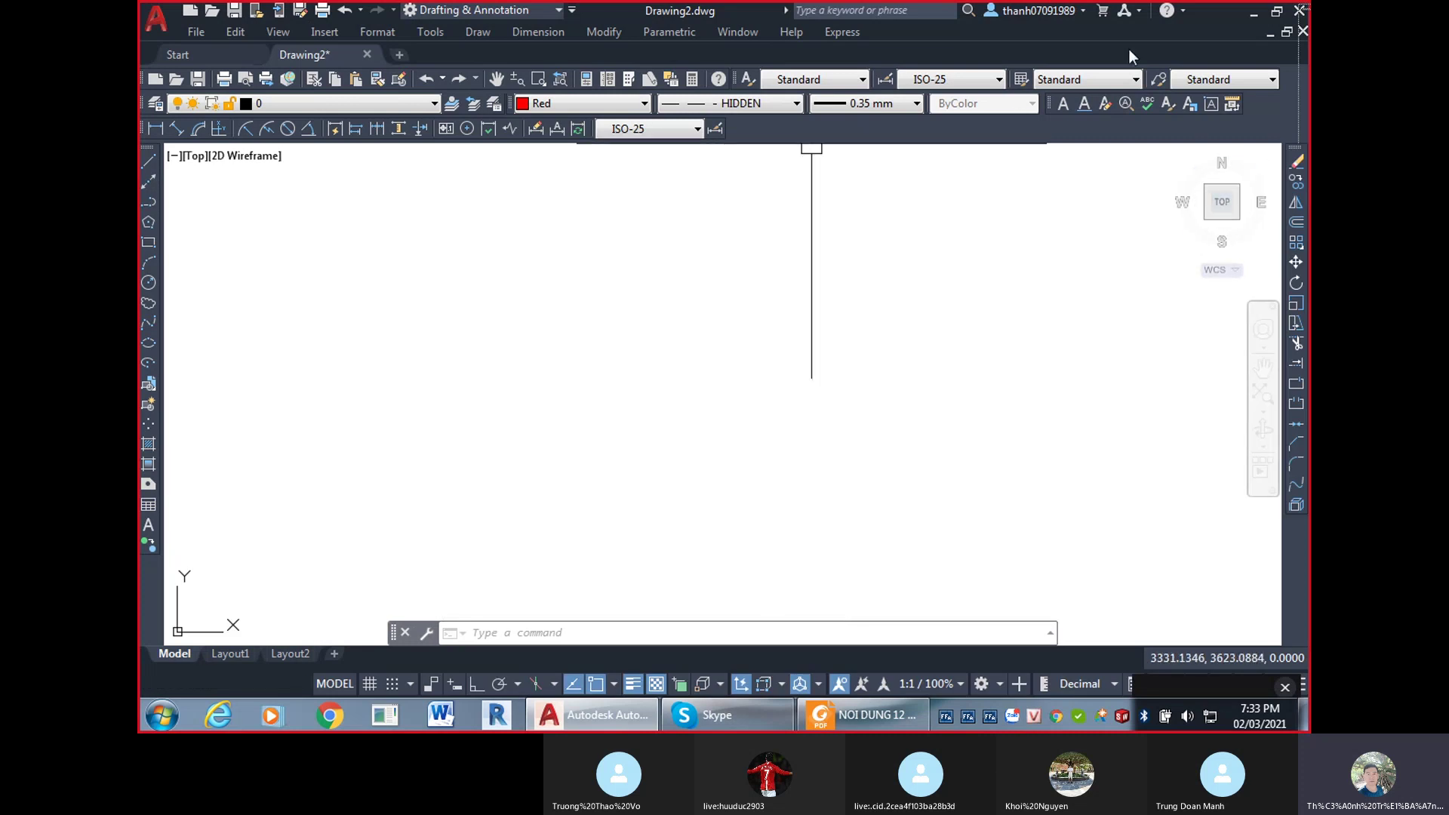
click(897, 542)
key(Escape)
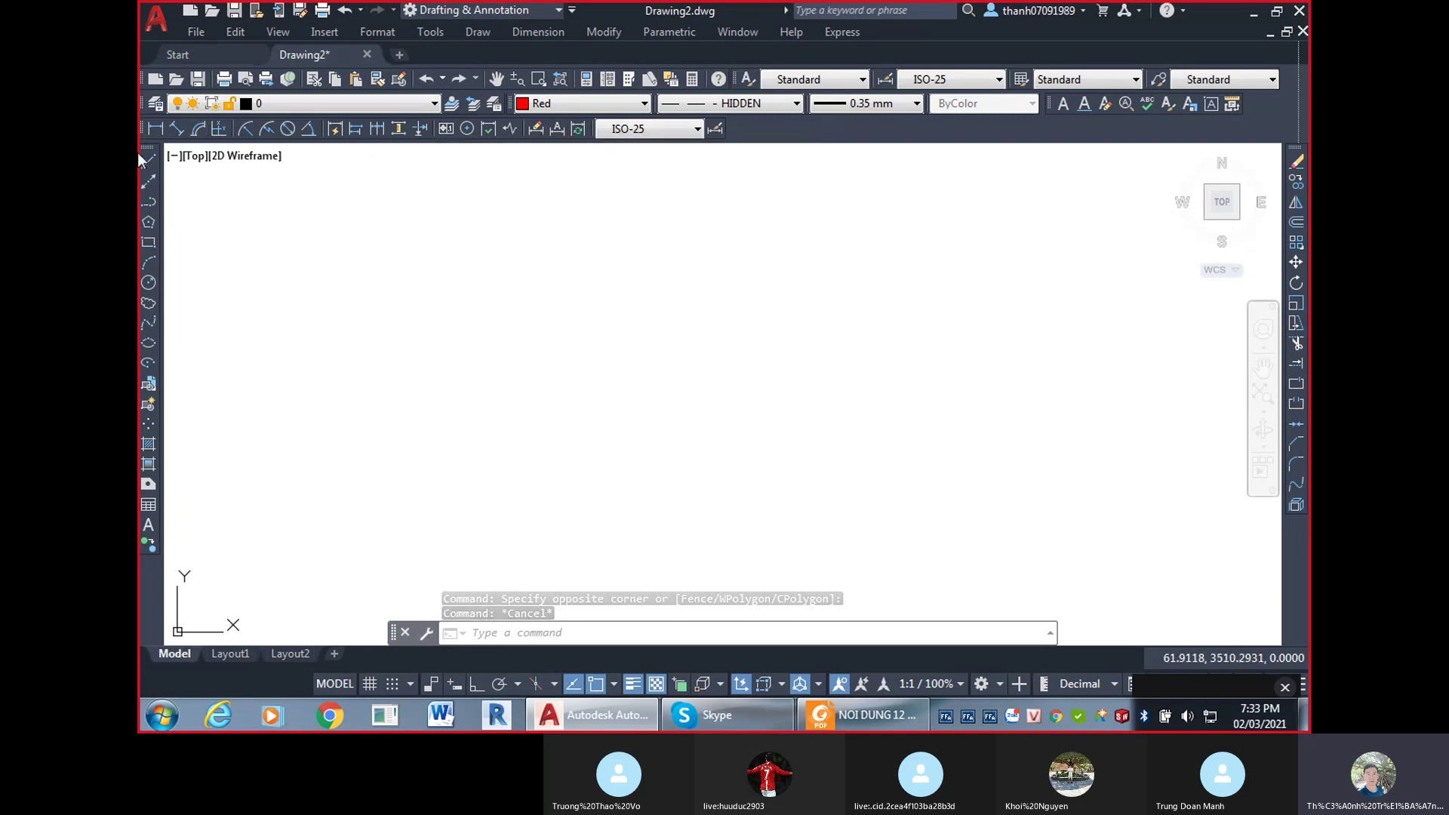
Turn on the Viewports toolbar and dock it after ISO-25 in the third row.
right_click(145, 447)
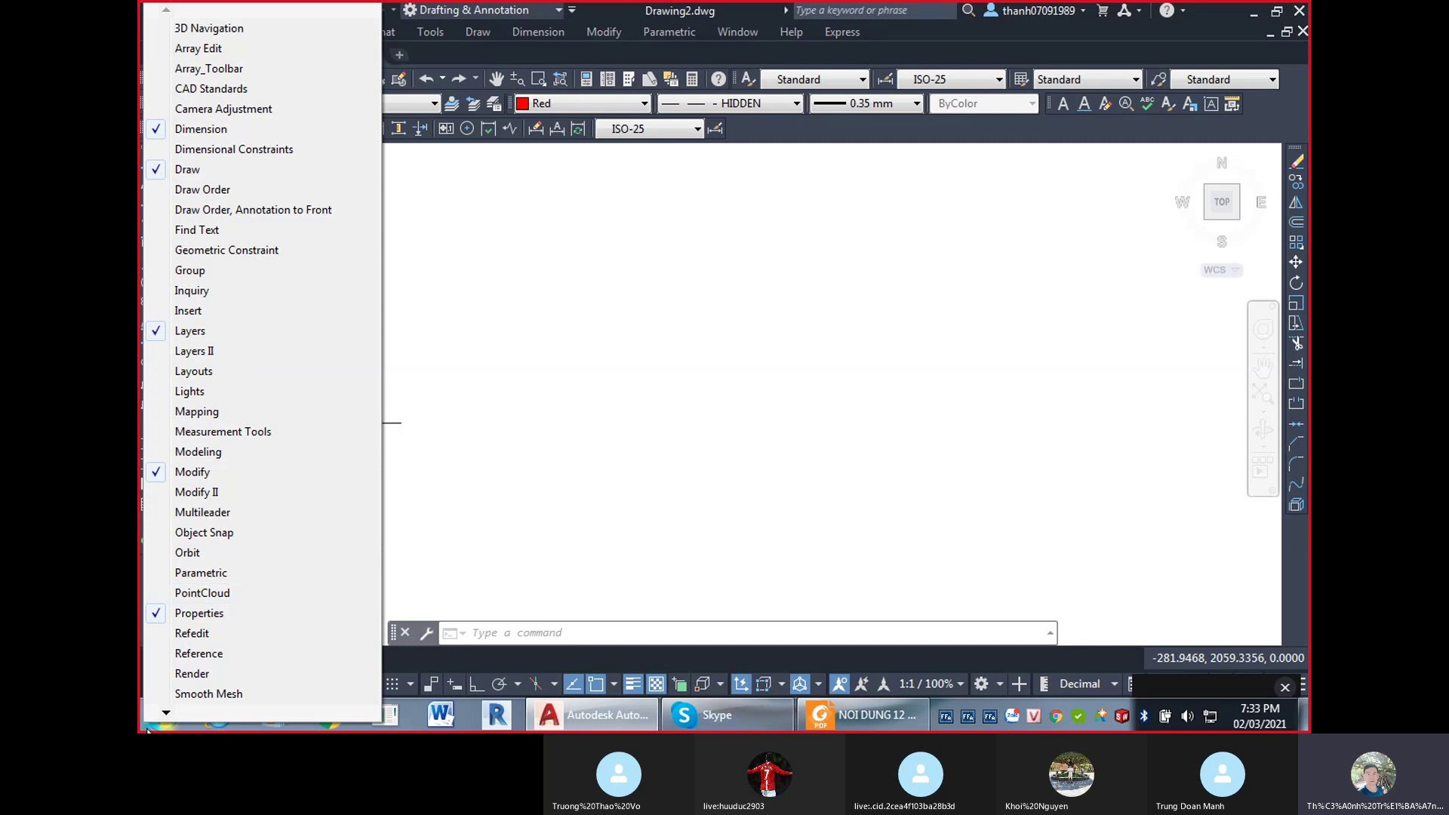
mouse_move(163, 712)
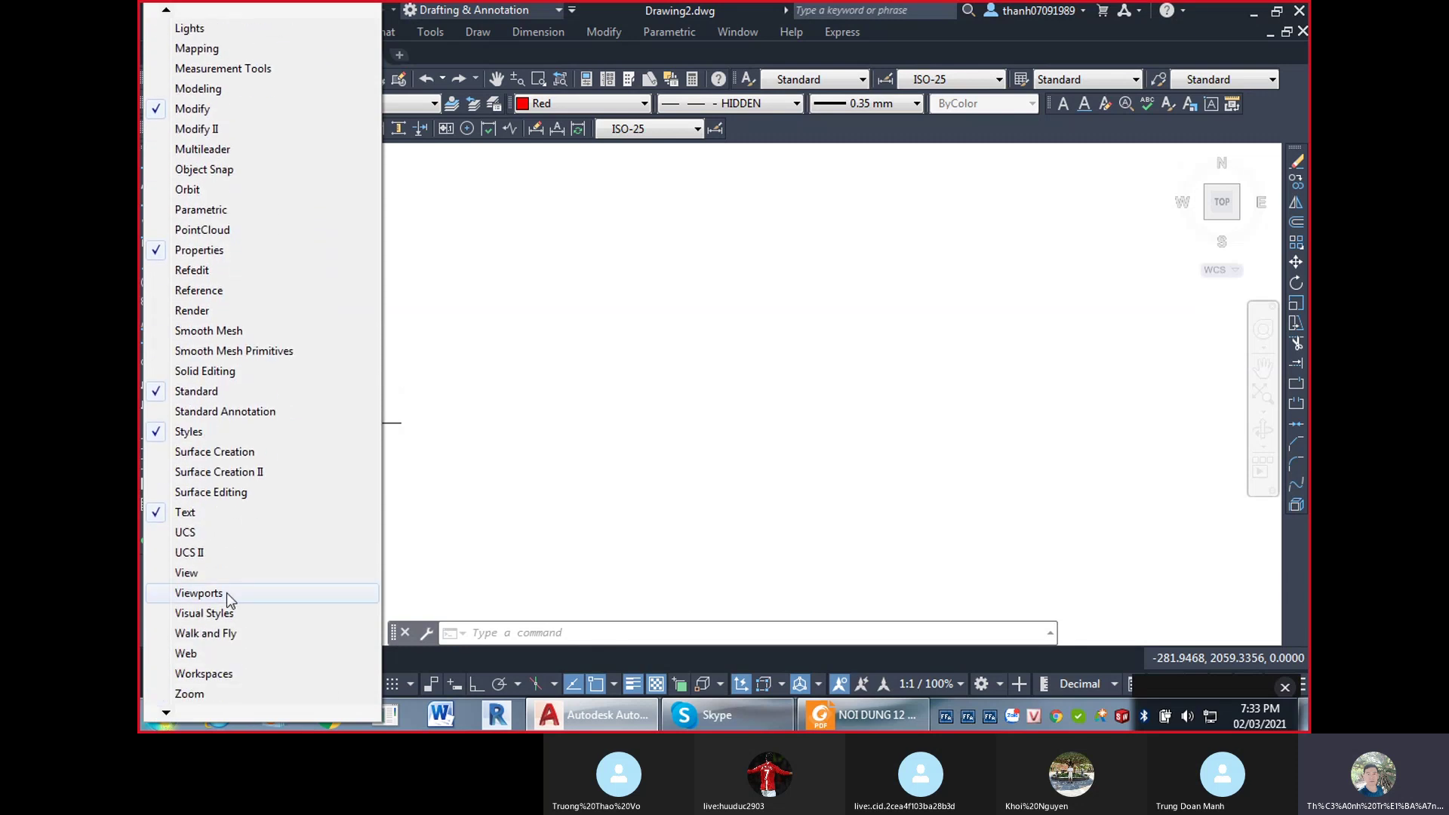
click(226, 593)
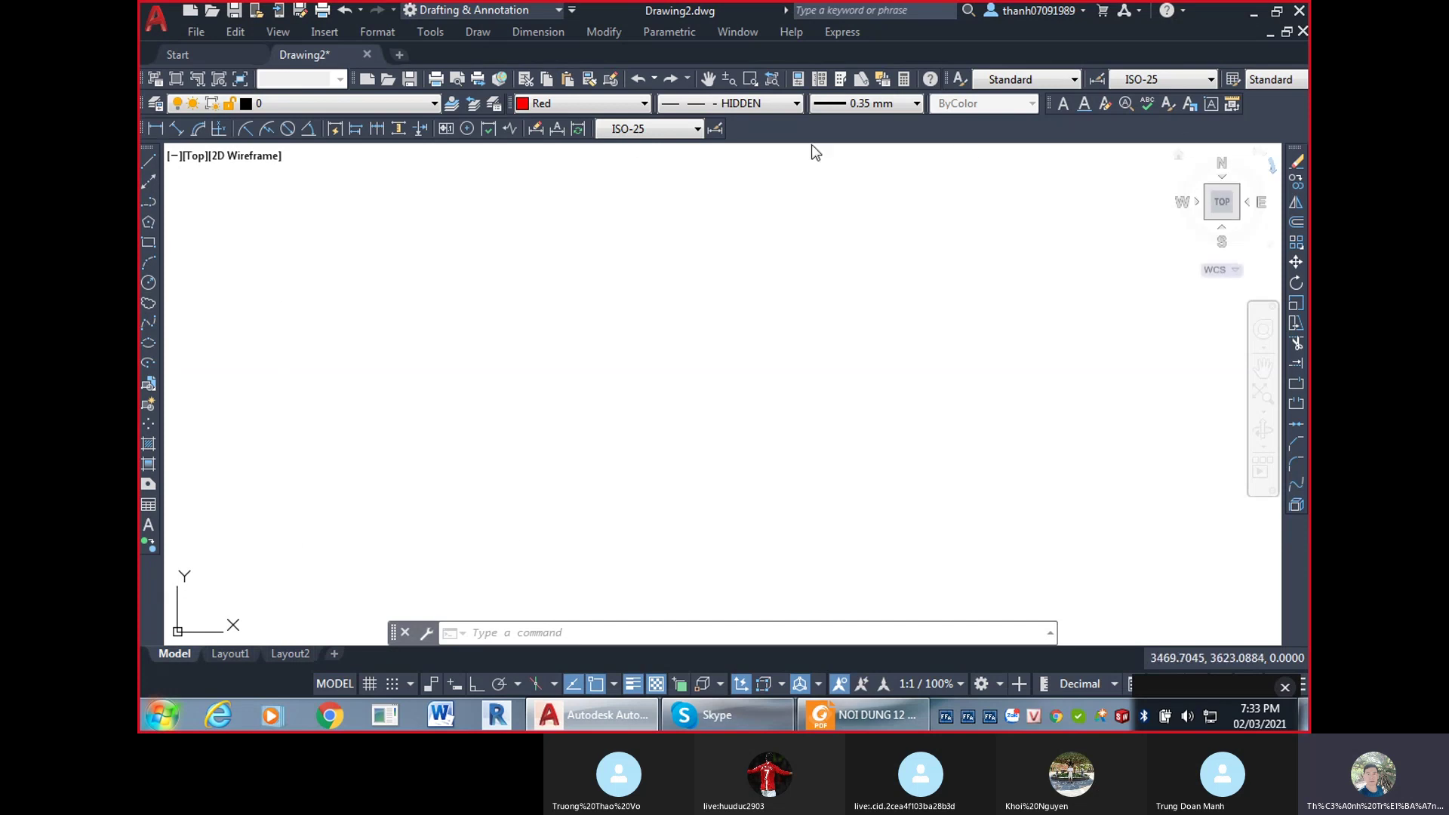
drag(142, 72, 738, 133)
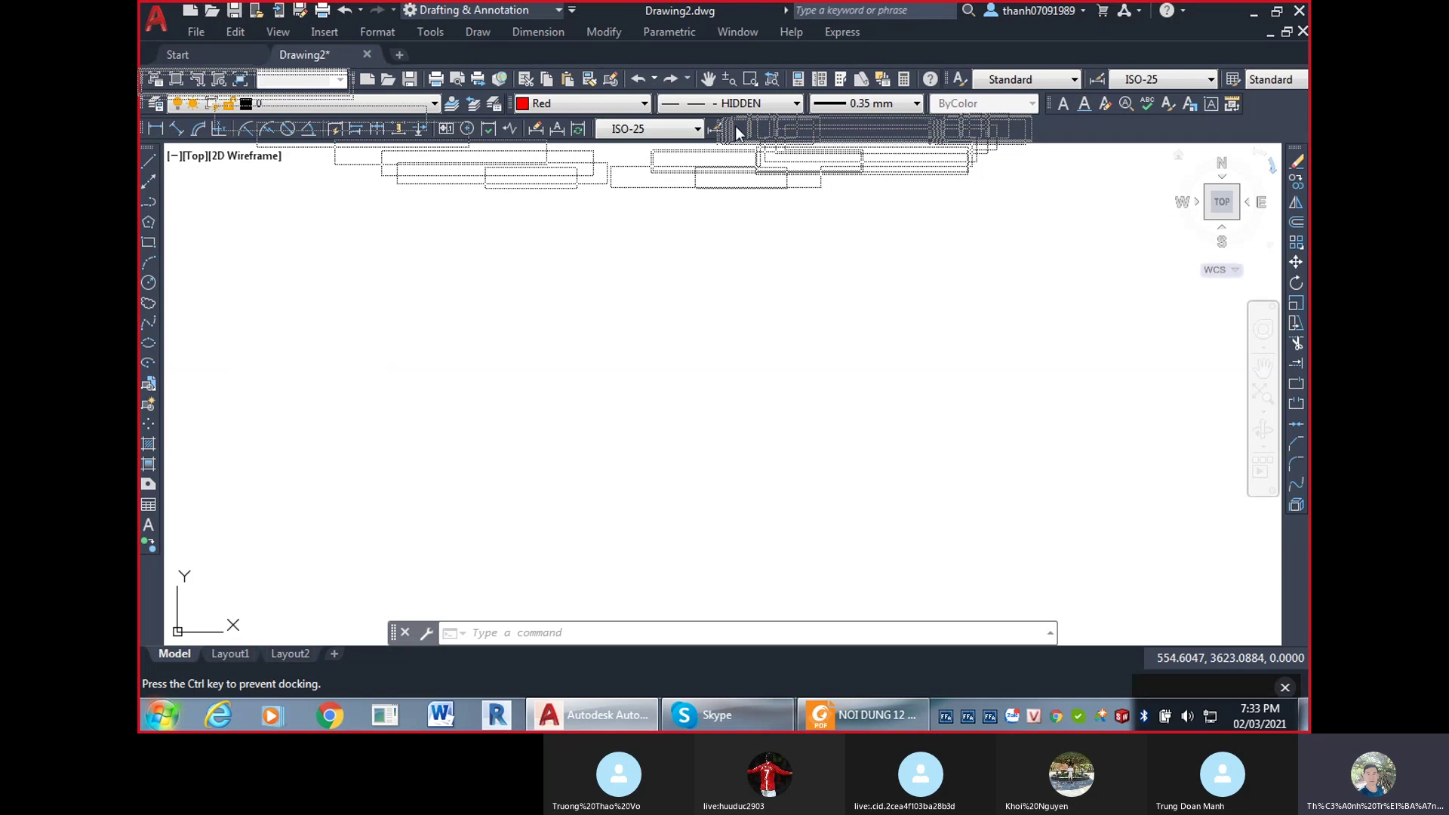
drag(739, 133, 740, 125)
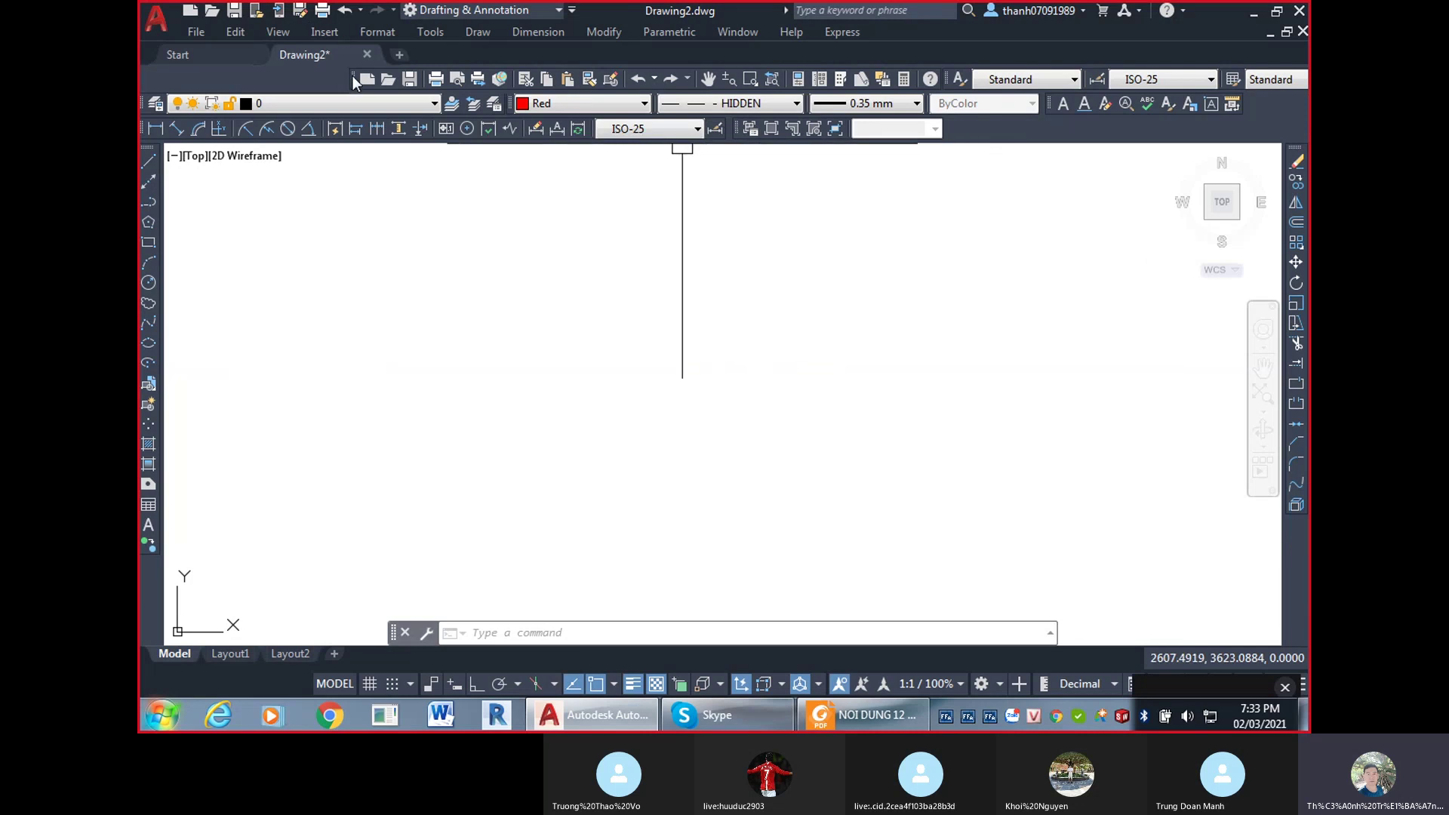
Re-dock the Standard and Styles toolbars into one tidy top row.
drag(352, 76, 145, 77)
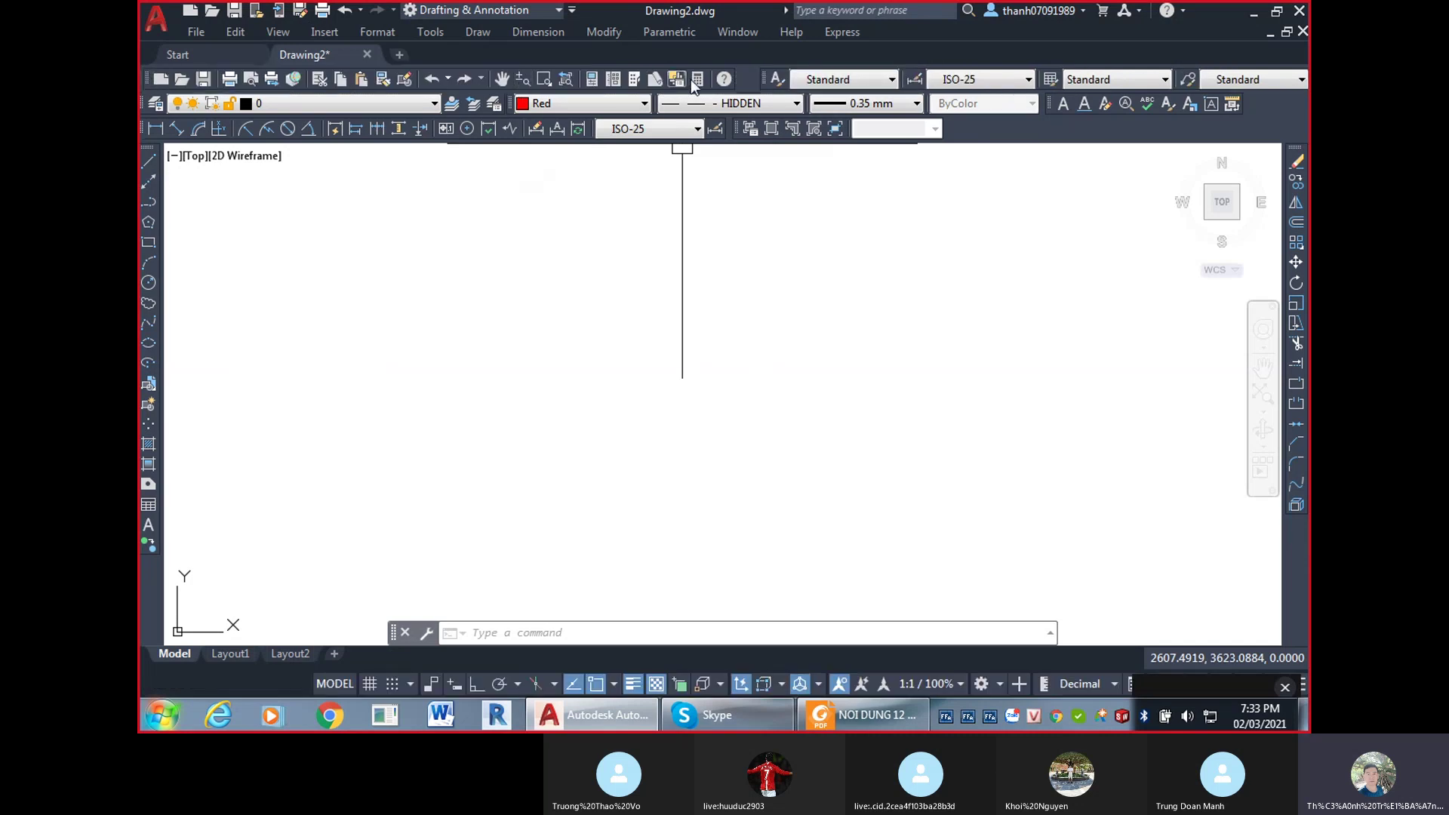
drag(767, 81, 737, 76)
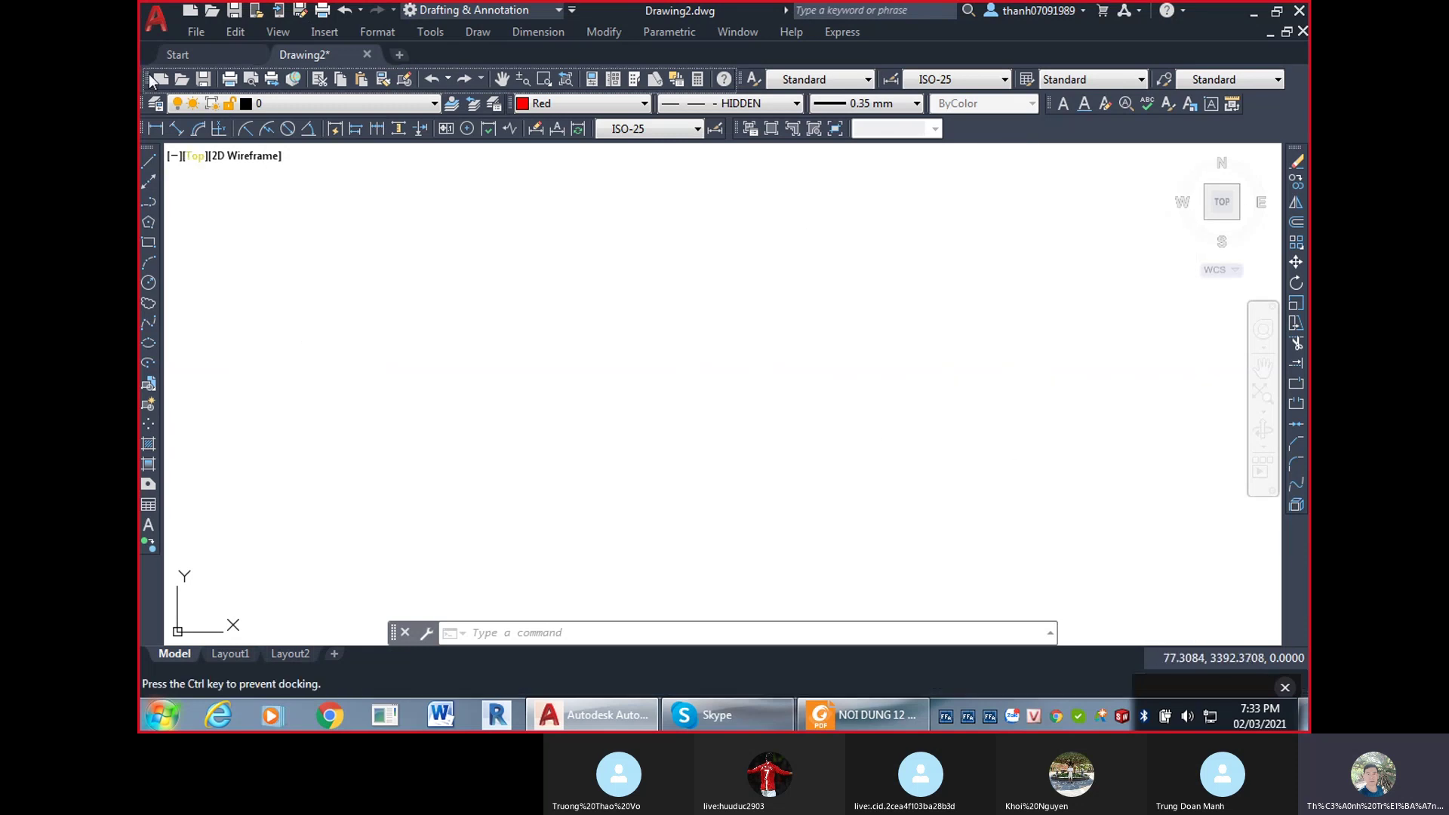
drag(148, 79, 147, 79)
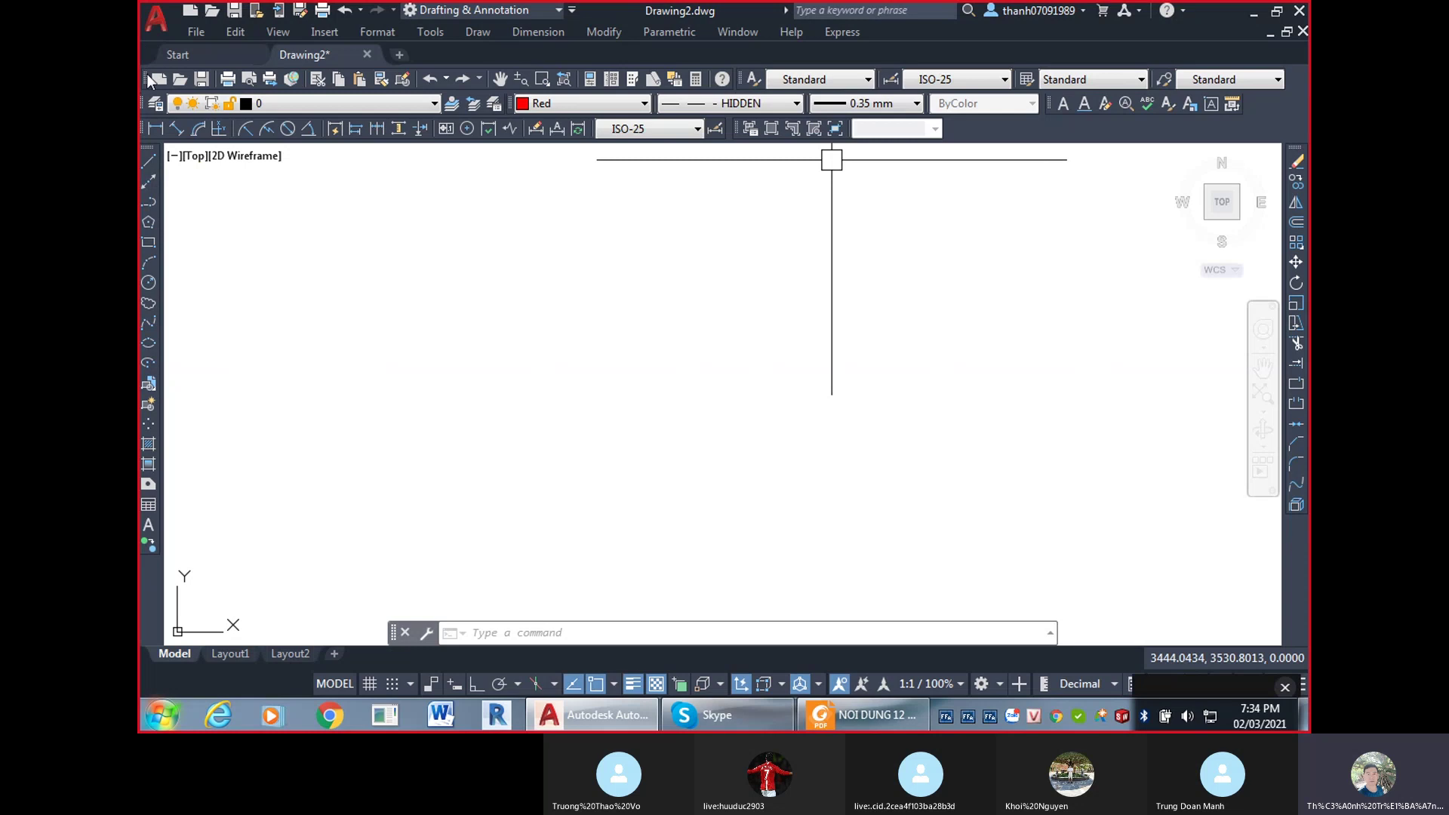
drag(143, 76, 316, 92)
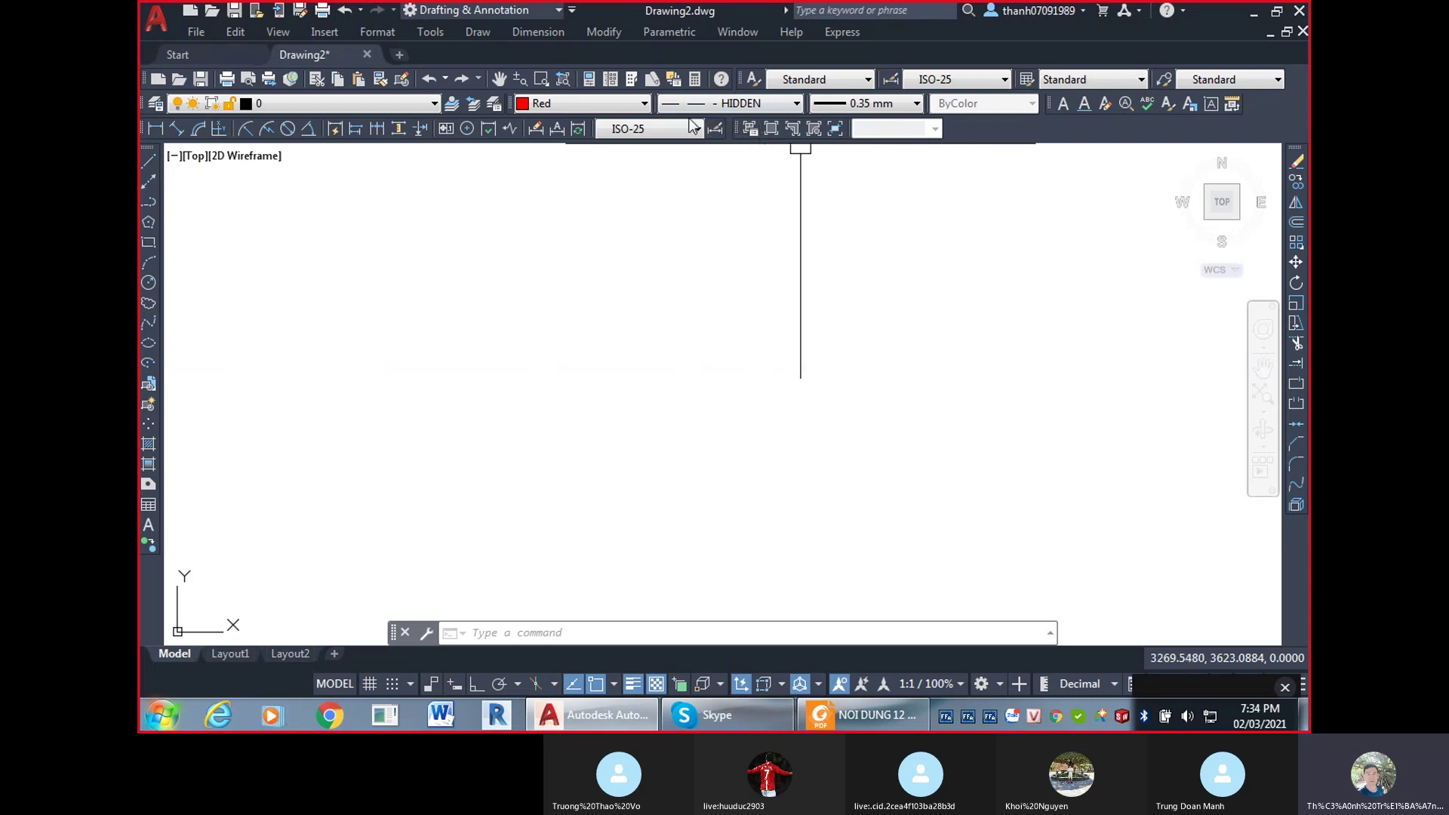
Turn on the Draw Order toolbar, then bring the Skype class call forward.
right_click(786, 128)
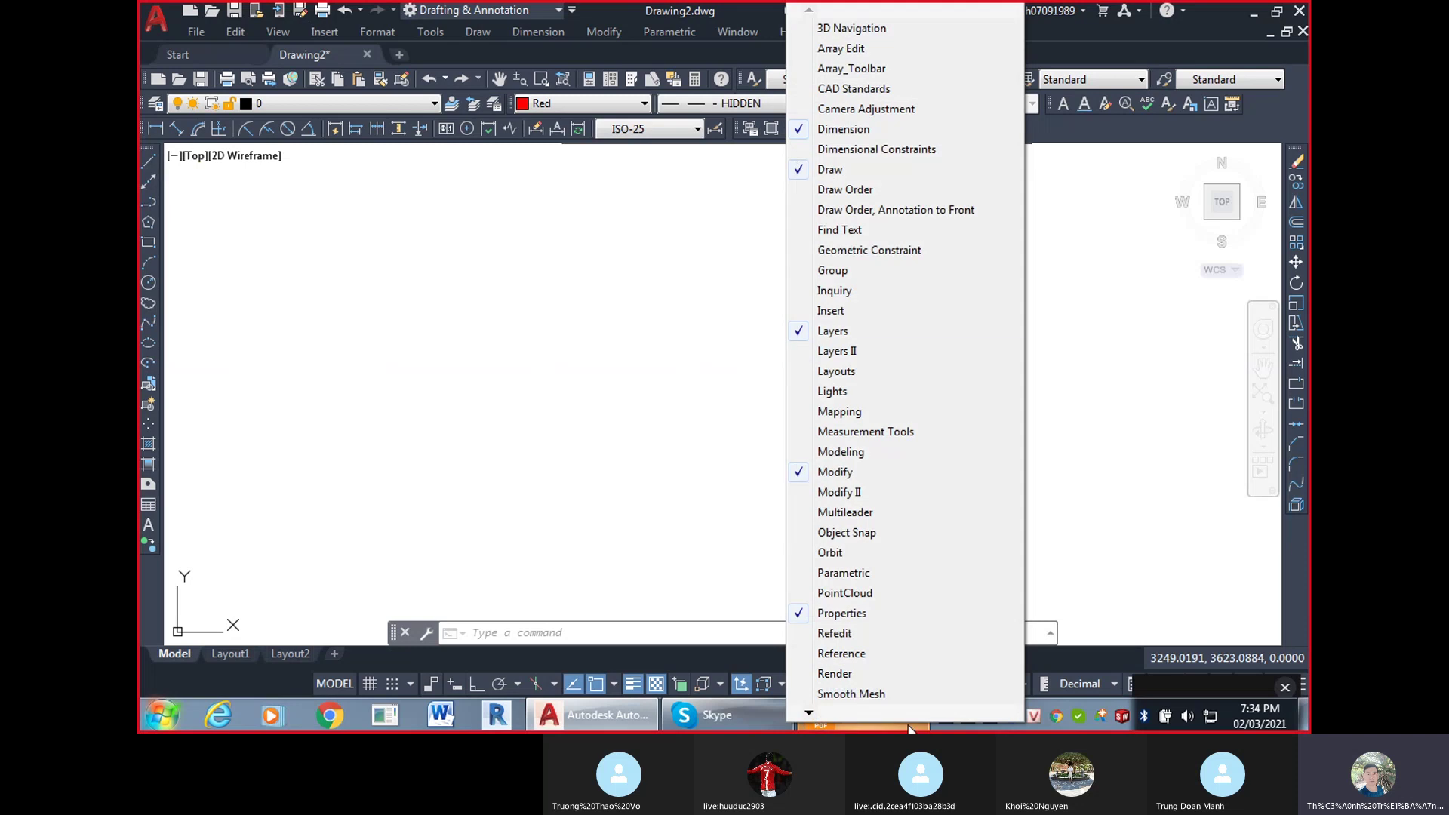
mouse_move(822, 713)
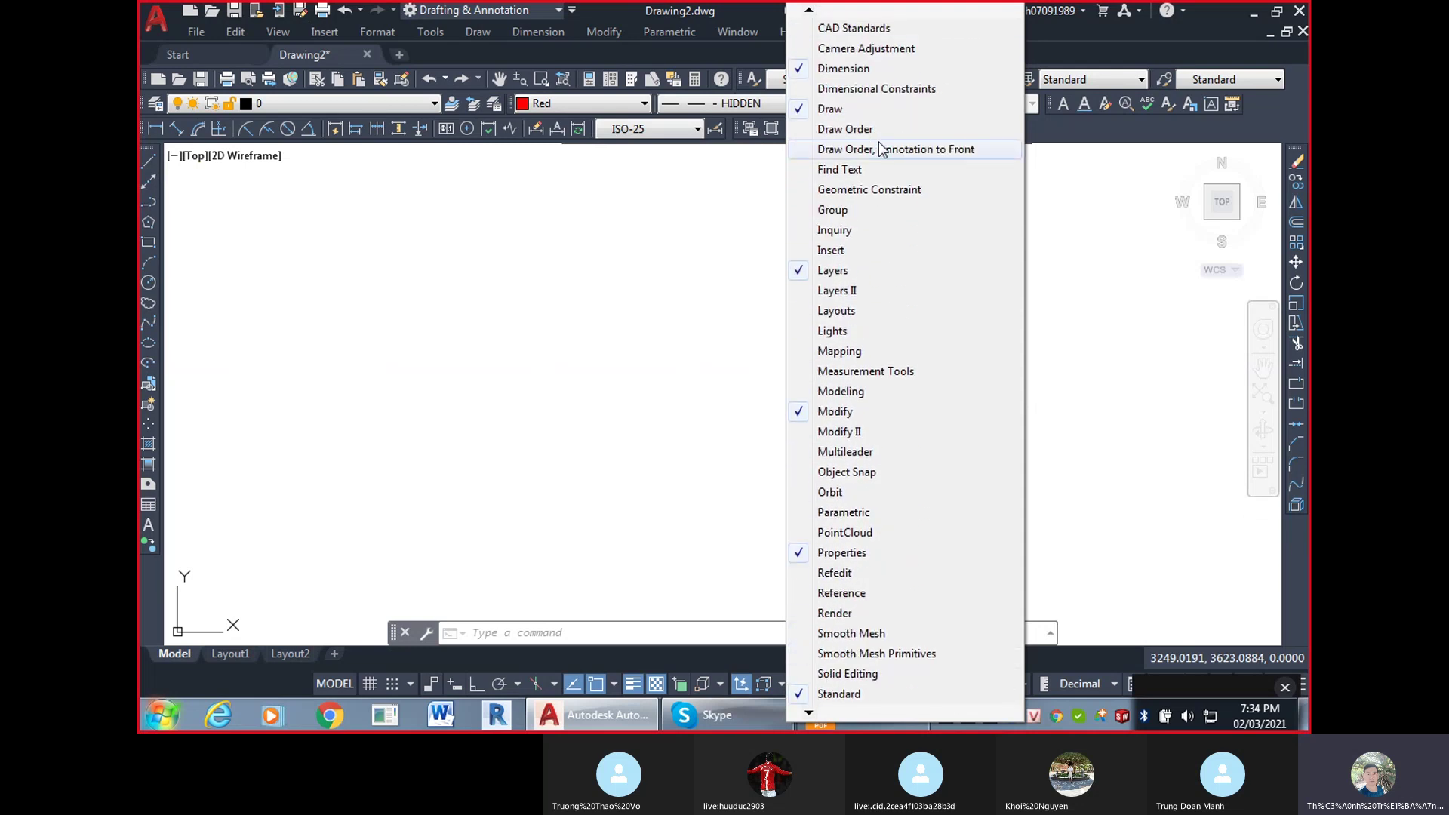
click(876, 130)
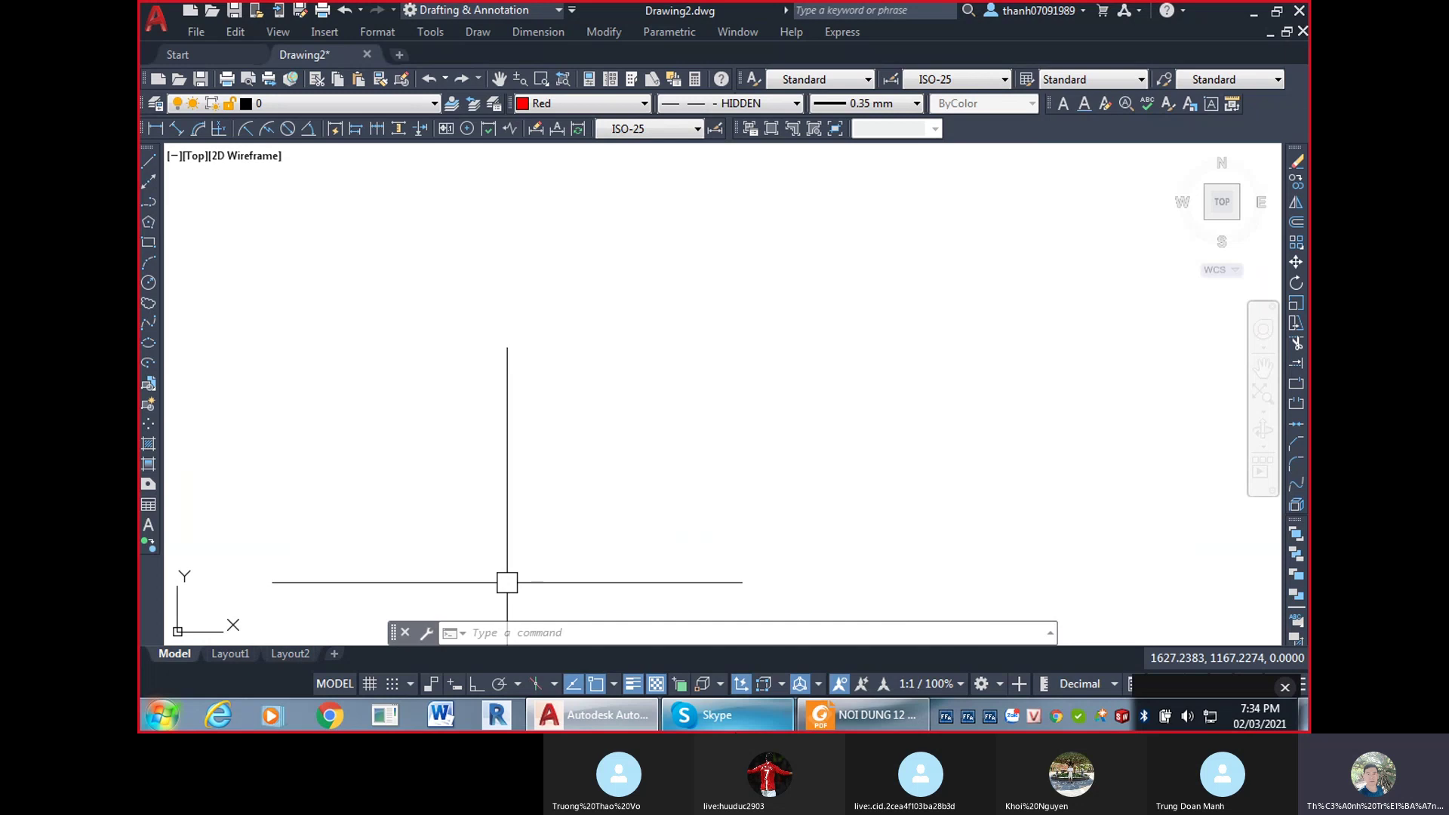
click(727, 715)
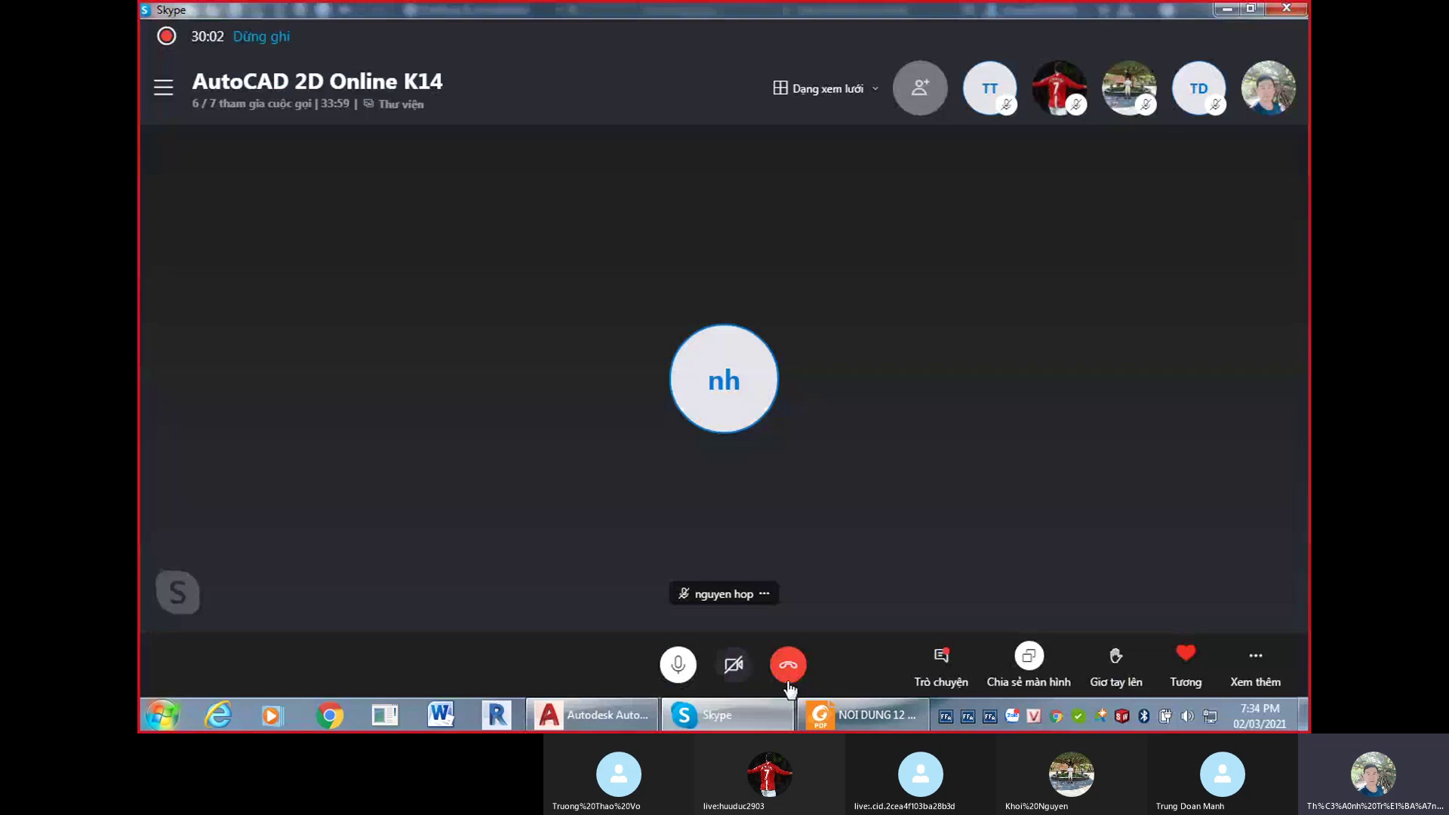
Open the call's chat conversation and dismiss the new-message notification.
click(940, 664)
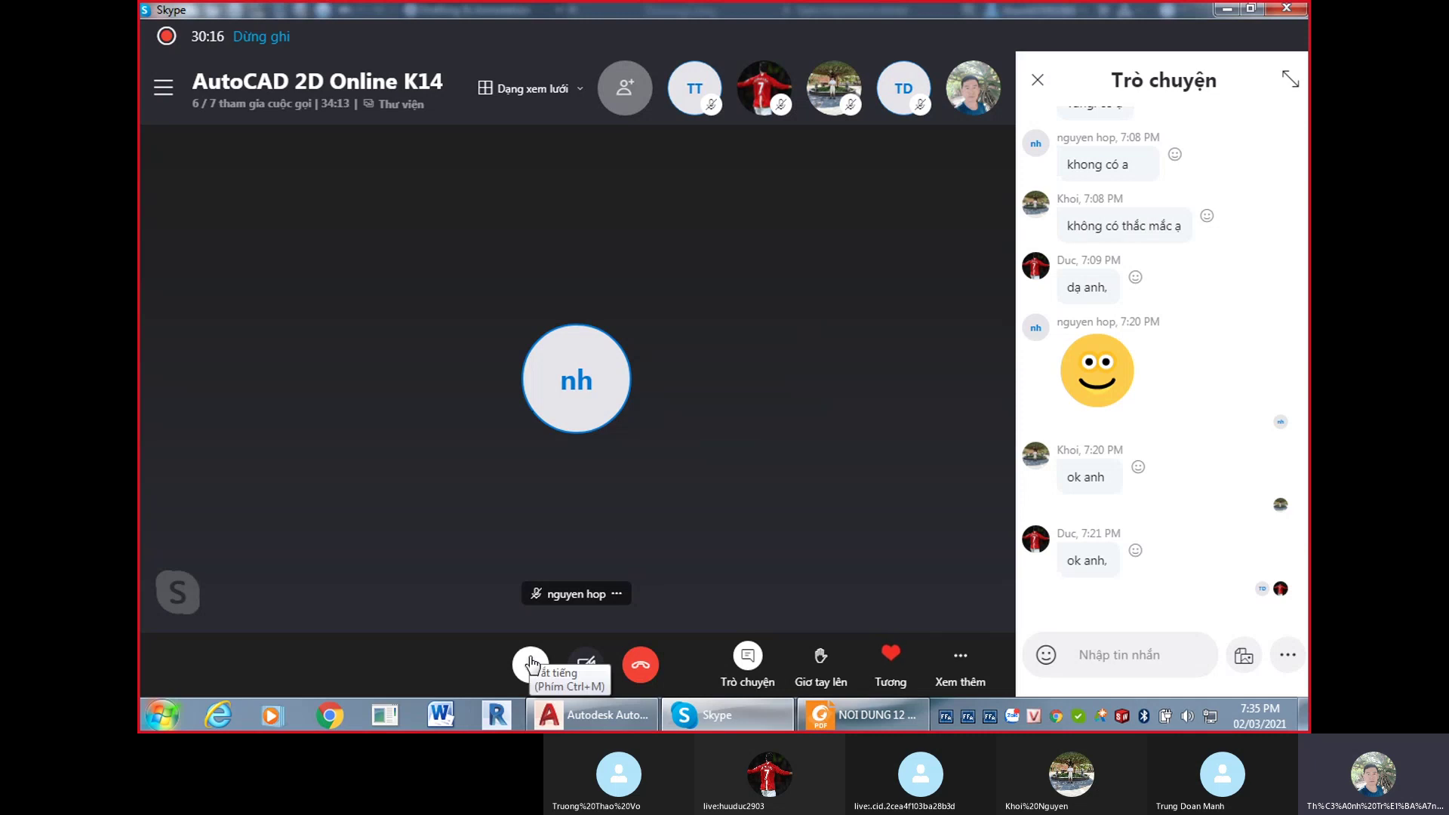
click(566, 717)
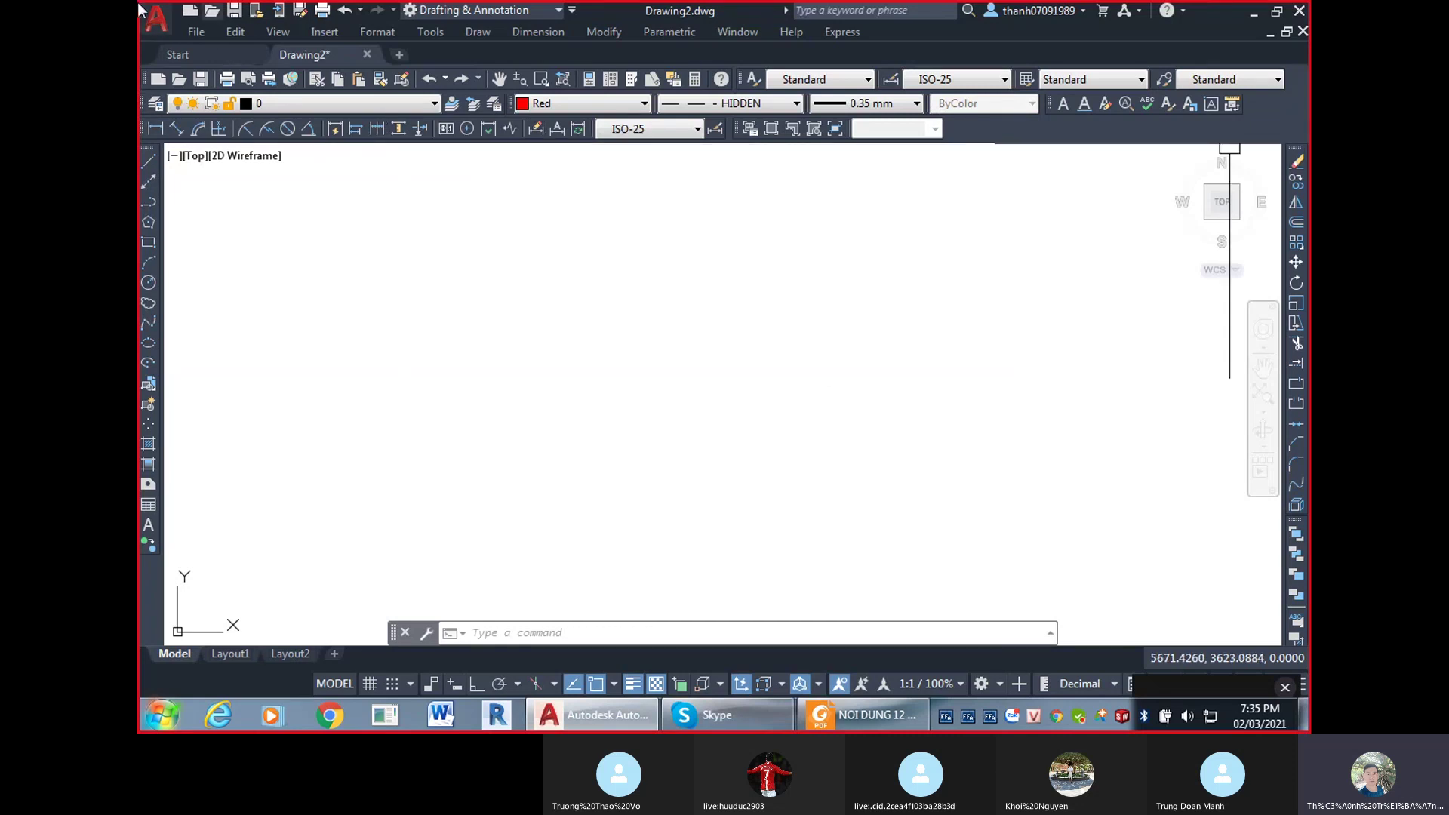
click(723, 717)
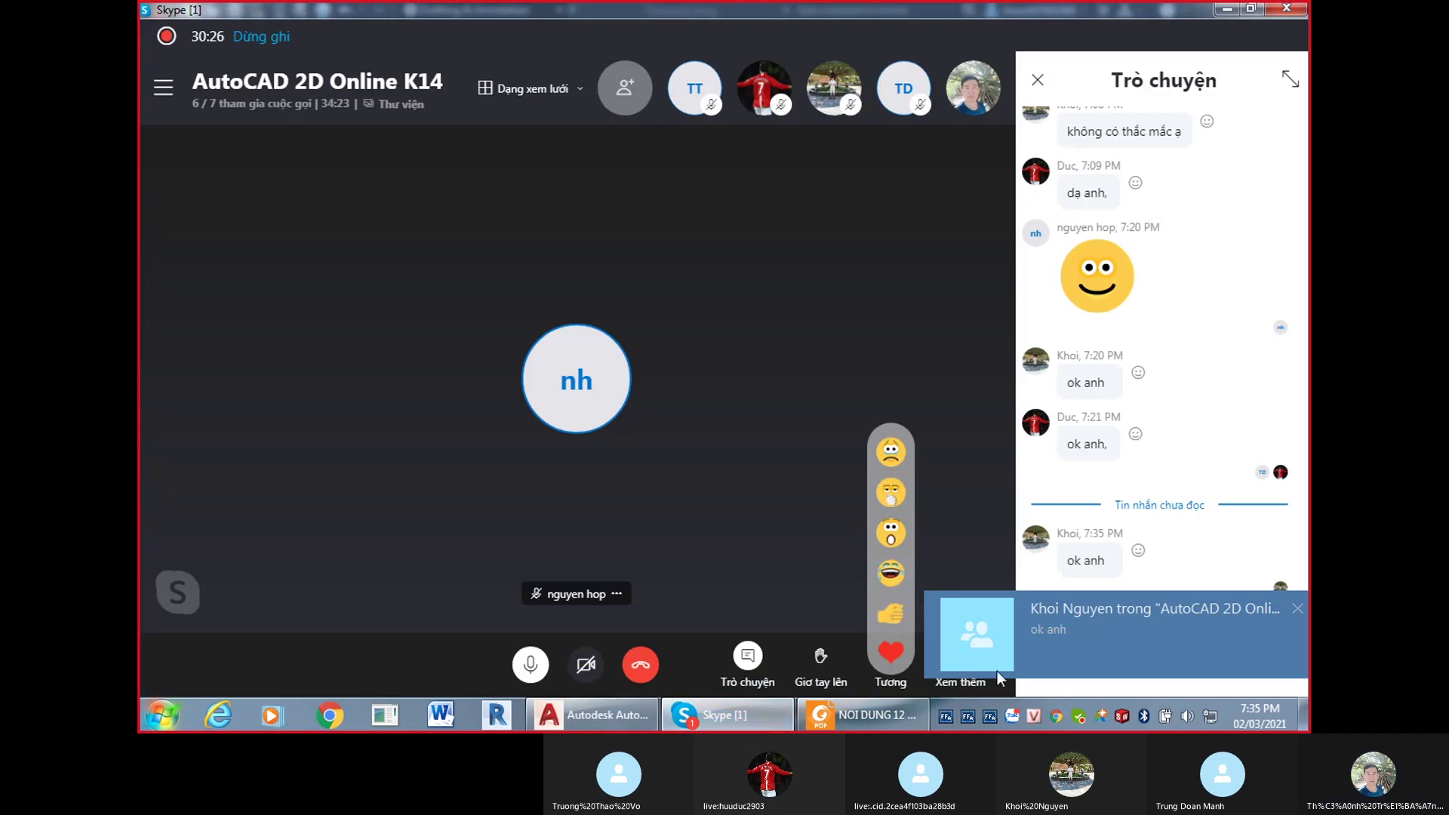
click(1299, 608)
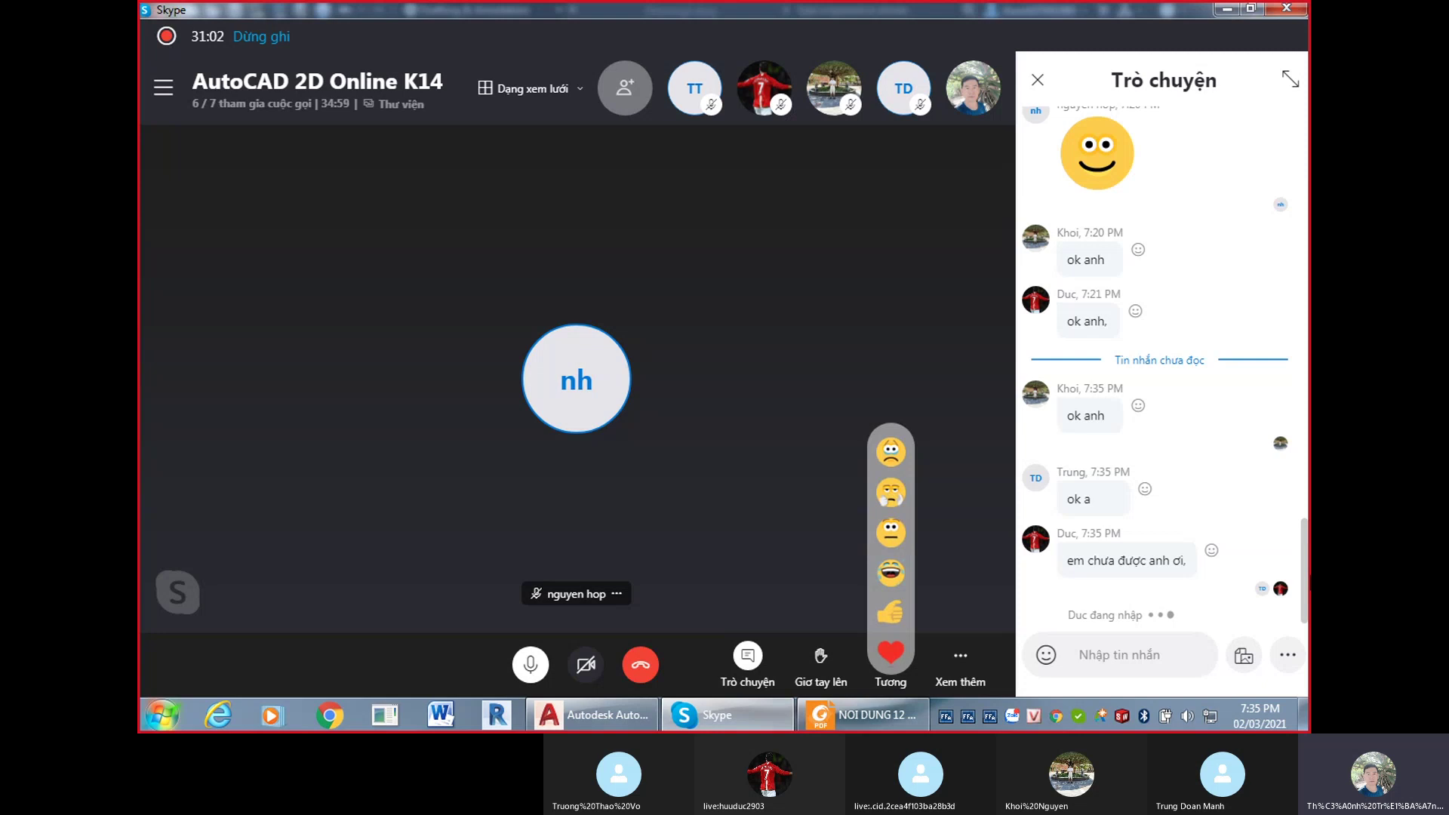
Scroll through the chat history to read the students' latest replies.
scroll(1261, 347, up, 4)
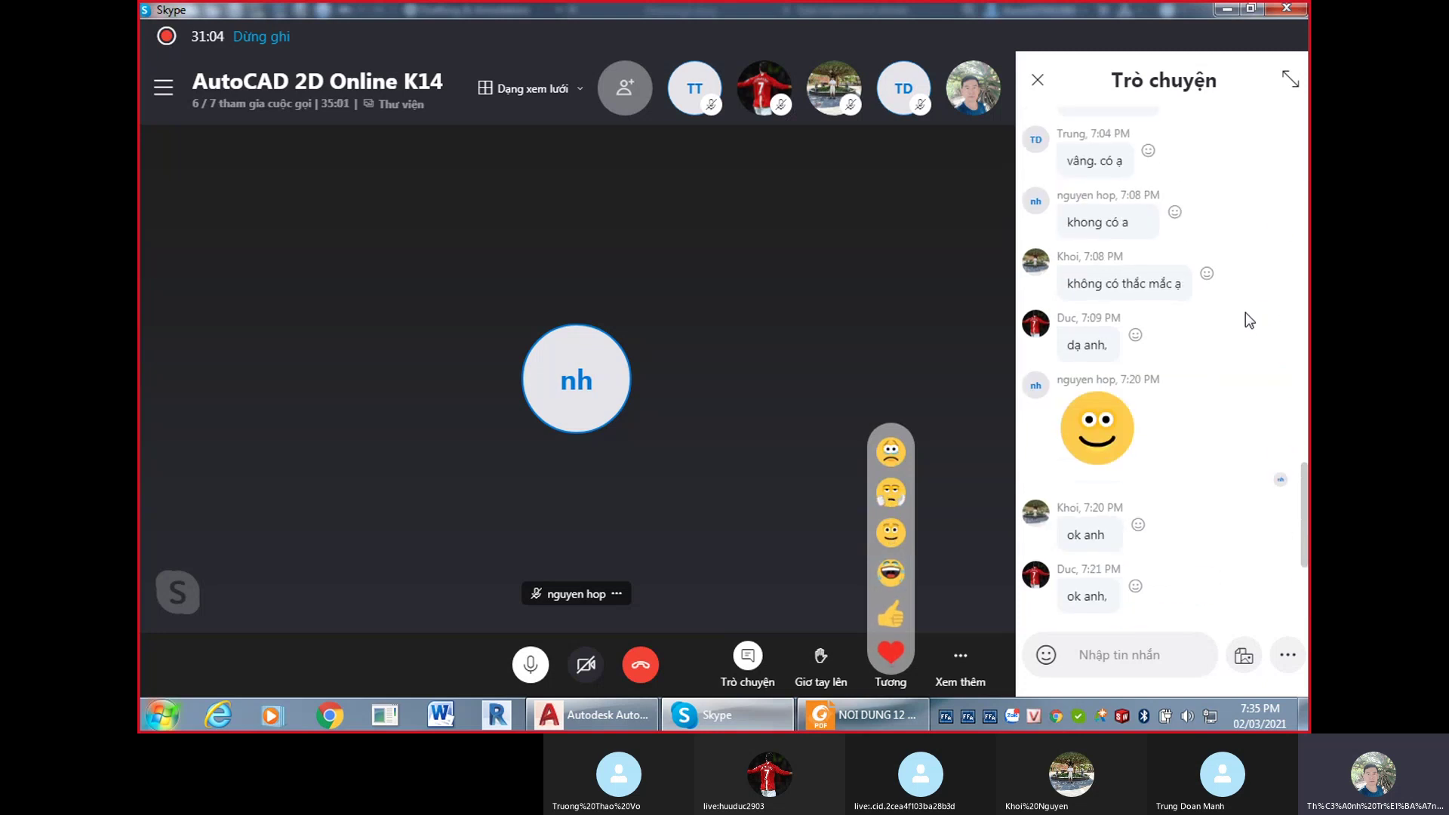
scroll(1243, 322, up, 3)
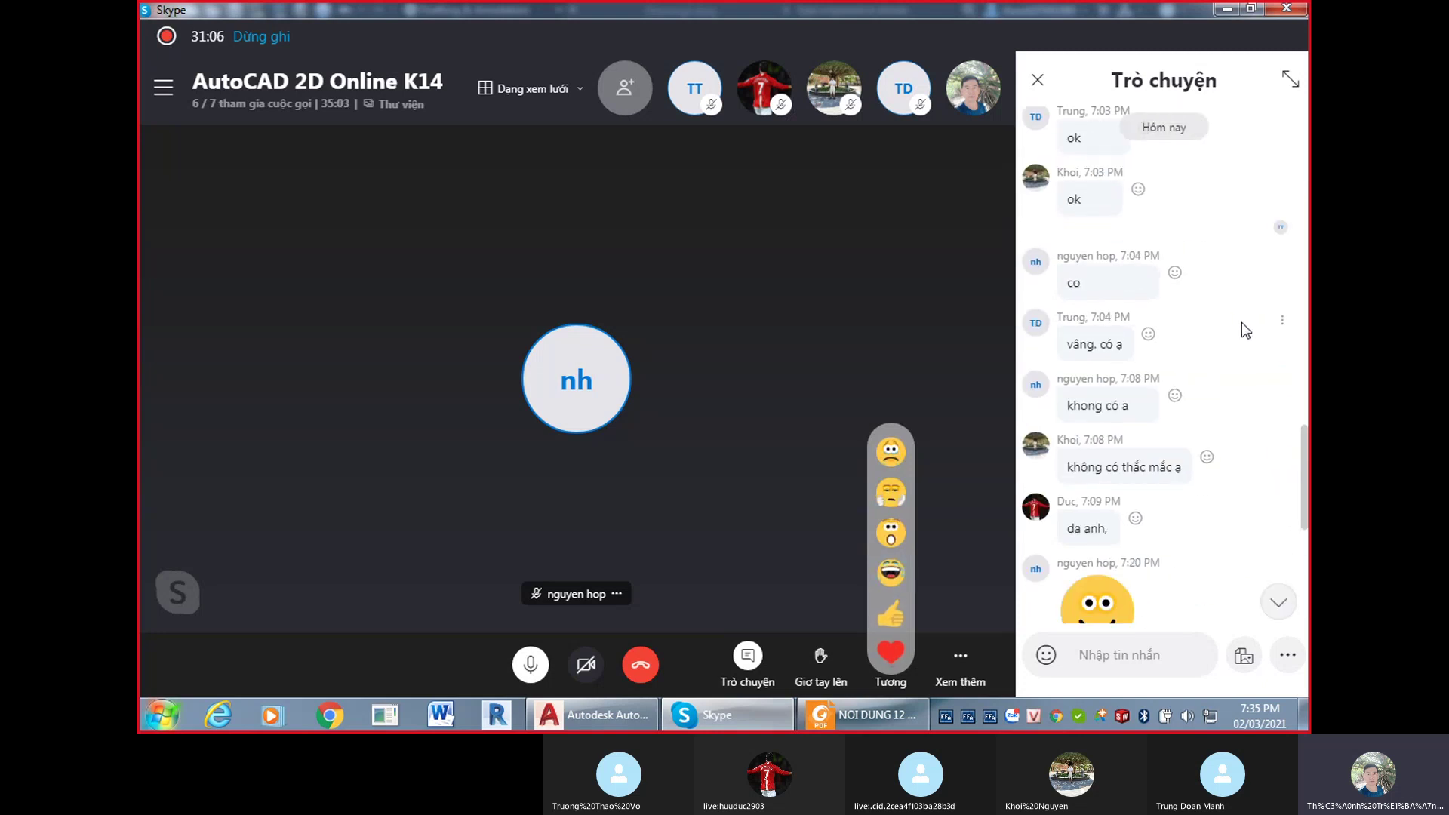
scroll(1242, 324, down, 3)
scroll(1242, 330, down, 4)
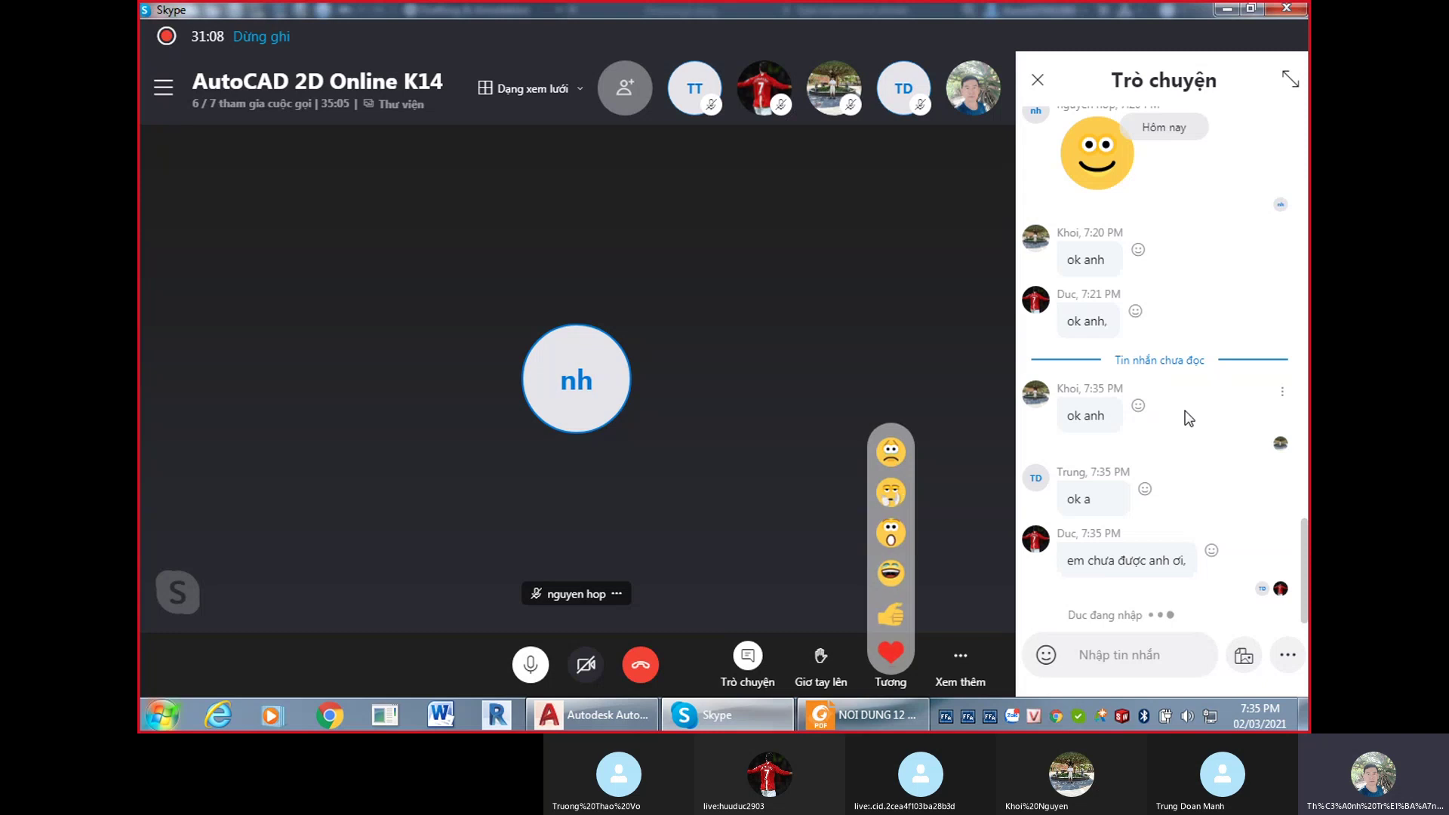
scroll(1197, 453, up, 4)
scroll(1205, 453, down, 4)
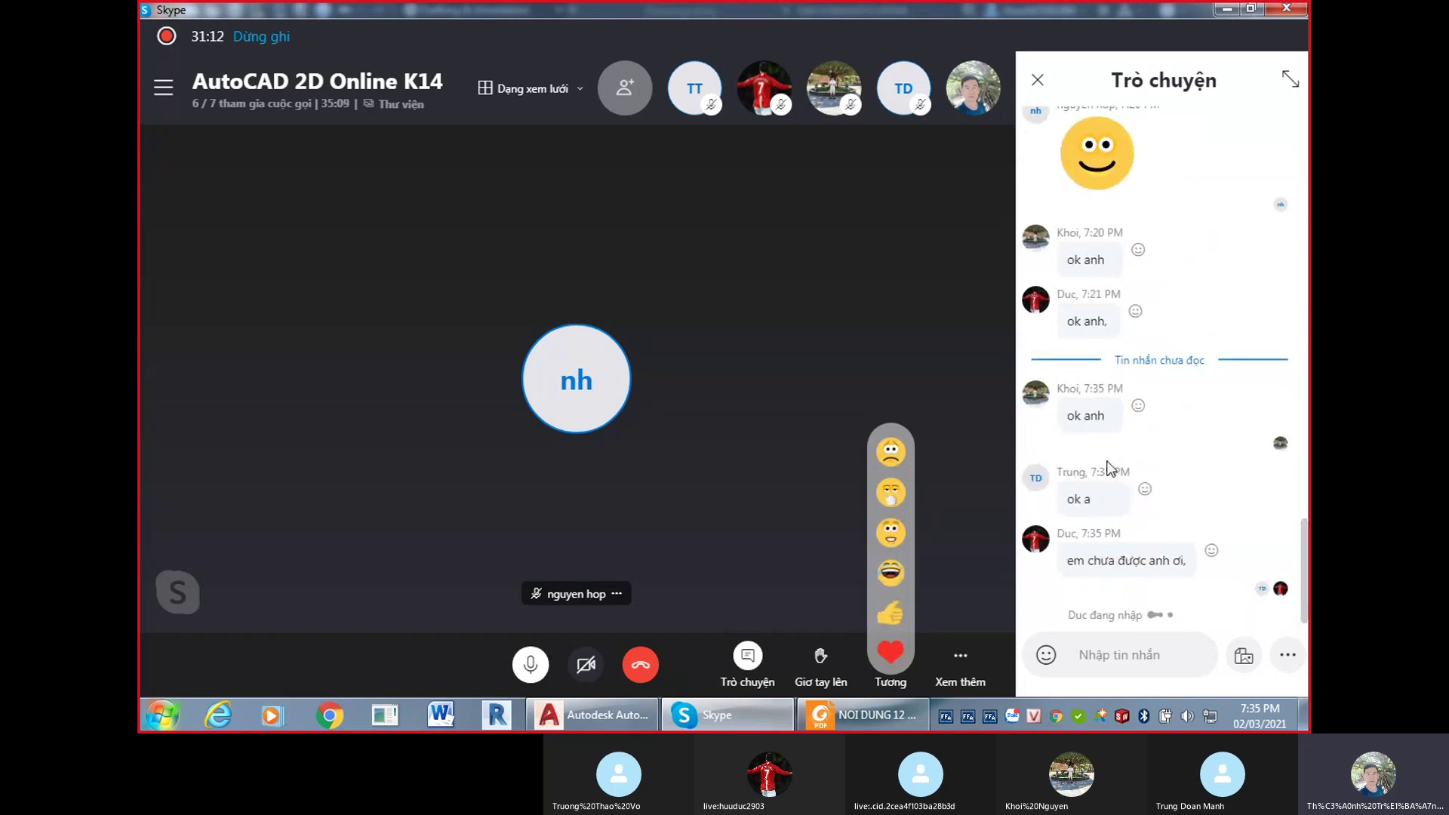
scroll(1152, 445, up, 1)
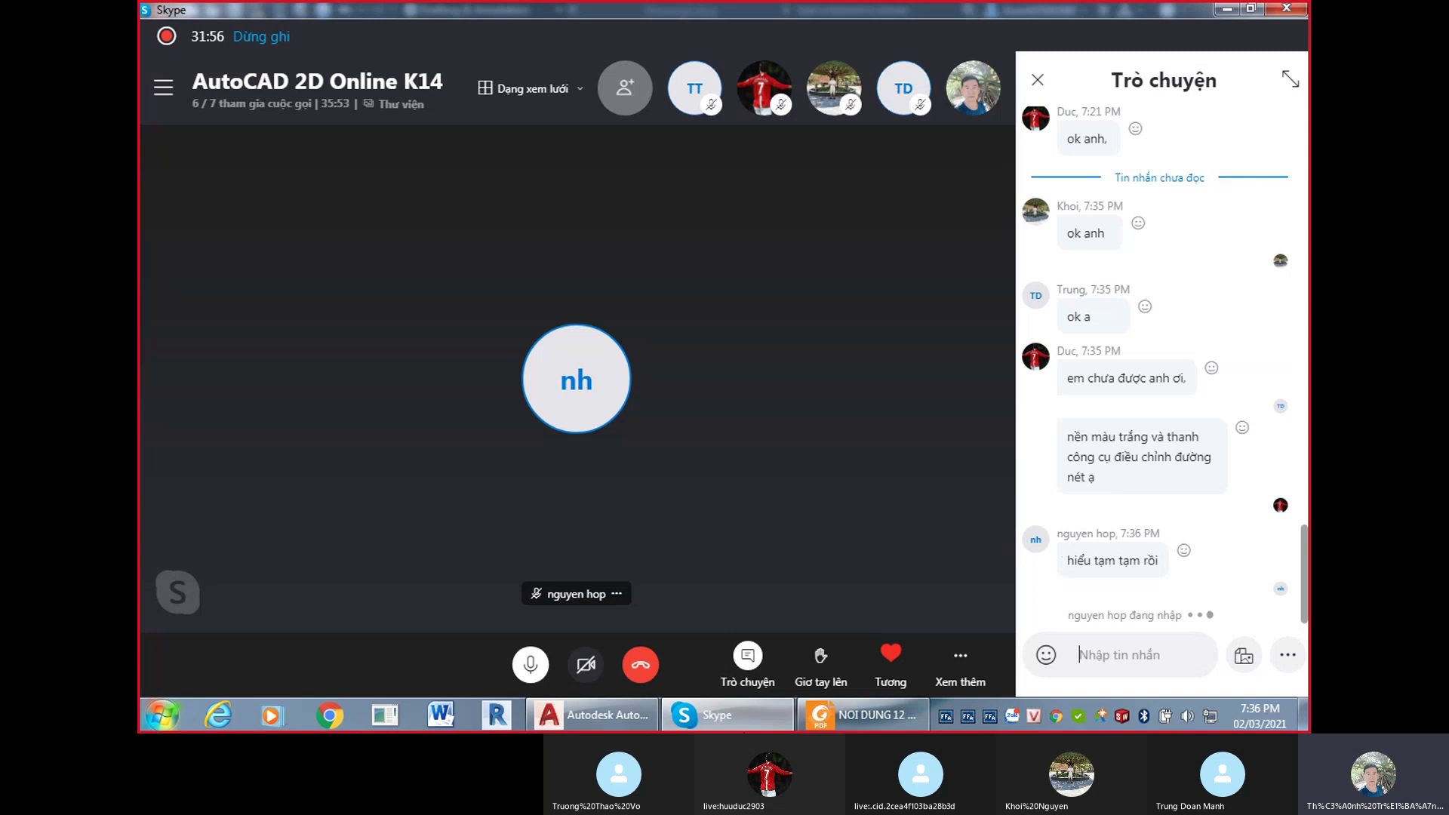
Heart-react to the message 'để co máy thực hanh nữa', then return to AutoCAD.
click(602, 726)
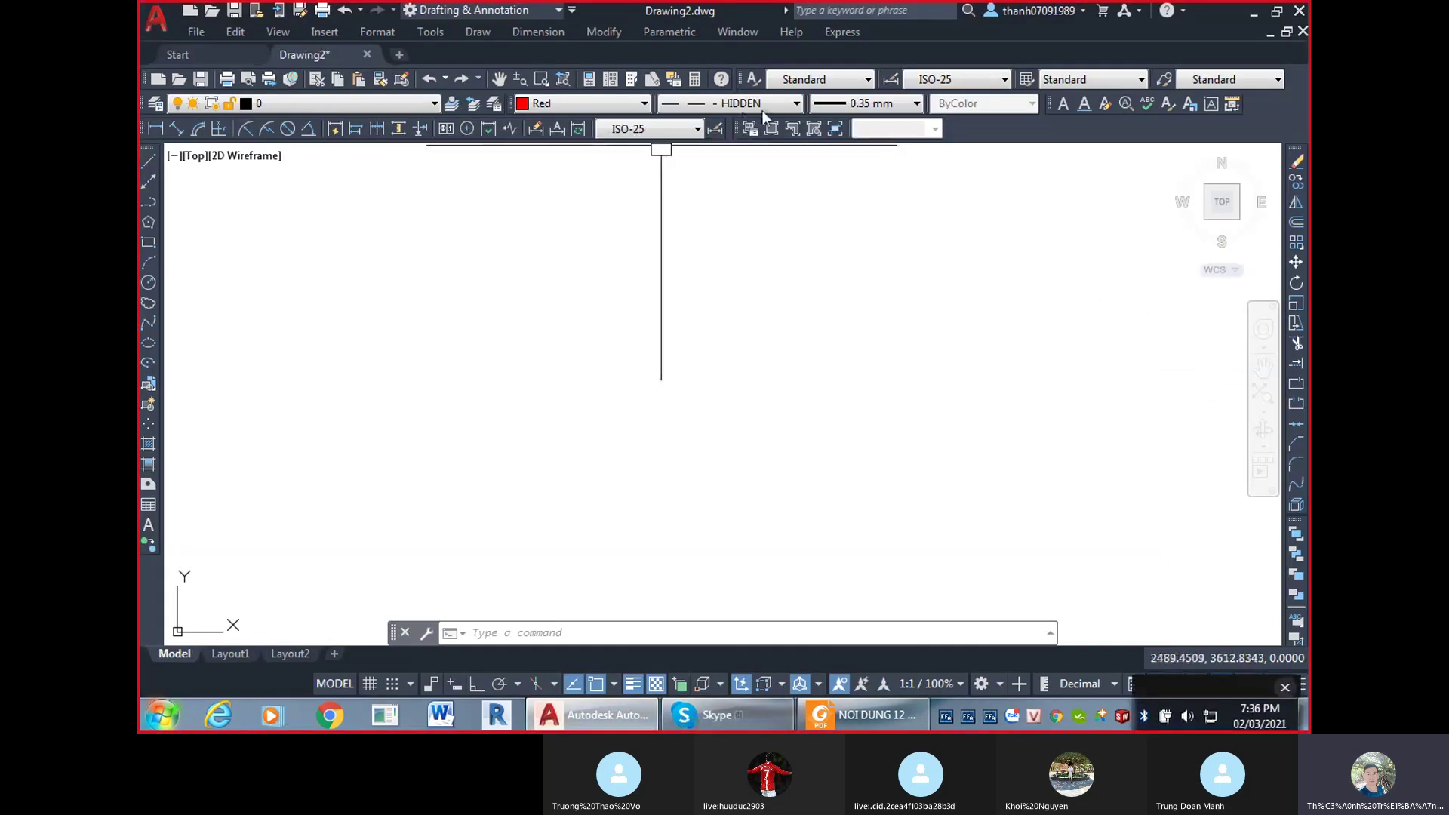
key(ctrl)
key(ctrl)
click(717, 715)
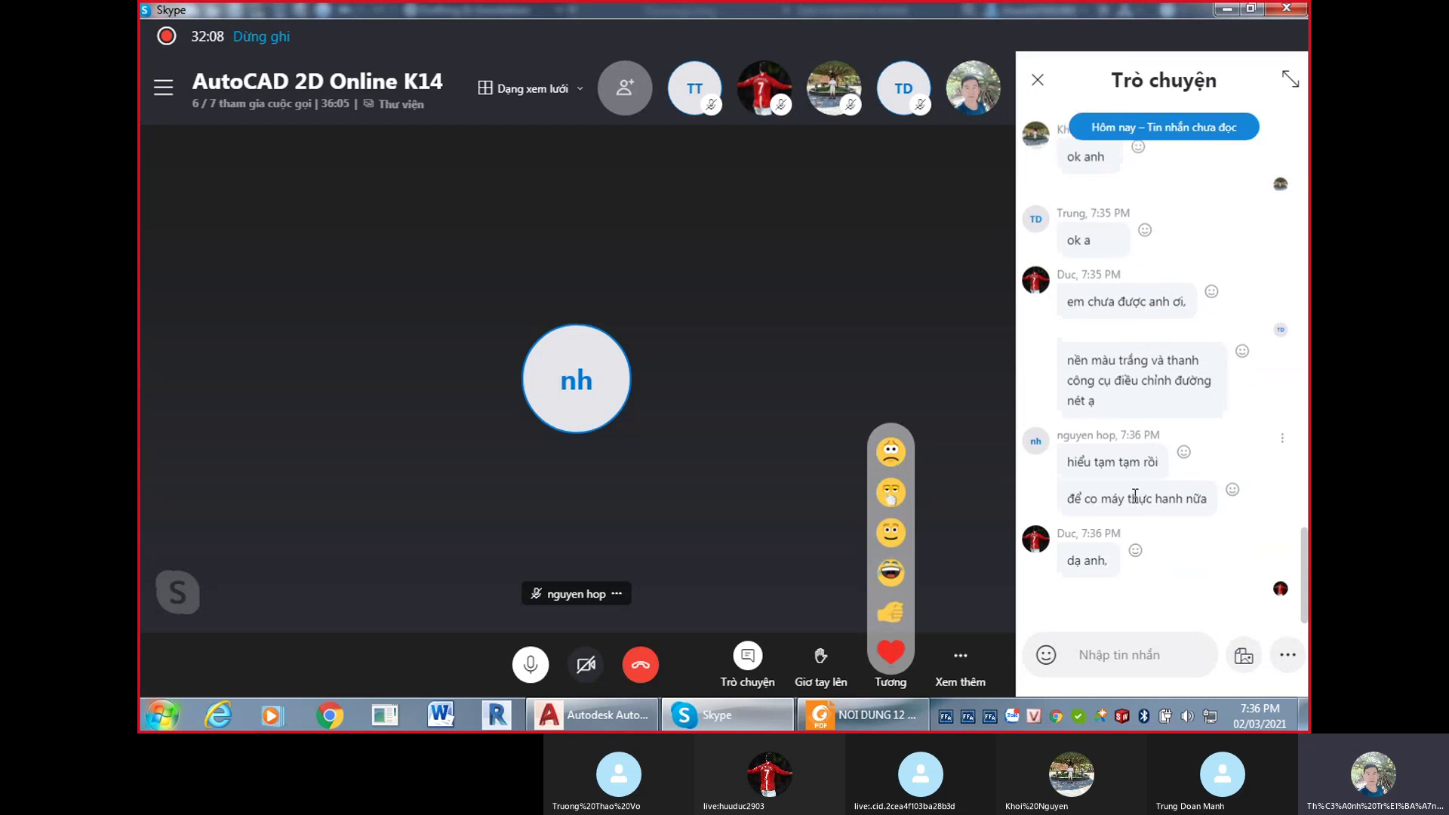
mouse_move(1233, 491)
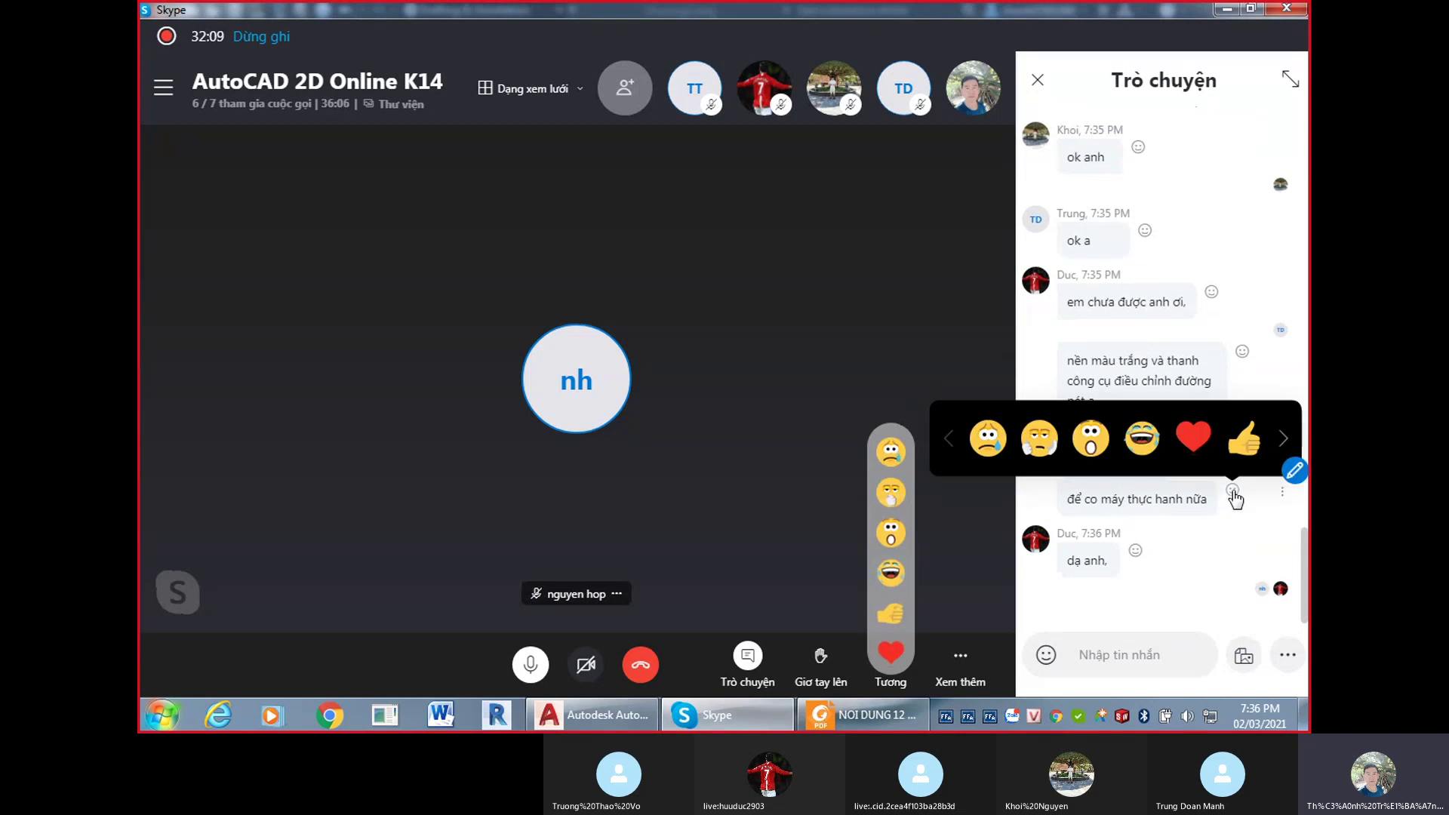
click(1191, 437)
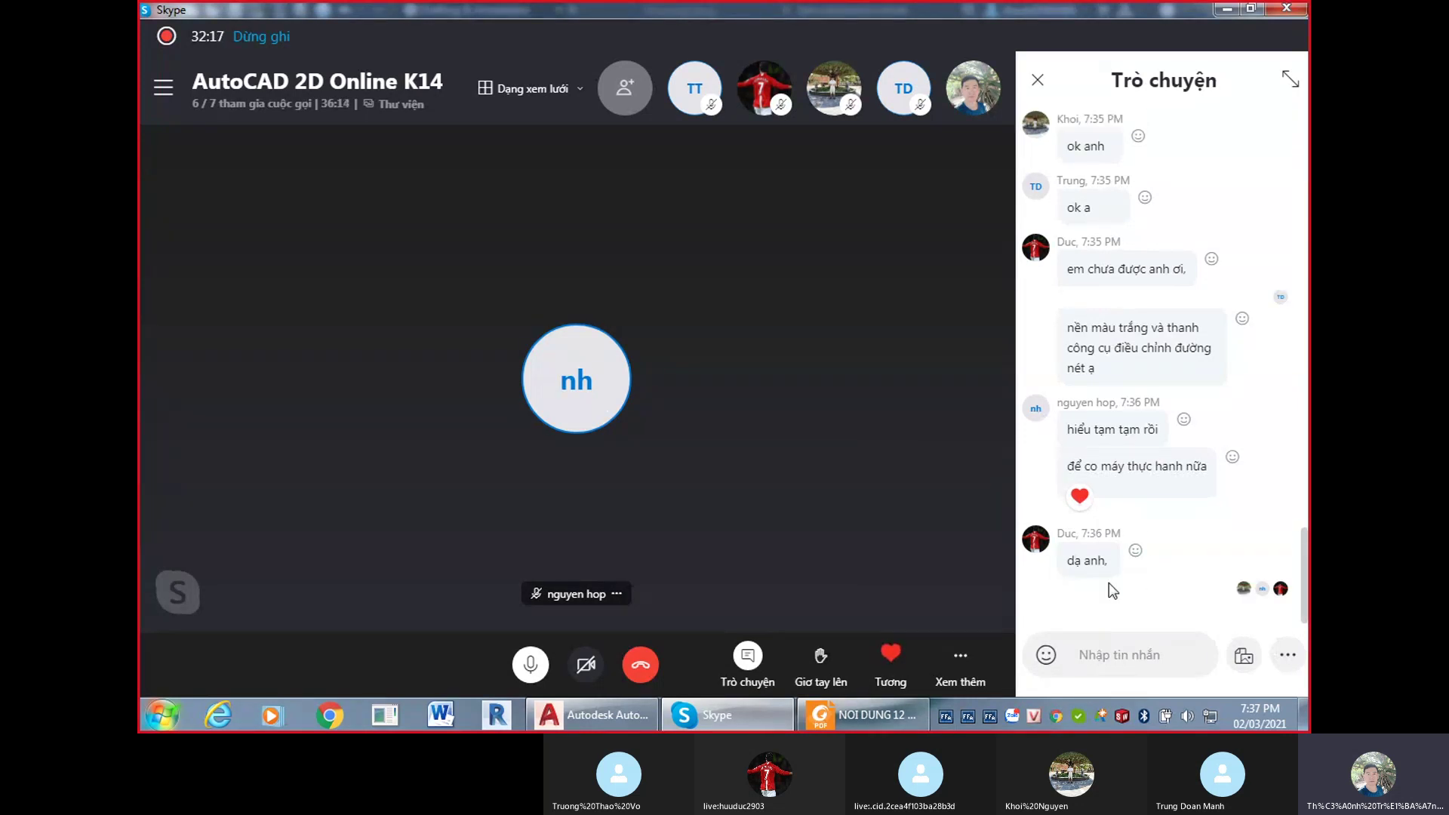
click(604, 716)
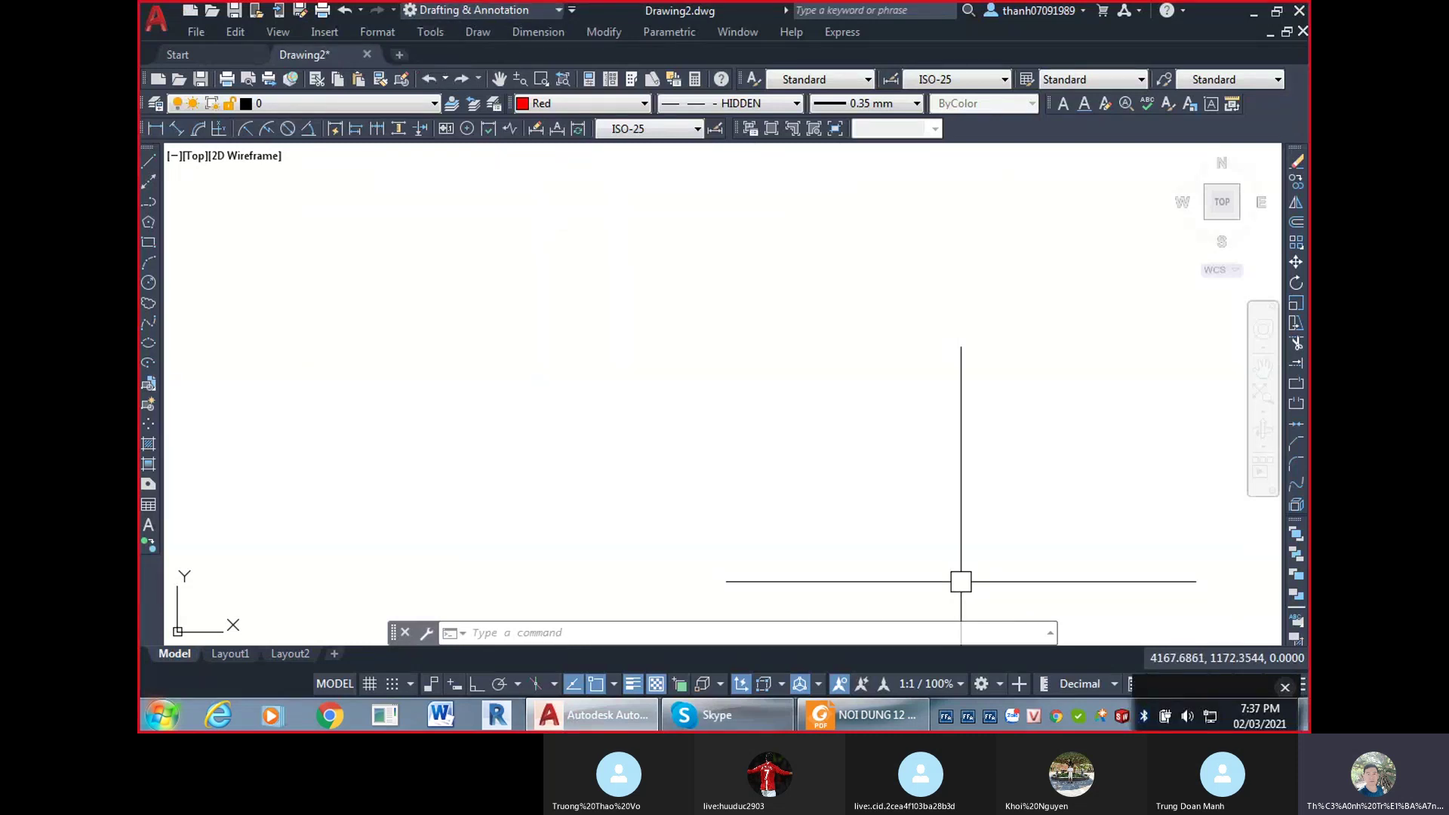
Open the Skype message pop-up to show the K14 class group chat.
click(1240, 688)
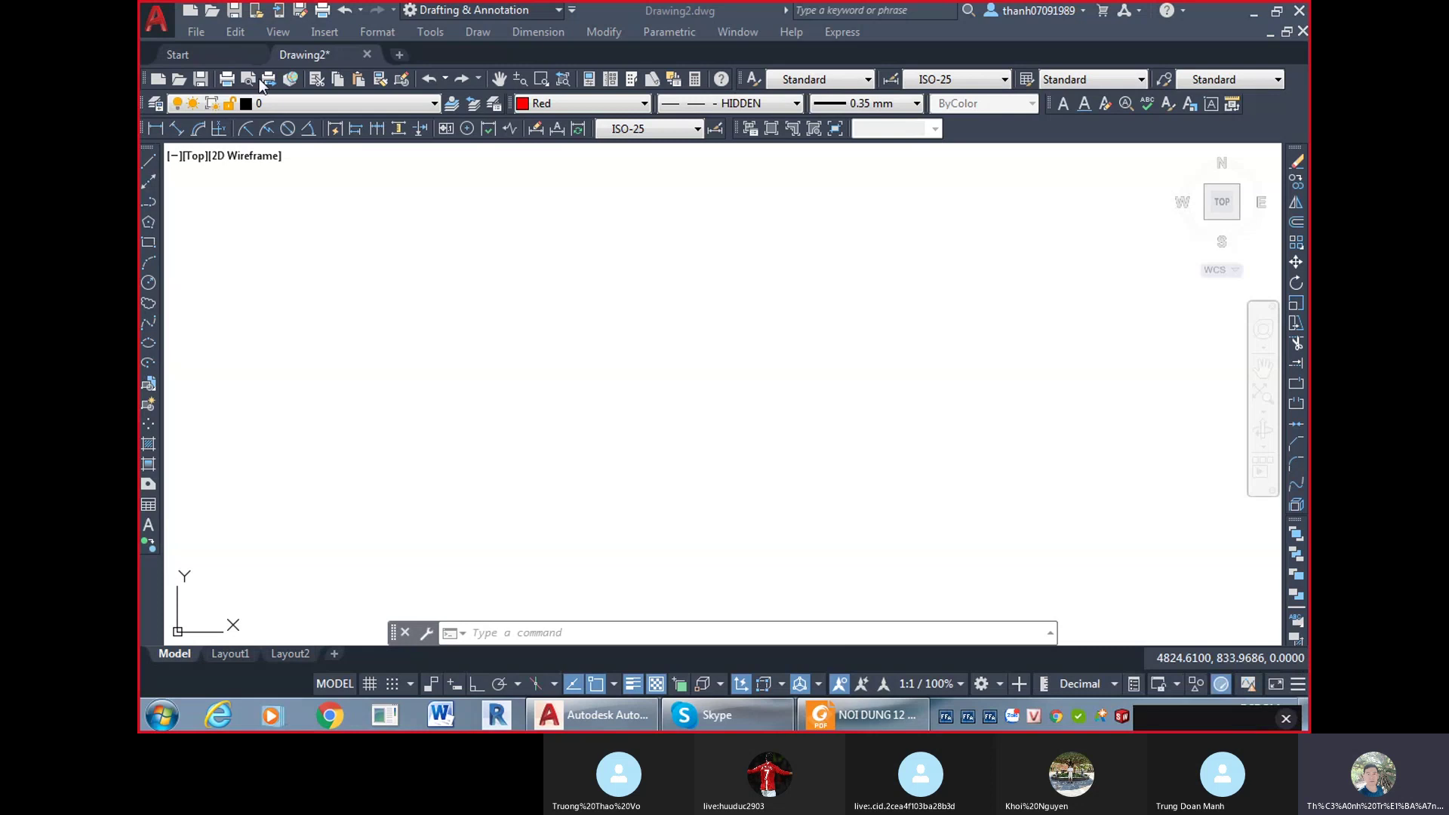
click(511, 107)
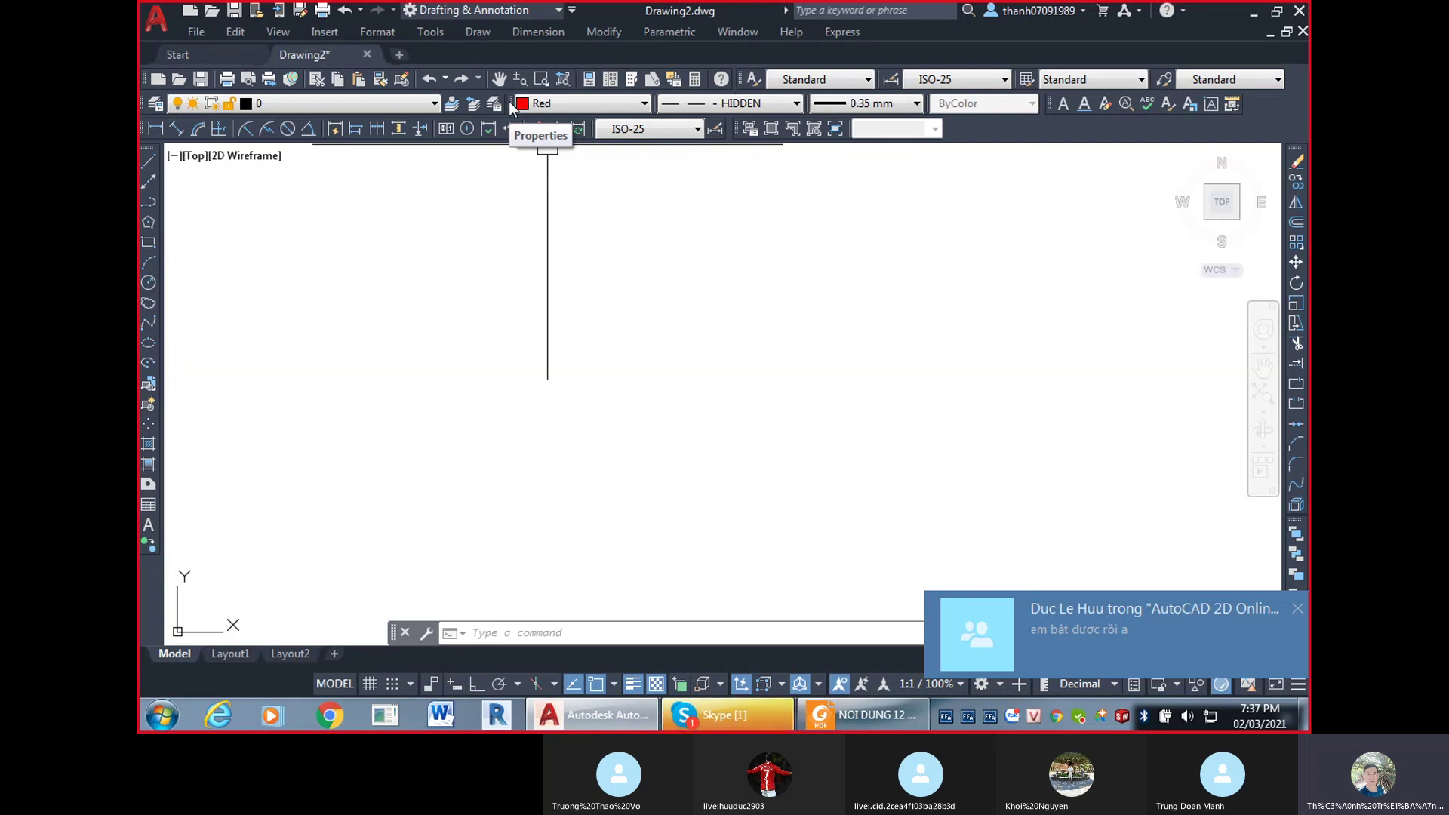
click(1135, 642)
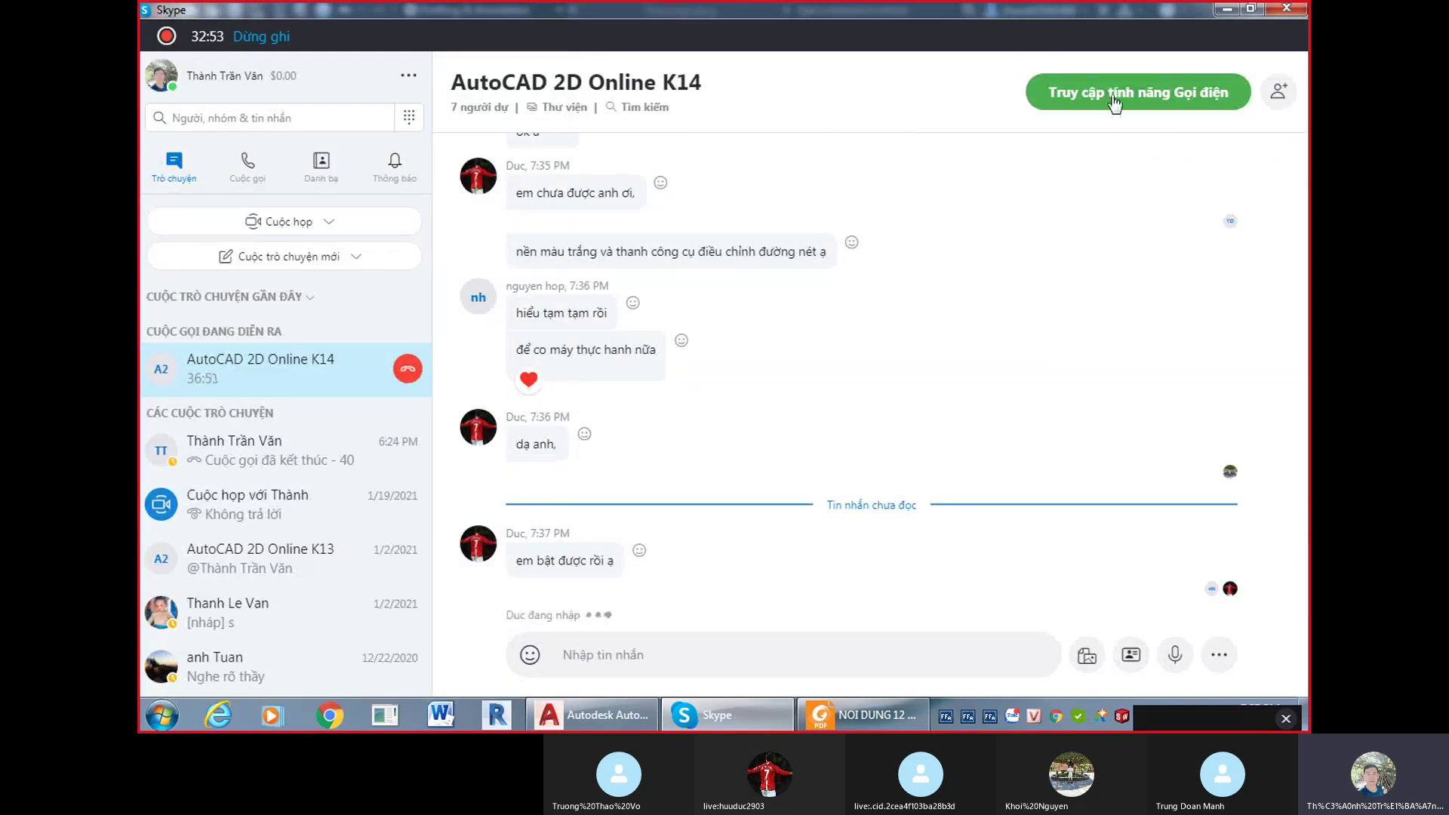
Close the Skype call's chat panel and bring Drawing2 back in front.
click(1145, 268)
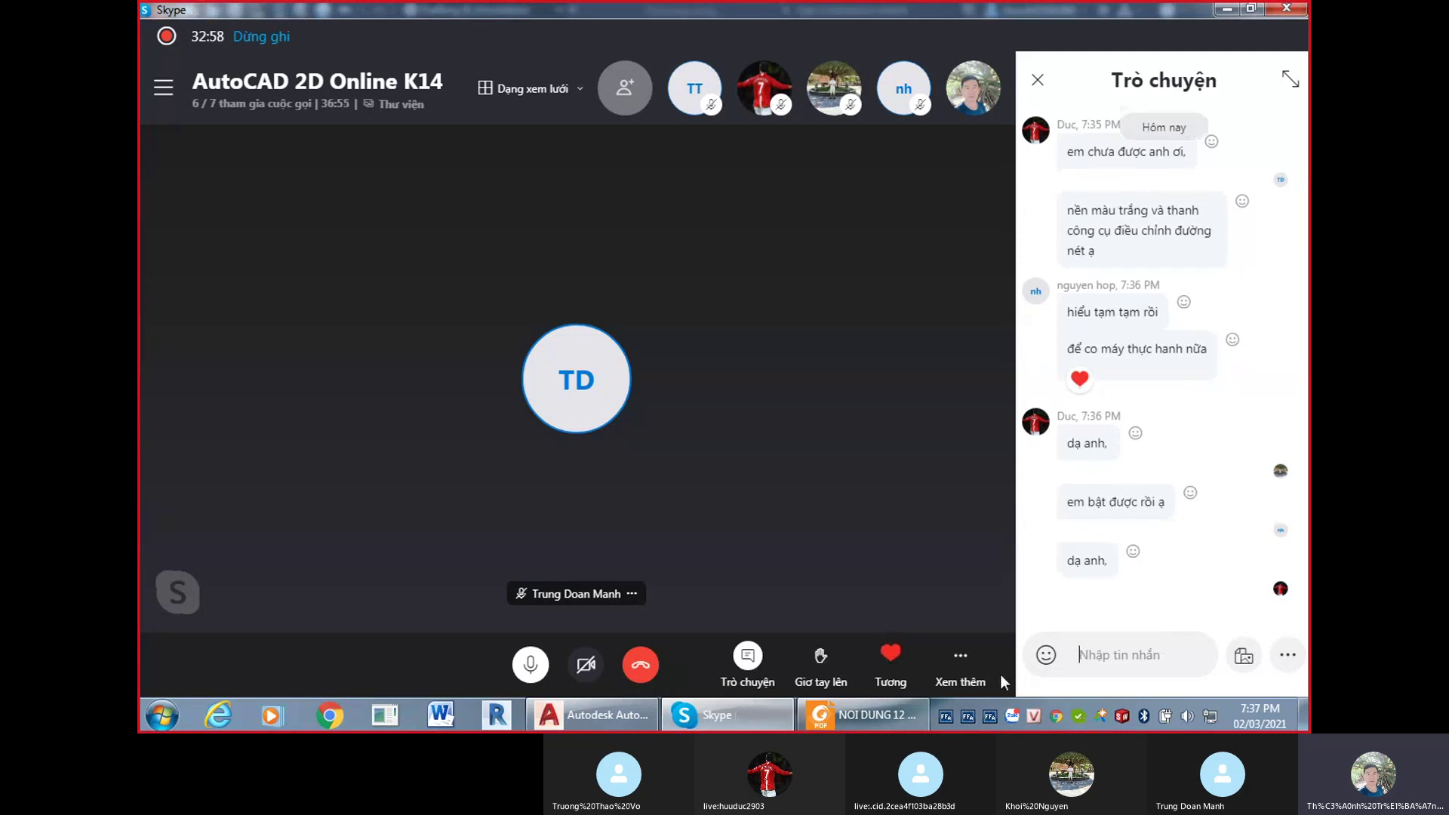
click(1087, 653)
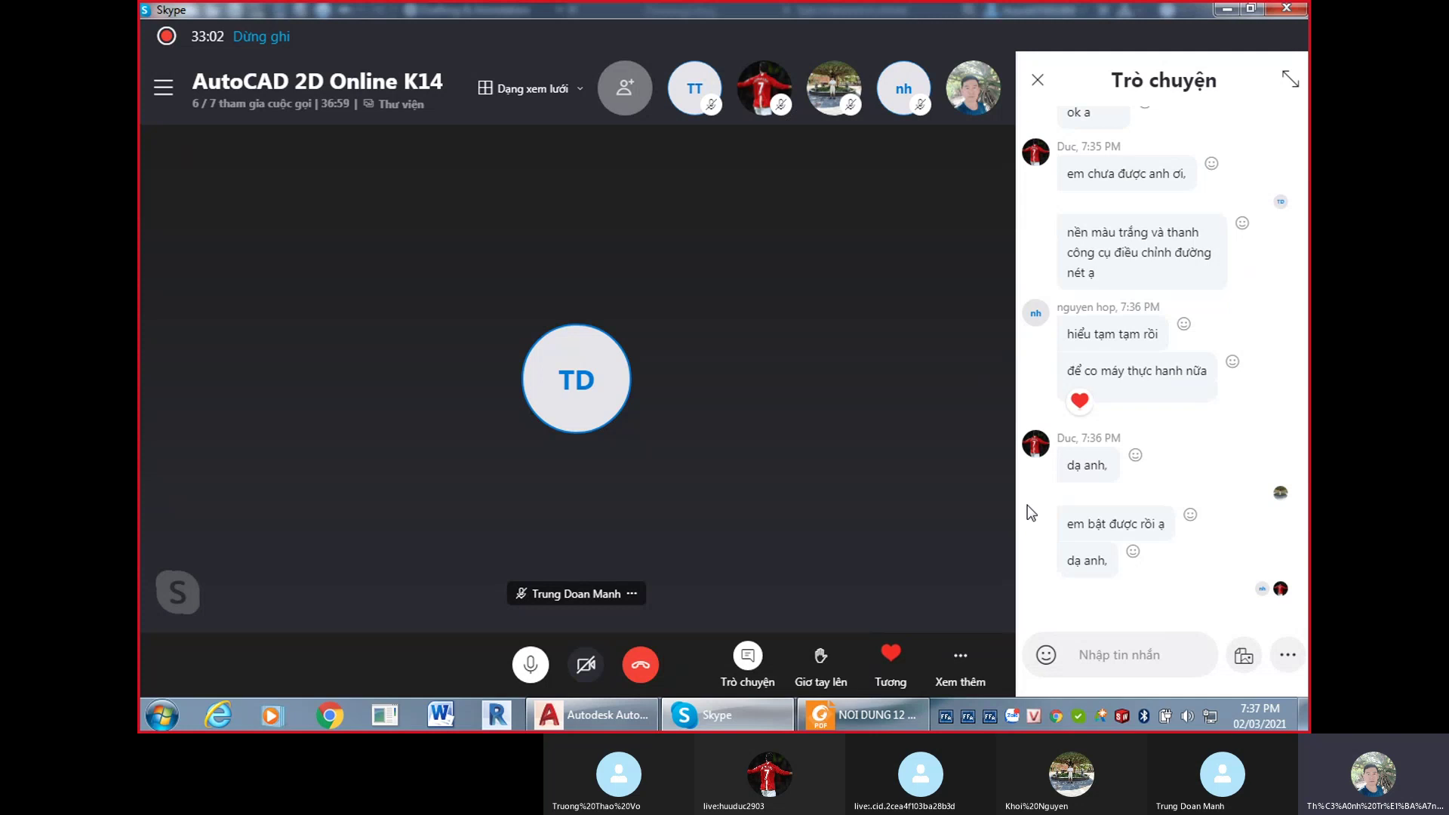
click(1038, 79)
click(710, 726)
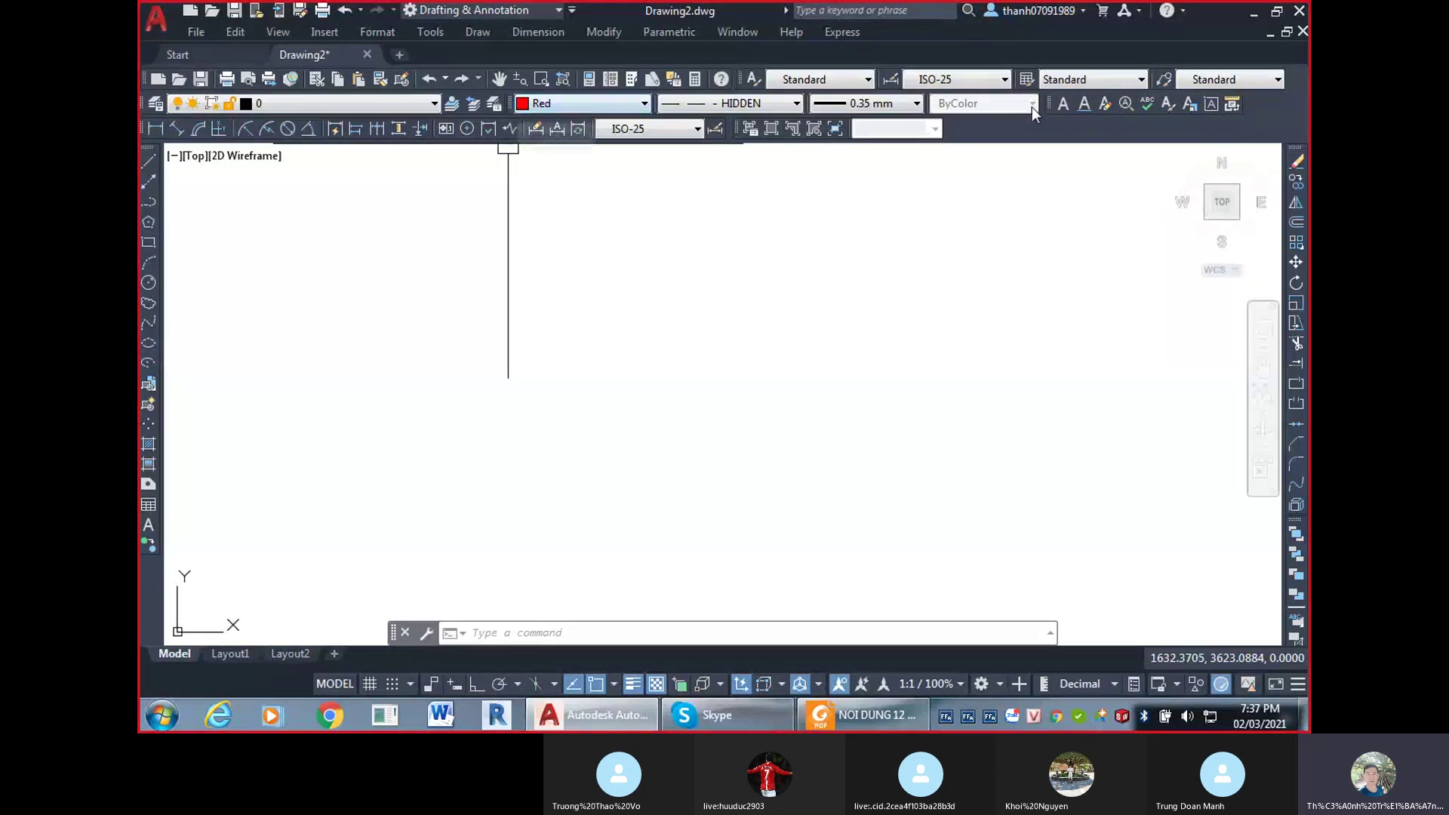
Hide the Properties toolbar using the toolbar list.
right_click(465, 104)
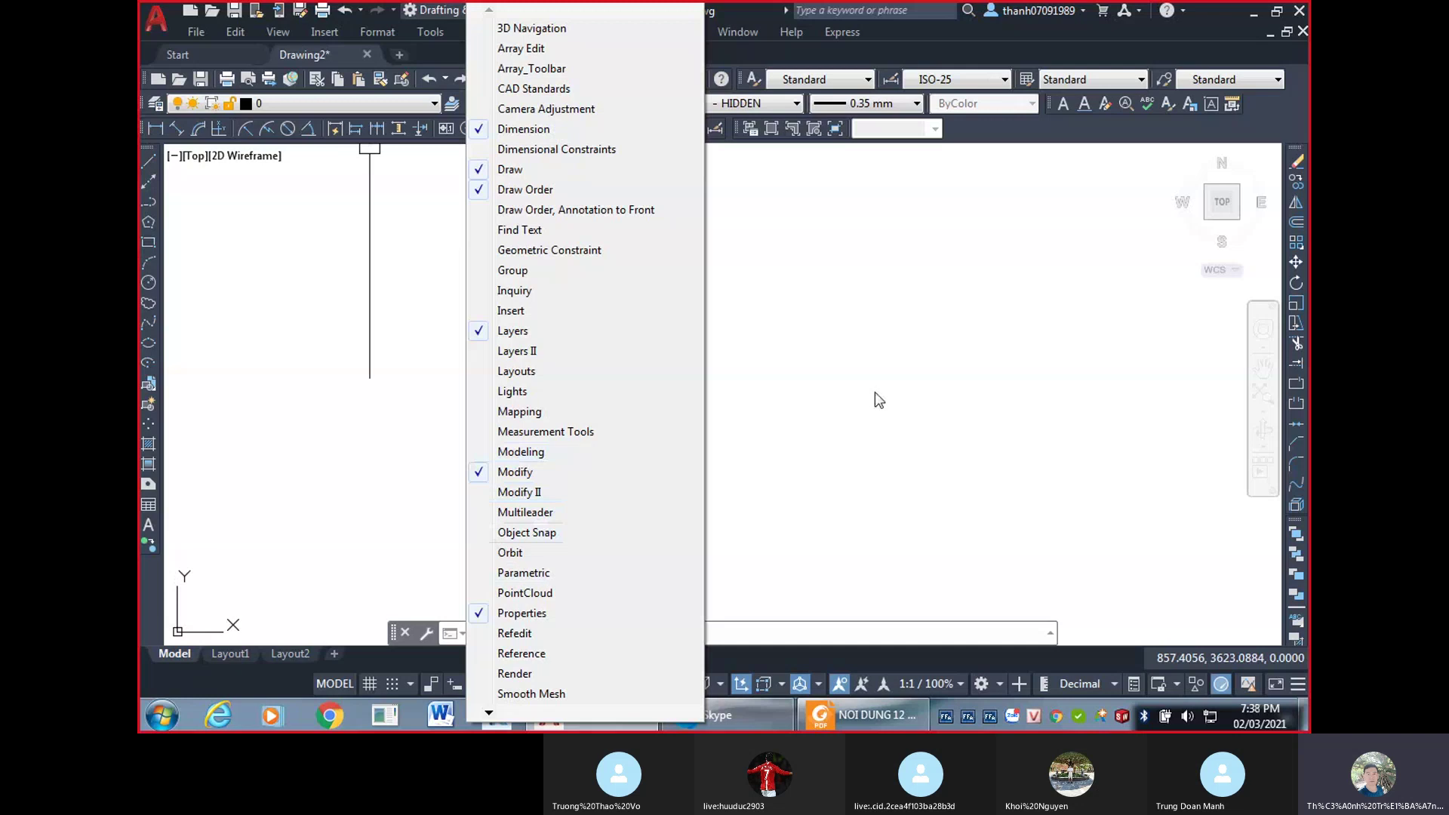
click(434, 31)
click(434, 31)
mouse_move(431, 36)
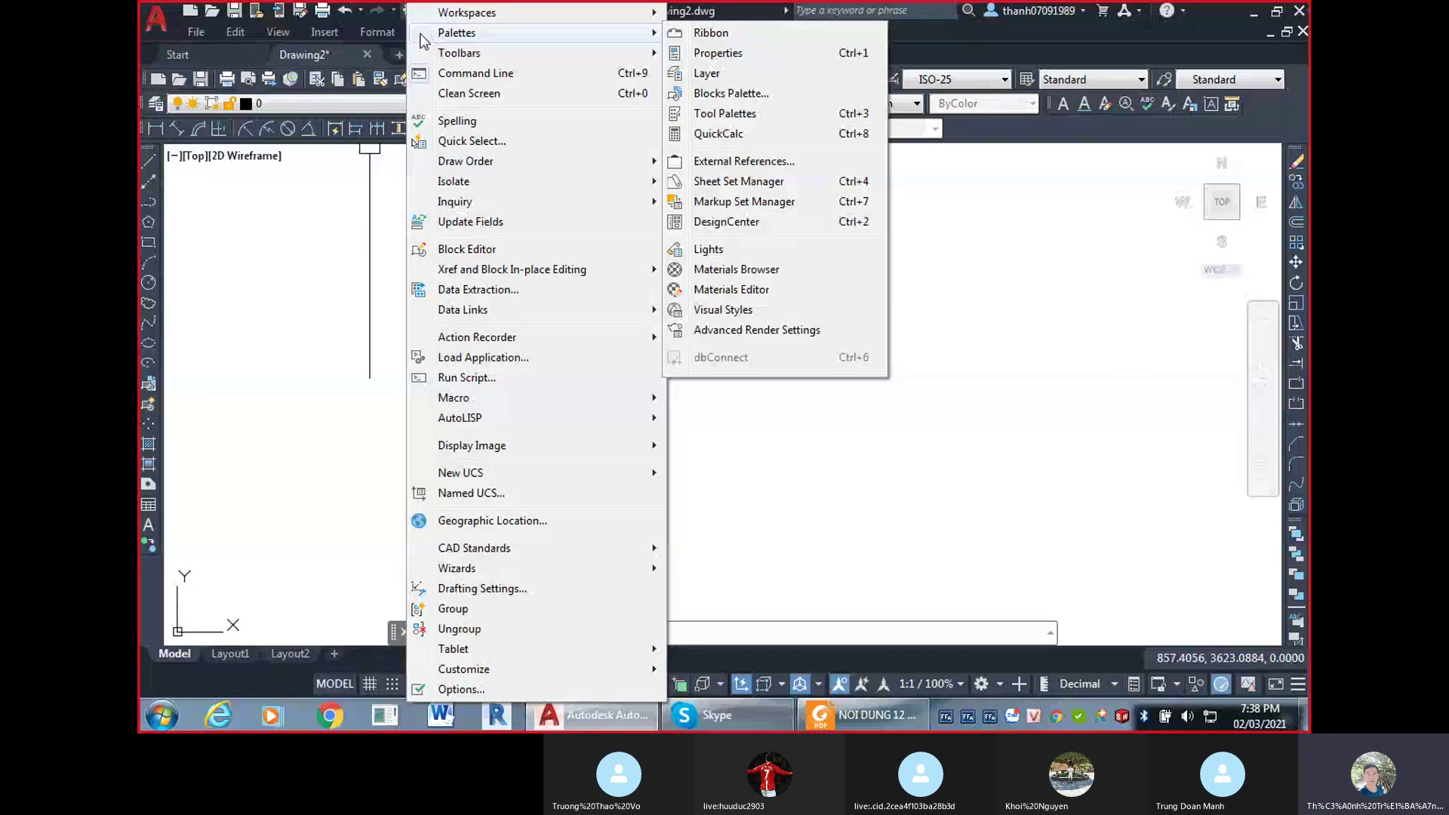
mouse_move(550, 55)
mouse_move(722, 61)
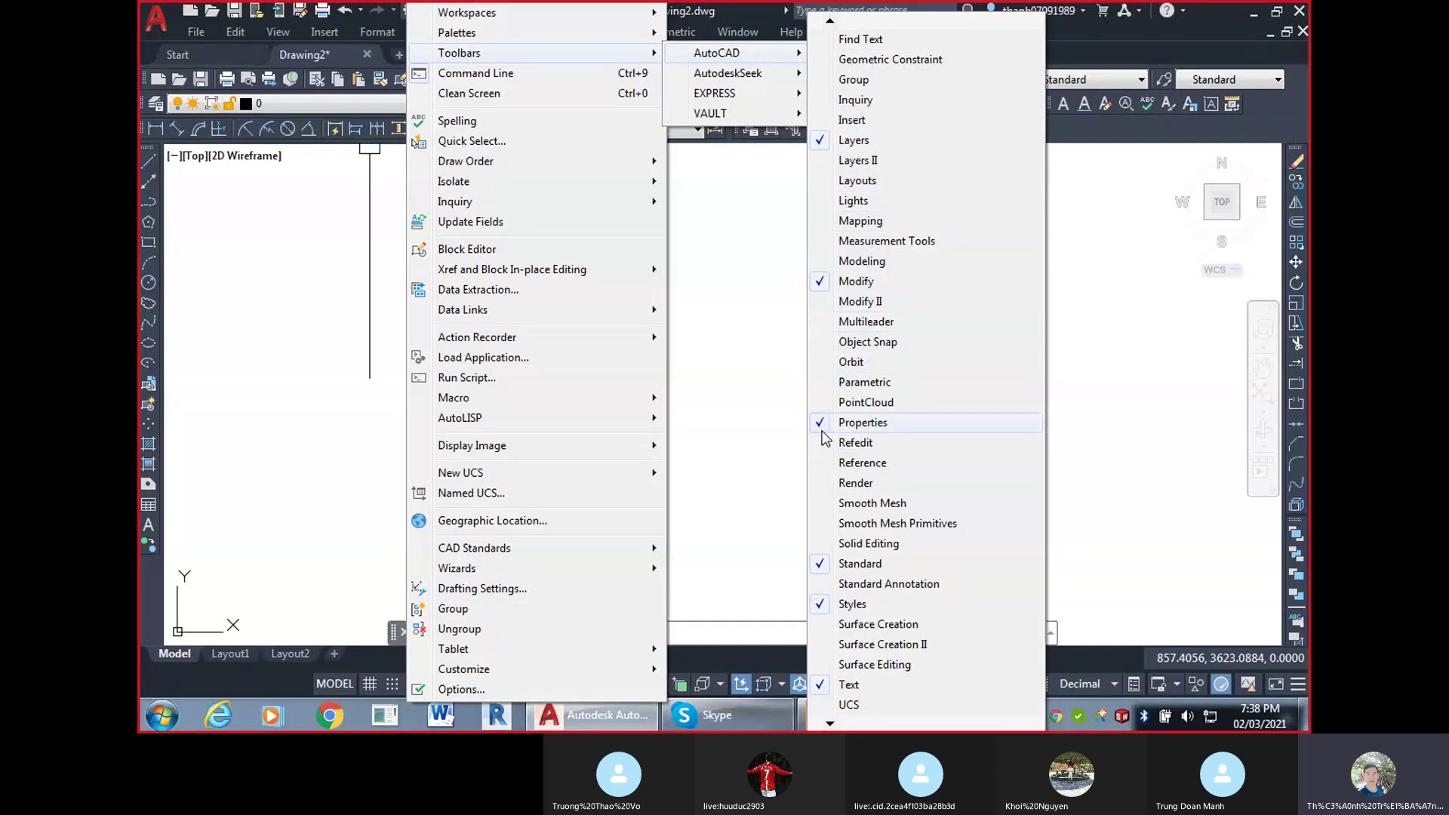
click(822, 431)
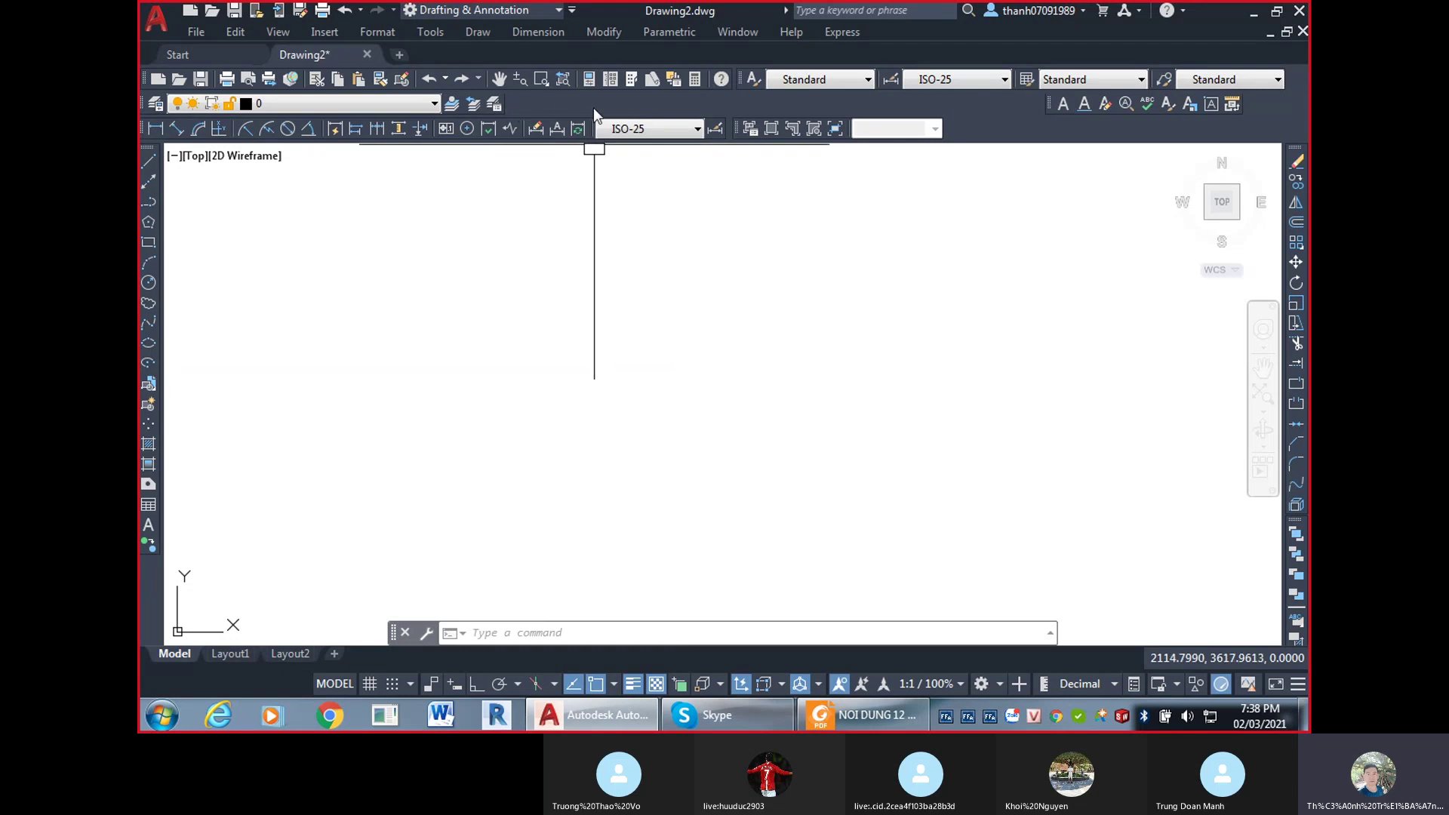
Turn the Properties toolbar back on, then open the new Skype message.
right_click(470, 106)
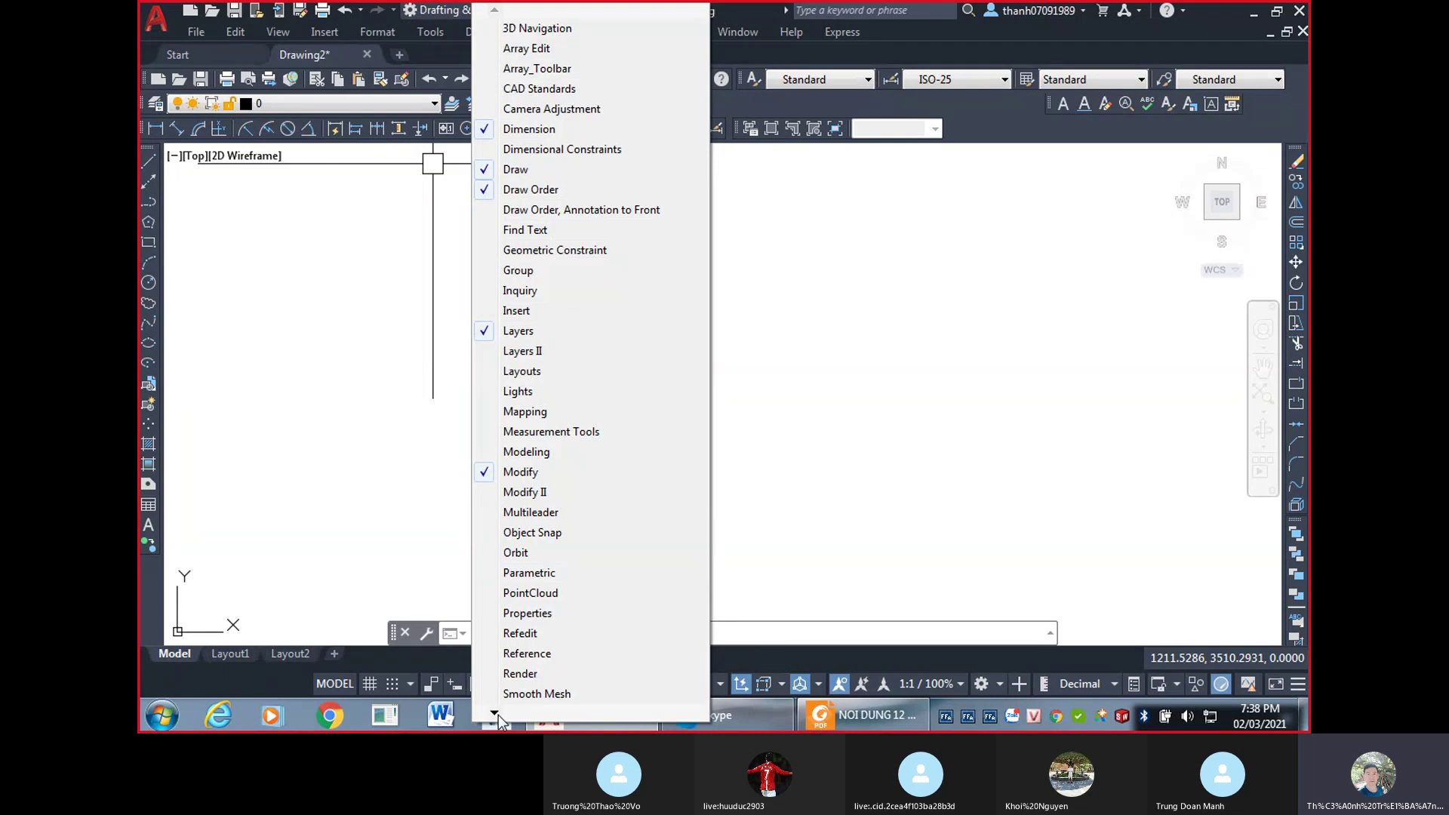
mouse_move(495, 714)
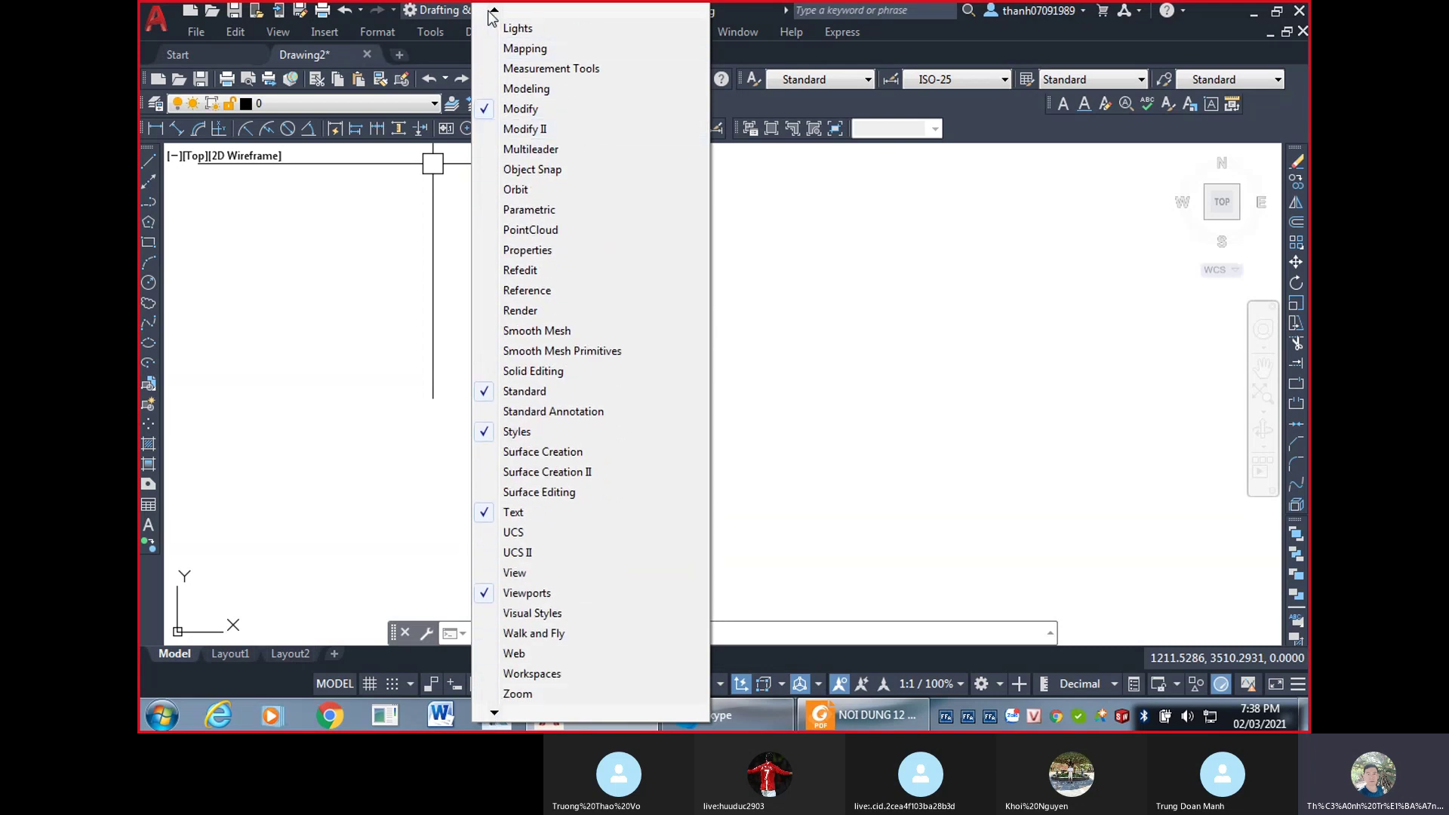
mouse_move(492, 16)
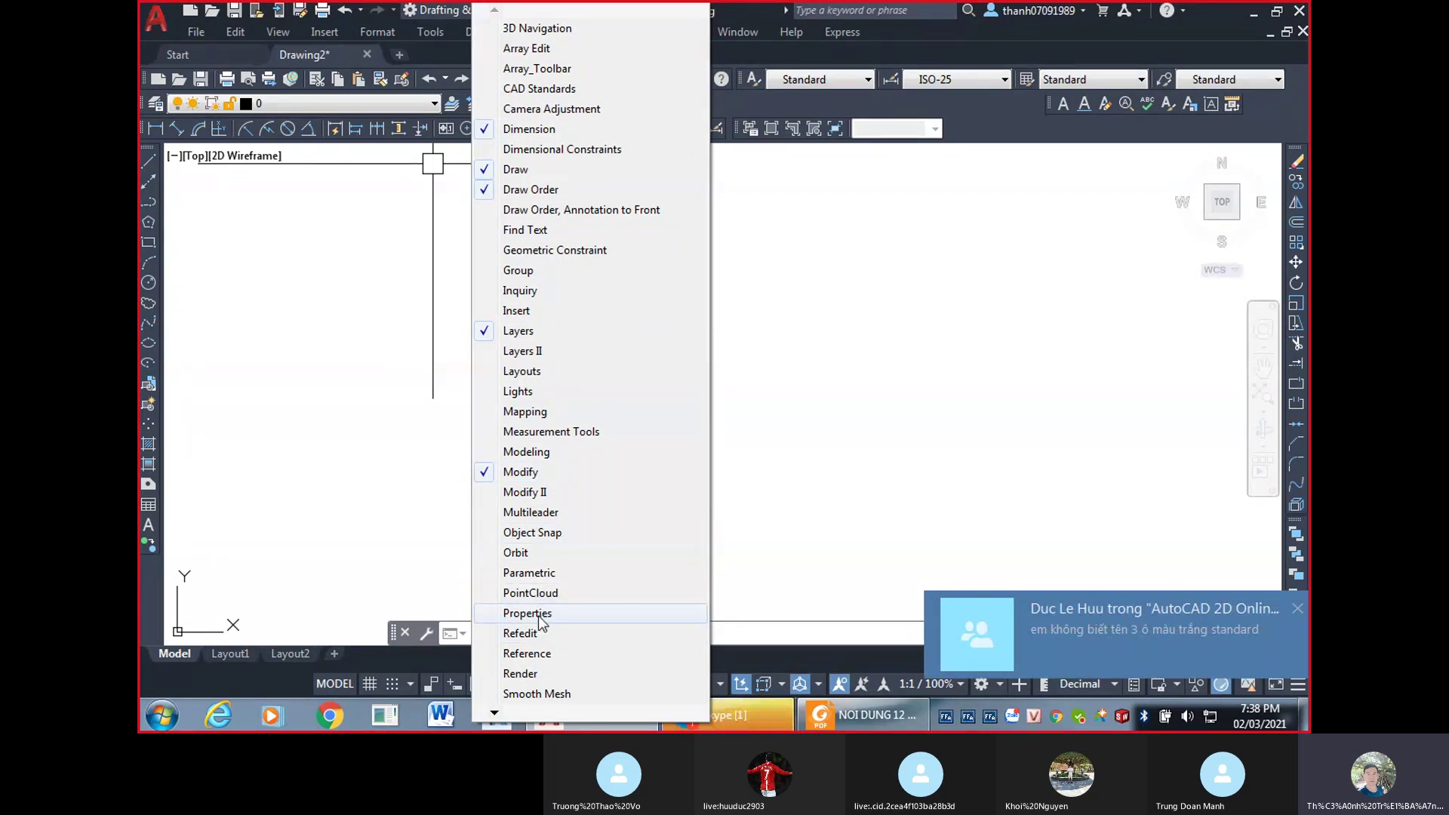
click(541, 618)
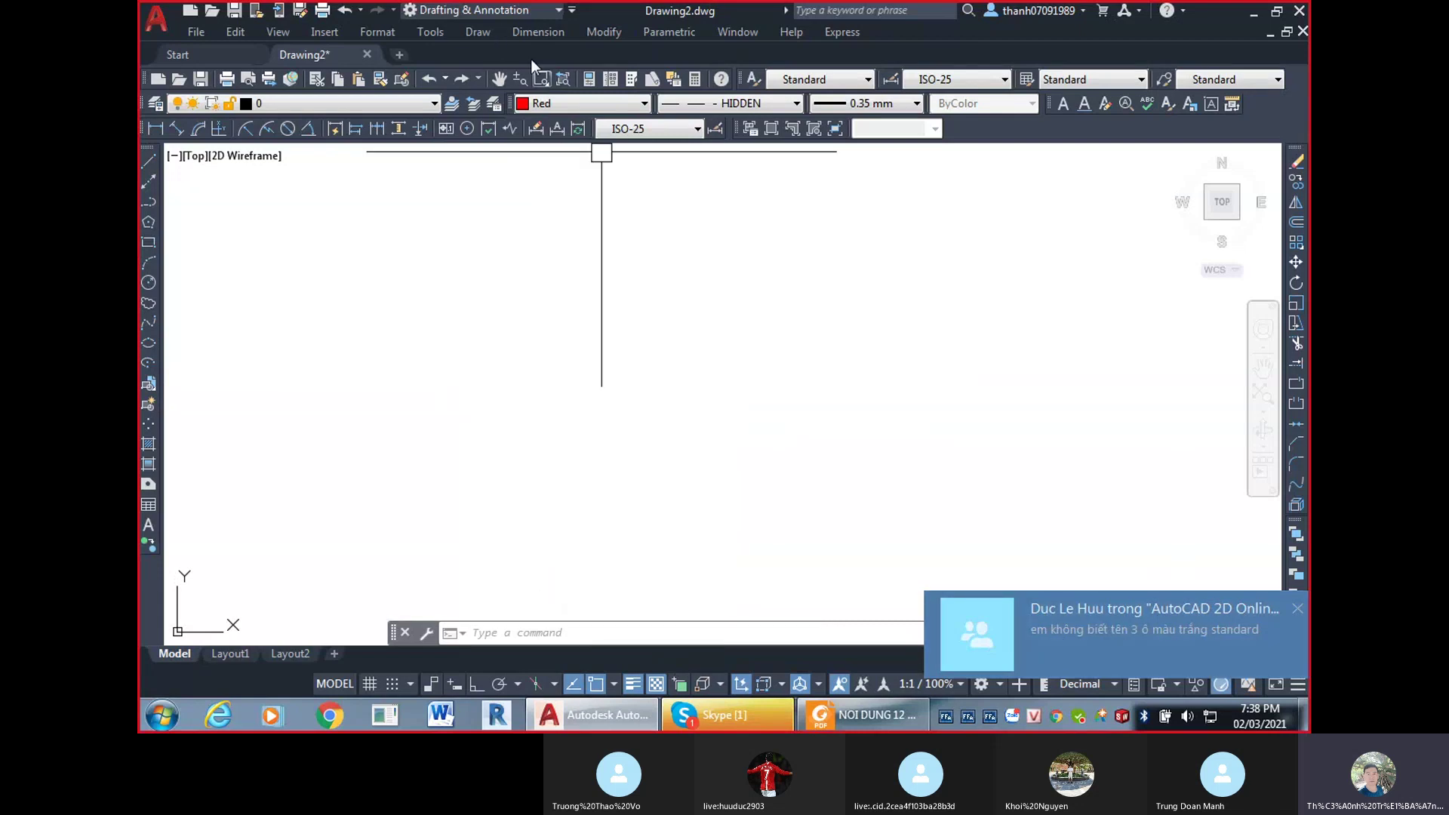
click(1078, 629)
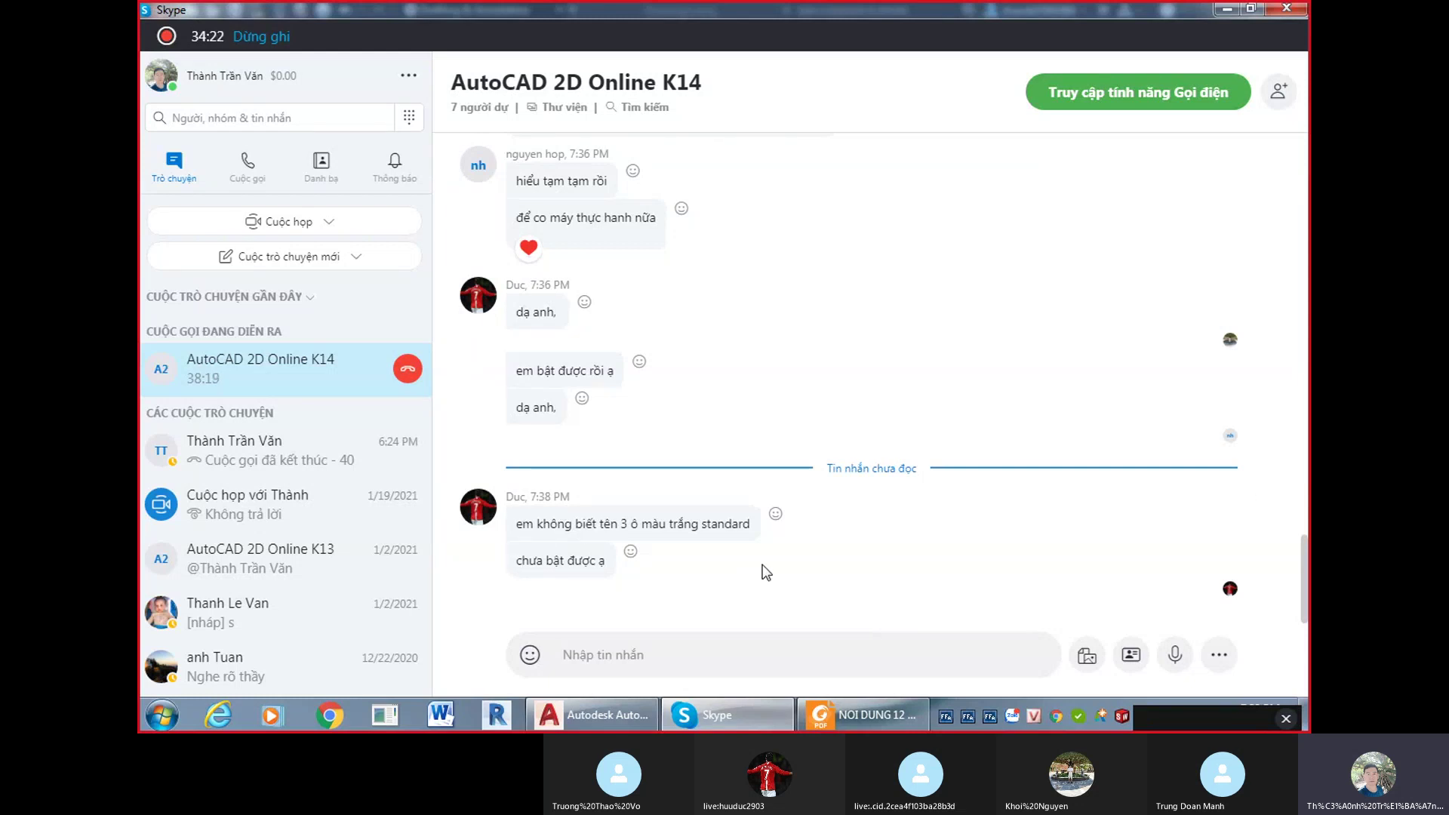
Review the K14 group call's chat in Skype, then return to AutoCAD's Drawing2.
click(1204, 95)
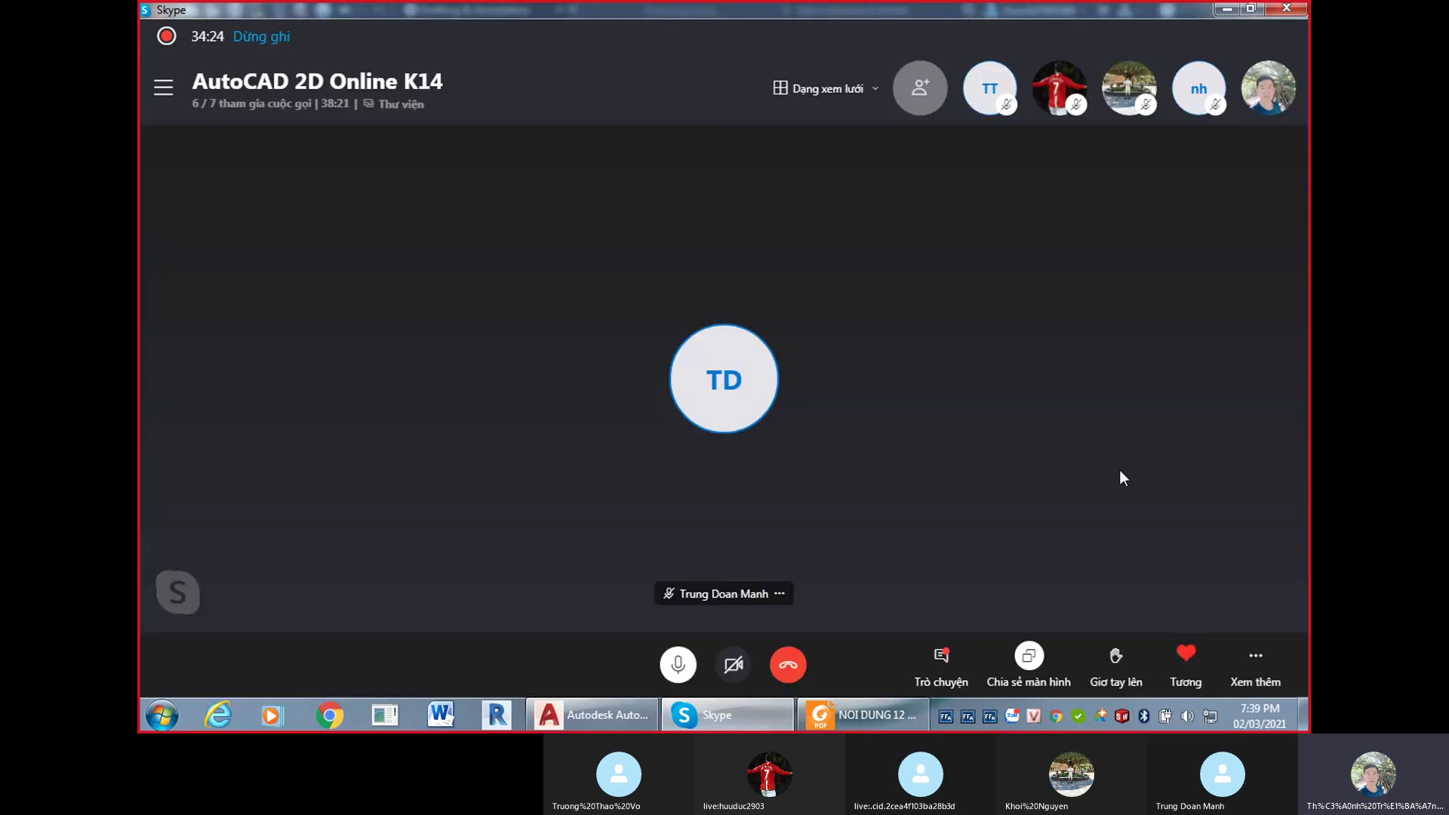
click(941, 654)
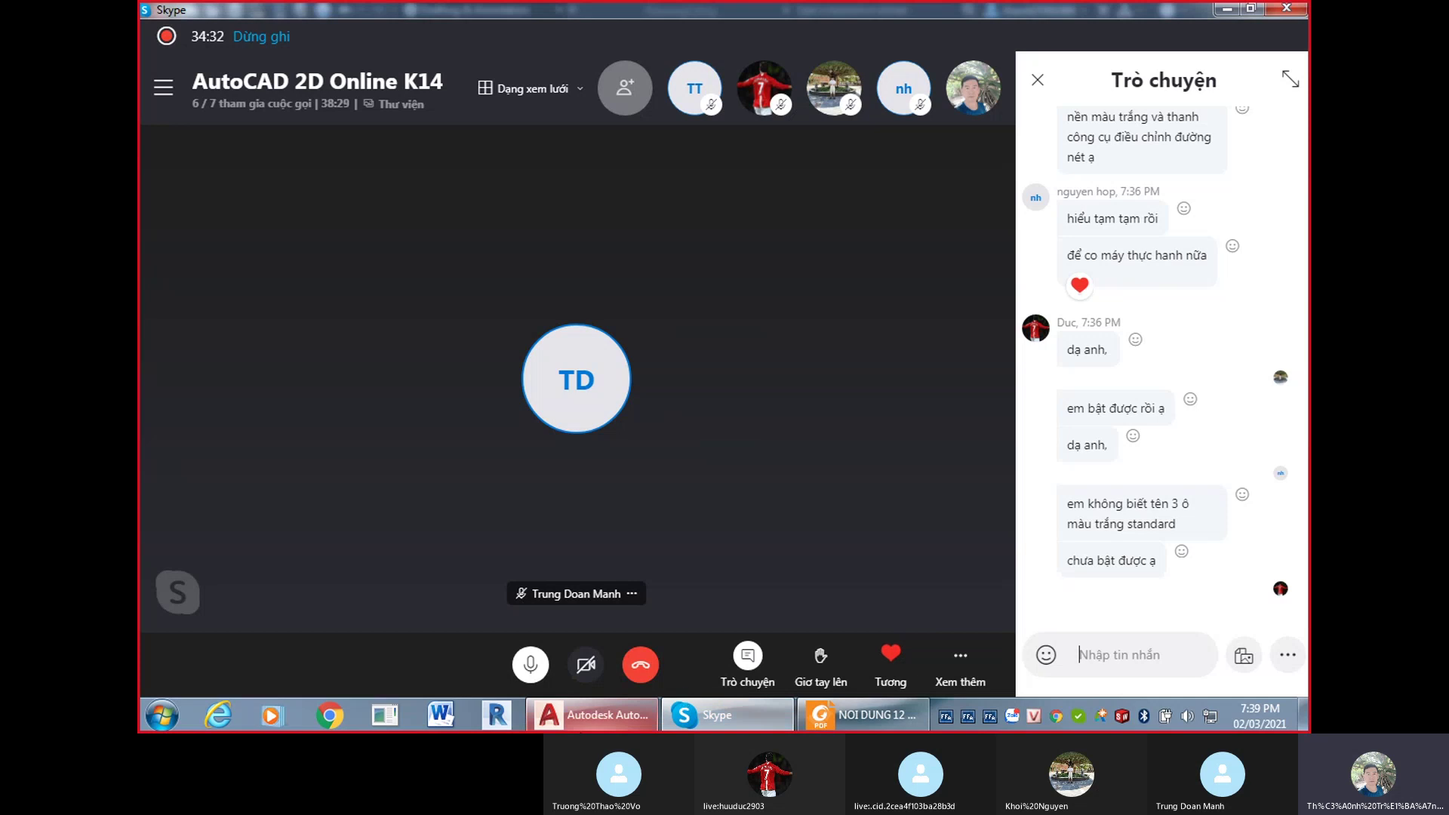
click(589, 729)
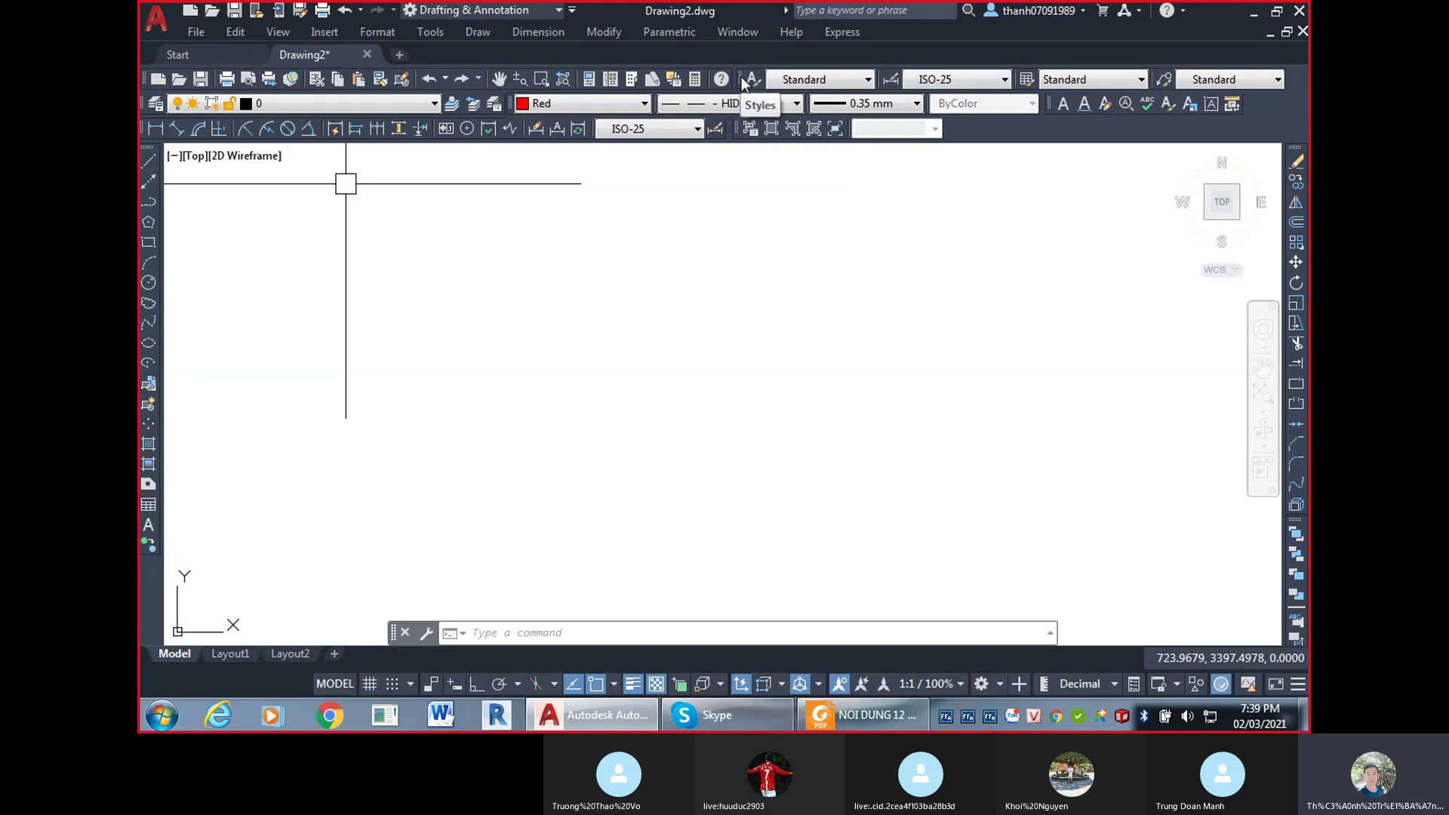
Show the Text, Dimension, Table and Multileader style lists on the Styles toolbar, then switch to Skype.
key(ctrl)
key(ctrl)
key(ctrl)
click(801, 79)
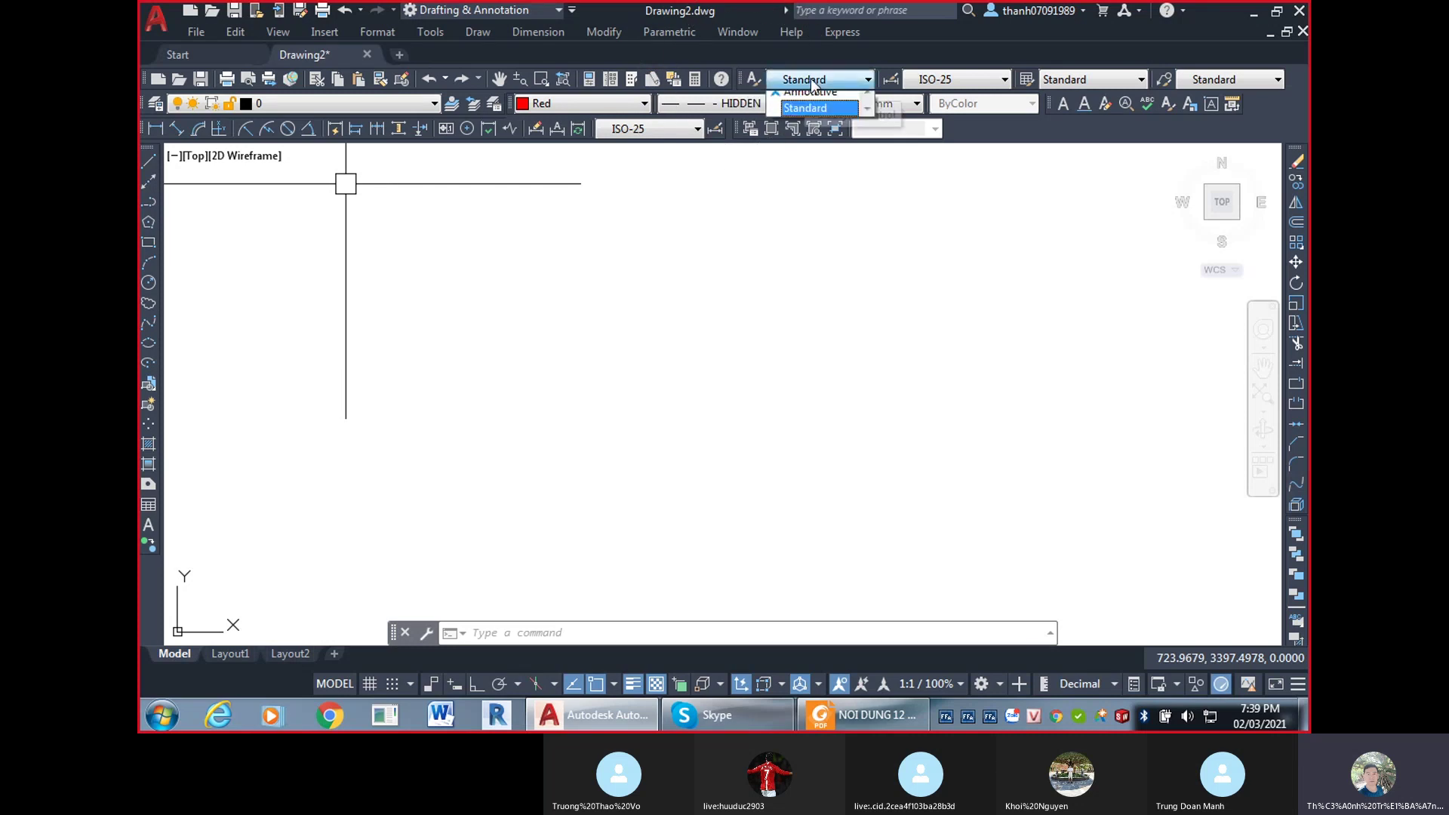
click(989, 83)
click(990, 83)
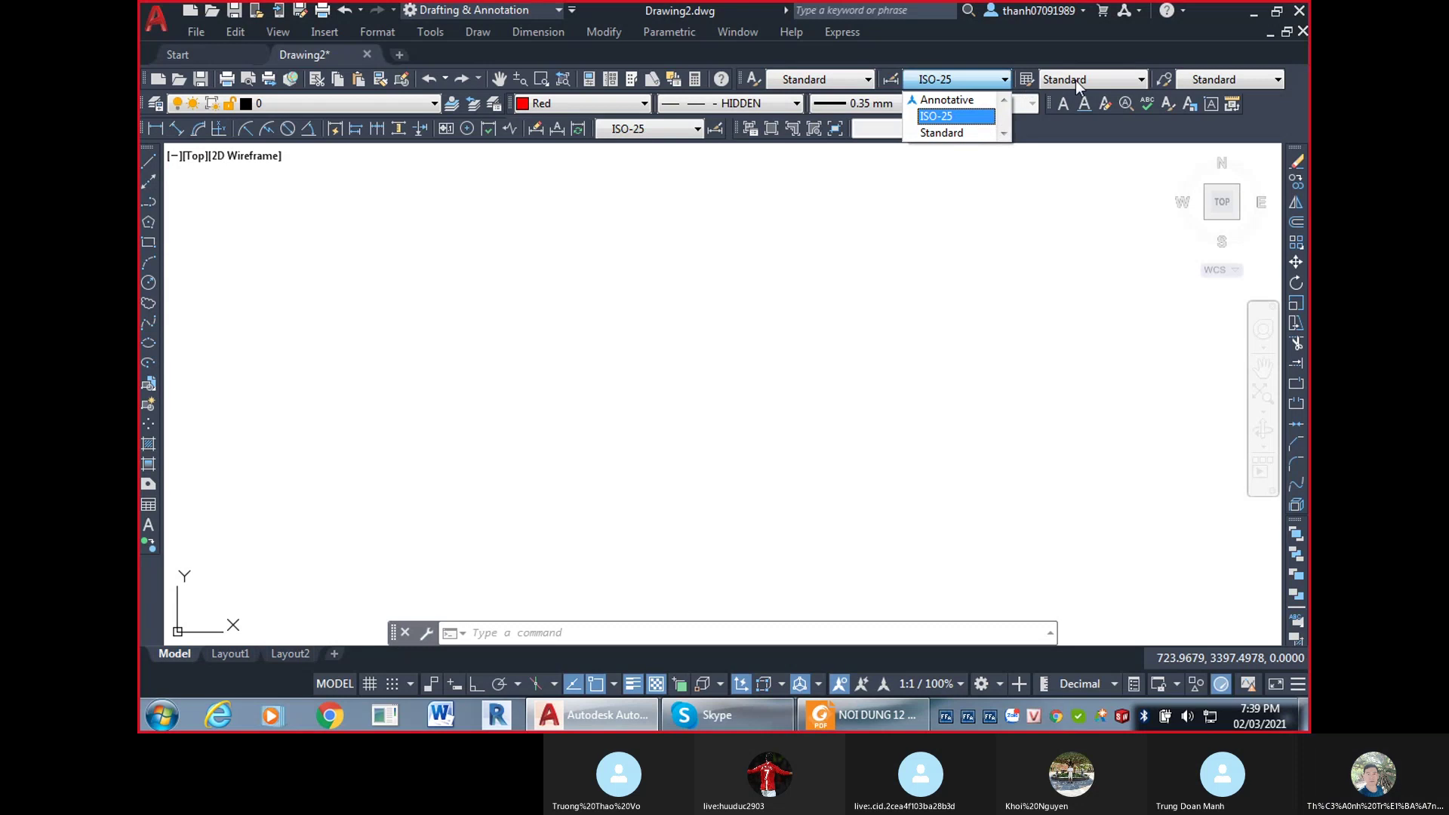
click(1128, 81)
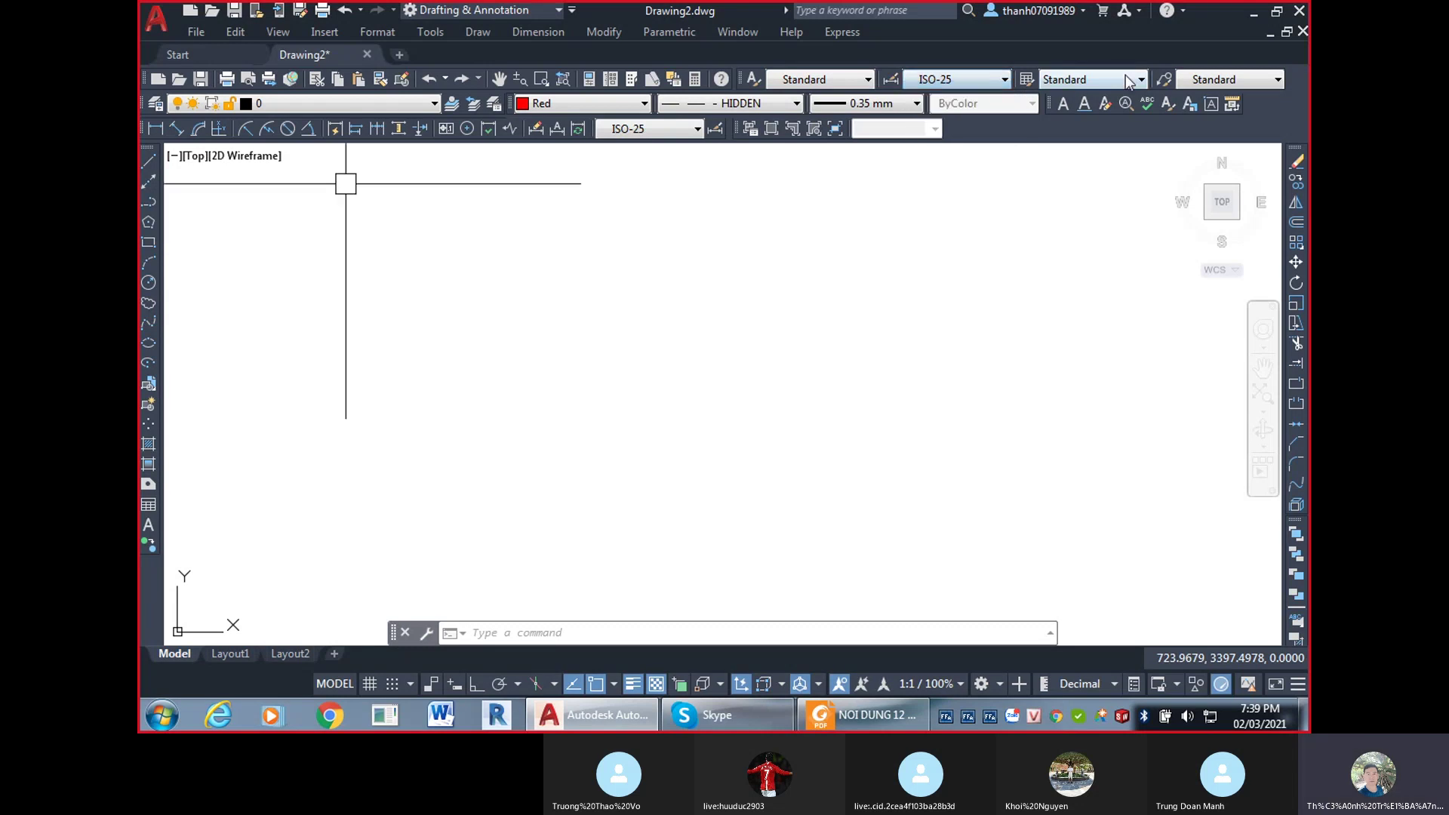
click(1131, 80)
click(1230, 80)
click(1232, 78)
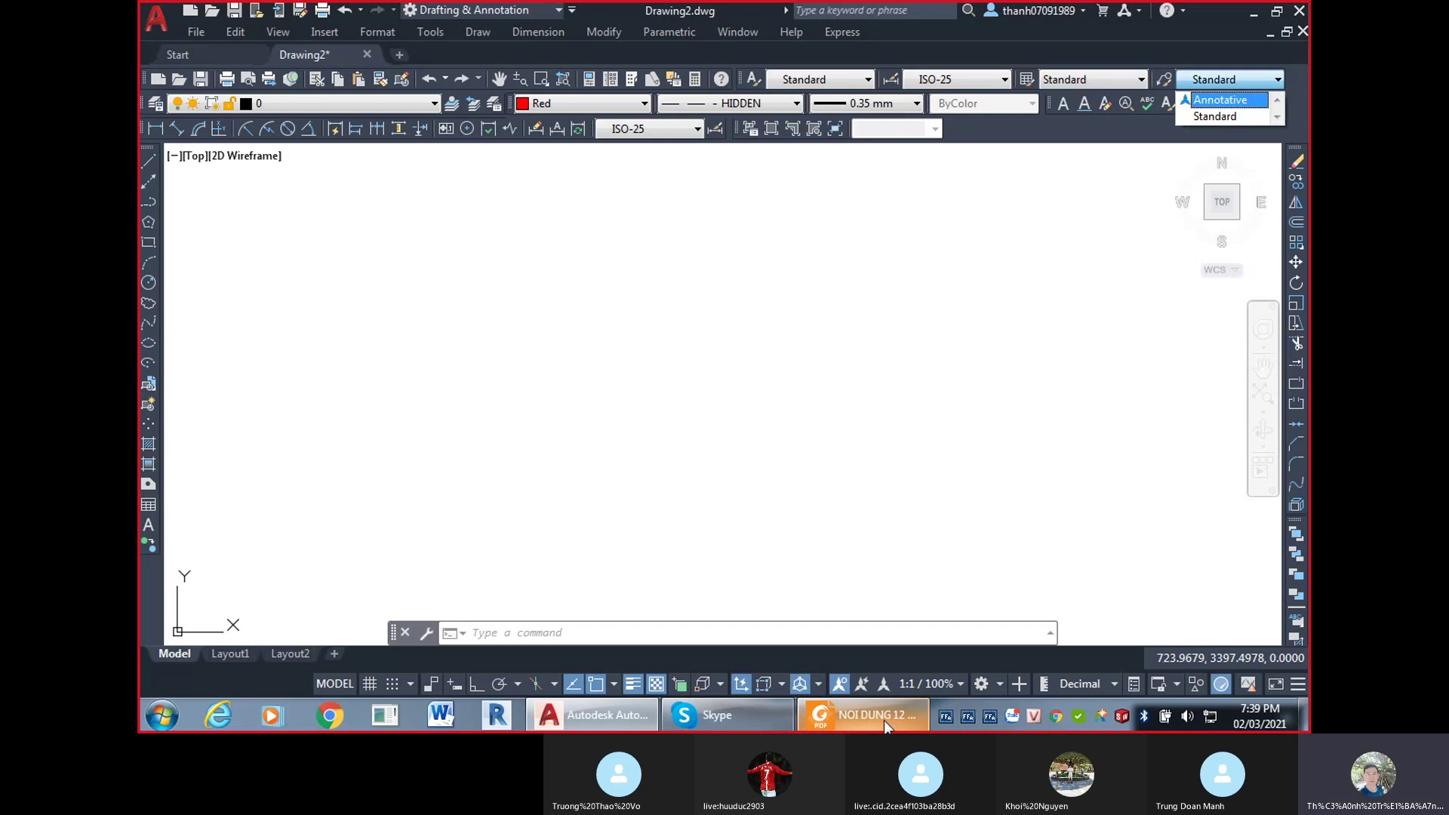
click(749, 719)
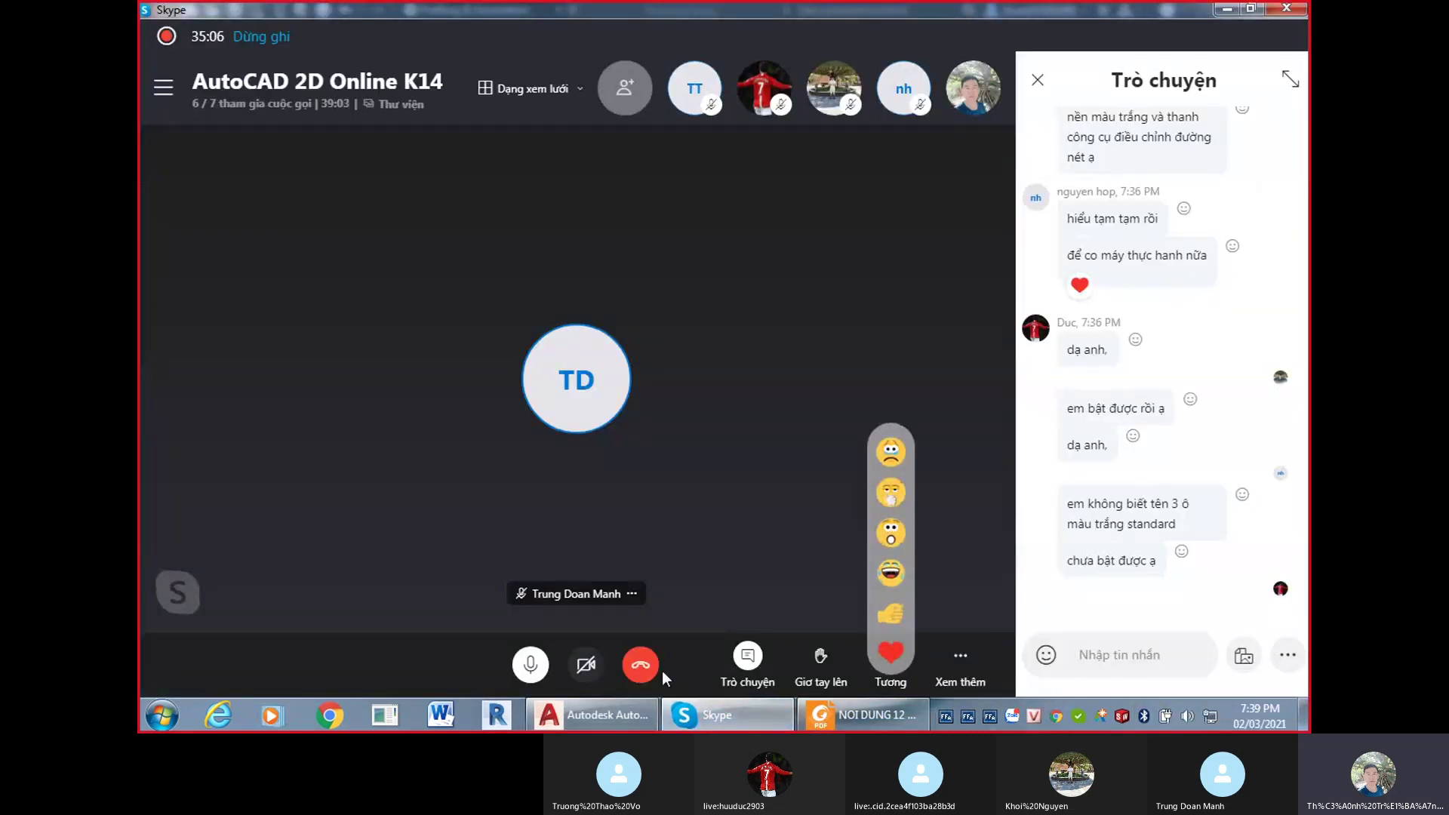
Read the student's new reply in the Skype call chat, close it, and return to AutoCAD.
click(613, 717)
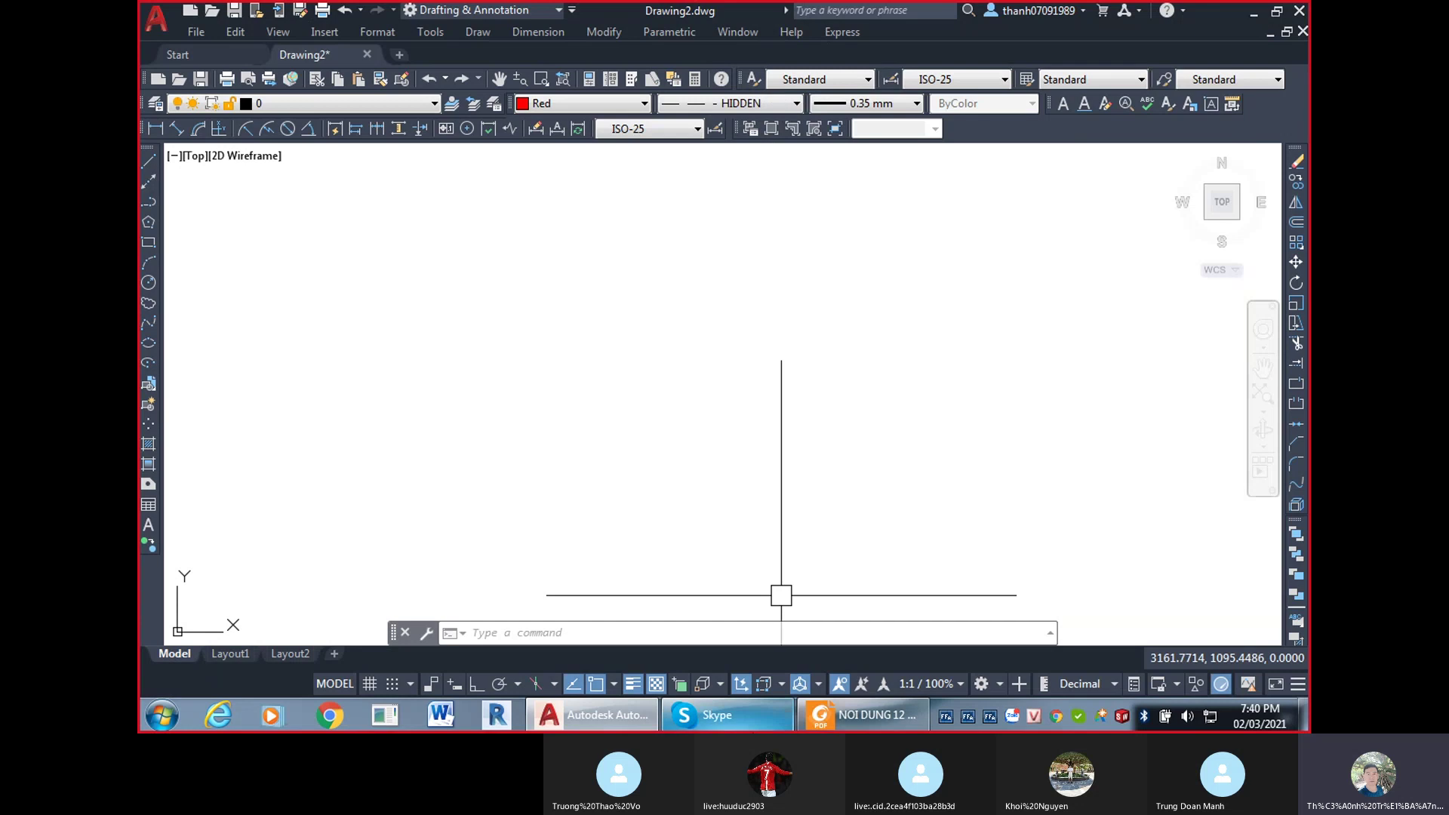
click(684, 715)
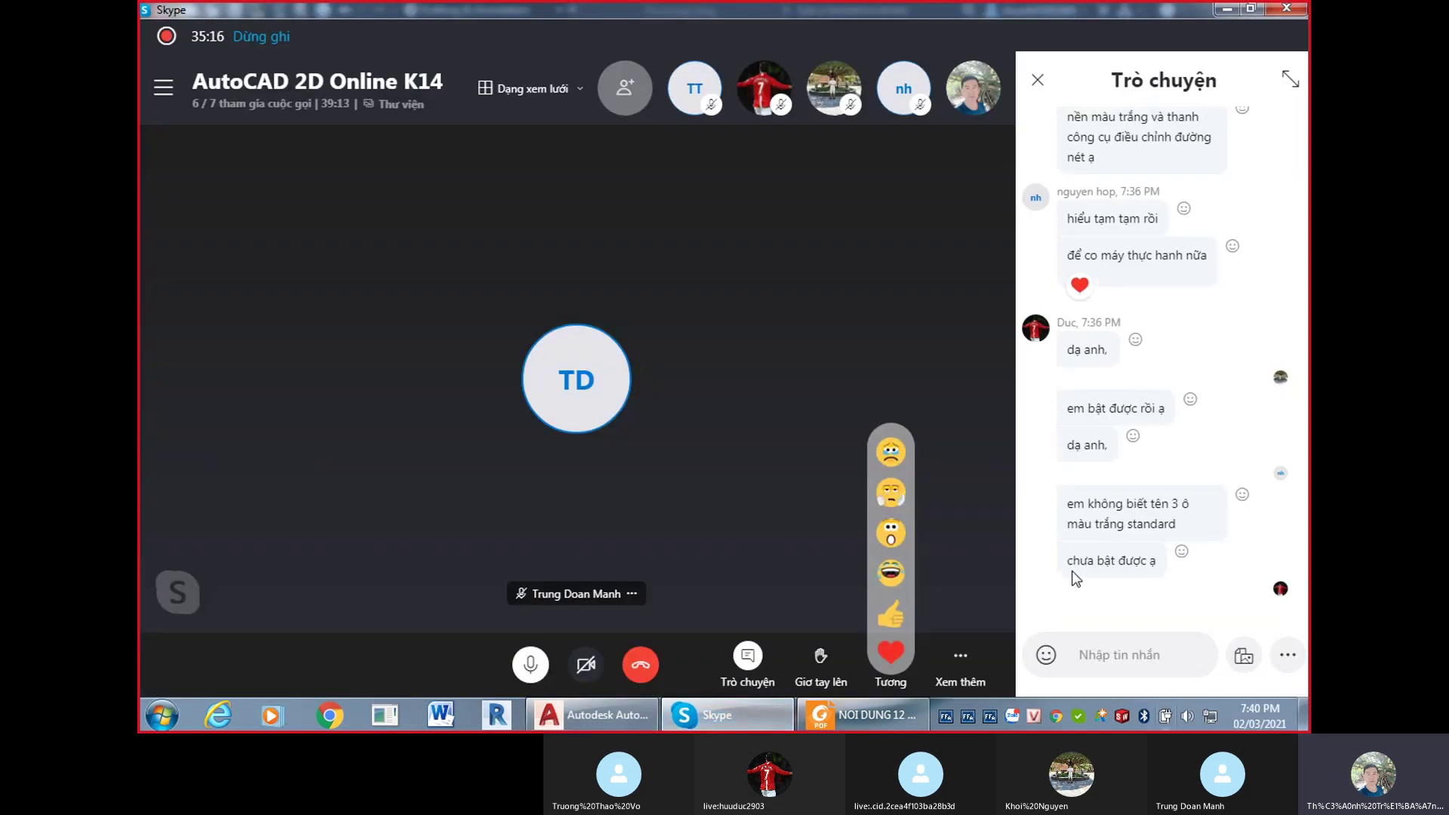
click(1037, 83)
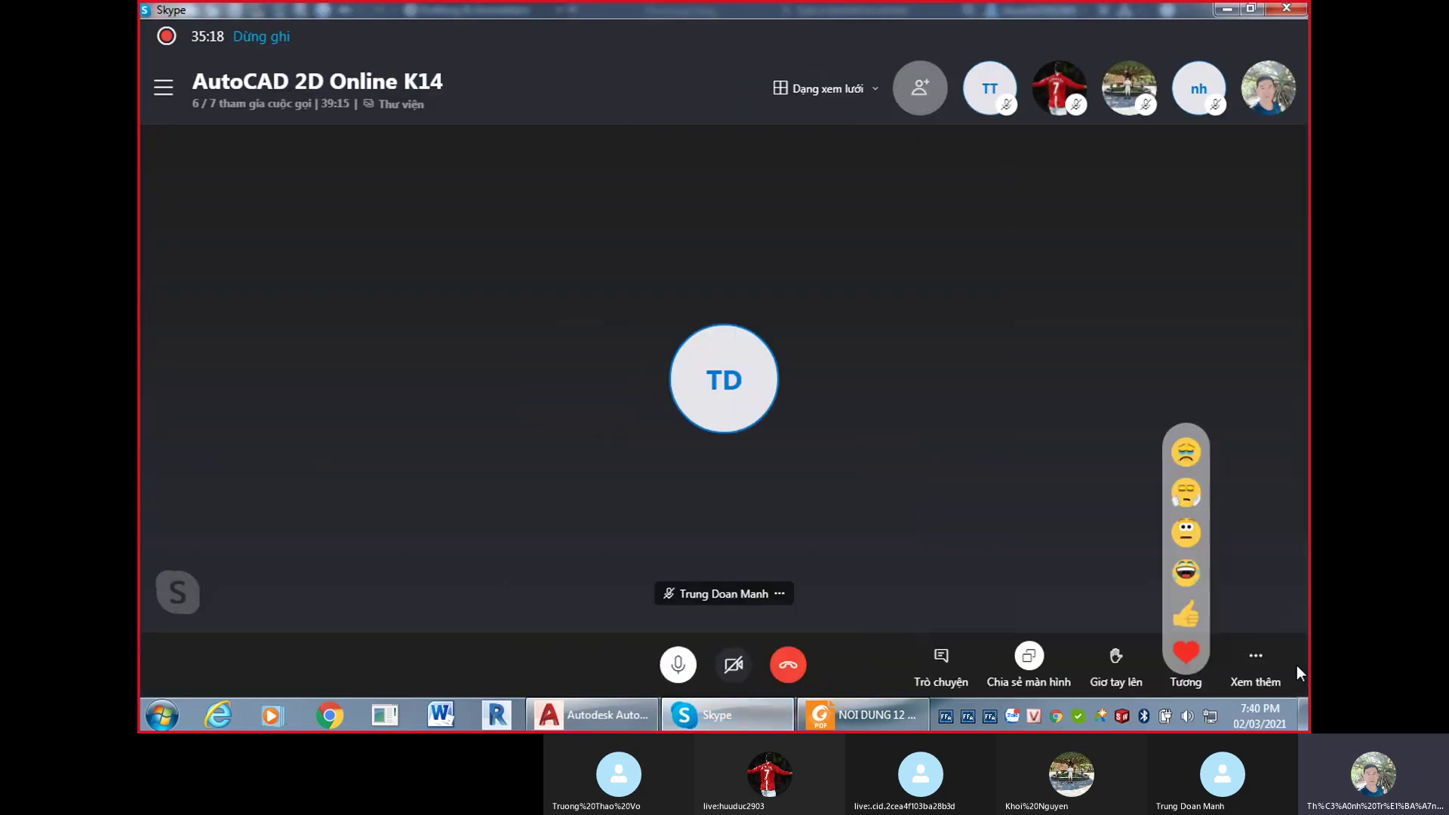
click(1256, 658)
click(838, 332)
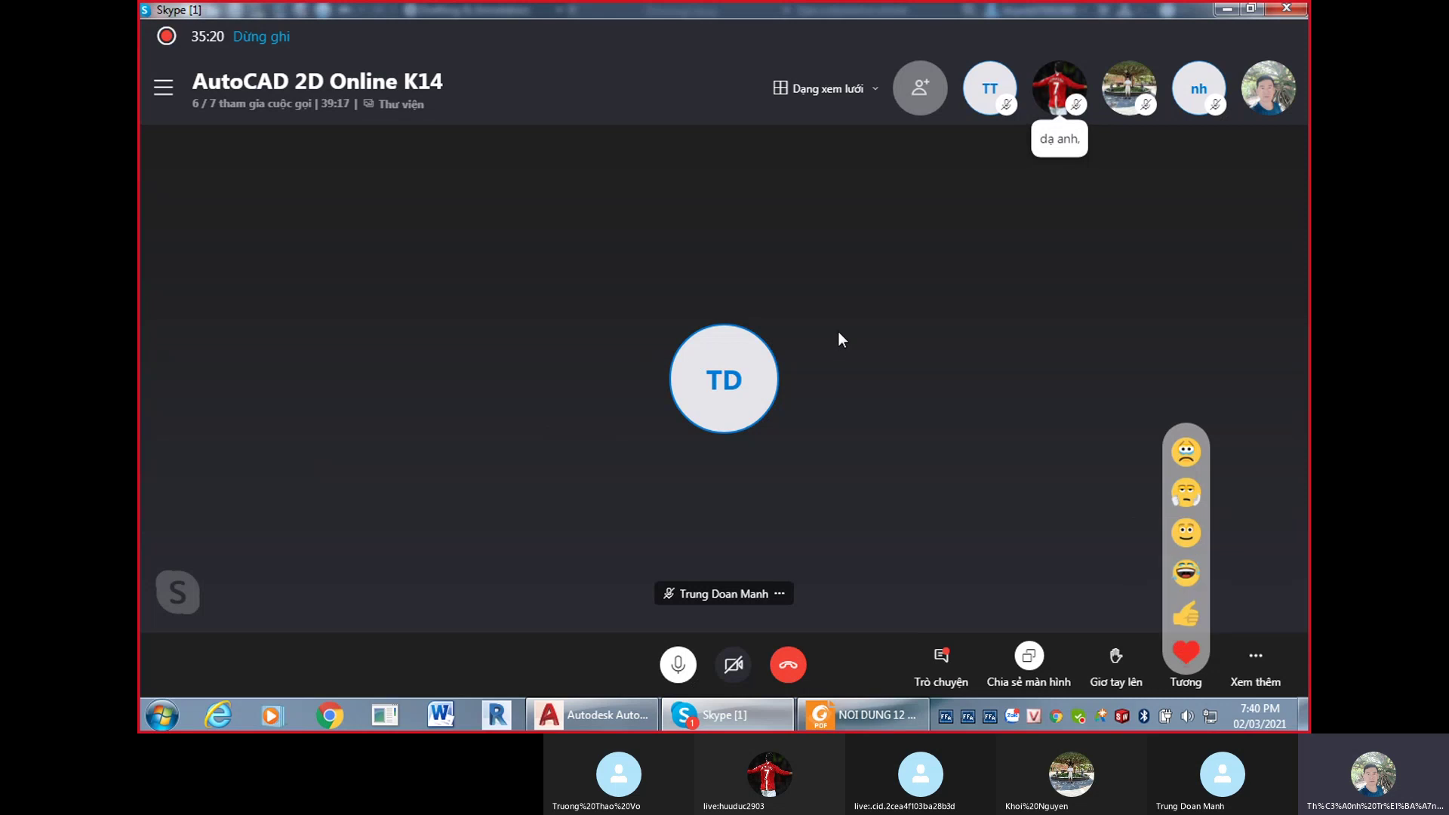
click(942, 658)
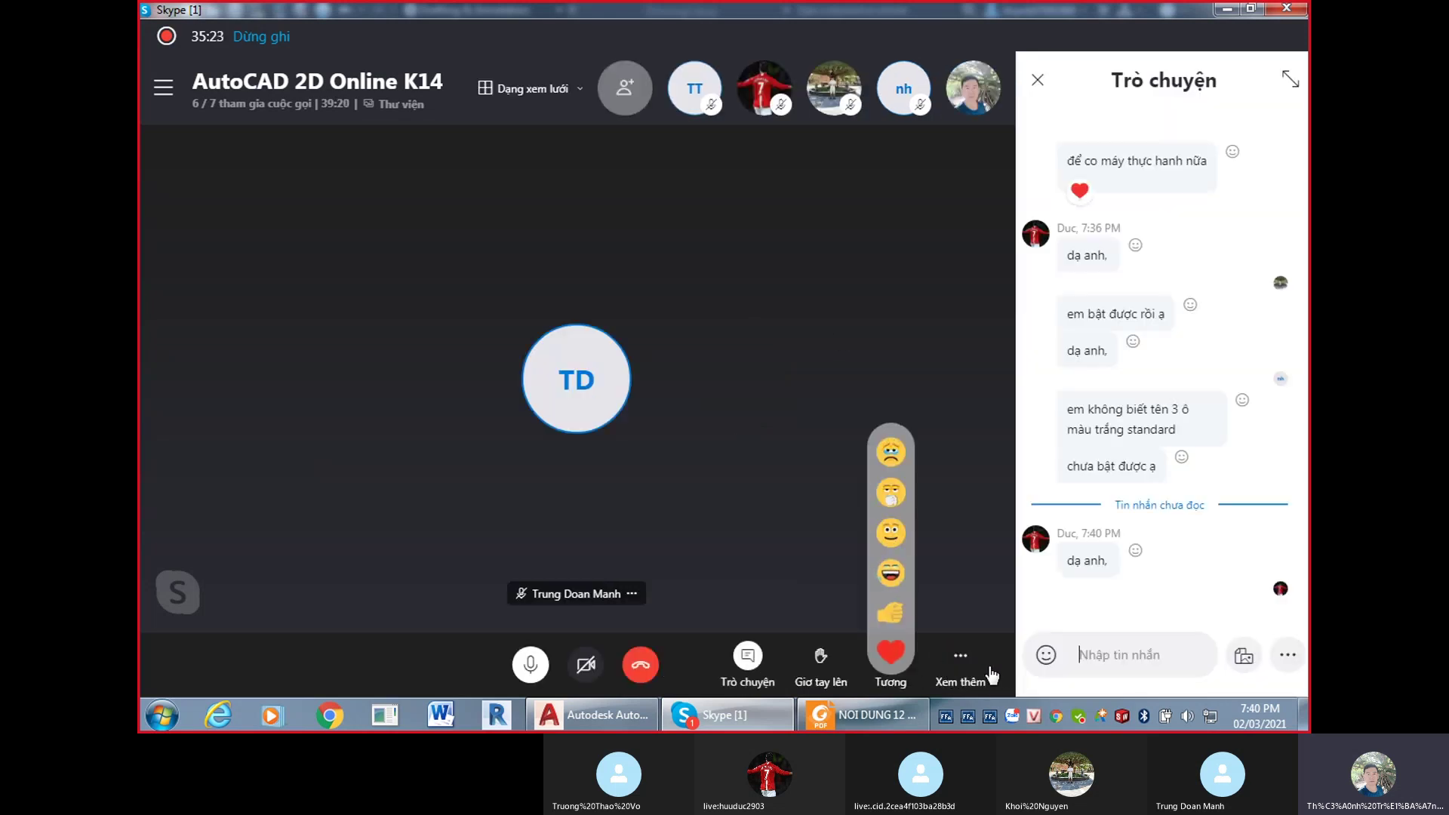
click(1038, 80)
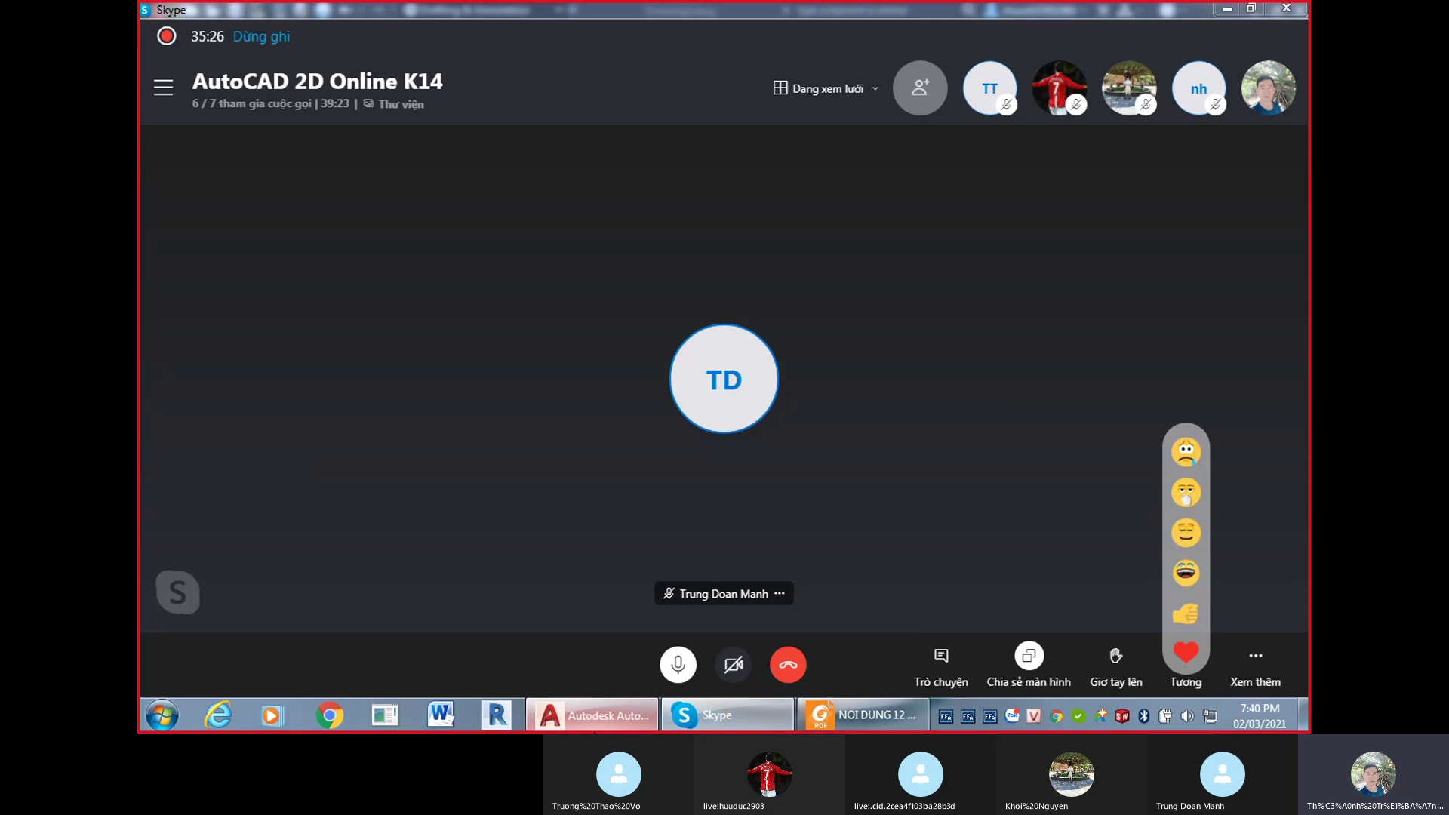
click(593, 715)
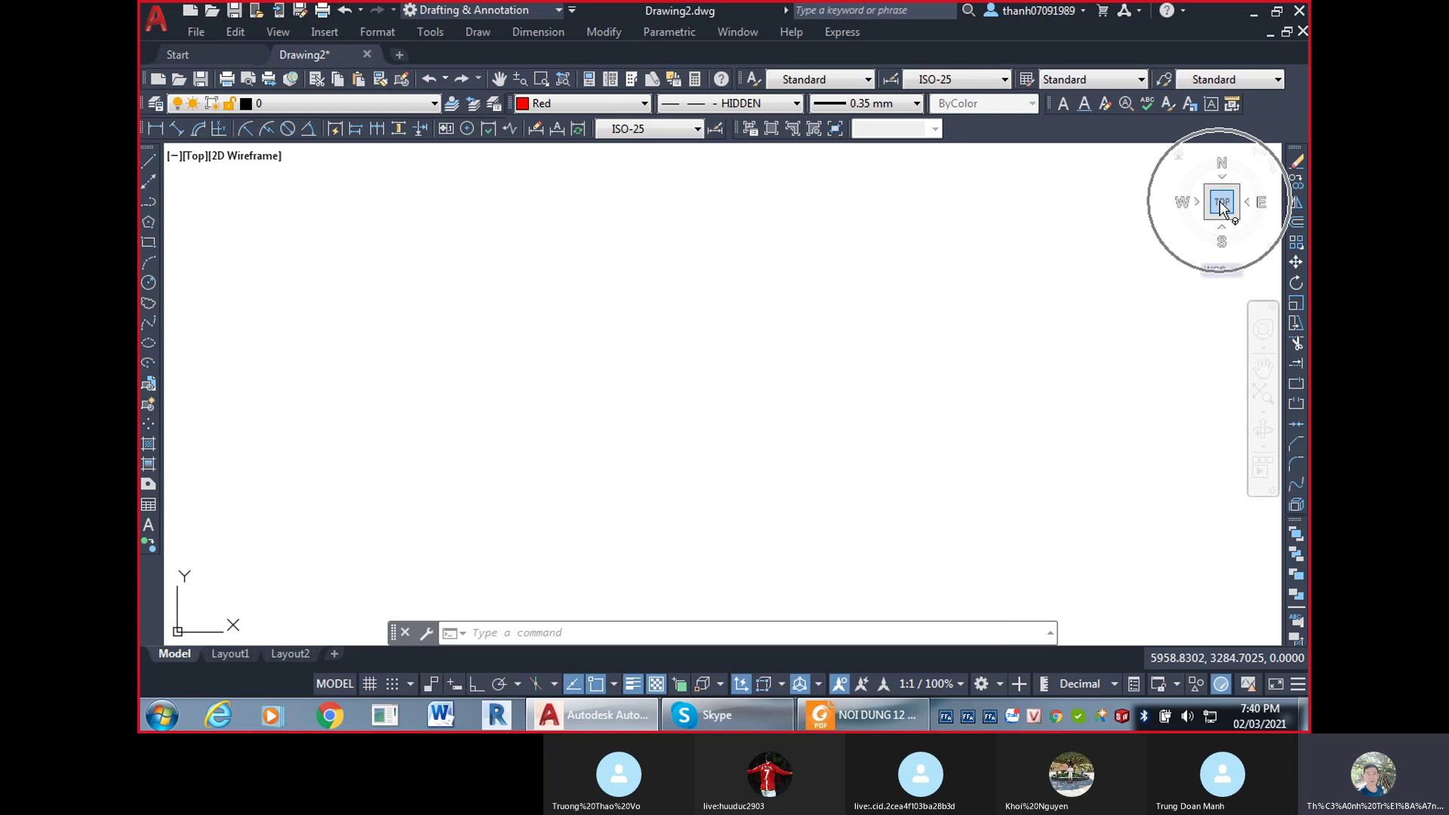
Close the navigation bar and start entering the NAVVCUBE command.
click(1273, 308)
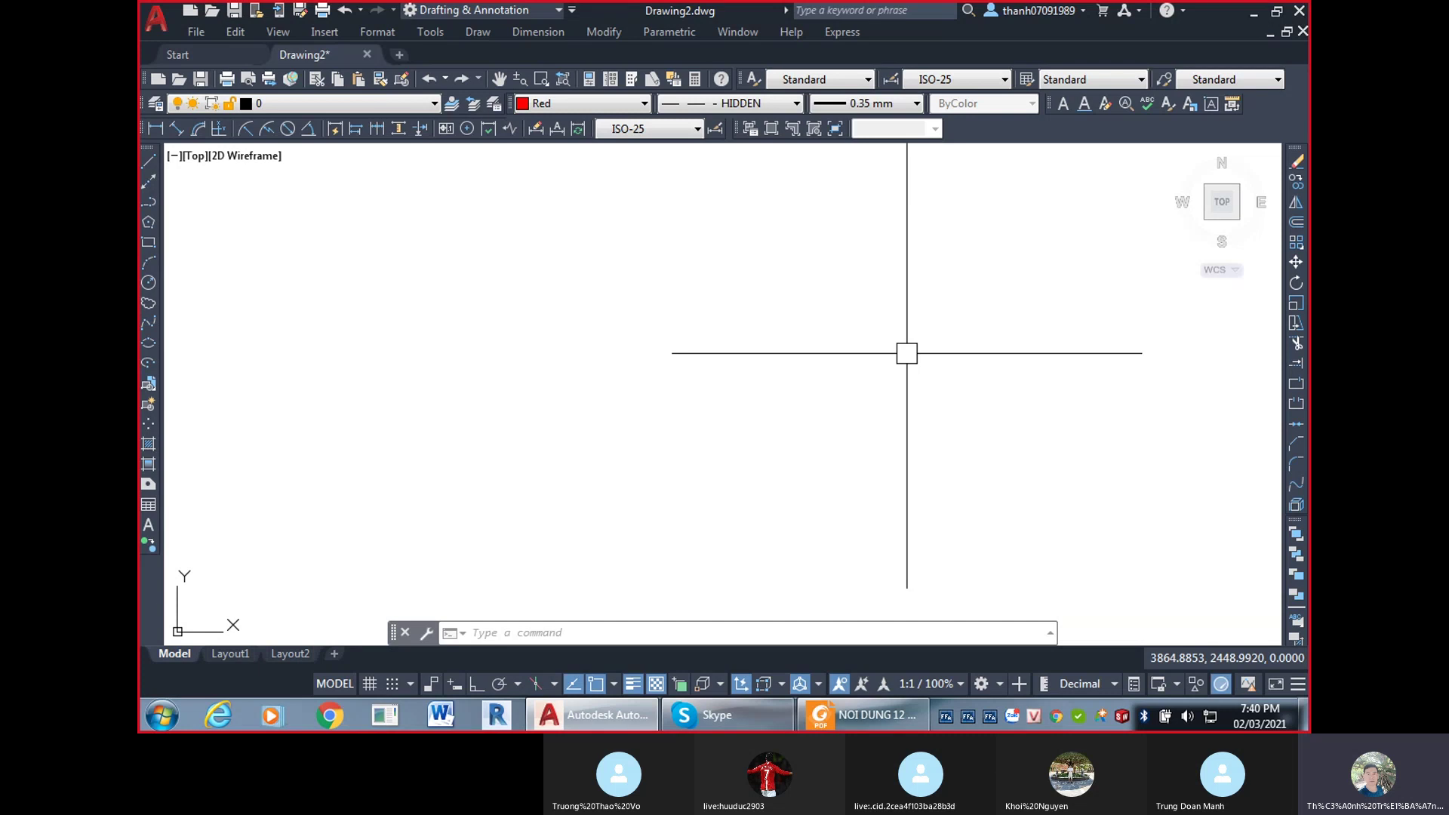
text(navv)
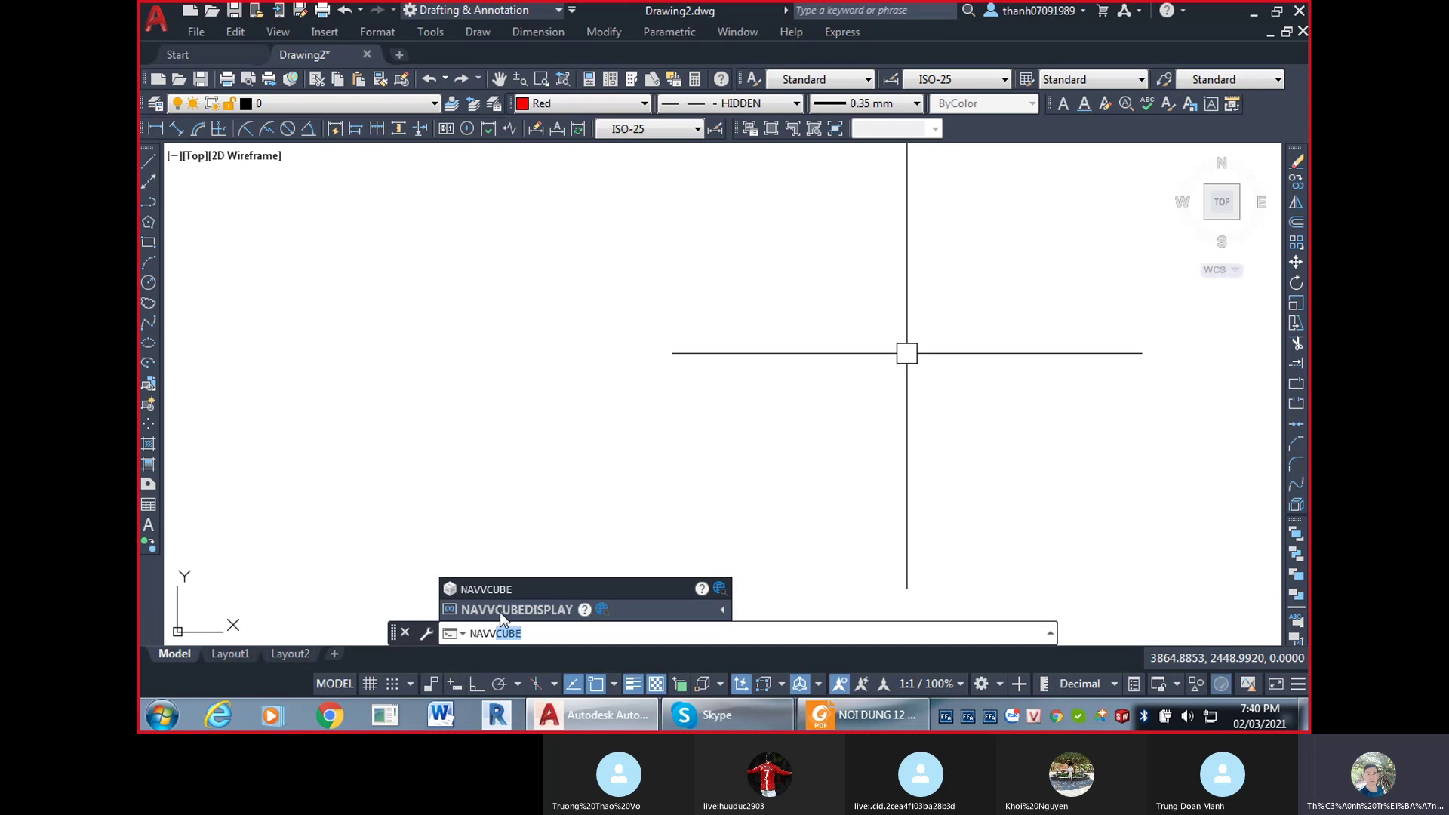
Run NAVVCUBE and choose OFF to hide the ViewCube.
key(Return)
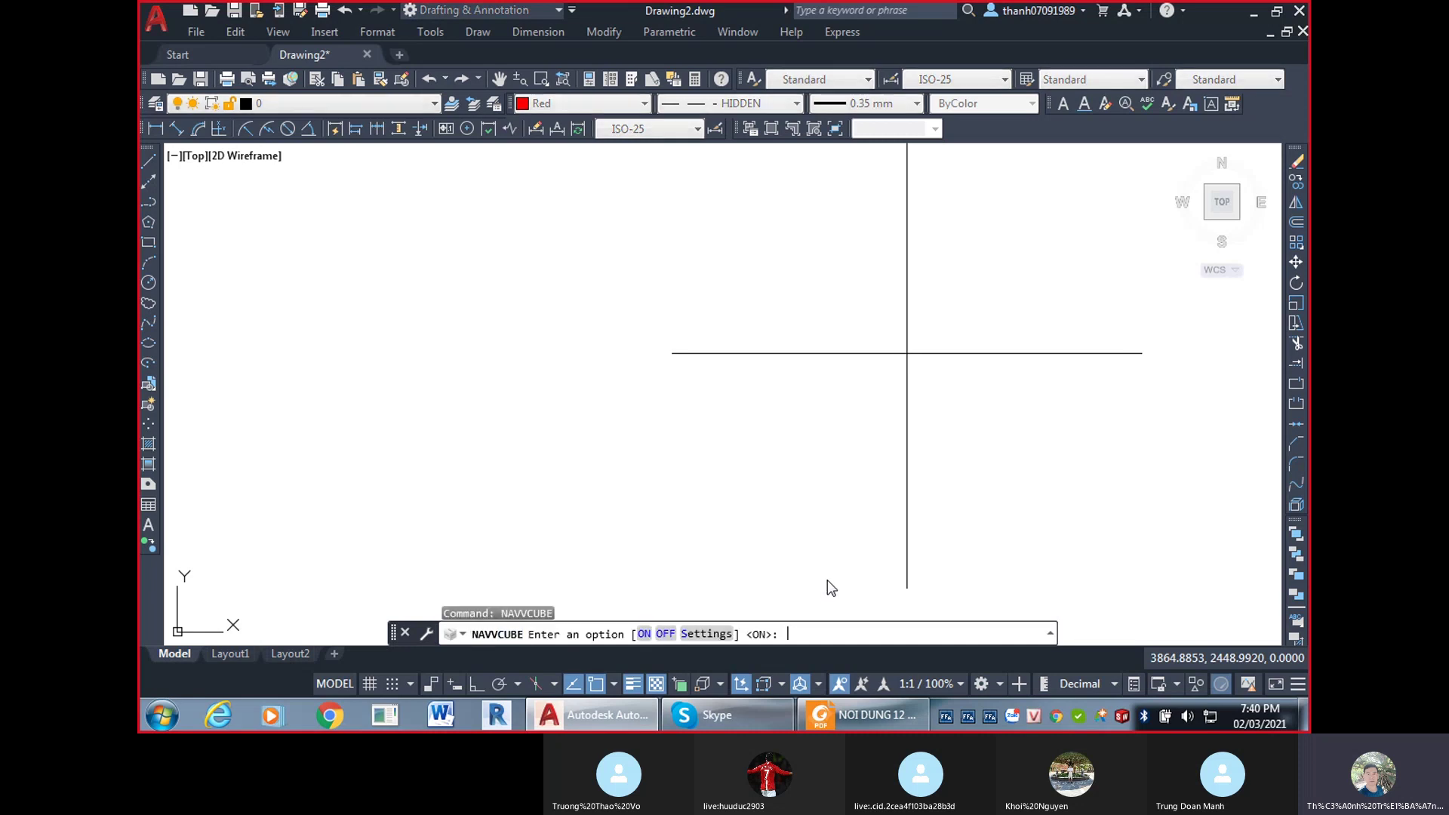
mouse_move(828, 580)
middle_down()
mouse_move(827, 724)
mouse_move(686, 647)
mouse_move(750, 639)
middle_up()
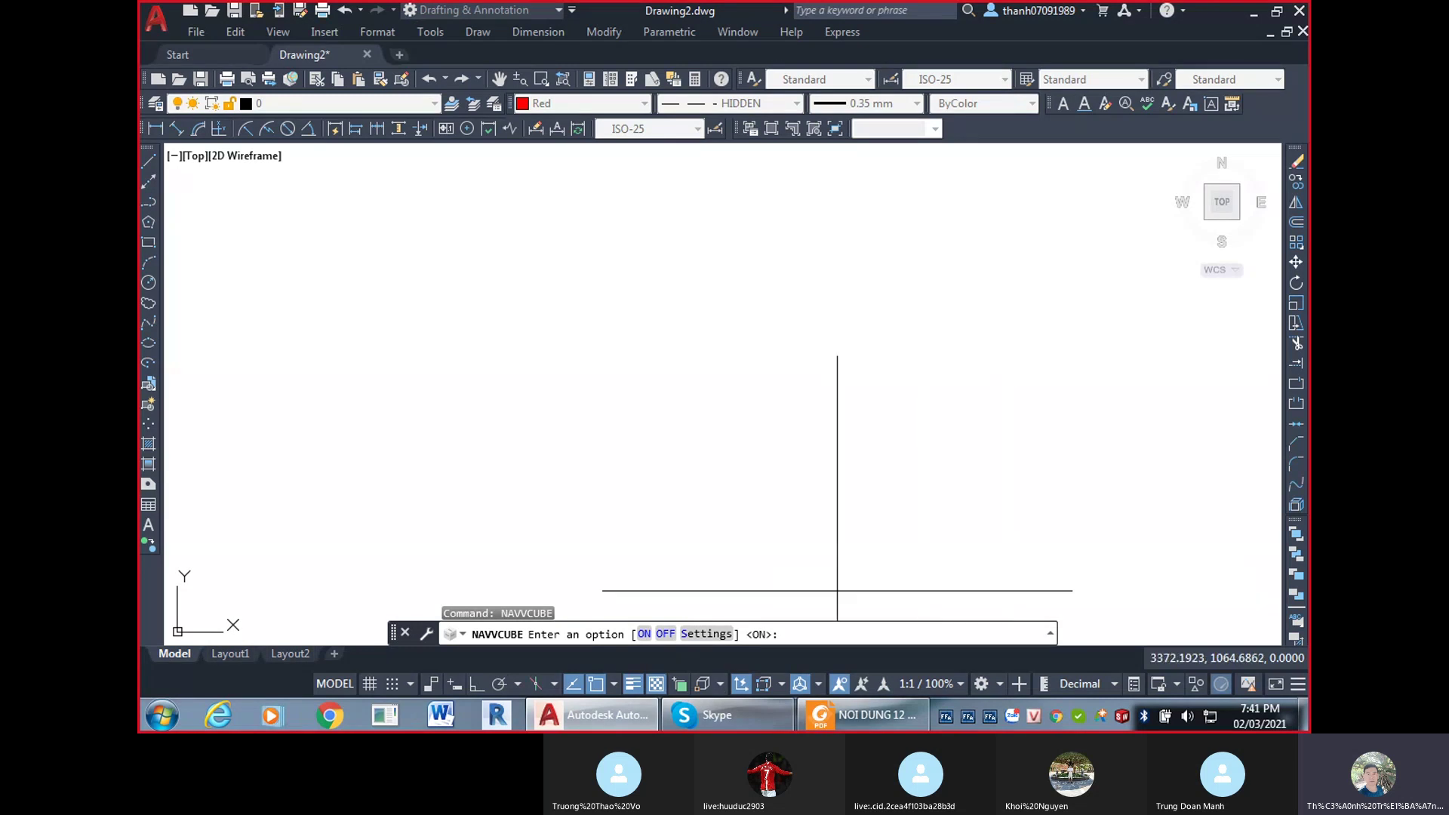
click(769, 634)
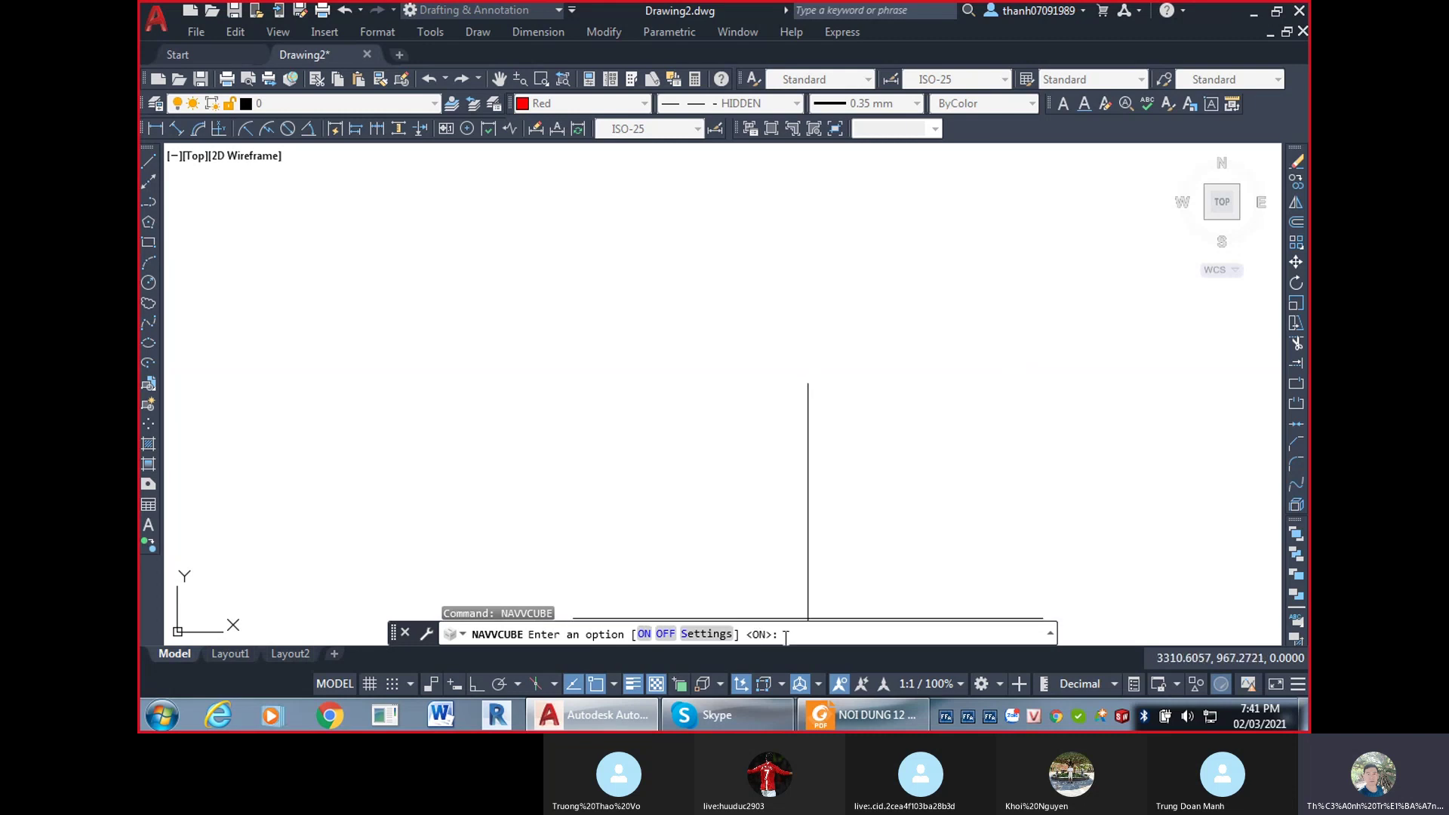
click(755, 636)
click(758, 634)
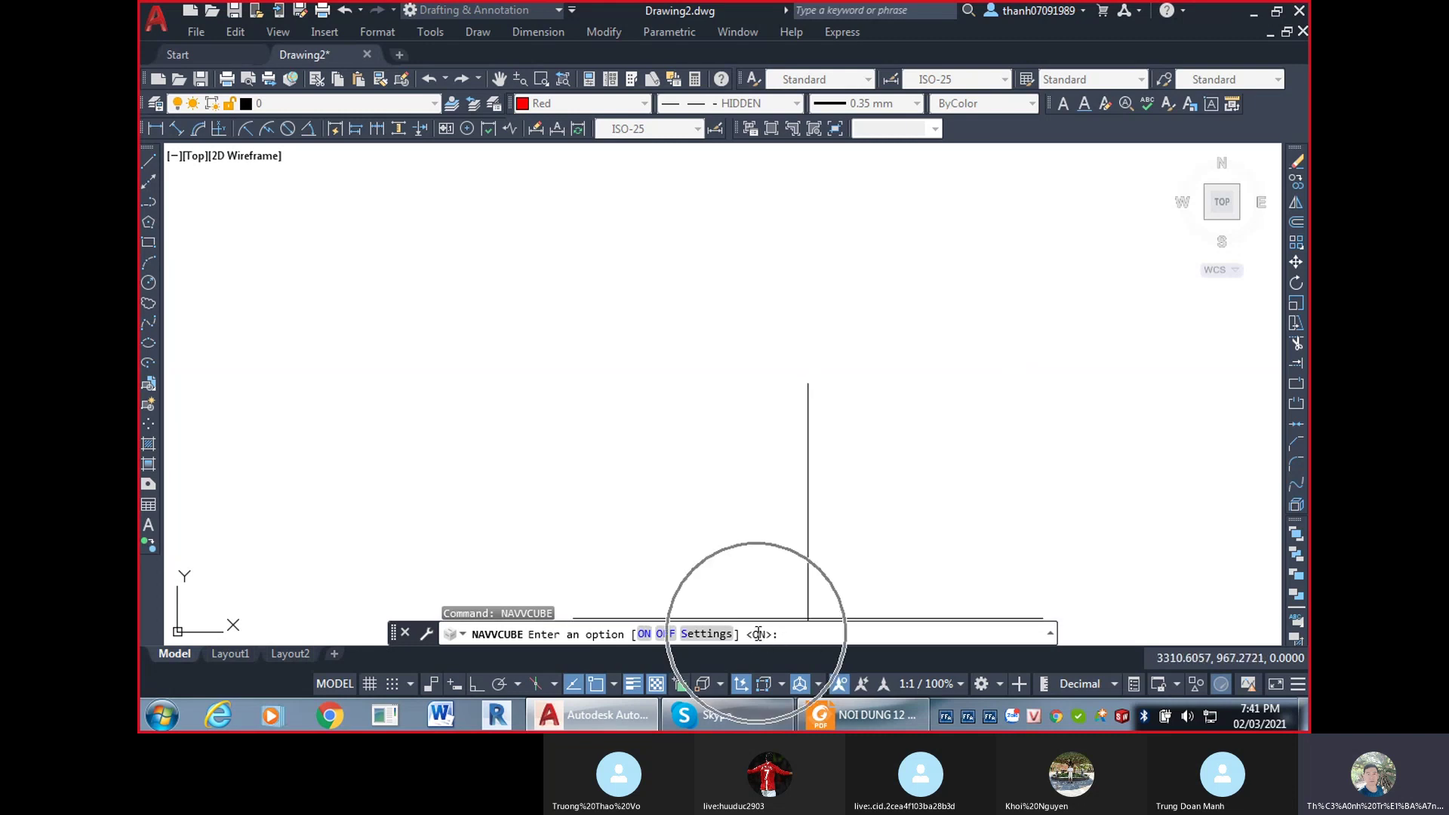
click(758, 634)
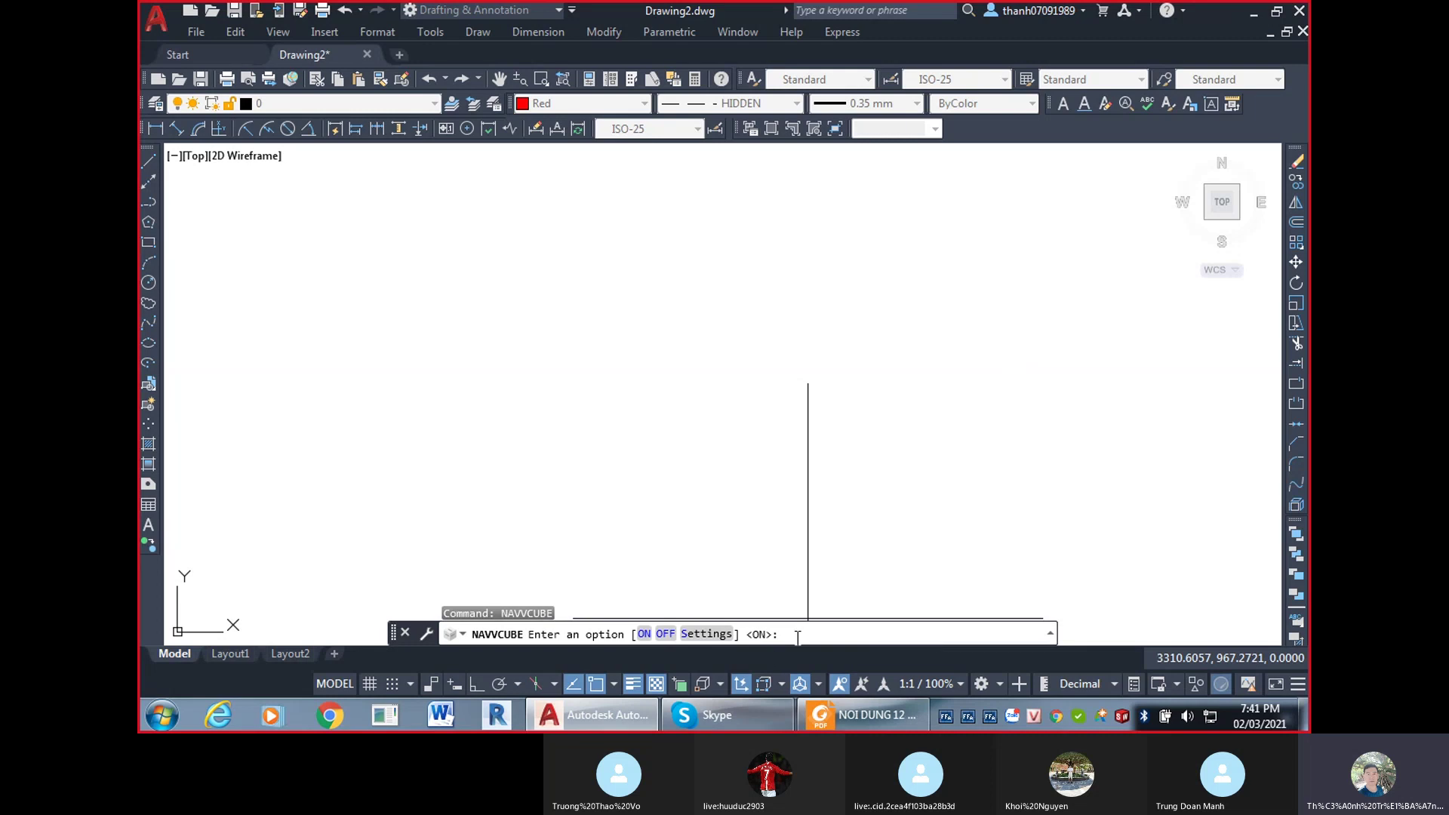
mouse_move(800, 528)
middle_down()
mouse_move(765, 529)
mouse_move(1060, 491)
mouse_move(973, 525)
middle_up()
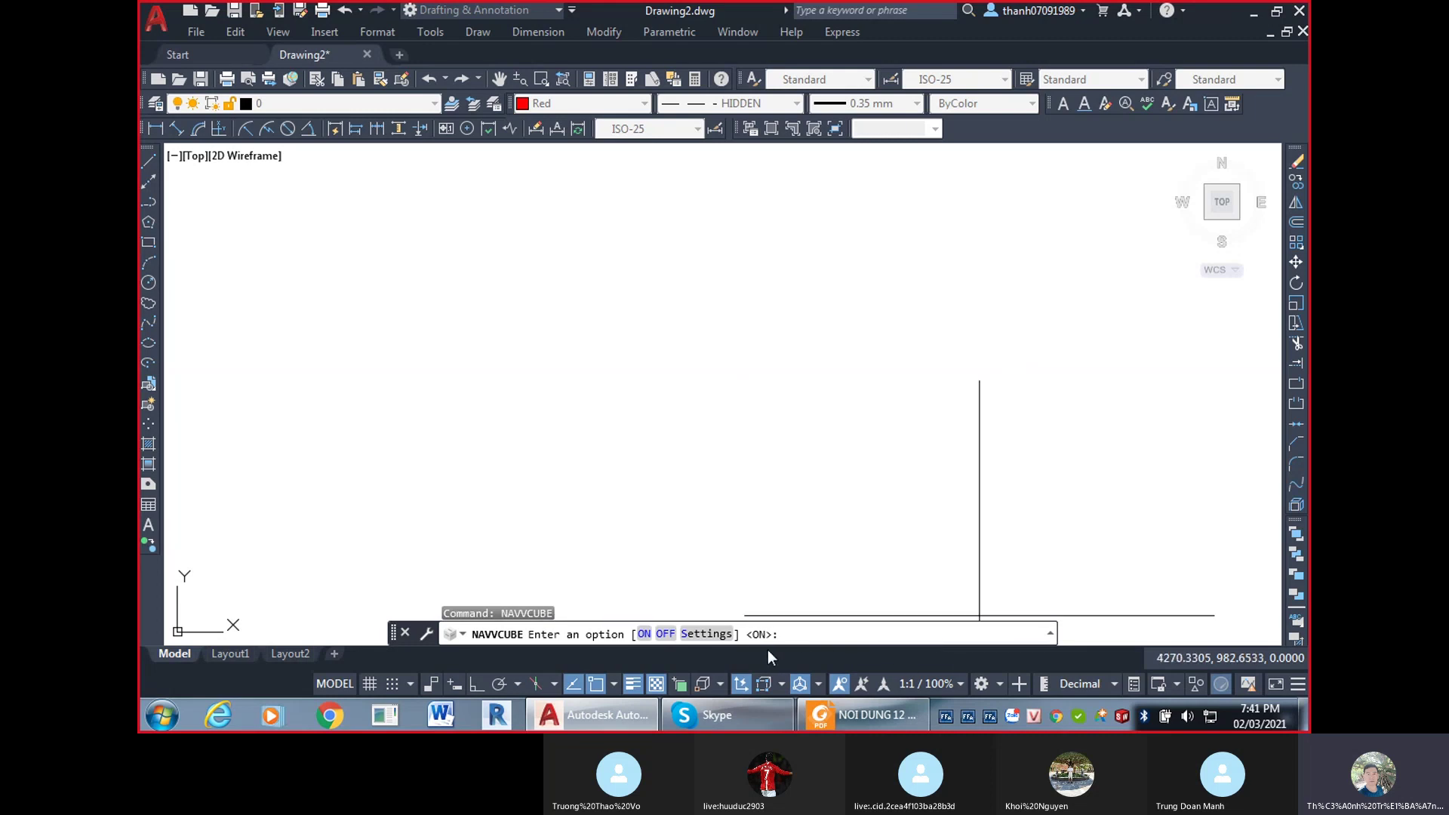
mouse_move(815, 654)
middle_down()
mouse_move(734, 656)
mouse_move(1138, 380)
mouse_move(1238, 204)
mouse_move(549, 692)
mouse_move(495, 693)
mouse_move(1223, 201)
mouse_move(670, 598)
mouse_move(674, 640)
middle_up()
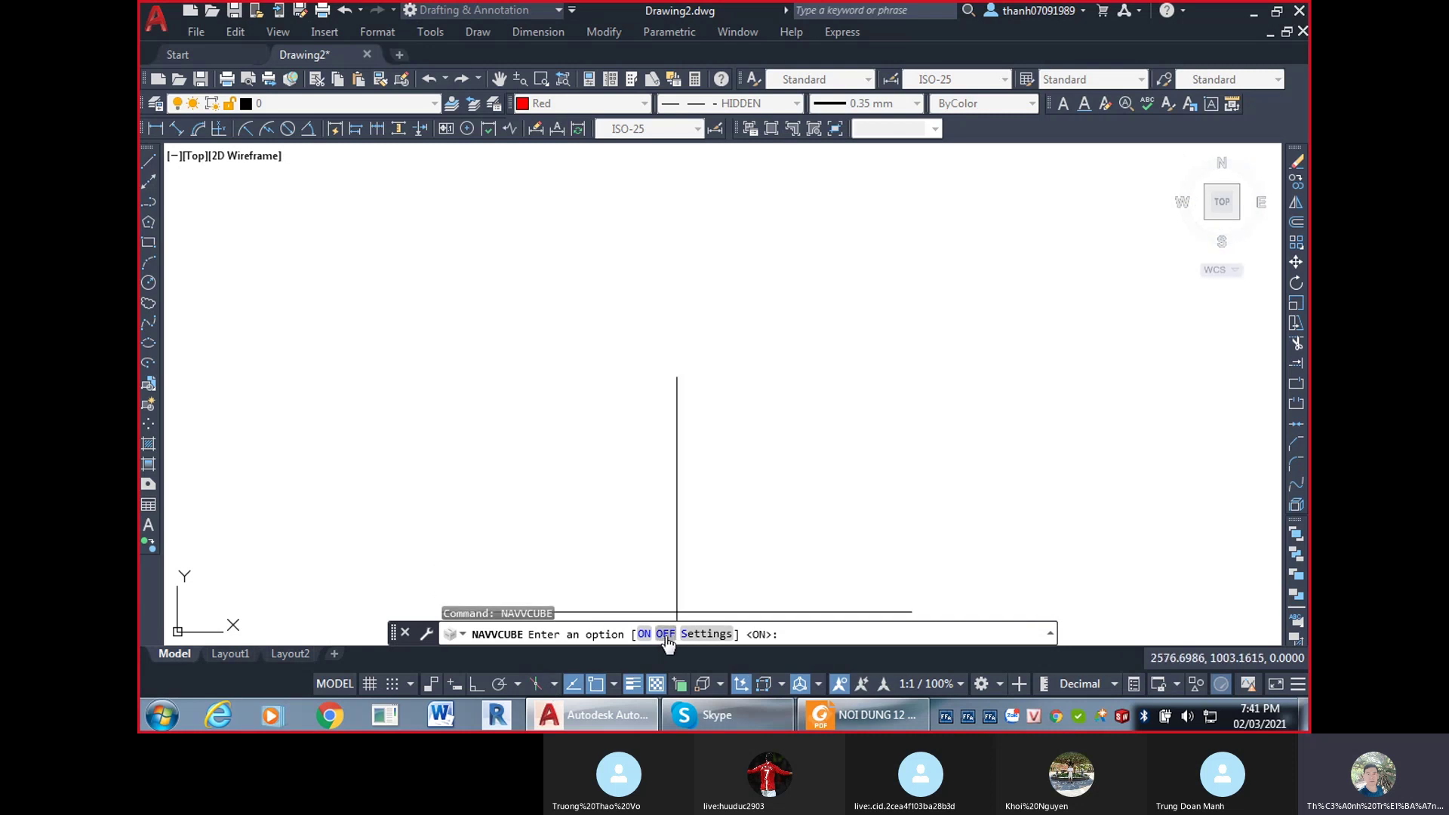
click(668, 635)
middle_drag(853, 637, 1123, 388)
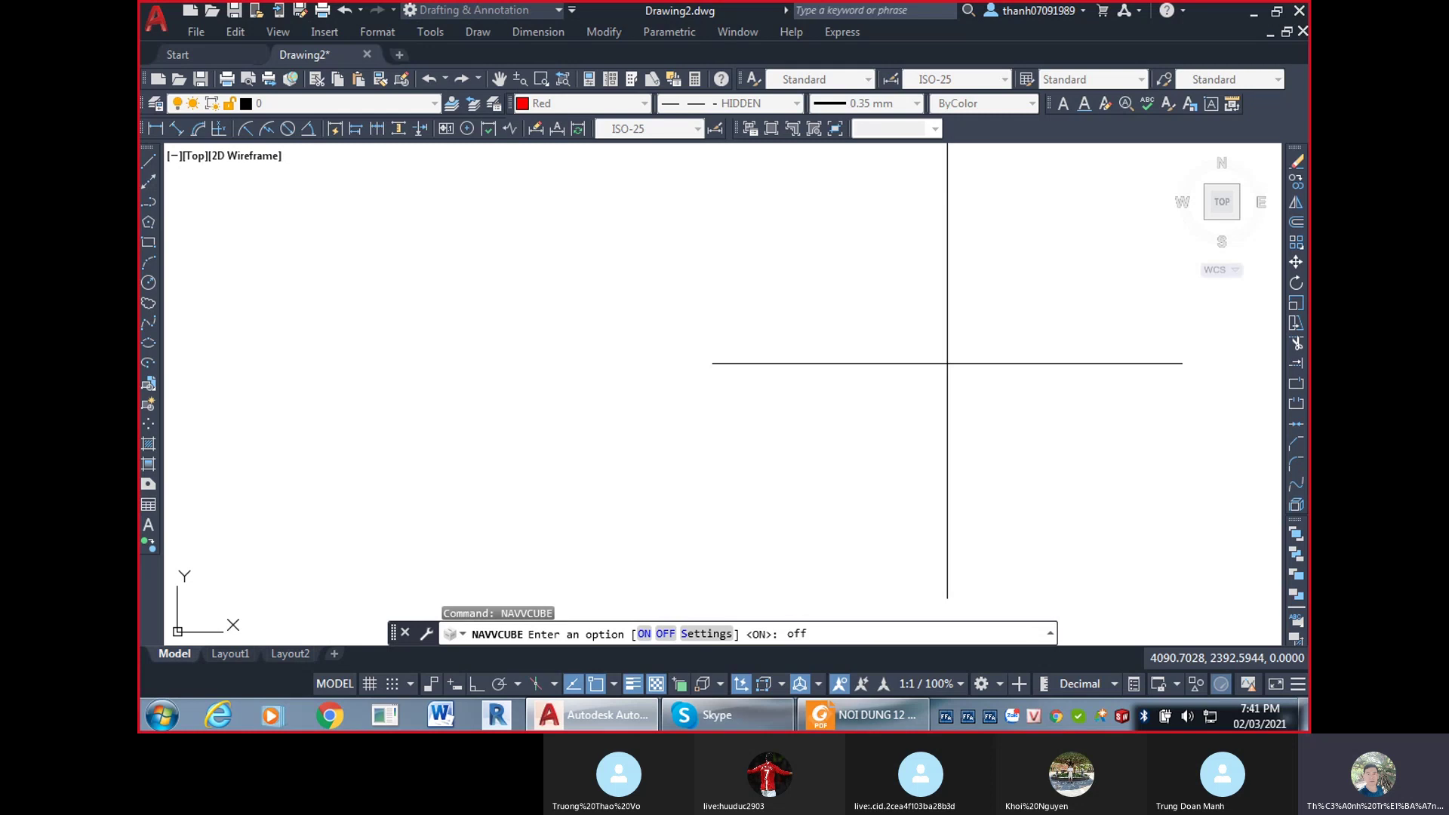
middle_drag(839, 392, 631, 647)
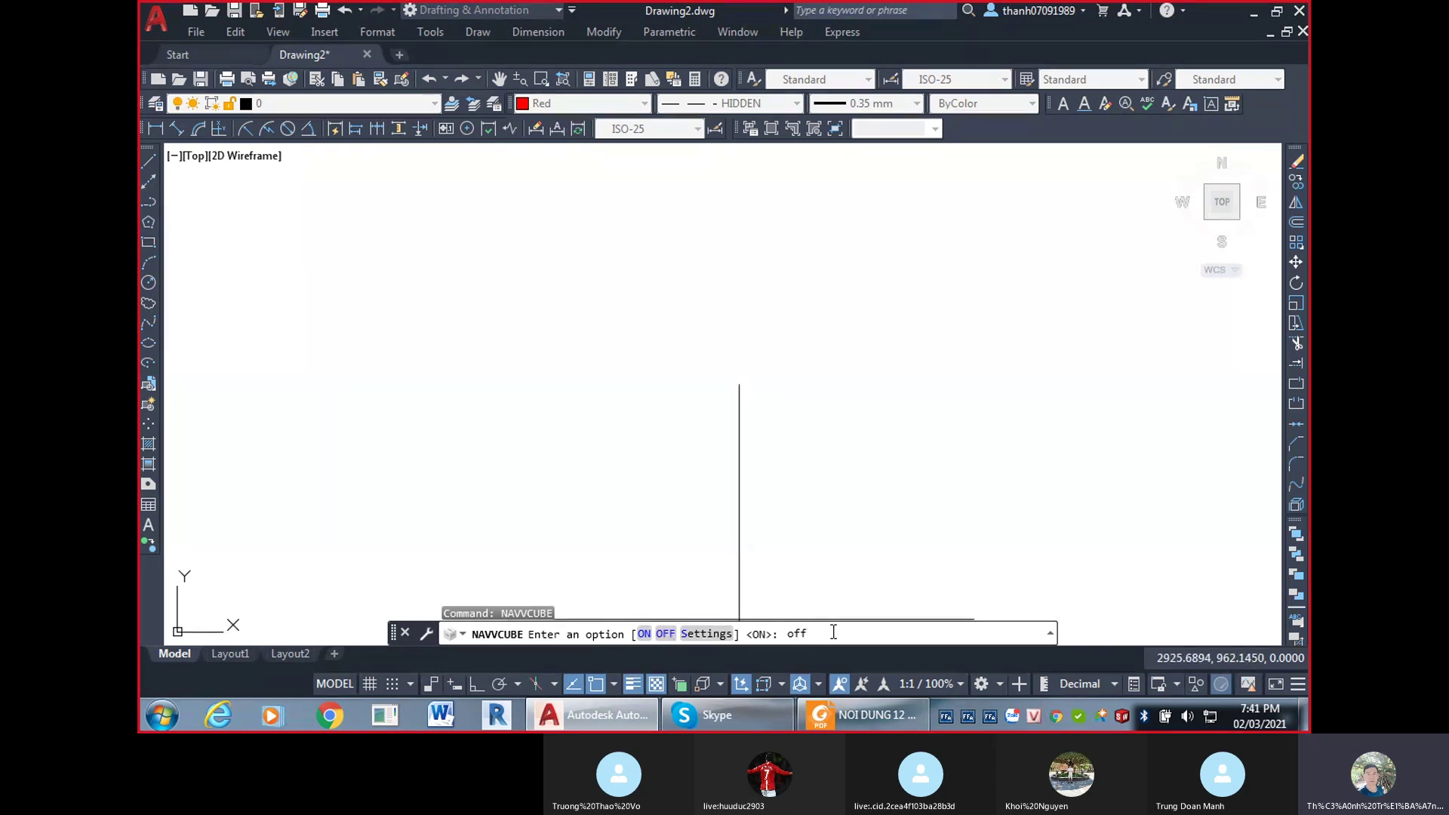
mouse_move(739, 619)
middle_down()
mouse_move(893, 624)
mouse_move(942, 498)
middle_up()
key(Return)
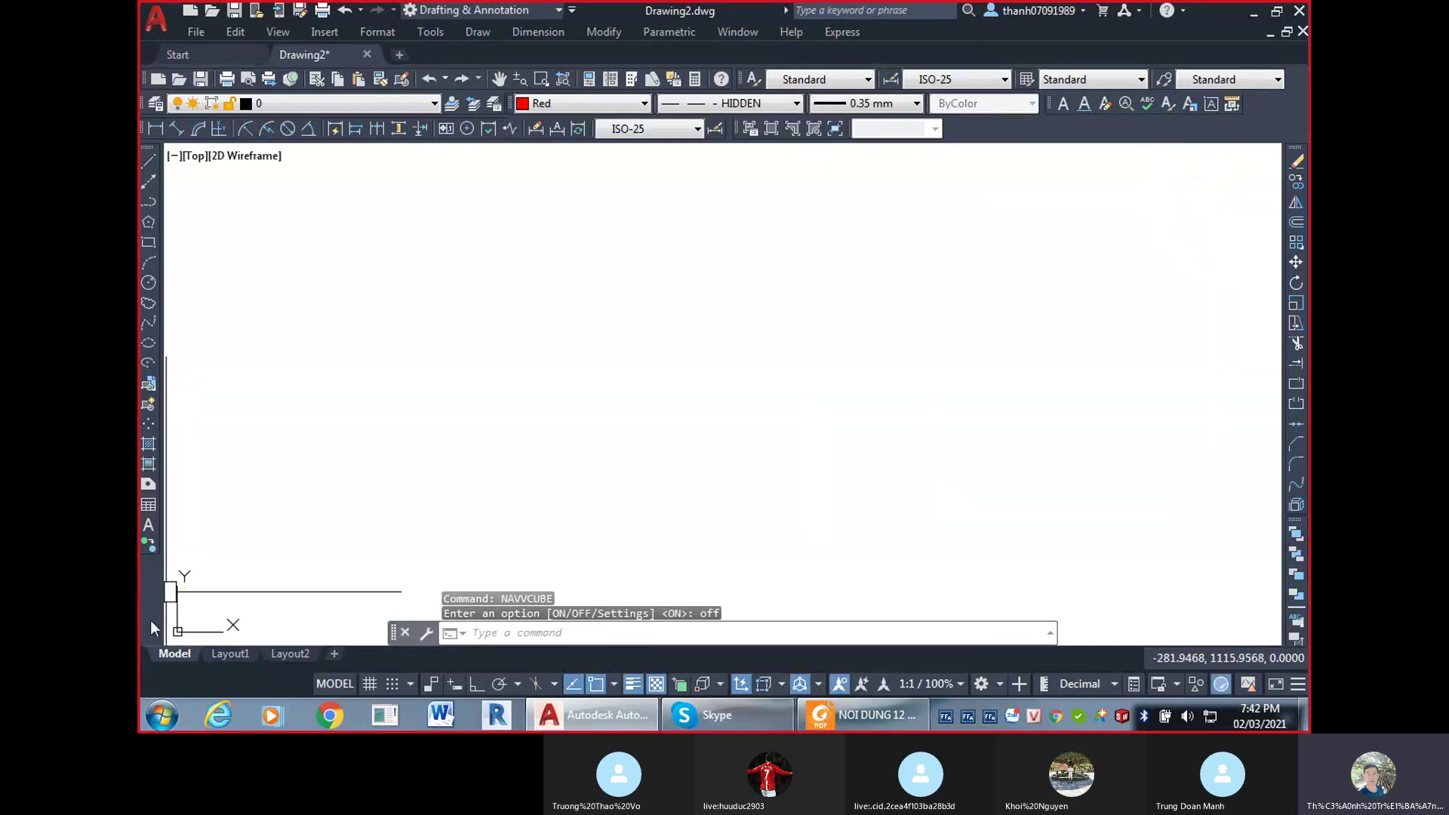
Zoom and click around the empty drawing to confirm the ViewCube is gone.
scroll(700, 489, down, 3)
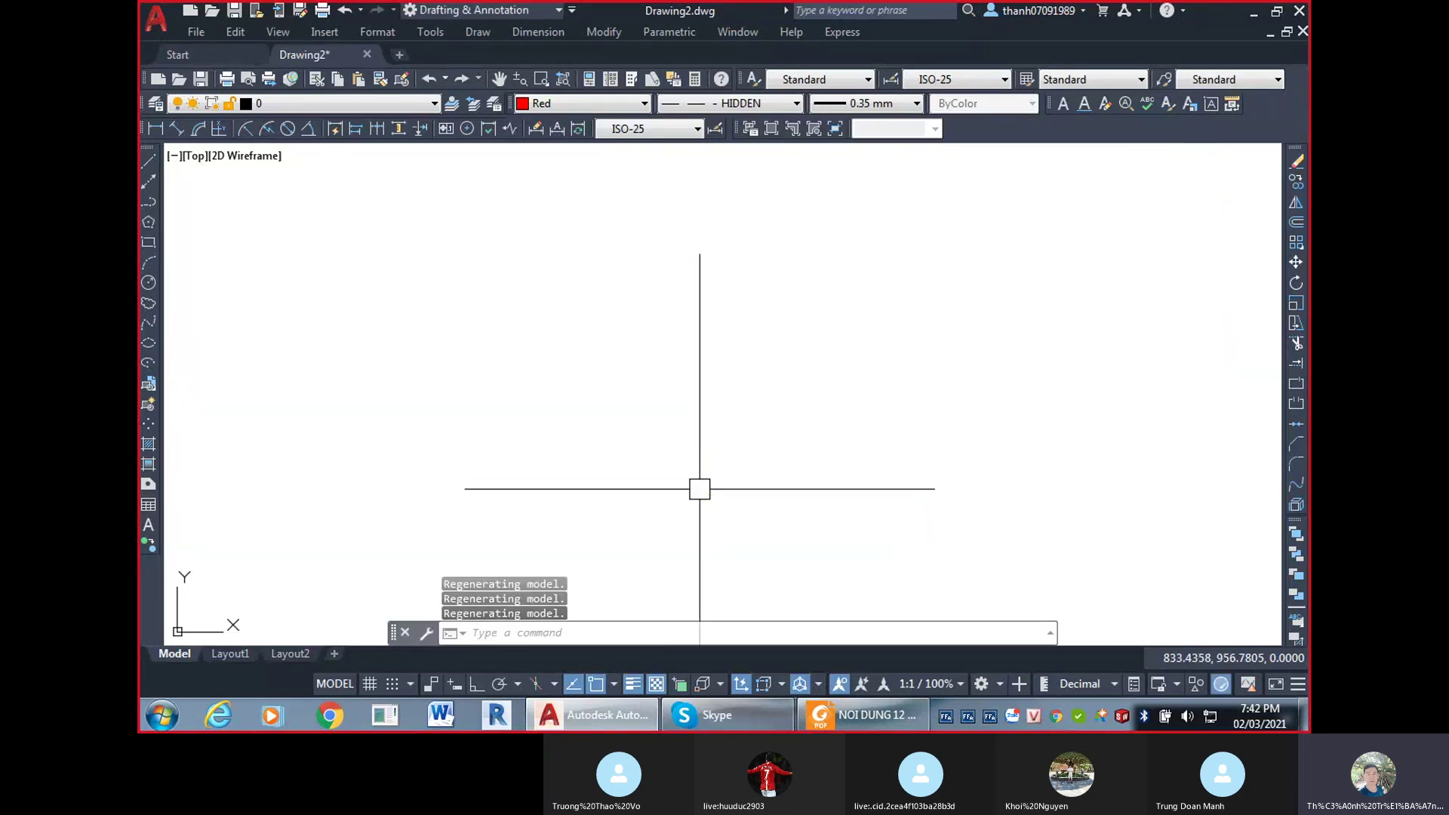
scroll(686, 511, up, 5)
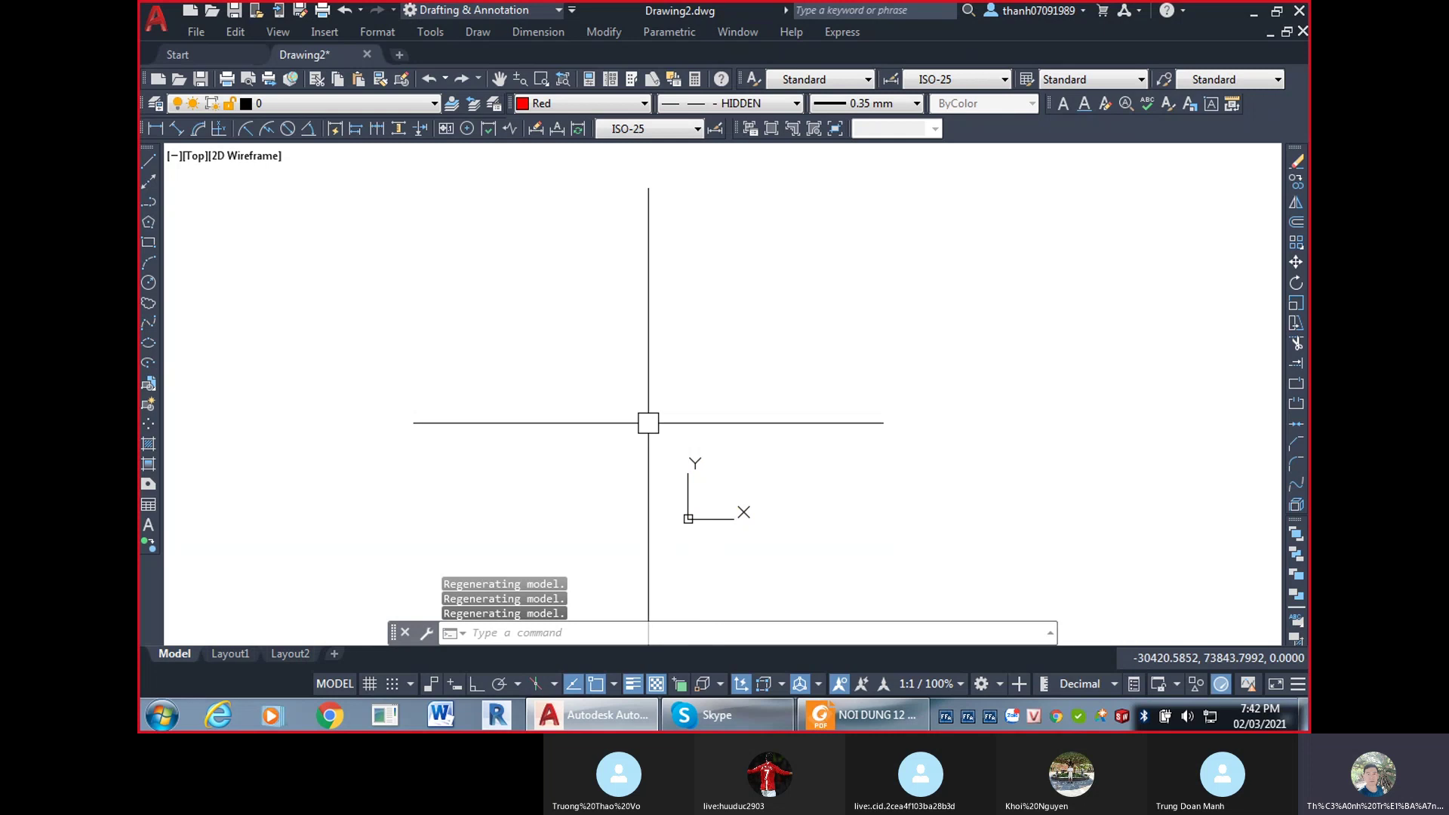
click(648, 422)
click(806, 551)
click(589, 418)
click(875, 578)
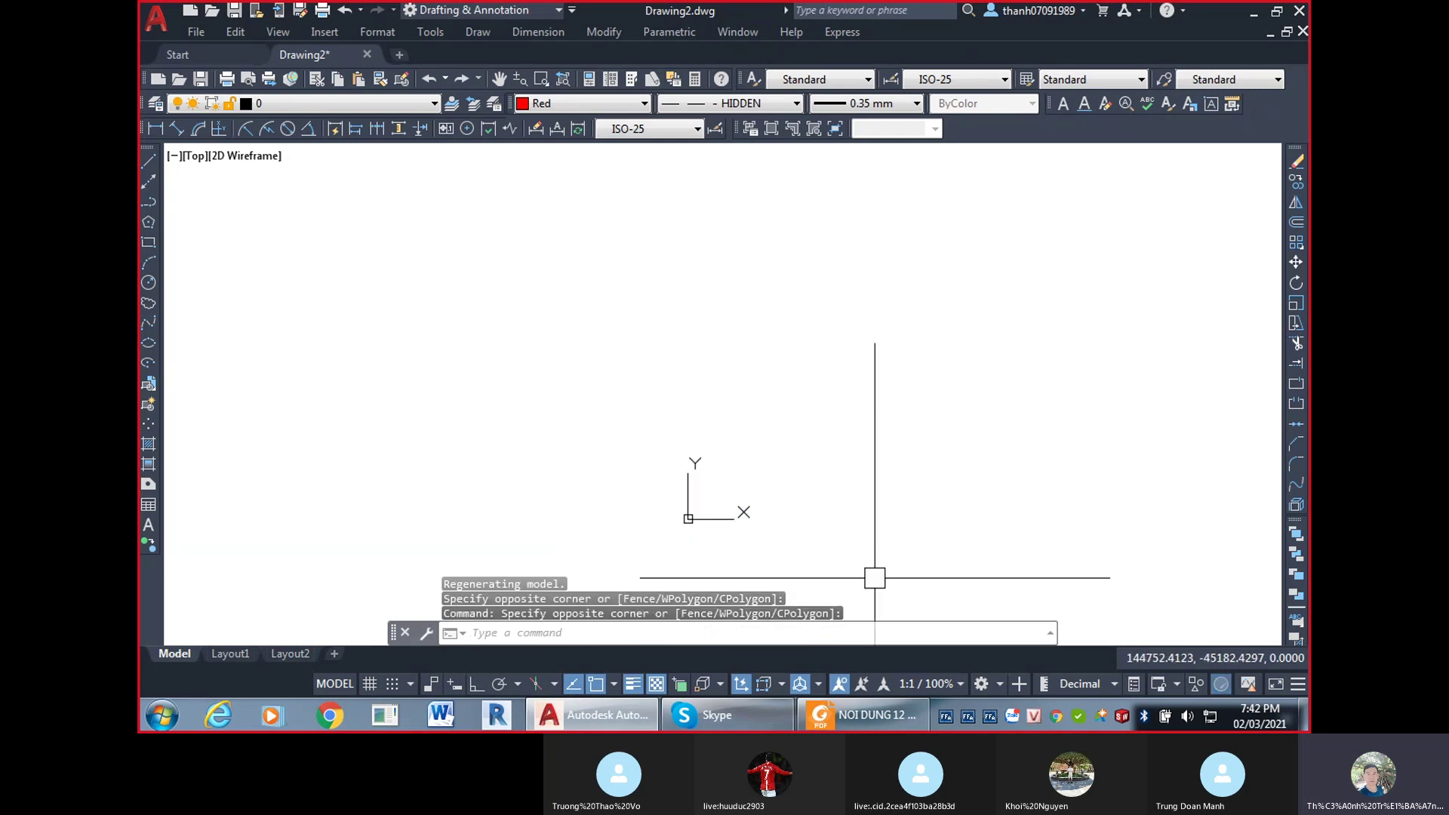
click(650, 430)
click(831, 566)
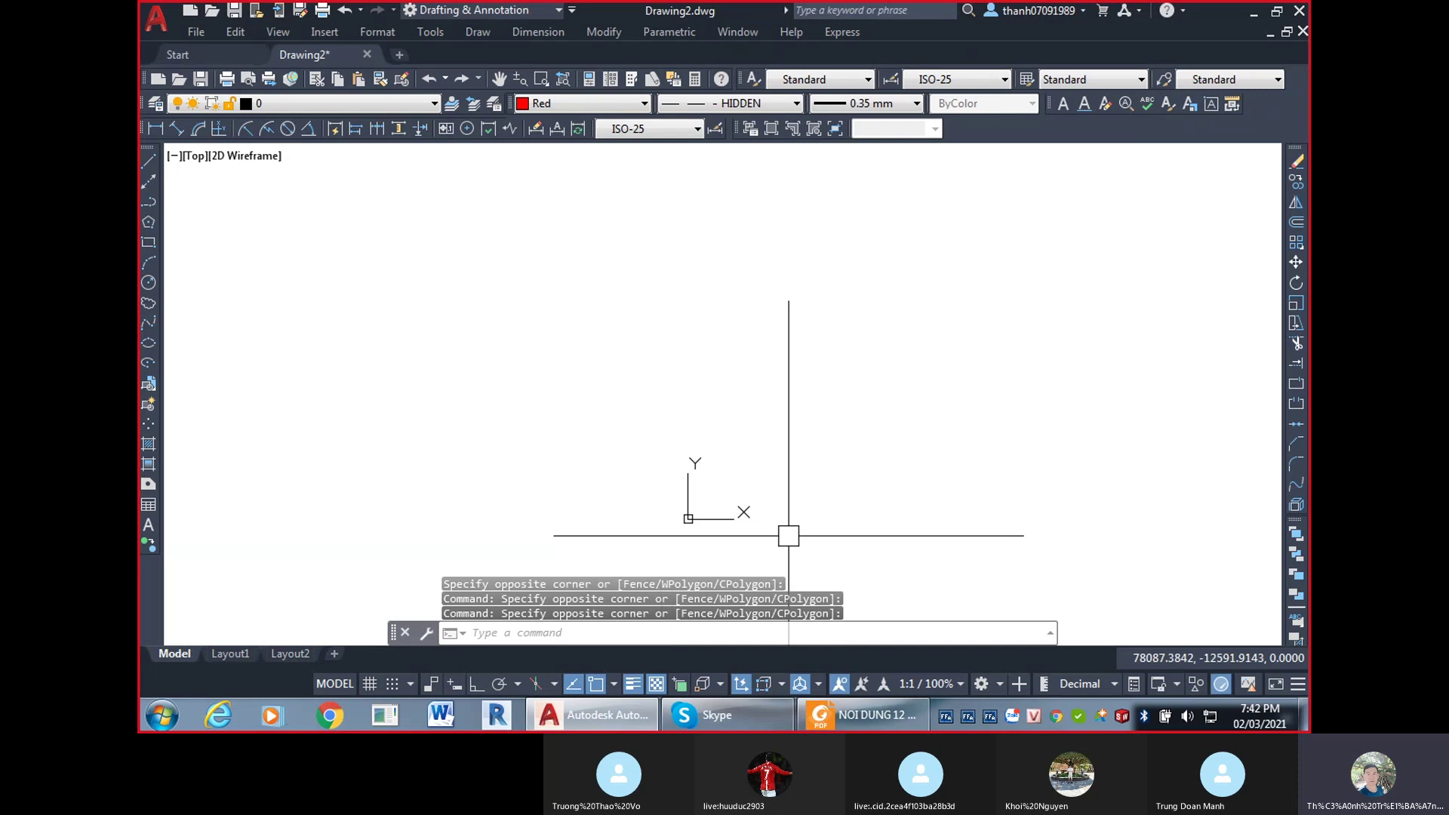
scroll(822, 508, up, 3)
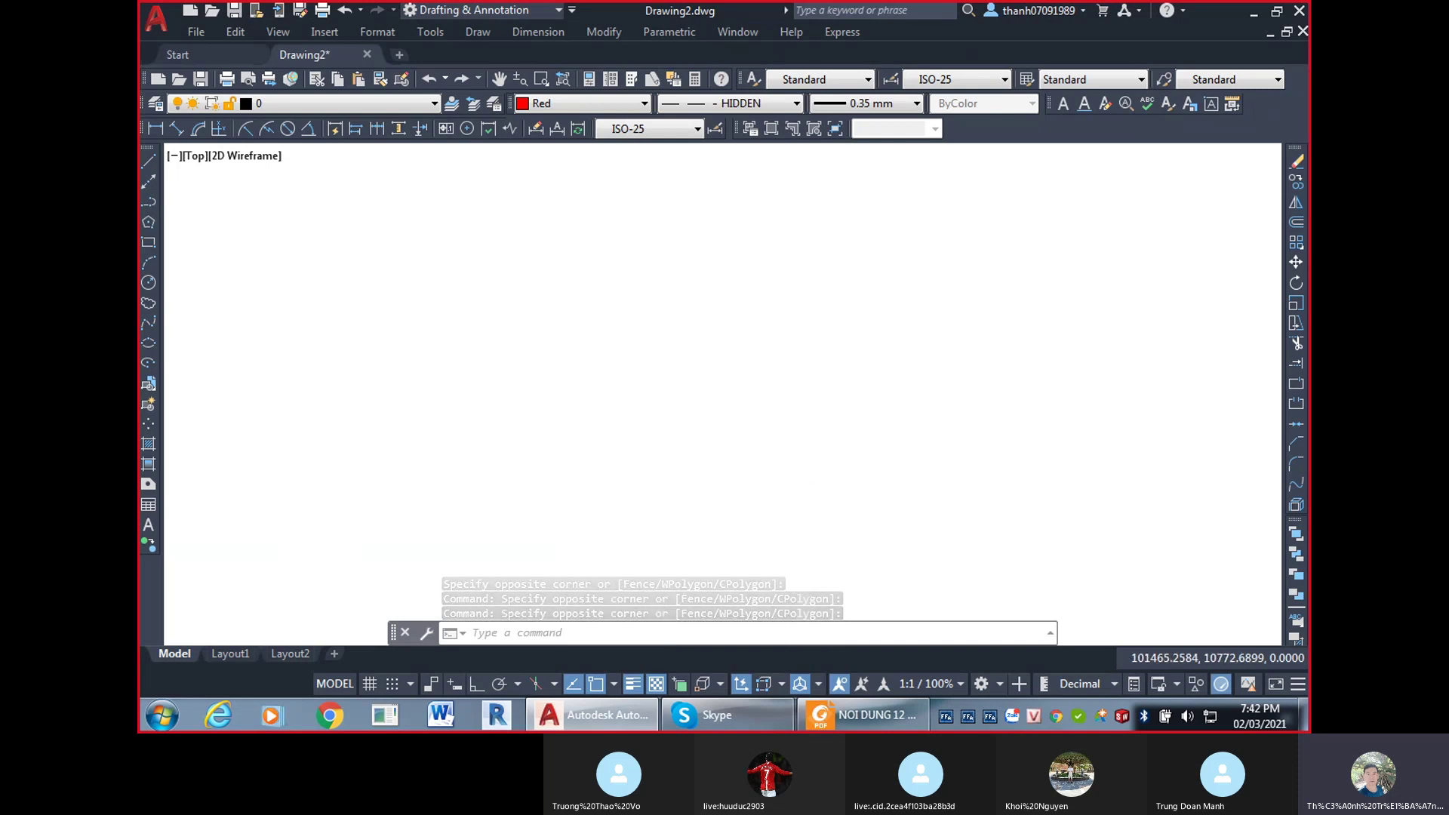
scroll(763, 533, down, 5)
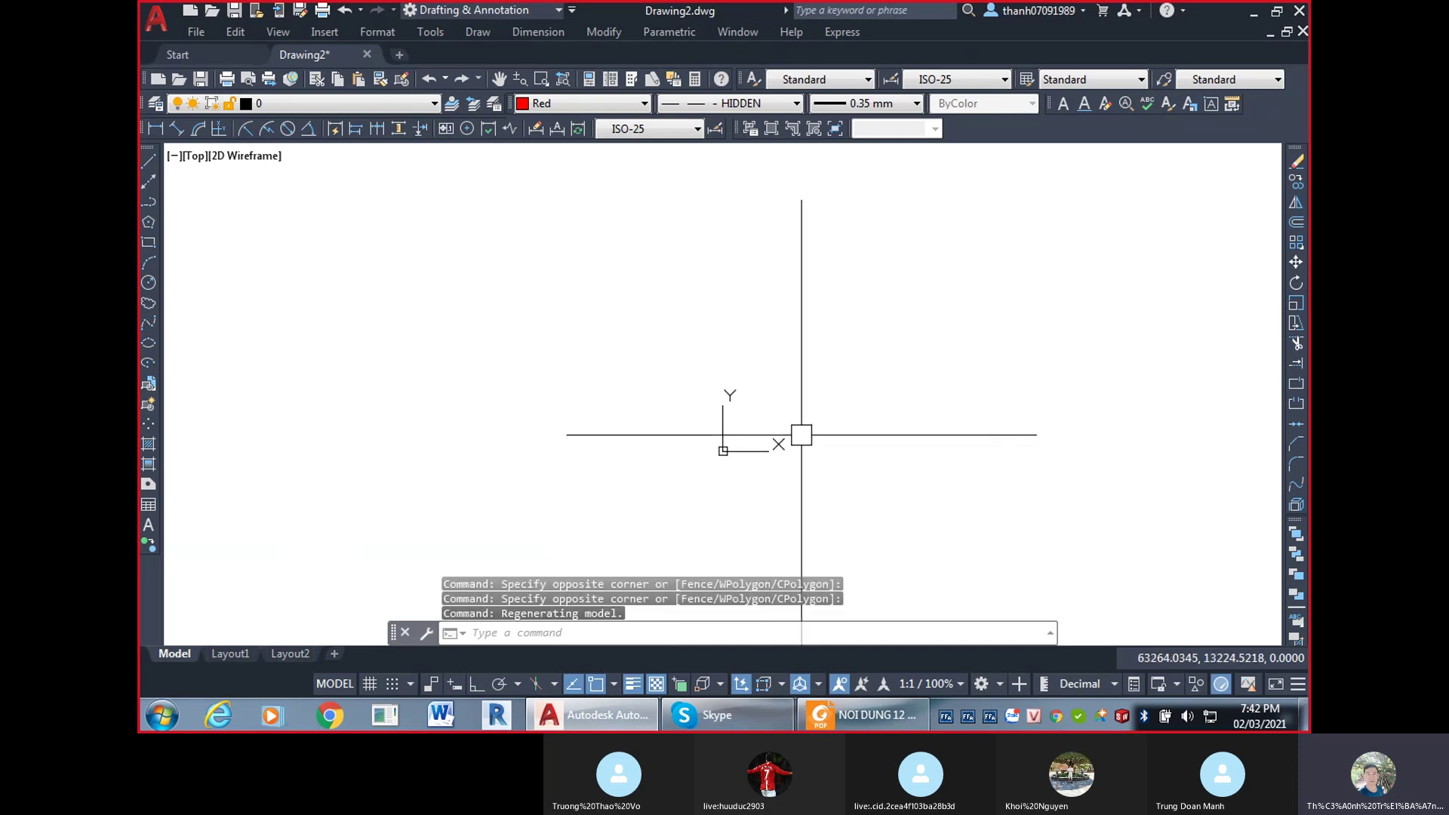
scroll(800, 433, up, 4)
scroll(830, 426, down, 3)
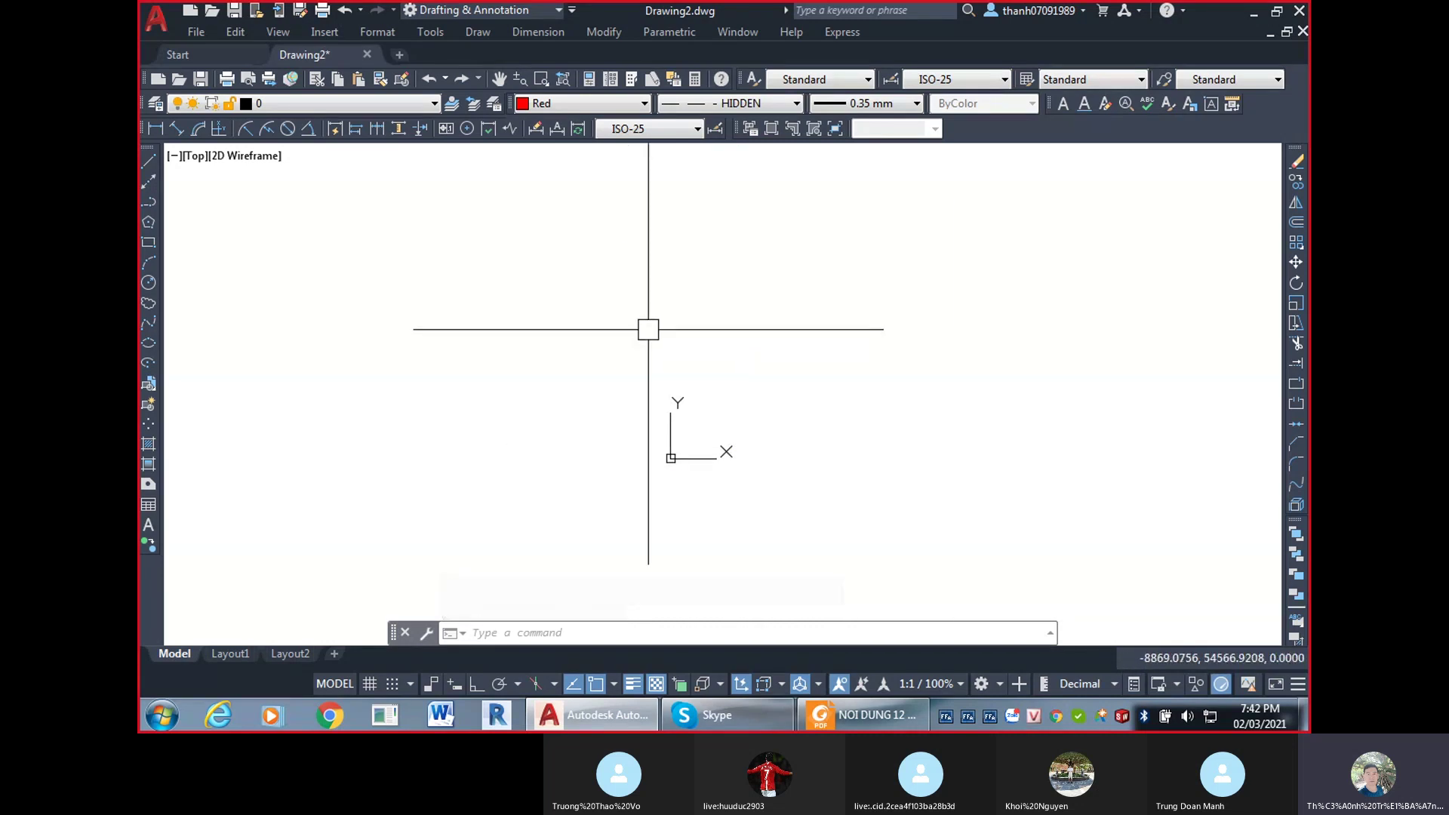
scroll(778, 419, up, 5)
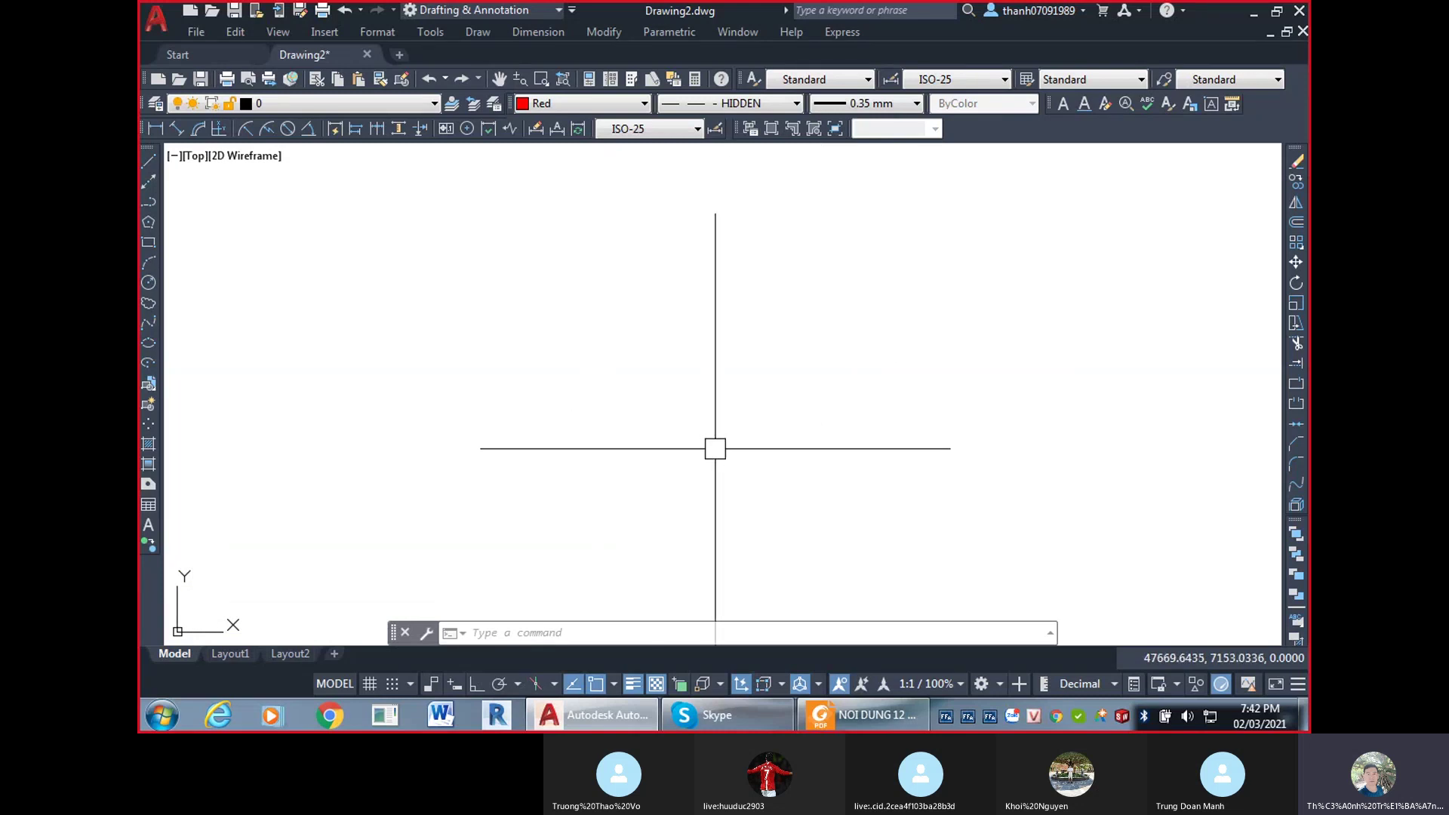
Cancel the accented entry, turn off Unikey's Vietnamese mode, and refocus AutoCAD.
text(u)
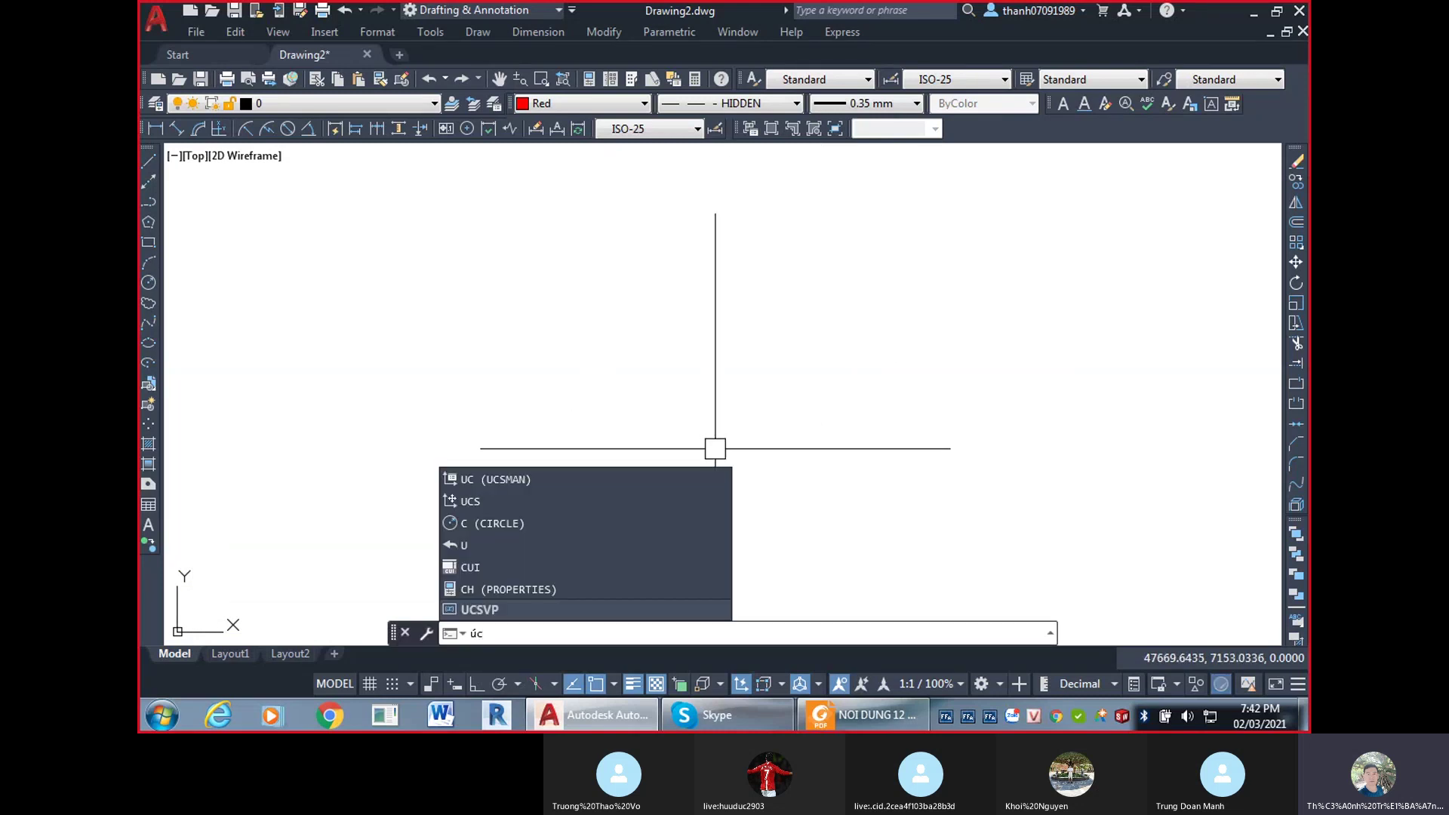
key(Escape)
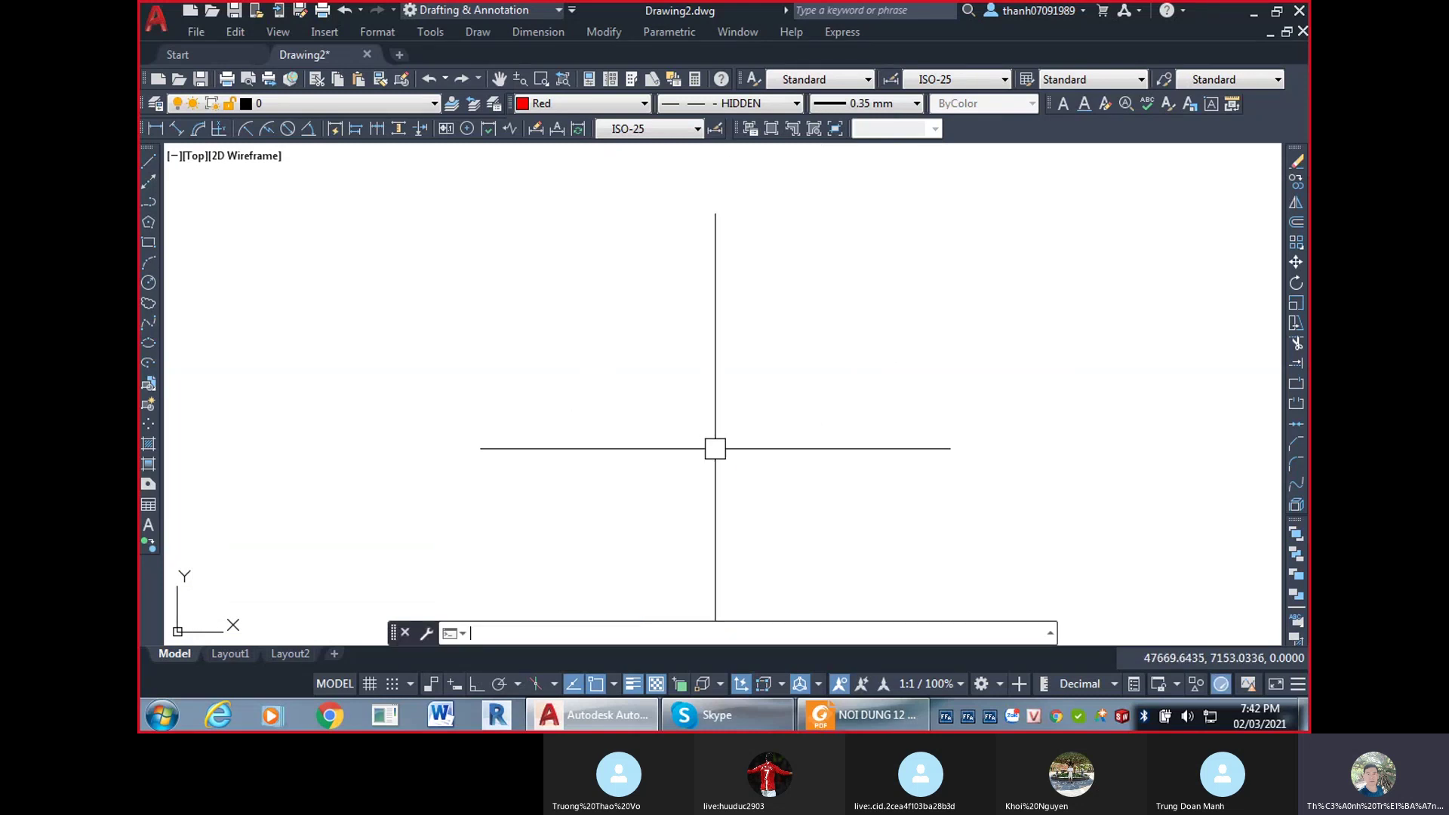
click(1033, 718)
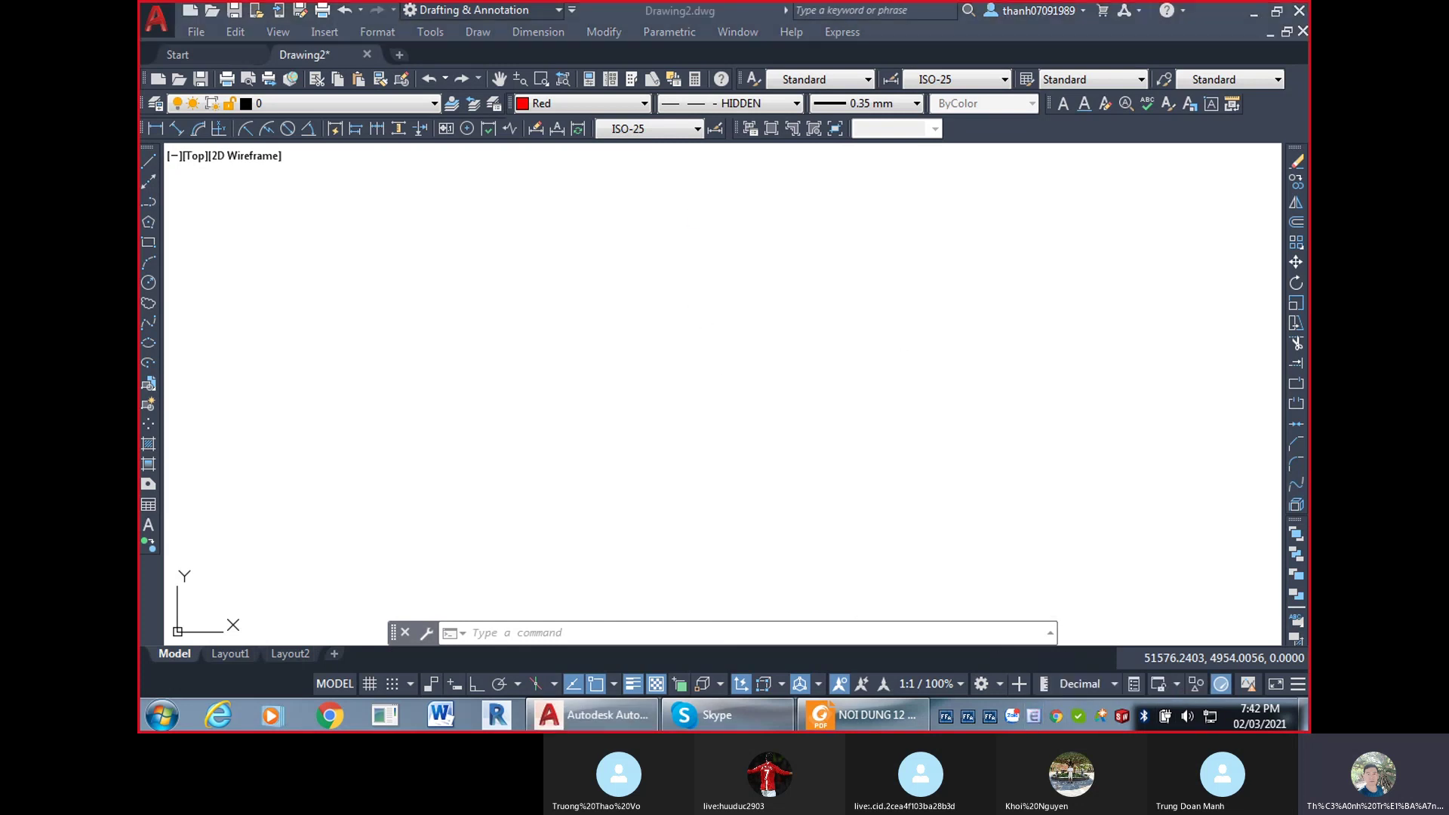
click(593, 715)
click(675, 361)
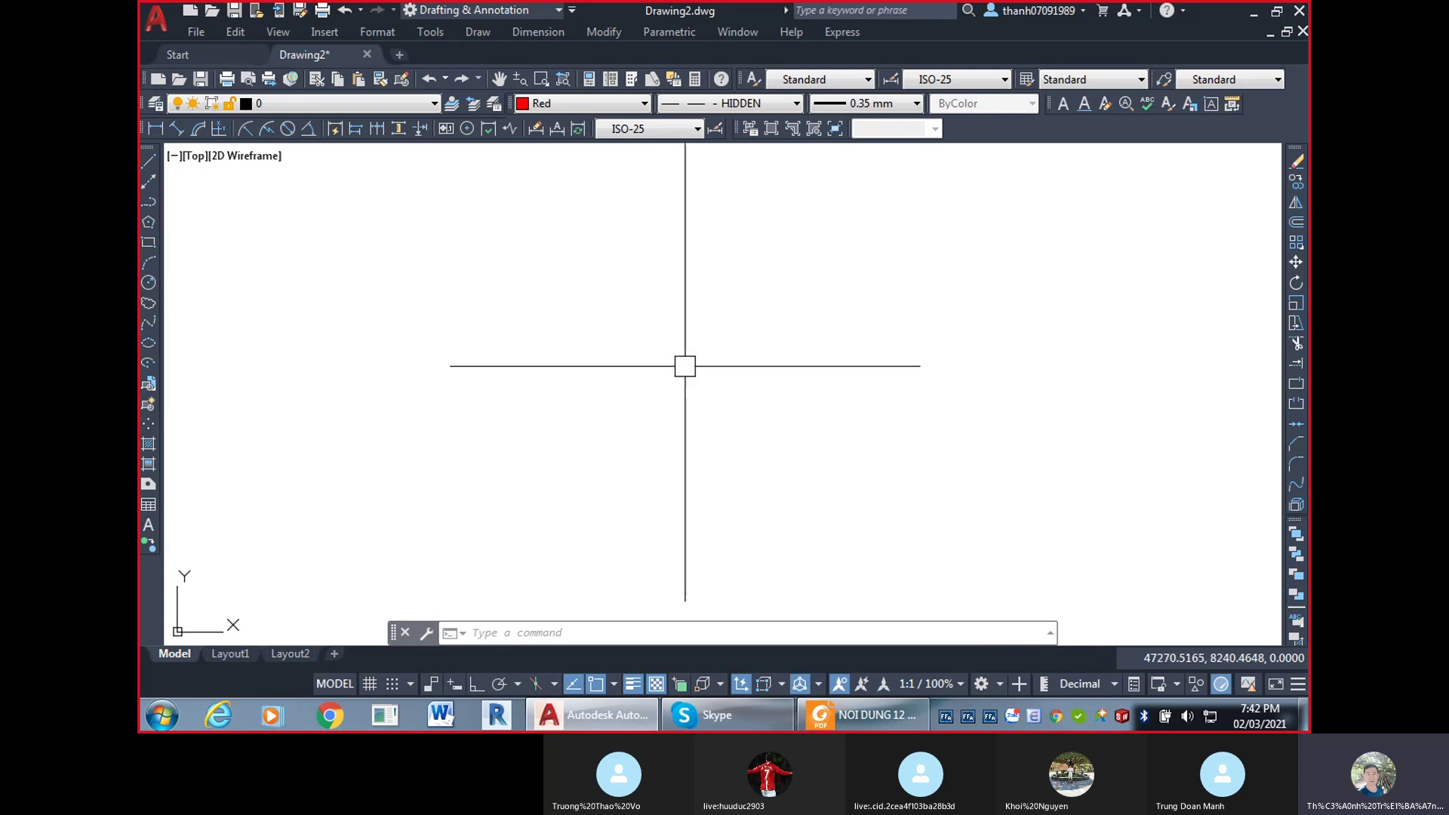
click(642, 377)
Run UCSICON and set the UCS icon to Noorigin.
text(u)
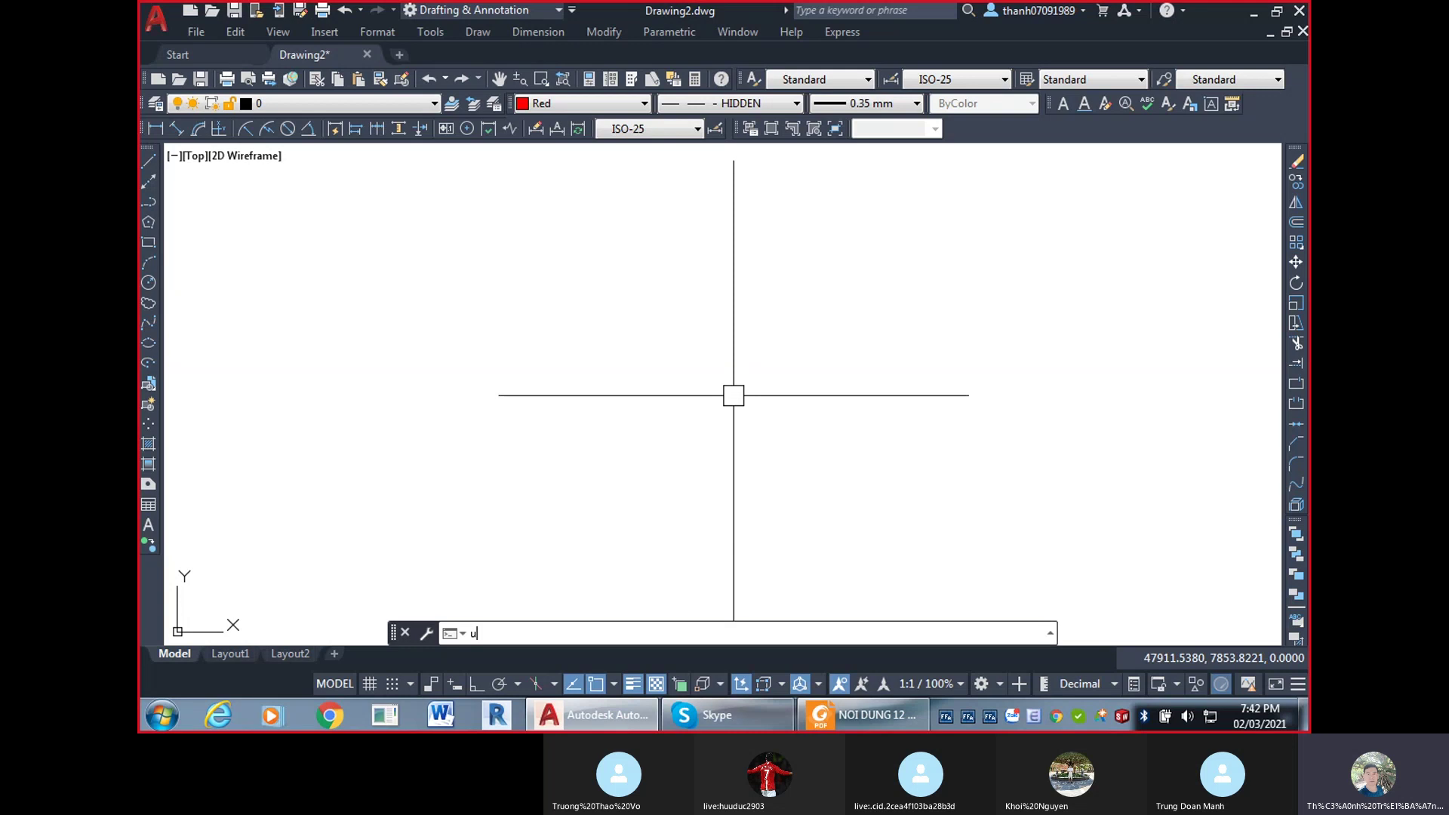
text(v)
key(BackSpace)
text(cs)
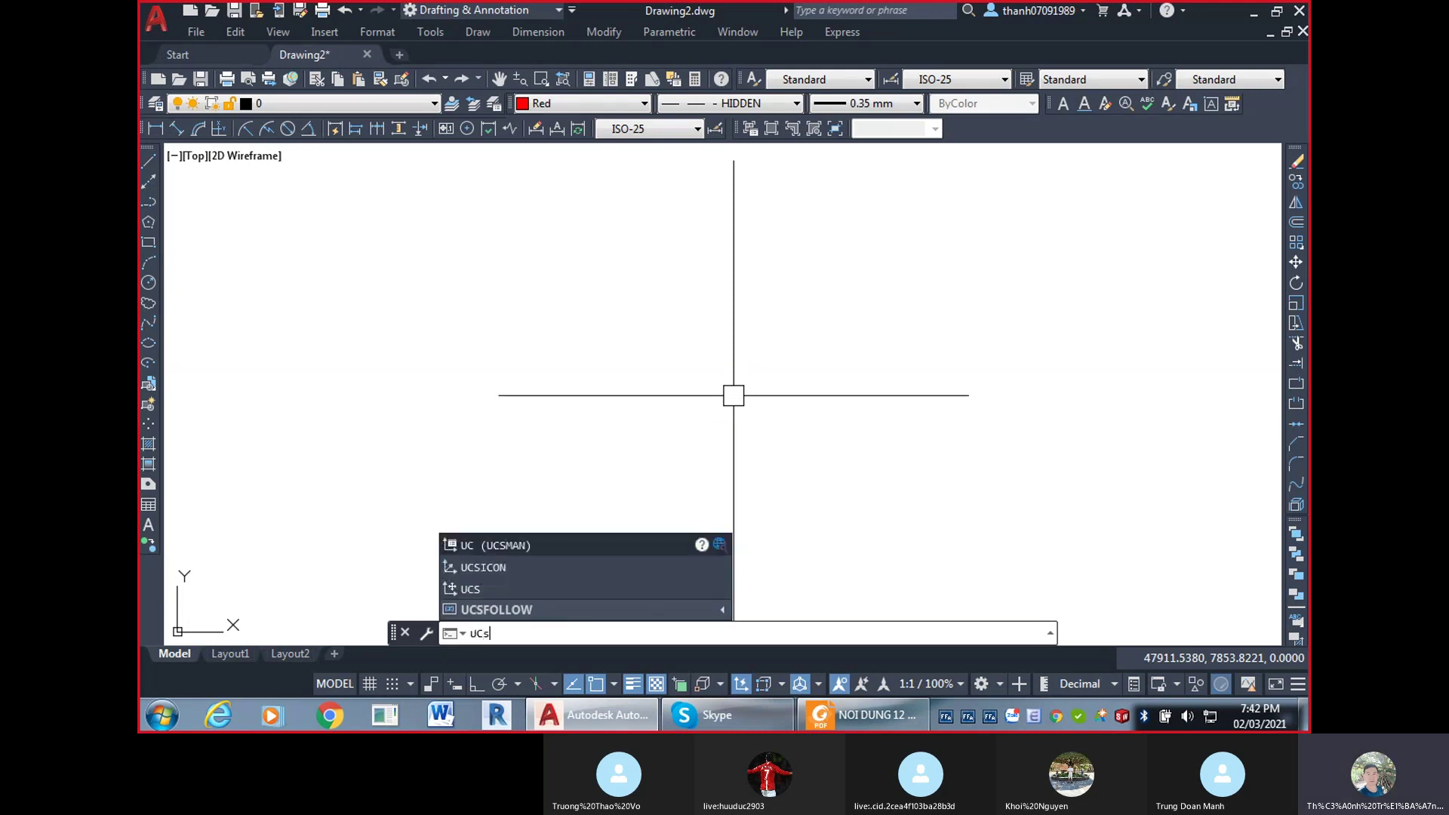
text(ico)
key(Return)
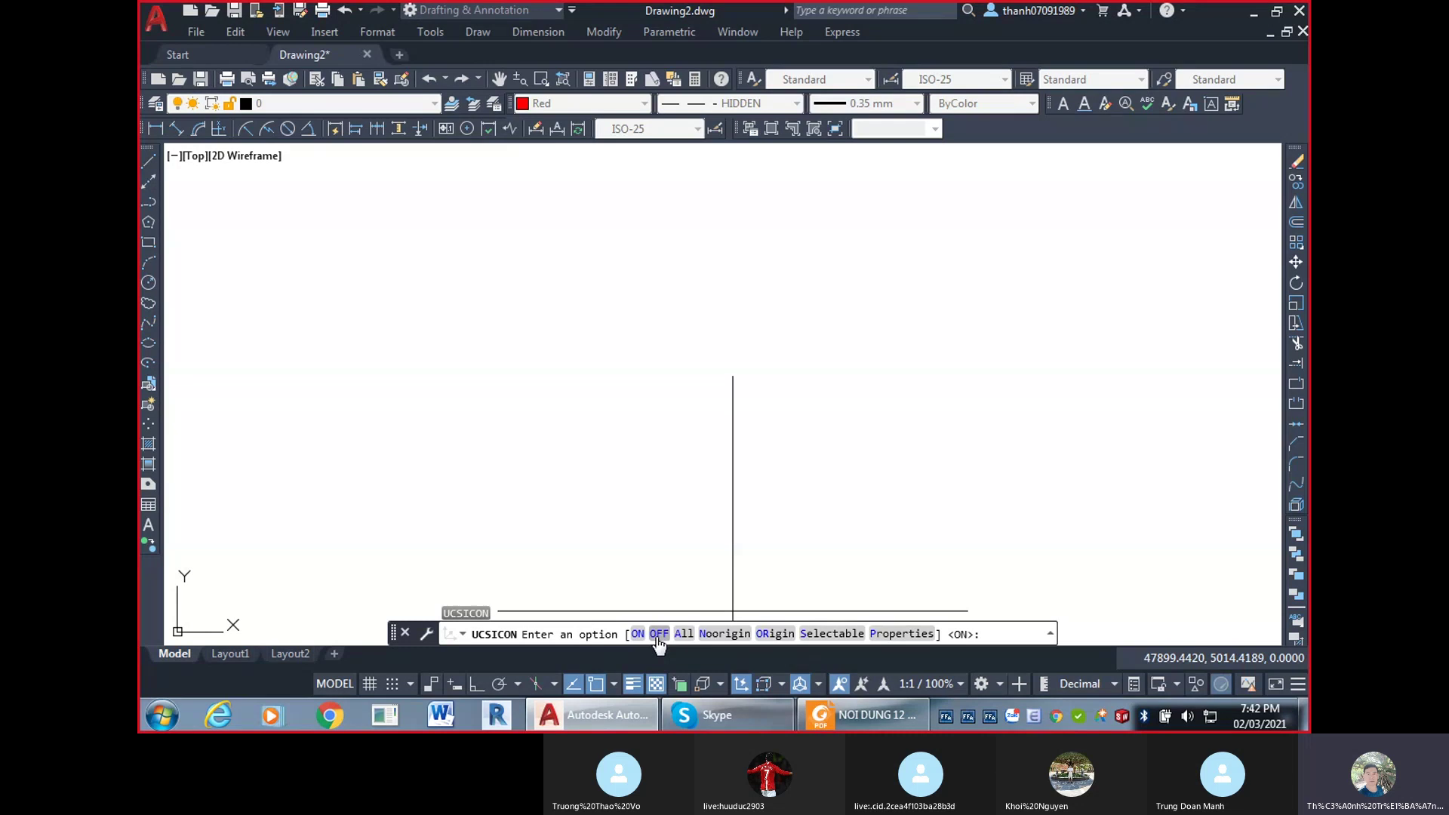
middle_drag(659, 643, 1025, 676)
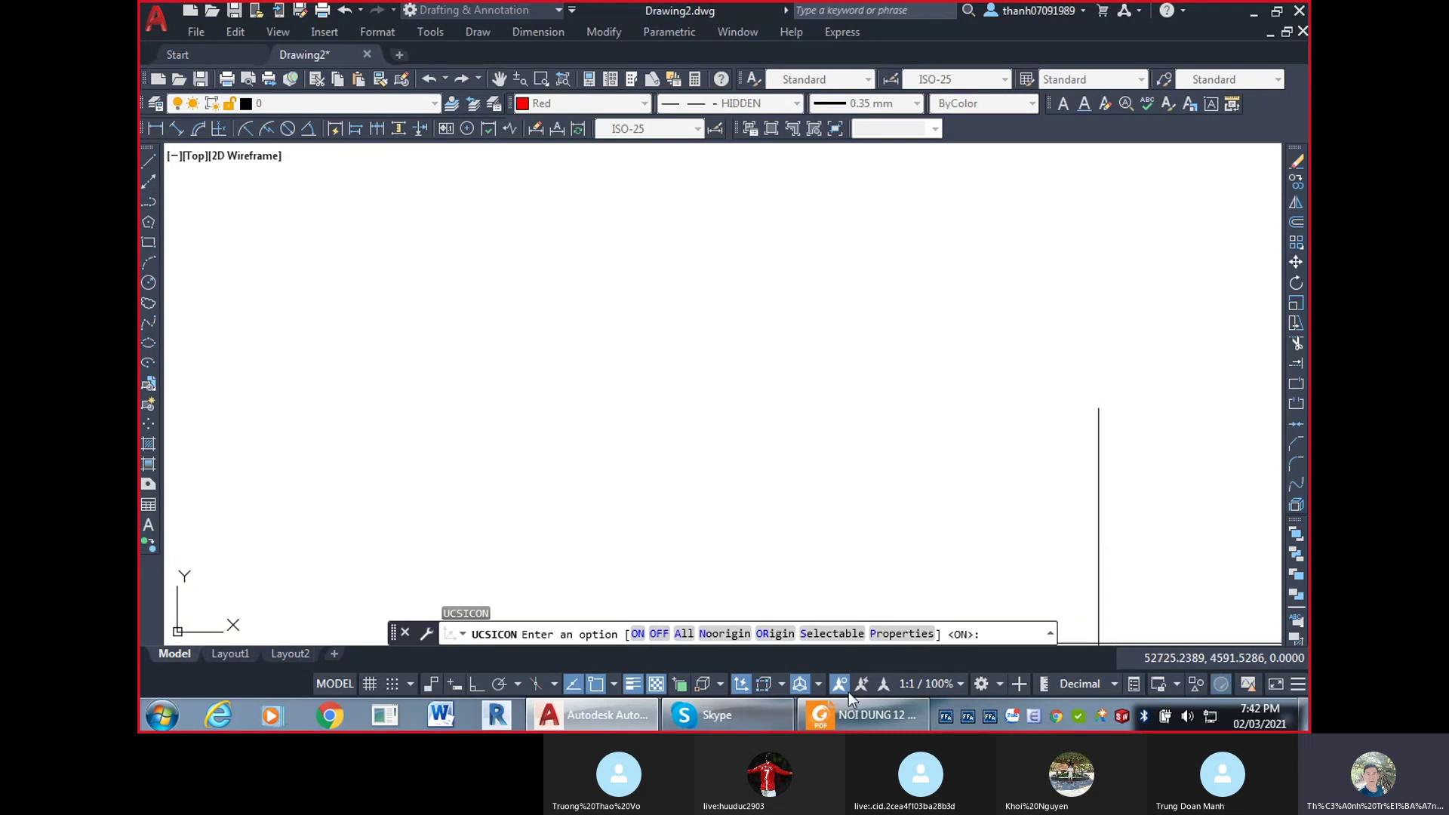
mouse_move(958, 648)
middle_down()
mouse_move(151, 620)
mouse_move(568, 624)
middle_up()
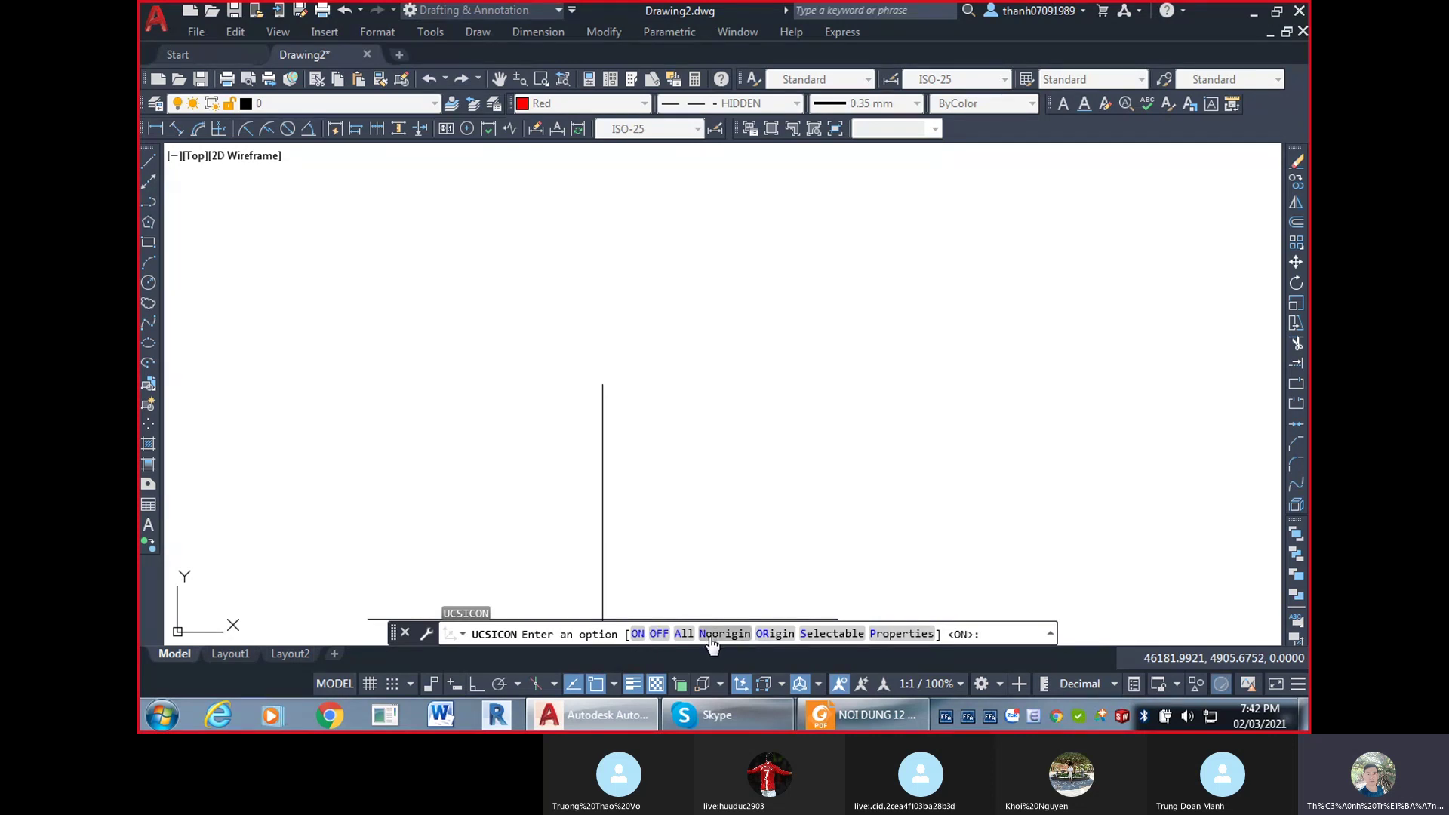
mouse_move(749, 642)
middle_down()
mouse_move(163, 630)
mouse_move(736, 640)
middle_up()
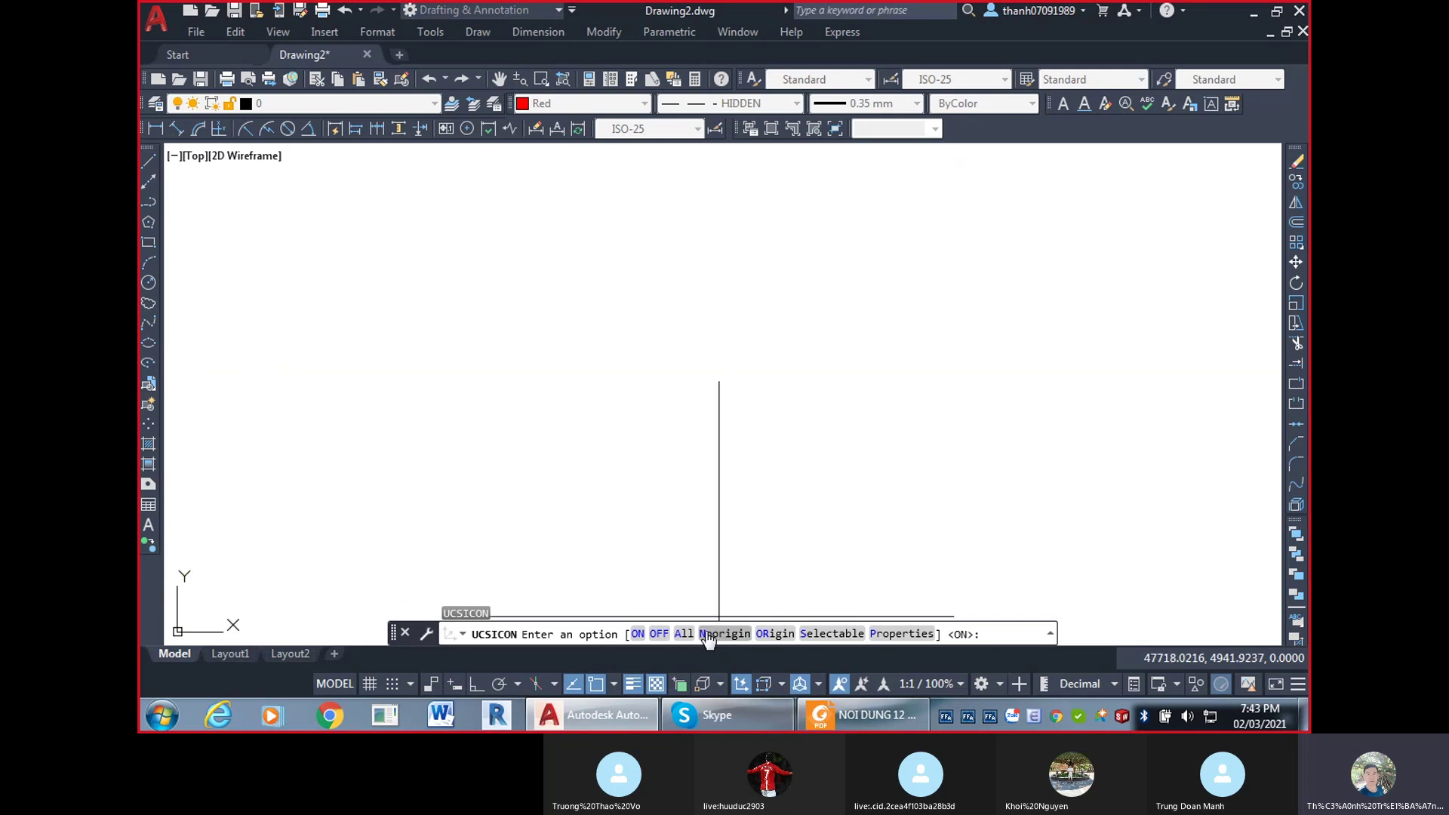
click(707, 635)
middle_drag(707, 640, 1013, 534)
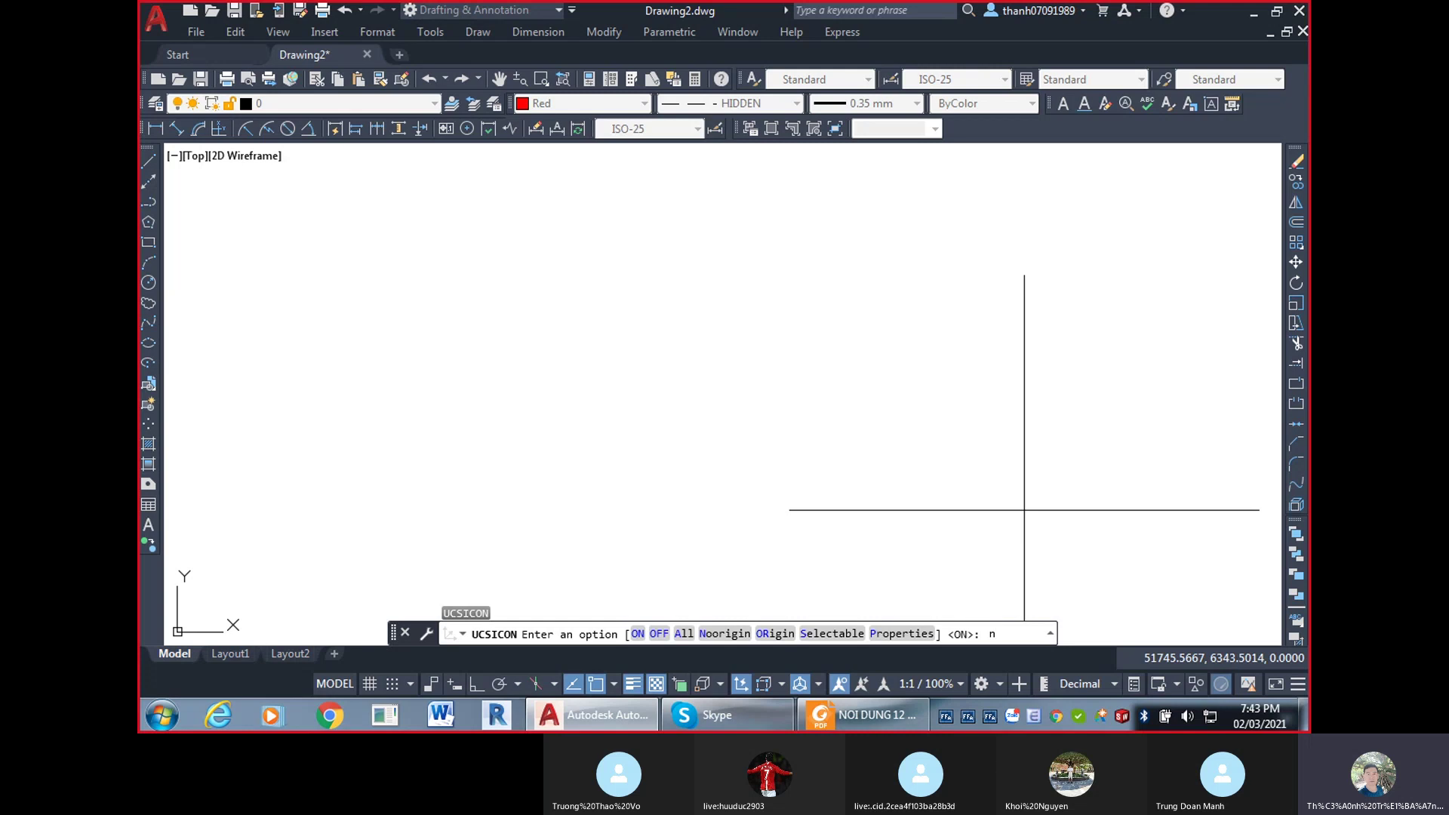
click(1025, 511)
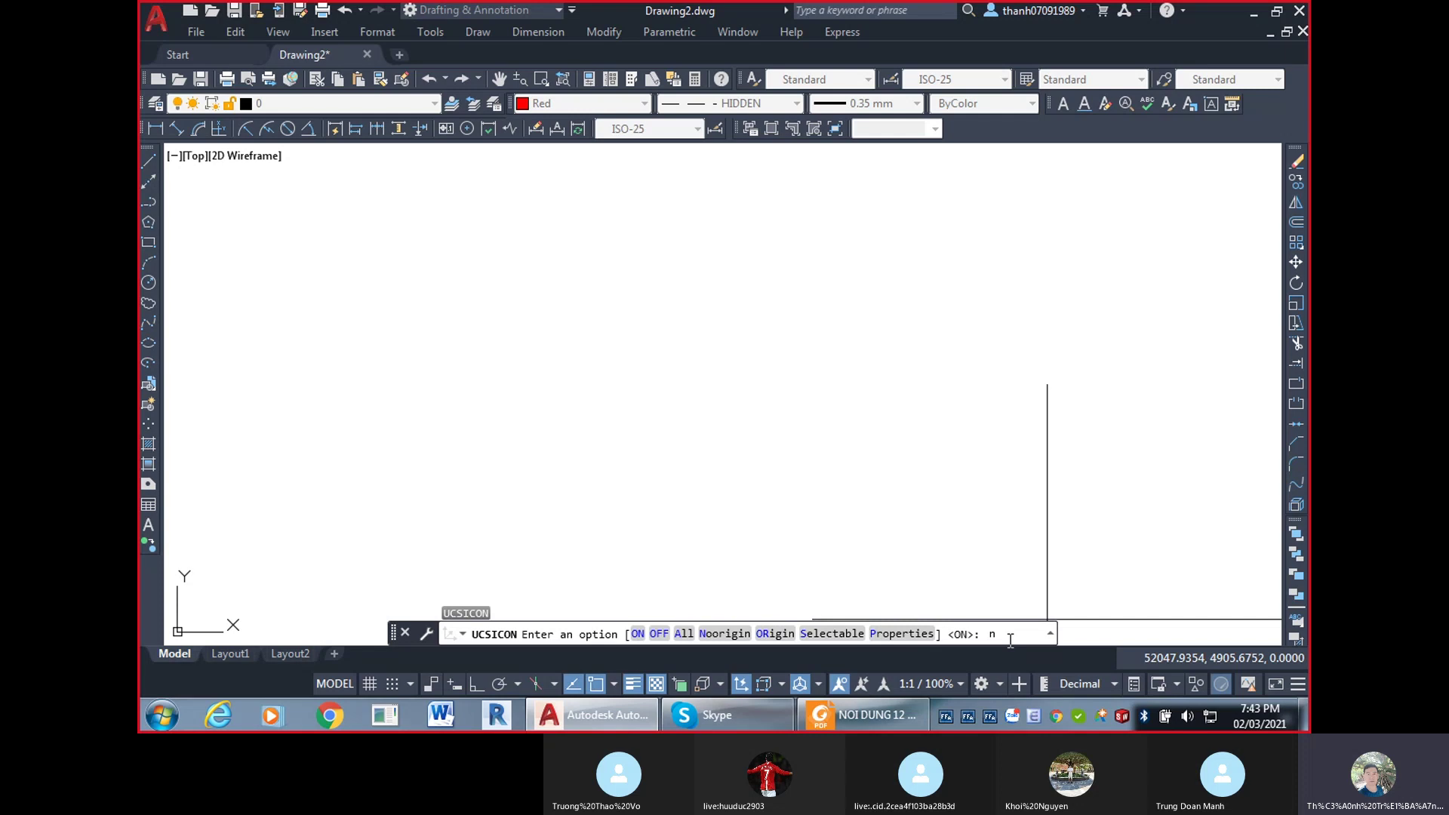
key(Return)
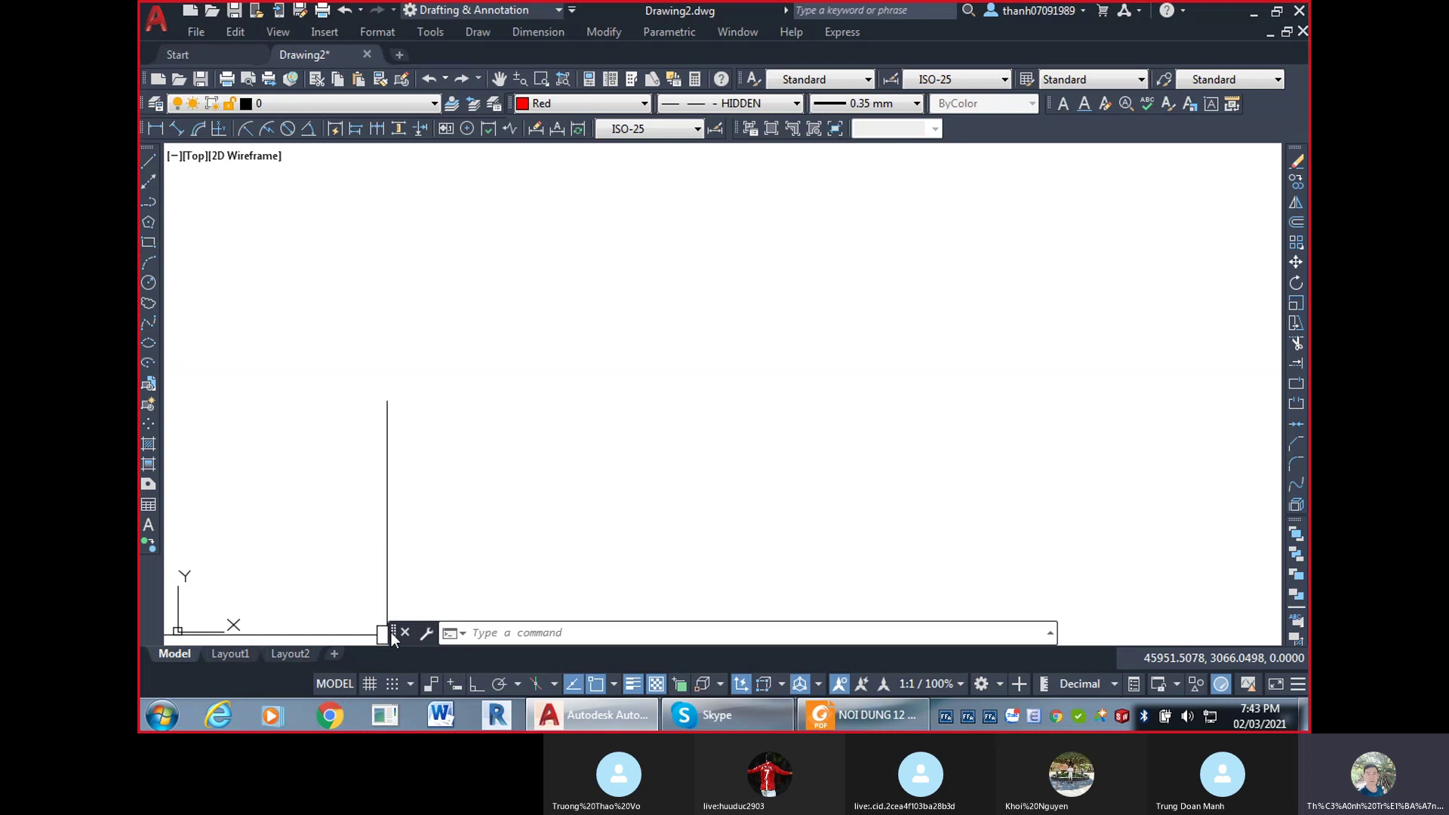
click(657, 436)
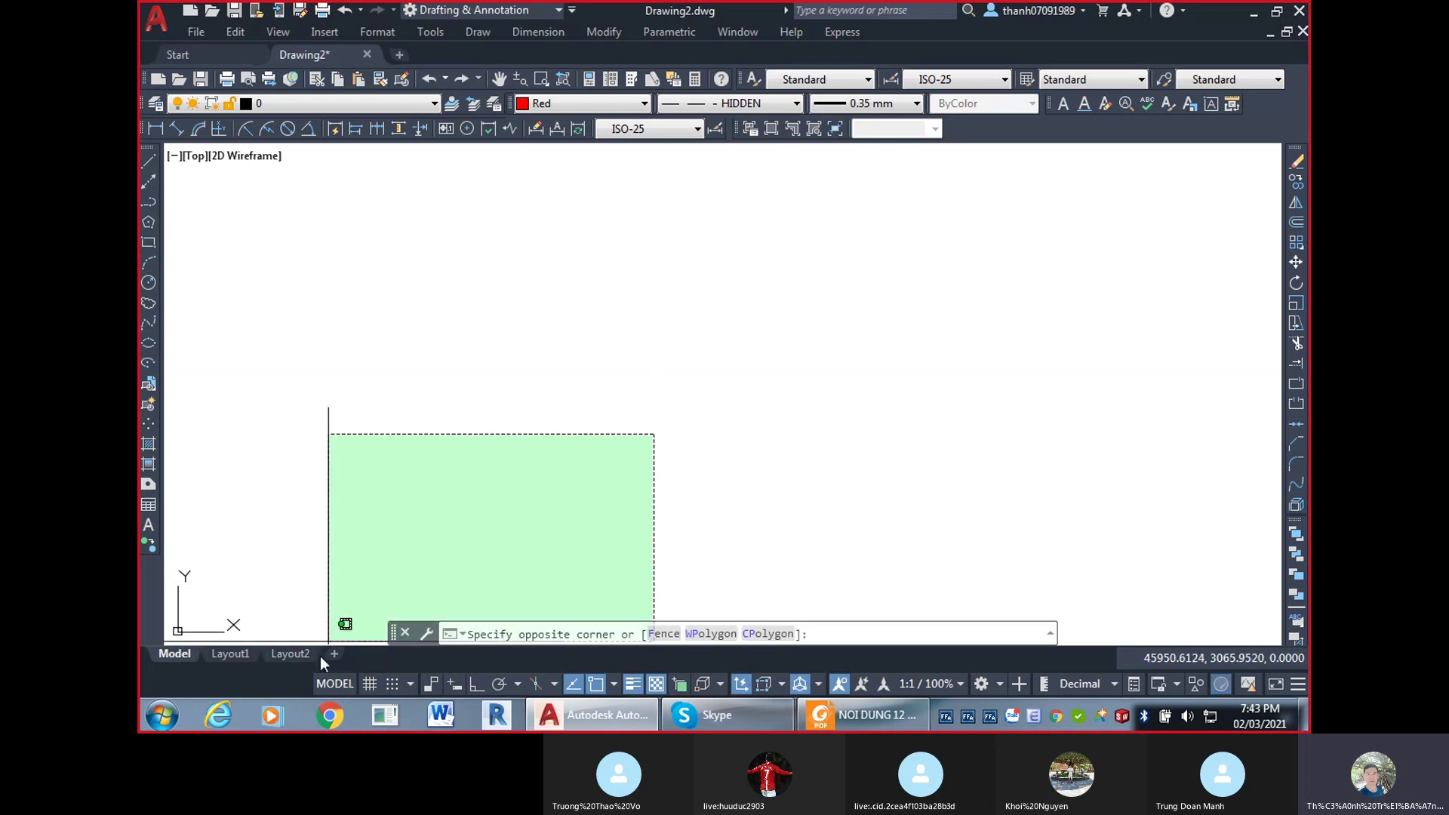
click(332, 626)
key(Escape)
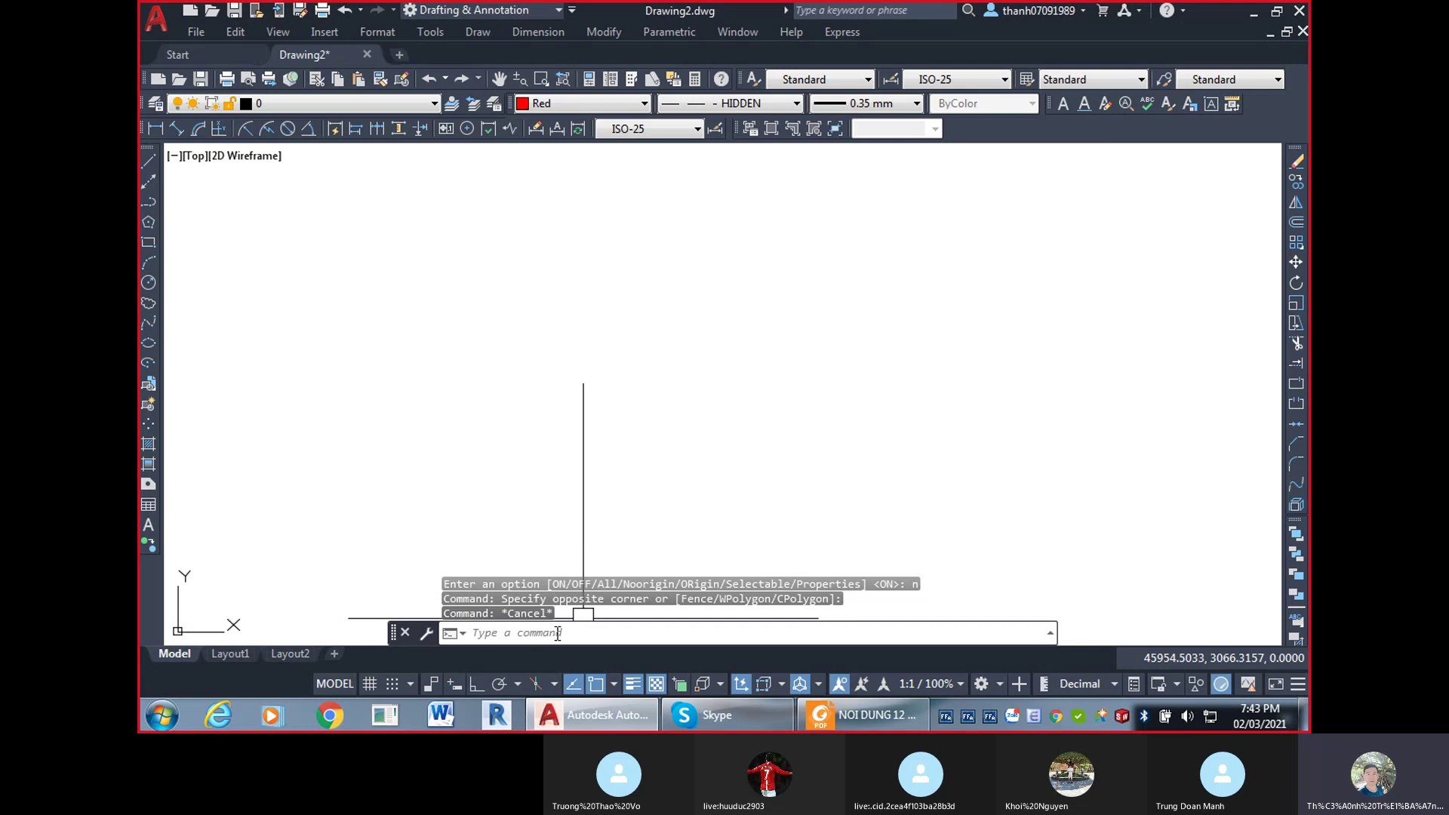
text(fhf)
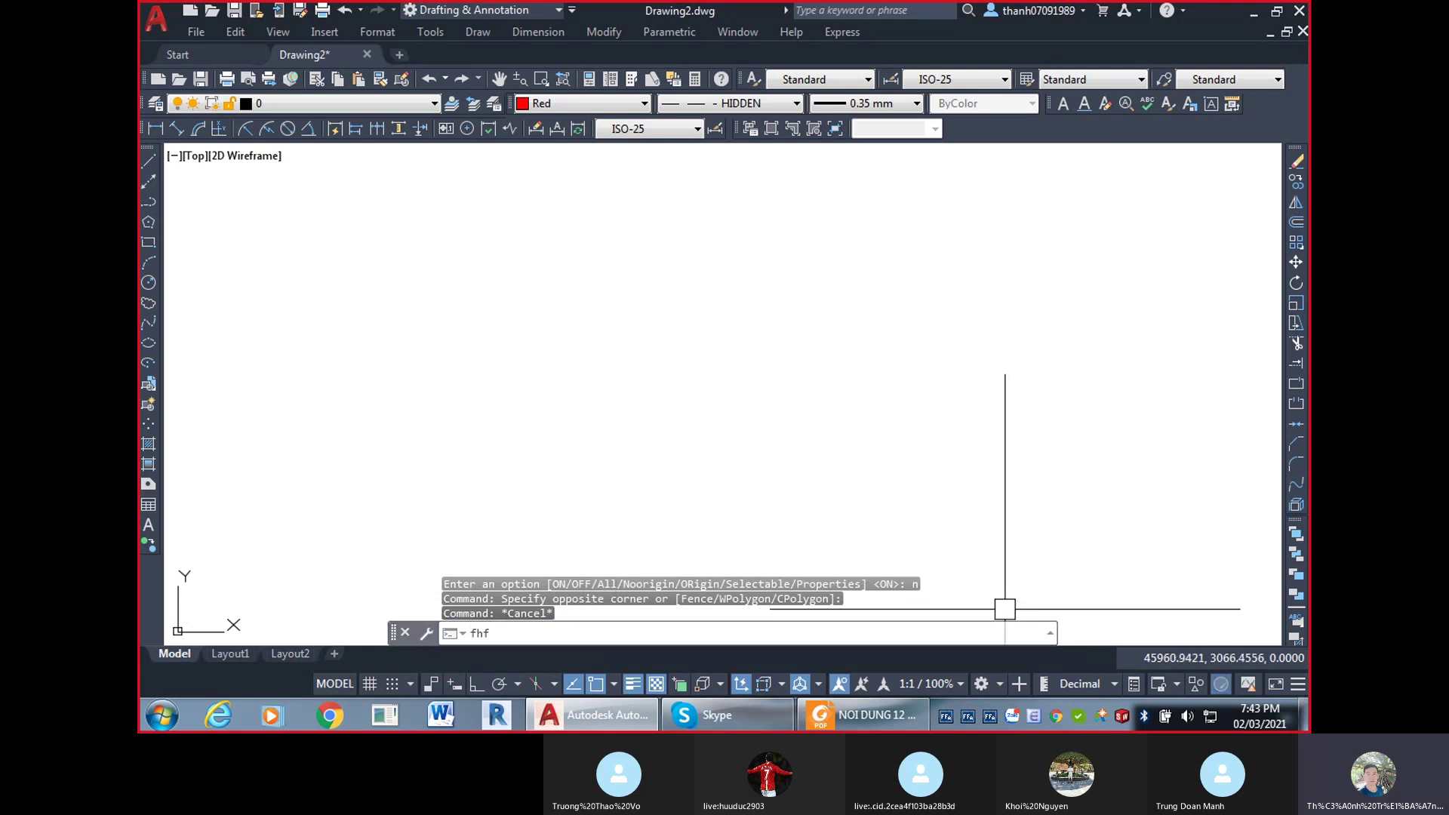
key(BackSpace)
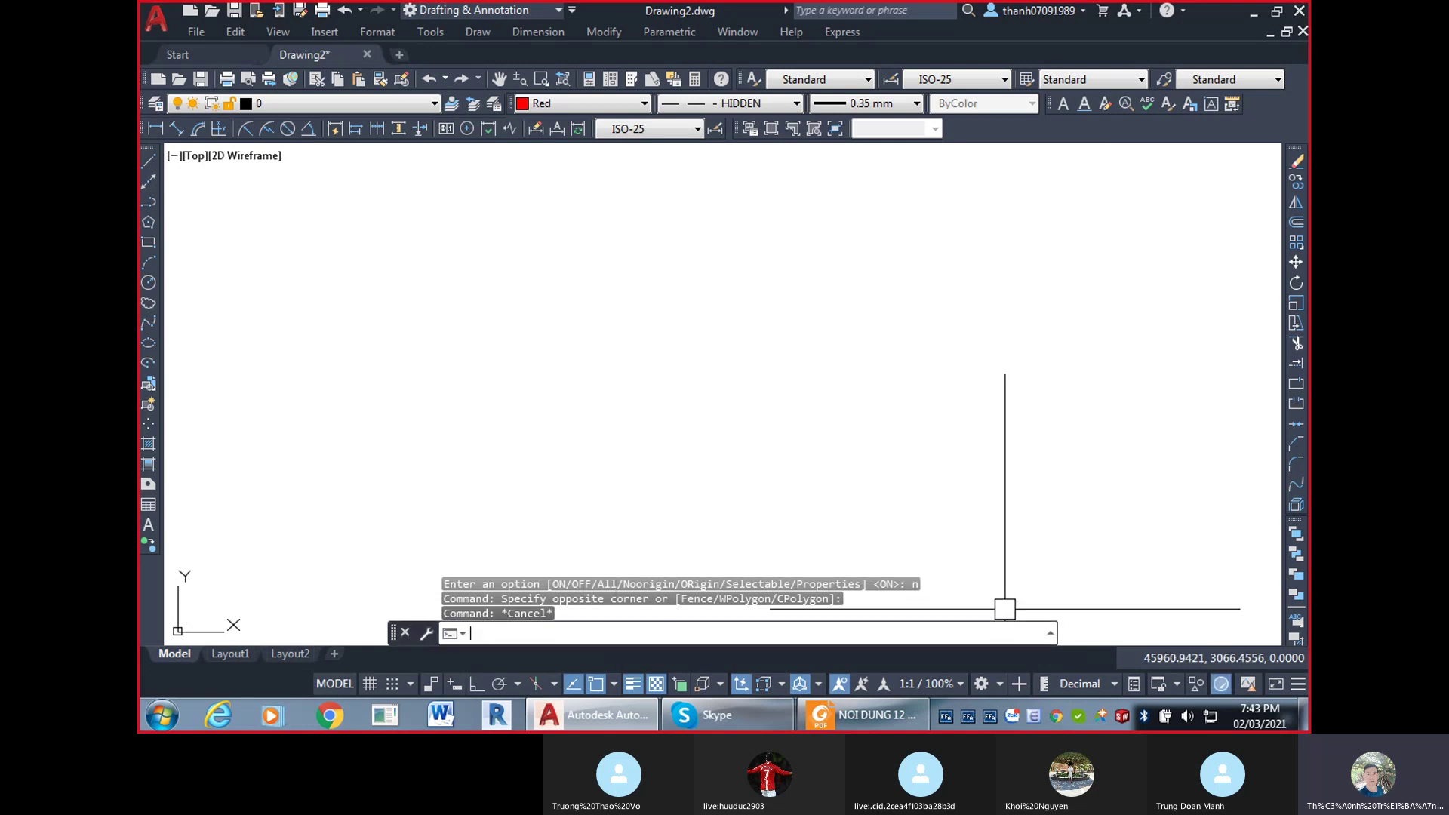
key(Escape)
text(`)
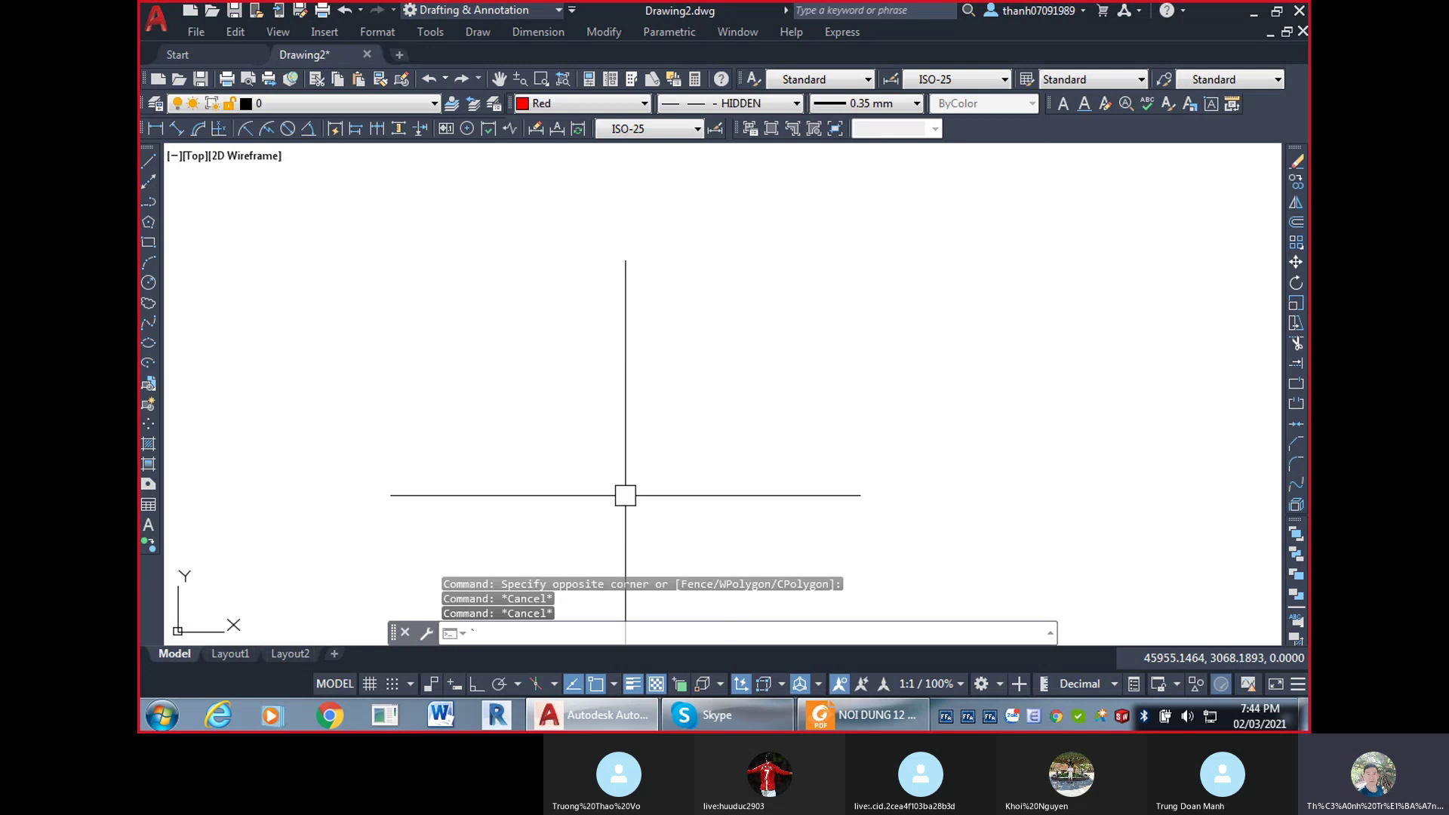
text(1)
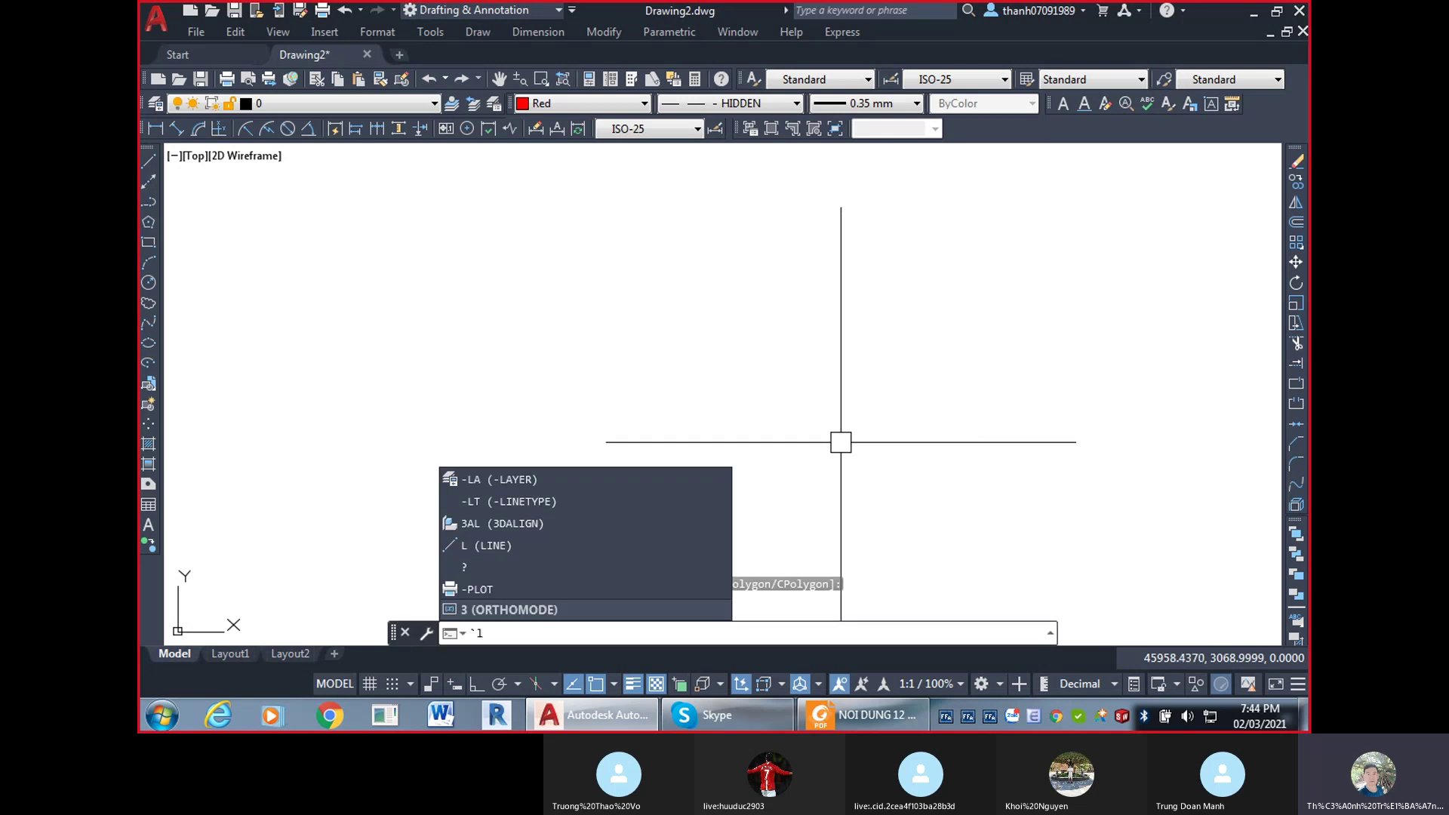
key(Escape)
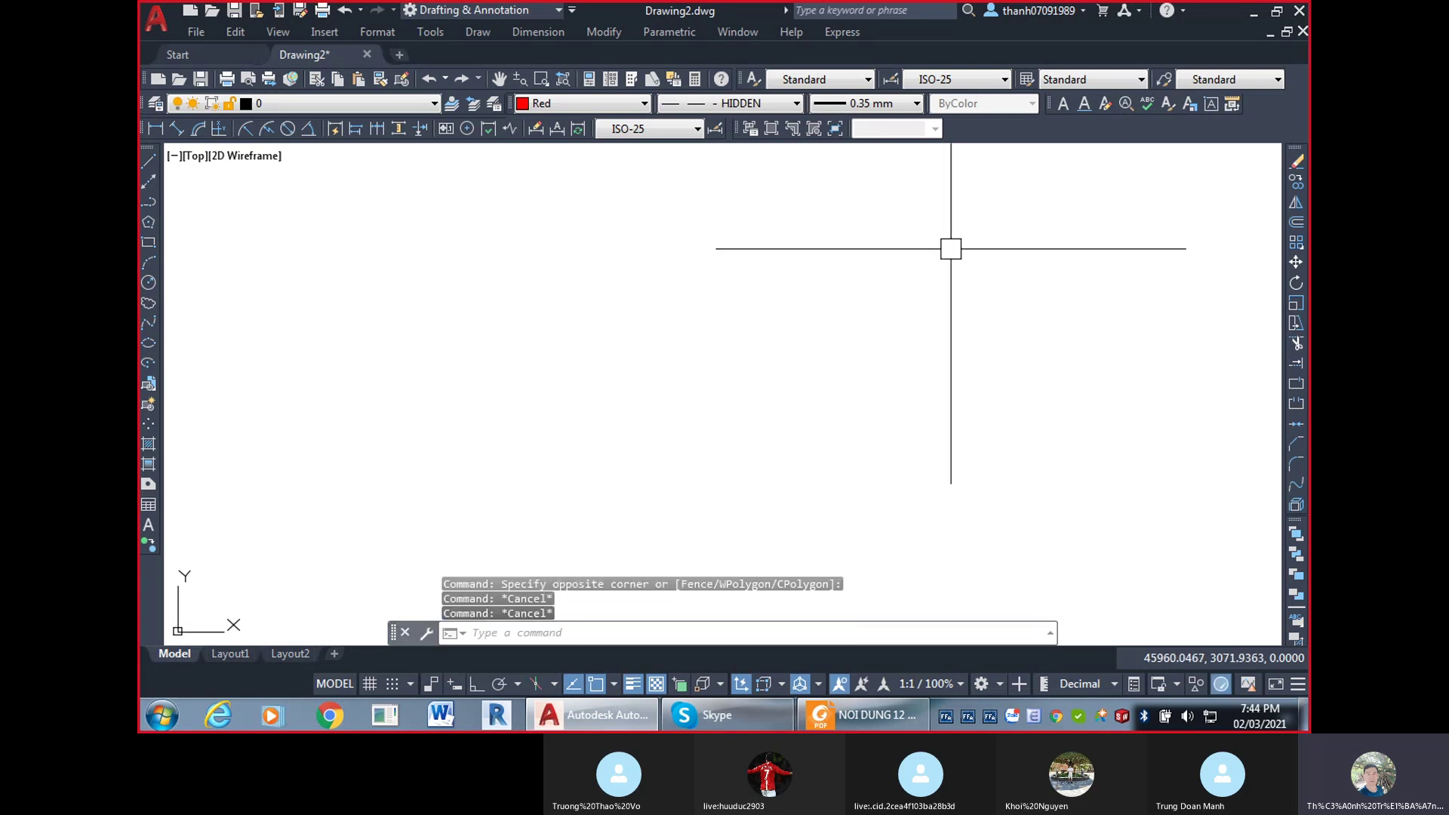
text(L)
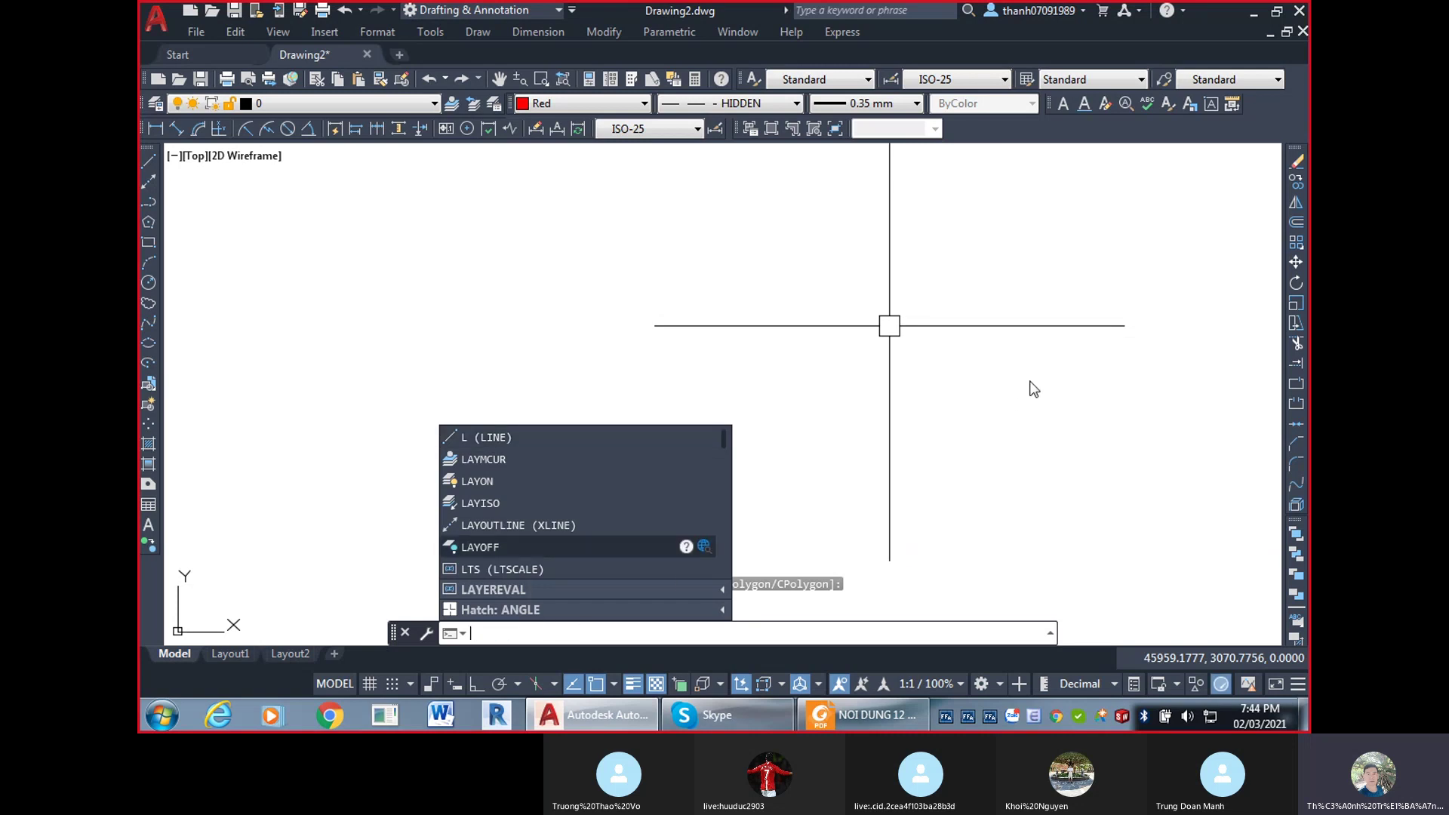
key(Escape)
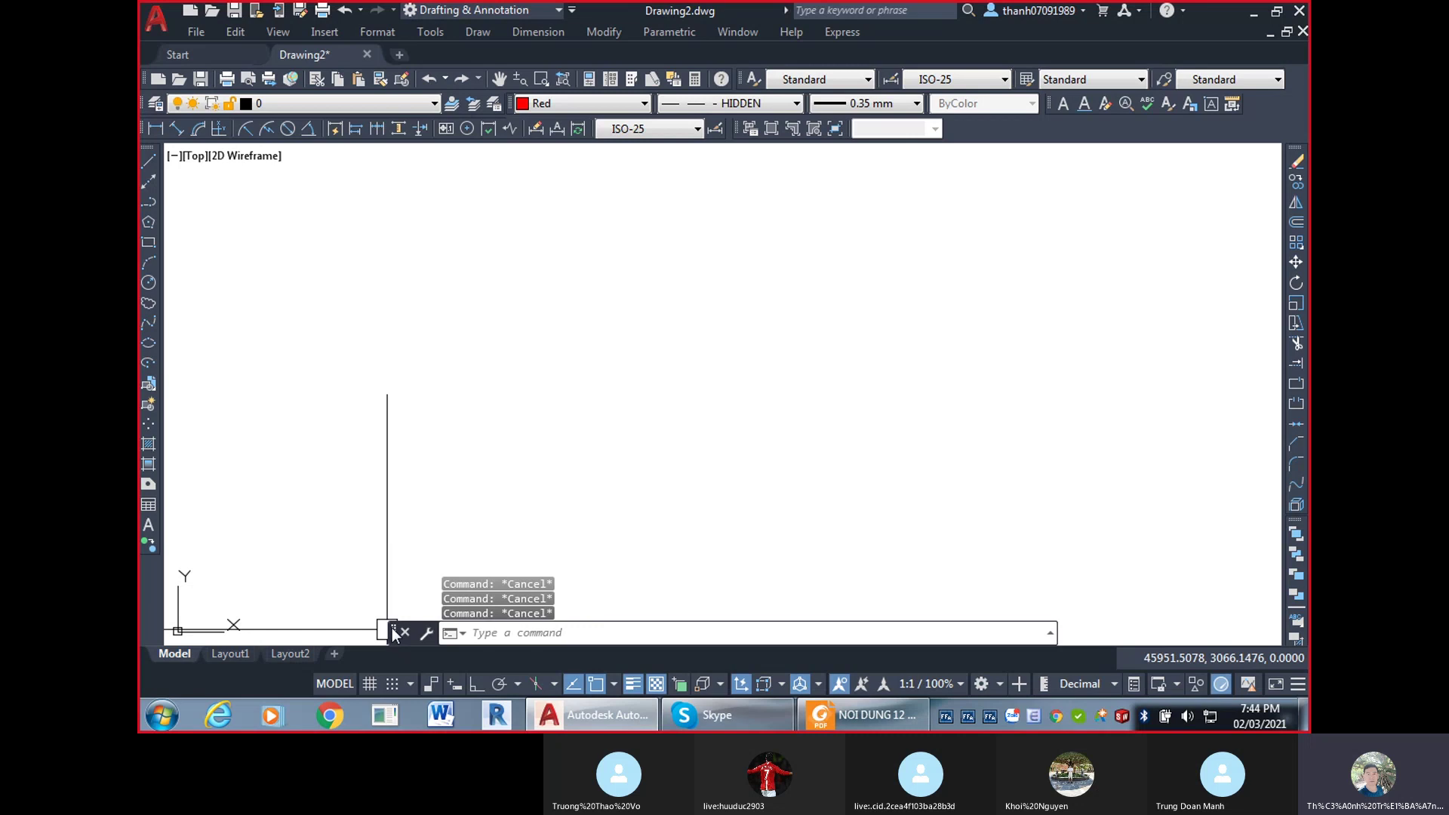
Dock the command line below the drawing area and shrink it to a single line.
mouse_move(392, 628)
mouse_down()
mouse_move(392, 404)
mouse_move(365, 641)
mouse_up()
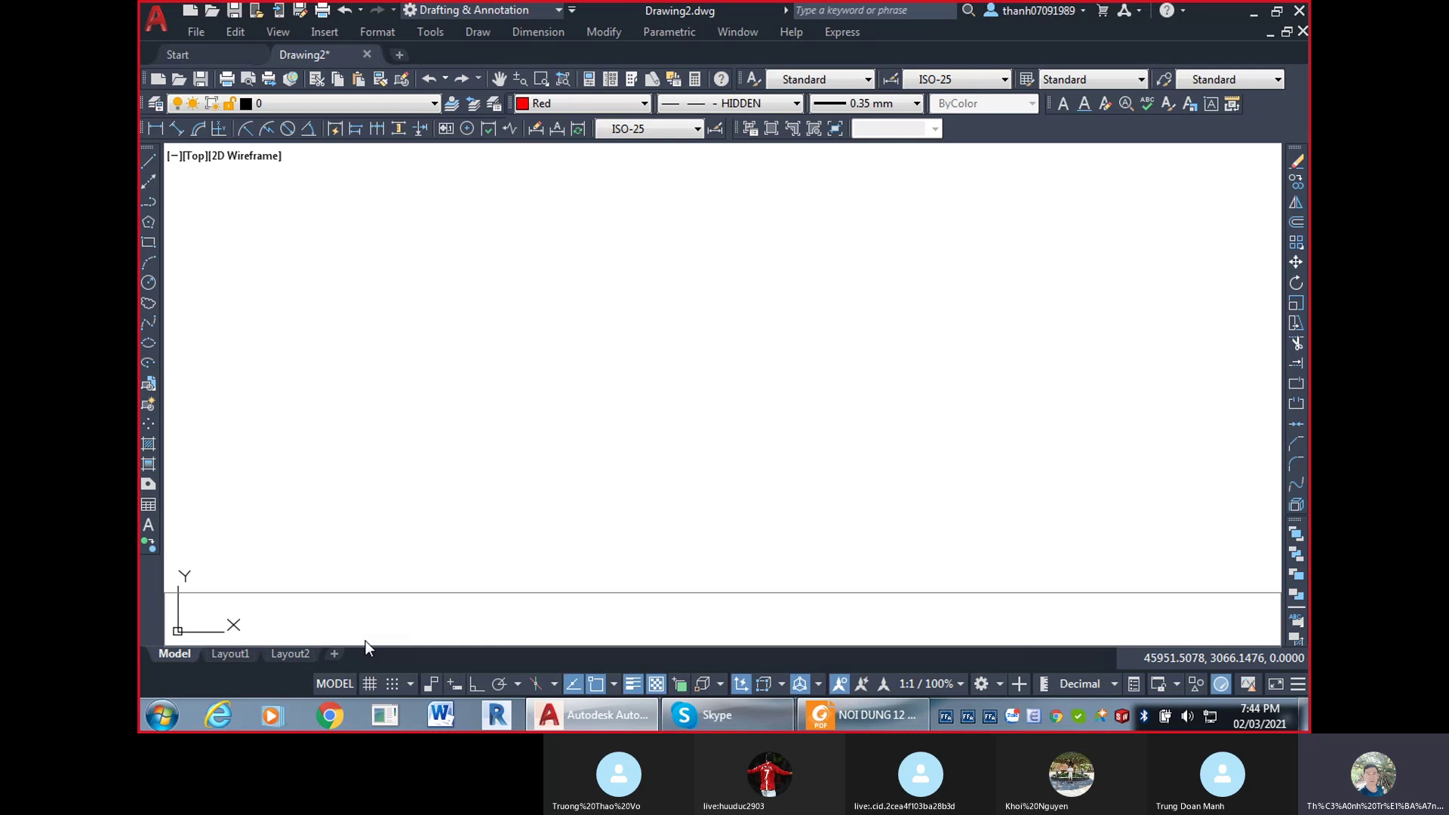
mouse_move(366, 641)
mouse_down()
mouse_move(423, 493)
mouse_move(408, 618)
mouse_move(354, 637)
mouse_up()
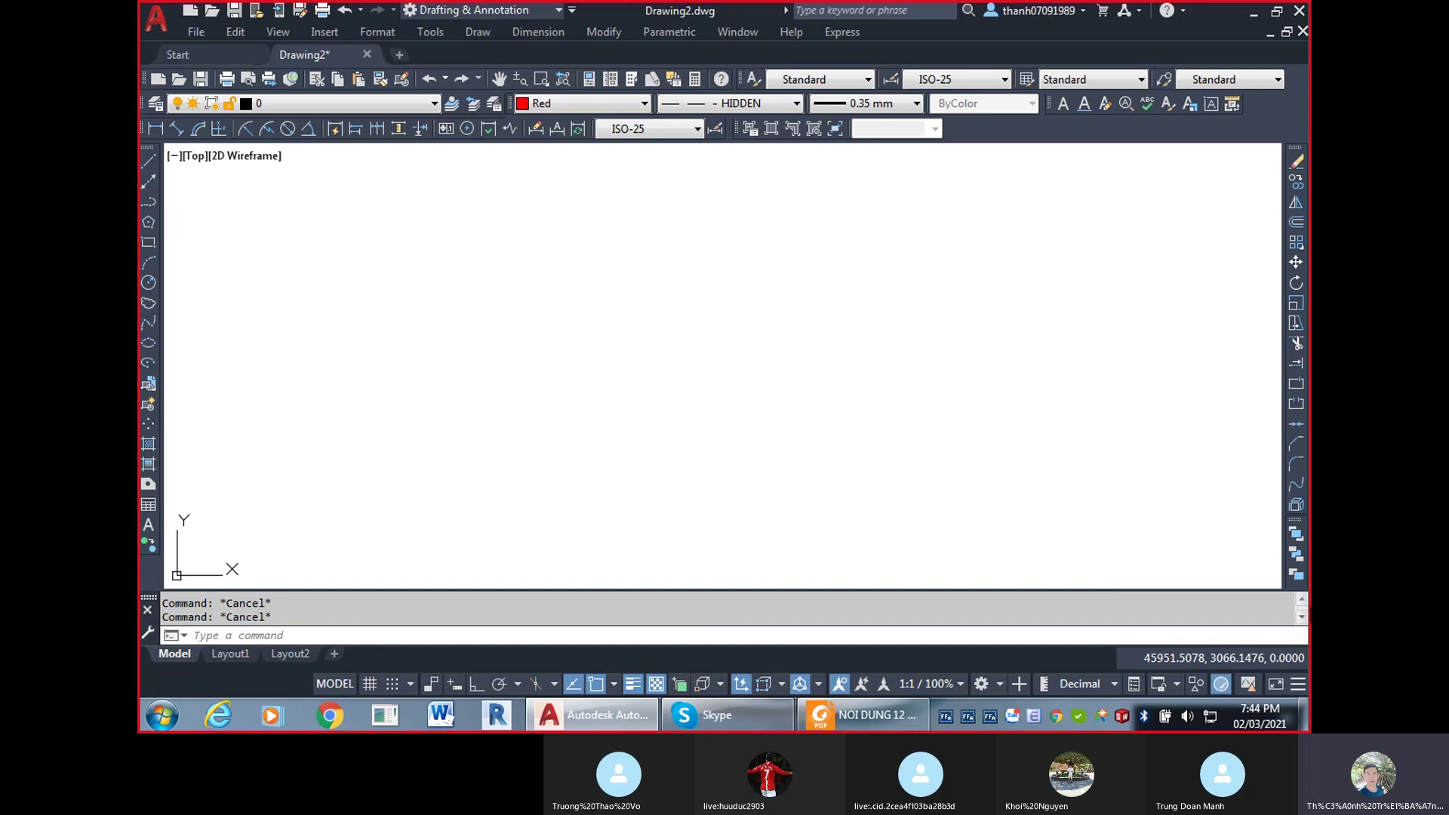
click(877, 424)
click(970, 553)
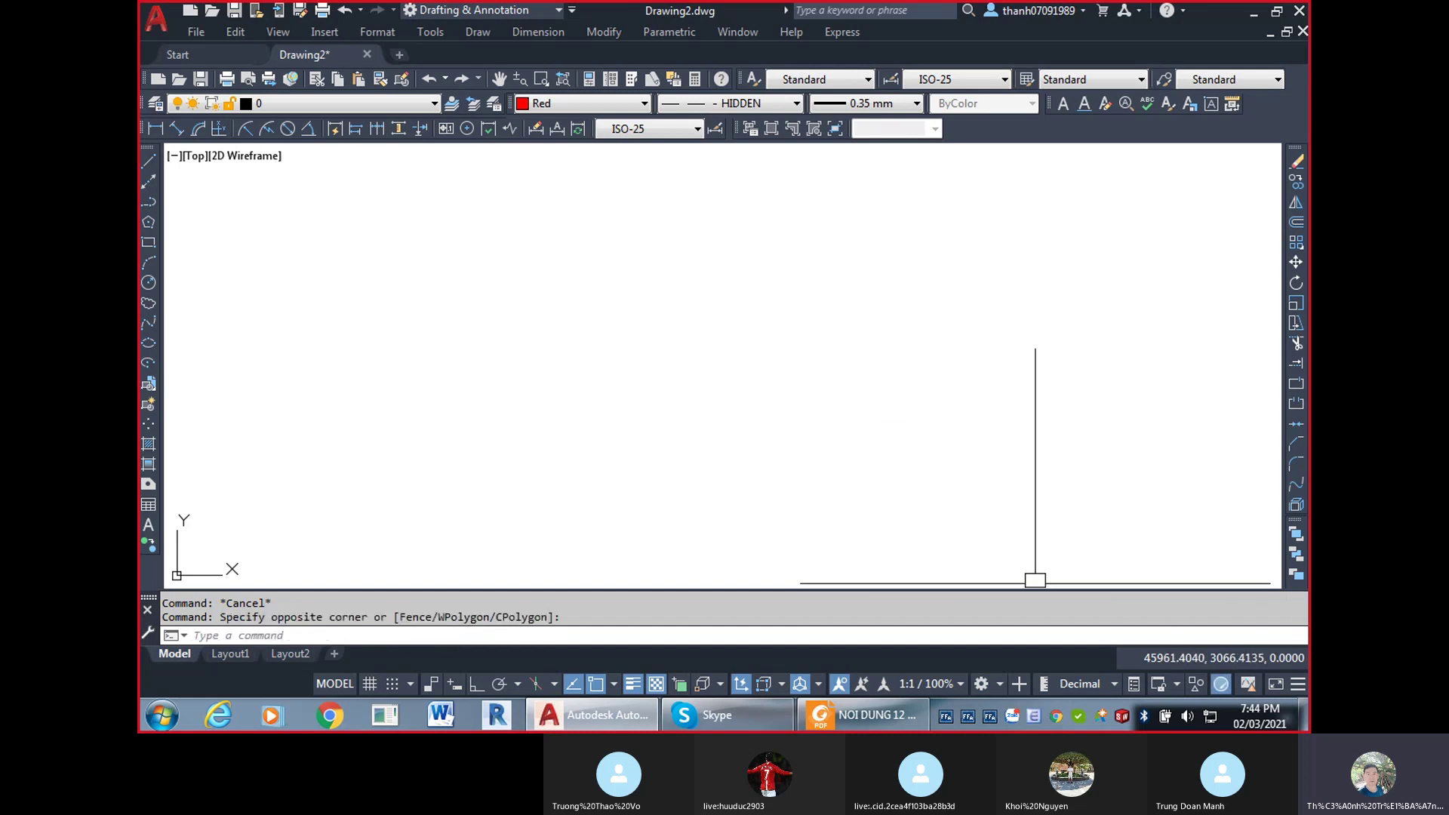
drag(1034, 586, 1034, 610)
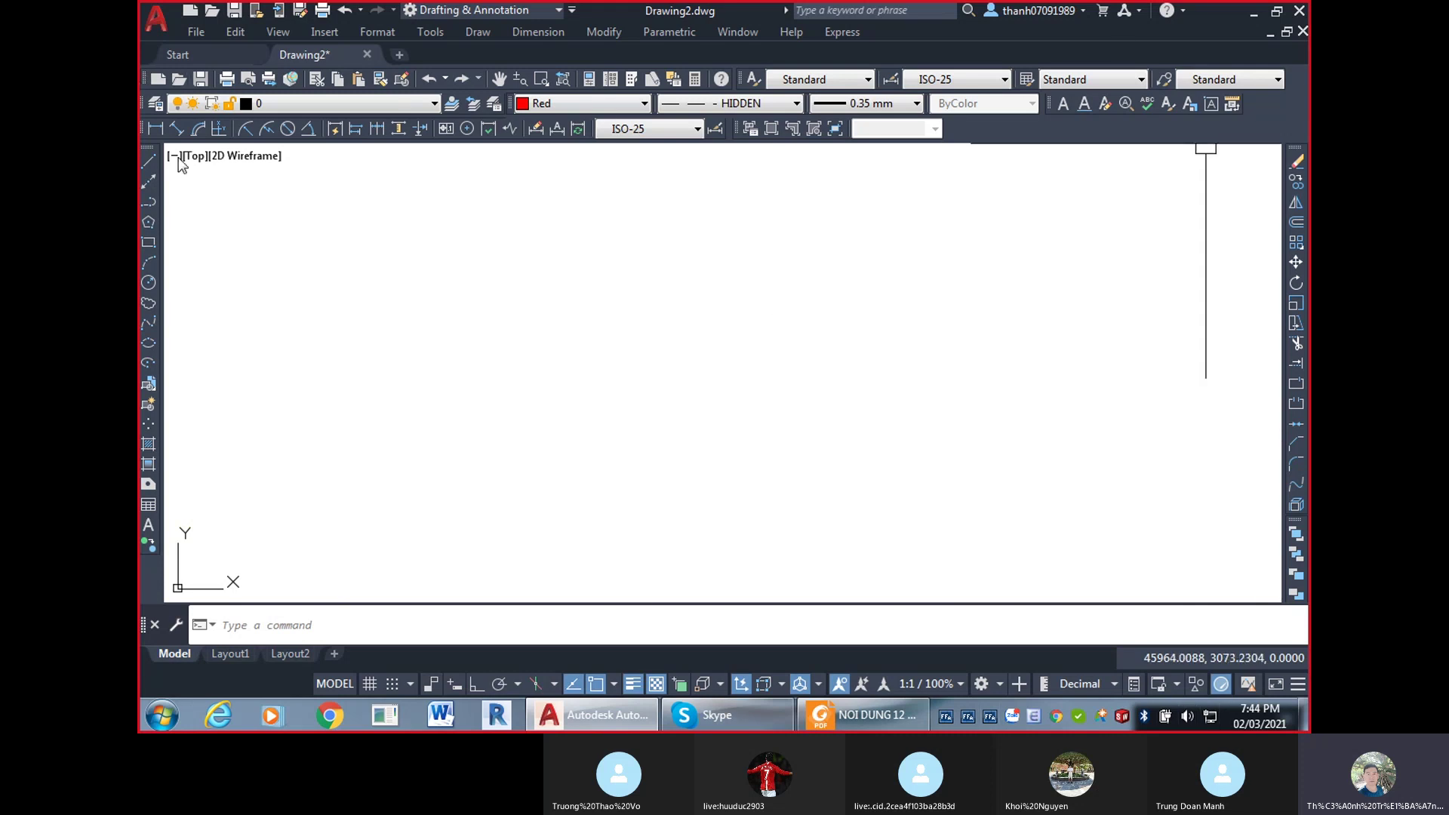
Float the Modify toolbar out of the right dock and dock it back again.
drag(1296, 149, 1040, 215)
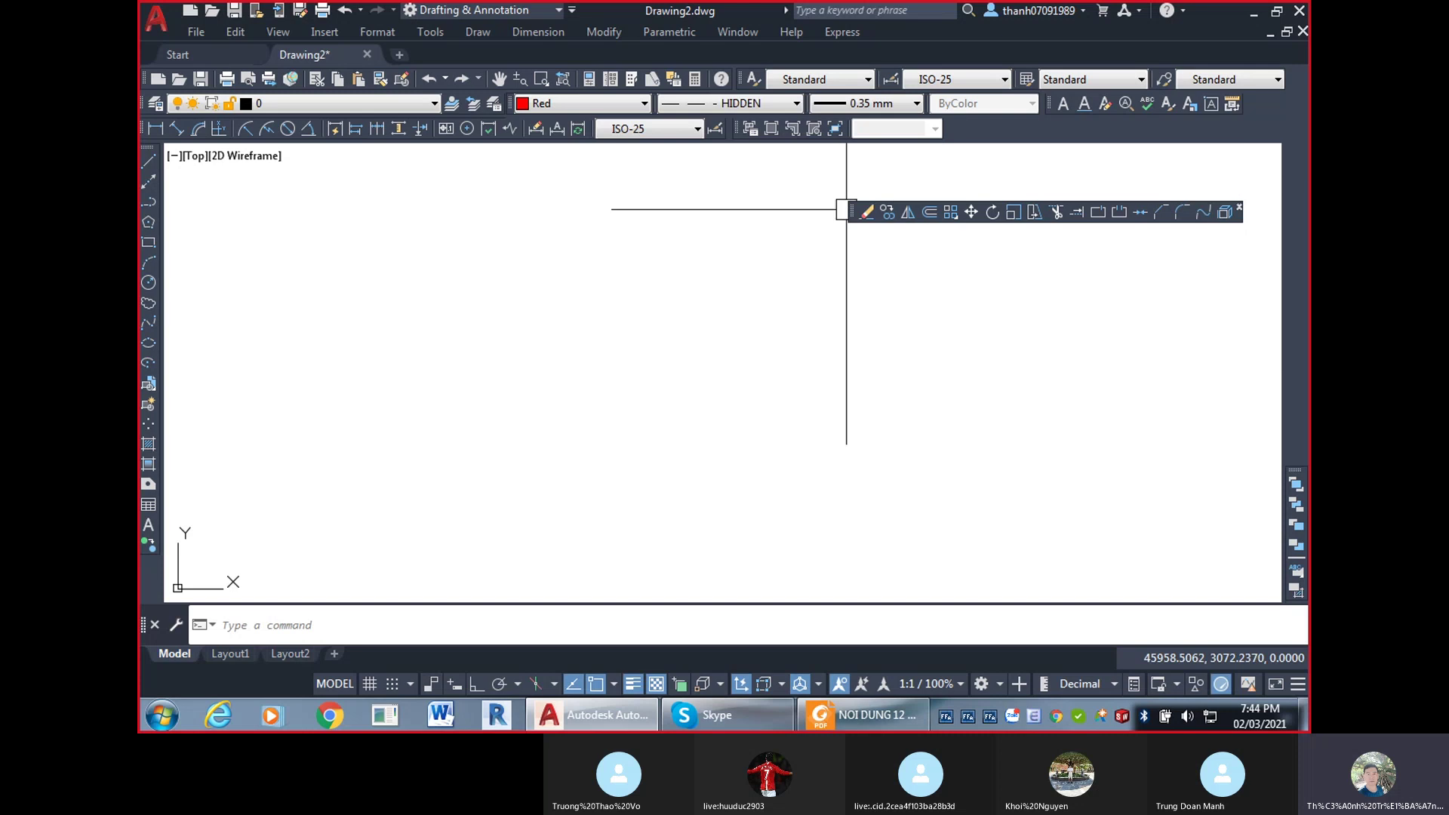
drag(851, 218, 1298, 206)
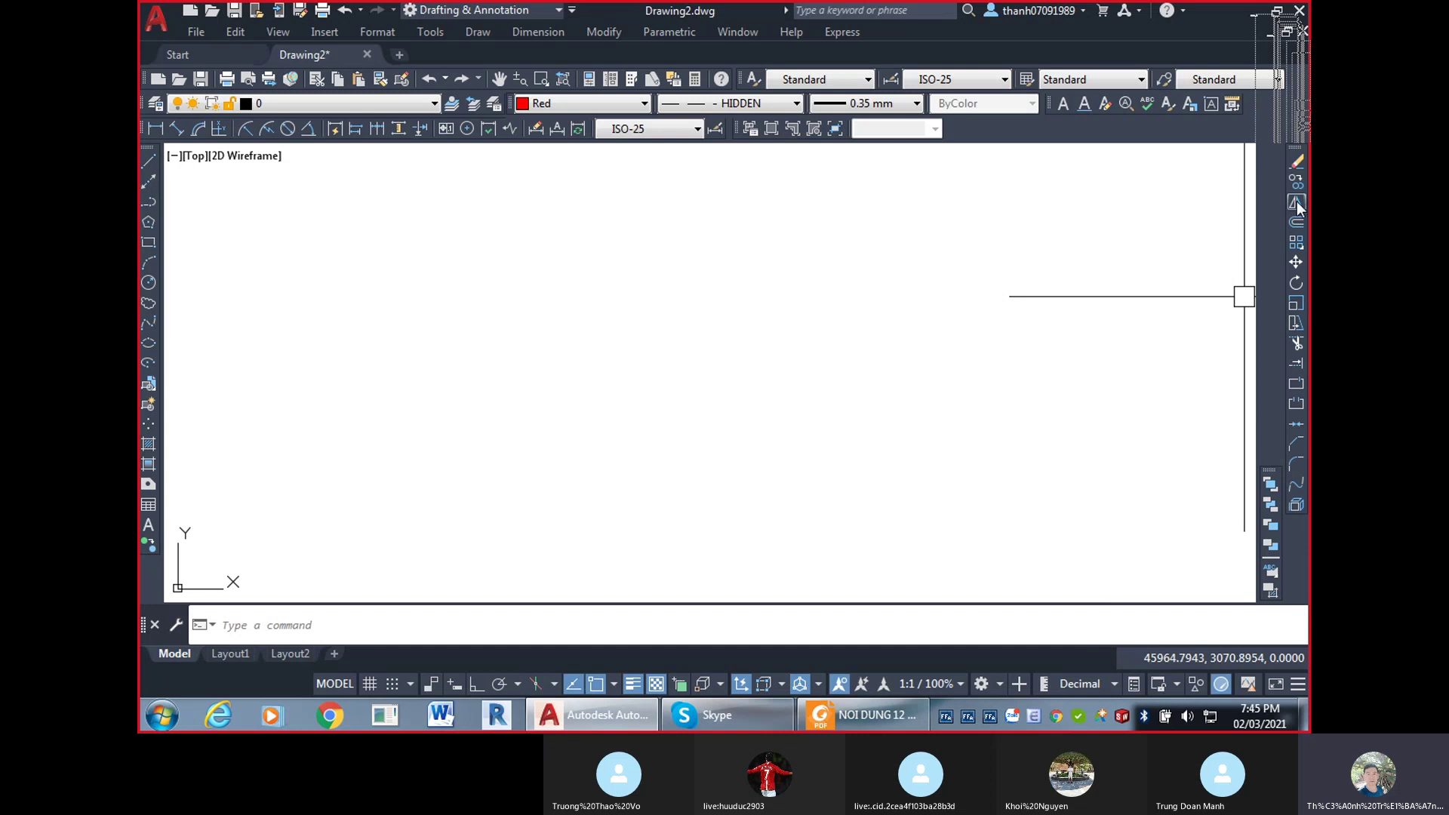
drag(1296, 156, 951, 227)
drag(790, 226, 1253, 269)
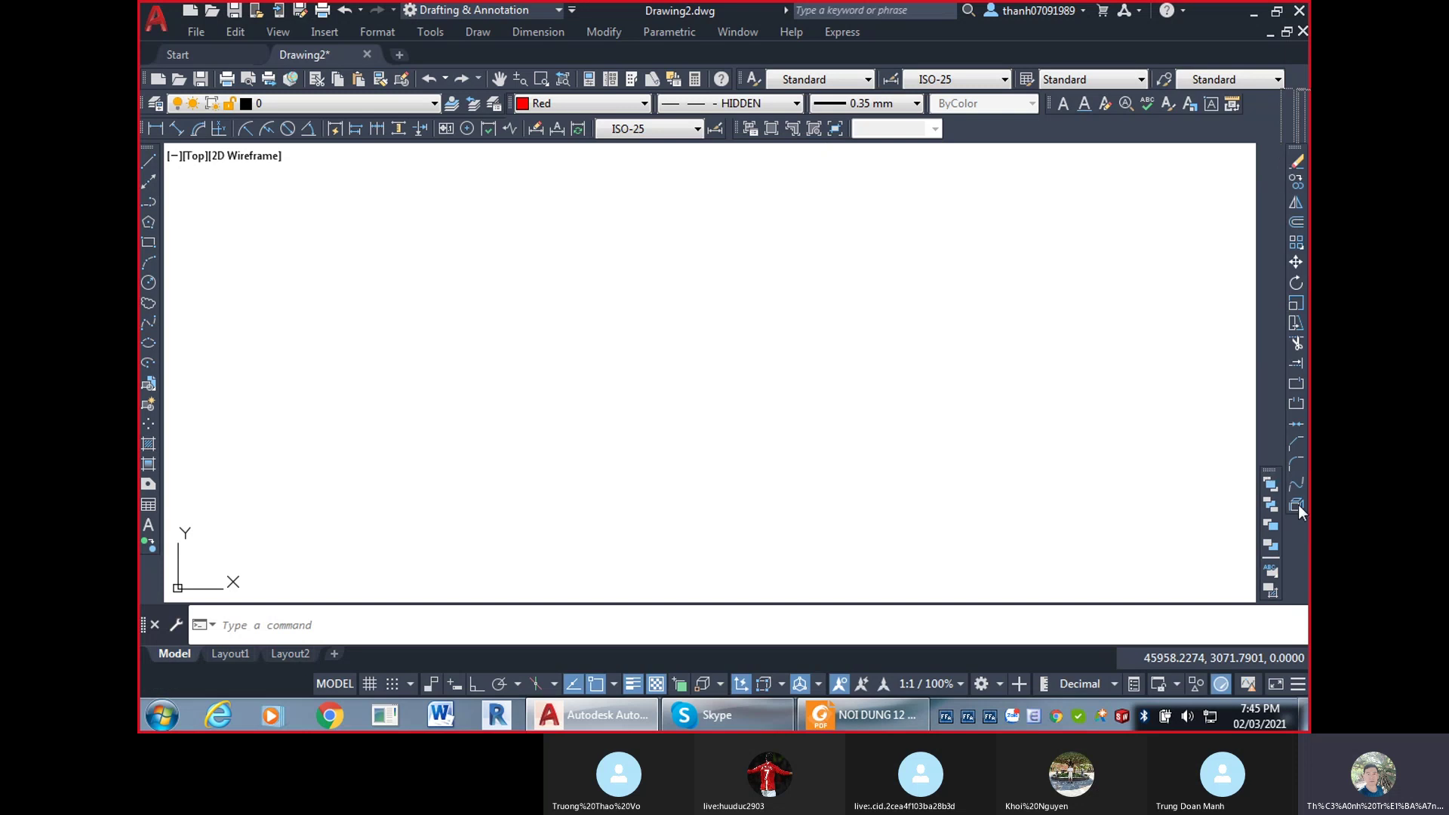
Pull the Draw Order toolbar off the dock so it floats over the drawing.
mouse_move(1282, 500)
mouse_down()
mouse_move(1297, 537)
mouse_move(966, 489)
mouse_move(1174, 543)
mouse_move(1299, 551)
mouse_up()
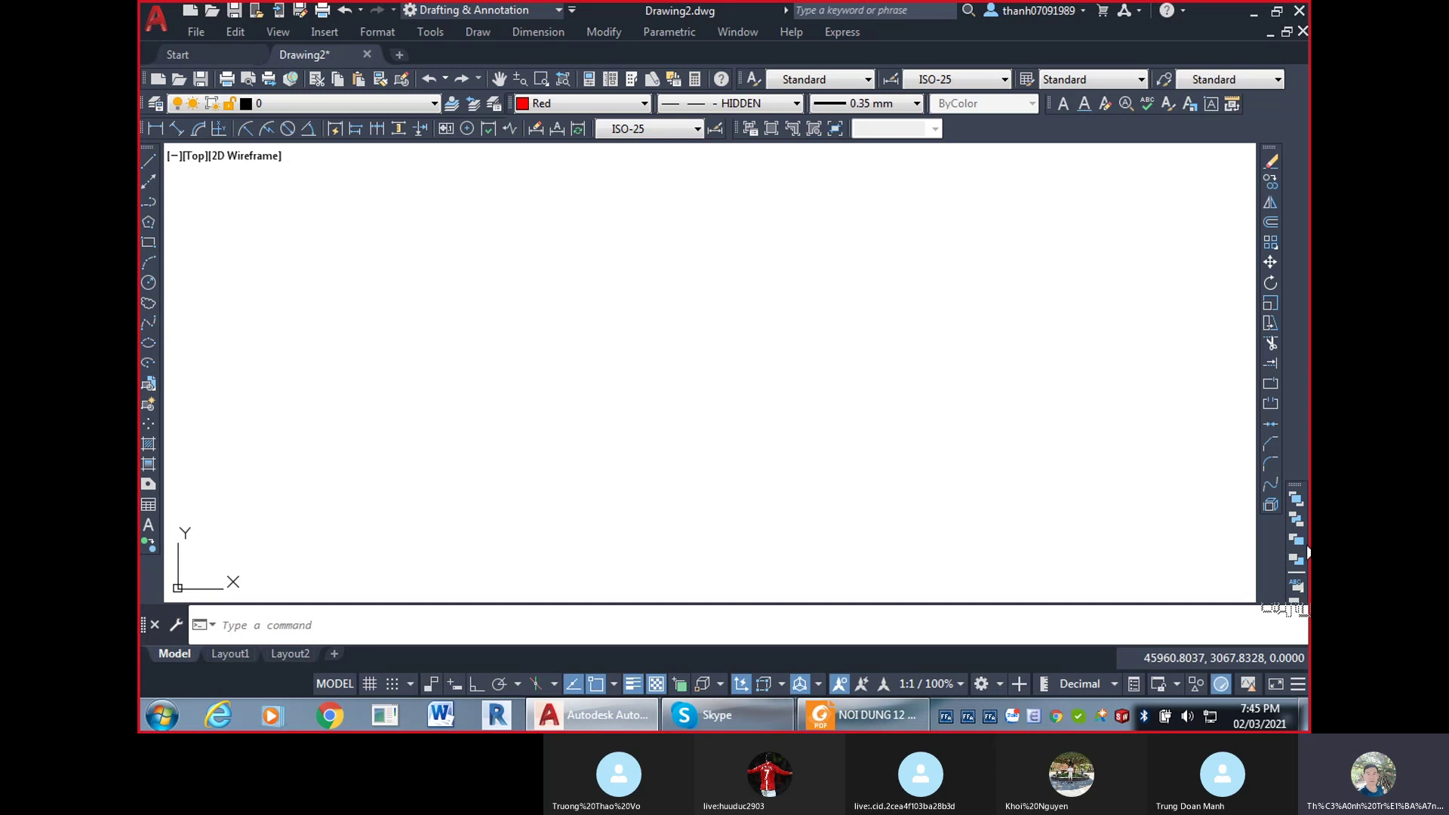
drag(1288, 482, 1045, 494)
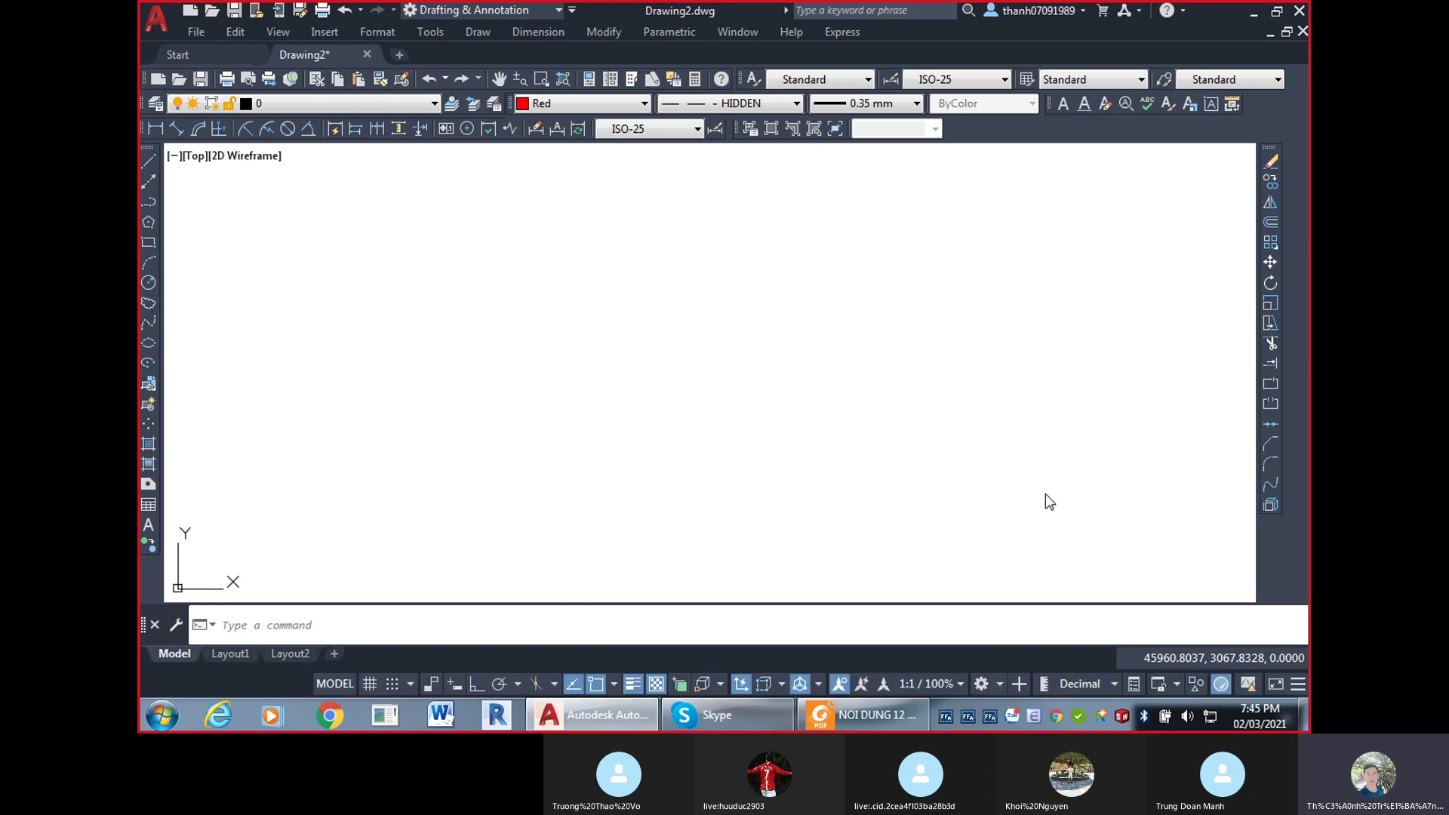
right_click(981, 495)
Close the floating Draw Order toolbar, then tick Draw Order in the toolbar list to show it again.
click(846, 427)
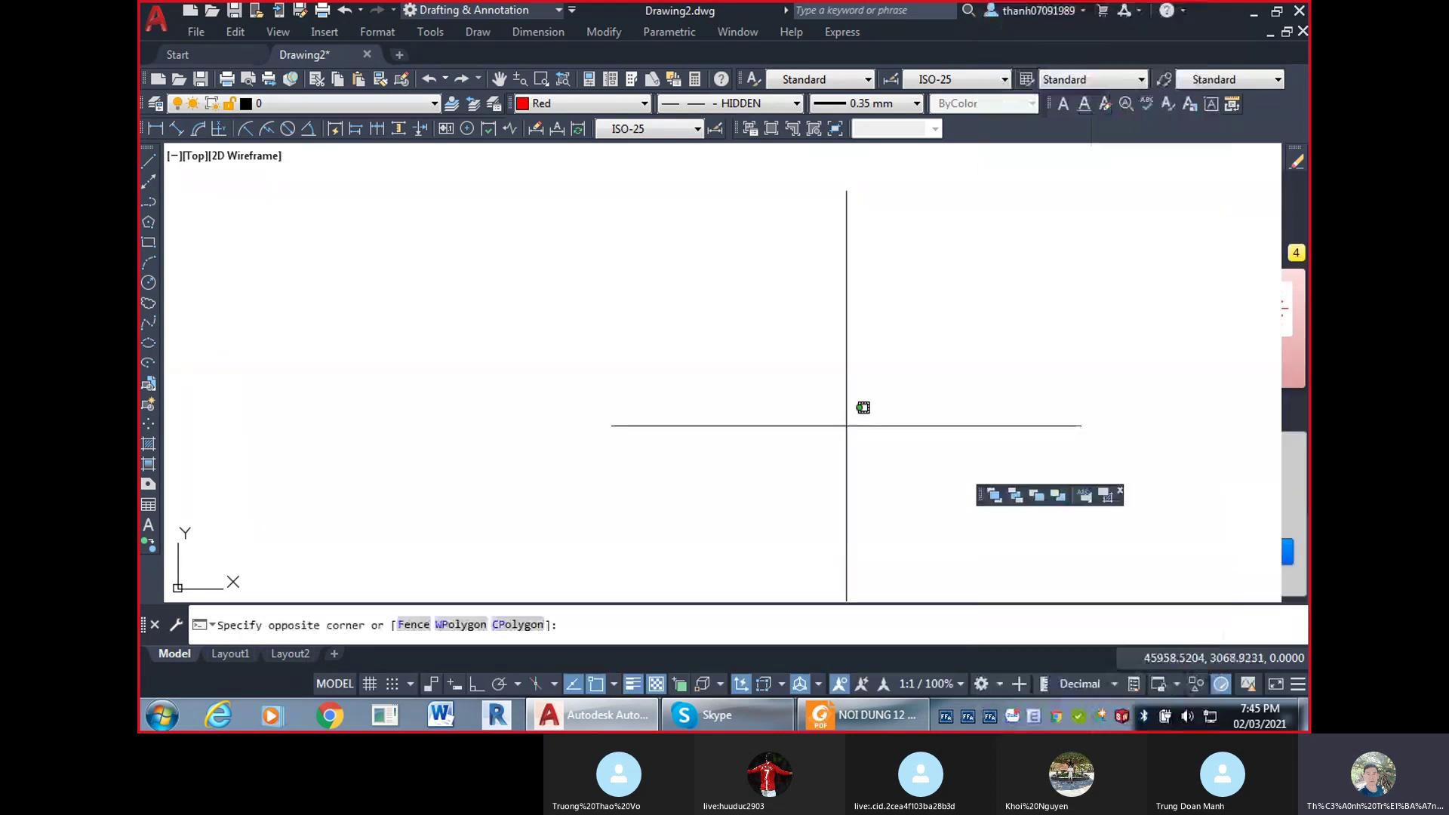
click(1119, 490)
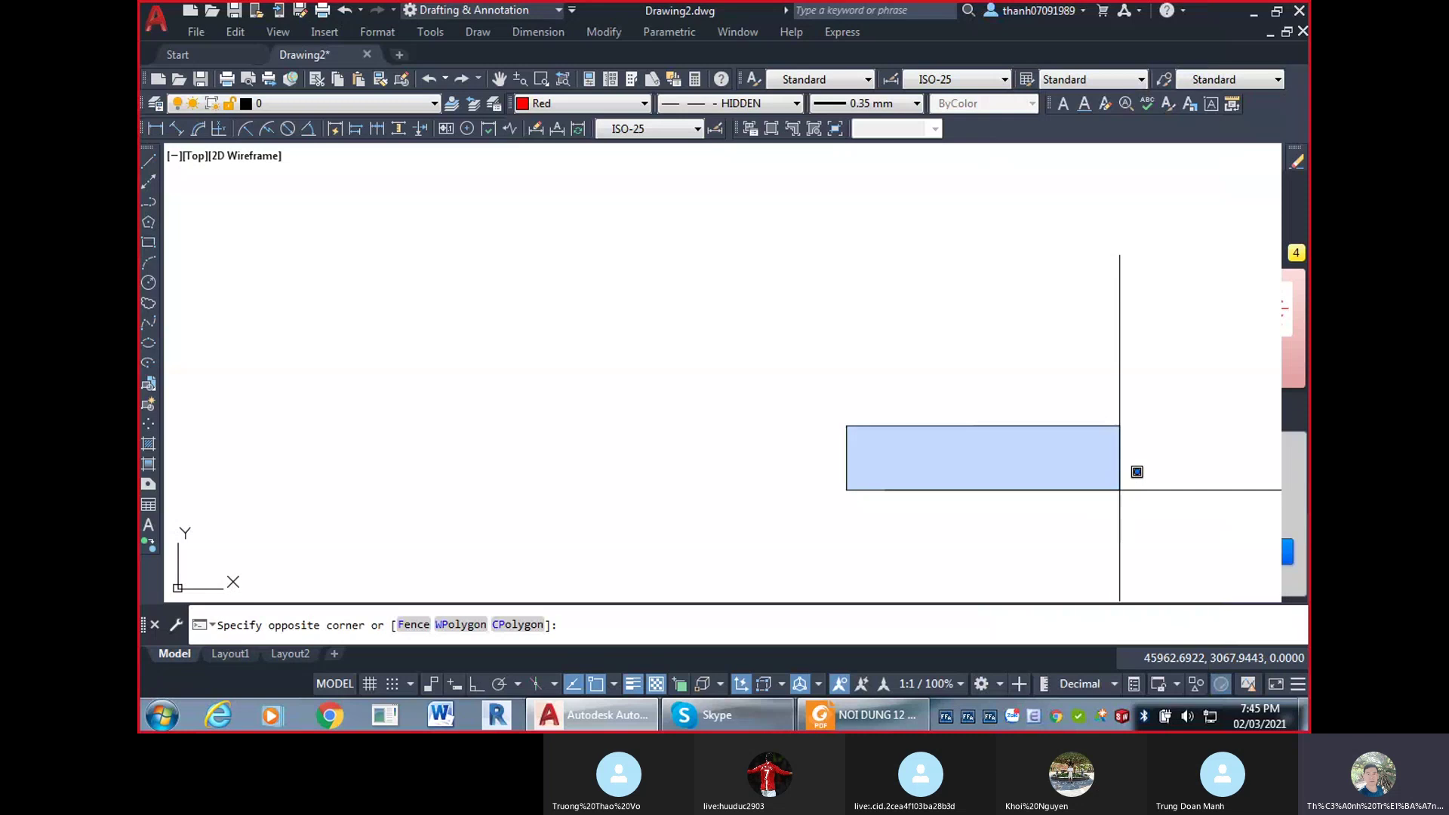
click(898, 364)
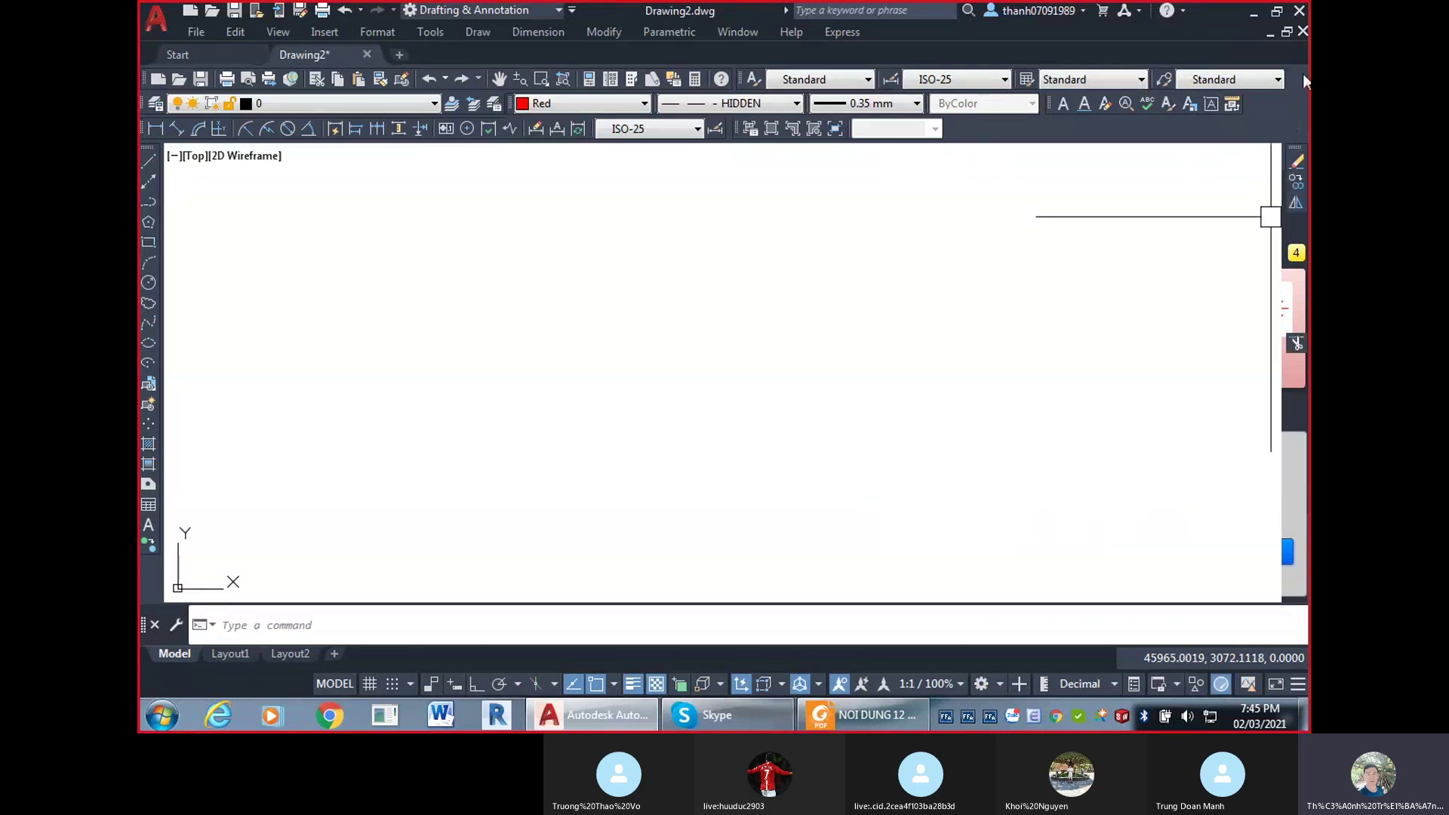
click(1277, 12)
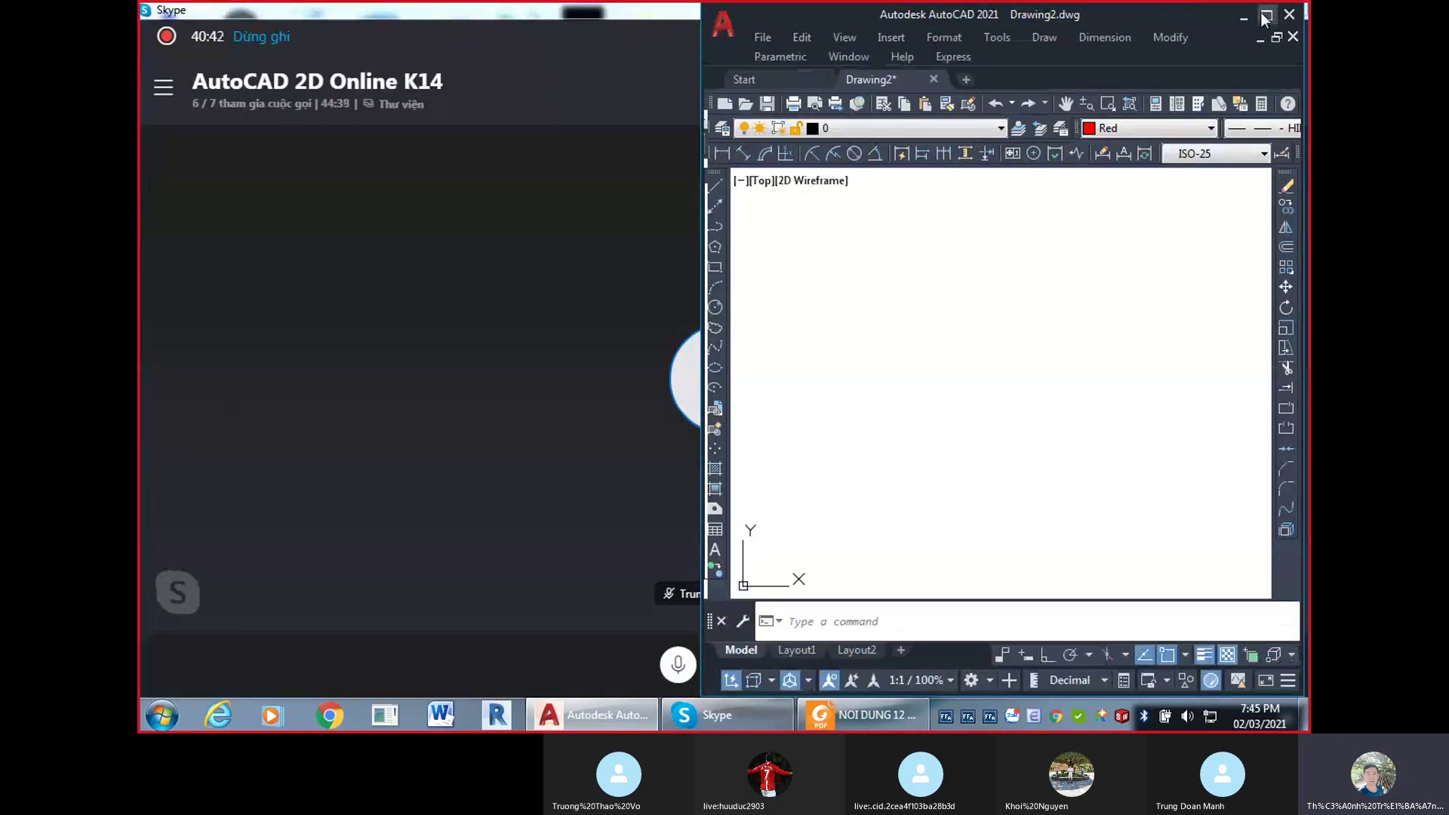
click(1267, 15)
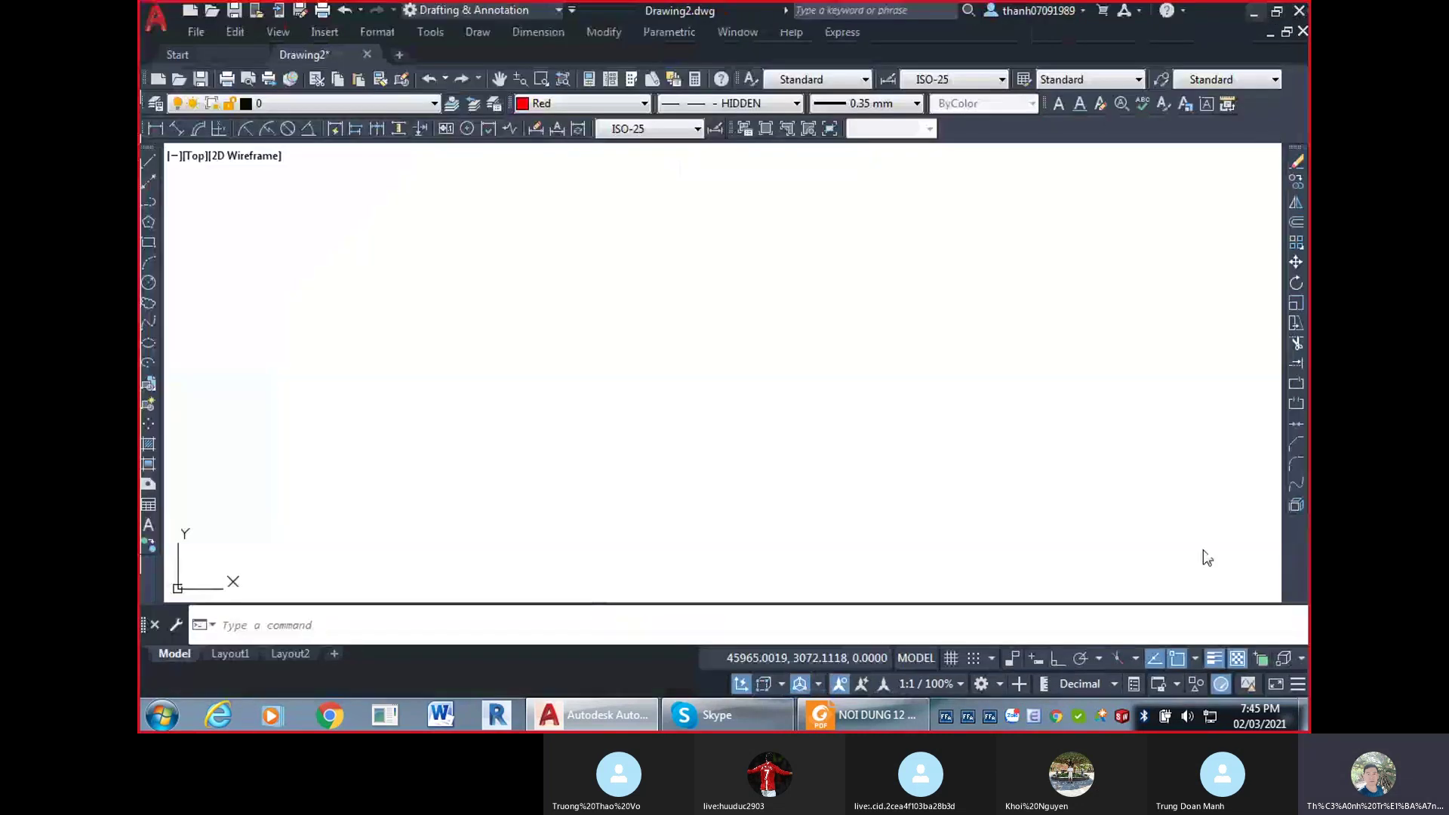
right_click(437, 83)
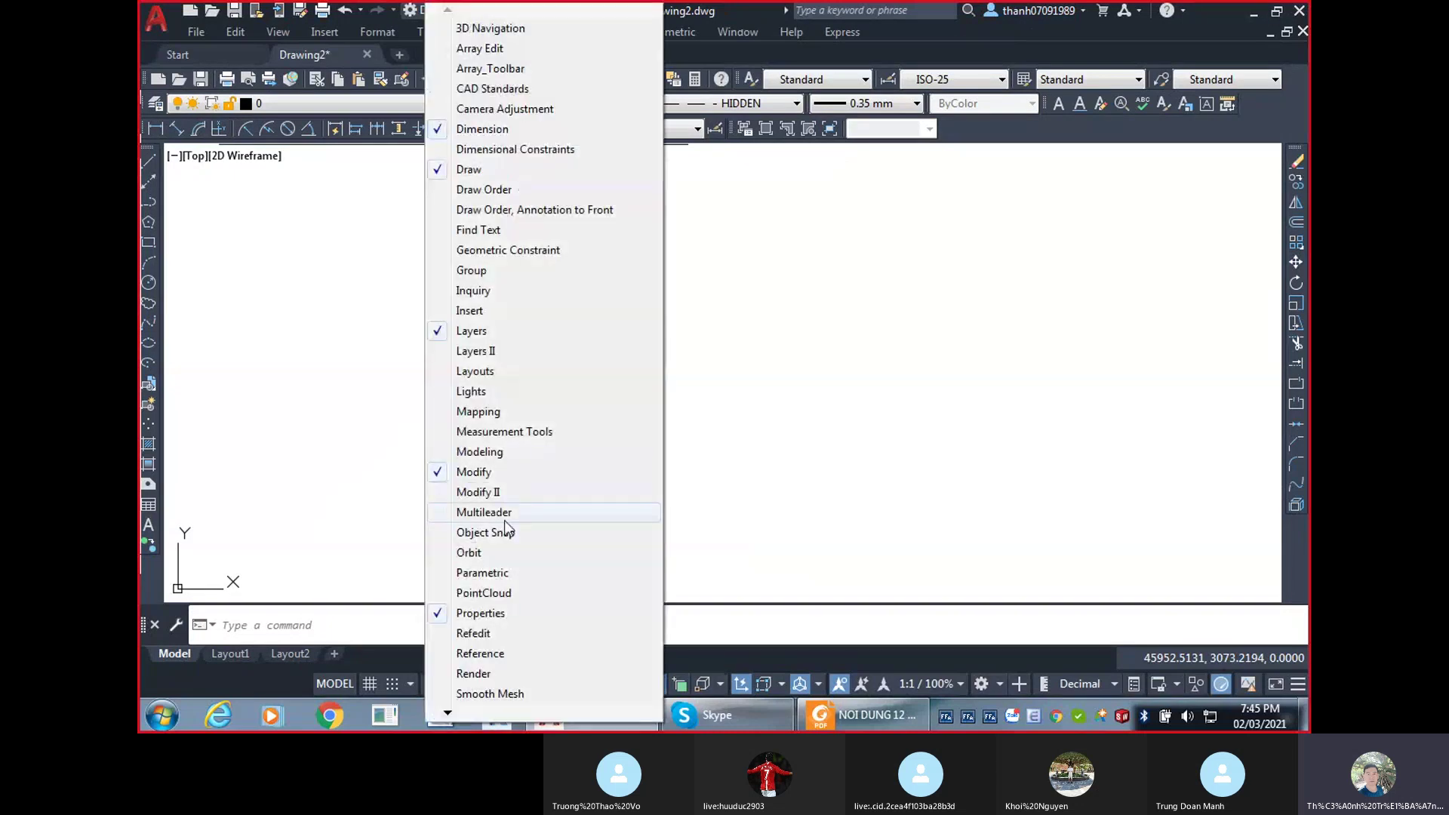
click(495, 191)
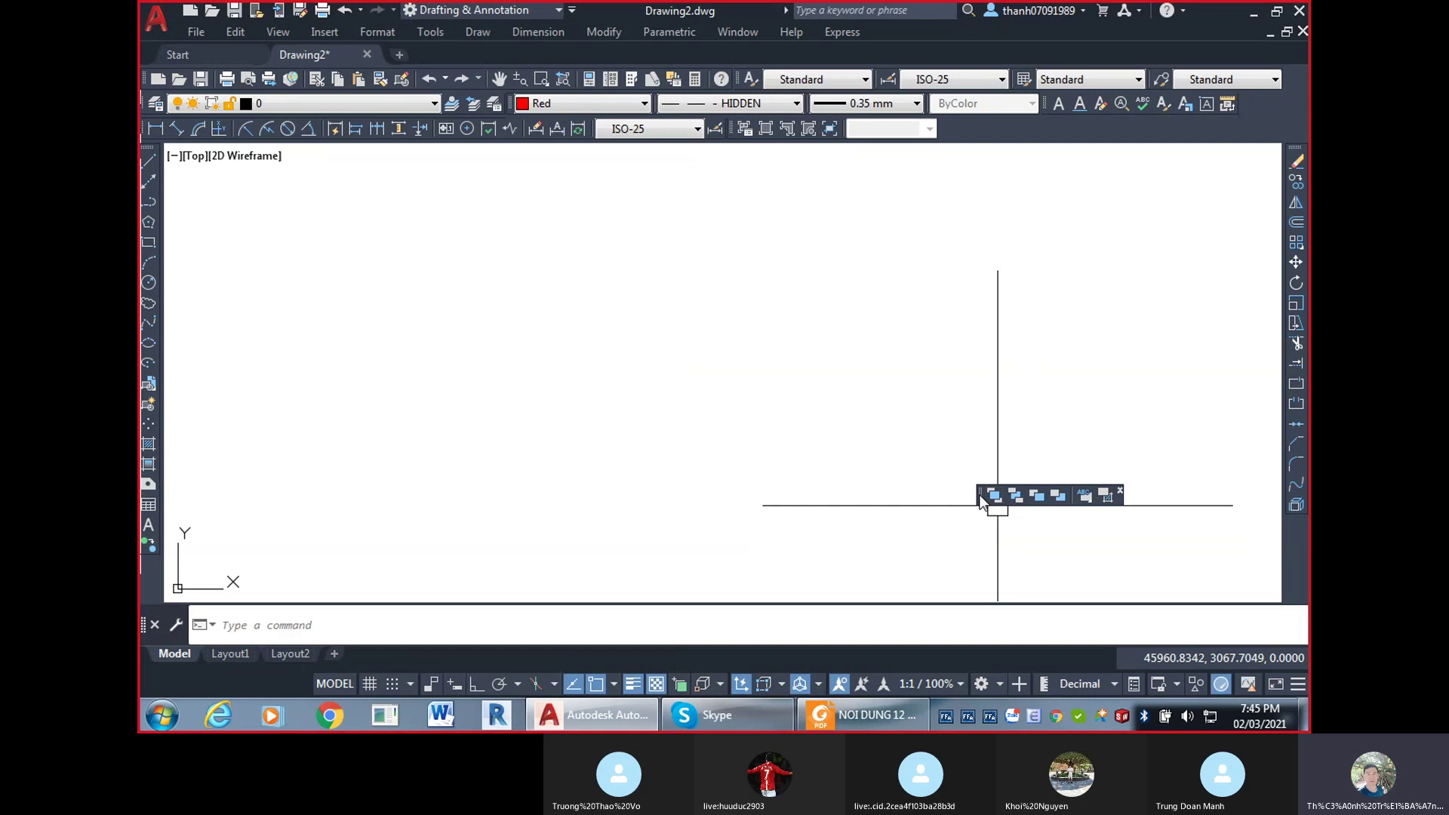
Dock the floating Draw Order toolbar on the right edge beneath the Modify toolbar.
drag(981, 495, 1286, 583)
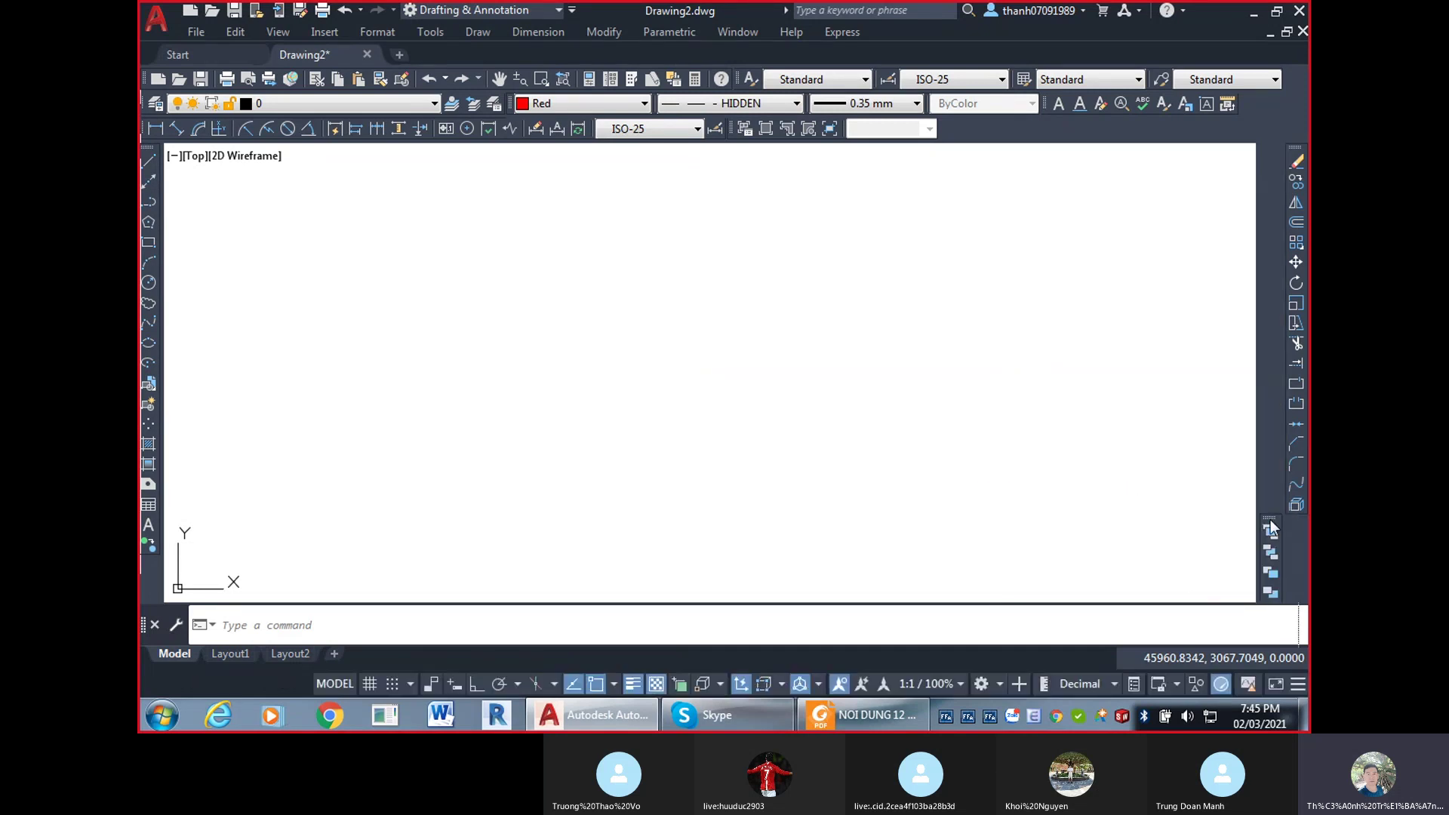
drag(1273, 518, 1296, 516)
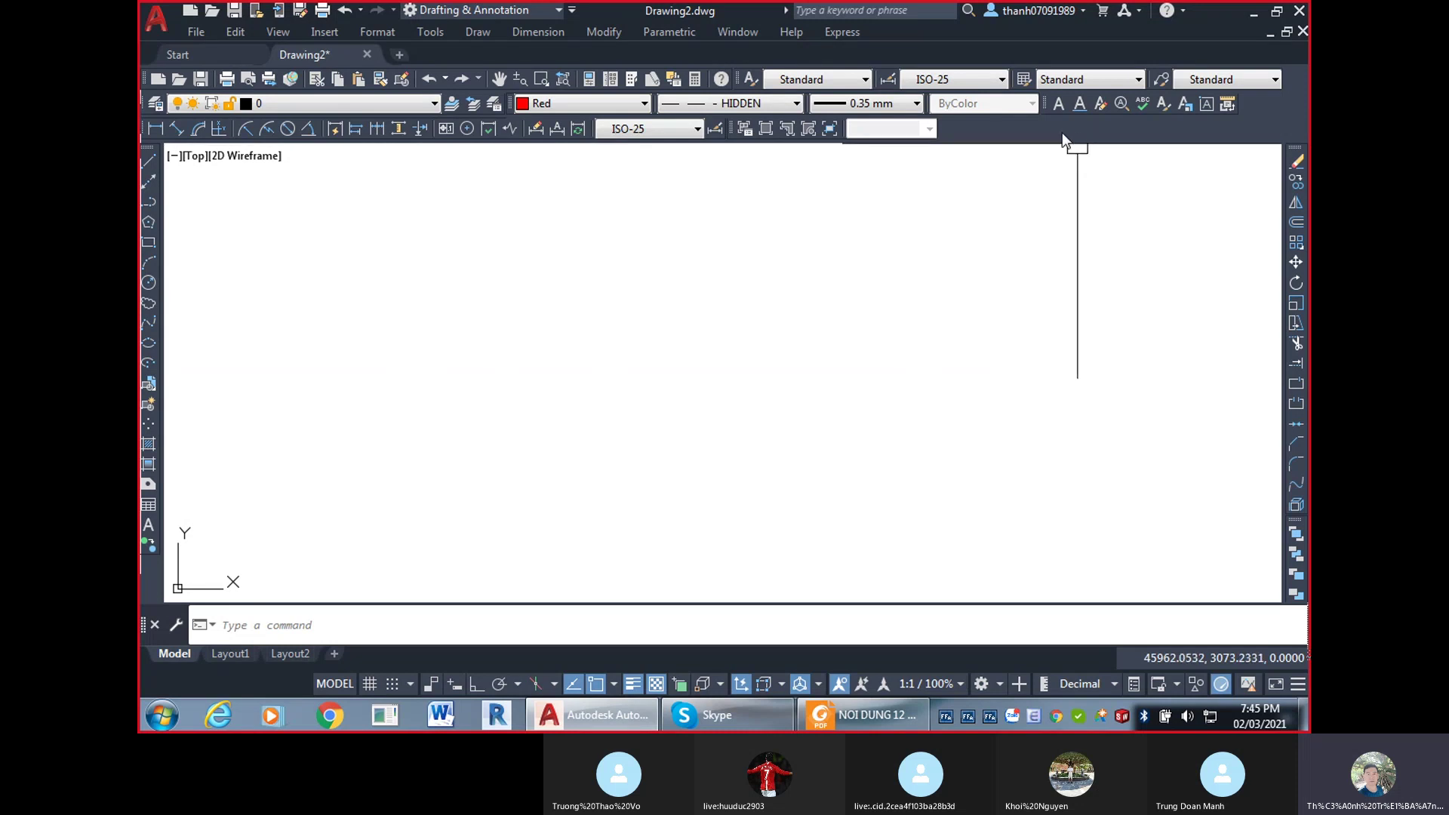
key(ctrl)
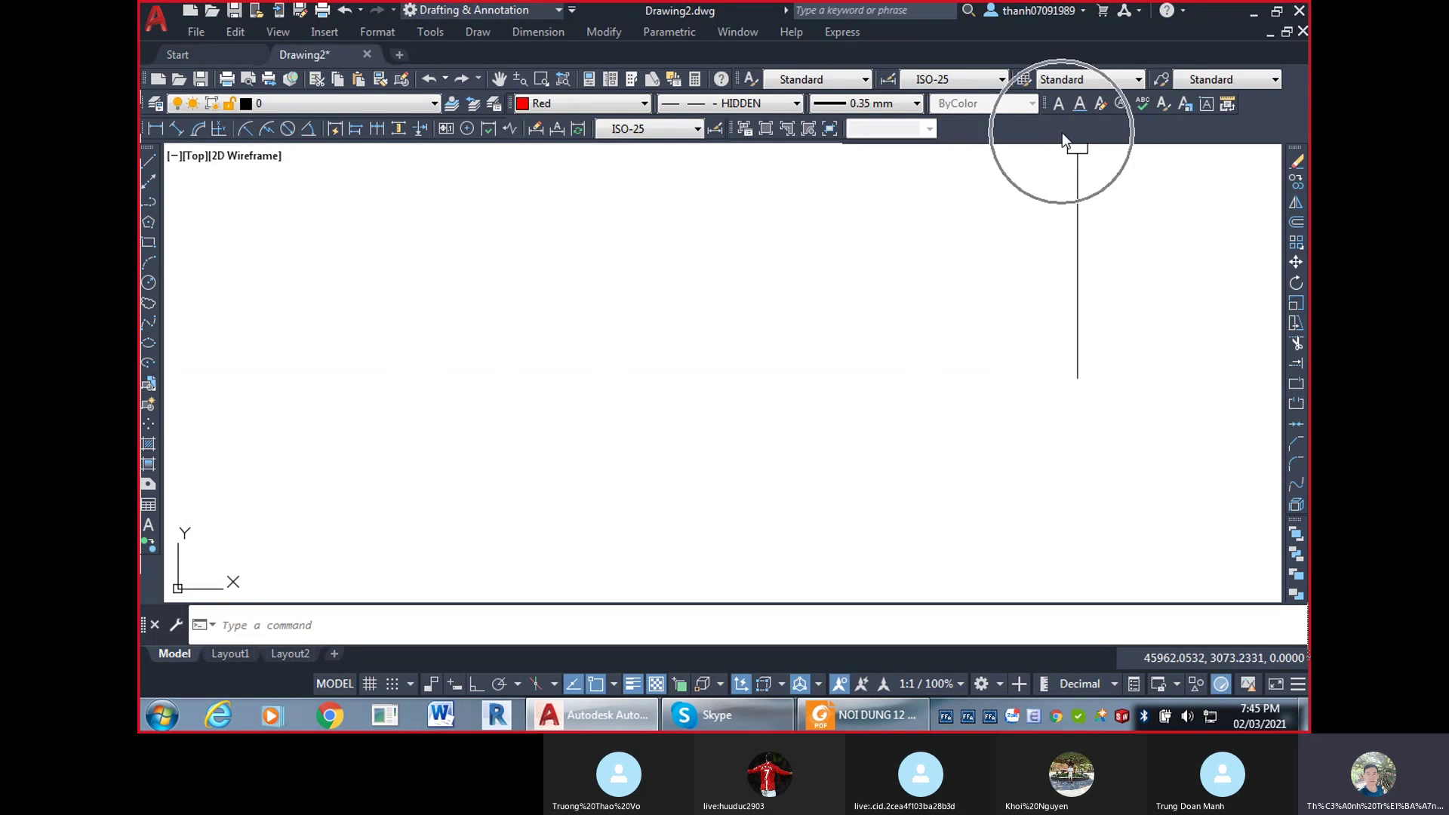
key(ctrl)
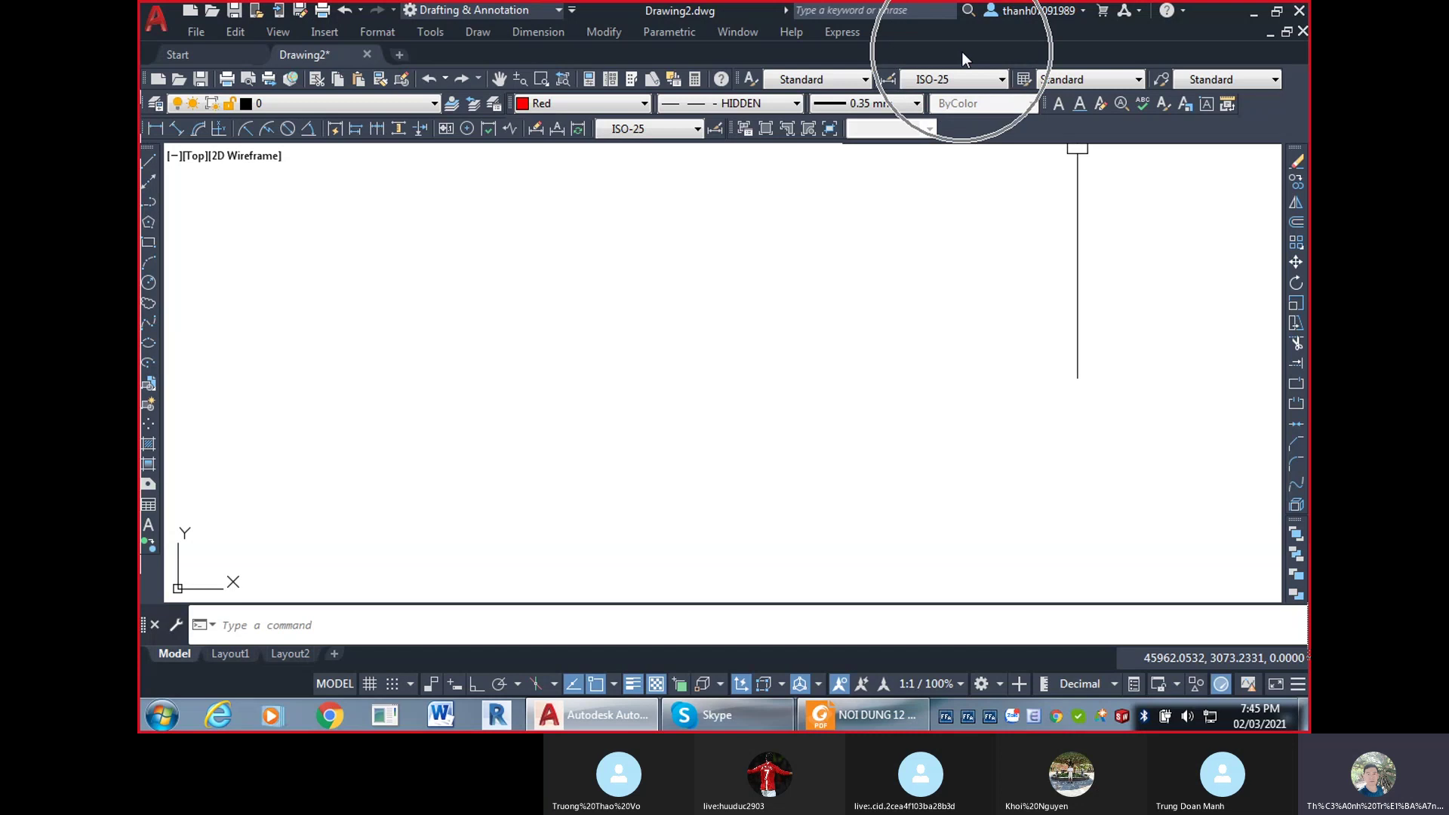
key(ctrl)
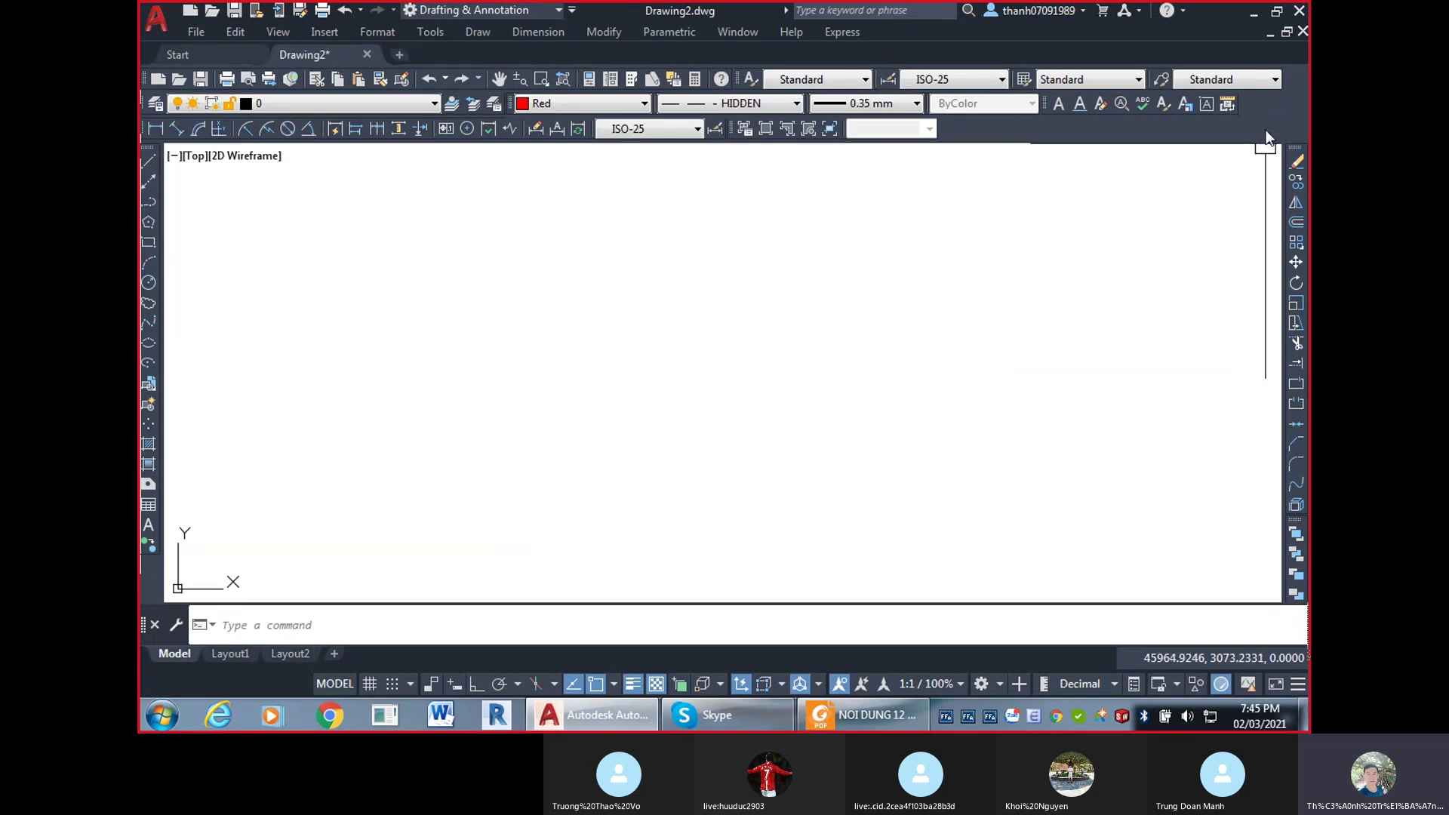
Lock all floating and docked toolbars and windows via Lock Location > All > Locked.
right_click(1049, 138)
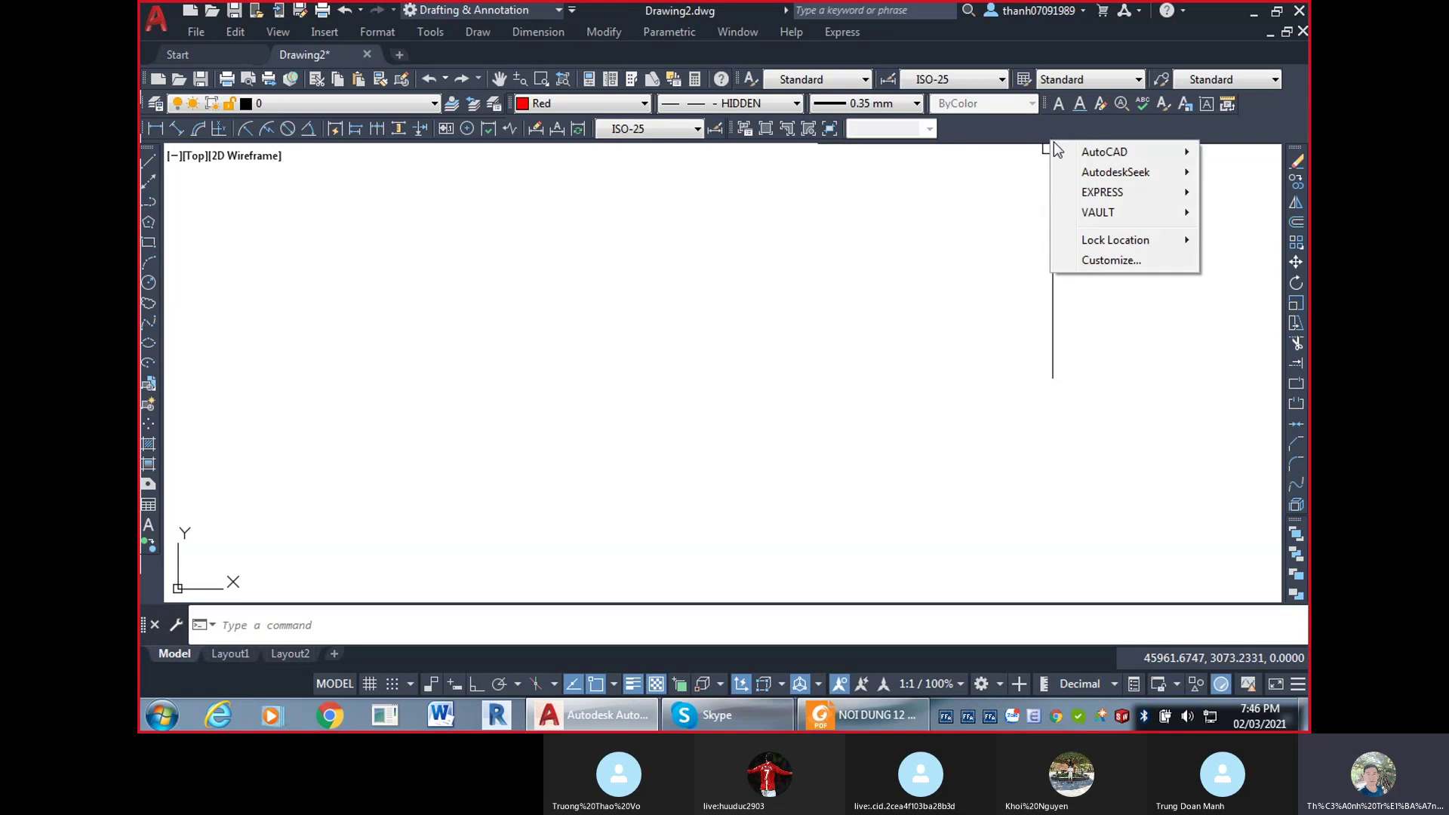
mouse_move(1114, 246)
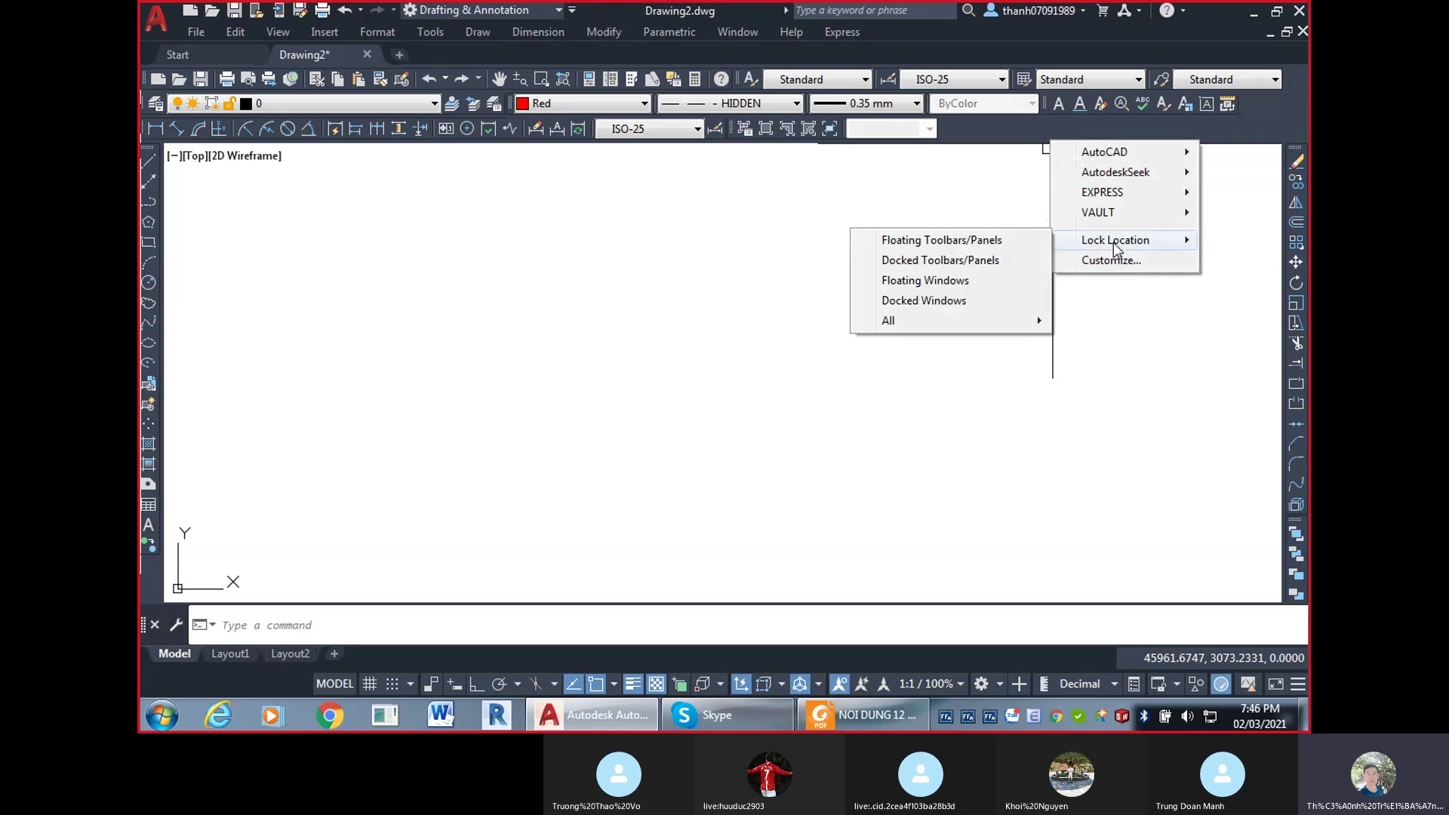
mouse_move(927, 324)
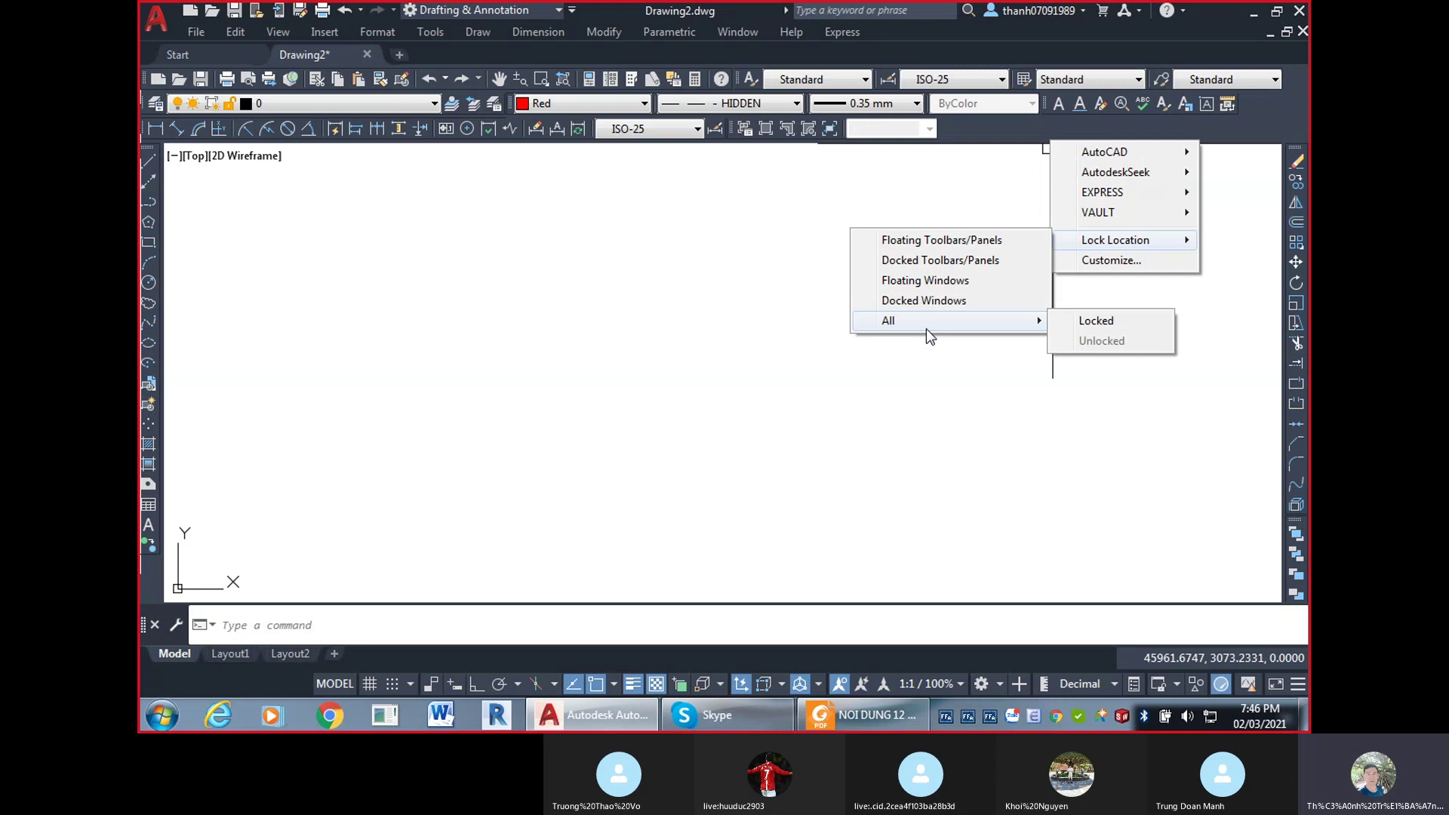
click(1078, 323)
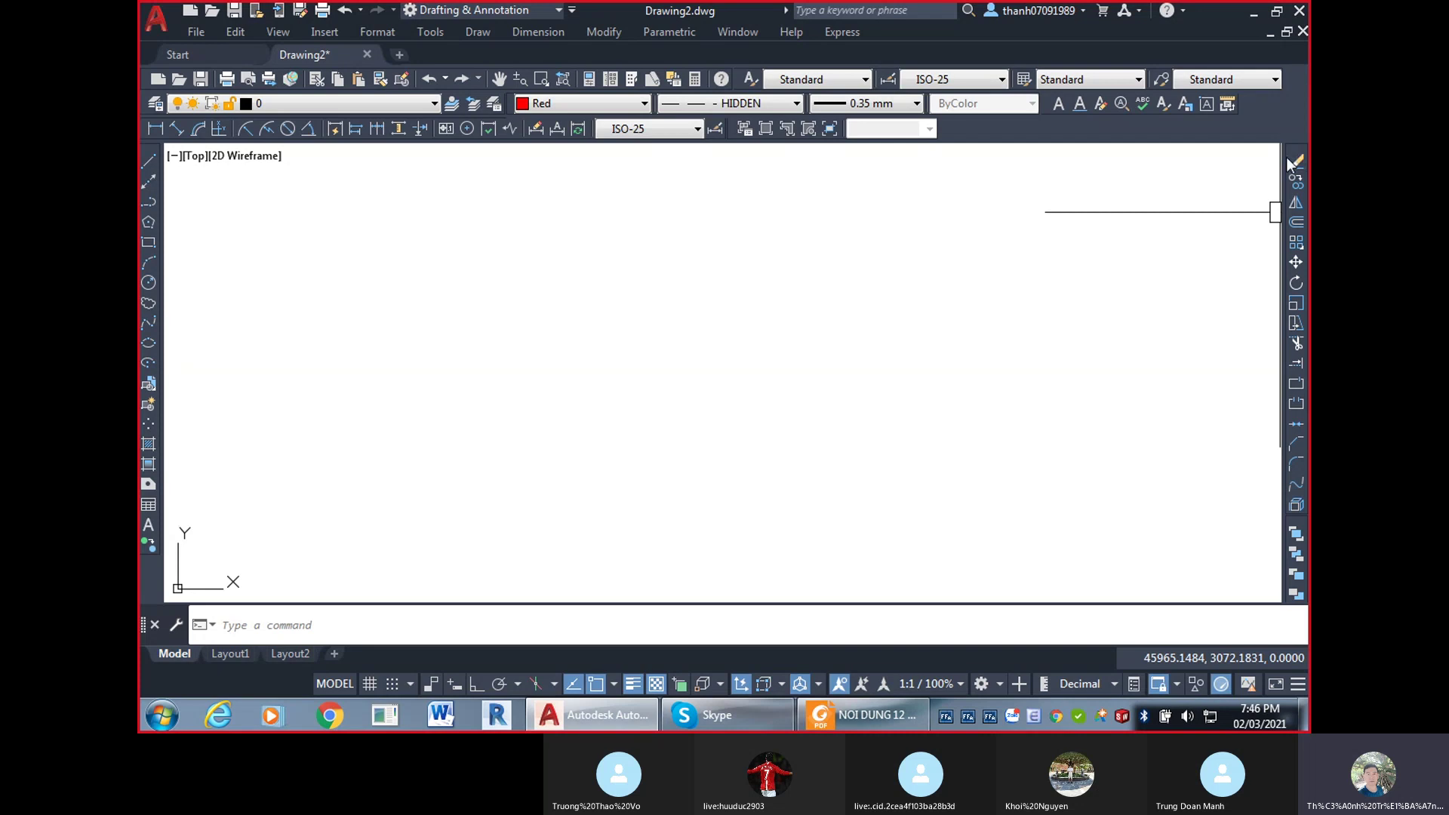
click(1029, 200)
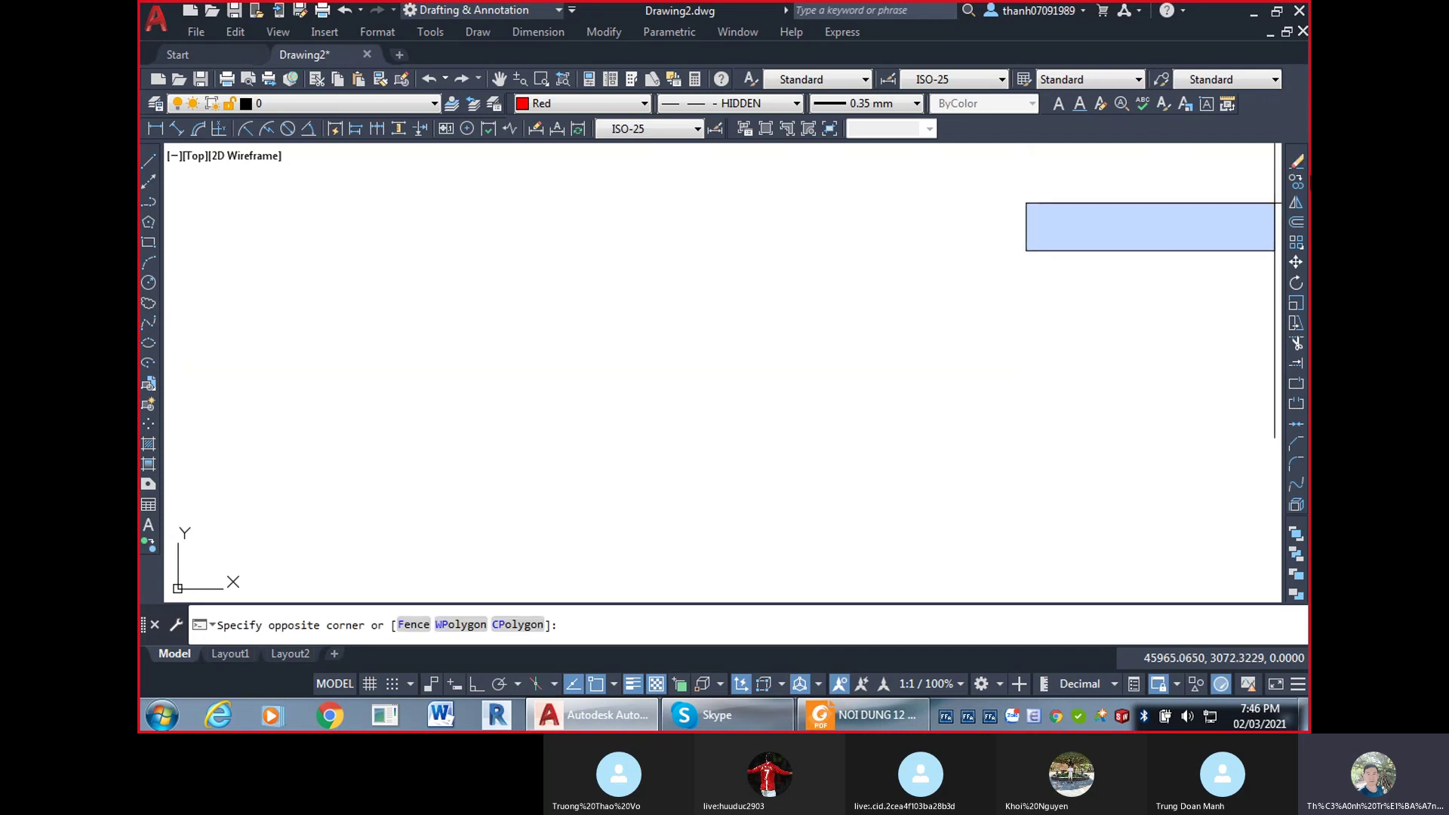
click(867, 297)
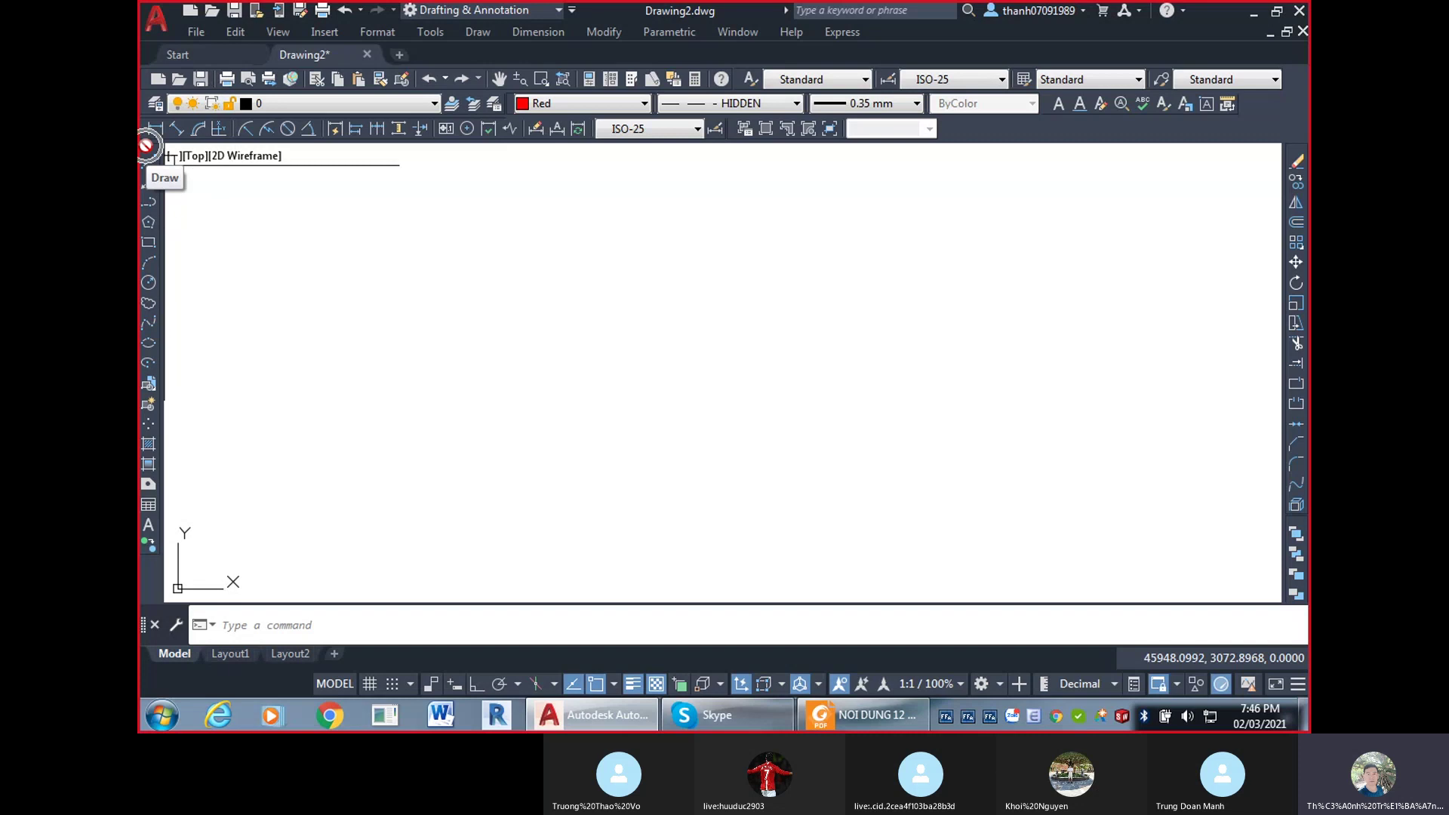
click(1259, 150)
click(1259, 150)
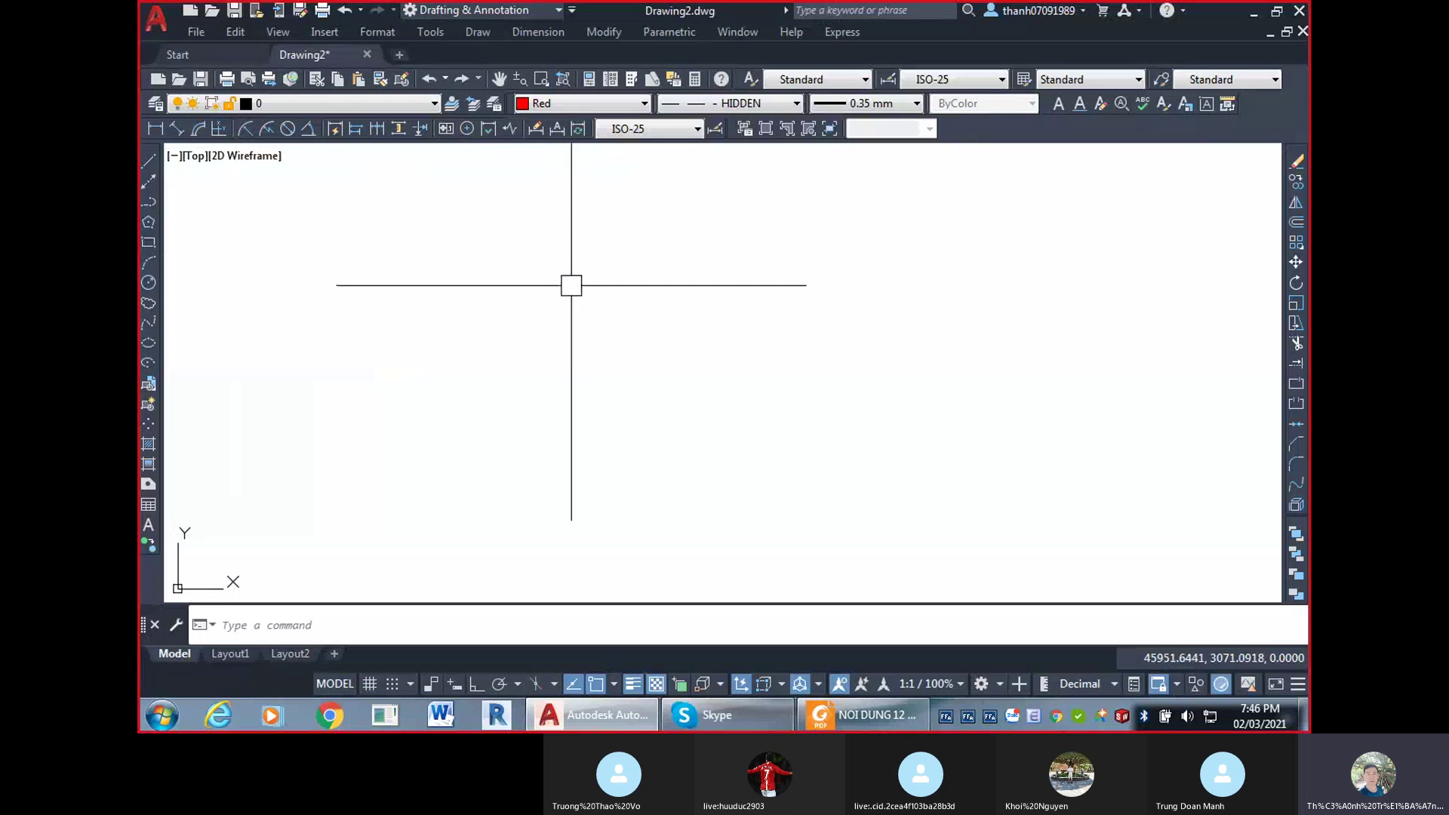
Reopen the toolbar menu to confirm every lock item is checked, then dismiss it.
right_click(1126, 128)
mouse_move(1214, 230)
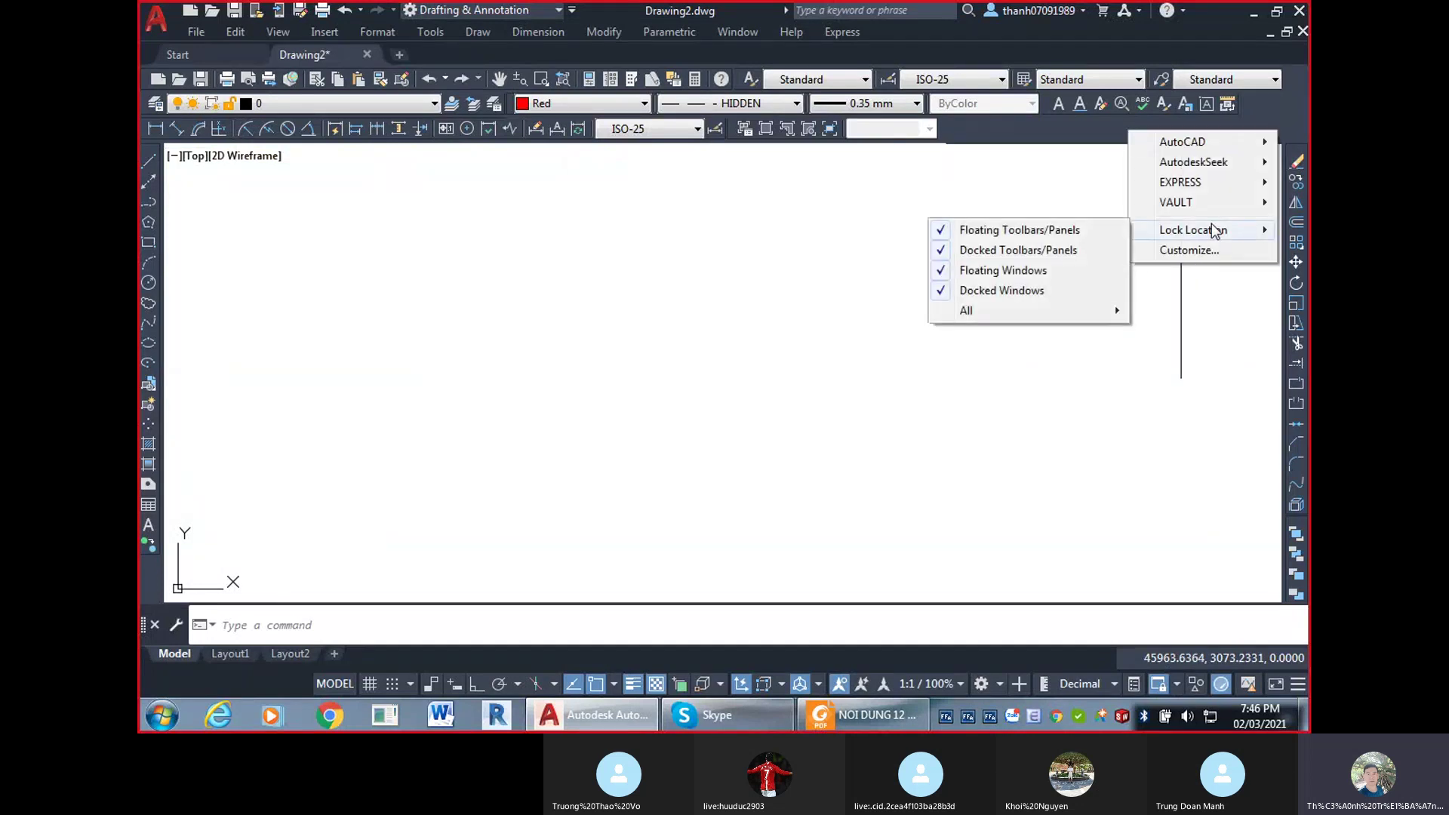
mouse_move(1049, 316)
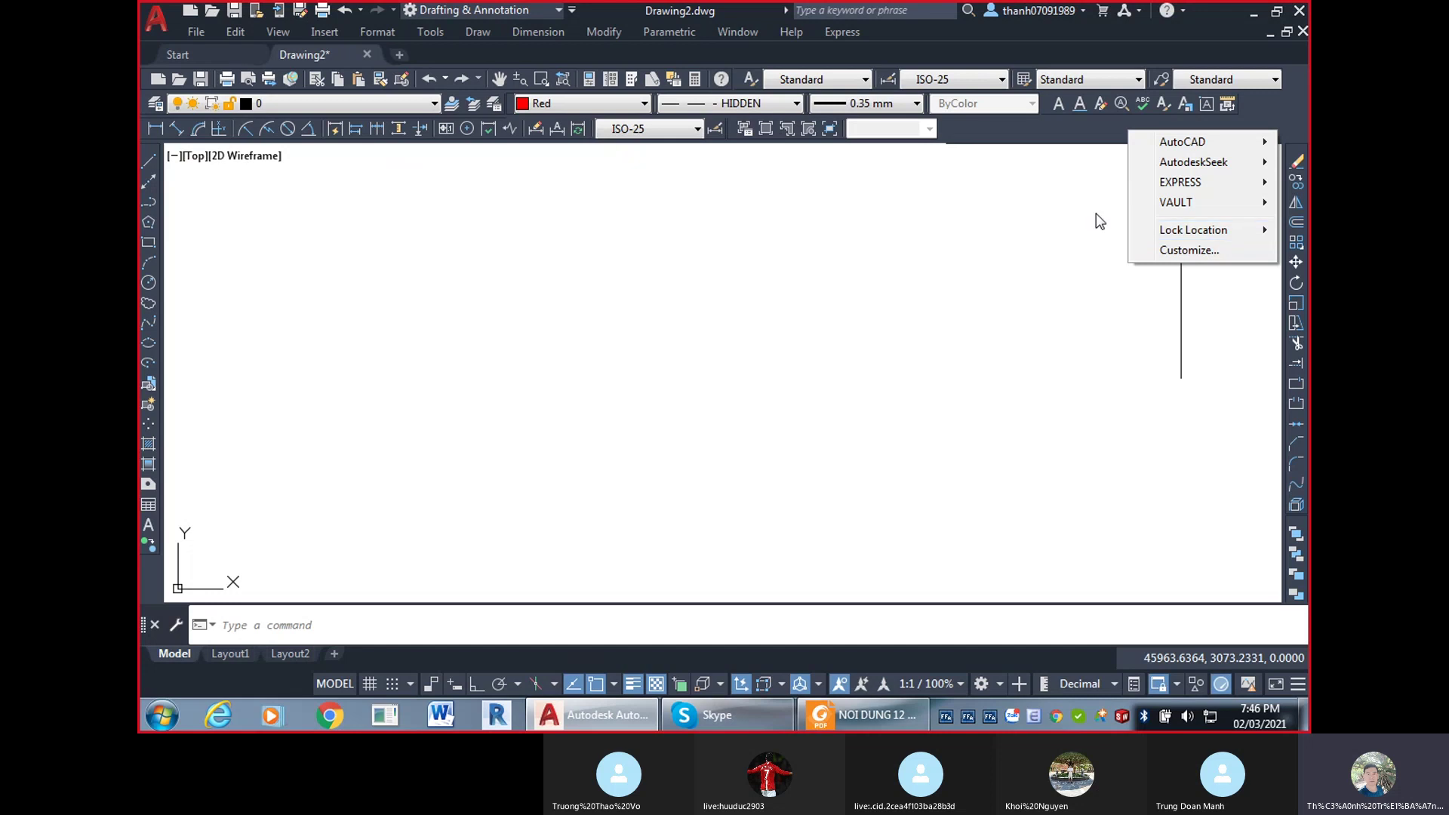
click(857, 358)
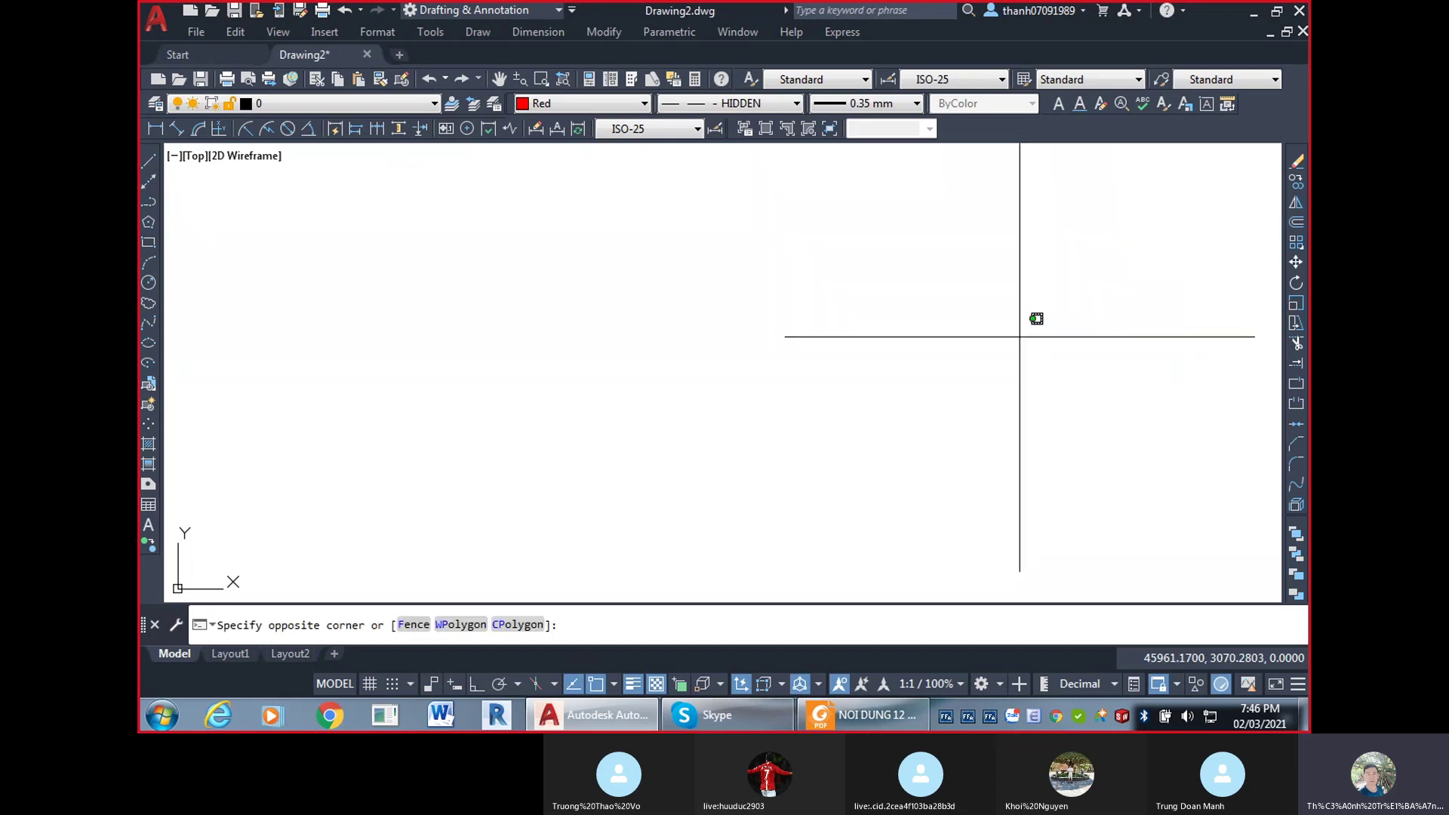
click(974, 423)
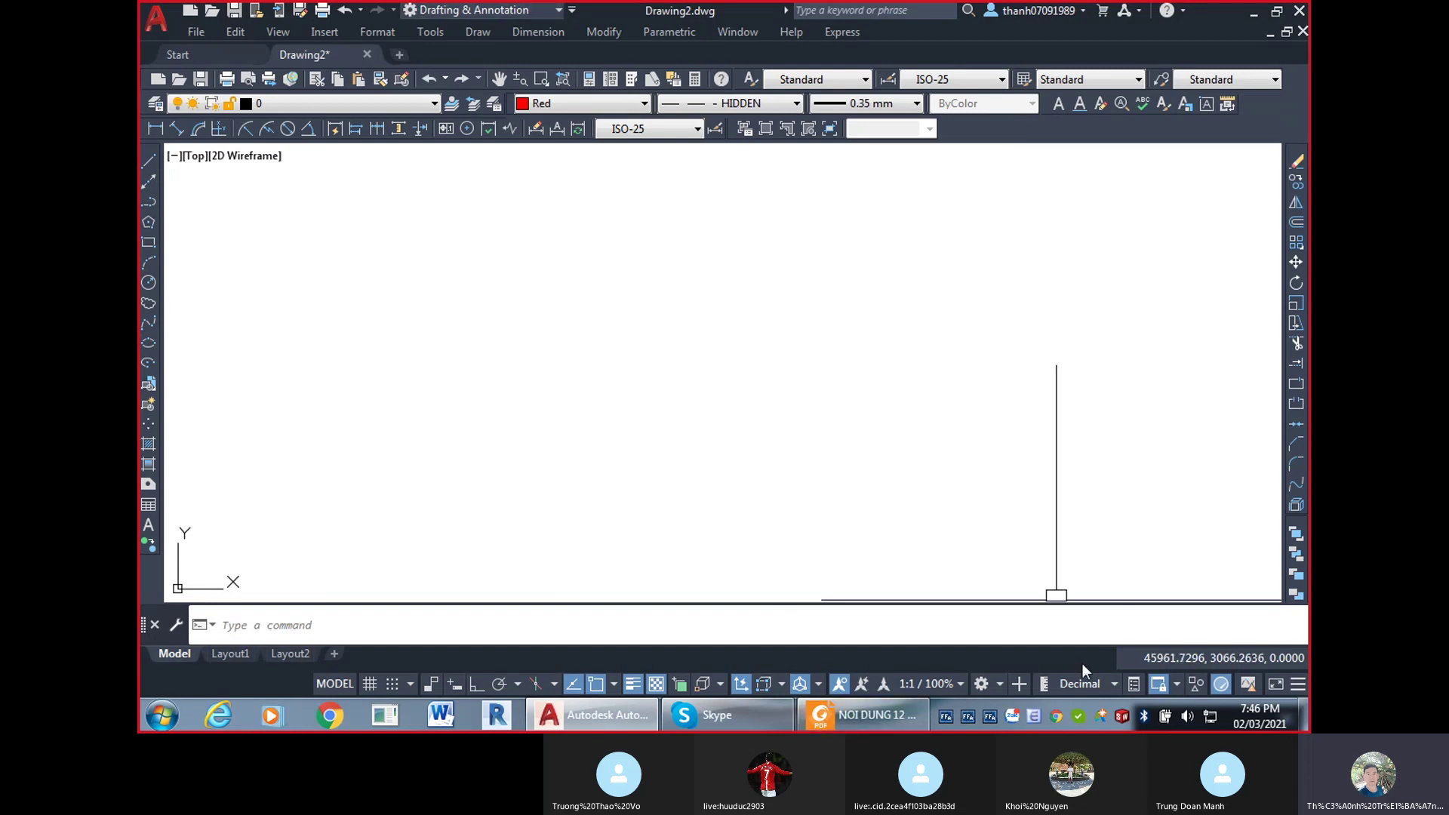
Save the current classic toolbar layout as the workspace 'GD AUTOCAD 2007'.
click(561, 11)
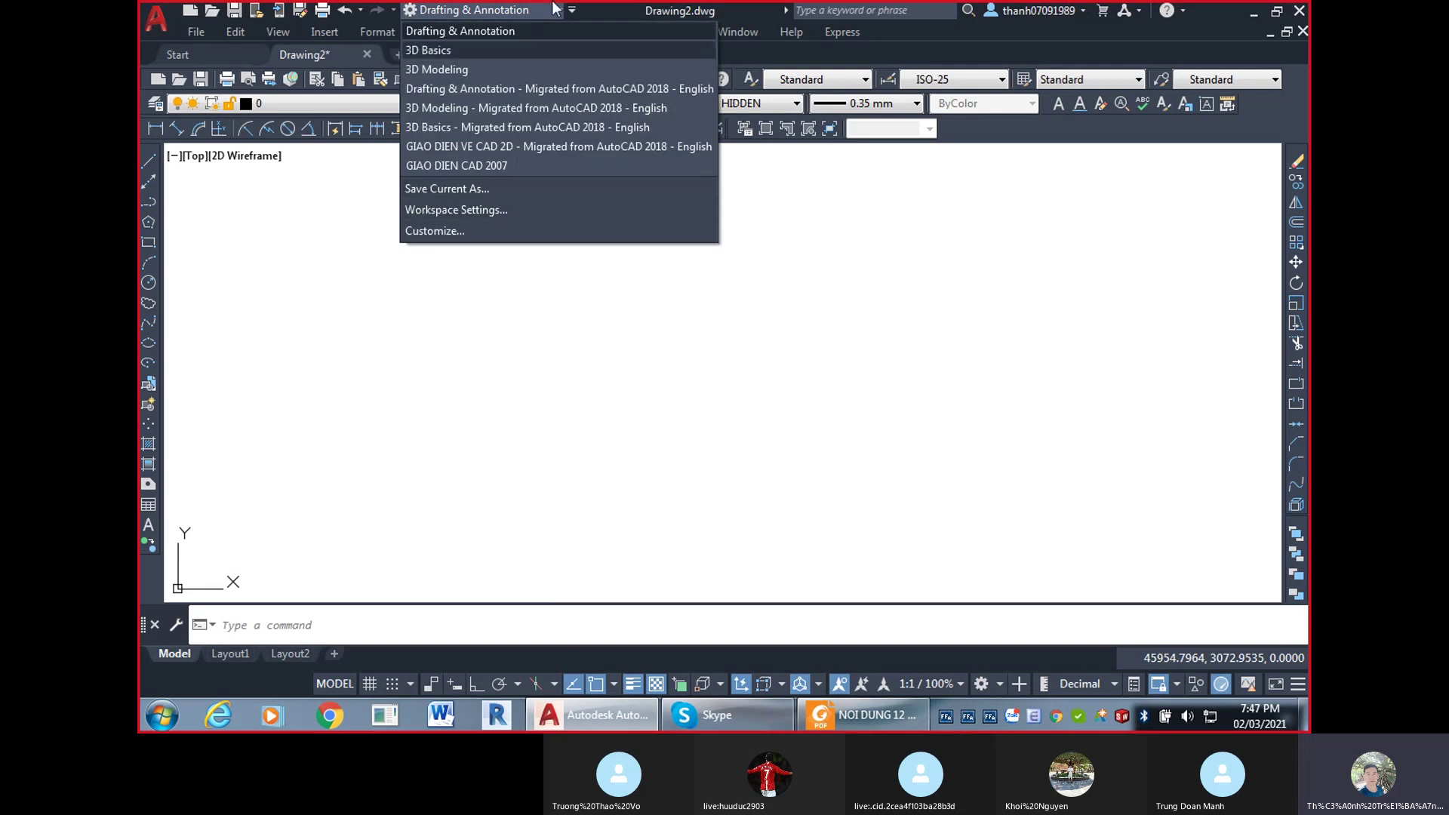
click(1018, 415)
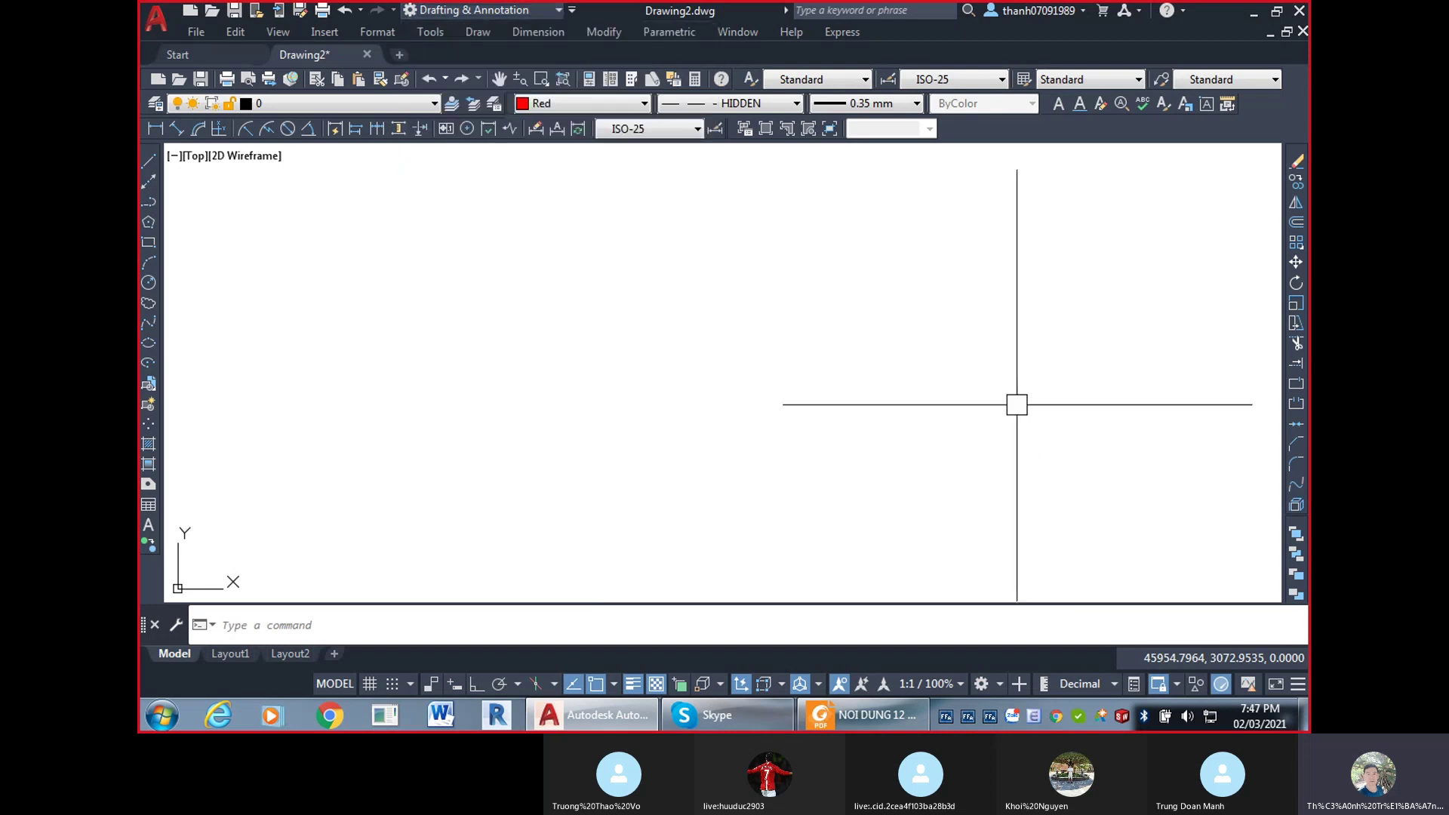
click(560, 11)
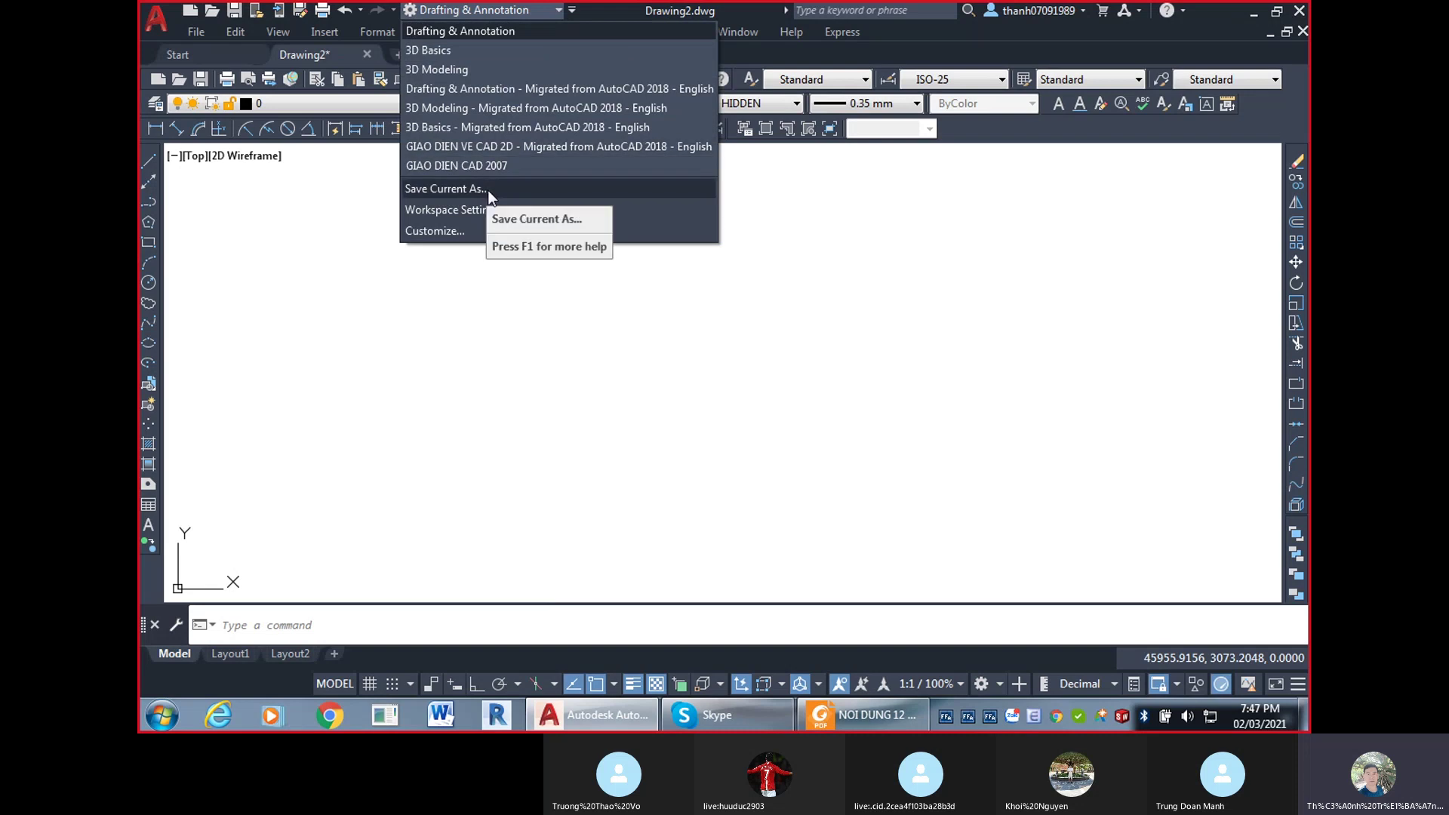
click(1181, 235)
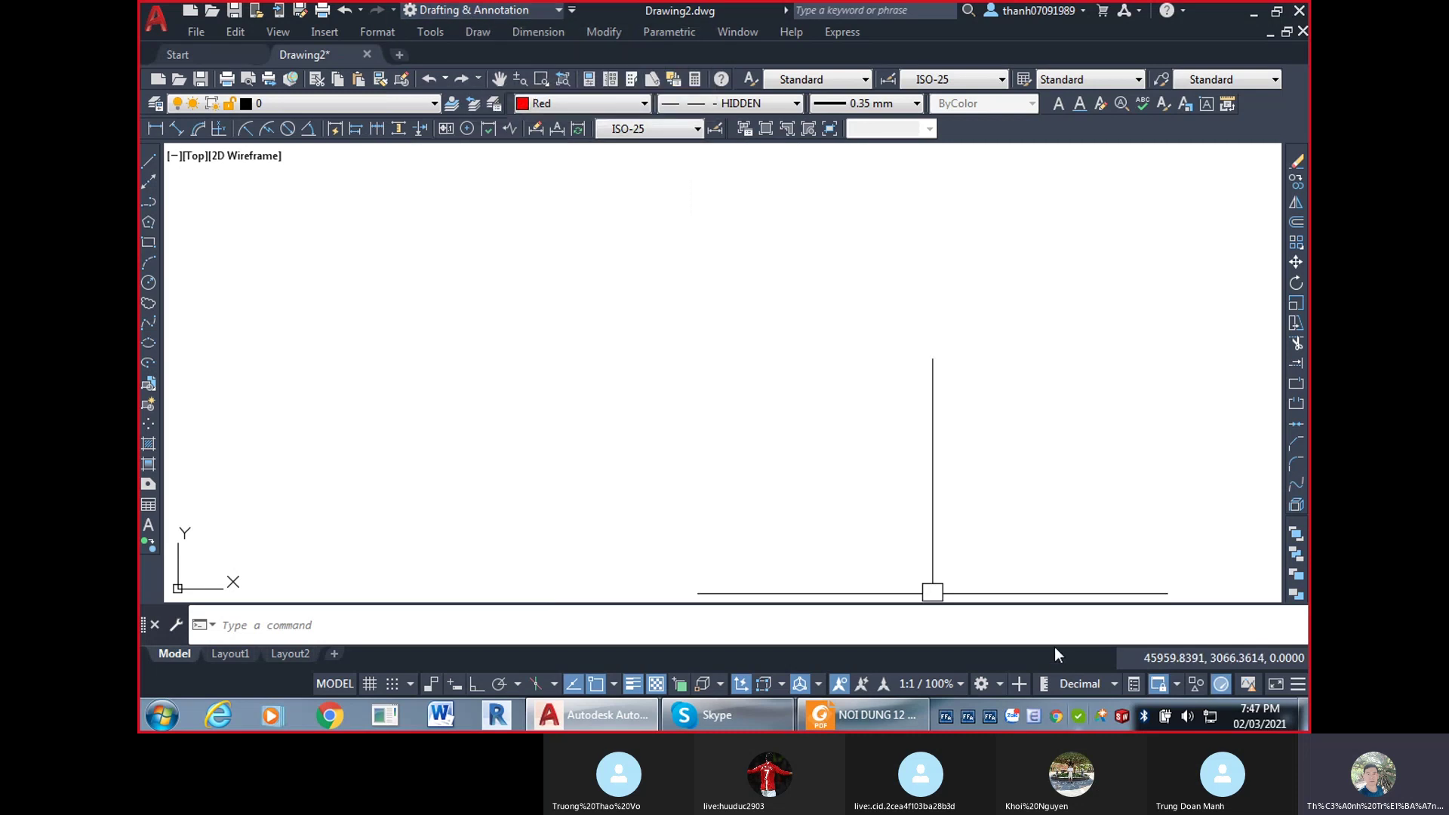
click(999, 687)
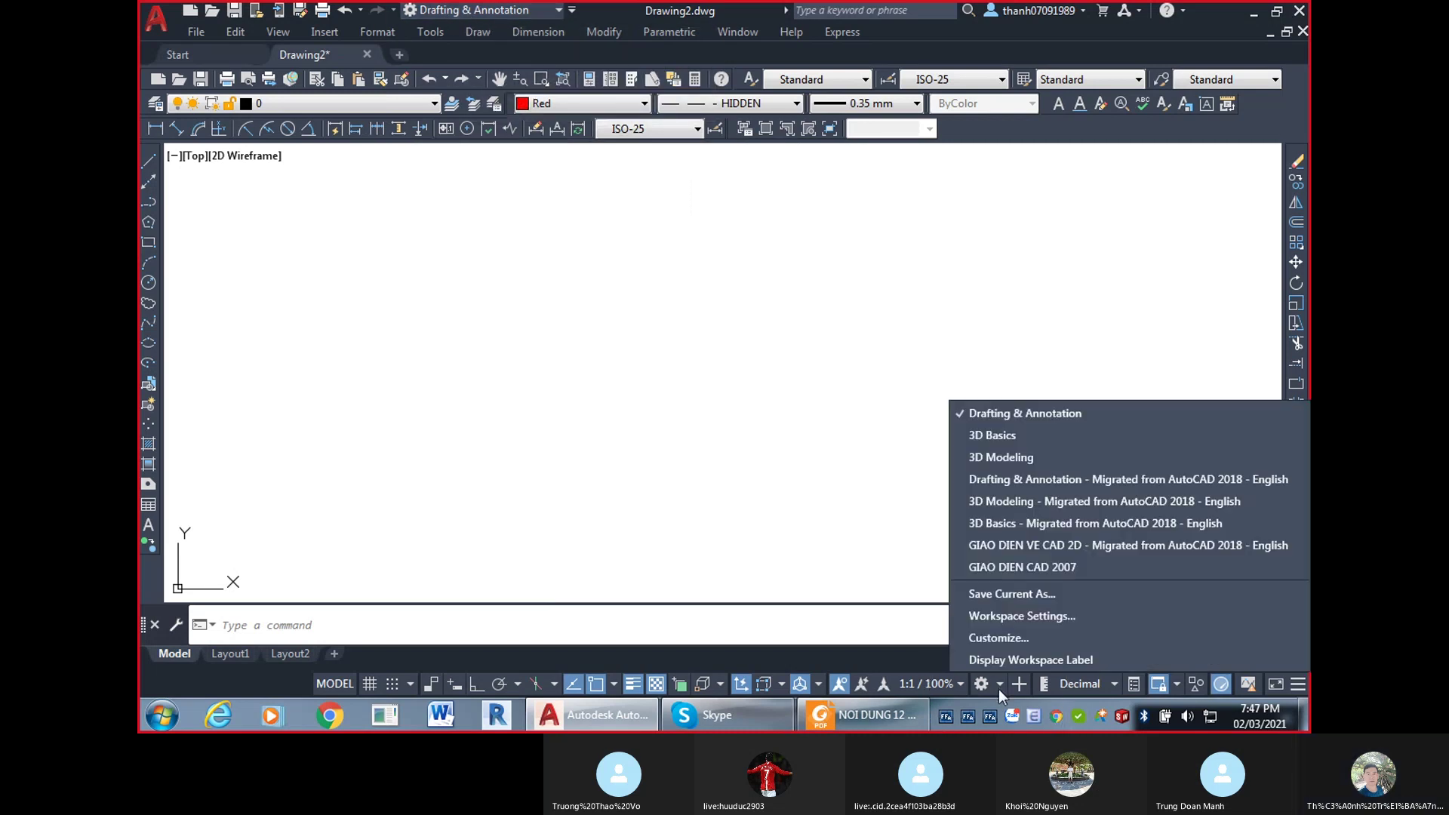
click(1039, 594)
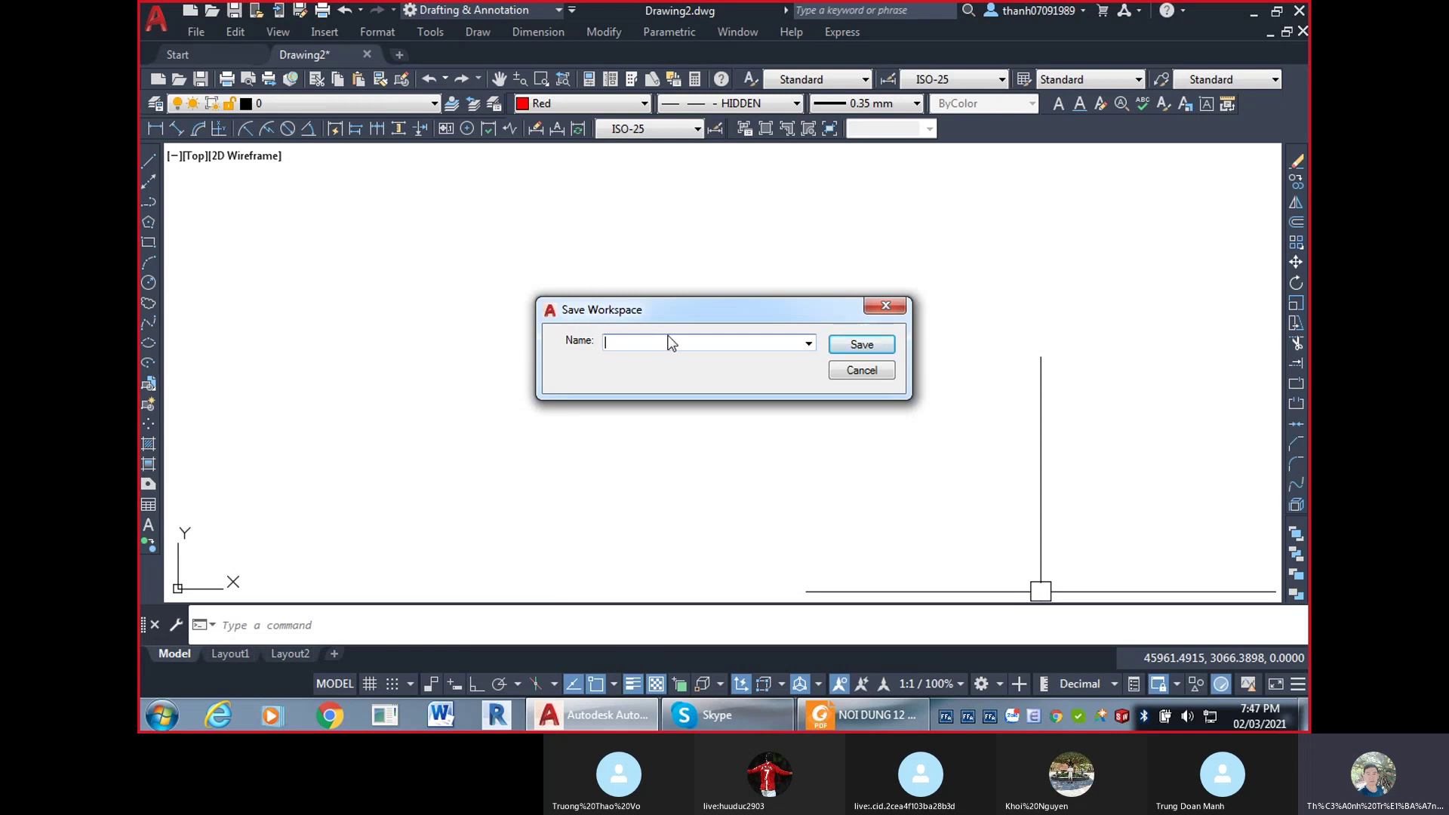
text(g)
text(iao )
text(D AUTOCAD 2007)
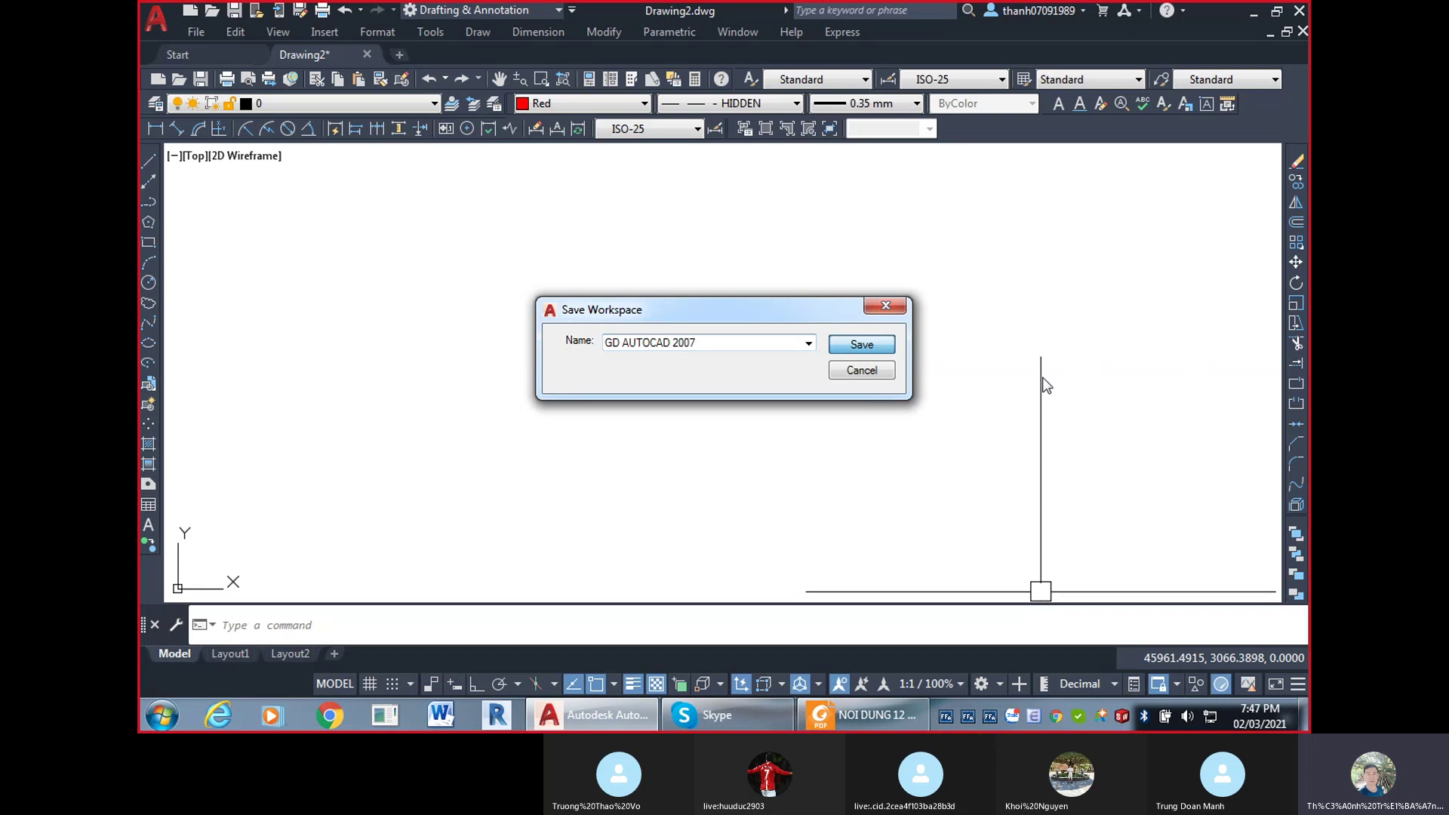
click(866, 343)
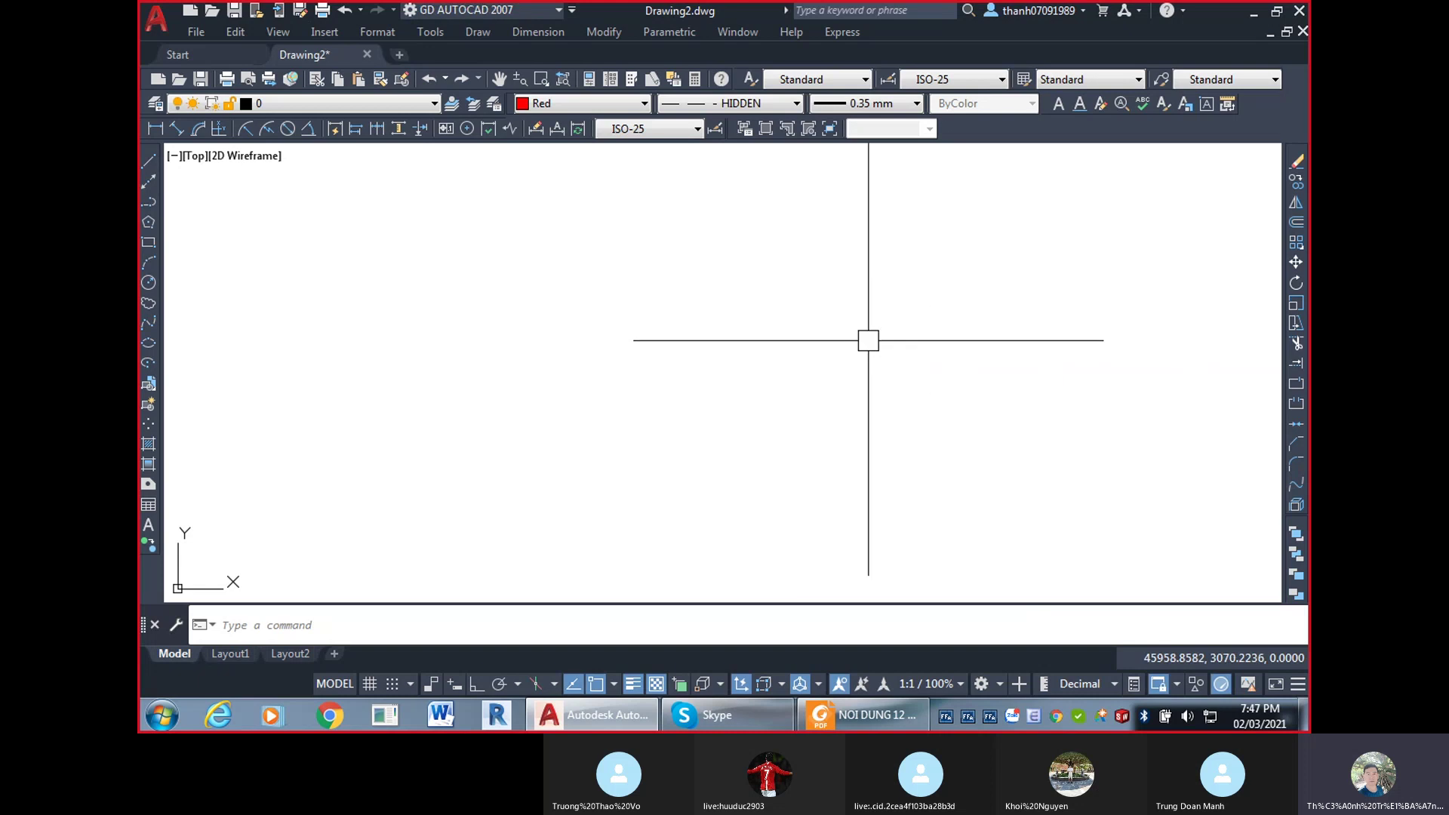
Confirm GD AUTOCAD 2007 is ticked in the workspace list, then close Drawing2.
click(1001, 685)
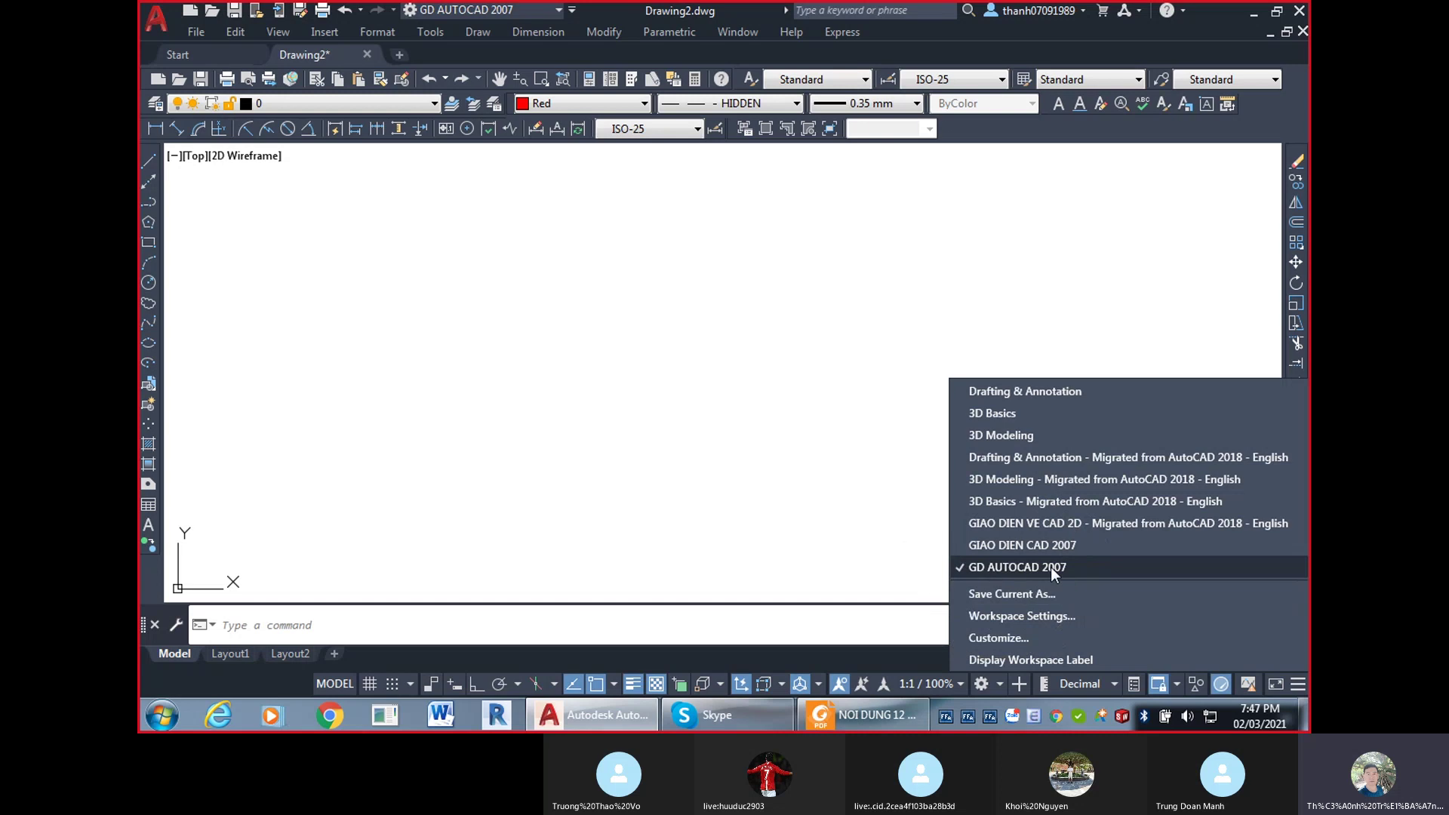
click(671, 327)
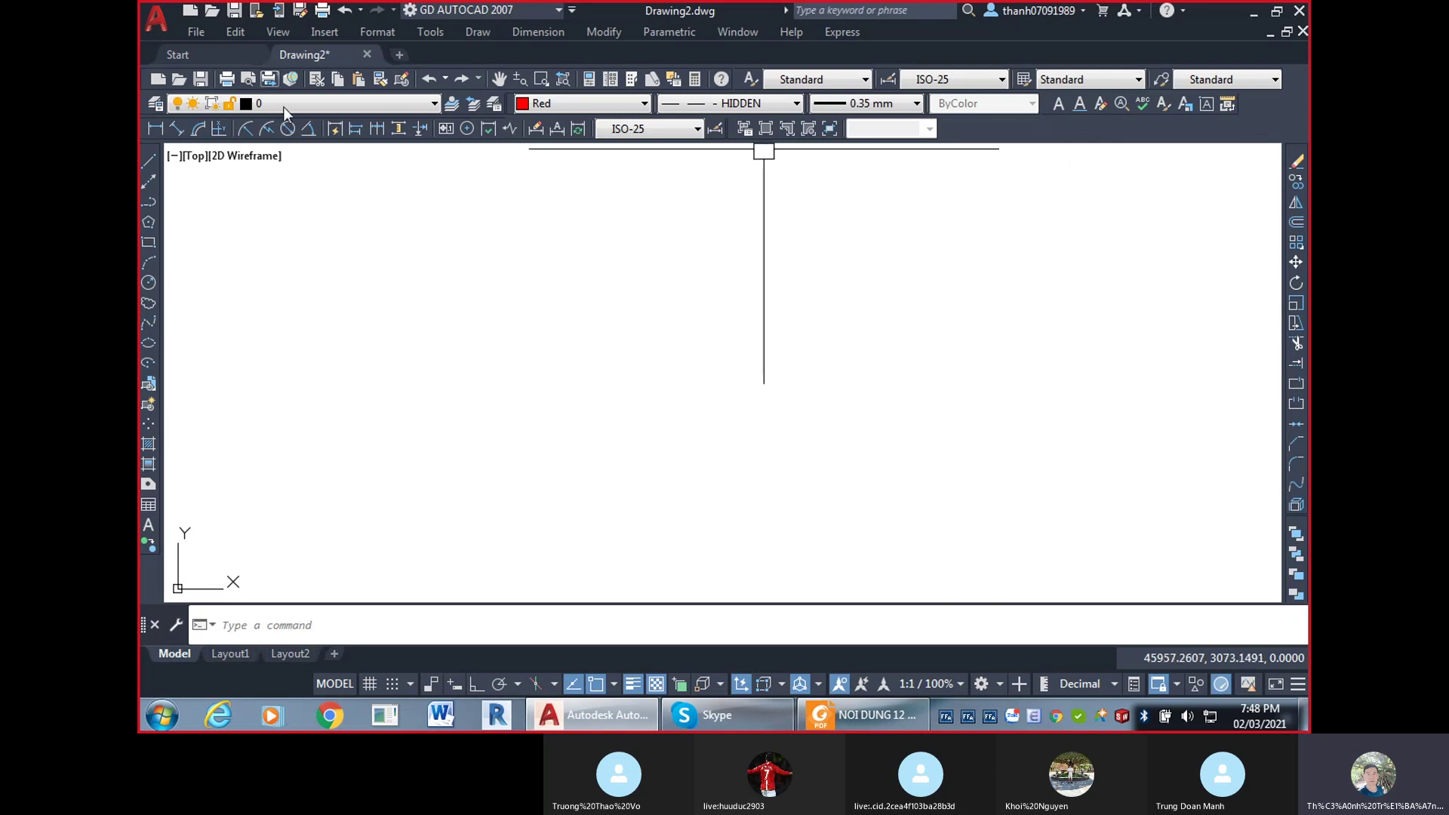
click(368, 55)
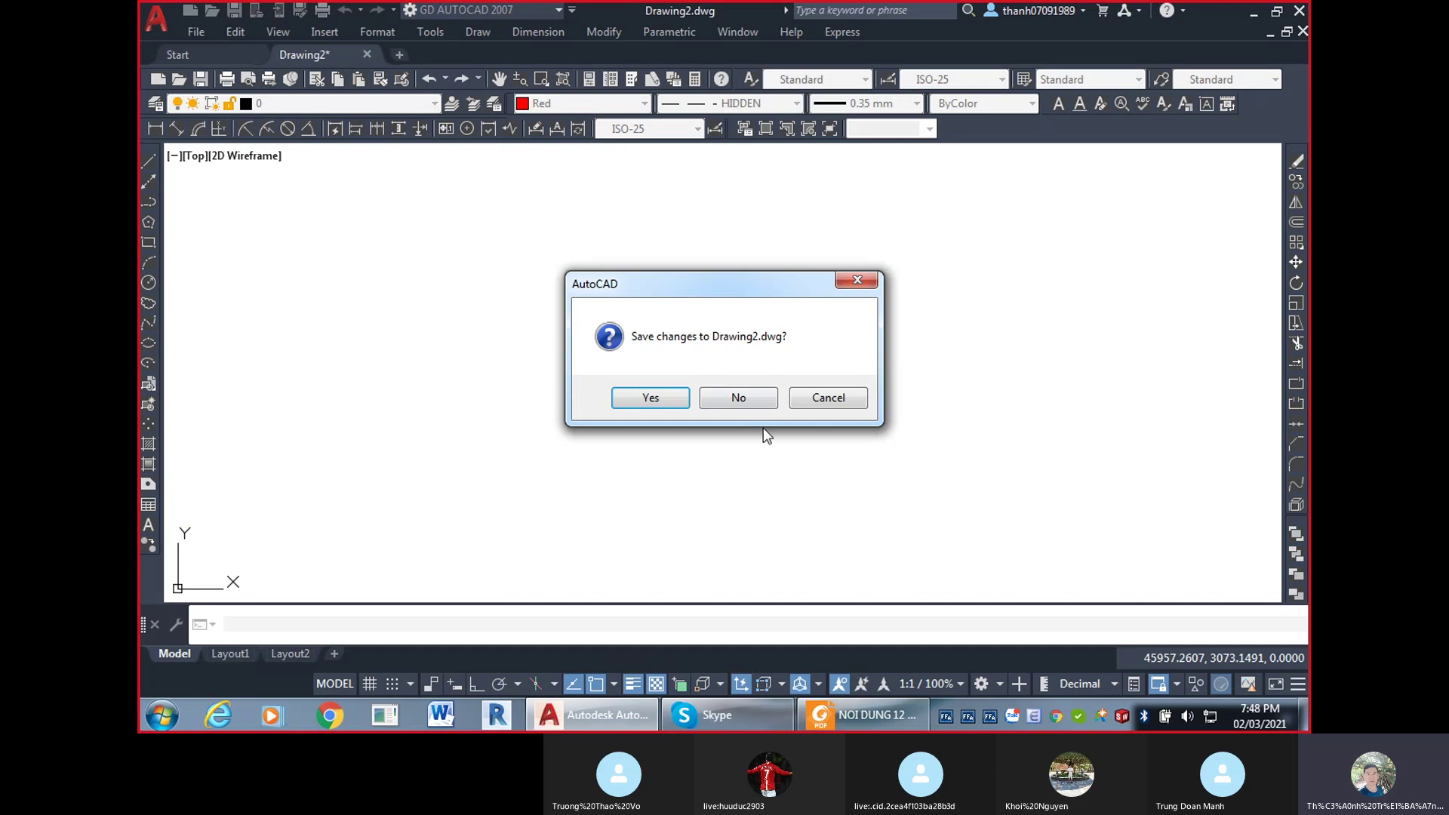
Discard Drawing2's changes, start a new drawing from acadiso.dwt, and turn the grid off.
click(738, 397)
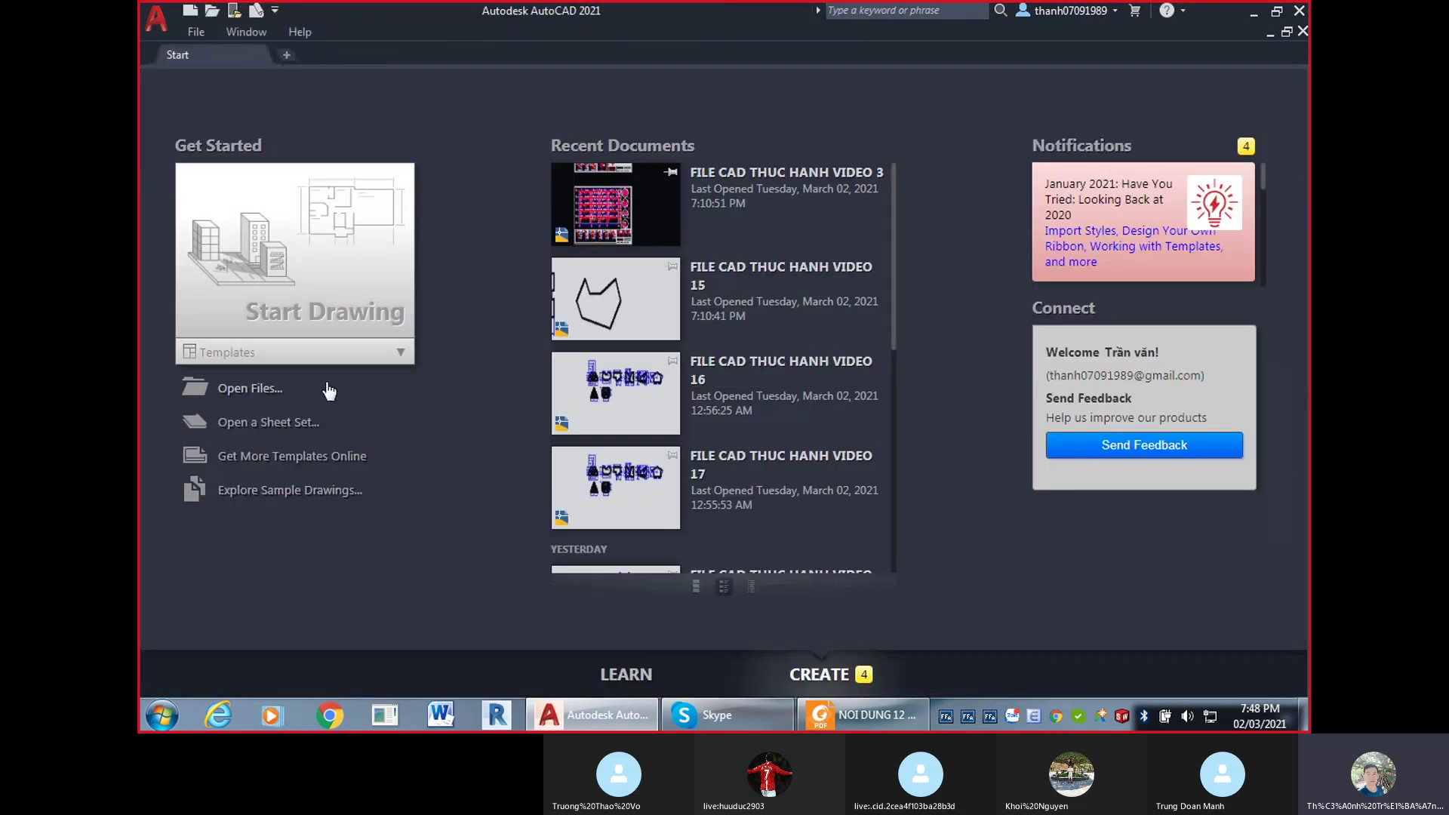
click(359, 367)
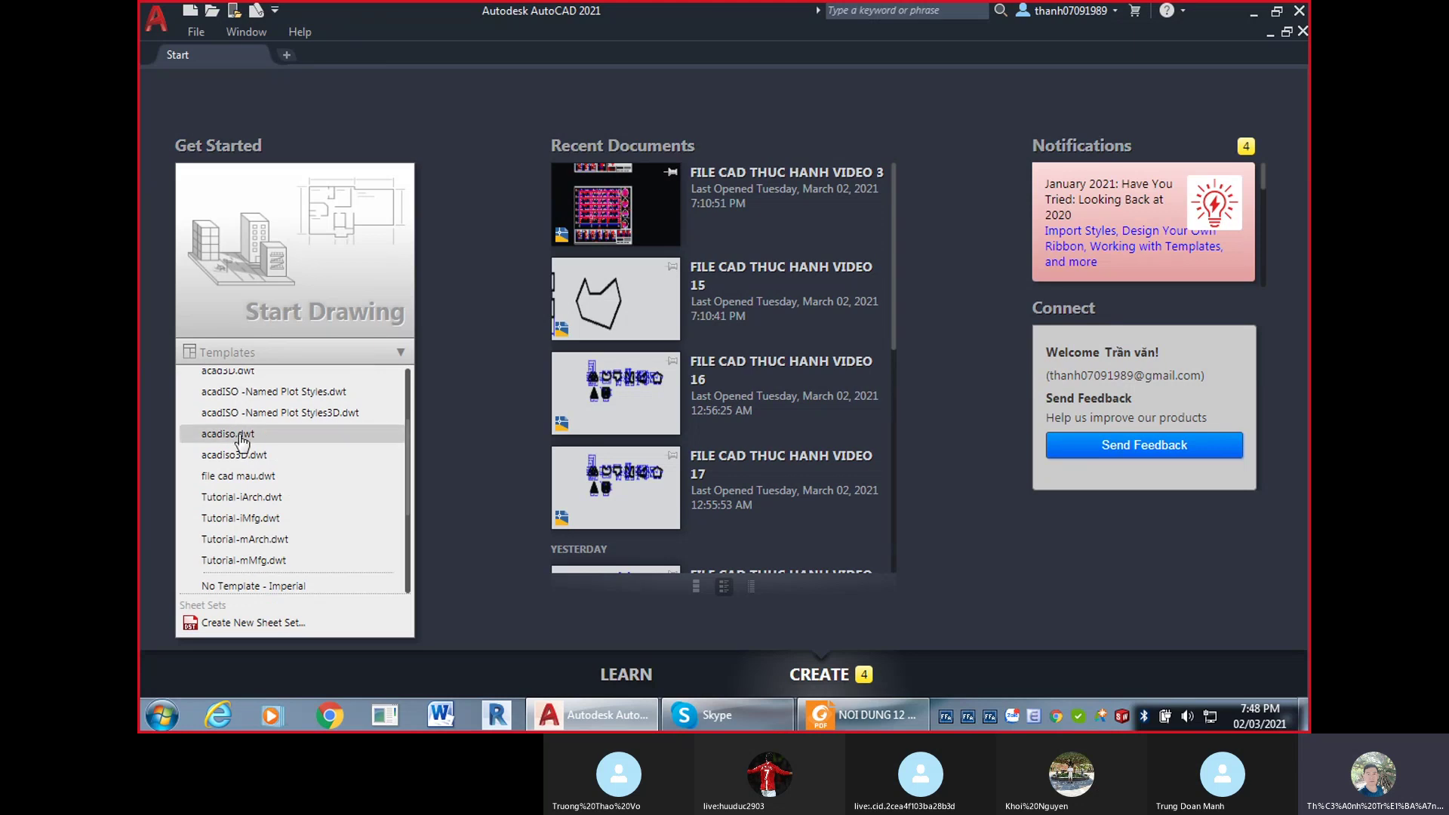
click(242, 436)
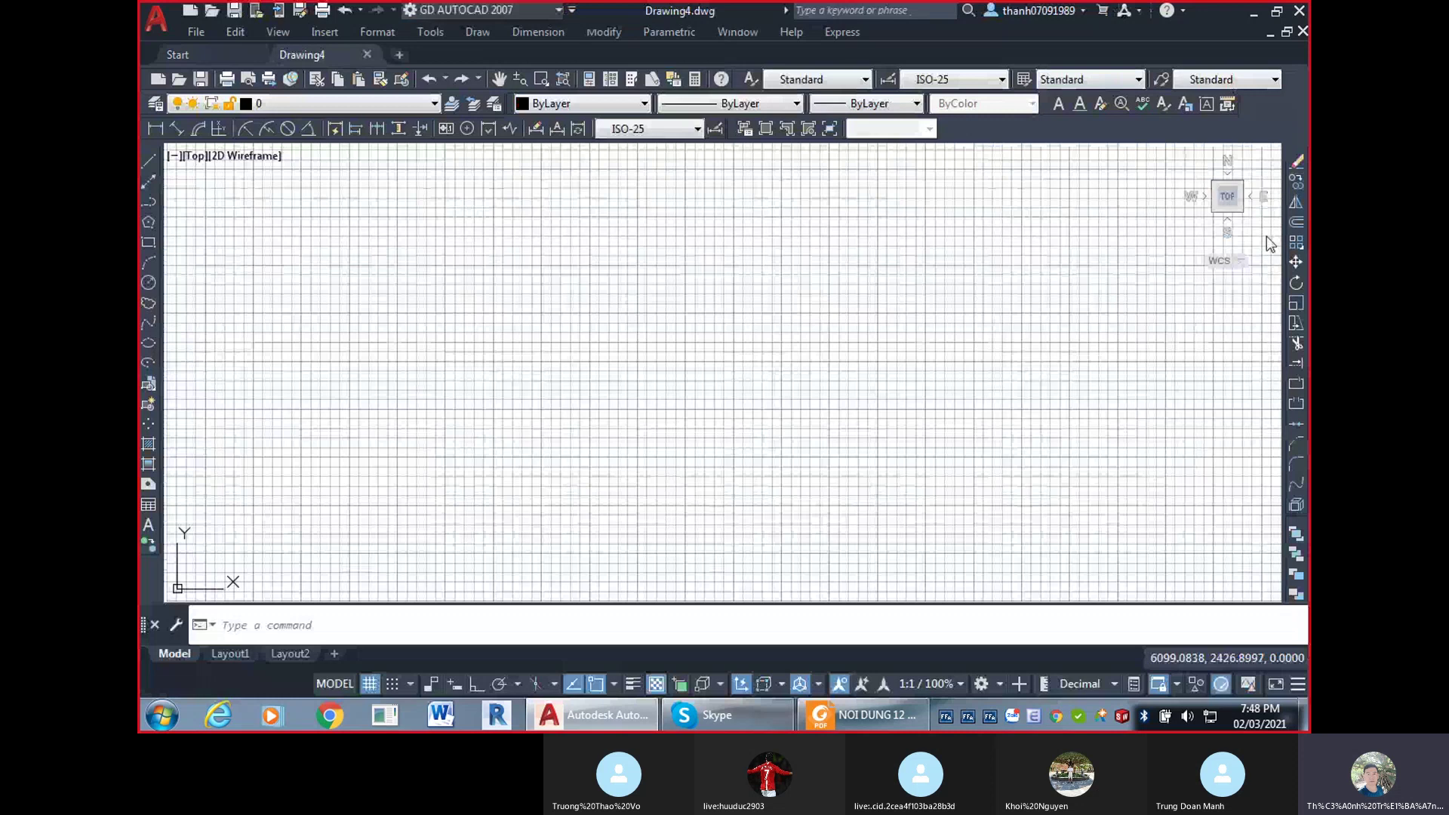
click(369, 684)
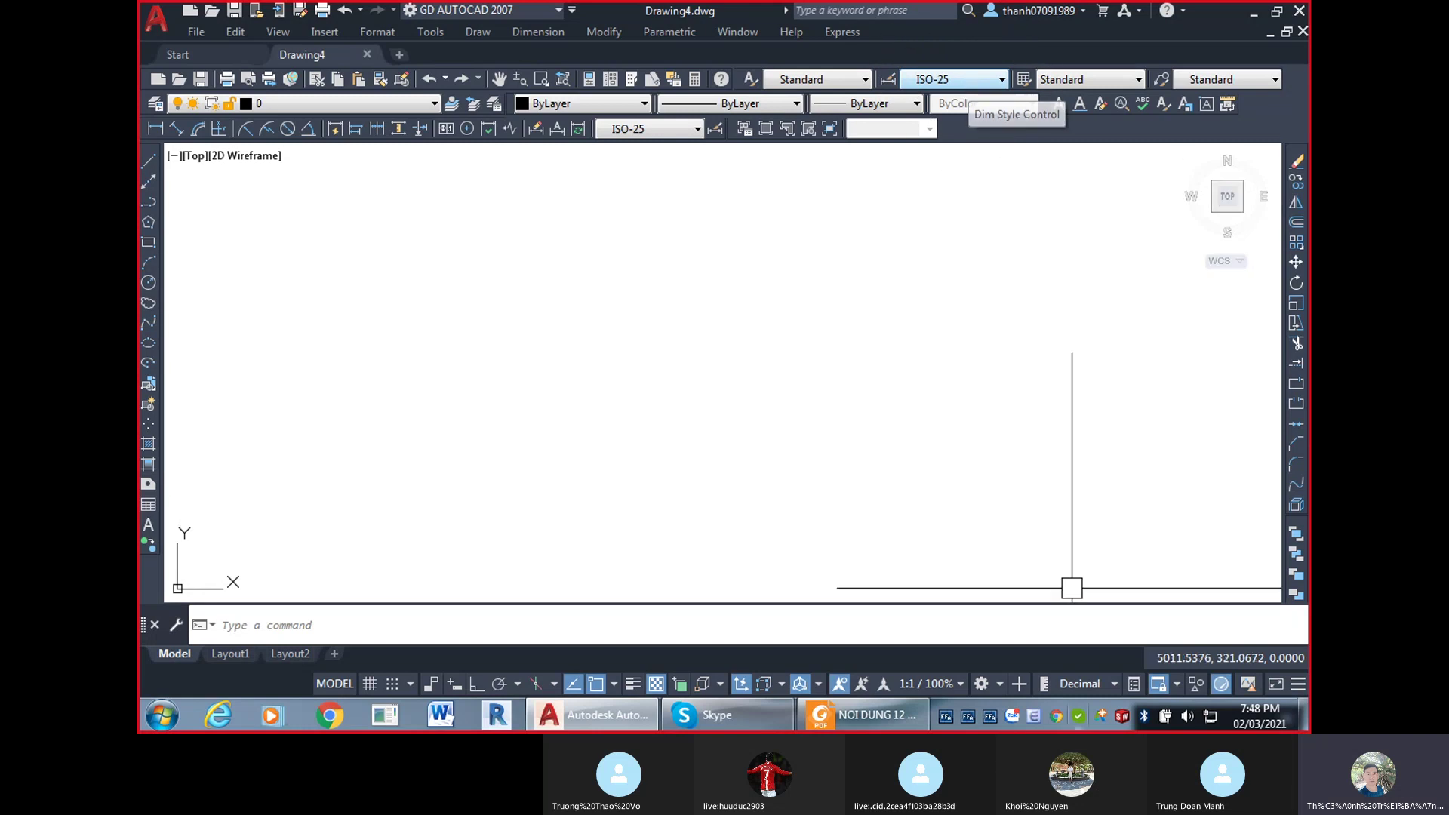
click(989, 683)
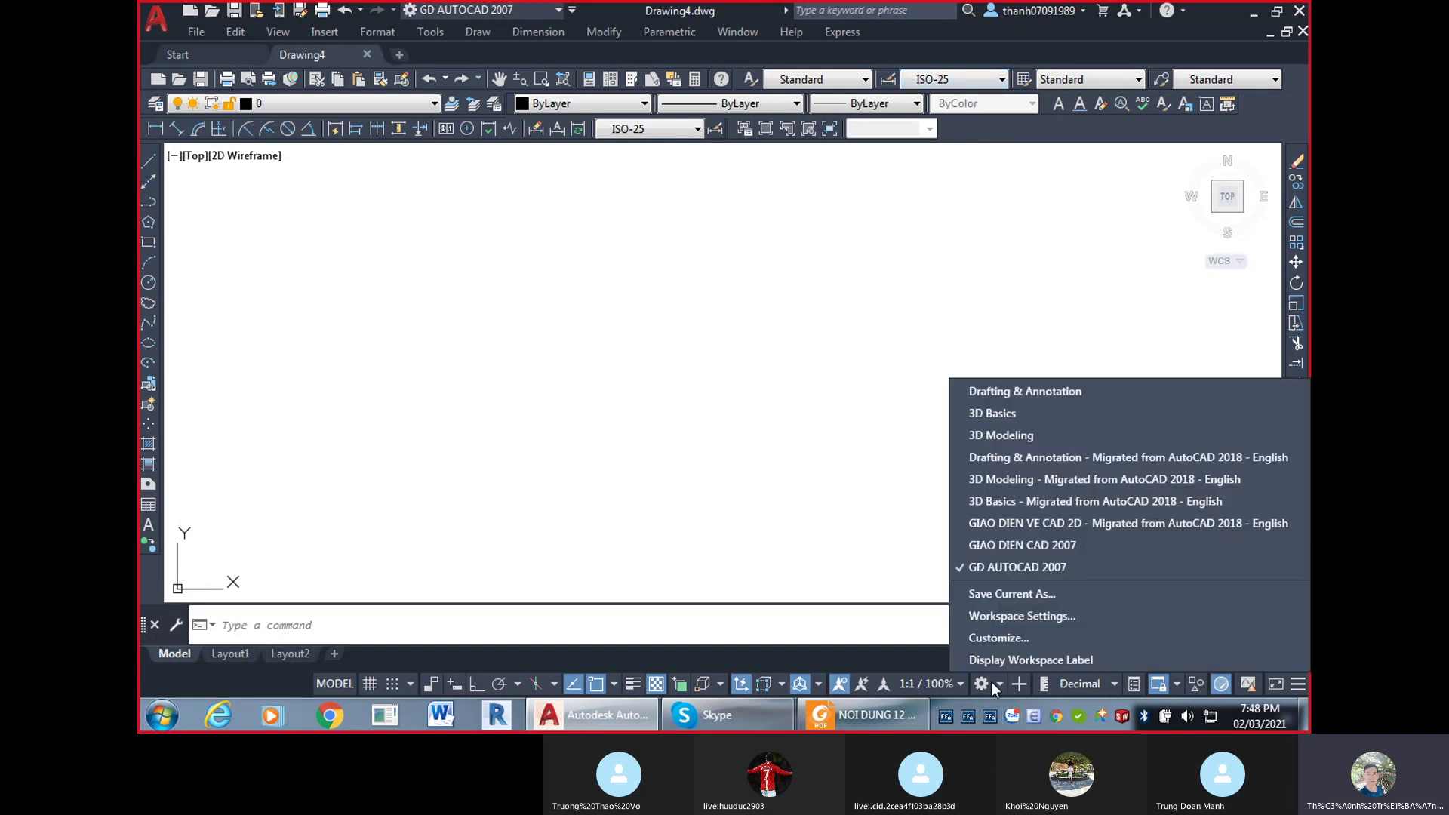
click(1019, 408)
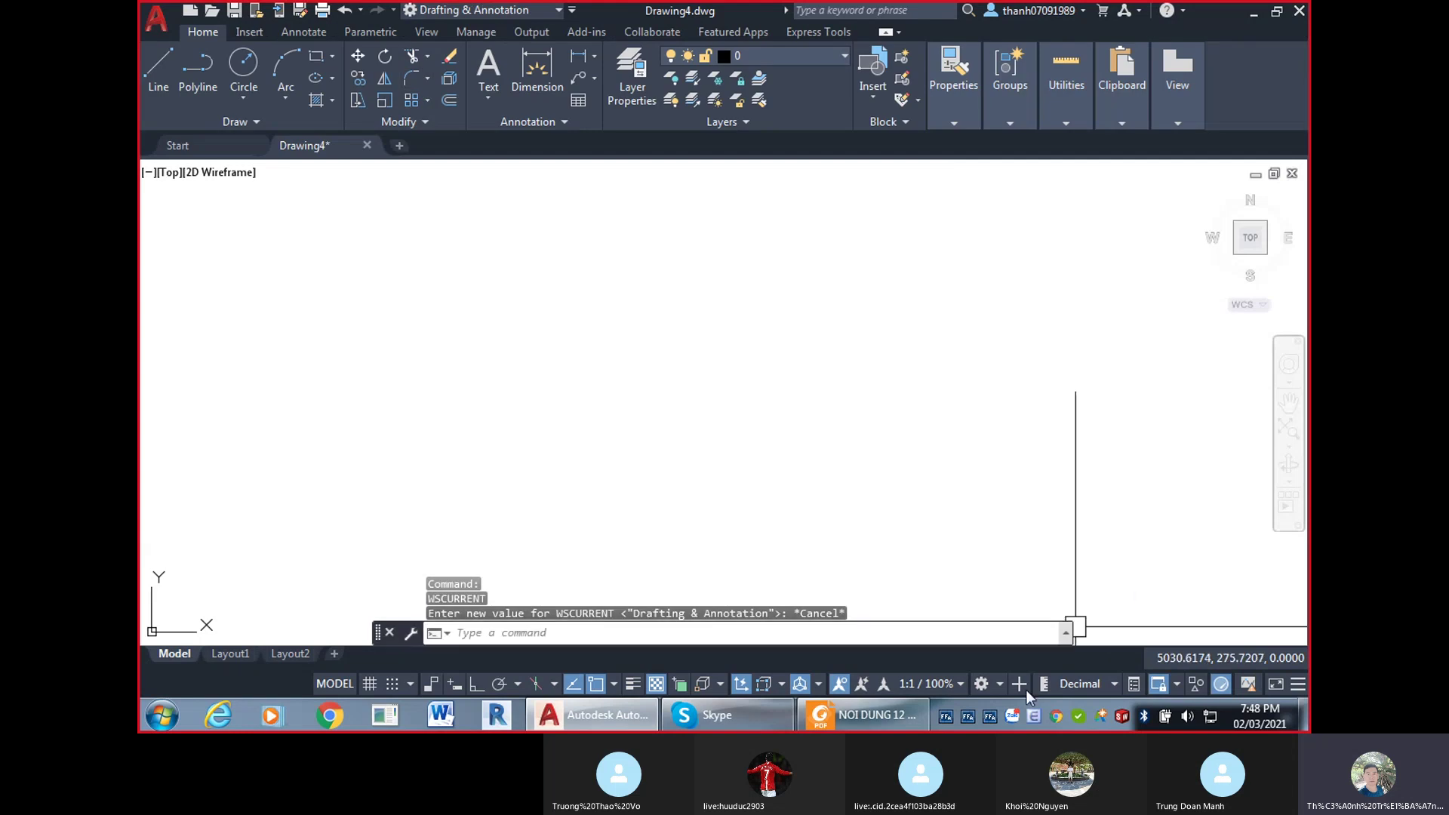
click(1002, 684)
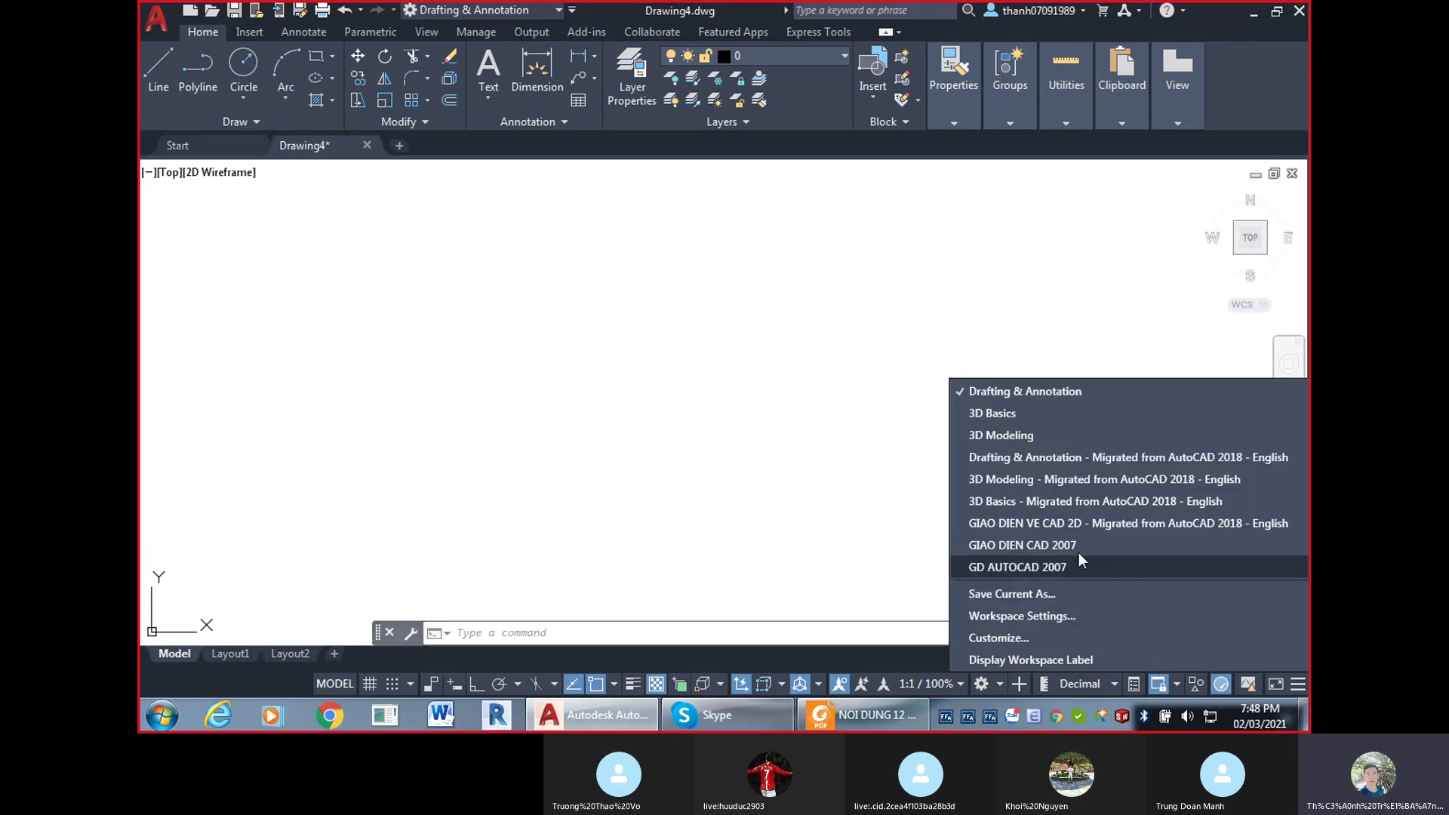
click(1036, 567)
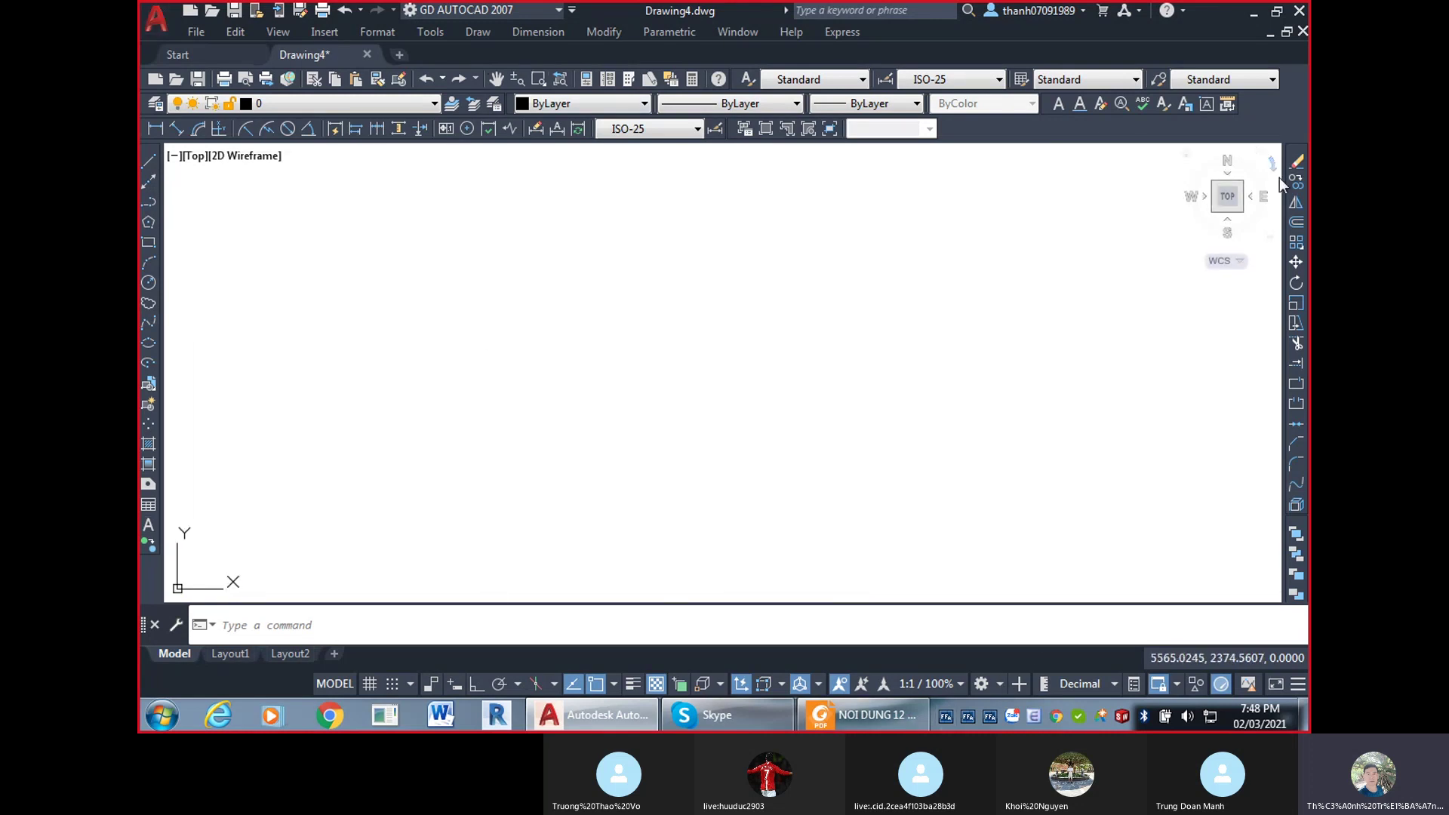
click(1231, 195)
scroll(667, 413, up, 5)
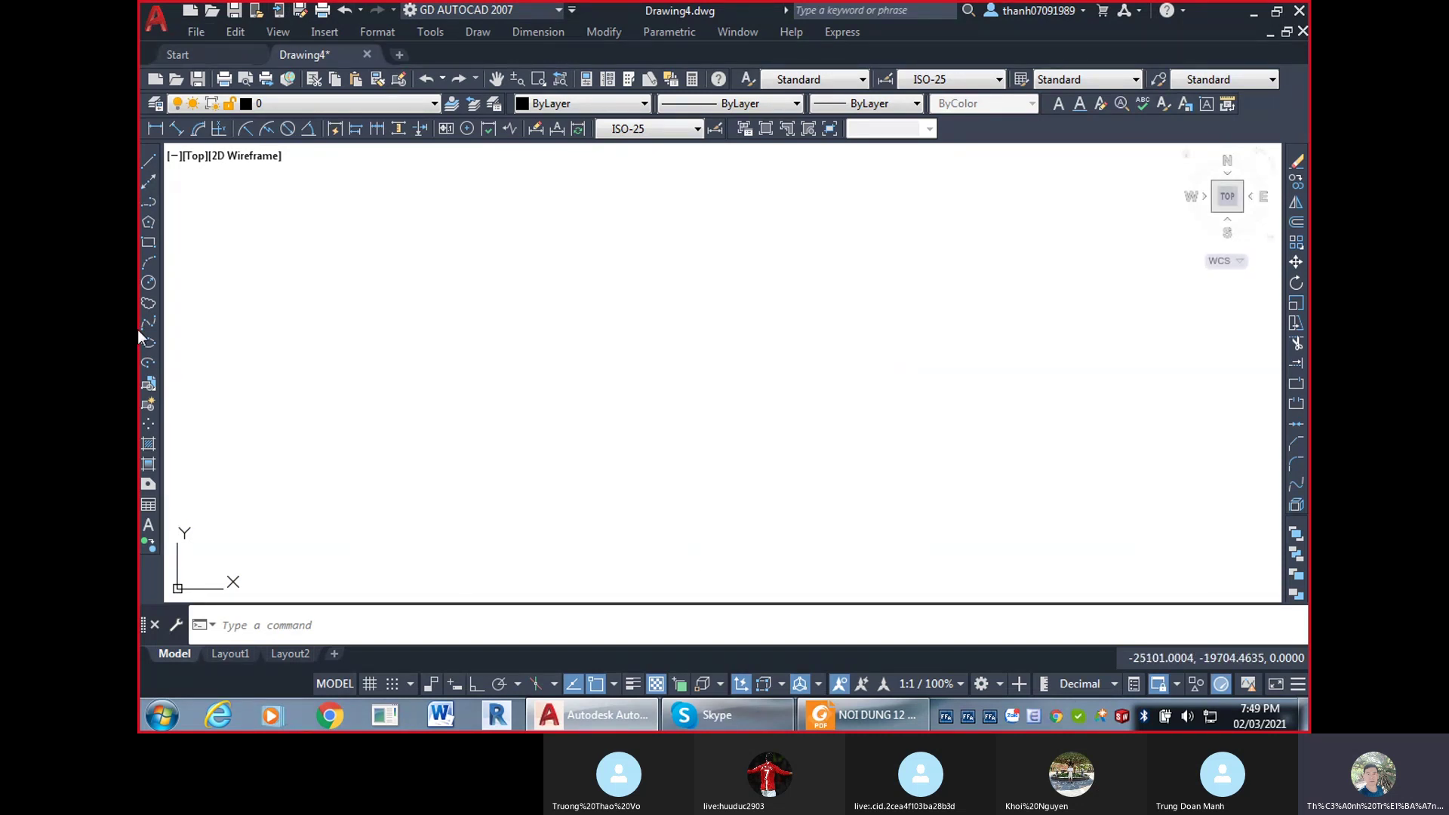
Select the acadiso template in the New dialog, then close it without creating a drawing.
click(270, 80)
click(610, 382)
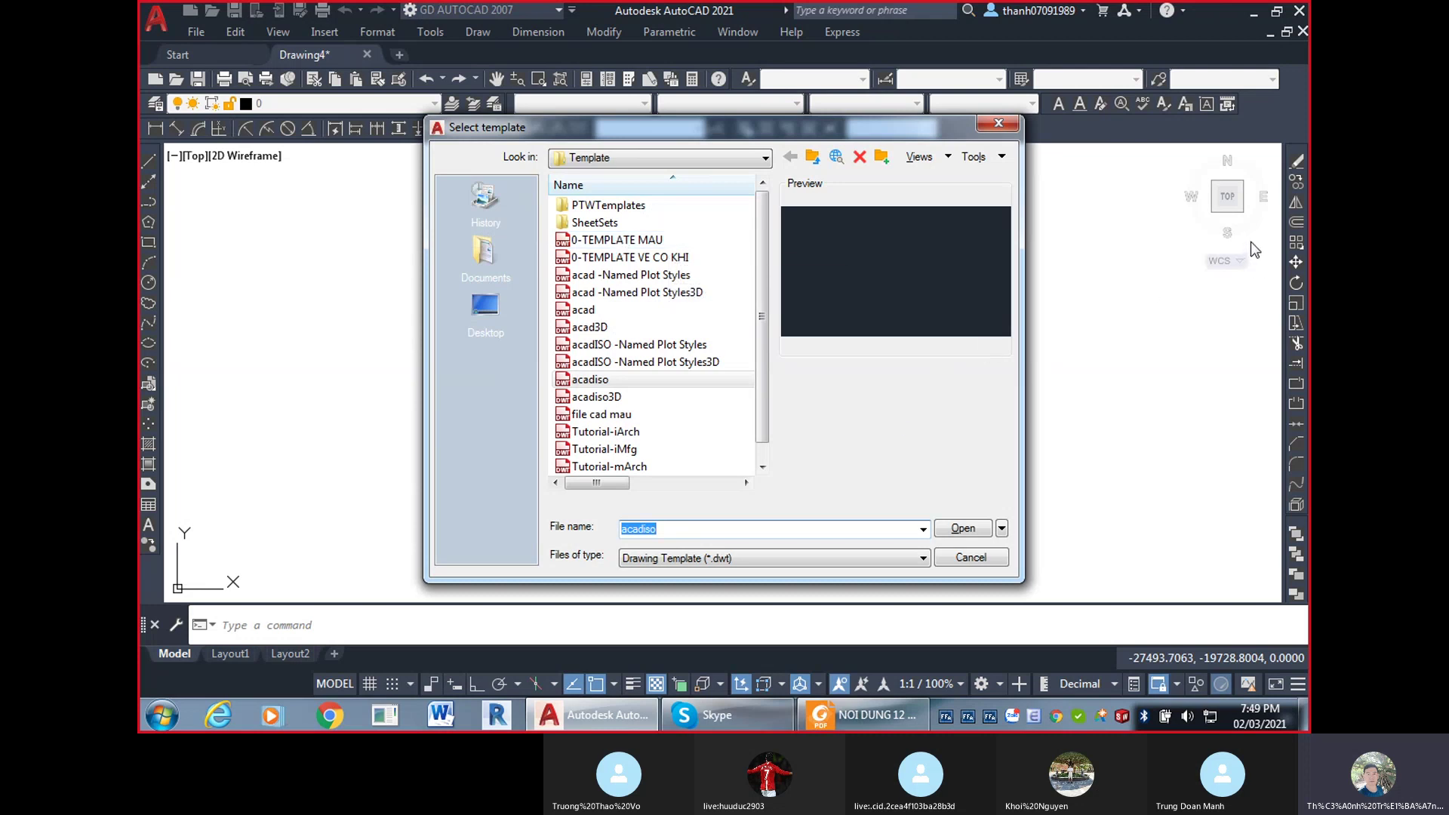
click(995, 124)
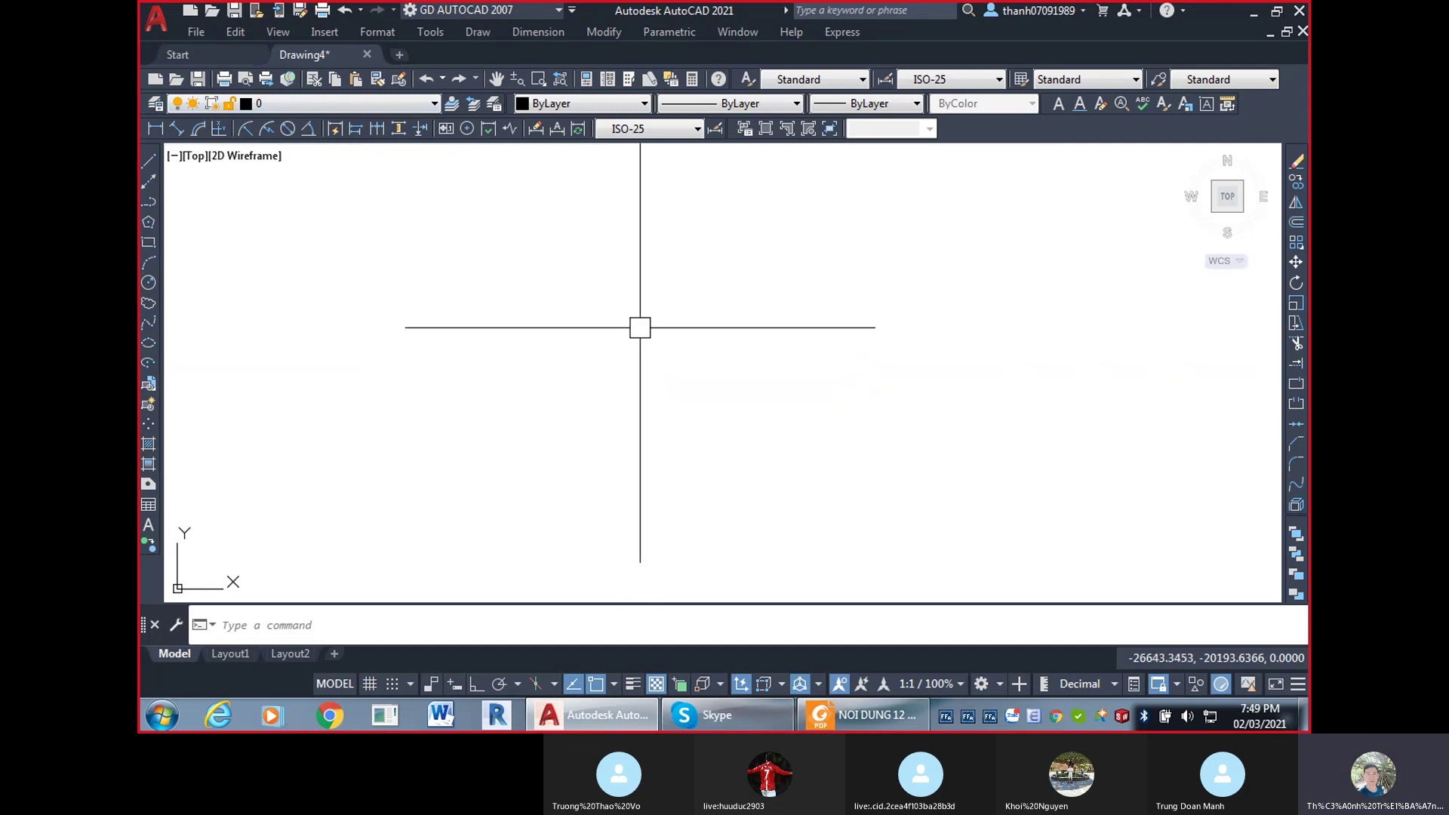
Show Save As with the drawing template (.dwt) type, cancel it, and switch to Skype.
key(ctrl+shift+s)
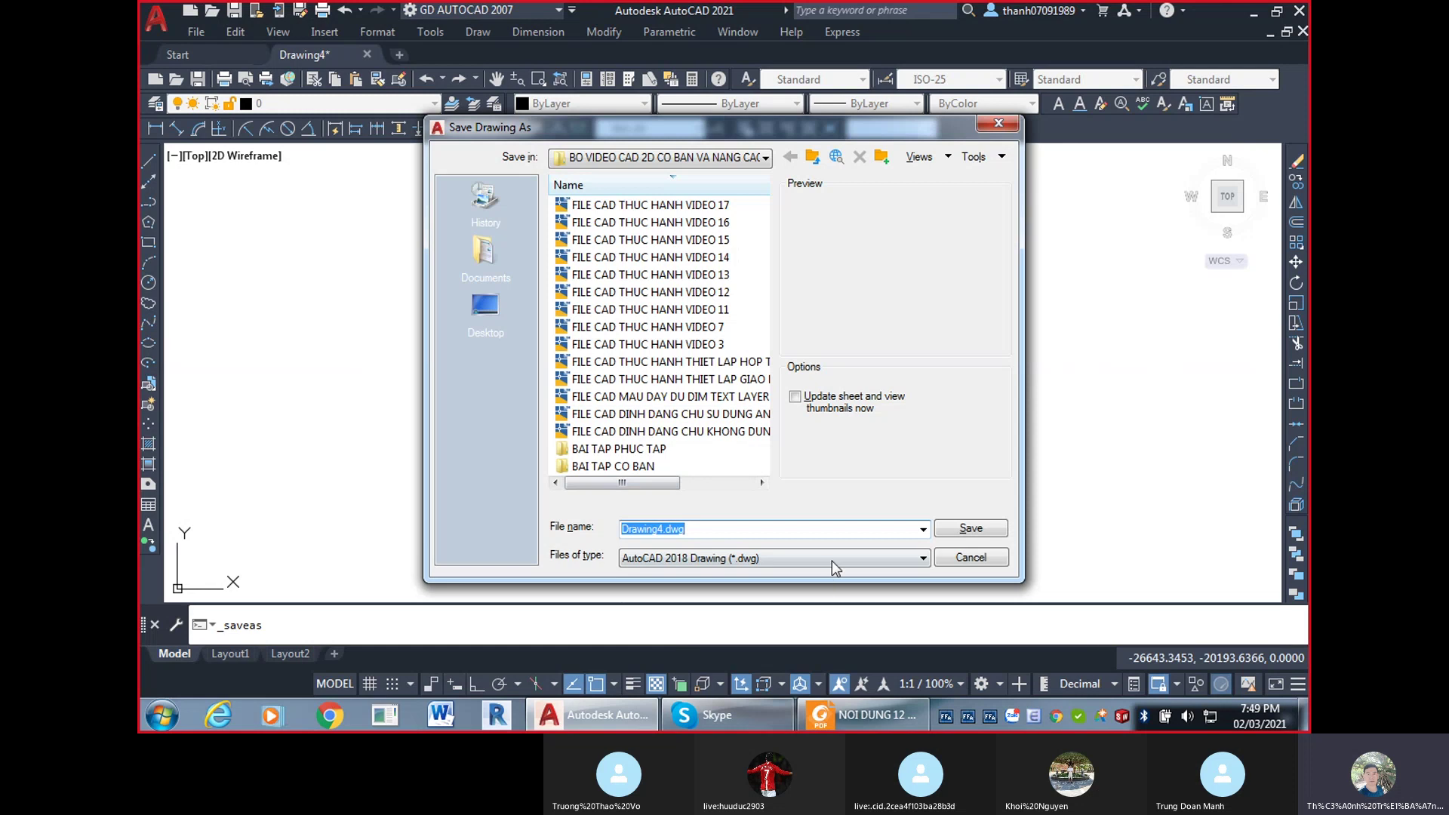
click(833, 562)
click(773, 461)
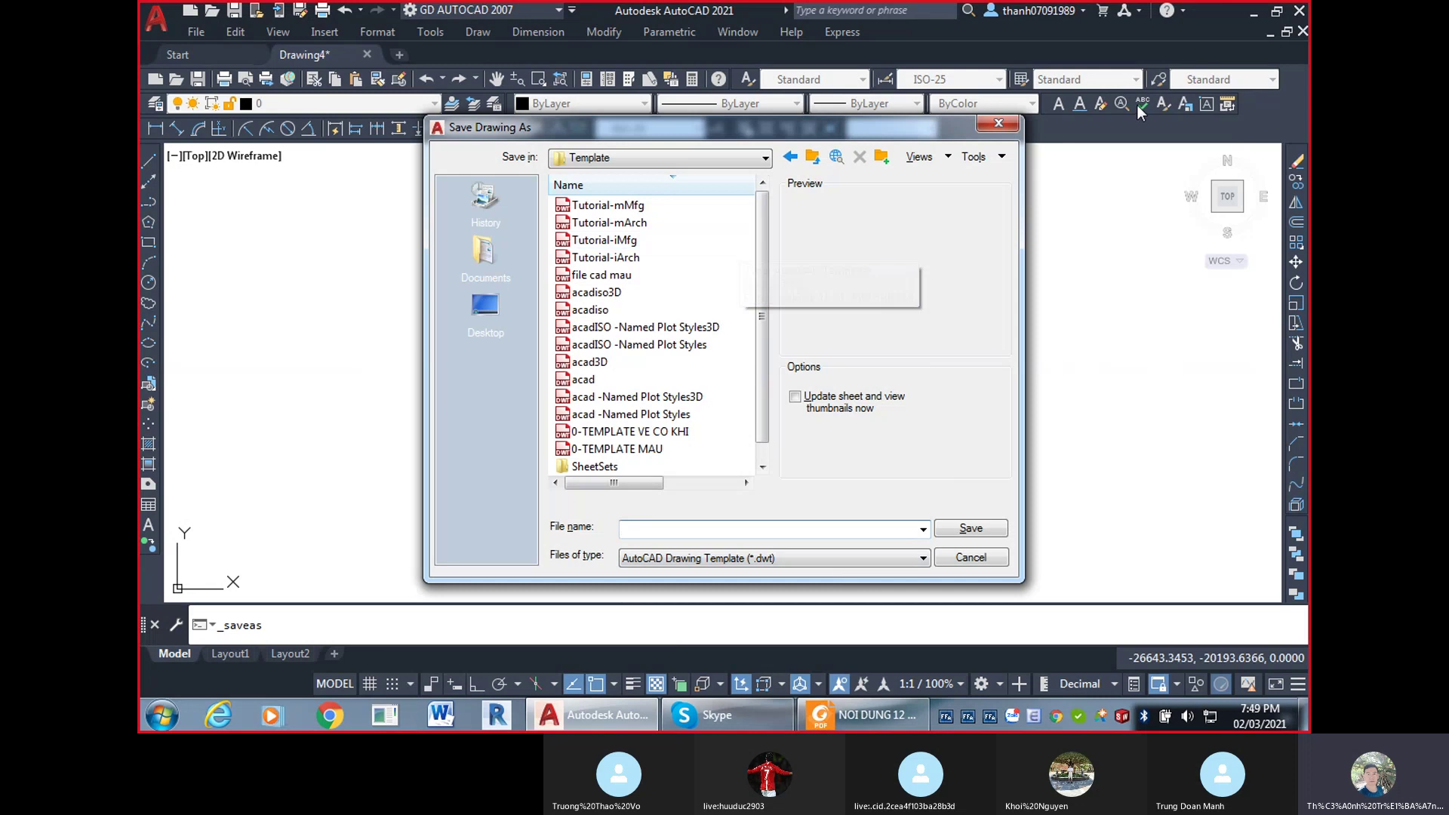
click(999, 125)
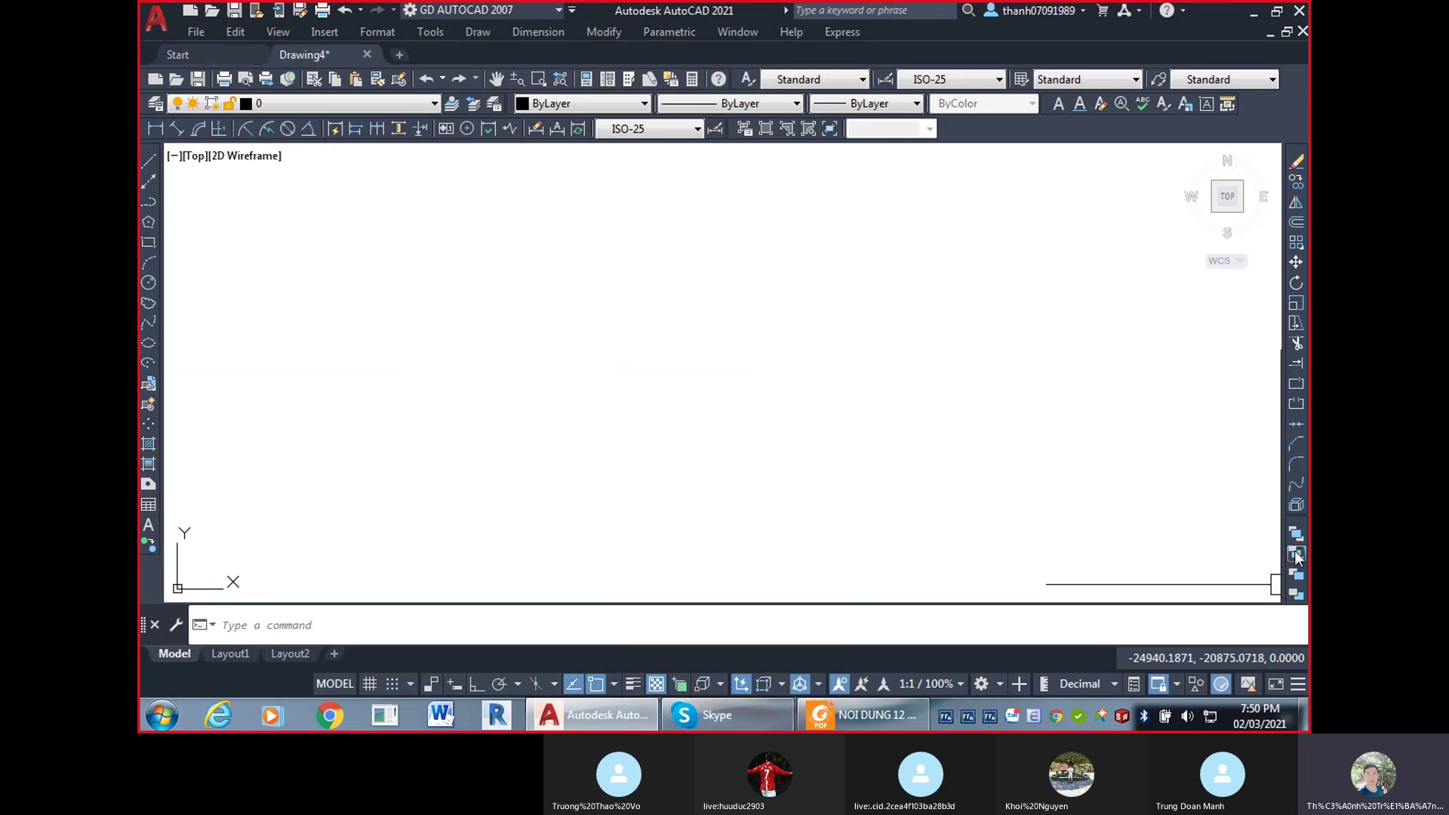
click(755, 720)
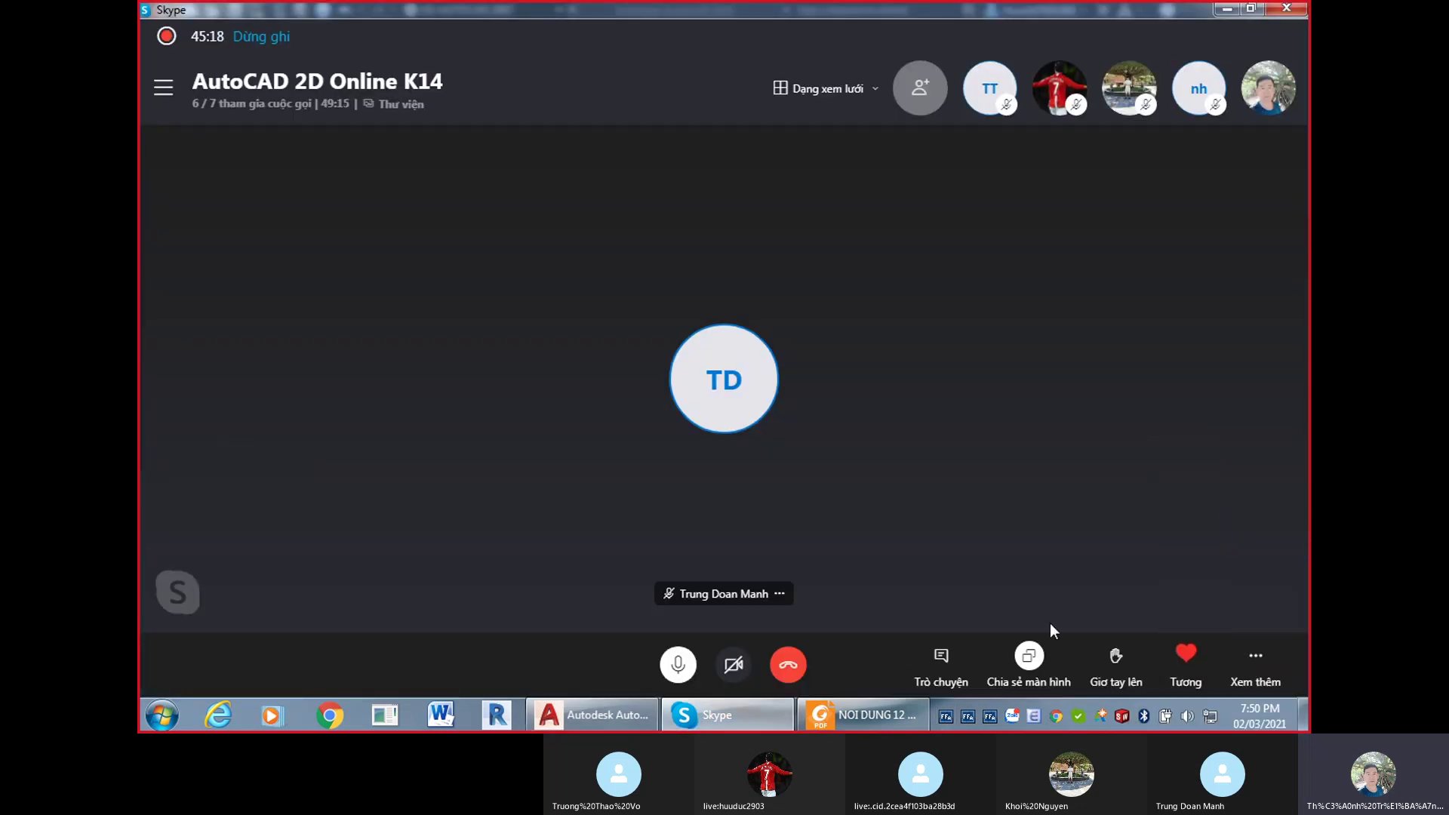
Open the Skype call chat, then bring the Foxit Reader course outline PDF forward.
click(938, 659)
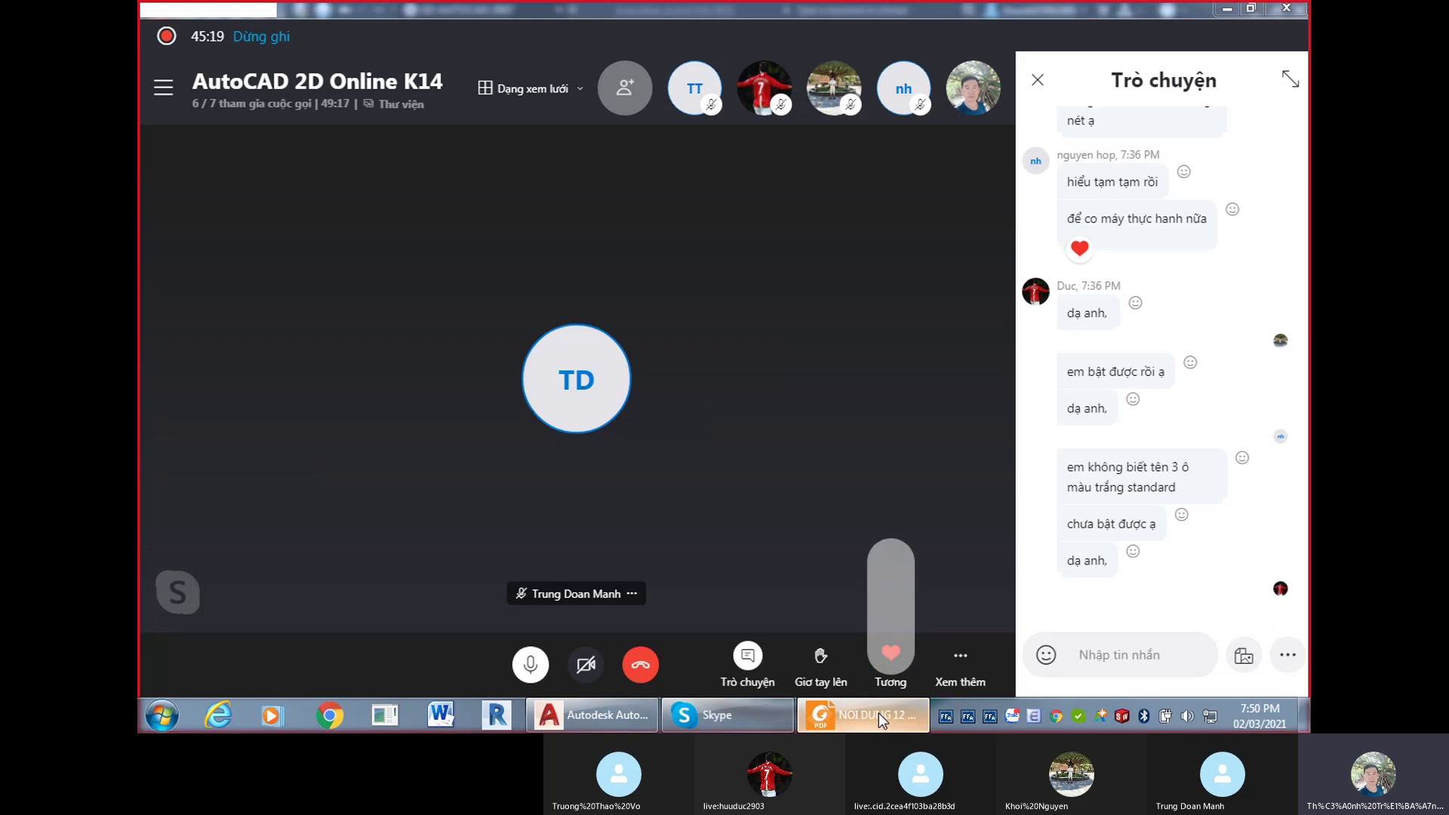
click(878, 712)
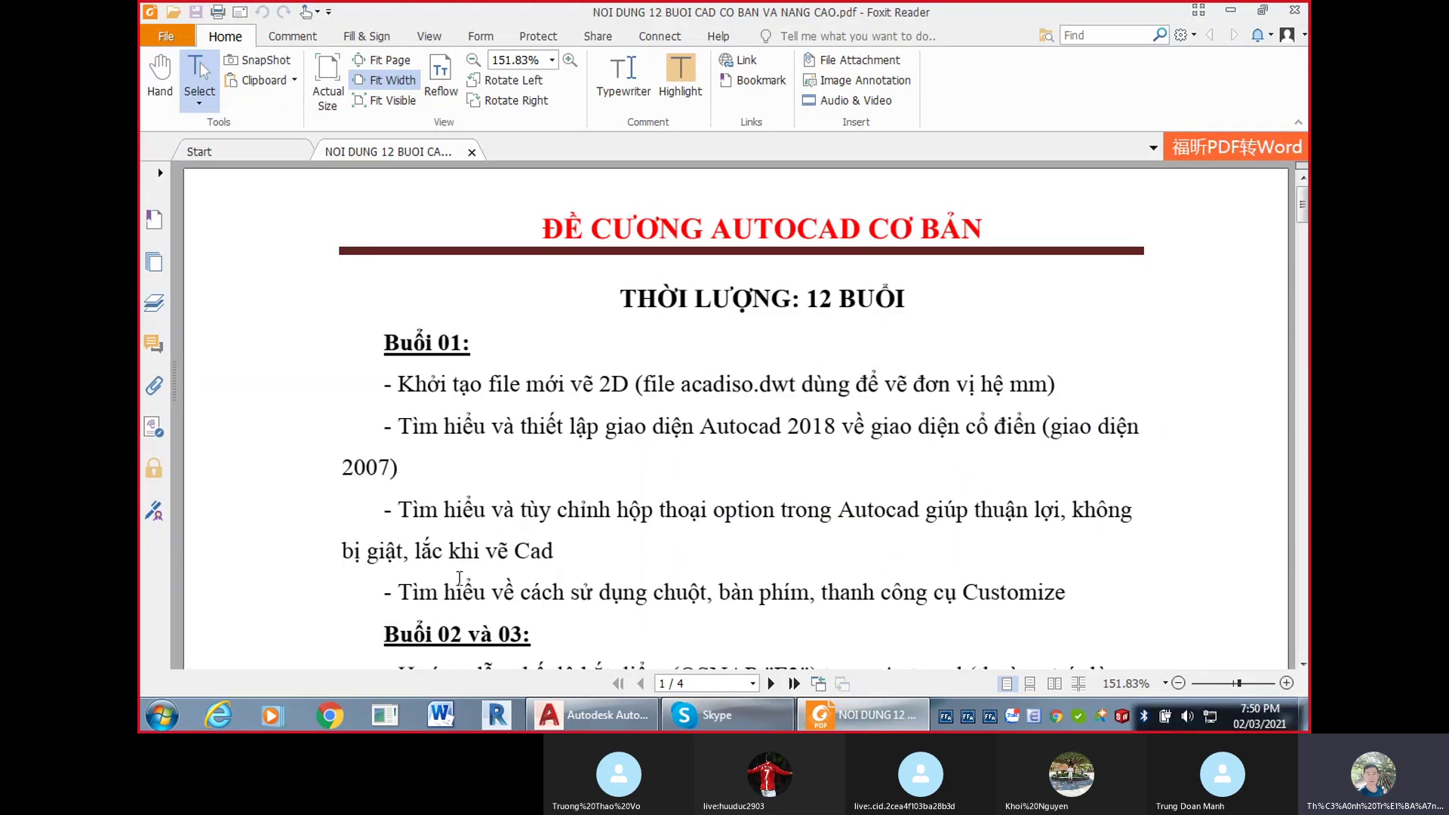
Minimize the Foxit Reader course outline to return to the Skype call.
click(883, 721)
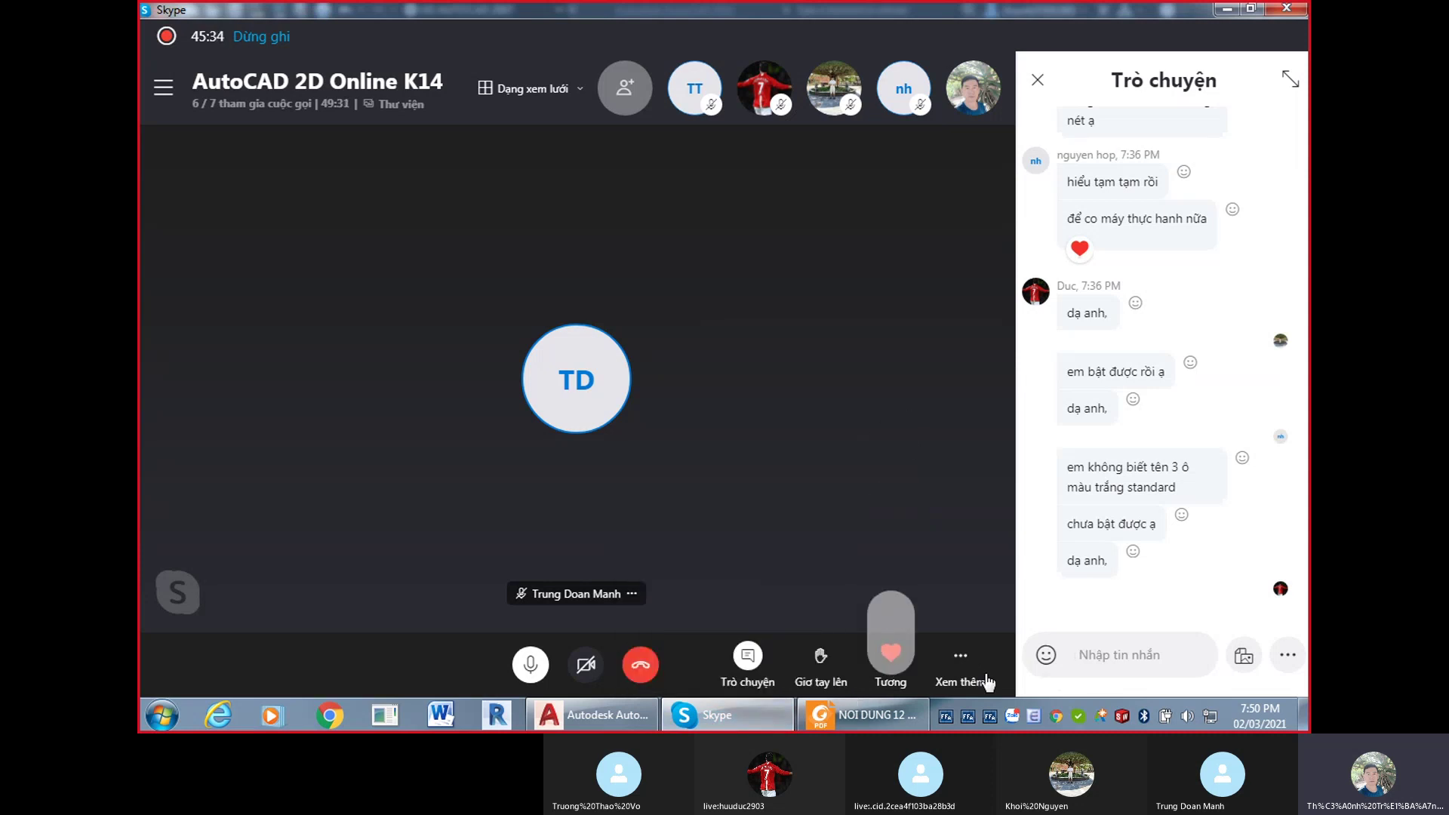
Reopen the chat, read through the messages, and select the one about using CAD 2007.
click(887, 689)
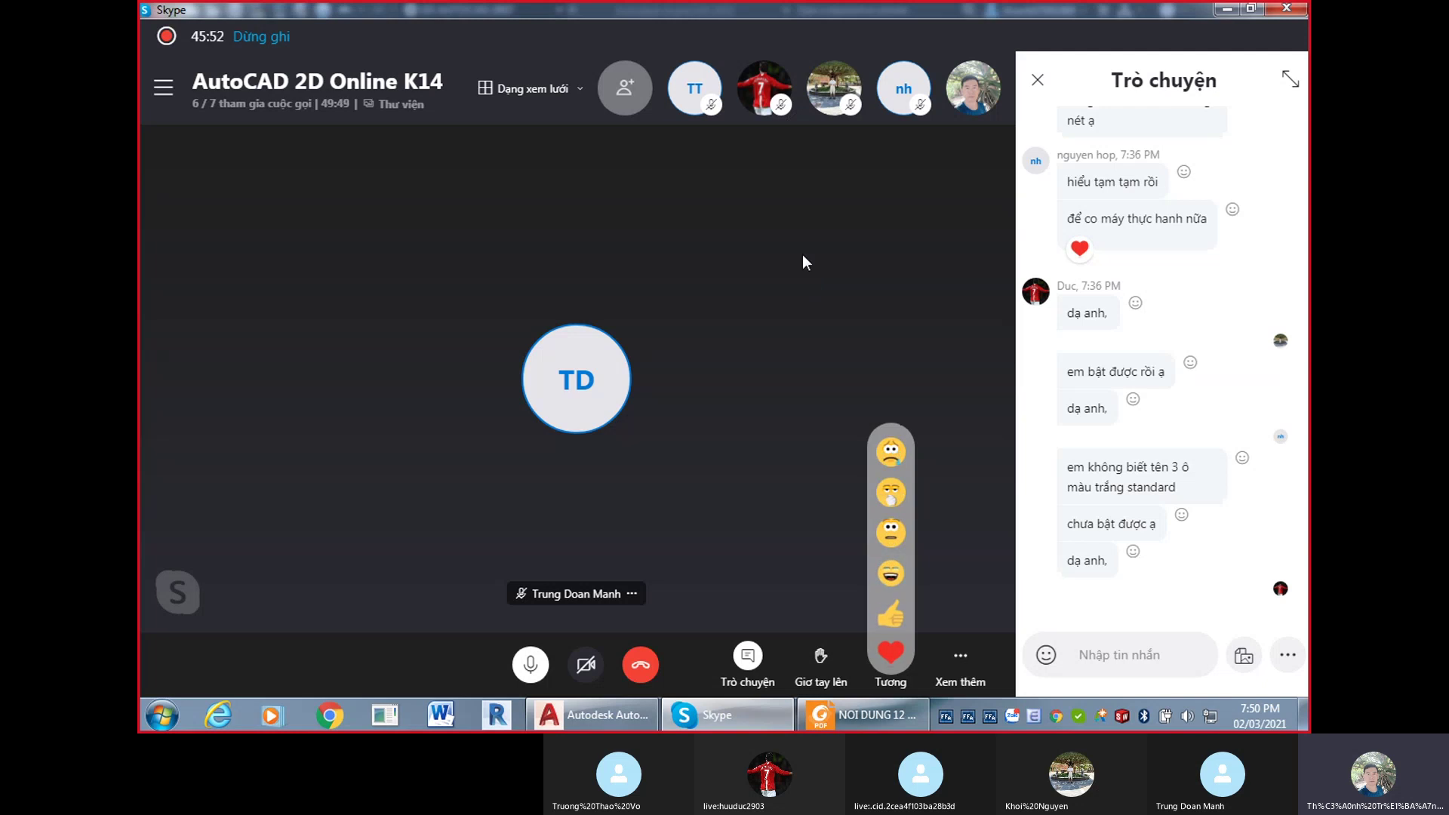
click(1036, 80)
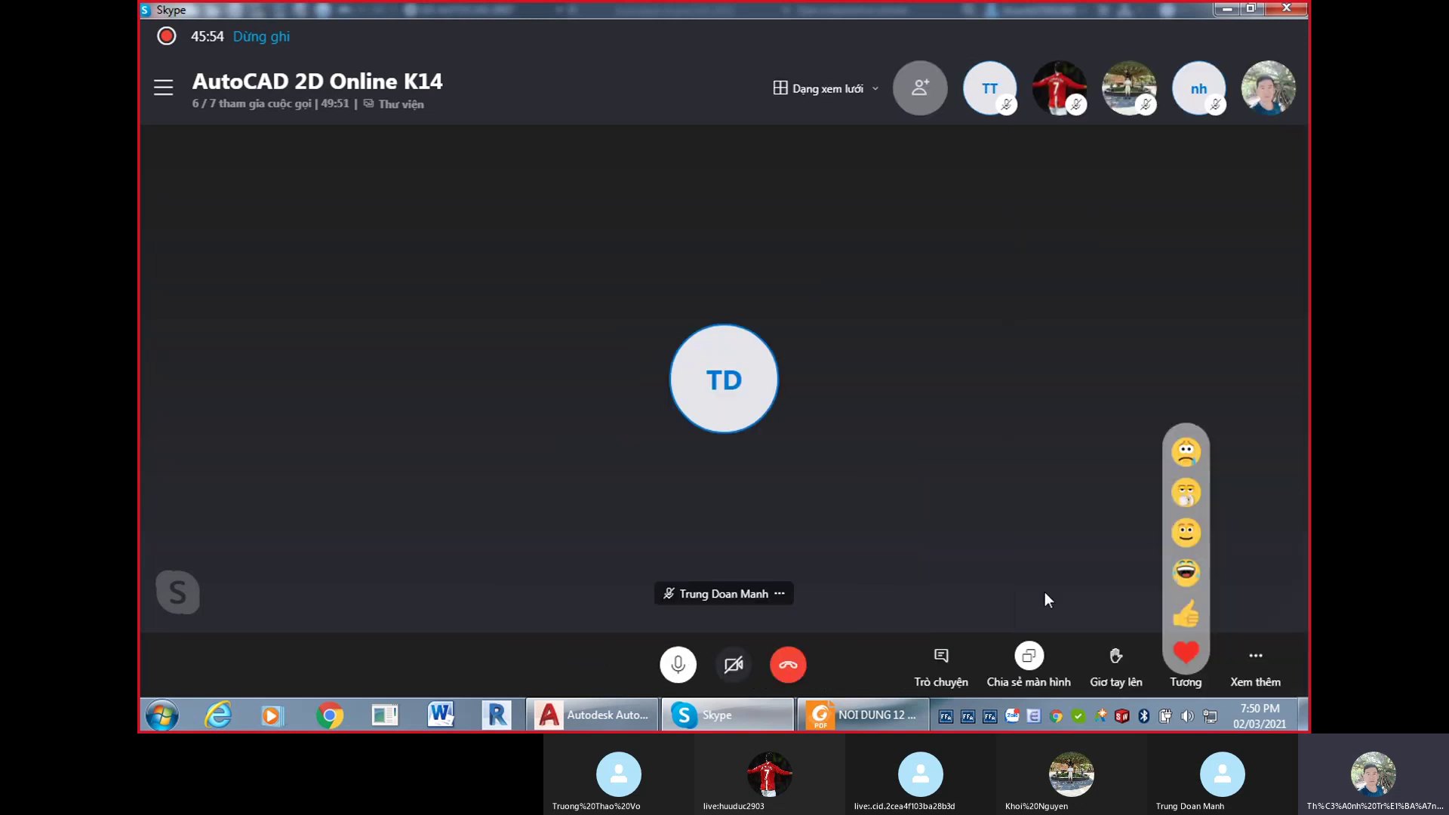
click(940, 656)
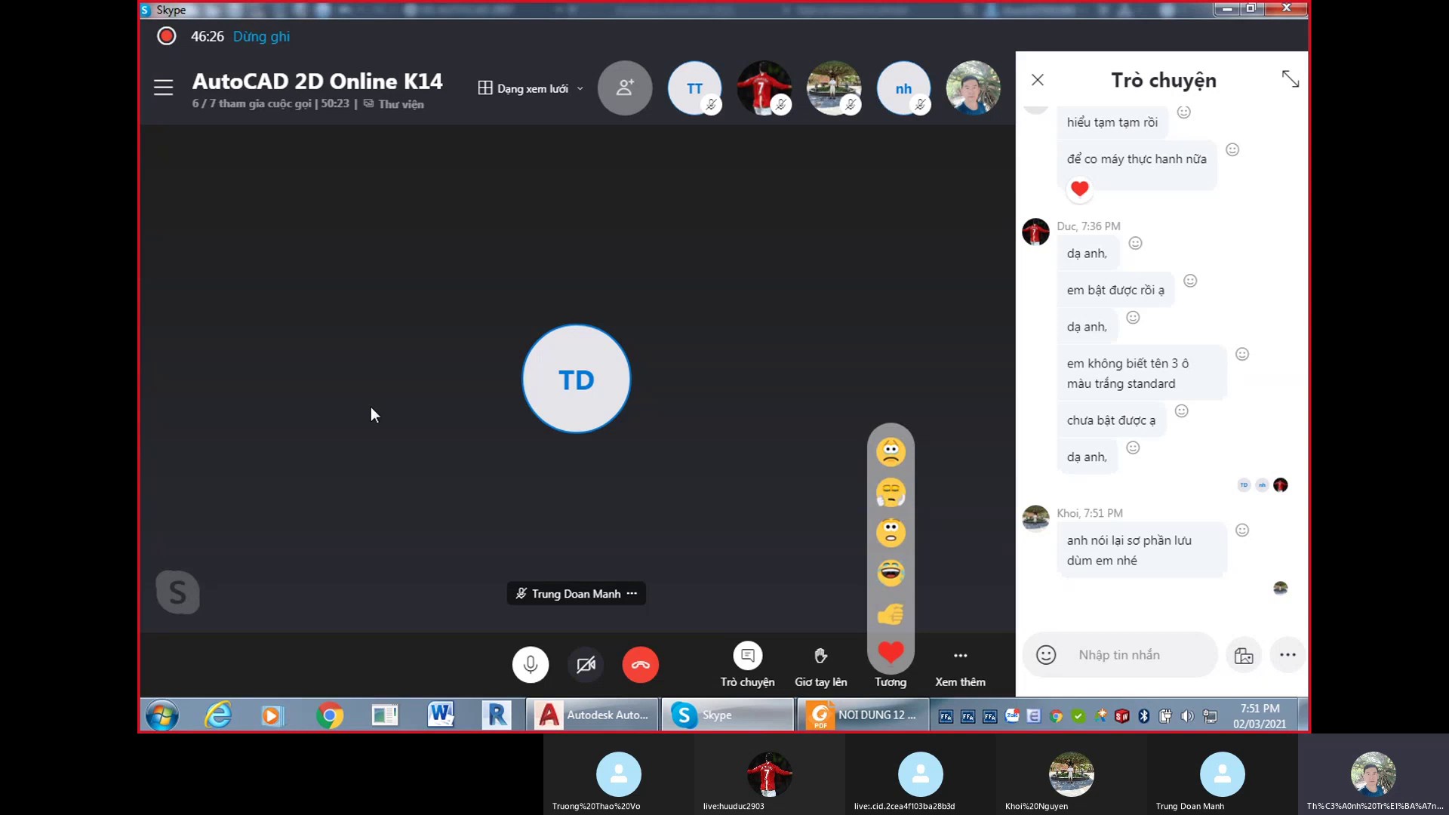
scroll(1304, 404, up, 10)
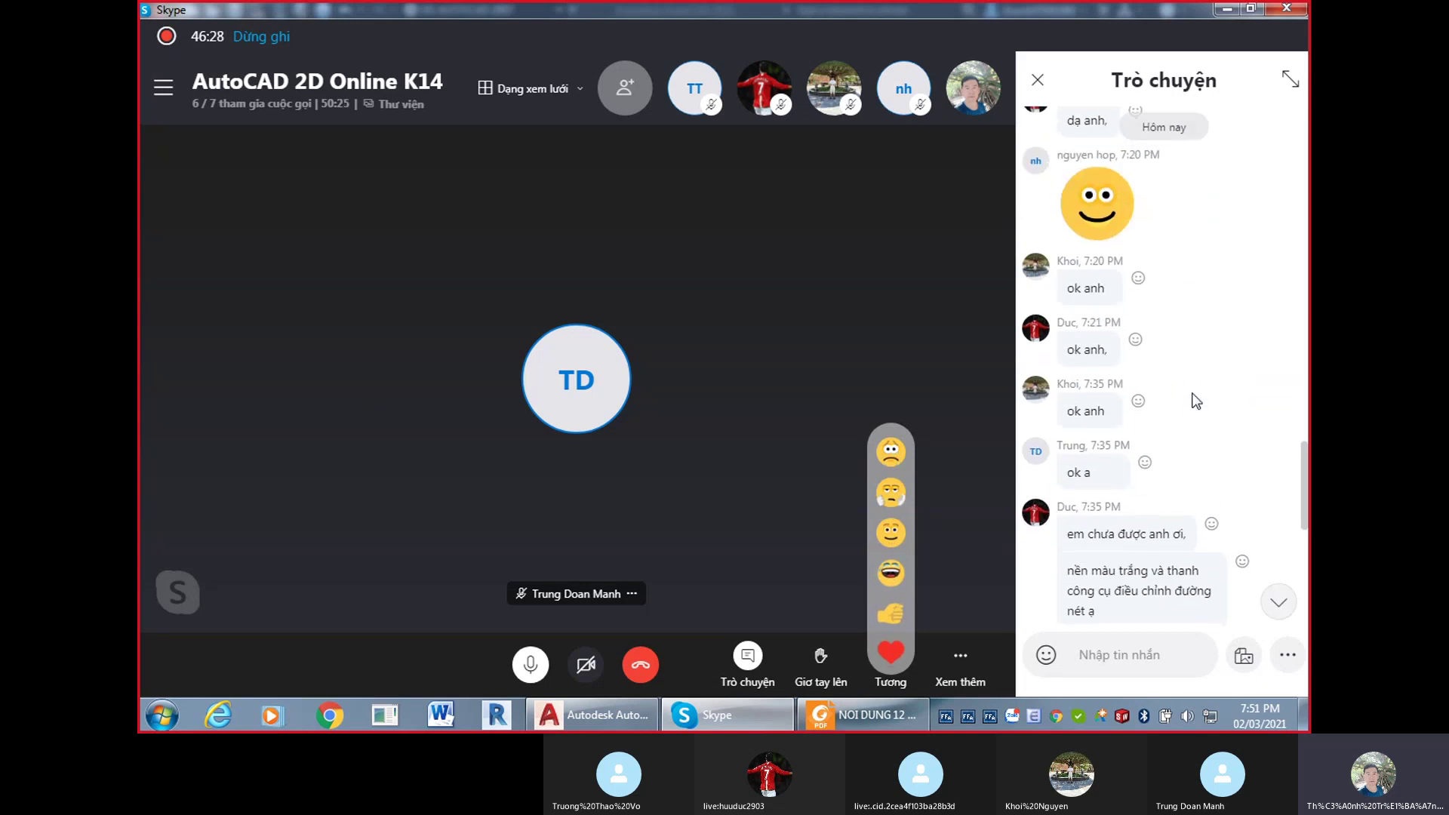
scroll(1197, 401, up, 3)
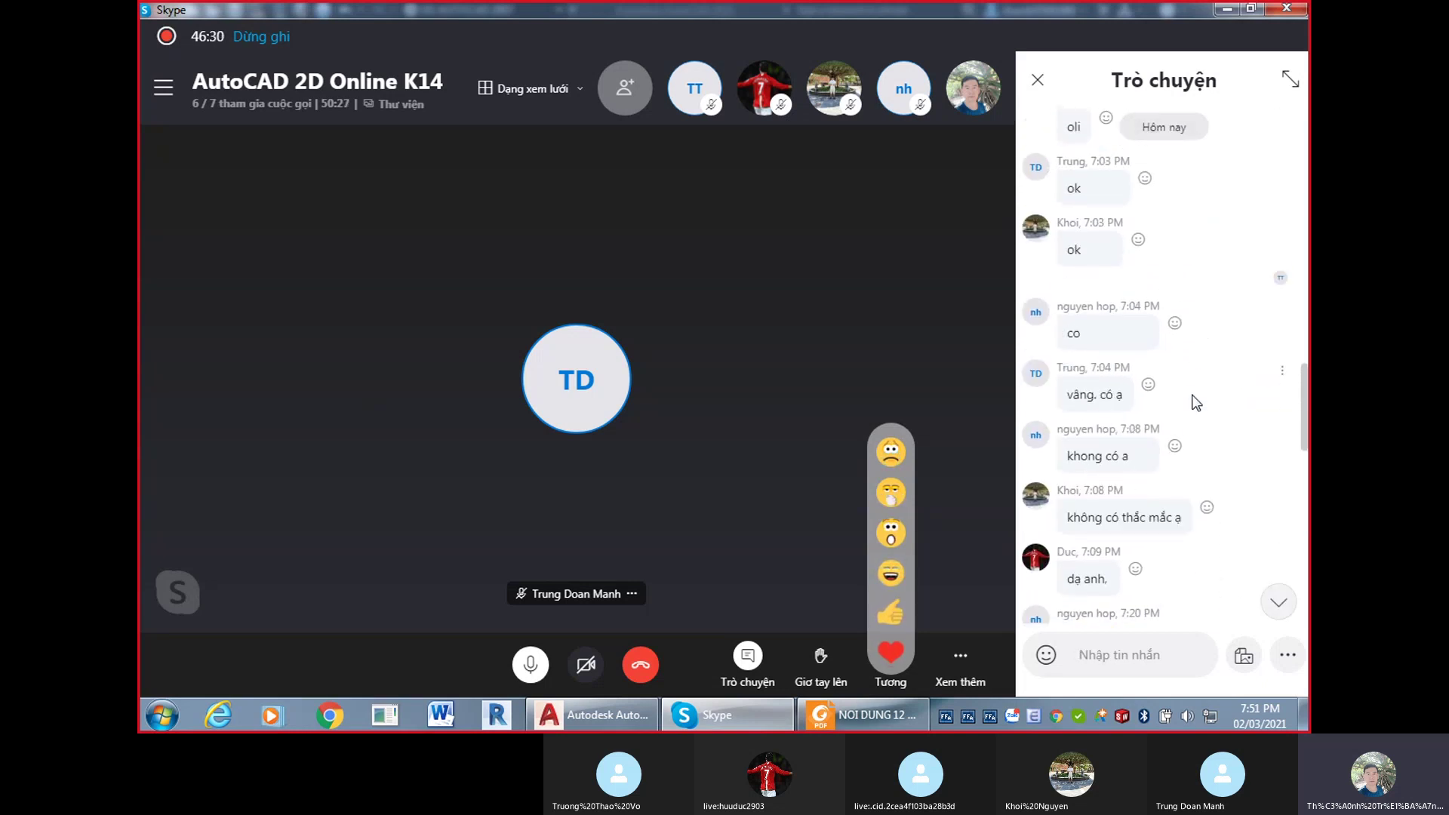
scroll(1191, 412, down, 12)
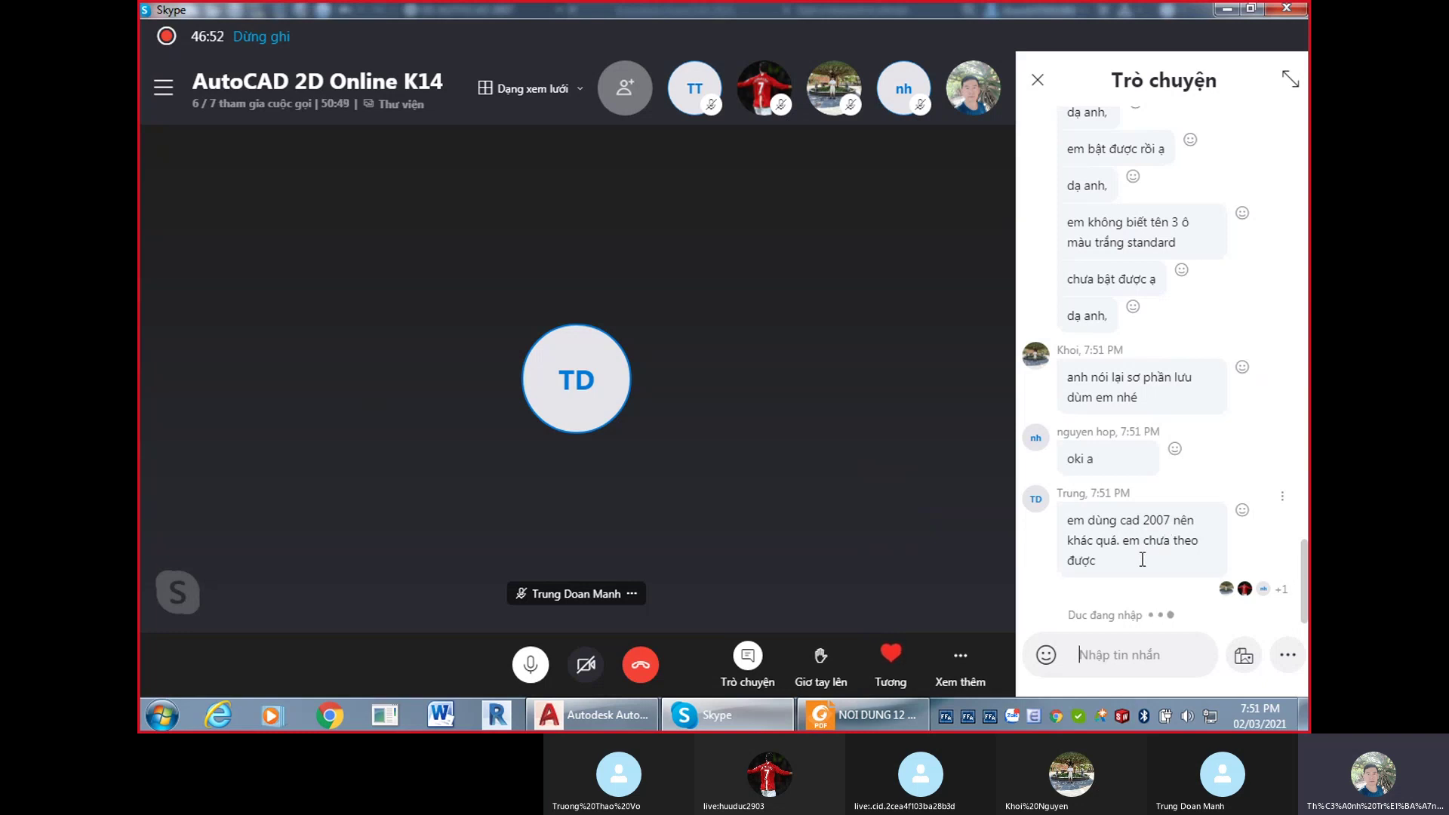
drag(1140, 562, 1061, 522)
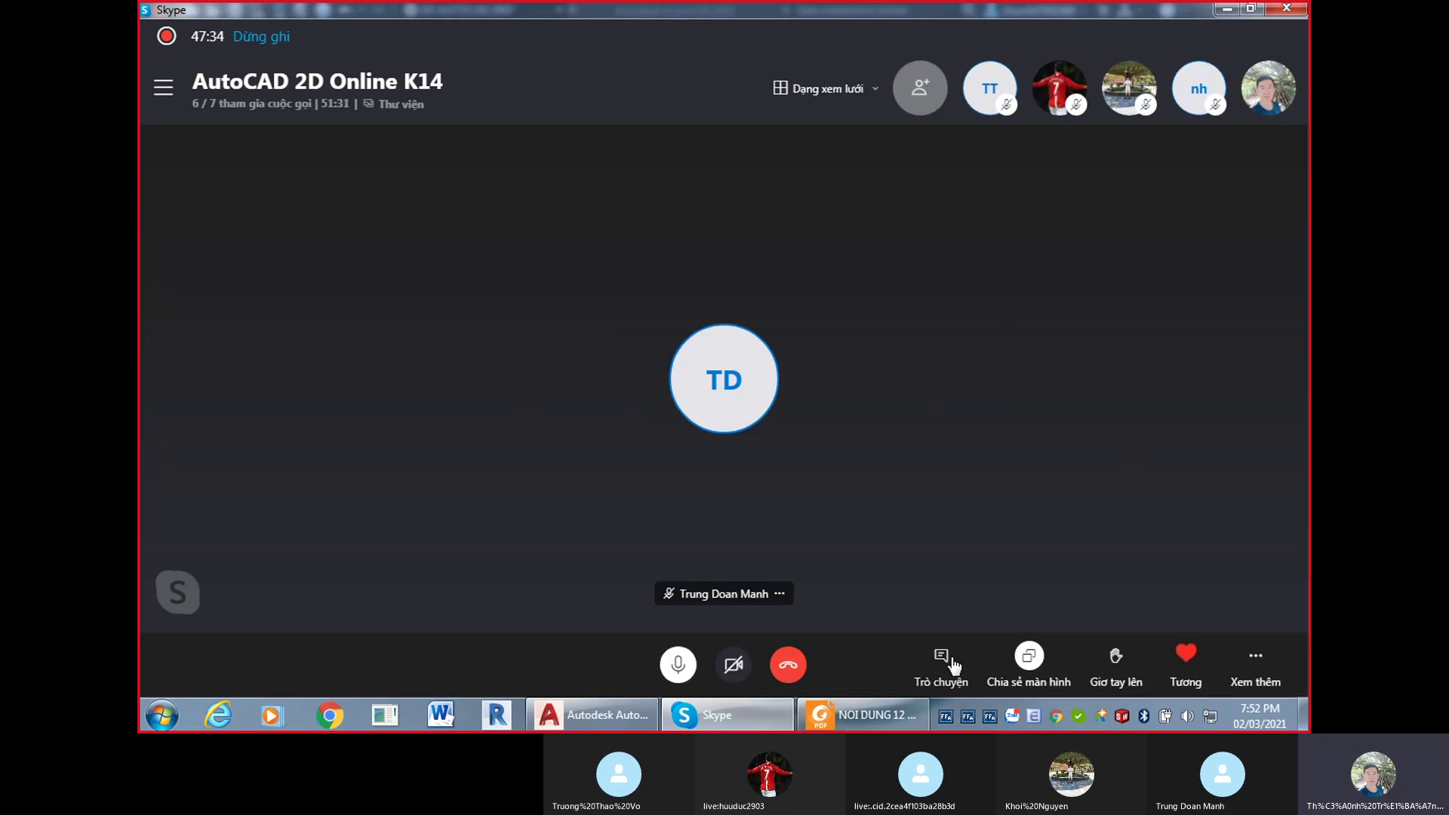
Read the latest chat questions, close the chat panel, and bring AutoCAD's Drawing4 back in front.
click(949, 658)
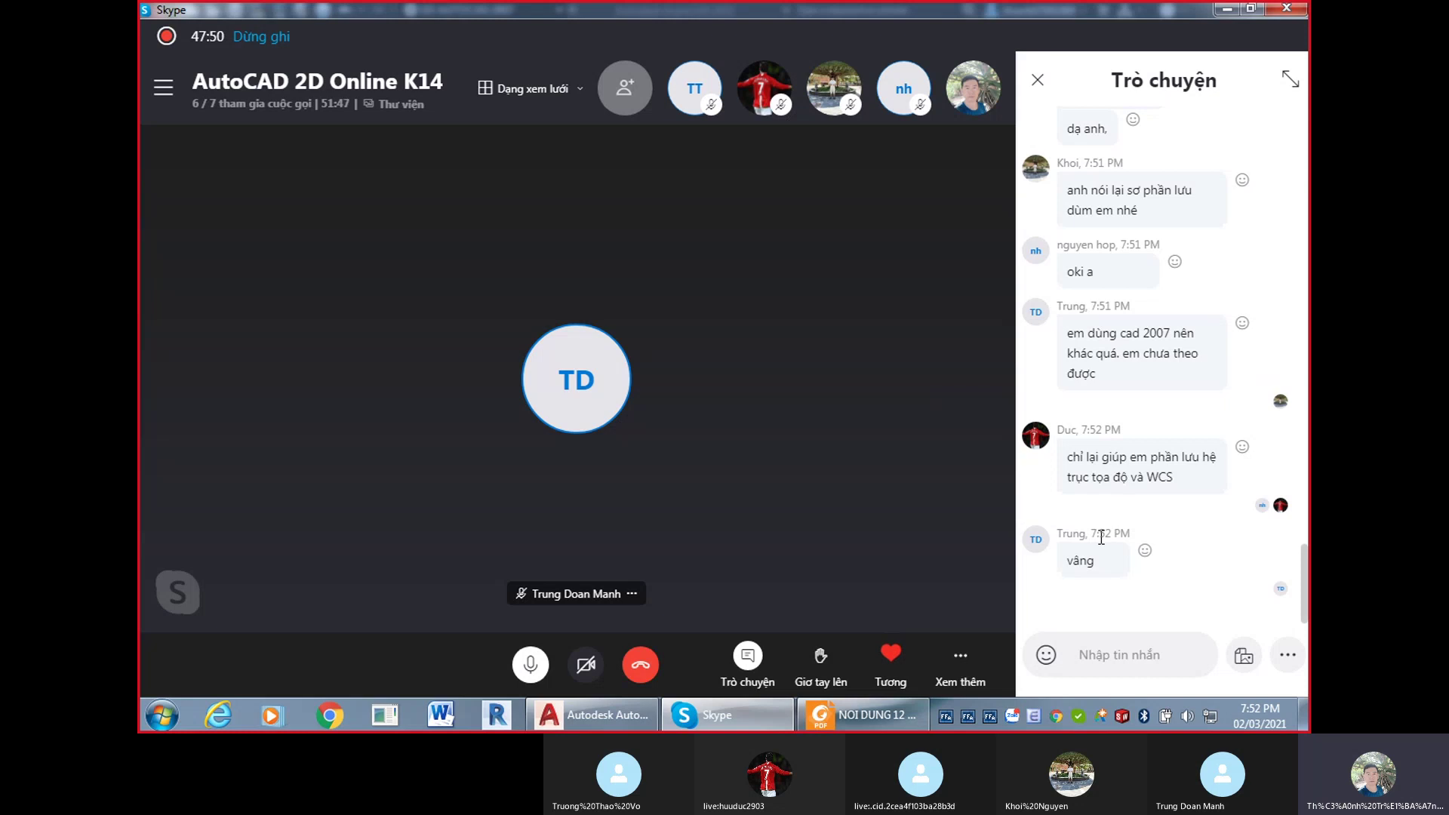
click(1038, 80)
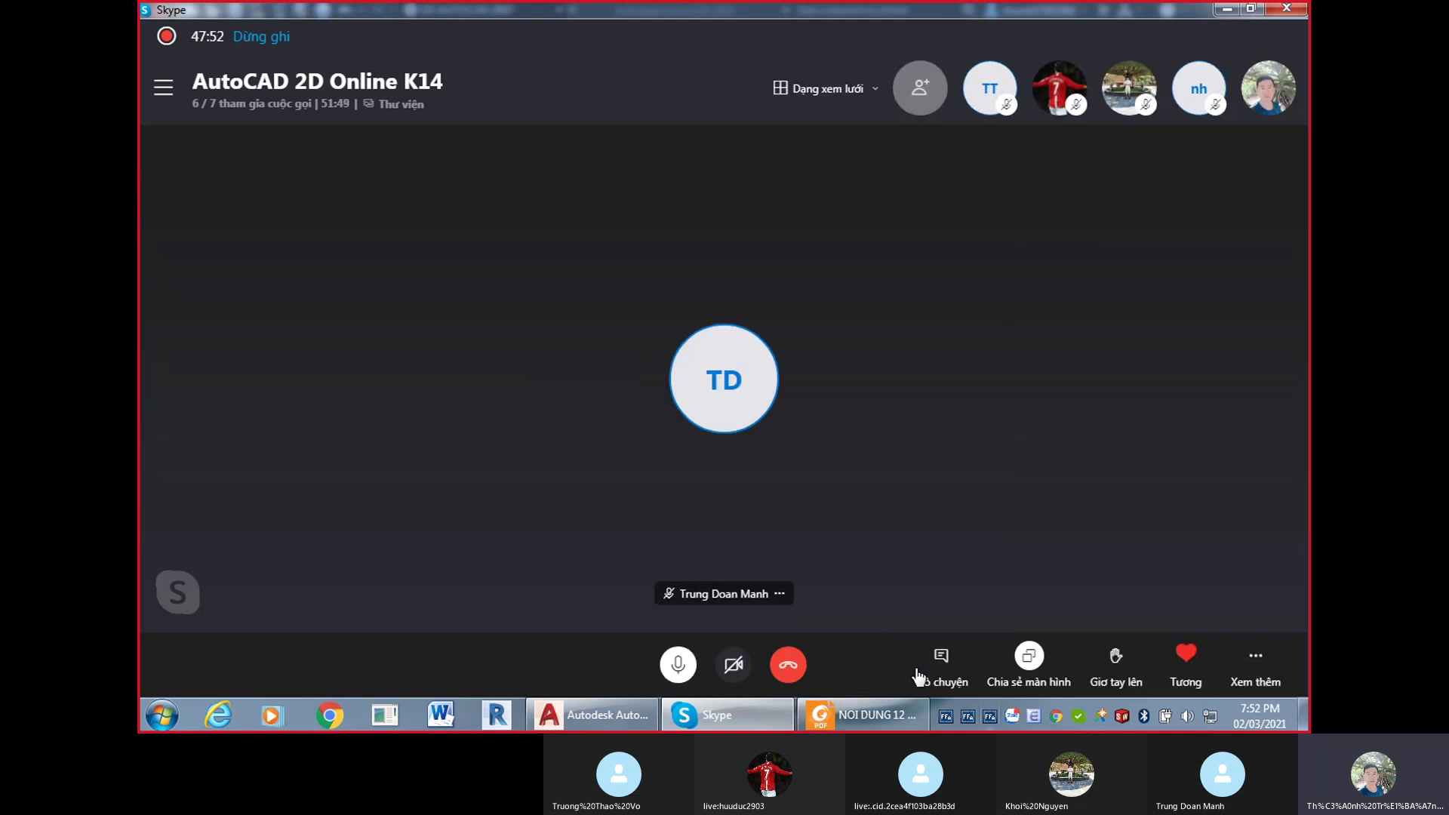
click(941, 663)
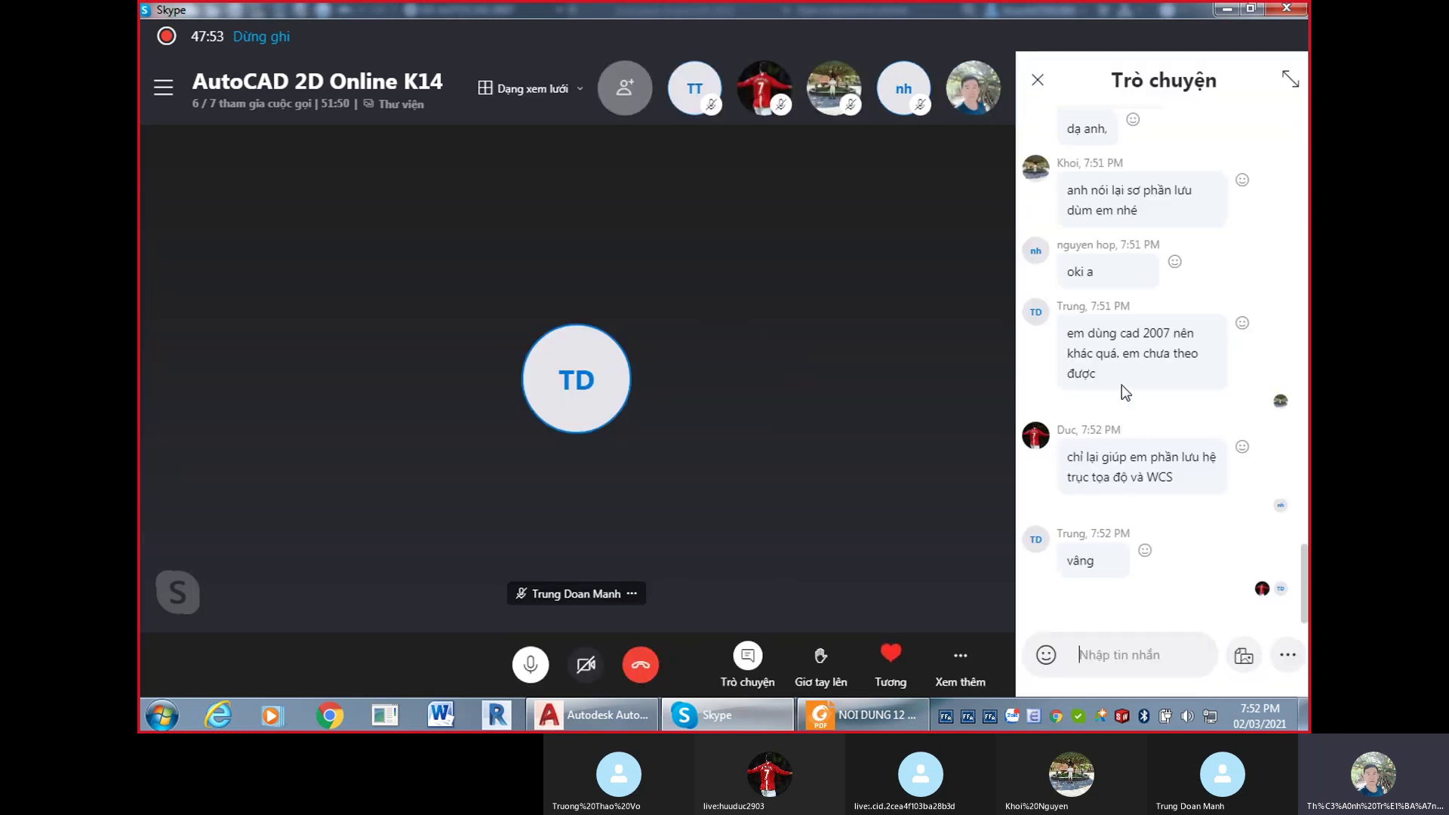
scroll(1123, 385, up, 2)
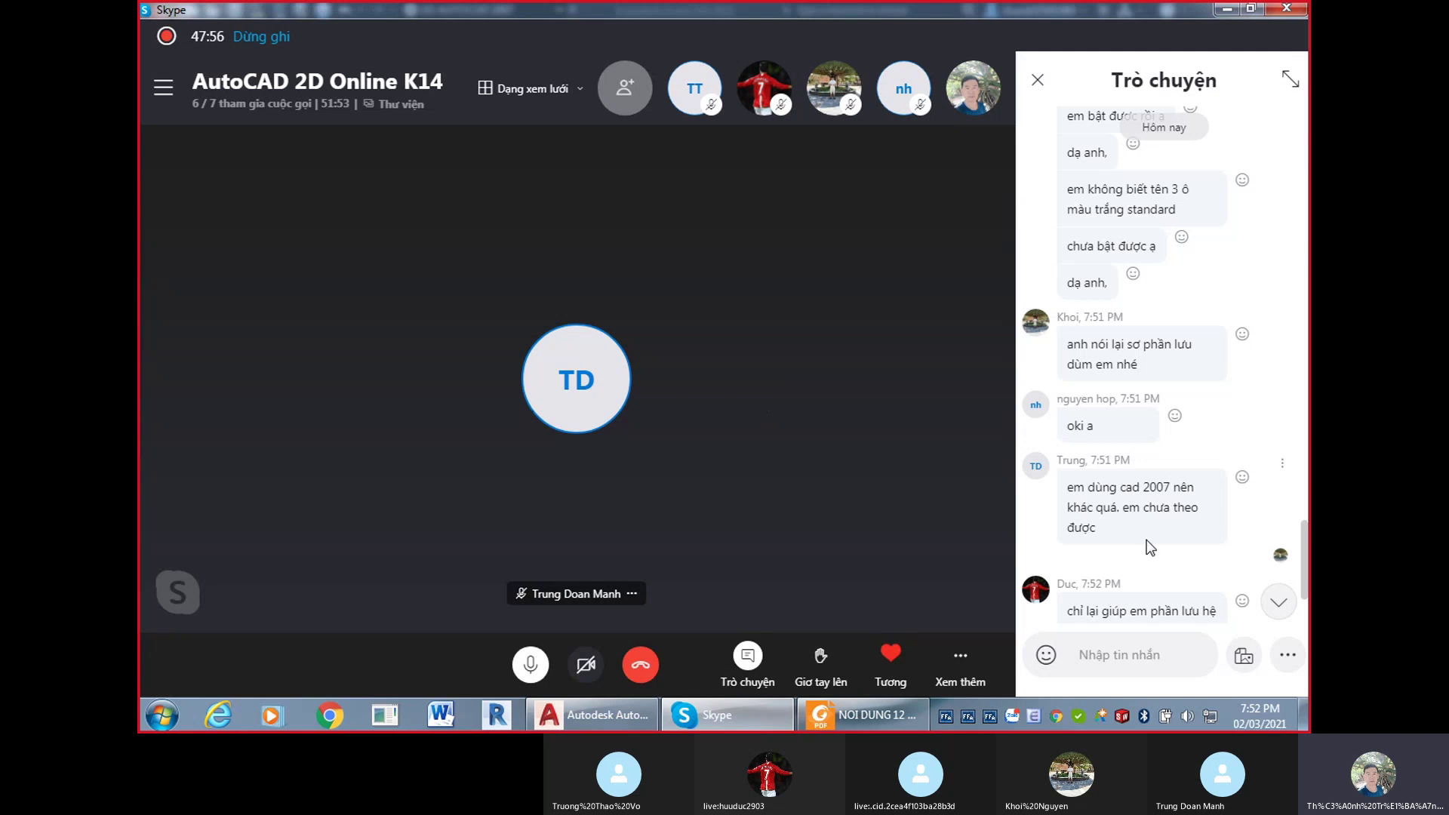
scroll(1148, 538, down, 2)
scroll(1151, 540, down, 1)
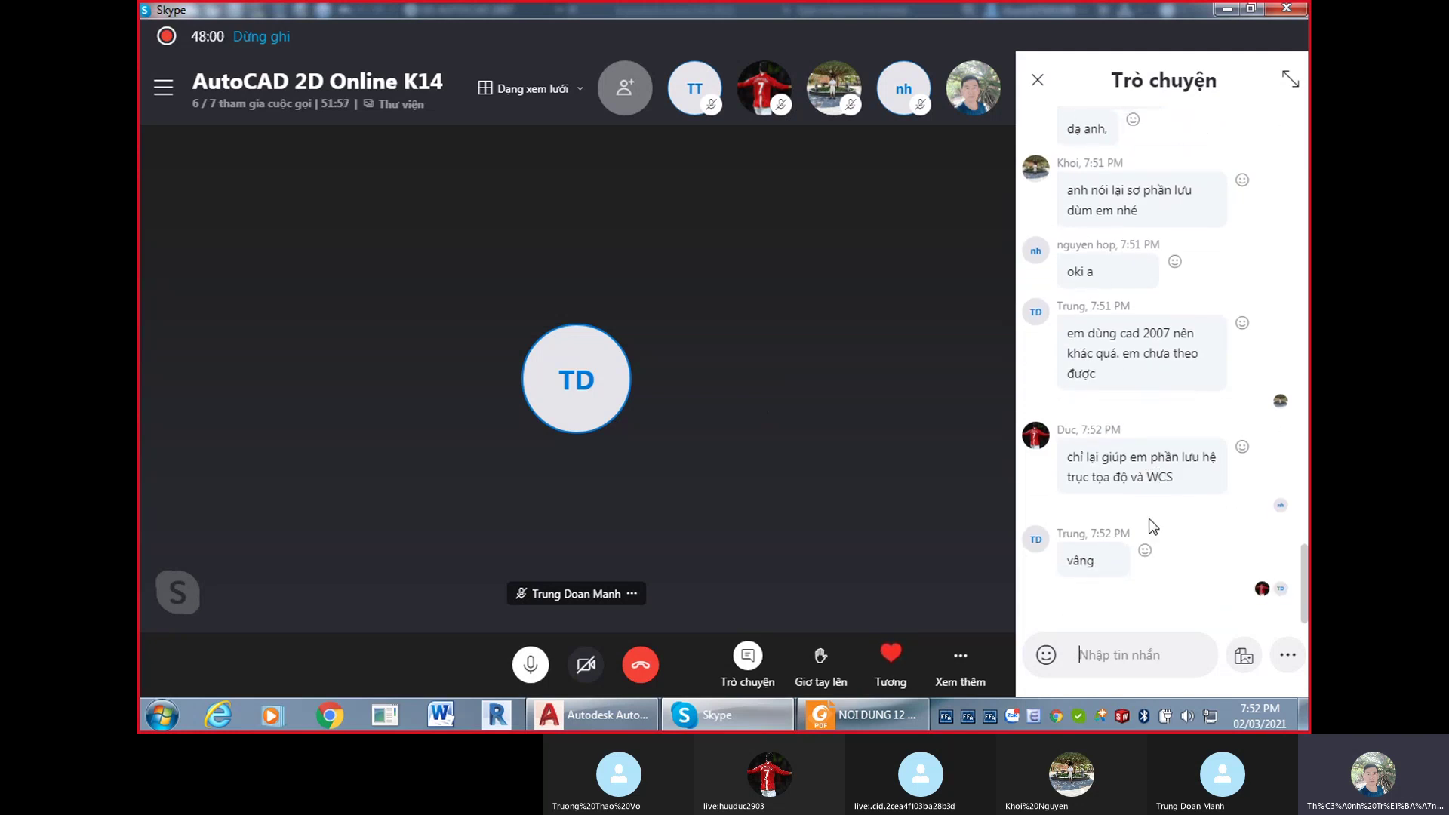
scroll(1151, 509, up, 1)
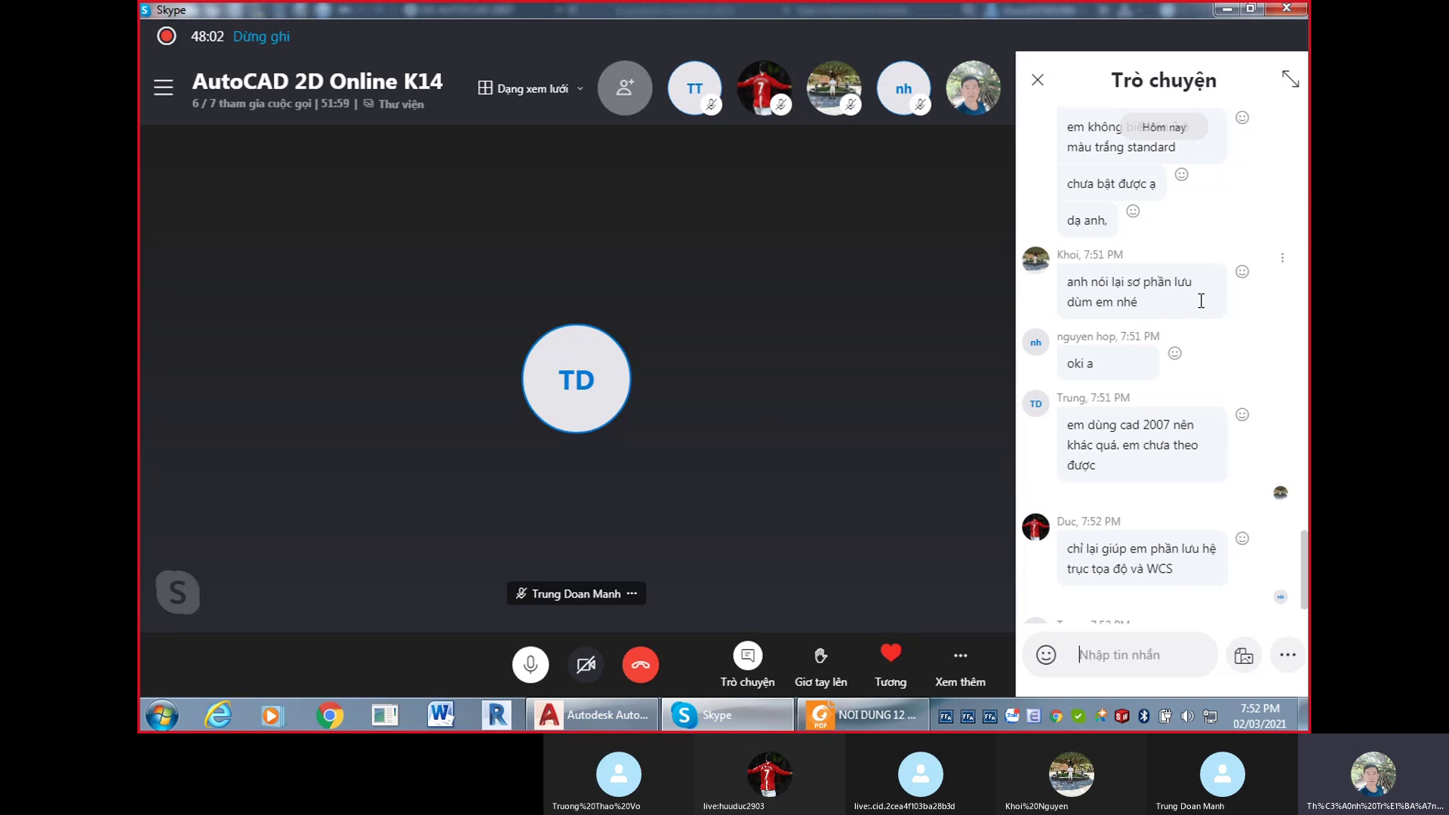
click(1038, 80)
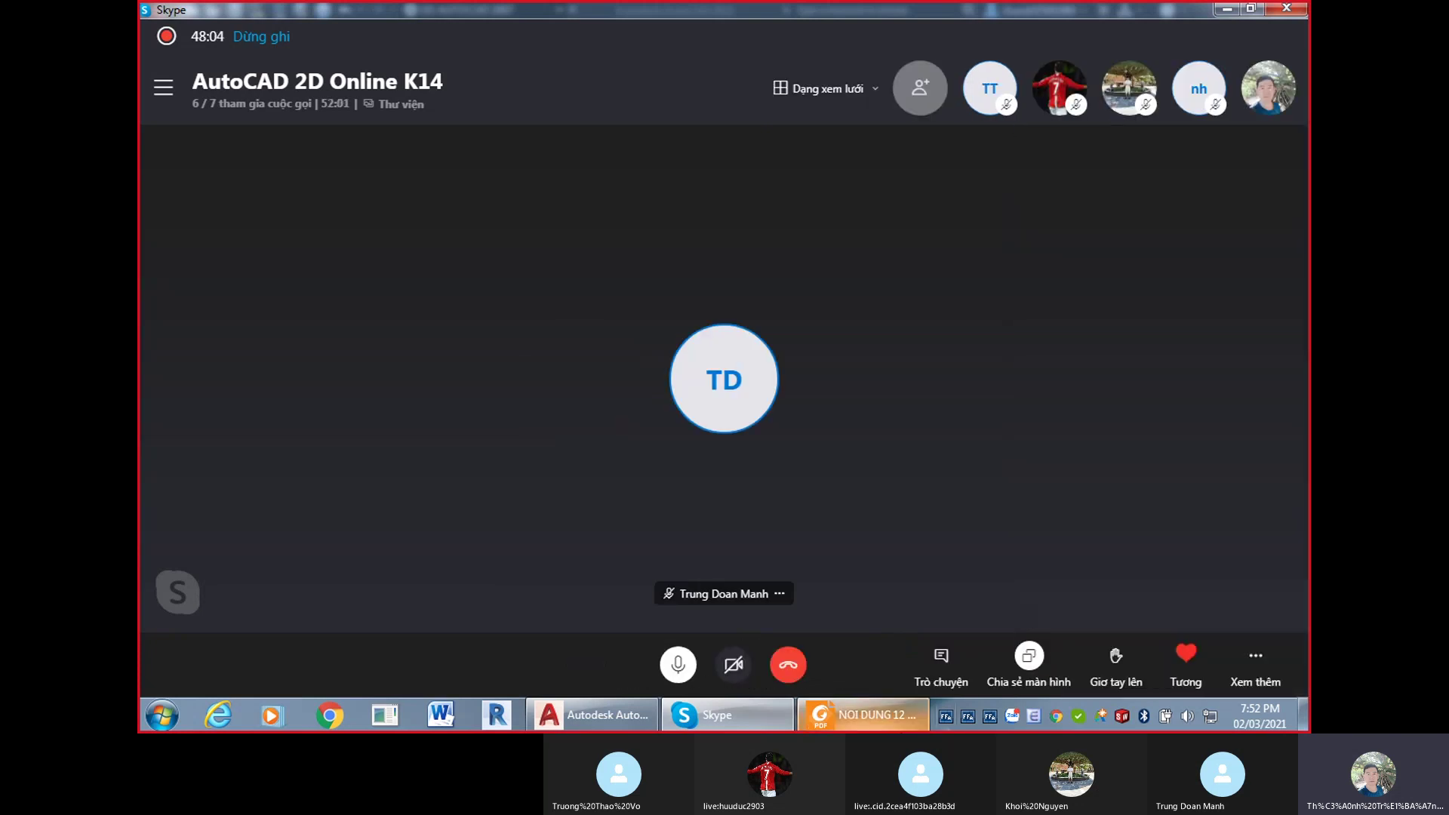
click(648, 725)
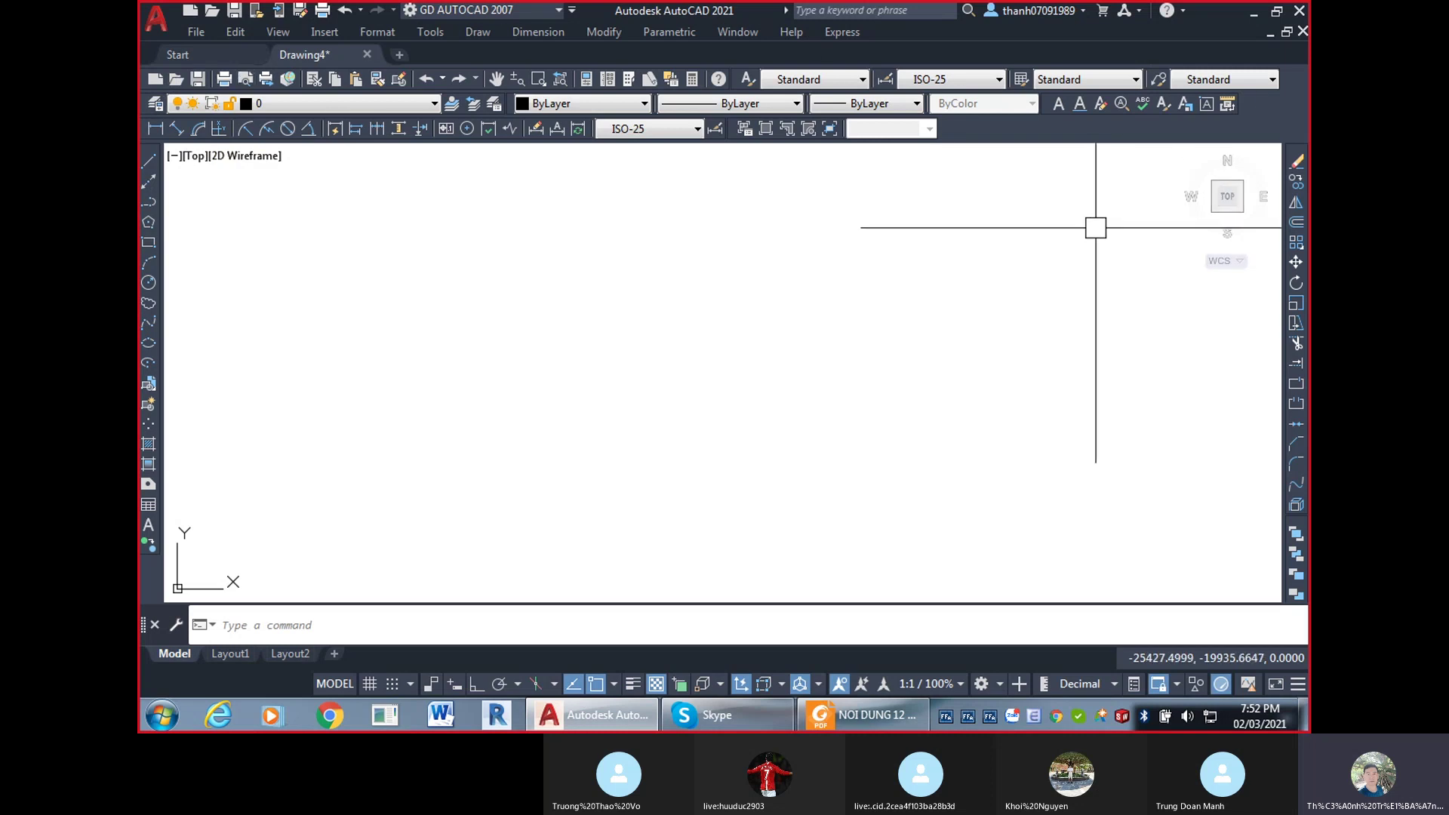
right_click(1044, 128)
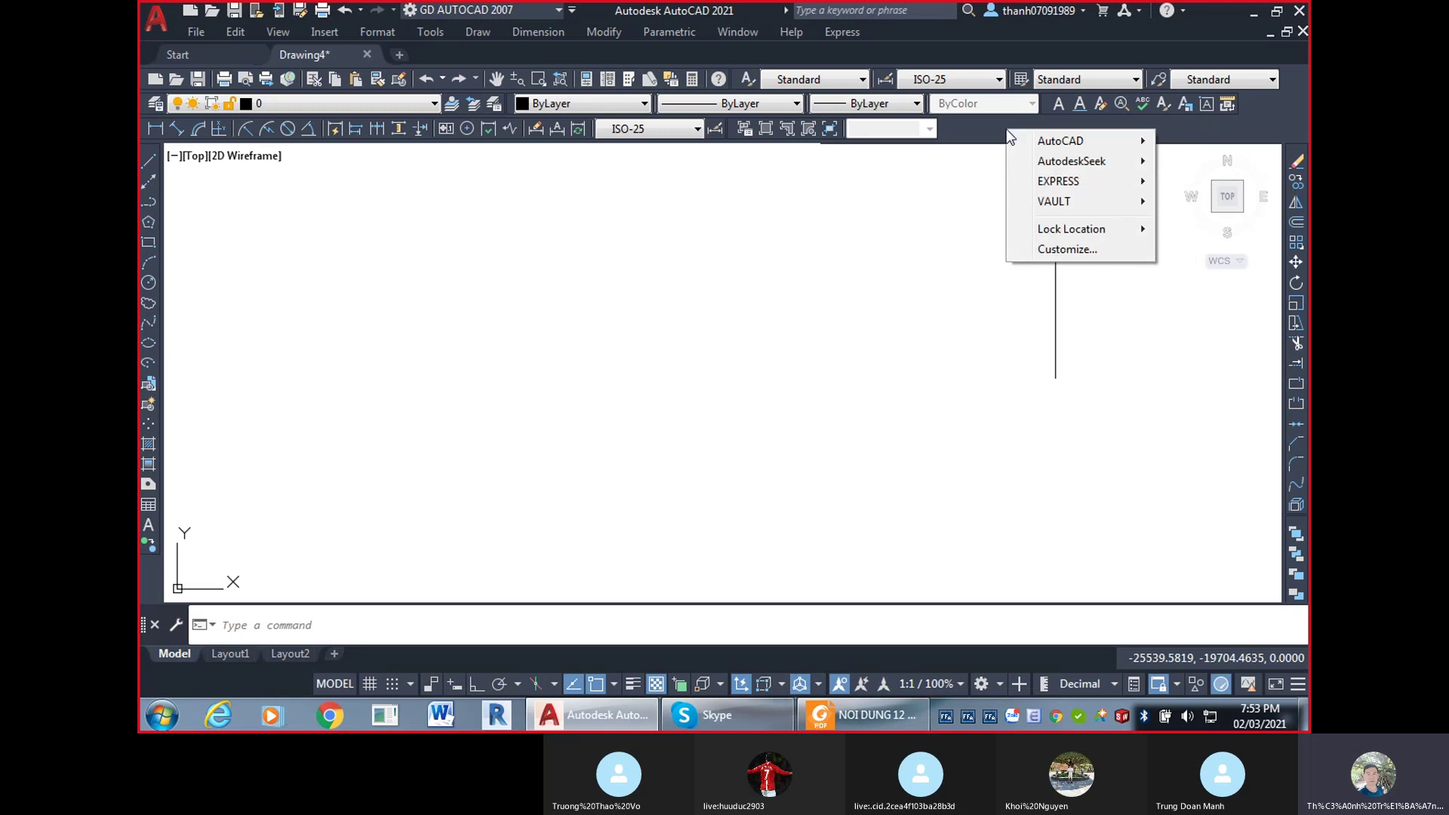
click(910, 60)
right_click(939, 30)
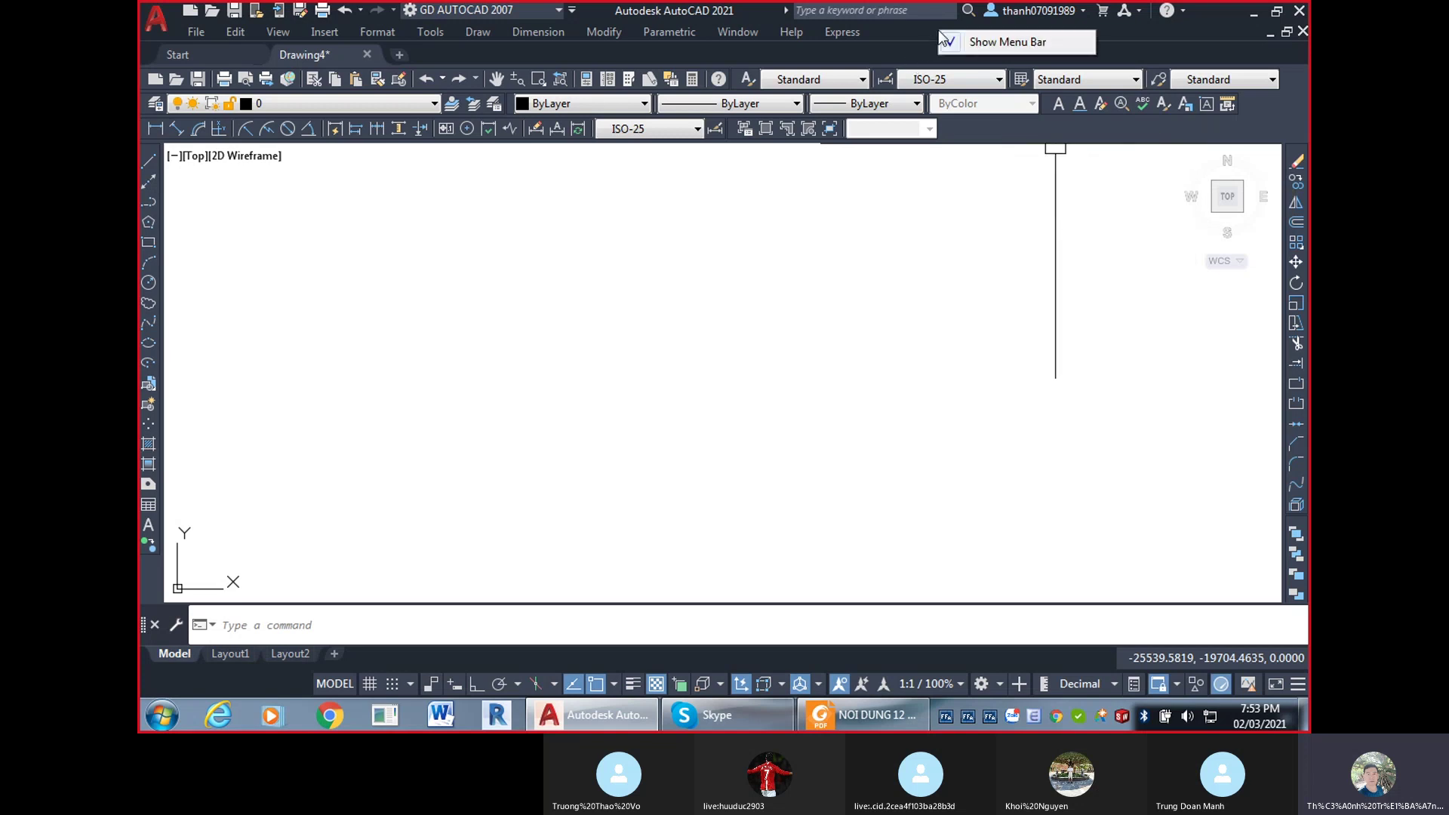
right_click(888, 57)
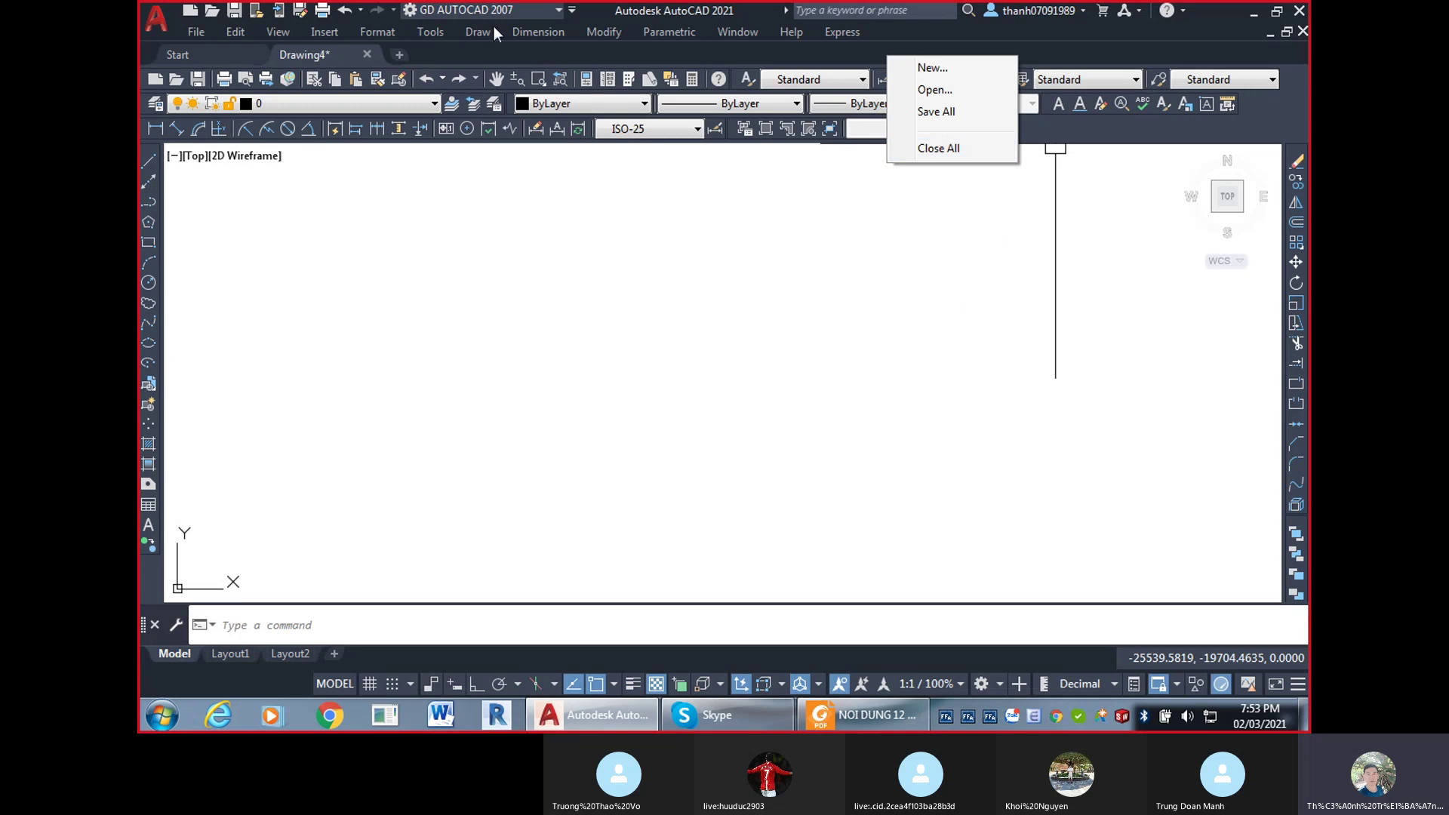
right_click(1212, 136)
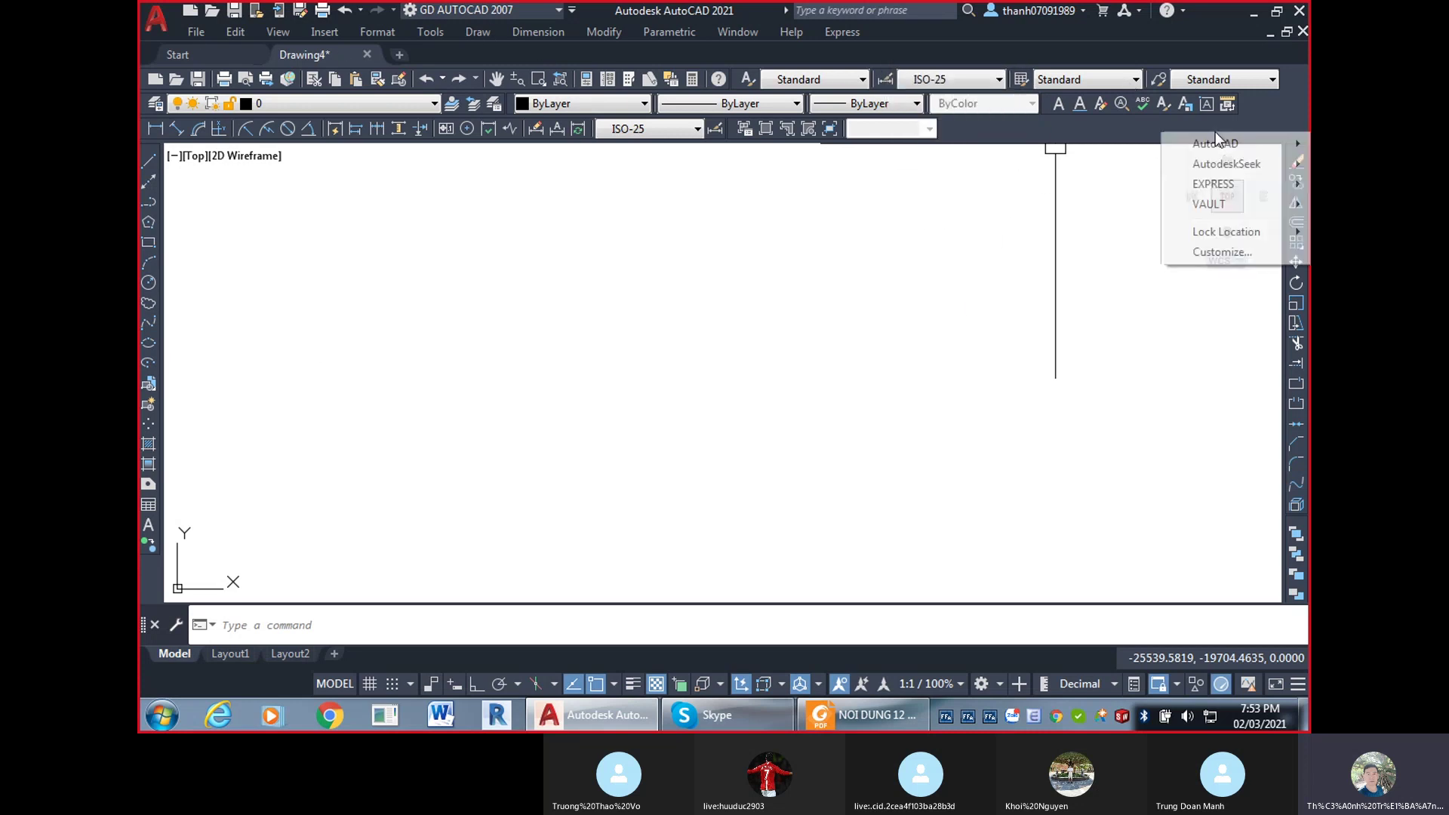
mouse_move(1217, 144)
click(557, 457)
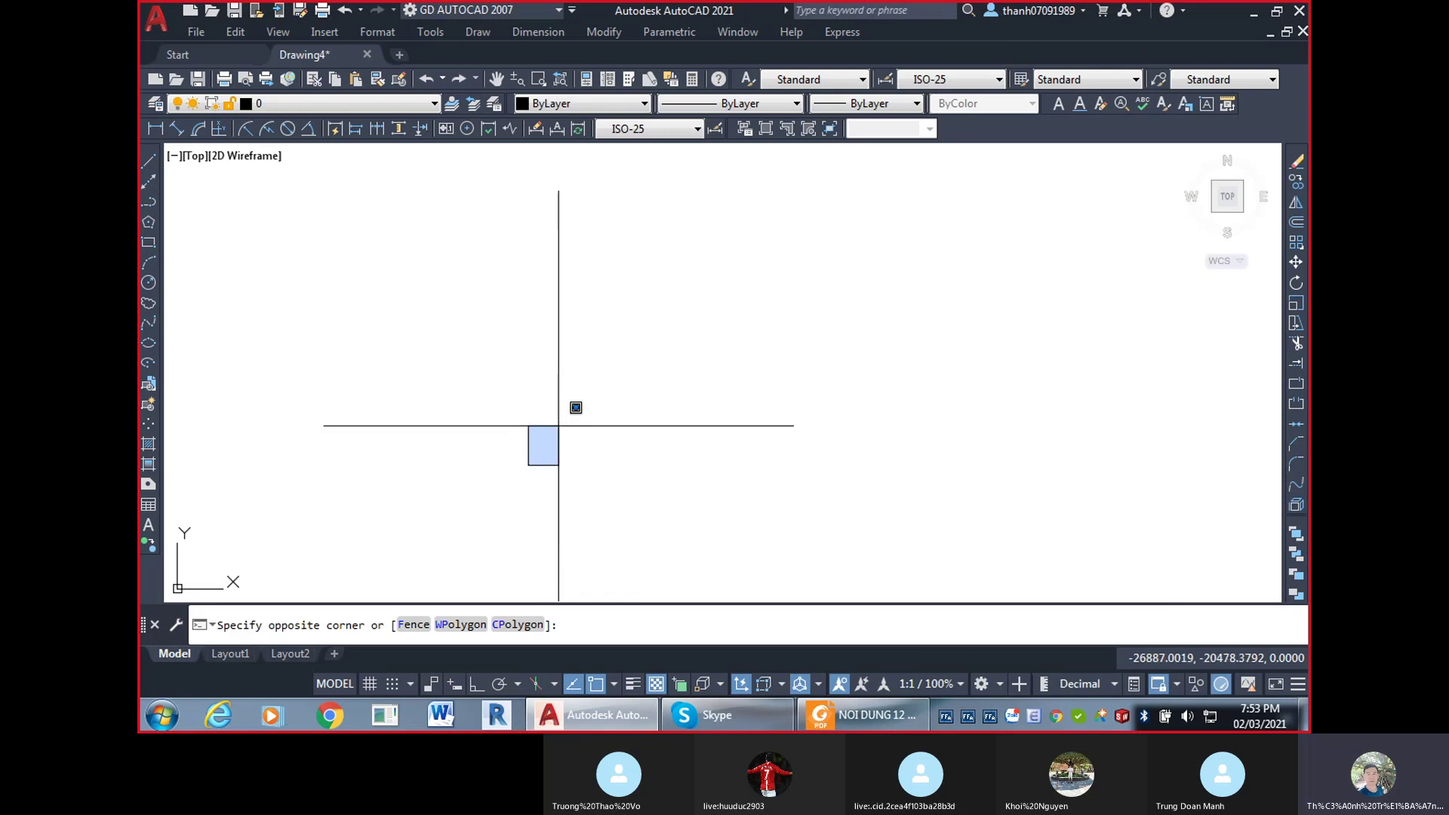
key(Escape)
right_click(148, 579)
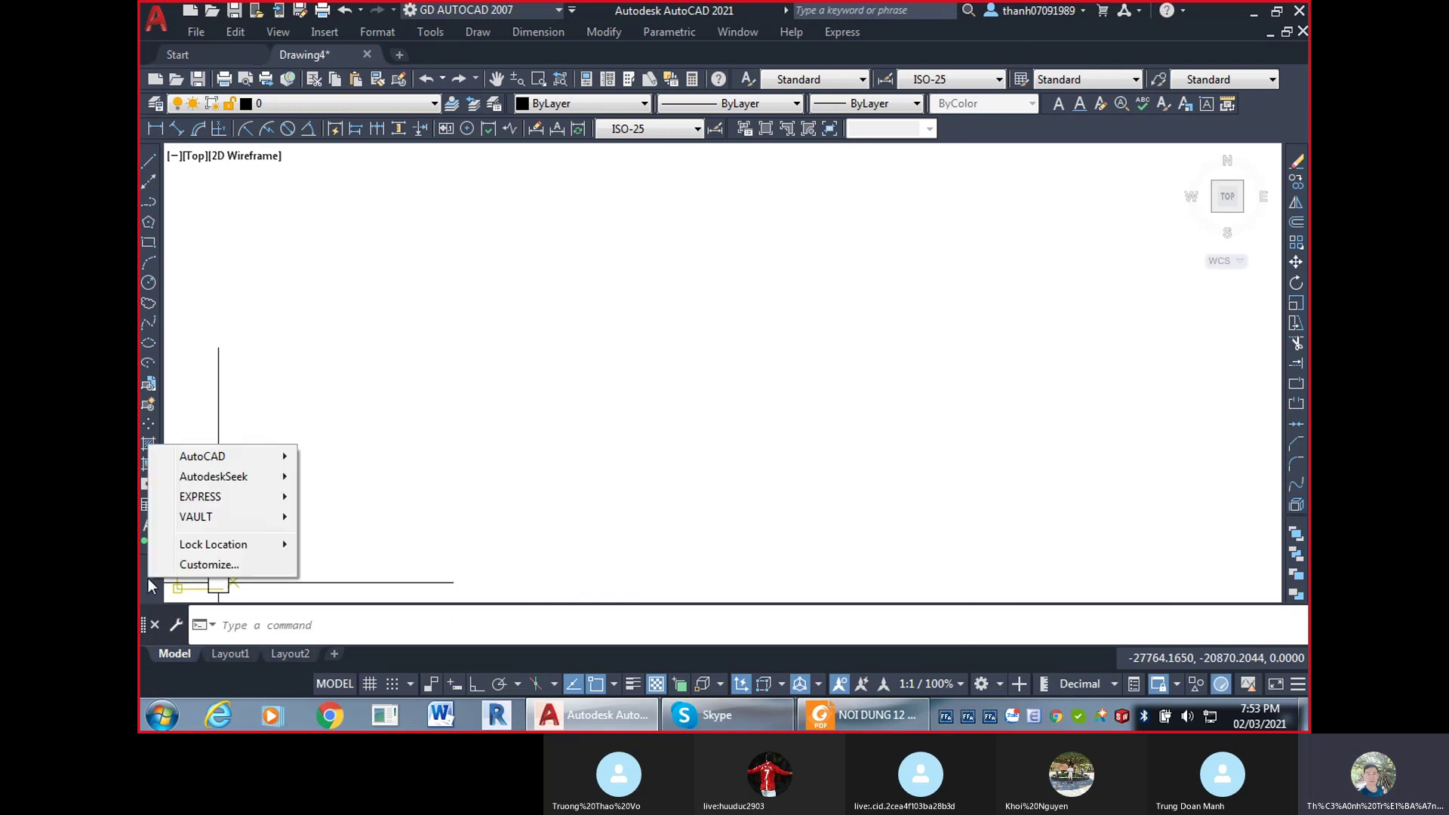
mouse_move(213, 545)
mouse_move(357, 625)
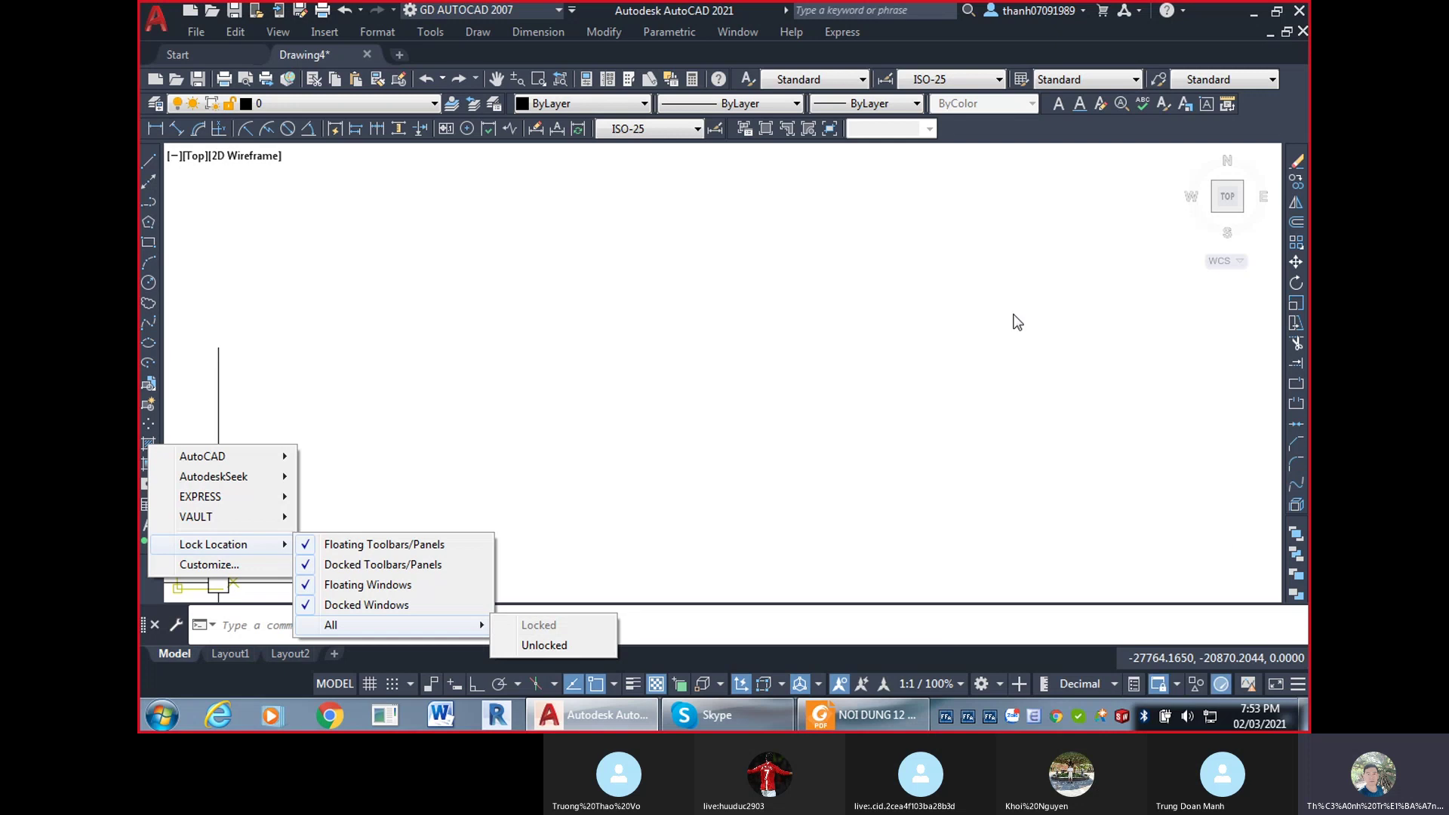
key(Escape)
key(Escape)
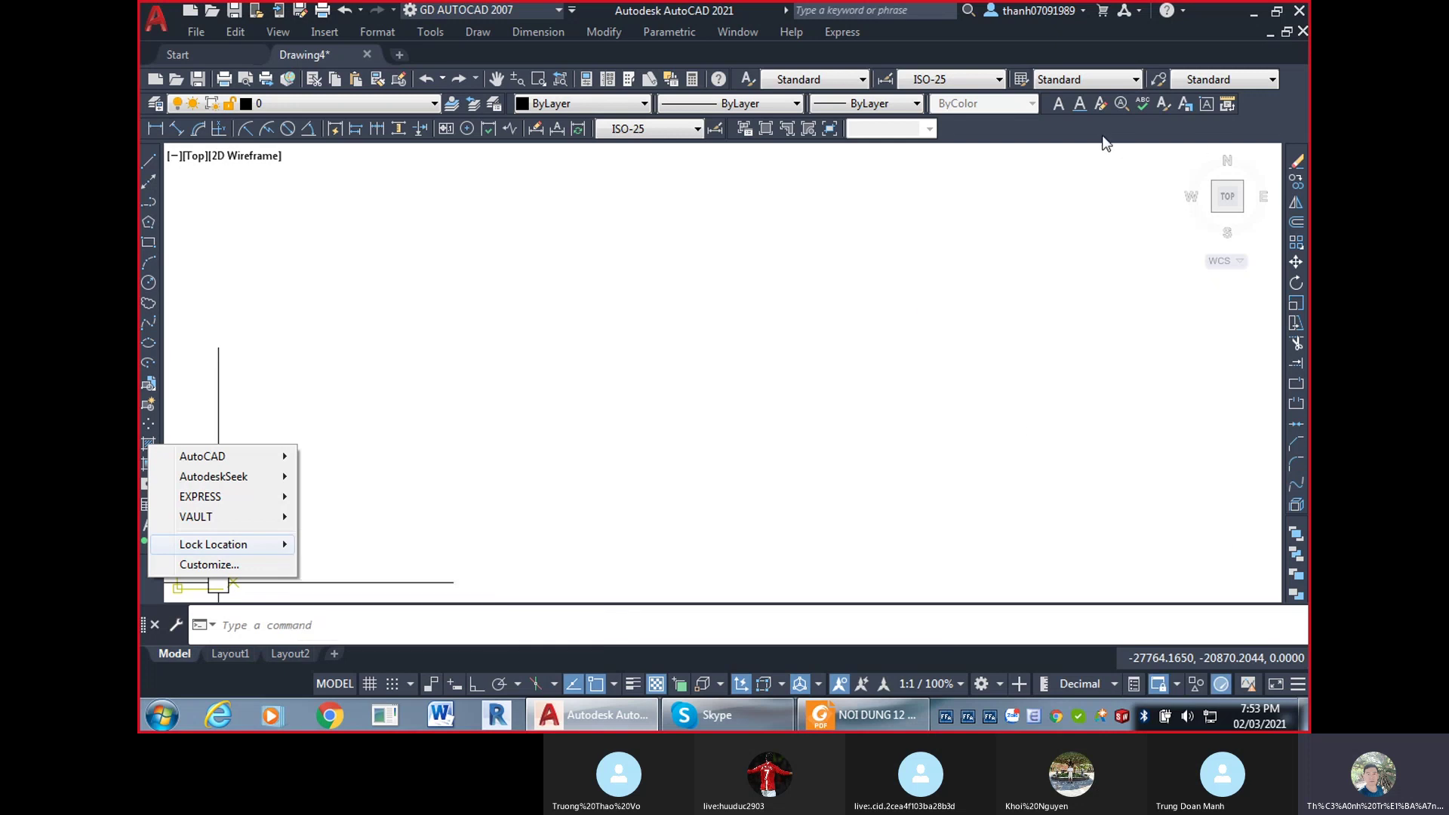
key(Escape)
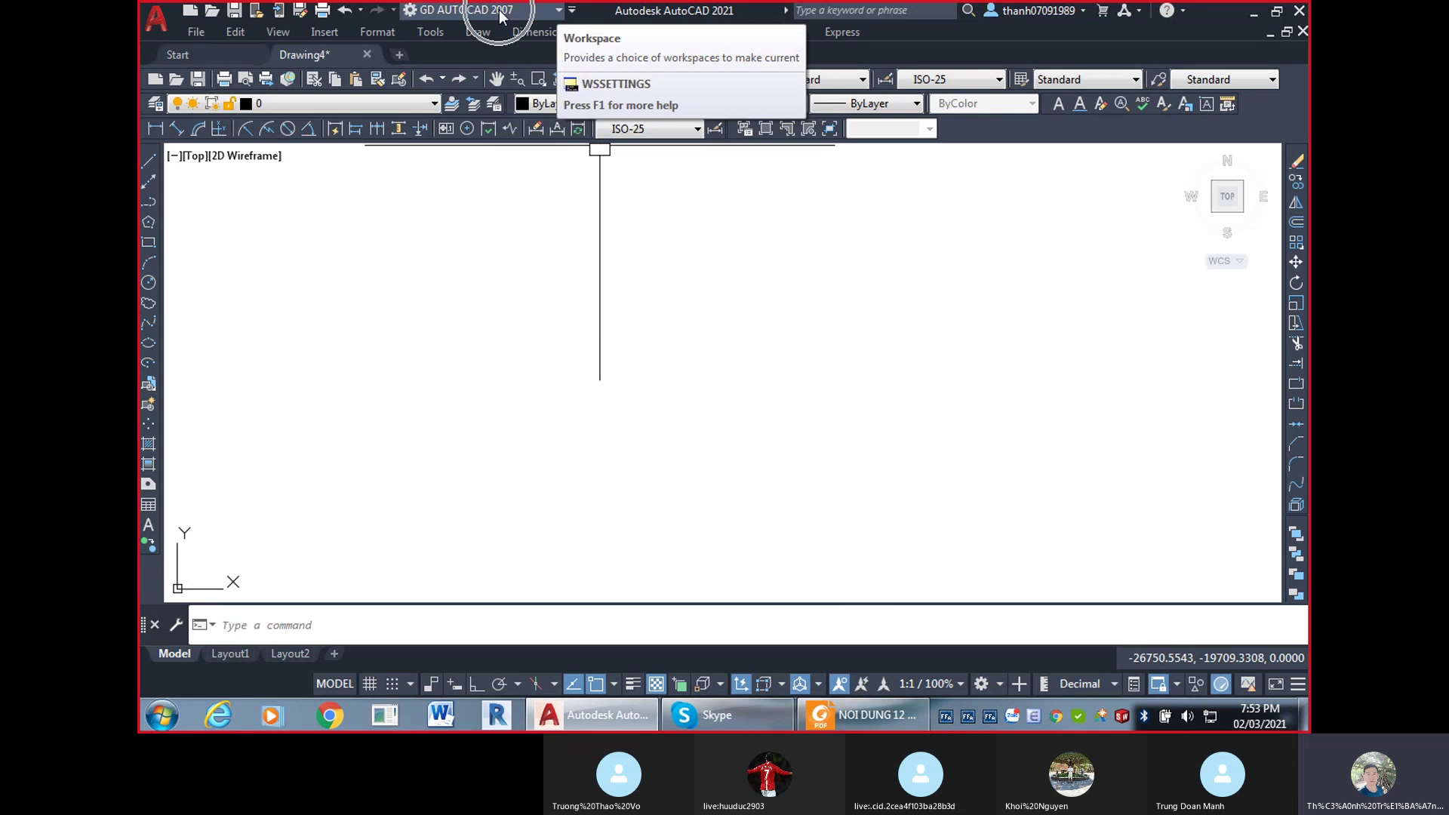
click(558, 11)
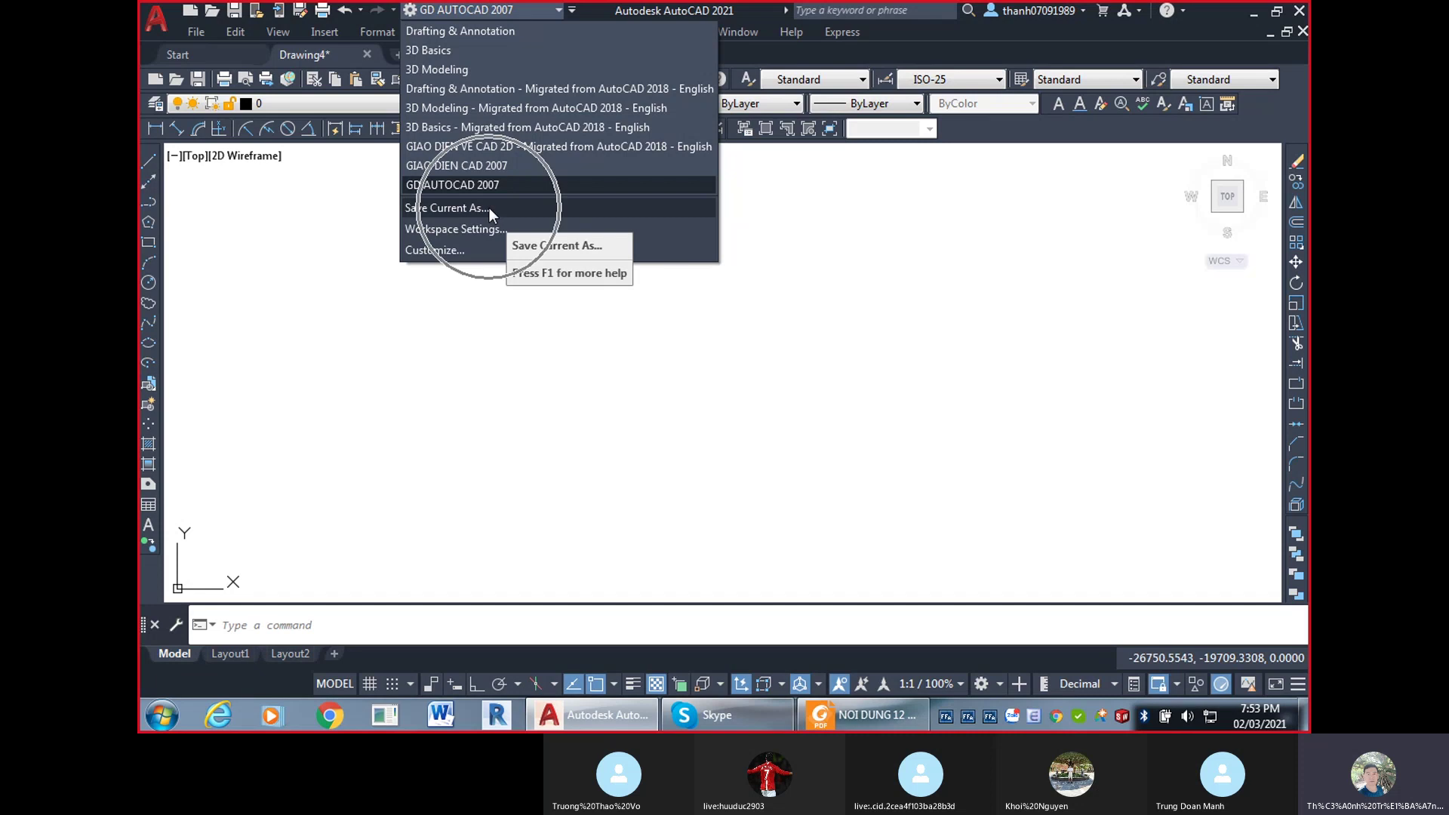
click(1075, 595)
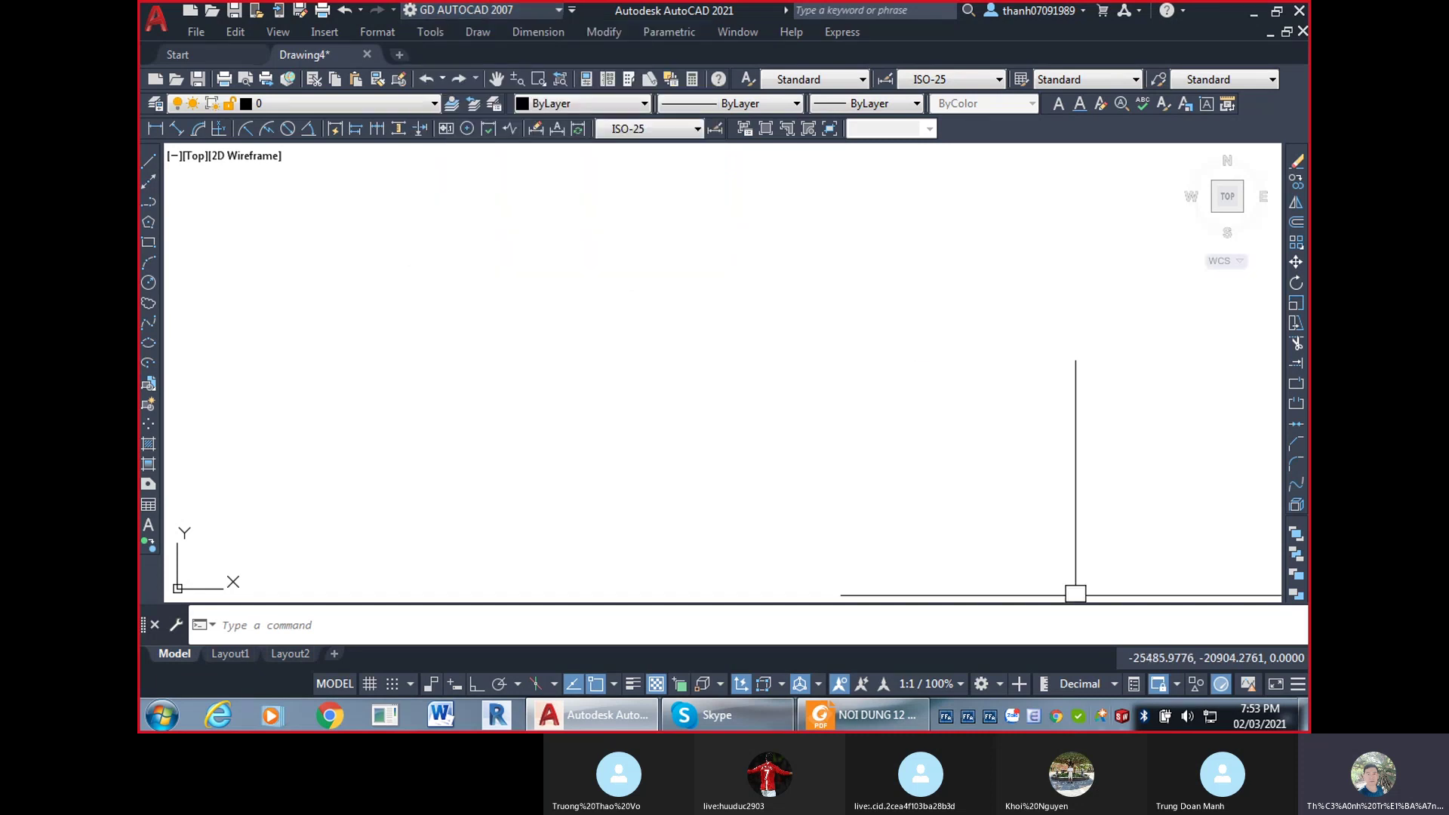
click(1001, 686)
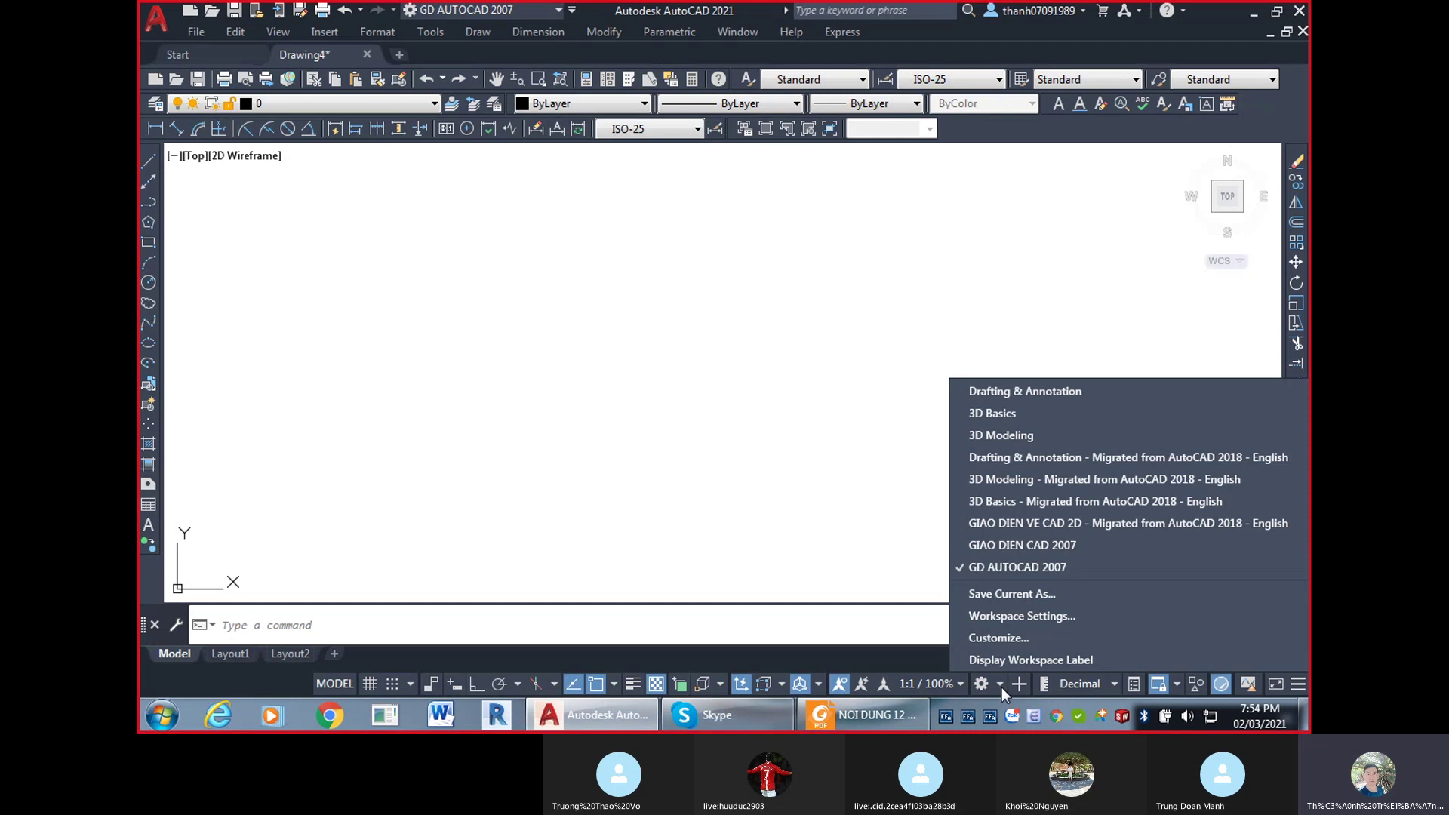
click(1029, 594)
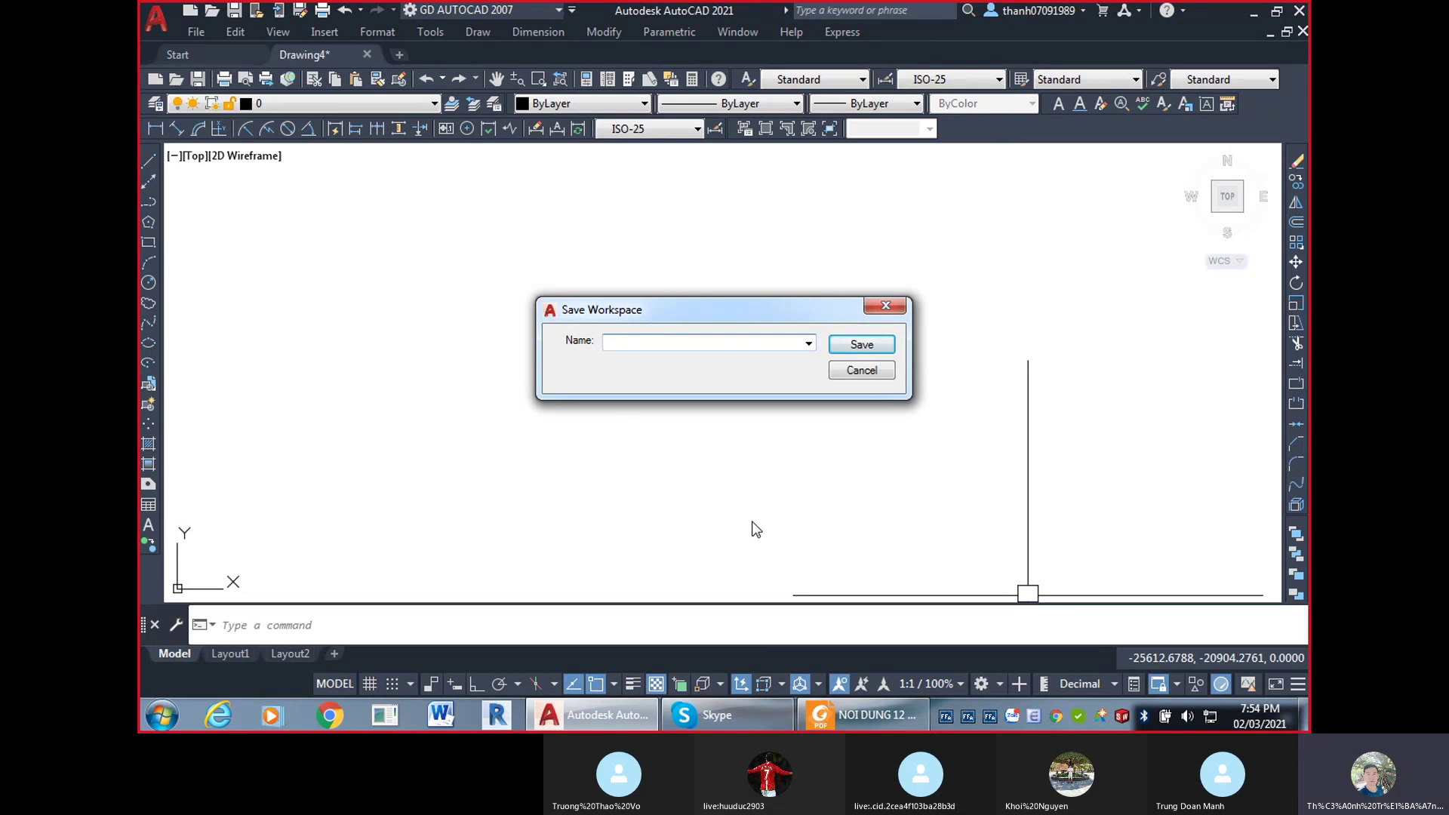
text(C)
text(CAD 2)
text(DIEN)
click(887, 308)
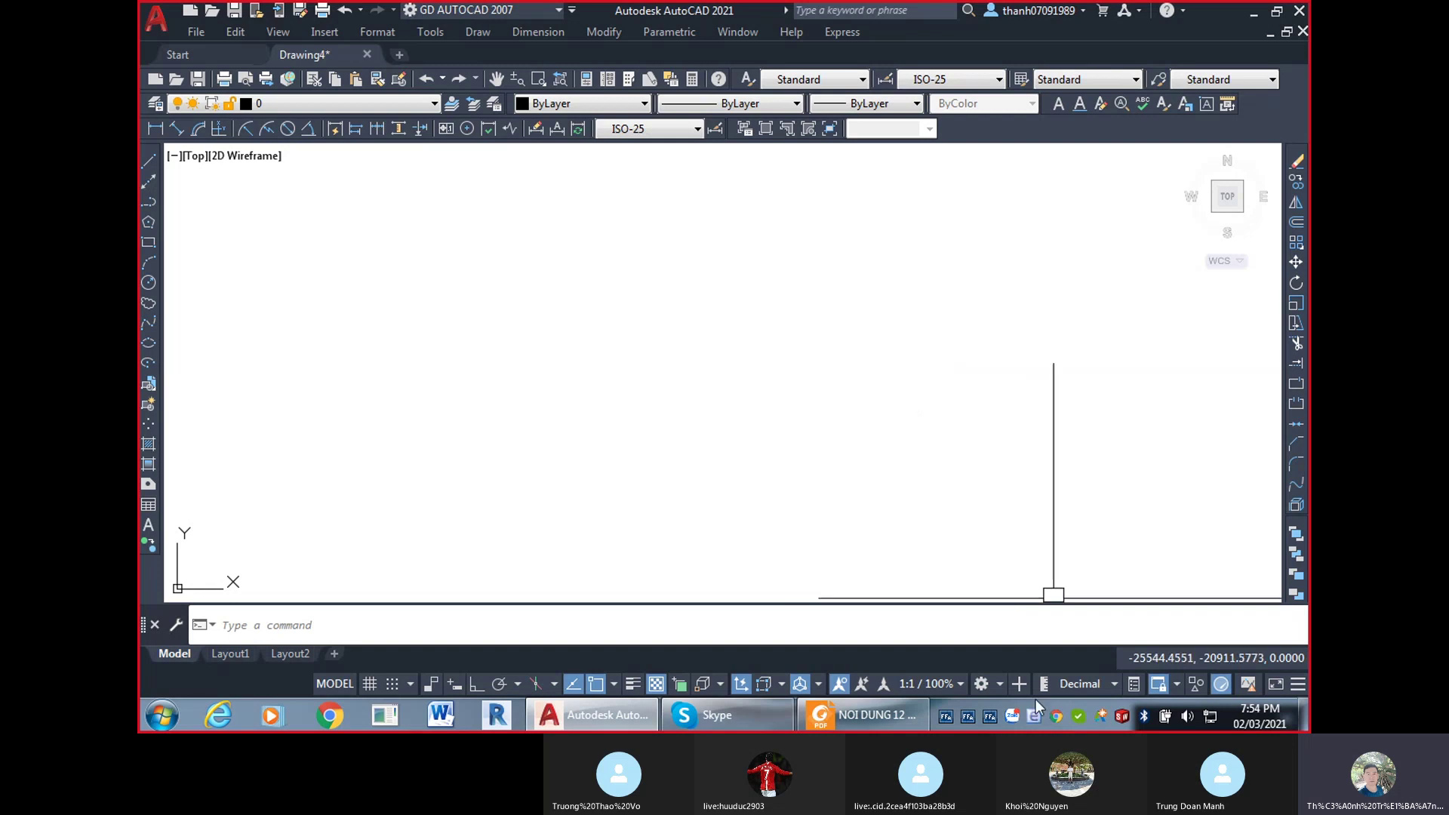
click(999, 683)
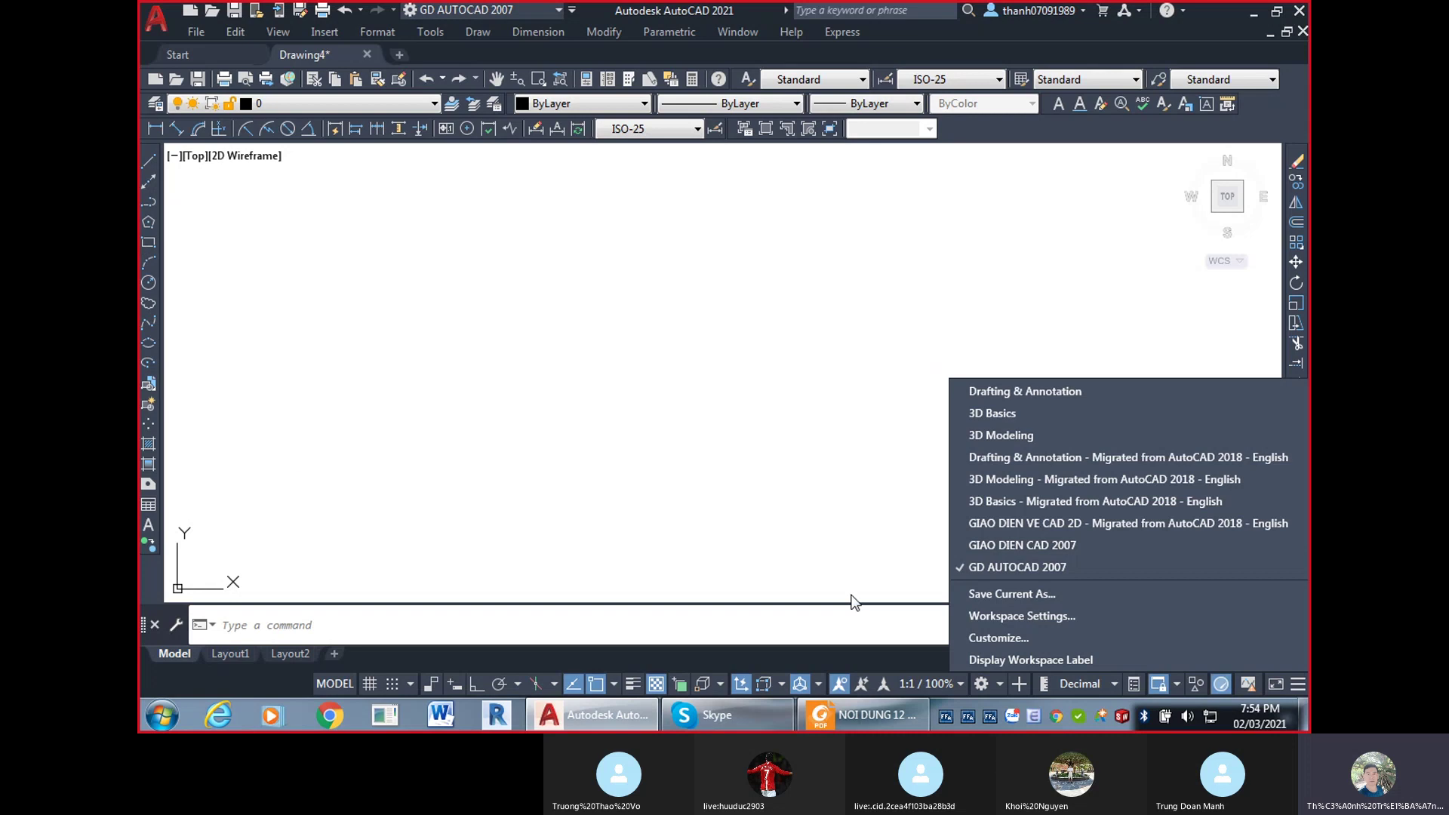
click(668, 368)
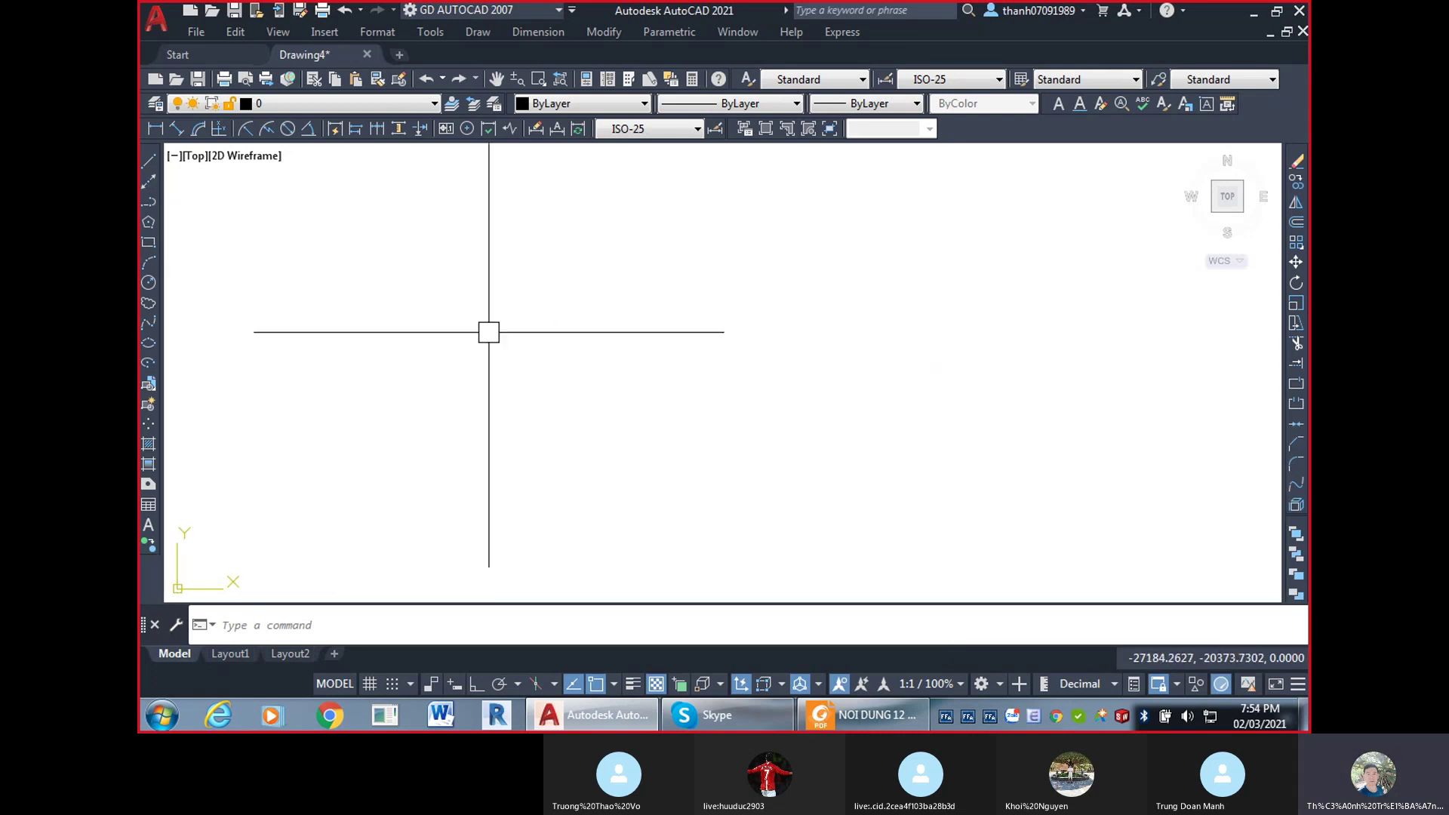
Close Drawing4 without saving, quit AutoCAD, and relaunch AutoCAD 2021 from its desktop icon.
click(366, 54)
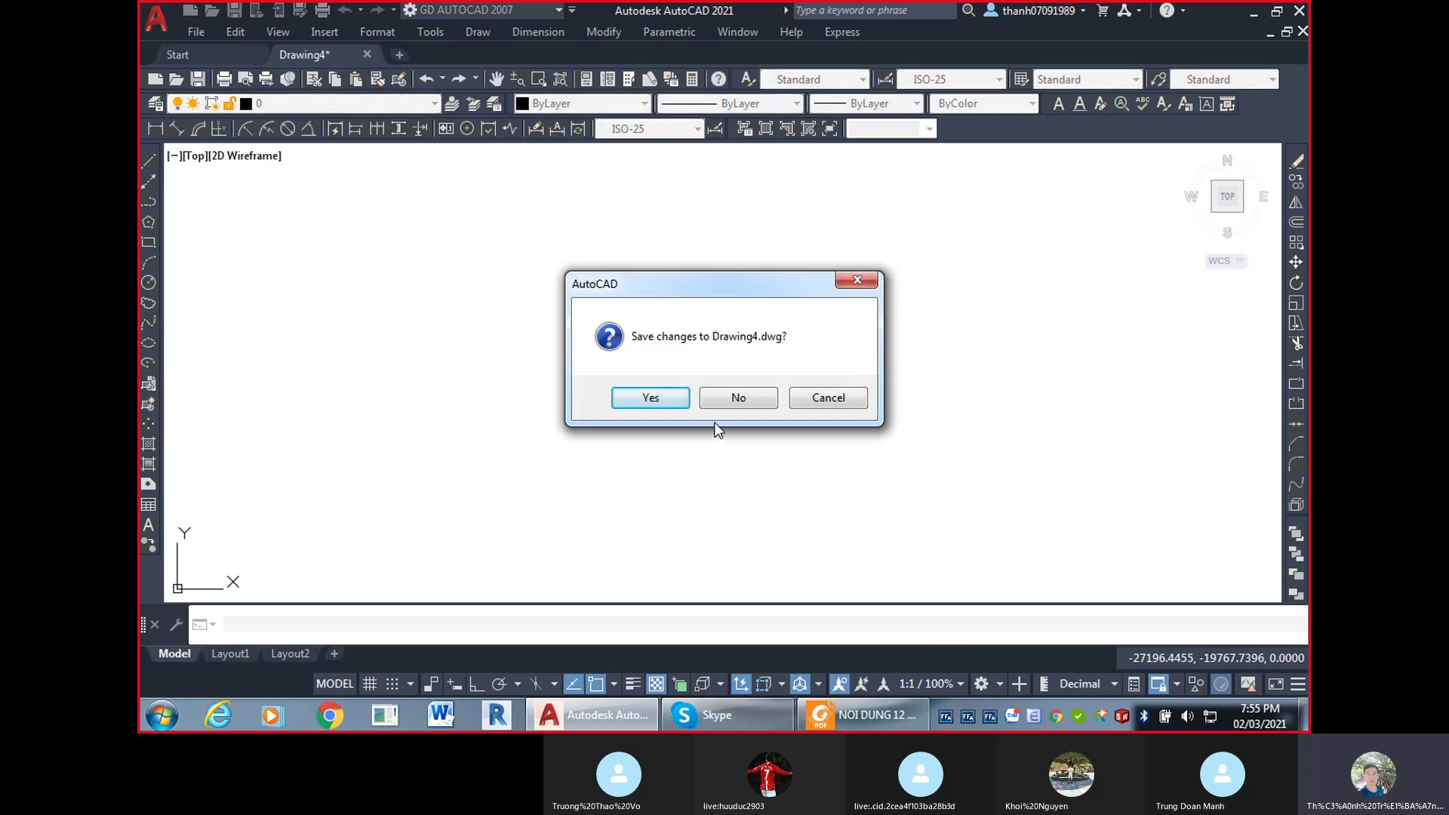
click(736, 400)
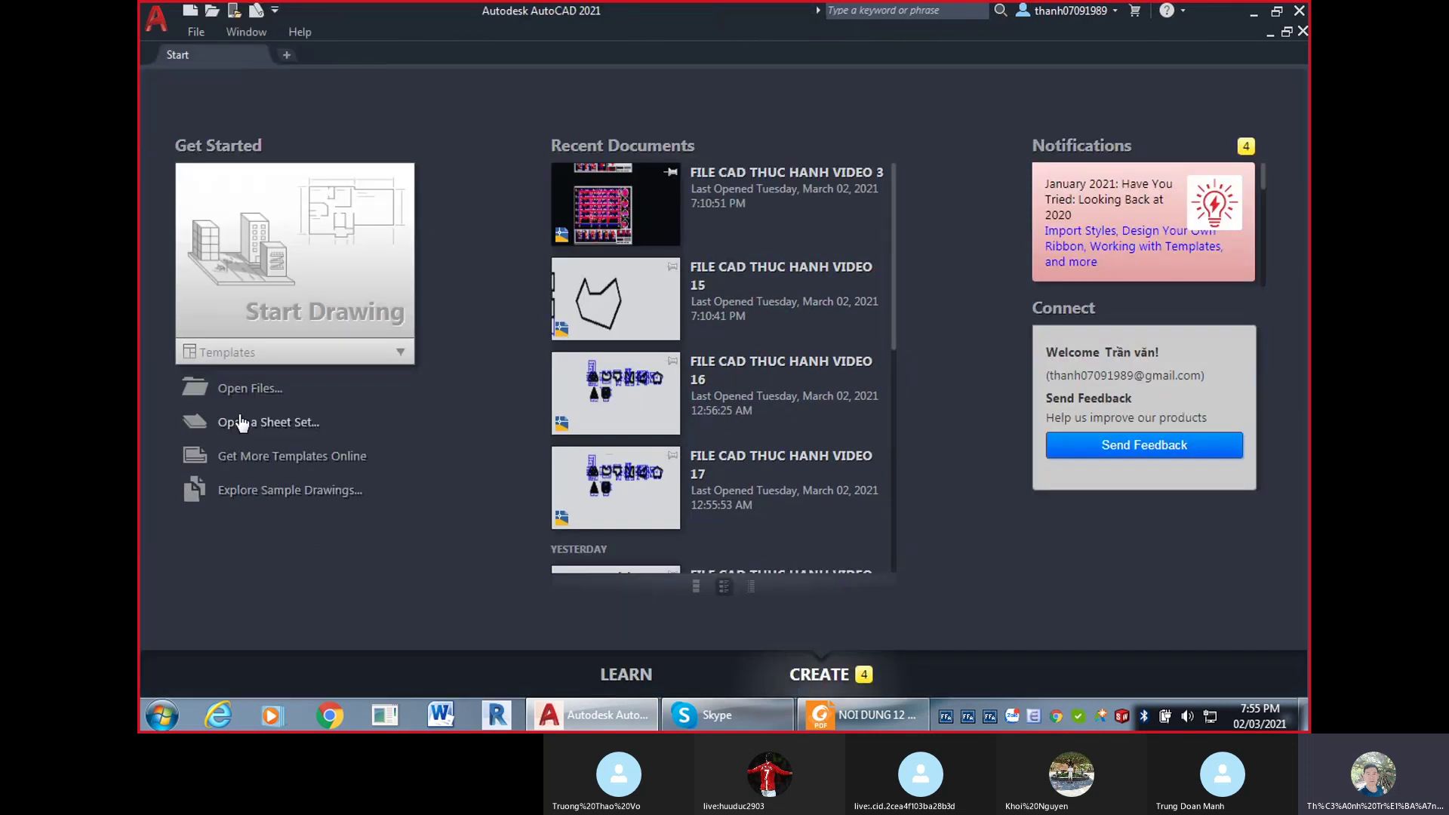
click(1299, 10)
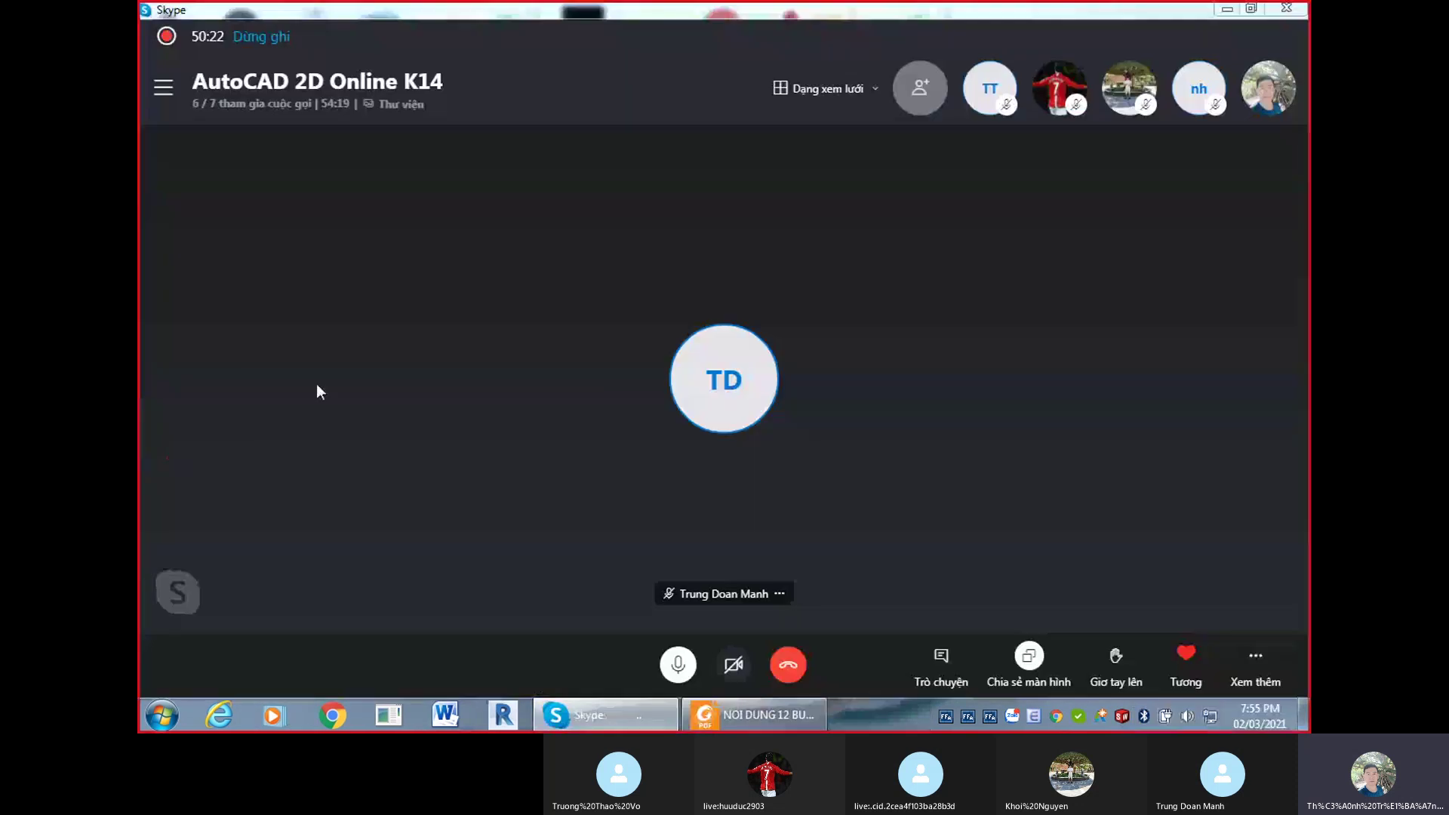
click(1228, 9)
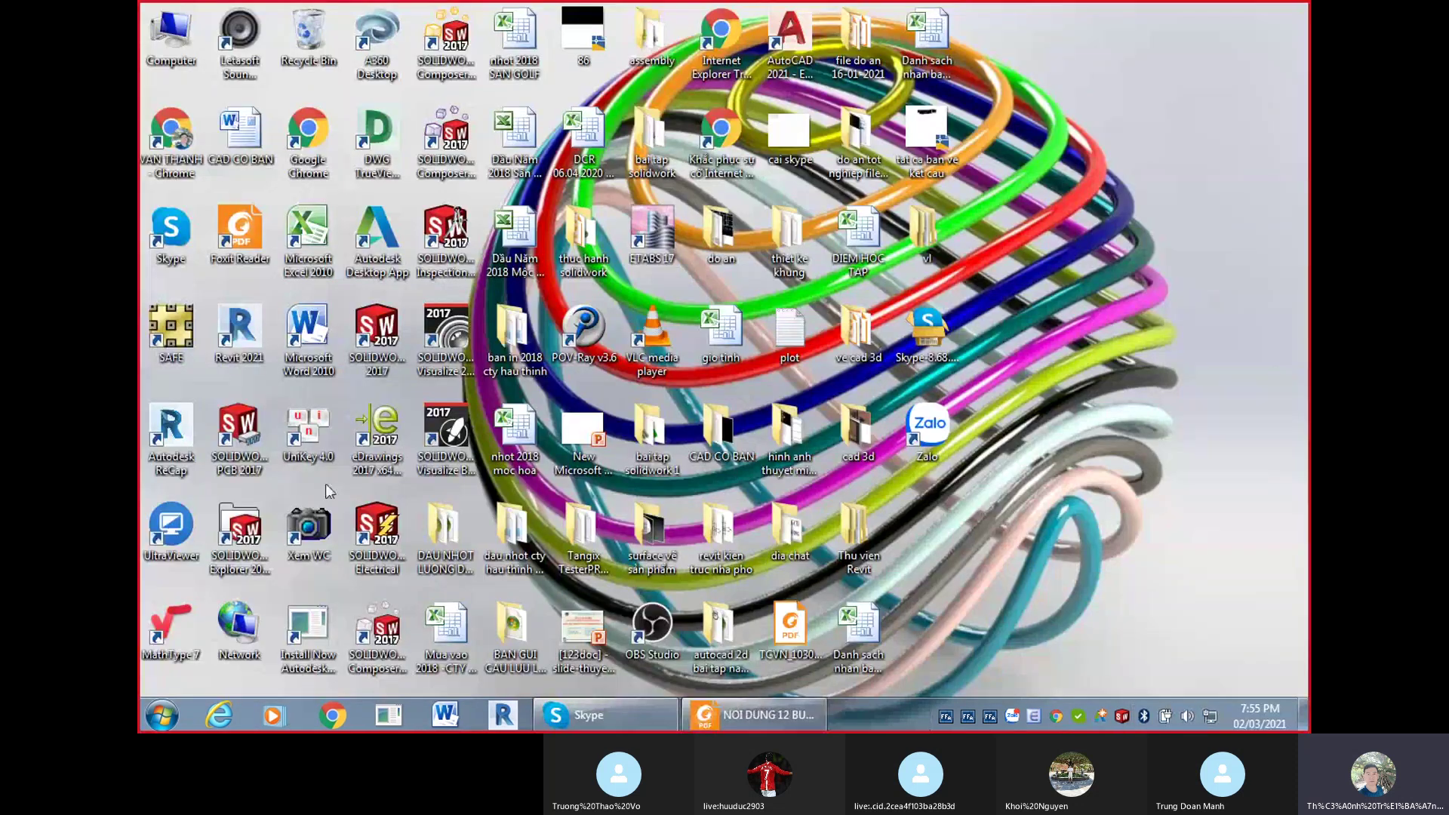
double_click(790, 38)
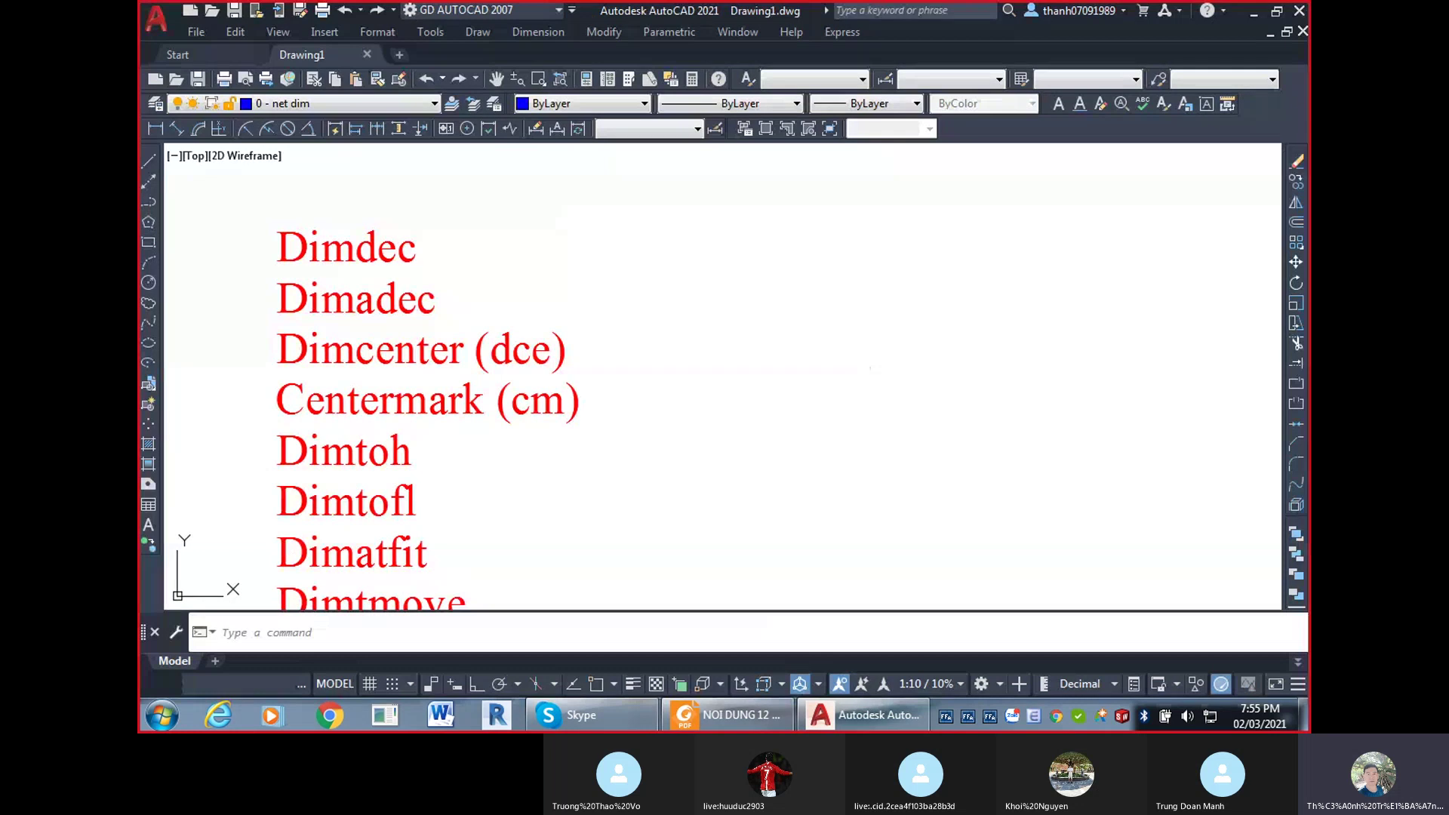
Inspect the Layer, Color, Text Style and Dimension Style dropdown lists in Drawing1.
click(418, 108)
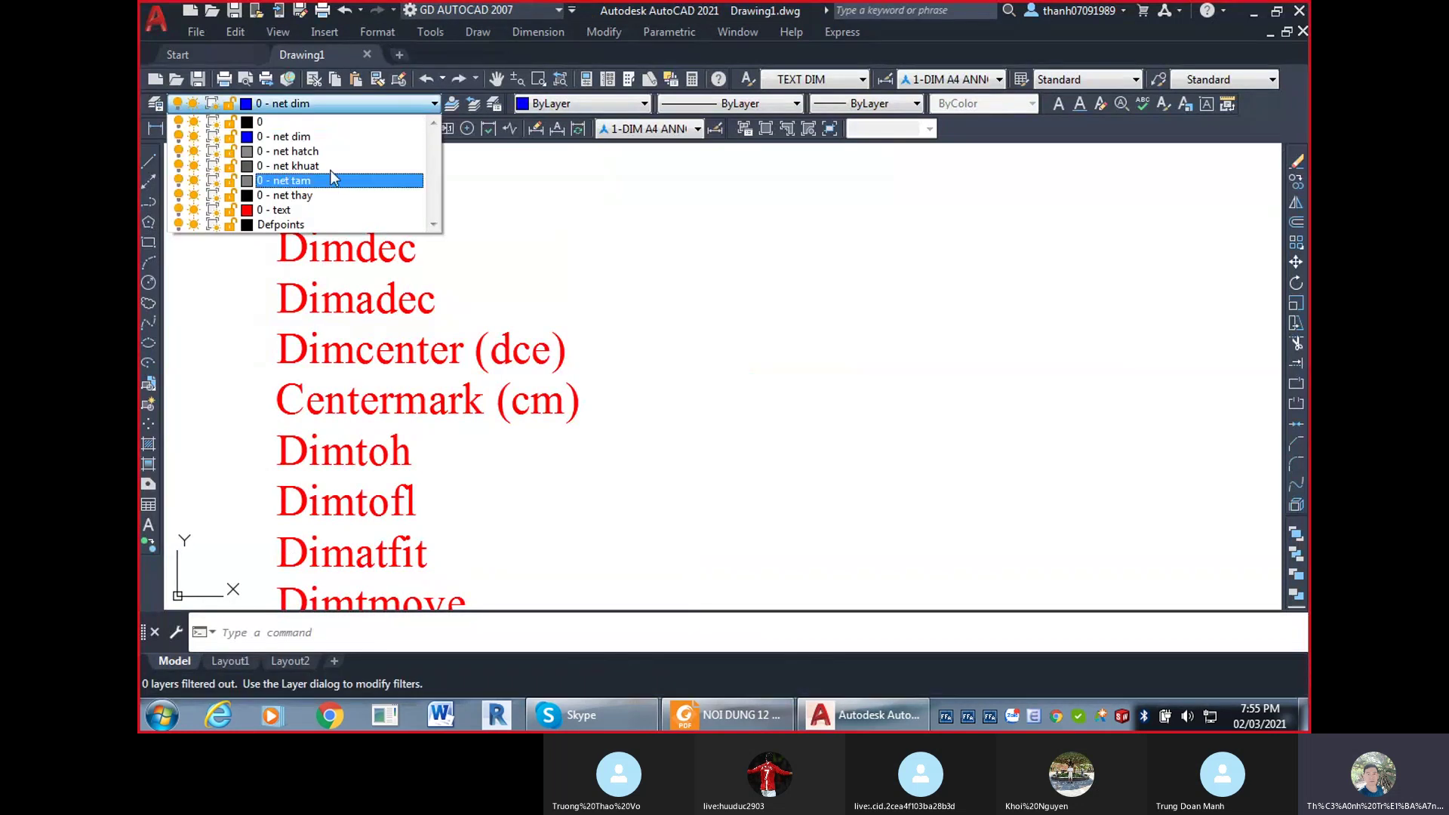
click(614, 101)
click(615, 102)
click(388, 105)
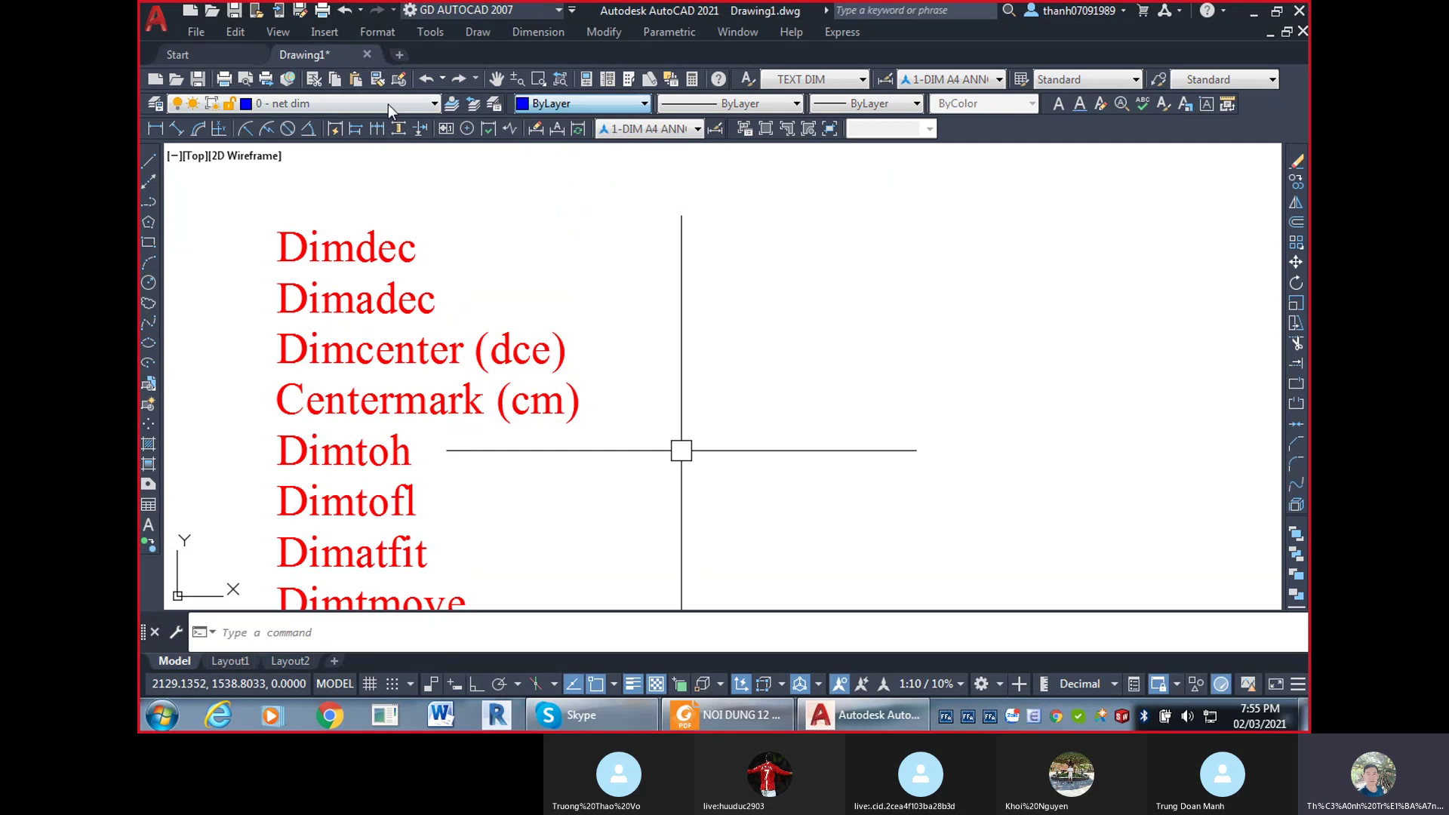
click(388, 104)
click(850, 85)
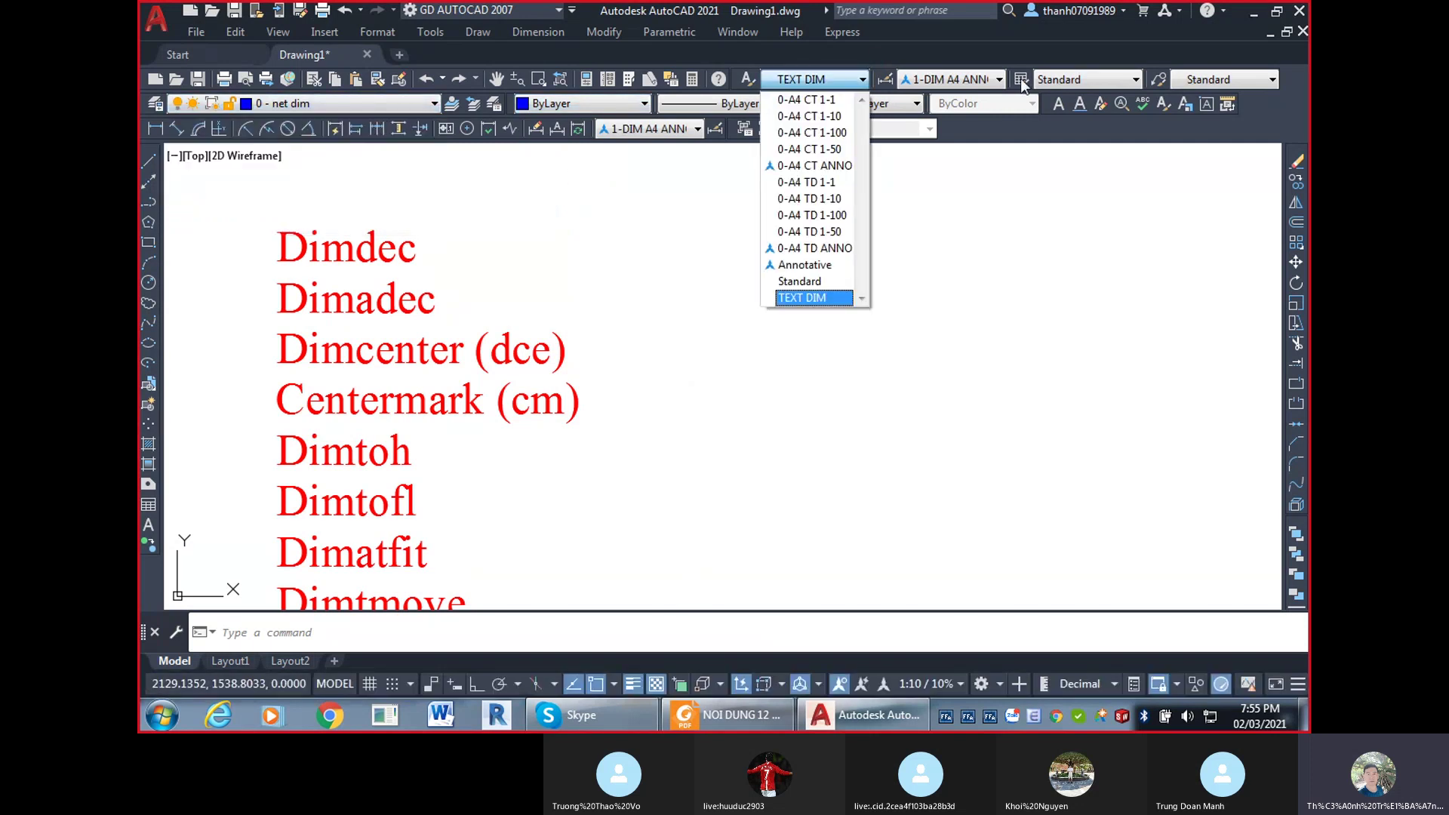
click(997, 81)
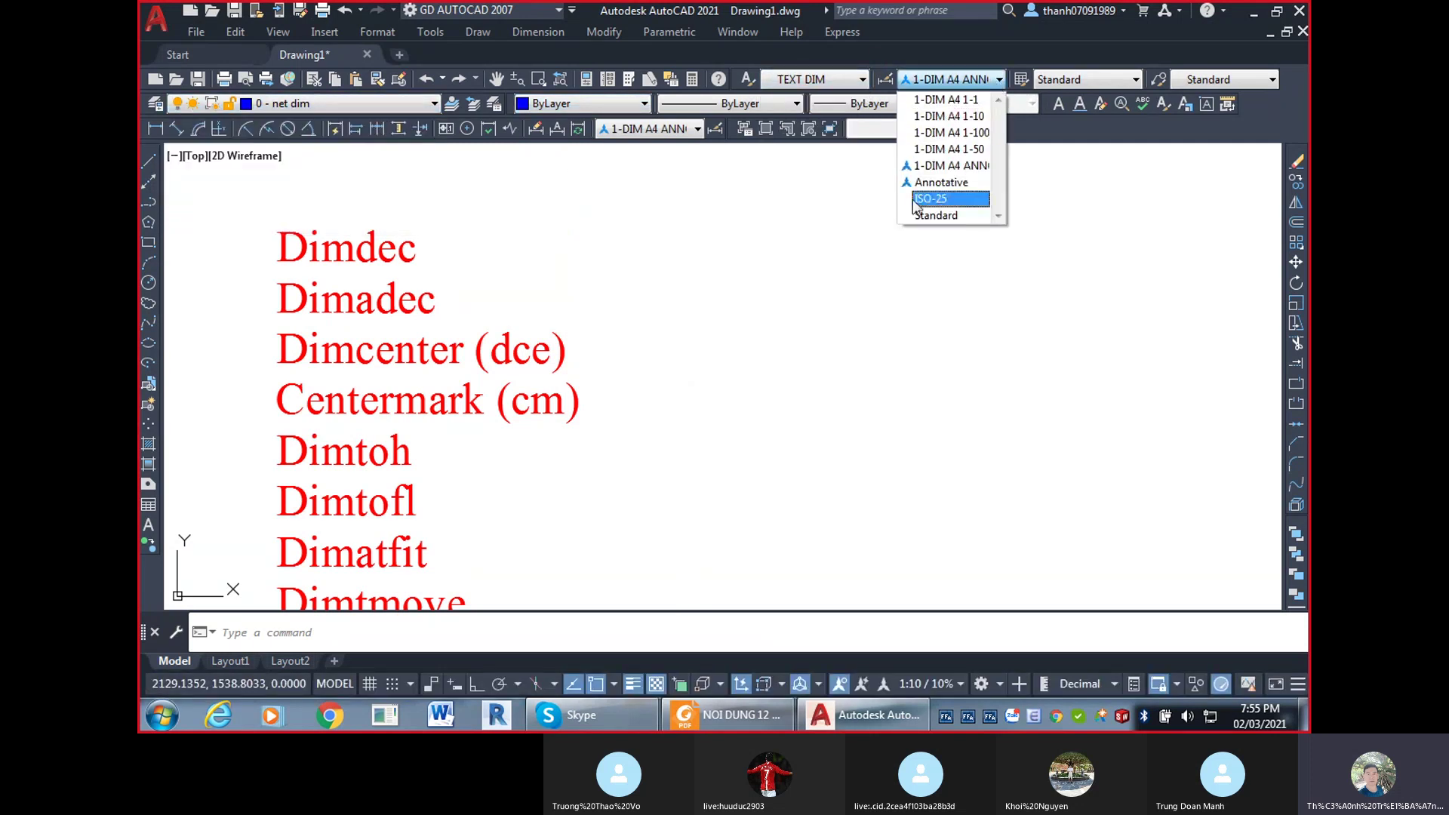
Close Drawing1 without saving its changes.
click(371, 54)
click(368, 55)
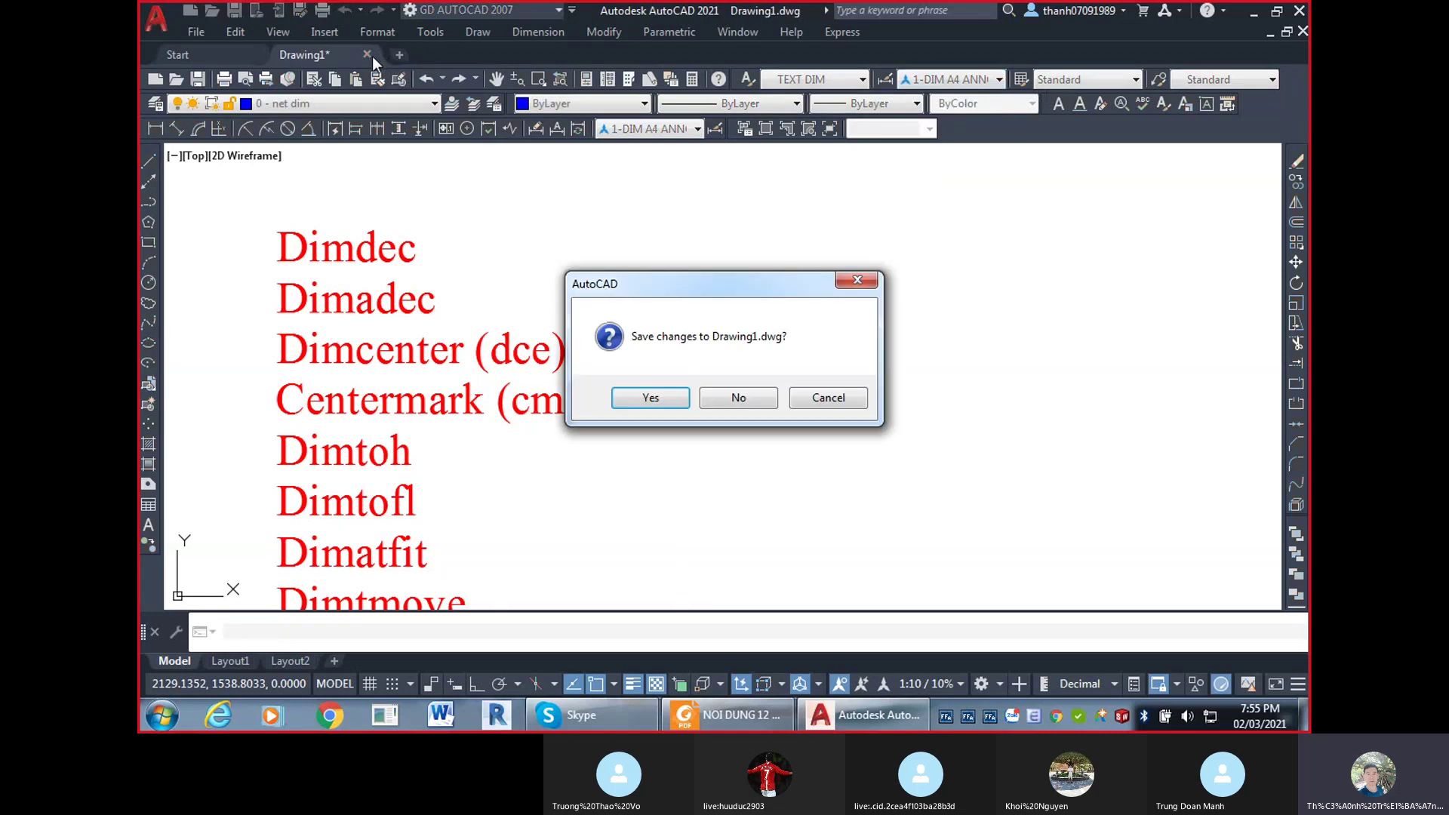
click(758, 400)
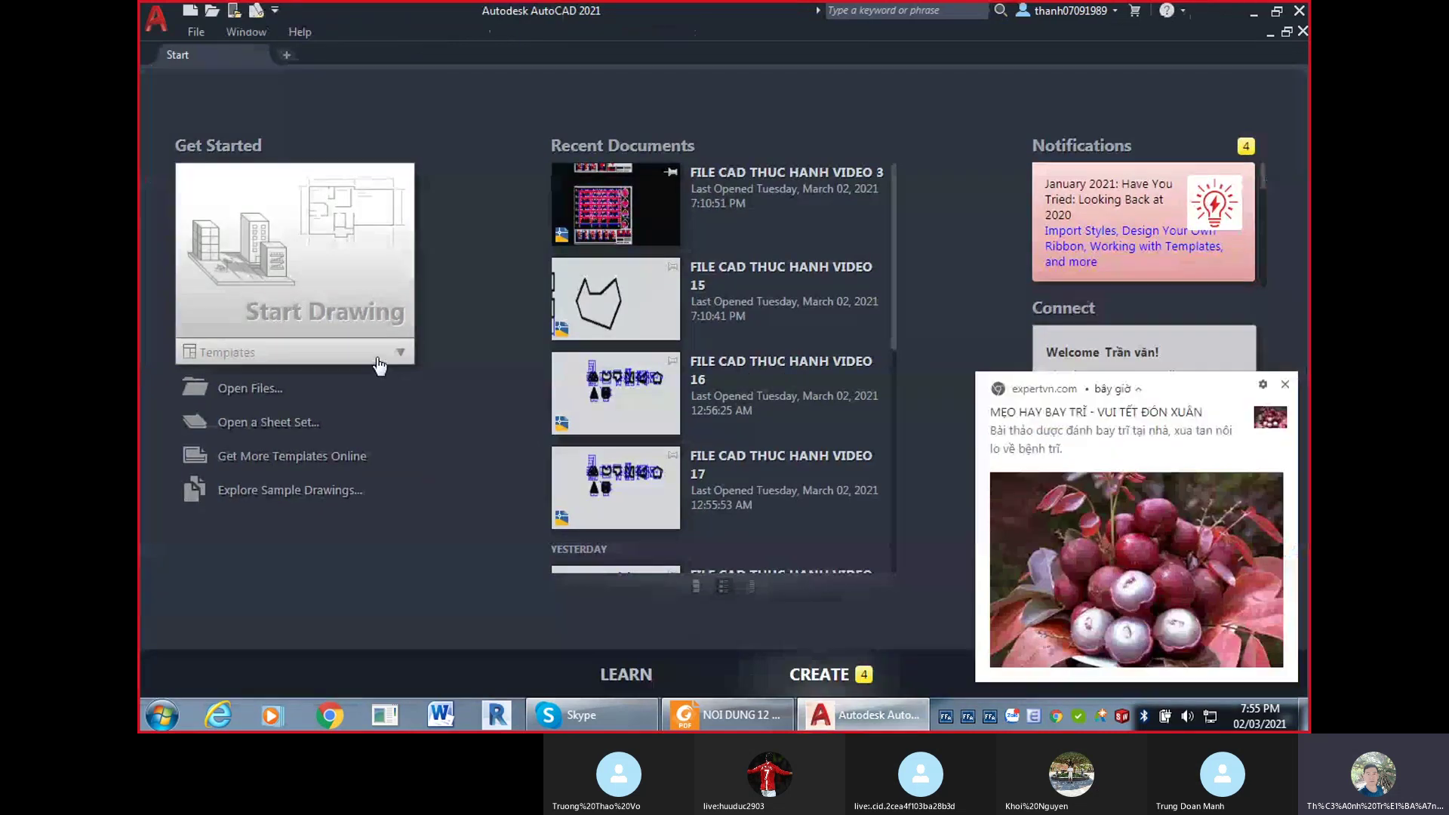
Browse templates for a new drawing with Ctrl+N, select acadiso, and expand the Files of type list.
click(378, 358)
click(329, 353)
key(ctrl+n)
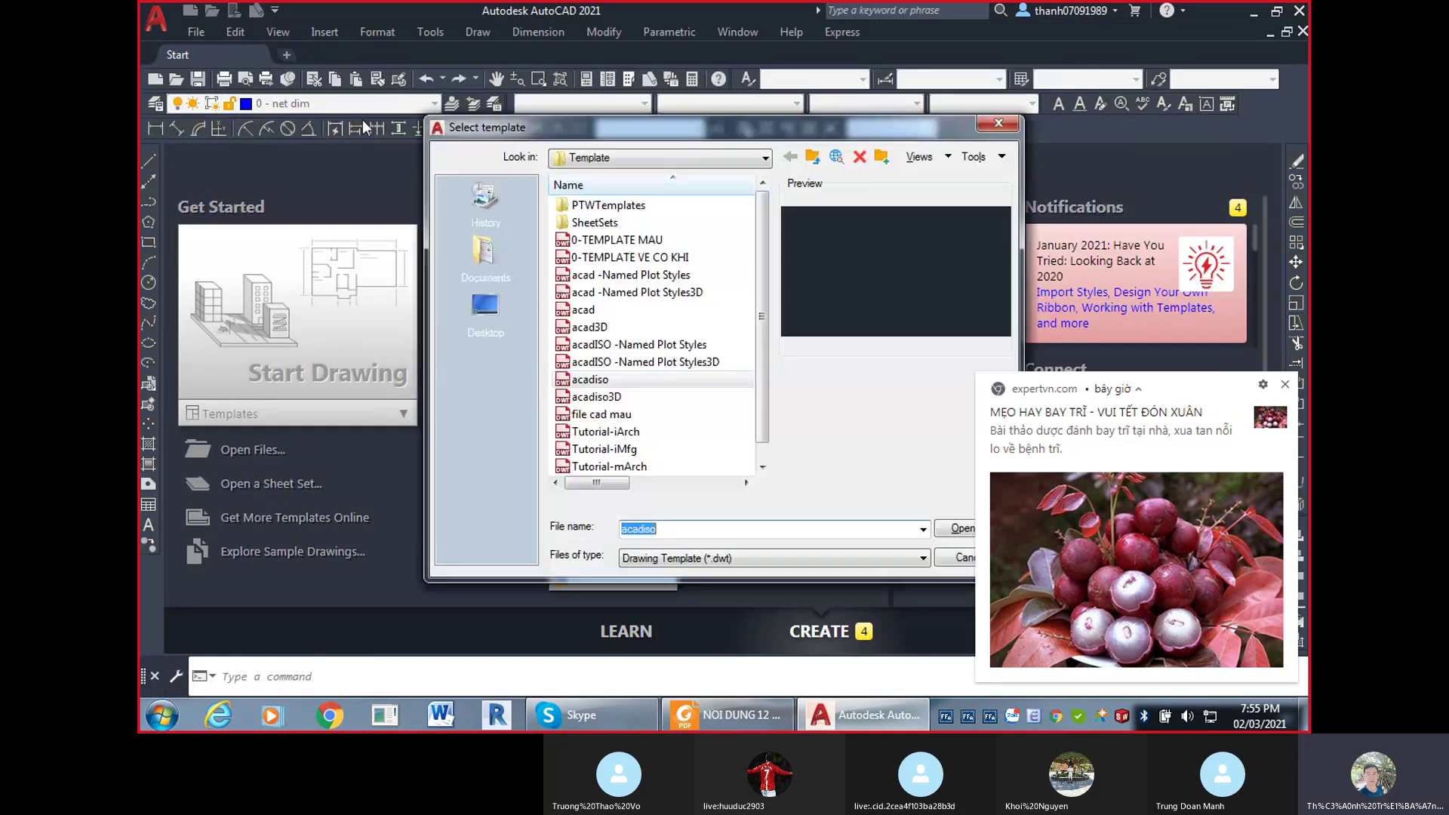
click(1286, 387)
drag(758, 254, 736, 305)
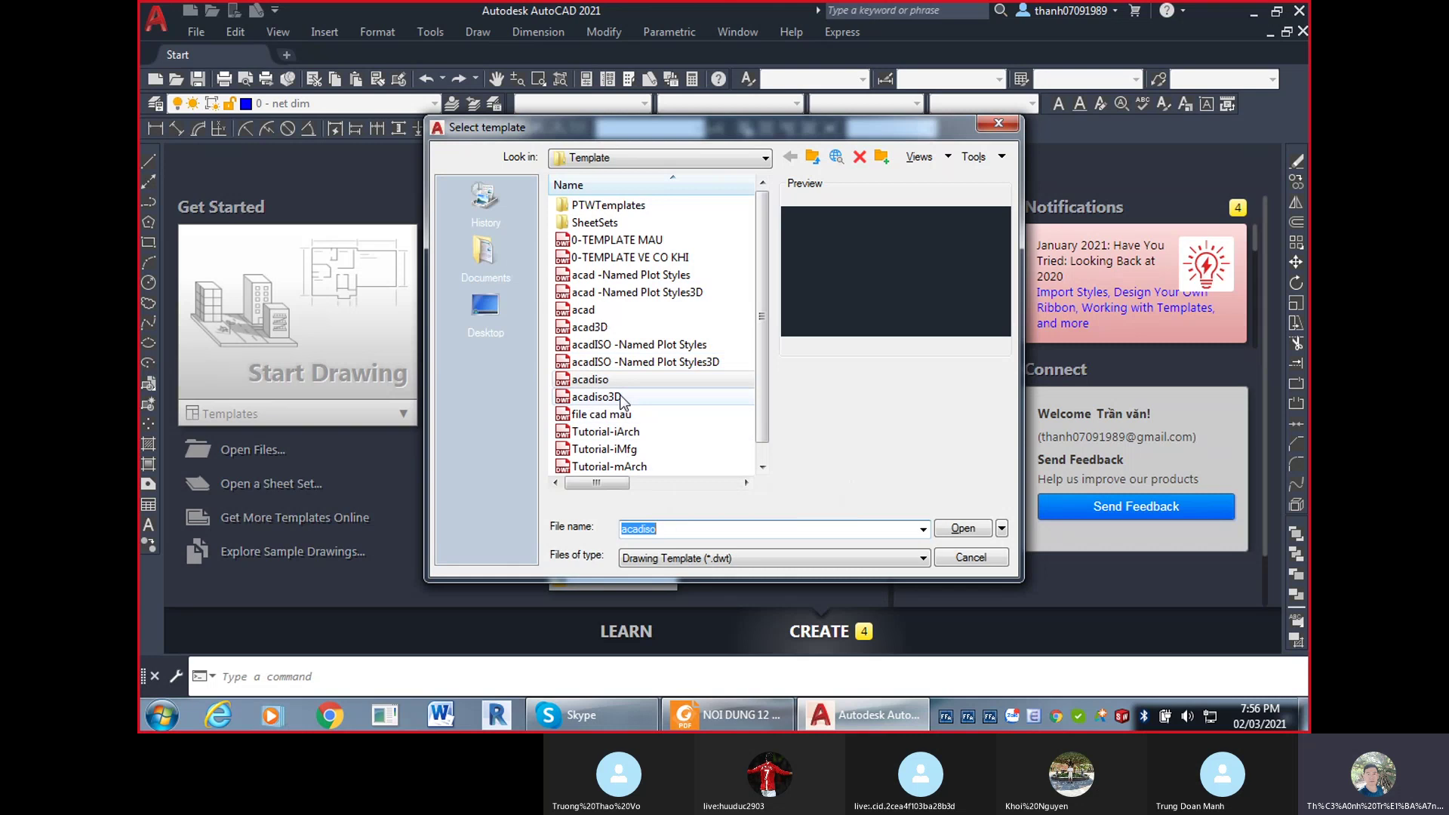
click(608, 387)
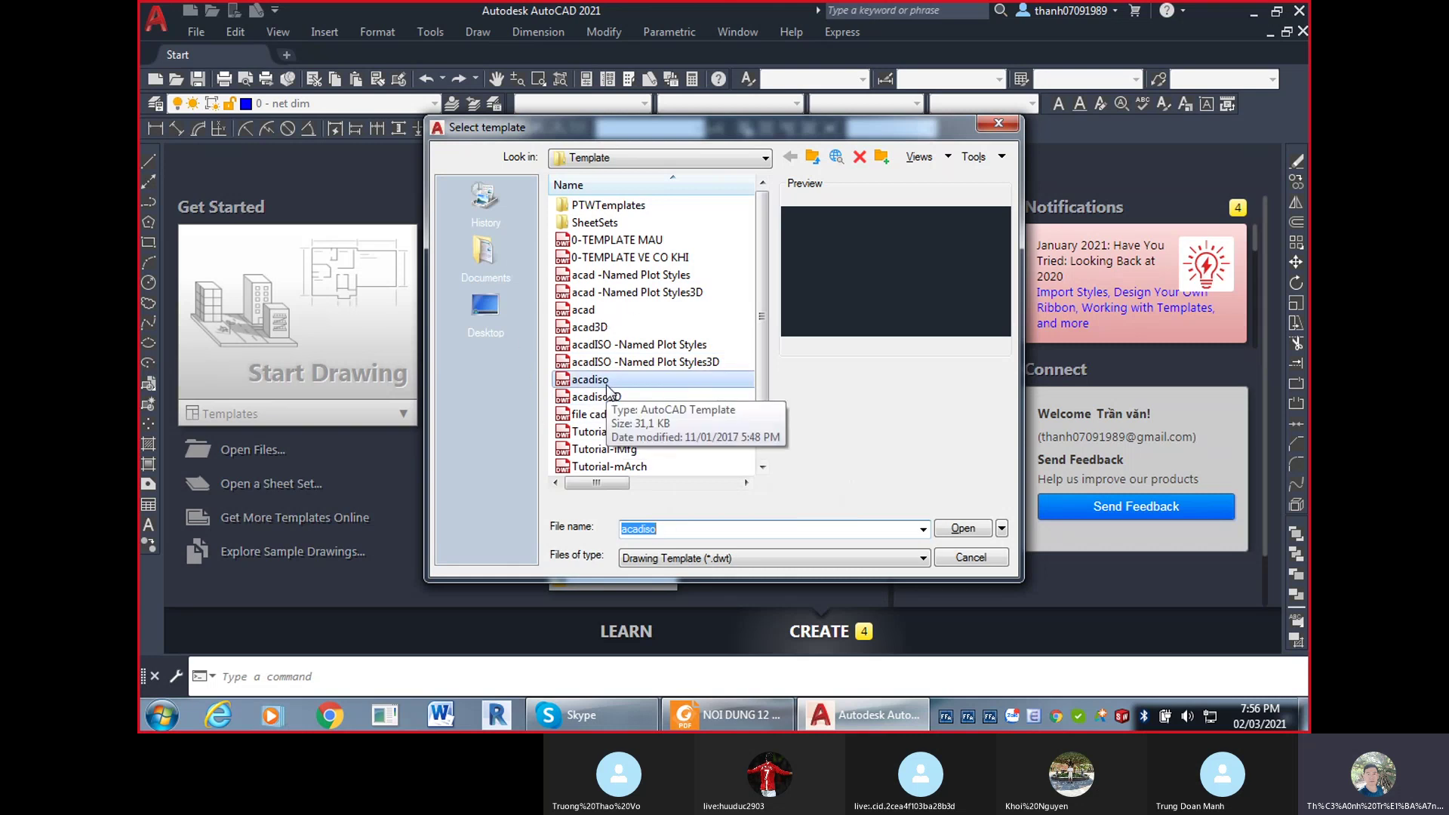
click(608, 386)
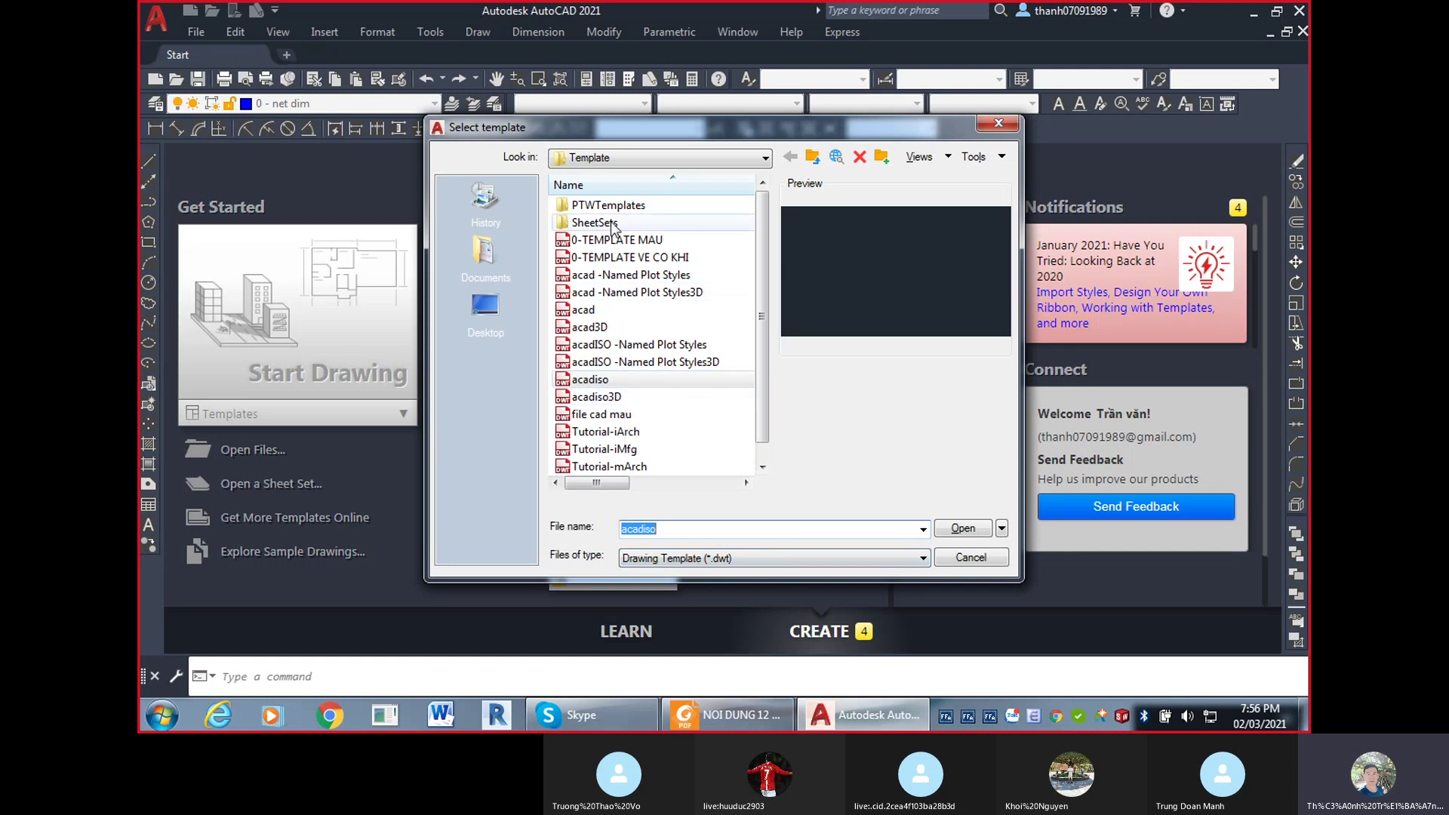
click(720, 560)
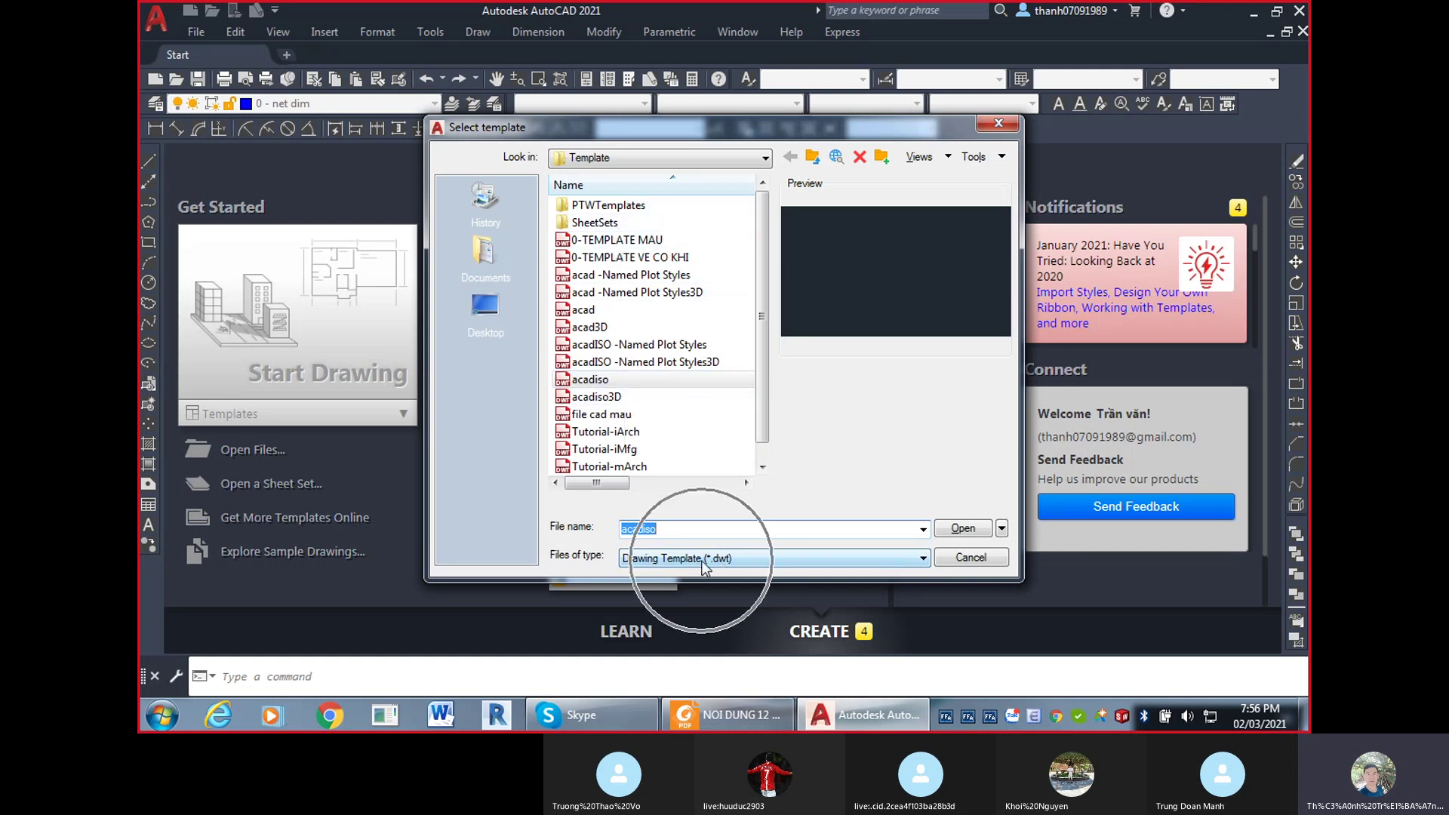
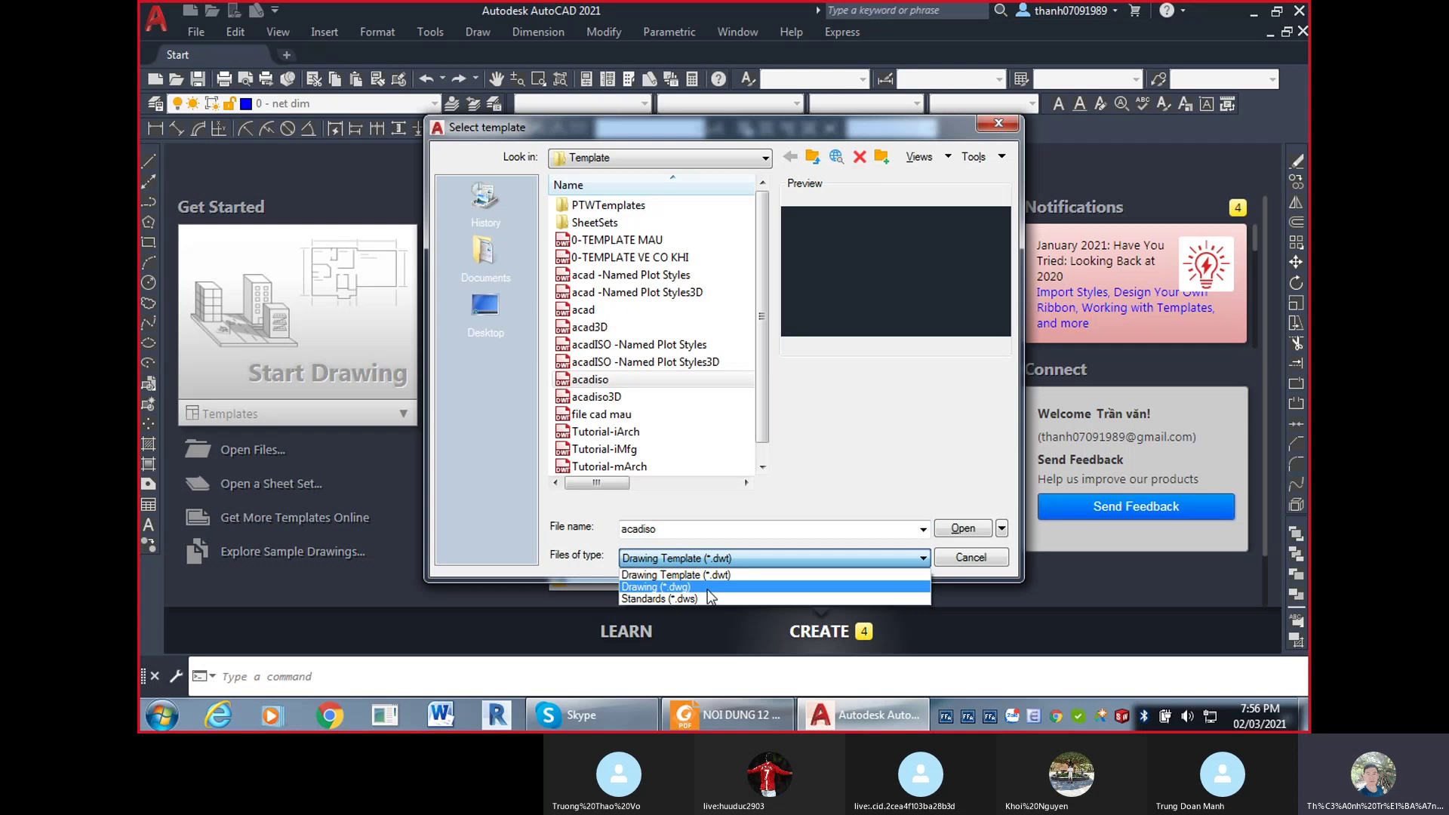
Cancel the template selection and close Drawing2.
click(868, 489)
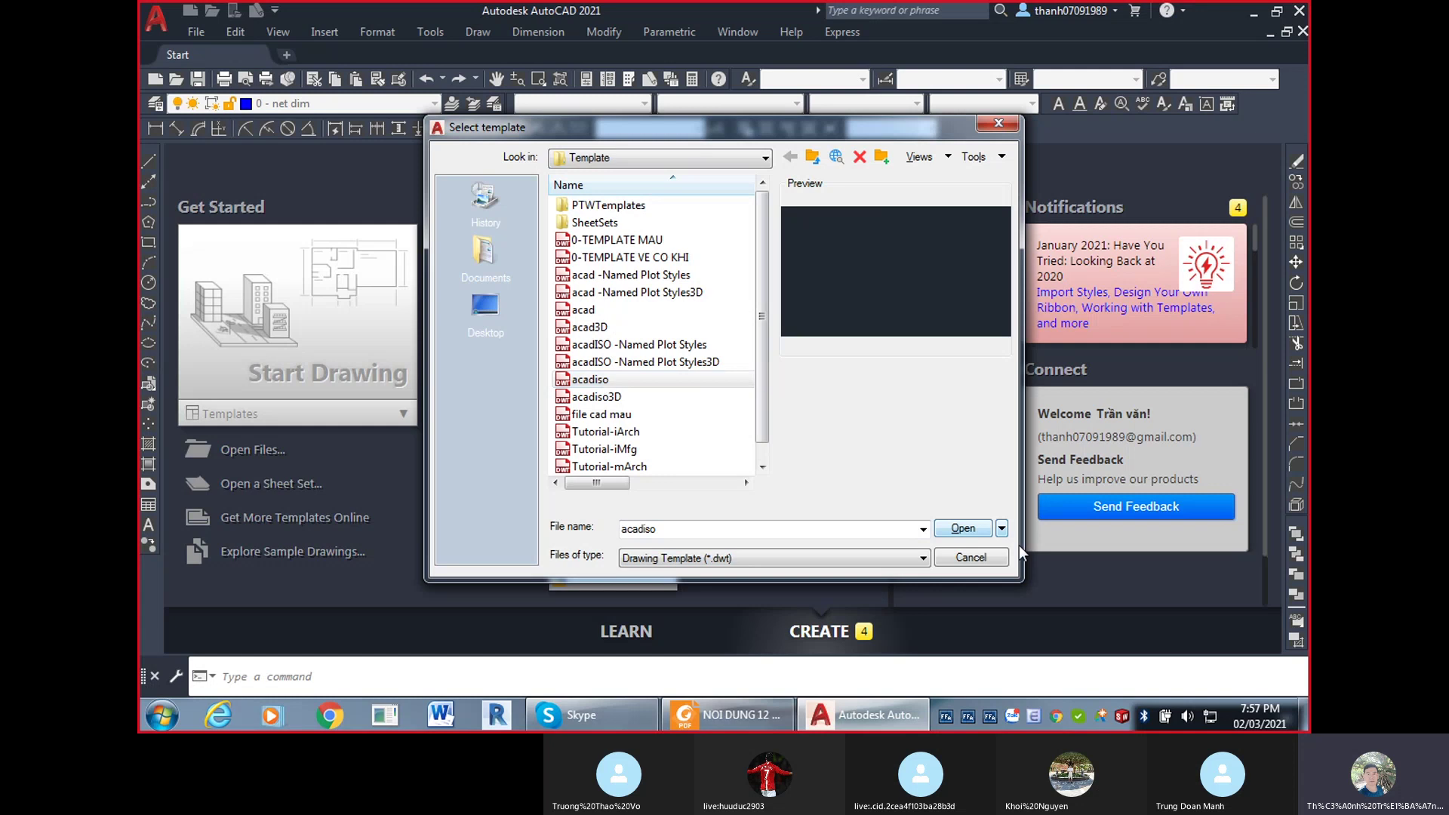
click(971, 557)
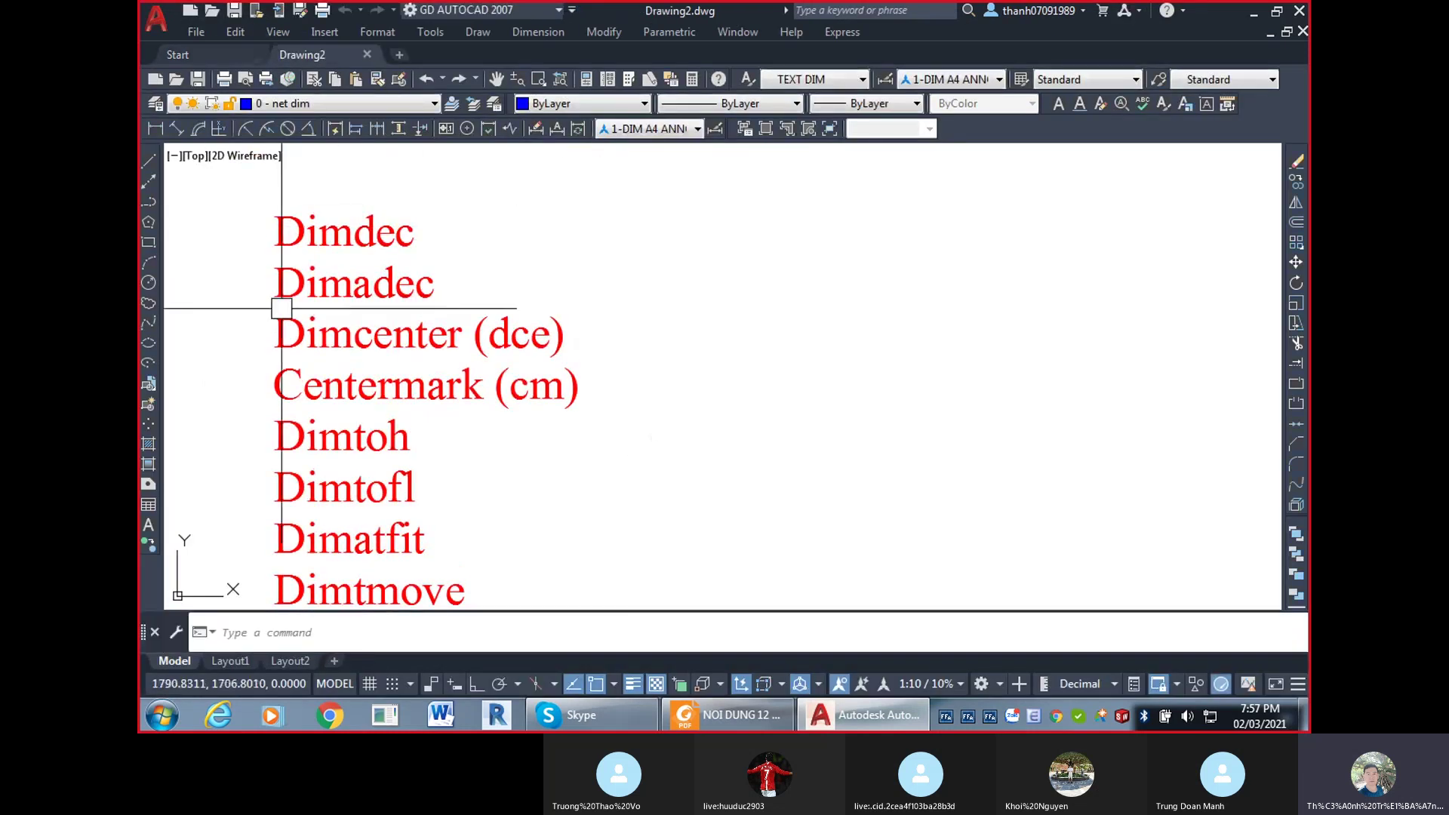
click(366, 54)
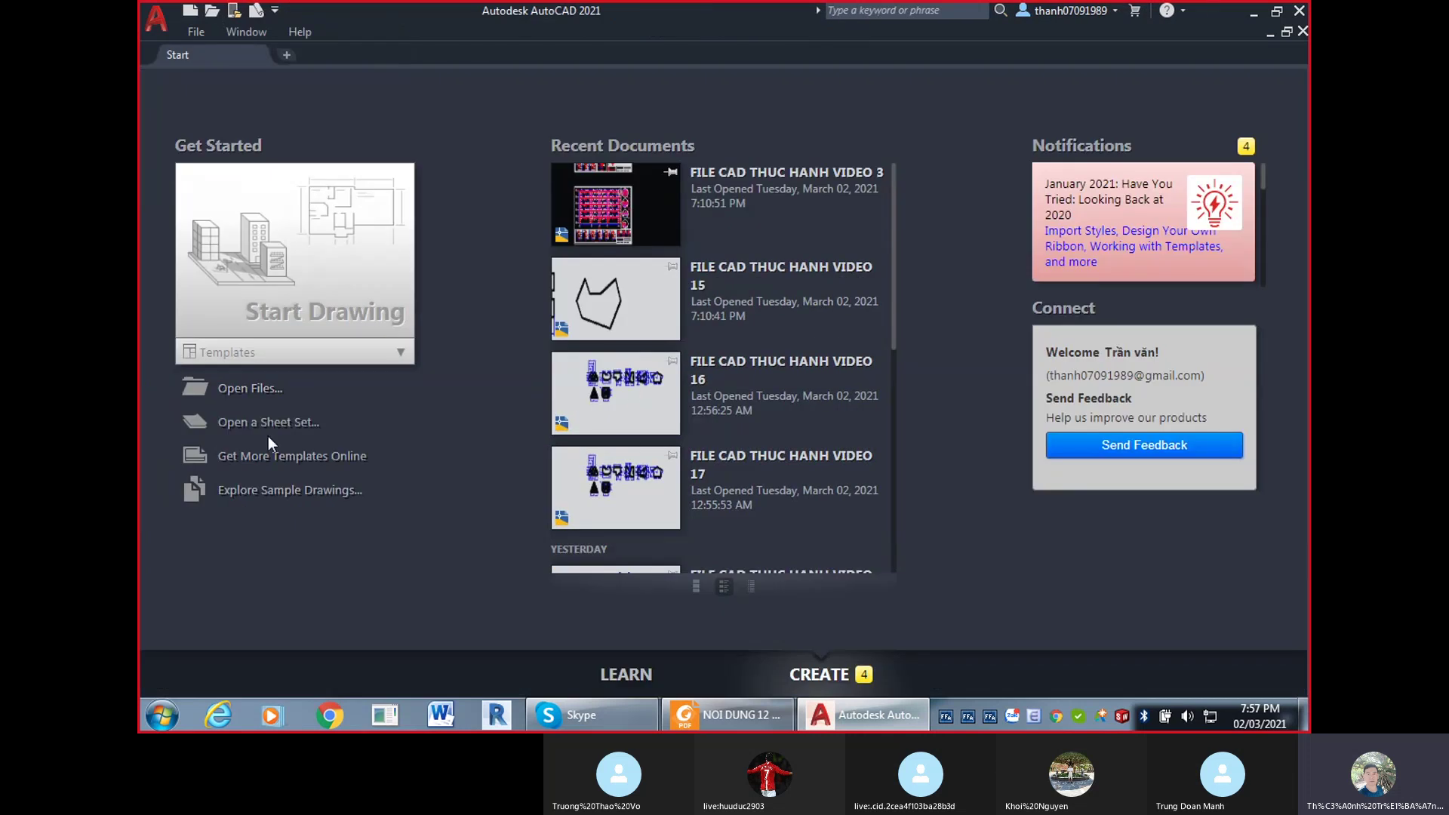
Start a new drawing from the acadiso.dwt template.
click(222, 360)
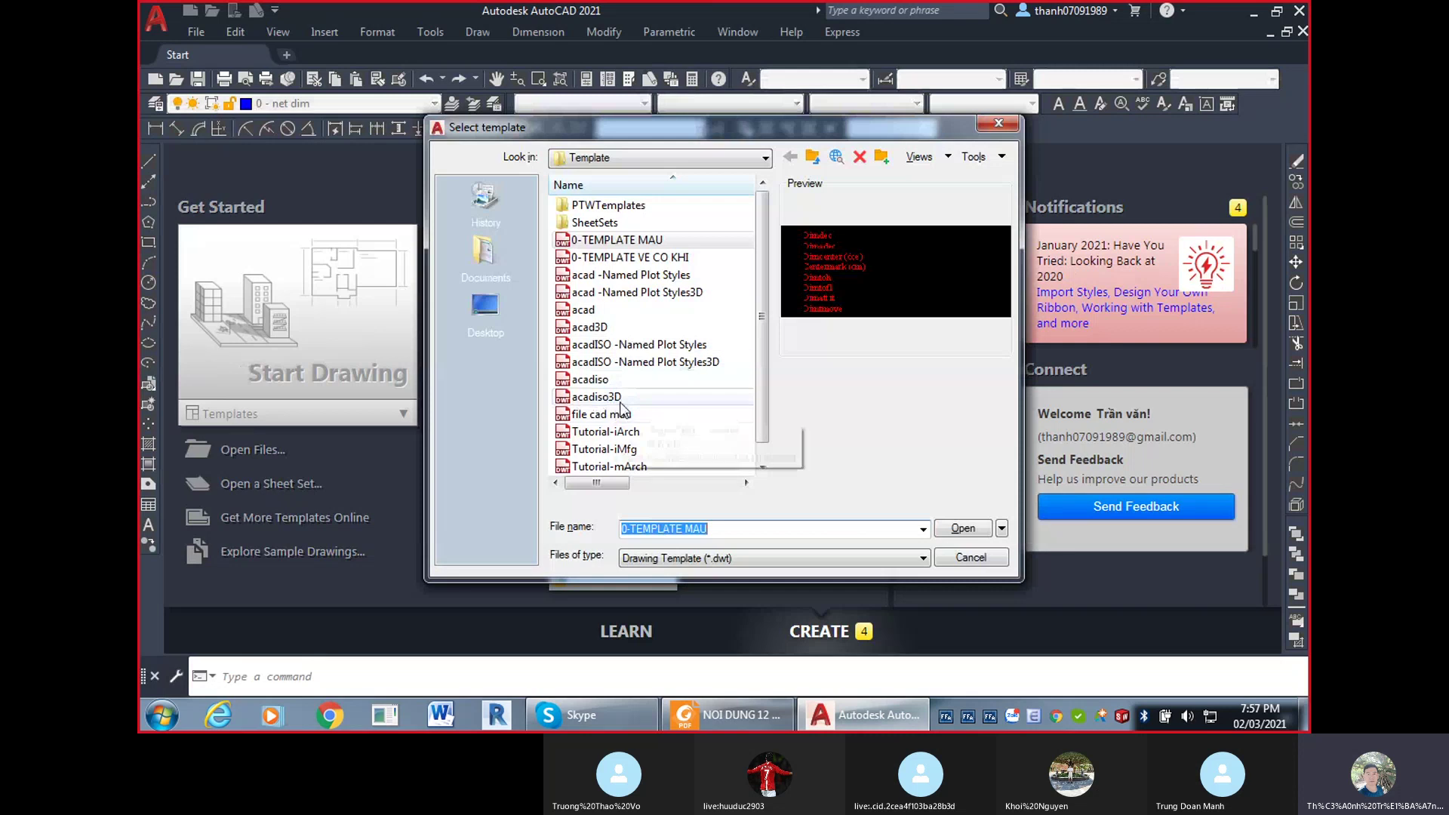
click(600, 380)
click(963, 530)
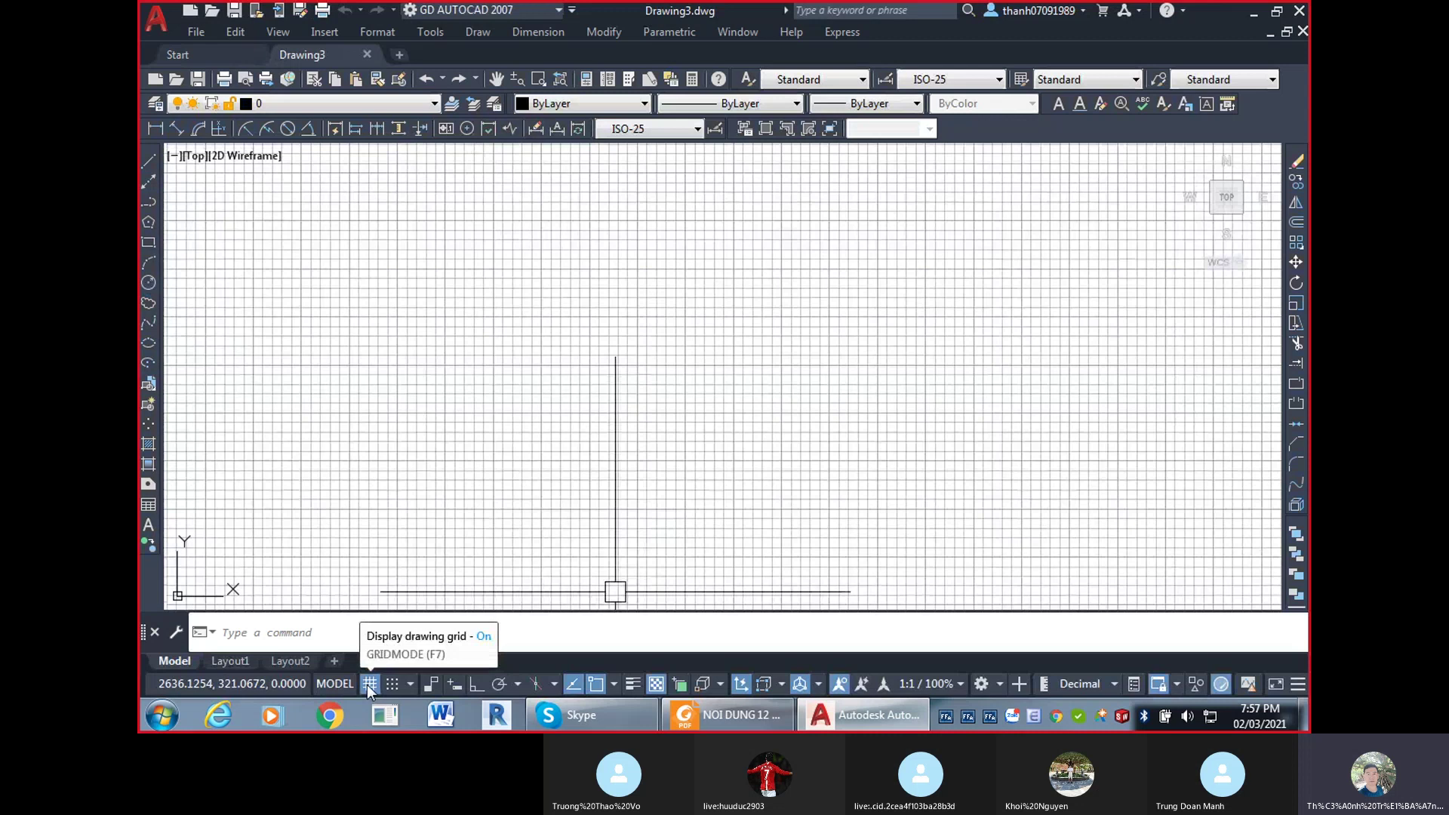
Hide the grid and switch to the Drafting & Annotation workspace.
click(369, 684)
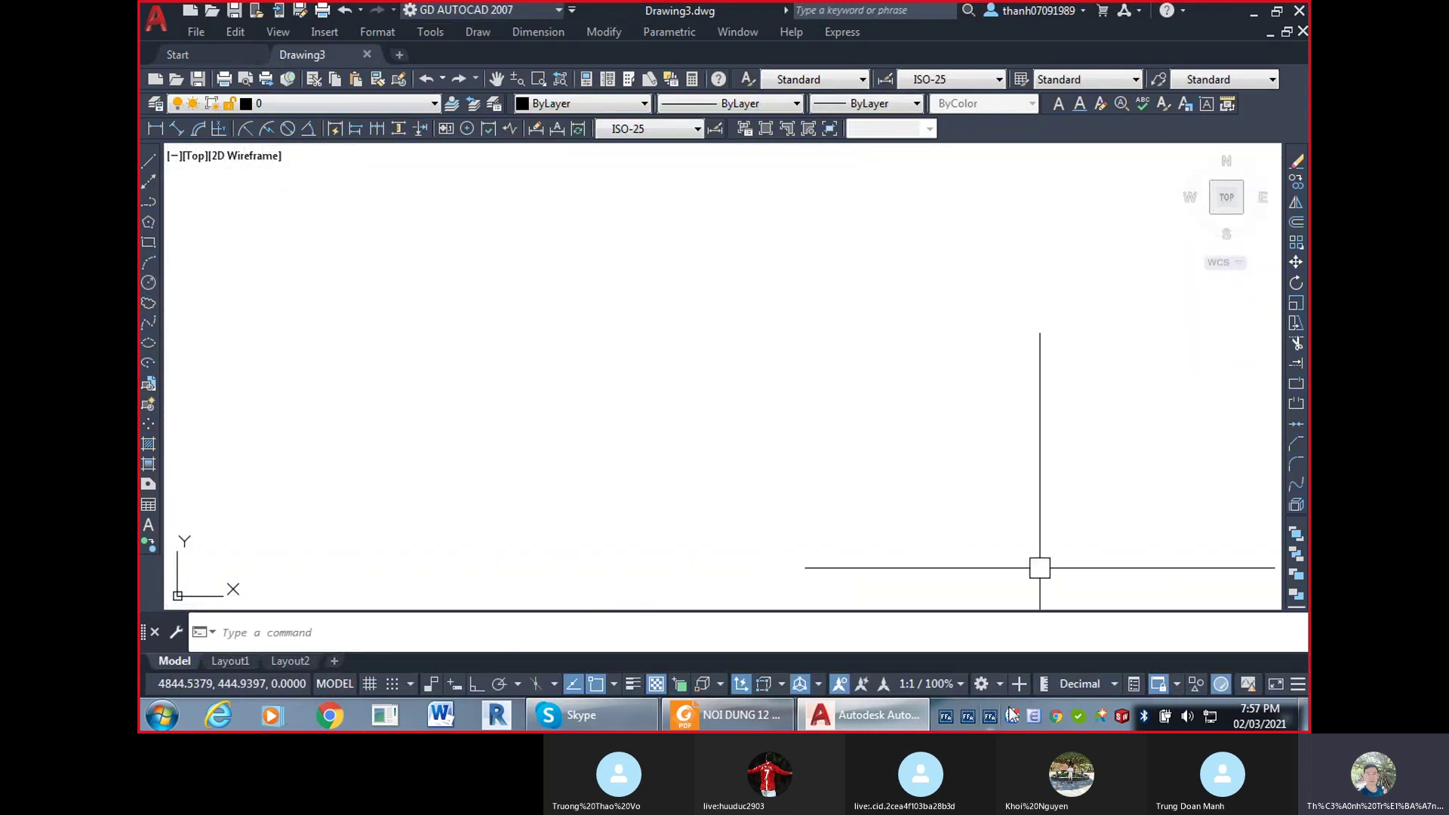
click(999, 684)
click(1016, 400)
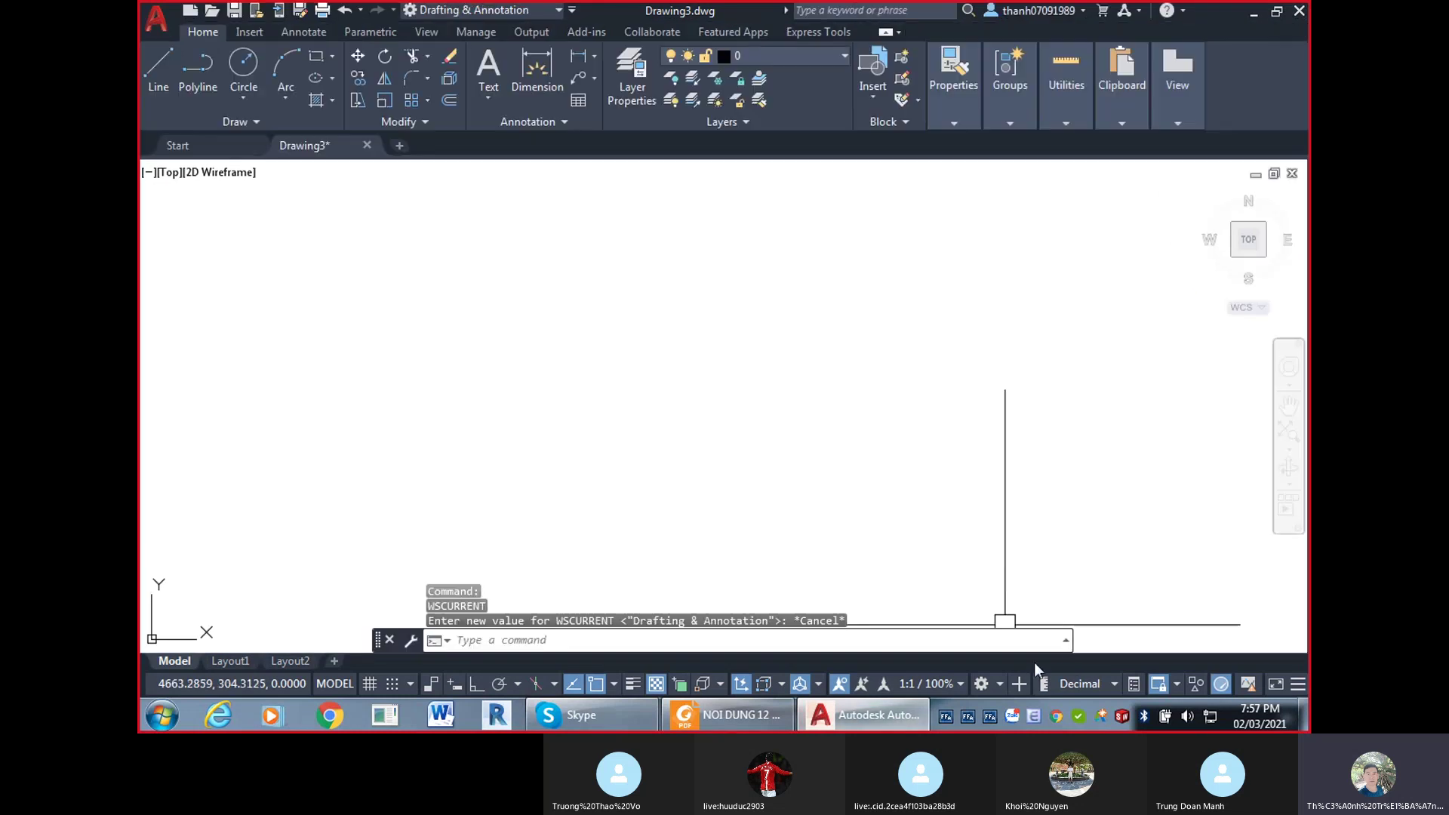
Switch back to the GD AUTOCAD 2007 workspace and bring the Skype call forward.
click(1000, 684)
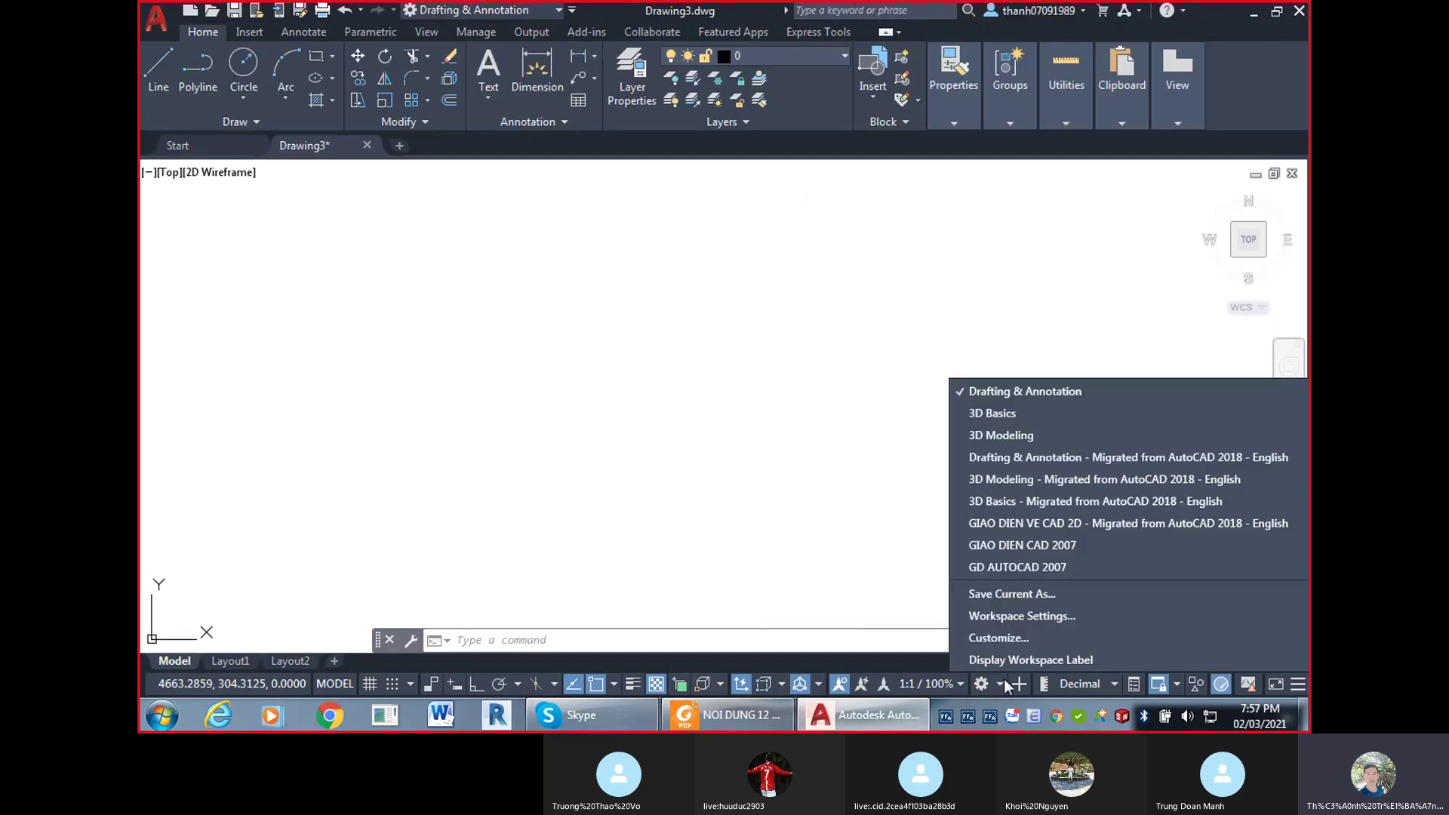
click(1039, 567)
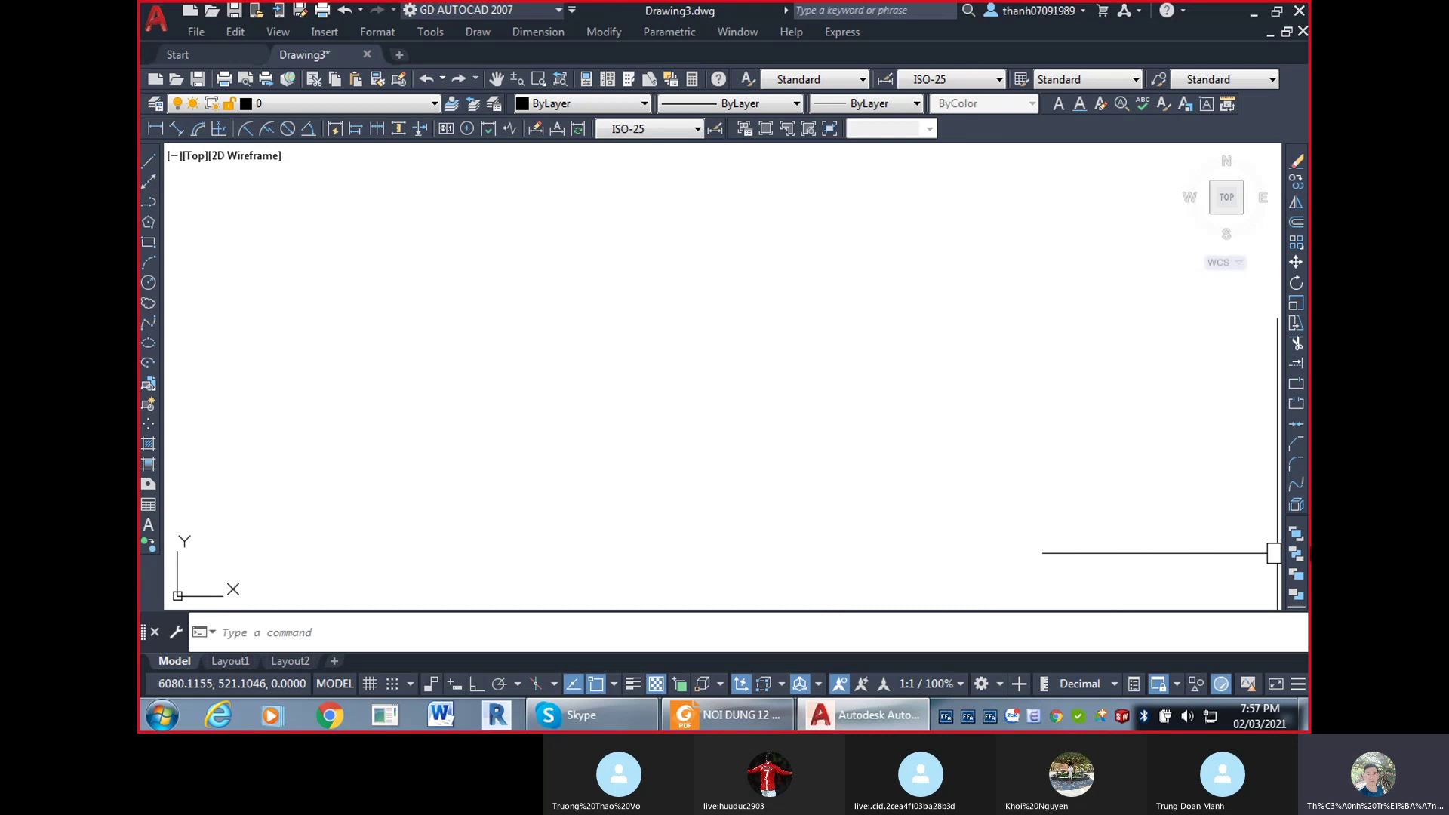
click(572, 717)
click(941, 656)
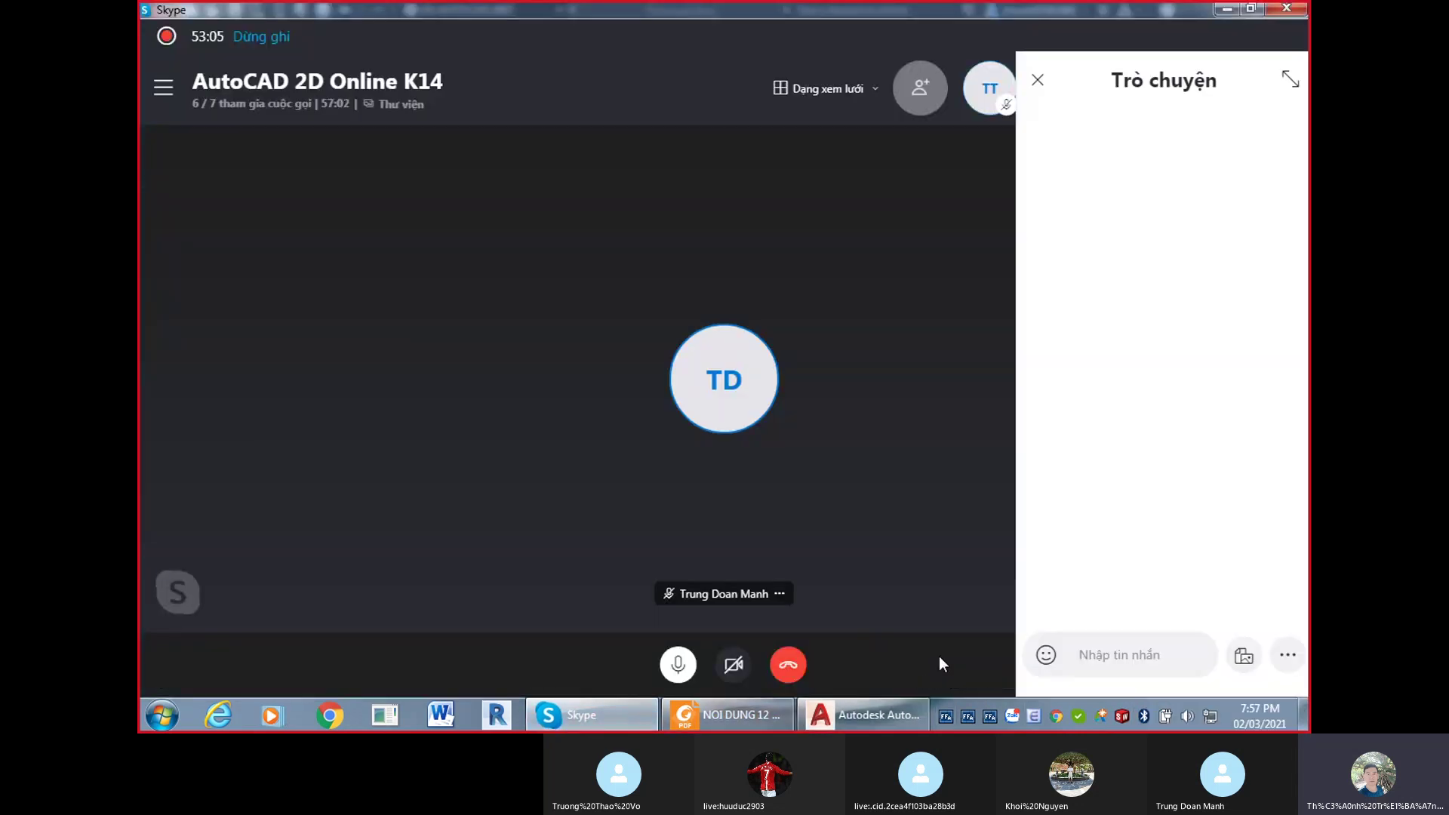
click(939, 656)
click(746, 343)
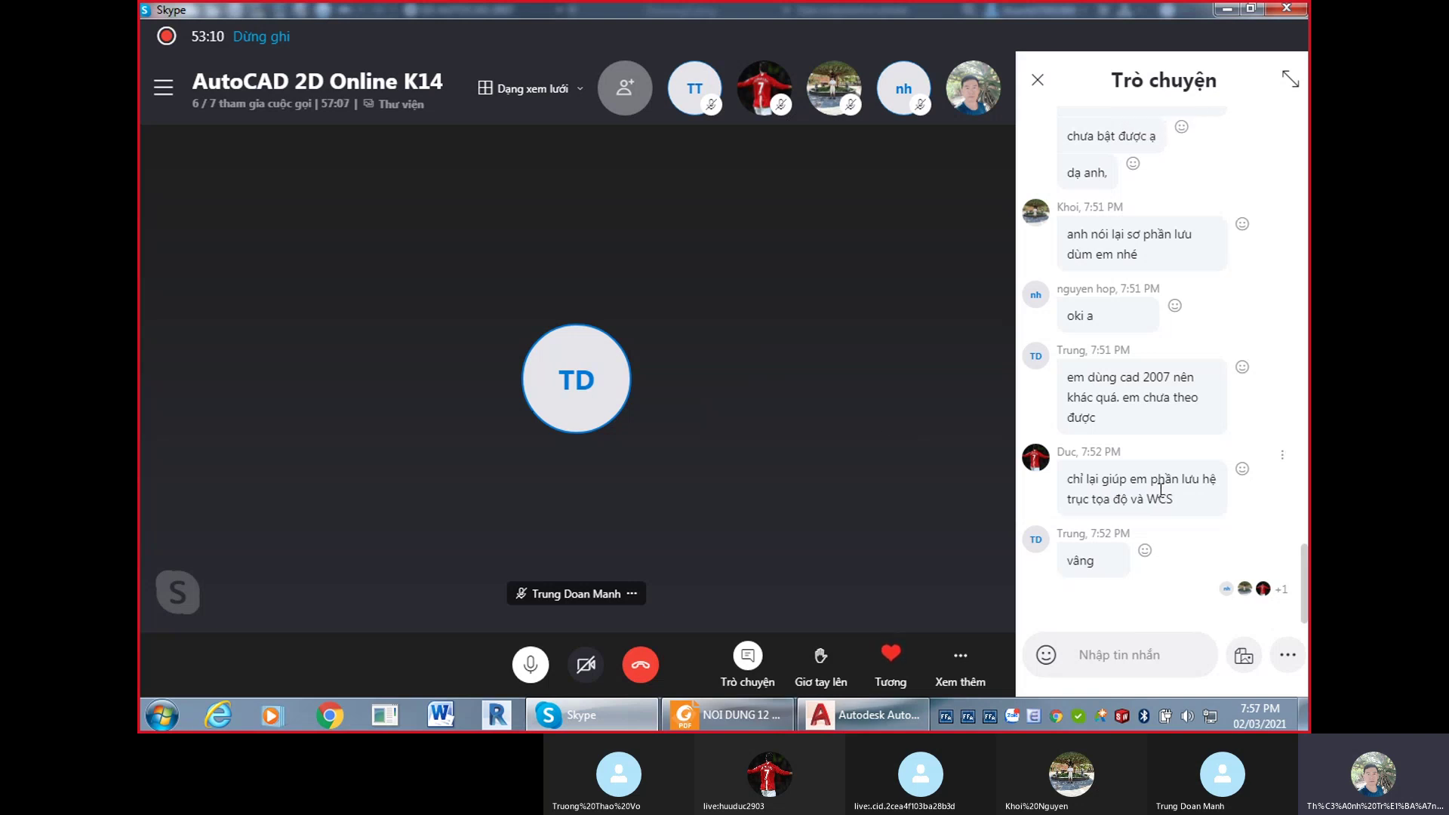
click(1036, 82)
click(863, 715)
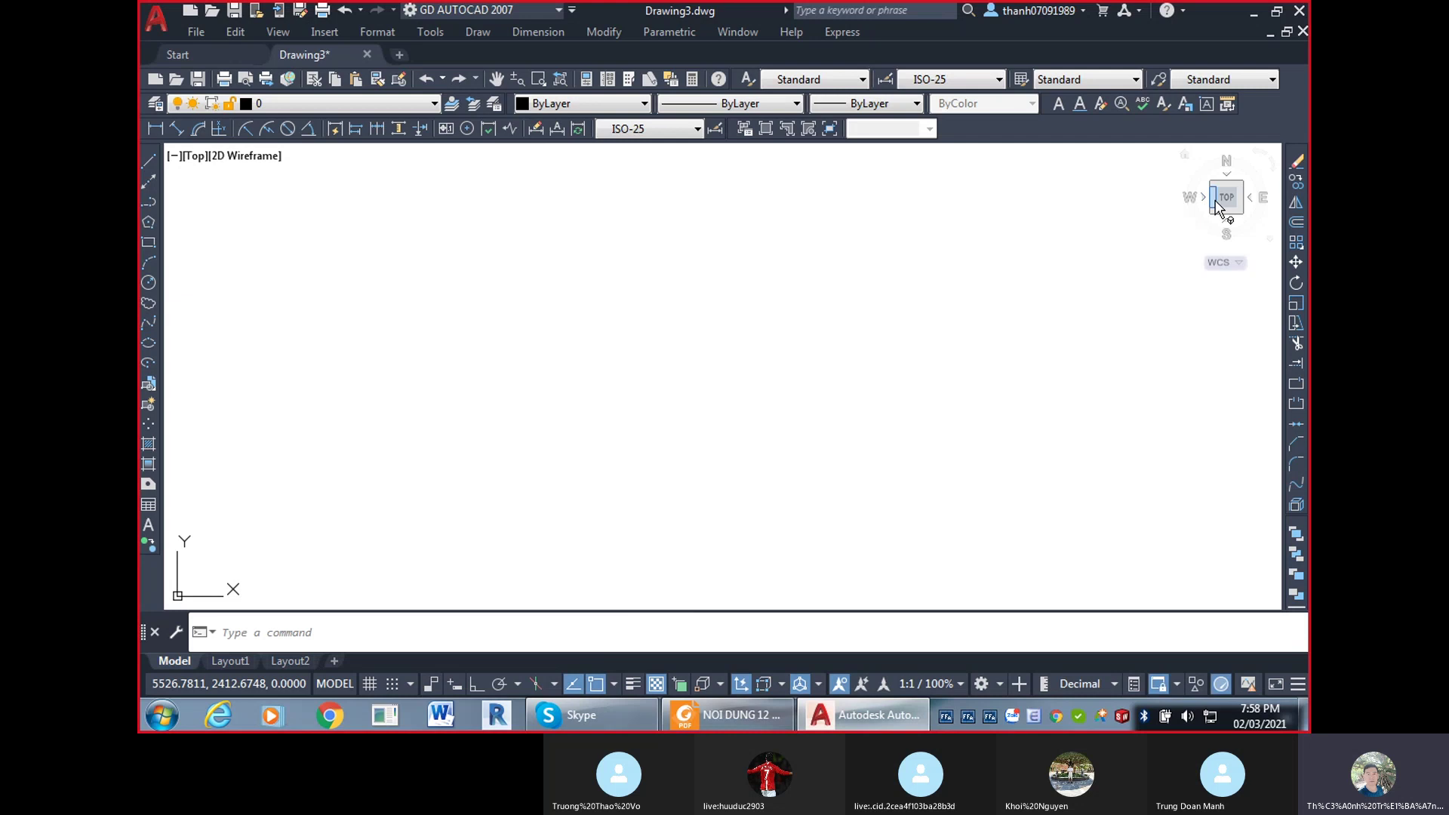
Turn the ViewCube off using the NAVVCUBE command's OFF option.
text(NAVVCUBE)
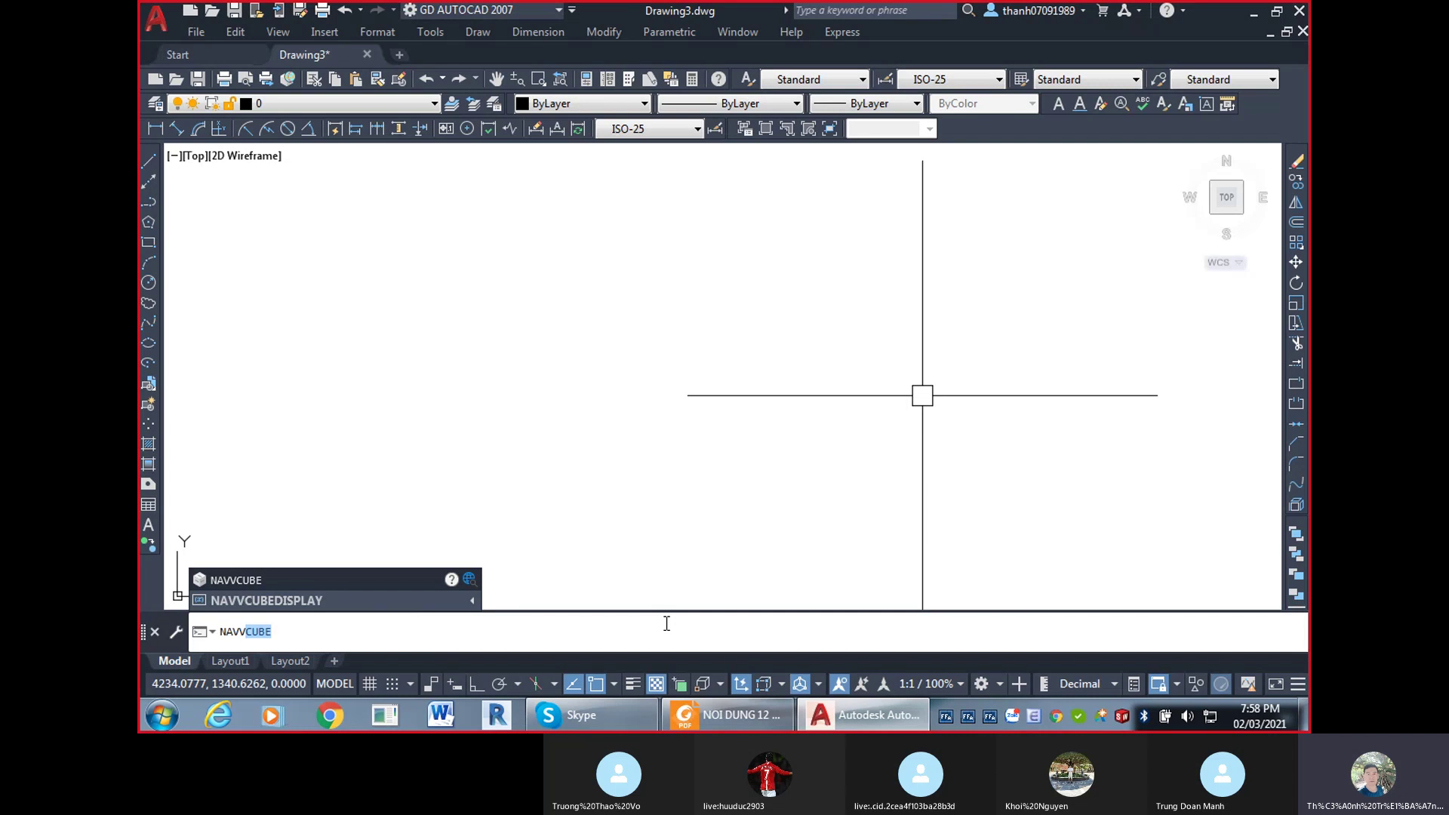
key(Return)
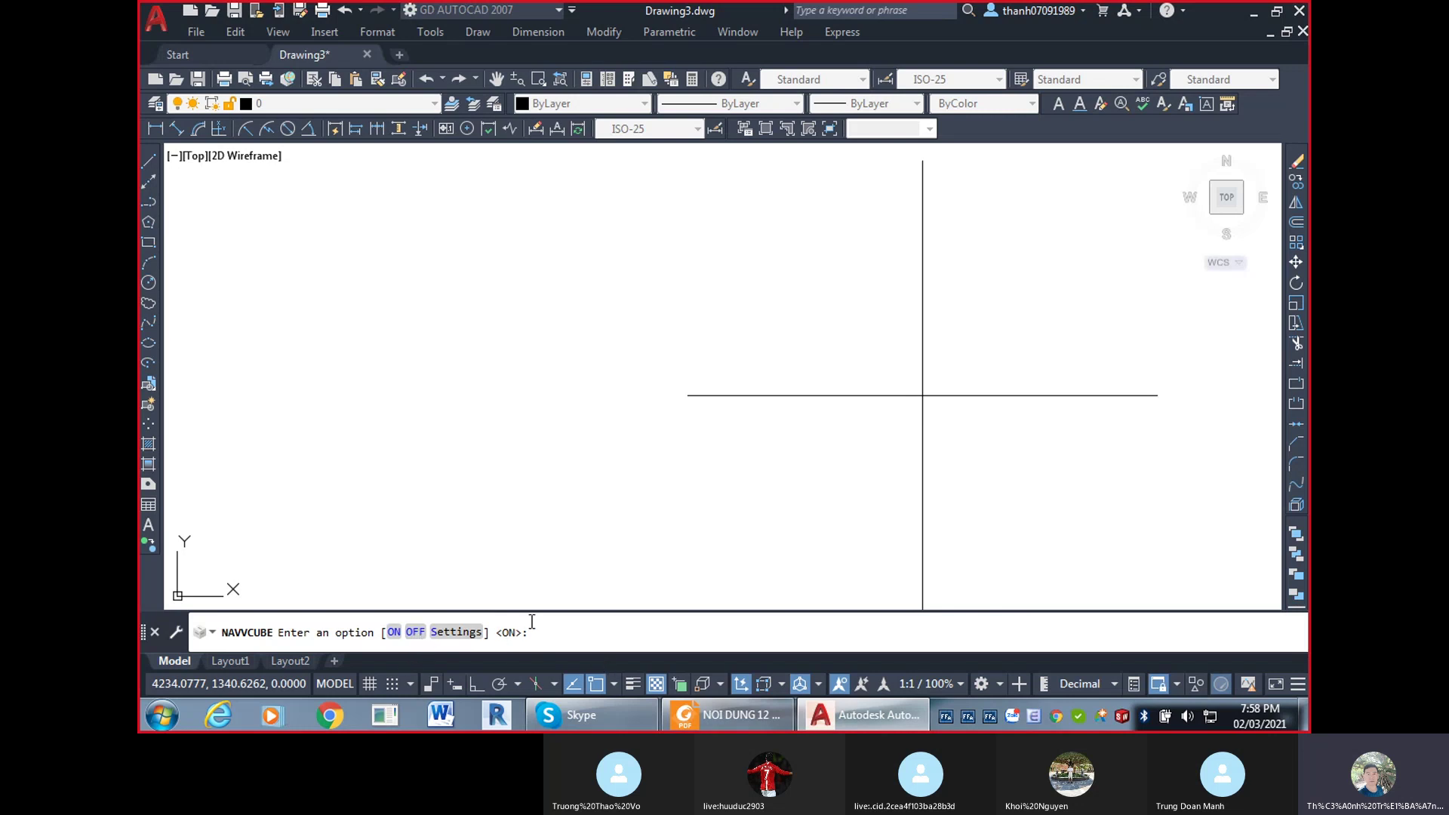
middle_drag(951, 395, 513, 607)
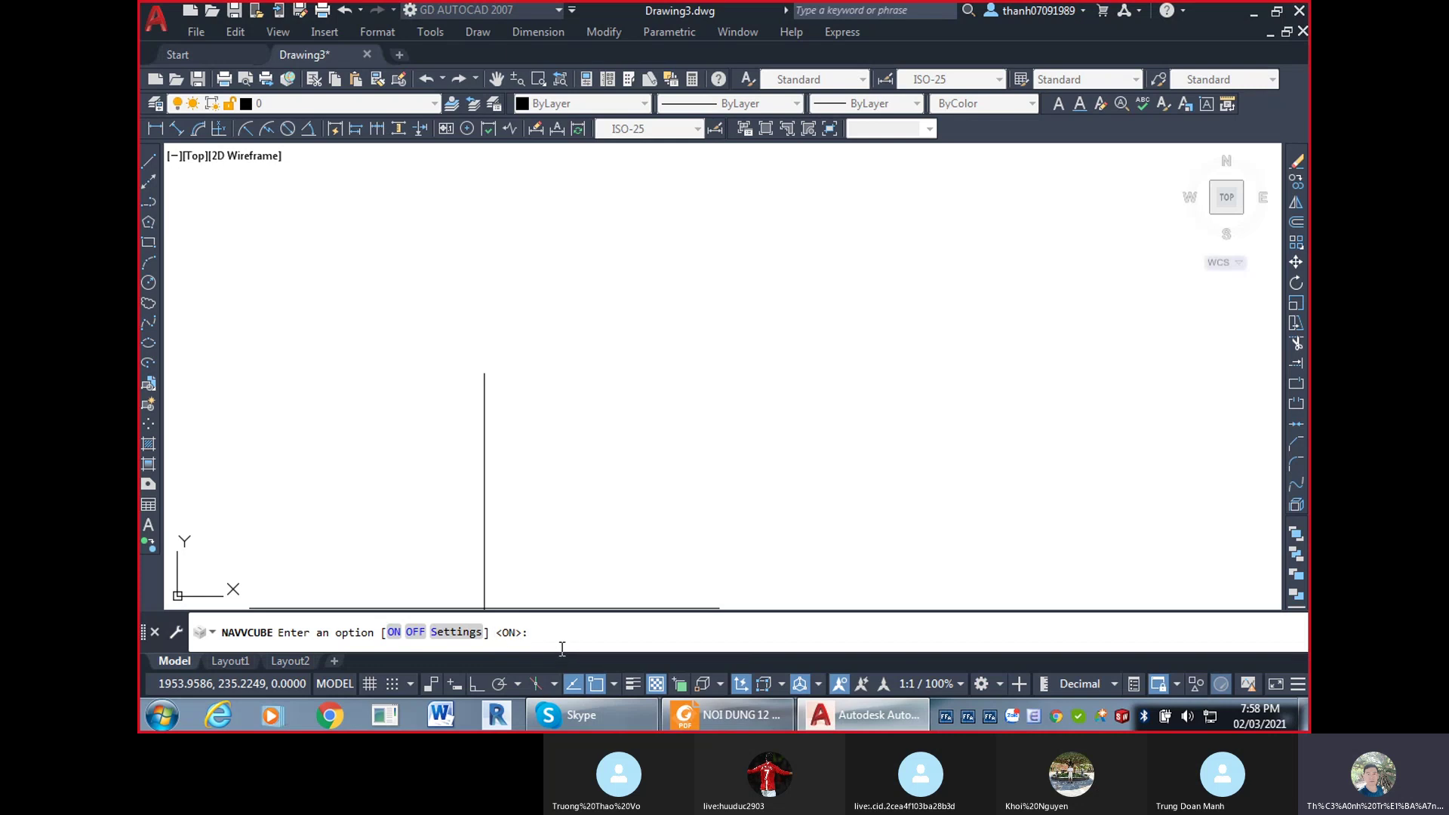
key(Return)
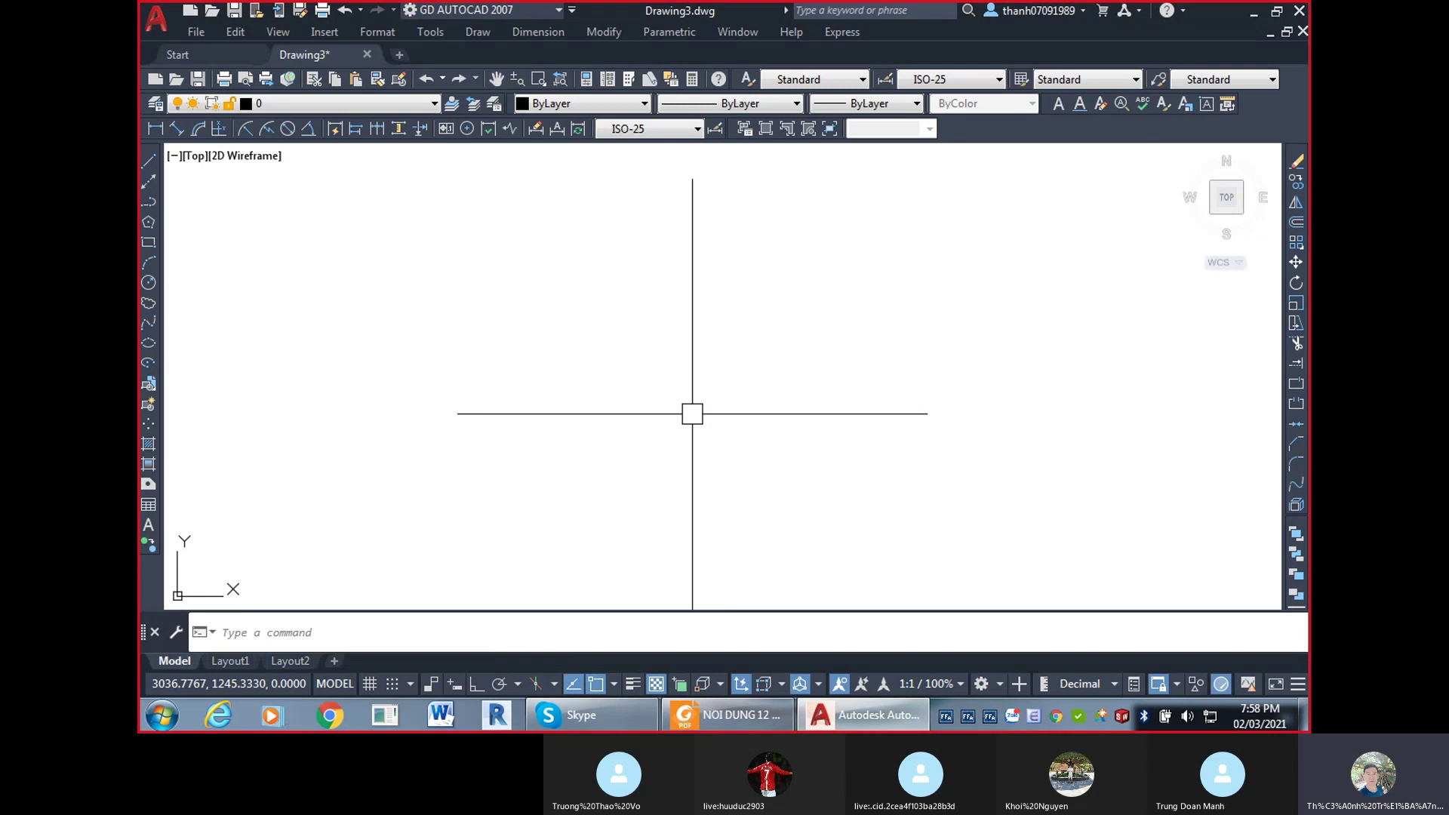
key(Return)
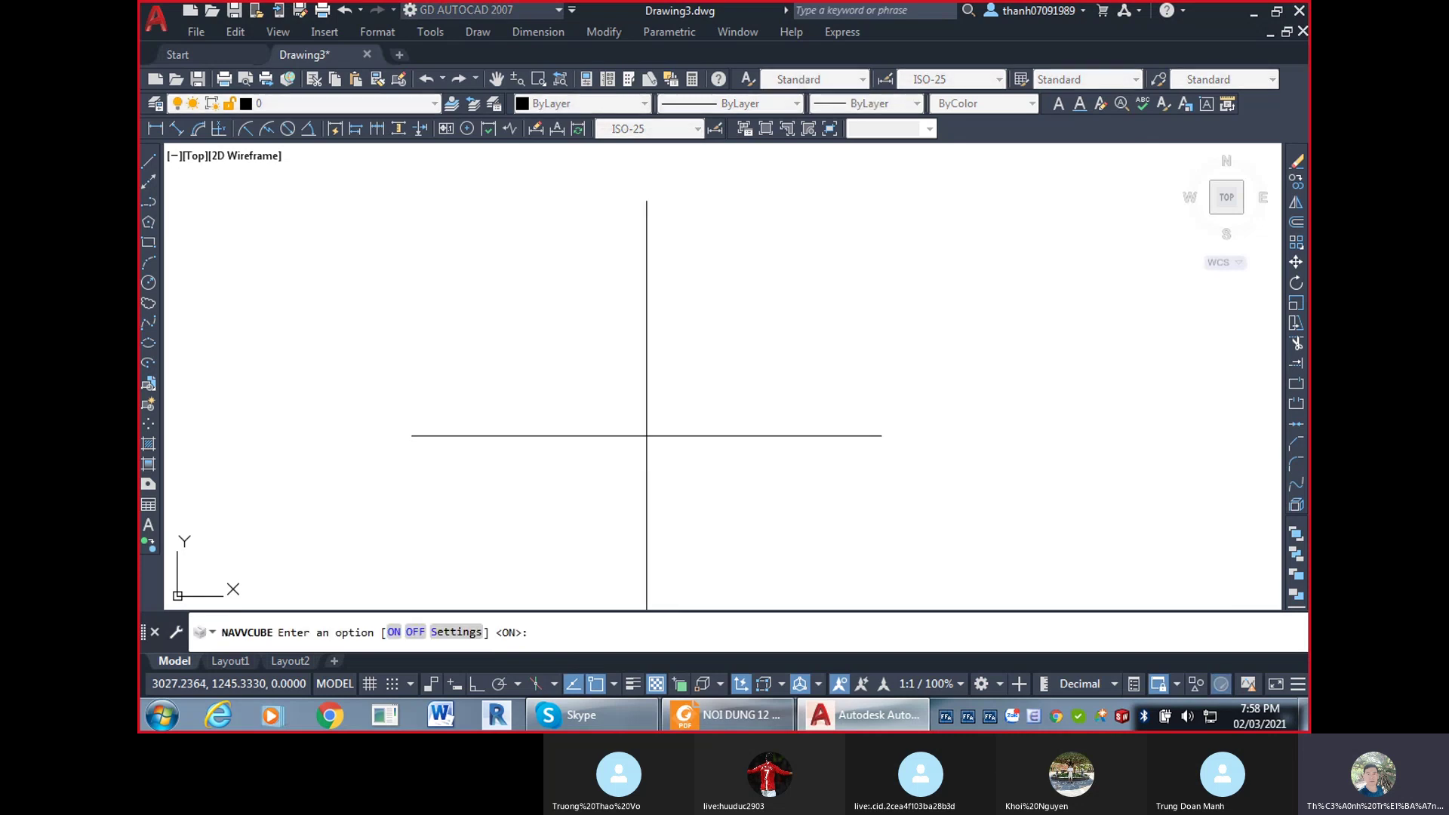
mouse_move(453, 453)
middle_down()
mouse_move(780, 434)
mouse_move(780, 321)
mouse_move(369, 450)
mouse_move(716, 440)
mouse_move(881, 271)
mouse_move(525, 102)
mouse_move(519, 238)
mouse_move(696, 404)
mouse_move(852, 264)
mouse_move(840, 253)
middle_up()
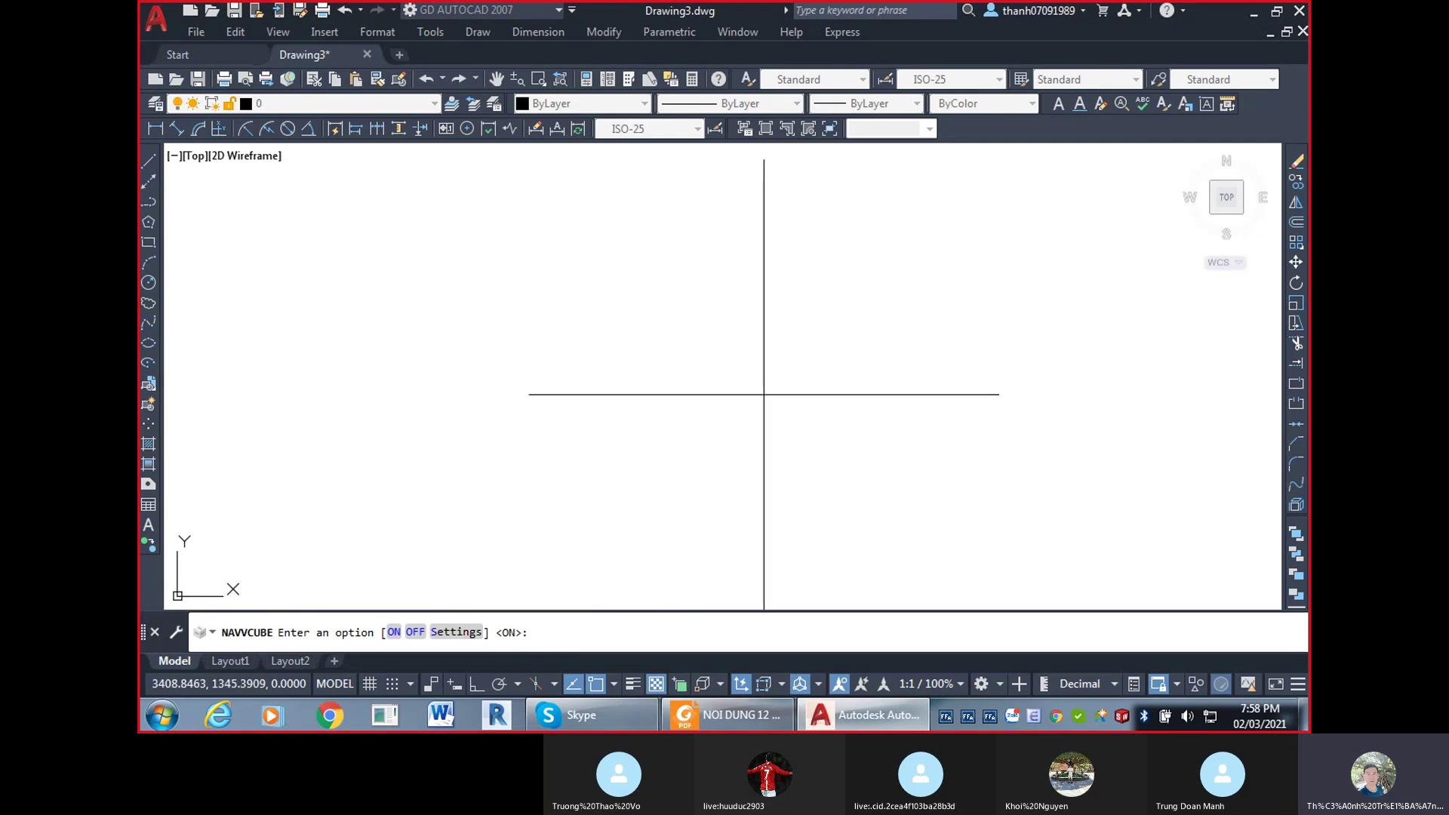
mouse_move(764, 394)
middle_down()
mouse_move(744, 211)
mouse_move(1171, 411)
mouse_move(1068, 341)
mouse_move(689, 645)
mouse_move(242, 615)
mouse_move(240, 639)
mouse_move(368, 330)
mouse_move(352, 458)
mouse_move(304, 303)
mouse_move(824, 365)
middle_up()
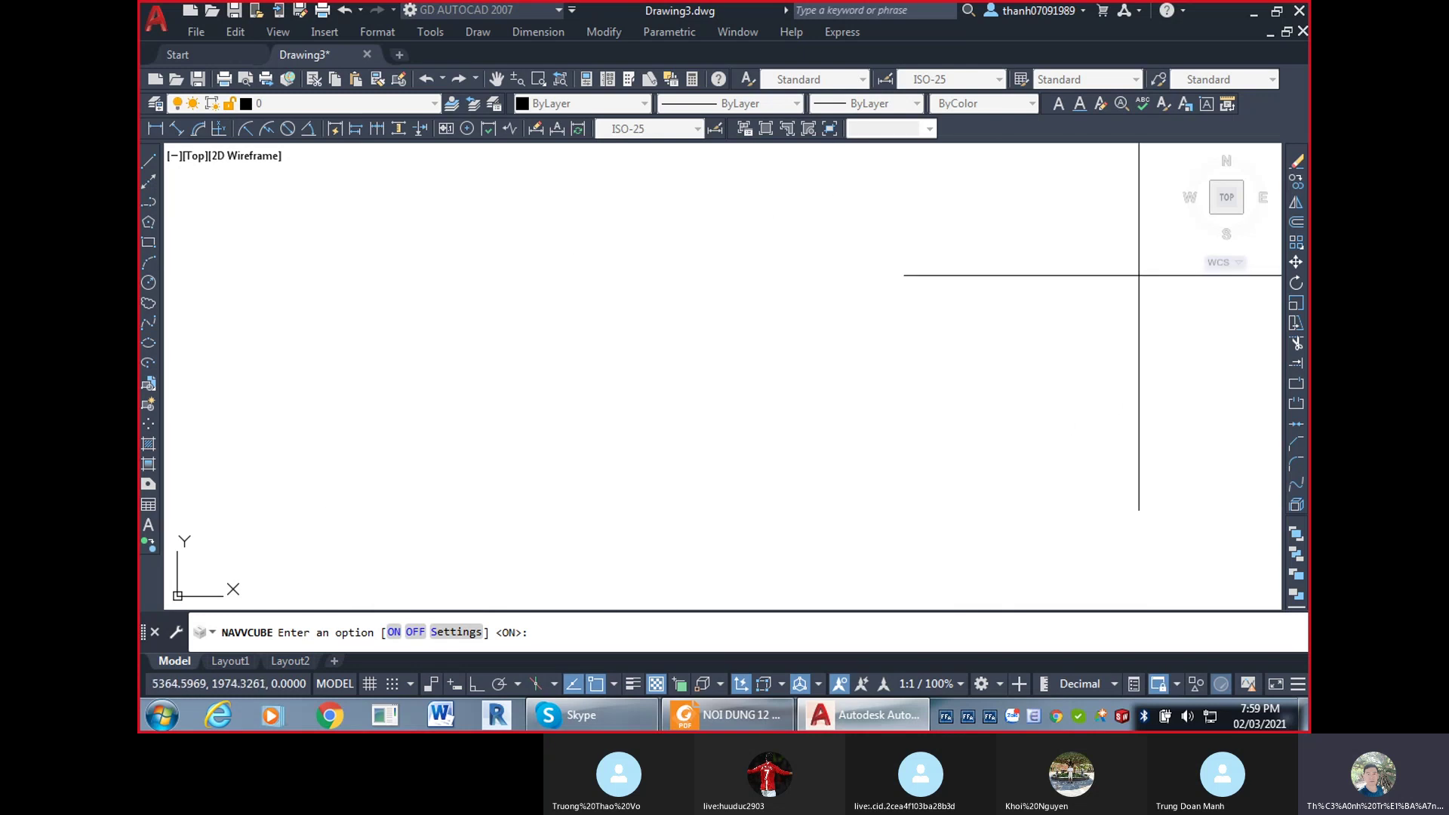
mouse_move(373, 632)
middle_down()
mouse_move(270, 569)
mouse_move(561, 530)
mouse_move(309, 704)
middle_up()
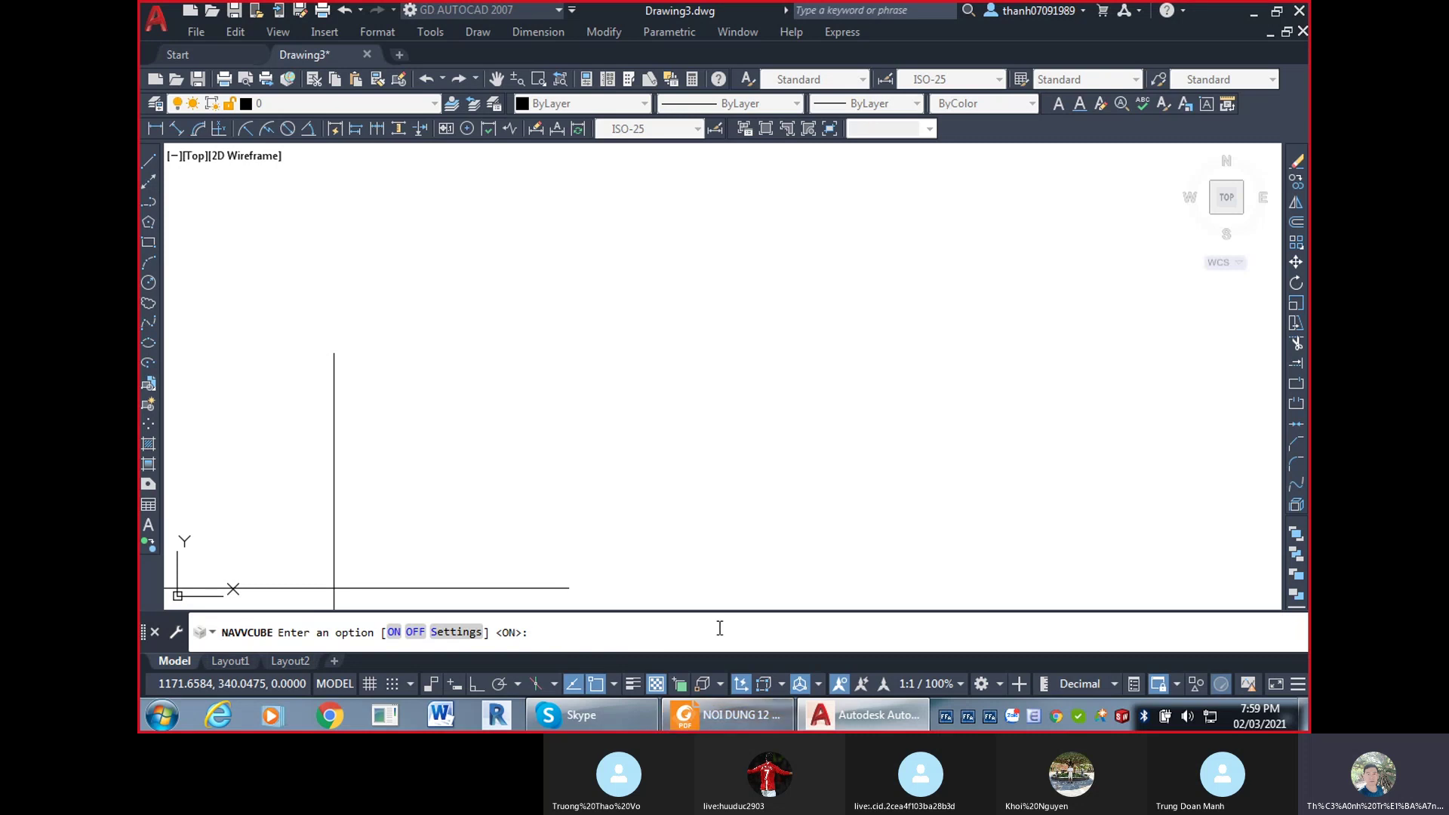
click(415, 632)
middle_drag(333, 586, 1261, 184)
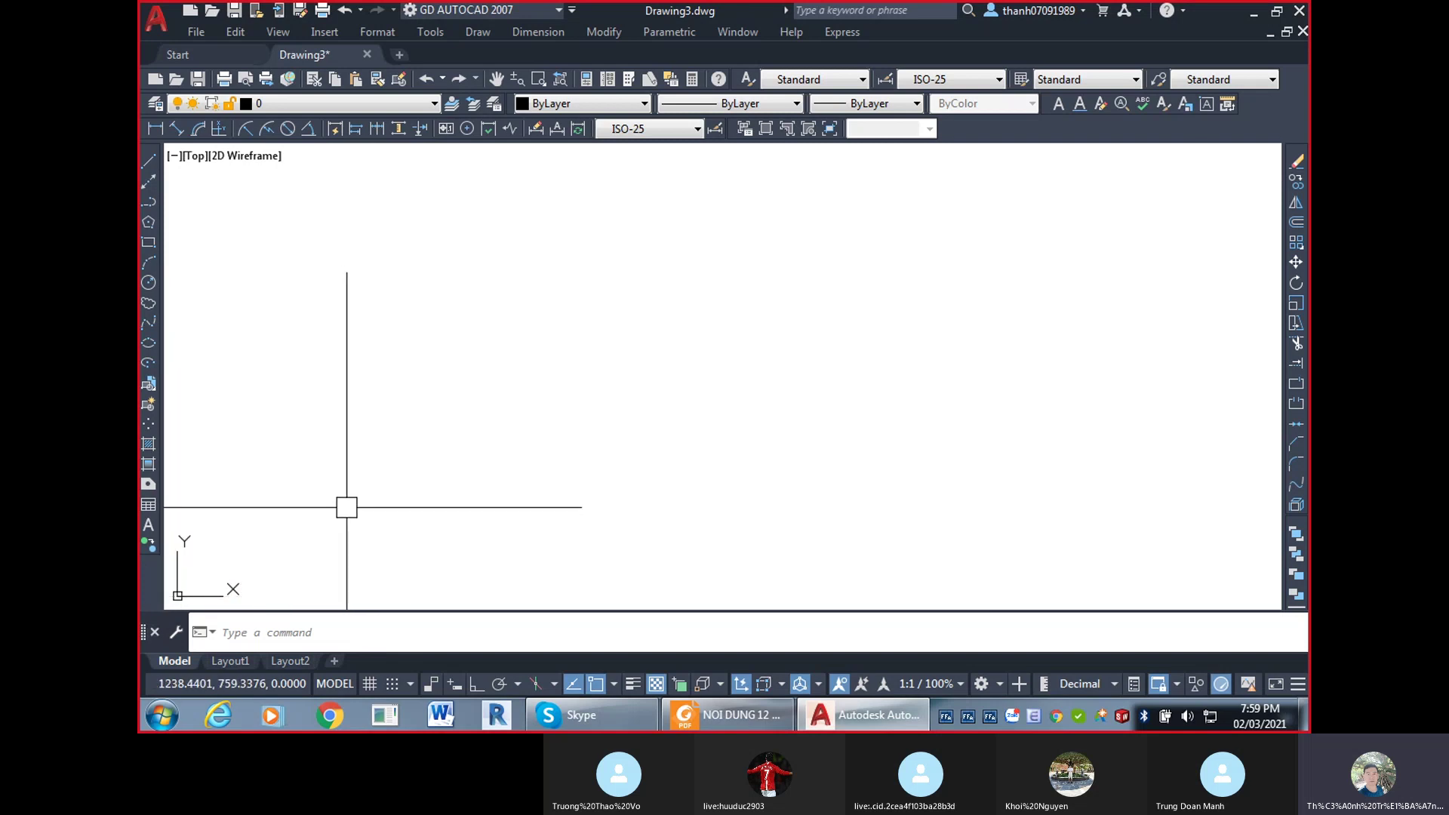
Hide the UCS icon with the UCSICON OFF option.
text(u)
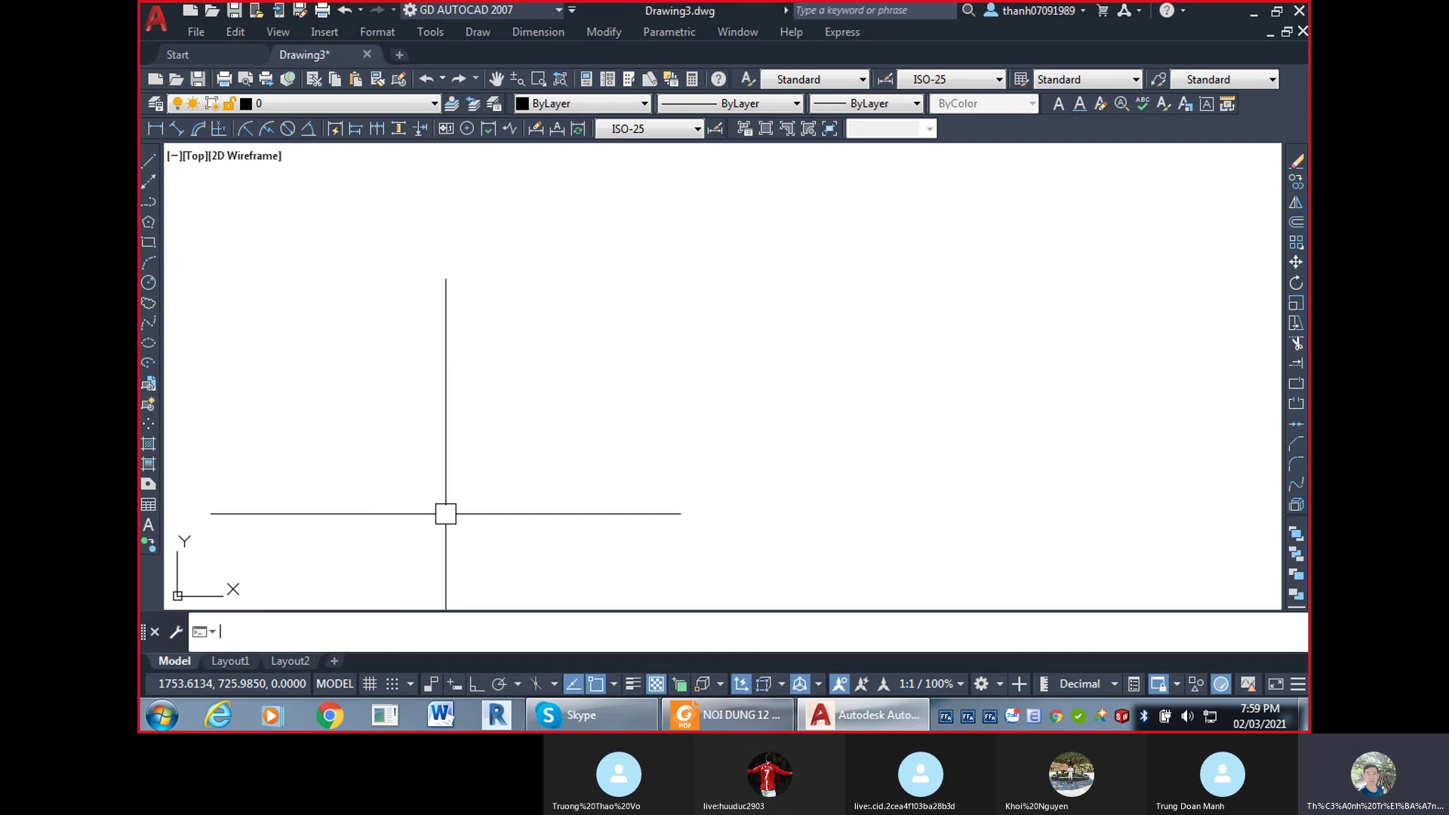
text(csic)
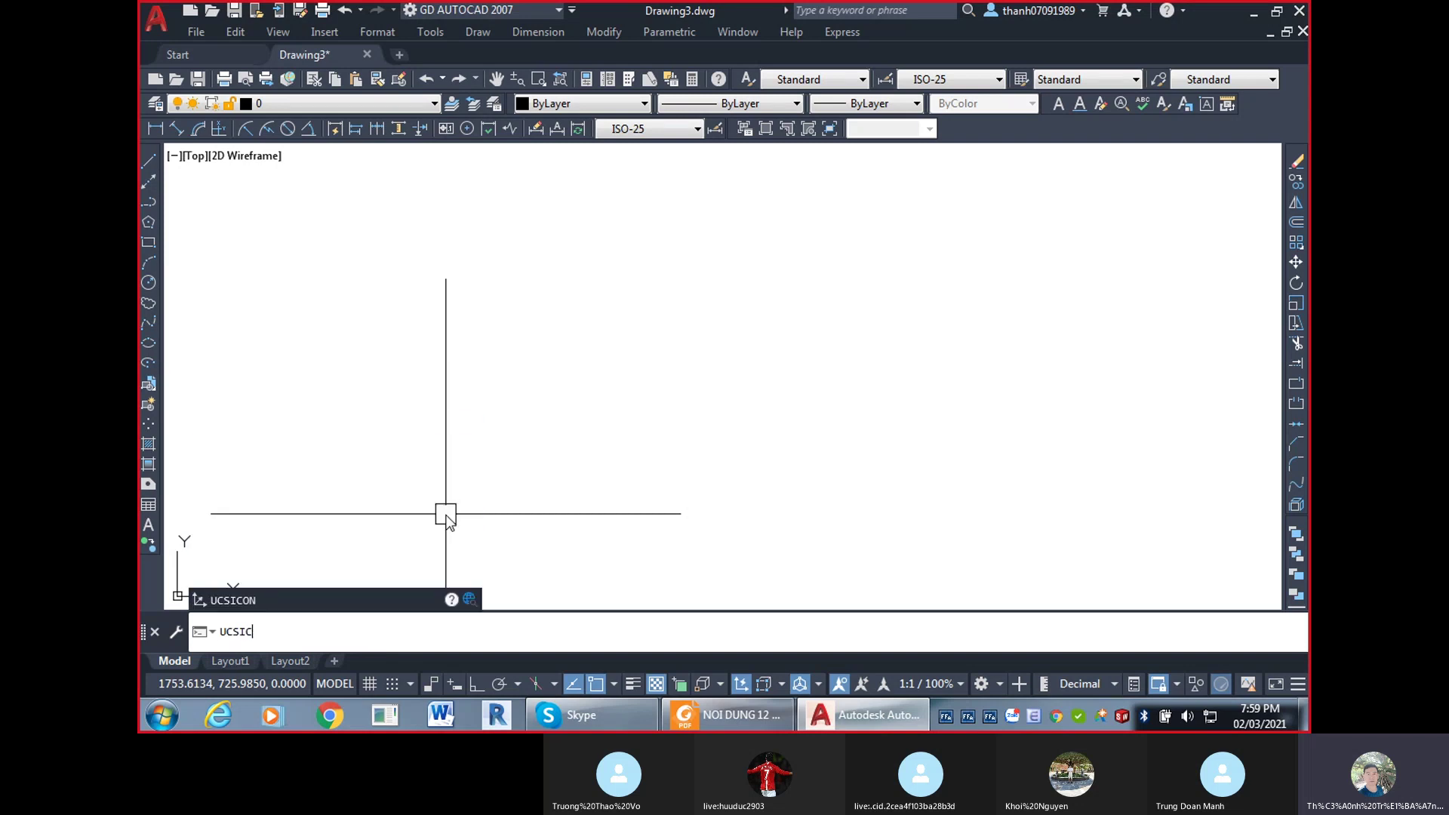
text(on)
key(BackSpace)
key(BackSpace)
key(BackSpace)
key(BackSpace)
key(Return)
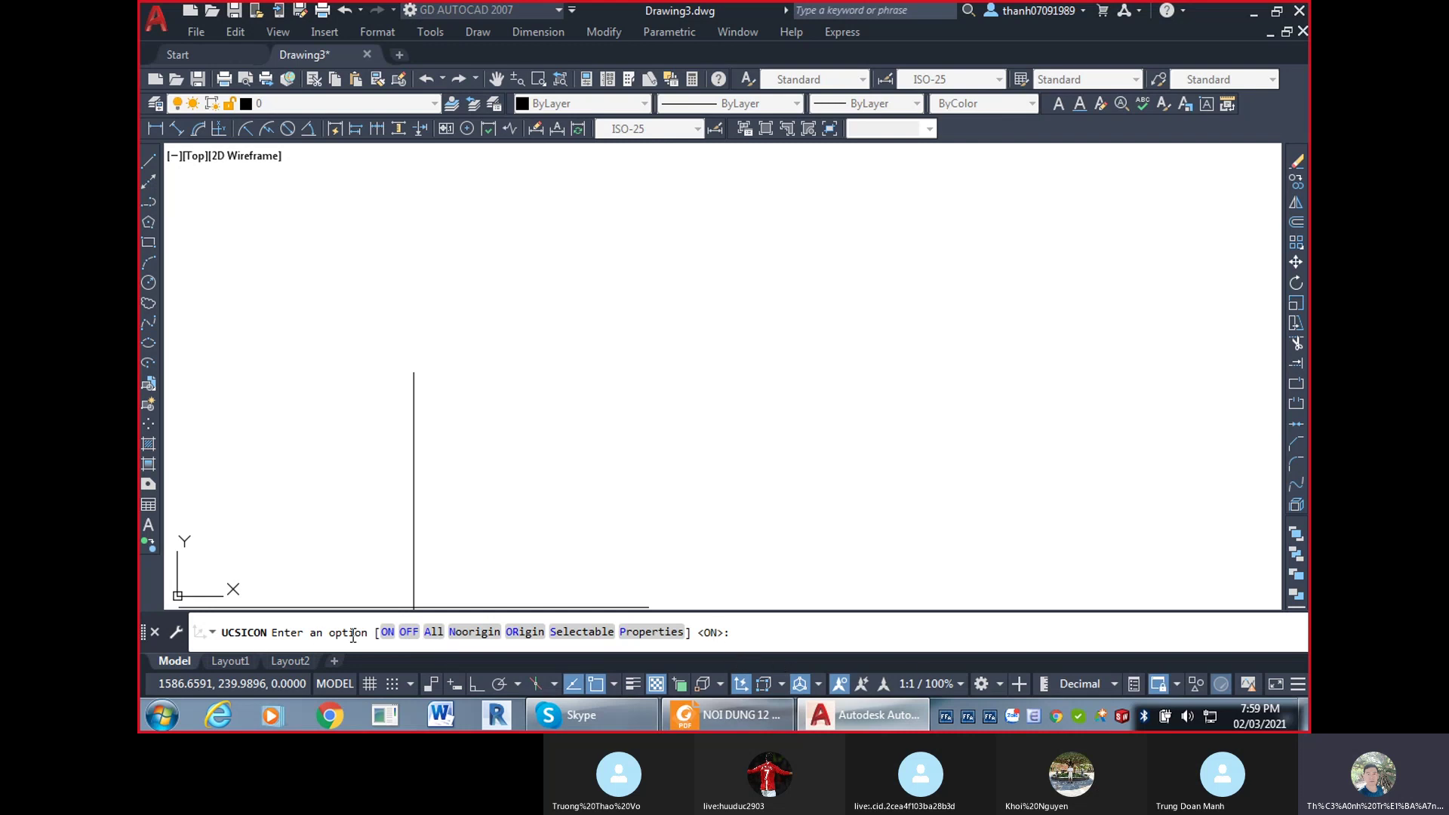
mouse_move(528, 453)
middle_down()
mouse_move(594, 453)
mouse_move(713, 386)
middle_up()
mouse_move(604, 453)
middle_down()
mouse_move(370, 519)
mouse_move(226, 501)
middle_up()
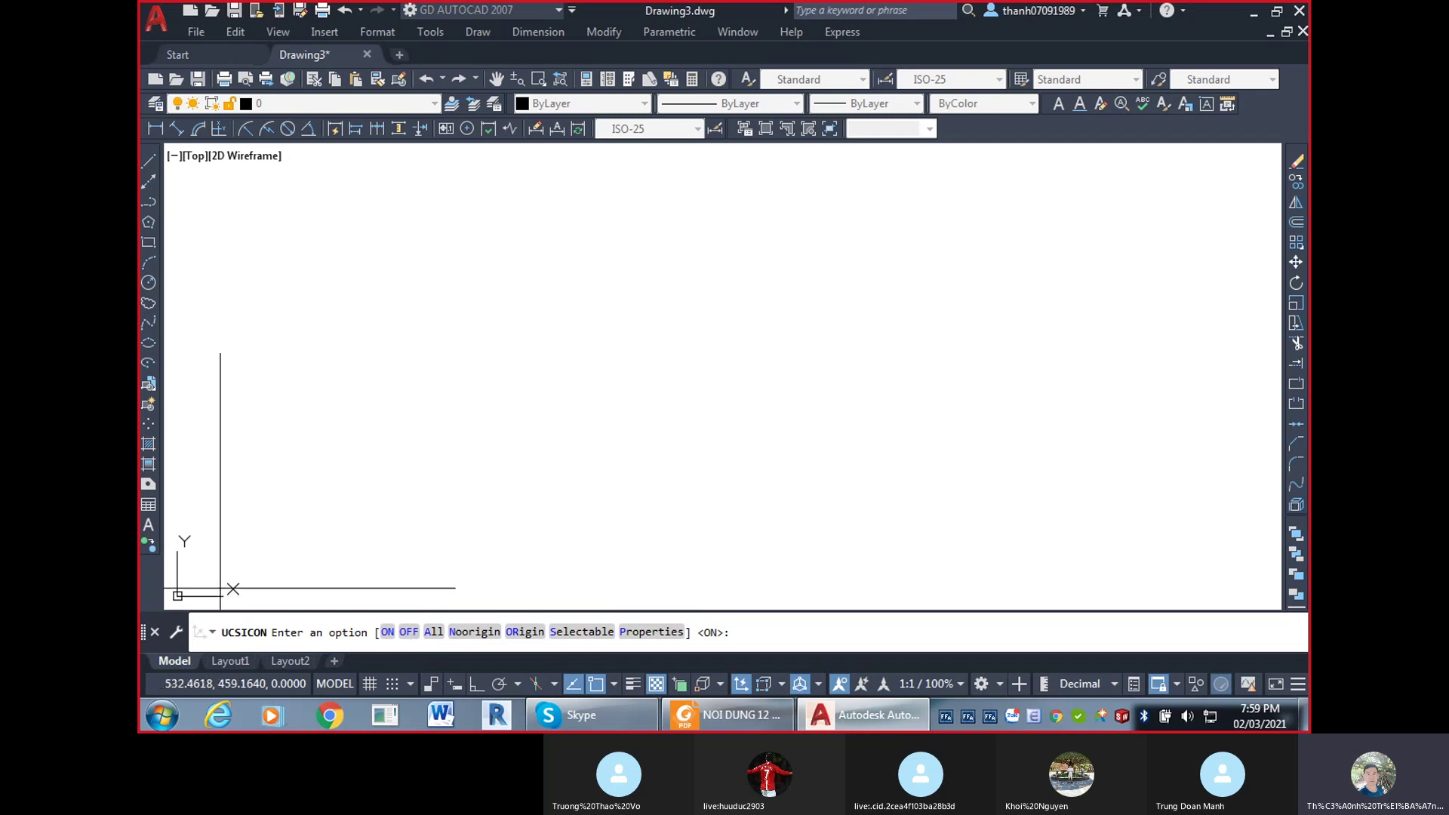
click(408, 632)
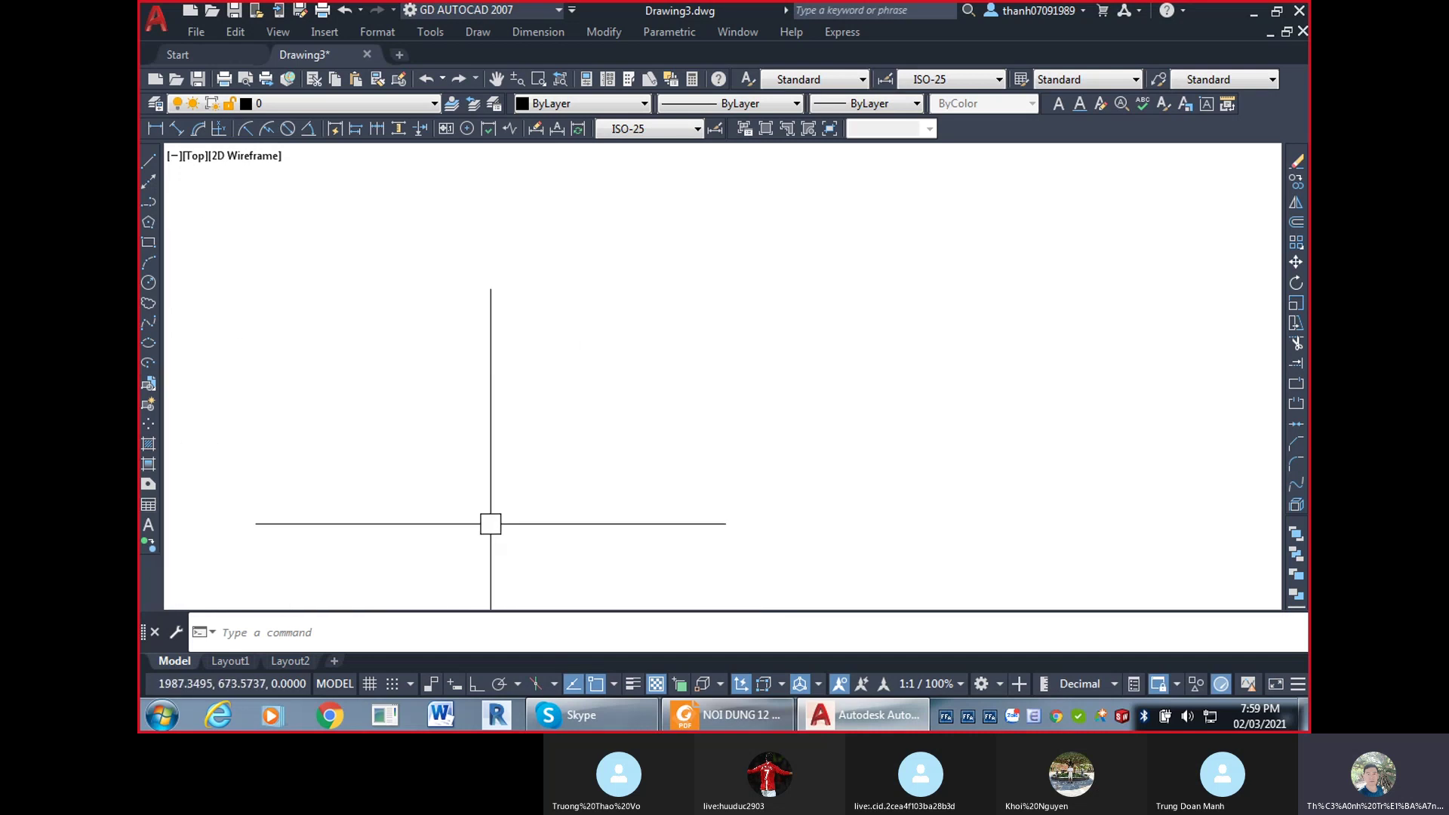
Set UCSICON to Noorigin, turn the icon back ON, then bring Skype forward.
text(ucsicon)
key(Return)
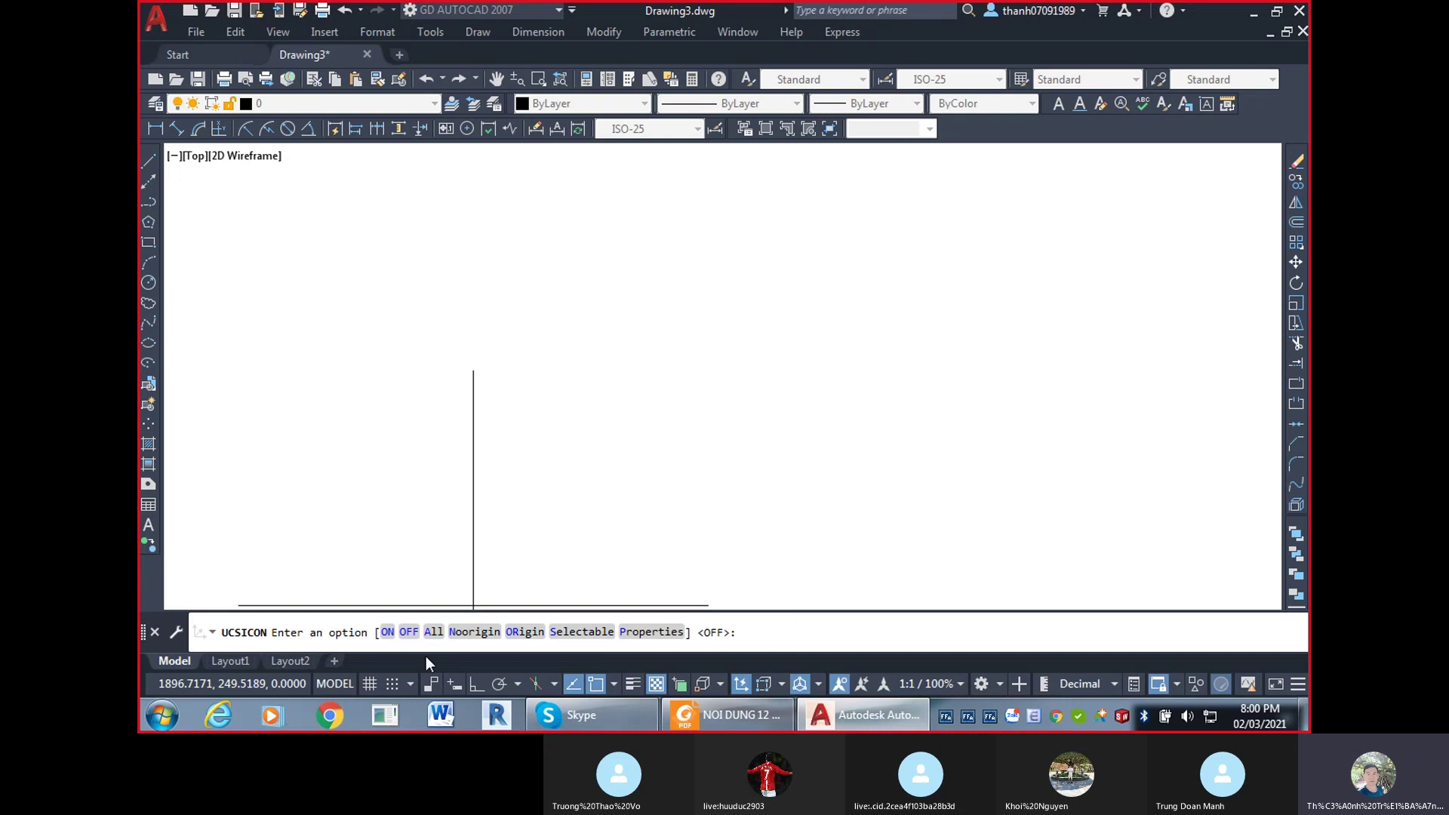
click(475, 632)
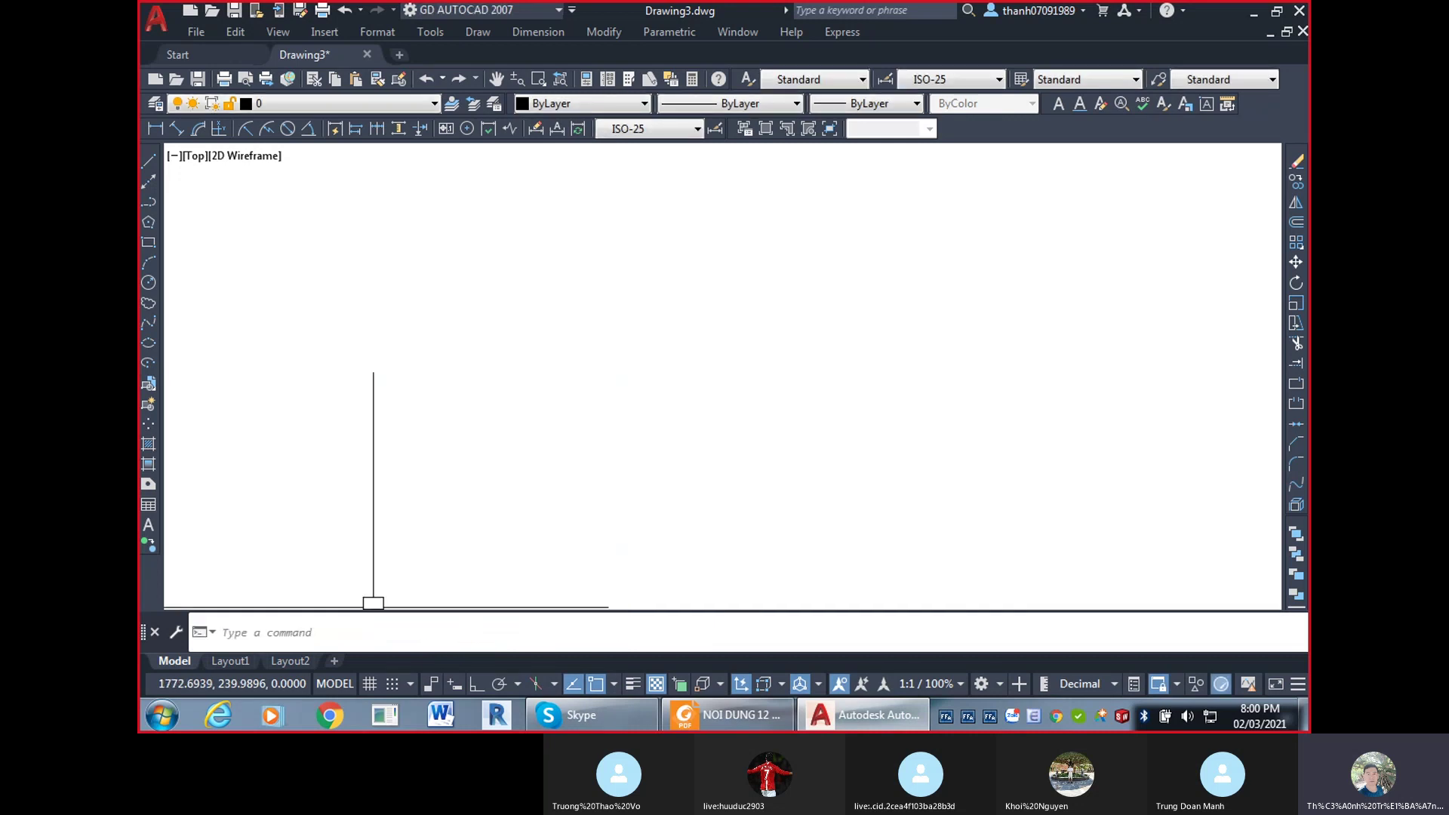
key(Return)
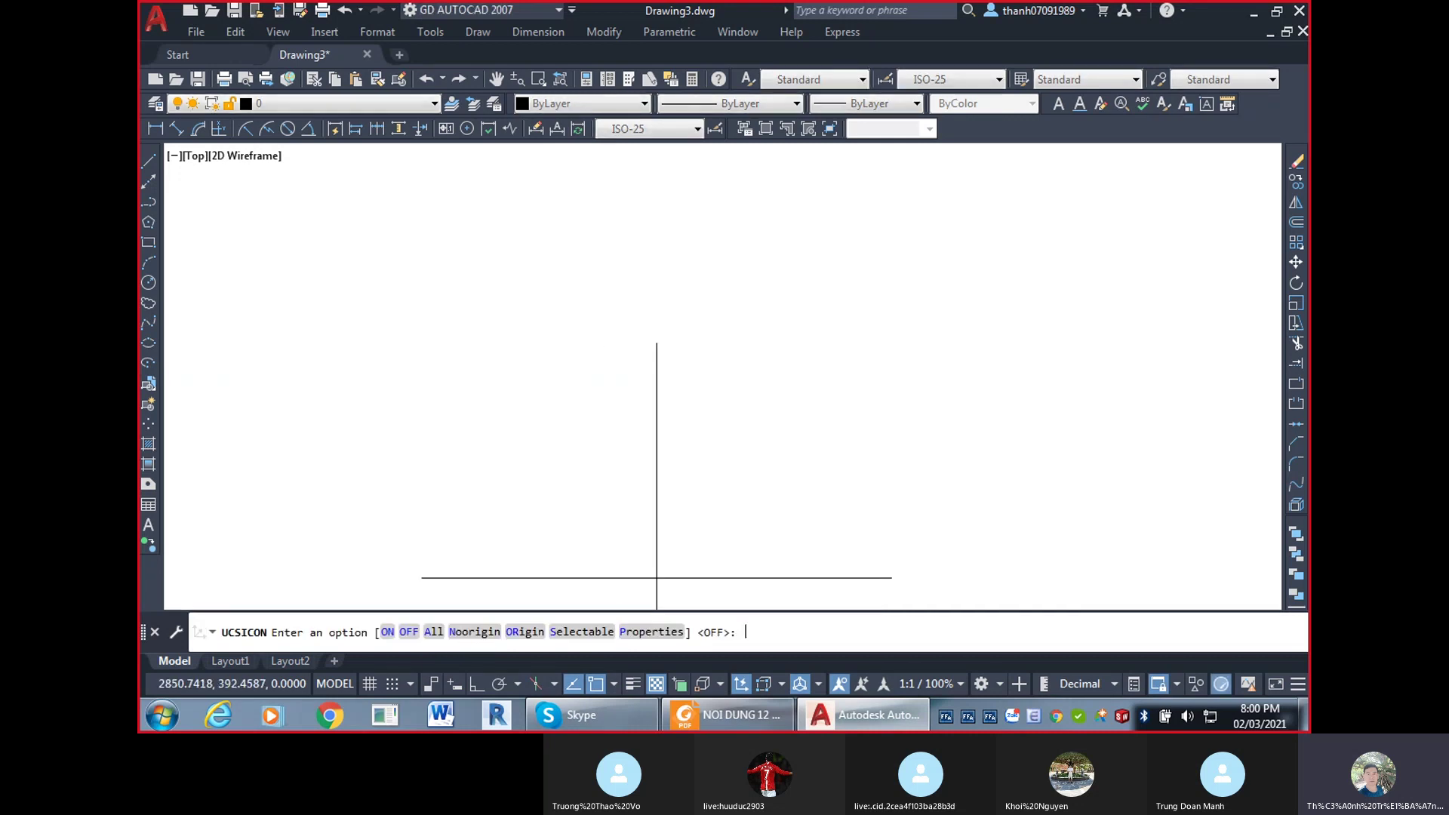
click(390, 633)
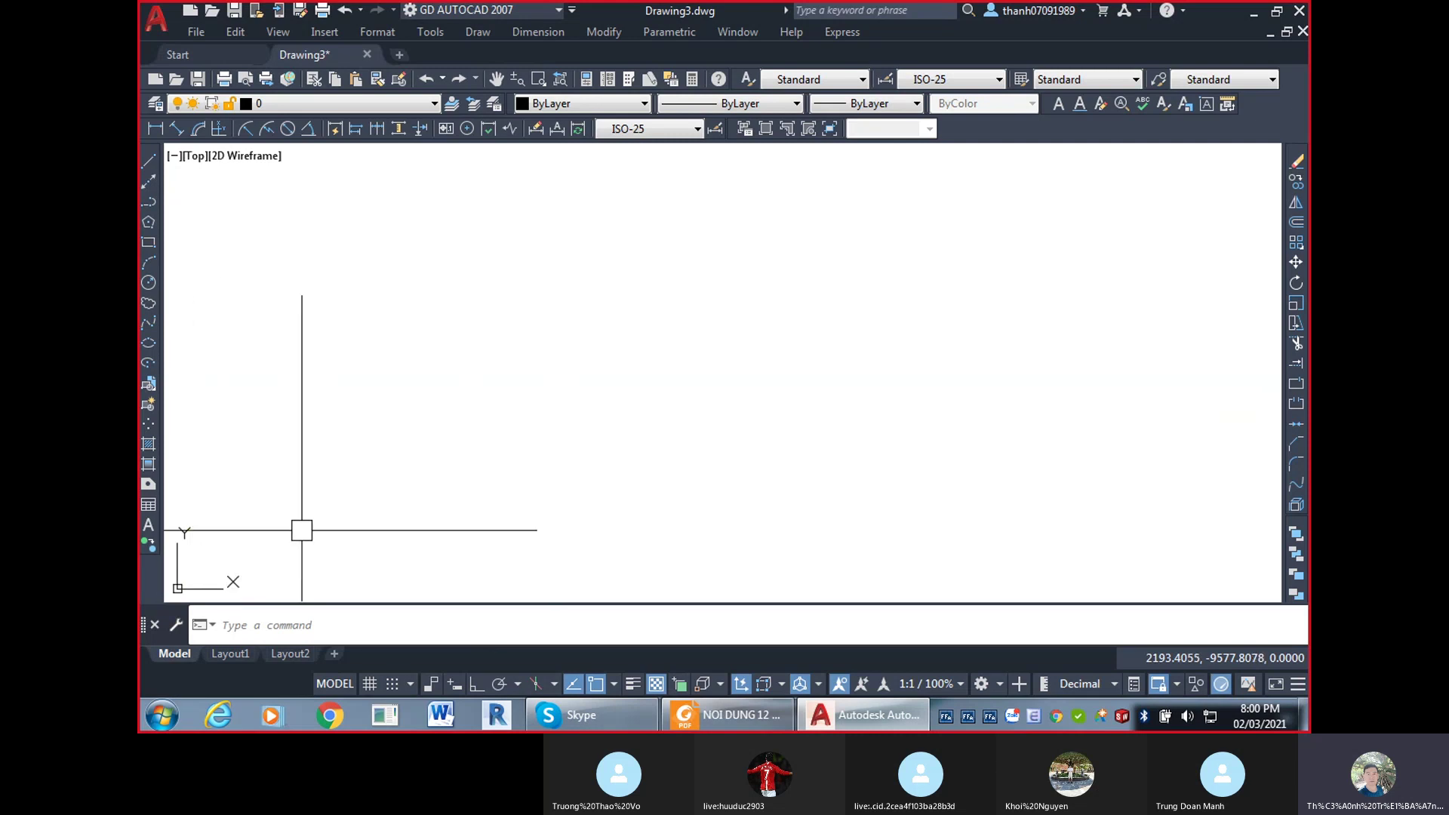
click(571, 716)
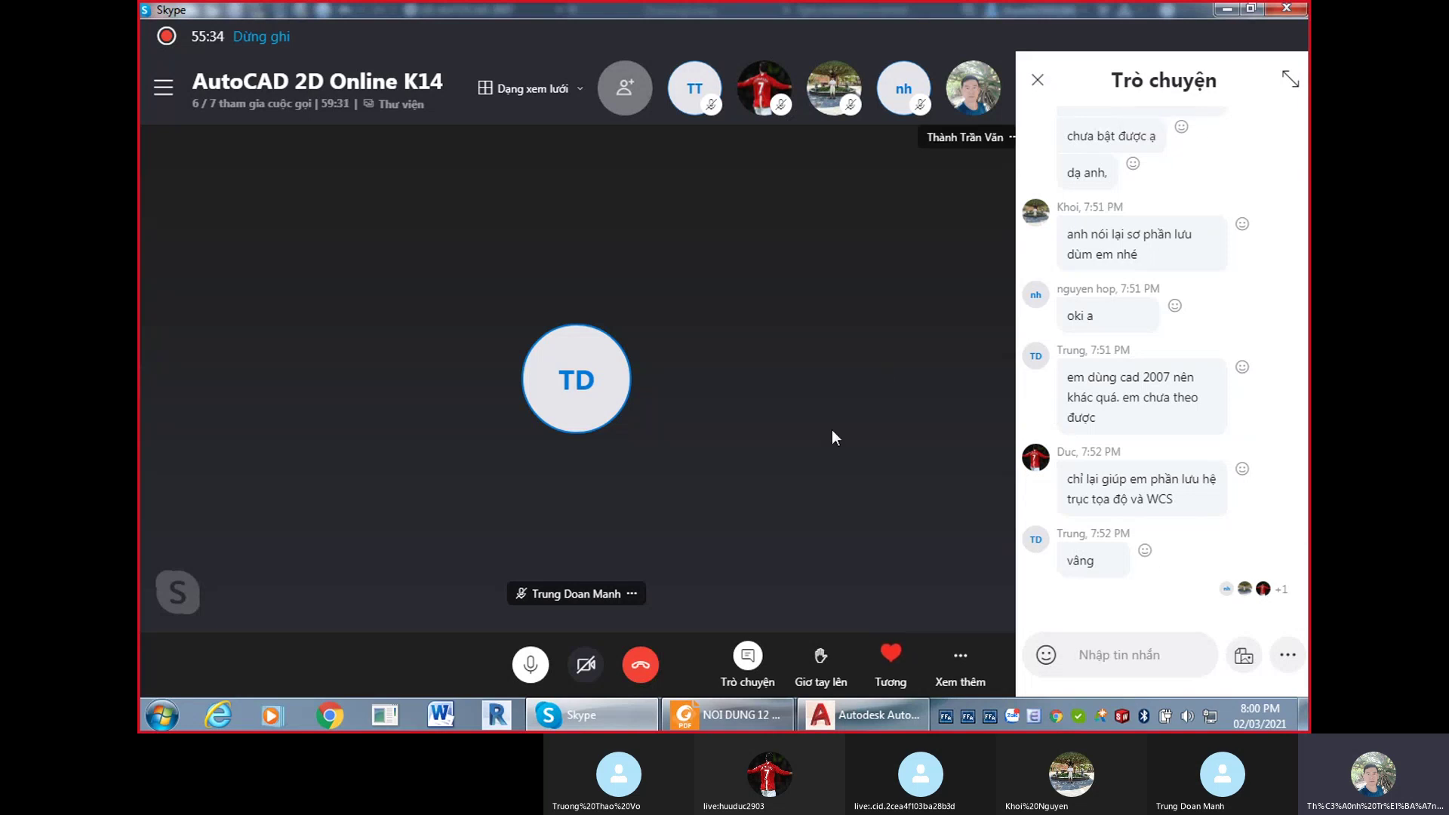
Switch from the Skype call to the course outline PDF in Foxit Reader.
mouse_move(892, 664)
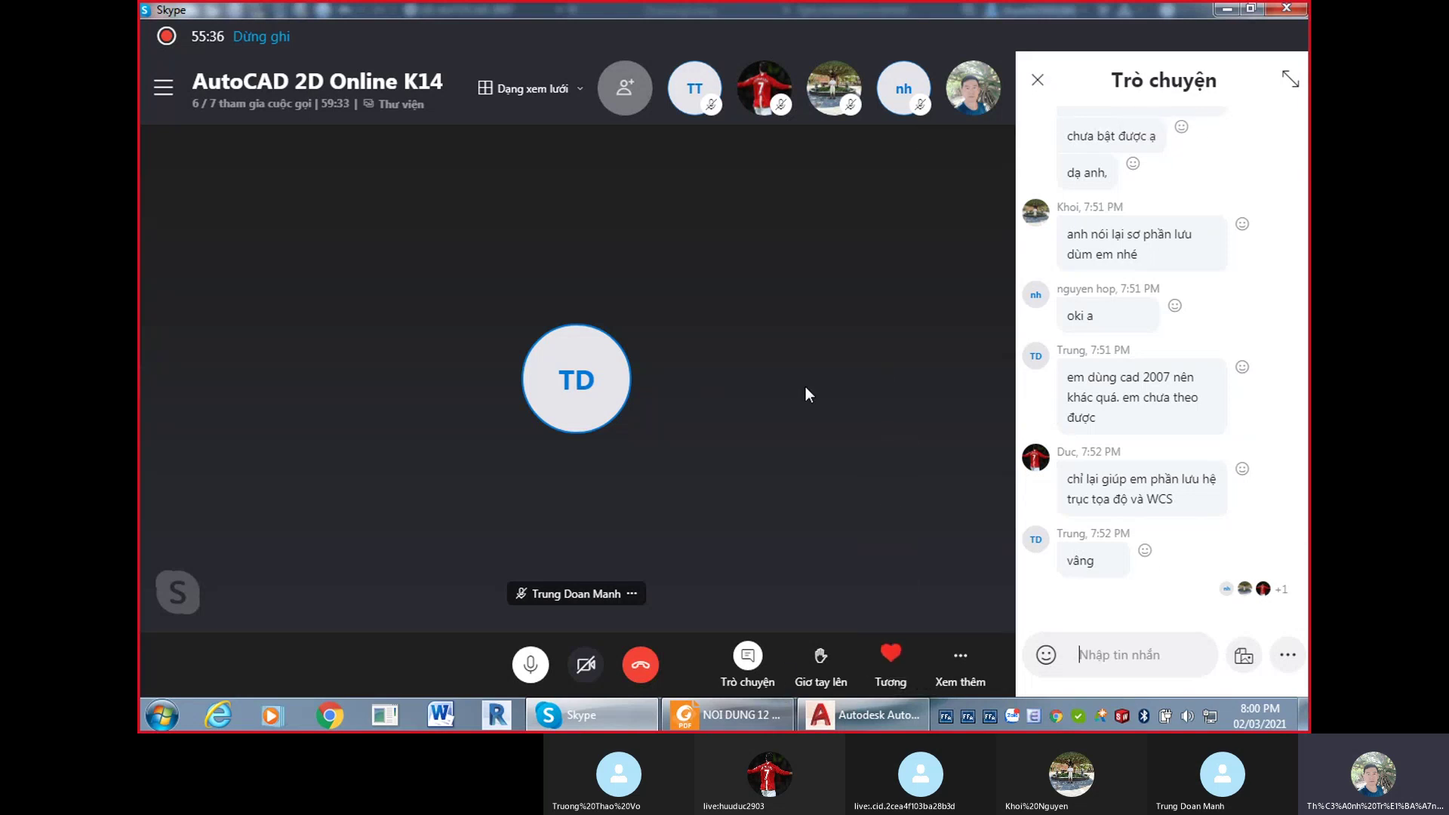
click(721, 715)
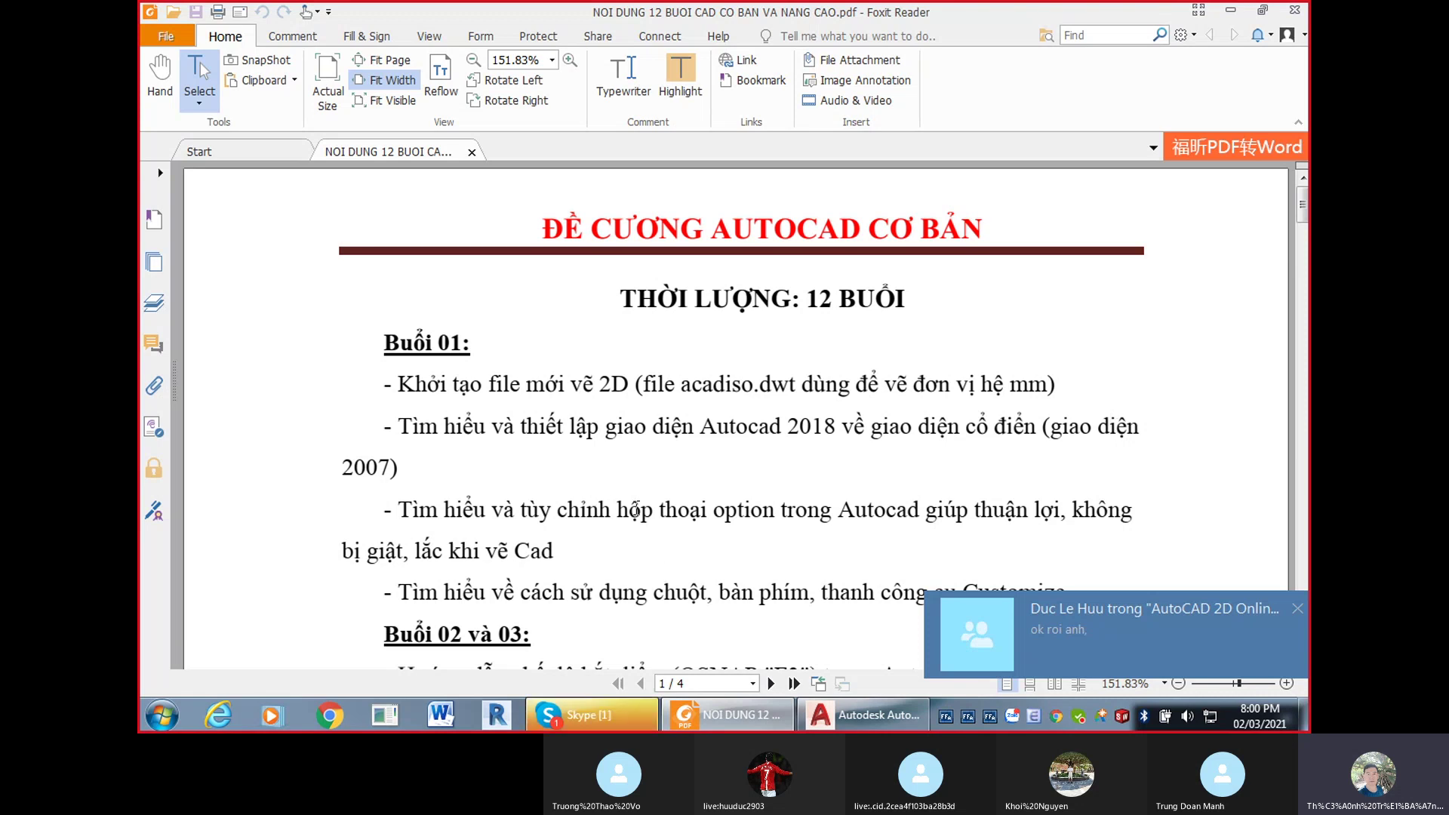
Highlight 'Autocad 2018' and the interface topic lines in the course outline.
scroll(636, 494, down, 3)
scroll(650, 483, up, 1)
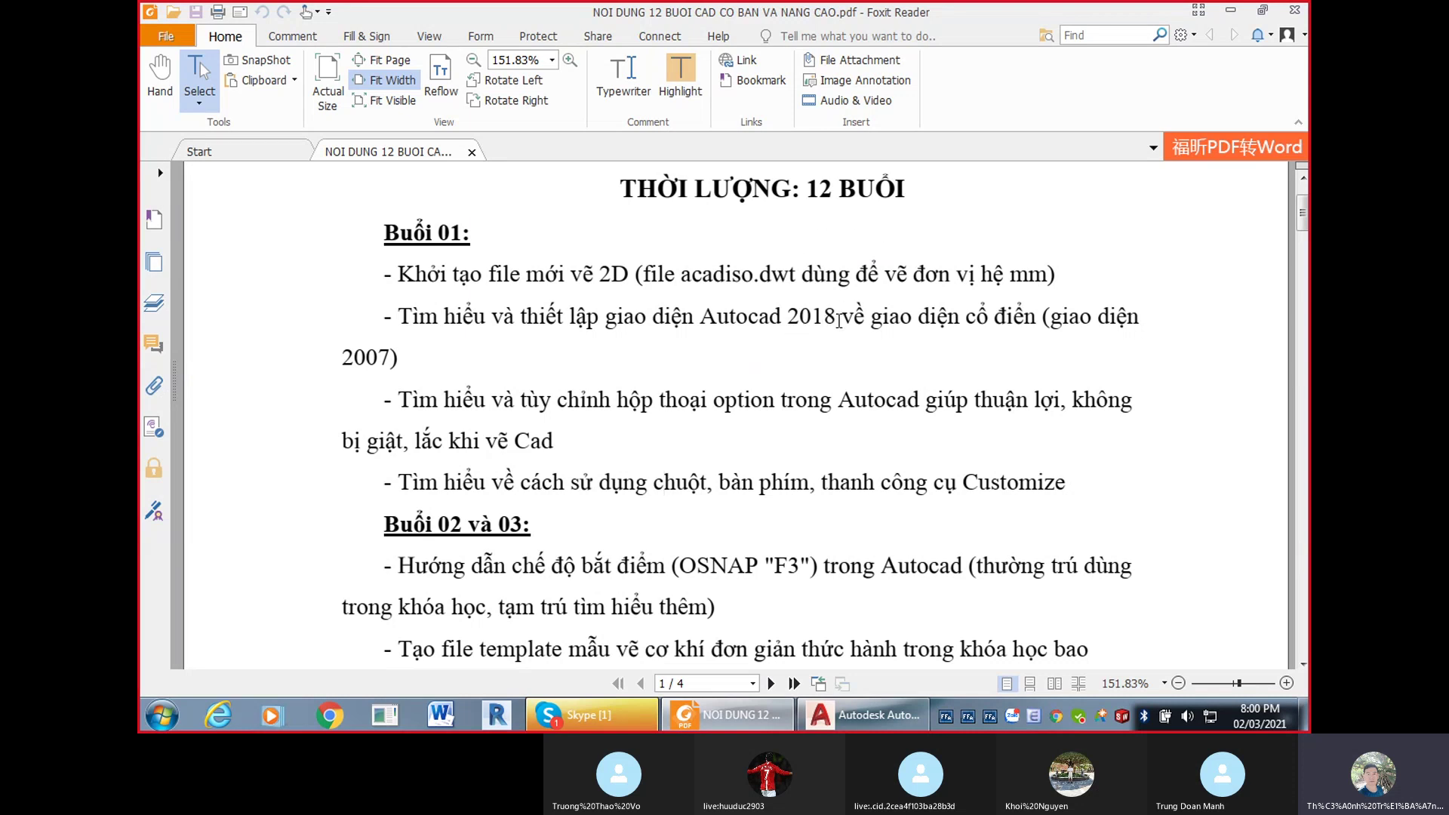
drag(838, 320, 714, 321)
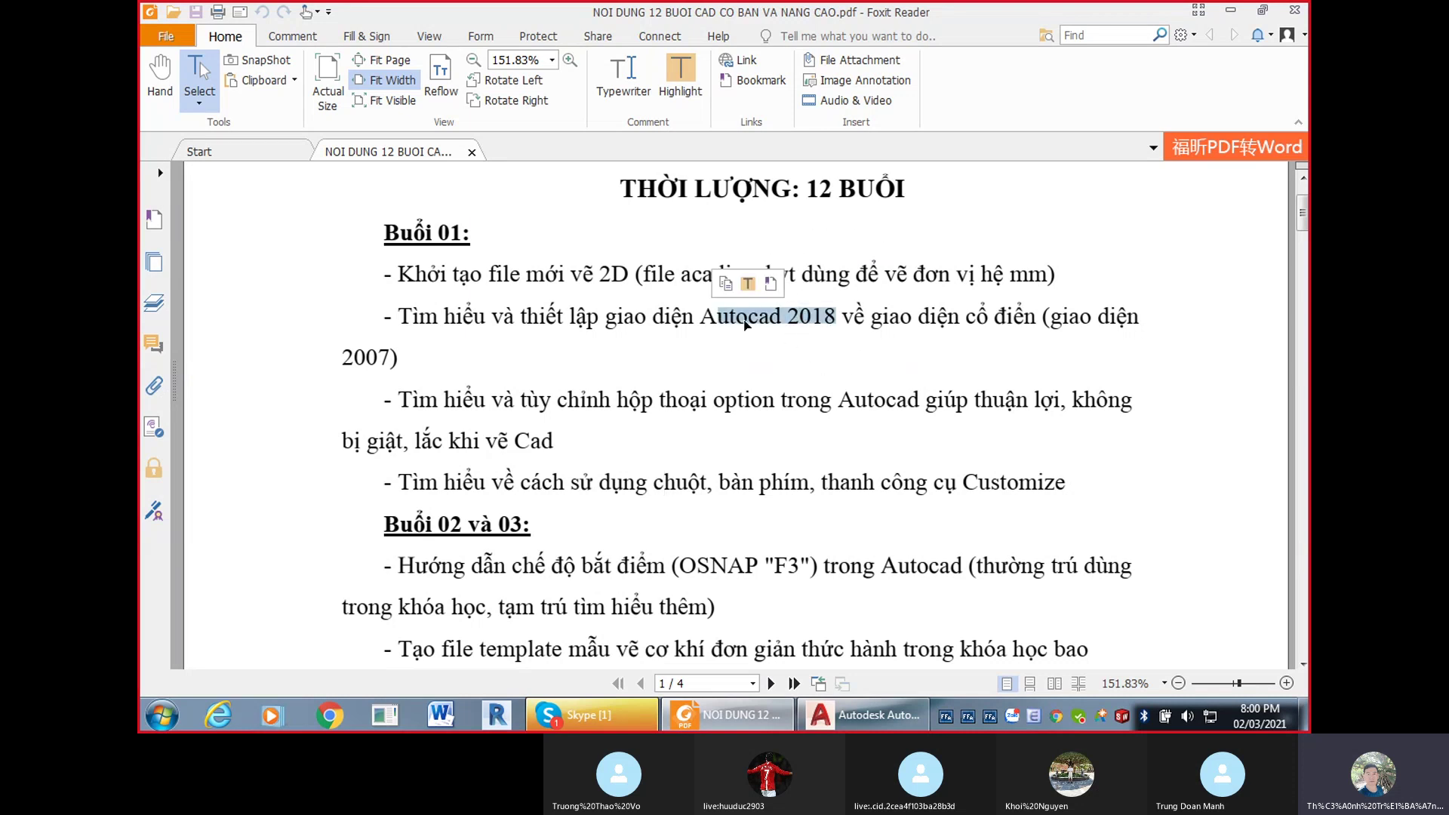
click(837, 322)
drag(838, 321, 699, 320)
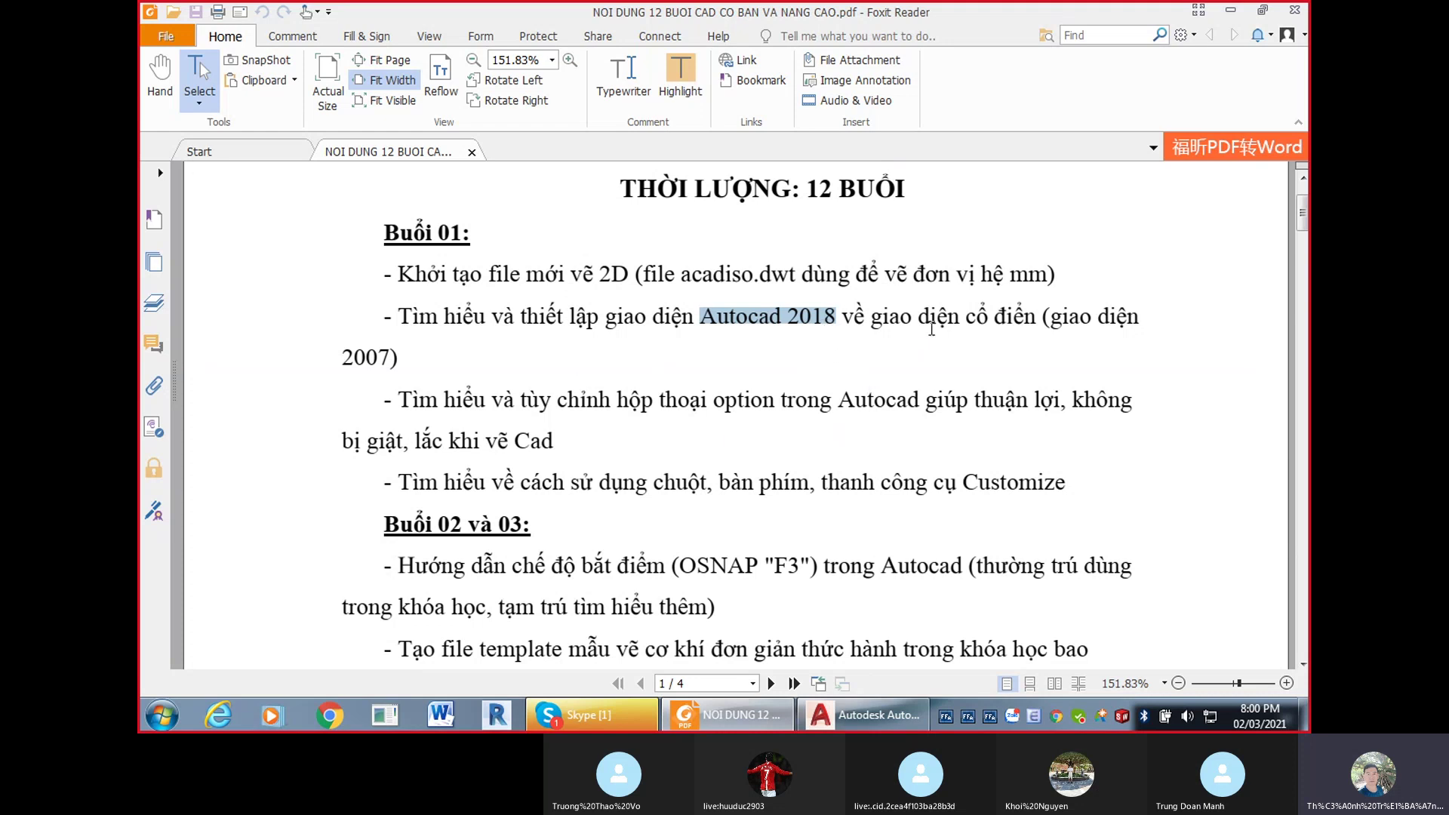
drag(394, 316, 930, 317)
drag(333, 360, 491, 359)
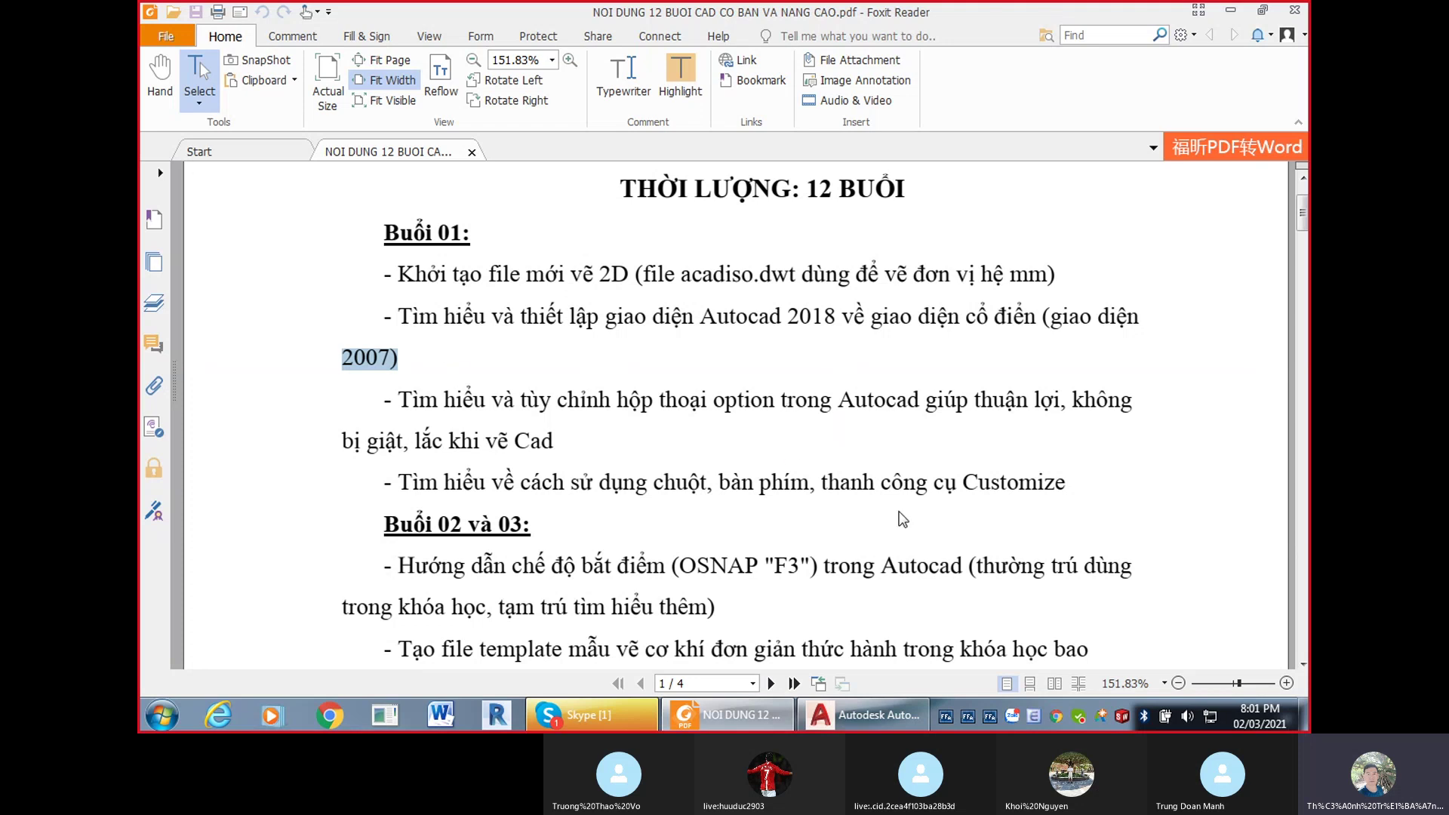
Review the Buổi 01 topics, highlight the Options dialog customization item, then return to AutoCAD.
scroll(845, 461, down, 3)
scroll(805, 597, down, 3)
scroll(804, 596, down, 4)
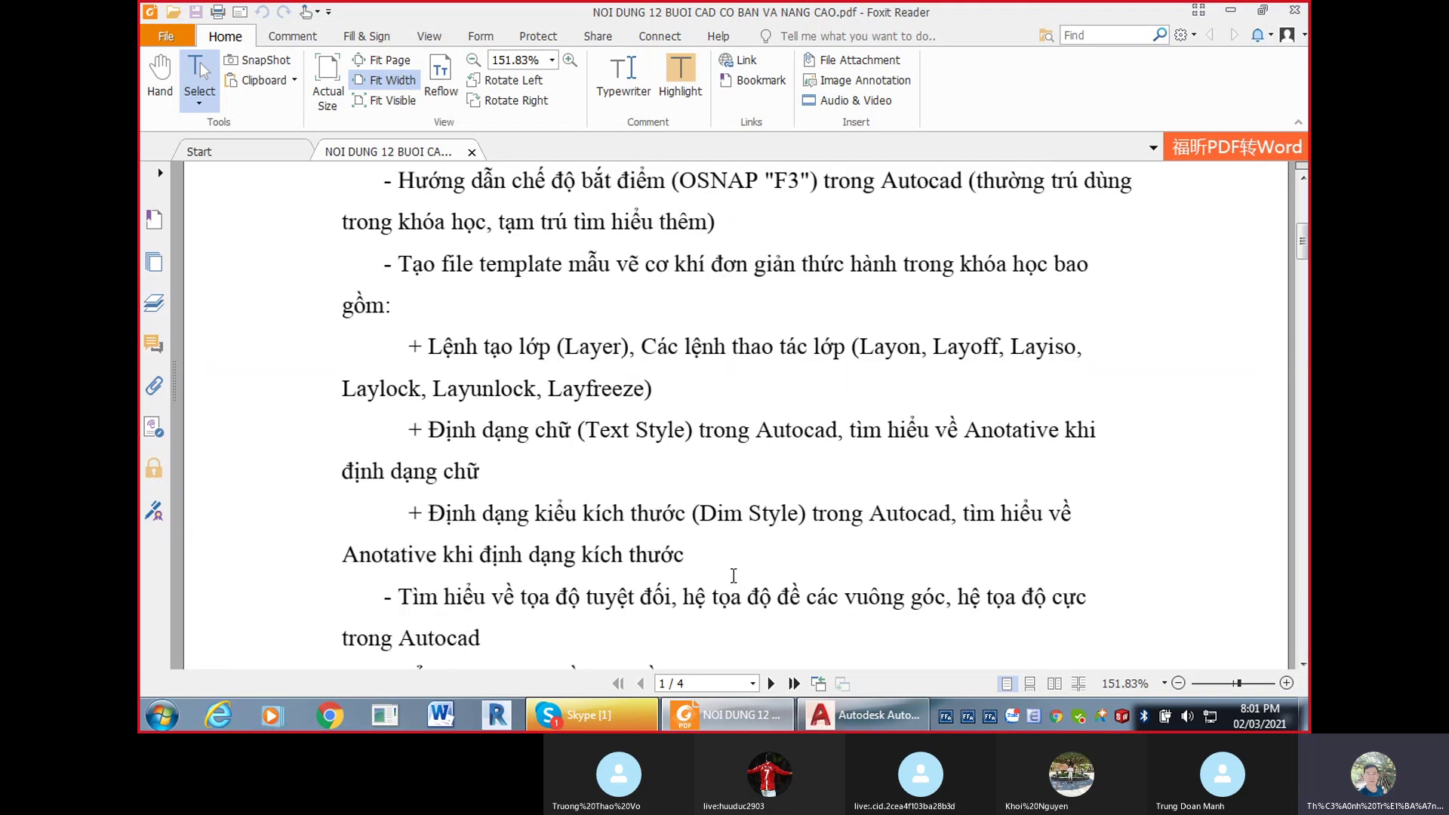
scroll(700, 575, down, 5)
scroll(448, 363, up, 12)
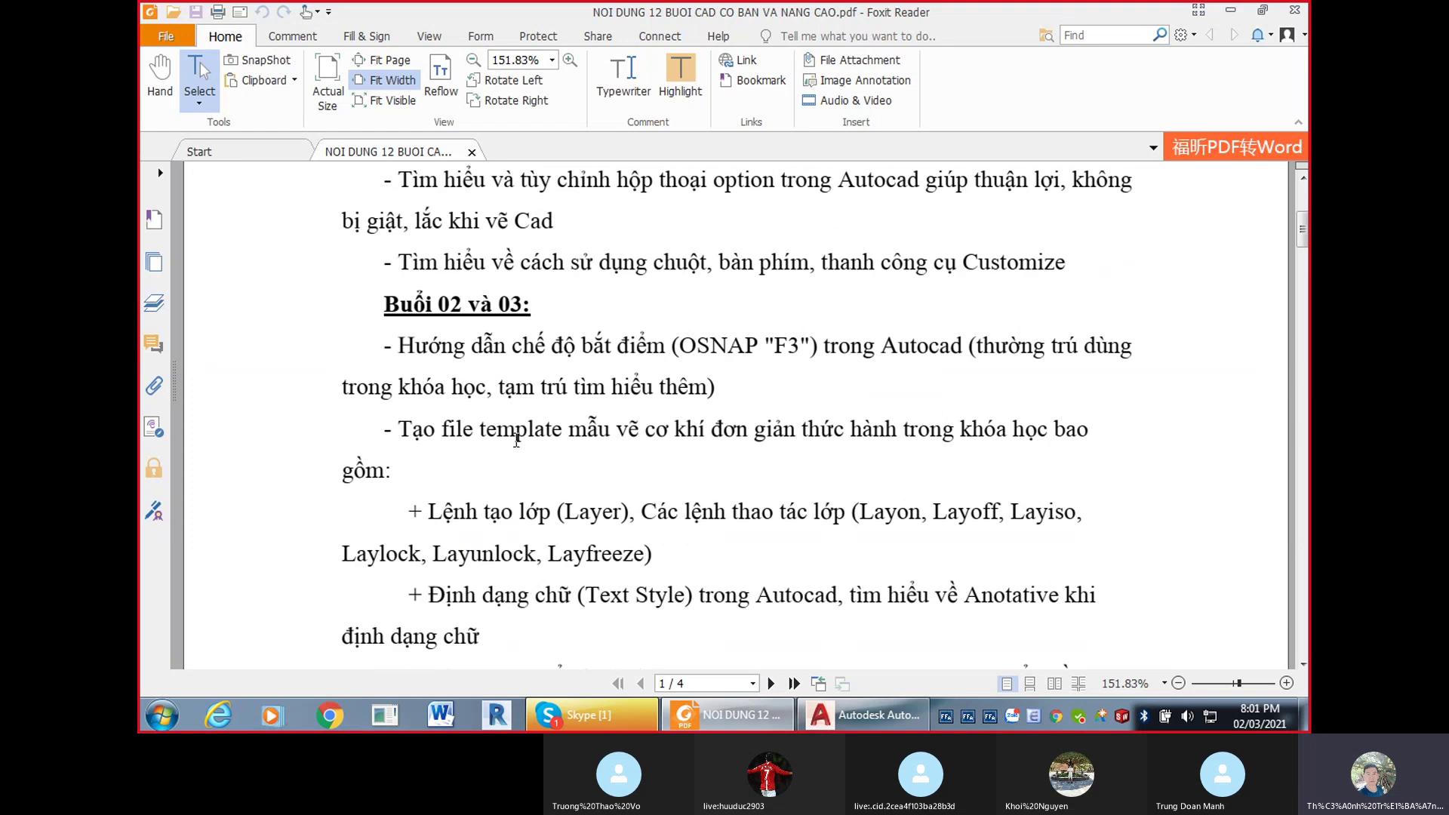
scroll(447, 363, up, 4)
click(589, 361)
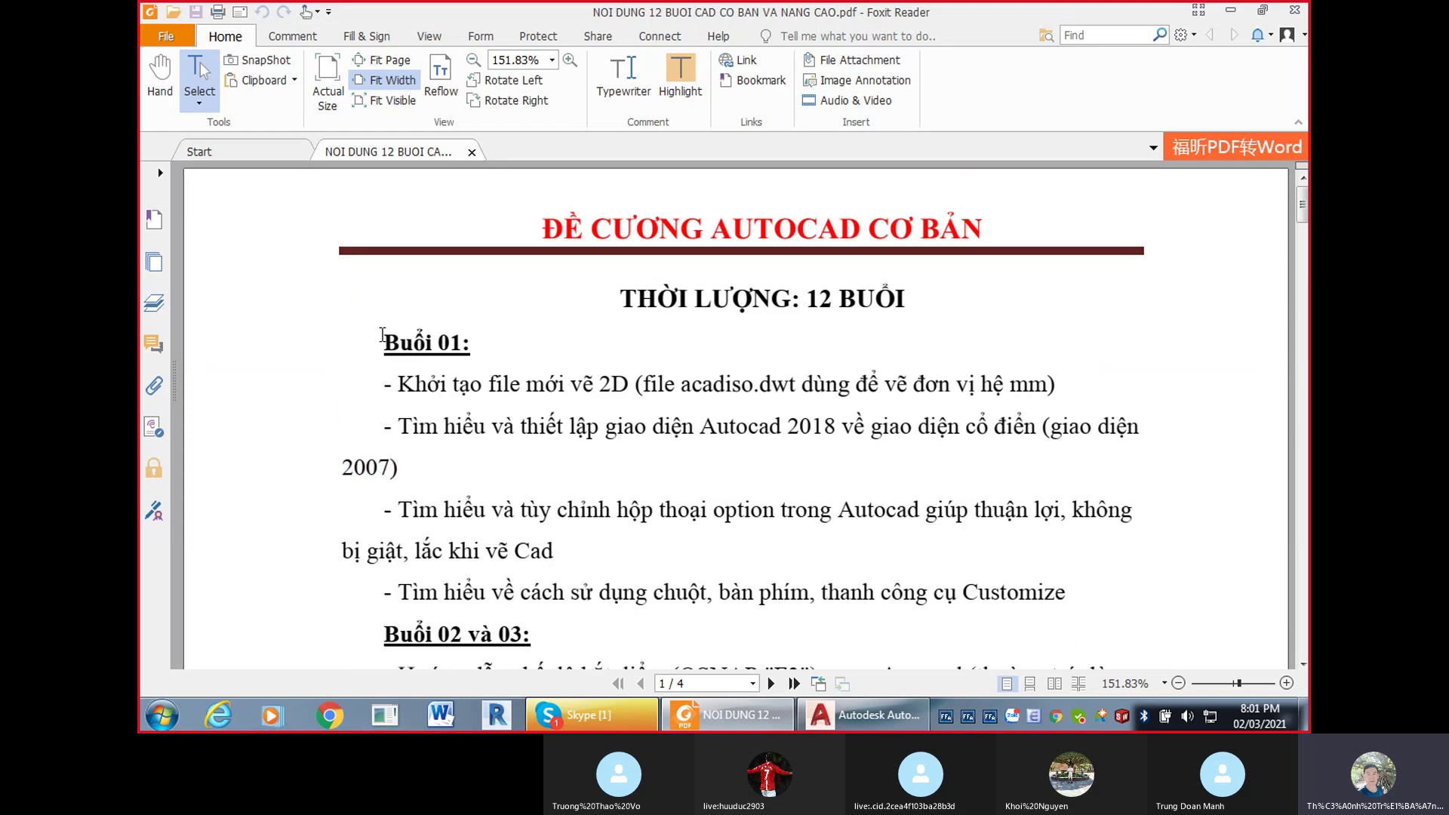
drag(383, 334, 478, 389)
scroll(891, 500, down, 7)
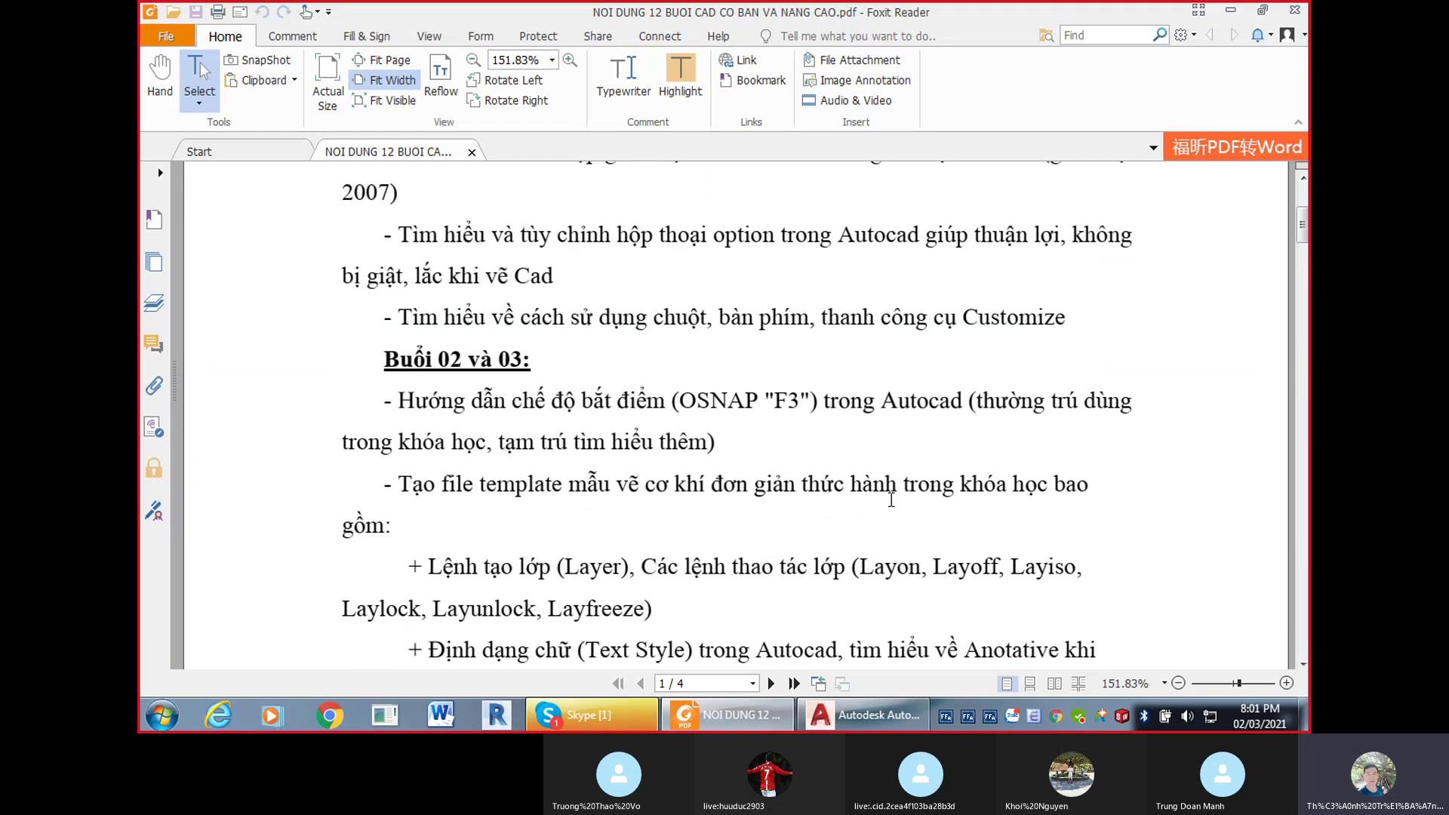
scroll(892, 500, down, 3)
scroll(884, 510, up, 9)
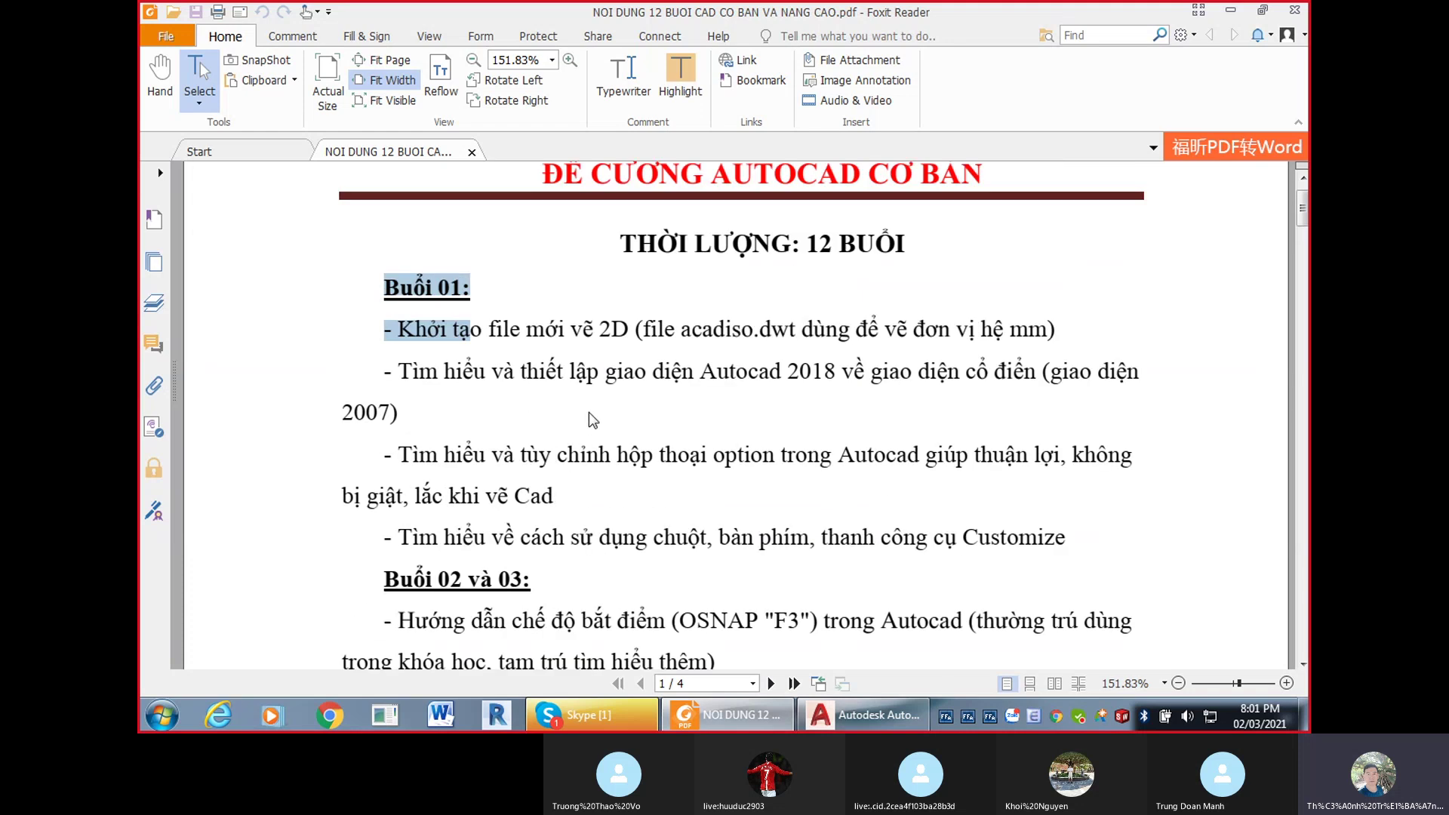
click(666, 304)
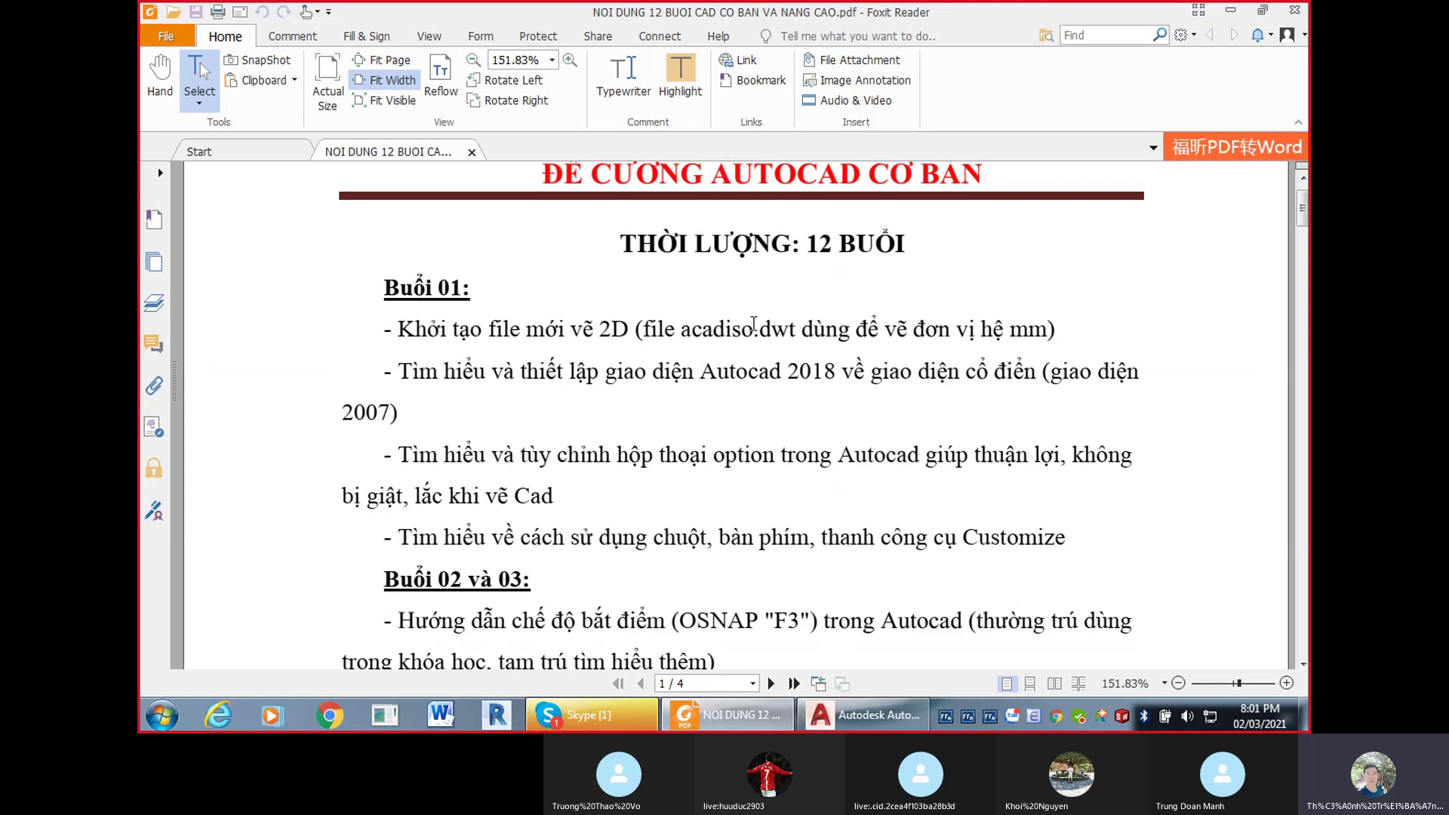
scroll(410, 303, down, 3)
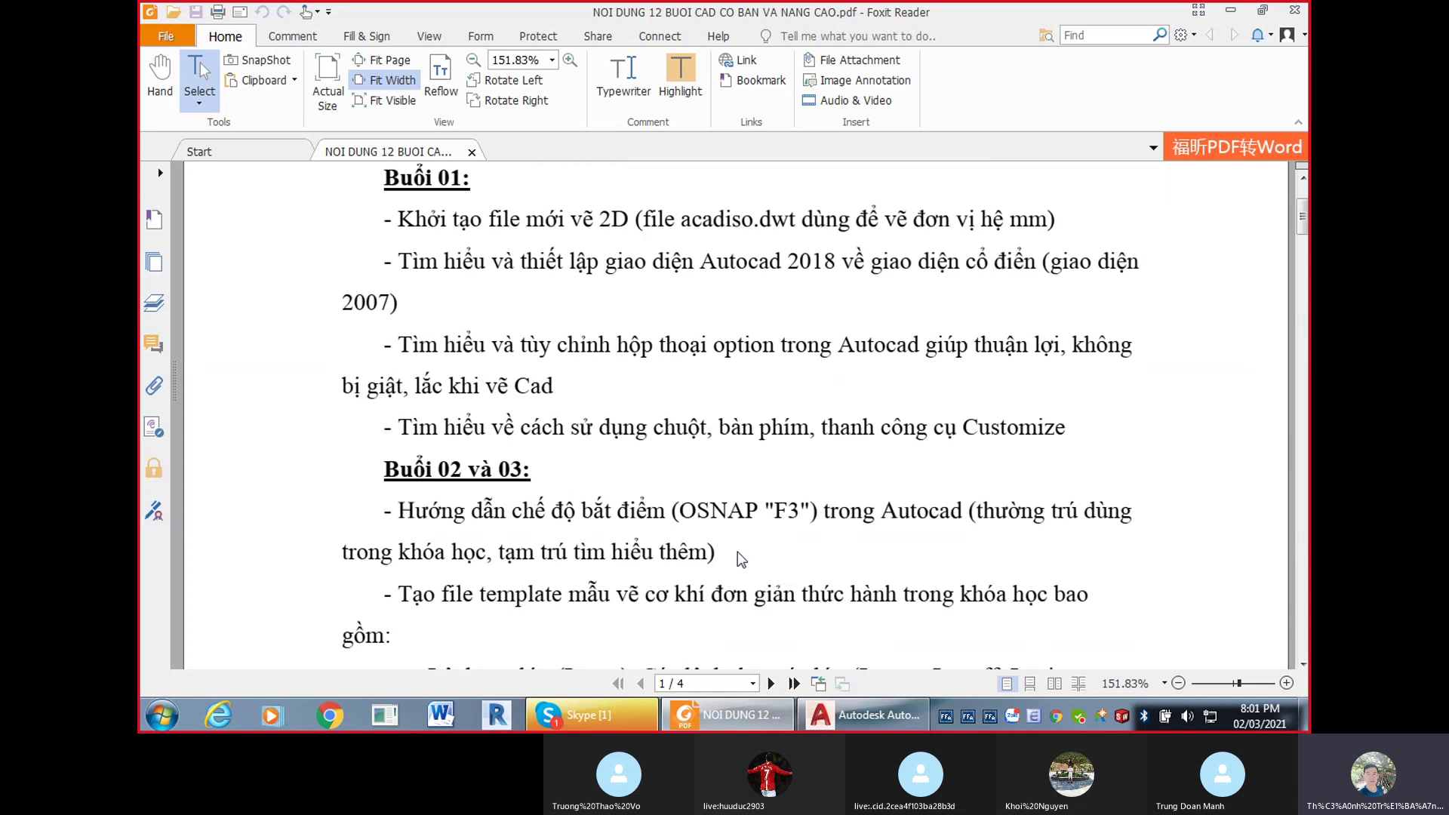
scroll(741, 560, up, 3)
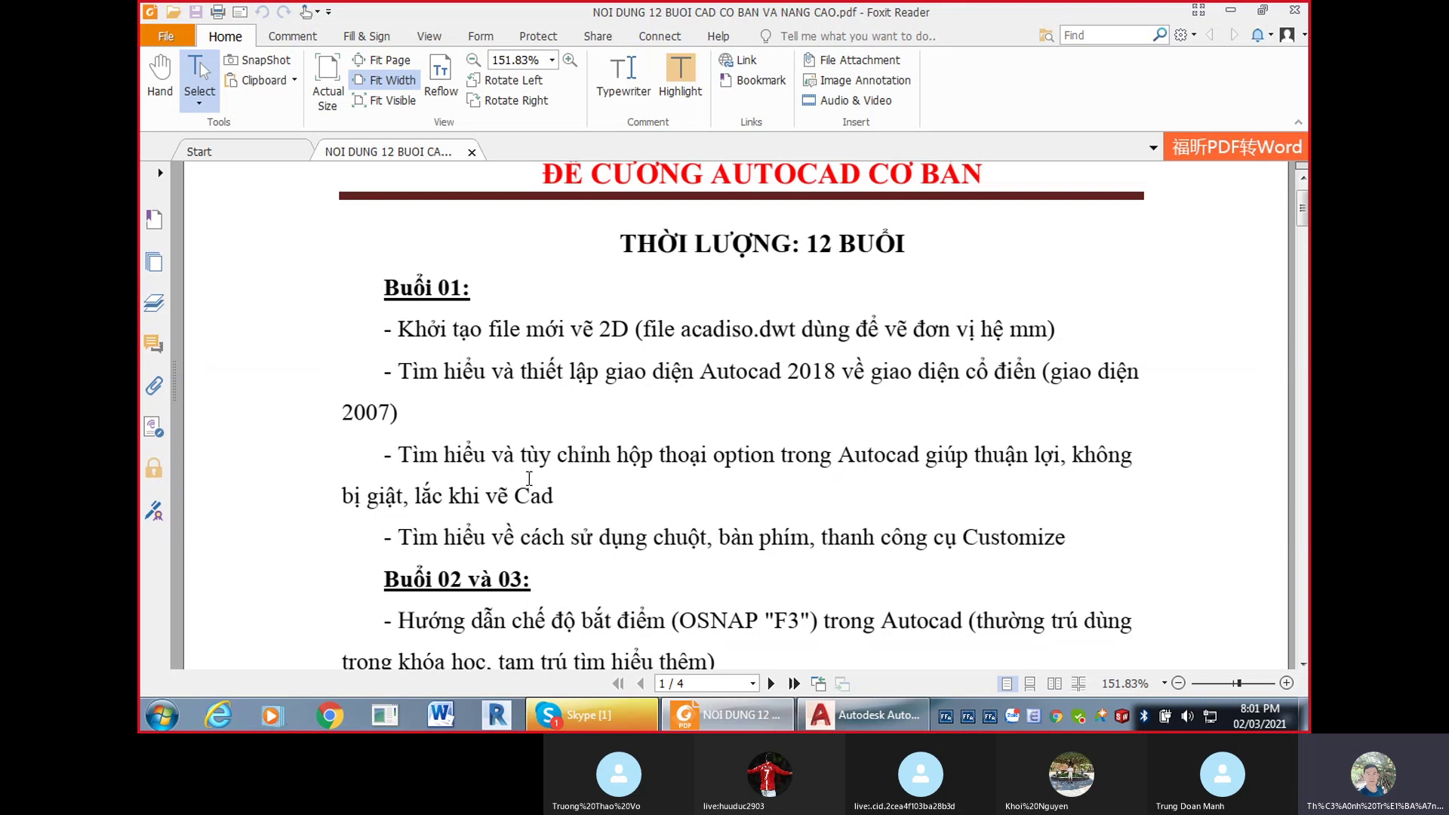
drag(394, 455, 574, 496)
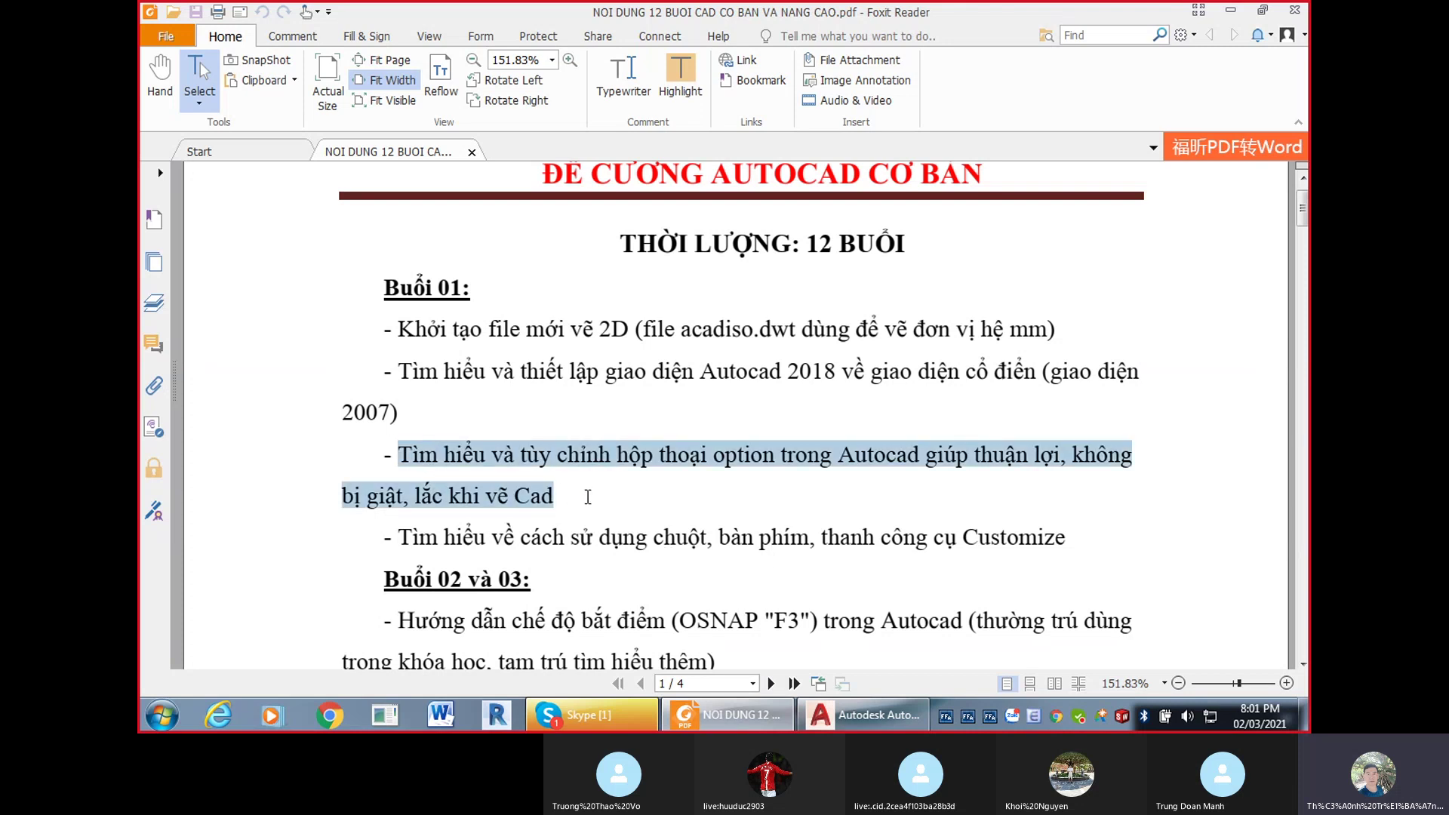
click(927, 717)
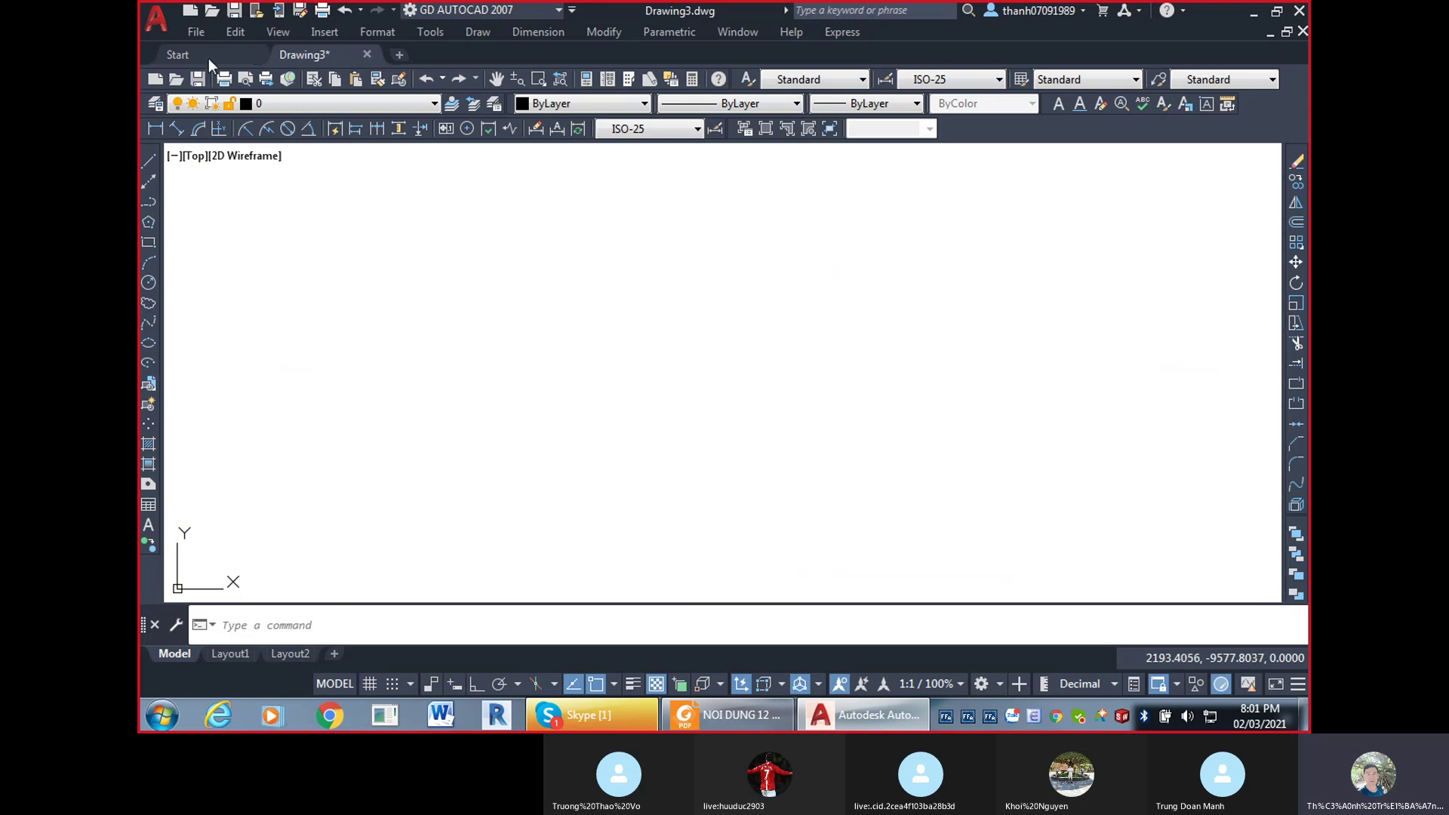
Discard Drawing3 and start a new drawing from the 0-TEMPLATE MAU.dwt template.
click(369, 55)
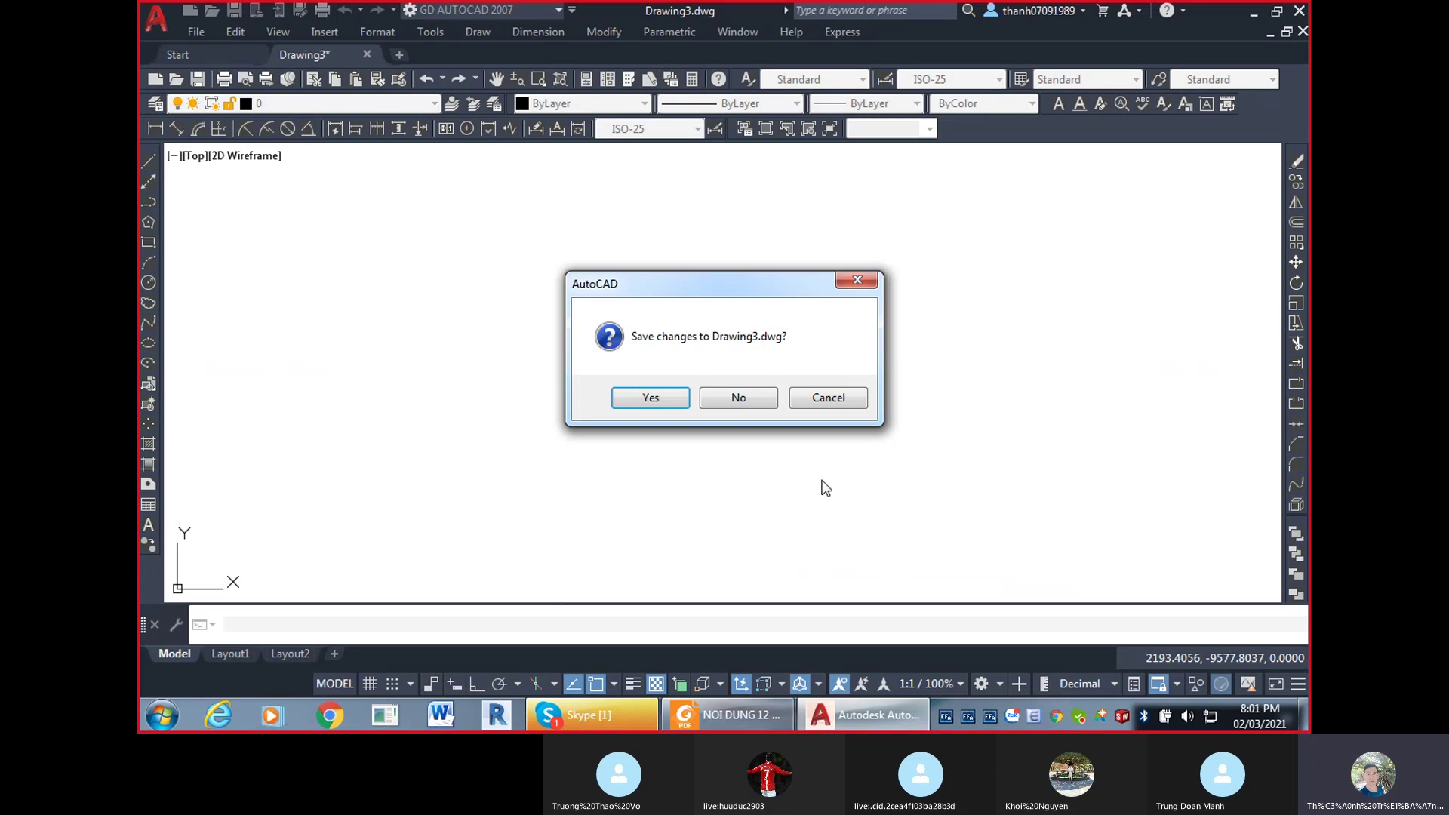
click(738, 395)
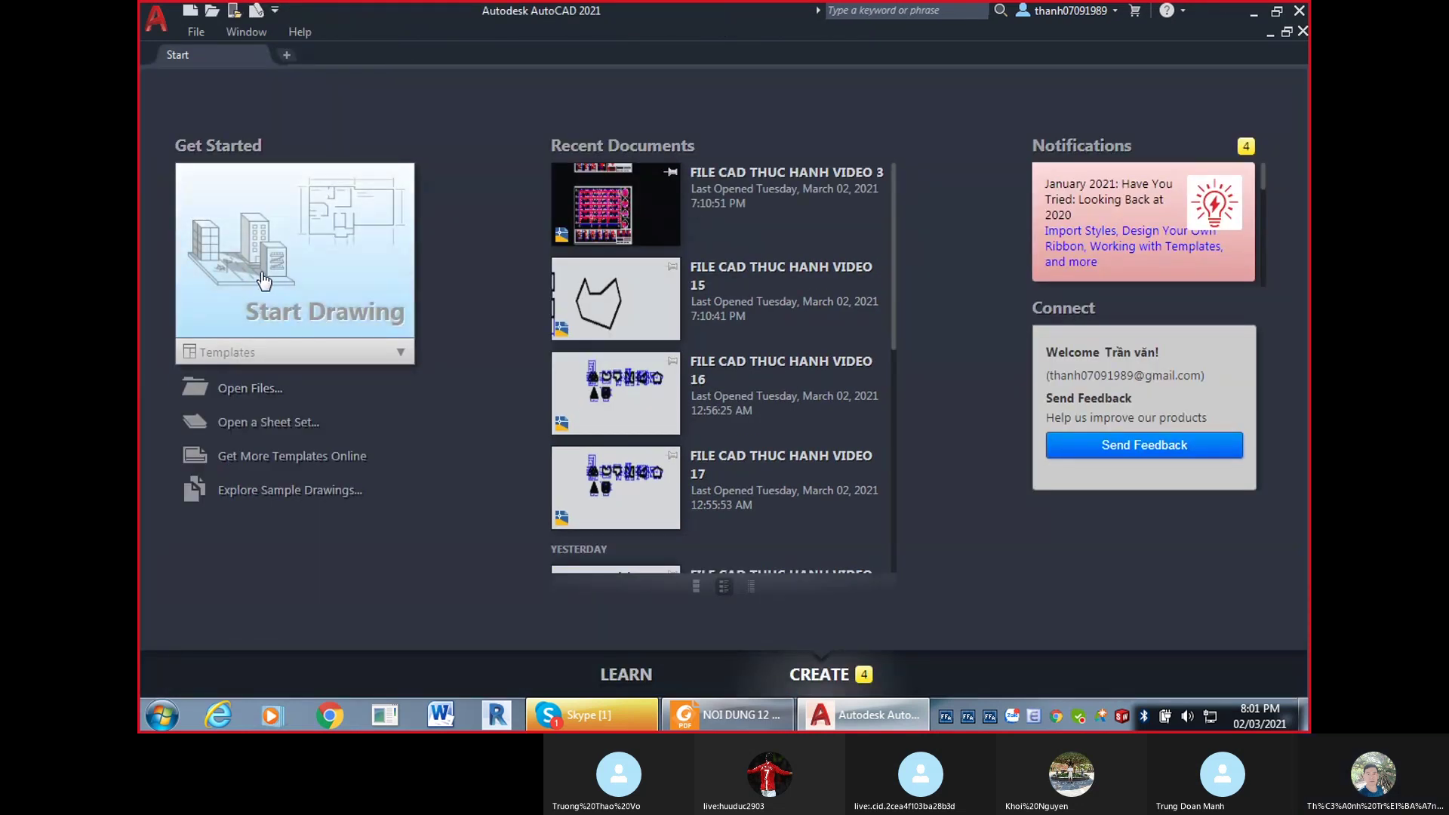
click(372, 361)
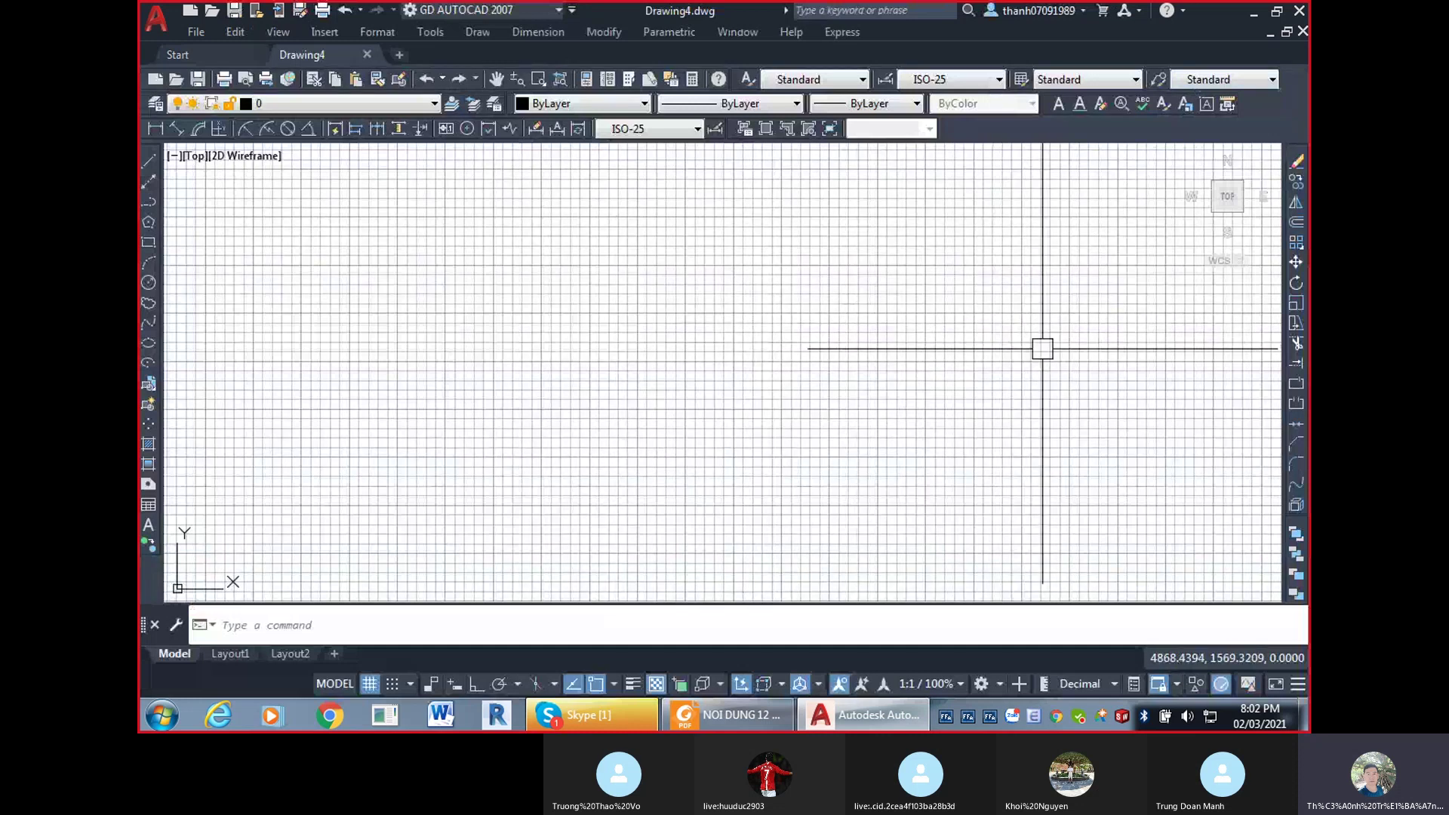
Turn off the grid and hide the ViewCube with NAVVCUBE OFF.
click(370, 683)
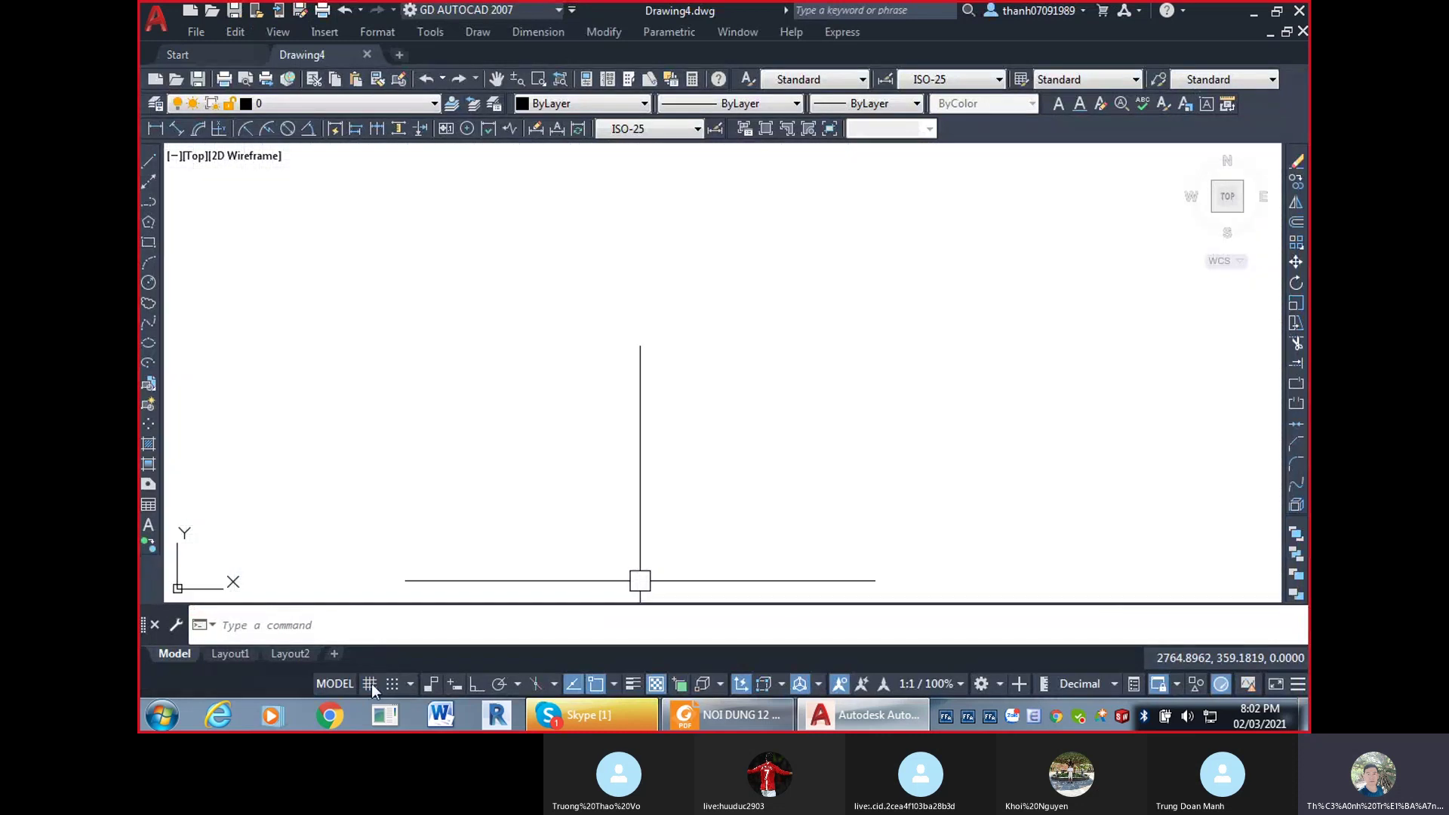
text(NAVV)
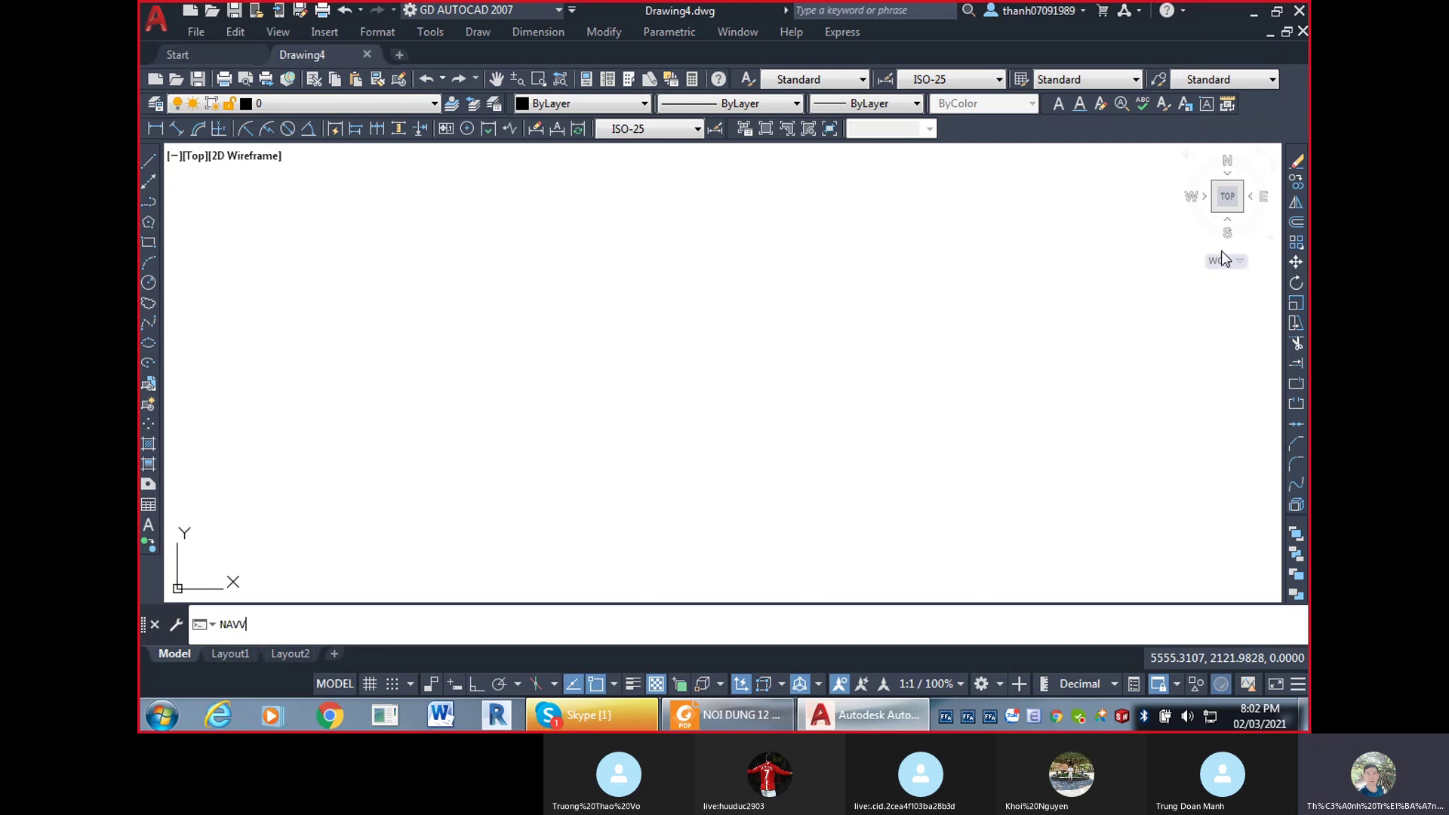
key(Return)
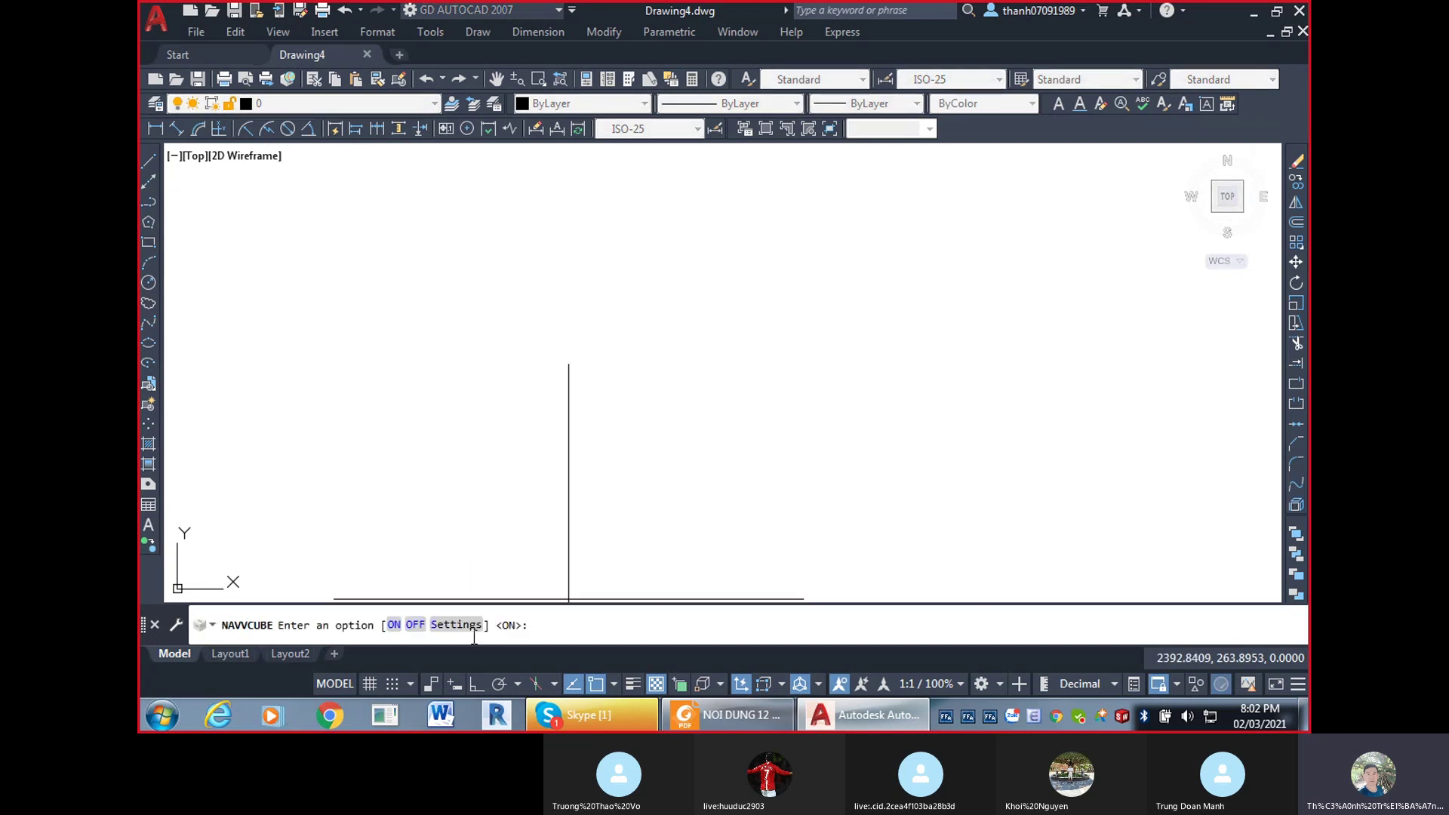
click(422, 625)
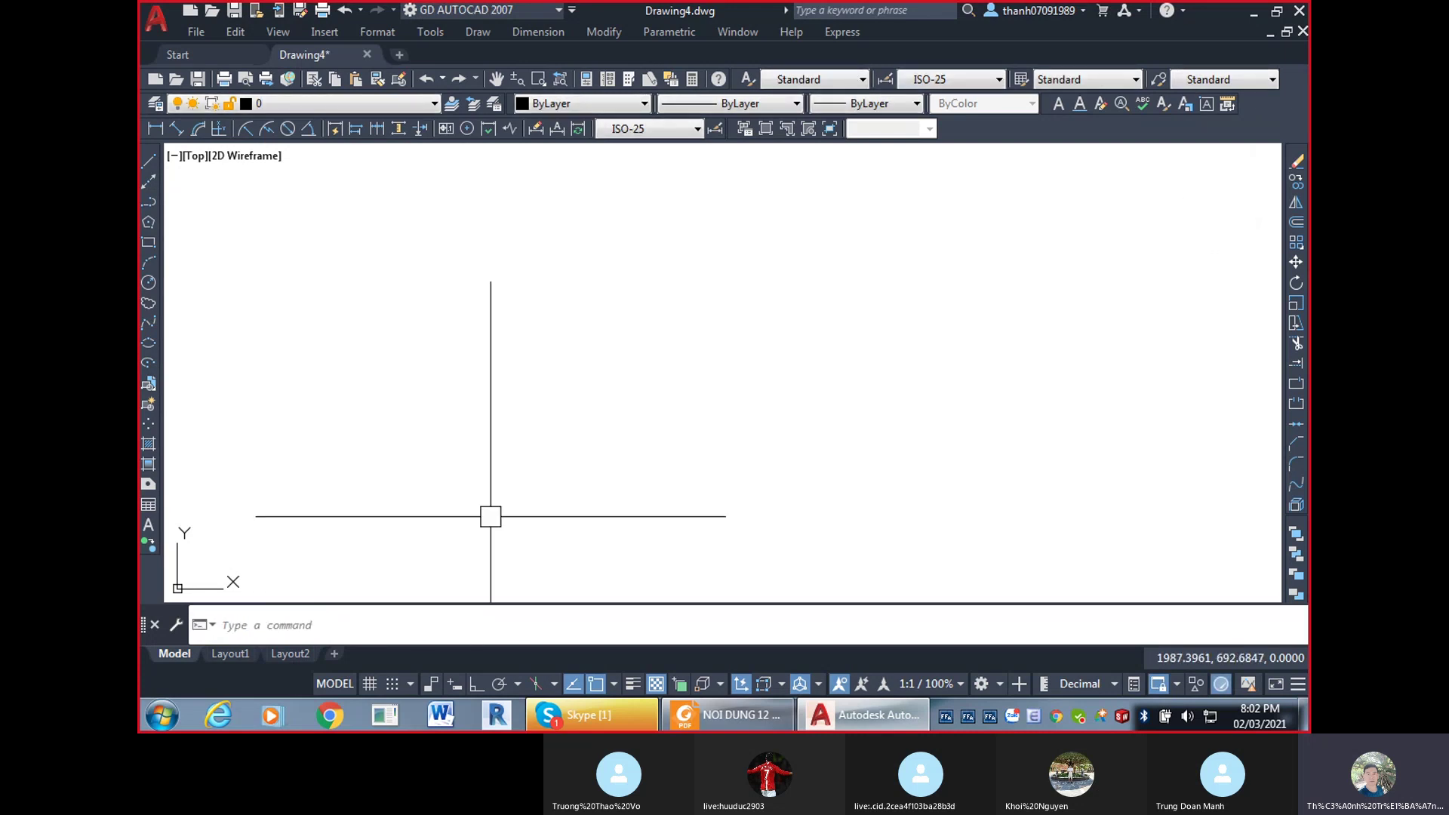
Run UCSICON and set a display option for the UCS icon.
text(ucsicon)
key(Return)
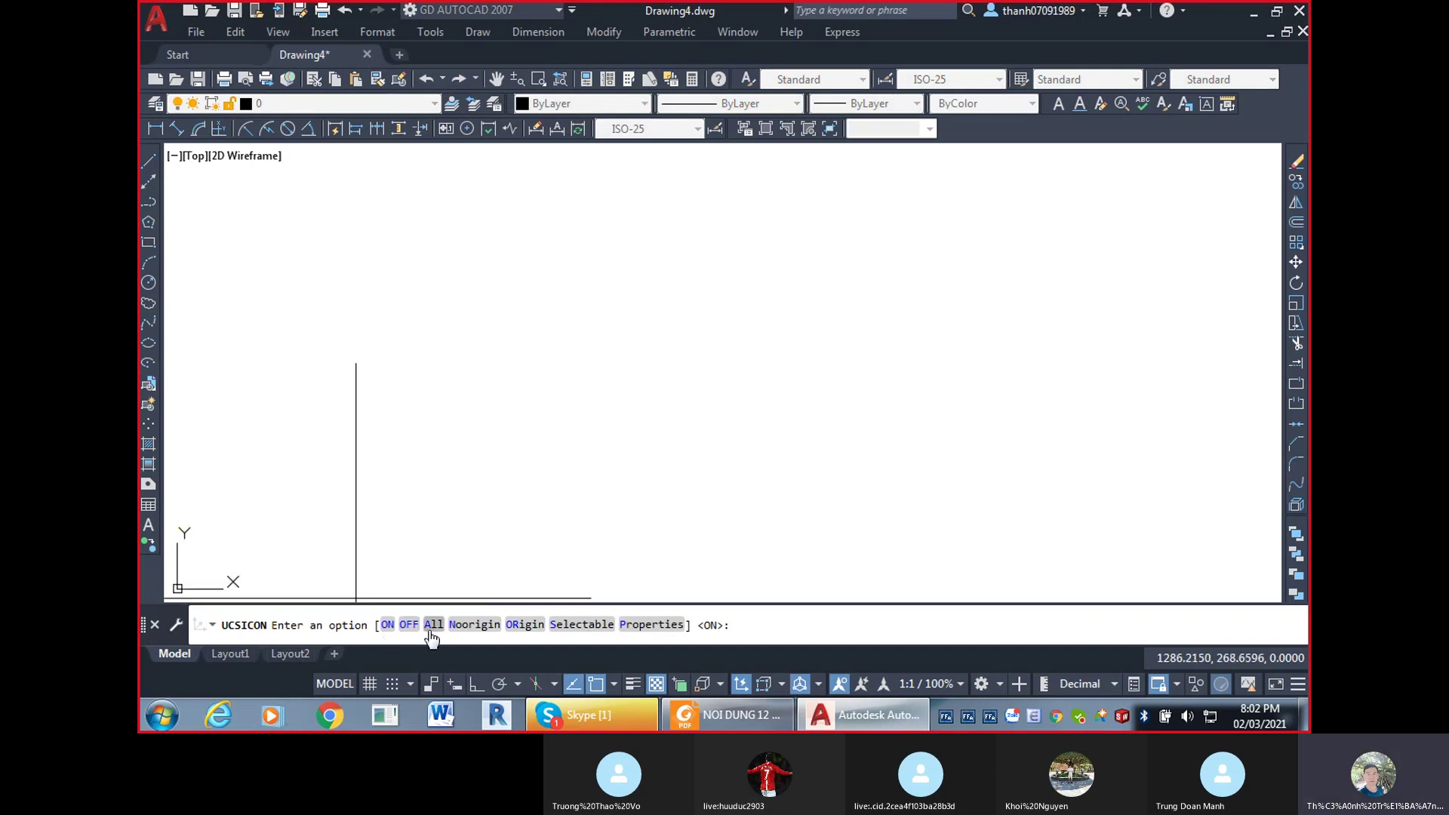
click(465, 625)
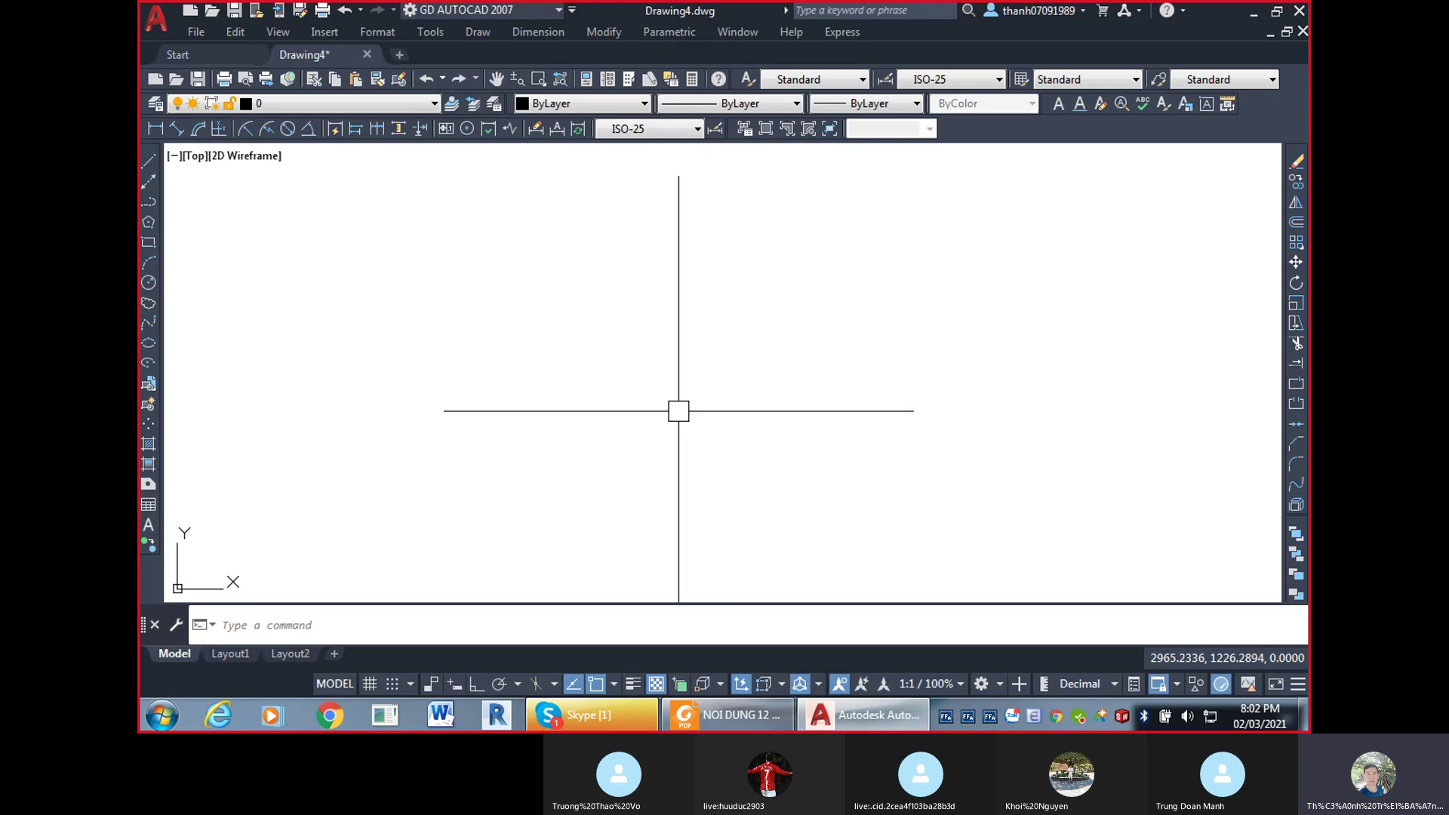
Open the Save Drawing As dialog for Drawing4.
click(301, 11)
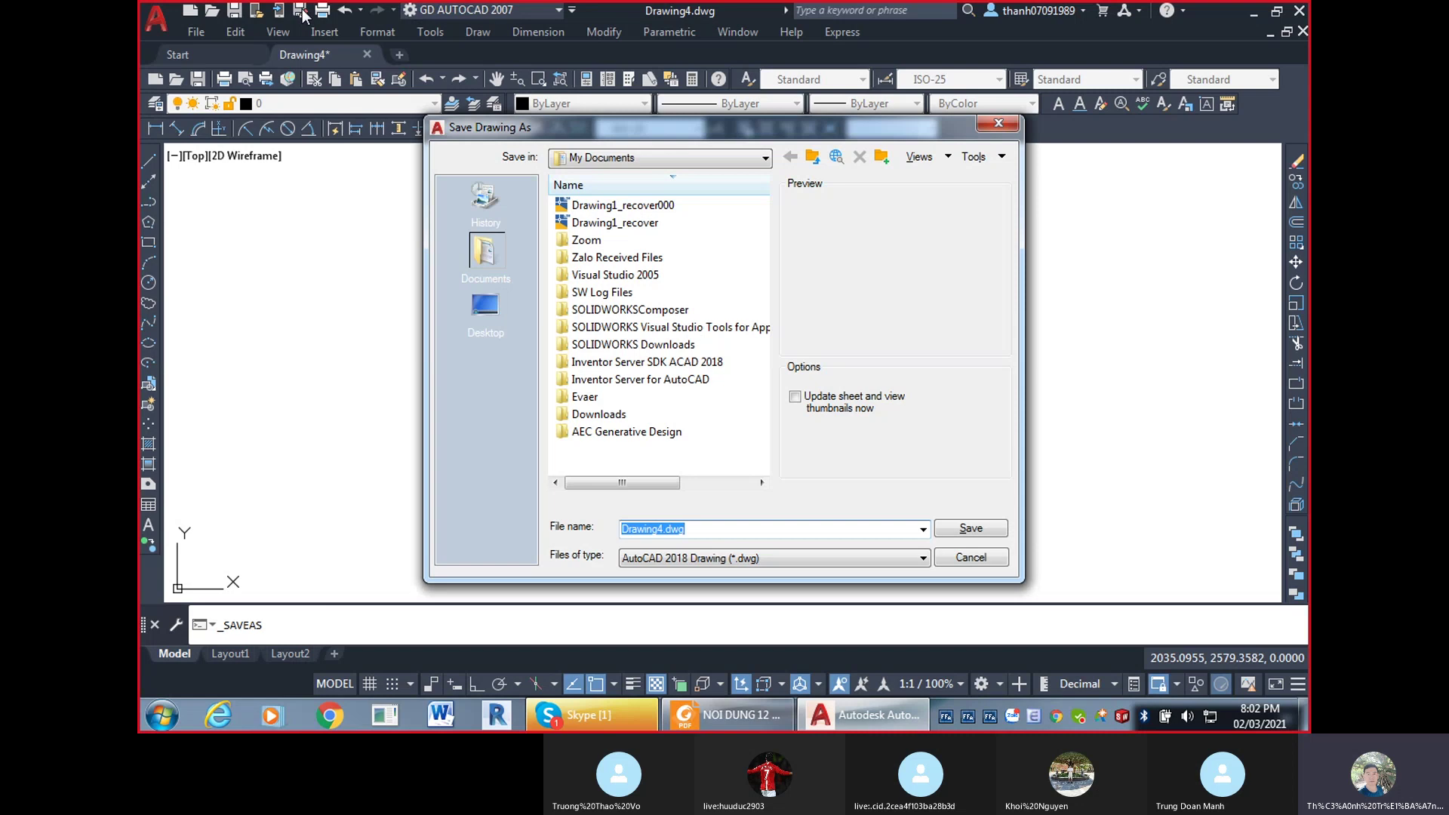
click(999, 123)
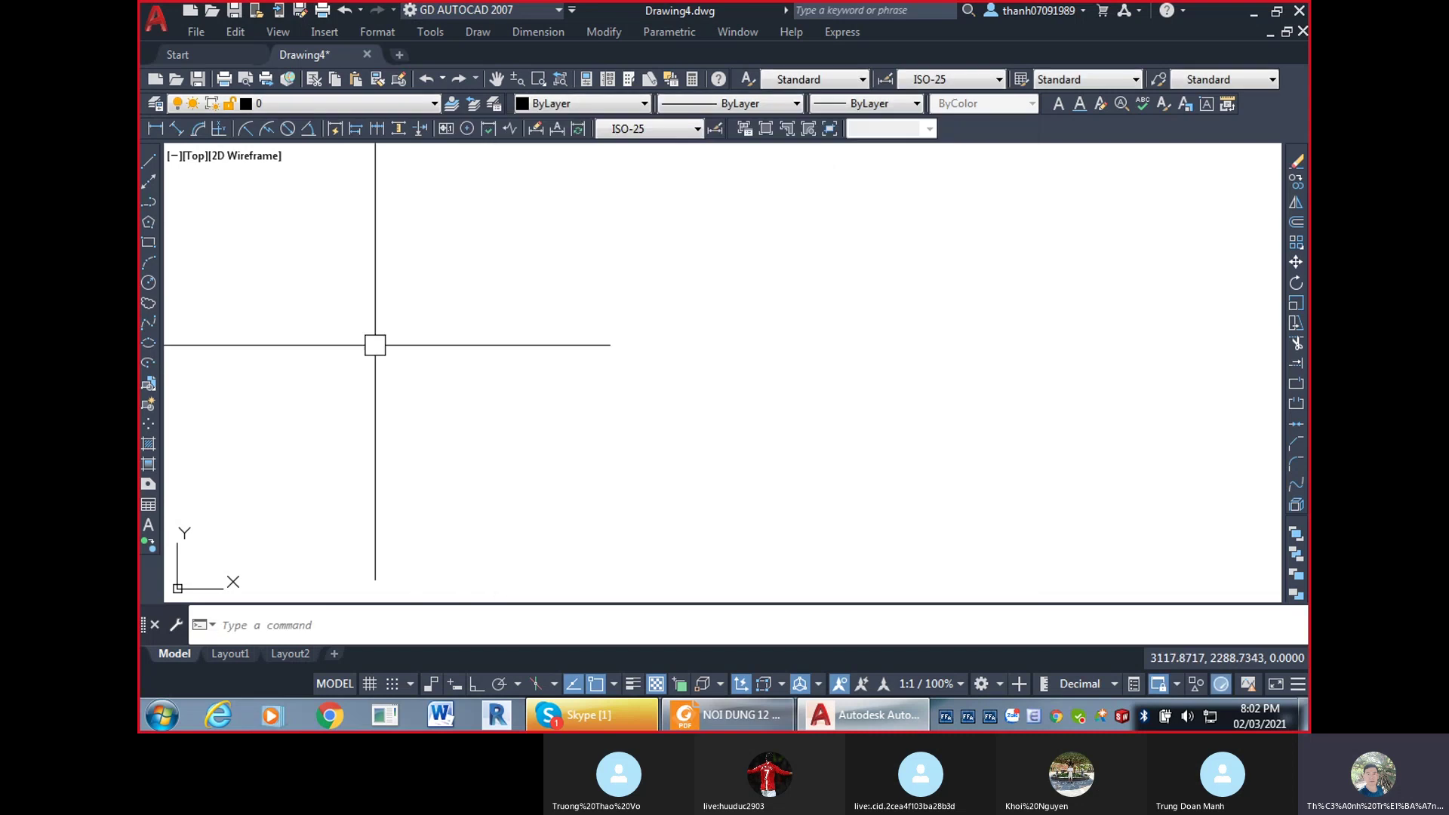
click(309, 9)
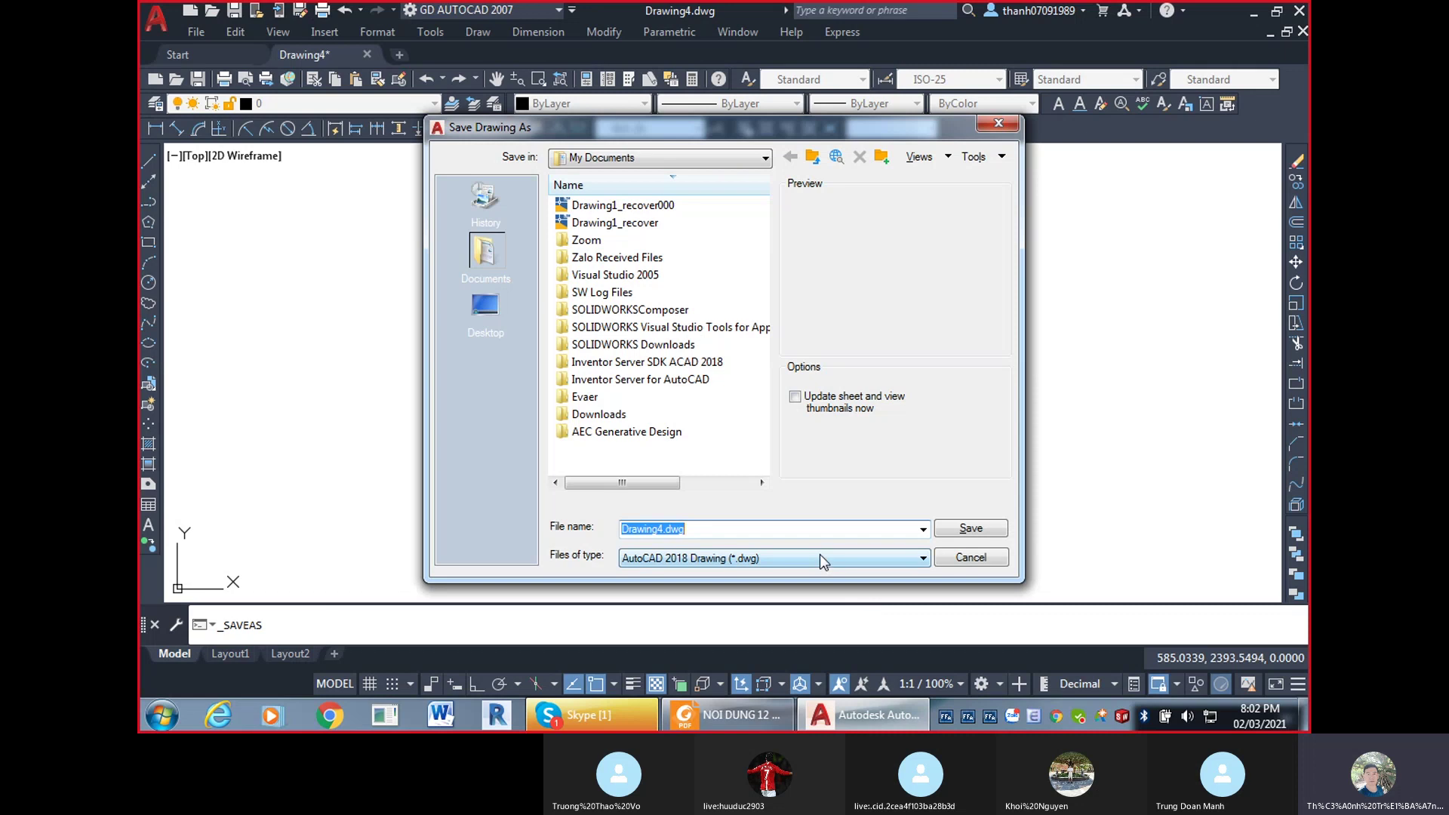
click(574, 713)
click(573, 708)
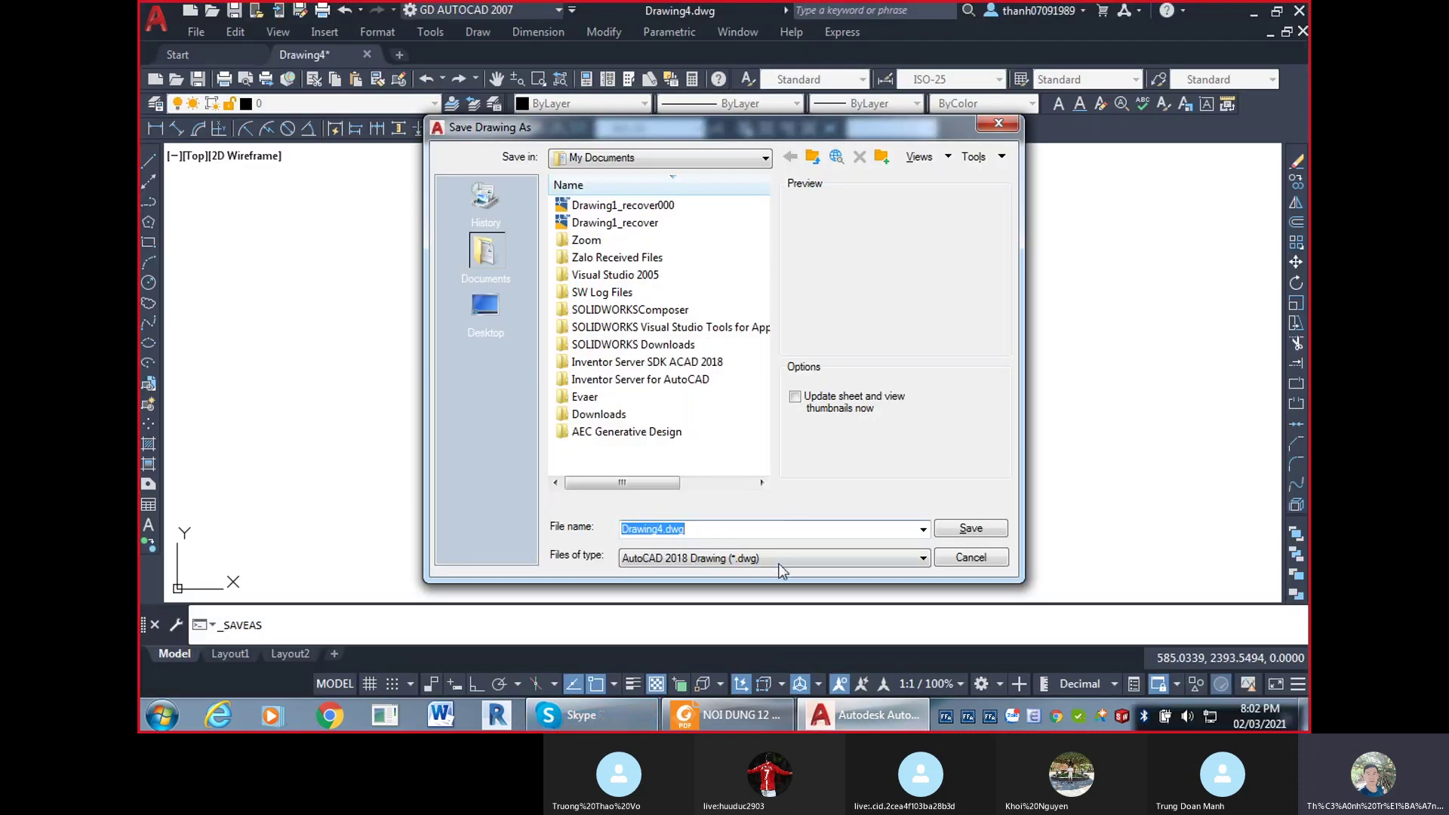
Set Files of type to AutoCAD Drawing Template (*.dwt).
click(777, 558)
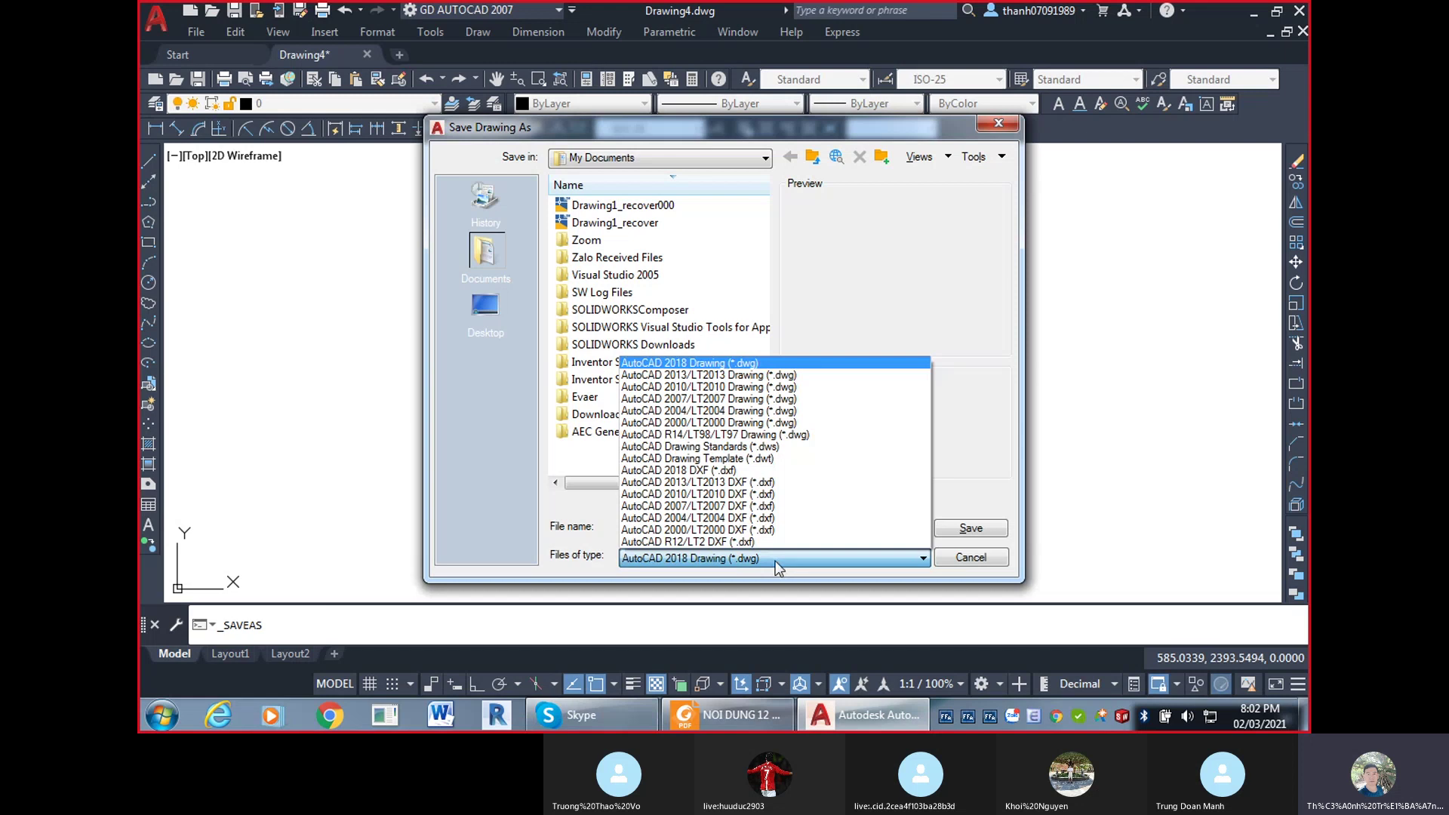
click(745, 598)
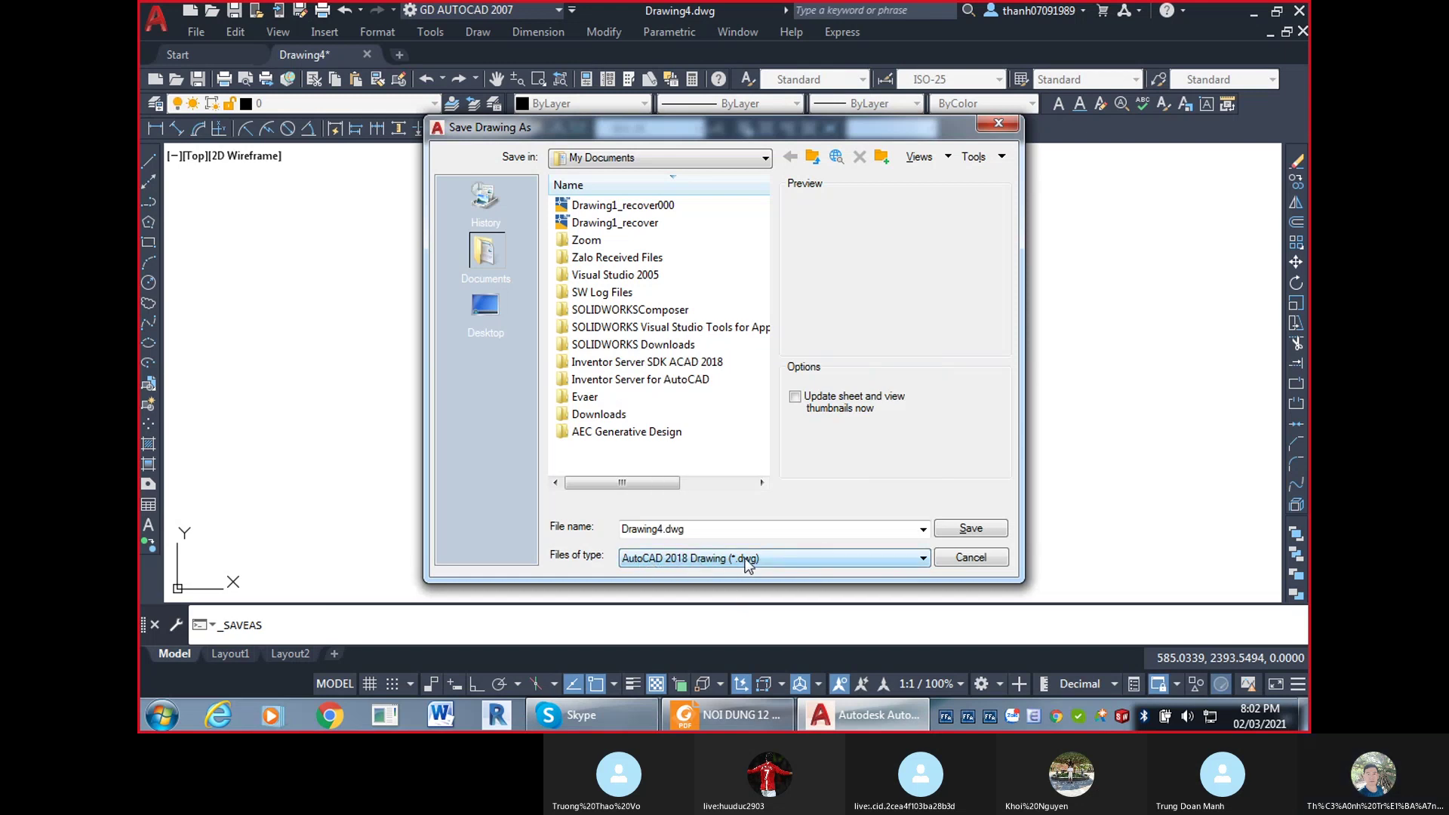
key(ctrl)
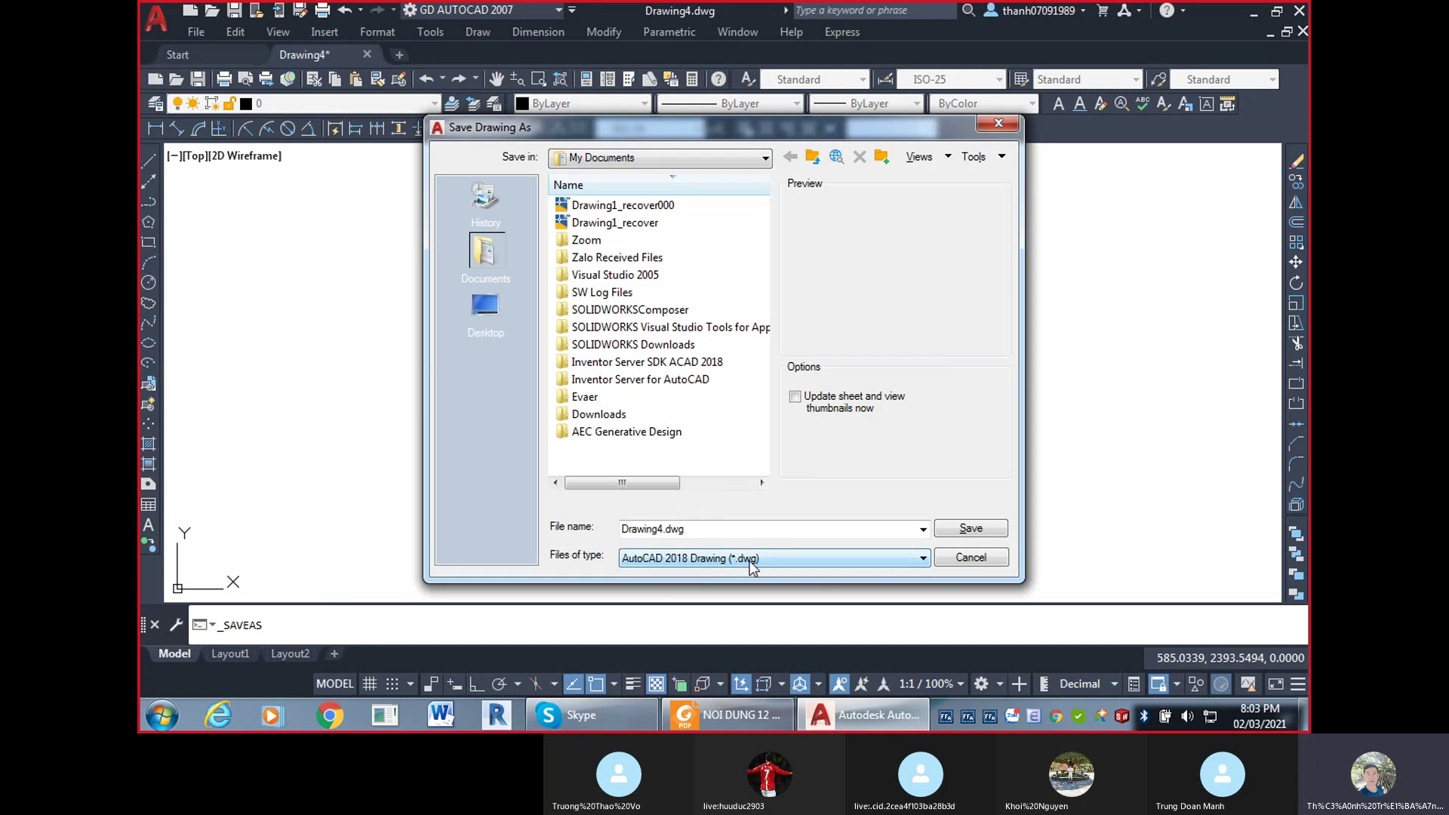
key(ctrl)
click(754, 563)
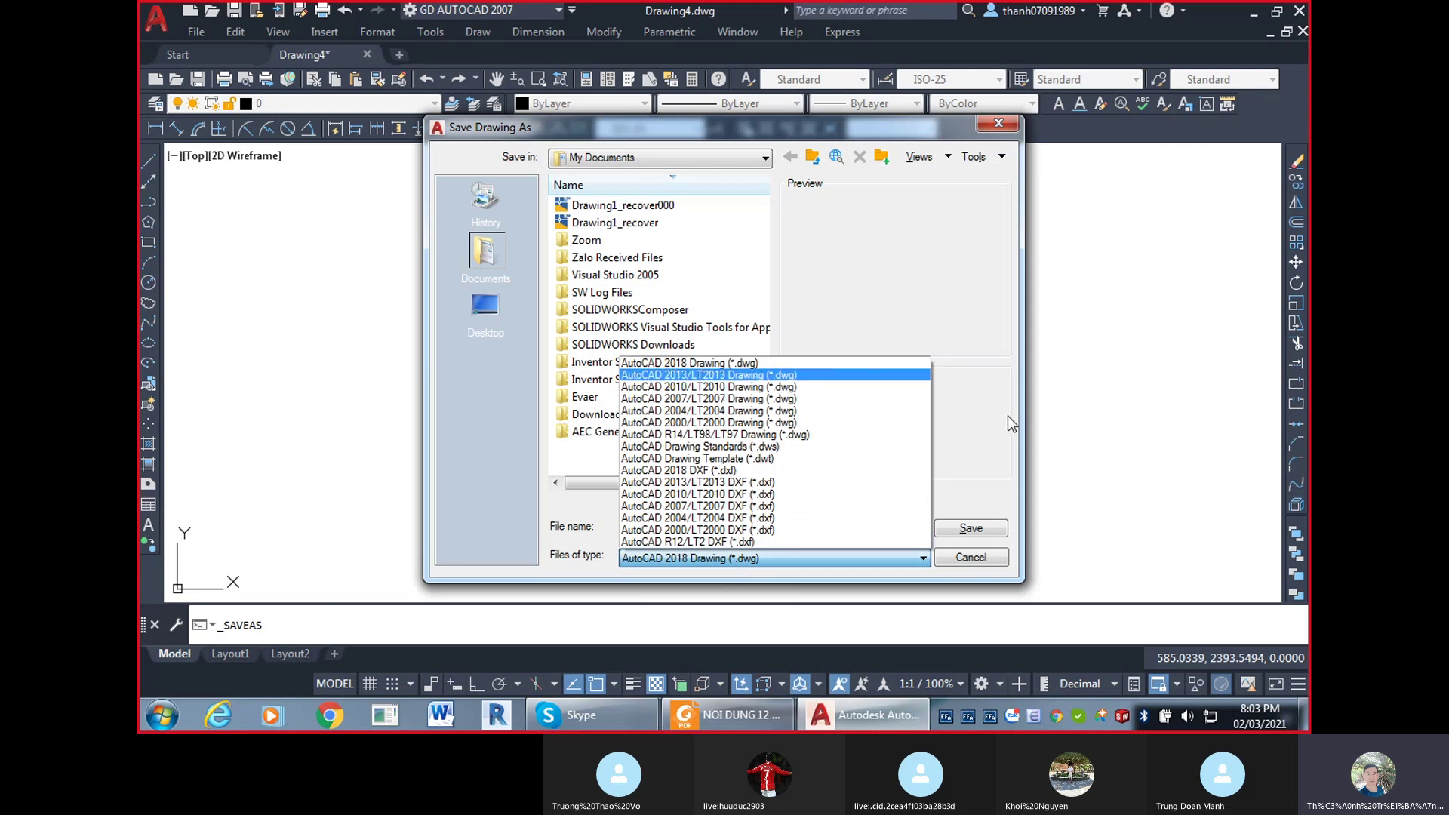
click(747, 458)
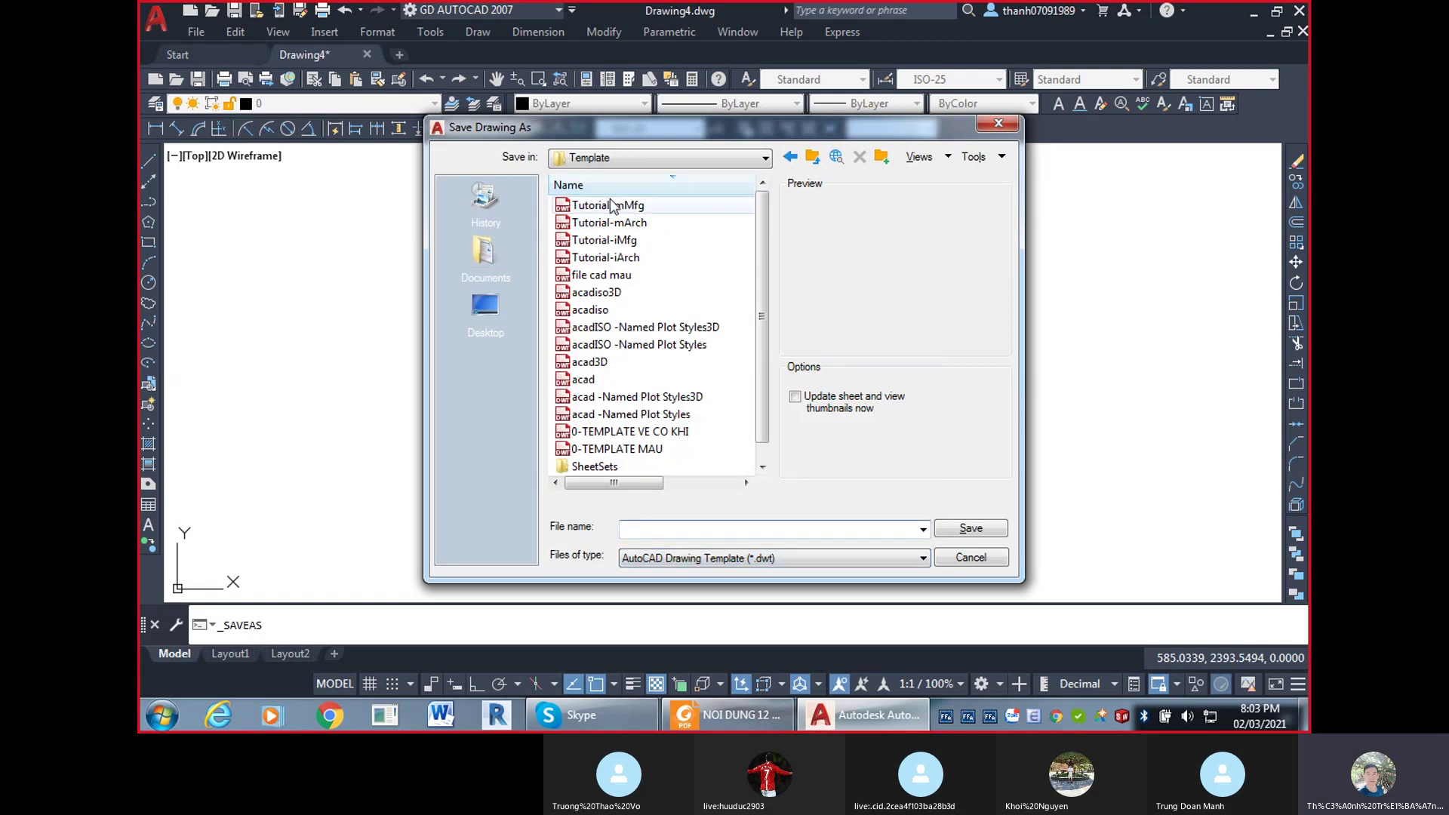
drag(760, 311, 734, 268)
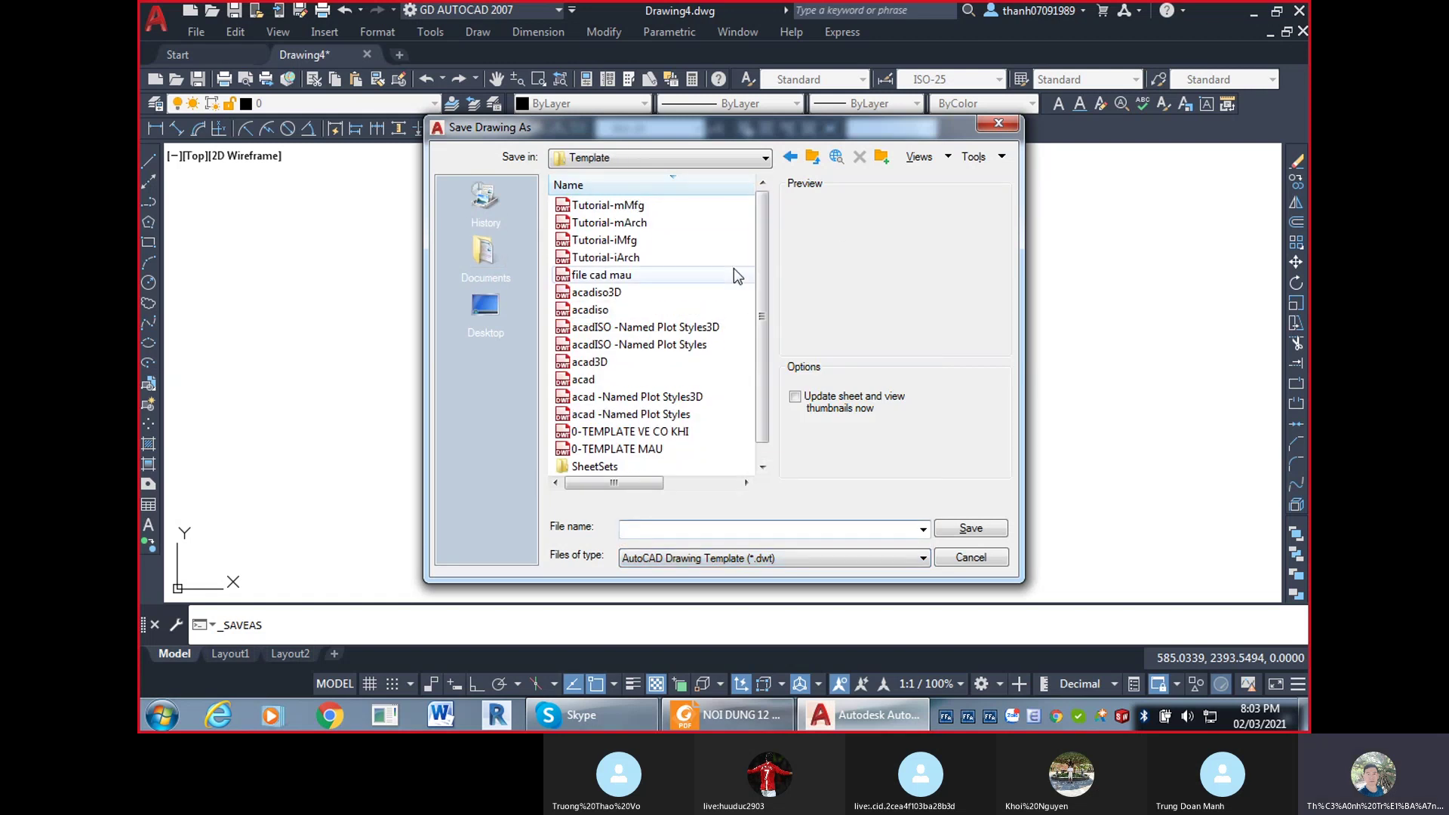
click(760, 563)
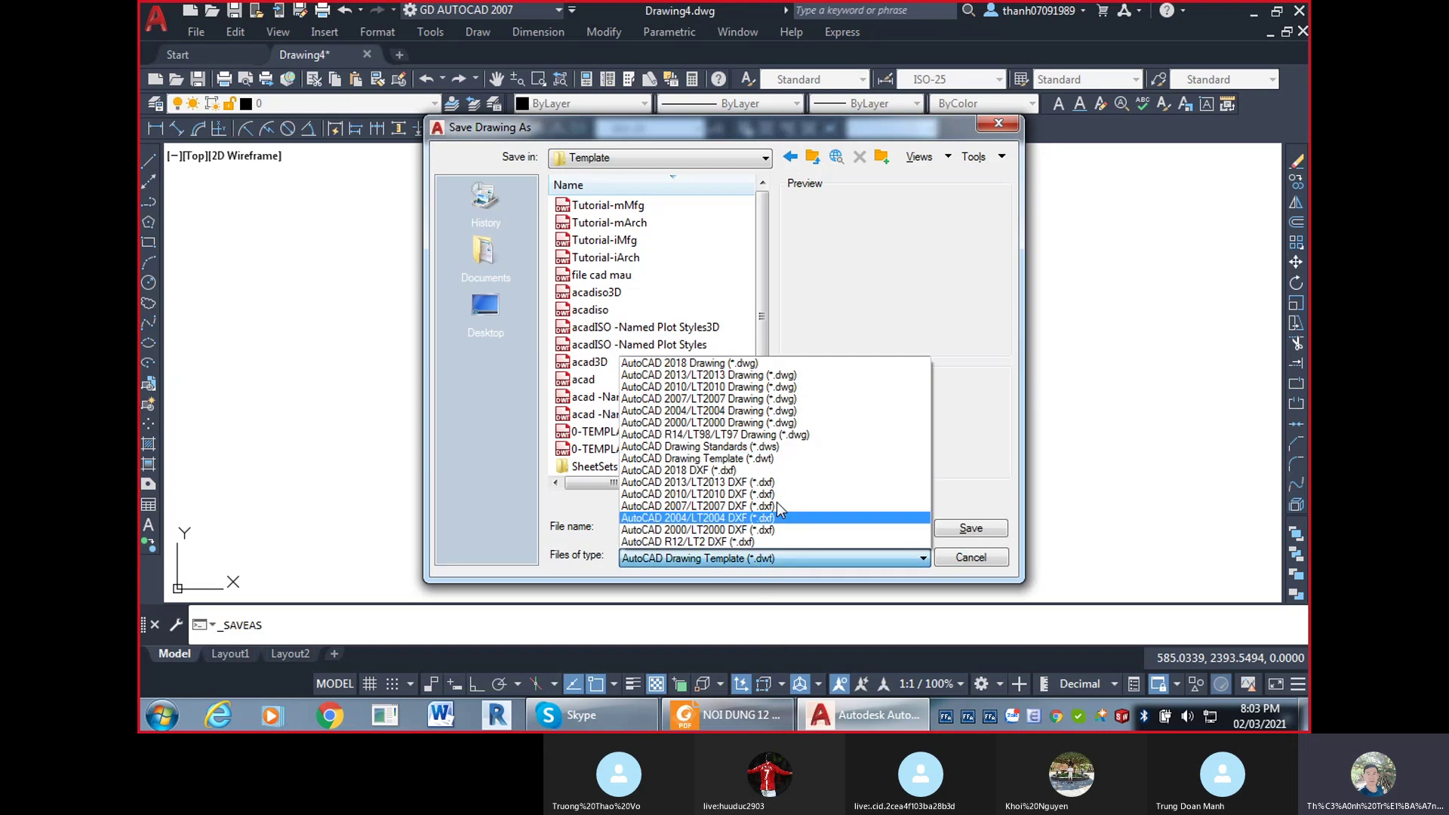
click(775, 400)
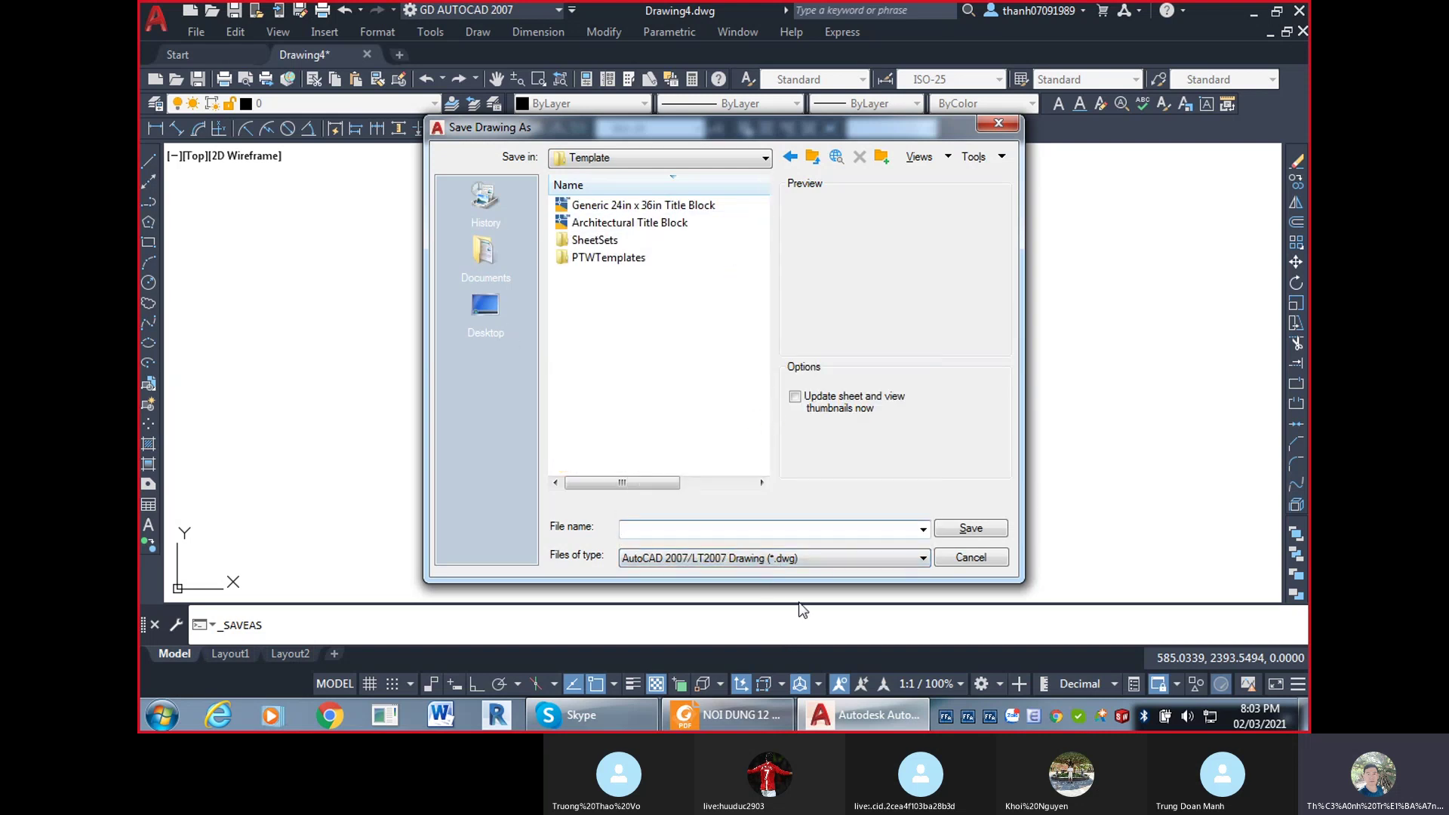
click(805, 560)
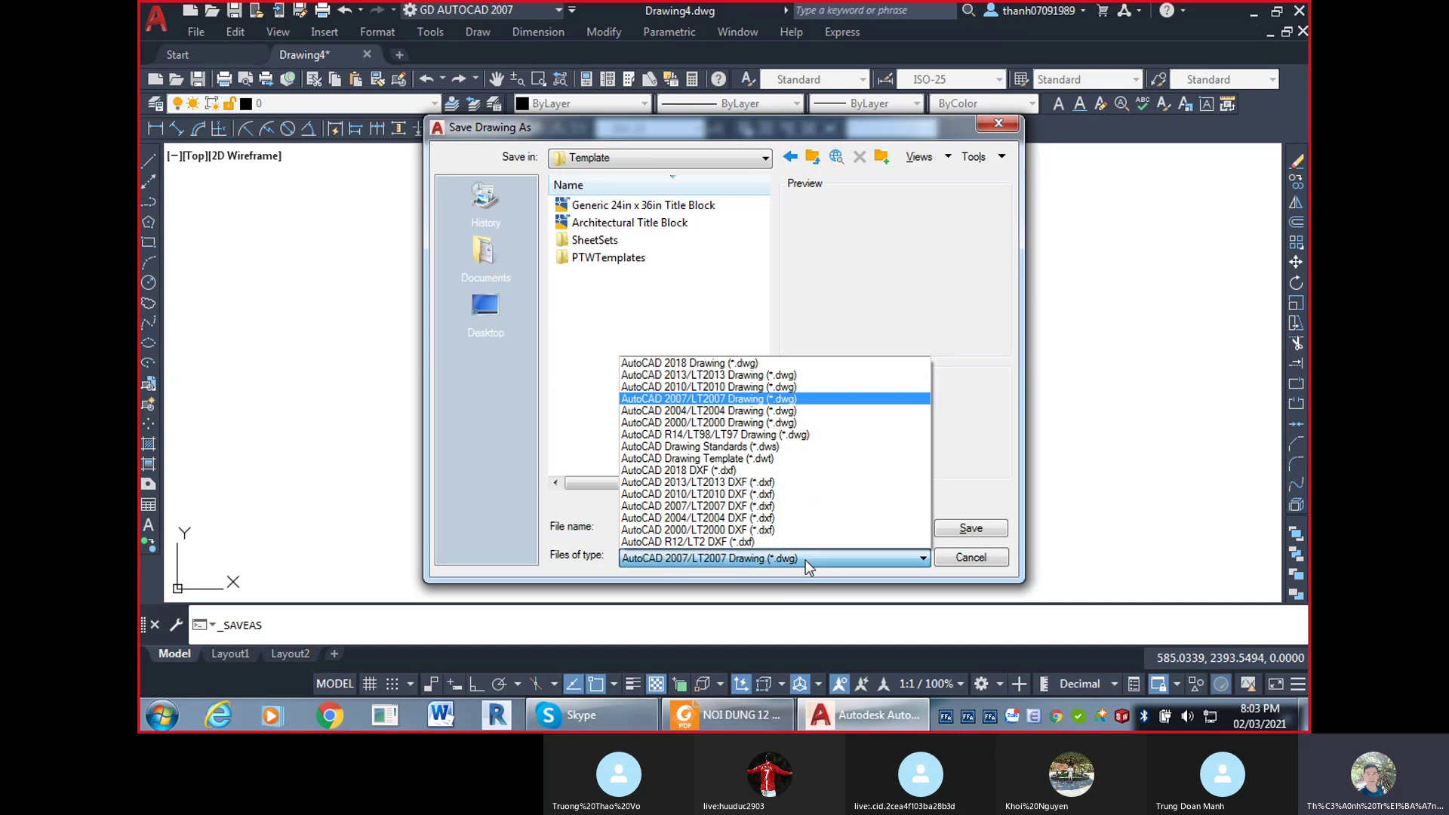
click(724, 459)
click(781, 459)
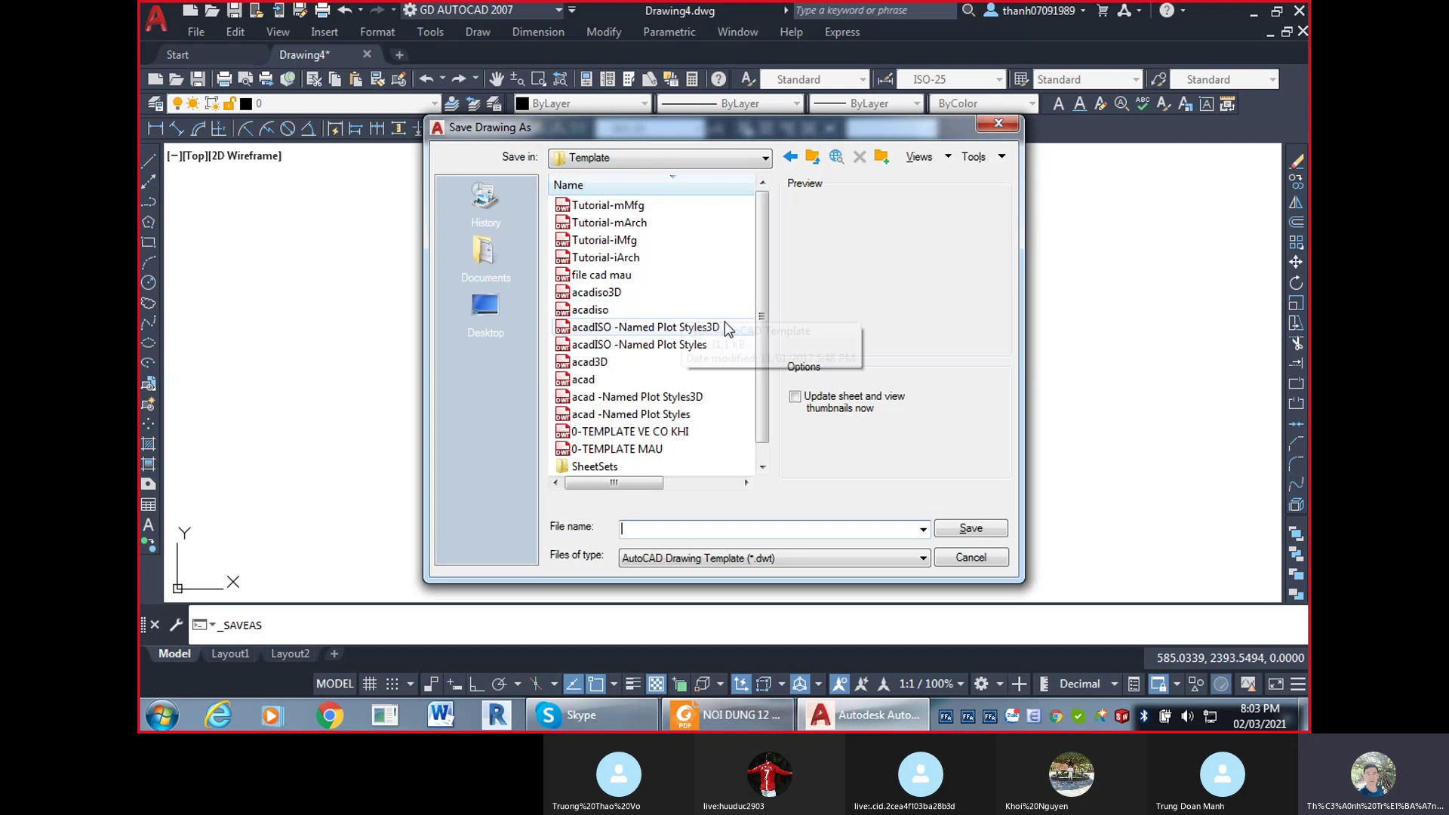
scroll(765, 383, down, 1)
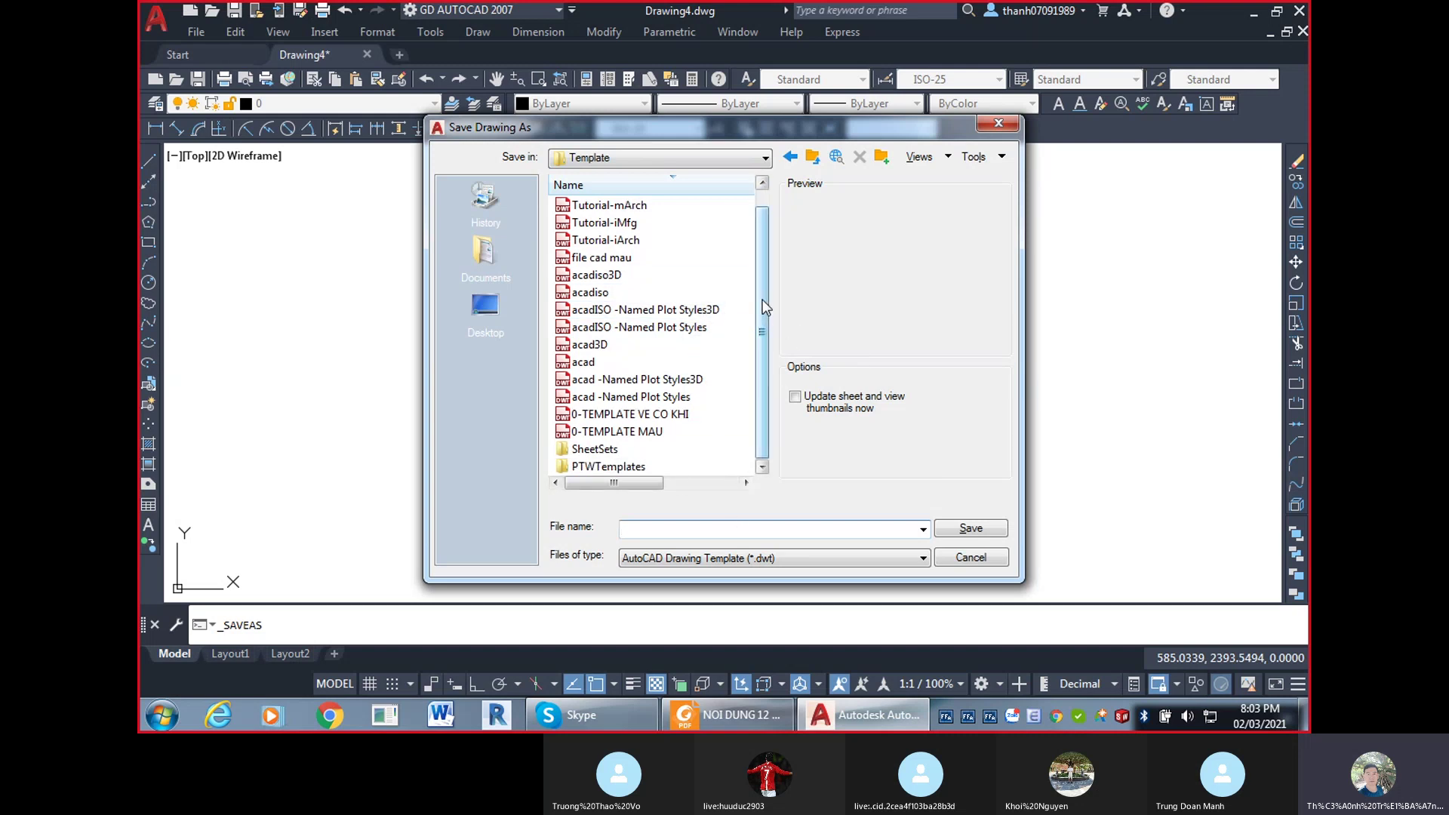
scroll(762, 257, up, 1)
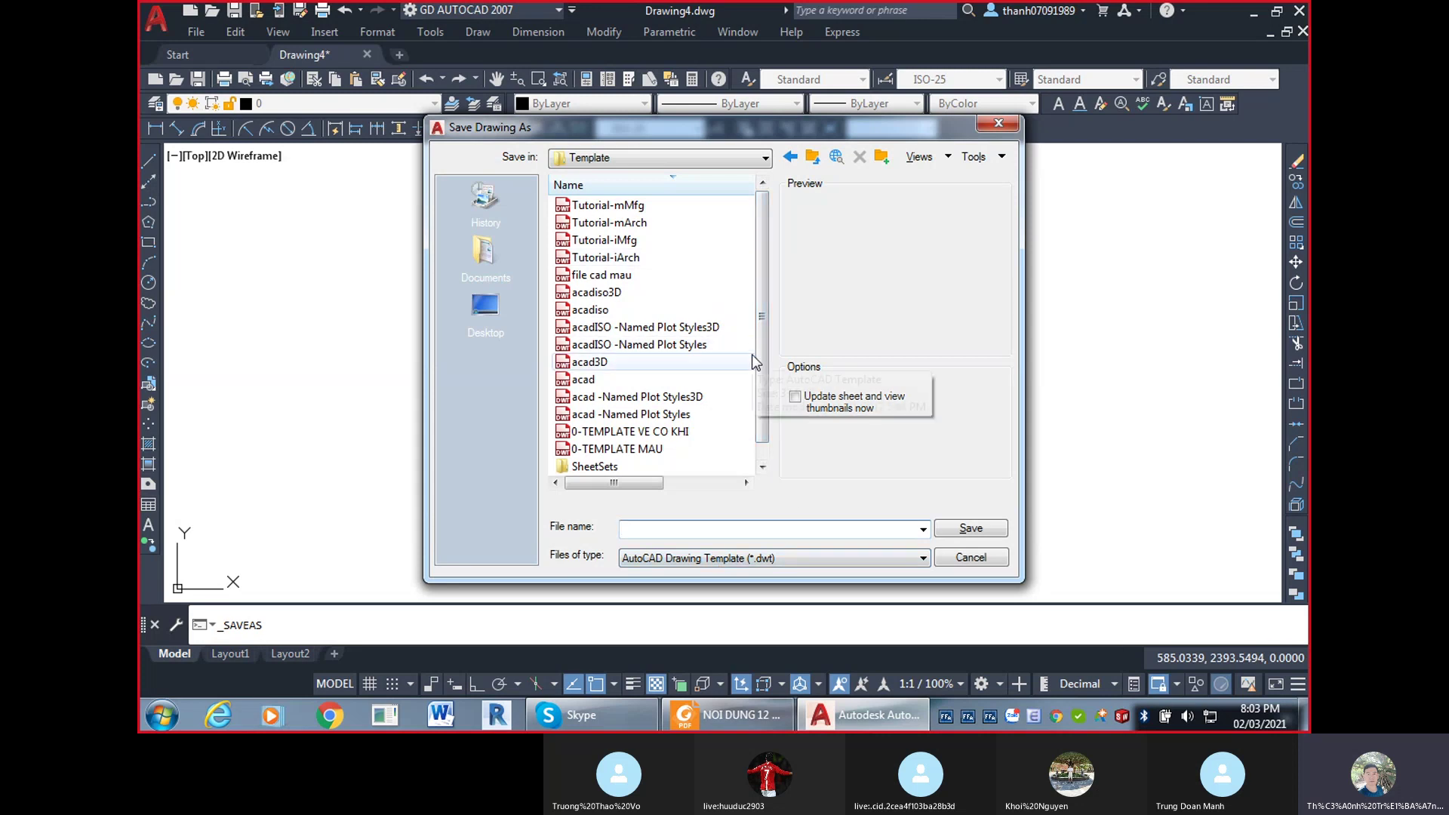
scroll(726, 430, down, 1)
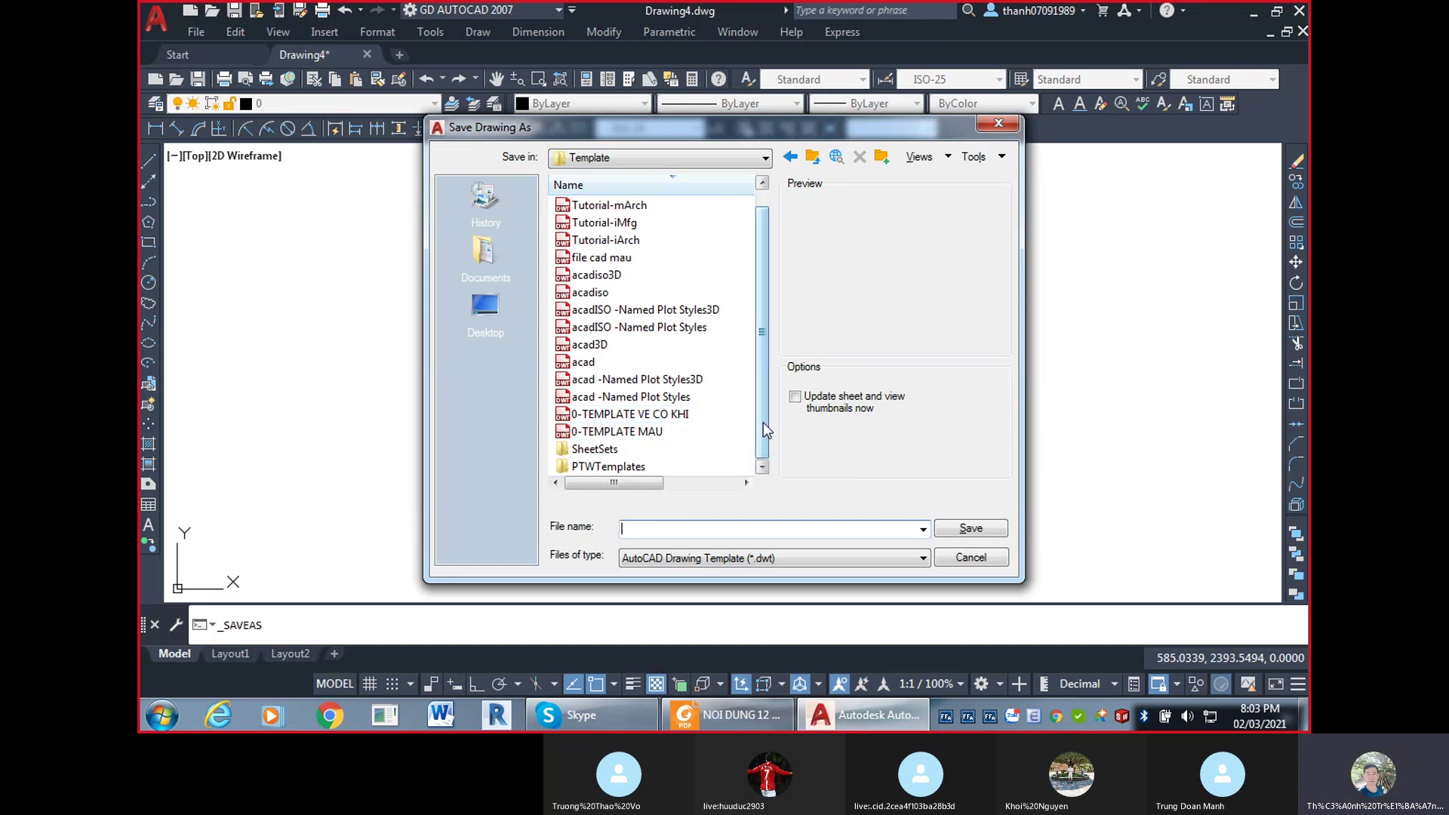
scroll(763, 423, up, 1)
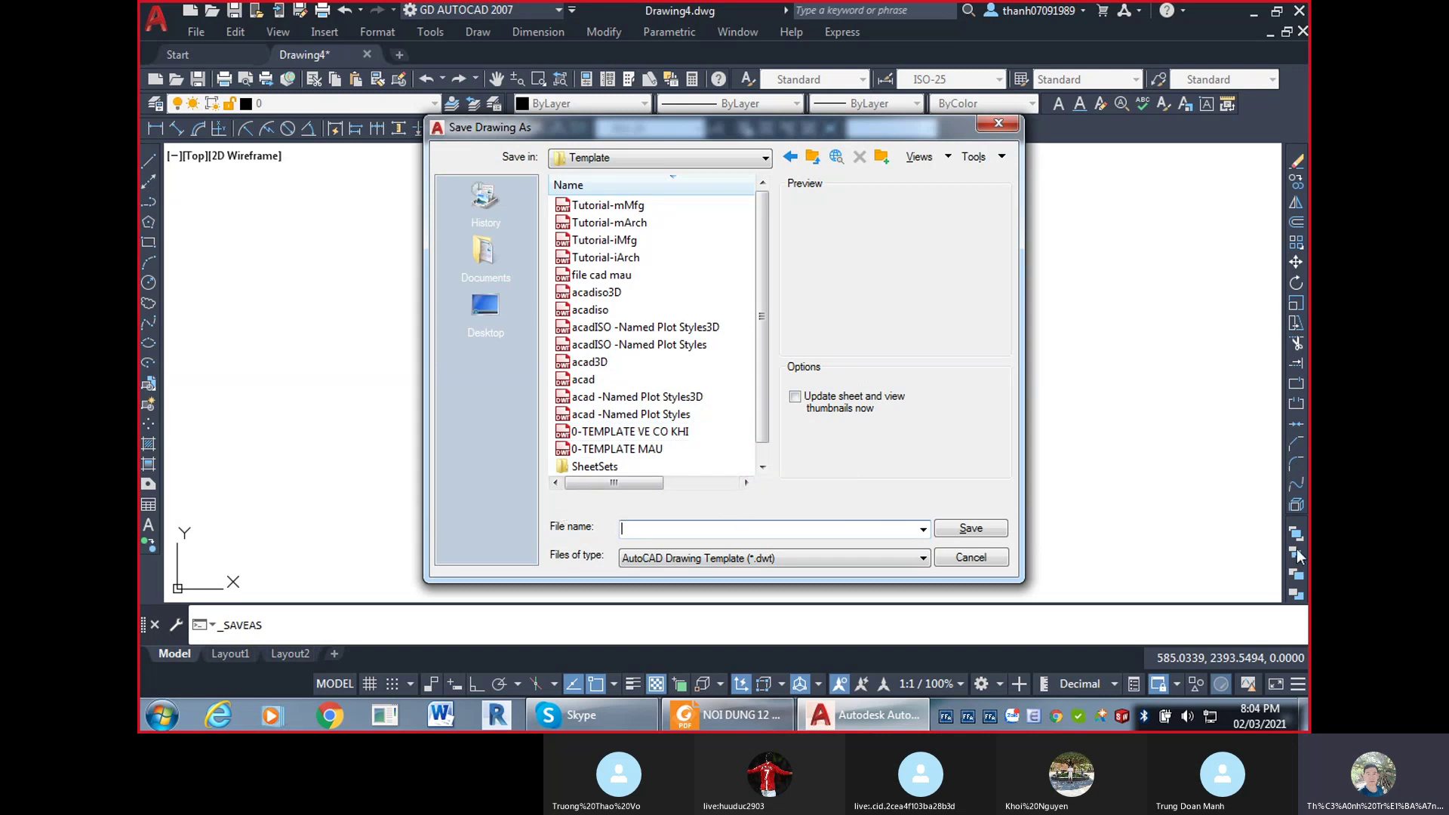
Name the template '0 - TEMPLATE LOP CAD CO BAN' and save it.
text(1)
text(TEMPLATE LOP CAD CO BAN)
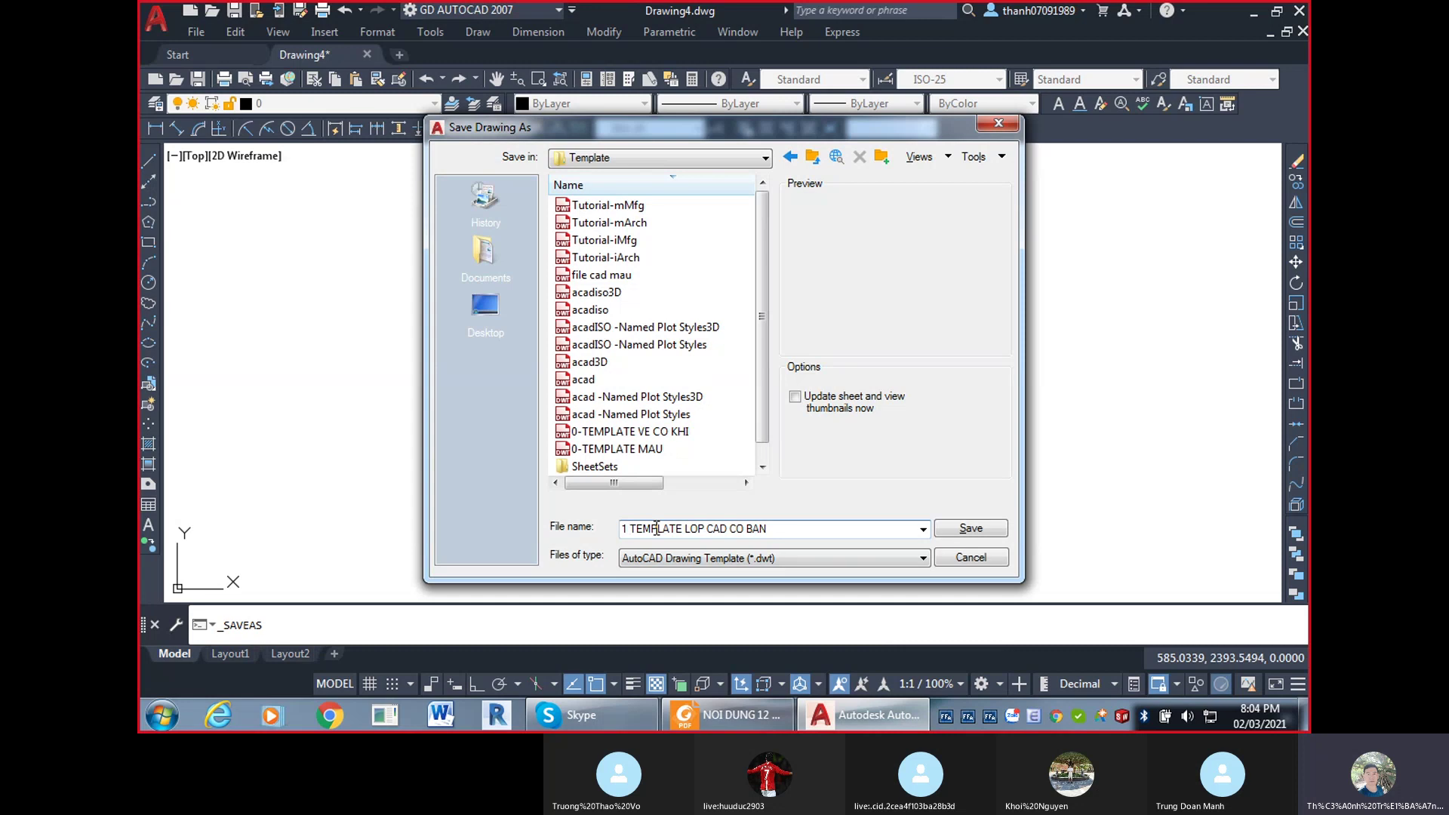
key(Delete)
key(Delete)
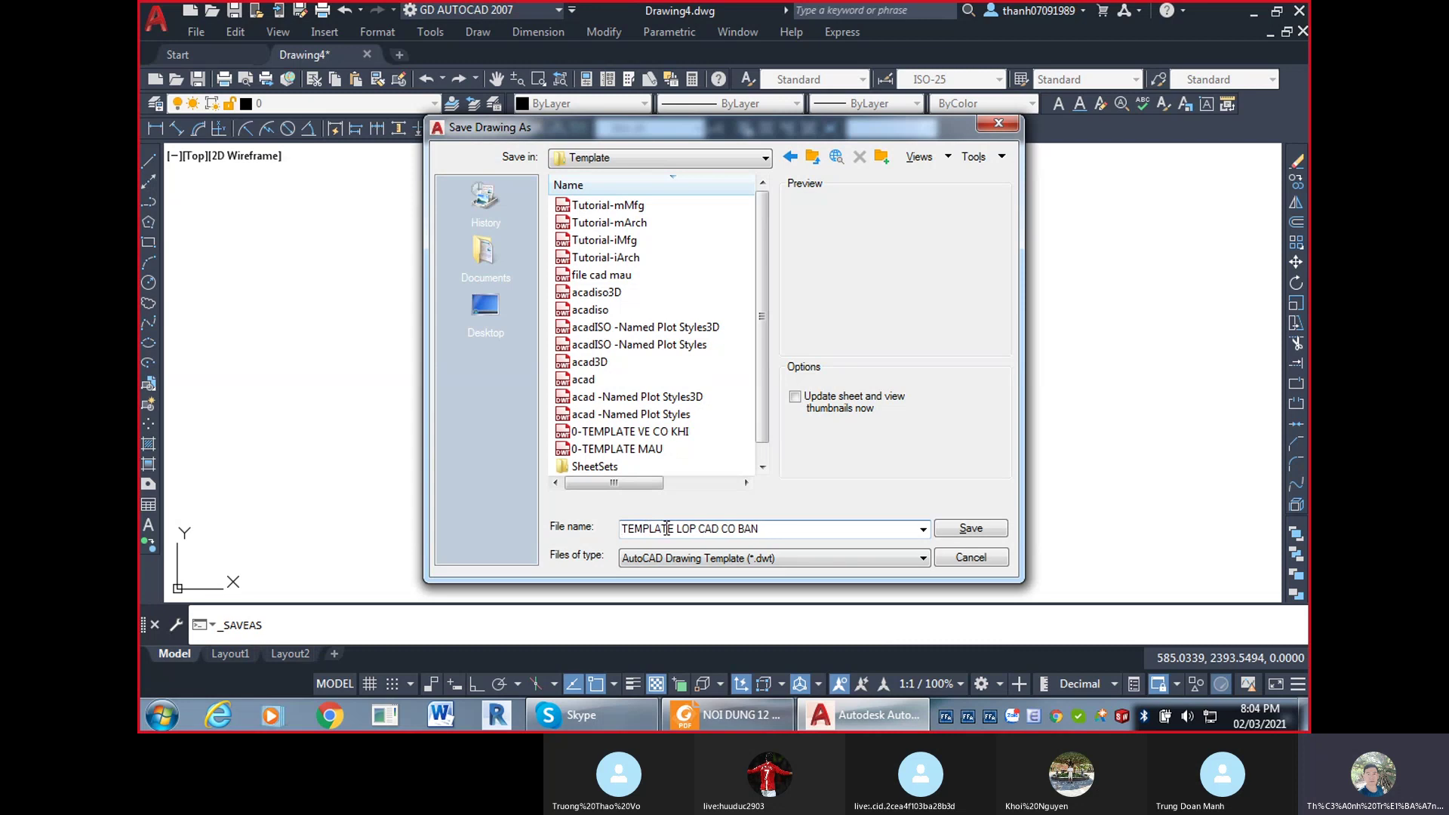
text(0)
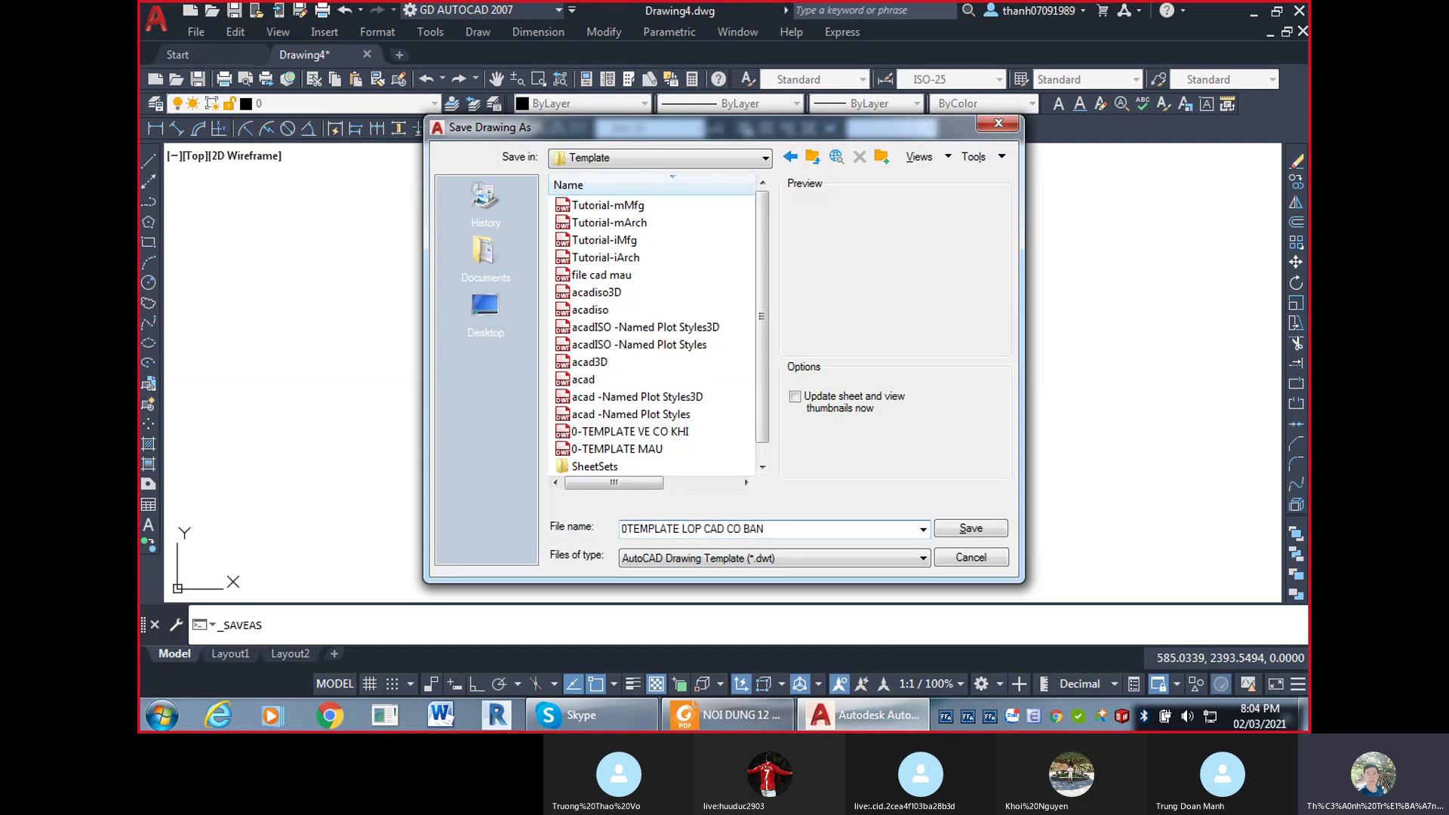
text(-)
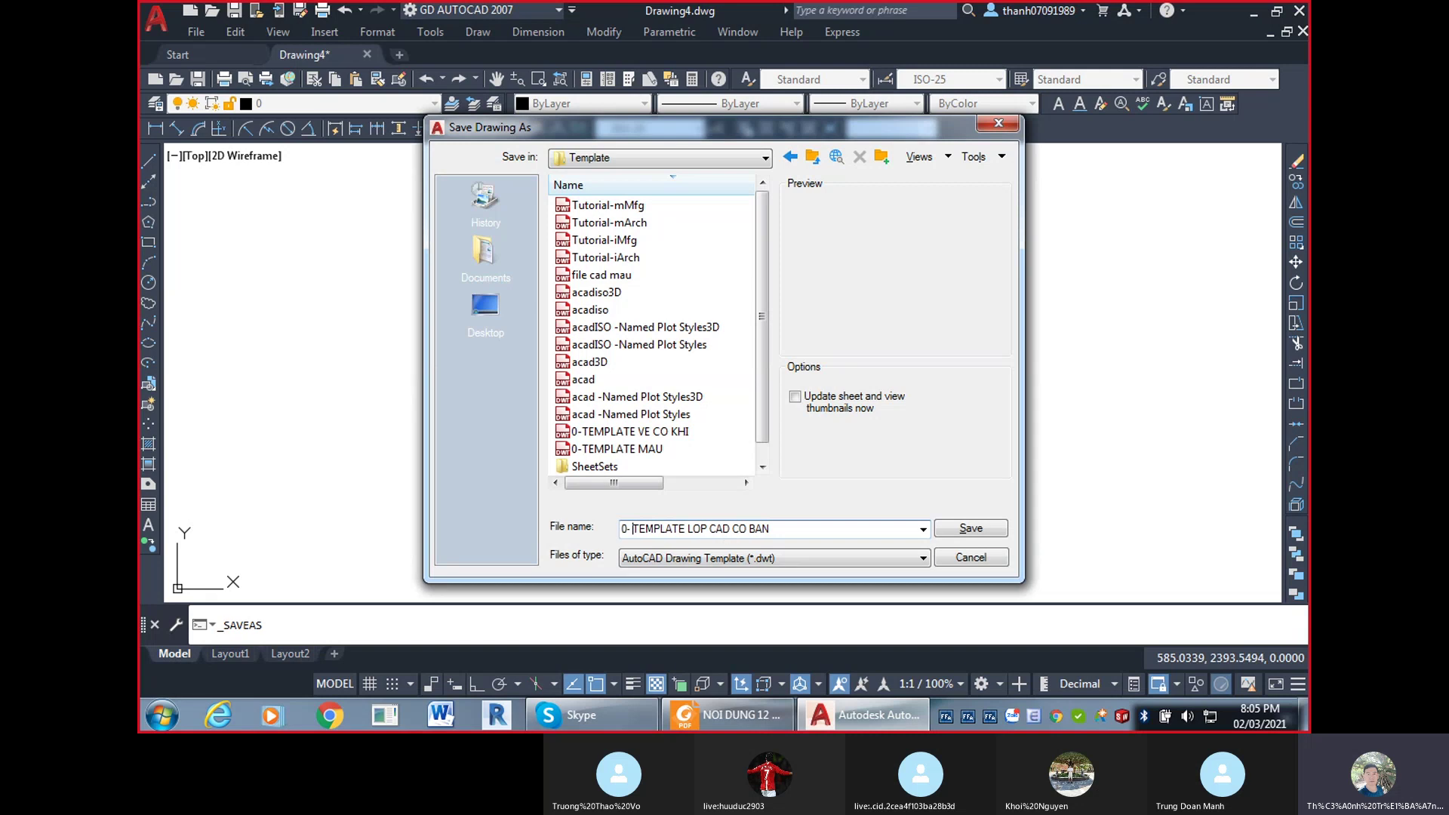
click(625, 528)
text(-)
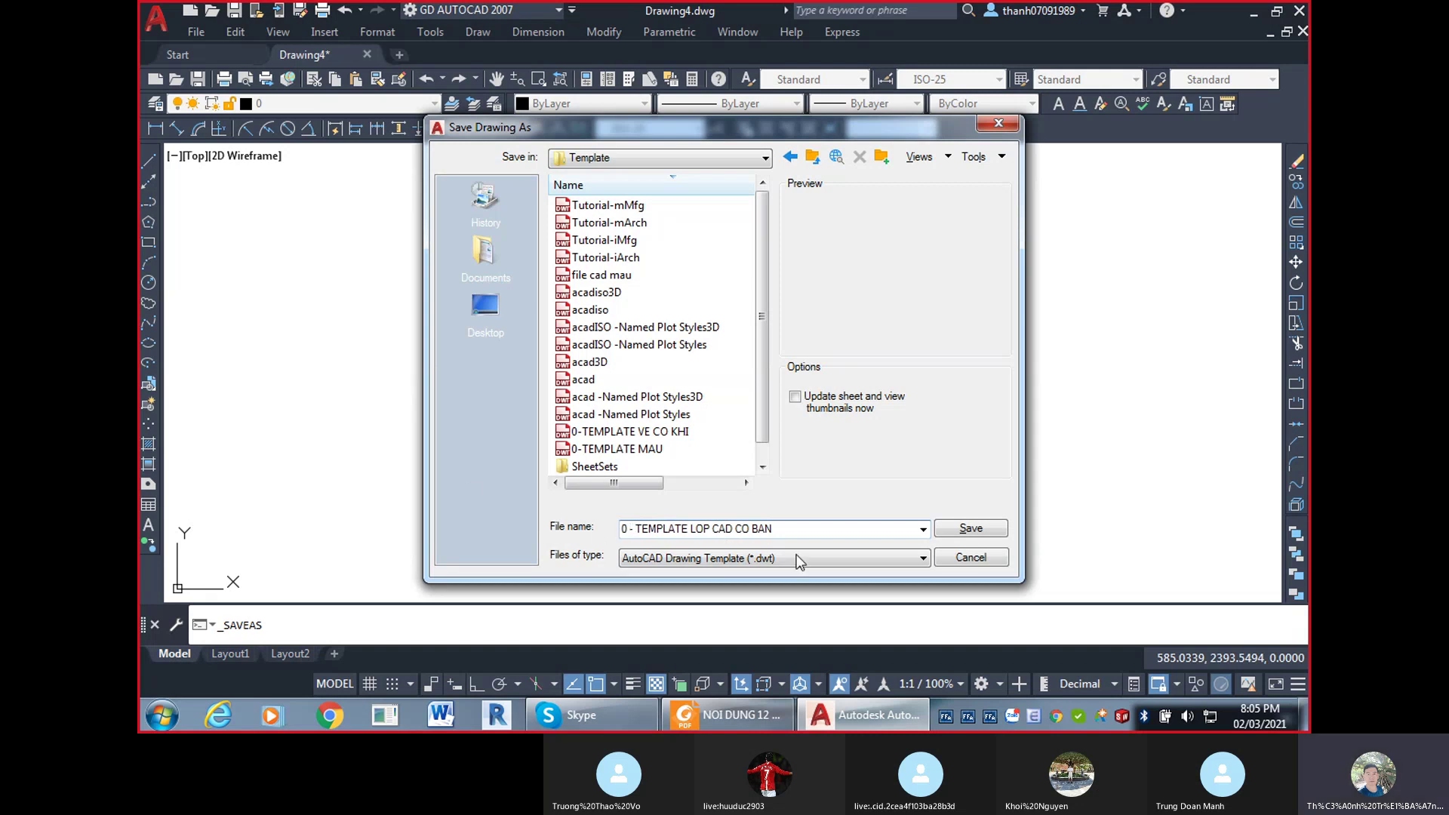
click(971, 529)
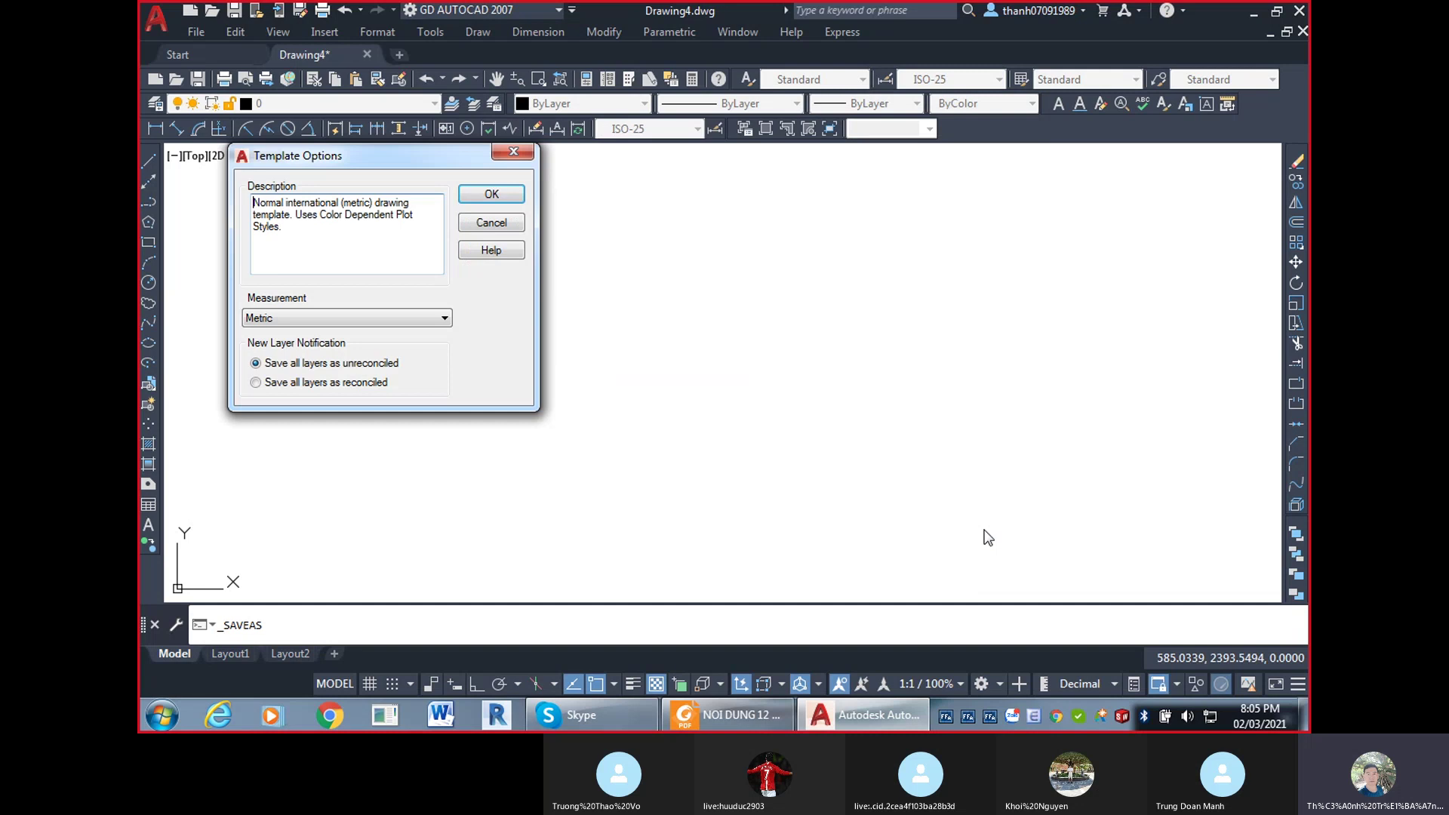
Confirm the template options, close the saved .dwt, and try starting a drawing from it.
click(513, 192)
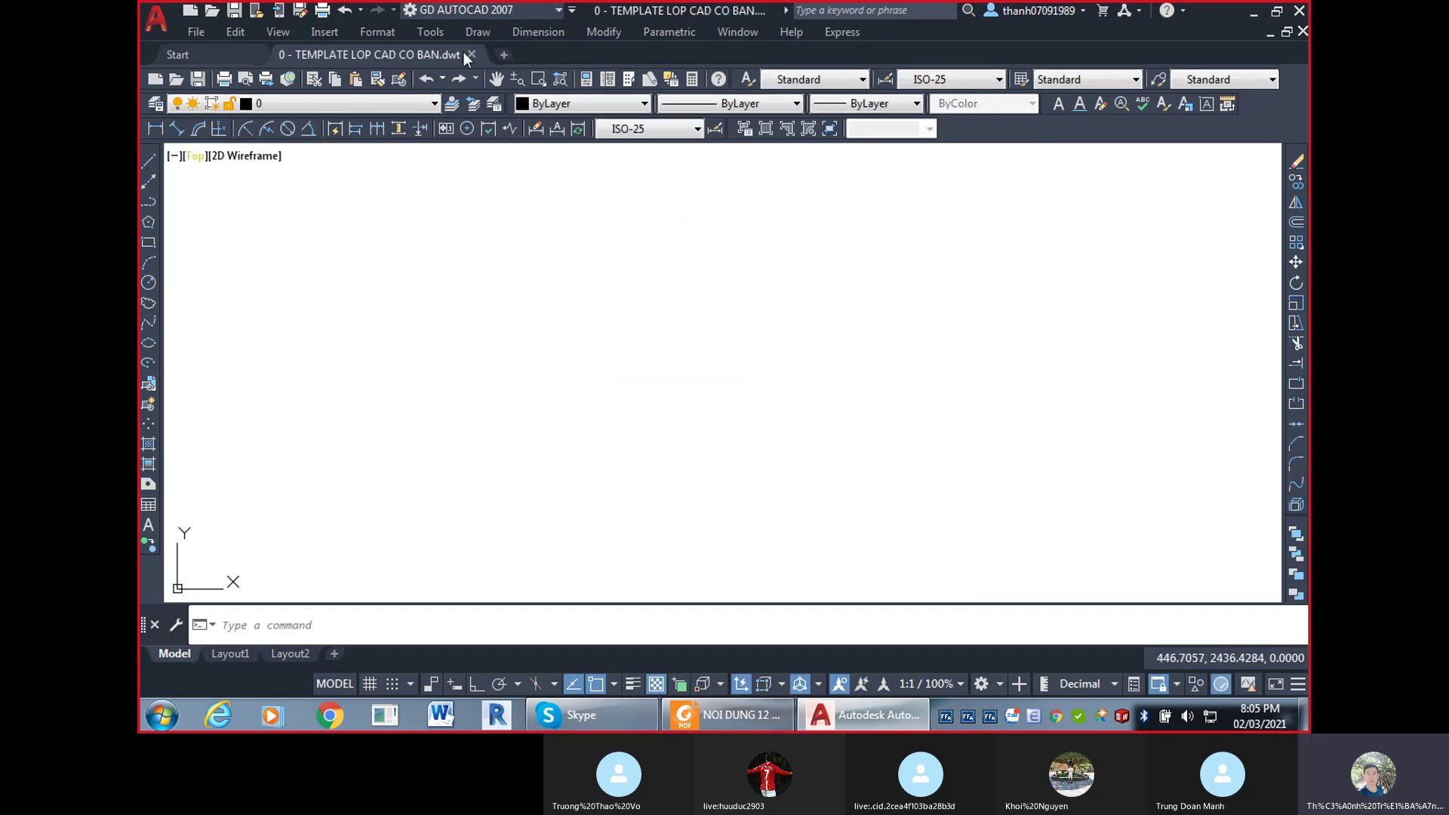
click(473, 54)
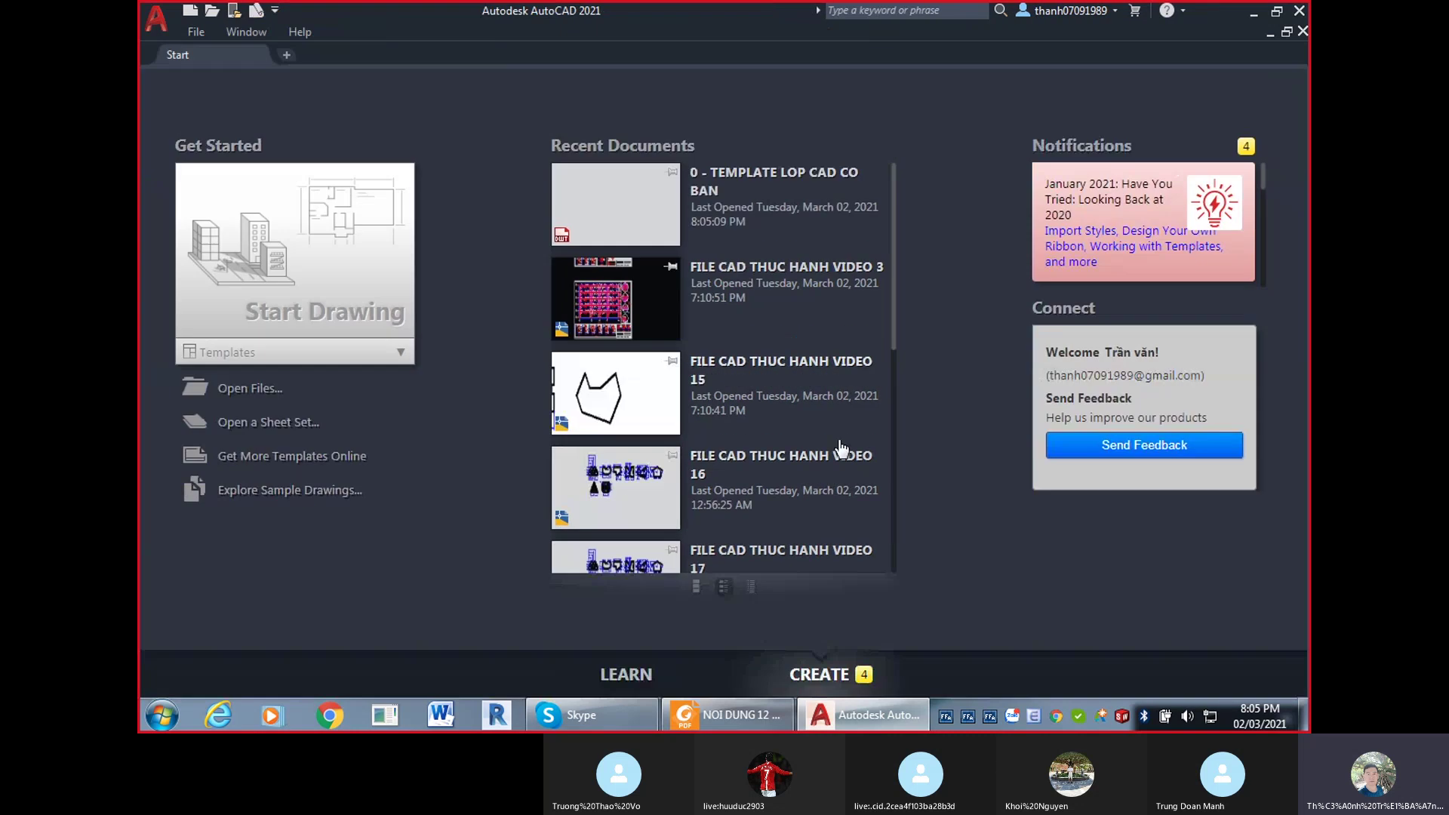
click(370, 361)
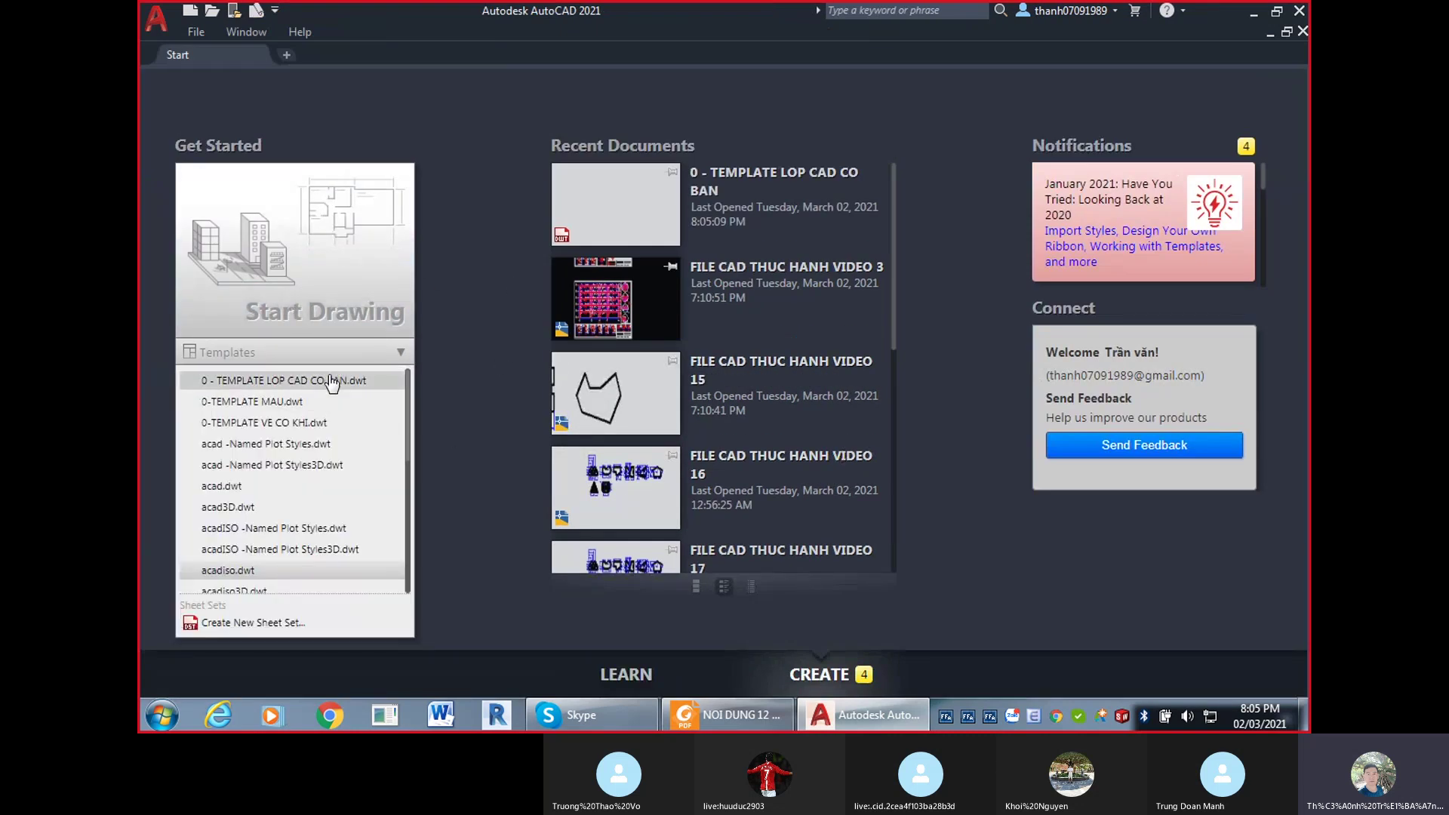
click(333, 381)
click(209, 382)
click(209, 385)
Start Drawing6 from the 0 - TEMPLATE LOP CAD CO BAN template in the template browser.
click(205, 427)
click(337, 389)
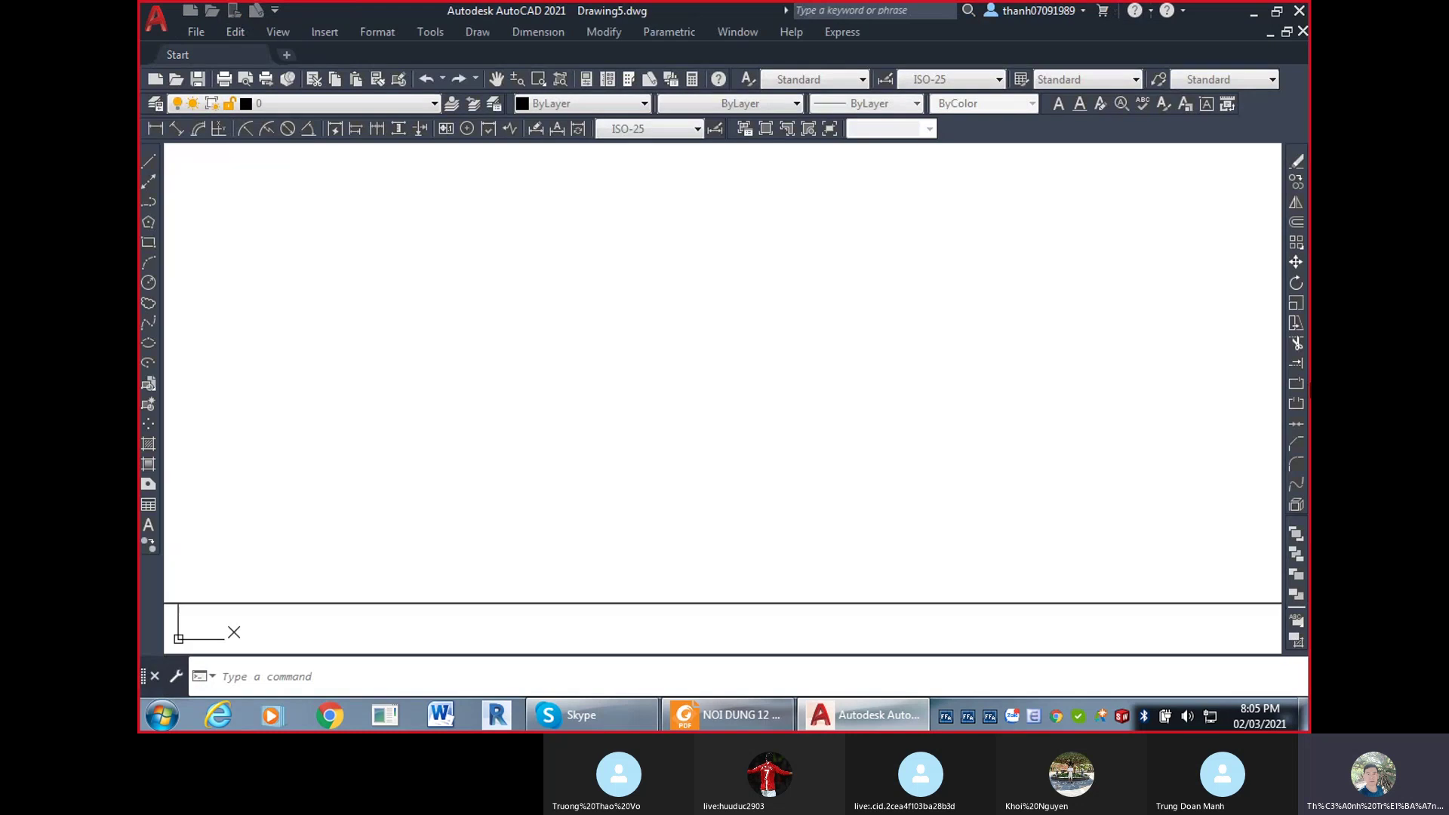
click(366, 54)
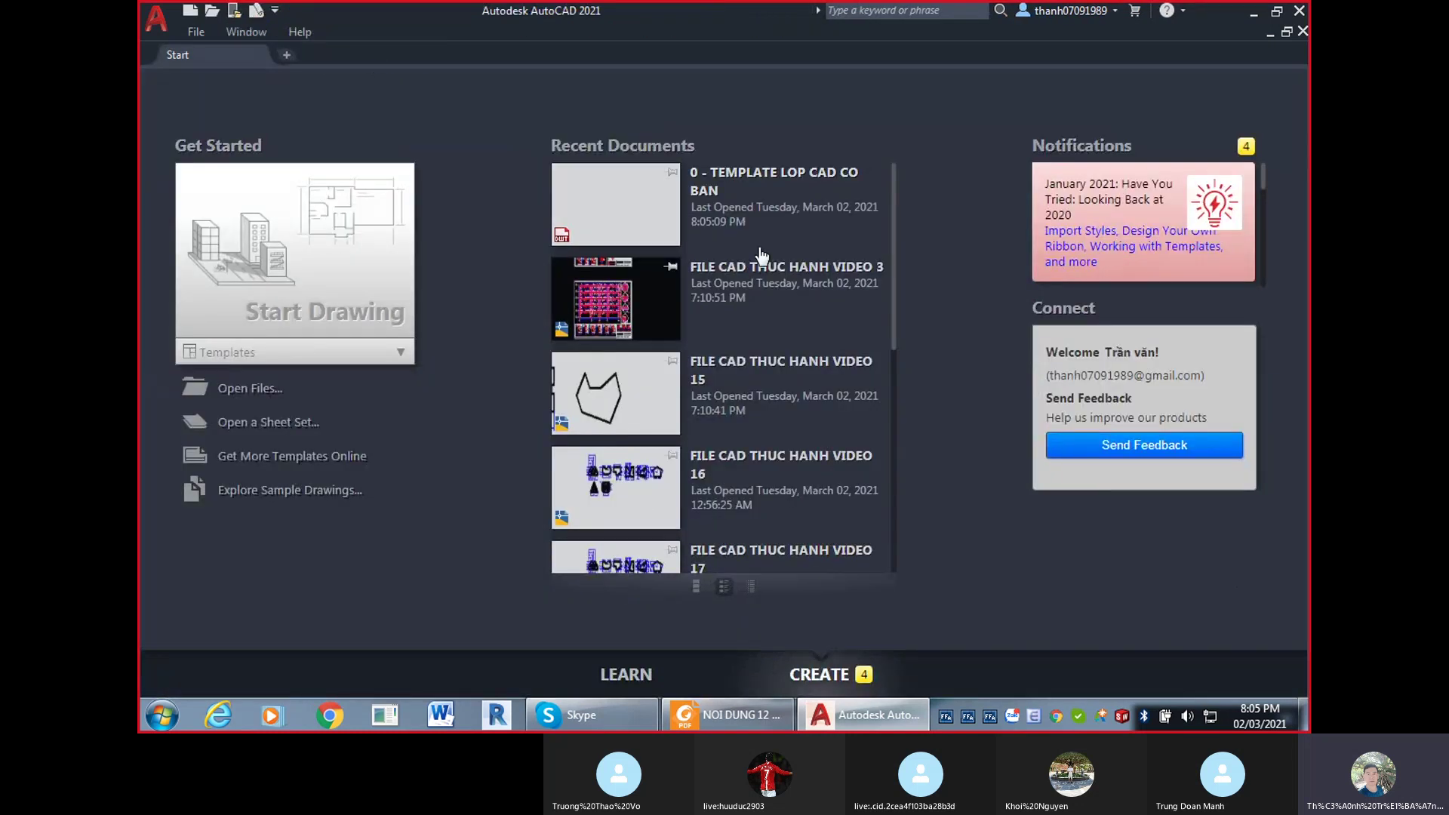
click(382, 161)
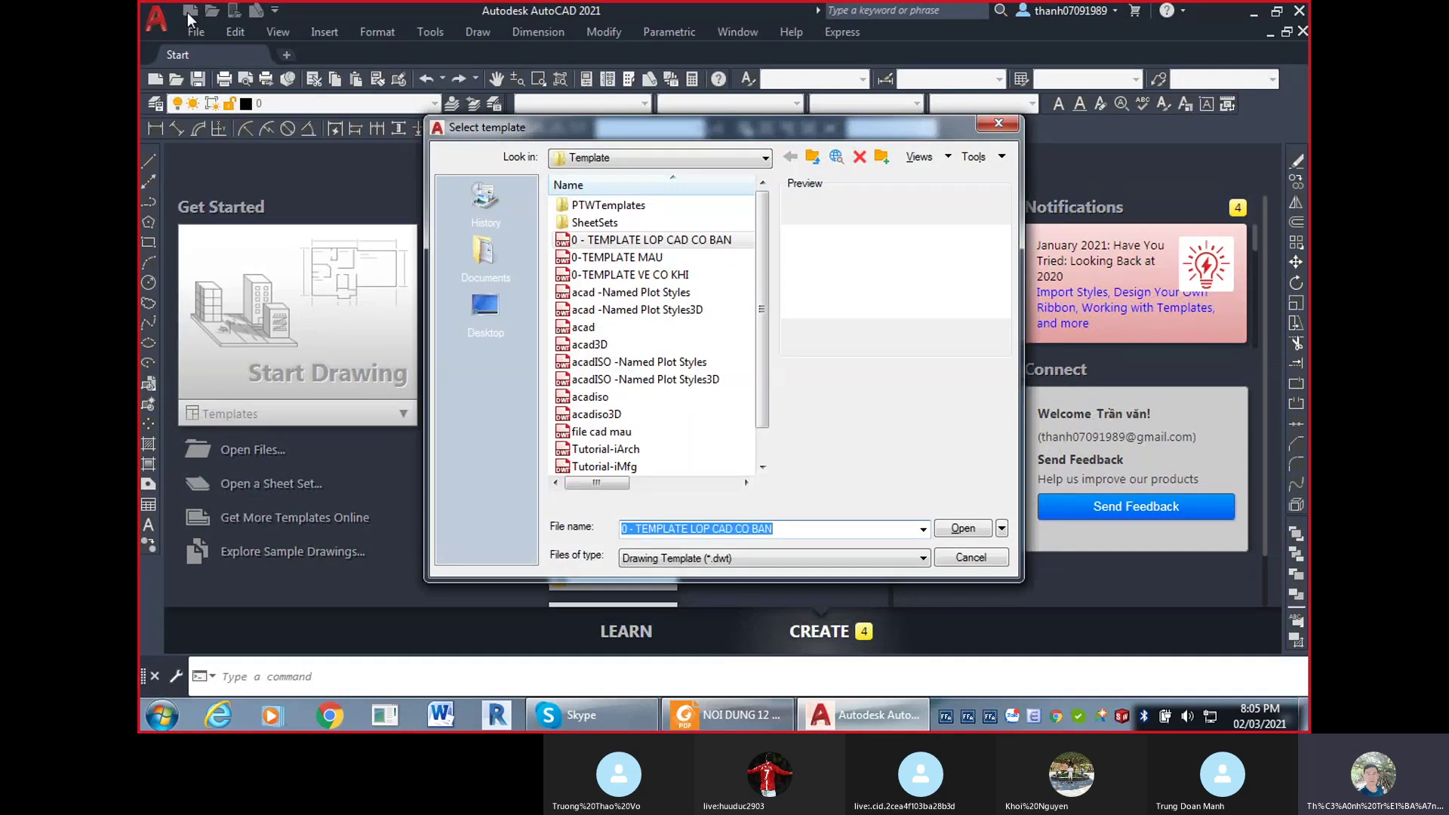
click(691, 240)
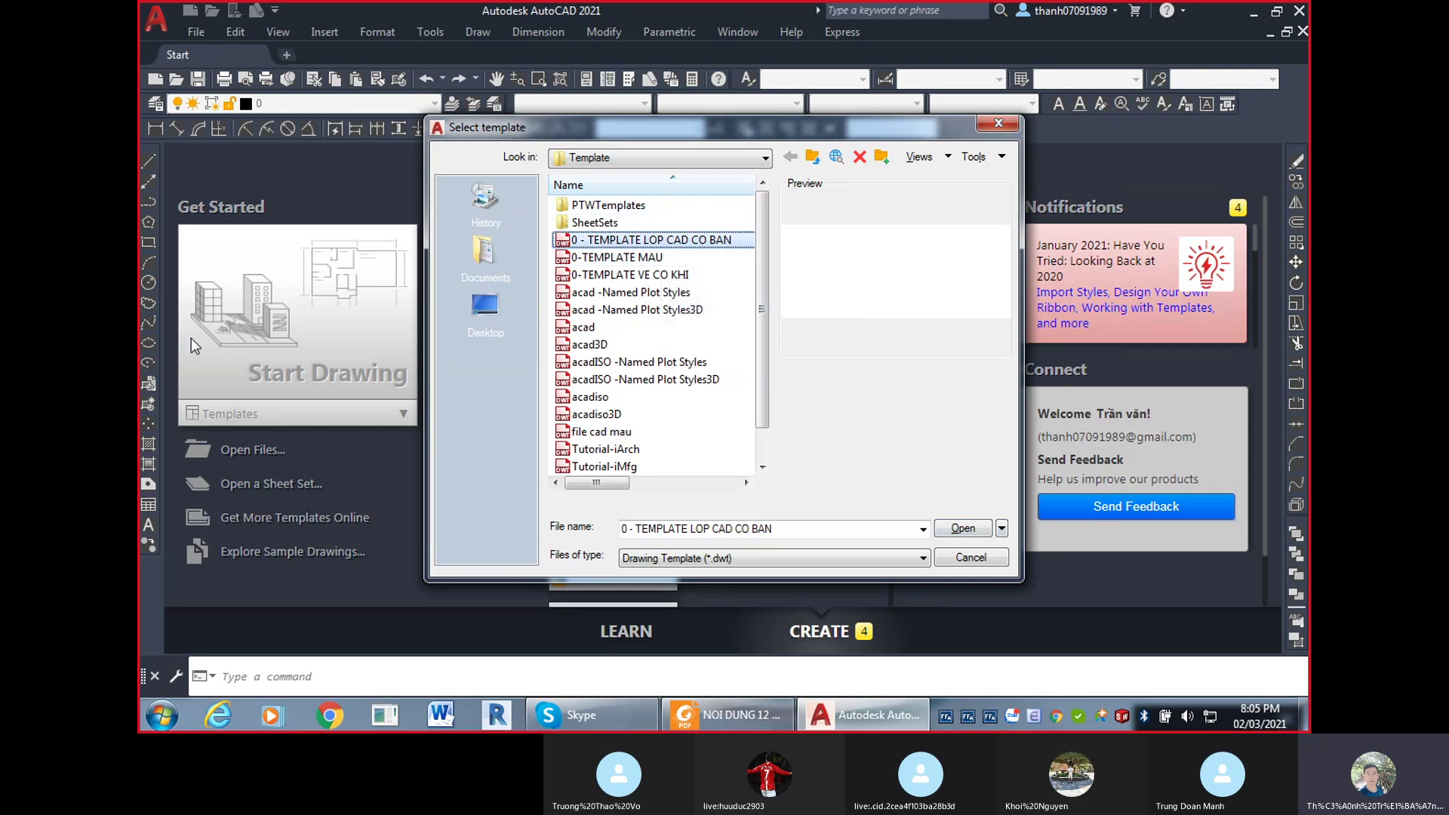
click(962, 527)
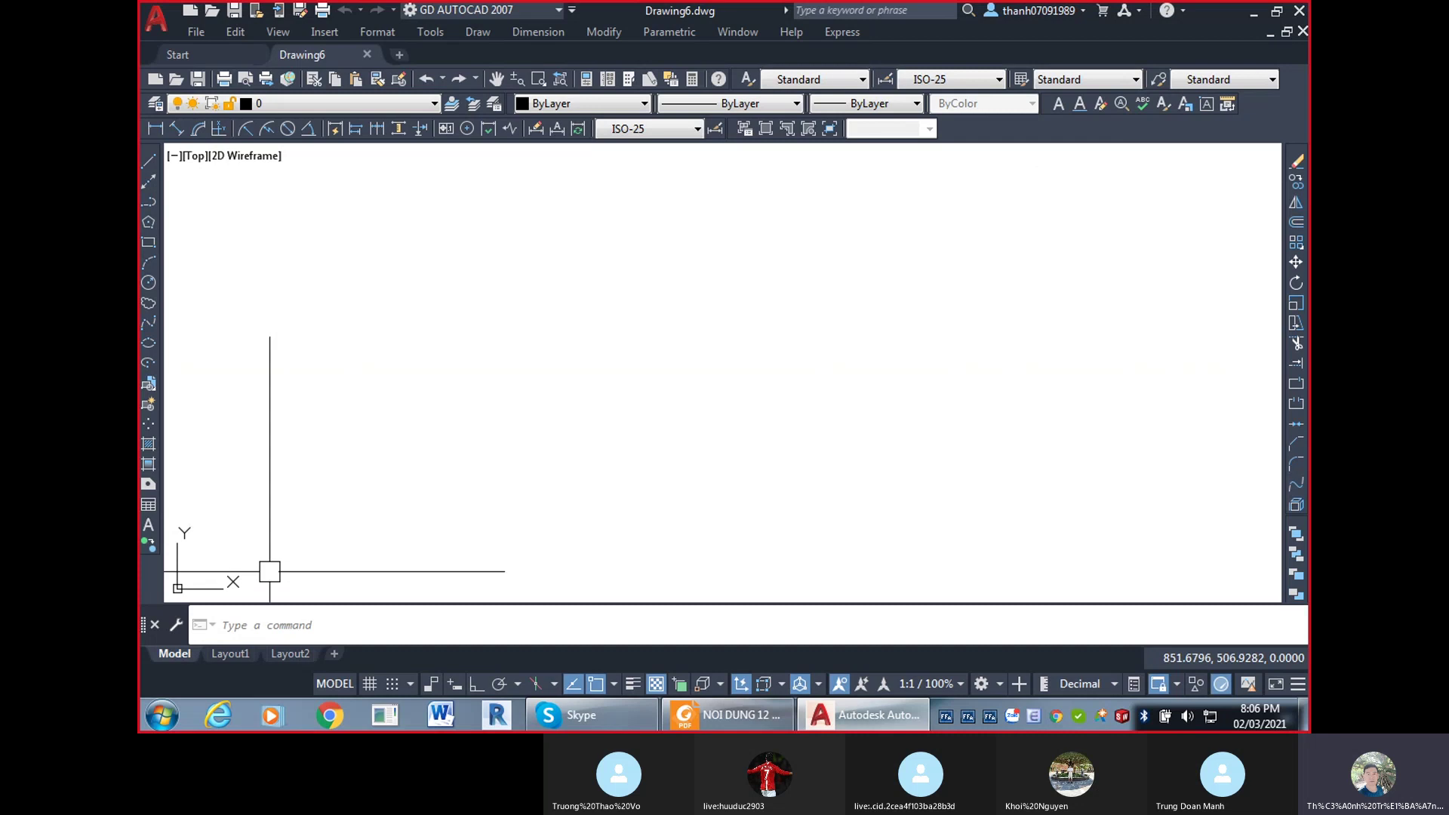
Inspect the new drawing's layers and text styles.
scroll(227, 566, down, 1)
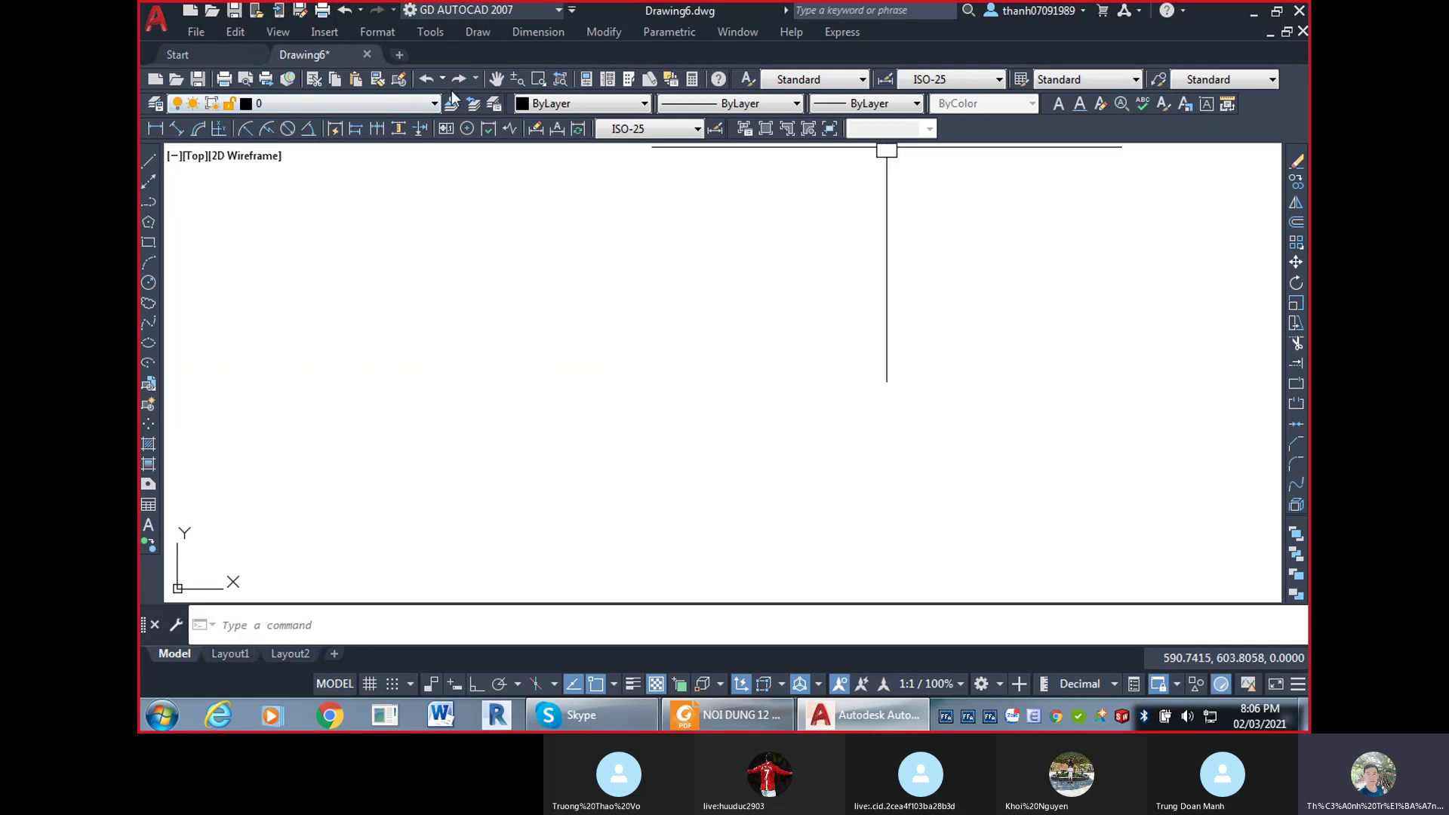
click(408, 103)
click(846, 86)
click(853, 79)
click(977, 79)
Make Standard the current dimension style and start saving with Ctrl+S.
click(976, 78)
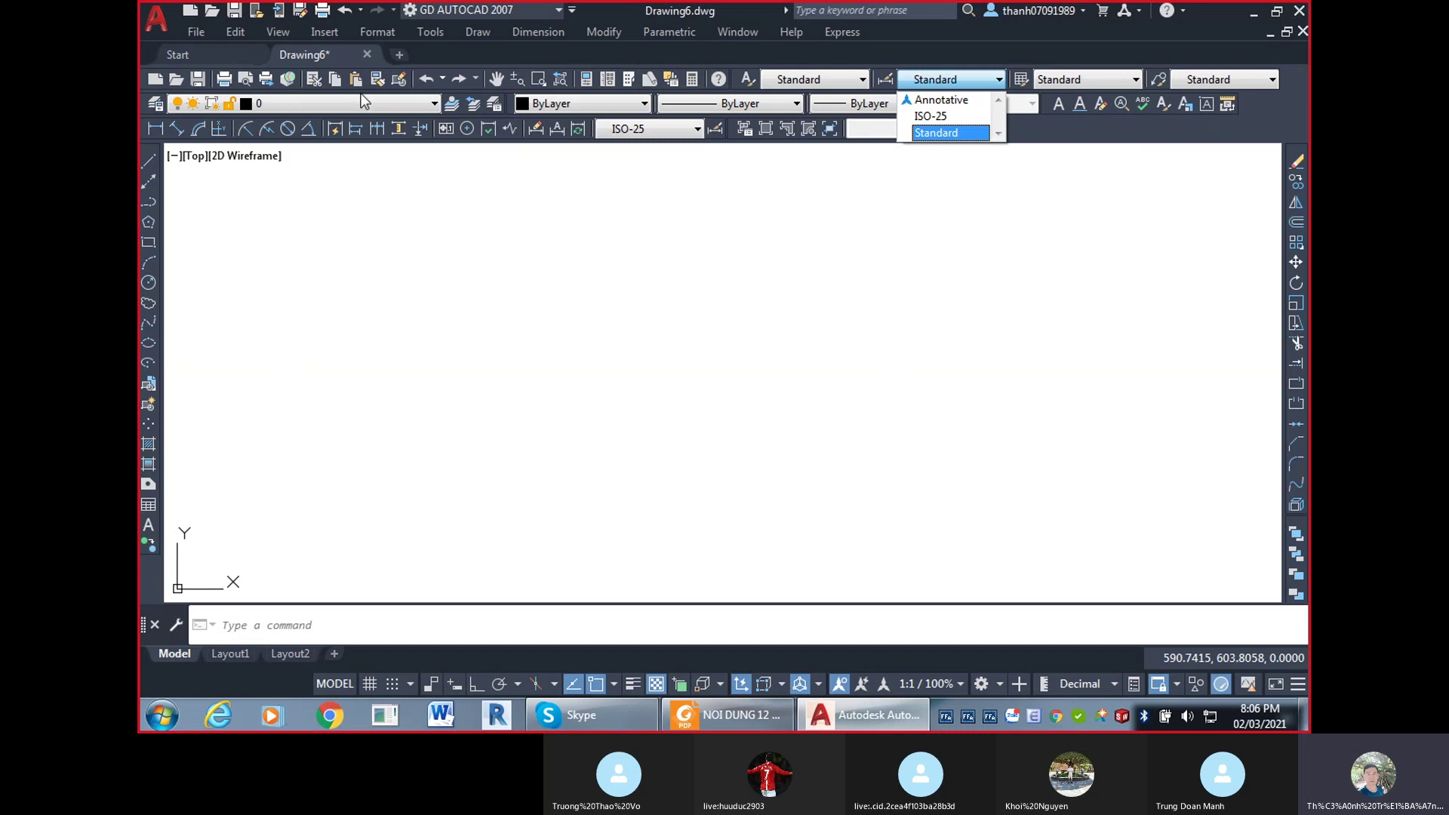
click(702, 327)
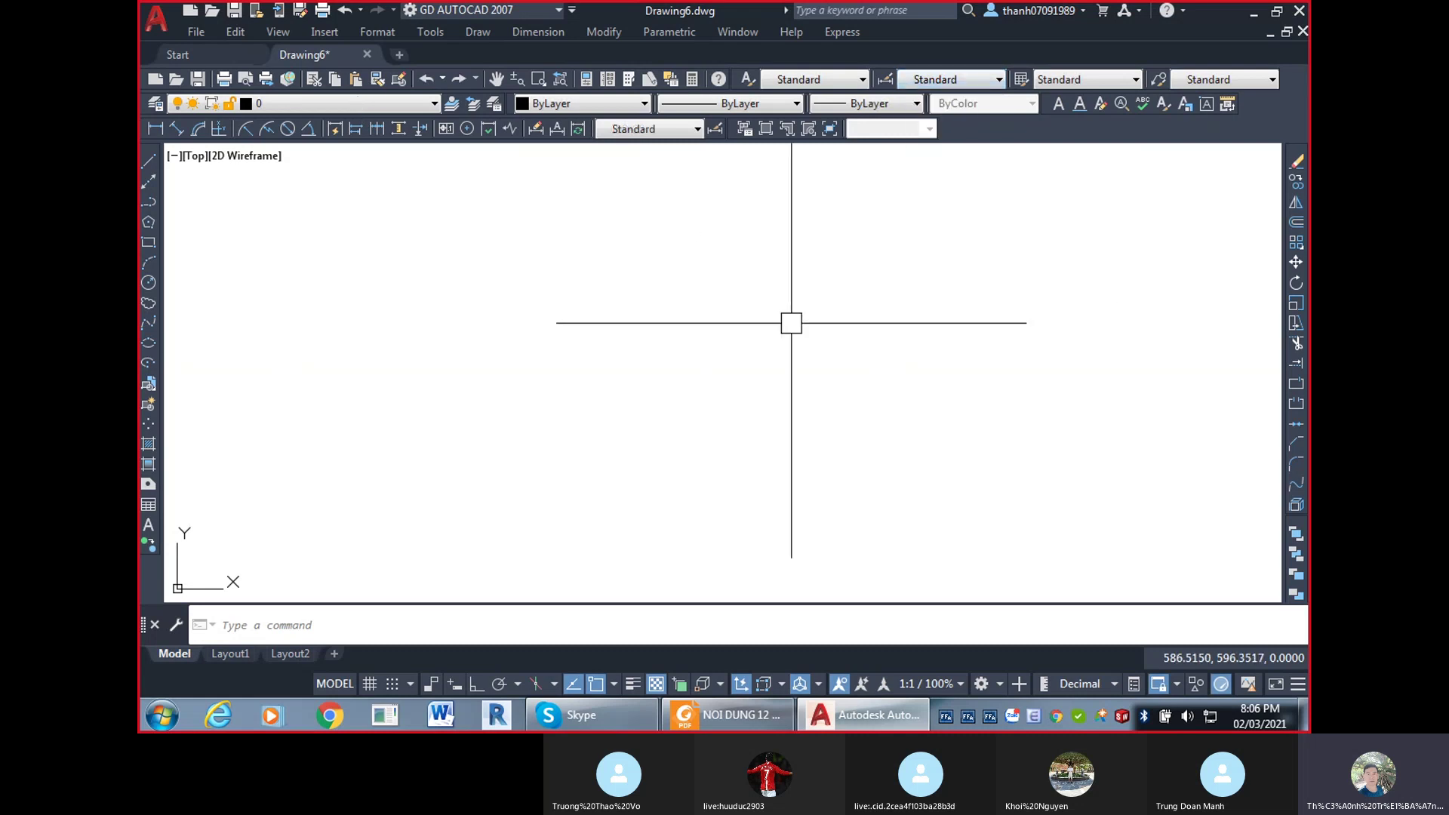
key(ctrl+s)
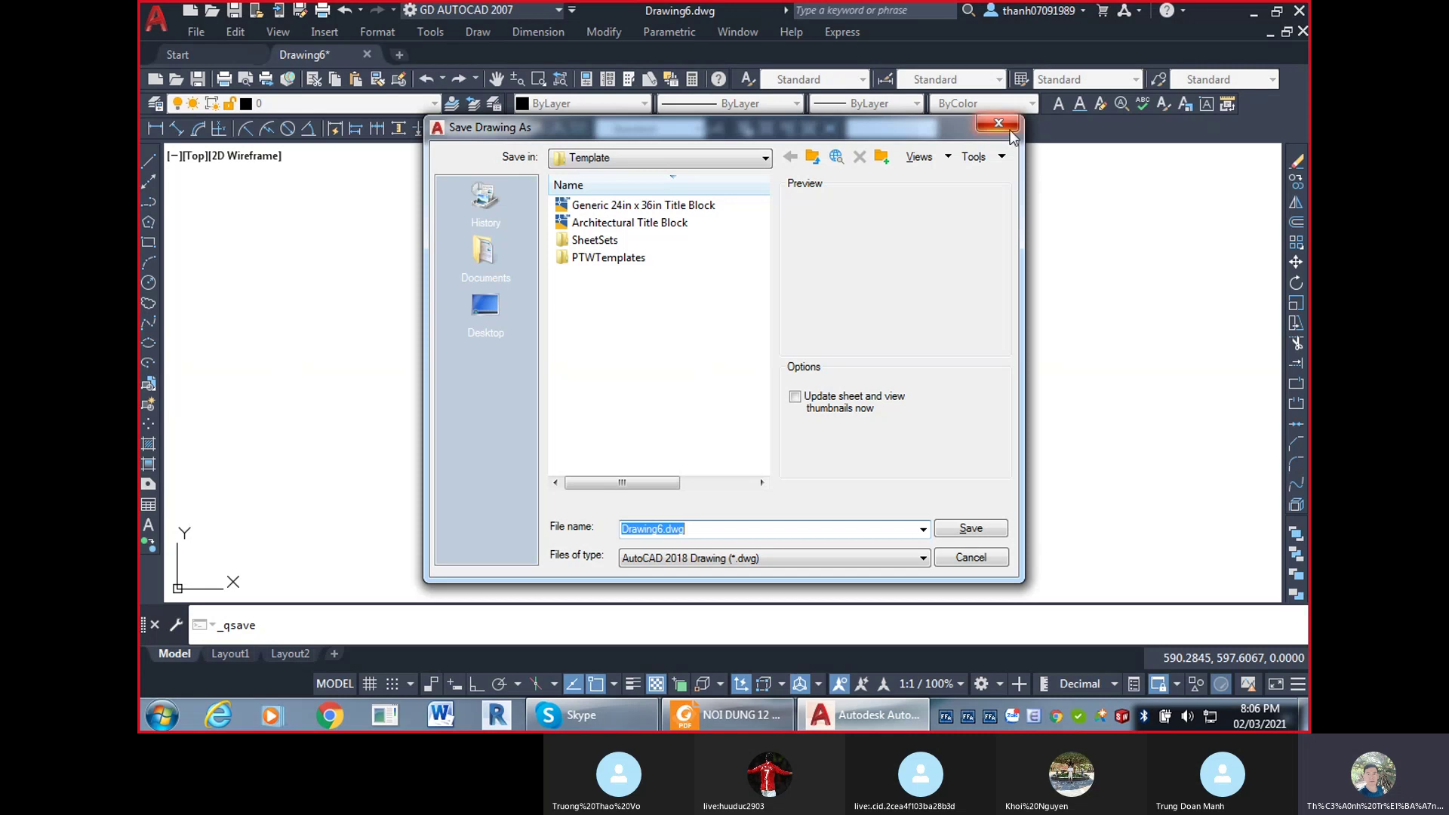
Cancel the first save and reopen Save As with the Drawing Template (.dwt) format.
click(1004, 128)
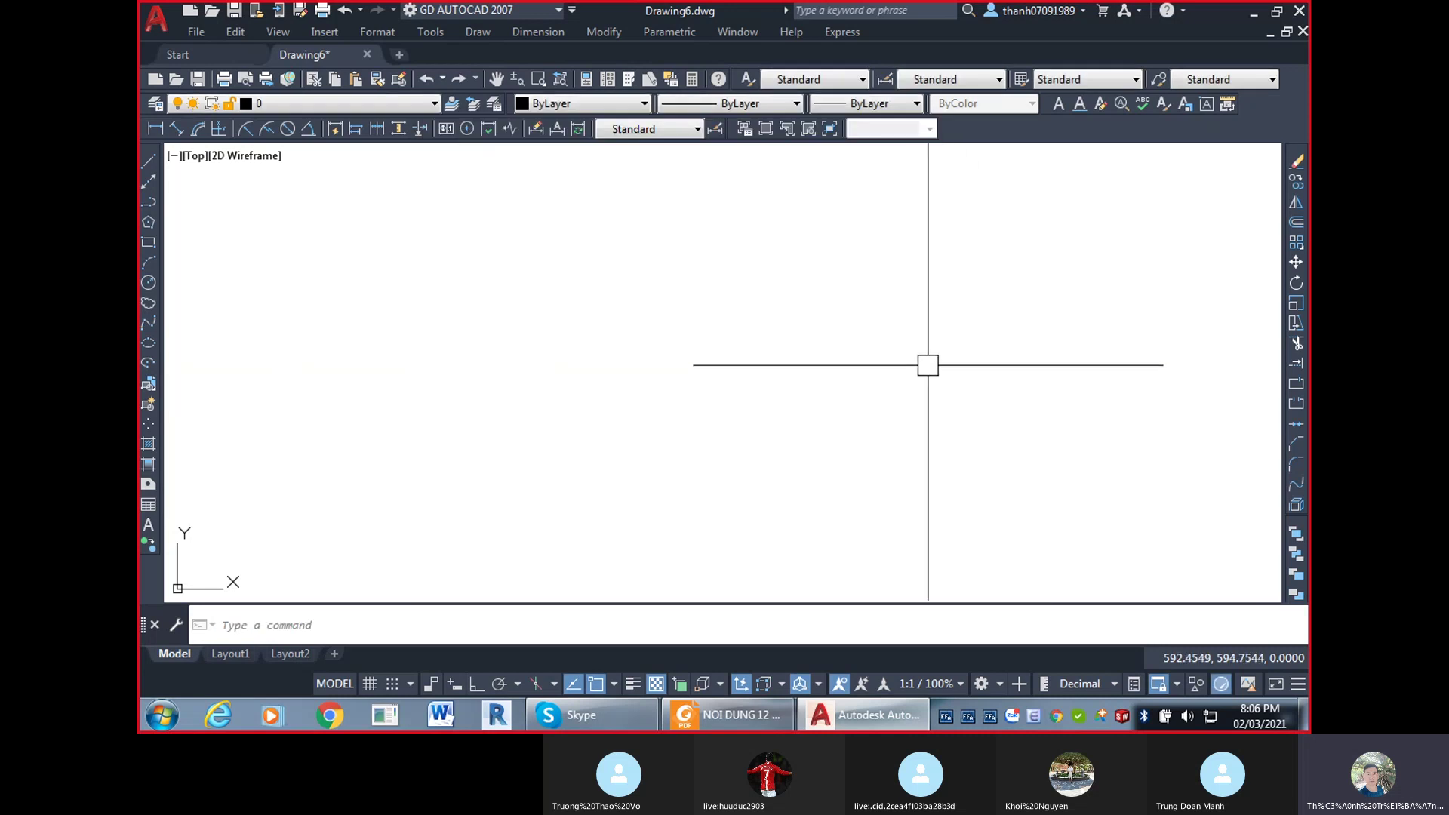
key(ctrl+shift+s)
click(830, 559)
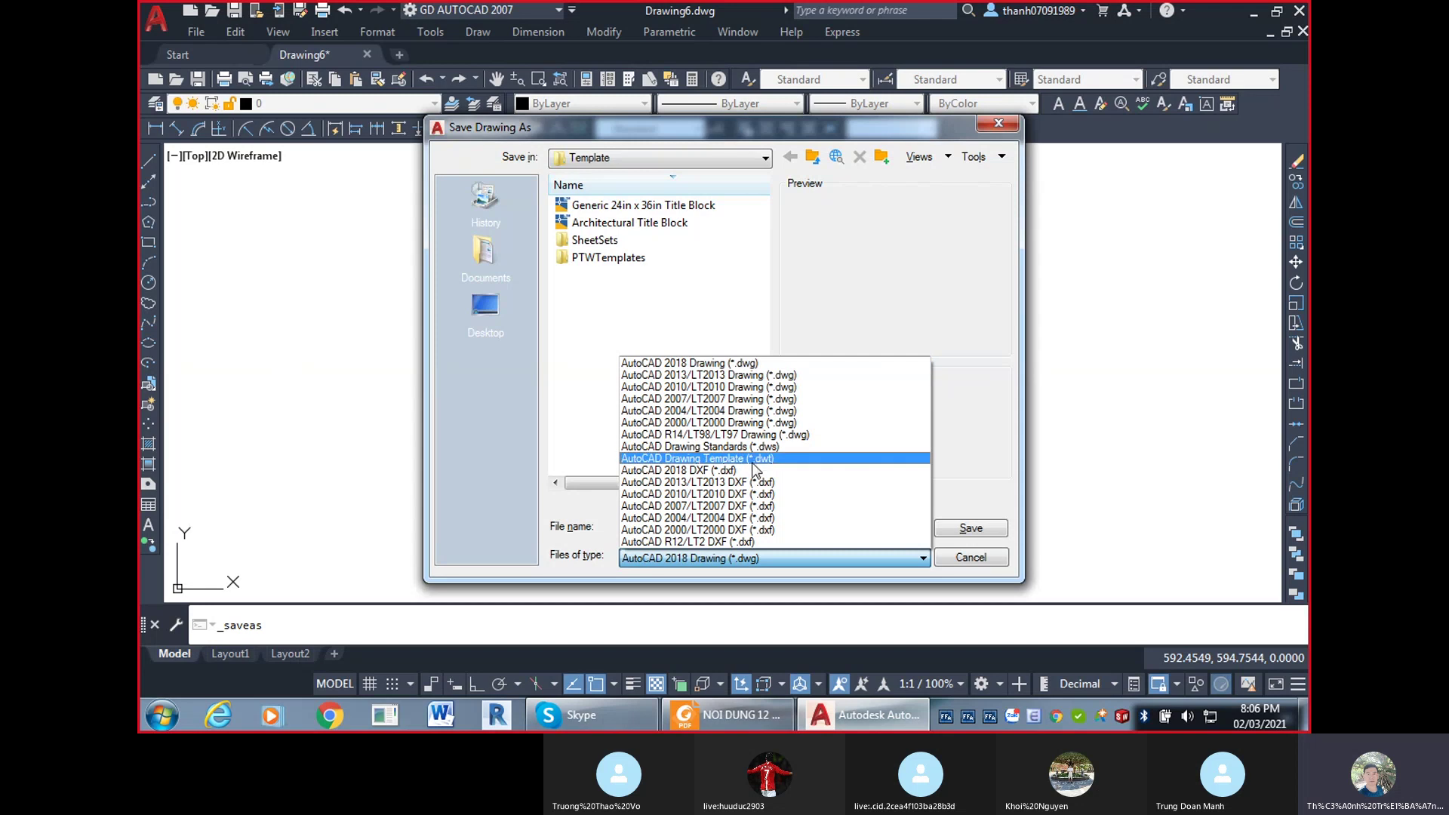
click(745, 459)
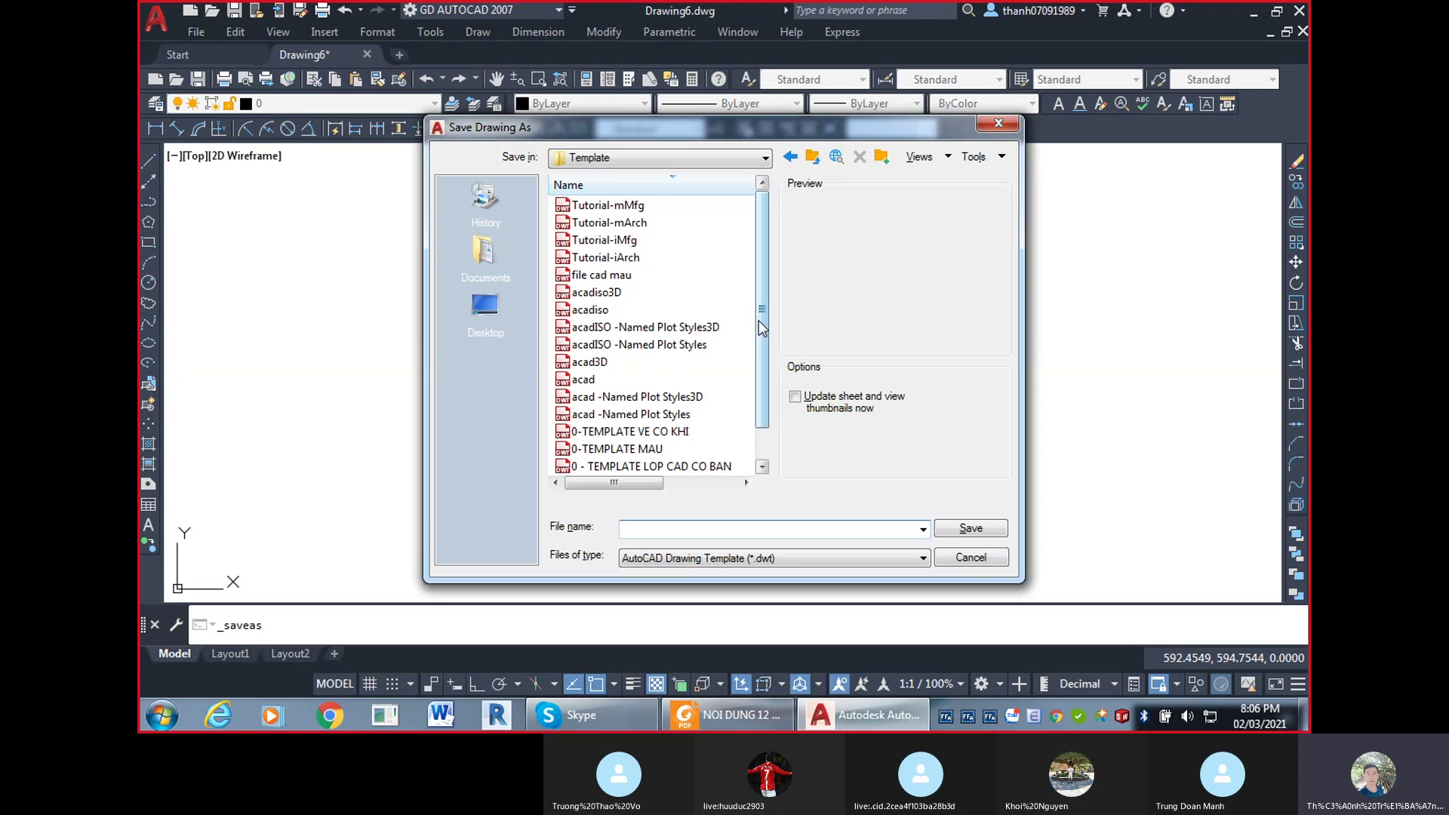
drag(761, 309, 762, 341)
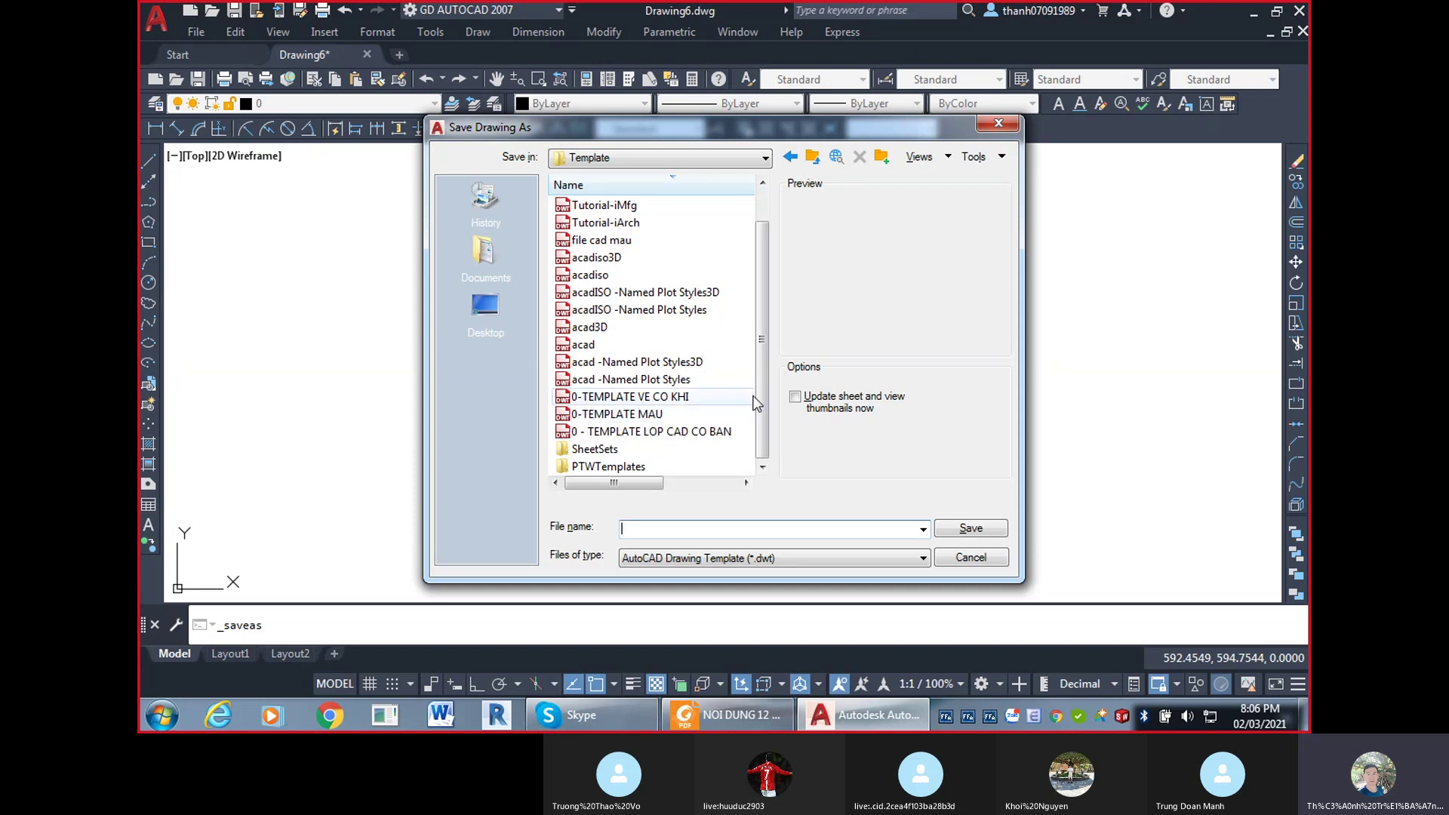
Pick the existing class template name, then abandon the template save and save normally.
click(718, 432)
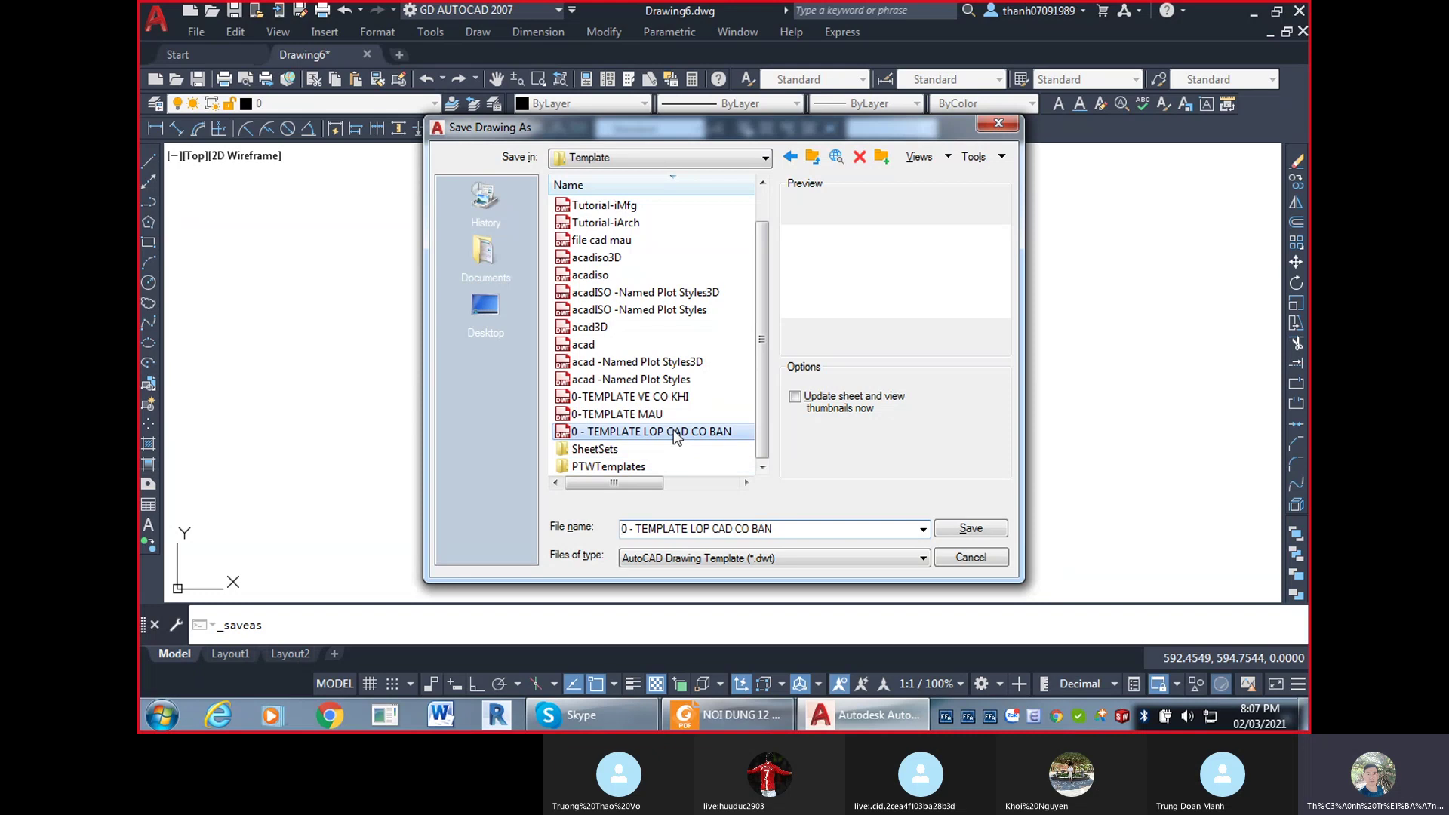
click(1000, 562)
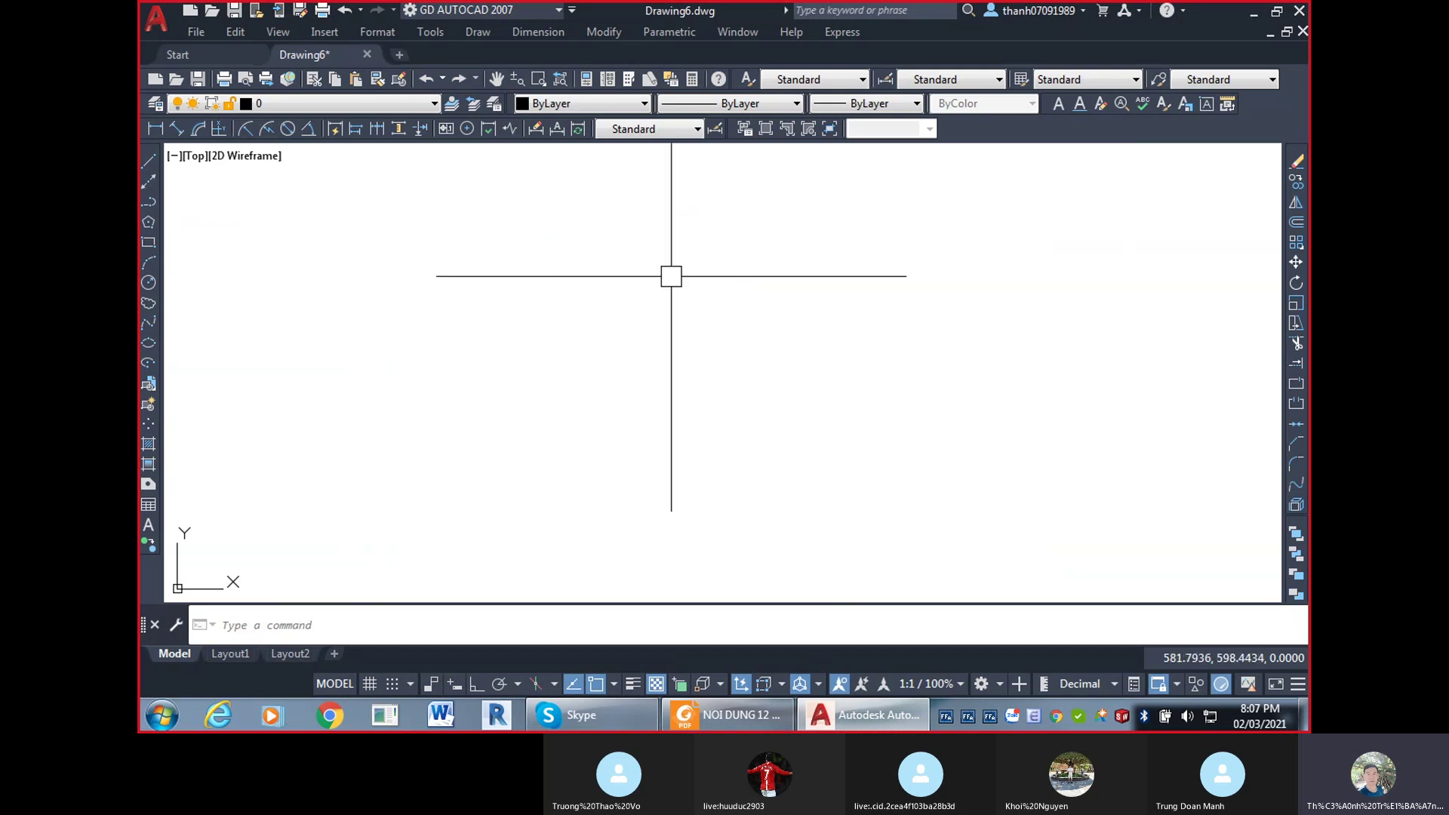
key(ctrl+s)
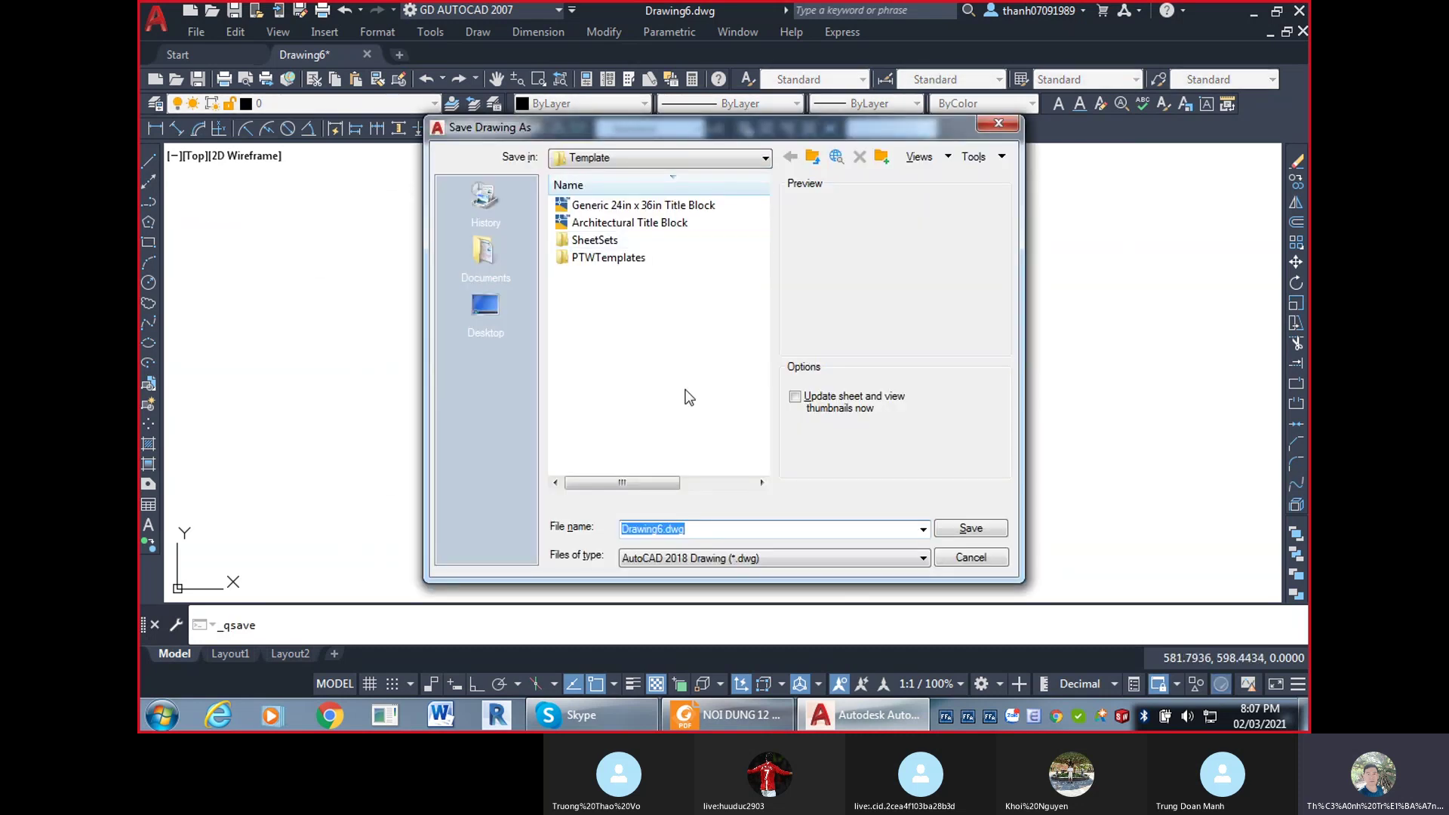
Switch the save location to the Desktop.
right_click(651, 337)
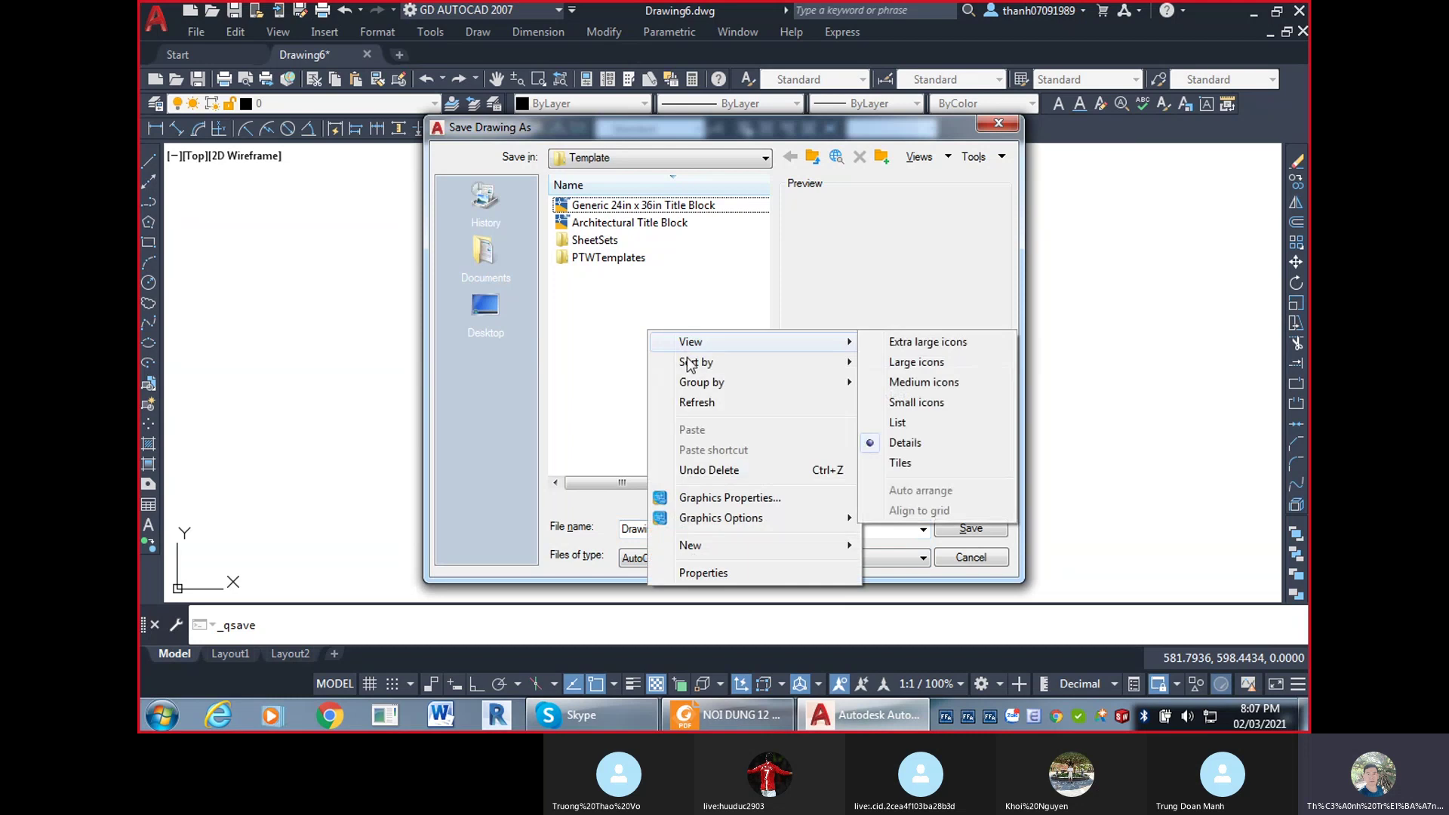
mouse_move(785, 547)
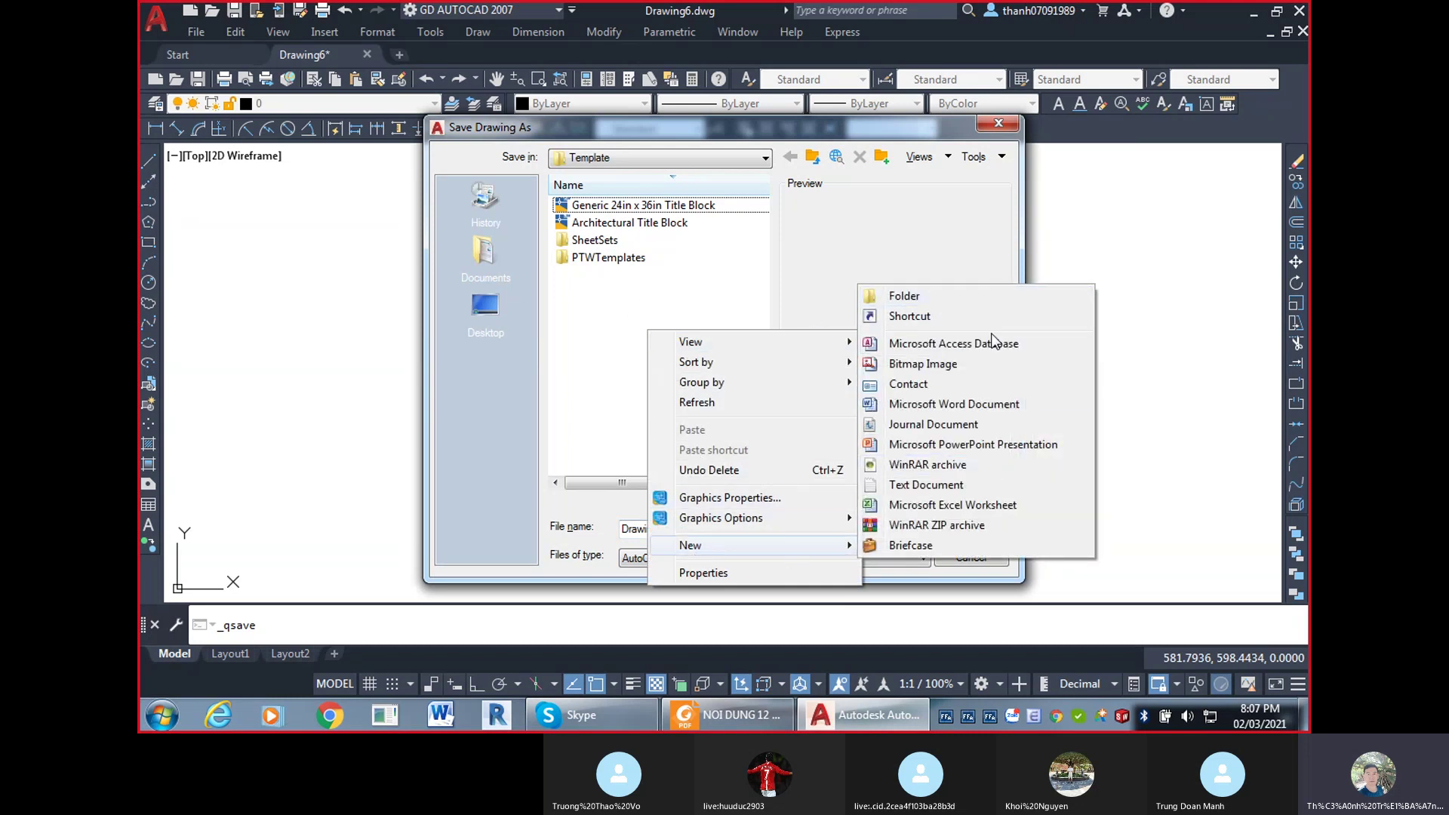
click(652, 302)
right_click(618, 300)
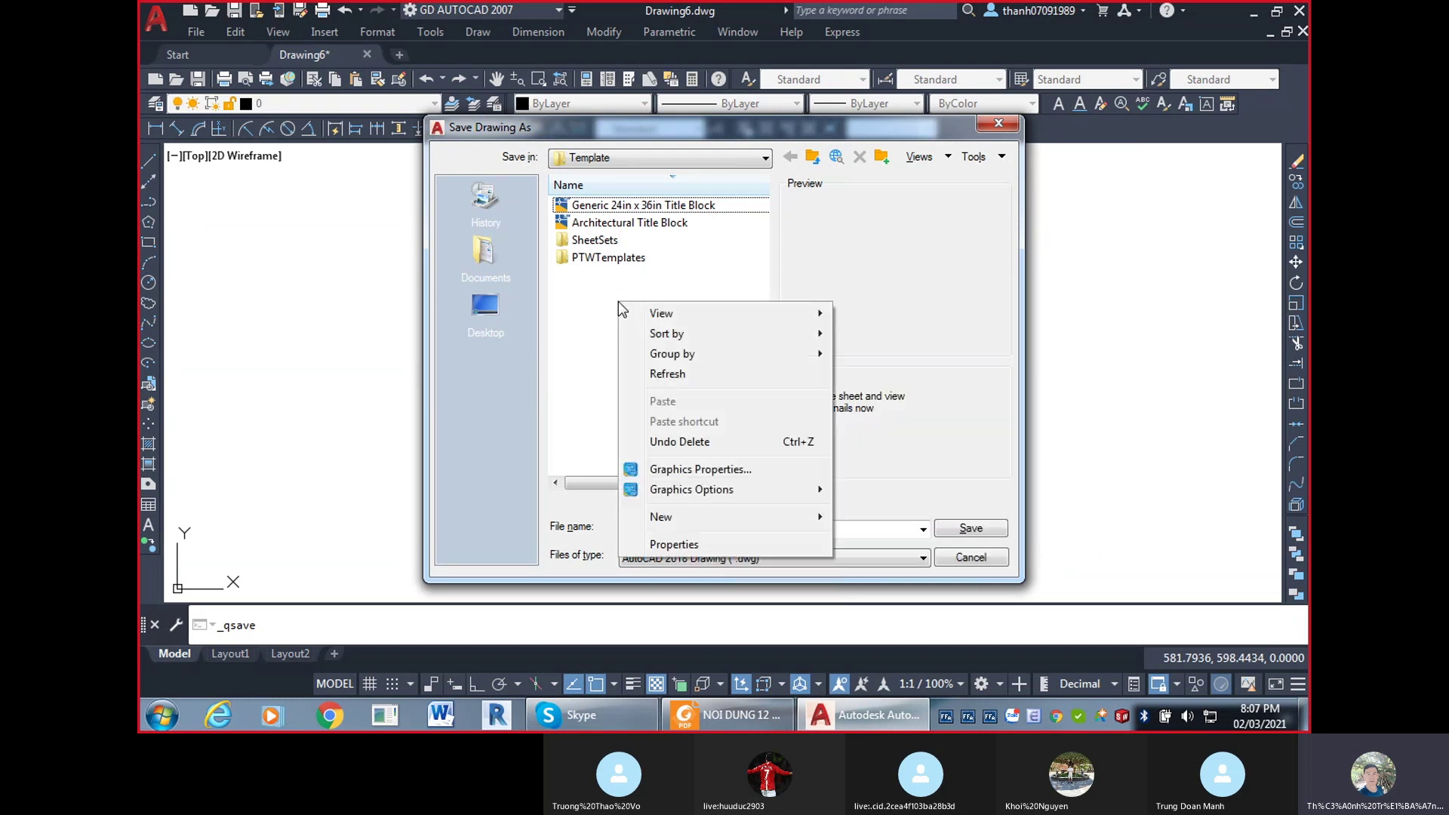
mouse_move(661, 520)
click(572, 280)
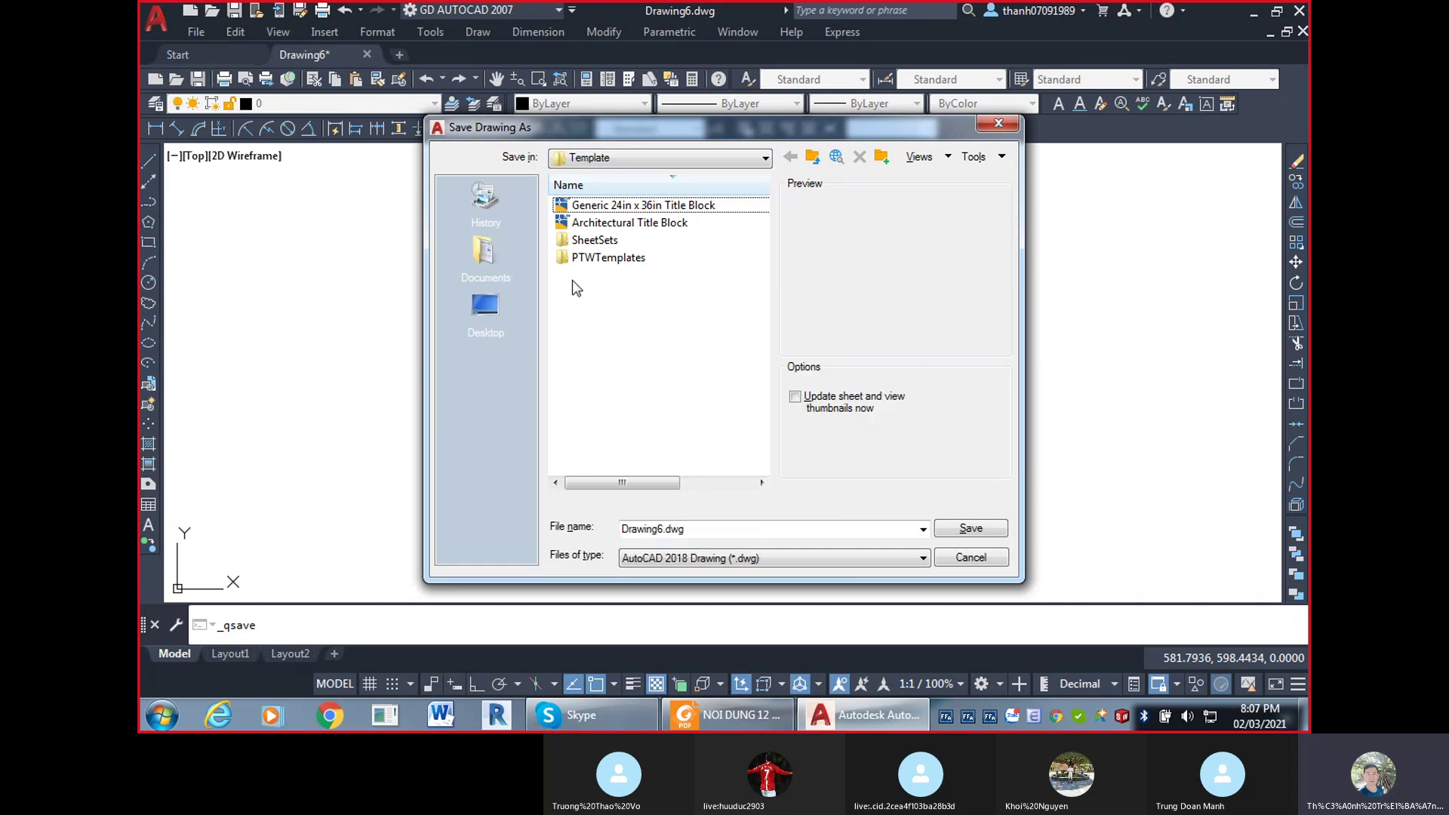
click(499, 318)
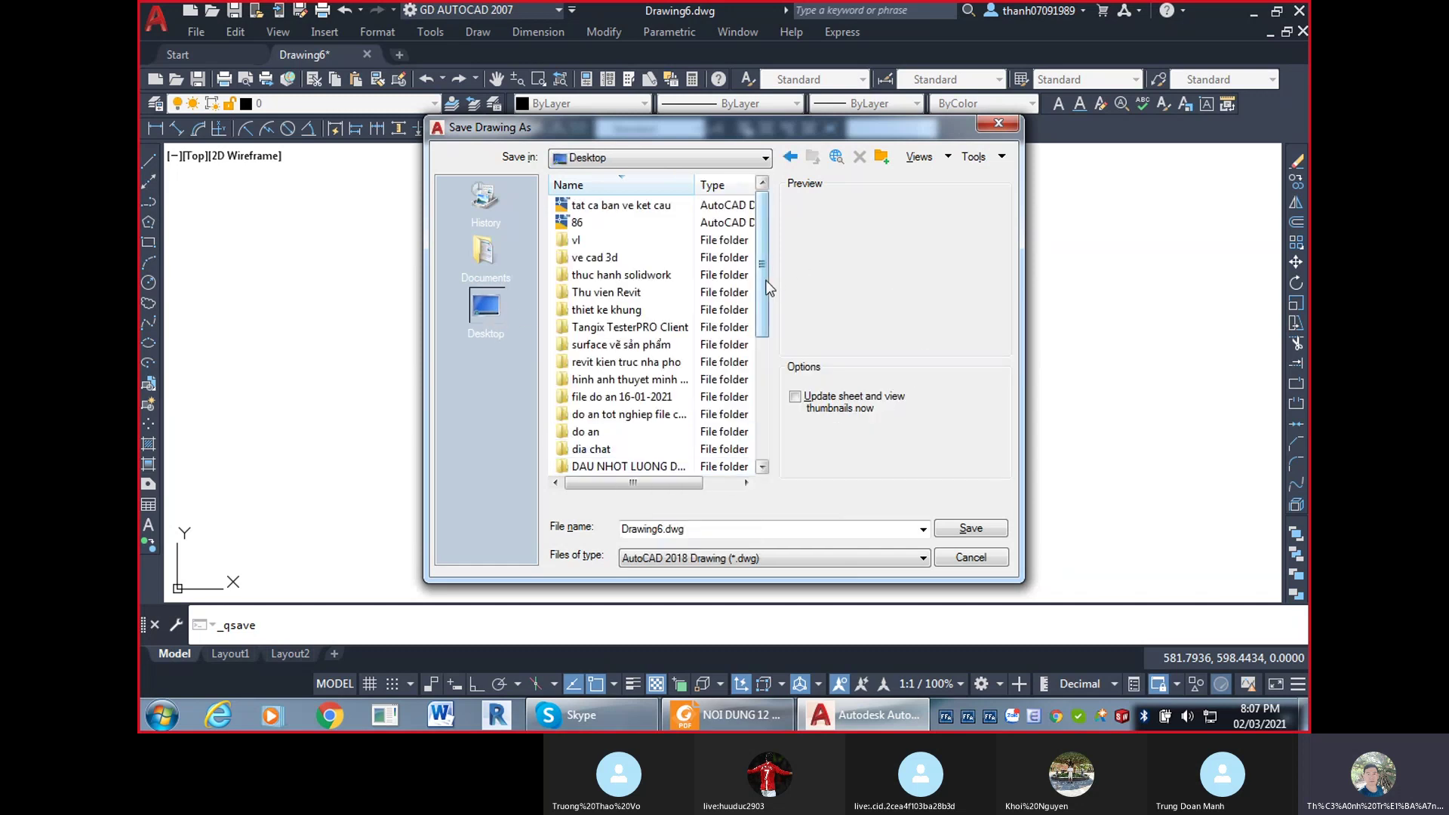
scroll(768, 289, down, 1)
Create and open a new Desktop folder named LOP CAD CO BAN 2021.
right_click(678, 238)
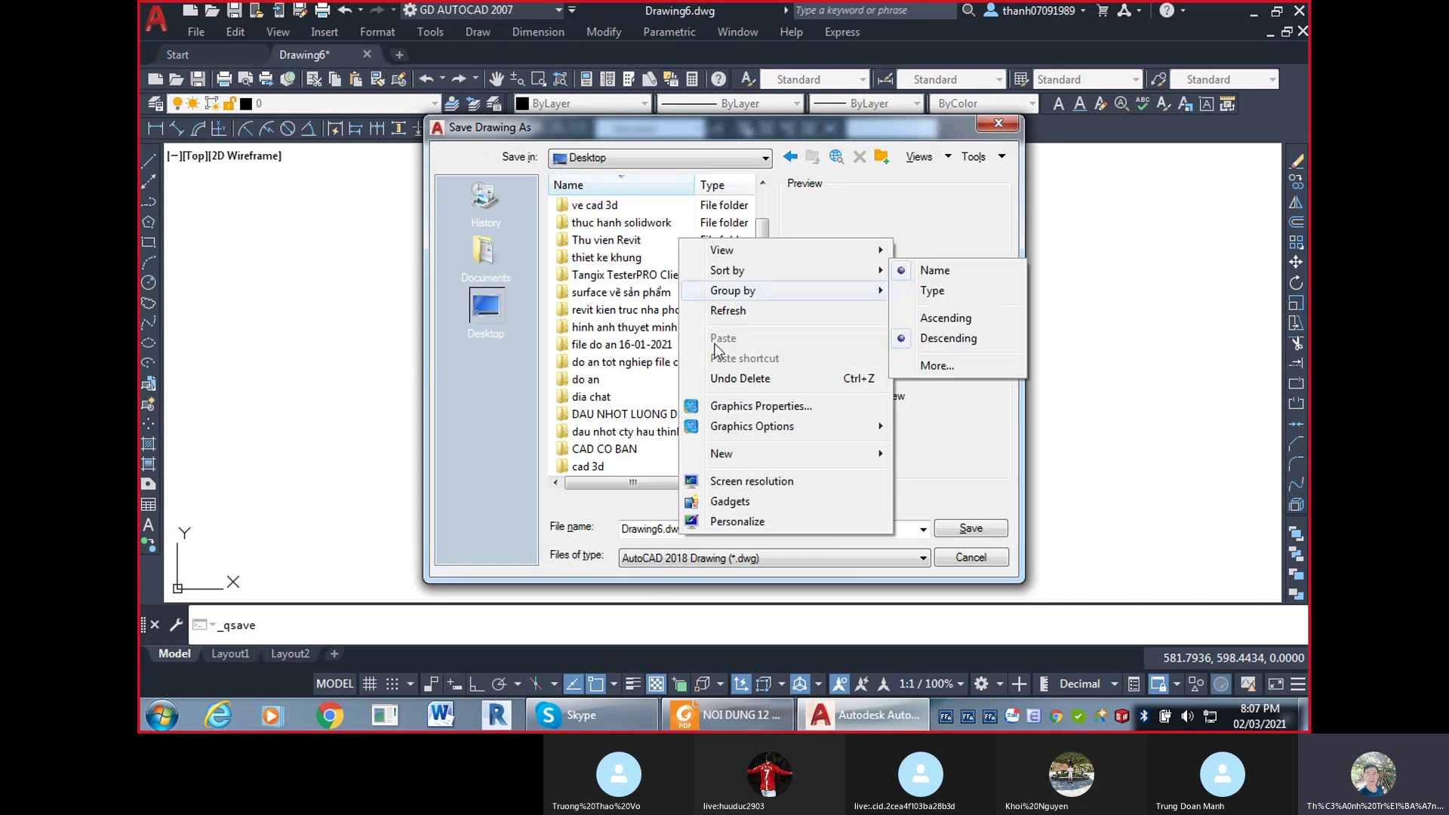
mouse_move(834, 455)
click(919, 456)
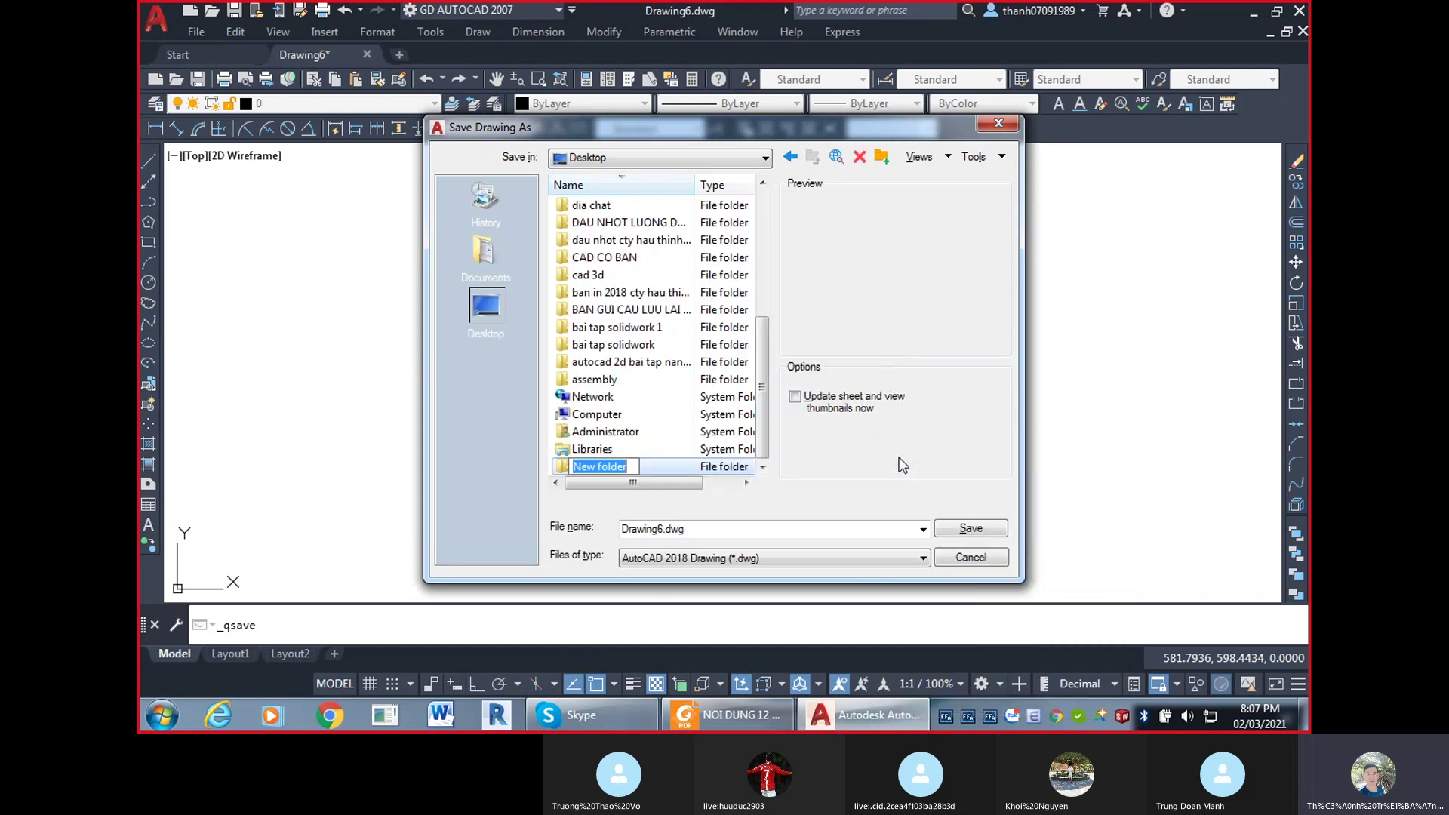
text(LOP CAD)
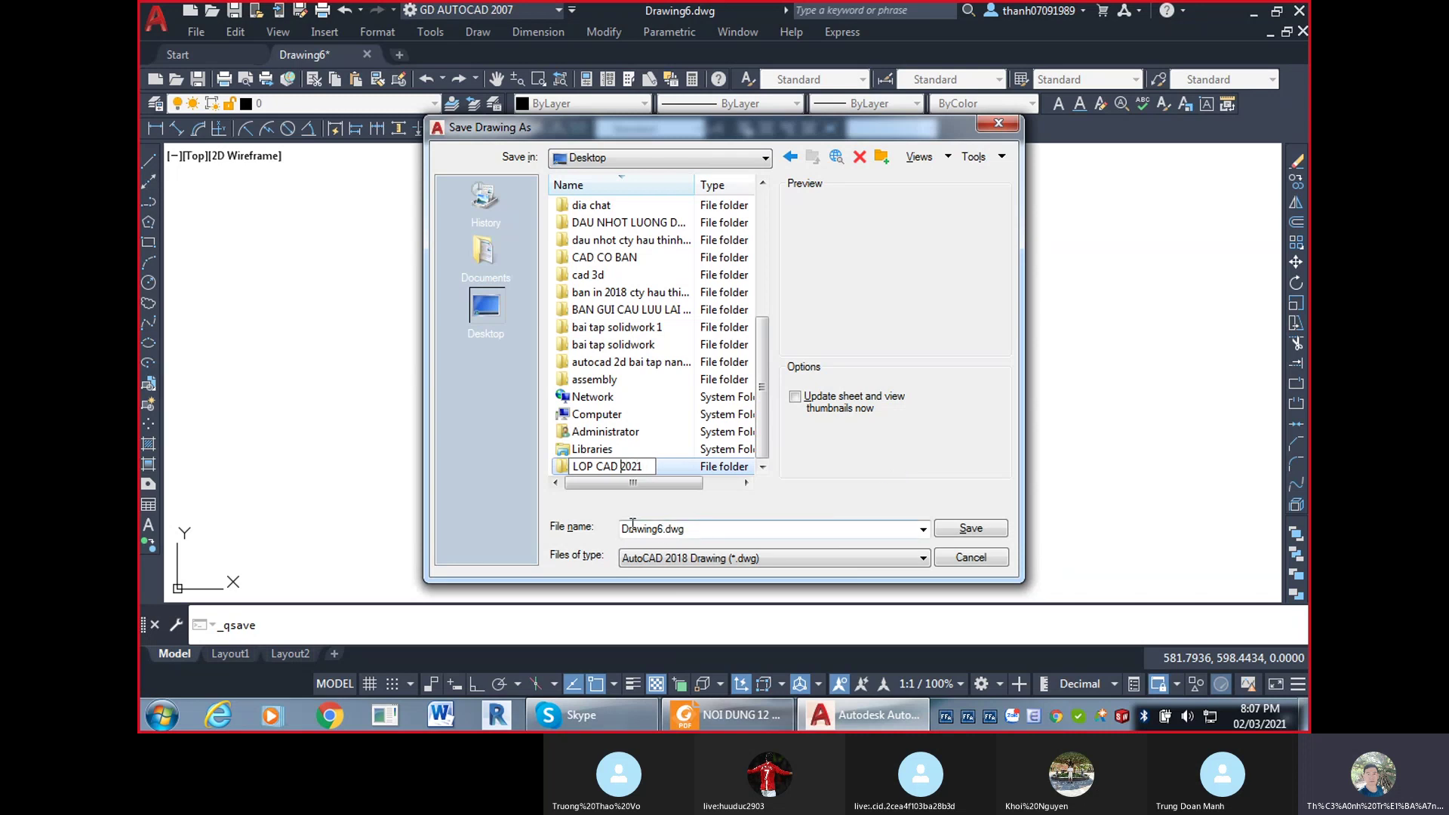
text(CO BAN)
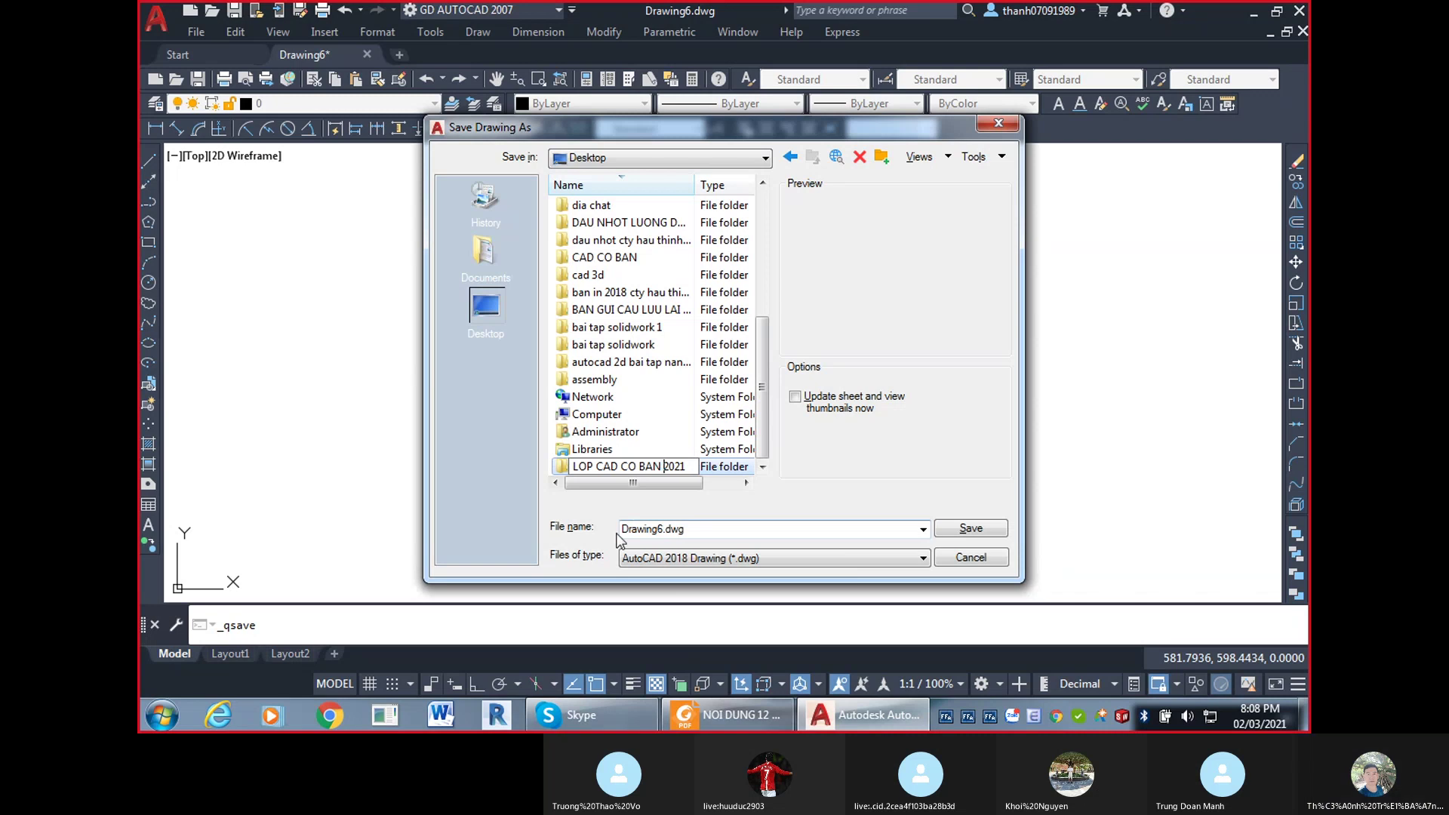
double_click(674, 465)
Save the drawing as BUOI1.dwg in that folder.
click(715, 531)
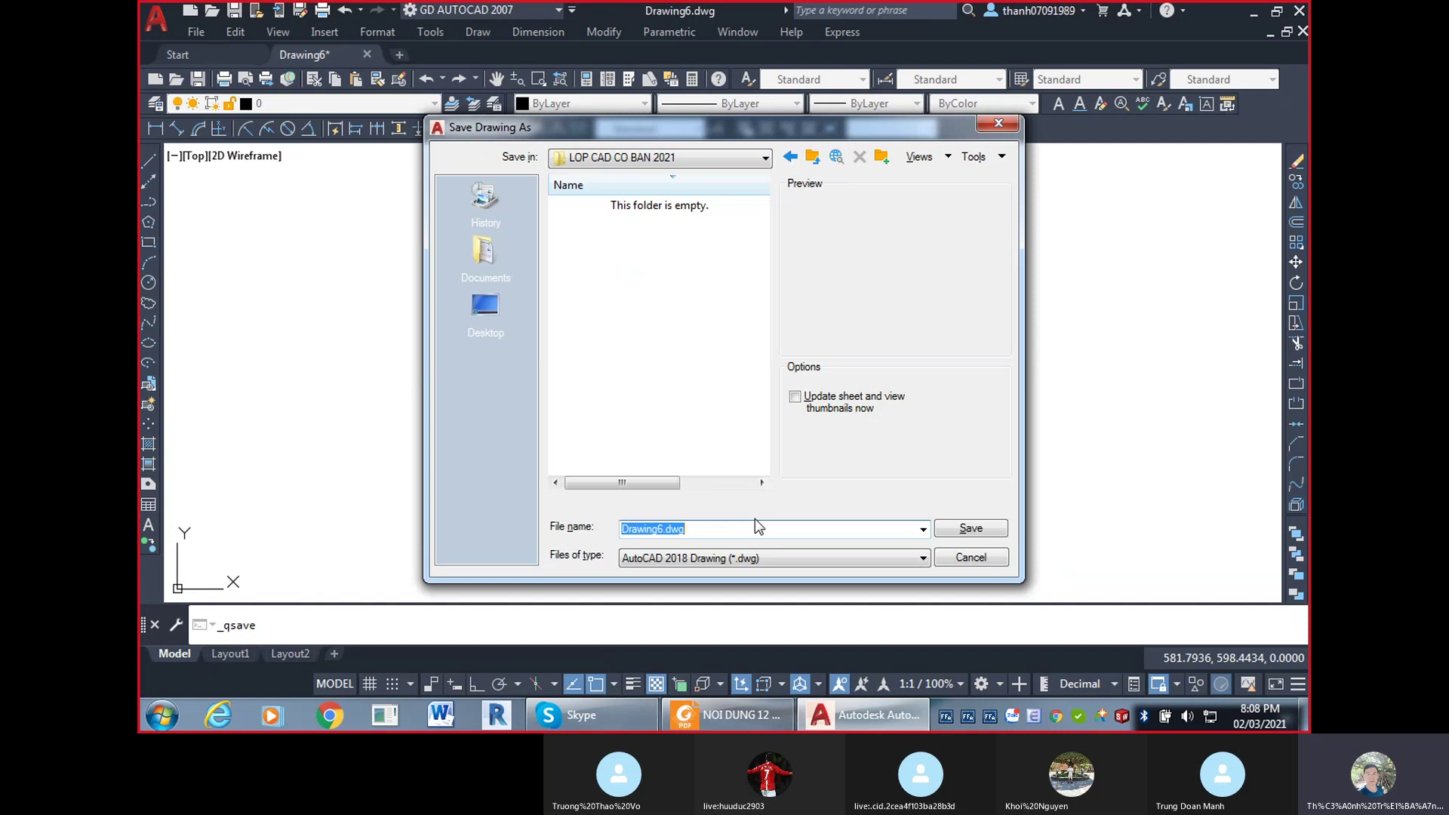
text(BUOI)
click(764, 565)
click(974, 530)
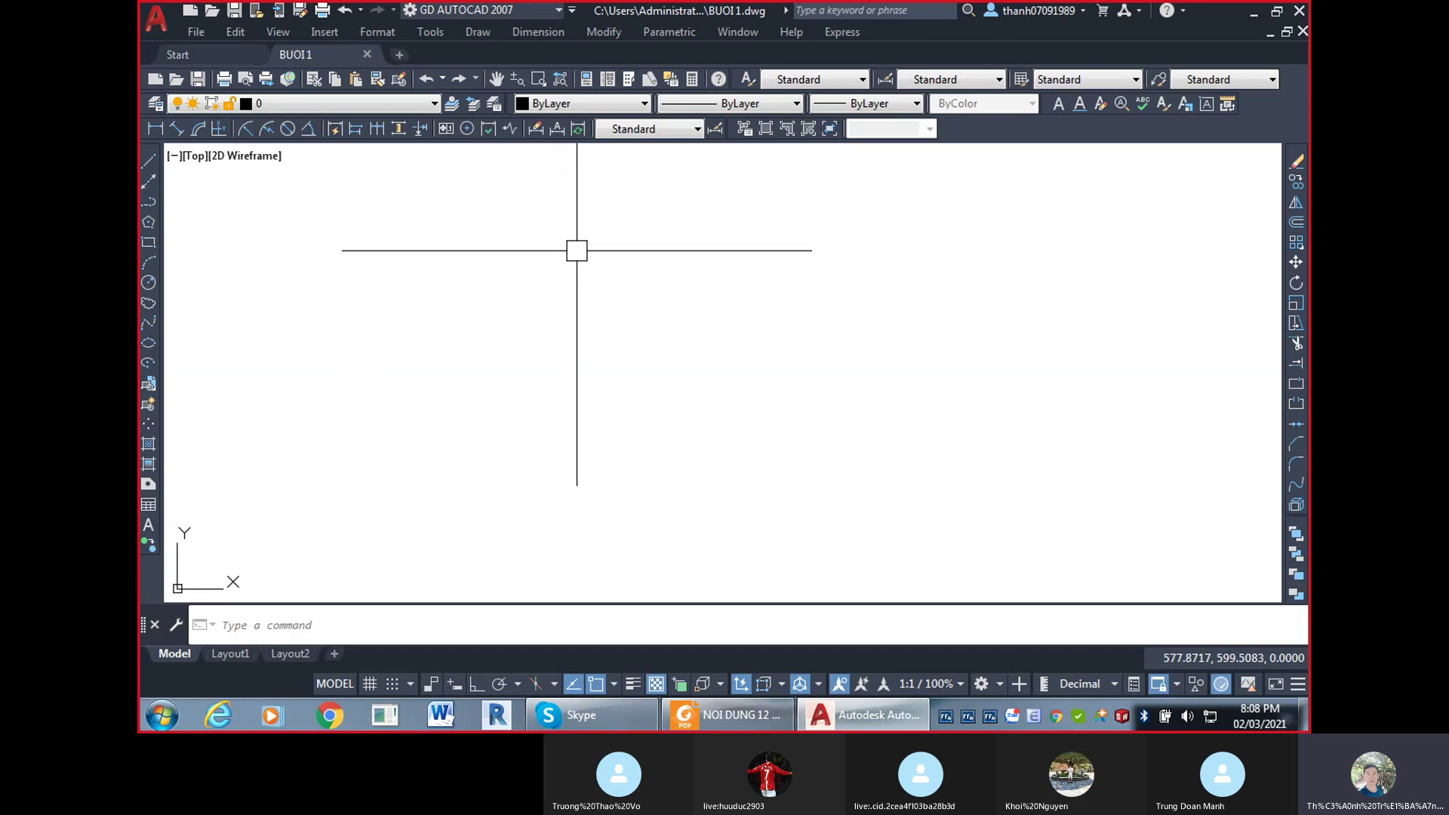
Create Drawing7 from the 0 - TEMPLATE LOP CAD CO BAN template, then cancel Save As.
key(ctrl+n)
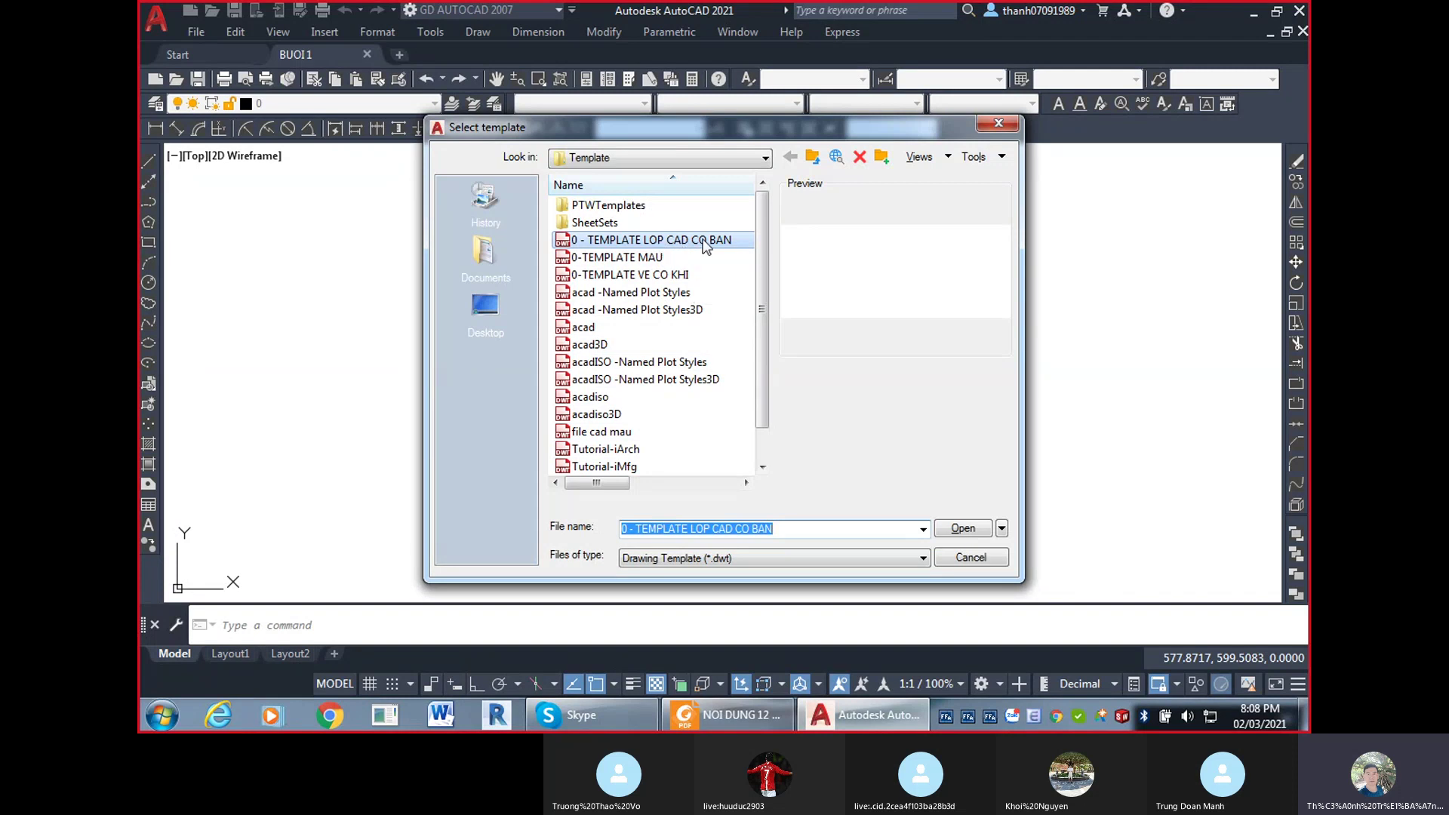
click(964, 528)
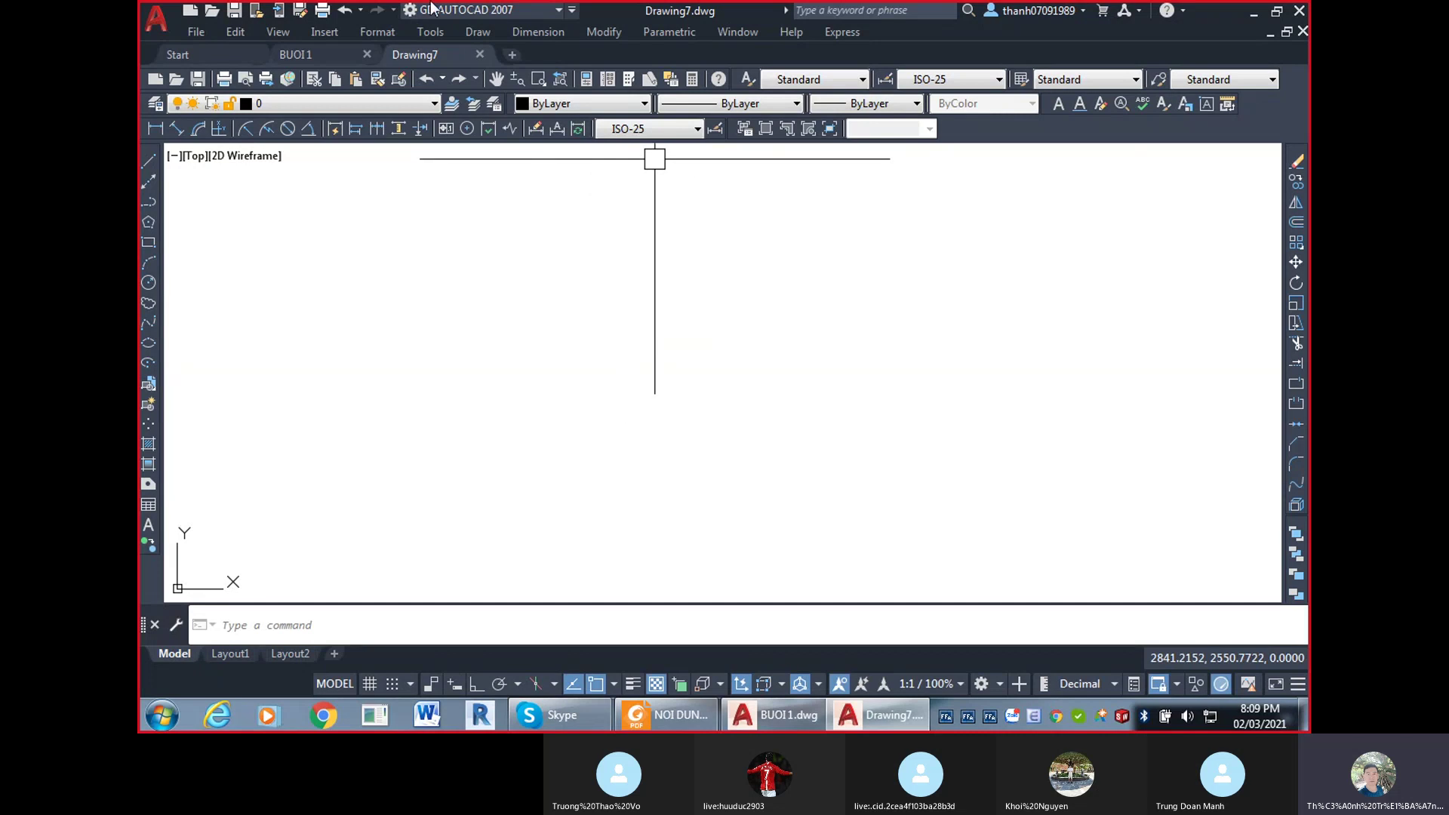
click(256, 10)
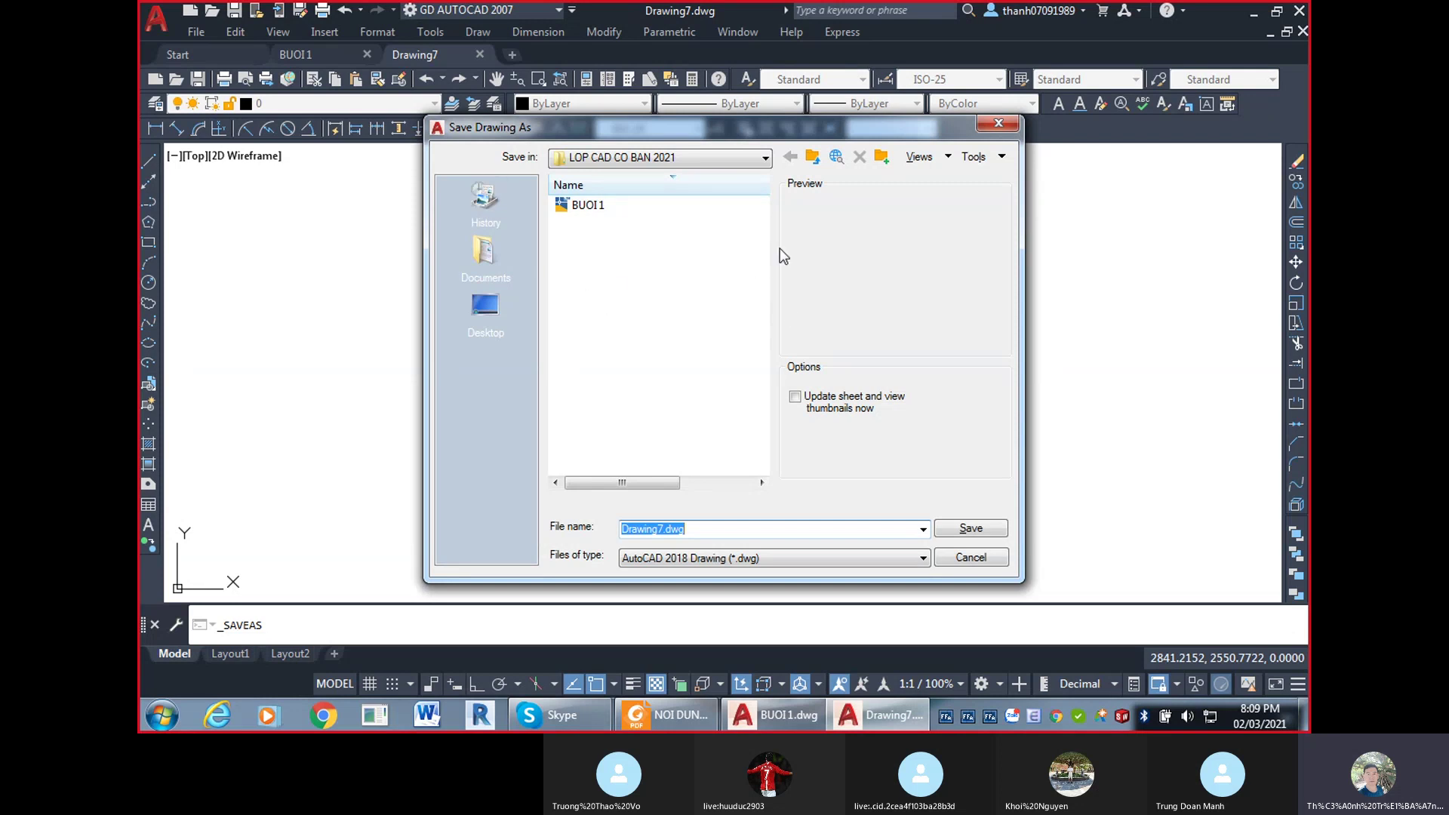
click(1000, 121)
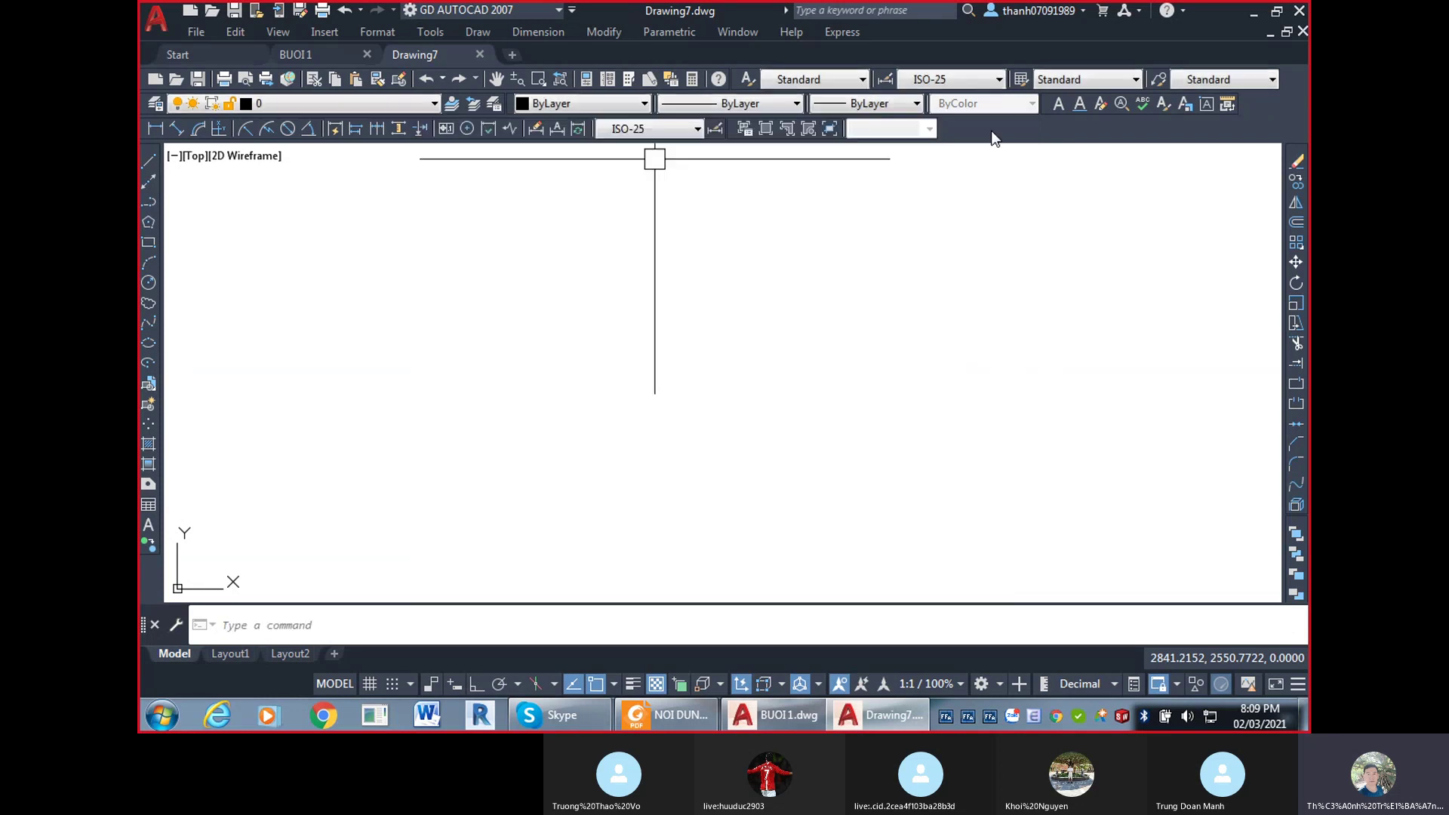
Read the latest Skype class-call chat messages, close the chat panel, and return to Drawing7.
click(557, 727)
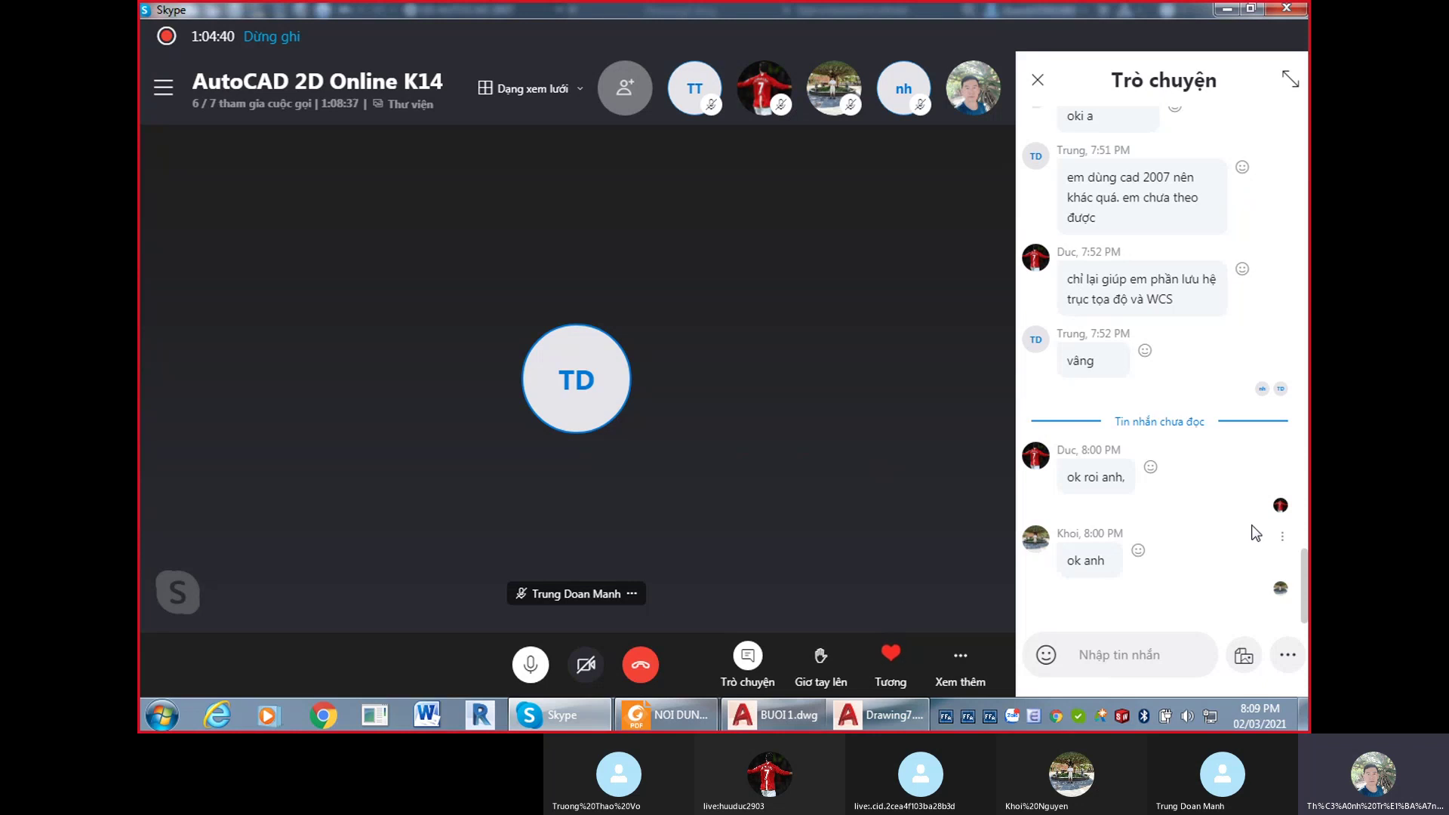
scroll(1203, 551, up, 3)
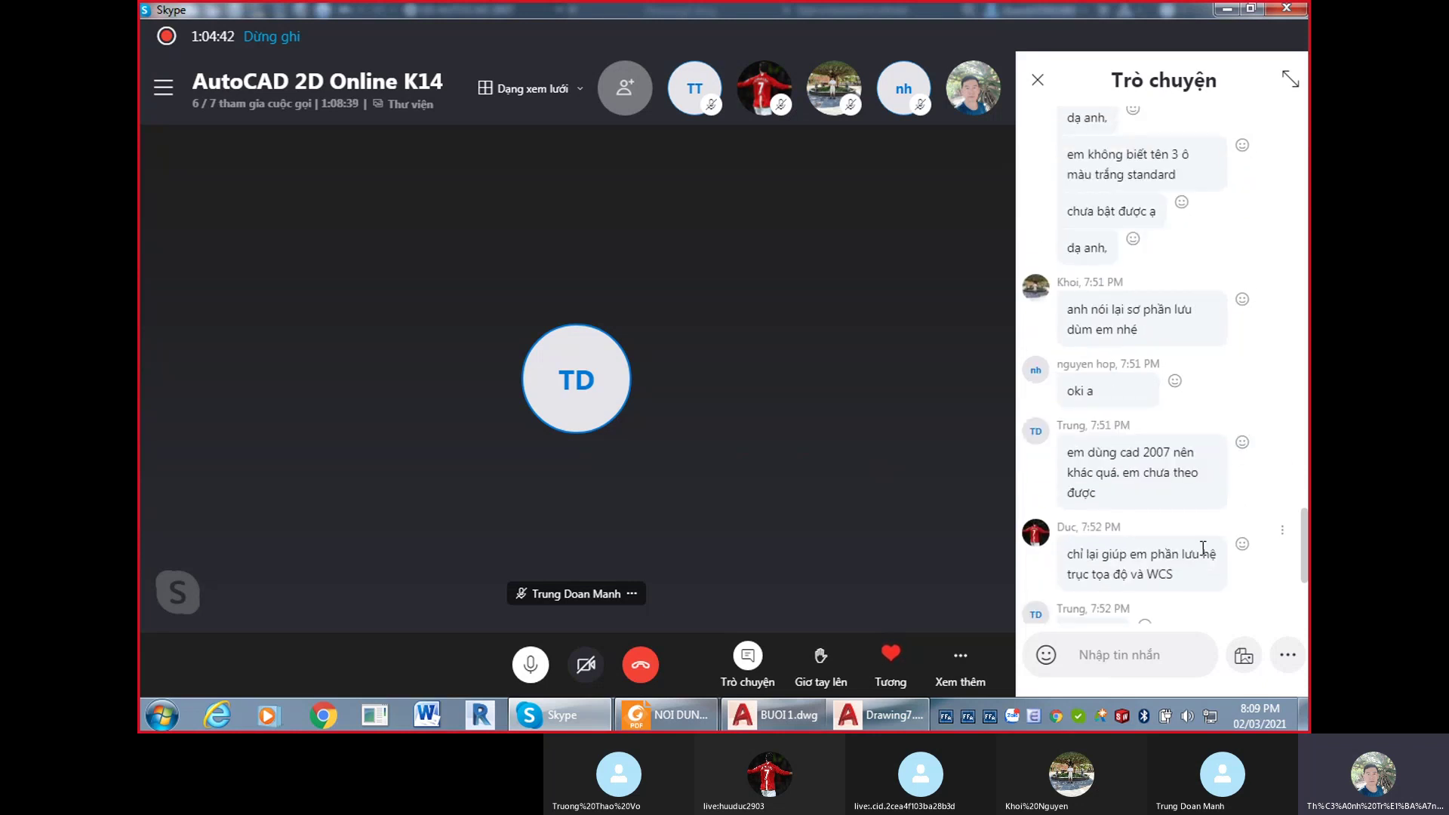
scroll(1204, 551, up, 3)
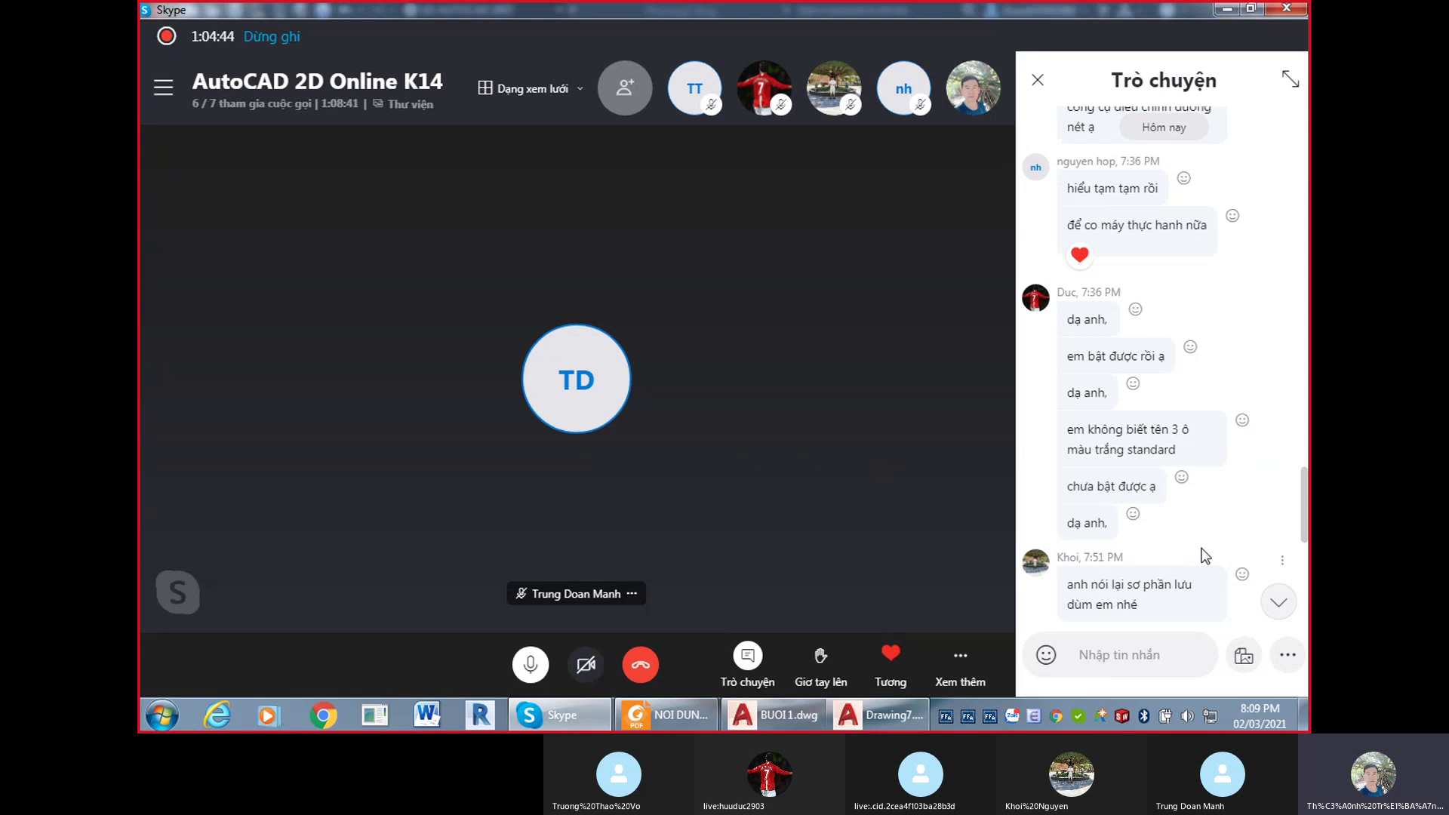
scroll(1204, 551, down, 6)
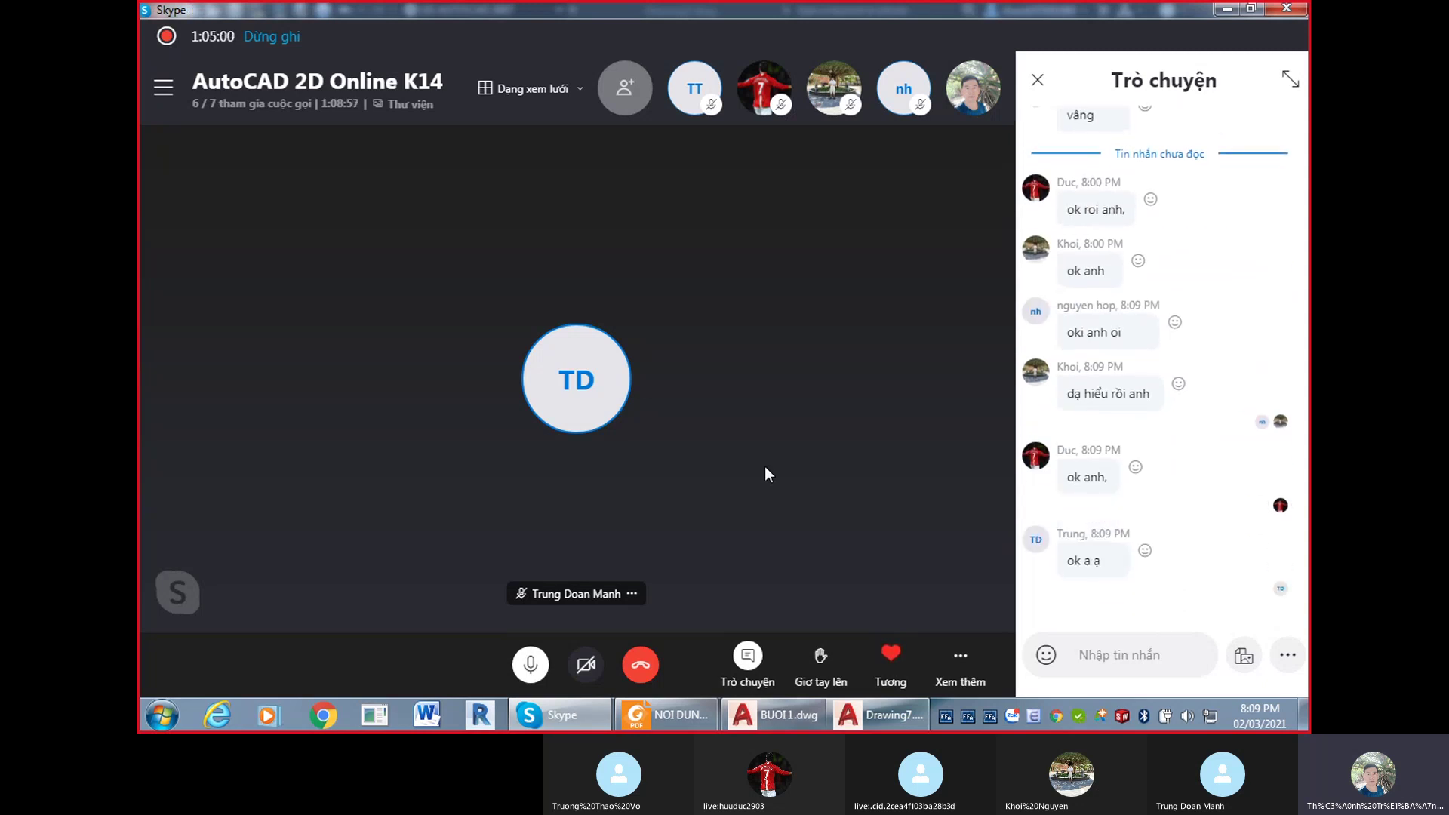
click(1039, 80)
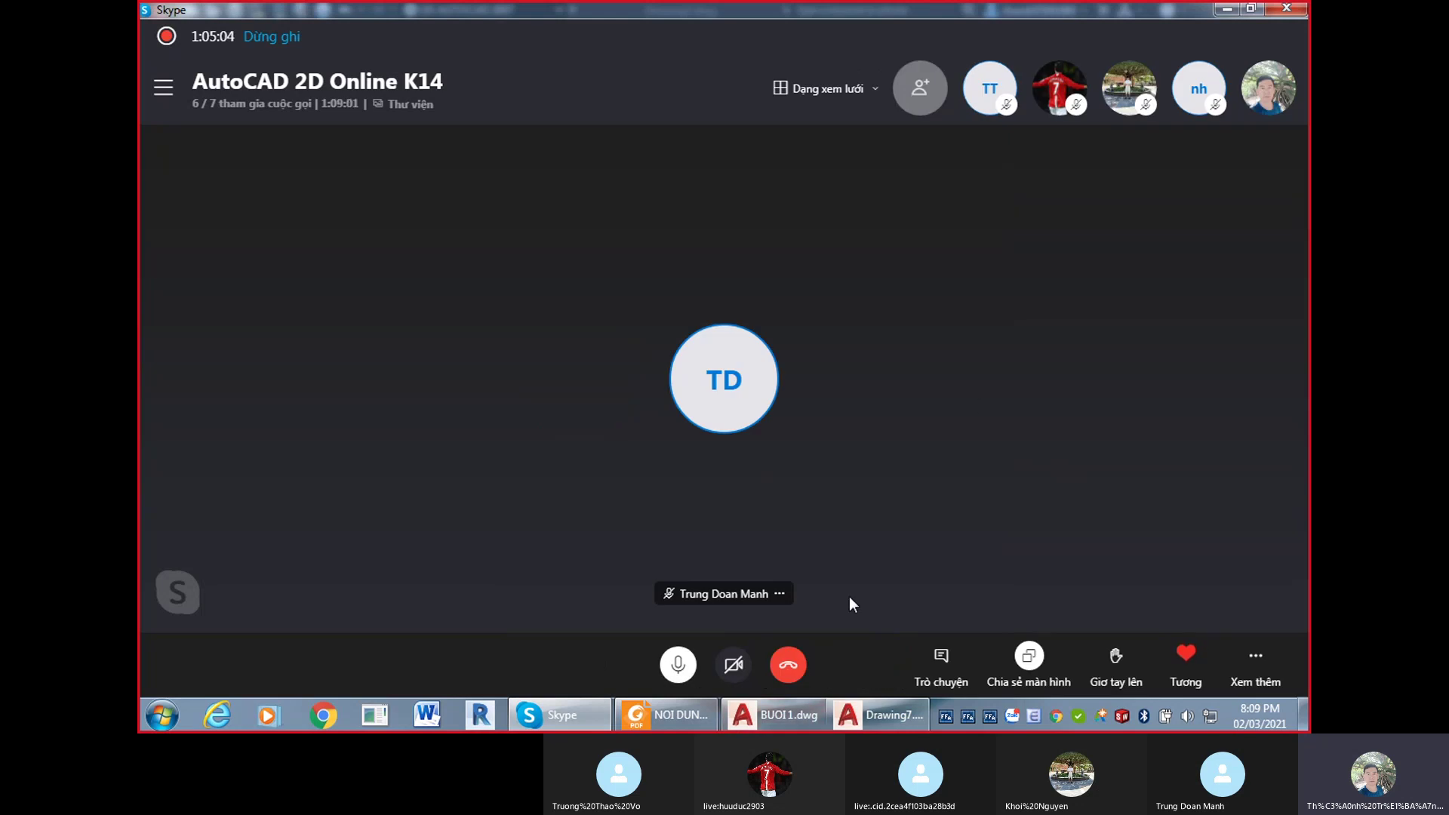
click(879, 715)
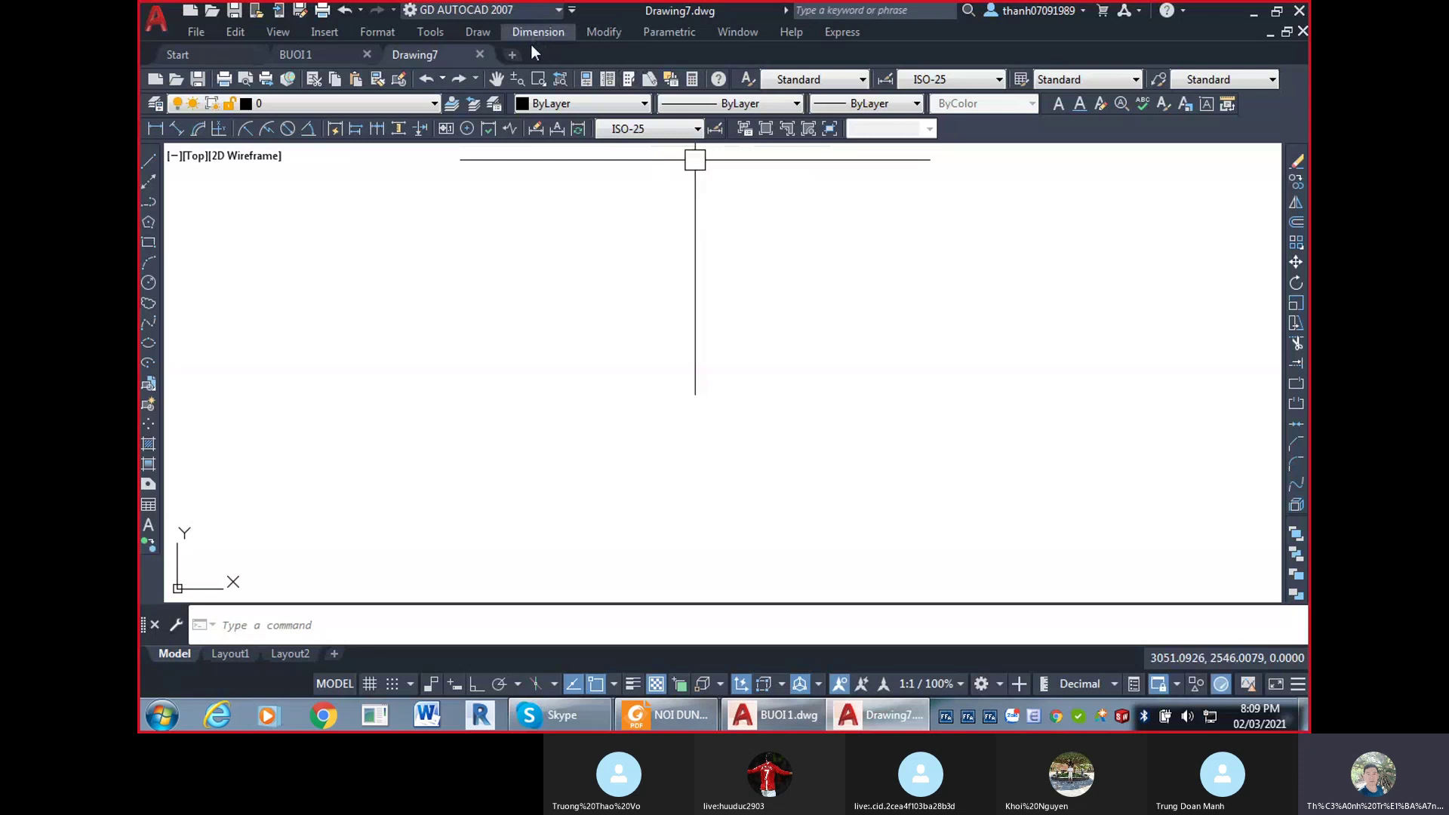
Close the Drawing7 and BUOI1 drawings.
click(785, 721)
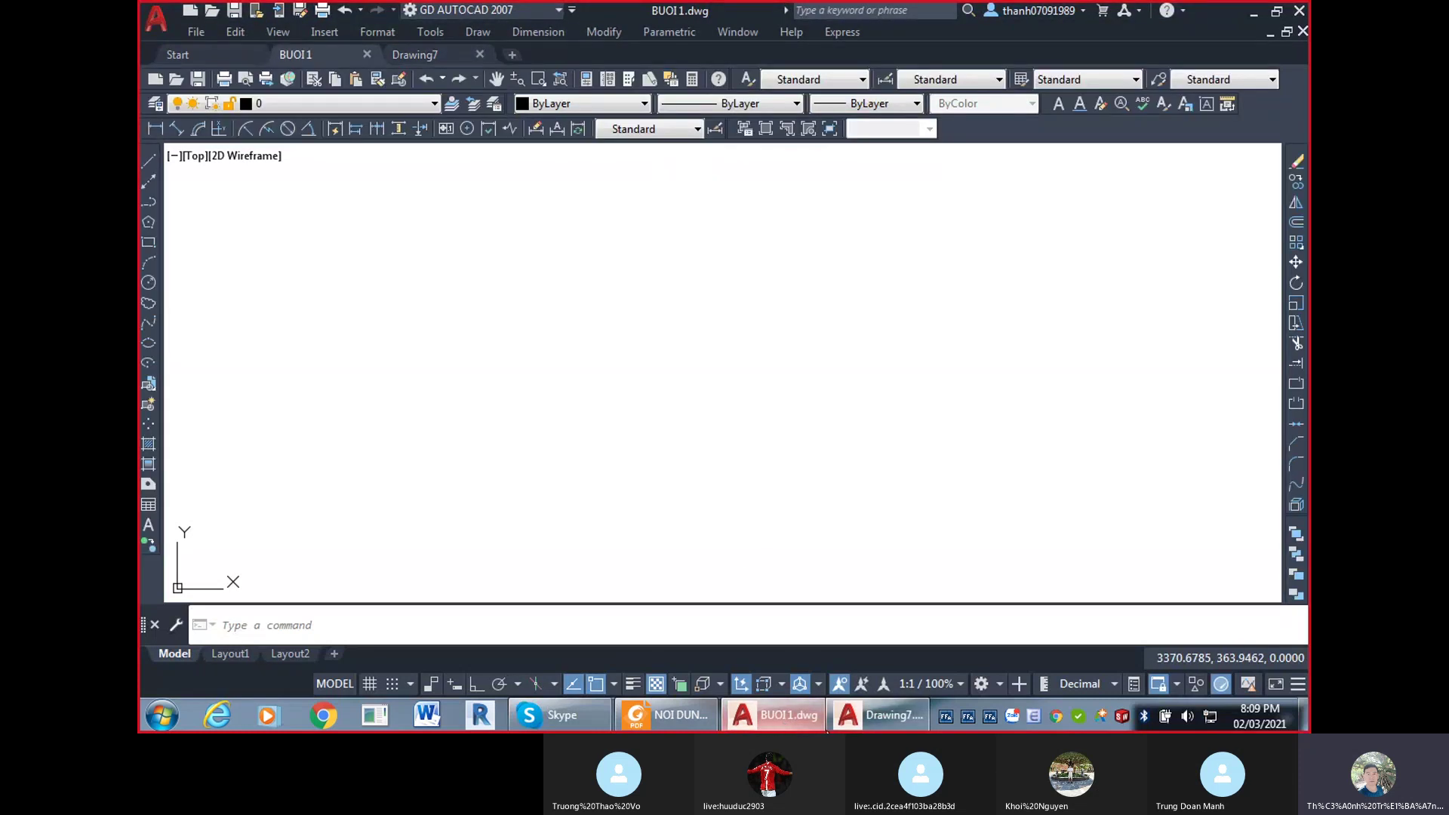
right_click(869, 717)
click(847, 662)
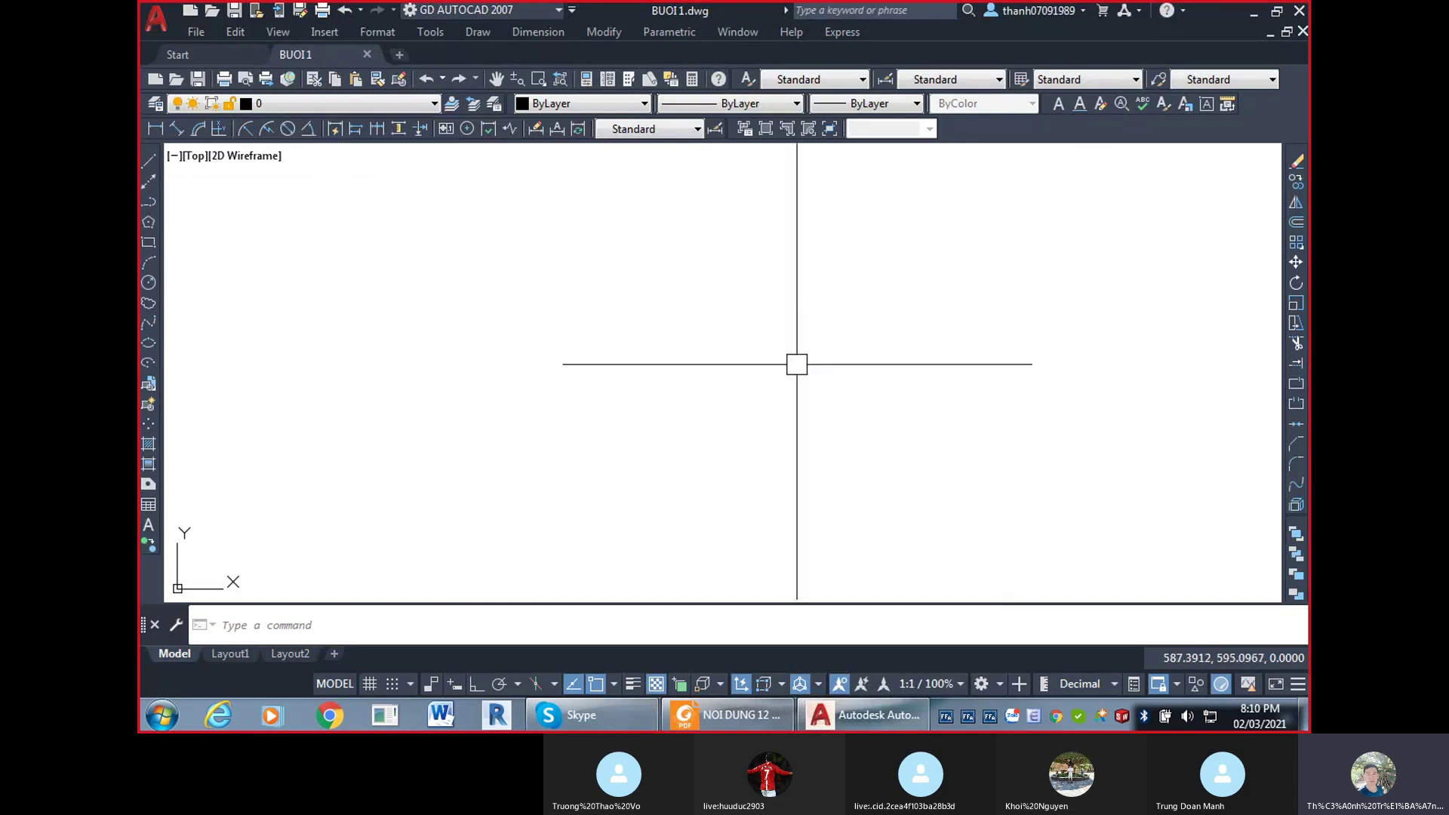
click(367, 54)
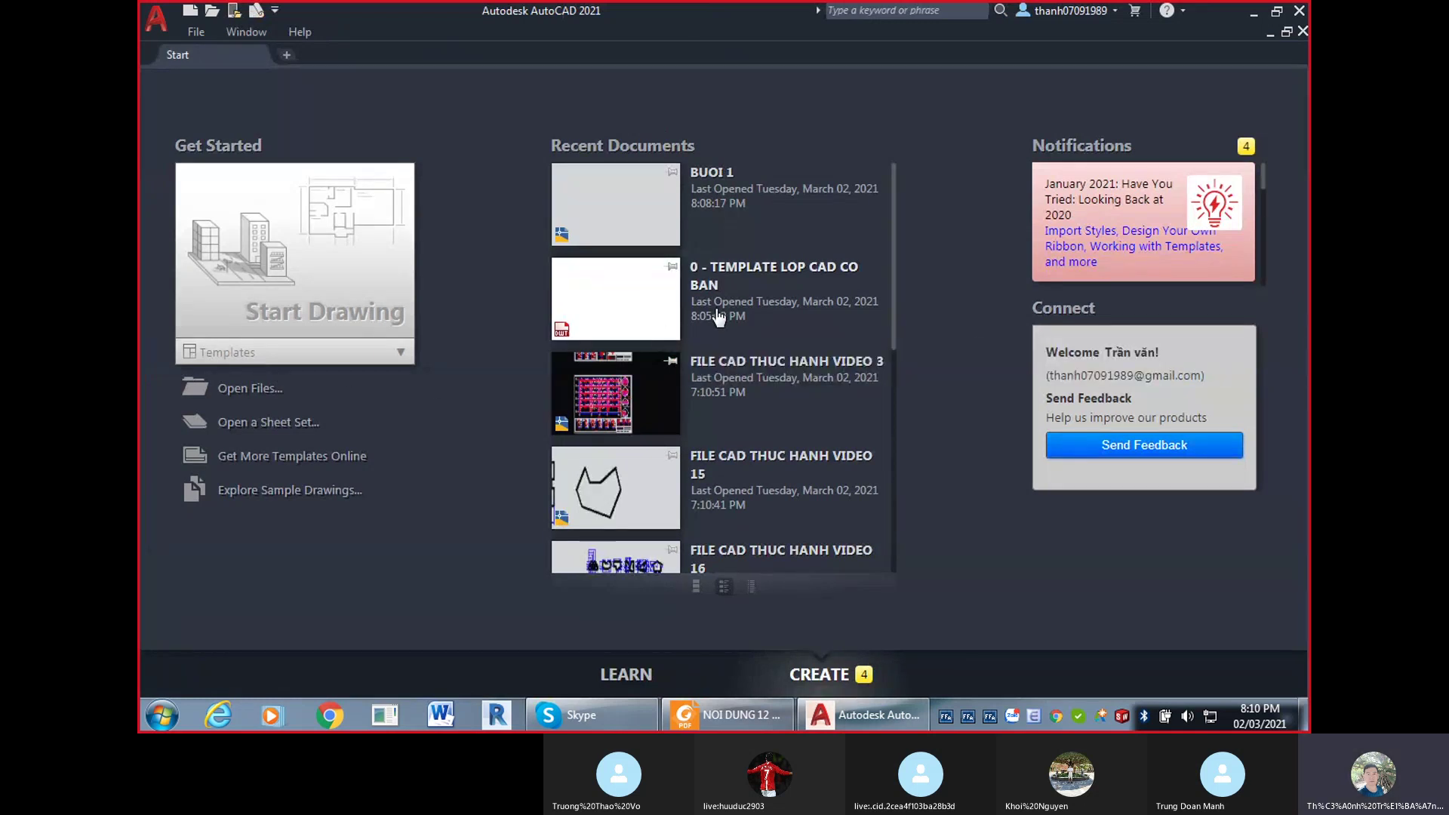
Open a fresh Drawing8 from the Start page and enter OP at the command line.
key(ctrl+n)
click(687, 238)
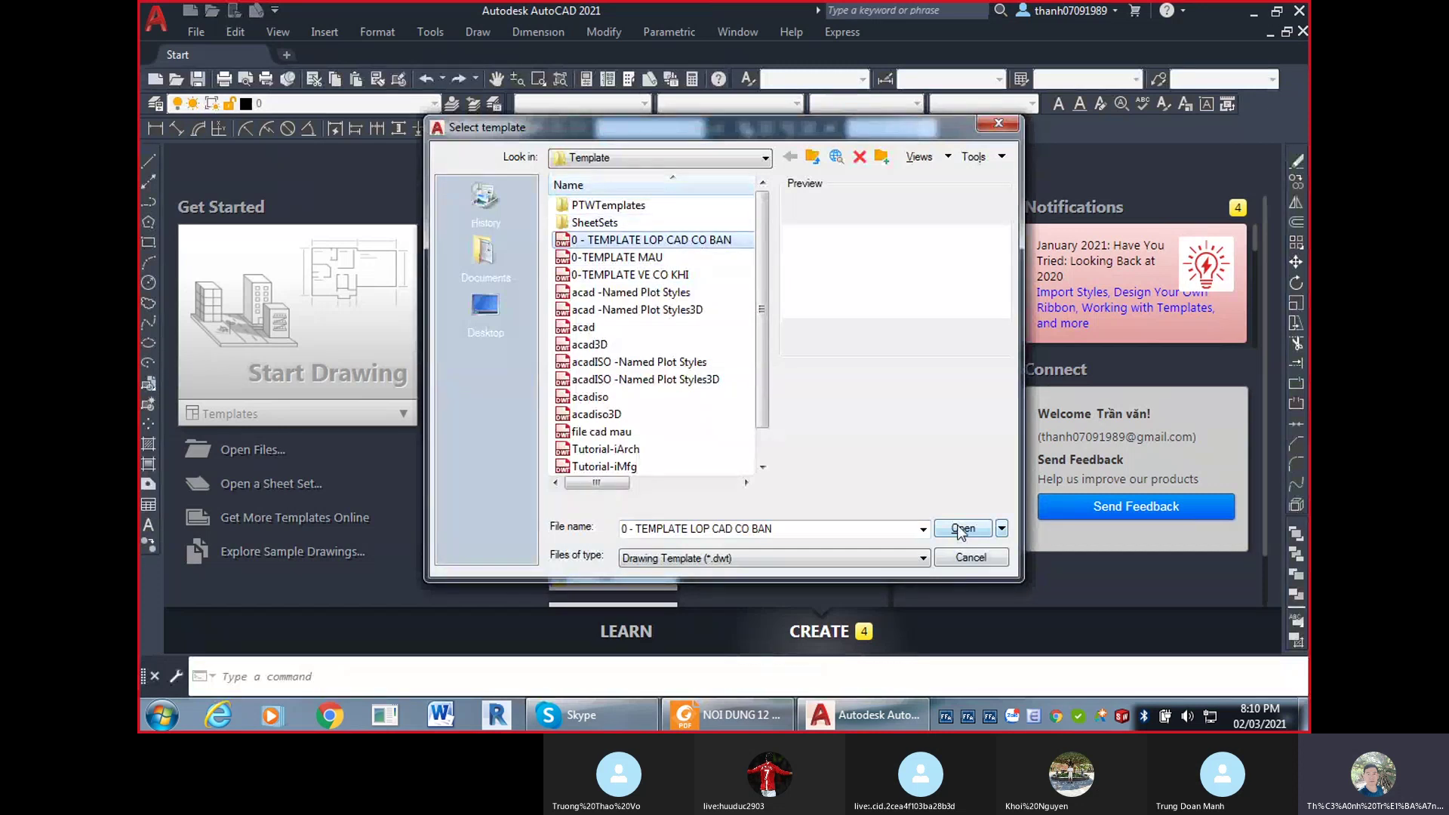
drag(713, 140, 880, 126)
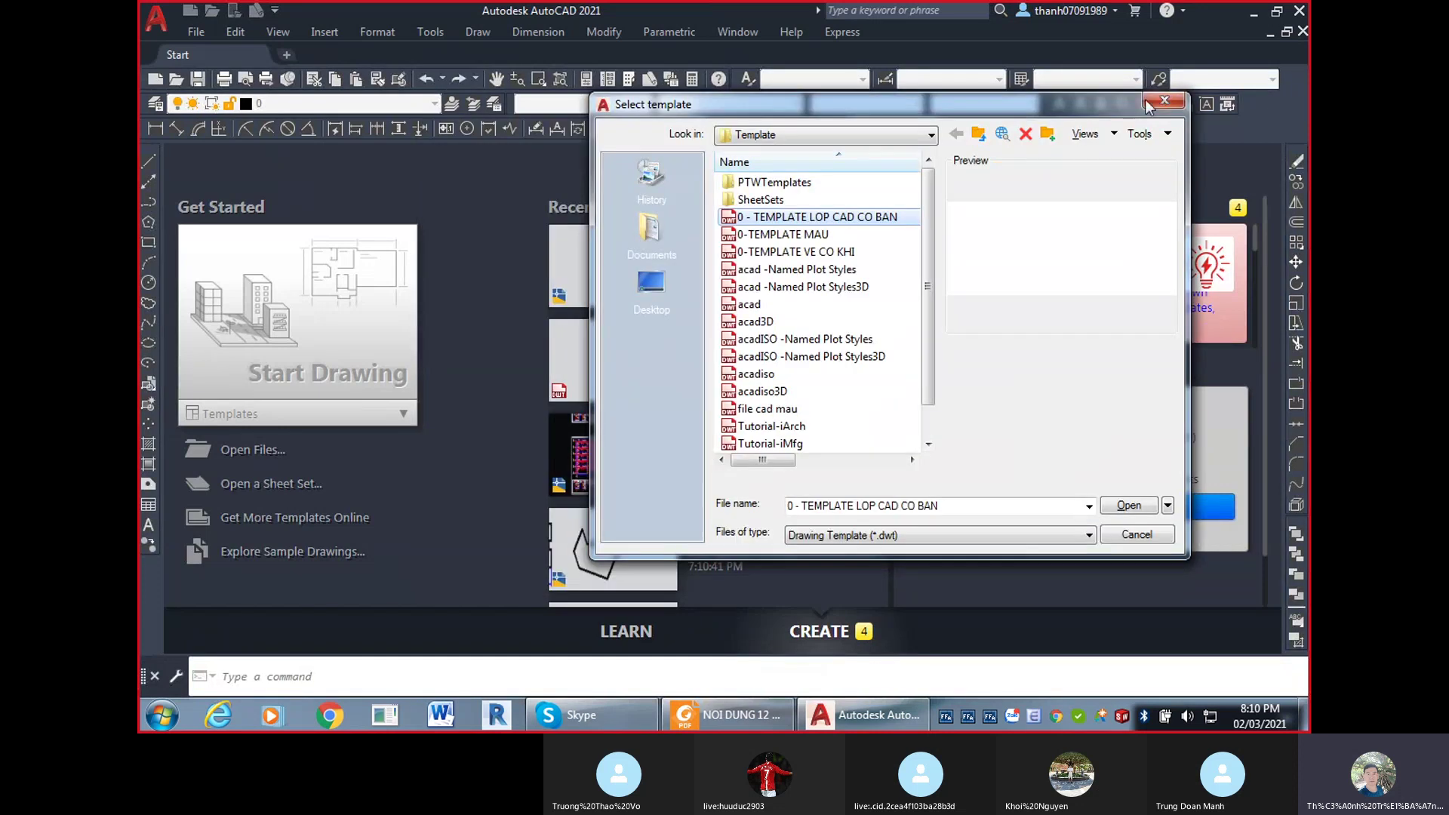
click(1162, 109)
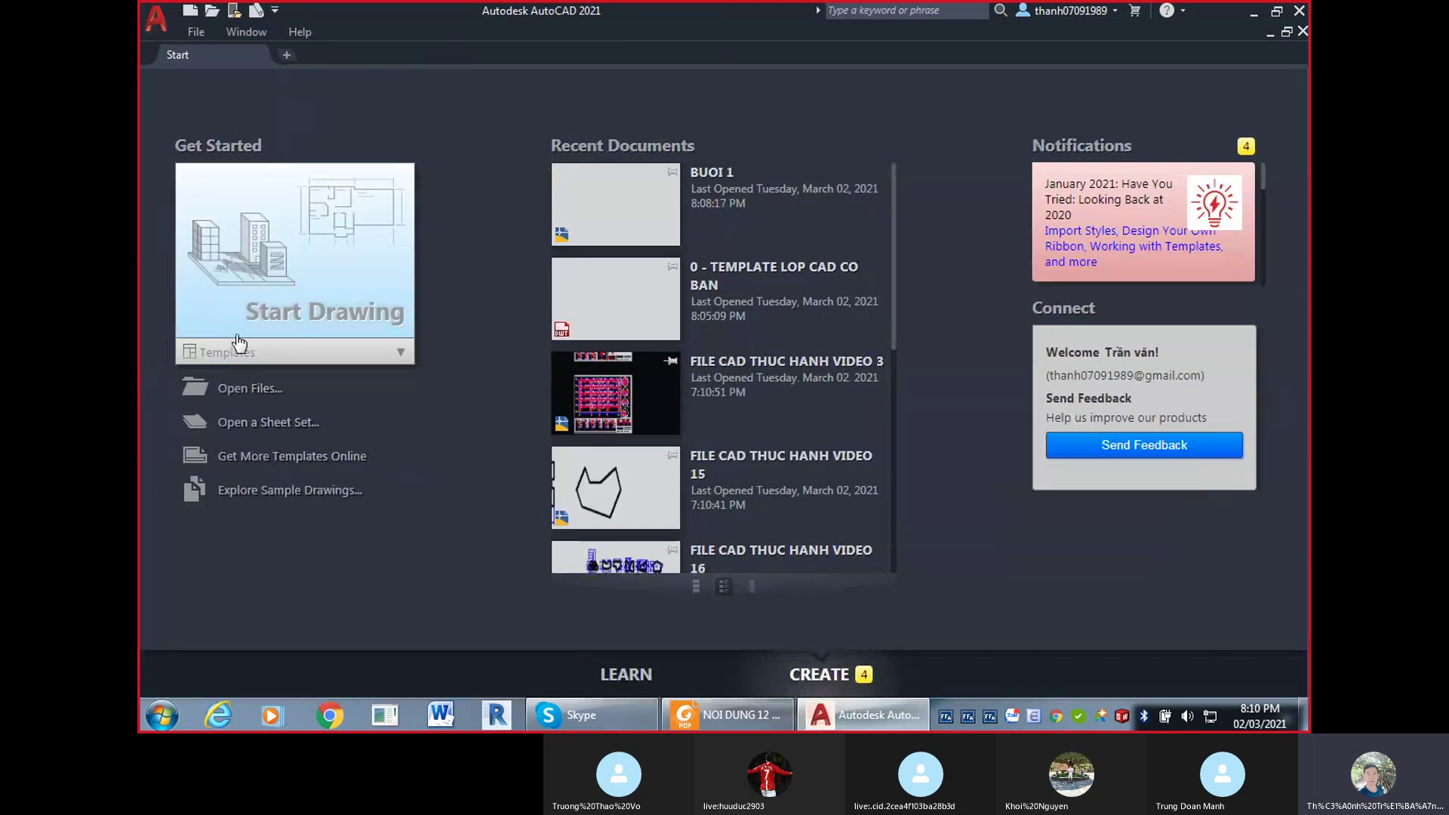
click(312, 356)
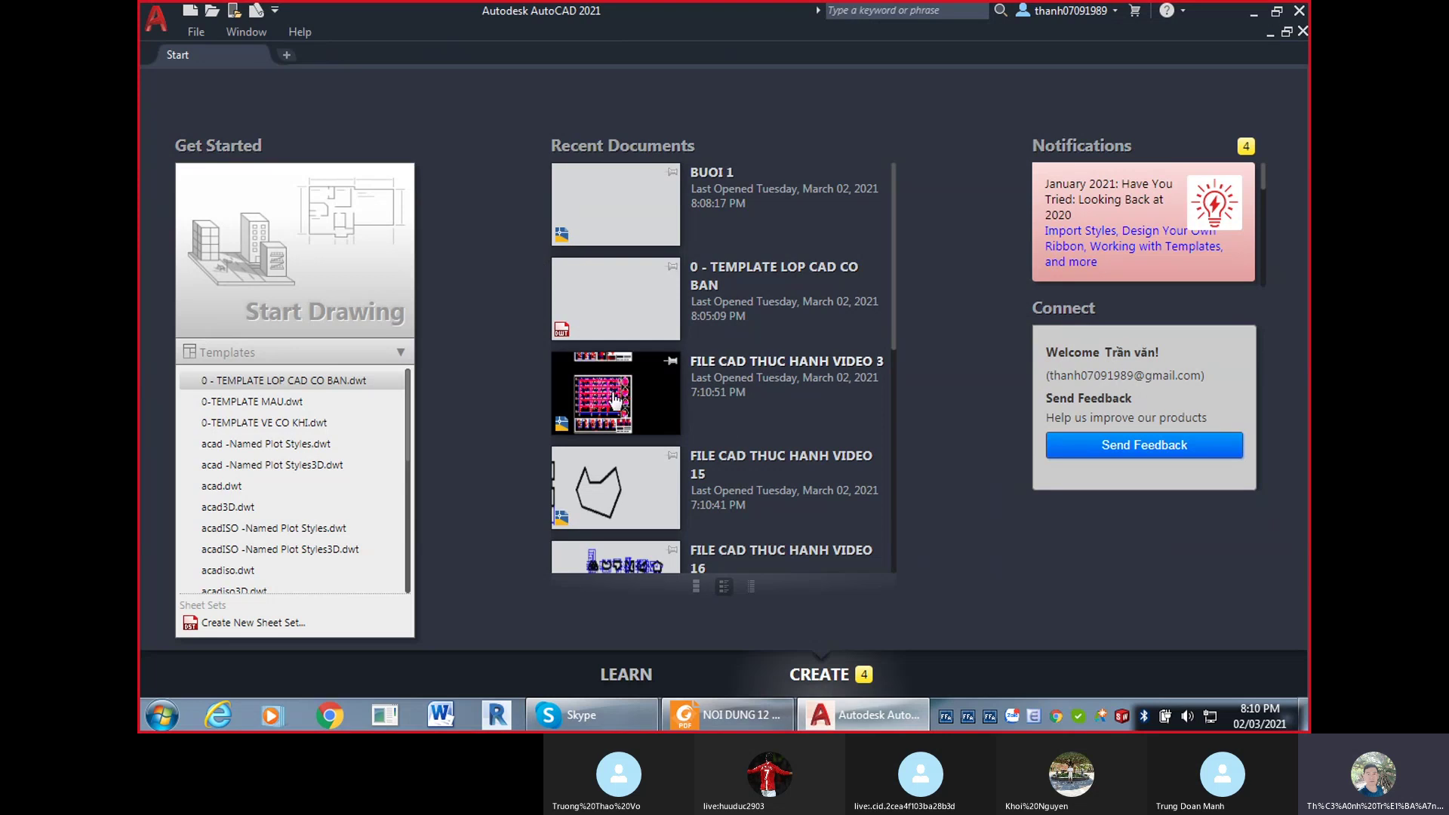
click(359, 381)
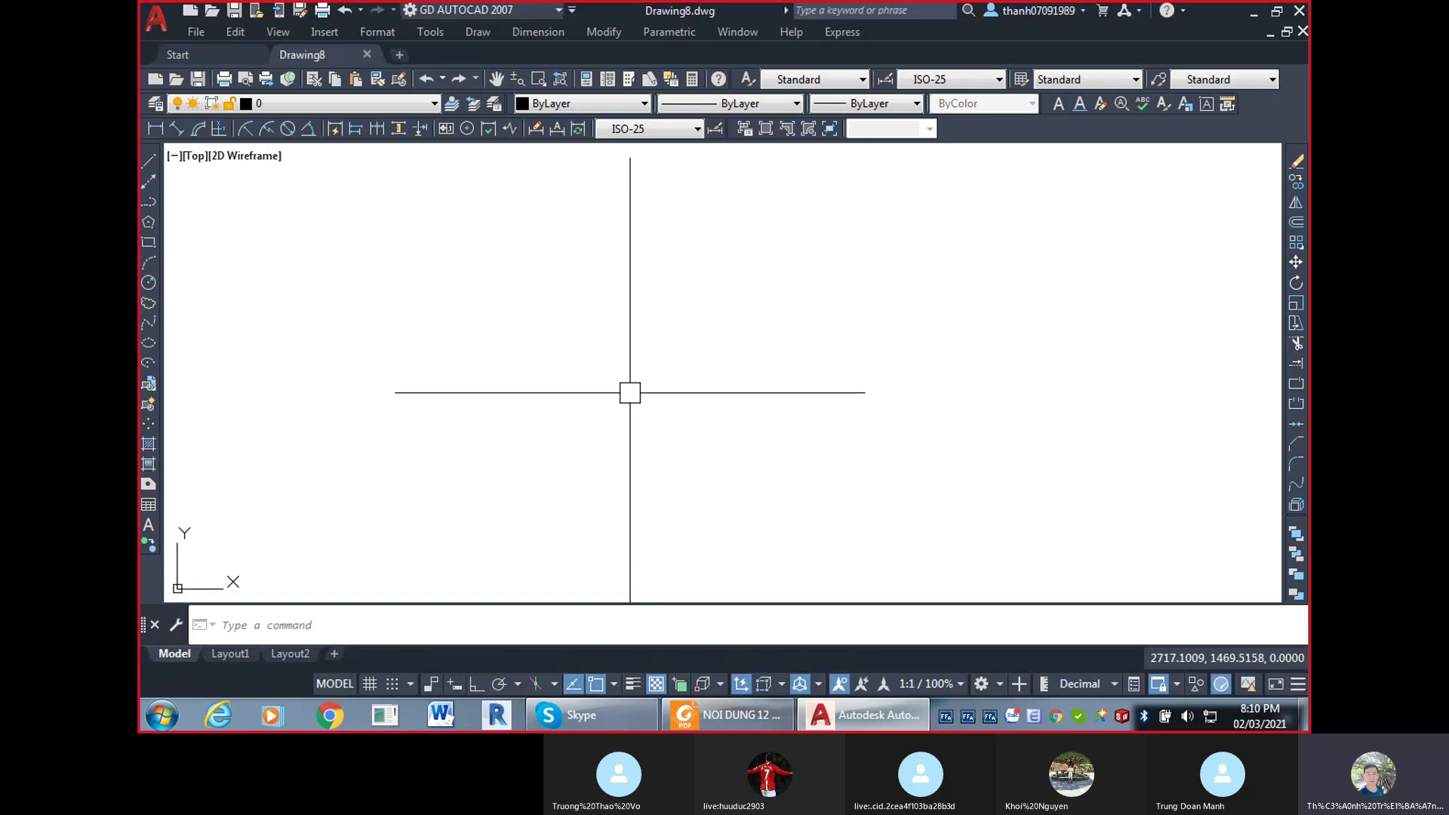
text(o)
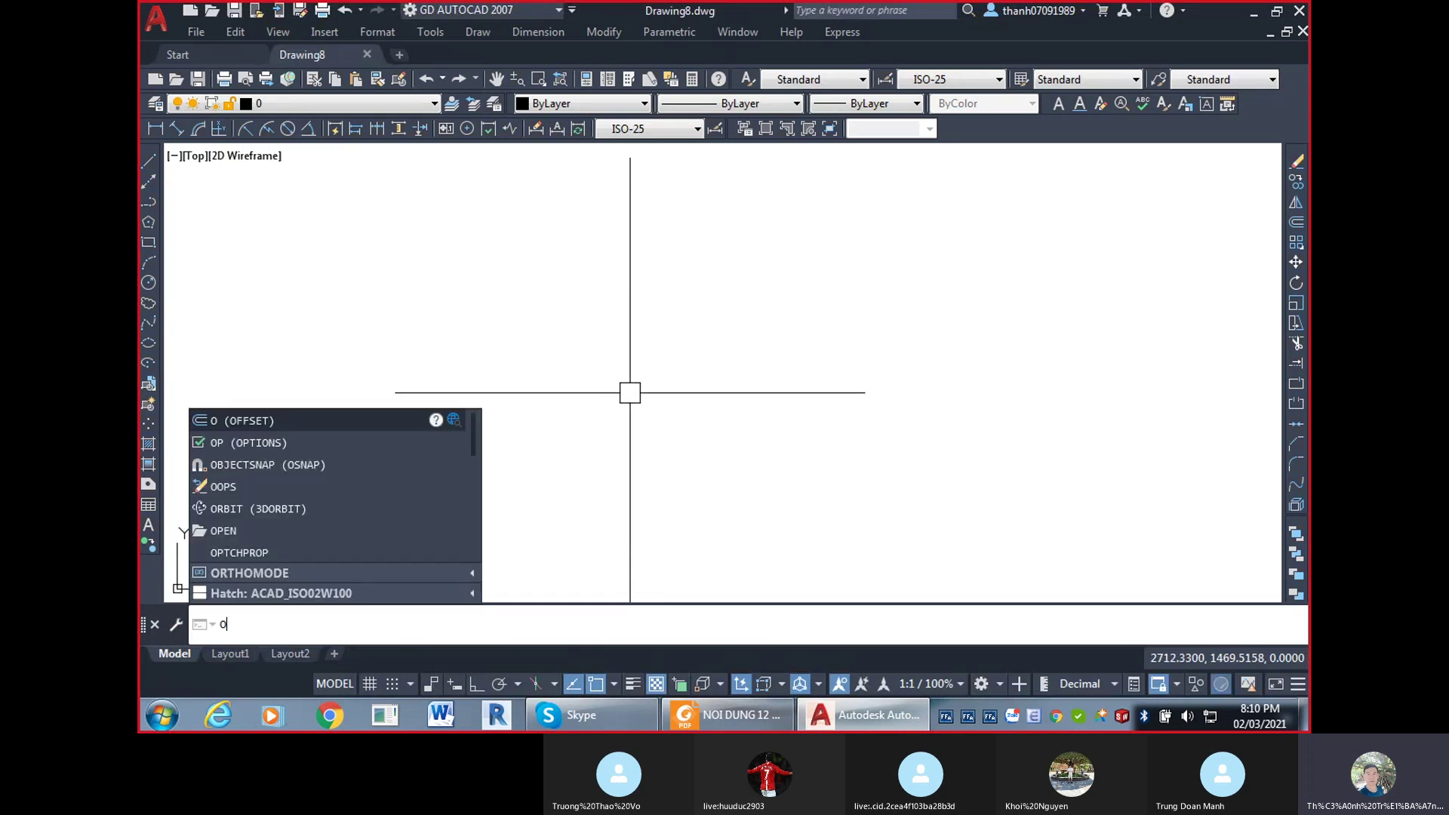
text(p)
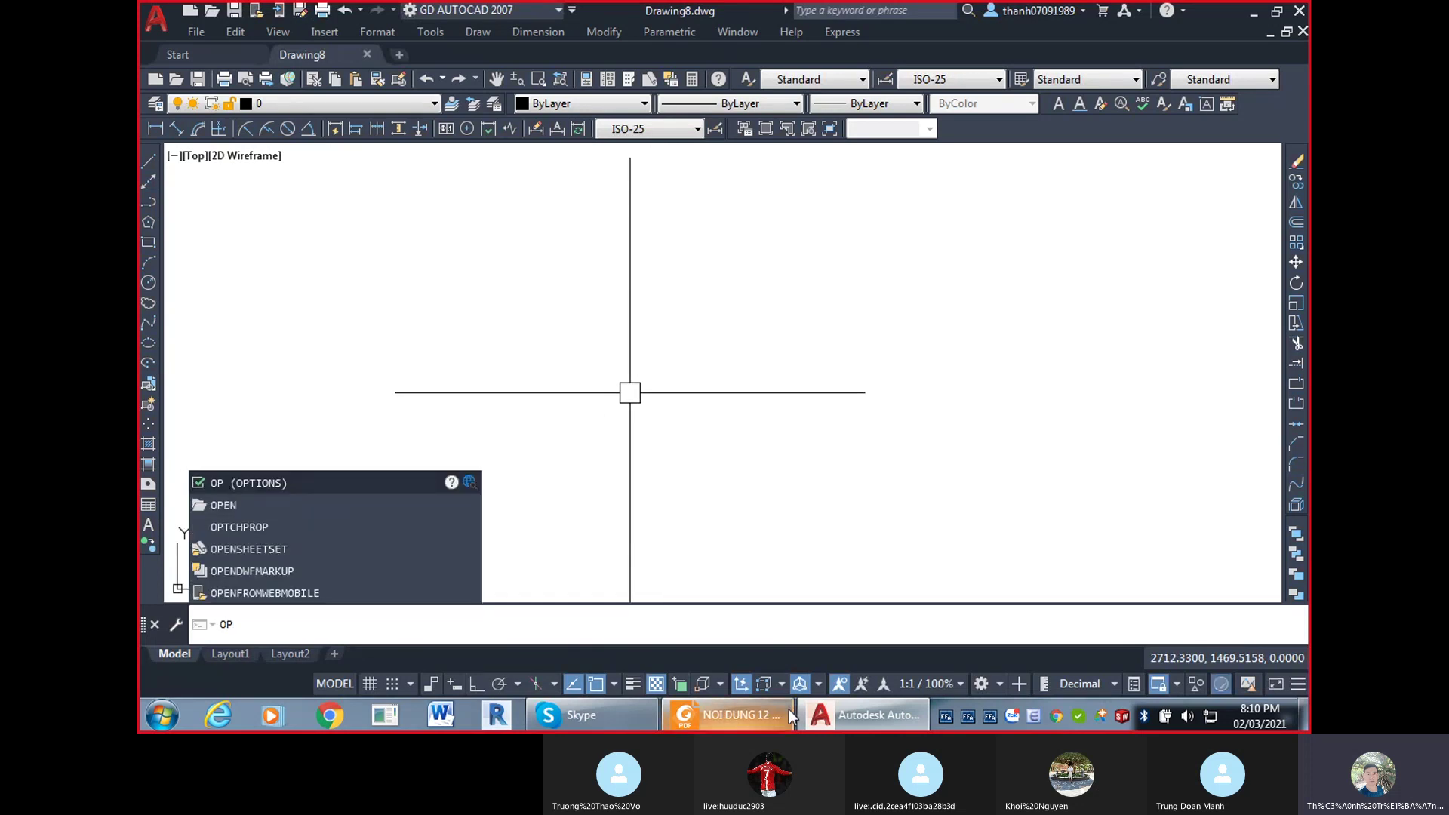
Bring the Foxit course outline PDF to the front at the session 01 Options topic.
click(729, 715)
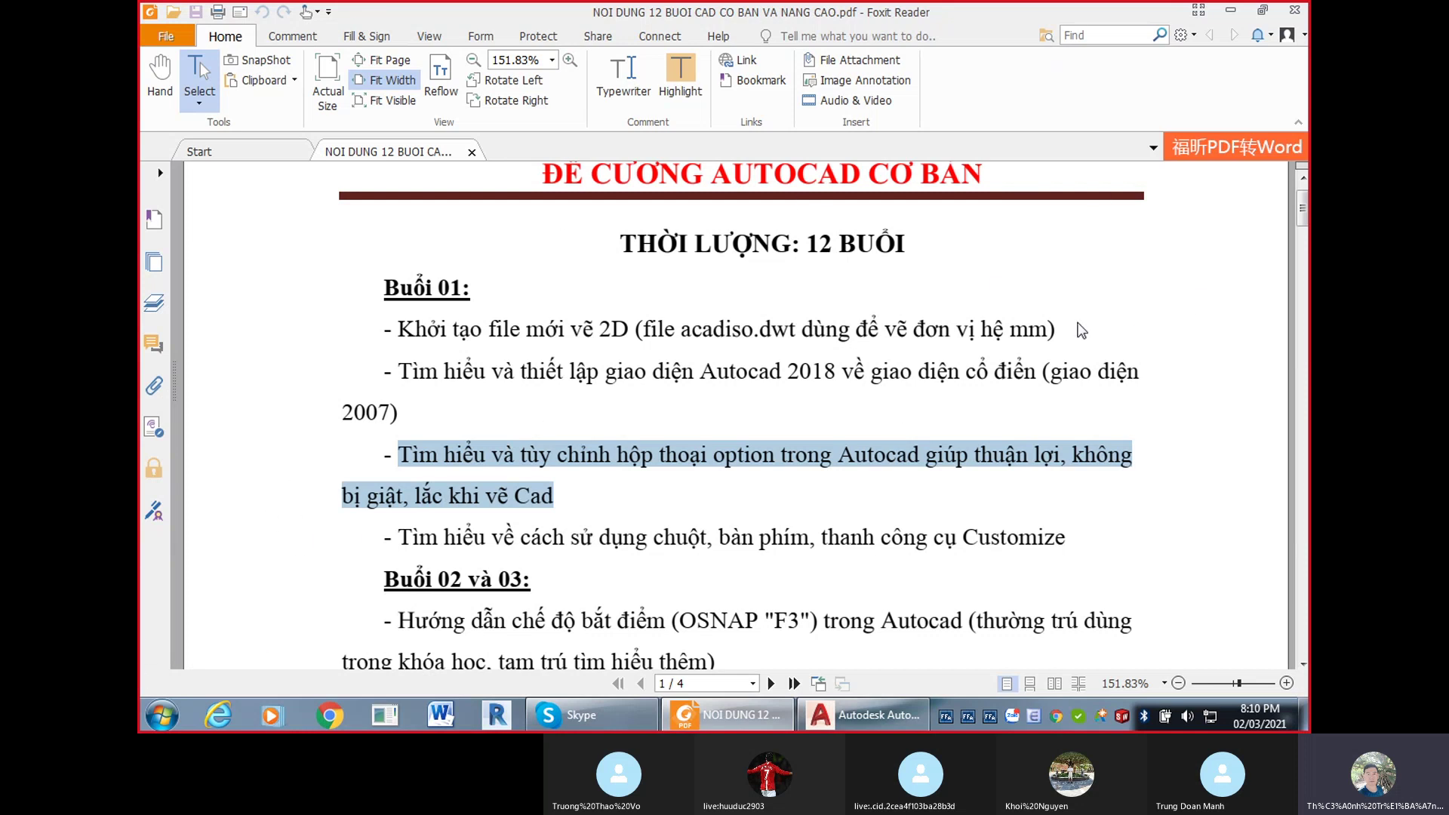
Back in AutoCAD, open the Options dialog from the Tools menu, showing the Profiles tab.
click(728, 717)
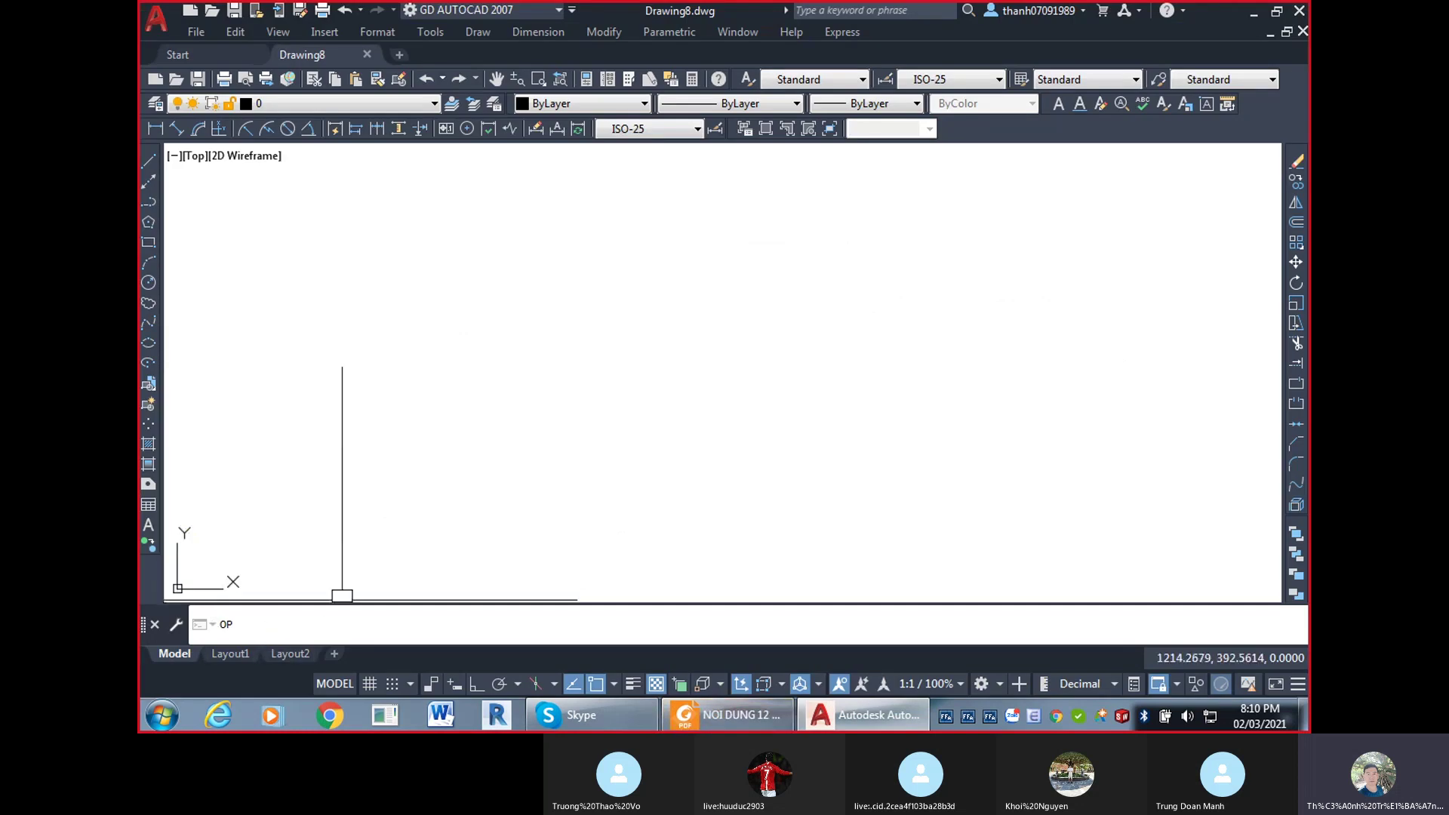
key(Return)
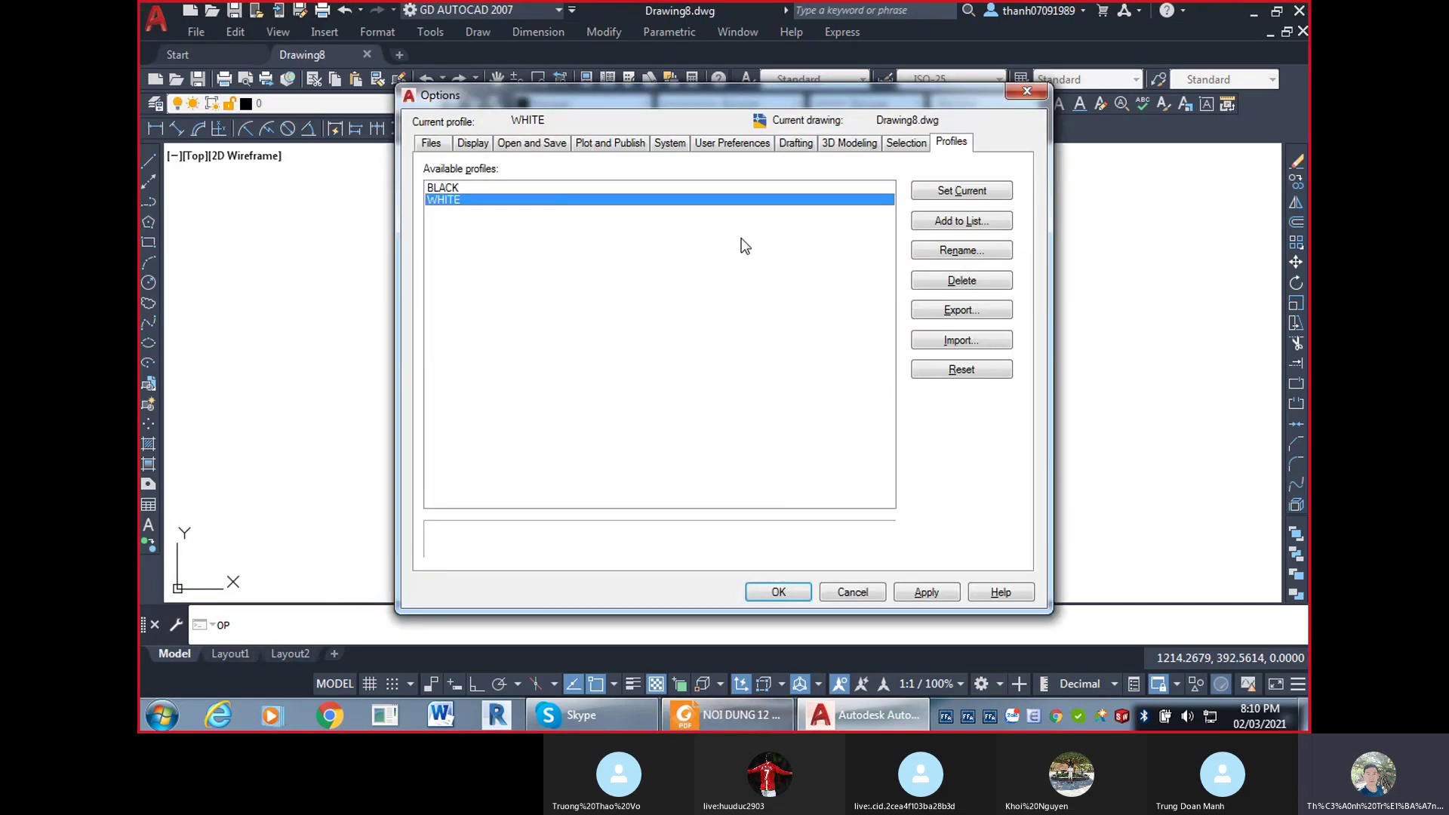
click(1020, 94)
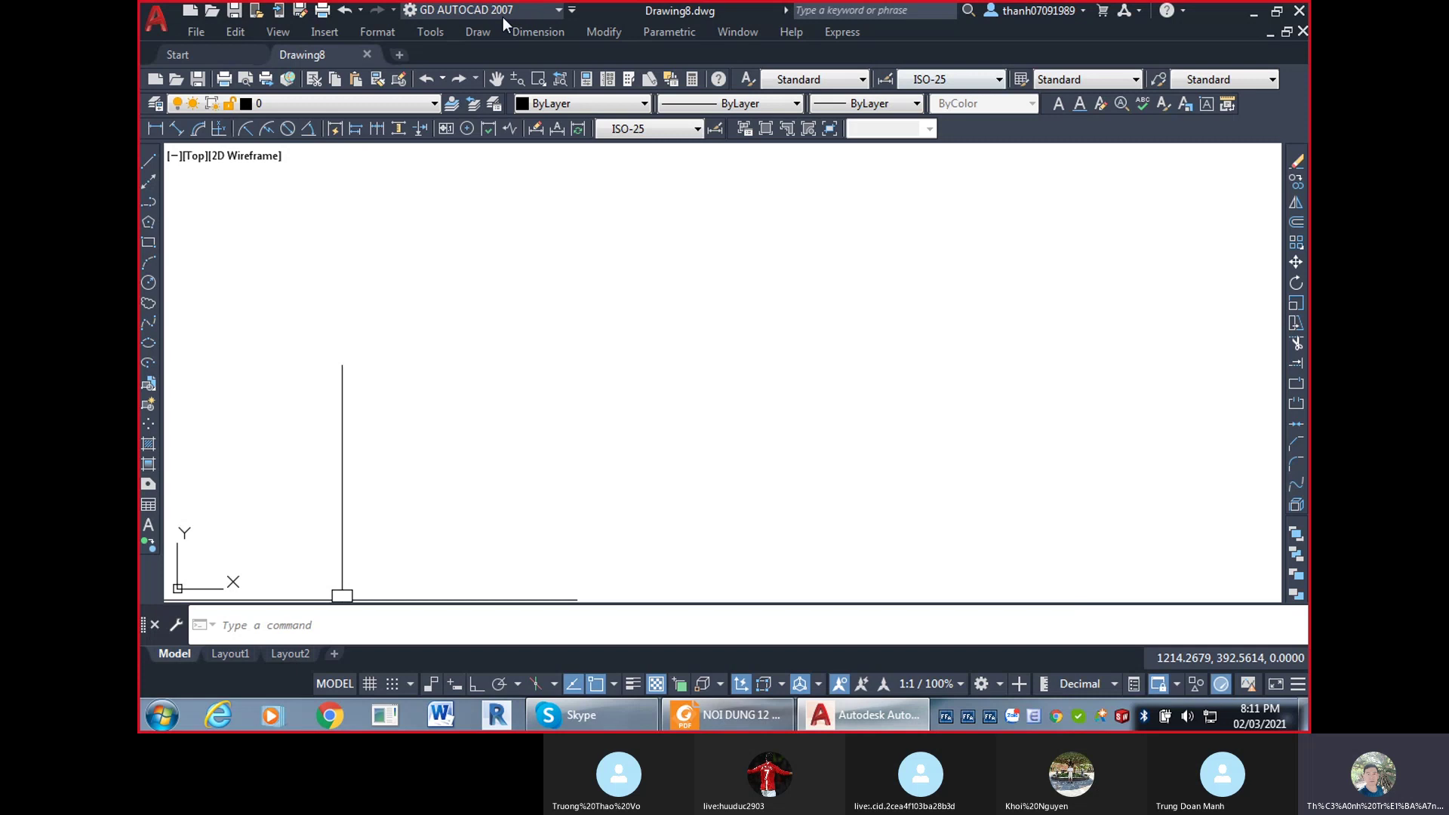
click(376, 30)
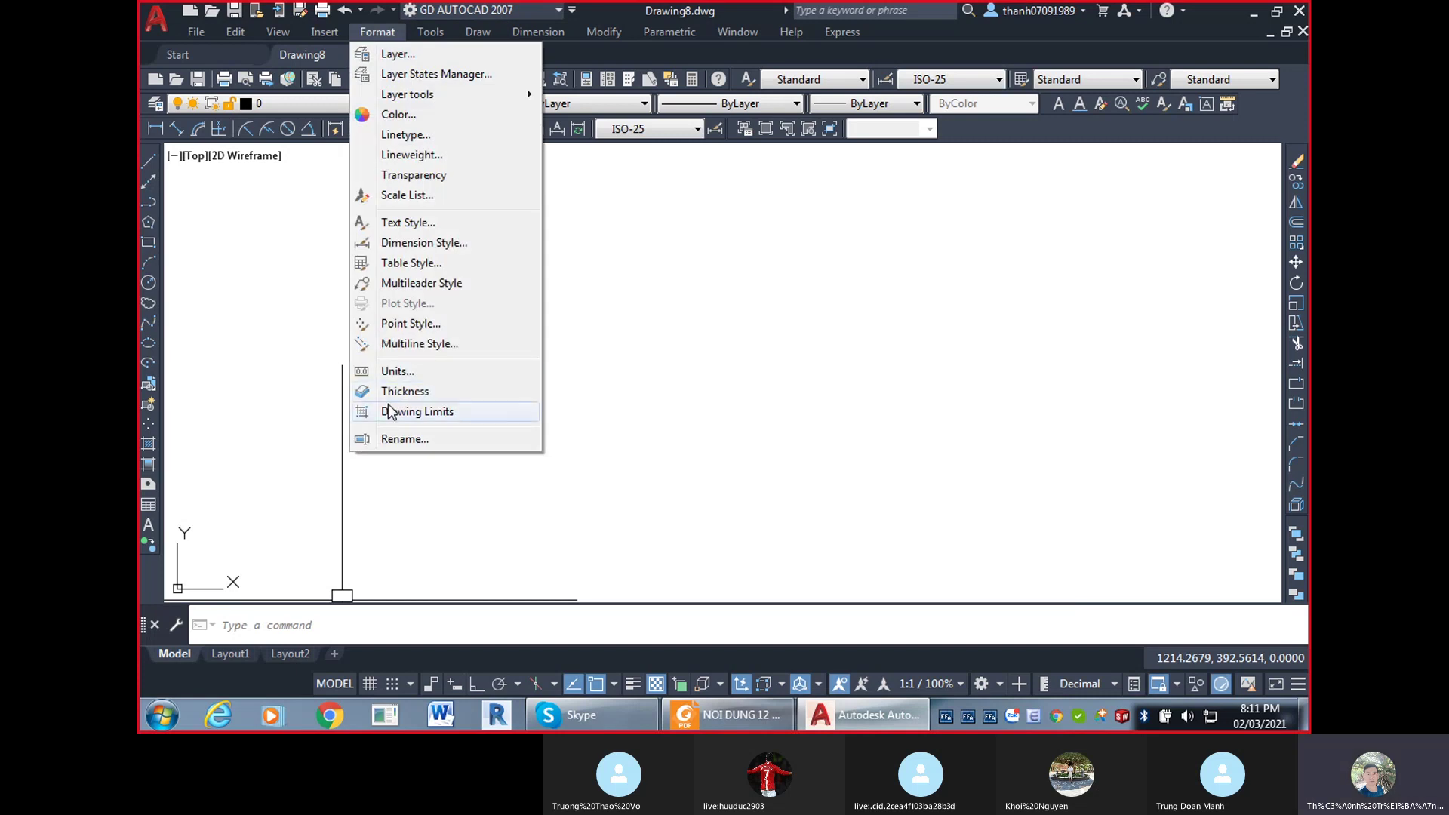
mouse_move(430, 32)
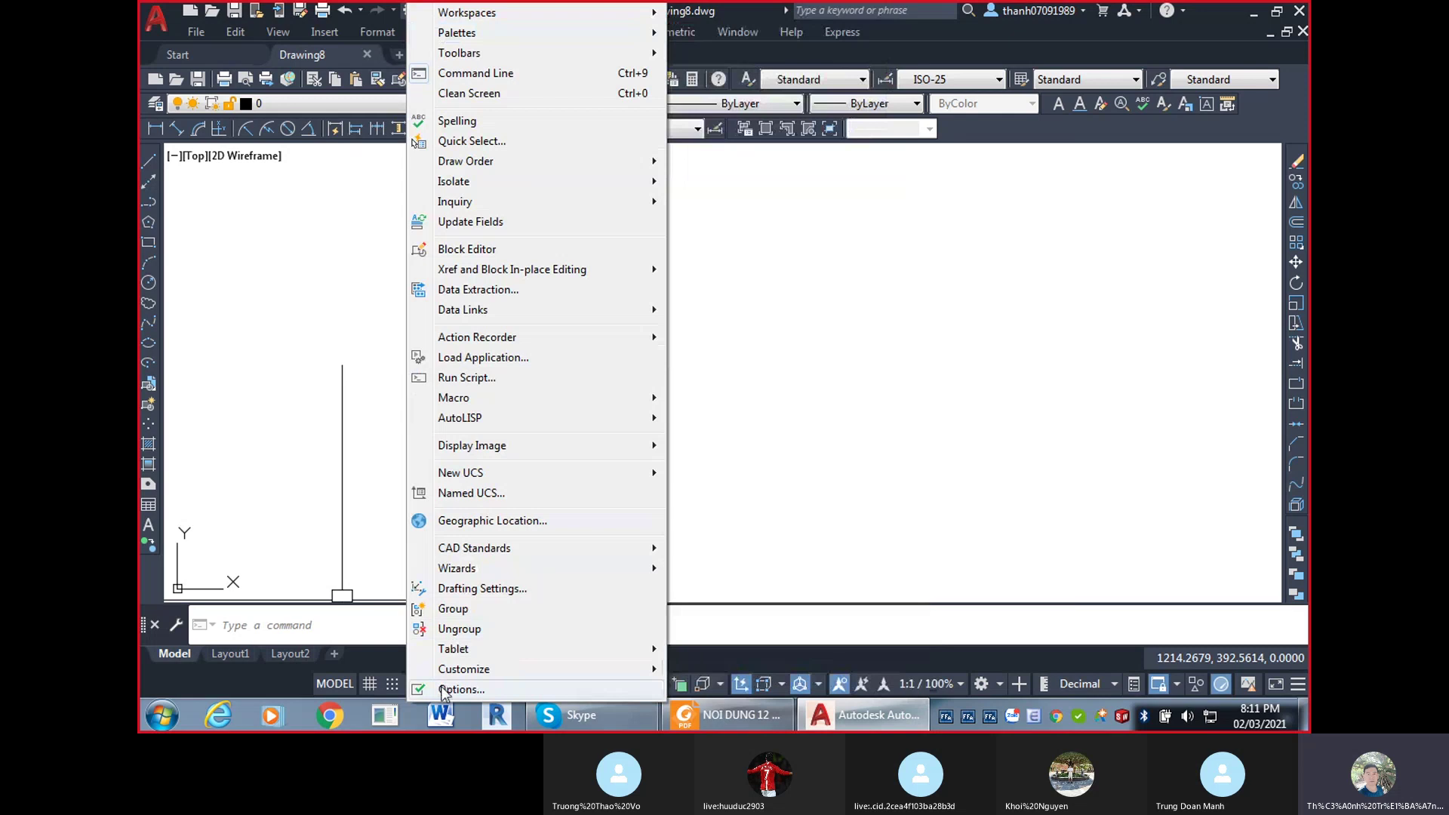
mouse_move(377, 31)
mouse_move(325, 32)
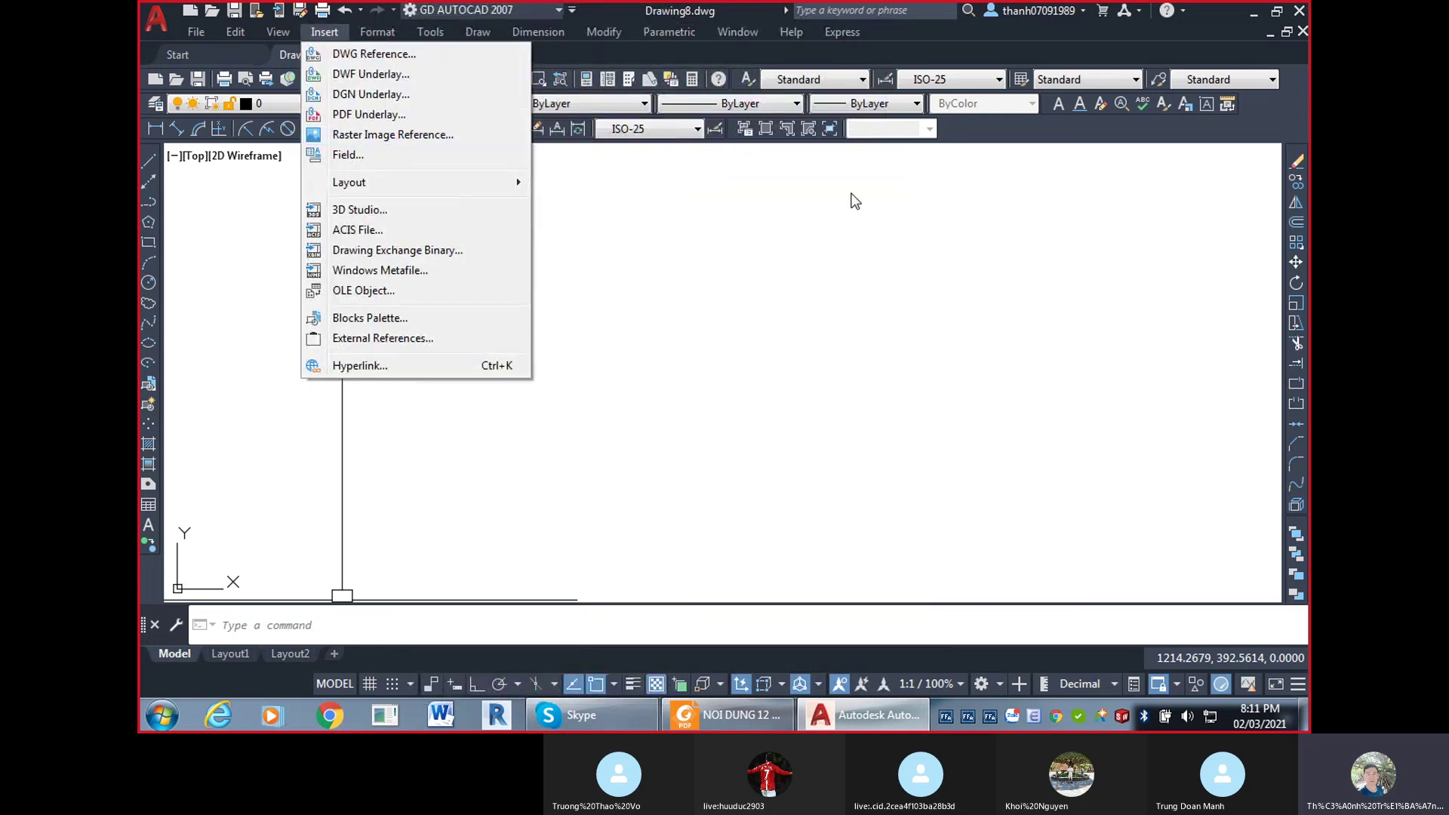
click(1042, 200)
key(ctrl)
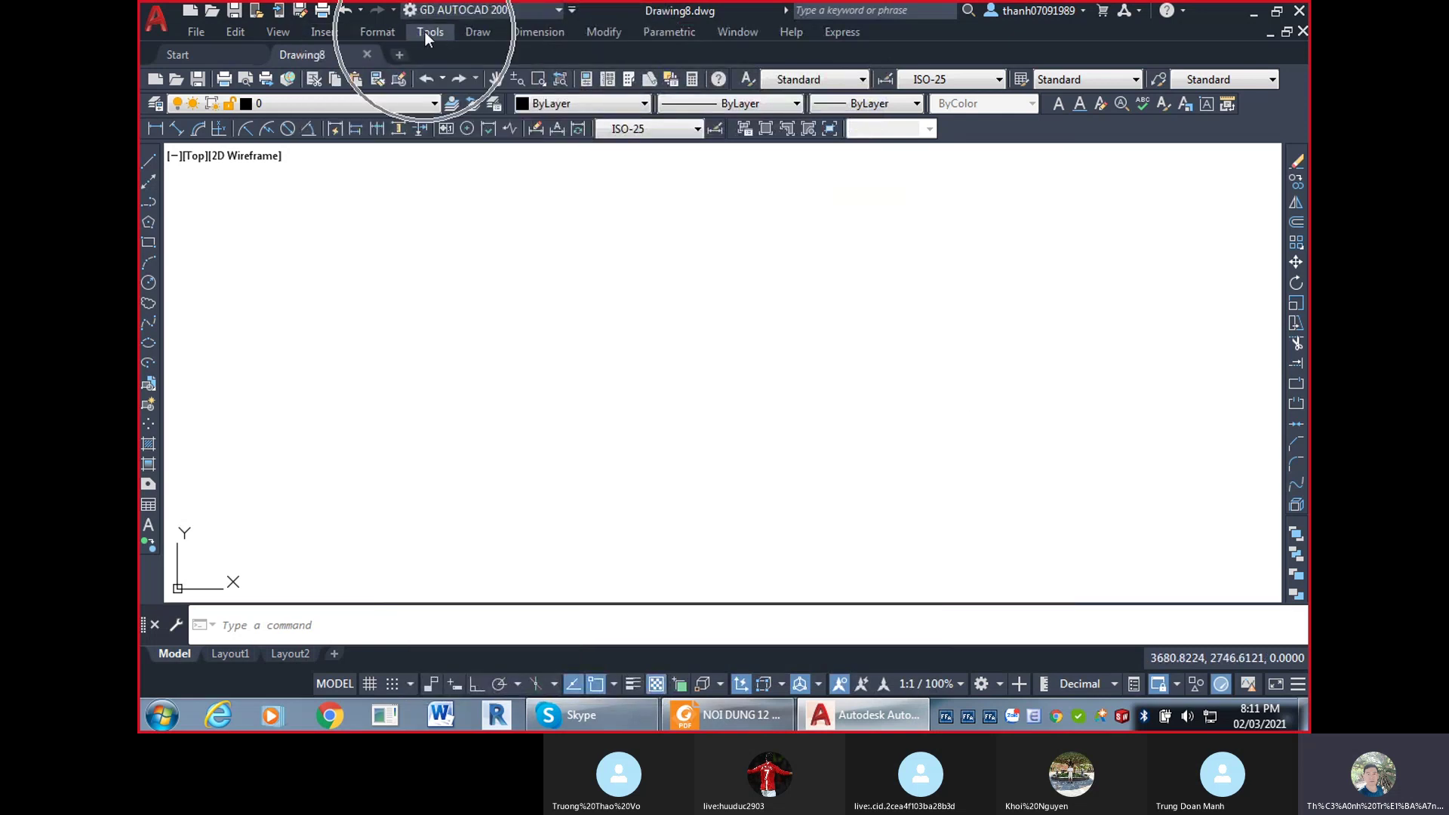
click(424, 31)
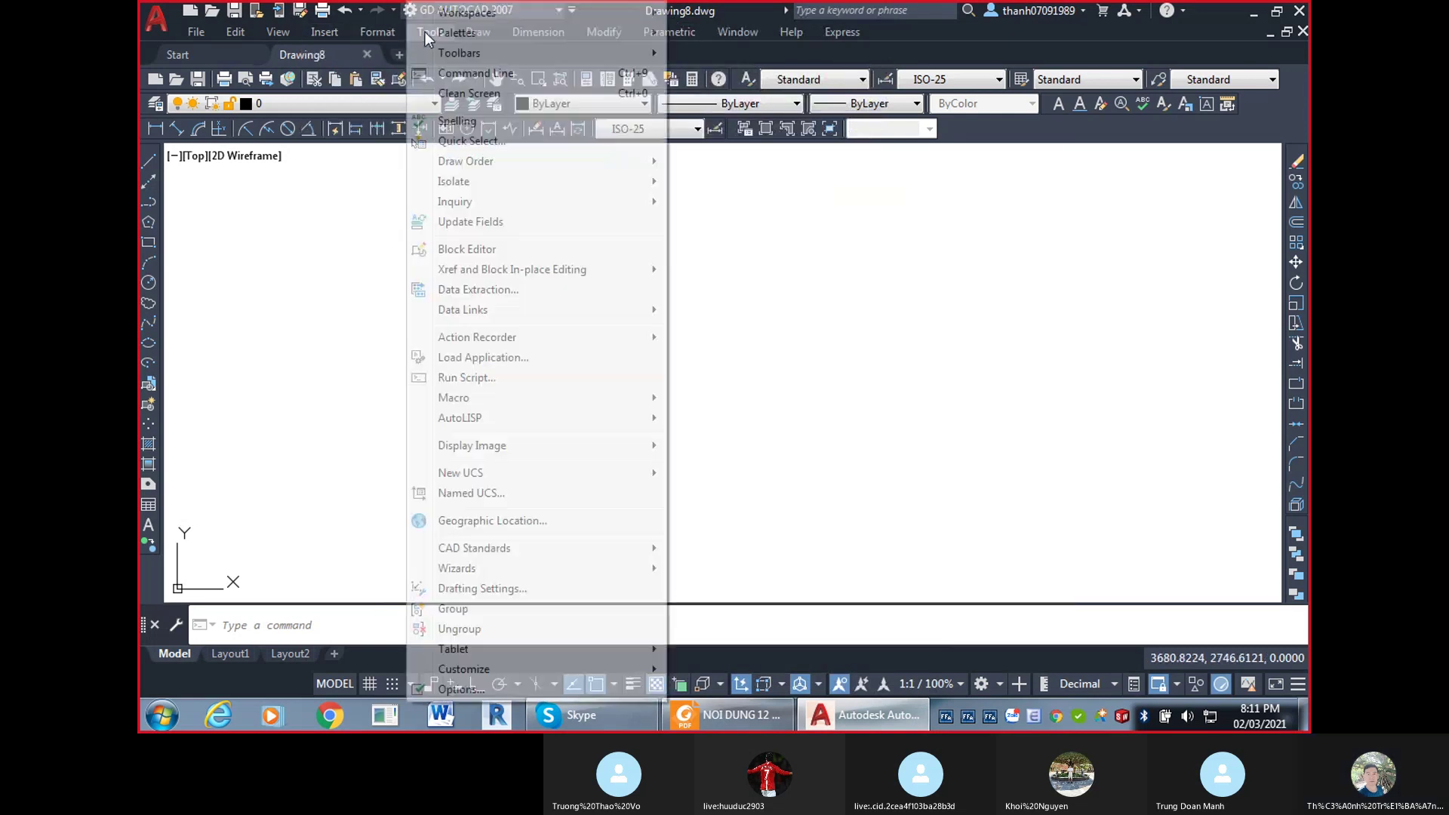
click(459, 690)
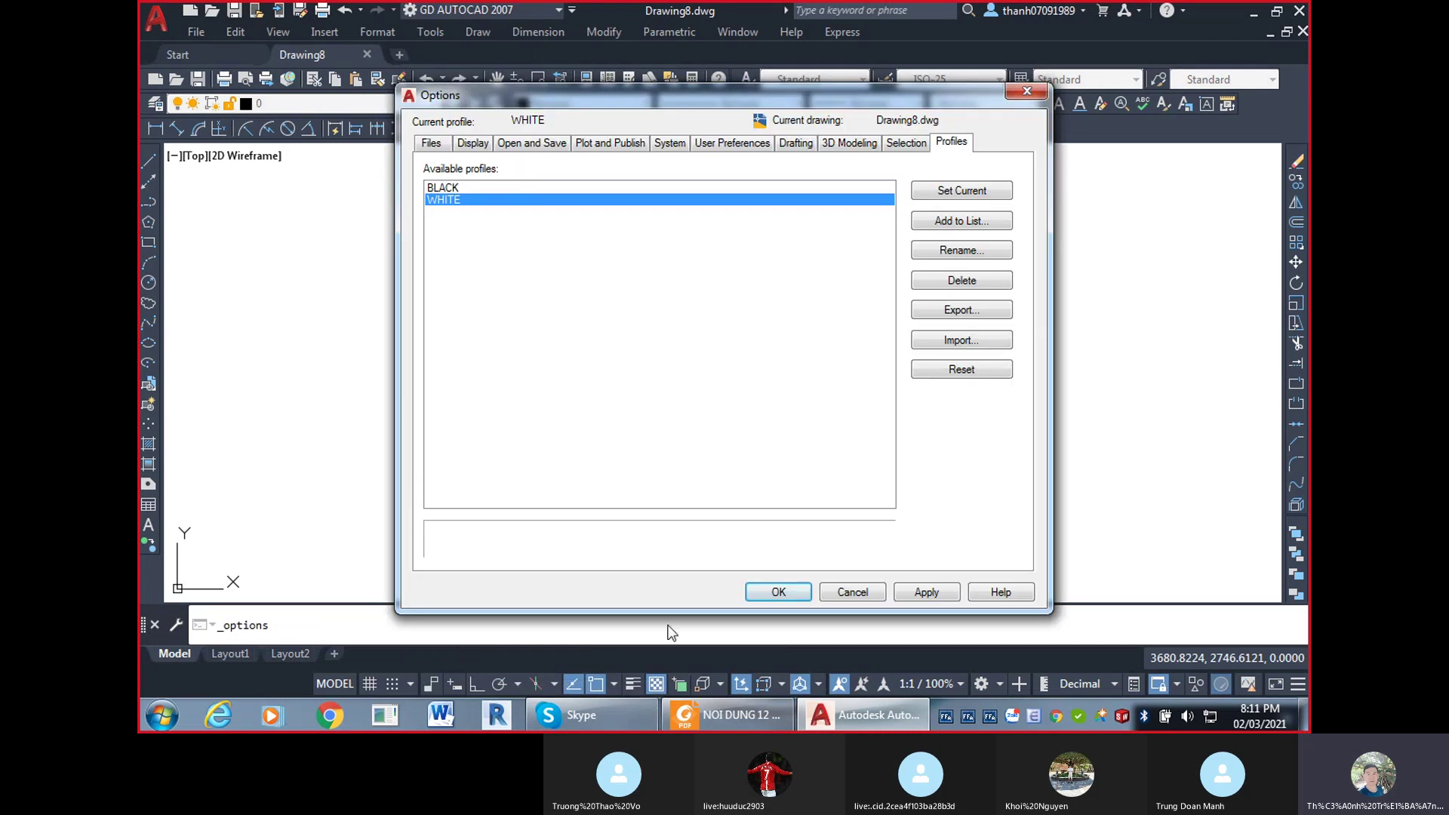
Show the Files tab and briefly expand the Template Settings entries.
click(433, 145)
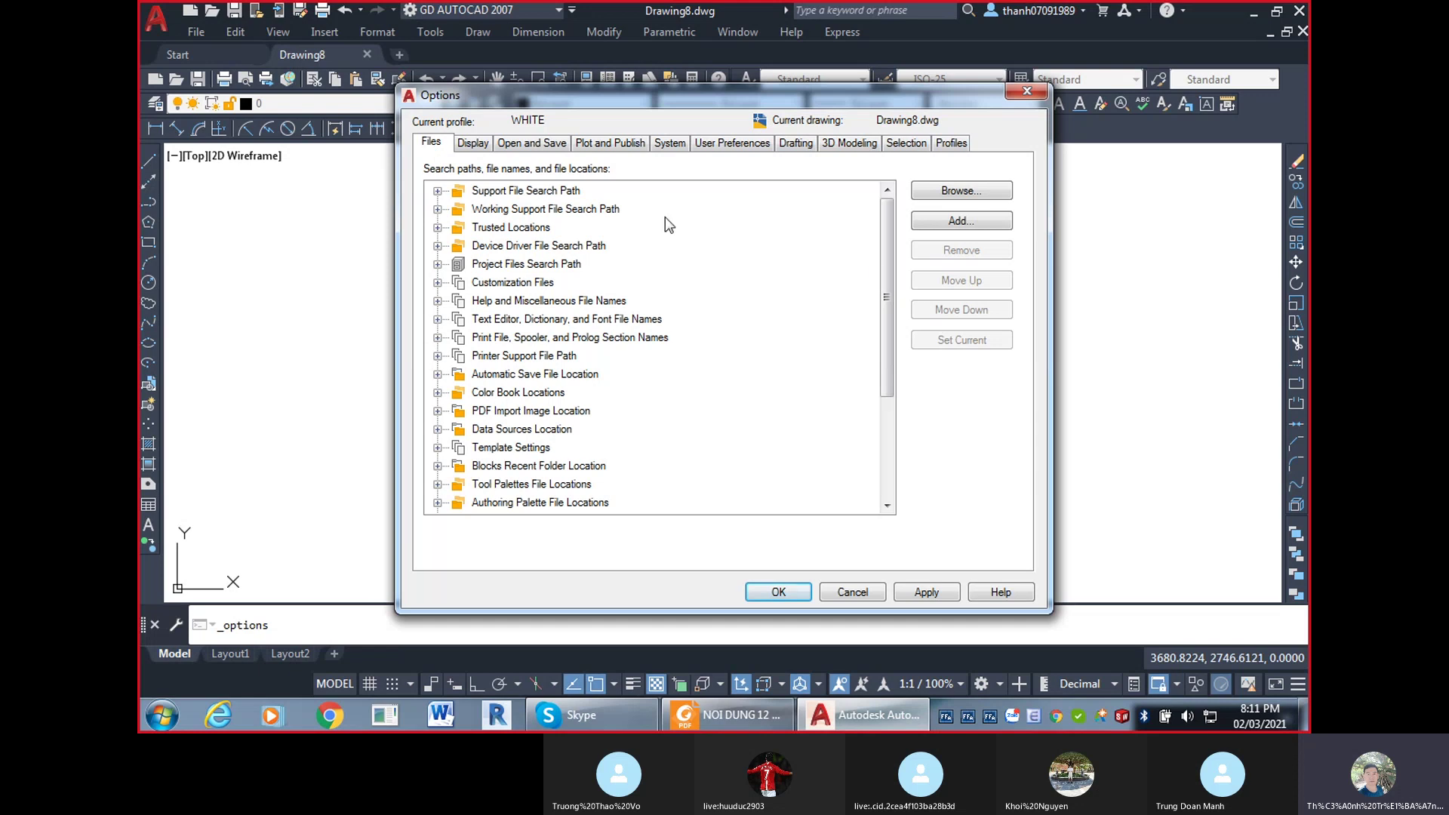
drag(884, 273, 885, 349)
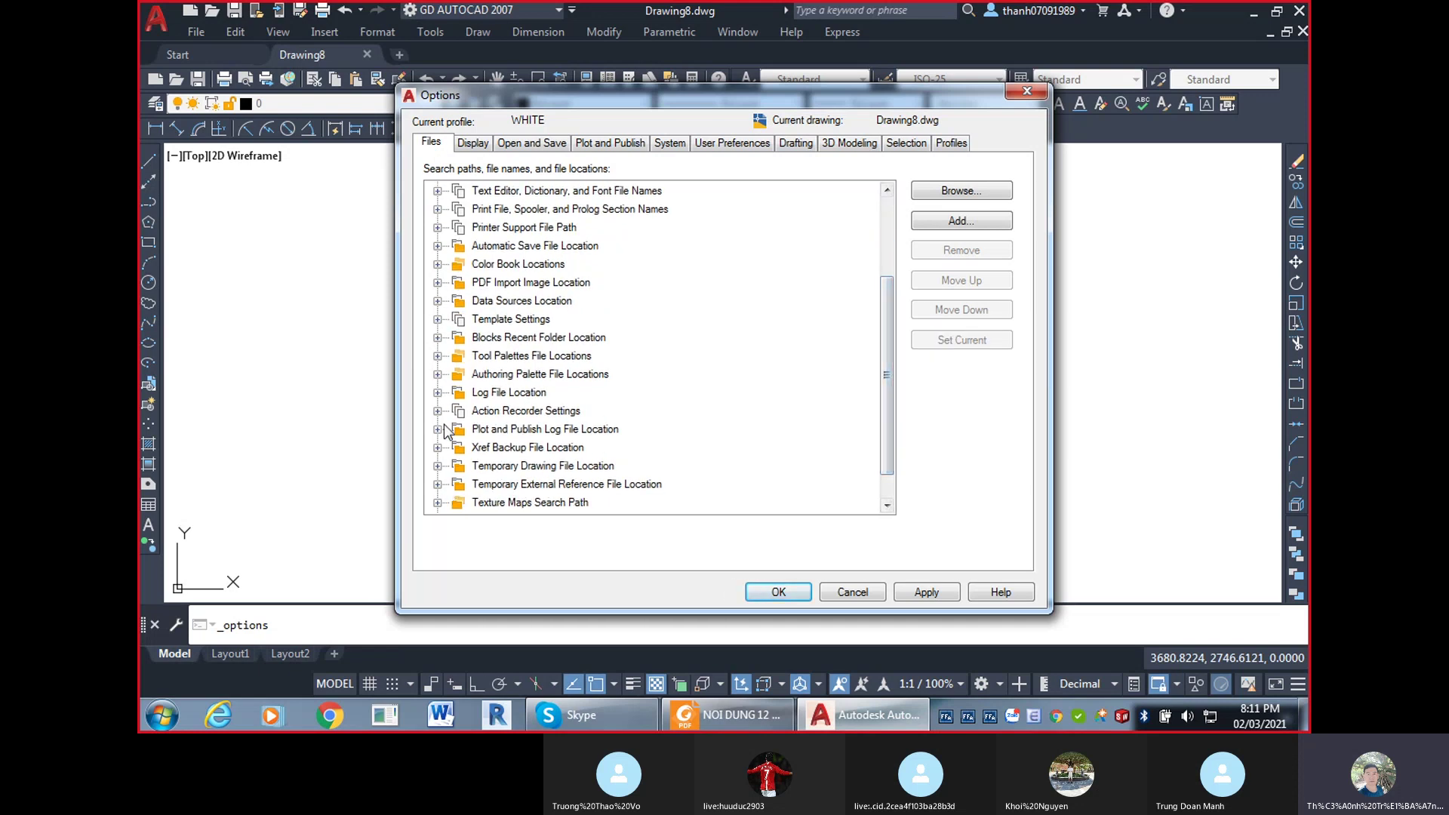
drag(891, 415, 891, 373)
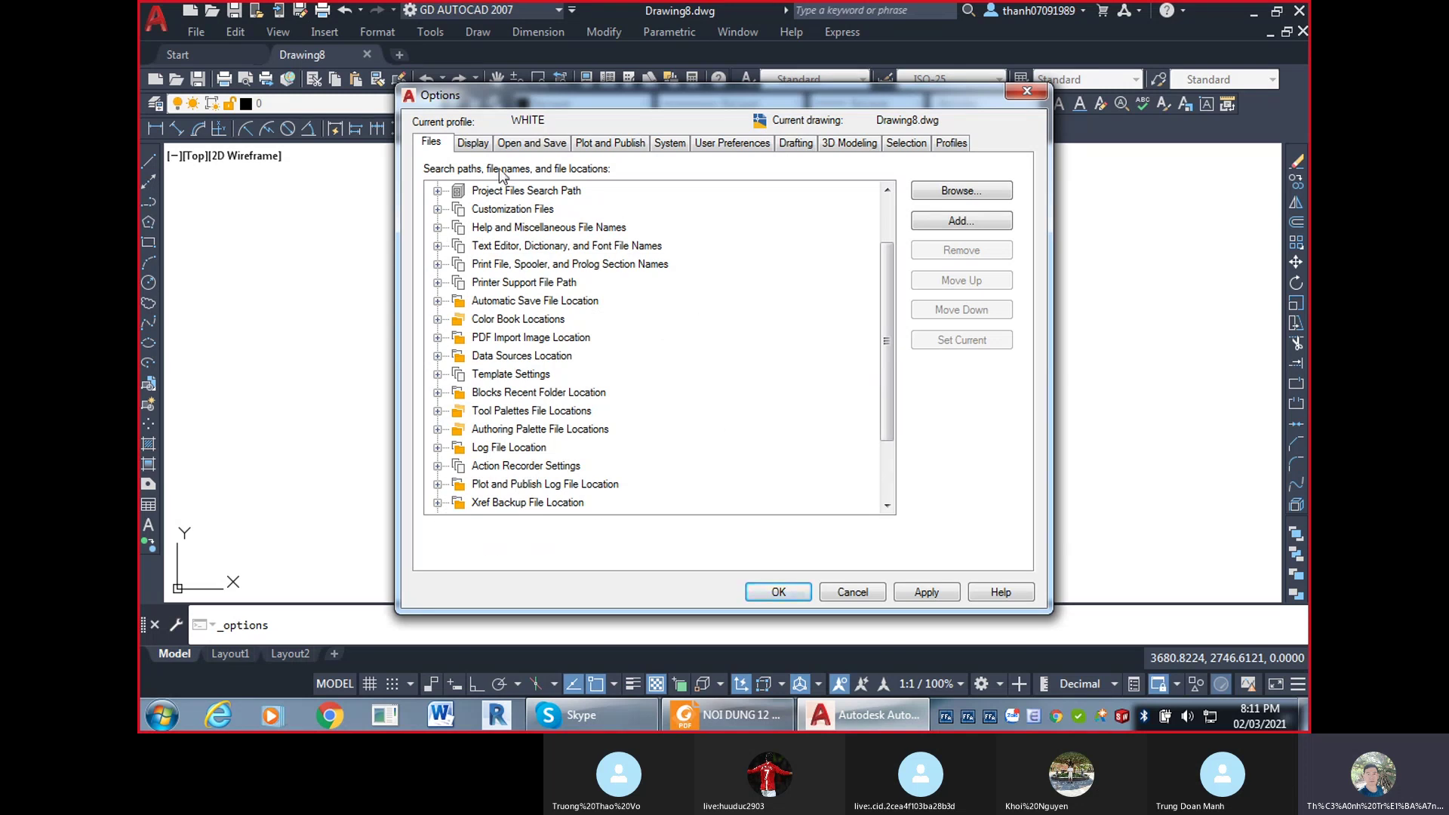
click(438, 375)
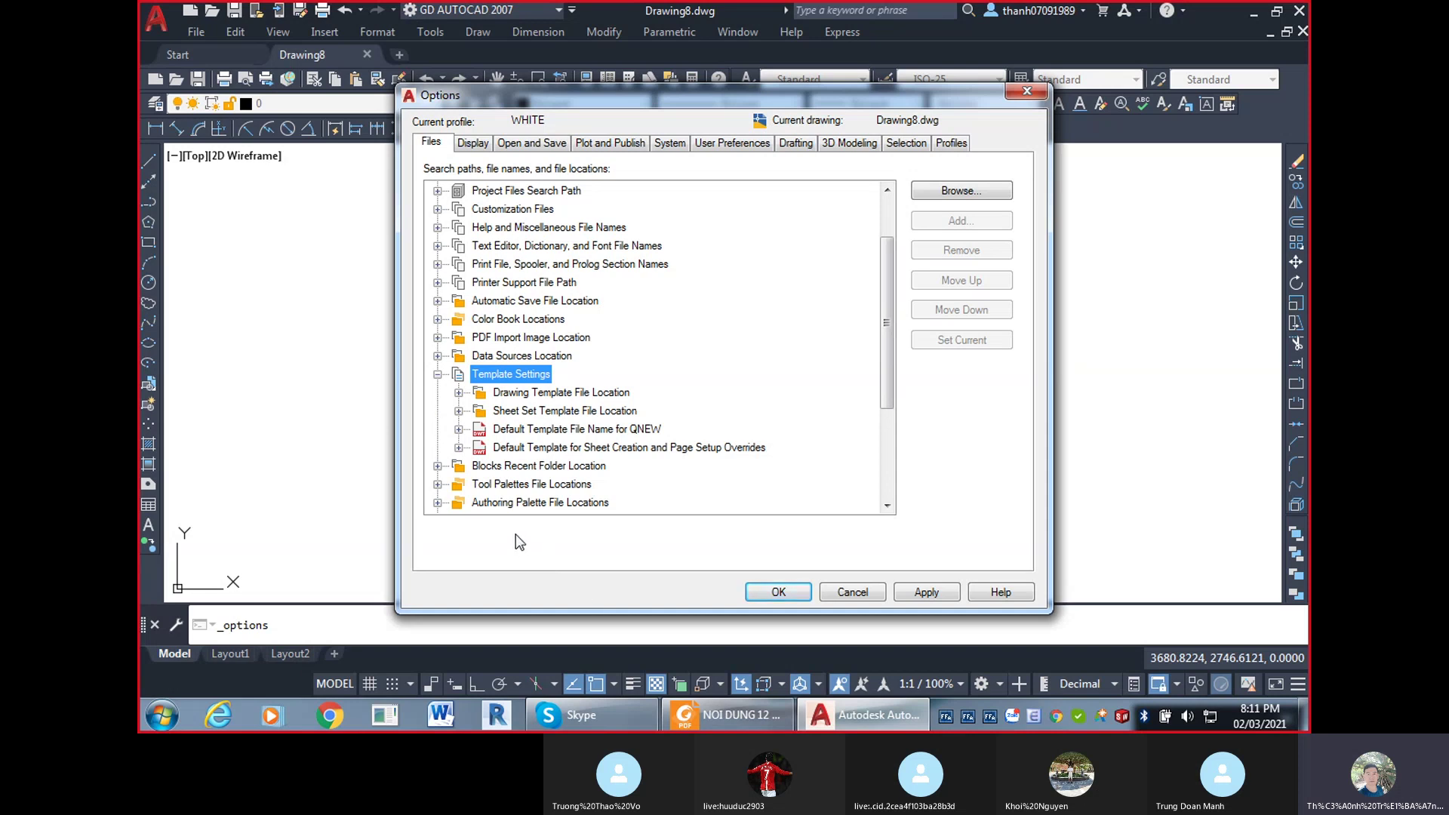
click(437, 374)
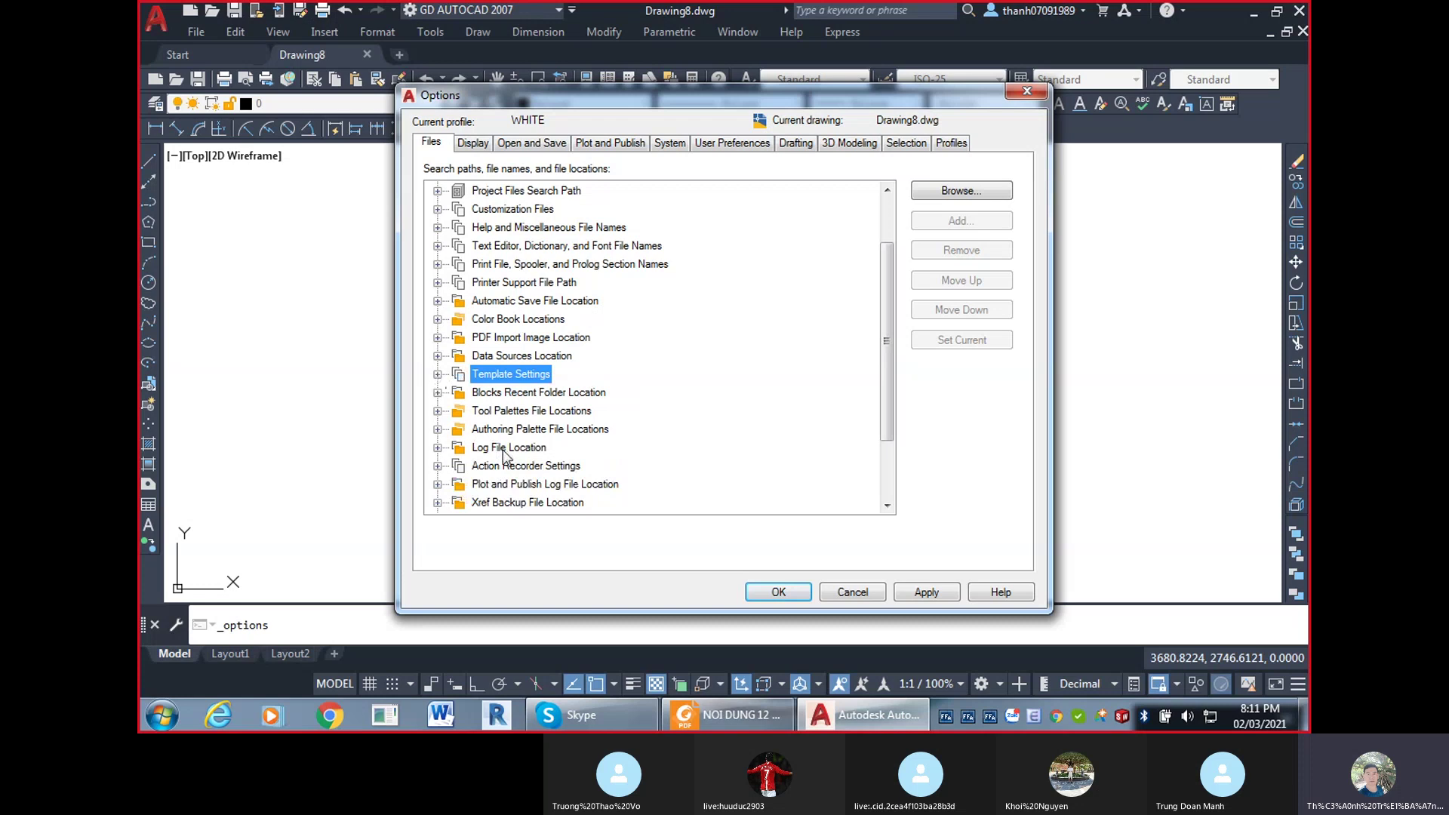
Inspect the Log File Location path, leaving it unchanged after cancelling Browse for Folder.
click(437, 448)
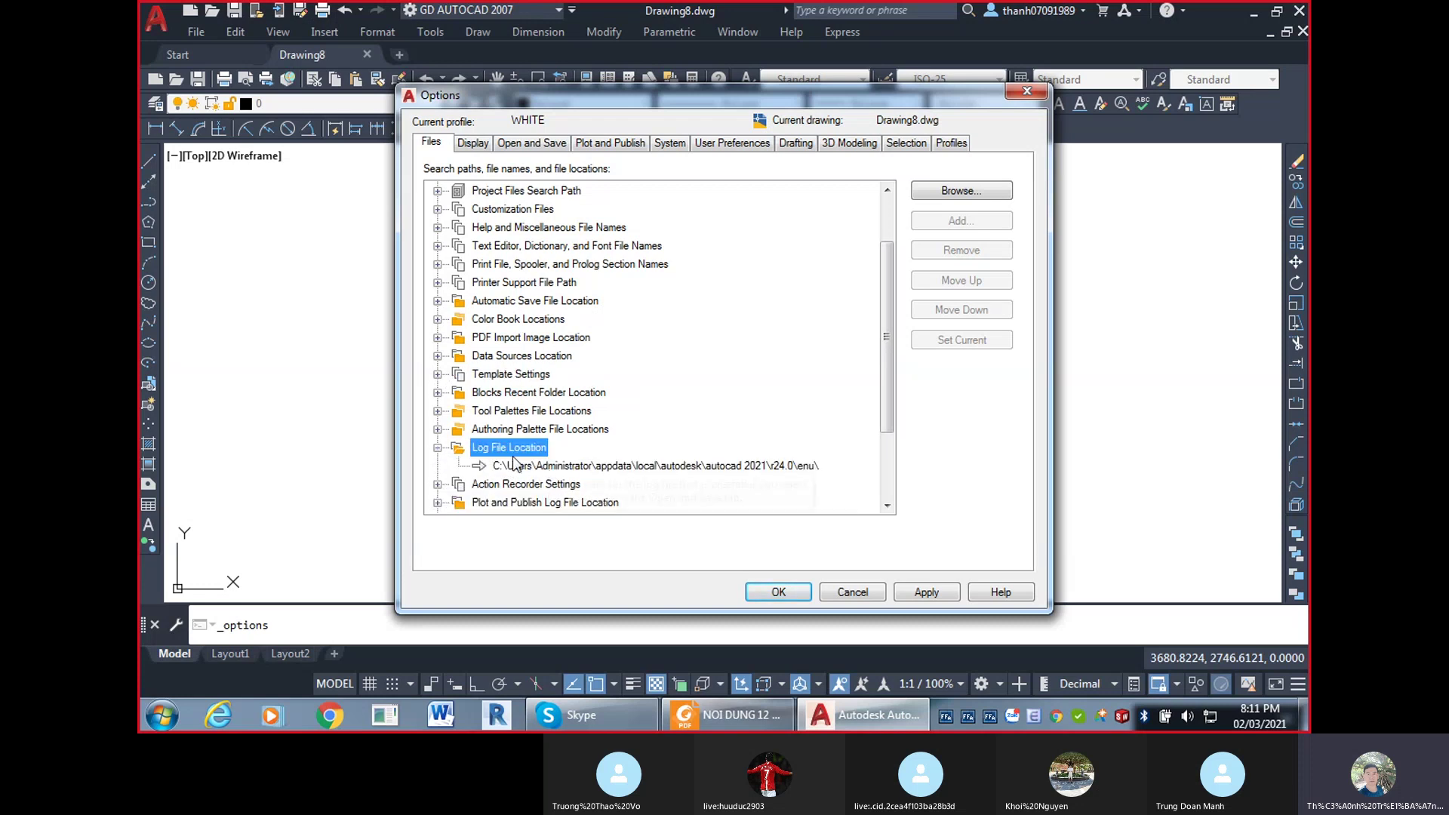
click(558, 466)
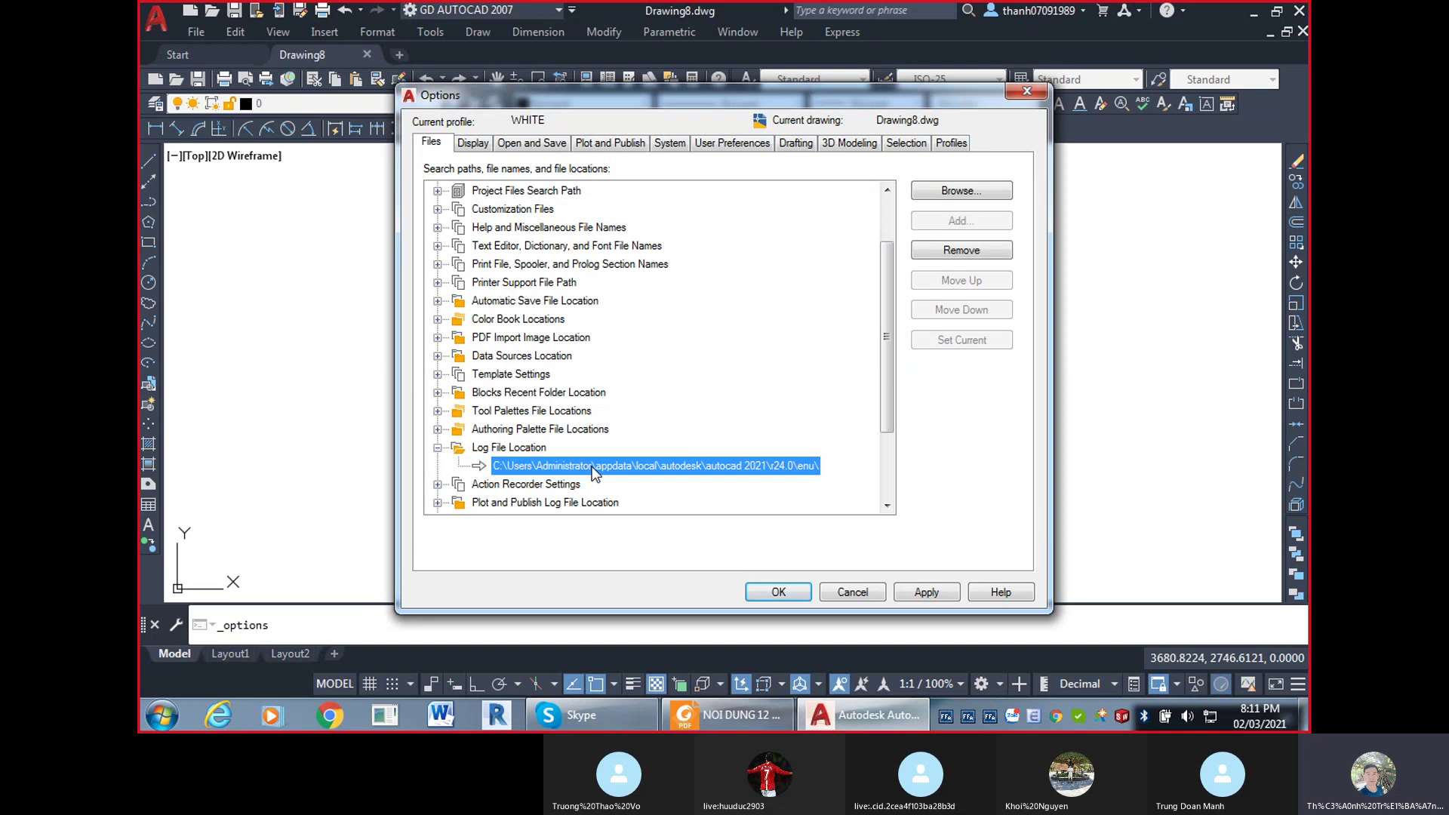
click(827, 468)
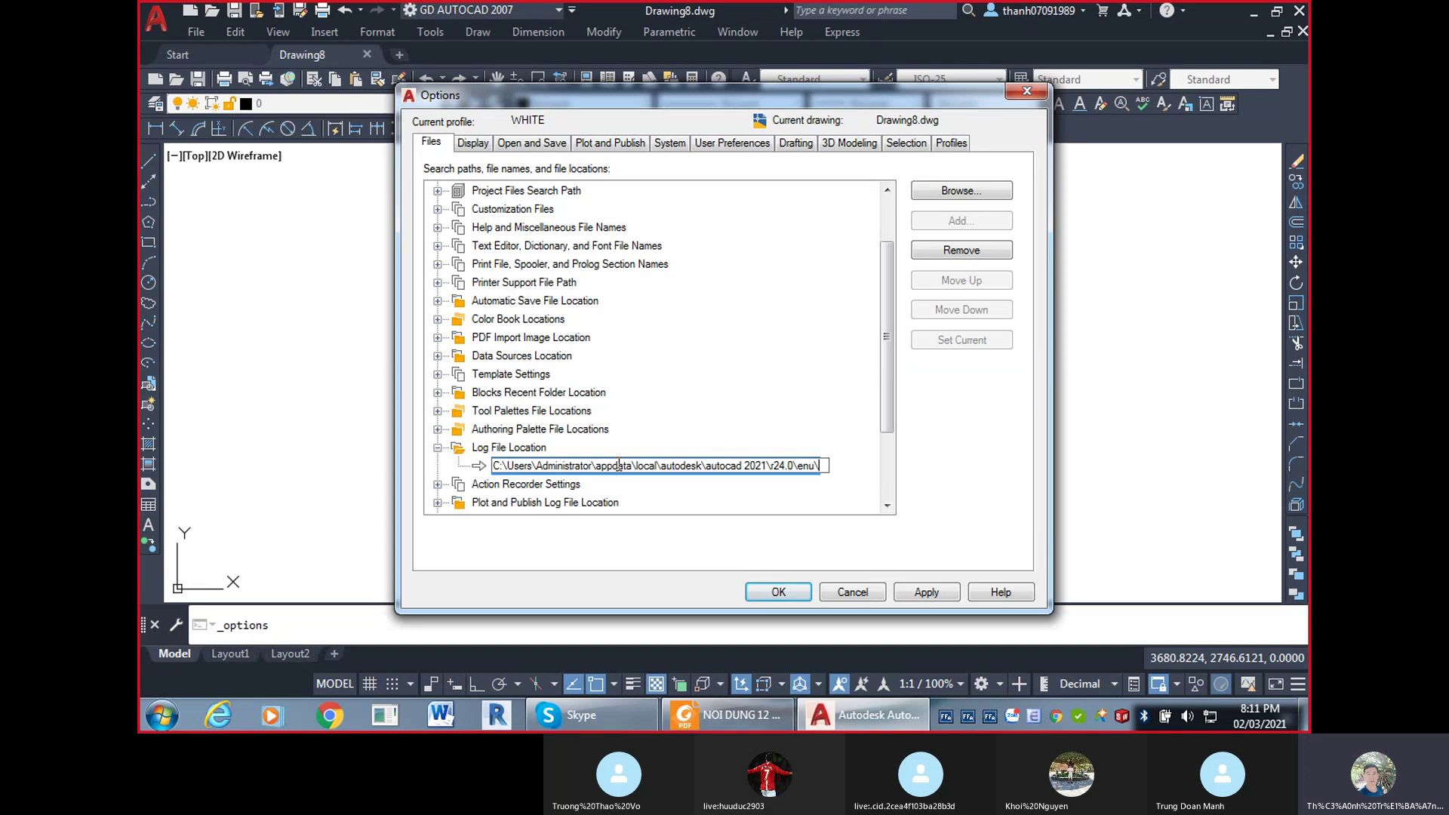
key(Return)
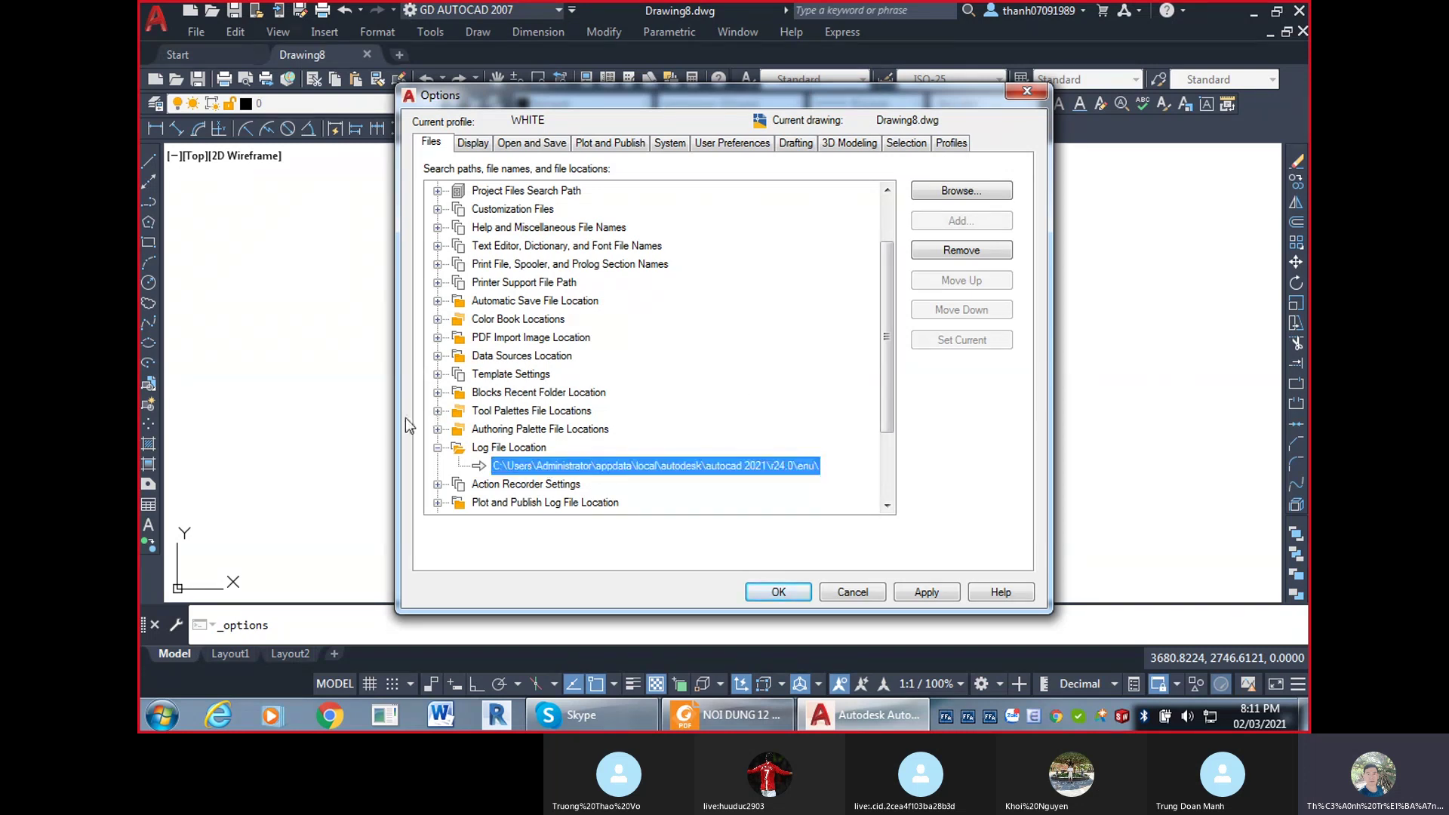
click(437, 448)
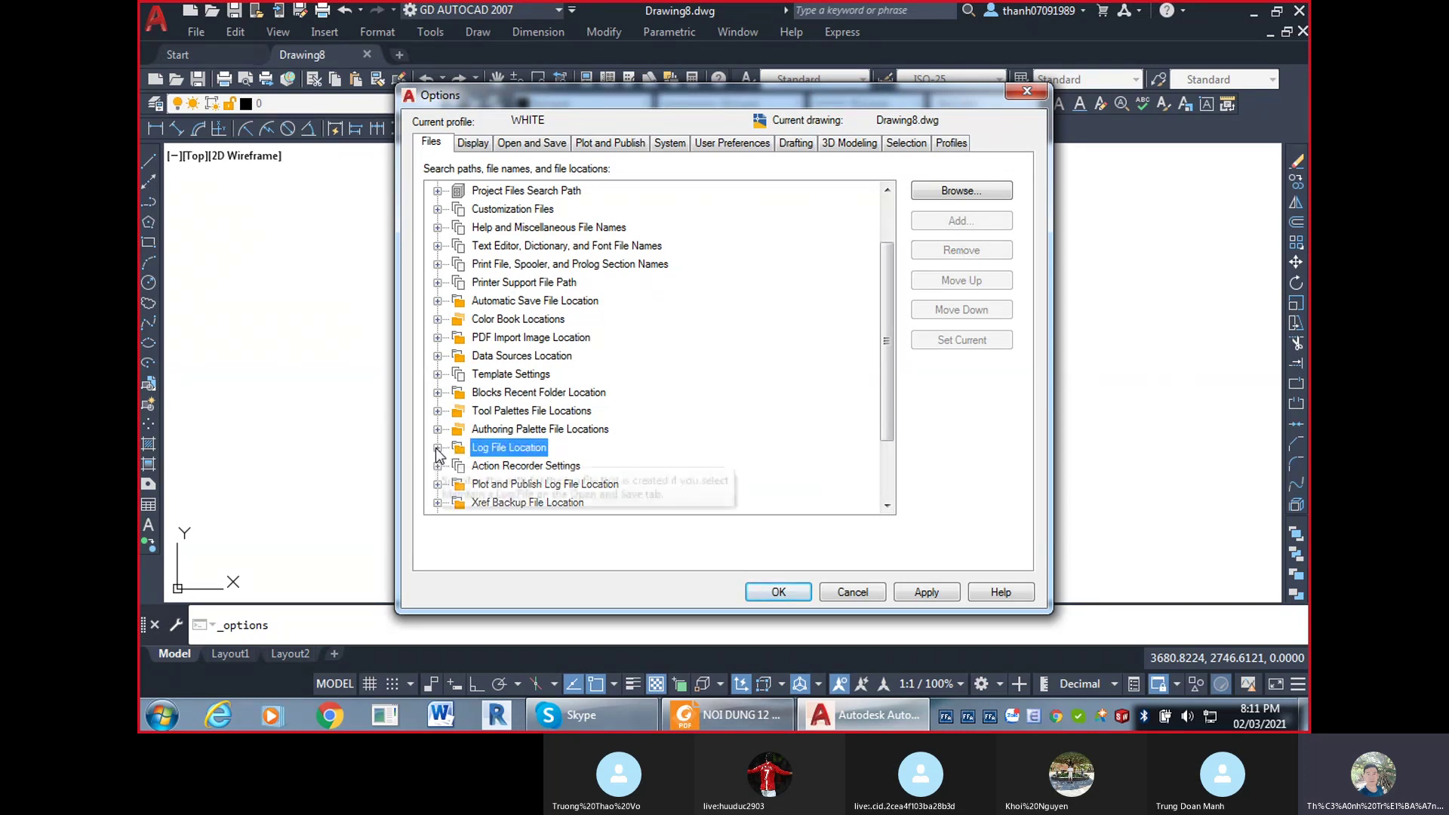
click(437, 449)
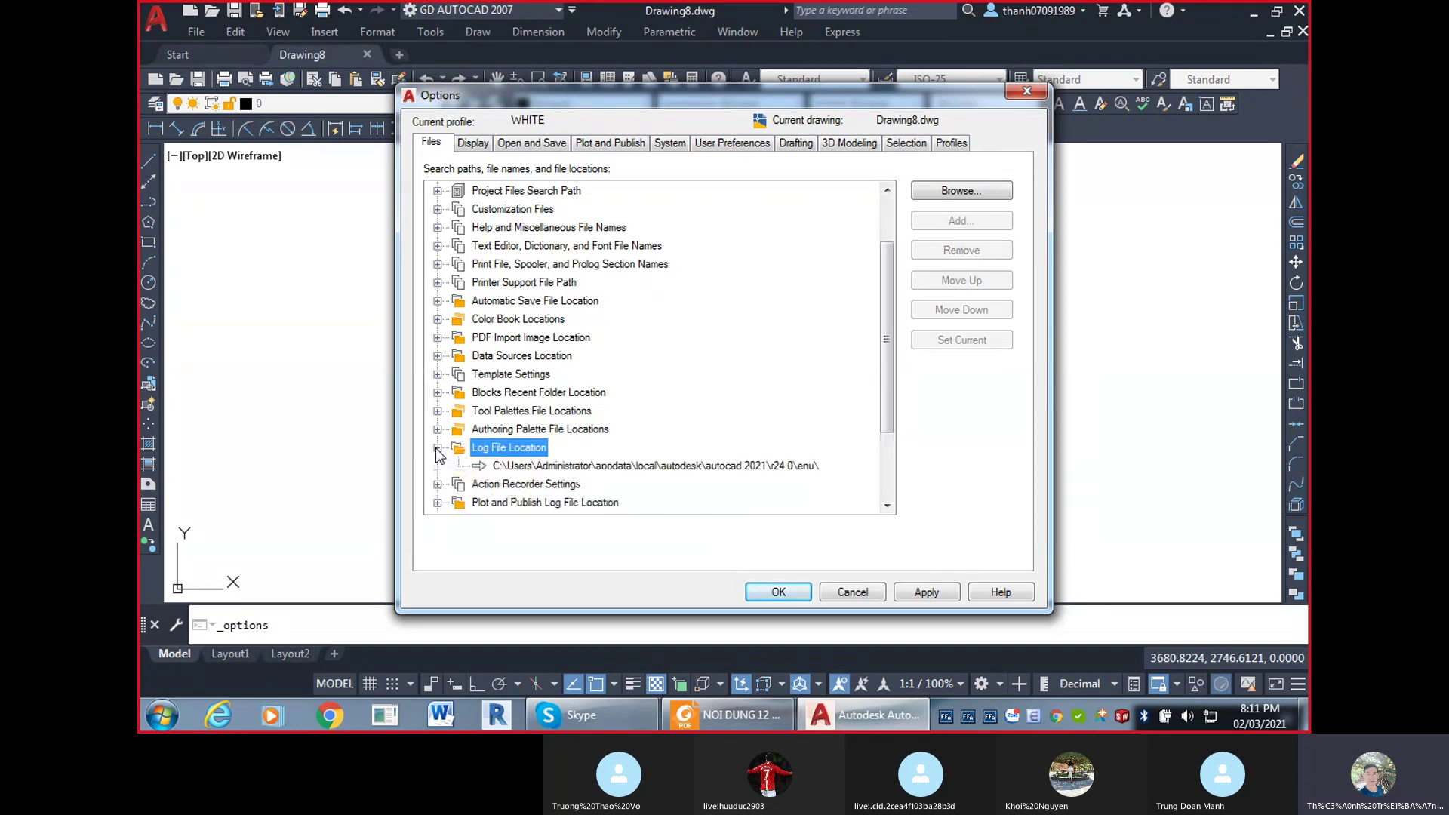
click(495, 466)
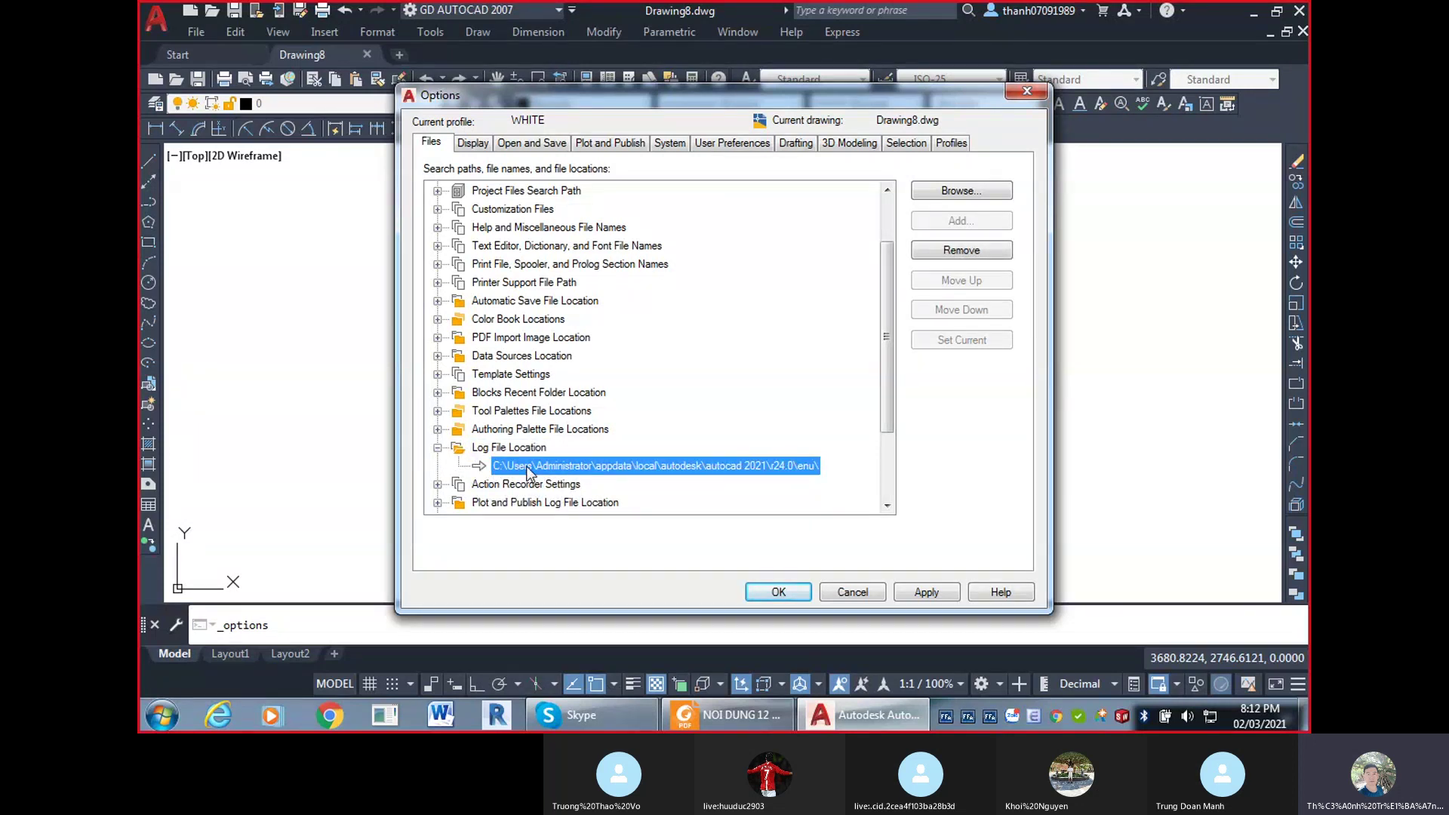
double_click(502, 466)
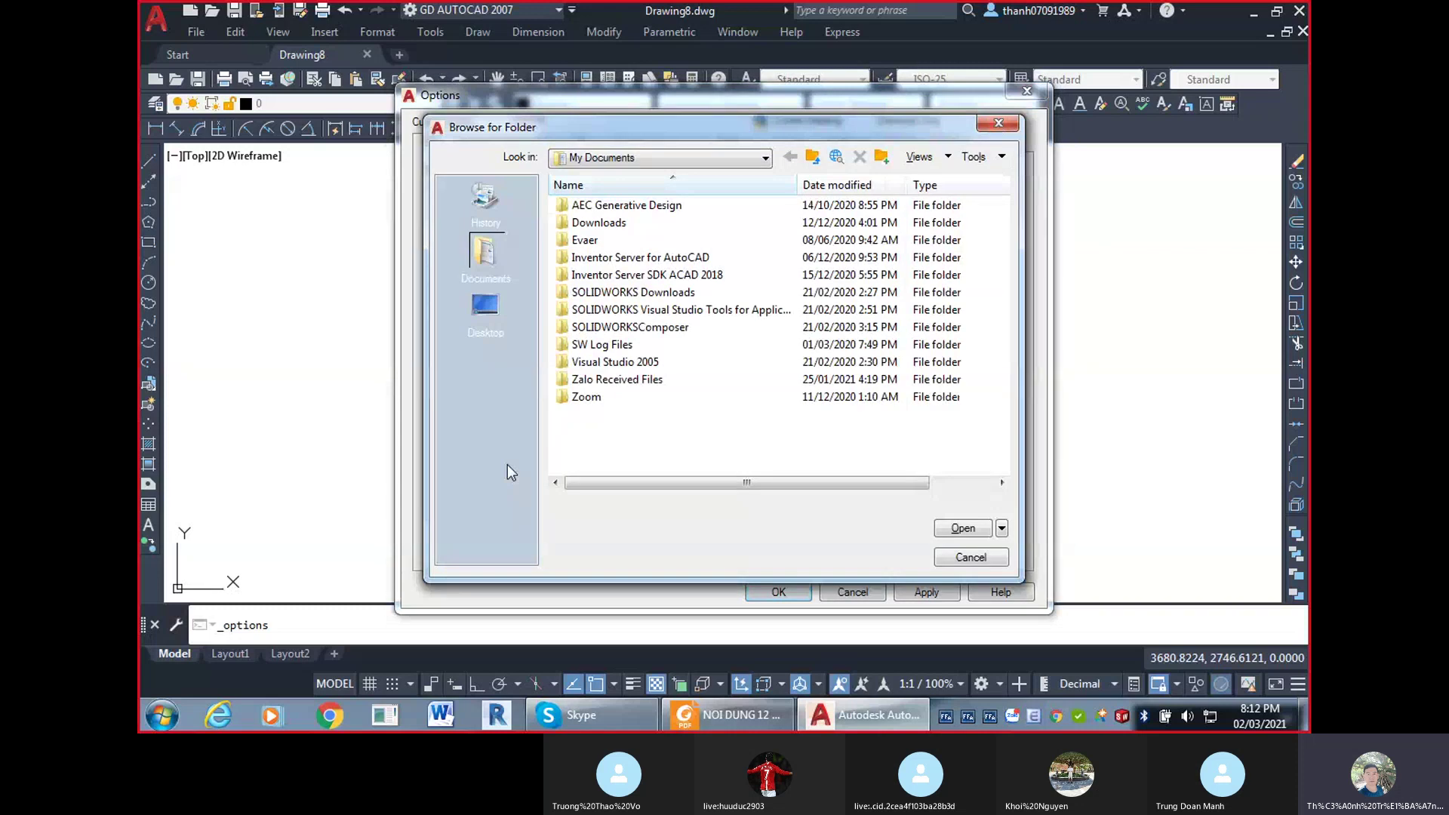
click(999, 123)
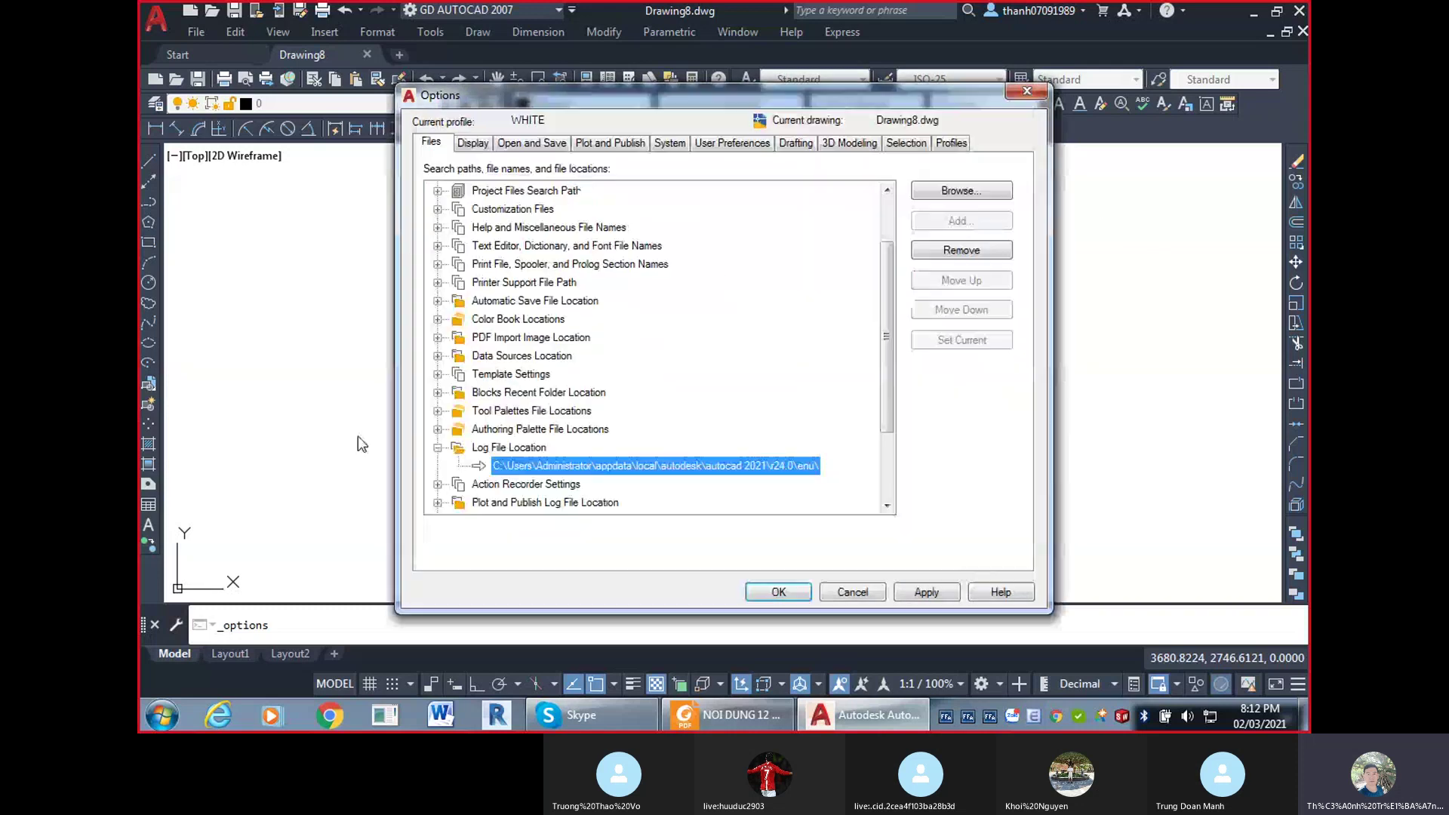
click(437, 447)
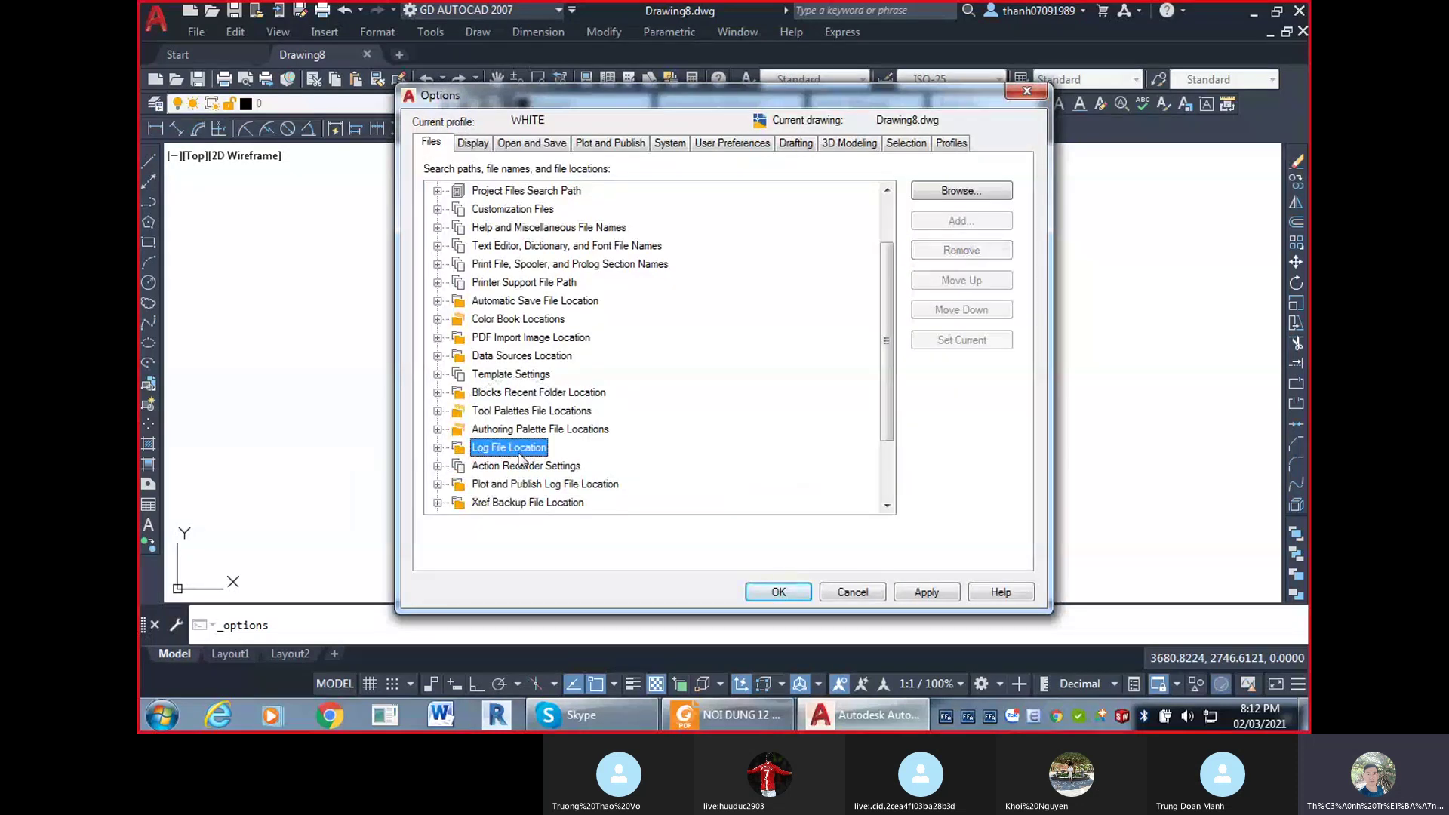
Expand Template Settings and inspect the QNEW default template path.
click(438, 374)
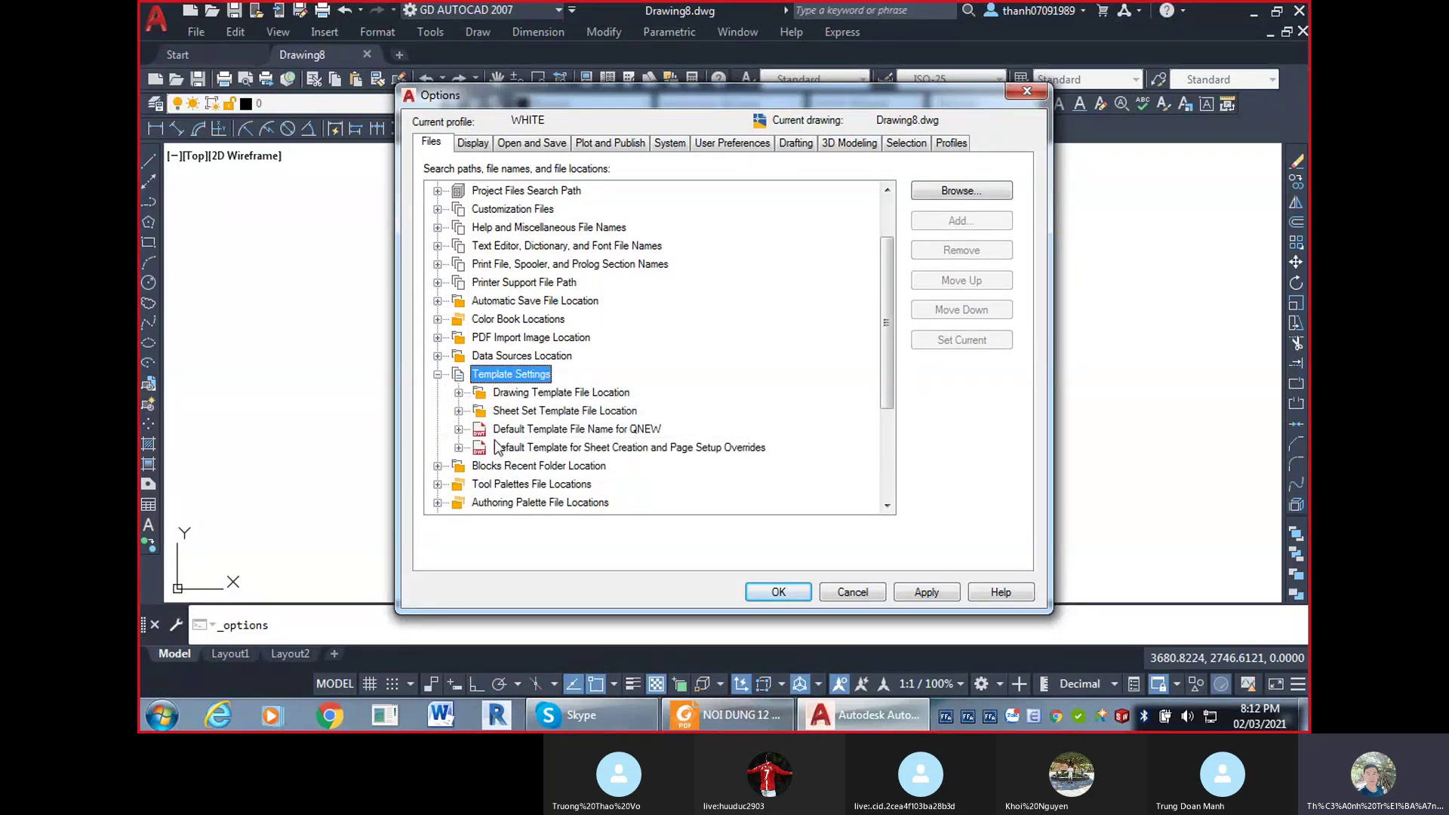
click(460, 430)
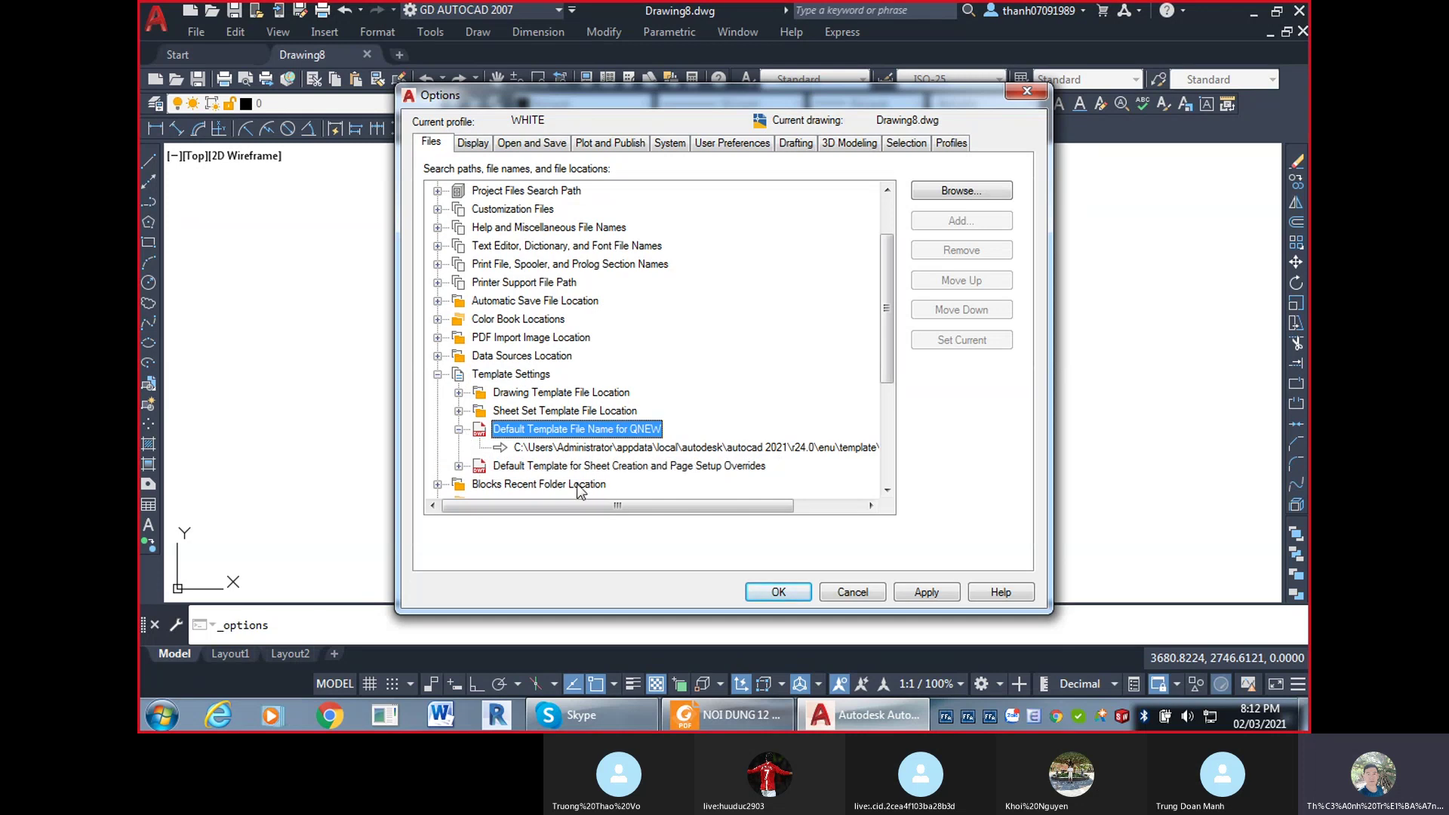
click(828, 449)
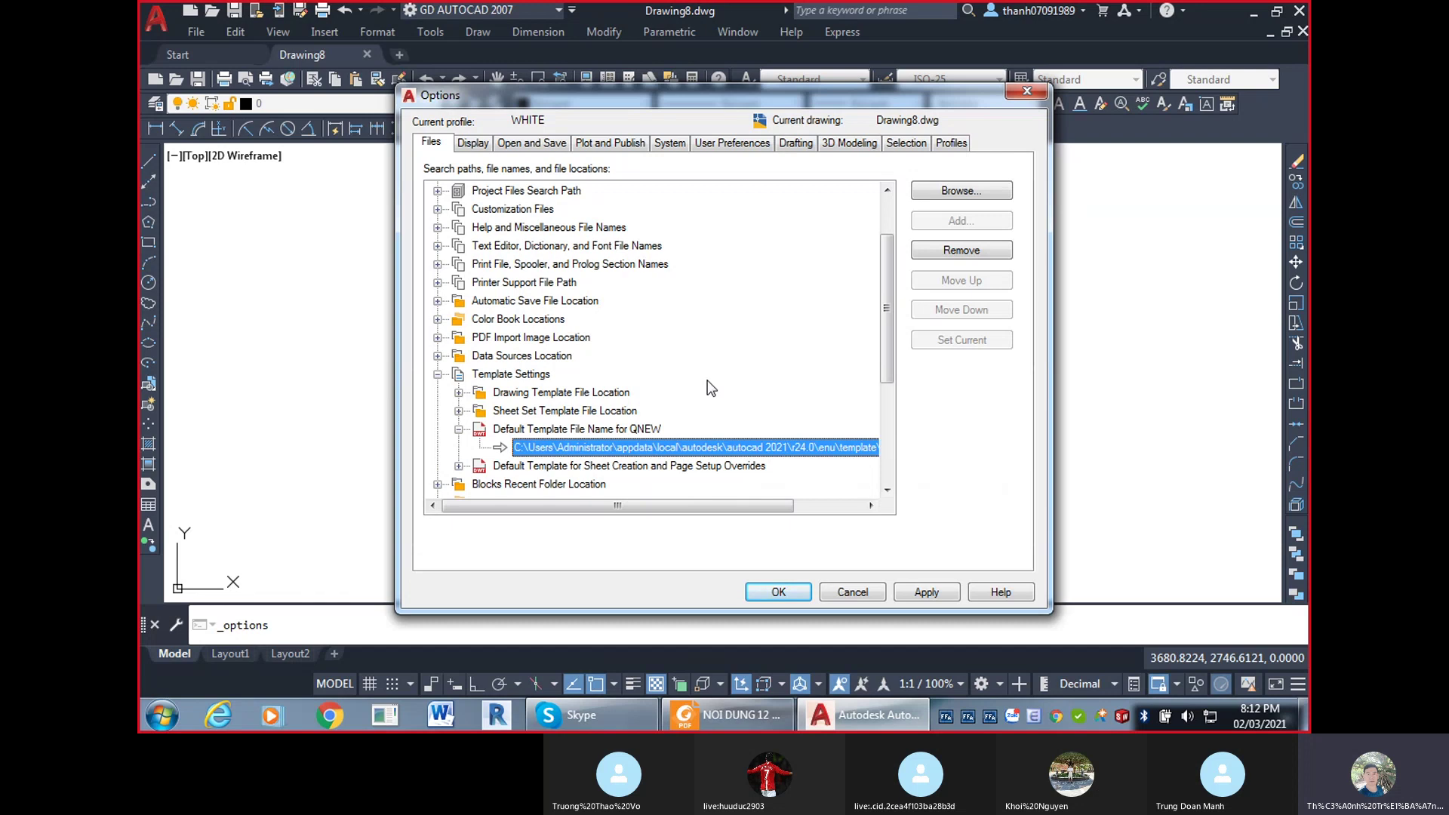
click(730, 354)
click(438, 375)
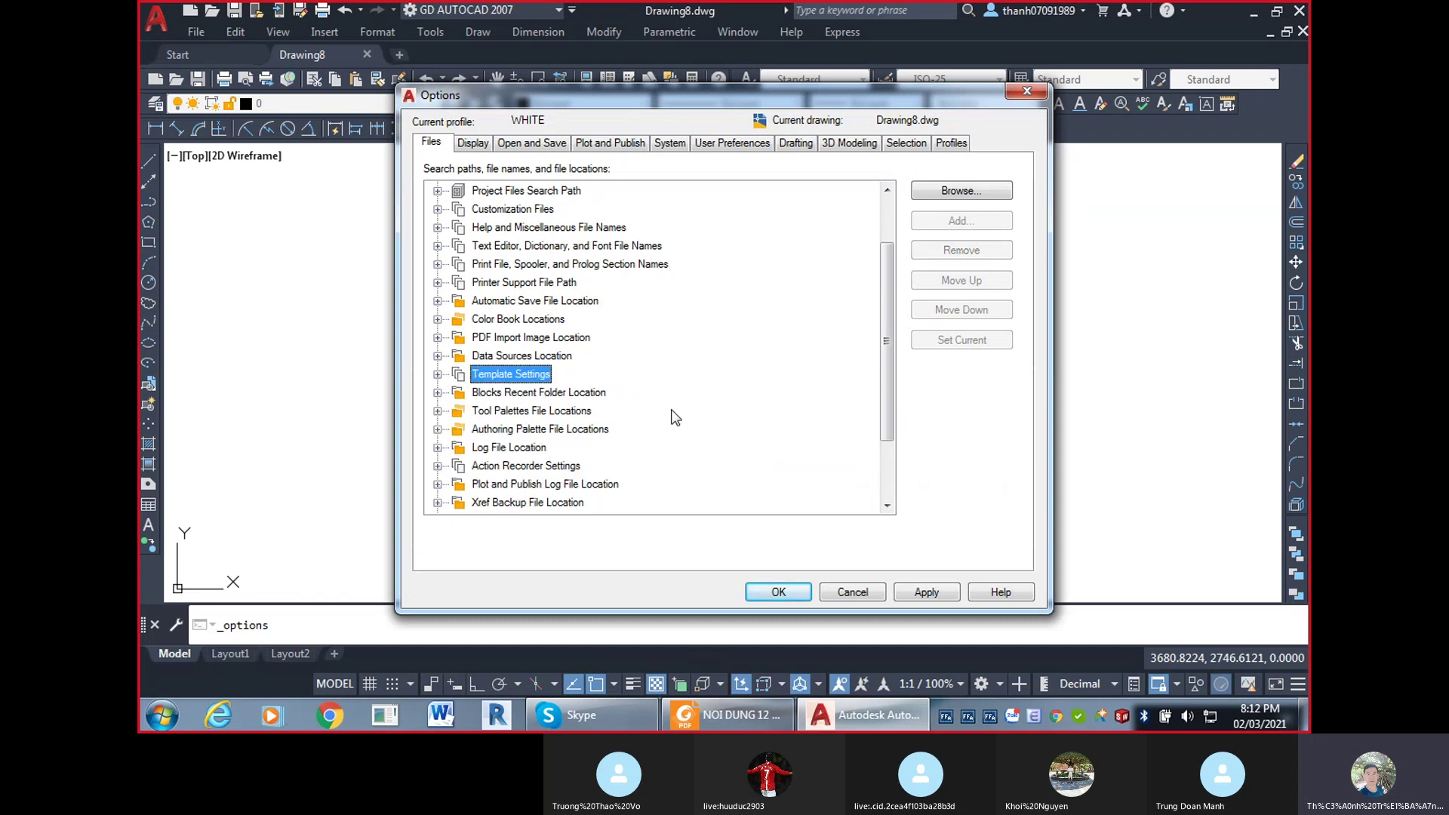
click(438, 375)
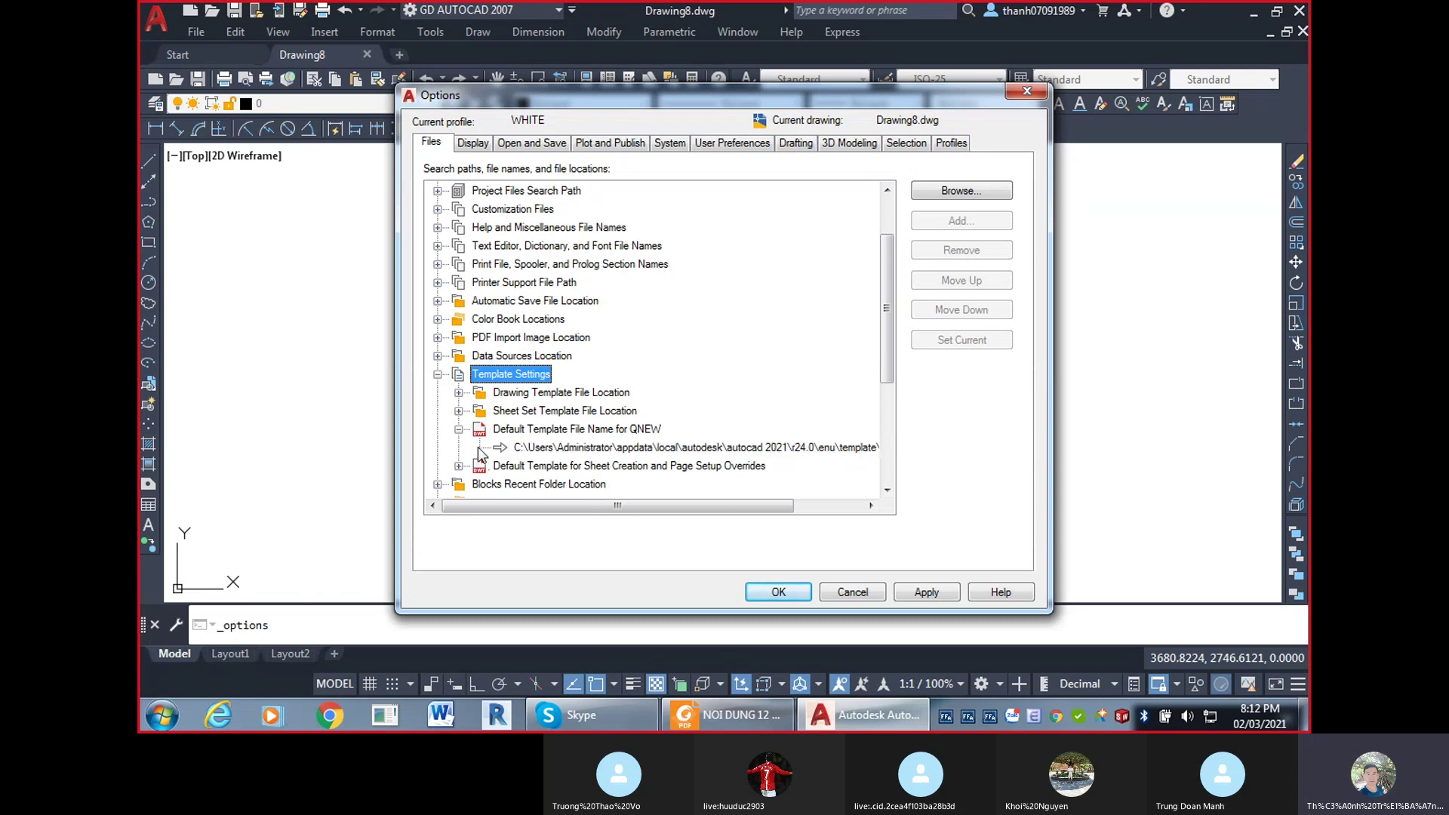
click(458, 430)
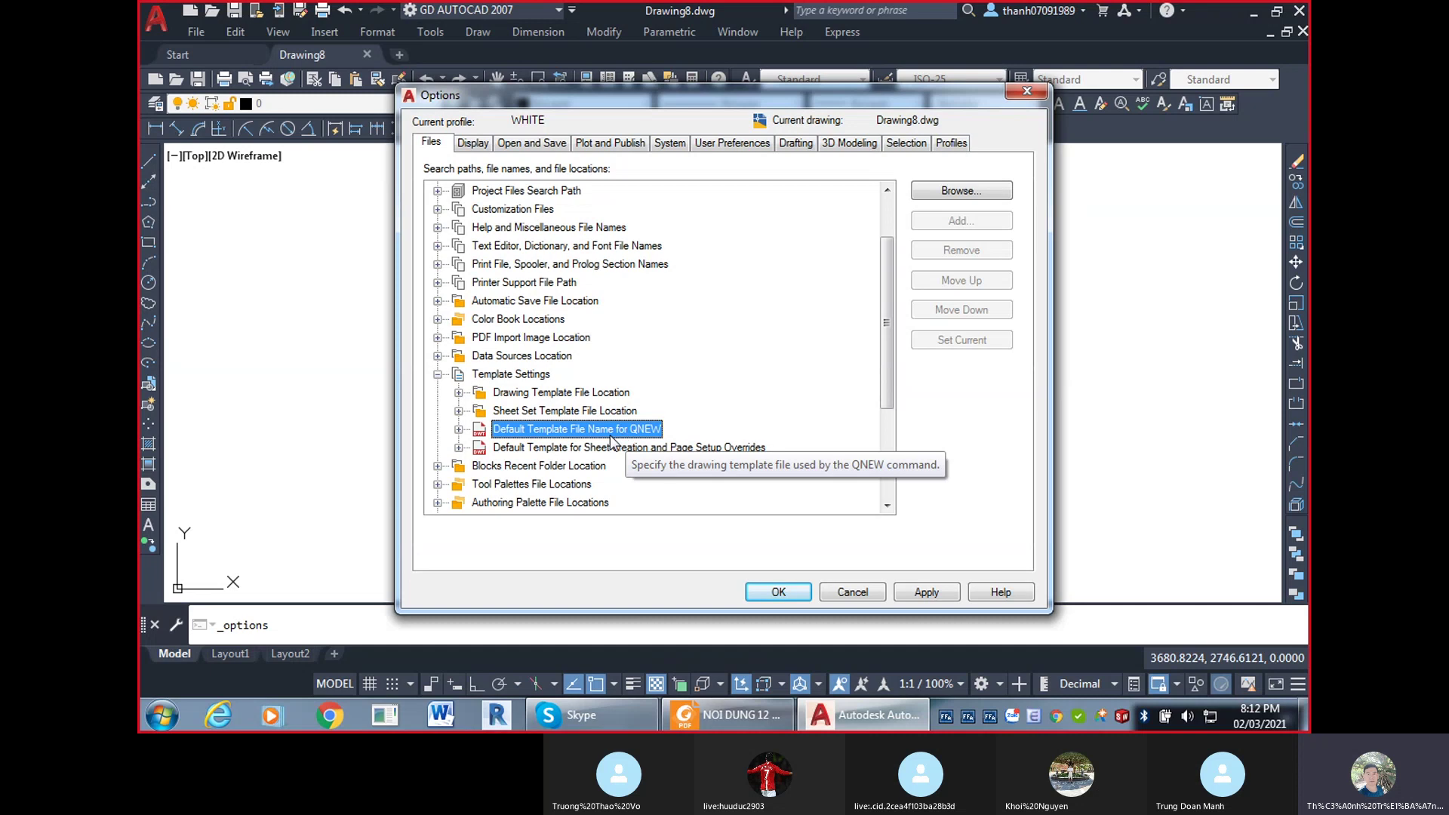
Inspect the drawing template folder location, cancelling the folder browser without changes.
click(459, 393)
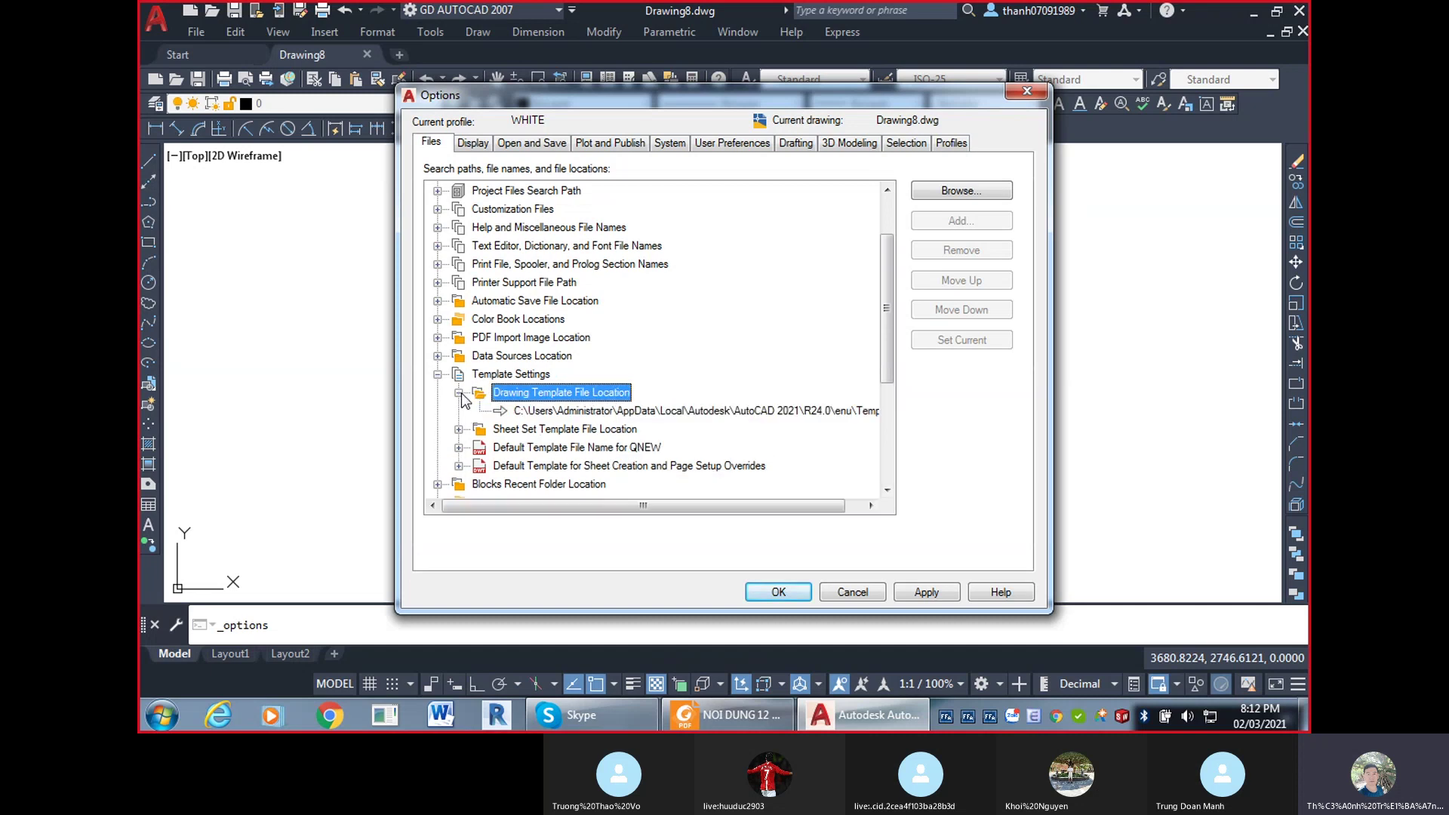
click(725, 411)
double_click(870, 413)
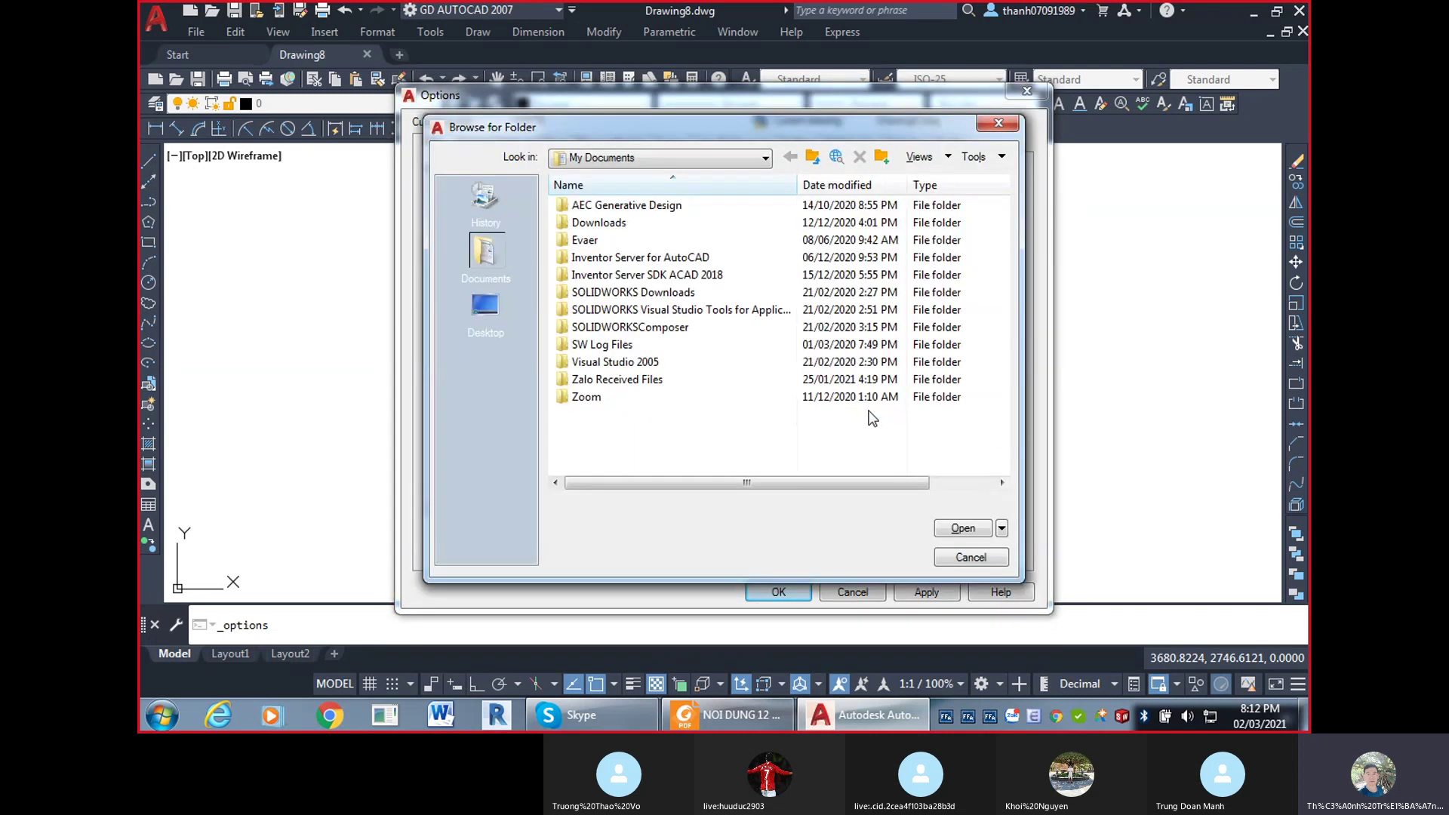
click(1000, 123)
click(853, 411)
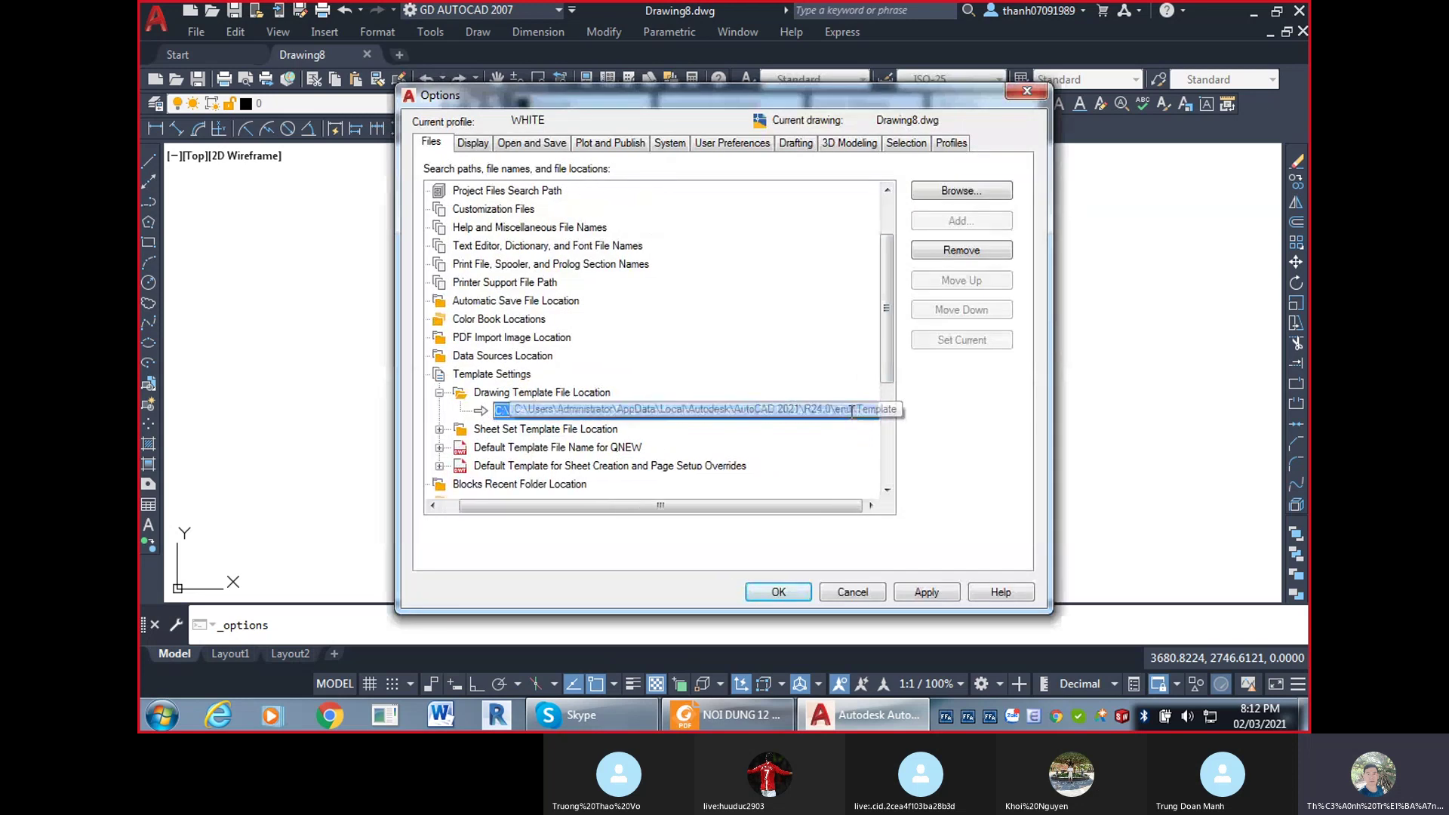
click(444, 453)
Reselect the QNEW template path ending in 0-template mau.dwt to read it.
click(438, 448)
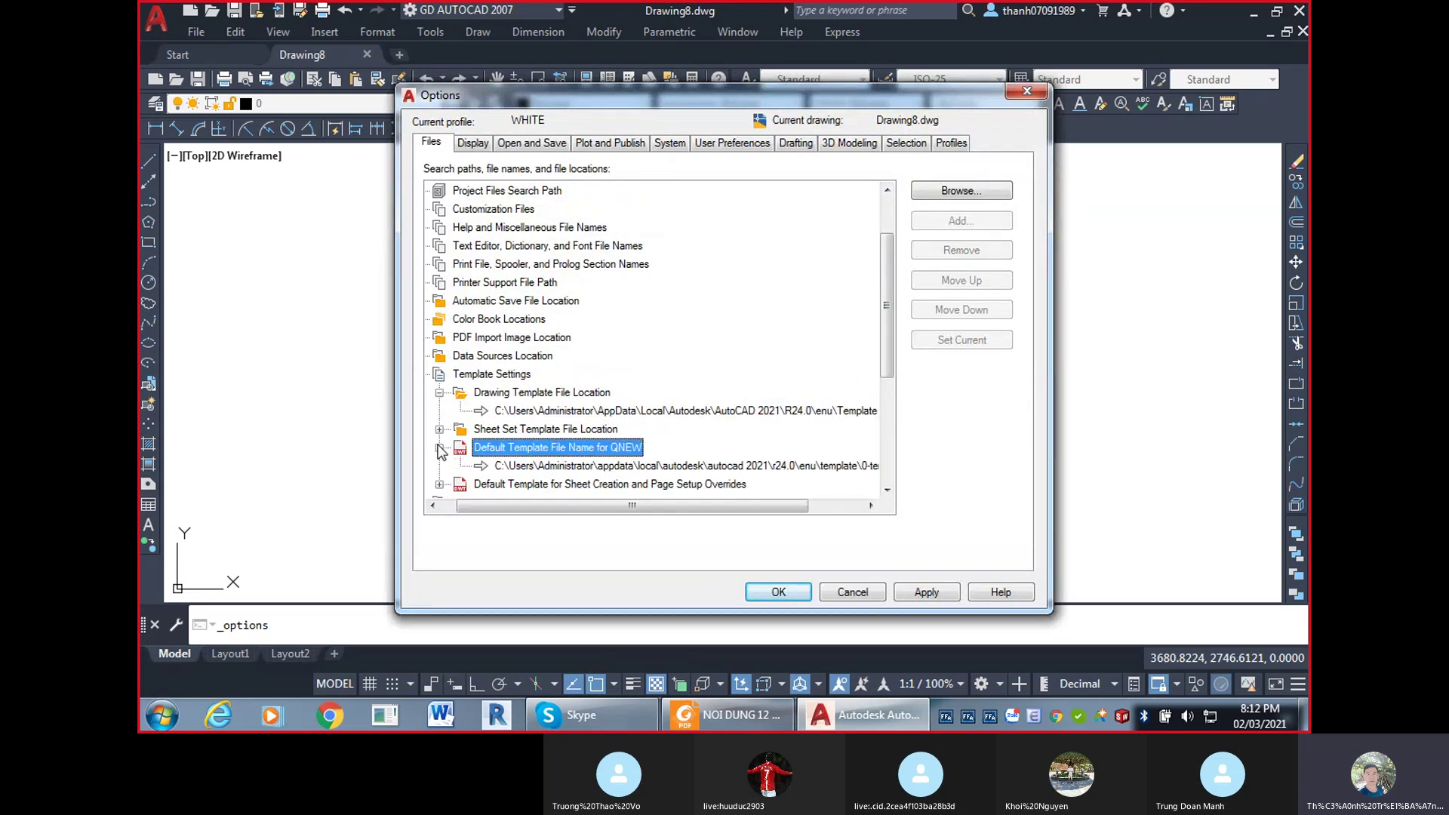
click(439, 448)
click(717, 465)
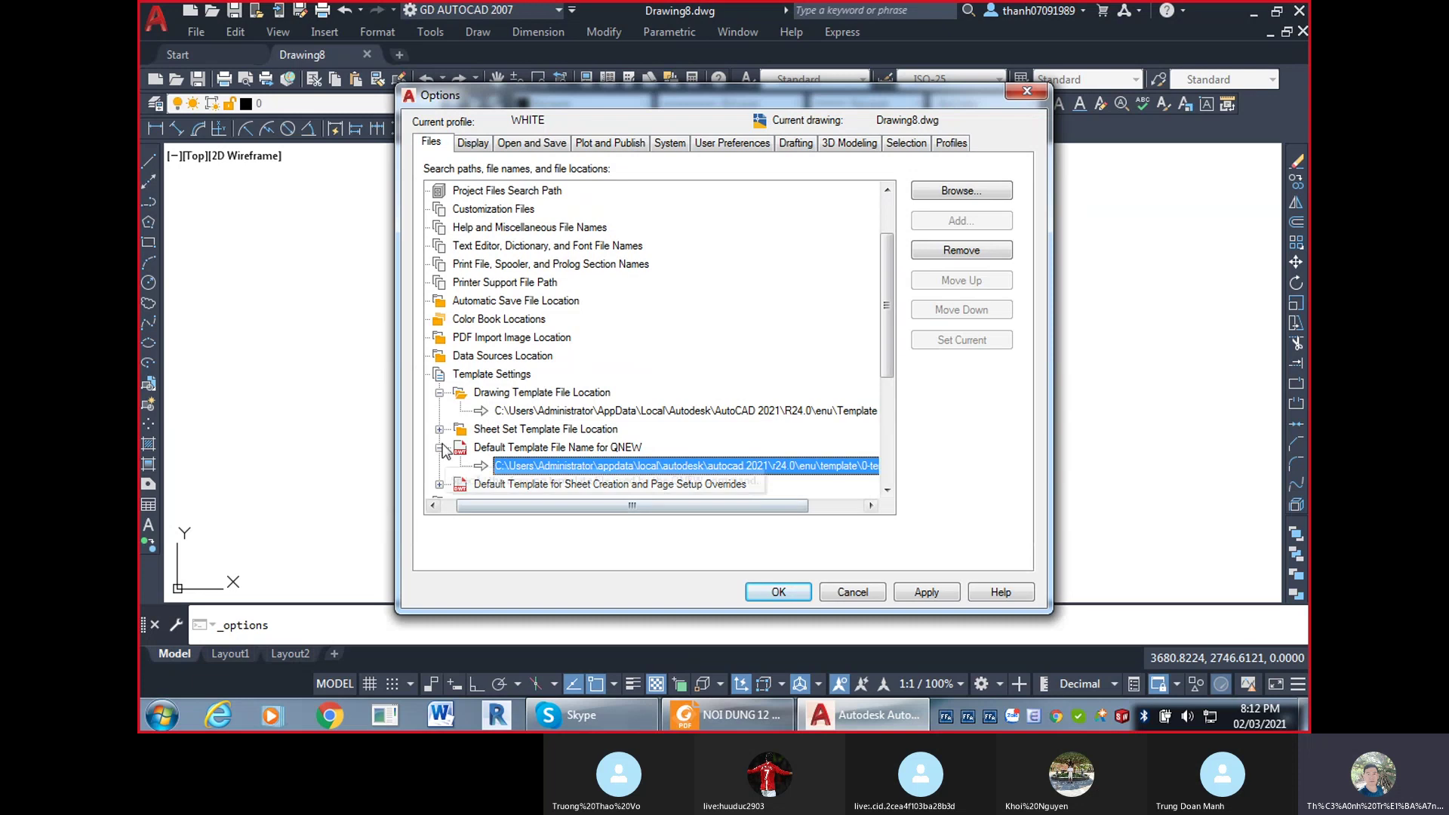
click(633, 457)
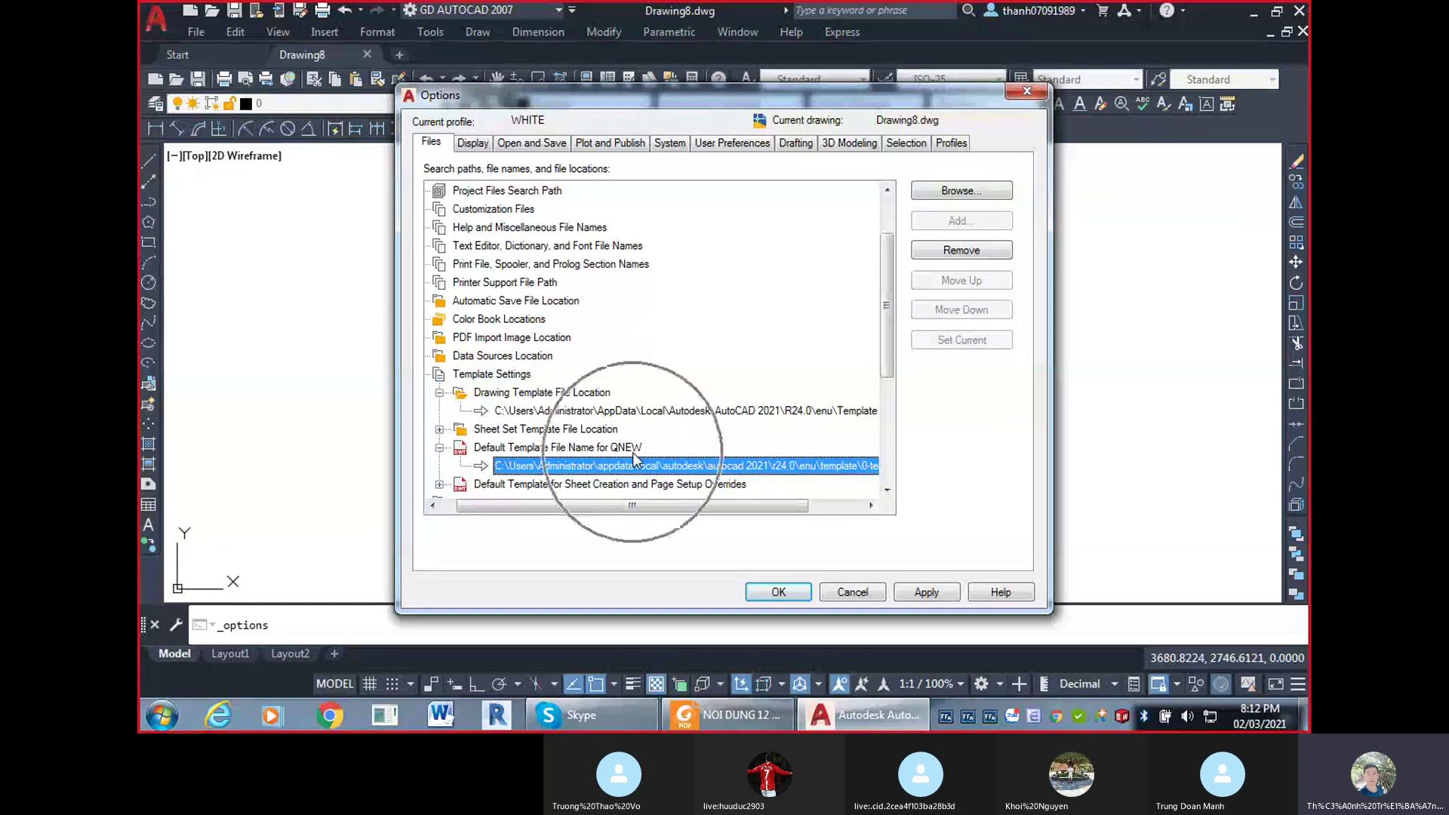
Point the QNEW default template to 0 - TEMPLATE LOP CAD CO BAN.dwt, apply, and close Options.
double_click(507, 465)
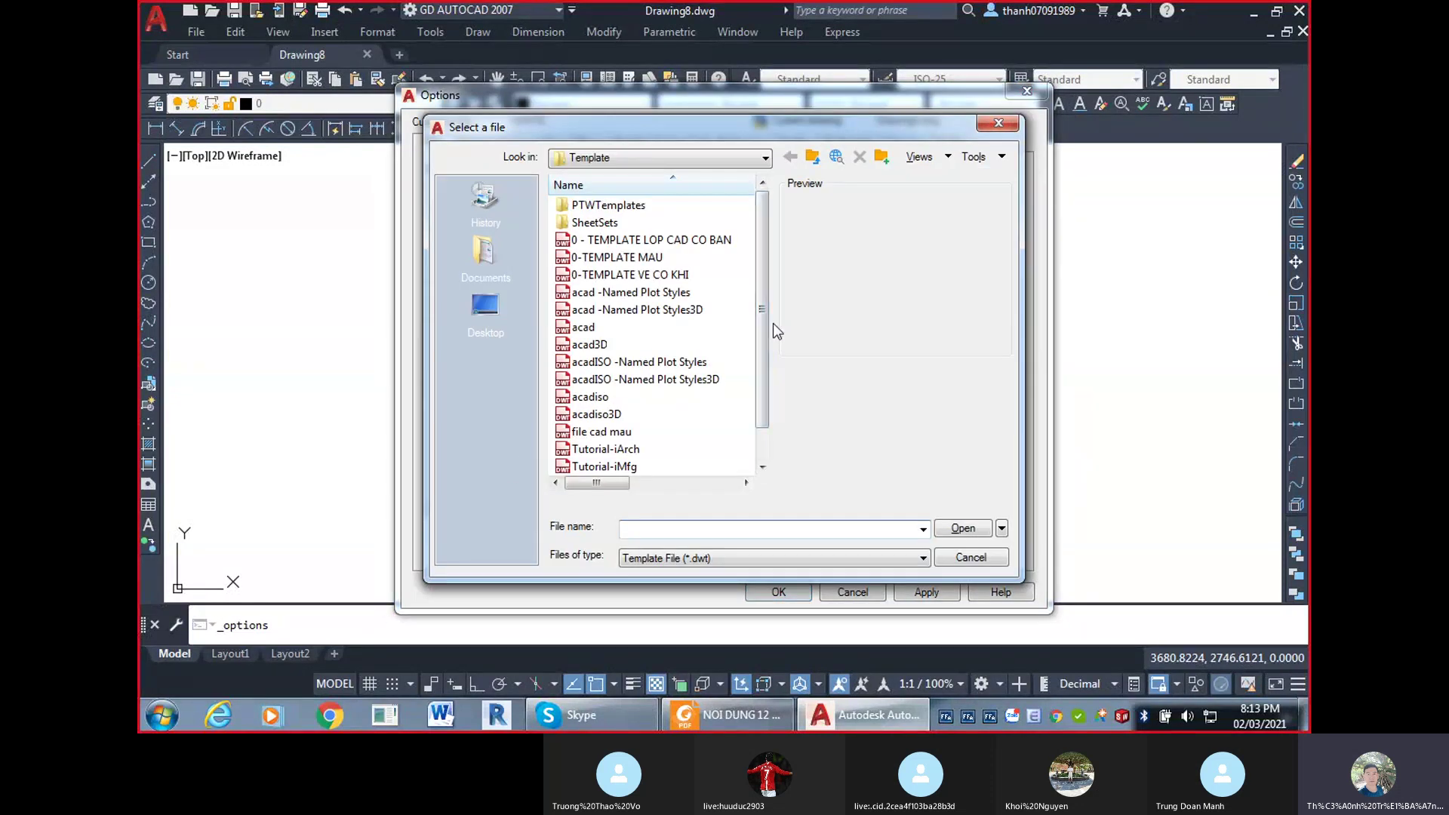
mouse_move(764, 318)
mouse_down()
mouse_move(767, 374)
mouse_move(747, 311)
mouse_up()
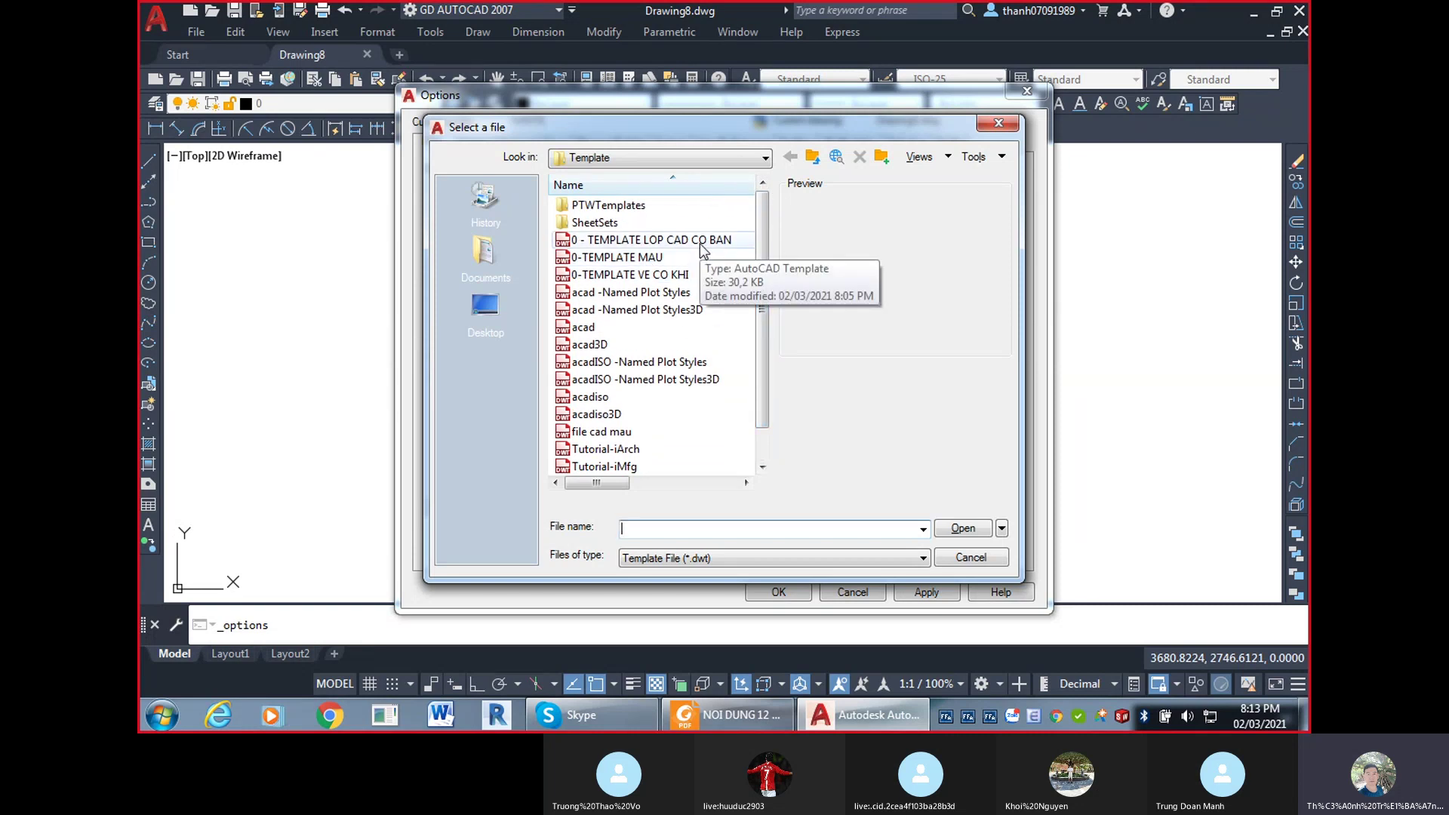
click(999, 123)
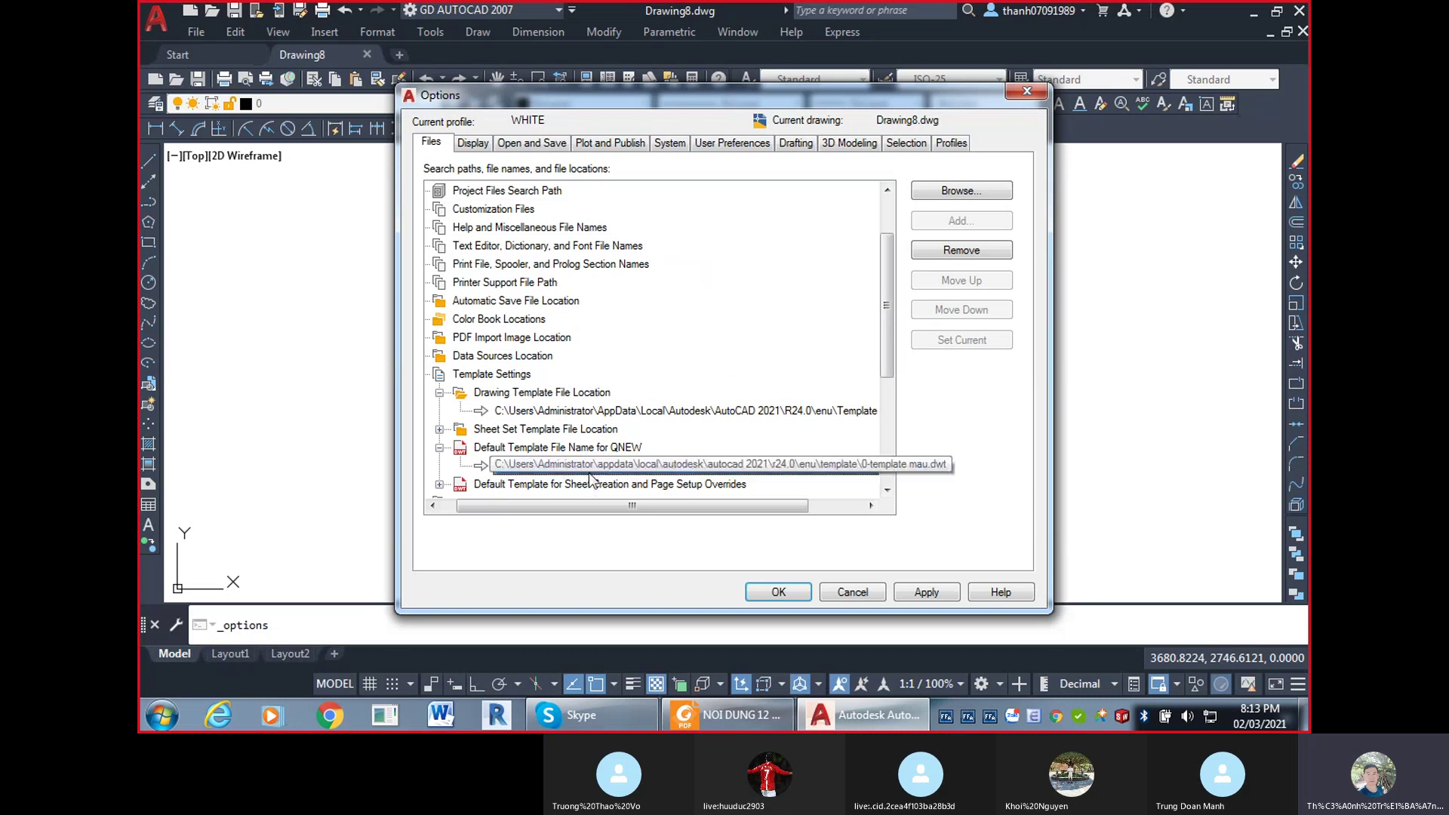
double_click(818, 466)
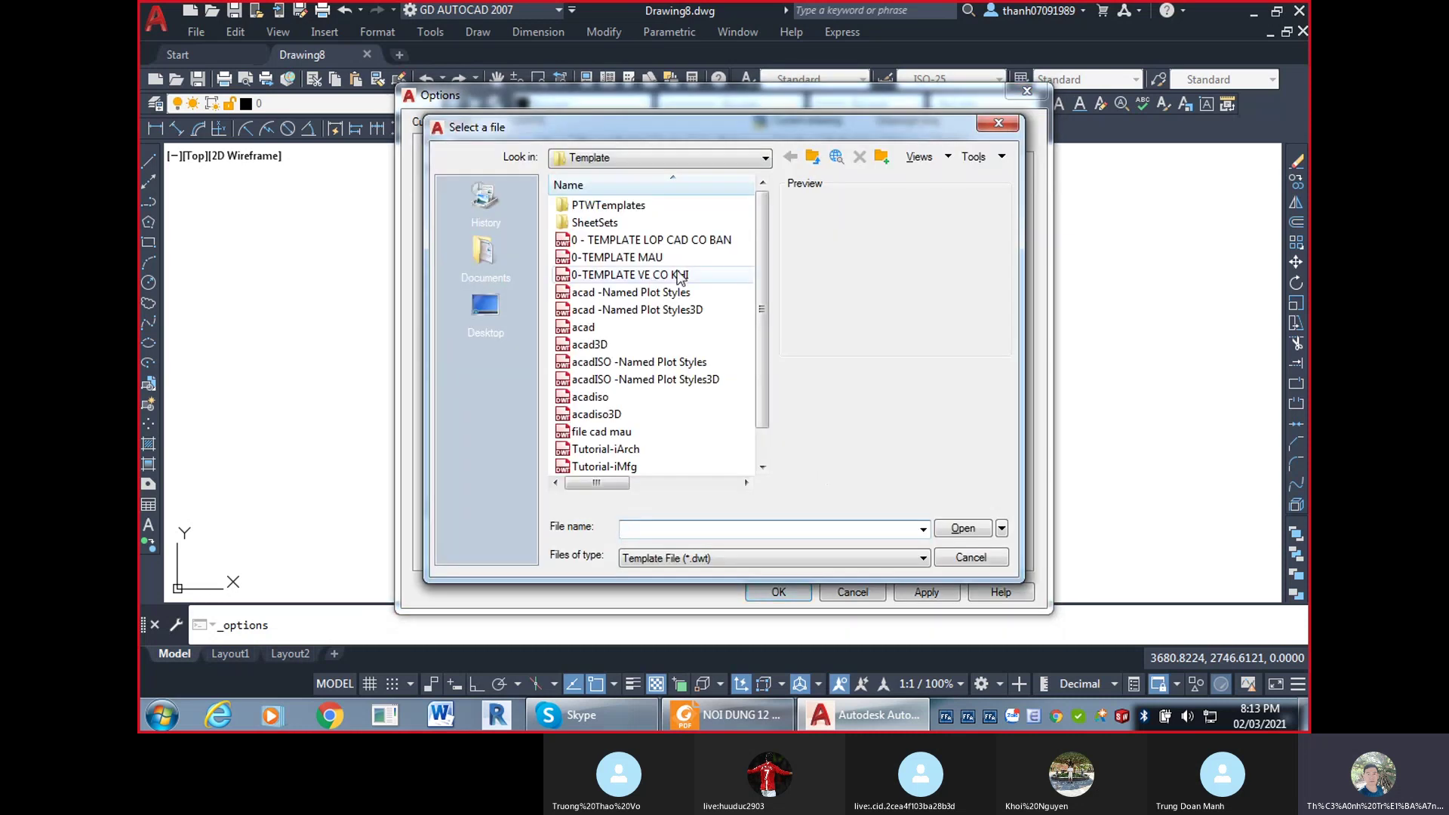
click(660, 240)
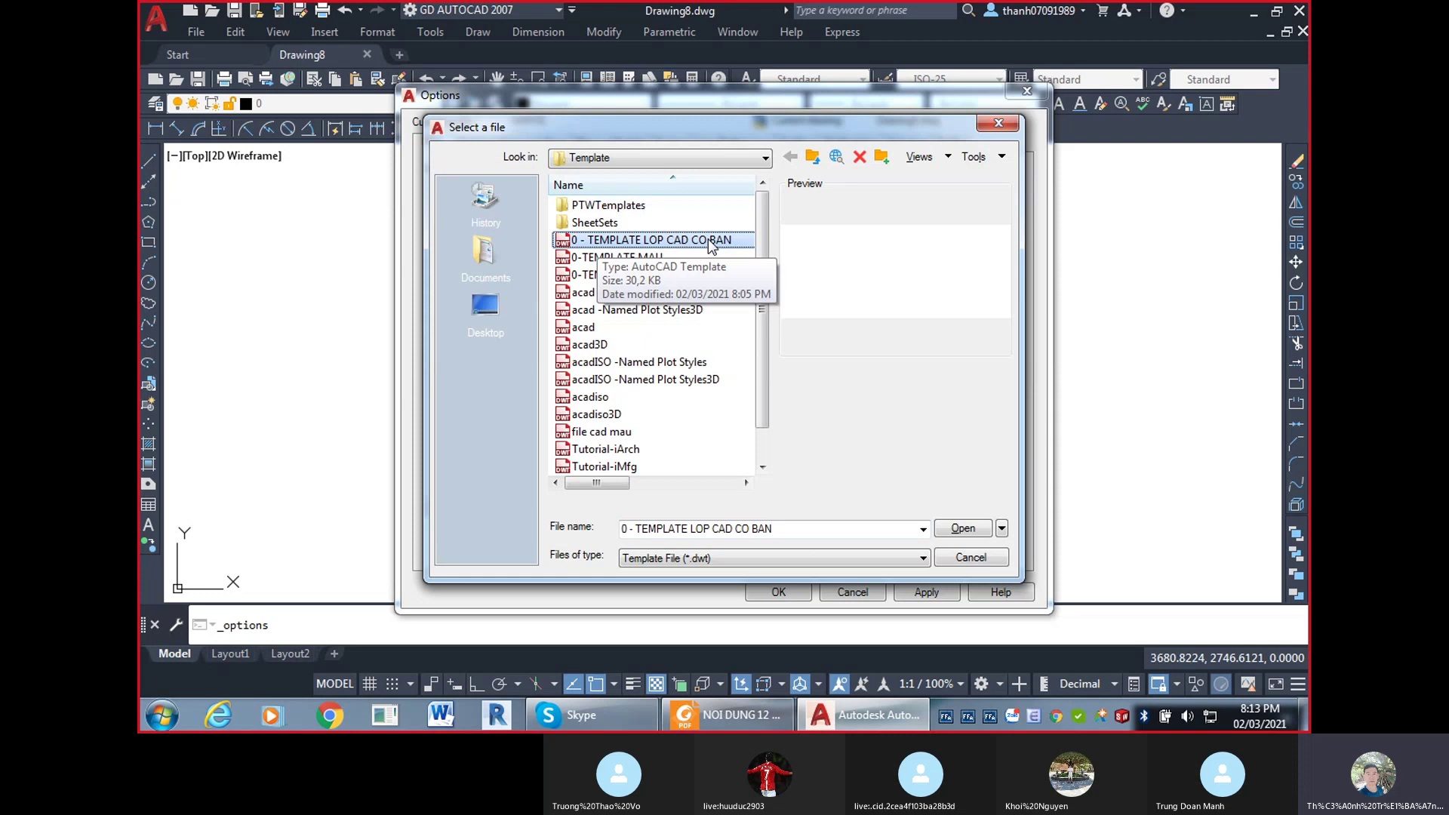
click(974, 530)
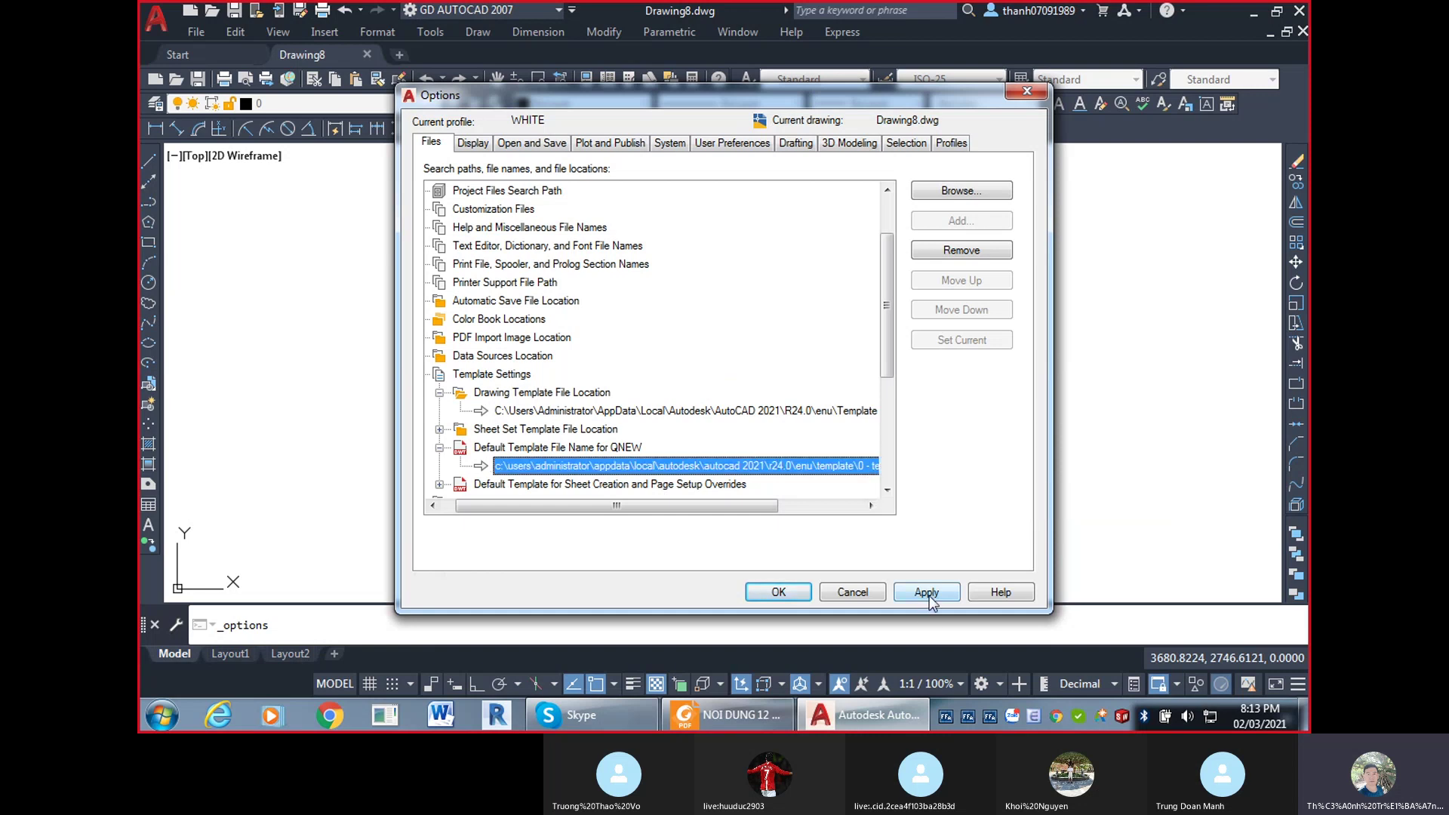
click(801, 595)
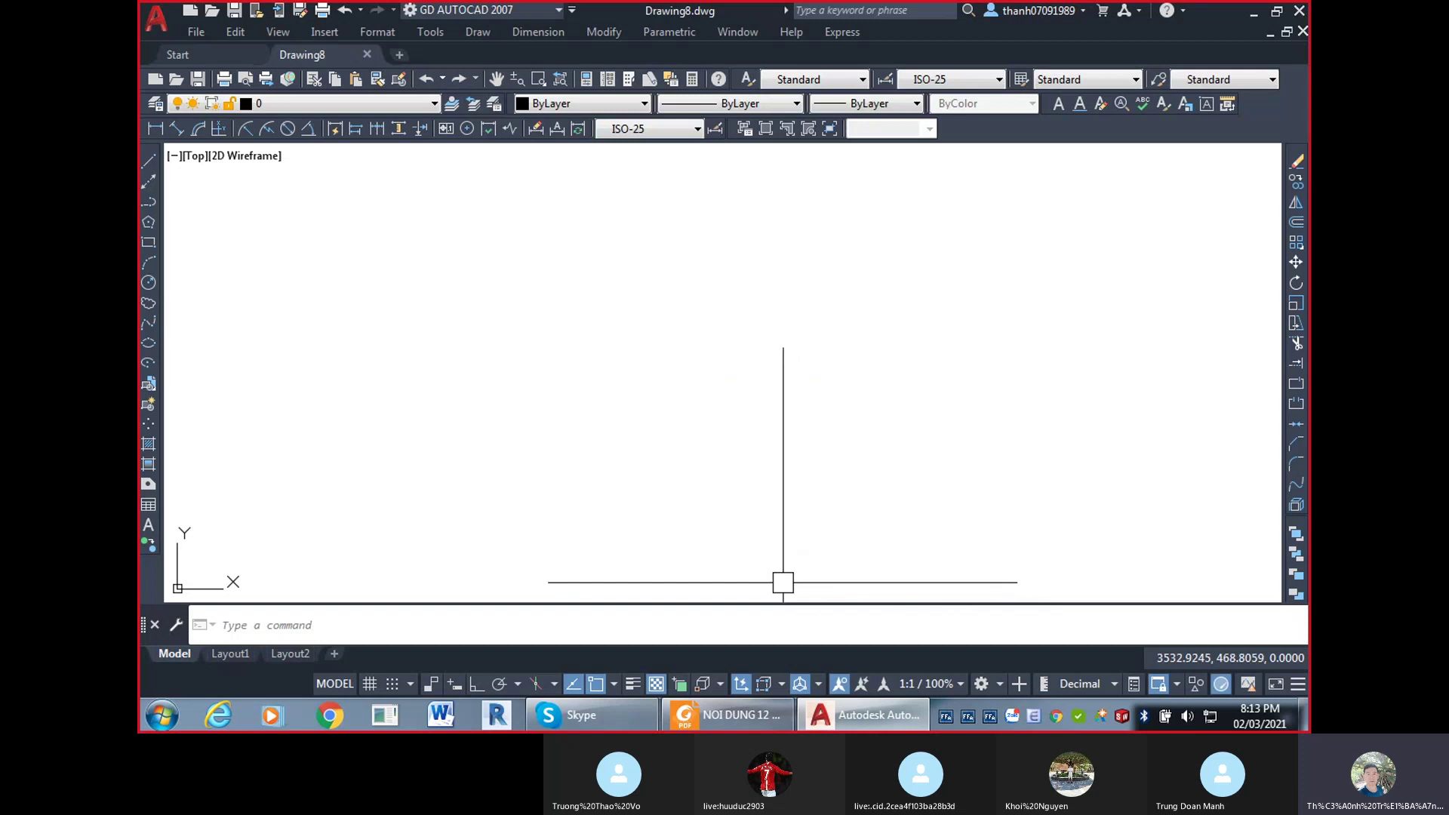
Close Drawing8, exit AutoCAD, and relaunch it from the desktop icon.
click(367, 54)
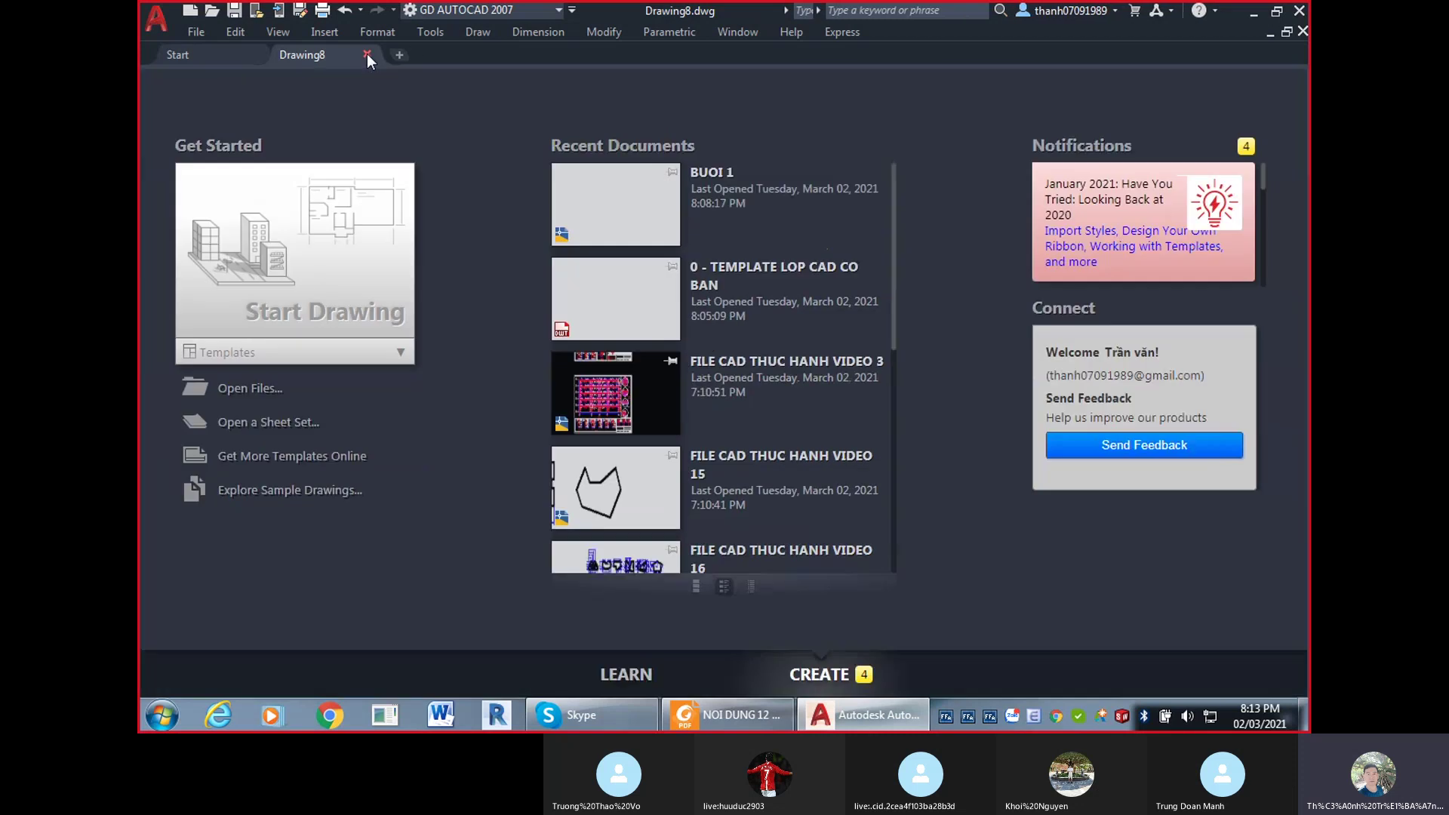
click(1299, 12)
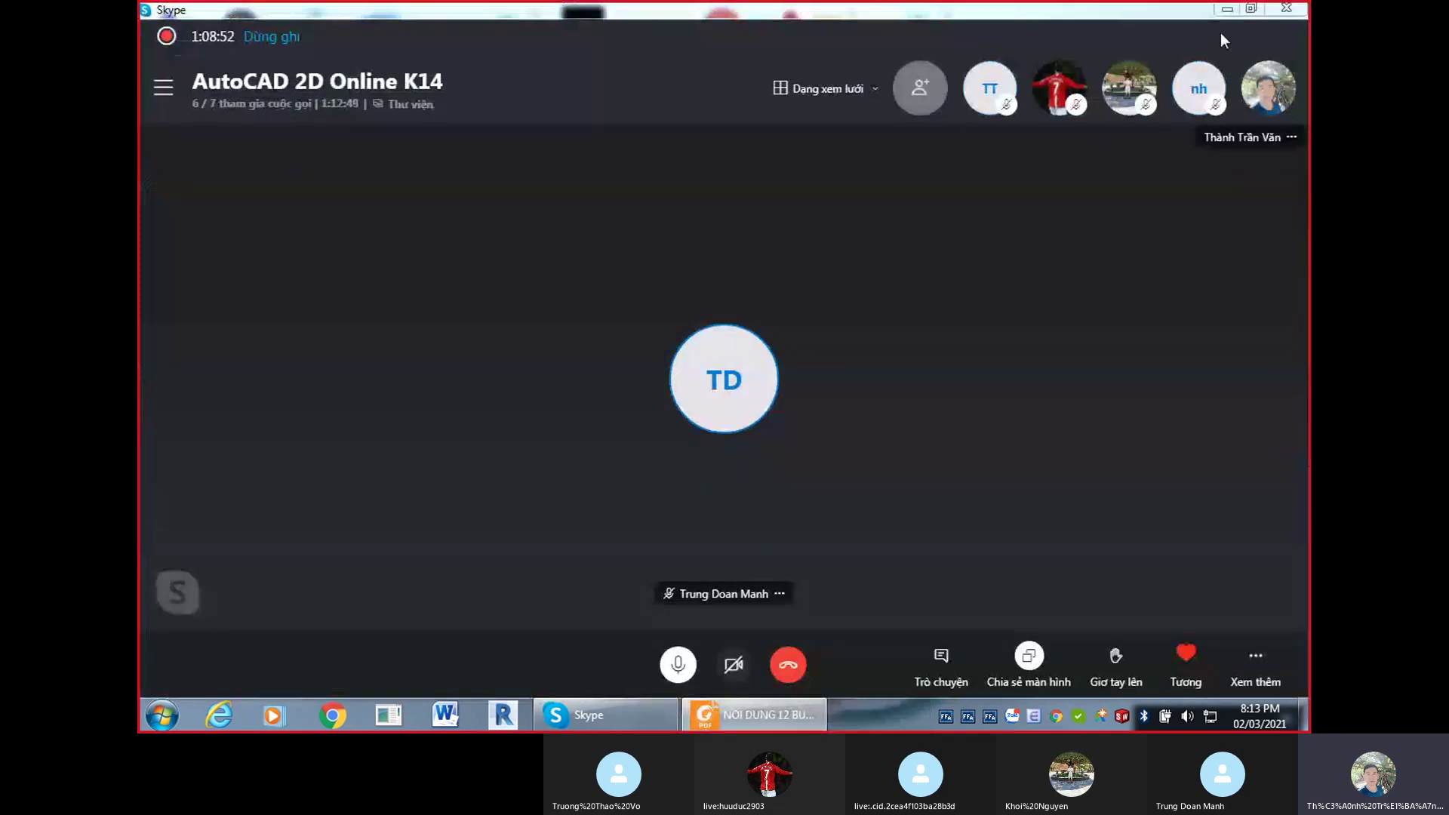
click(1226, 9)
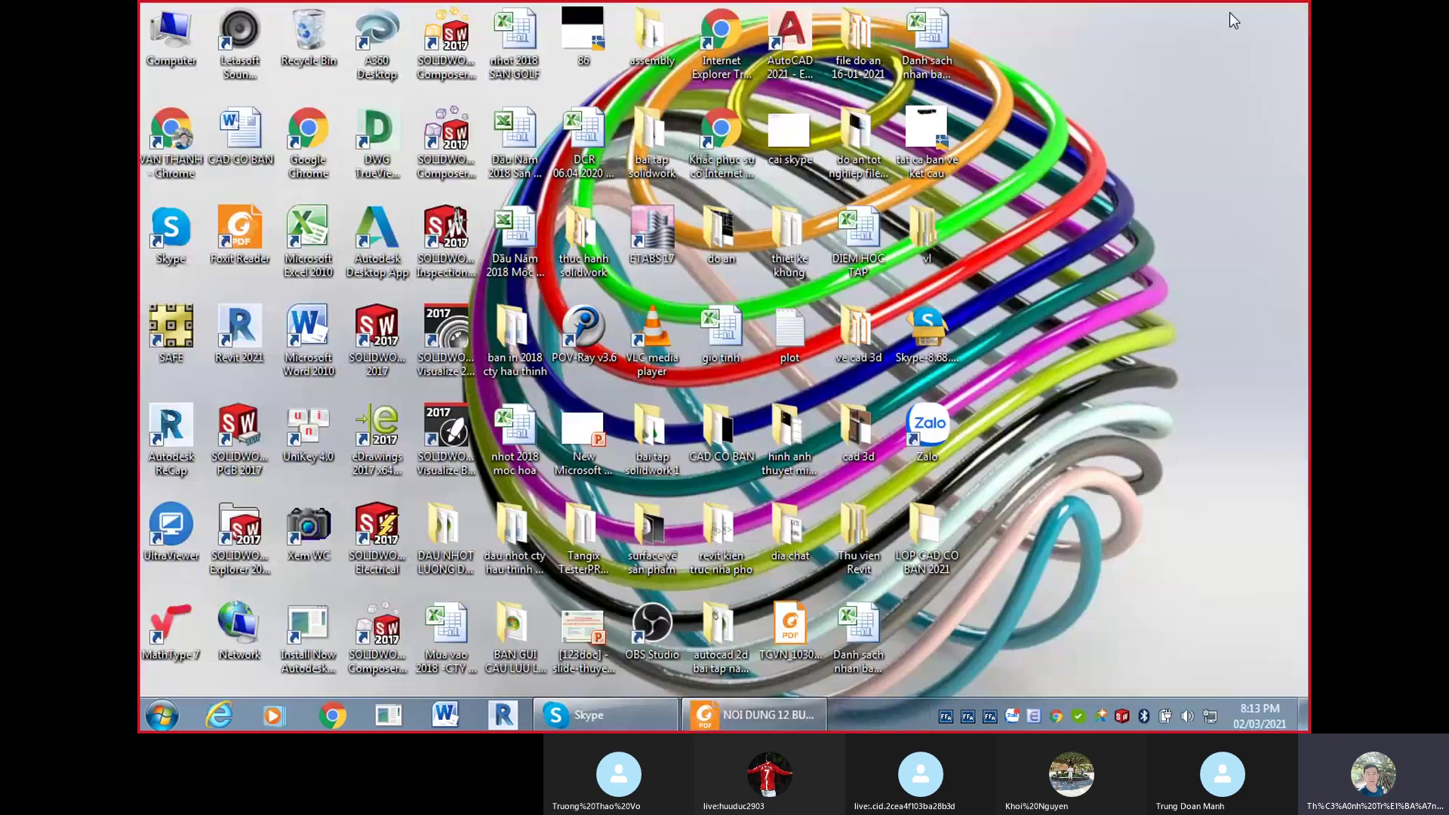
double_click(808, 28)
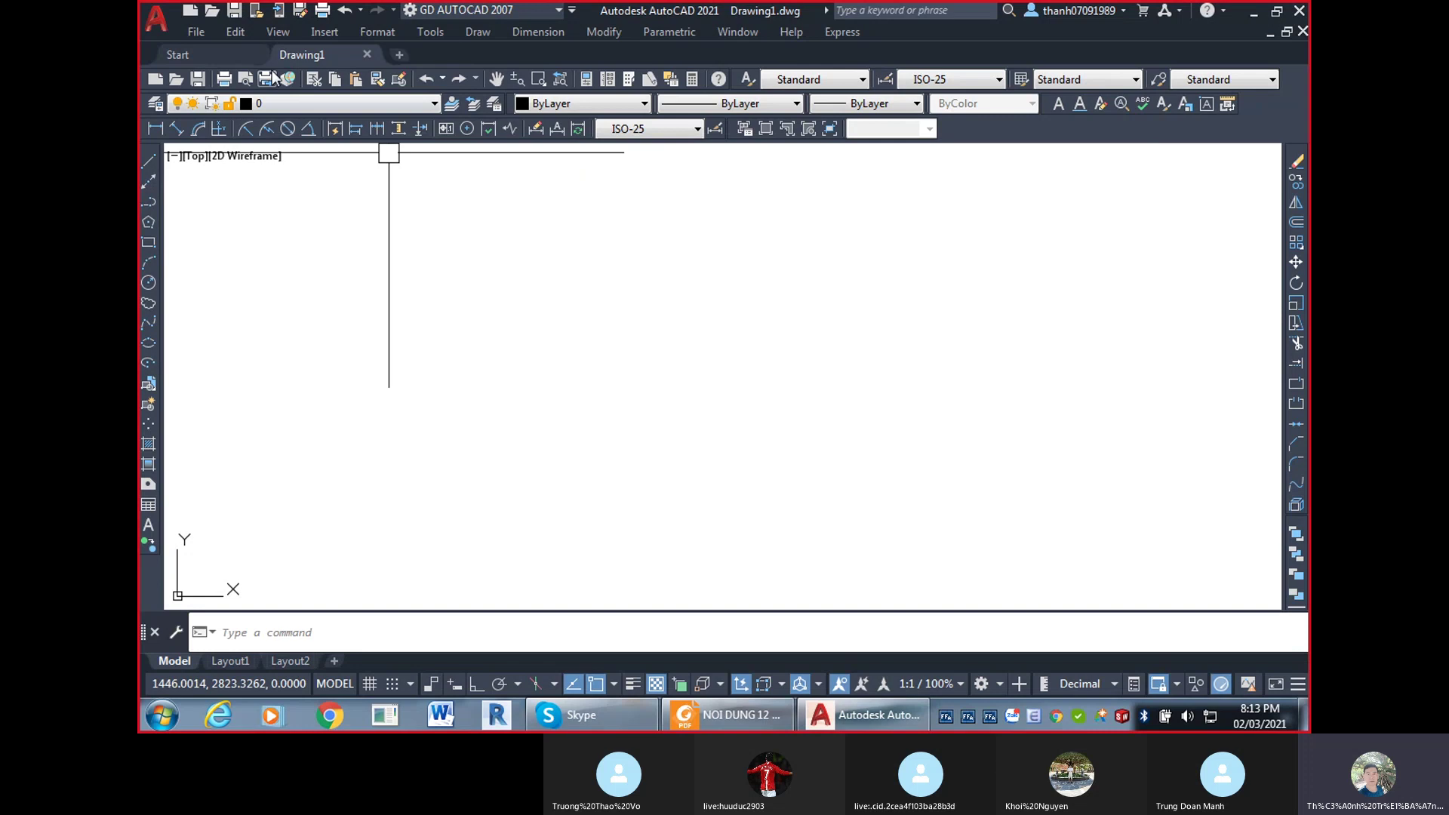
Check the layer list, then cancel the Ctrl+N template picker without choosing.
click(413, 110)
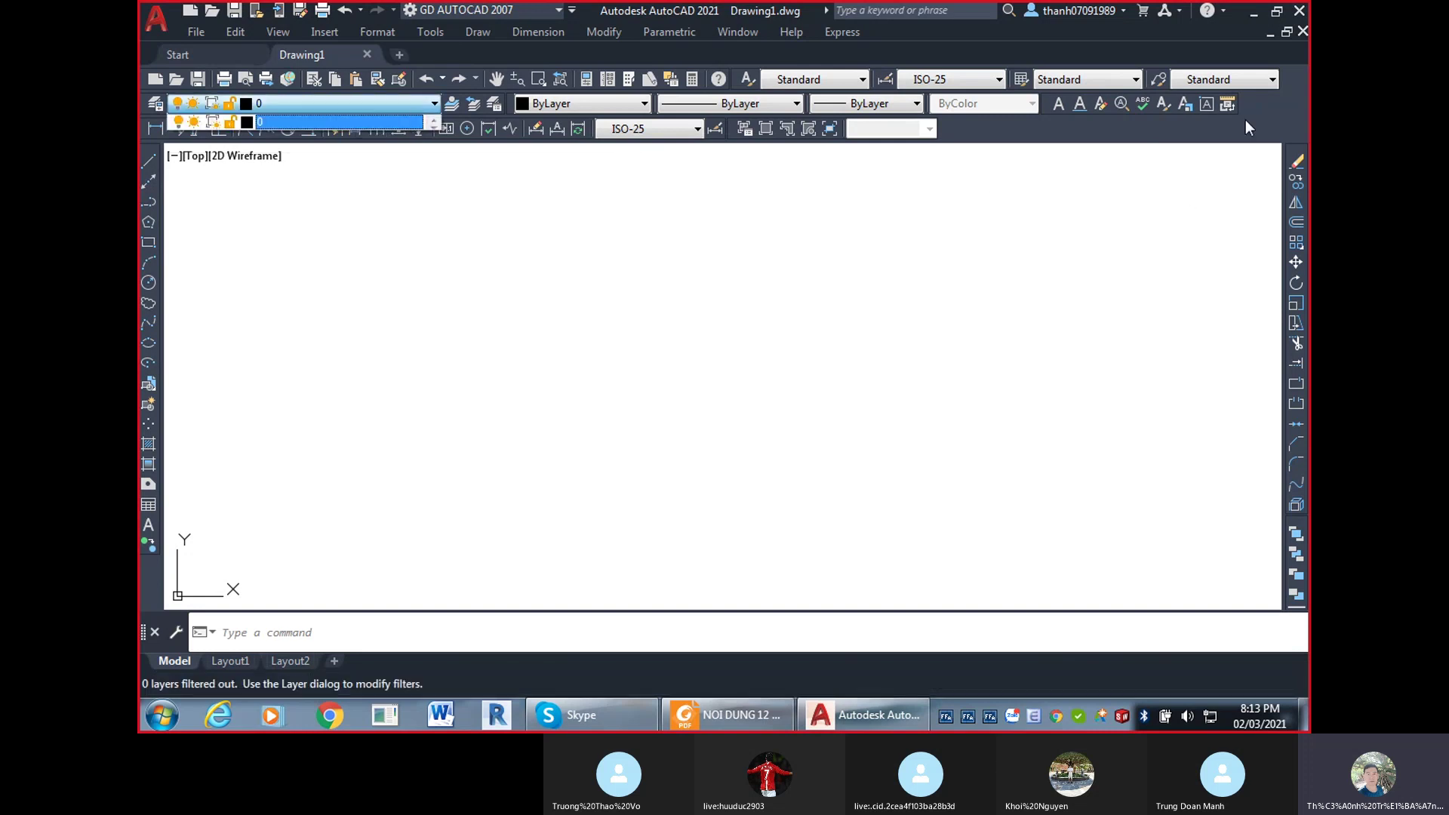
click(1084, 136)
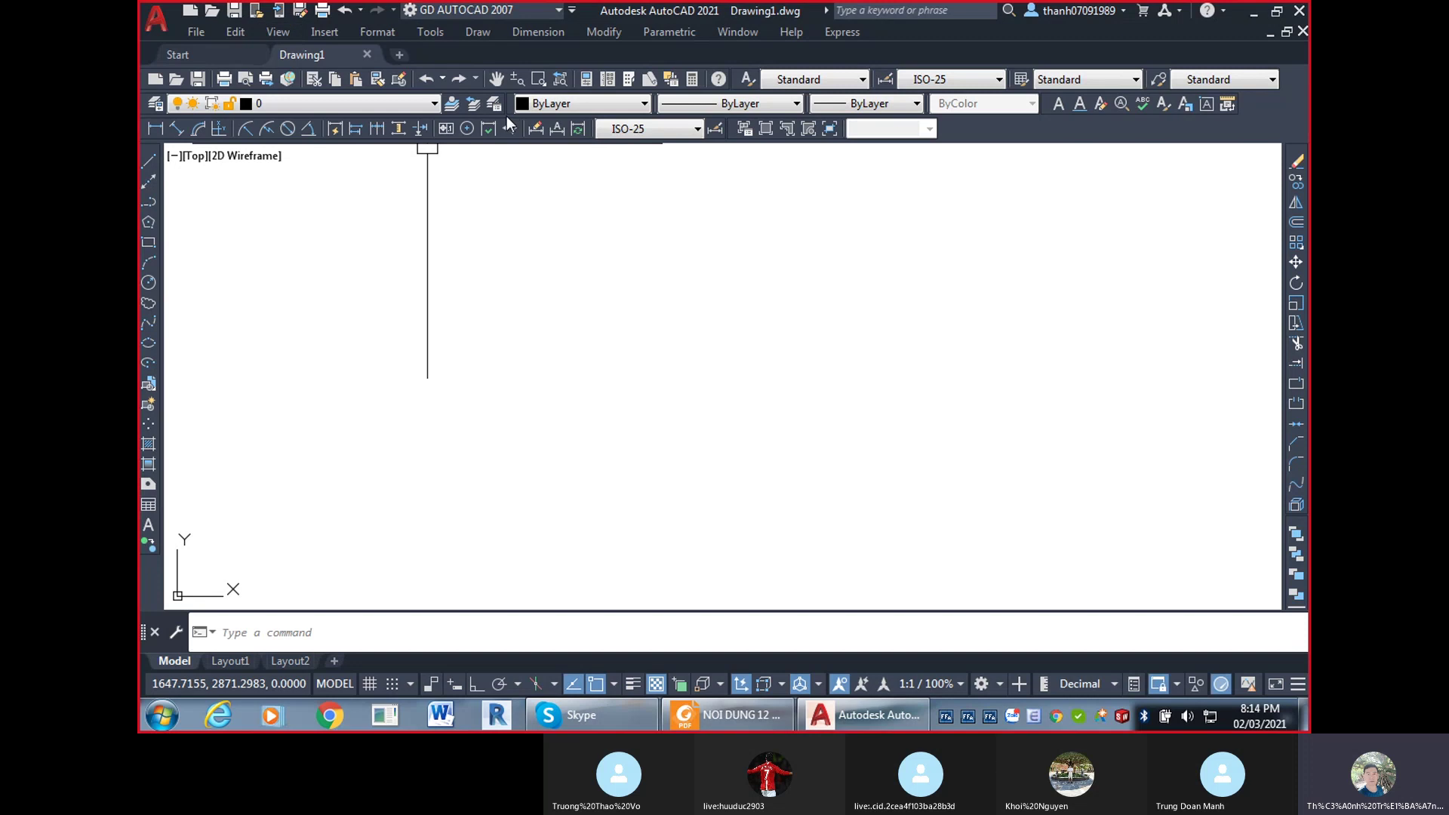
key(ctrl+n)
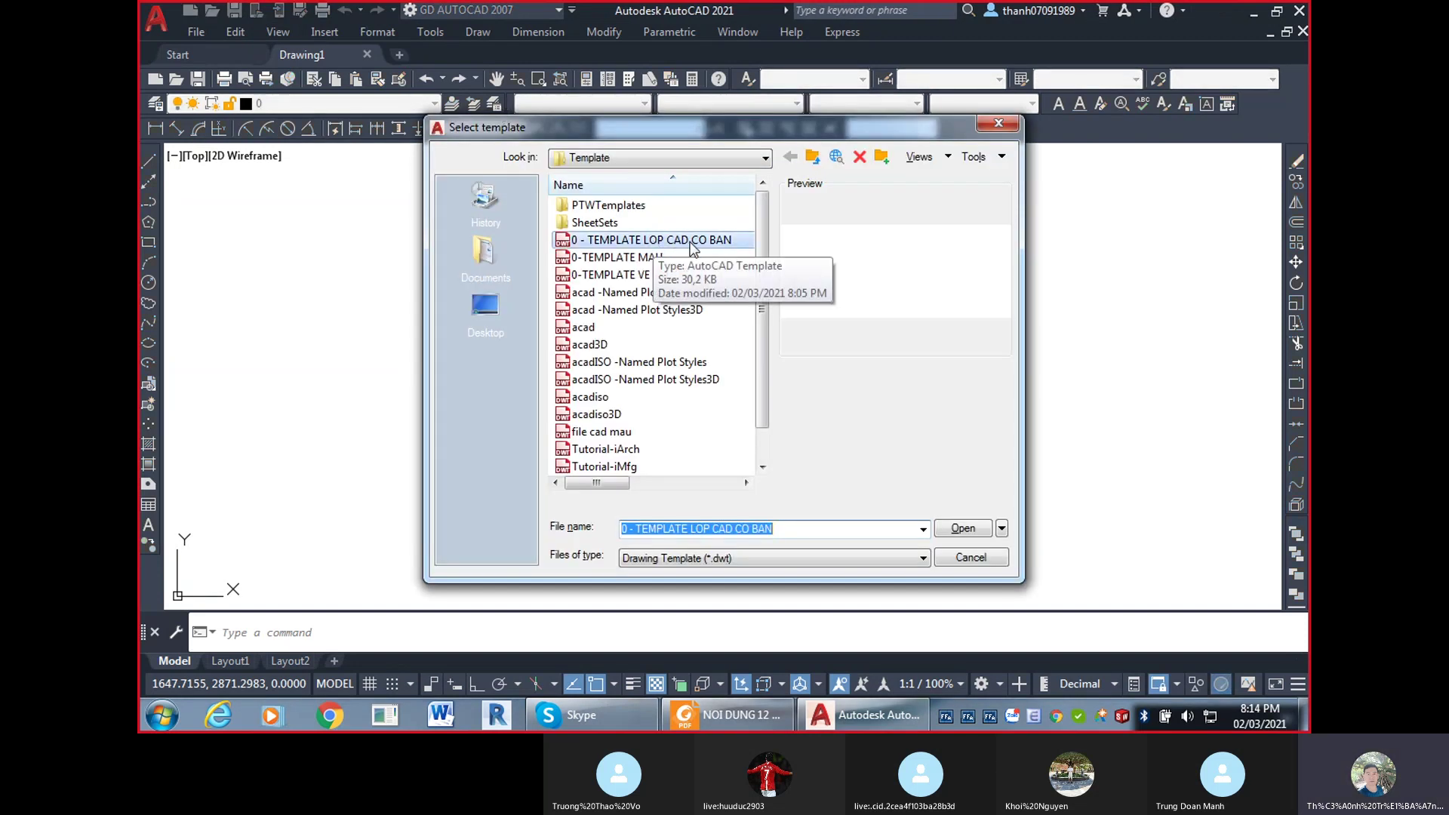
click(1014, 125)
Close Drawing1 and start a new drawing from 0 - TEMPLATE LOP CAD CO BAN.dwt on the Start tab.
click(367, 54)
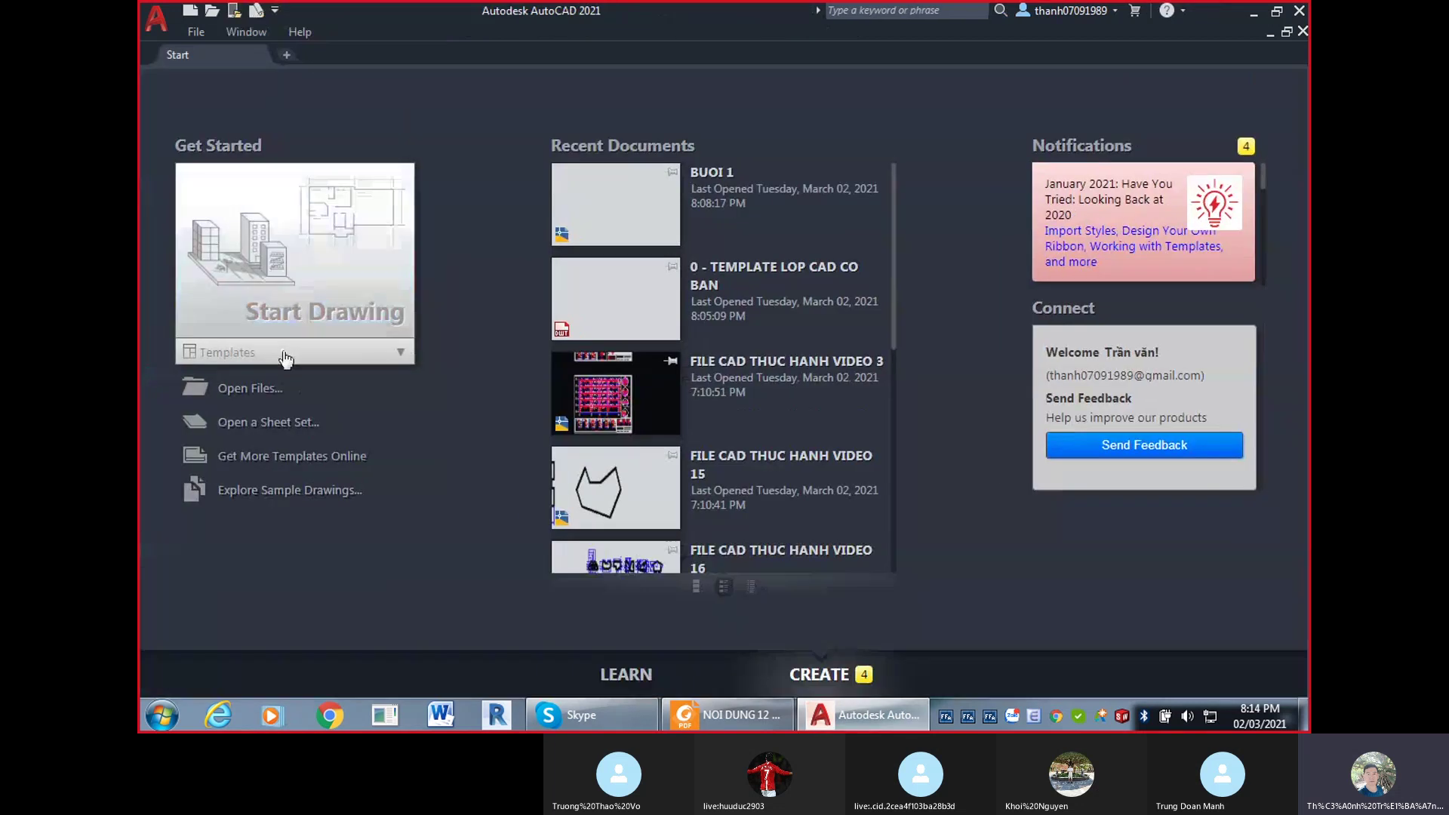
click(286, 355)
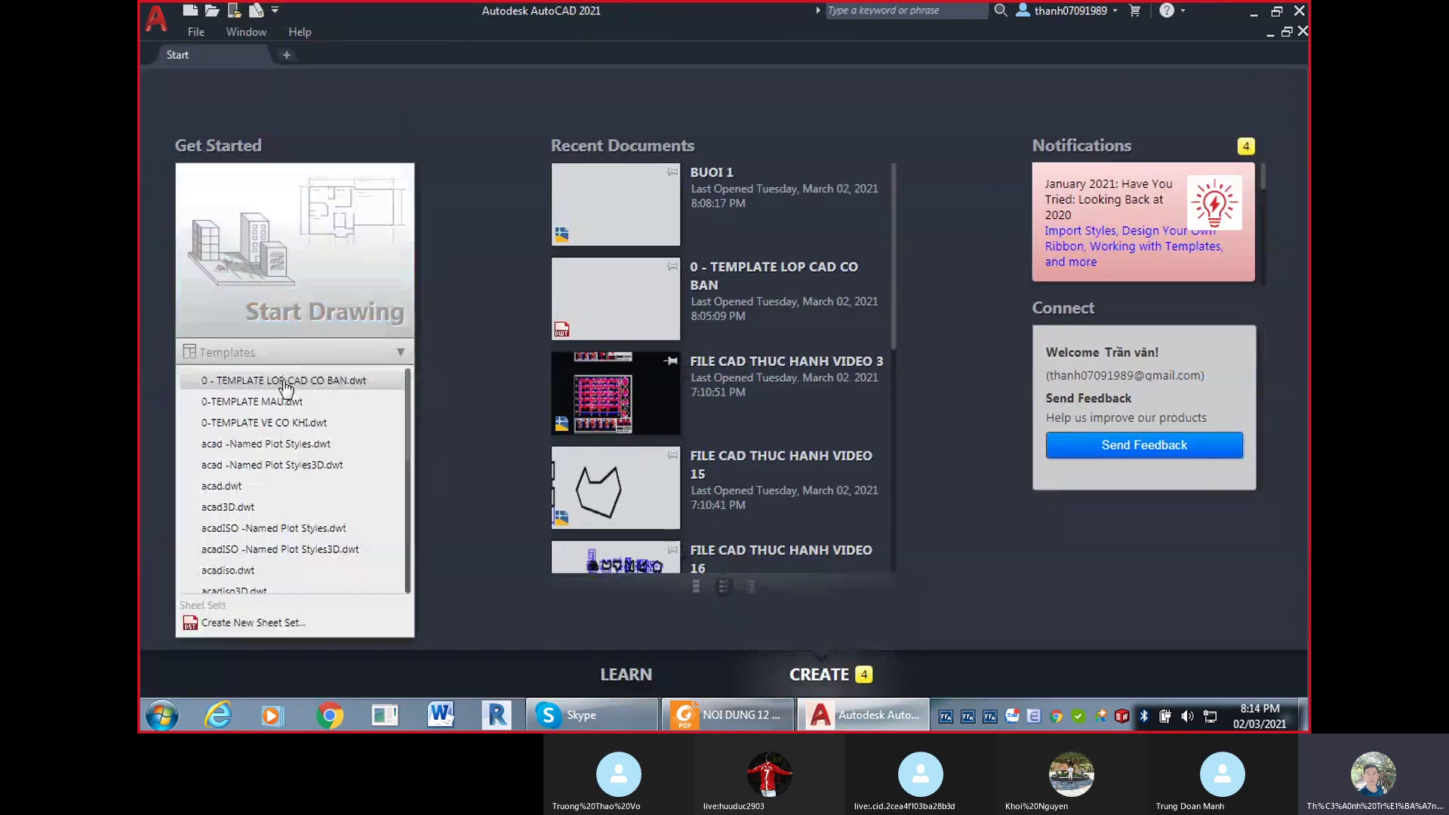
click(285, 380)
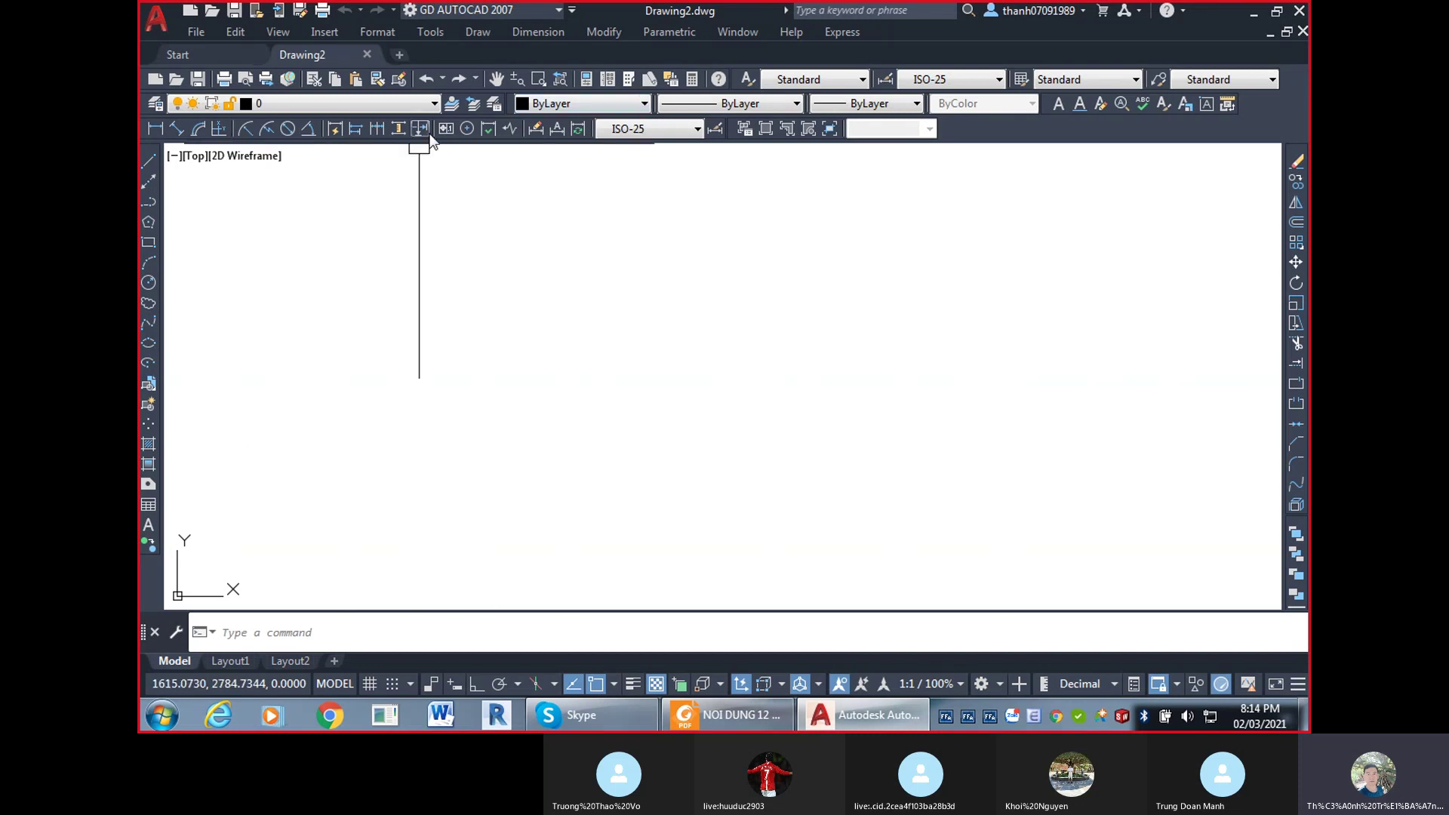
Reopen Options to check the QNEW default template entry, closing it unchanged.
text(o)
key(Return)
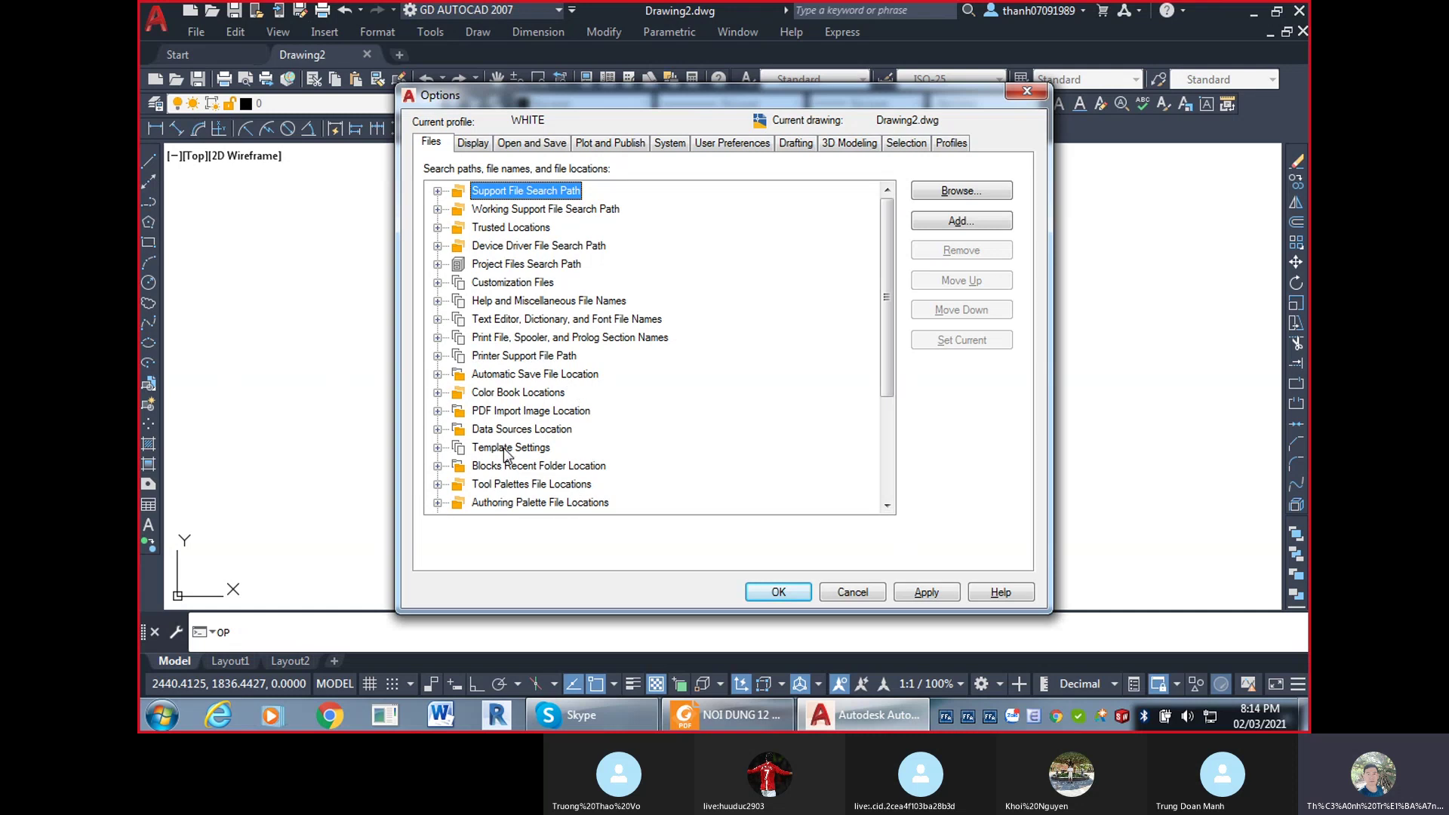
click(437, 448)
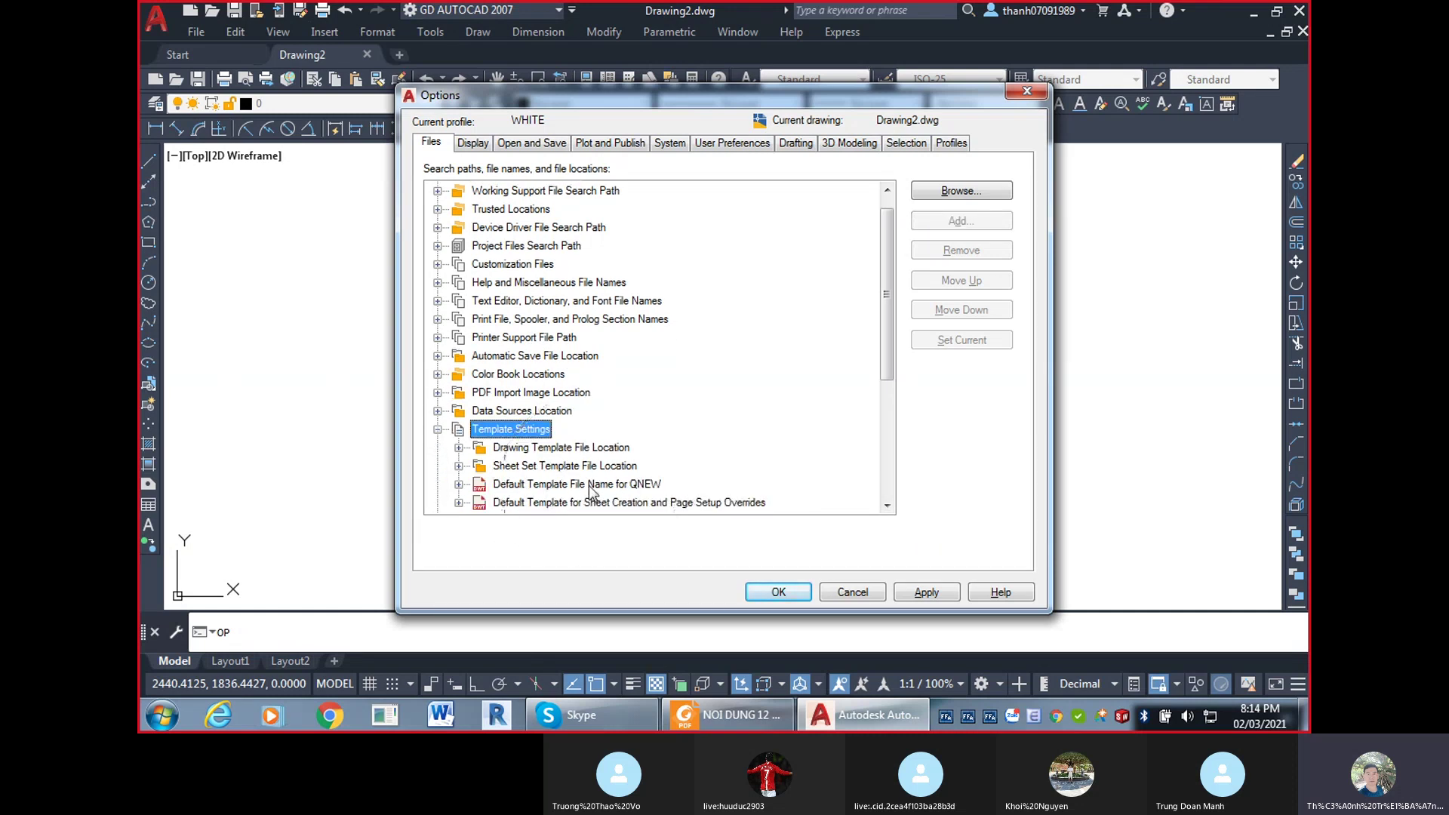
click(458, 484)
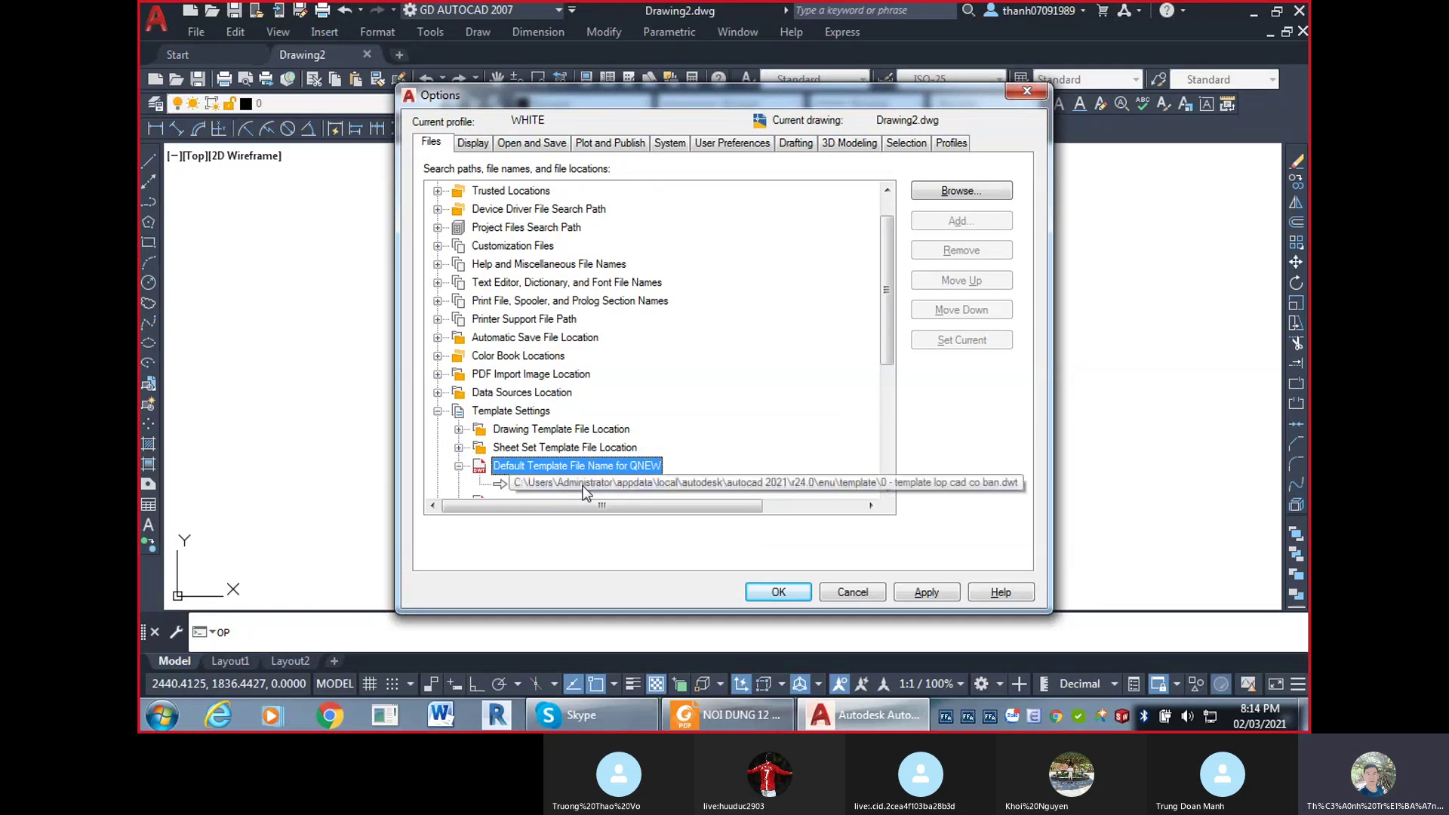
double_click(543, 487)
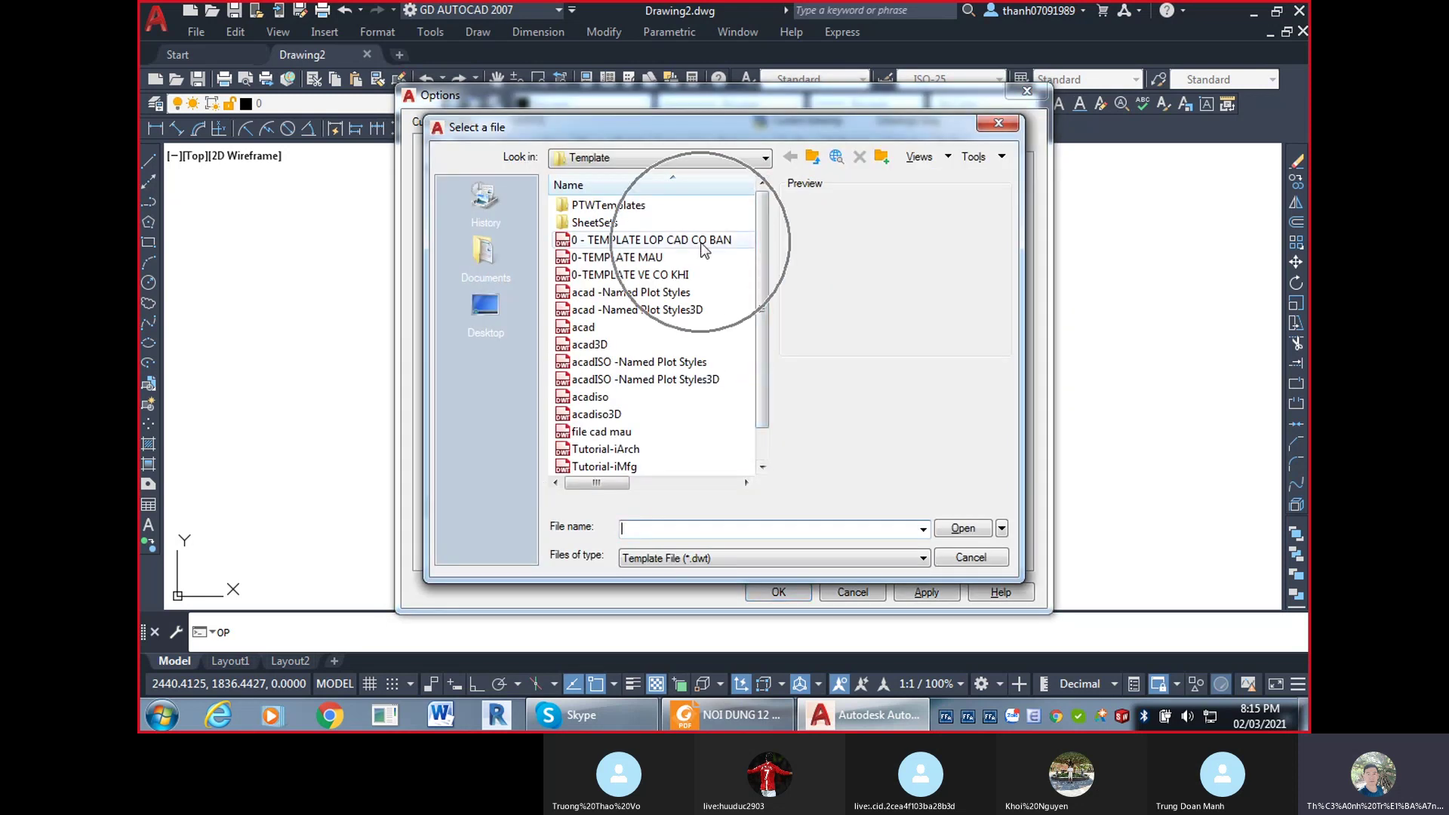
click(991, 559)
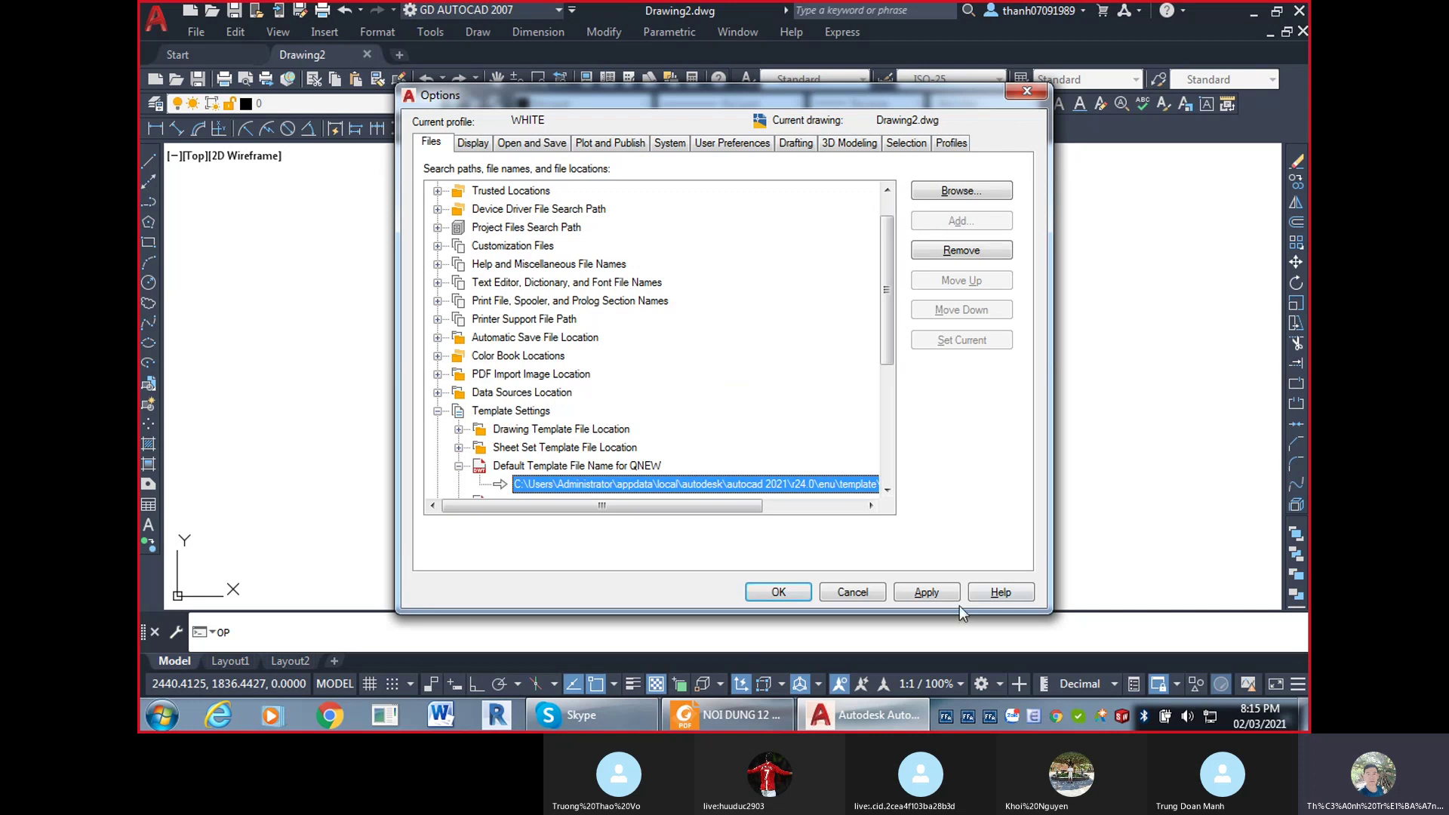
click(853, 593)
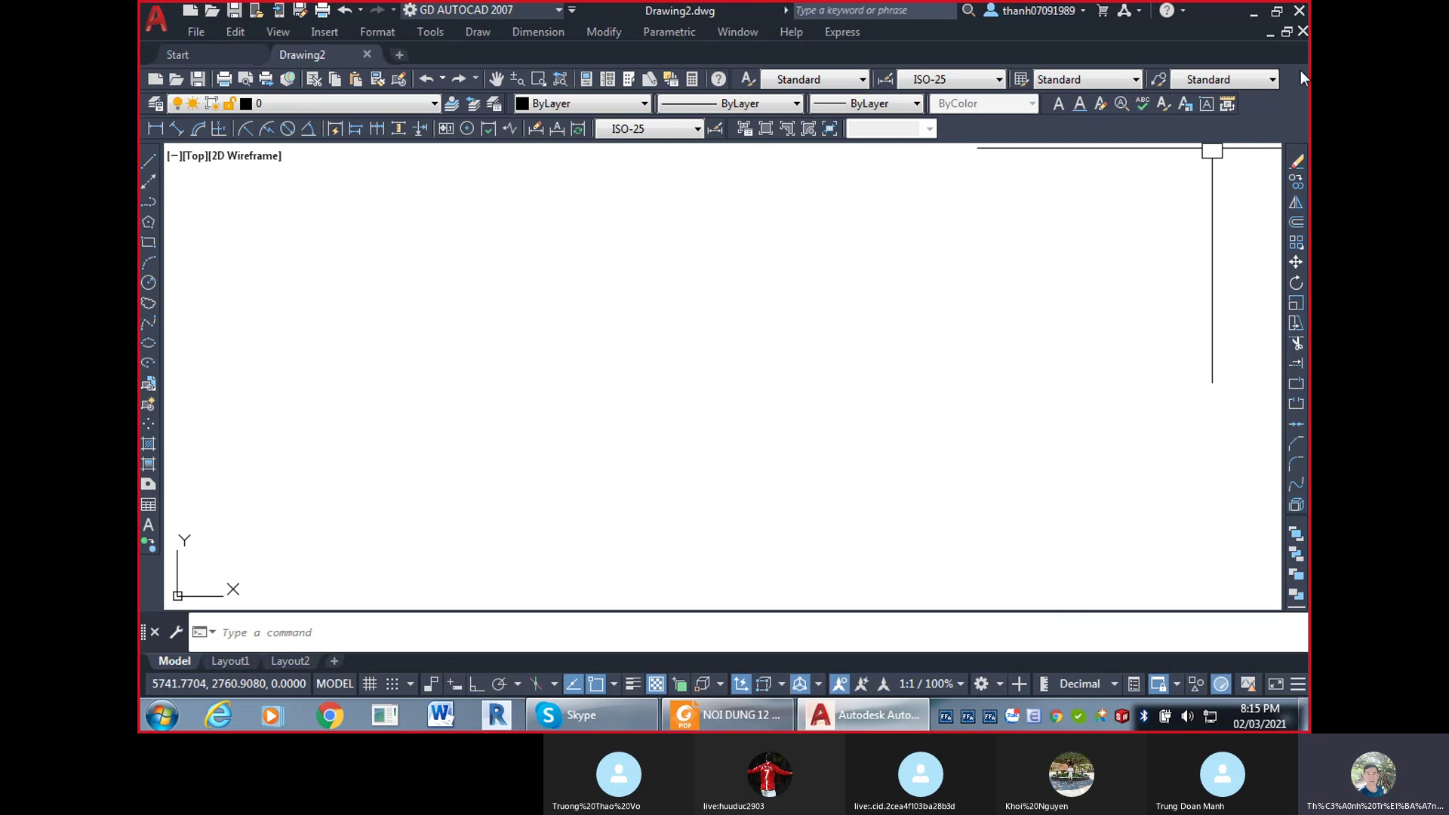
Check the Start page templates list, return to Drawing2, and bring Skype forward.
click(168, 50)
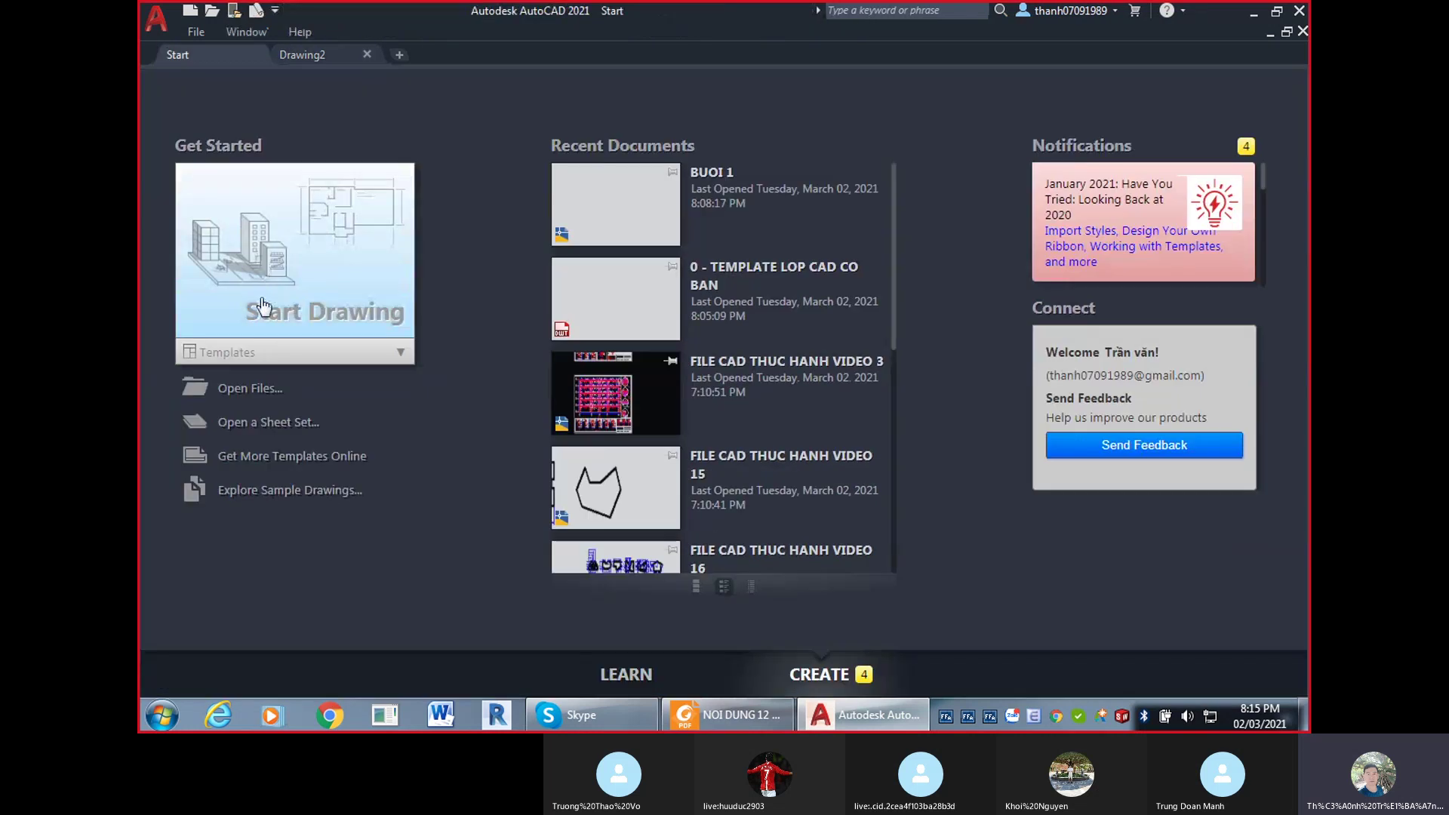
click(260, 355)
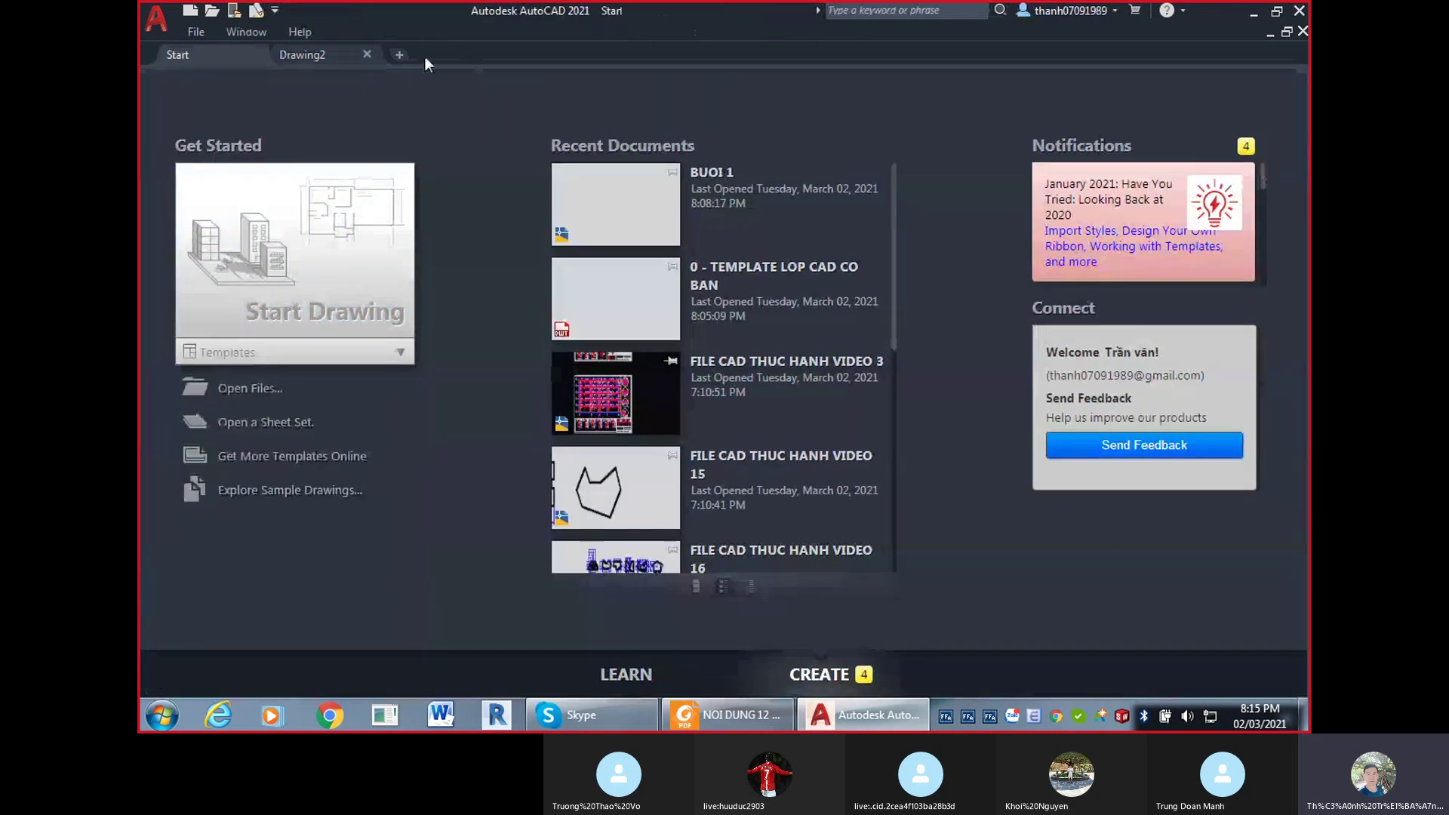
click(329, 52)
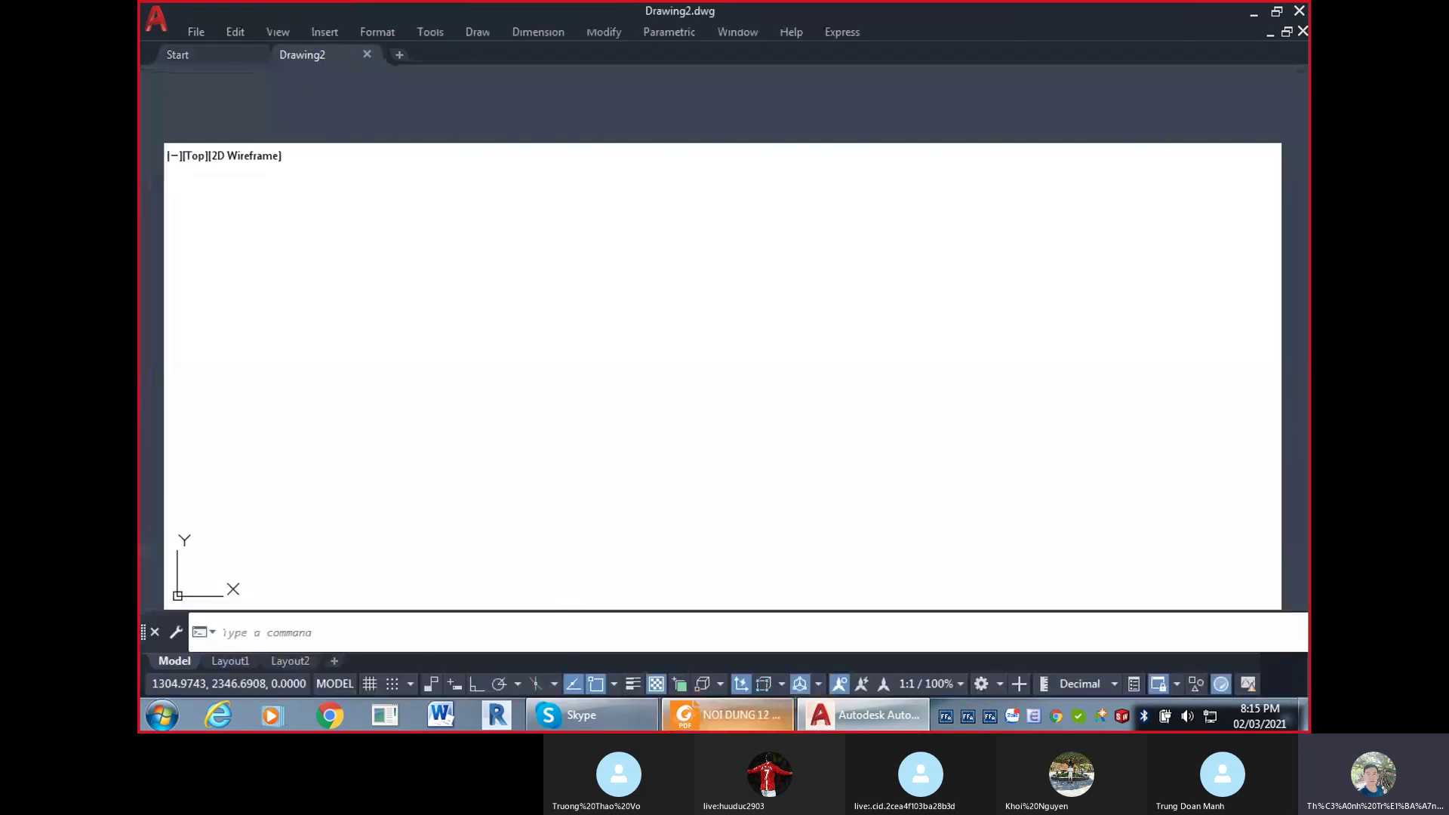
click(593, 722)
Read the Skype class call's chat messages, glance at AutoCAD, then reopen the chat.
click(943, 664)
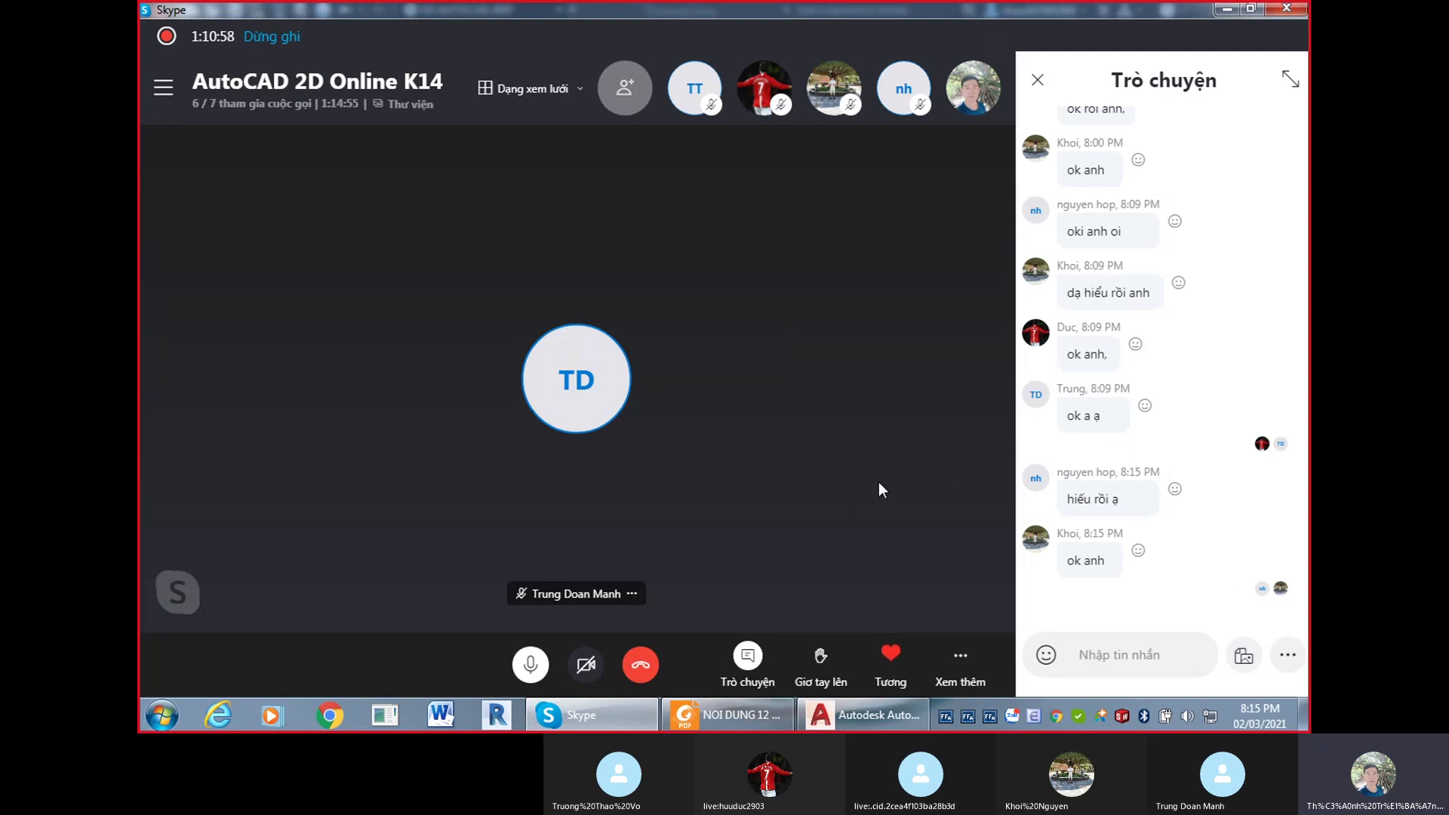
mouse_move(767, 728)
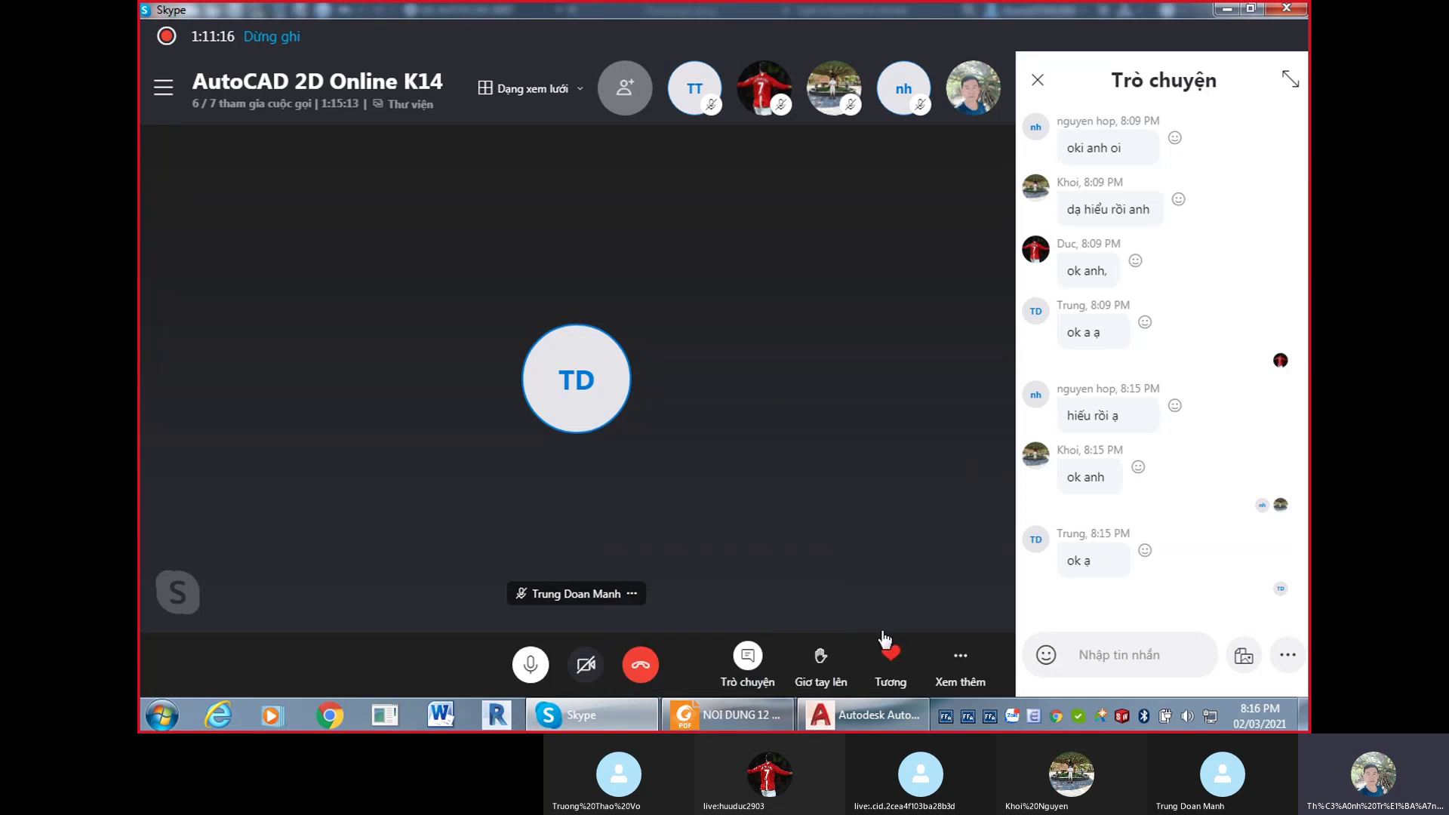
mouse_move(887, 648)
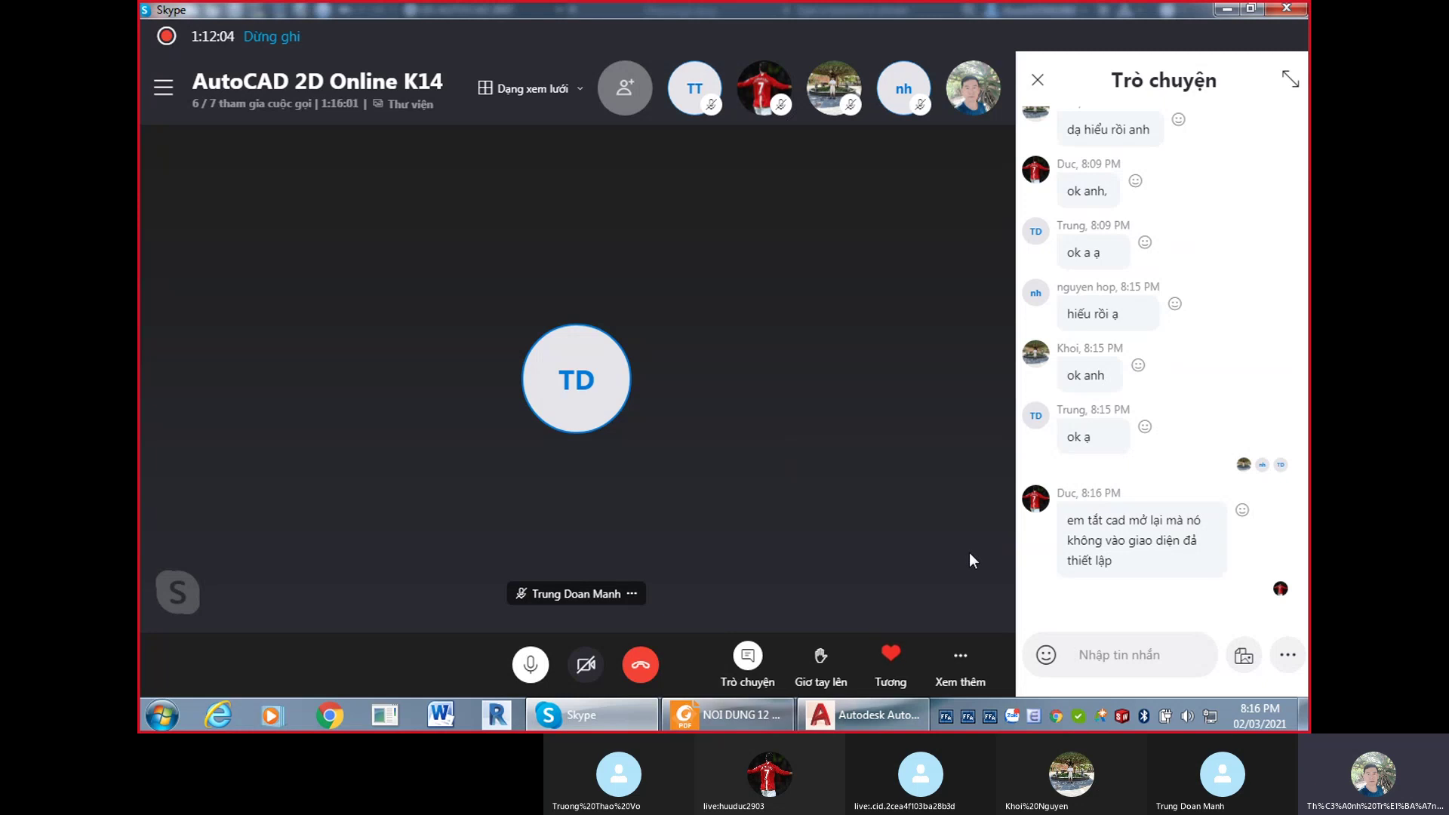
click(1038, 79)
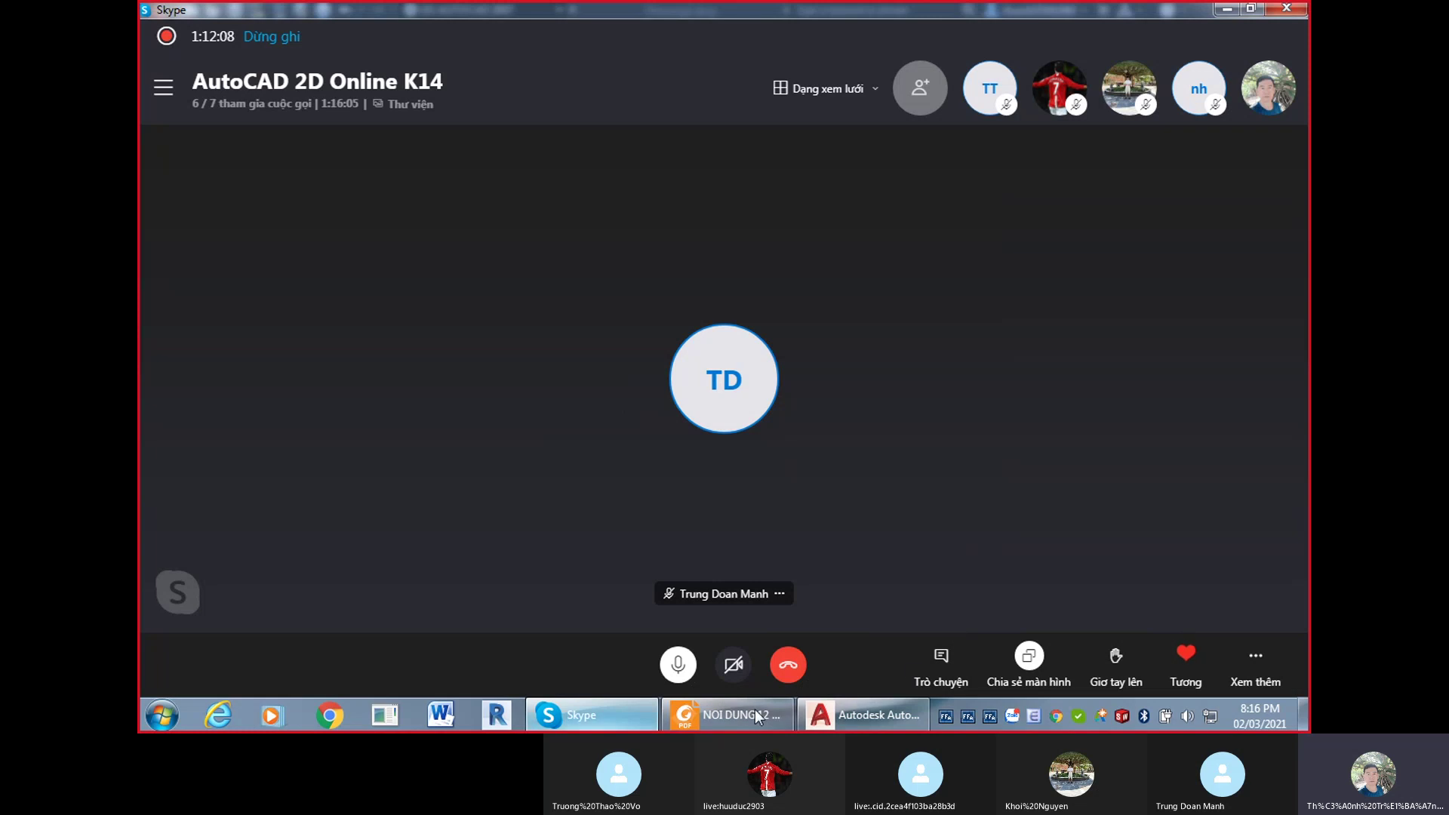
click(862, 714)
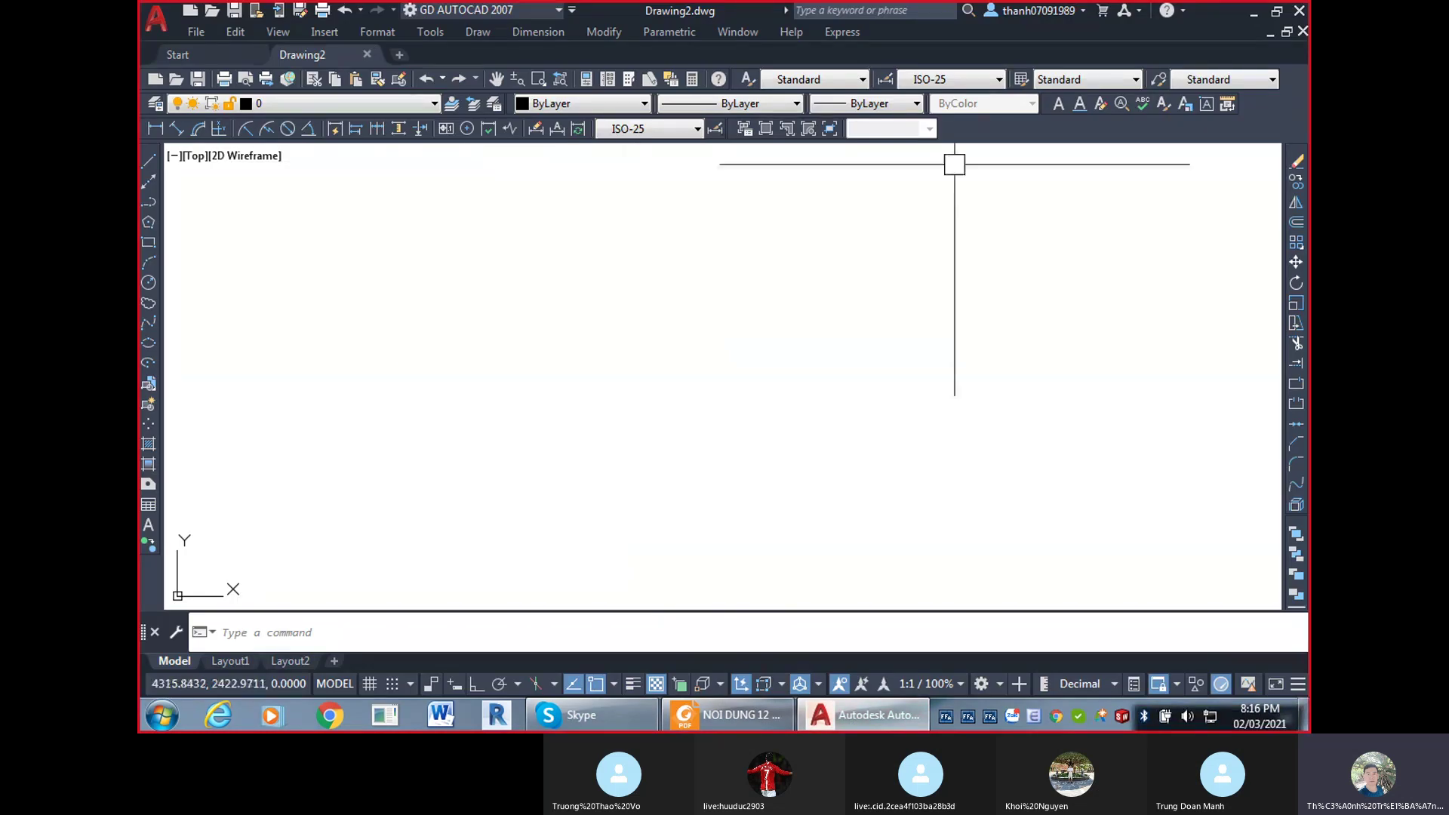
click(625, 723)
click(941, 658)
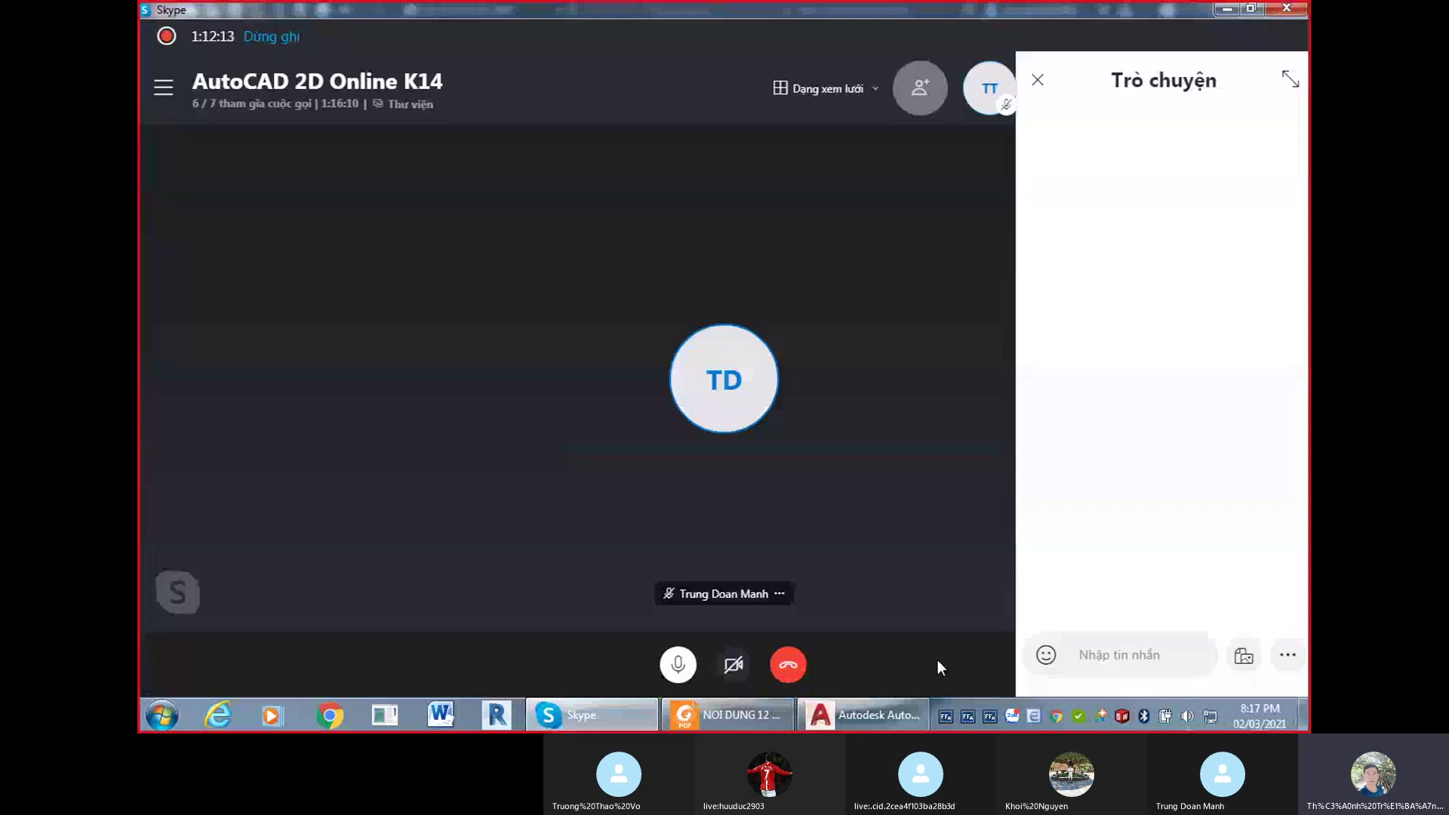
Check the workspace list without changing it, read Skype's newest reply, and return to AutoCAD.
click(847, 725)
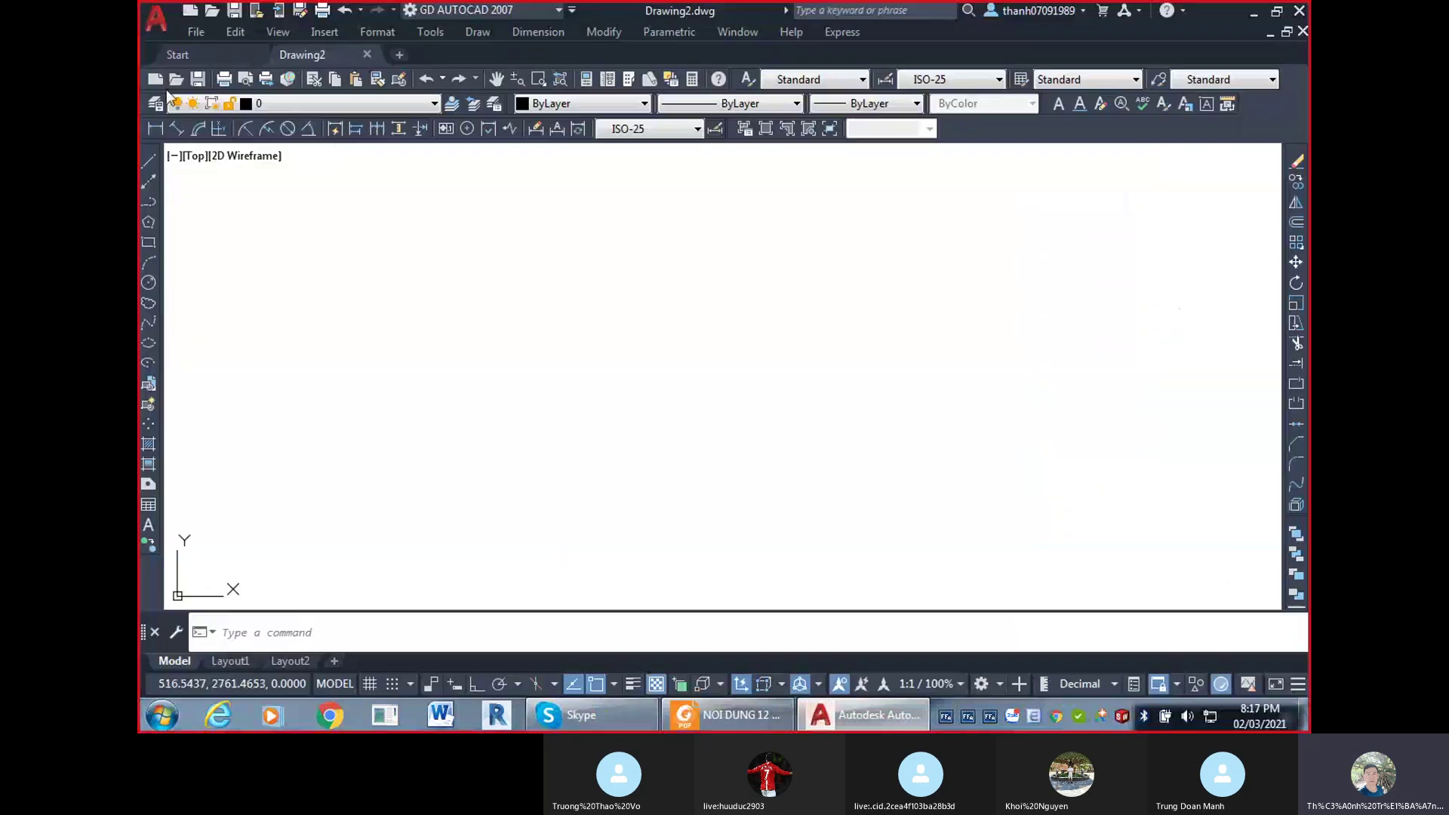
click(999, 684)
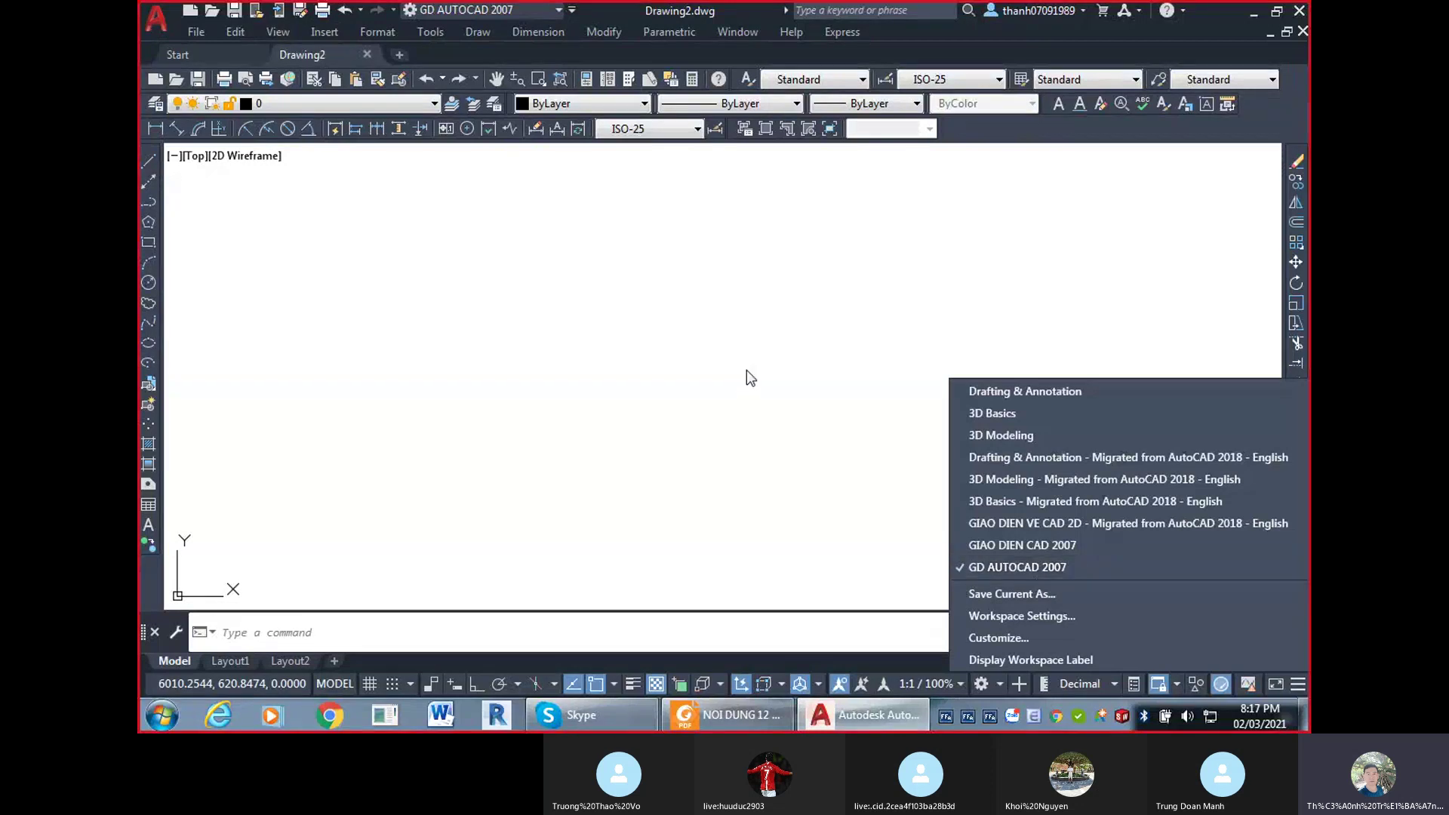
click(631, 271)
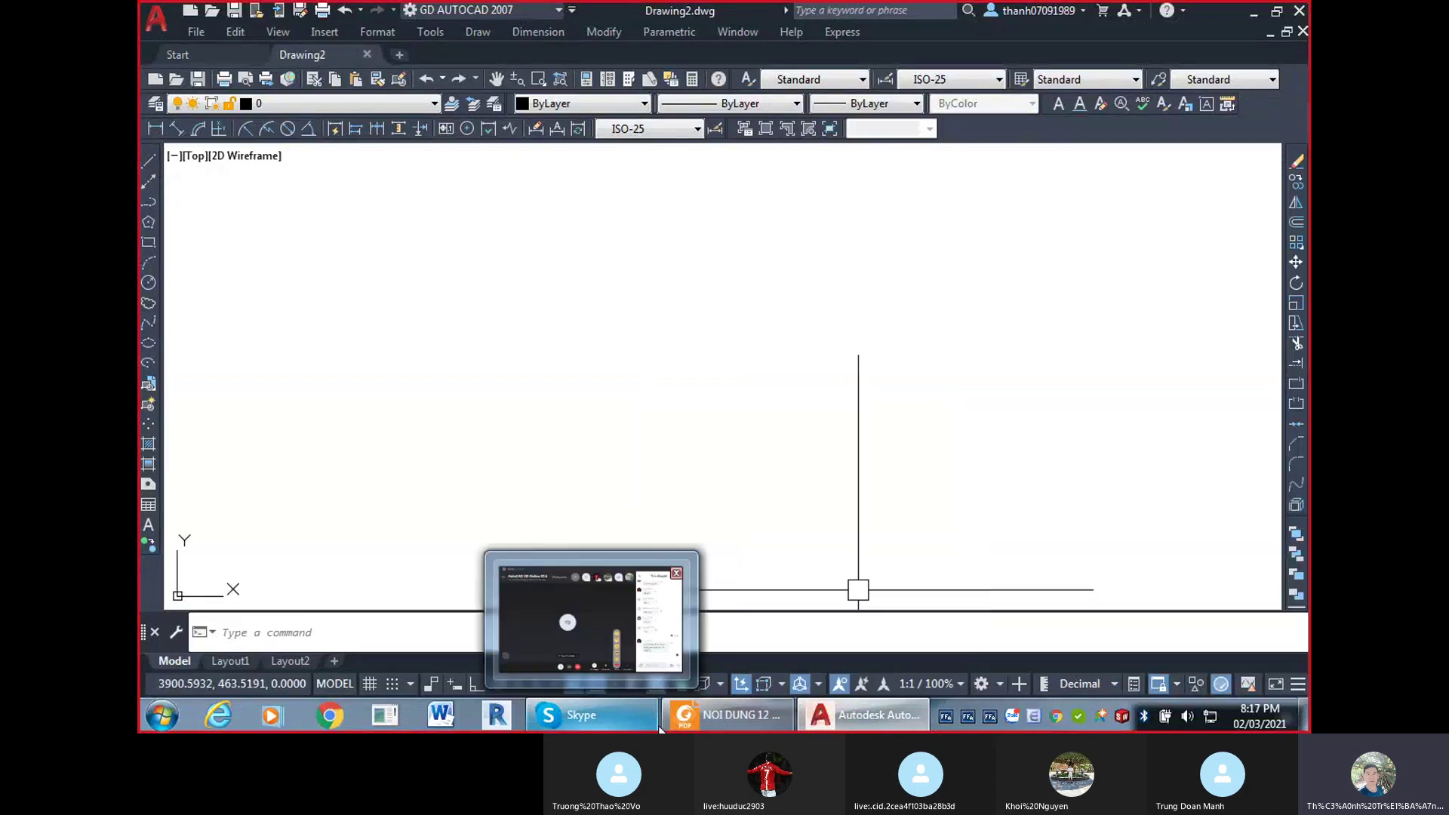
click(625, 724)
click(625, 726)
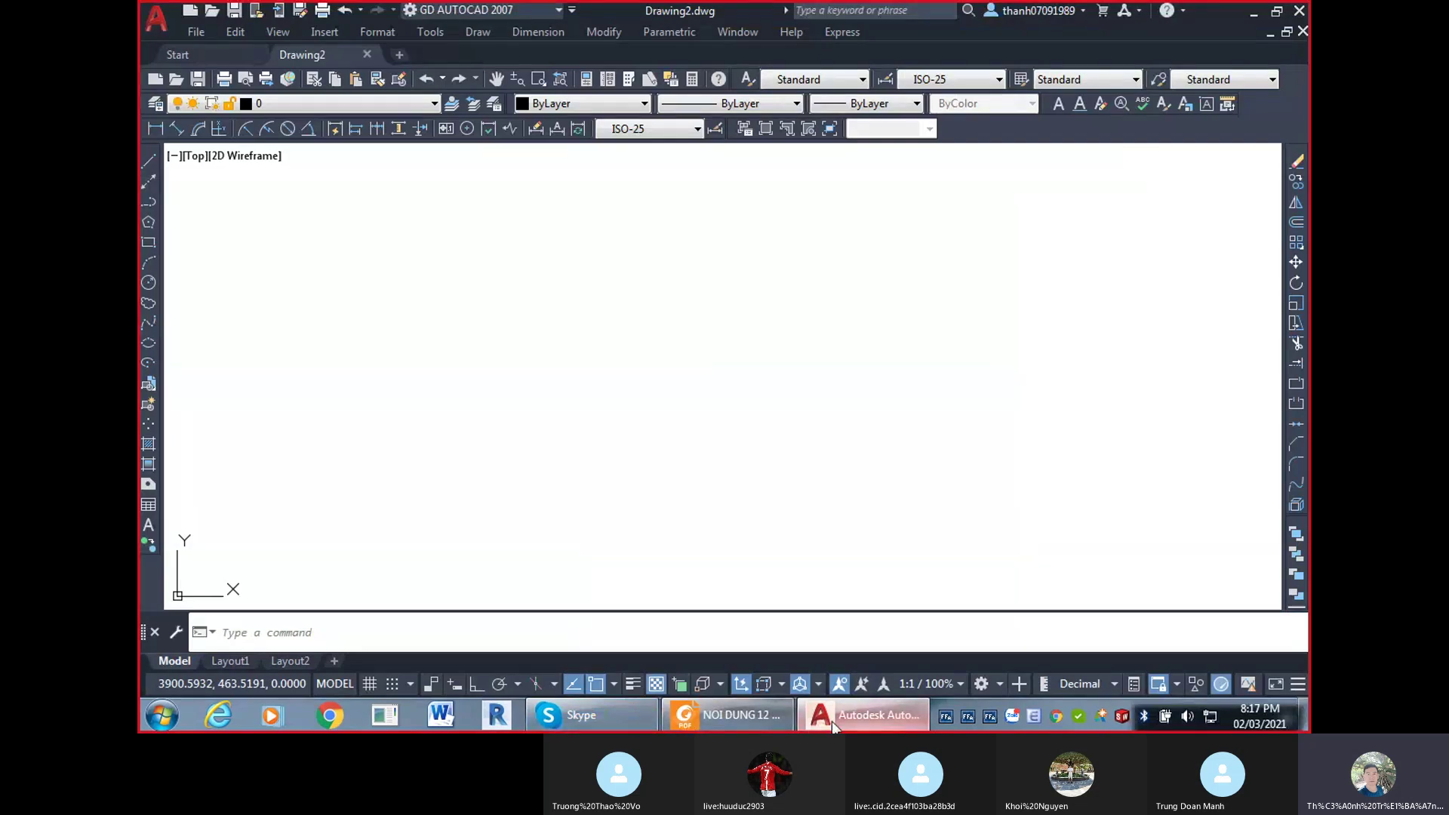
click(616, 725)
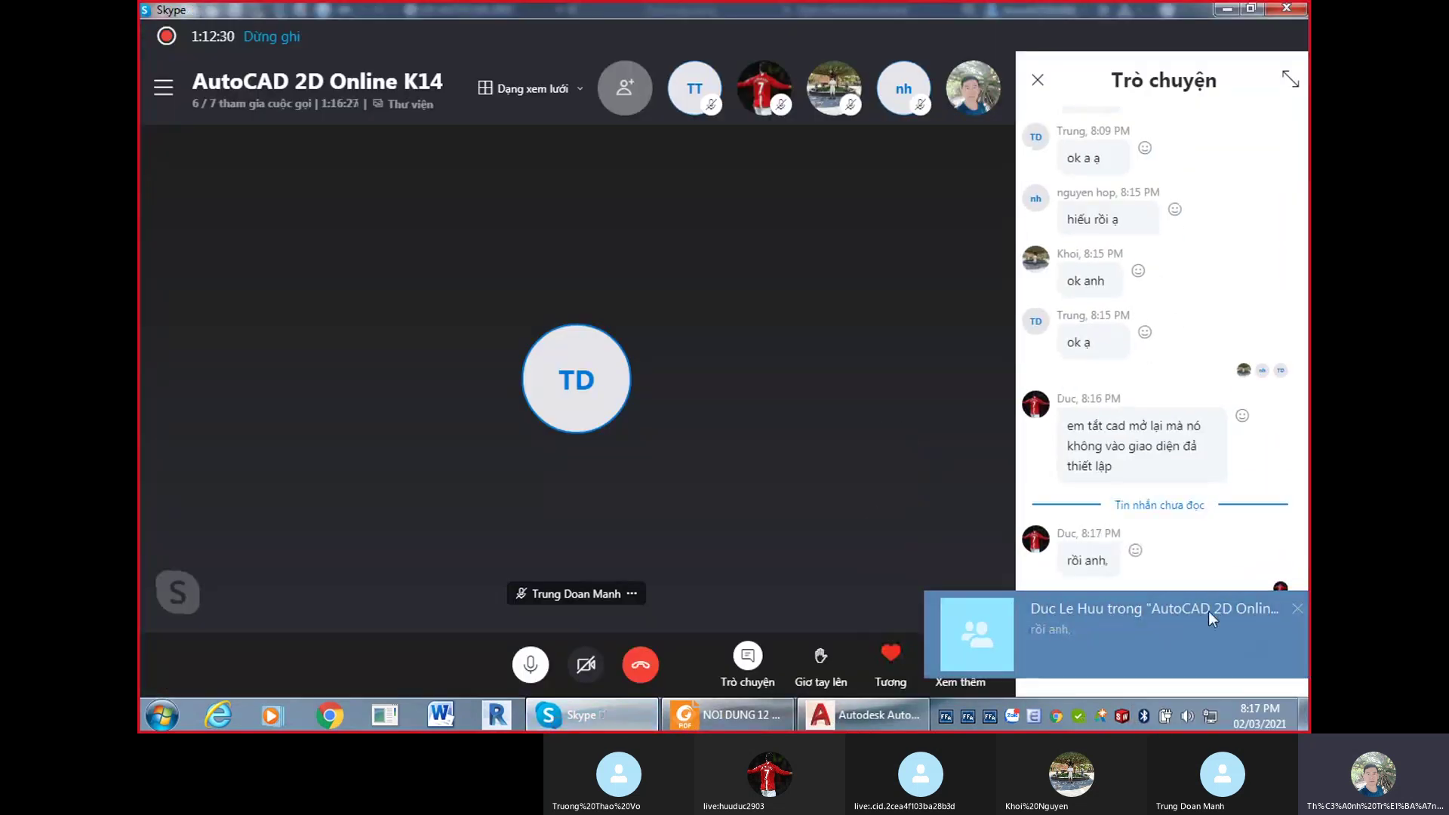
click(1298, 608)
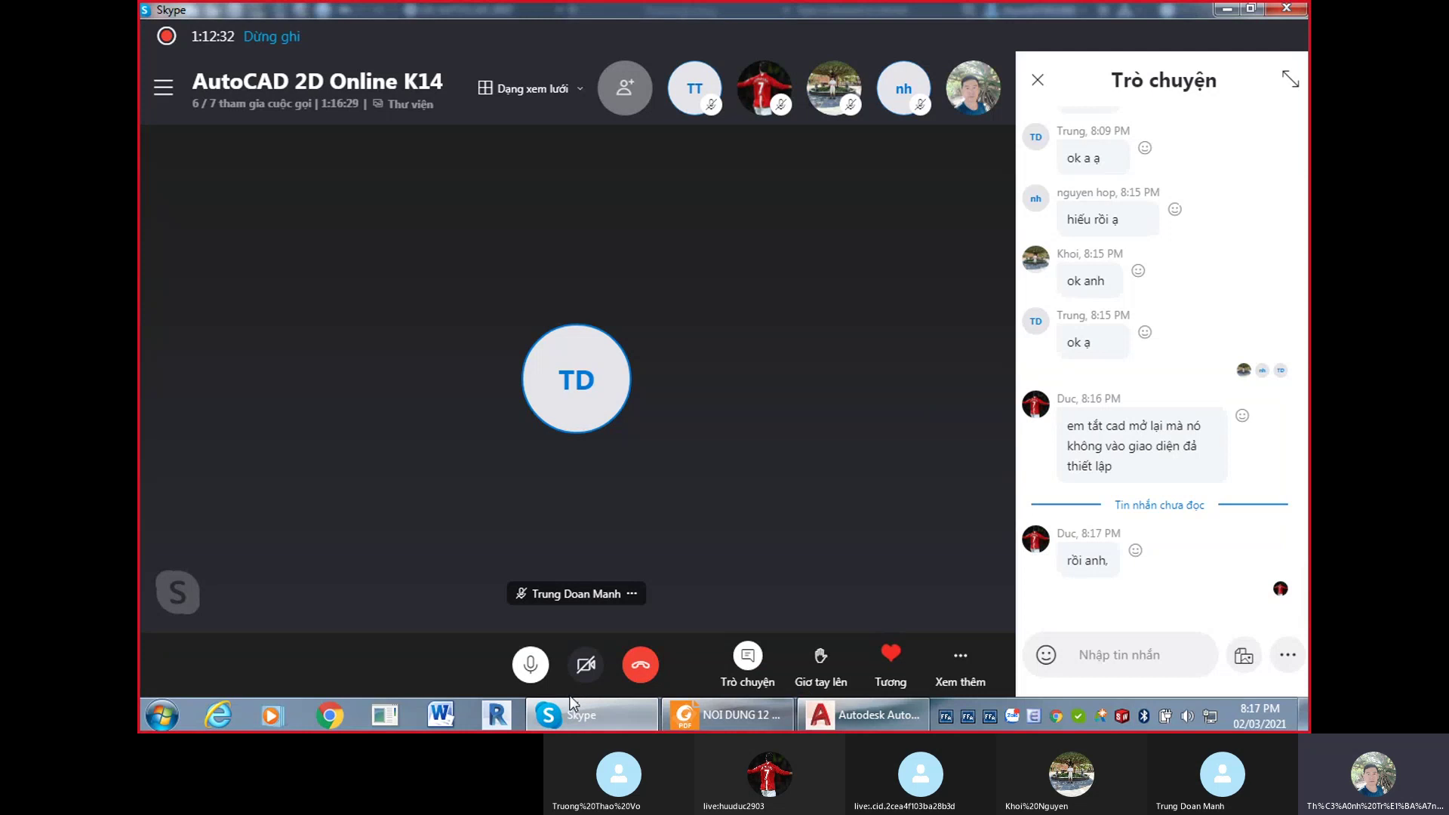
click(592, 717)
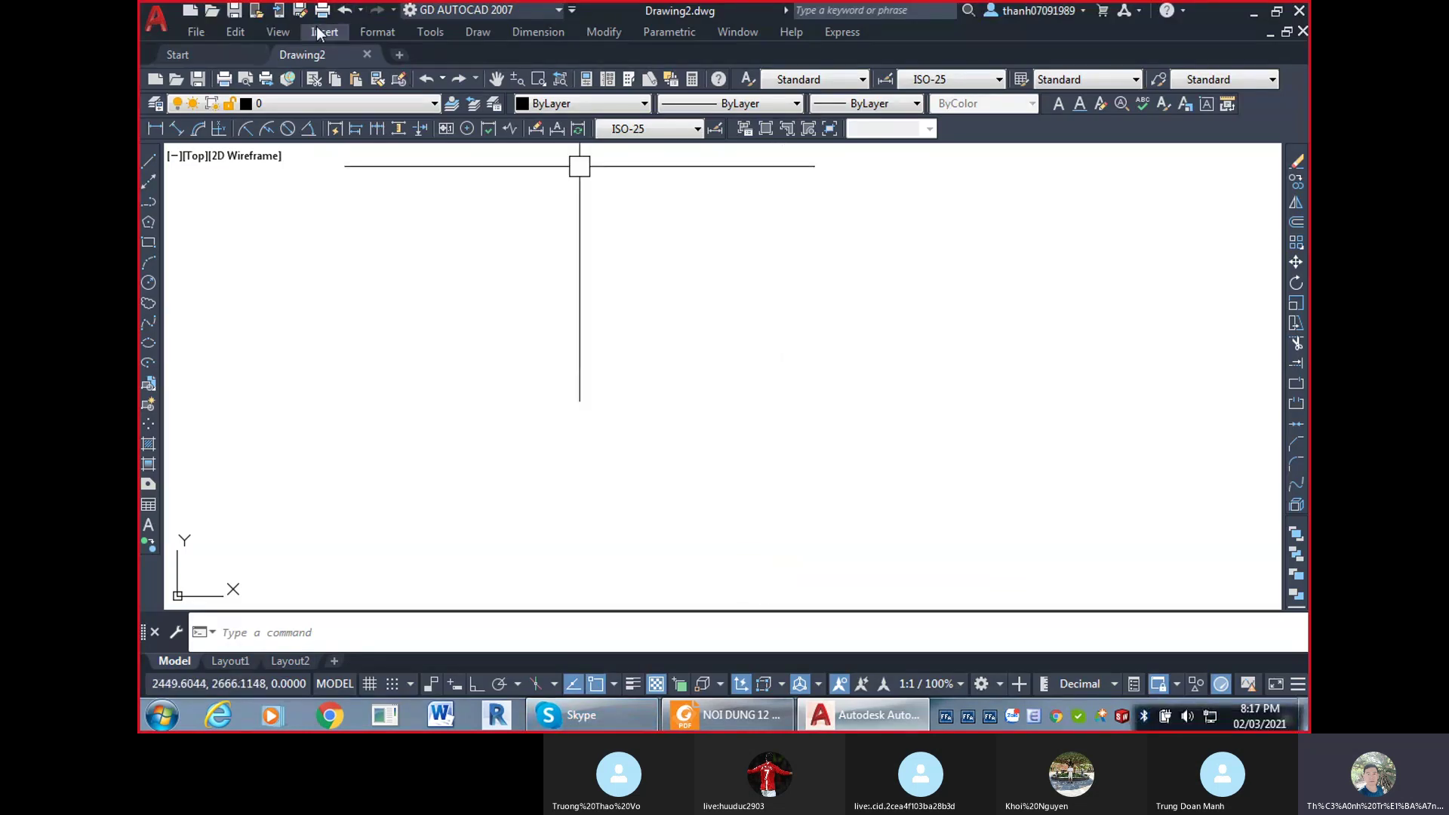
Set up Save As as an AutoCAD Drawing Template (*.dwt) named TEMPLATE LOP CO BAN.
click(301, 10)
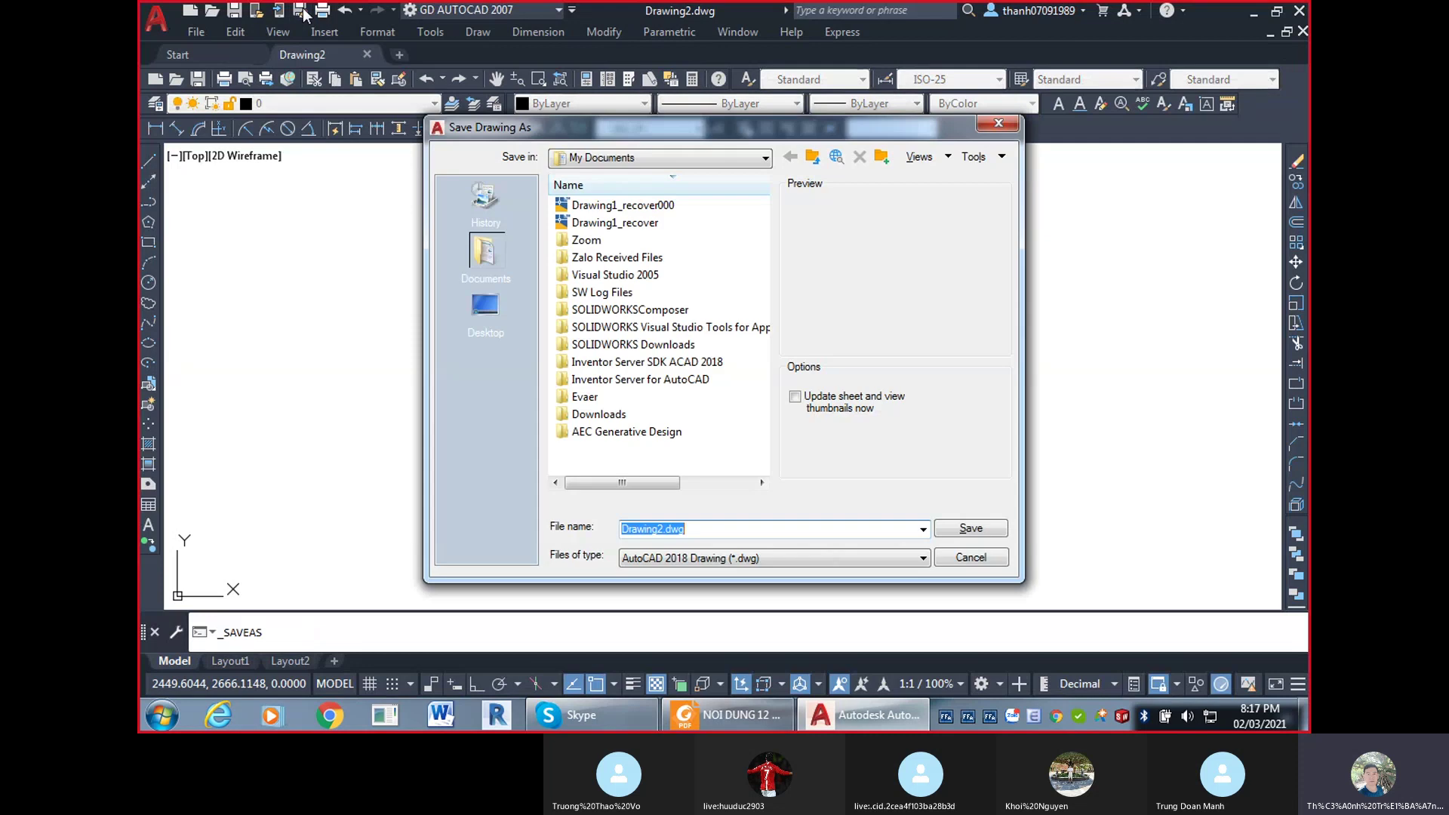
click(757, 560)
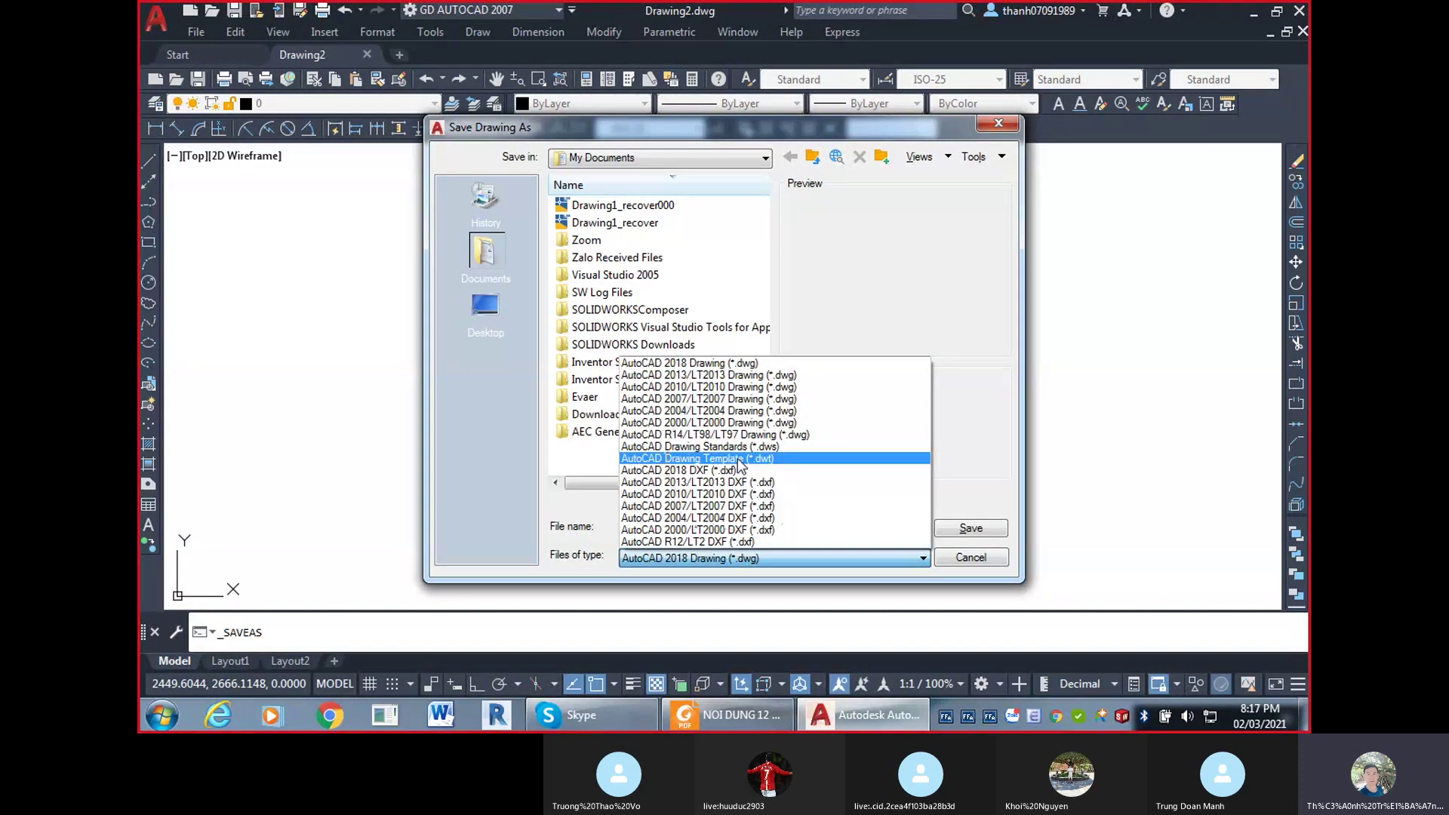
click(739, 459)
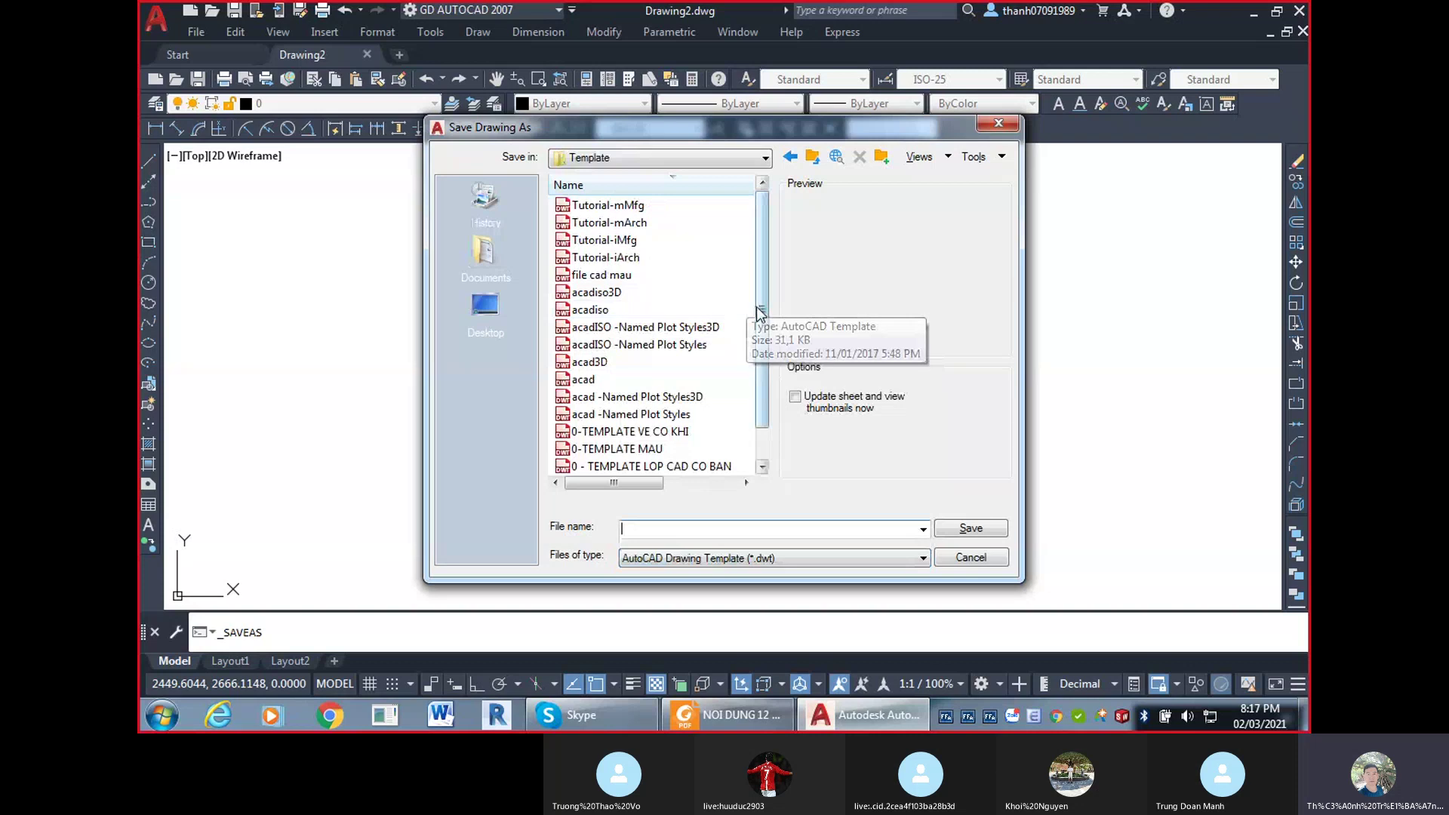
mouse_move(760, 314)
mouse_down()
mouse_move(761, 350)
mouse_move(762, 330)
mouse_up()
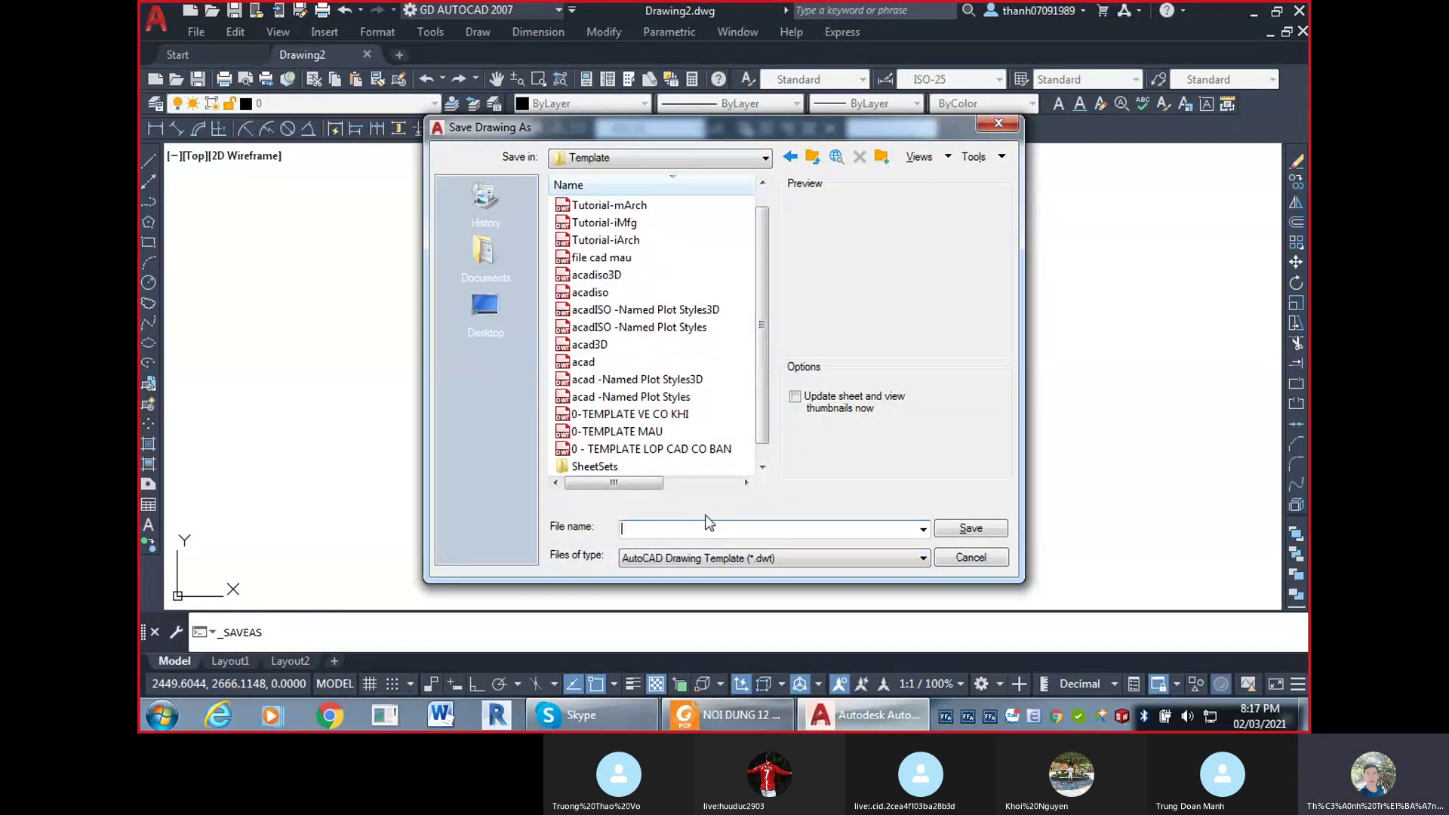
text(0)
text(TEMPLATE LOP CO)
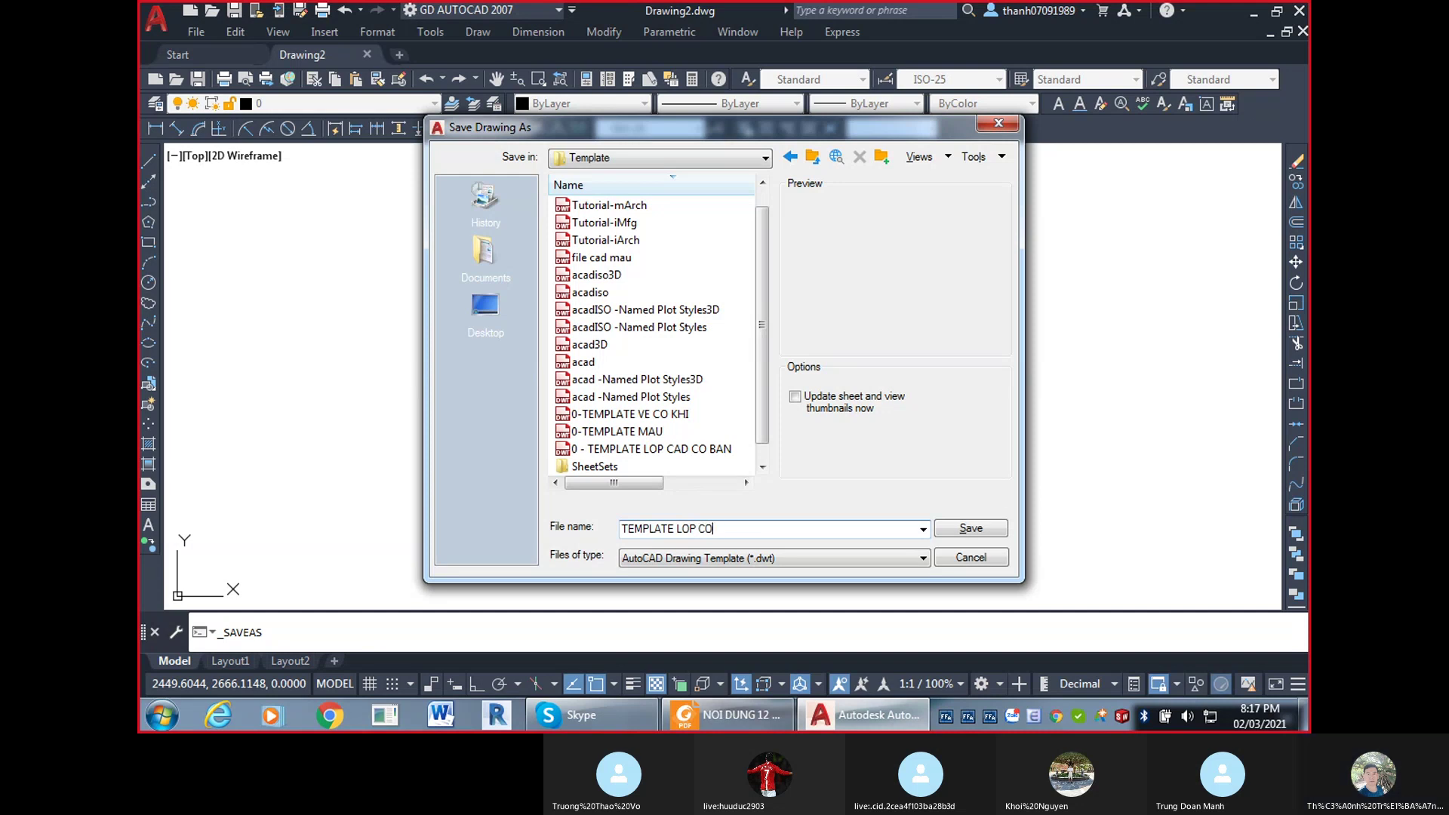
text(AN)
drag(747, 529, 618, 529)
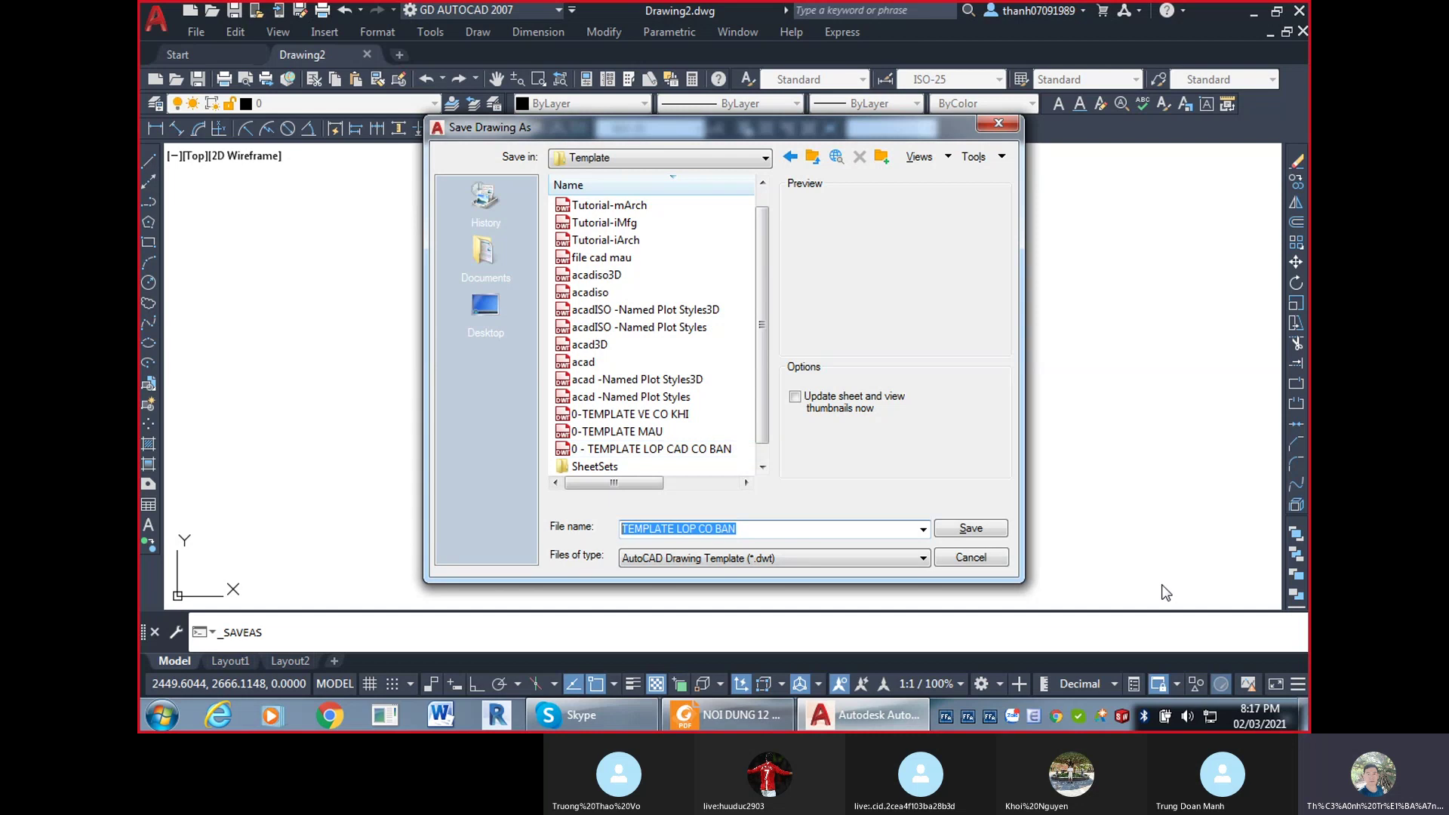
Cancel Save As and point out 0 - TEMPLATE LOP CAD CO BAN.dwt in the Start tab templates list.
click(999, 125)
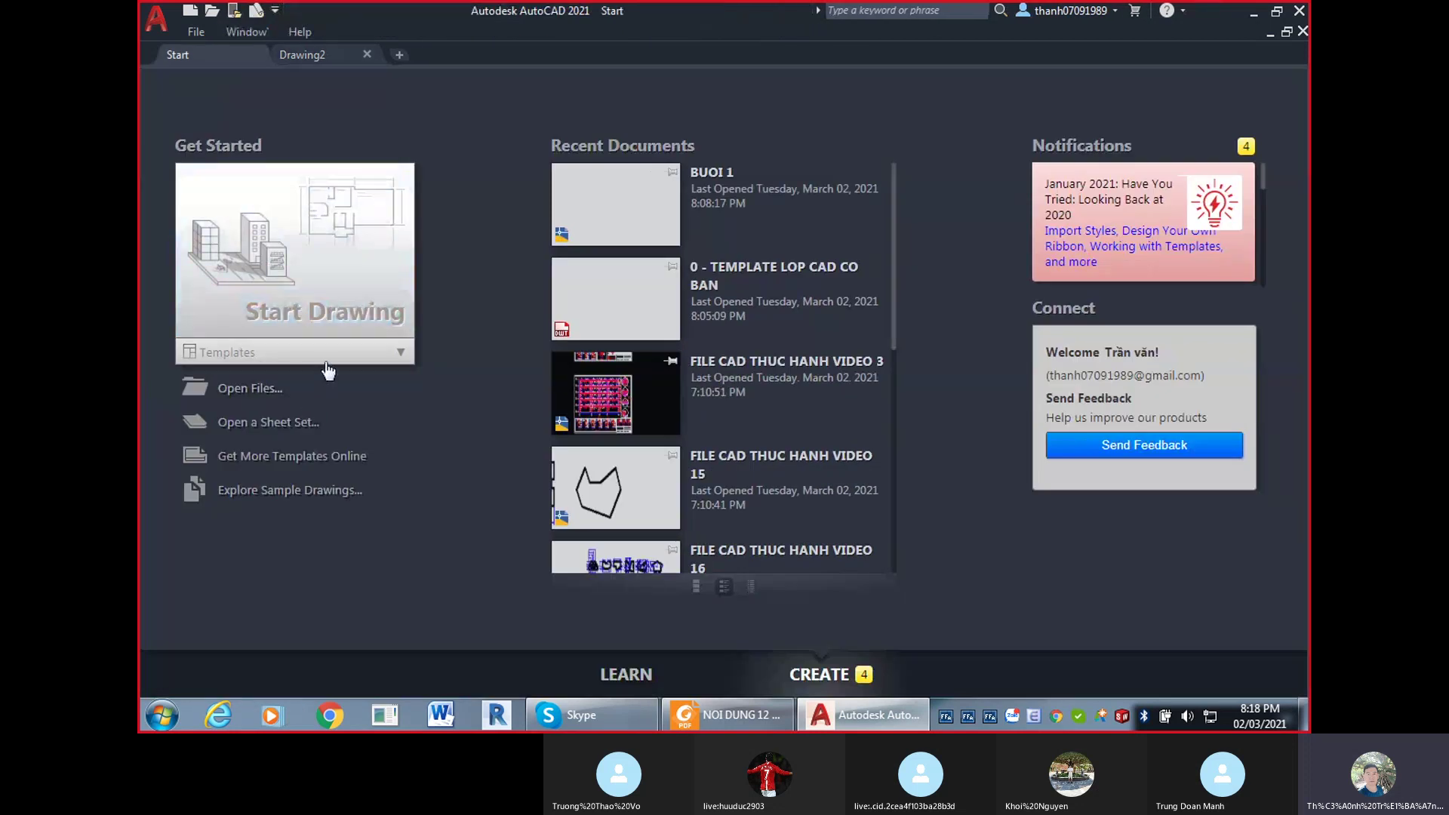
click(324, 360)
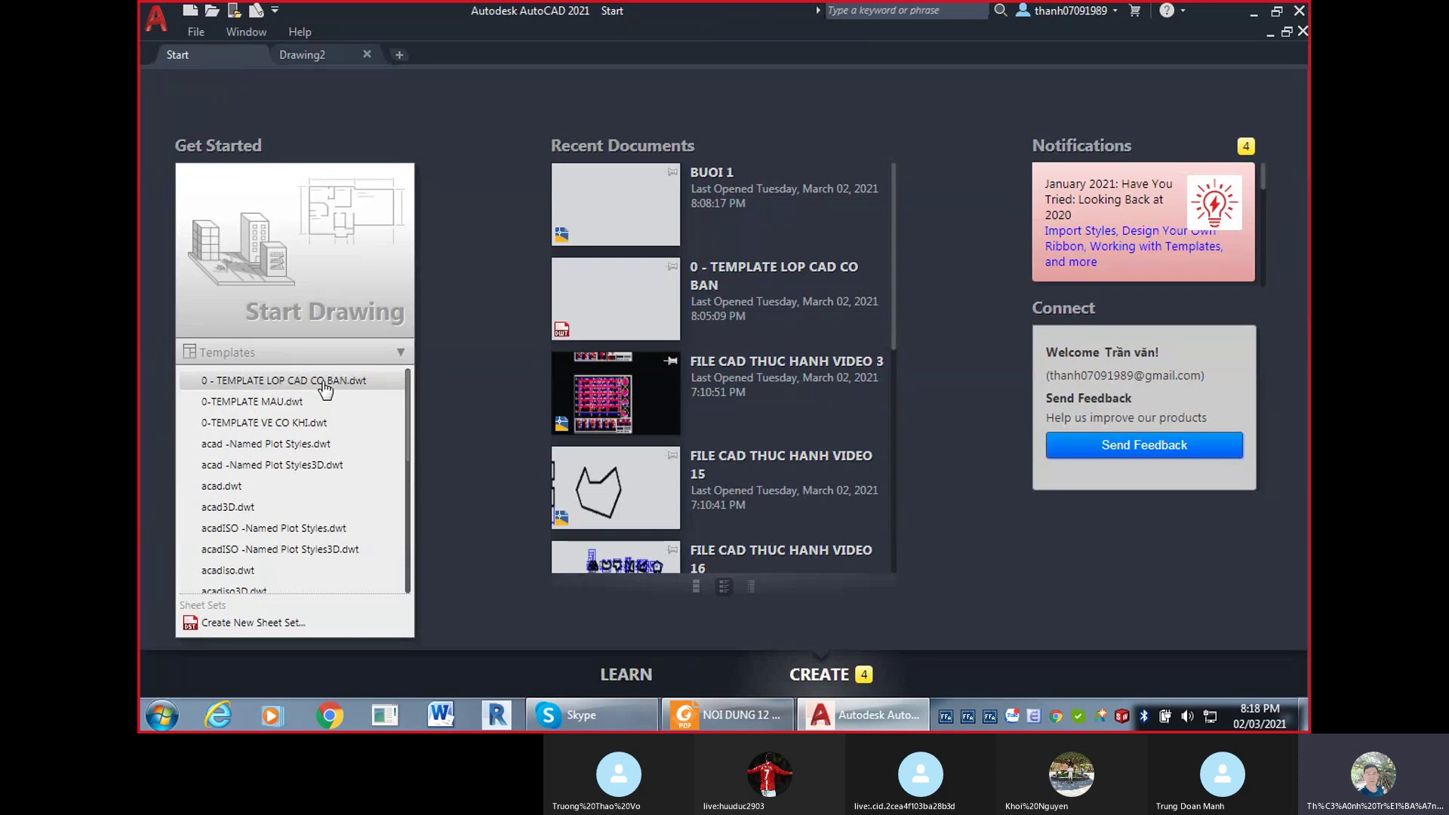
click(343, 386)
click(302, 383)
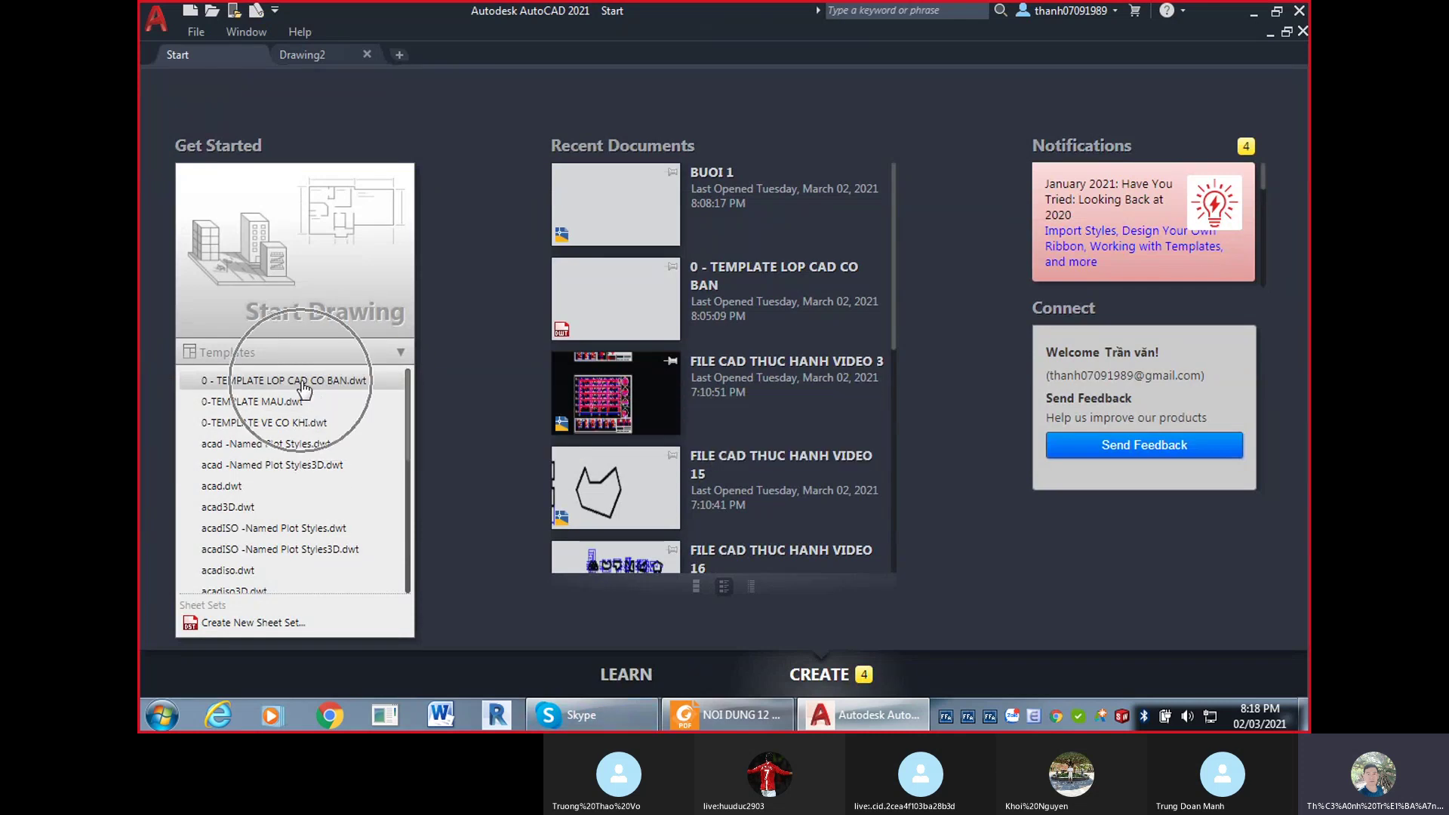
click(303, 382)
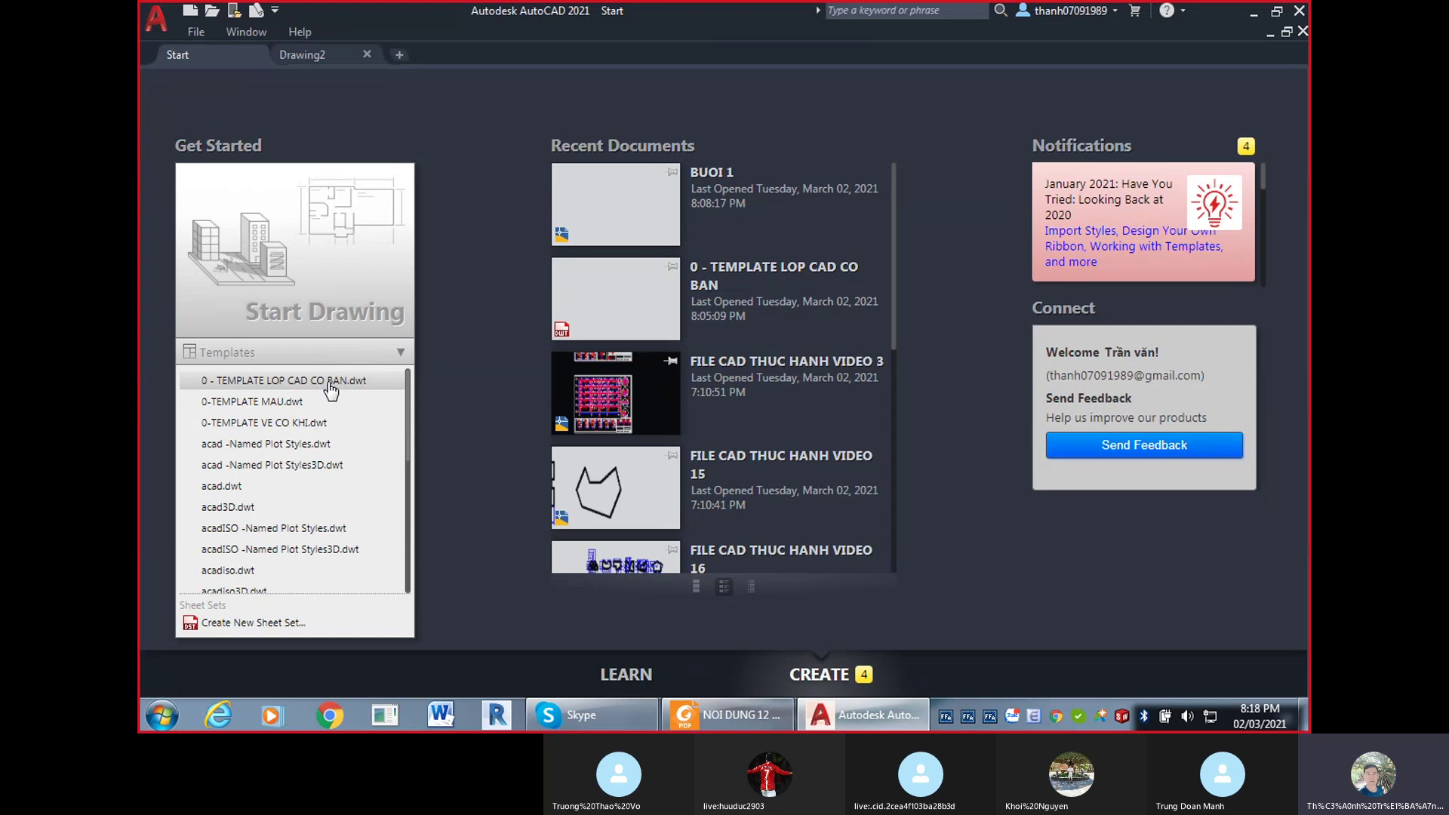
Return to Drawing2 after switching between the AutoCAD and Skype windows.
click(905, 719)
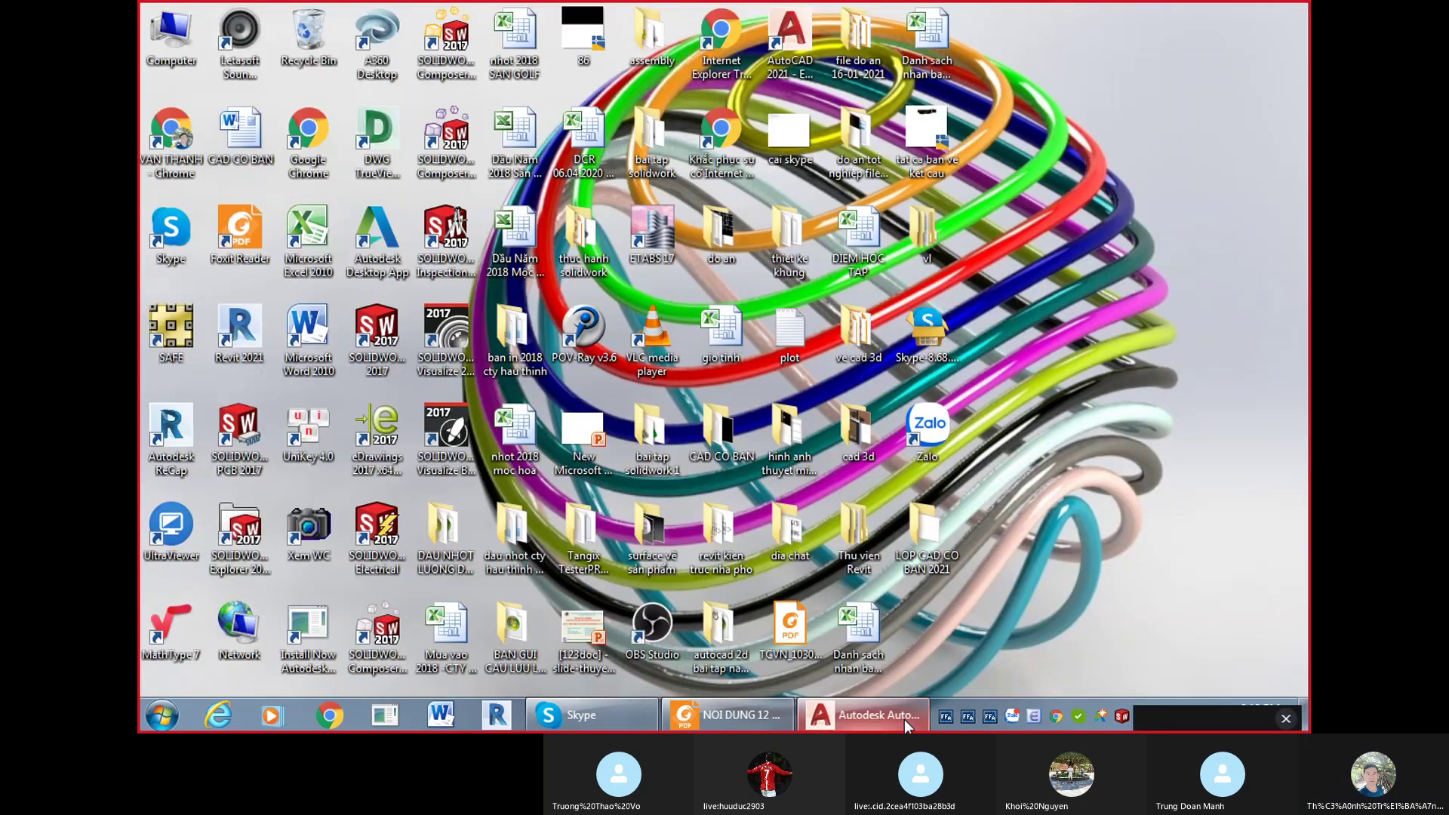
click(863, 715)
click(307, 55)
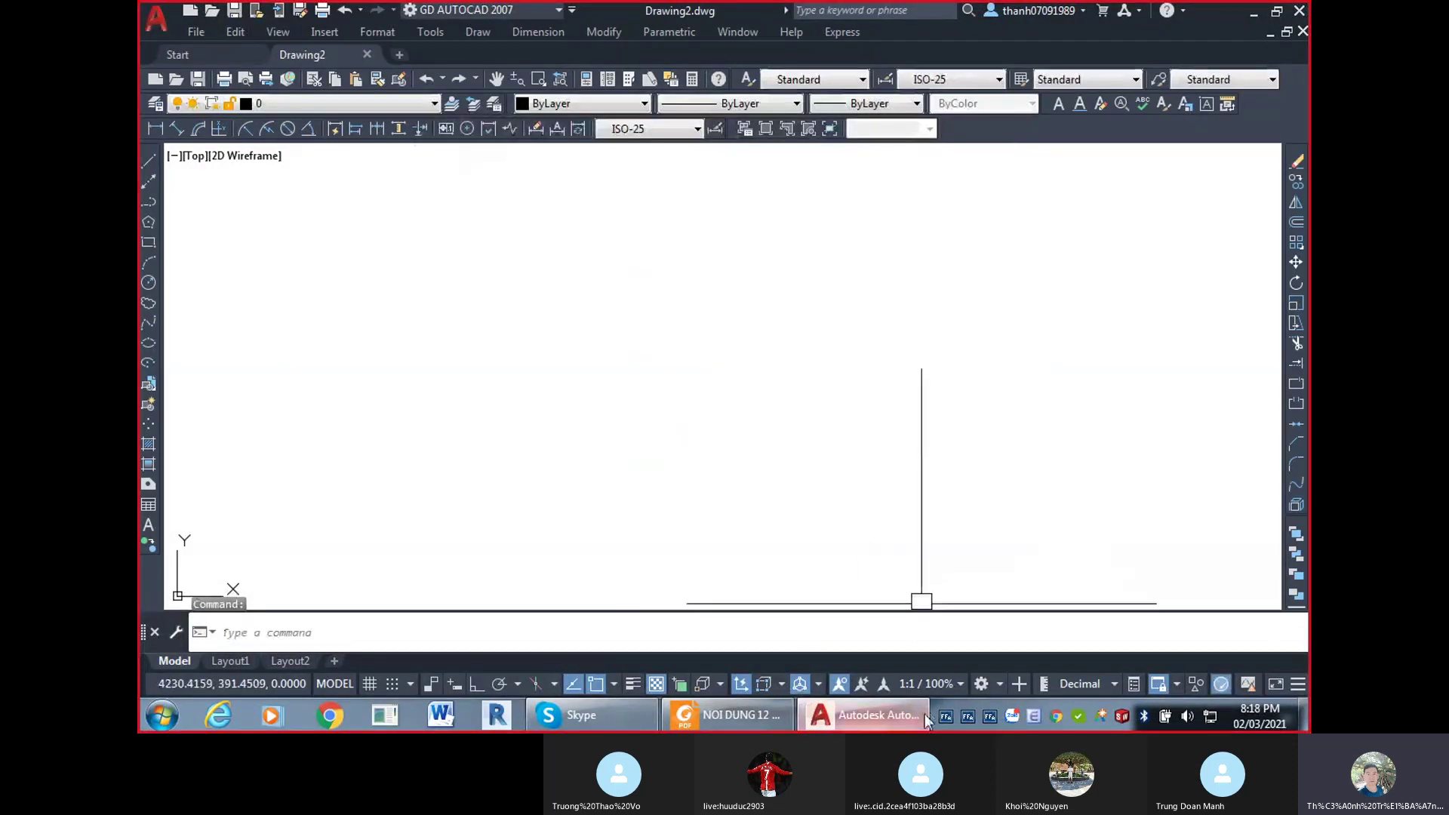
click(633, 726)
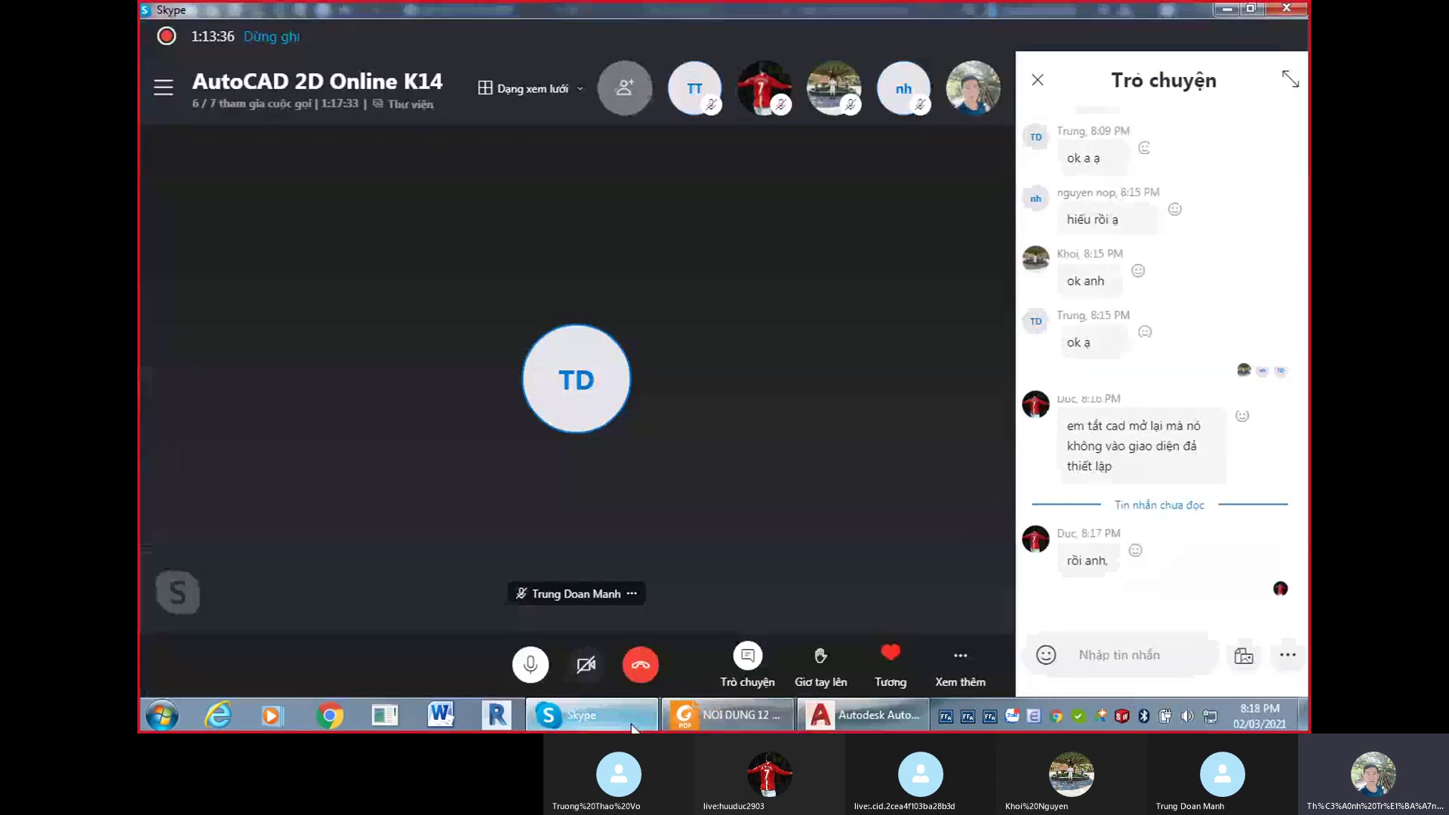
click(630, 725)
click(630, 724)
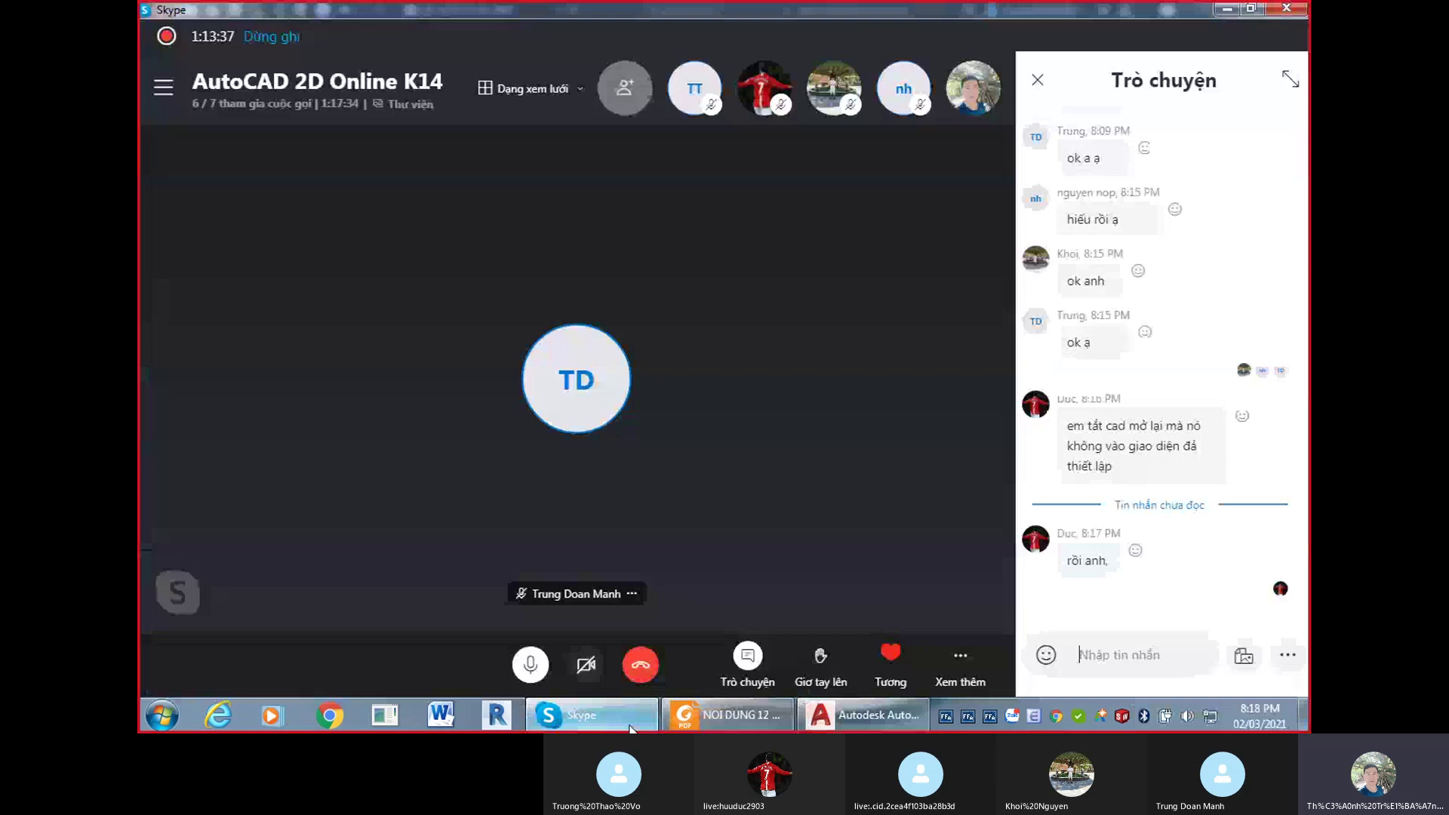
click(884, 729)
Open Options with OP and inspect the drawing template folder path under Template Settings.
text(OP)
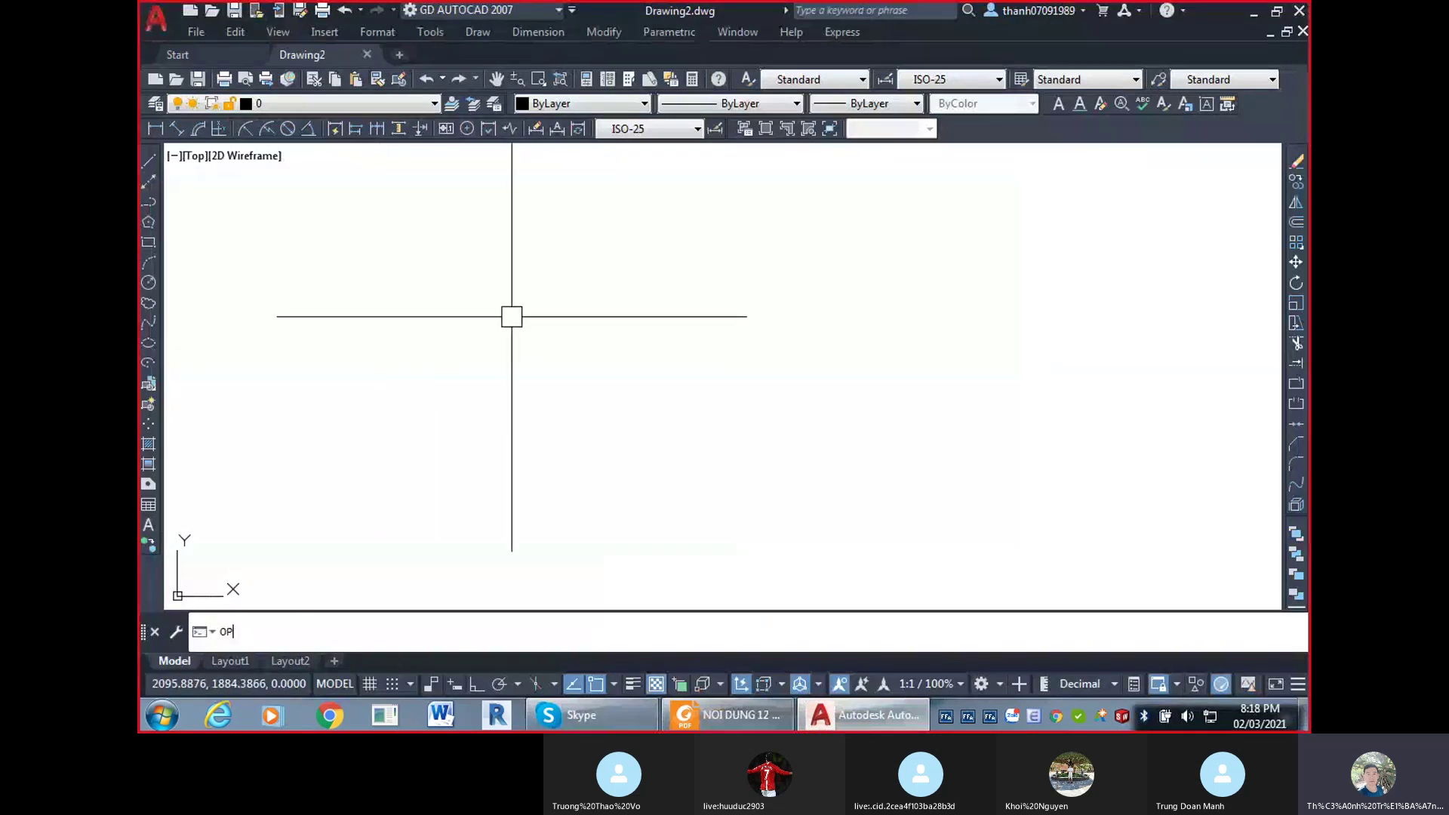
key(Return)
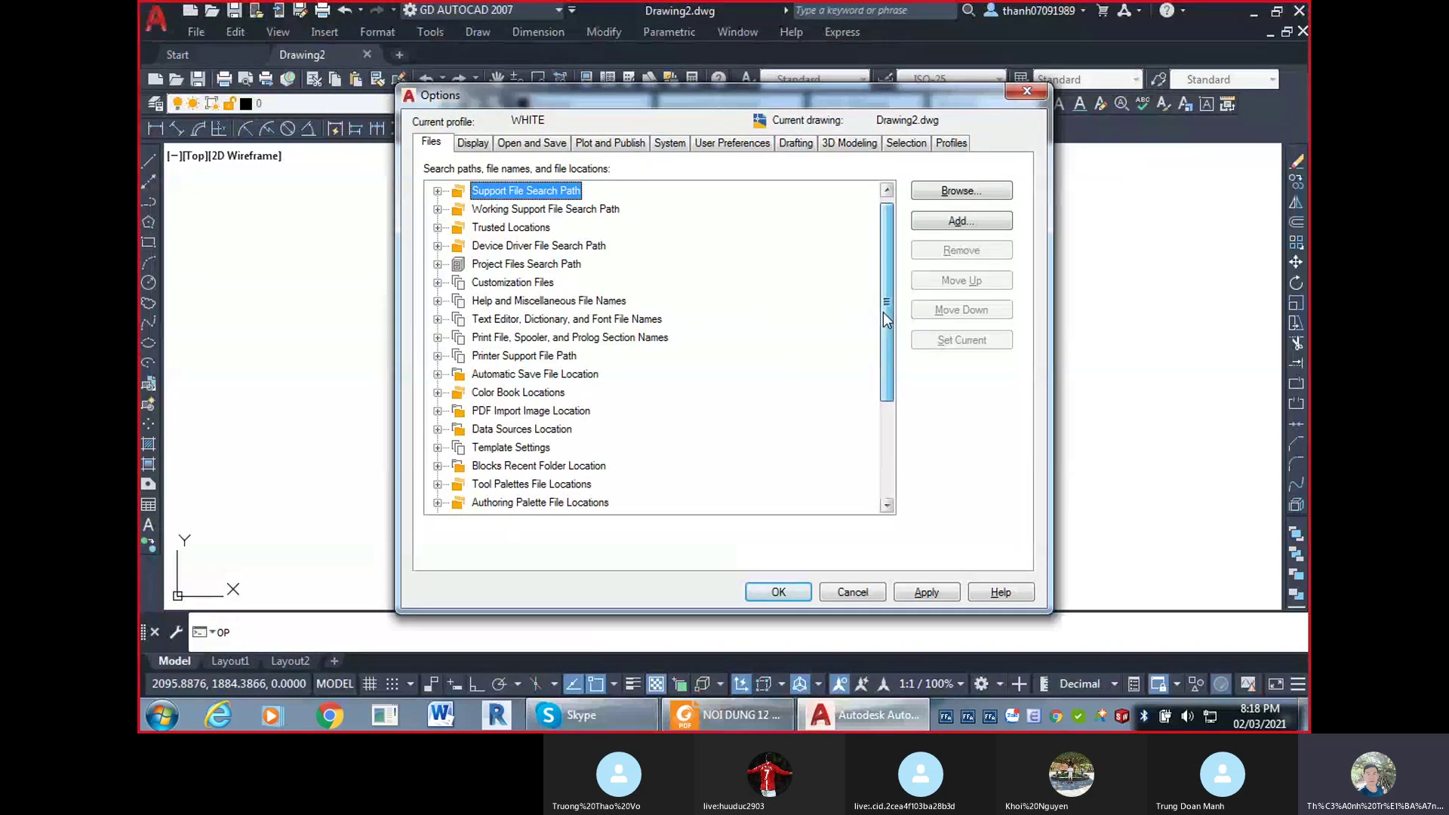
scroll(887, 344, down, 1)
click(439, 393)
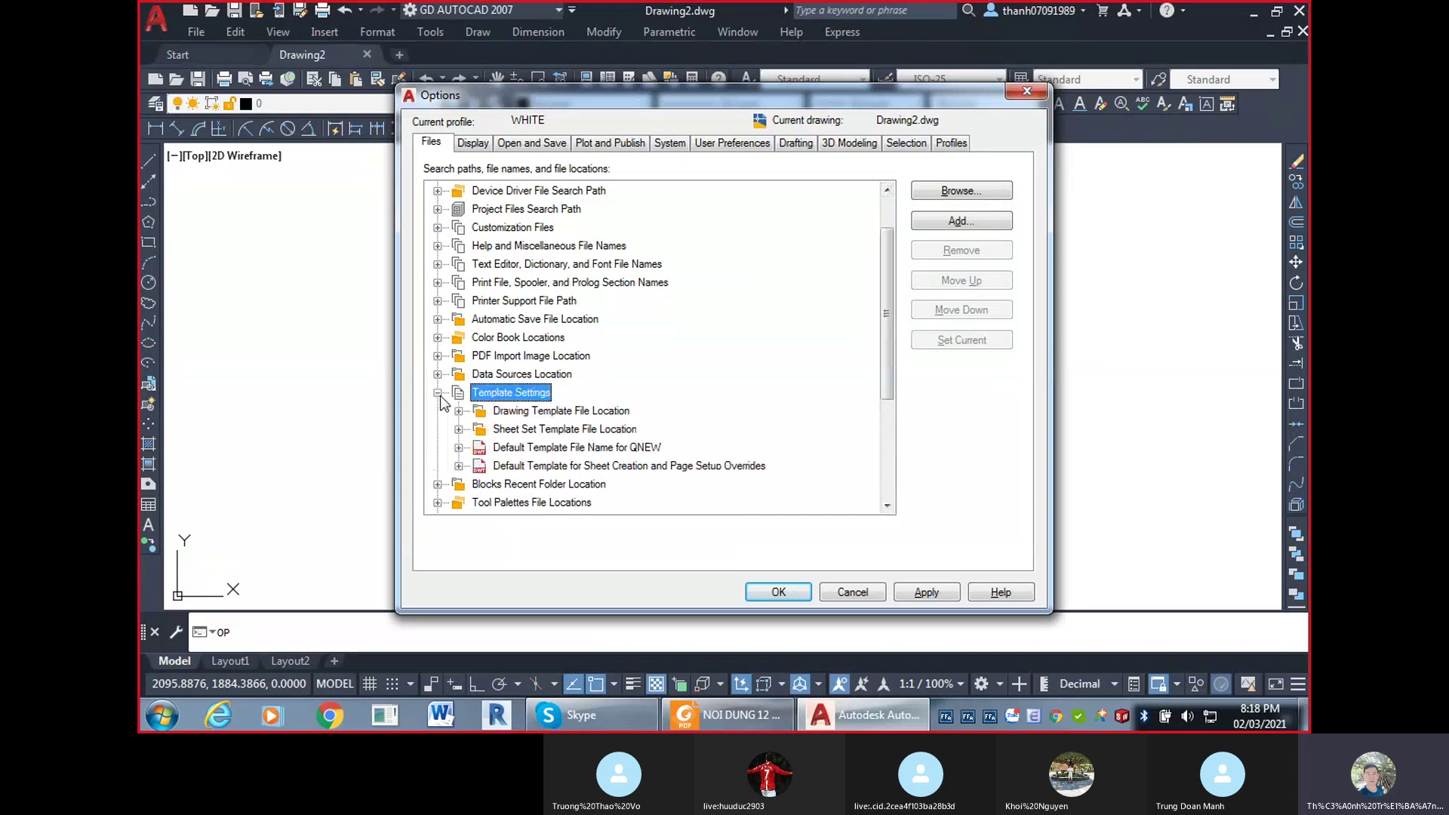
click(510, 398)
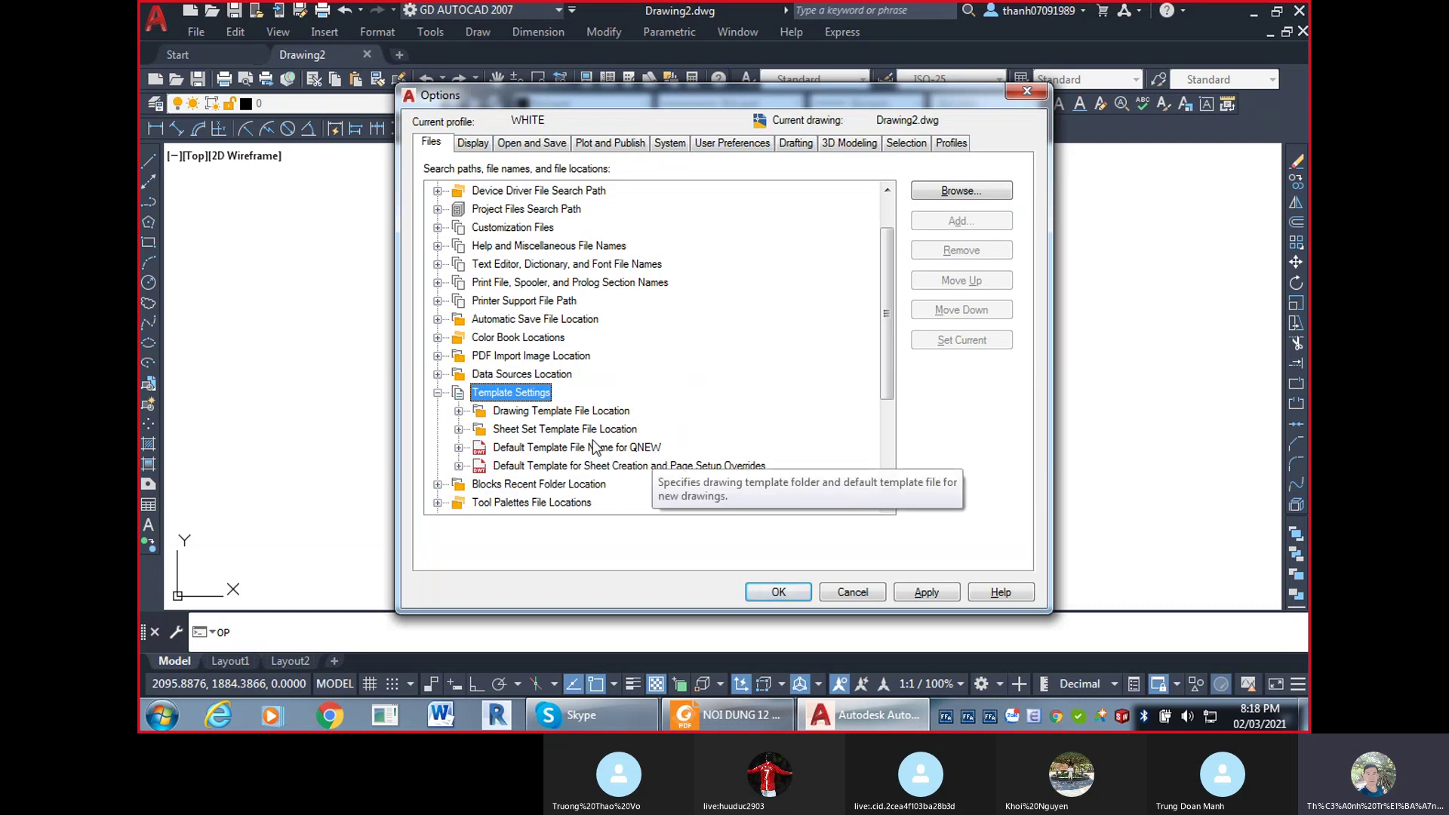
click(458, 411)
click(843, 428)
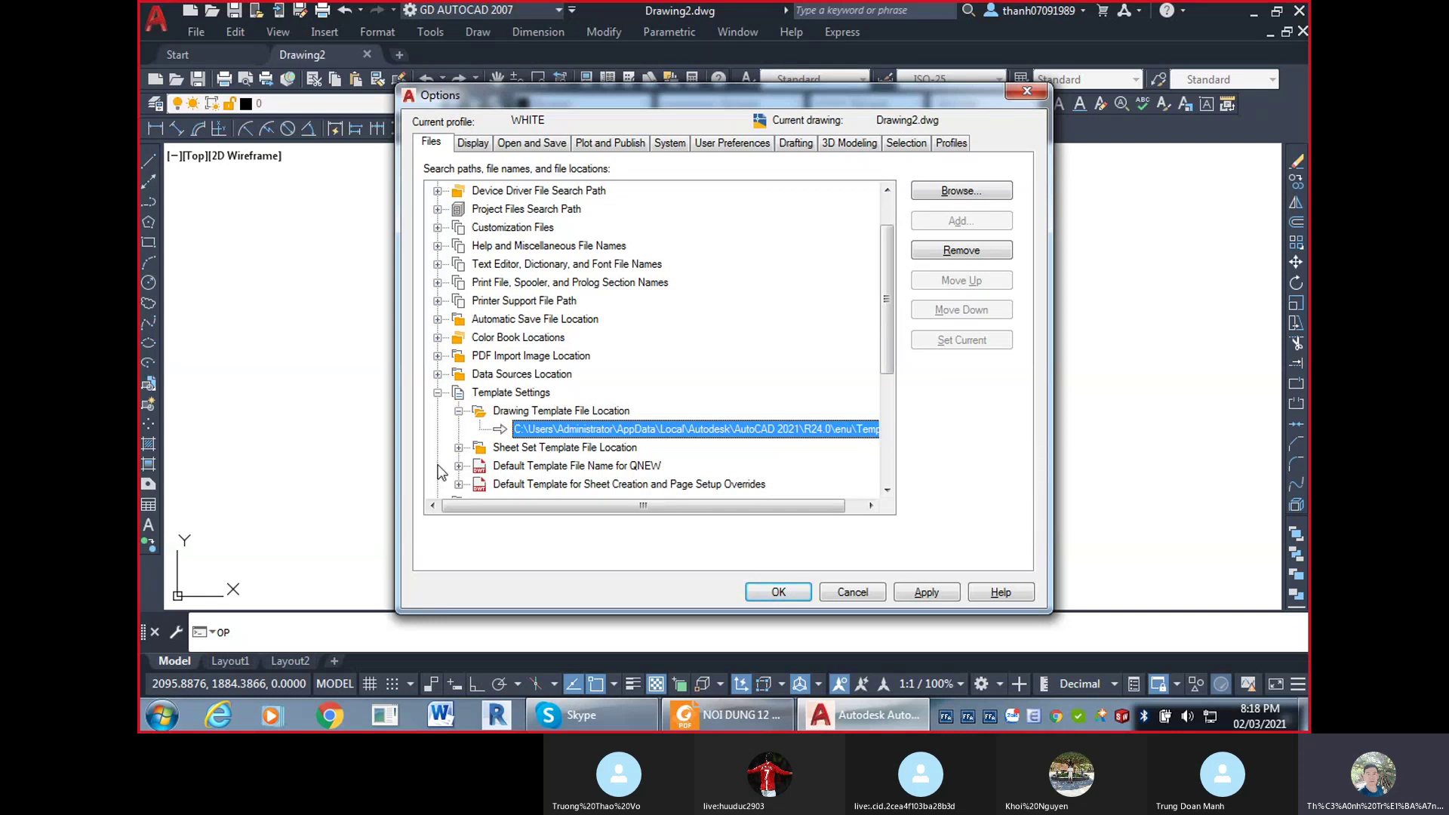
Expand and select the QNEW default template path, then switch to the Skype call.
click(459, 449)
click(459, 467)
click(691, 481)
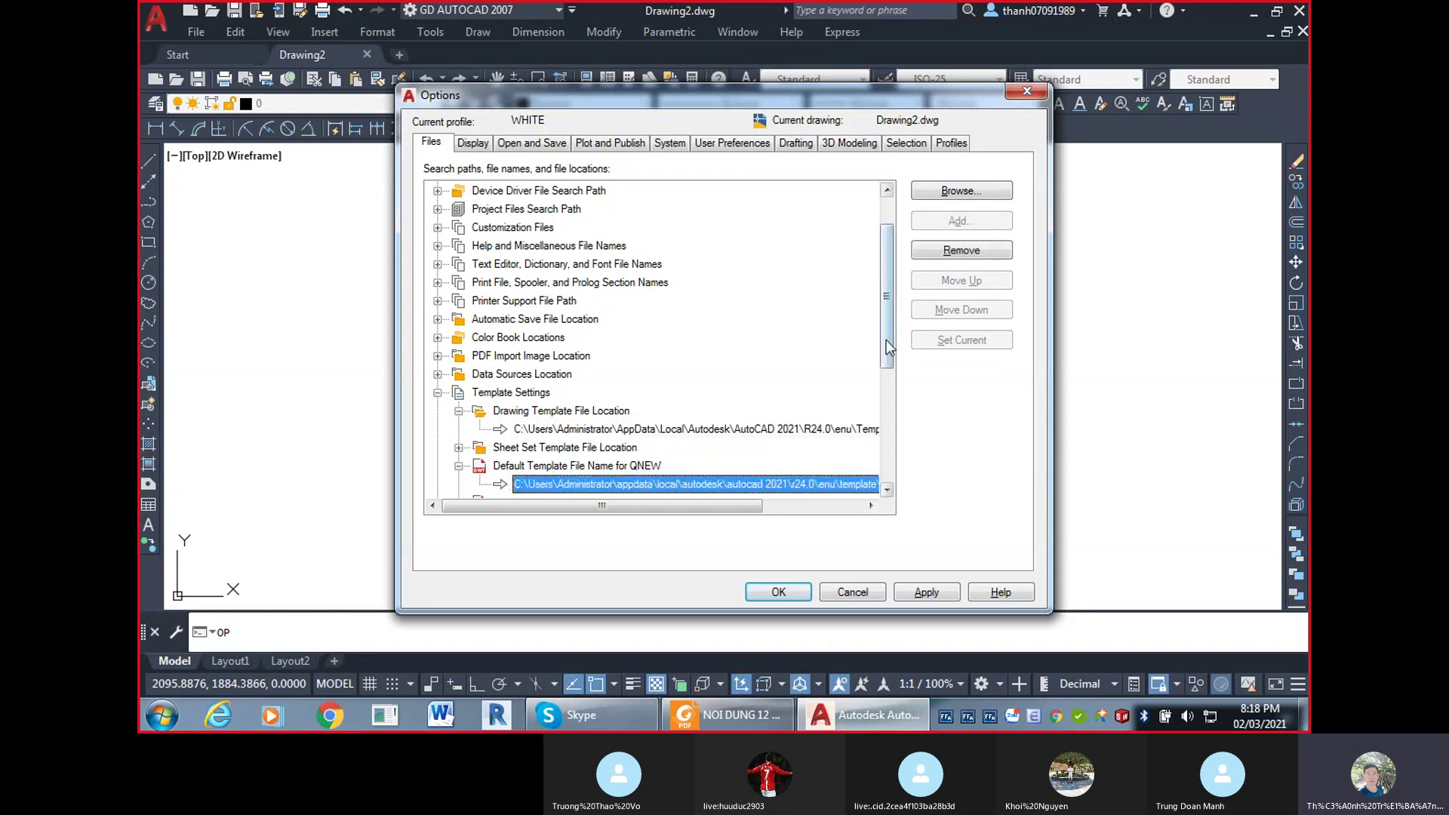
drag(886, 340, 888, 360)
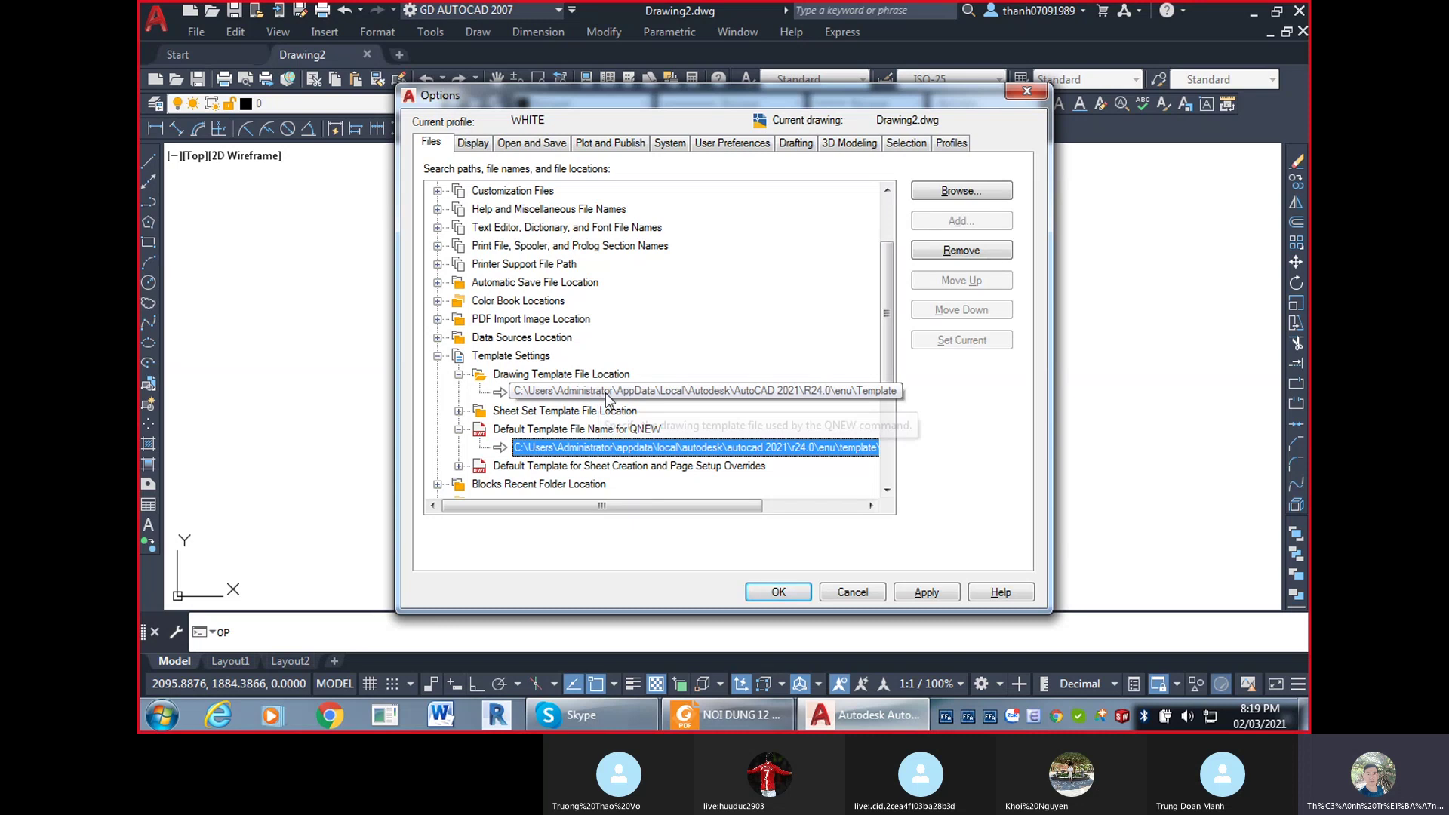
drag(886, 351, 858, 412)
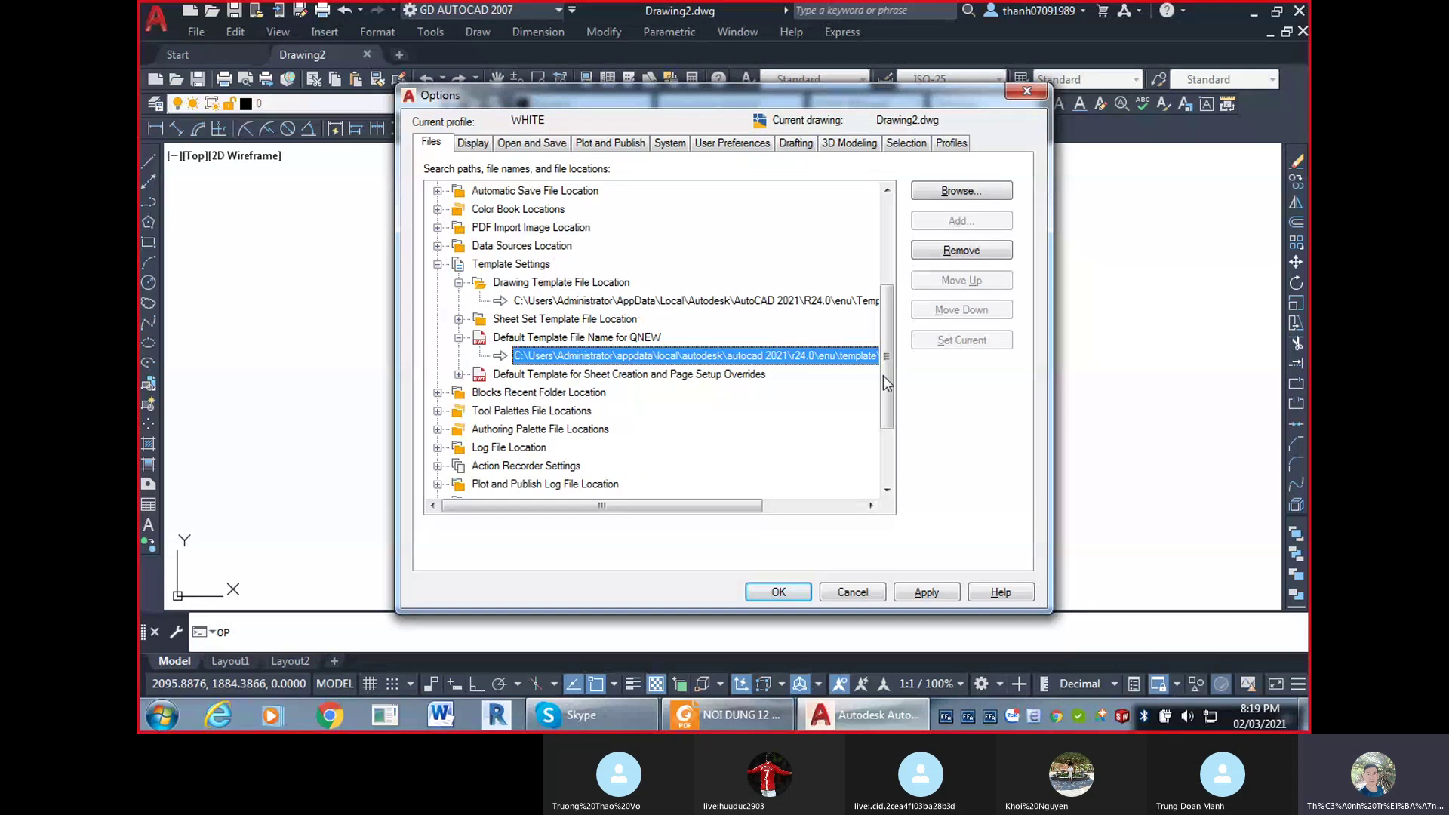
drag(886, 384, 889, 365)
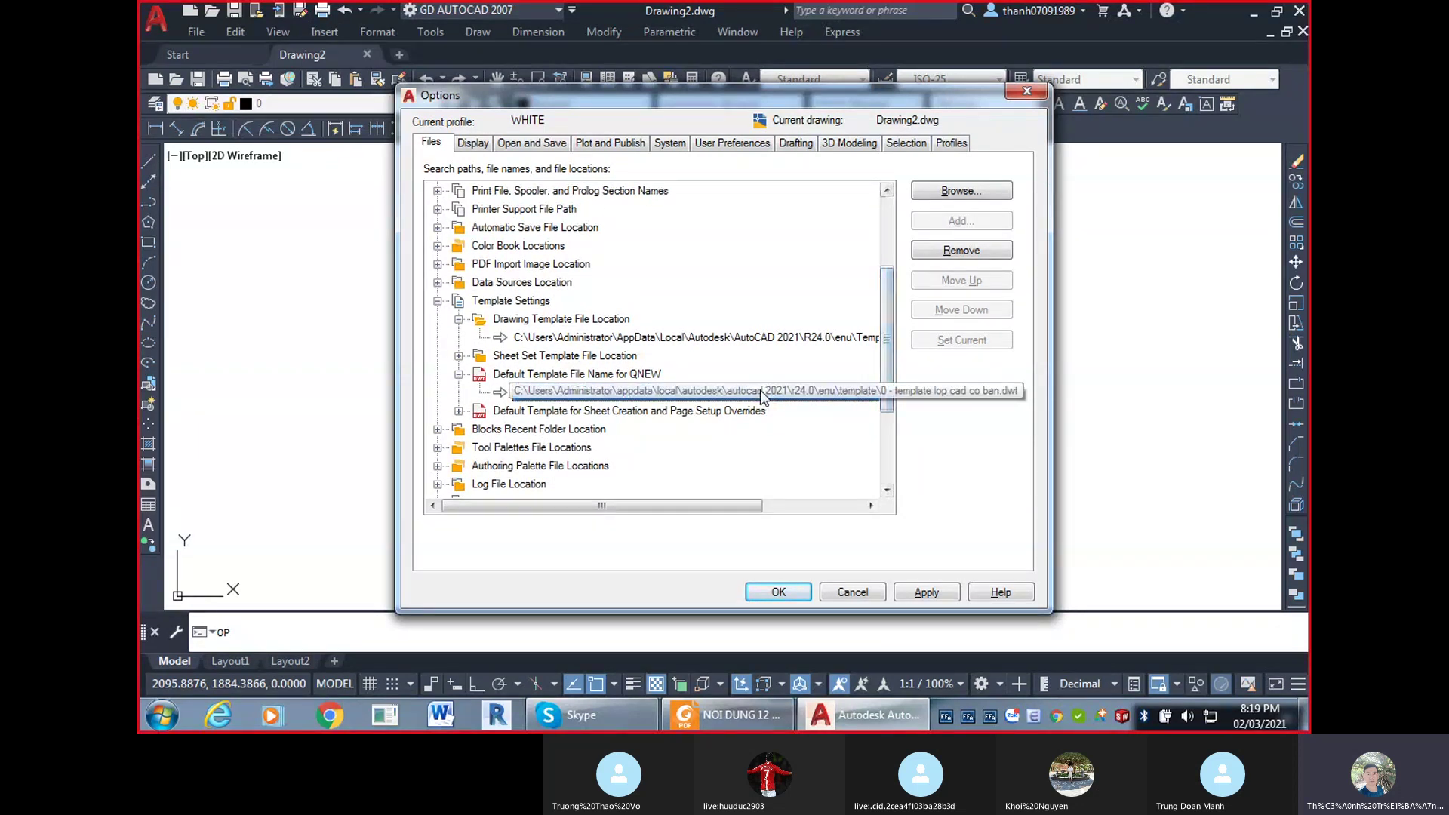
click(659, 393)
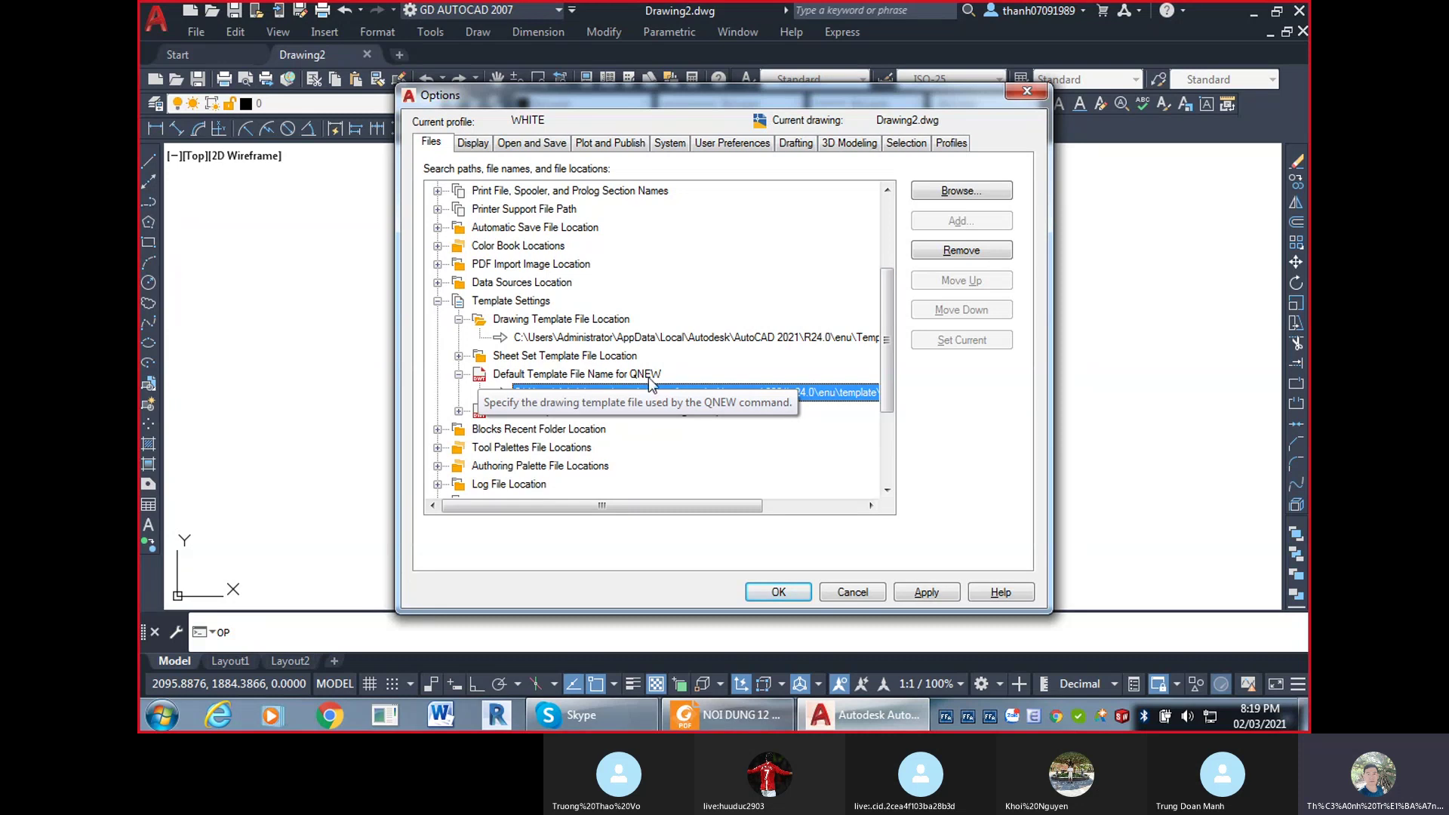
click(589, 715)
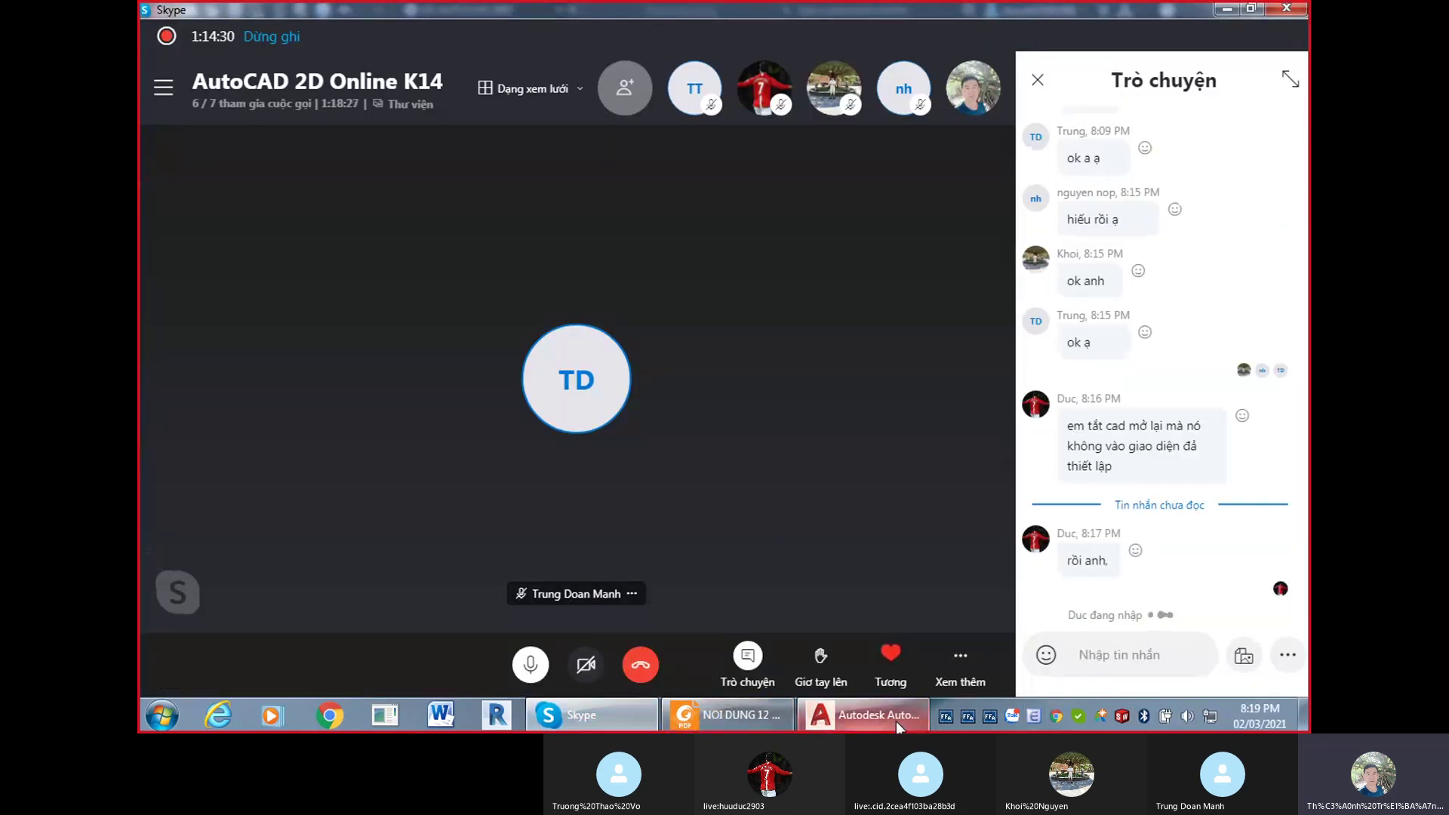
Back in AutoCAD's Options, choose 0 - TEMPLATE LOP CAD CO BAN as the QNEW default template.
mouse_move(896, 722)
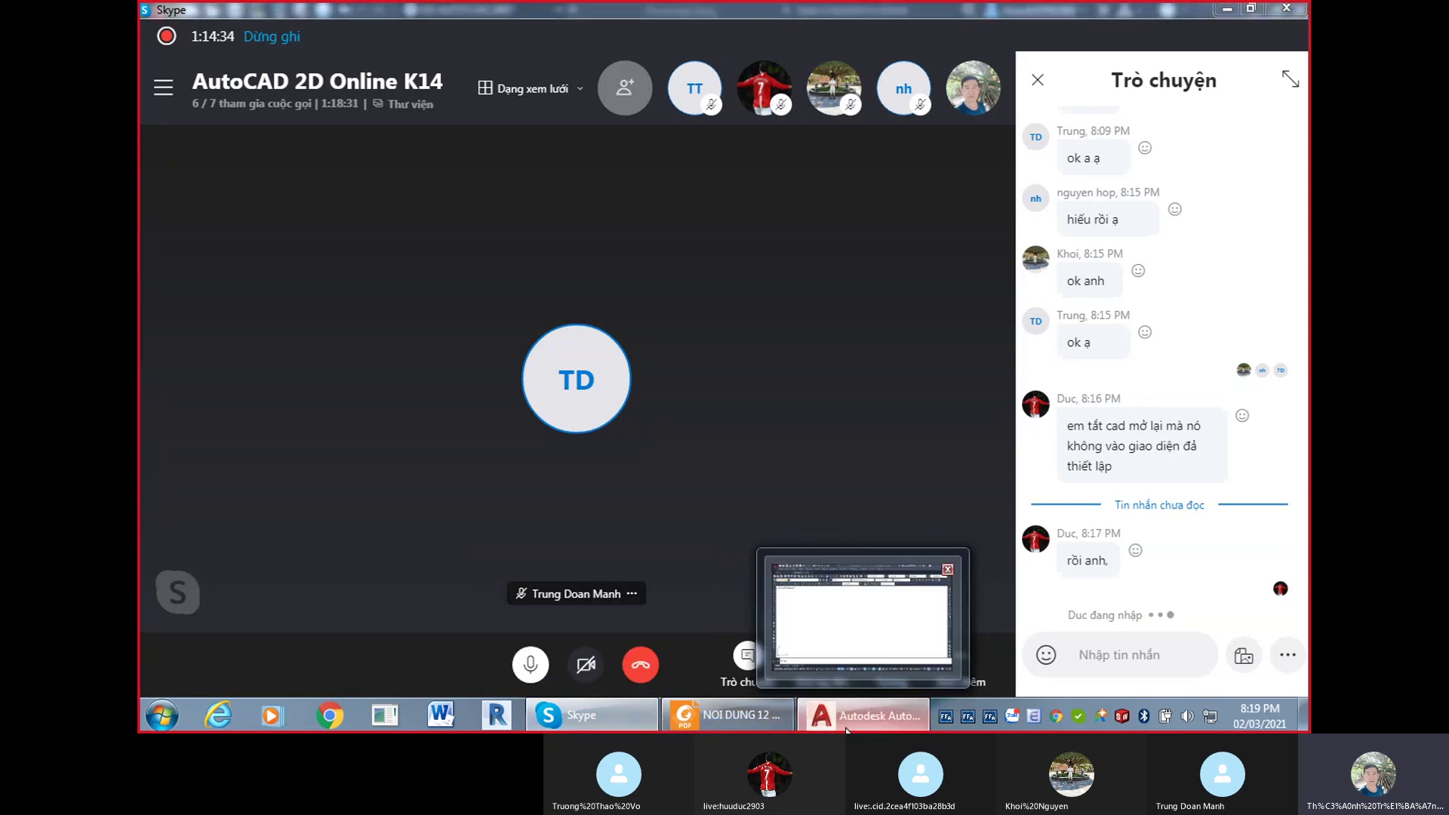
click(896, 723)
double_click(705, 390)
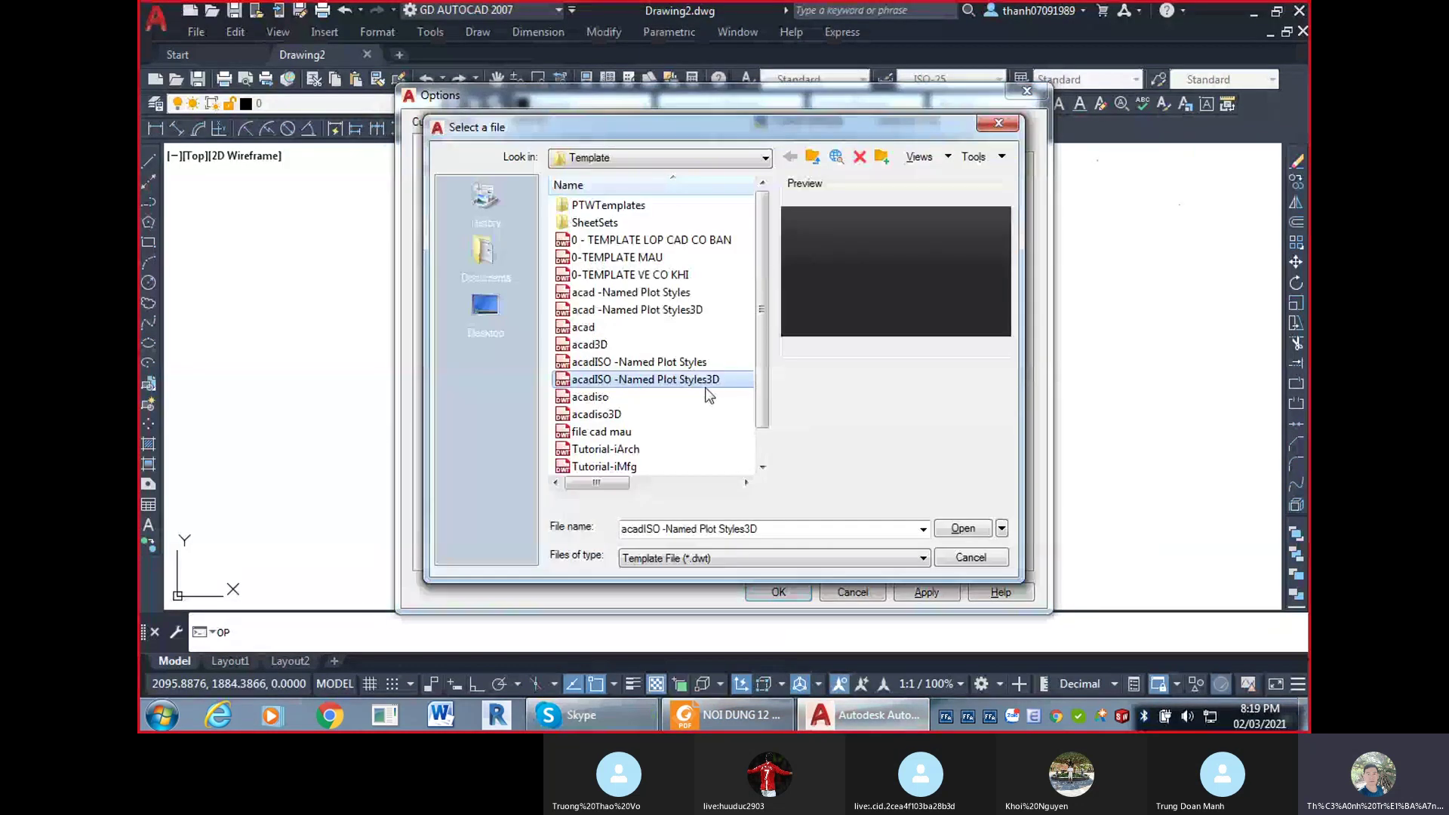
click(693, 241)
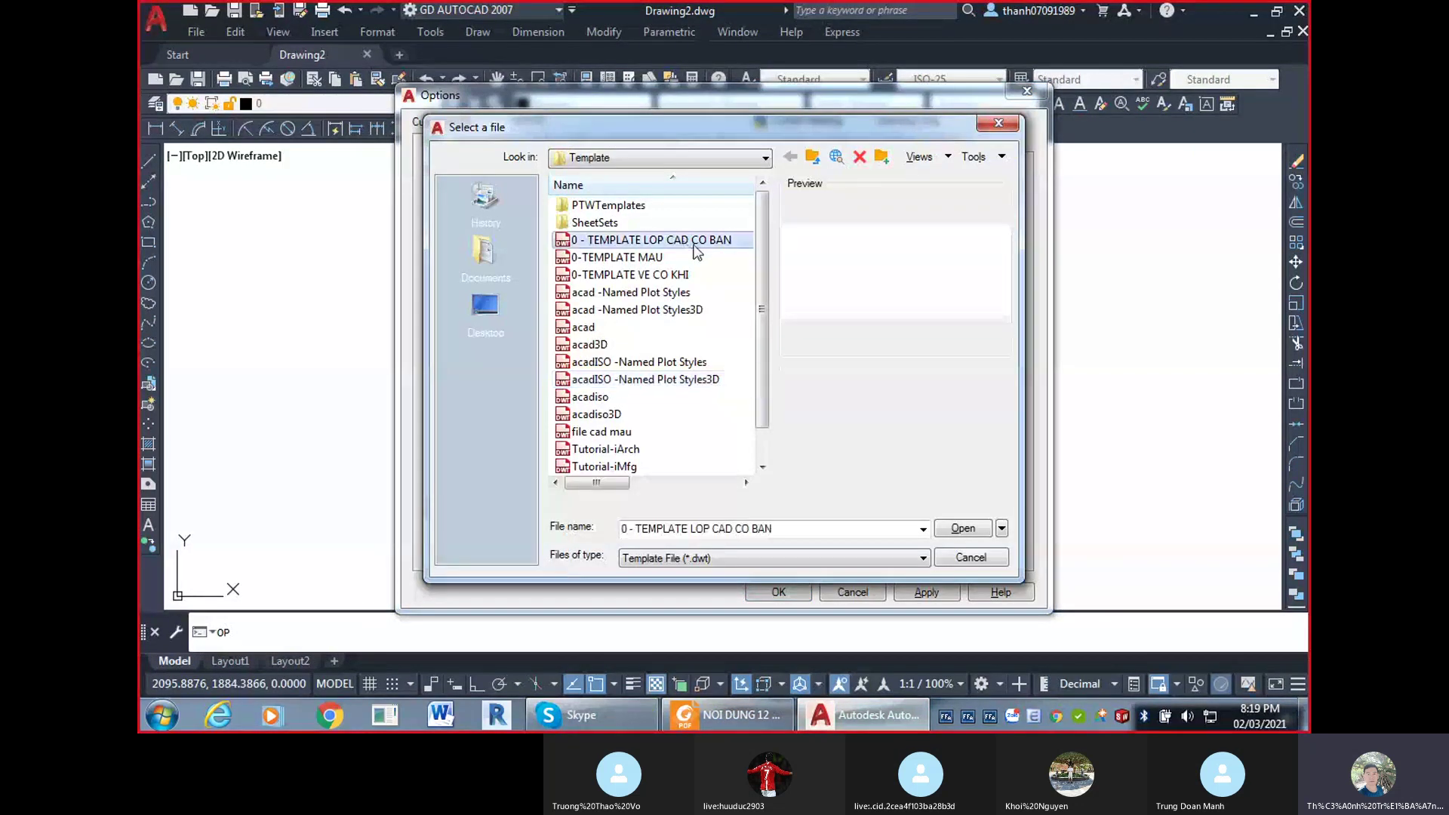
click(963, 528)
Check the Skype call's chat box, then bring AutoCAD's Options back to the front.
click(591, 715)
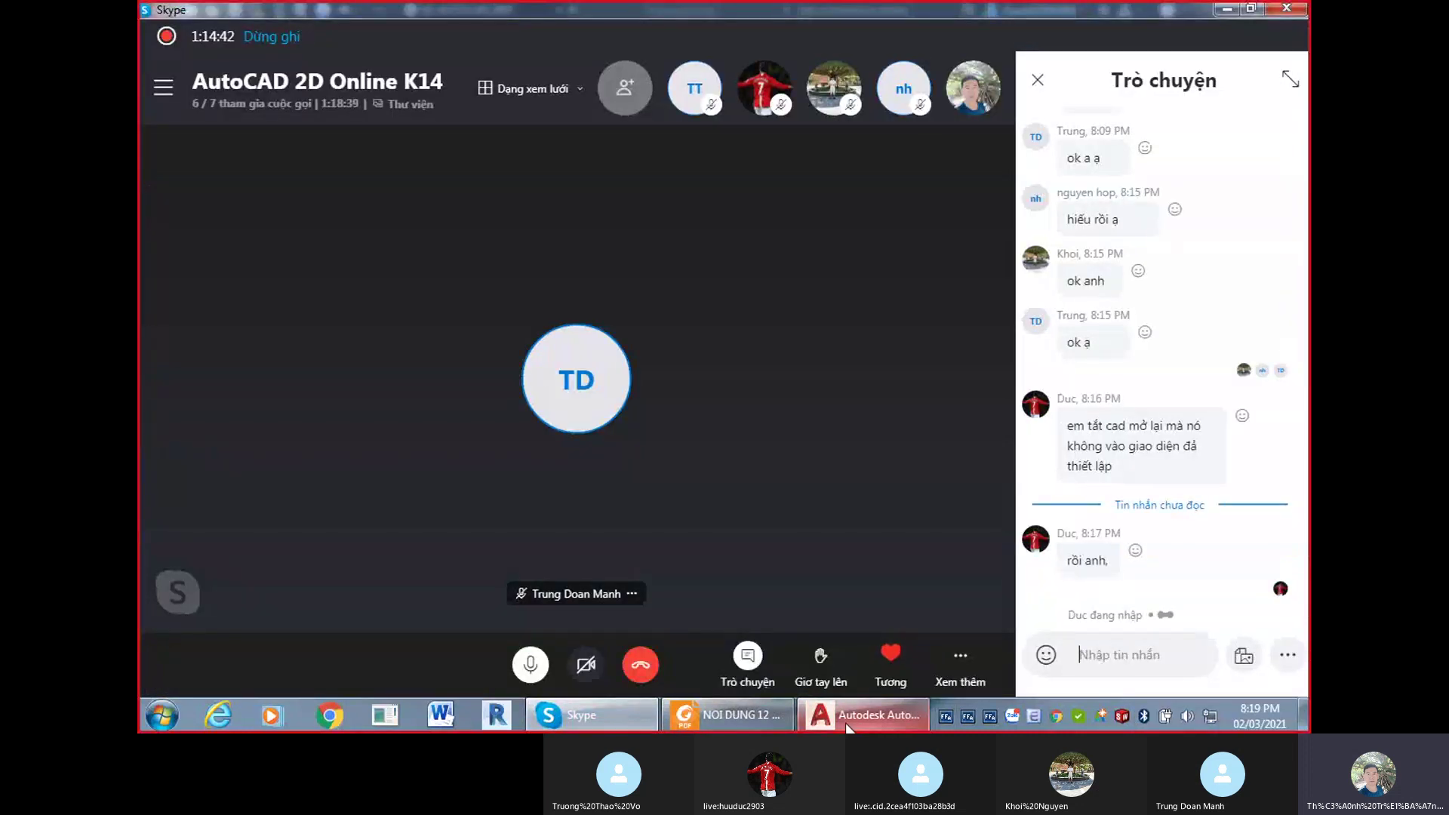
mouse_move(849, 726)
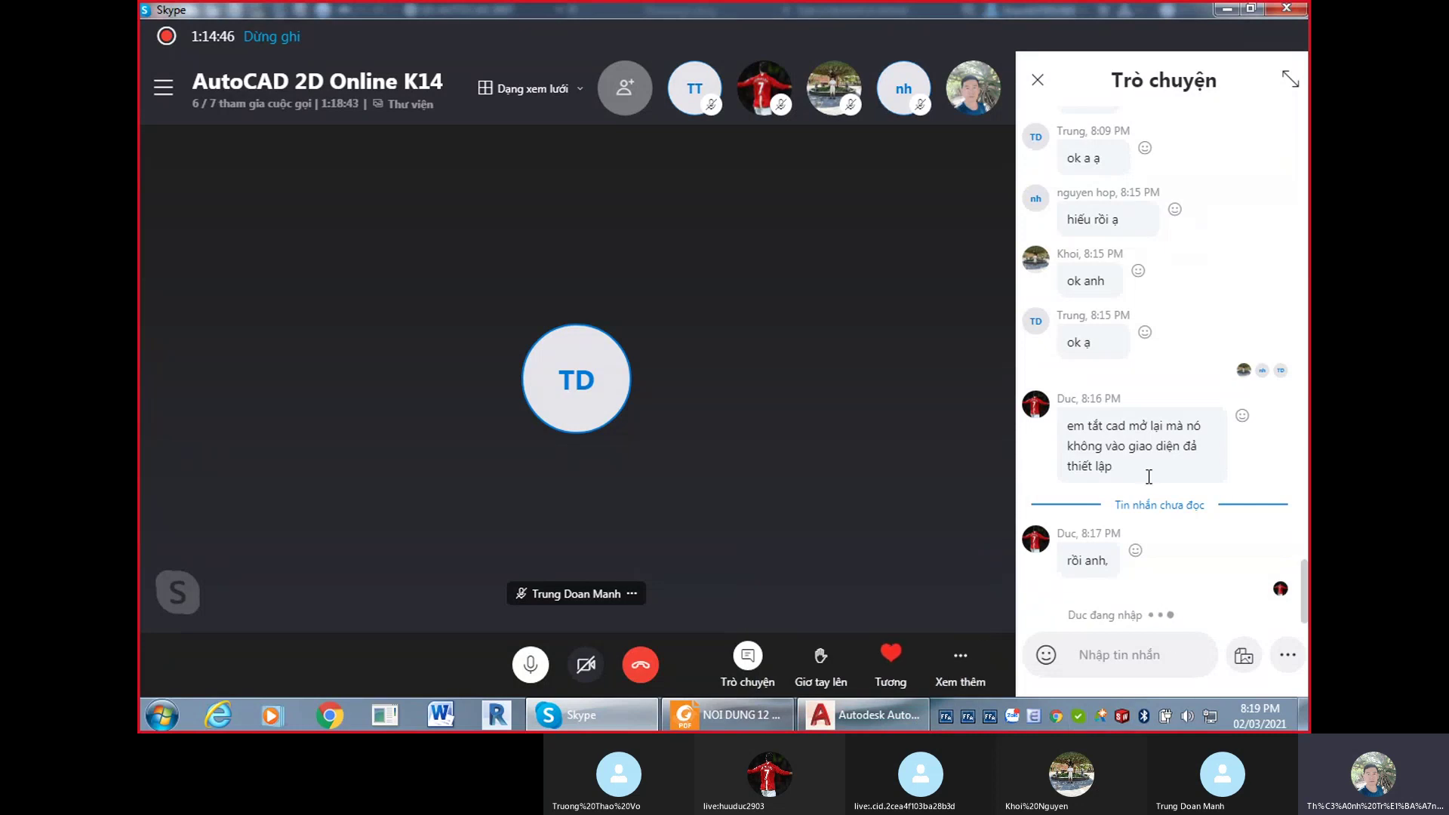
click(1110, 667)
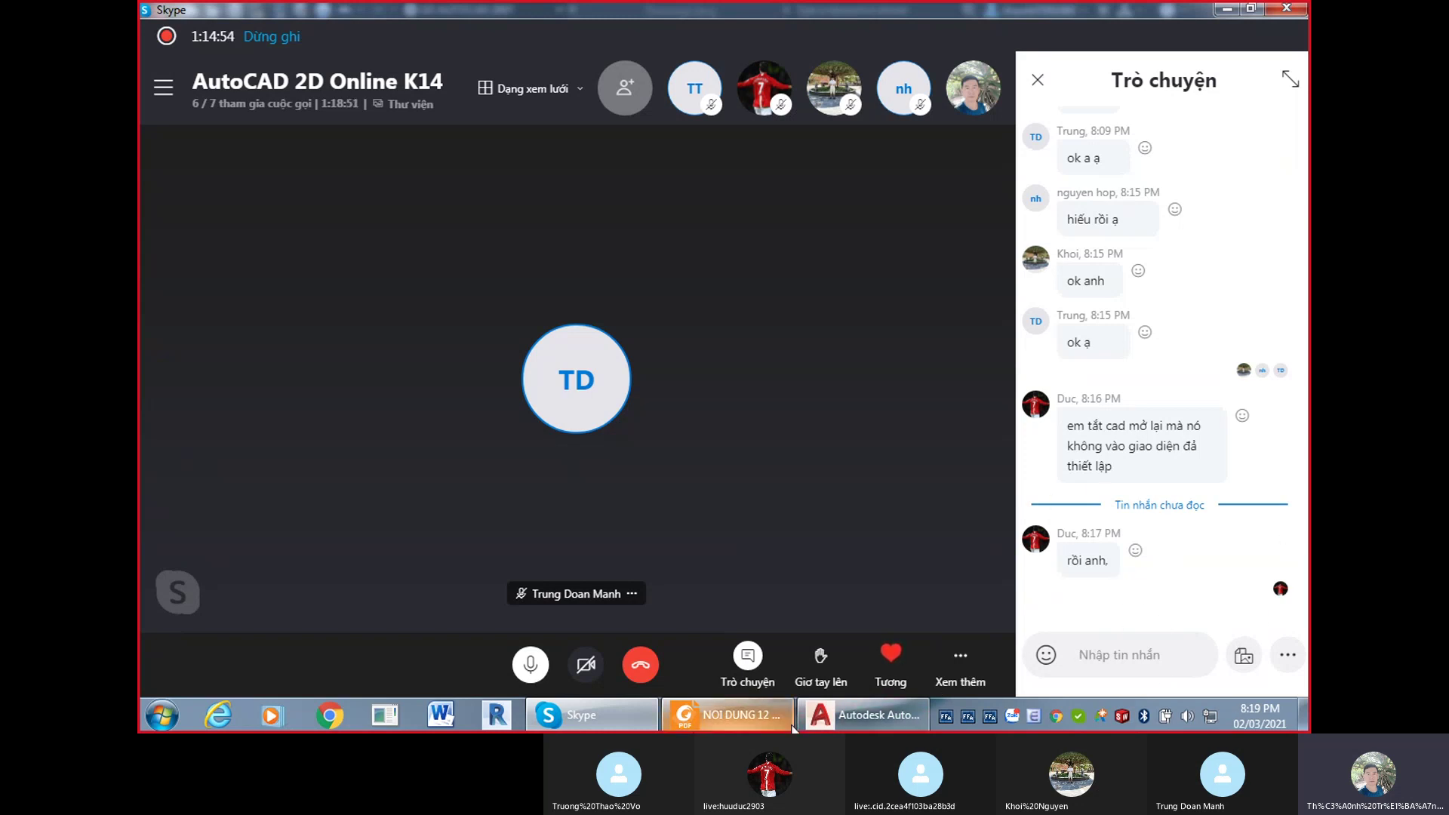
click(850, 716)
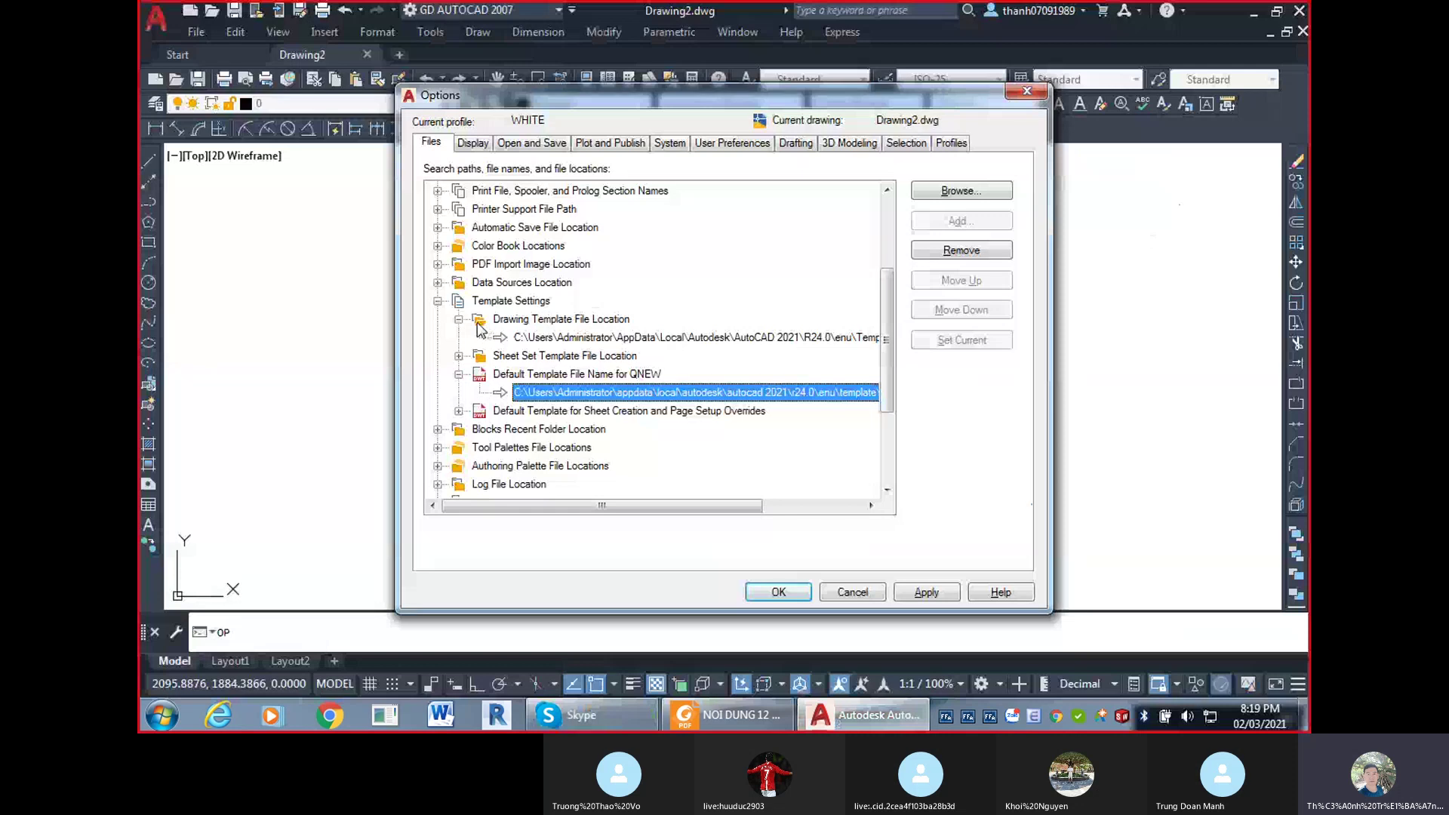
Inspect the Drawing Template File Location and QNEW template browsers, closing each without changes.
click(459, 373)
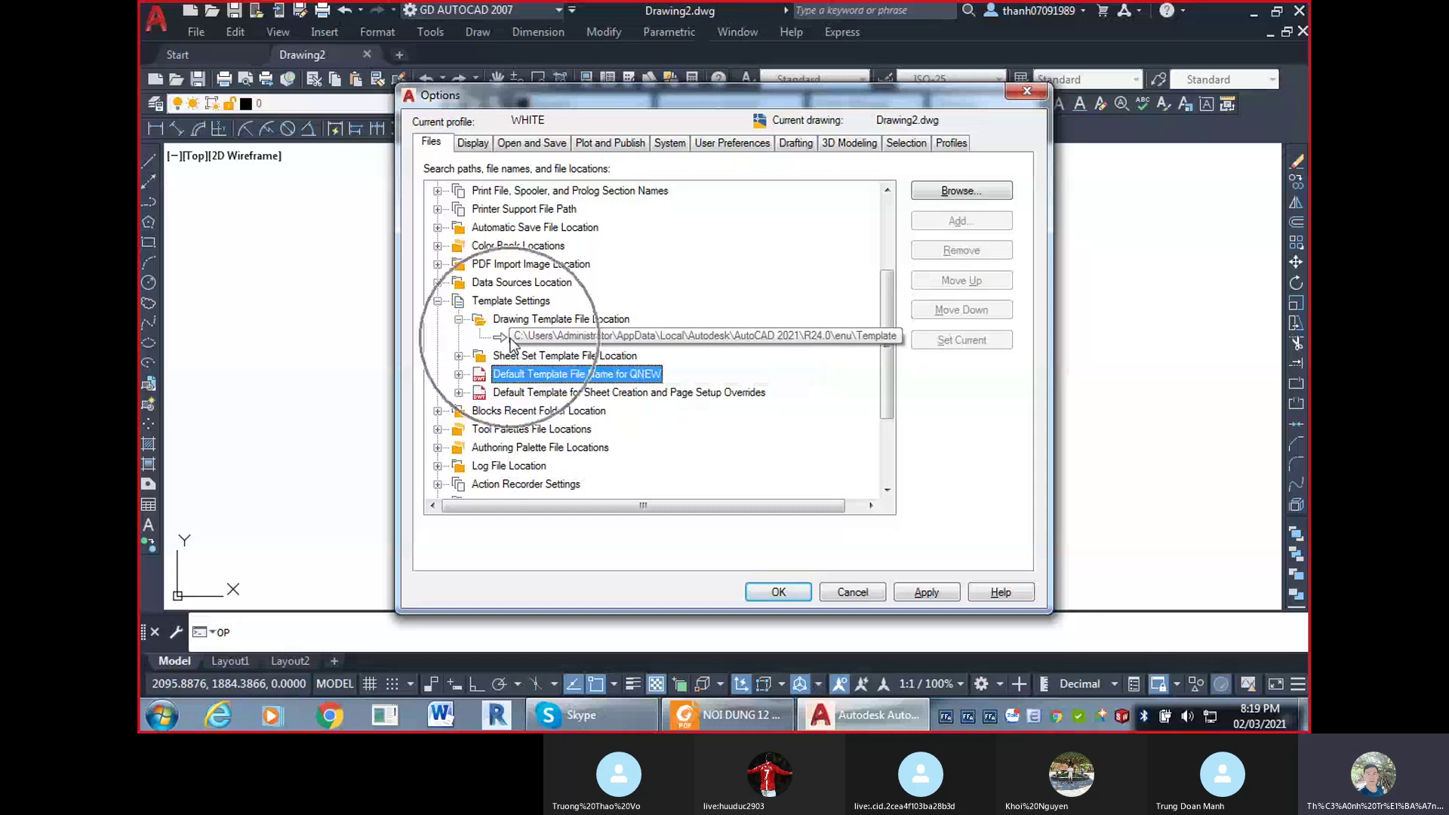
double_click(534, 336)
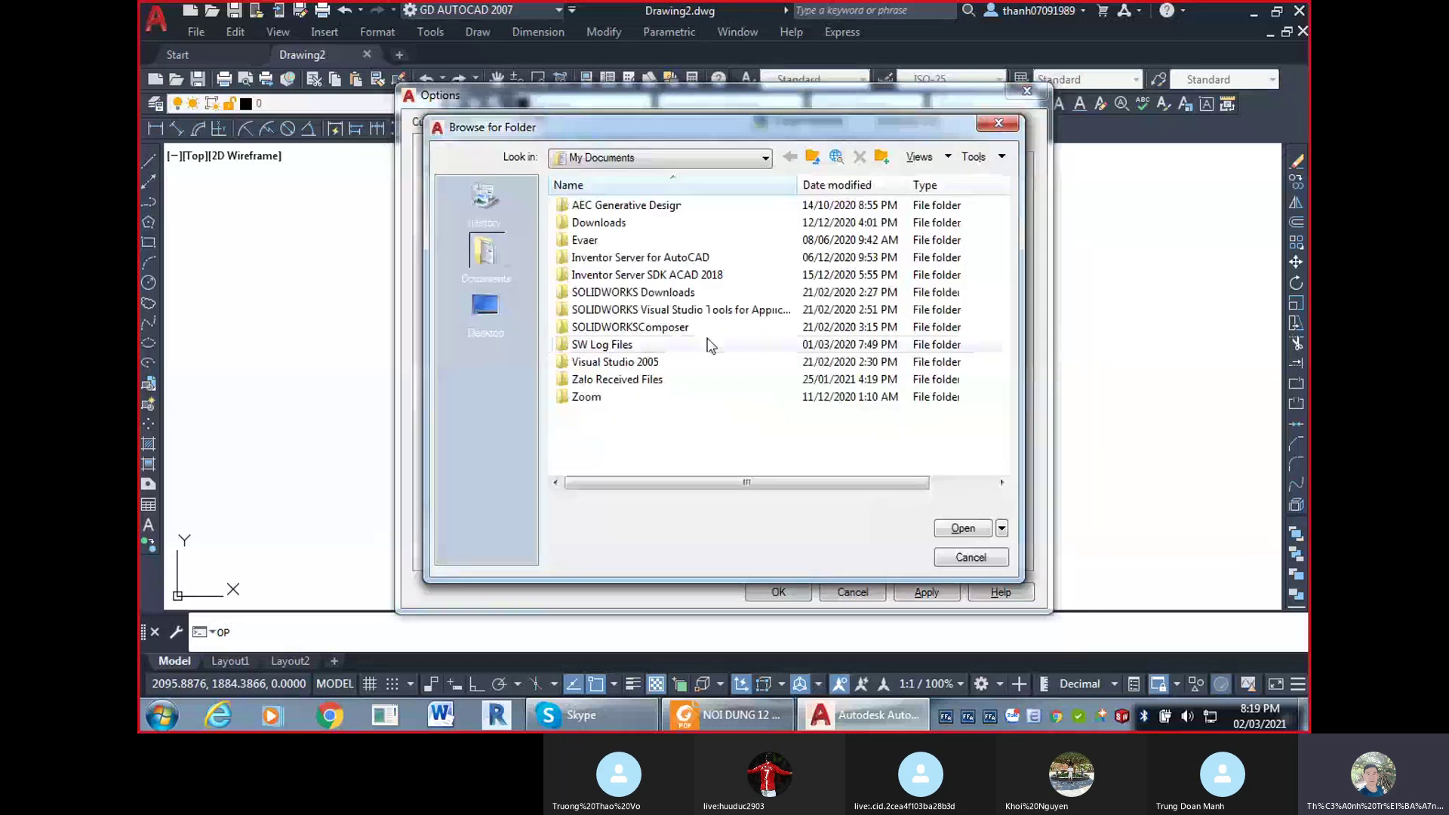
click(999, 123)
click(459, 374)
double_click(529, 392)
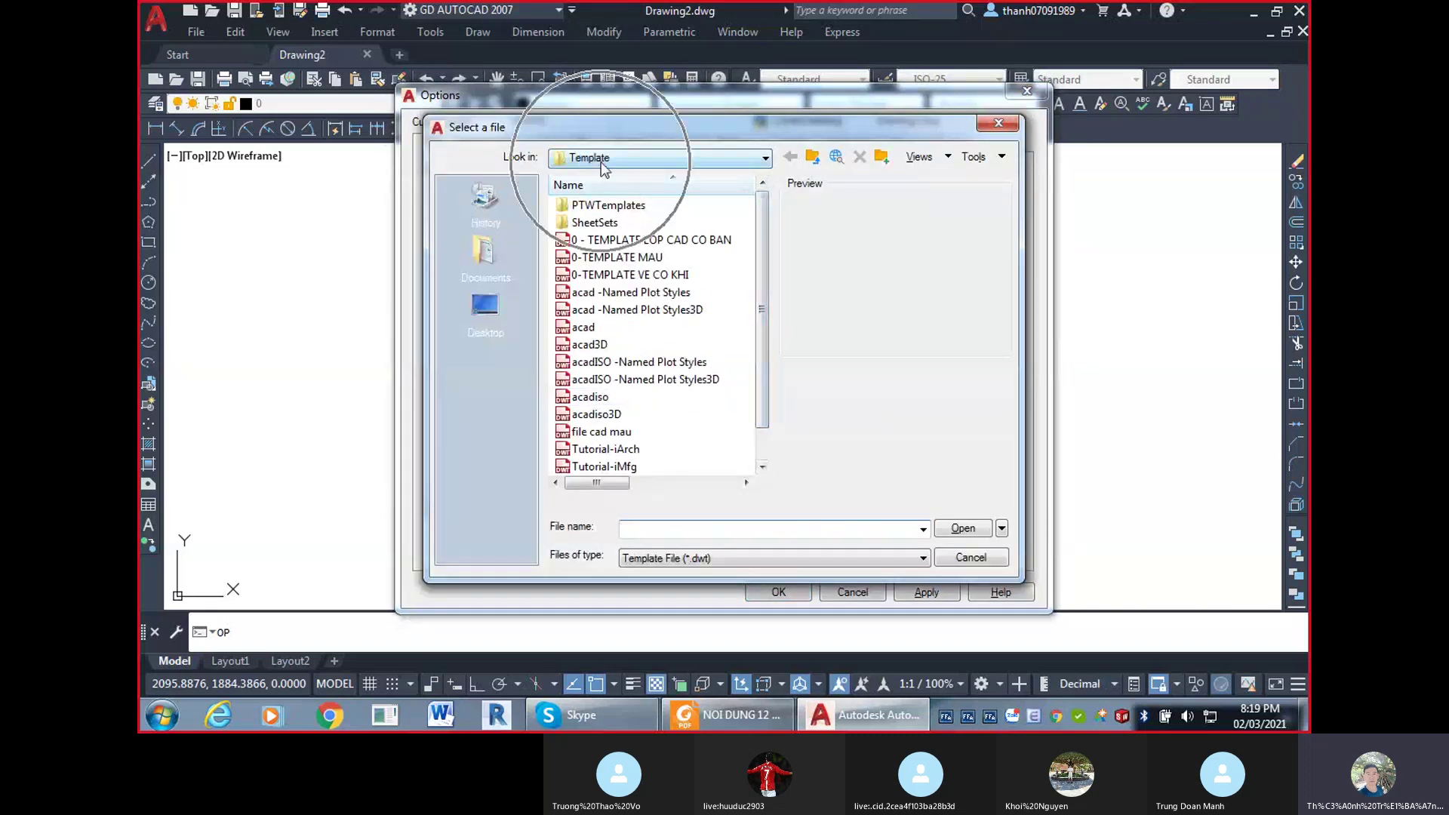
click(995, 124)
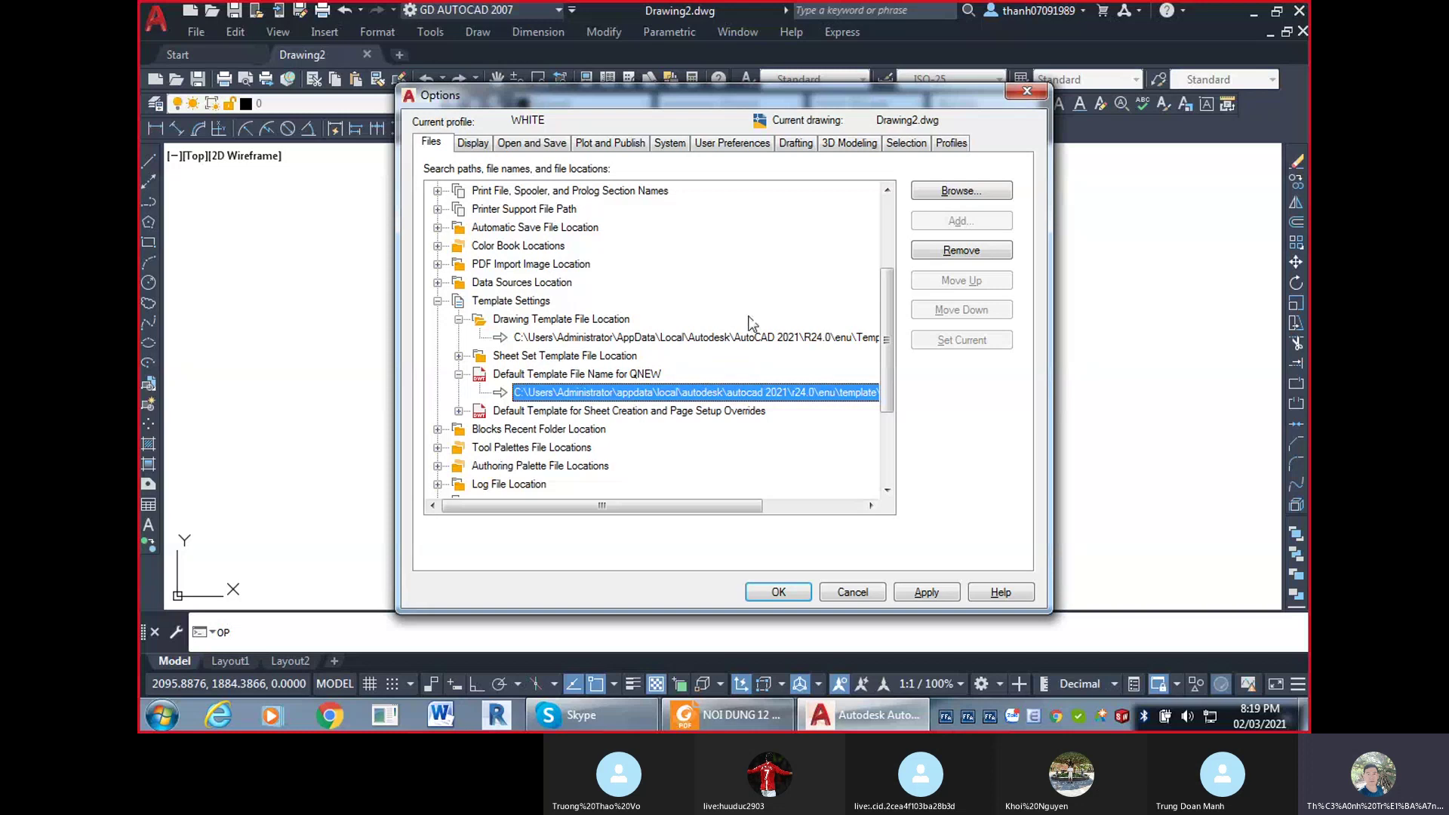
double_click(640, 336)
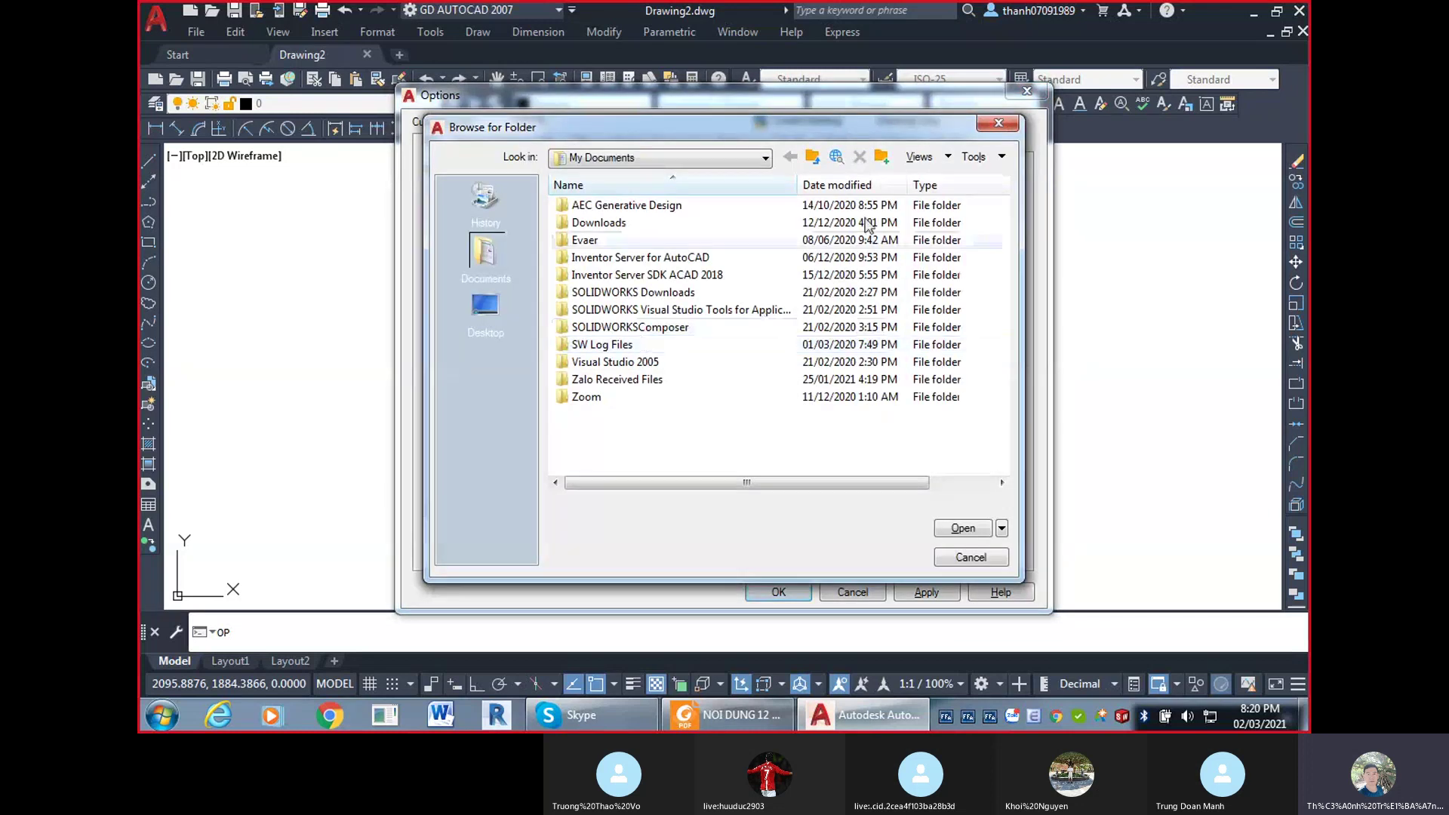
click(748, 157)
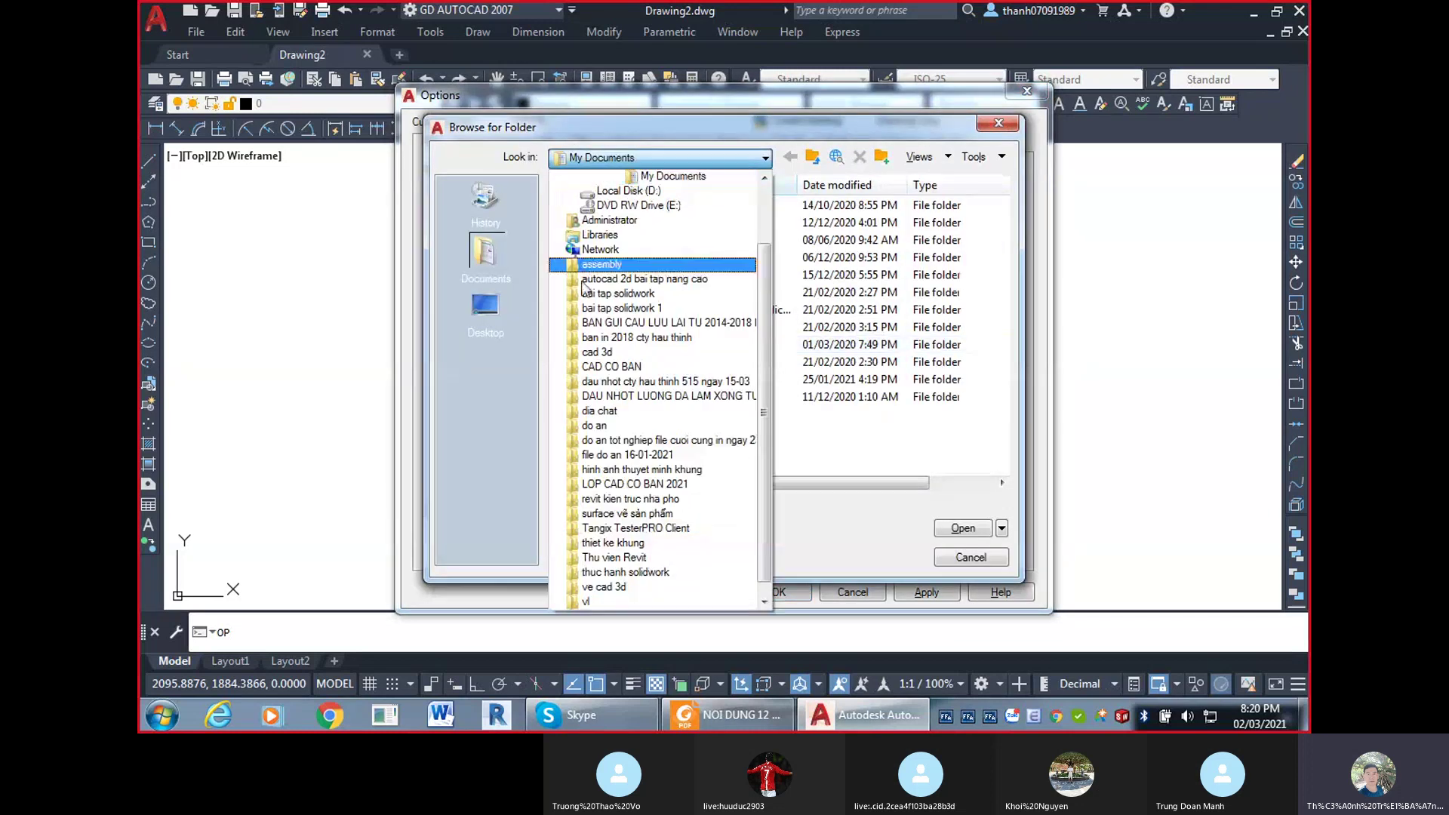
click(997, 126)
click(997, 124)
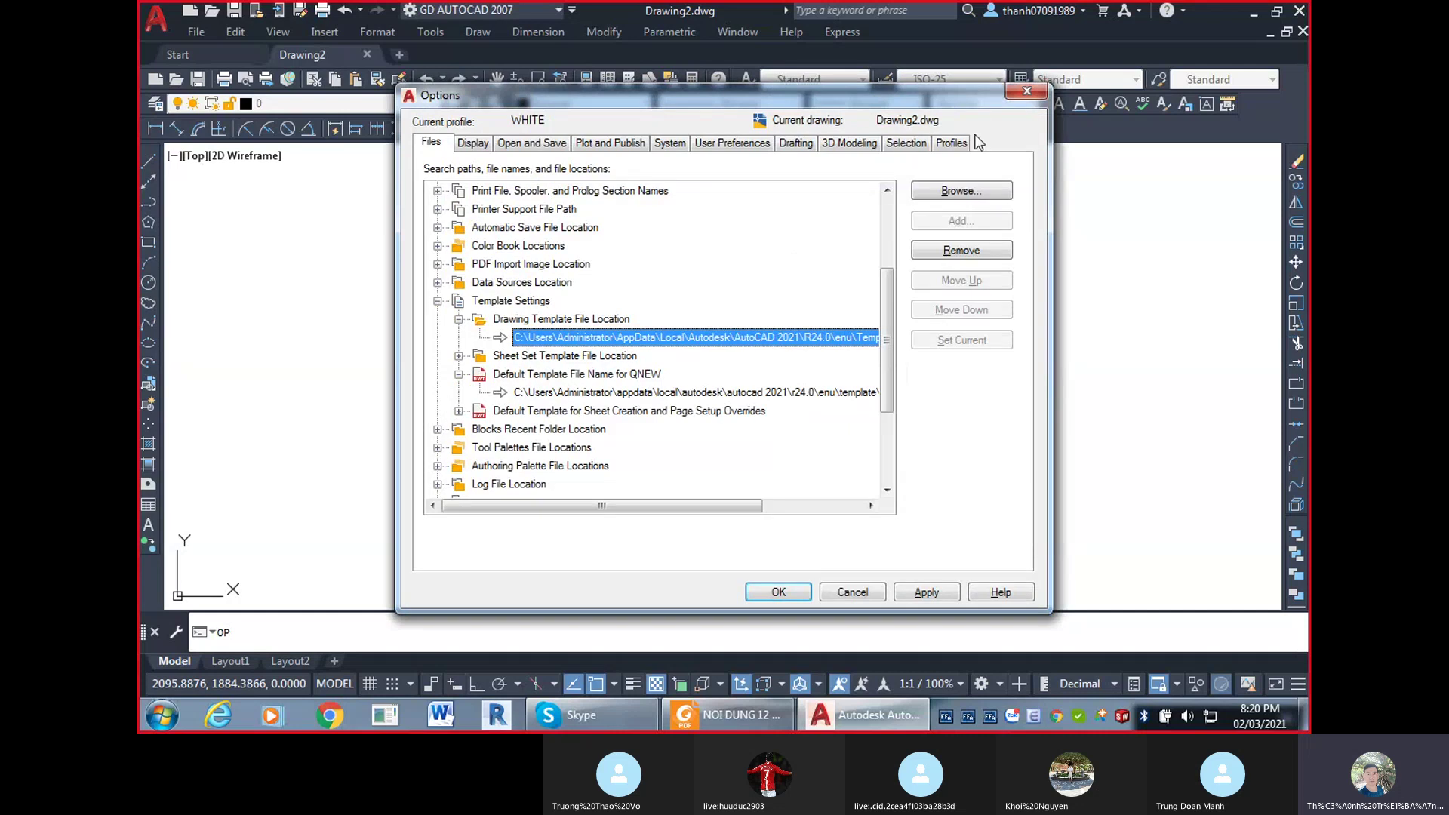
Recheck the template folder and QNEW file pickers, leaving both settings as they are.
click(458, 318)
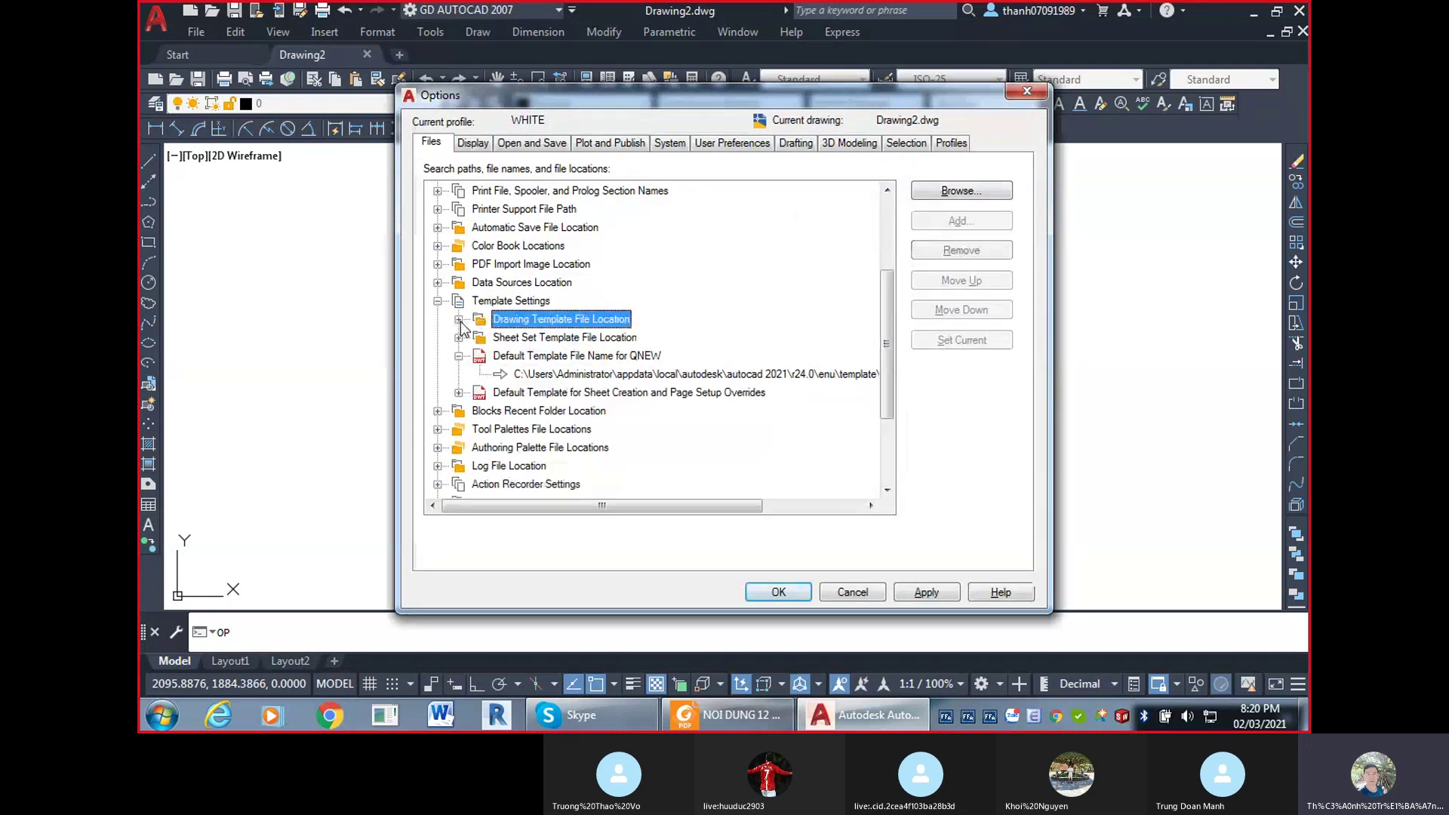
double_click(586, 374)
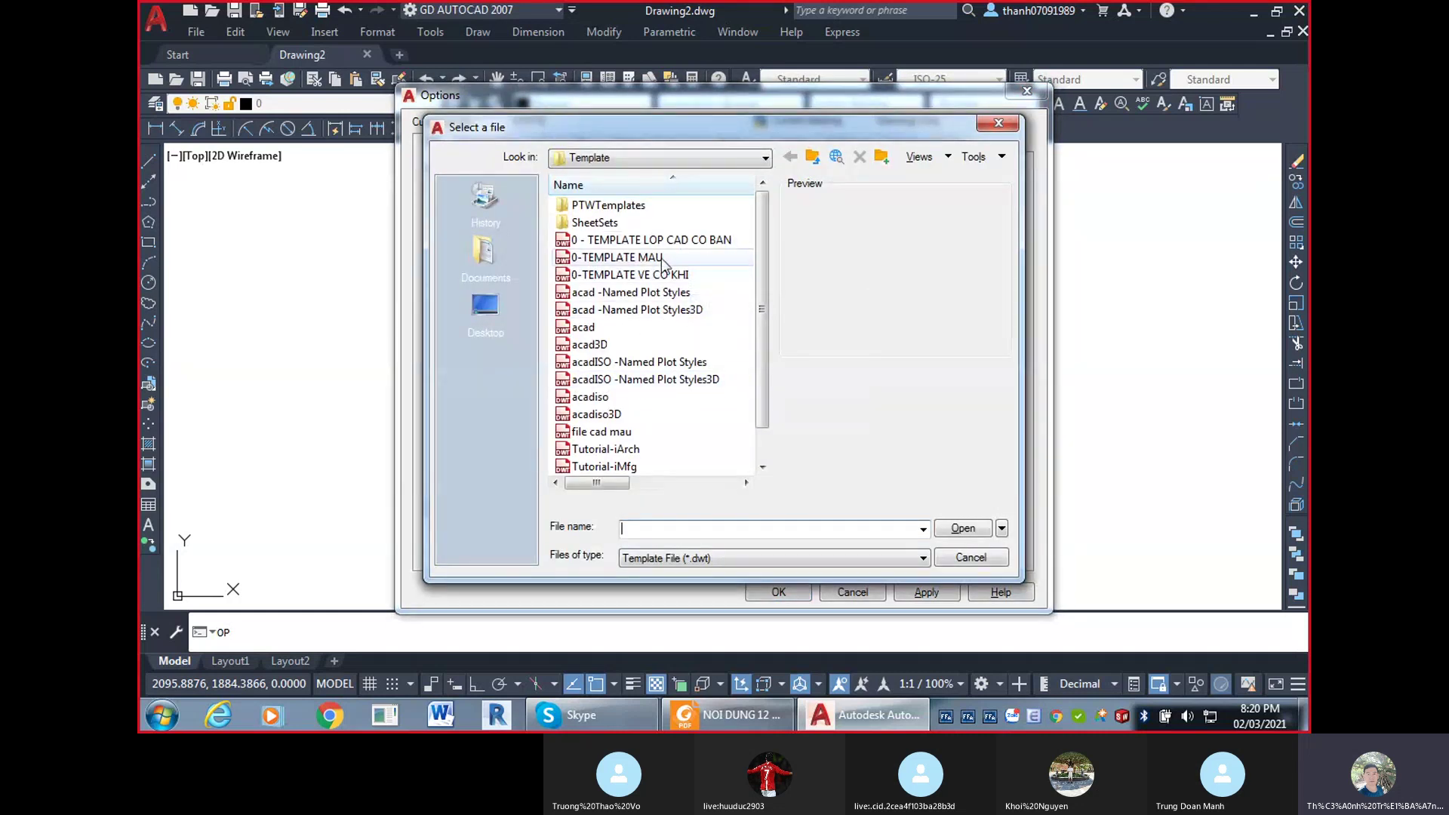
click(998, 124)
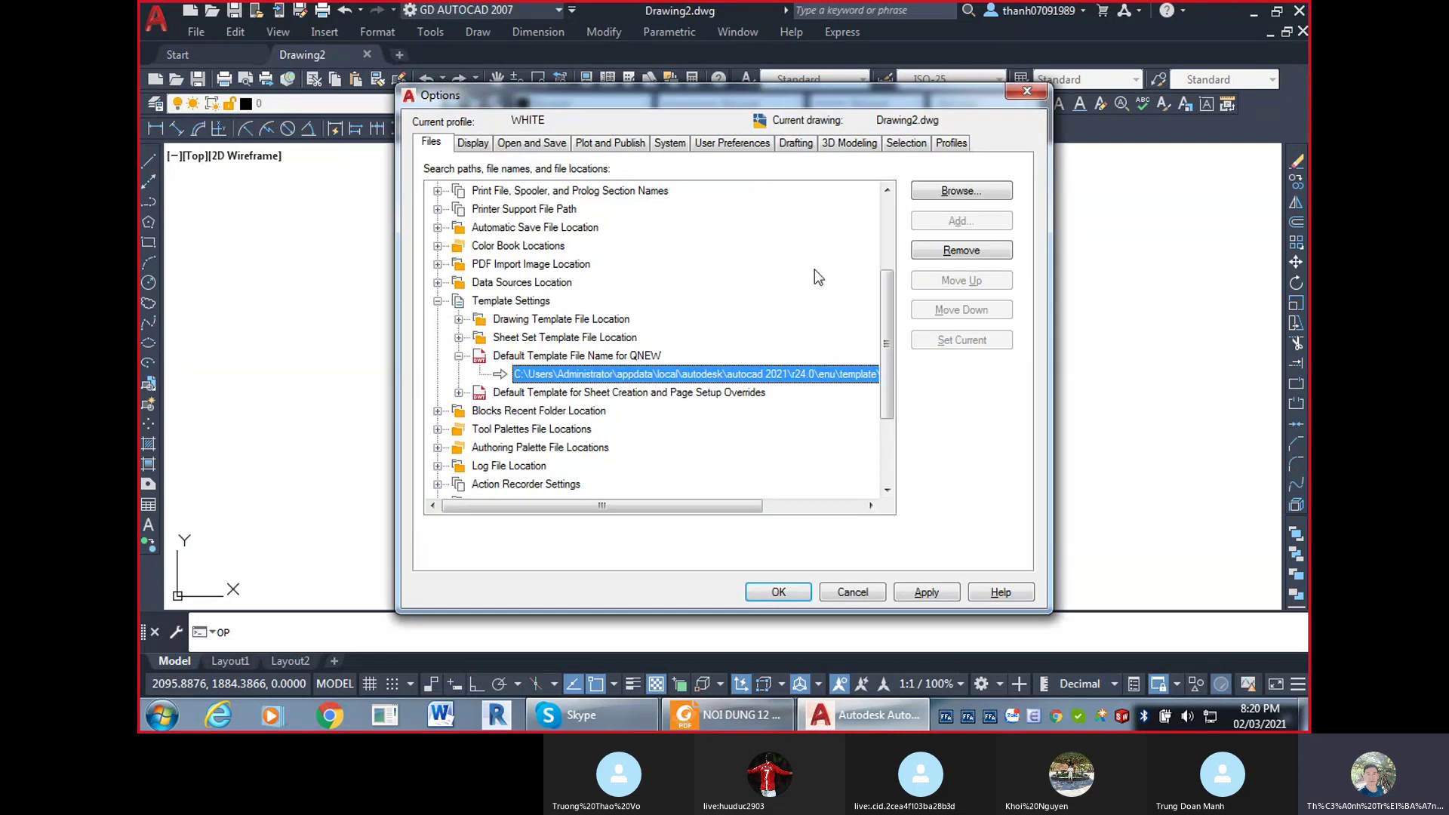
click(459, 320)
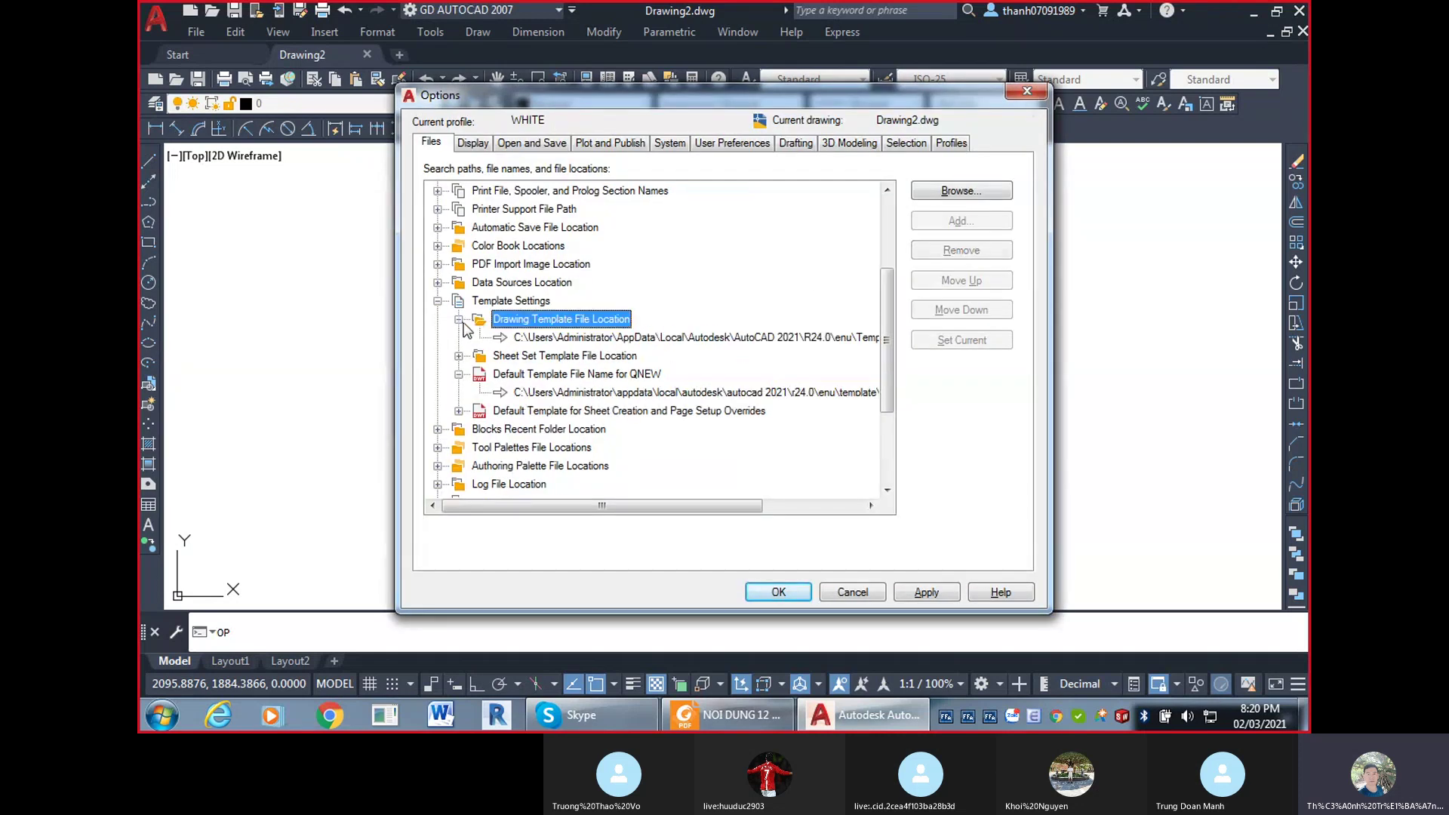
double_click(679, 335)
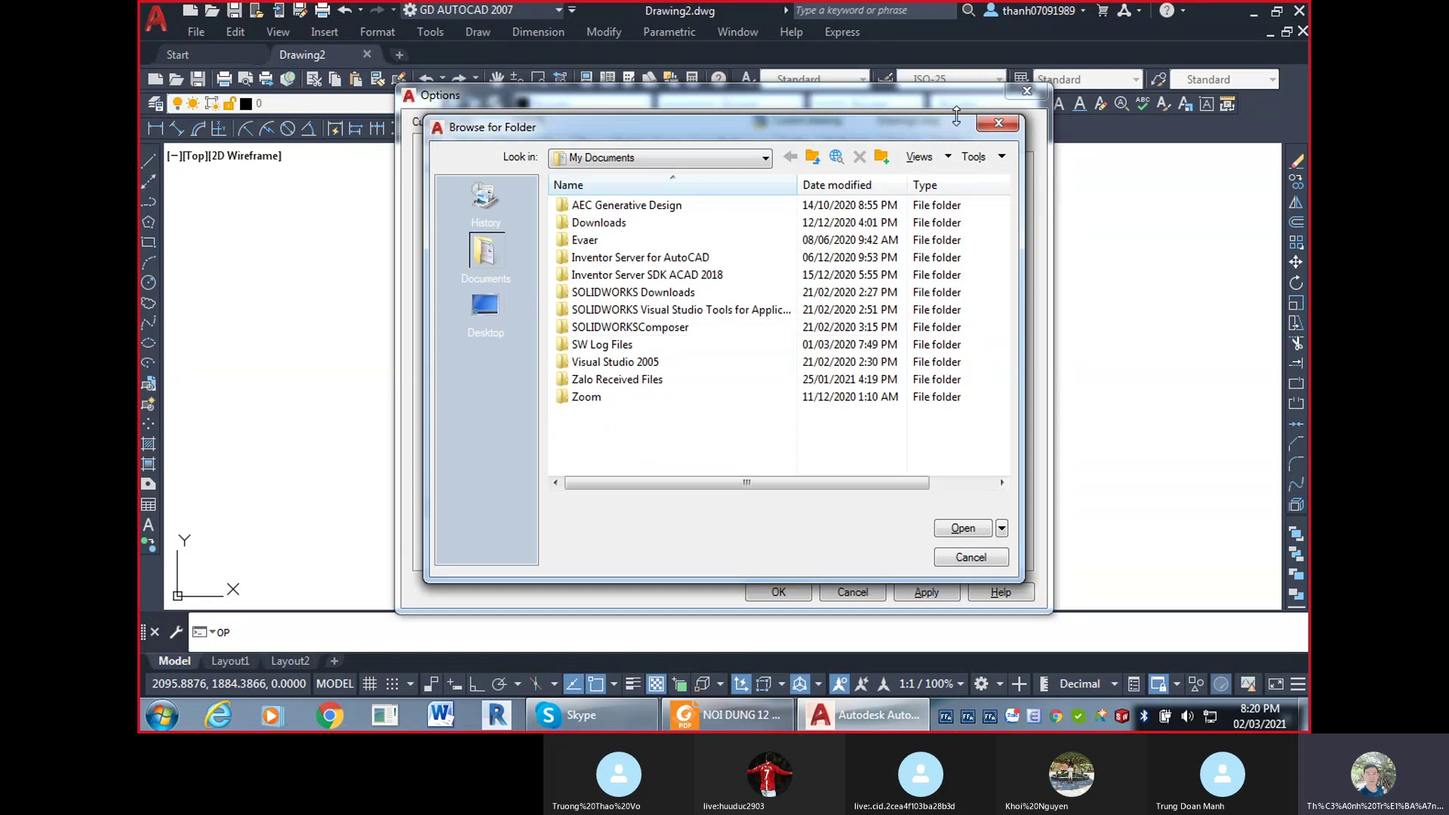
click(998, 123)
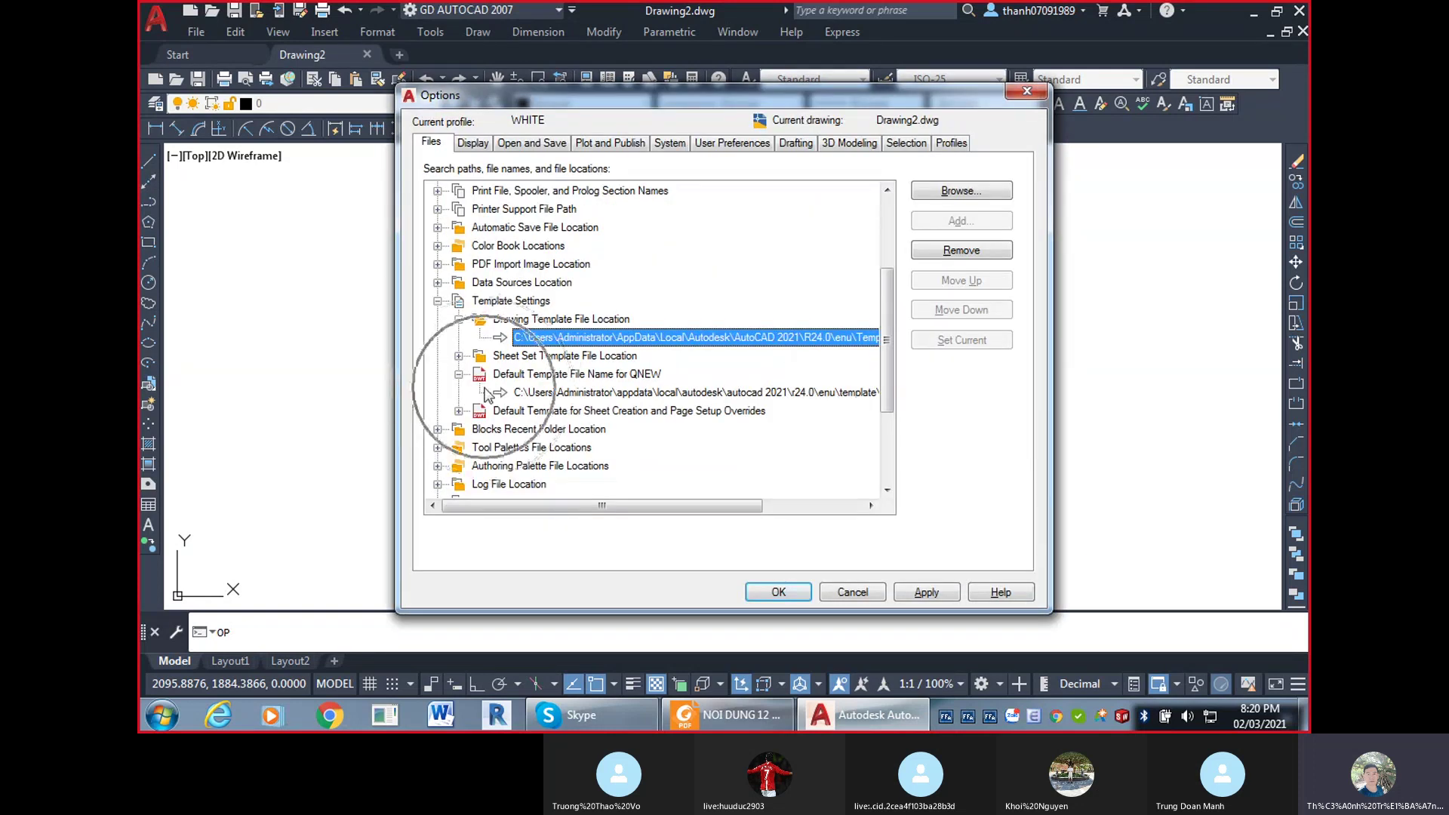
double_click(557, 393)
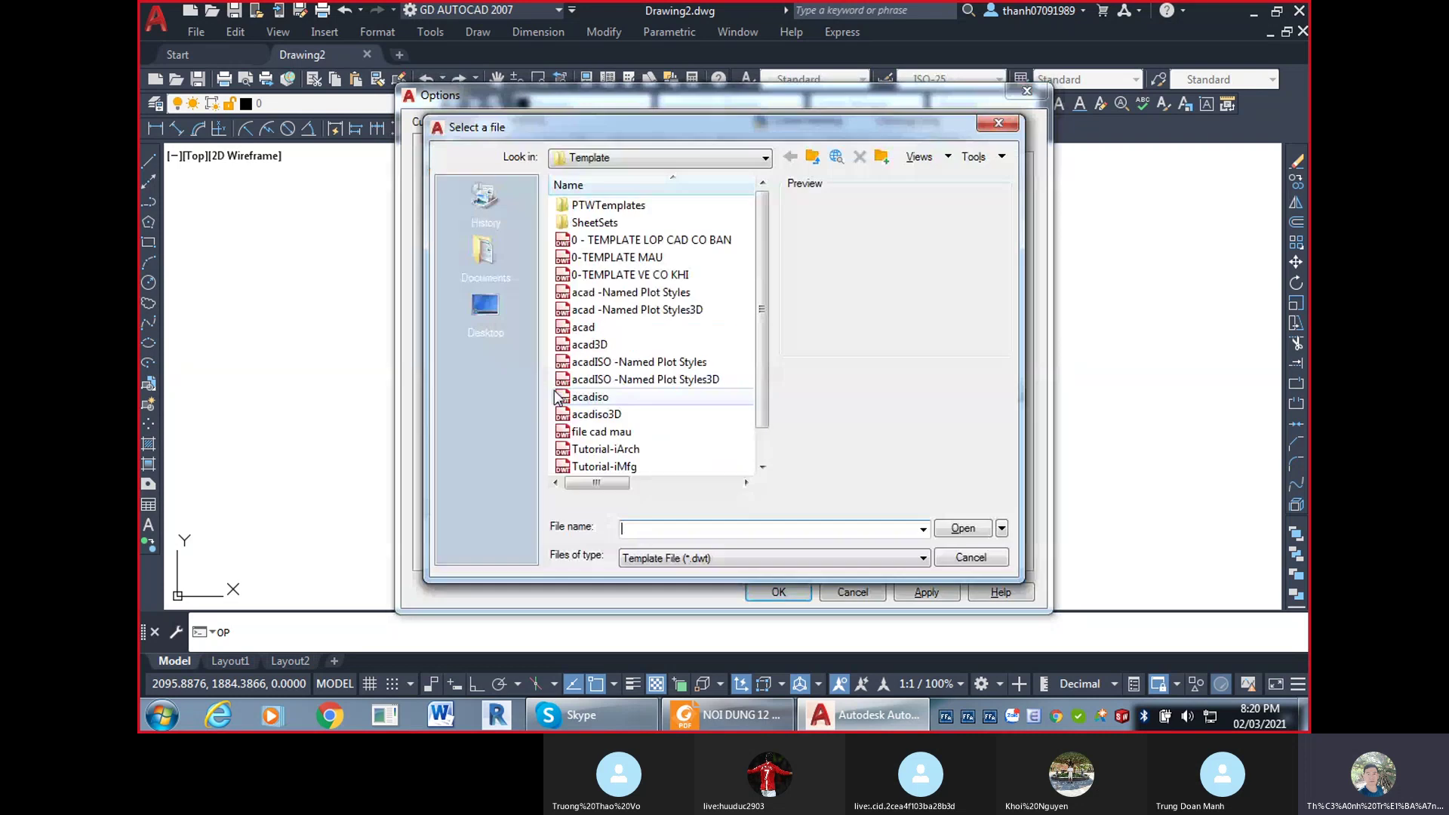
click(998, 123)
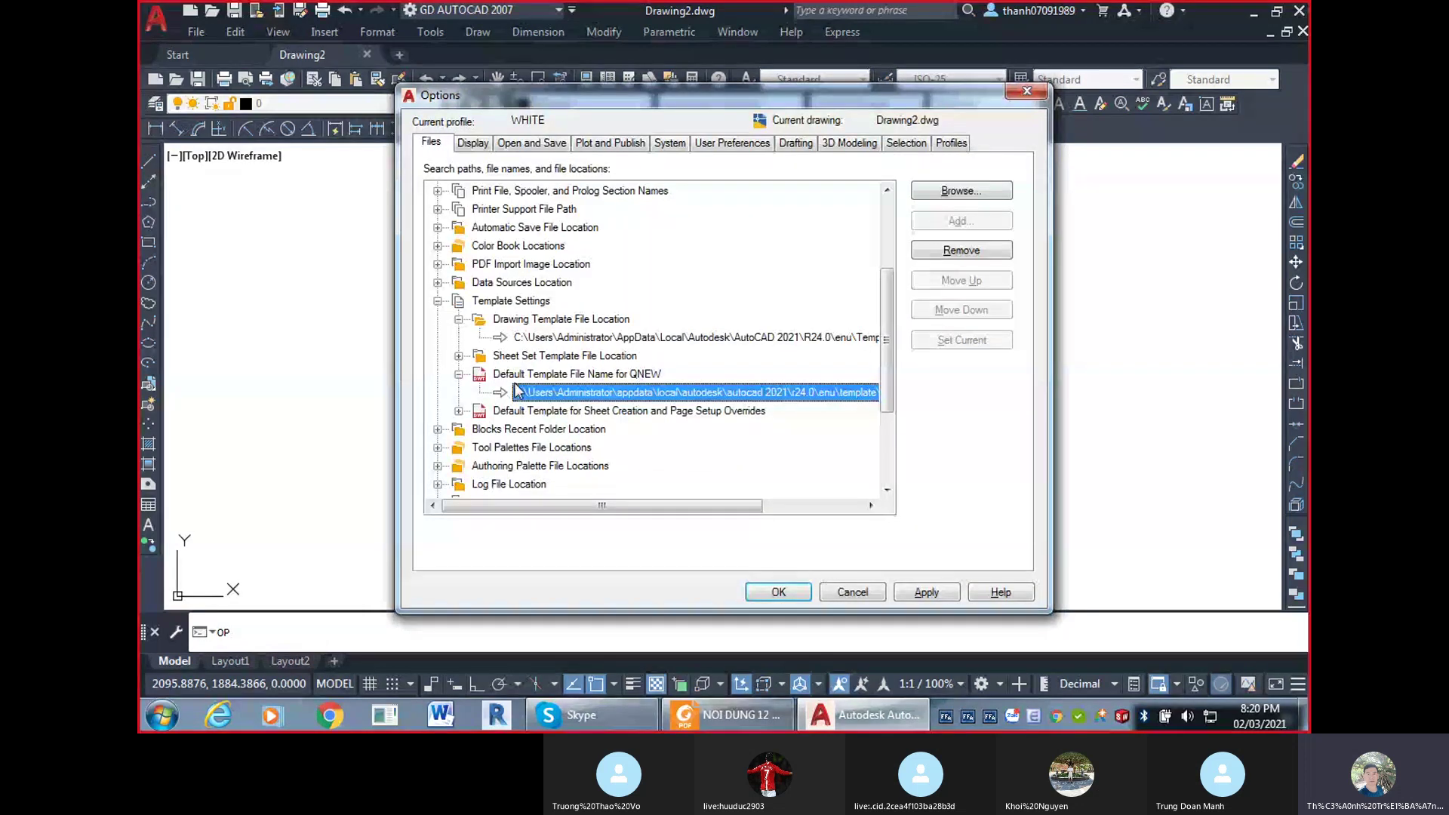
Confirm 0 - TEMPLATE LOP CAD CO BAN for QNEW, close Options with OK, and return to Skype.
double_click(640, 392)
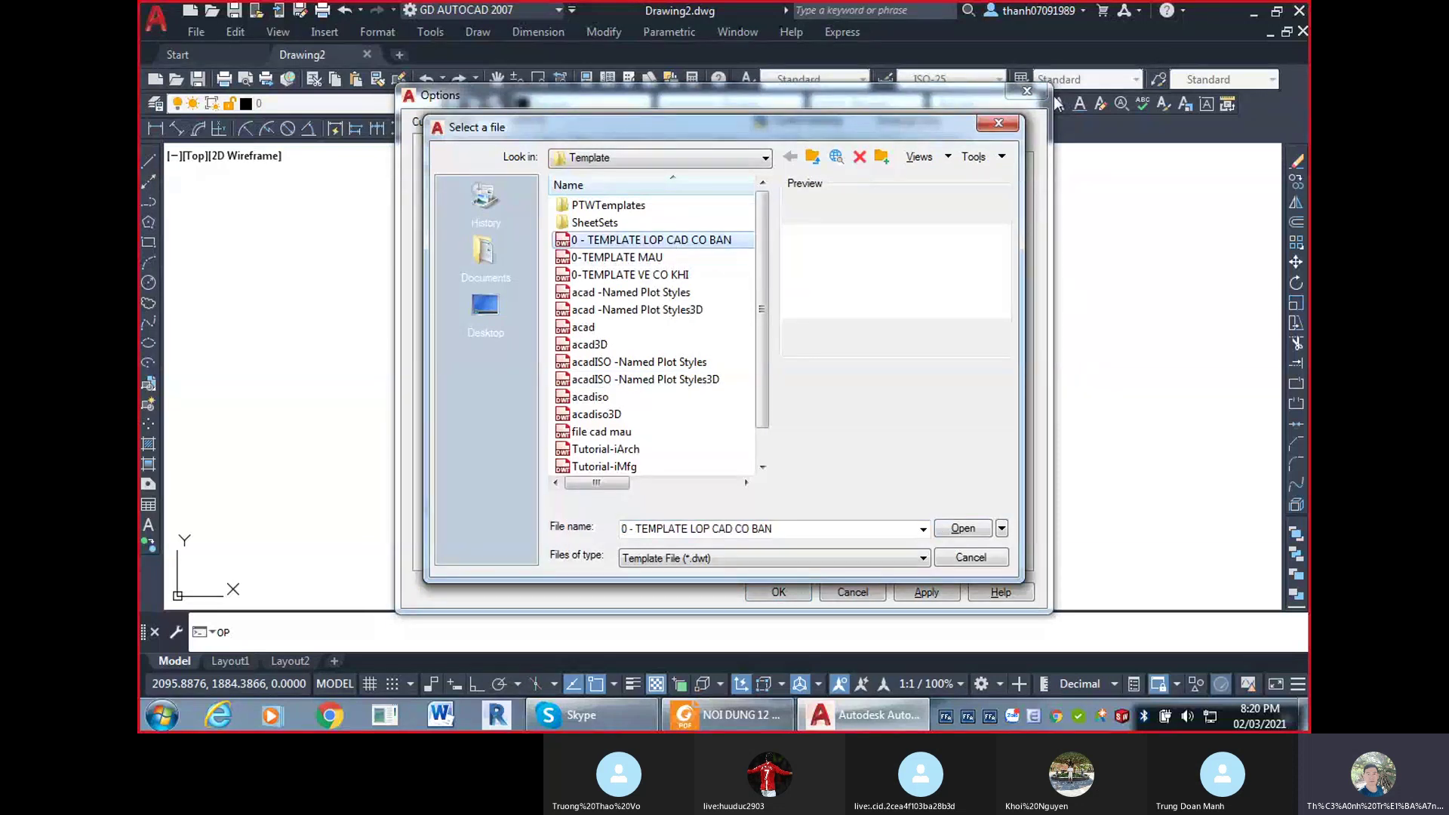
click(1002, 125)
click(1027, 91)
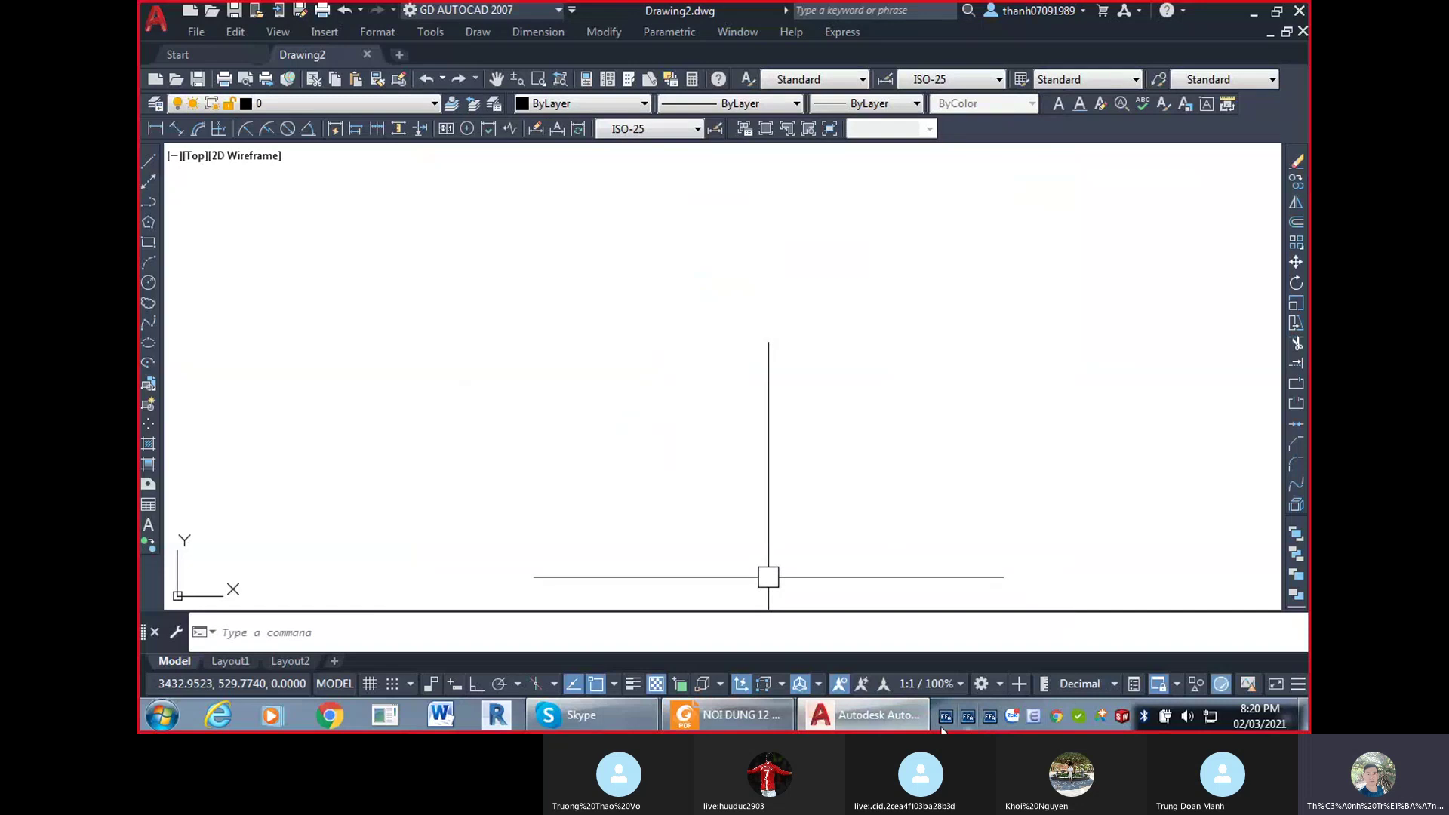
click(592, 715)
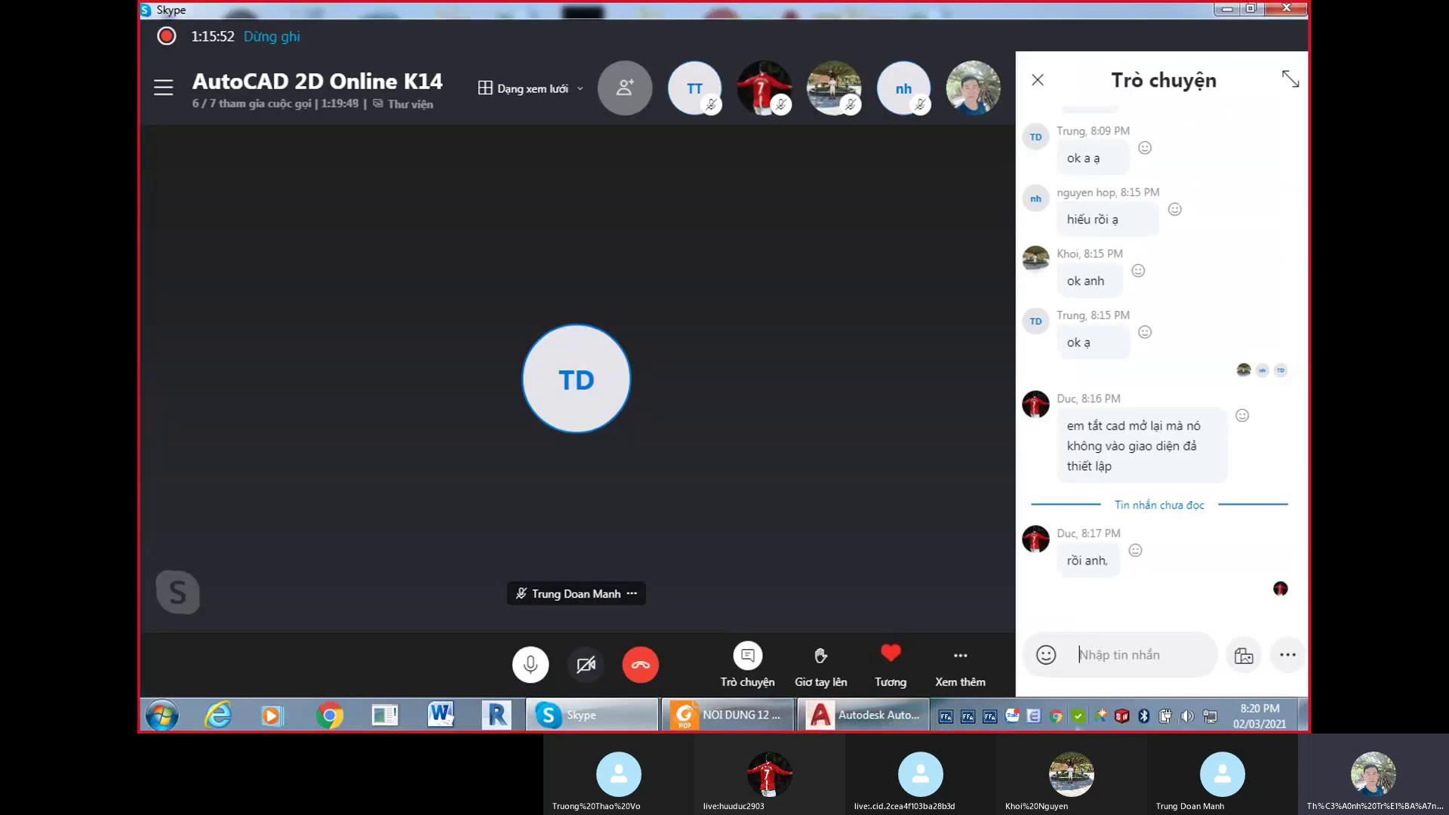
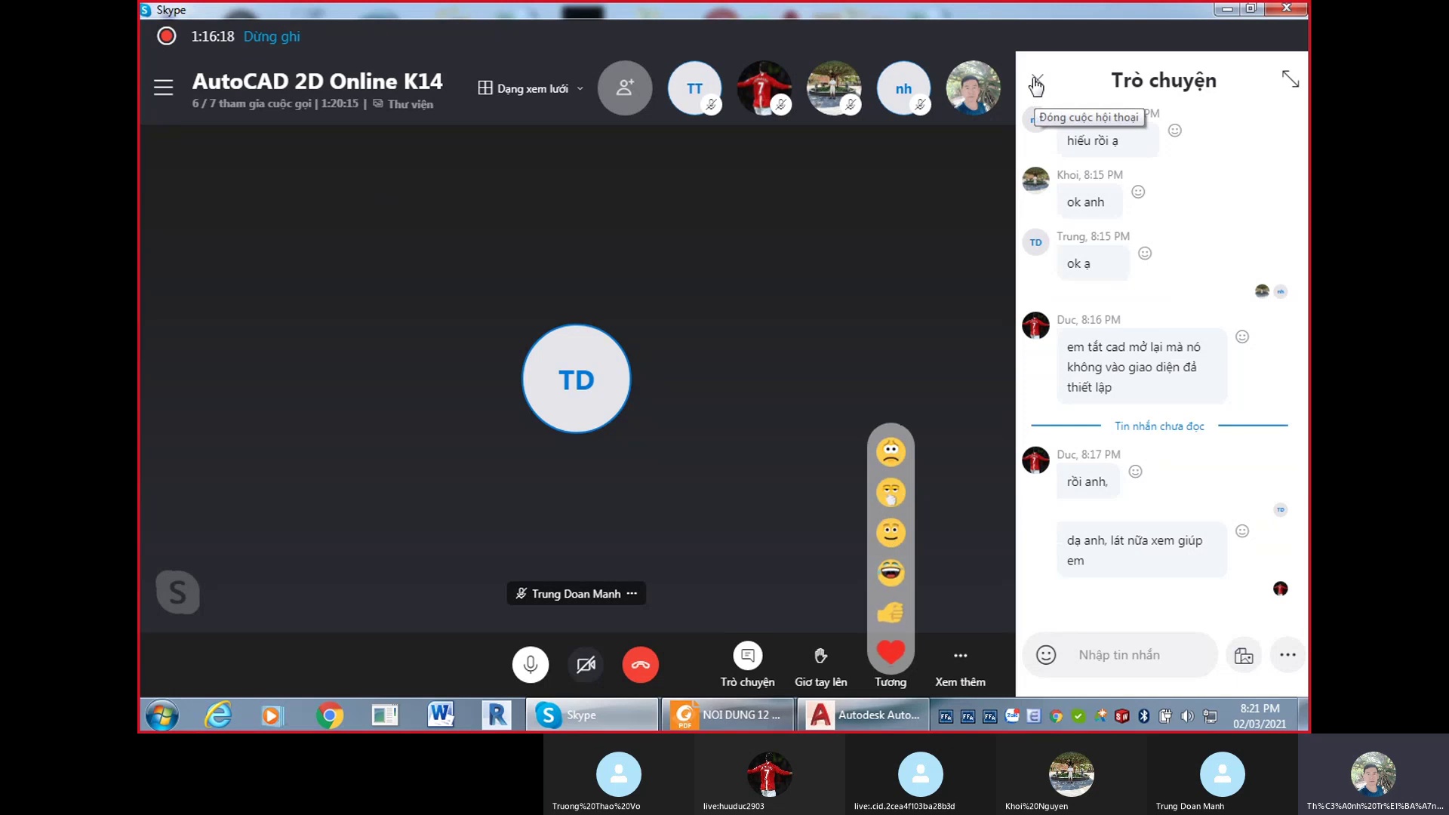
Close the Skype call's chat panel and bring the AutoCAD course outline PDF forward.
click(1035, 82)
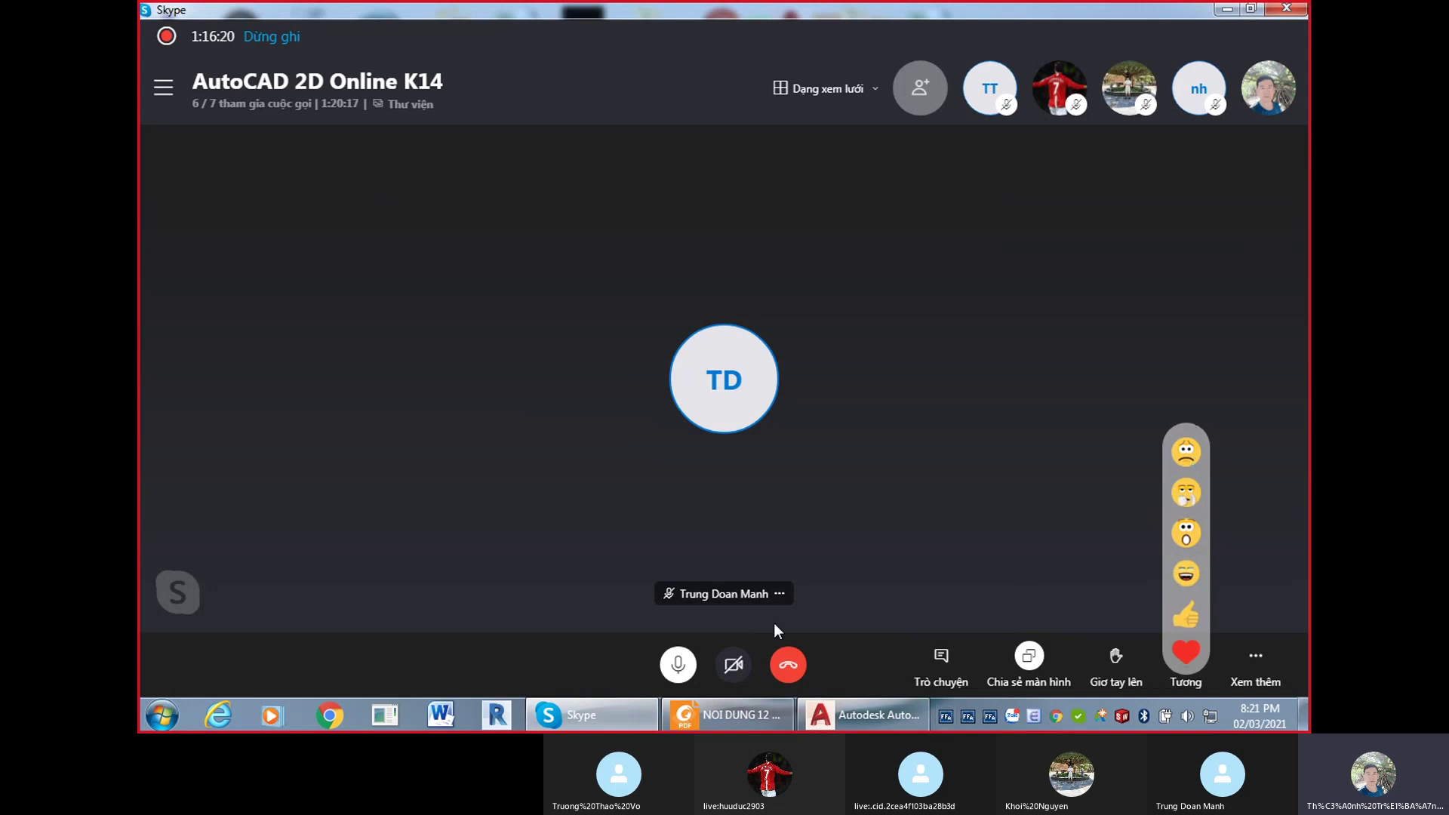
click(727, 715)
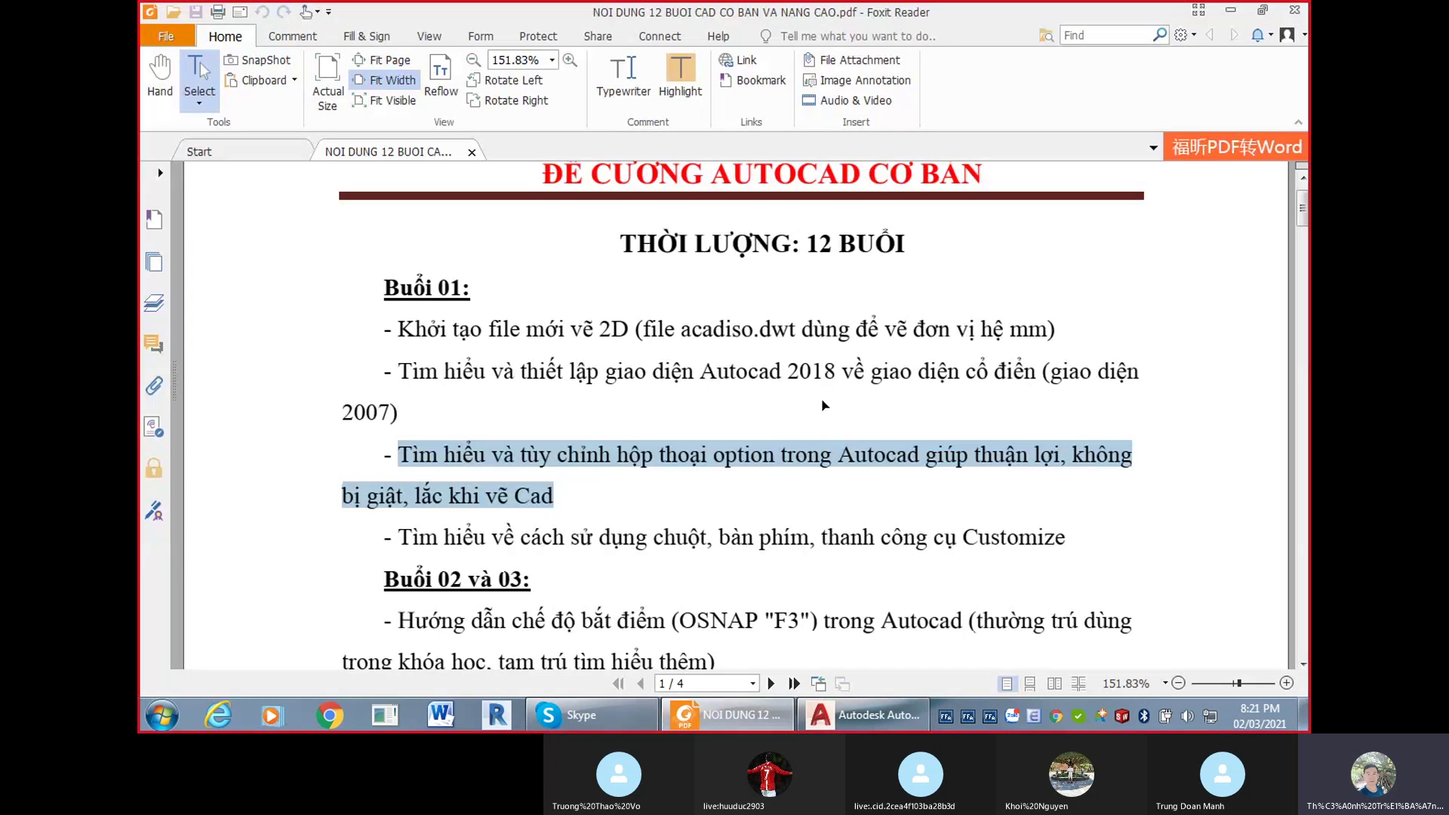
Read the course outline down to the first session's Customize topic, then return to AutoCAD Drawing2.
click(679, 401)
scroll(680, 401, down, 3)
drag(958, 429, 600, 346)
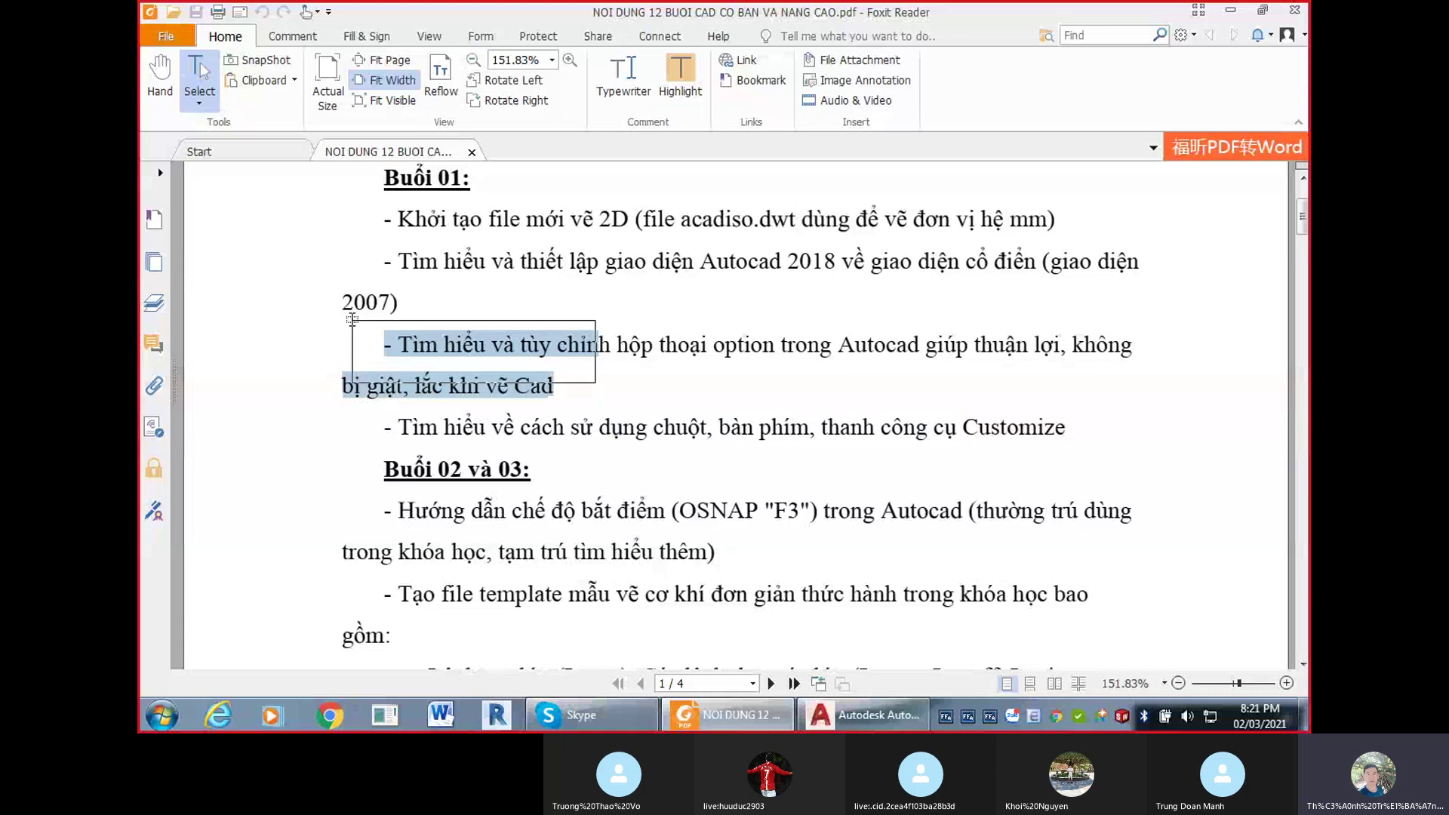
click(863, 400)
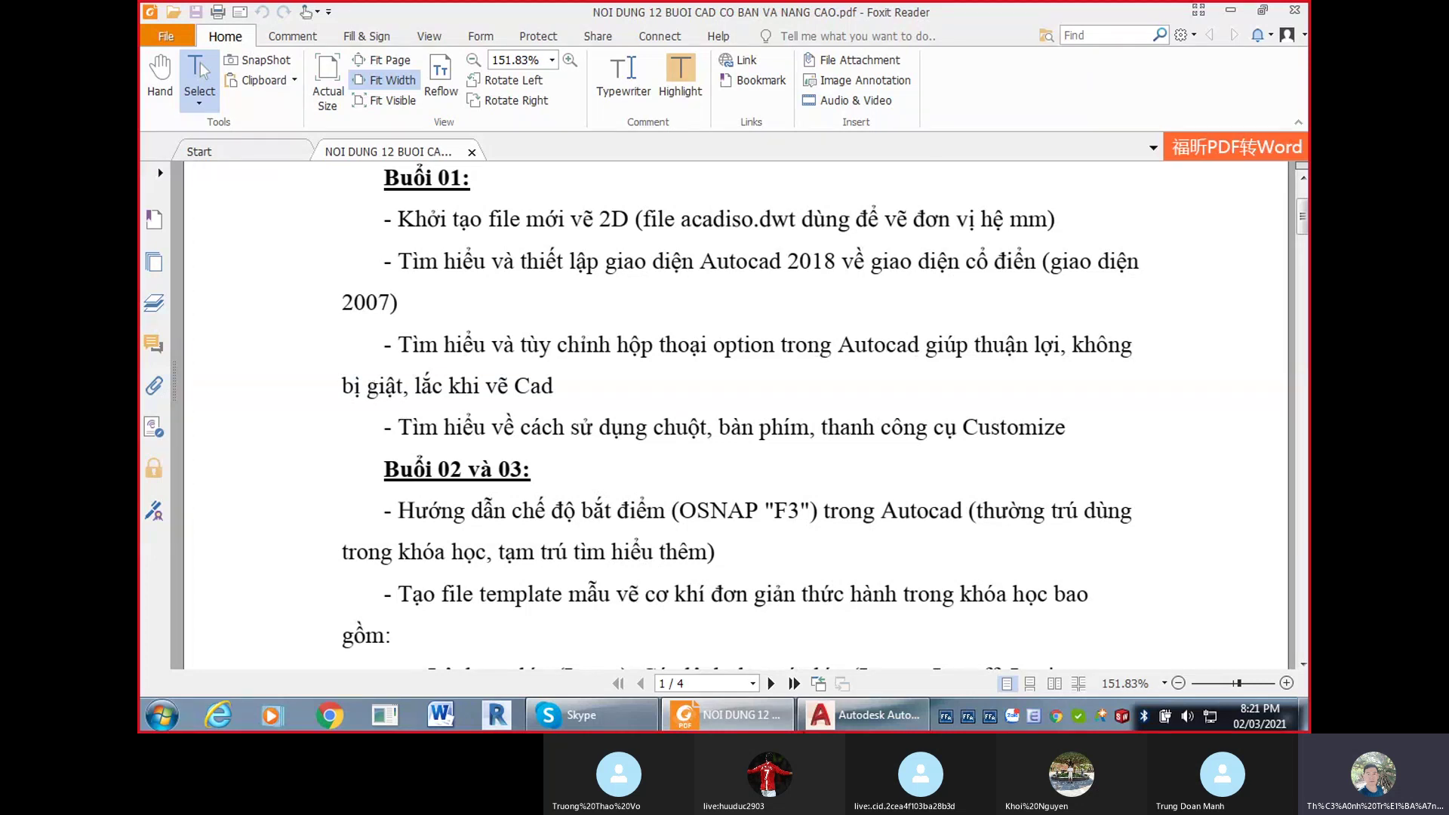
click(863, 715)
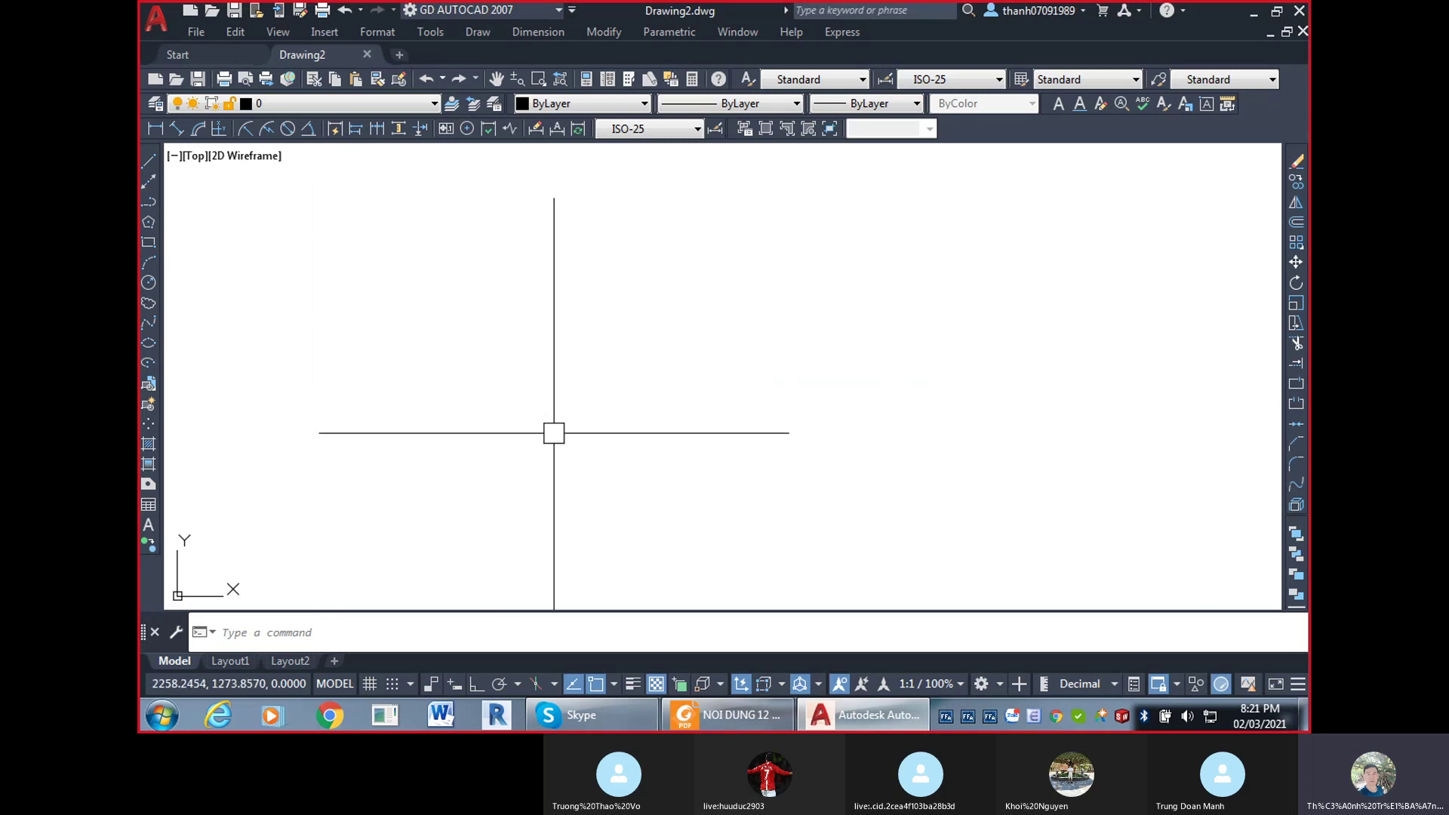
Browse the Format and Tools menus, then enter OP at the command line for OPTIONS.
click(378, 32)
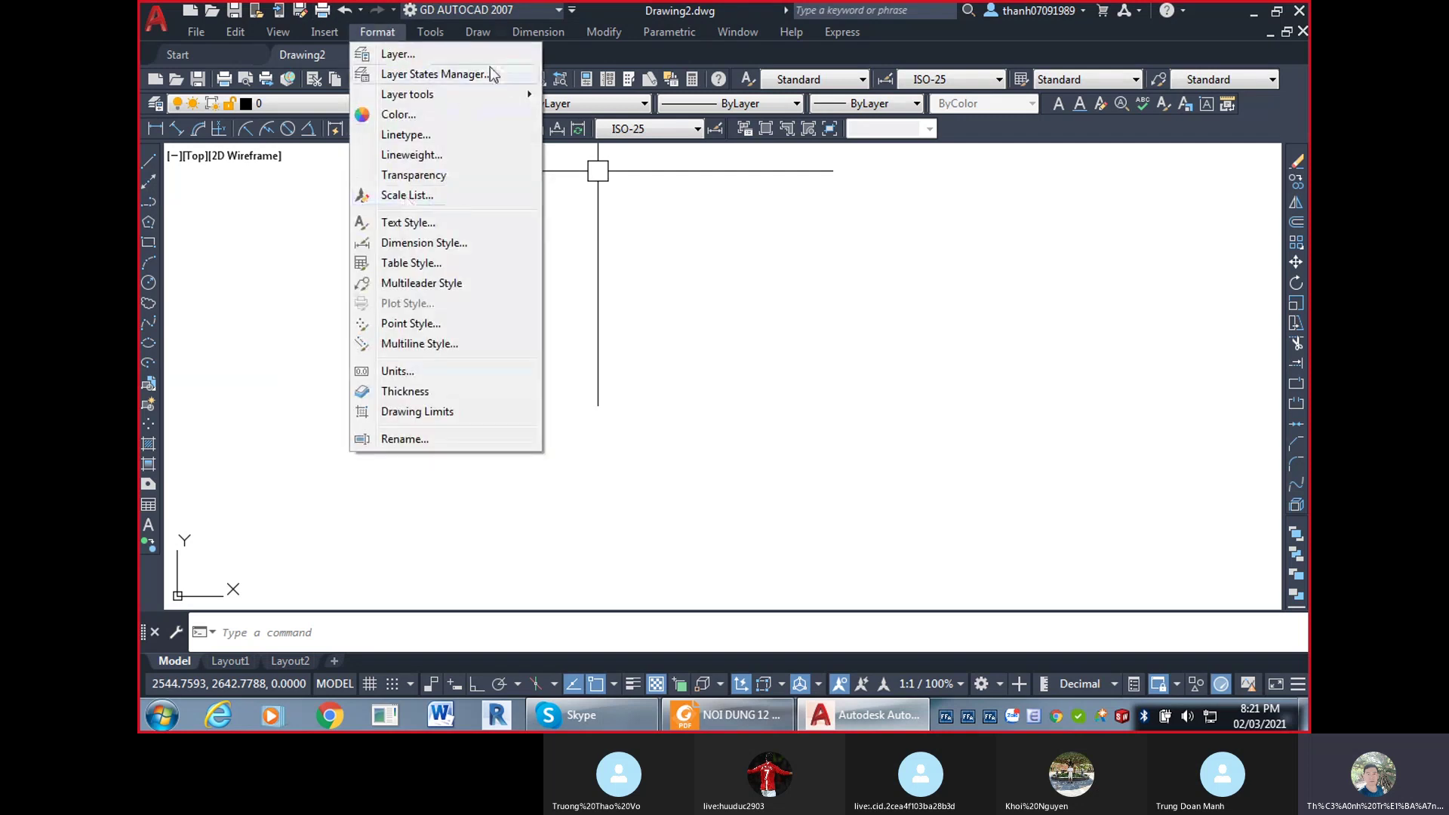
mouse_move(430, 31)
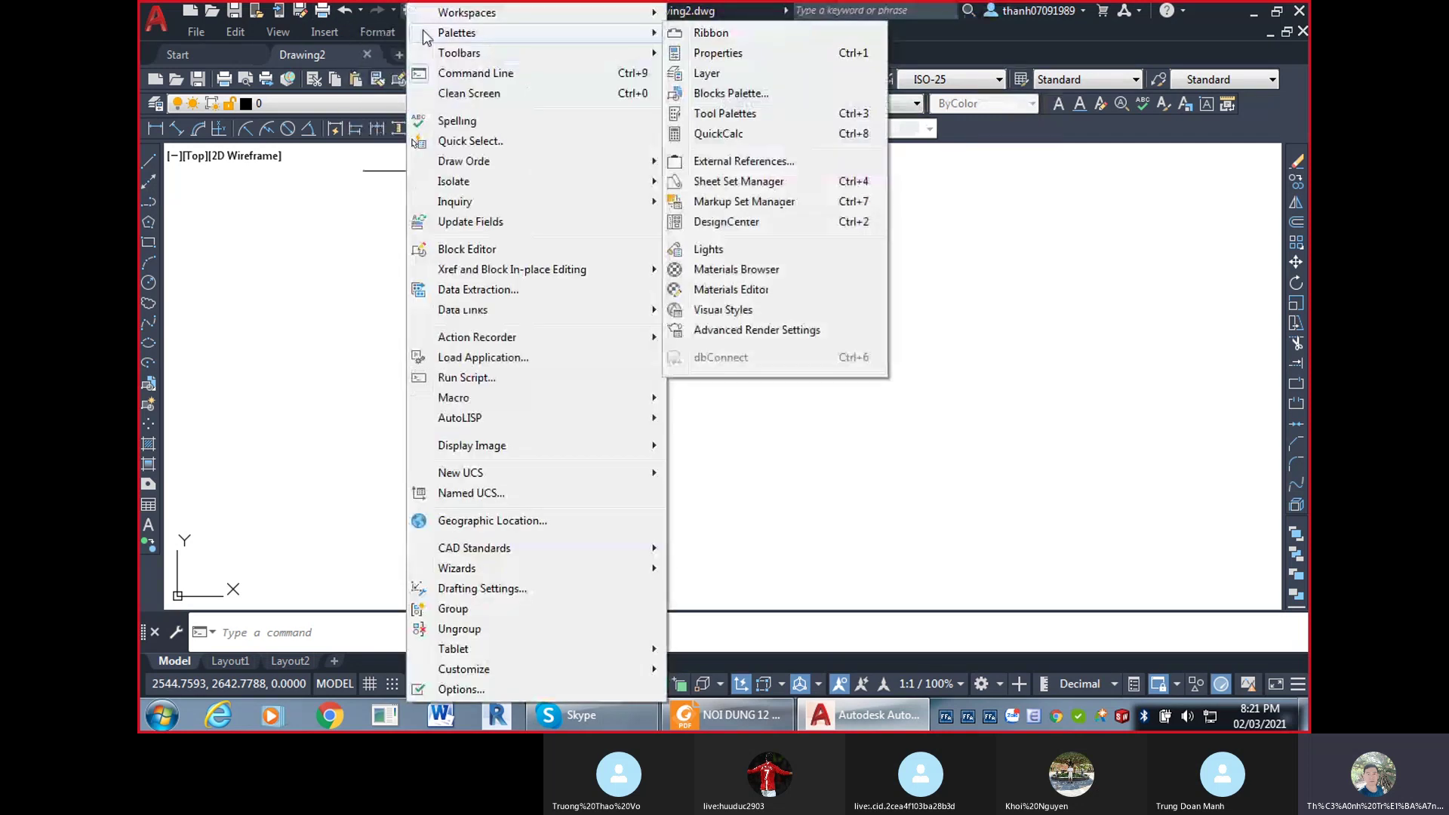
key(Escape)
key(Escape)
click(432, 36)
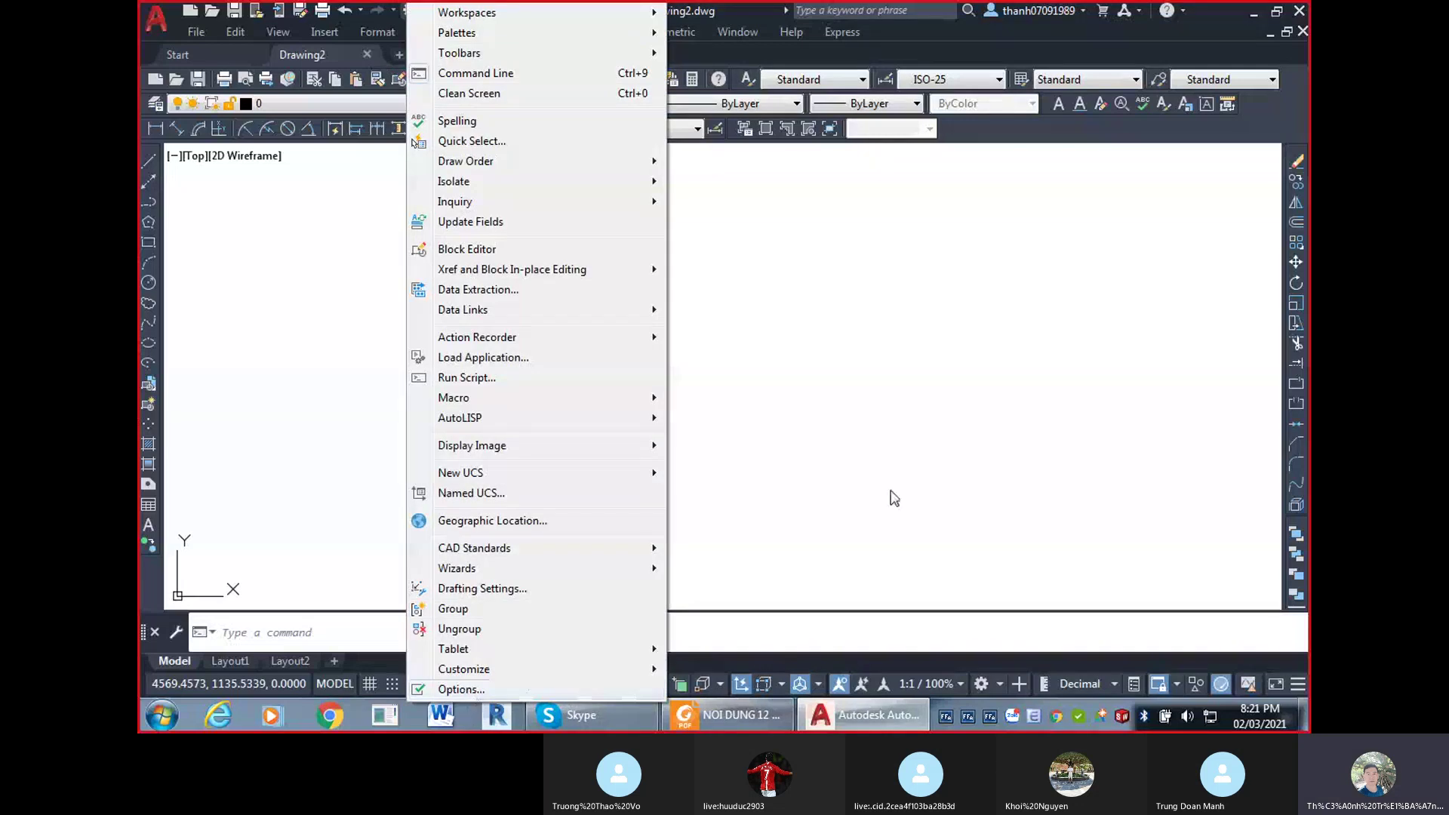
click(885, 309)
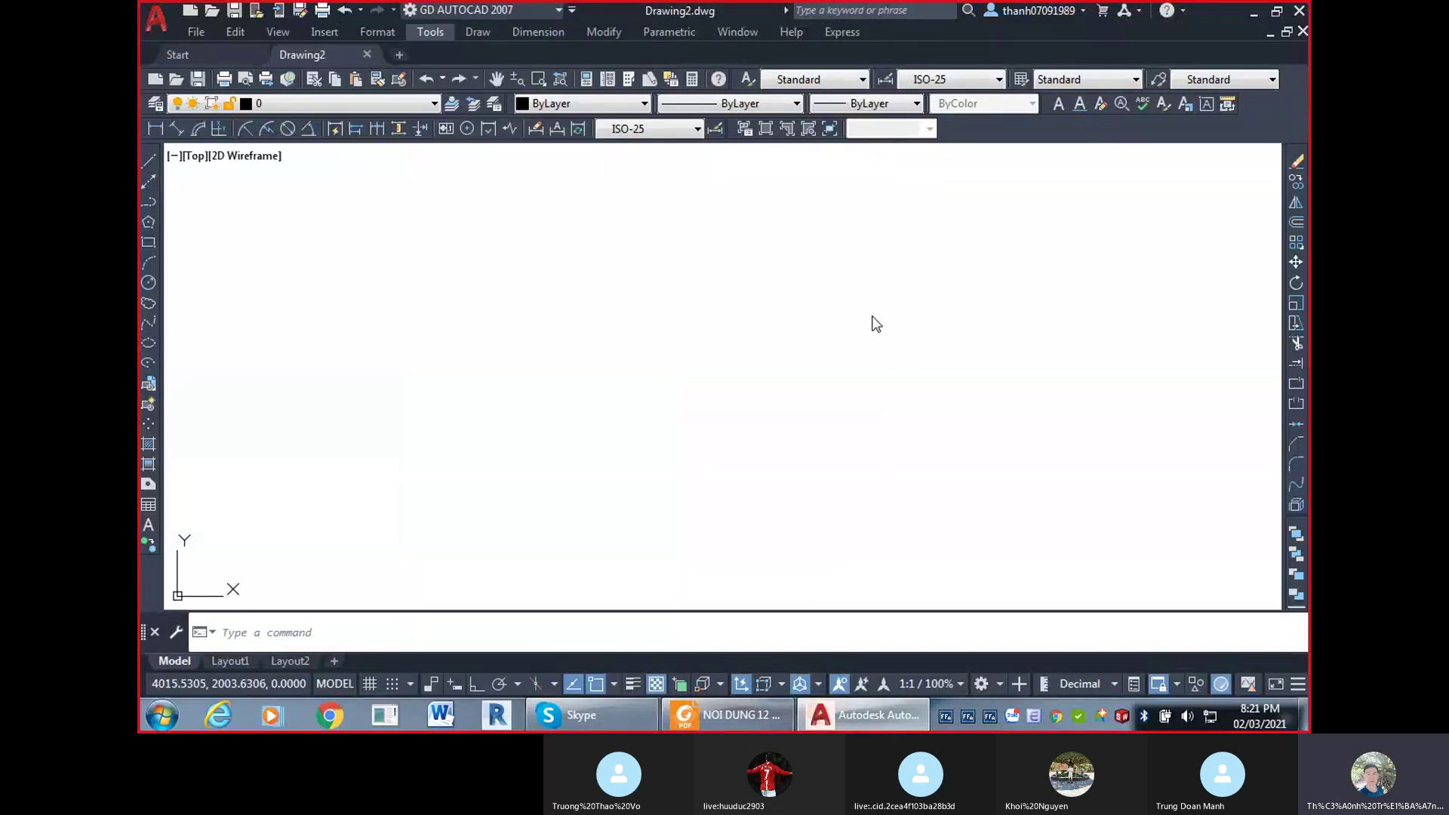
click(790, 316)
click(919, 324)
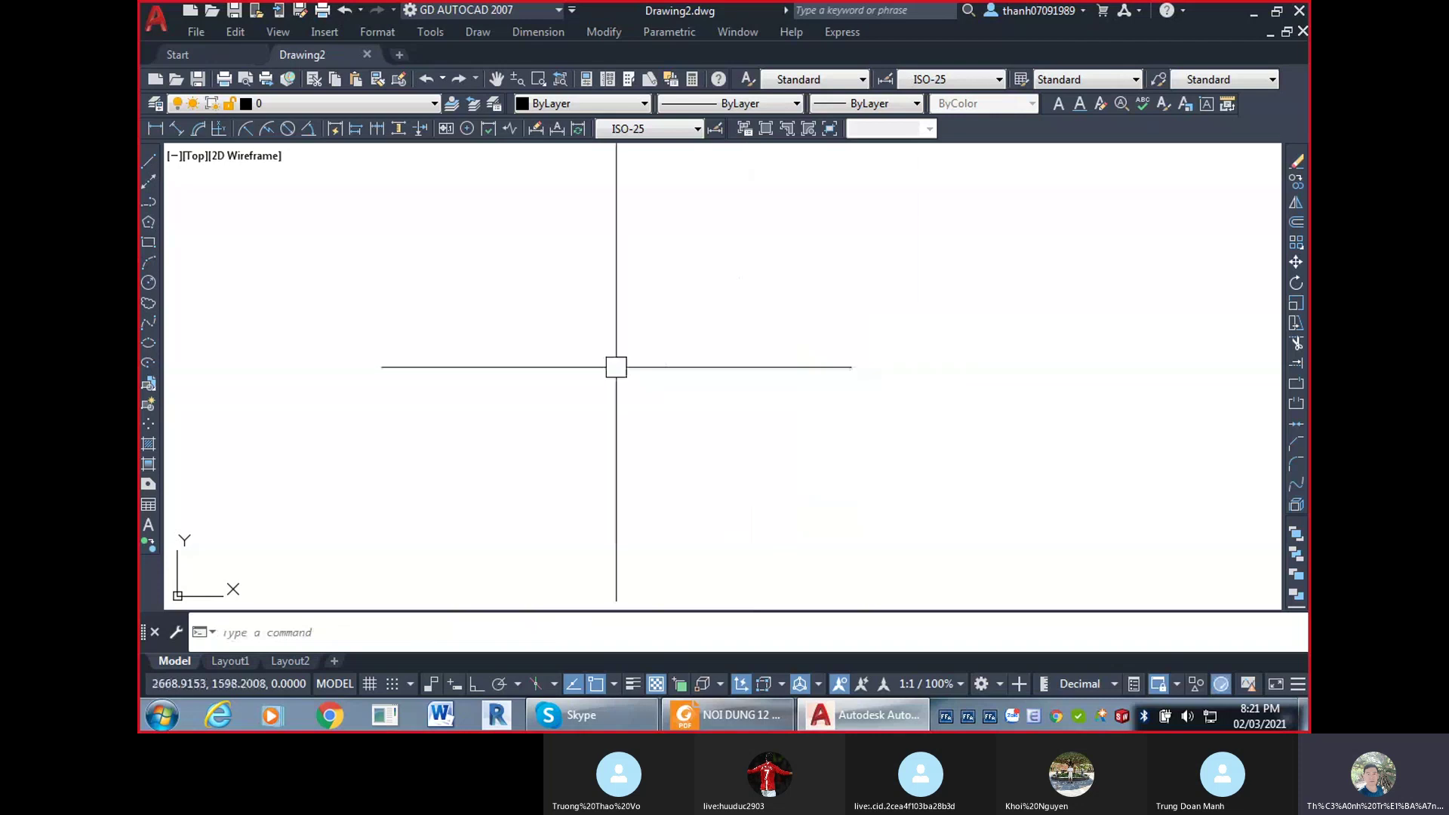
key(ctrl)
key(ctrl)
key(ctrl)
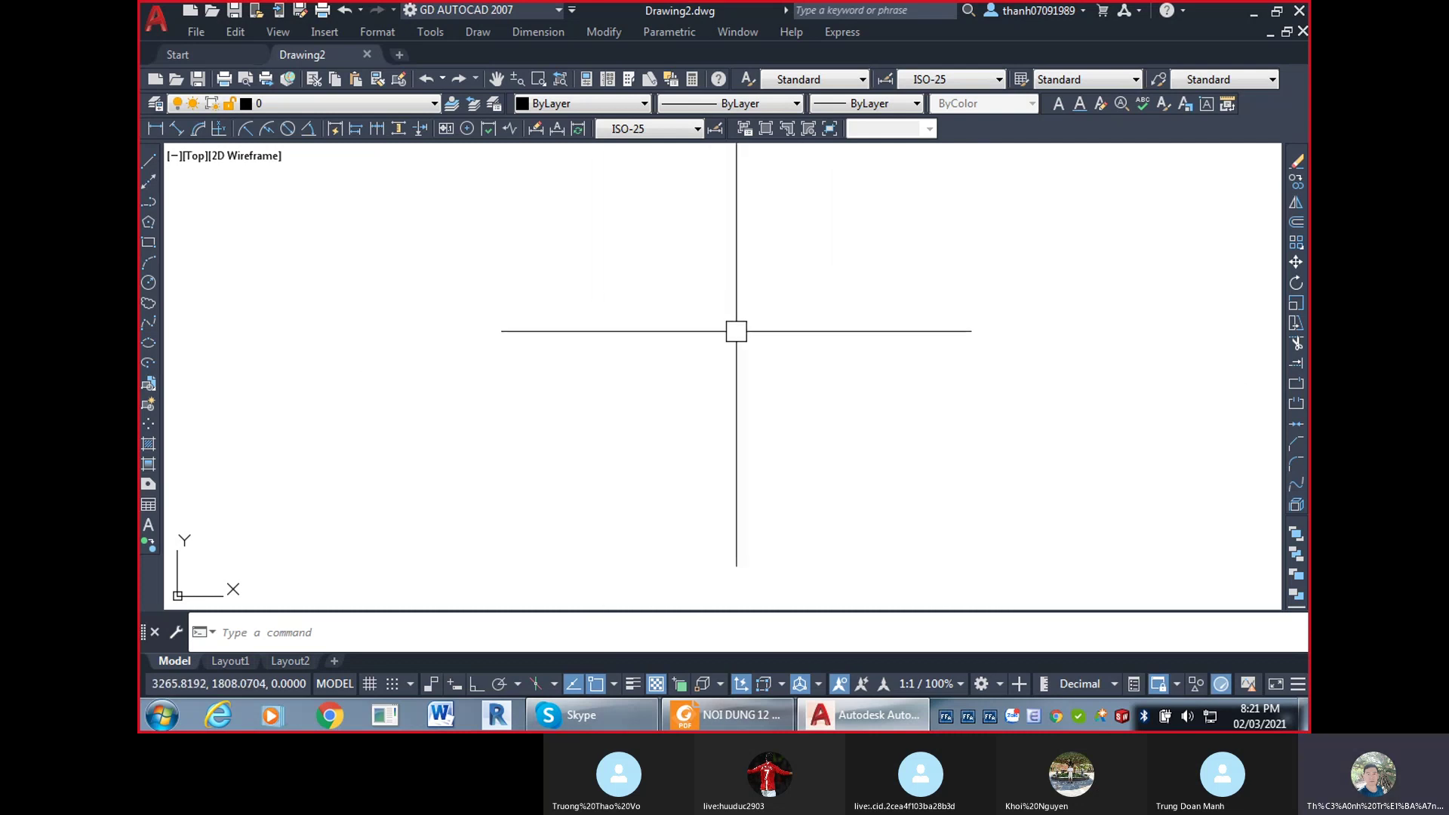
text(OP)
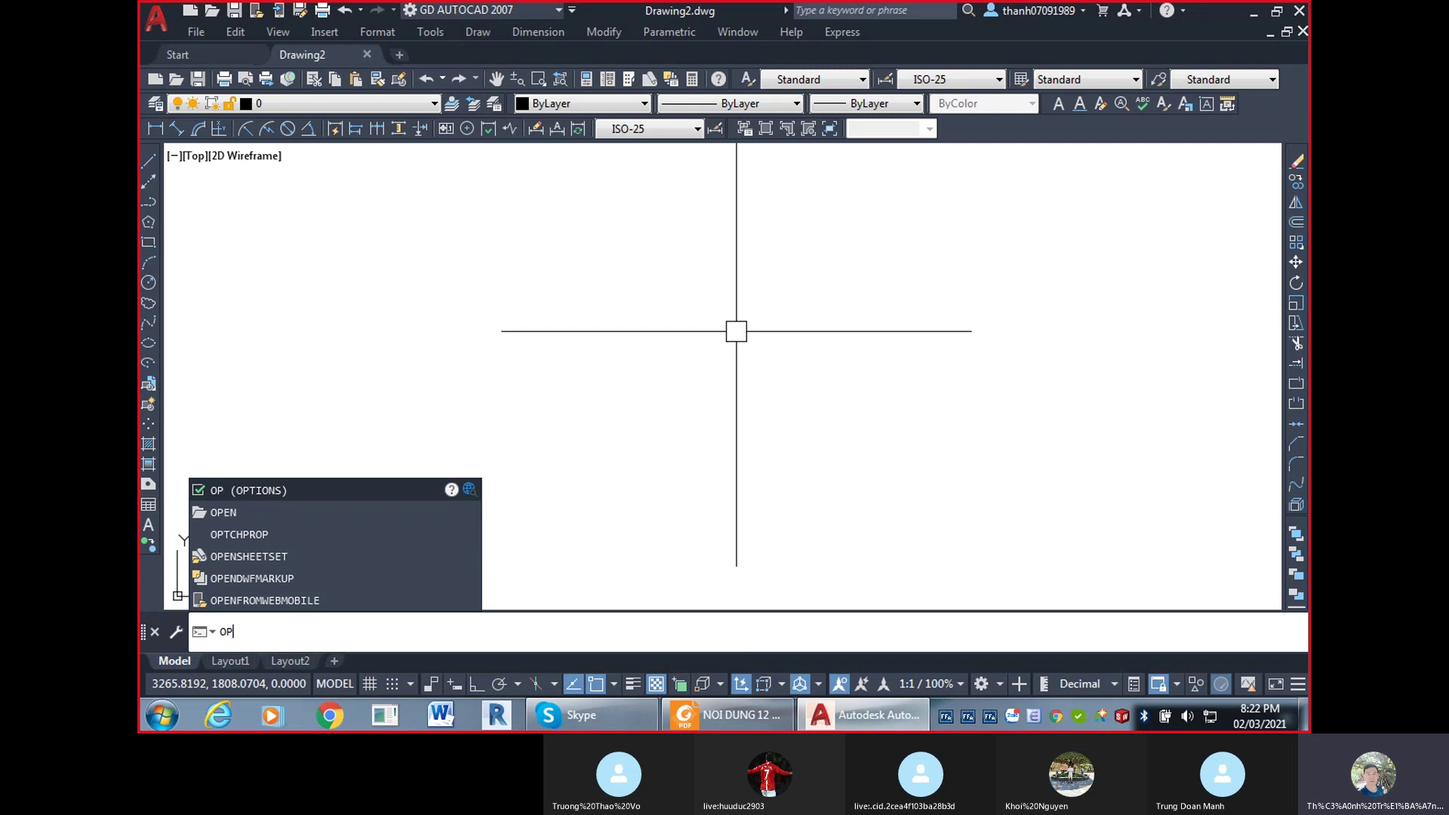
Run OPTIONS and look through each of its setting tabs up to Selection.
key(Return)
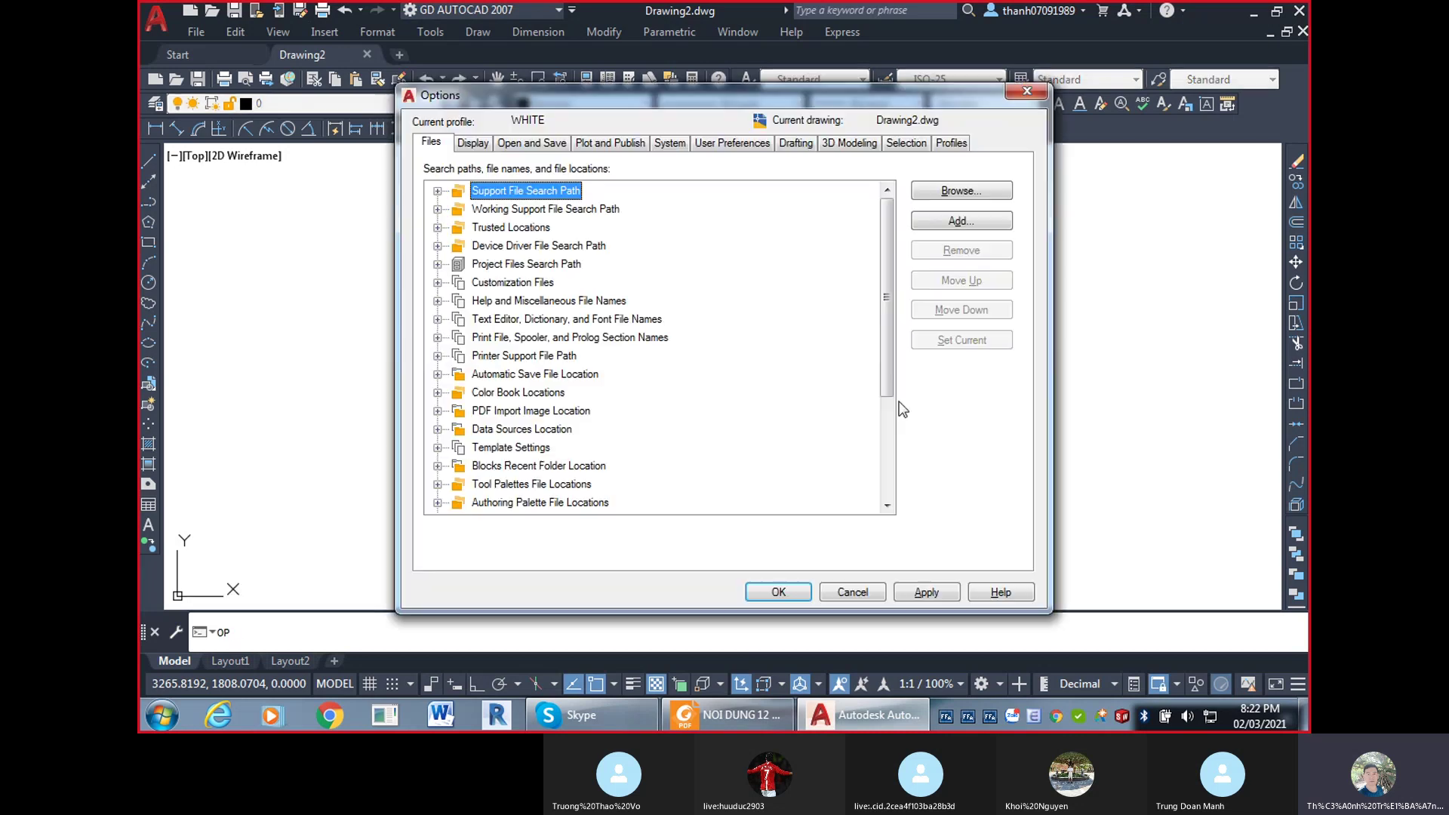
click(472, 143)
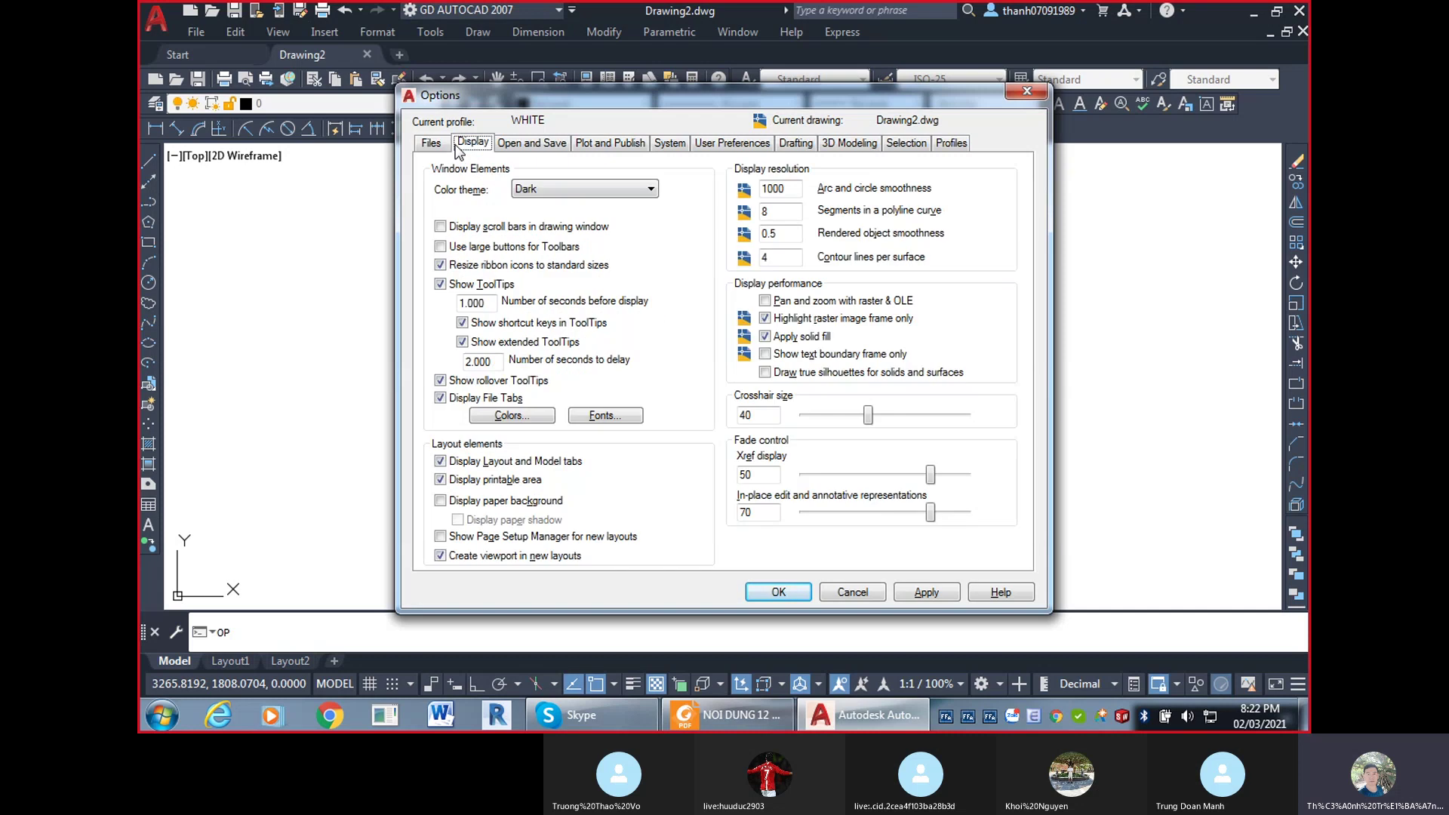
click(531, 143)
click(610, 143)
click(667, 145)
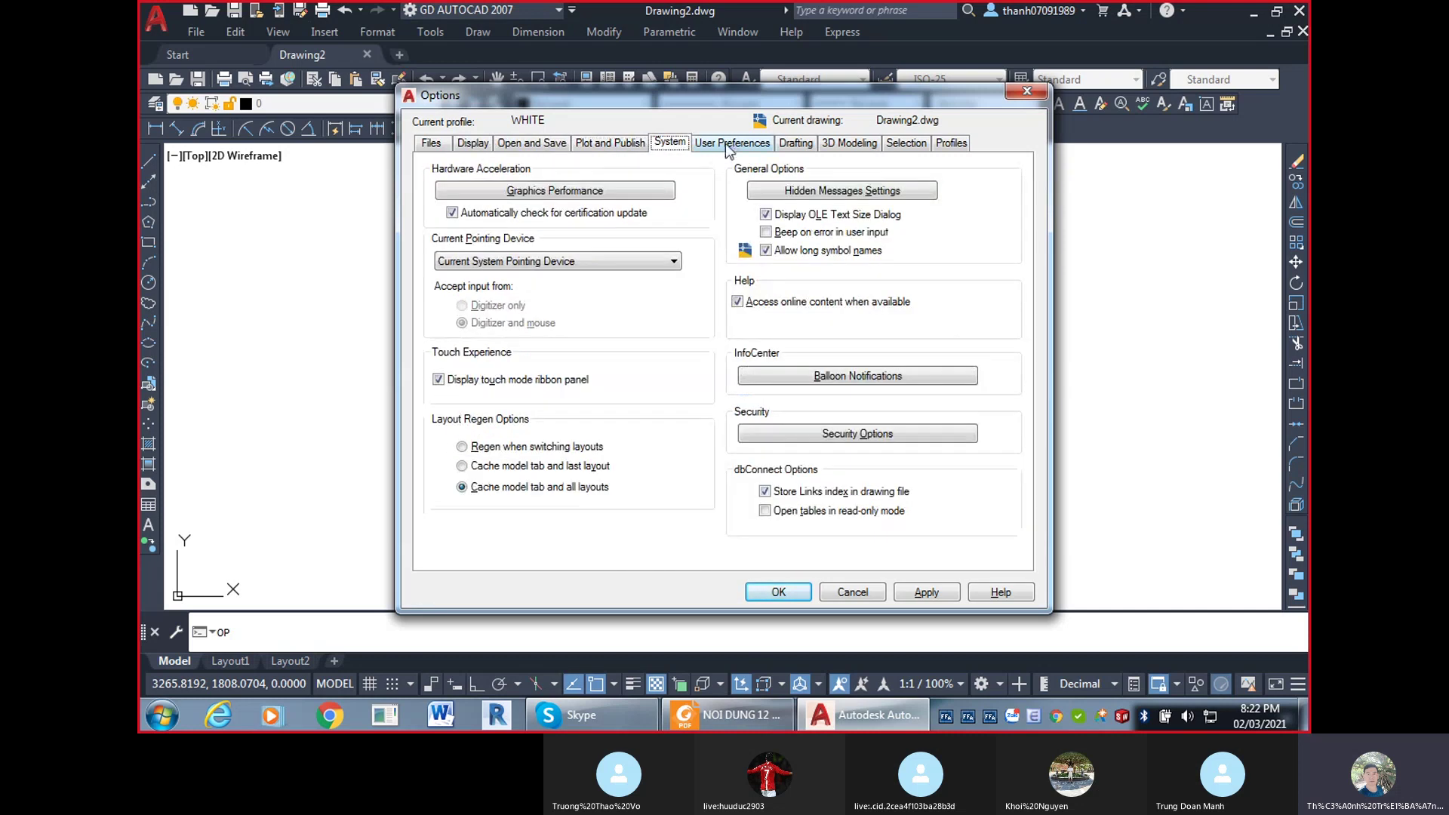
click(732, 143)
click(796, 143)
click(872, 145)
click(905, 145)
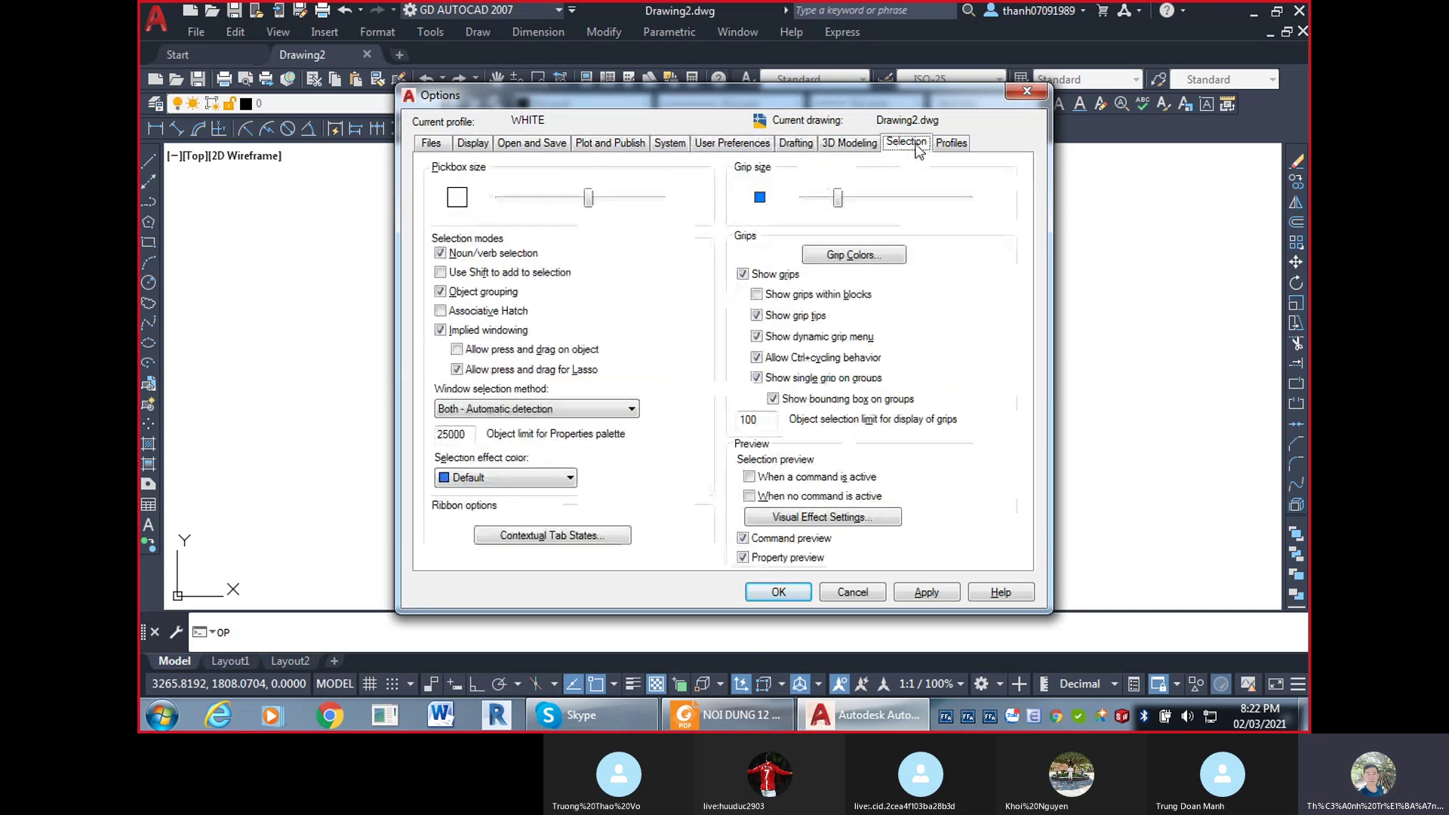
On the Profiles tab, briefly make BLACK current, then switch back to WHITE.
click(953, 144)
click(428, 143)
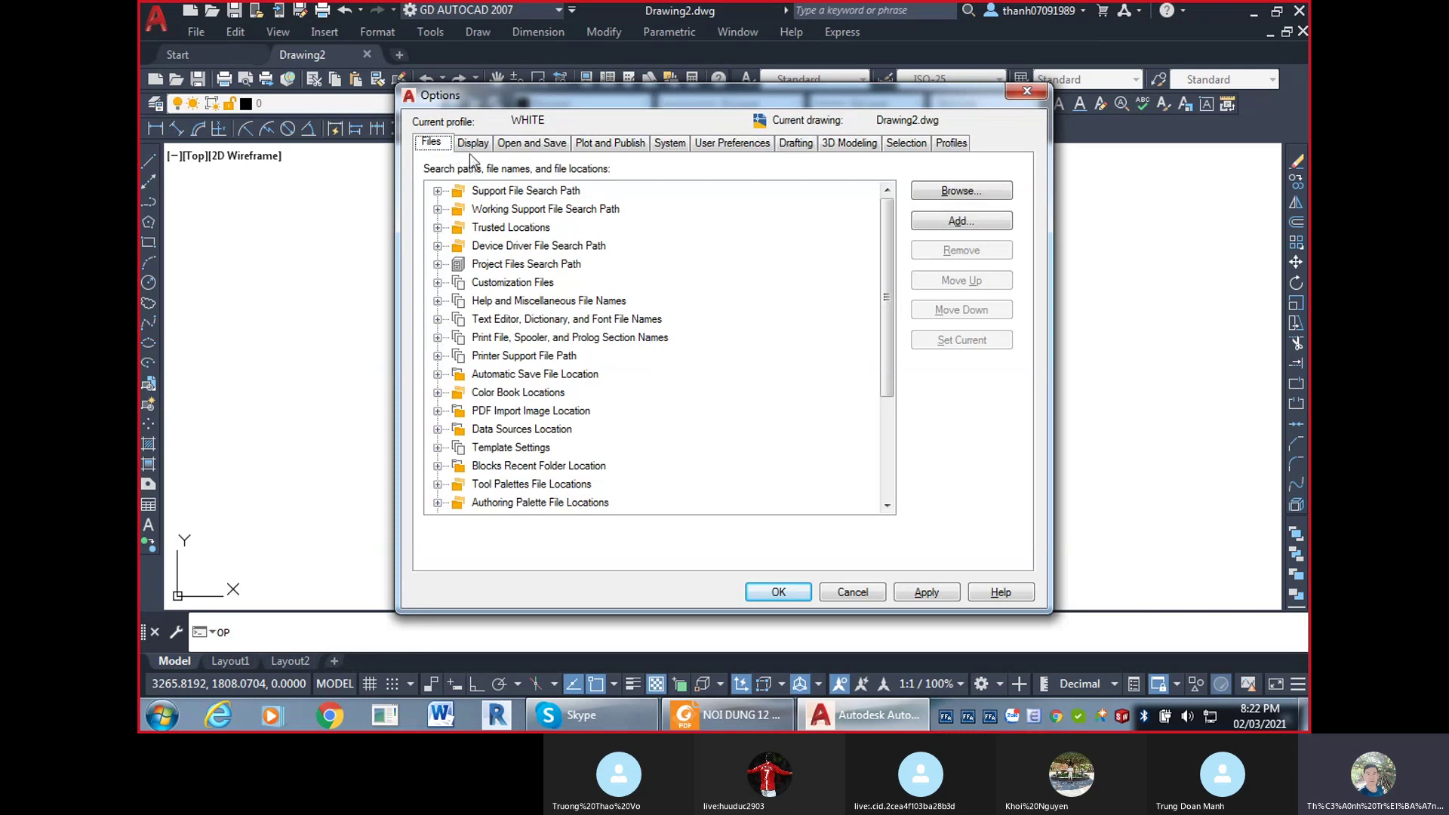
click(468, 146)
click(953, 146)
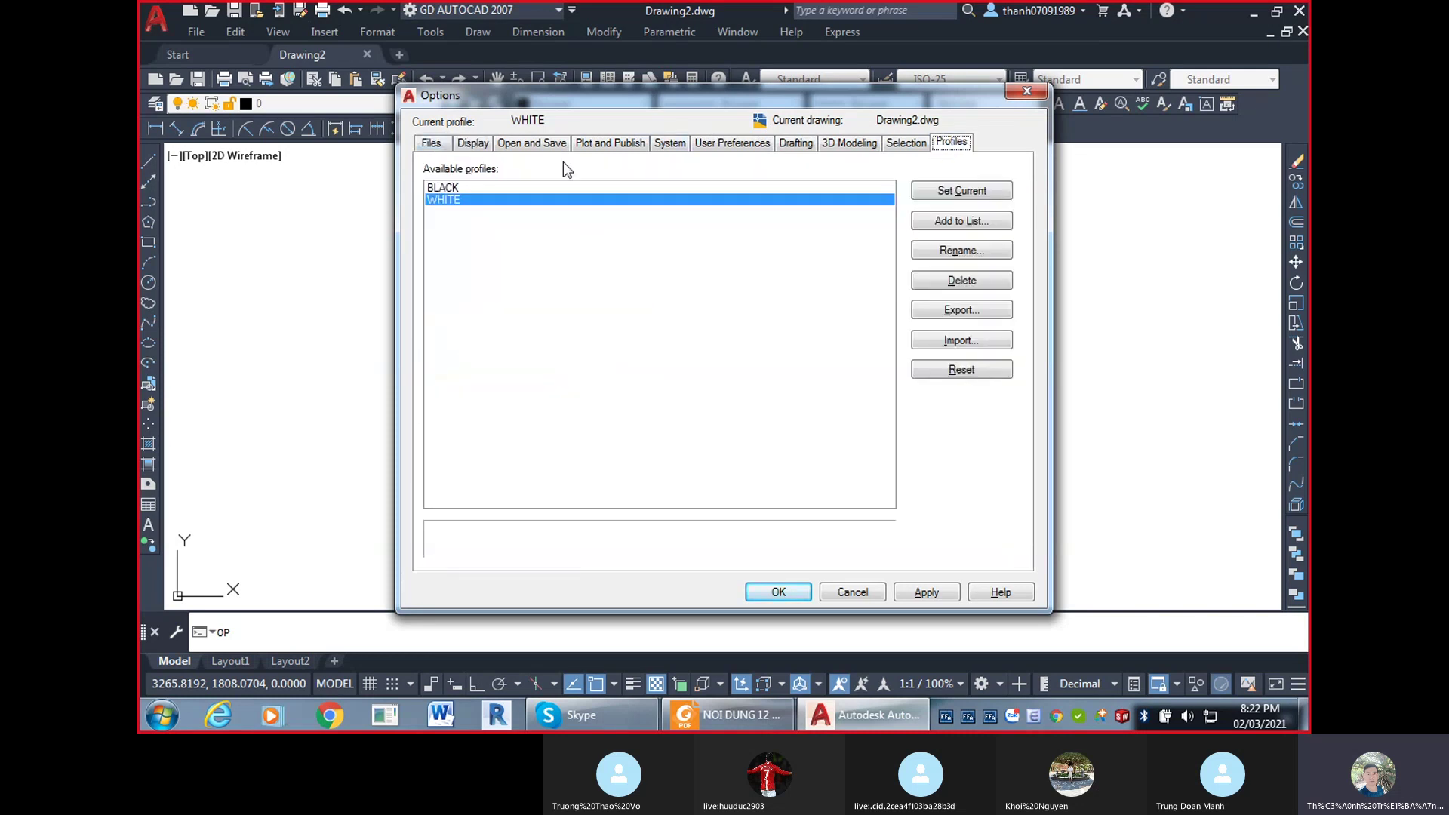
double_click(455, 188)
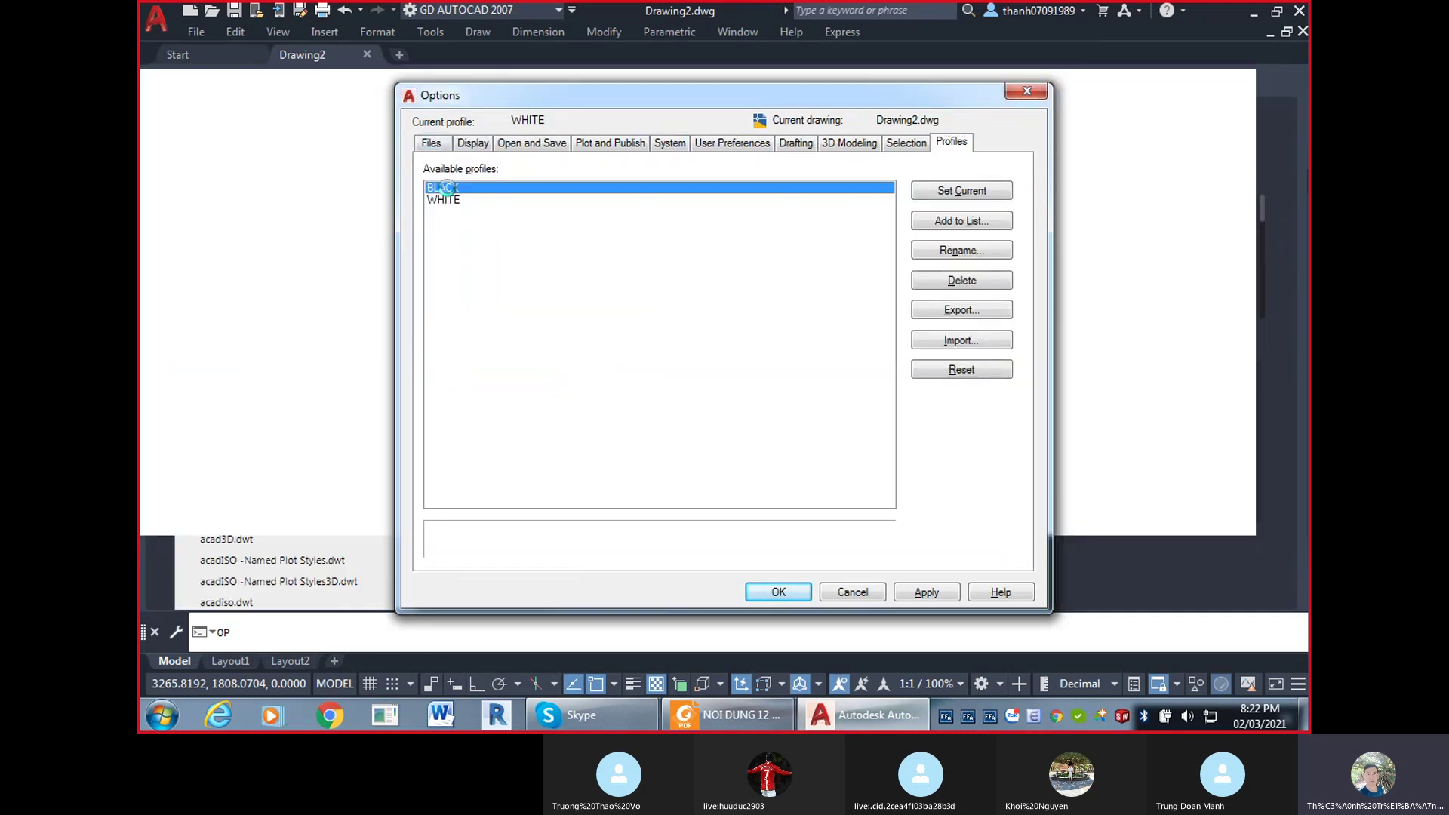
double_click(452, 200)
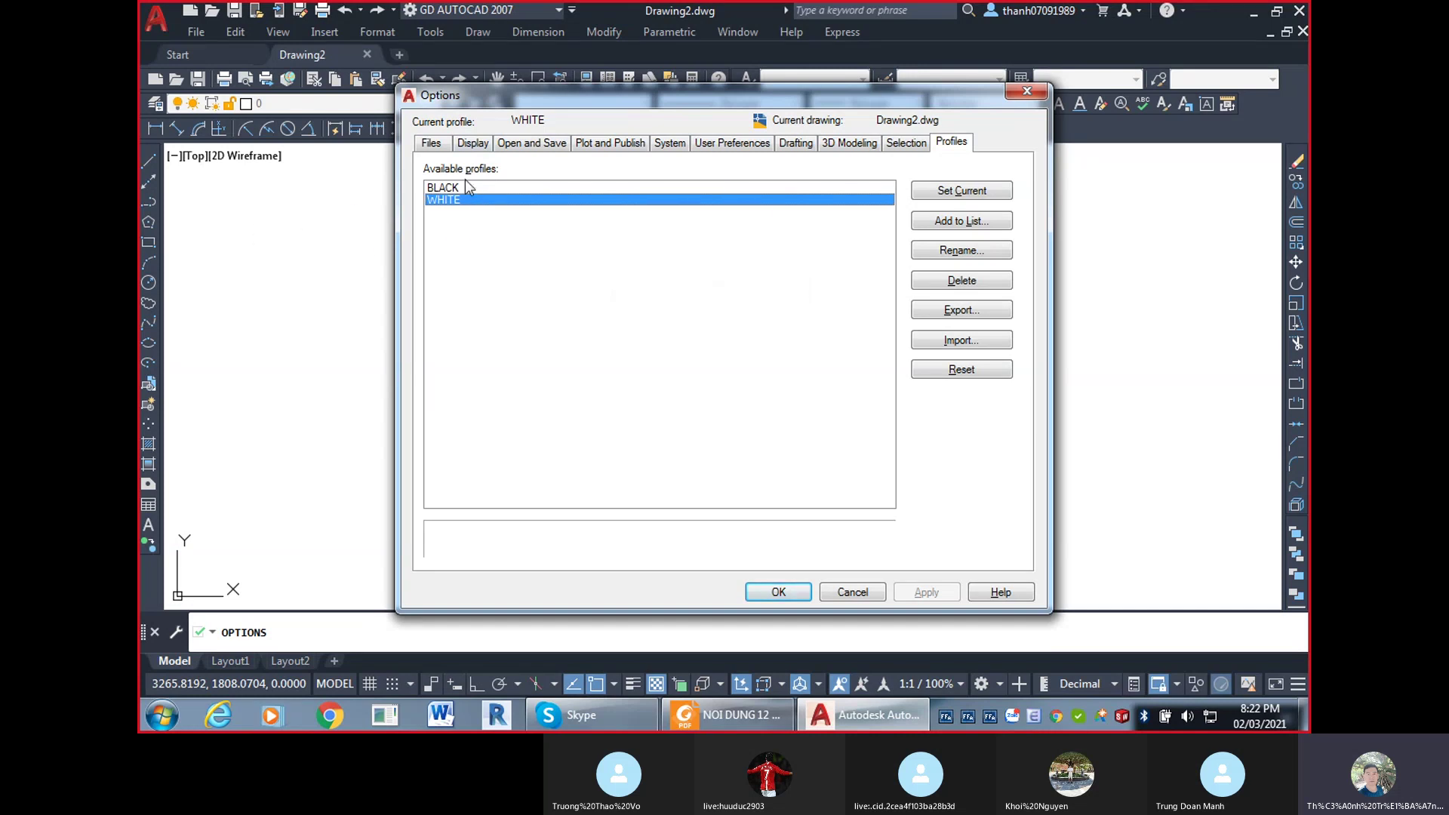
Inspect the Automatic Save File Location on the Files tab, leaving it at the Temp folder.
click(432, 144)
scroll(895, 302, down, 3)
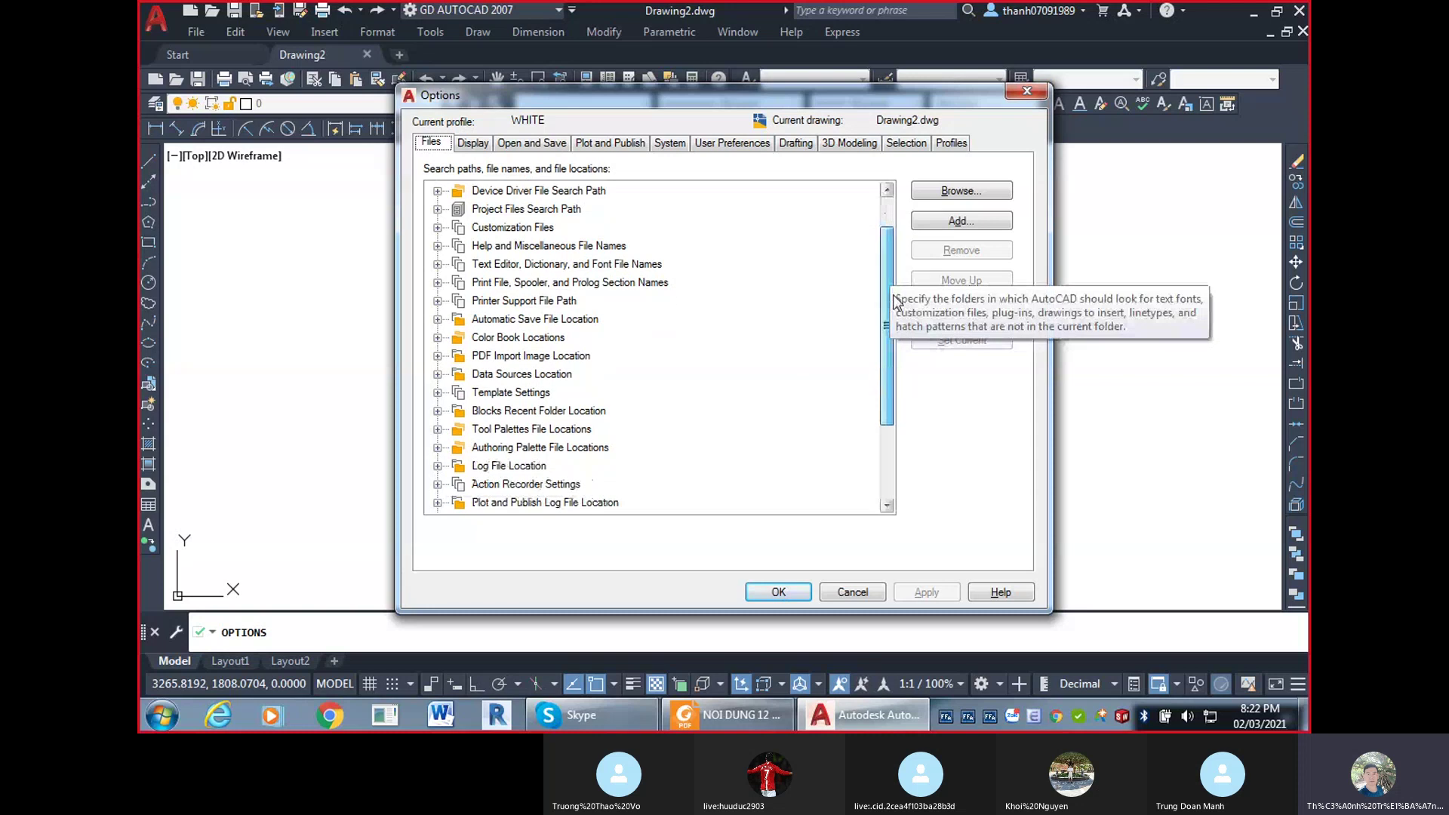
click(437, 319)
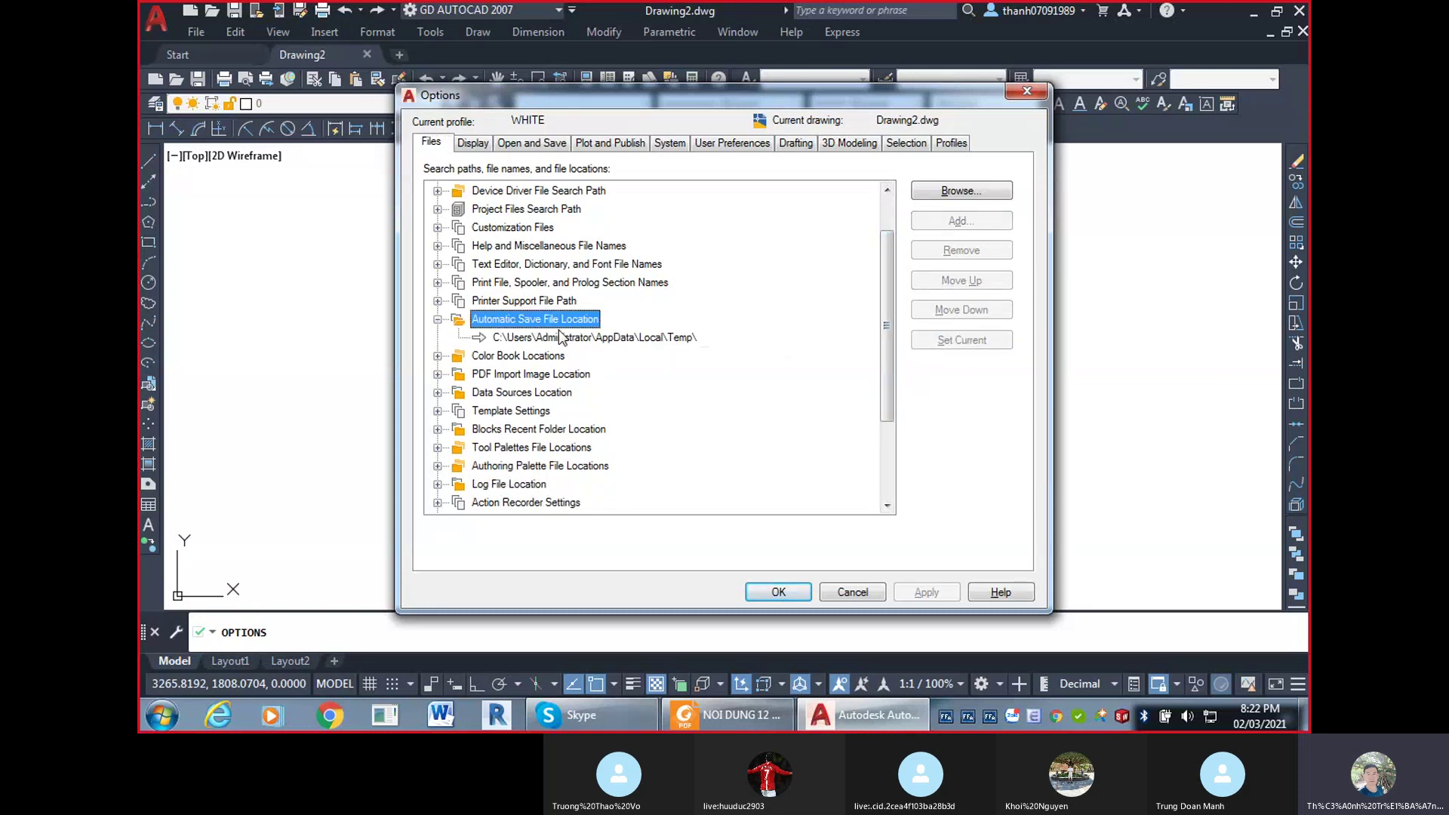
double_click(546, 344)
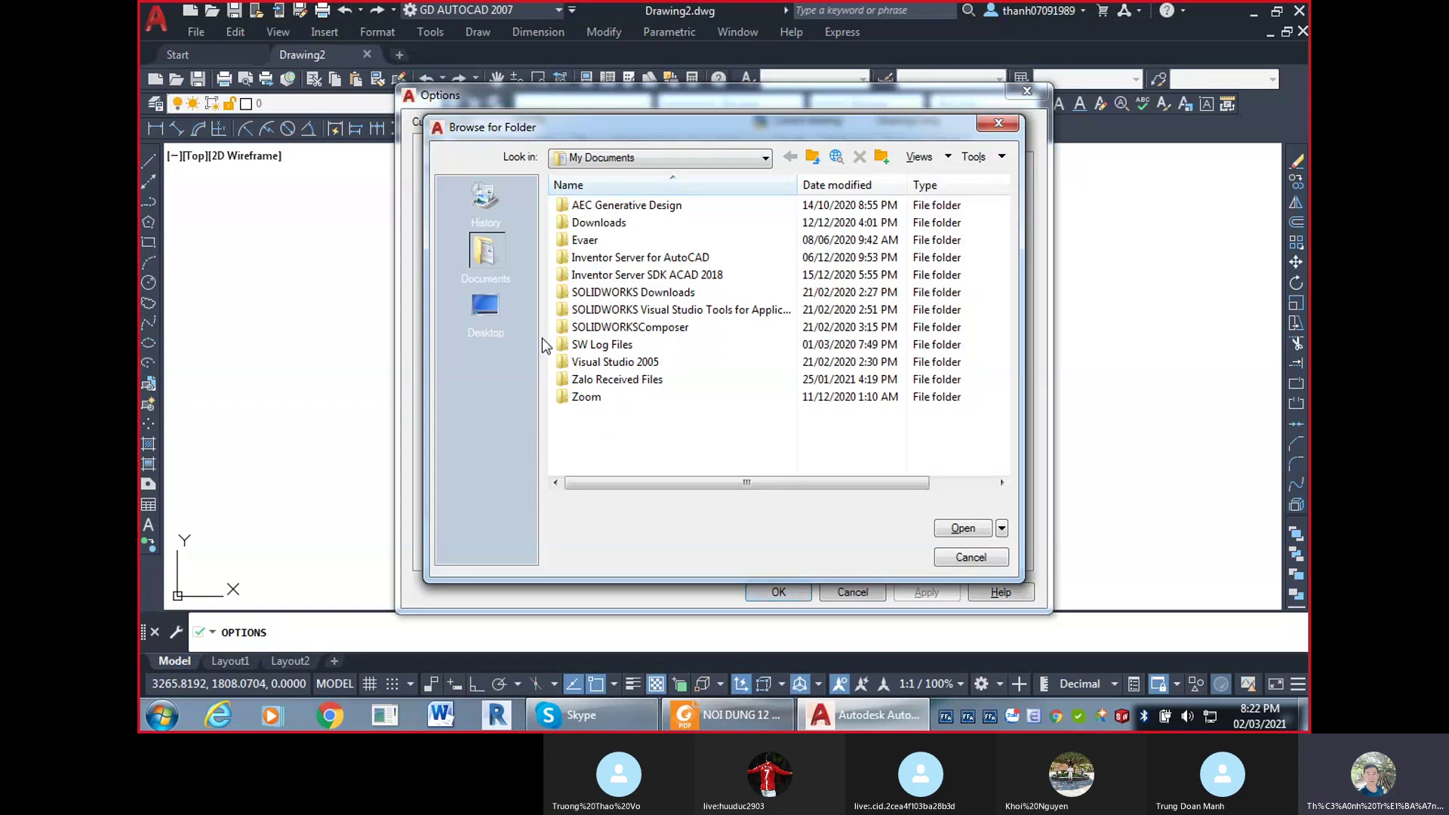
click(998, 123)
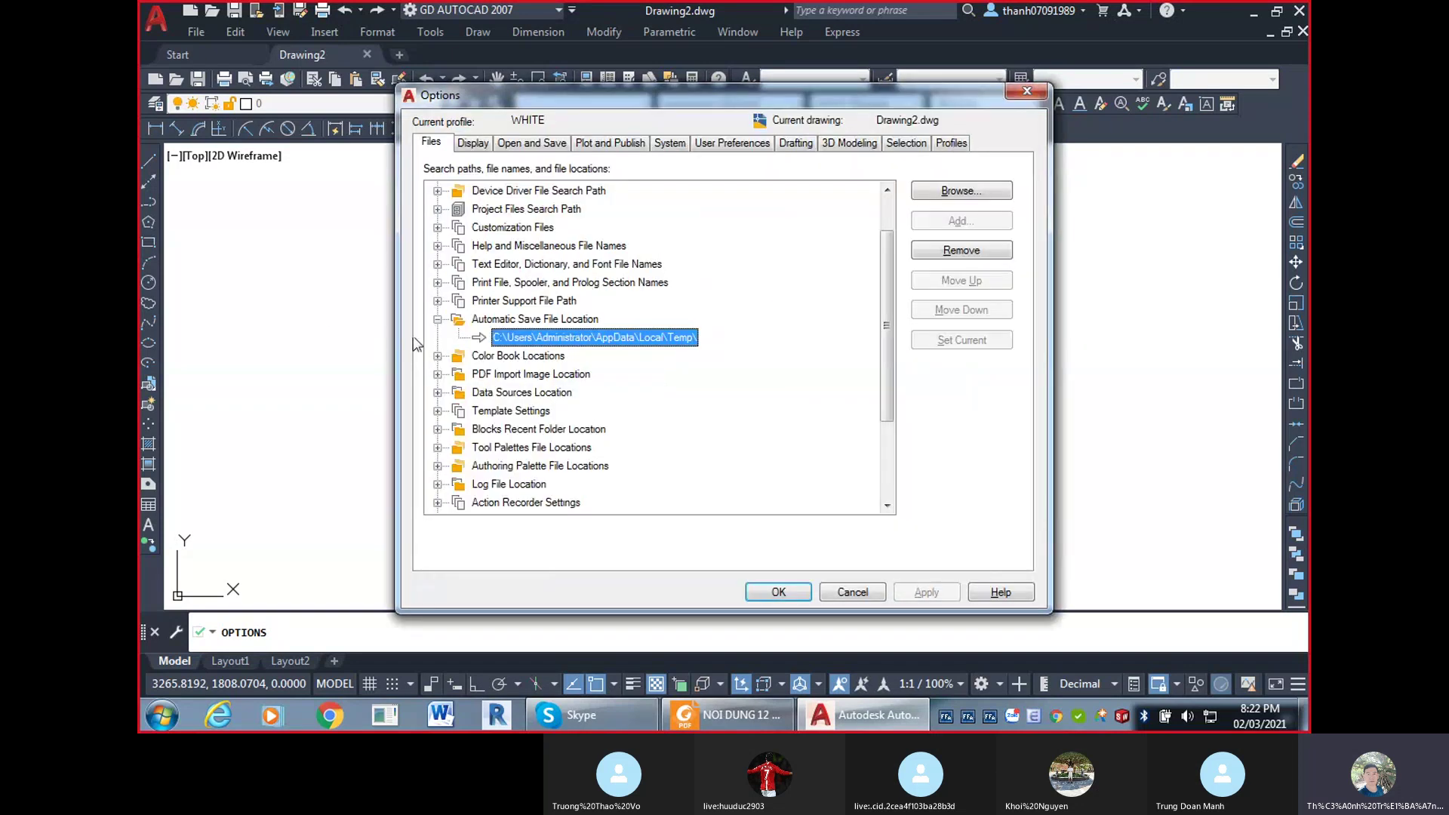
scroll(886, 361, down, 2)
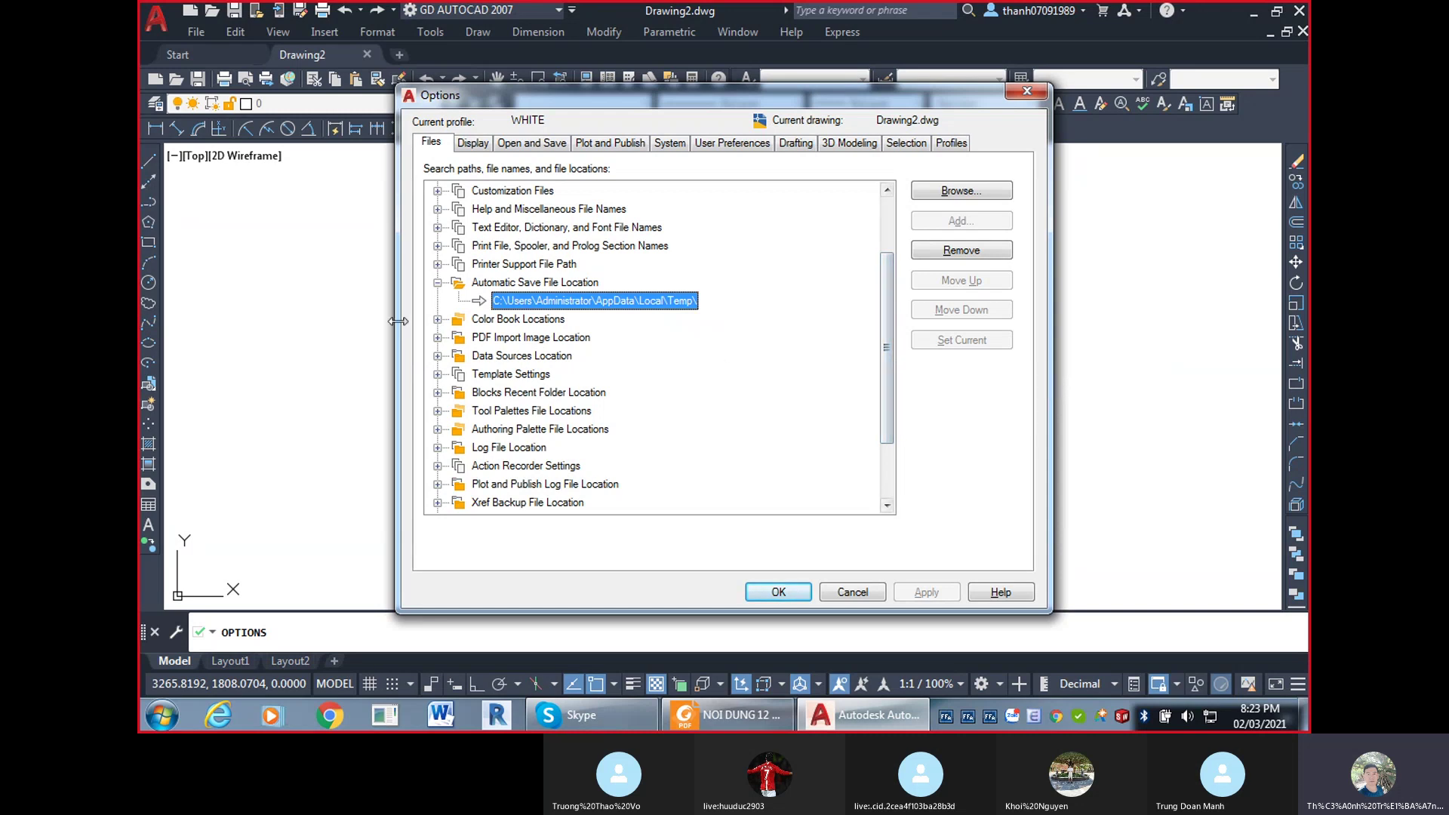
click(437, 283)
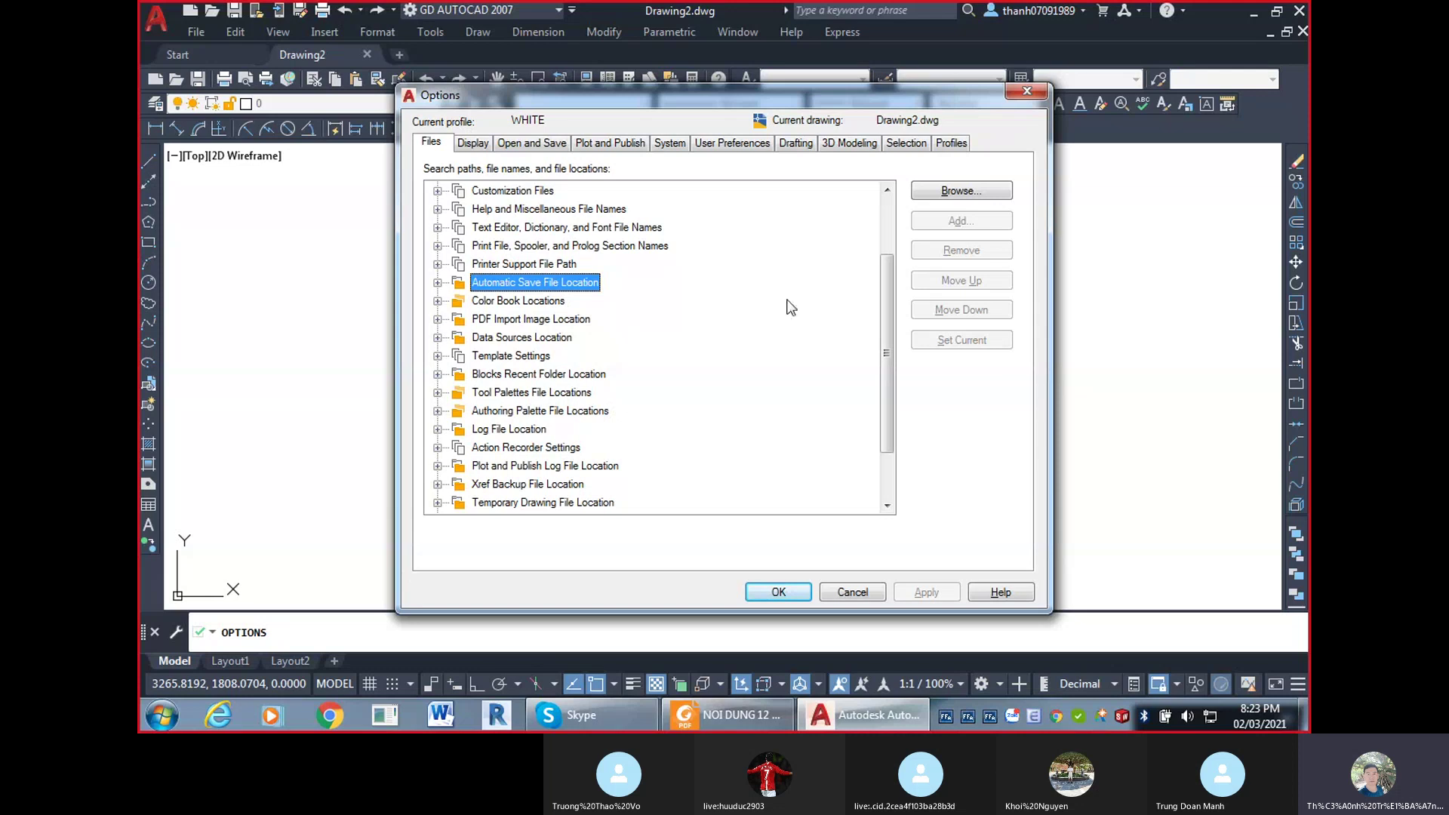
Apply the Light colour theme on the Display tab and make the BLACK profile current.
click(473, 142)
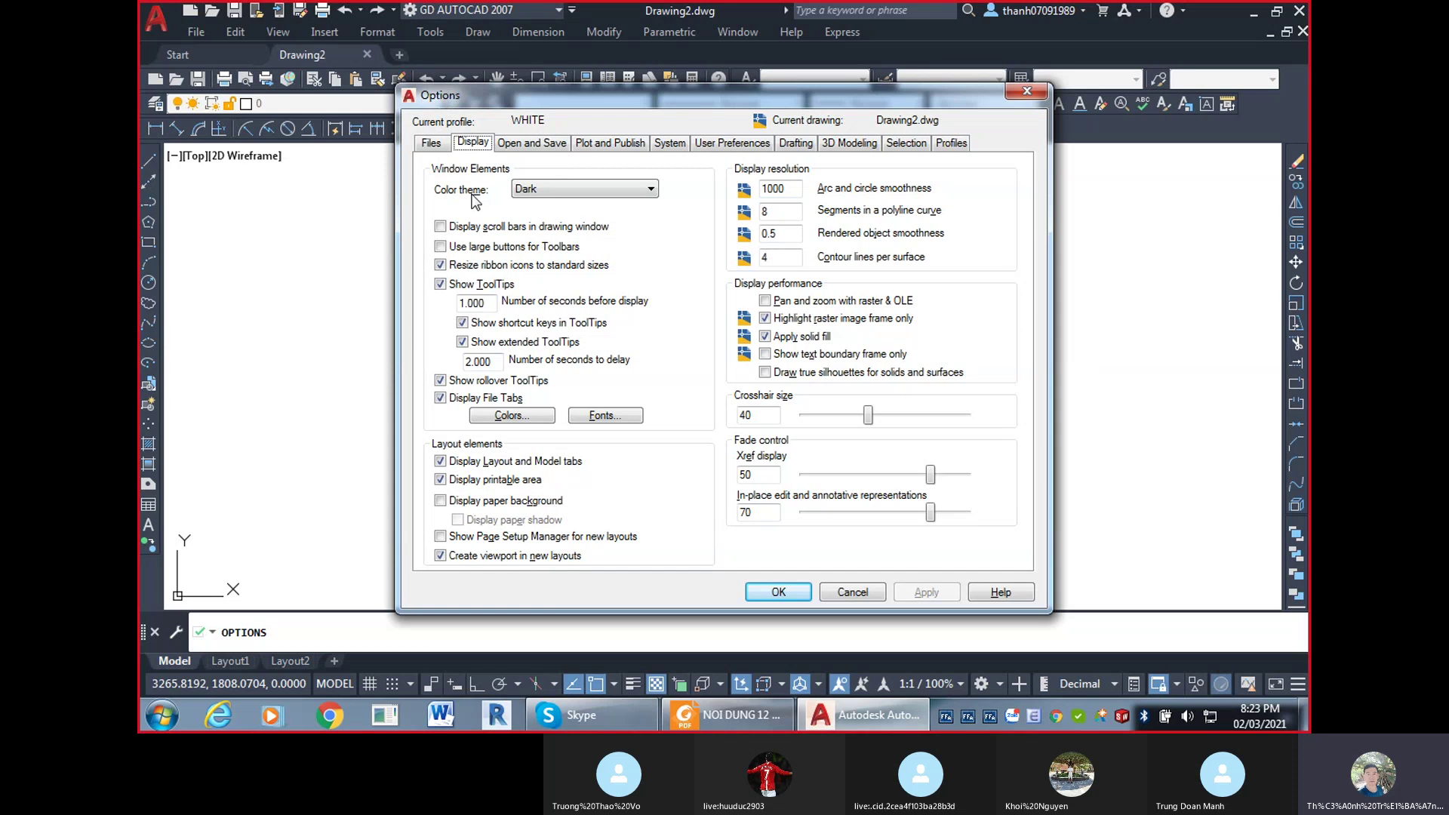
click(568, 185)
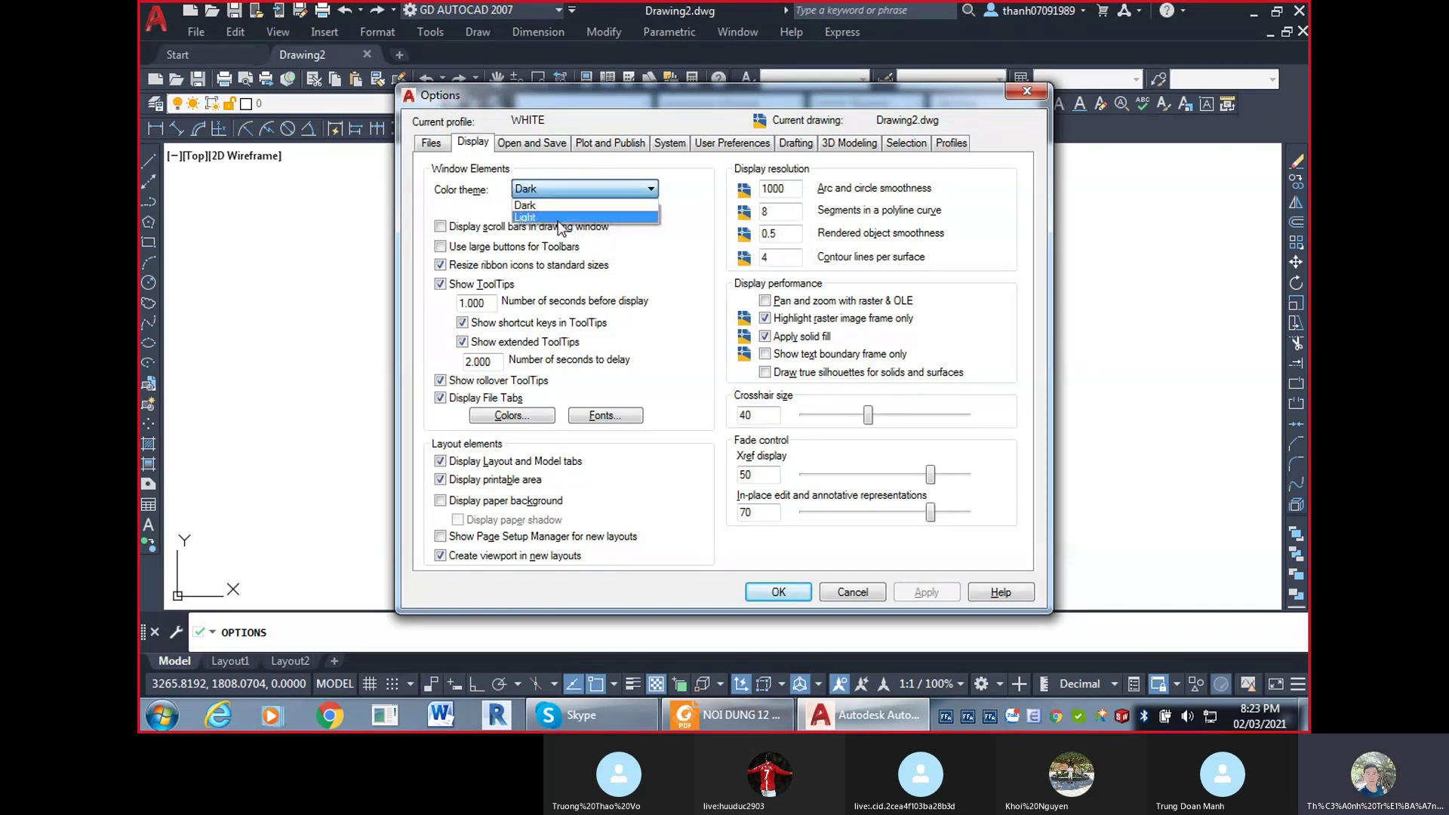
click(558, 218)
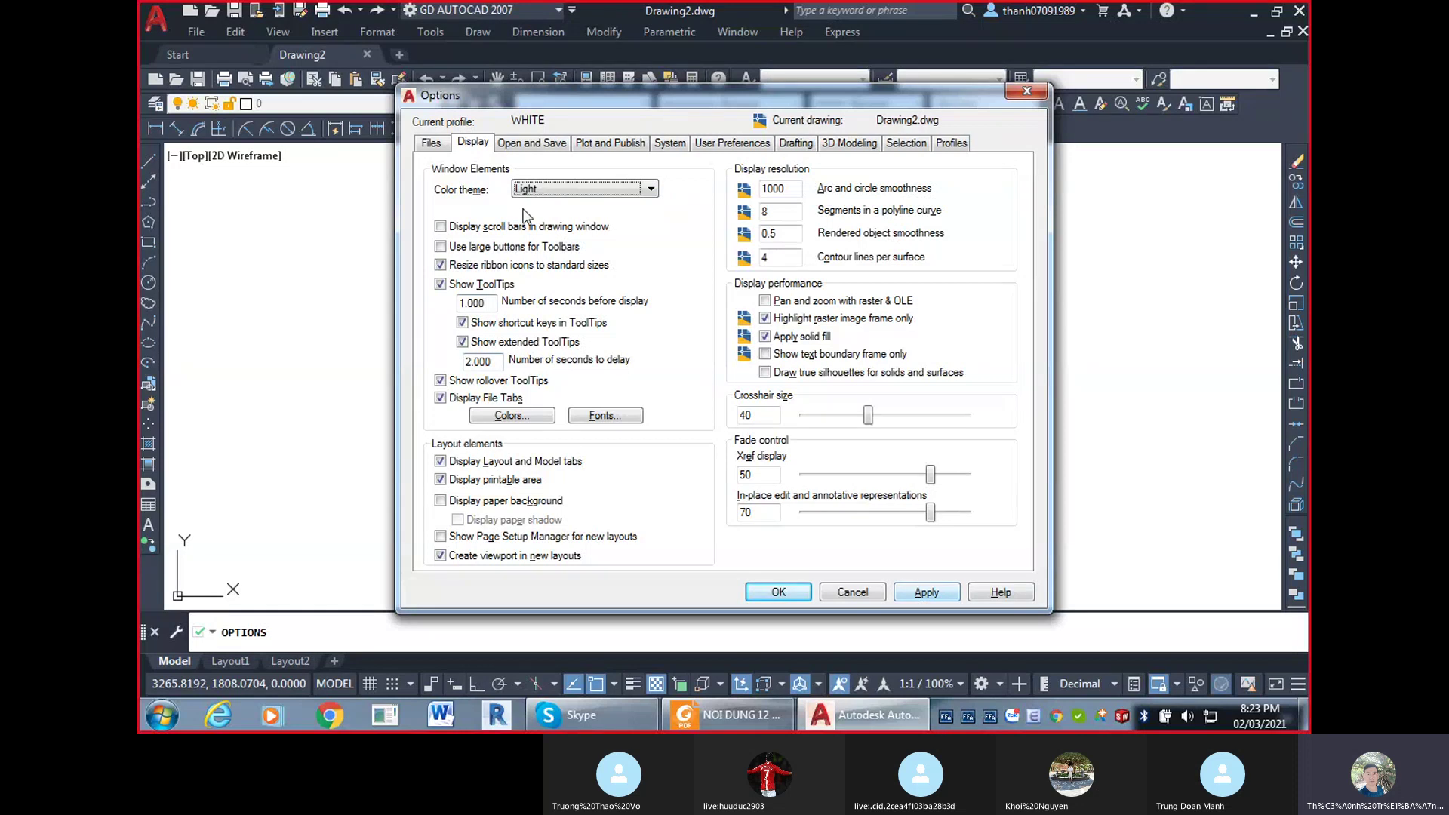
click(942, 593)
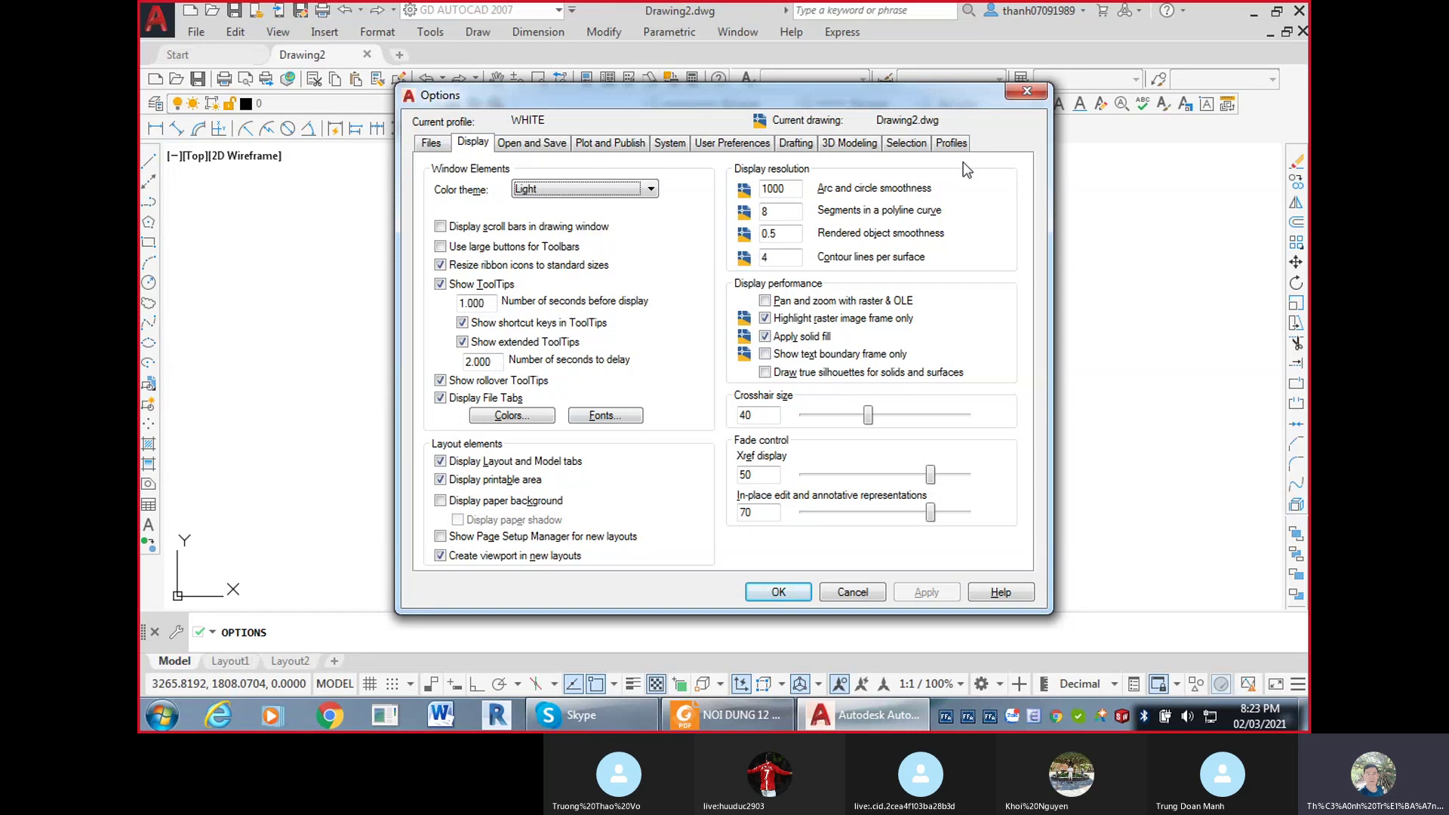
click(952, 143)
double_click(483, 187)
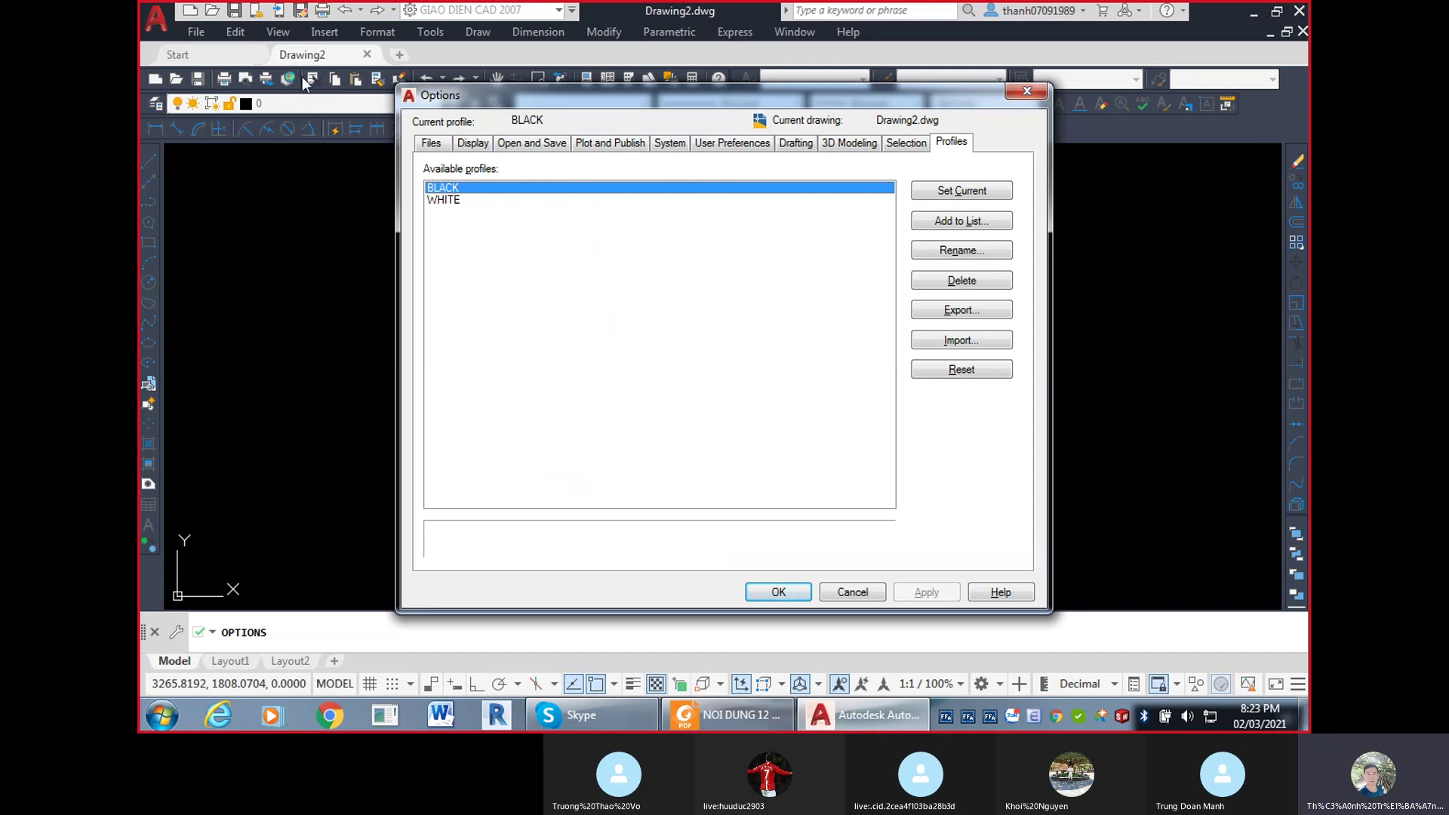
Reapply the Light colour theme on the Display tab and close Options with OK.
click(475, 143)
click(558, 190)
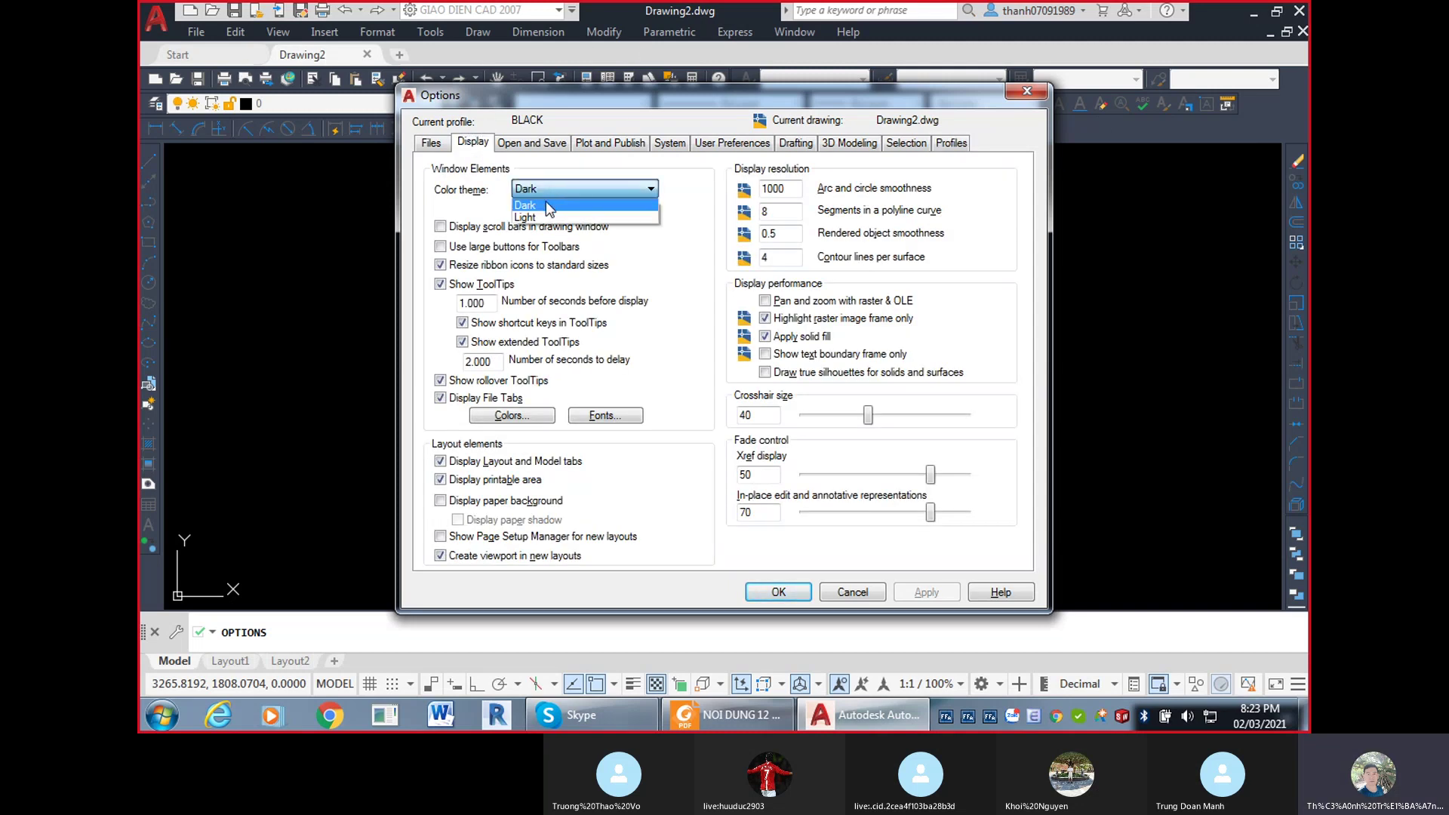
click(546, 219)
click(927, 593)
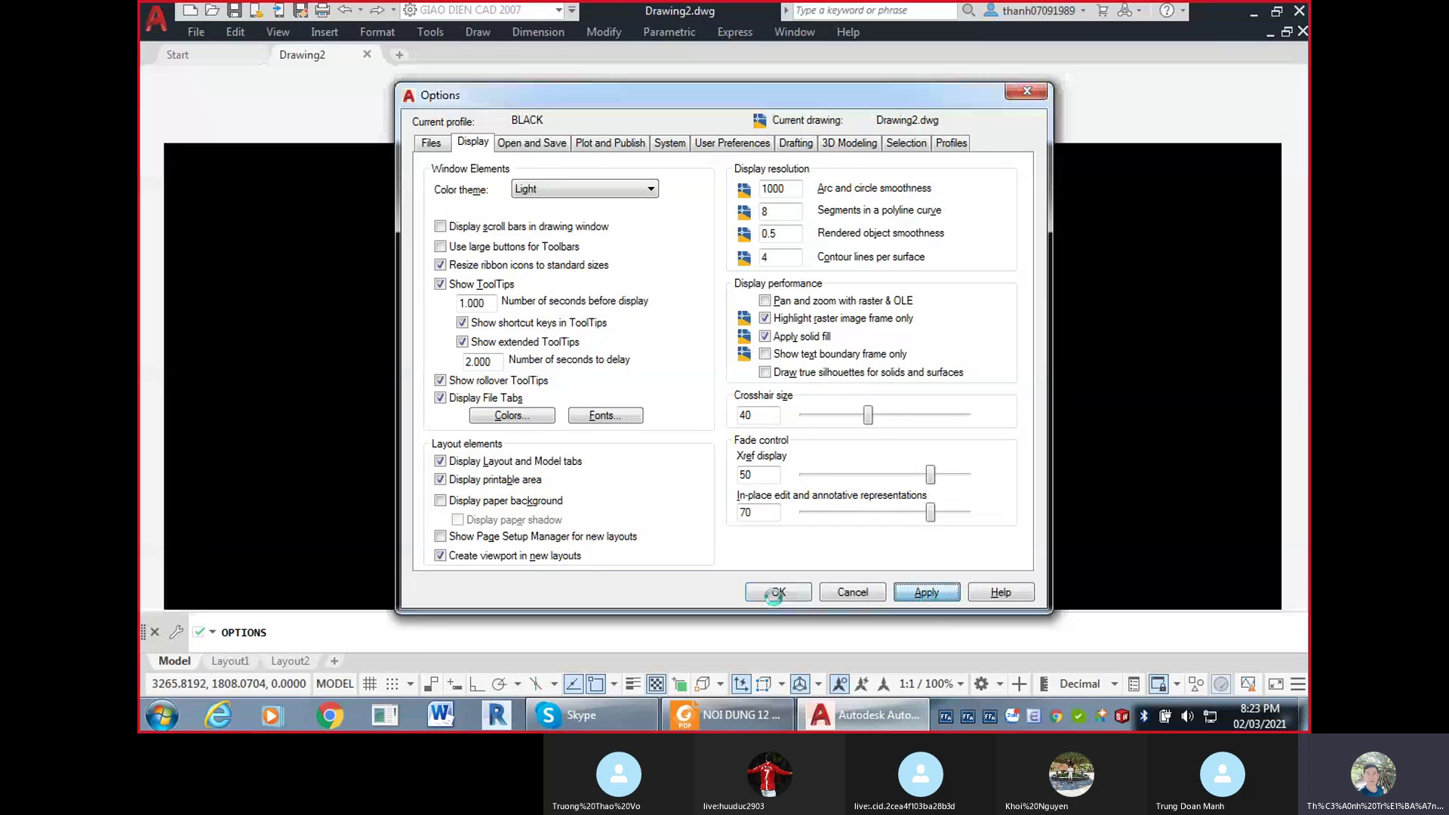
click(778, 592)
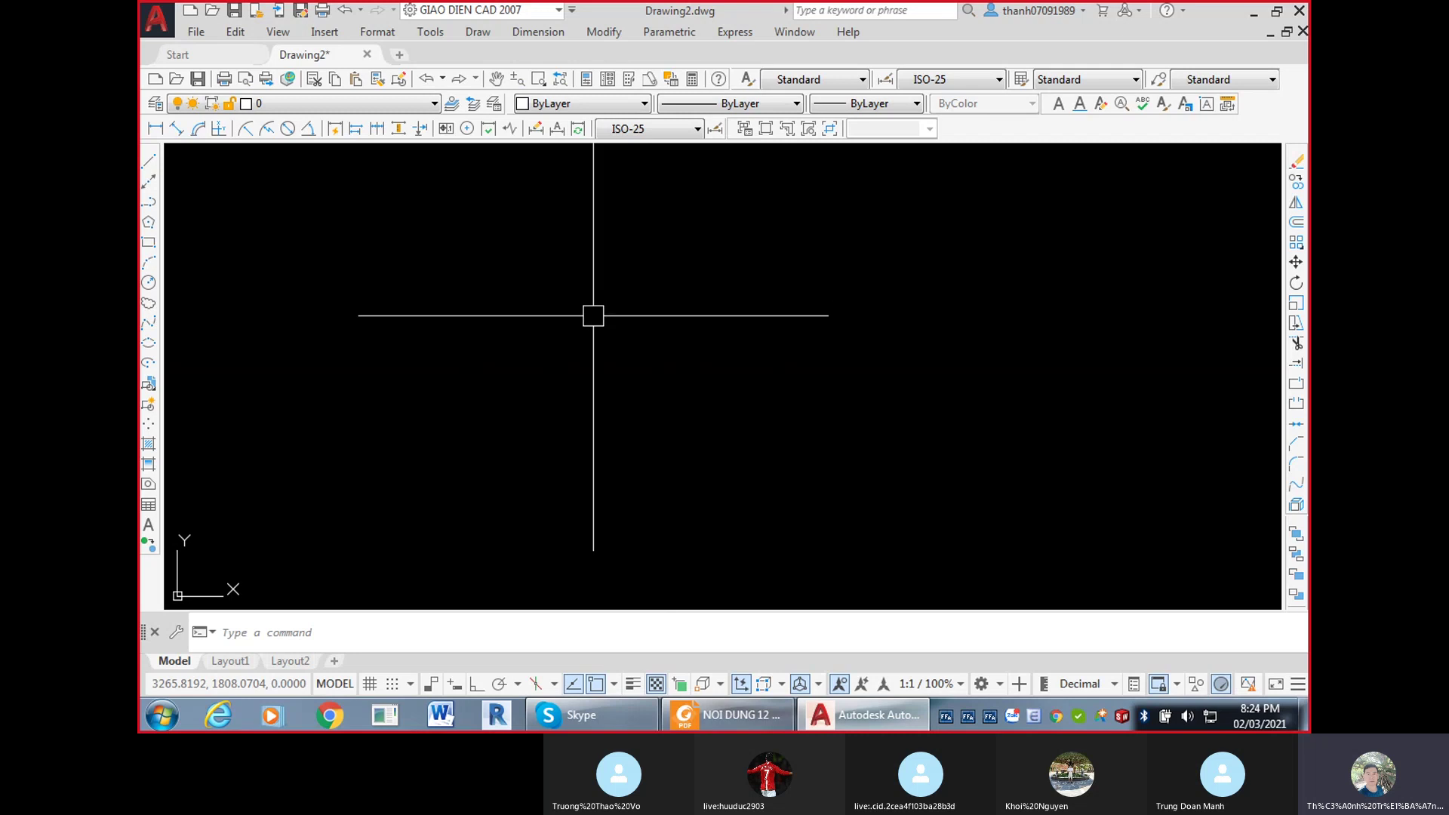
Reopen Options with OP and apply the Dark colour theme.
text(op)
key(Return)
click(555, 194)
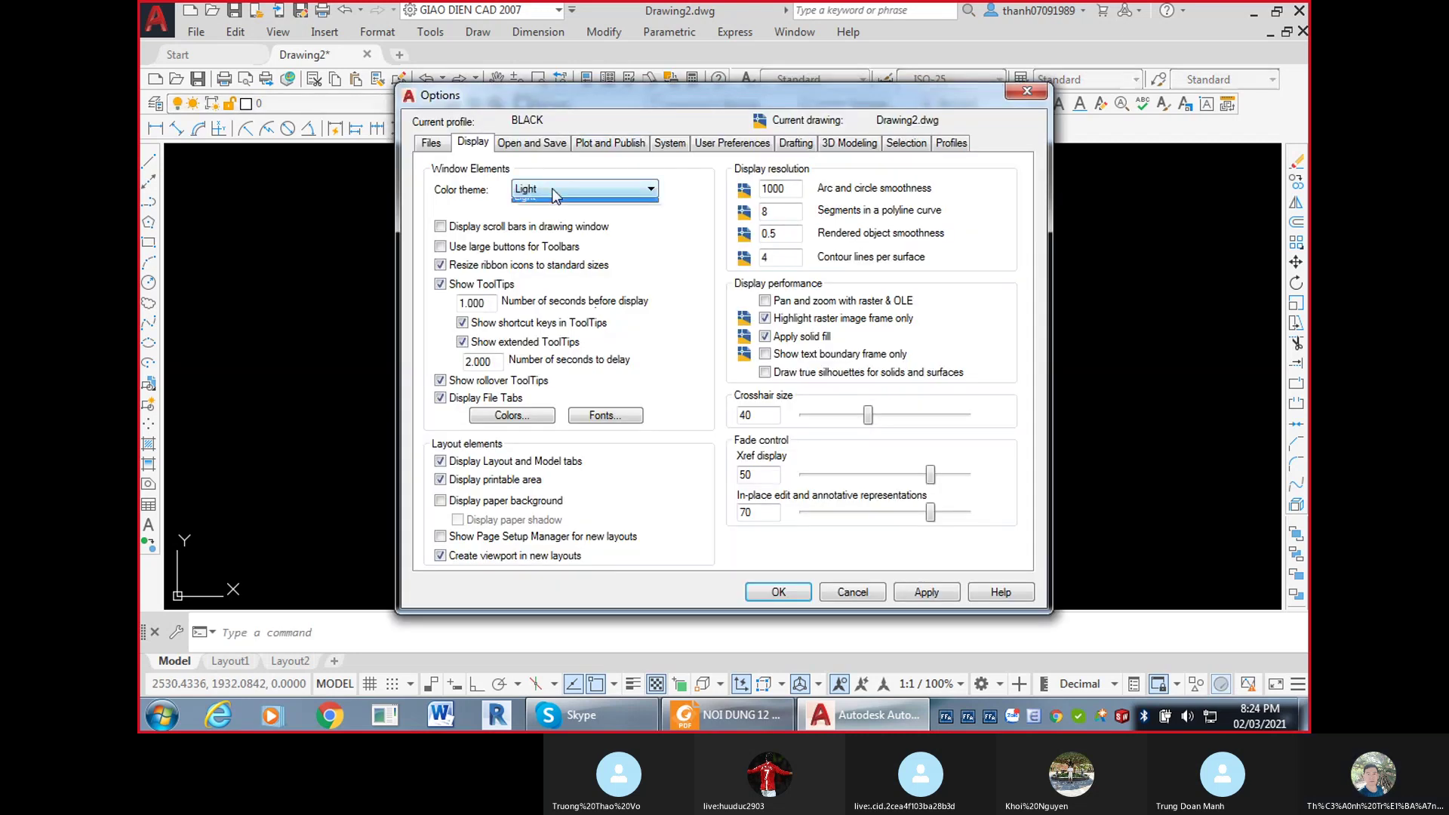
click(547, 206)
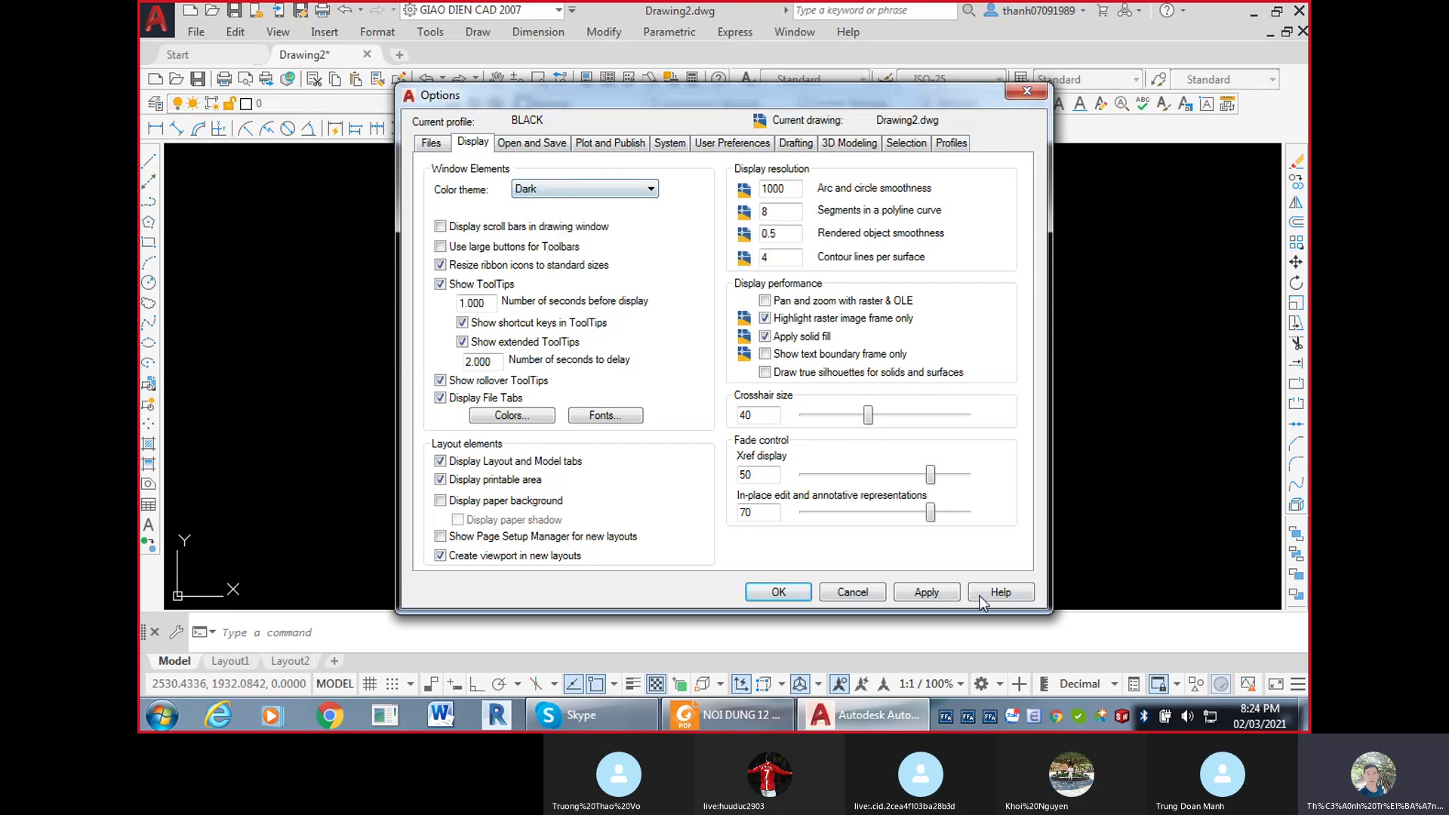
click(927, 592)
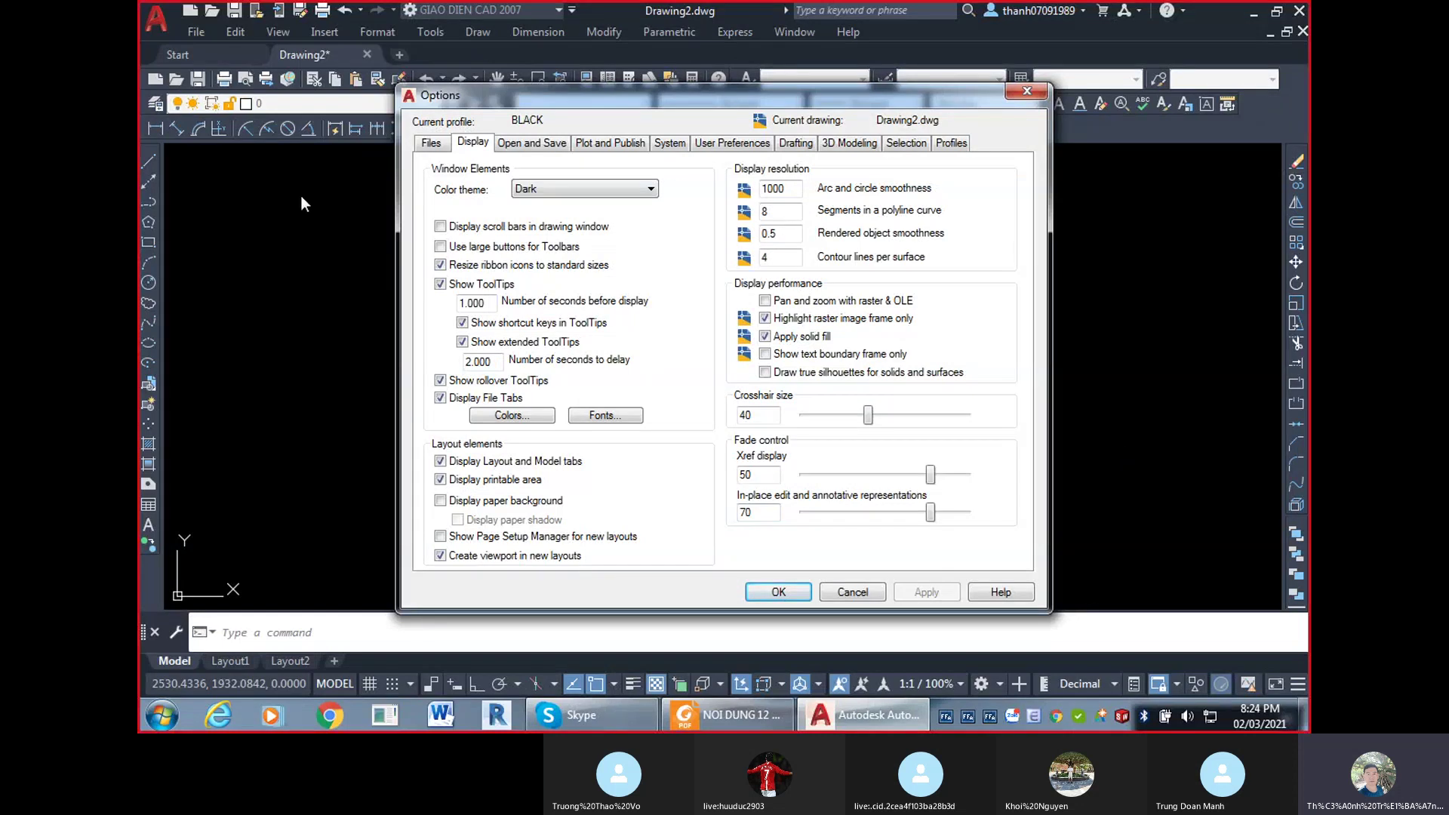
Try large toolbar buttons, then keep standard buttons, turn on drawing scroll bars, and close.
click(505, 249)
click(918, 592)
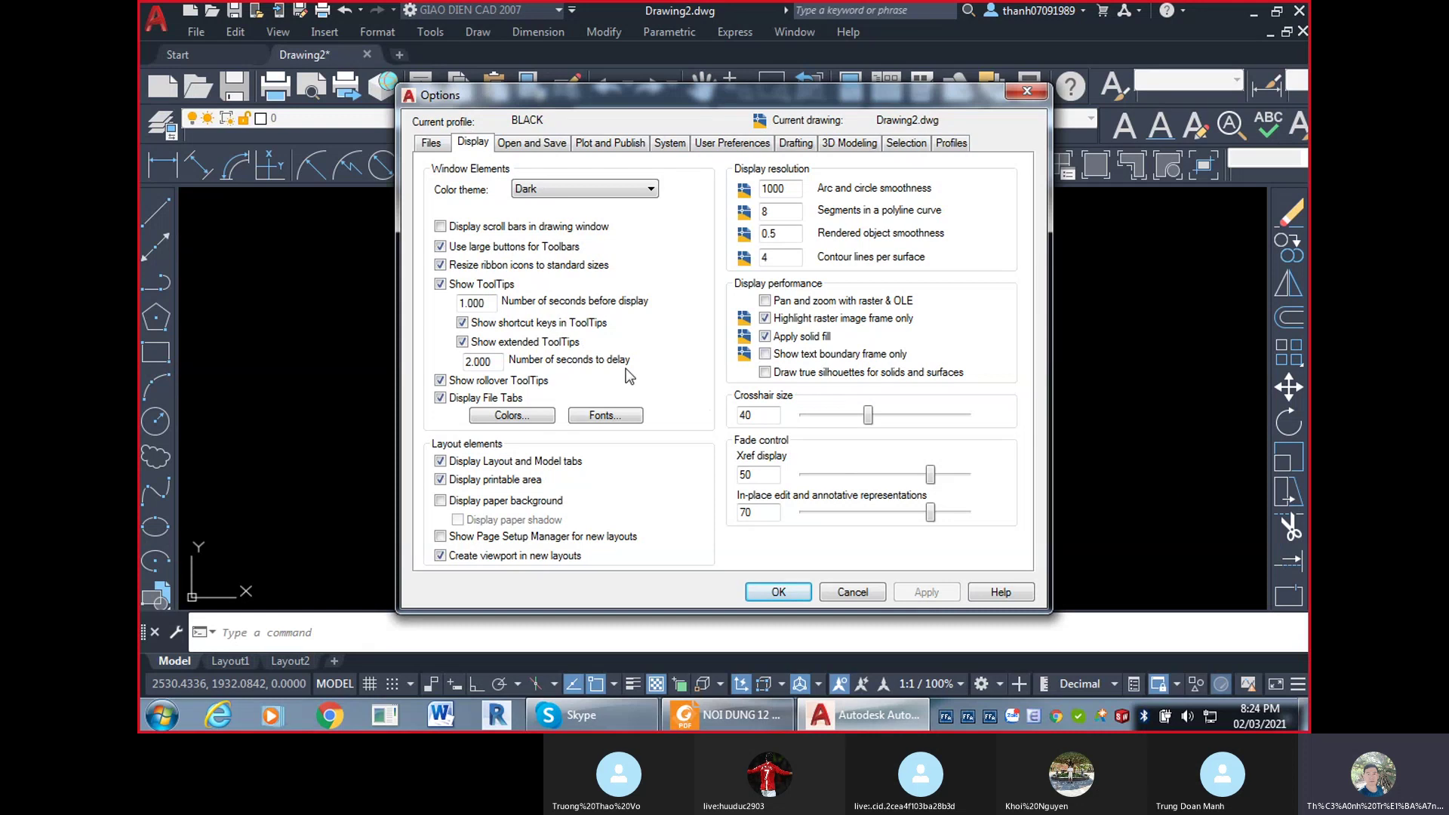
click(440, 246)
click(442, 228)
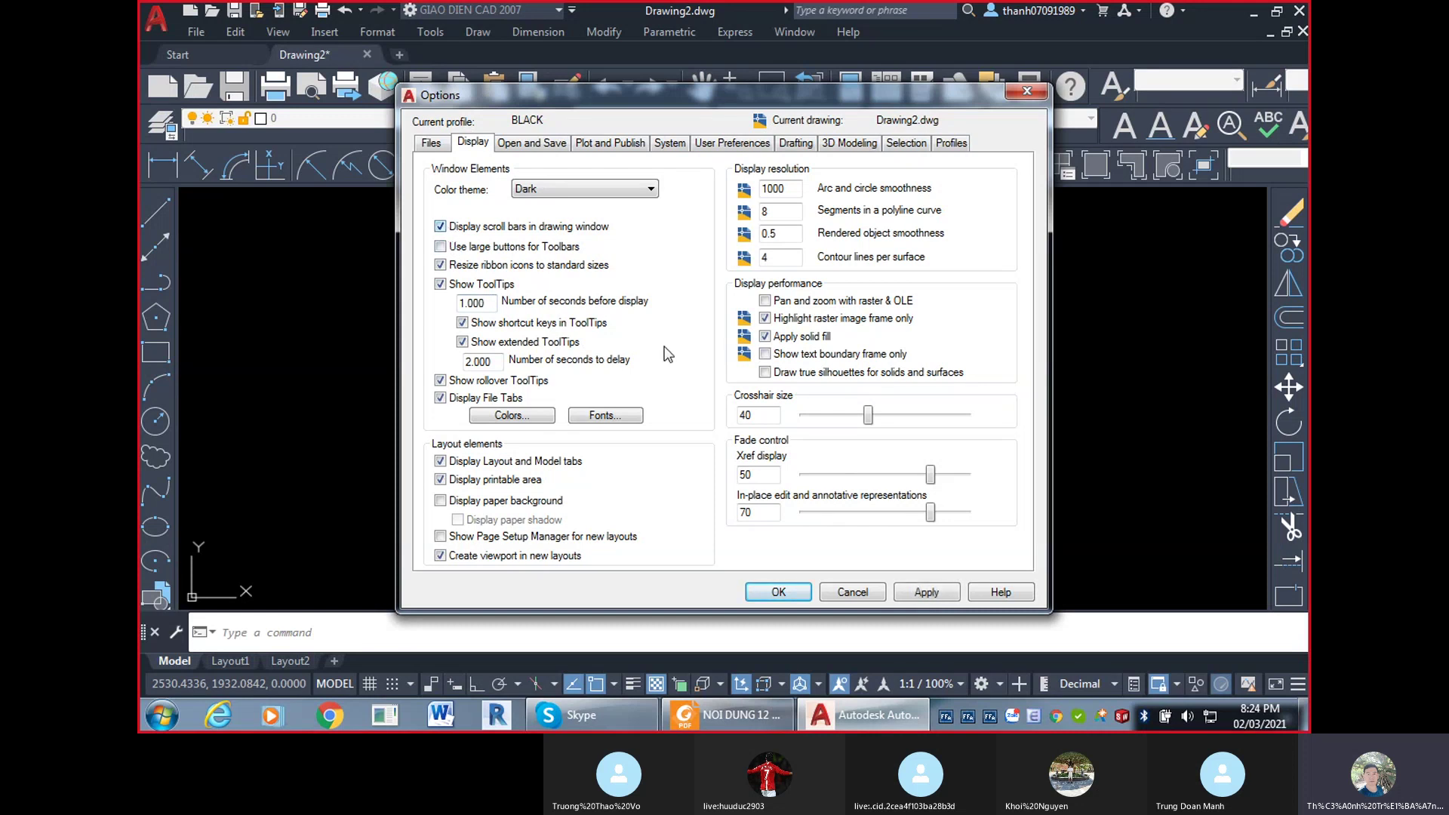
click(936, 598)
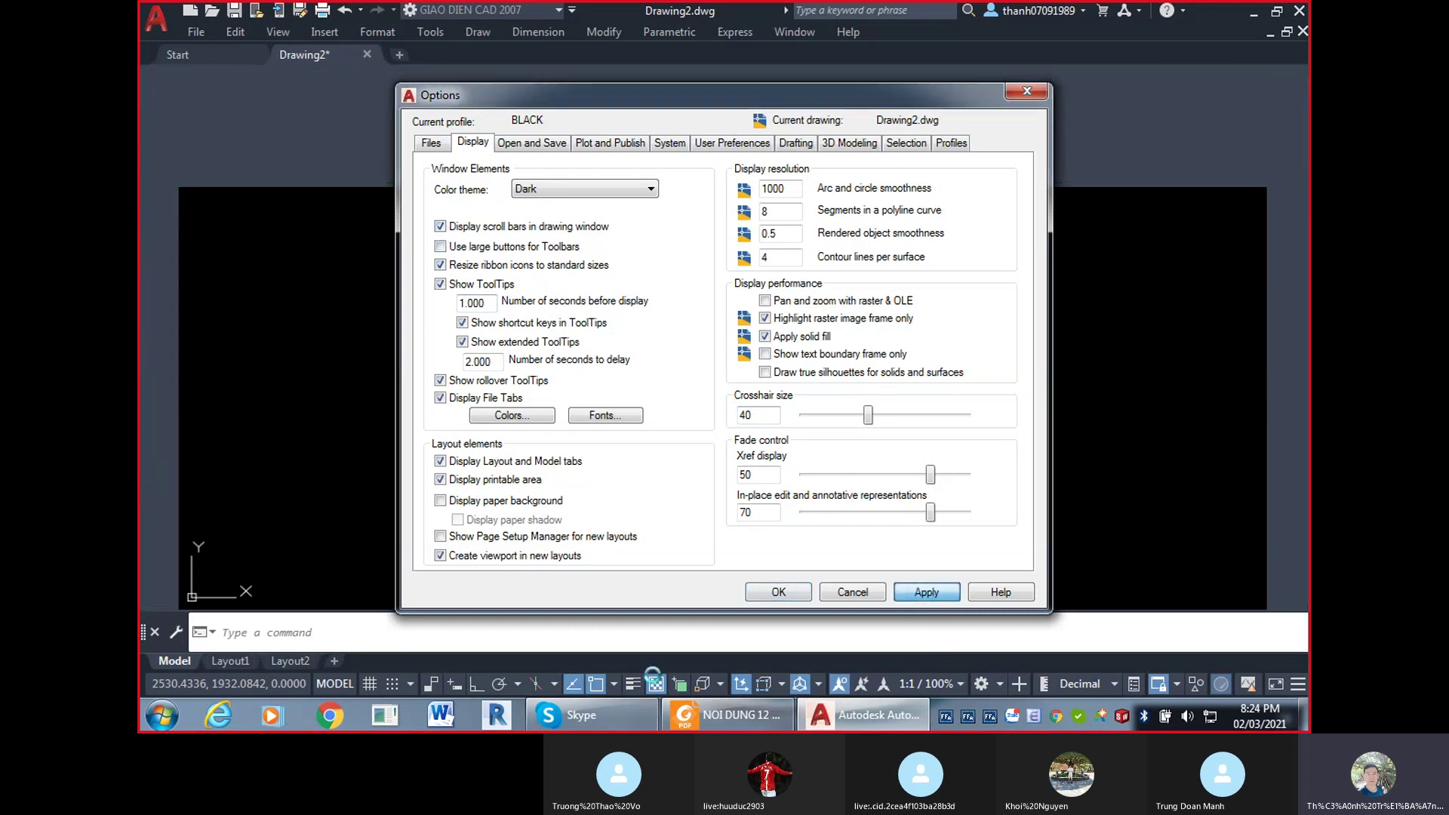
click(1029, 91)
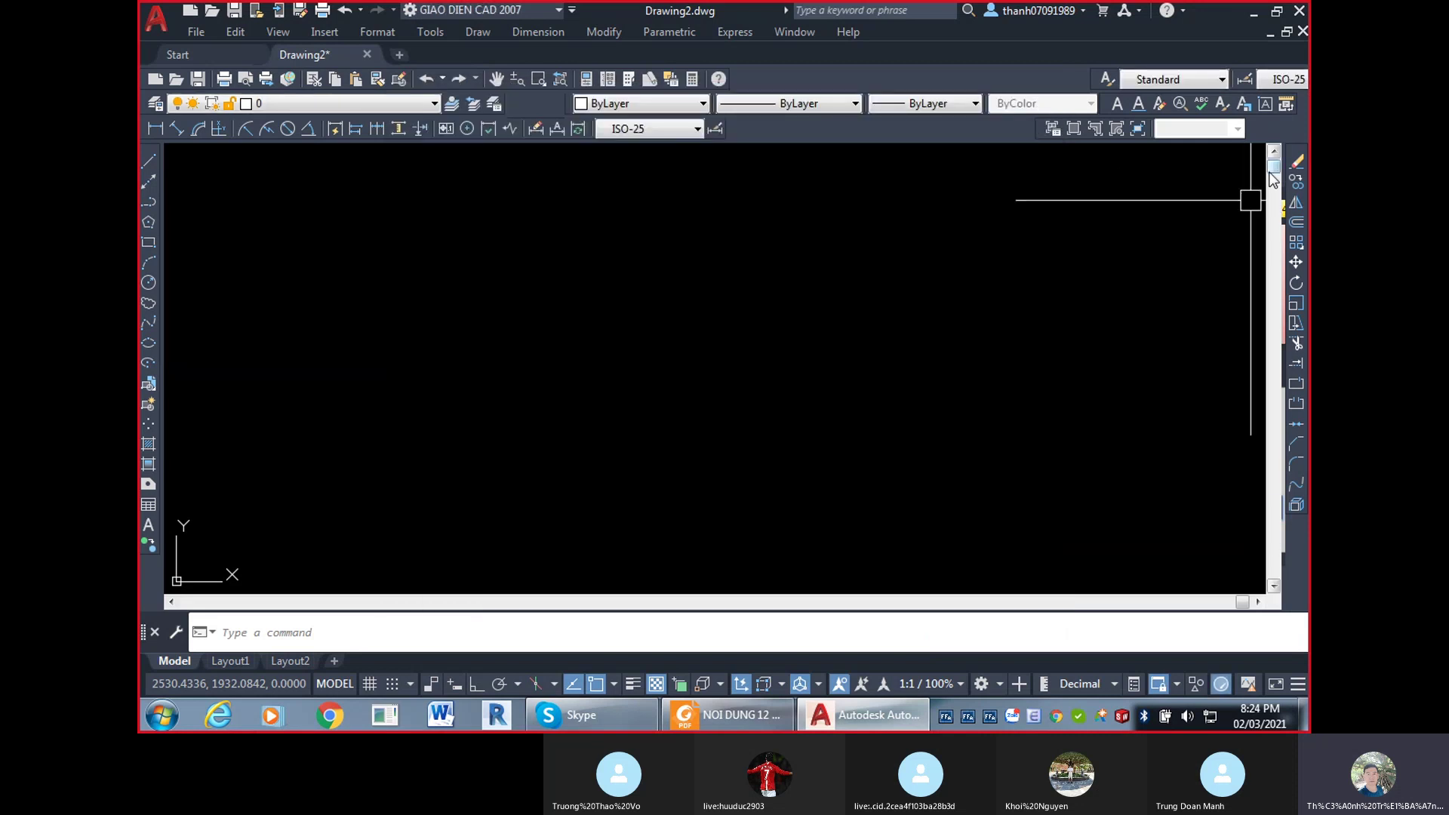
drag(1270, 173, 1260, 266)
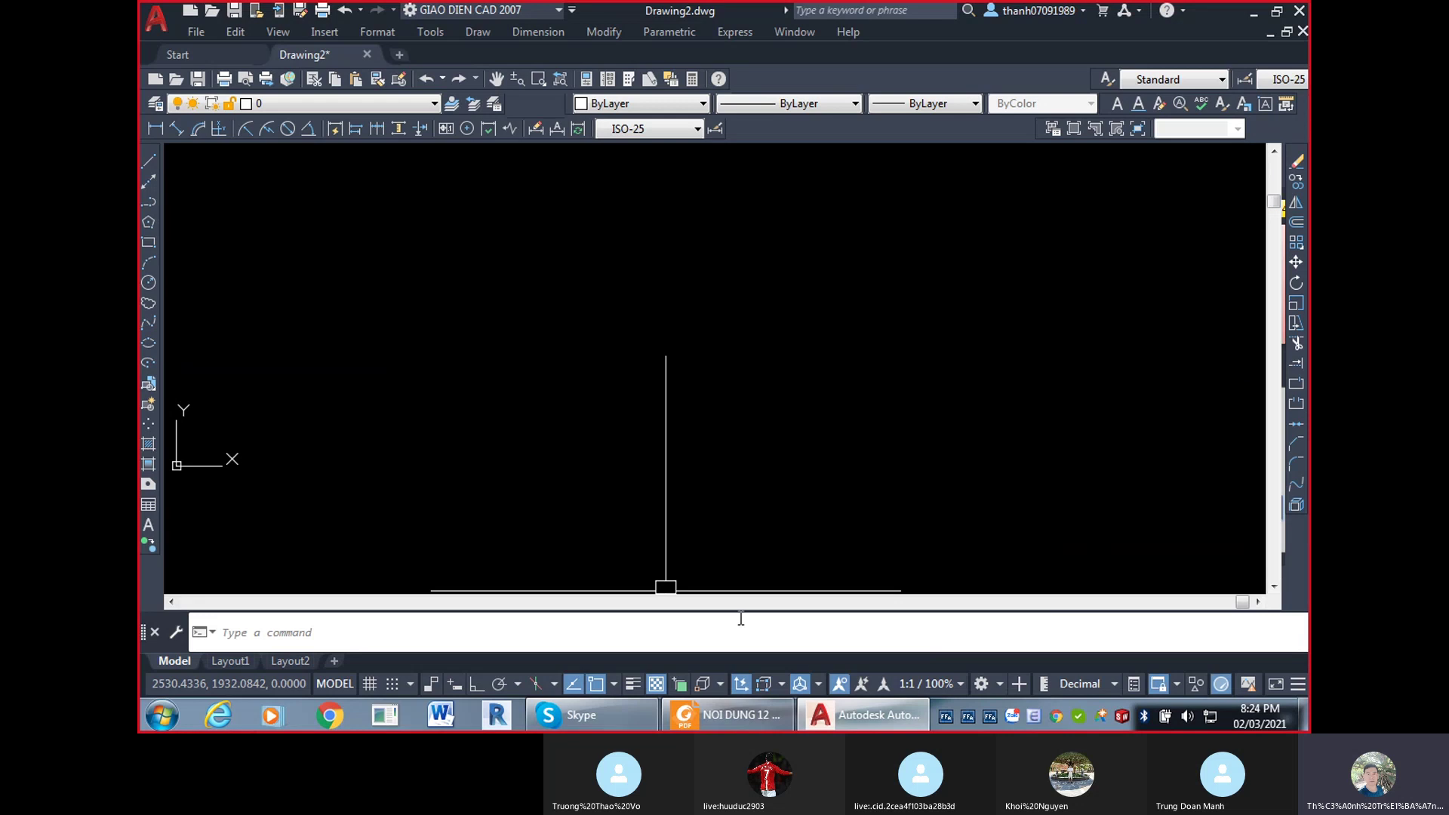
click(909, 603)
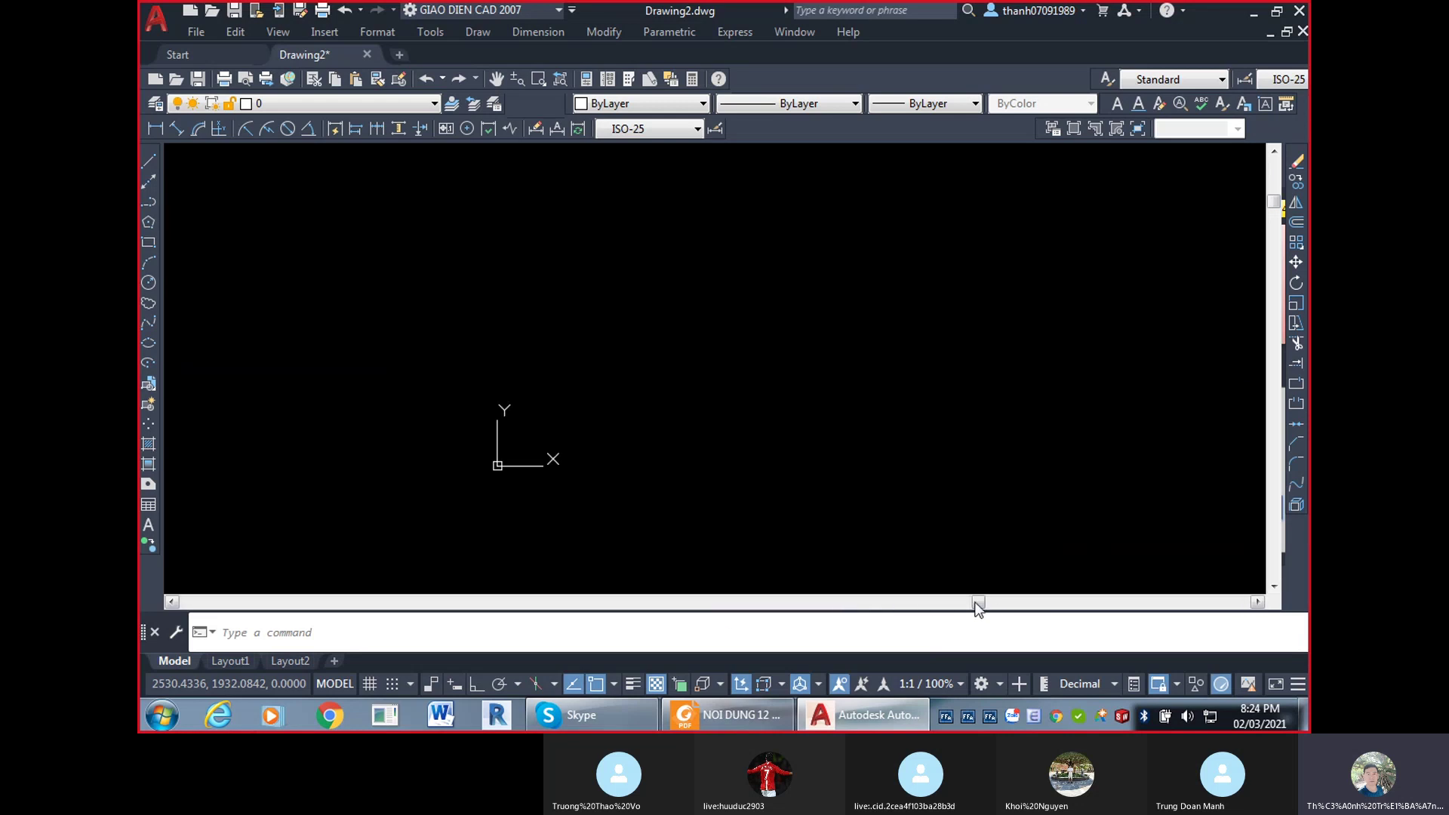
mouse_move(978, 602)
mouse_down()
mouse_move(227, 605)
mouse_move(1268, 608)
mouse_up()
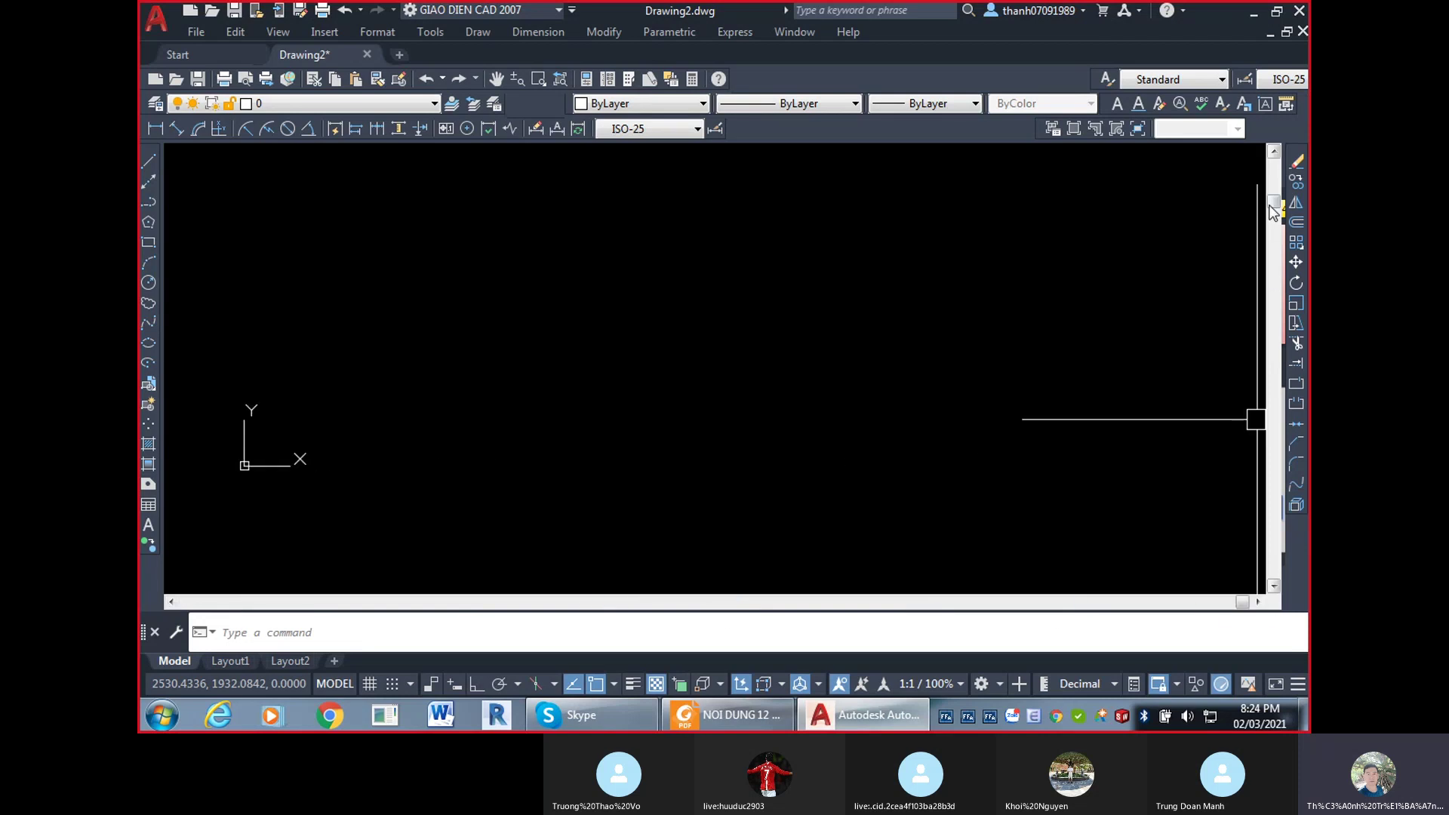
drag(1274, 203, 1297, 622)
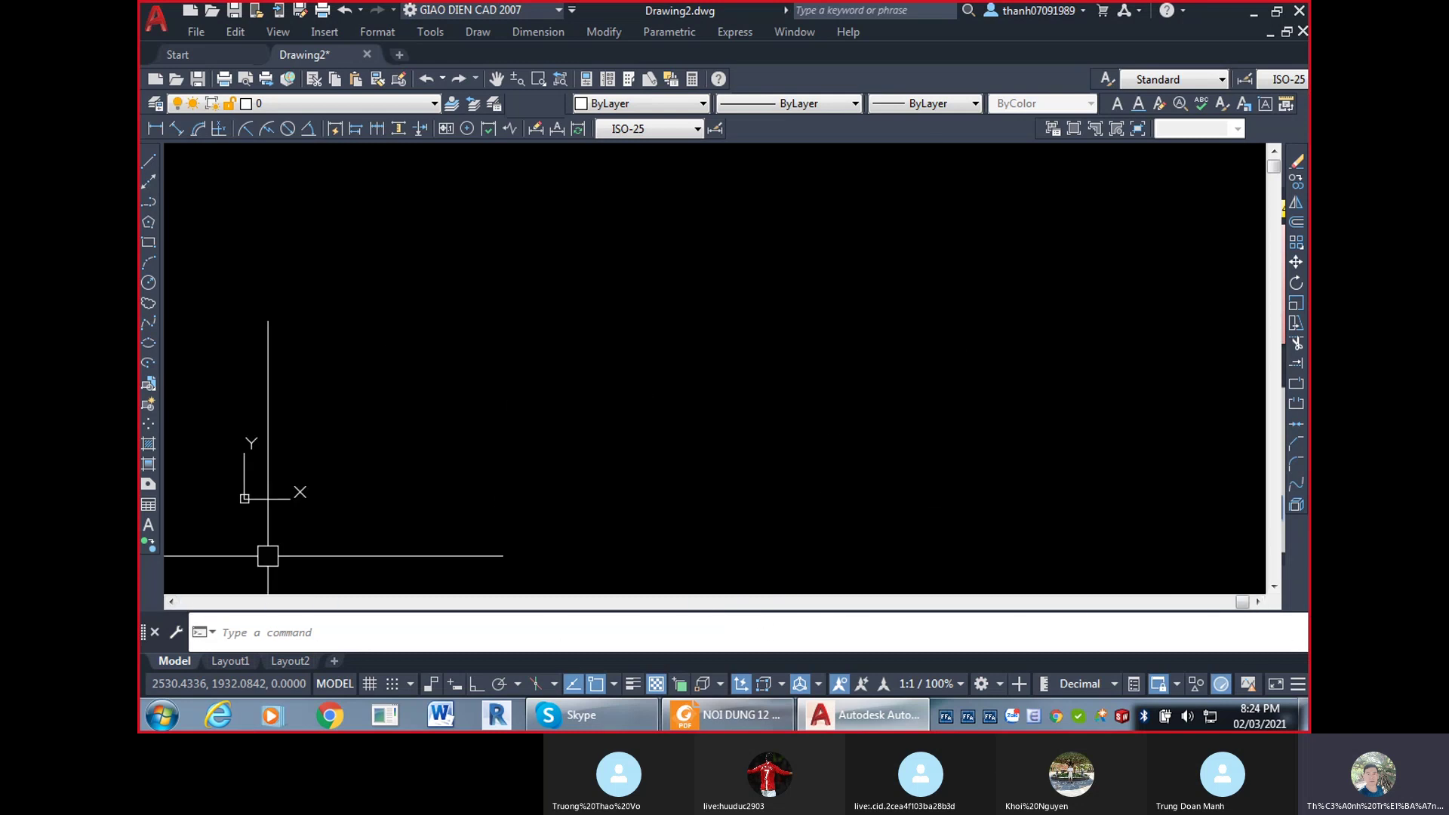
scroll(265, 556, up, 5)
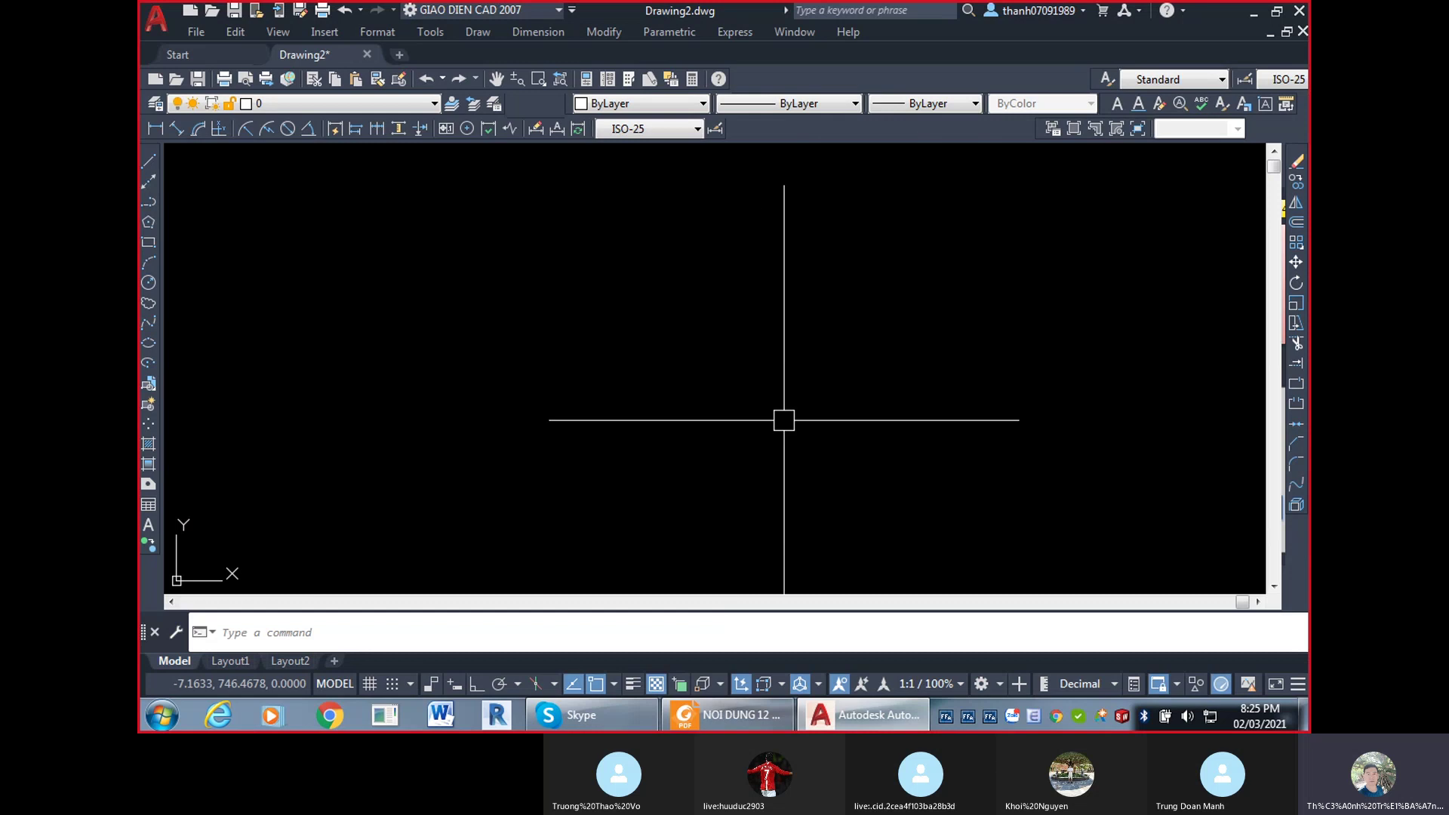
In Options, turn off drawing-window scroll bars and turn on large toolbar buttons, then apply.
text(op)
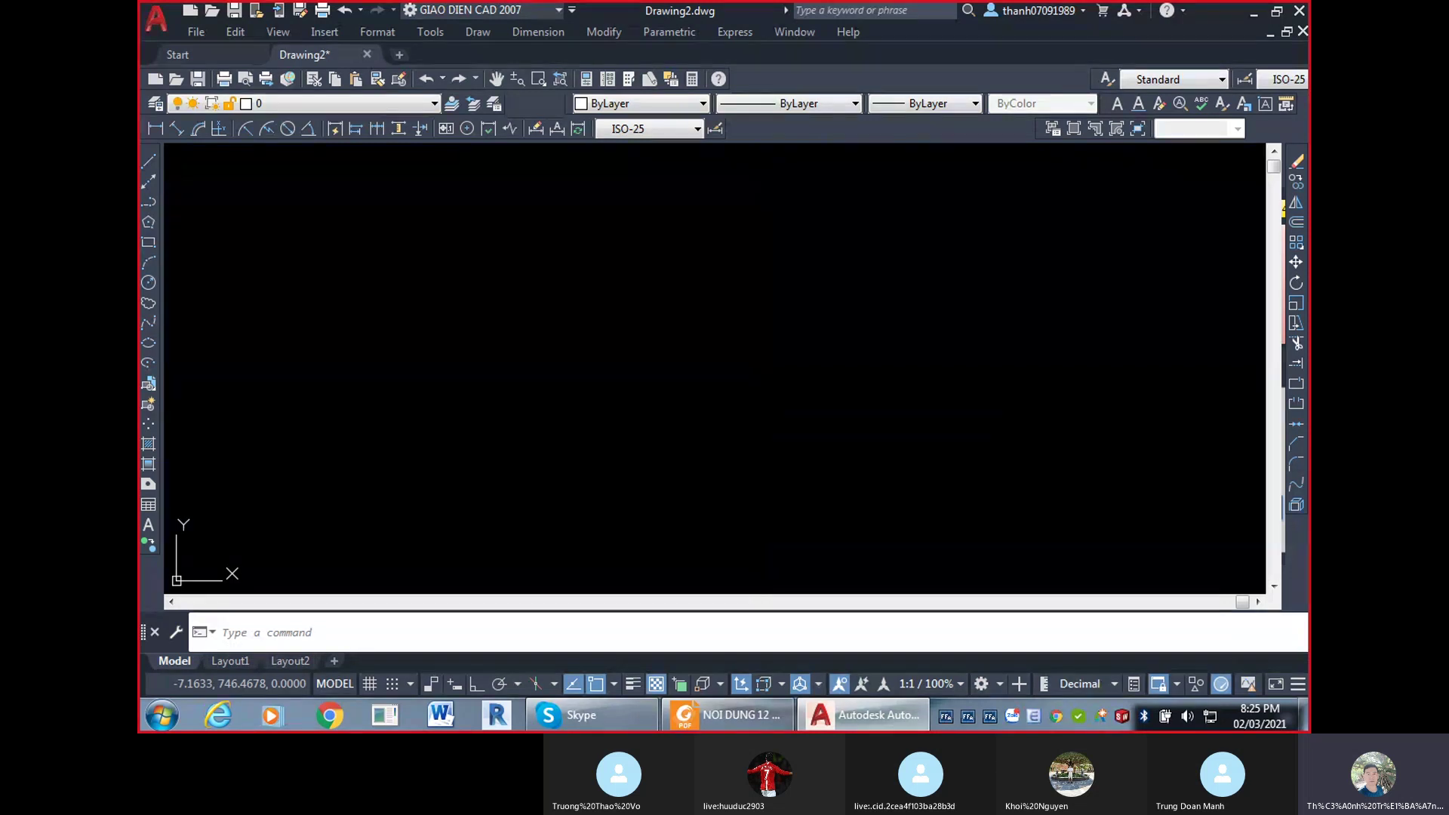
key(Return)
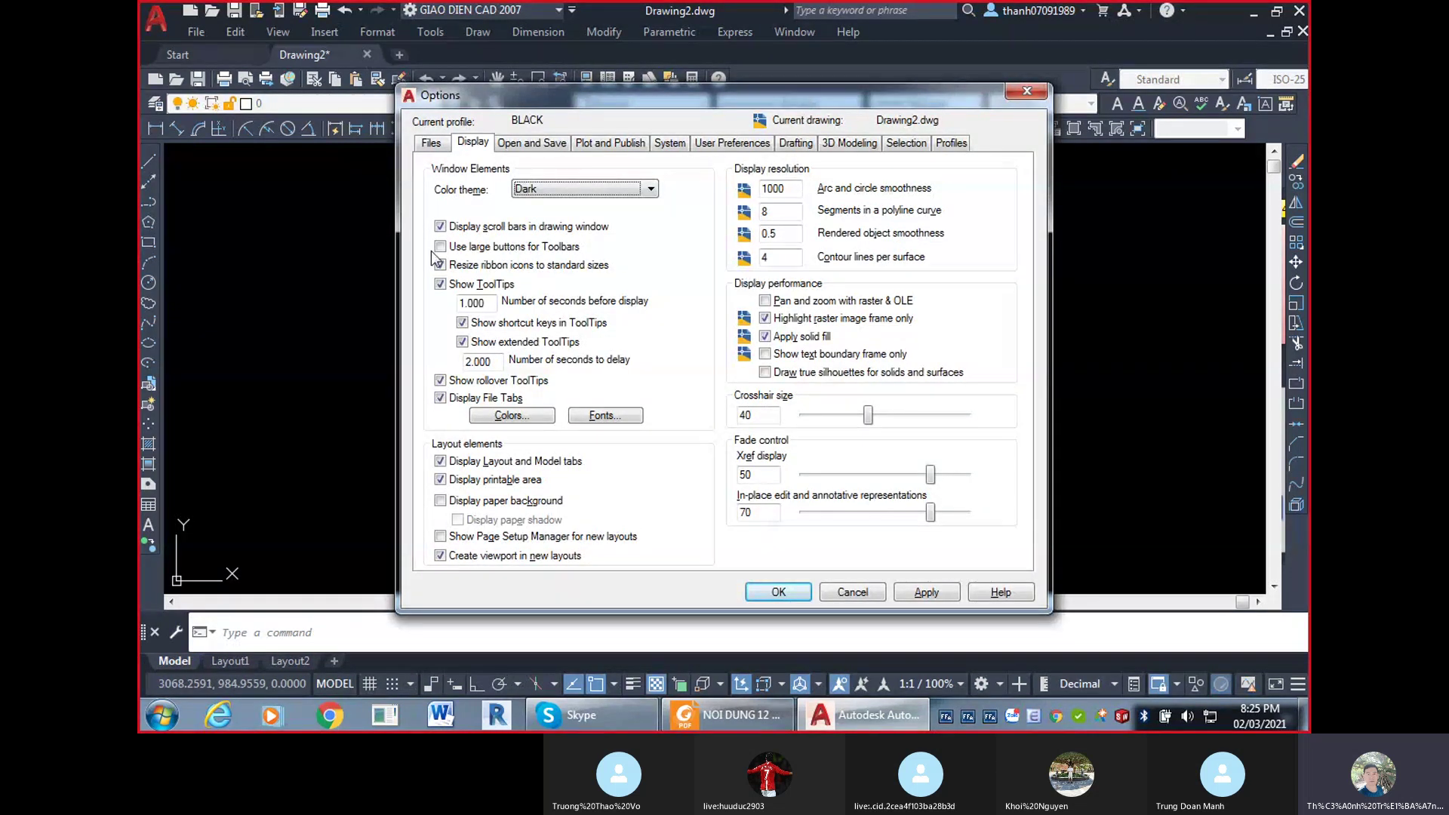
click(440, 226)
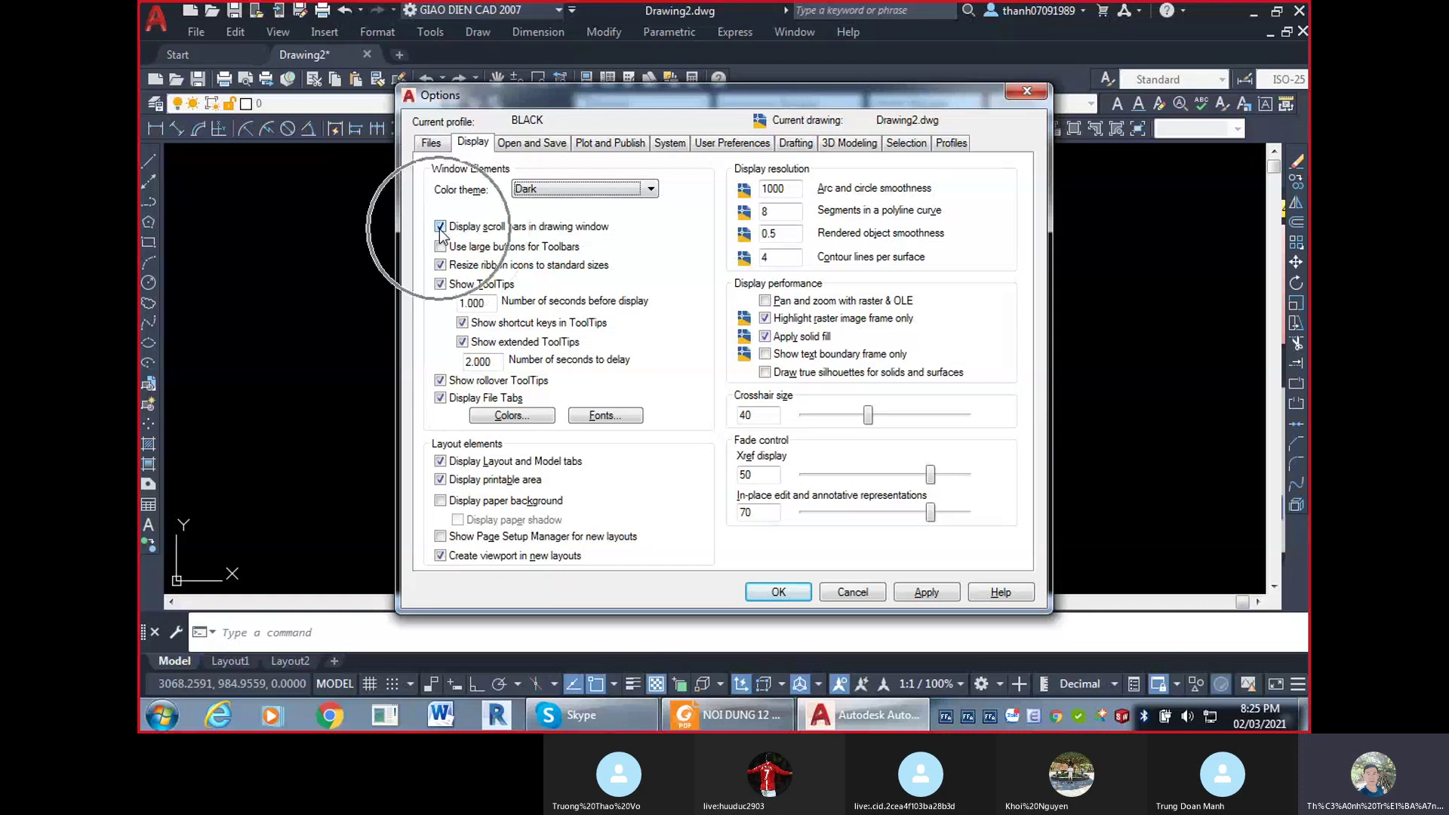
click(440, 227)
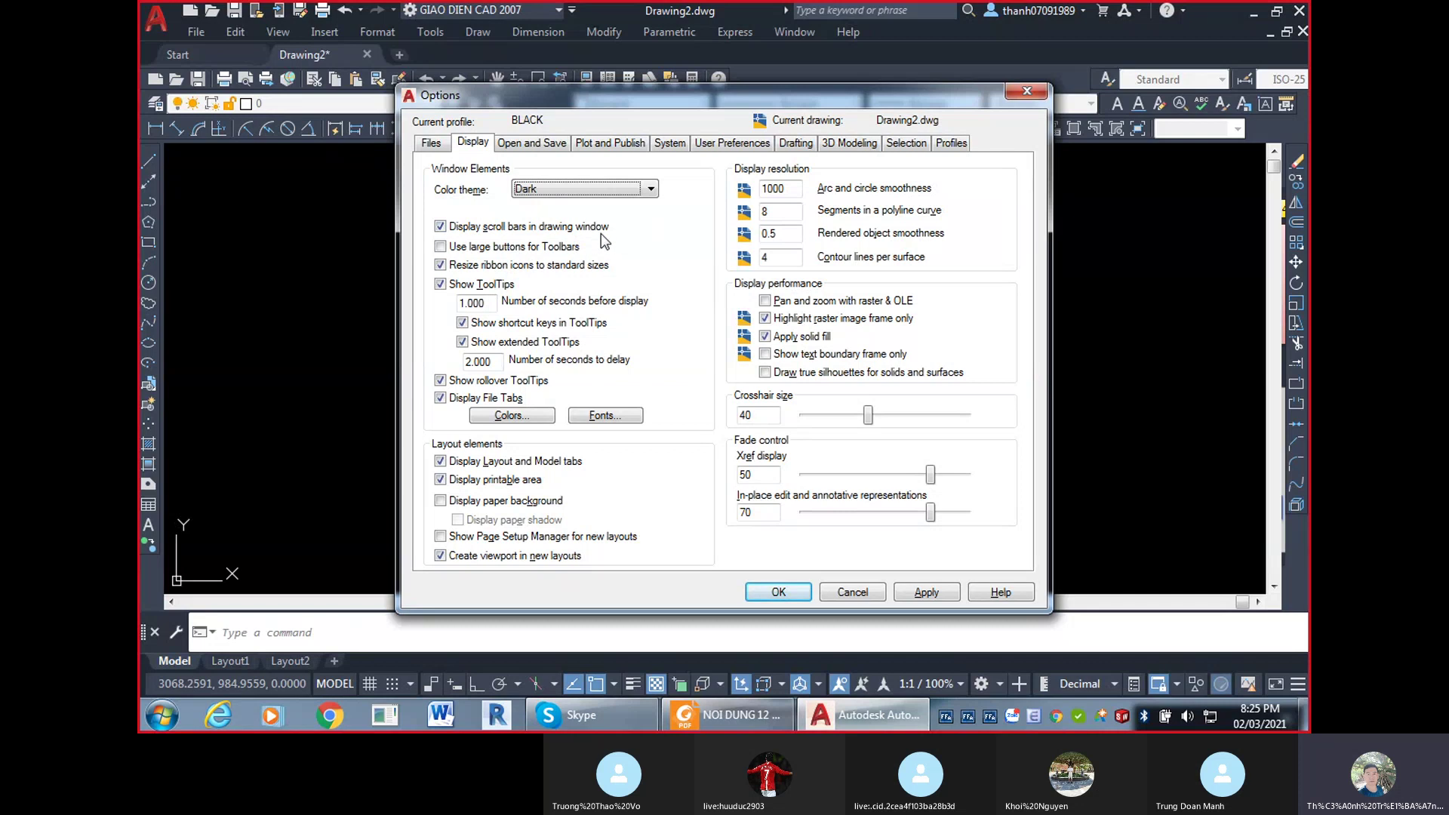
click(441, 226)
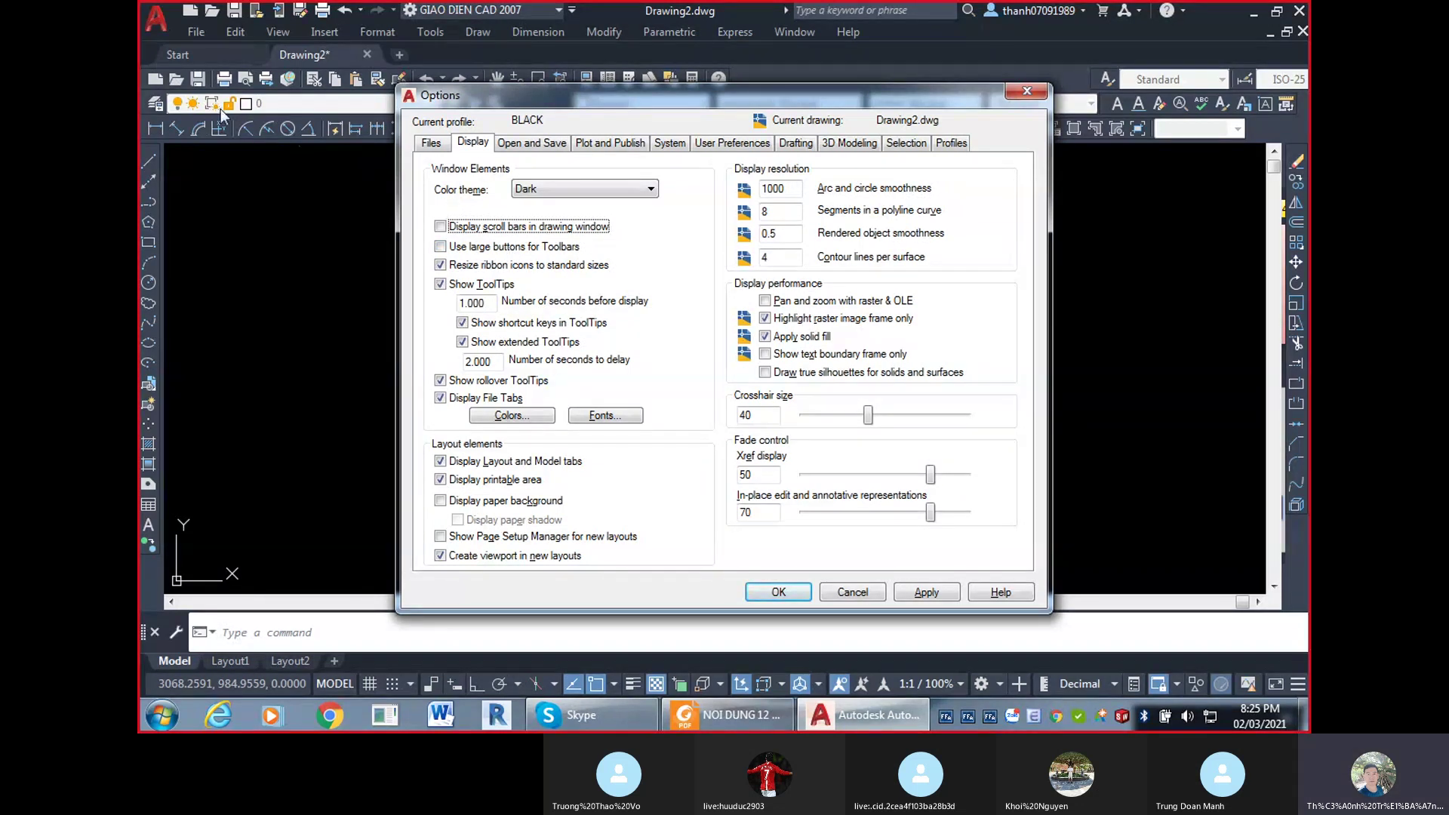
click(441, 247)
click(921, 595)
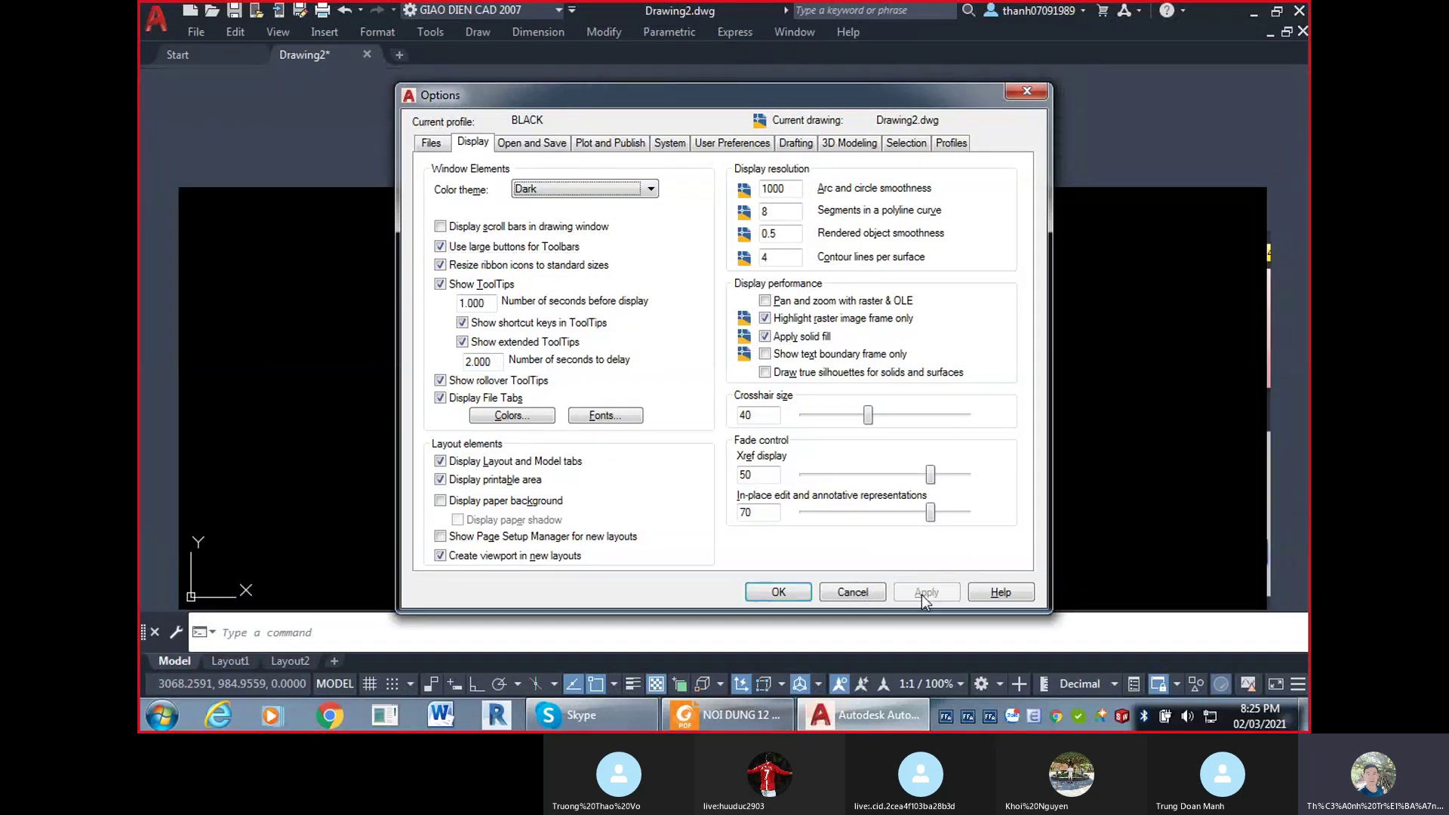
click(883, 592)
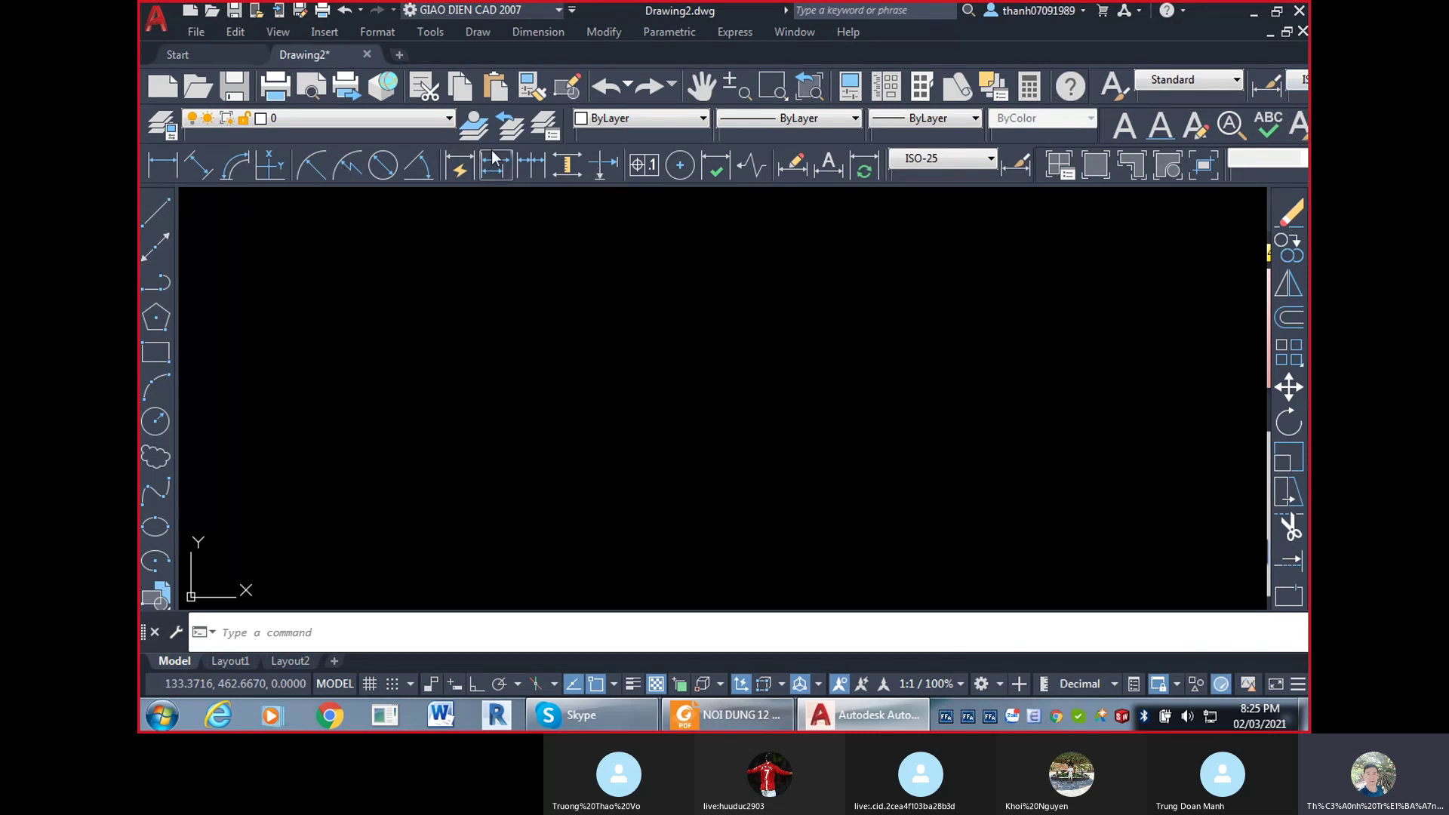
Reopen Options with OP, drag the dialog down to view the drawing, then back up.
text(op)
key(Return)
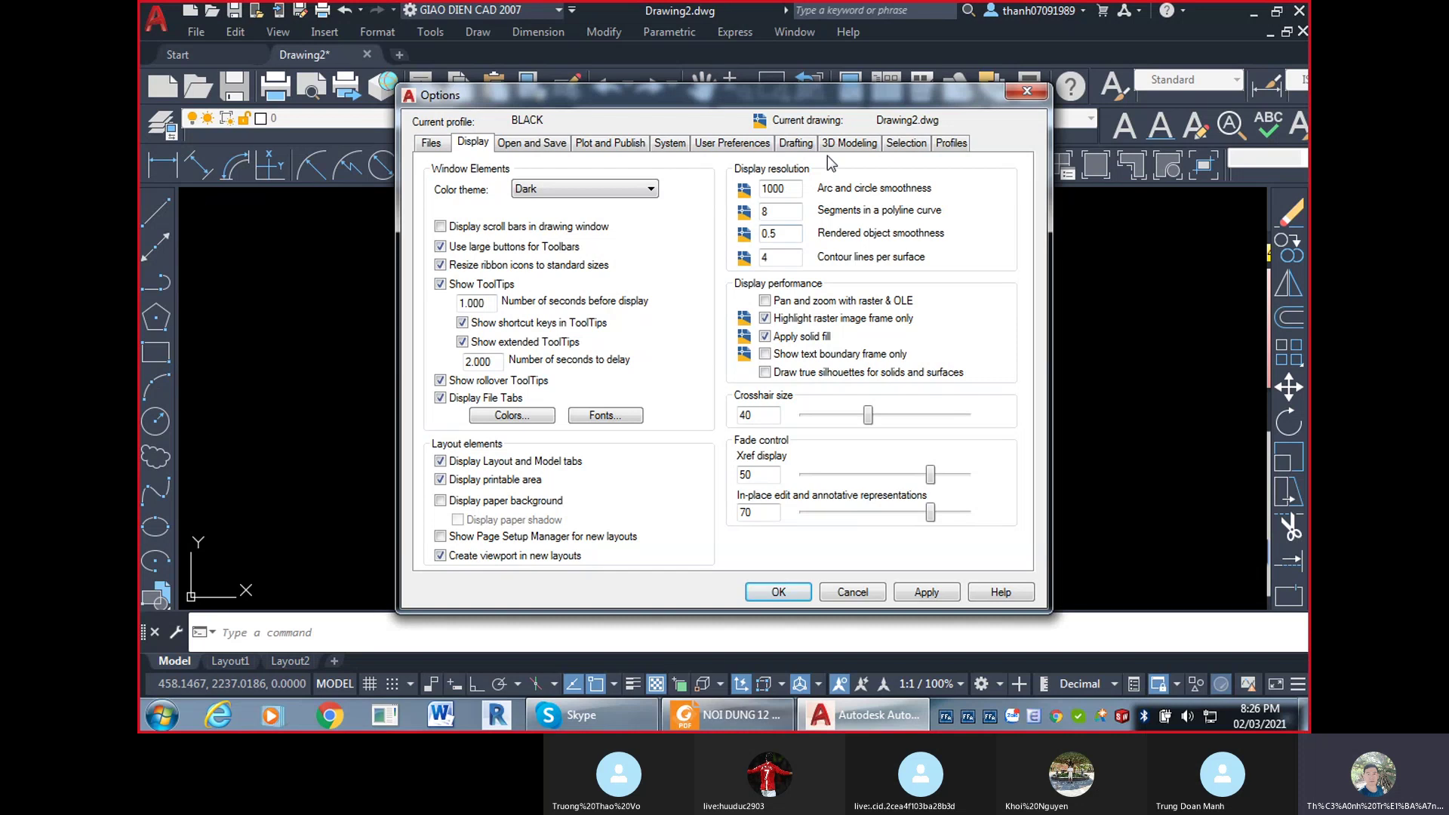
drag(811, 101, 806, 657)
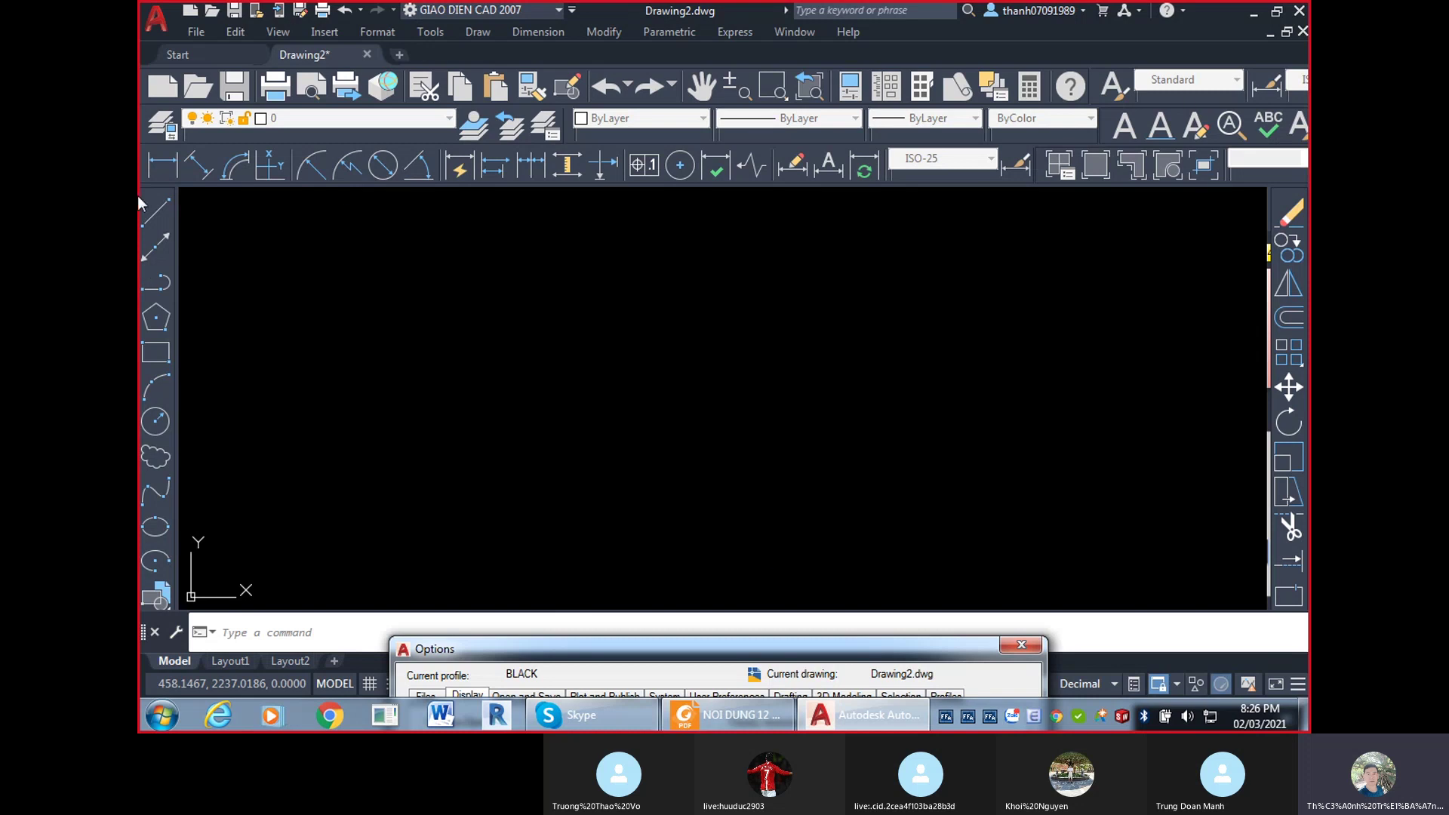
drag(825, 650, 796, 49)
Turn off large toolbar buttons and hide the file tabs, applying both changes.
click(405, 199)
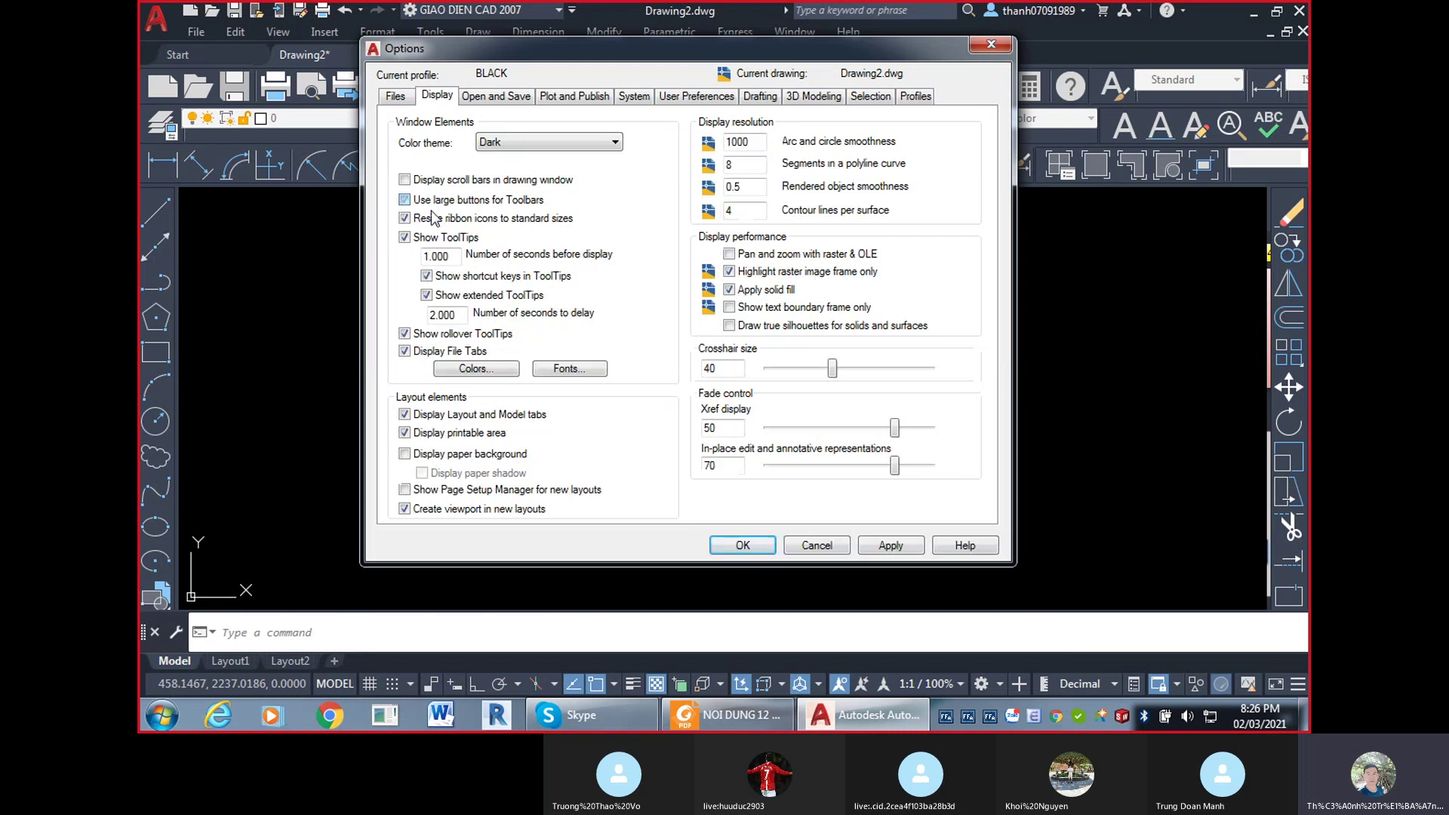
click(895, 548)
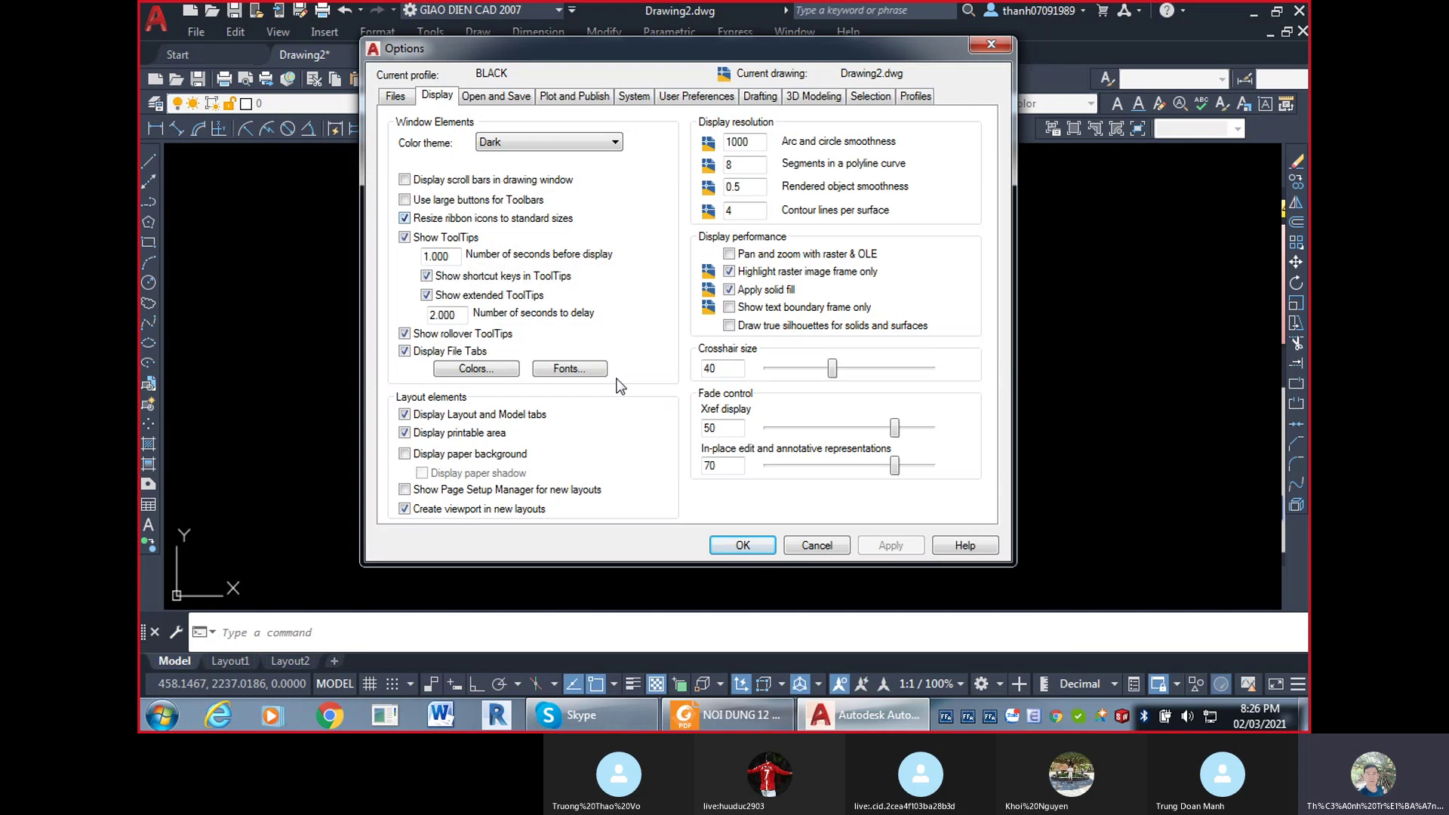
click(405, 351)
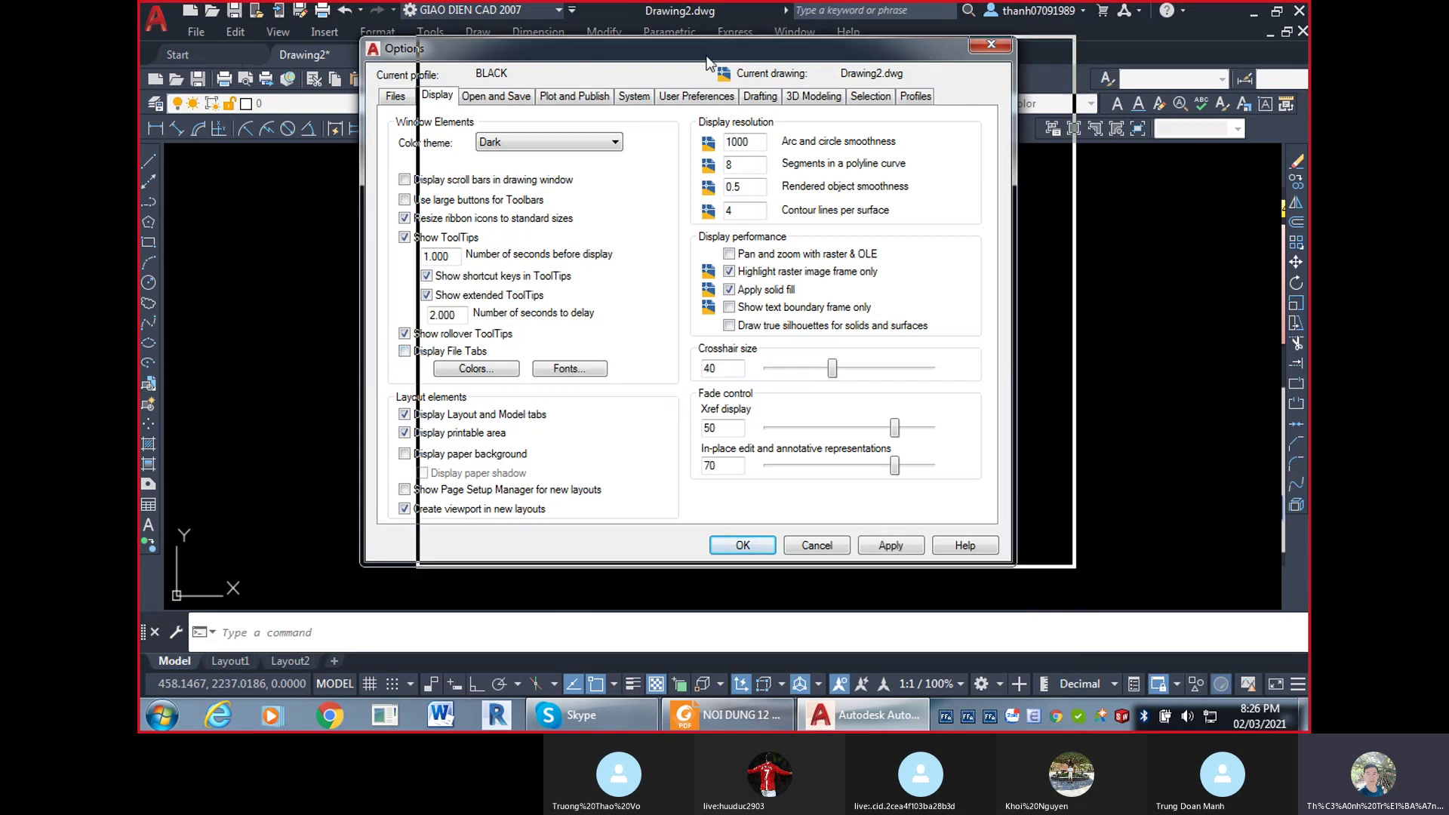
drag(581, 55, 871, 51)
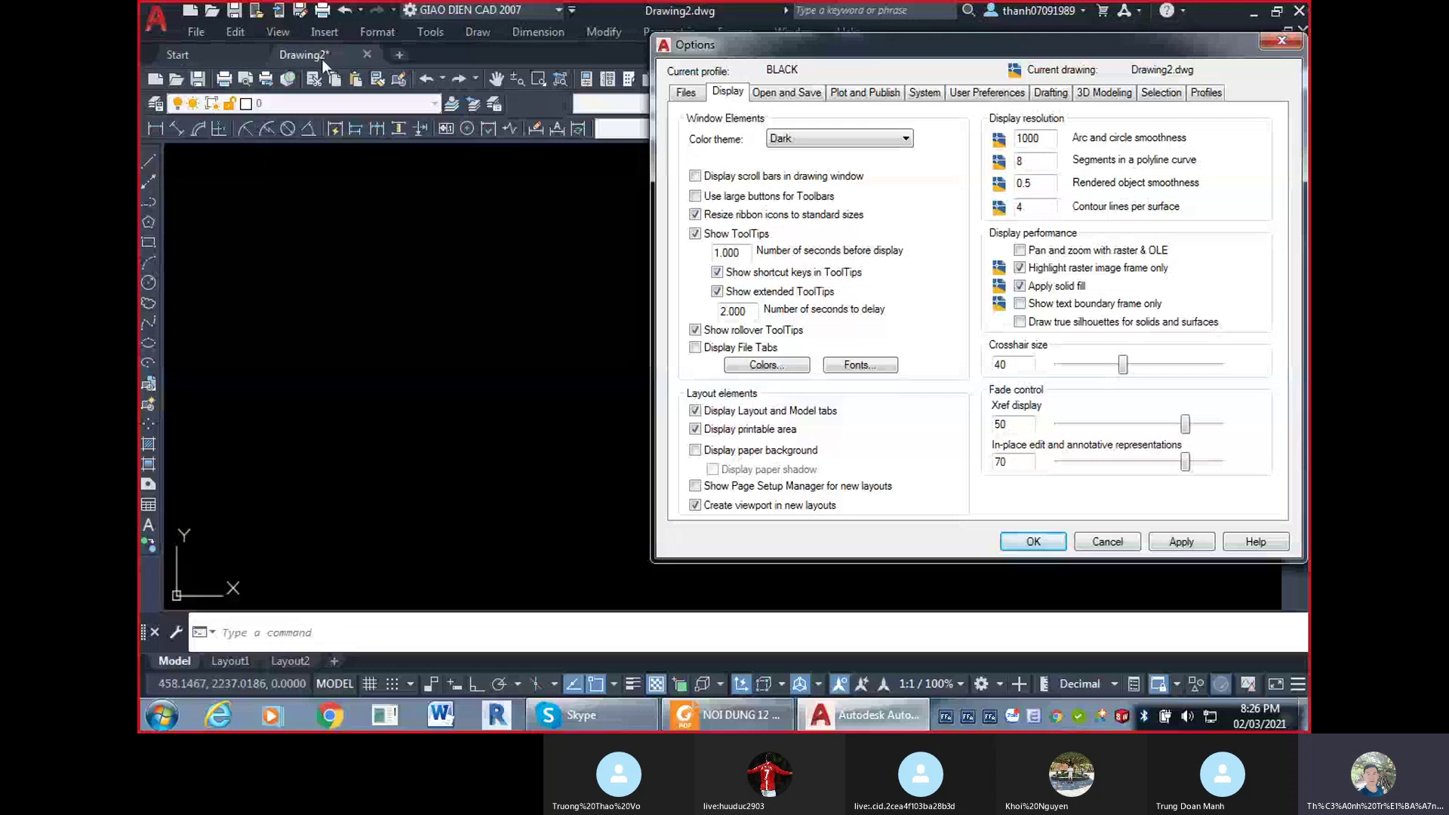
click(1193, 543)
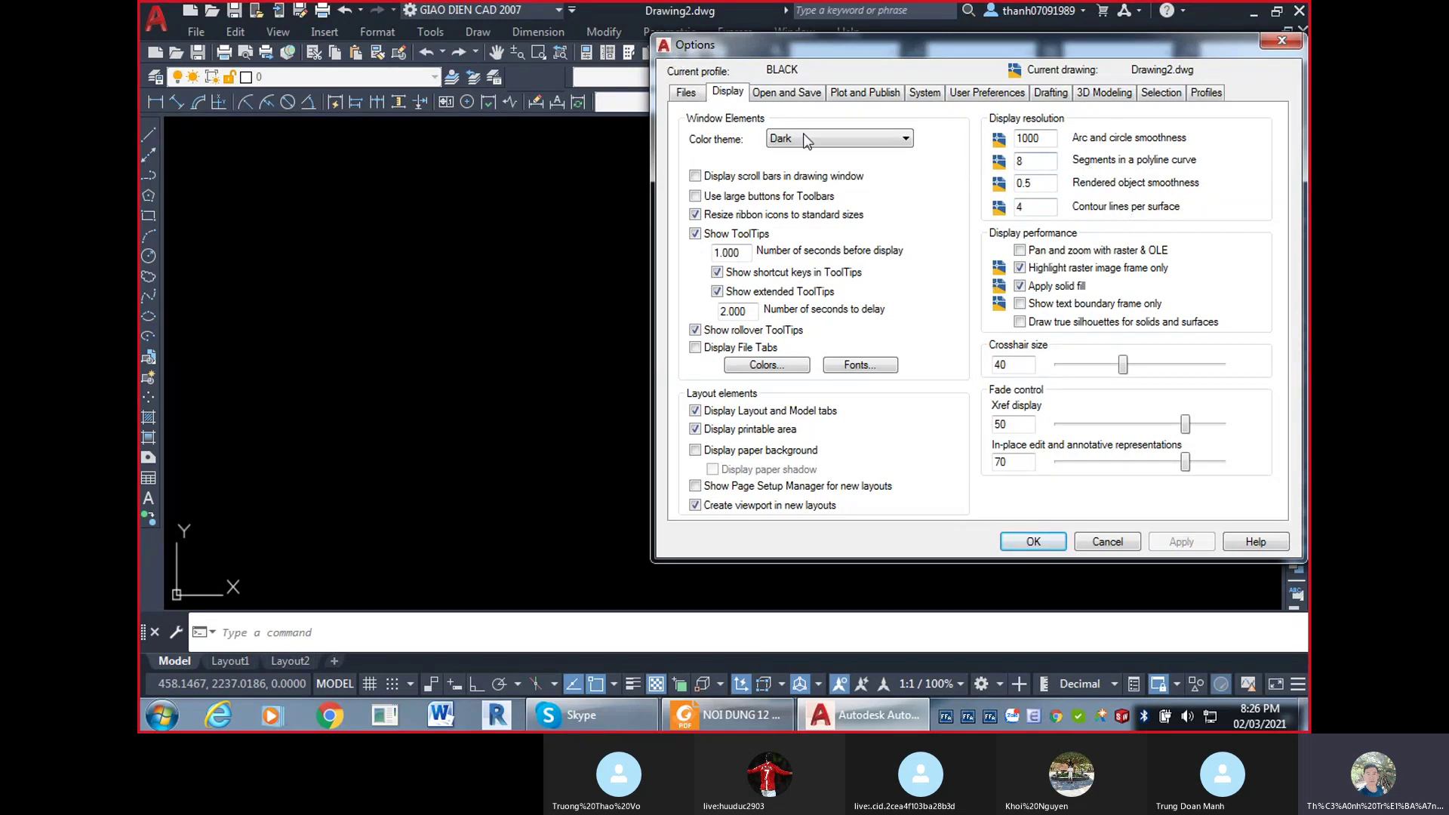
Turn Display File Tabs back on and apply it.
drag(865, 41, 786, 218)
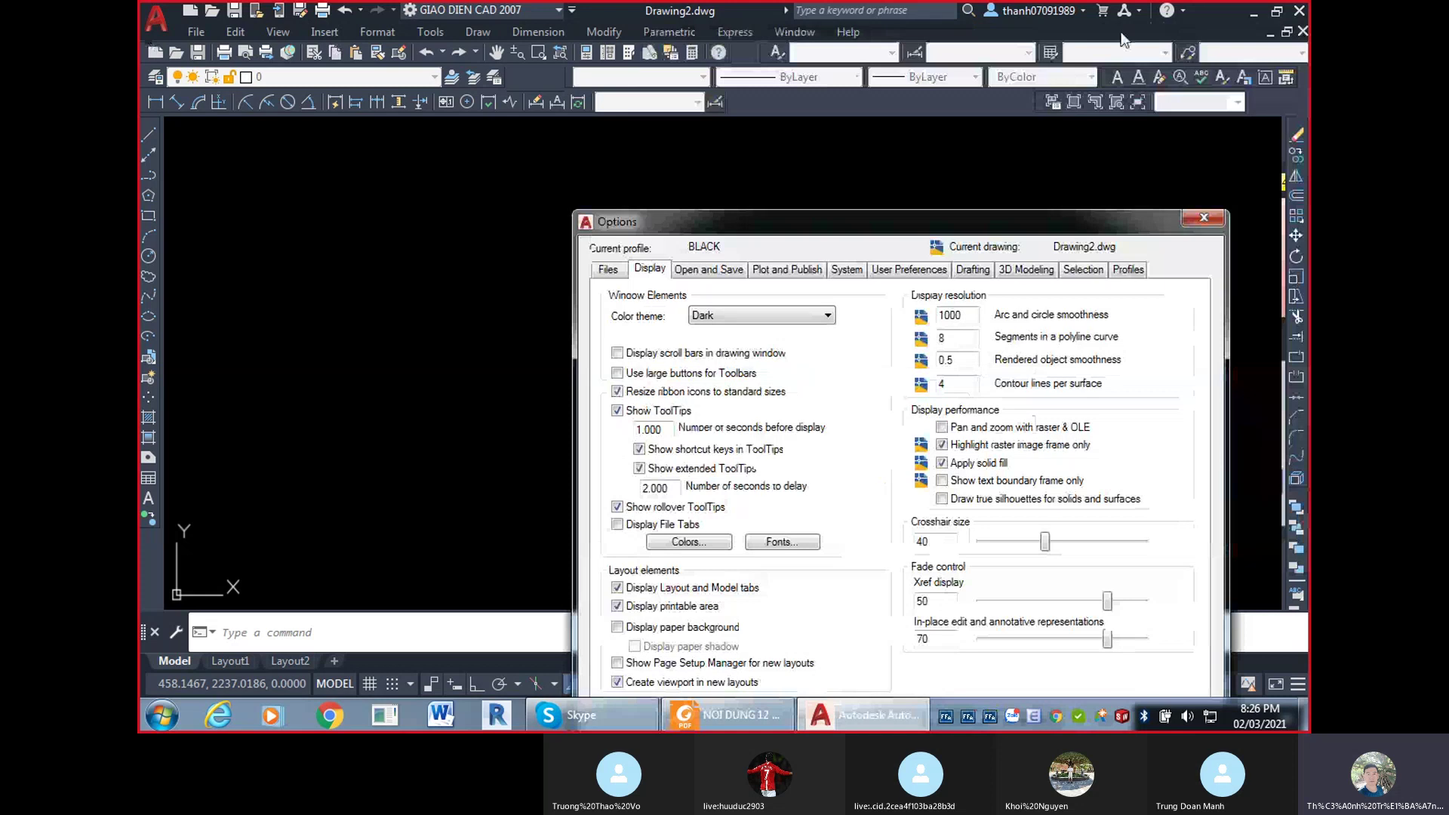
drag(801, 211, 785, 17)
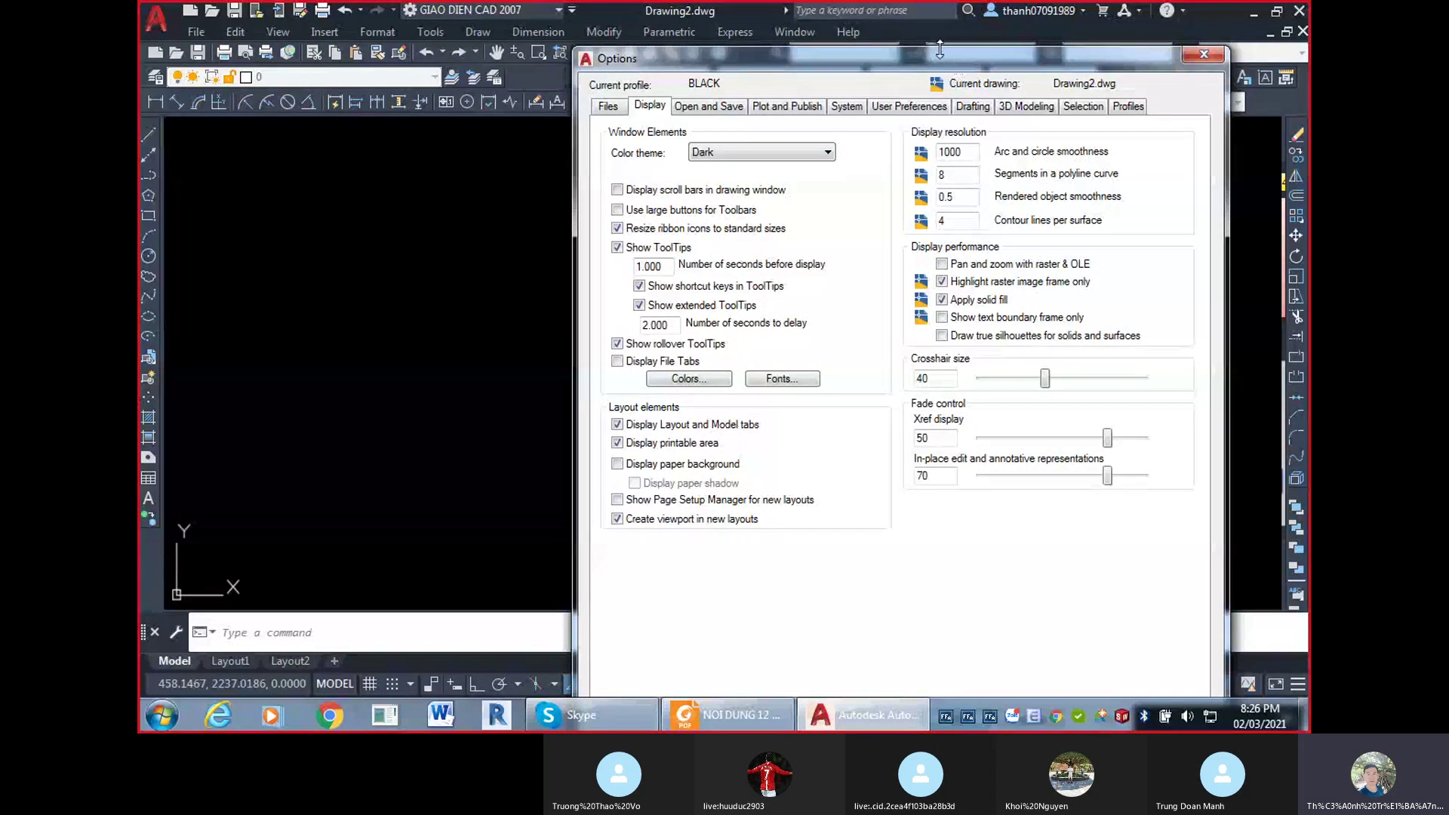
mouse_move(944, 45)
mouse_down()
mouse_move(936, 205)
mouse_move(951, 54)
mouse_up()
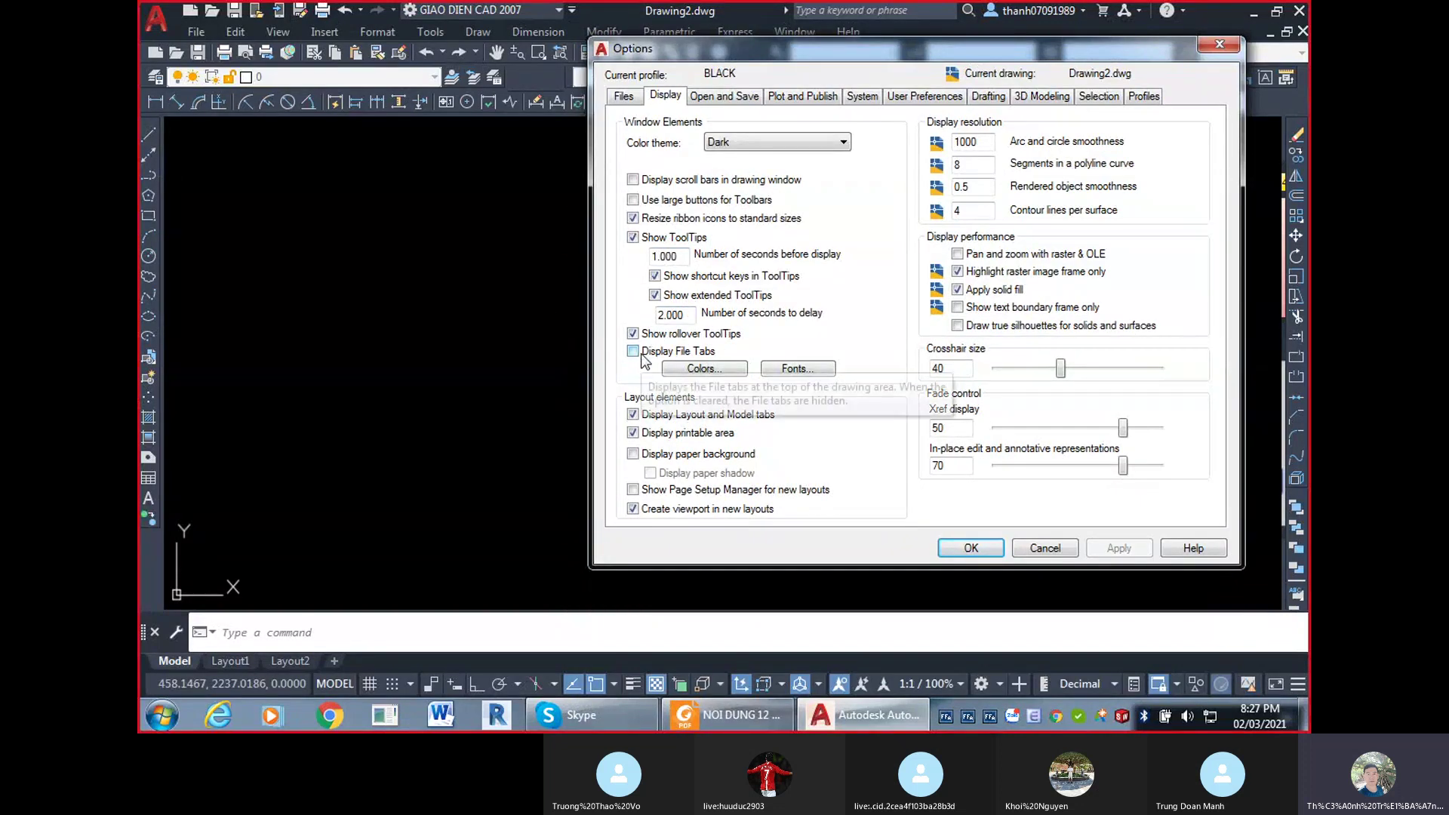
click(679, 353)
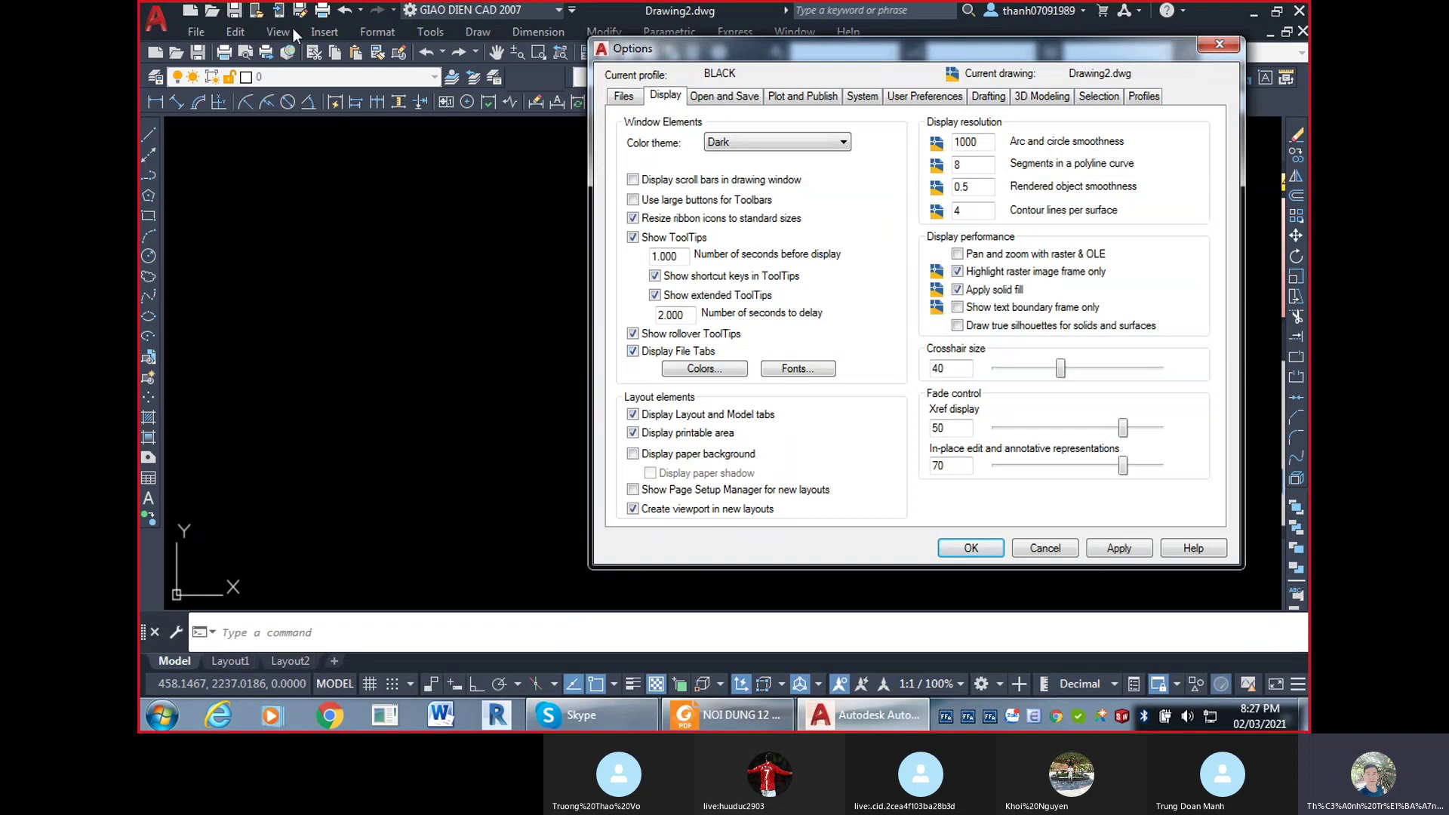
click(1141, 549)
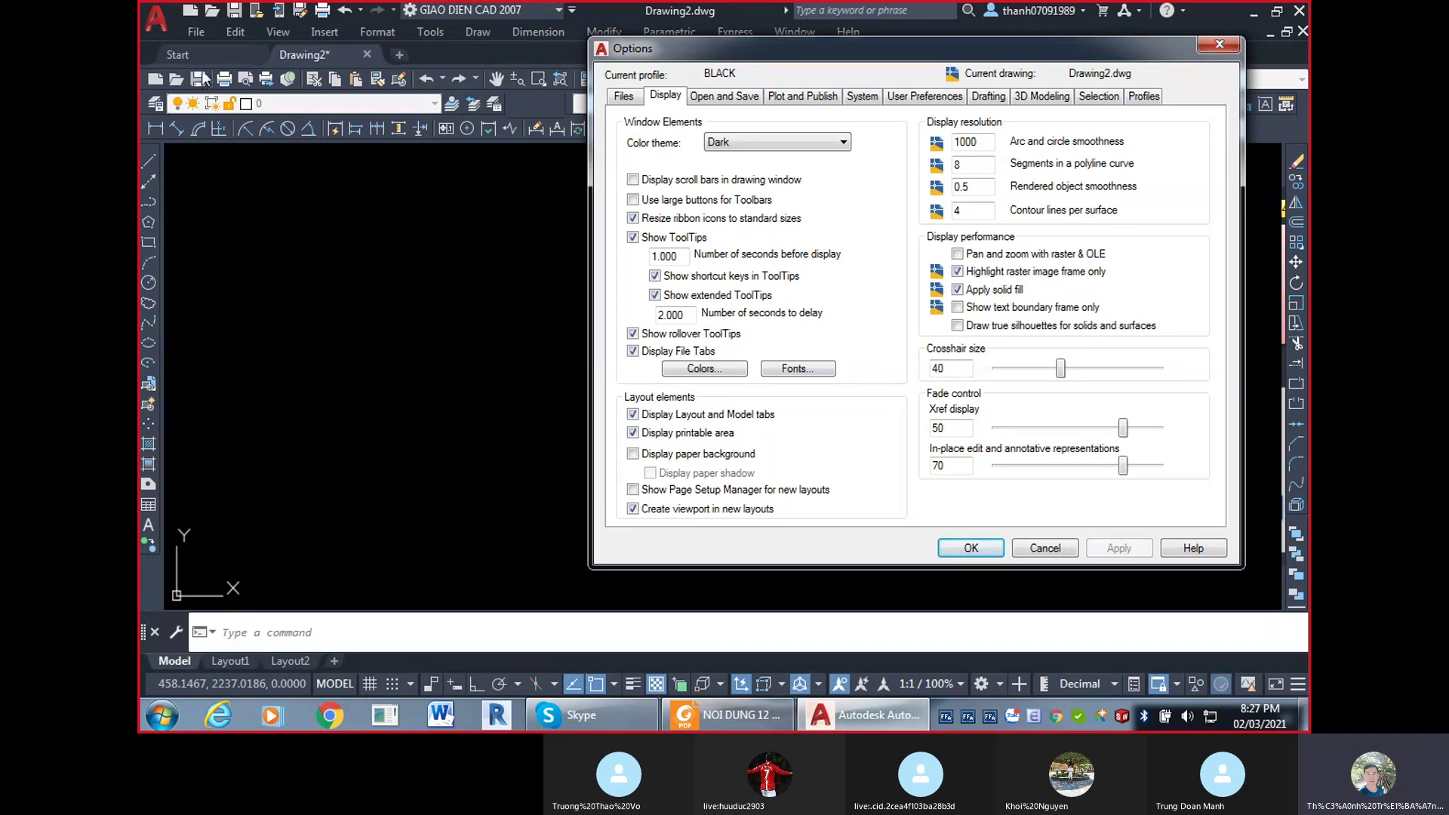
Set the 2D model space background colour to Black in Drawing Window Colors.
click(691, 375)
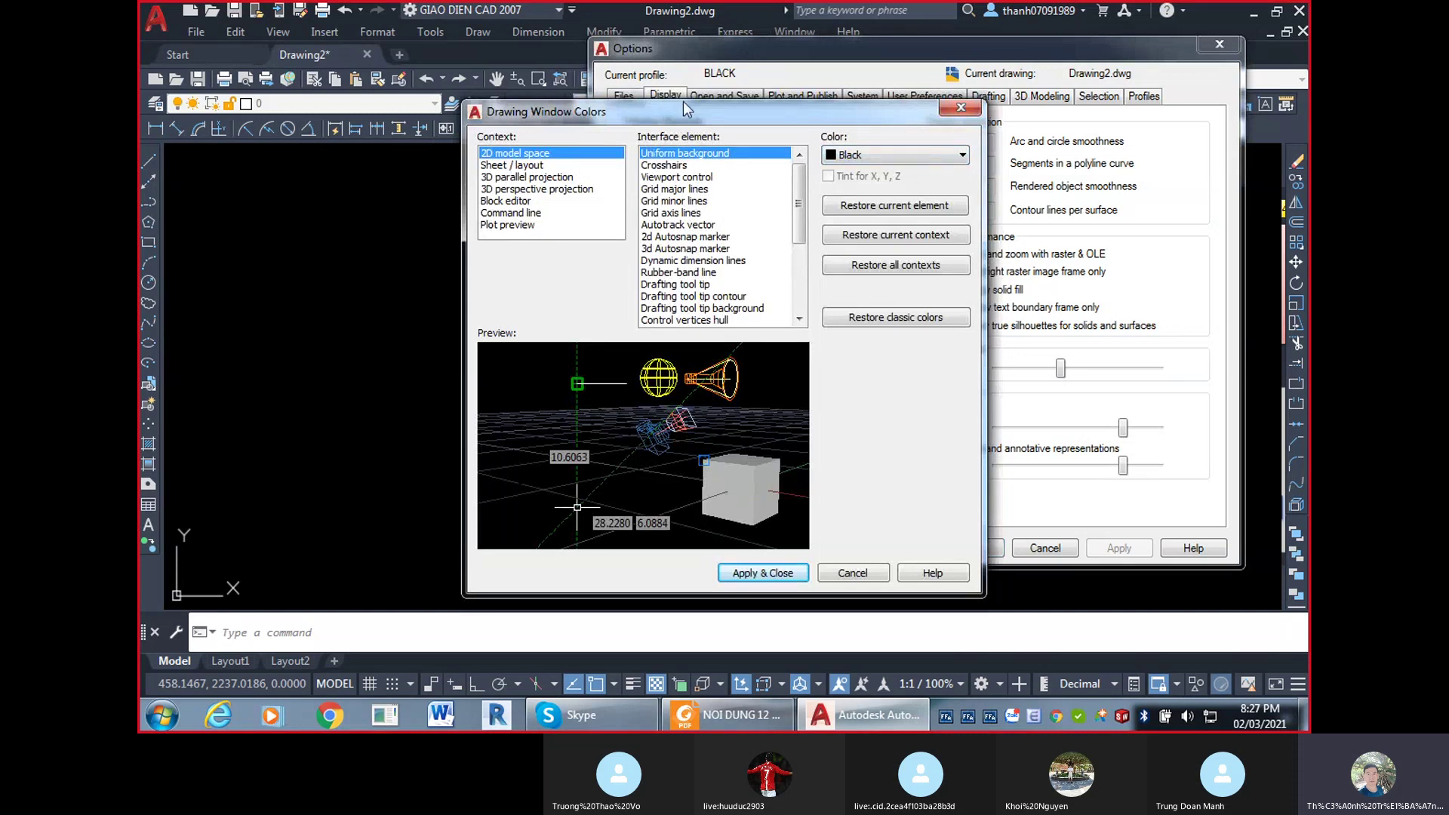
mouse_move(674, 116)
mouse_down()
mouse_move(898, 40)
mouse_move(879, 48)
mouse_up()
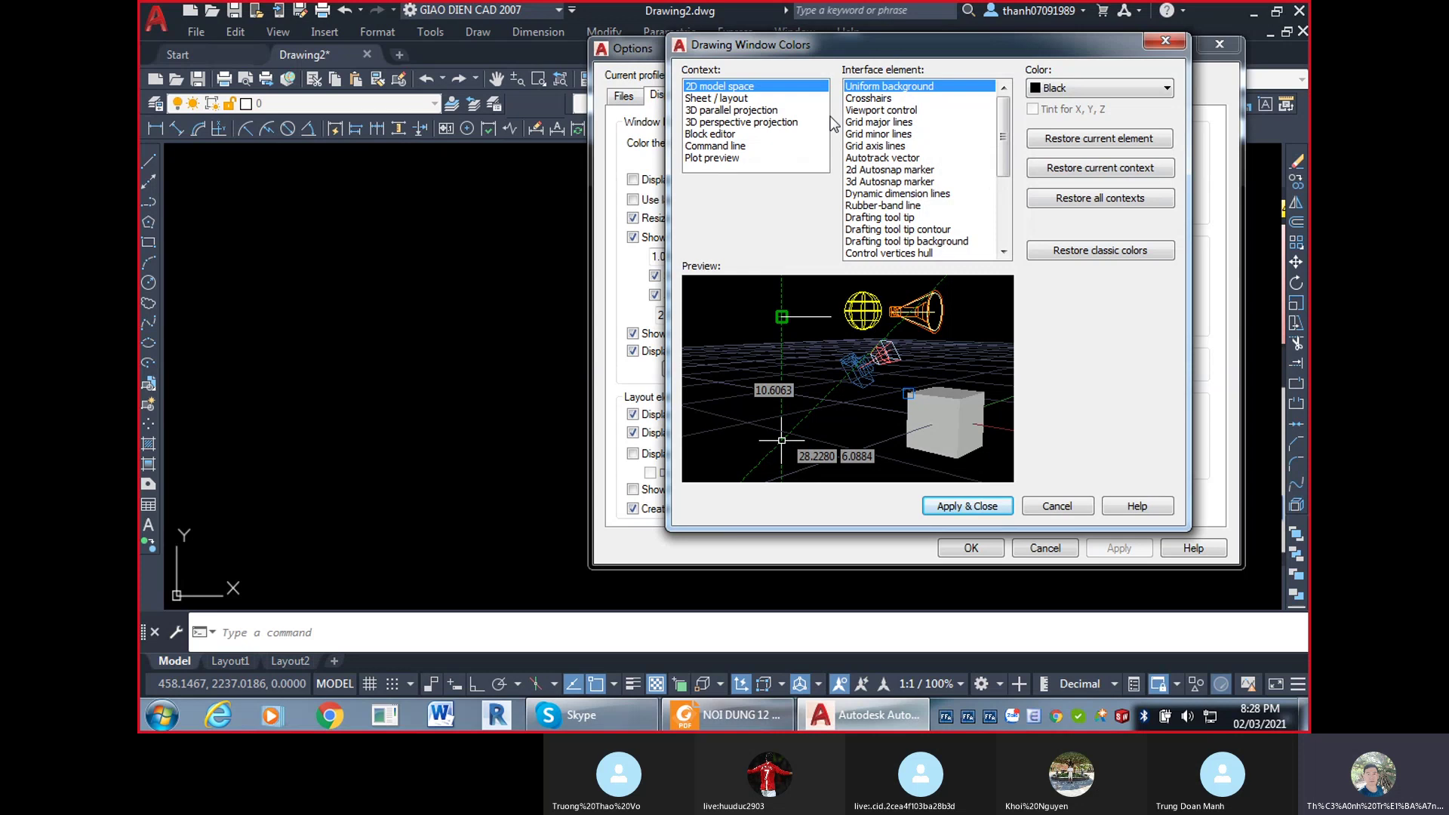
click(751, 90)
click(1093, 85)
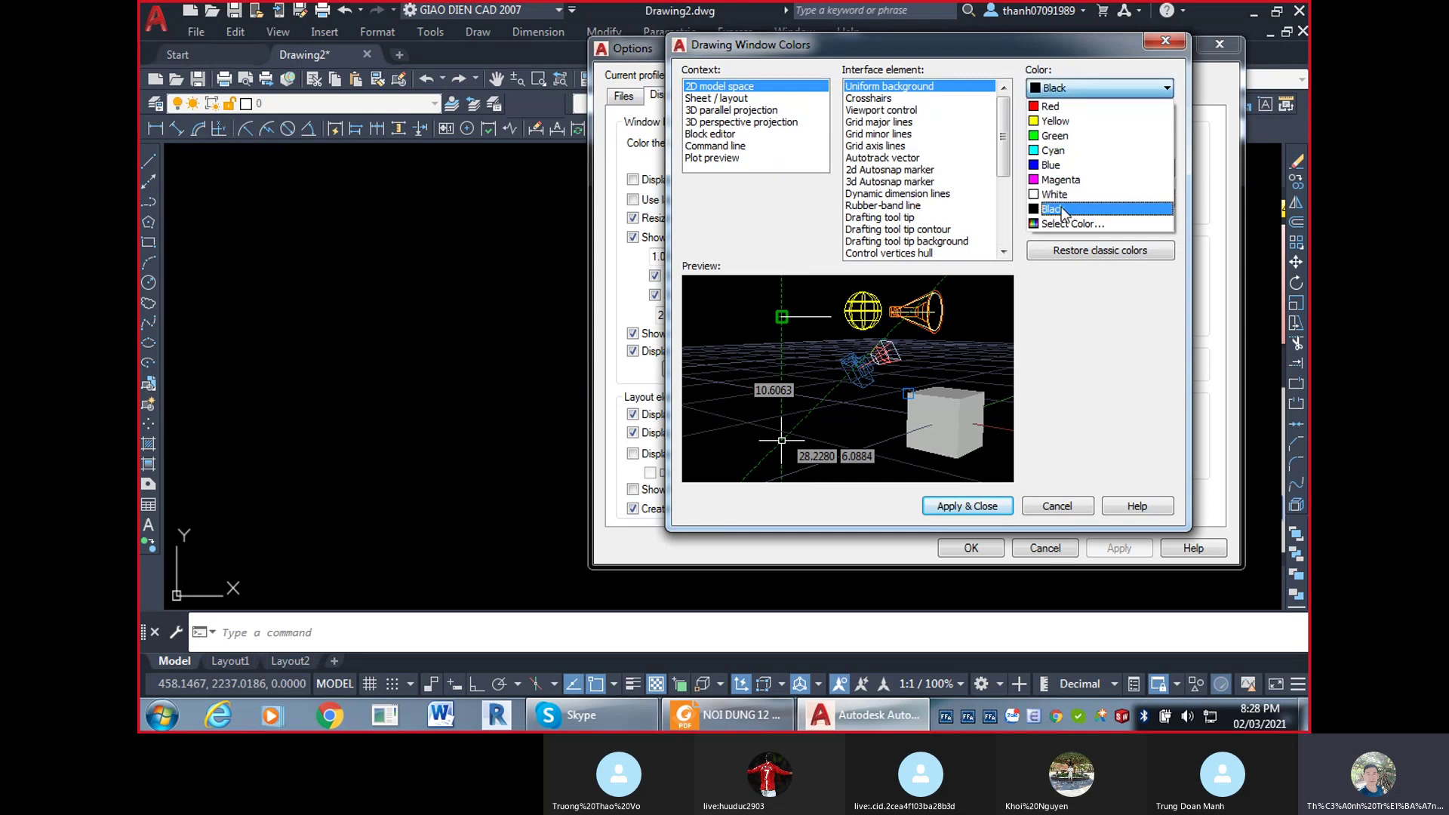
click(1061, 209)
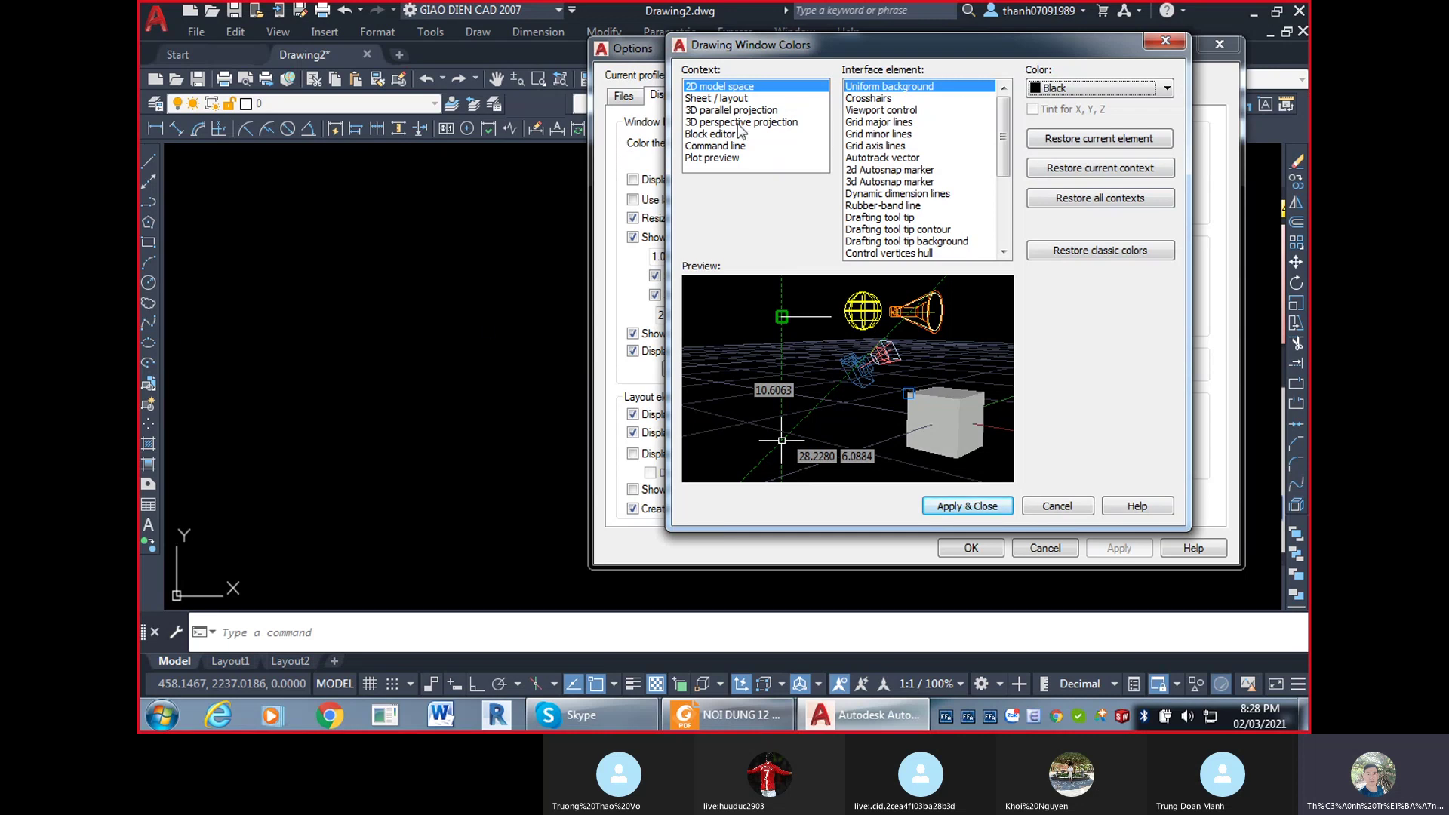
Set the Sheet / layout uniform background to White, then apply and close Options.
click(710, 99)
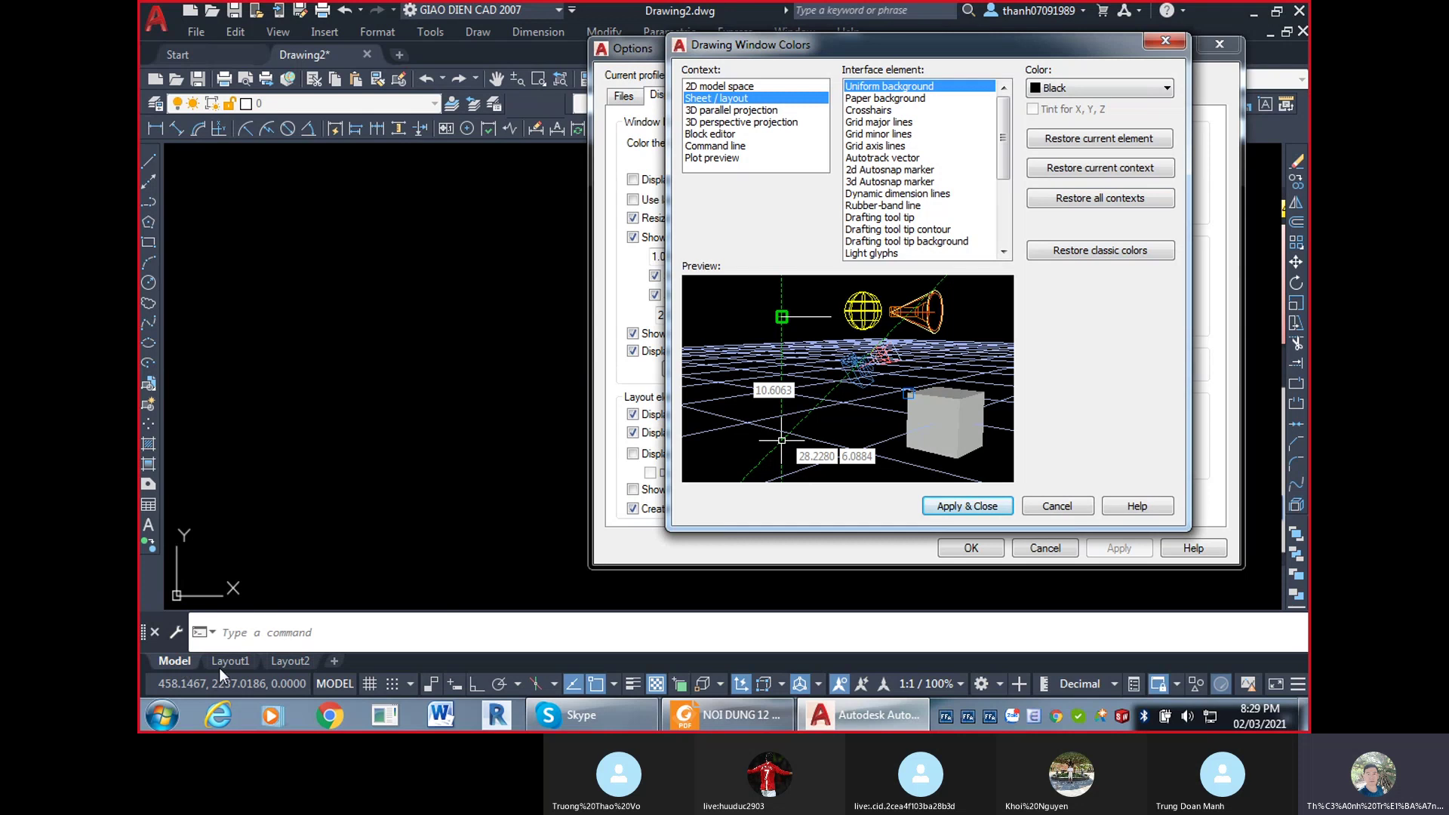
click(247, 669)
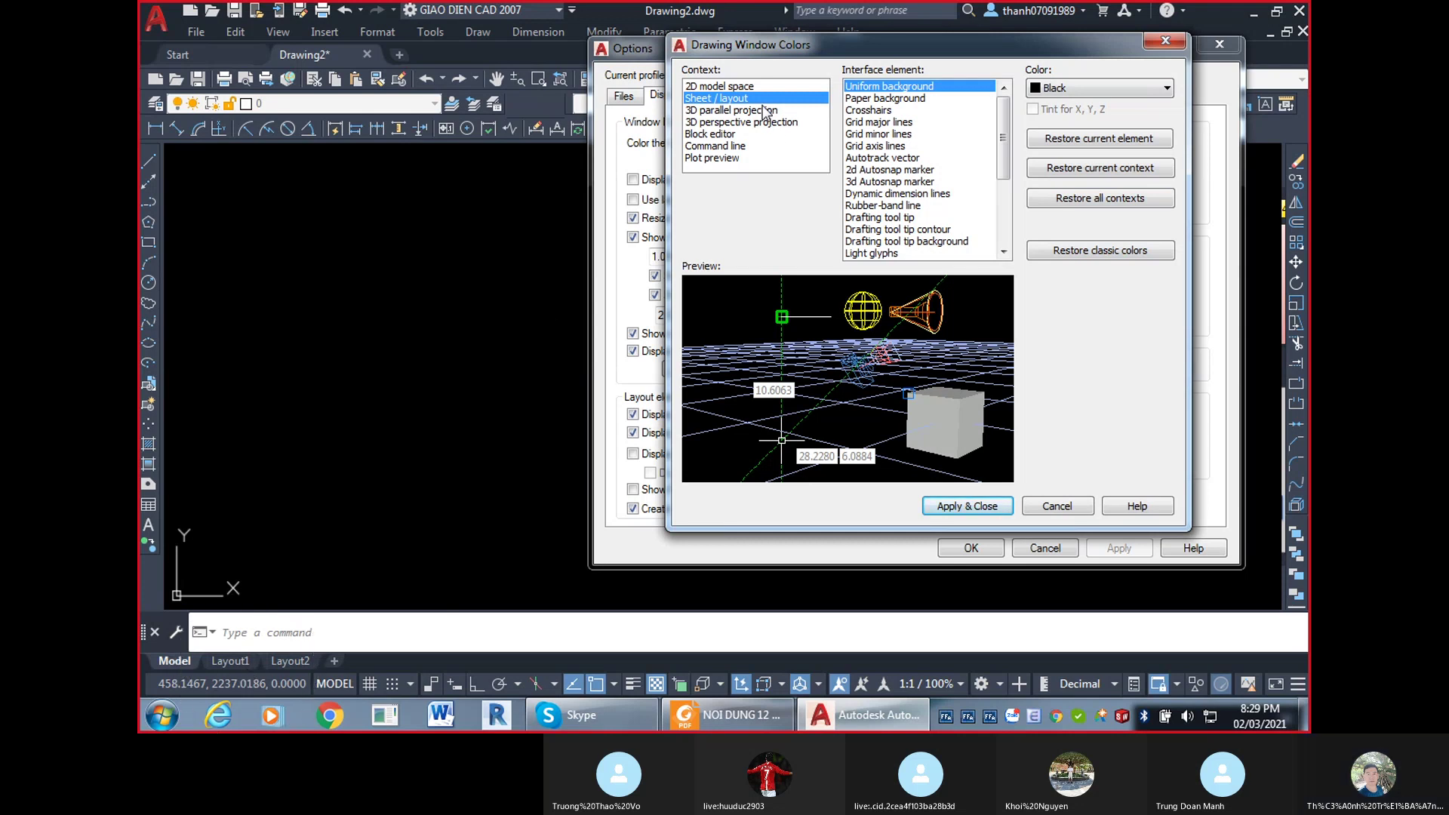
click(1077, 88)
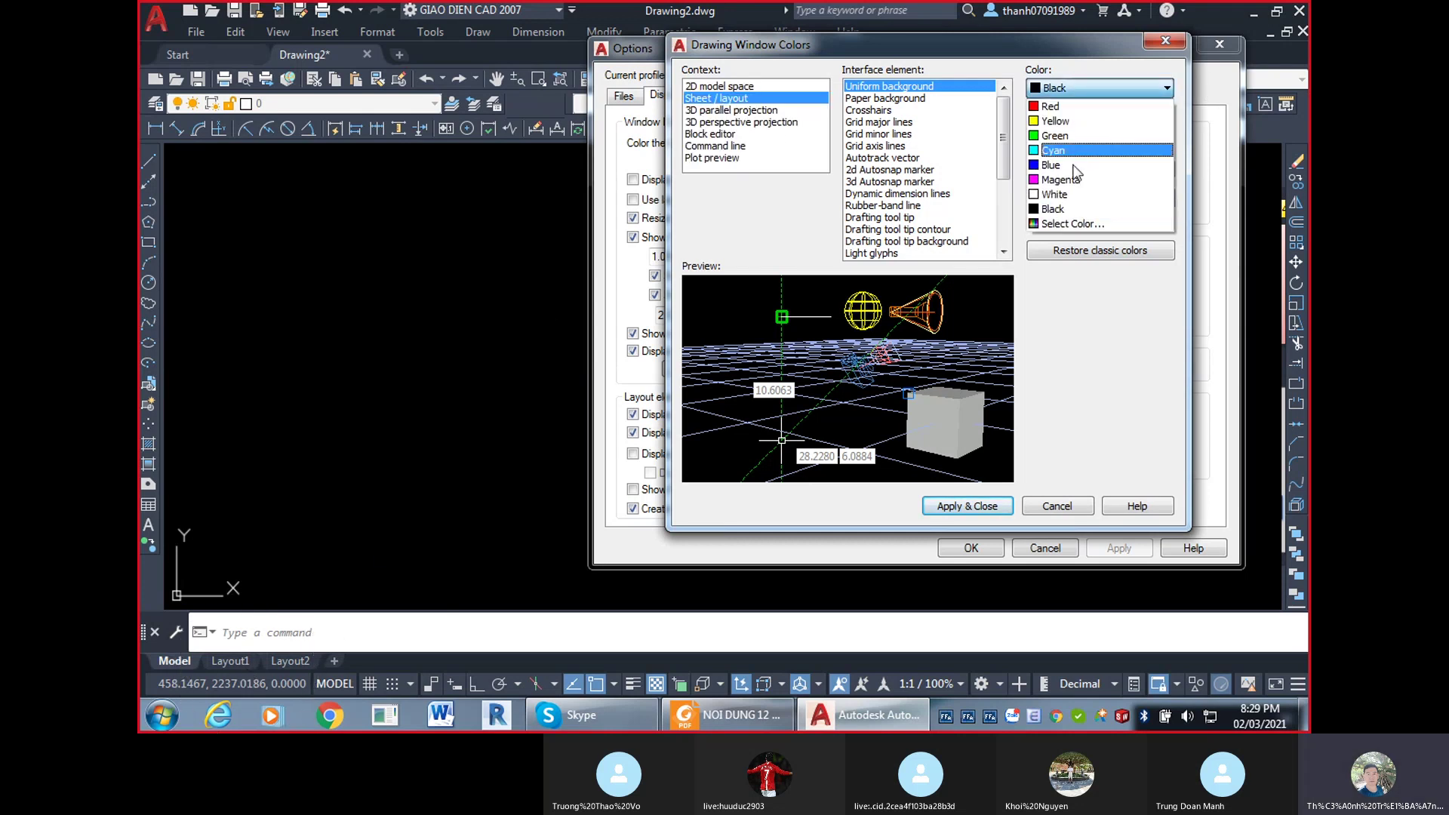
click(1072, 211)
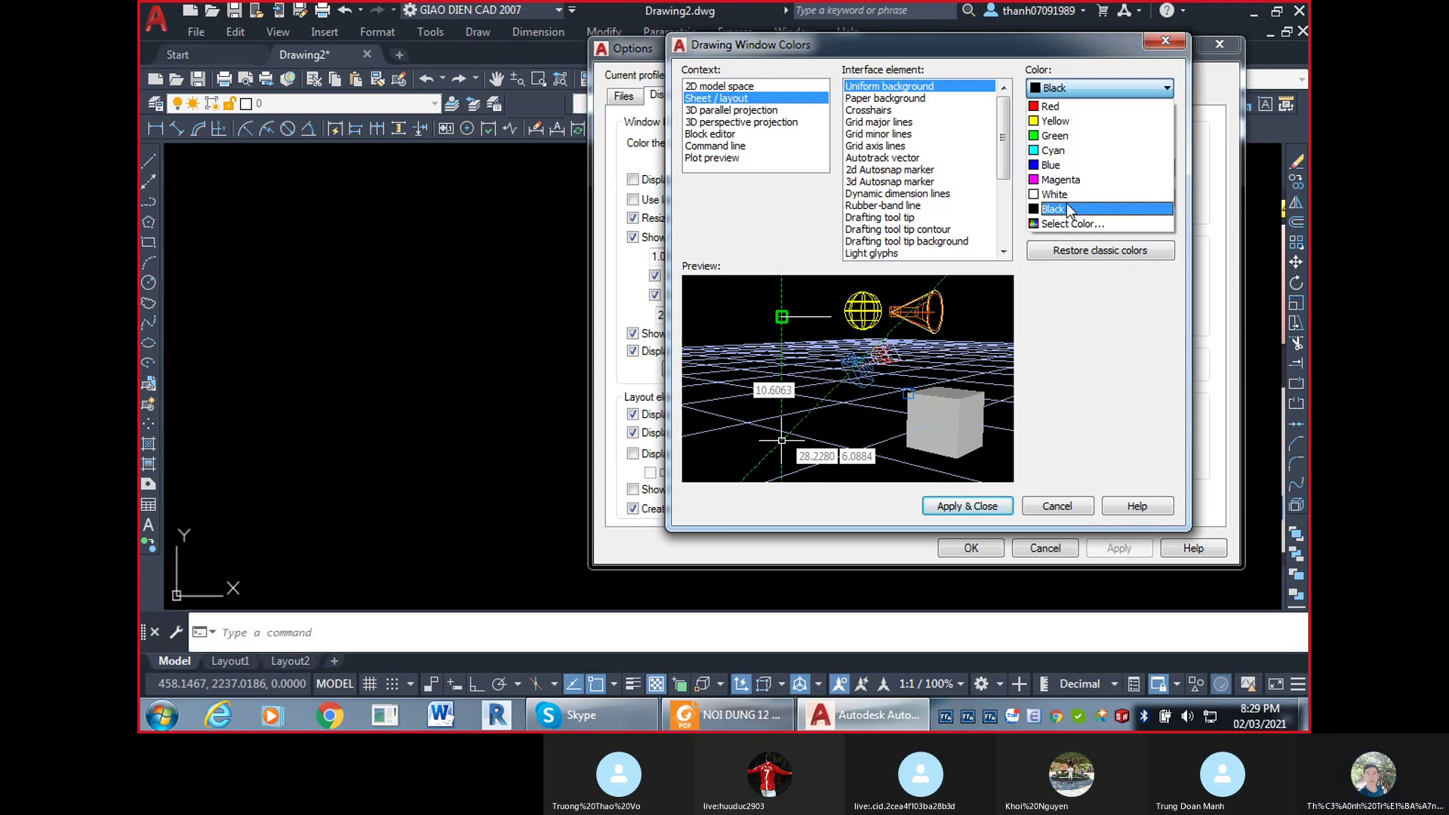
click(1064, 194)
click(985, 507)
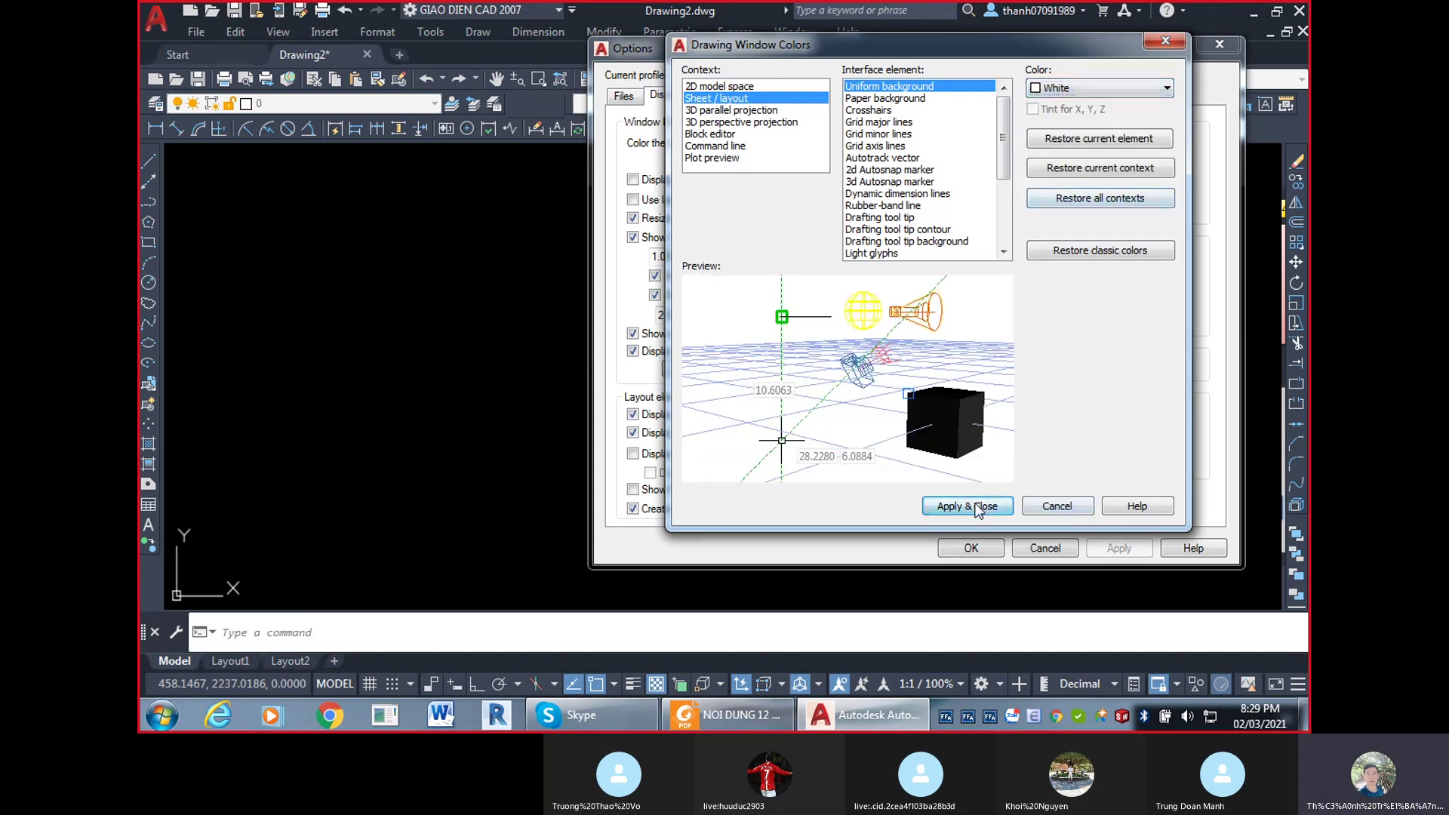
click(981, 549)
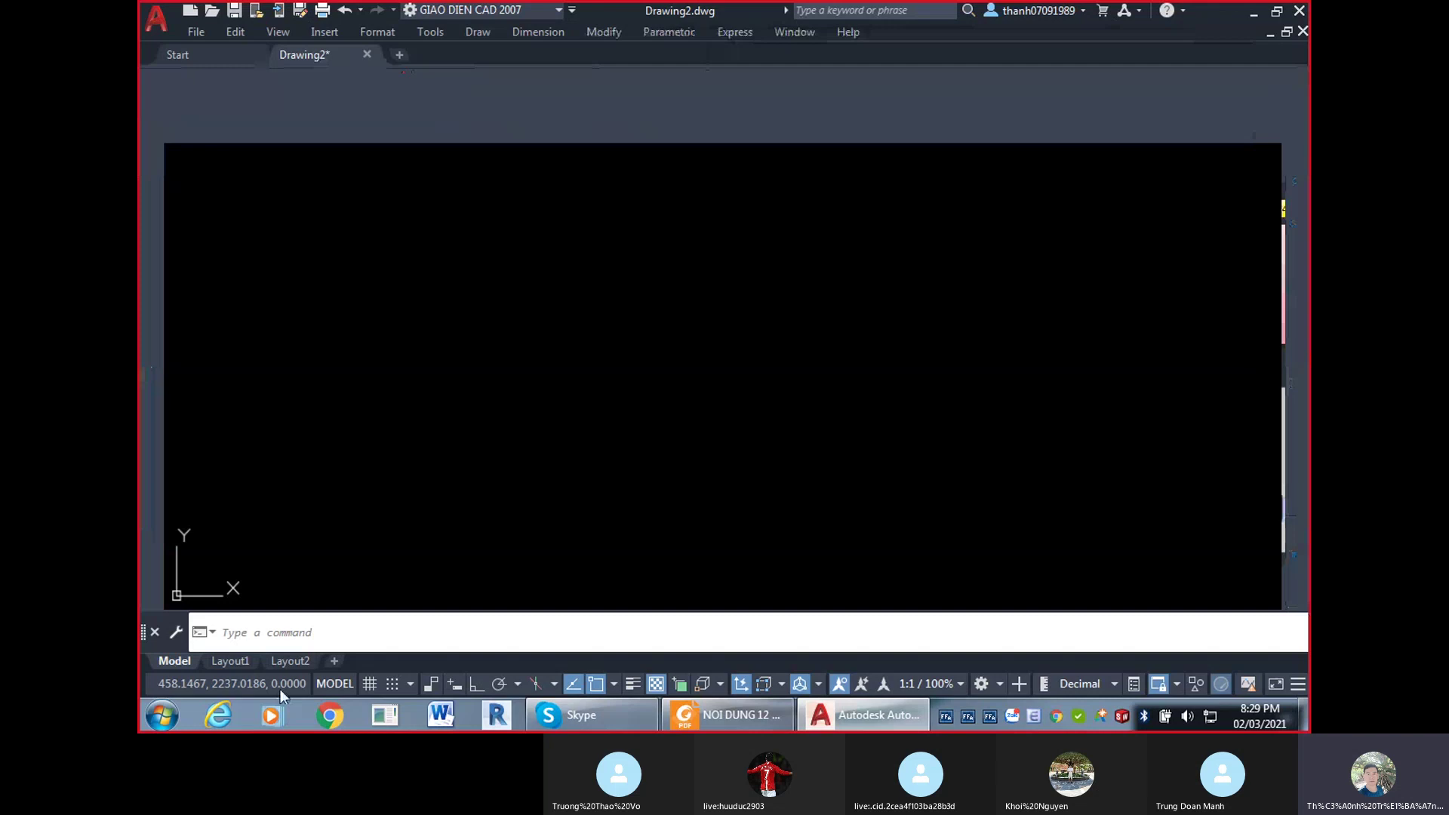
Check Layout1's white sheet against Model, then reopen Options with OP.
click(227, 661)
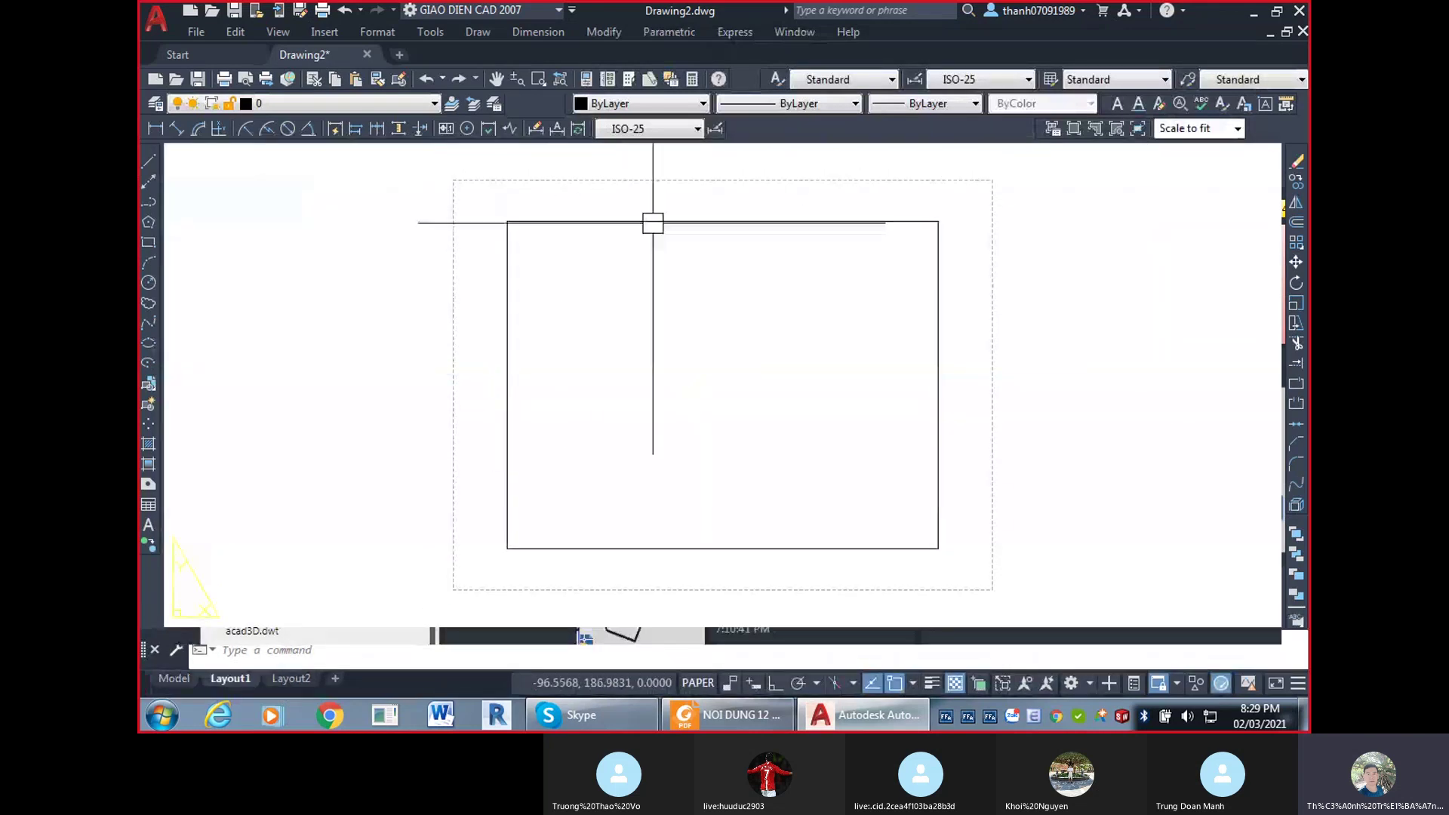
click(168, 677)
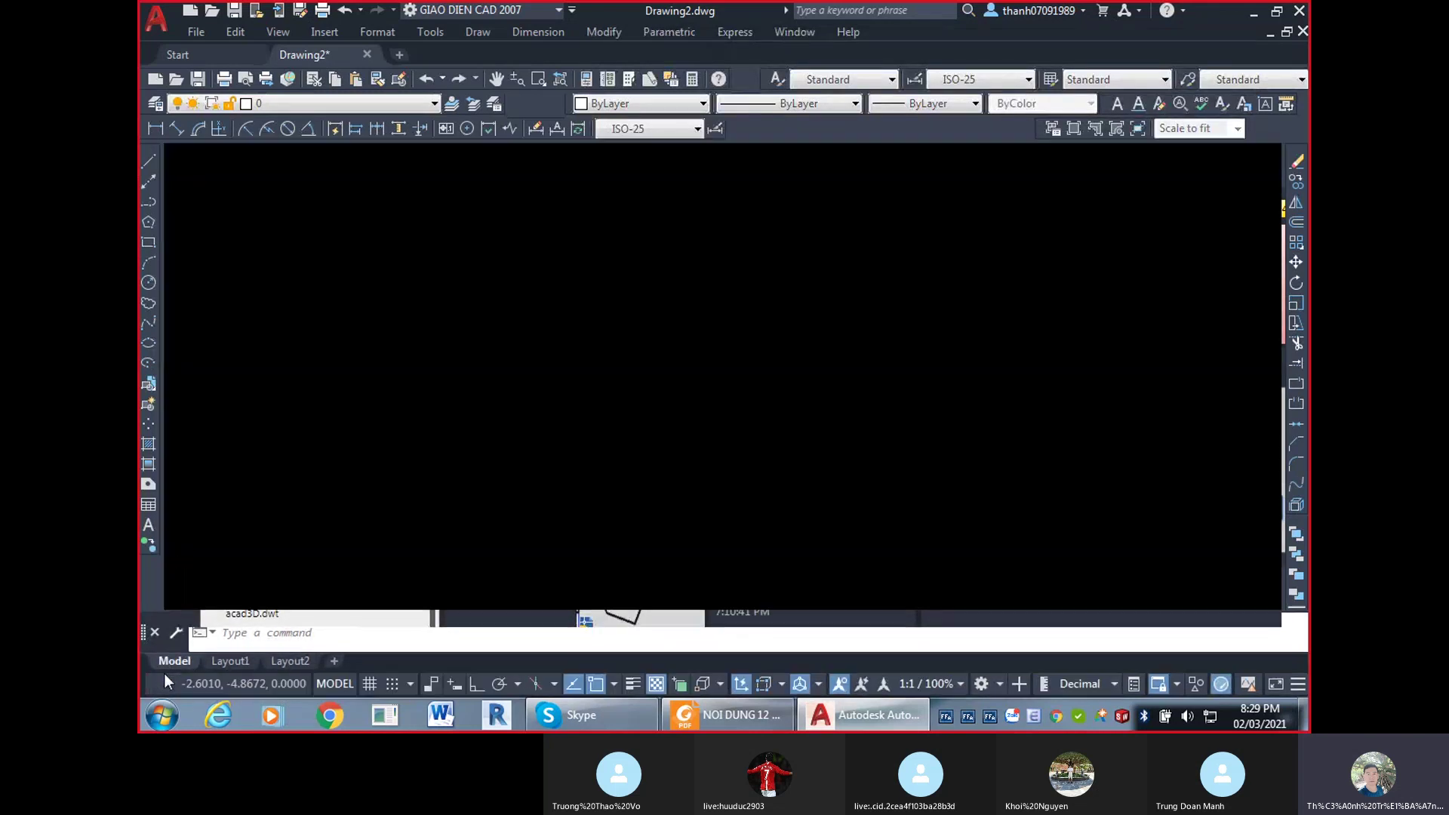
click(226, 662)
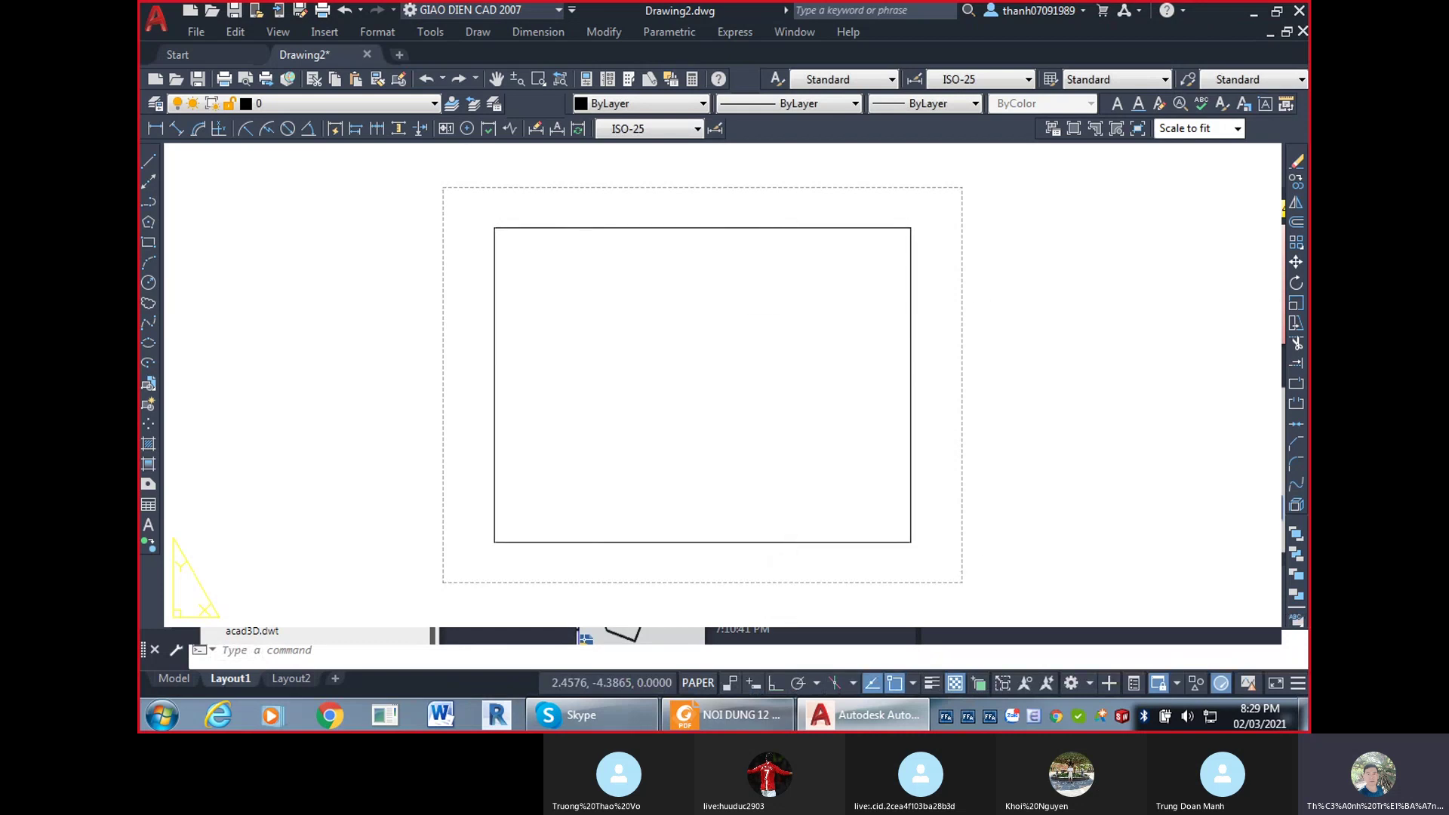
text(op)
key(Return)
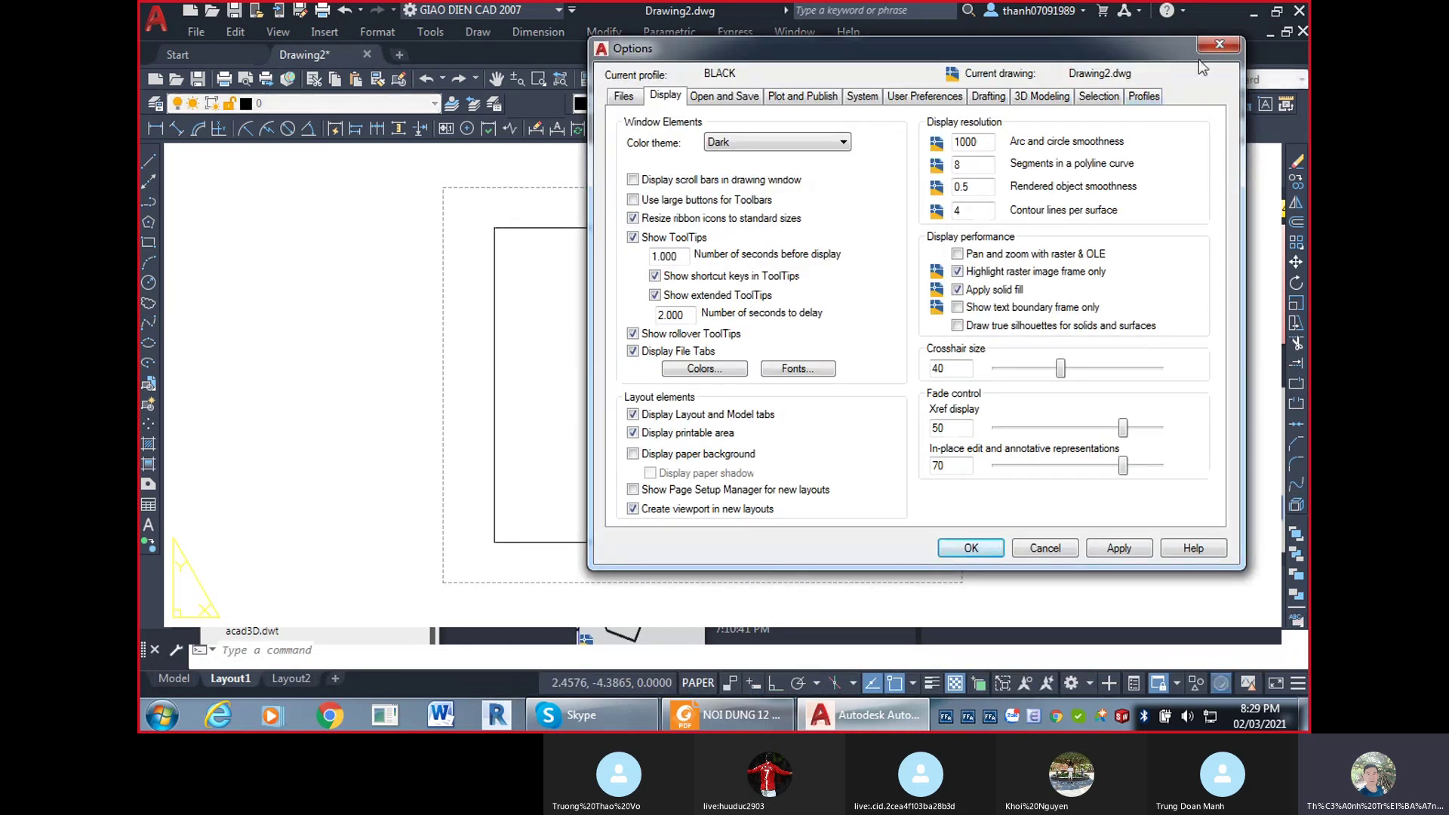
Close Options, toggle Model and Layout1 again, and reopen Options with OP.
click(1219, 44)
click(161, 677)
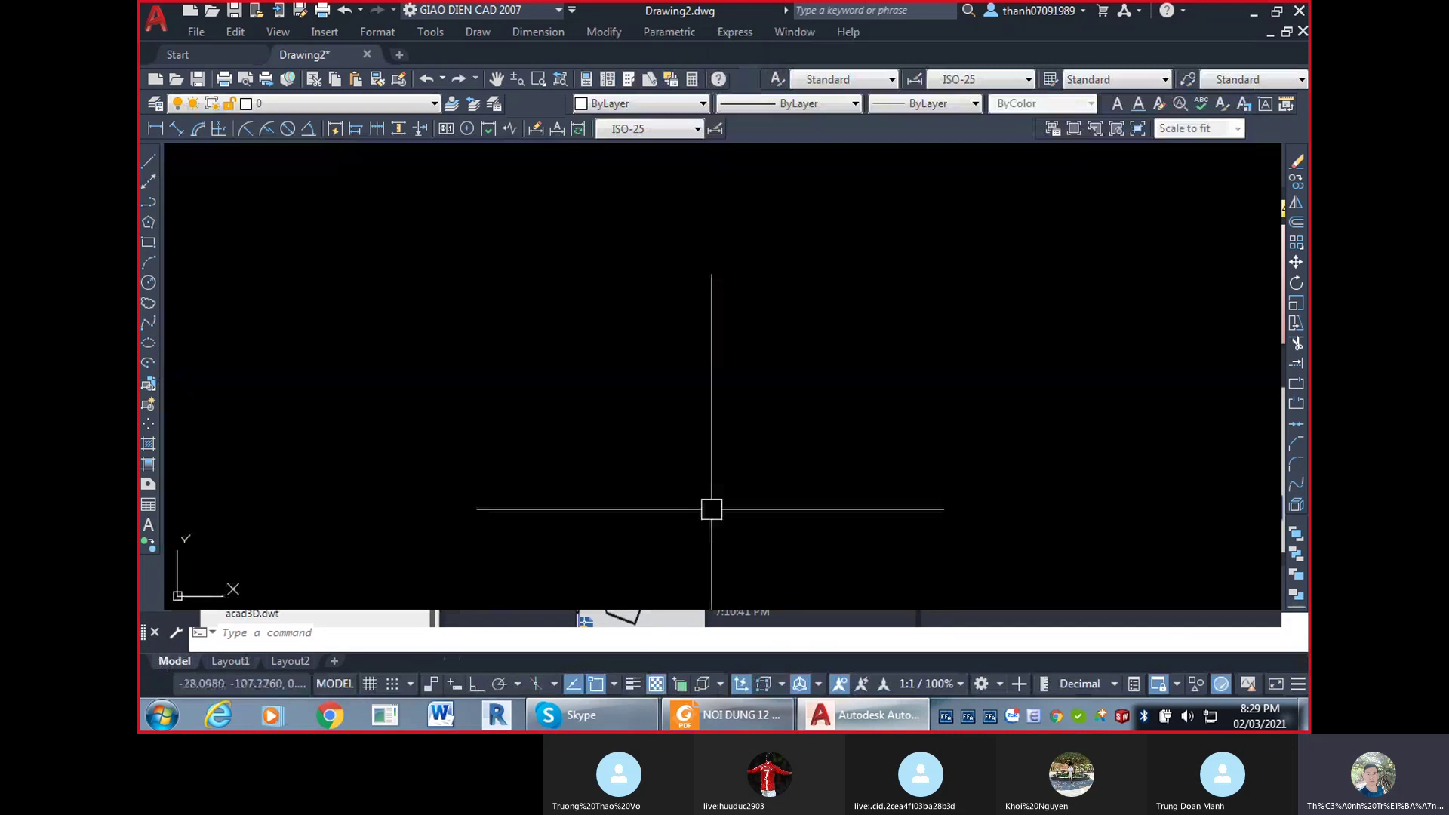
click(236, 665)
text(op)
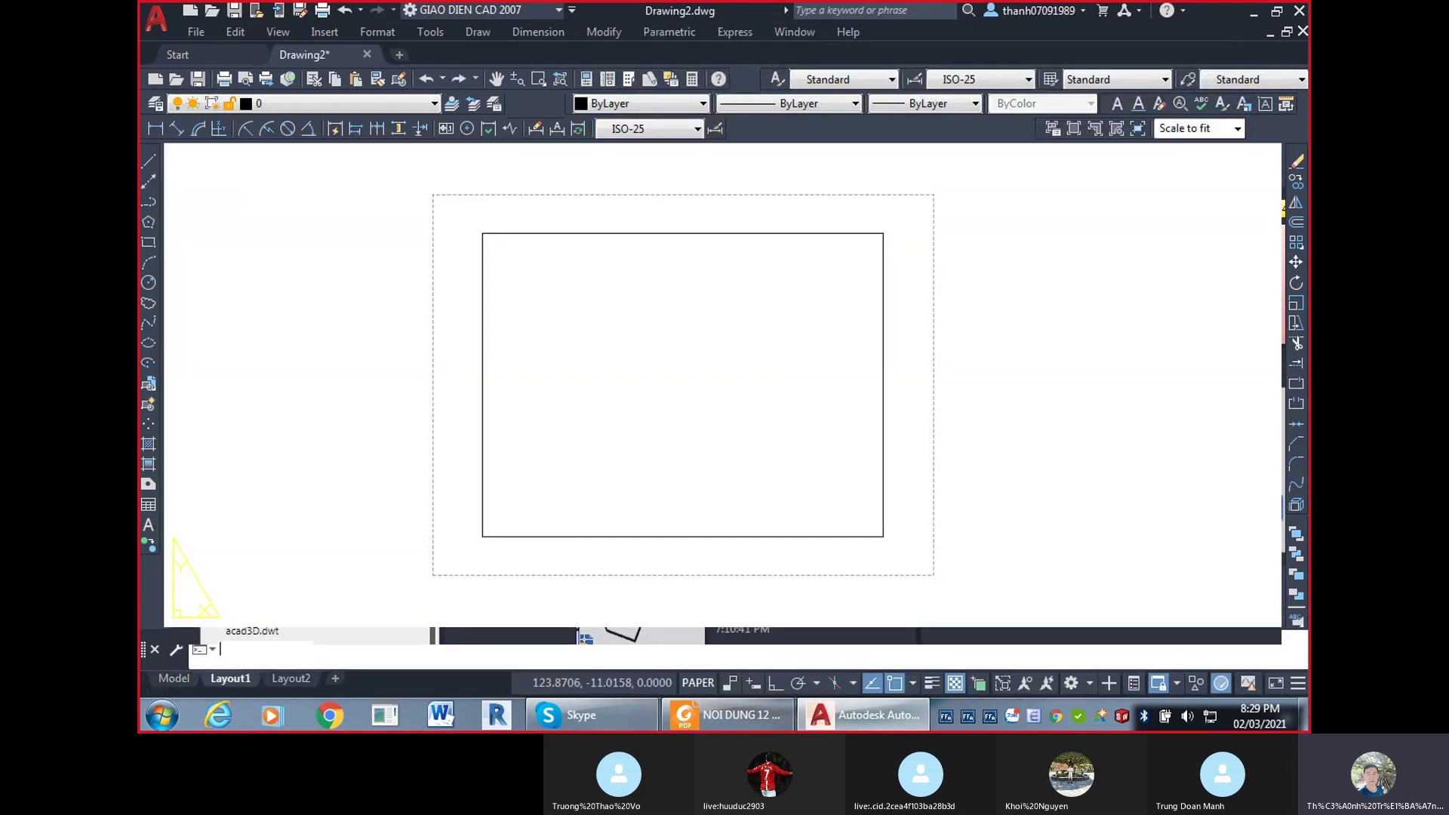
key(Return)
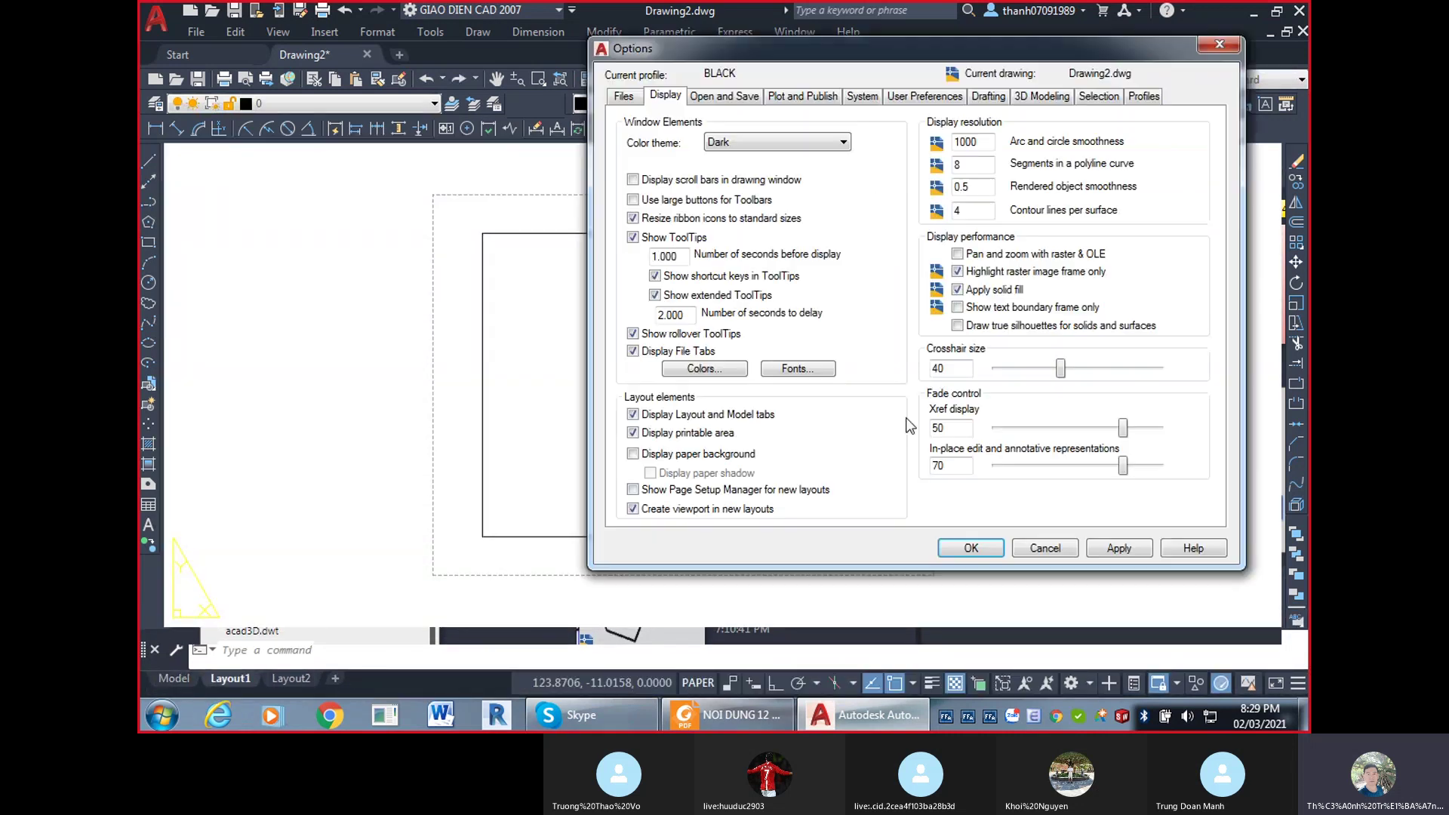
Set the Sheet / layout uniform background to Black and apply it.
click(691, 367)
click(1081, 88)
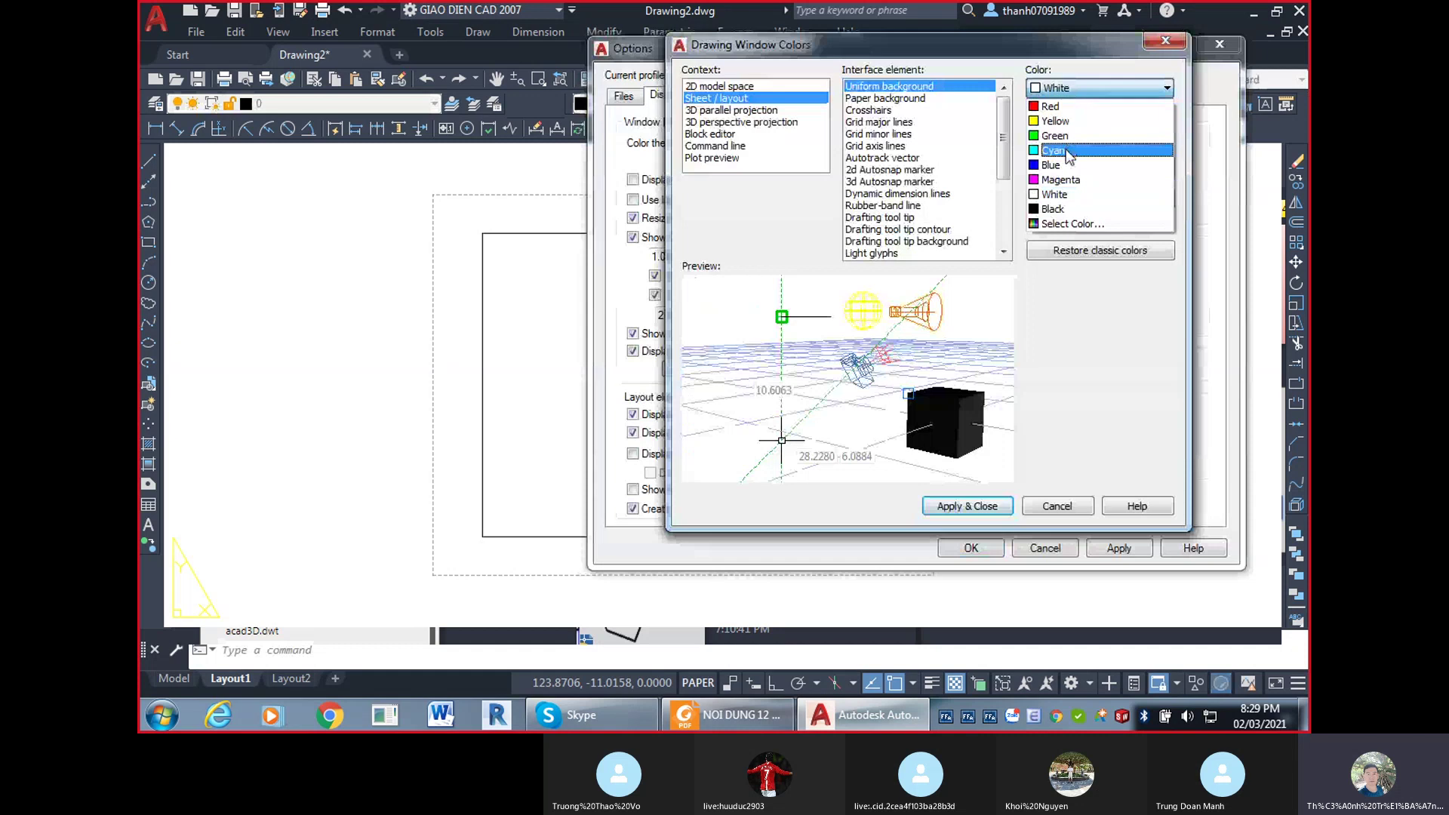
click(1064, 214)
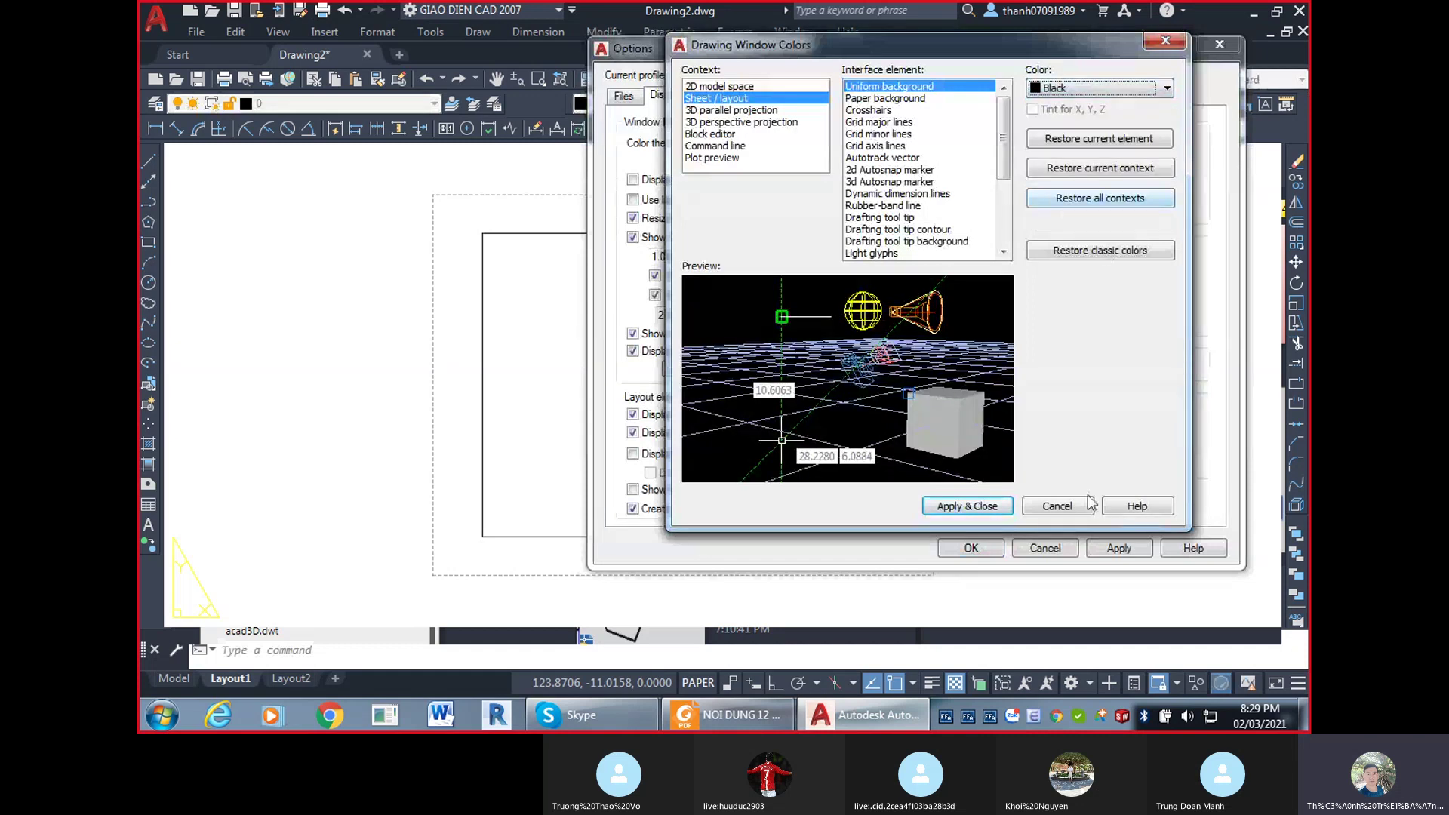
click(968, 506)
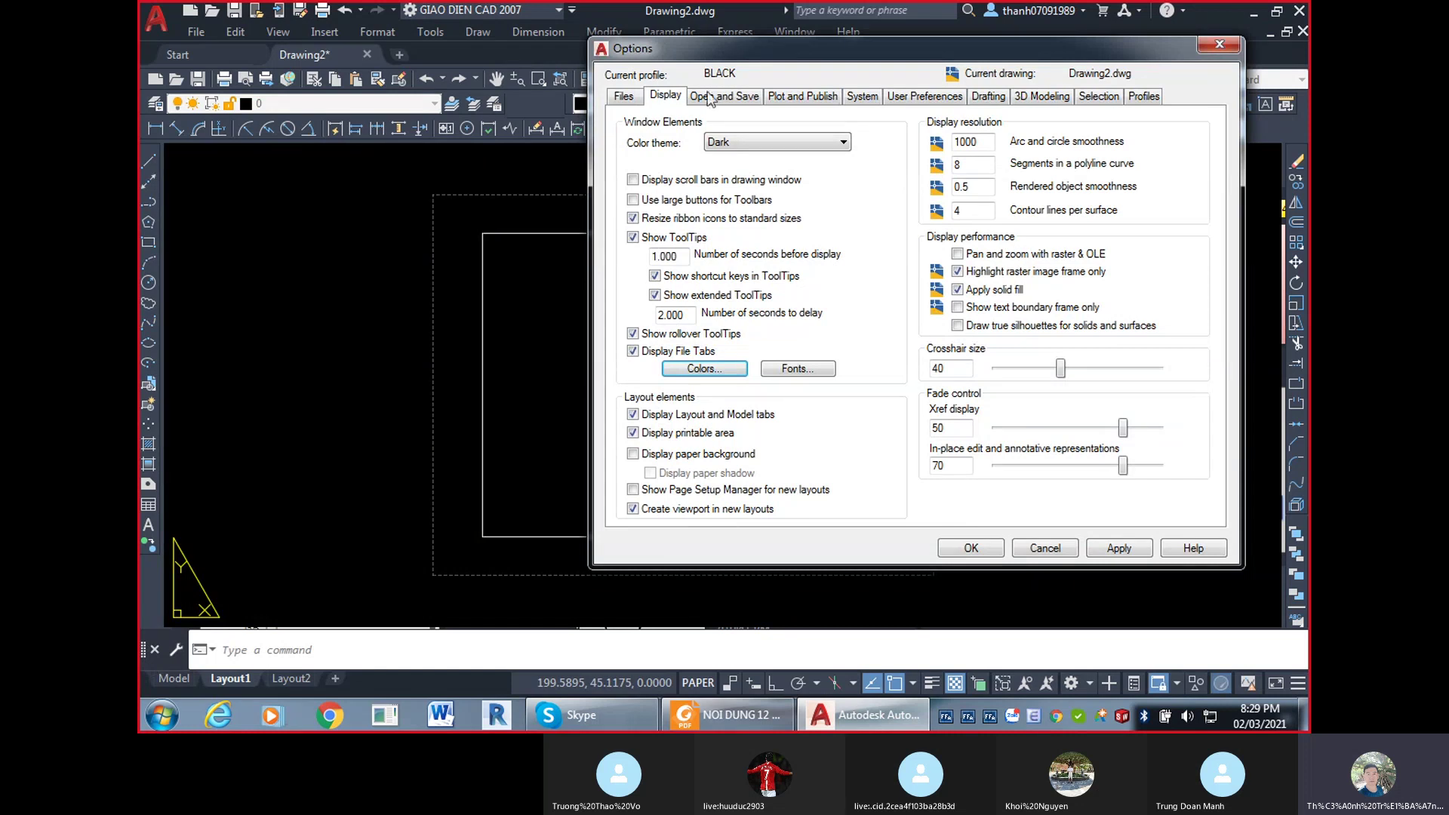
Review 3D projection, Block editor and Command line colours, keeping Block editor Black.
click(704, 370)
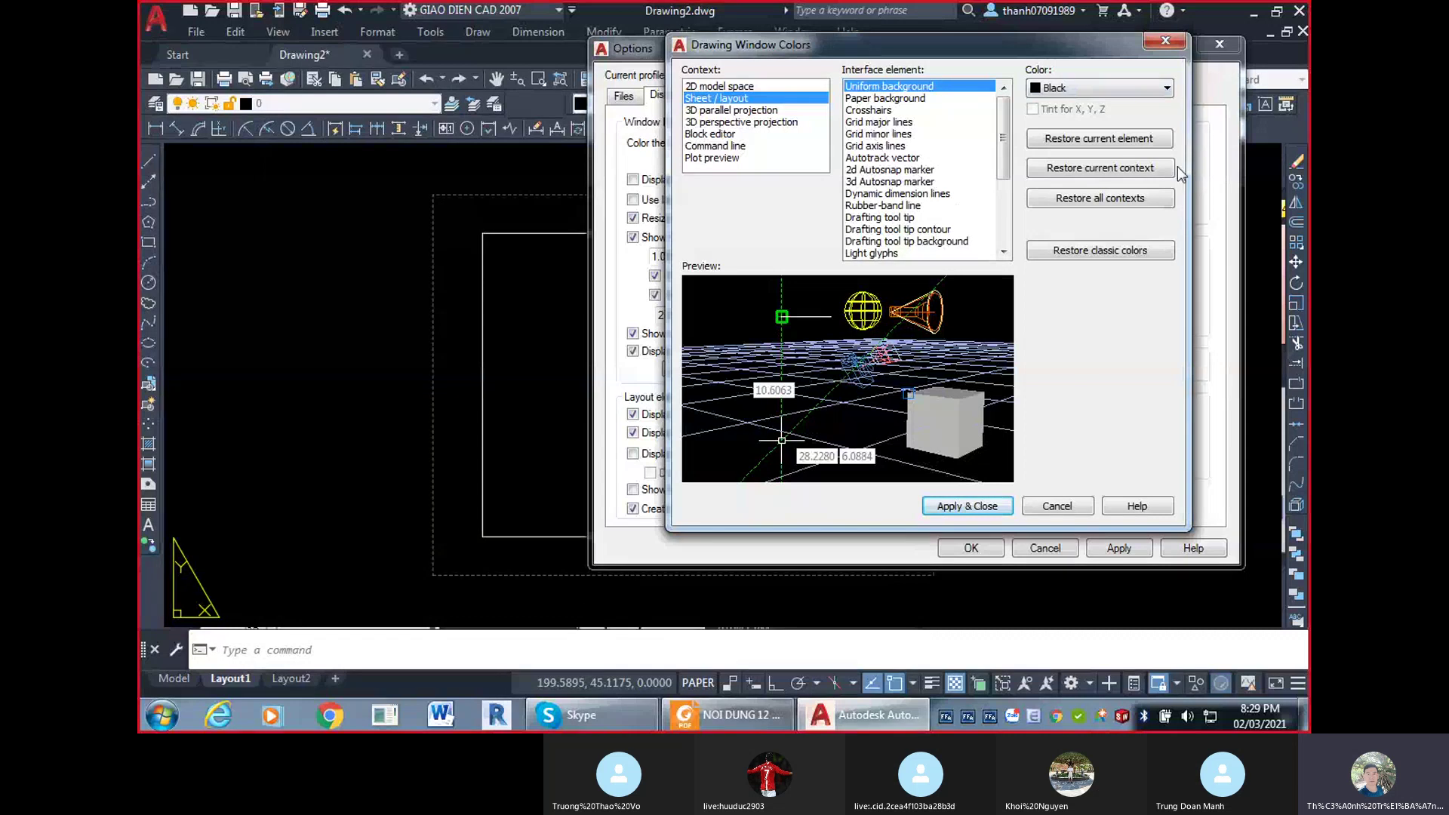
click(762, 110)
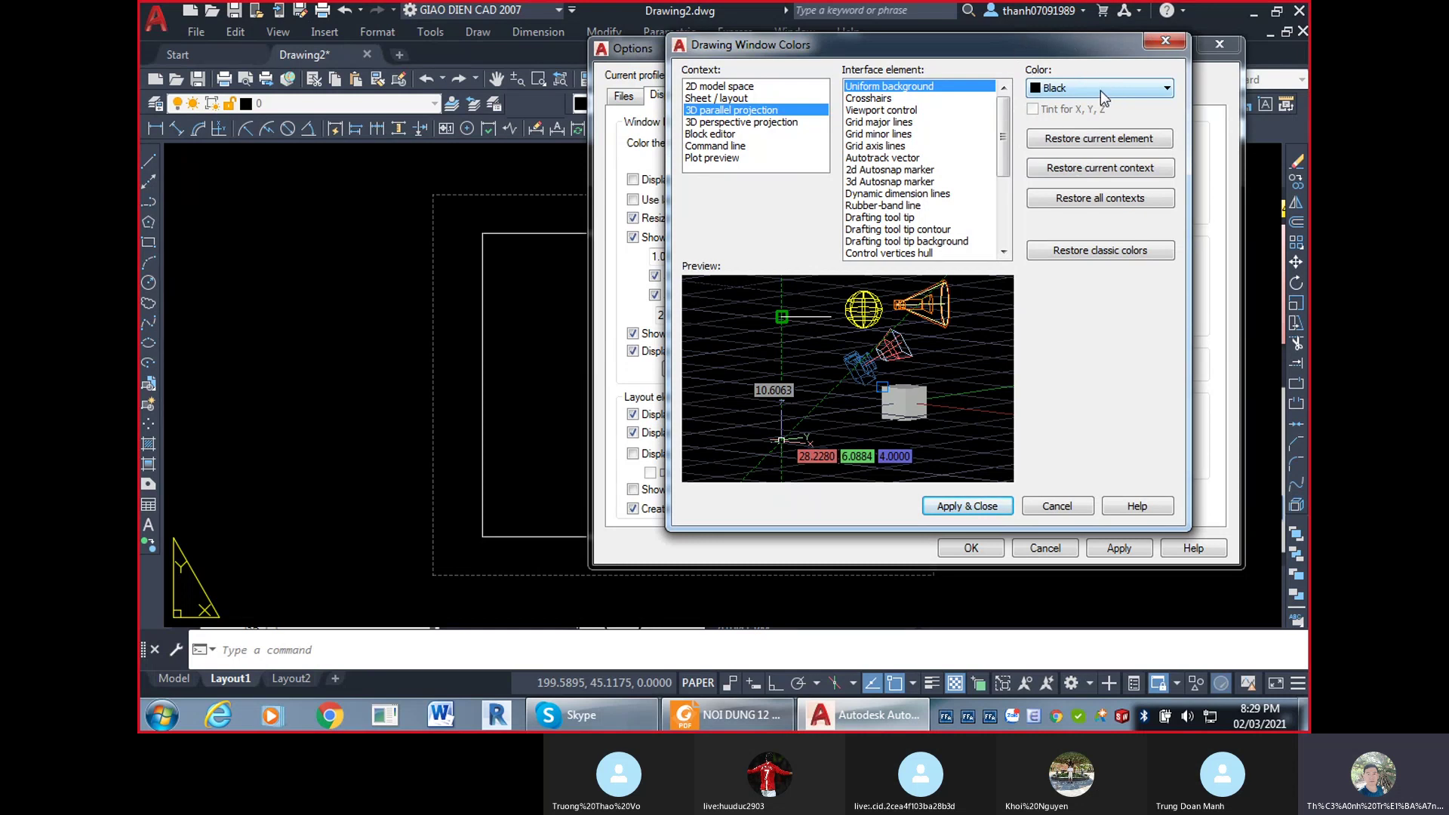
click(784, 123)
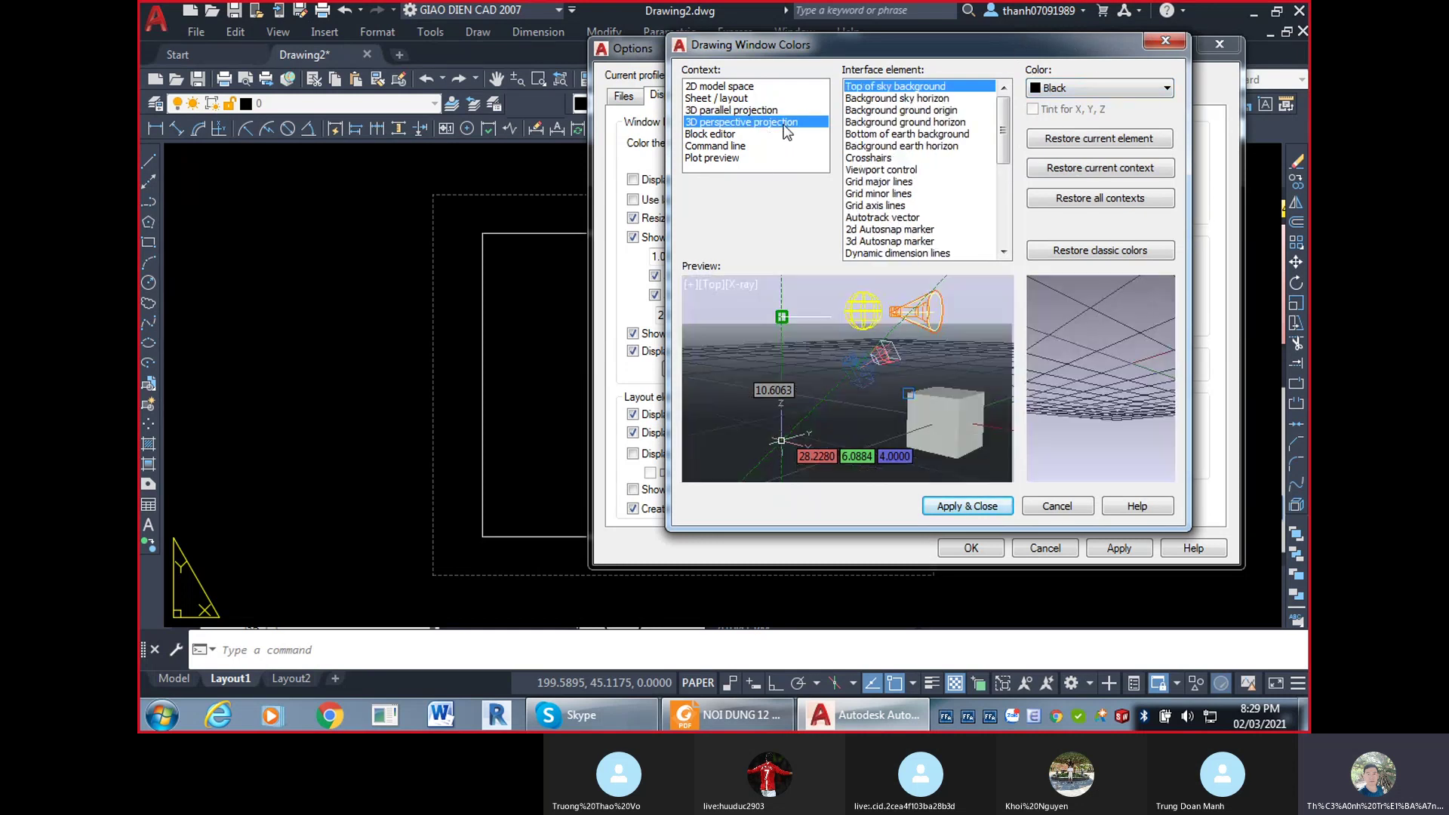
click(721, 135)
click(1111, 95)
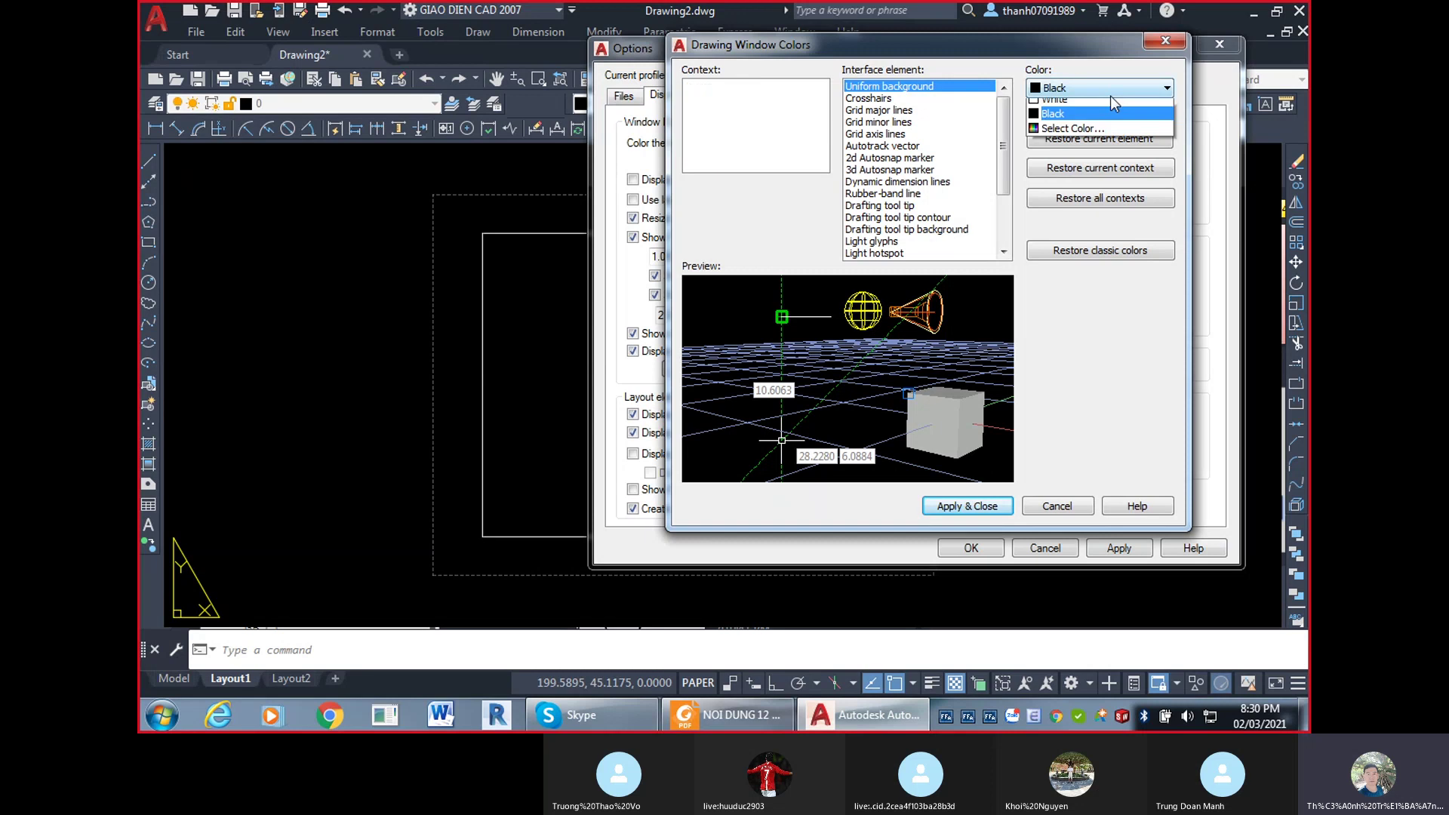
click(743, 154)
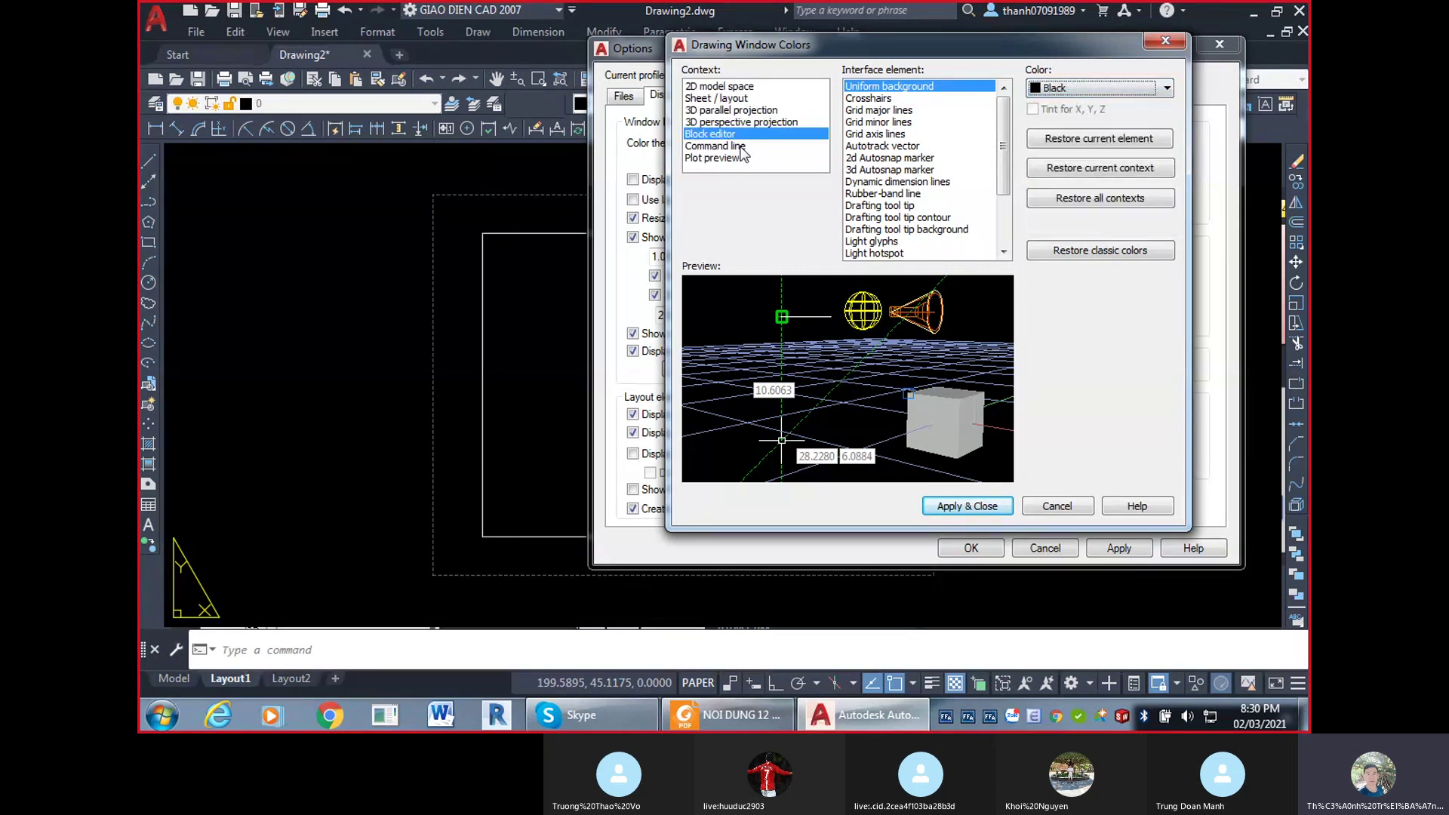
click(742, 146)
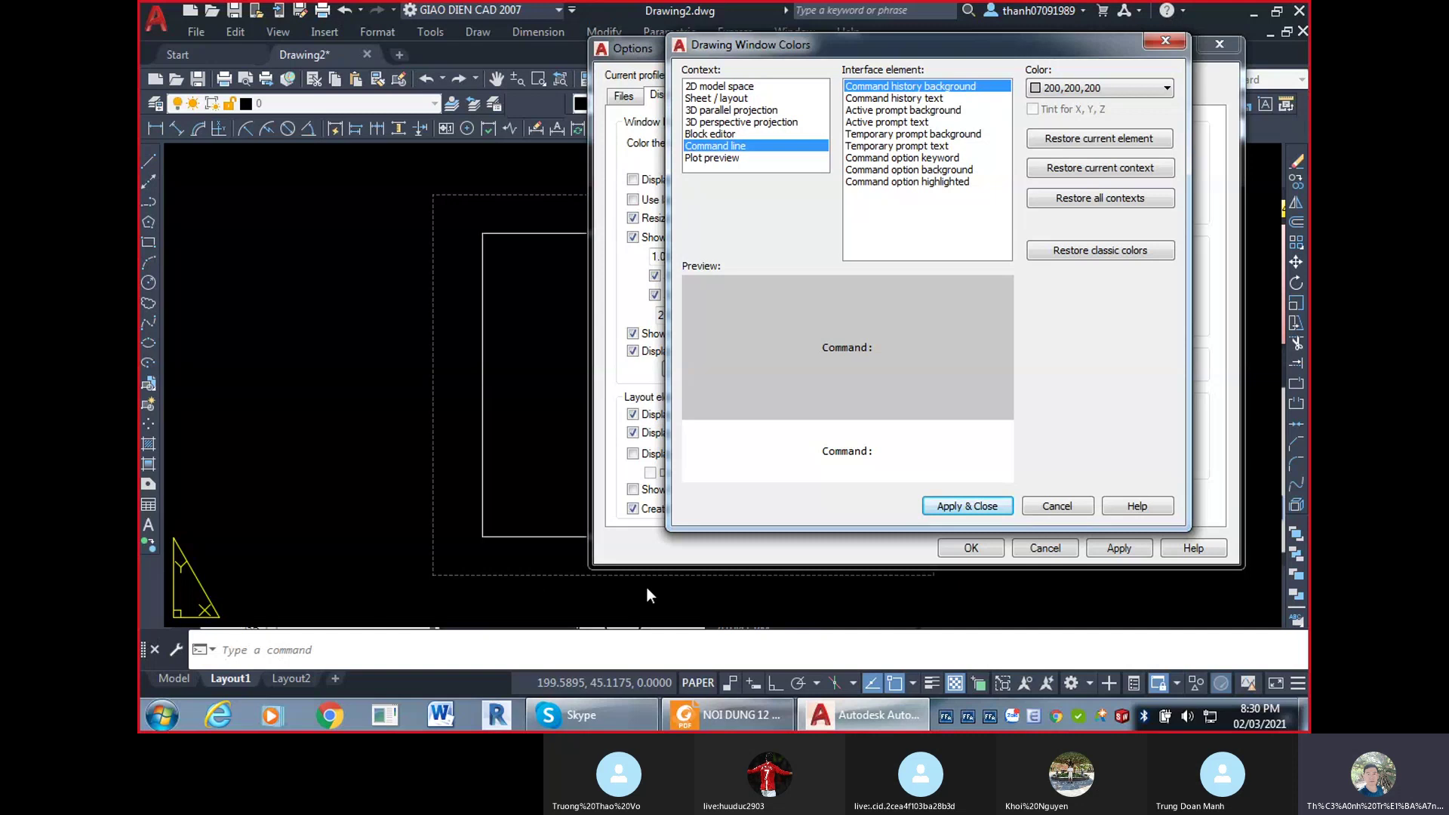
click(967, 507)
Close Options, cancel a started LINE command, and switch from Layout1 to Model.
click(972, 548)
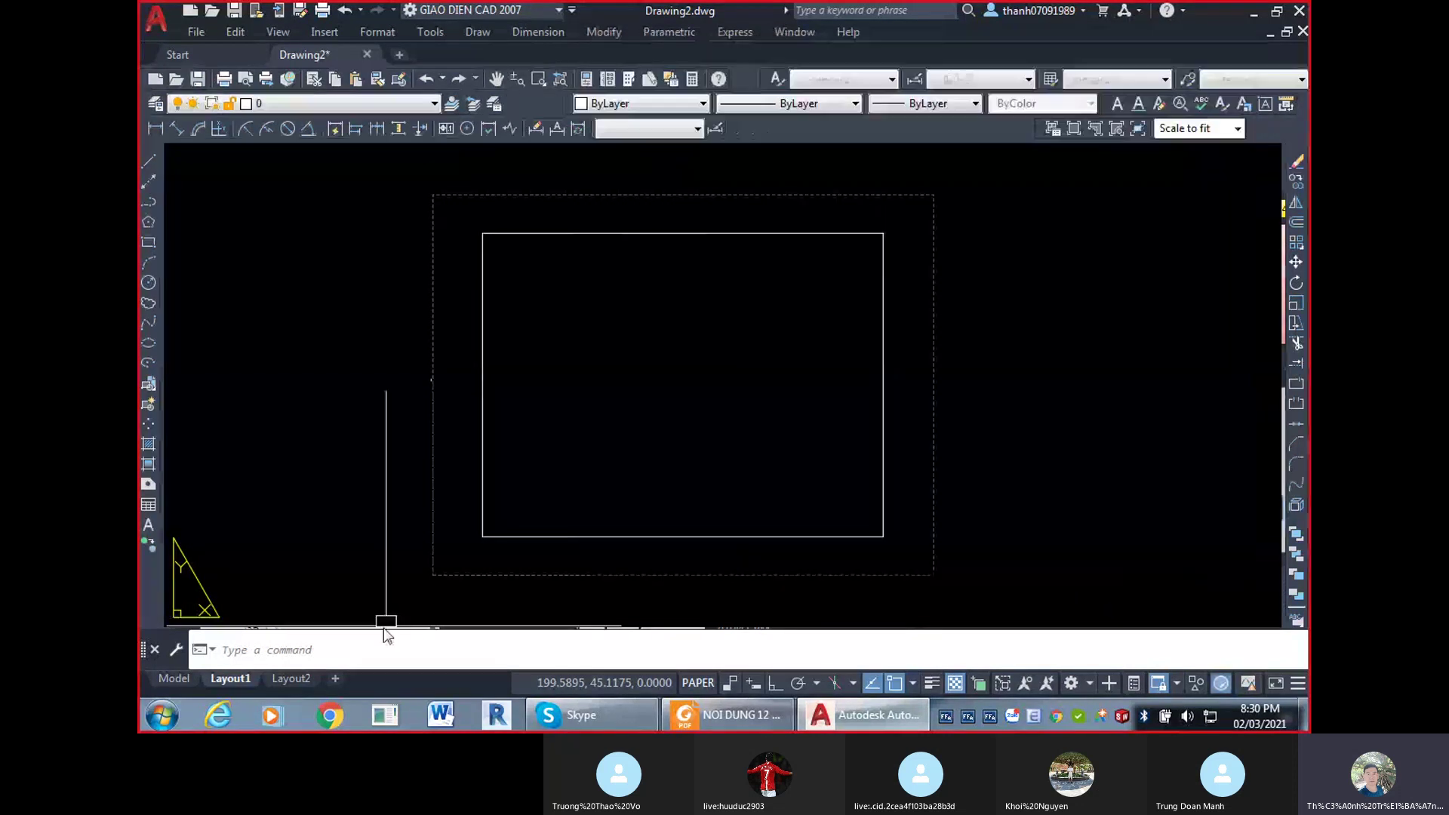
text(l)
key(Return)
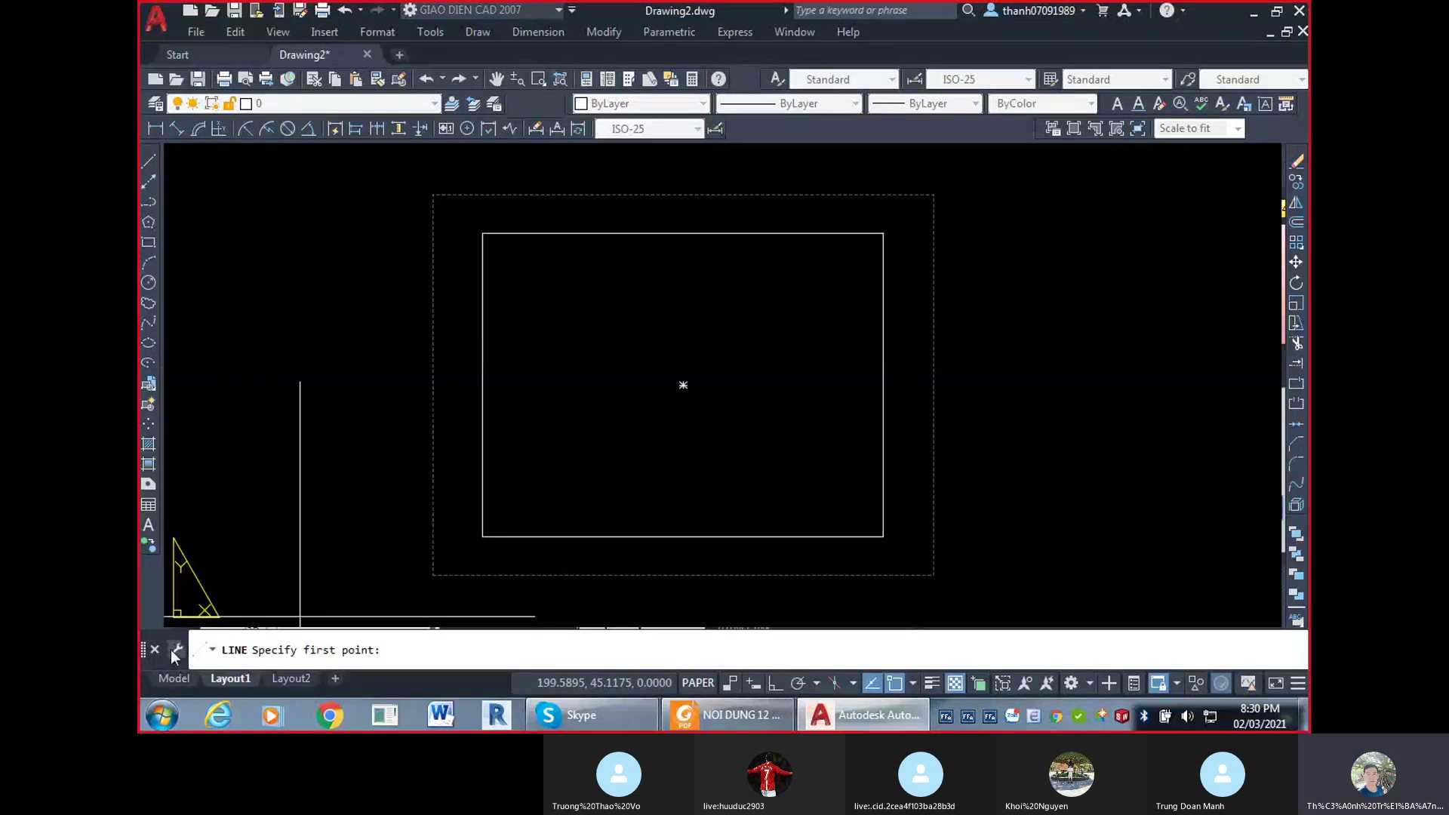
mouse_move(173, 681)
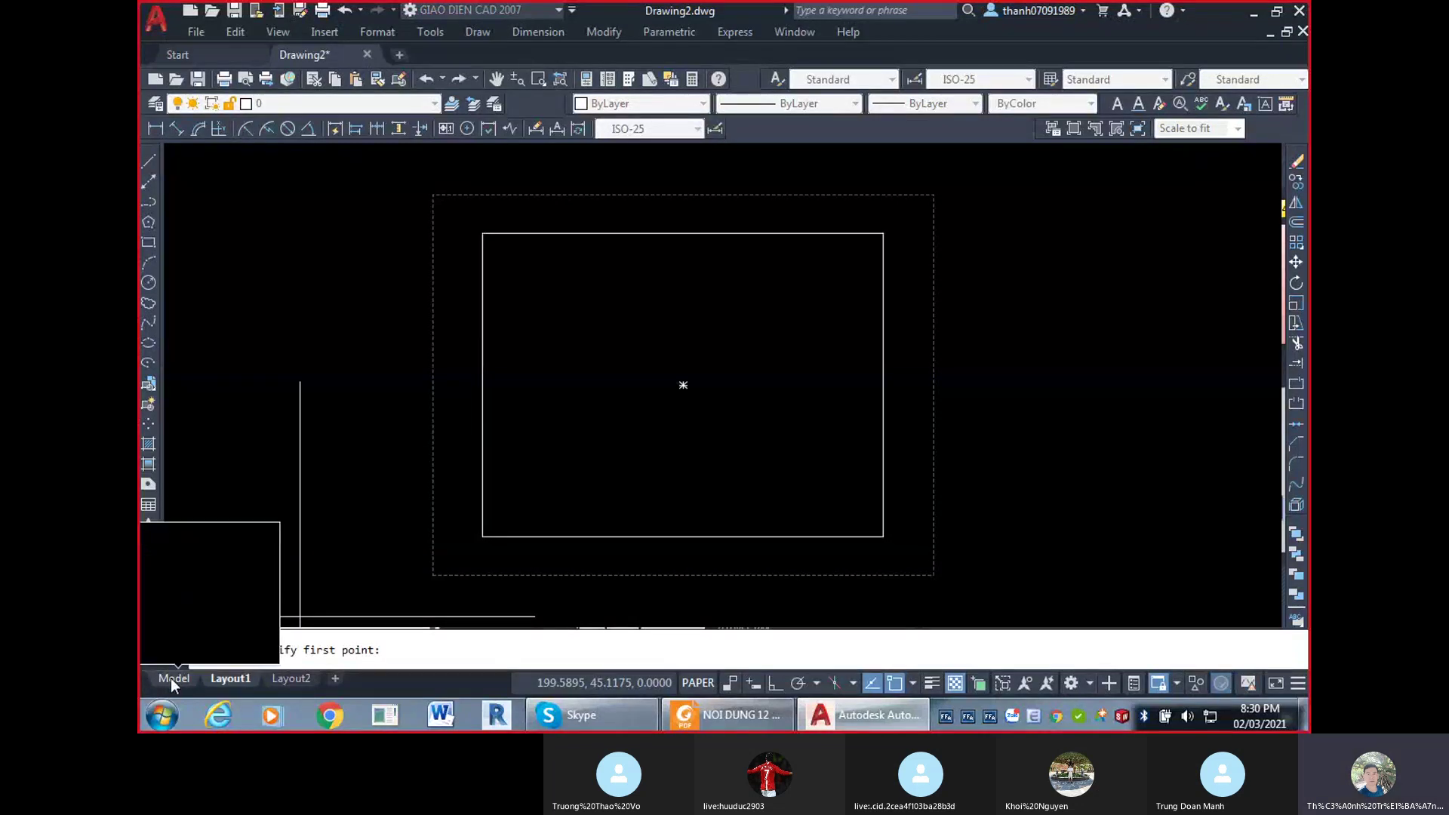
key(Escape)
click(175, 682)
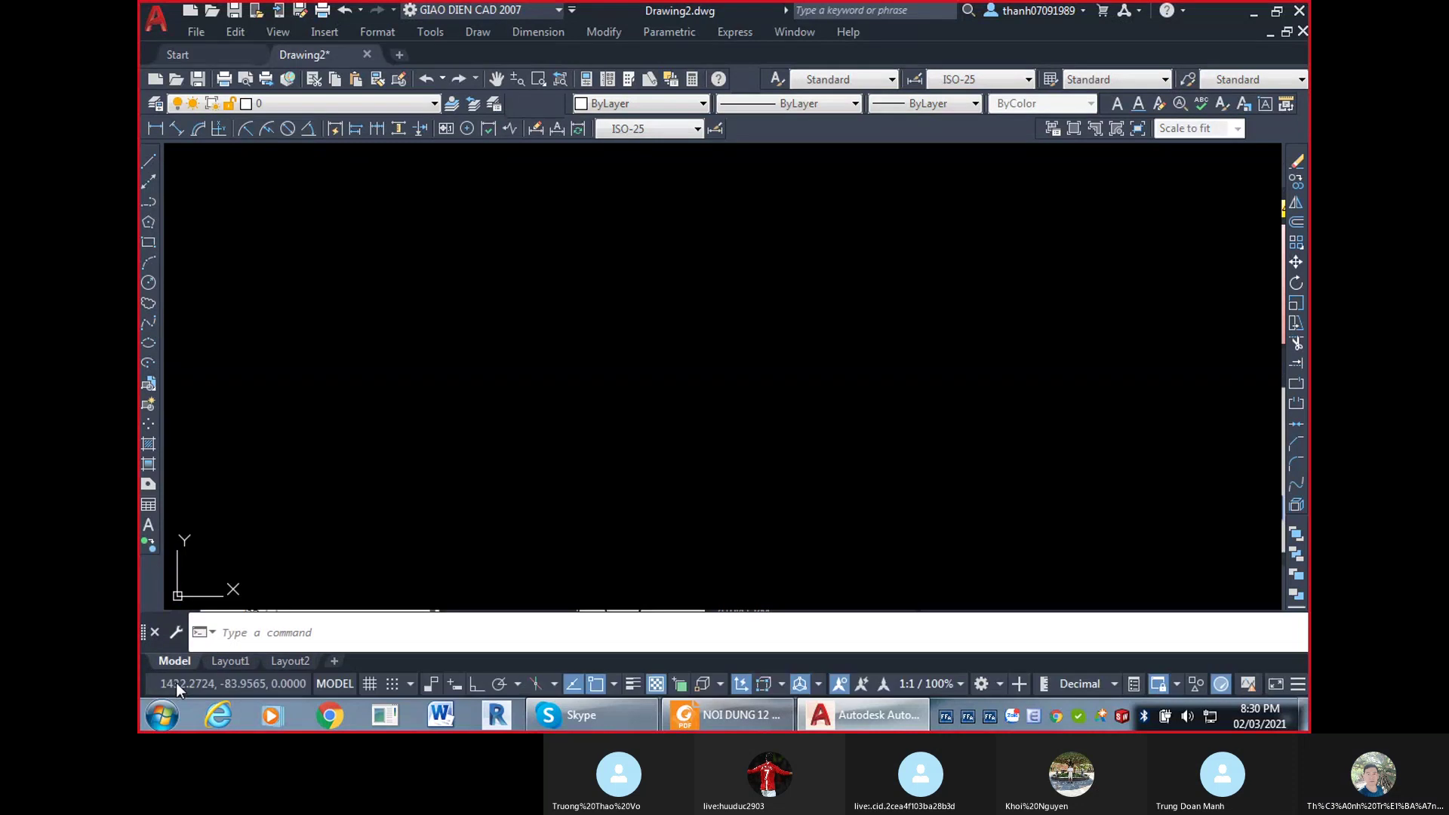
Start and cancel the LINE command, then open Options with OP.
text(L)
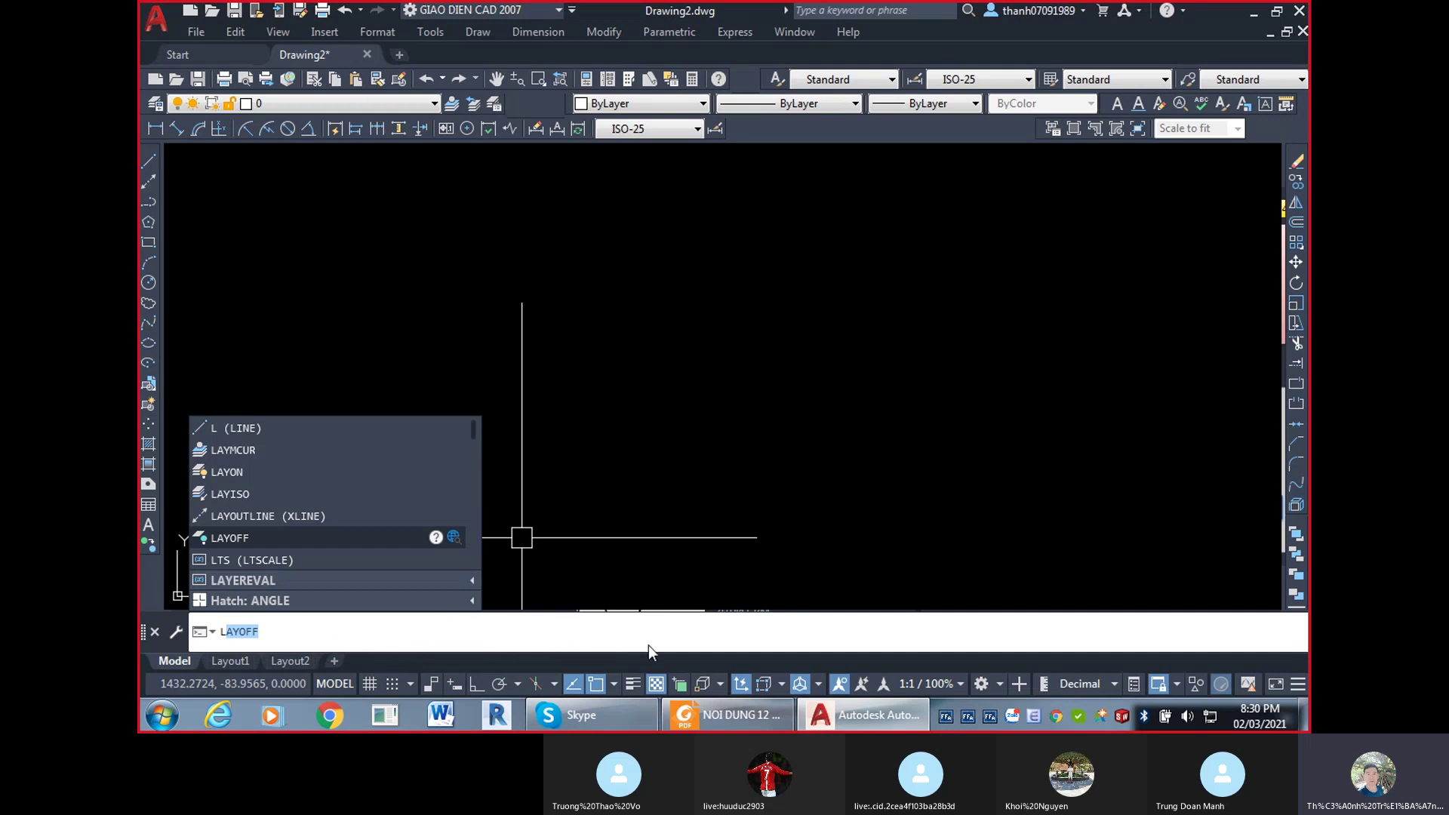
key(Escape)
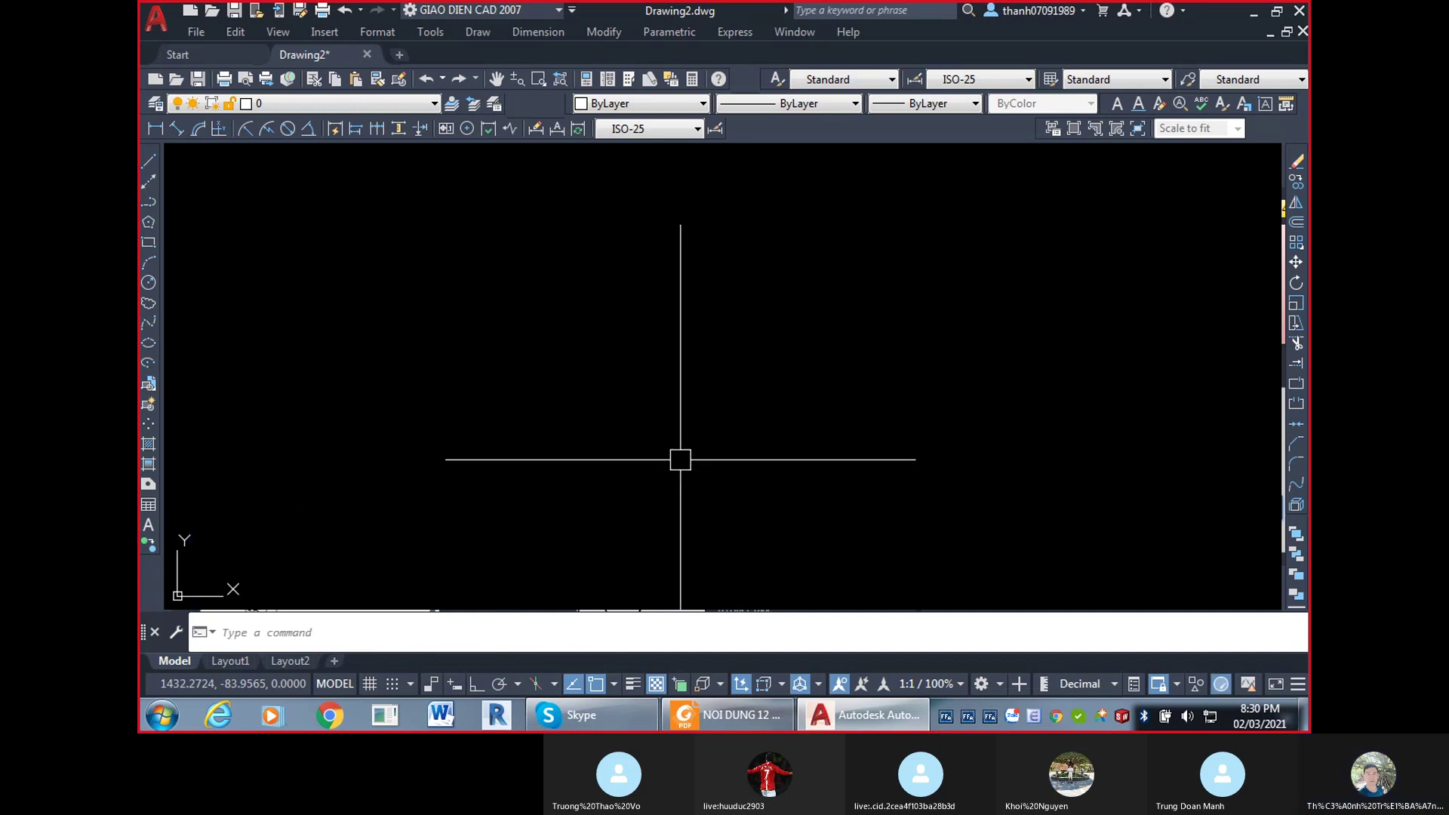
key(l)
key(space)
key(Escape)
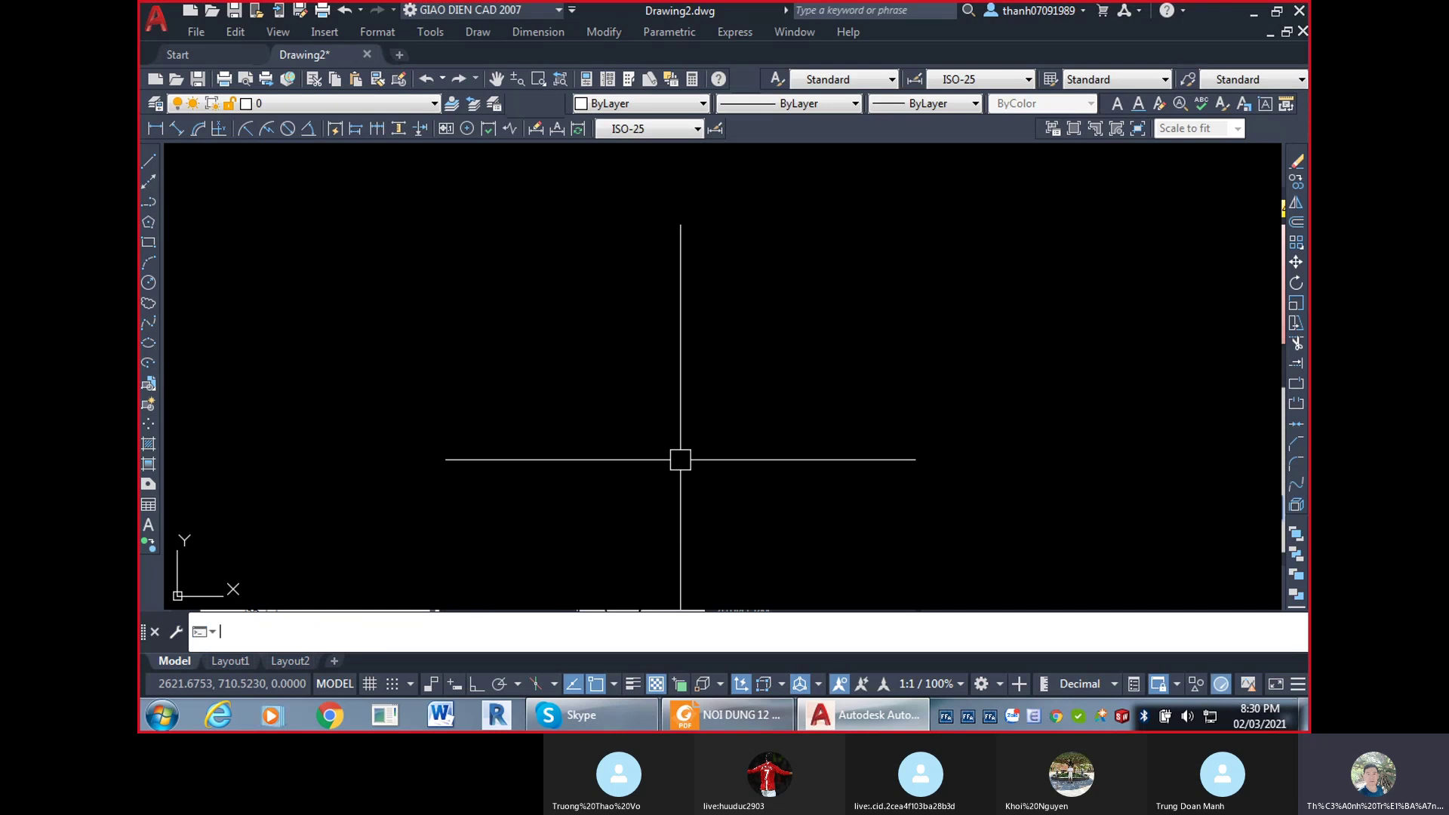
key(l)
key(space)
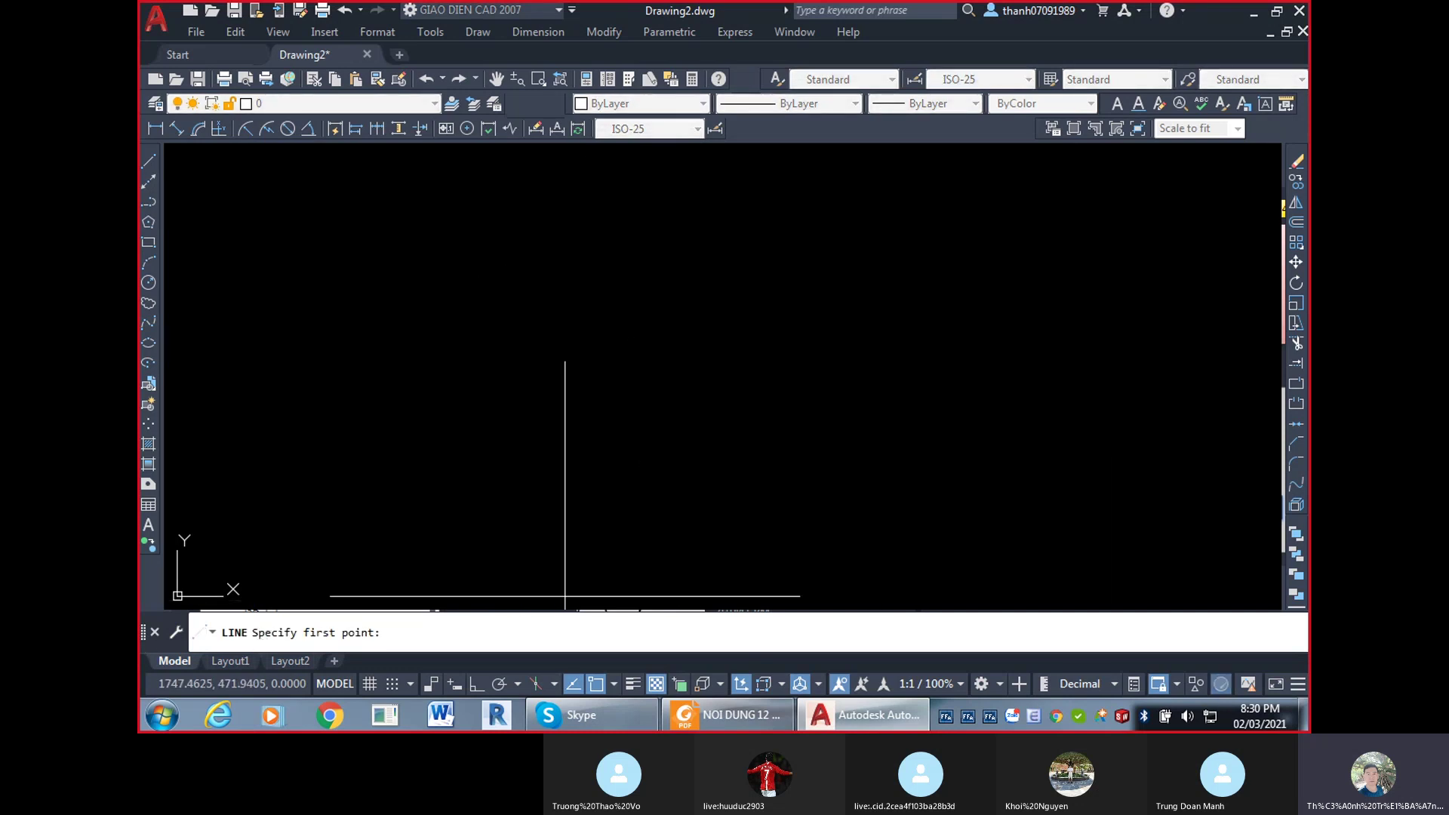
key(Escape)
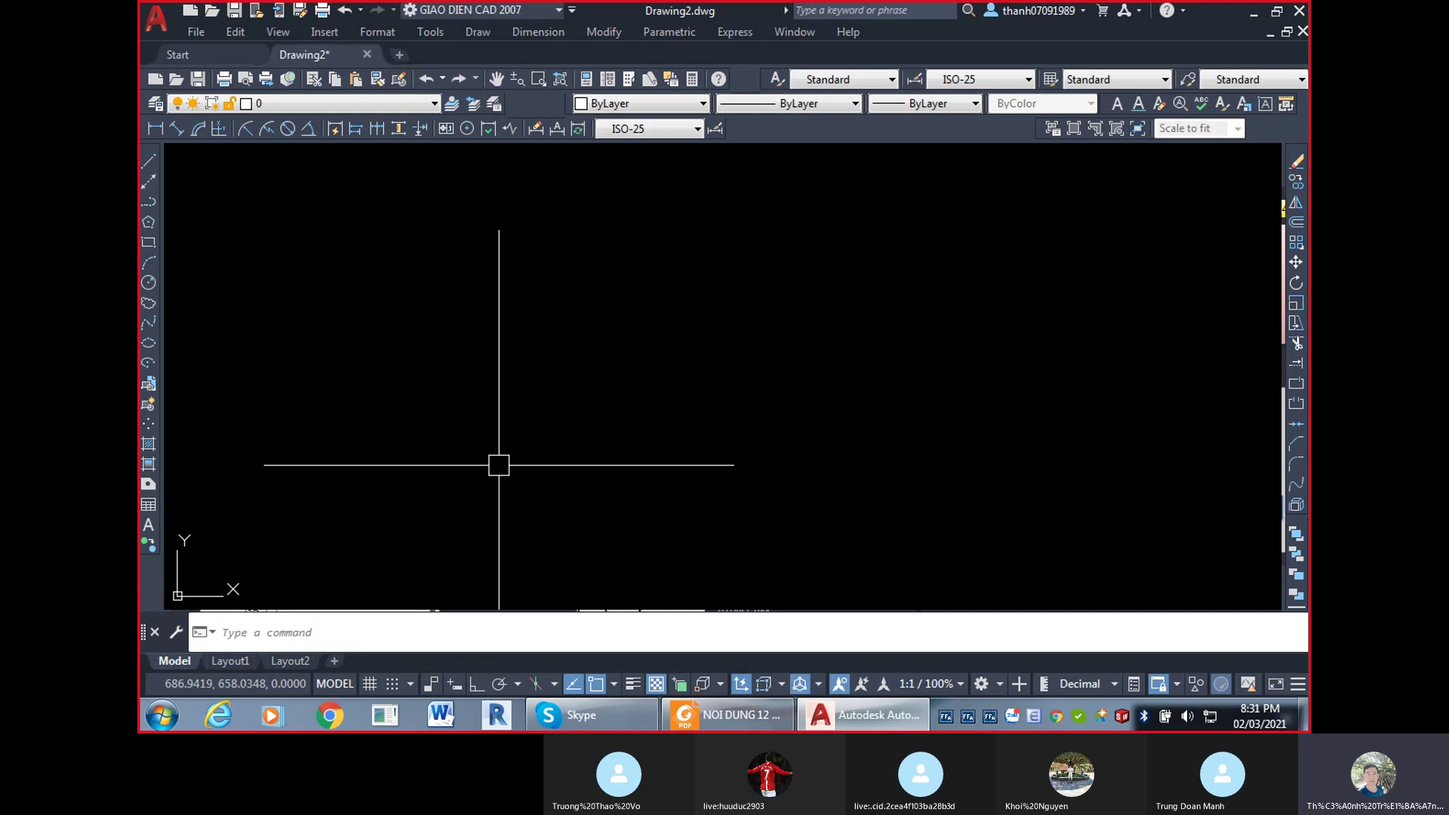
text(op)
key(Return)
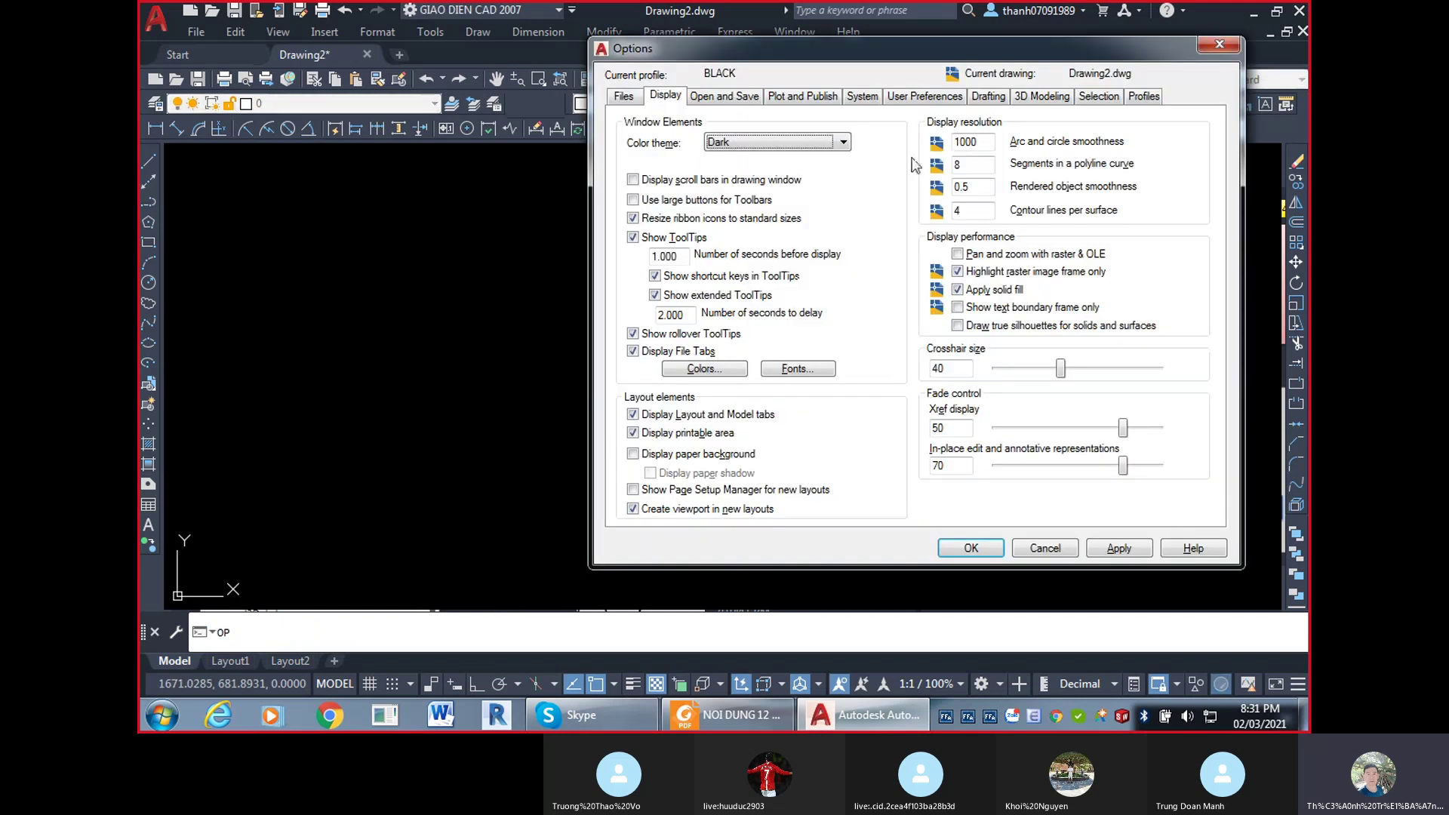
Check the colour contexts, keep the Plot preview background White, and close Options.
click(705, 368)
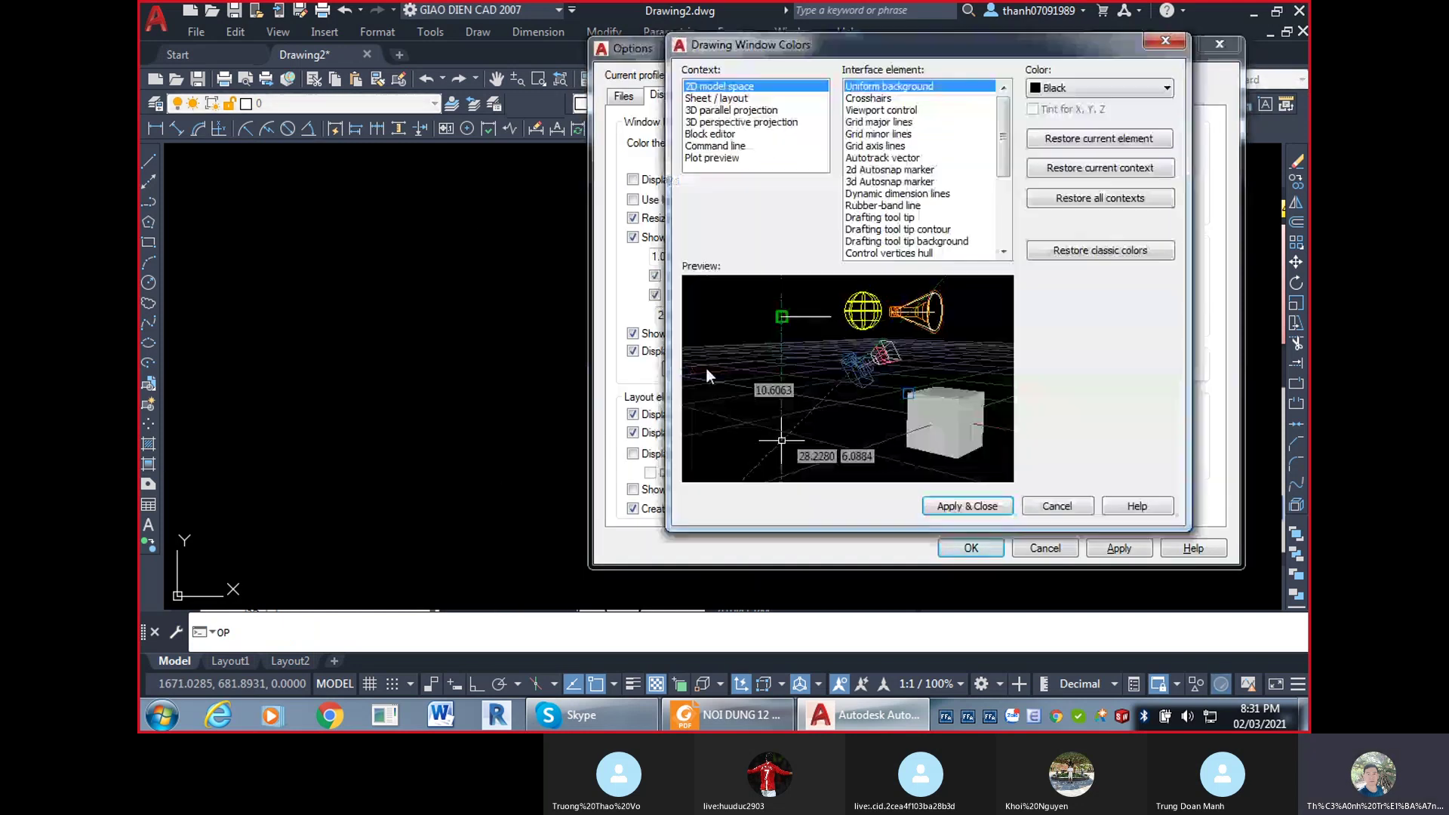
click(744, 122)
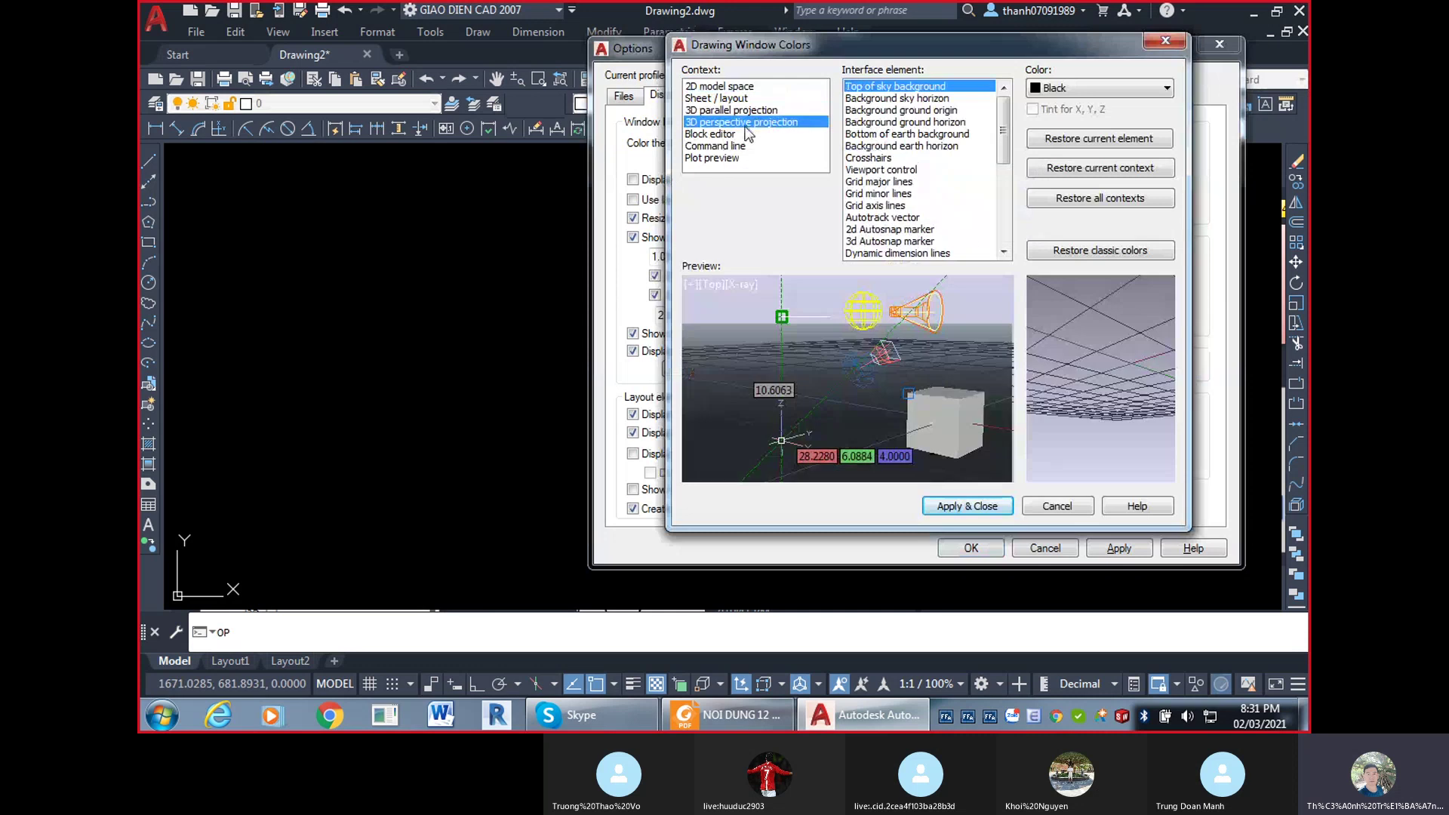
click(723, 146)
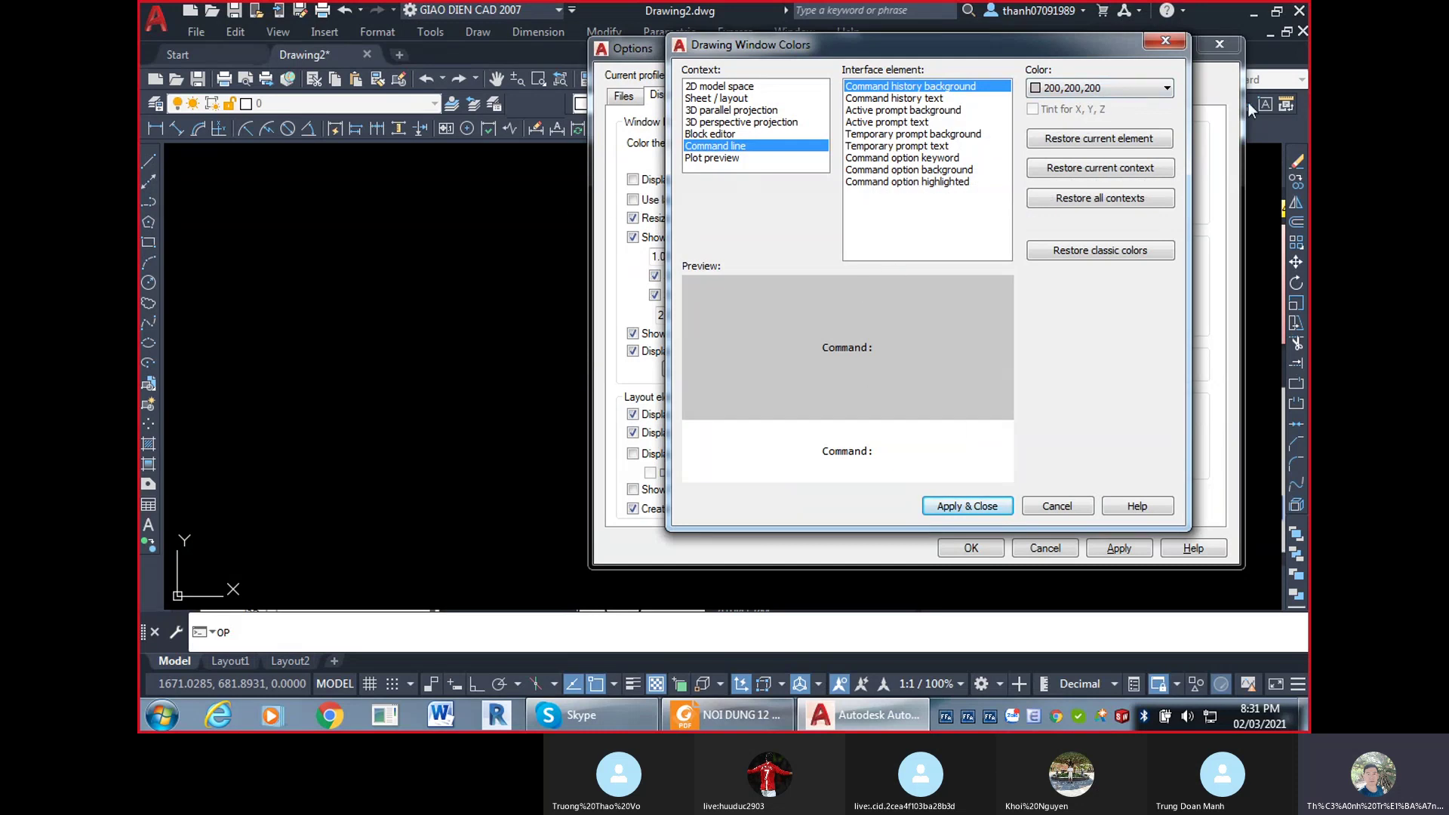
click(718, 157)
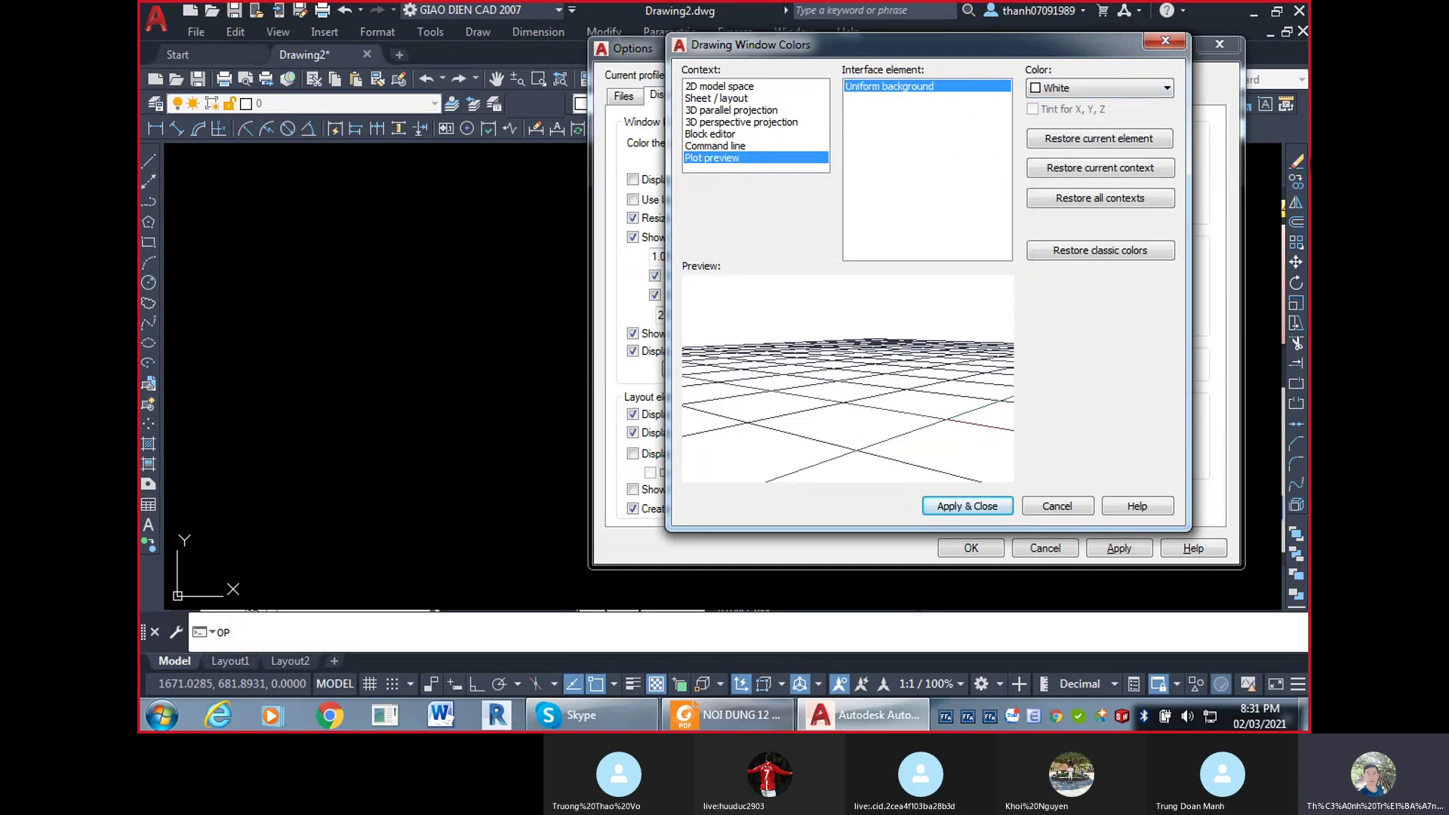
click(1115, 90)
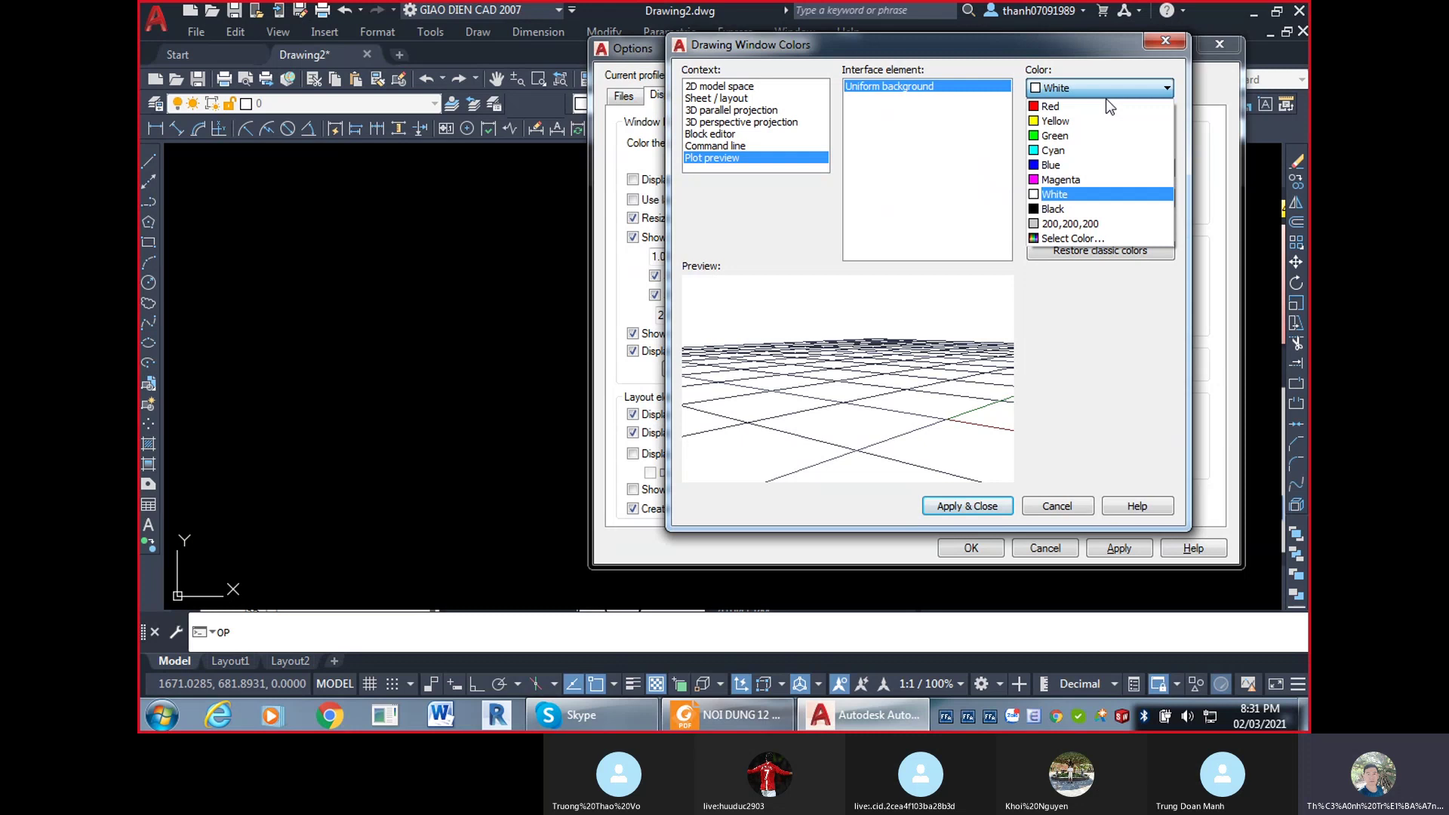
click(1084, 194)
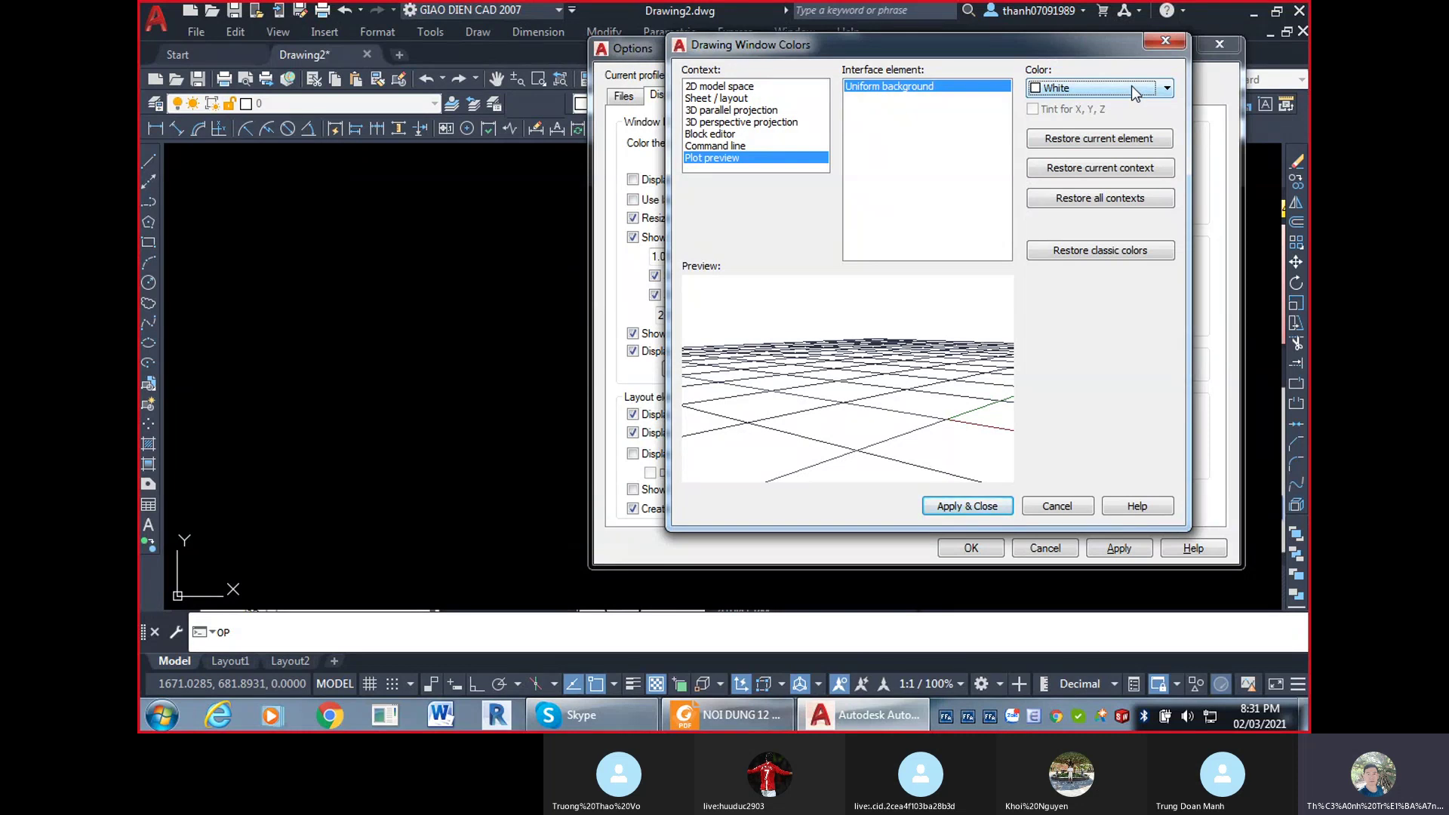
click(968, 507)
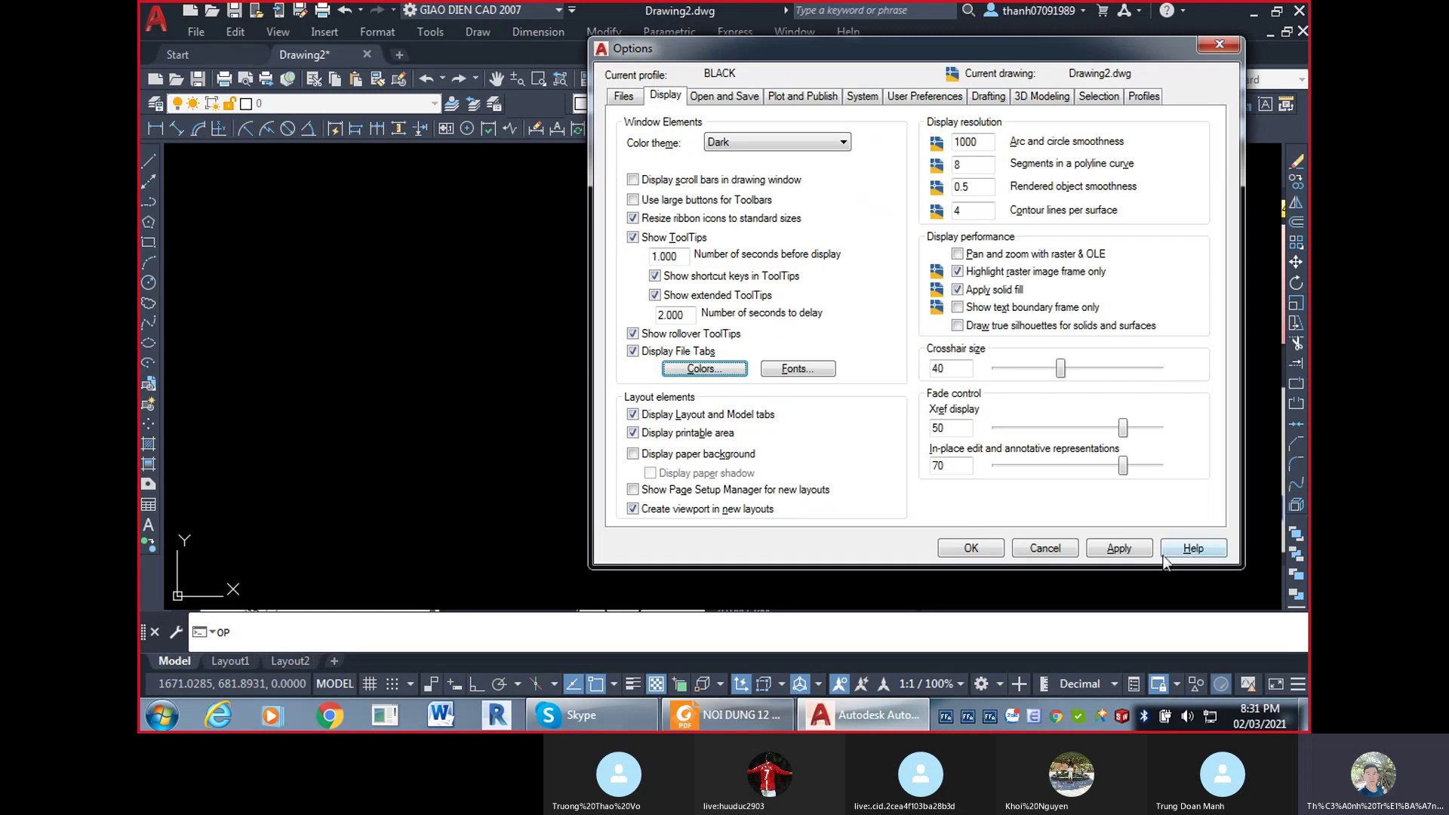
click(1122, 550)
click(972, 549)
On Layout1, window-select the viewport rectangle repeatedly and clear the selection.
click(228, 662)
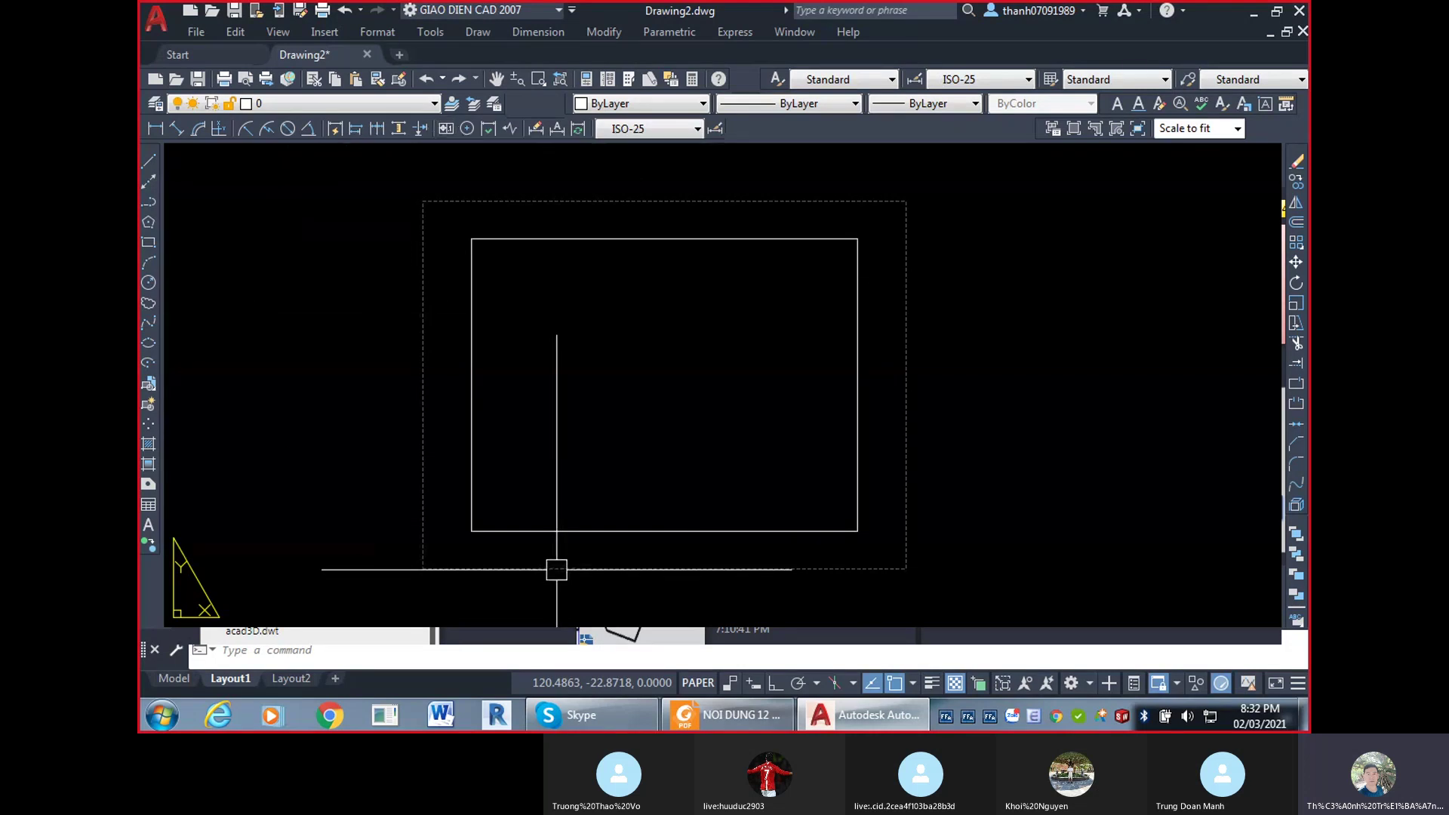
click(351, 173)
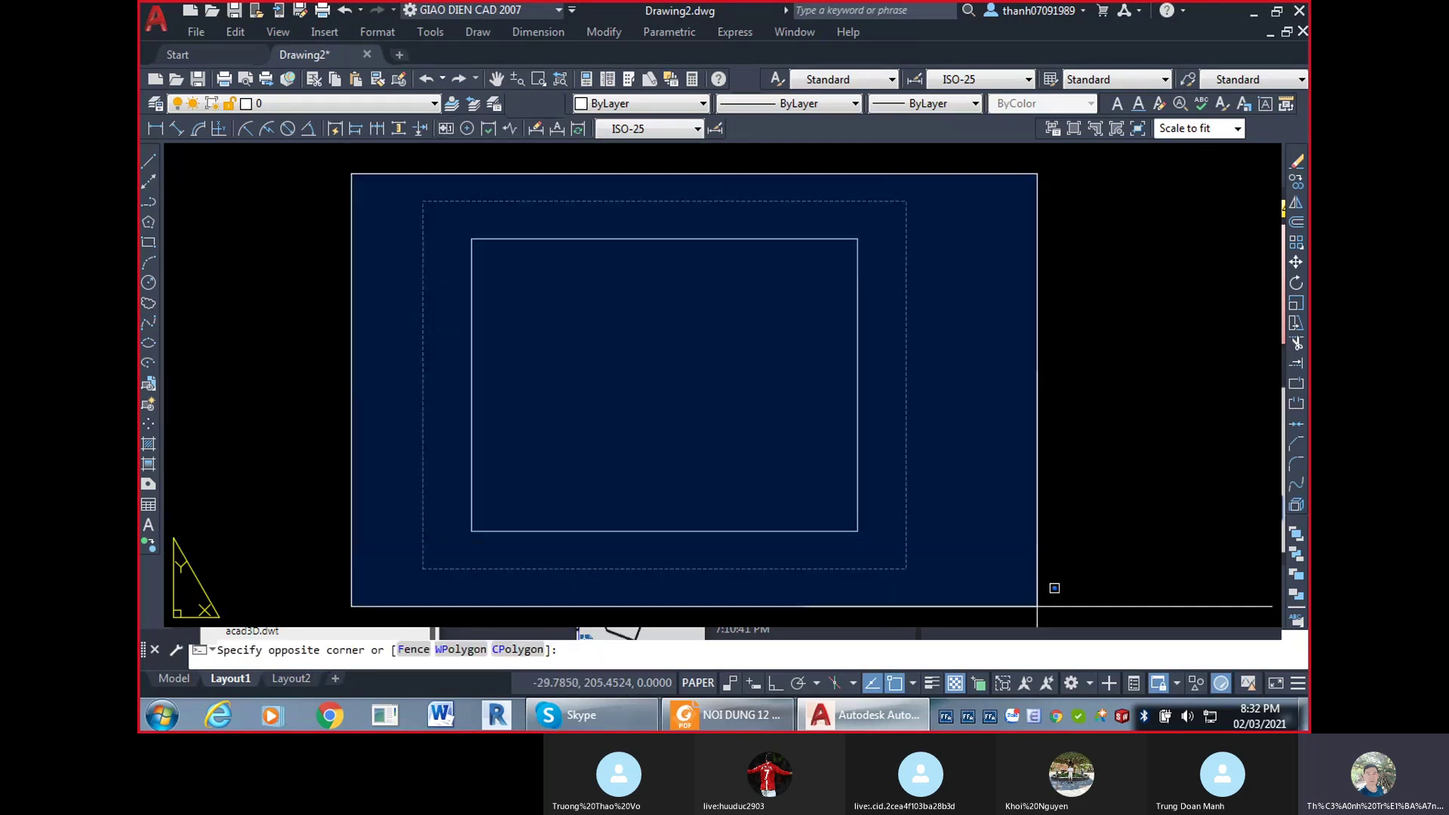
click(1052, 586)
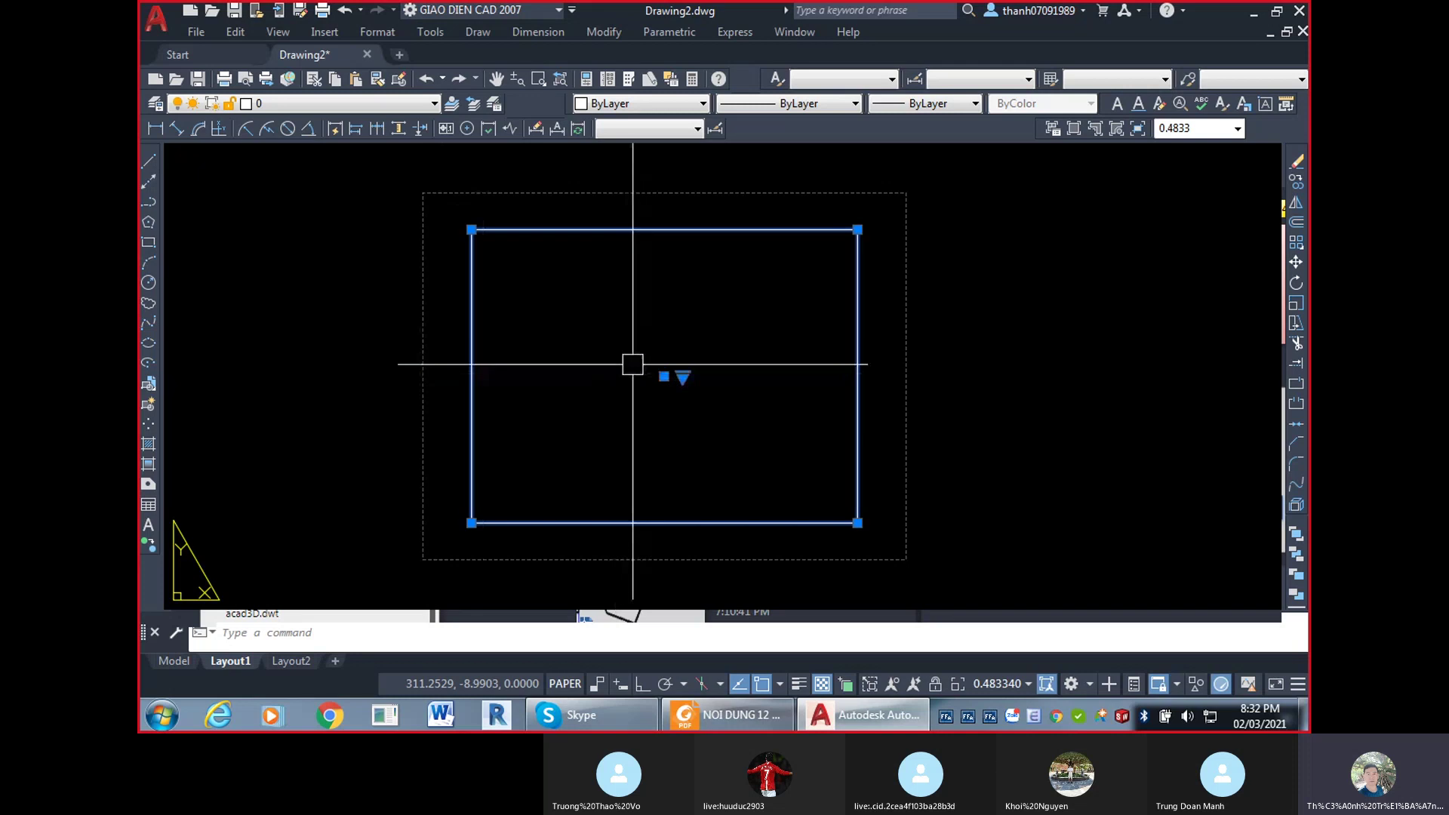
key(Escape)
click(328, 177)
click(988, 546)
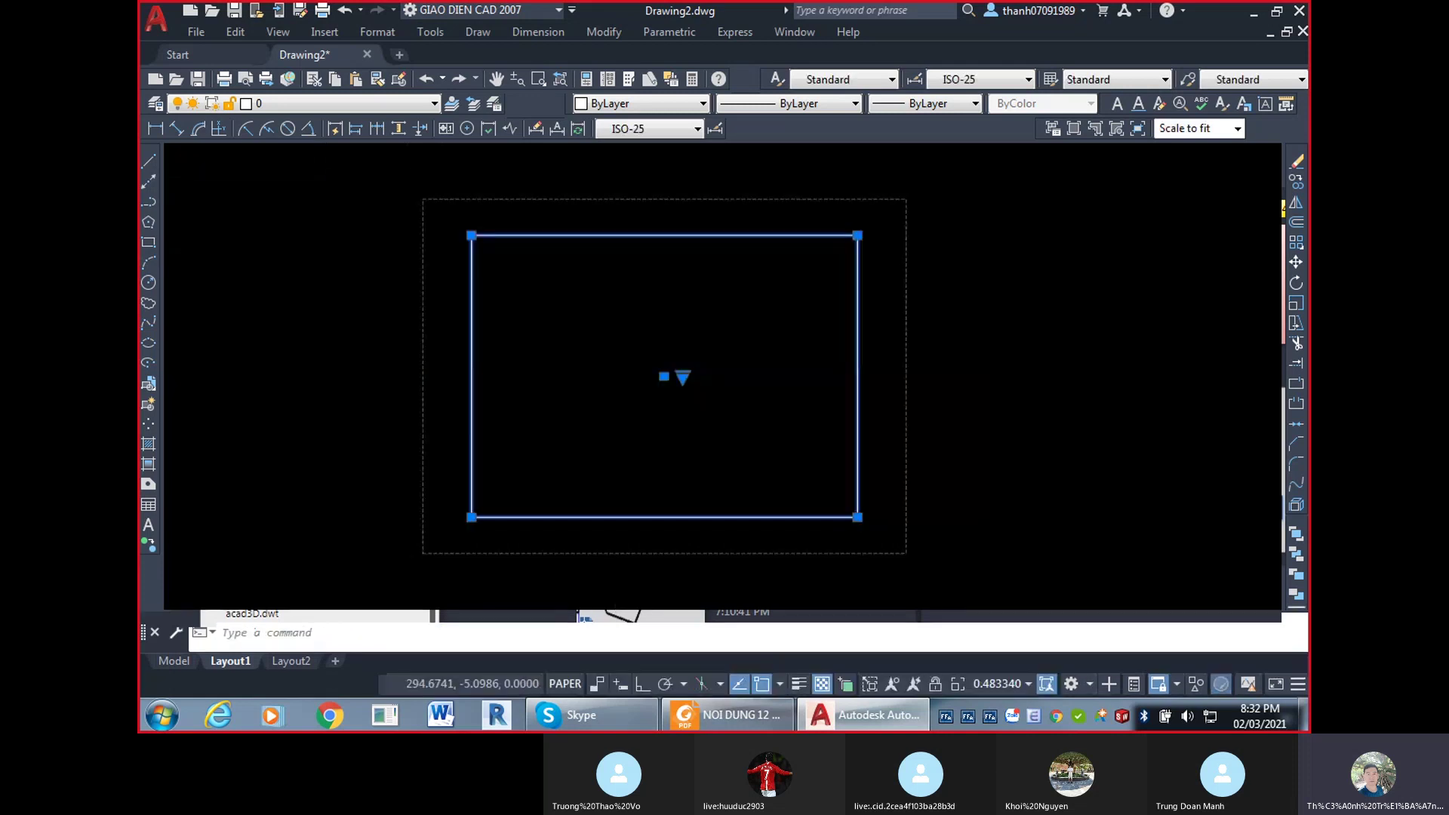
click(351, 160)
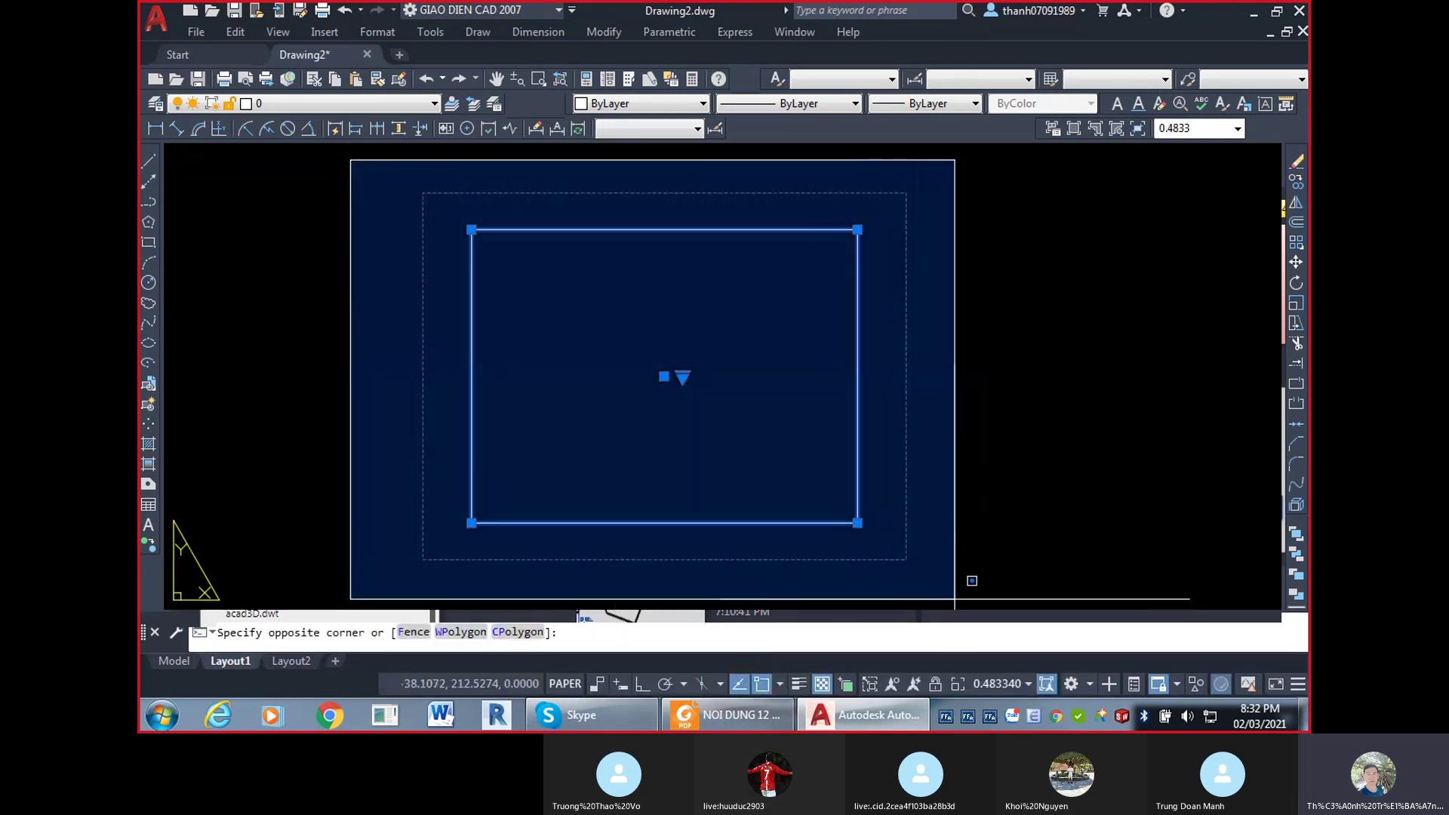
click(973, 578)
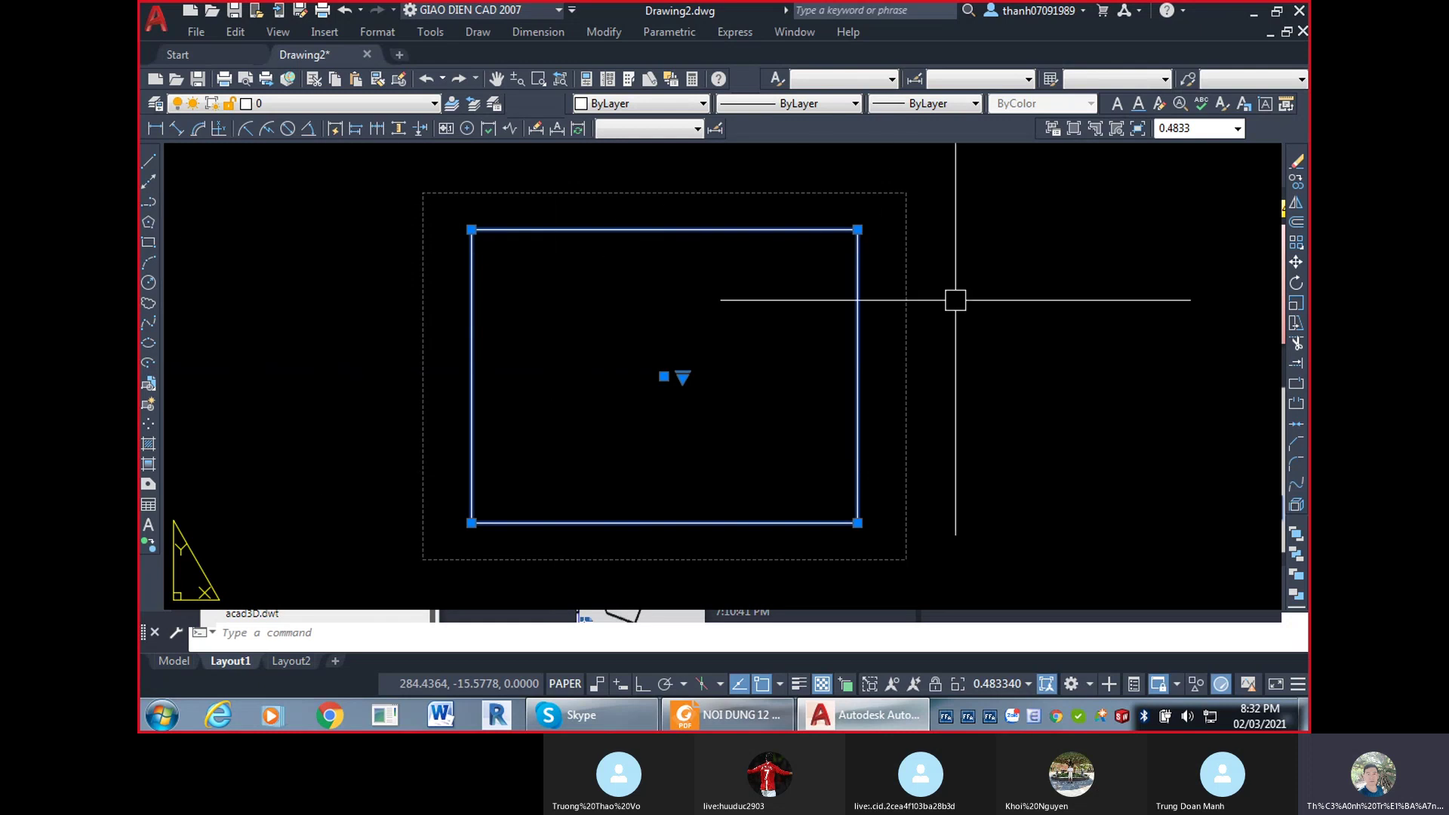
key(Escape)
Window-select and deselect the rectangle again, then switch to Model and reopen Options.
click(294, 169)
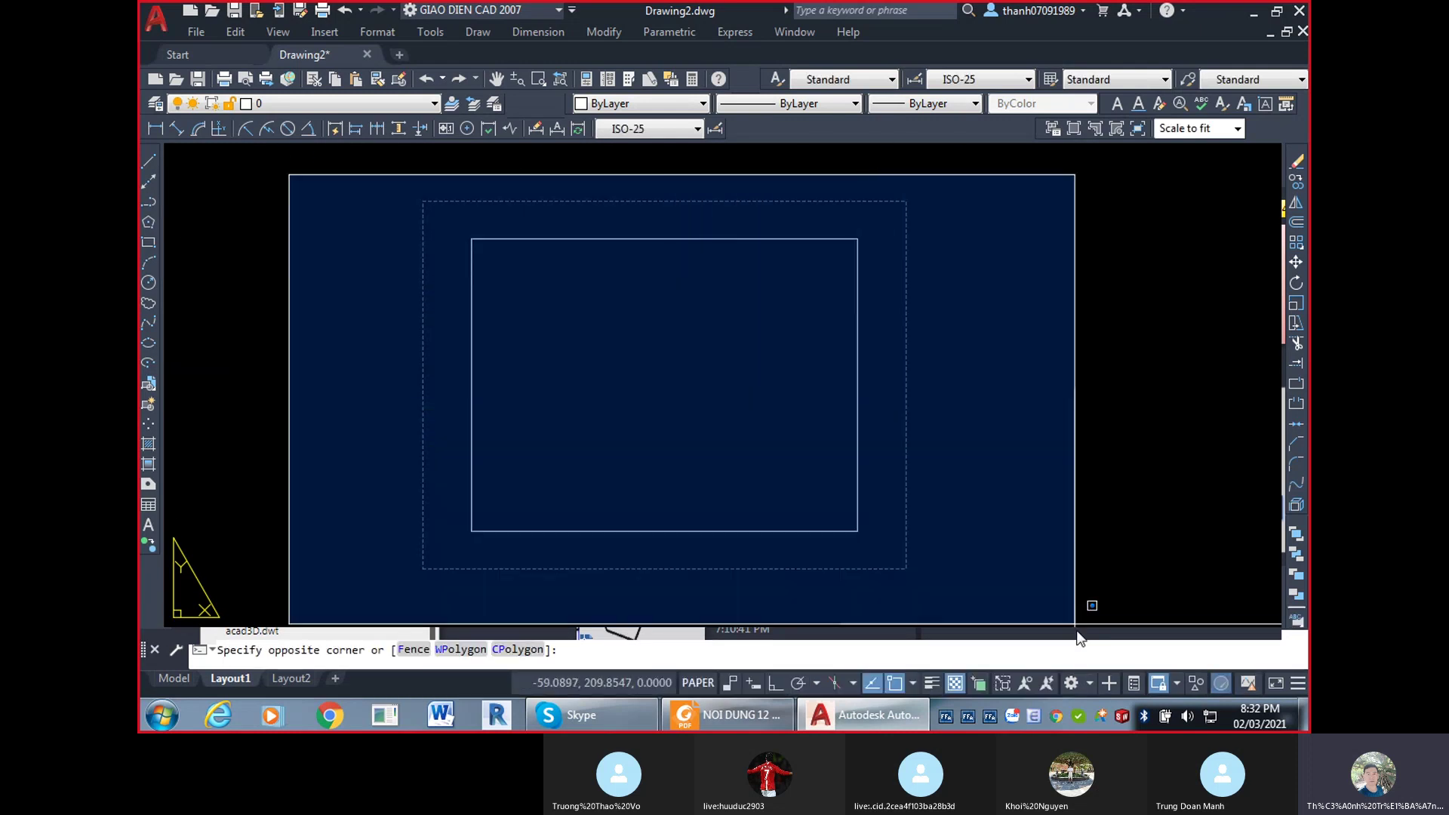
click(1078, 625)
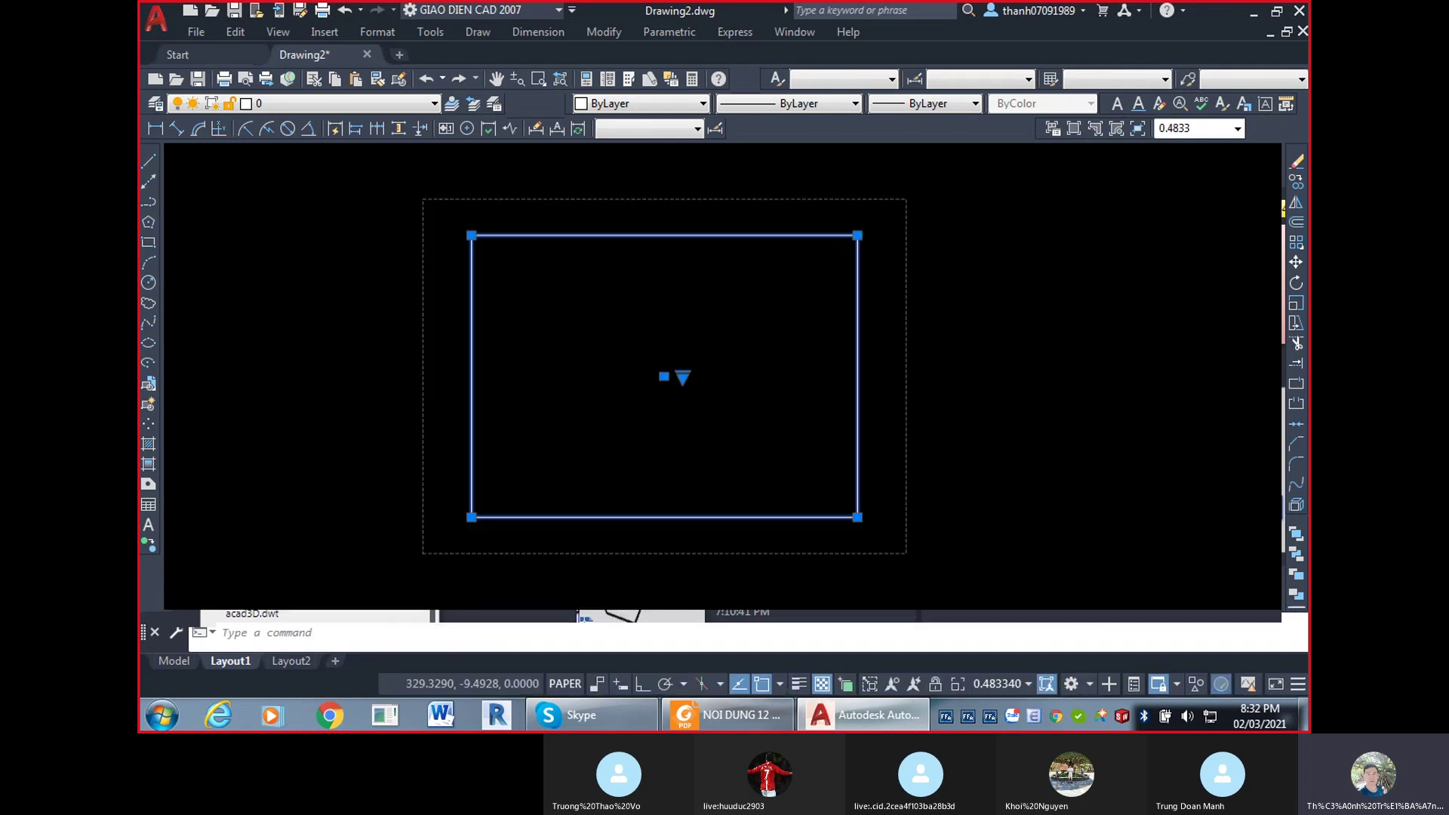
click(346, 179)
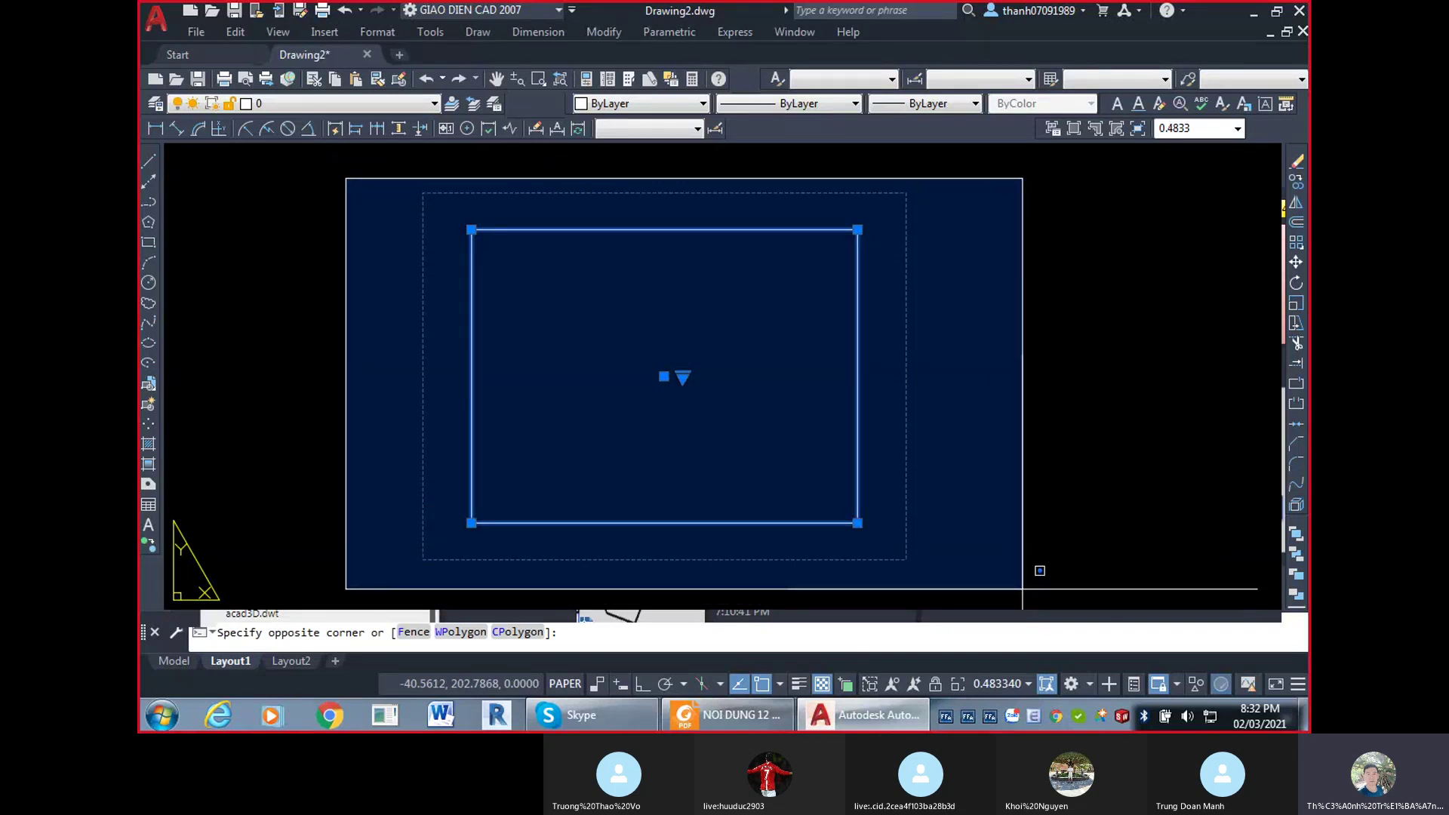
click(1039, 564)
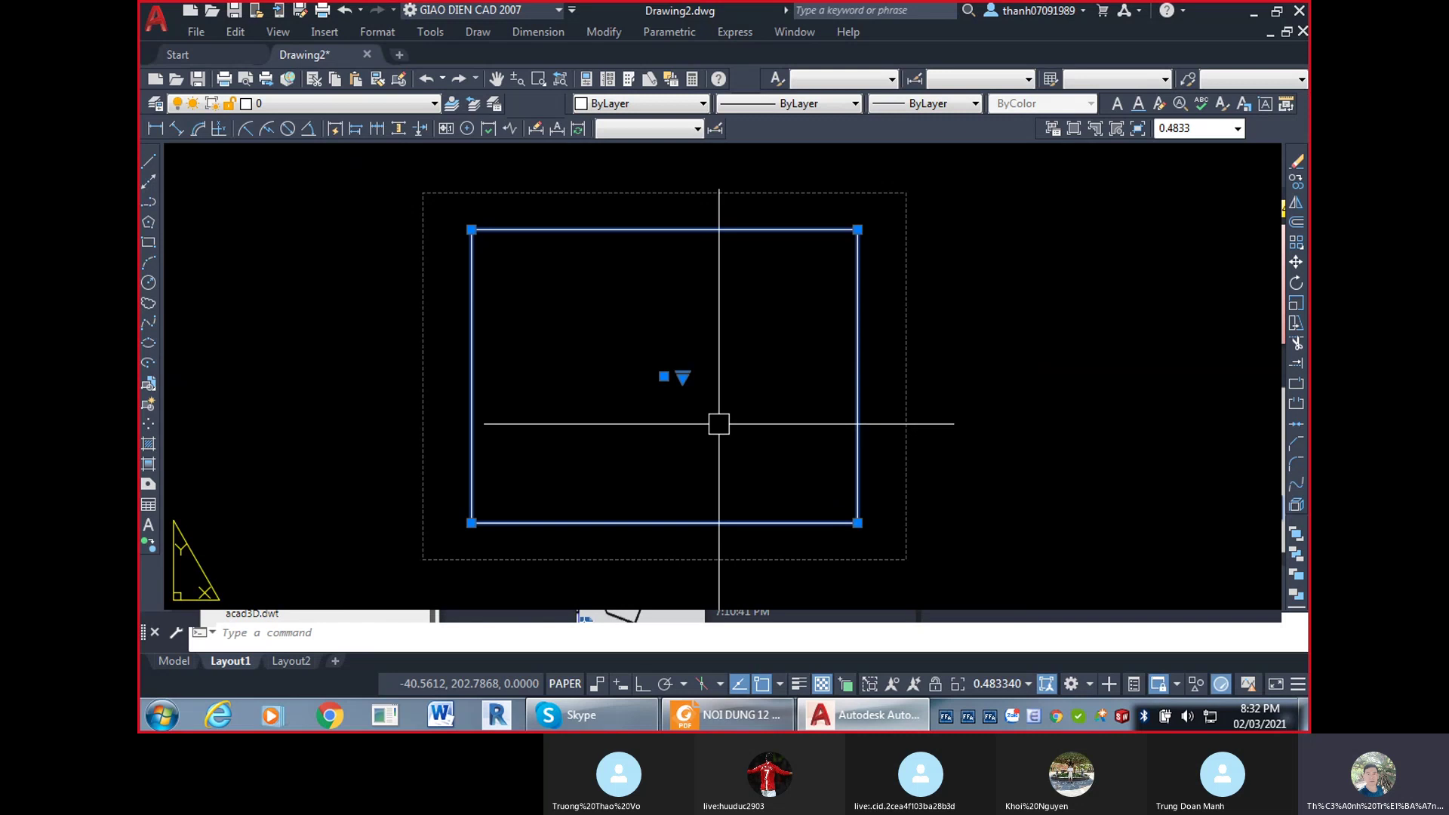
key(Escape)
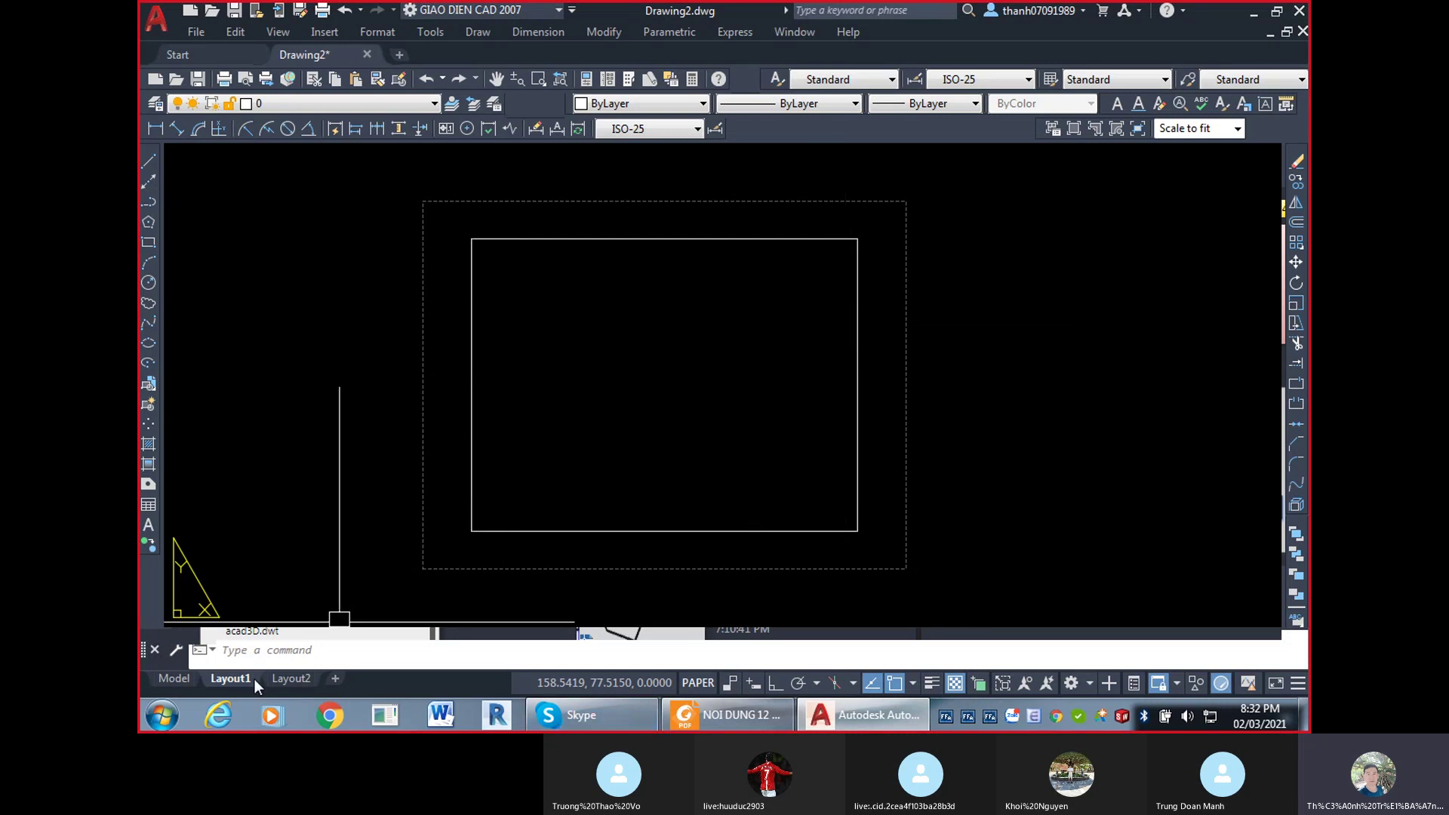
click(173, 678)
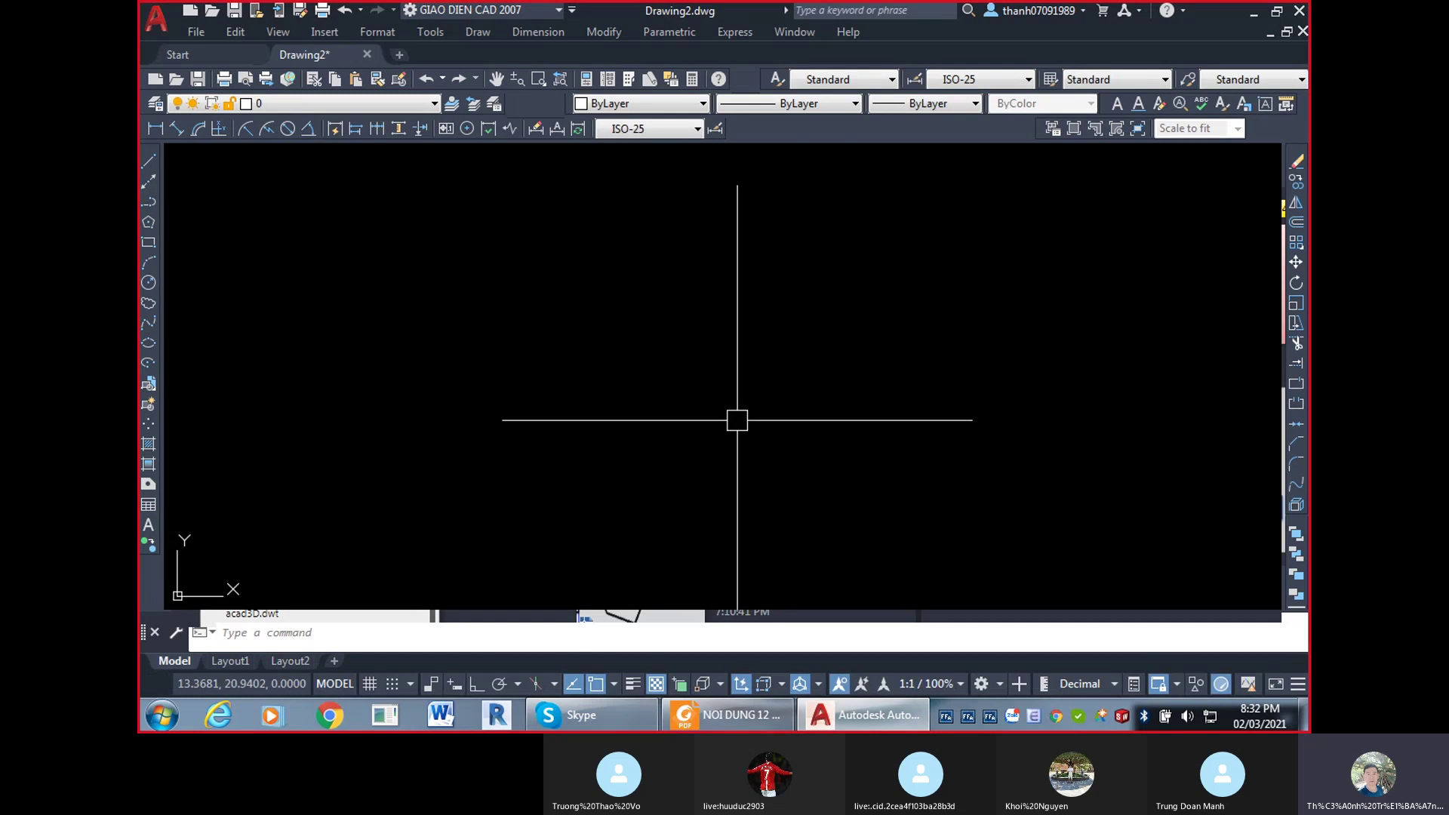
text(OP)
key(Return)
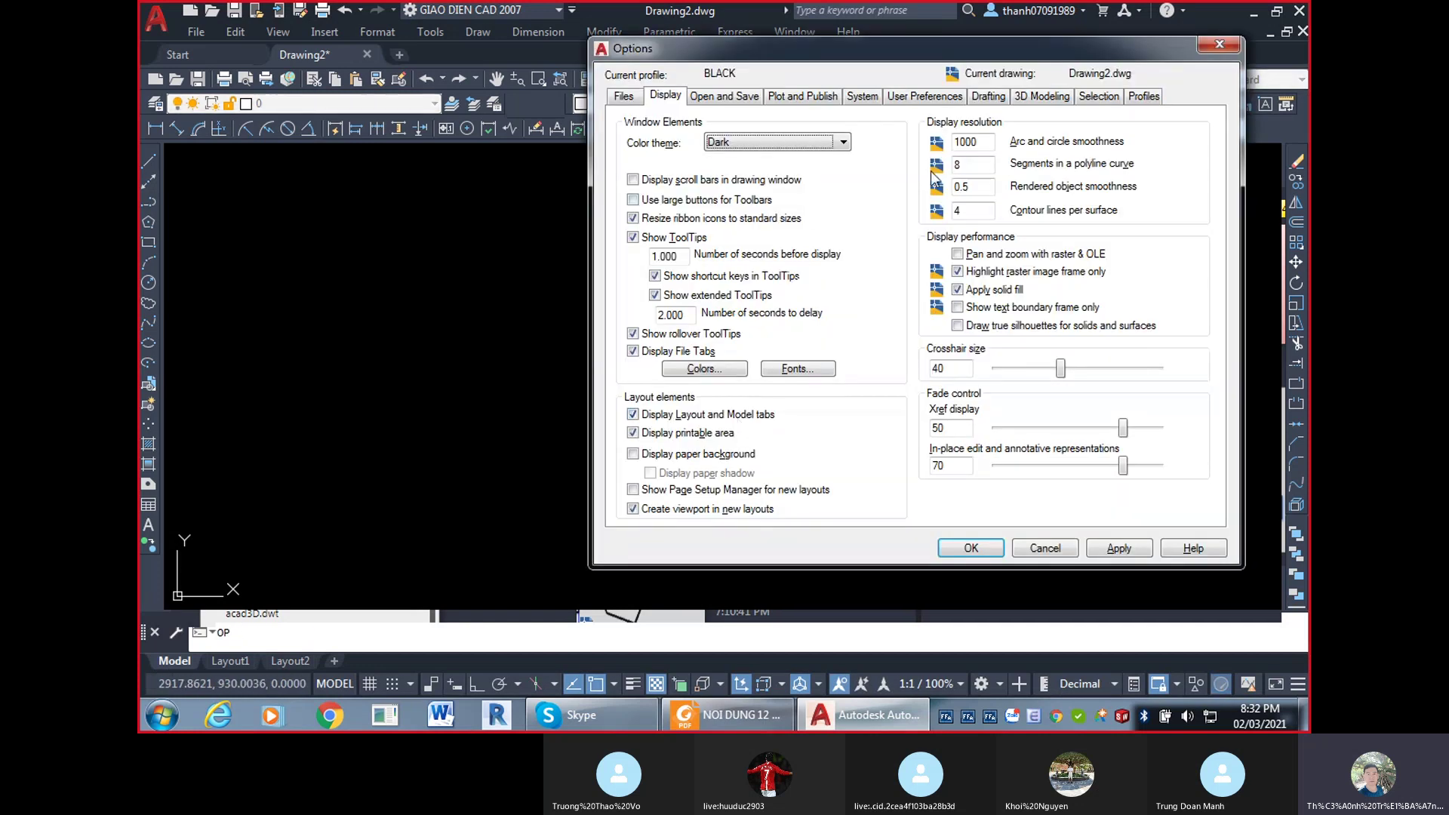
Turn on Display paper background for layouts, apply, and close Options.
click(695, 369)
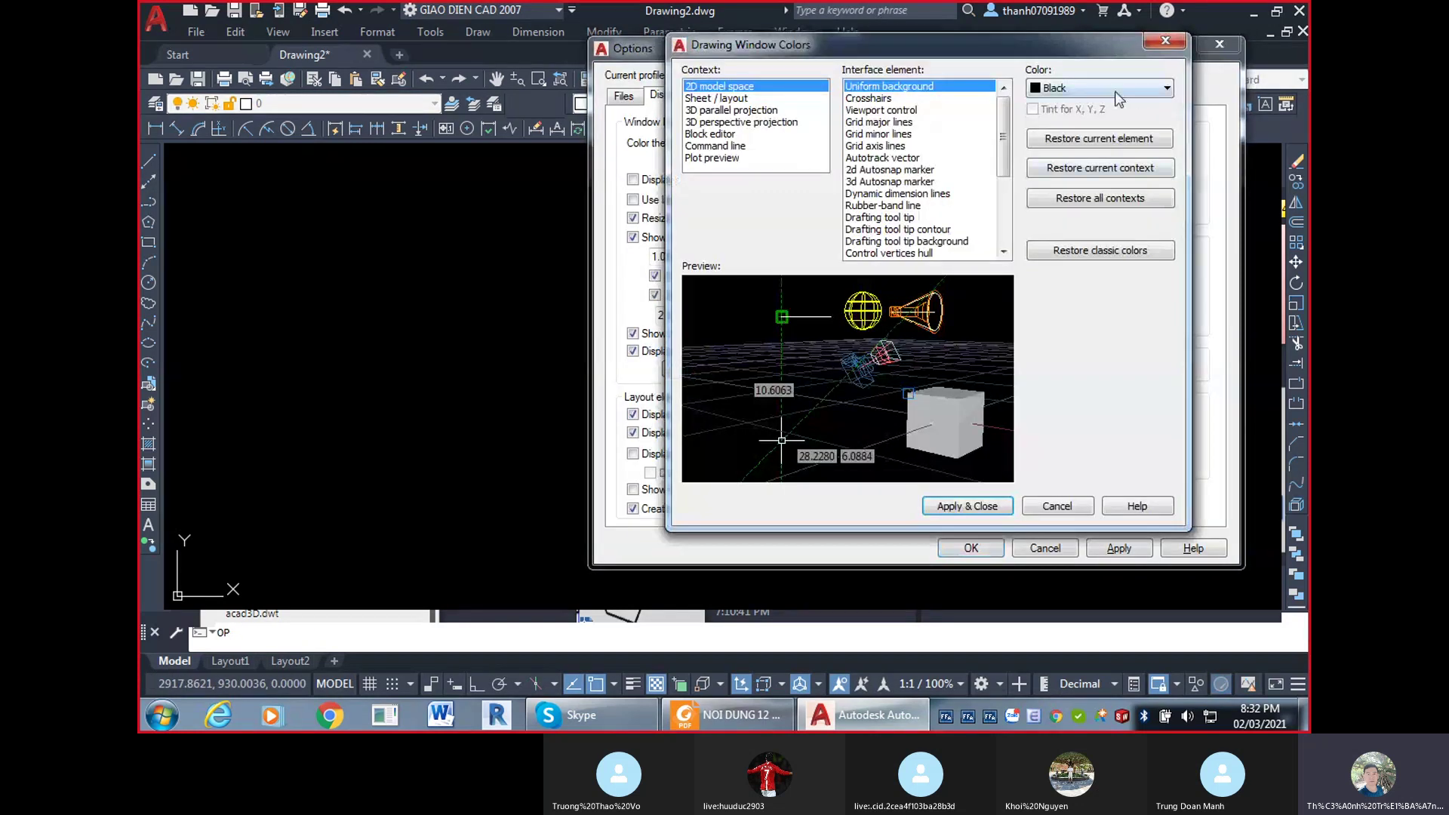
click(725, 158)
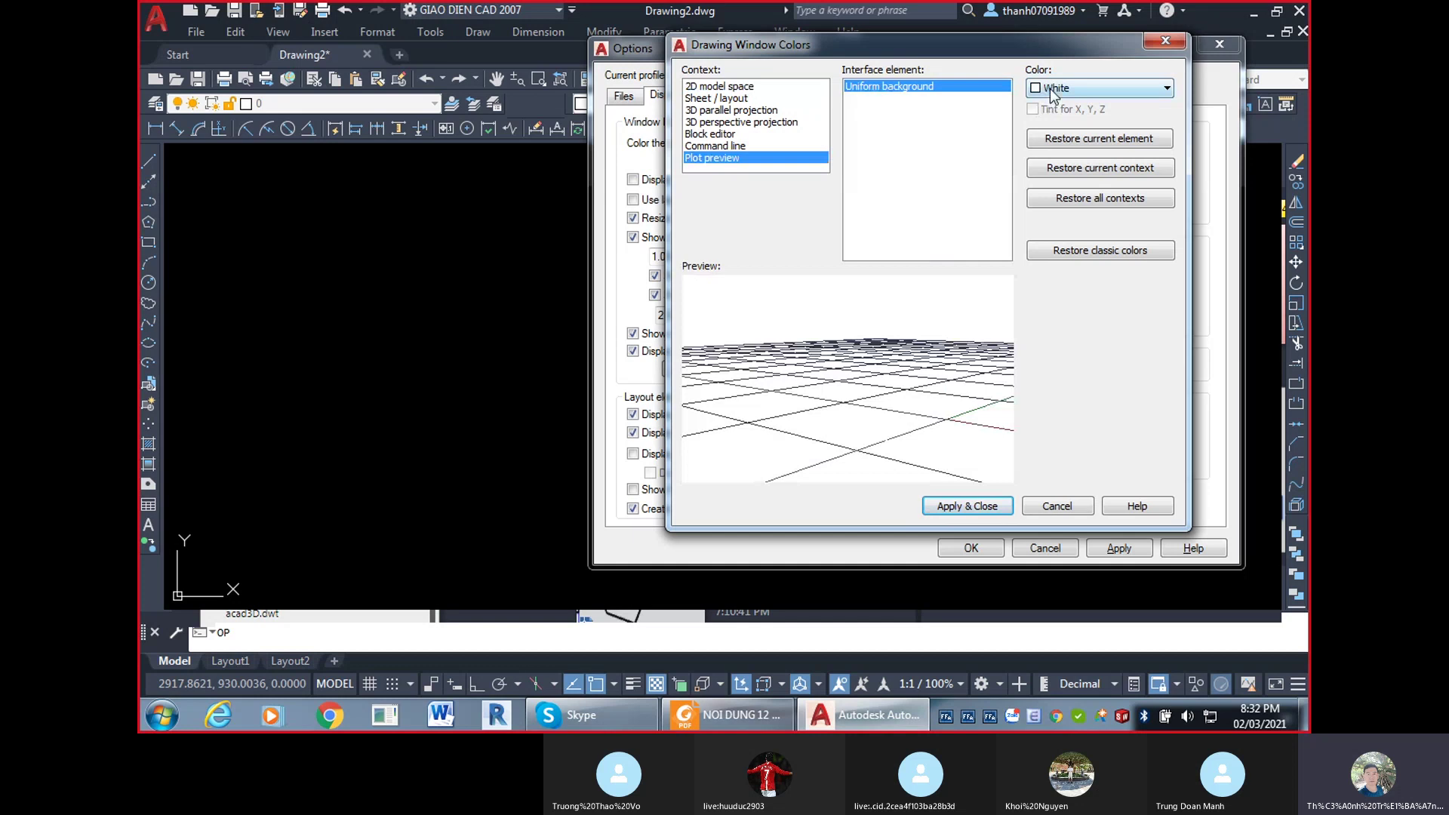
click(985, 507)
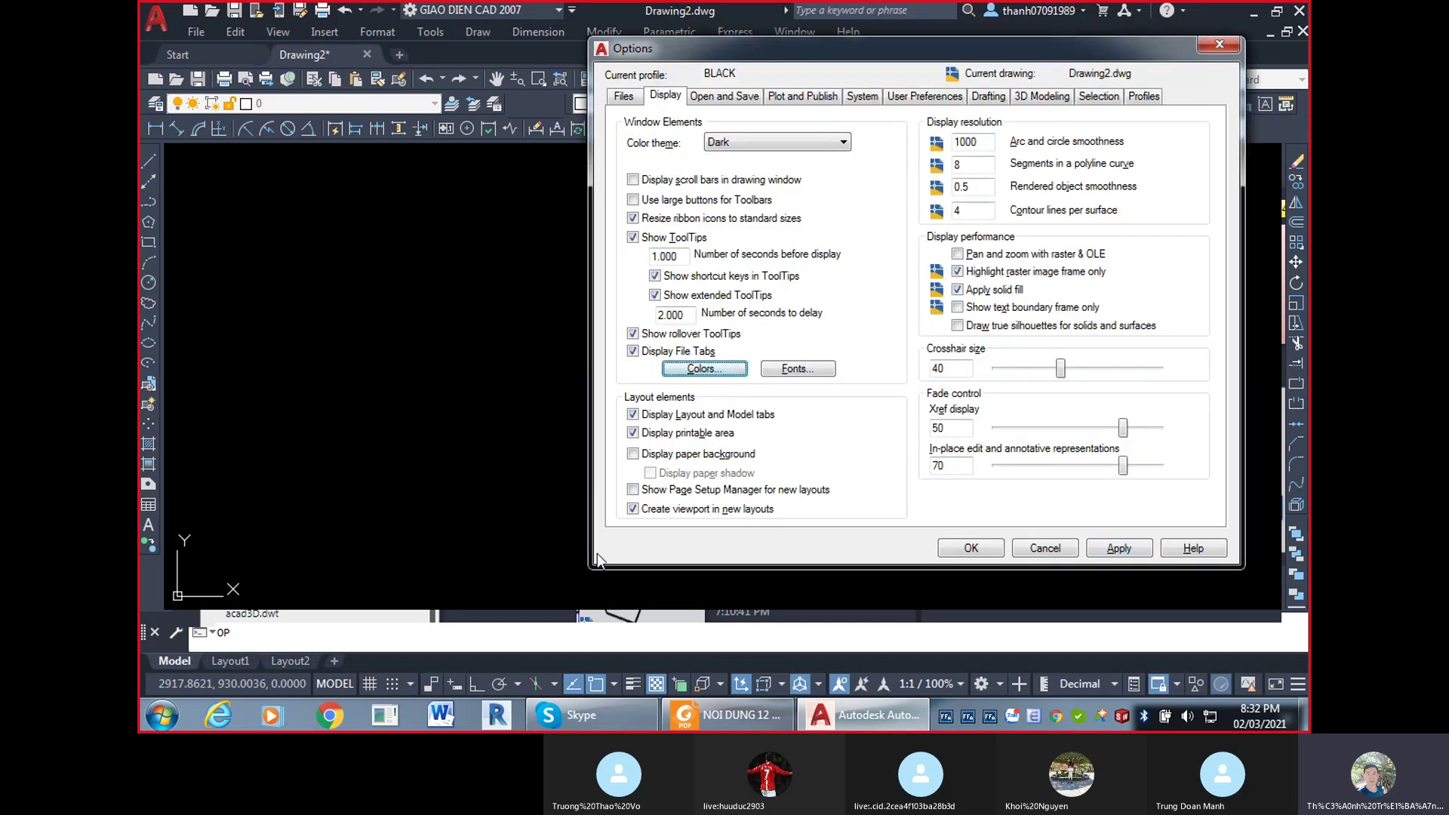
click(652, 455)
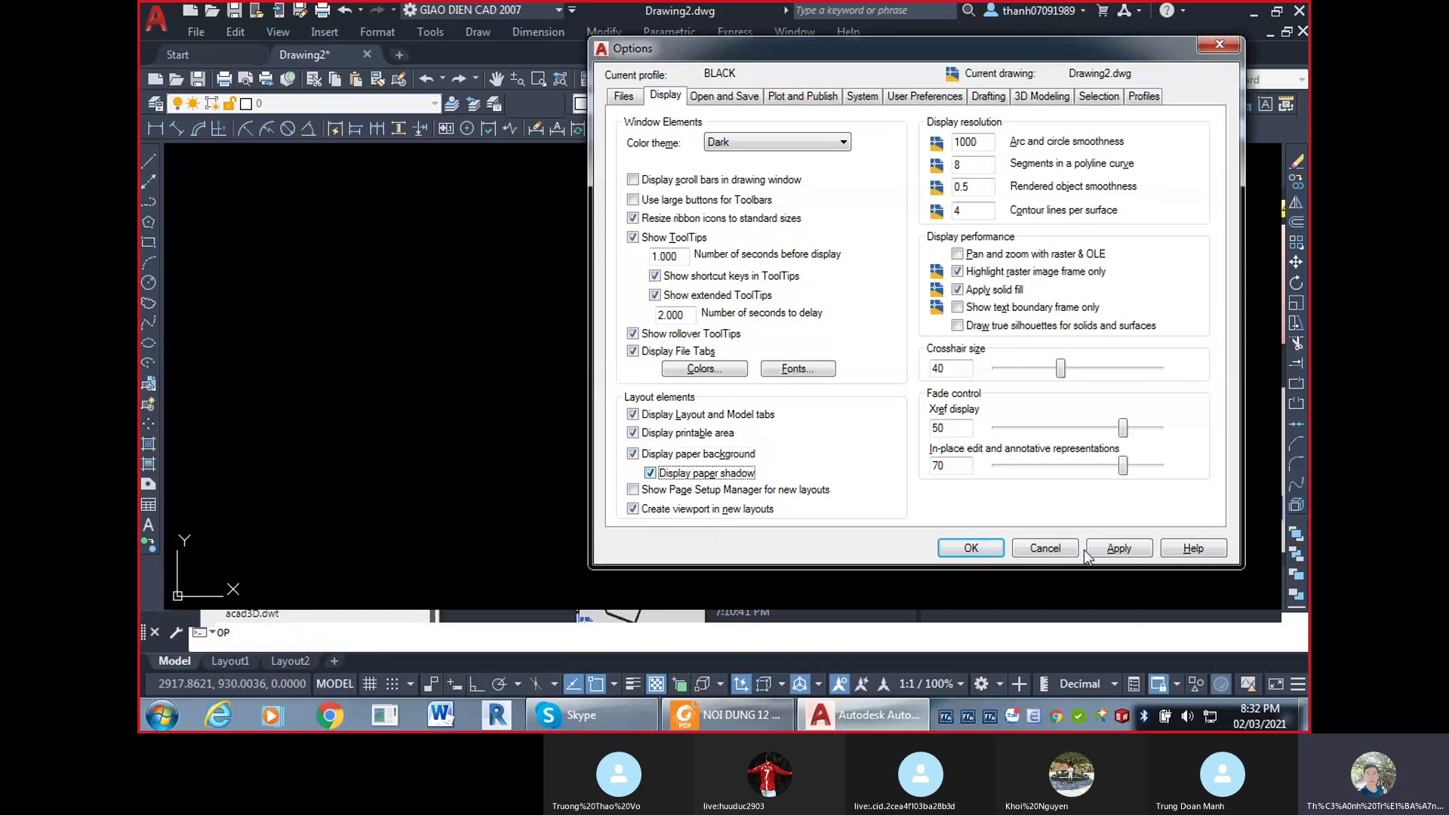
click(1110, 550)
click(971, 548)
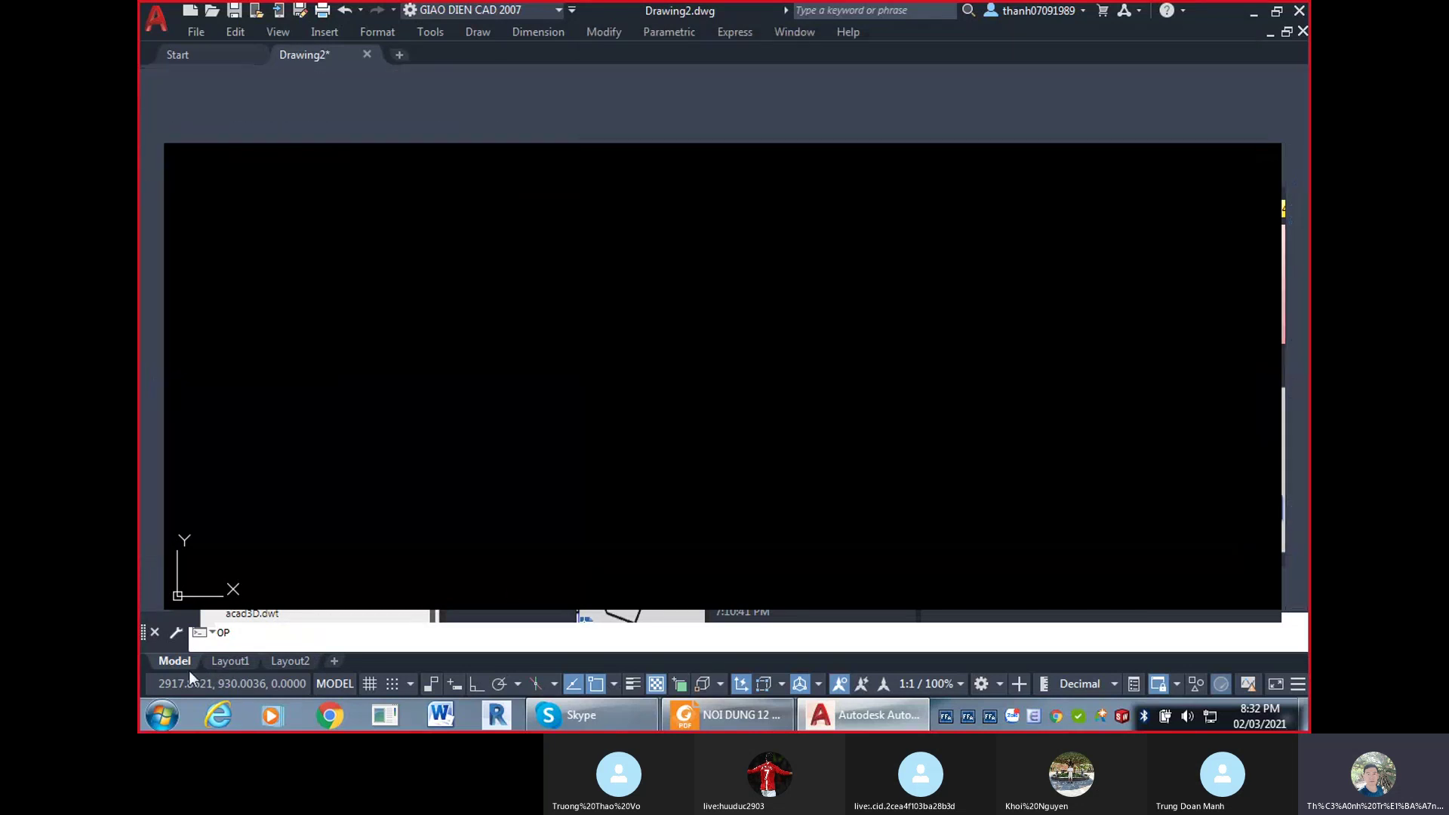
click(229, 659)
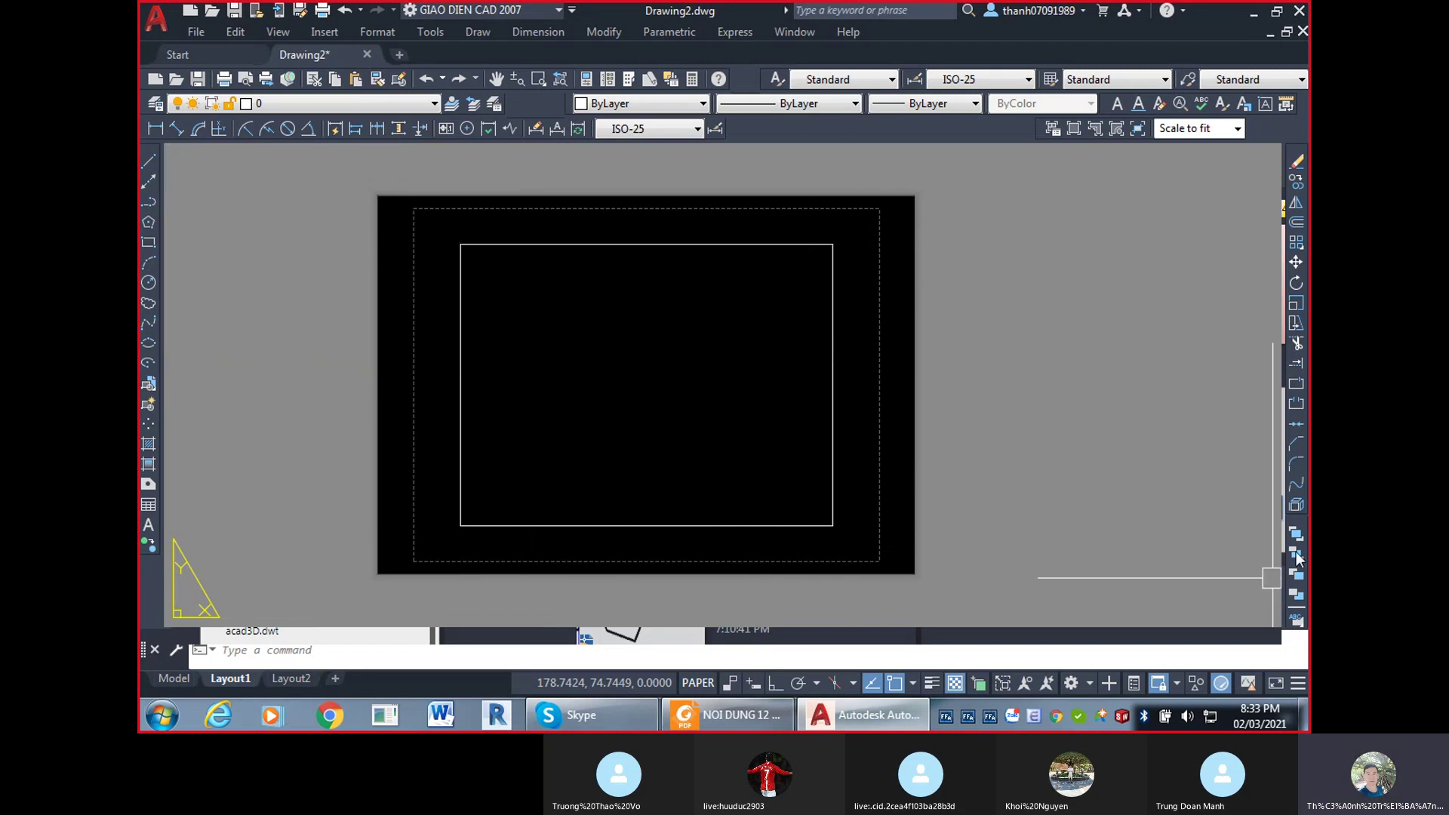
Turn off Display paper background, apply, and inspect Layout1 before returning to Model.
click(173, 678)
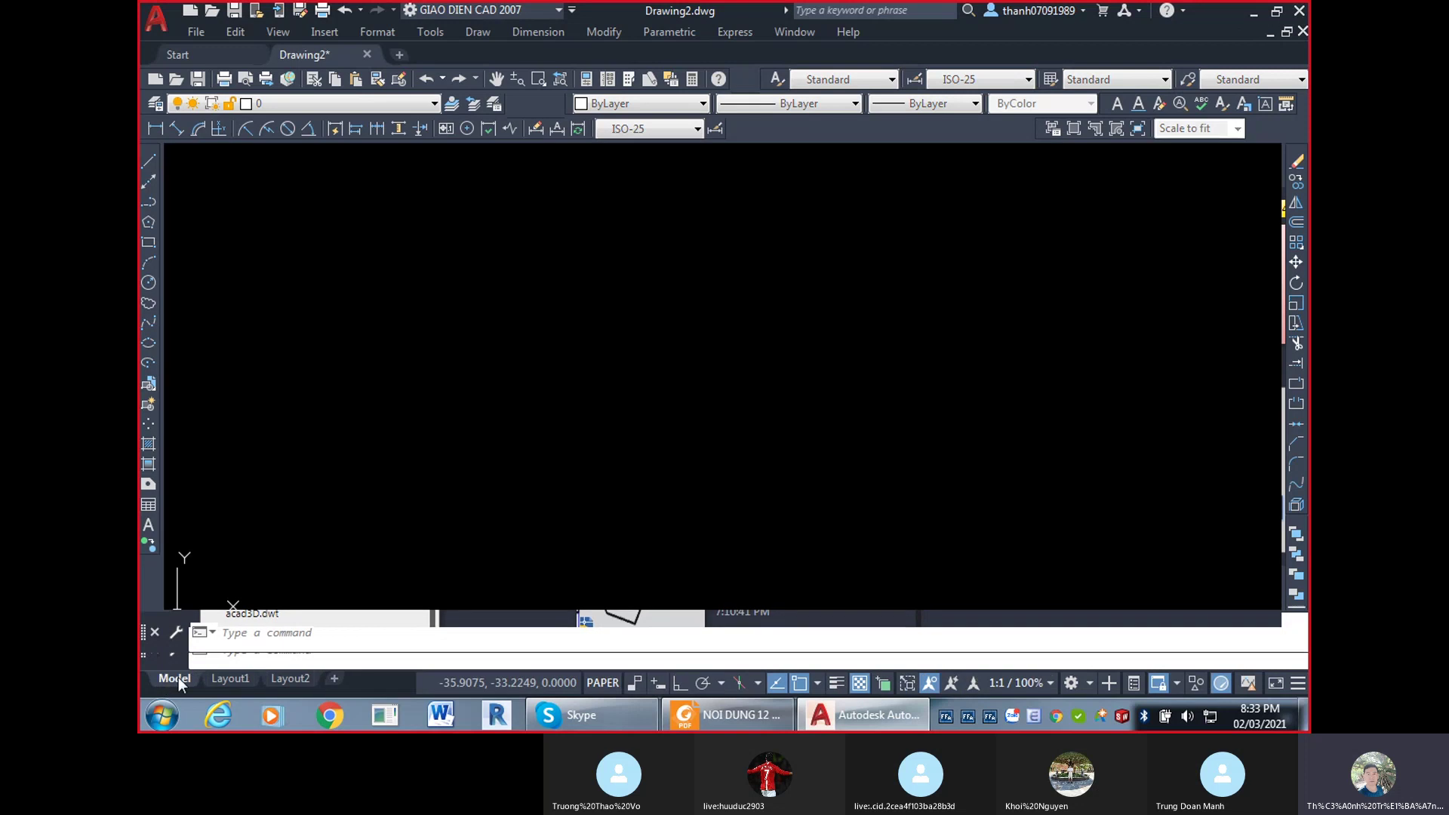
text(0)
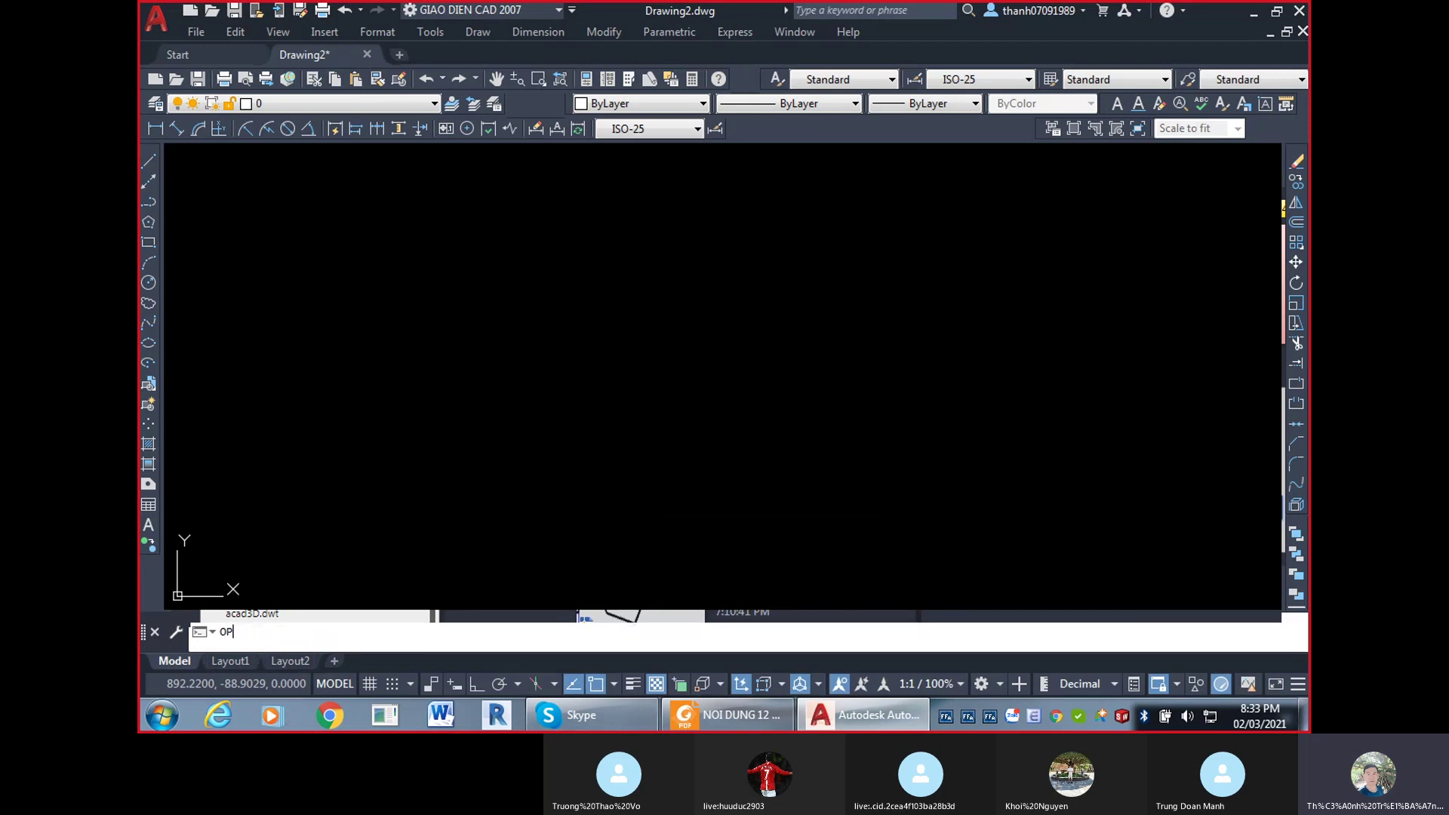
key(Return)
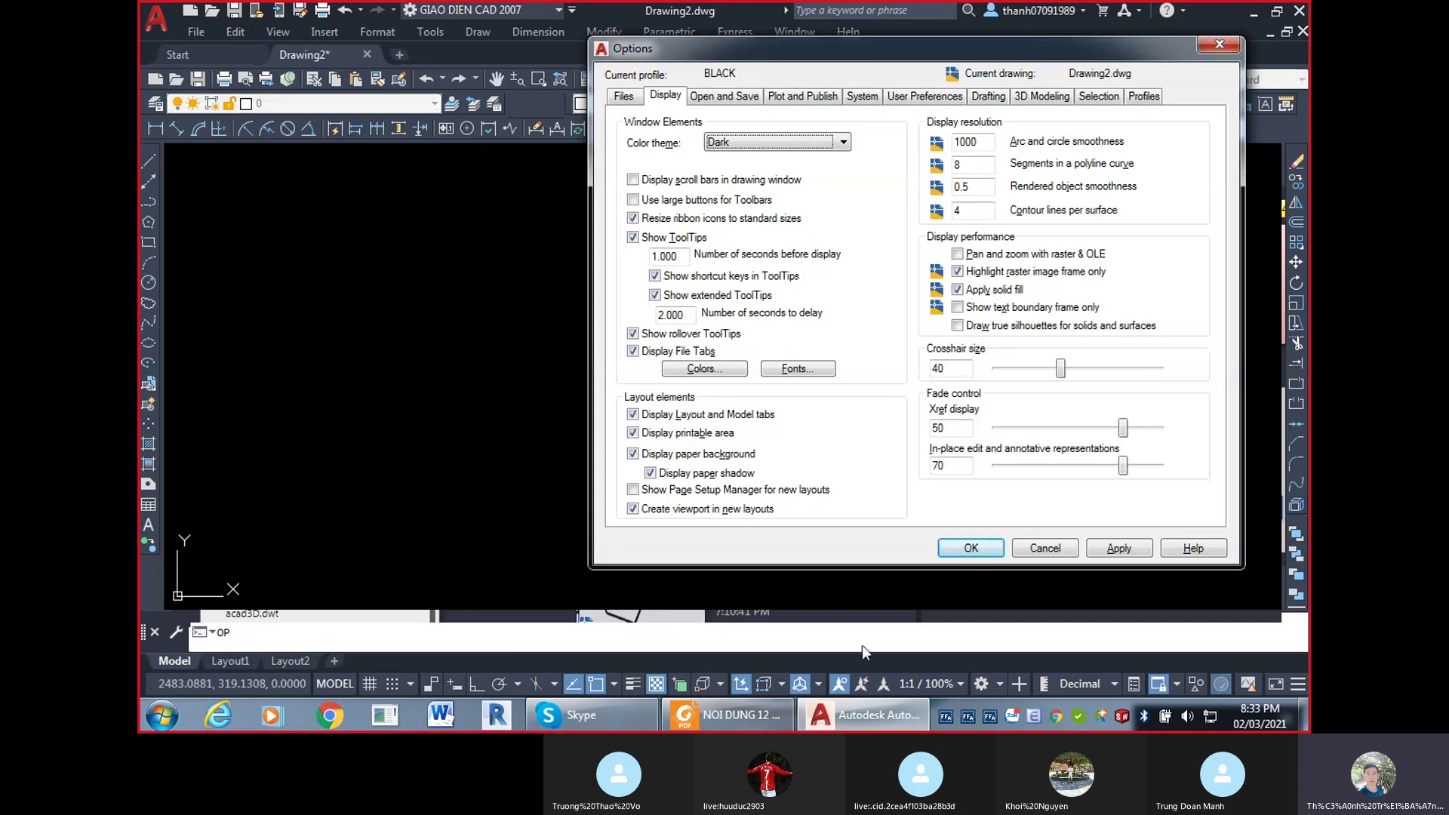
click(633, 455)
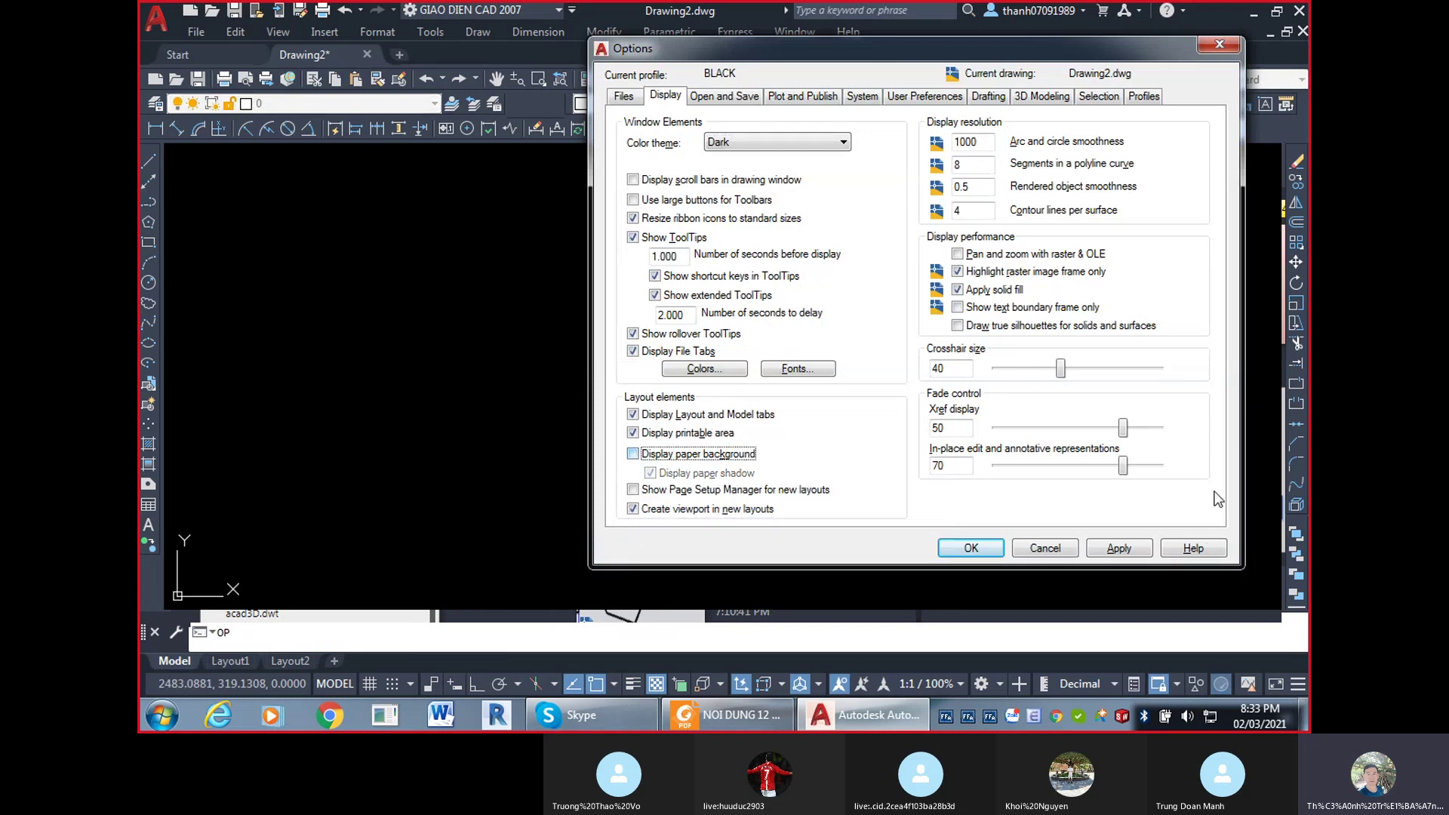
click(1121, 549)
click(971, 548)
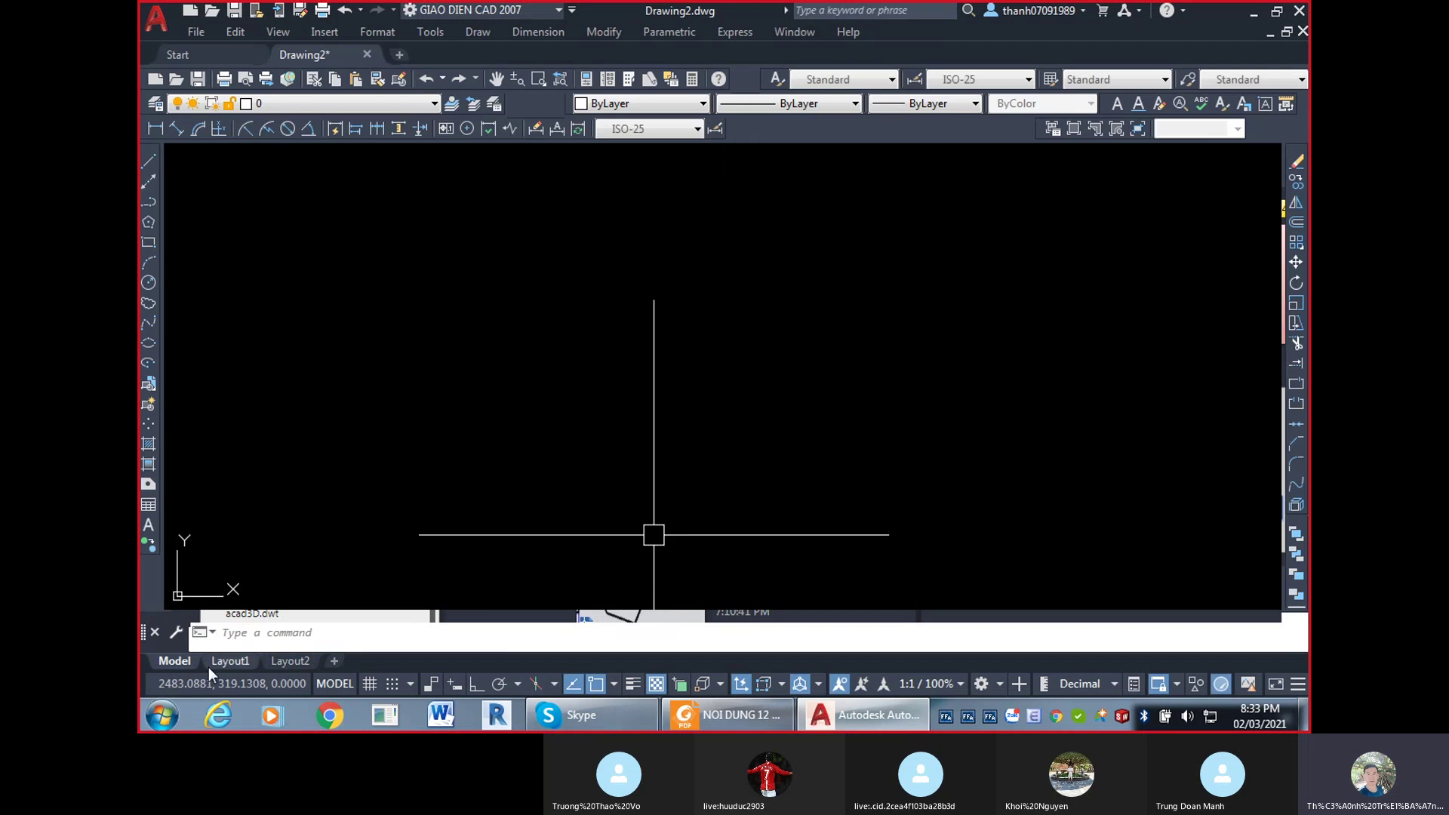
click(229, 661)
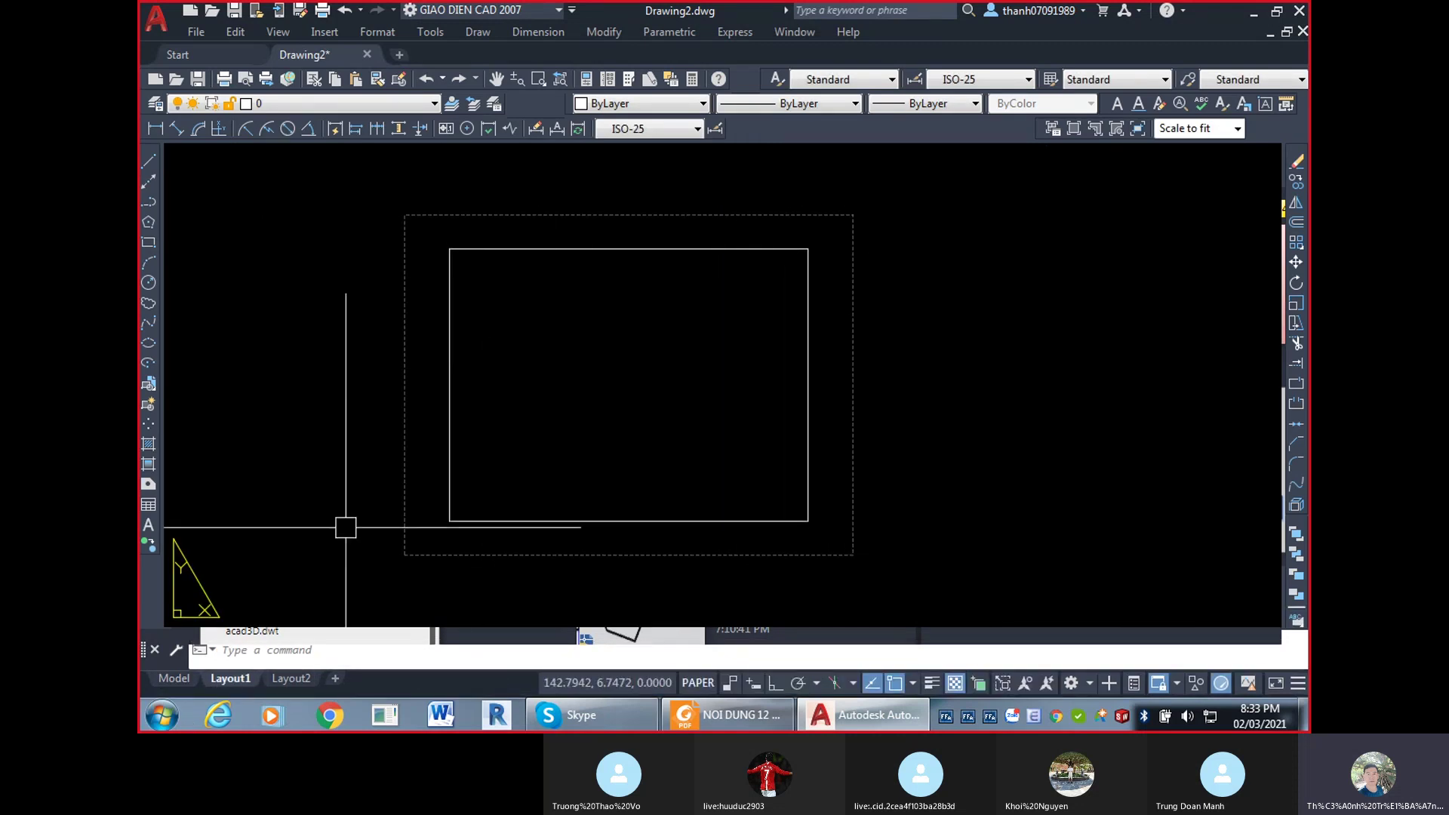
click(165, 678)
Raise arc and circle smoothness from 1000 to 10000 and close Options.
text(op)
key(Return)
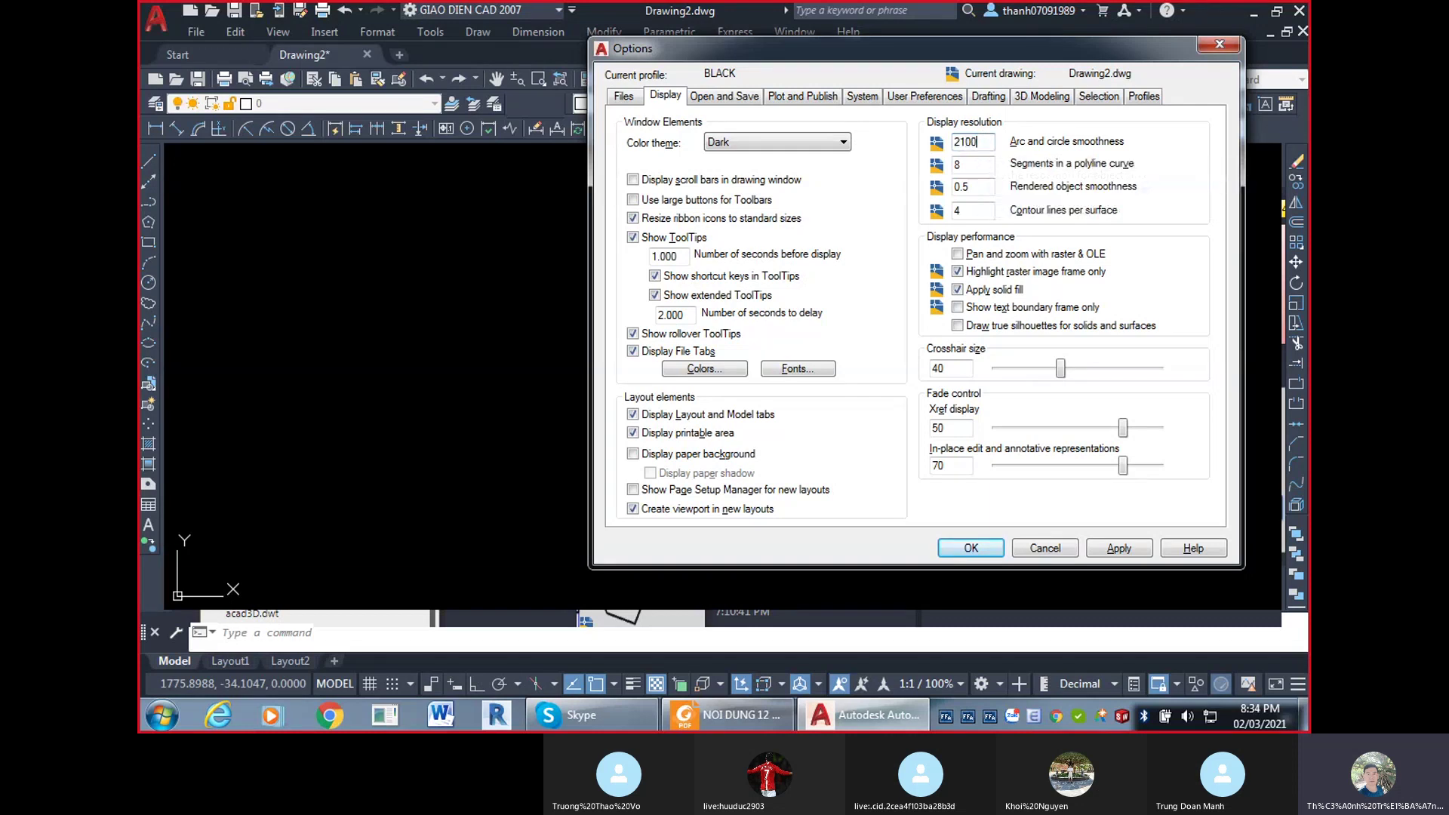
key(BackSpace)
key(BackSpace)
text(0)
click(973, 551)
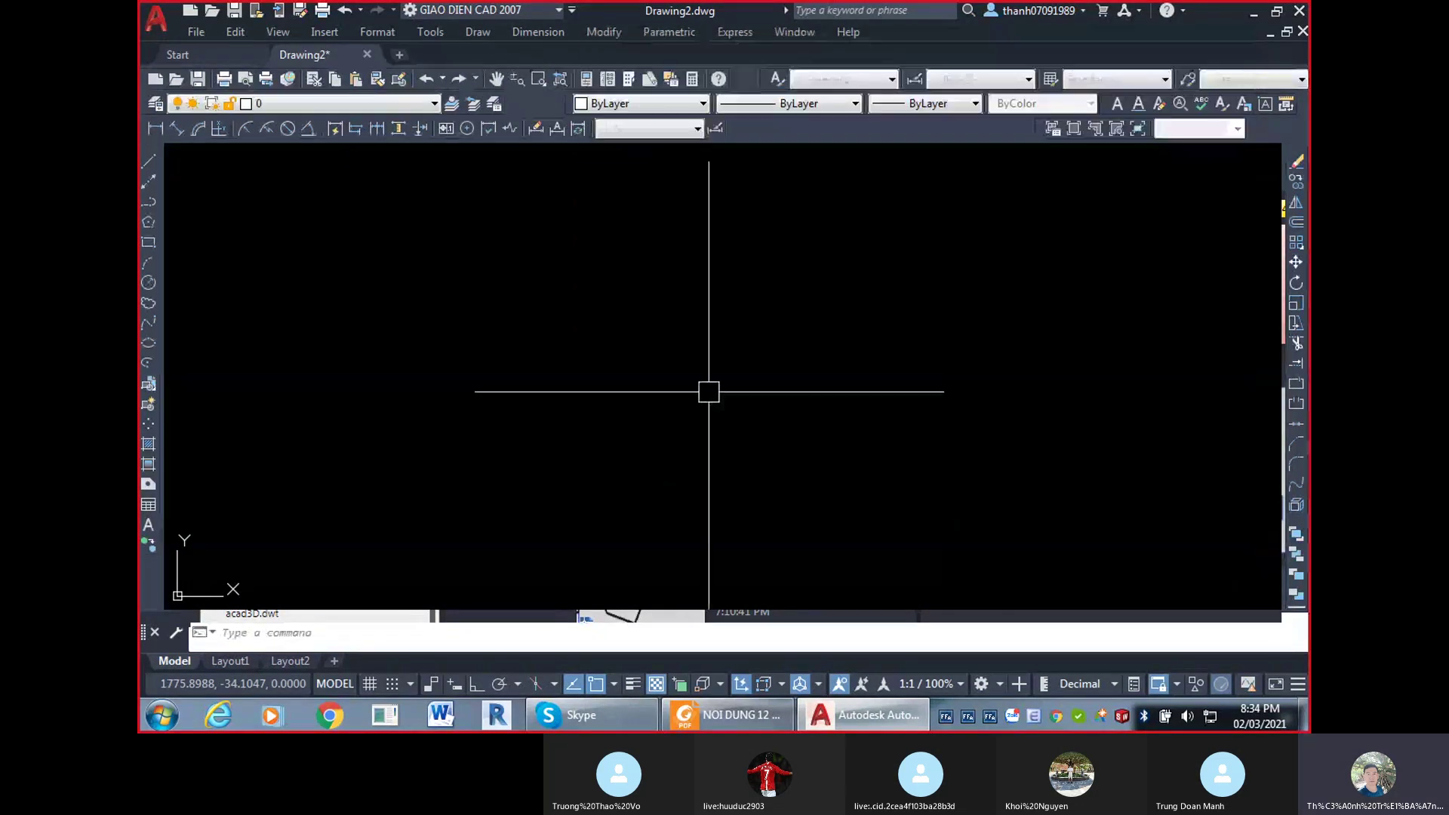
Set the current lineweight to 0.35 mm and draw a circle with the C command.
click(912, 103)
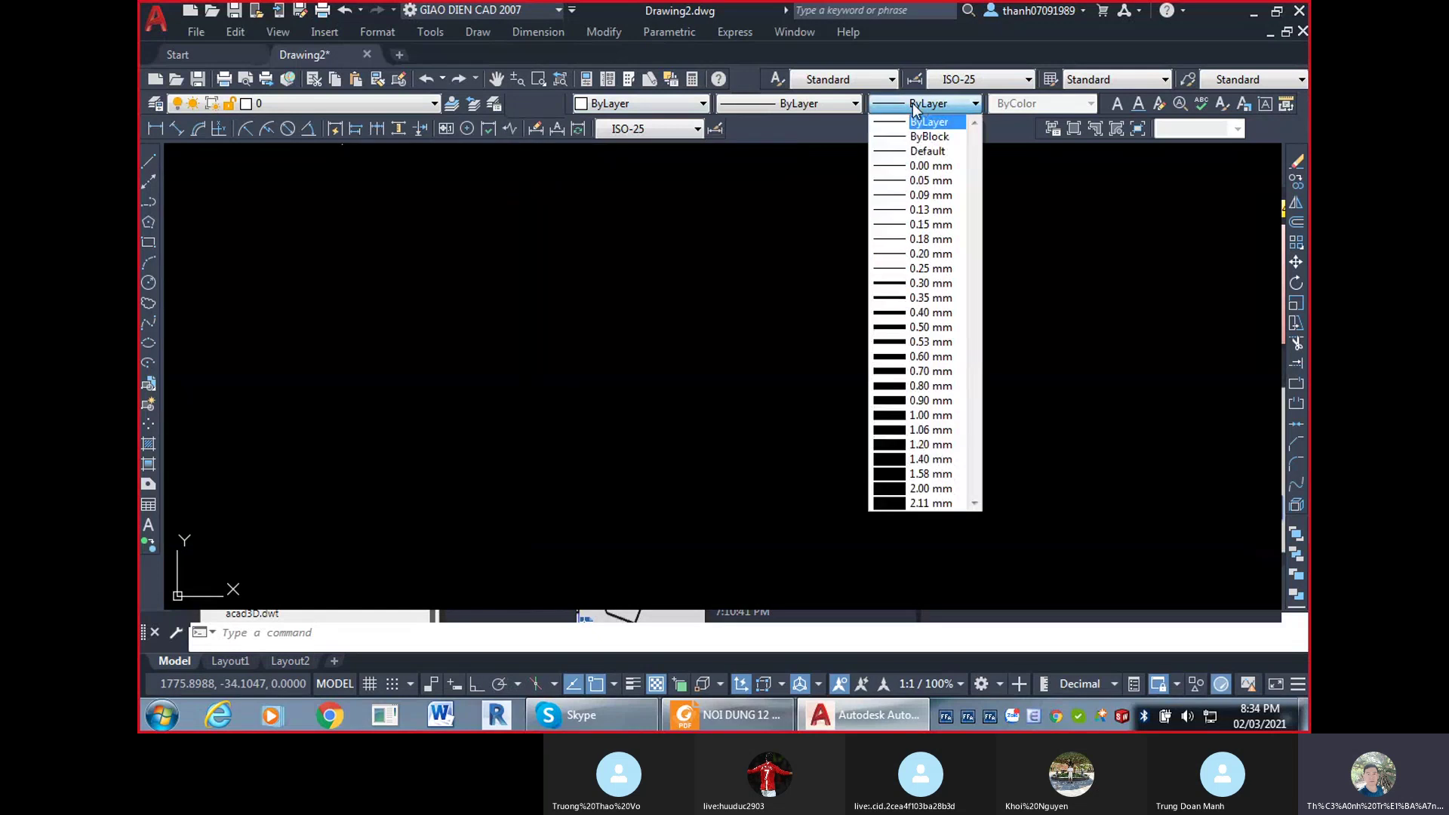
click(932, 299)
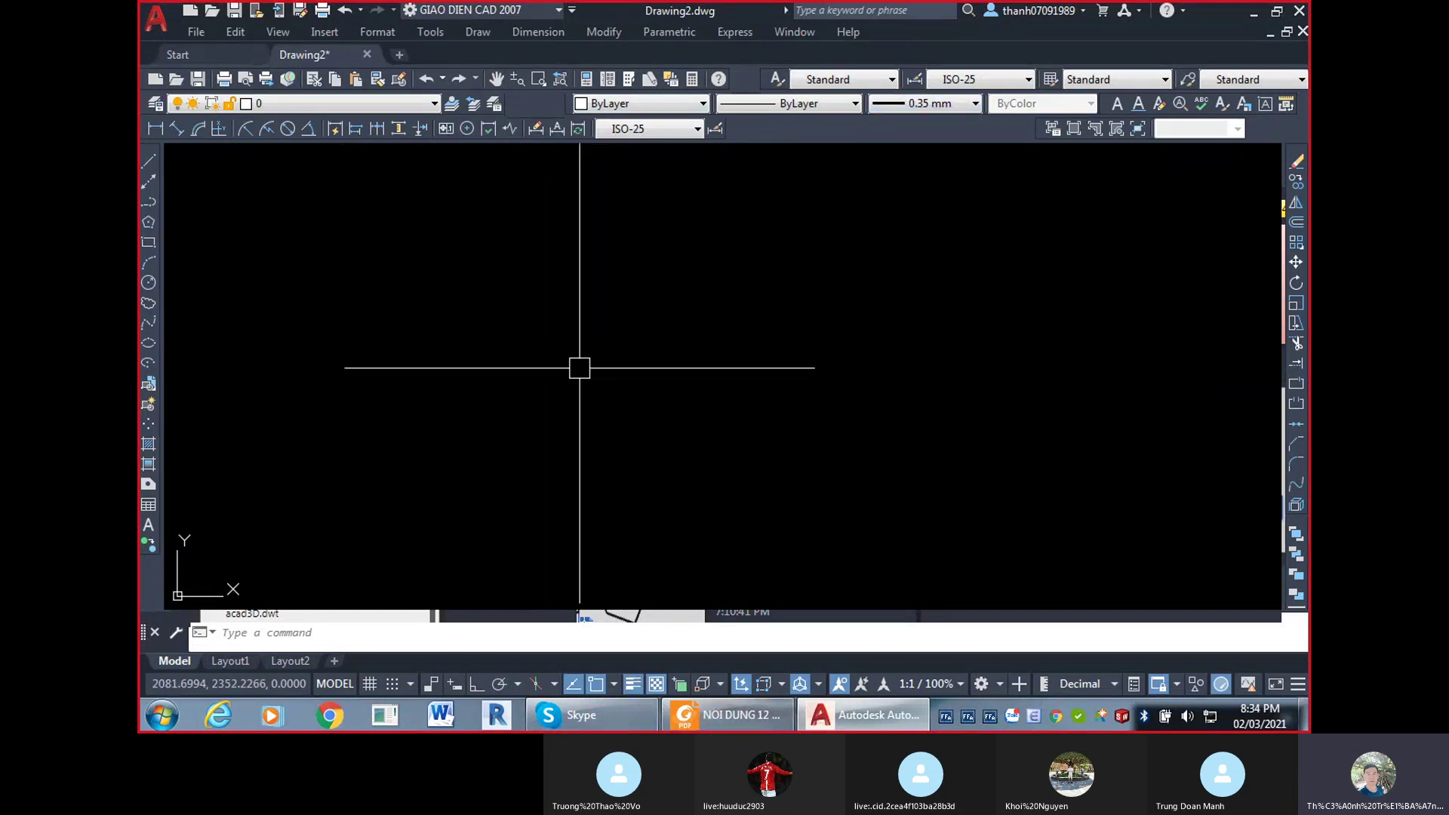
text(c)
key(Return)
click(471, 423)
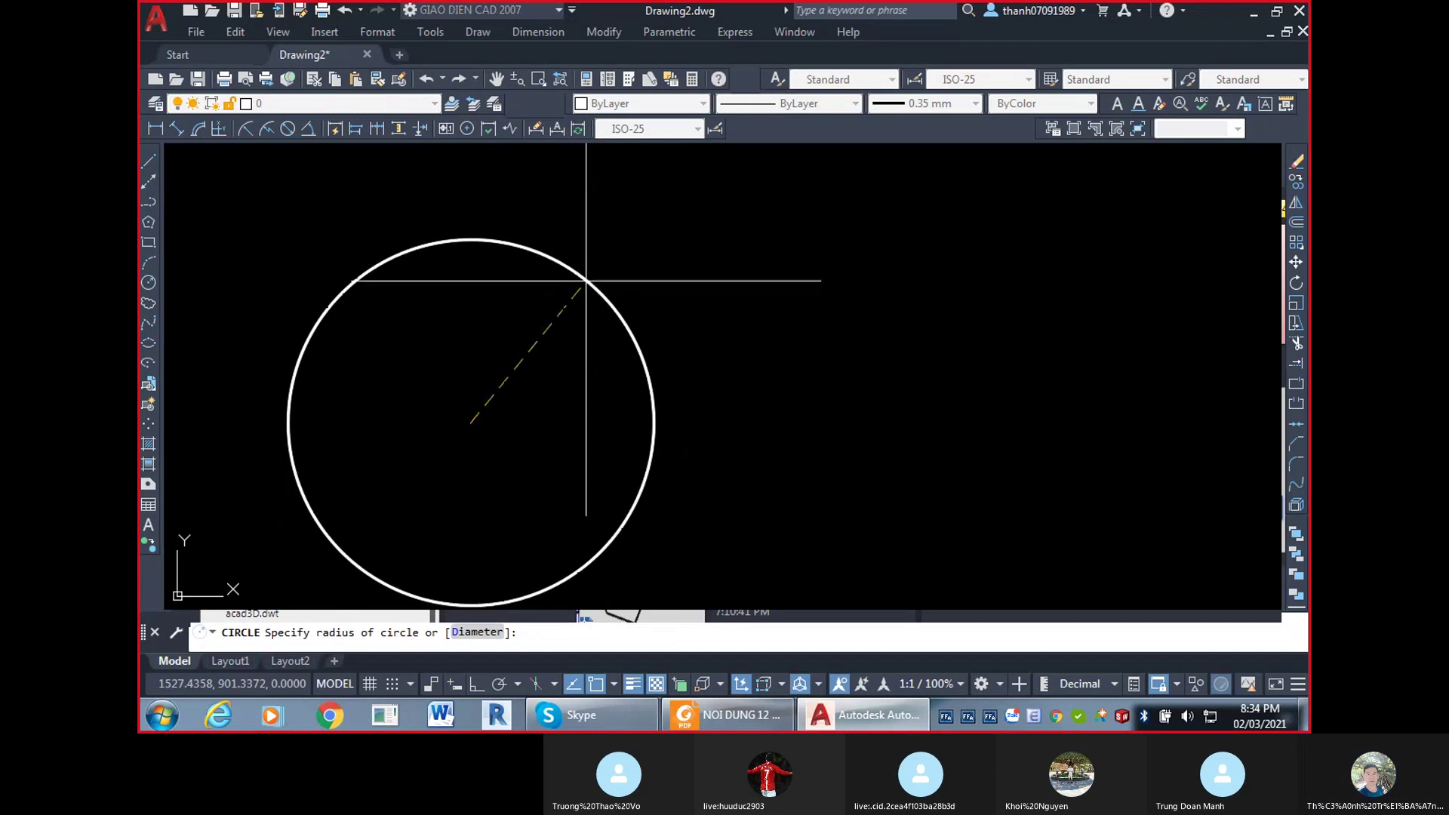
click(570, 260)
Zoom in and out and select the circle to confirm its edge stays smooth.
scroll(498, 219, up, 8)
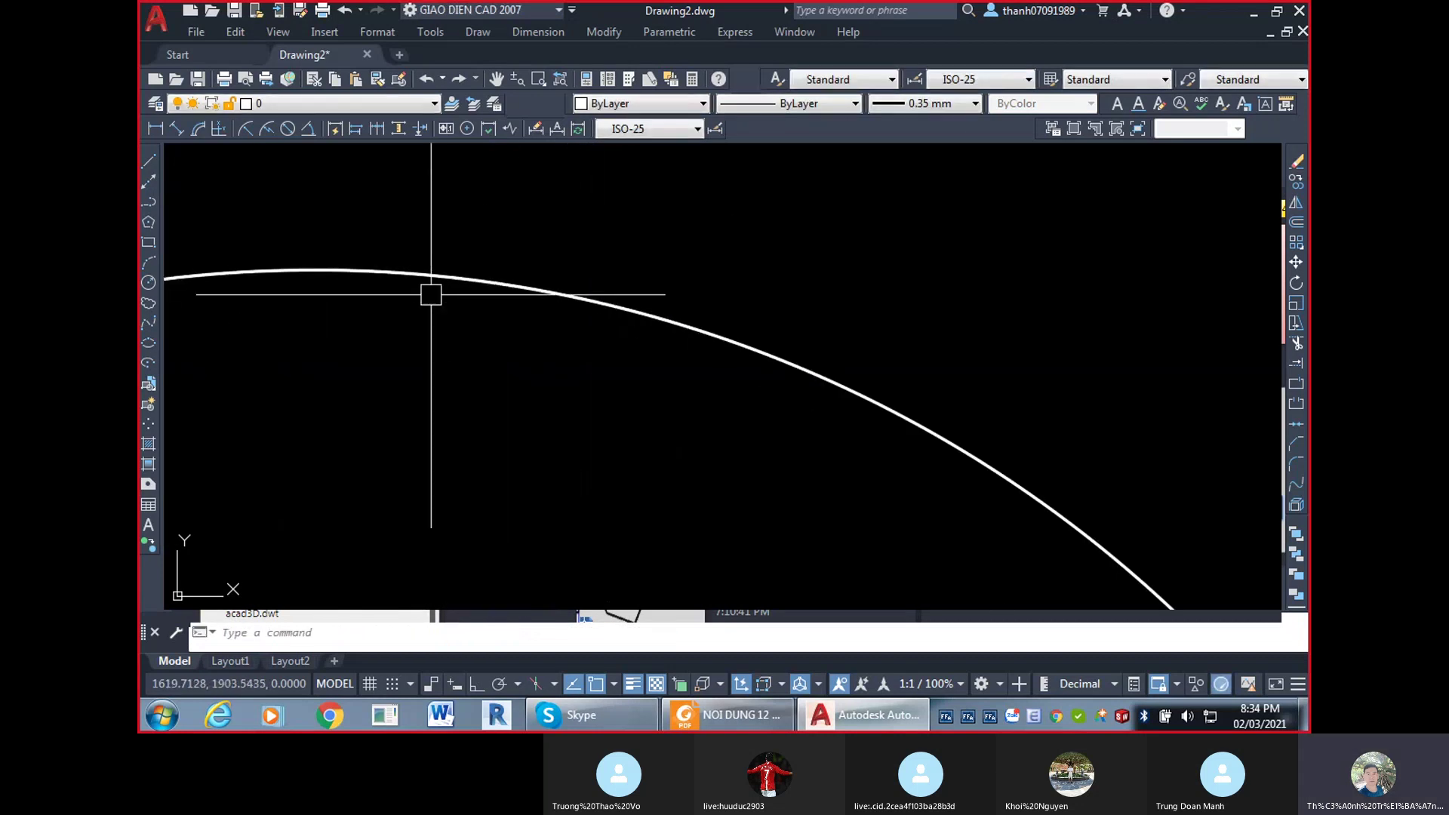
scroll(570, 282, down, 8)
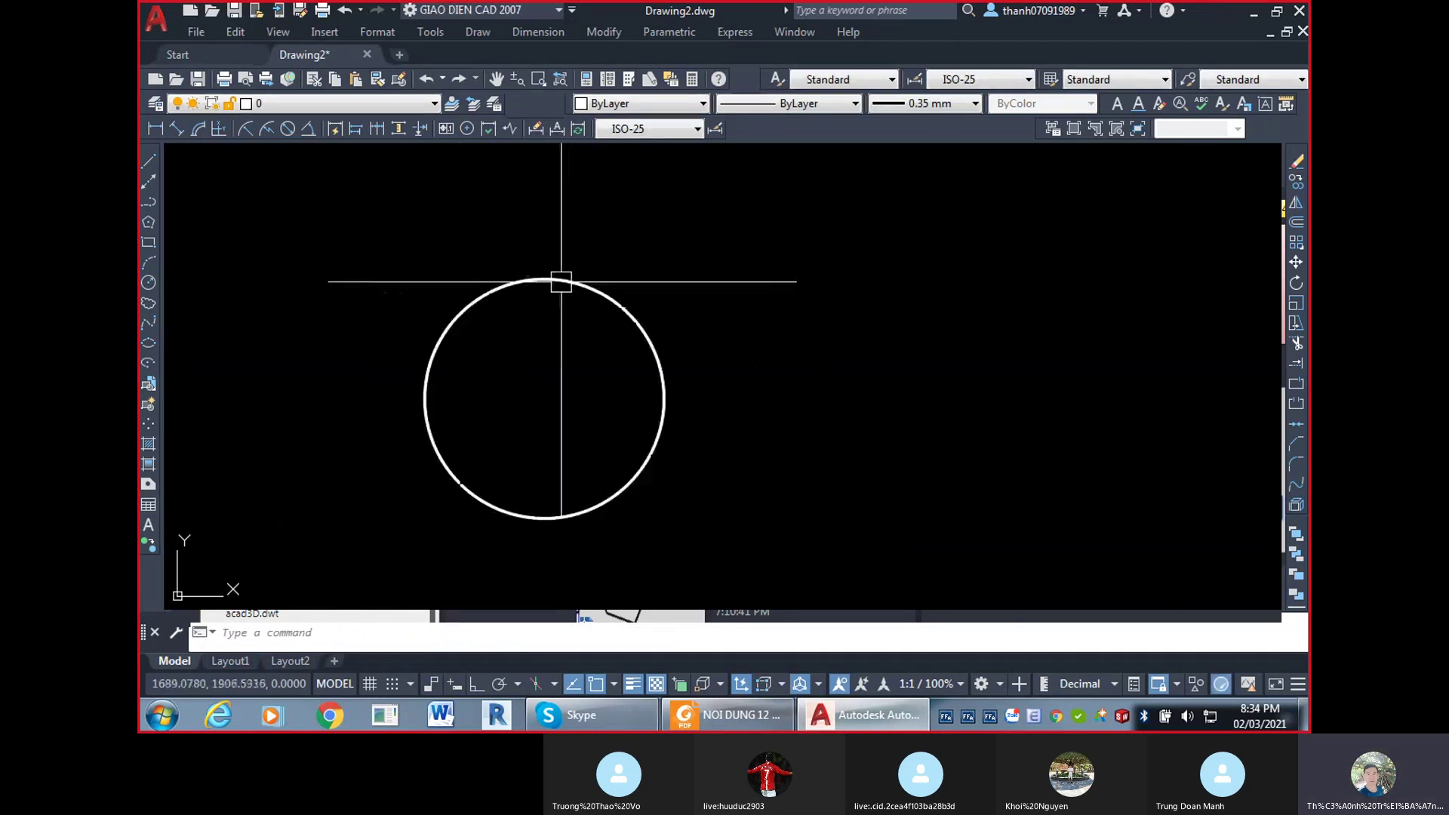
scroll(486, 287, up, 6)
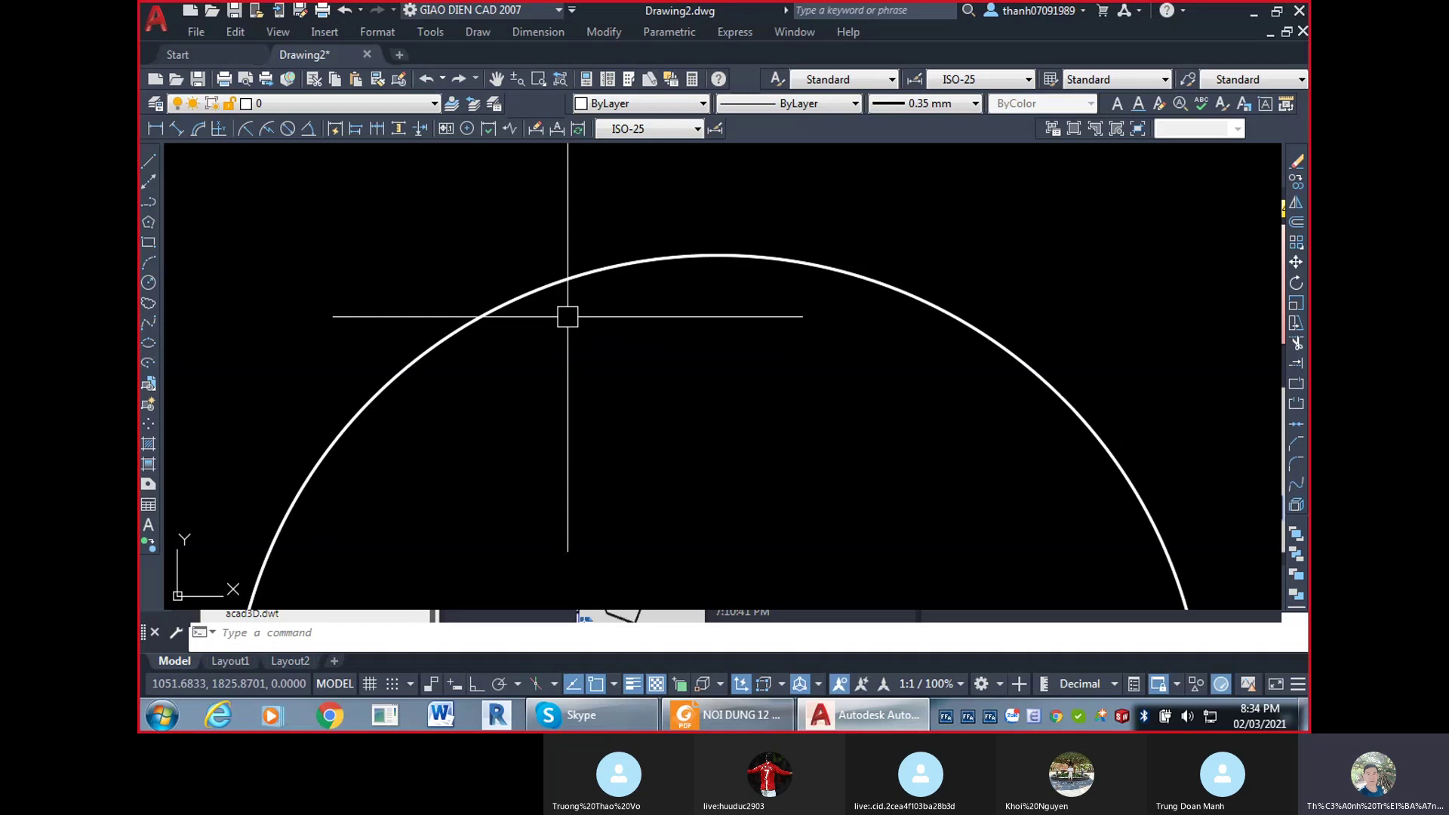
click(683, 278)
click(689, 254)
scroll(693, 237, up, 4)
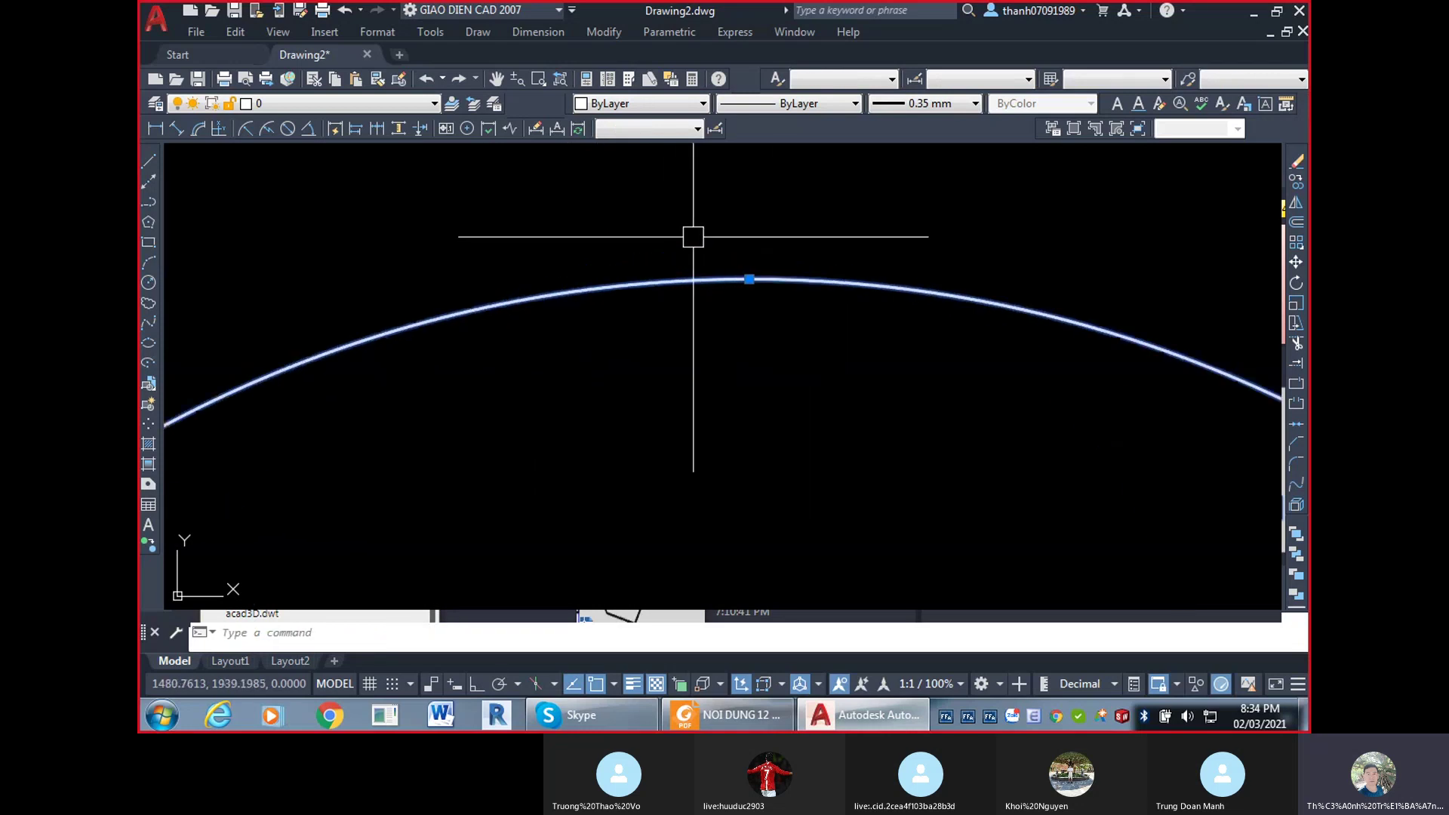
scroll(626, 241, down, 3)
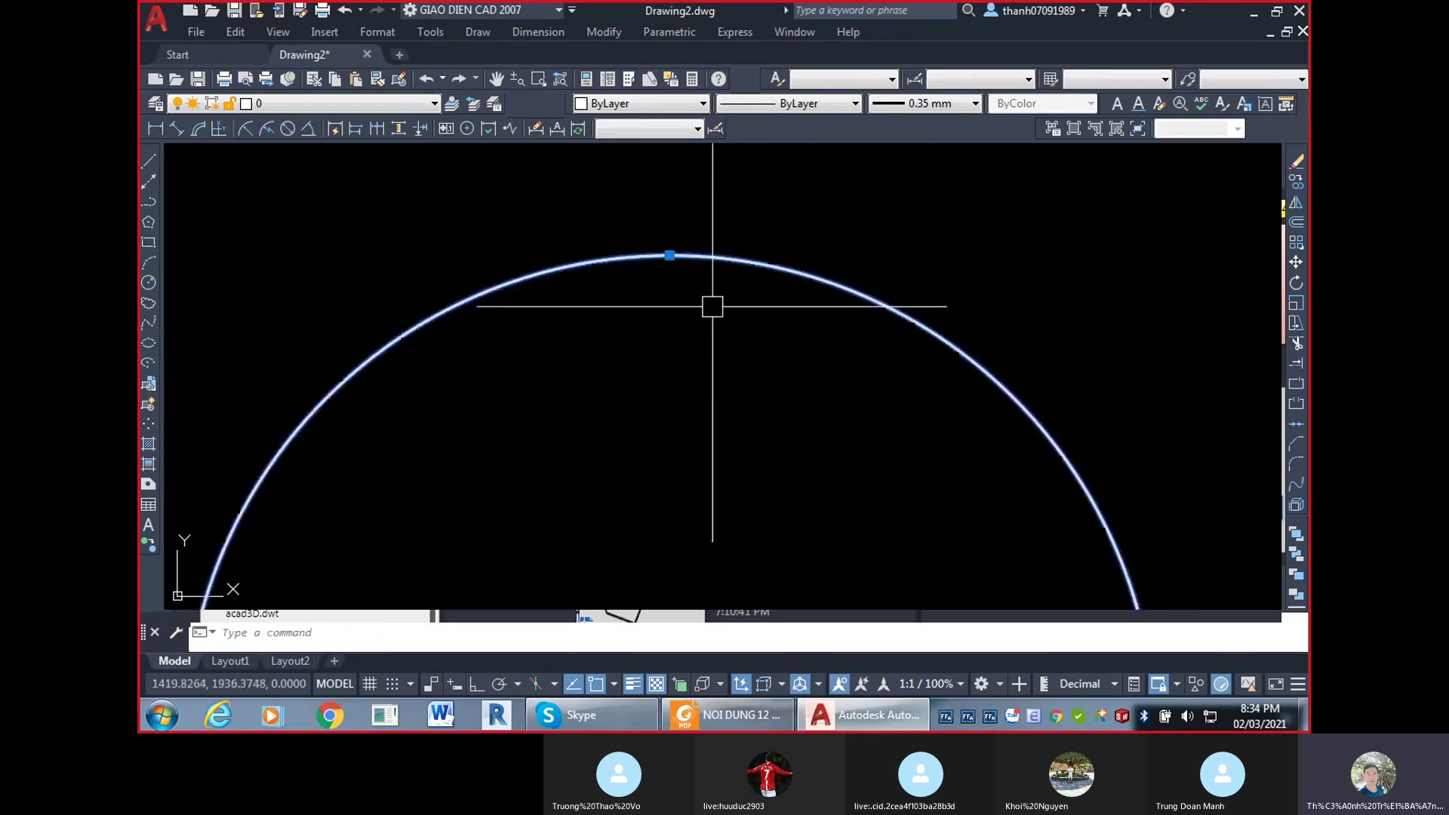
key(Escape)
scroll(599, 219, down, 5)
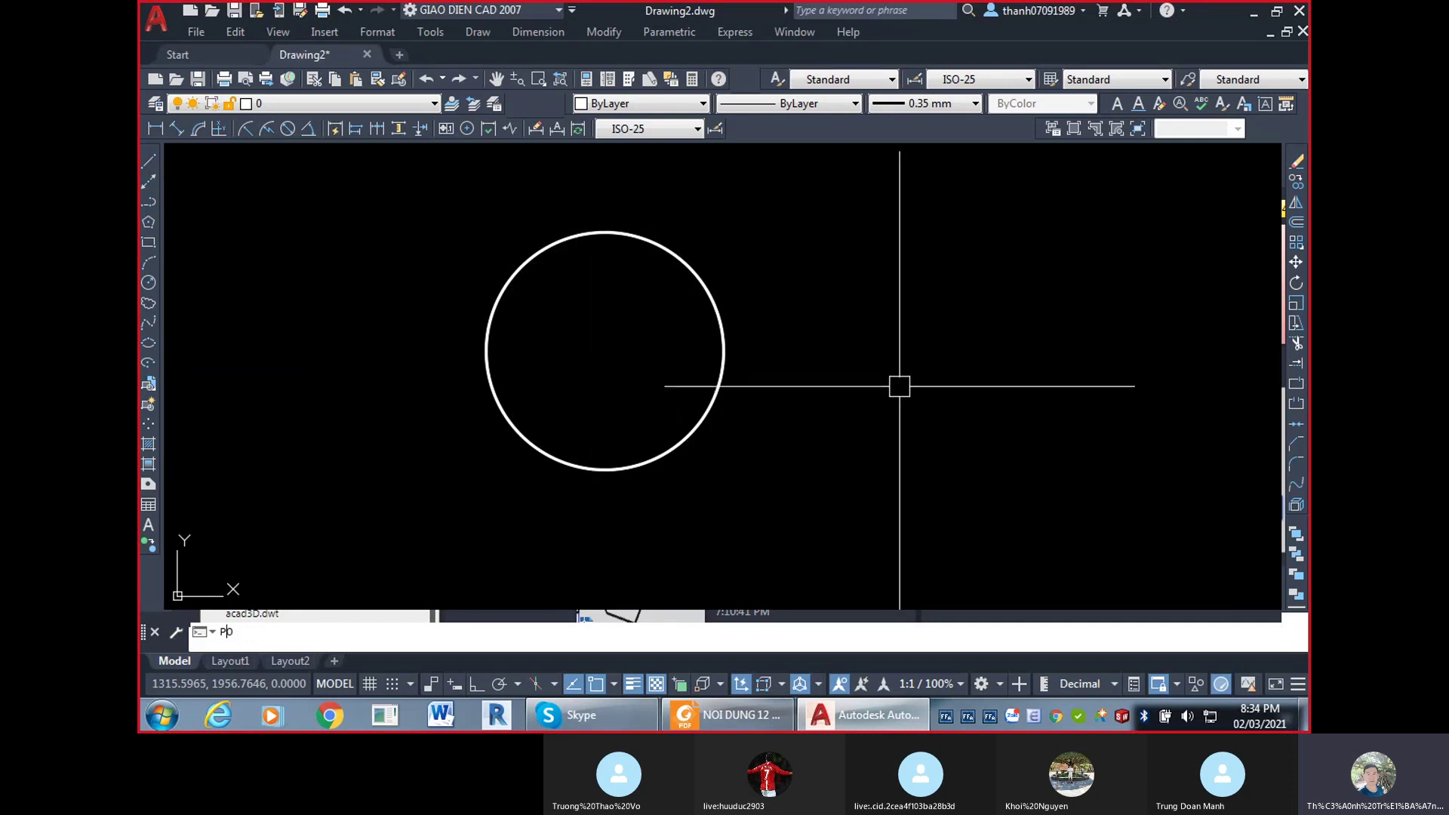
Draw an inscribed polygon to the right of the circle.
text(l)
key(Return)
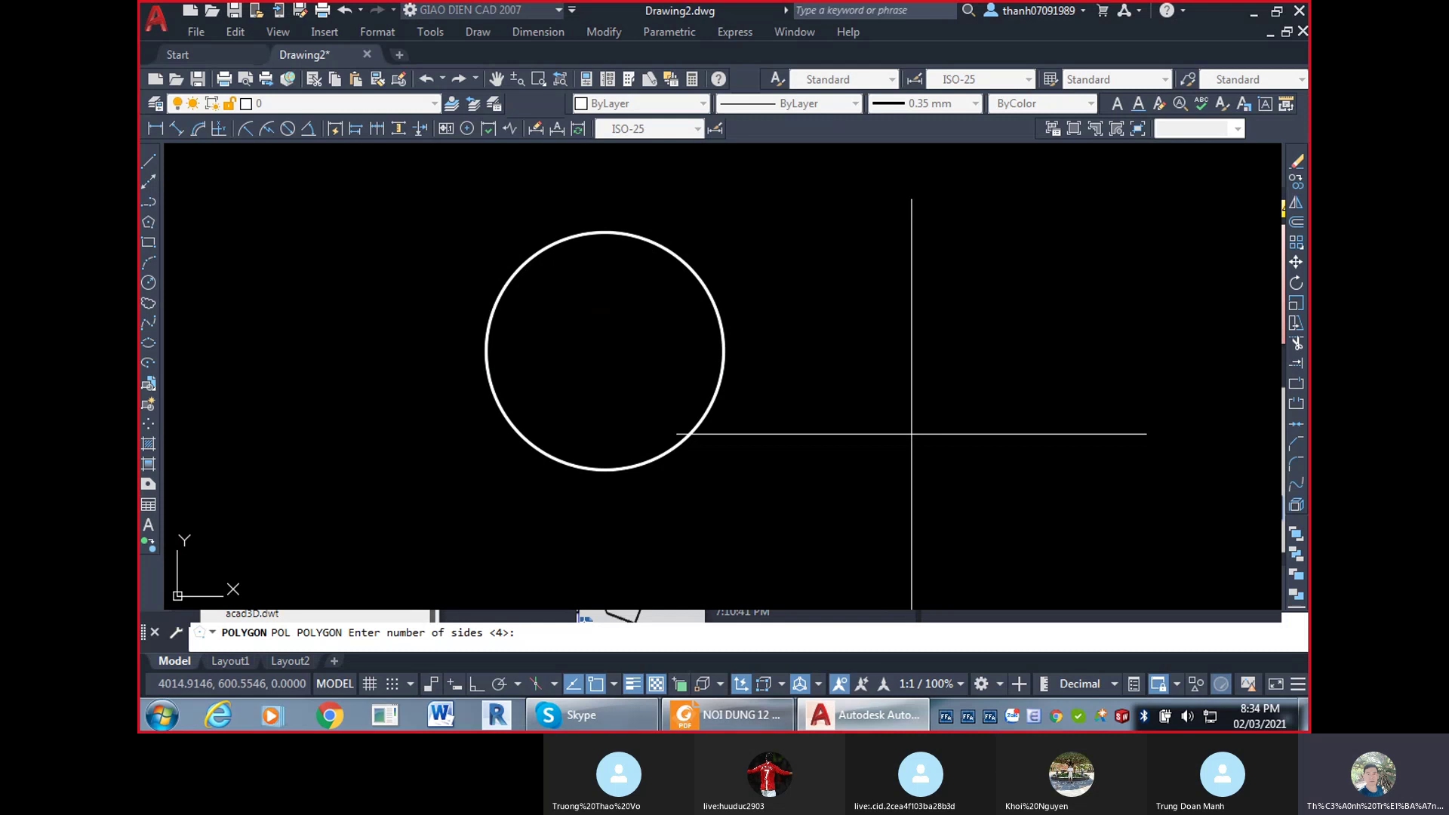
click(930, 409)
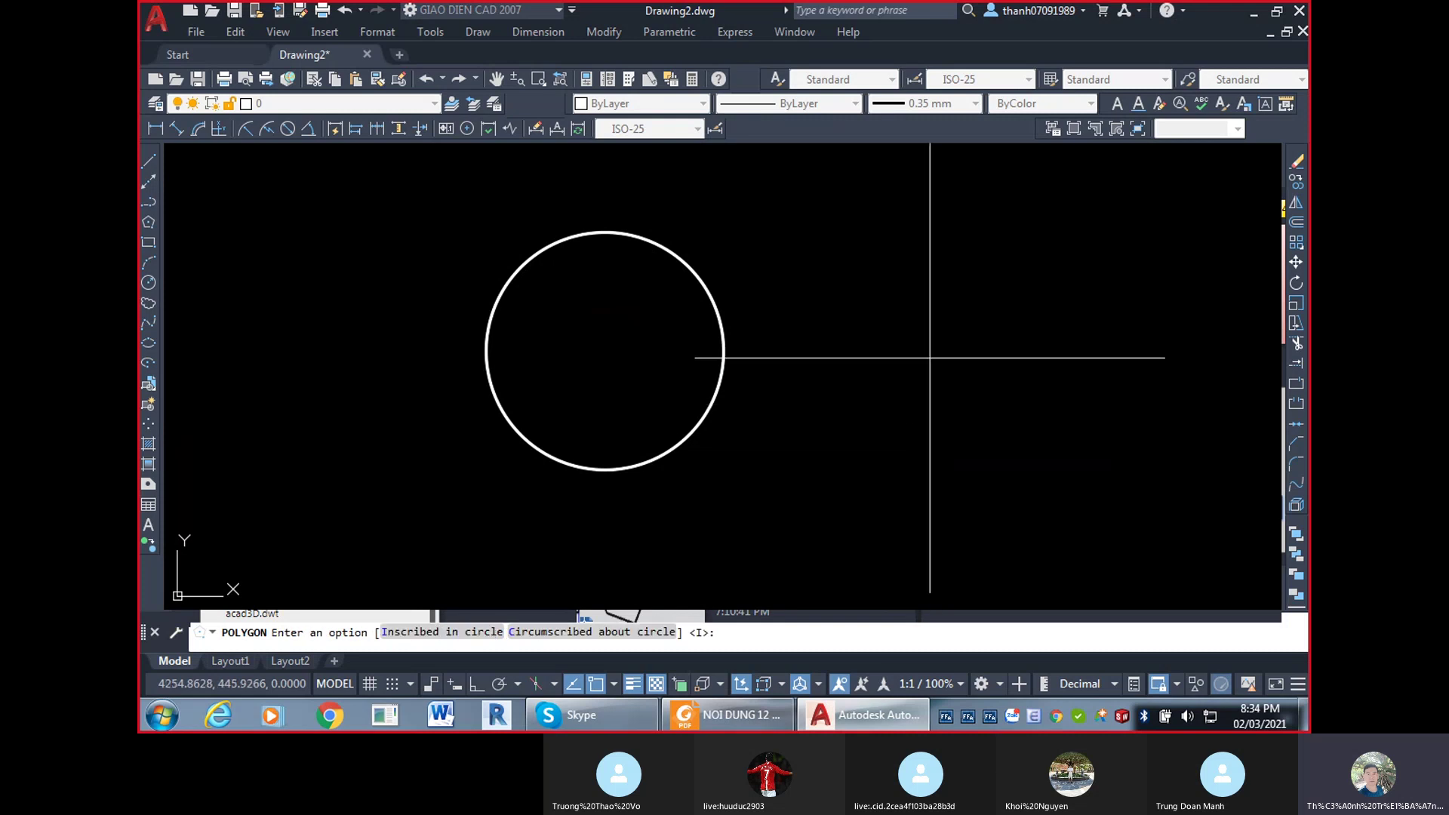
click(392, 631)
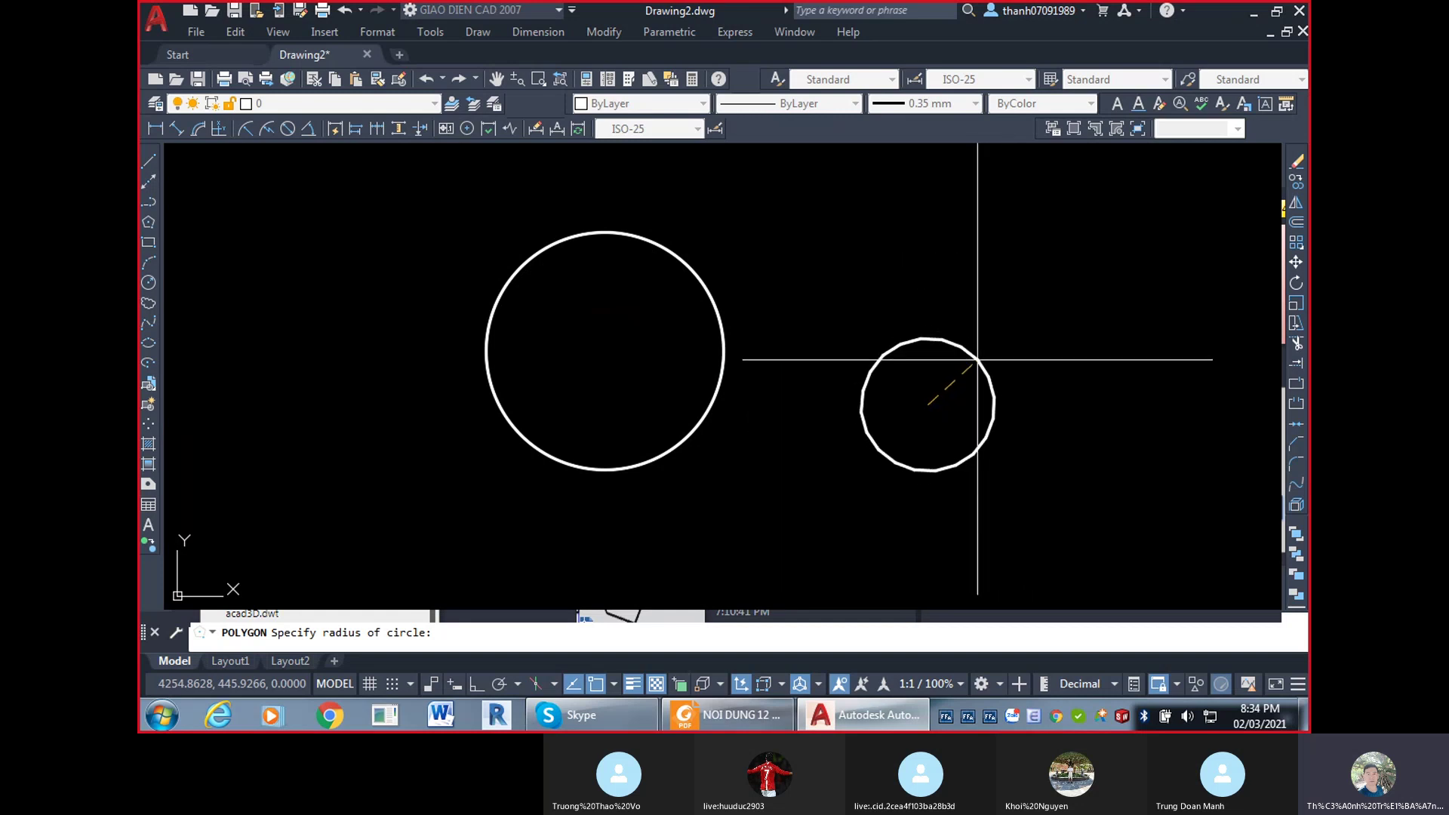
click(1002, 295)
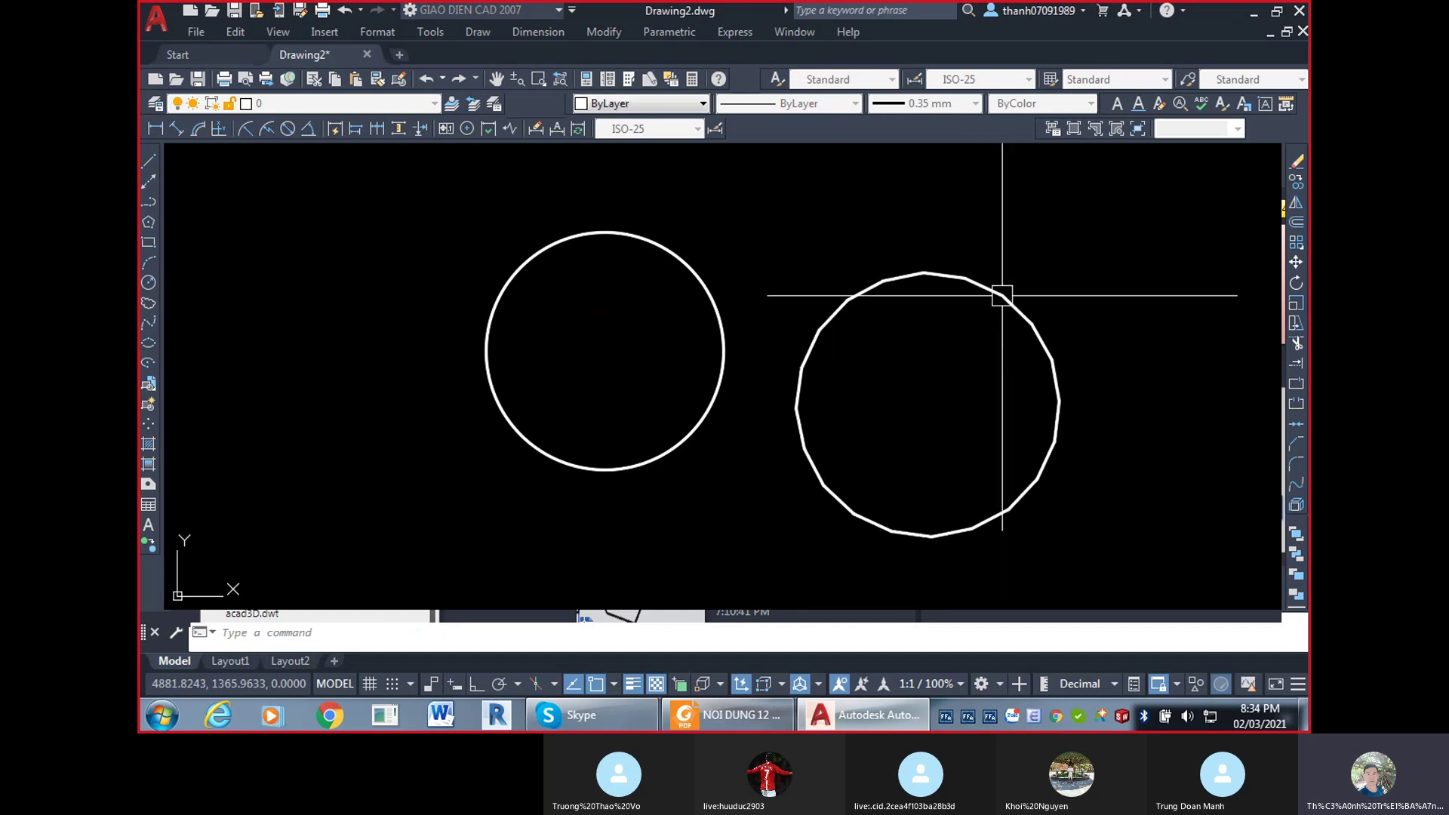
scroll(880, 284, up, 4)
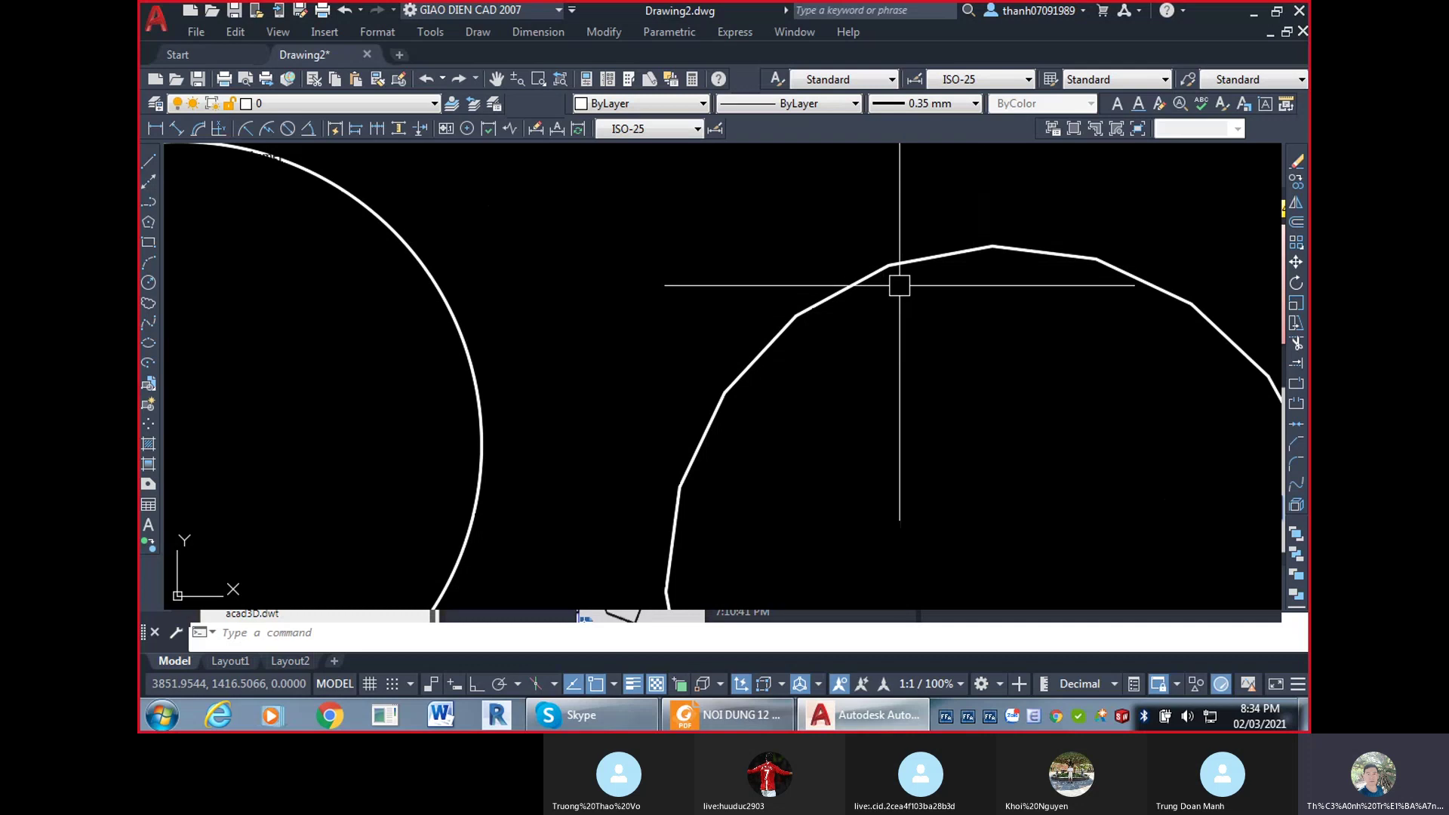
scroll(914, 254, up, 2)
scroll(912, 257, down, 2)
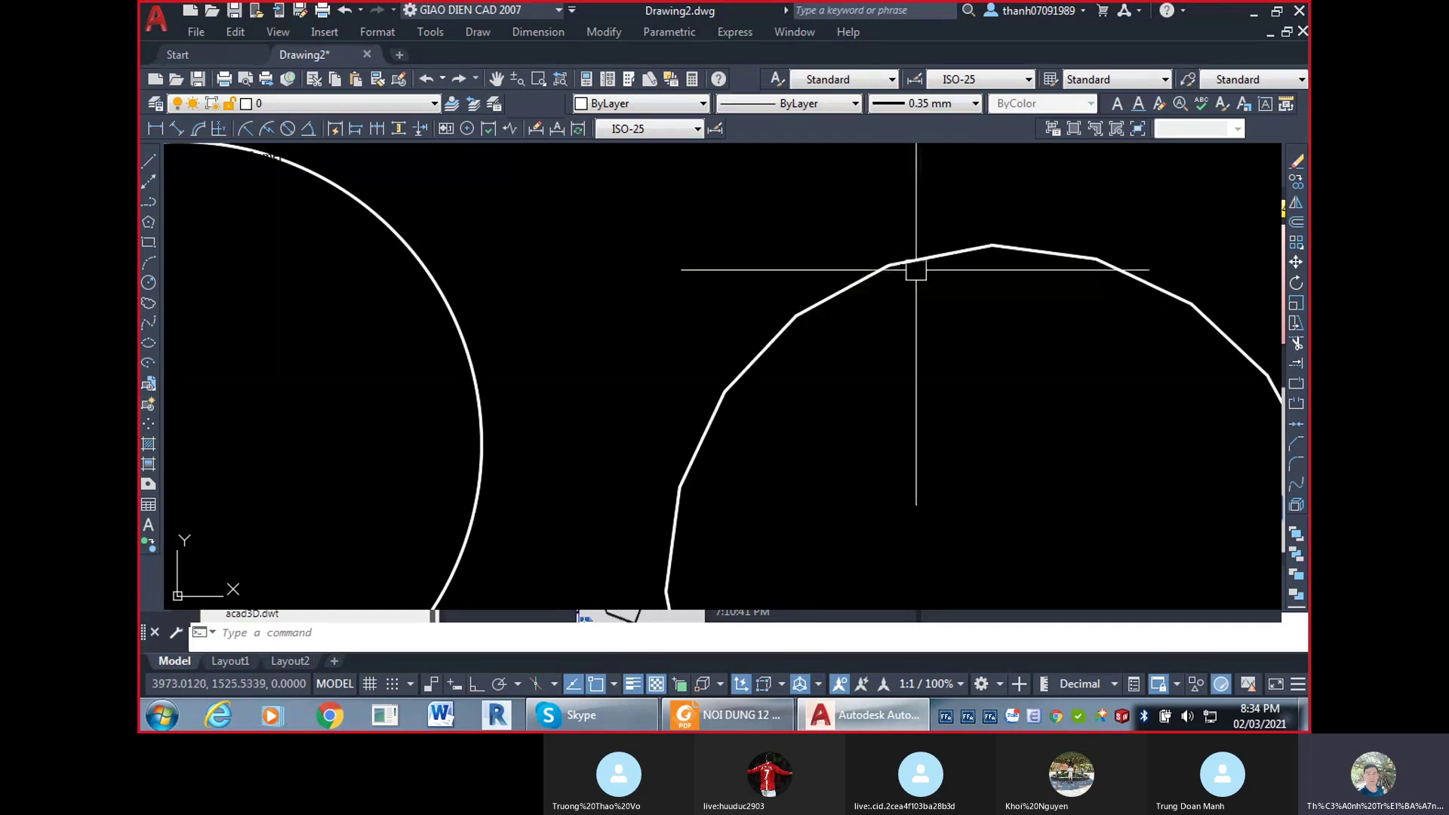
scroll(965, 260, down, 4)
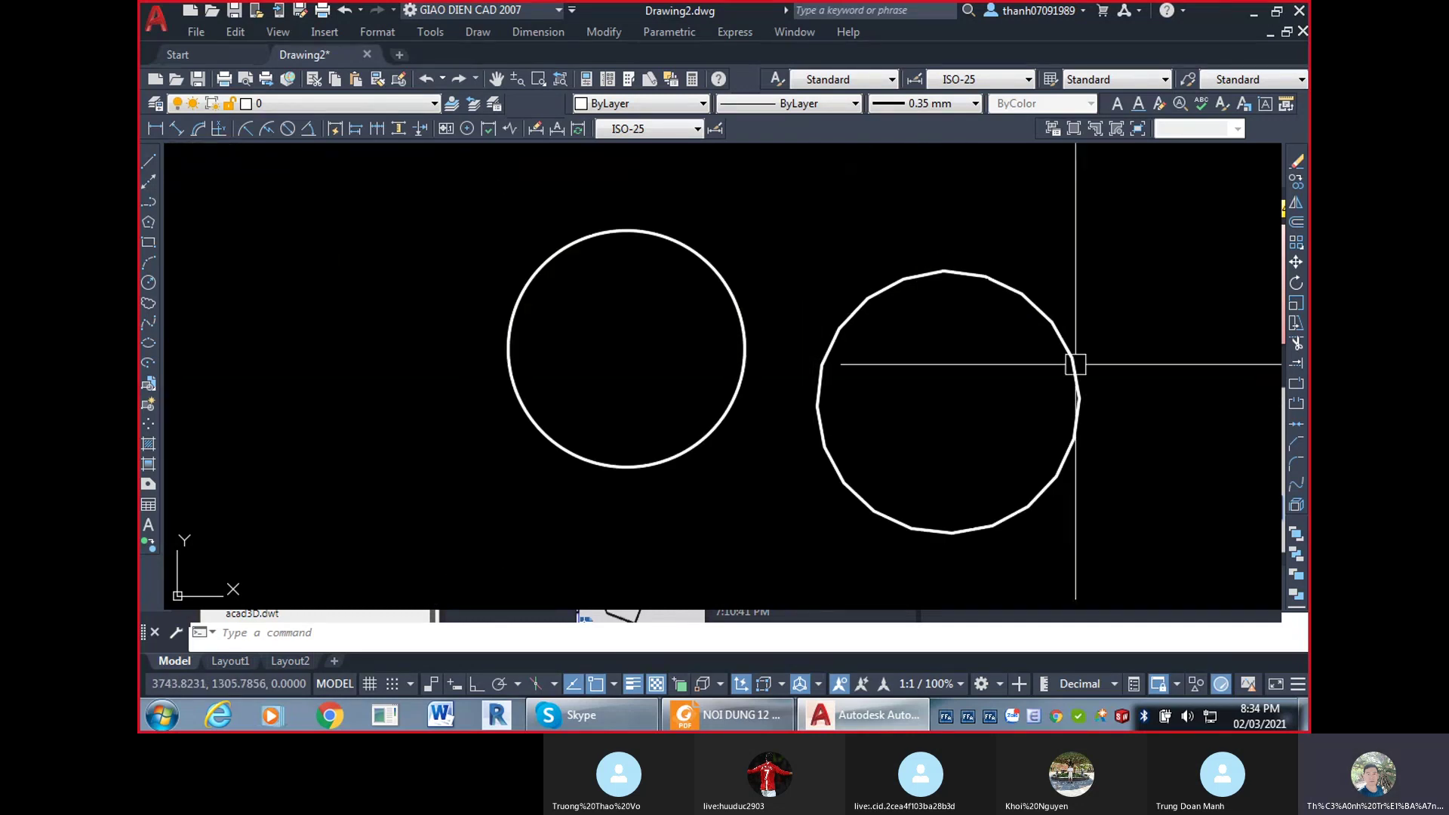
Draw a second inscribed hexagon to the left of the circle.
key(space)
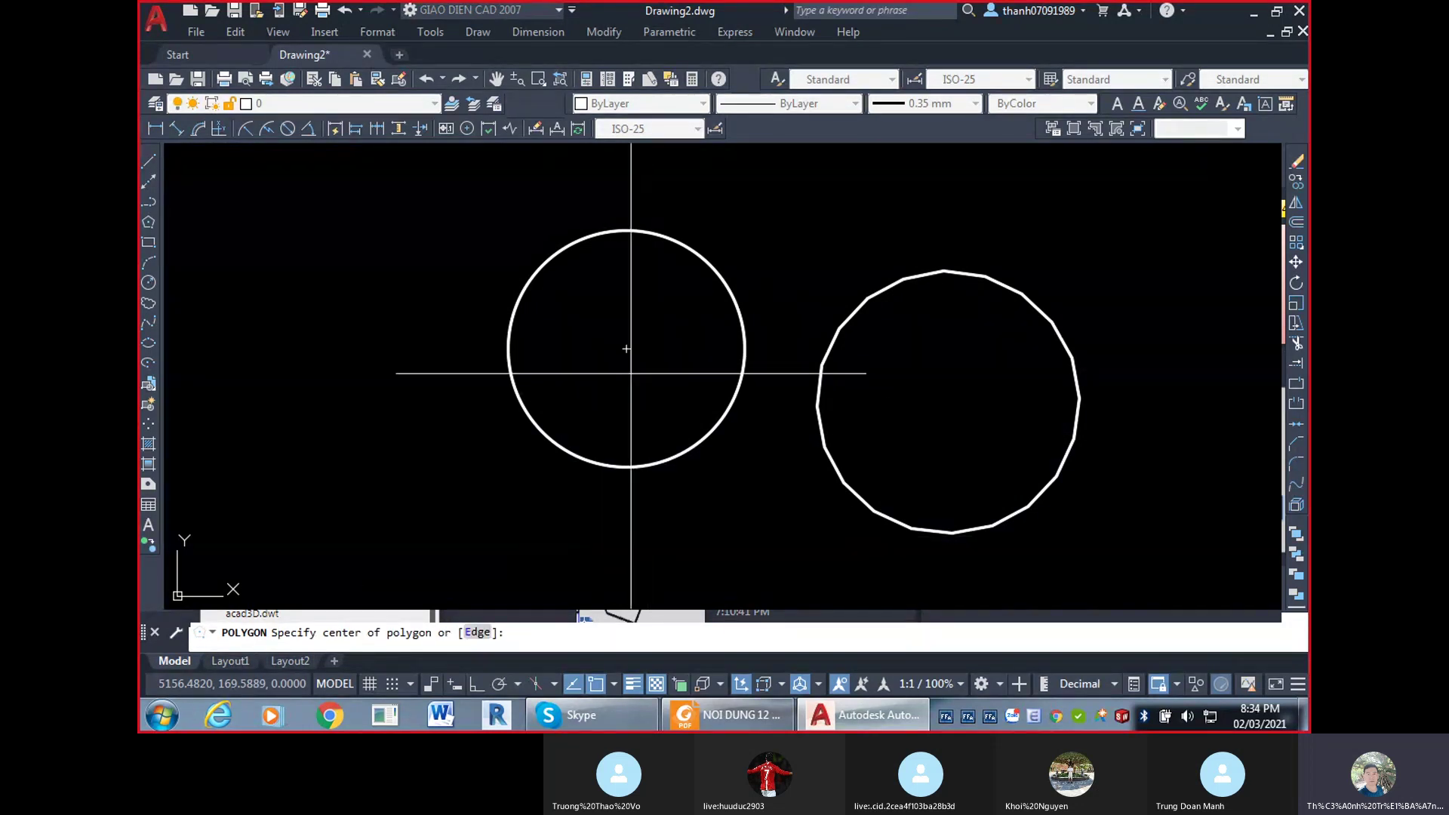
click(413, 310)
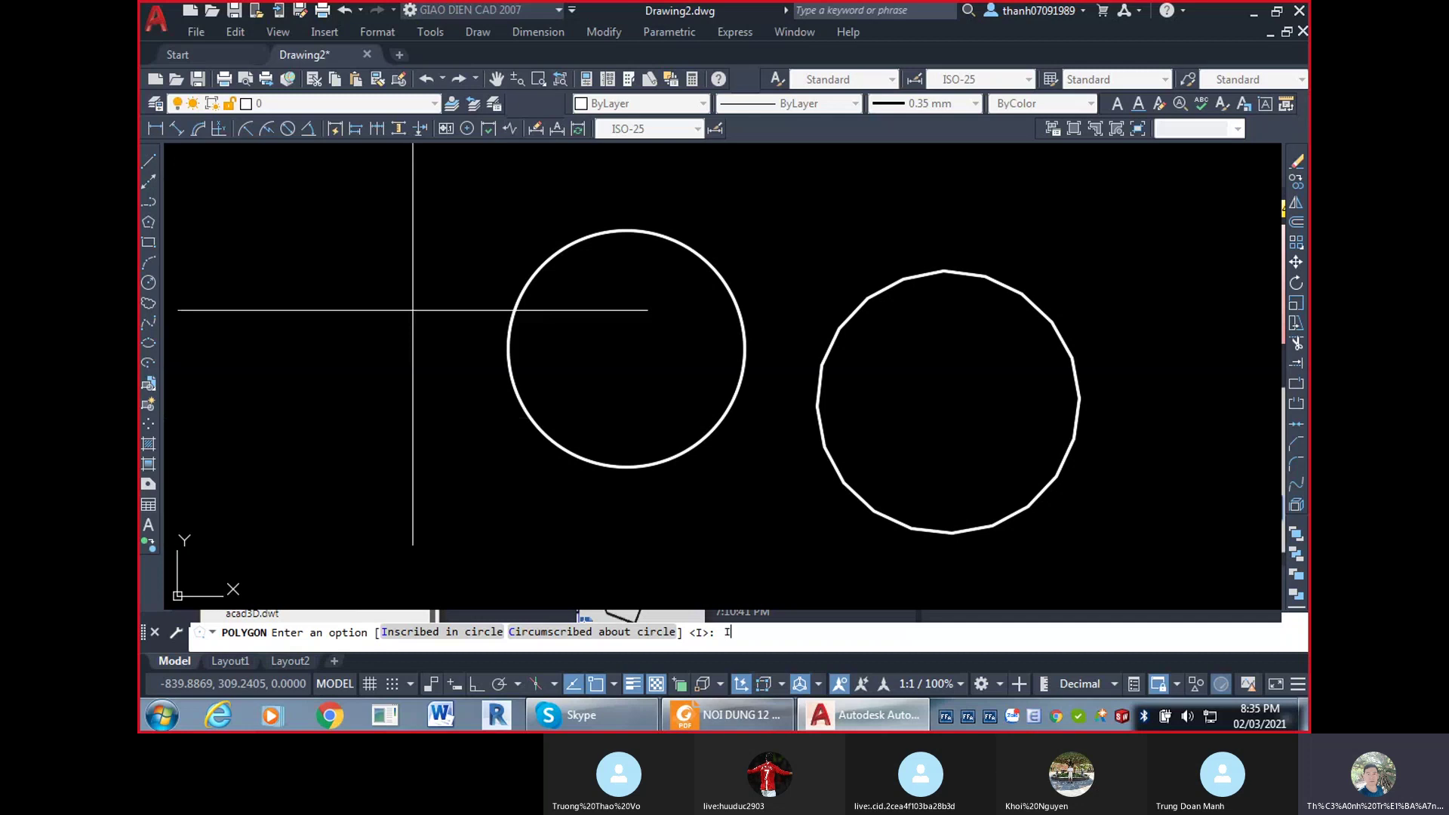
key(Return)
click(438, 265)
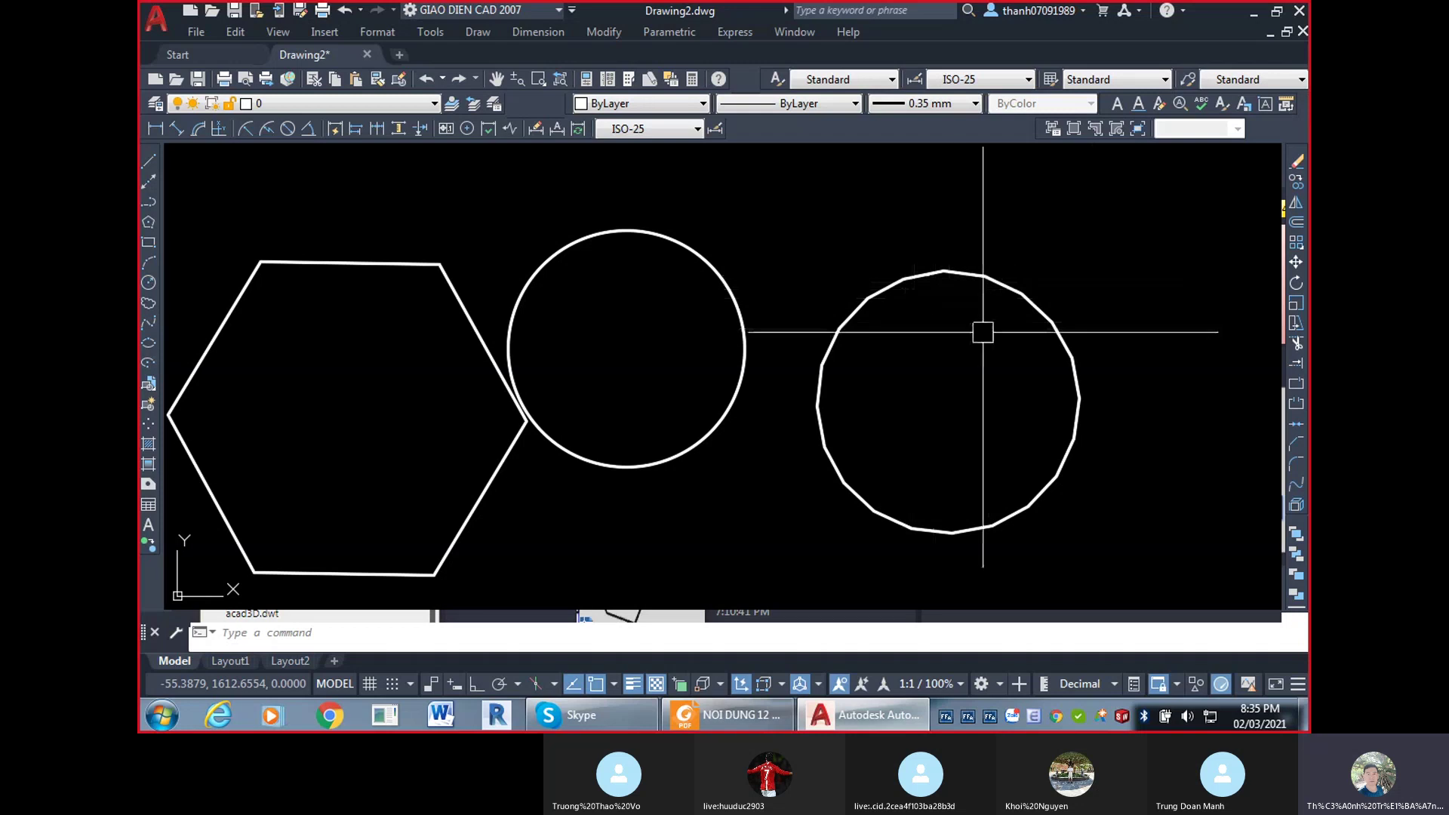
scroll(914, 283, up, 2)
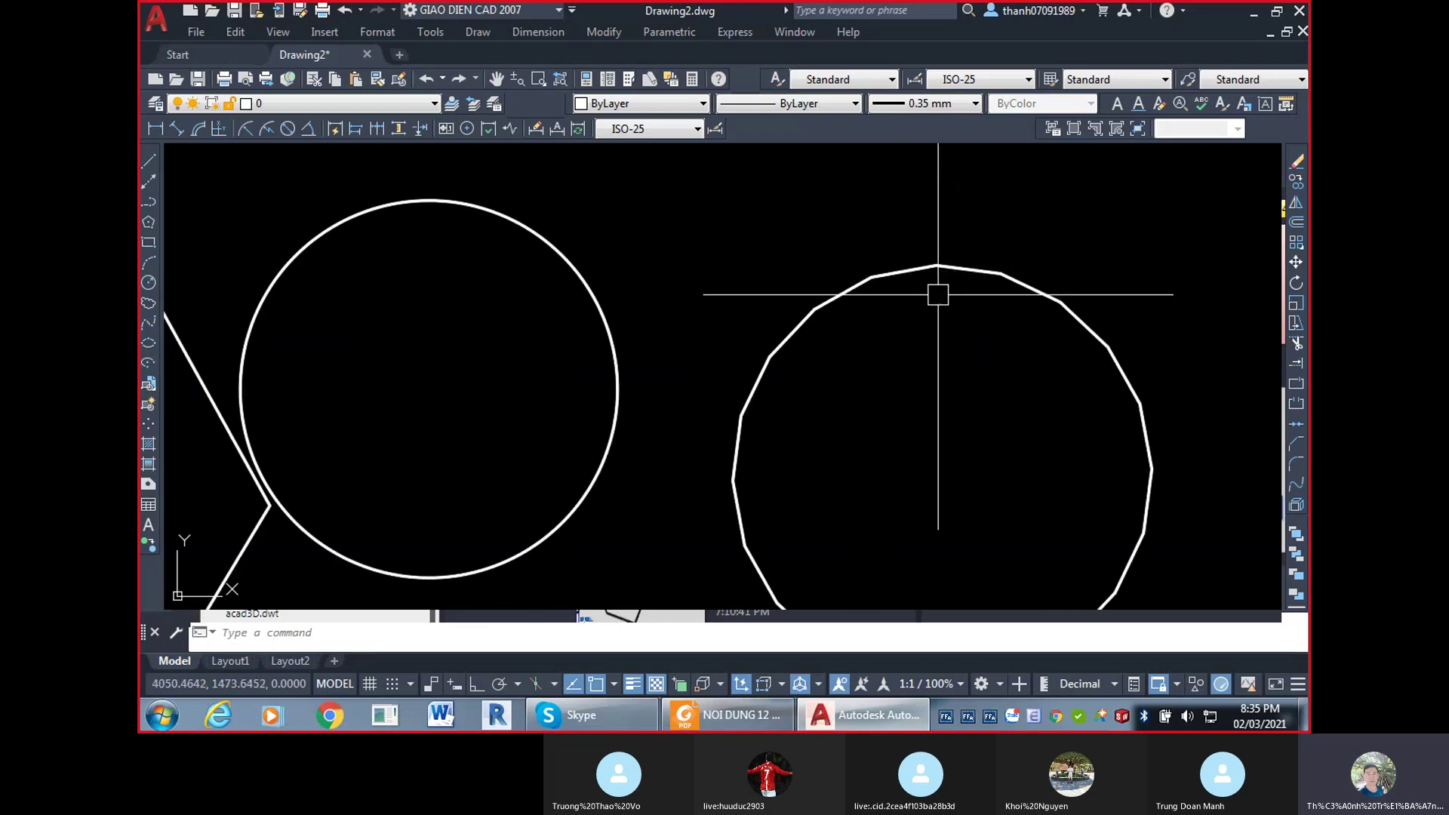
scroll(898, 287, down, 3)
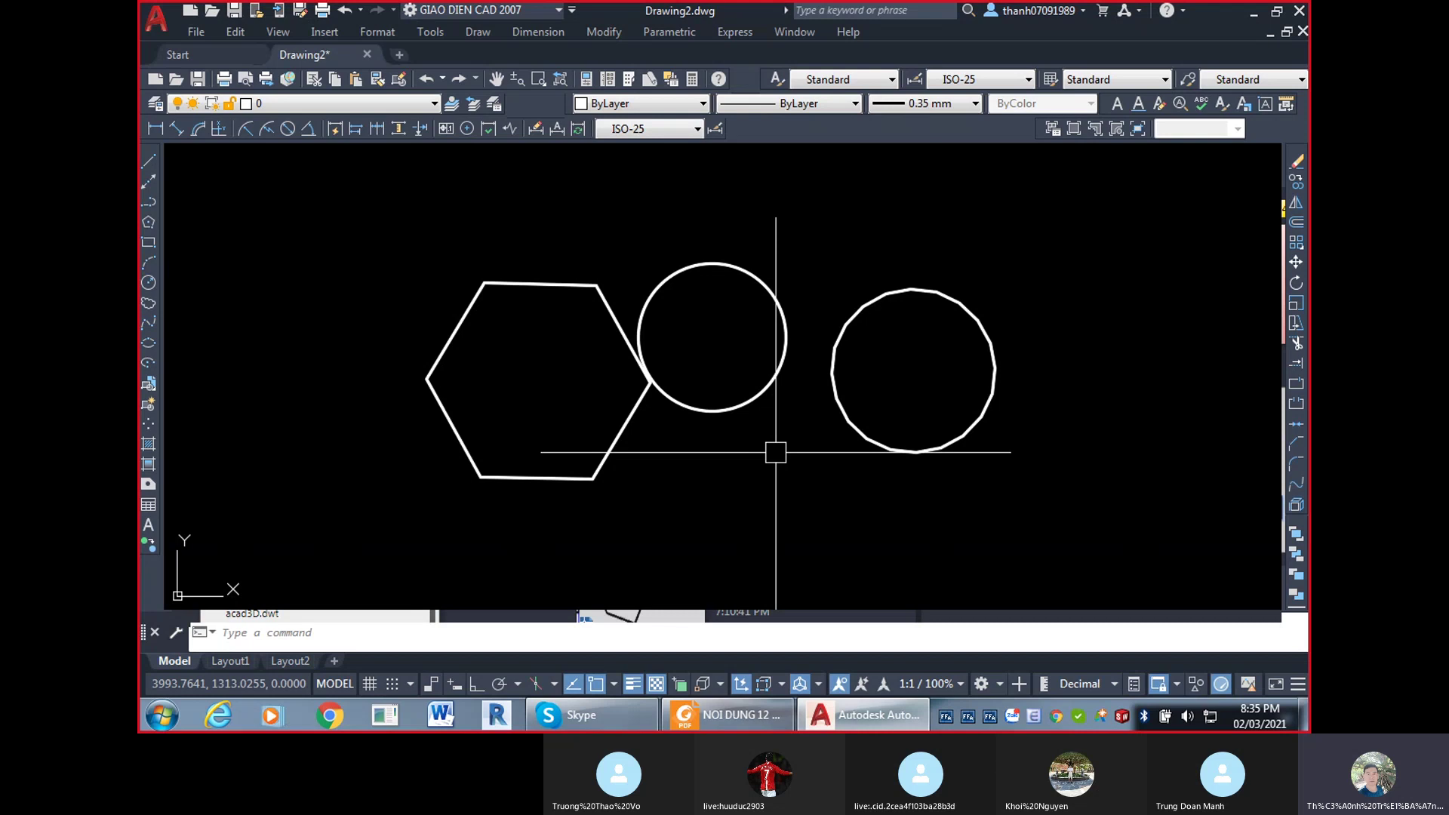
Start another inscribed polygon, then cancel it without drawing.
key(Return)
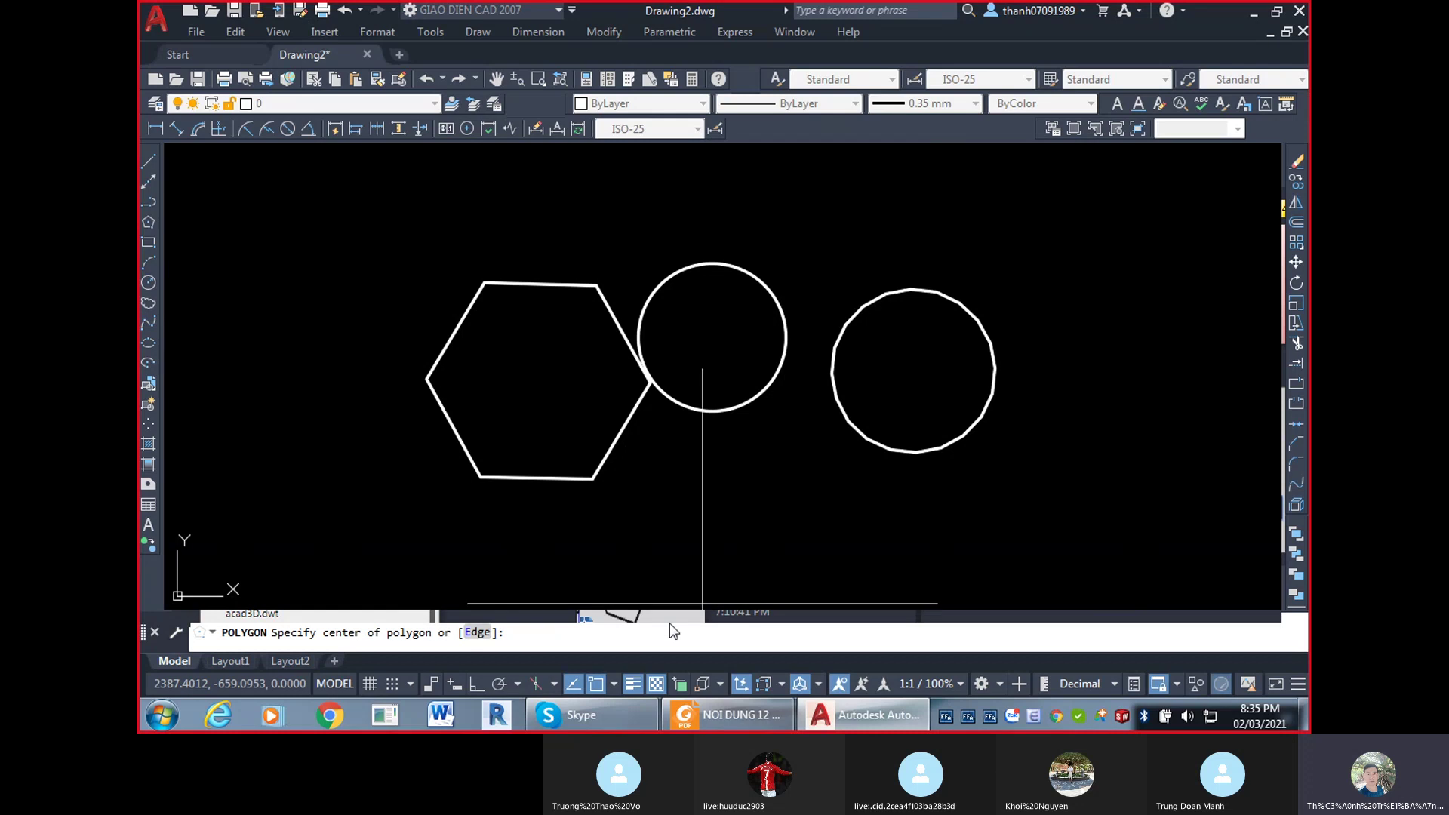
click(851, 500)
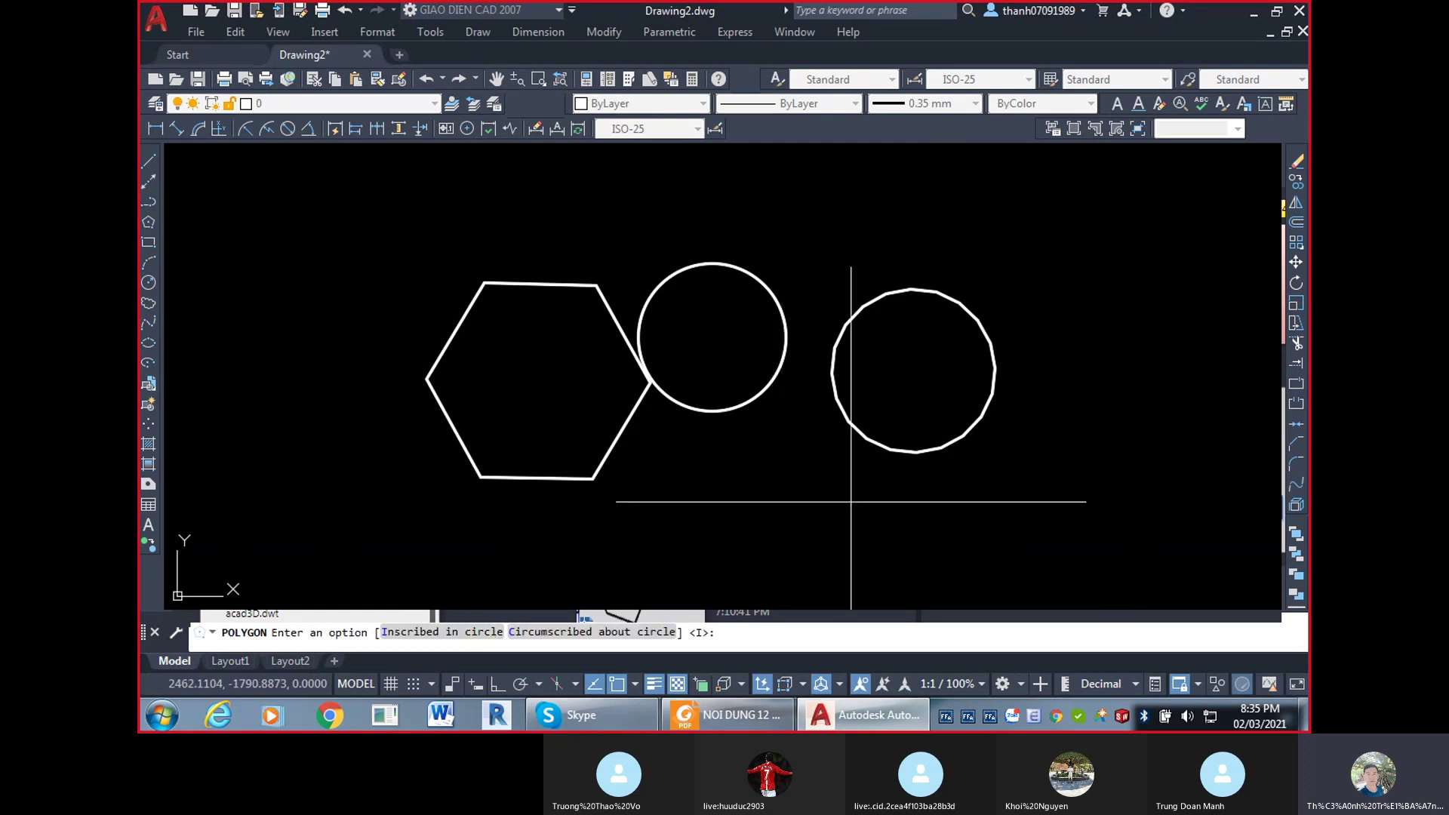
key(Return)
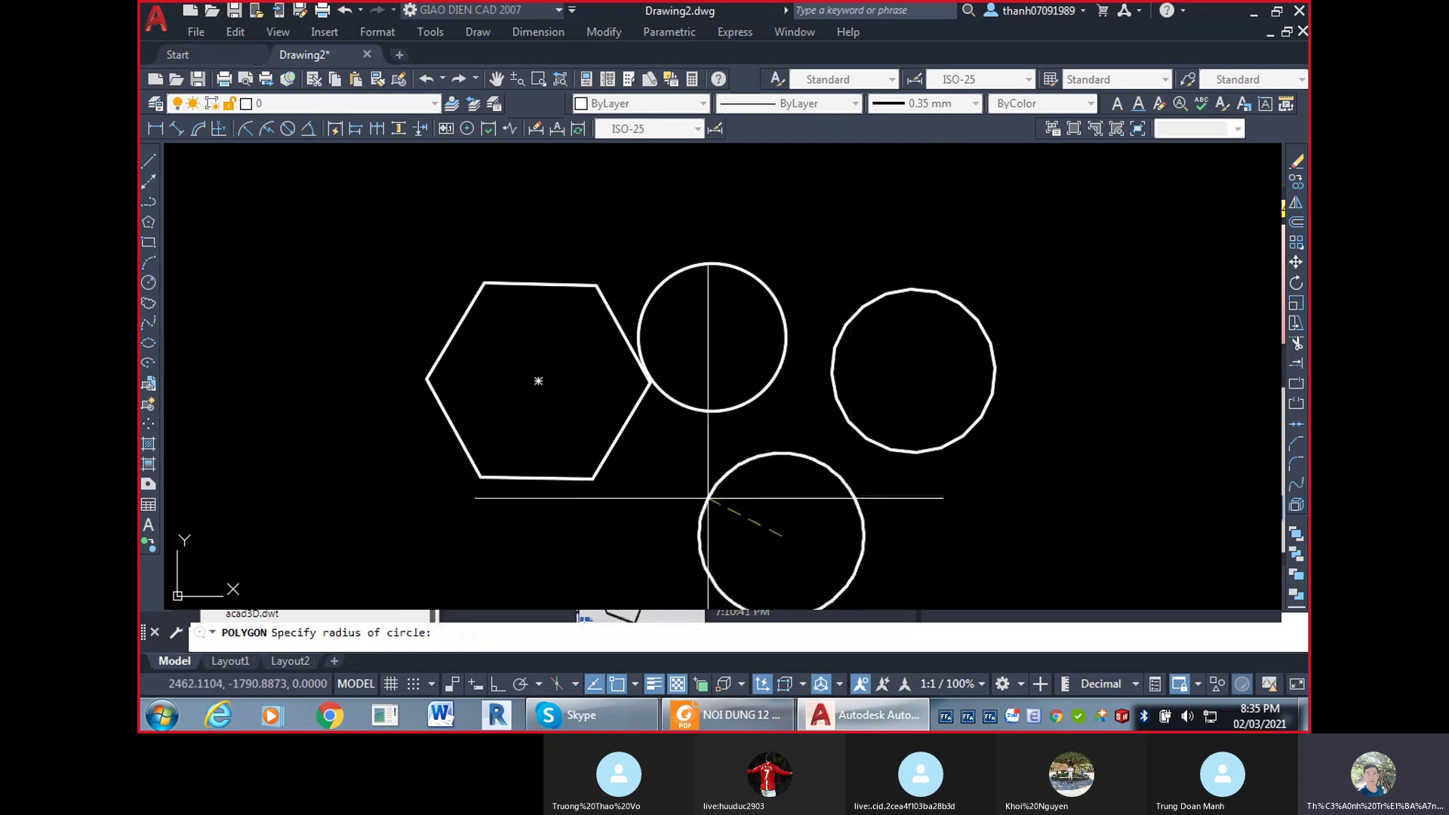
key(Escape)
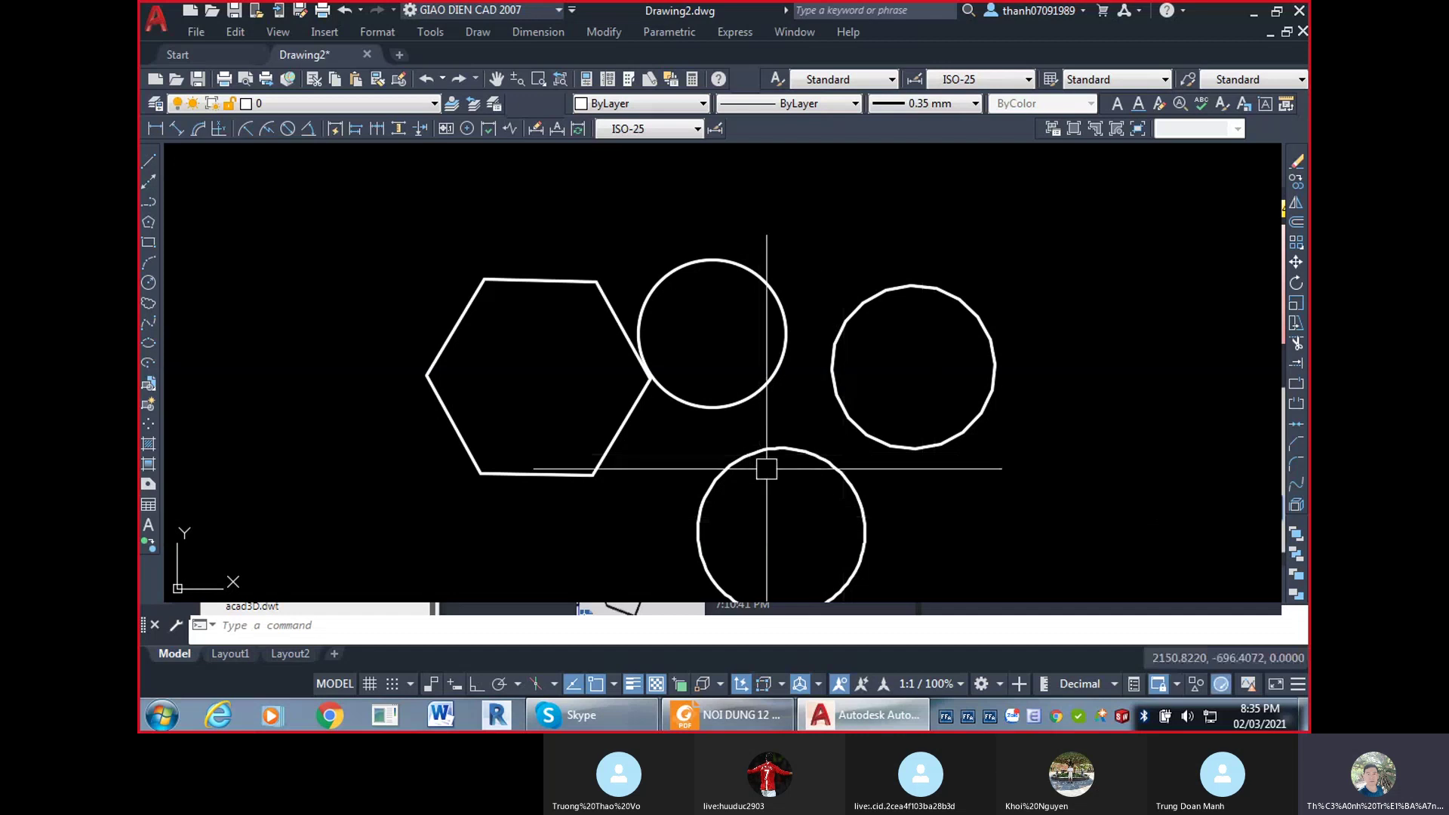
Select the upper circle, then all objects, and clear the selection.
scroll(767, 469, up, 2)
scroll(776, 460, up, 6)
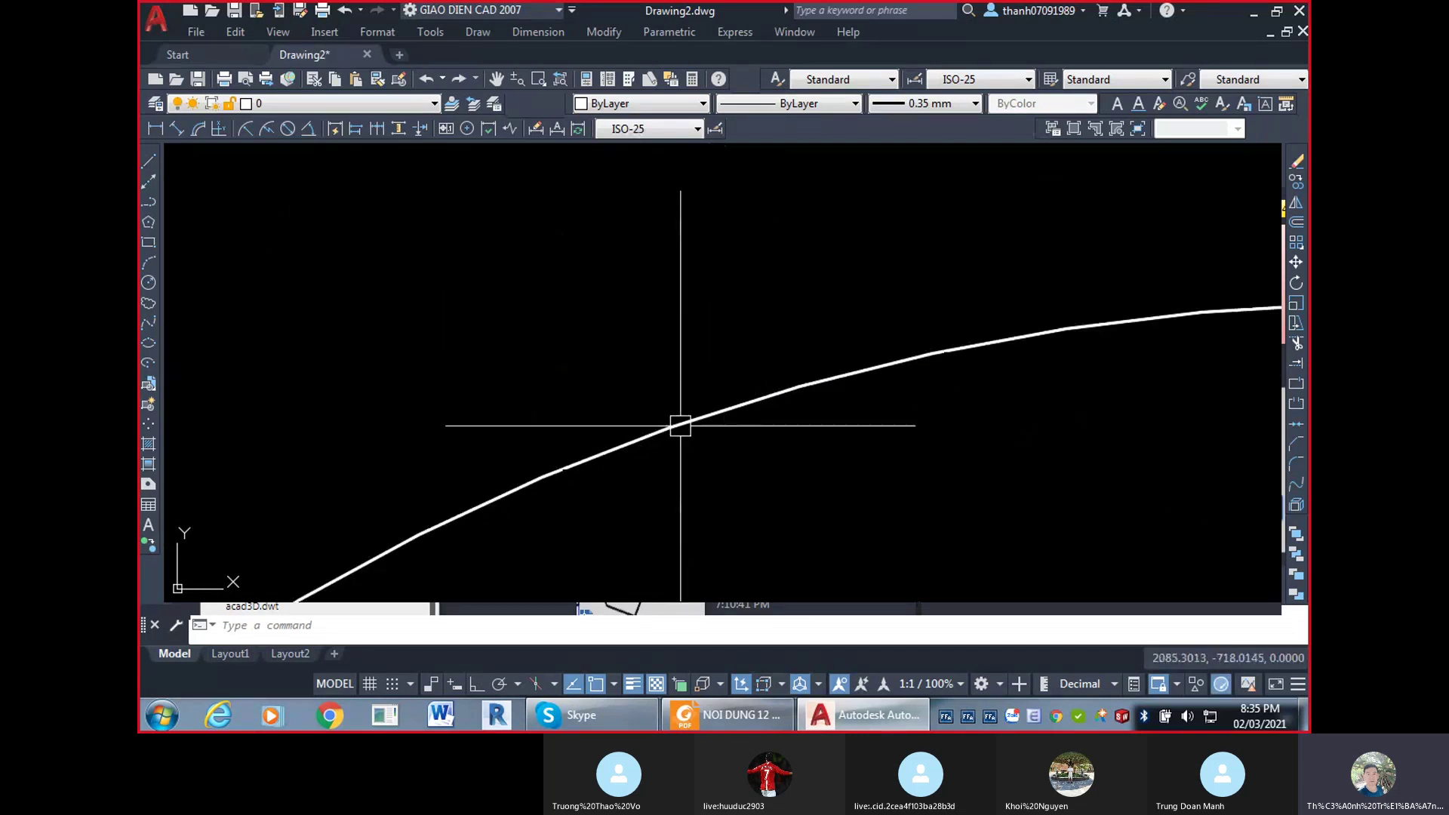
scroll(736, 421, down, 6)
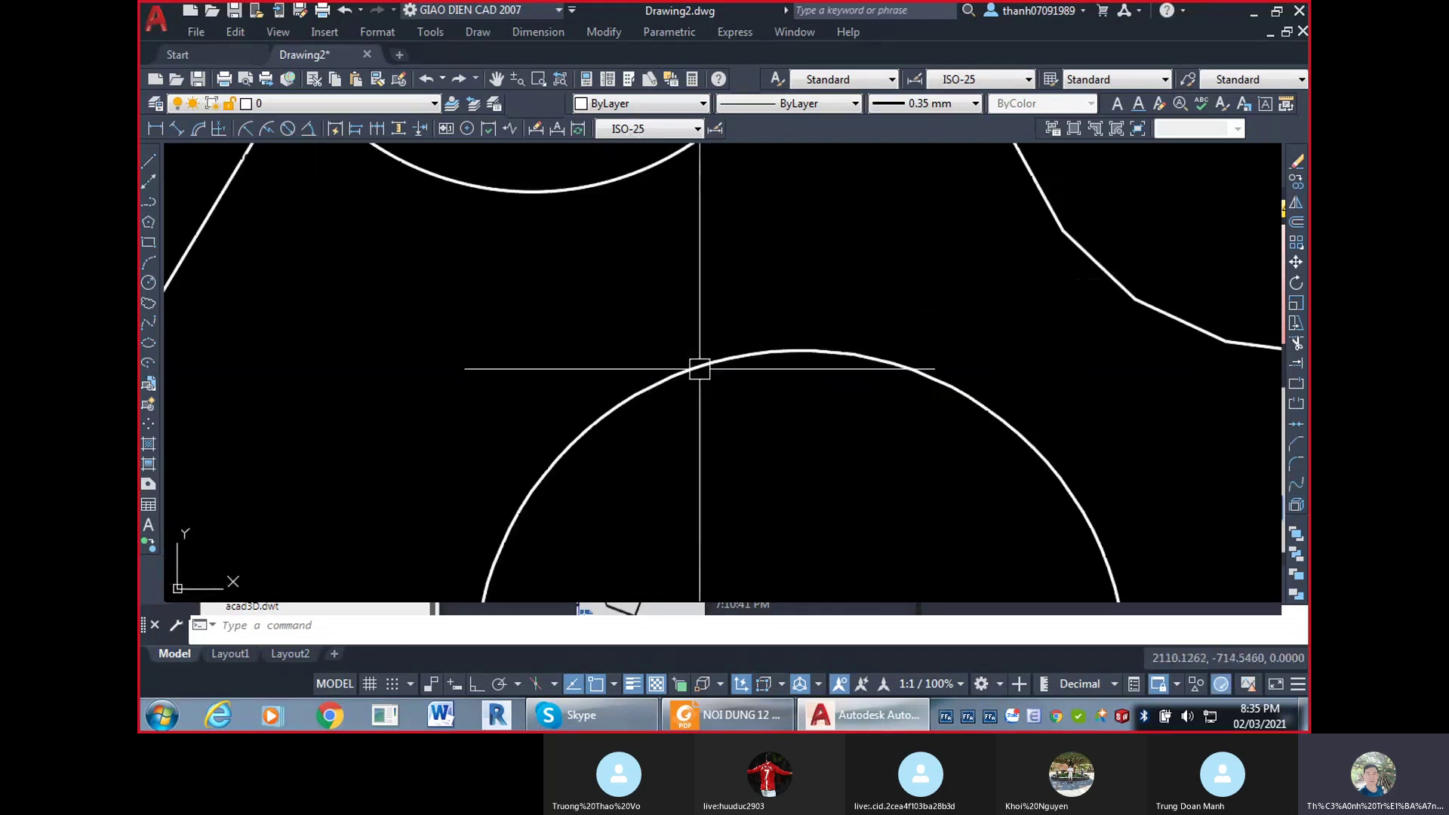
scroll(700, 376, up, 2)
click(633, 245)
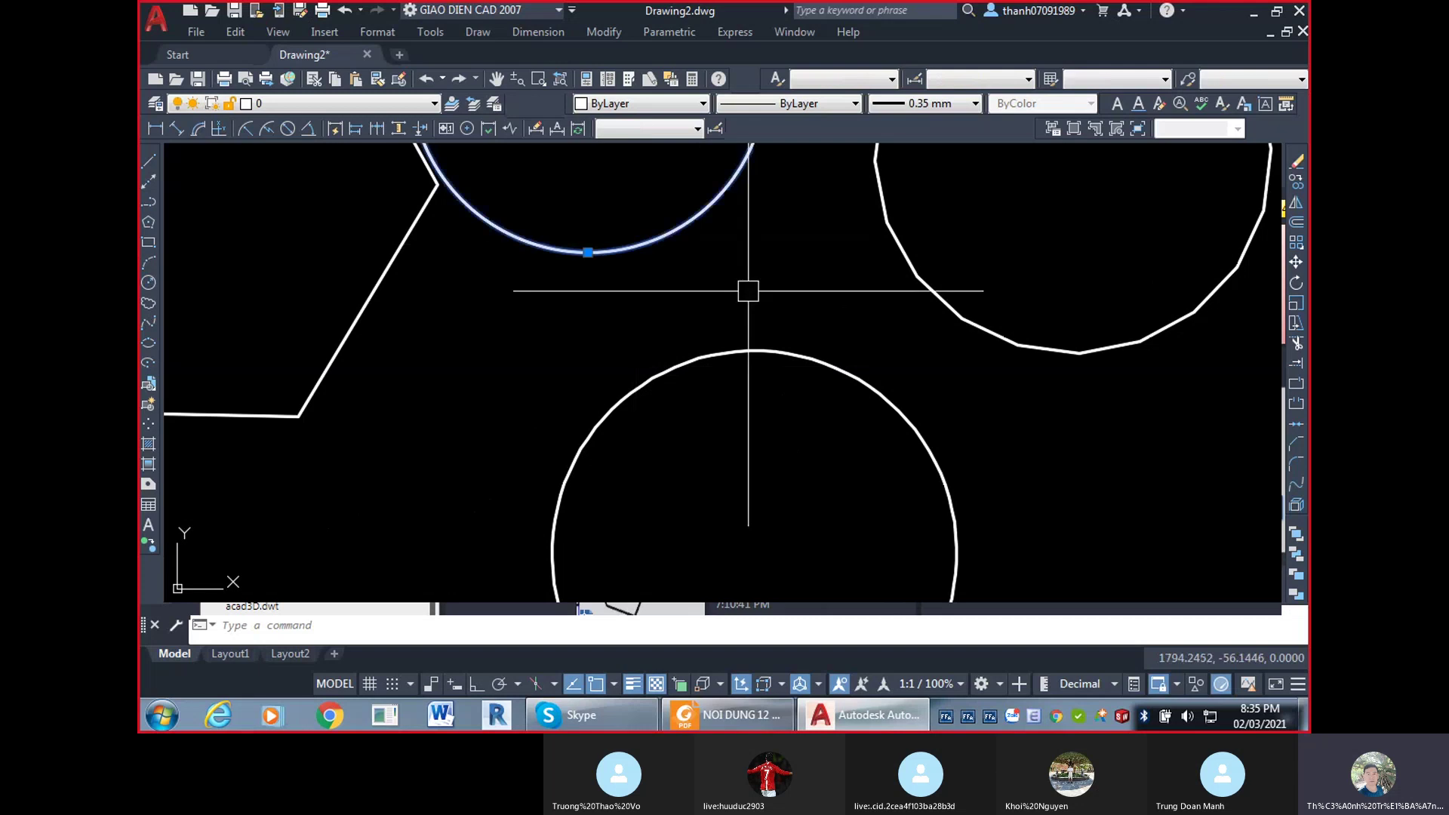
scroll(767, 411, down, 4)
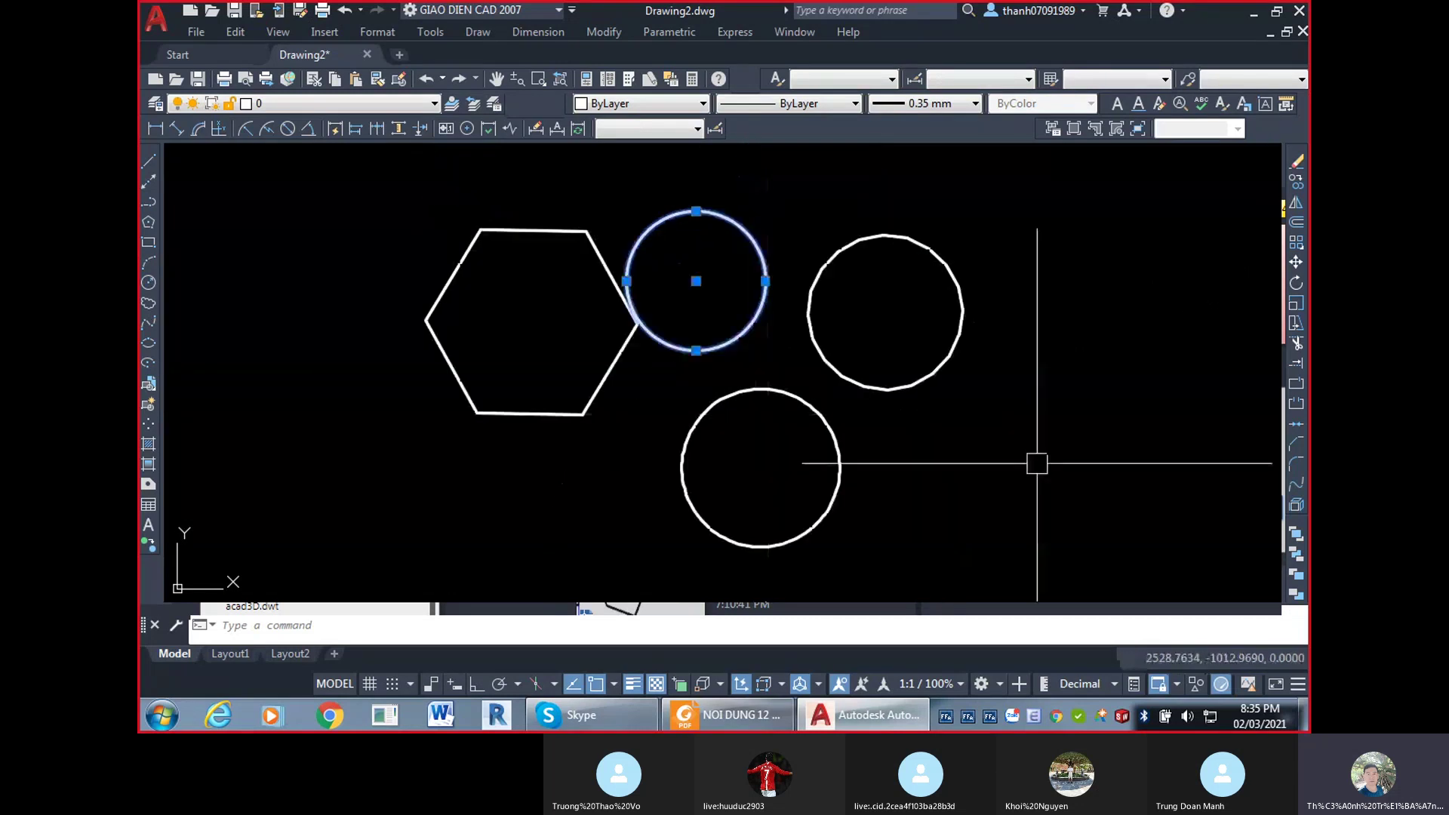
key(ctrl+a)
key(Escape)
Window-select the hexagon and all three circles and delete them.
scroll(701, 233, up, 5)
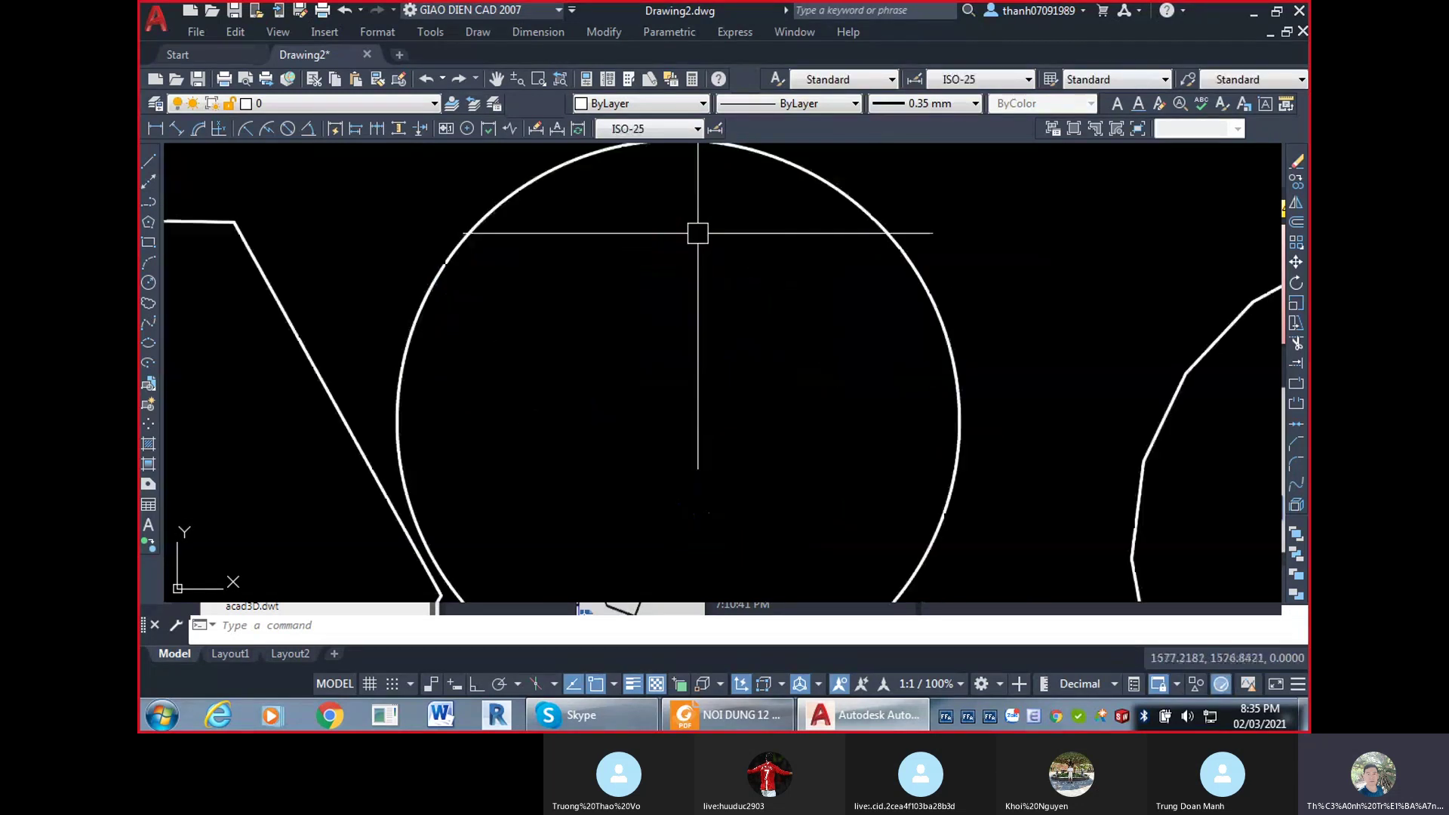
scroll(485, 227, down, 4)
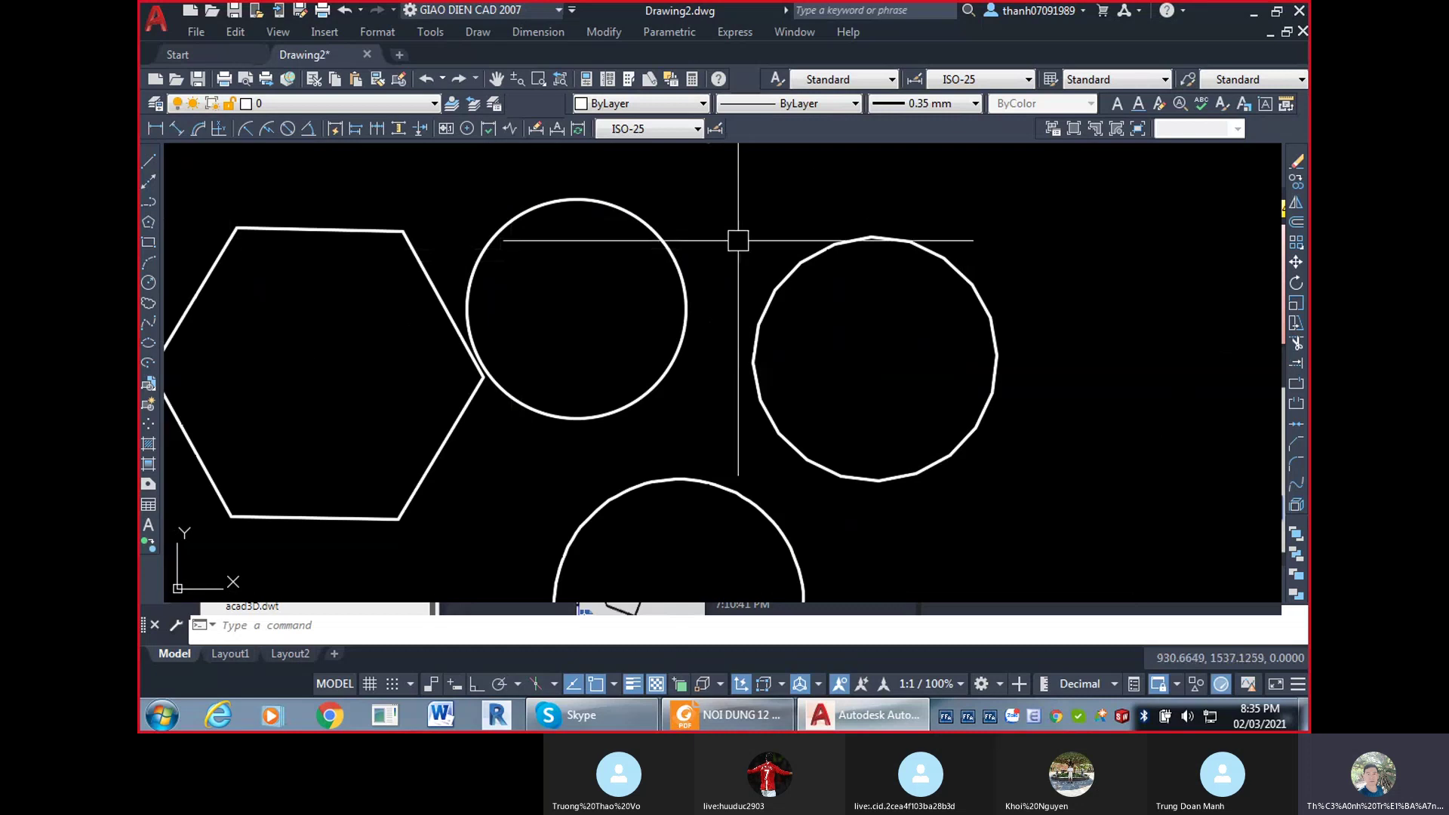
scroll(876, 243, up, 4)
scroll(906, 243, up, 2)
scroll(784, 294, down, 6)
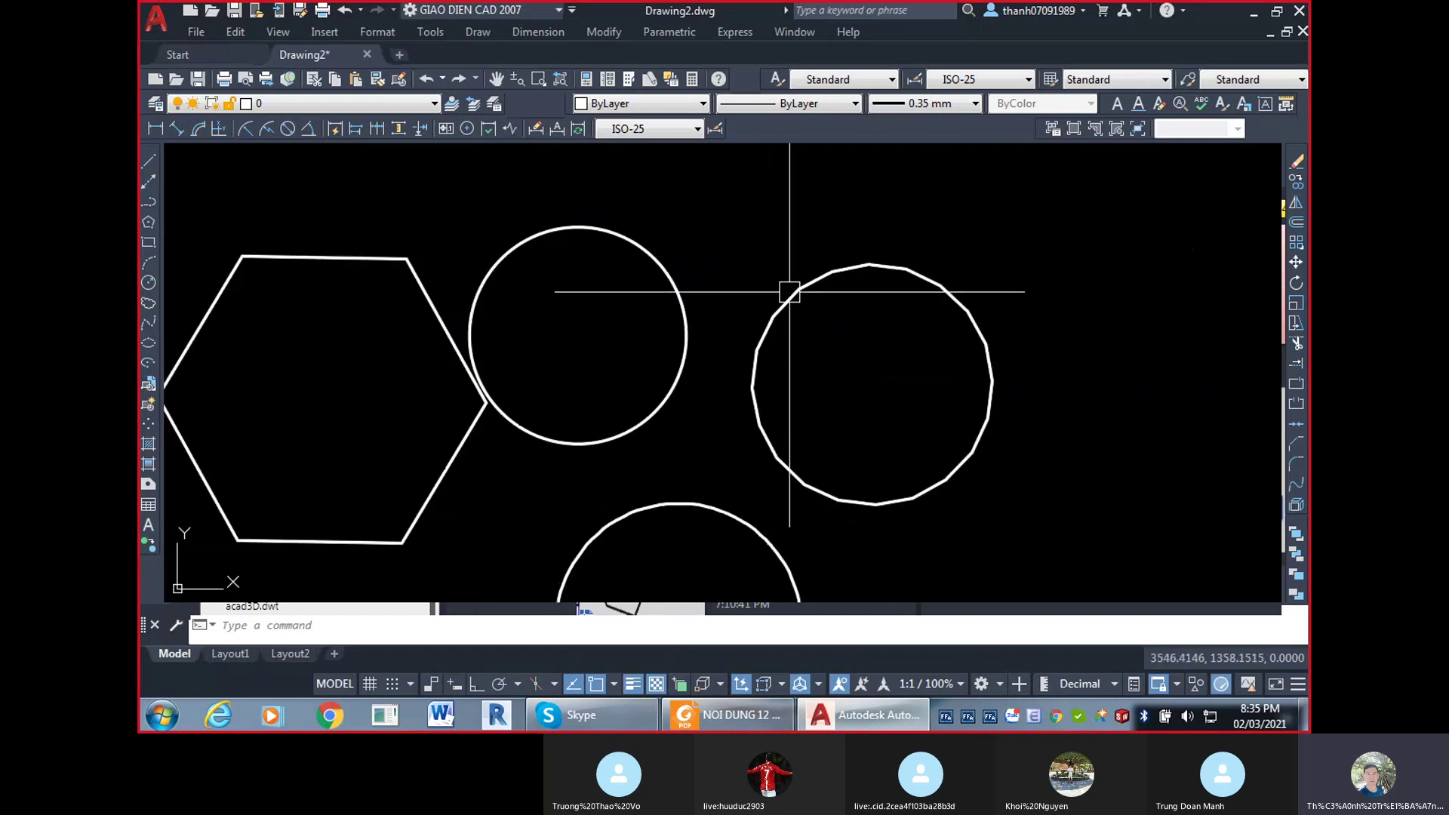
scroll(837, 270, up, 4)
scroll(918, 298, down, 3)
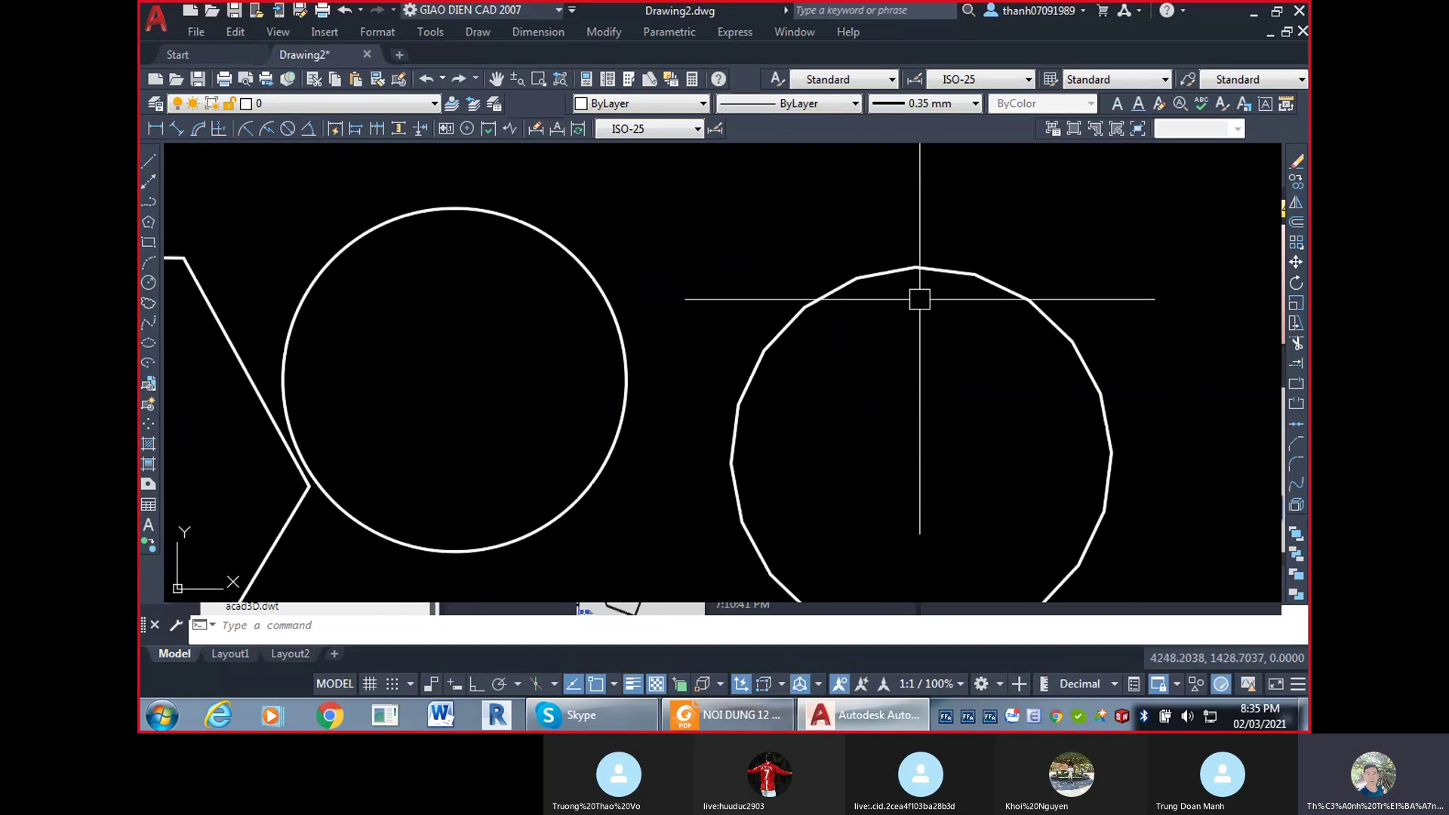
scroll(982, 377, down, 4)
click(1126, 479)
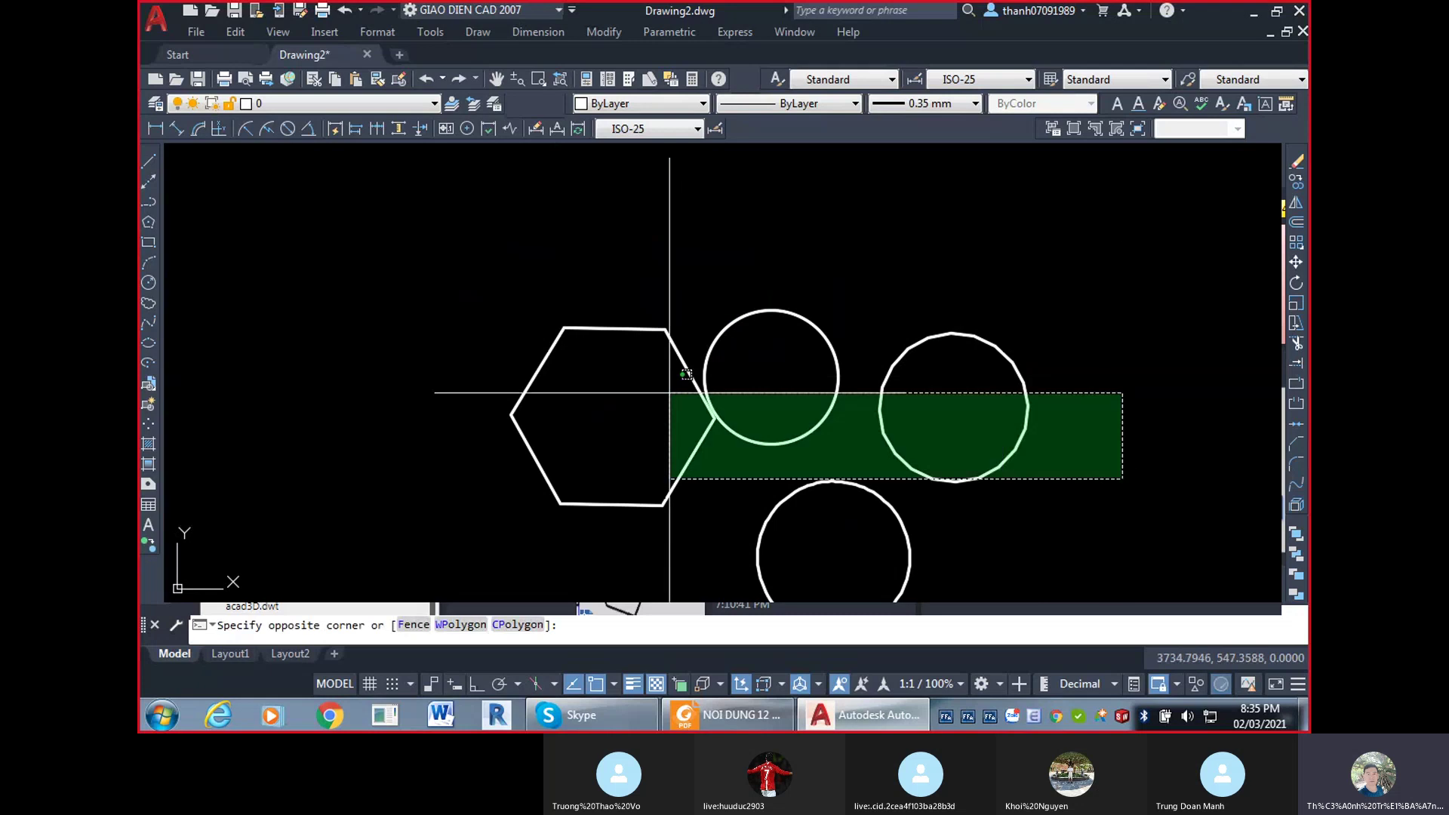
click(670, 395)
click(909, 547)
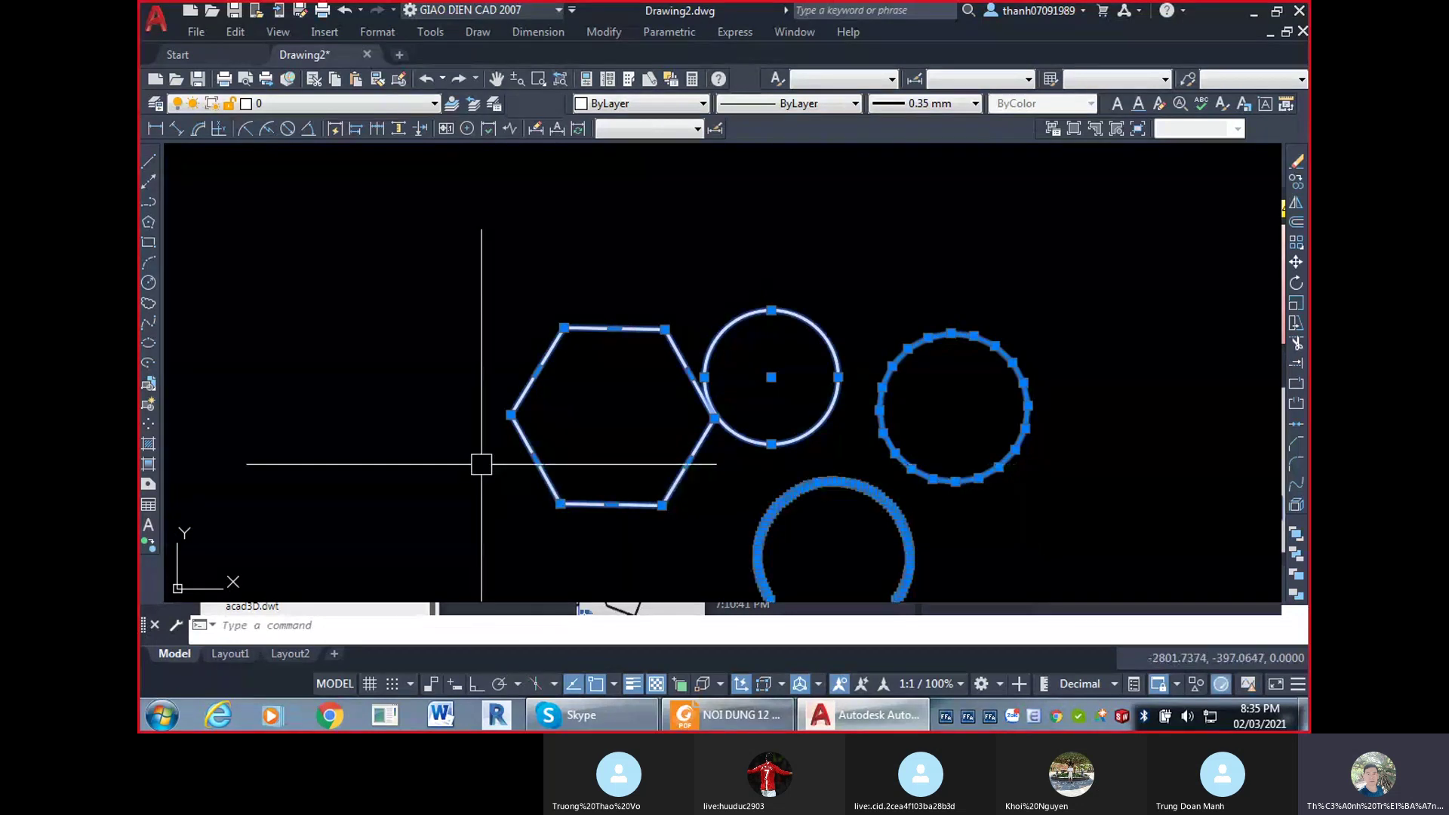
key(Delete)
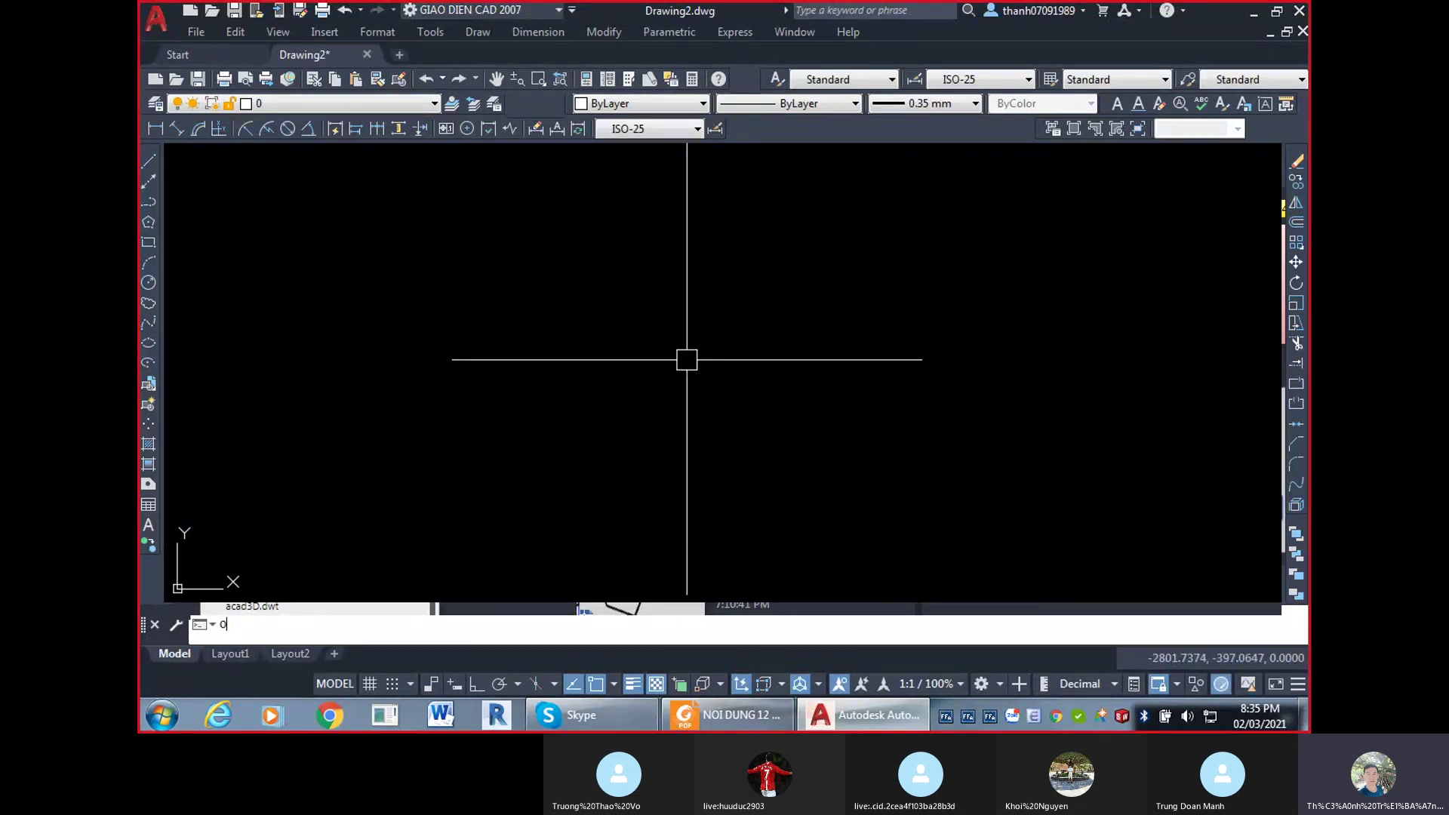
text(P)
key(Return)
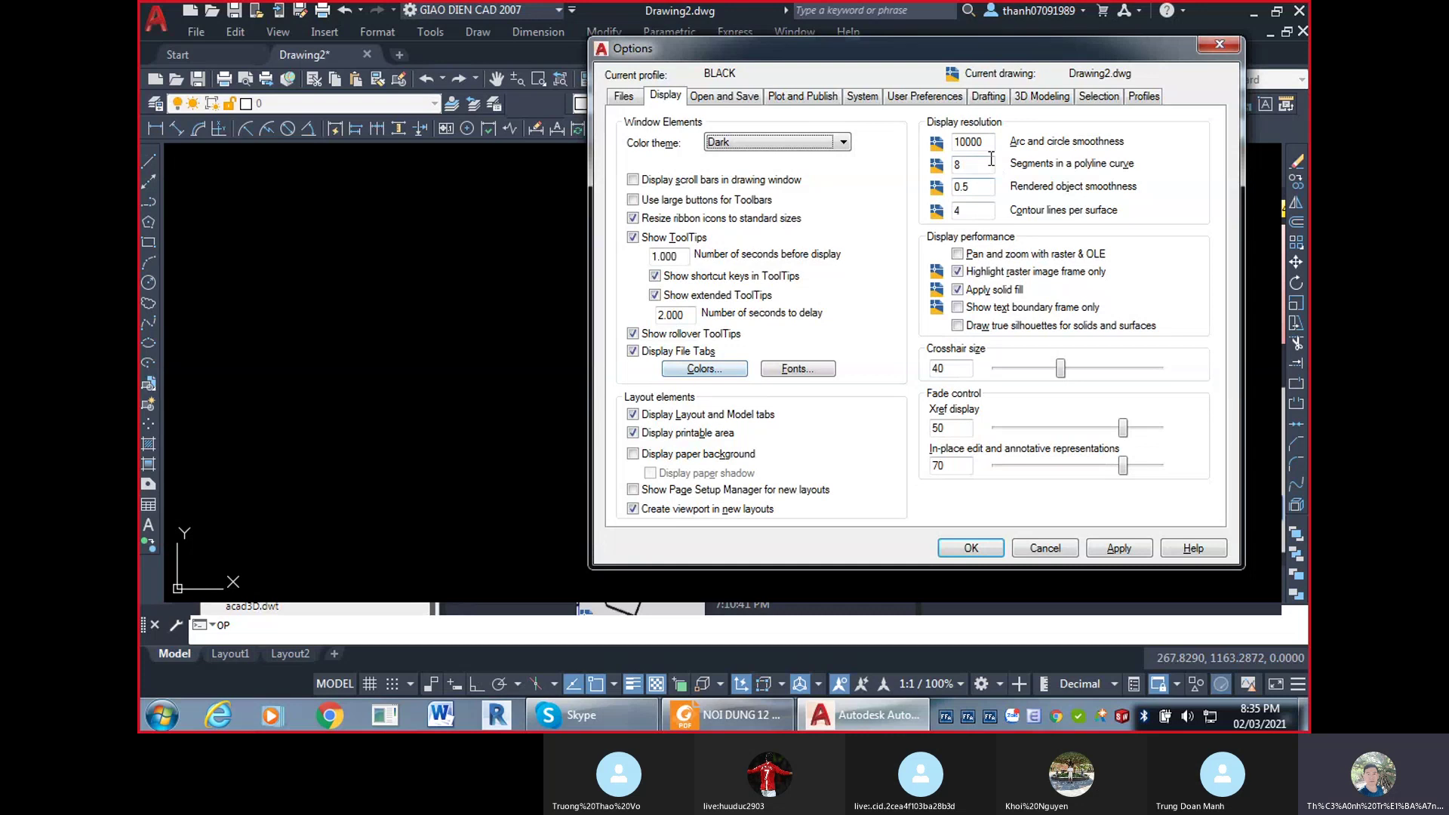
click(990, 146)
drag(990, 146, 922, 145)
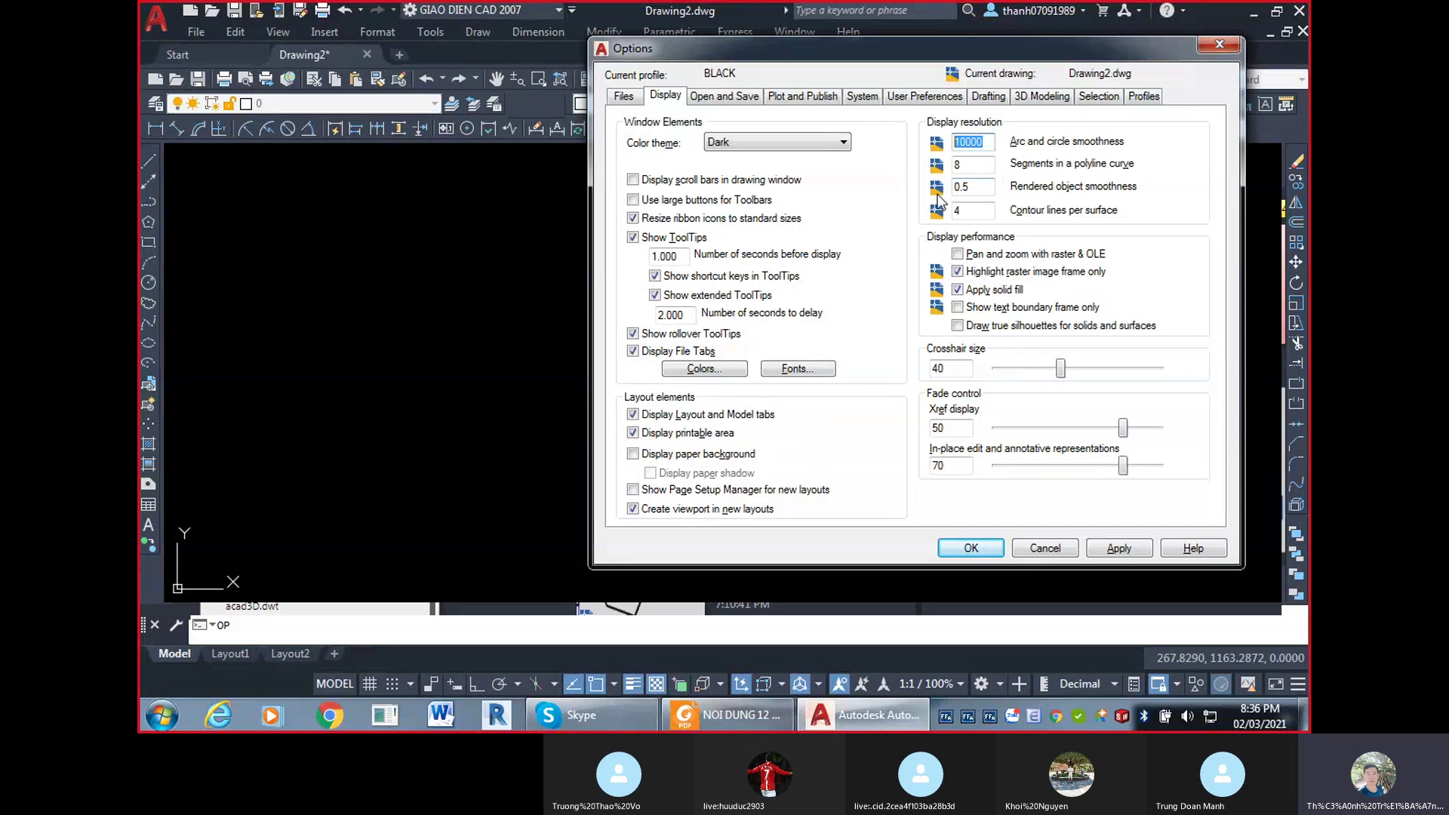
double_click(976, 166)
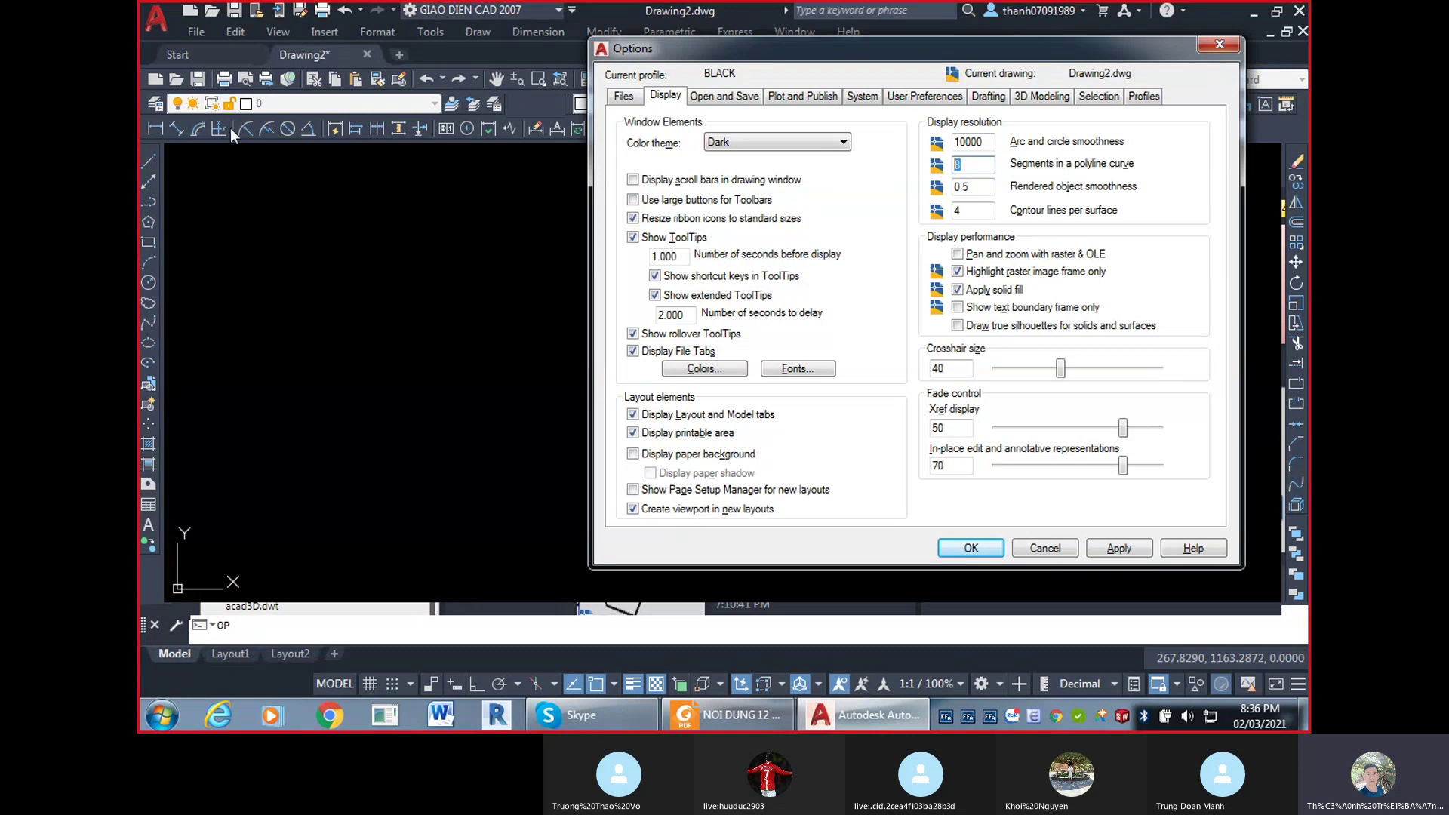
click(1211, 44)
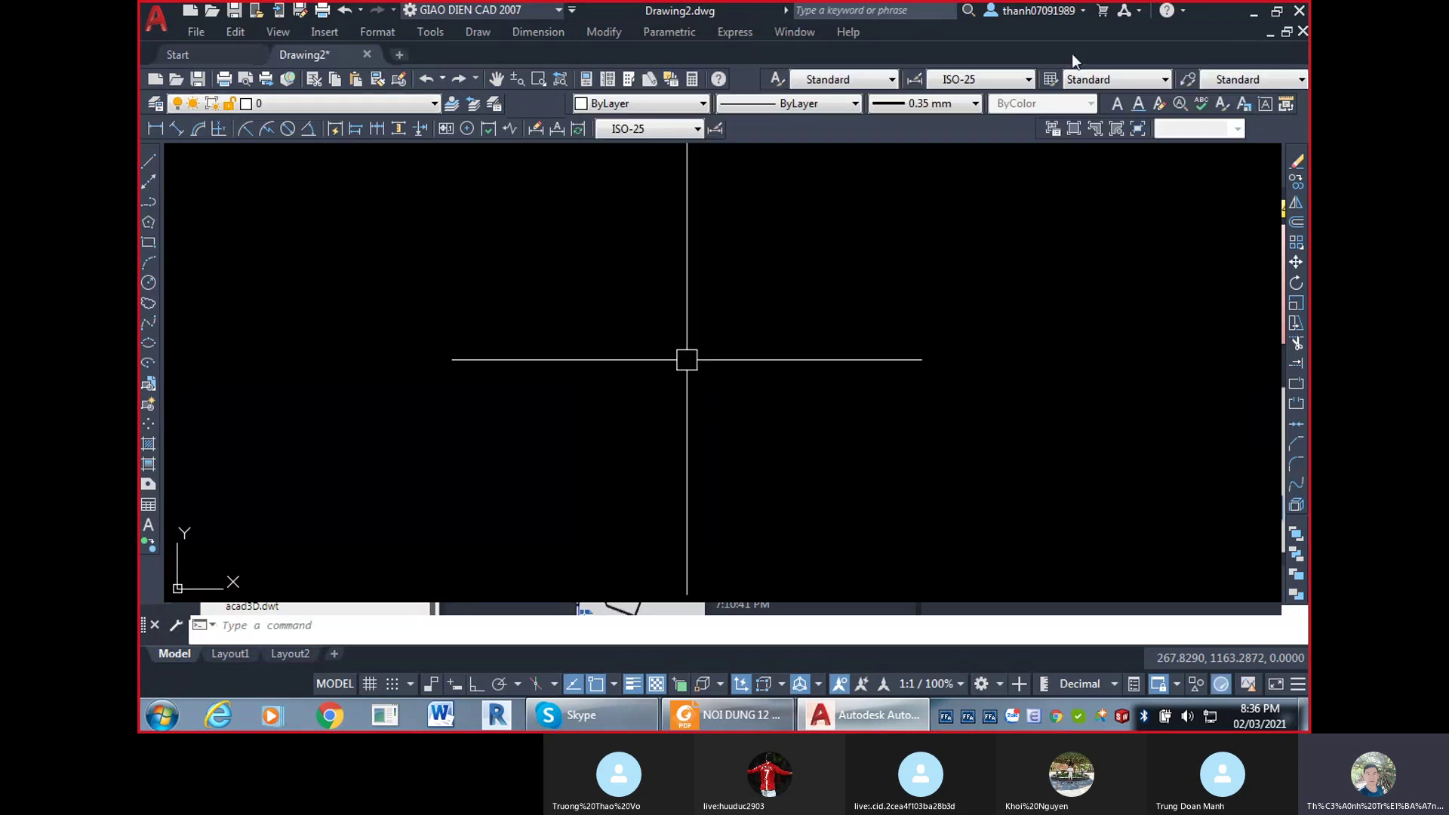
Browse recent documents on the Start page, then return to Drawing2 and reopen Options.
click(198, 57)
mouse_move(894, 274)
mouse_down()
mouse_move(913, 504)
mouse_move(899, 372)
mouse_move(352, 102)
mouse_up()
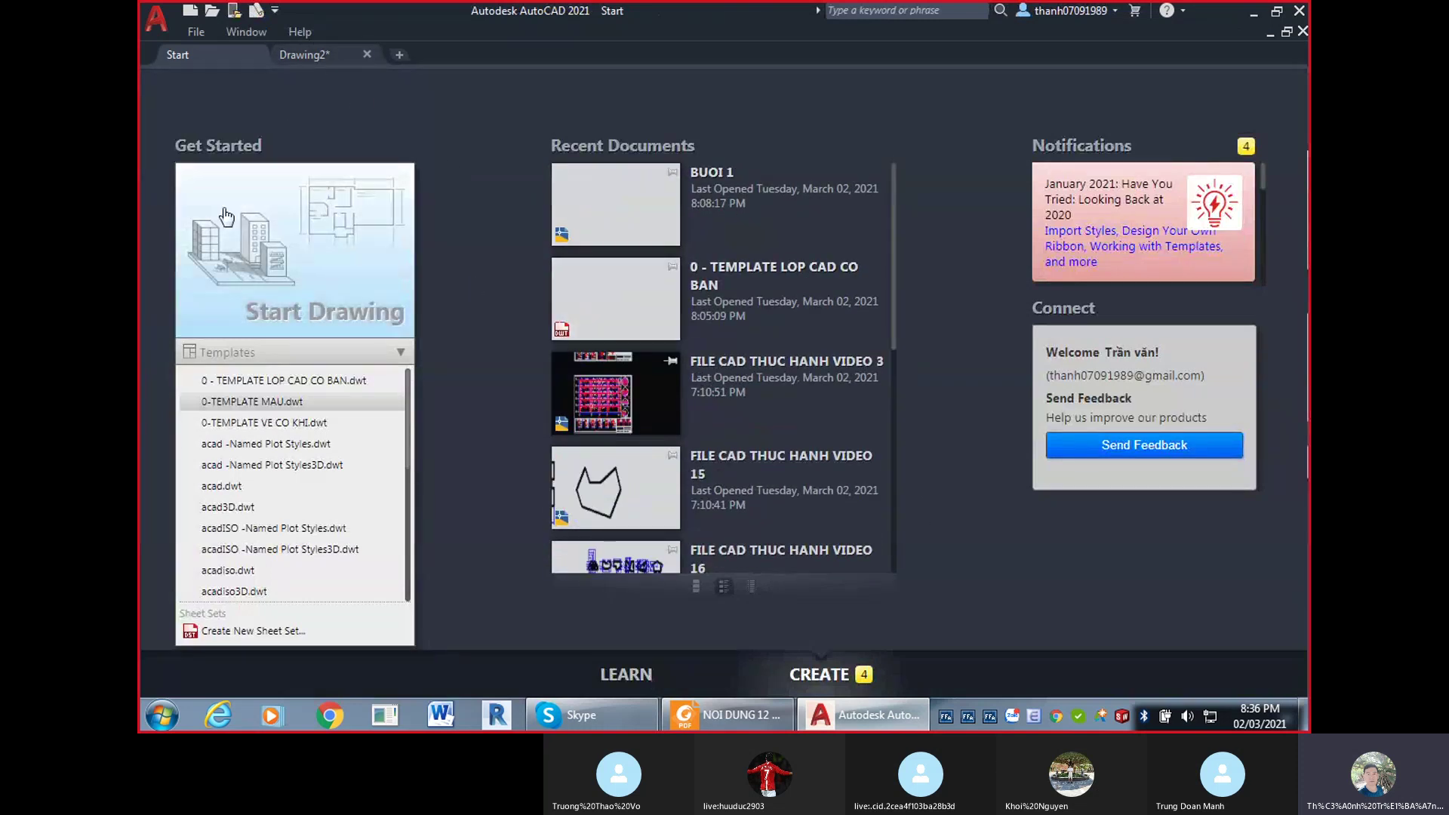
click(305, 55)
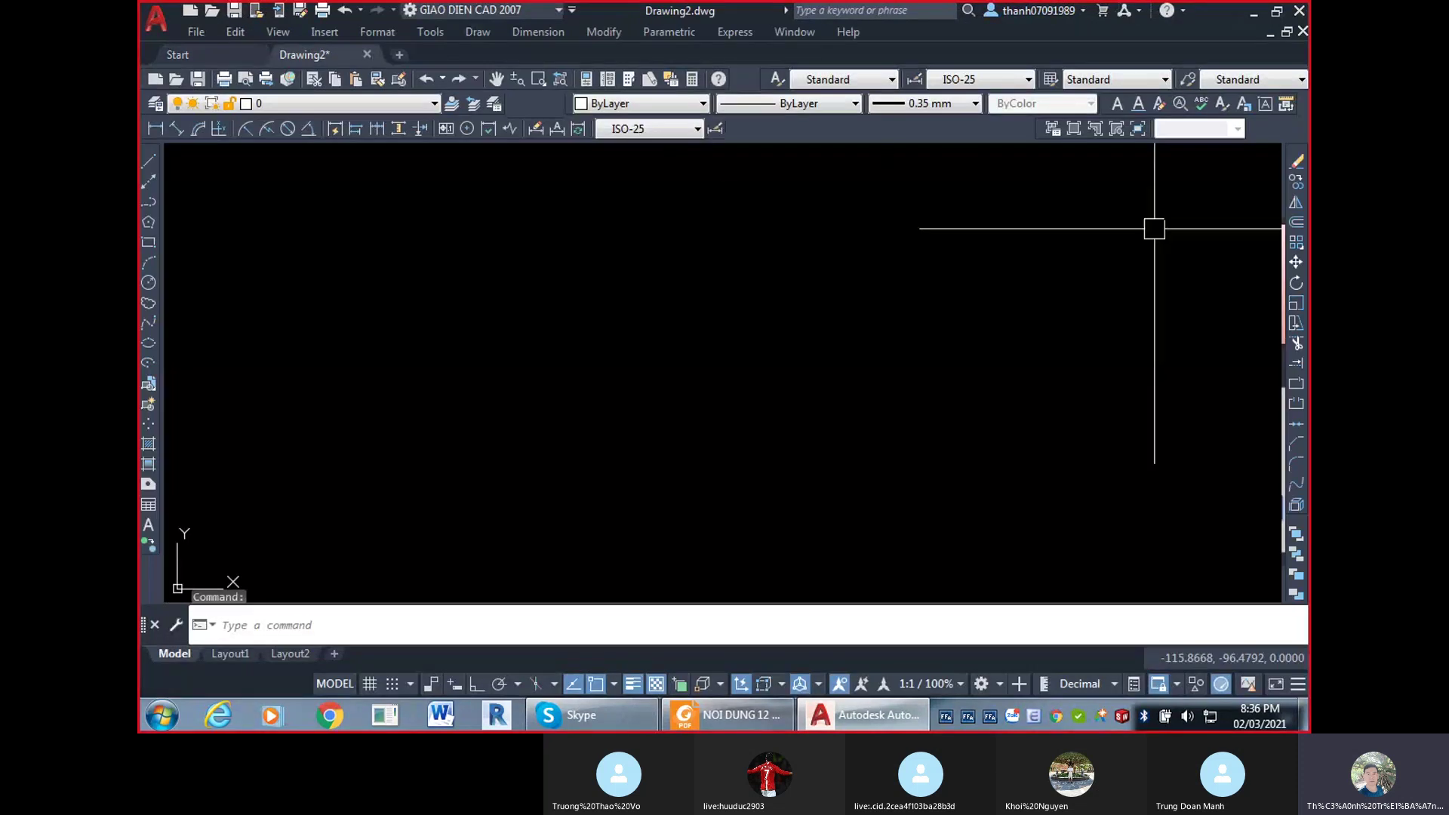
key(Return)
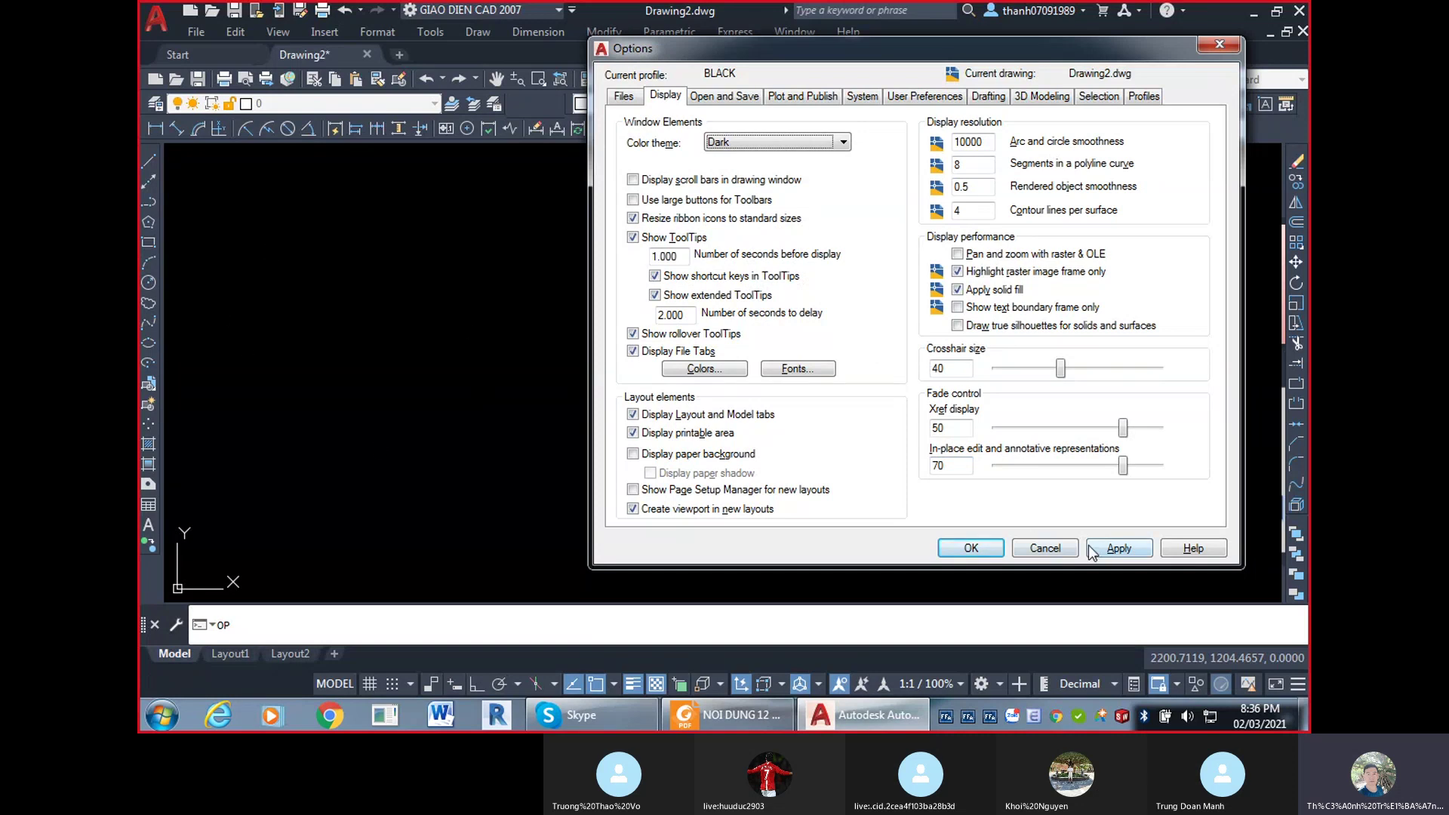
click(971, 548)
text(P)
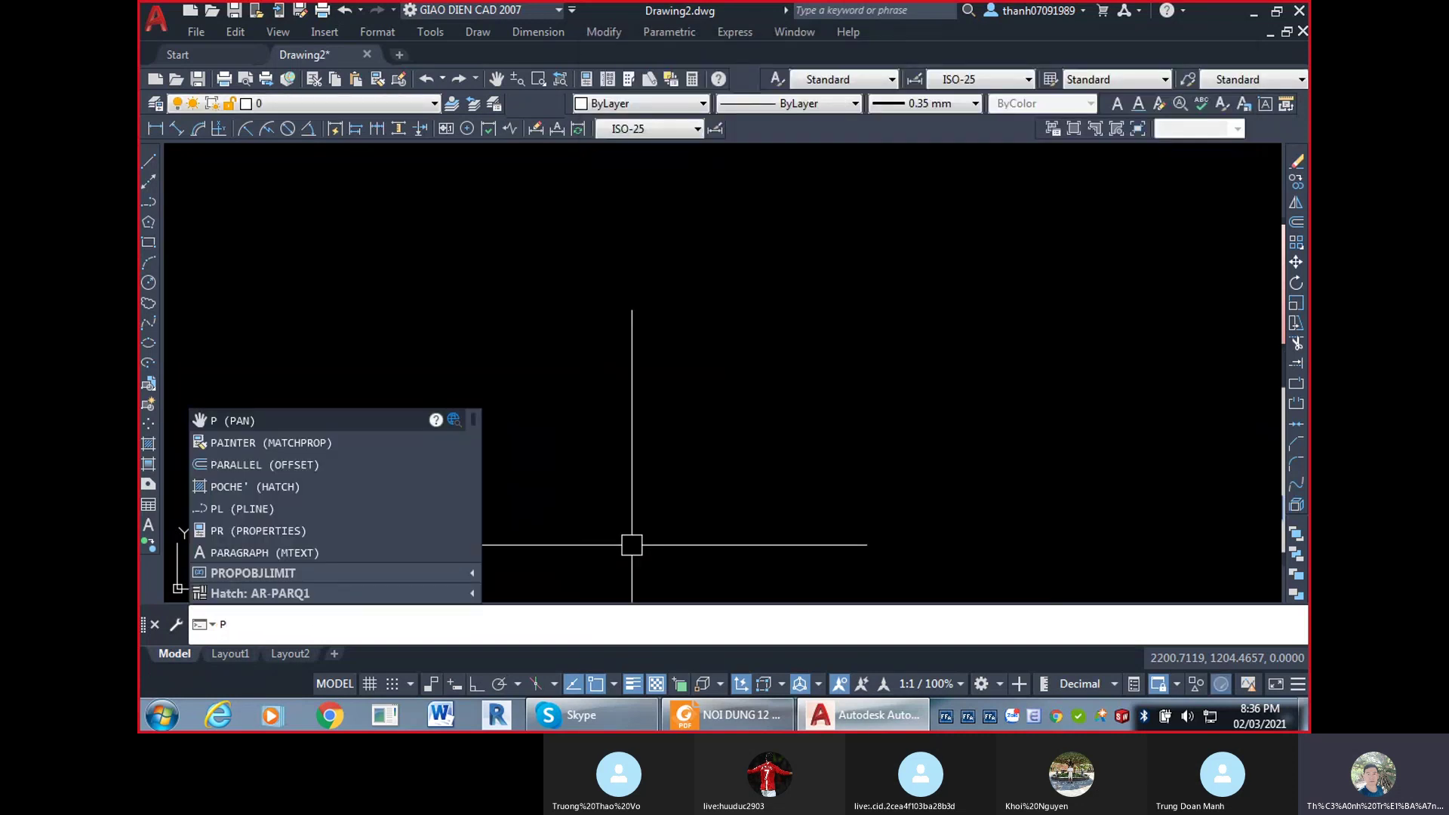
text(L)
key(Return)
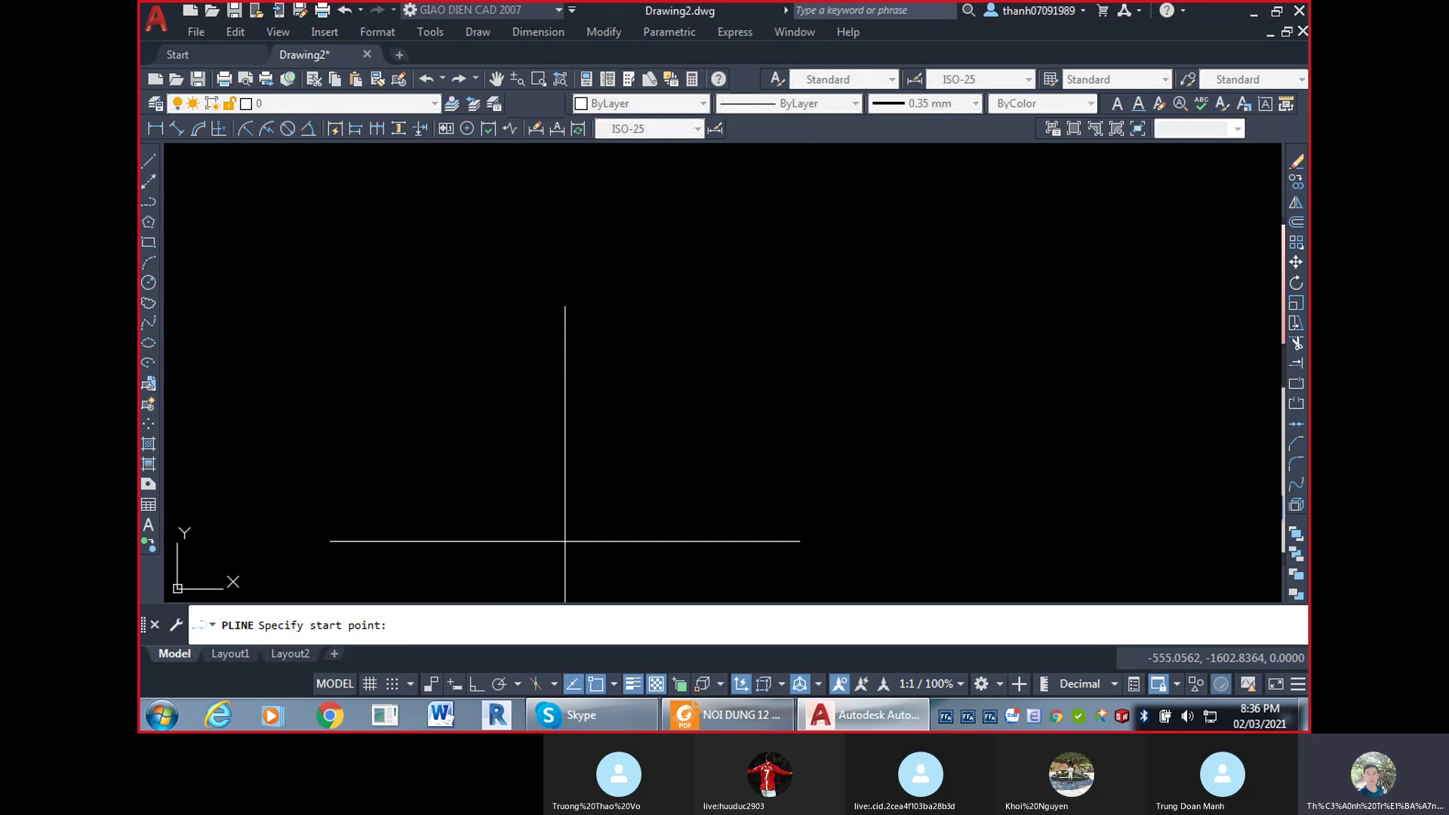
key(Escape)
text(s)
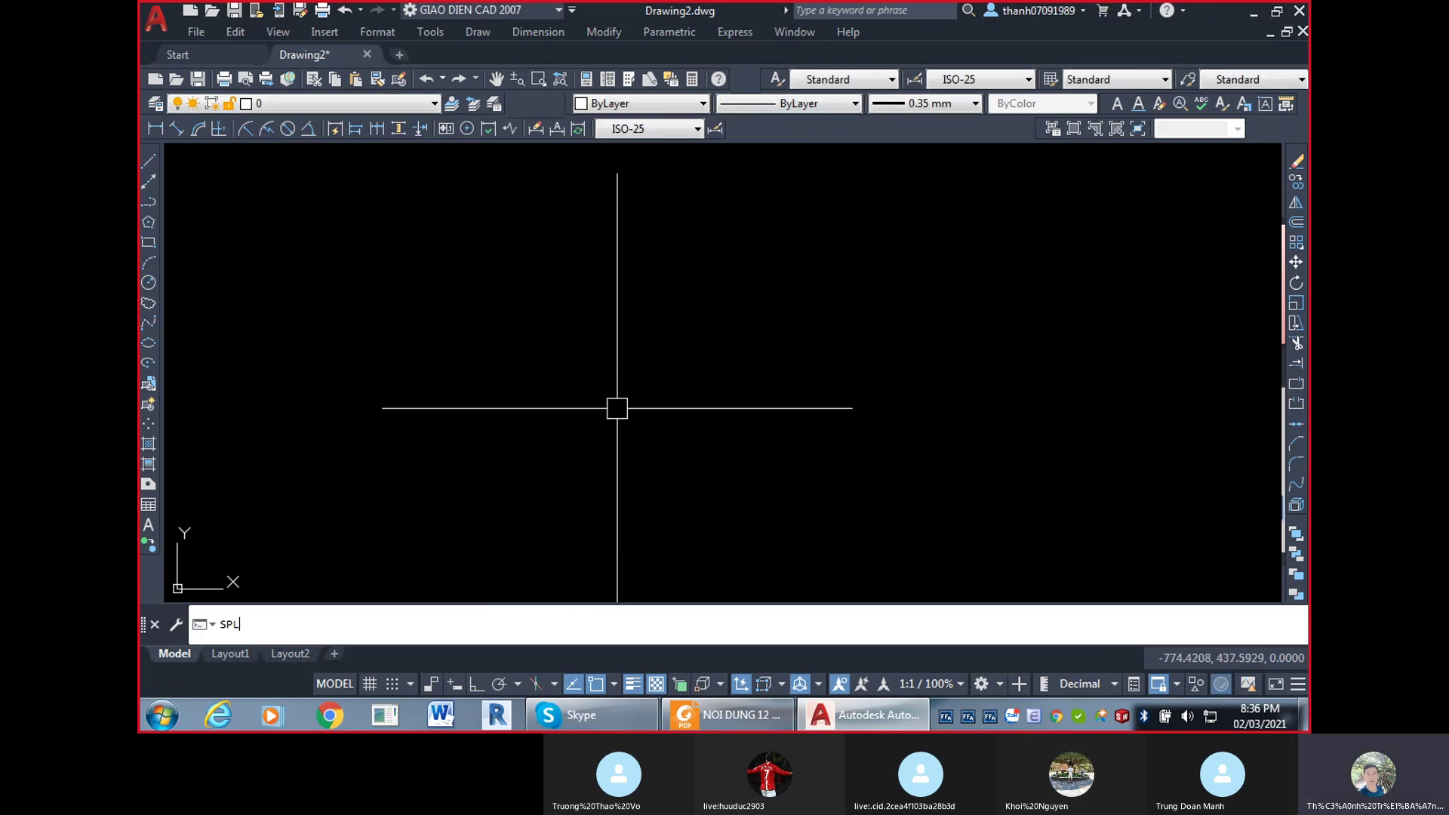
text(PL)
key(Return)
click(366, 436)
click(420, 302)
click(524, 411)
click(611, 285)
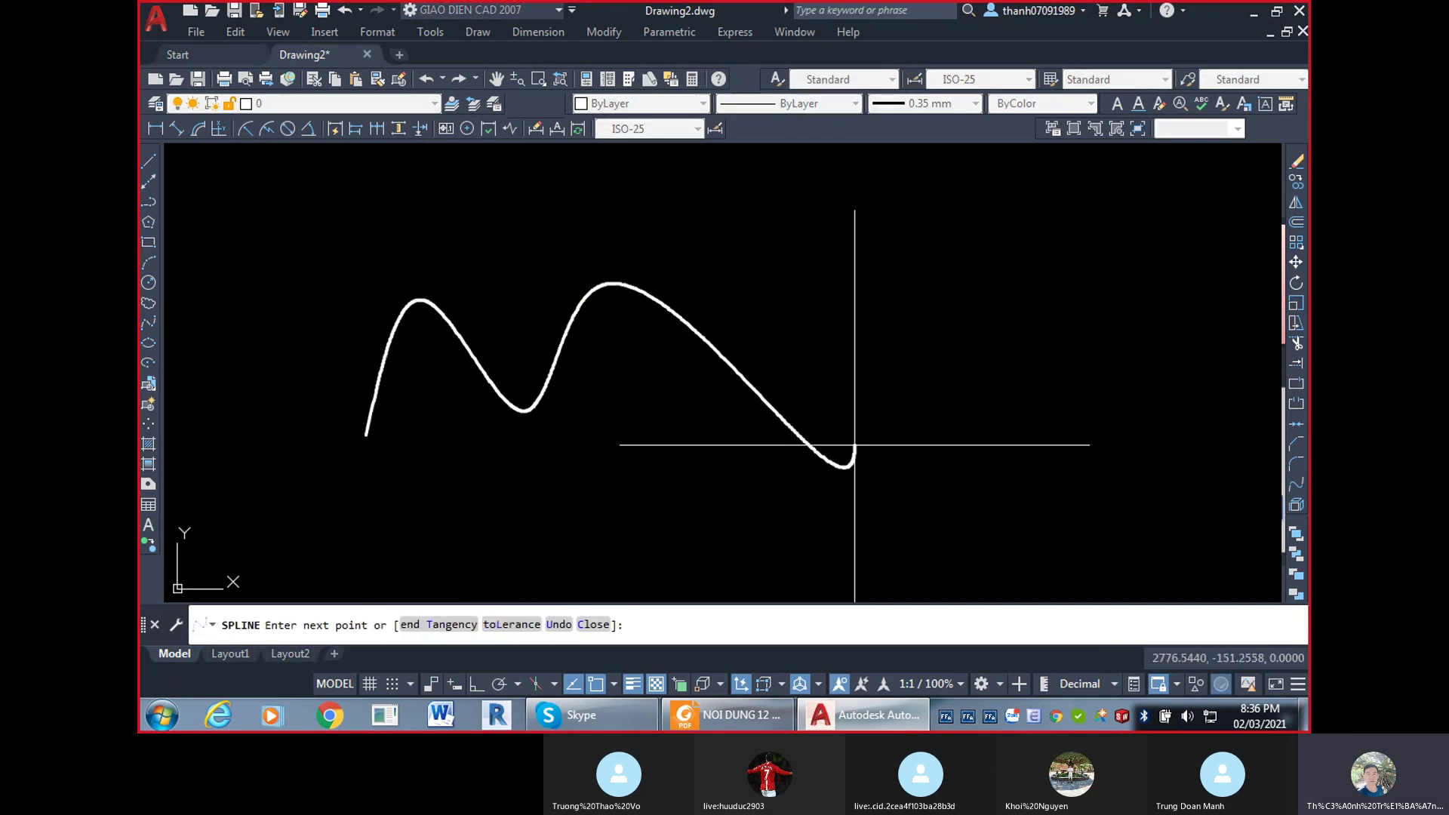
click(854, 445)
click(1012, 286)
key(Return)
scroll(398, 345, up, 4)
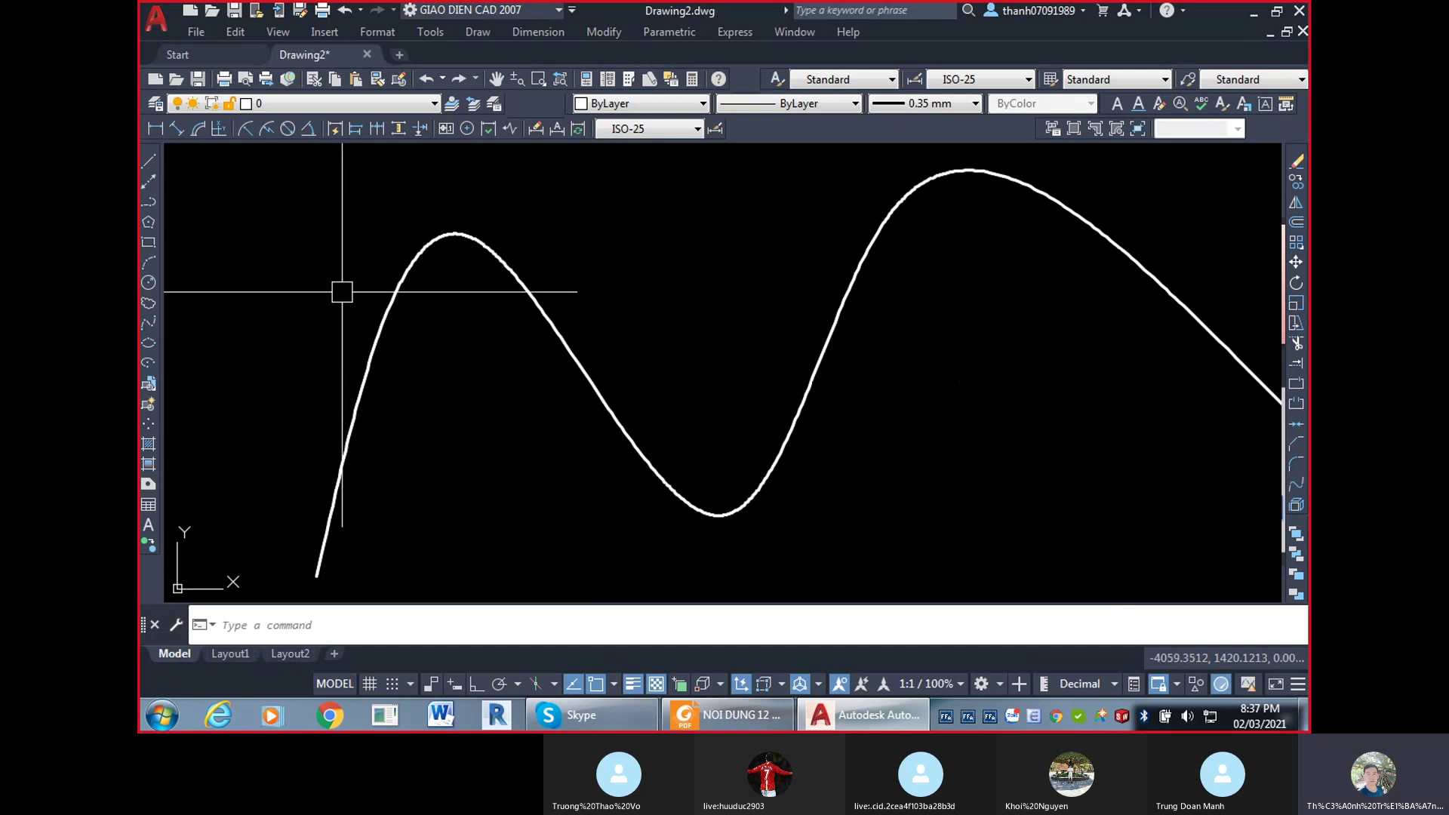
scroll(841, 259, up, 3)
scroll(695, 317, up, 2)
scroll(670, 275, up, 3)
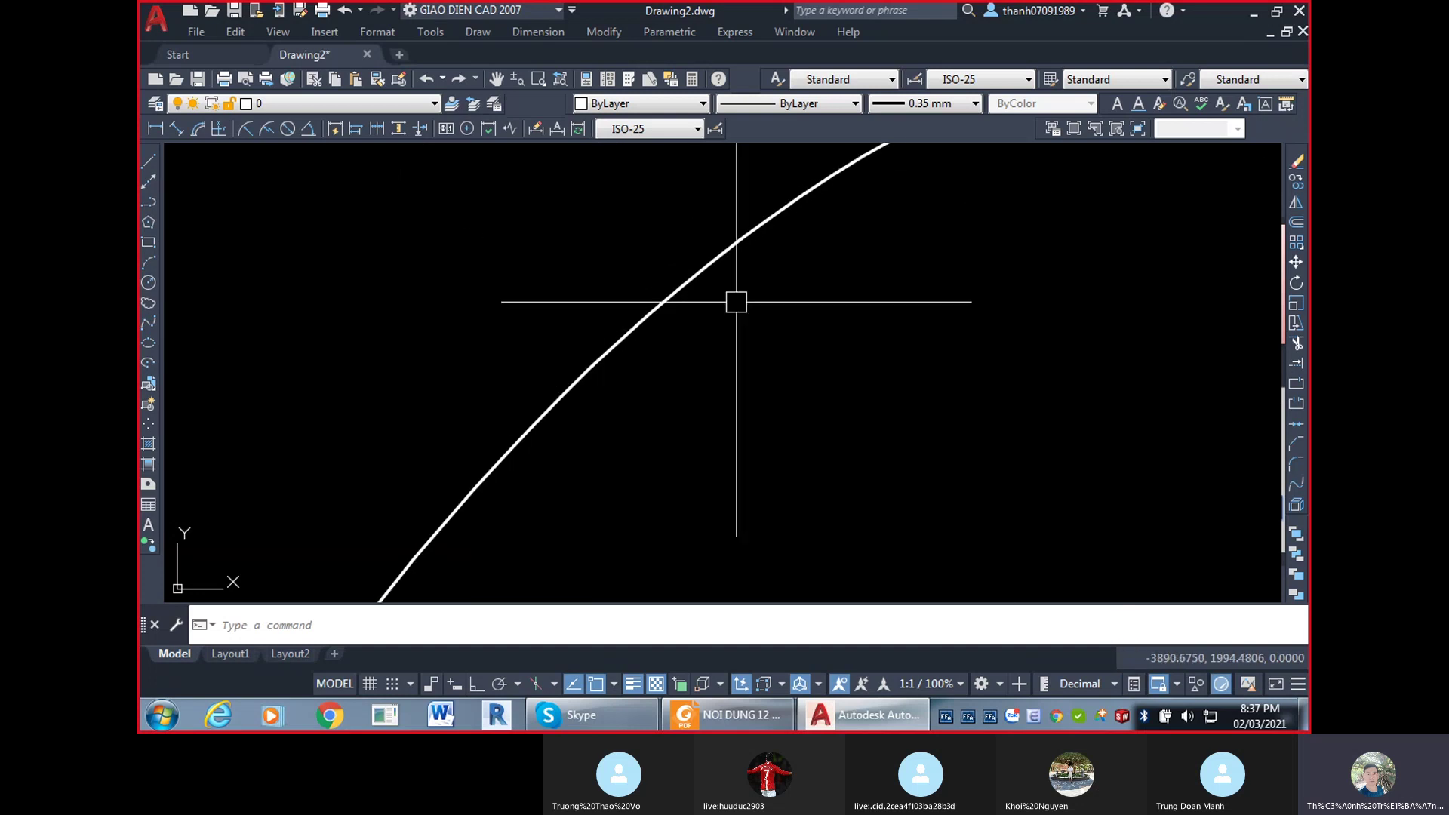
scroll(657, 332, down, 4)
scroll(604, 392, up, 2)
click(657, 404)
click(570, 291)
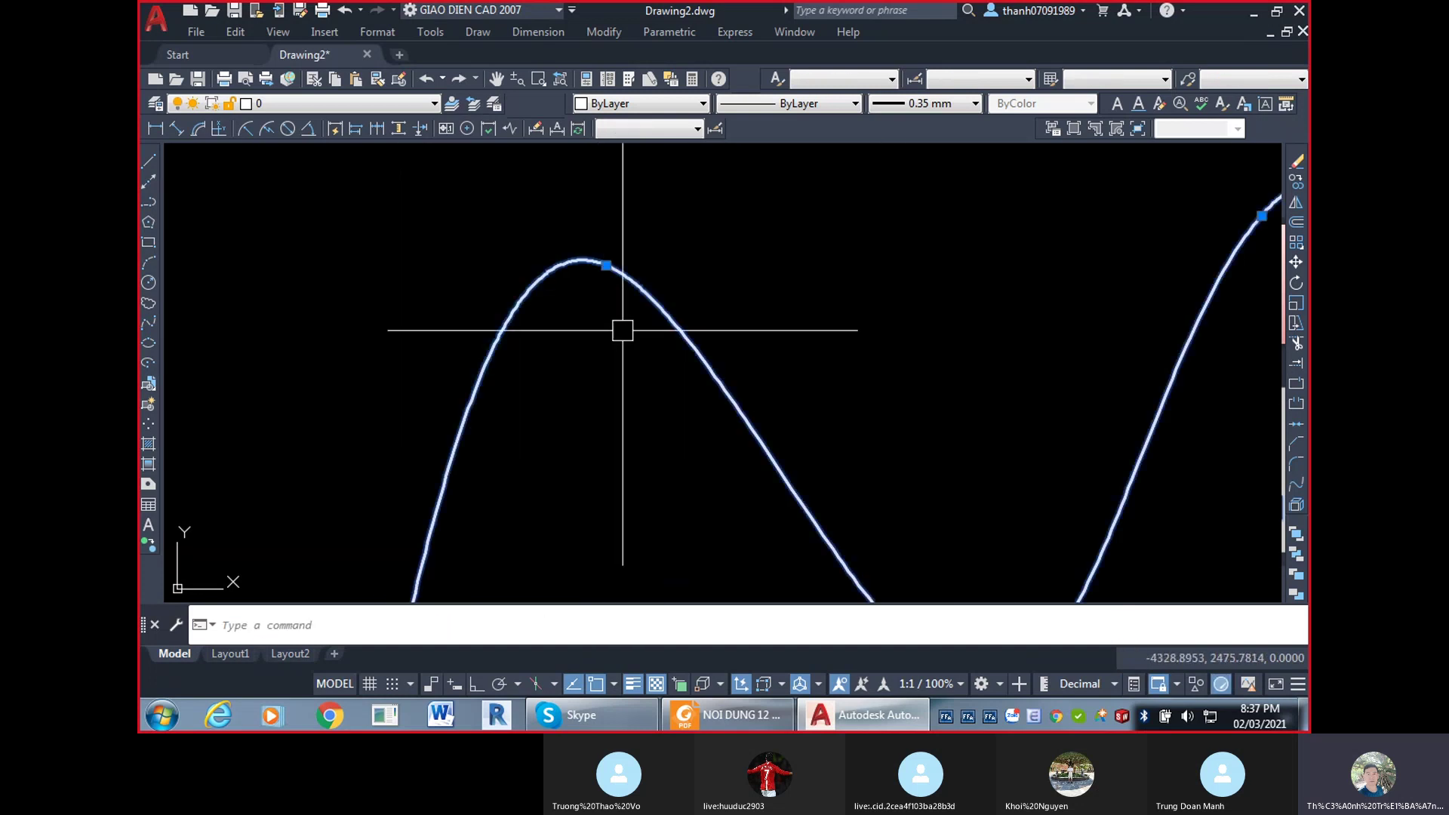
key(Delete)
text(op)
key(Return)
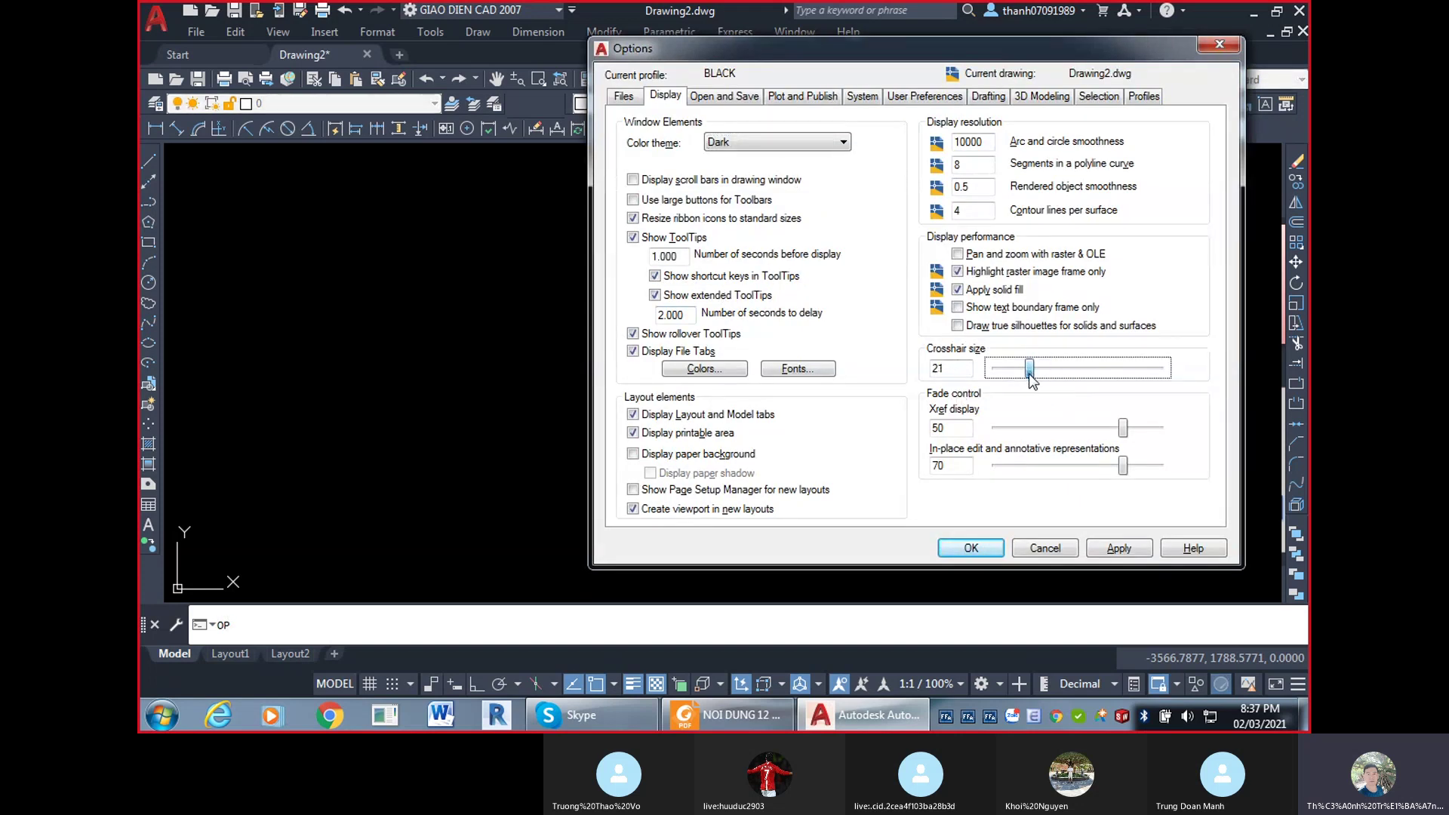
Reduce the crosshair size to 10 and close Options with OK.
drag(1007, 377, 911, 385)
click(945, 367)
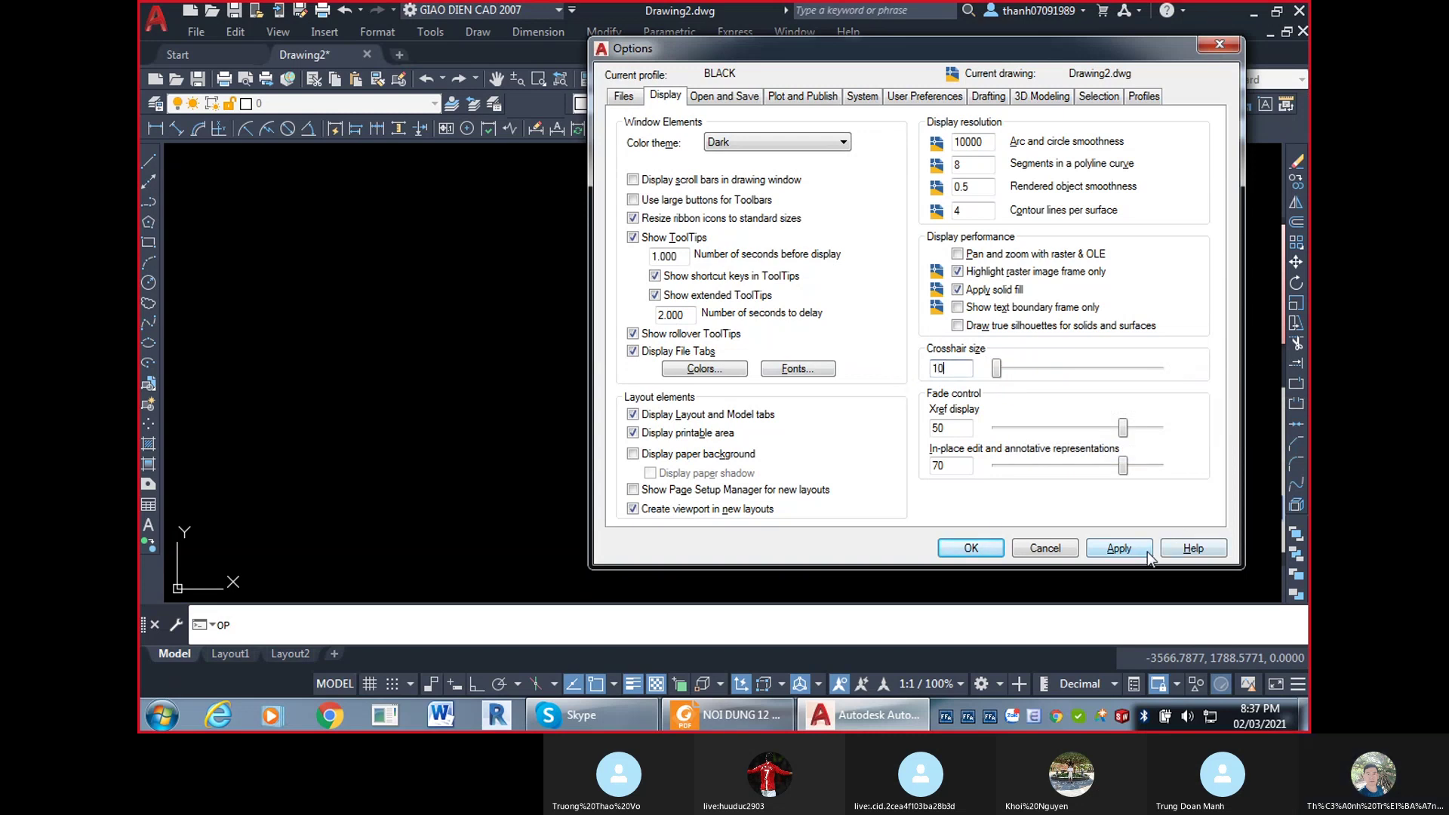
click(971, 548)
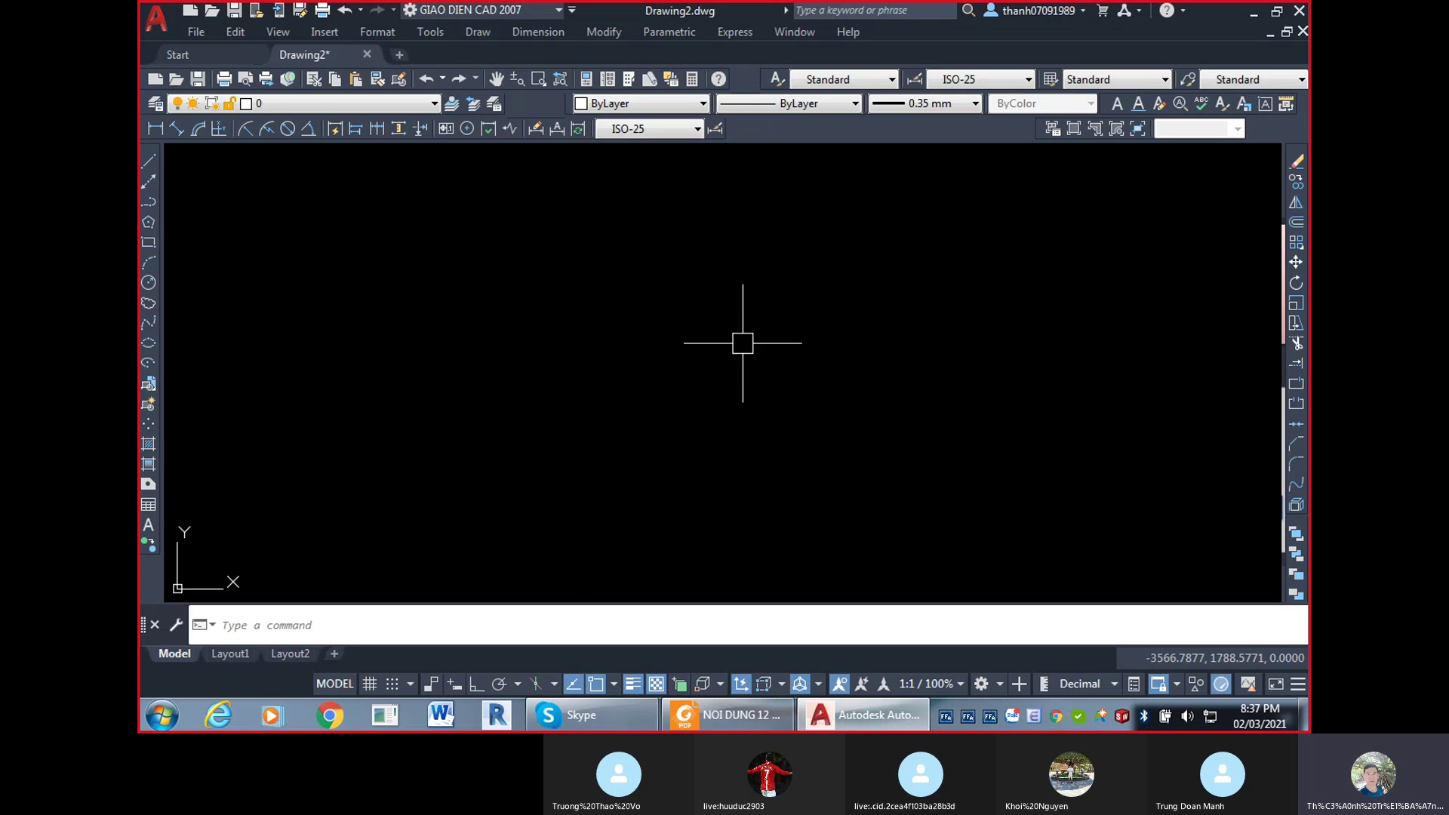
key(ctrl)
key(ctrl)
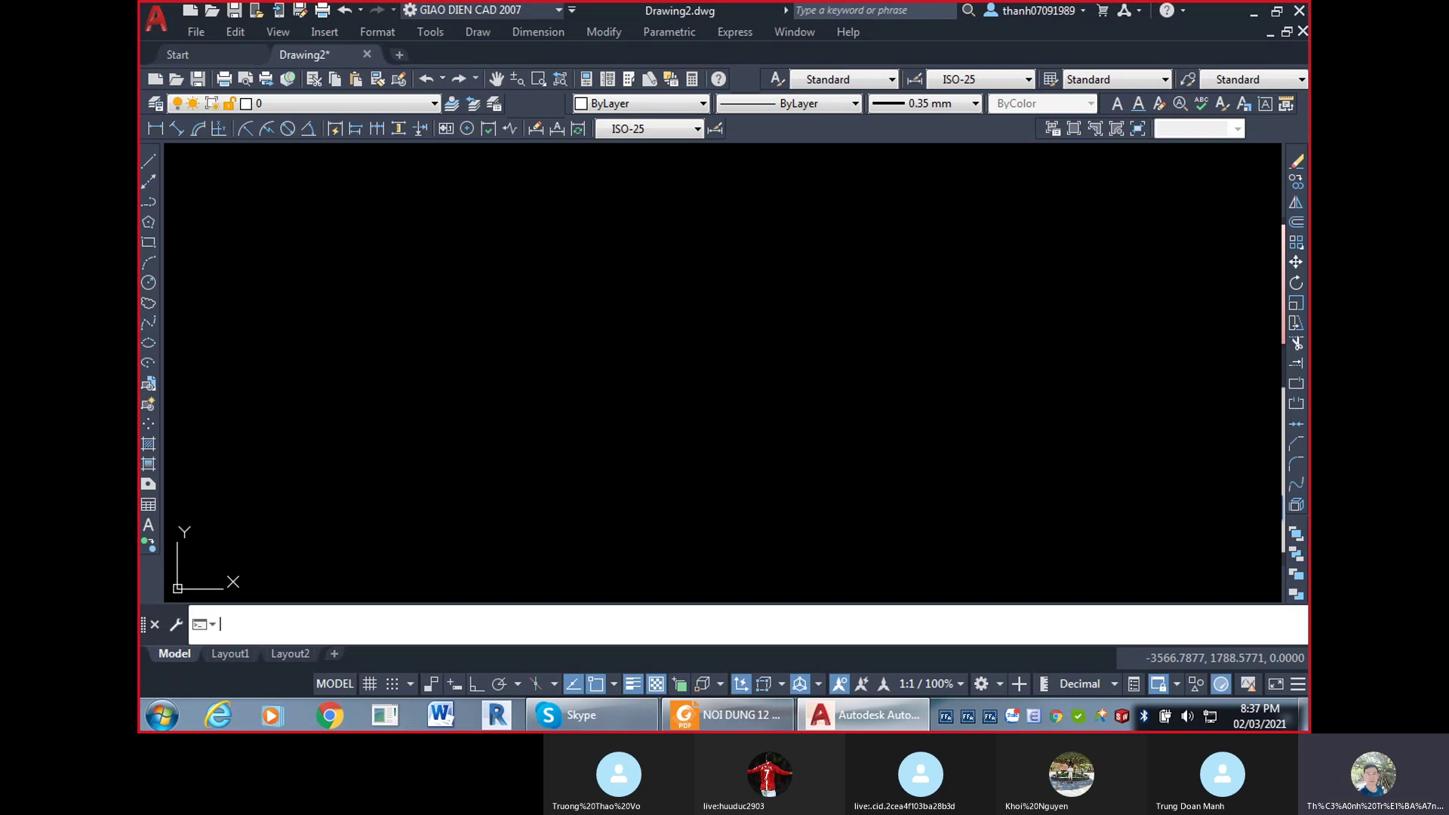
Set the crosshair size to the maximum 100 in Options and apply it.
text(op)
key(Return)
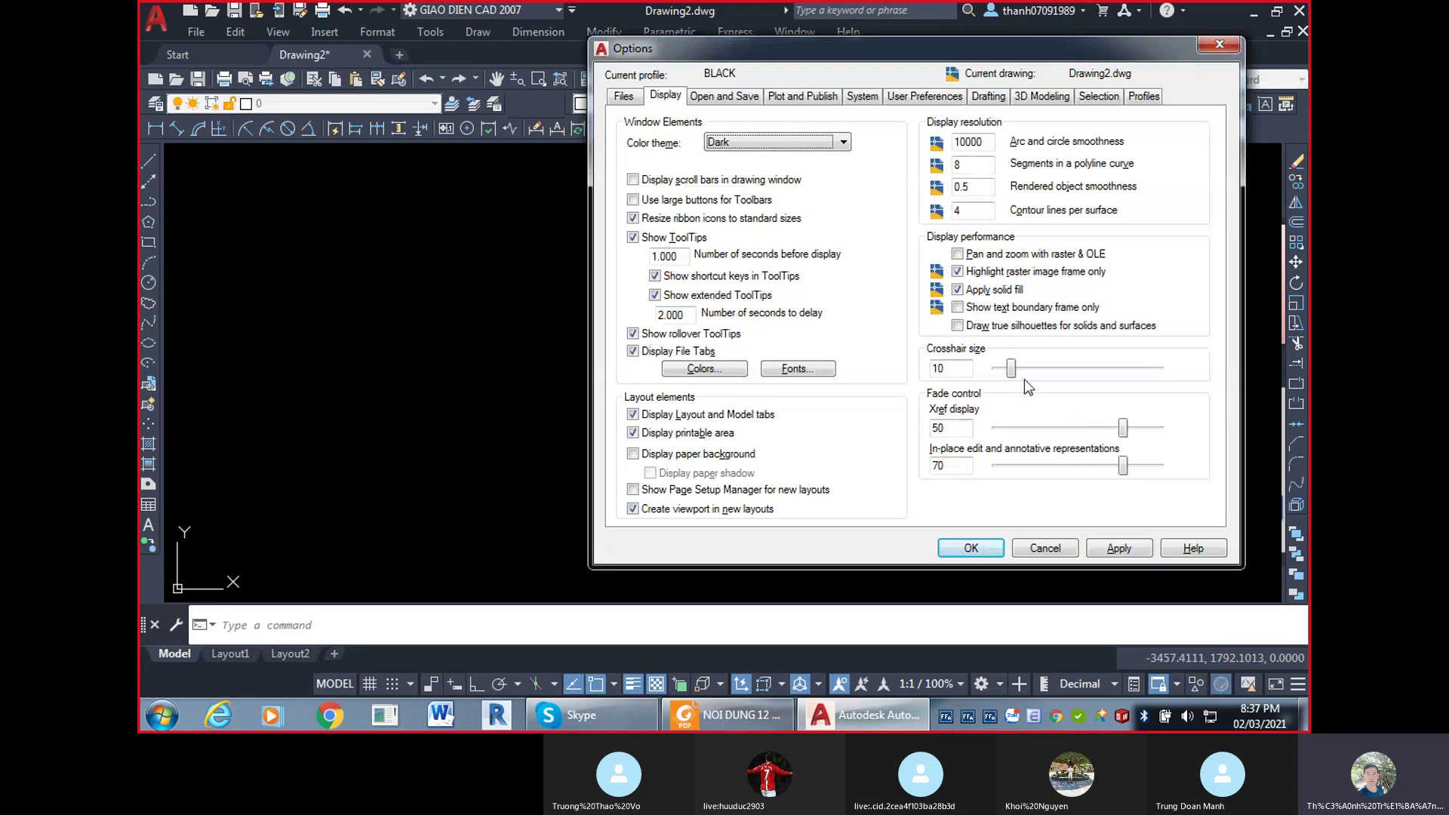
drag(1081, 375, 1078, 381)
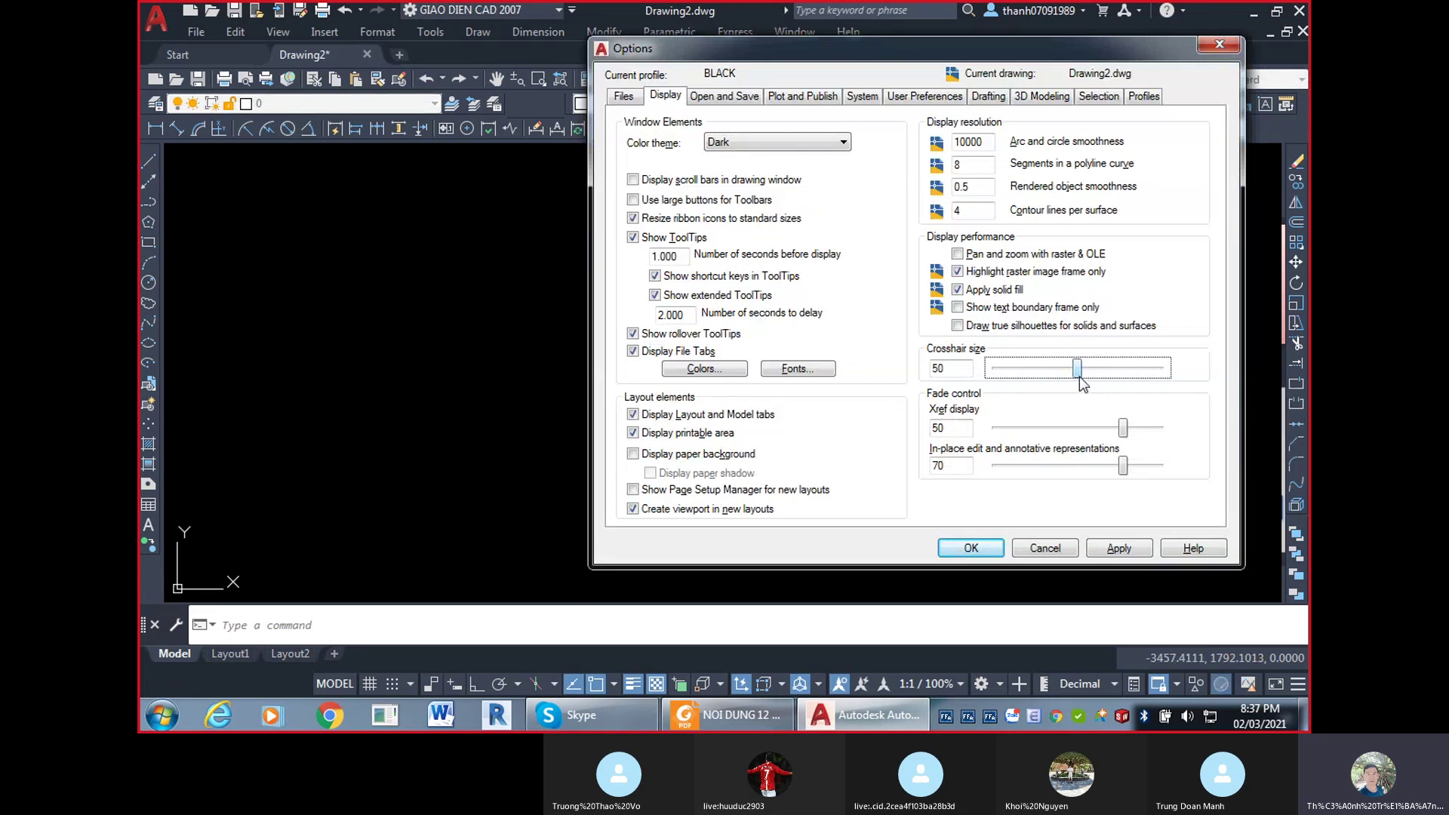
drag(1080, 376, 1164, 391)
click(1121, 549)
click(971, 548)
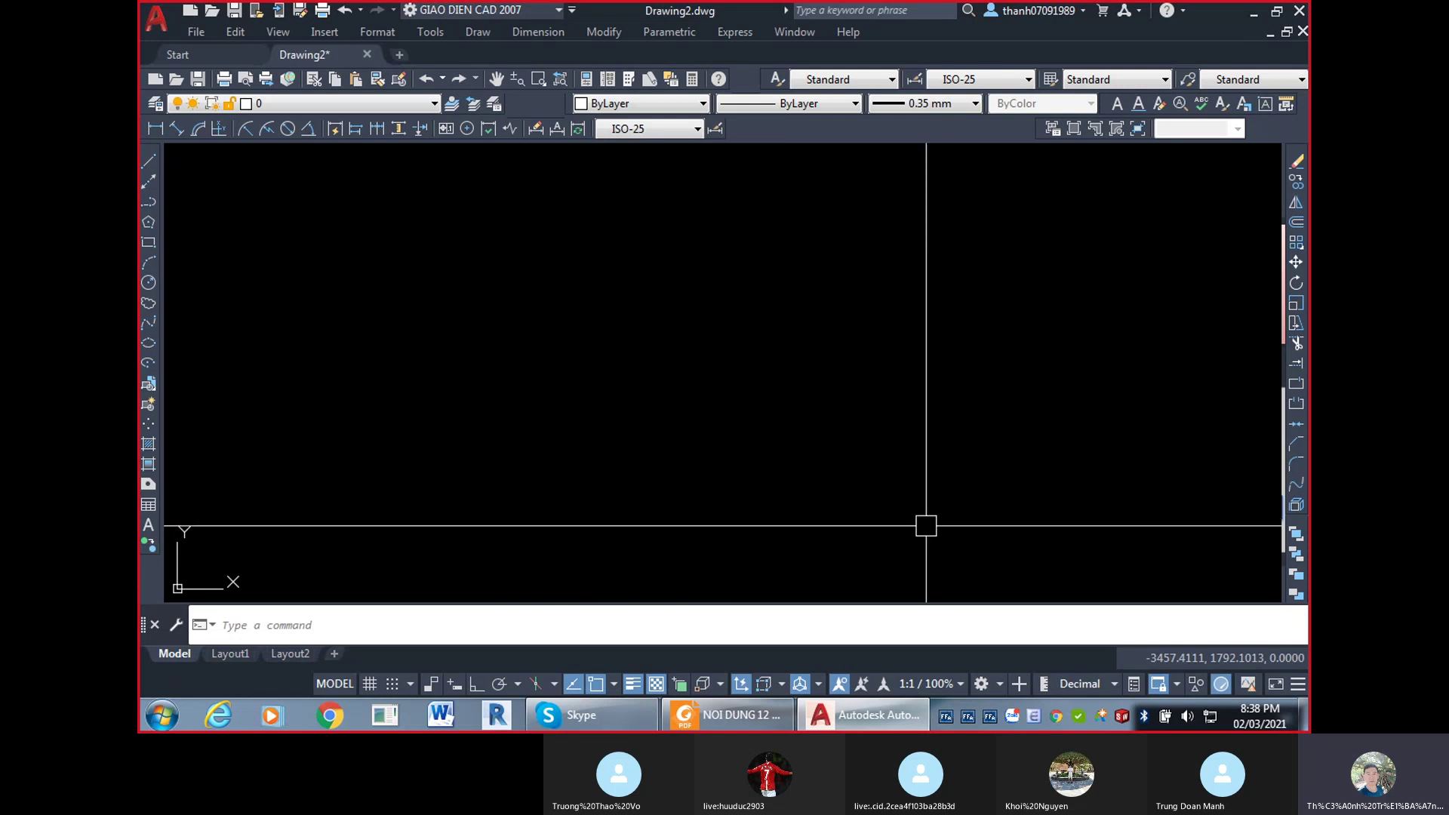
Reopen Options and change the crosshair size to 50.
text(OP)
key(Return)
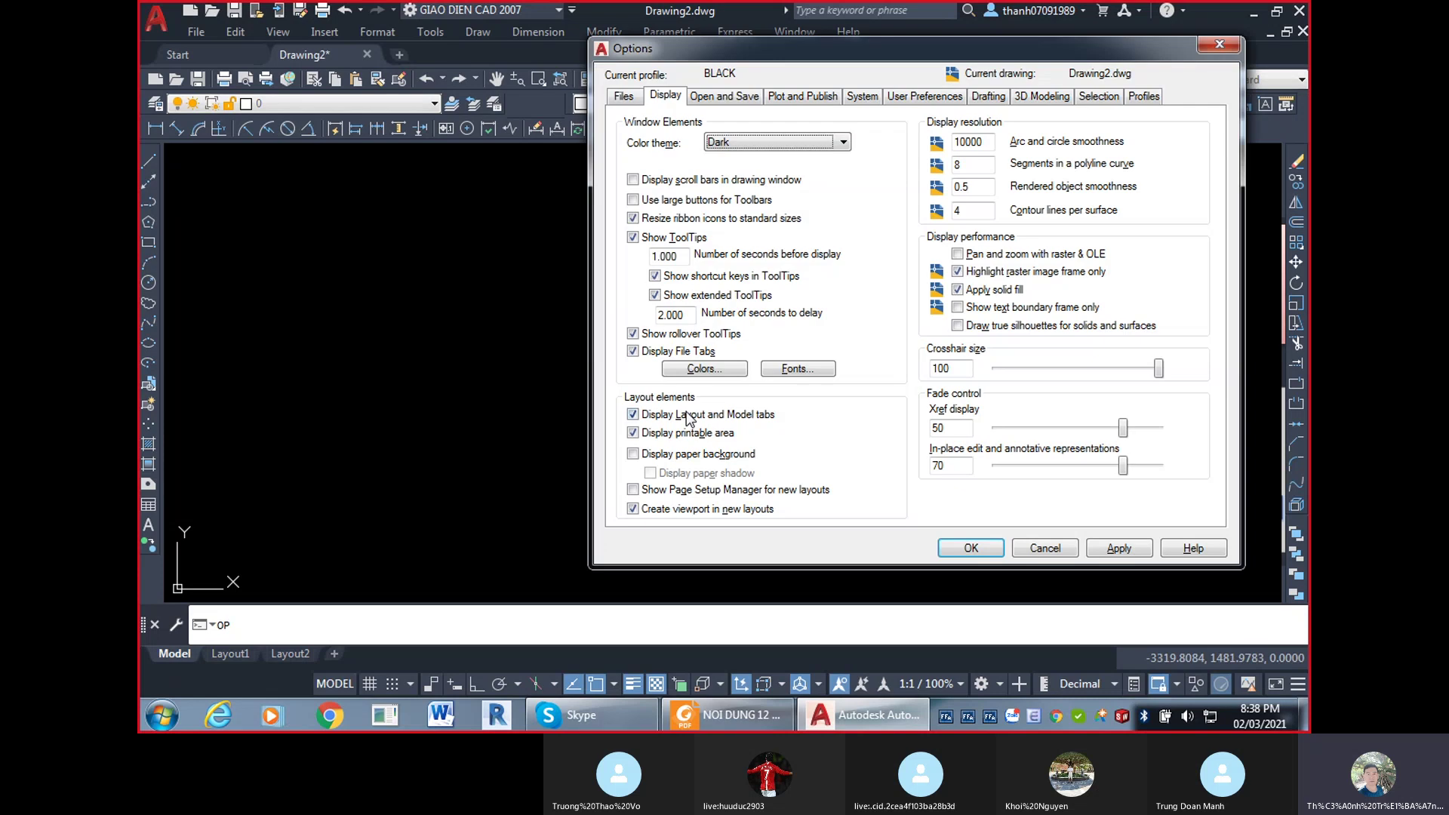
click(1075, 365)
click(961, 370)
double_click(961, 373)
text(5)
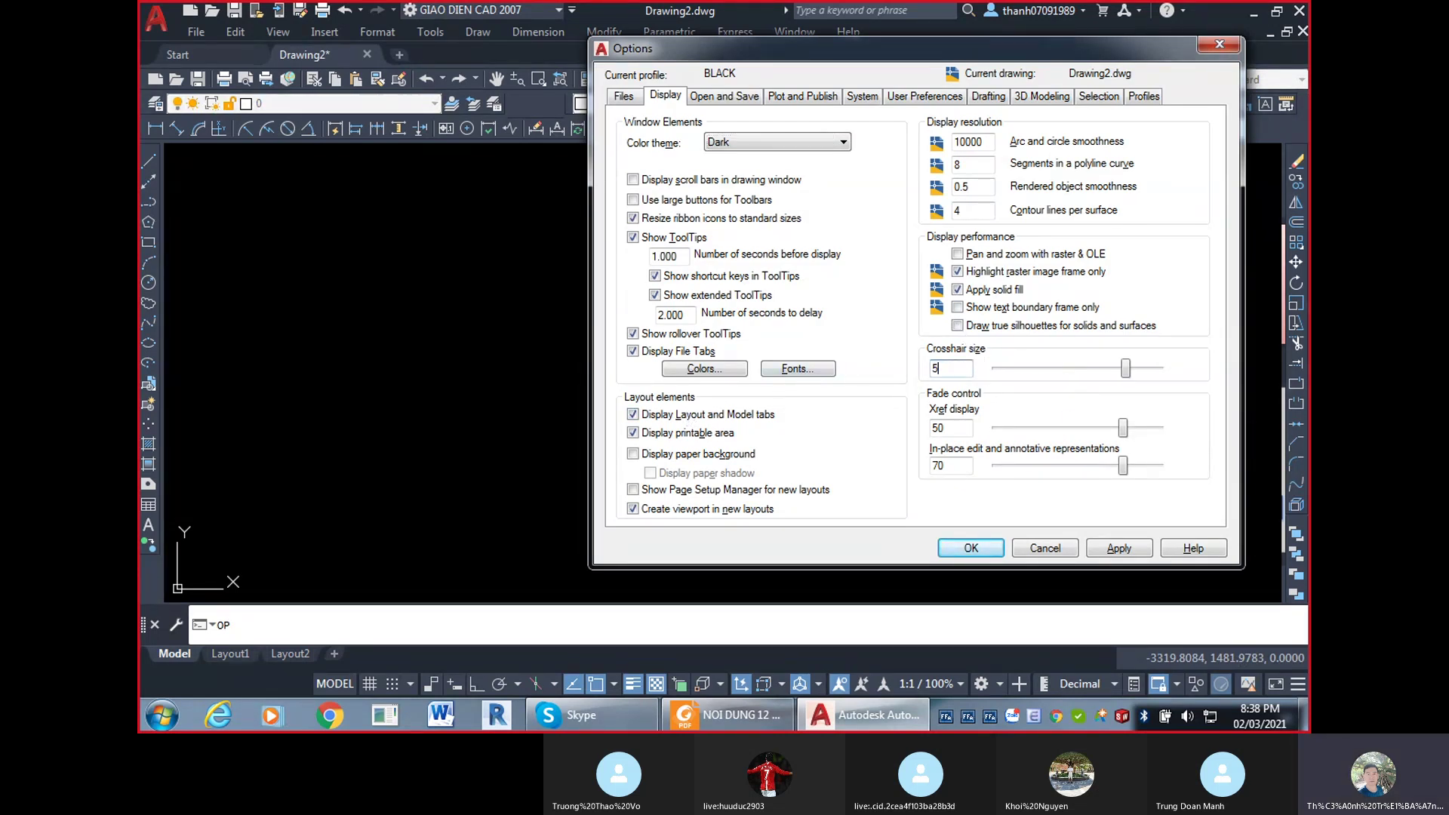
text(0)
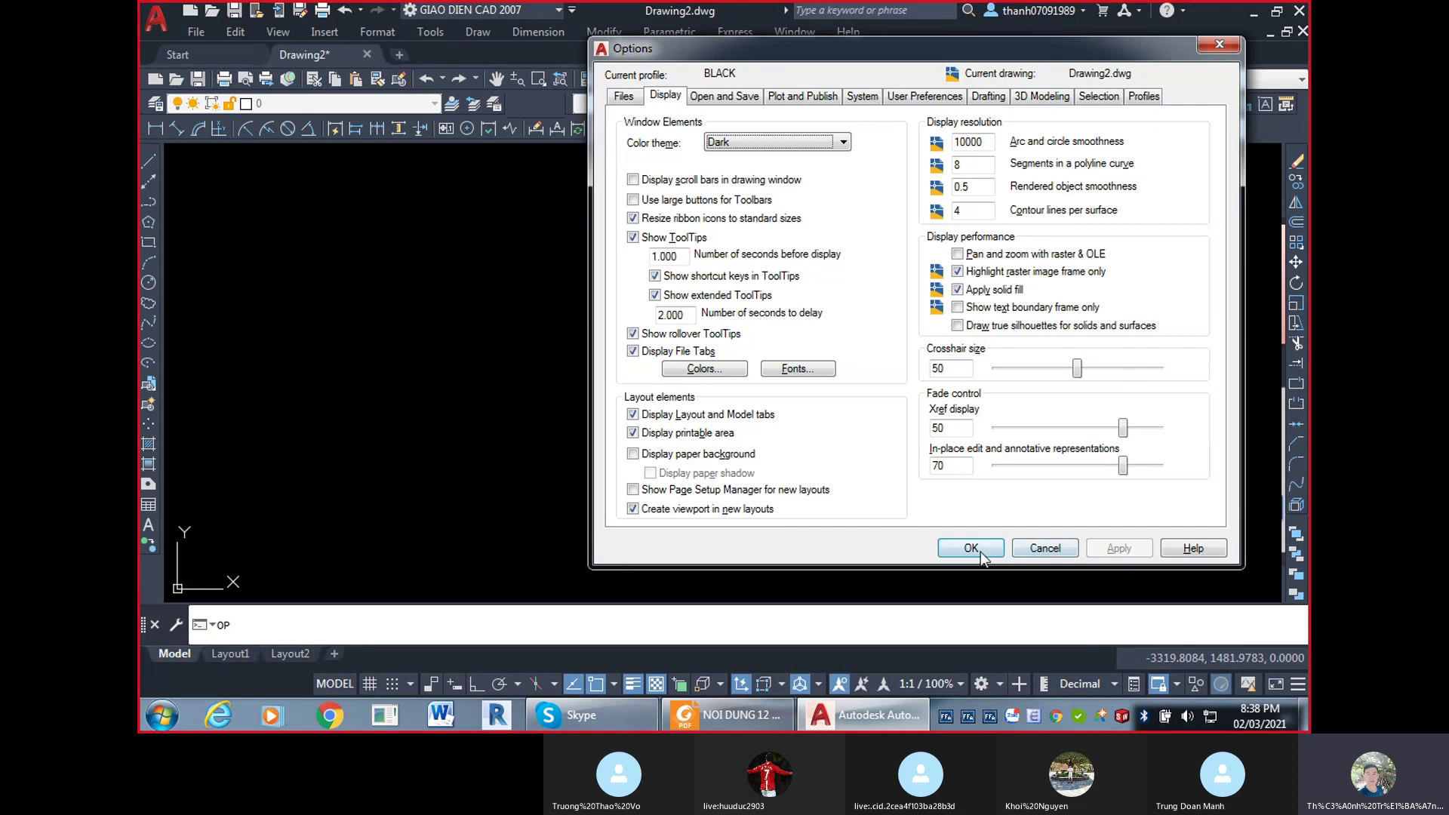
click(972, 549)
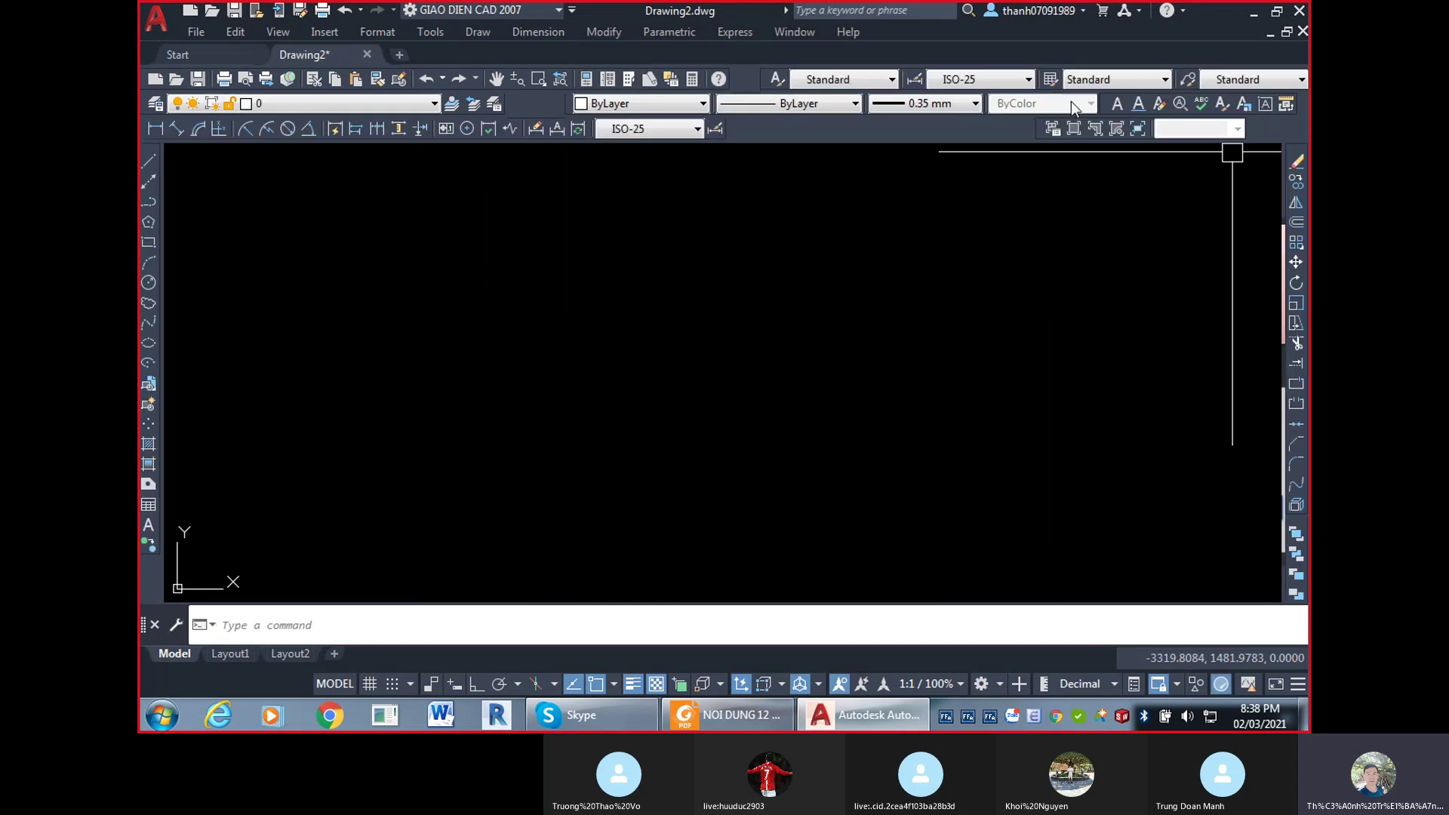
Unlock all toolbar positions and dock the Properties toolbar further left in its row.
right_click(942, 133)
mouse_move(1021, 236)
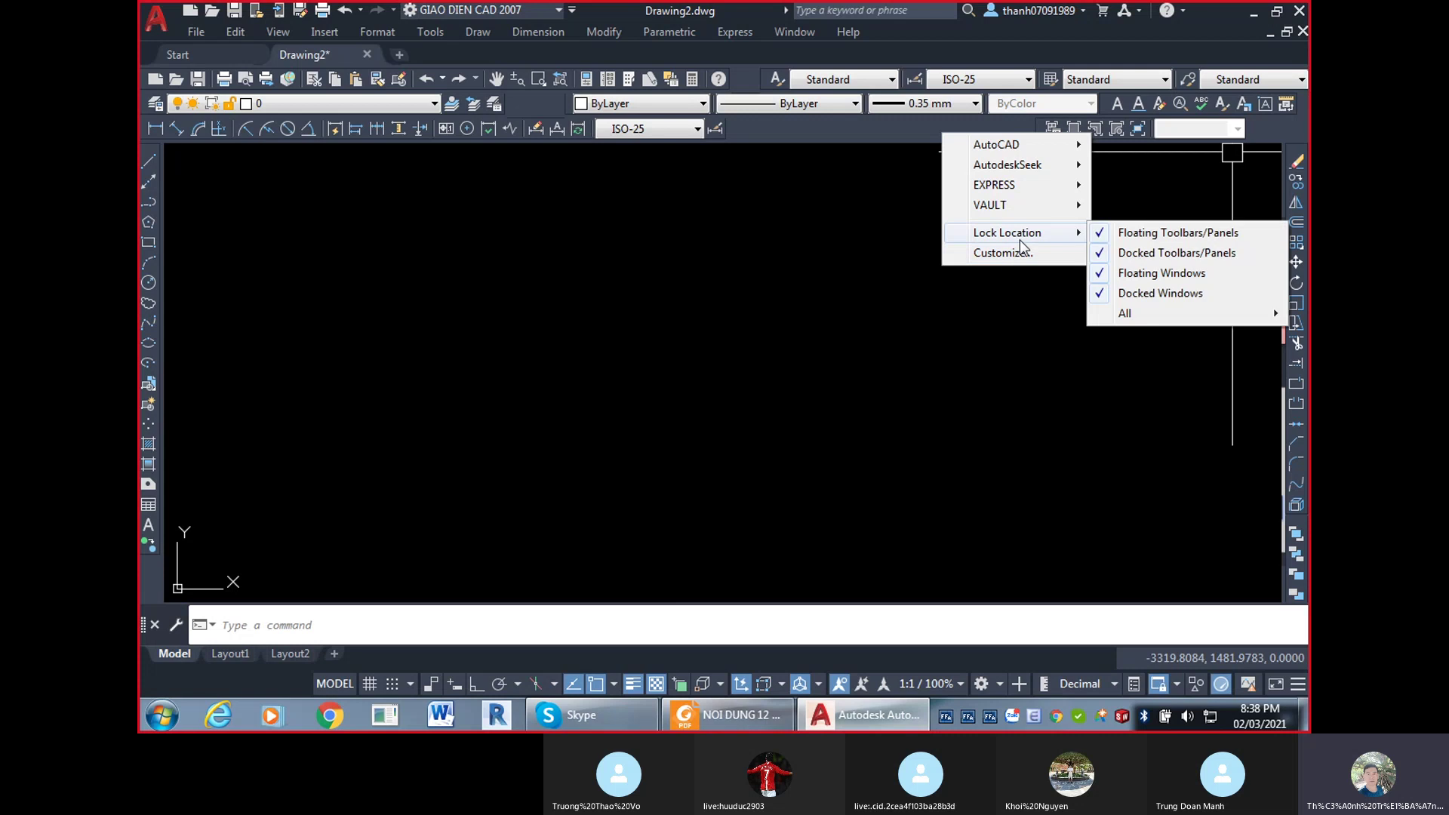
mouse_move(1149, 314)
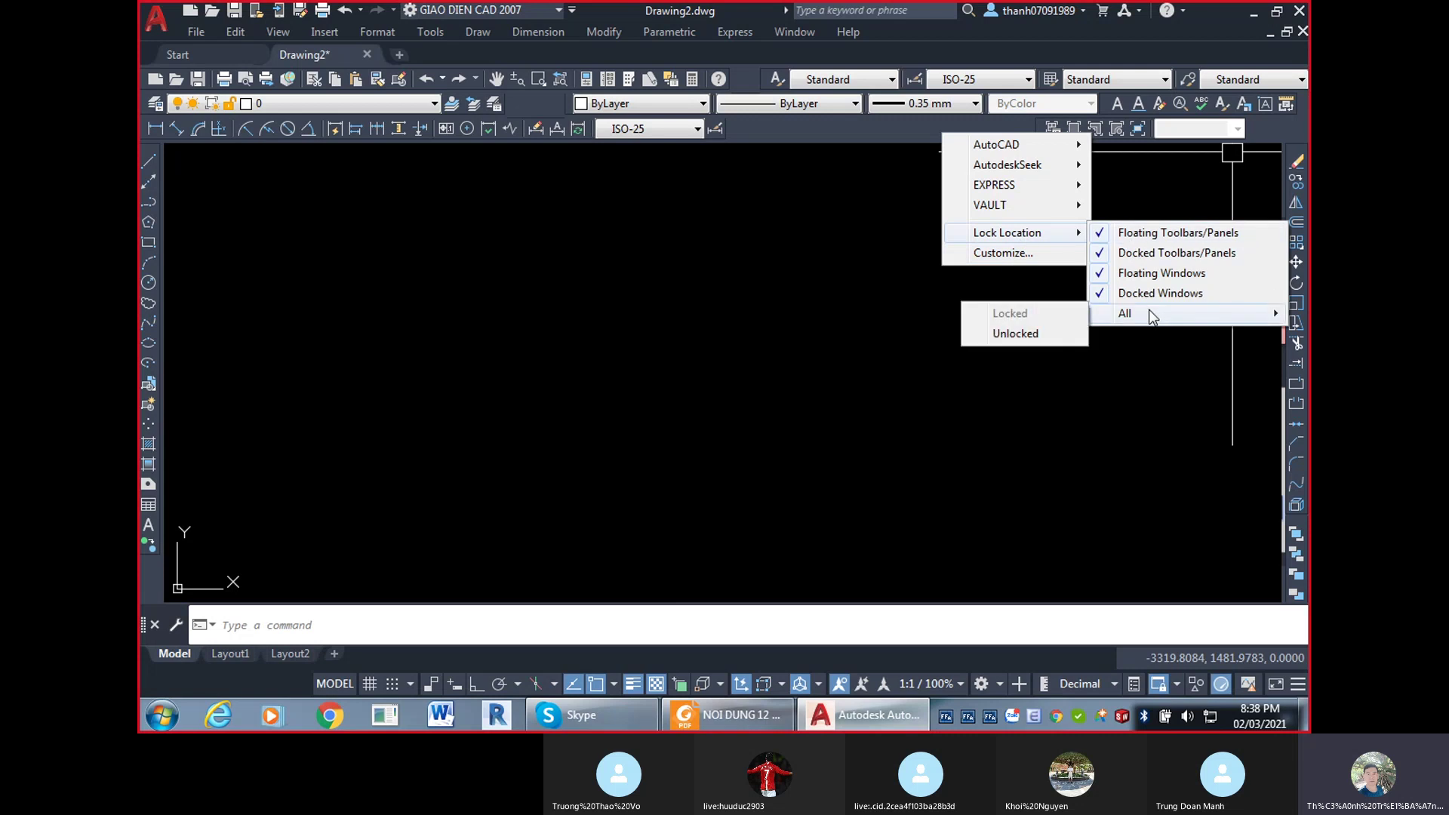
click(1050, 333)
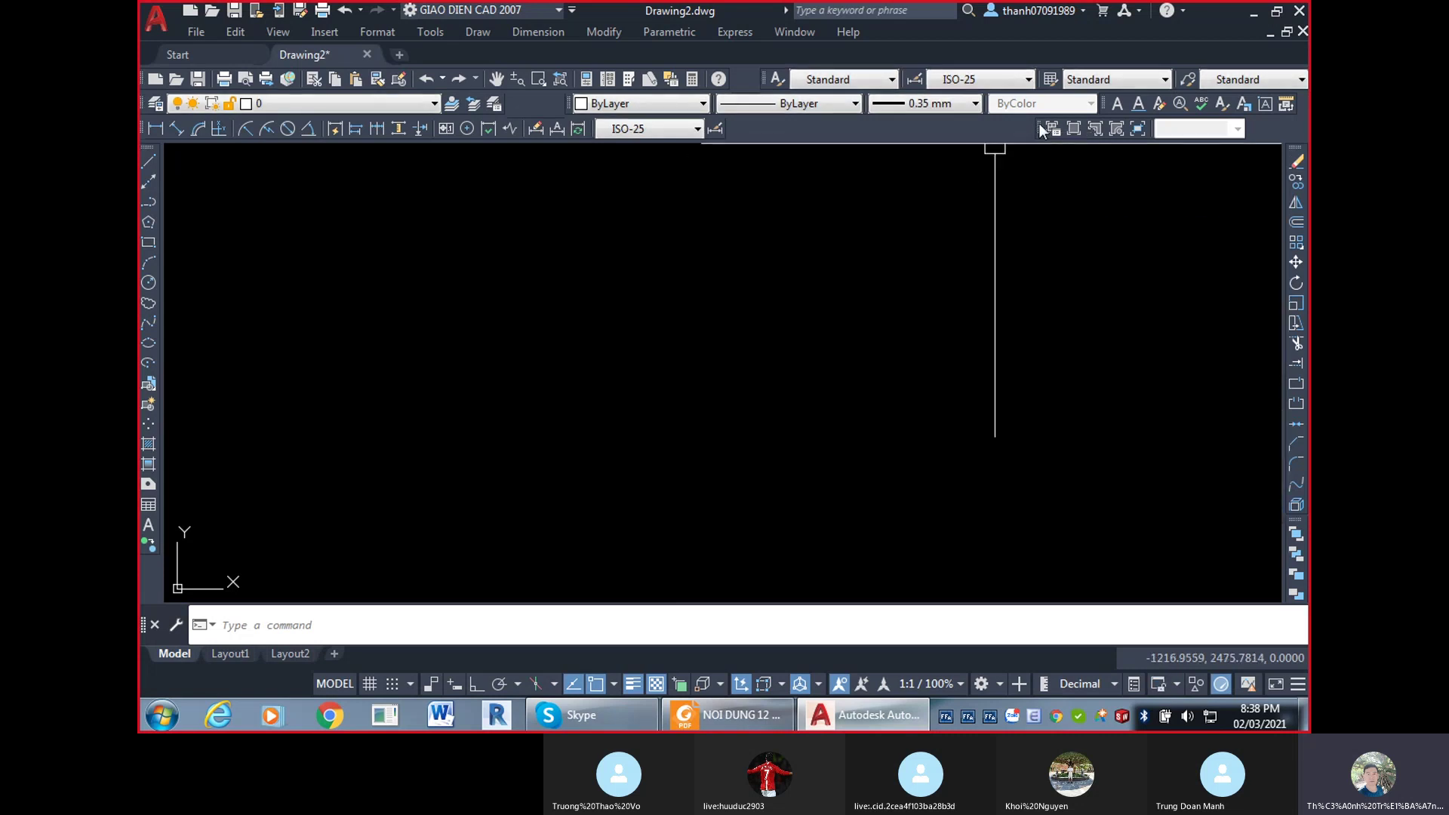
drag(1039, 125, 726, 119)
drag(565, 96, 1041, 95)
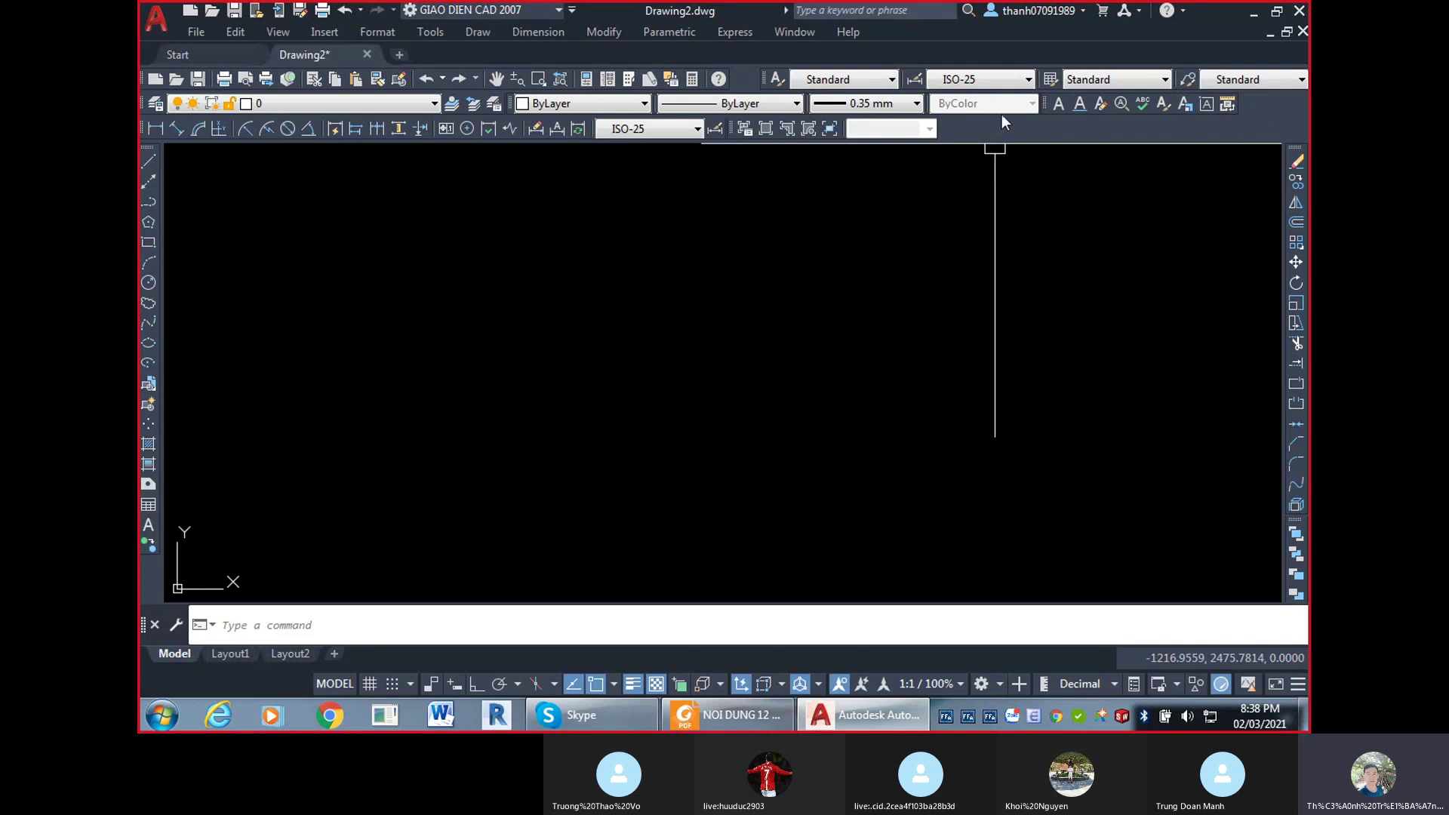
Lock all toolbar and window positions again.
right_click(980, 129)
mouse_move(1041, 232)
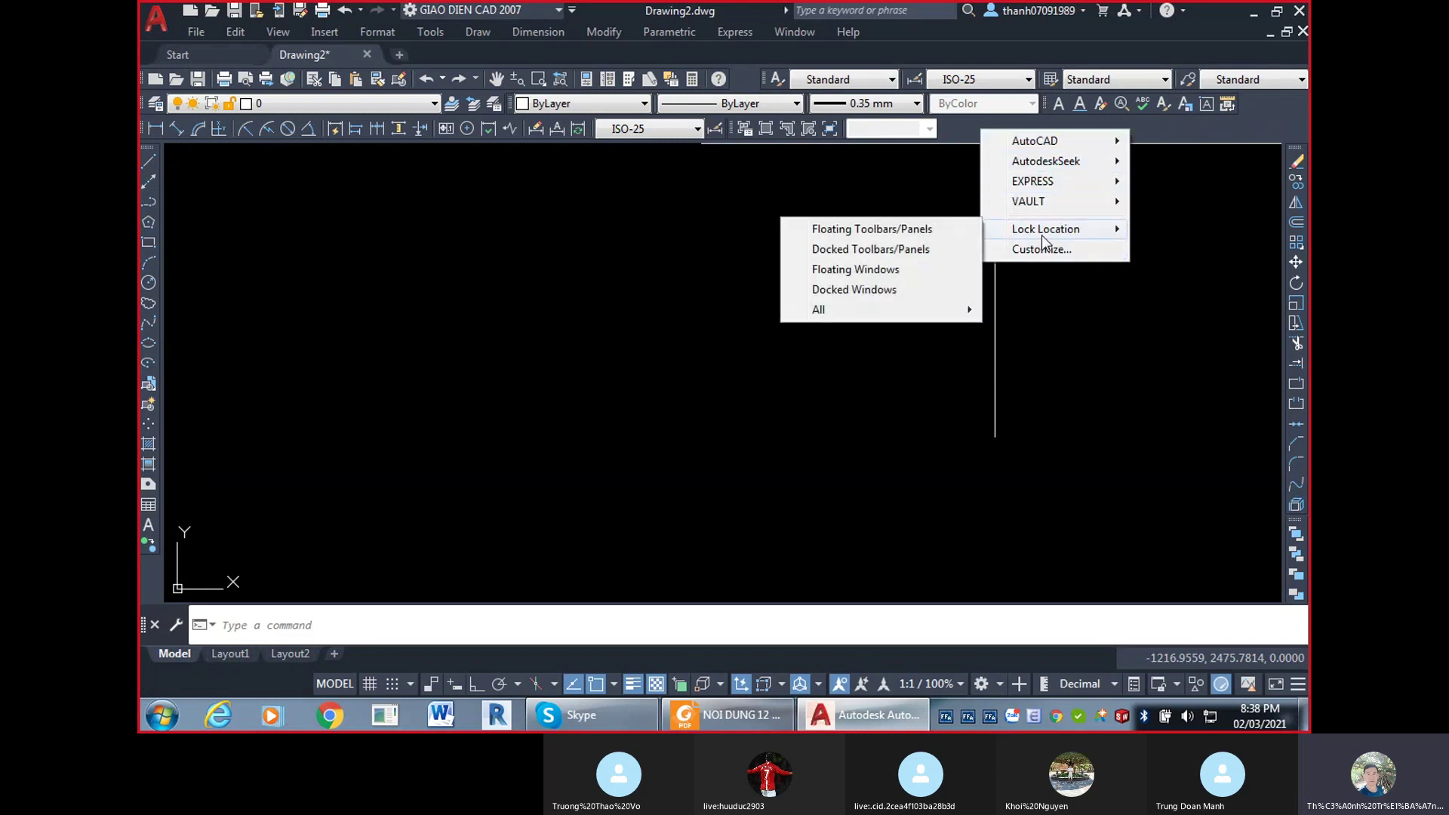
mouse_move(918, 308)
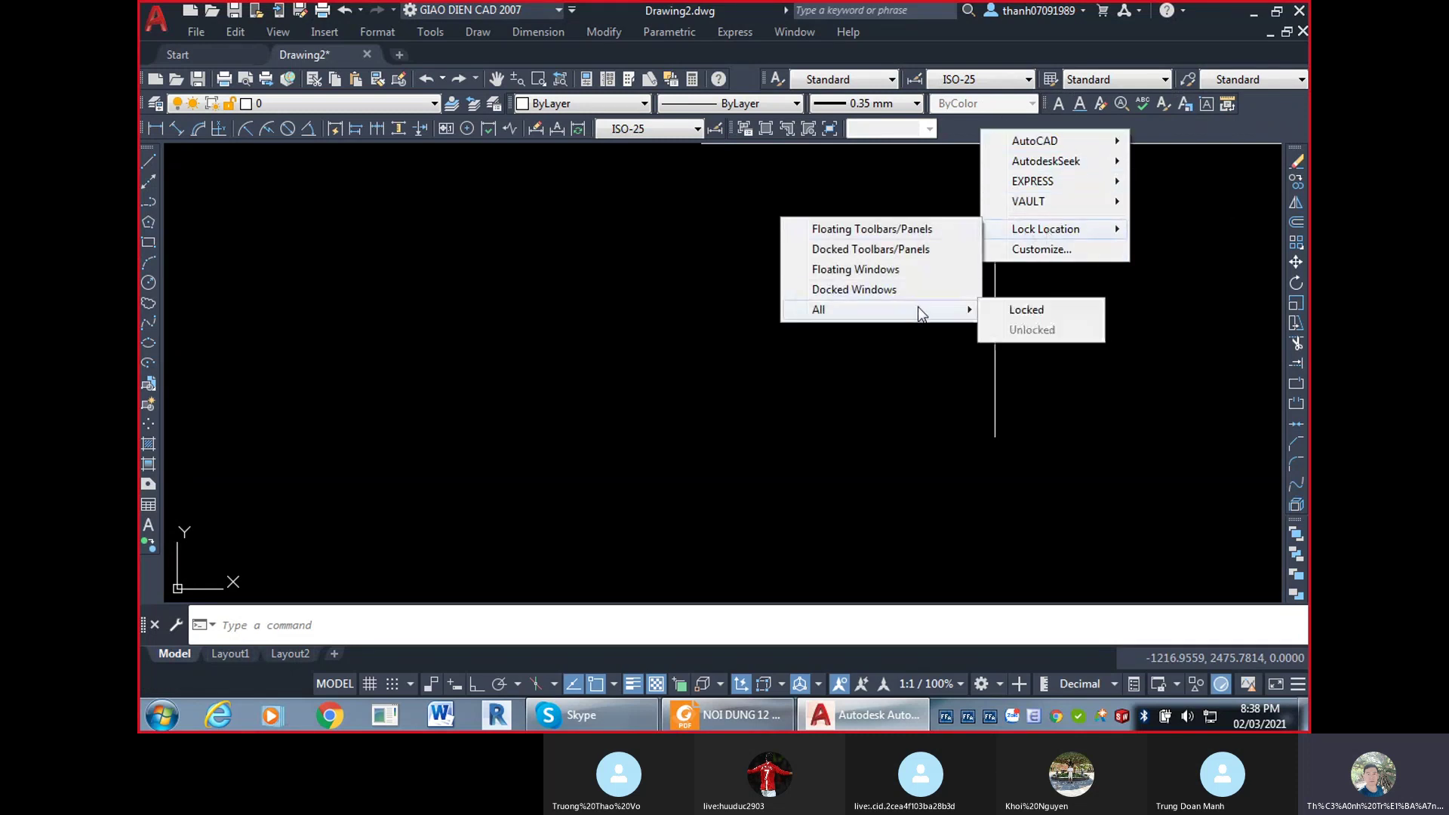
click(1018, 308)
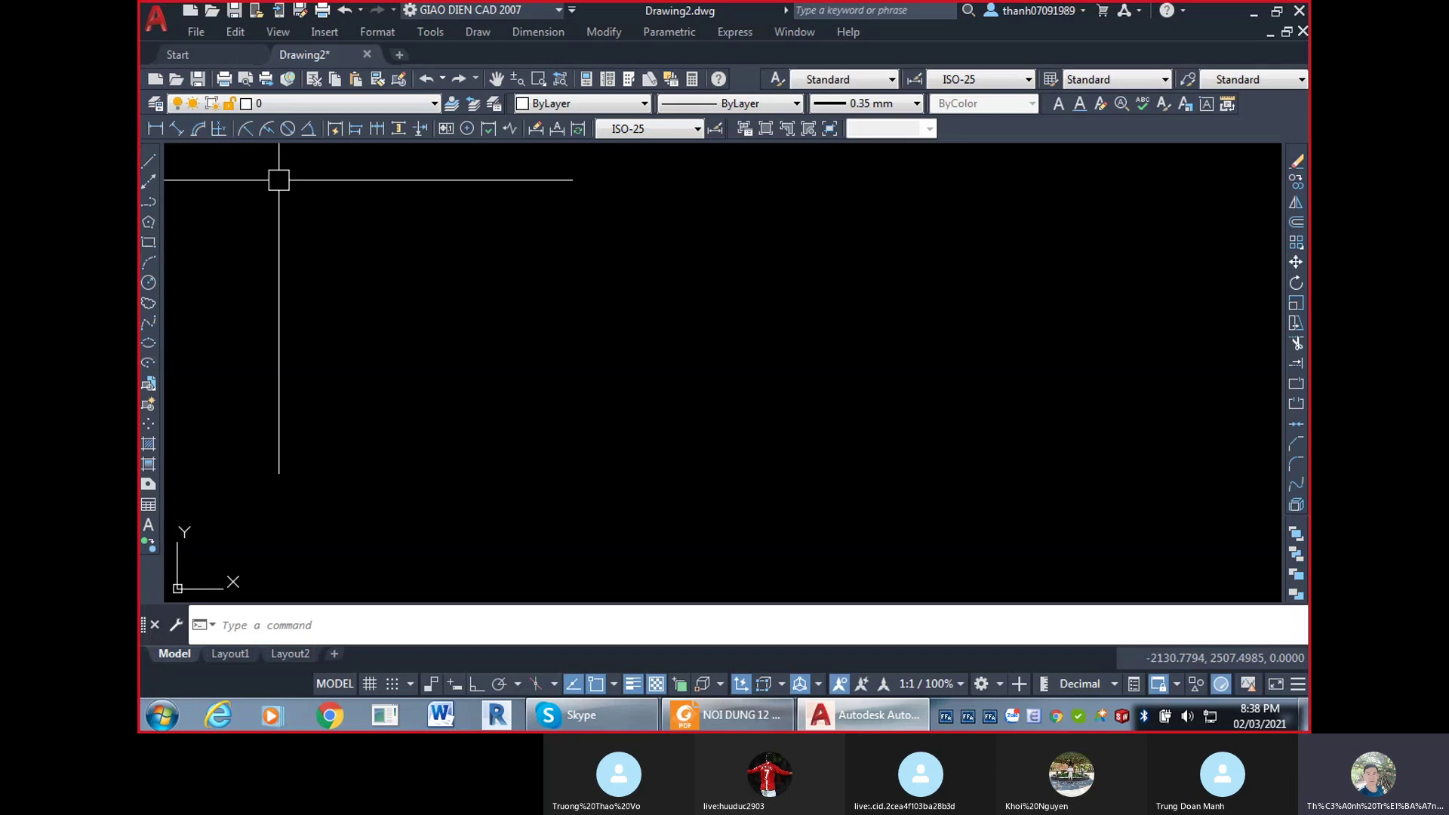
Save the drawing as template '0 - TEMPLATE LOP CAD CO BAN.dwt', replacing the existing one.
key(ctrl+shift+s)
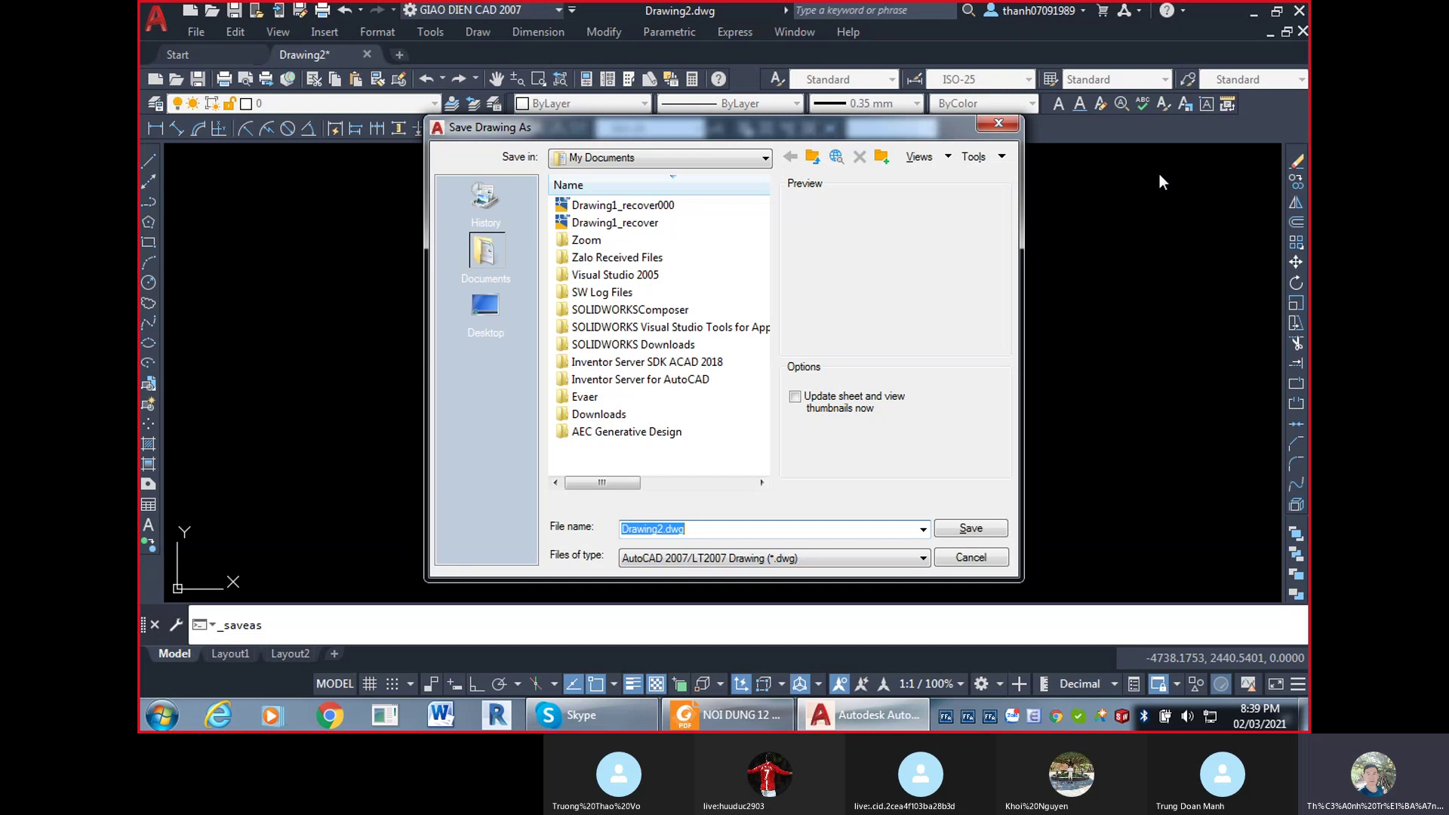
click(795, 562)
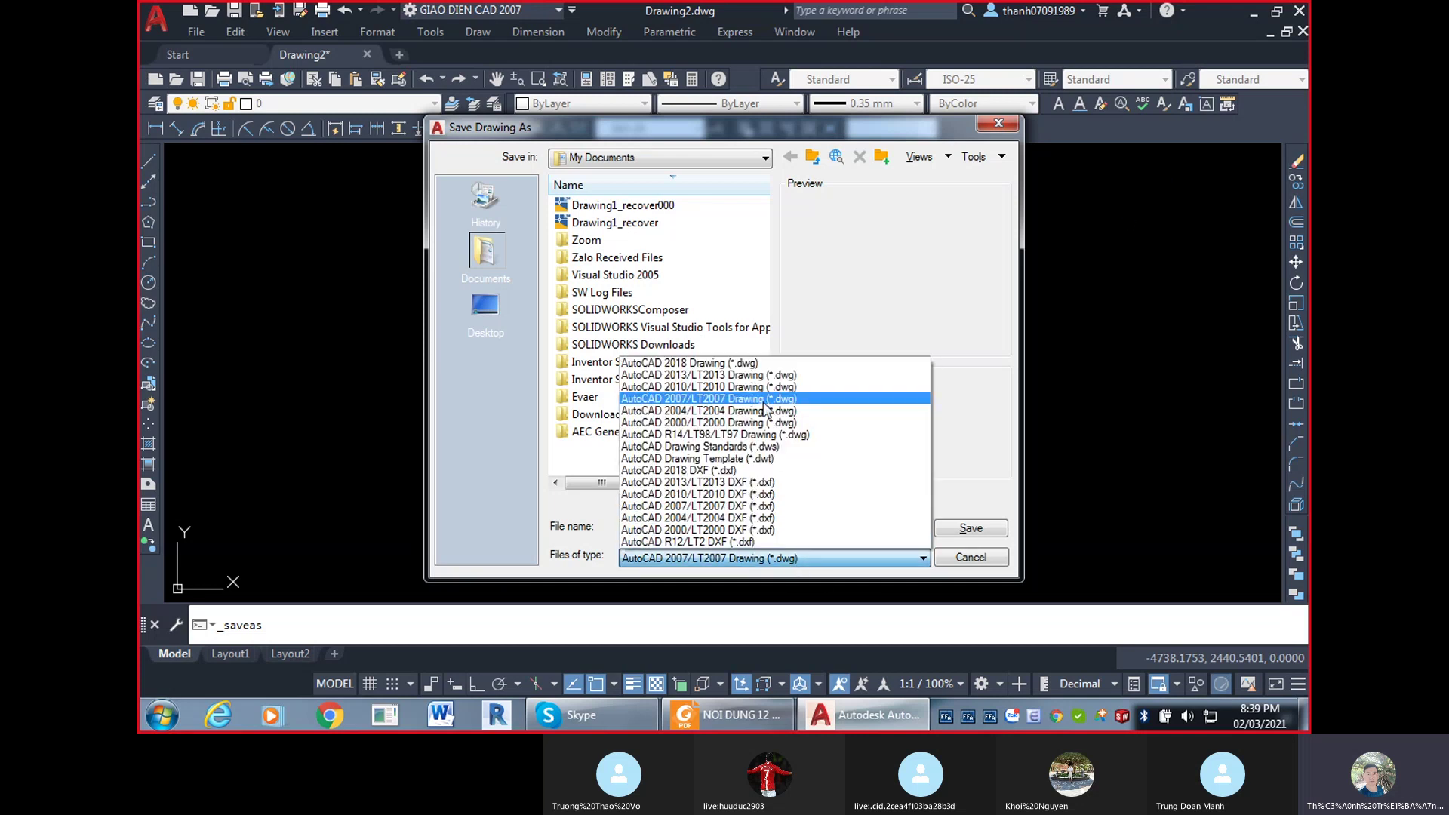
click(759, 459)
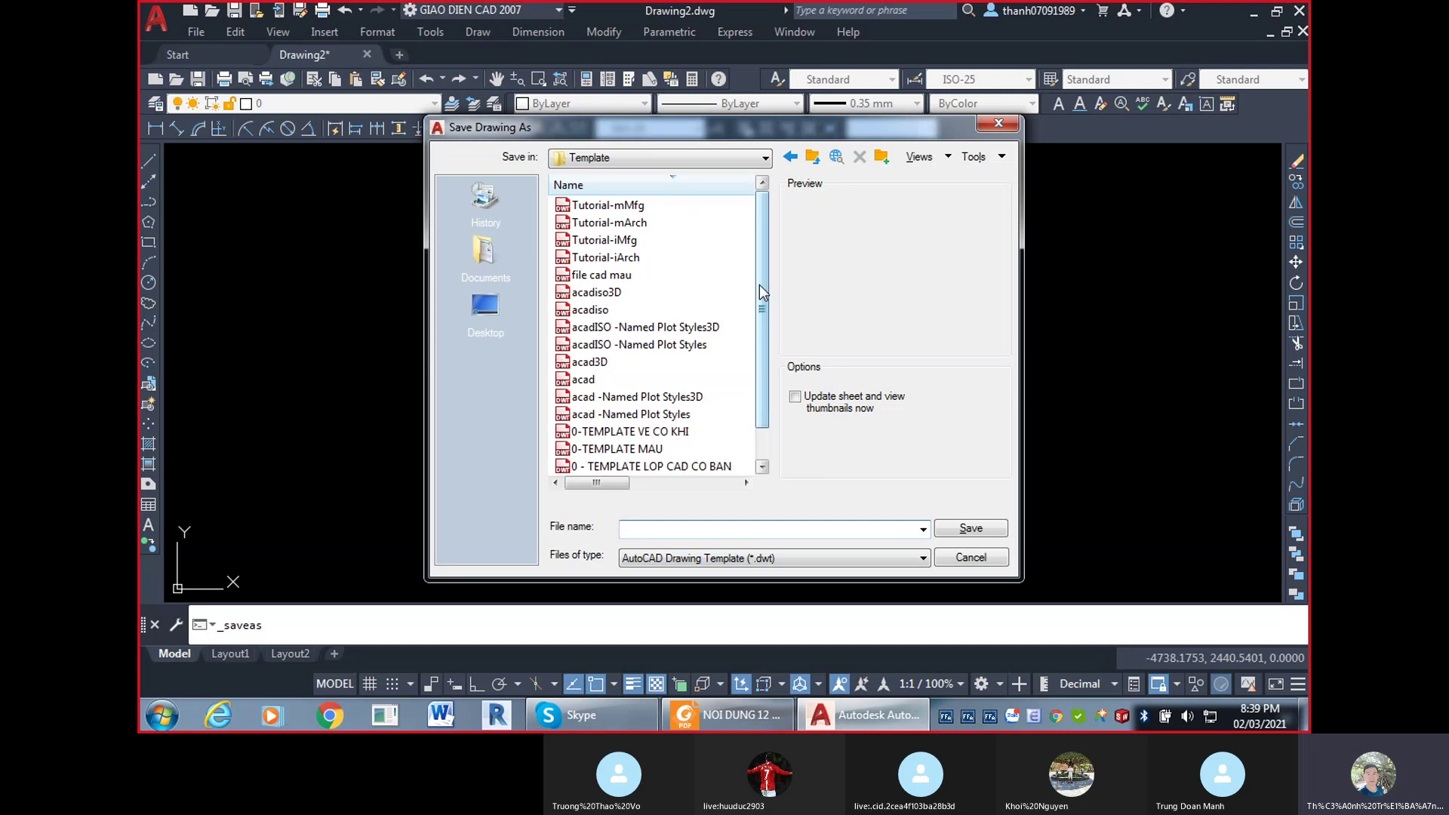
drag(760, 284, 761, 315)
click(692, 432)
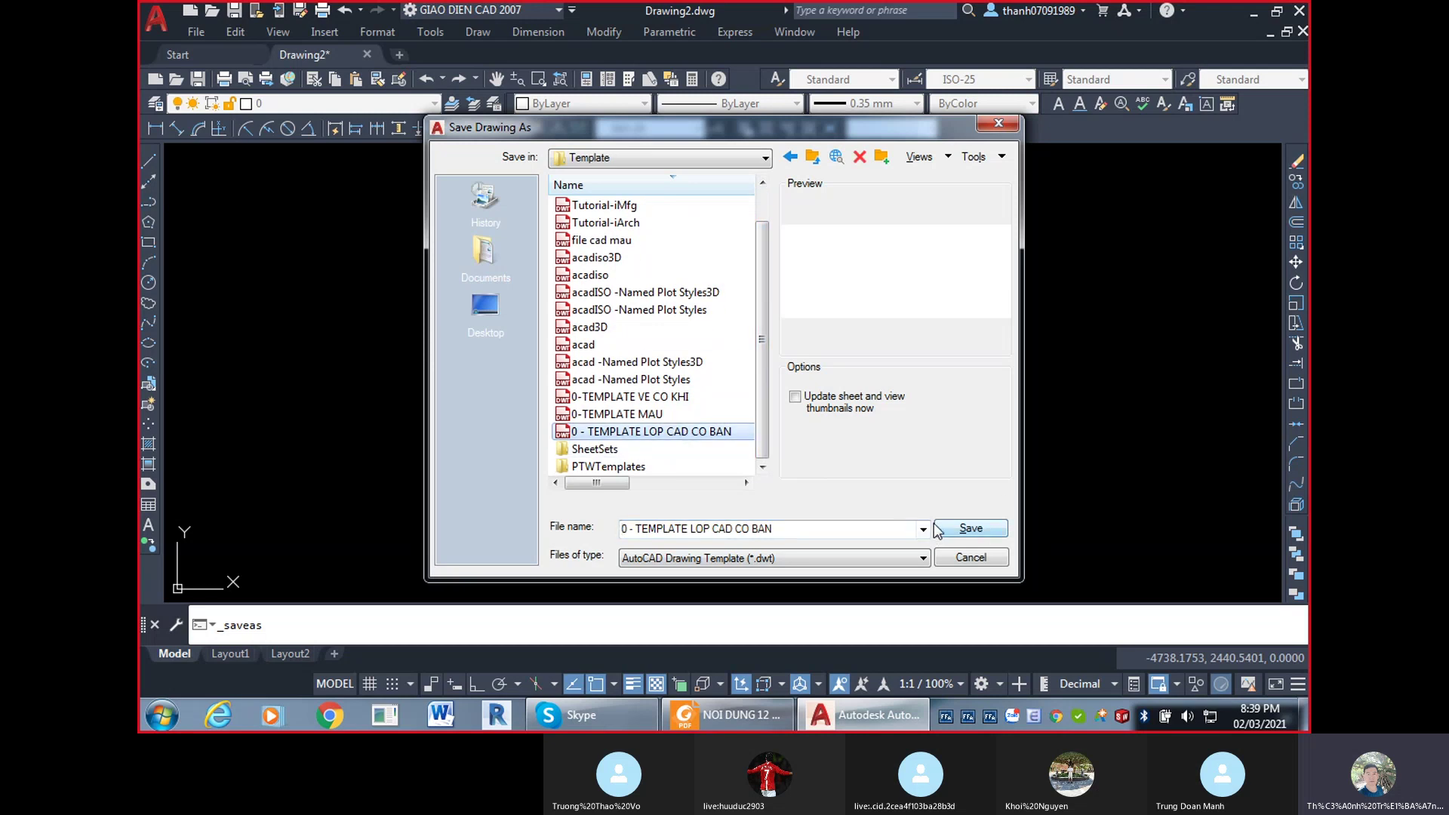
click(971, 529)
click(712, 412)
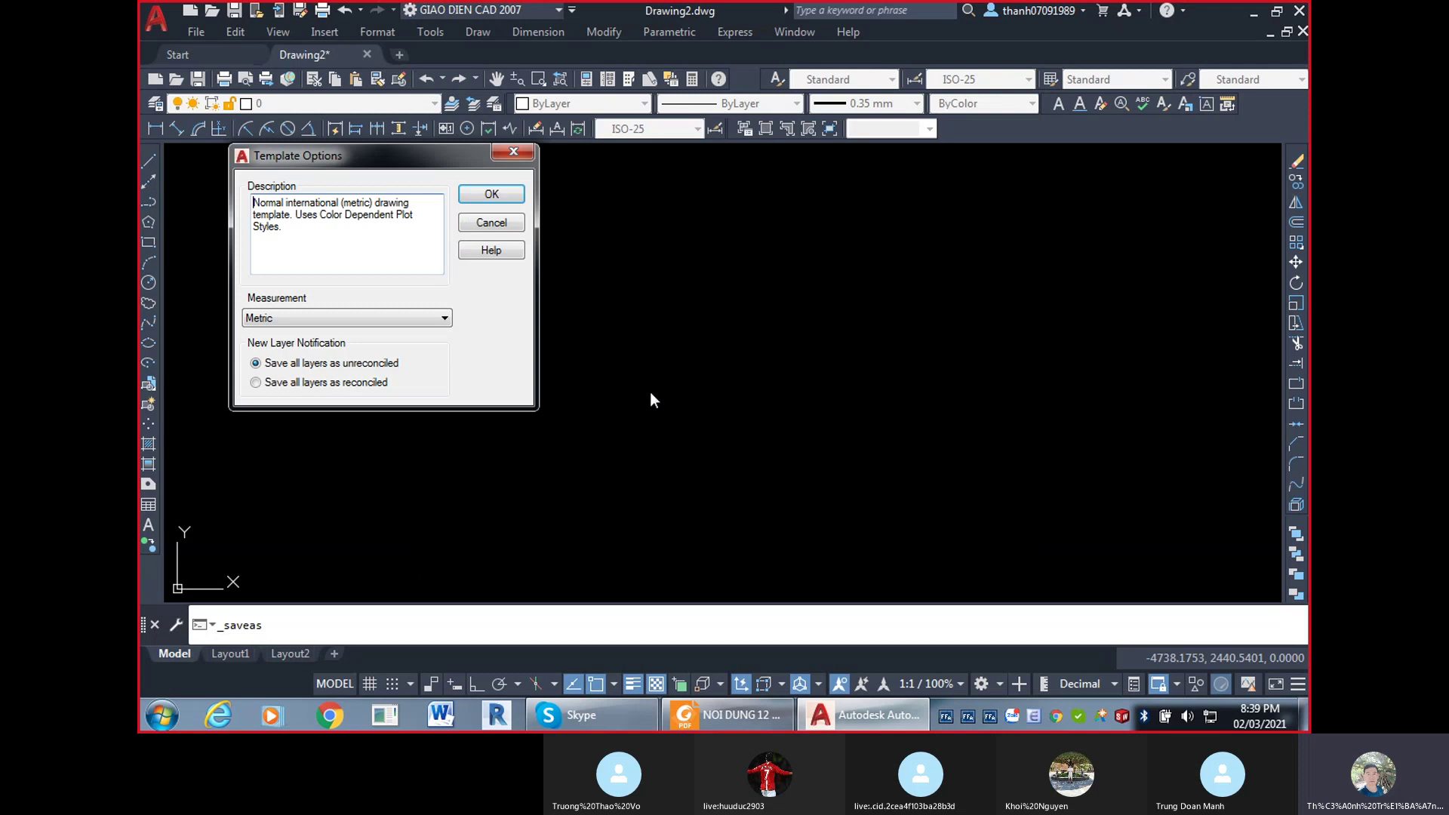
click(486, 196)
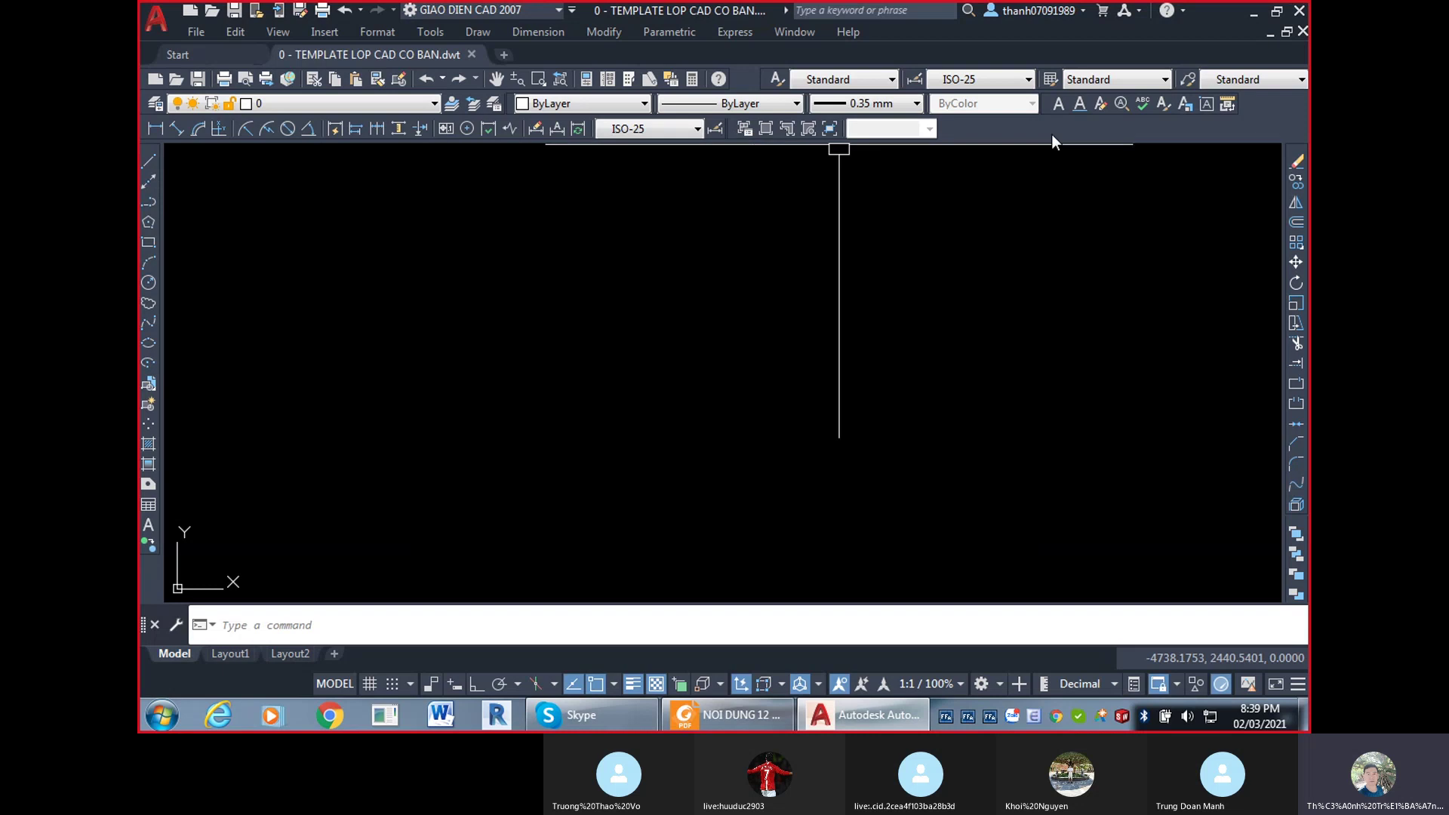
Reopen Options with OP on the Open and Save settings.
click(834, 726)
click(837, 718)
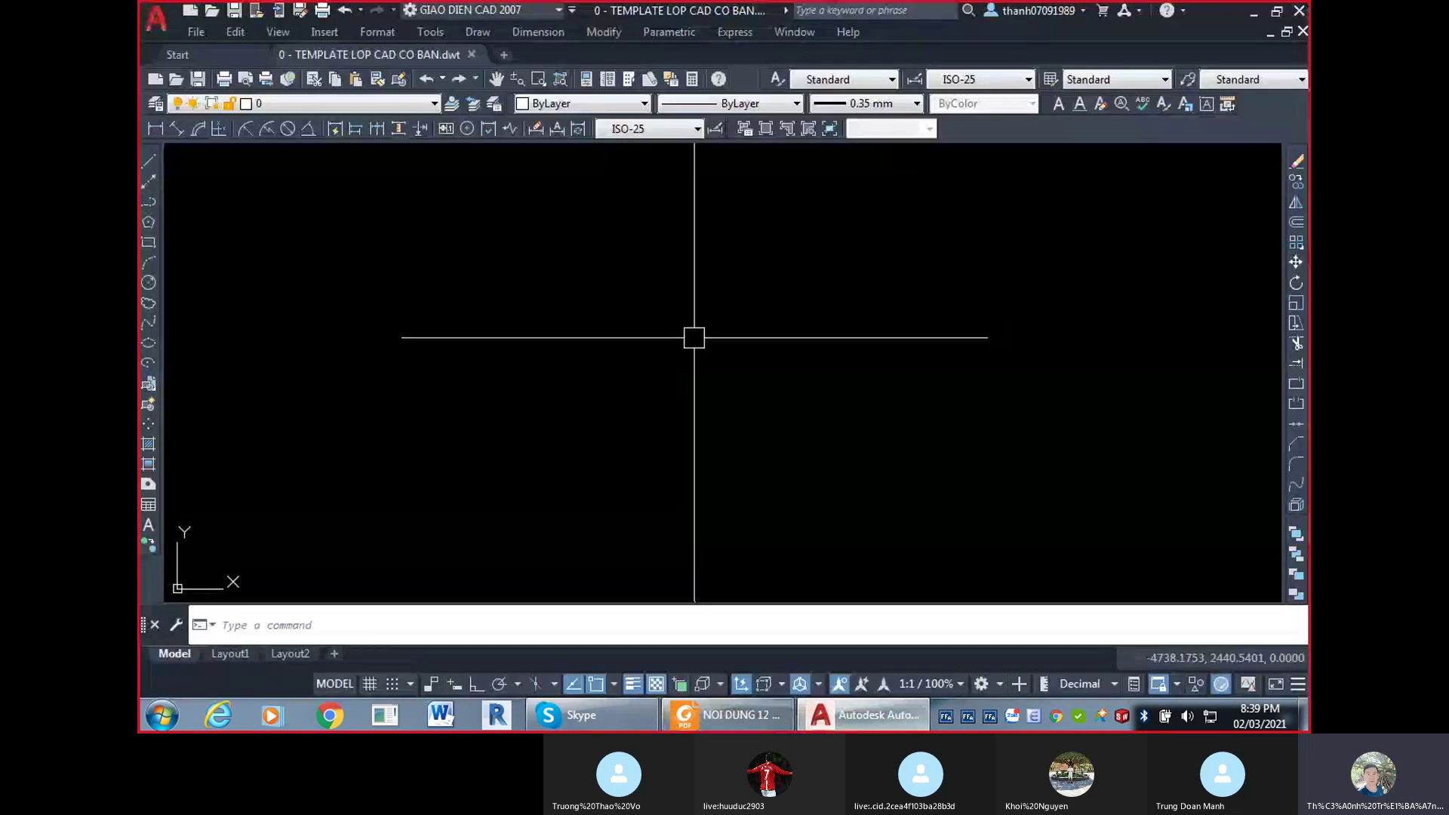
text(op)
key(Return)
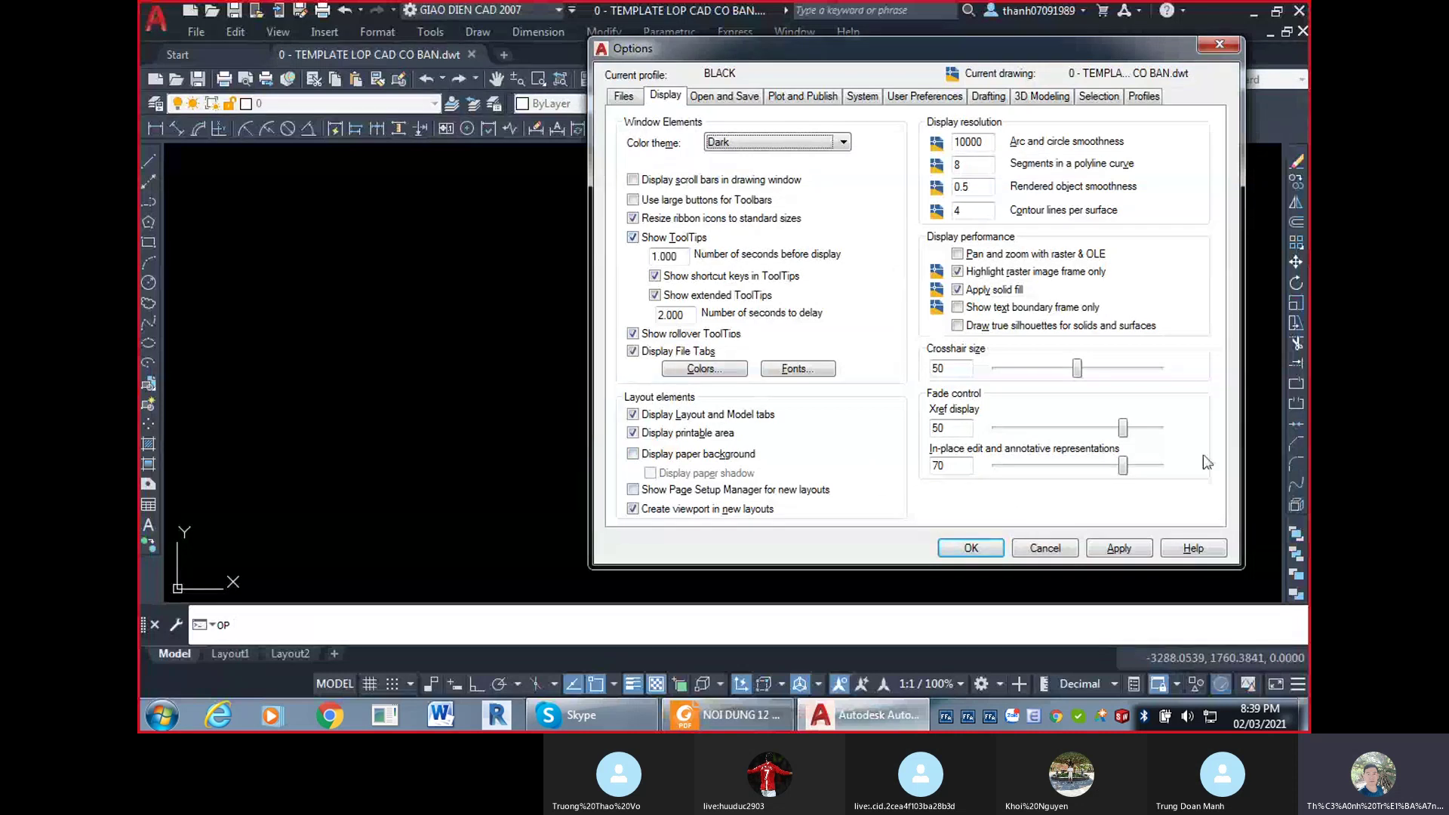
click(742, 96)
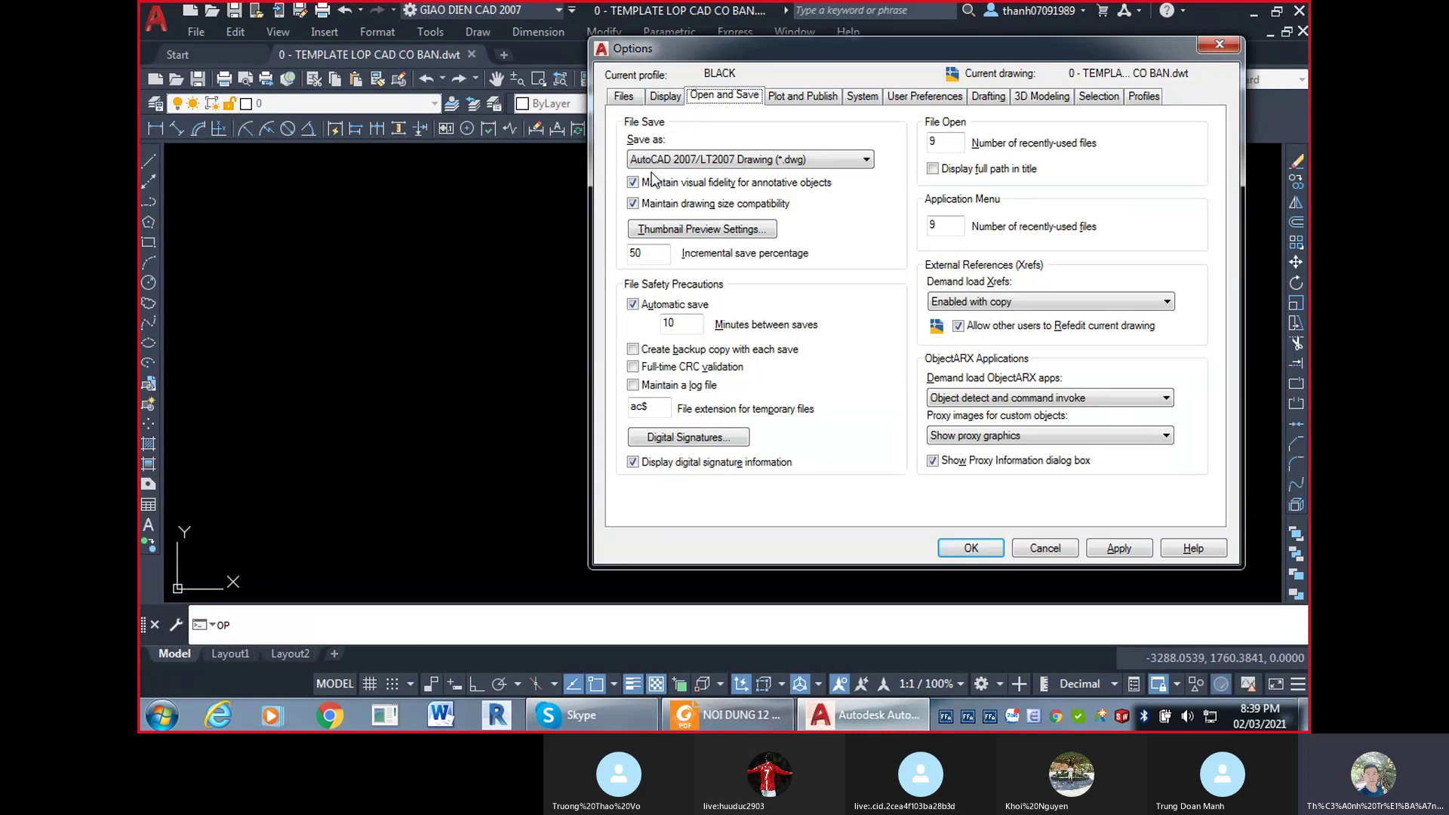
Set the default save format to AutoCAD 2013/LT2013 Drawing (*.dwg).
click(834, 166)
click(1047, 110)
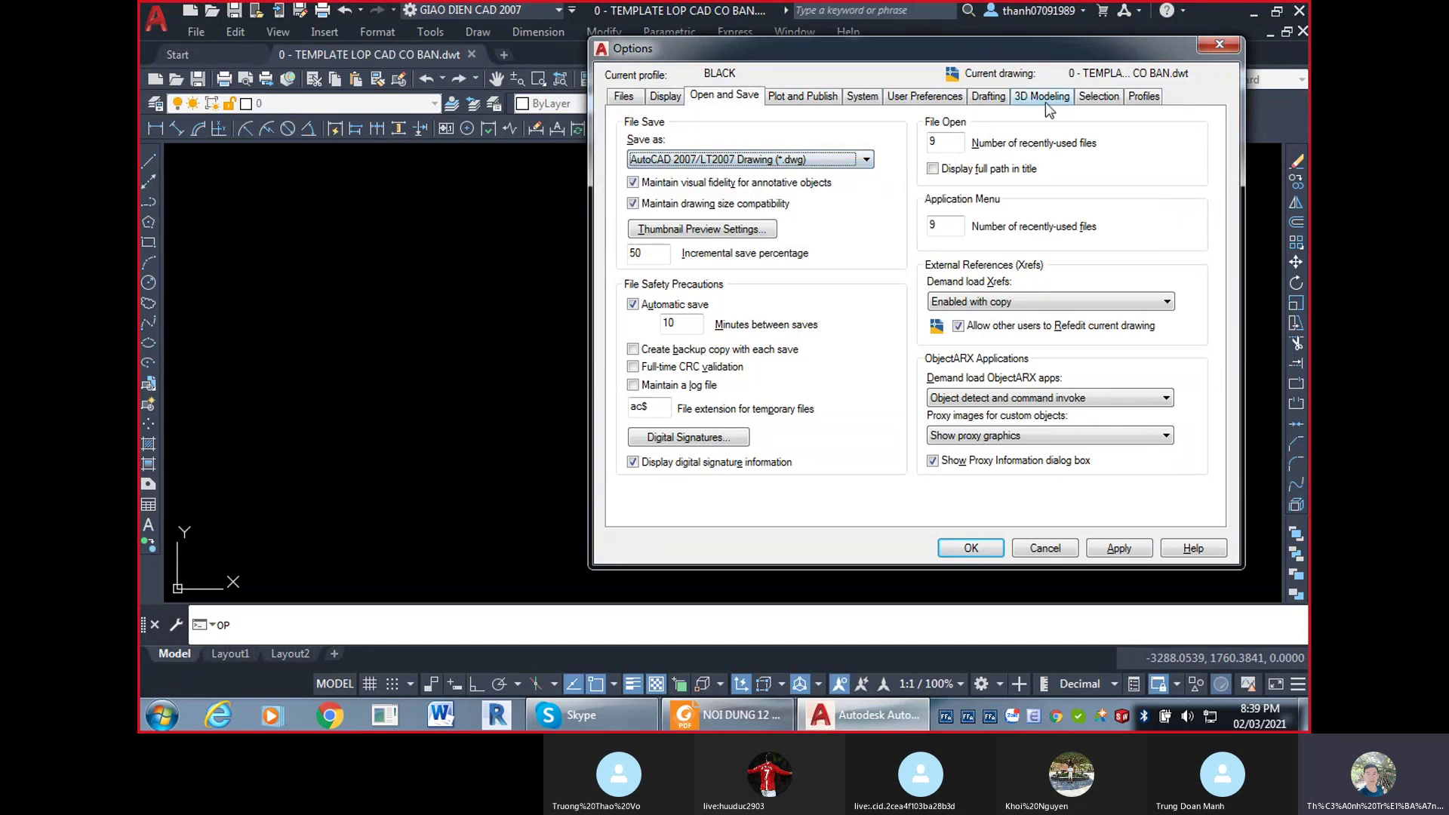
drag(977, 46, 887, 99)
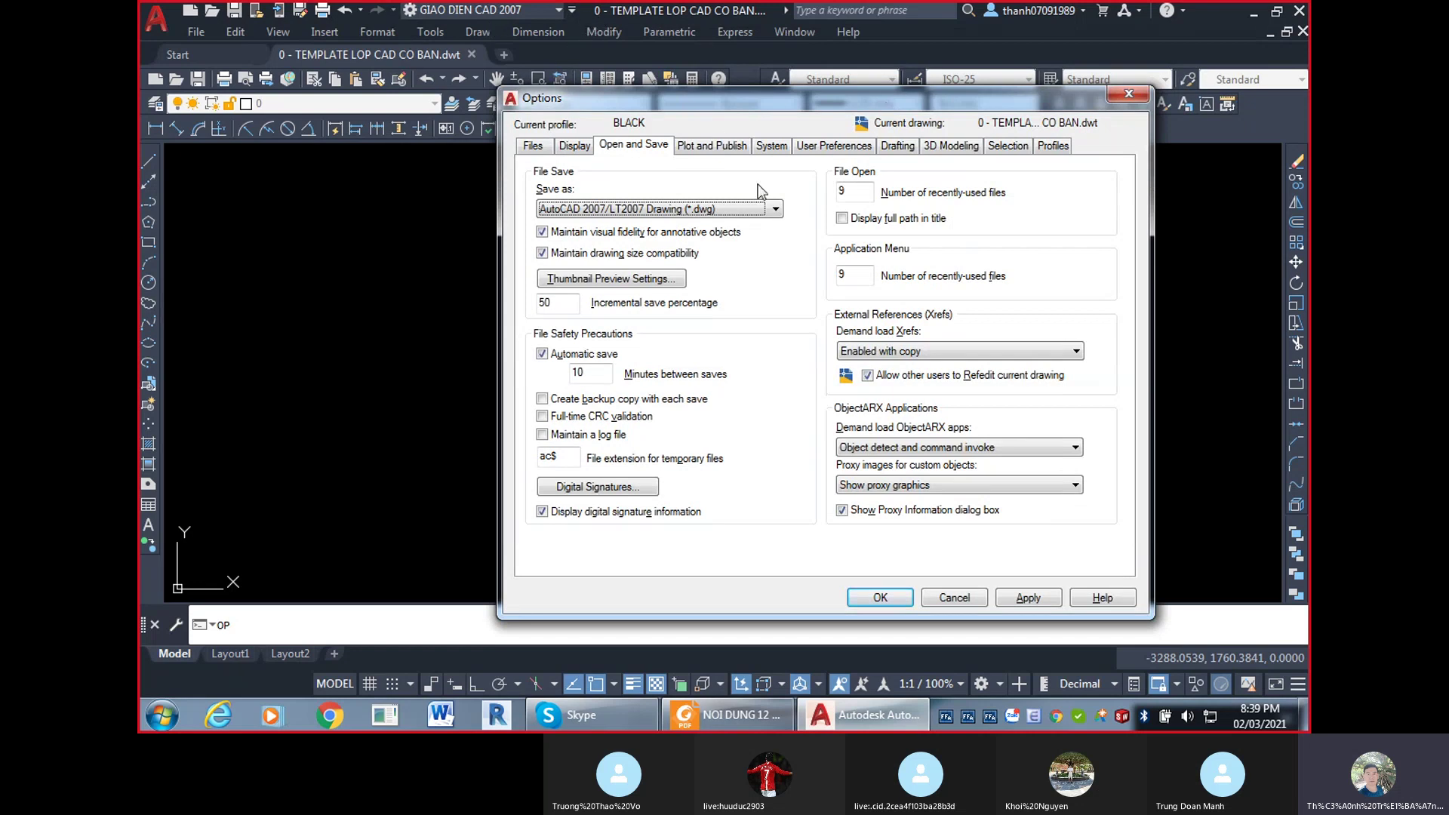
click(763, 215)
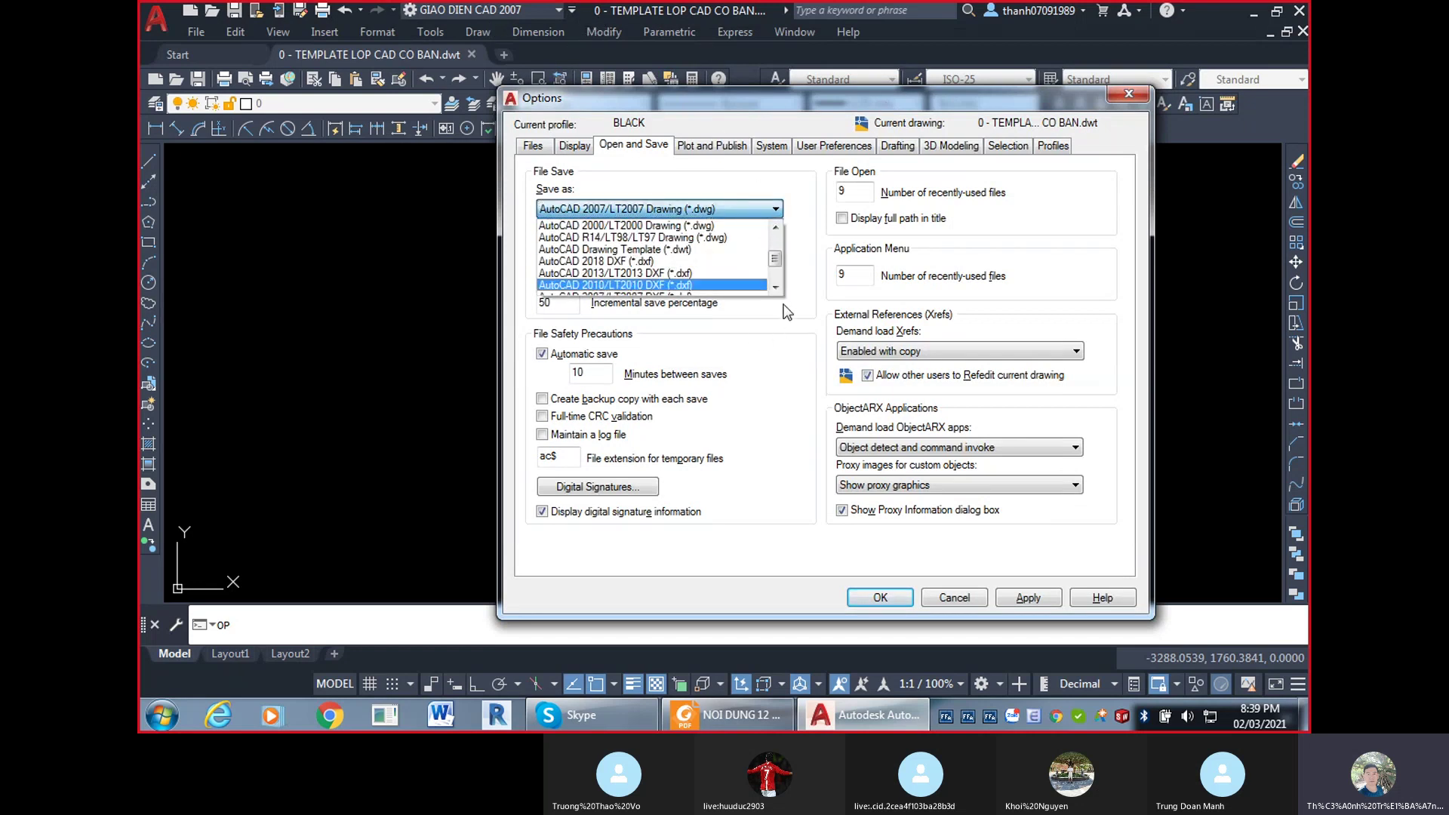
scroll(659, 241, up, 2)
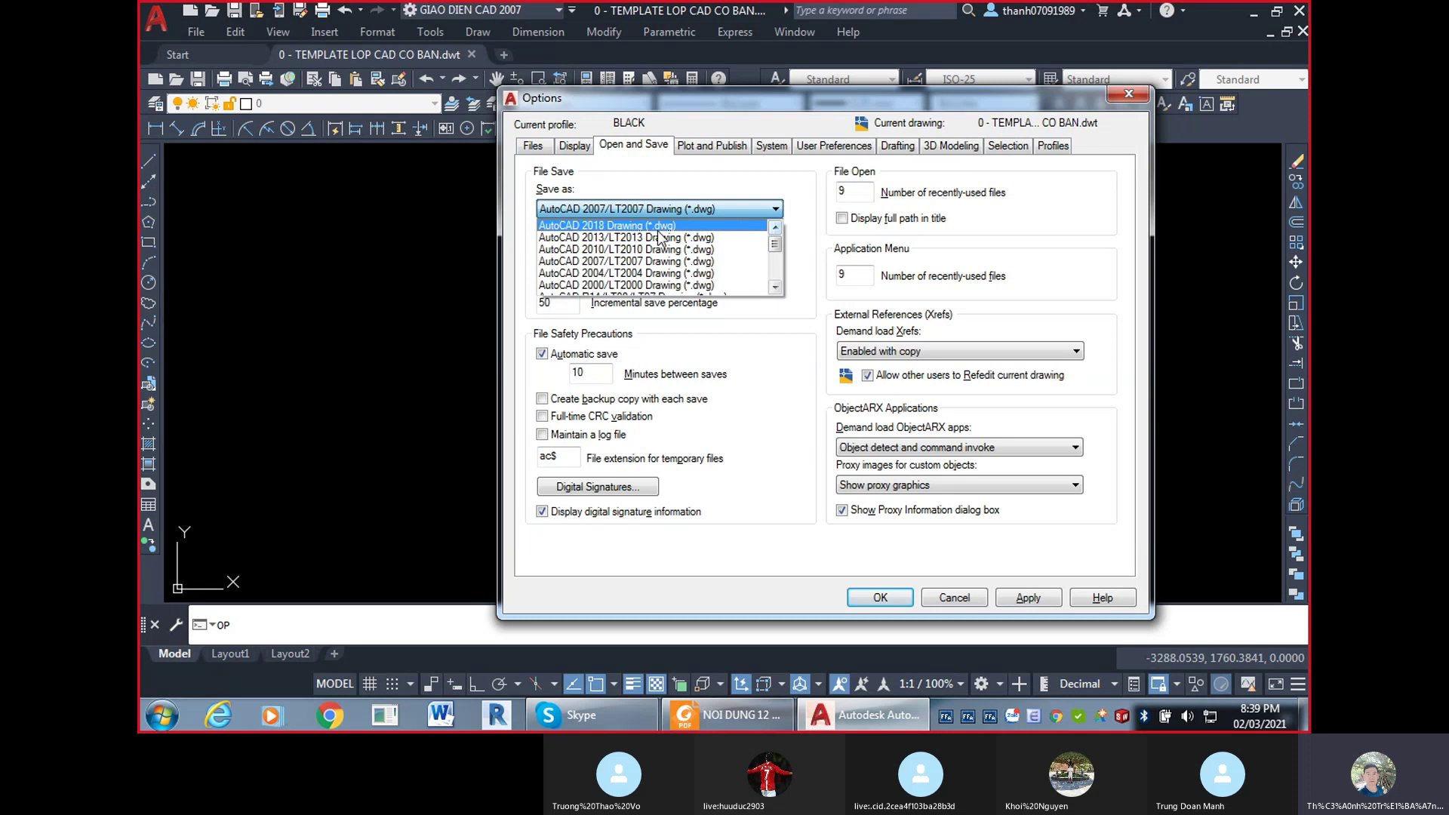
click(660, 238)
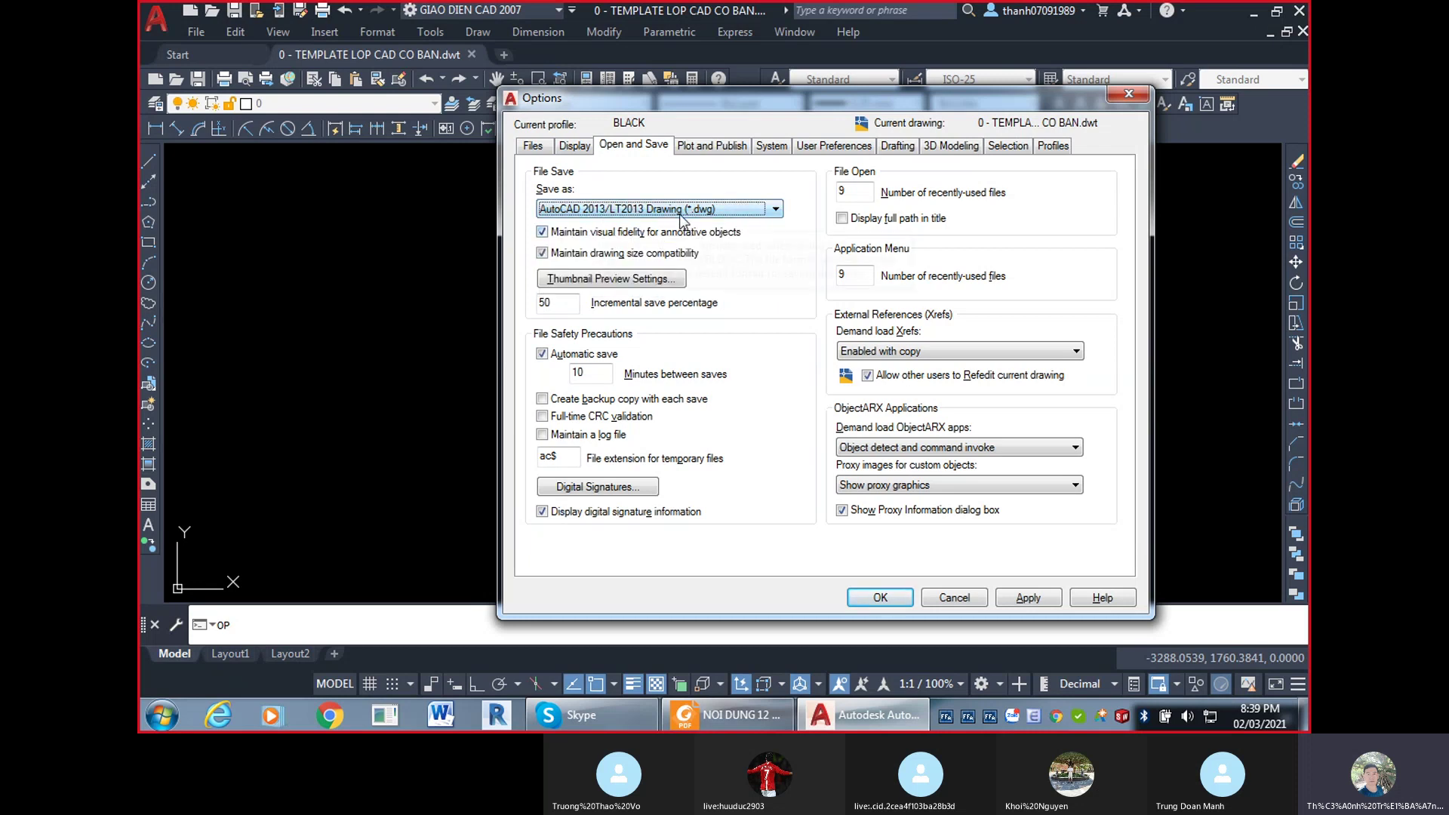
Change the default Save as format to AutoCAD 2007/LT2007 Drawing (*.dwg).
key(ctrl)
key(ctrl)
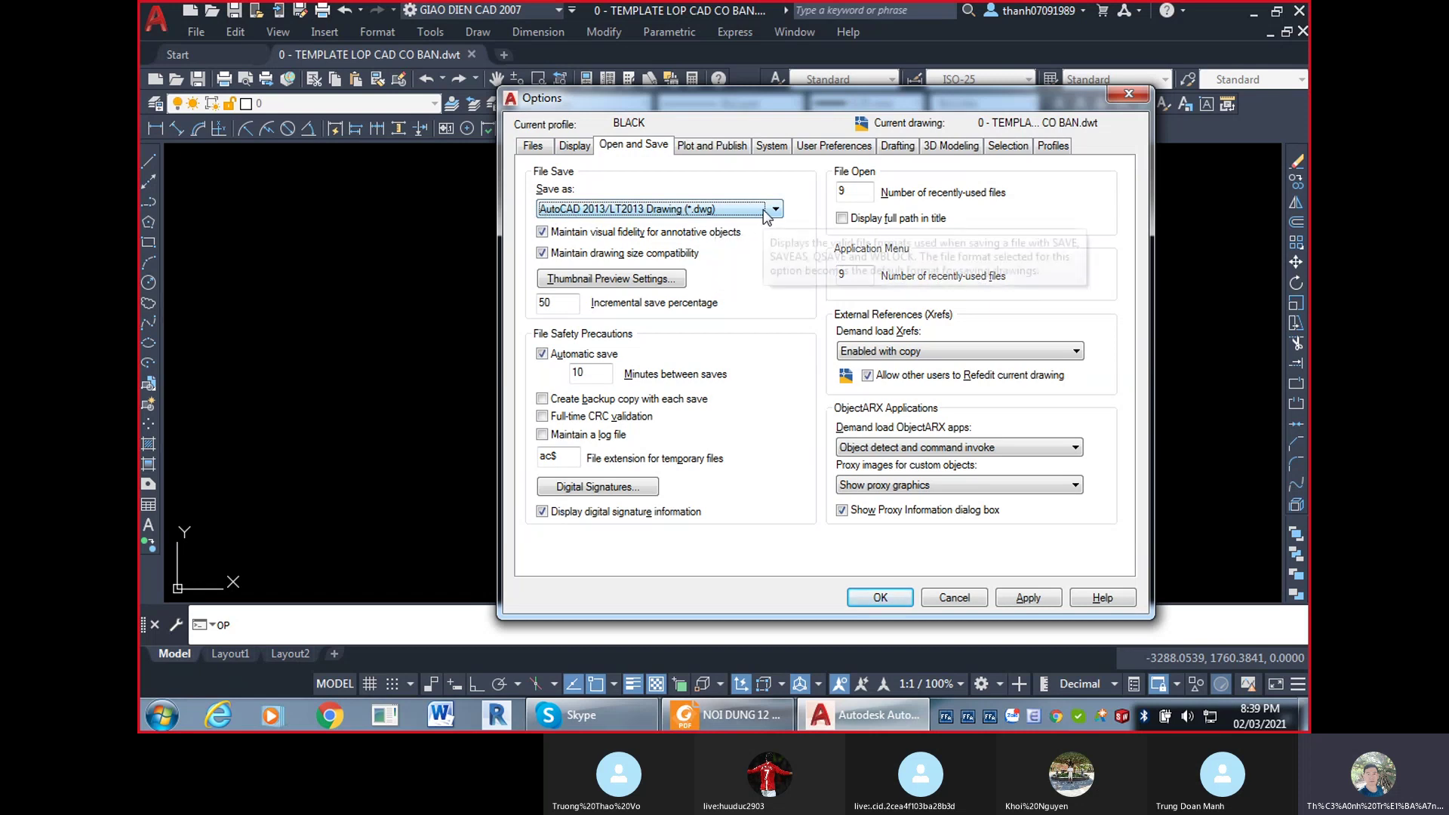
click(639, 215)
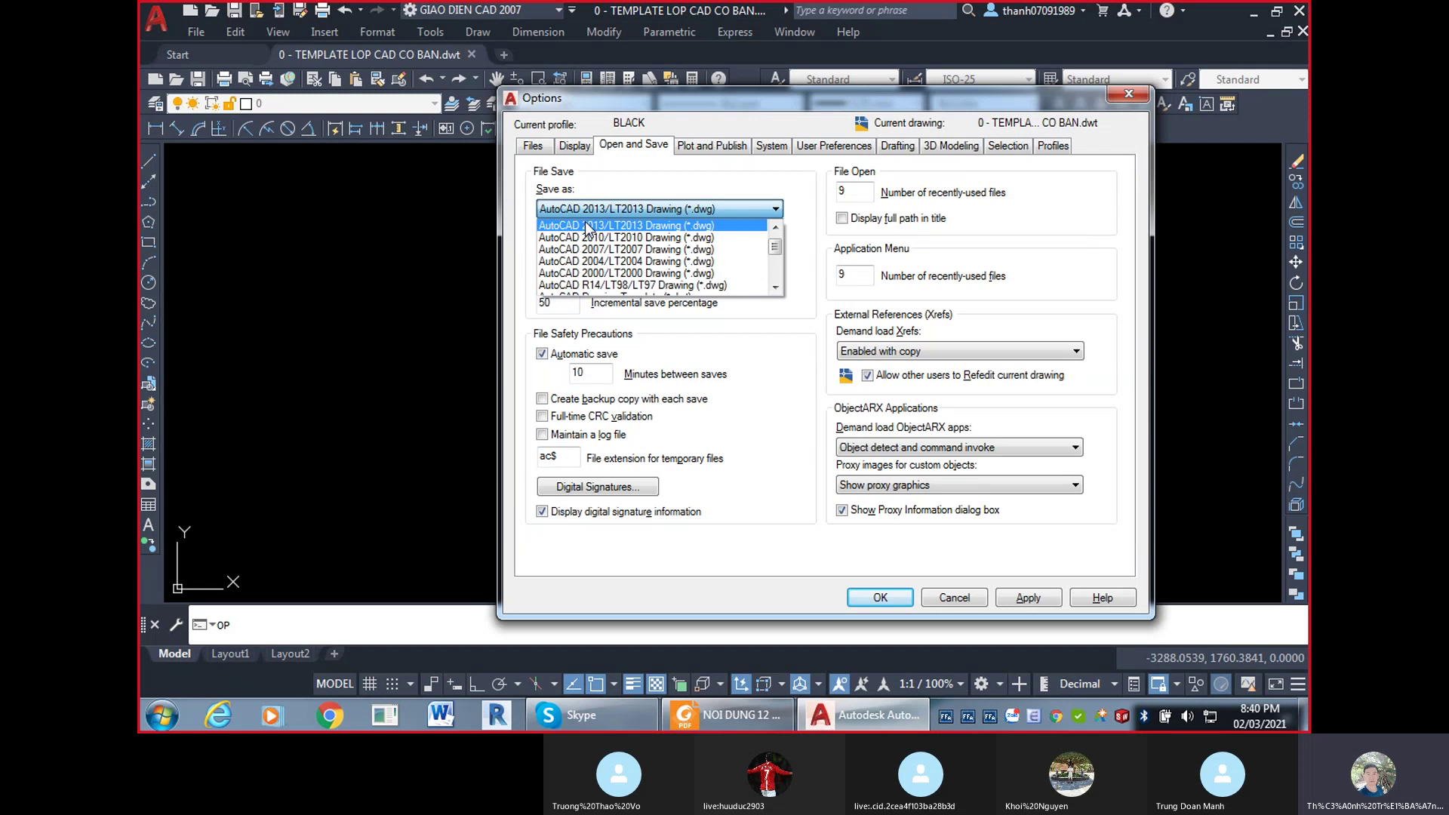
scroll(679, 298, down, 1)
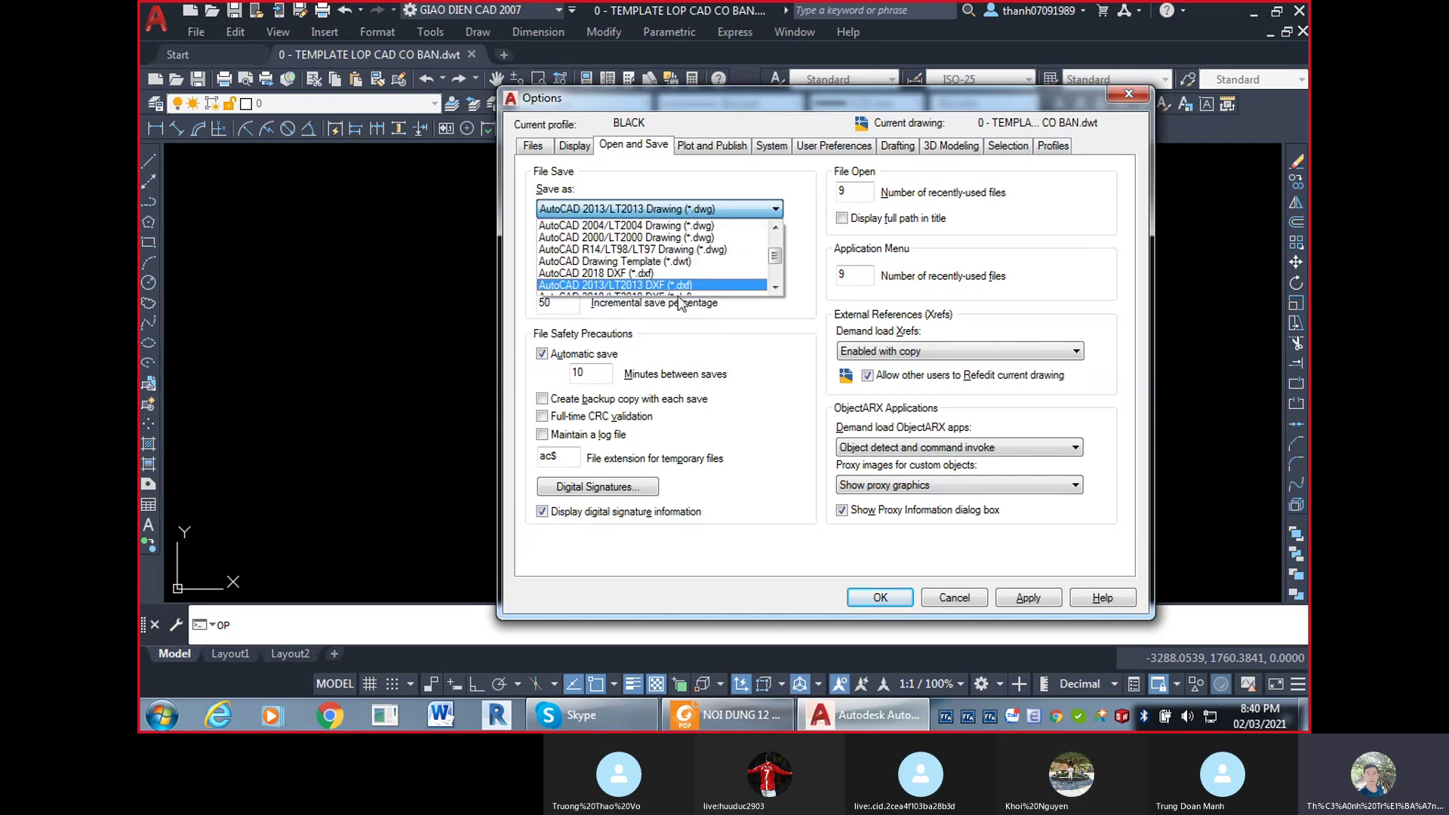
scroll(778, 256, up, 1)
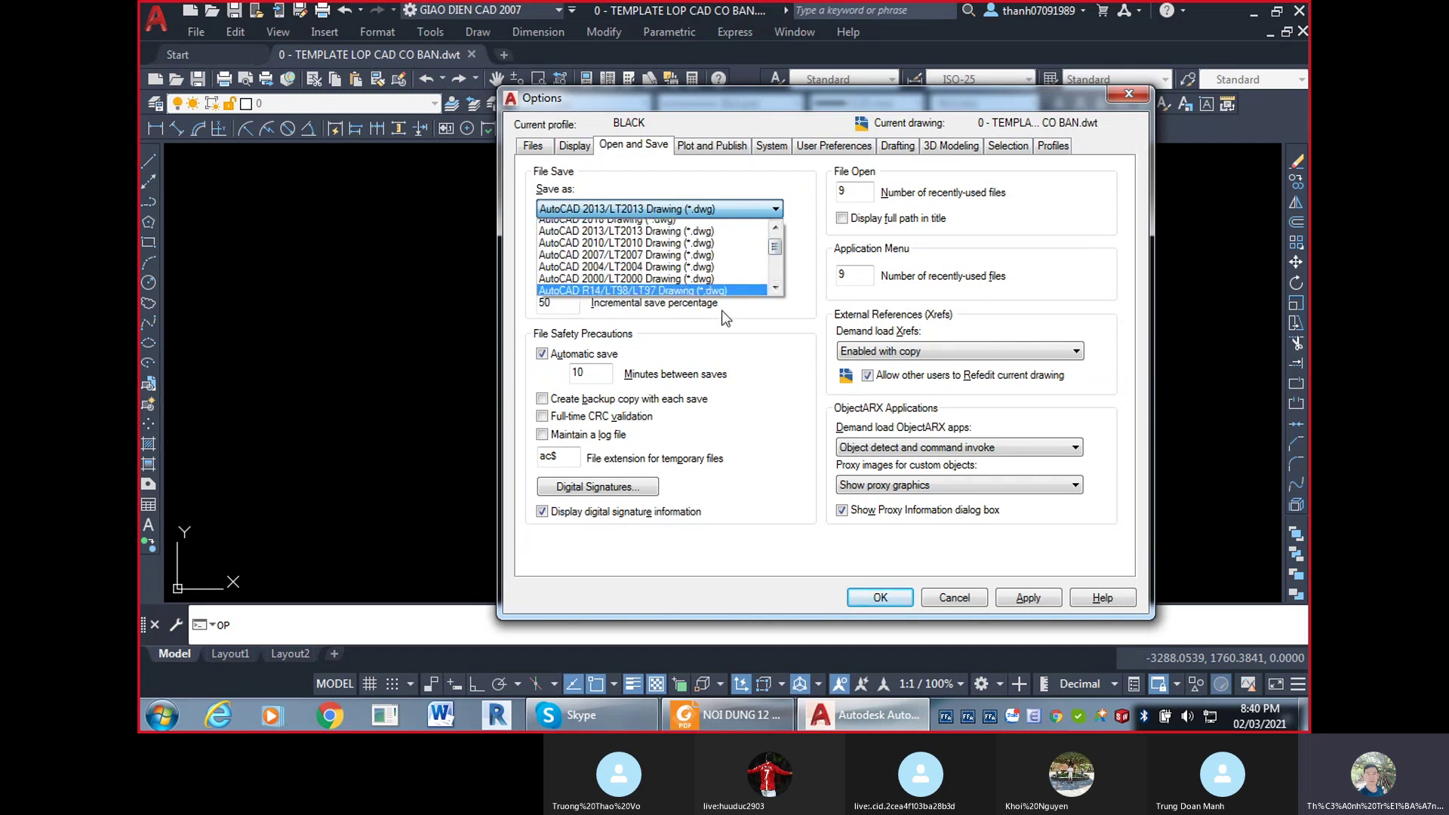
drag(774, 246, 774, 252)
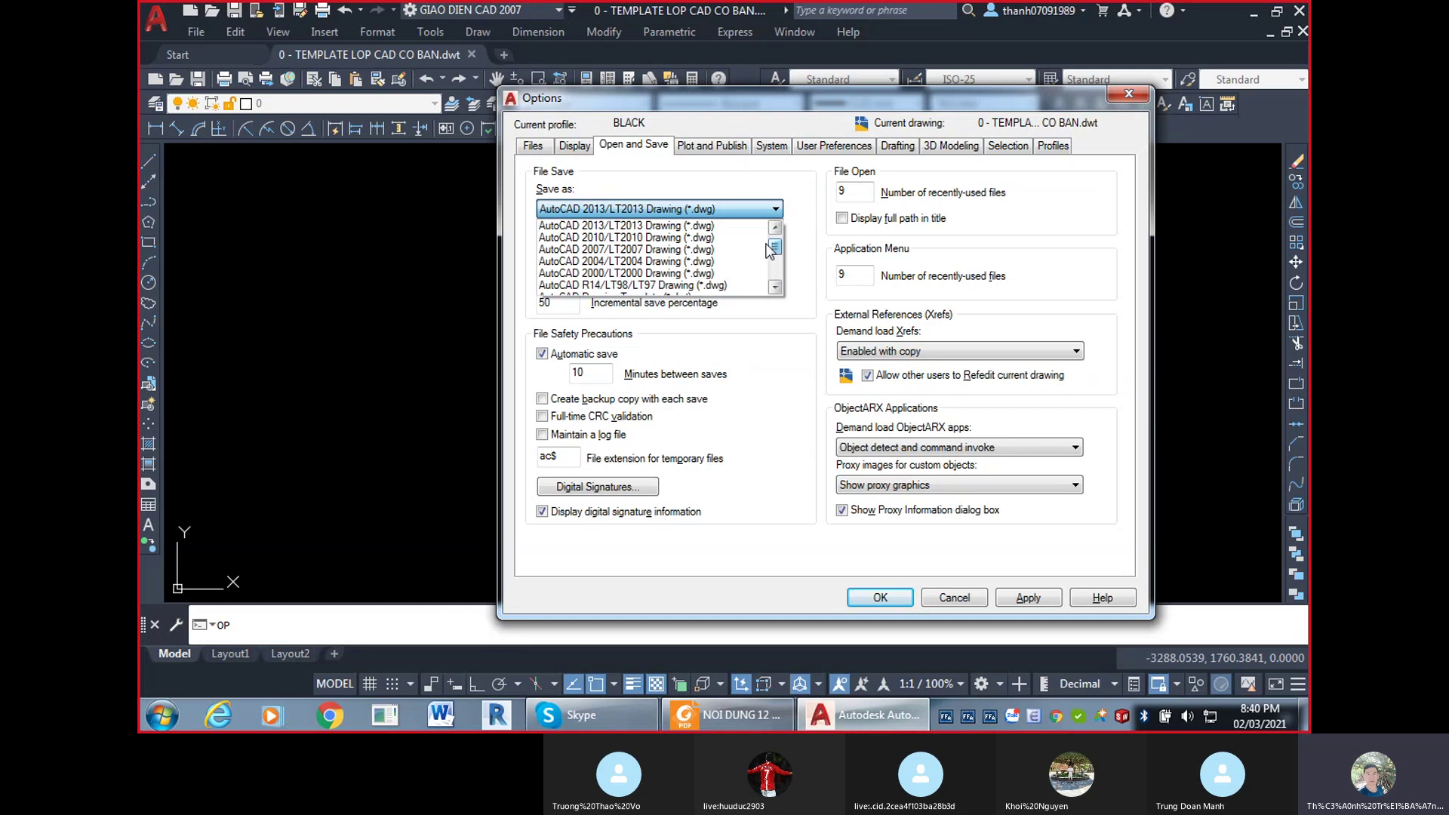
scroll(695, 298, down, 1)
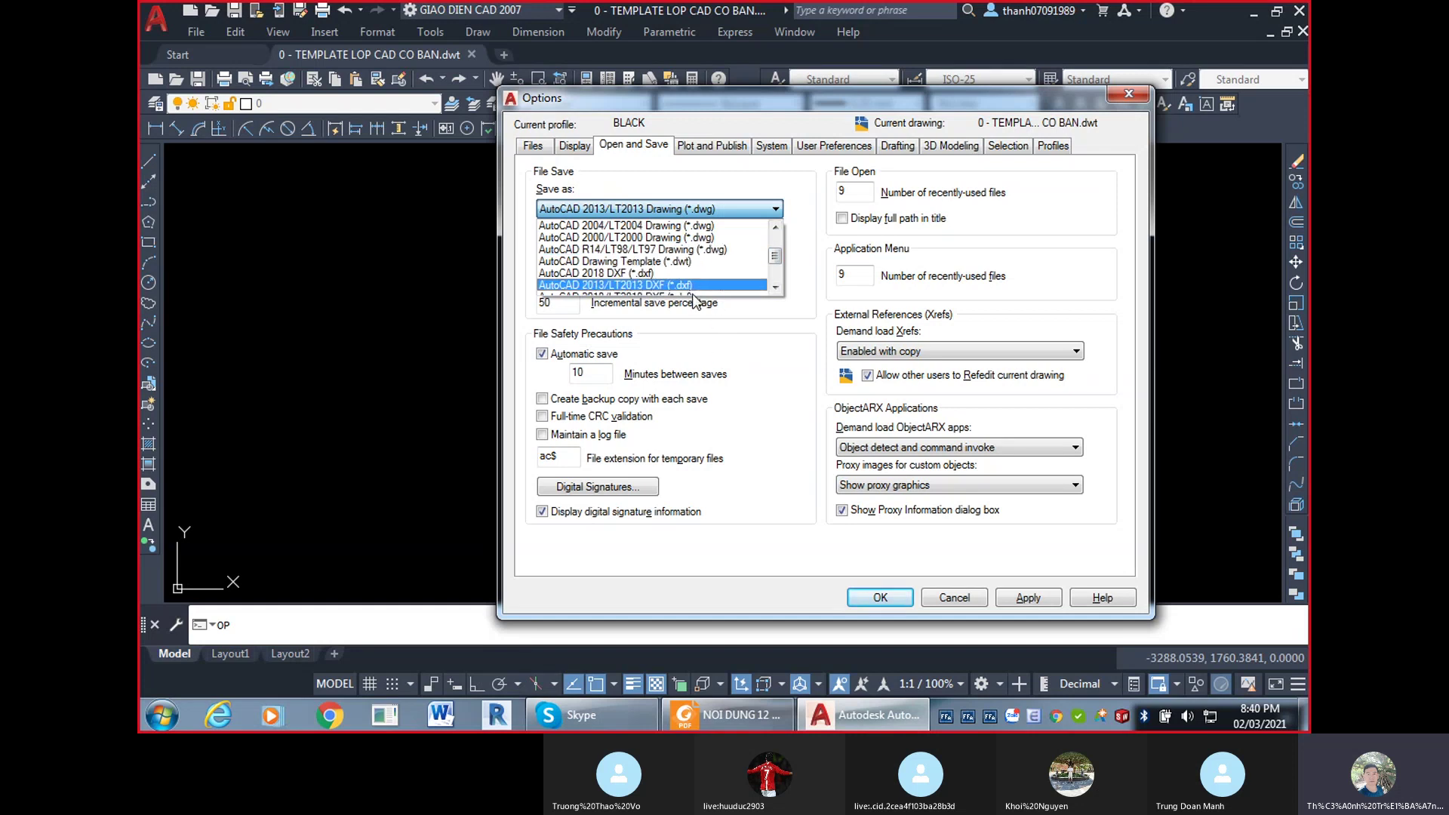
drag(775, 258, 778, 251)
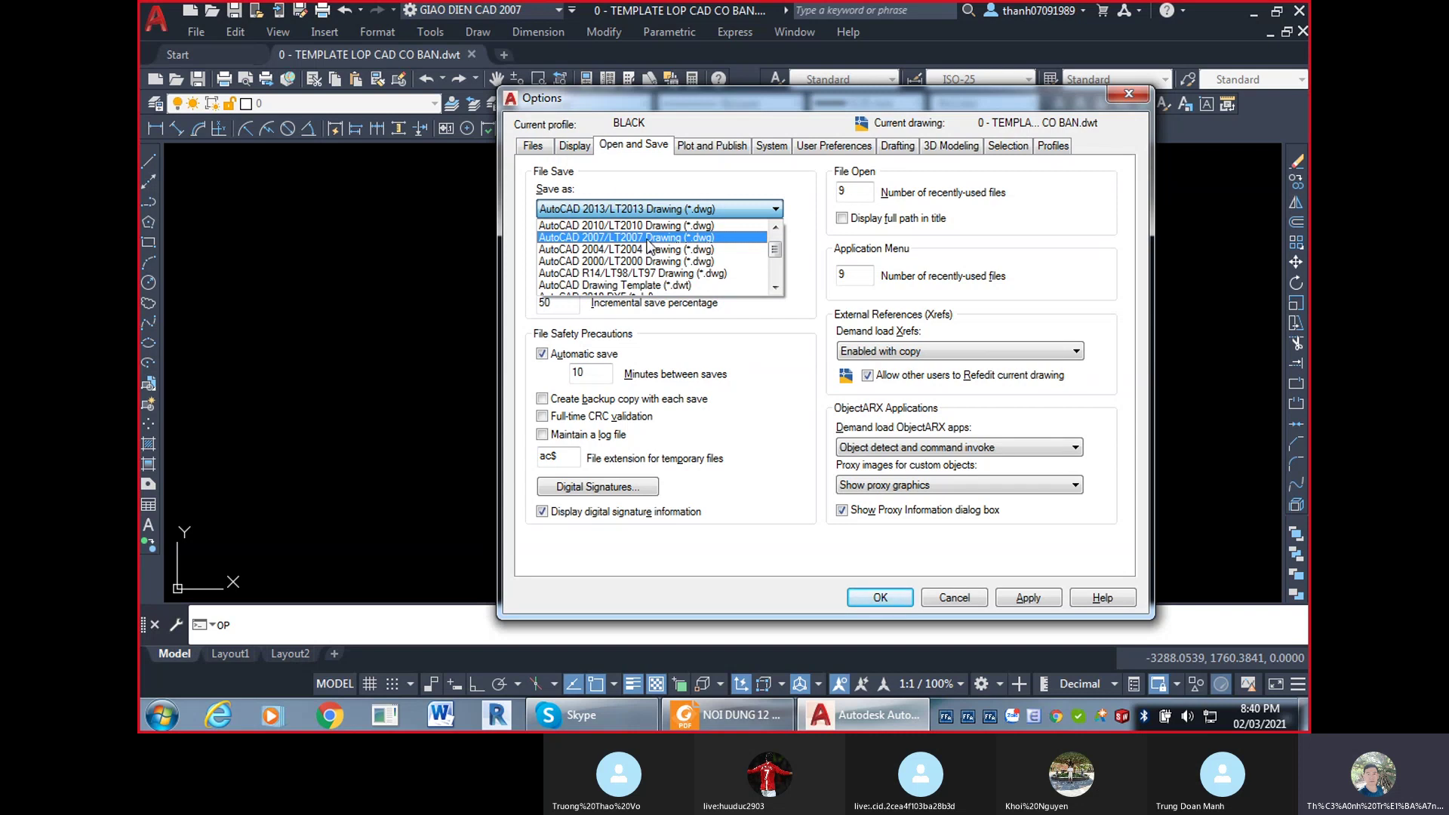
click(723, 240)
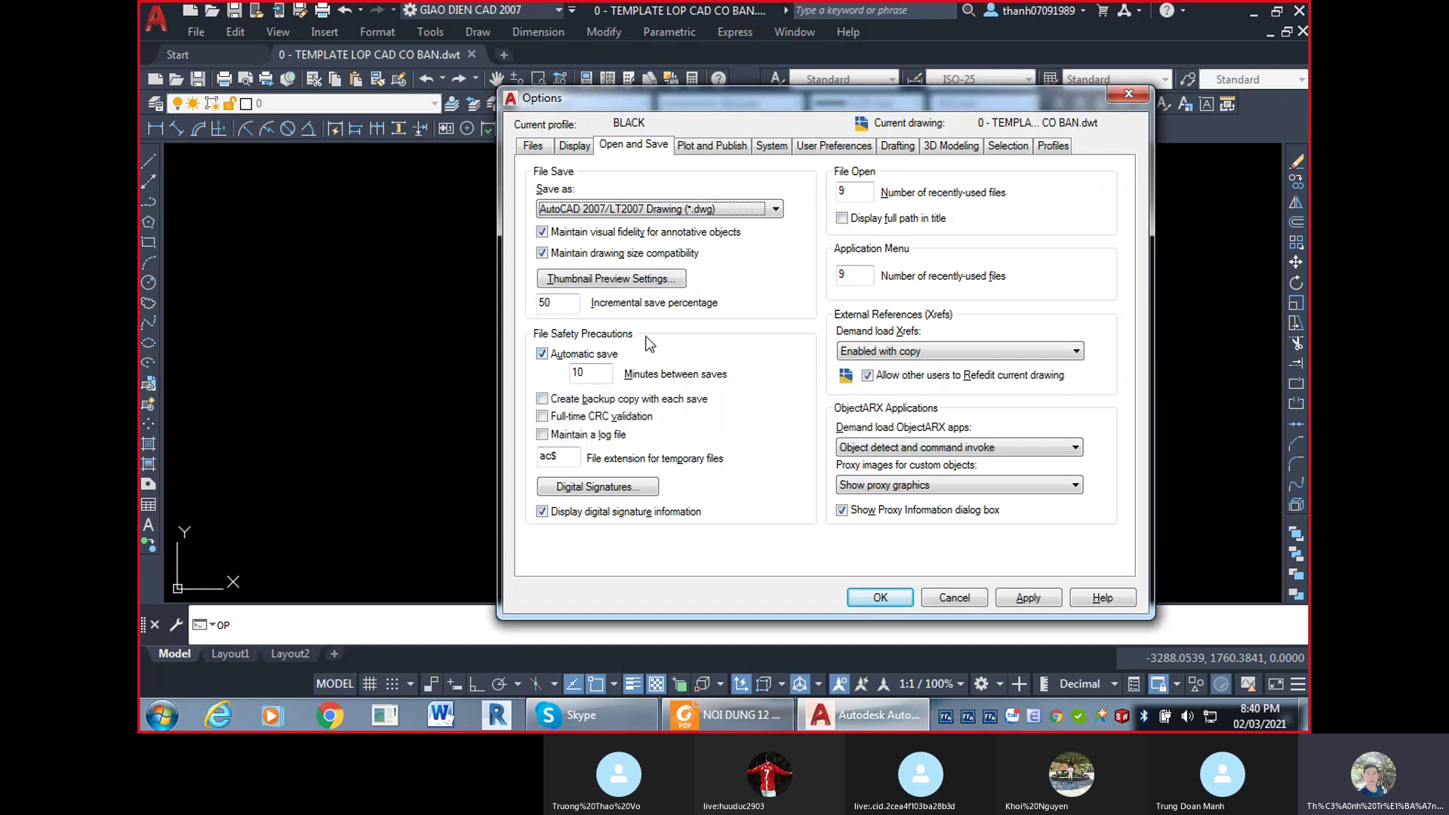
double_click(581, 372)
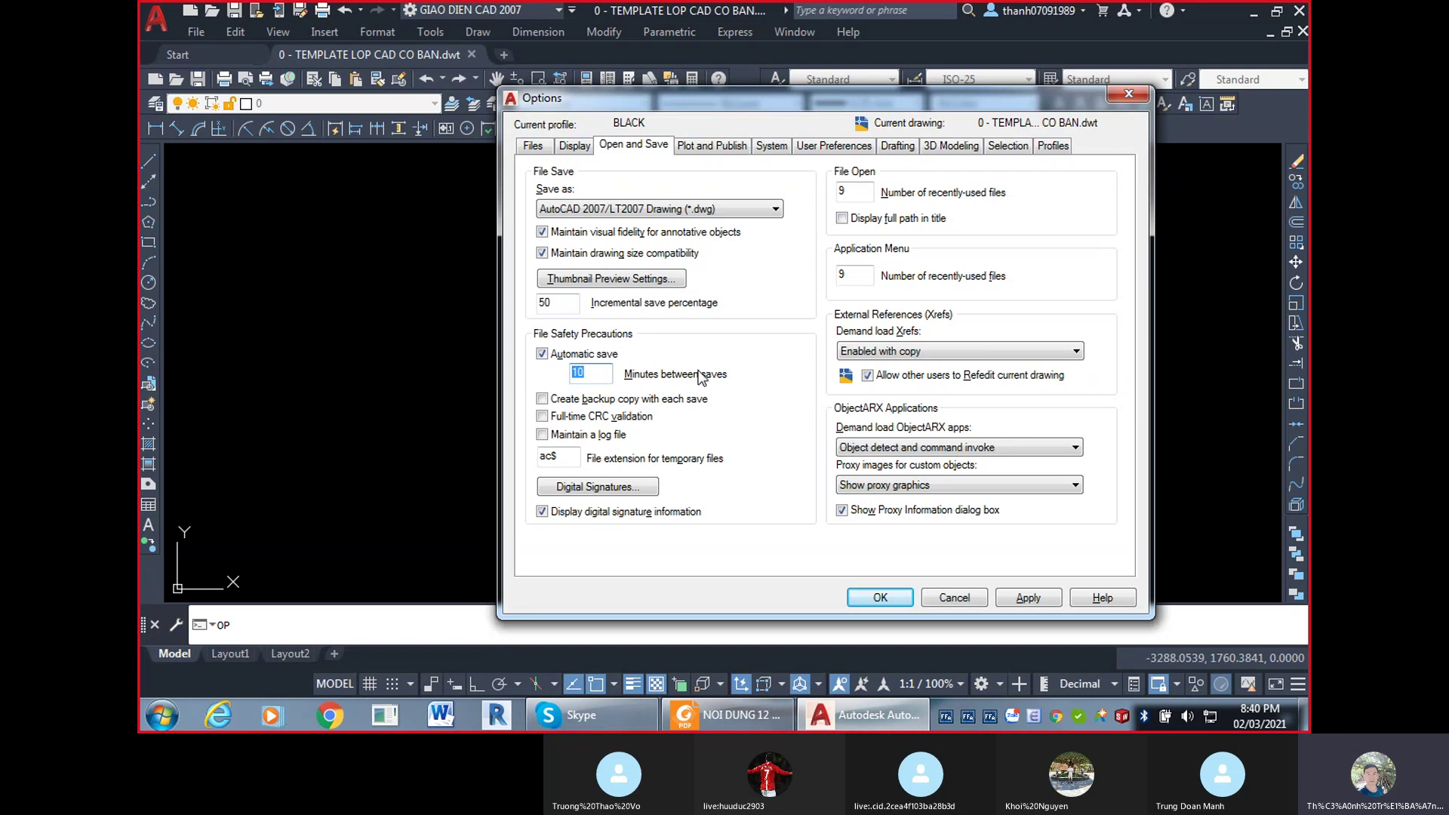
click(542, 399)
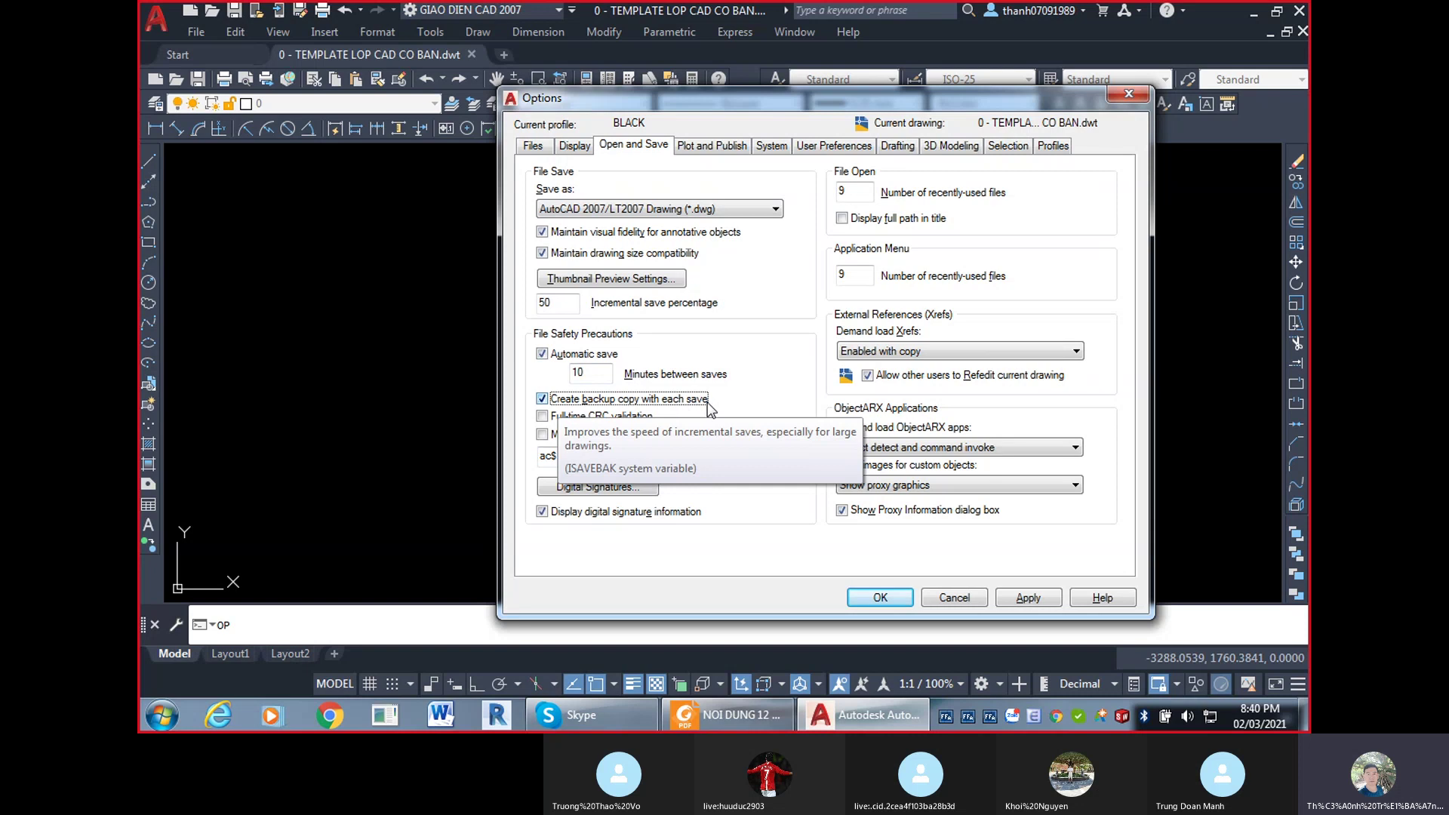
click(542, 401)
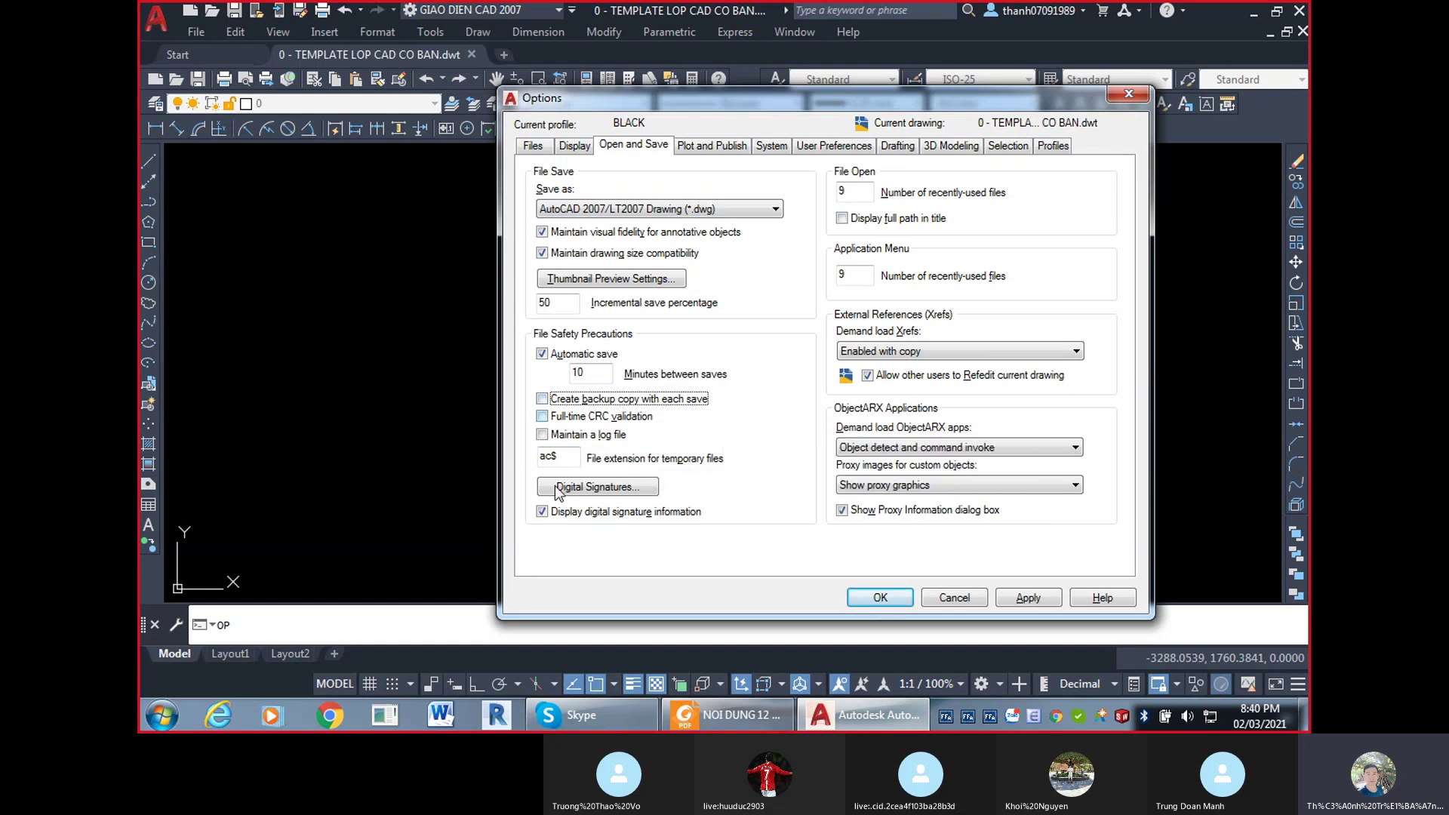
click(635, 491)
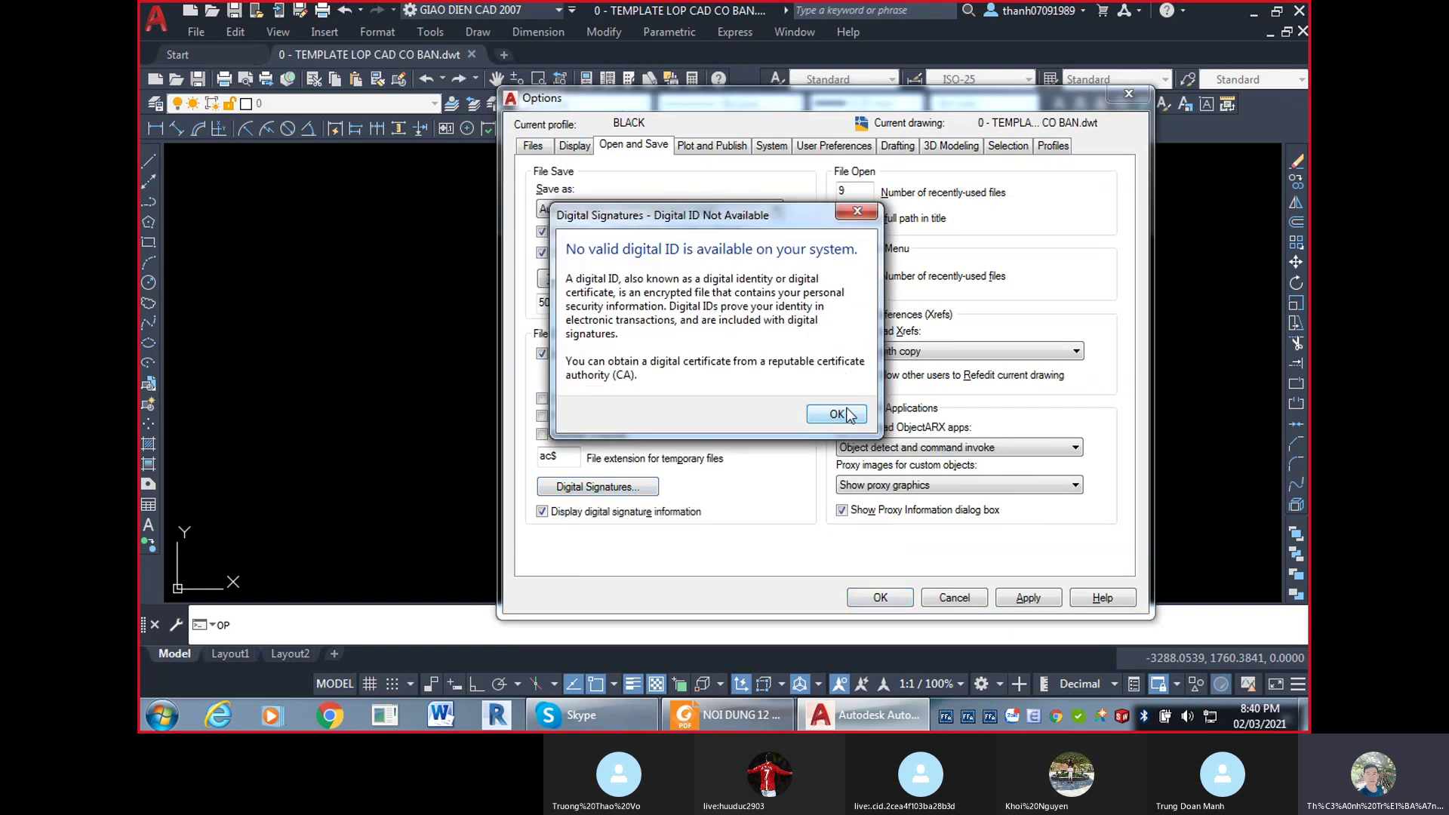
click(858, 212)
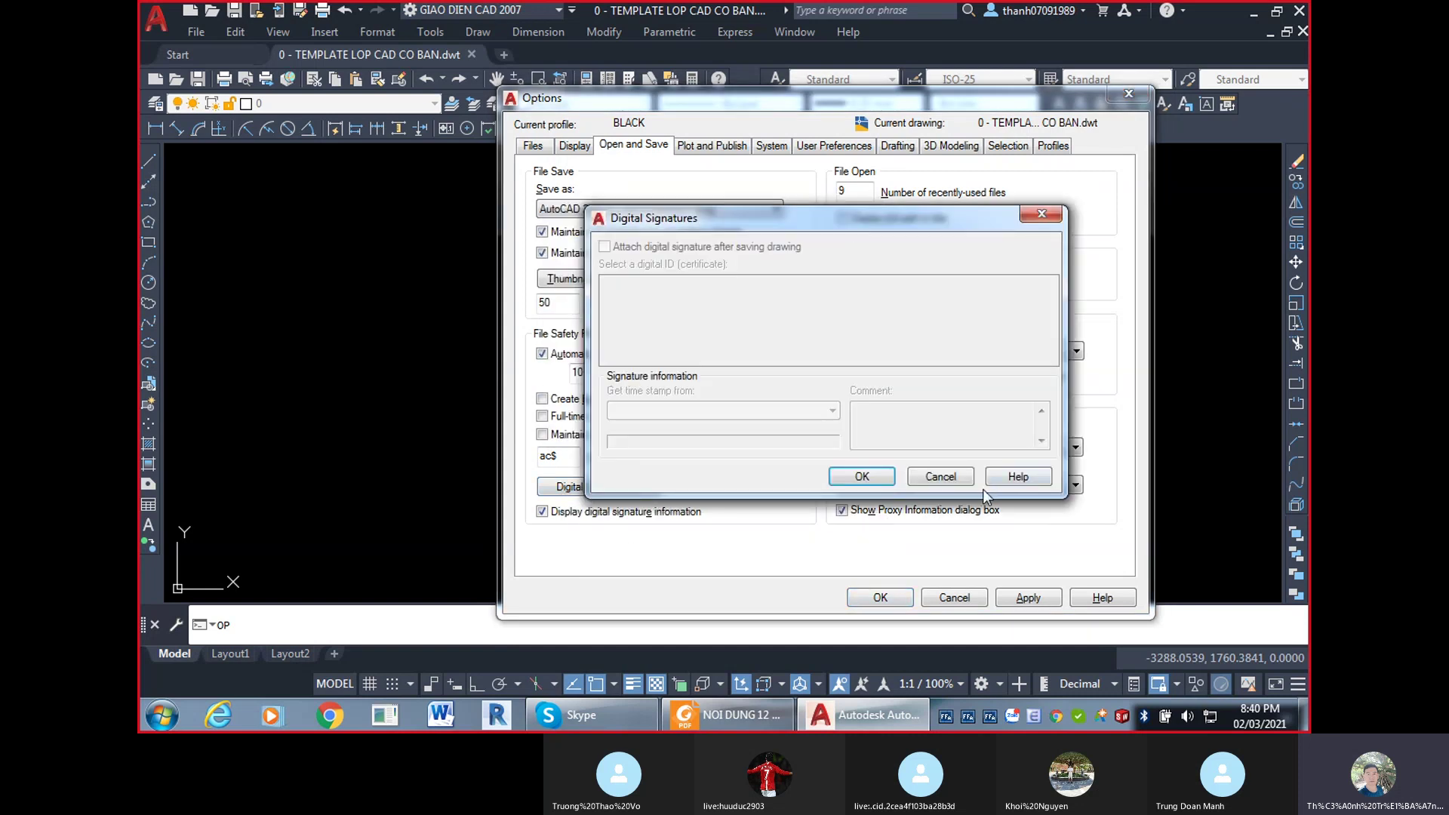
click(941, 477)
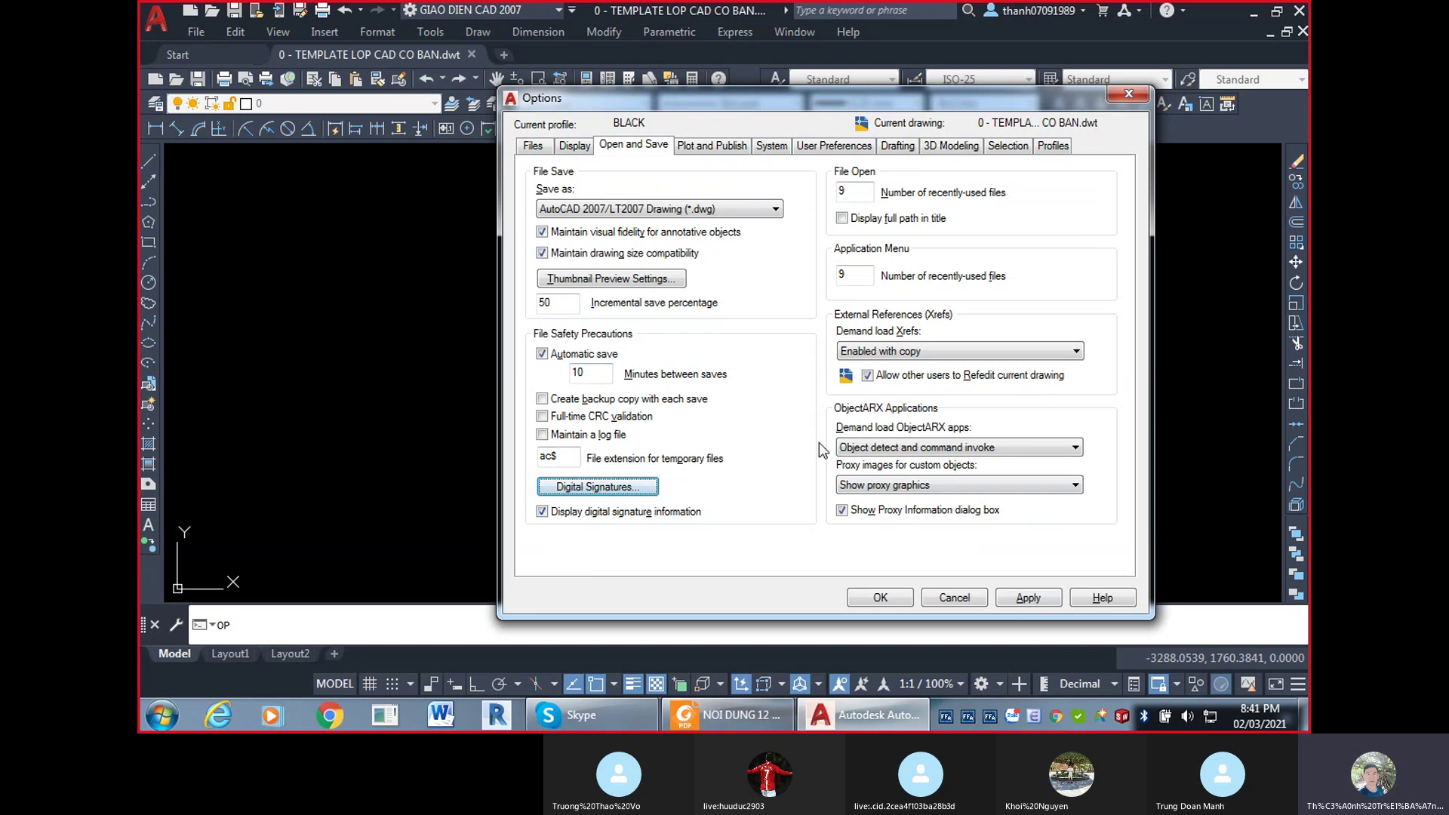
click(843, 511)
mouse_move(625, 444)
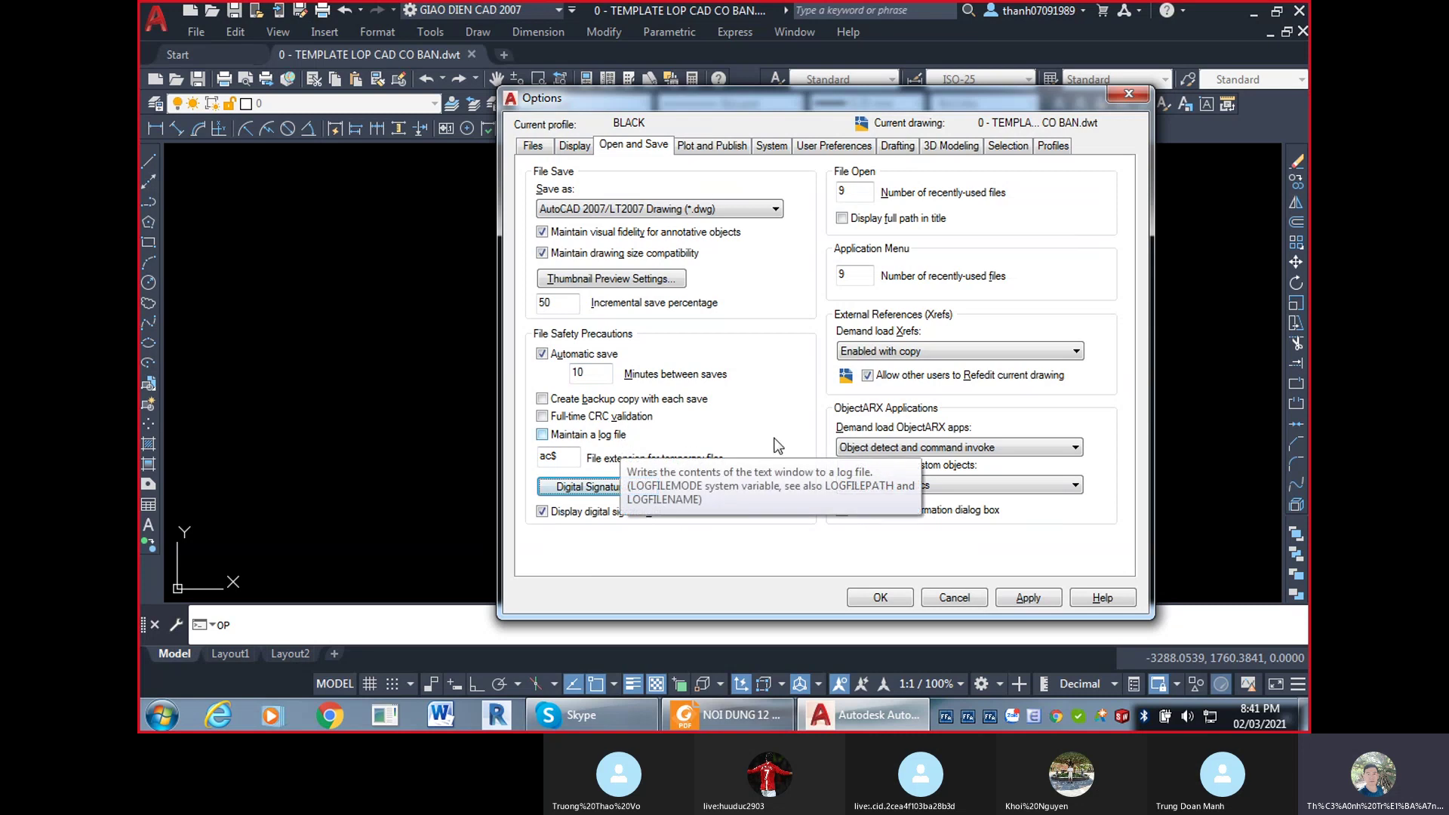
click(596, 434)
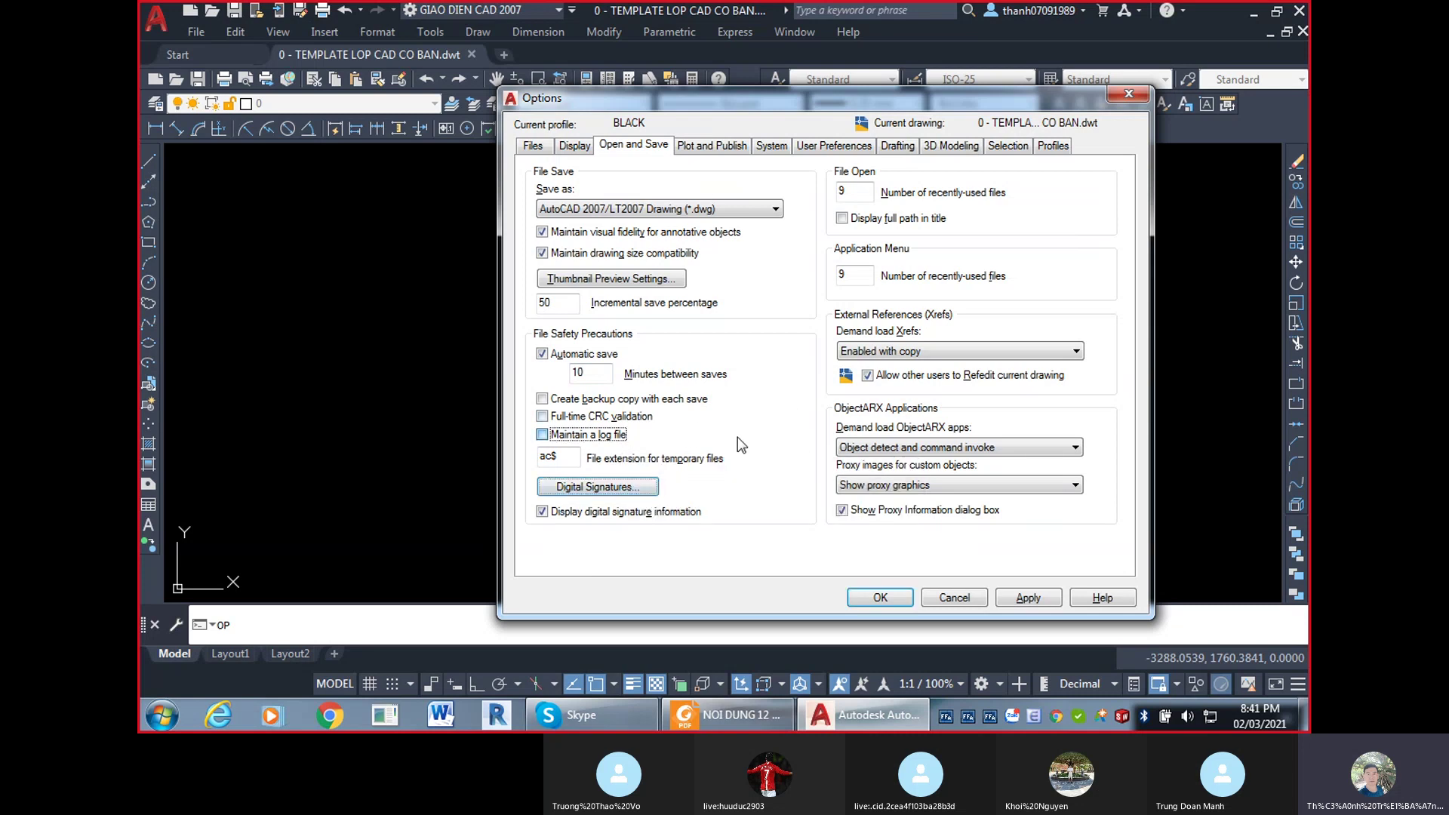
click(562, 406)
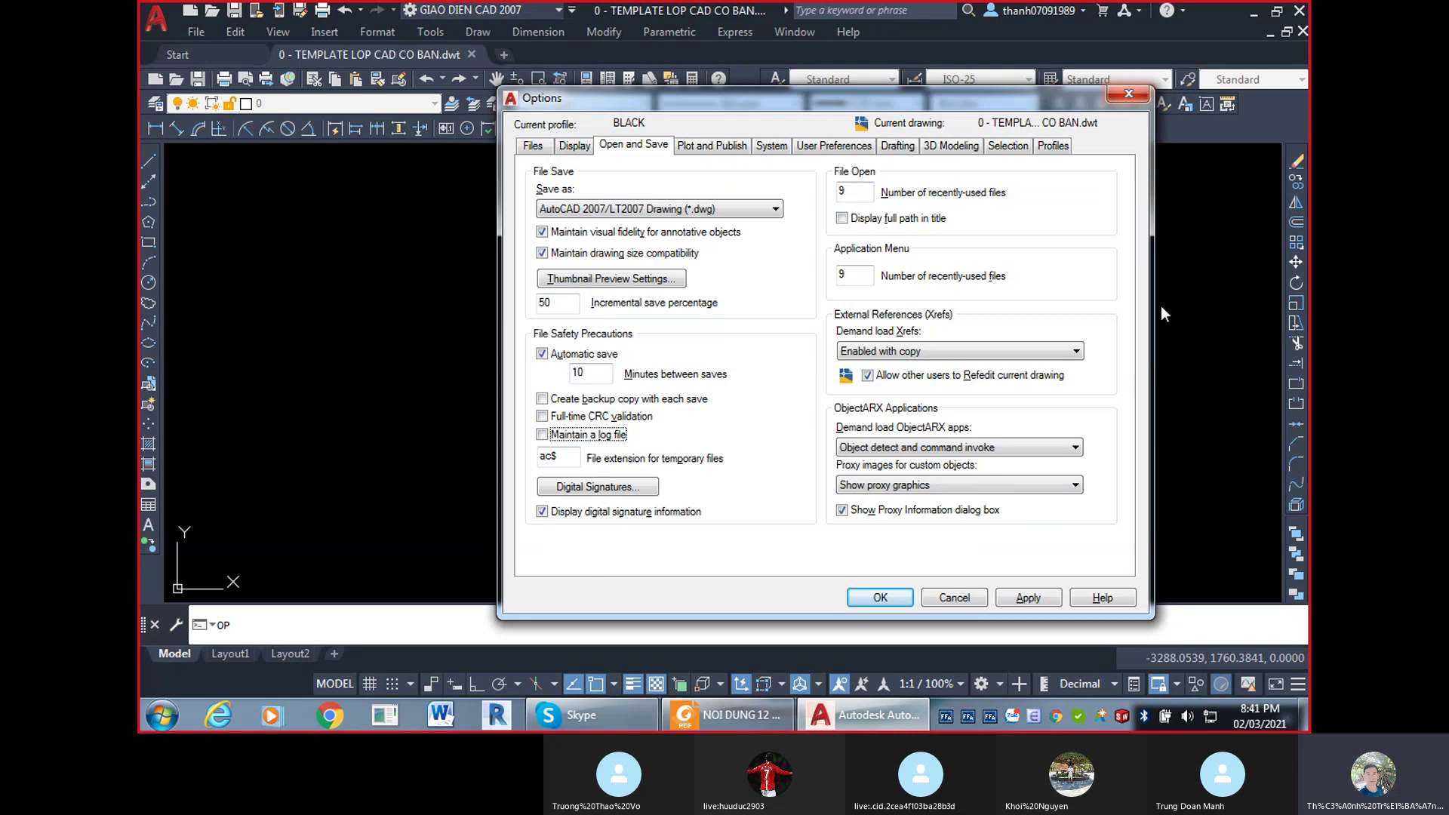
Close Options and scroll through Recent Documents on the Start page.
click(962, 601)
click(178, 54)
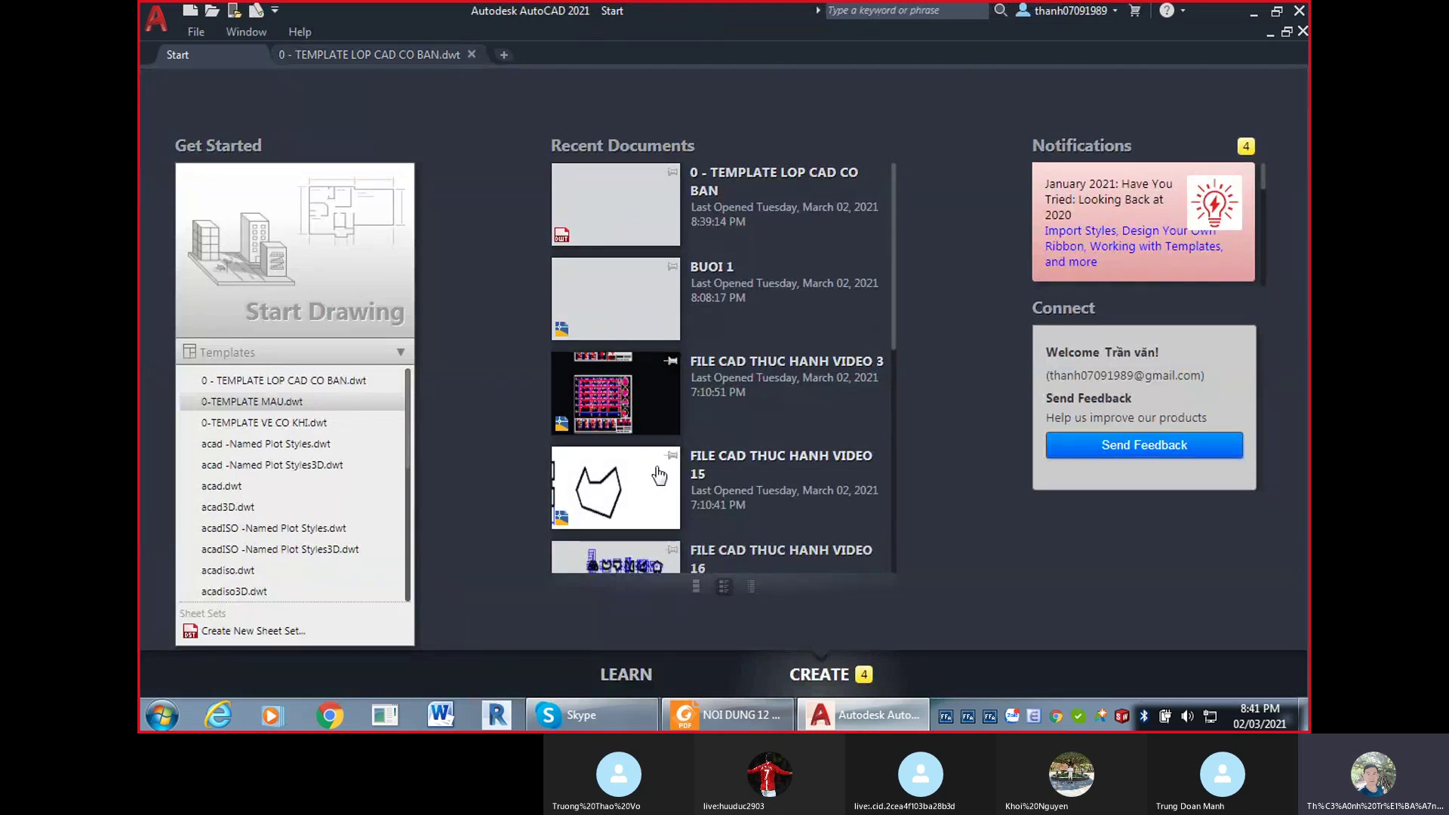
drag(895, 333, 897, 532)
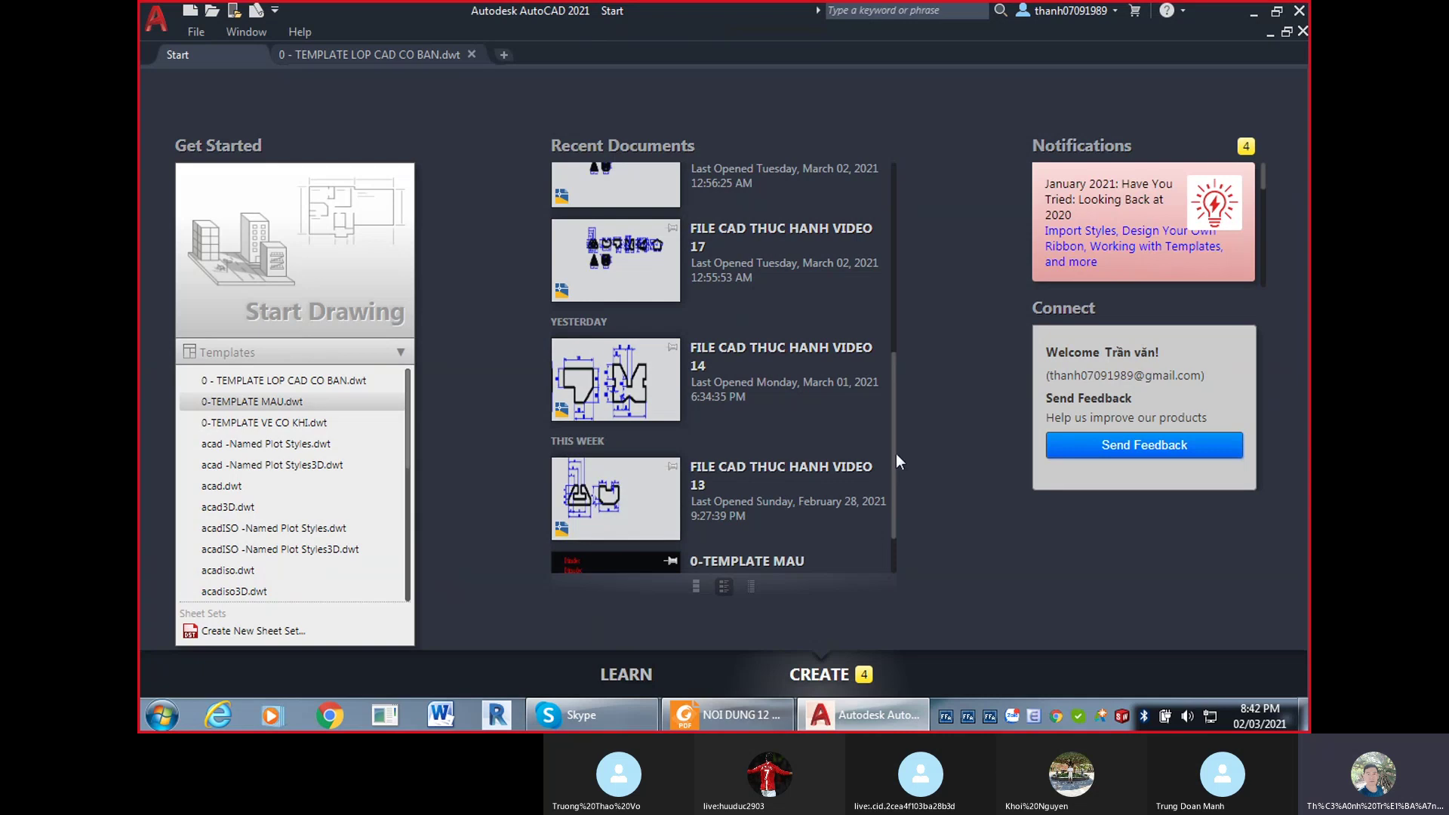
drag(894, 453, 689, 569)
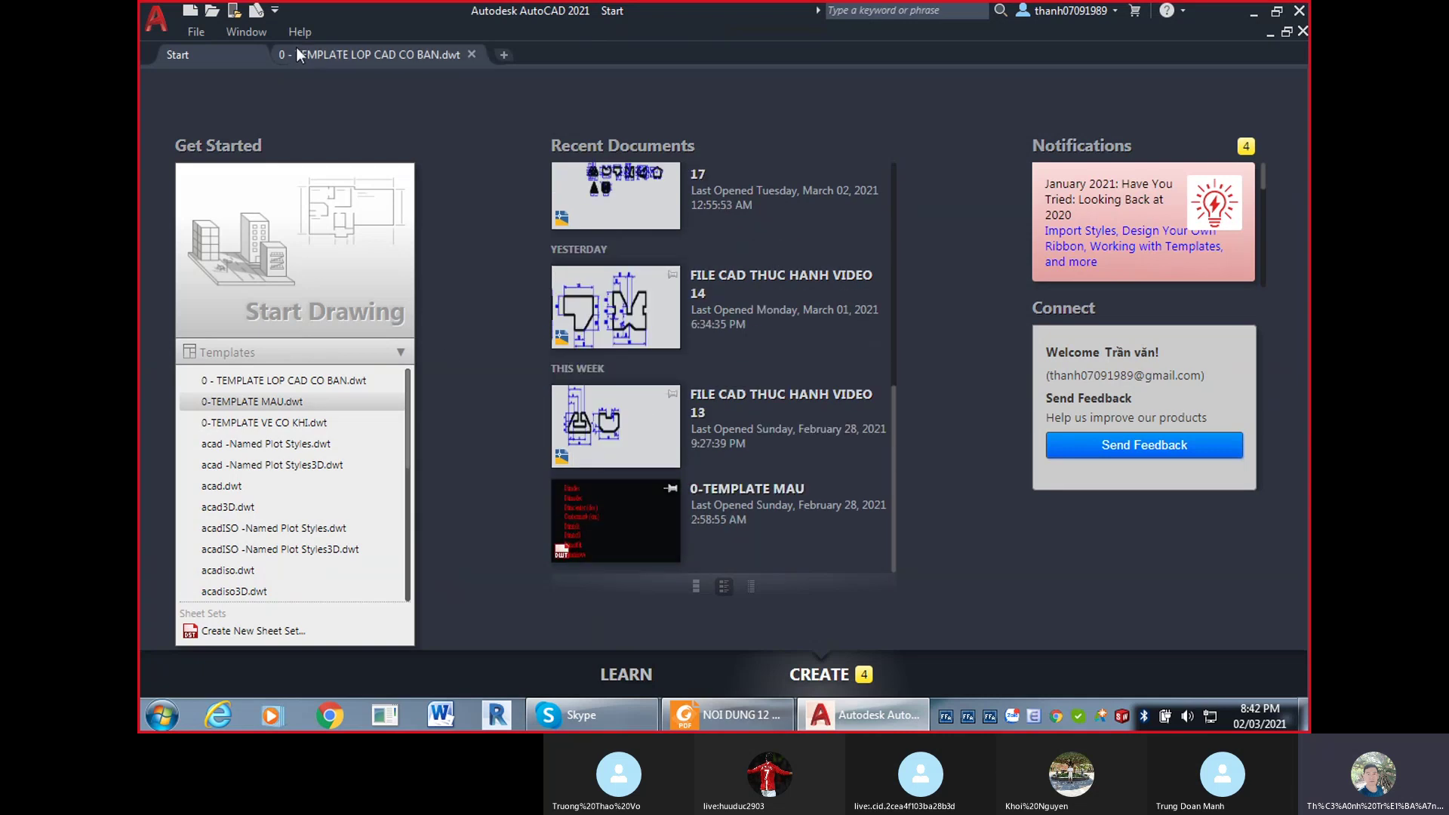
Reopen Options from the template drawing, check the AutoCAD 2007 DWG save format, then view Plot and Publish.
click(343, 52)
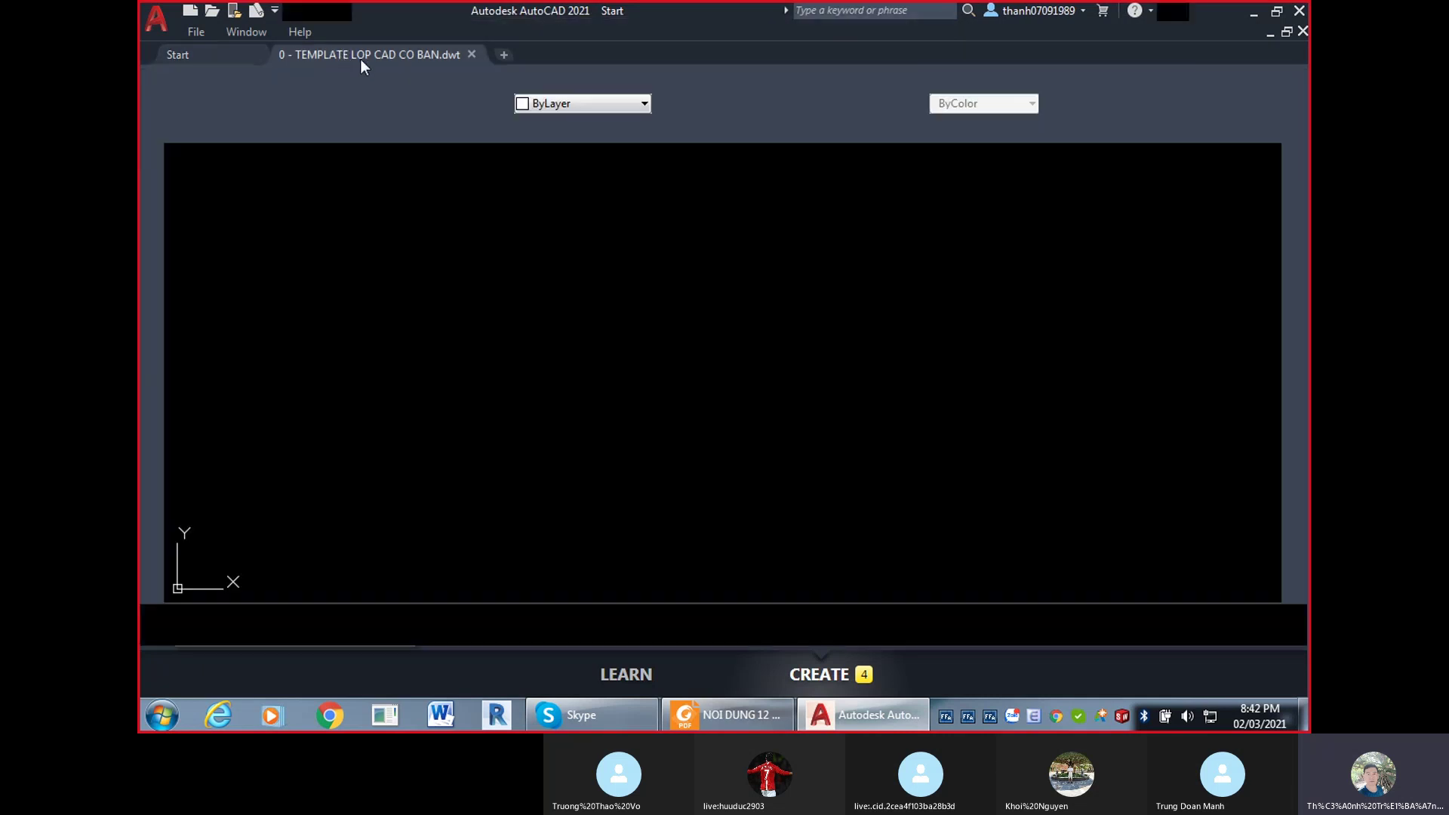
text(op)
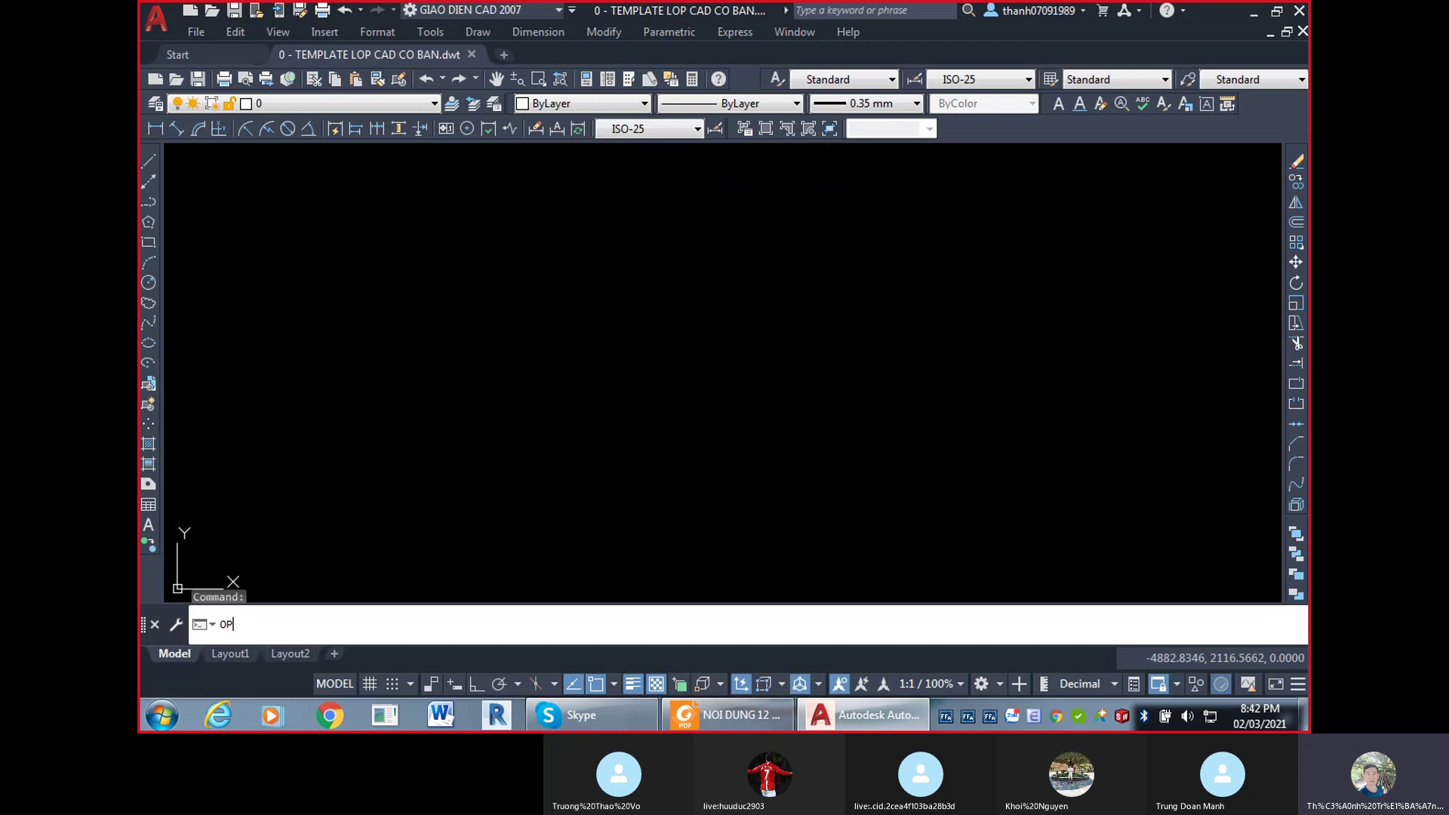
key(Return)
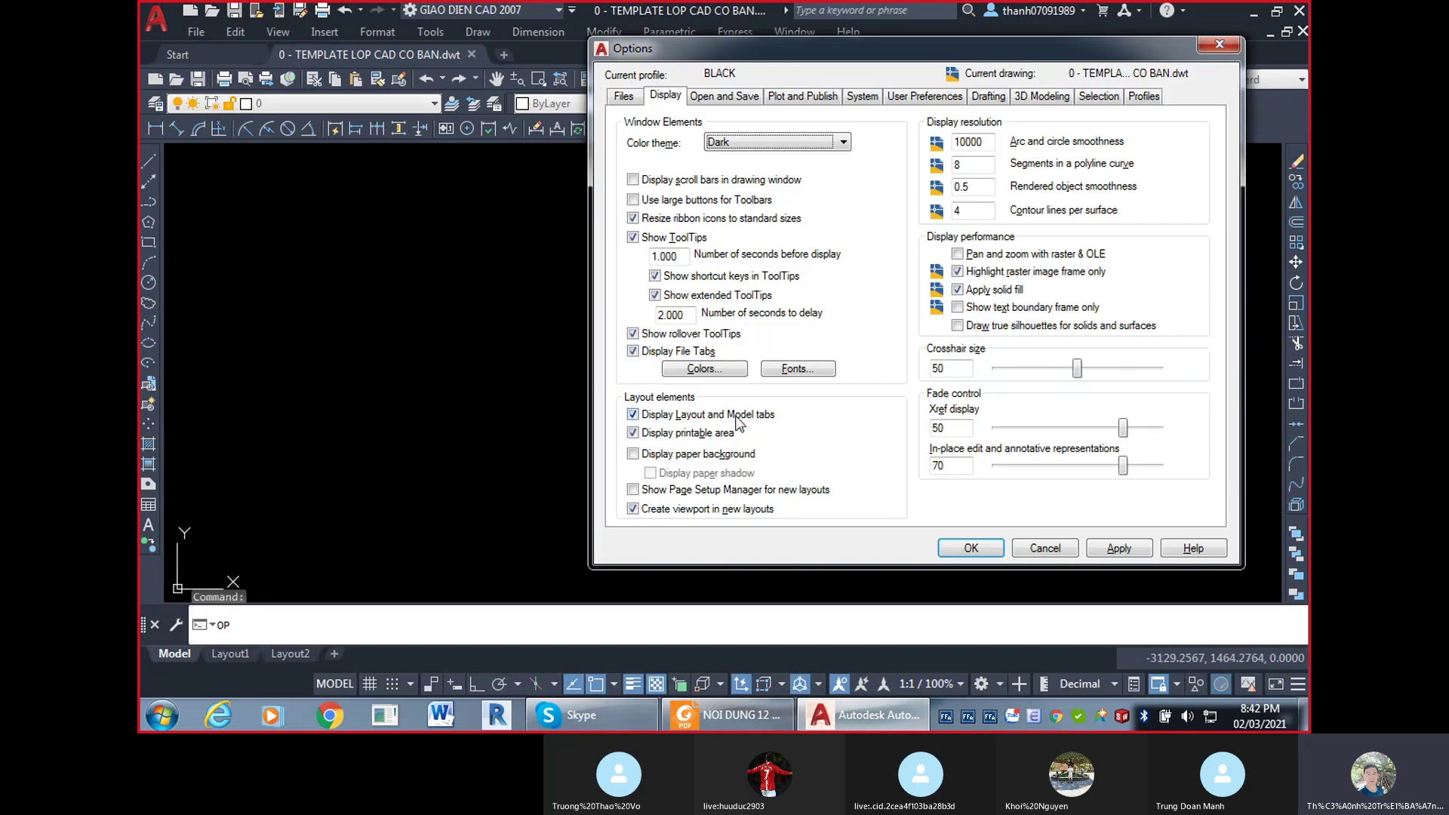
click(725, 96)
click(952, 142)
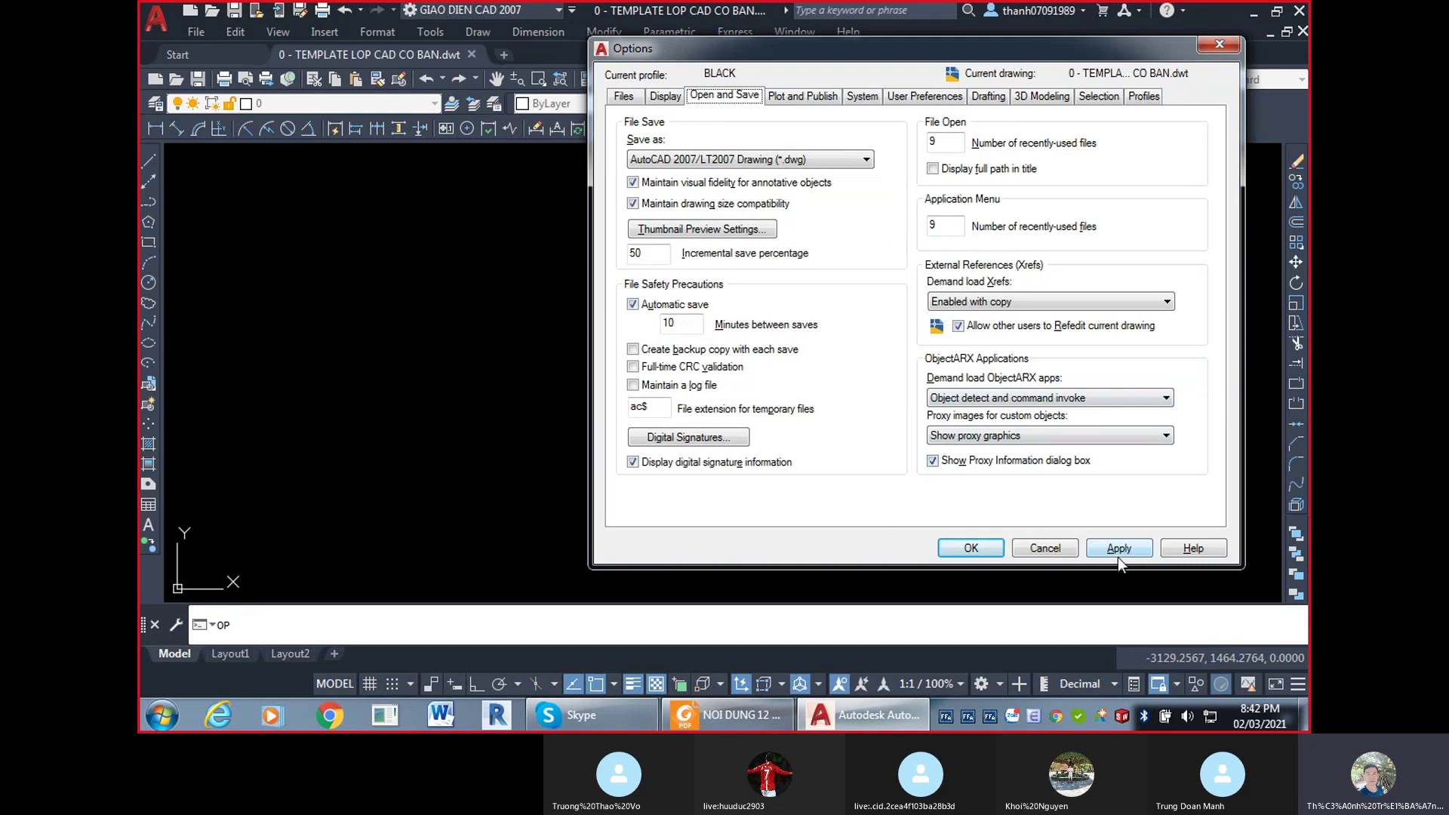
click(804, 97)
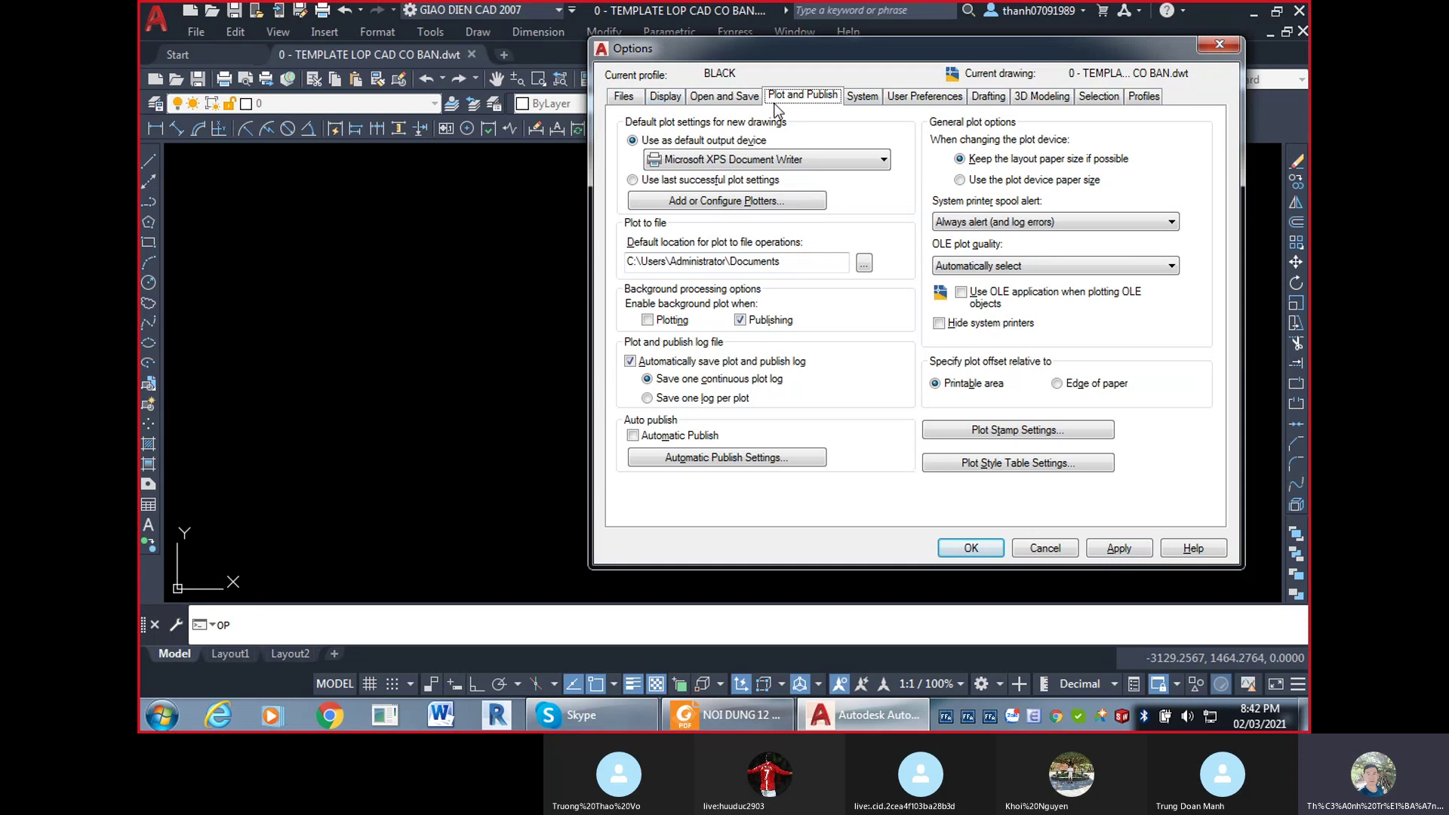
Bring the Skype class call forward with its chat conversation and emoji reactions list showing.
click(551, 726)
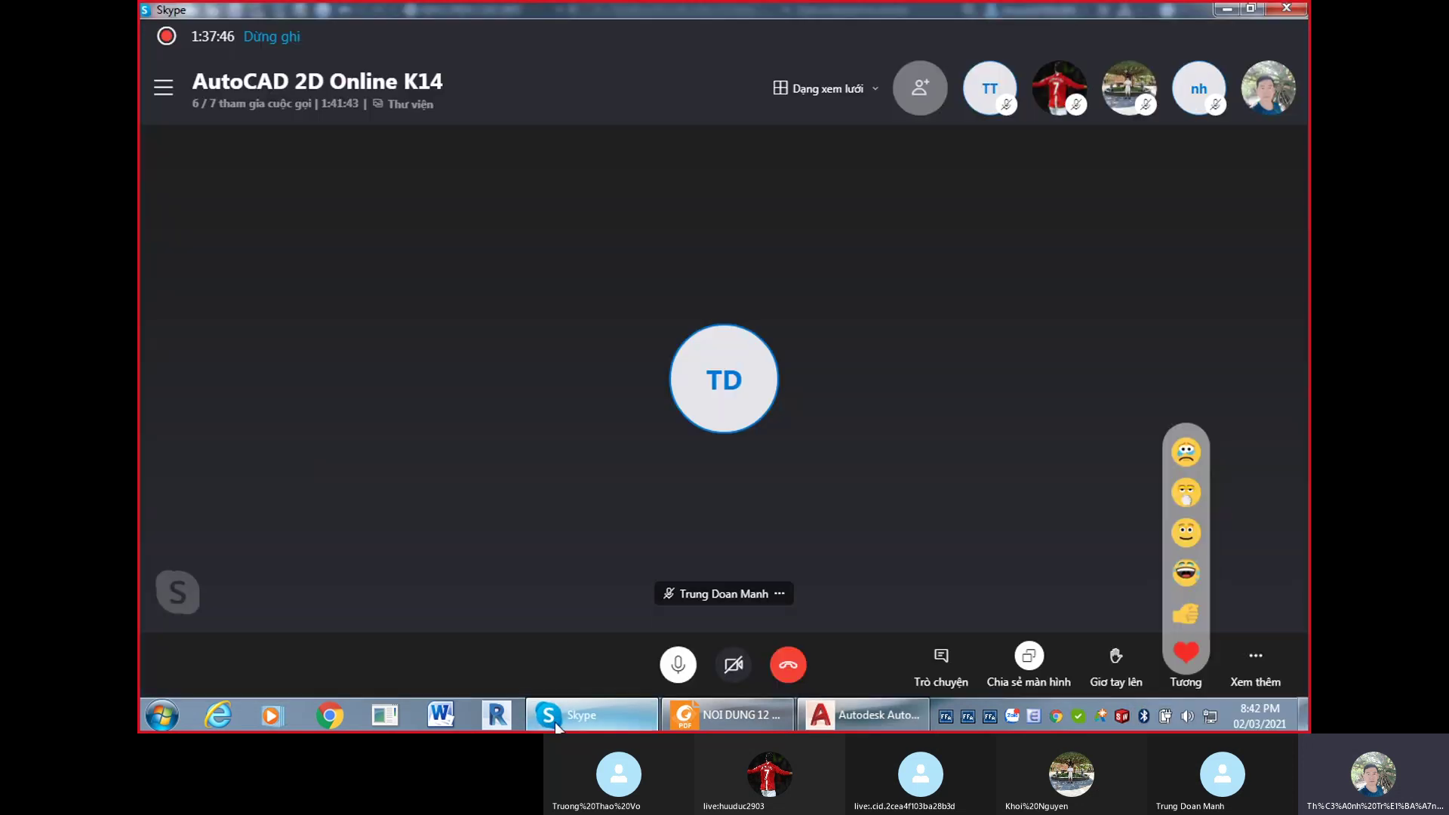
click(941, 658)
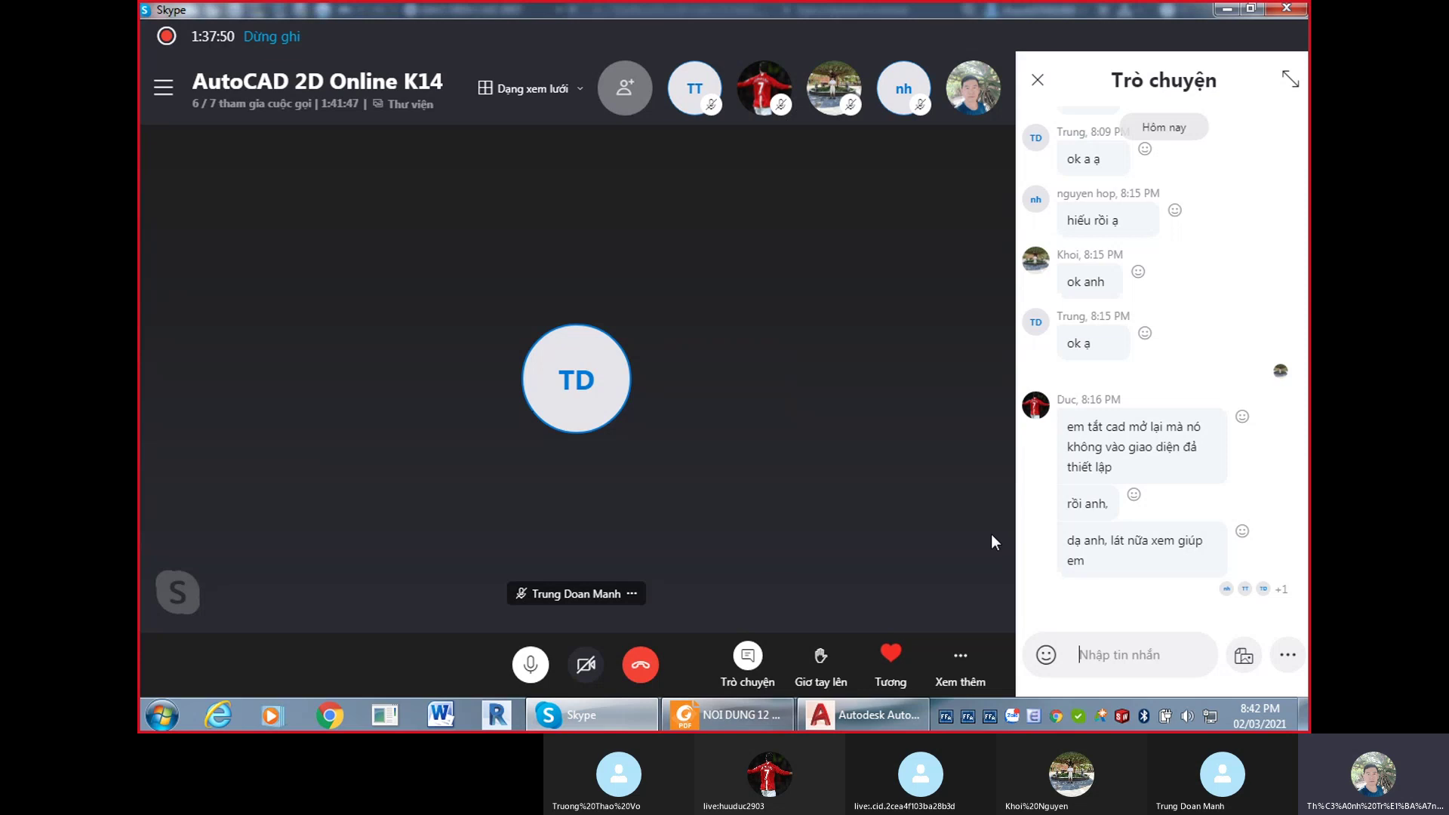
click(891, 653)
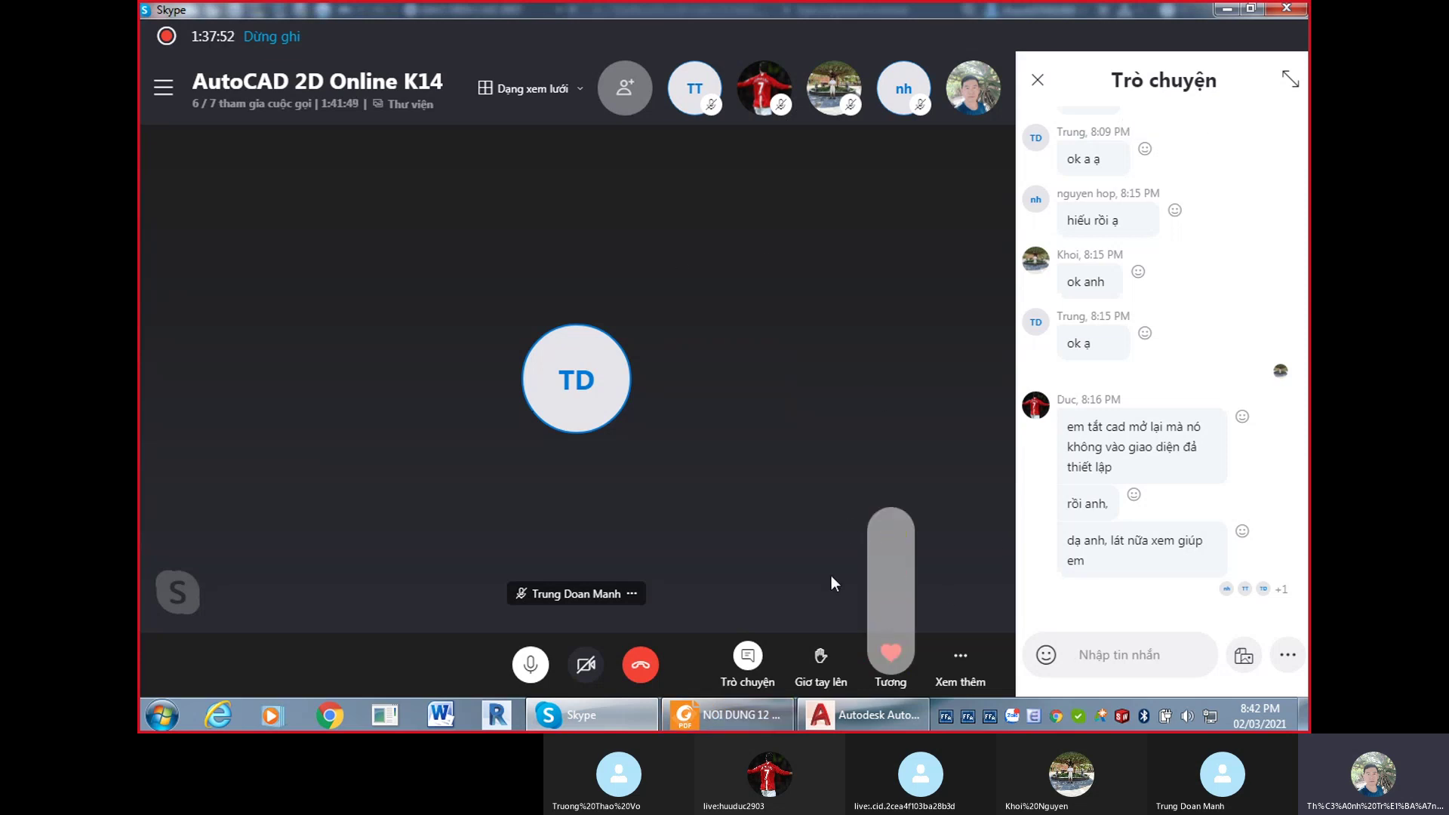
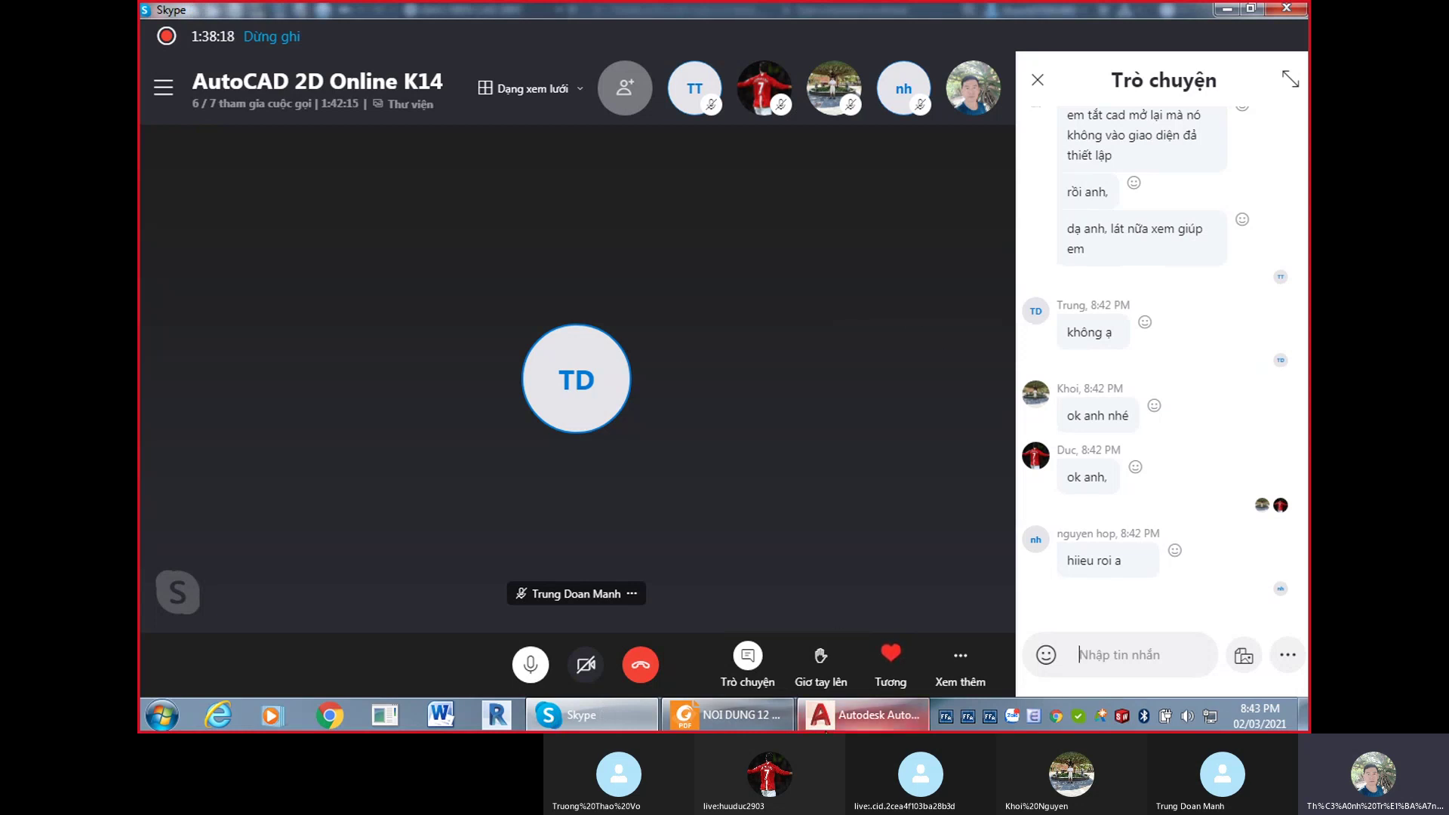
Switch the shared screen from the Skype call to AutoCAD's Options dialog.
click(861, 715)
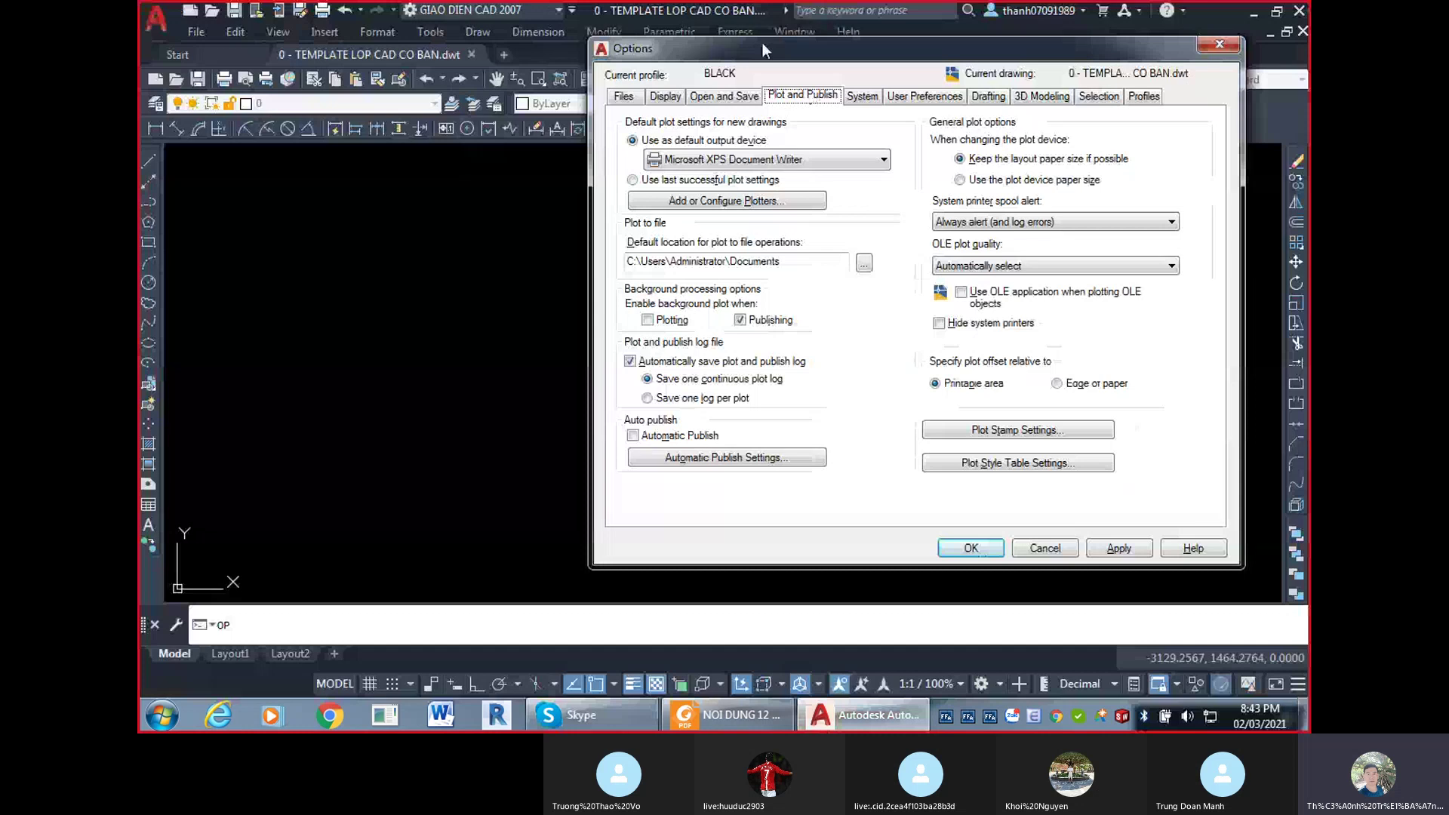
Move the Options dialog and stretch its top and bottom edges so it fits above the command line.
drag(772, 50, 613, 15)
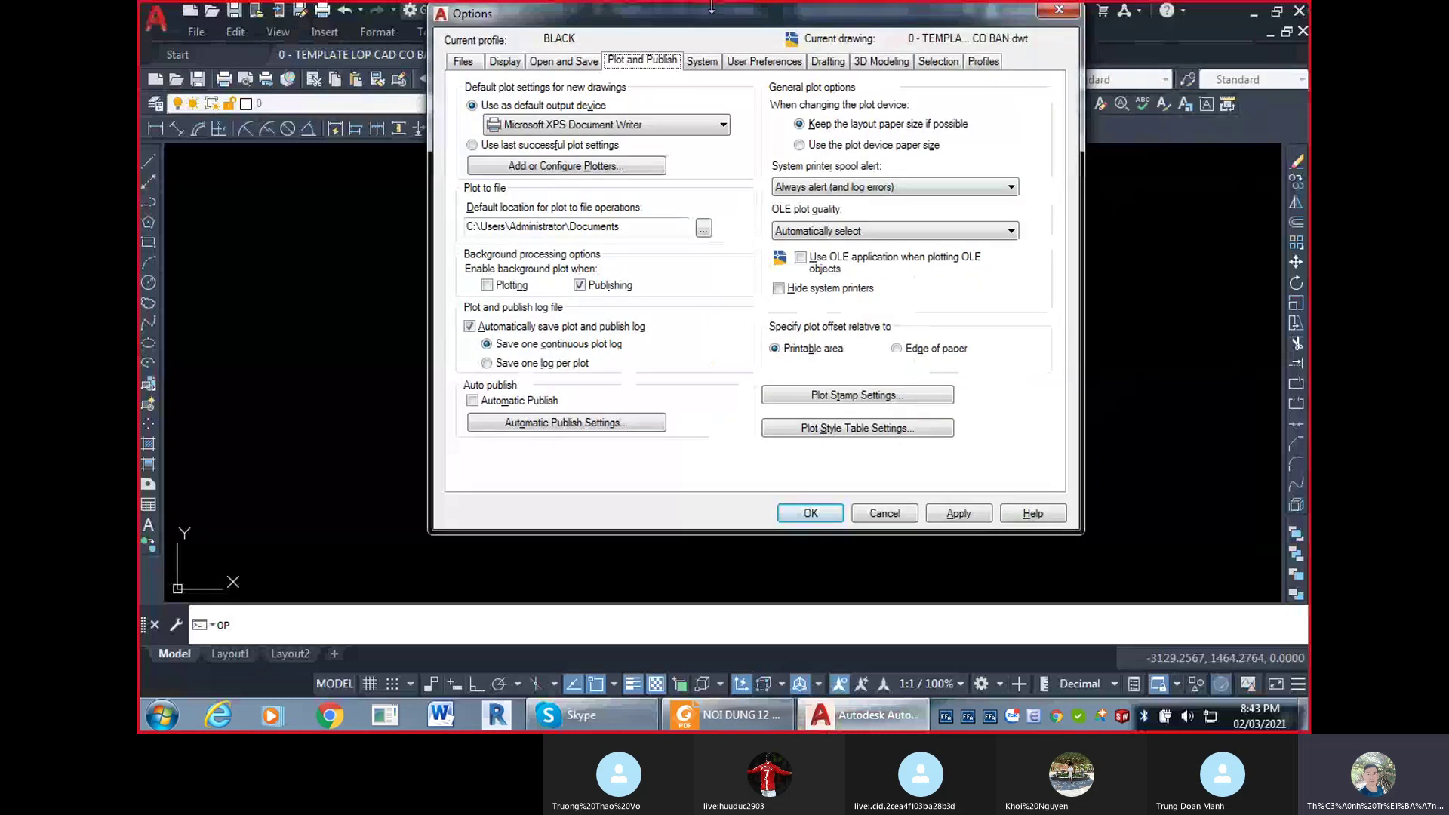
drag(711, 6, 706, 40)
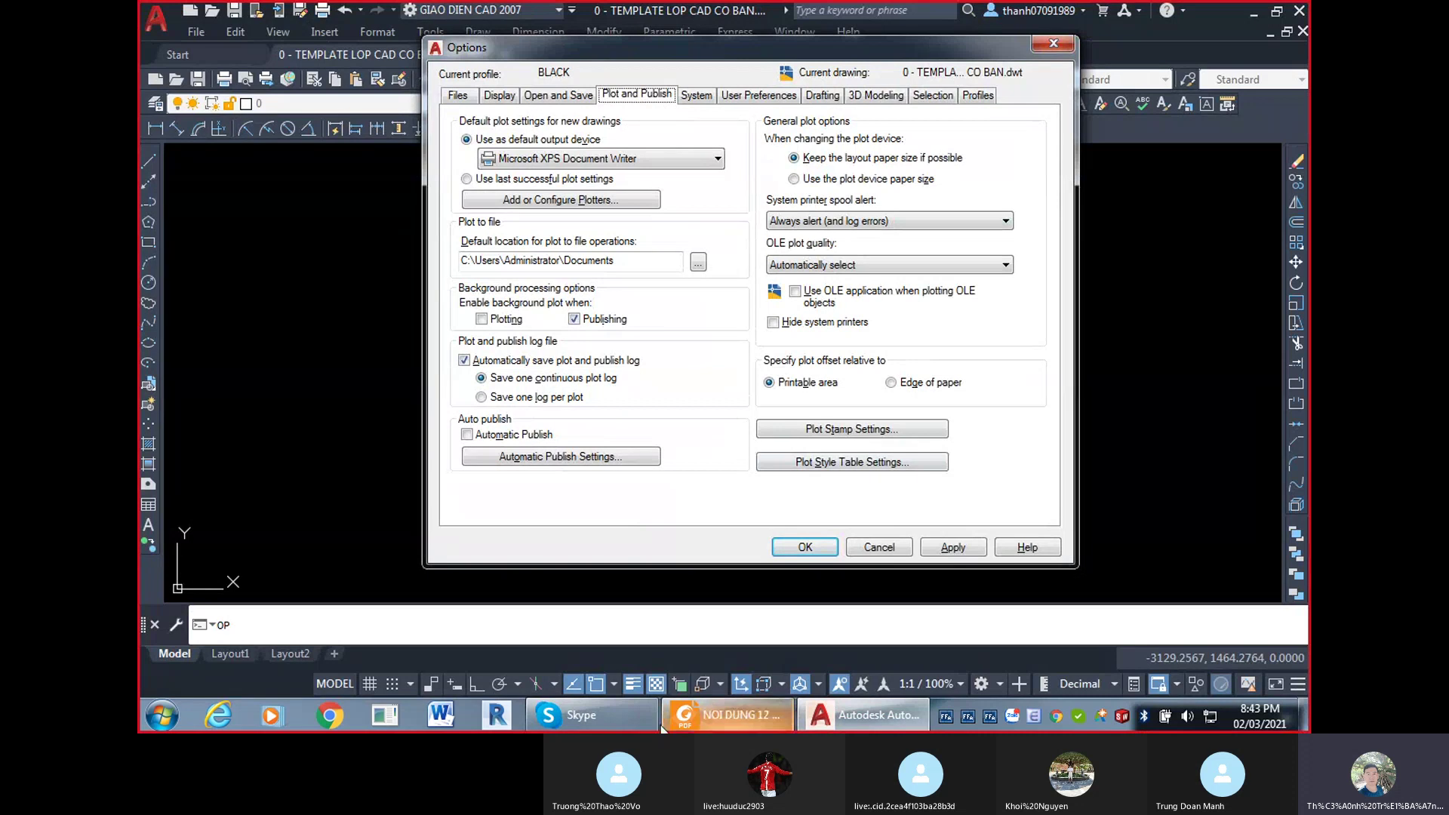
drag(752, 53, 762, 222)
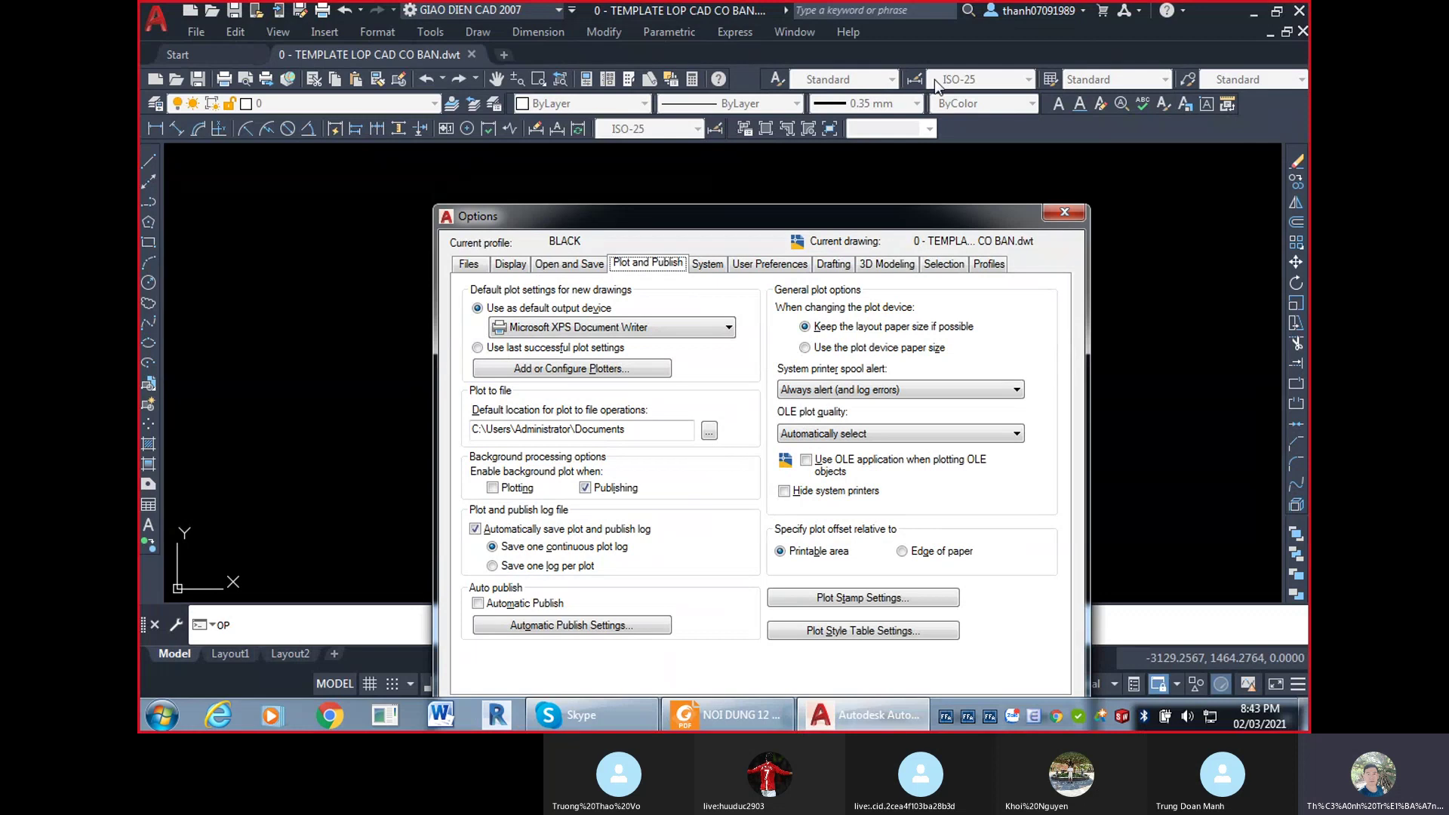
drag(849, 225, 849, 99)
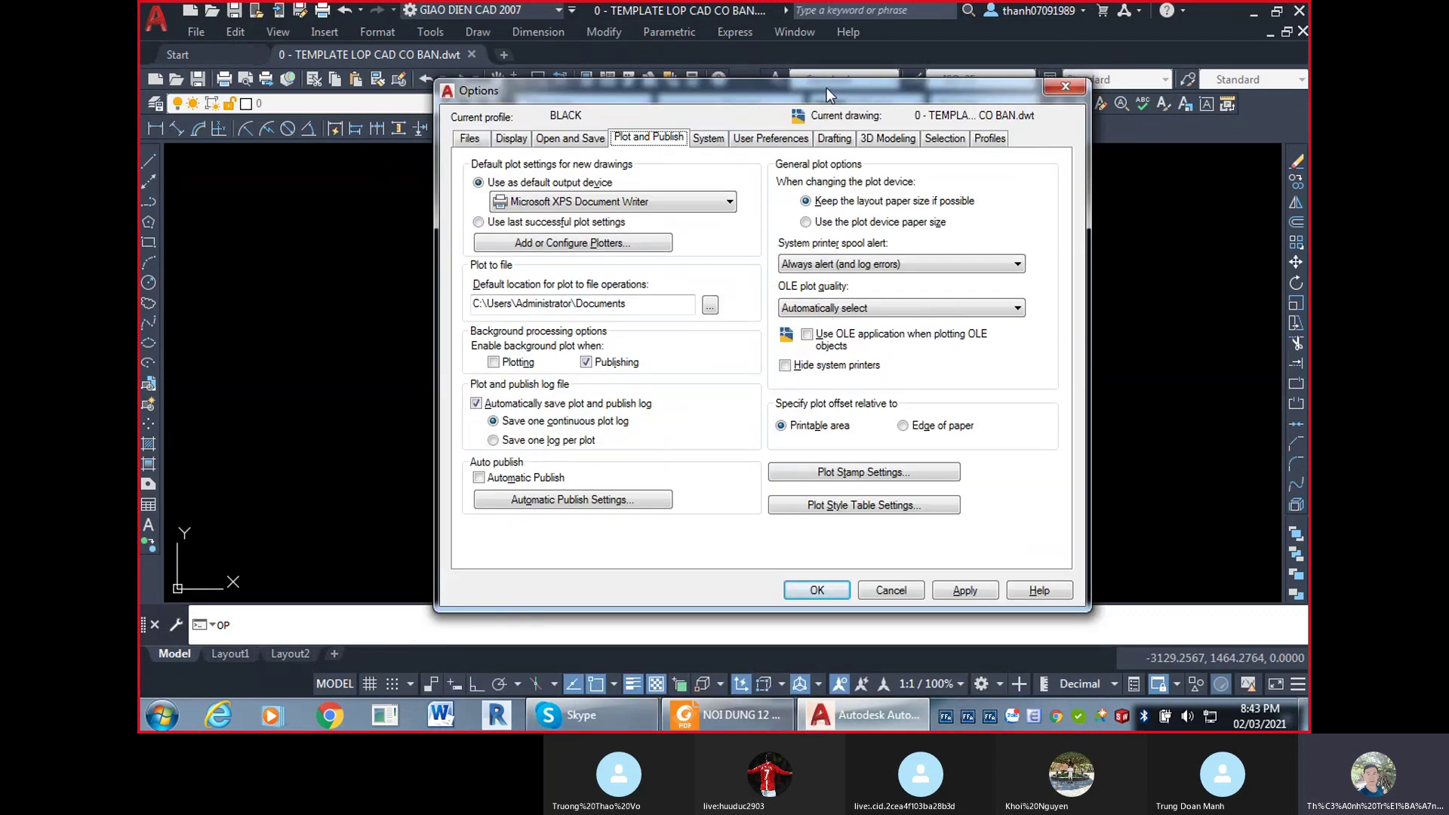
drag(826, 88, 815, 41)
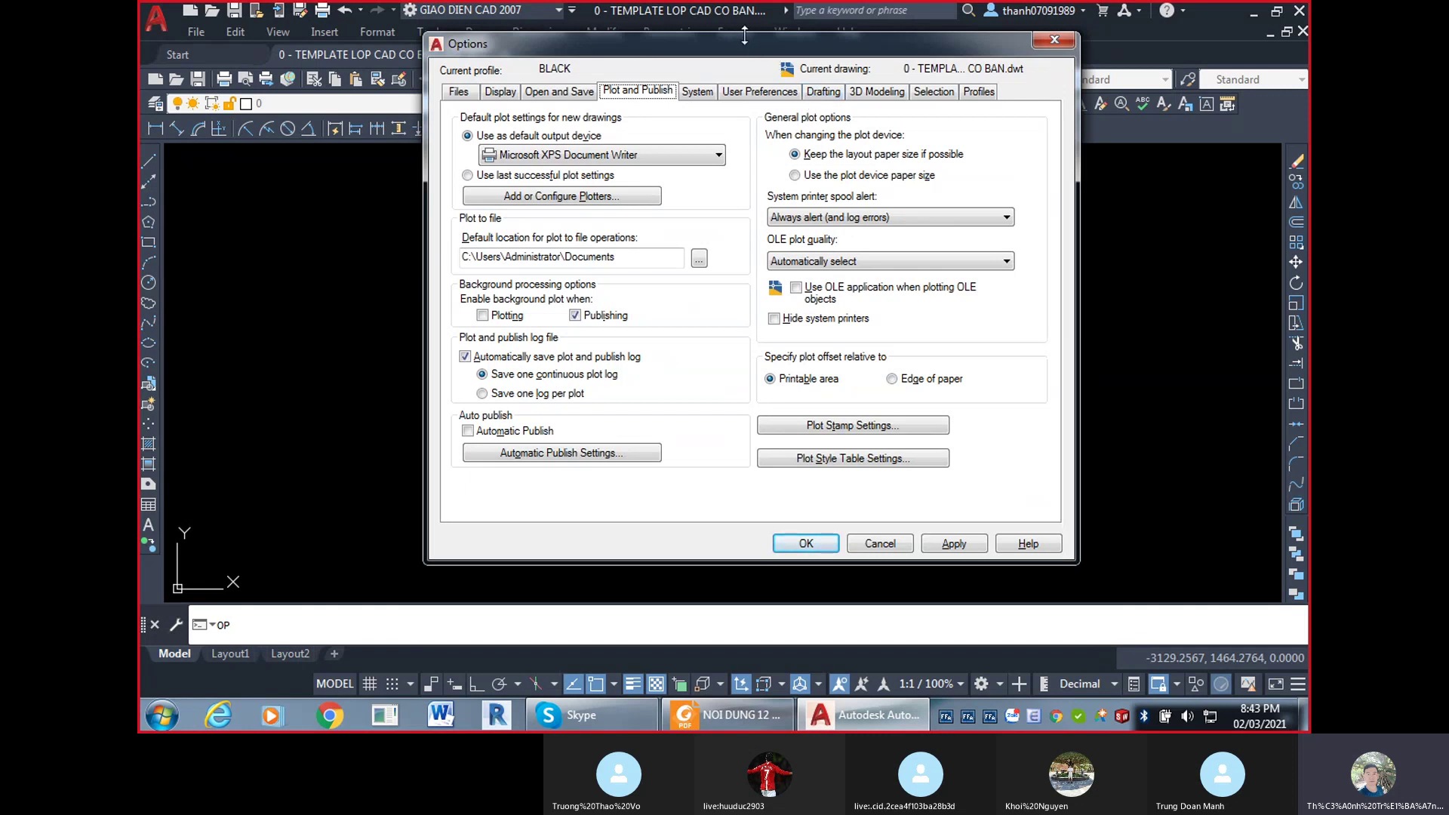
drag(744, 34, 739, 18)
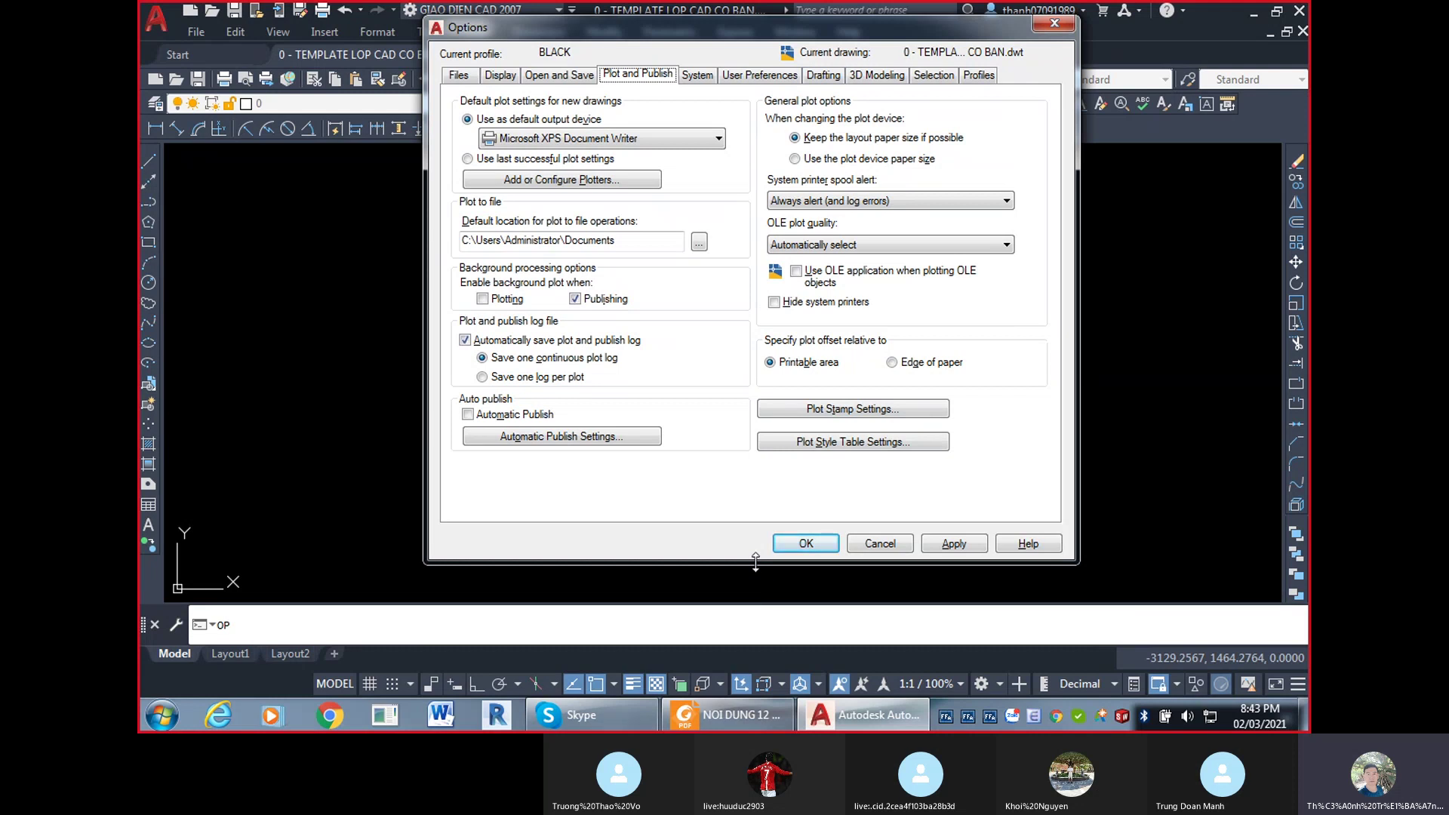
drag(756, 561, 755, 600)
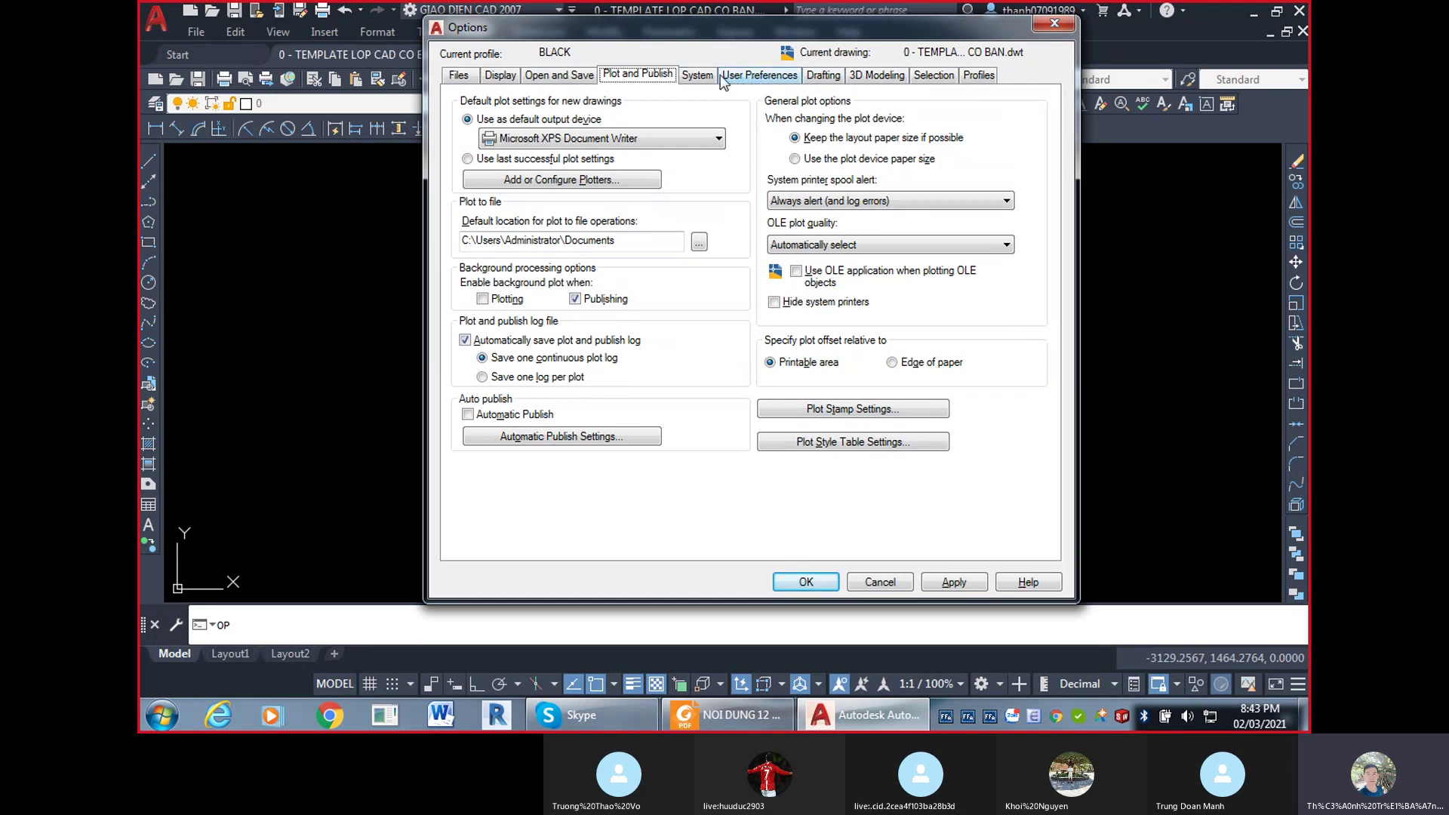
Set Hardware Acceleration to Off under System > Graphics Performance and confirm both dialogs with OK.
click(696, 75)
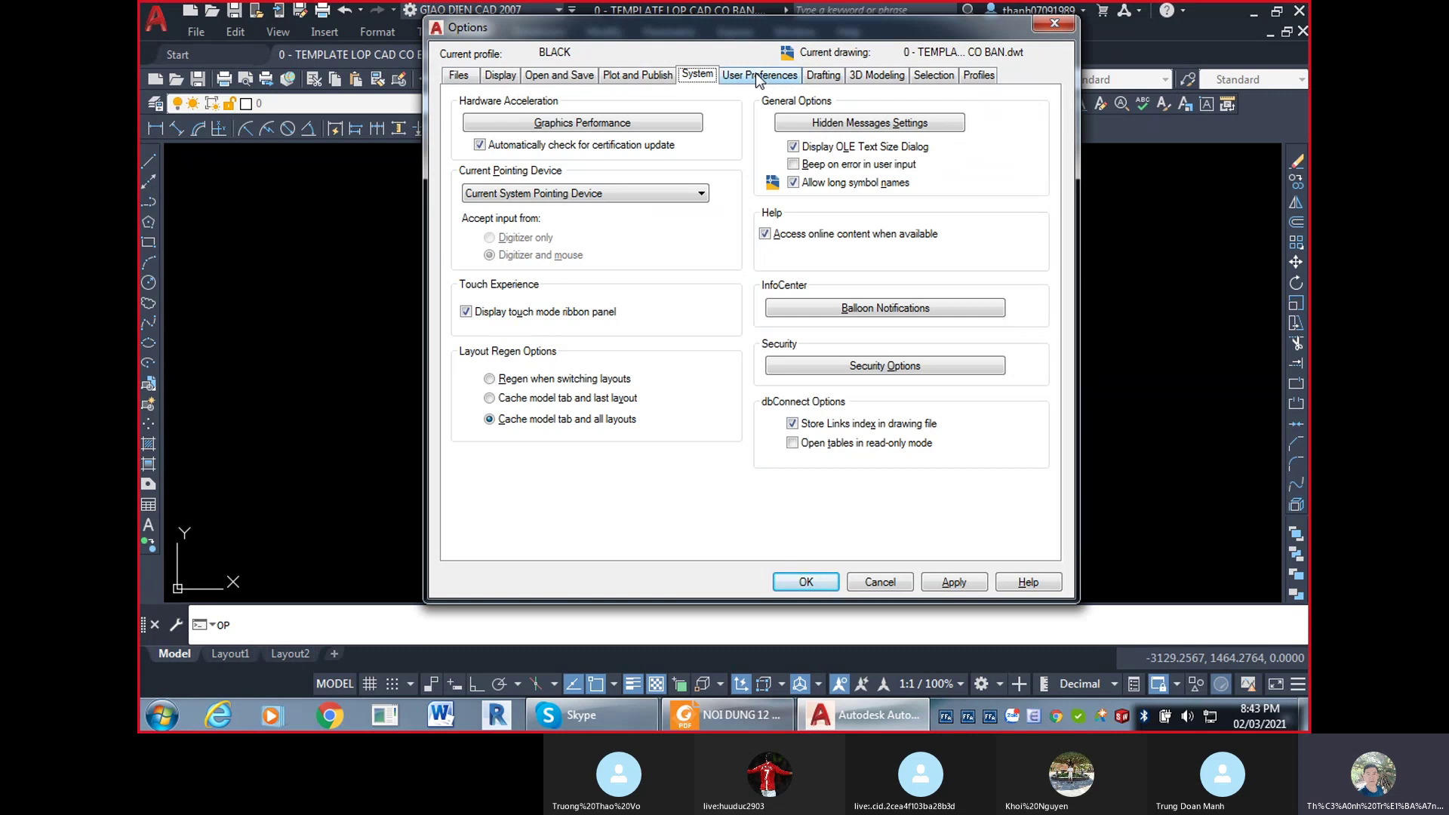
click(697, 76)
click(622, 126)
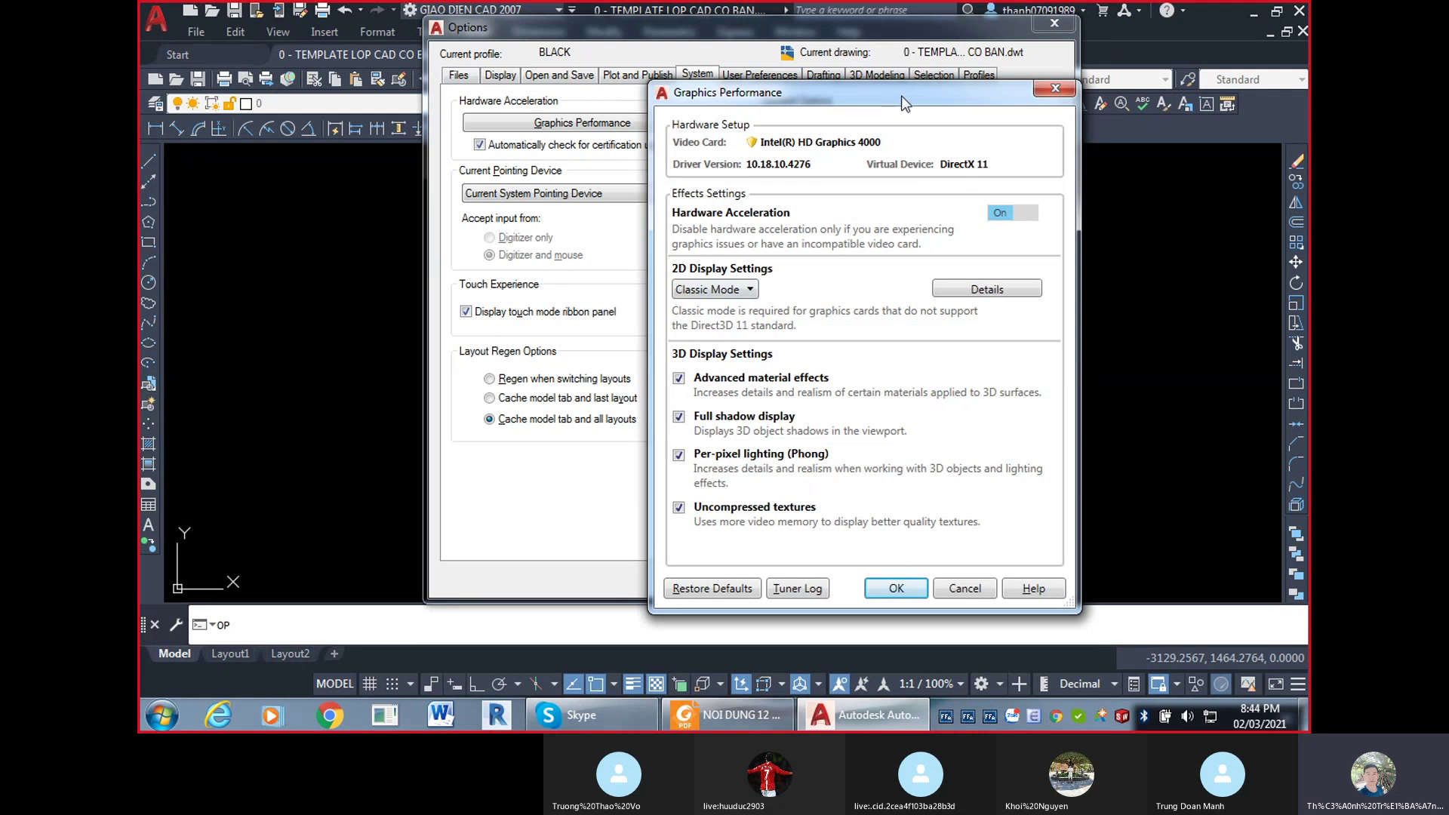
drag(905, 104, 963, 70)
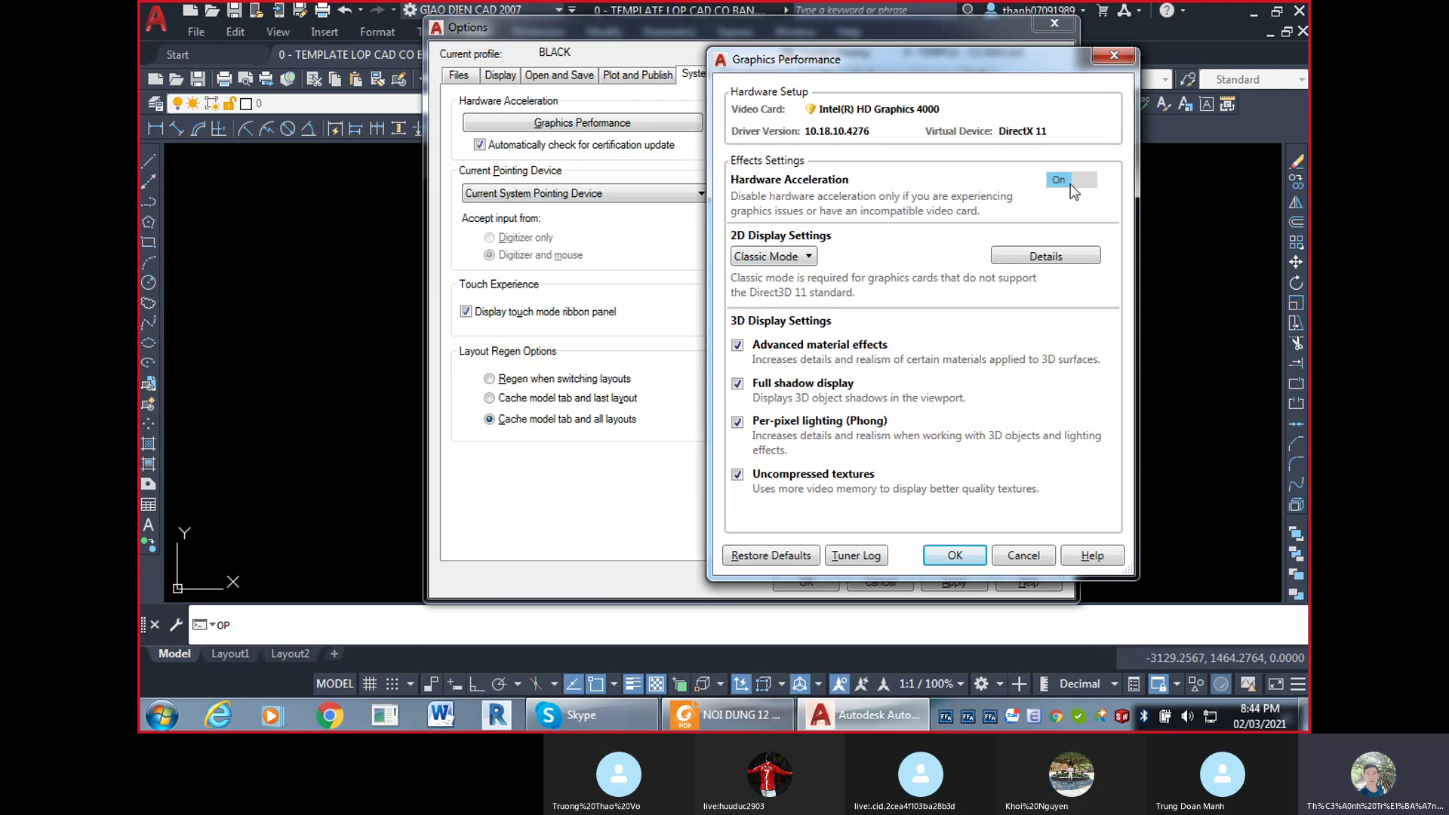
key(ctrl)
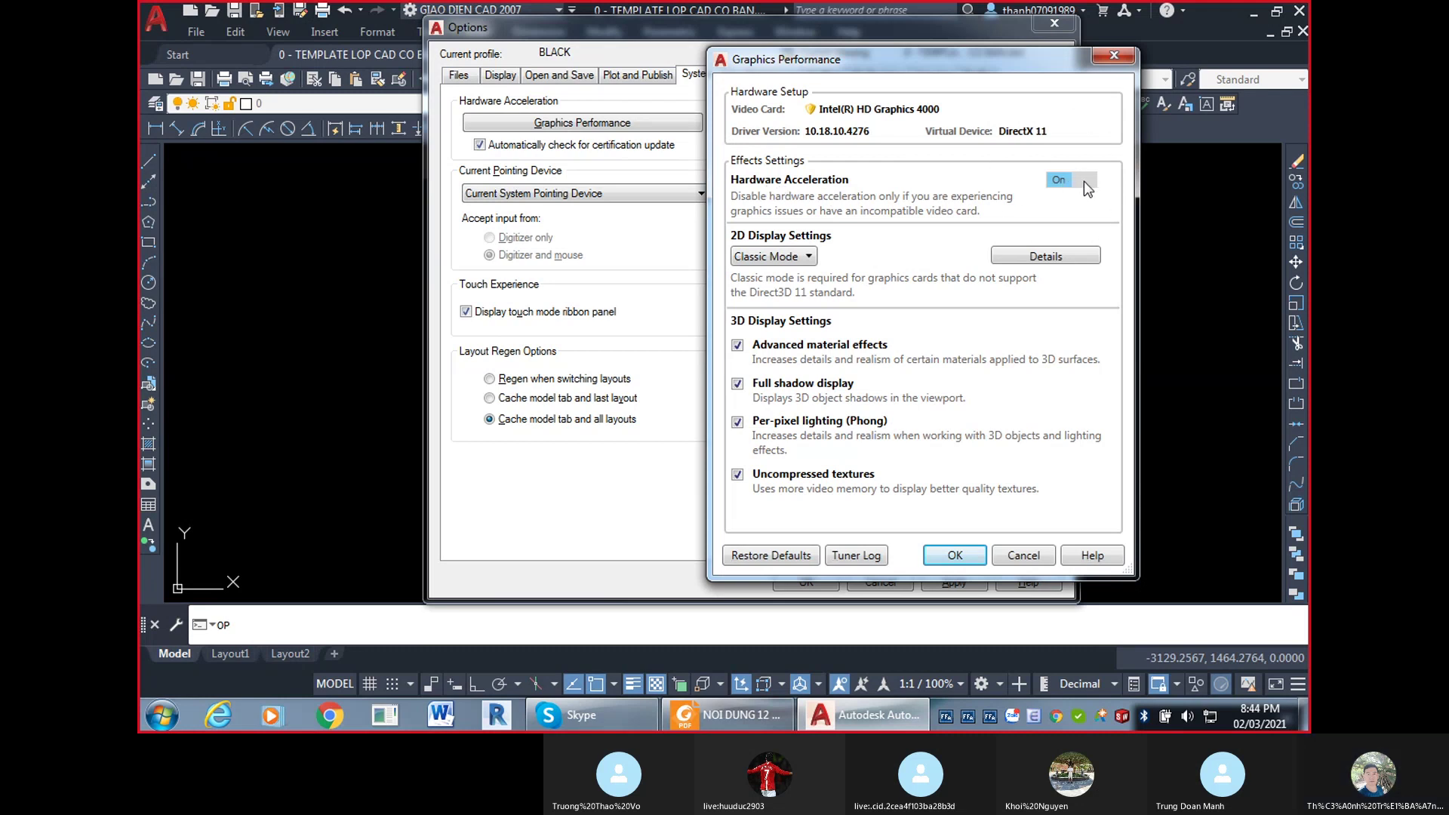
click(1084, 181)
click(955, 557)
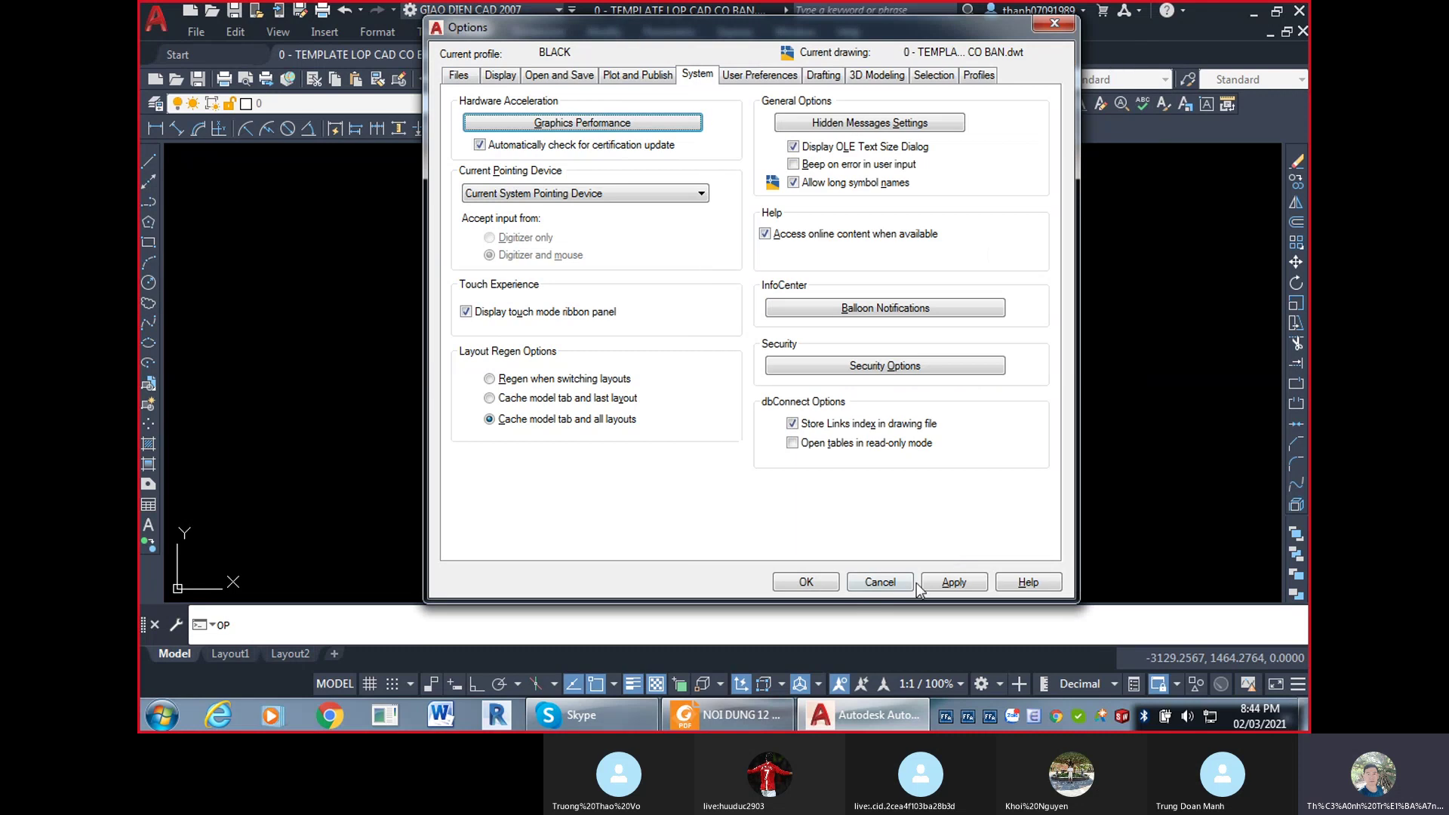
click(803, 582)
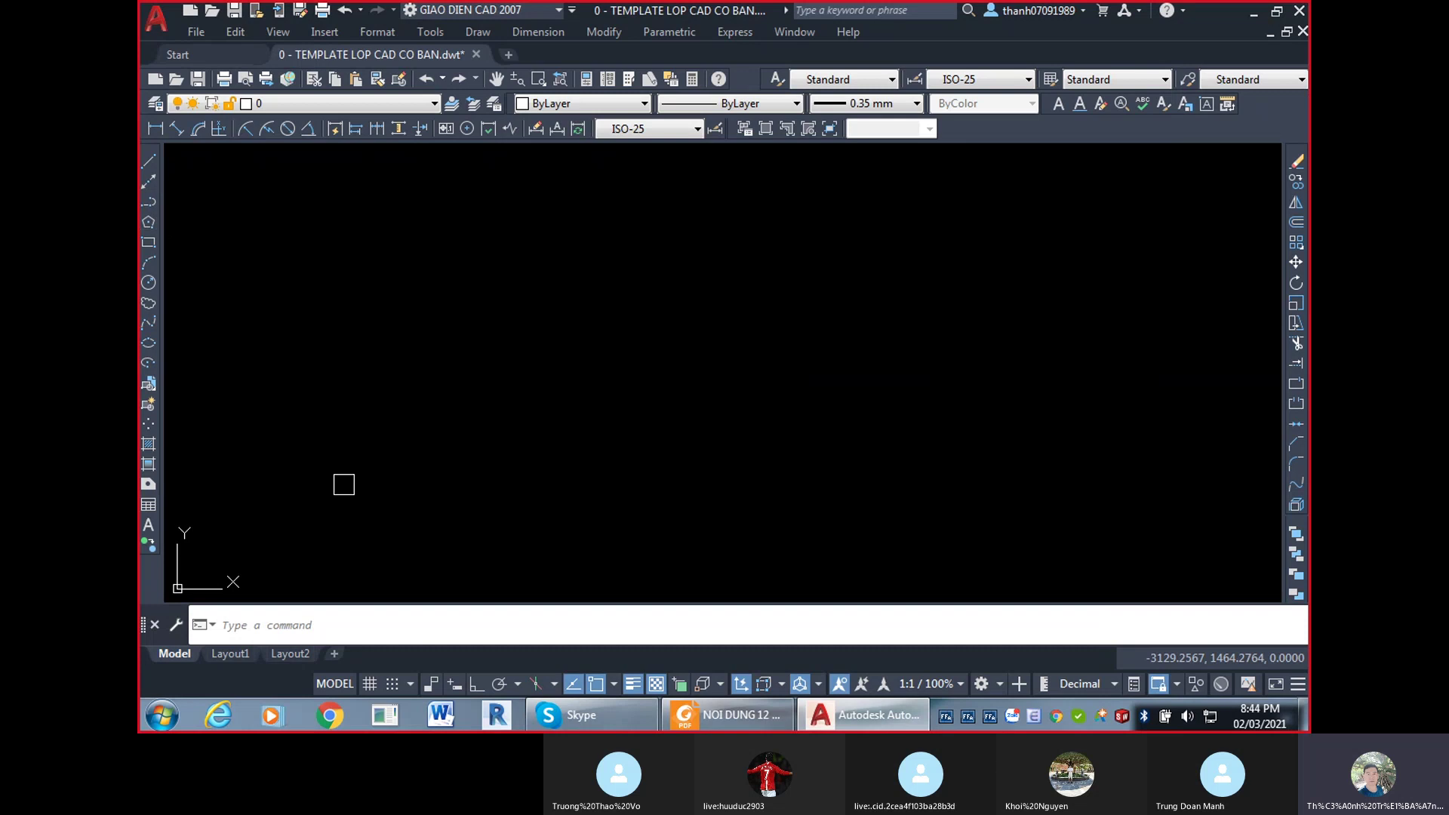
Draw a wavy spline with three crests across the drawing area.
click(149, 324)
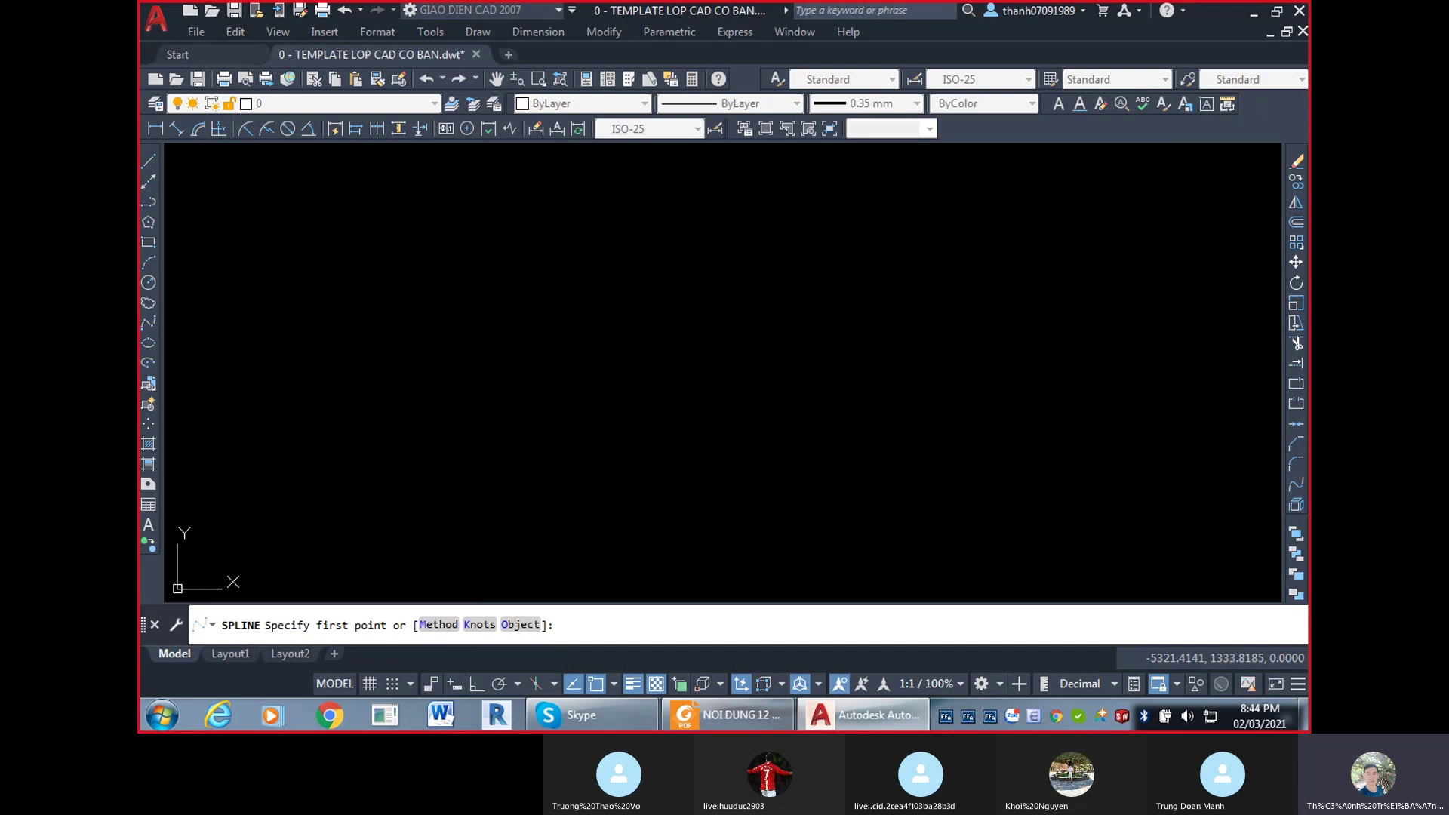
key(Escape)
text(SPL)
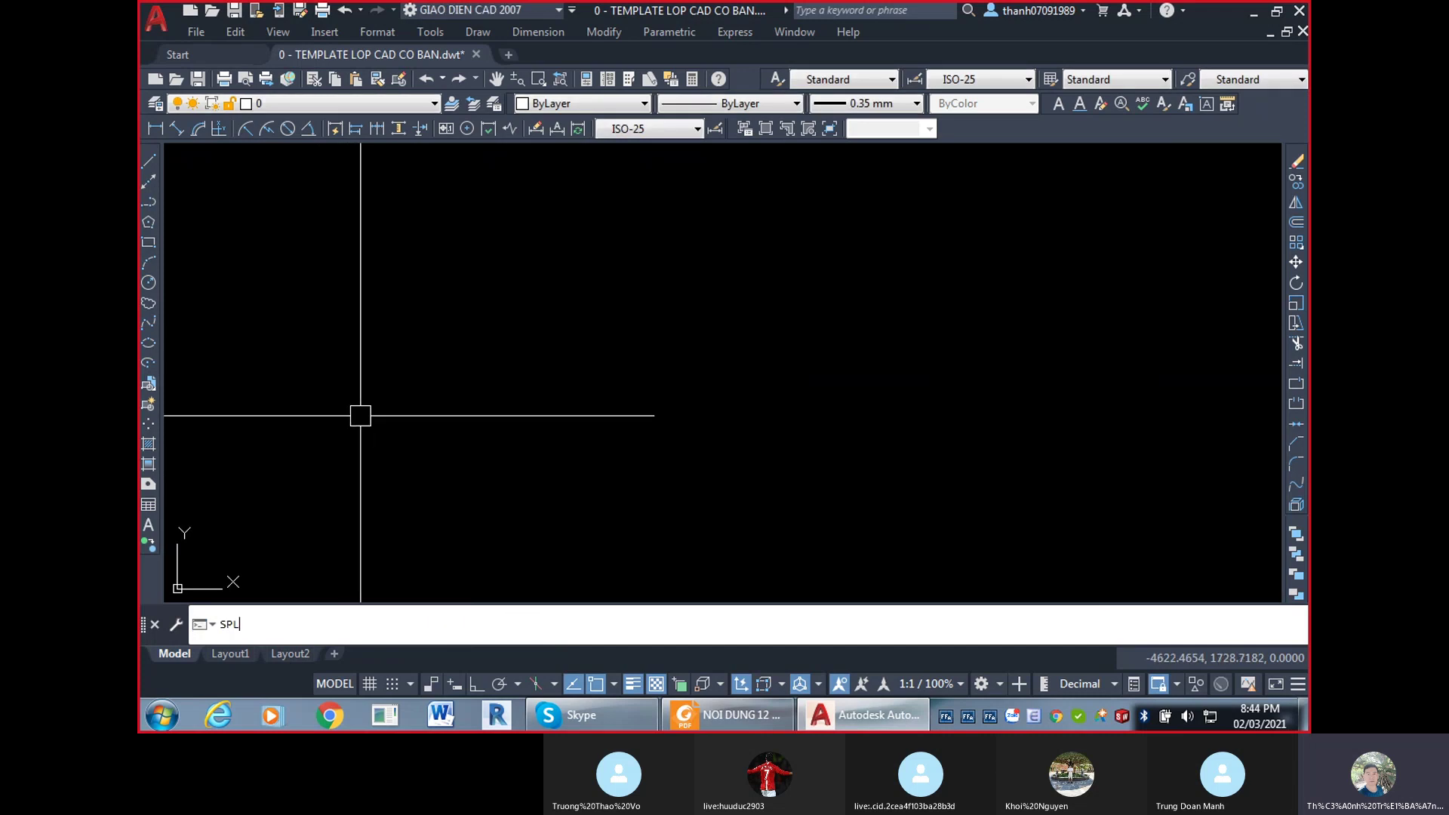
key(Return)
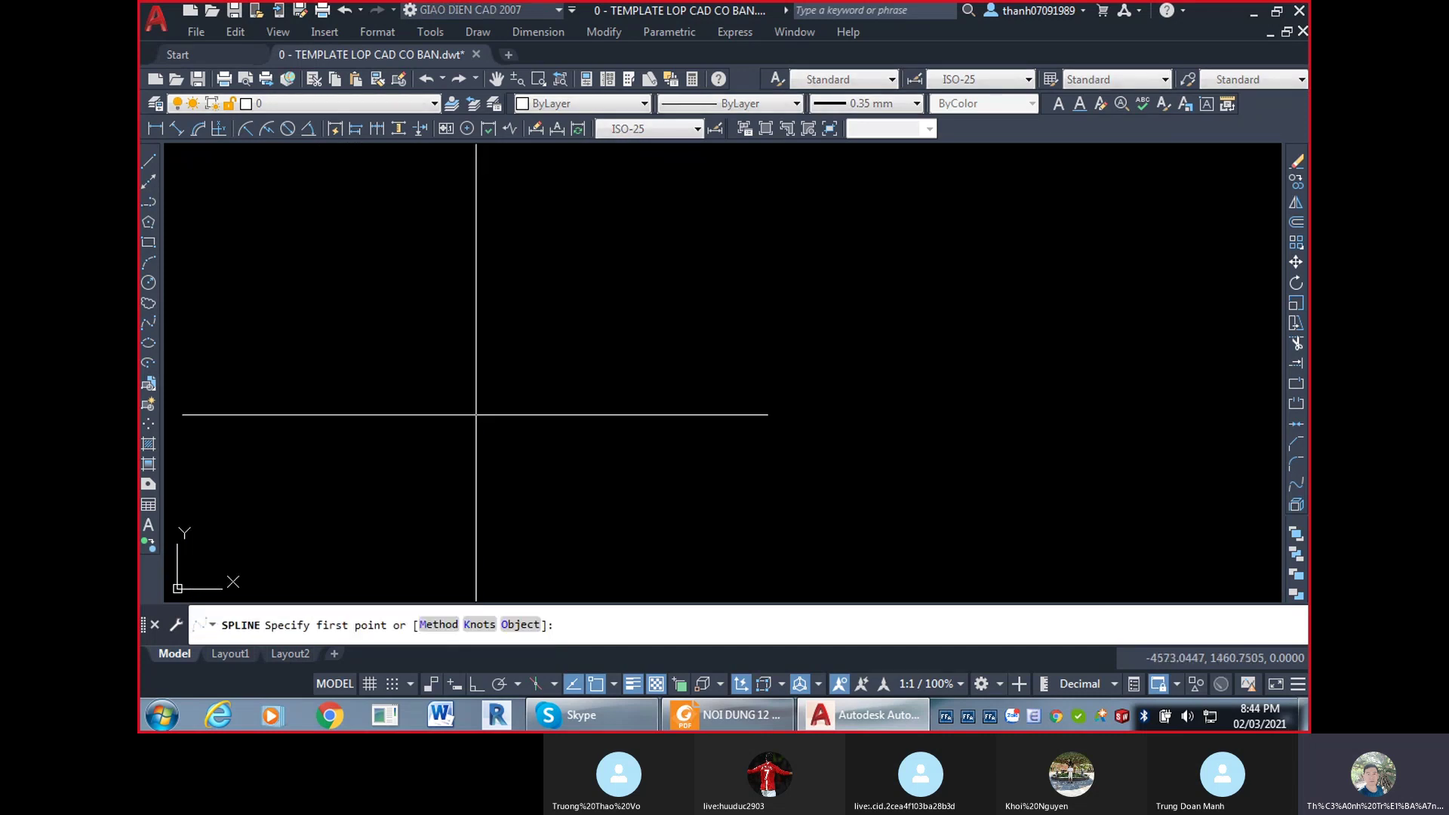
click(339, 468)
click(385, 374)
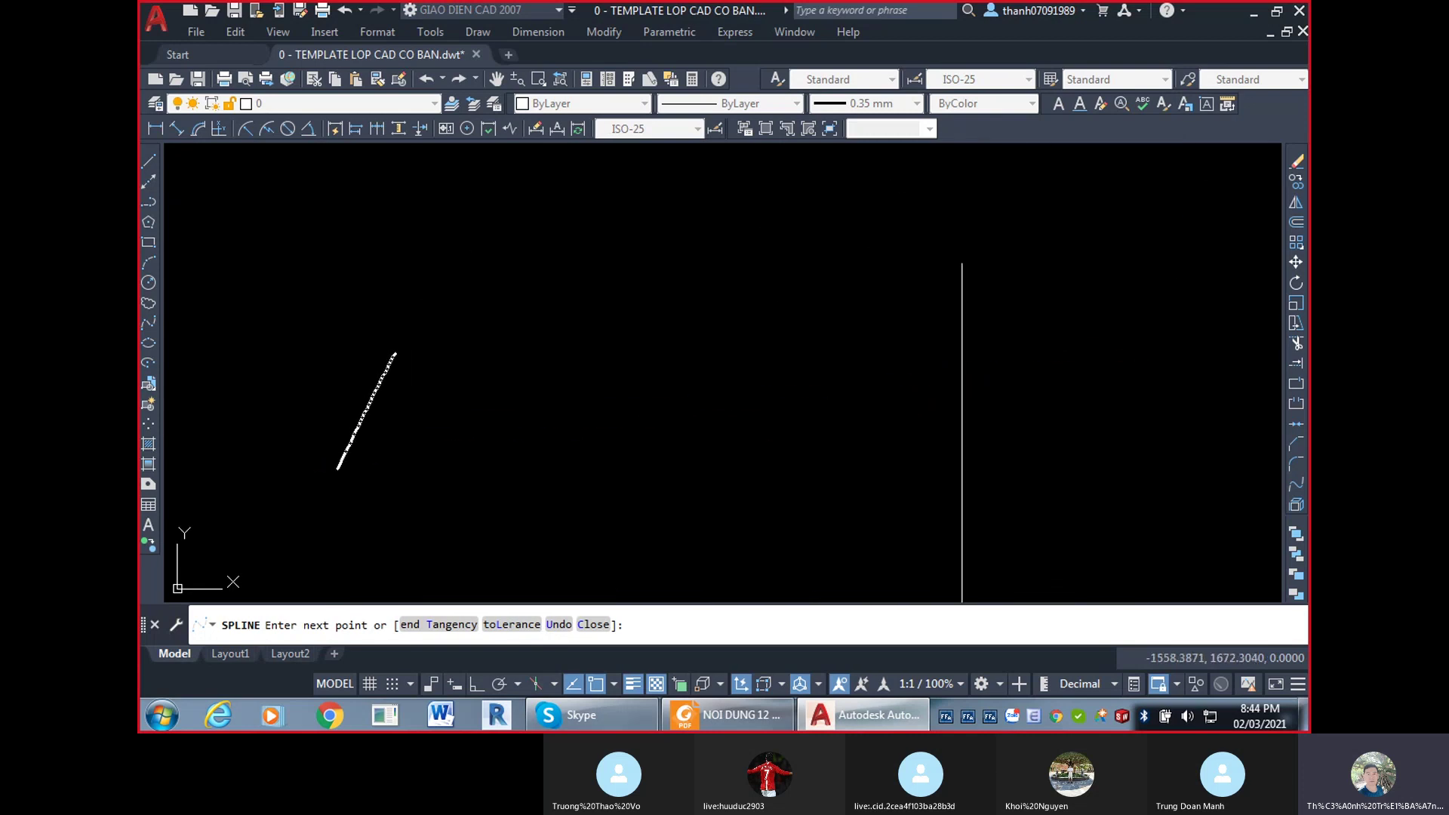
key(Escape)
click(273, 495)
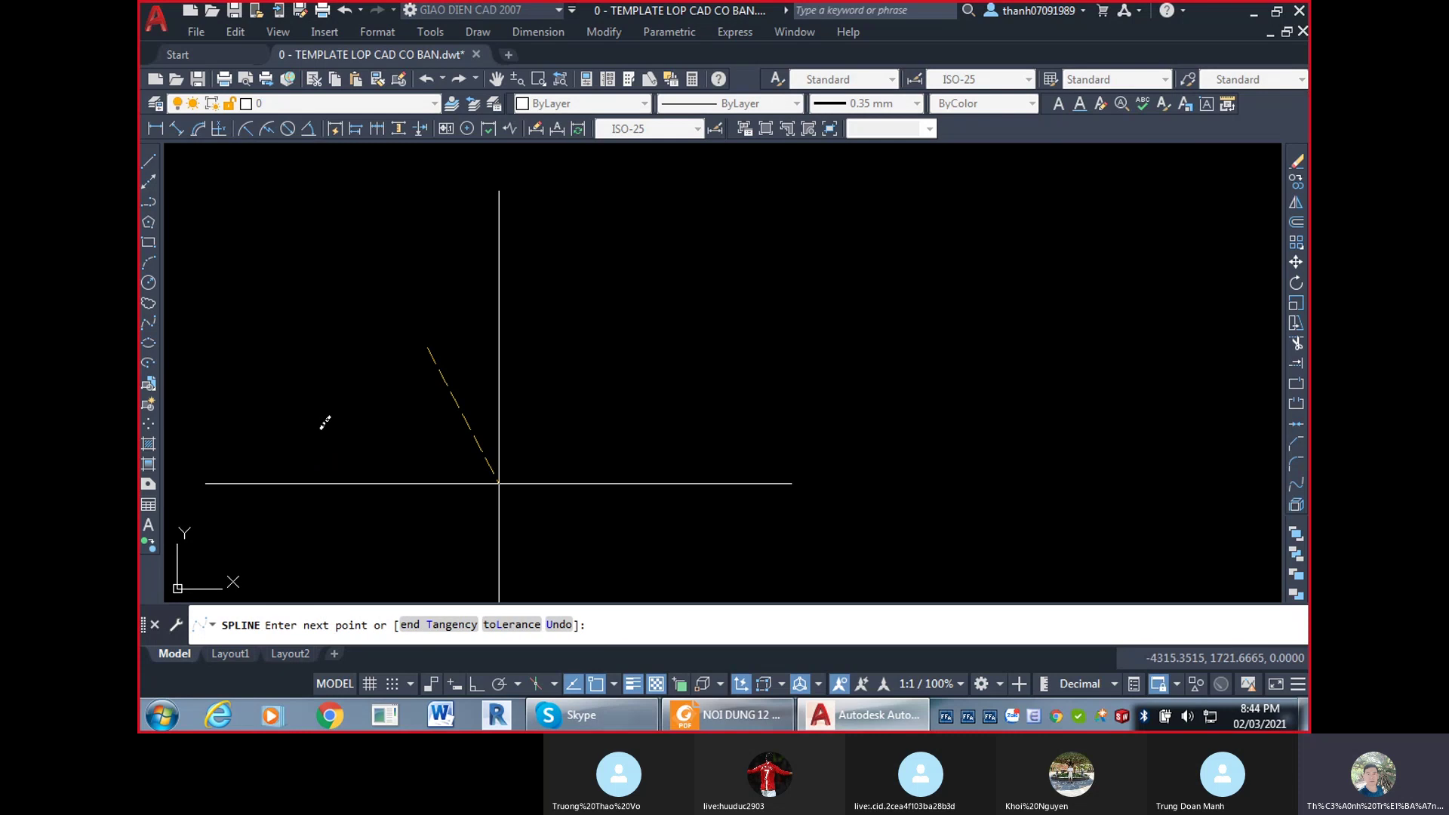
click(981, 356)
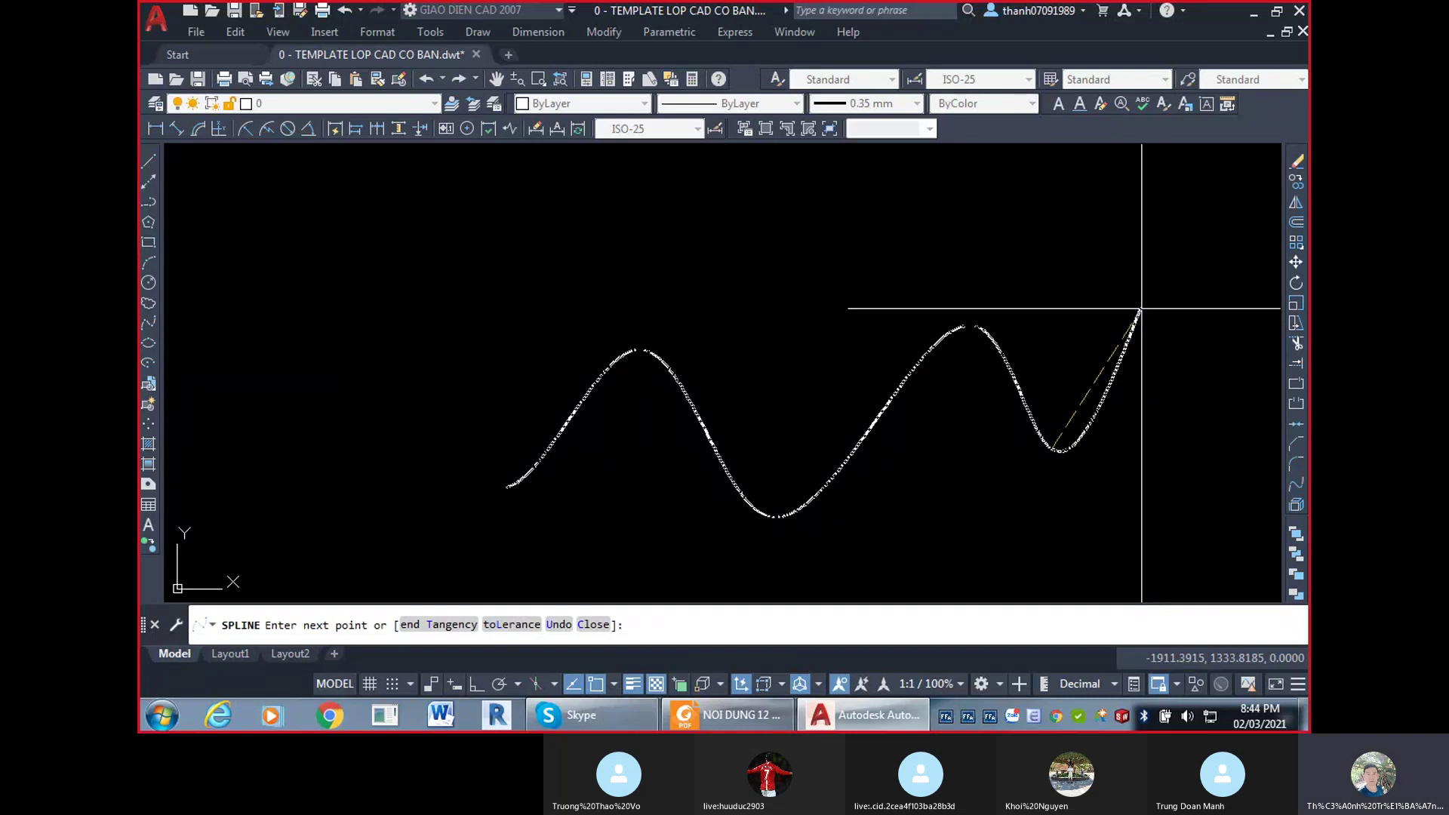
key(Return)
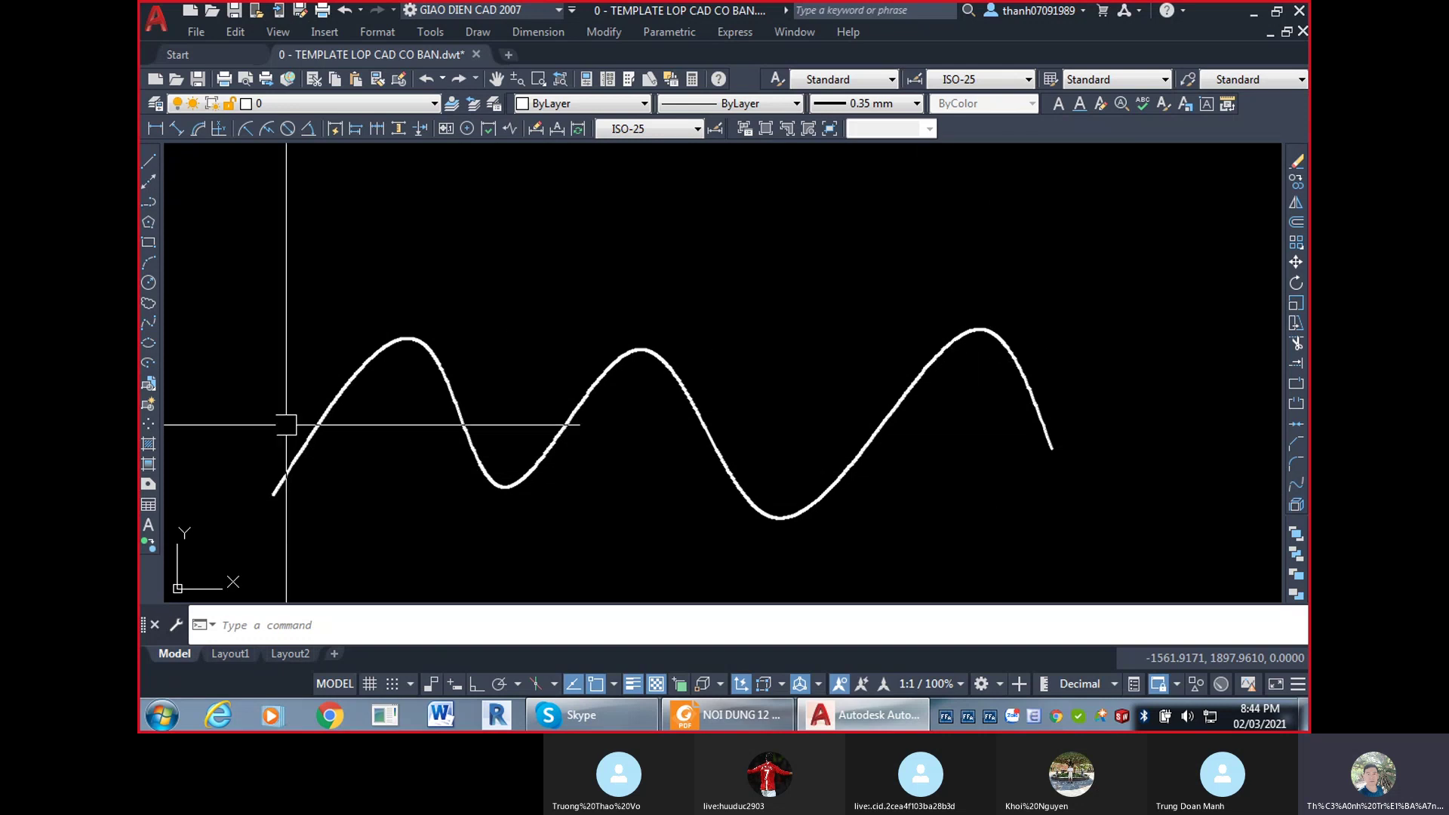
Start a circle and pick its centre, then cancel it without drawing.
text(c)
key(Return)
click(778, 306)
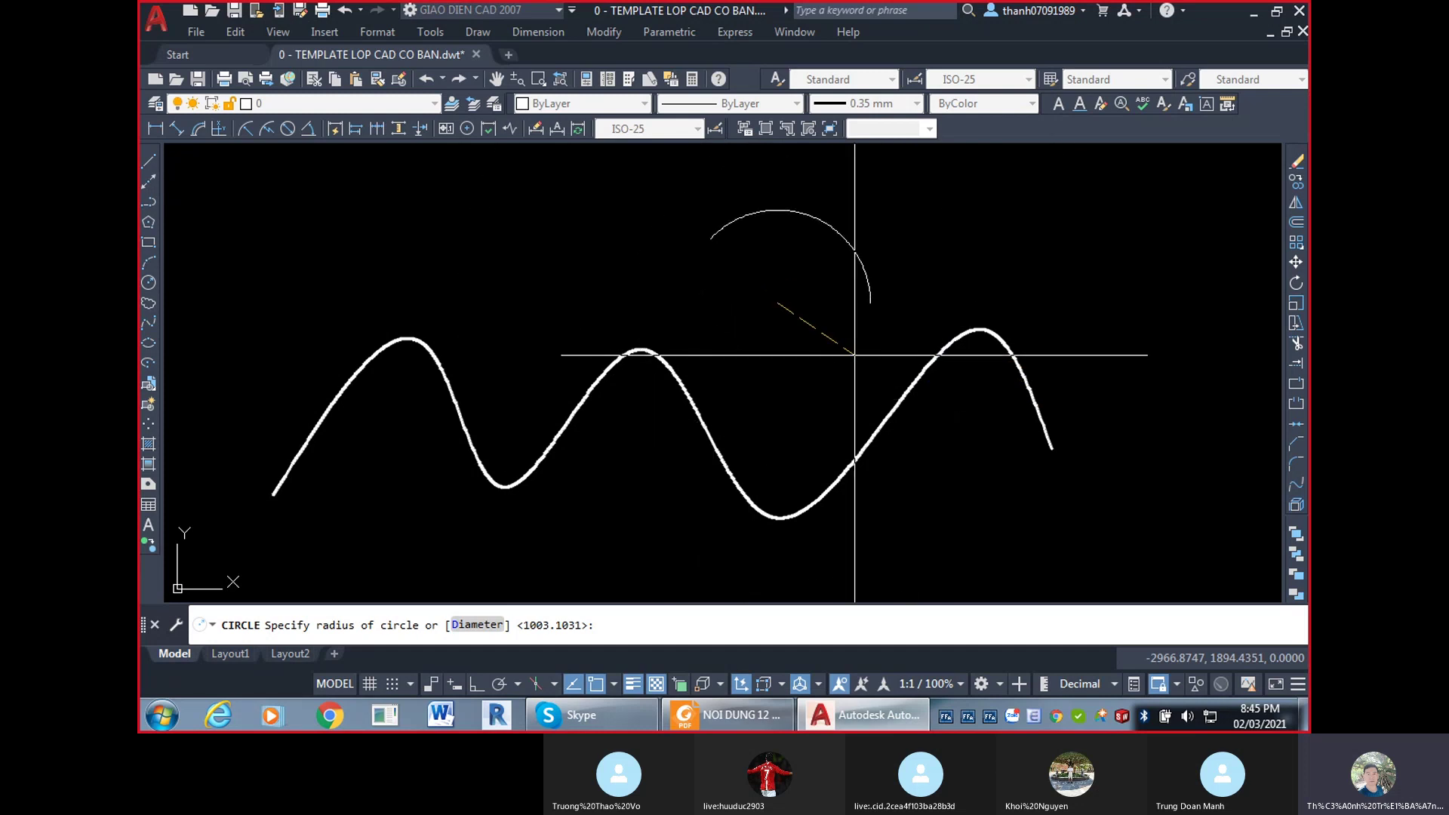
key(Escape)
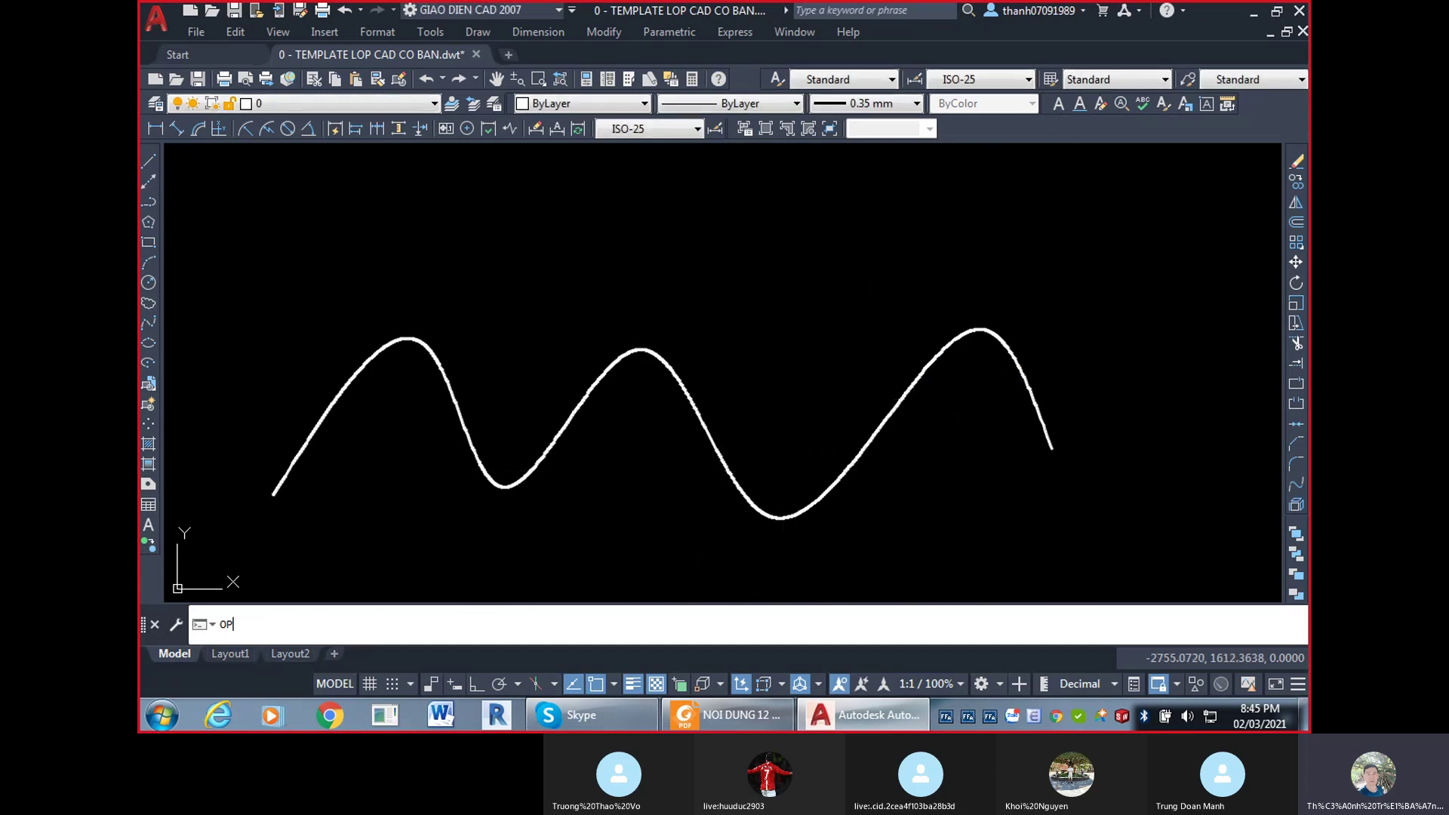
Reopen Options and set Hardware Acceleration back to On in Graphics Performance.
key(Return)
click(645, 125)
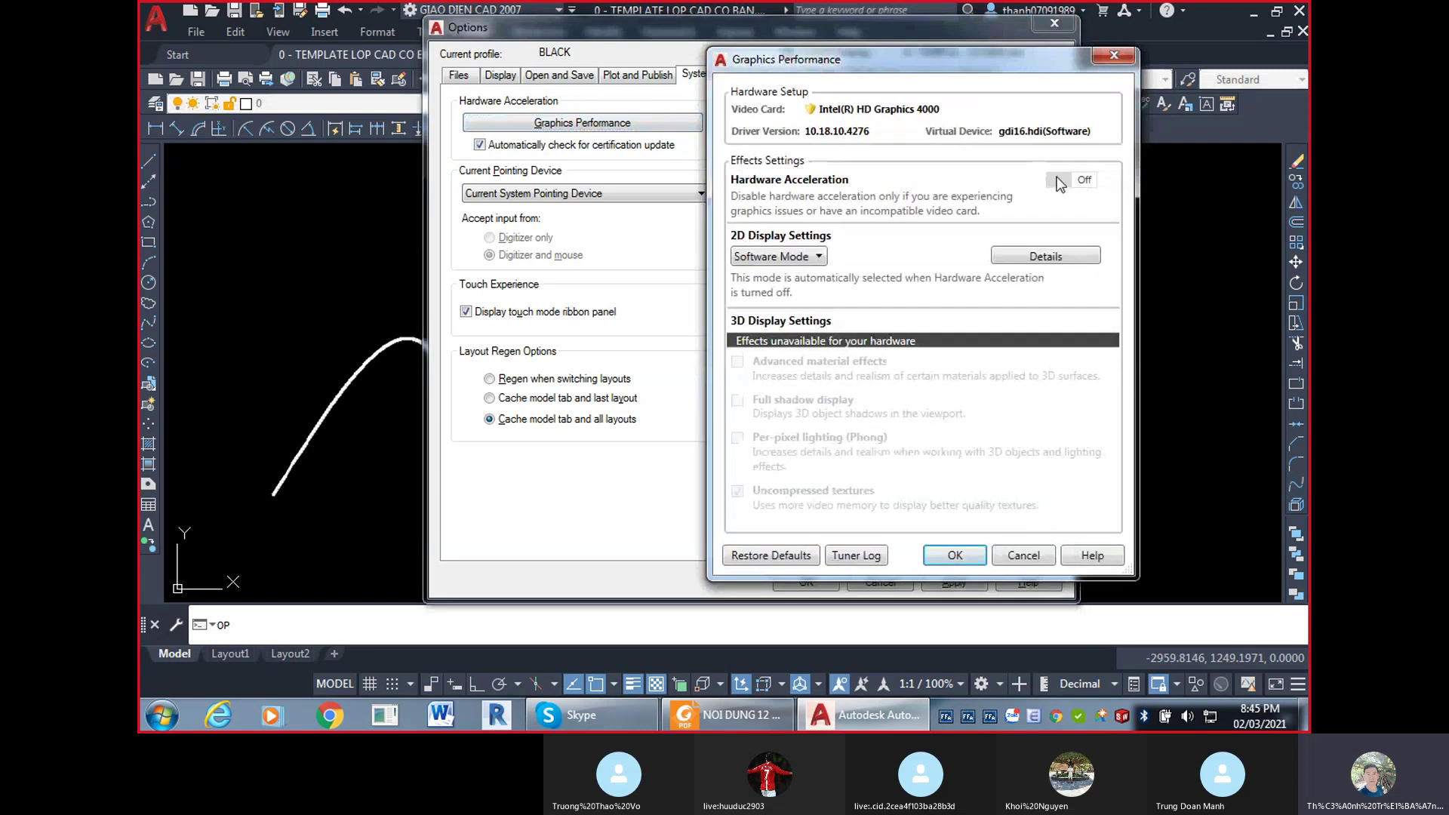
click(1060, 181)
click(955, 557)
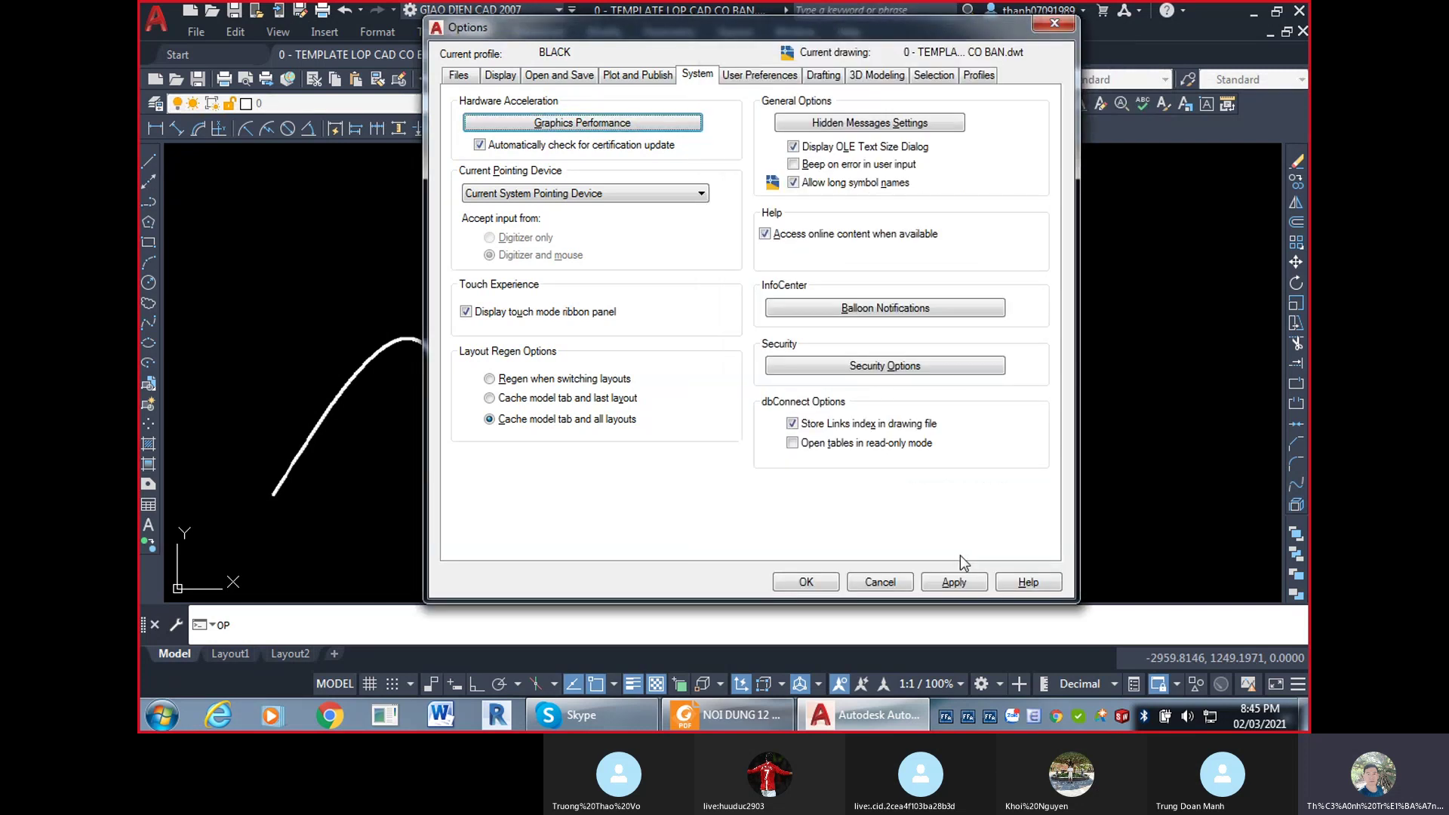
Close Options, then select the wavy spline and erase it with E.
click(801, 594)
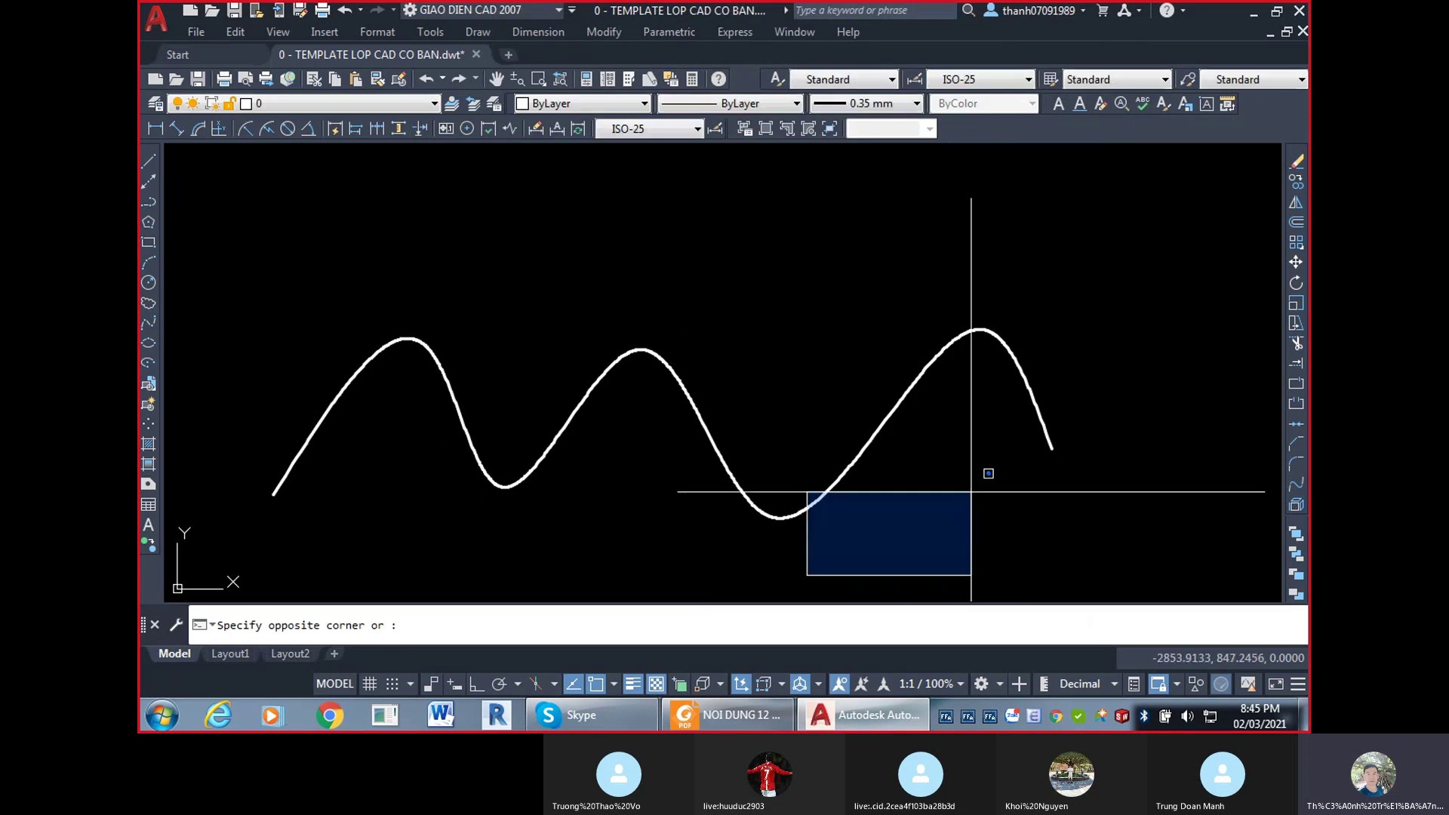
click(569, 343)
click(836, 489)
click(534, 365)
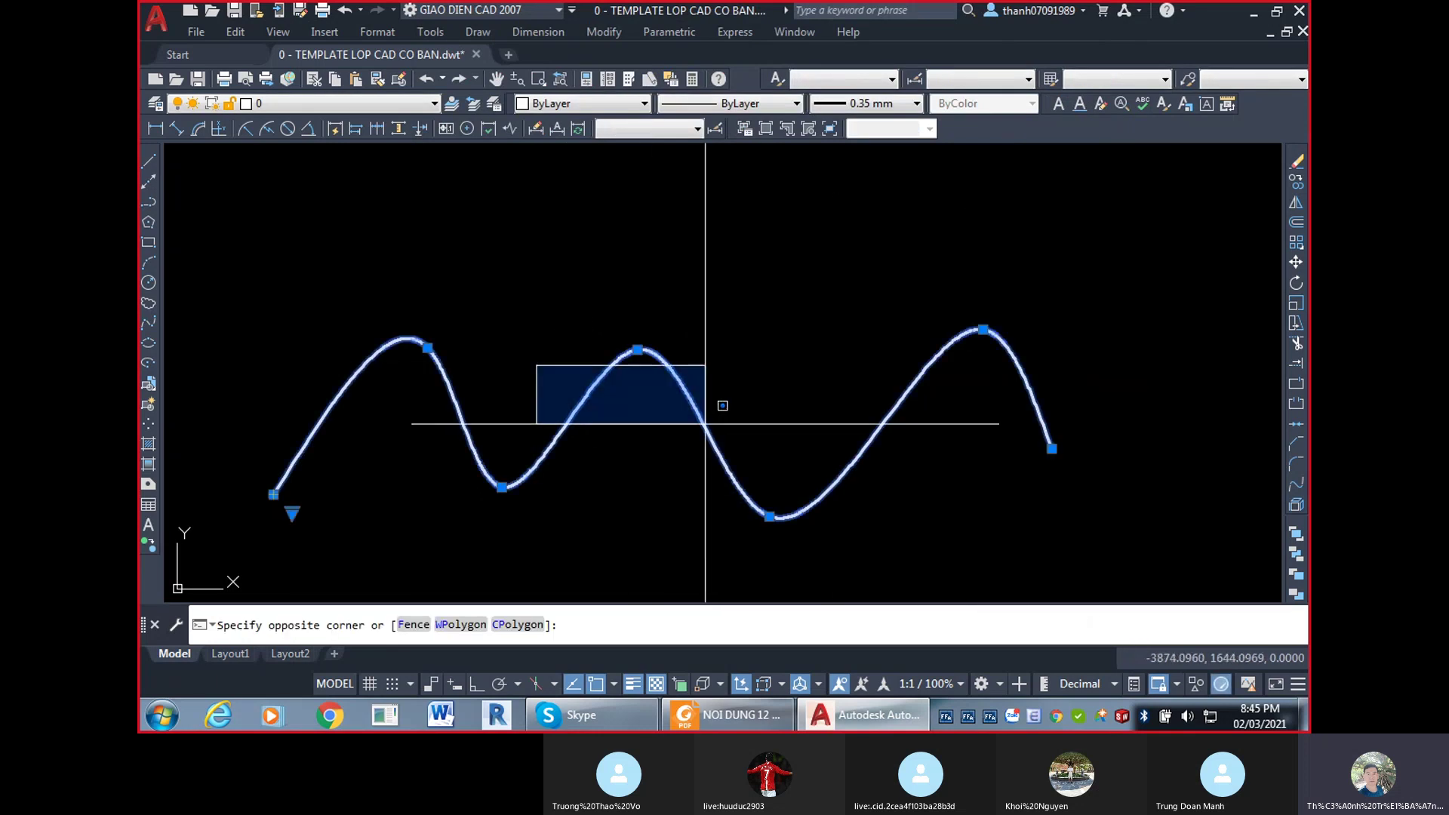
click(558, 299)
text(E)
key(Return)
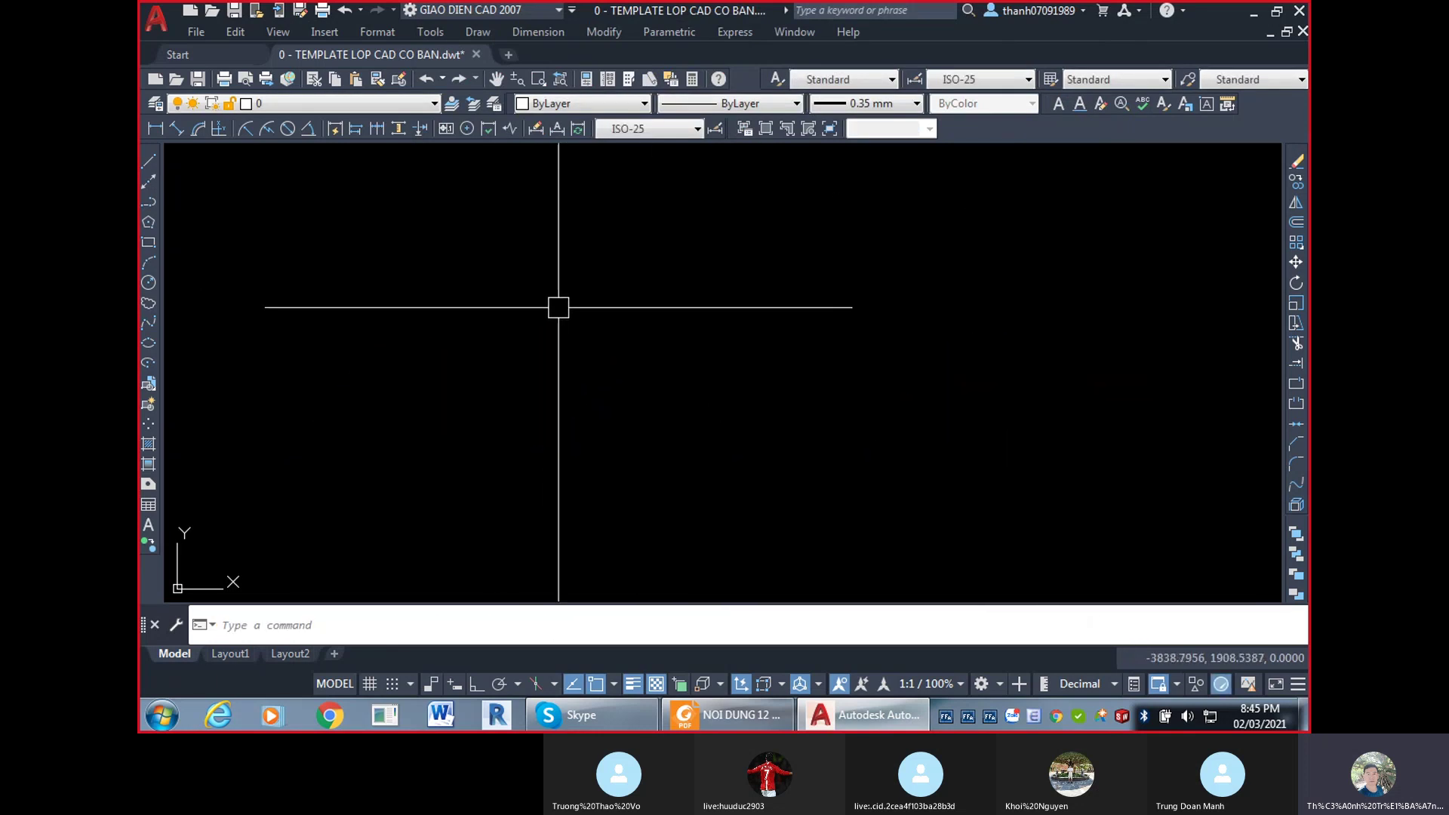
Draw a new wavy spline with alternating peaks and troughs ending at the upper right.
text(SPL)
key(Return)
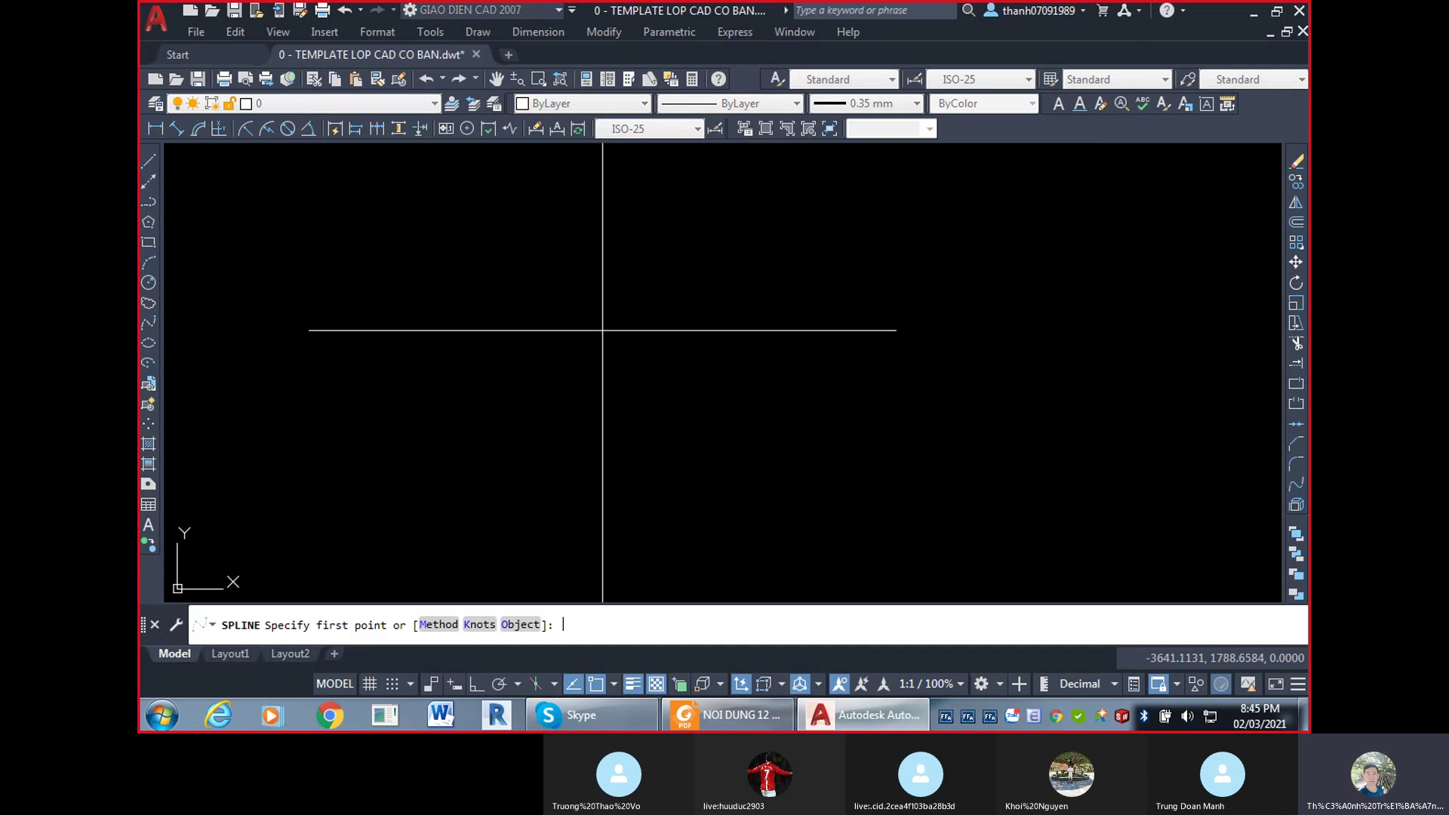
click(346, 474)
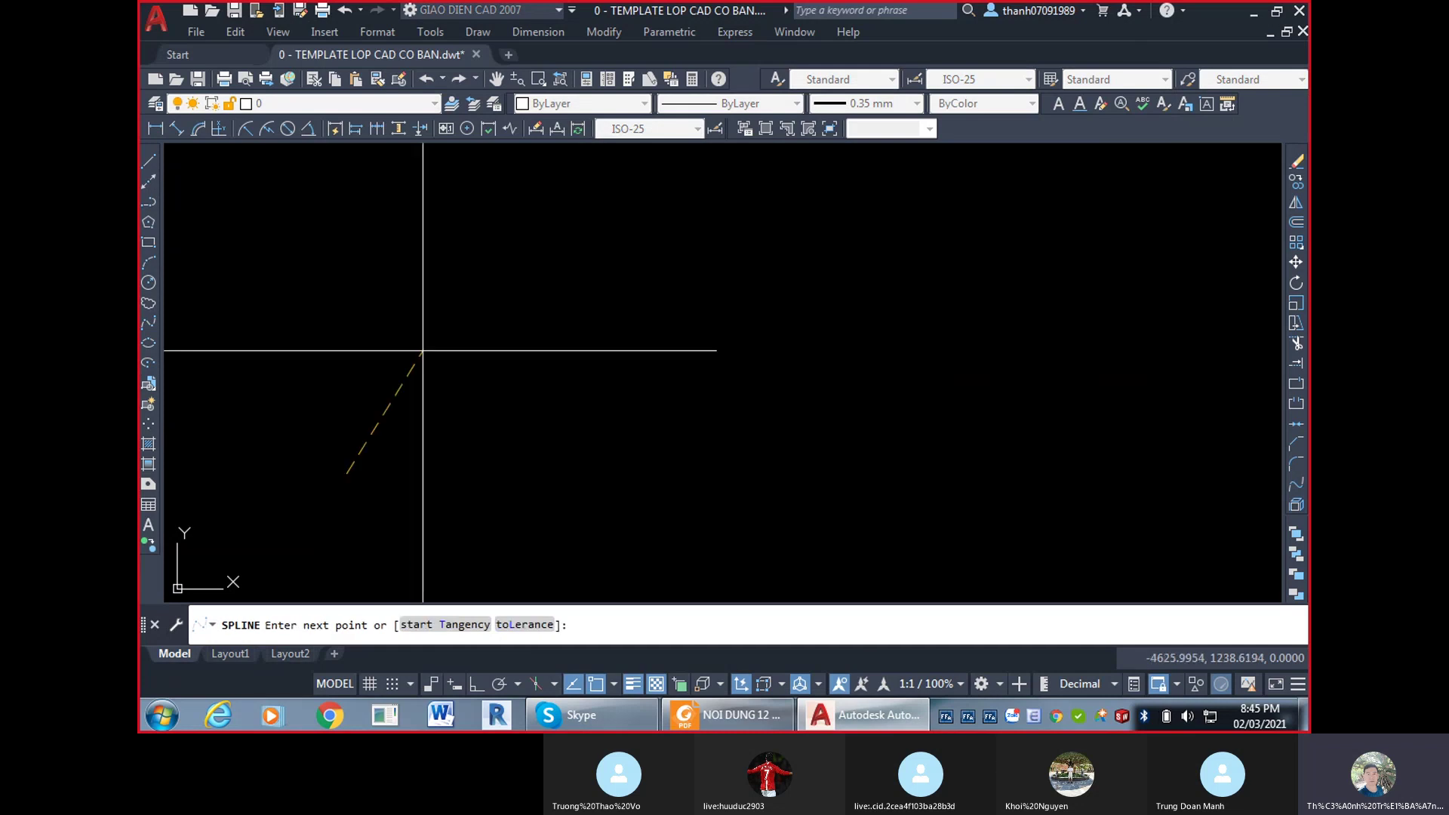
click(468, 313)
click(555, 417)
click(638, 275)
click(743, 395)
click(869, 264)
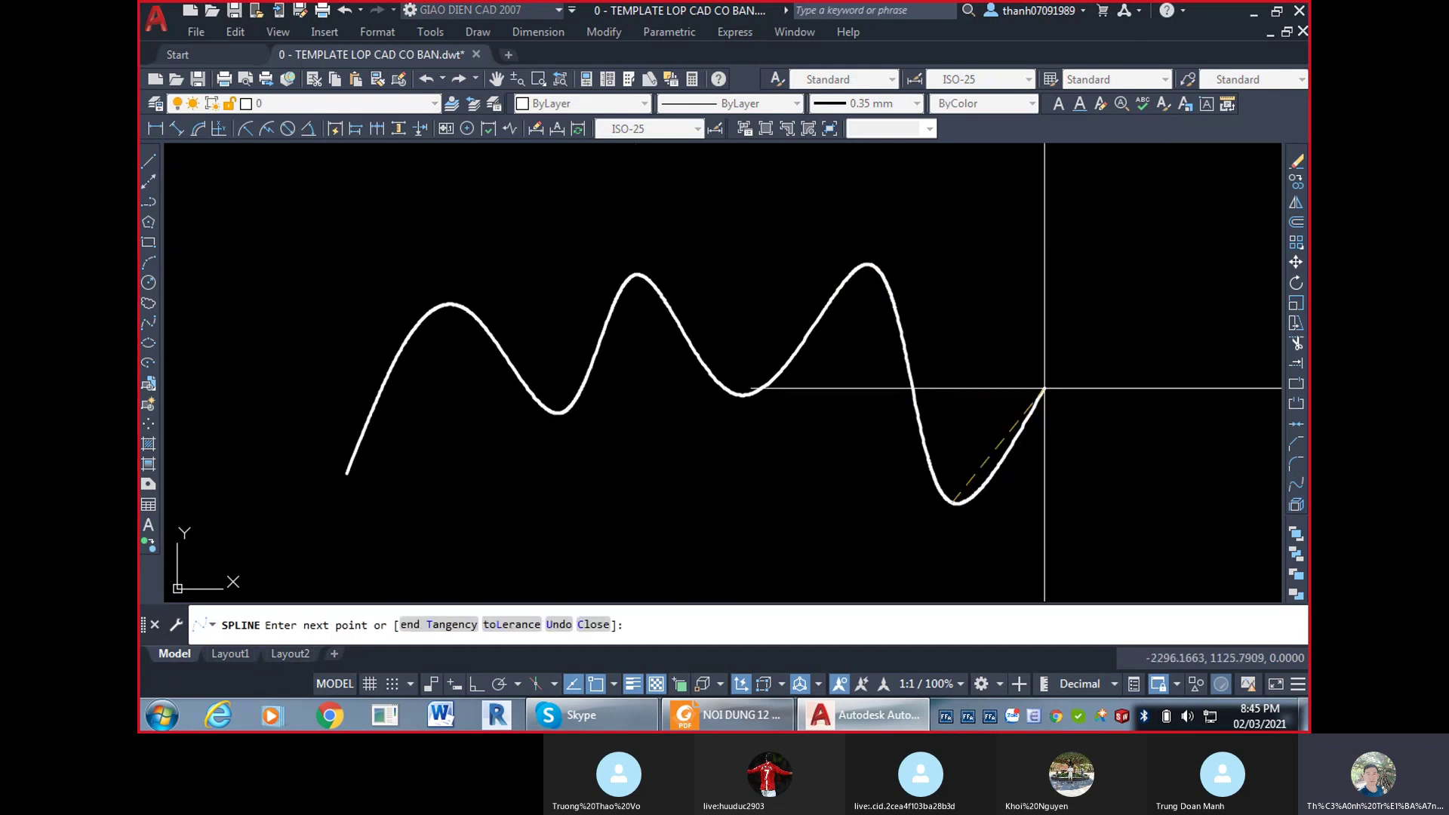
click(969, 513)
click(1099, 247)
key(Return)
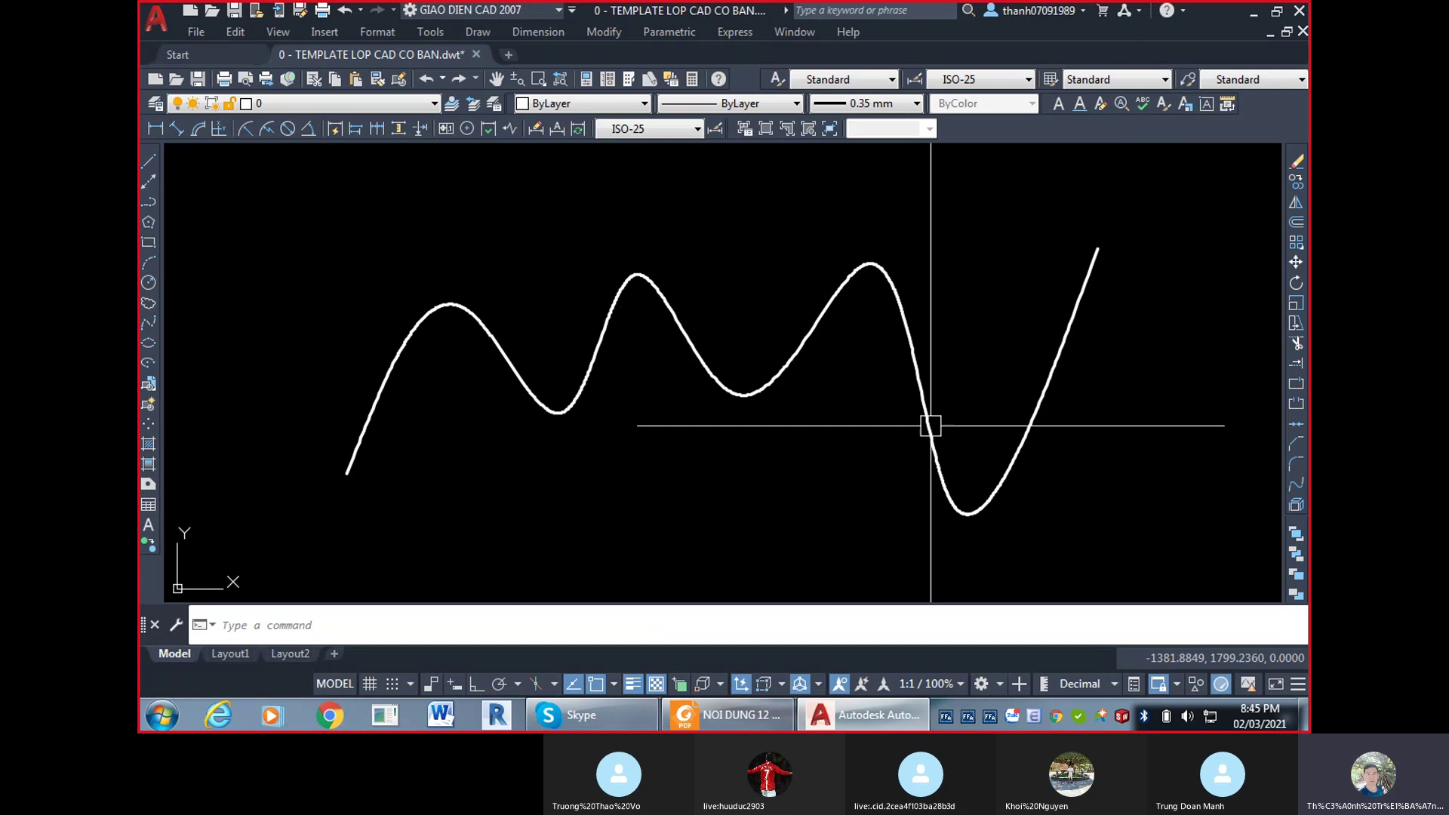
Window-select that spline and delete it.
click(1139, 427)
click(342, 274)
key(Delete)
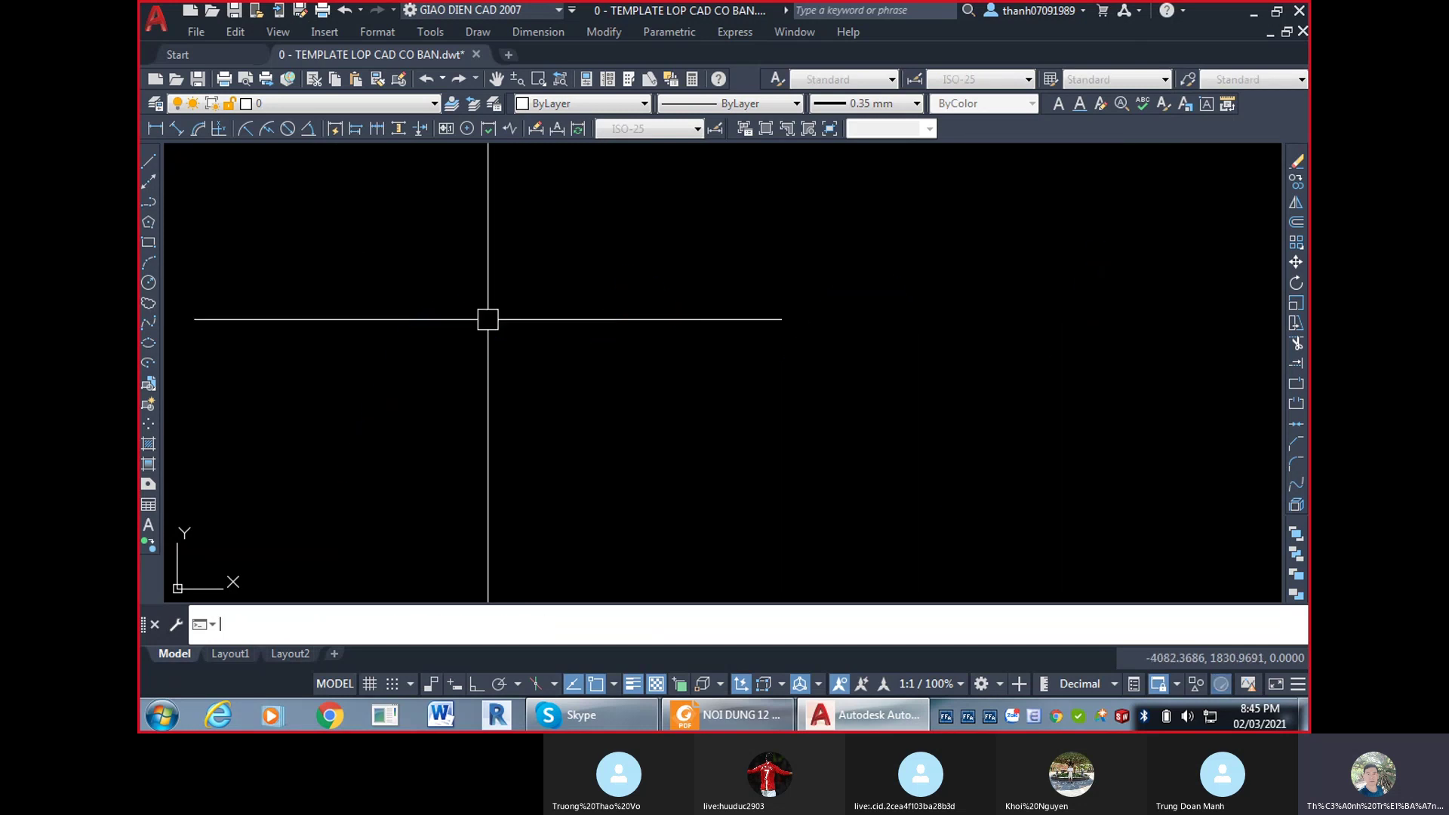
Draw a long looping spline with many peaks and close it back to its start.
text(SPL)
key(Return)
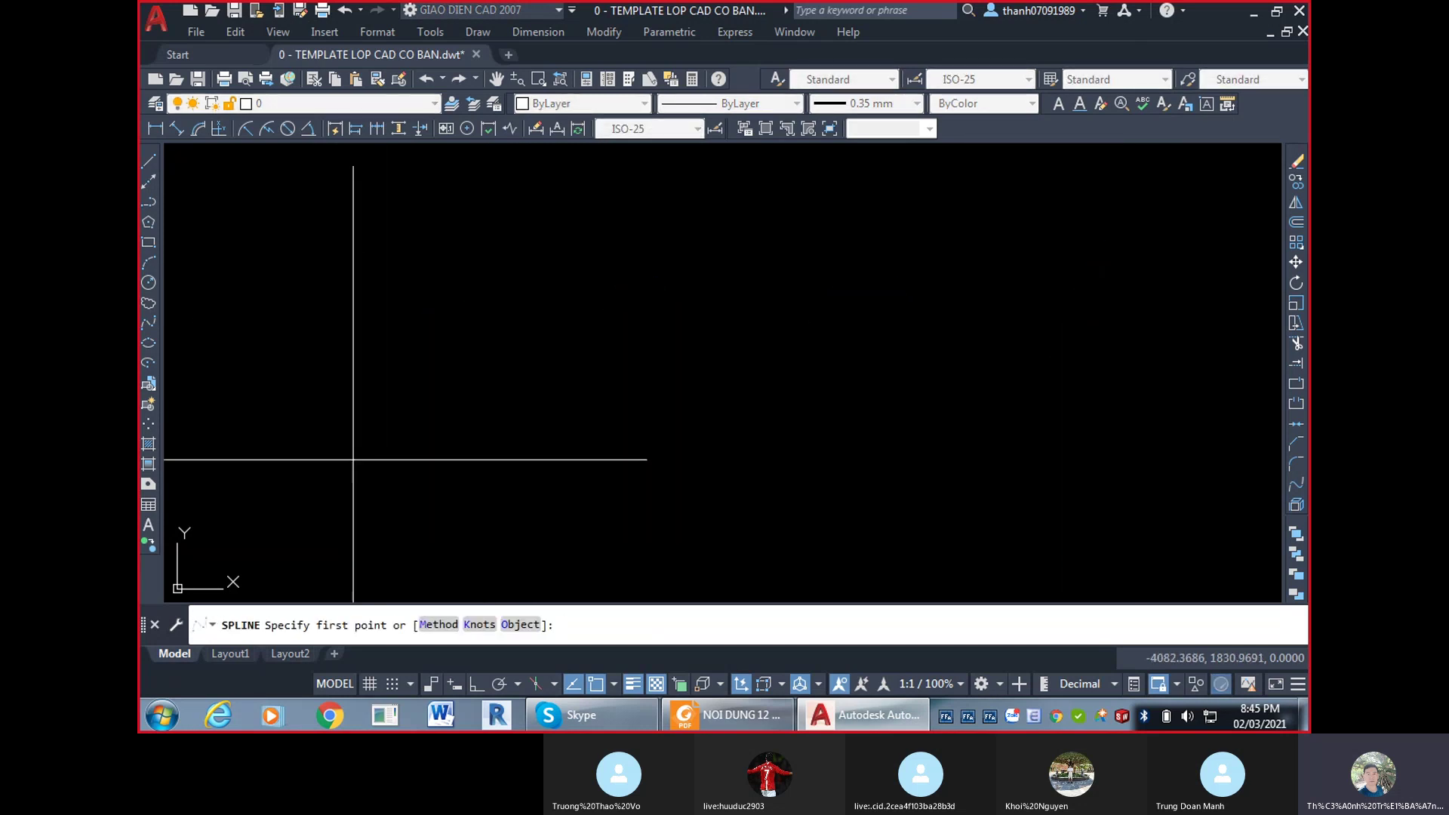
click(342, 475)
click(474, 284)
click(615, 425)
click(714, 240)
click(899, 443)
click(942, 241)
click(1091, 367)
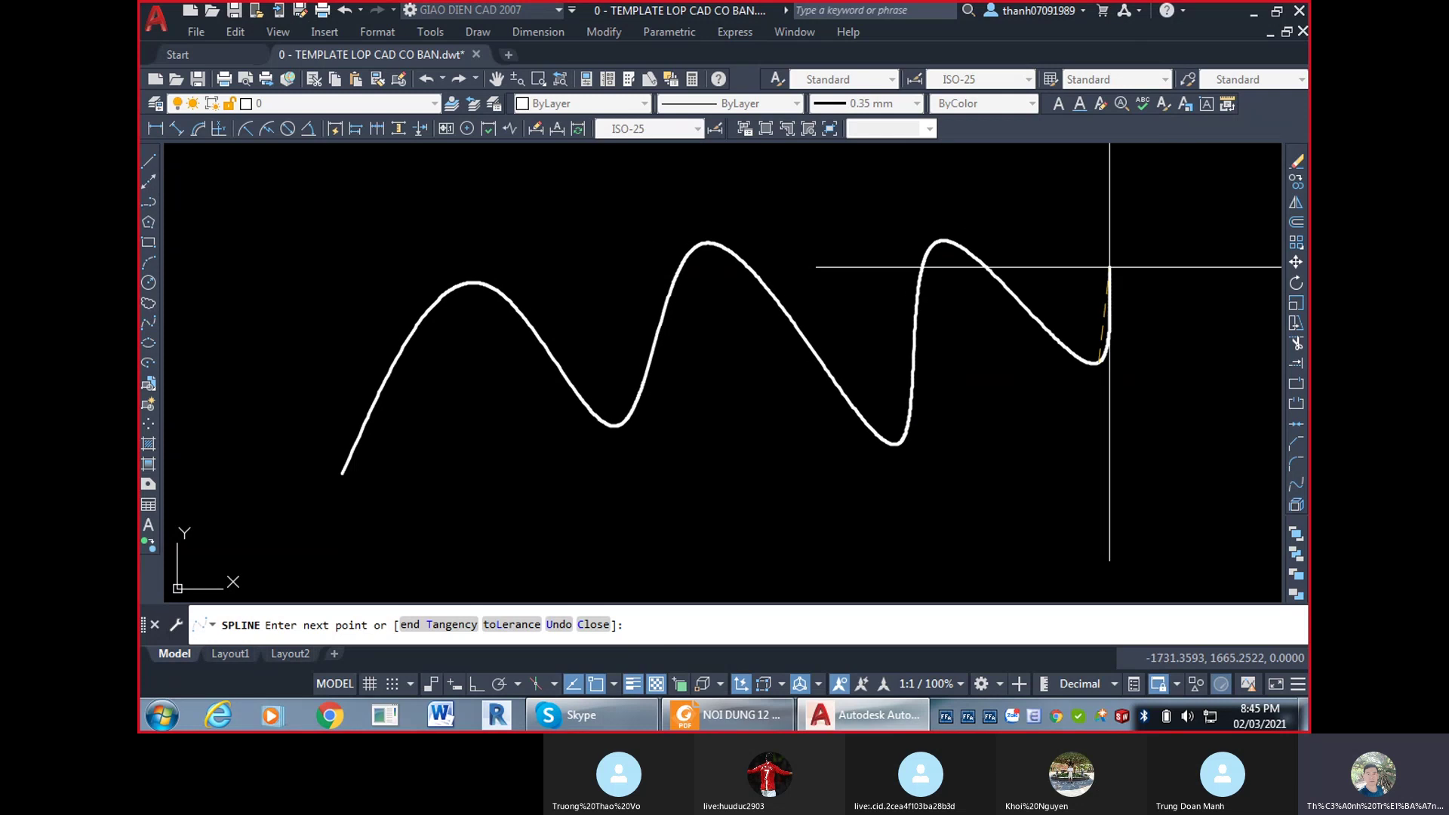
click(1100, 236)
click(1207, 334)
click(1201, 219)
click(1070, 538)
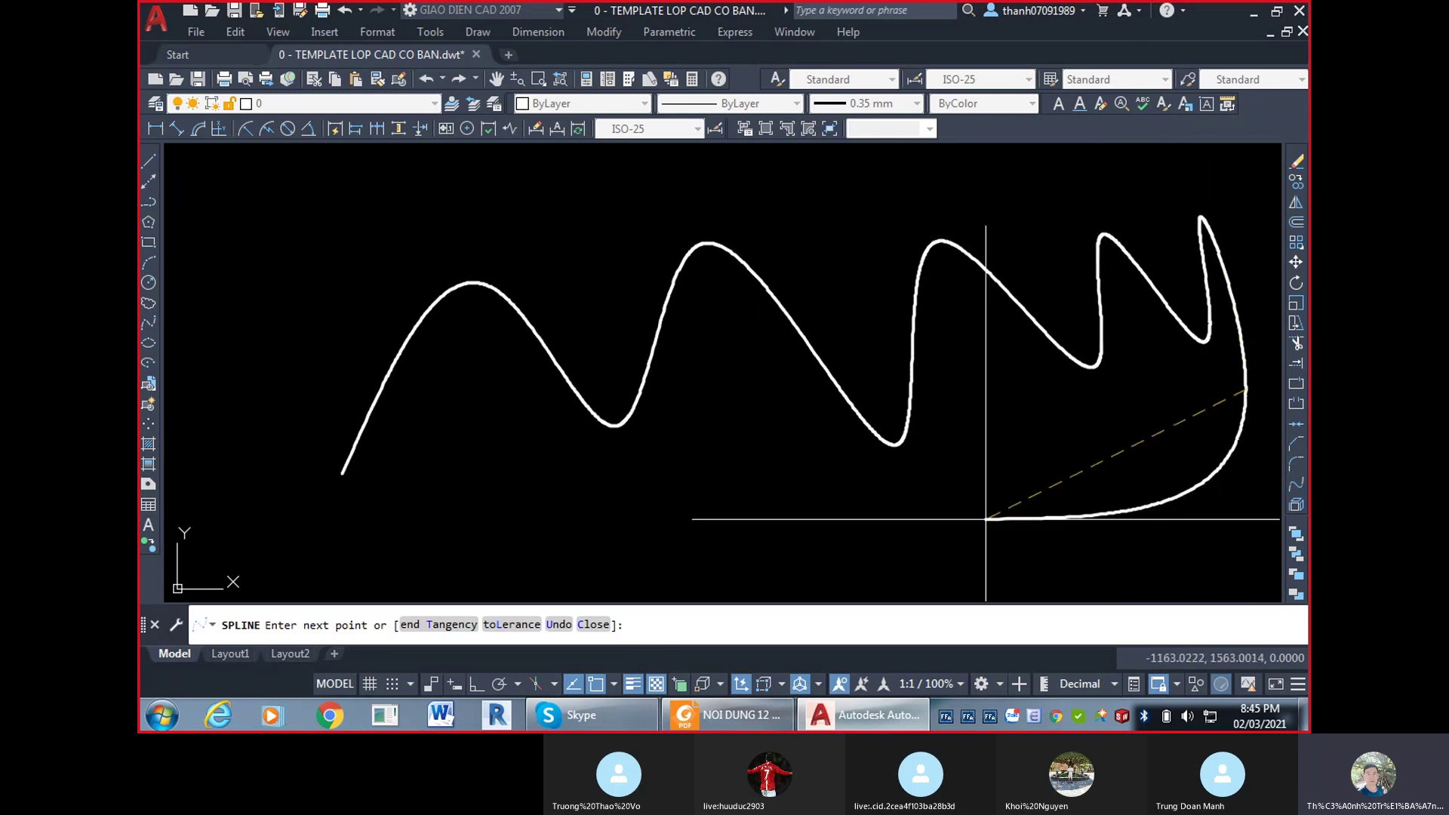
click(848, 296)
click(578, 495)
click(636, 308)
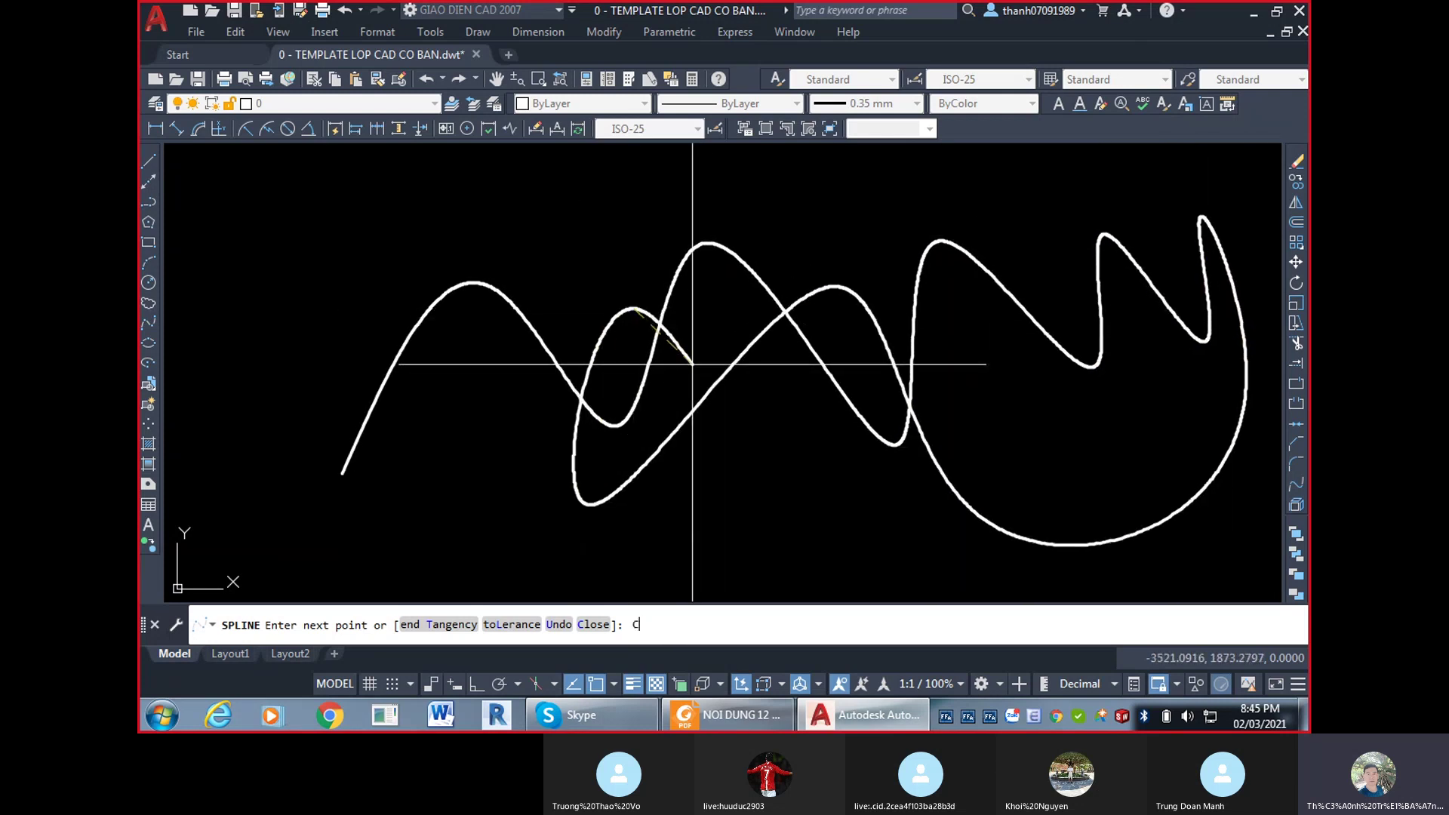
text(C)
key(Return)
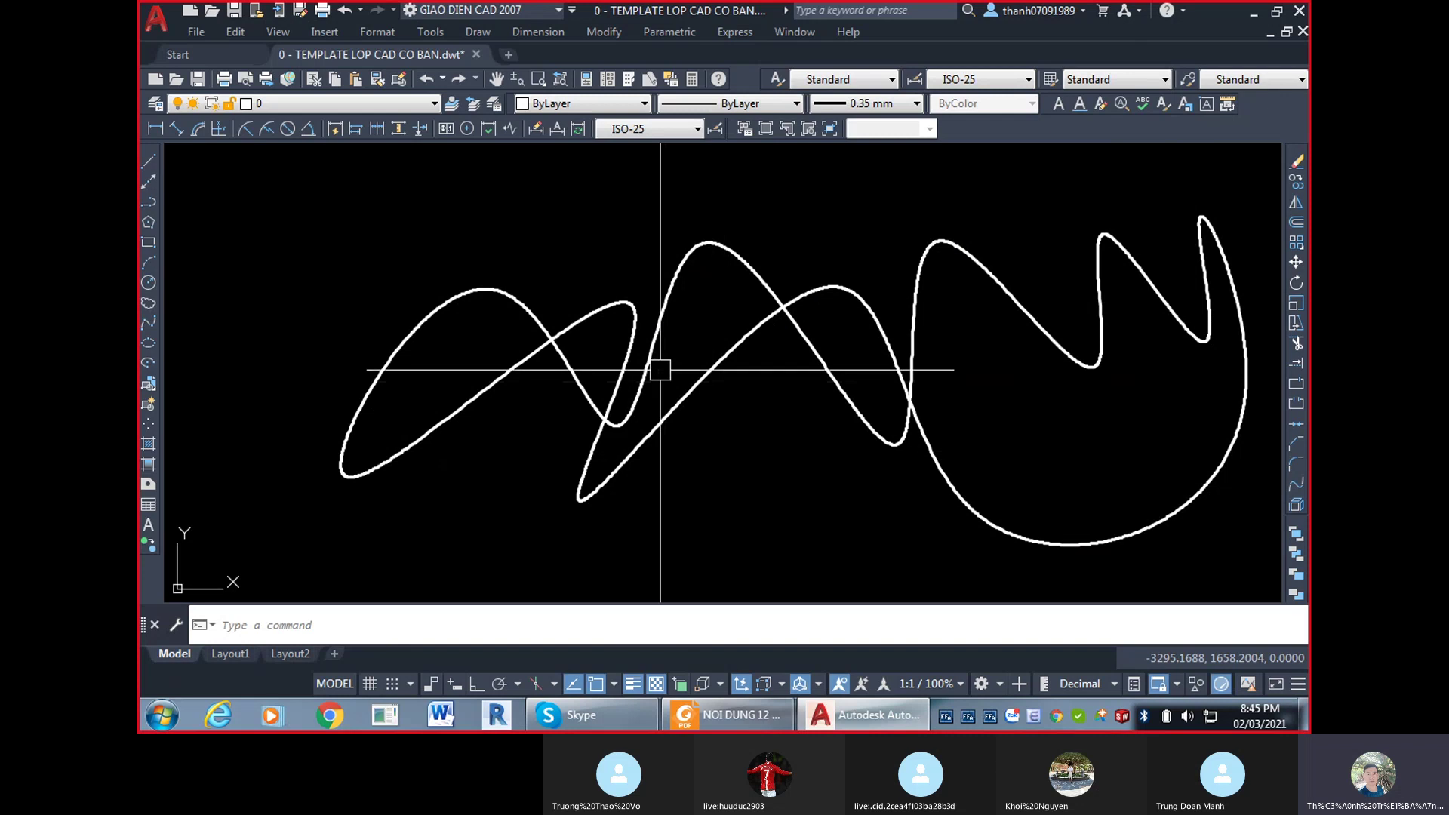
Draw a circle to the right of the spline.
scroll(660, 370, down, 3)
text(c)
key(Return)
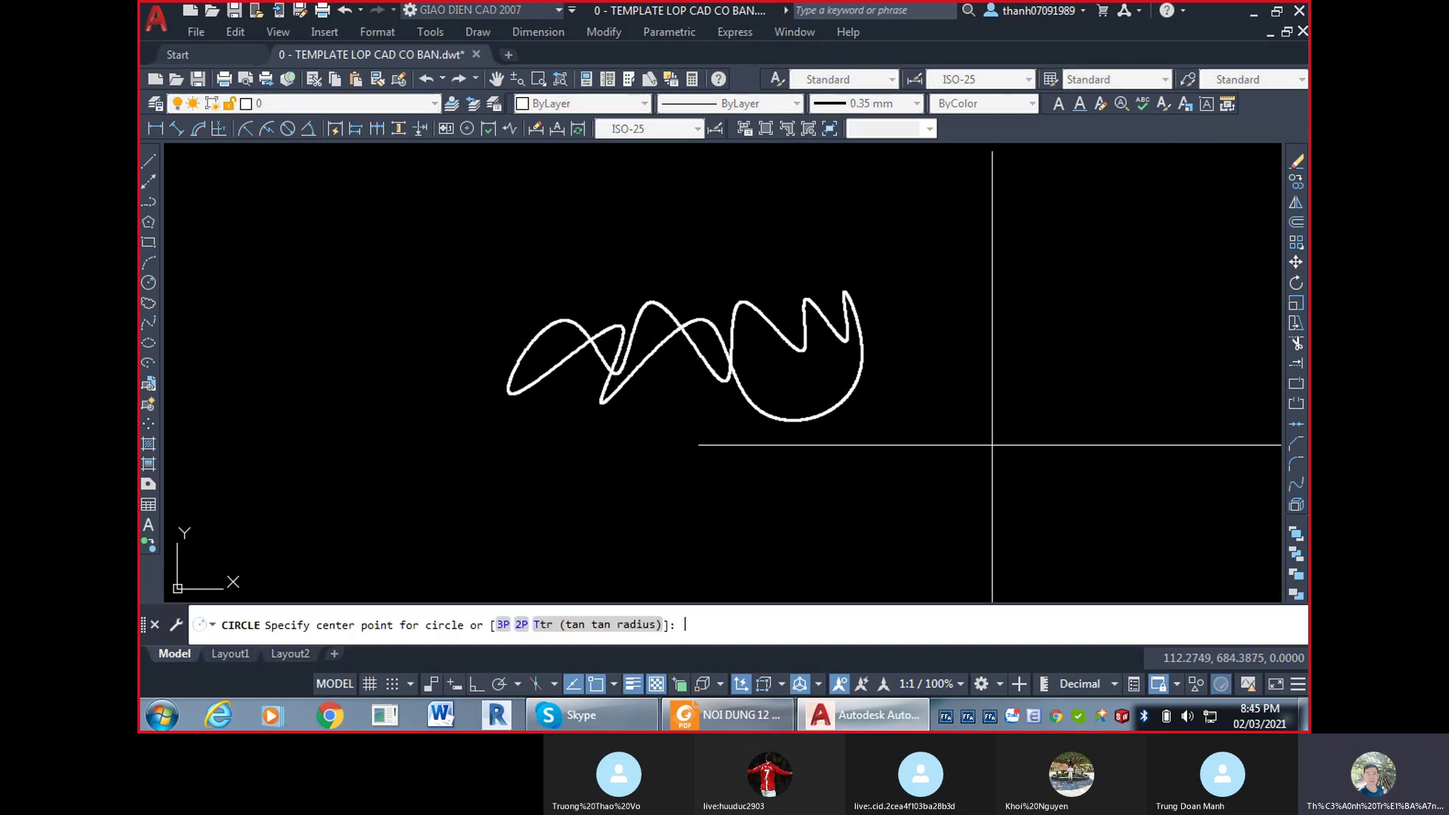
click(932, 316)
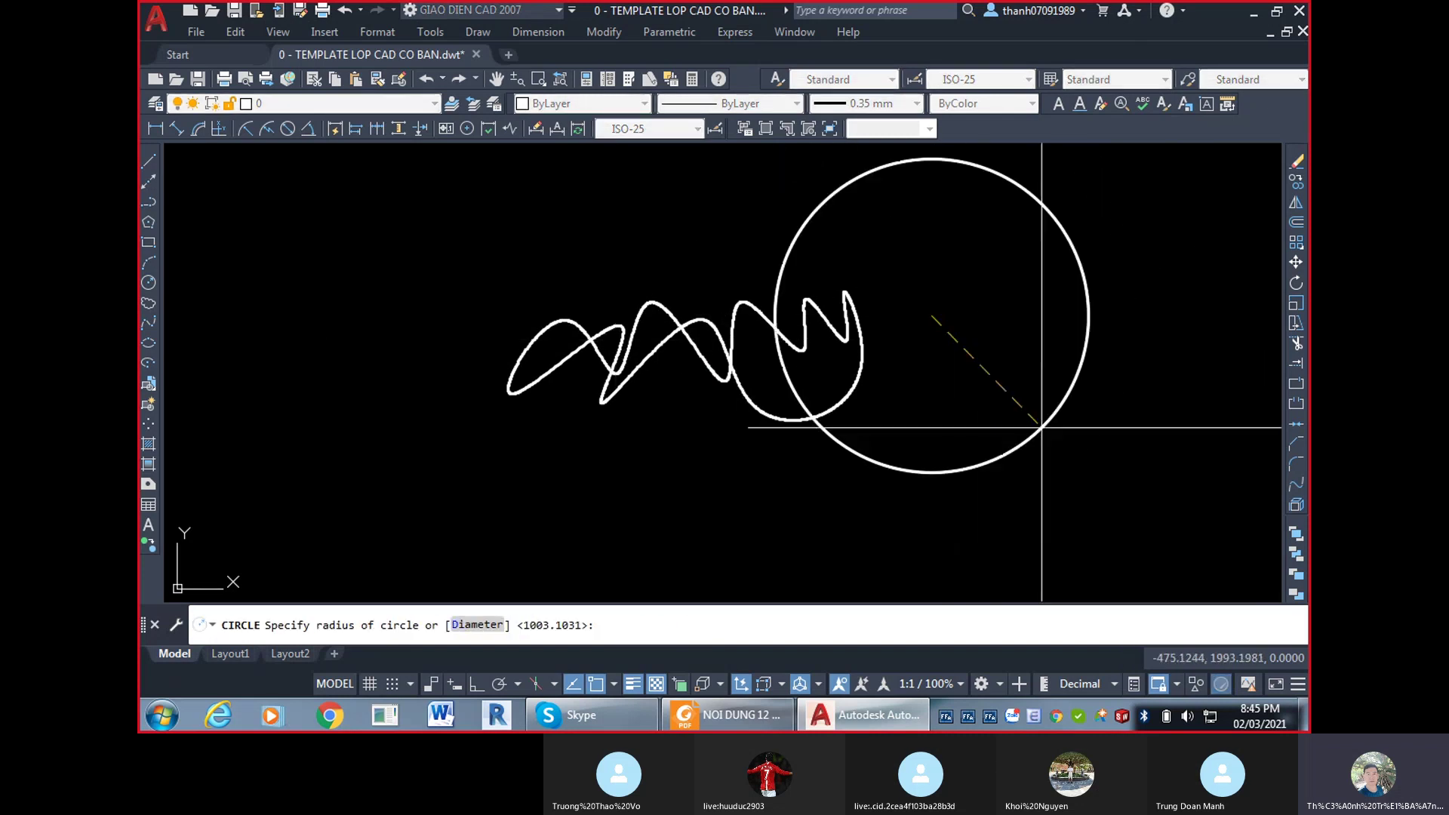
click(981, 397)
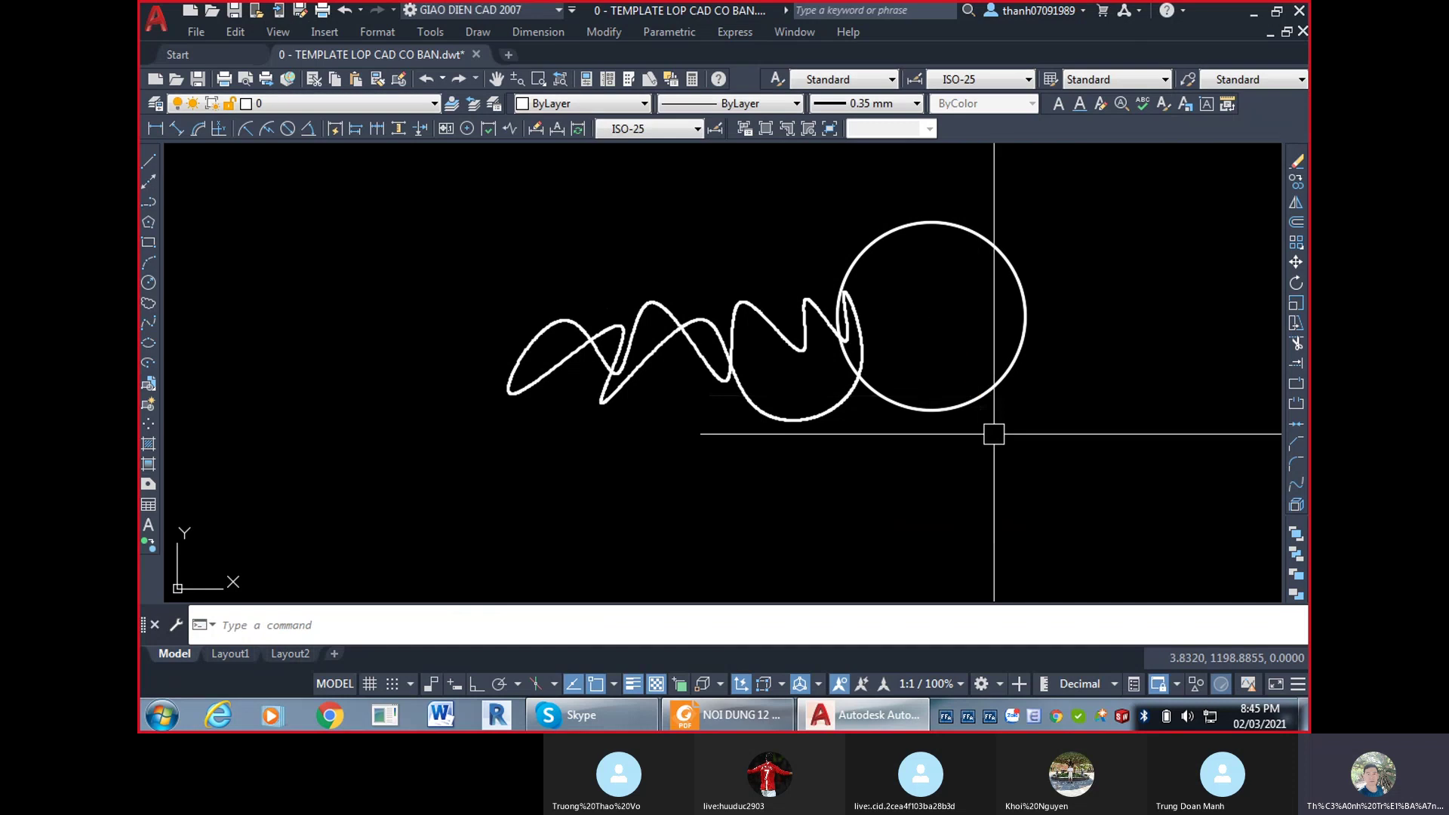
Draw a rectangle at the upper left of the drawing.
text(REC)
key(Return)
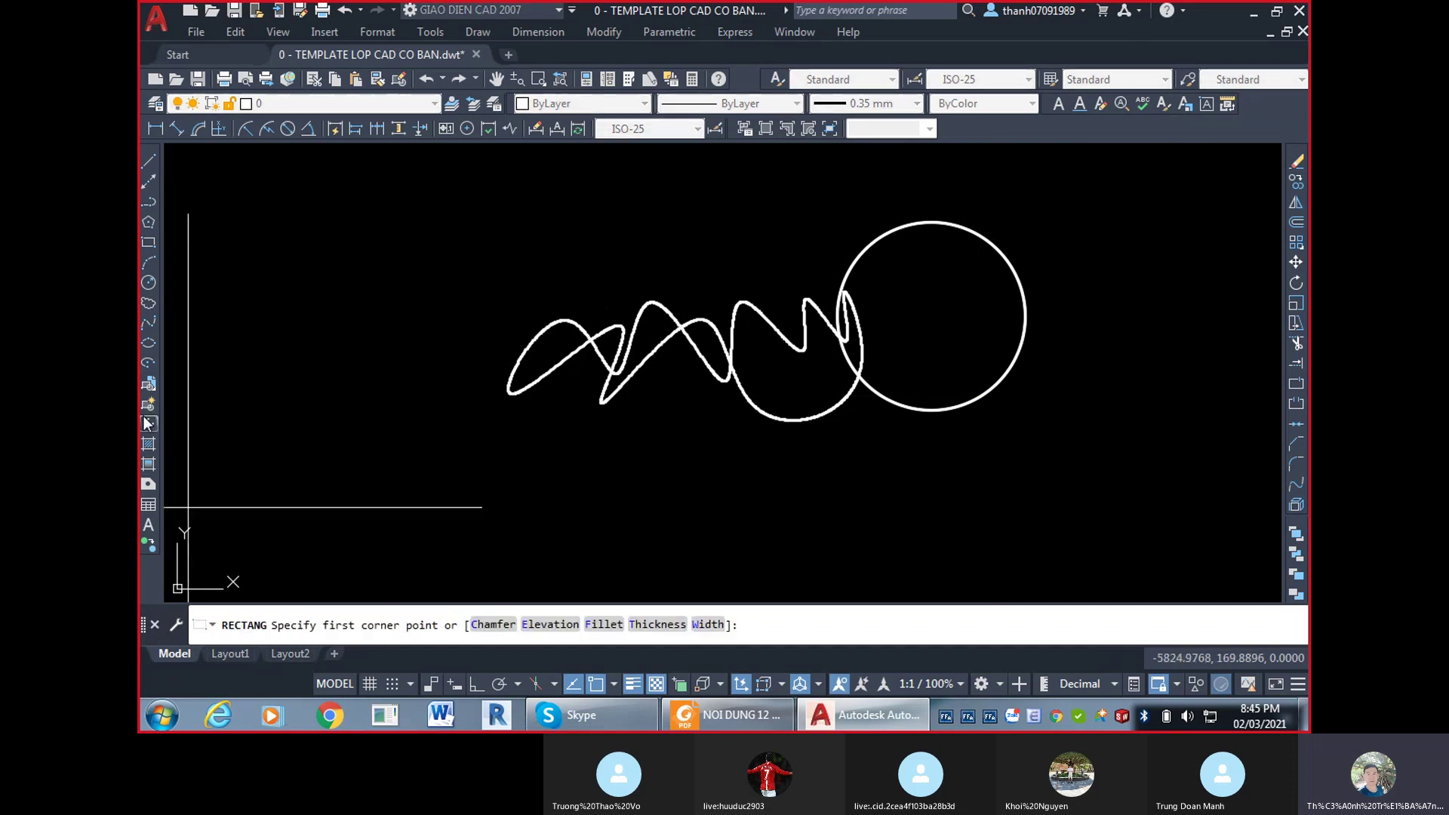
click(224, 375)
click(448, 204)
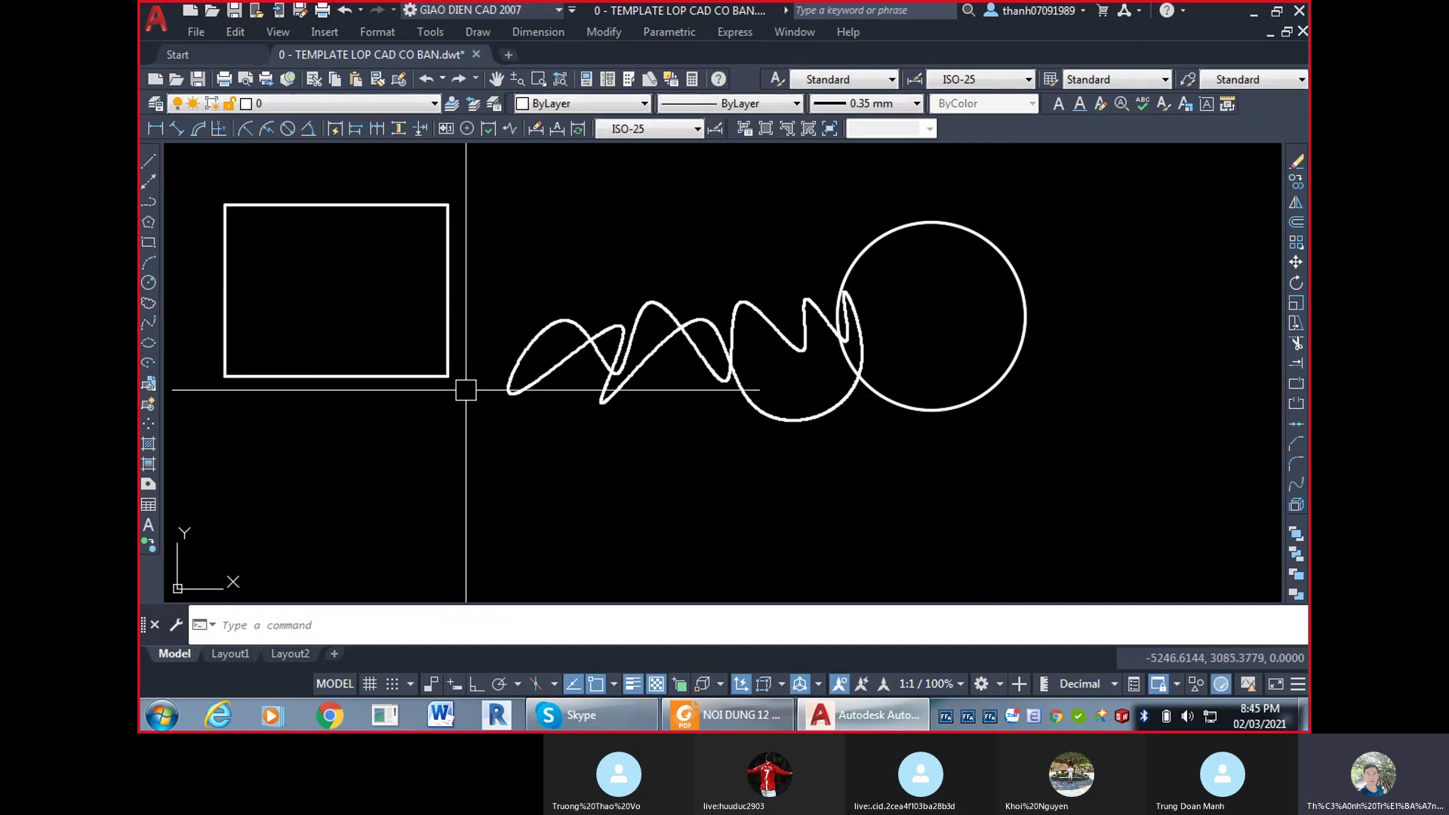
Draw a zigzag polyline from the lower left to the upper right.
key(Return)
click(505, 461)
click(747, 280)
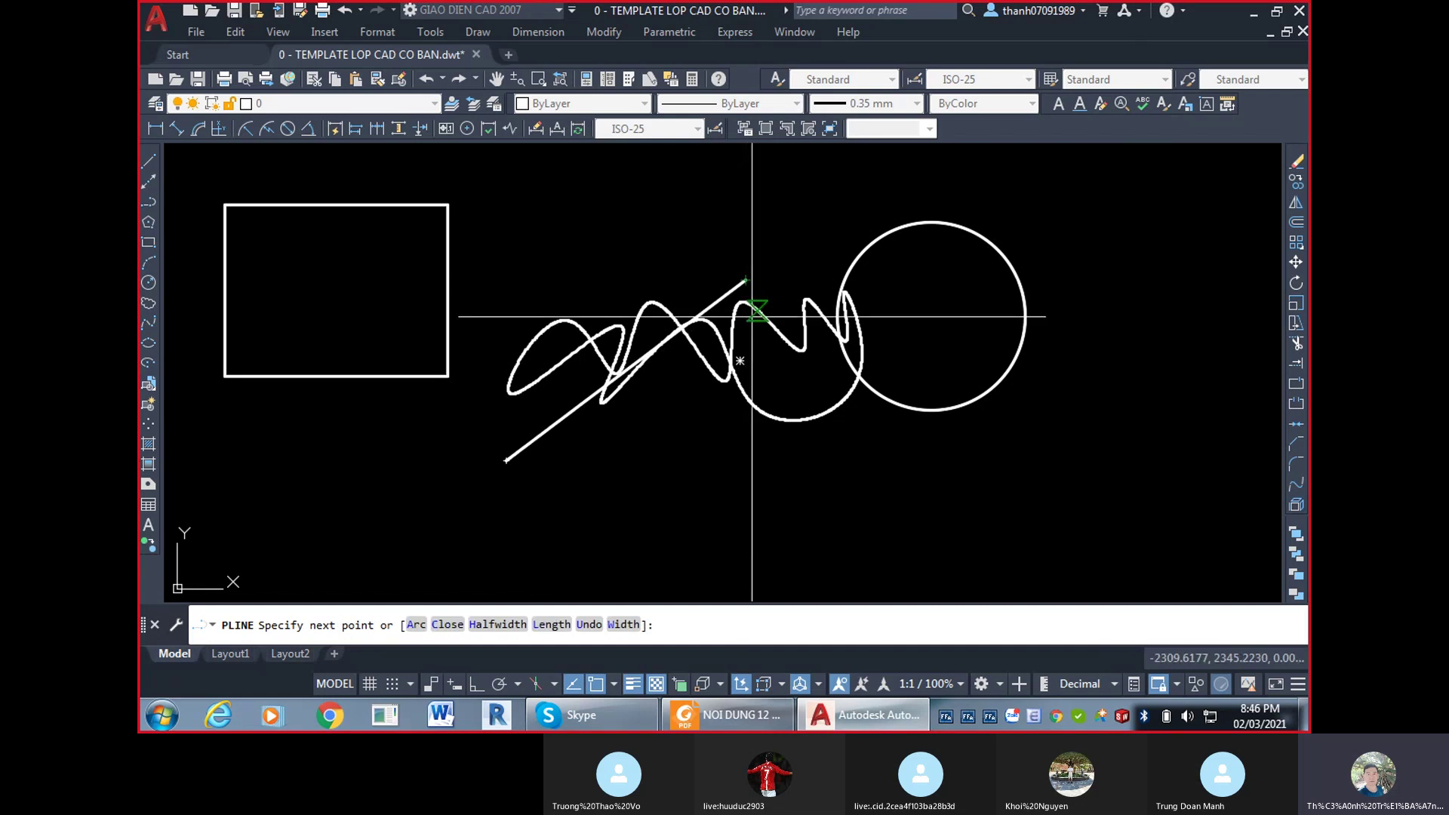
click(778, 393)
click(918, 251)
click(989, 389)
click(1133, 175)
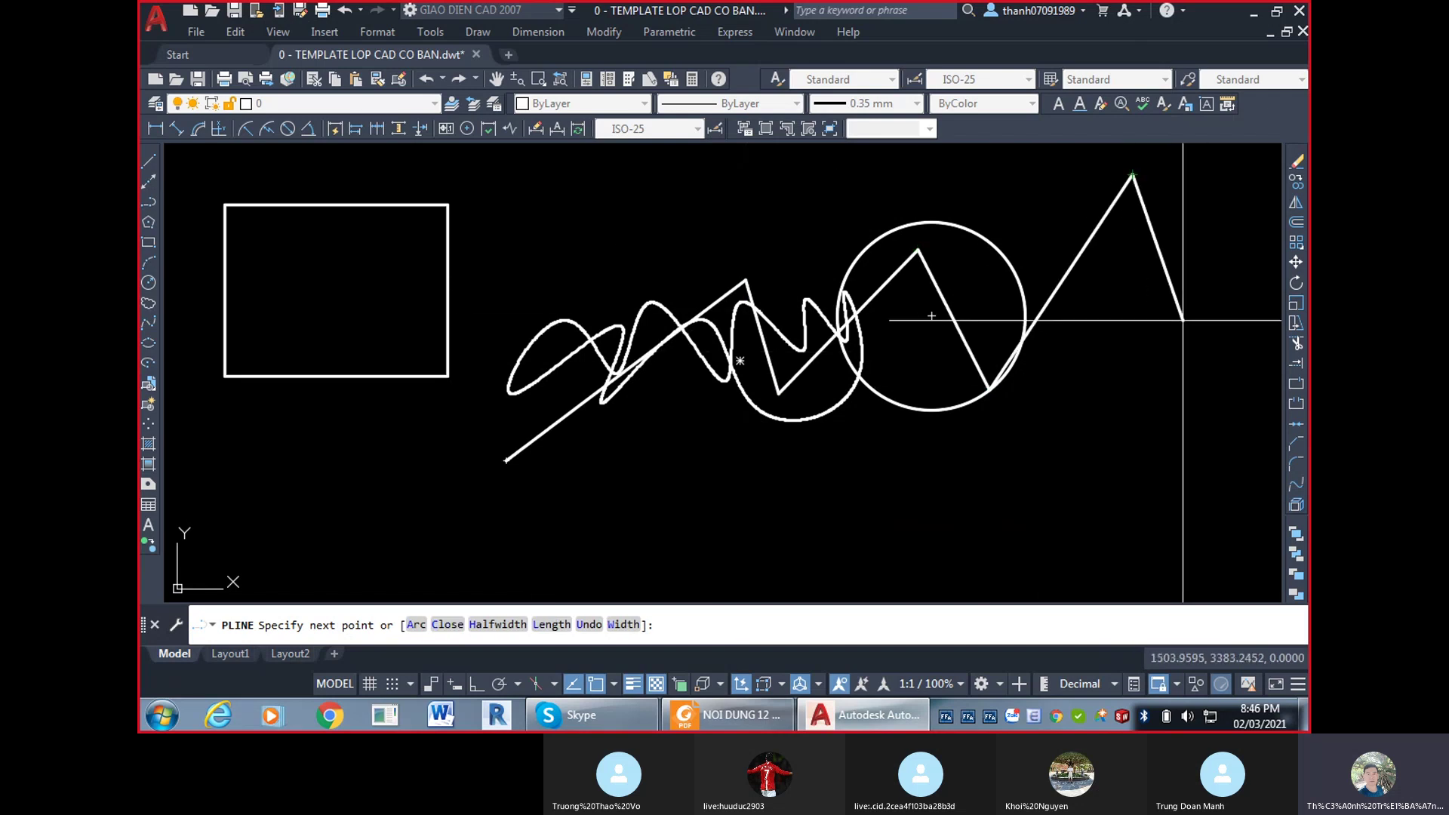
key(Return)
Crossing-select all the test shapes and erase them.
click(1121, 527)
click(372, 268)
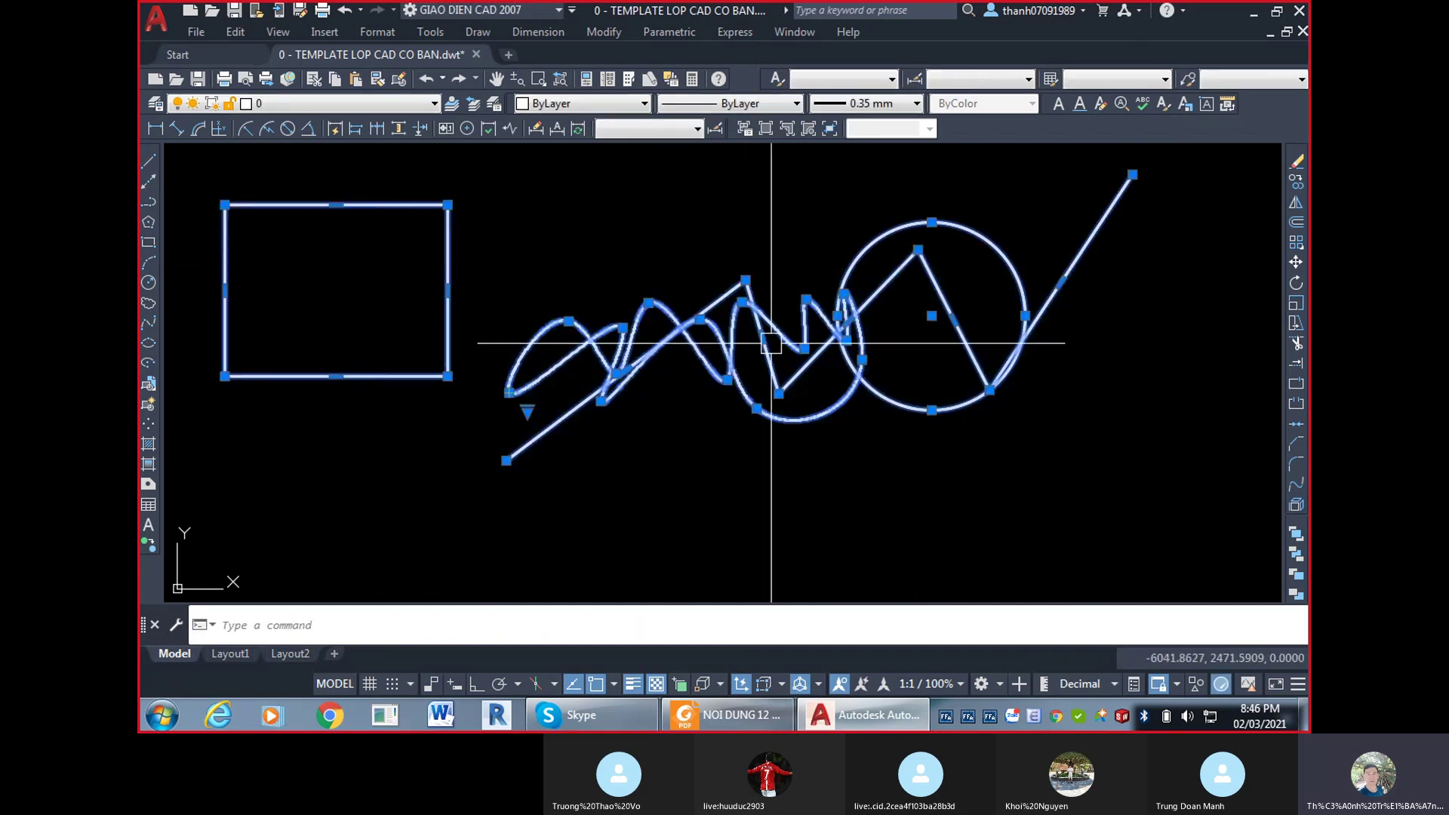
key(Return)
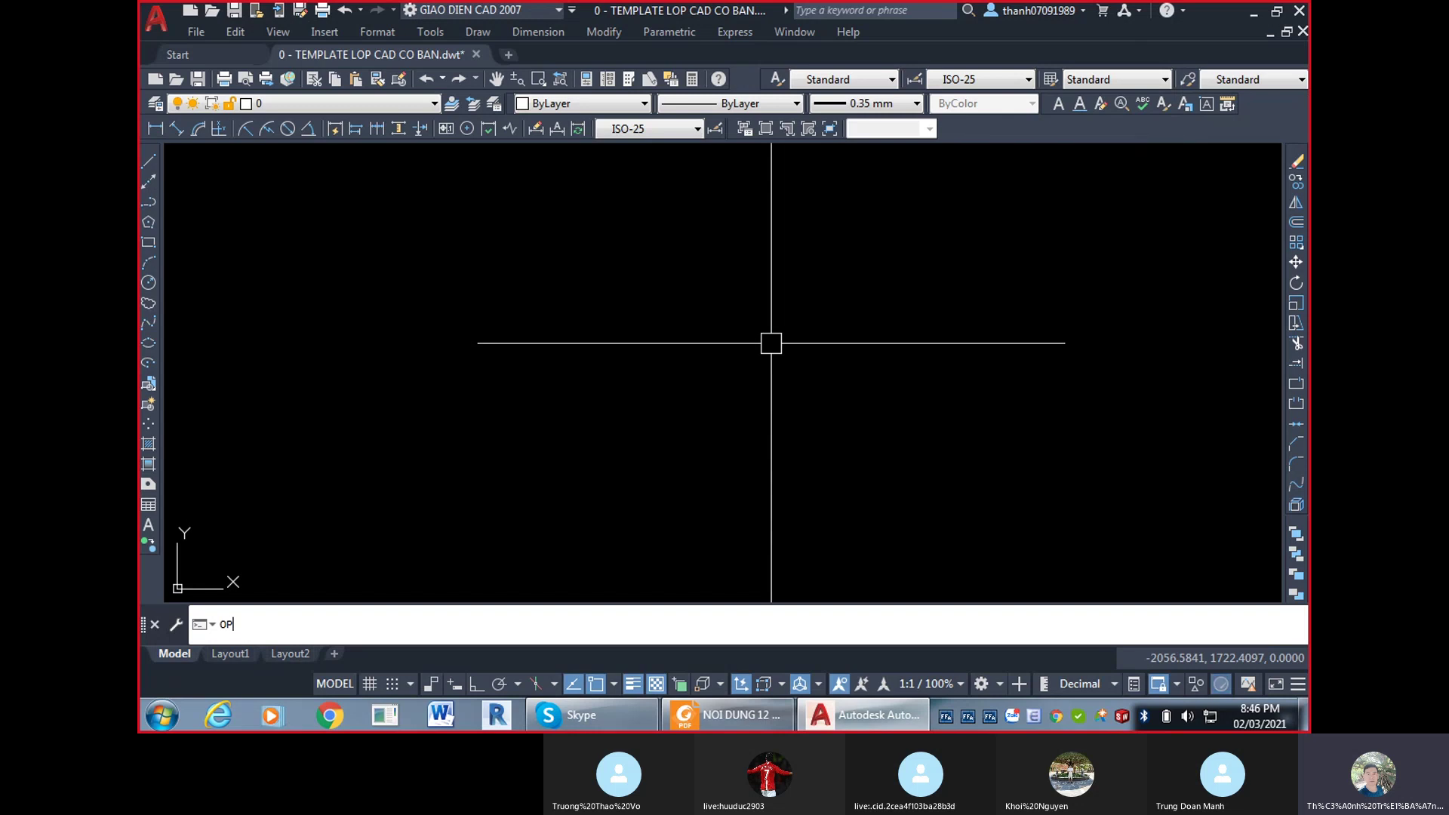
key(Return)
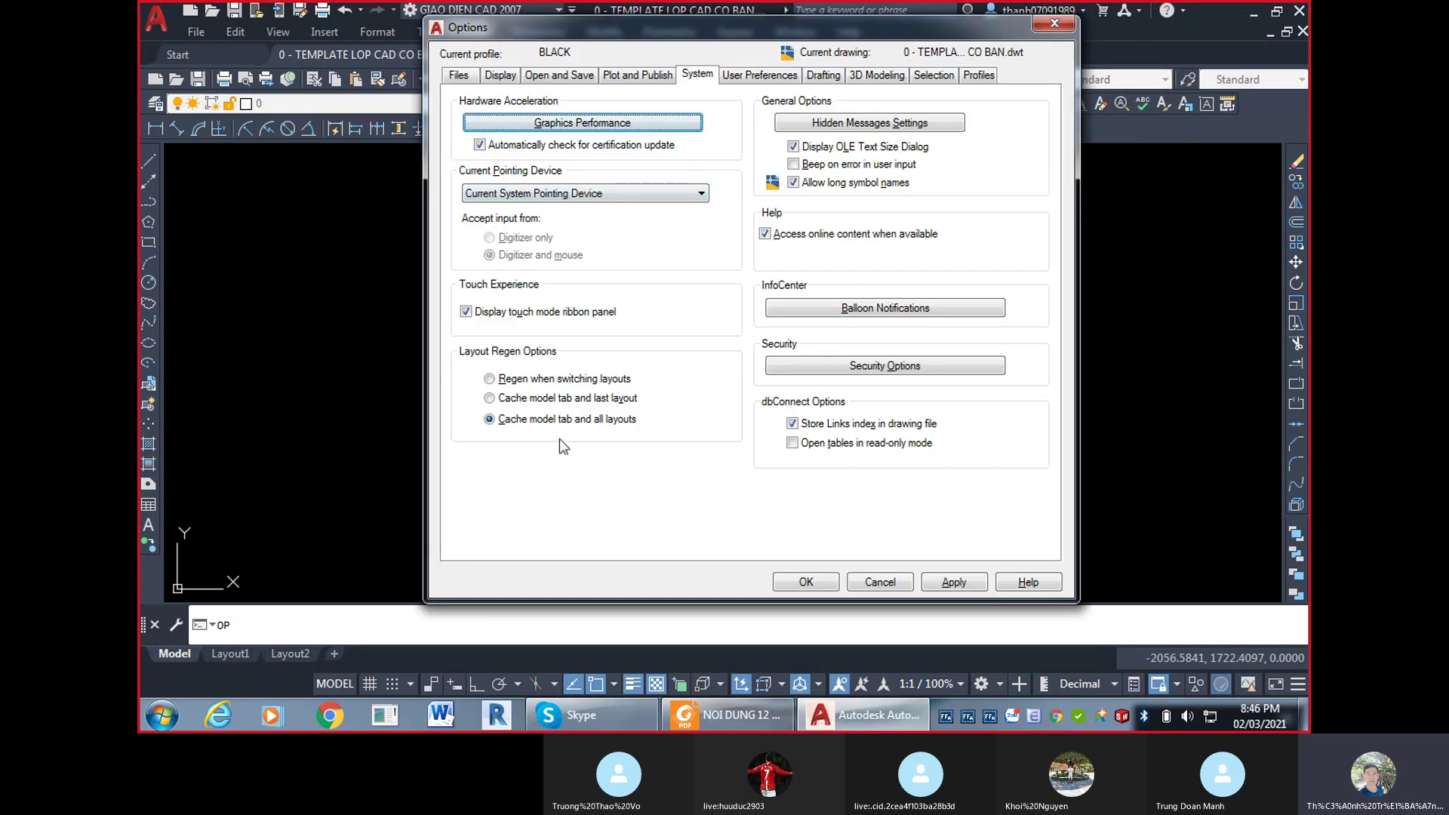
click(741, 75)
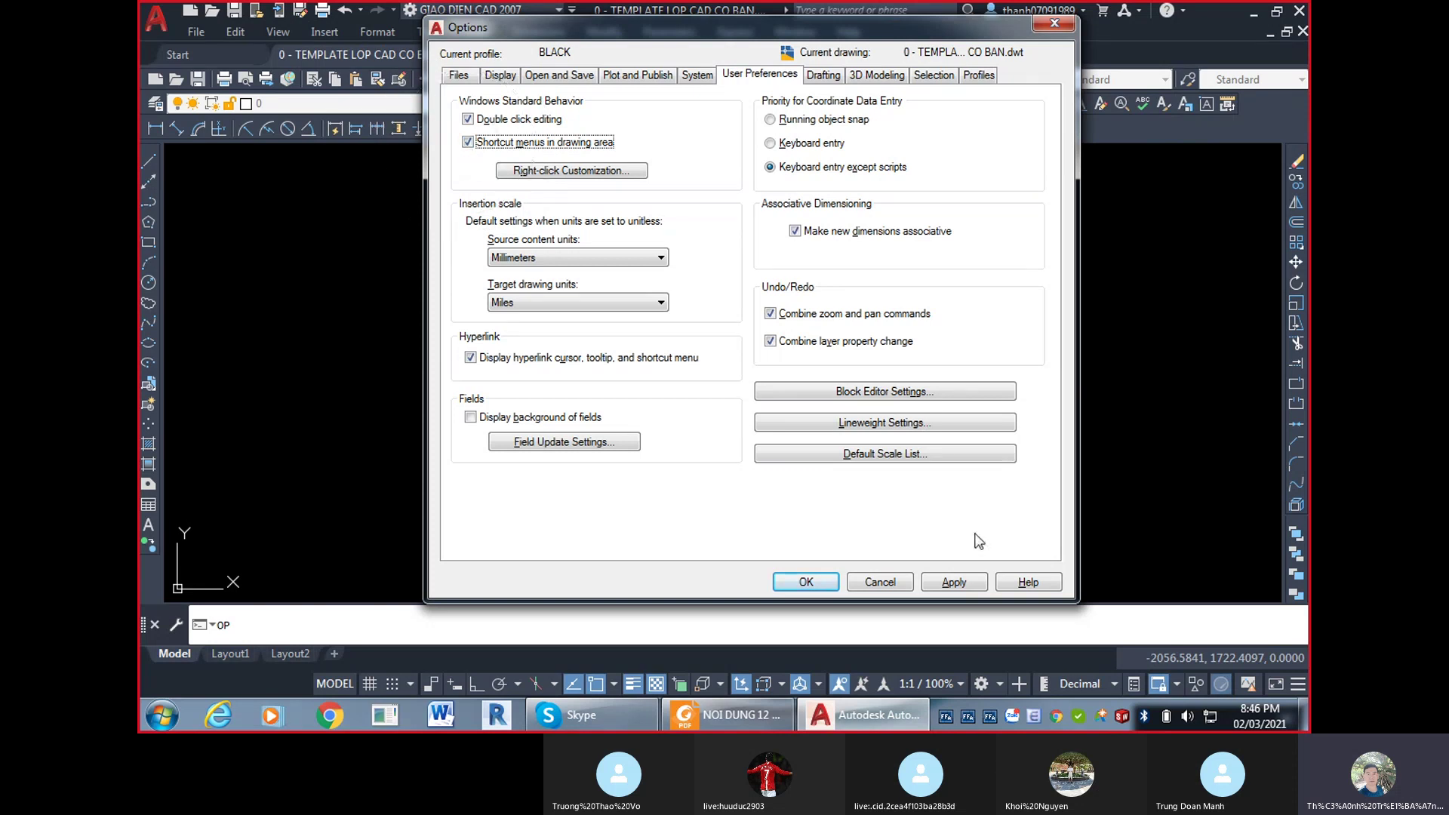
click(803, 582)
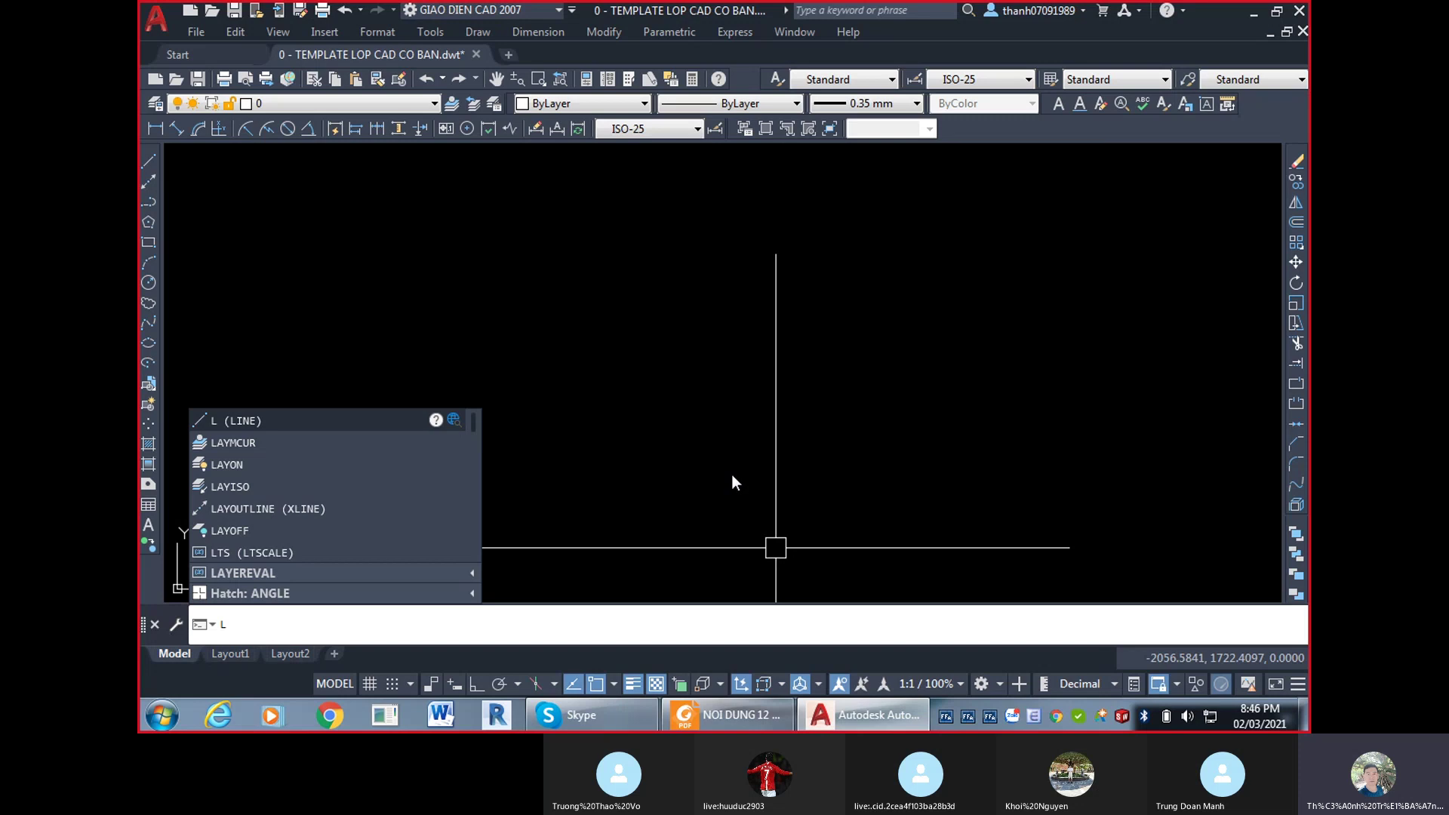
key(Return)
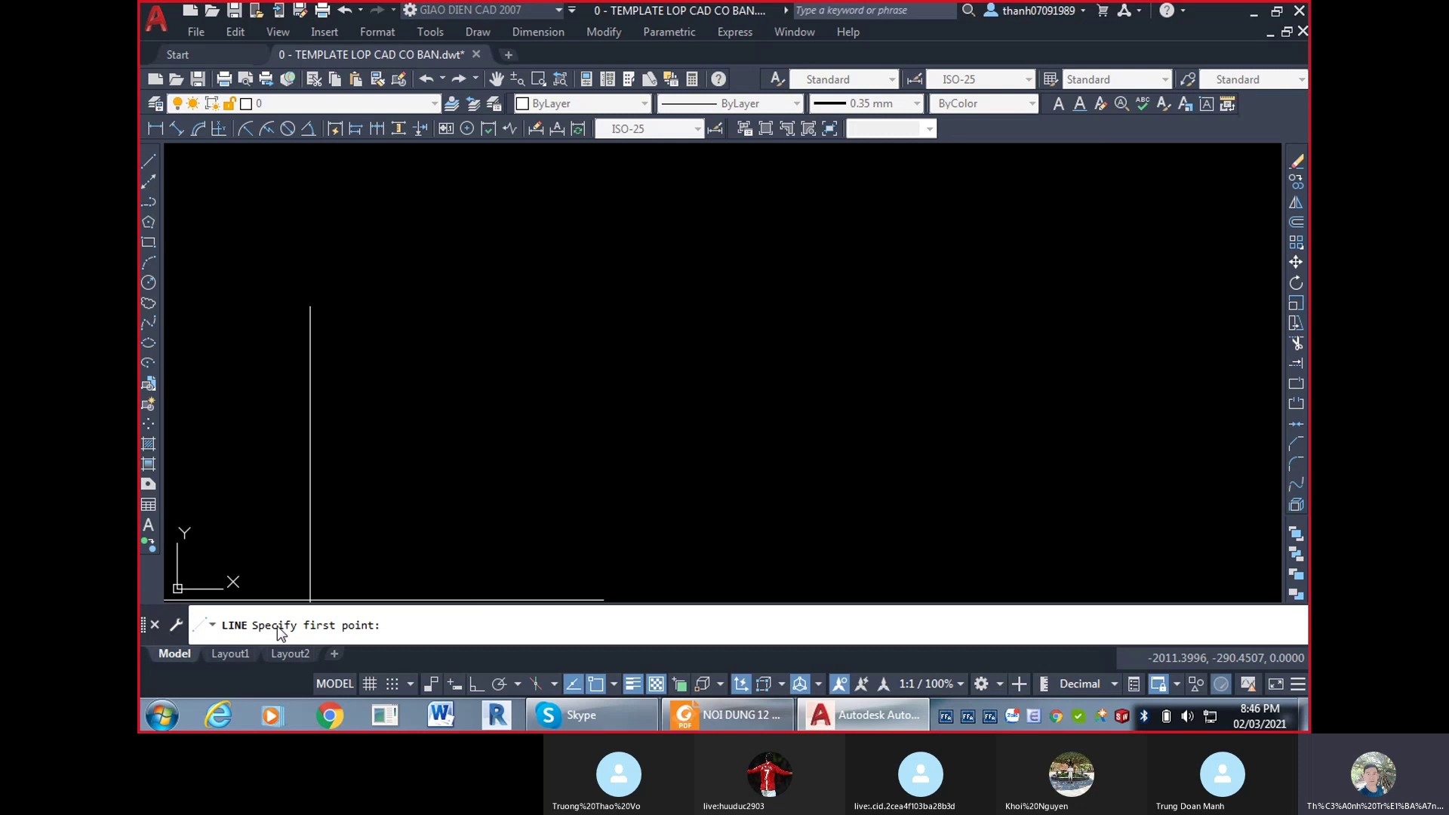
click(275, 495)
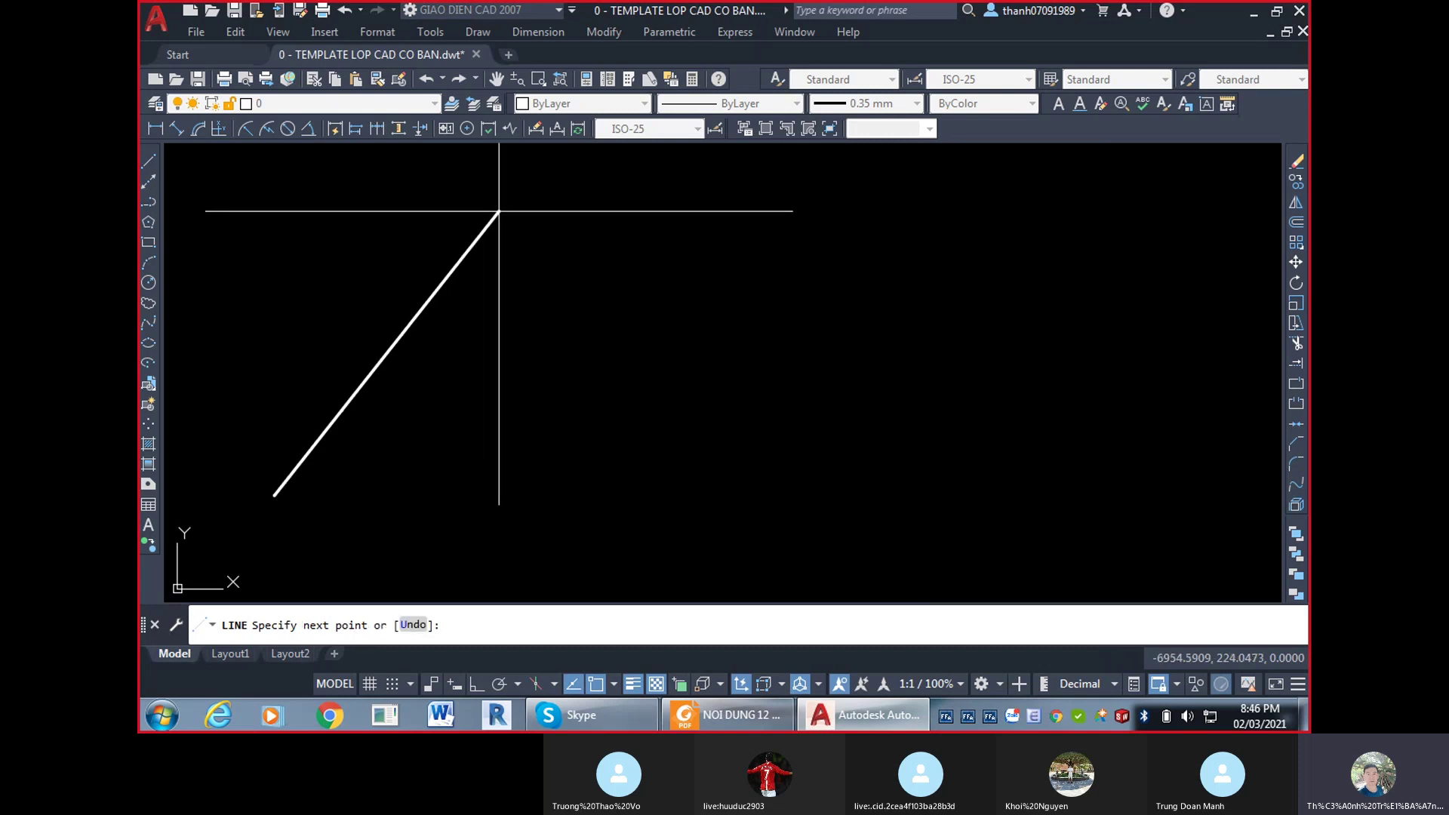
click(442, 231)
click(496, 430)
click(667, 157)
click(741, 384)
click(835, 166)
click(927, 383)
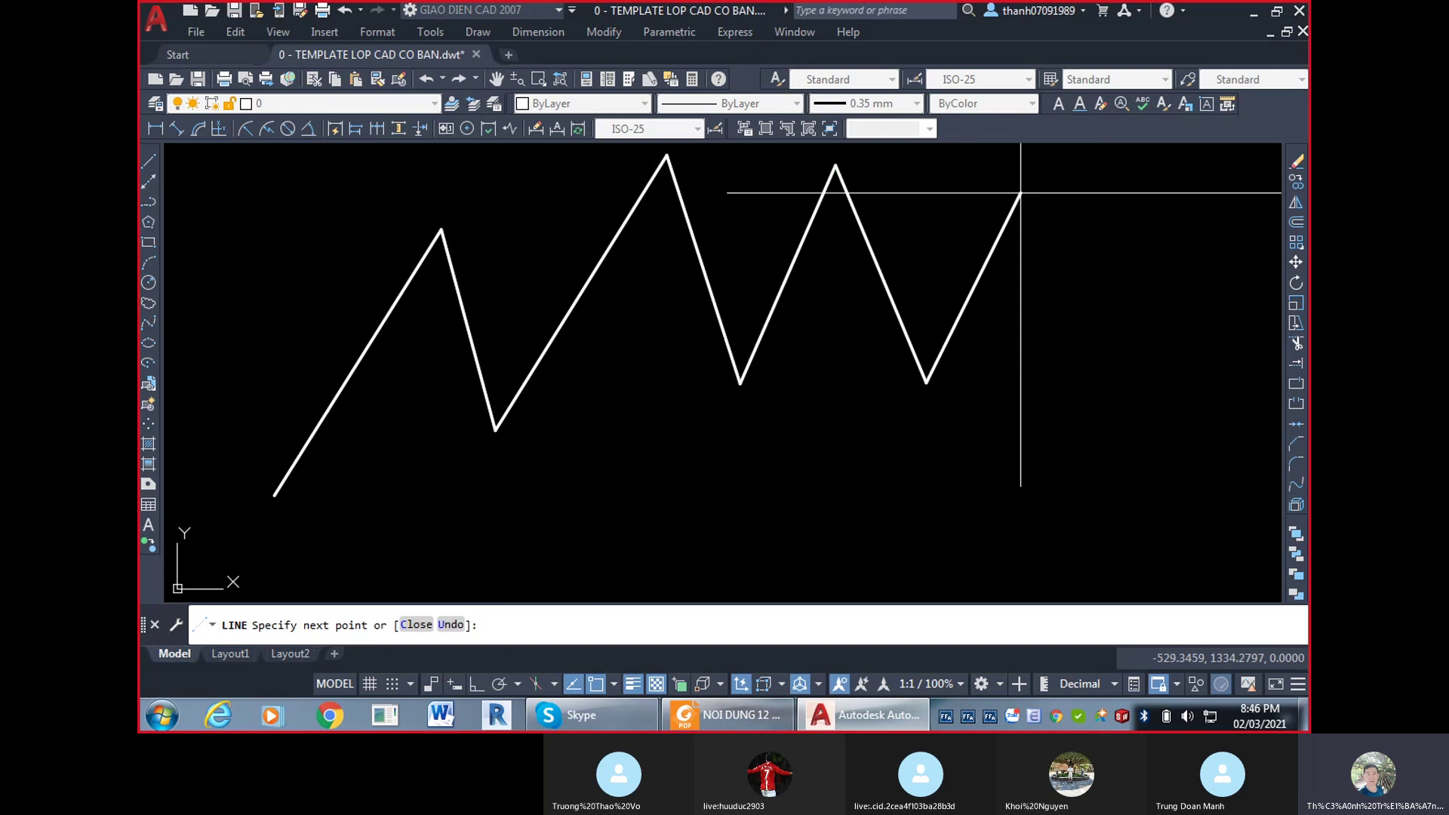
click(1021, 202)
click(1071, 381)
click(1126, 166)
click(1220, 365)
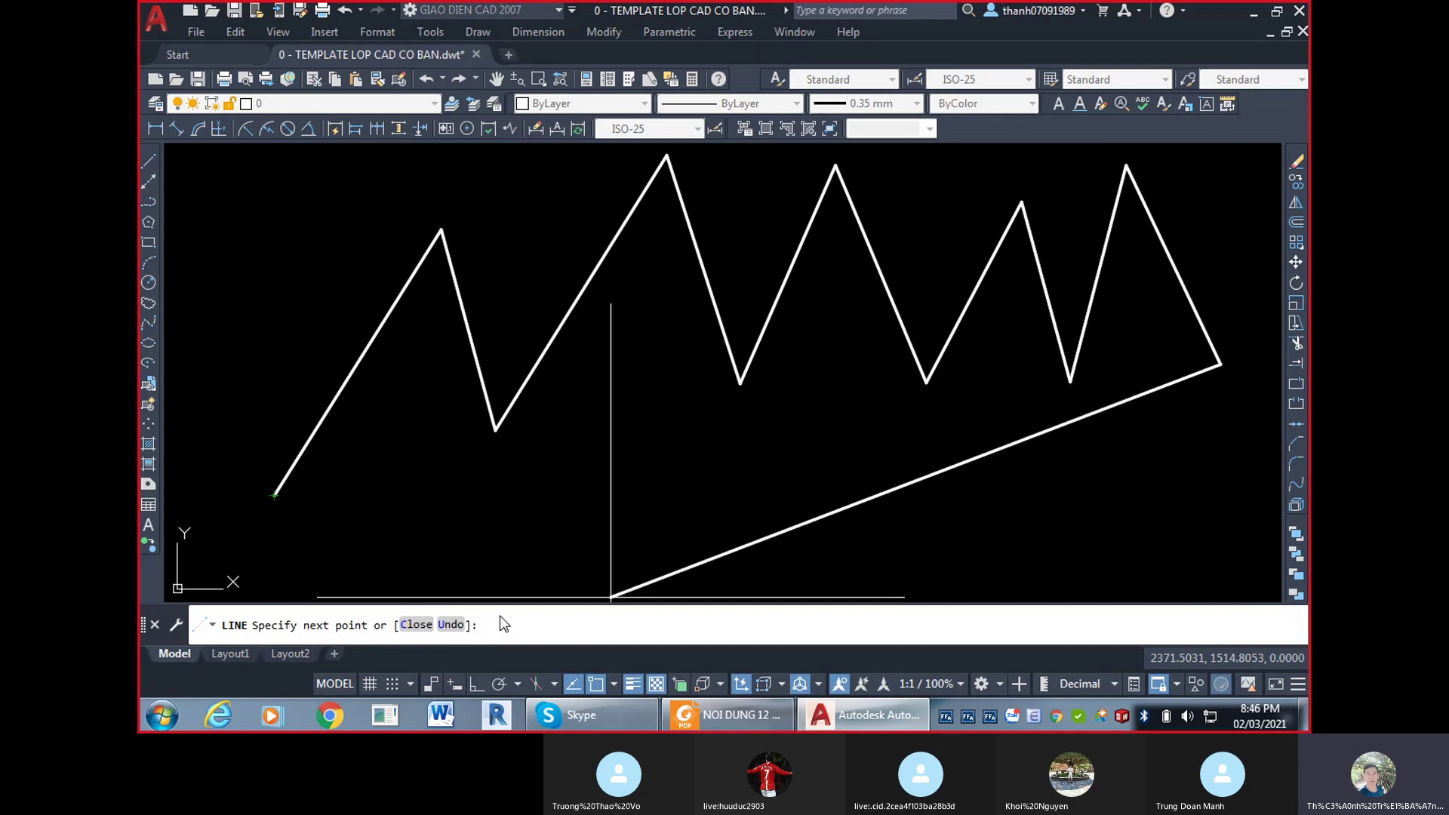
click(451, 625)
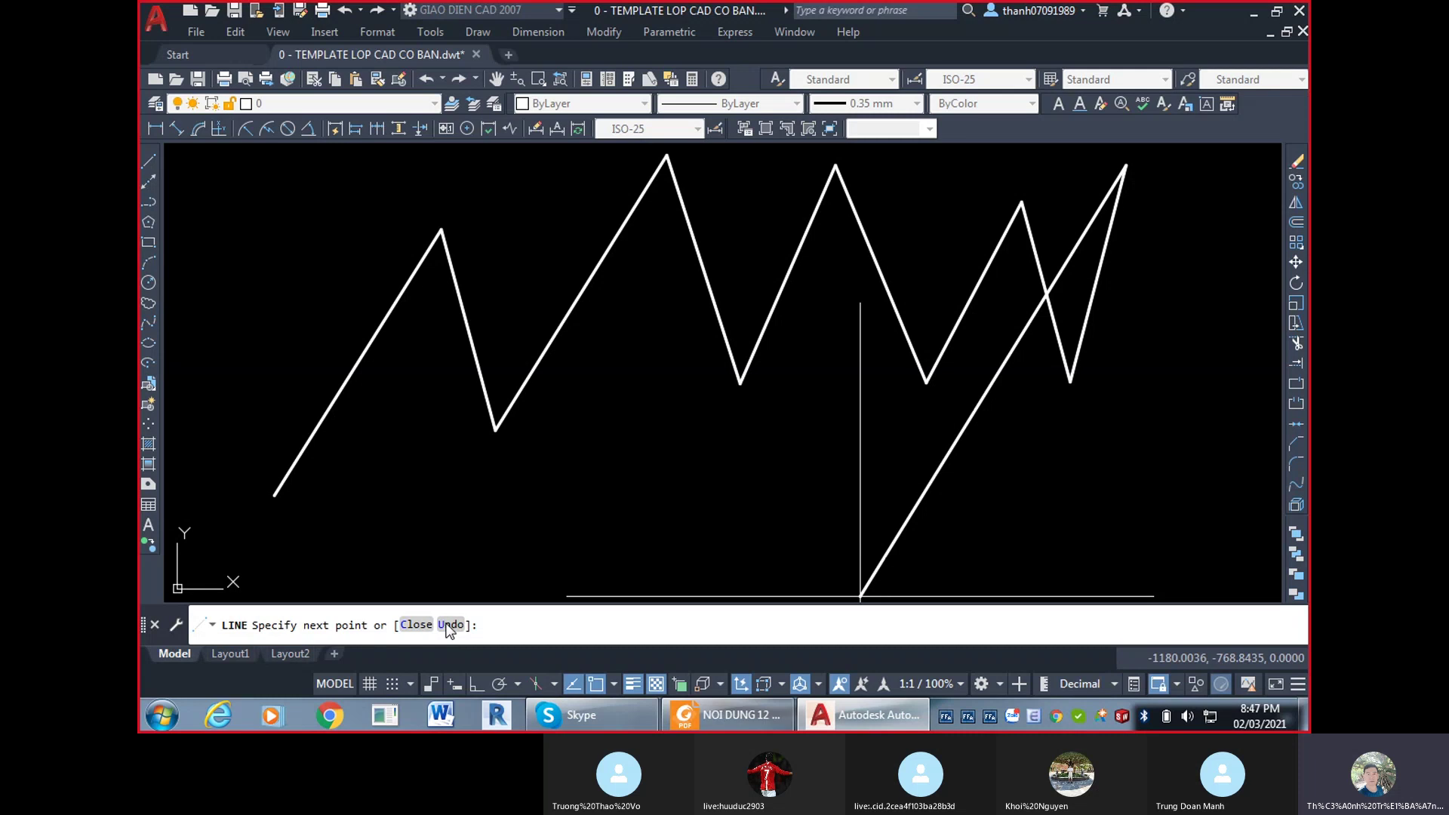
click(450, 625)
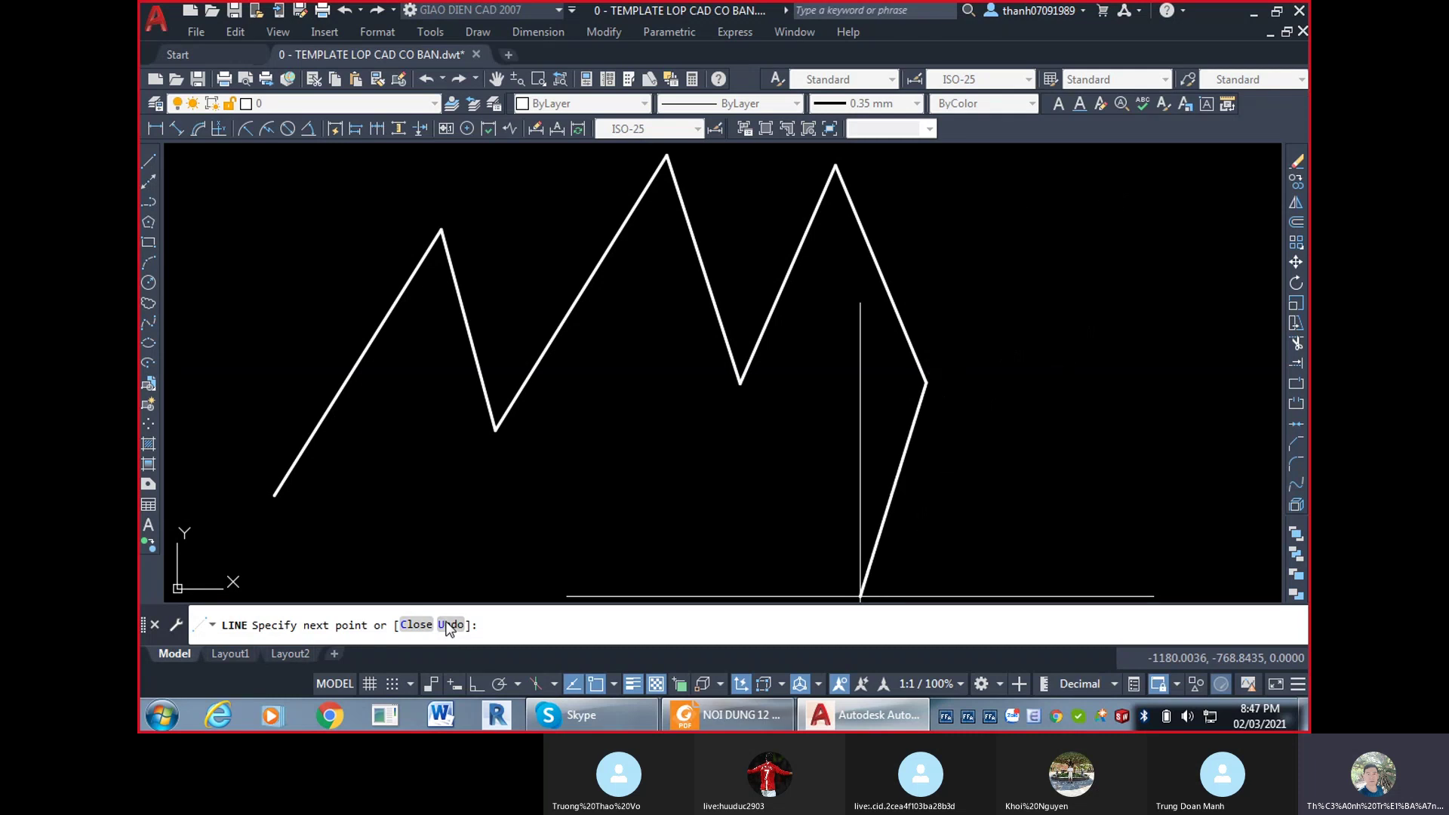
click(451, 625)
click(416, 624)
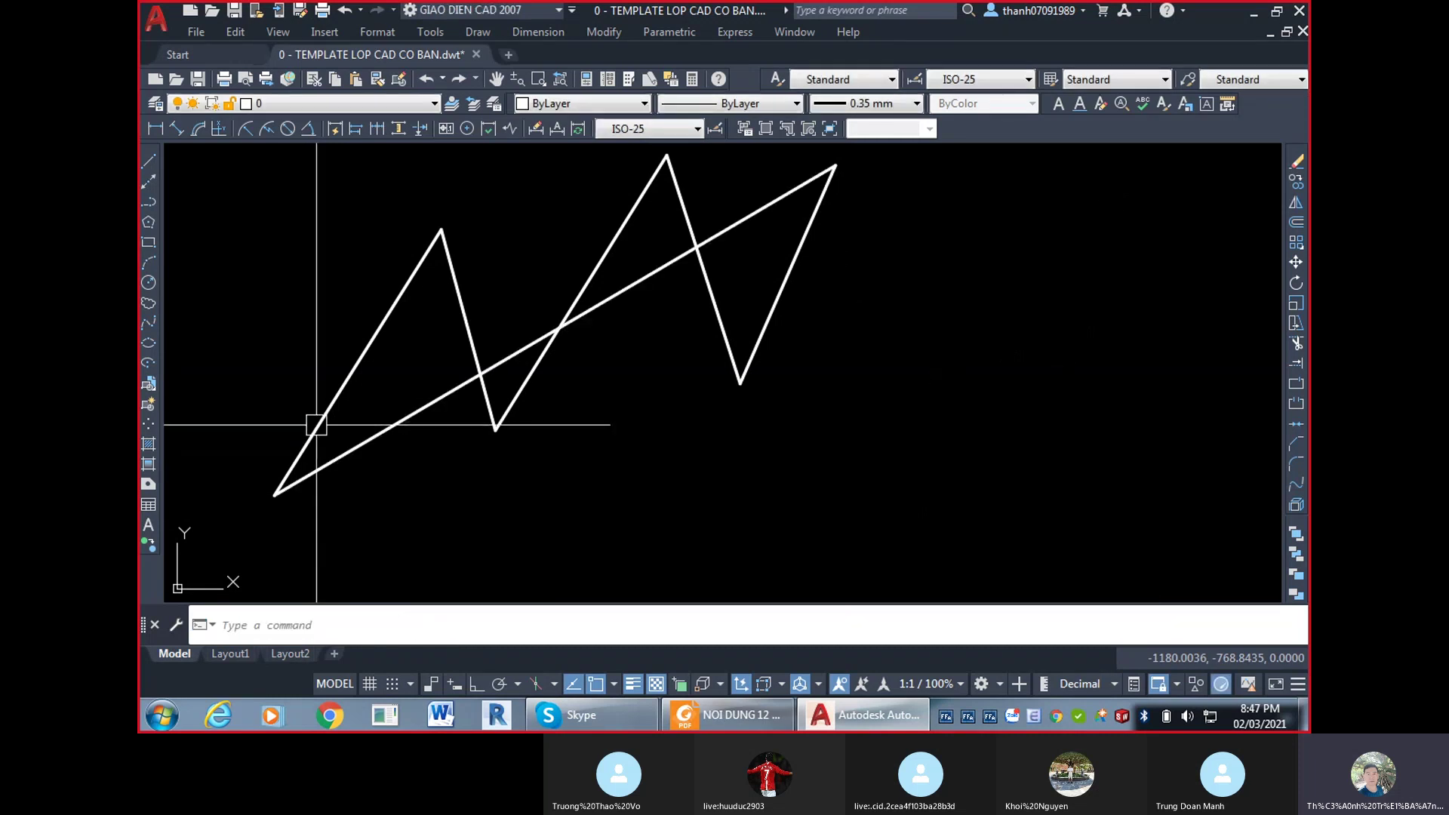
click(854, 485)
click(382, 291)
text(e)
Erase the zigzag, then draw a test line, undoing and redrawing its second segment.
key(Return)
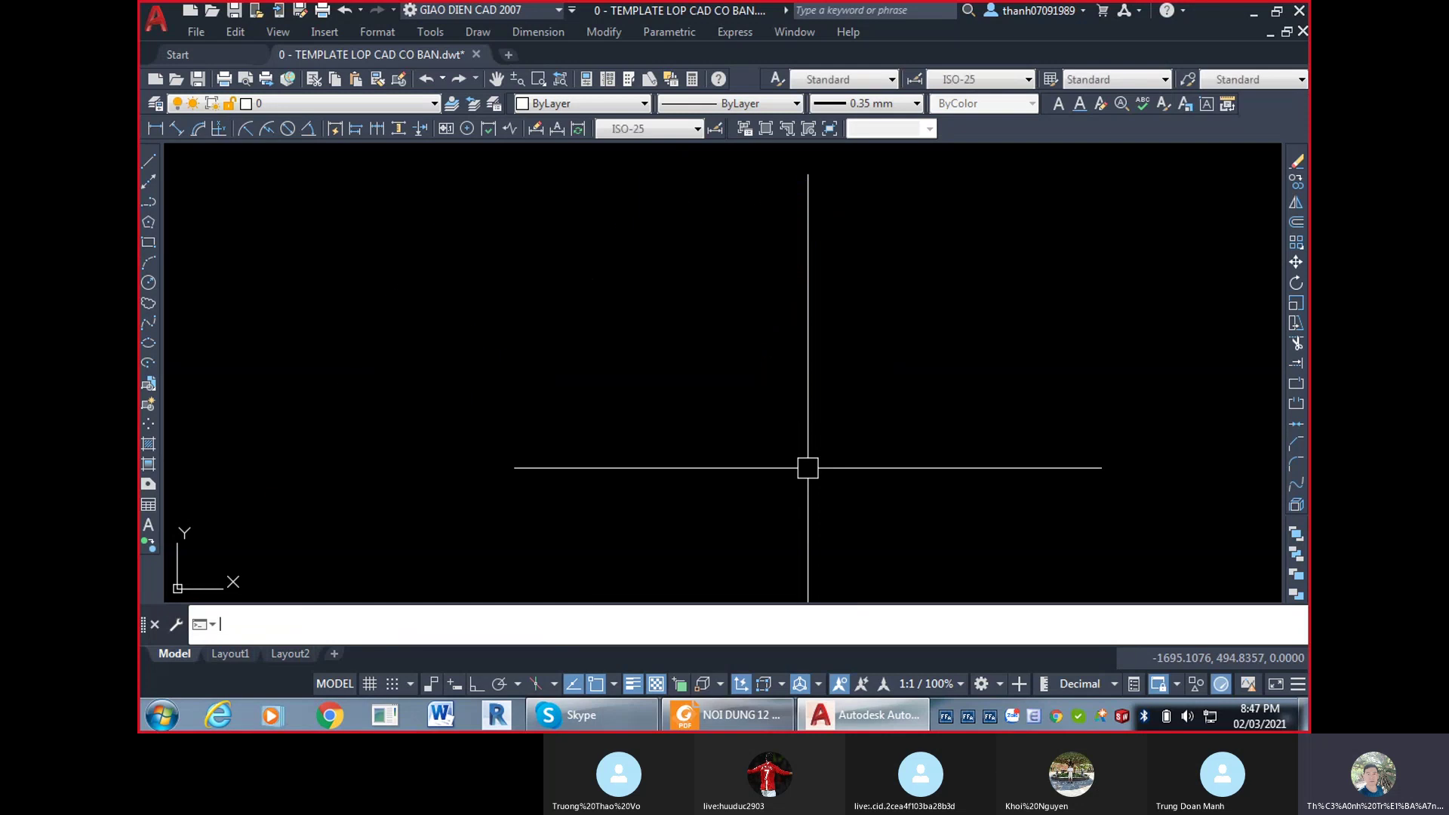
key(Return)
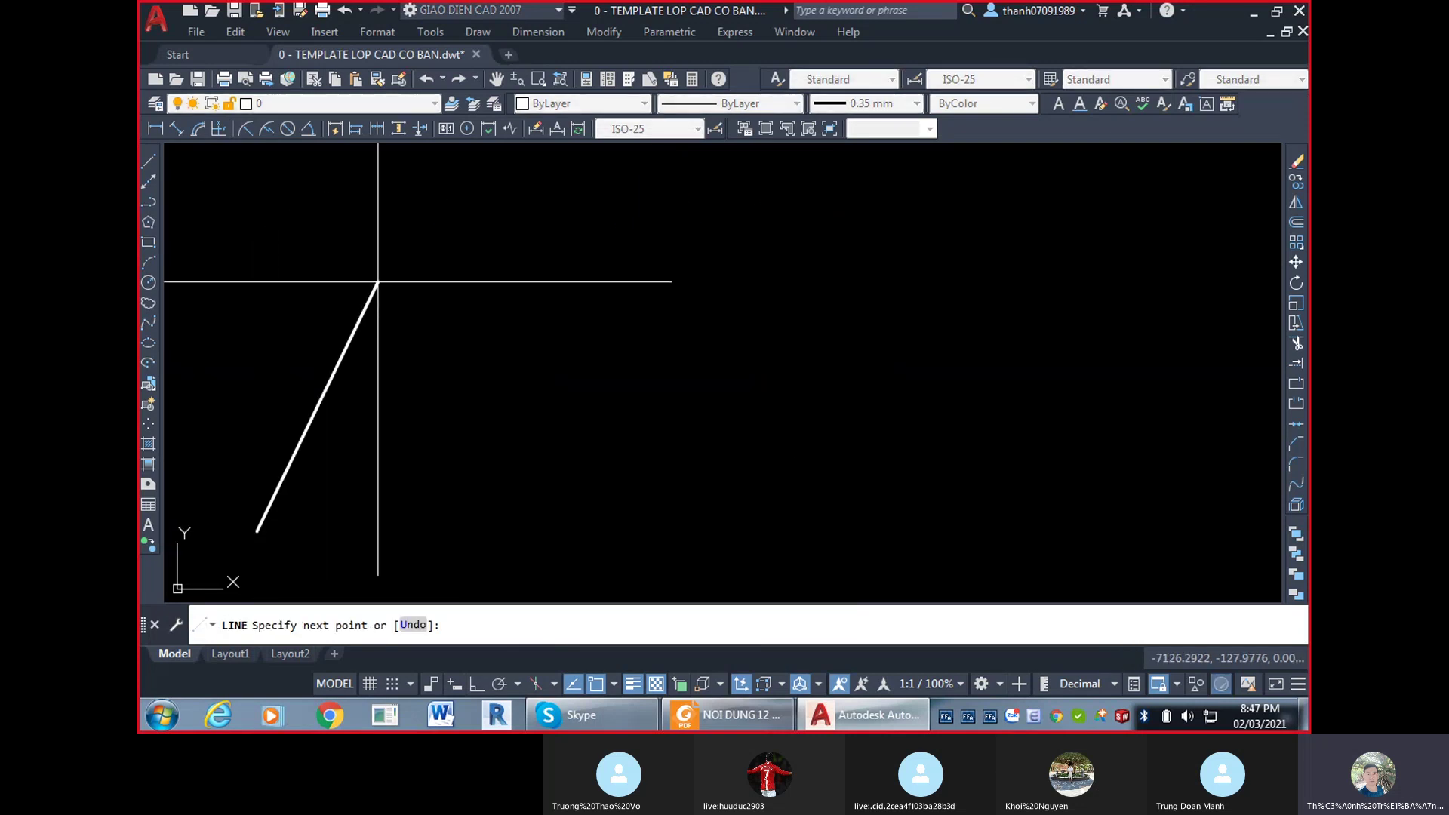
click(392, 257)
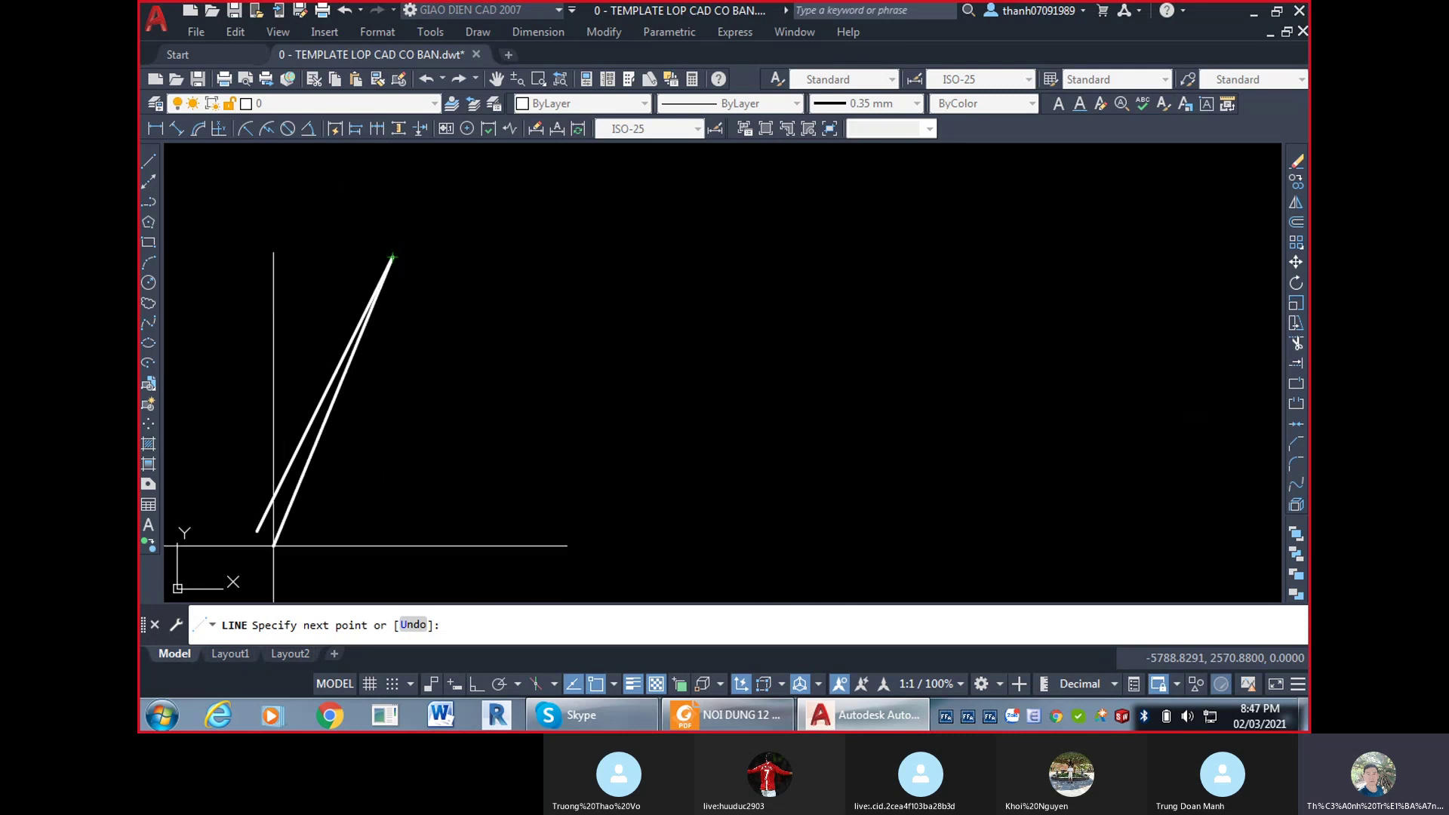
click(933, 378)
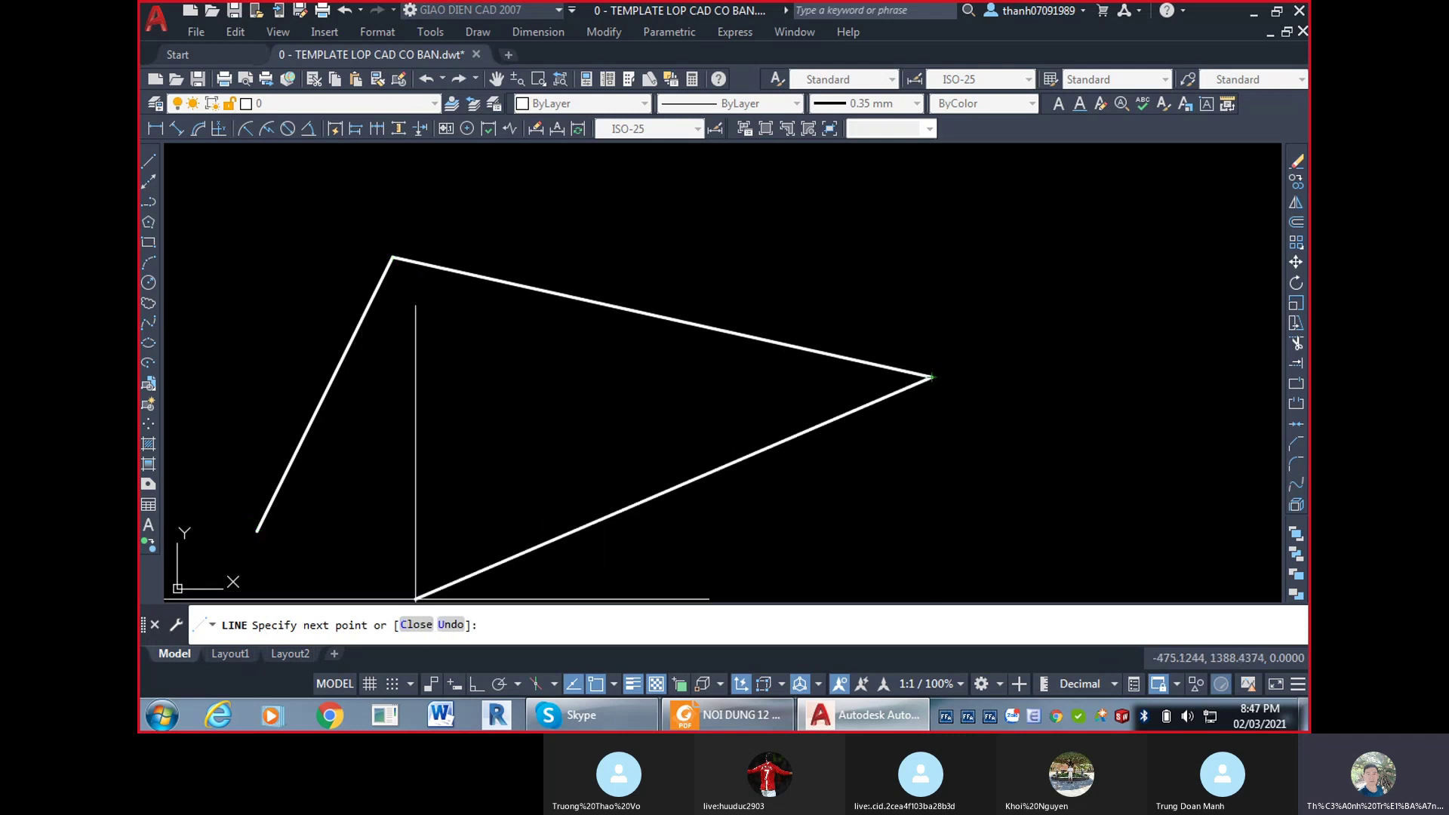
text(u)
key(Return)
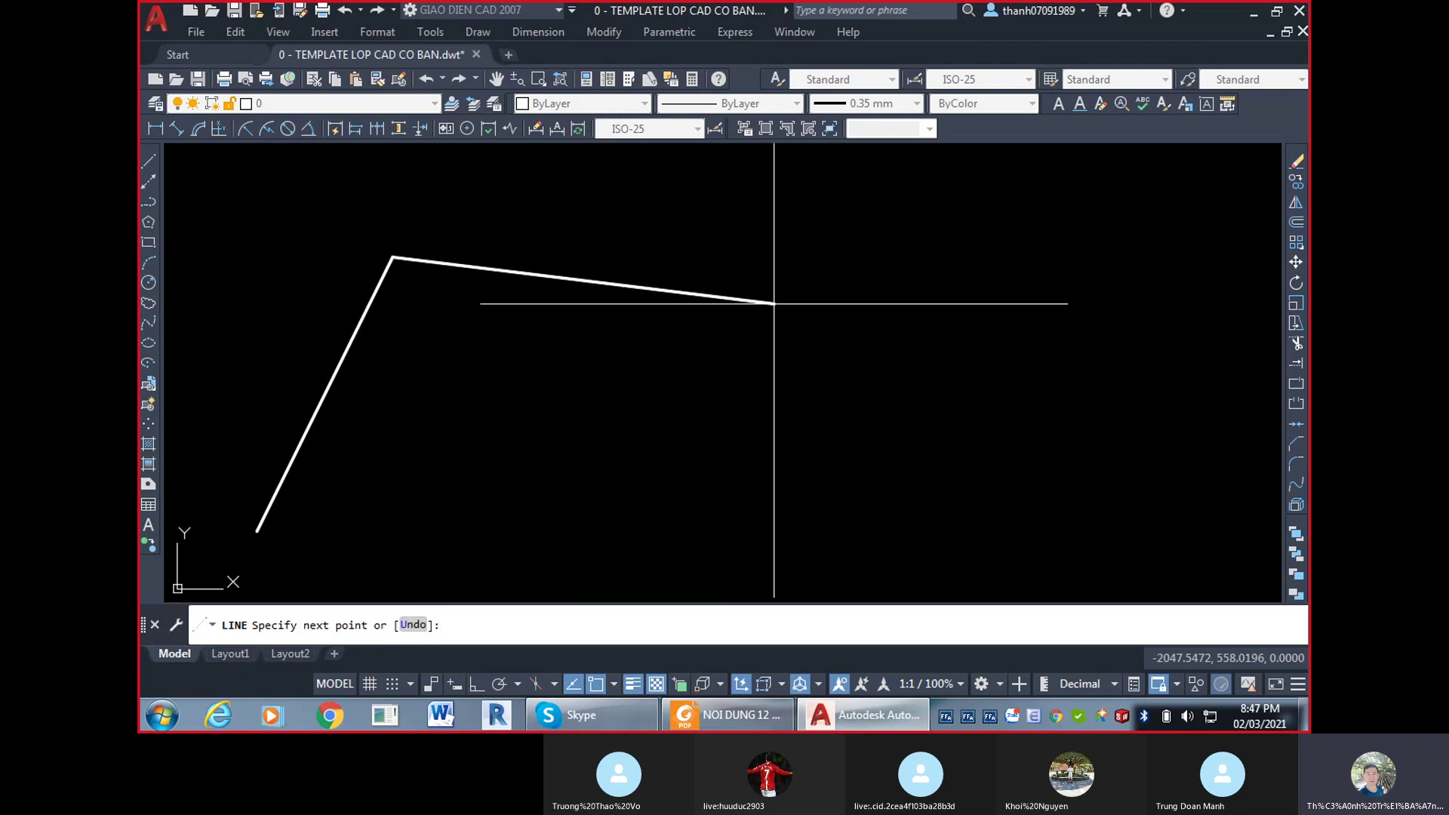
click(1045, 244)
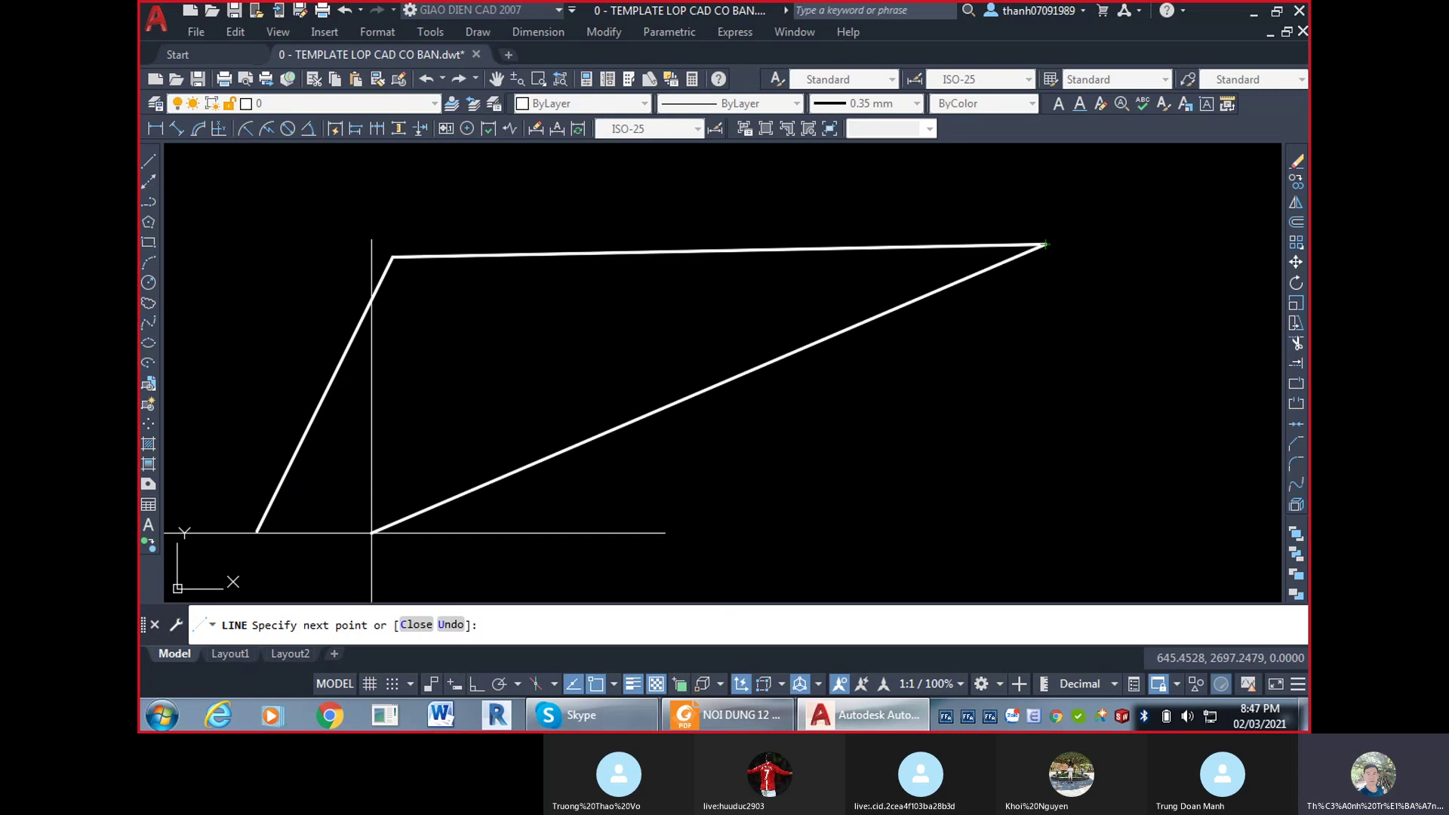
key(Escape)
Crossing-select both test lines from right to left and delete them.
click(715, 598)
click(314, 234)
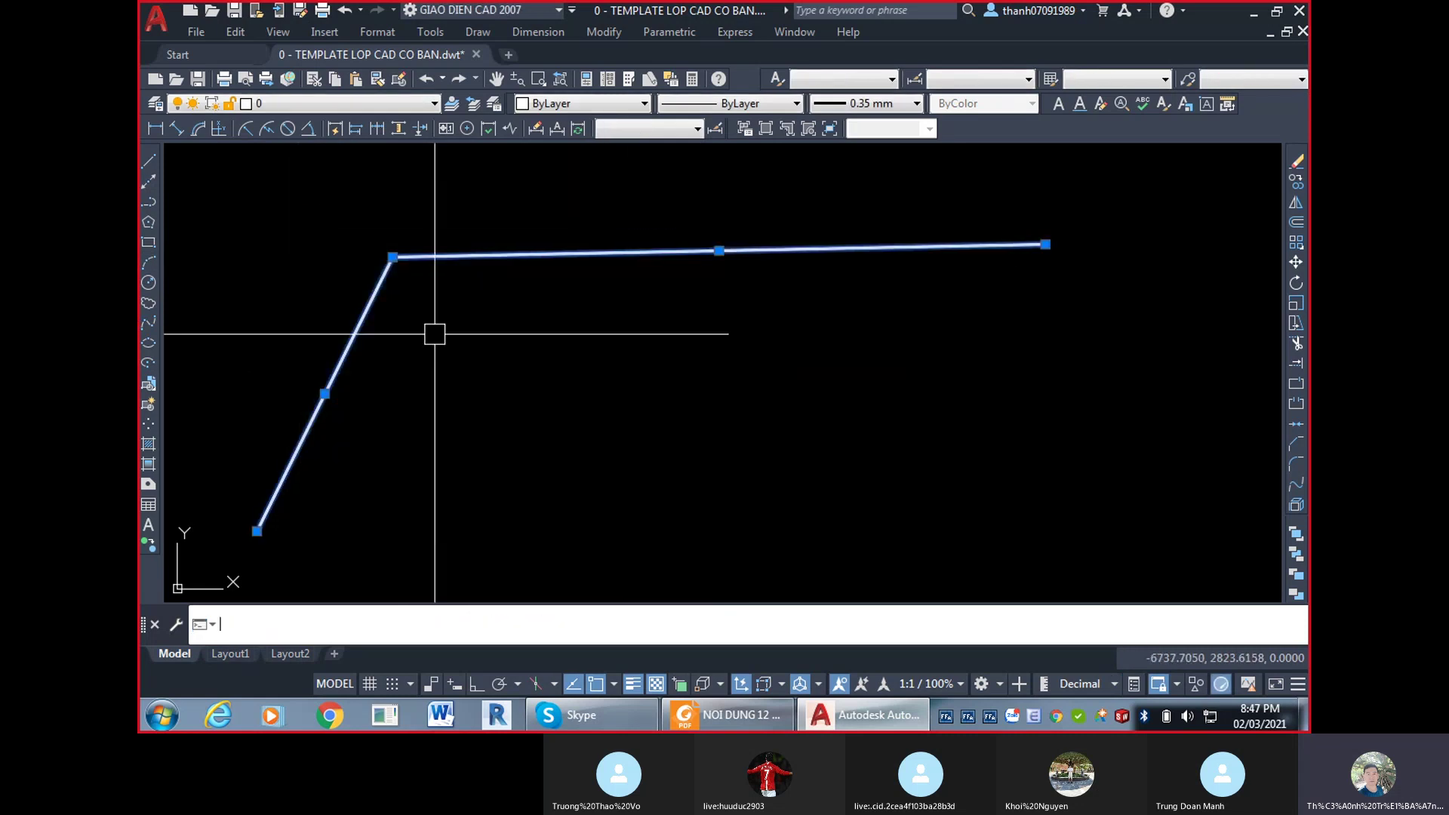
key(Delete)
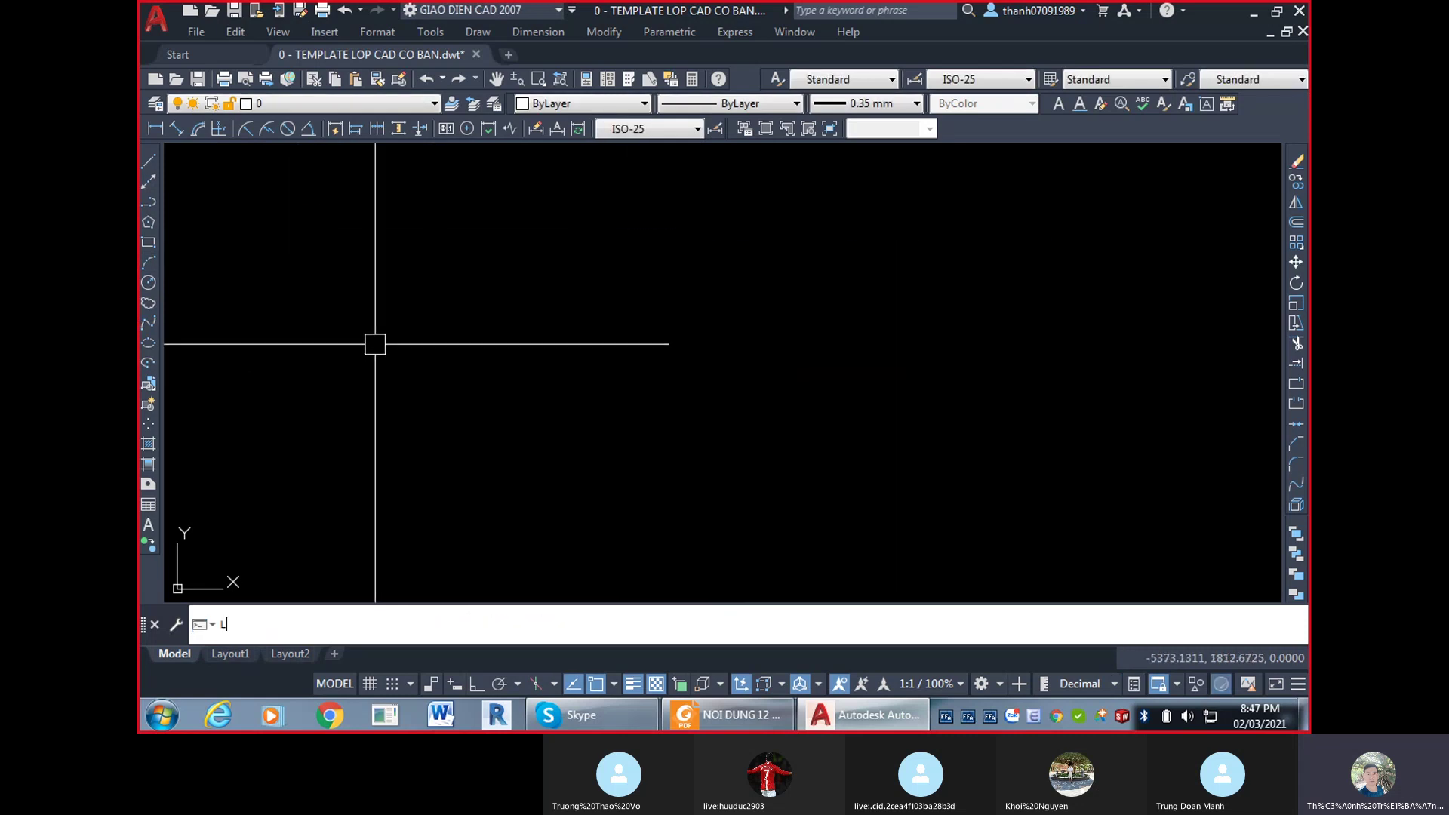
key(Return)
click(277, 511)
click(479, 250)
click(520, 439)
click(633, 296)
click(675, 463)
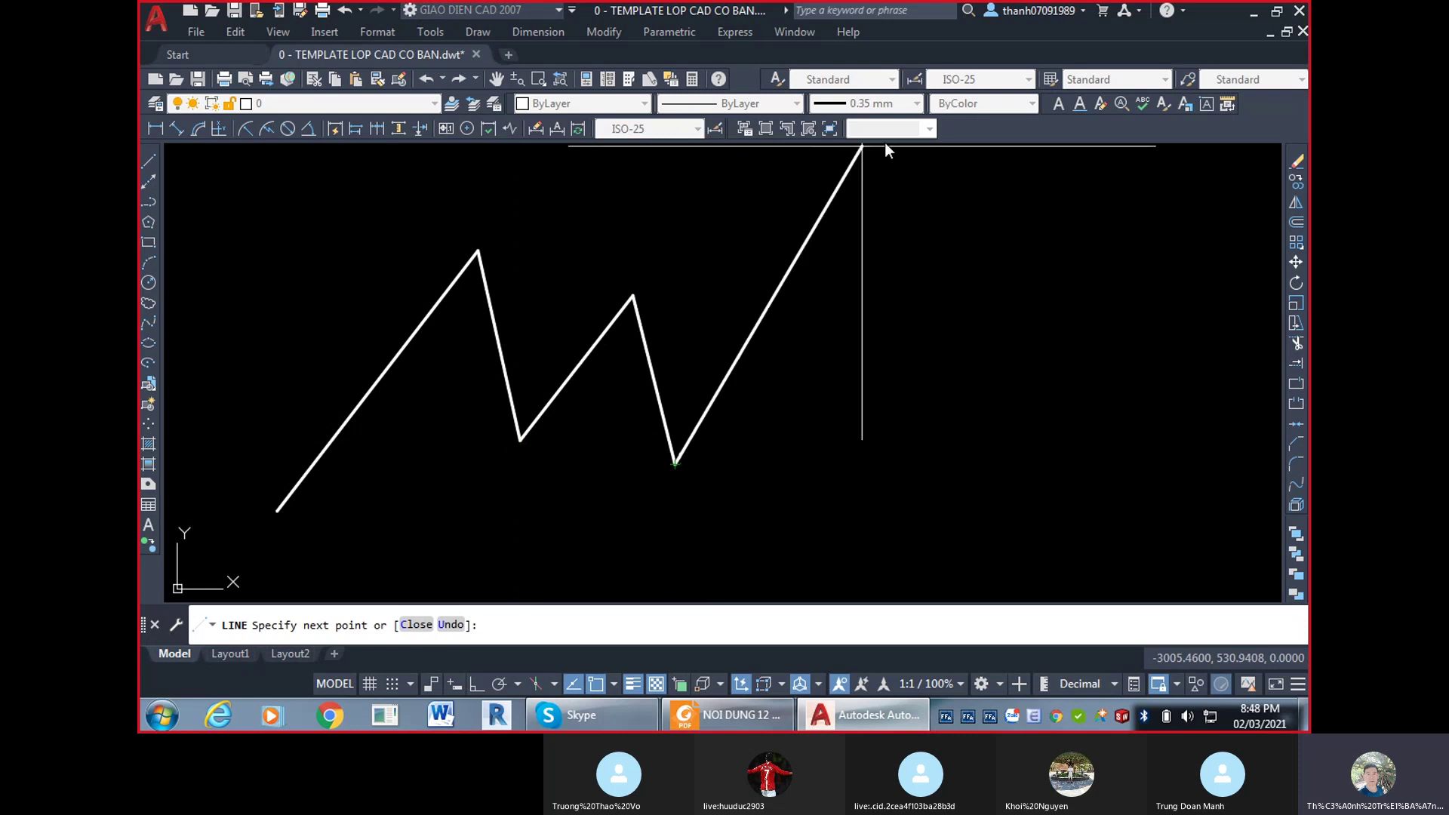
click(892, 174)
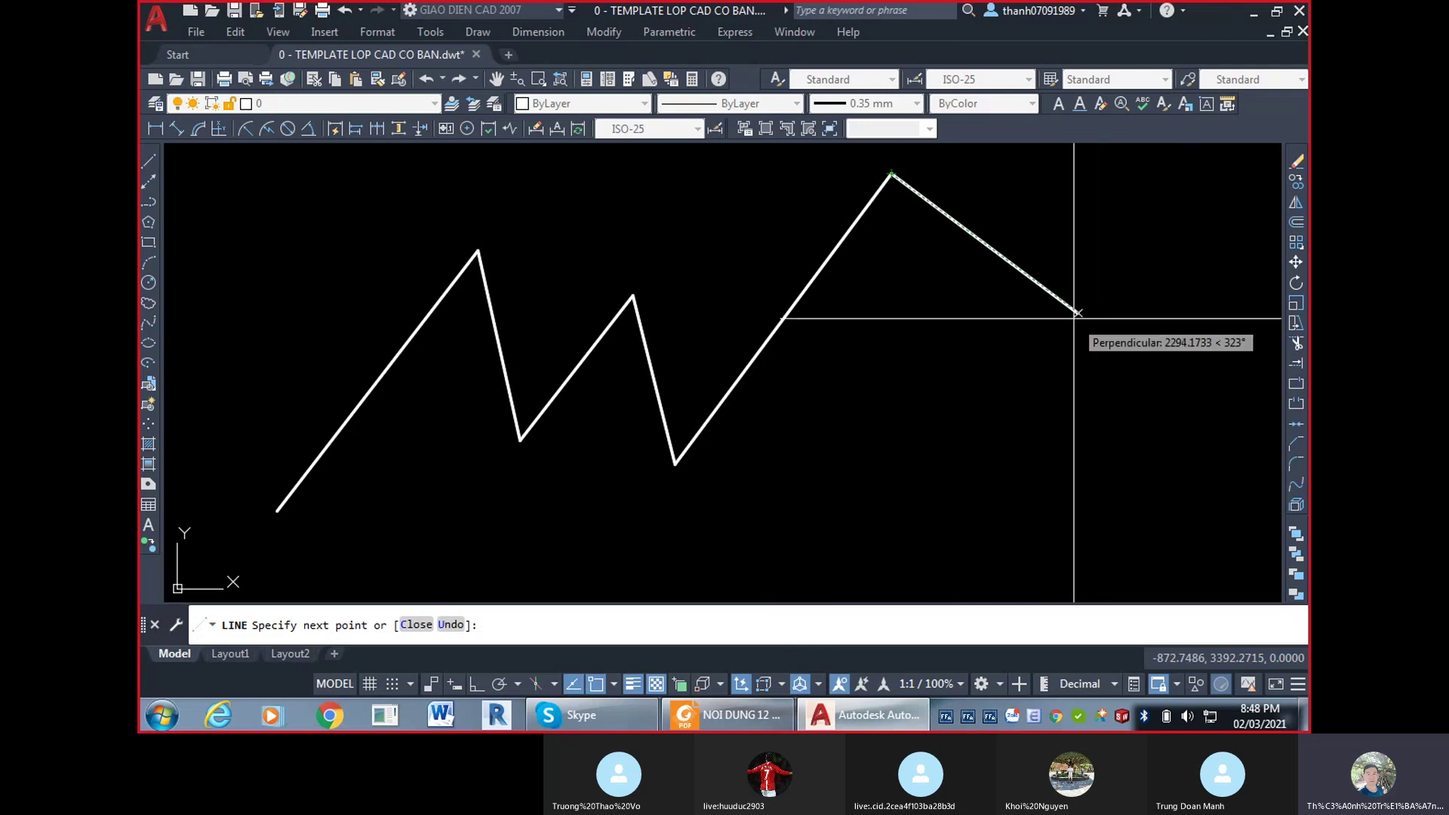
right_click(1064, 340)
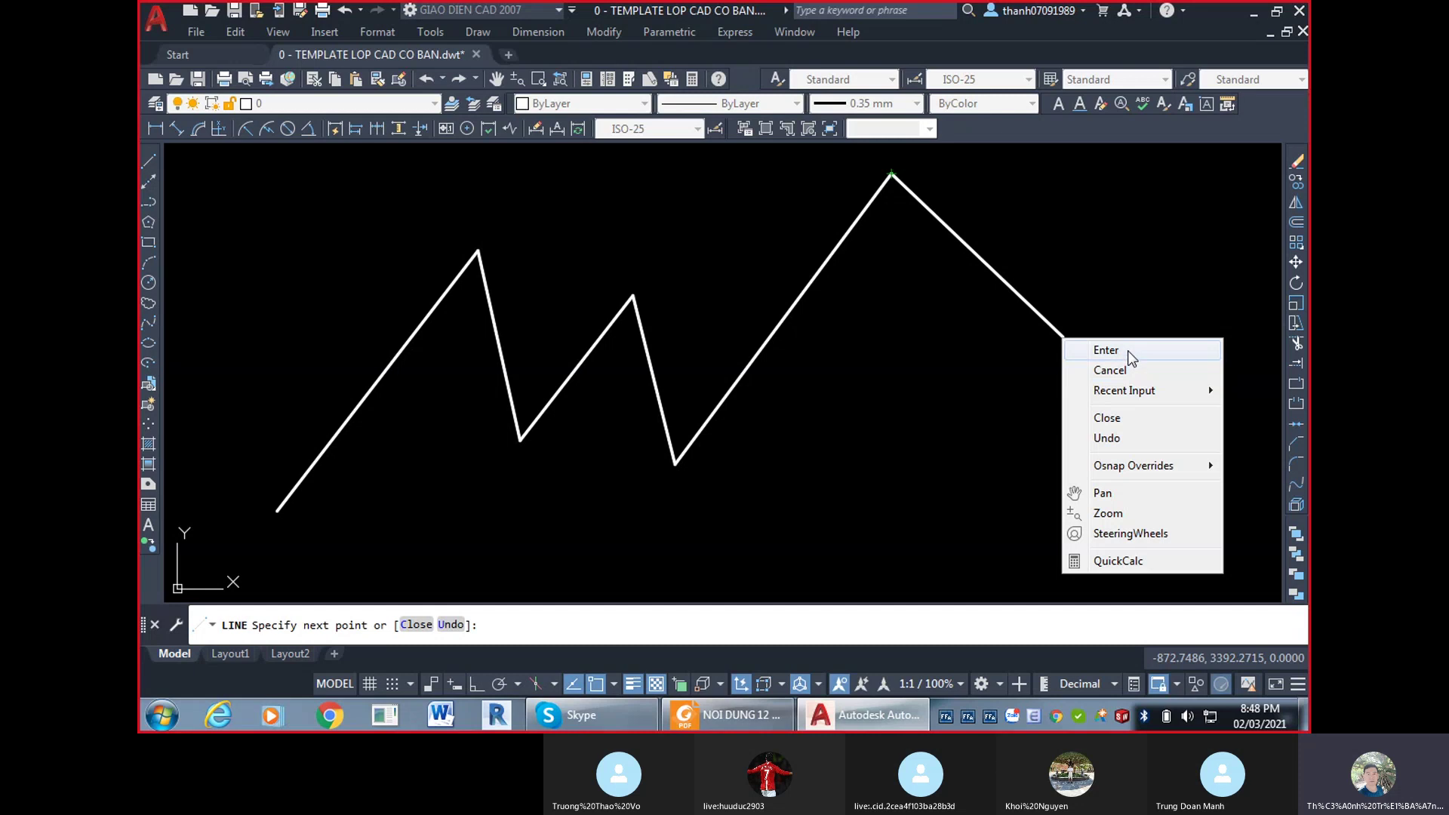
click(1106, 350)
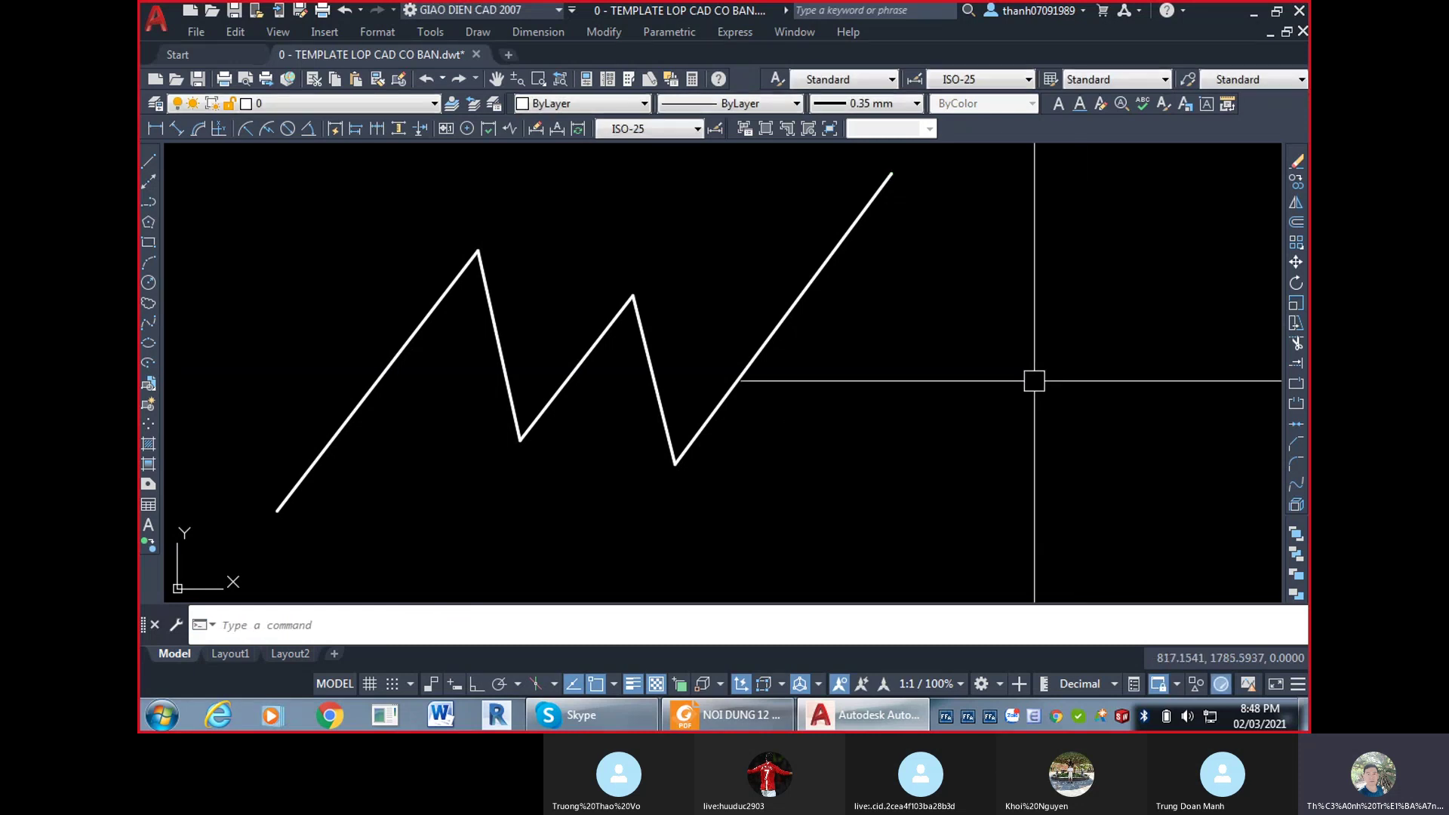
right_click(922, 327)
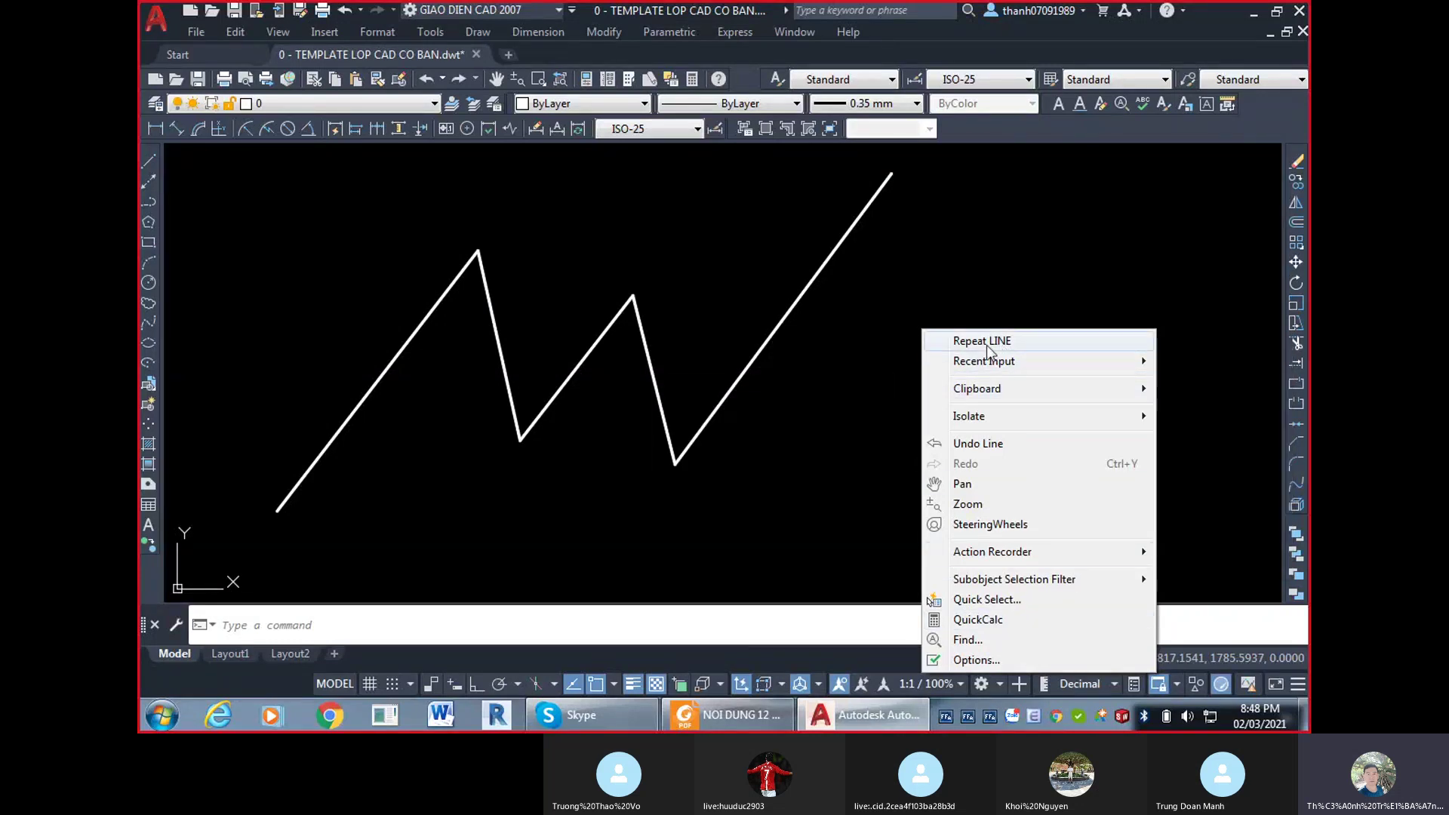
mouse_move(1134, 355)
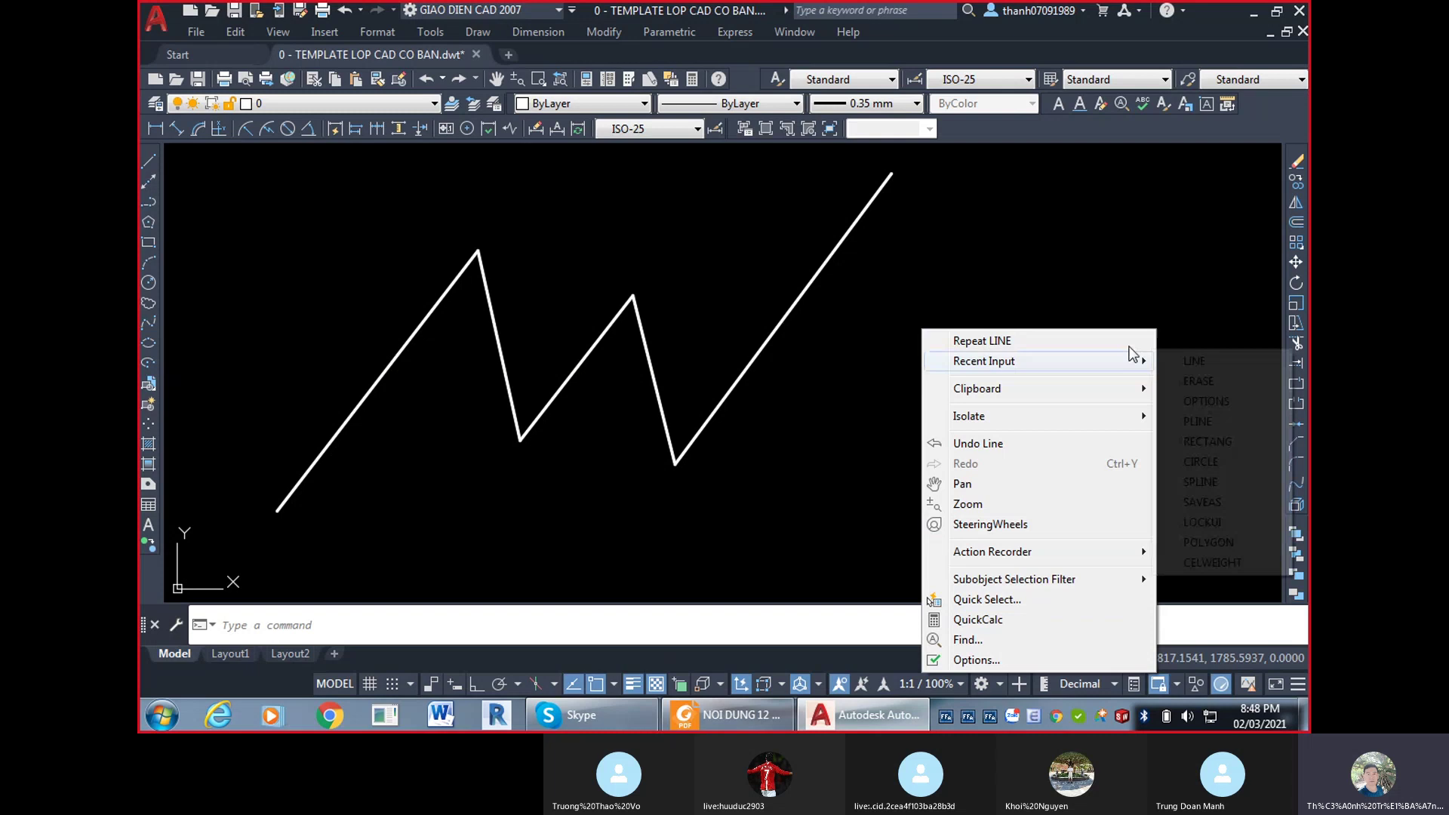
click(1042, 345)
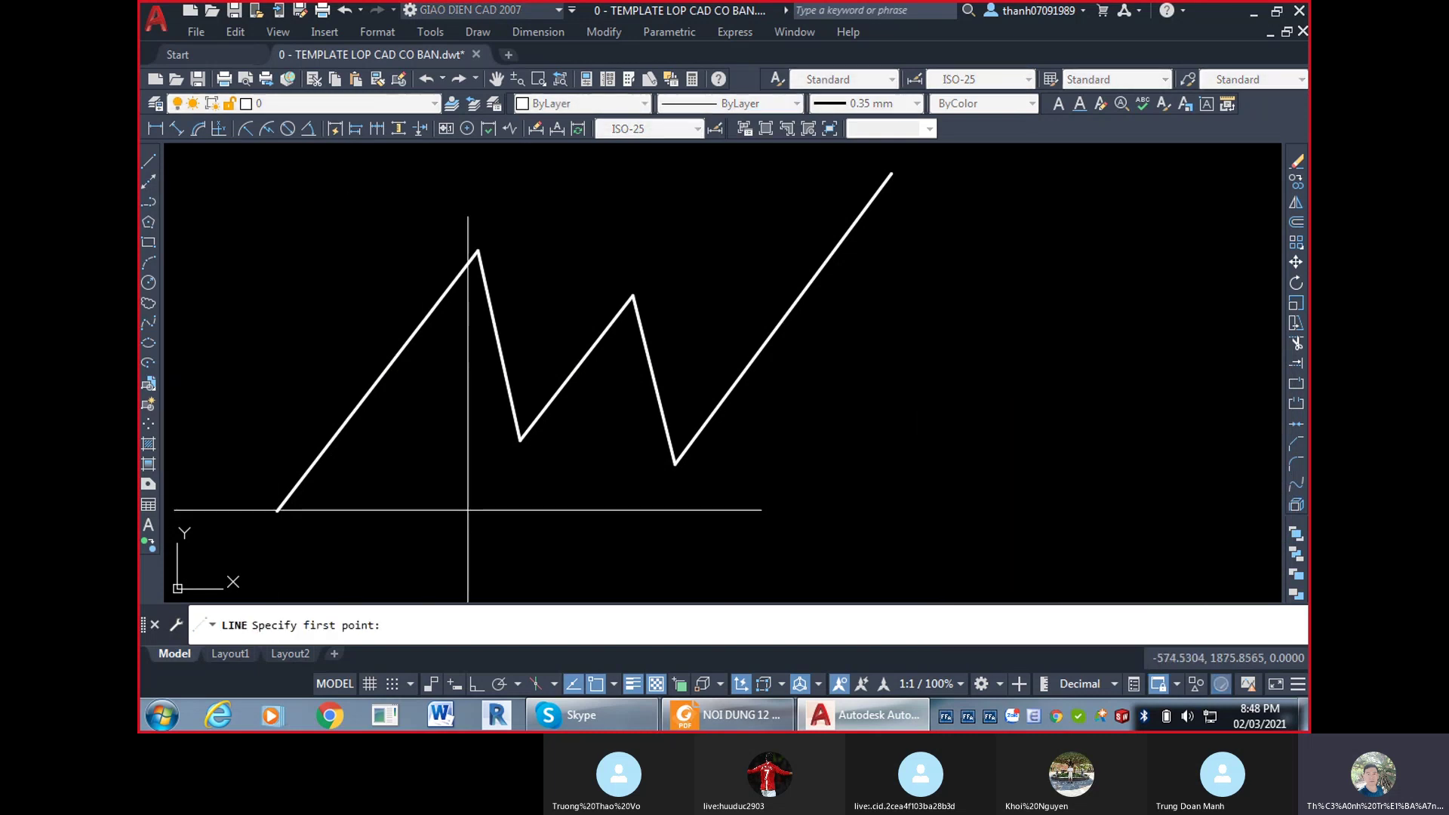
click(436, 530)
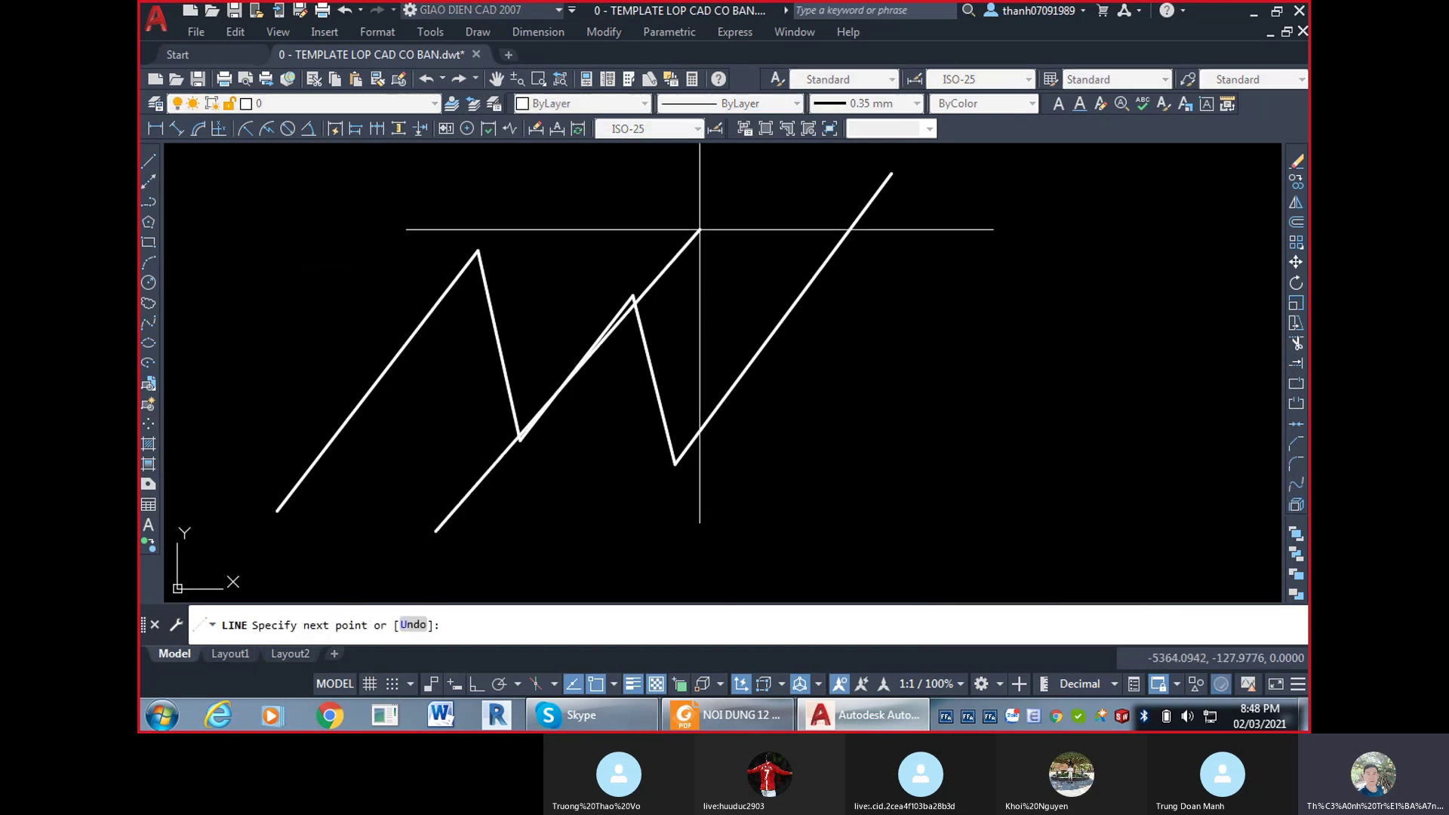
click(631, 202)
click(839, 492)
click(959, 284)
click(1063, 436)
click(1130, 210)
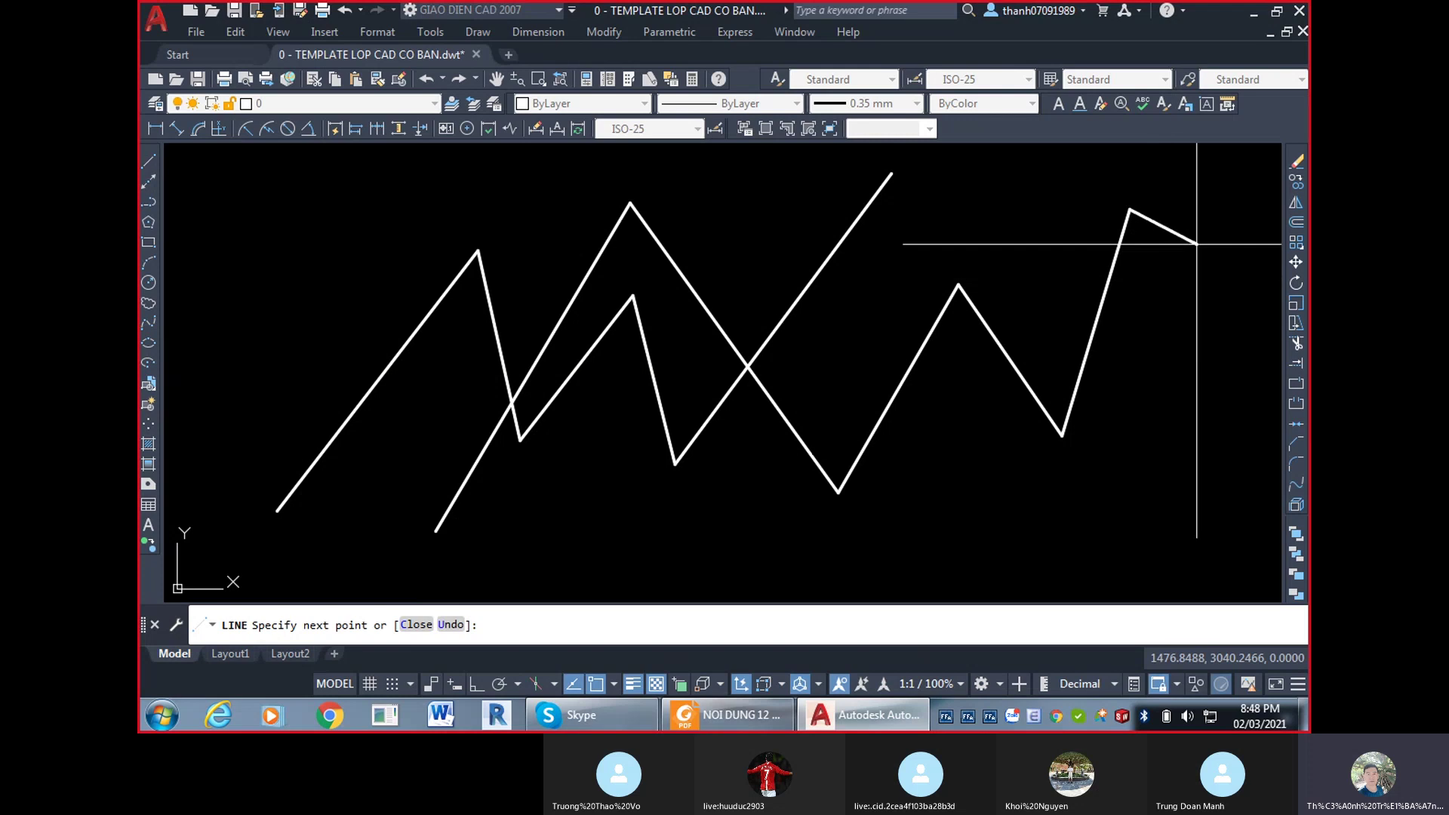
right_click(1198, 216)
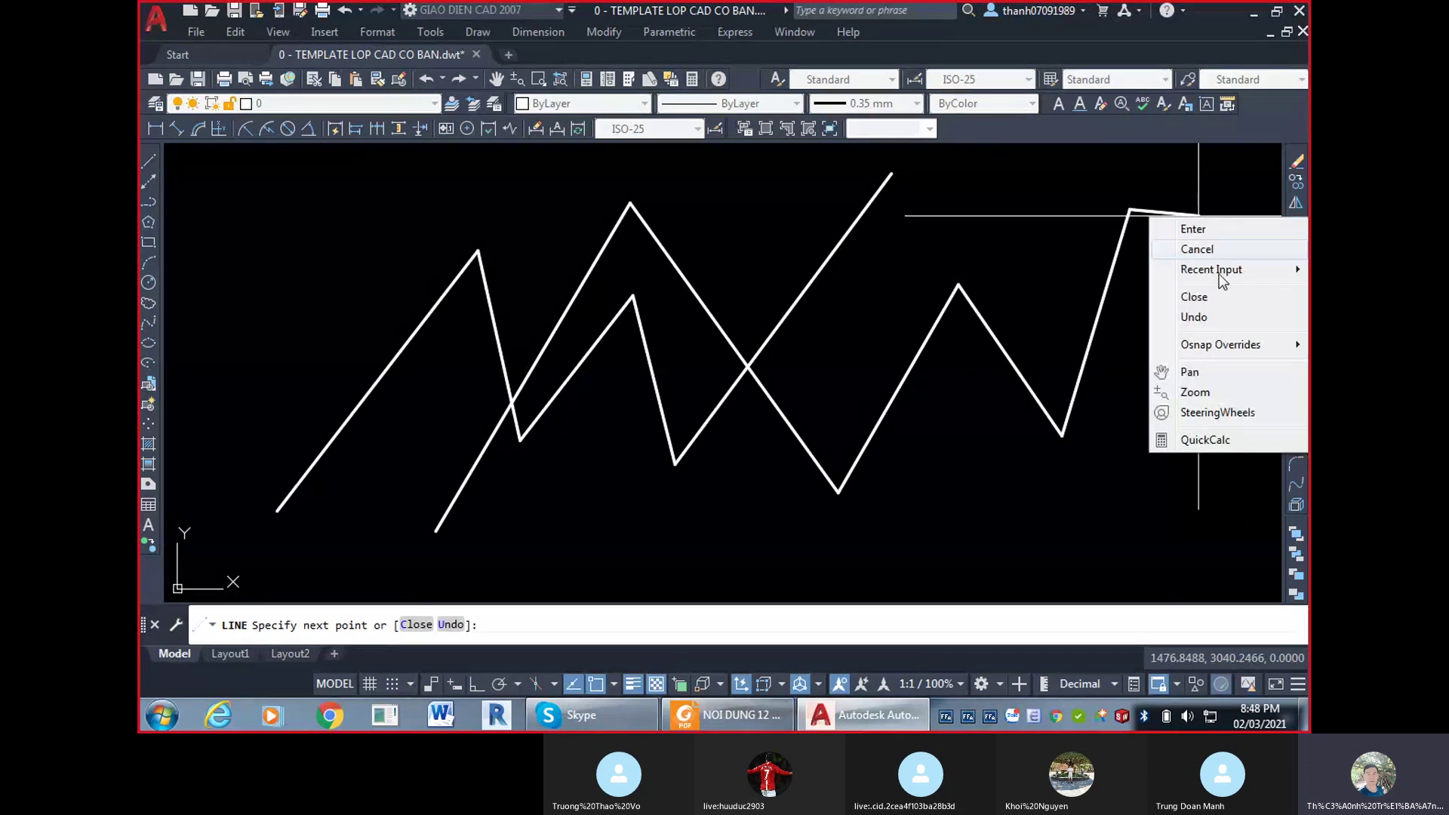
click(1193, 231)
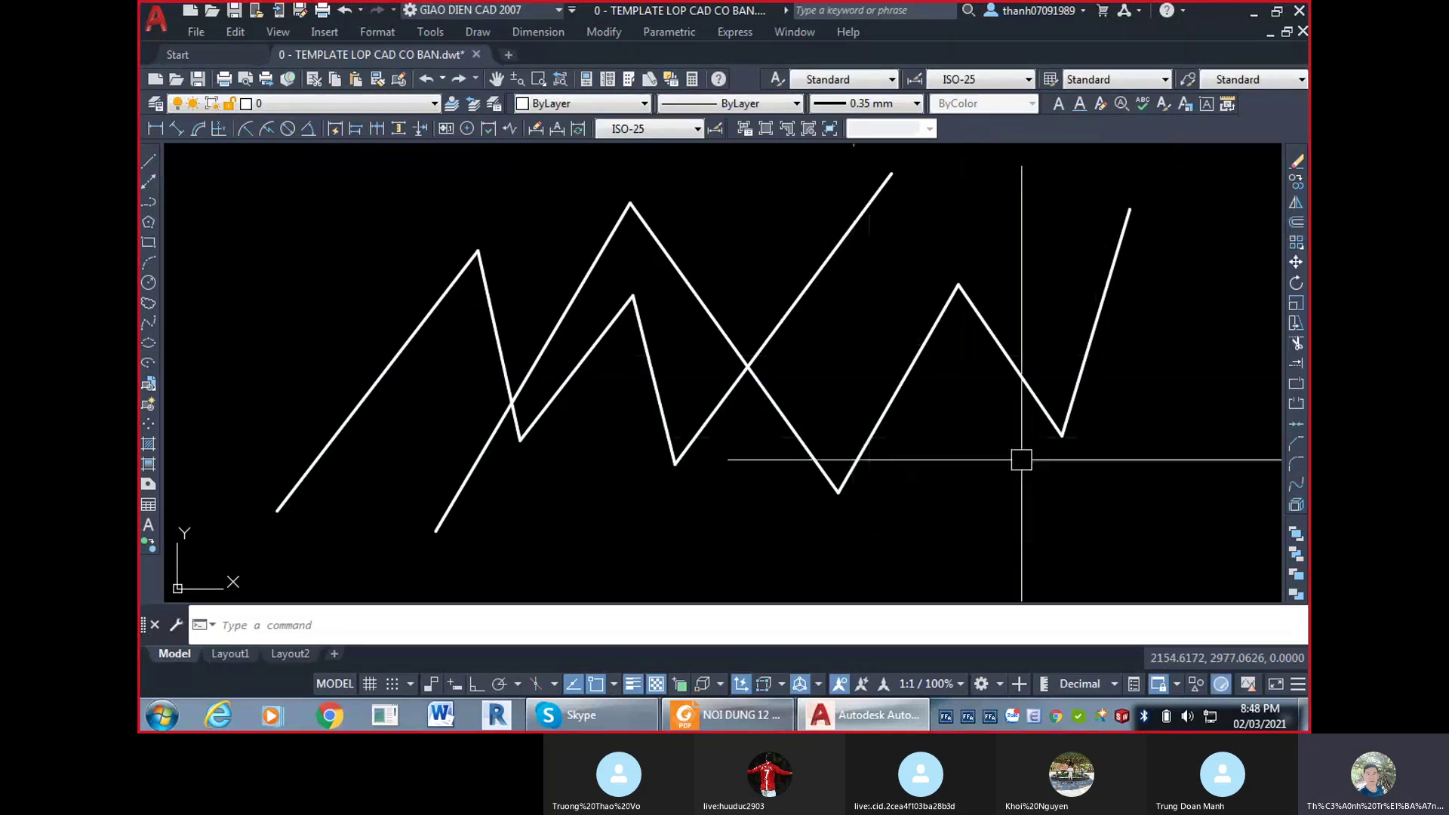
key(ctrl+a)
text(e)
Erase the zigzags, then uncheck 'Shortcut menus in drawing area' in Options and apply it.
key(Return)
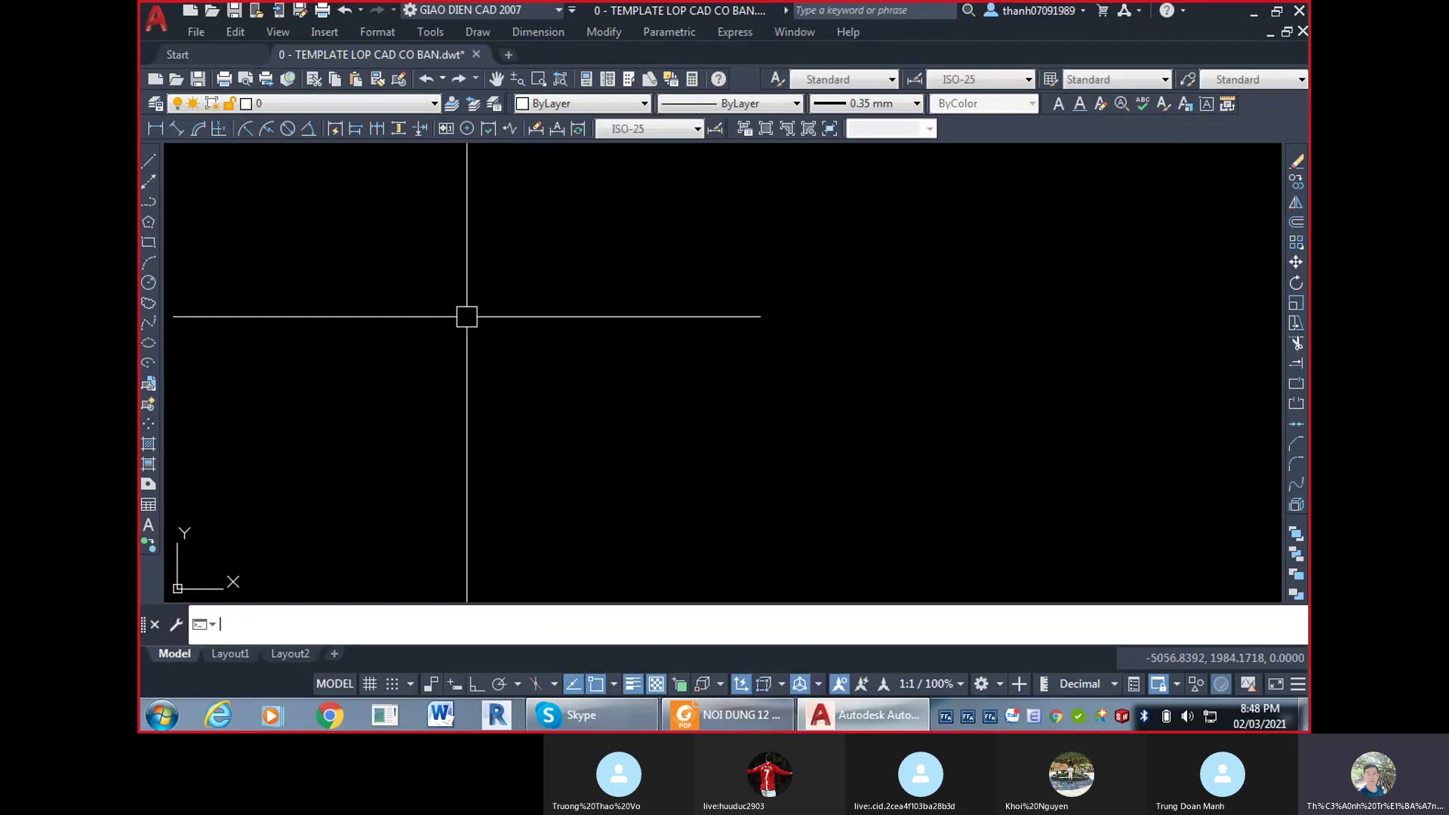
text(OP)
key(Return)
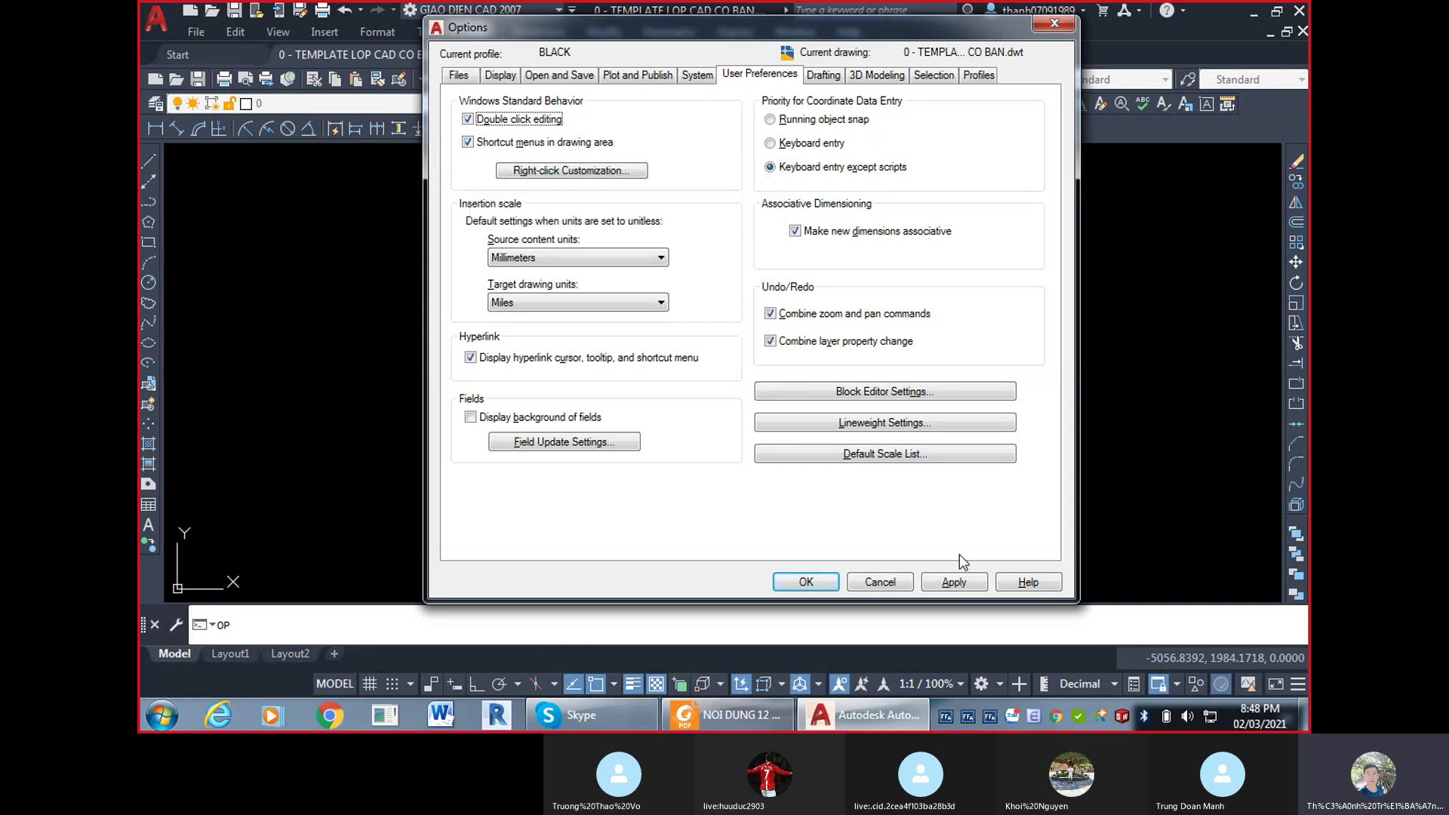
click(468, 143)
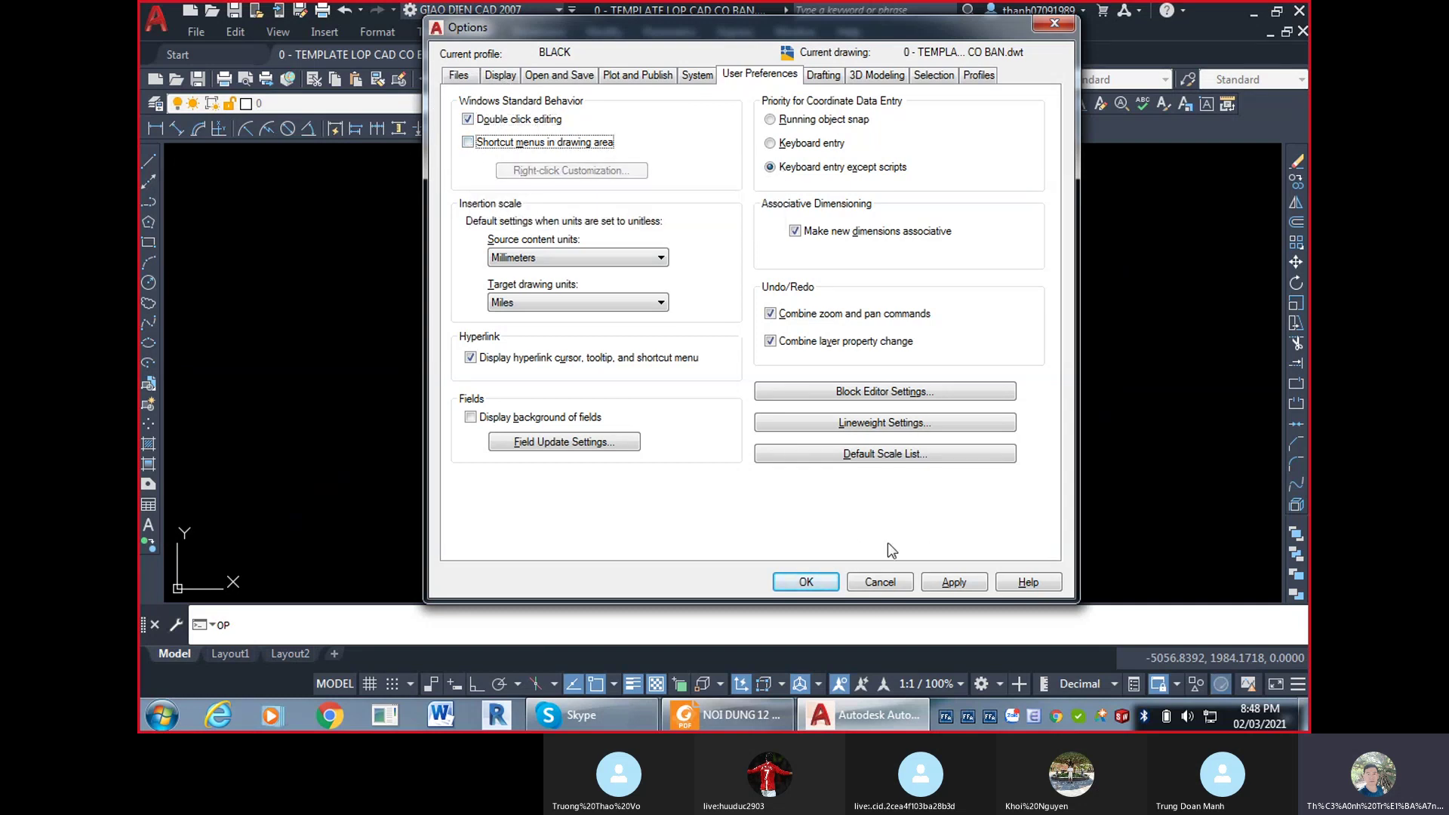
click(954, 583)
click(806, 582)
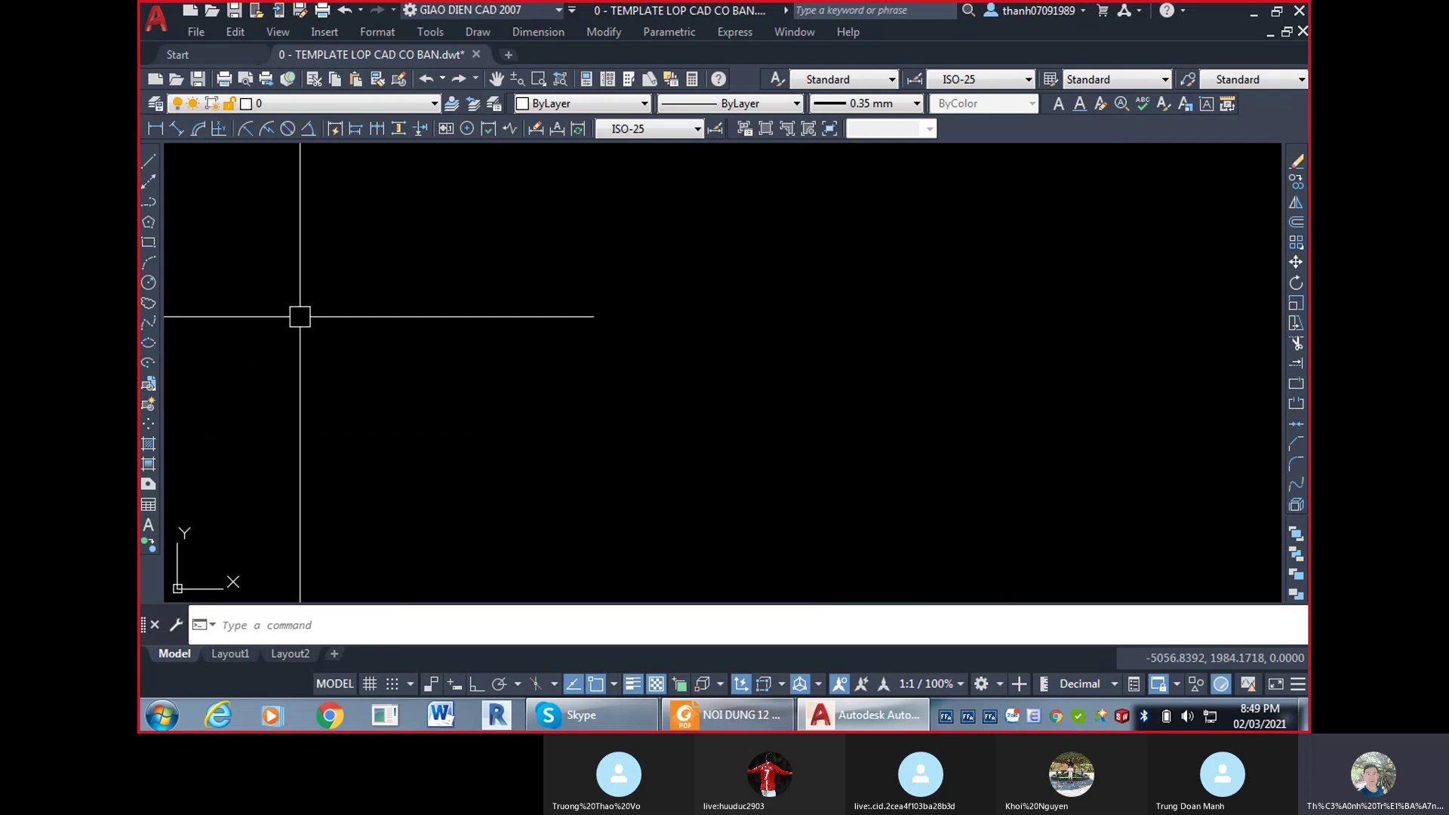
Draw two practice zigzags with LINE, one of six points and one of five.
text(l)
key(Return)
click(332, 404)
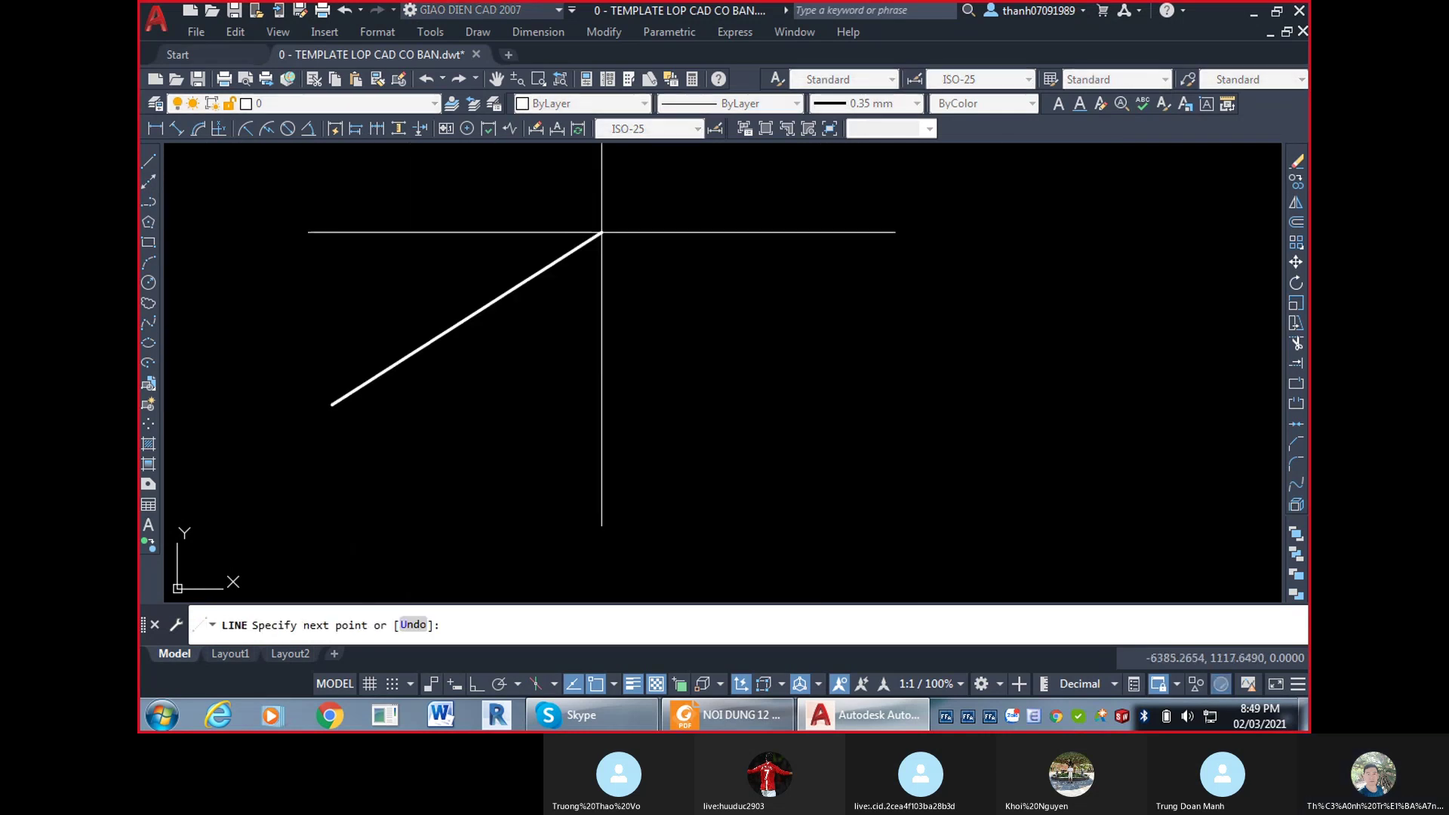
click(602, 233)
click(613, 337)
click(796, 161)
click(904, 305)
click(1113, 180)
key(Return)
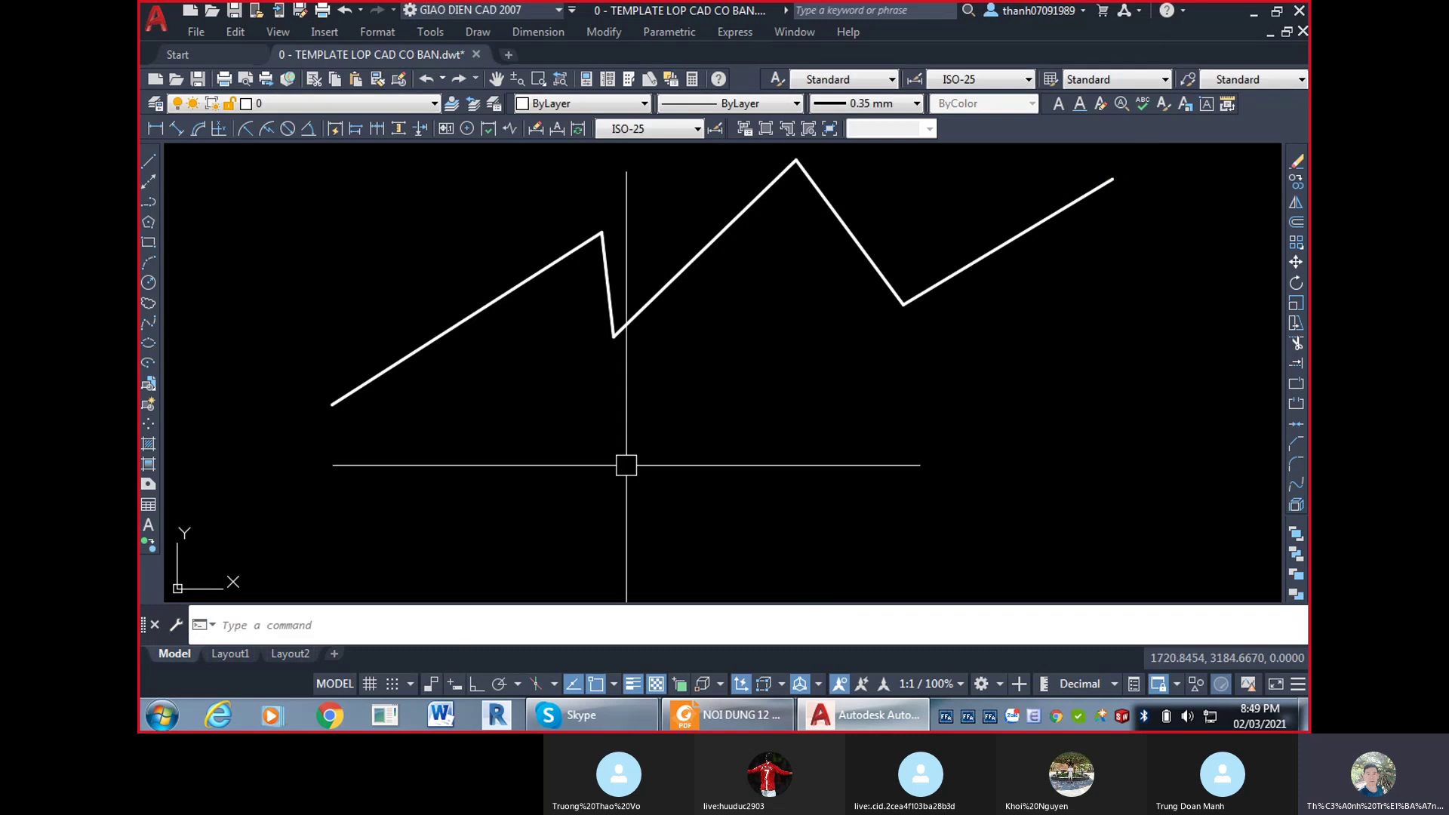
key(Return)
click(386, 530)
click(776, 322)
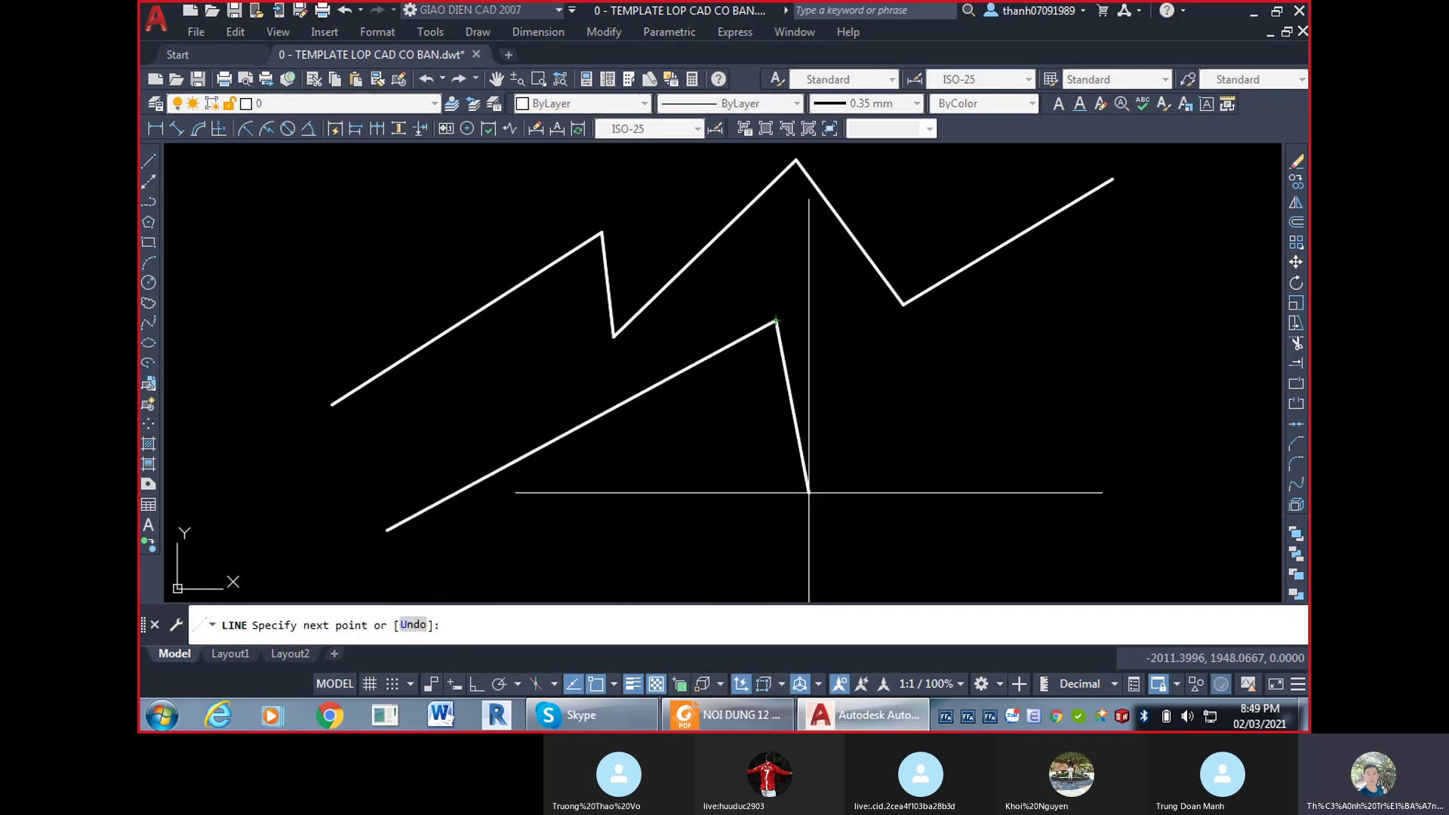
click(809, 494)
click(936, 365)
click(1090, 427)
key(Return)
Draw a third and a fourth five-point zigzag with LINE.
key(Return)
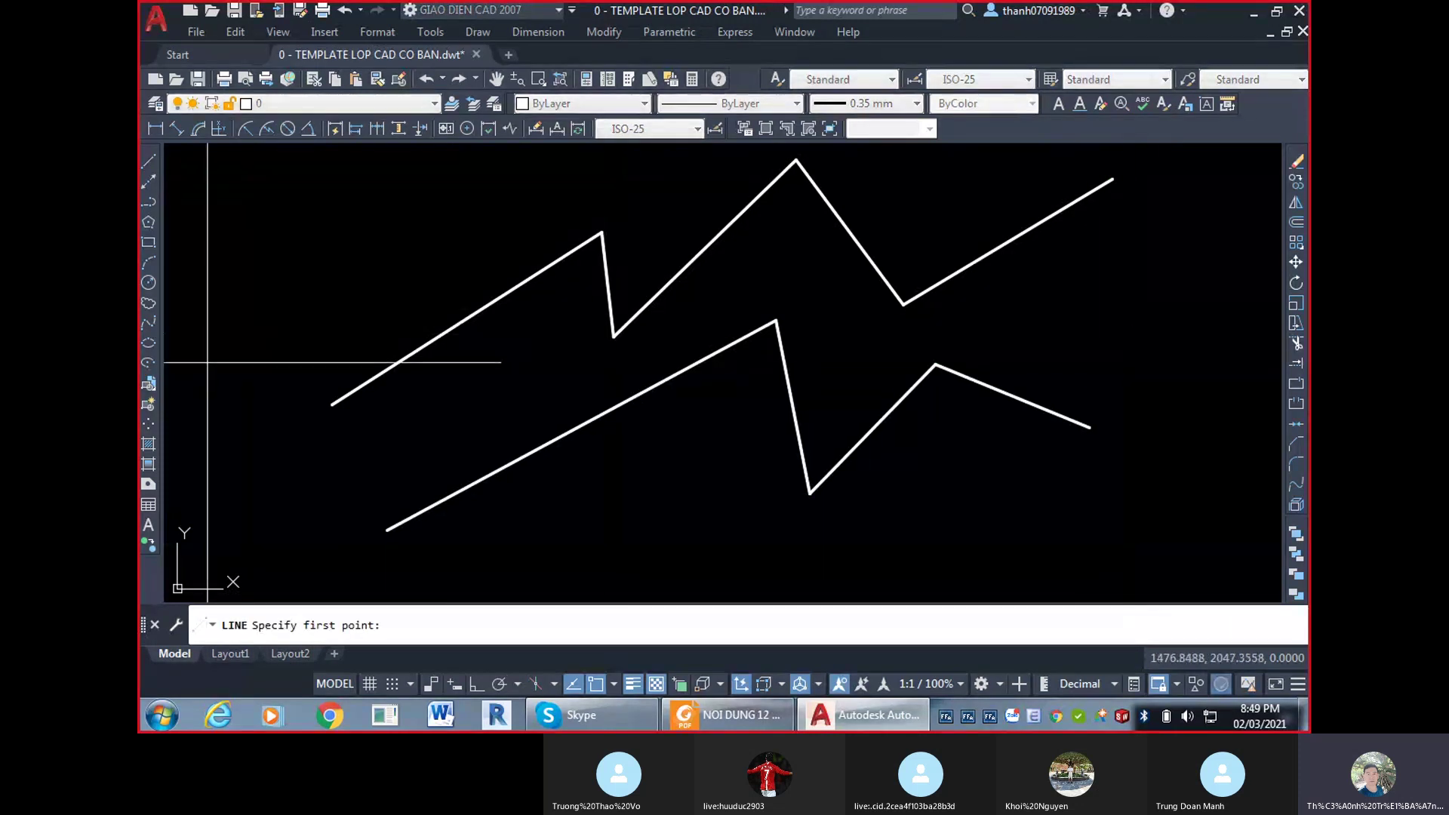
click(220, 371)
click(383, 267)
click(481, 444)
click(818, 216)
click(906, 345)
key(Return)
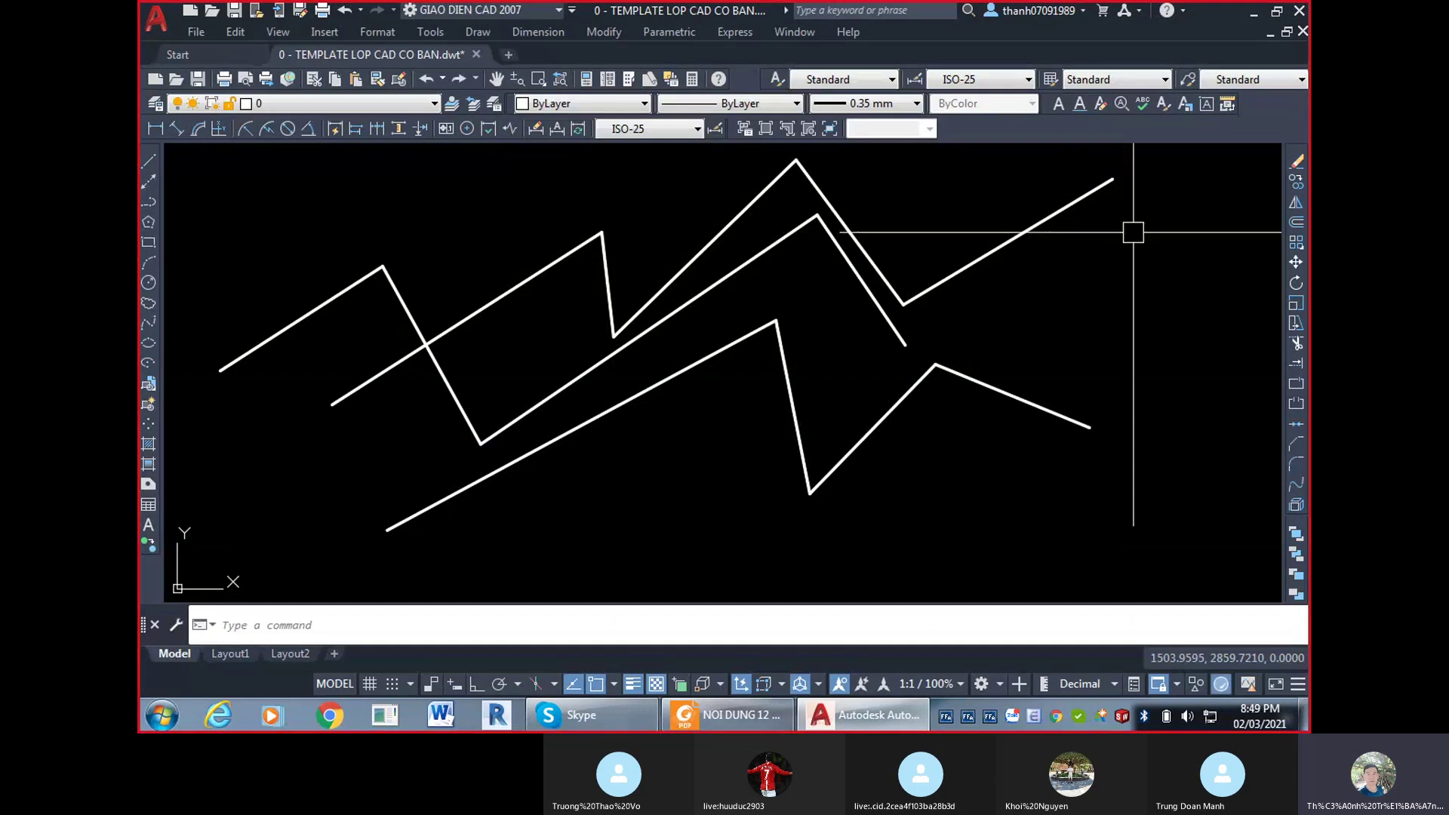
key(Return)
click(346, 479)
click(492, 318)
click(598, 432)
click(977, 278)
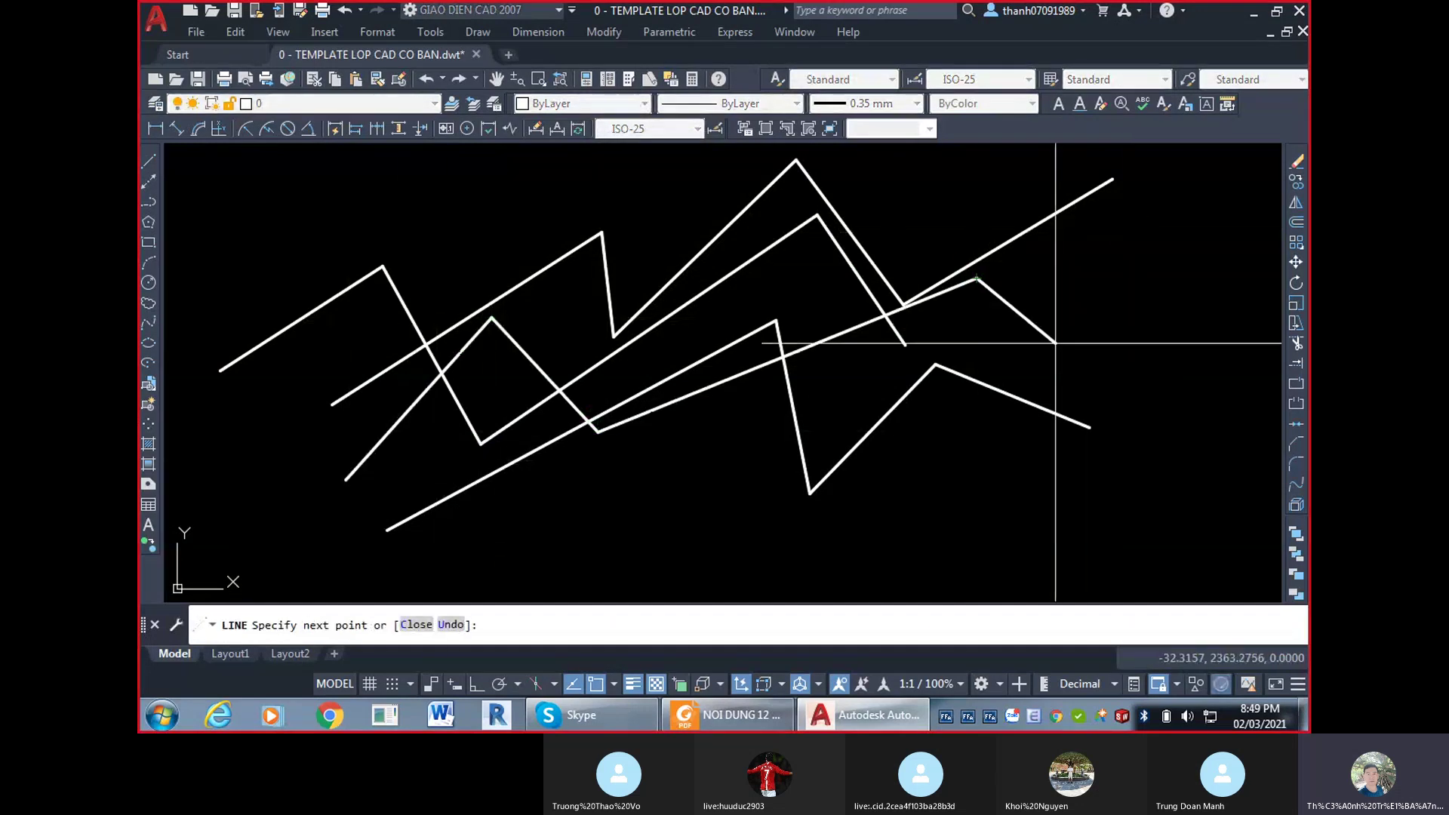
click(1056, 343)
key(Return)
Crossing-select all four zigzags and erase them with E.
click(1027, 411)
click(341, 215)
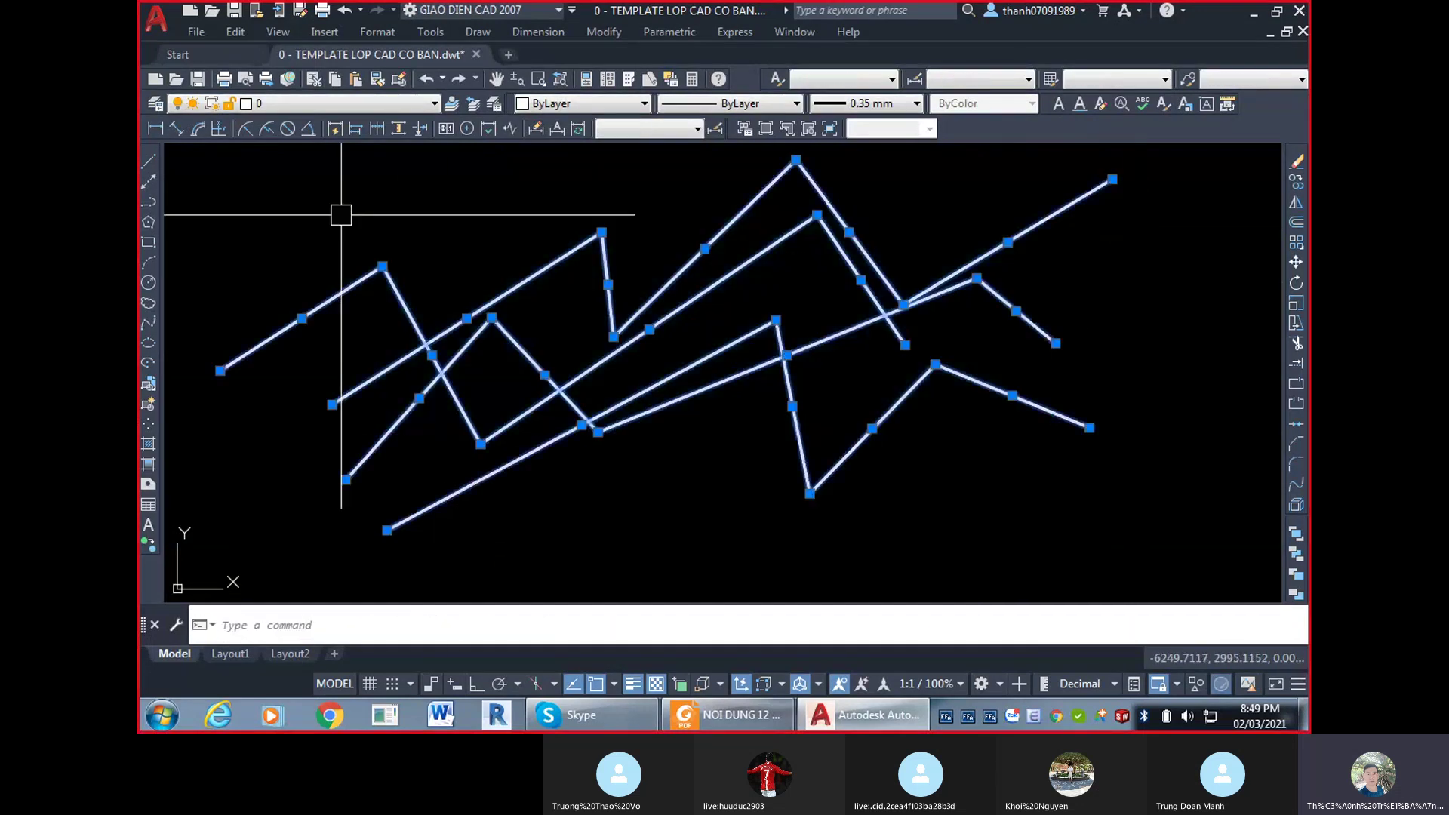
text(e)
key(Return)
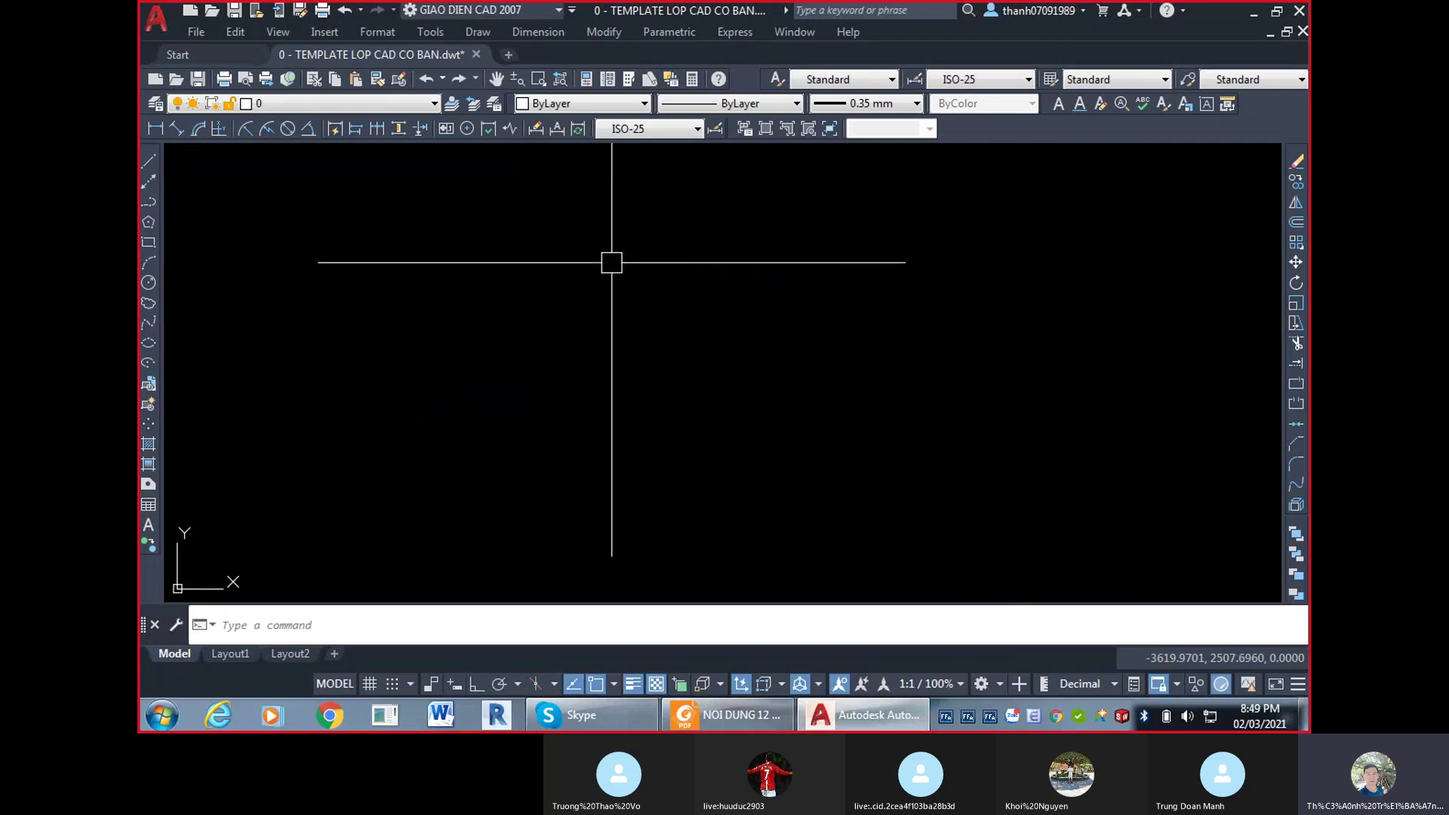
Draw a circle of radius 320 and a second, larger circle beside it.
text(c)
key(Return)
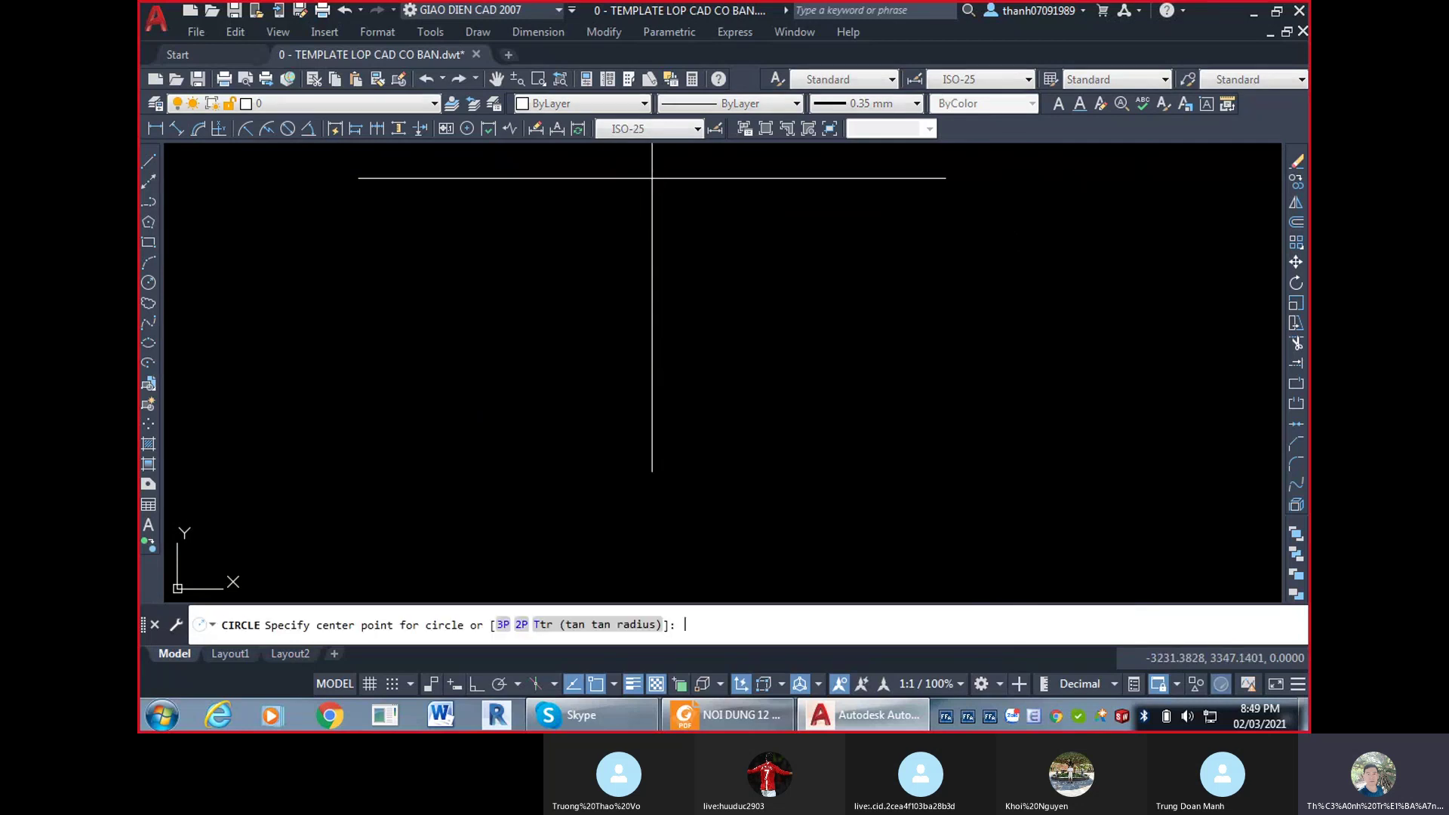
click(507, 380)
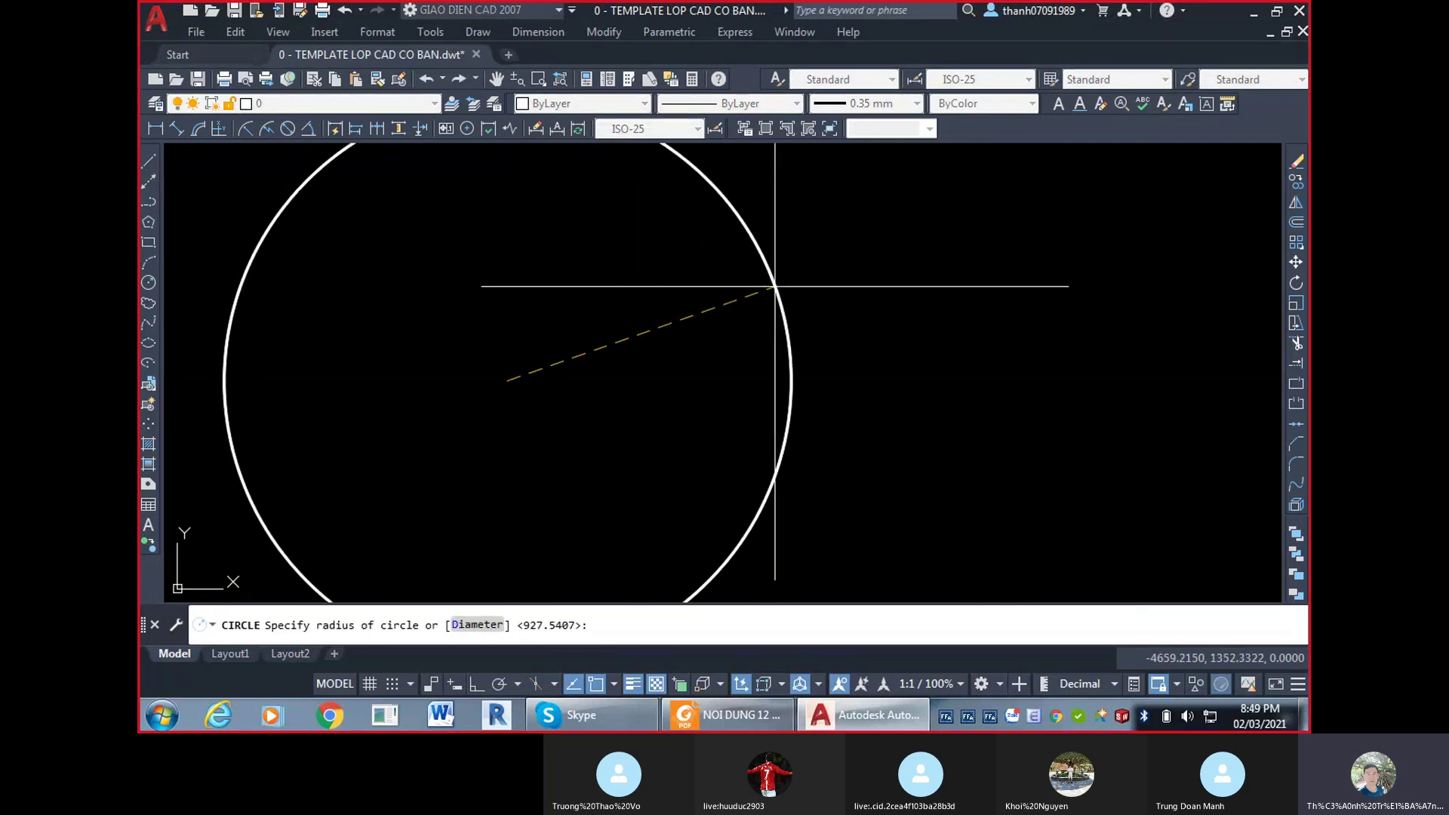
text(320)
key(Return)
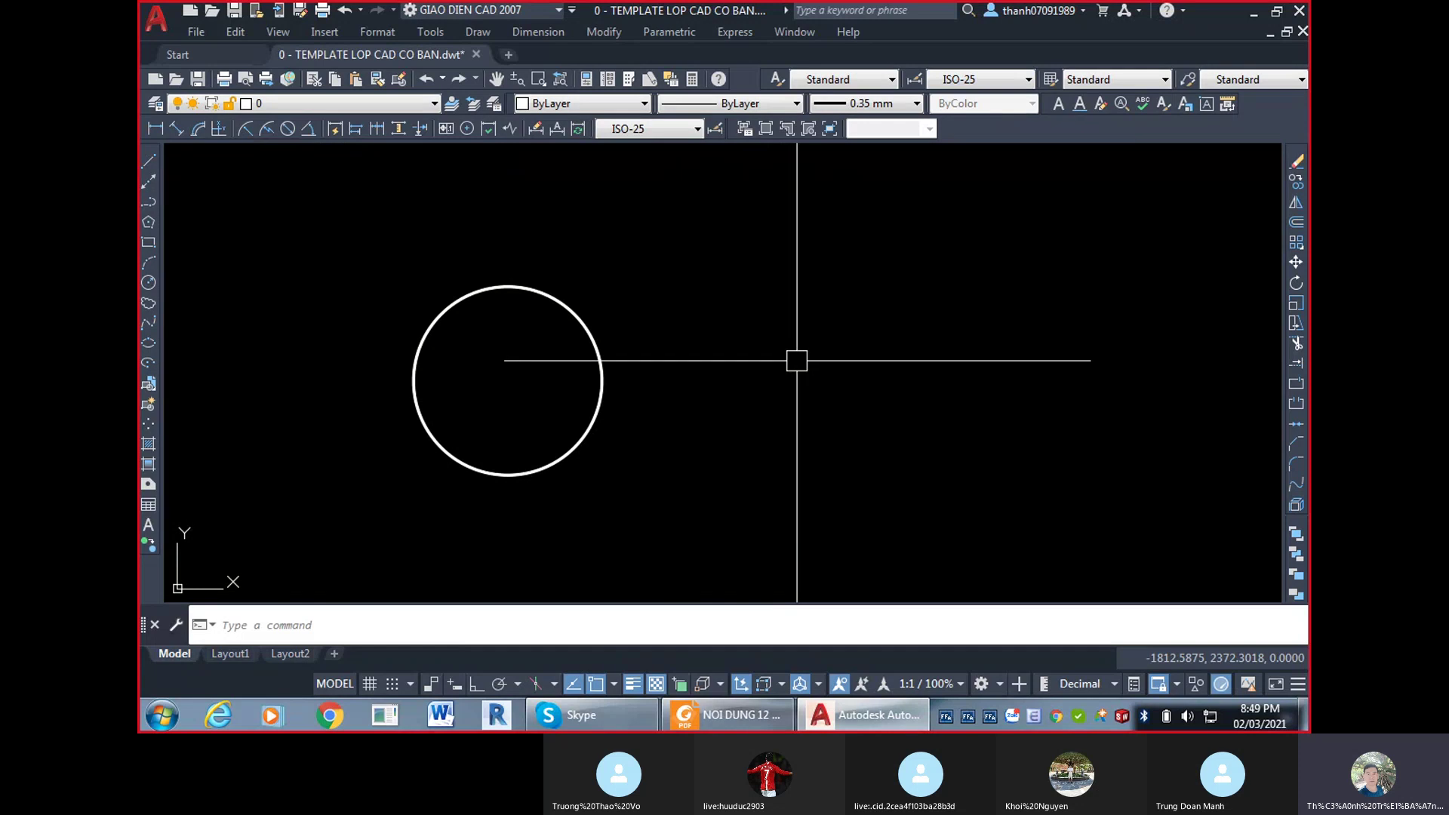
key(Return)
click(812, 409)
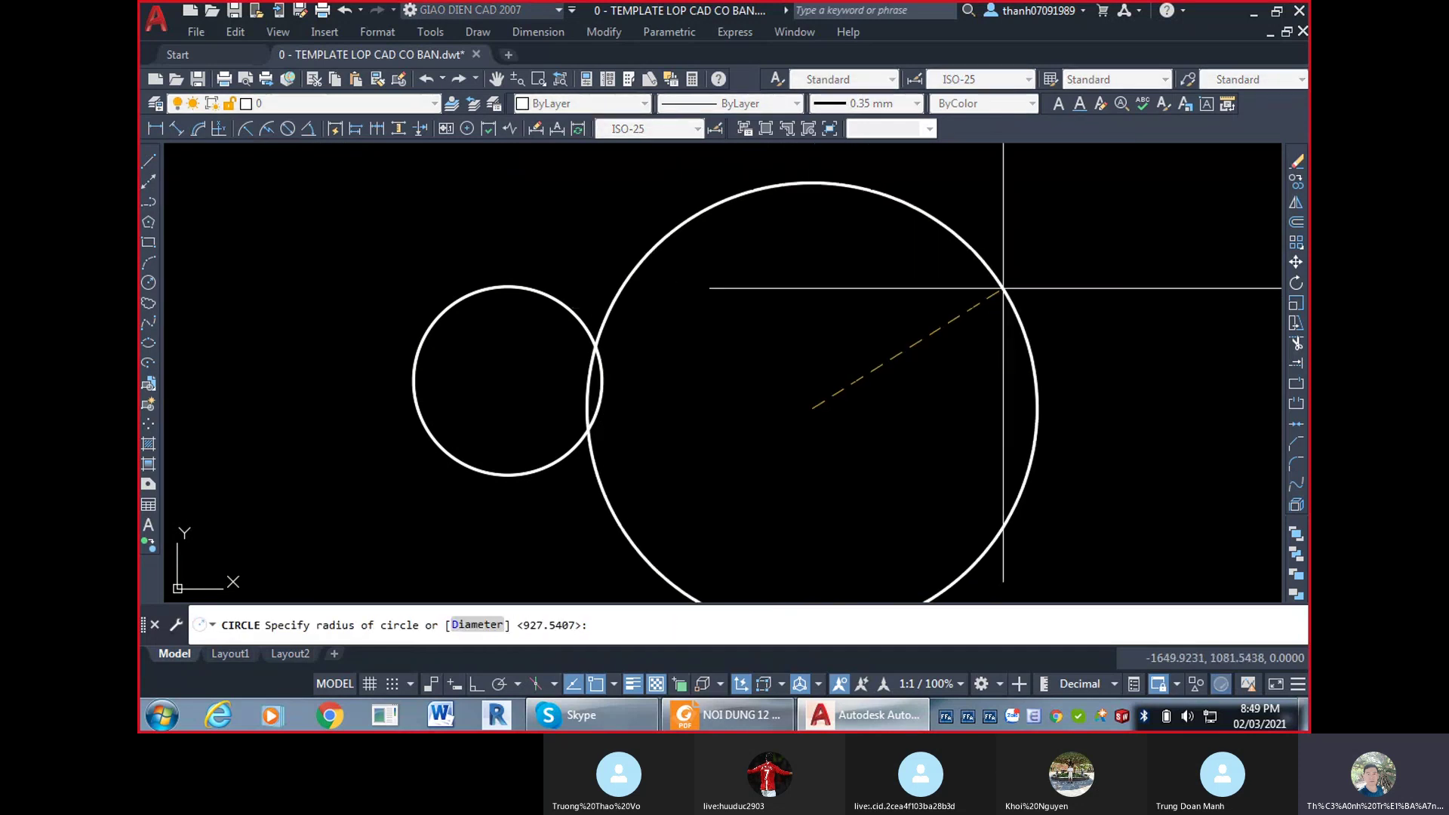
click(1009, 284)
Add a concentric outer circle, a small inner circle and another large circle.
key(Return)
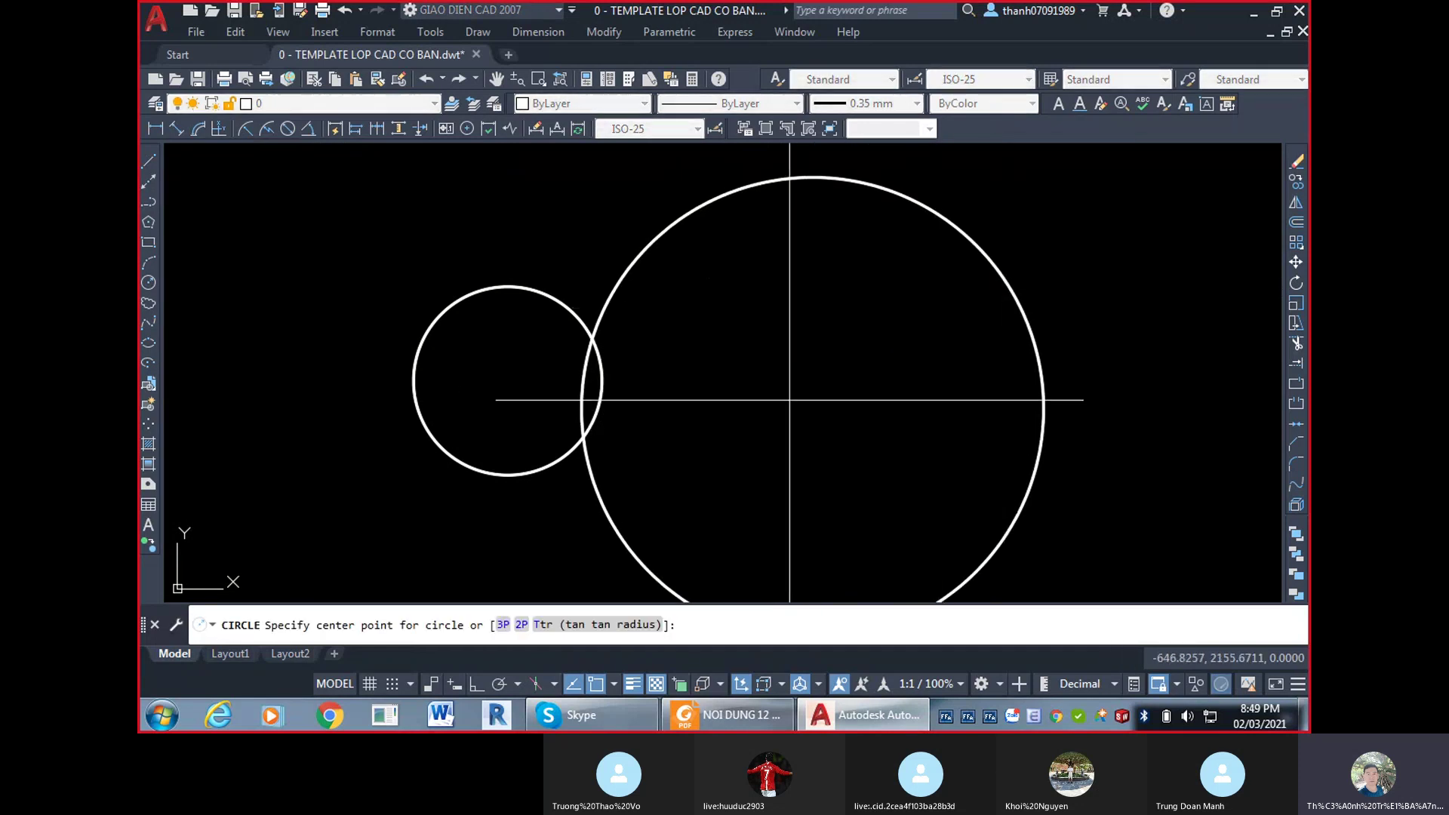
click(812, 409)
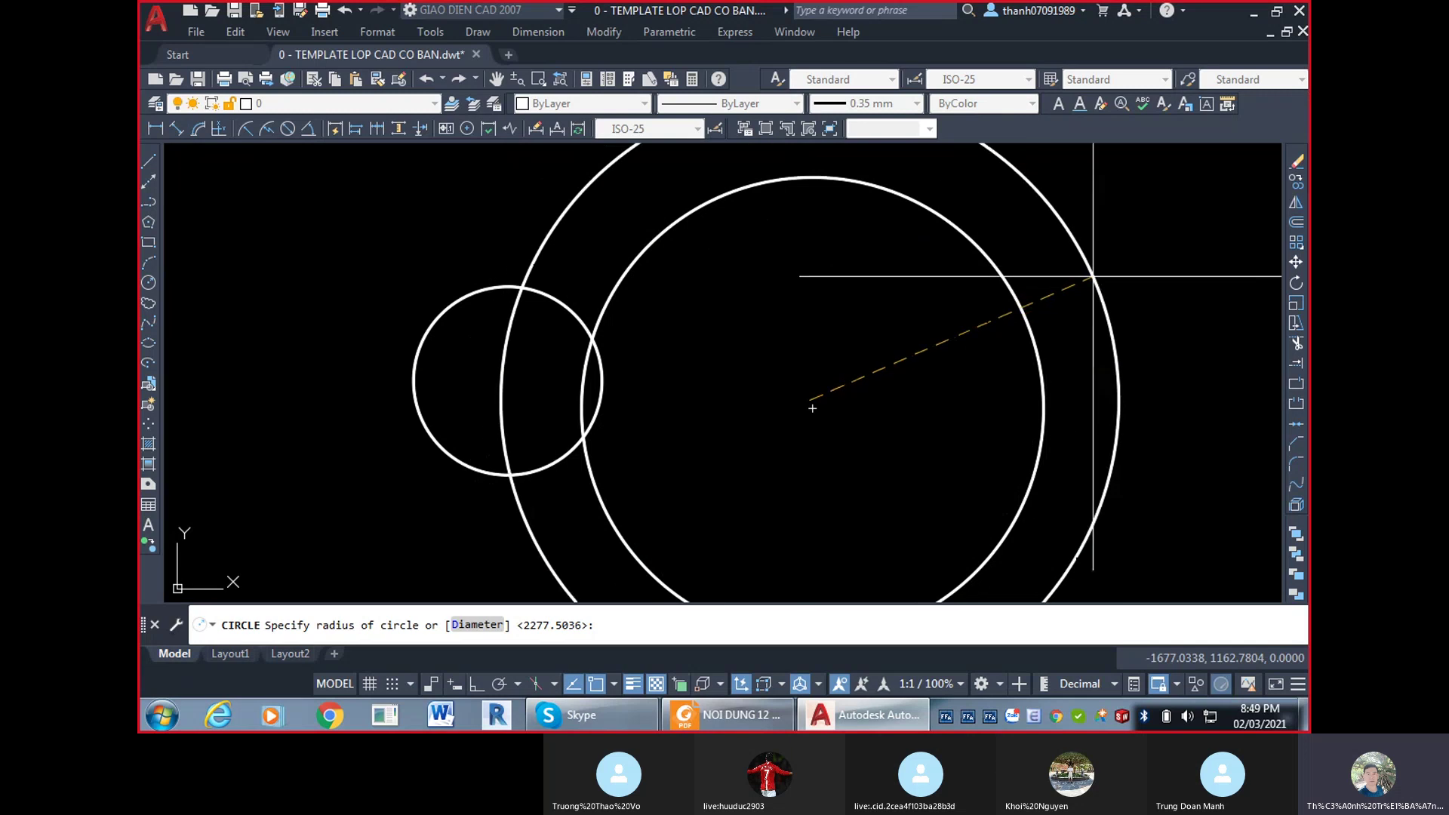
click(1117, 272)
key(Return)
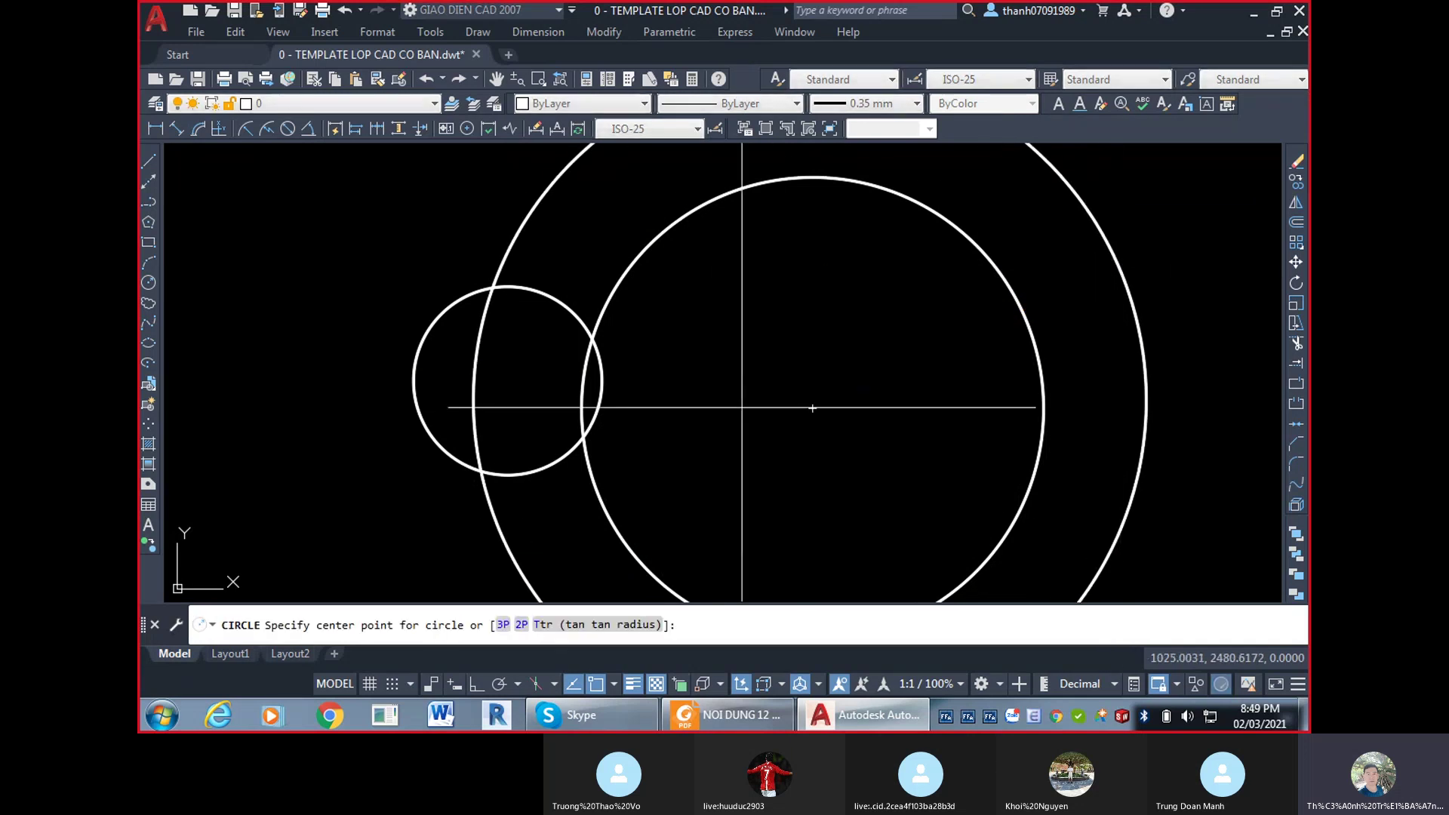
click(750, 407)
click(885, 326)
key(Return)
scroll(938, 329, down, 1)
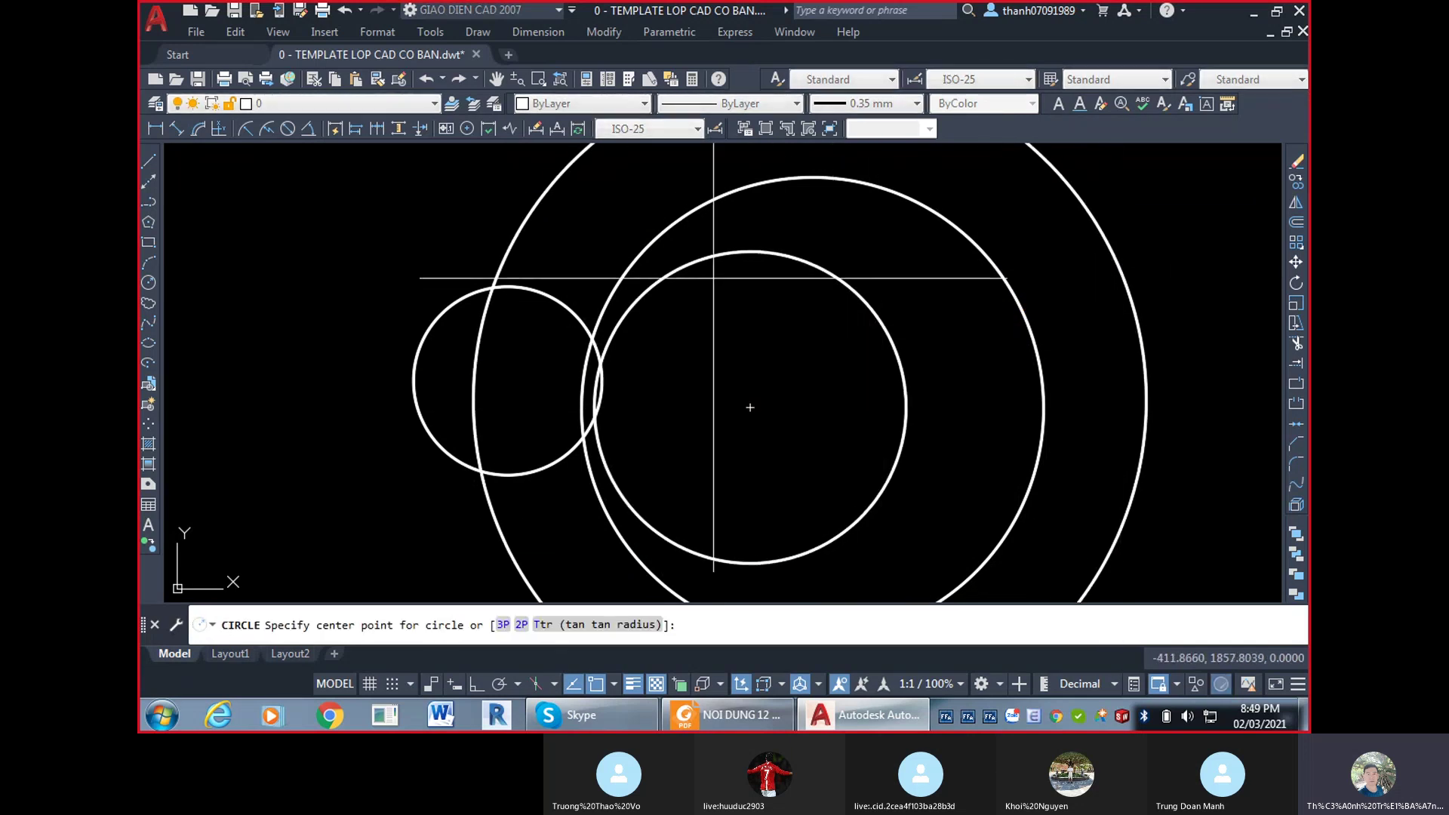
scroll(901, 363, down, 1)
click(901, 364)
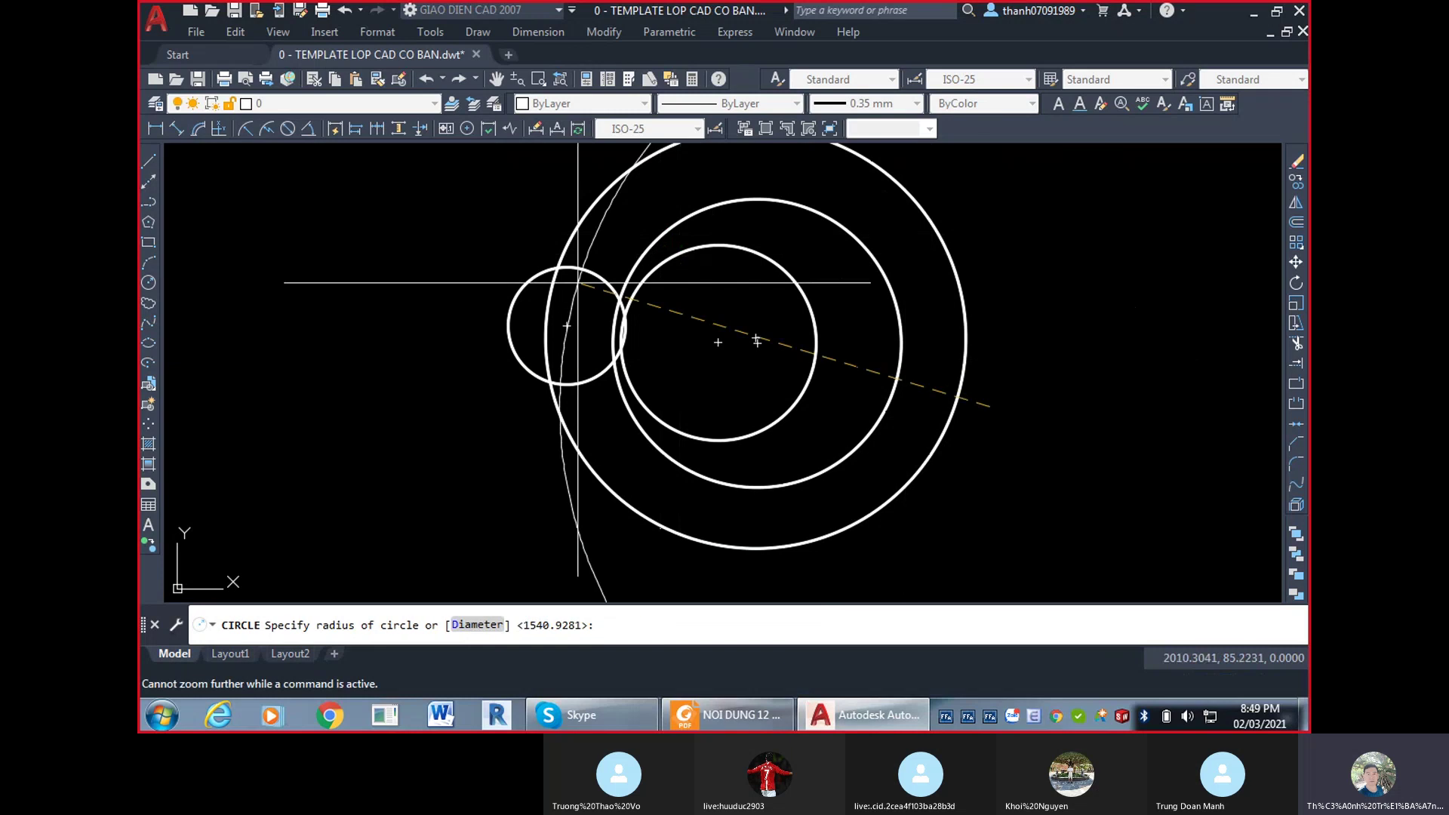
click(519, 299)
Window-select all the circles and delete them.
click(986, 432)
click(382, 269)
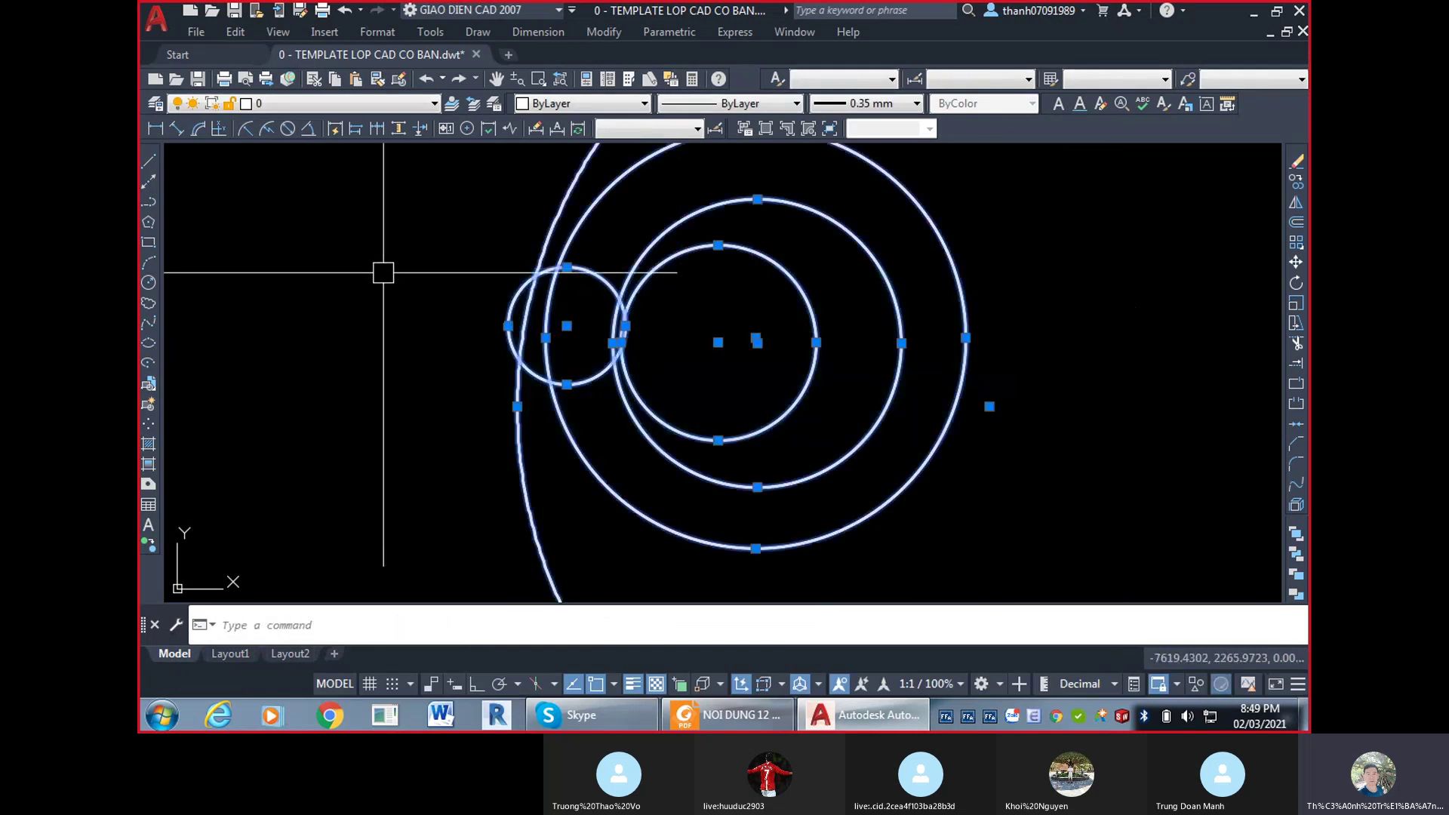
key(Delete)
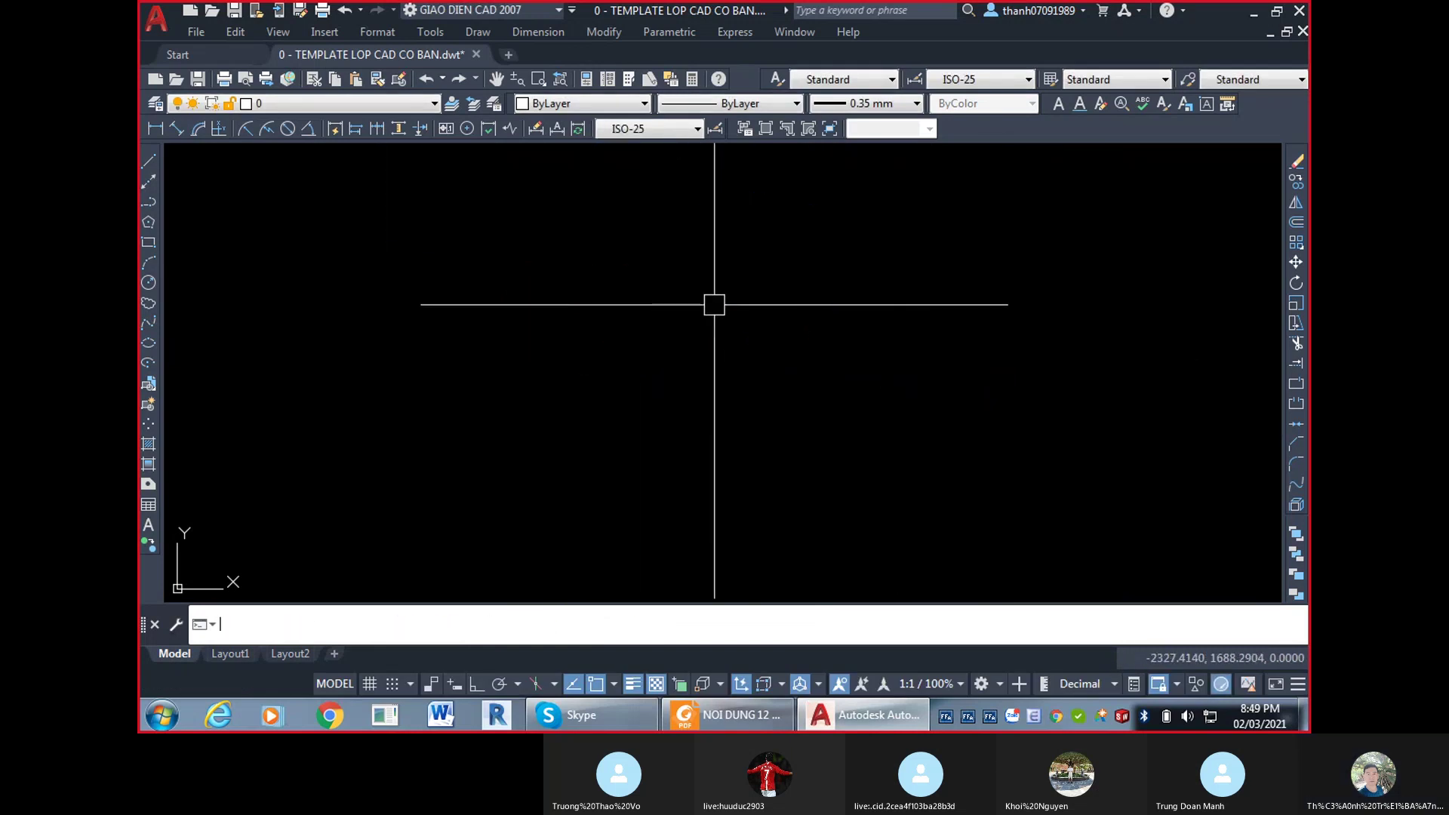
Open and close Options and Drawing Units without changes, then go to the Start page.
text(OP)
key(Return)
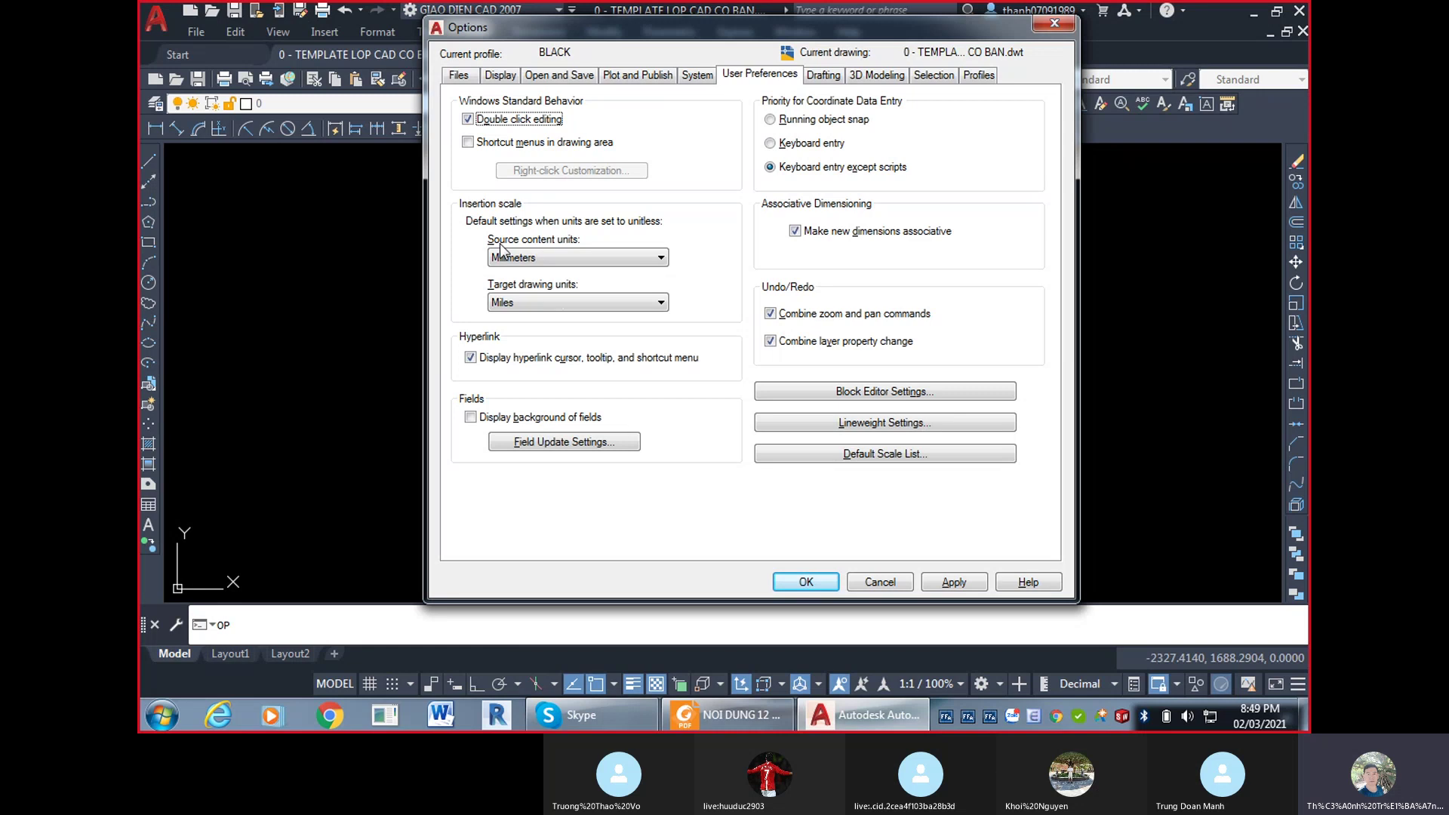
click(1049, 24)
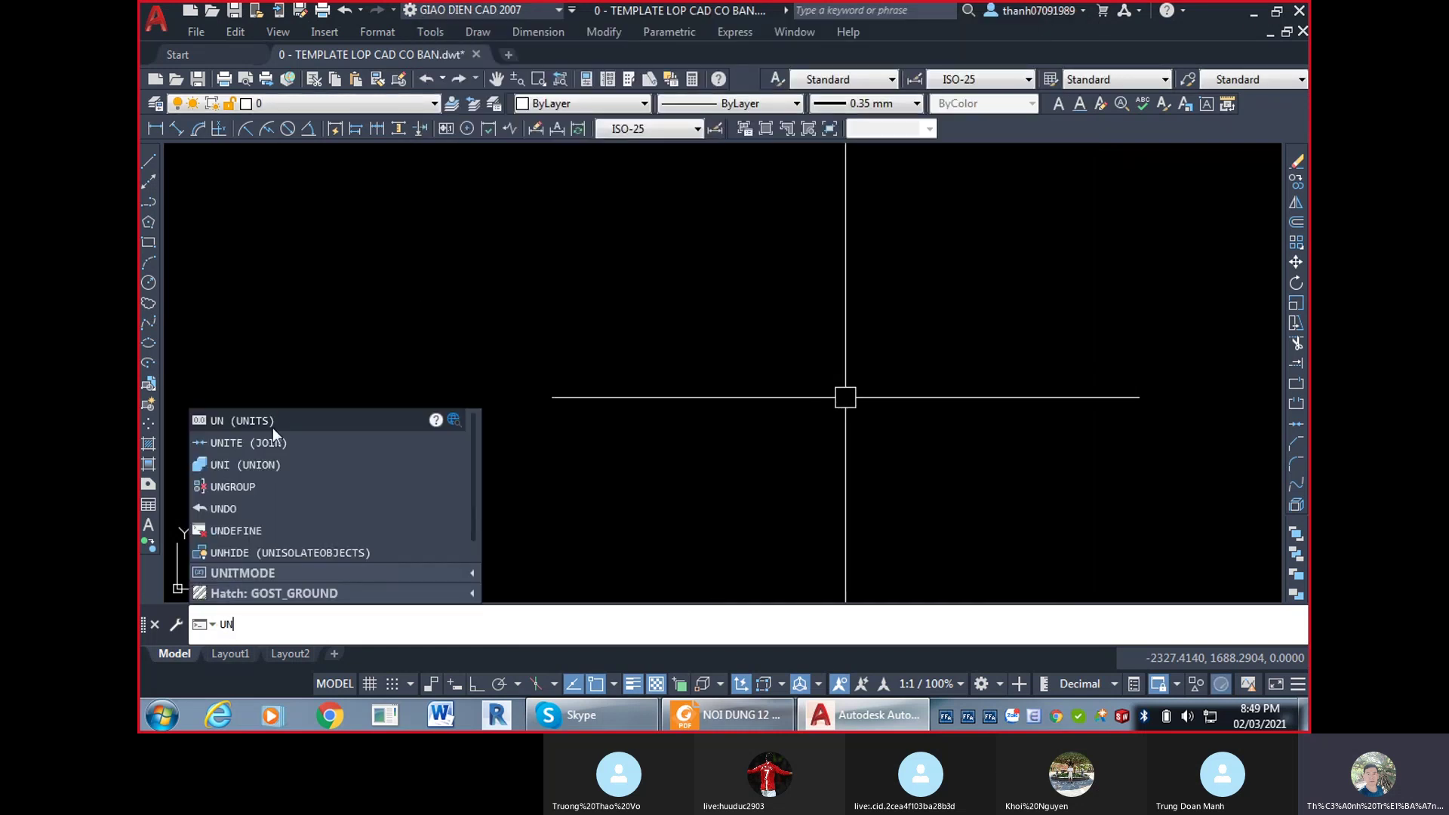
click(273, 424)
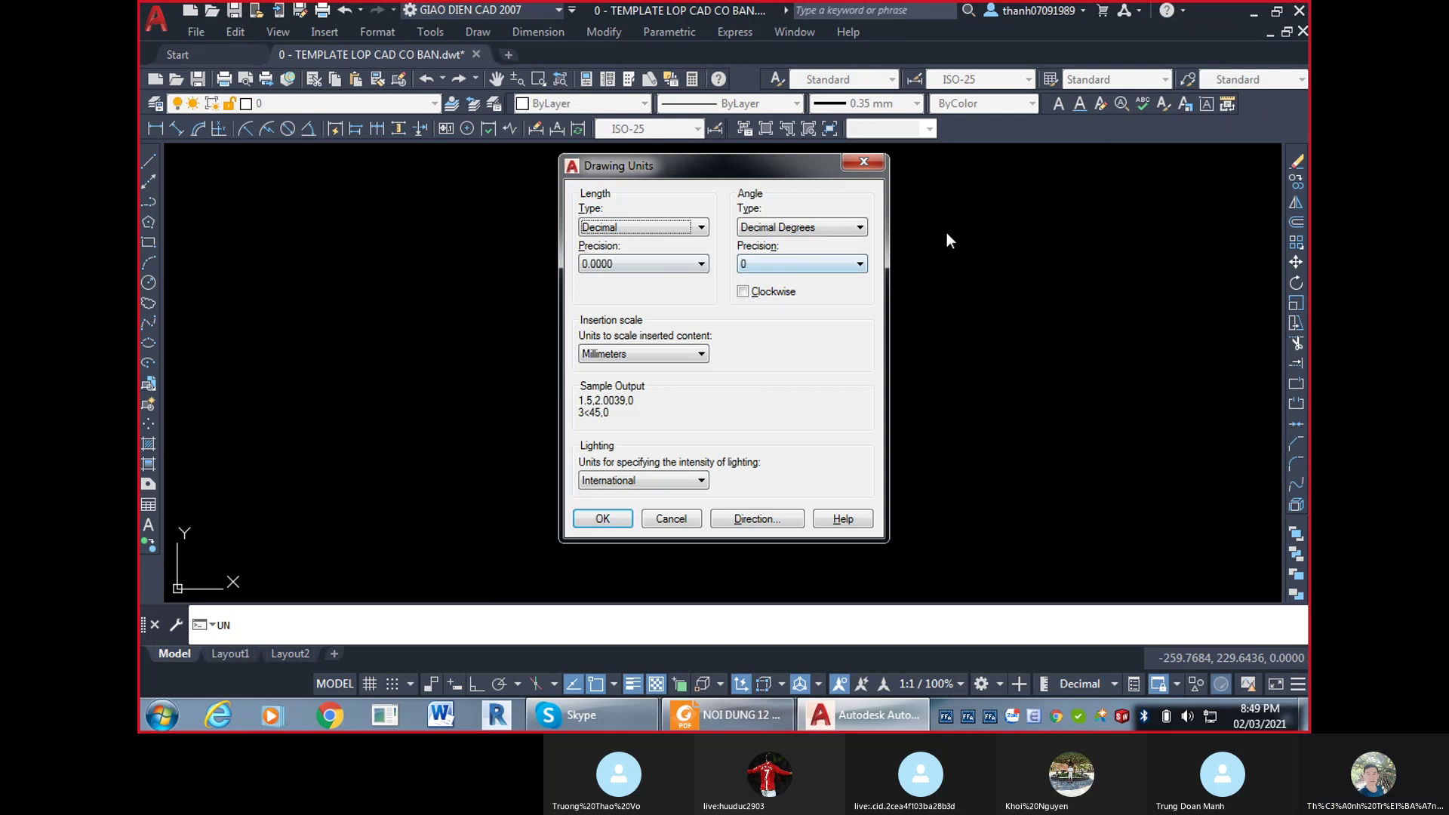
drag(769, 165, 689, 43)
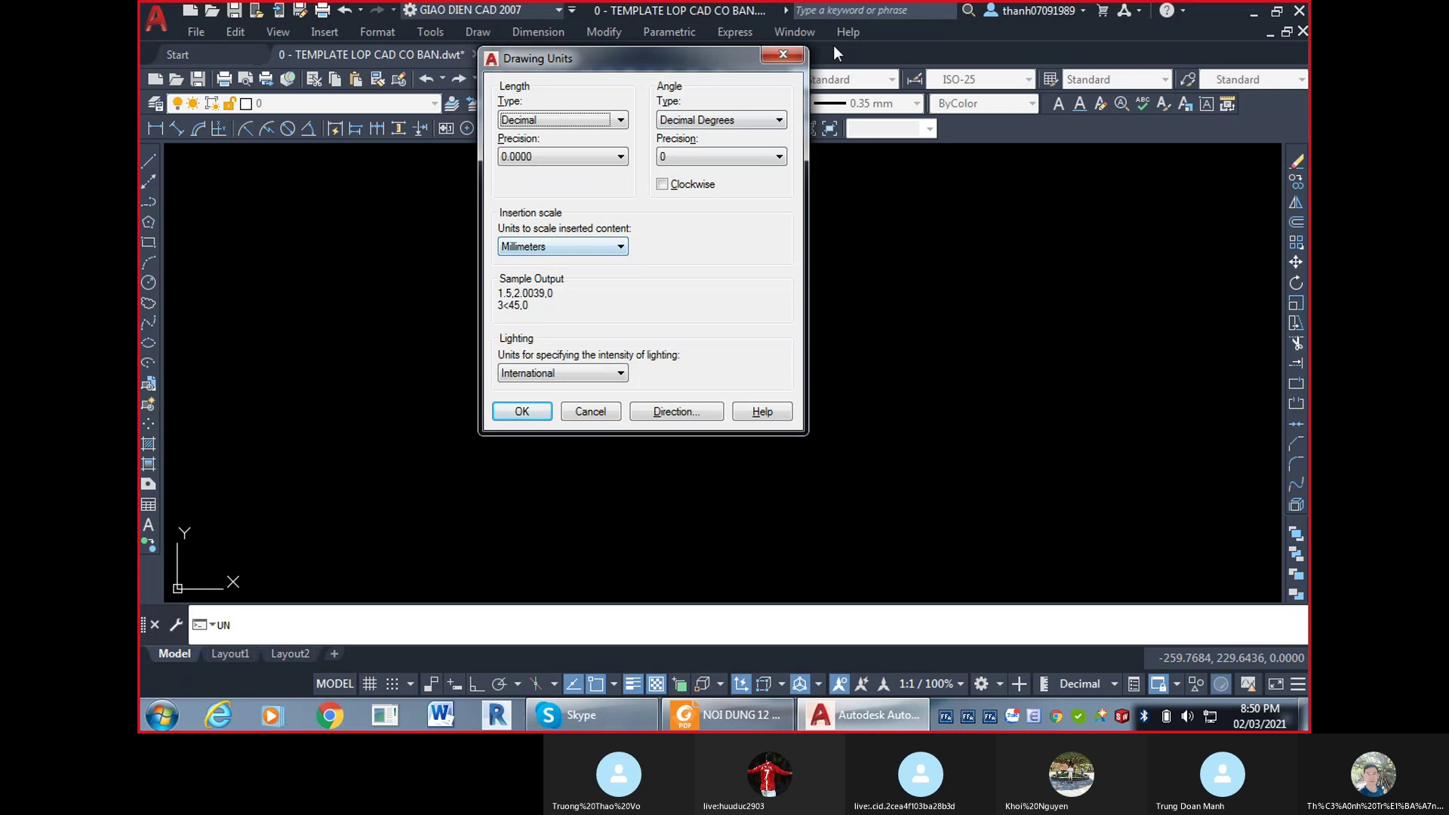
click(775, 57)
click(184, 54)
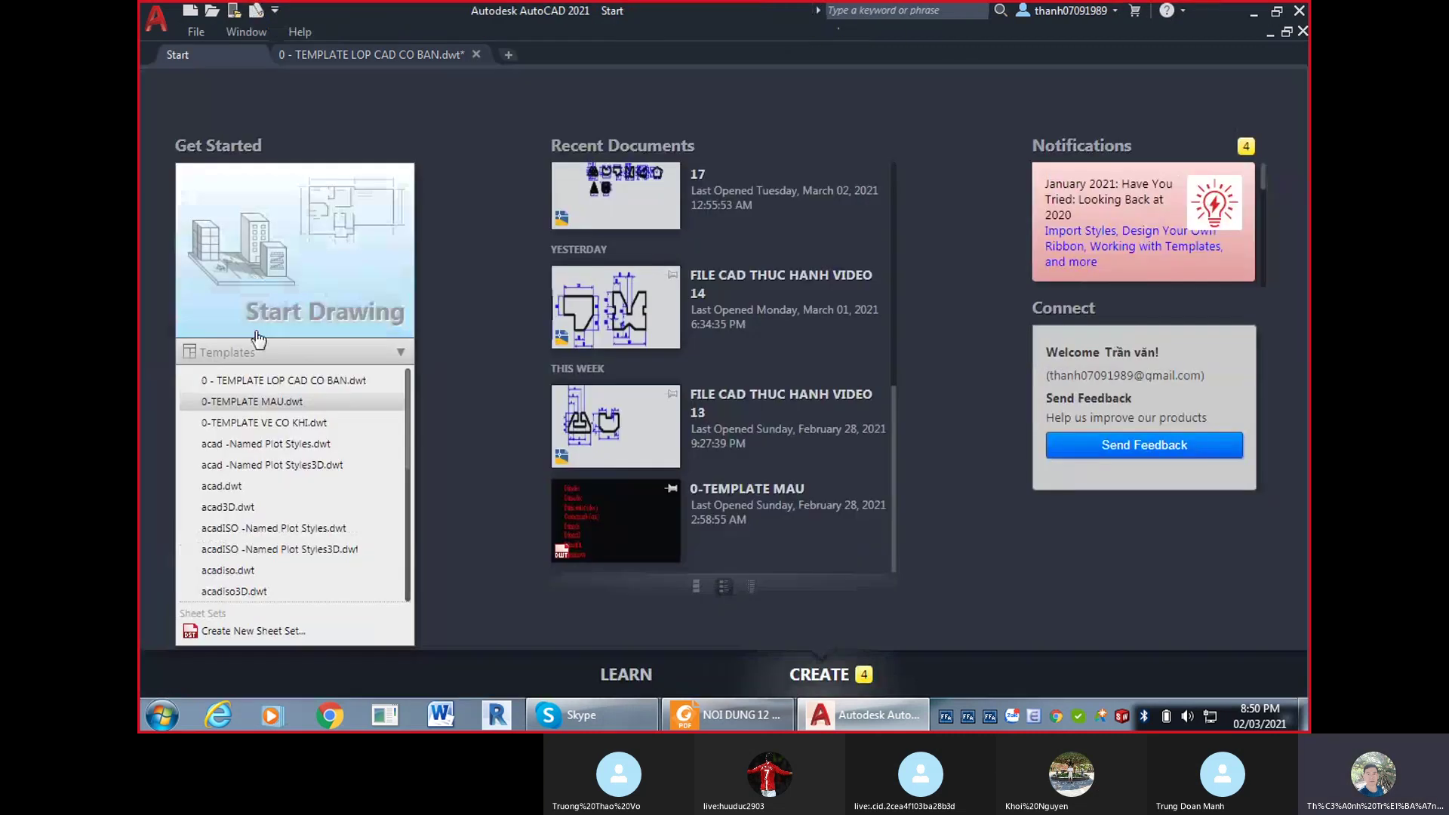
Start a new drawing from acad.dwt and check its units, leaving insertion scale at Inches.
click(240, 490)
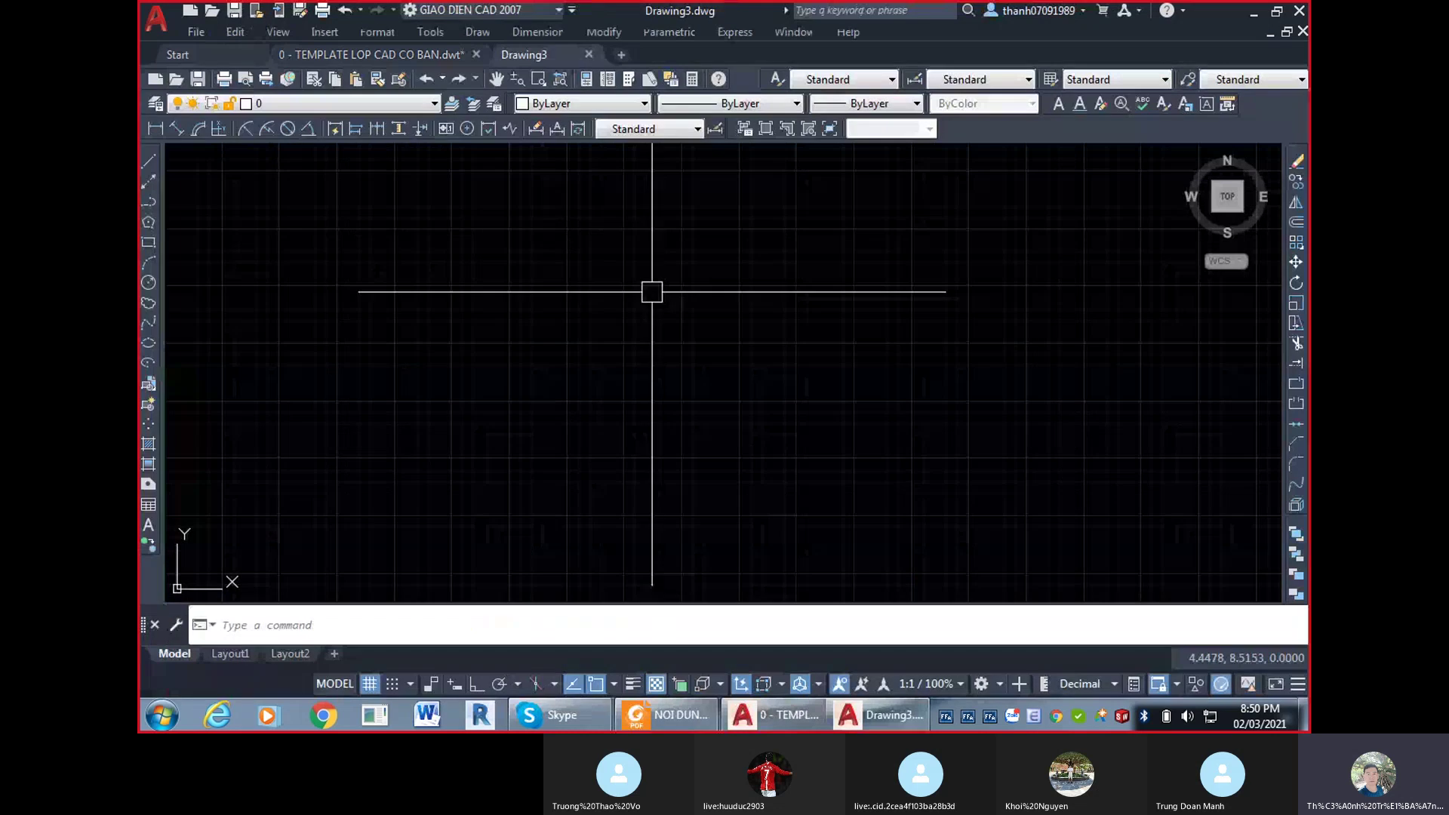
text(UN)
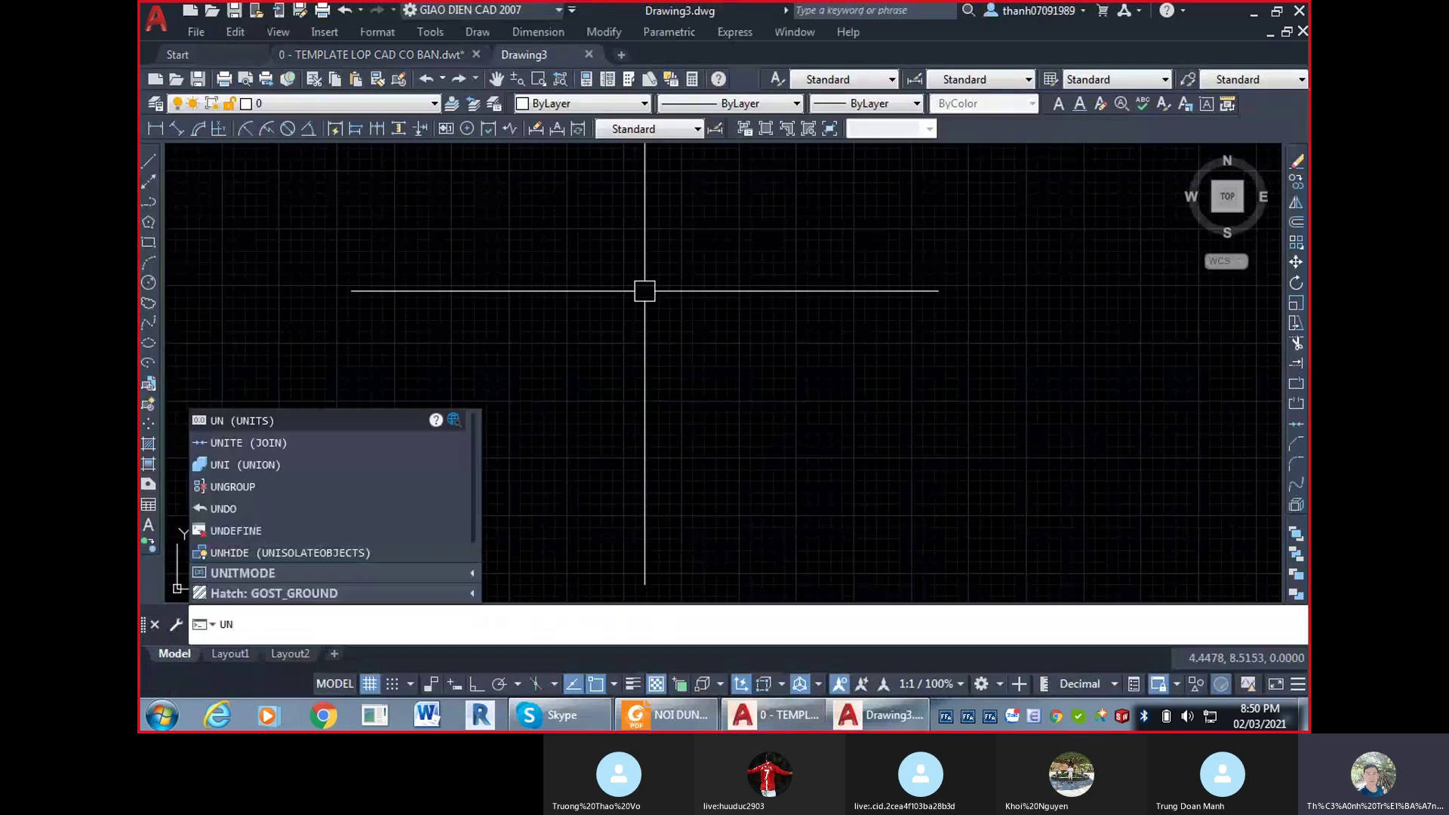
key(Return)
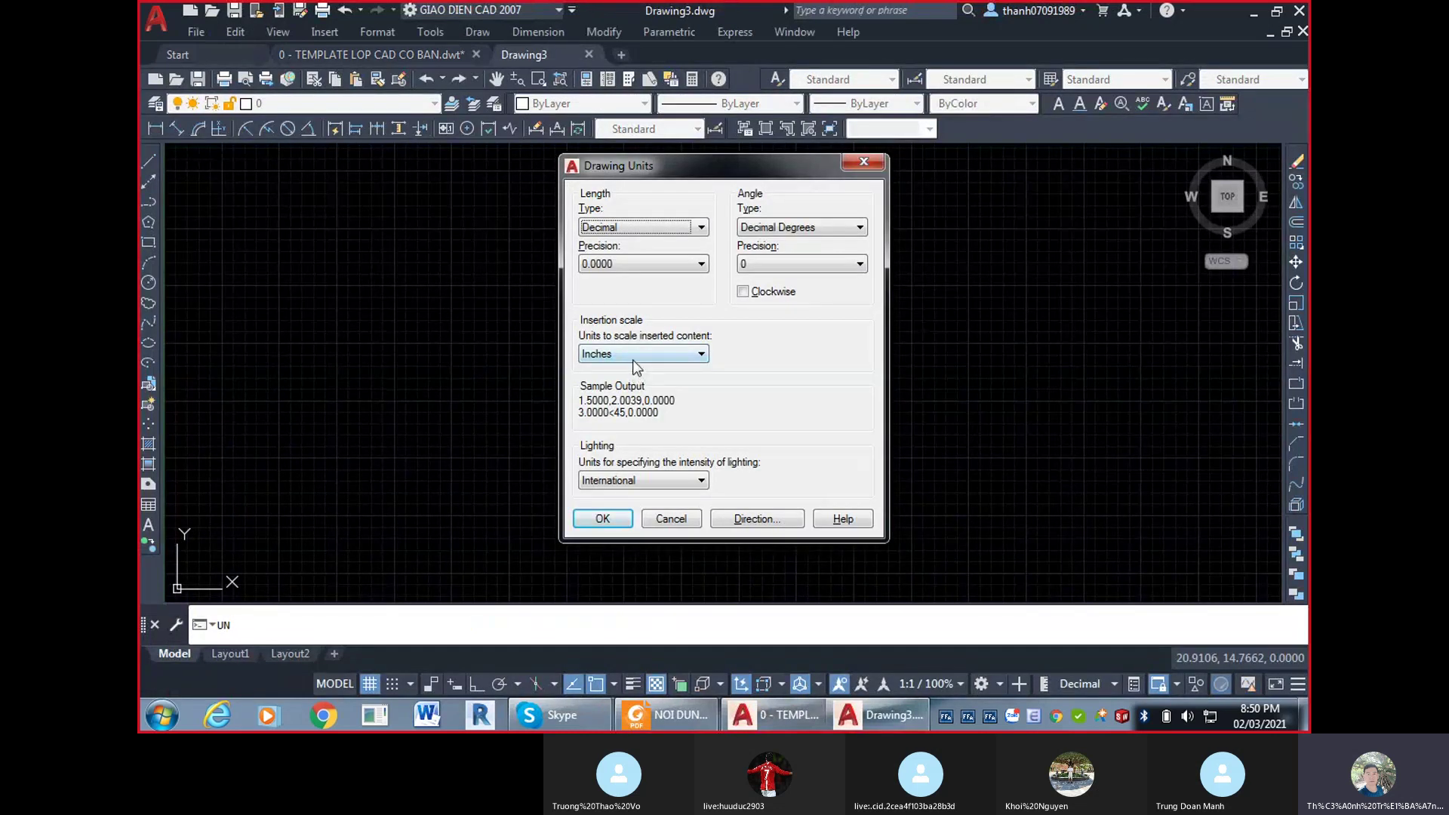
key(ctrl)
key(ctrl)
key(ctrl)
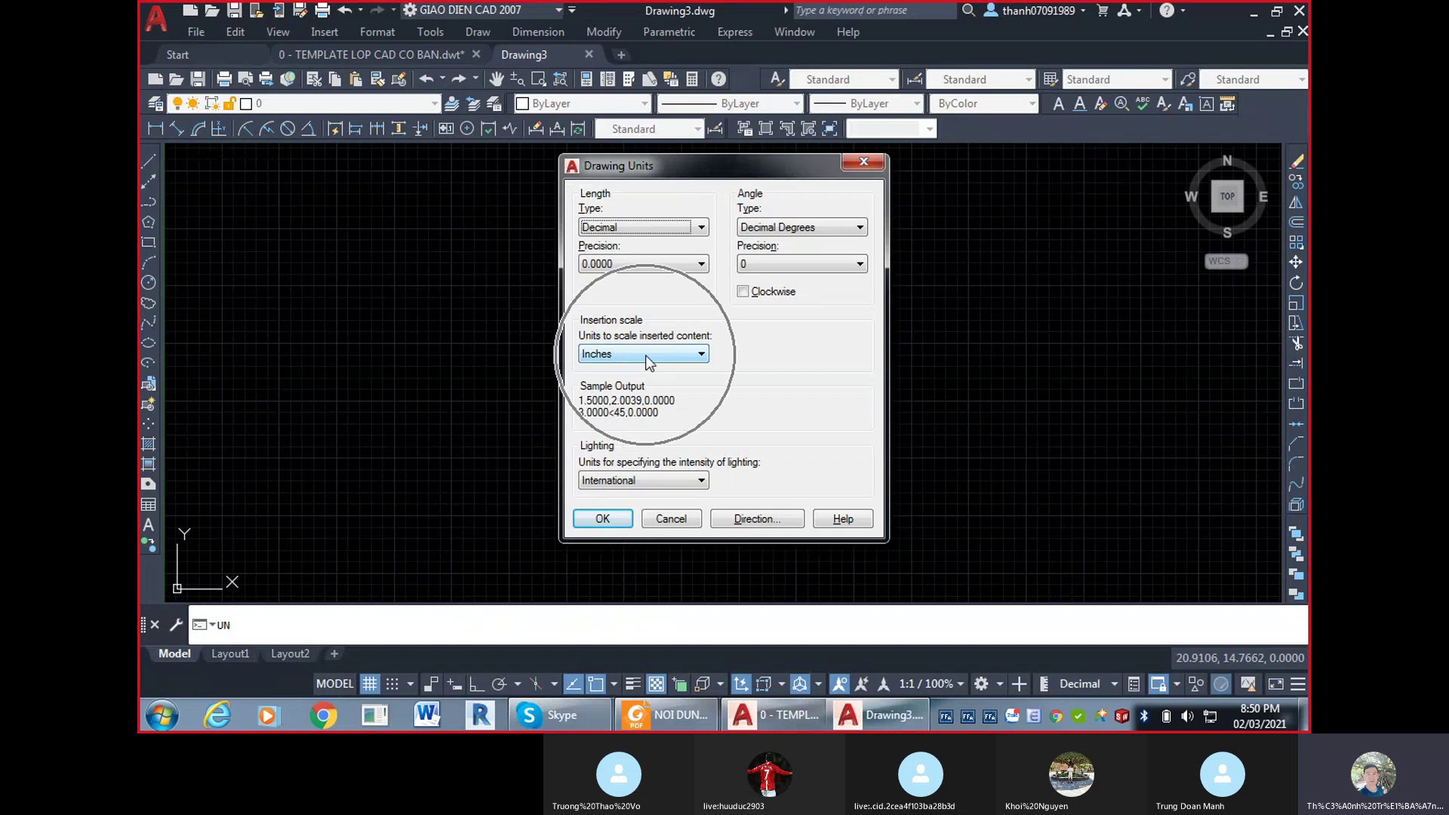
click(646, 355)
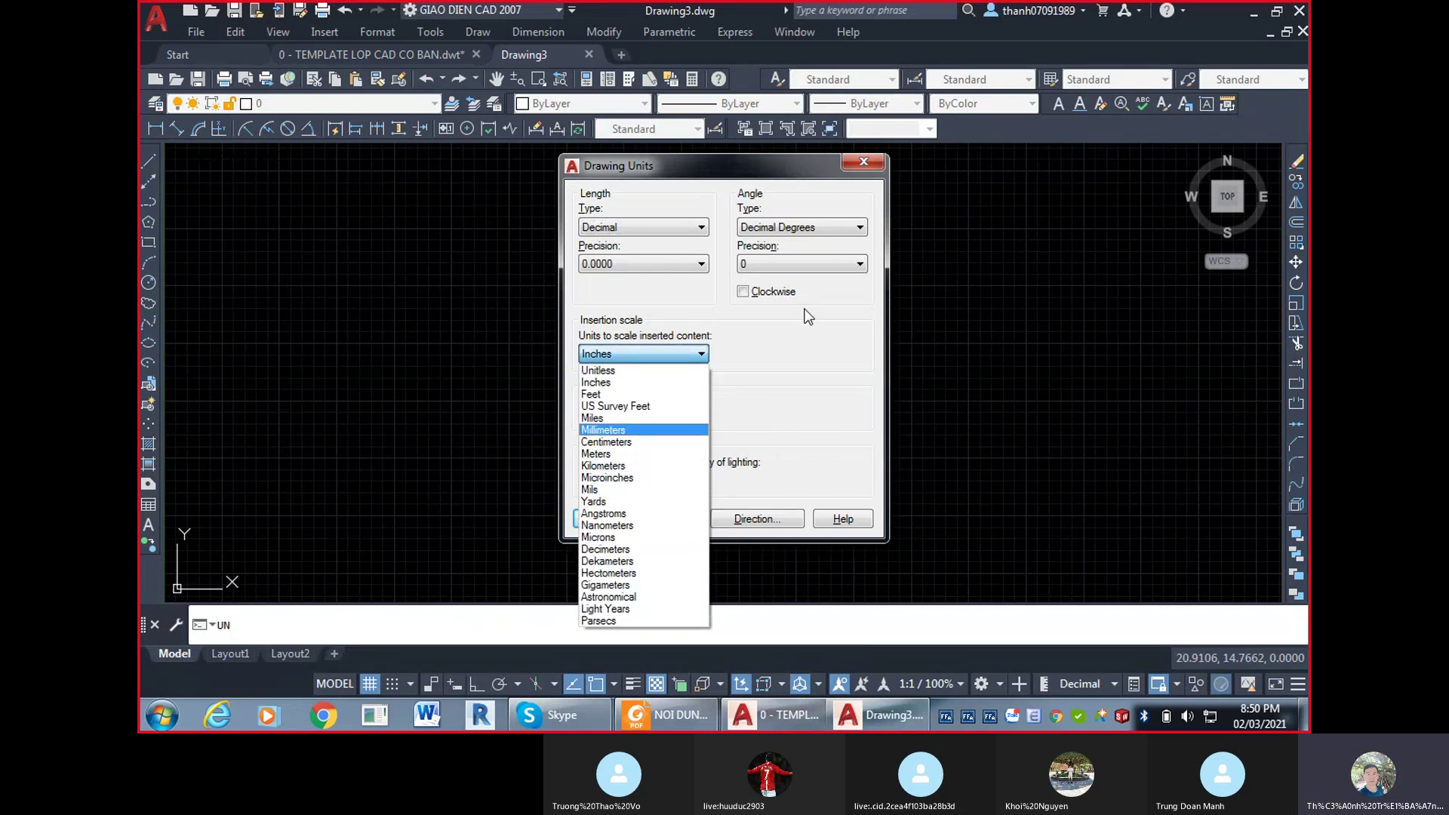
click(854, 339)
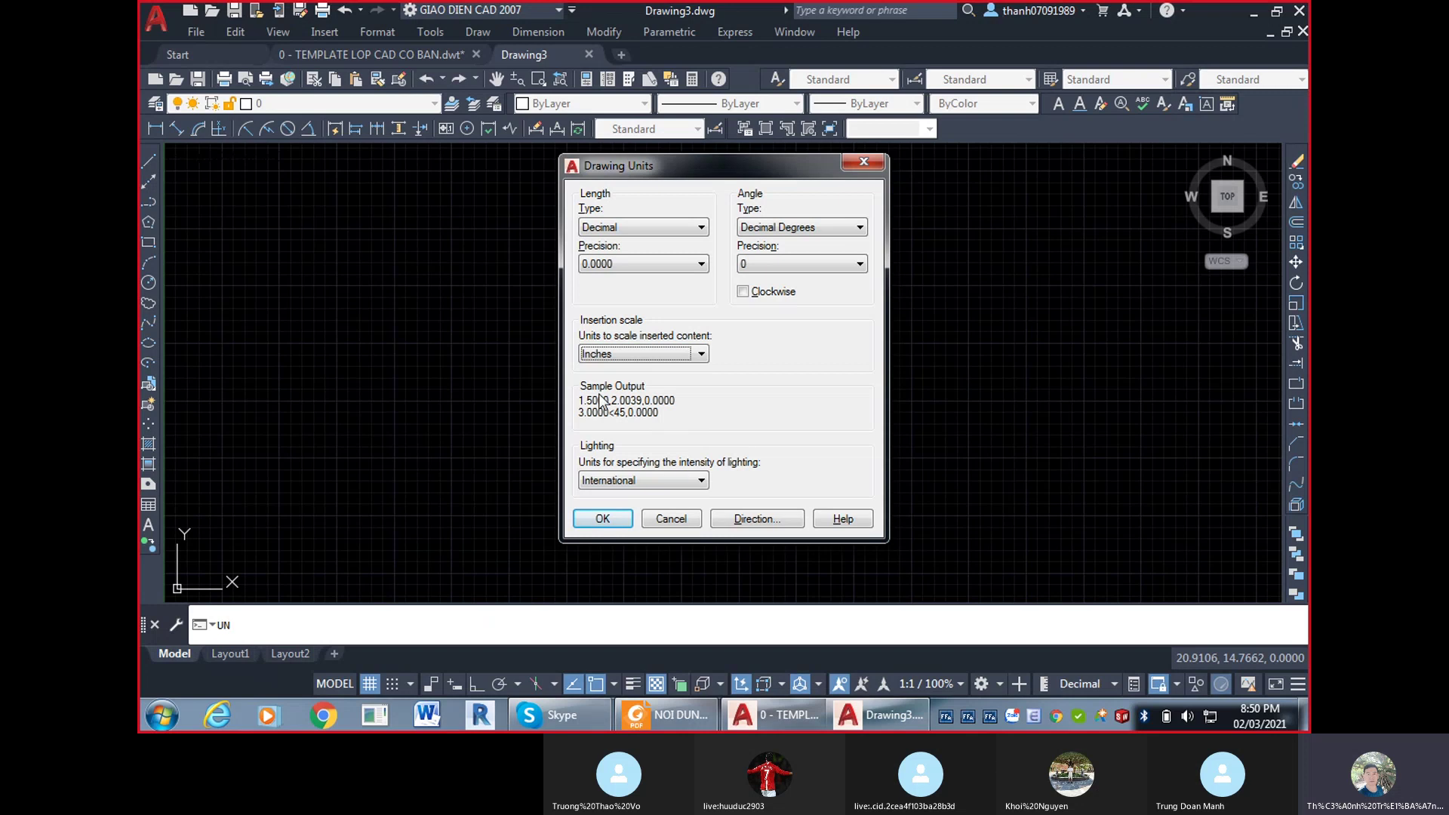
click(865, 163)
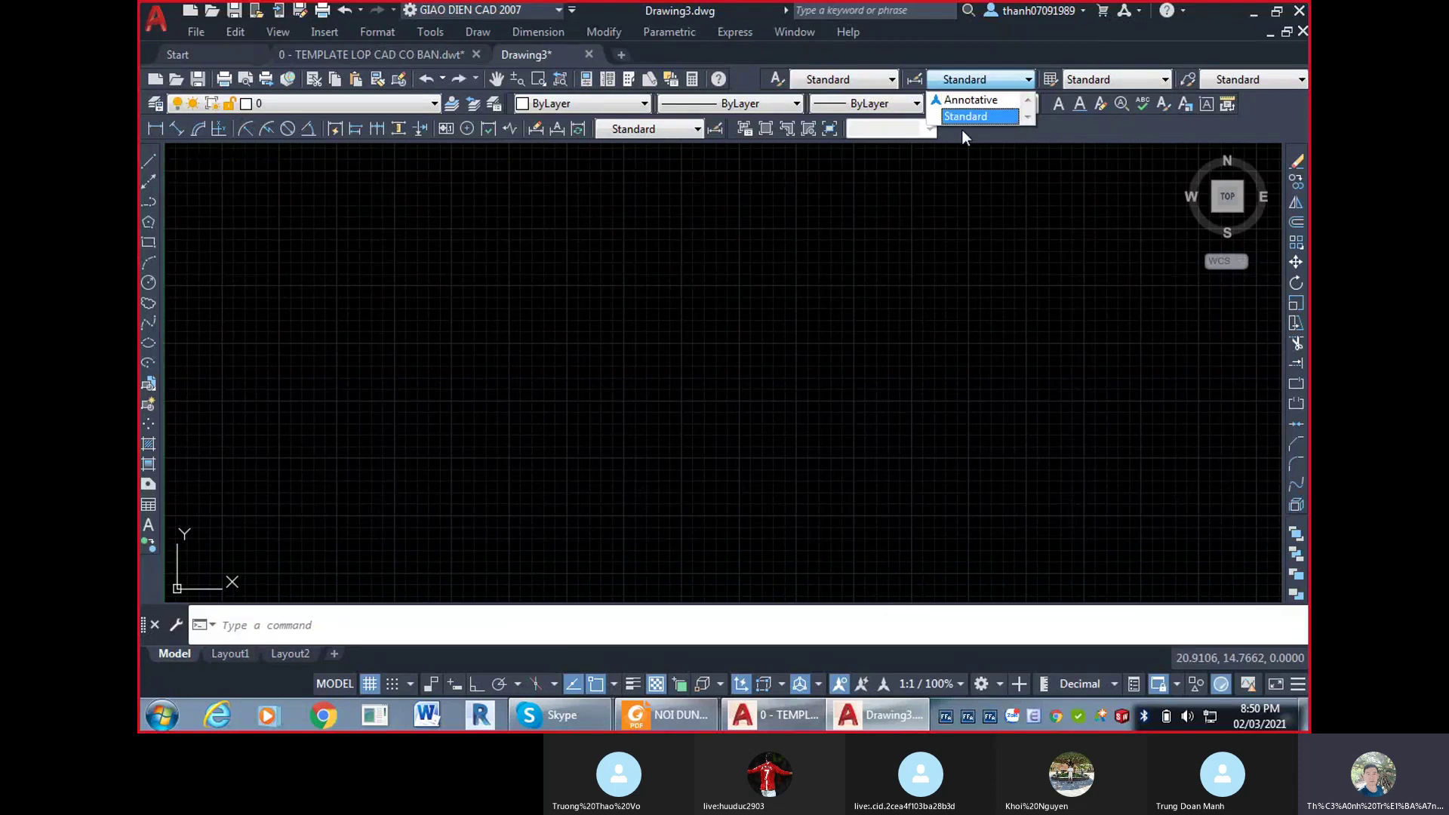
Close Drawing3 without saving, browse the Start page templates, and return to the template drawing.
click(587, 56)
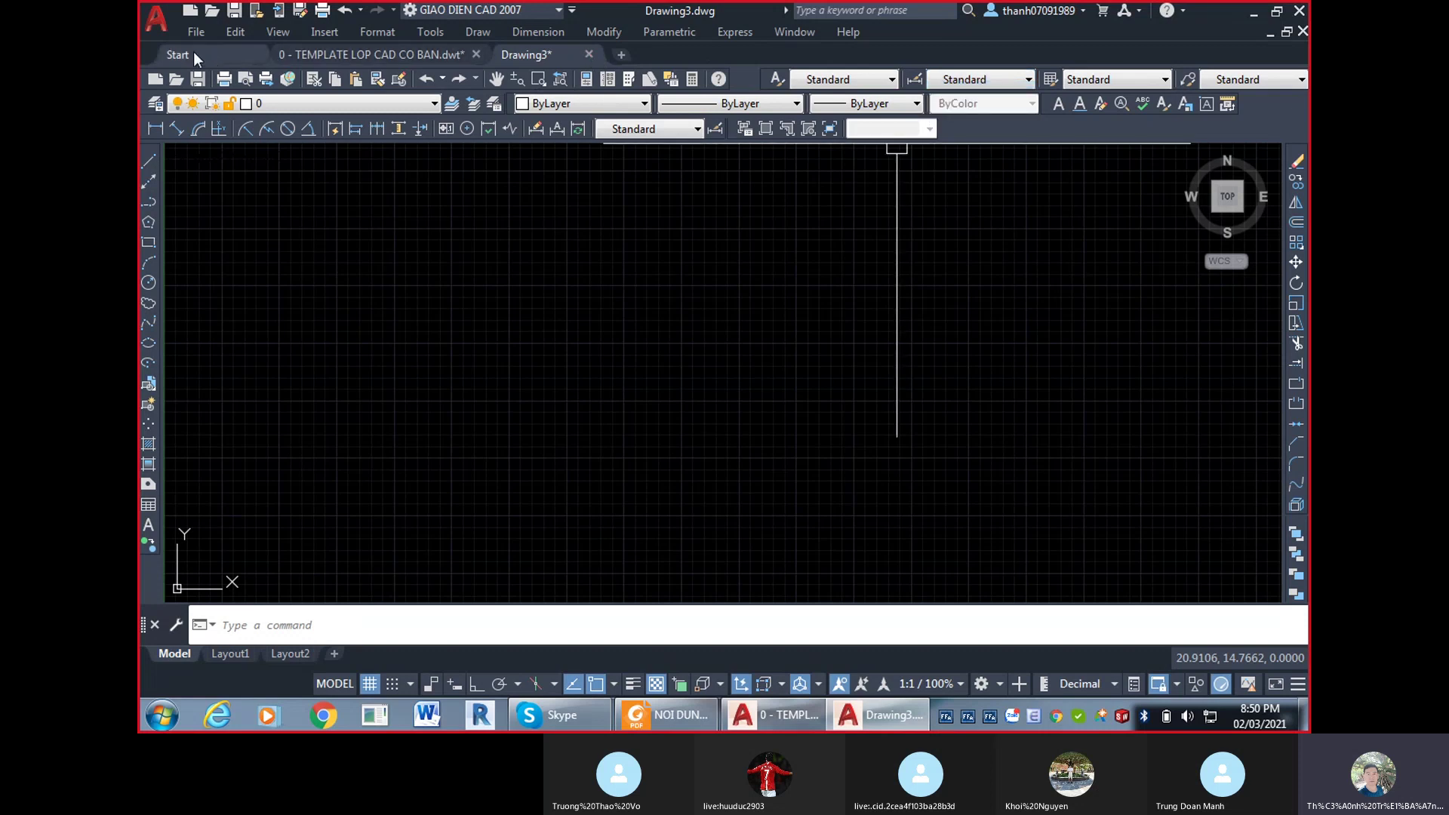
click(589, 54)
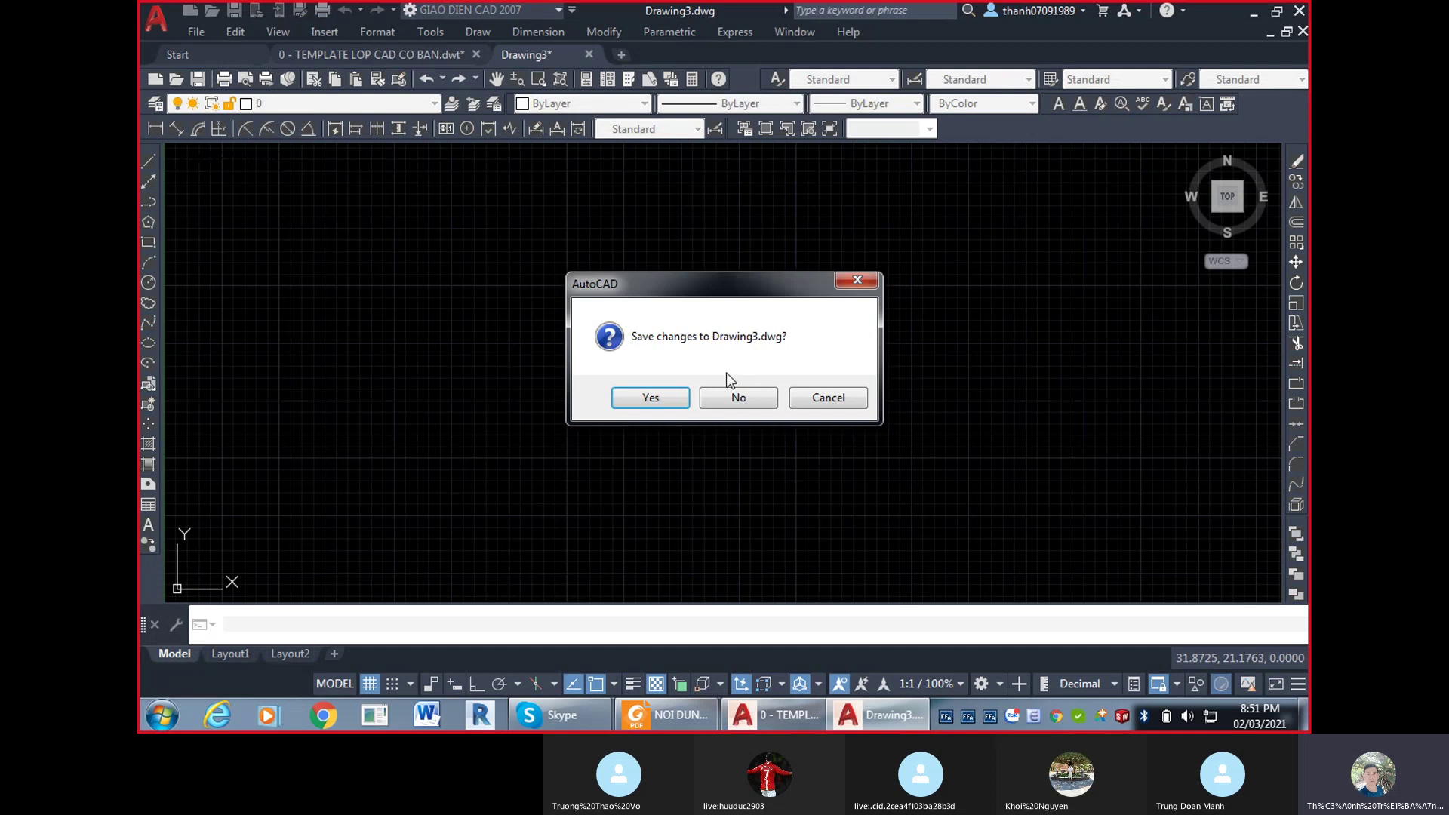
click(730, 399)
click(176, 53)
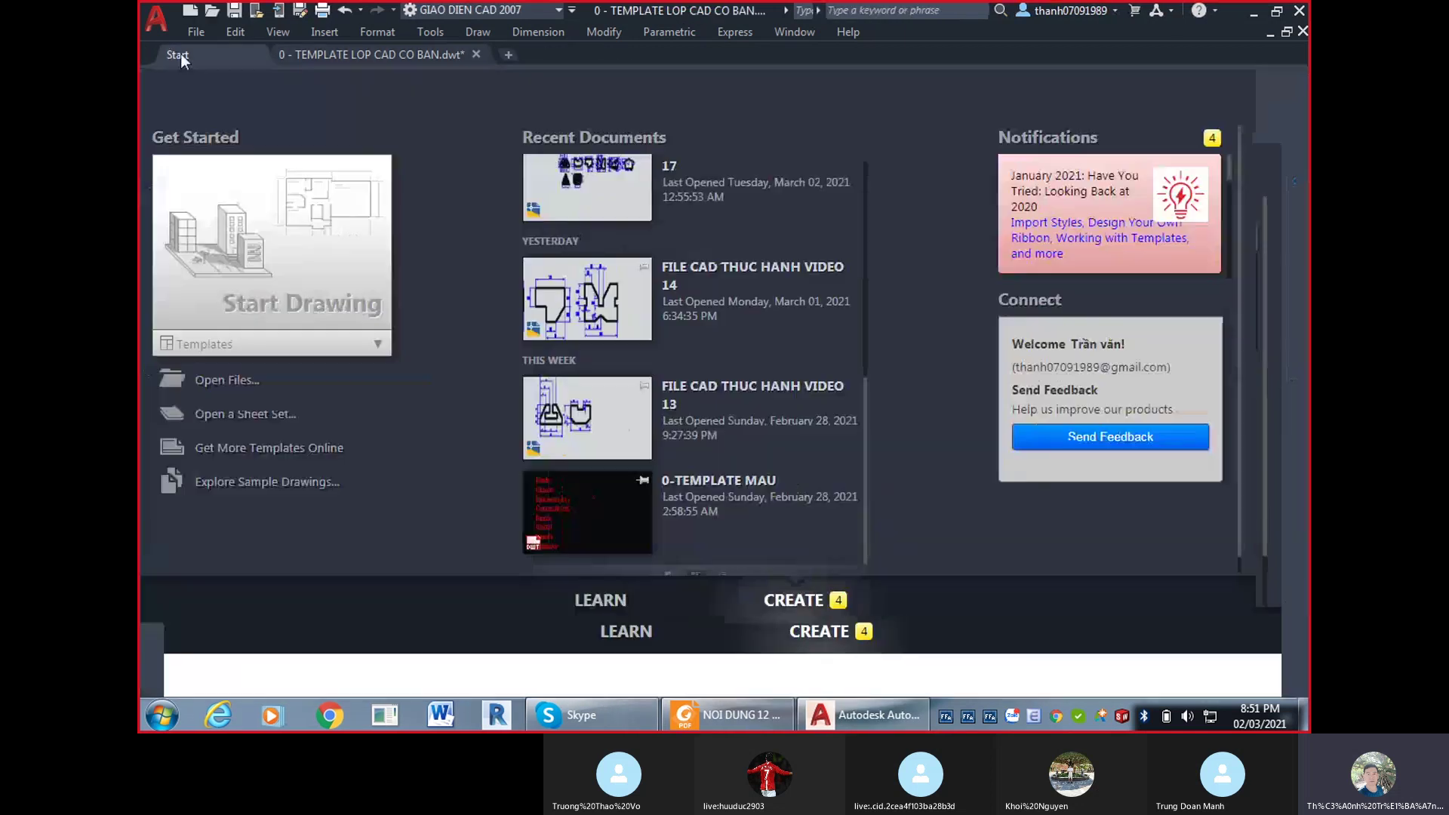
click(394, 354)
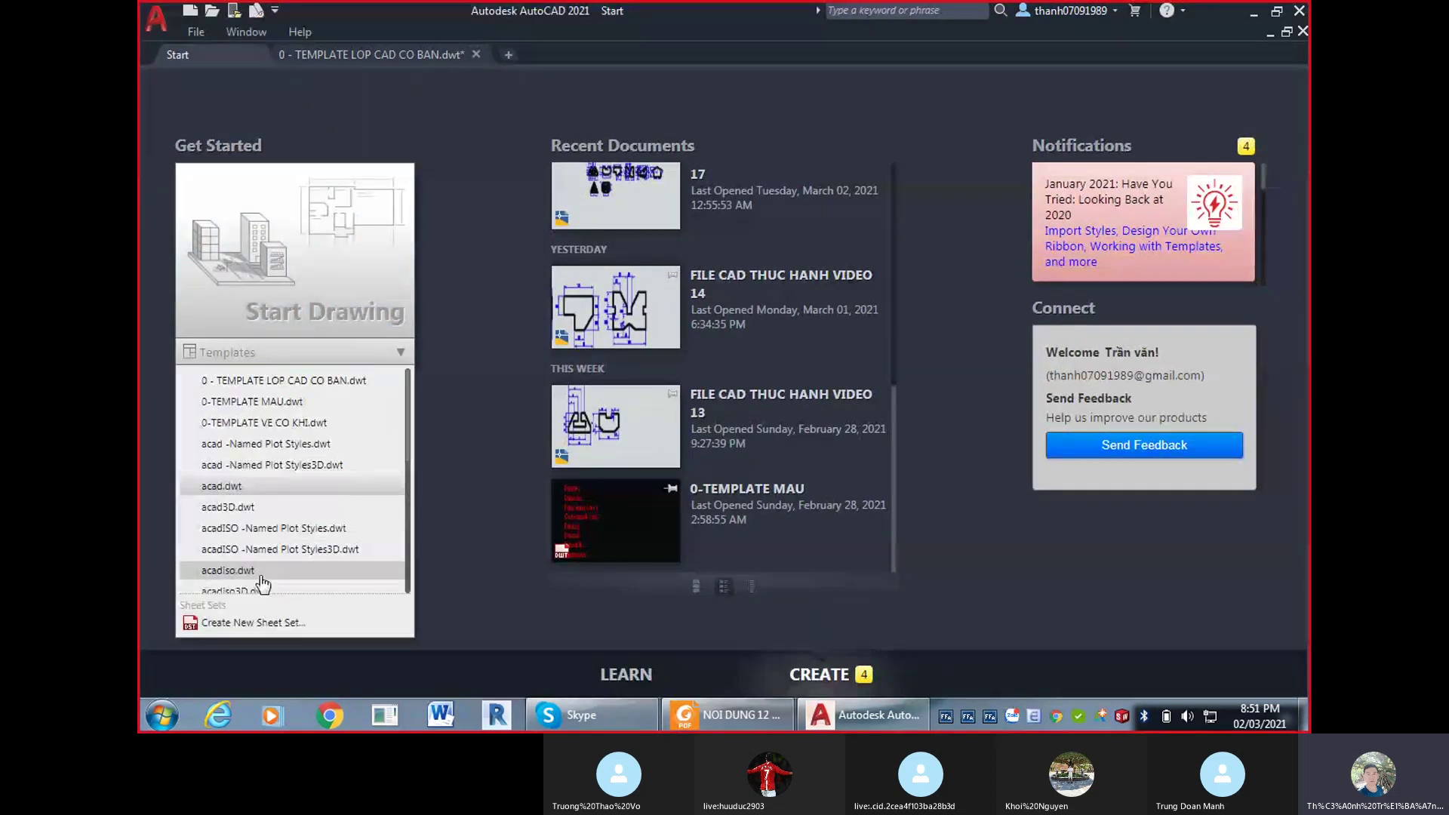
click(231, 77)
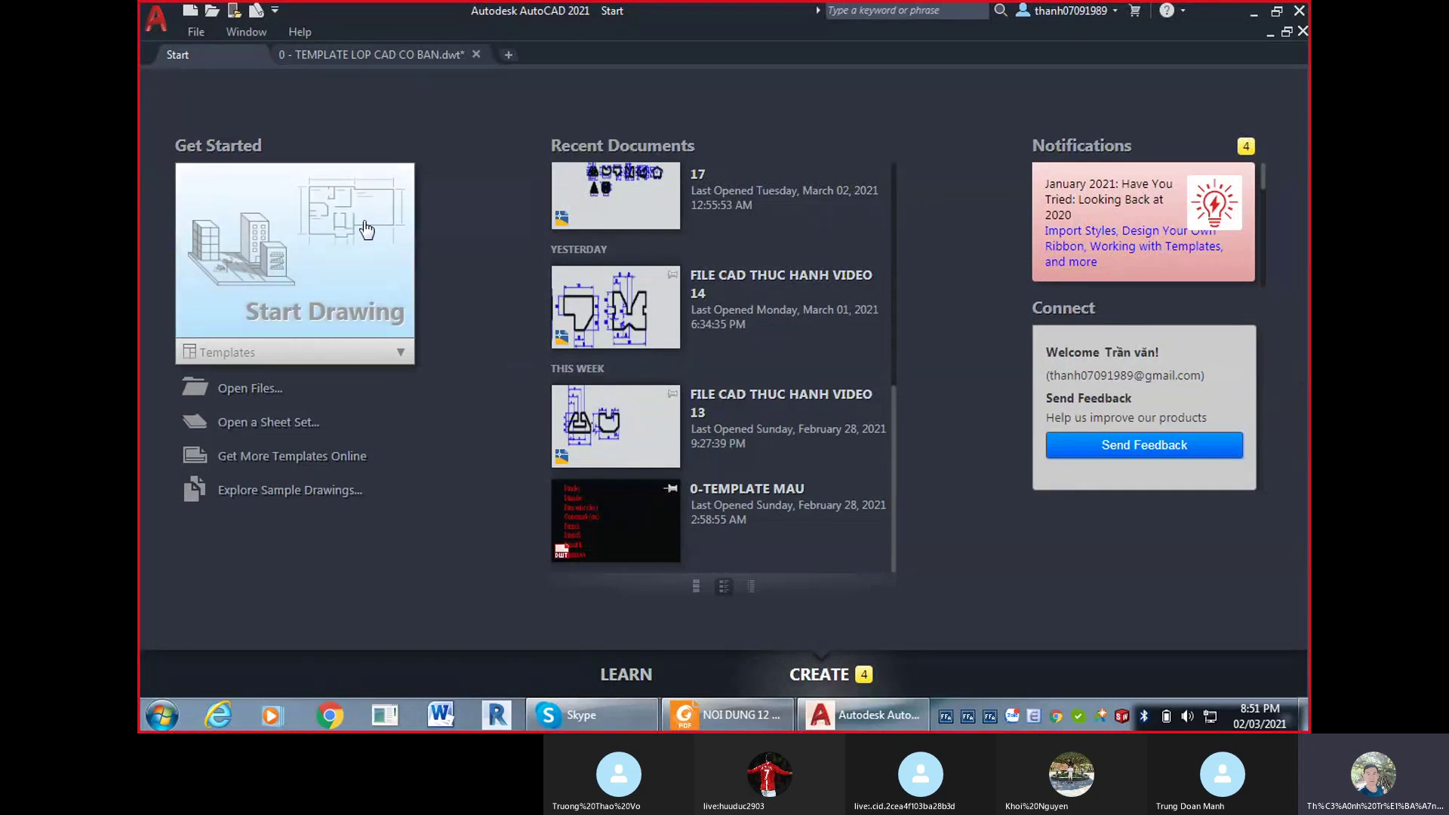
click(379, 57)
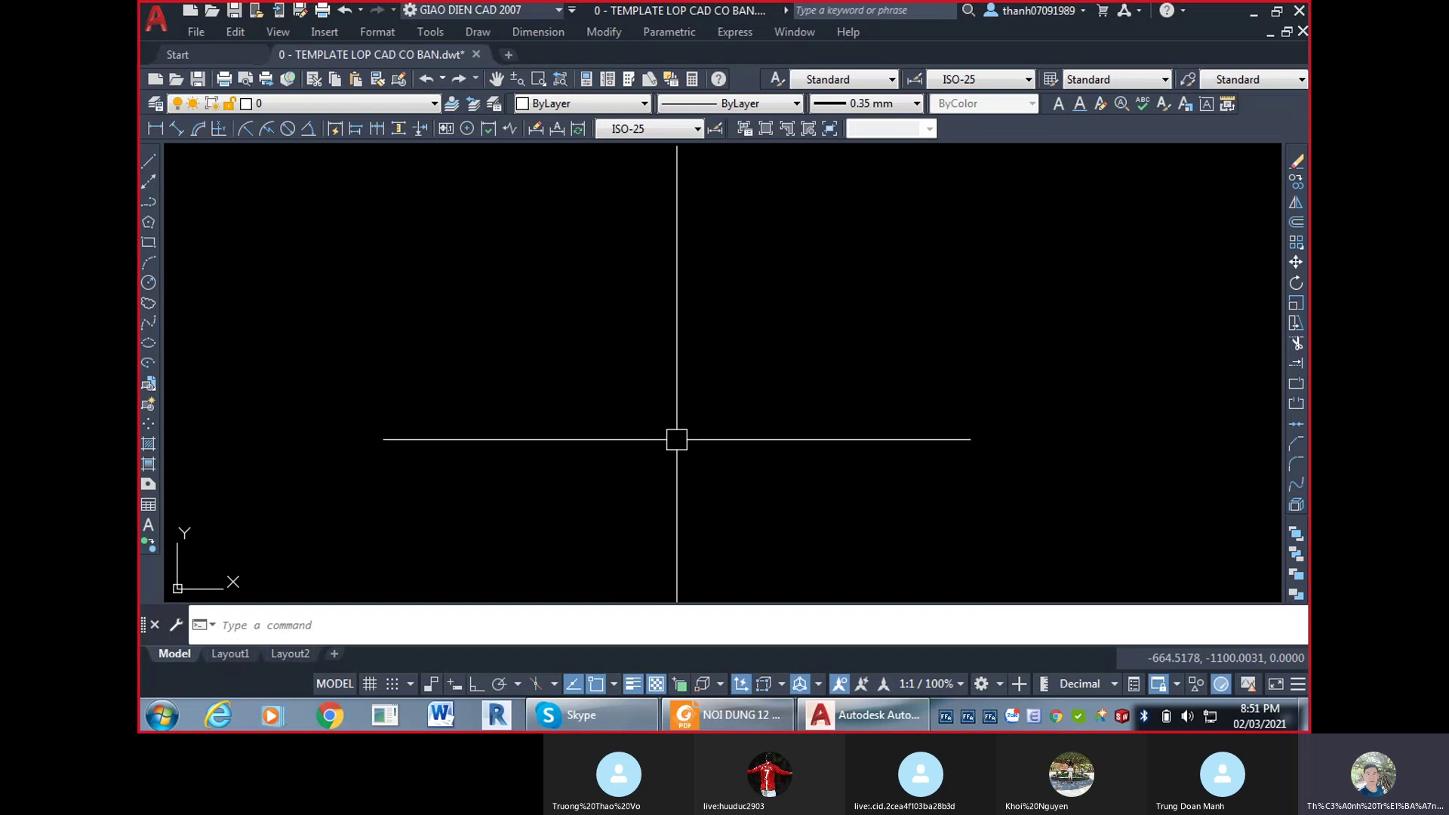
In Options, set Target drawing units to Millimeters, keeping Source content units at Millimeters.
text(op)
key(Return)
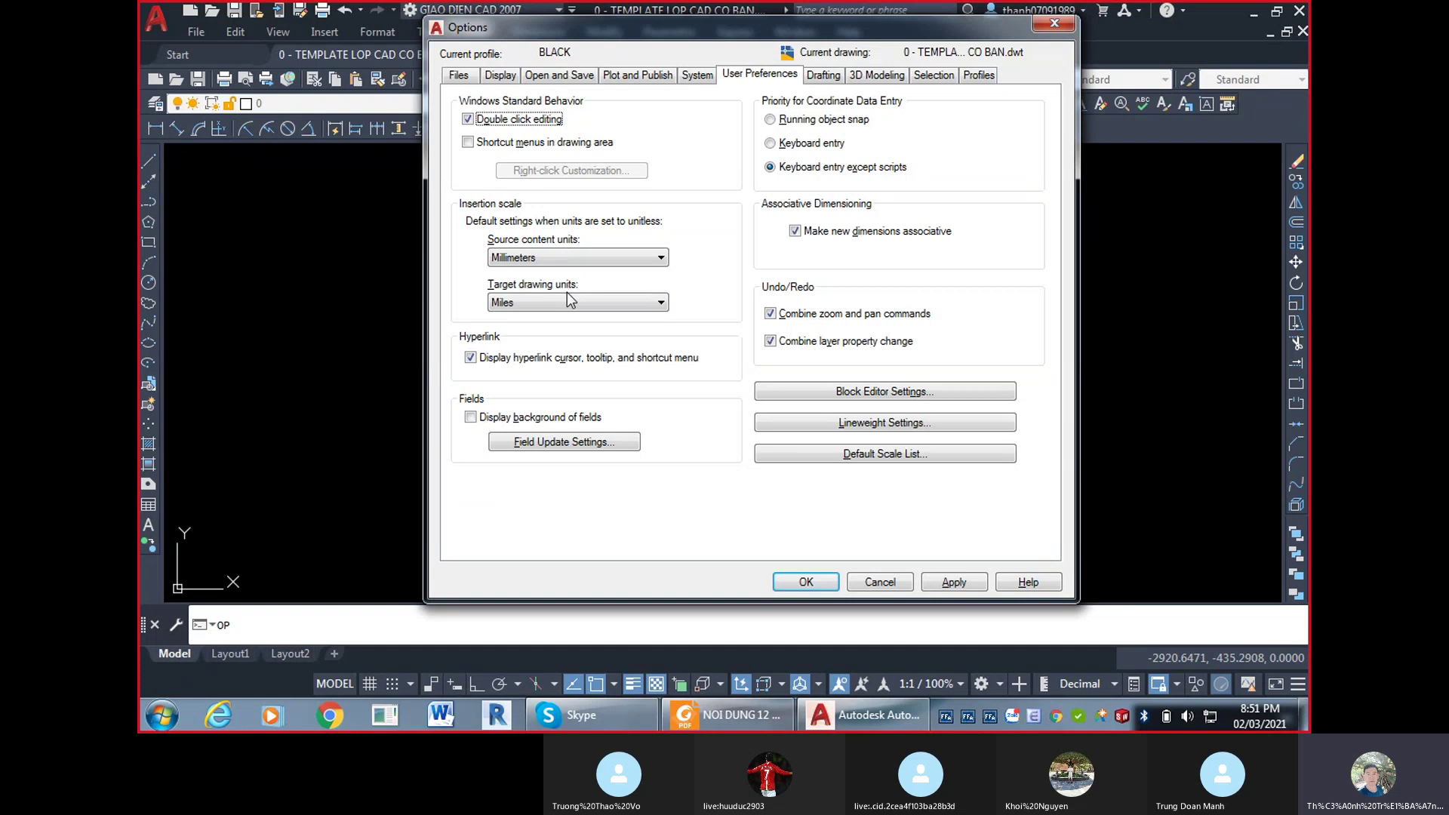
click(589, 259)
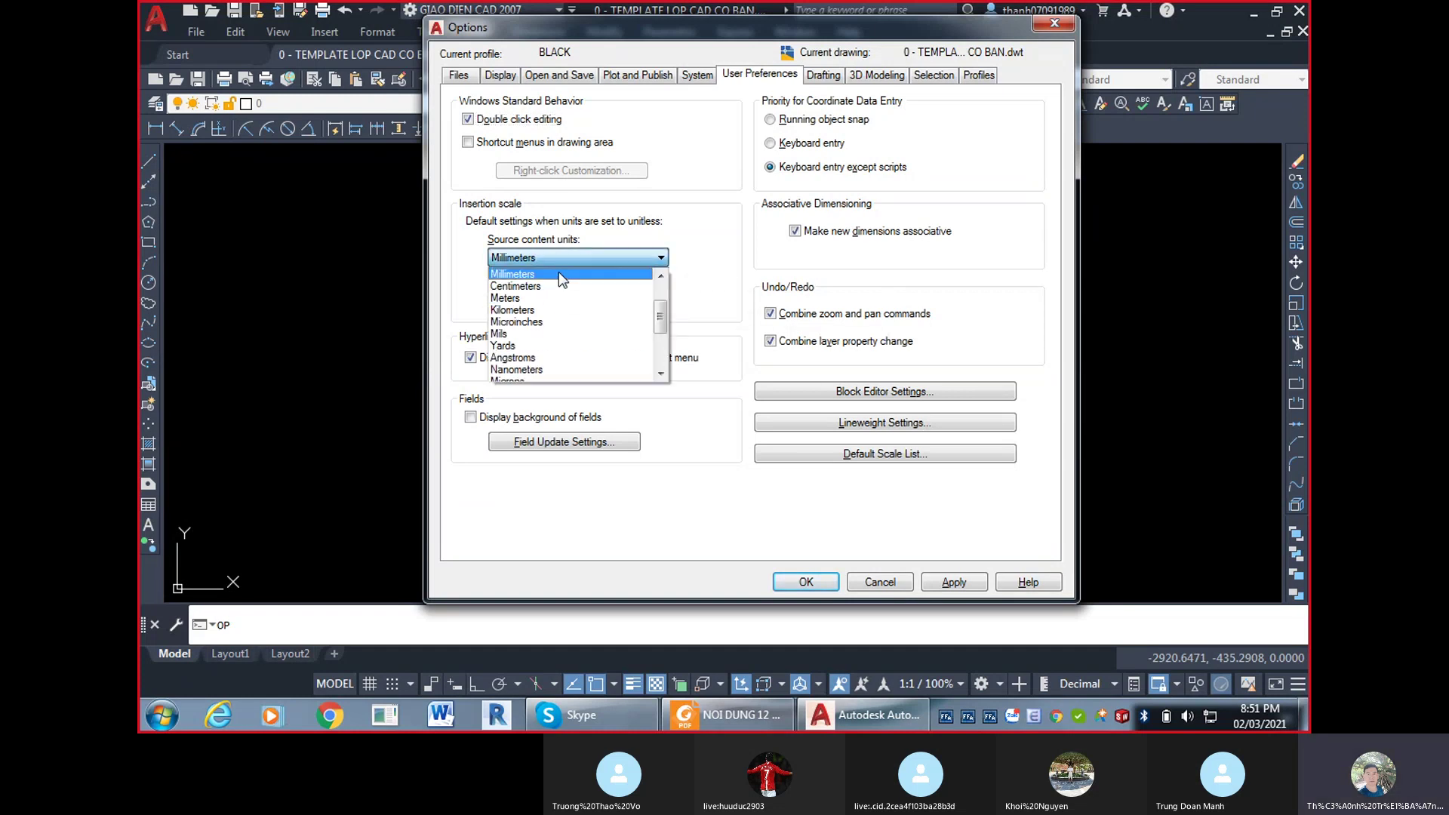
click(558, 273)
click(559, 303)
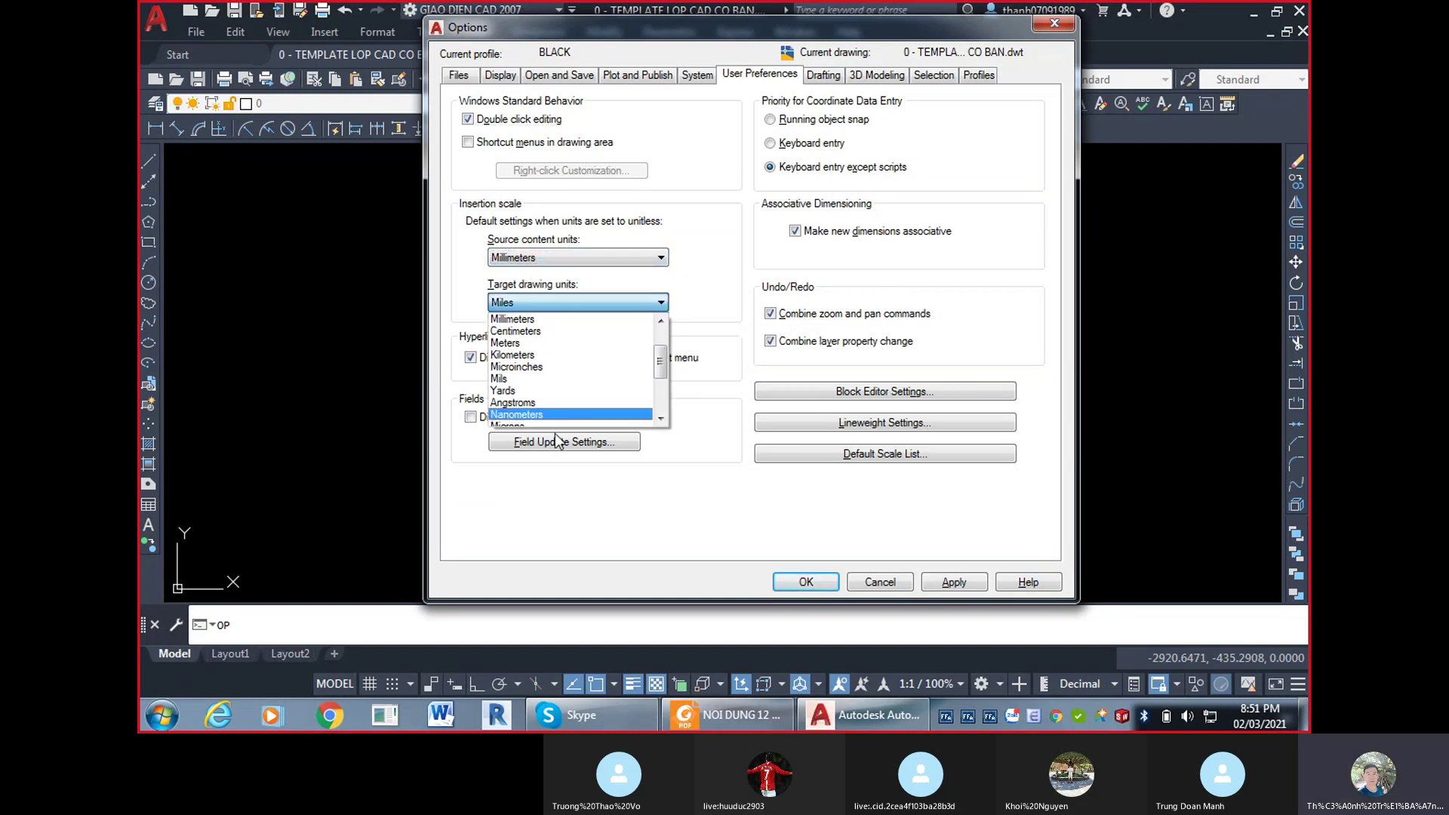
scroll(658, 381, down, 2)
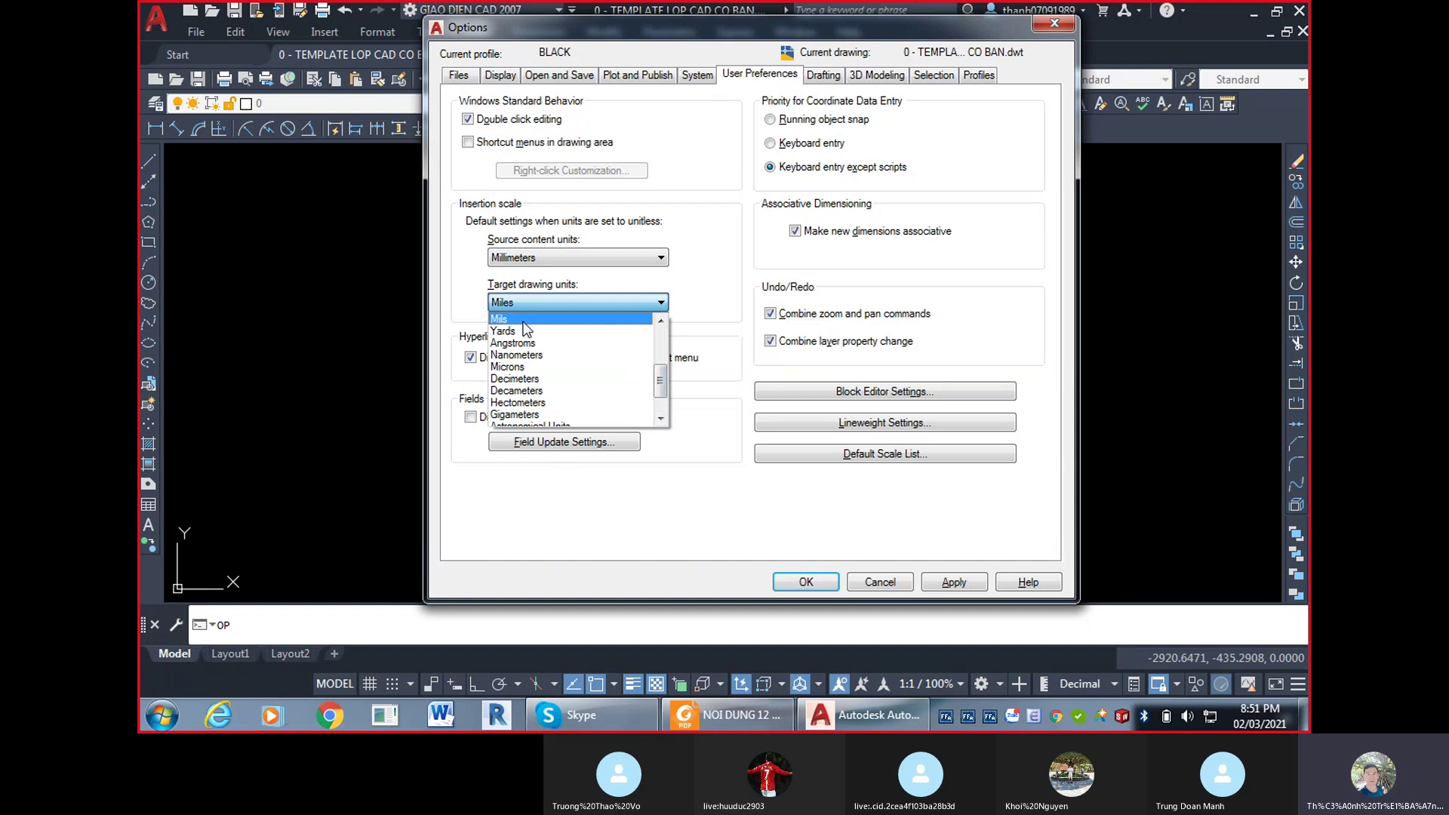
drag(661, 387, 651, 329)
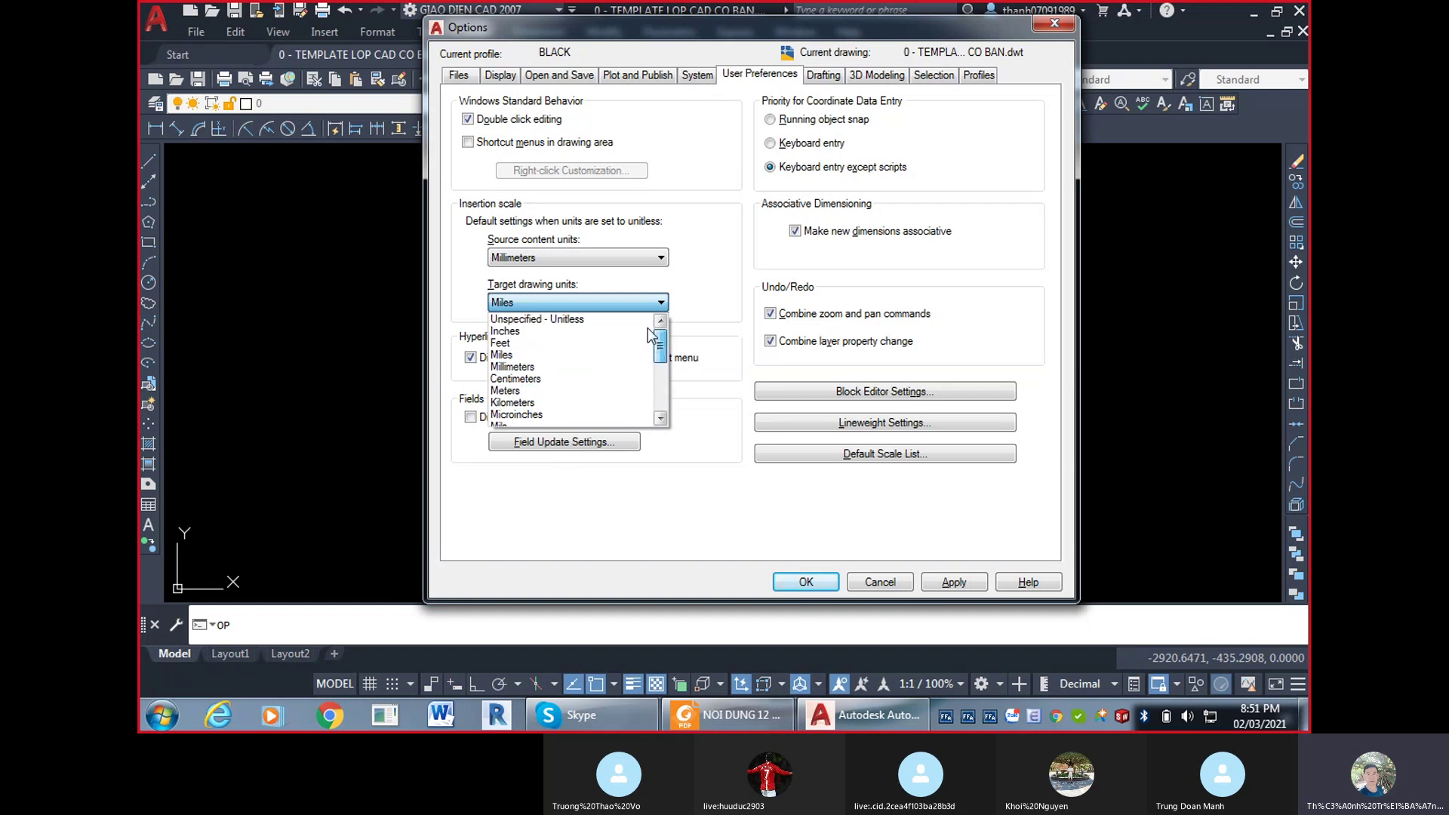
click(533, 367)
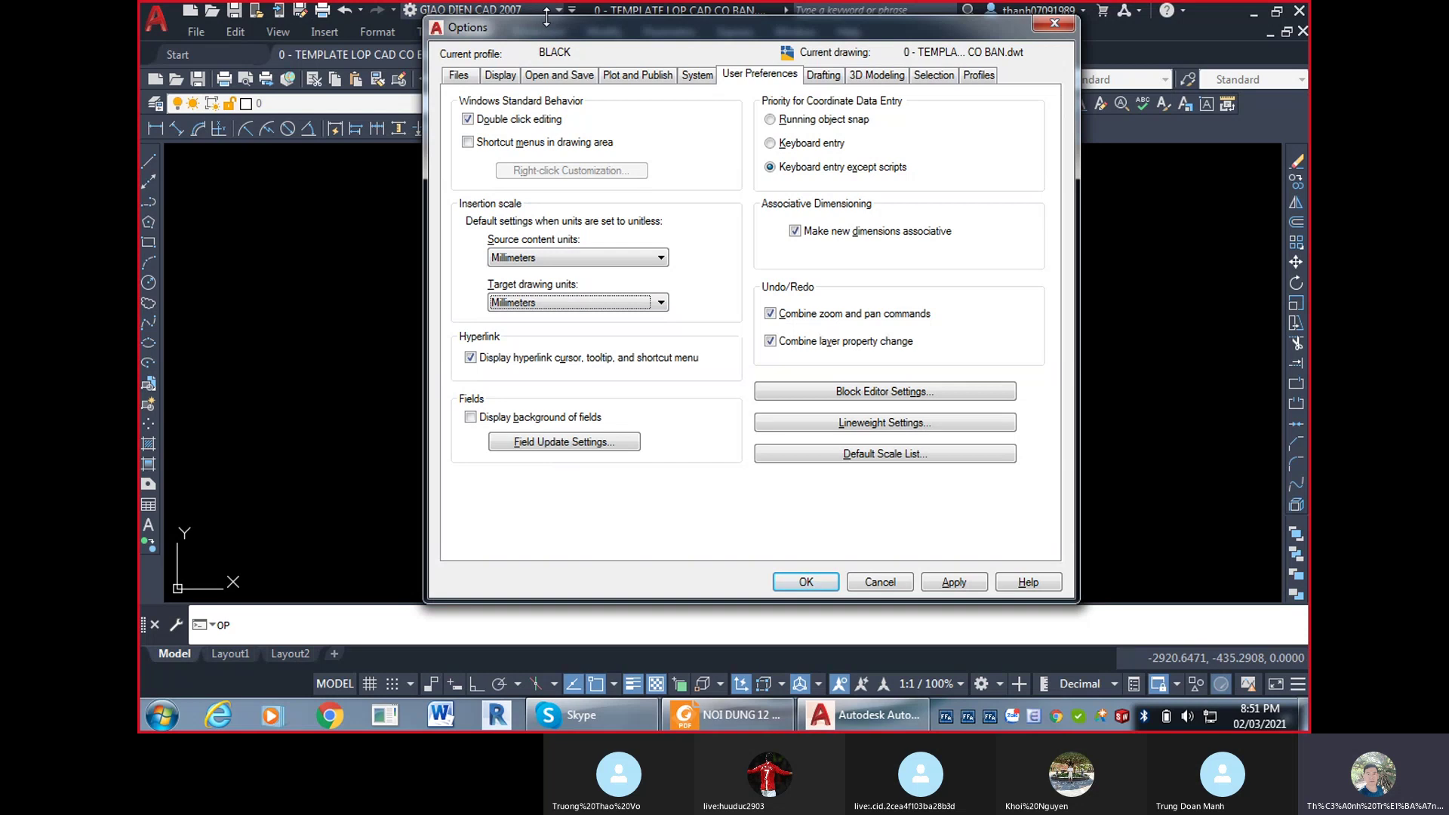
Reposition the Options dialog and confirm Source content units stay at Millimeters.
drag(546, 15, 762, 191)
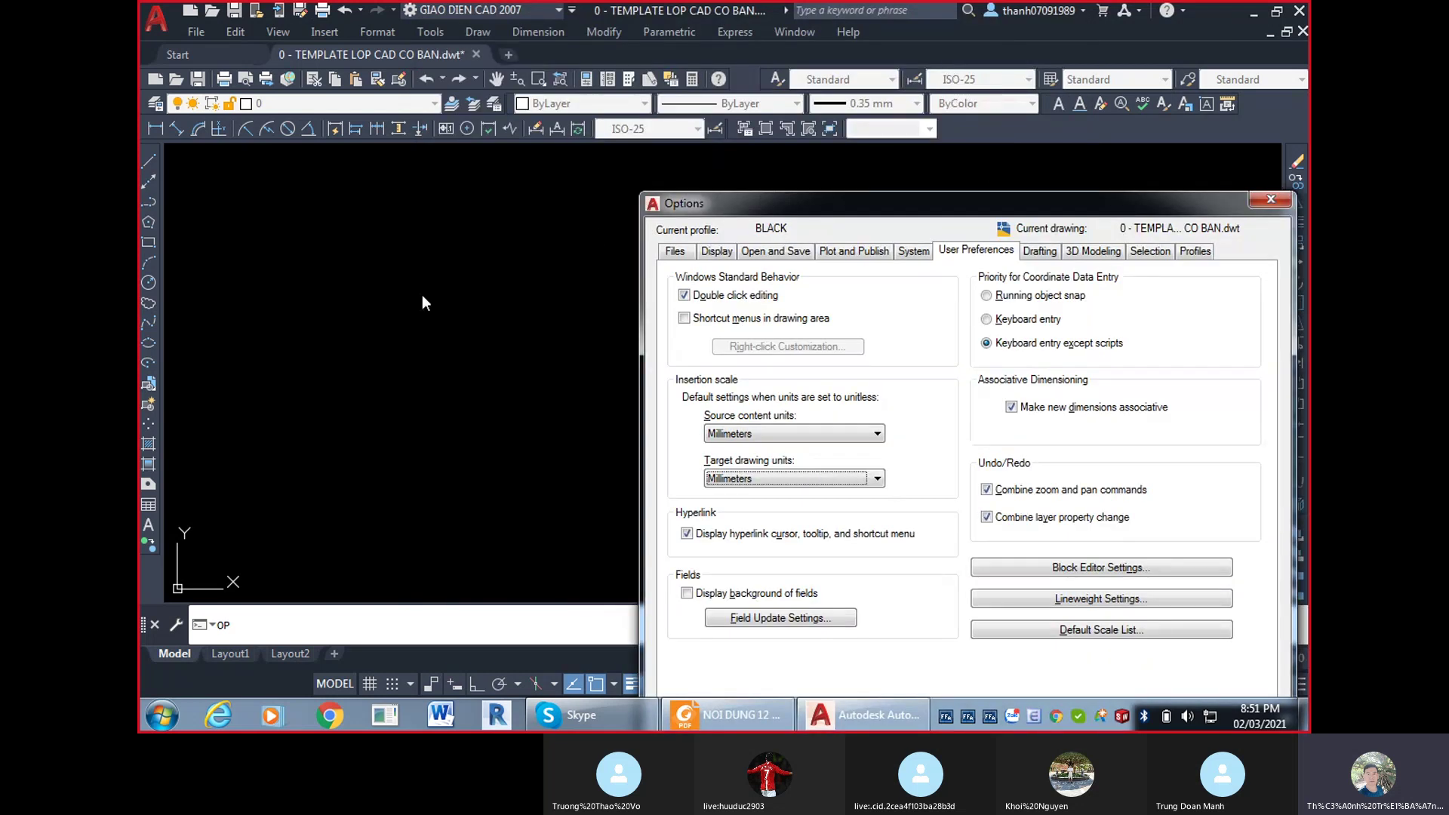
key(ctrl)
drag(861, 214, 695, 34)
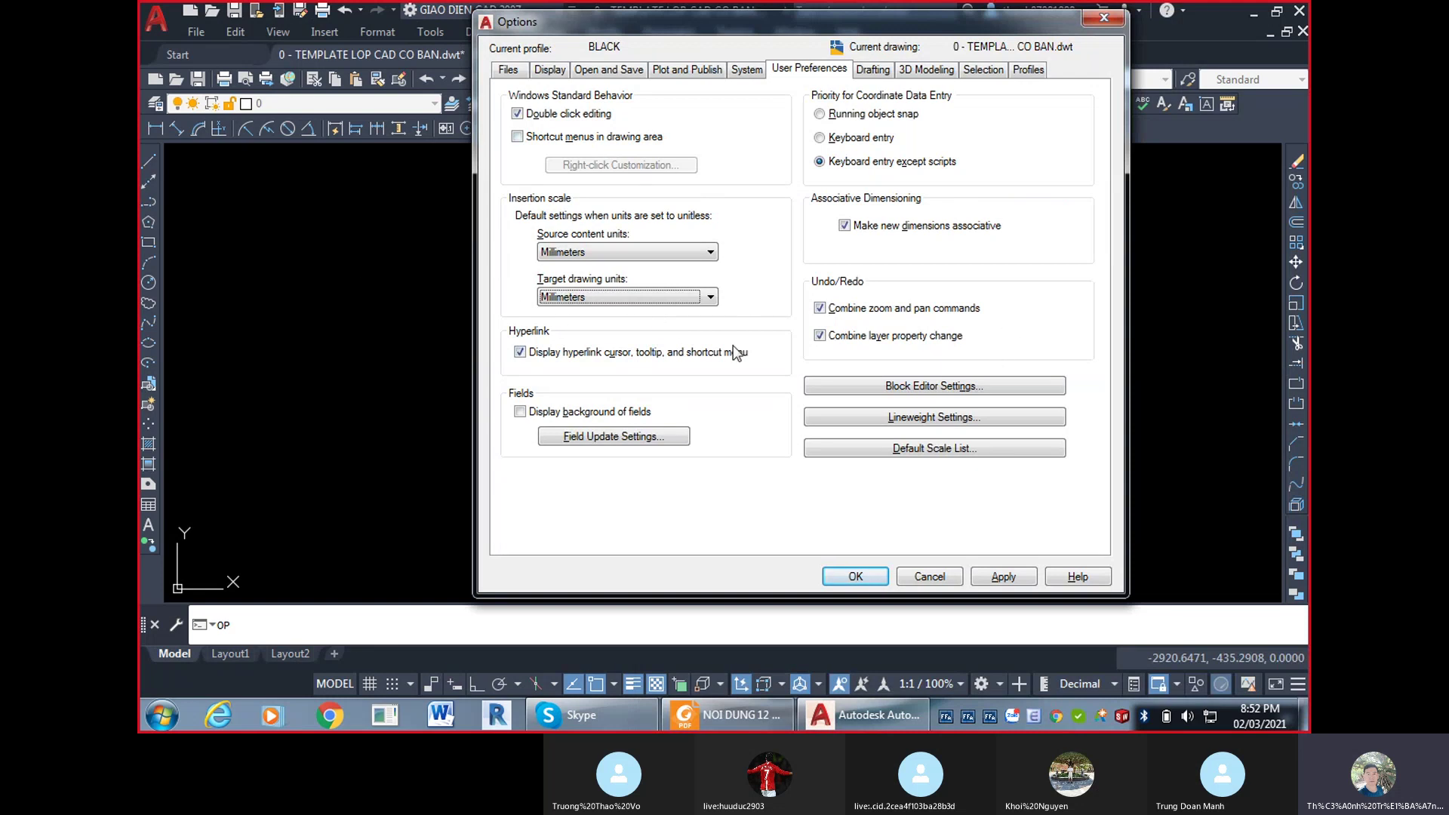
click(520, 407)
click(659, 252)
click(651, 280)
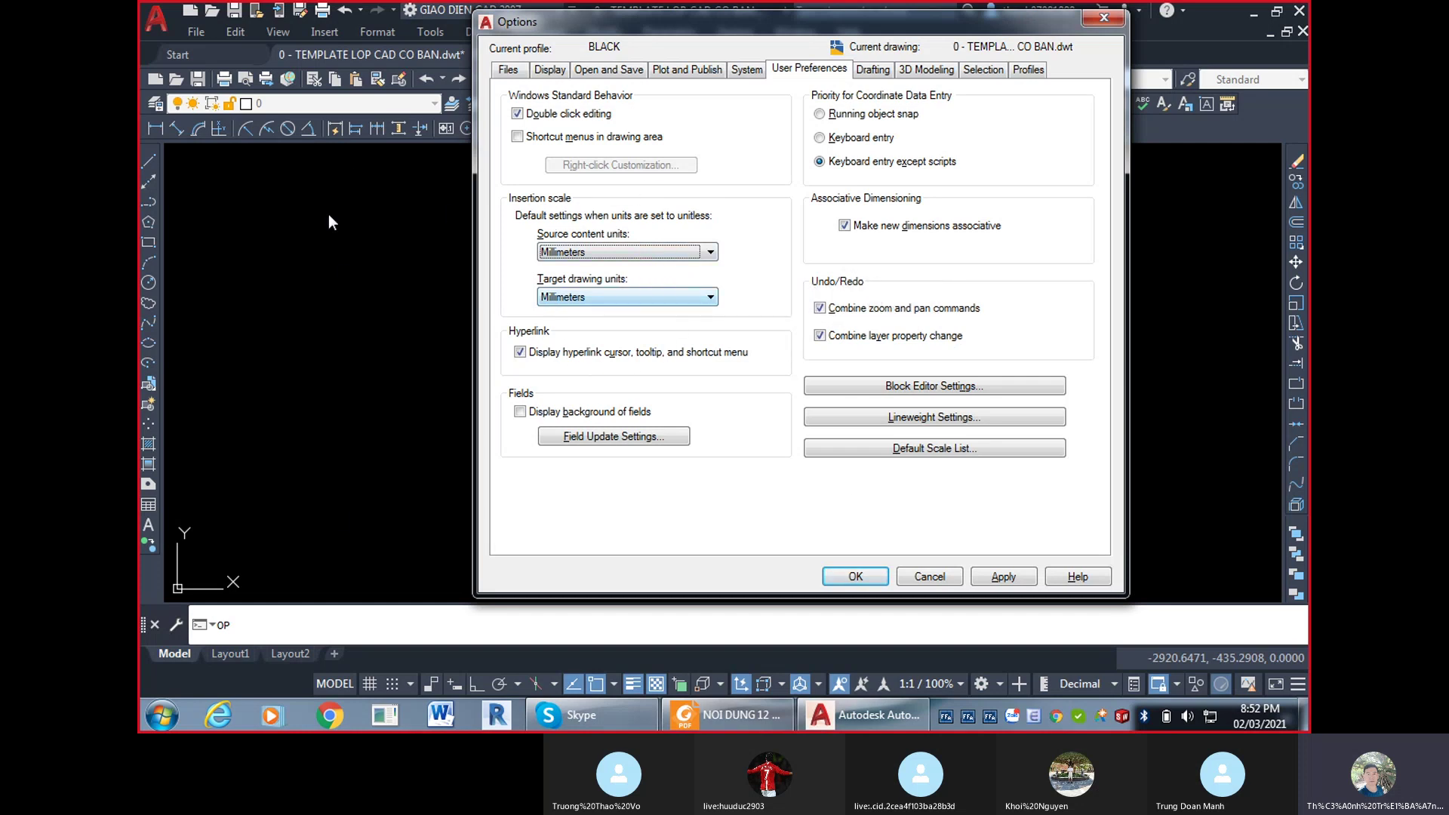
key(ctrl)
key(ctrl)
key(ctrl)
key(ctrl)
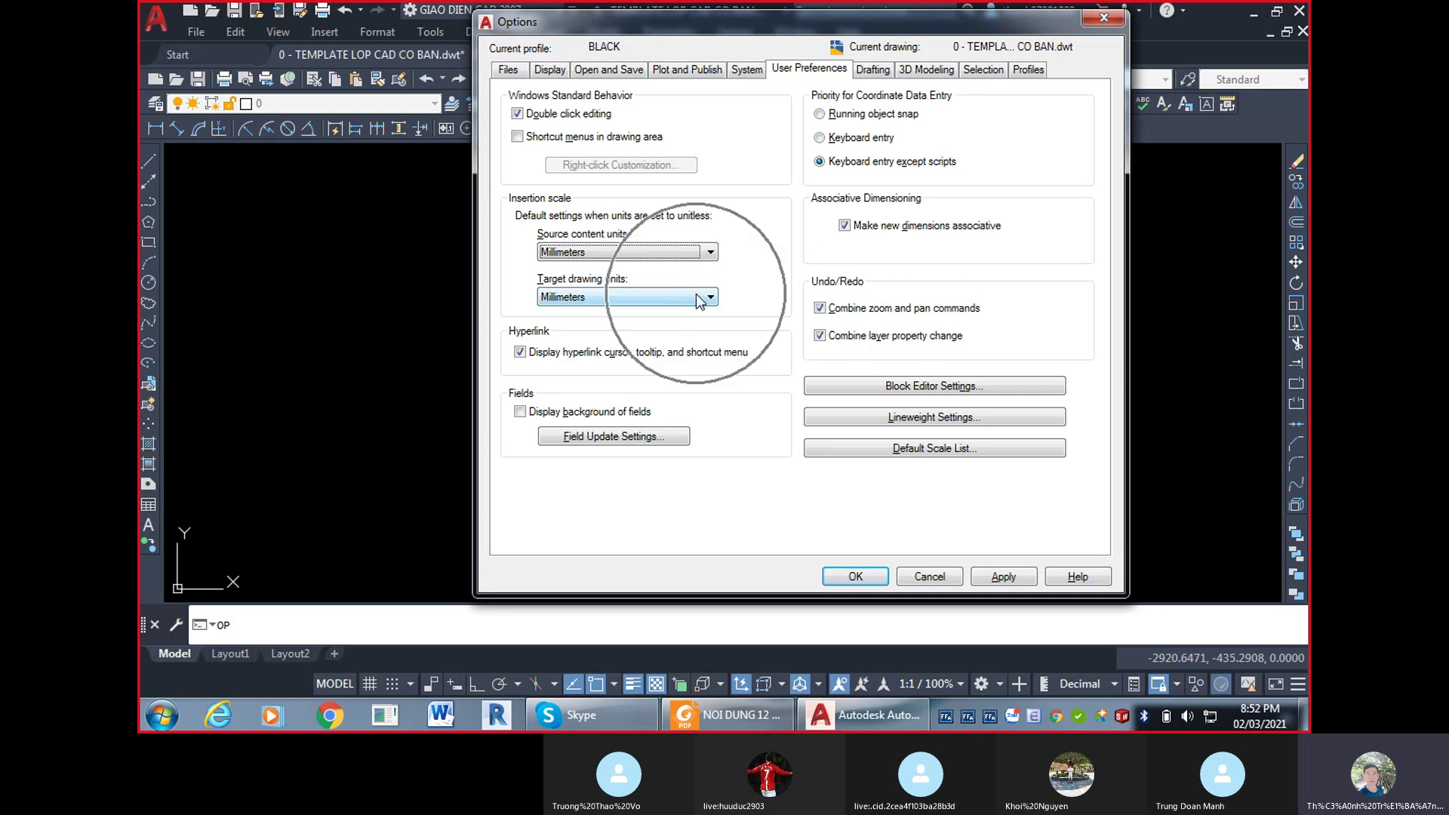
key(ctrl)
key(ctrl)
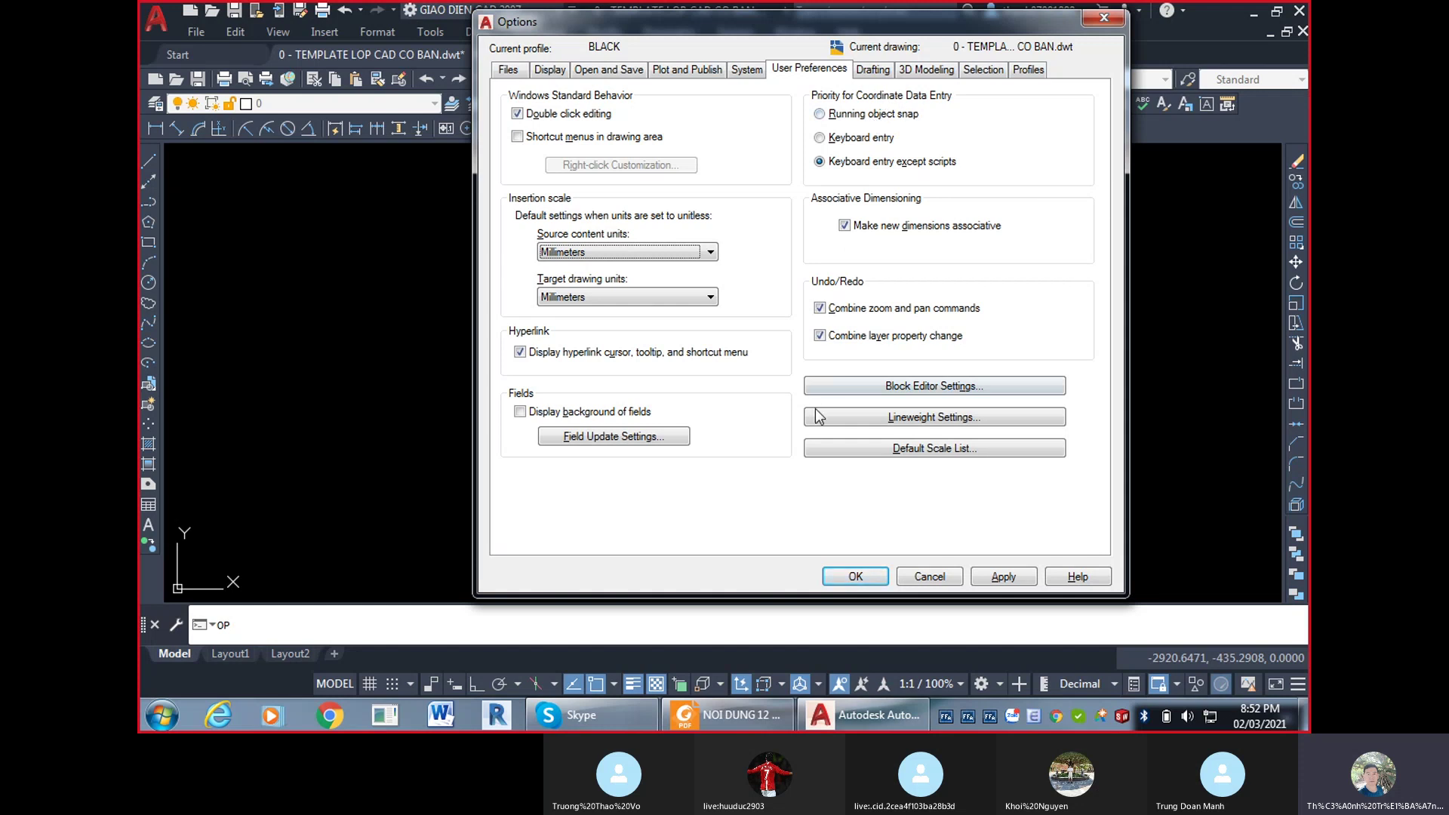
Glance at Block Editor Settings unchanged, then uncheck 'Combine zoom and pan commands'.
click(955, 392)
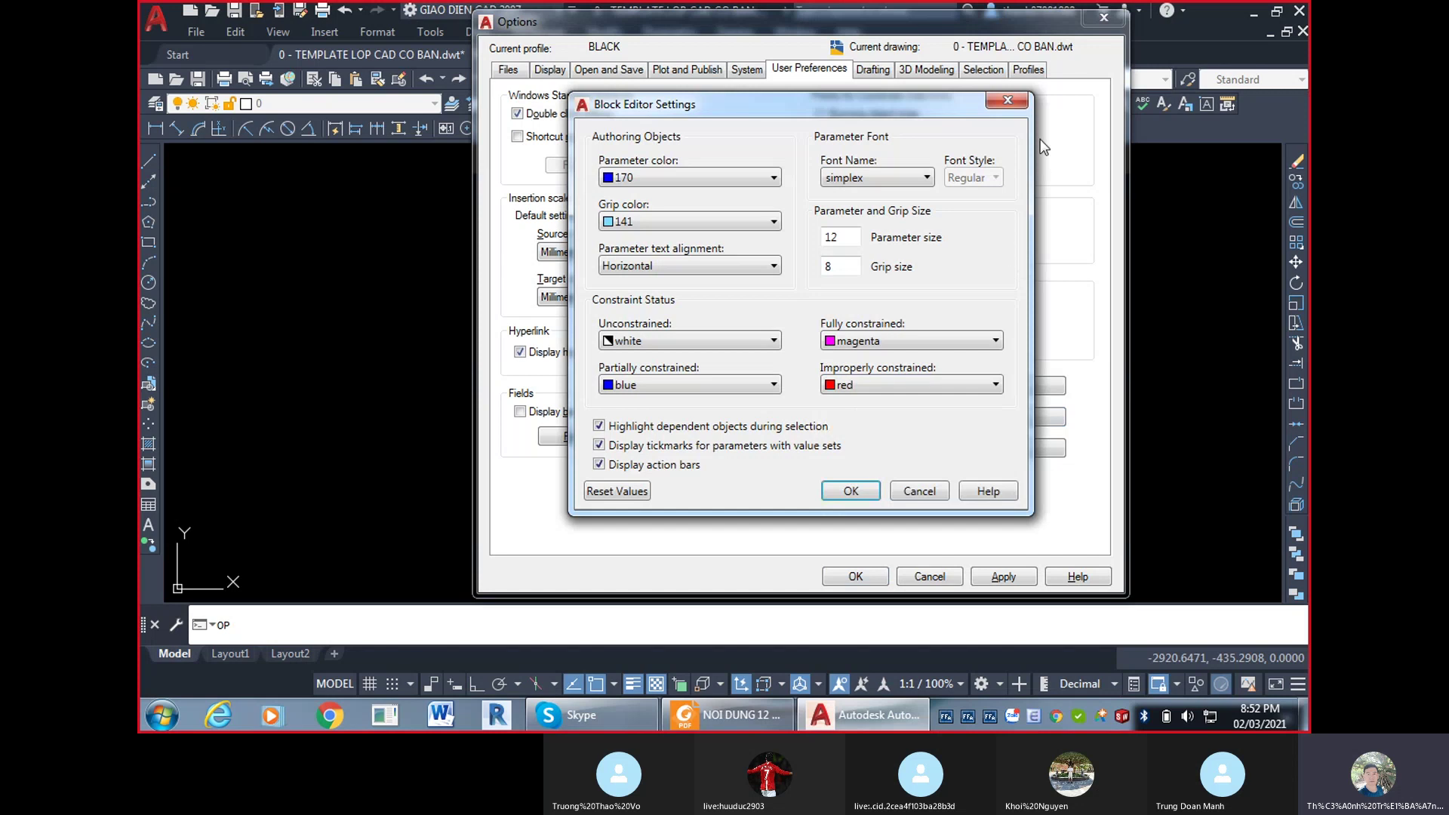
click(1008, 102)
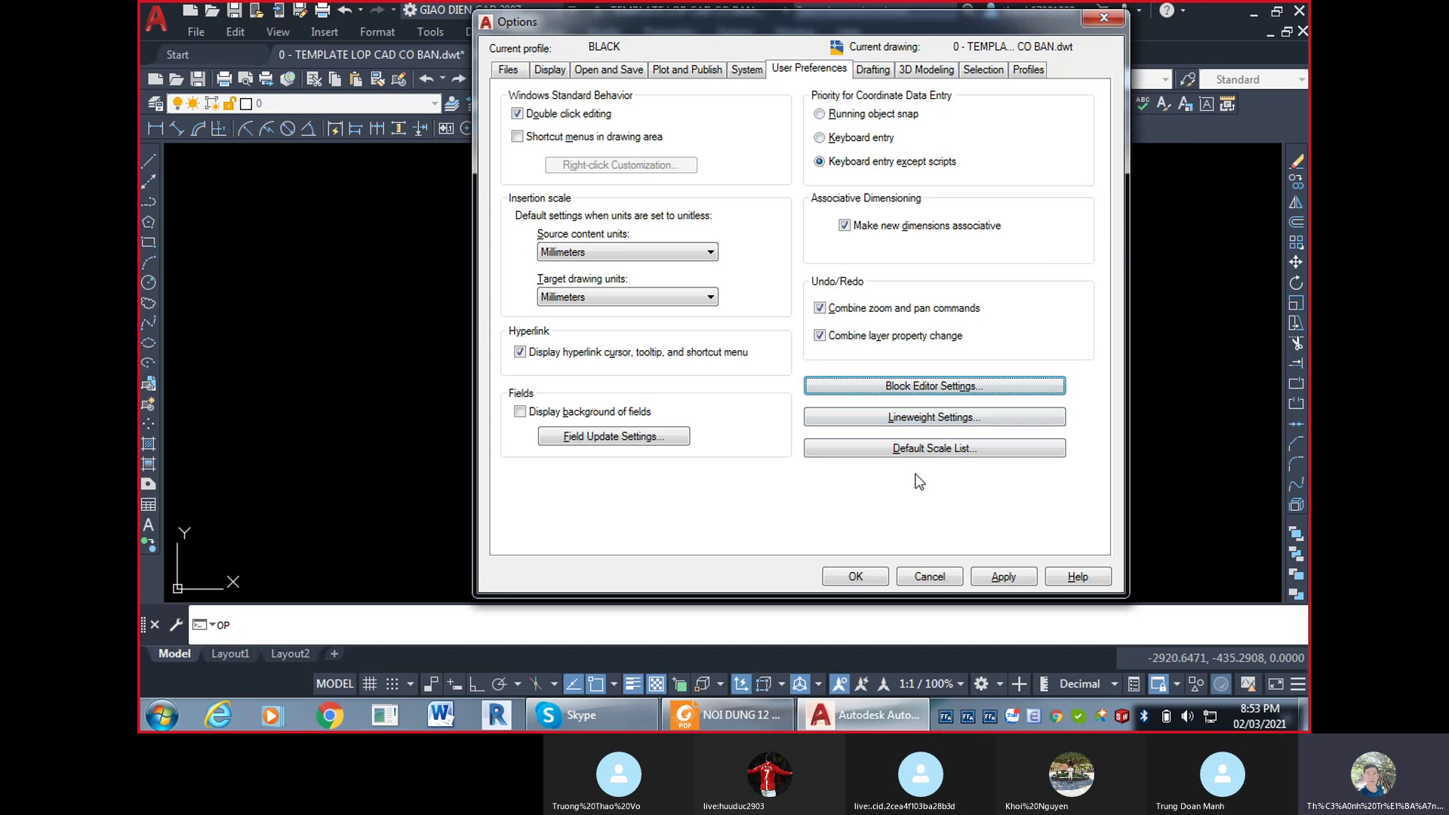
click(1028, 310)
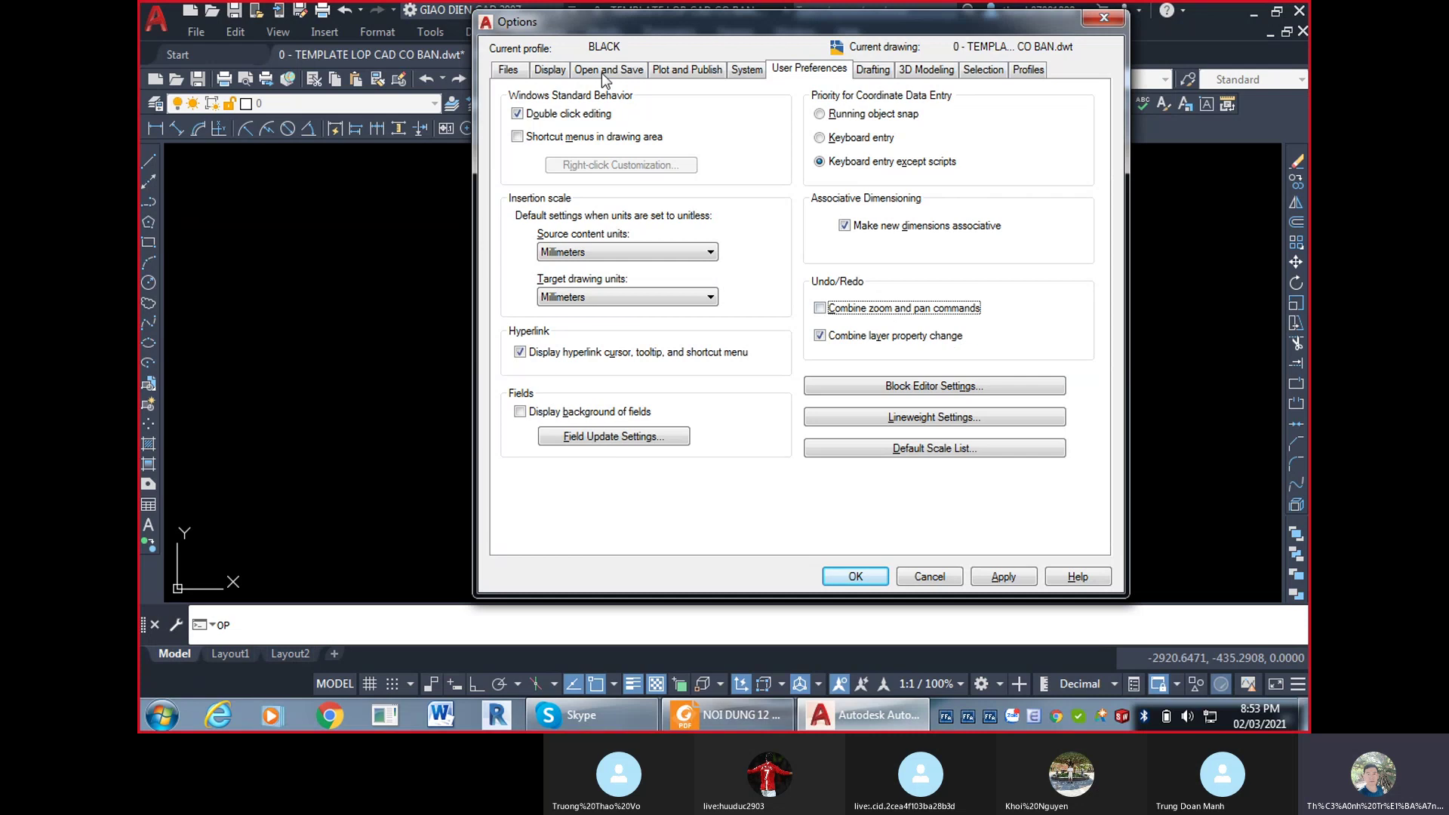
On the Drafting tab, drag the AutoSnap Marker Size slider almost to its smallest.
click(884, 70)
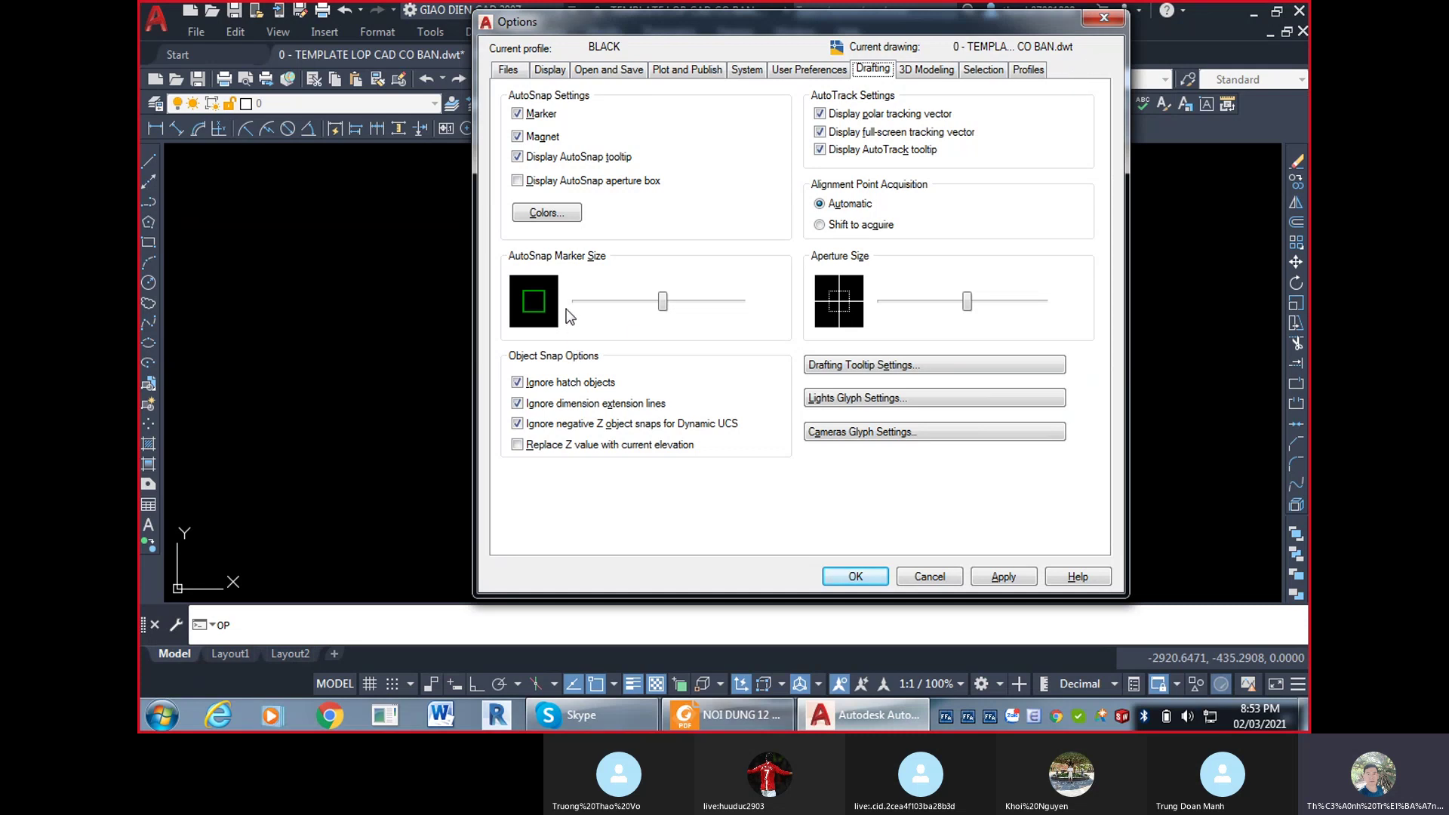
click(586, 263)
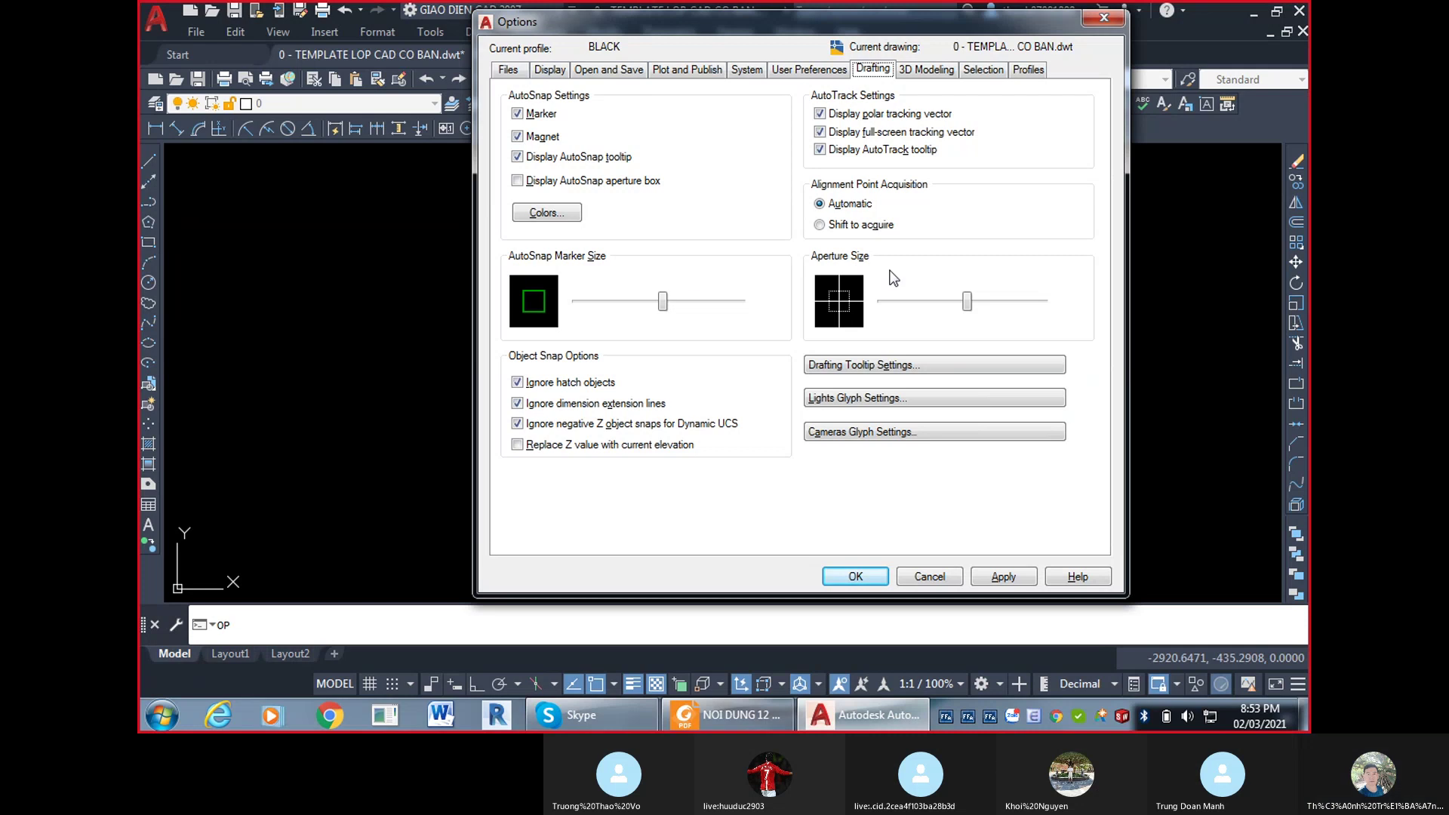
click(606, 302)
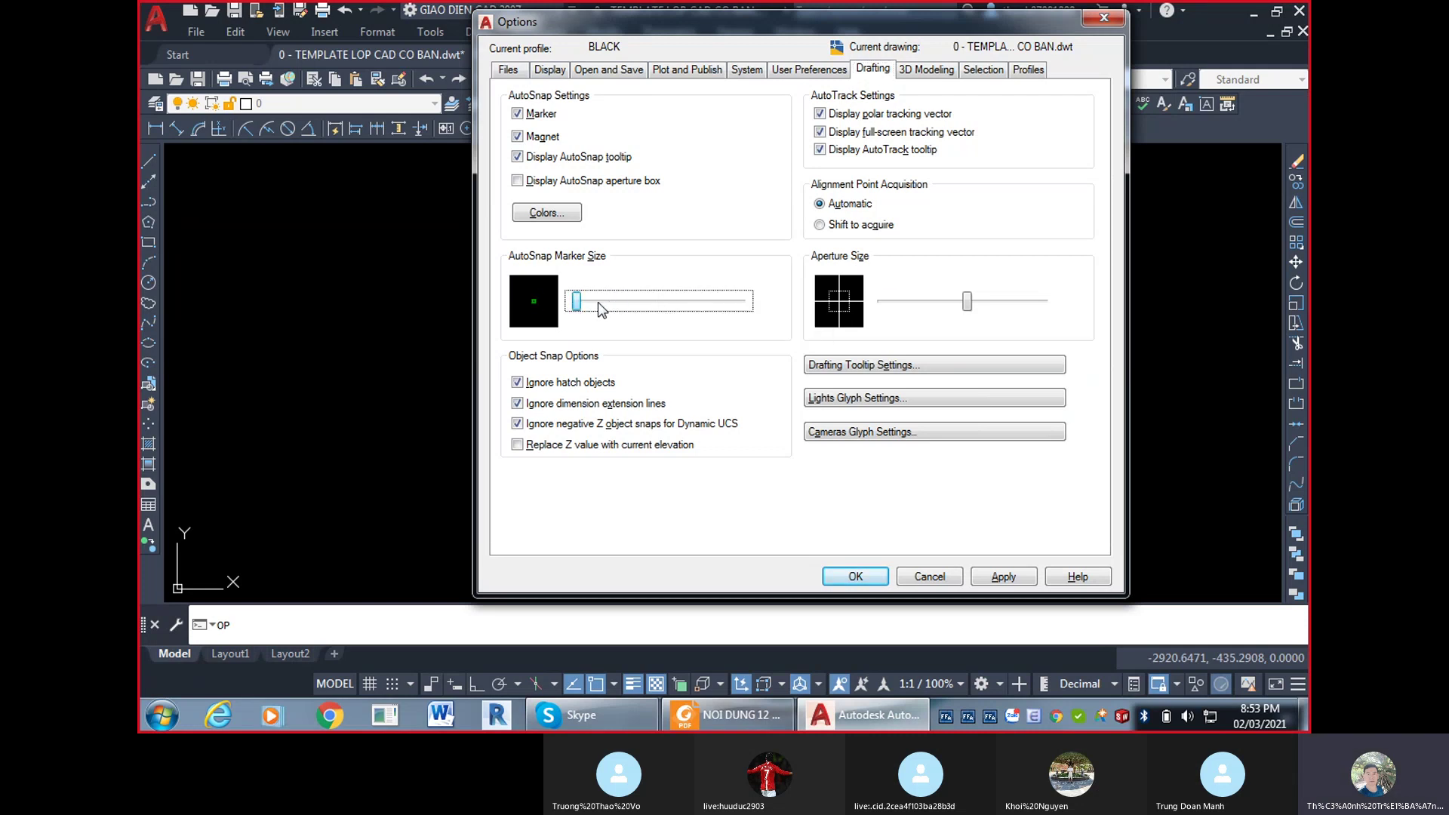
drag(618, 301, 594, 307)
Enlarge the AutoSnap marker slightly, then apply and close Options.
mouse_move(594, 302)
mouse_down()
mouse_move(736, 303)
mouse_move(593, 310)
mouse_up()
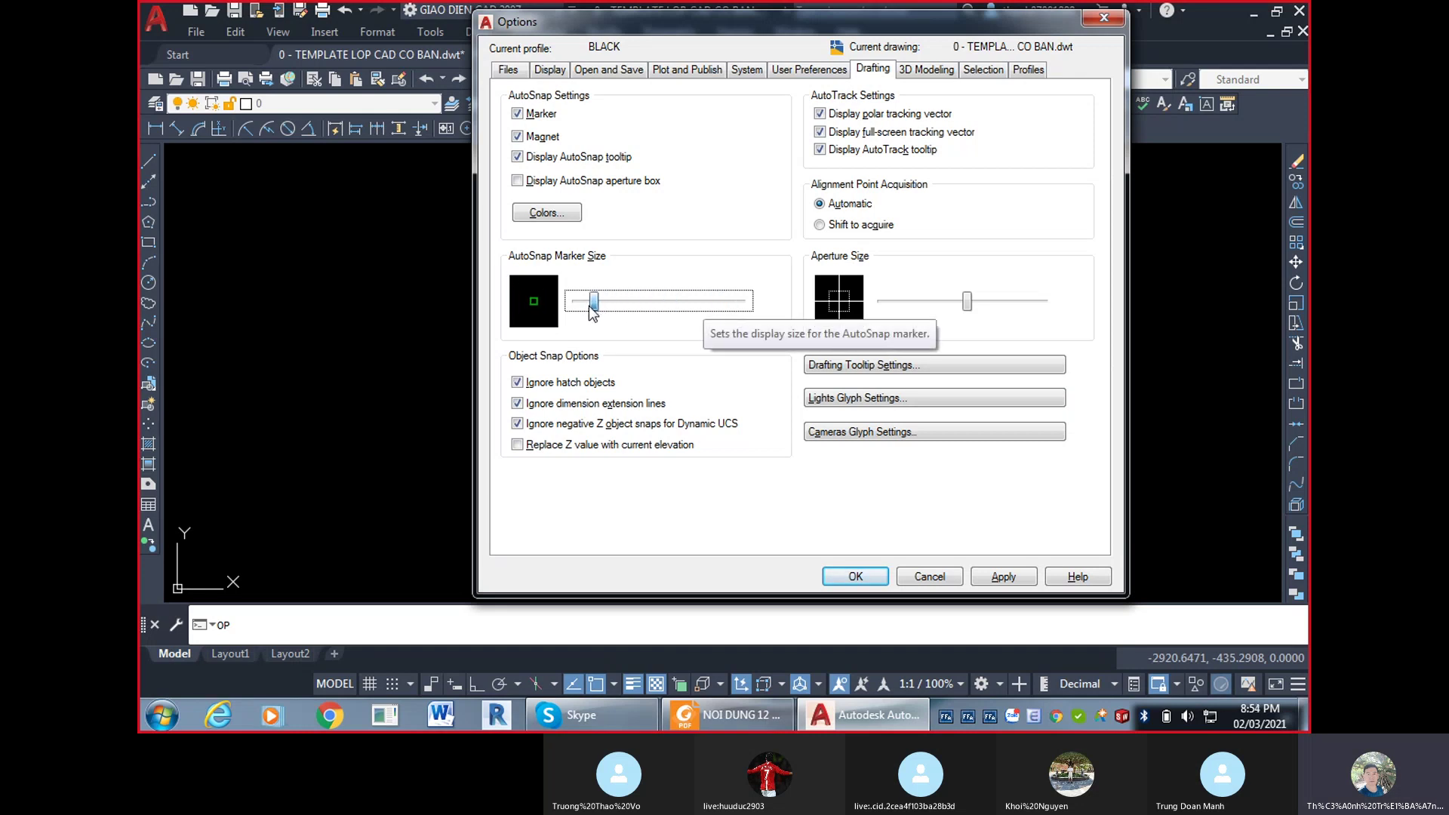
click(1003, 577)
click(855, 576)
Draw a test circle with the C command.
text(c)
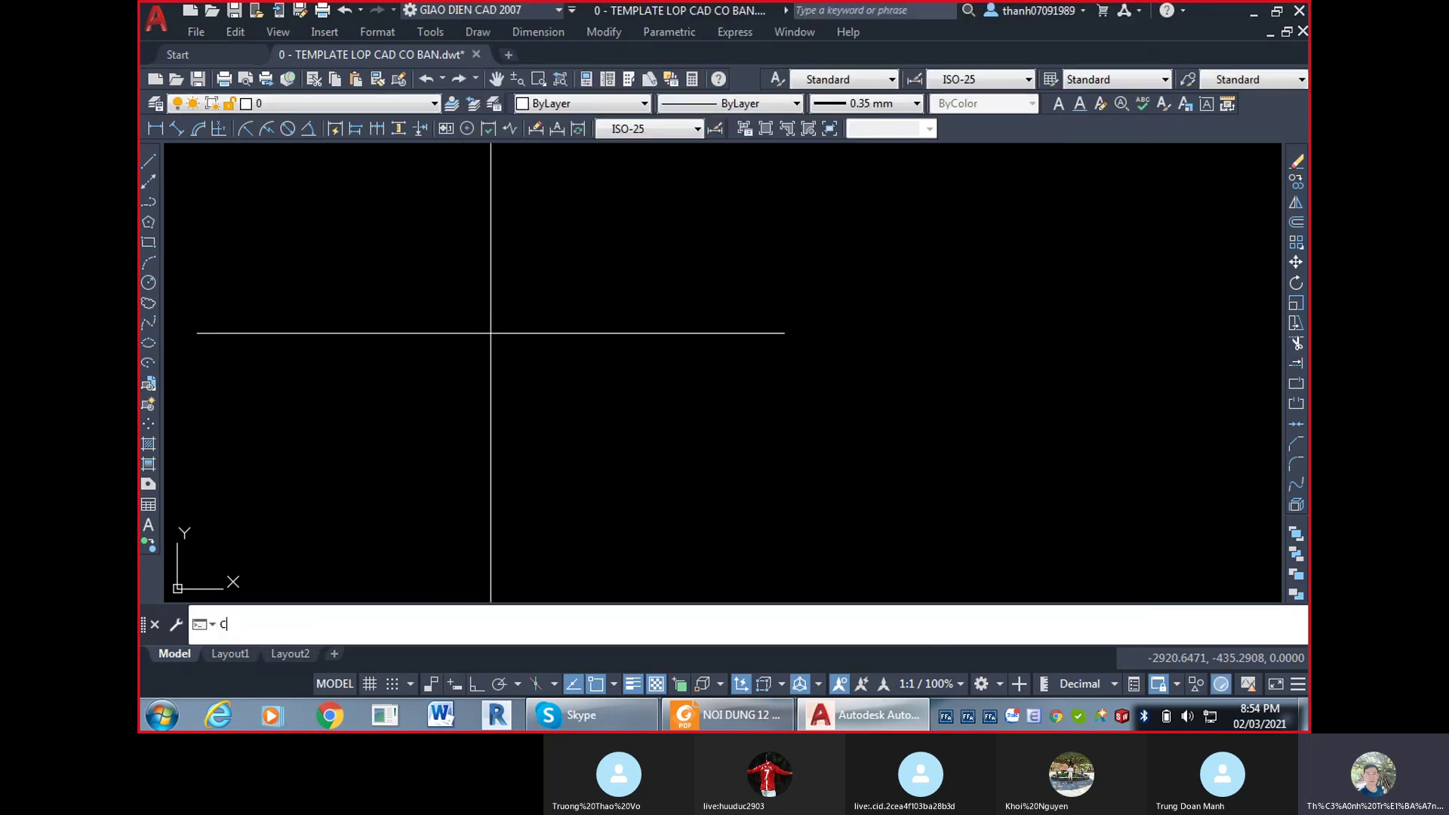
key(Return)
click(481, 336)
click(521, 456)
key(Return)
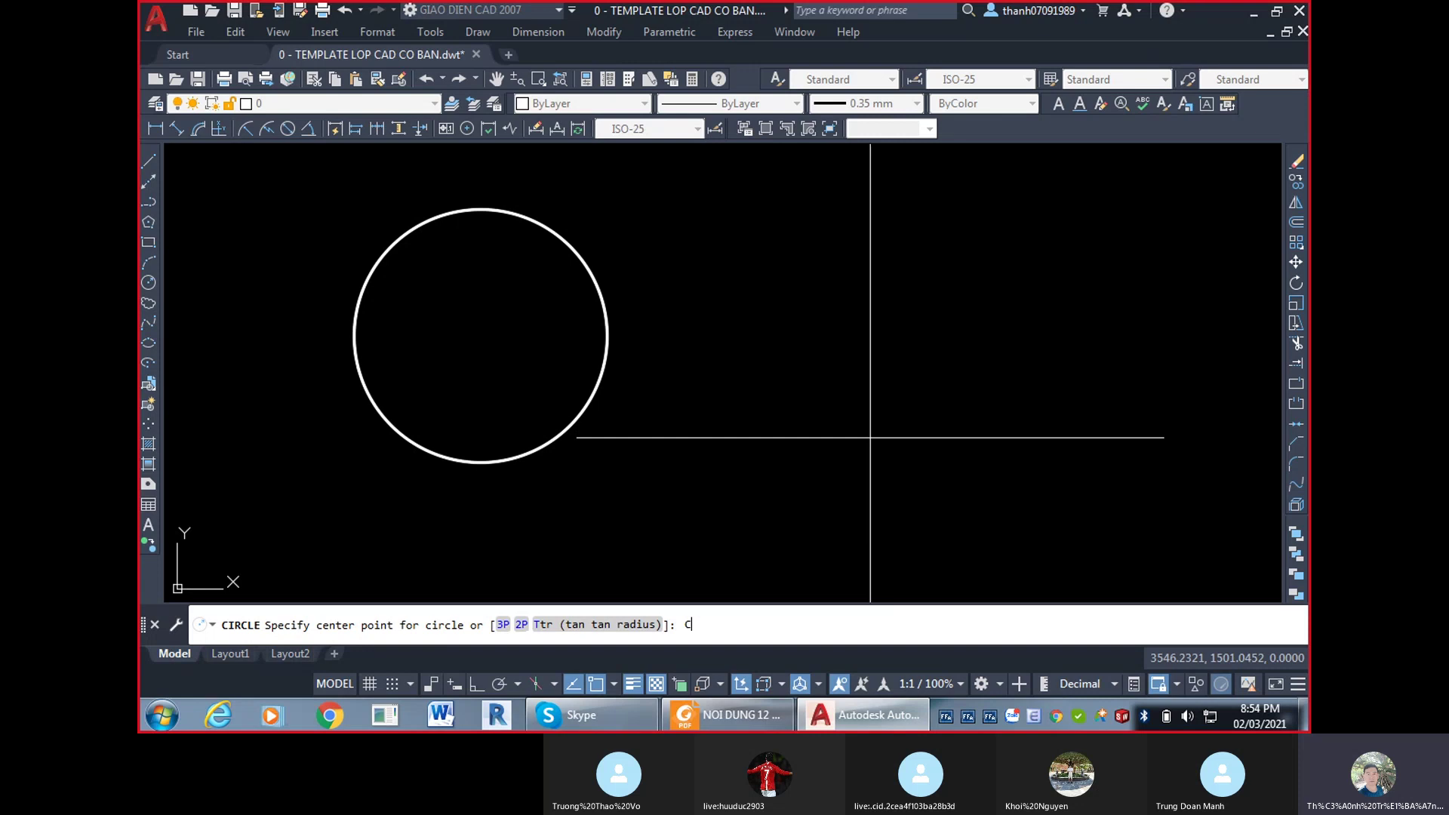
key(Escape)
Draw a diagonal test line rising to the upper right with L.
text(L)
key(Return)
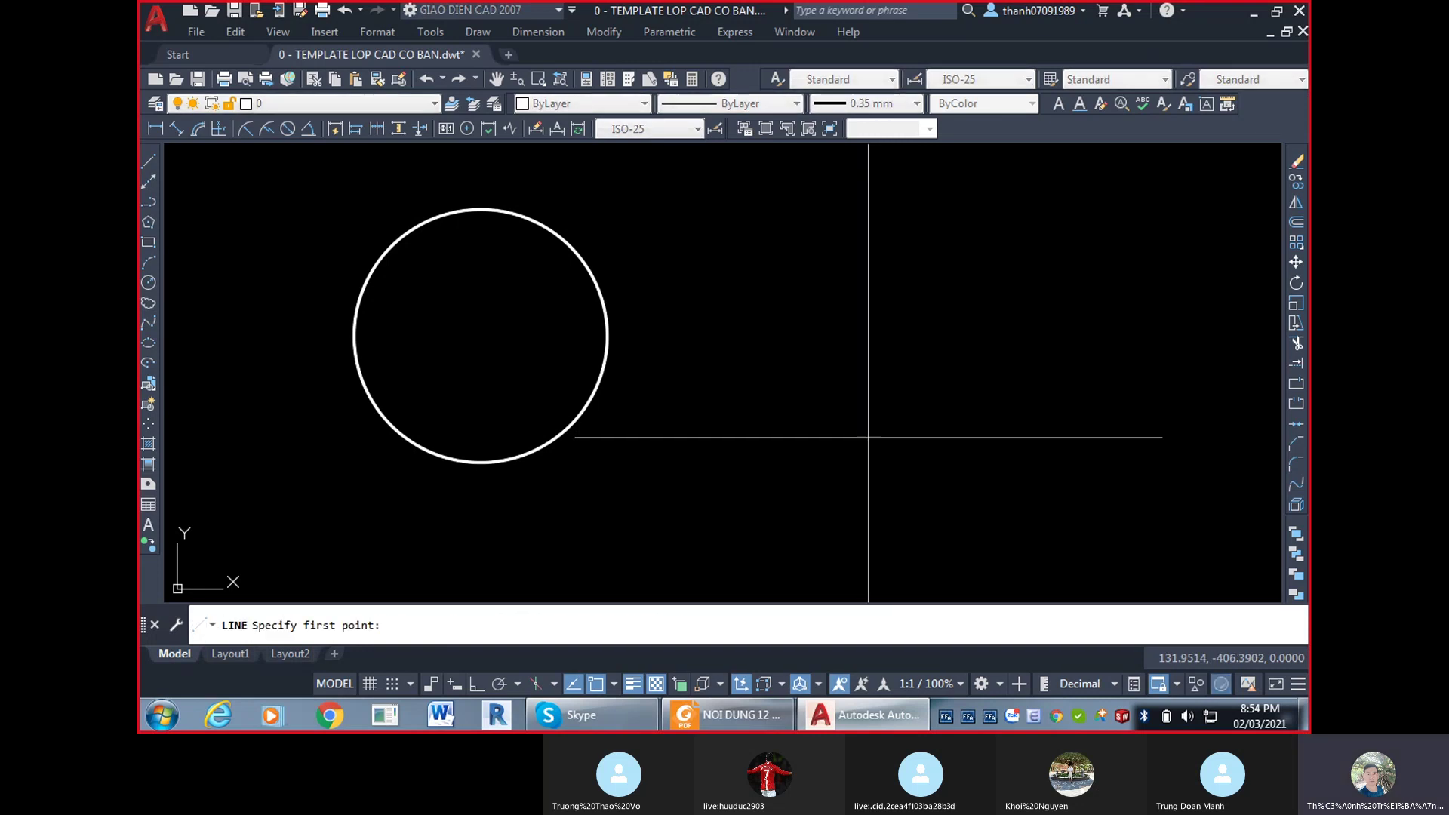
click(746, 438)
click(940, 236)
key(Return)
scroll(989, 310, down, 4)
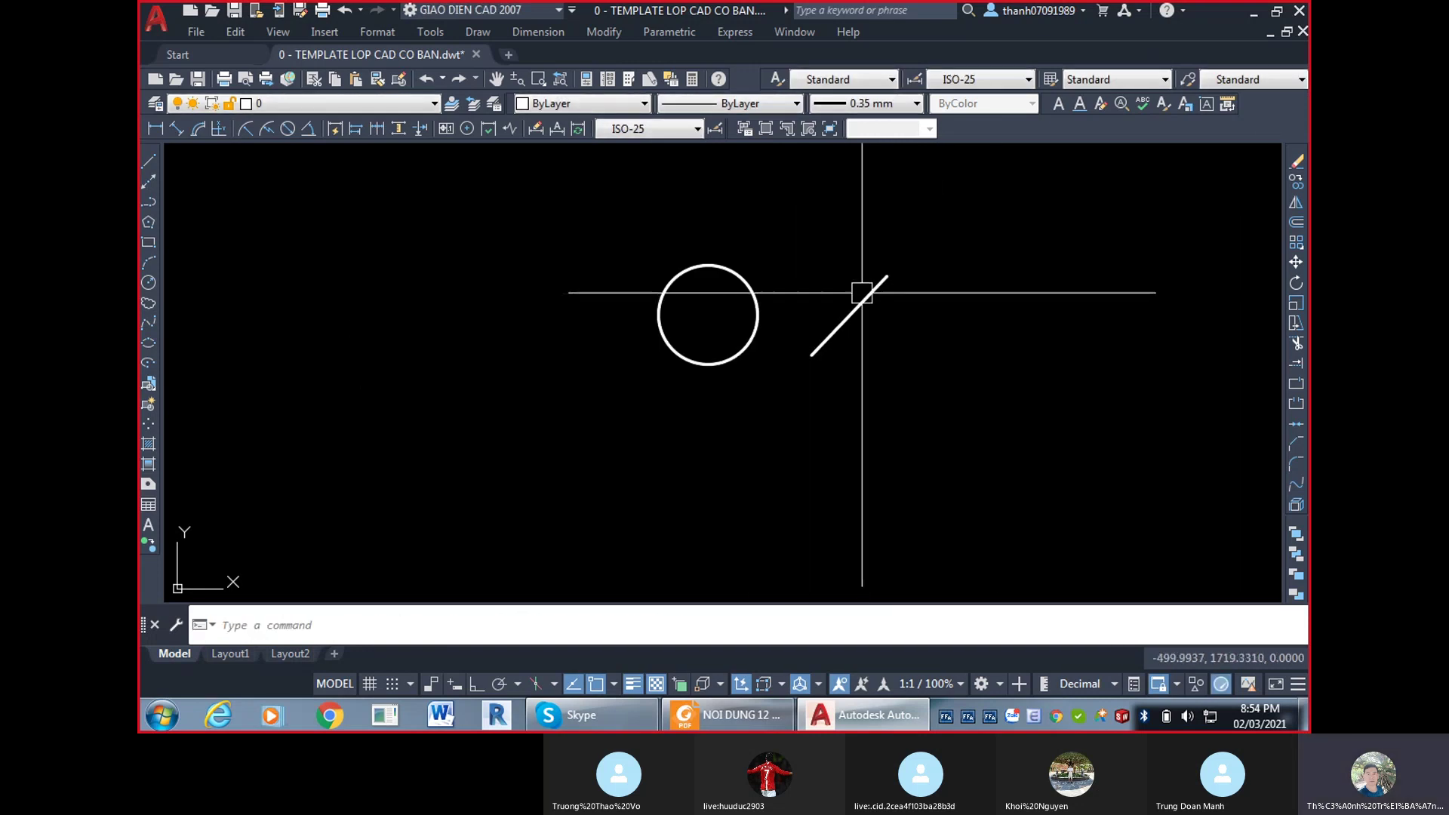
scroll(975, 314, up, 4)
Draw a test rectangle with REC to the right of the line.
text(REC)
key(Return)
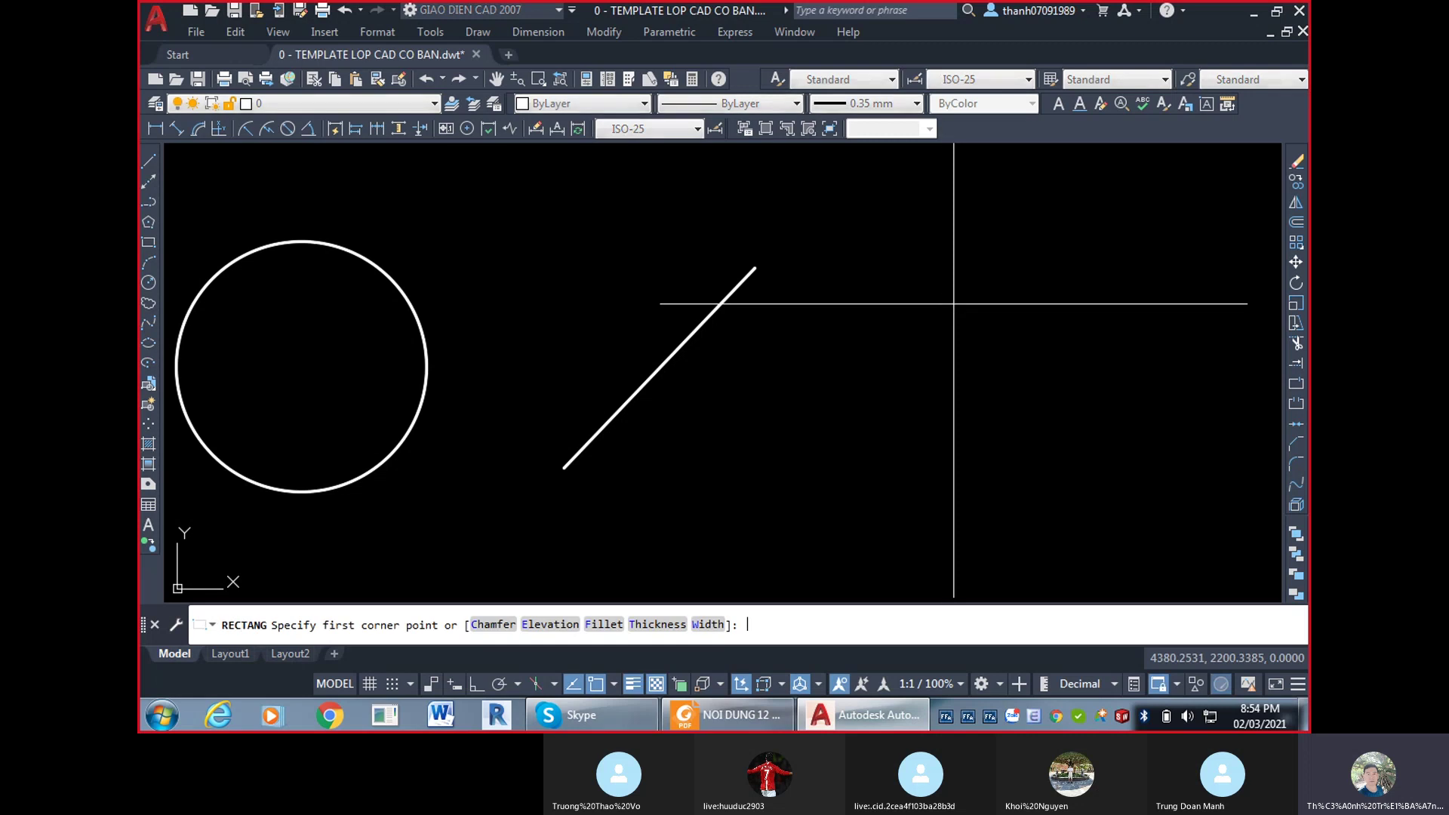
click(898, 445)
click(1156, 259)
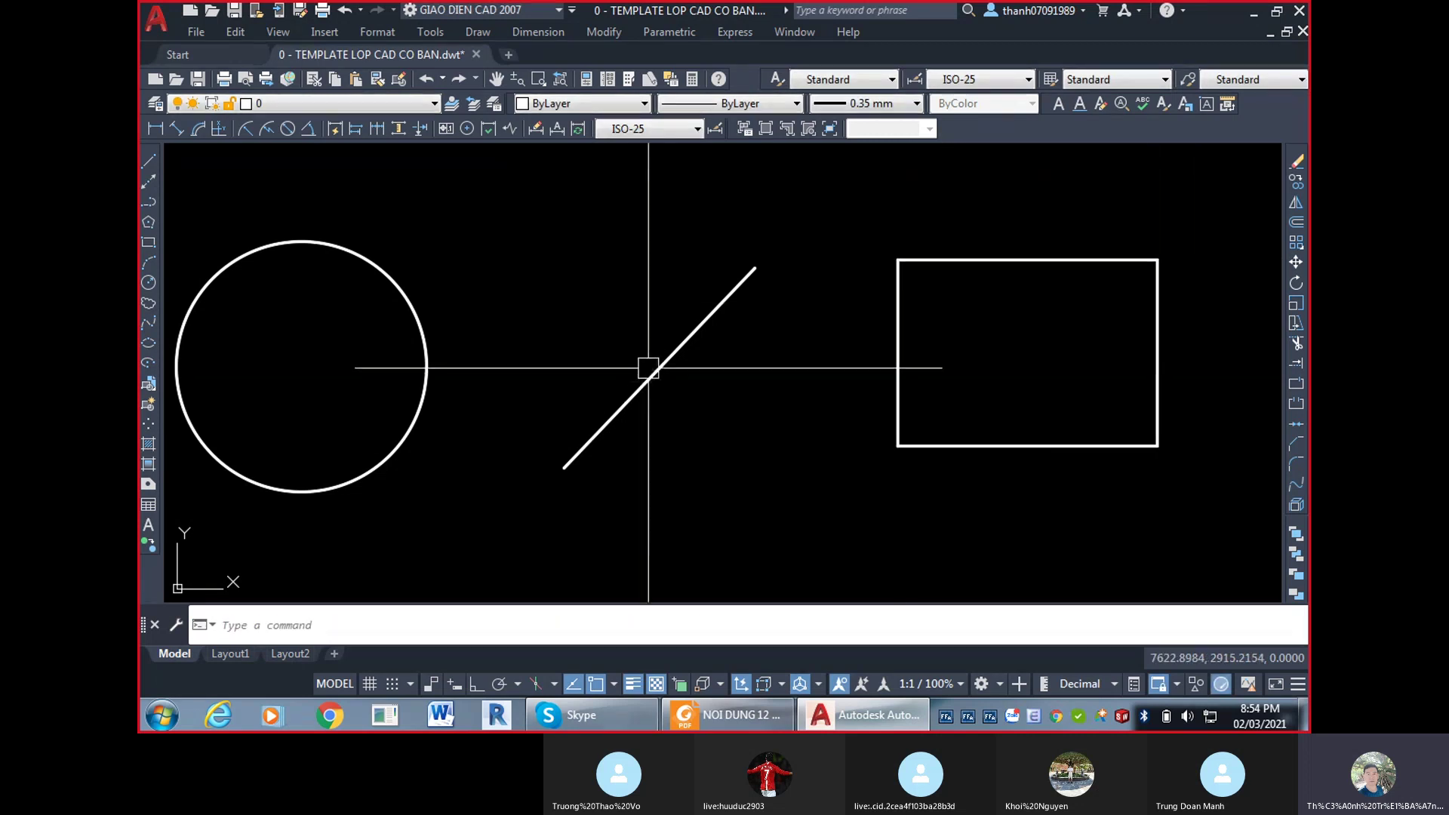
scroll(695, 323, down, 2)
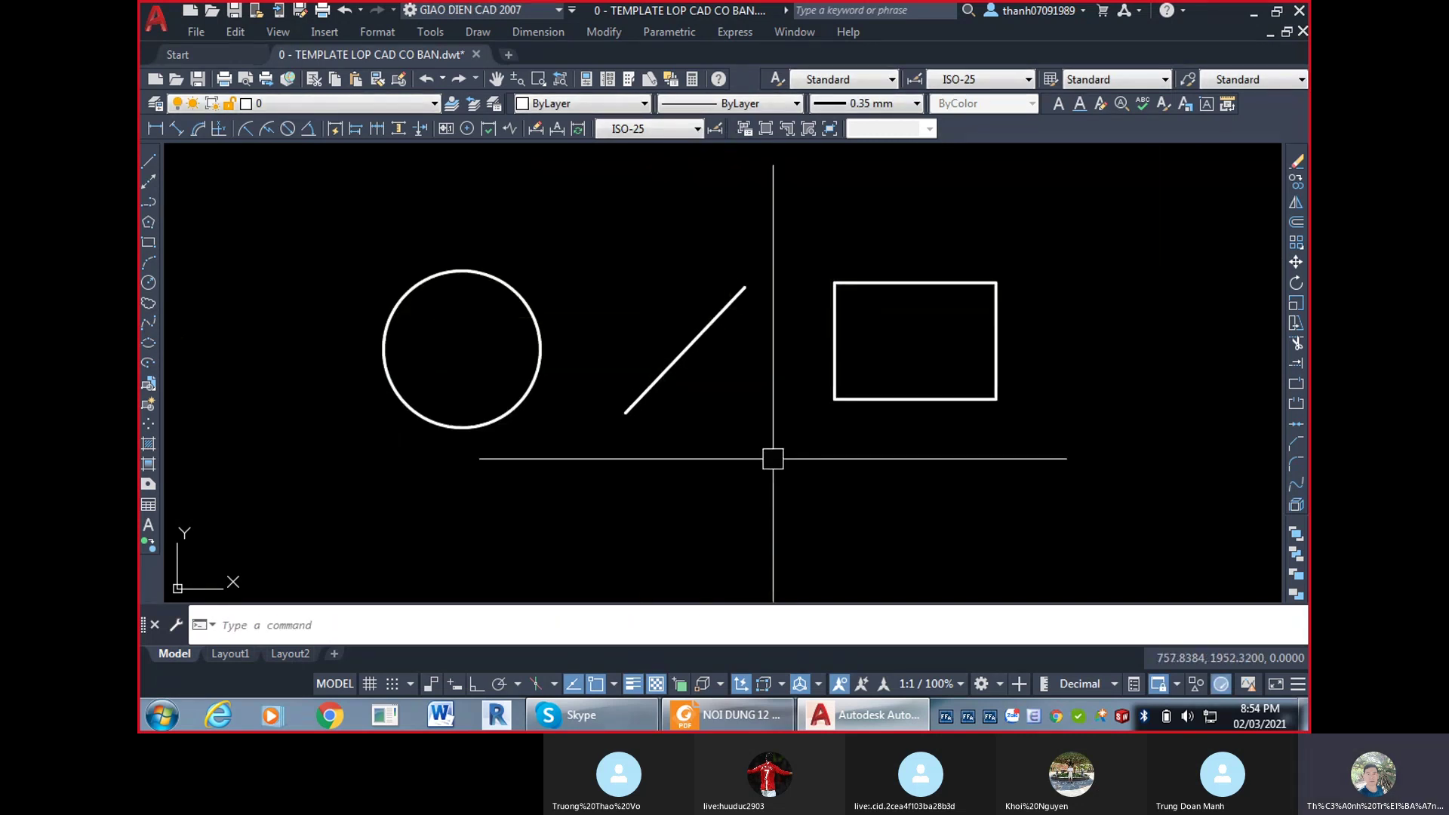
text(L)
key(Return)
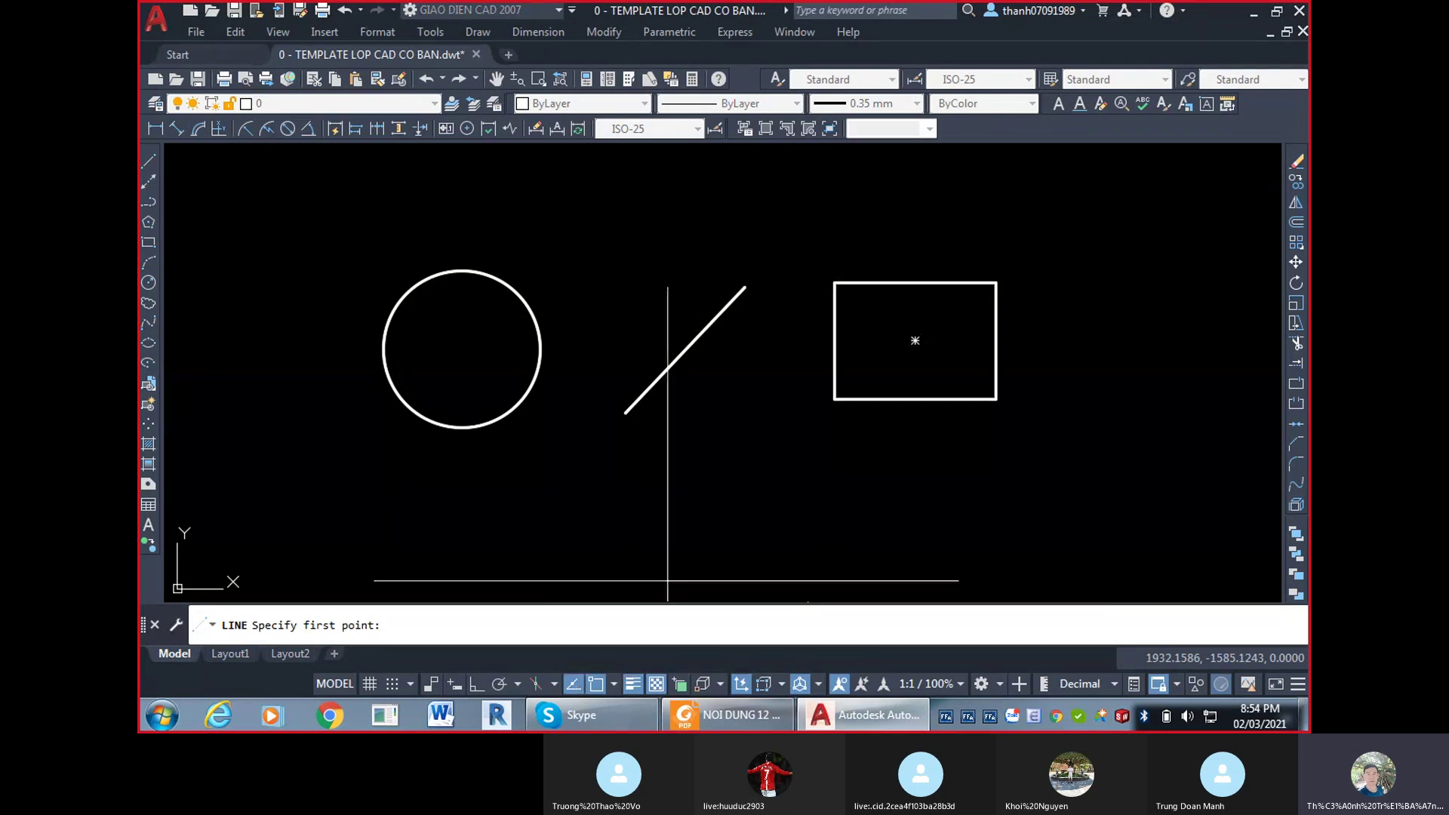
Via OS, clear all object snap modes and turn off Object Snap Tracking, keeping Object Snap on.
key(Escape)
text(os)
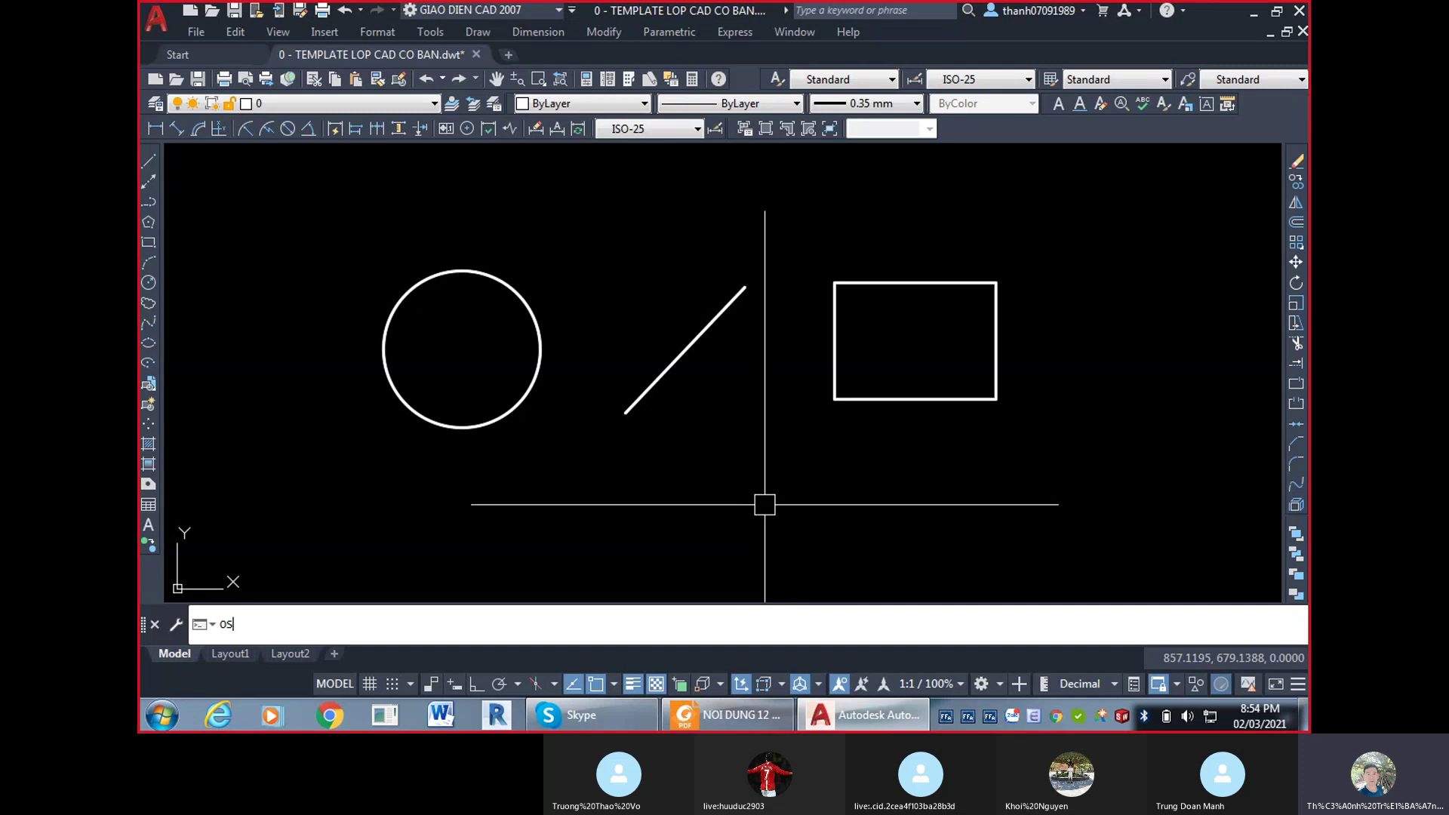
key(Return)
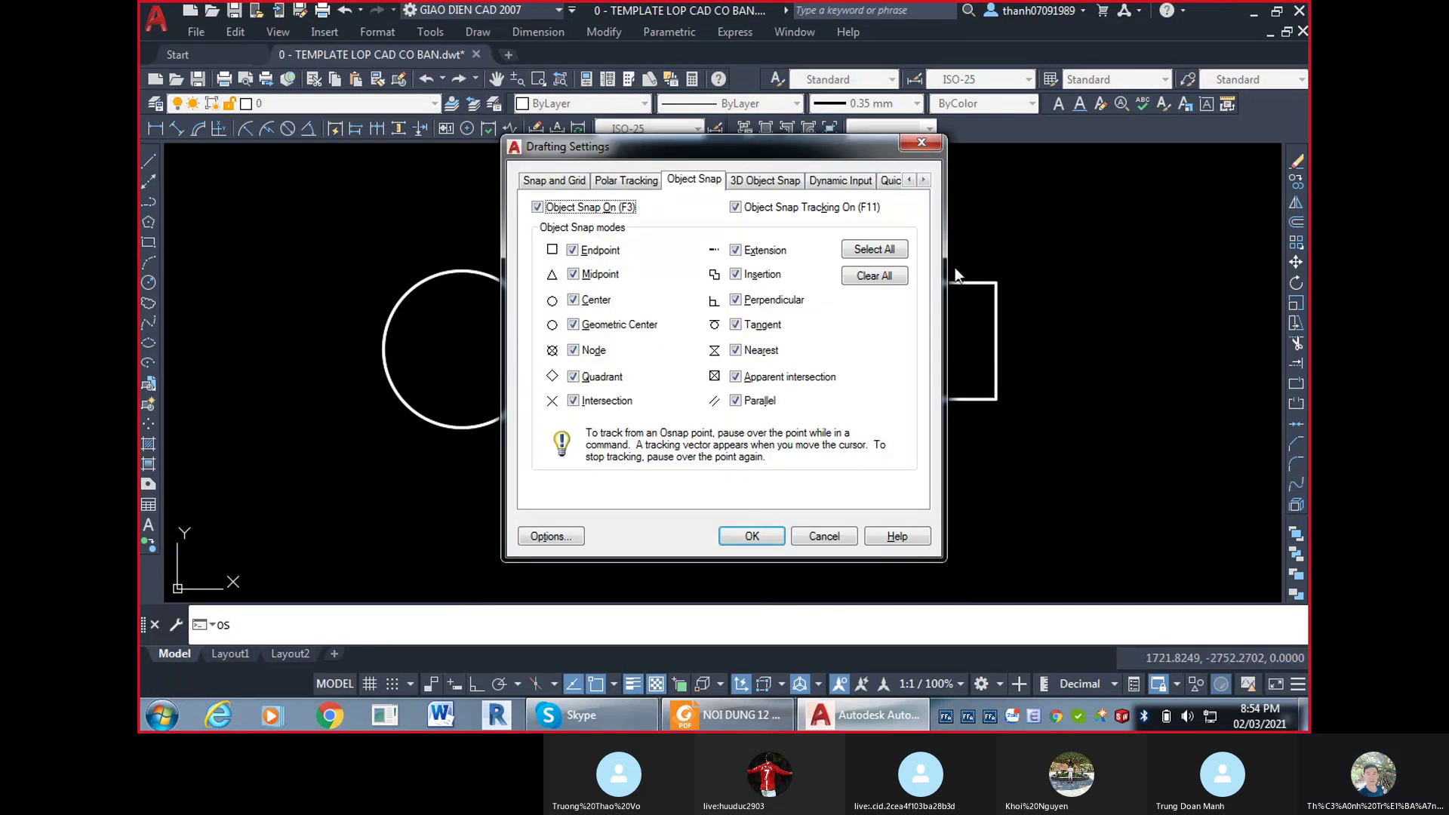
click(922, 142)
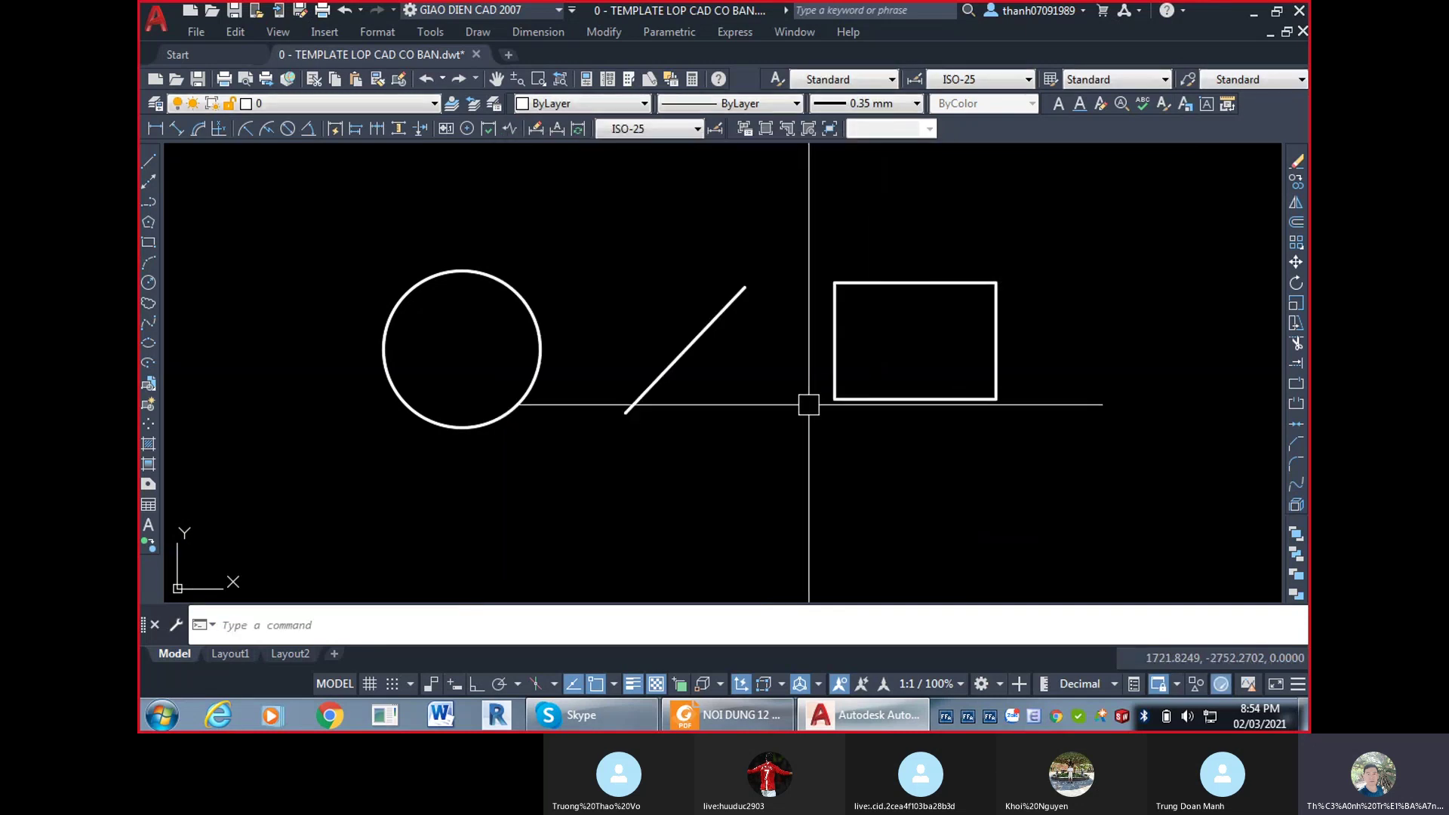
text(os)
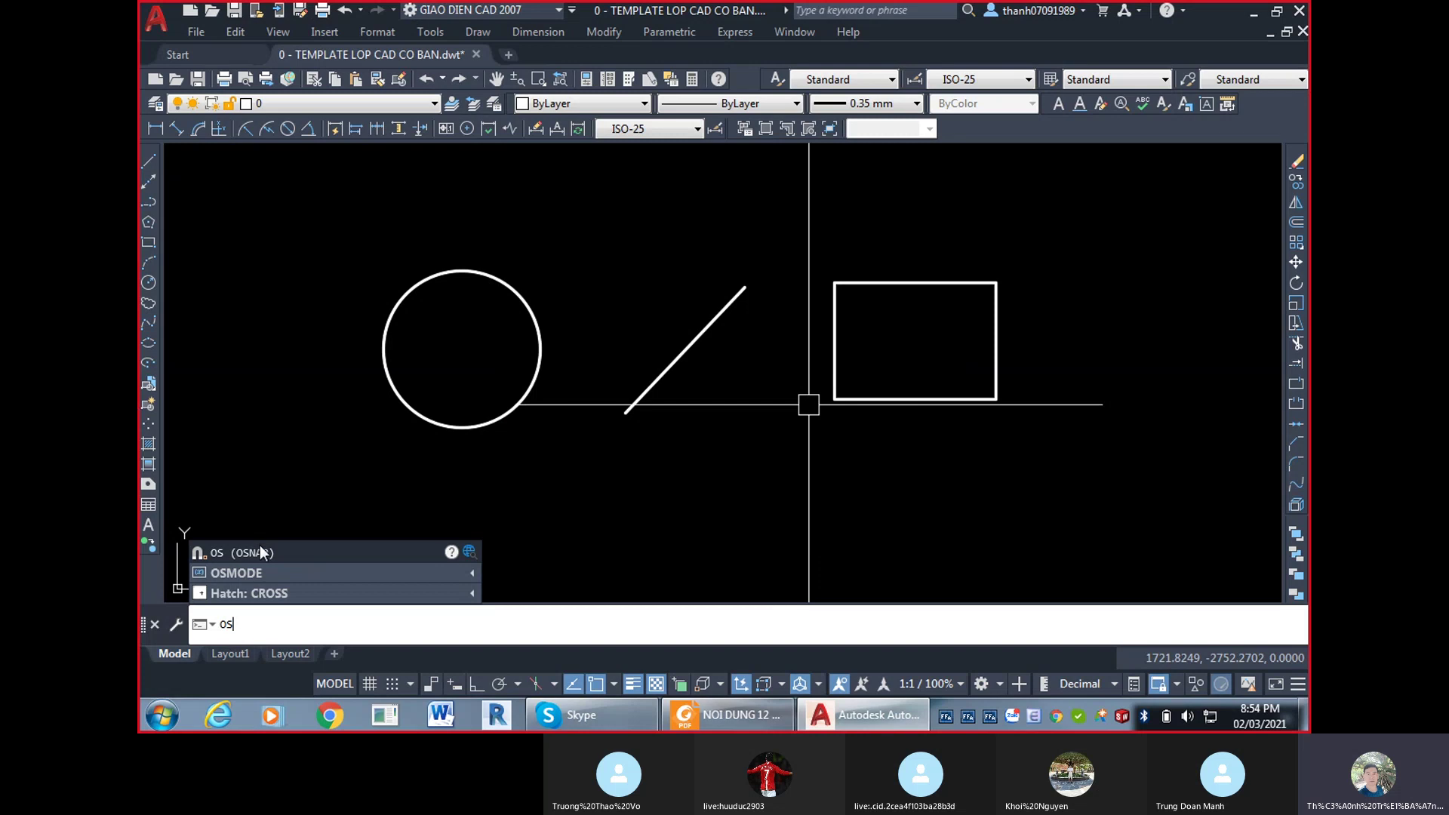
click(266, 554)
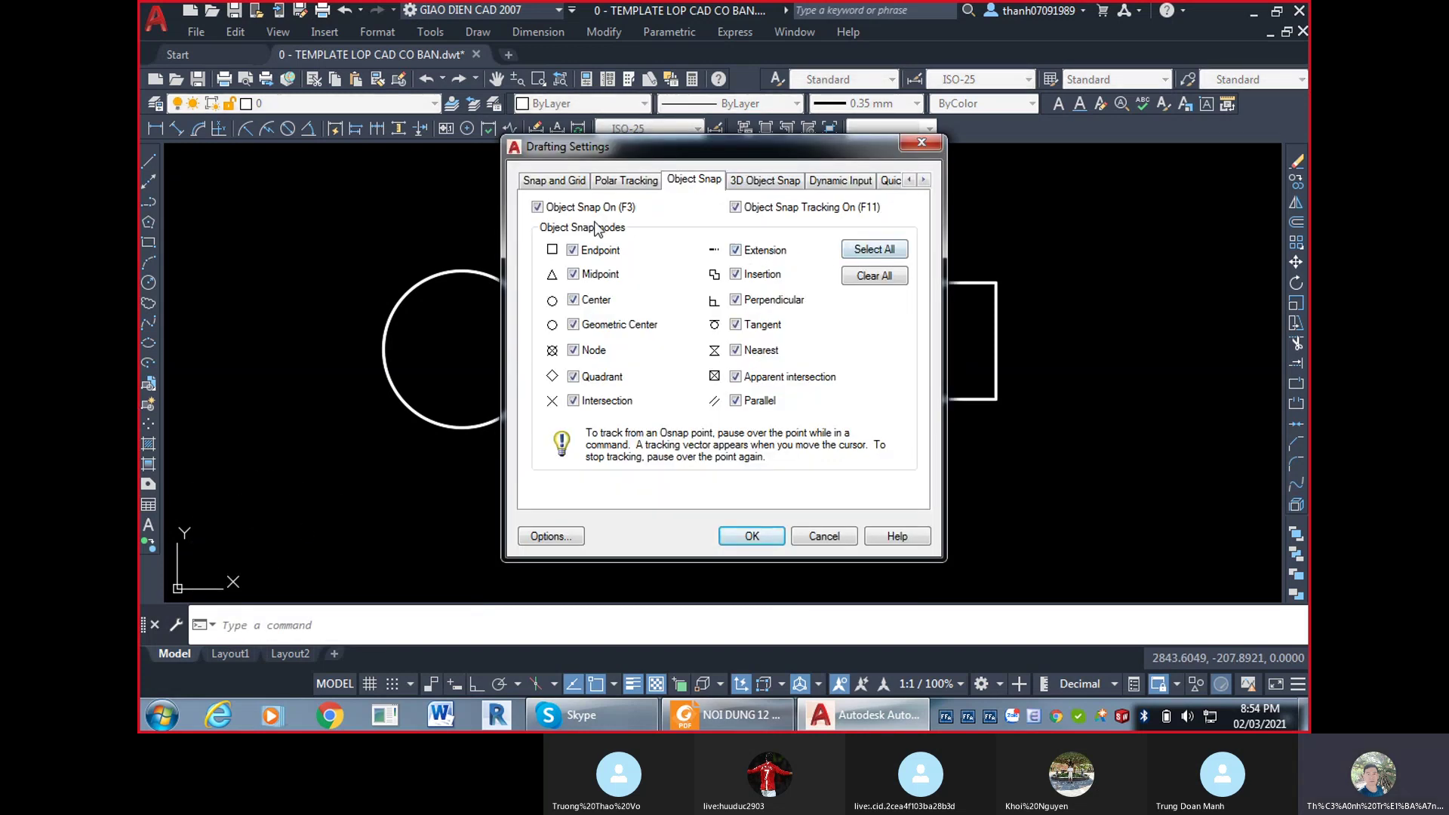
click(880, 275)
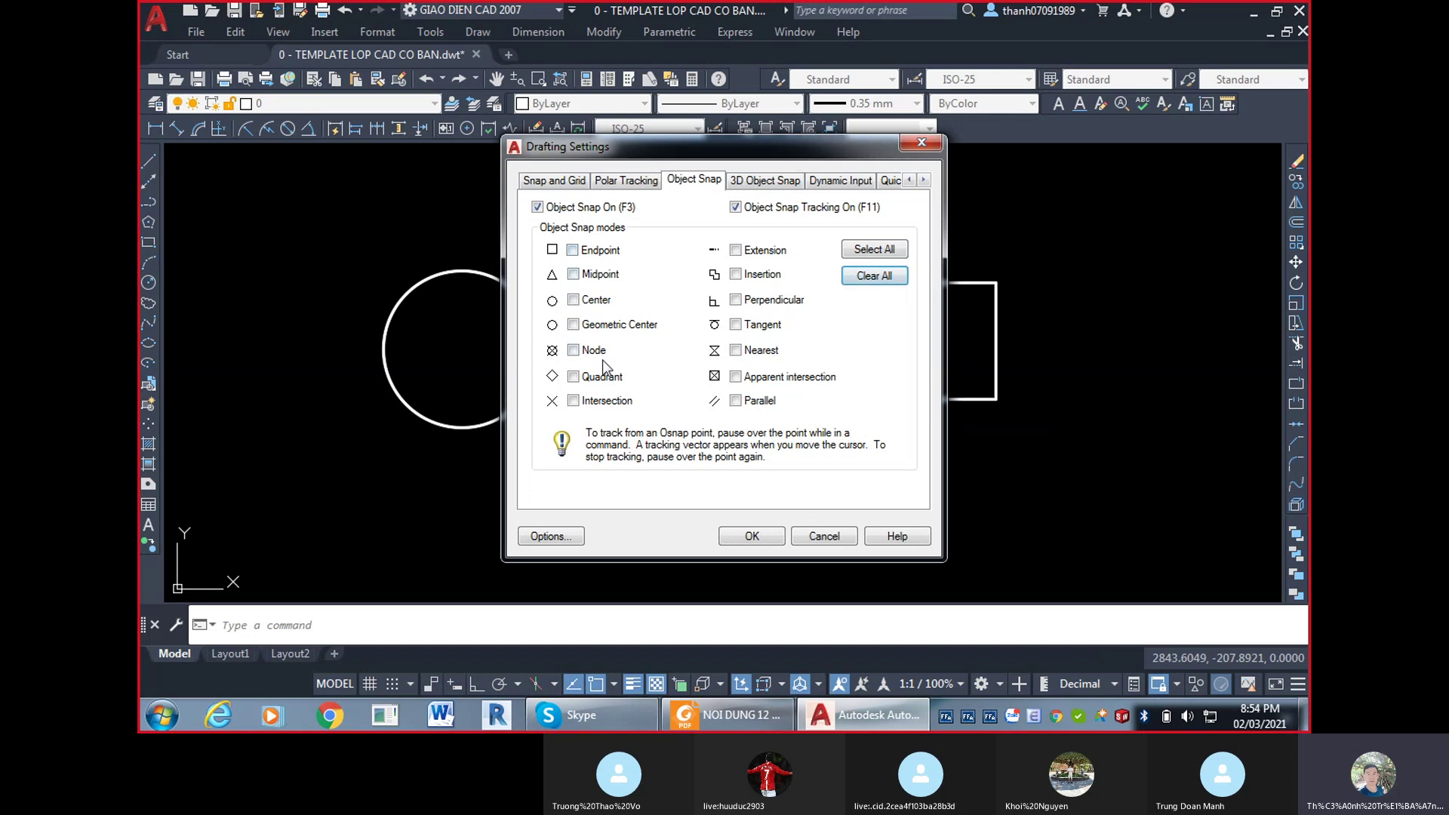
click(537, 207)
click(736, 208)
click(538, 206)
click(769, 535)
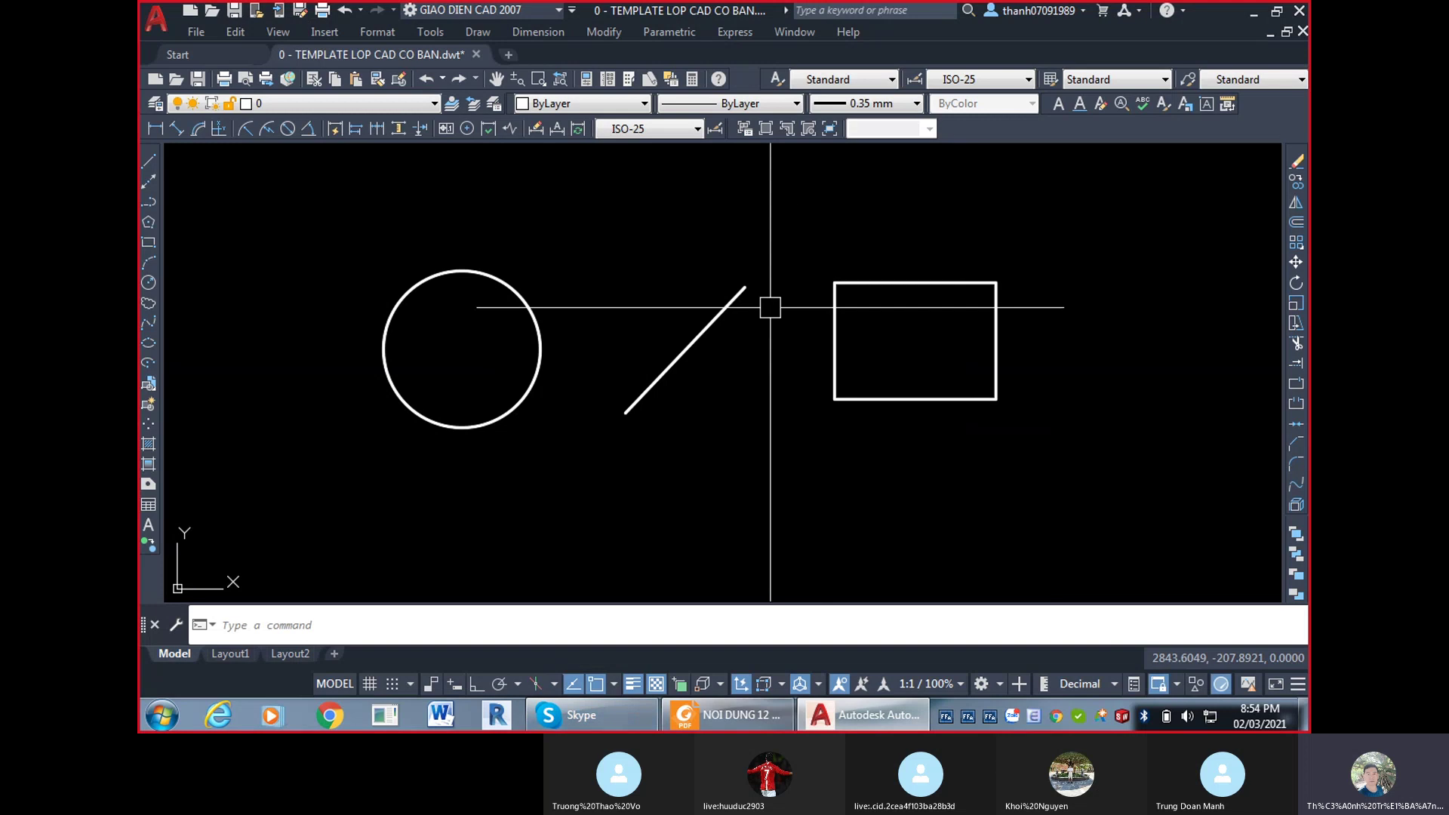
Cancel Object Snap Settings once, then reopen them and switch off object snap tracking.
click(614, 684)
click(655, 655)
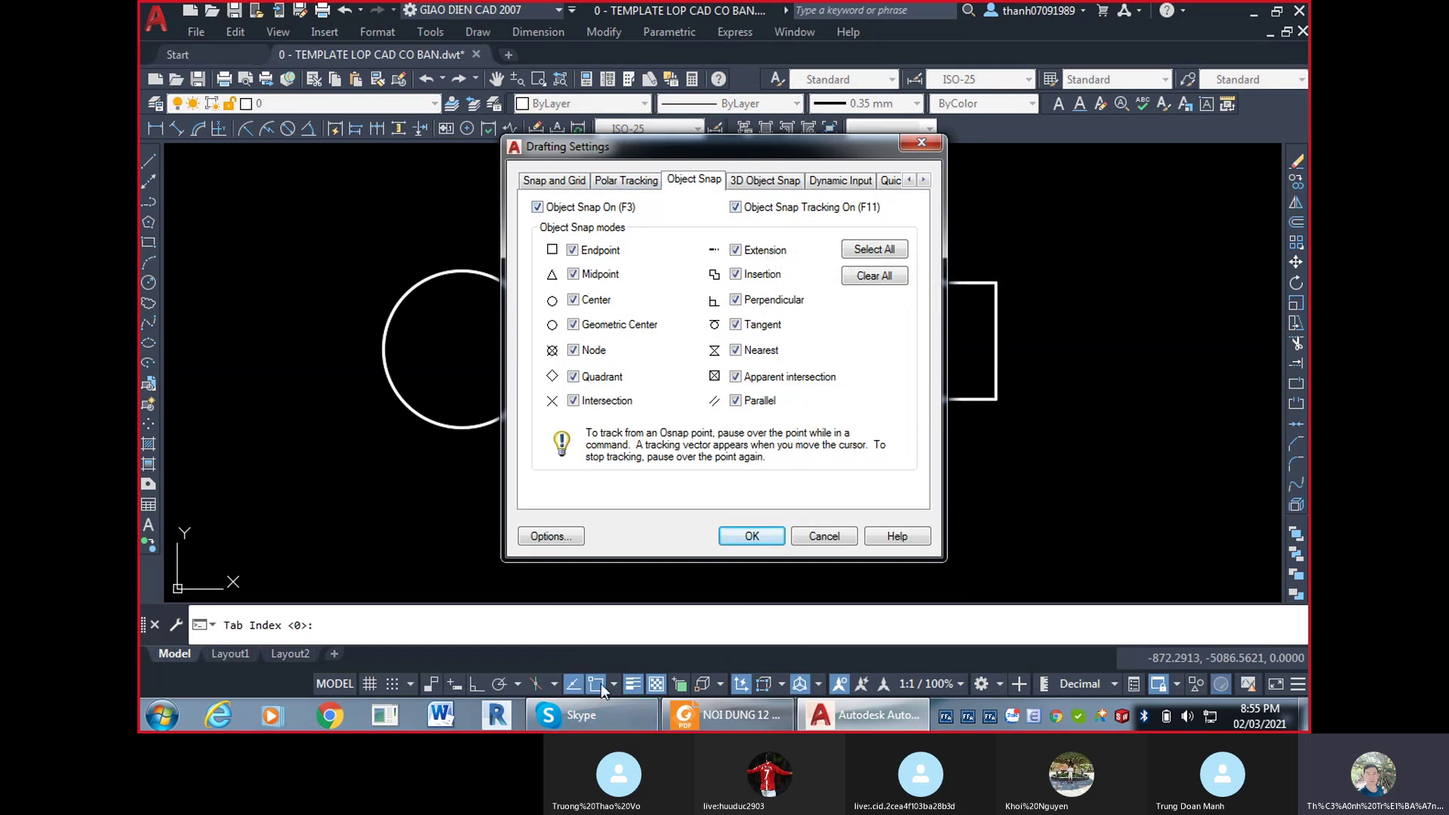
click(830, 537)
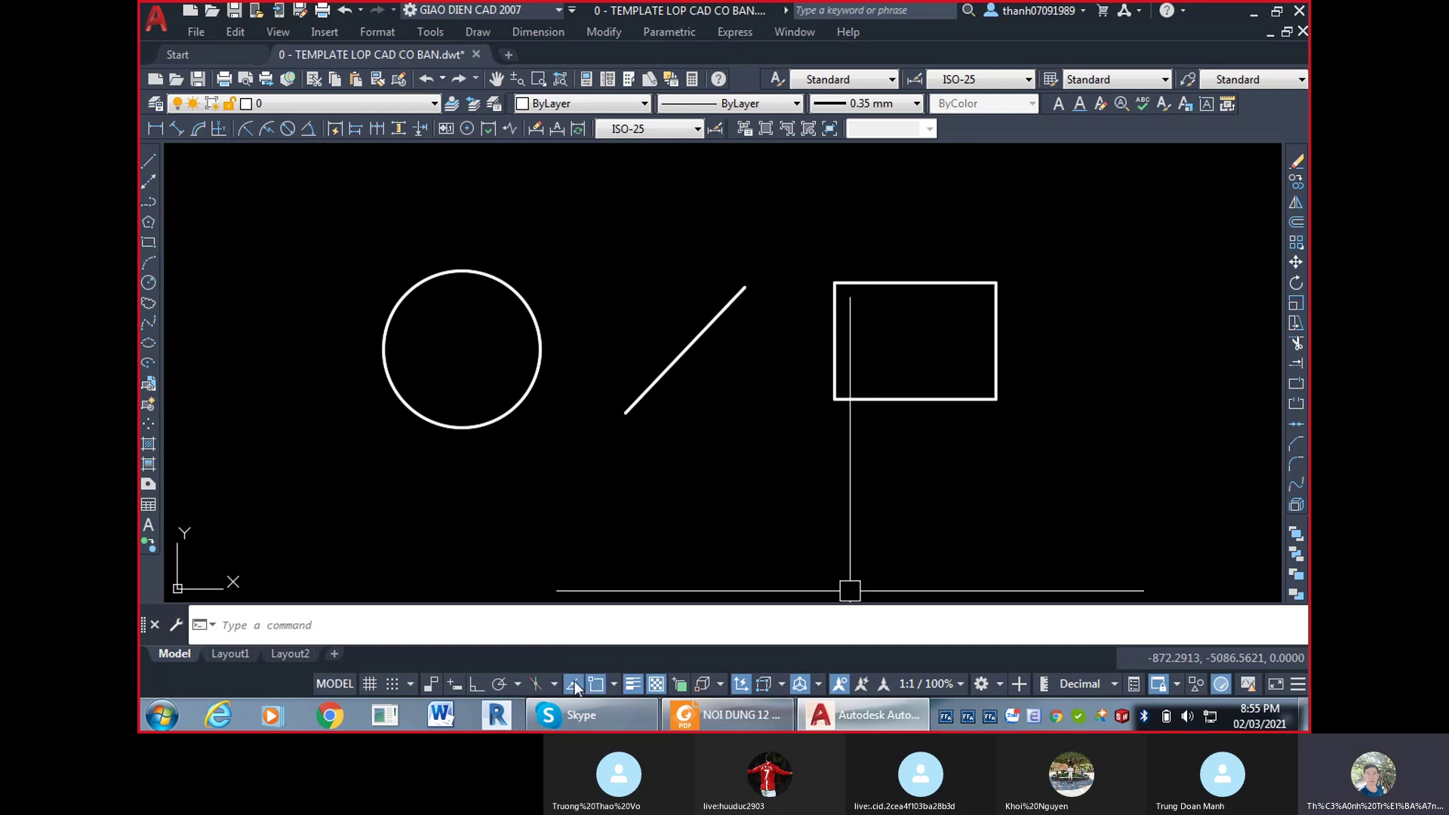
click(615, 684)
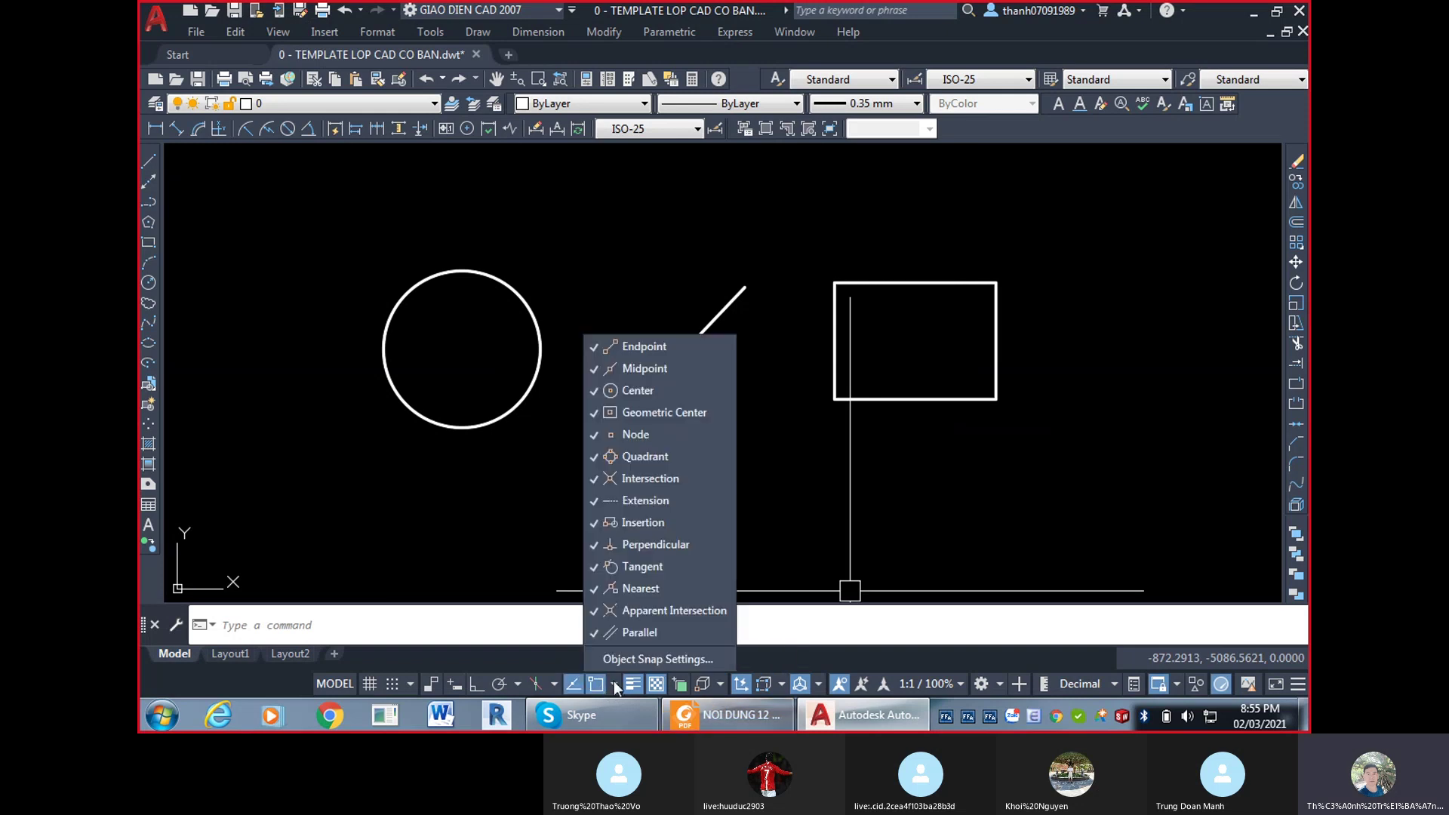
click(678, 659)
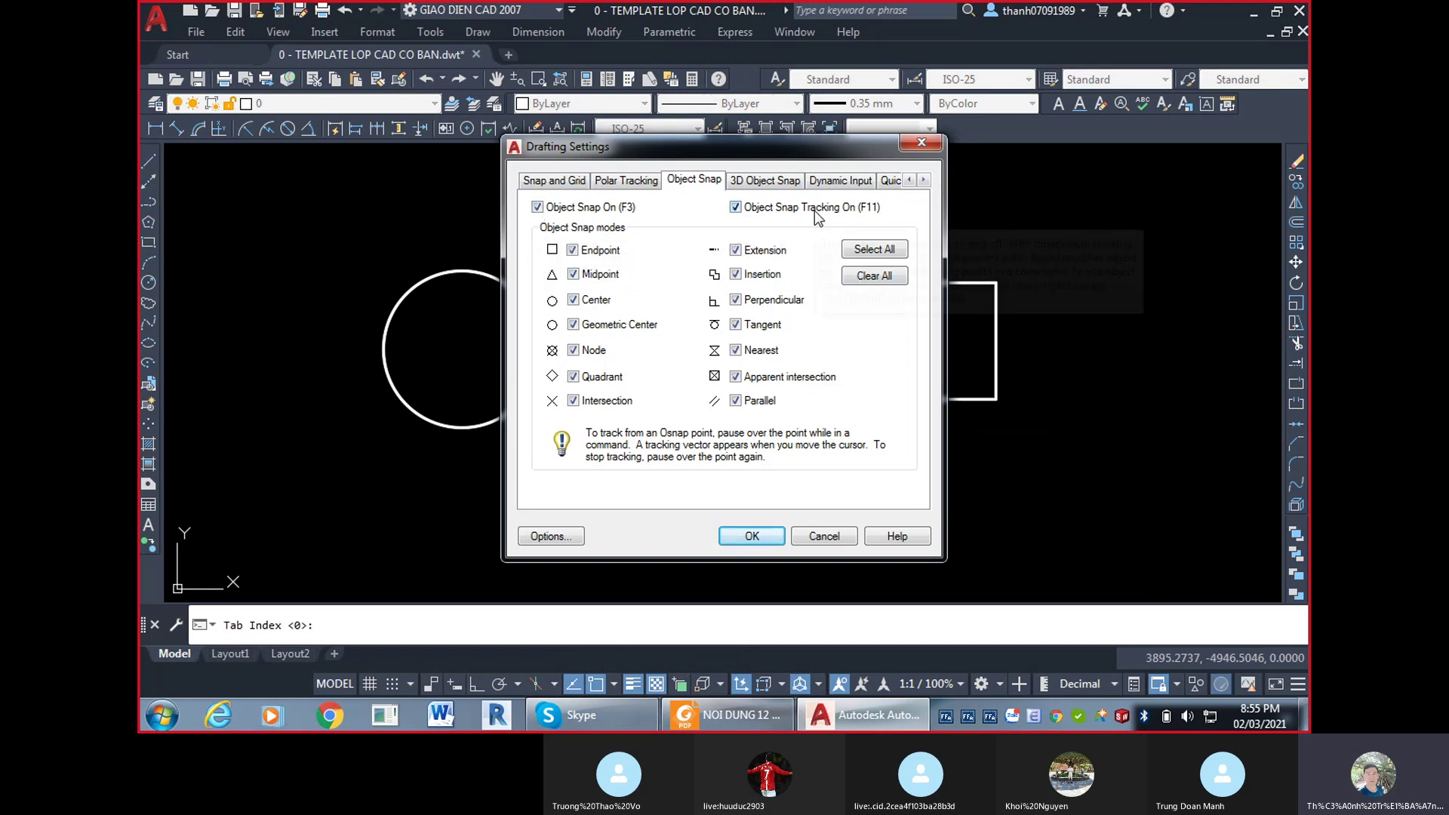
click(736, 207)
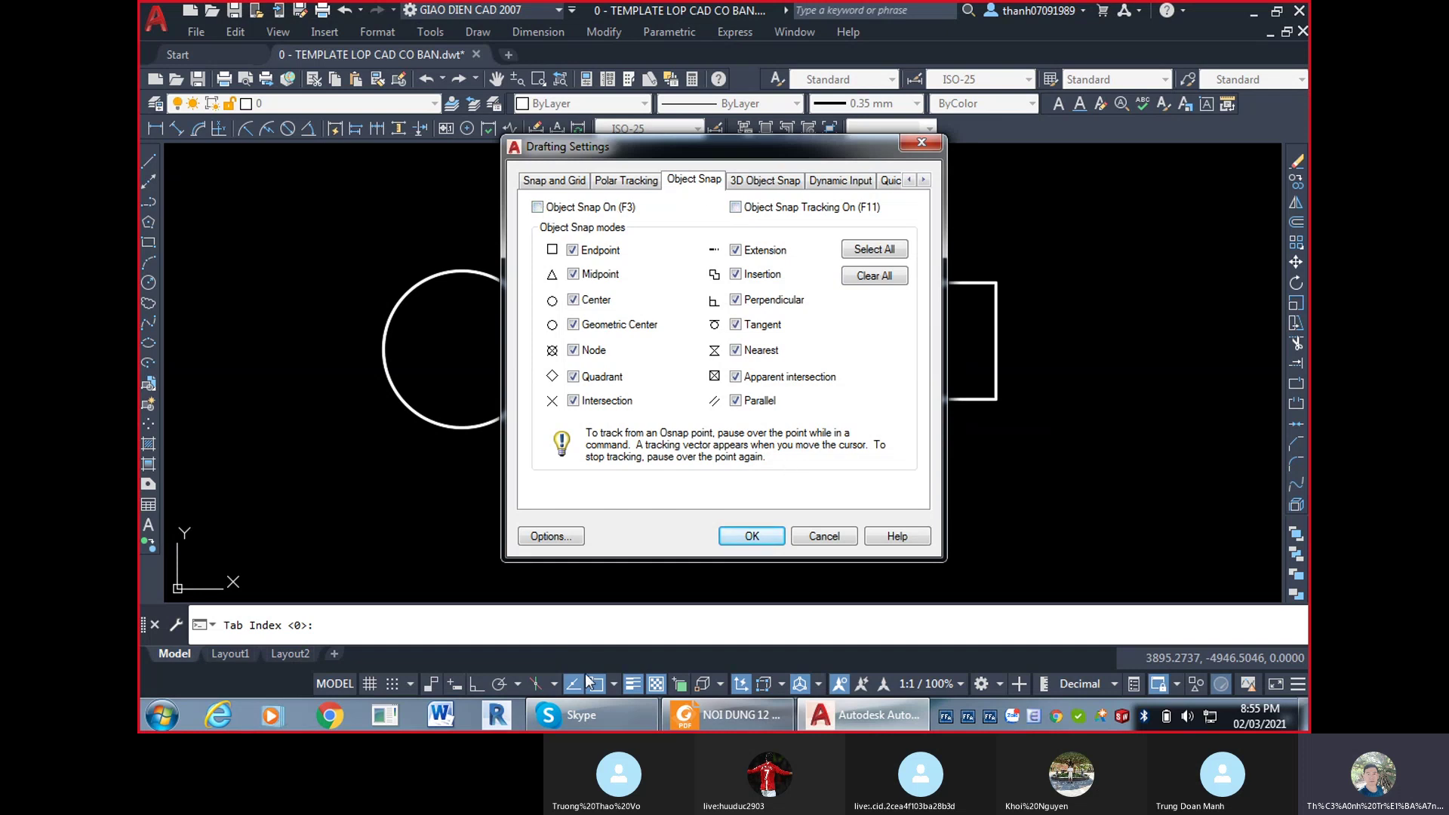
click(752, 537)
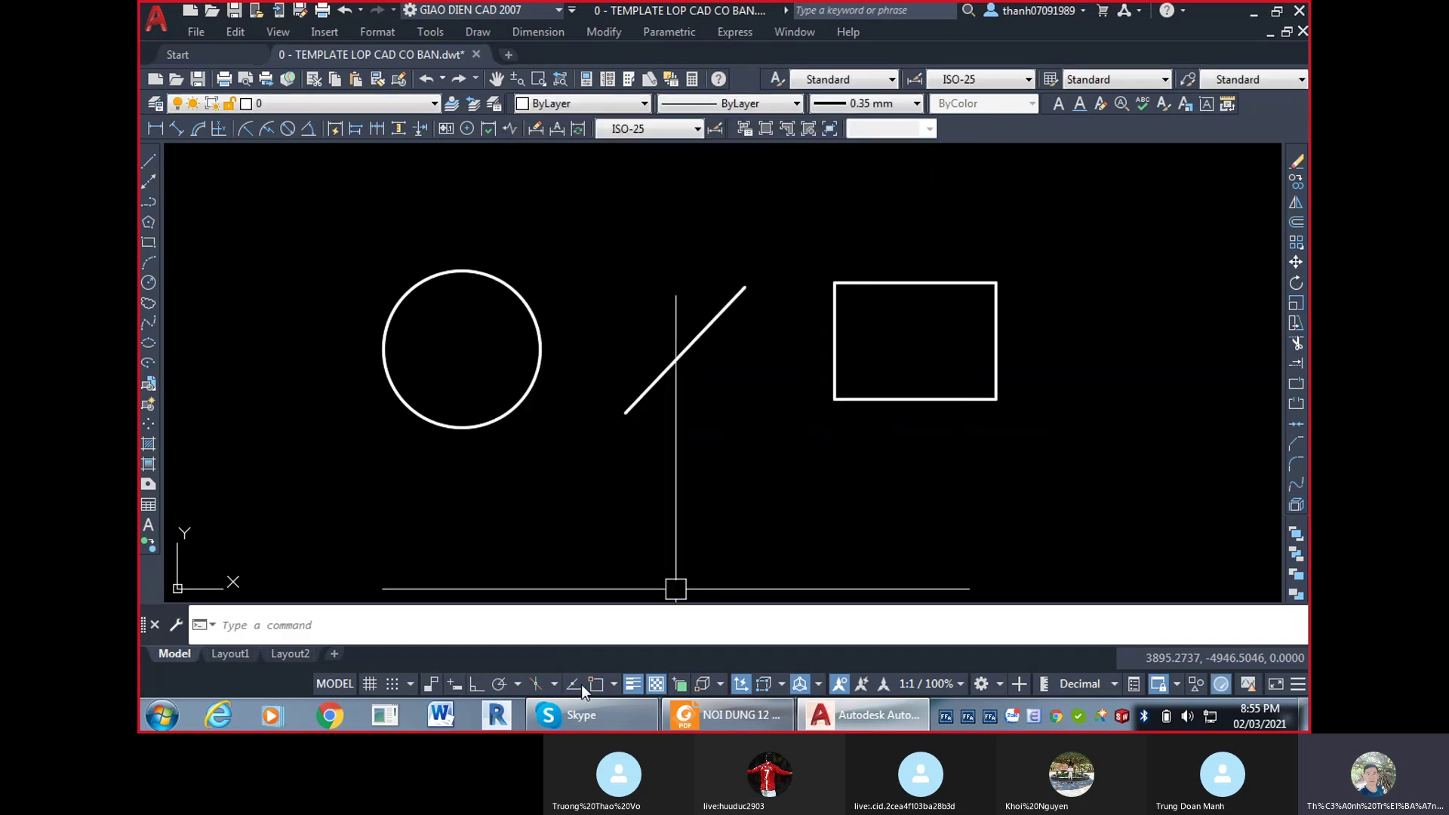
Reopen Object Snap Settings and confirm them with OK.
click(613, 683)
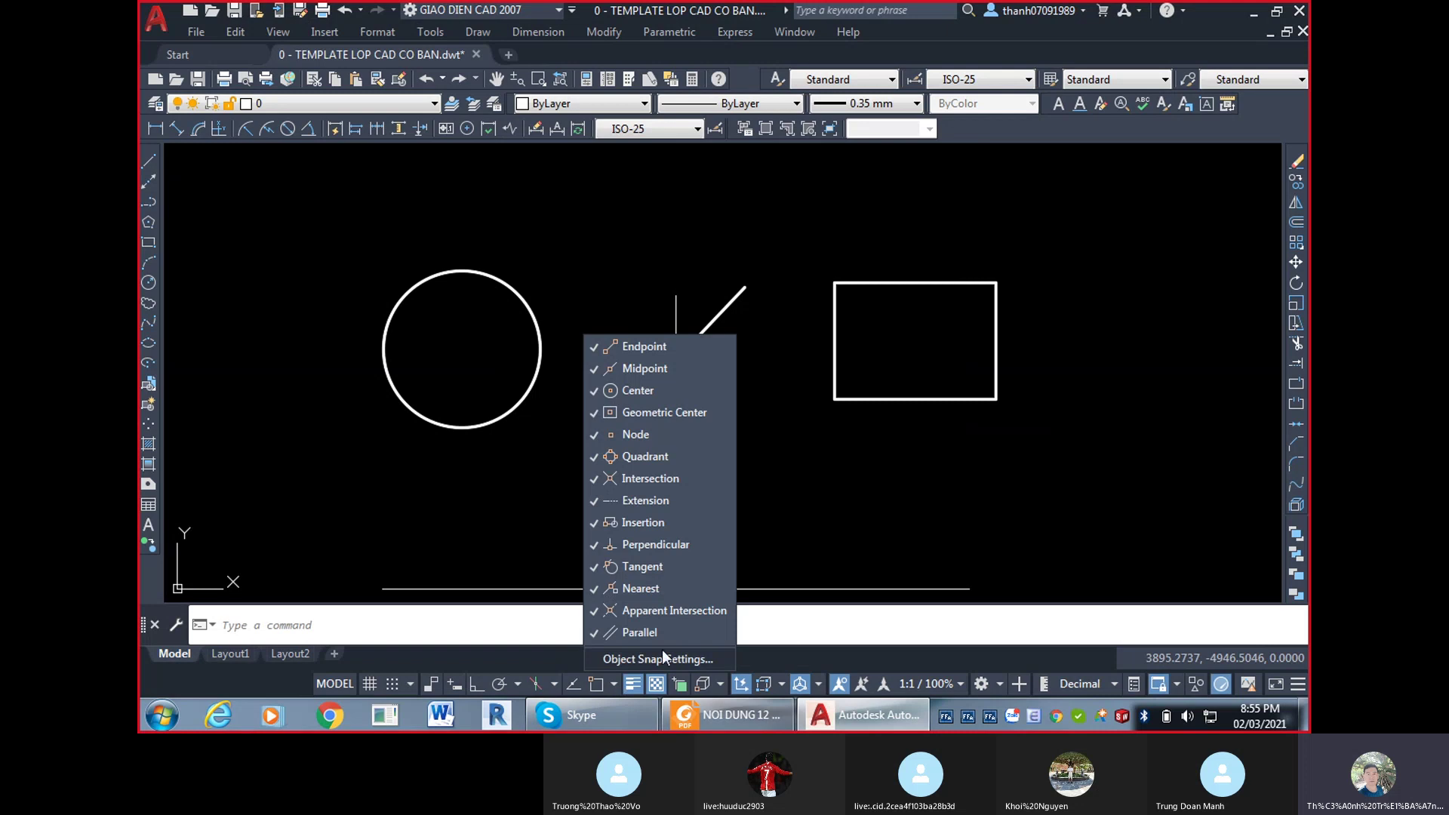
click(657, 659)
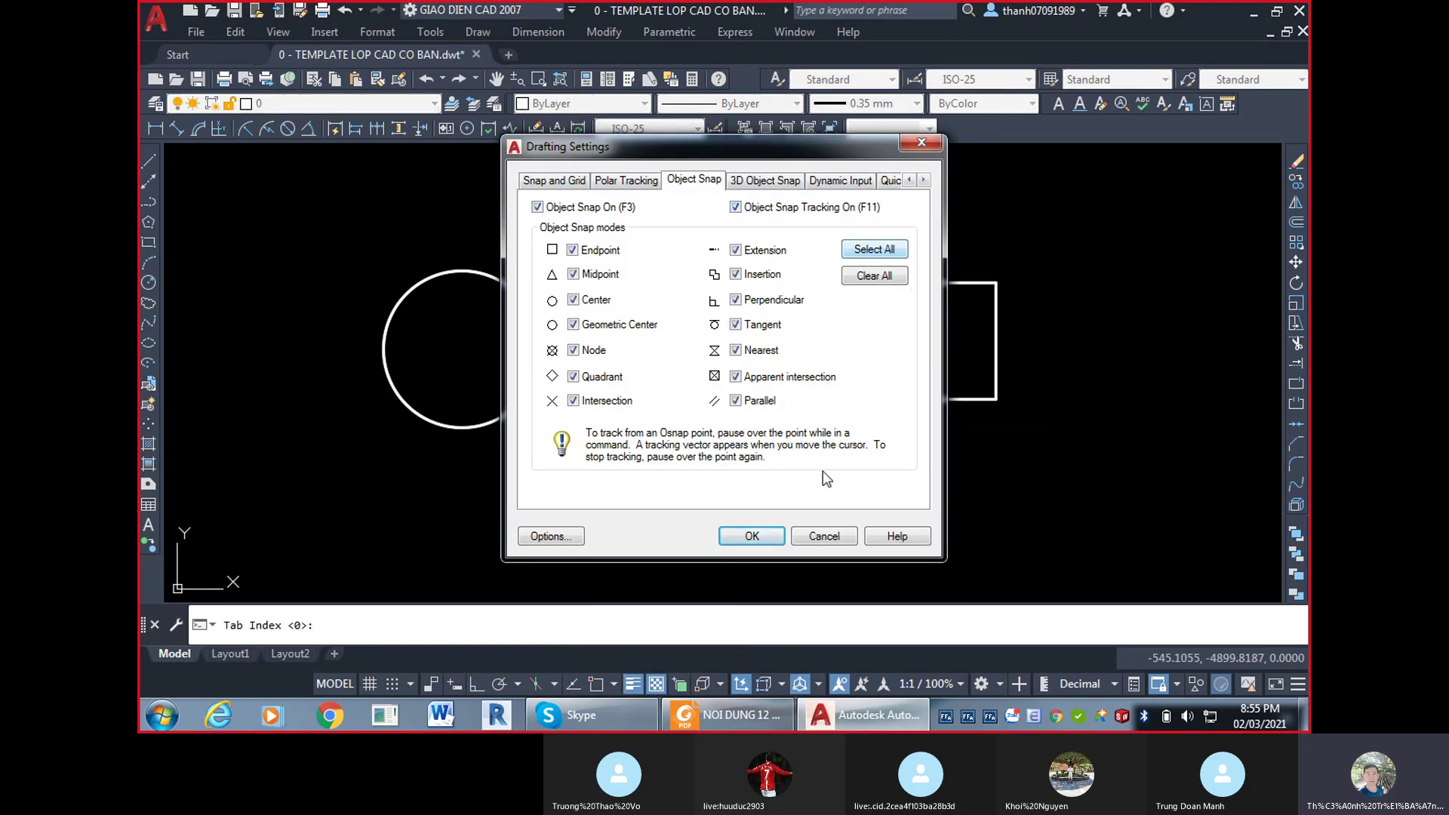
click(752, 537)
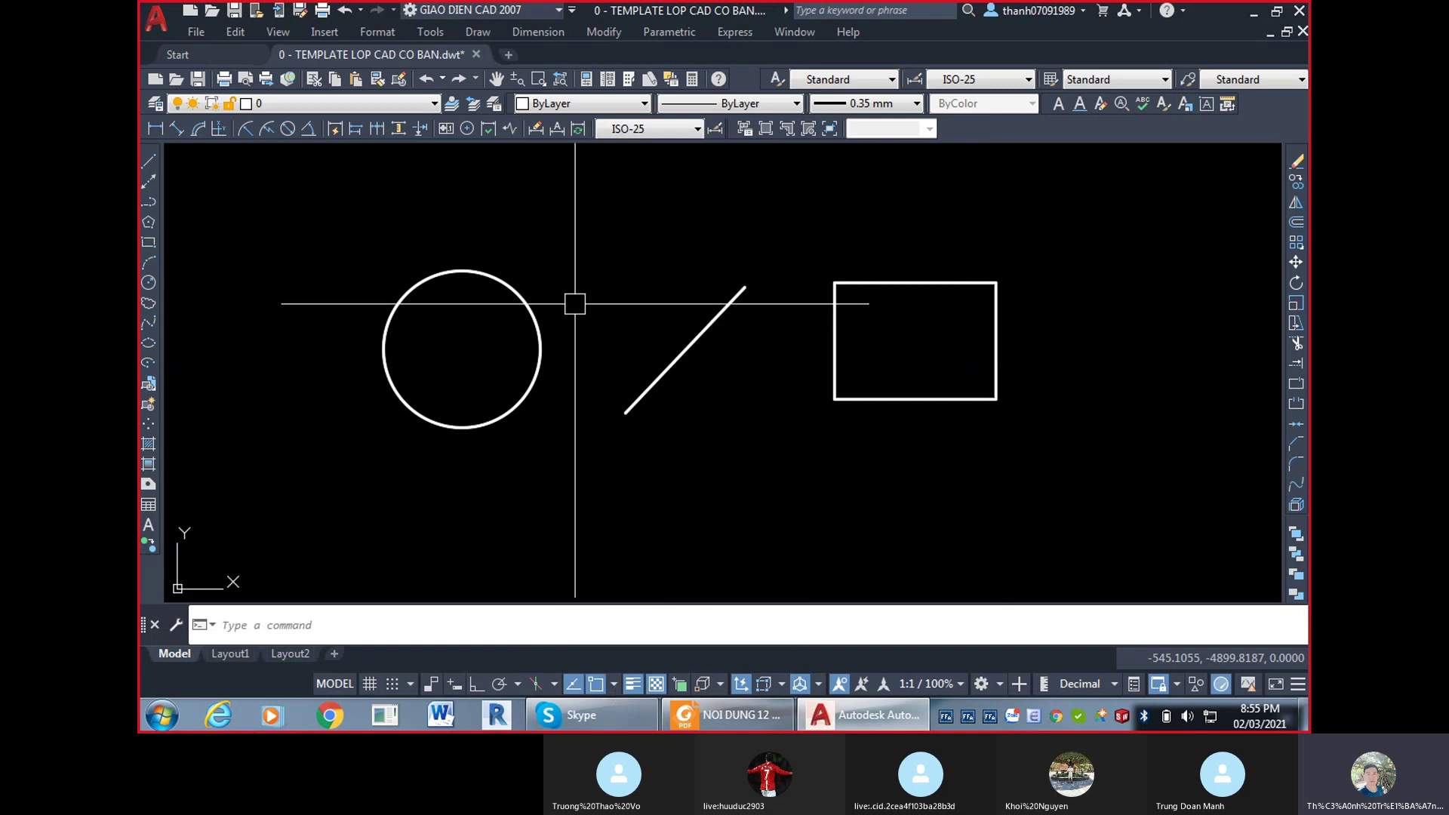
Start a line with object snap and object snap tracking switched off.
scroll(556, 262, up, 2)
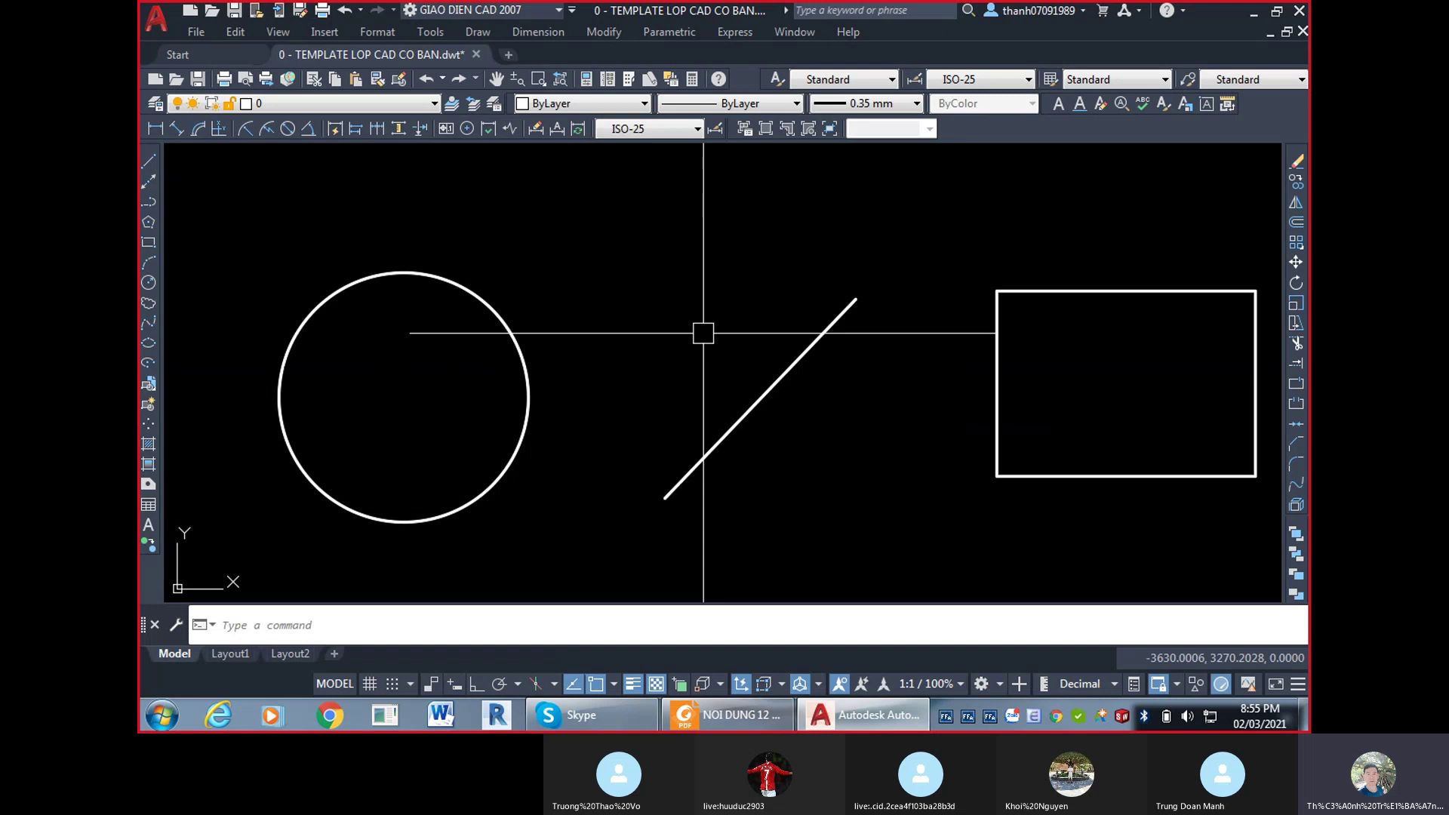
key(Return)
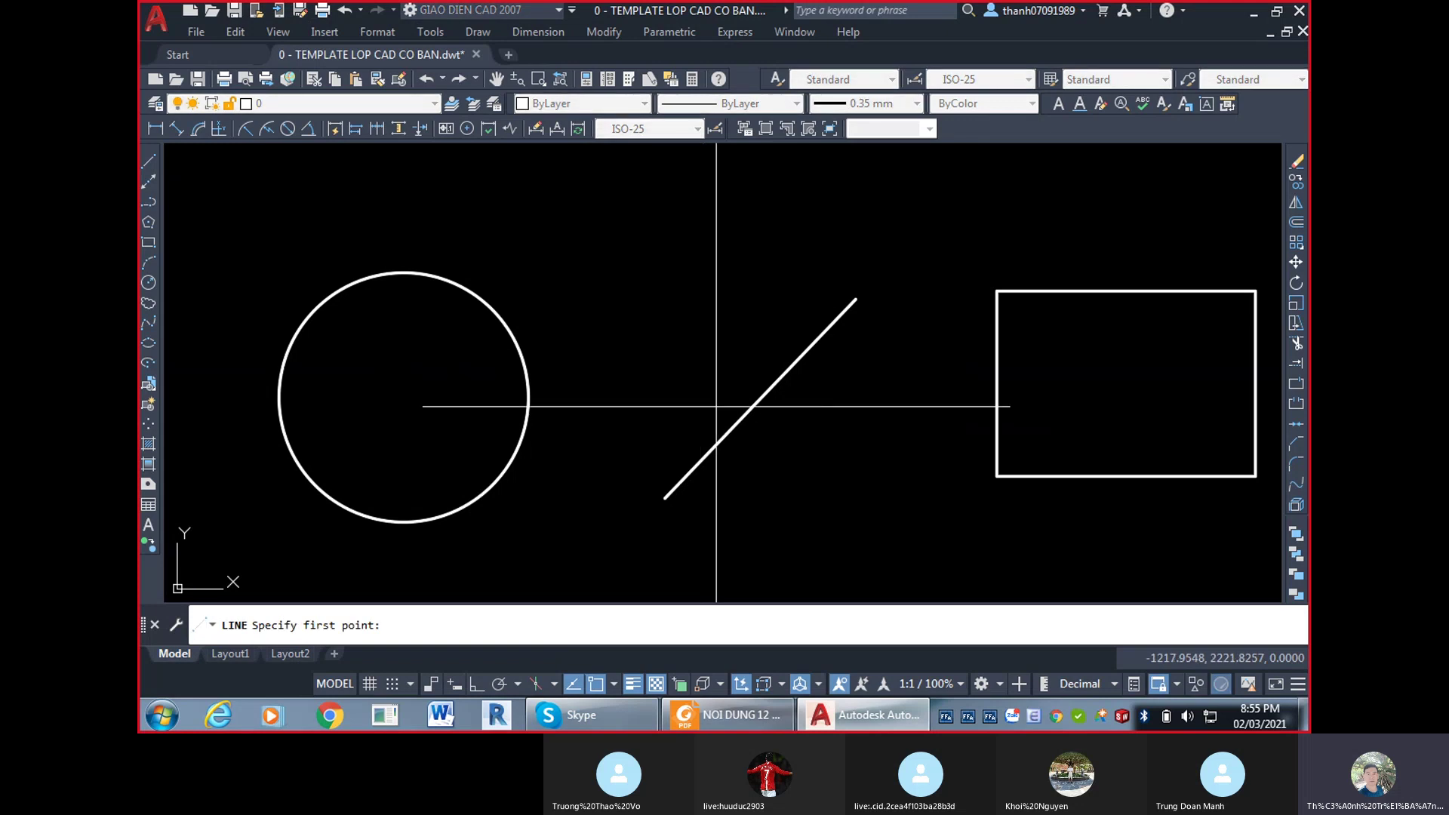
click(596, 686)
click(573, 684)
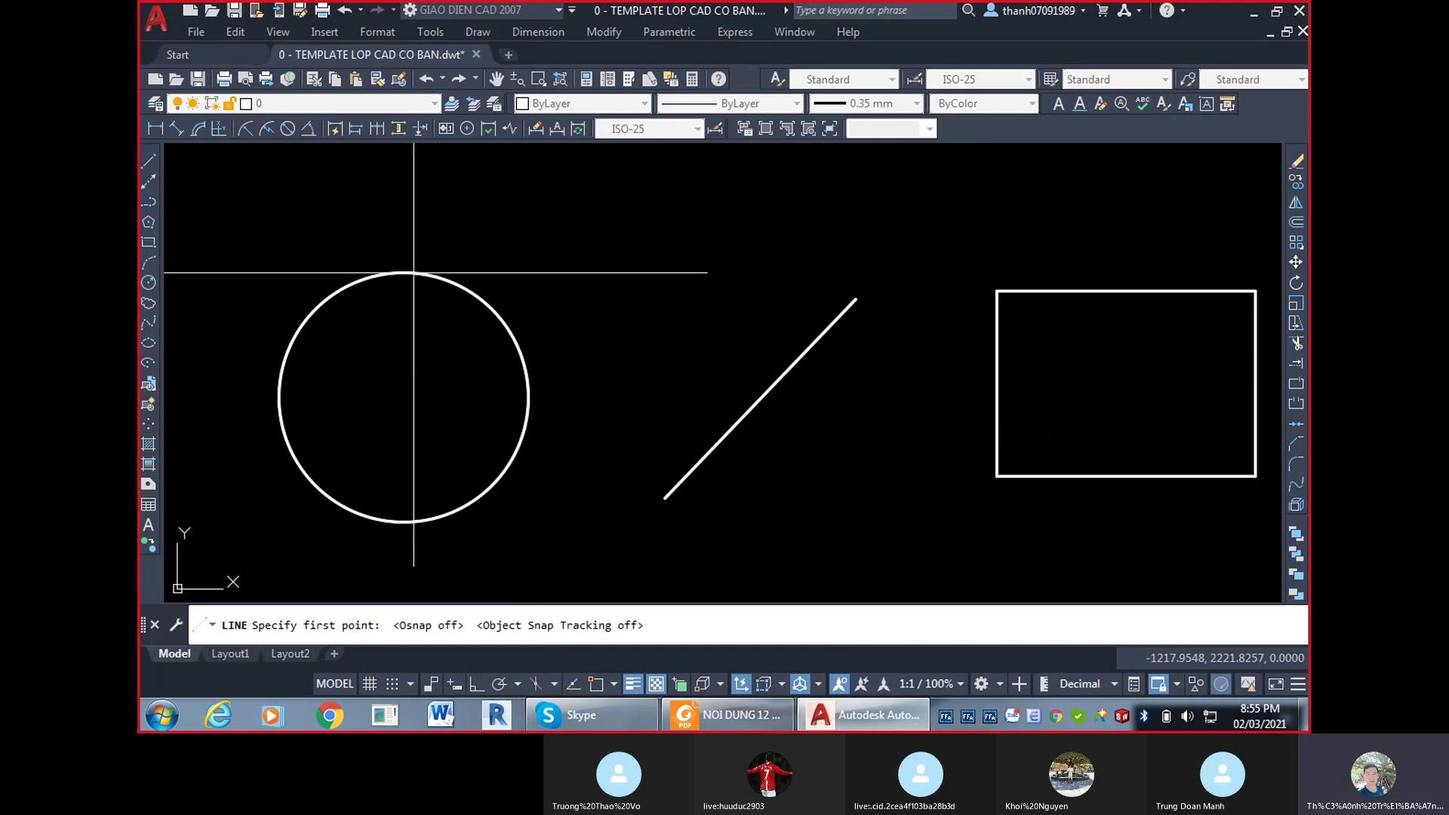
scroll(305, 317, up, 6)
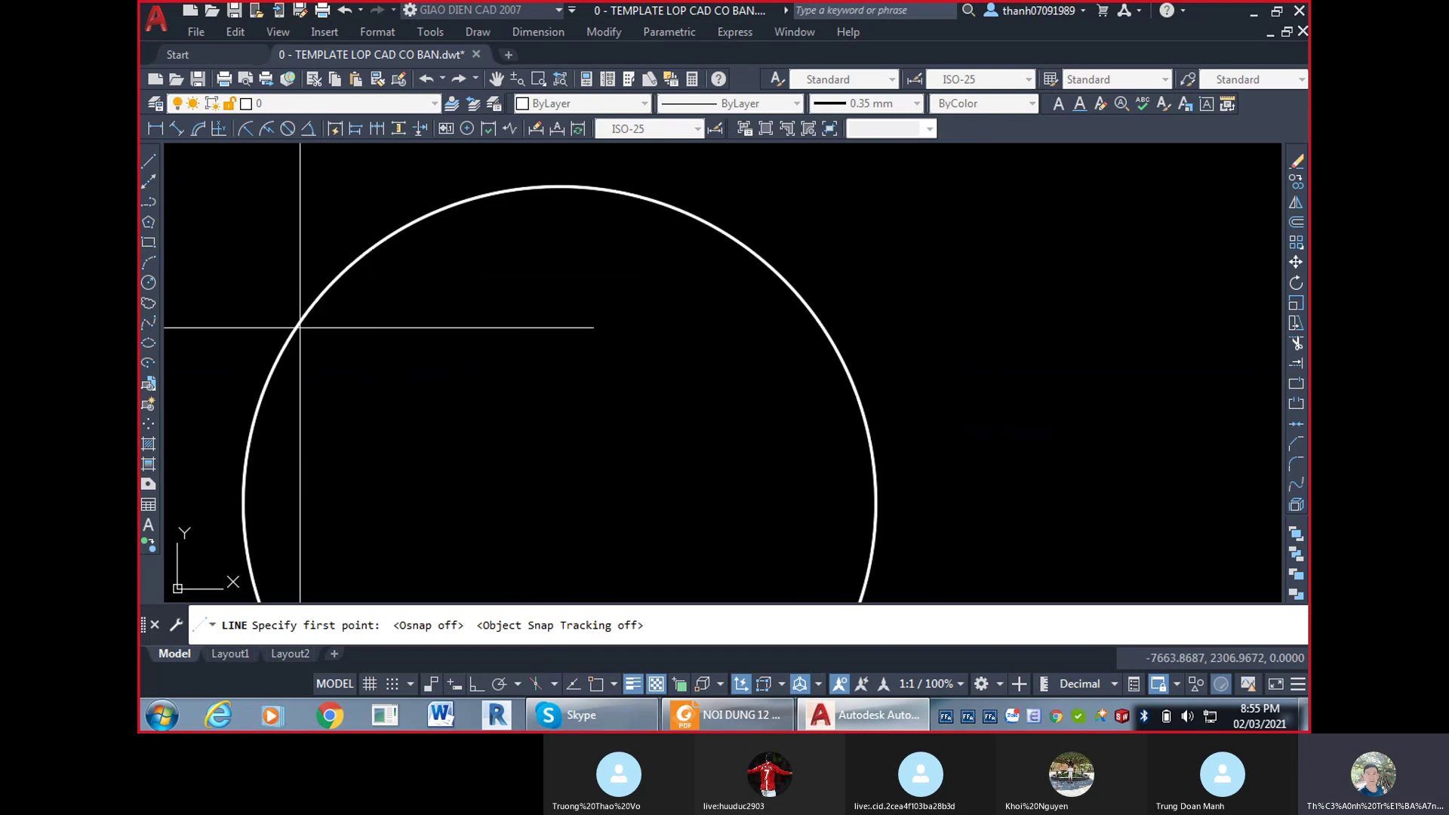
scroll(800, 378, down, 4)
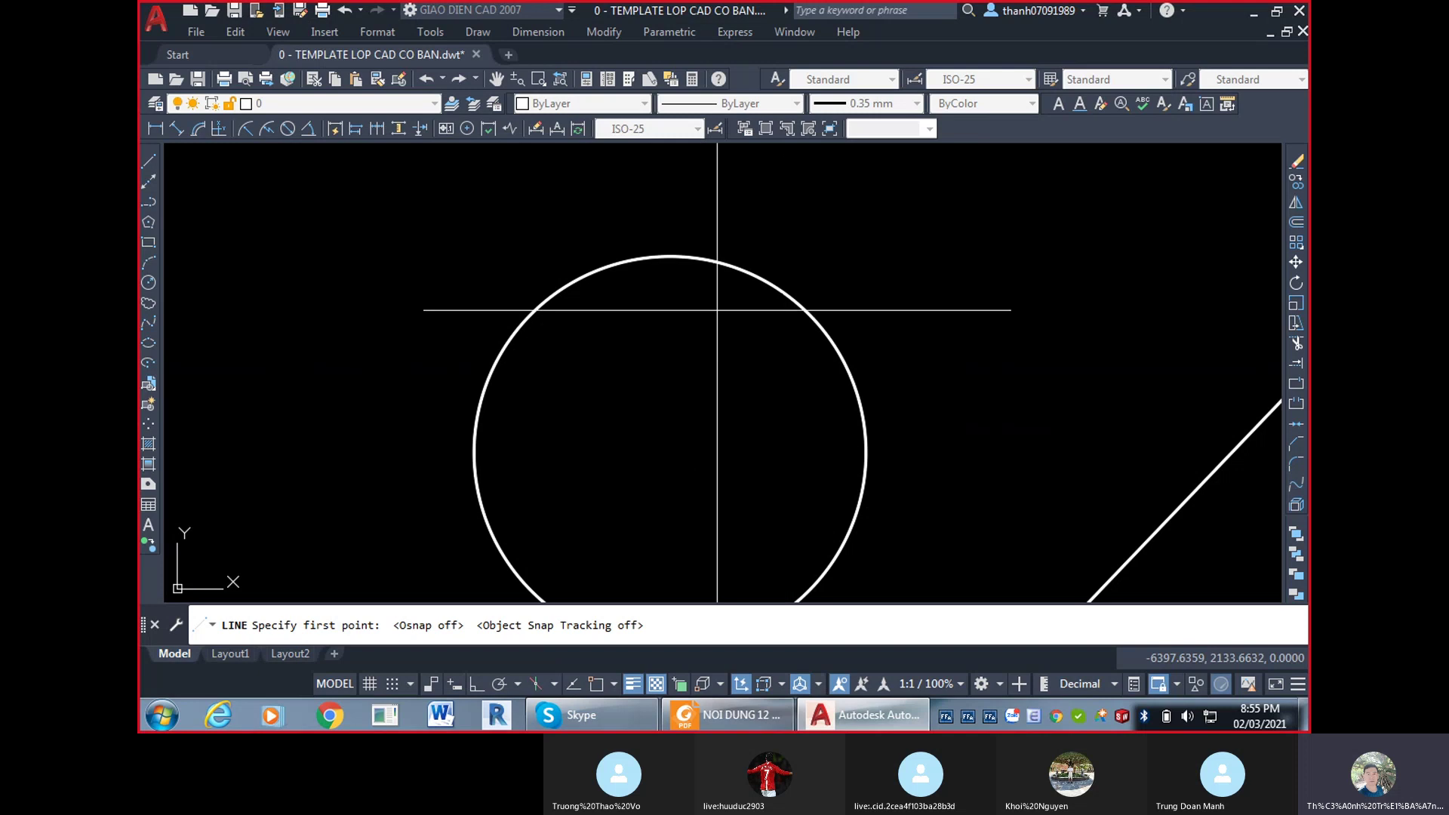
scroll(656, 268, up, 10)
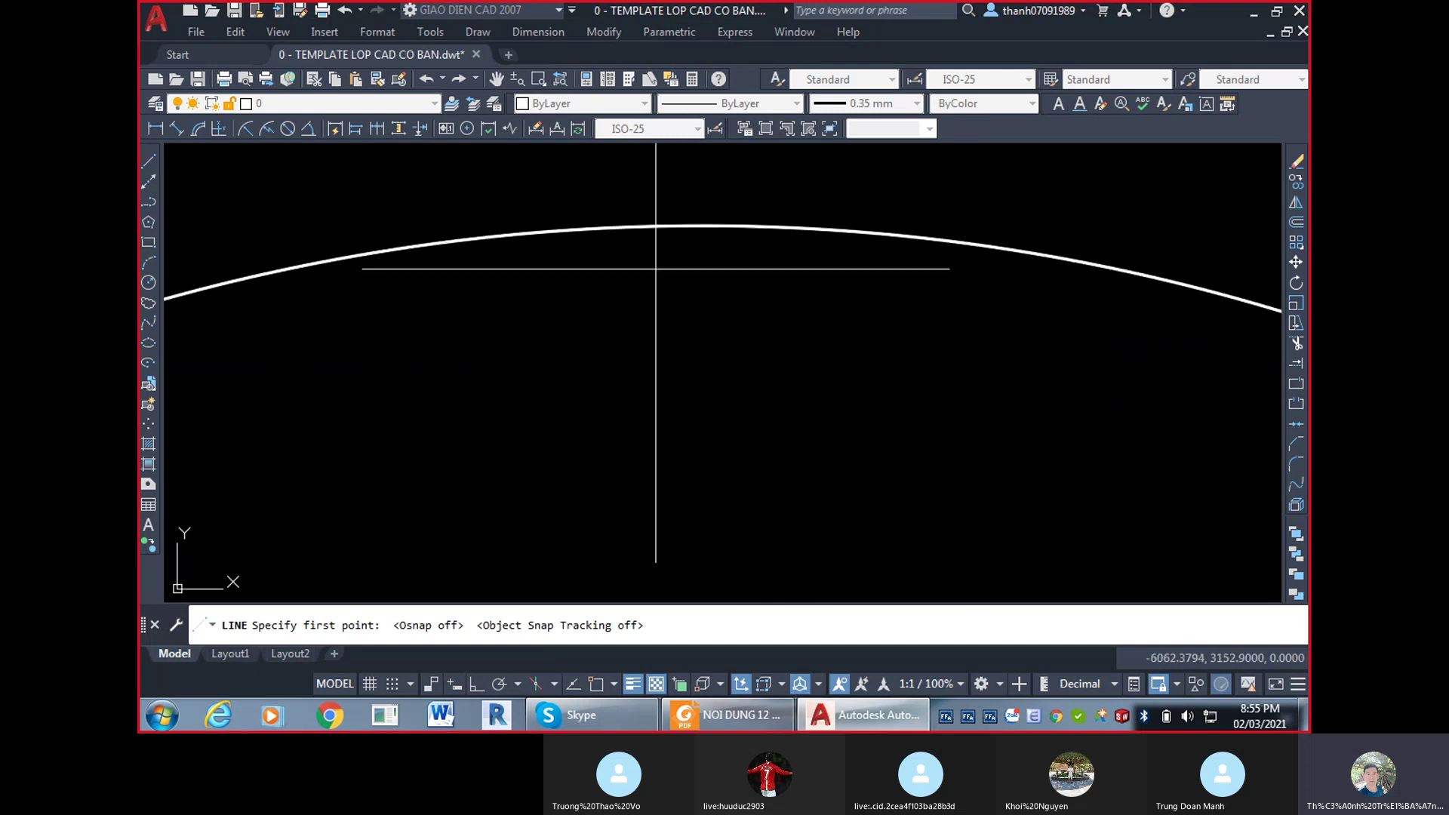
Draw the line from the top of the circle to the diagonal lines' intersection.
click(712, 225)
scroll(628, 247, down, 5)
scroll(628, 247, down, 8)
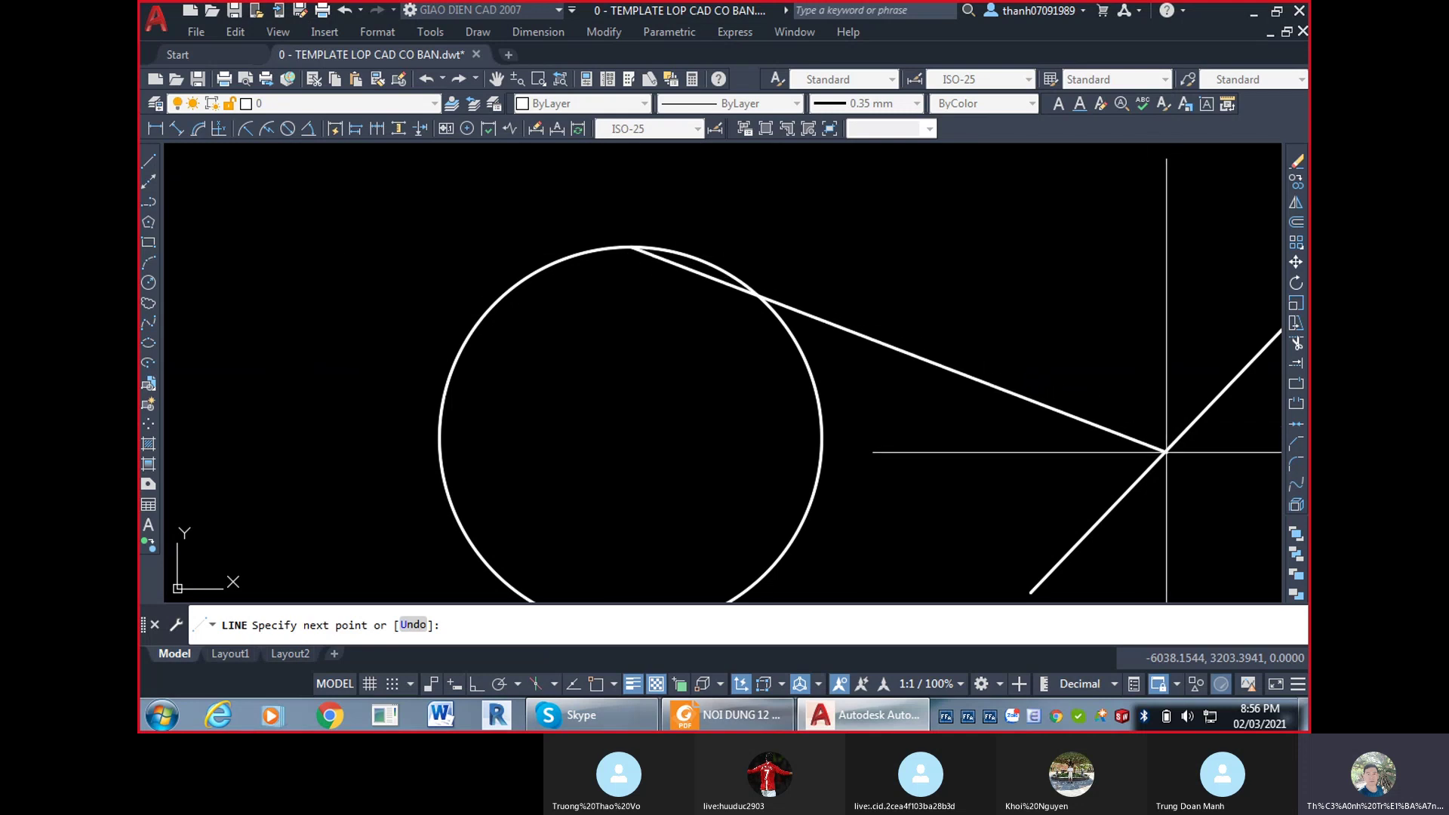
scroll(1165, 447, up, 3)
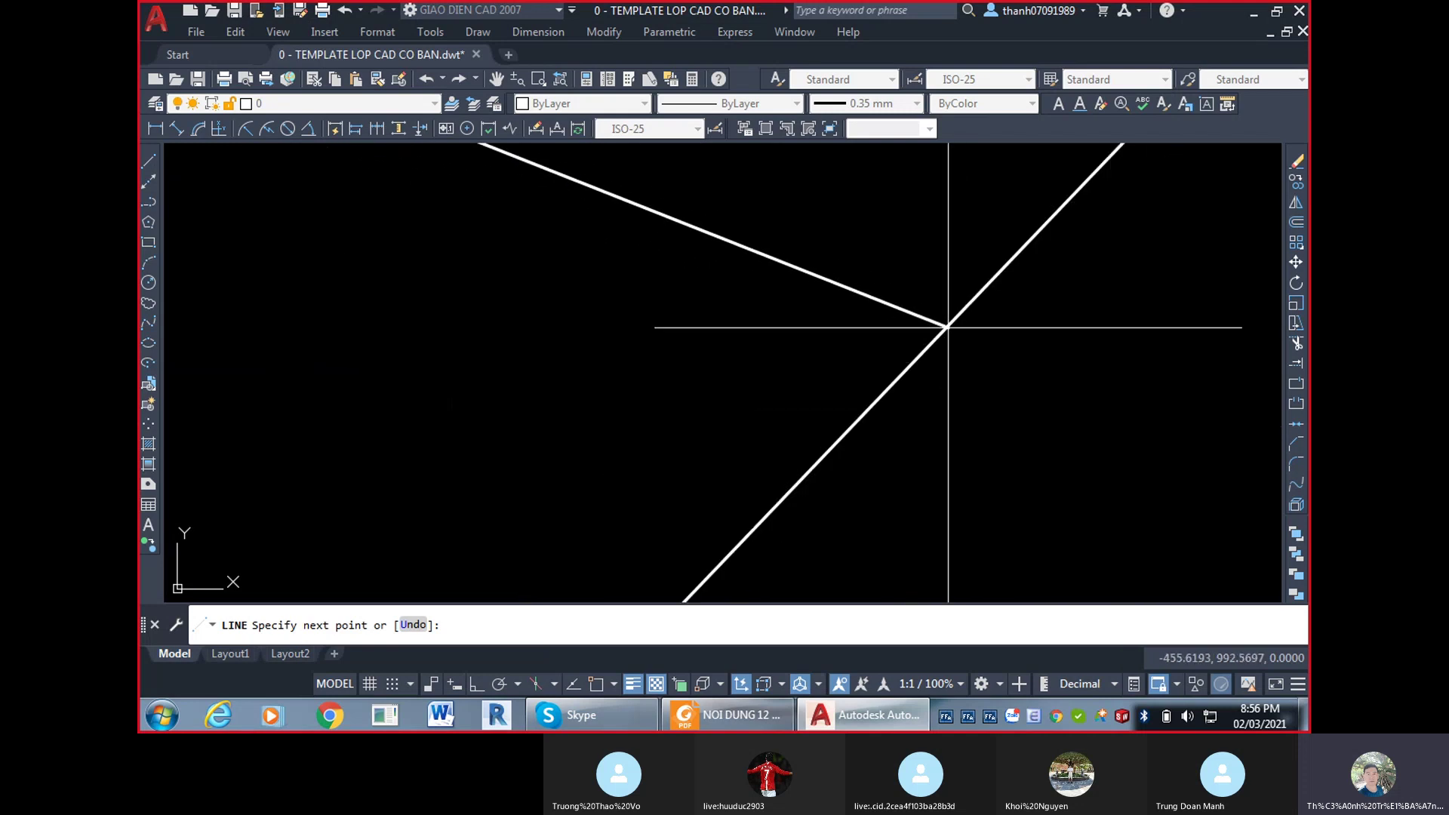
middle_drag(947, 348, 823, 352)
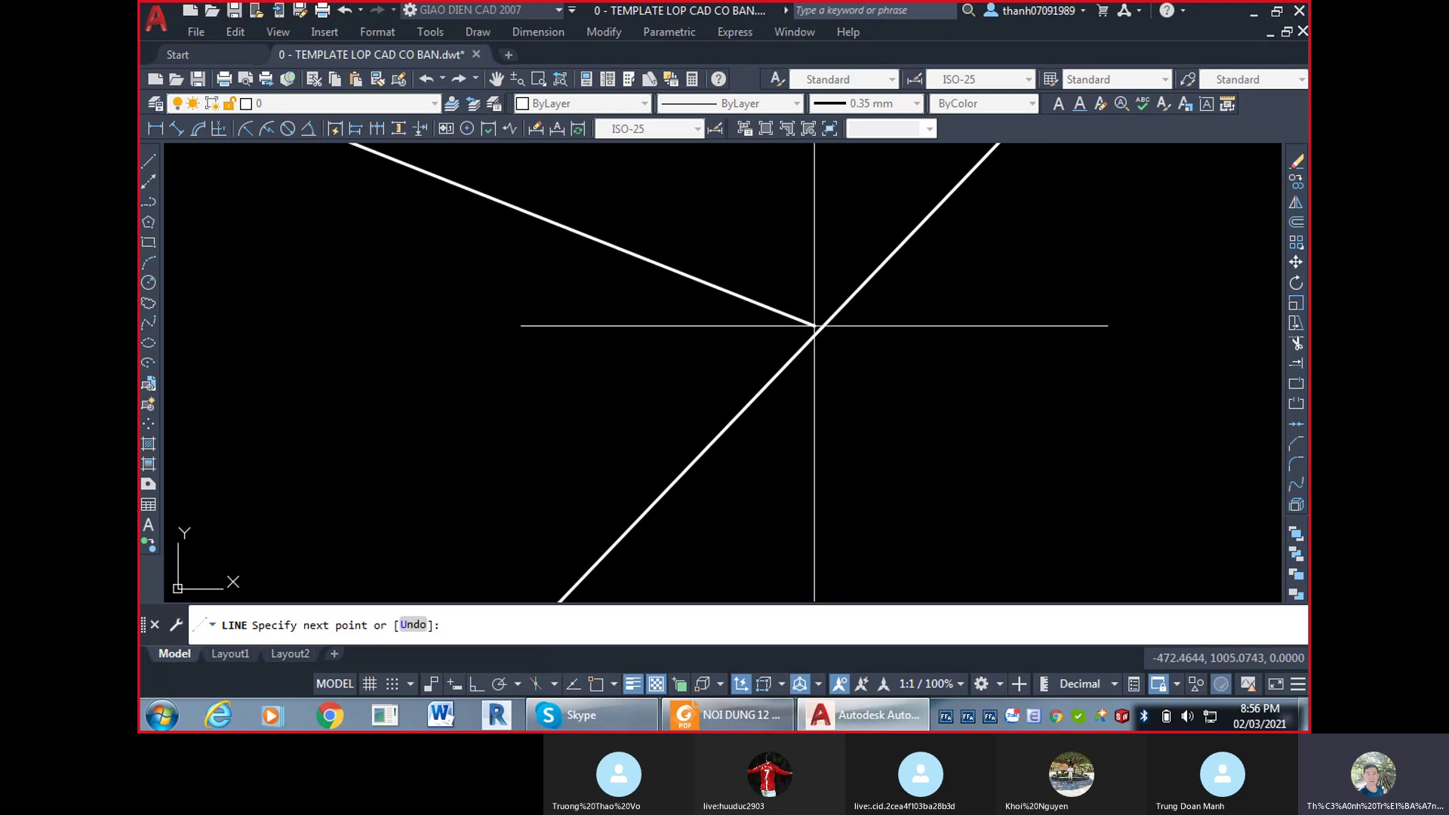
mouse_move(823, 326)
middle_down()
mouse_move(868, 328)
mouse_move(824, 326)
middle_up()
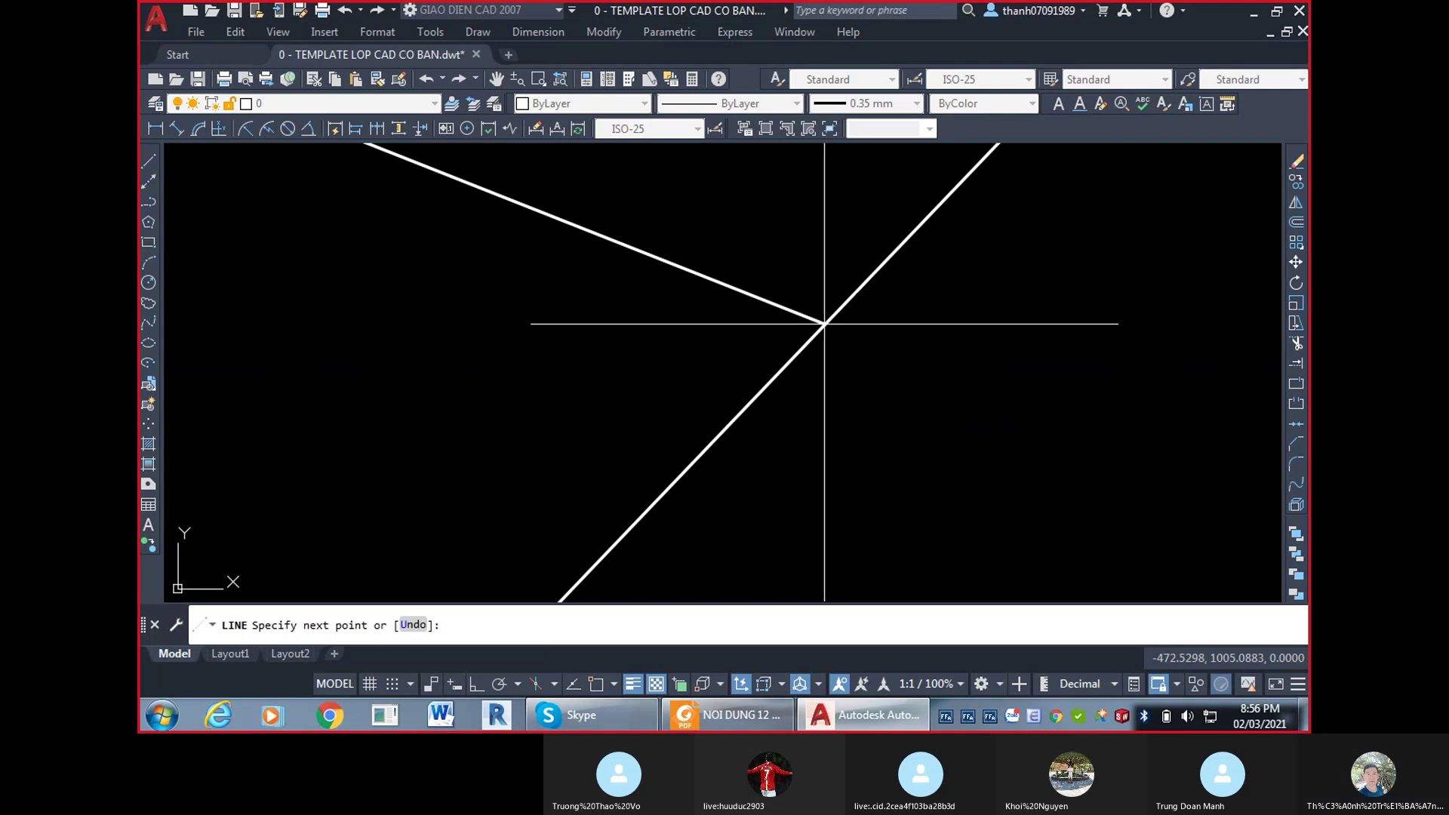
key(F1)
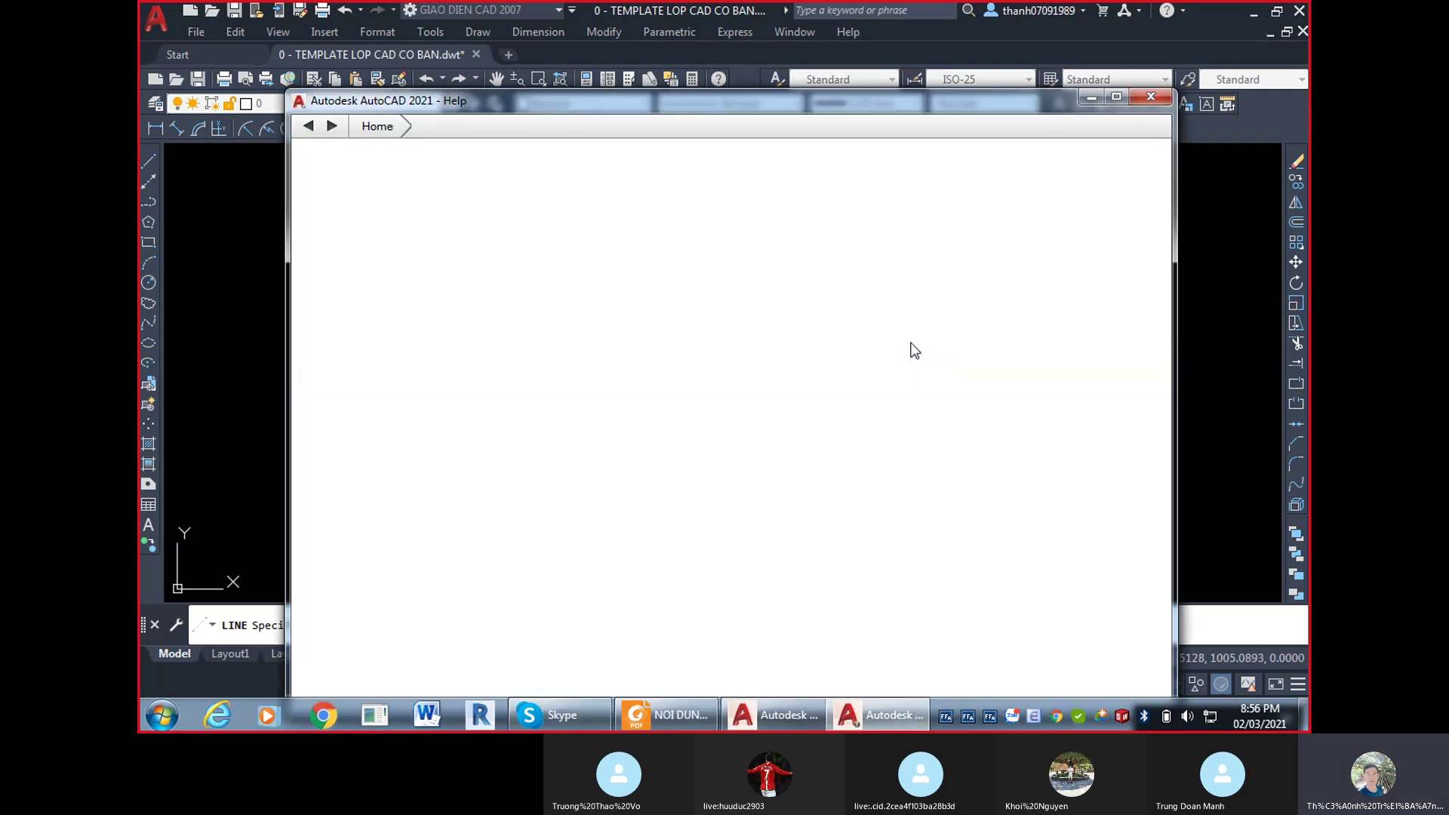
click(1150, 96)
click(887, 333)
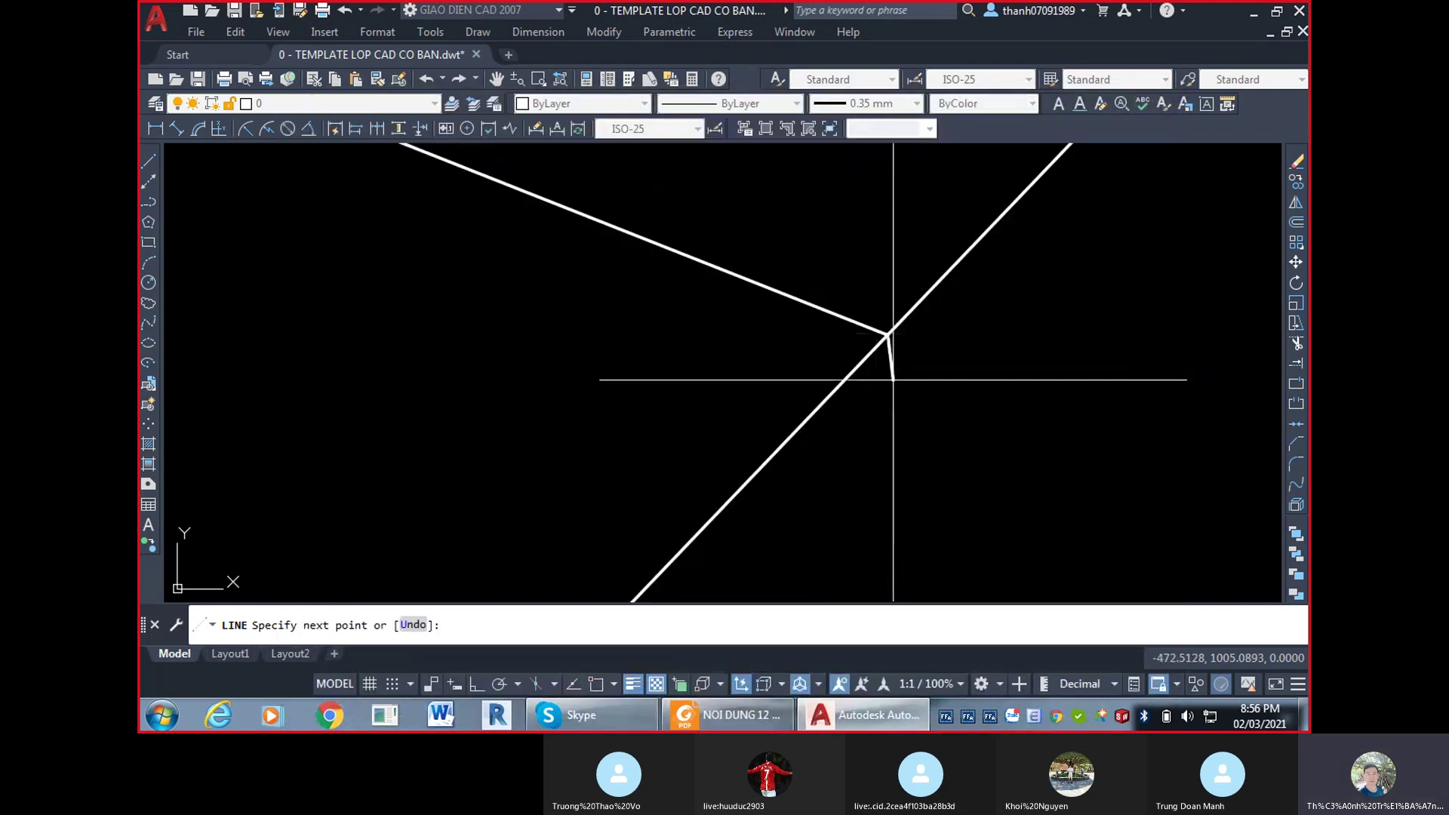
key(Escape)
Recentre the view and zoom window onto the area around the lines' intersection.
mouse_move(982, 375)
middle_down()
mouse_move(848, 388)
mouse_move(883, 453)
mouse_move(834, 421)
mouse_move(1007, 427)
middle_up()
scroll(1007, 427, down, 5)
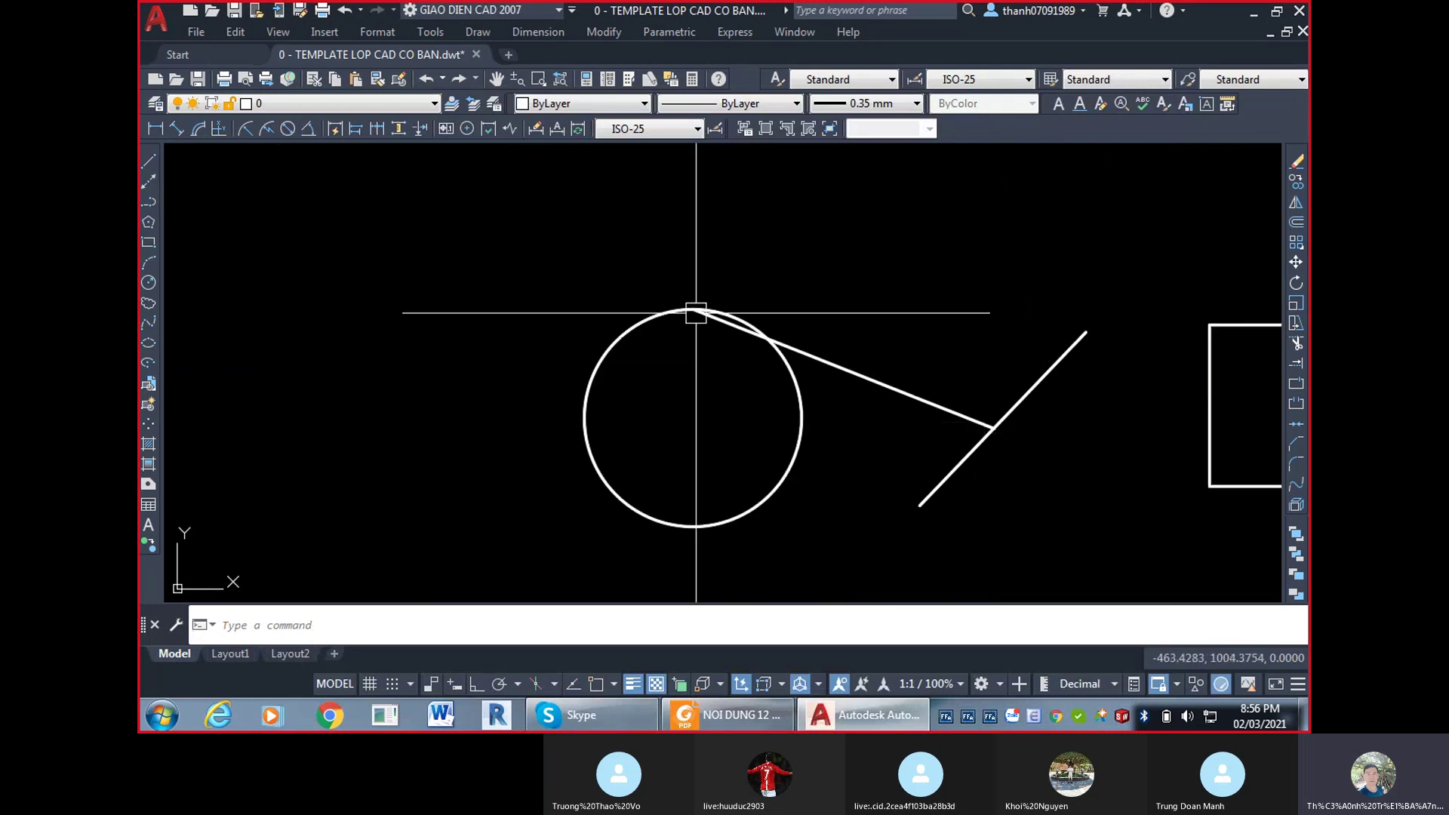
scroll(695, 314, up, 5)
scroll(505, 253, down, 4)
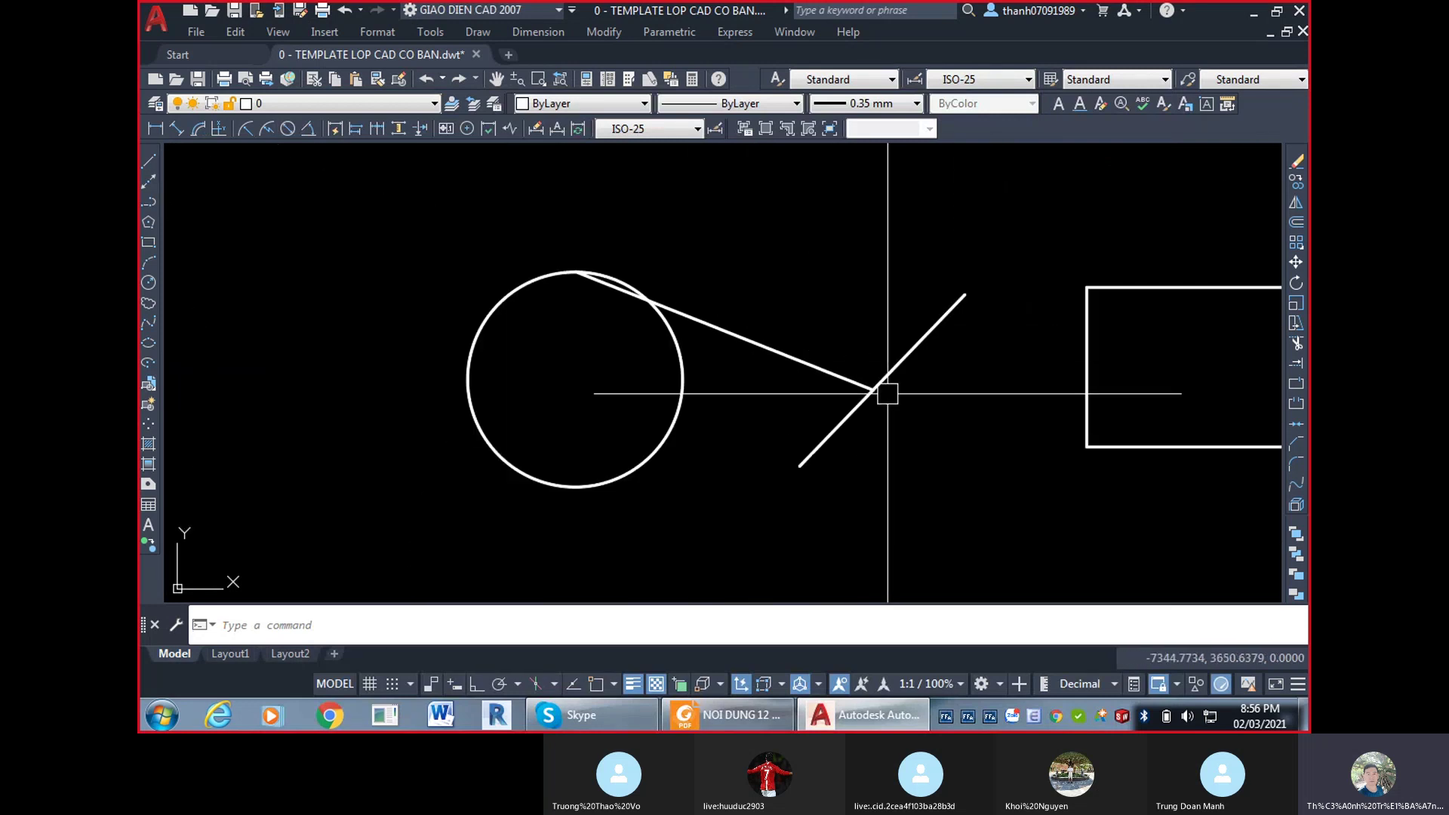
scroll(868, 390, up, 5)
mouse_move(883, 392)
middle_down()
mouse_move(858, 485)
mouse_move(697, 504)
mouse_move(680, 551)
mouse_move(792, 505)
mouse_move(1008, 234)
middle_up()
scroll(1035, 290, up, 10)
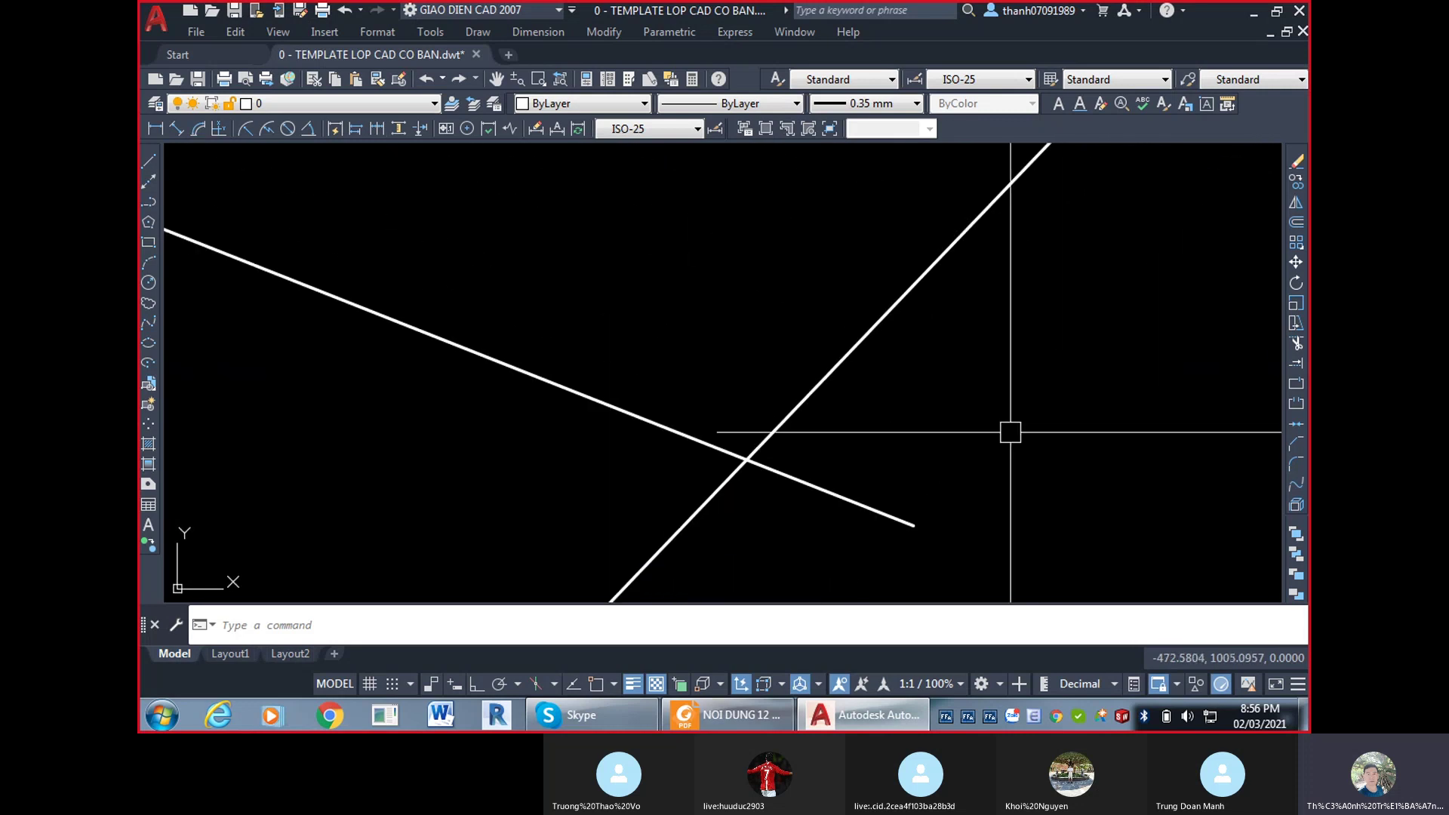
scroll(626, 172, down, 4)
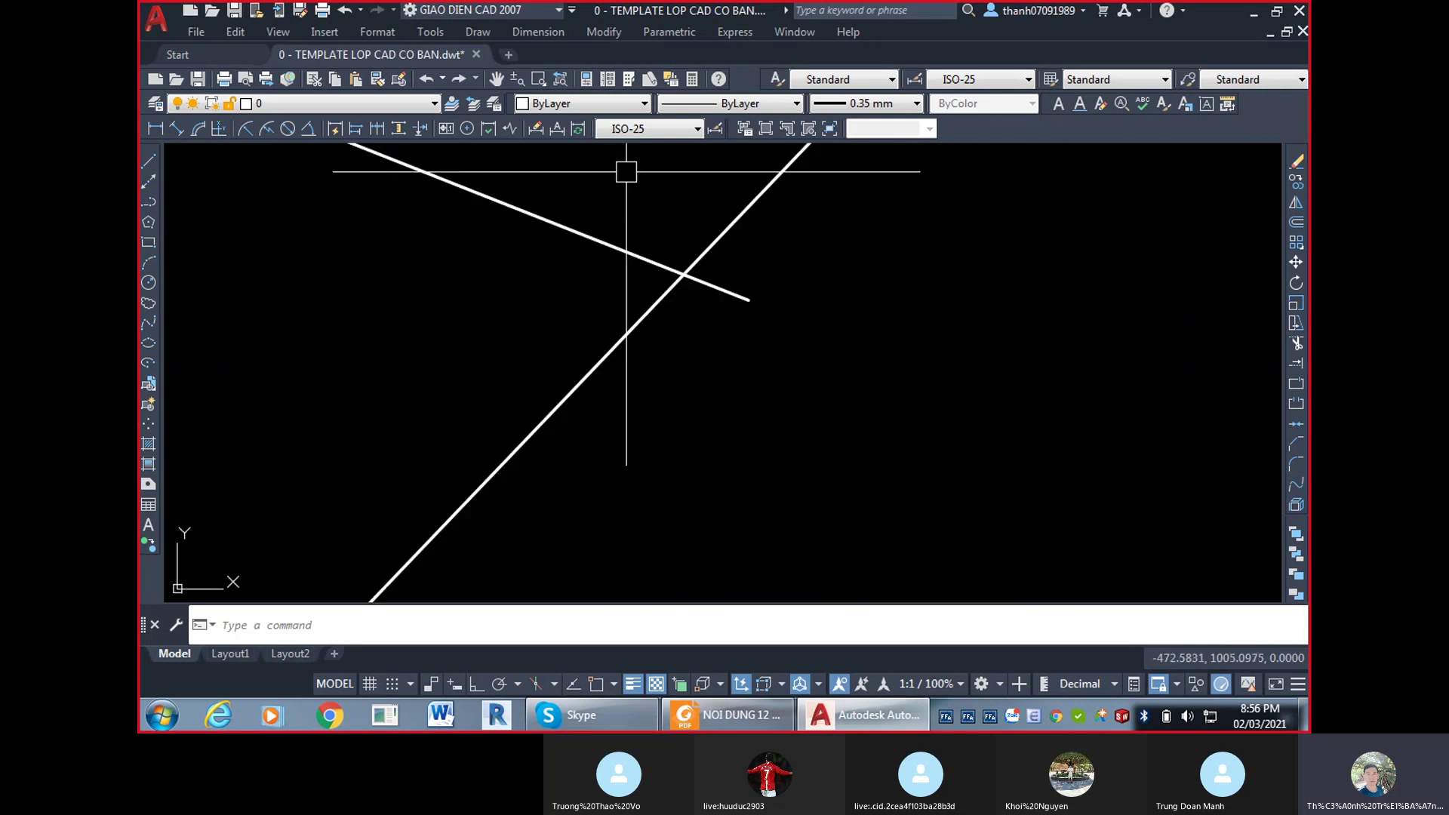
click(540, 78)
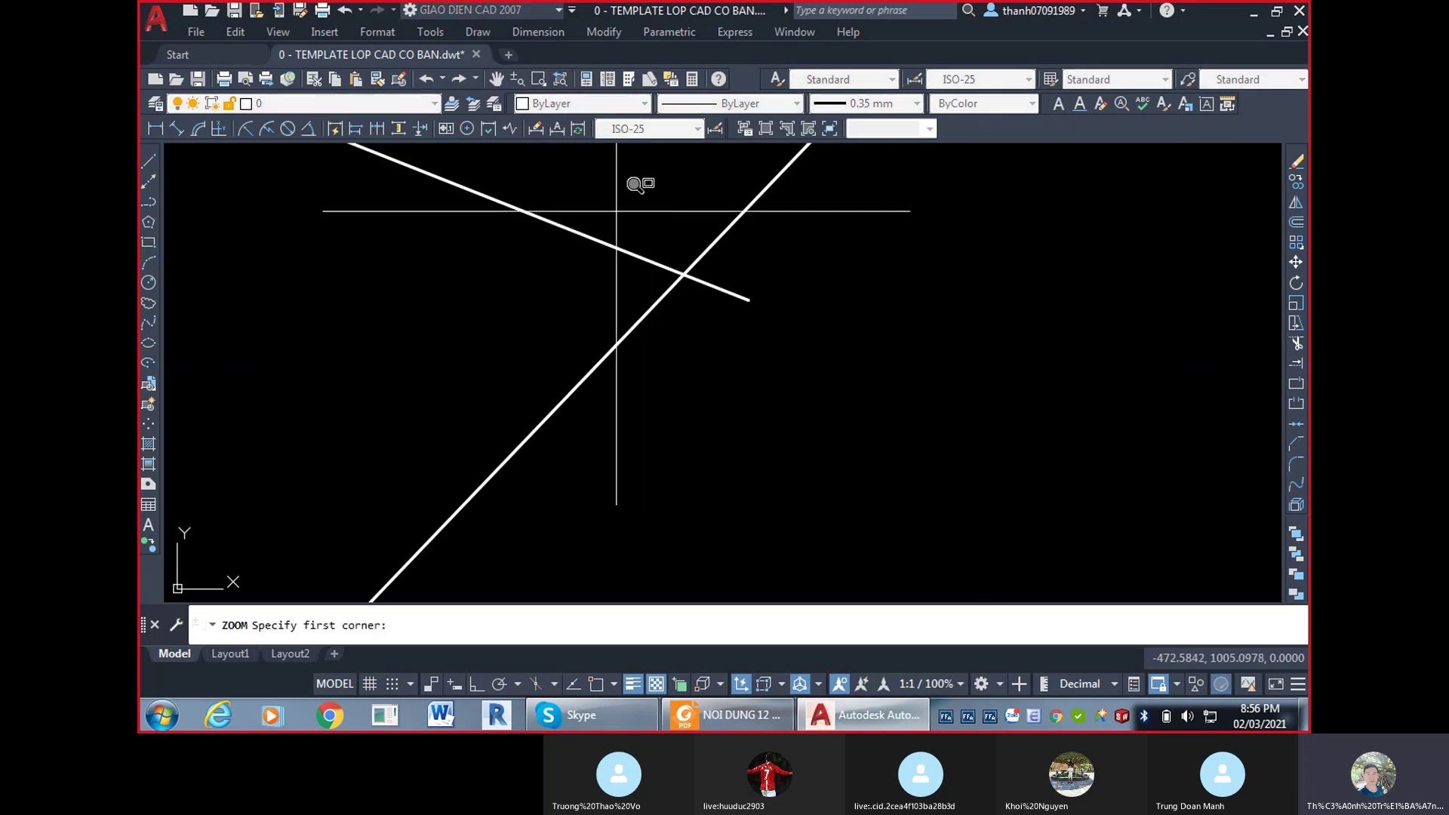
click(614, 217)
click(866, 399)
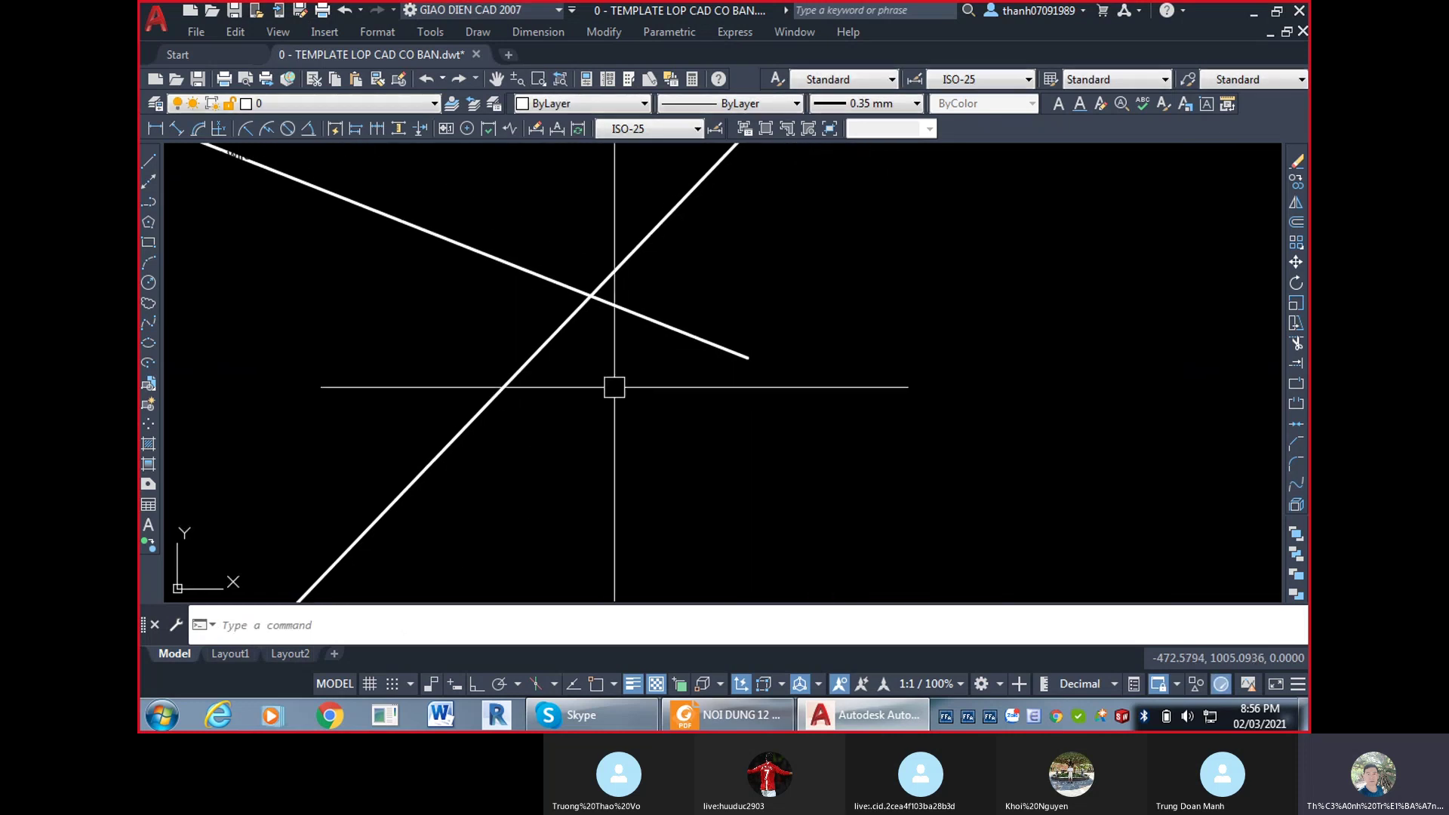
Zoom window in closely on the top of the circle.
scroll(636, 230, up, 4)
mouse_move(528, 409)
middle_down()
mouse_move(961, 350)
mouse_move(1007, 370)
middle_up()
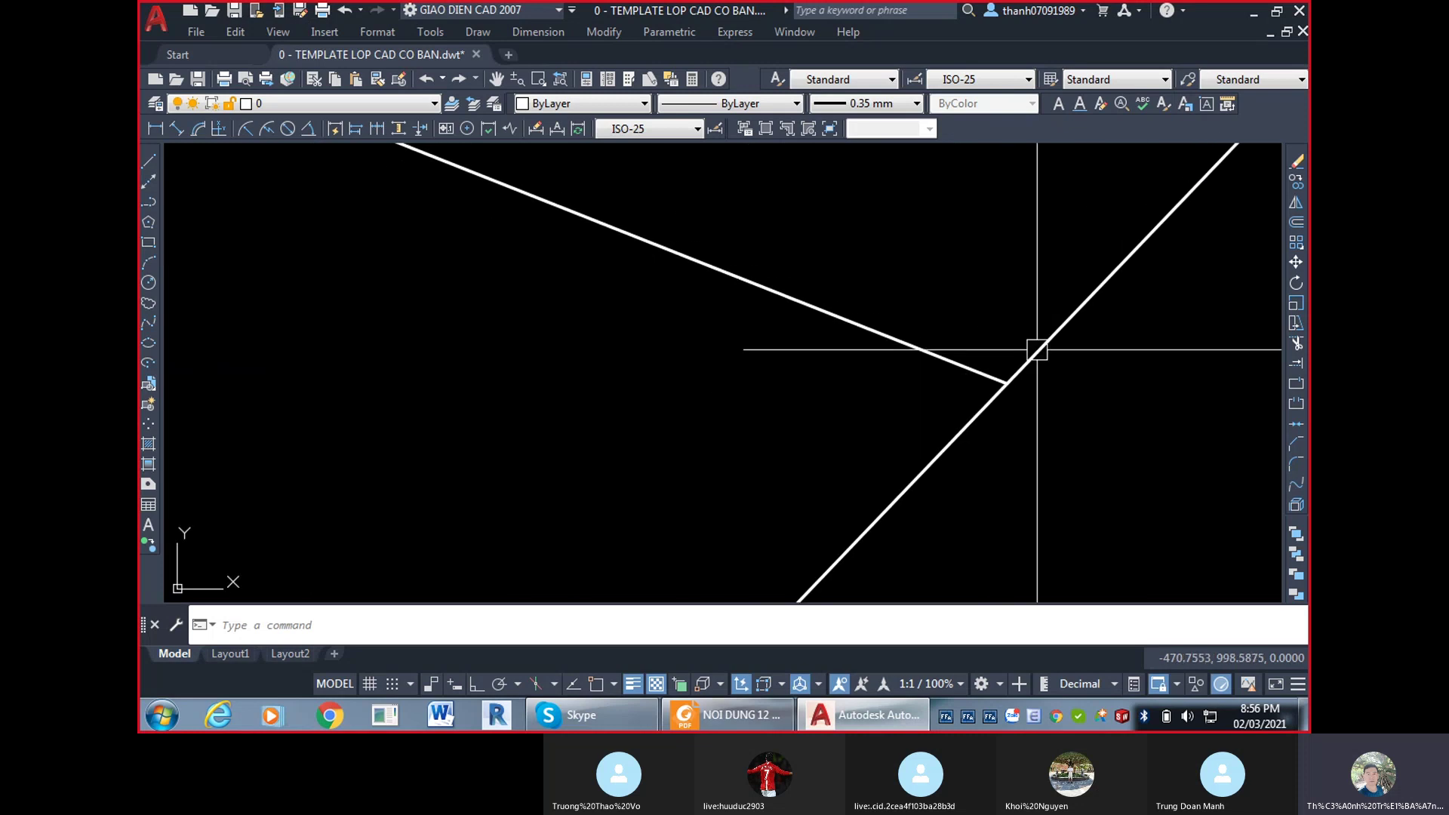
scroll(763, 461, down, 8)
scroll(737, 537, up, 4)
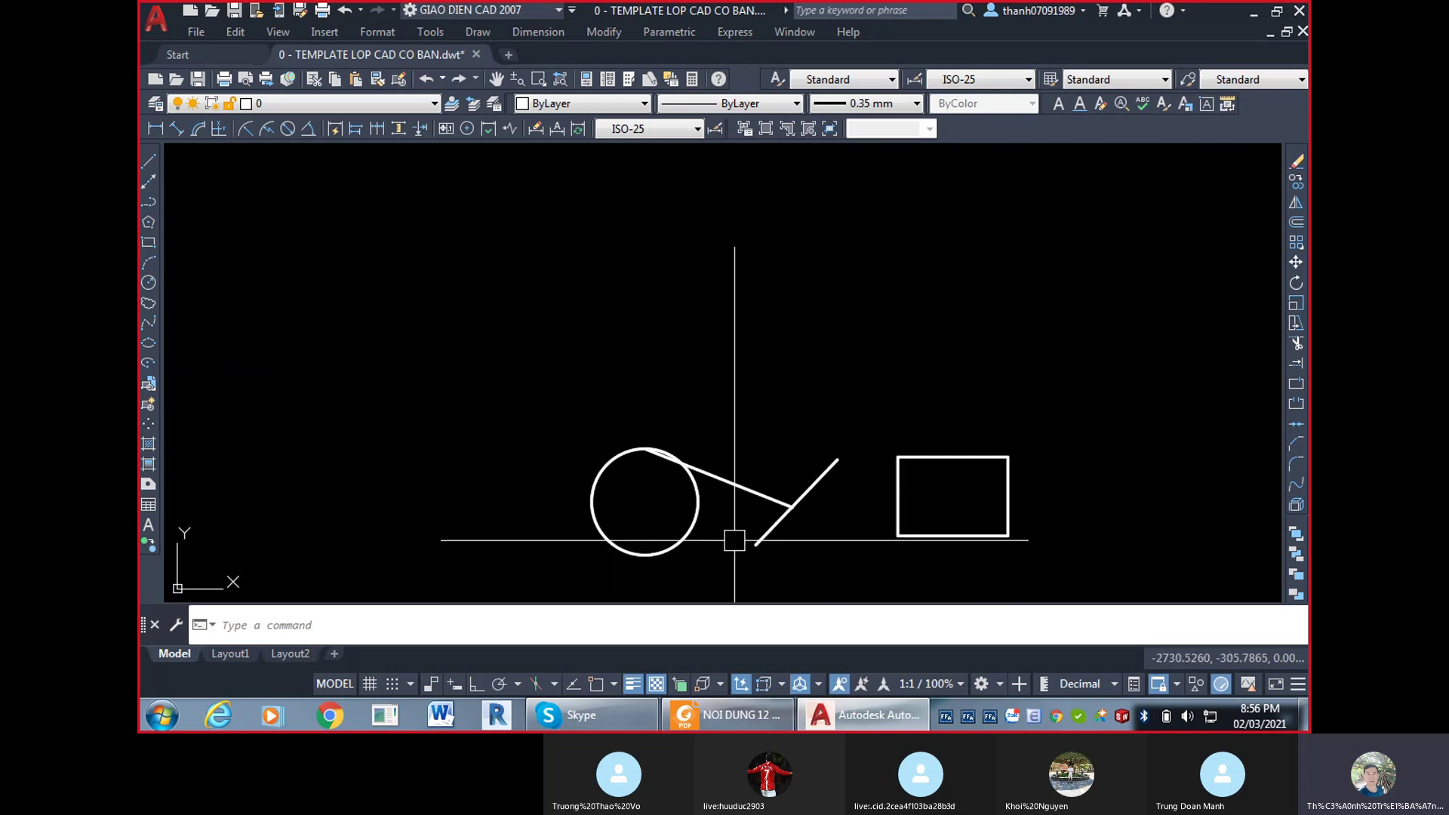
scroll(664, 508, up, 5)
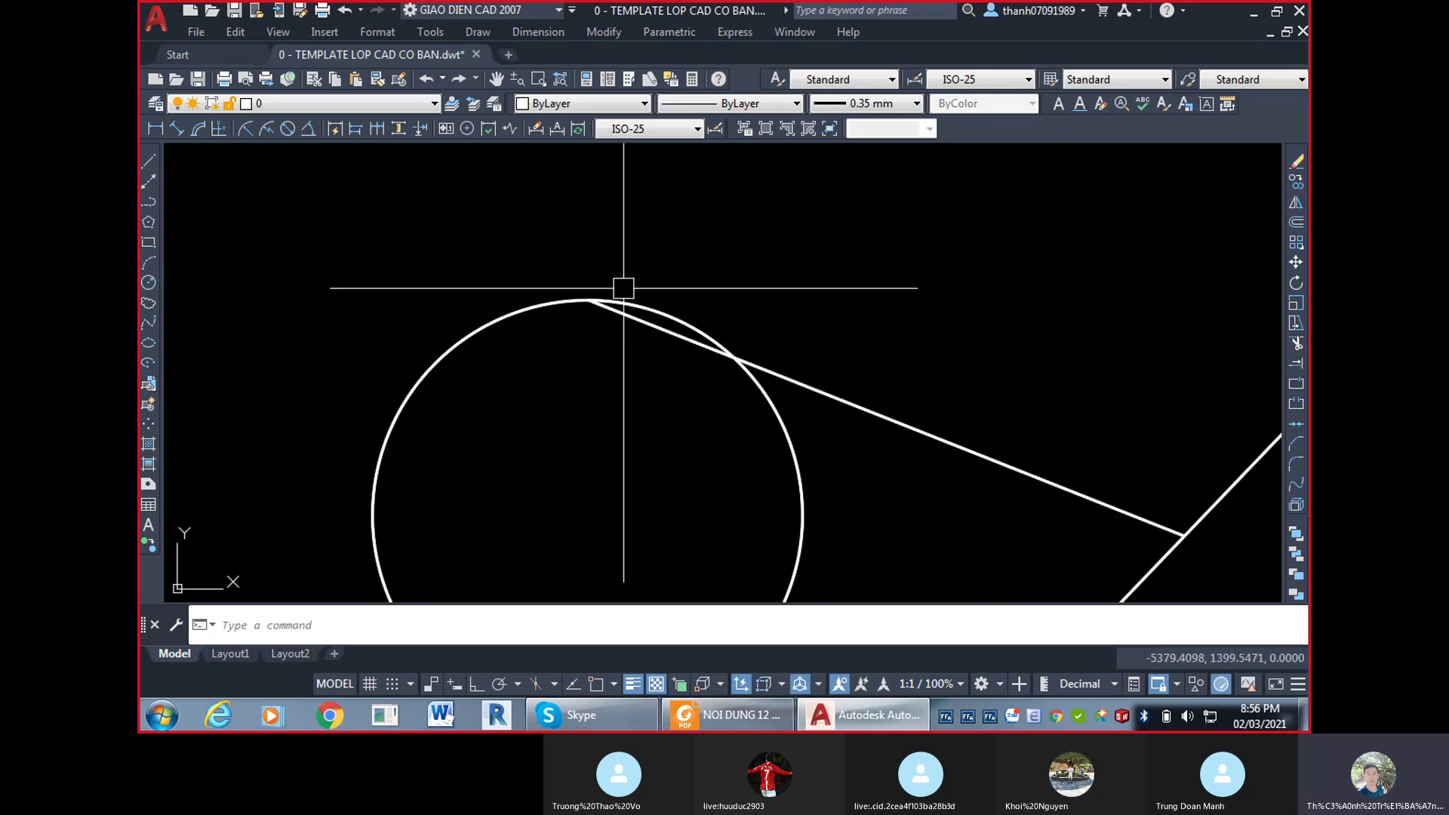
click(537, 78)
click(575, 286)
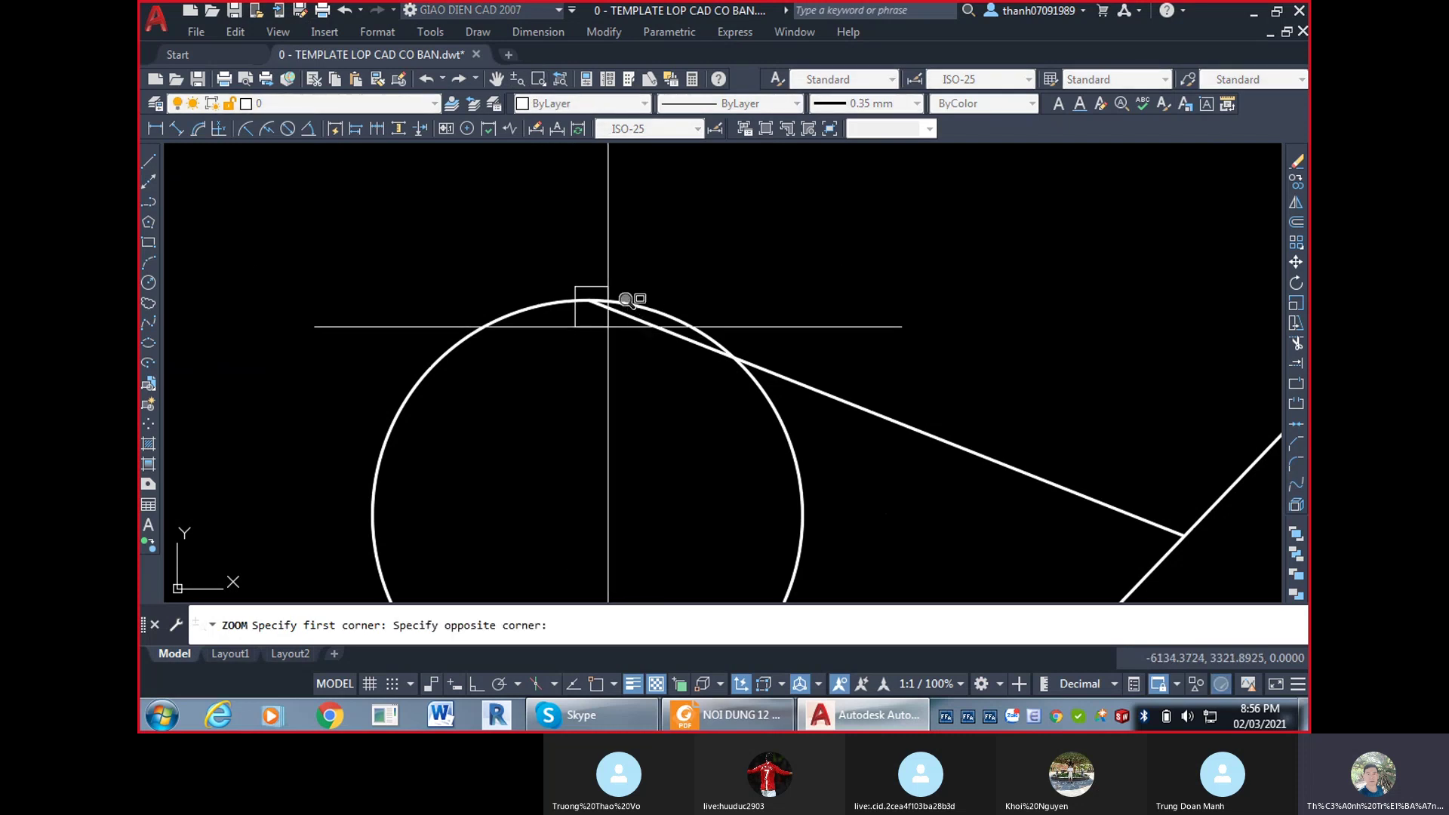
click(625, 300)
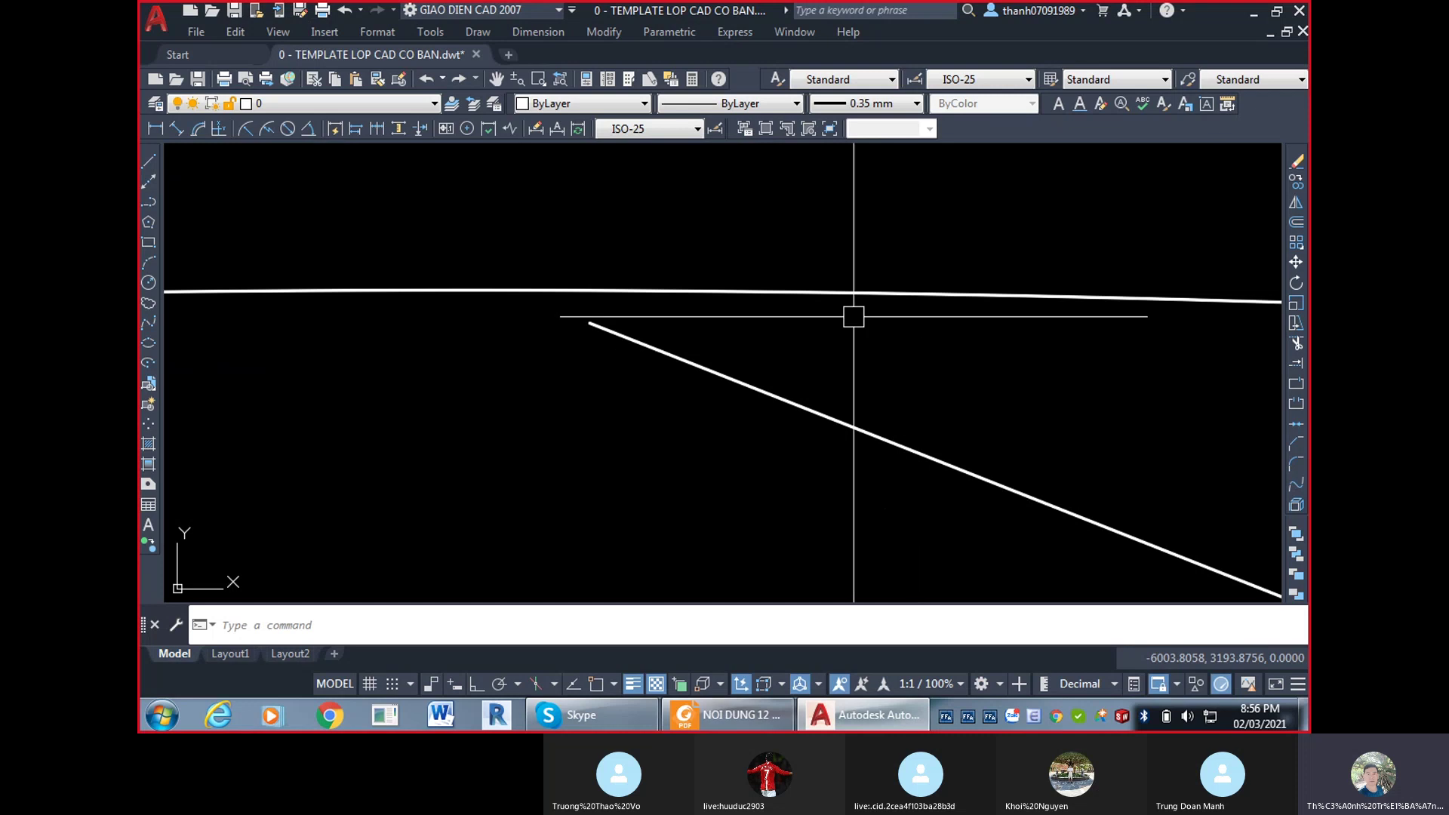
Turn on OSNAP and OTRACK, then bring up Object Snap Settings.
click(595, 685)
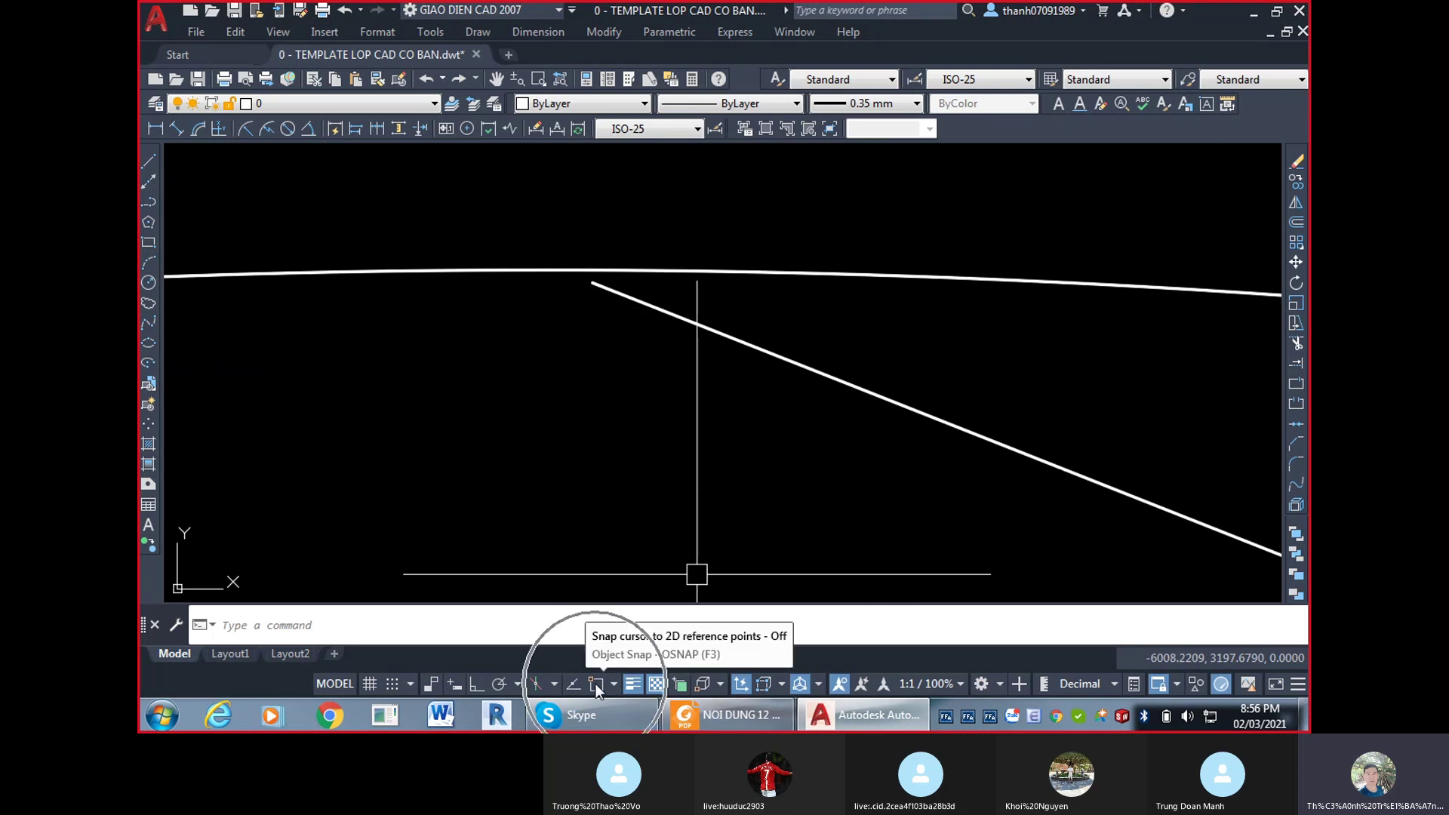
click(595, 687)
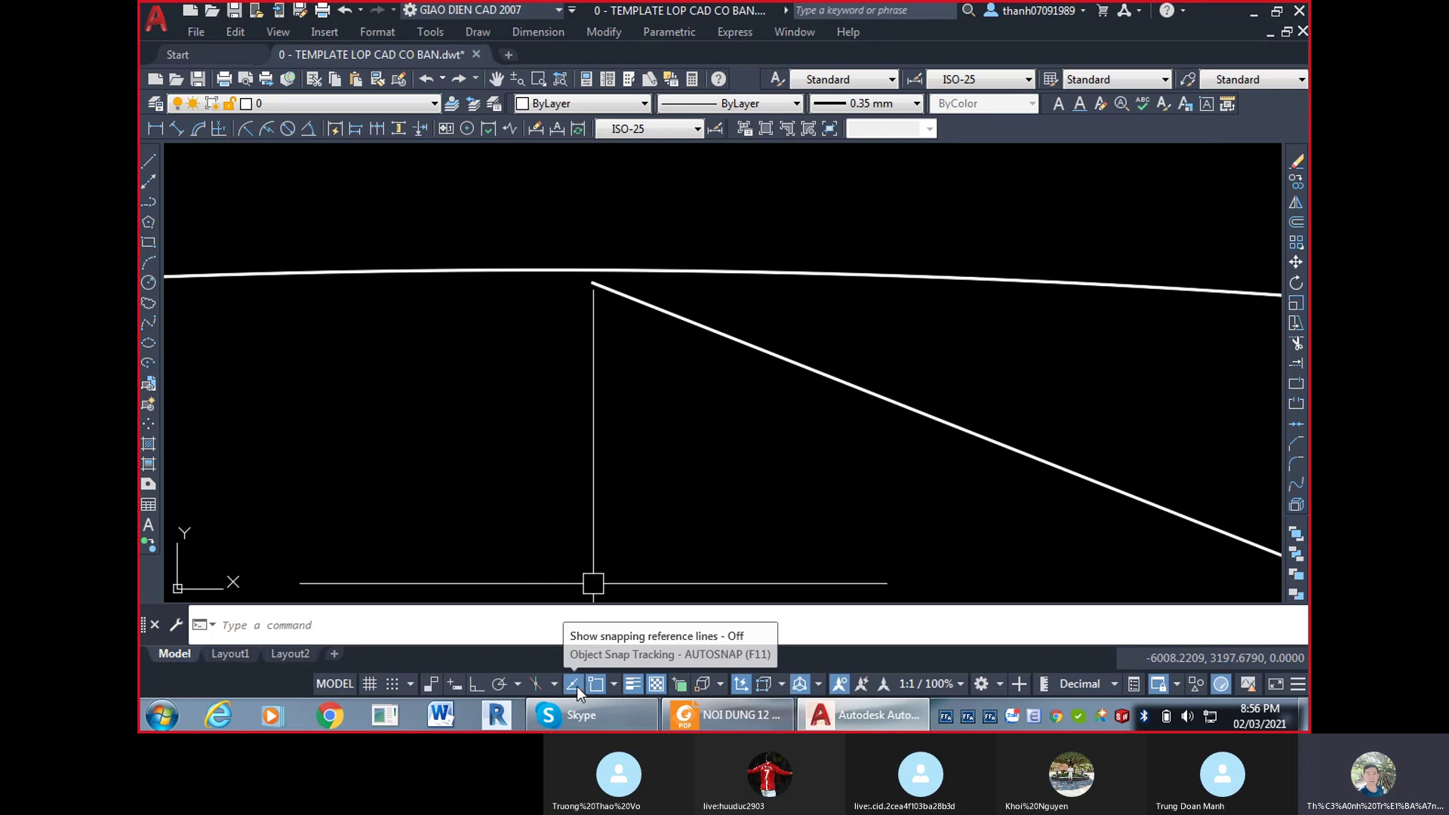
click(579, 685)
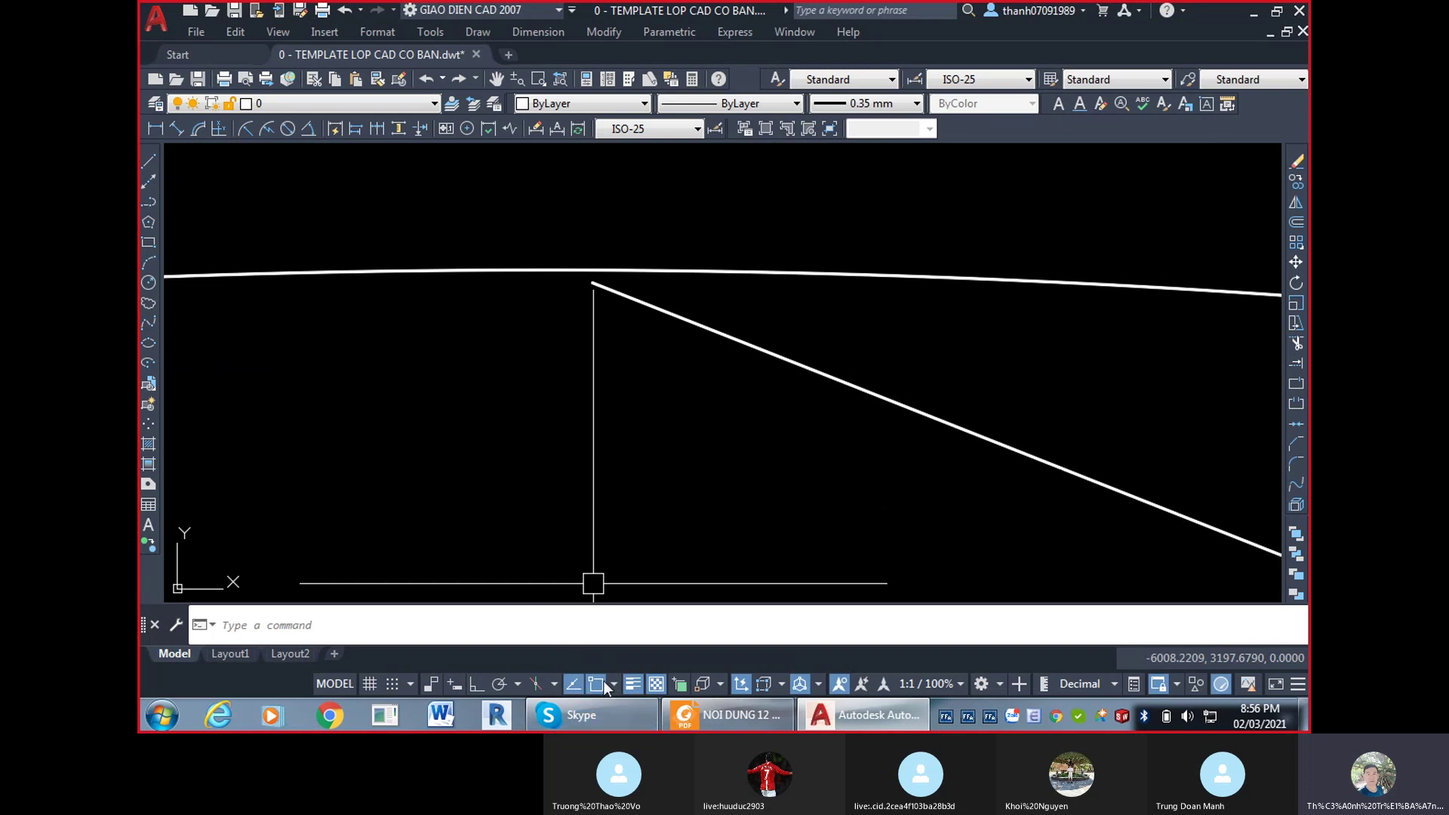
click(615, 684)
click(658, 656)
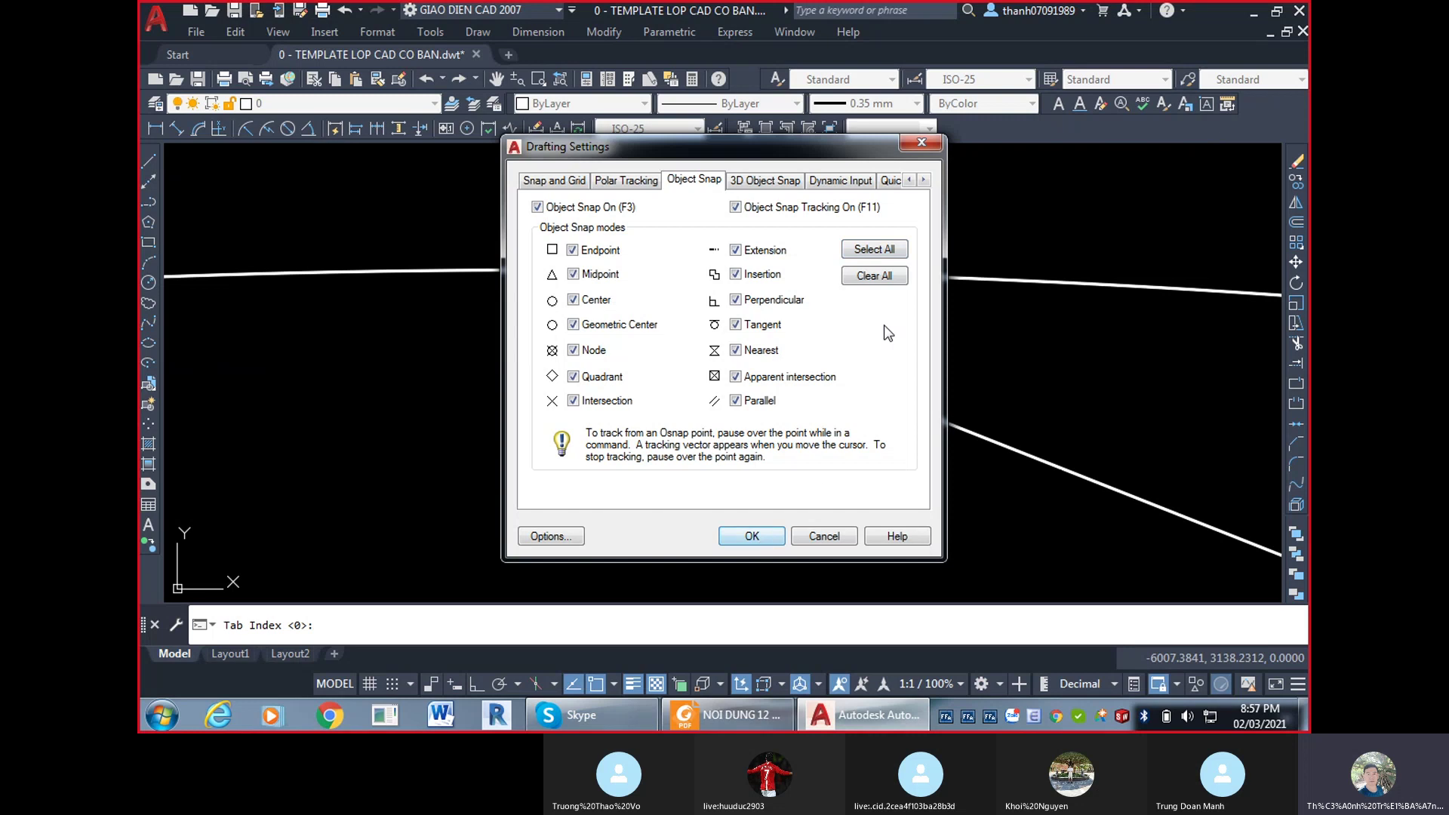
Confirm the snap settings and delete the tangent line, keeping the circle.
click(752, 536)
scroll(460, 422, down, 8)
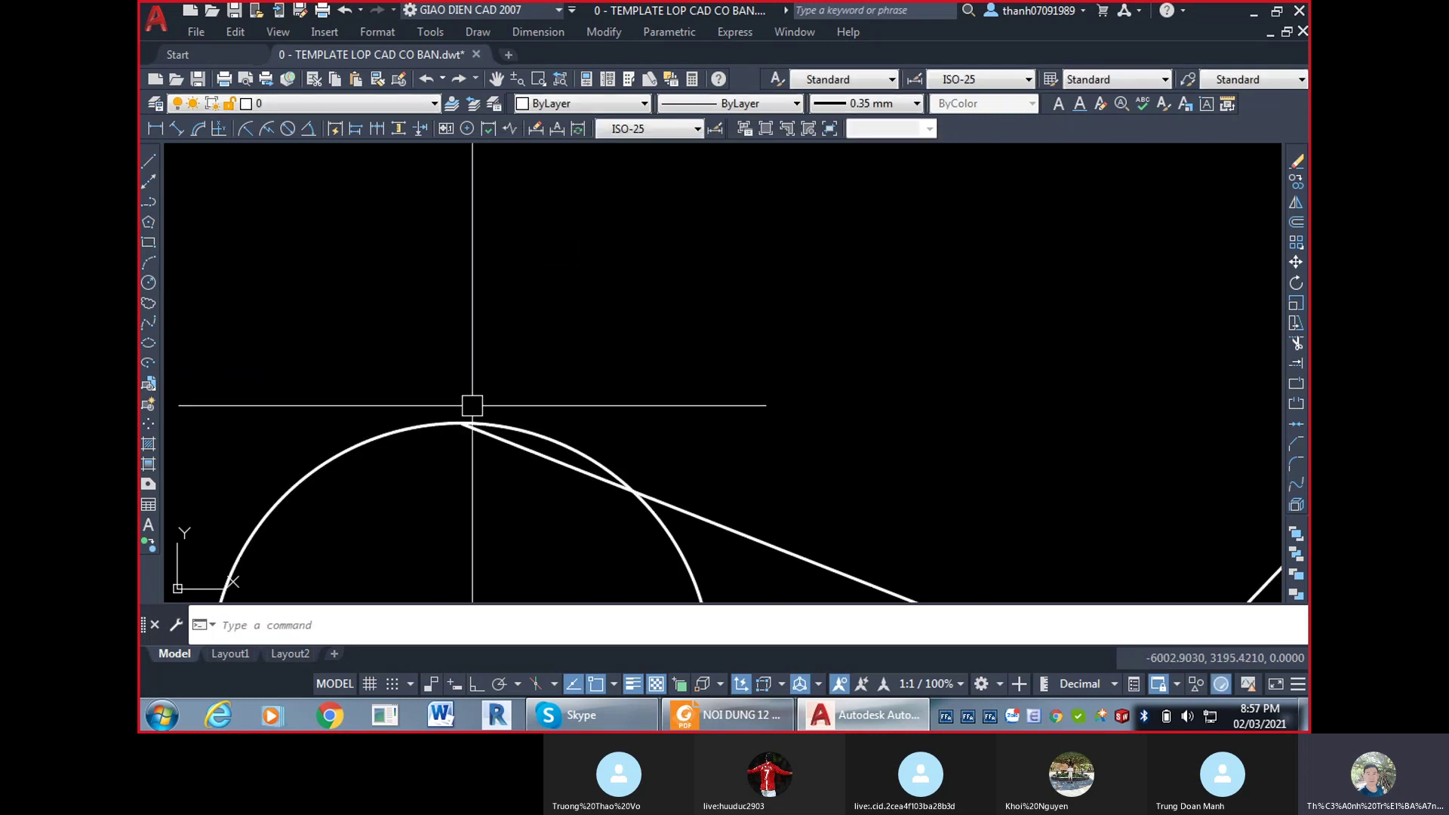
click(490, 332)
click(663, 568)
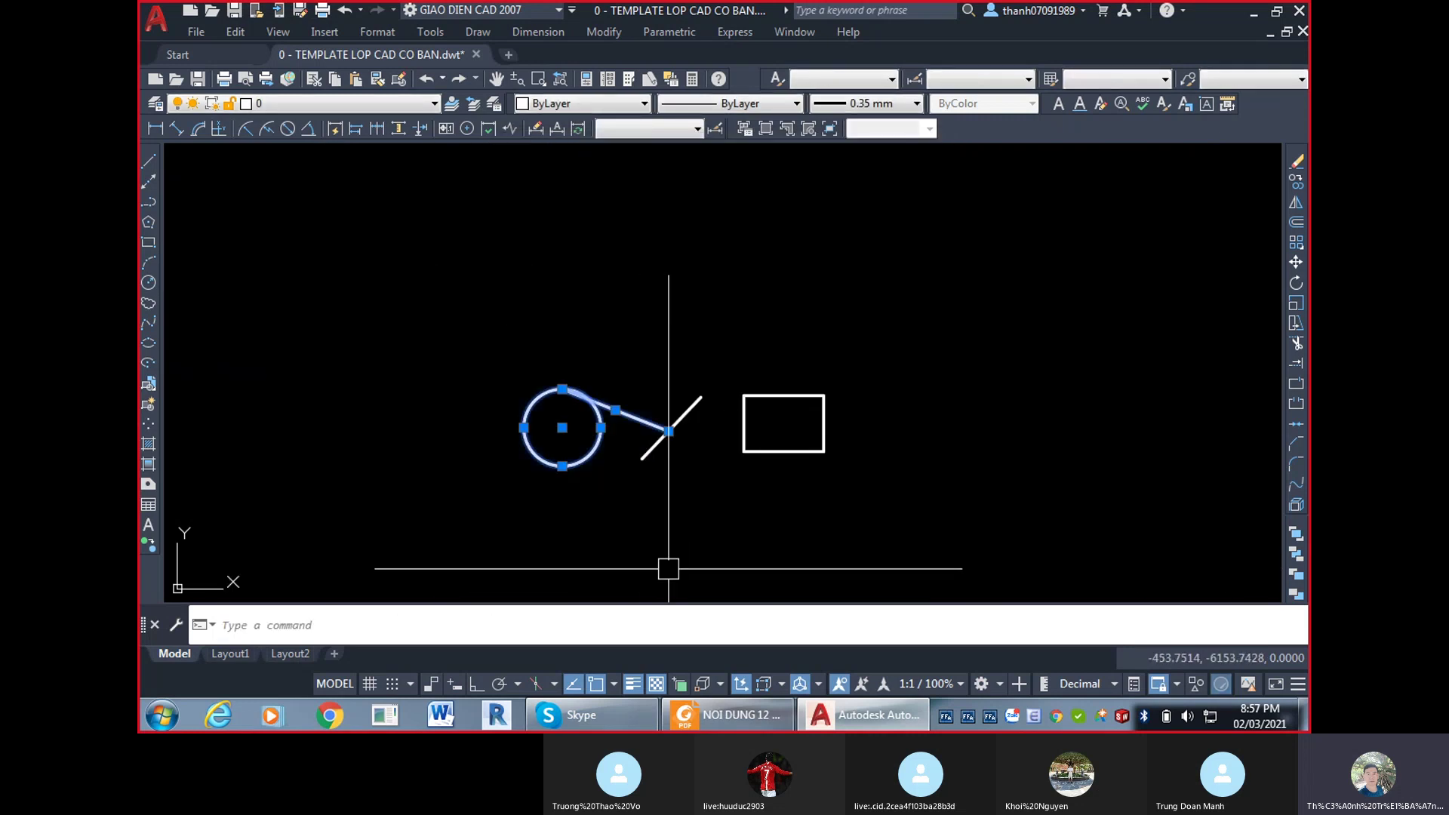
scroll(599, 492, up, 4)
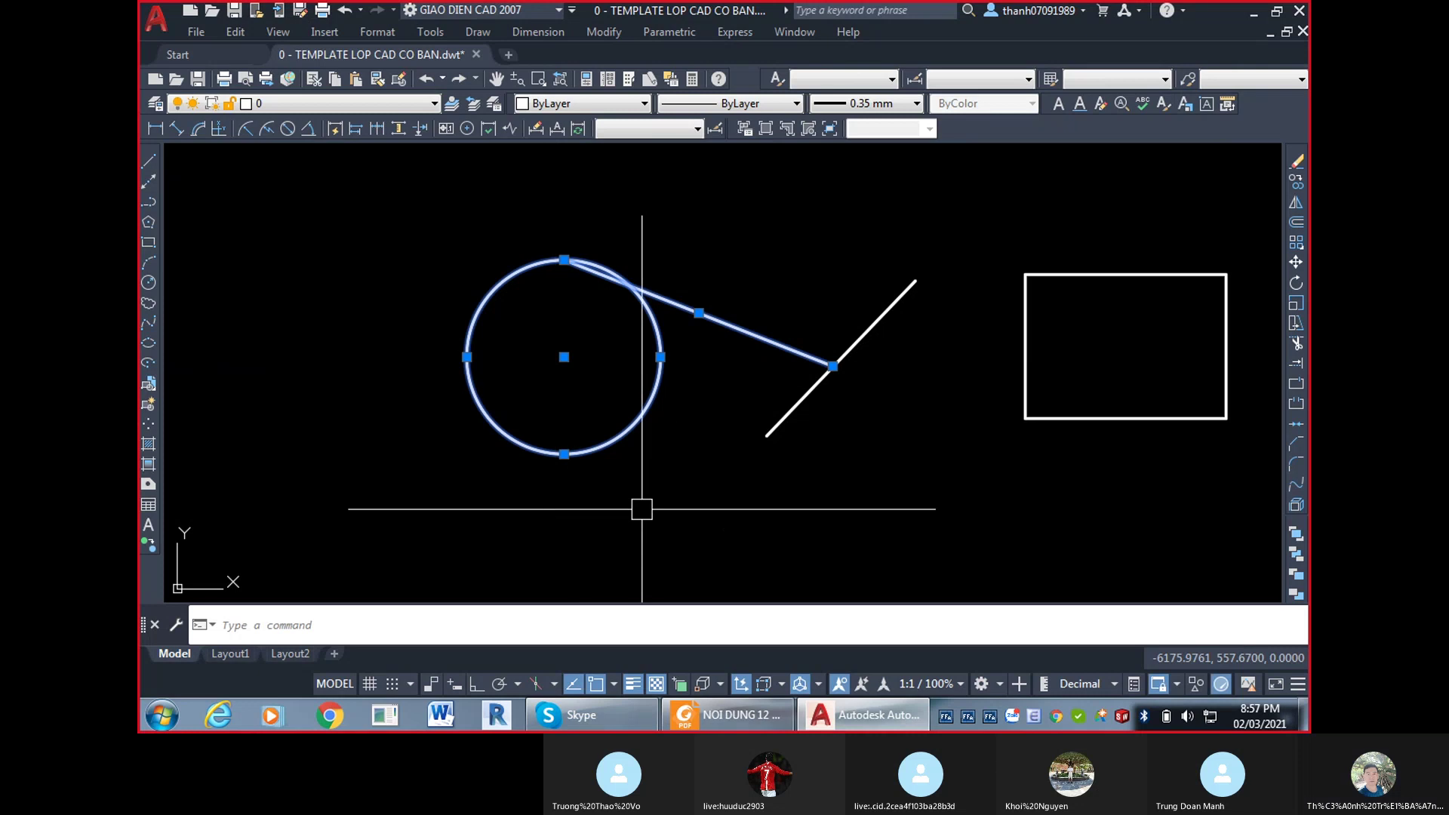
shift+click(647, 518)
shift+click(691, 470)
key(Delete)
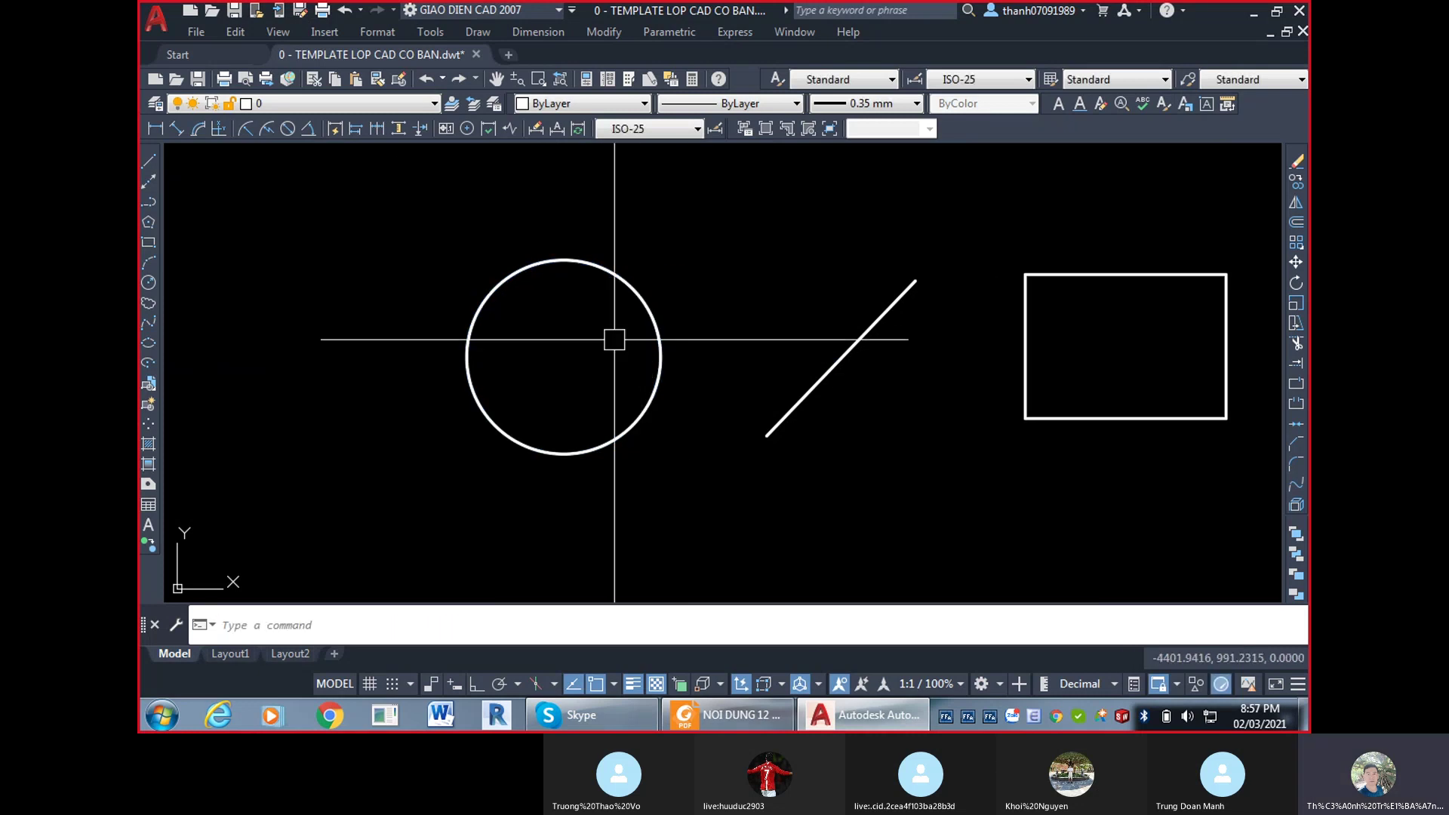
Draw a new line from the circle's top quadrant toward the diagonal line's midpoint.
text(l)
key(Return)
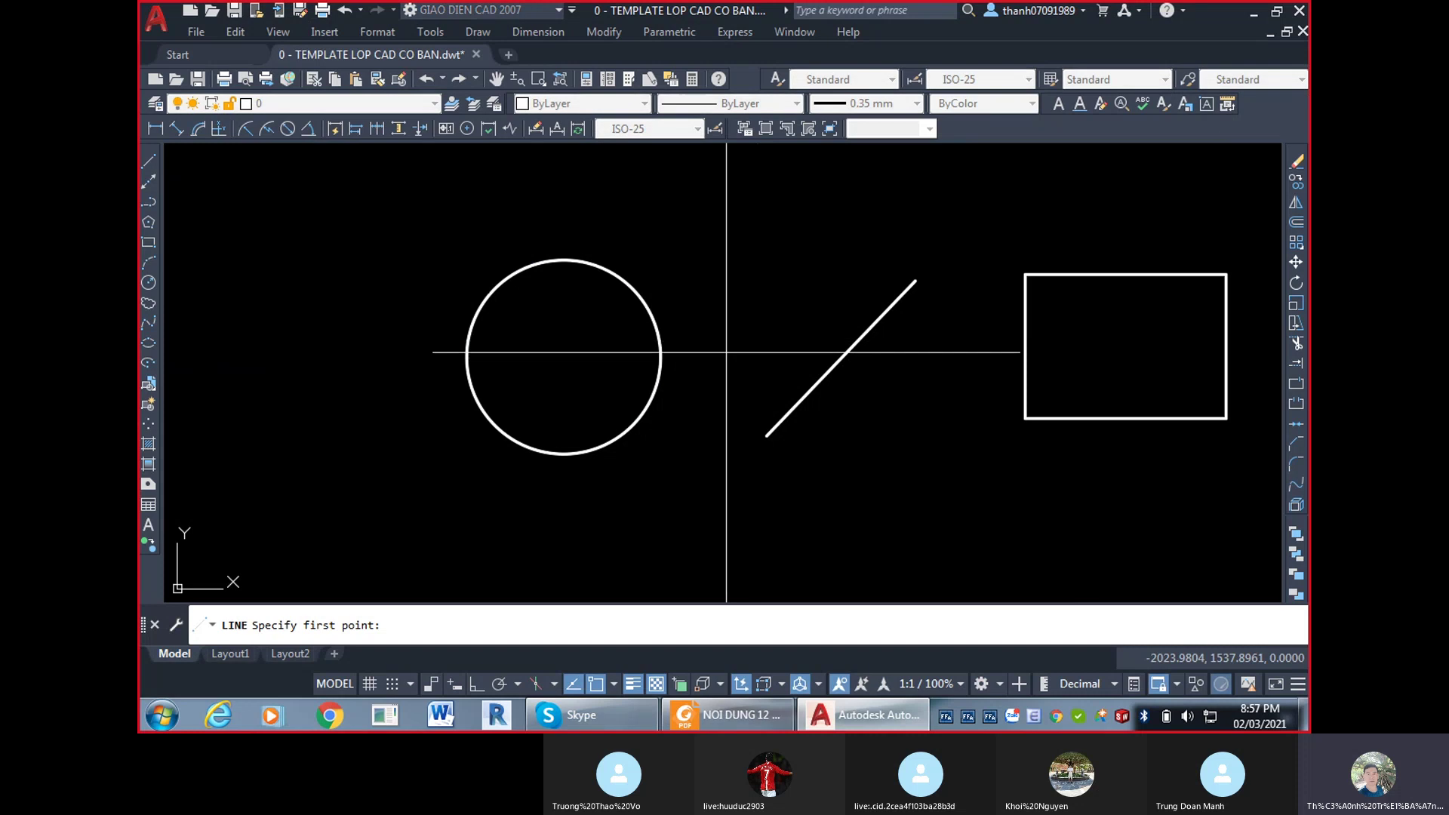
scroll(567, 260, up, 5)
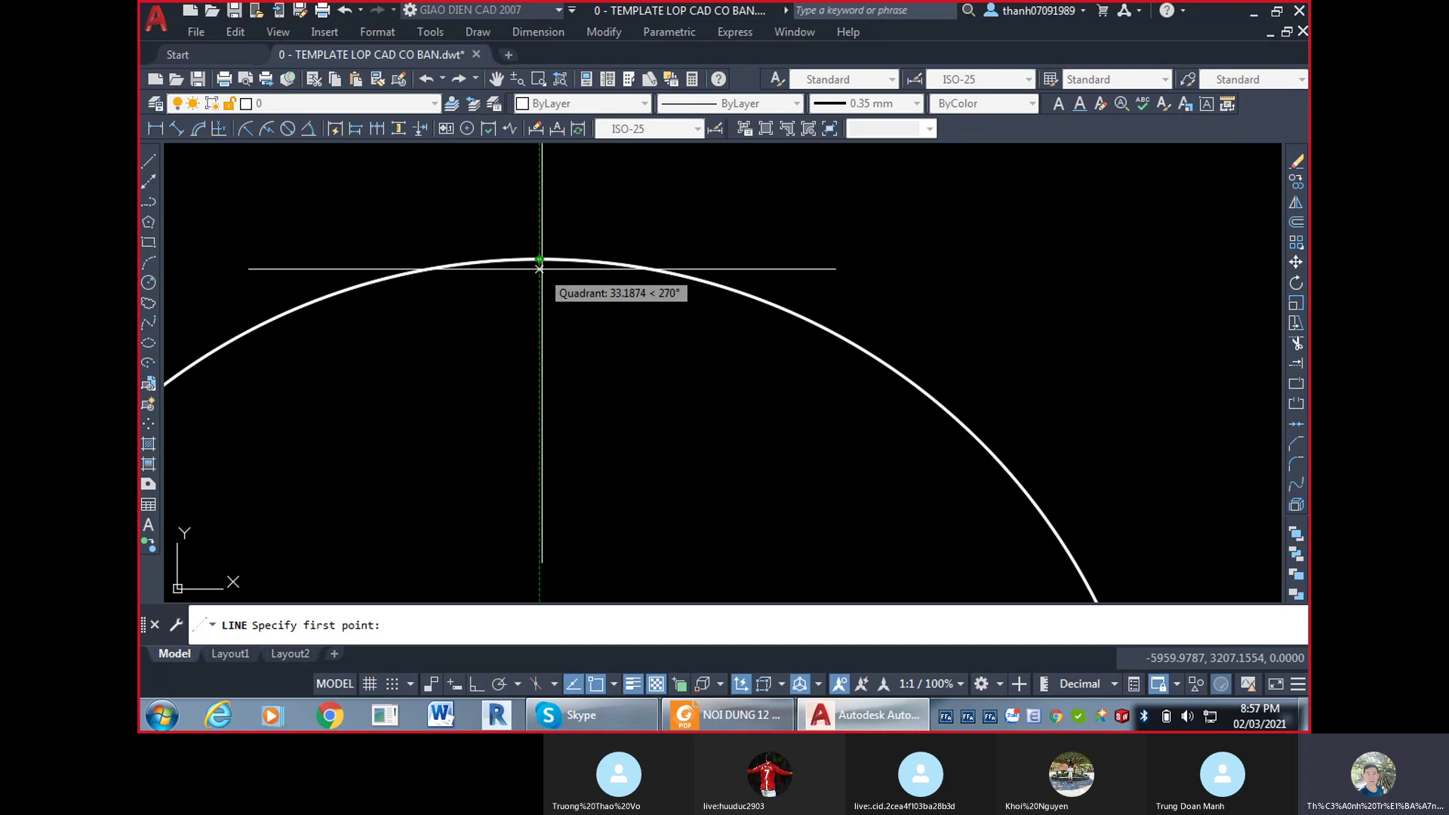
click(547, 264)
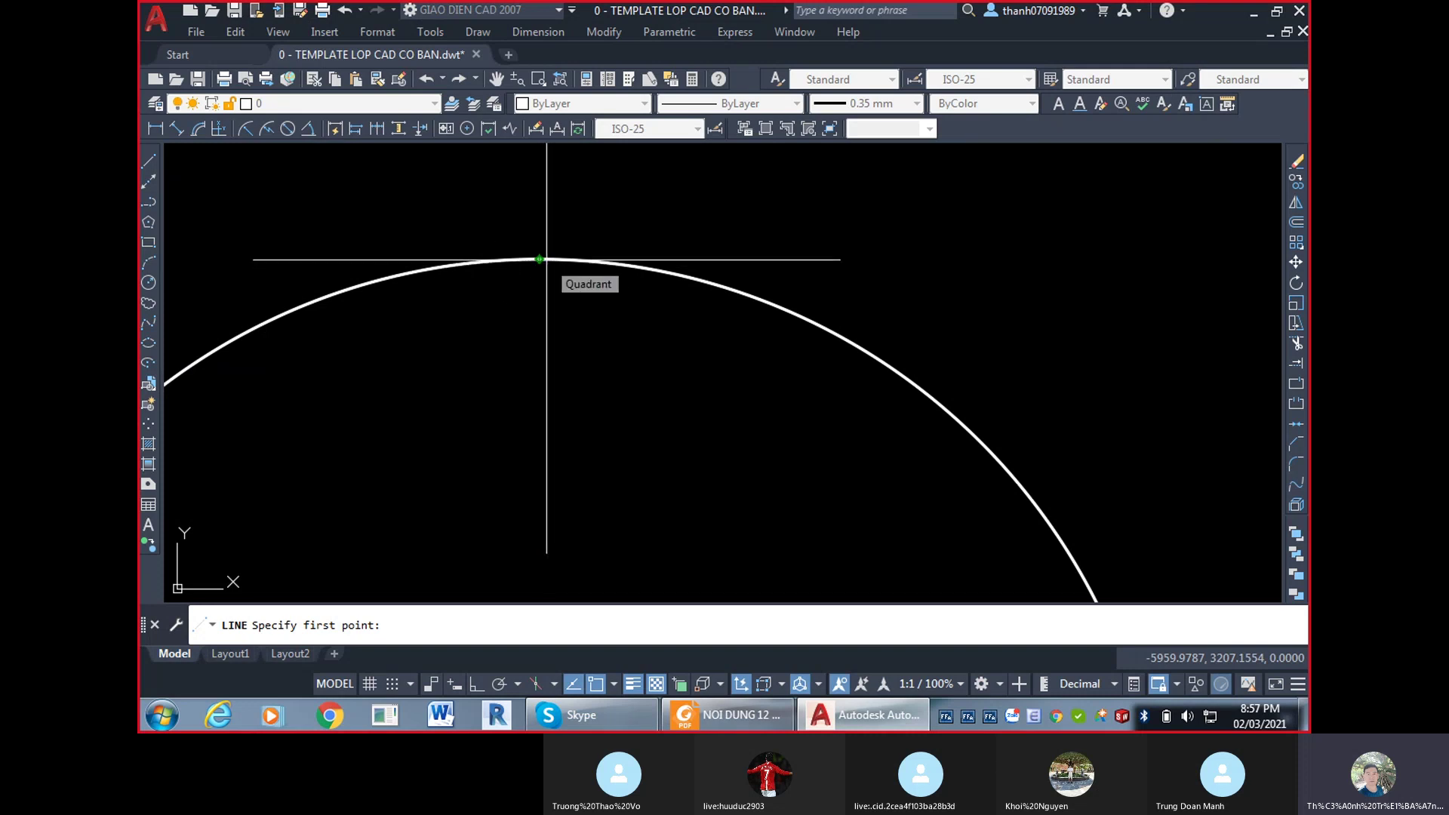
scroll(546, 259, down, 5)
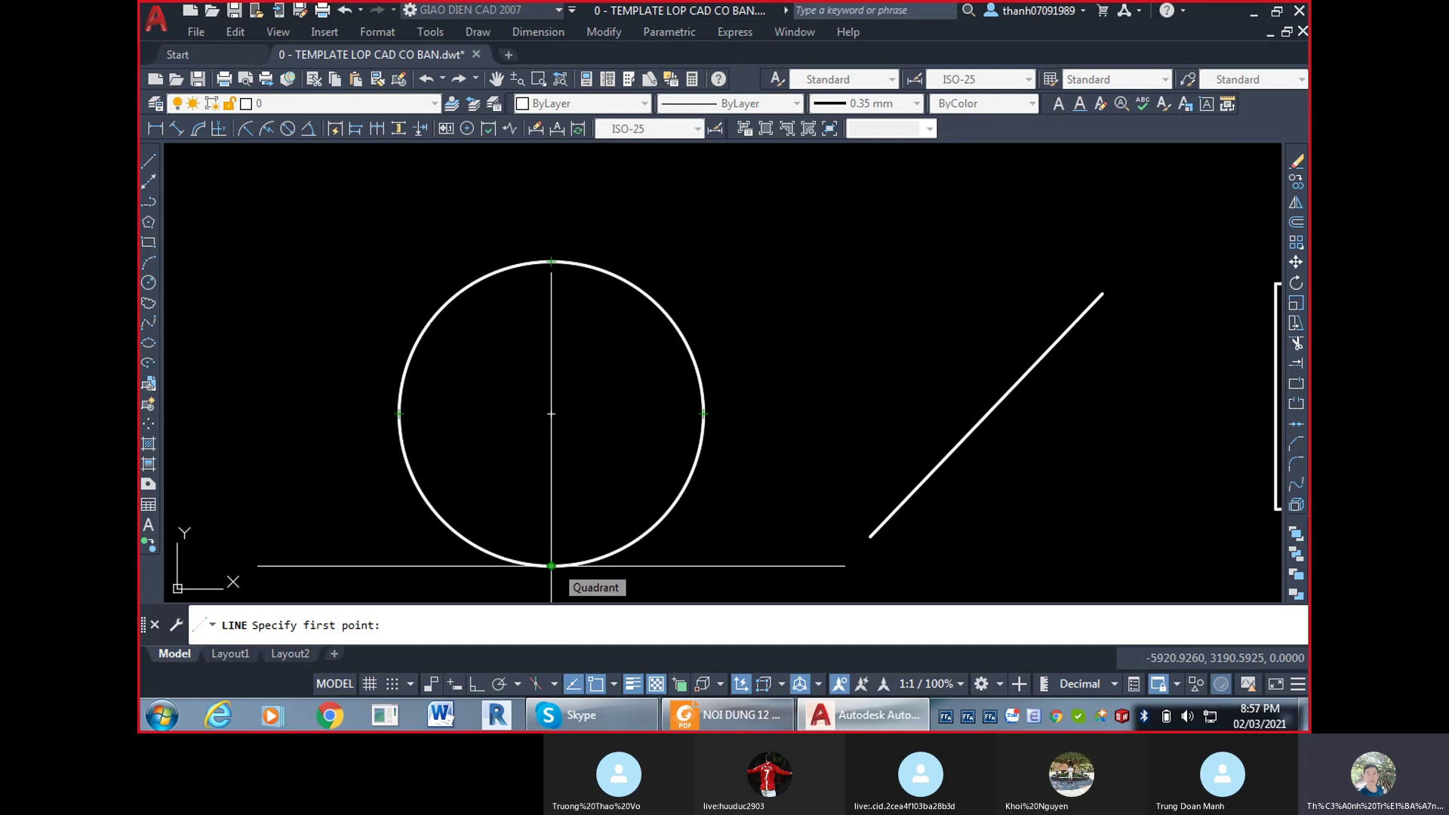
key(ctrl)
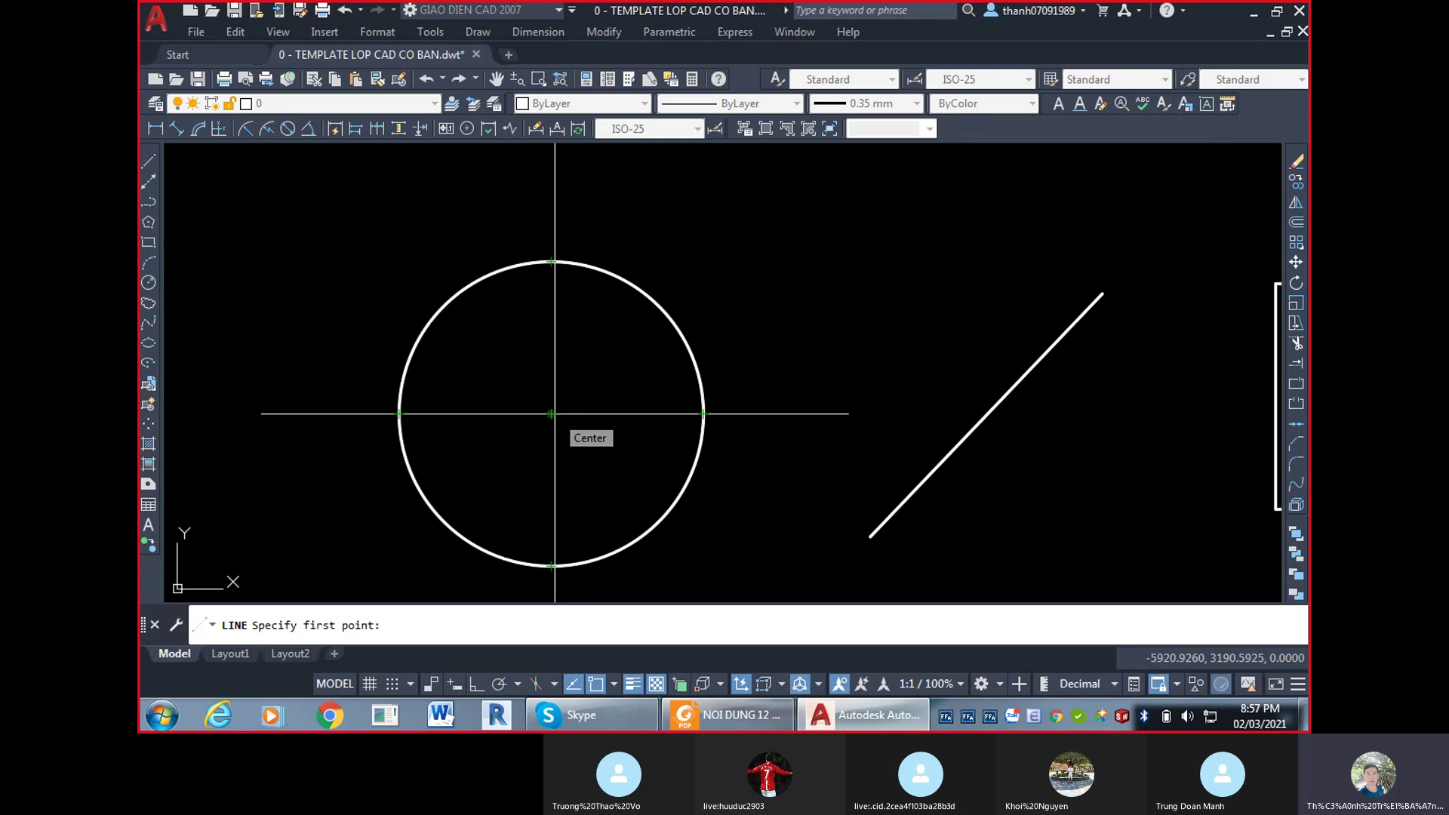
key(ctrl)
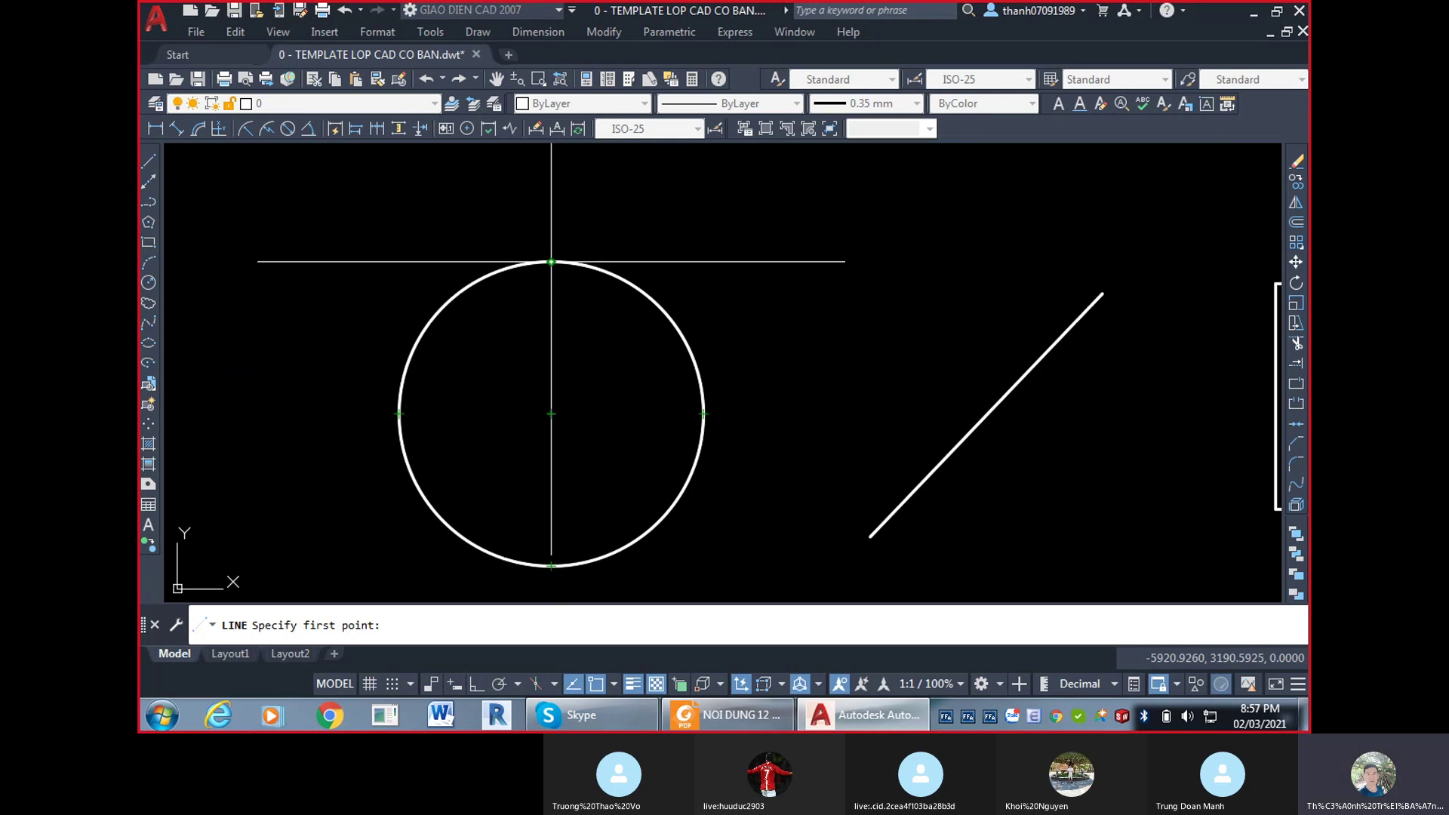
click(551, 262)
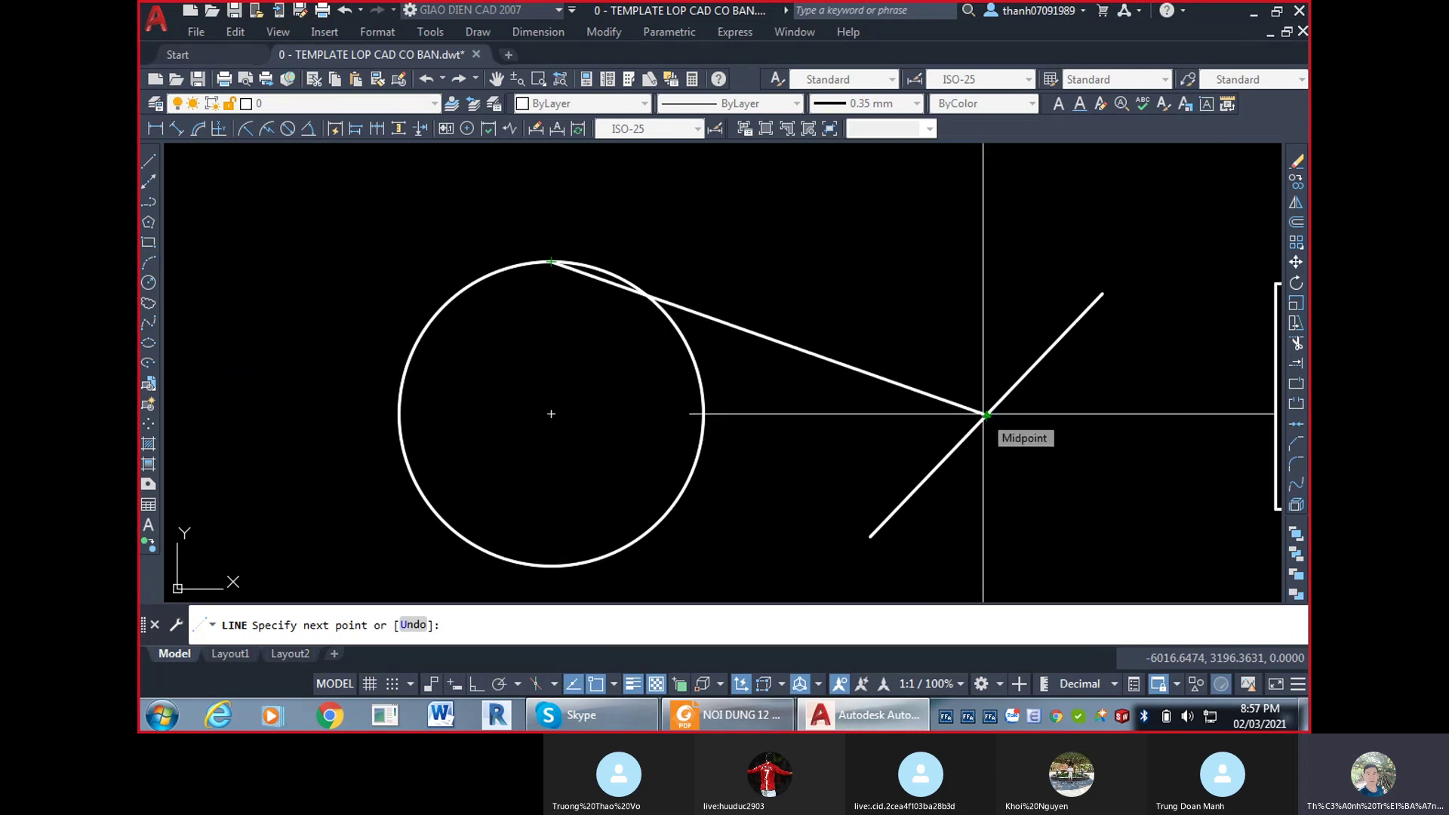
scroll(1016, 395, up, 3)
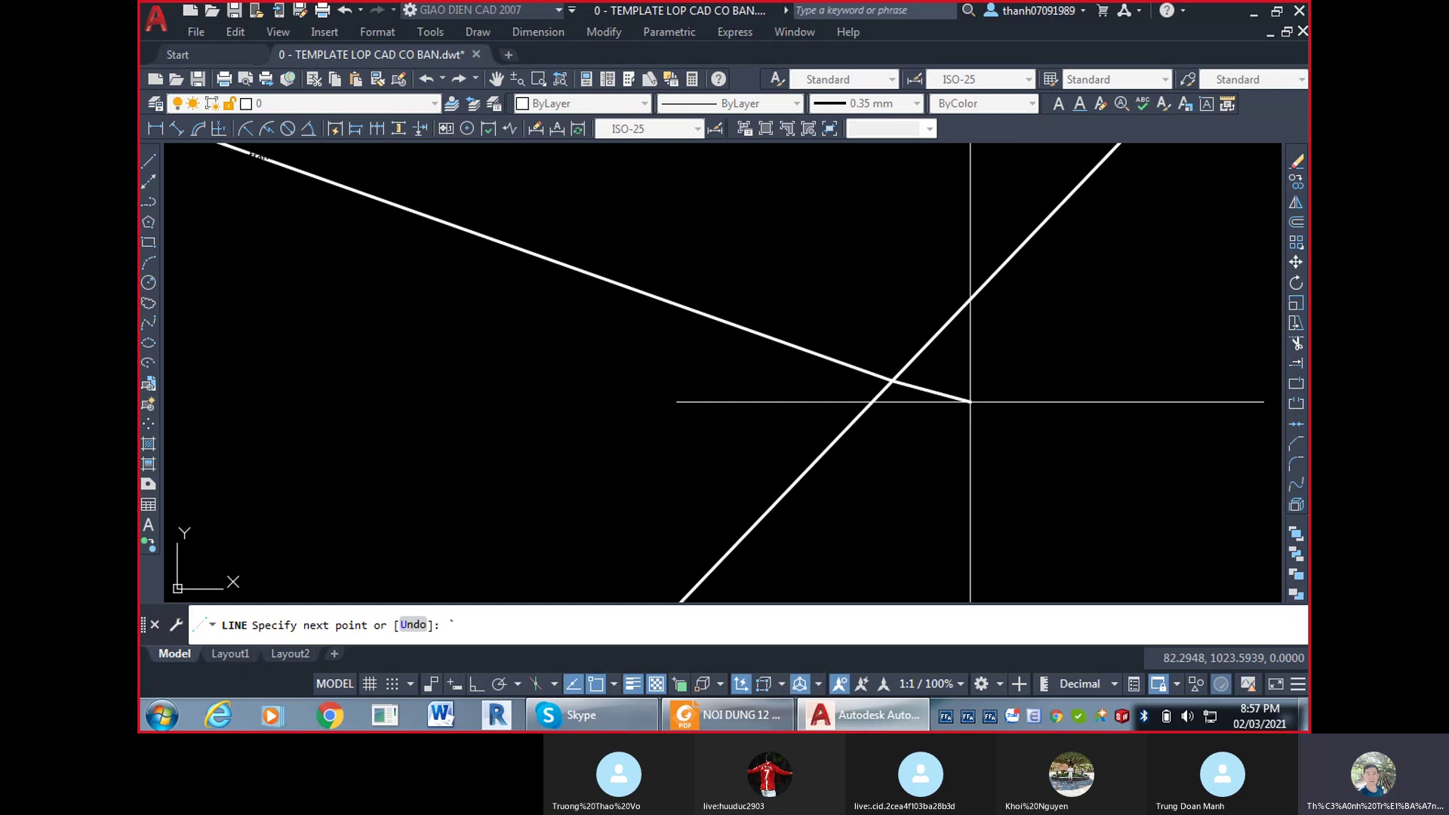
key(Escape)
Pan the view to bring the line intersection into view.
middle_drag(873, 378, 1108, 502)
mouse_move(804, 379)
middle_down()
mouse_move(1042, 462)
mouse_move(819, 423)
middle_up()
mouse_move(884, 479)
middle_down()
mouse_move(812, 495)
mouse_move(640, 366)
mouse_move(757, 295)
middle_up()
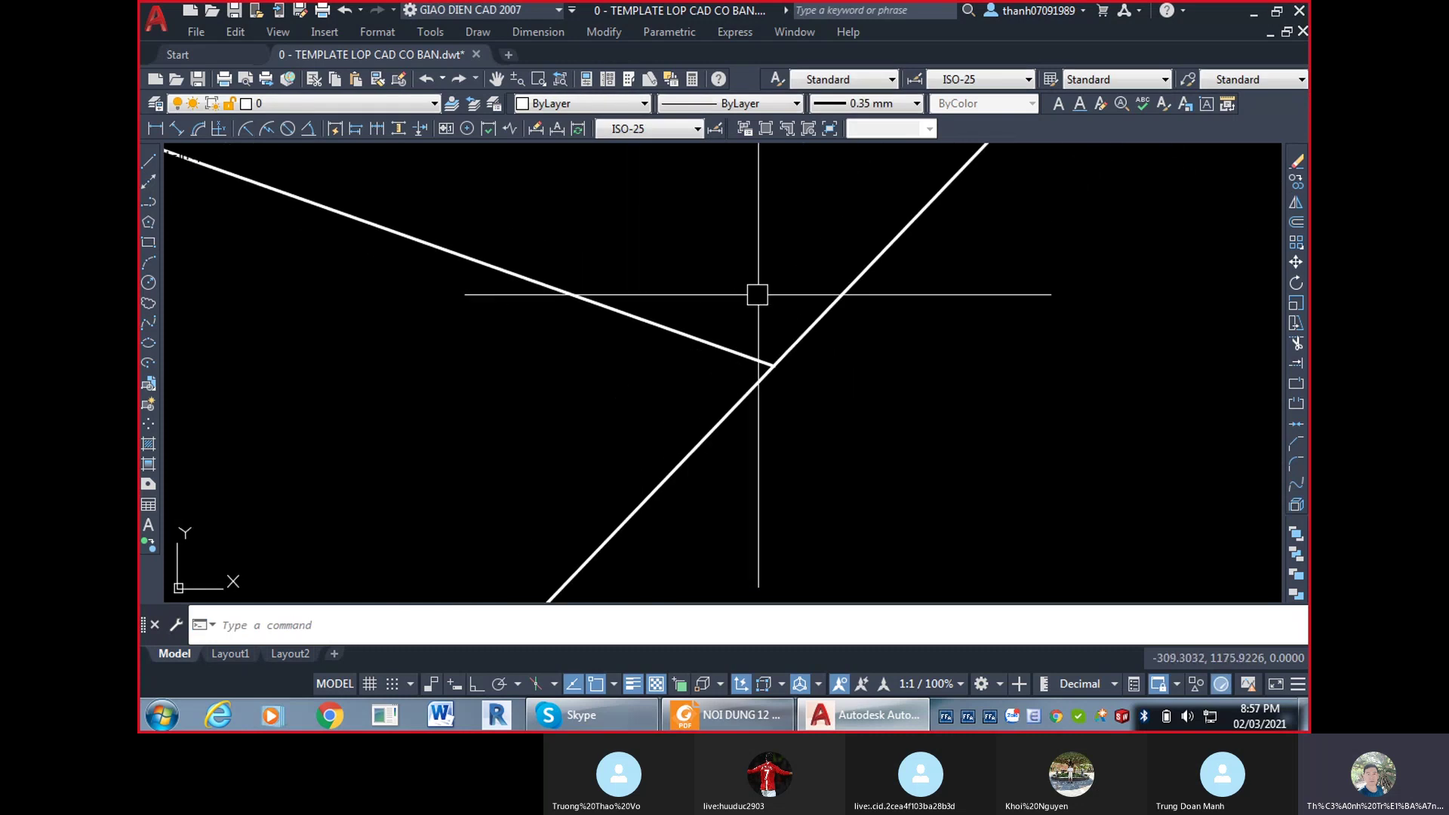
mouse_move(616, 304)
middle_down()
mouse_move(627, 343)
mouse_move(734, 369)
middle_up()
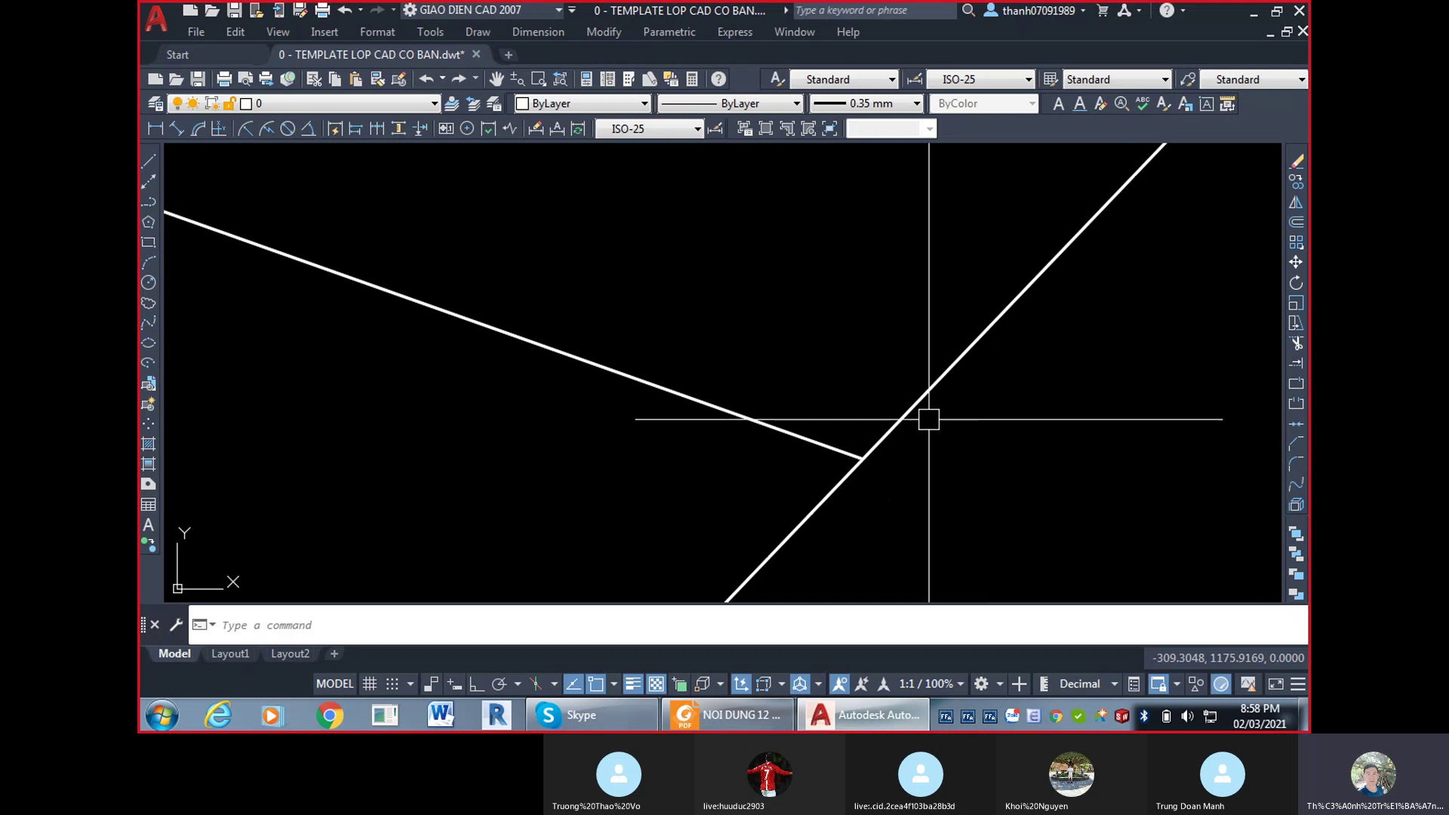
middle_drag(861, 457, 846, 416)
middle_drag(796, 377, 782, 336)
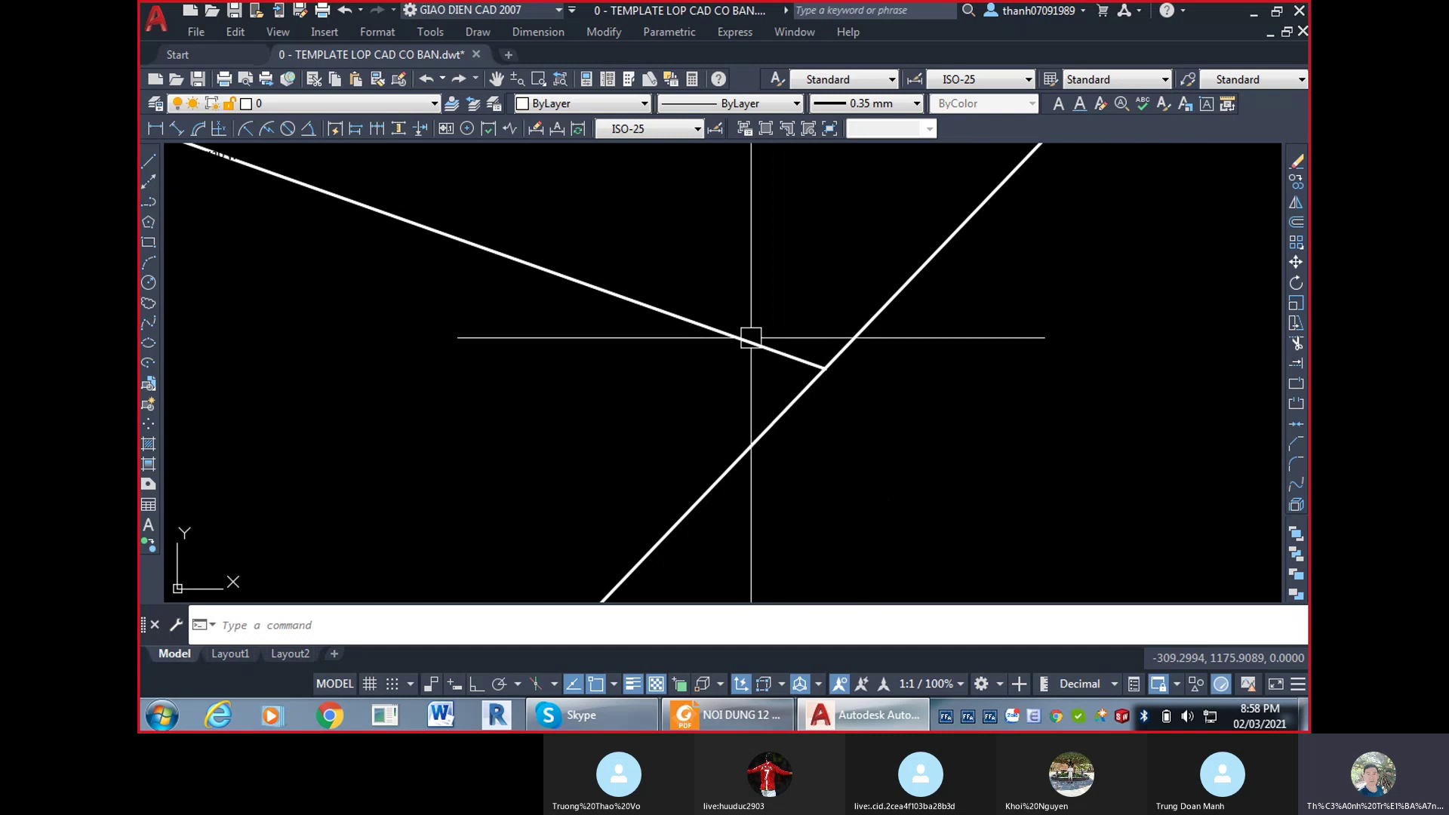
Stretch the new line's endpoint grip so it sits exactly on the diagonal line.
click(793, 357)
click(825, 369)
click(1076, 435)
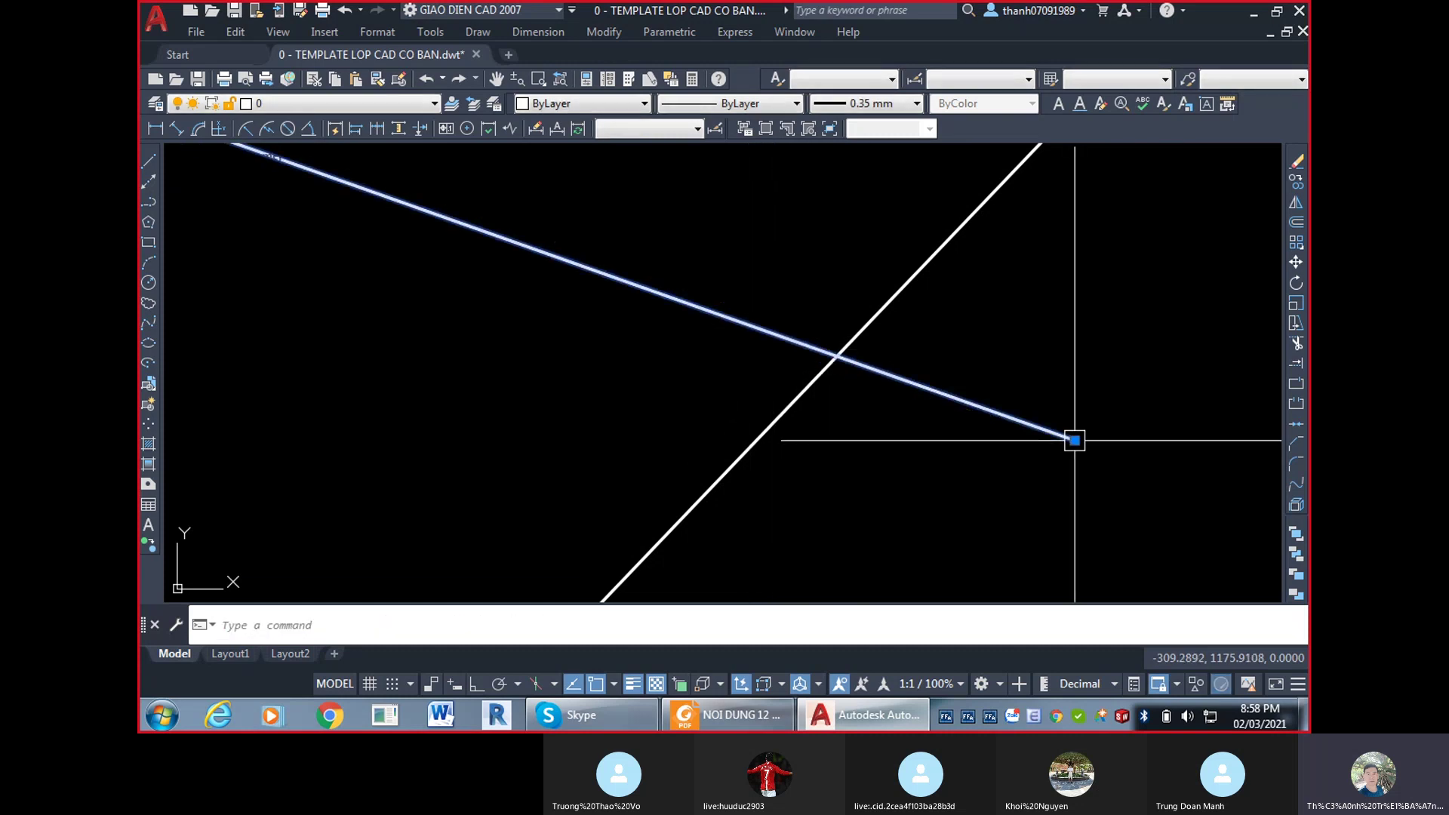
click(1076, 435)
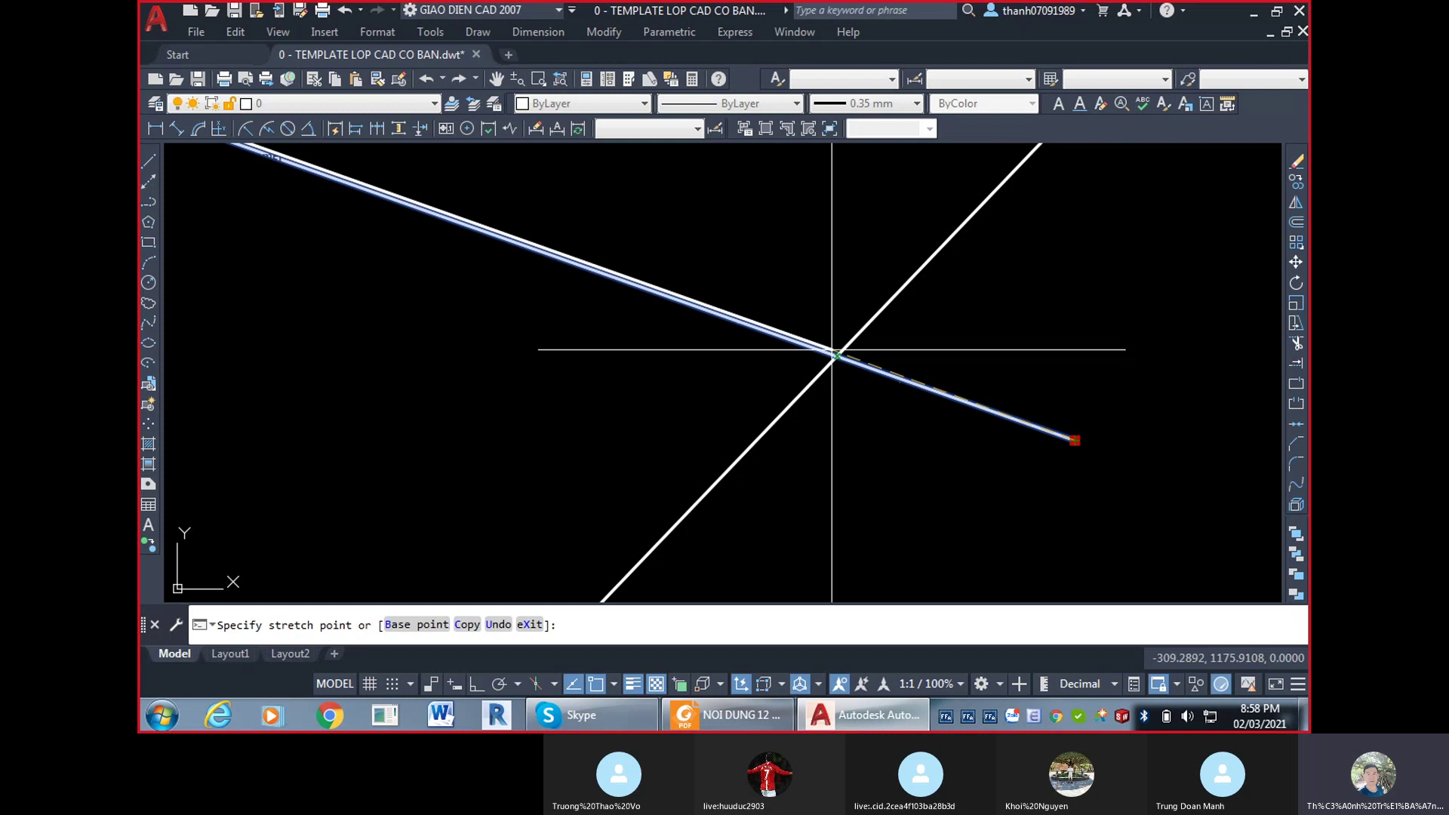
click(777, 335)
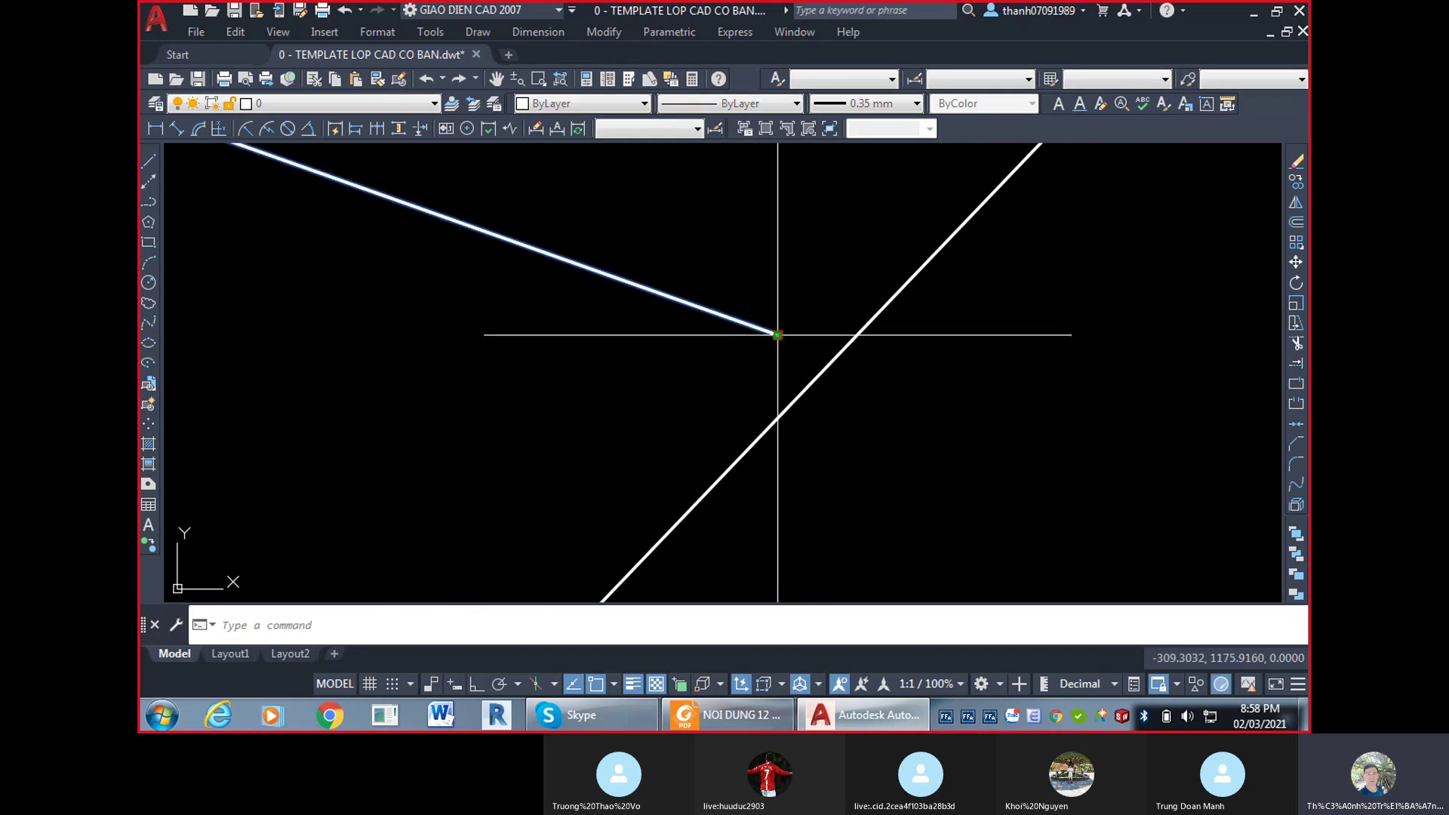
click(777, 335)
click(840, 355)
Zoom out, start and cancel a LINE, then enter OP for Options.
mouse_move(838, 355)
middle_down()
mouse_move(946, 456)
mouse_move(951, 484)
middle_up()
scroll(951, 483, down, 8)
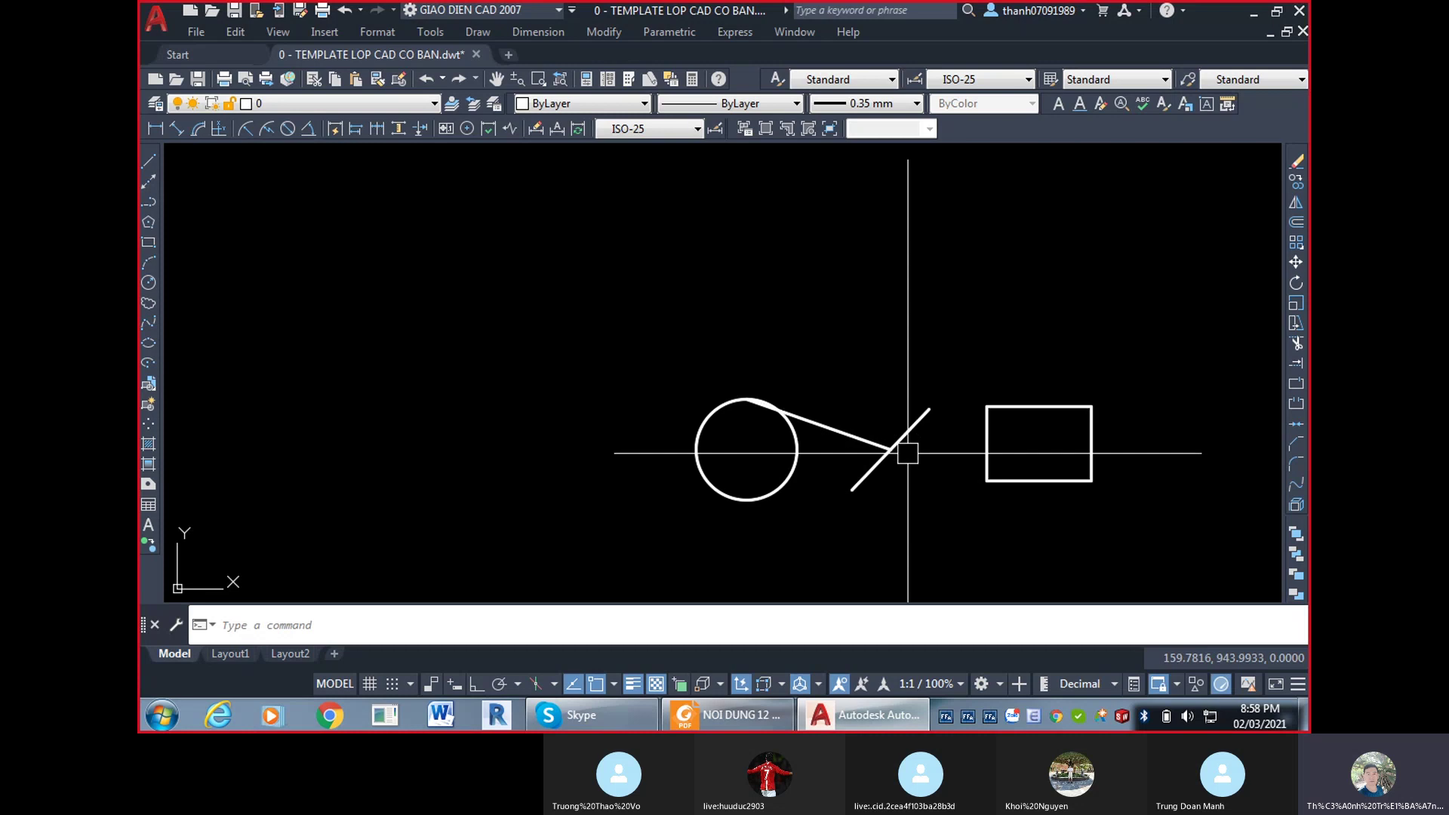
scroll(949, 492, up, 4)
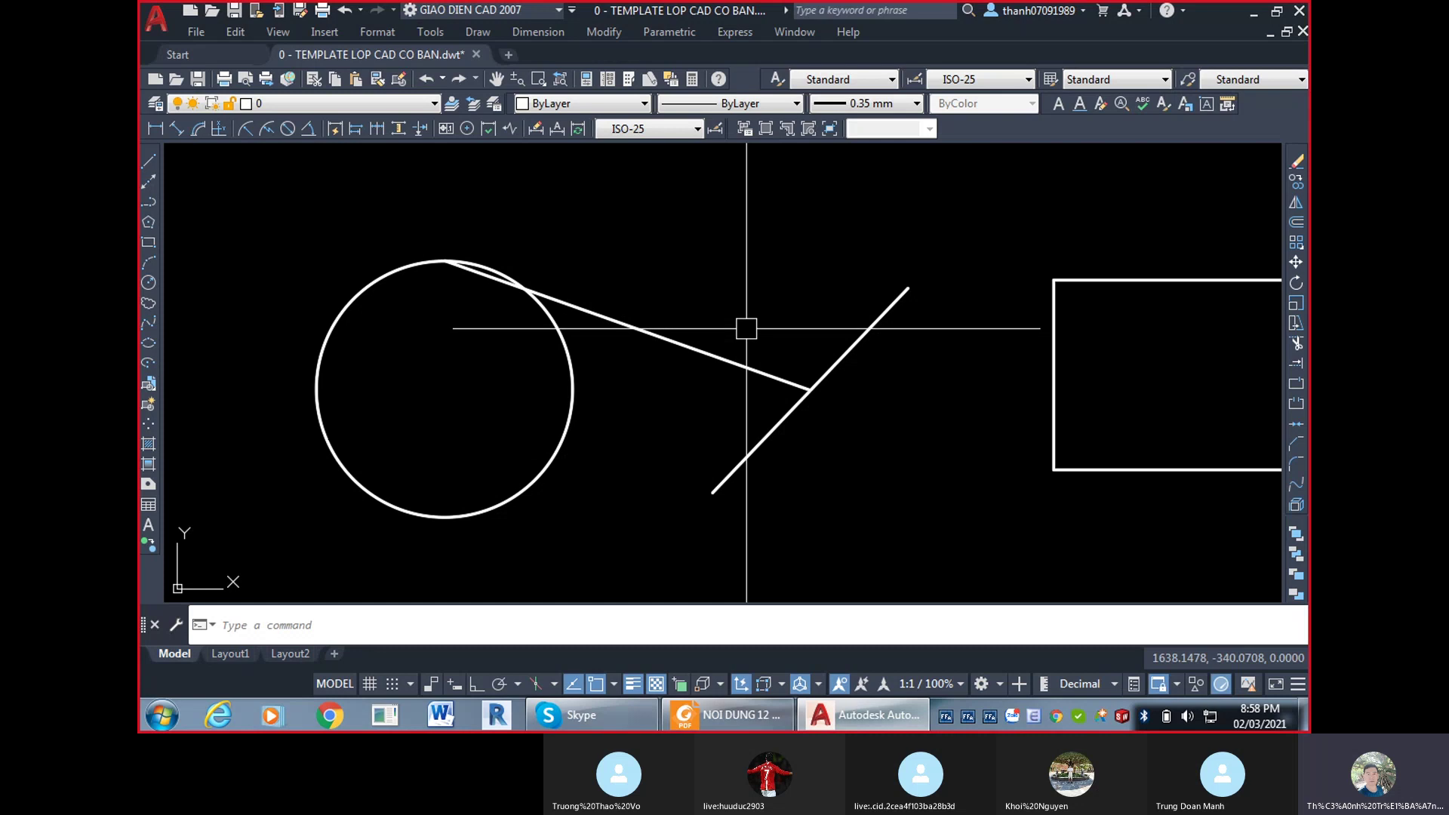
text(l)
key(Return)
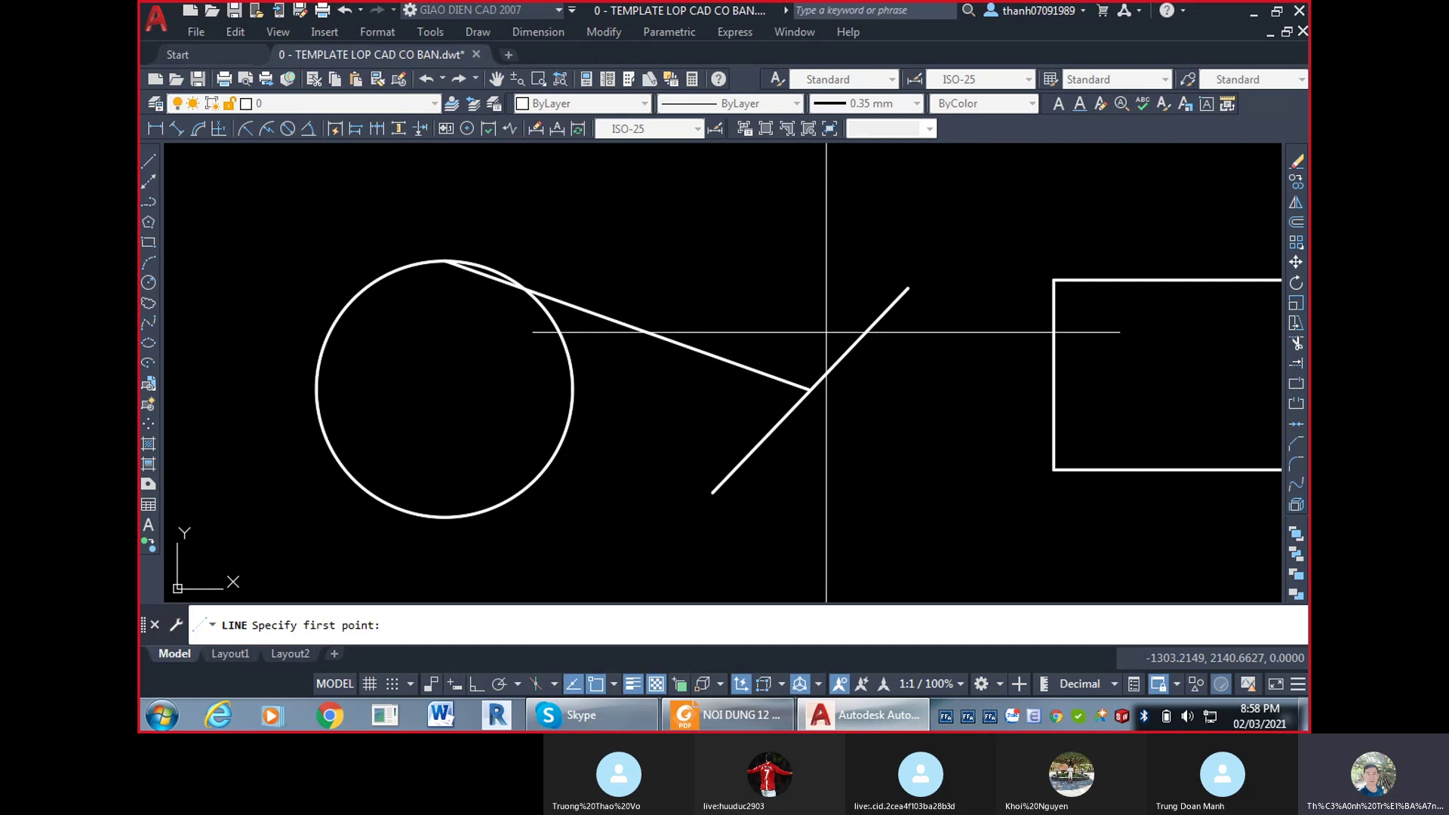
key(Escape)
text(op)
key(Return)
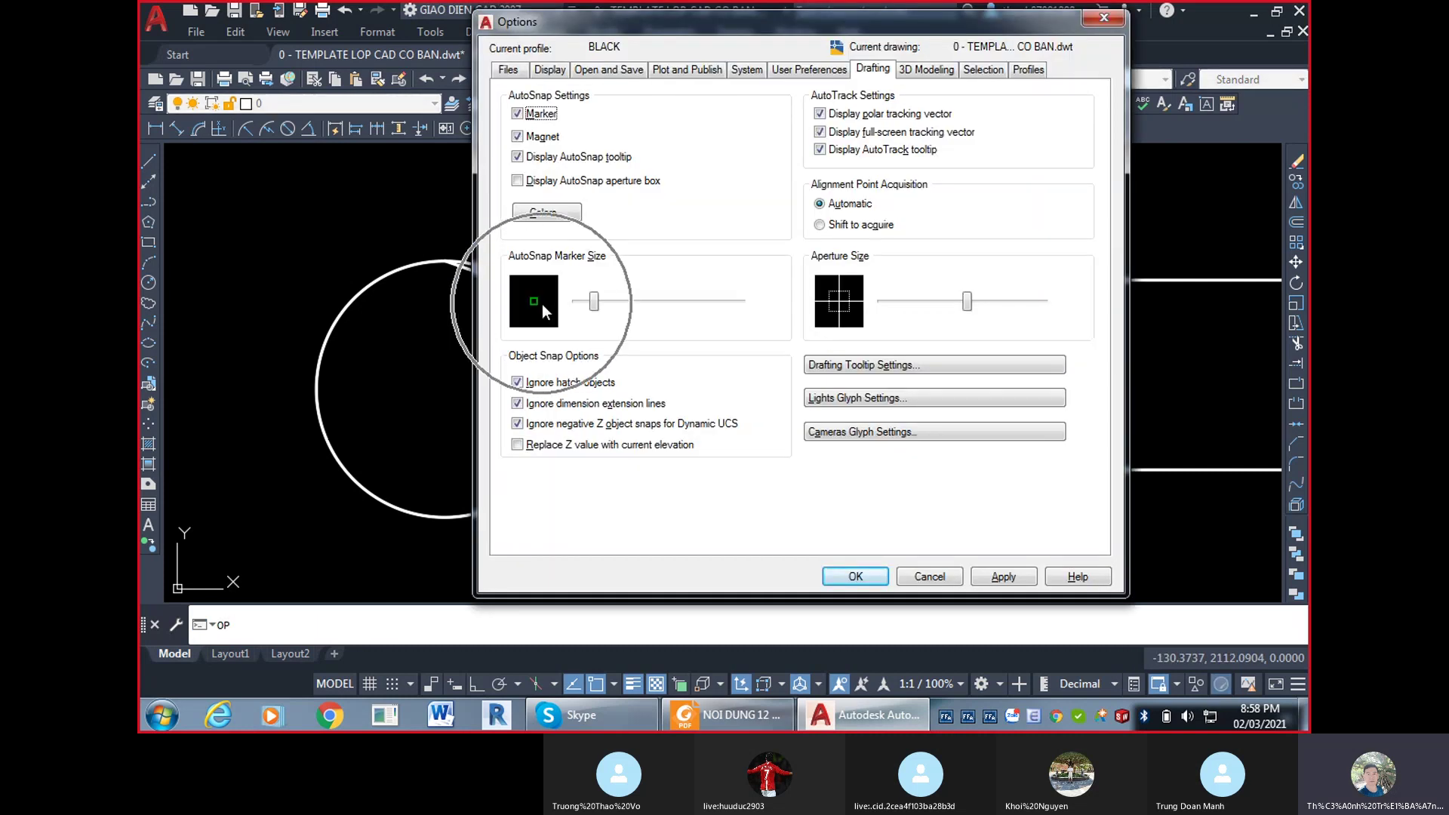
click(674, 302)
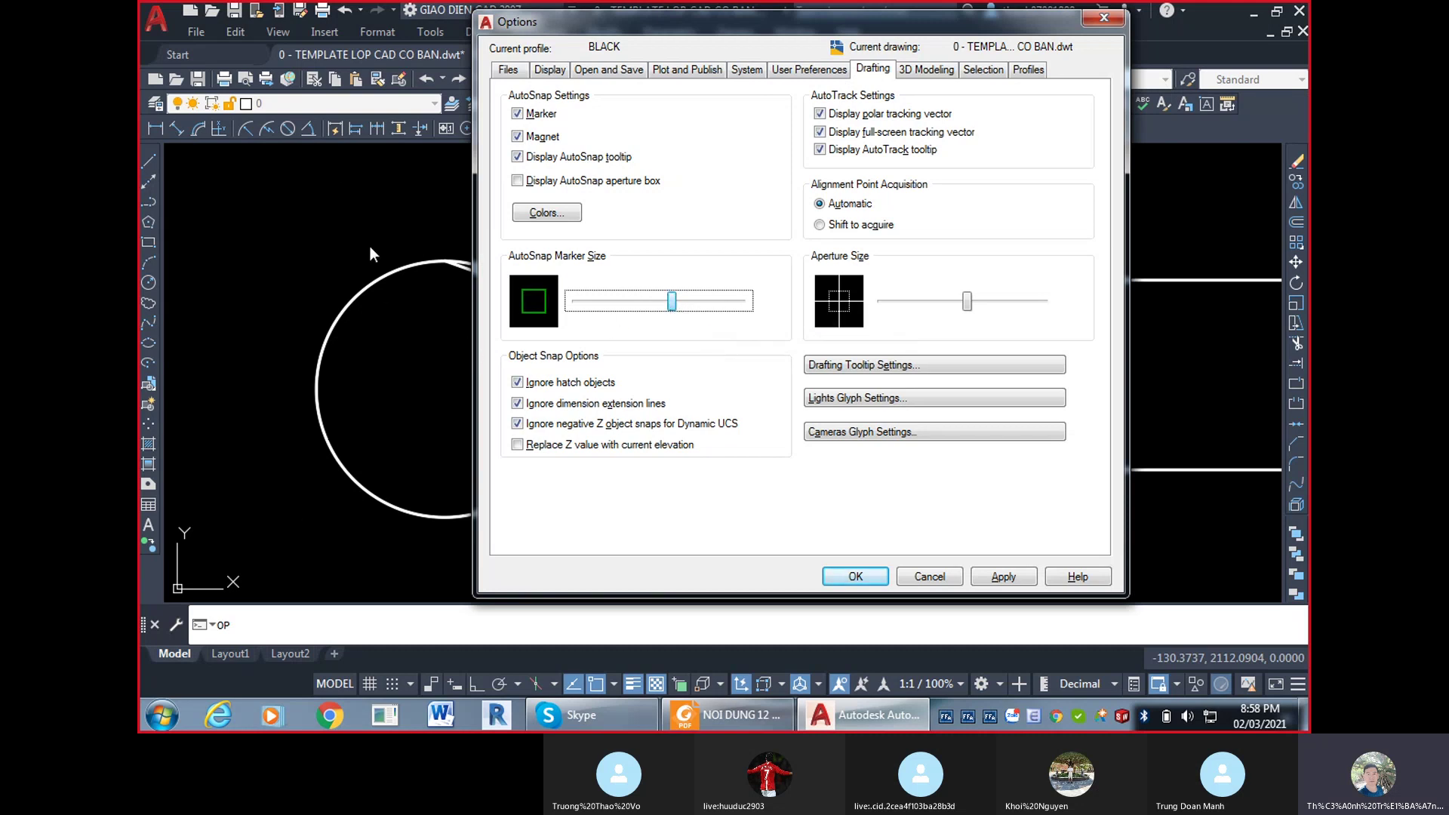
click(855, 576)
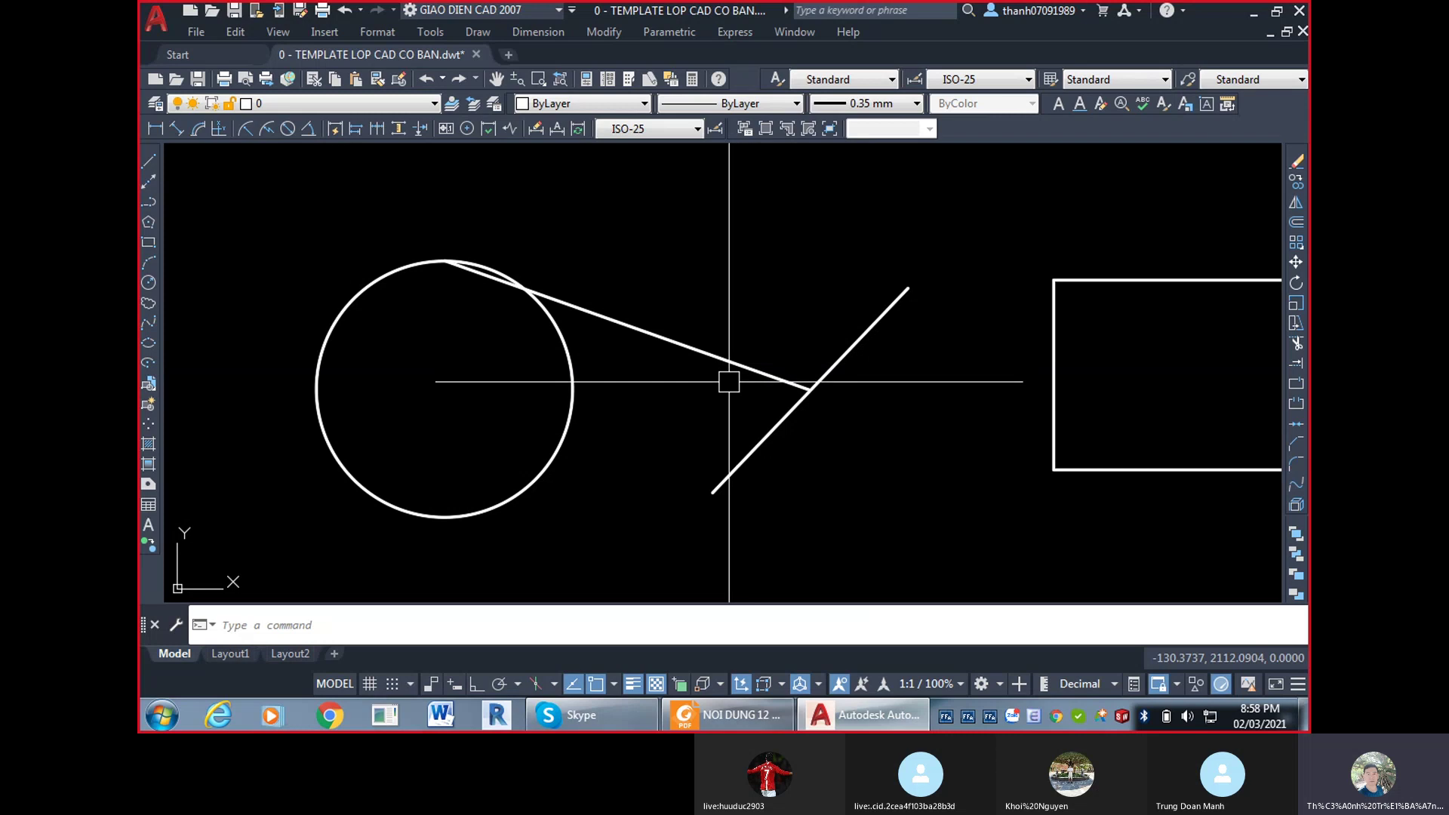
scroll(763, 356, up, 2)
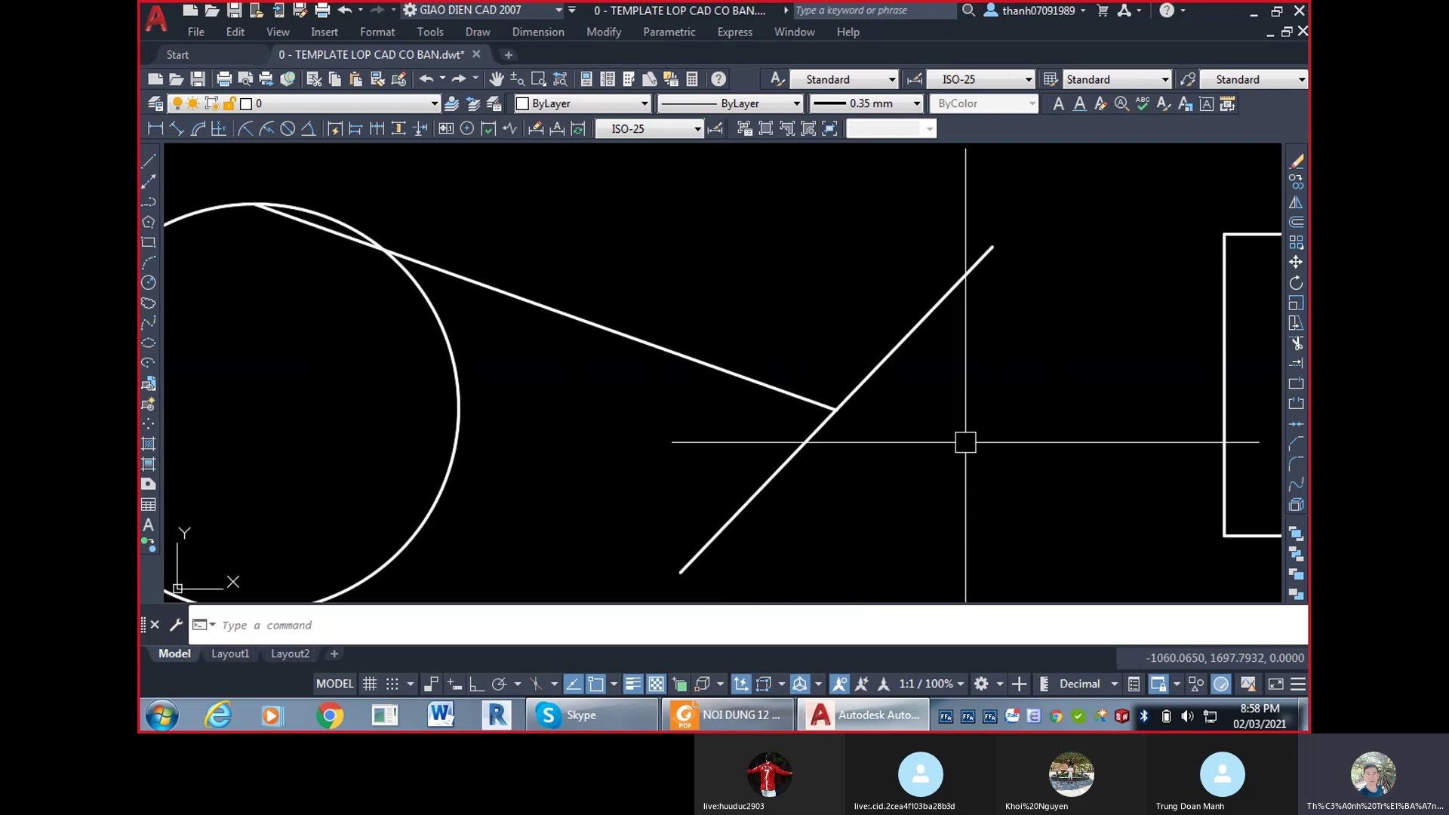
Erase the tangent line from the circle with the E command.
scroll(782, 384, down, 3)
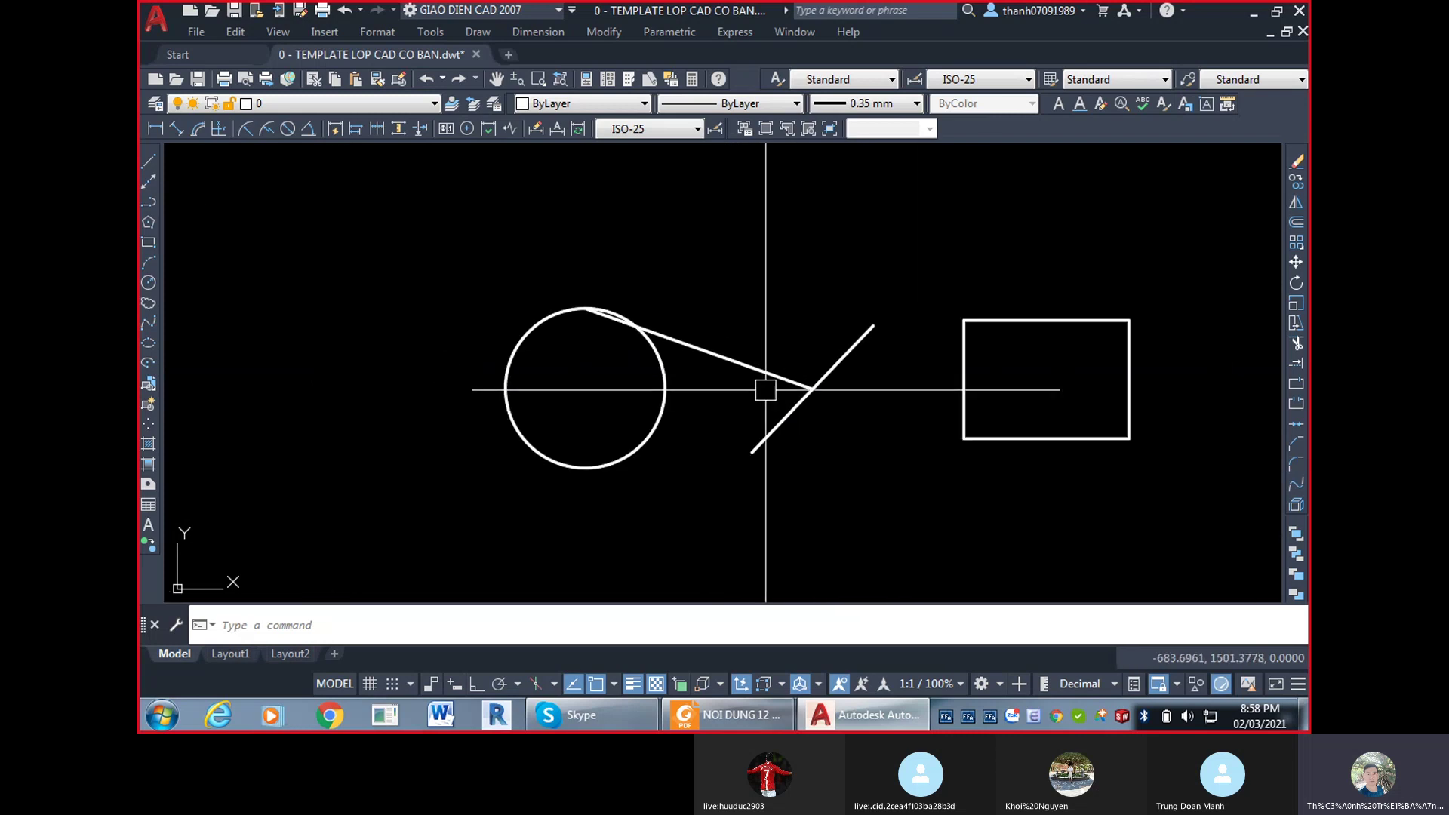
click(755, 370)
text(E)
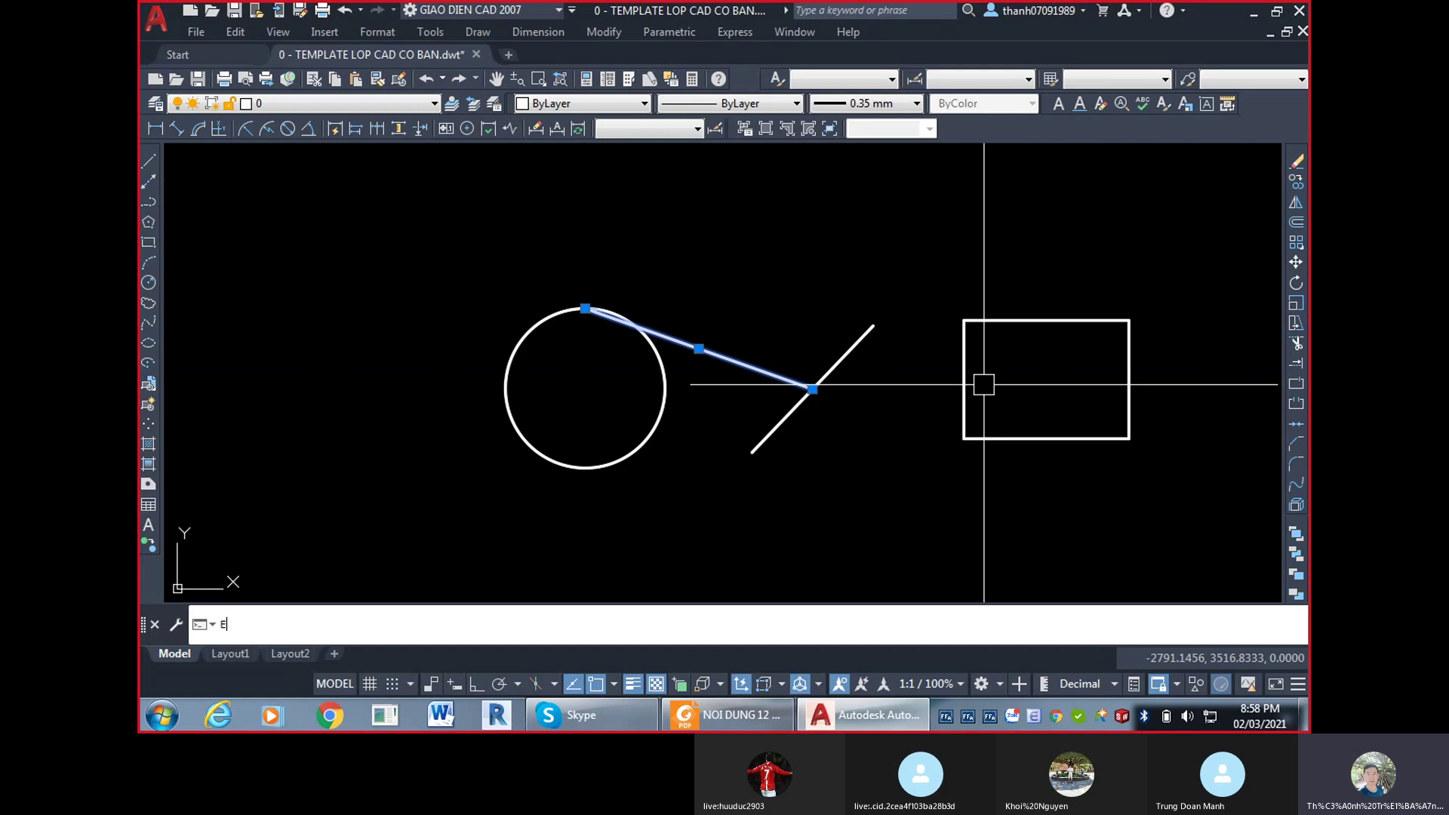
key(Return)
Start a LINE, test snapping to the diagonal line's endpoint, then cancel it.
text(l)
key(Return)
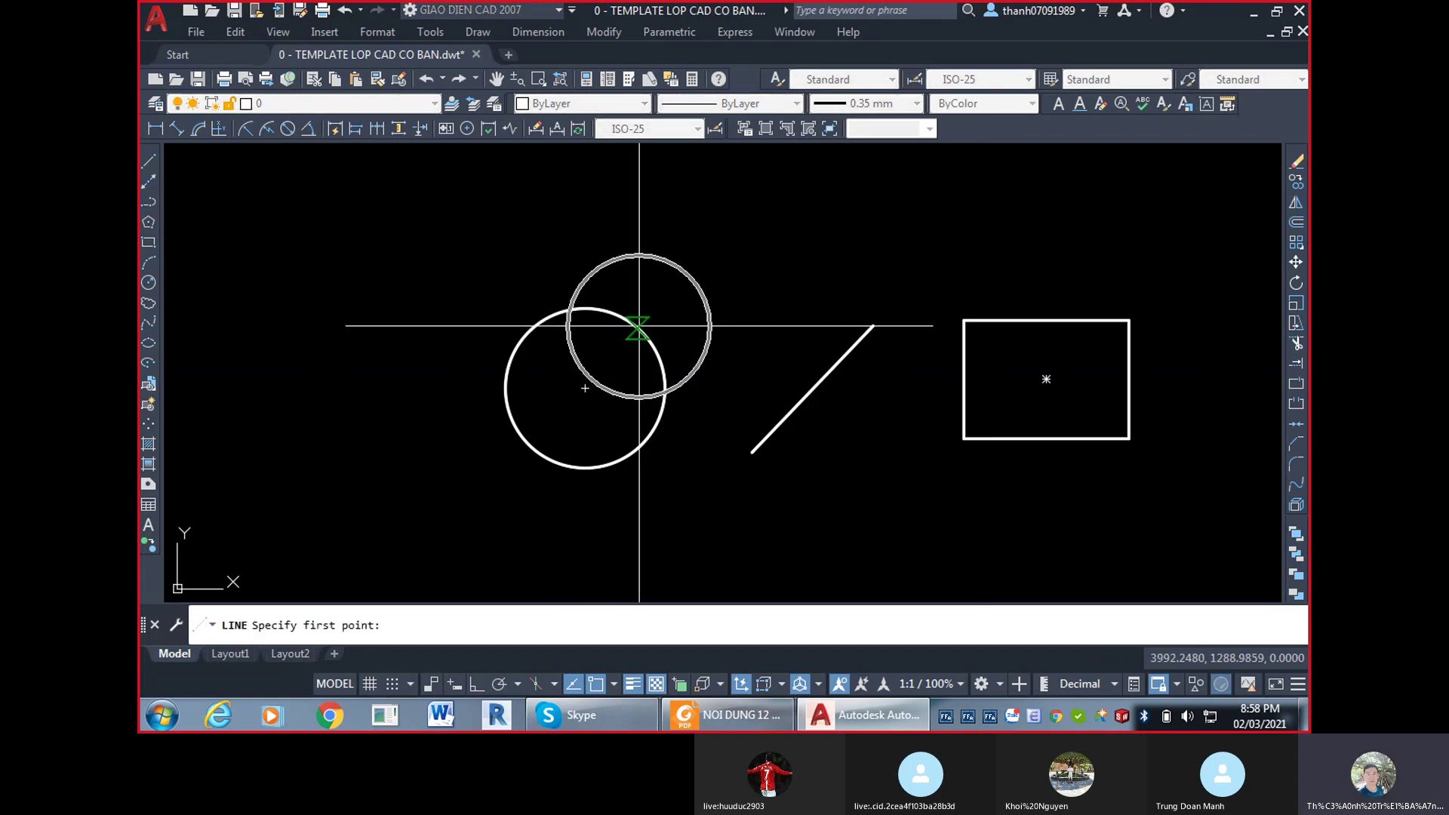
scroll(639, 326, up, 3)
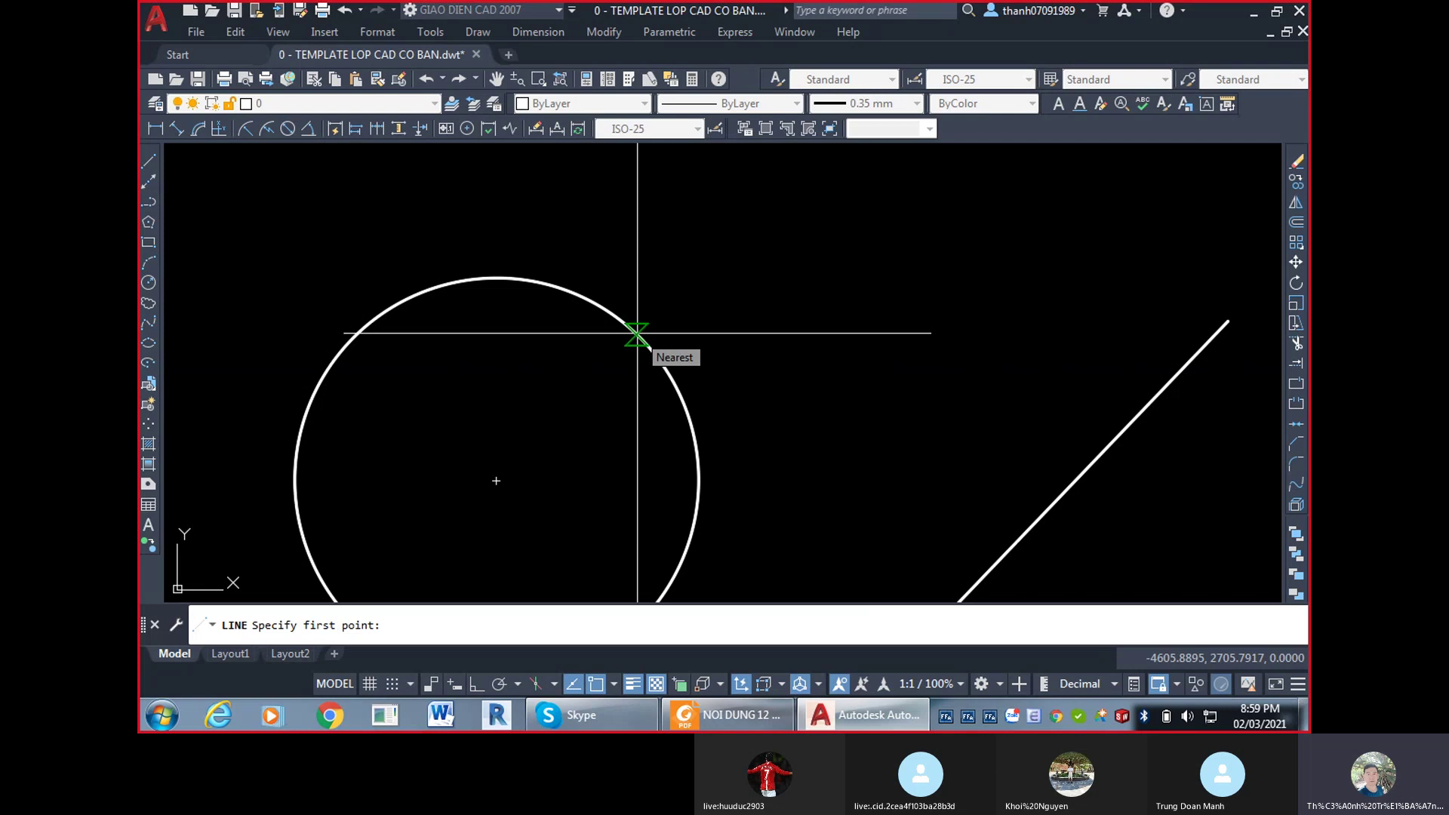
scroll(986, 307, down, 2)
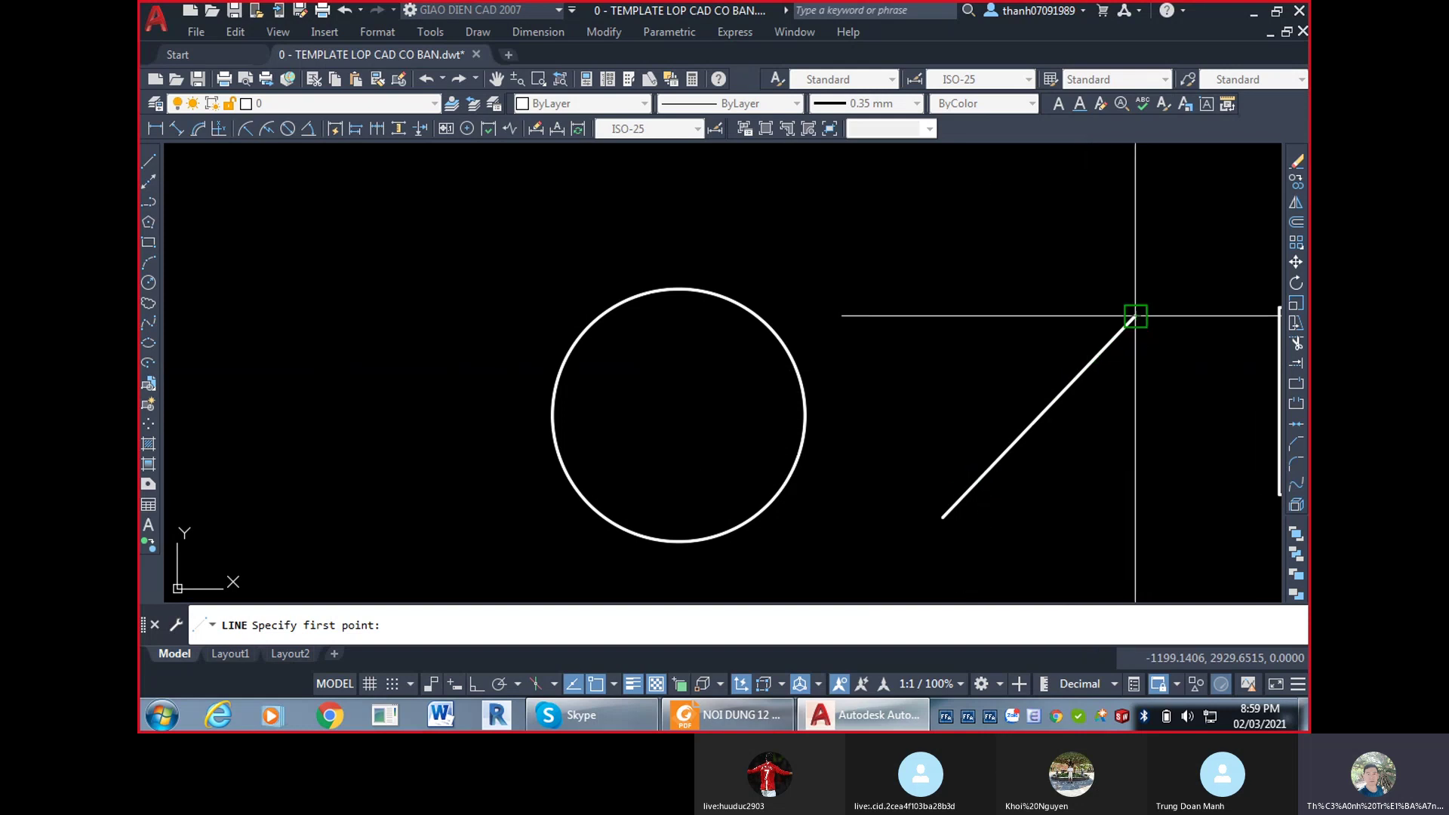
click(943, 518)
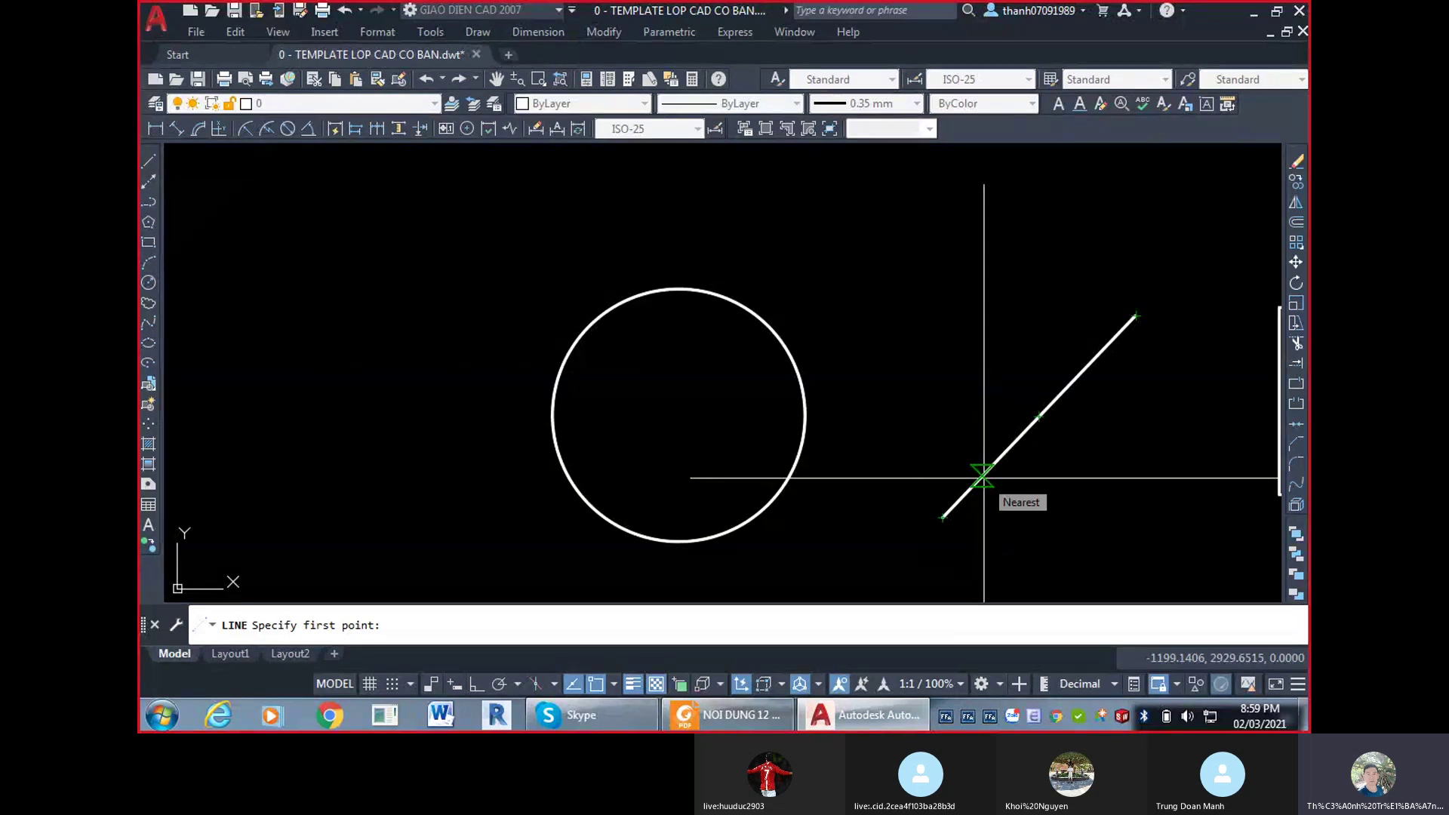
scroll(974, 408, down, 2)
key(Escape)
scroll(1079, 392, up, 4)
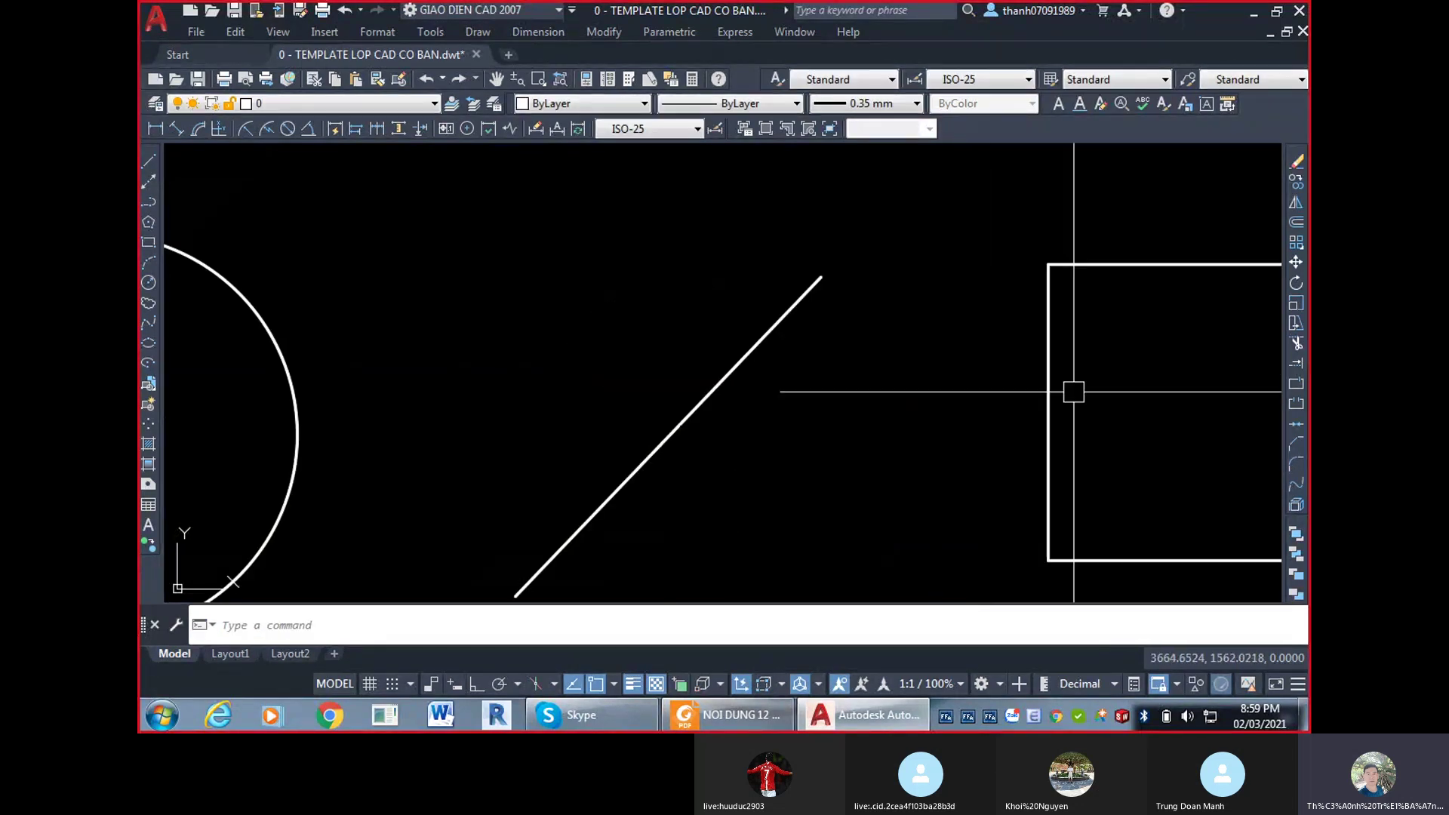
scroll(748, 401, down, 4)
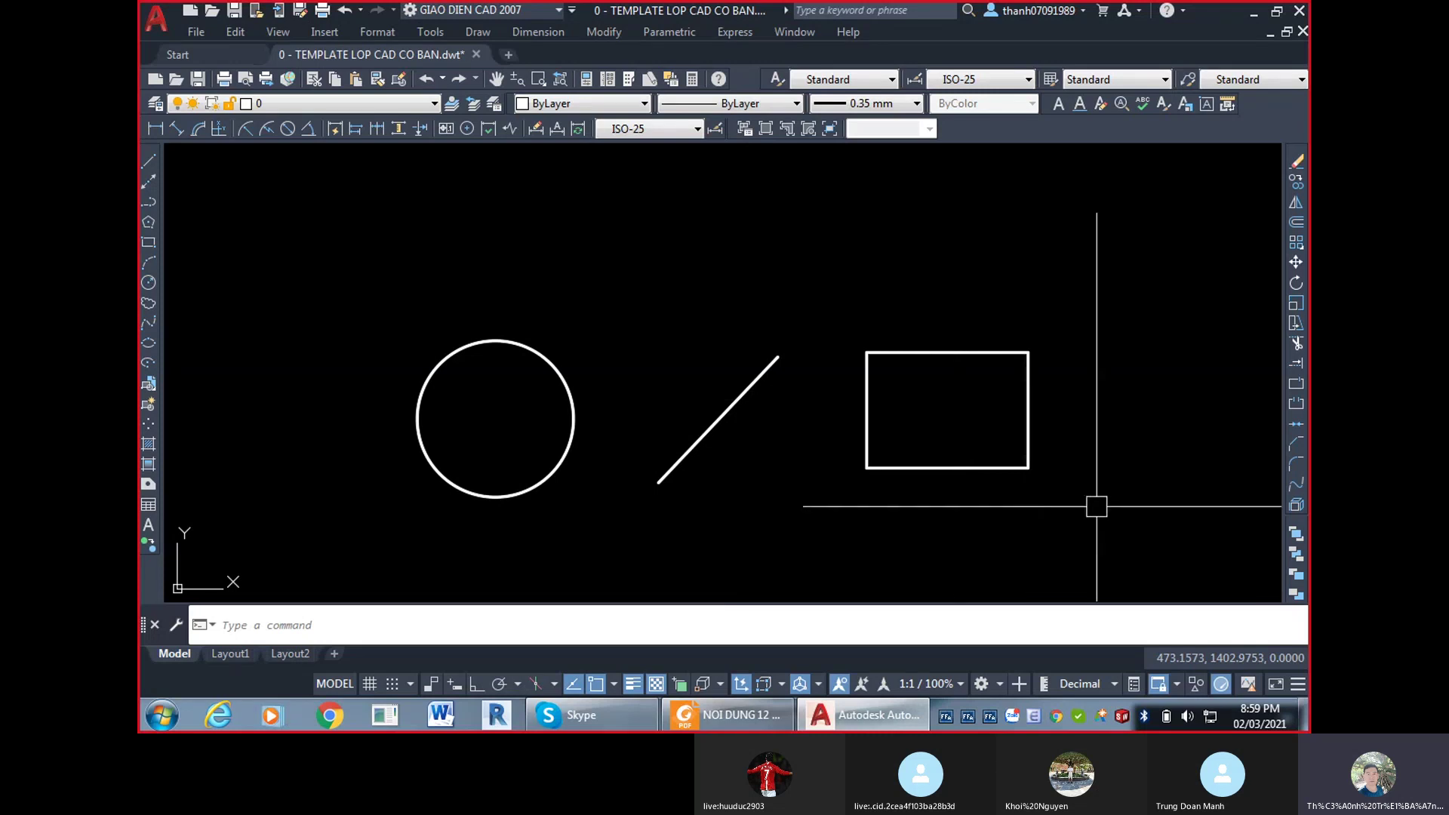
scroll(691, 437, up, 4)
scroll(682, 422, down, 4)
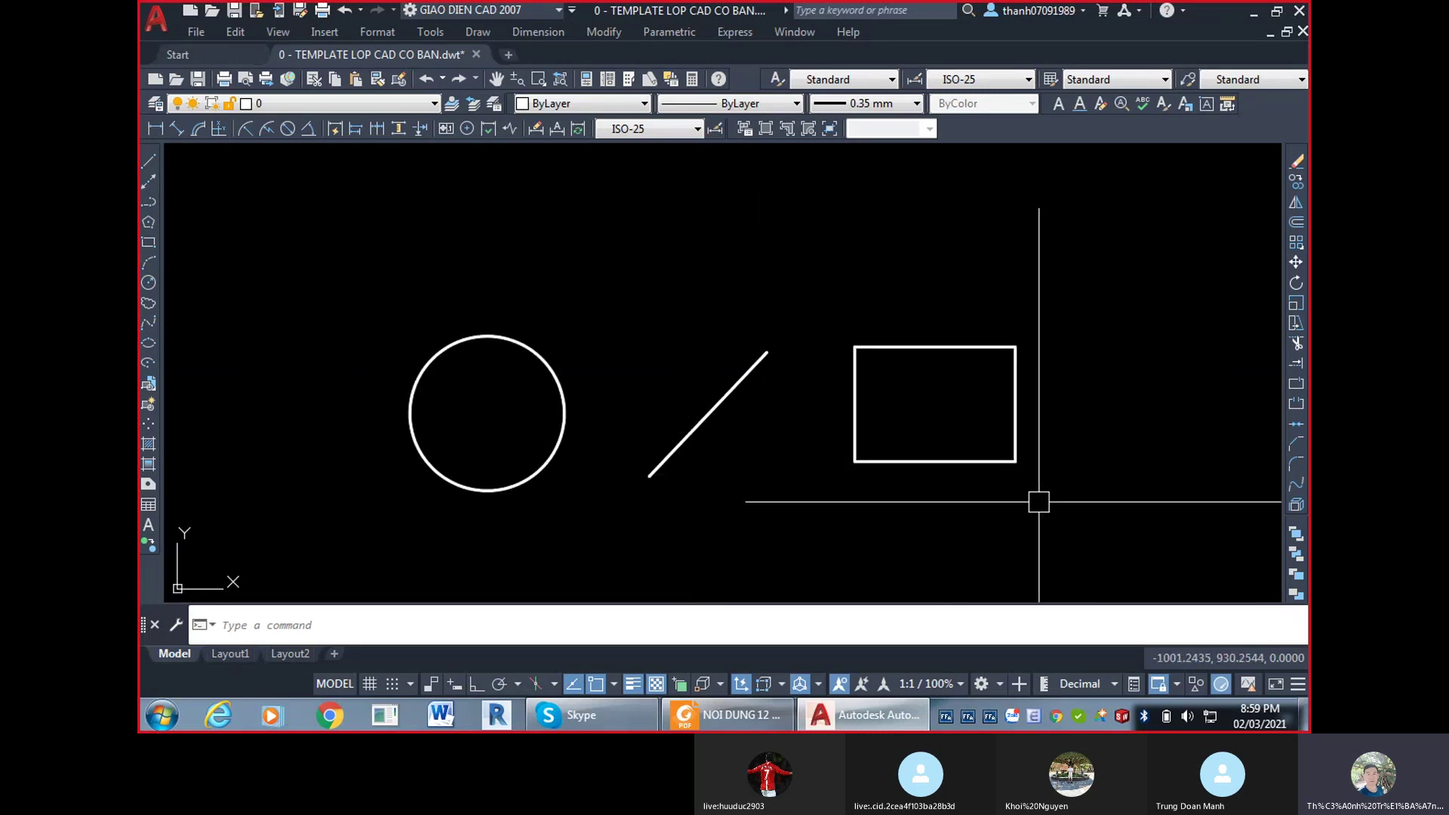
click(590, 714)
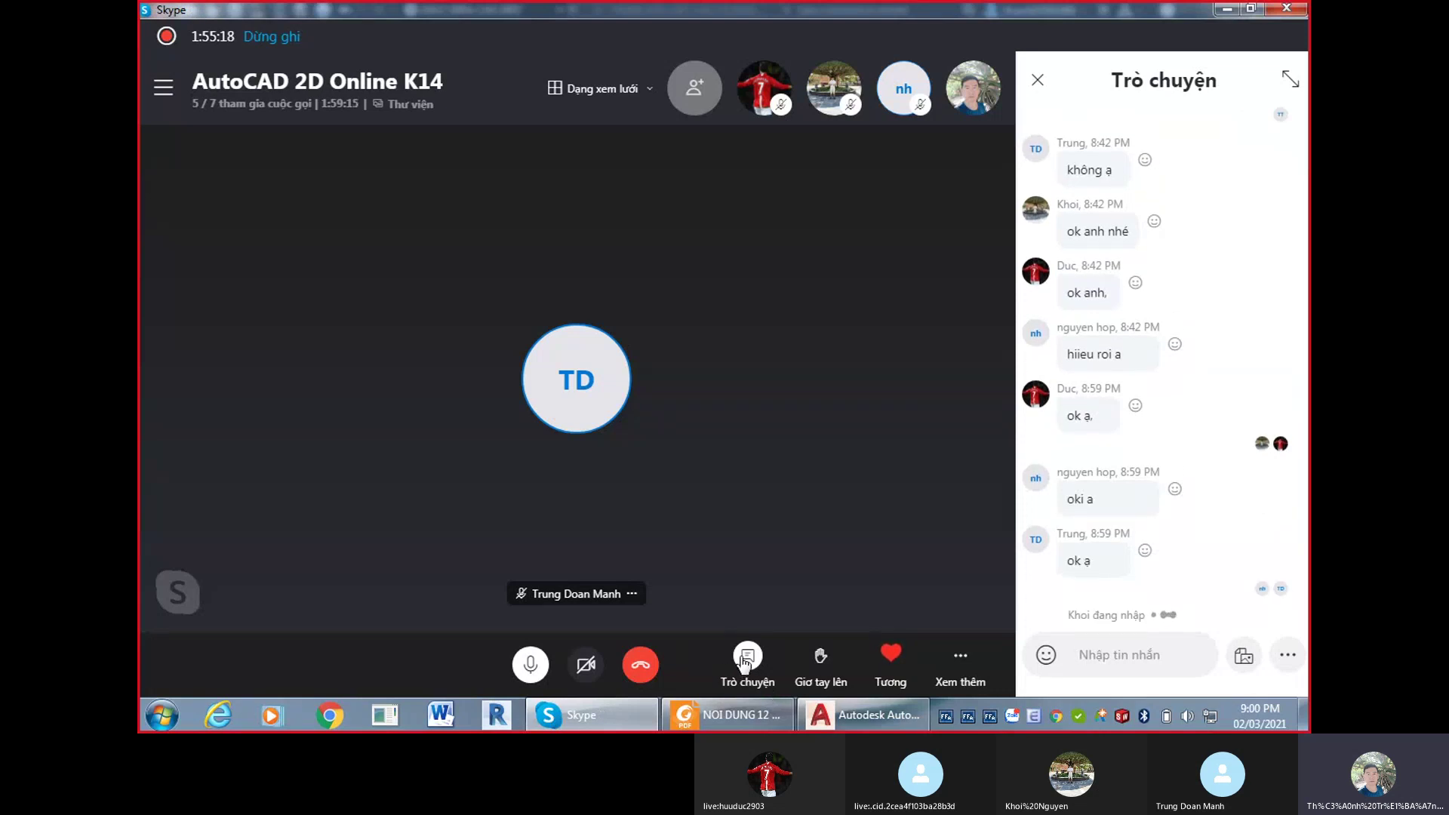
mouse_move(633, 717)
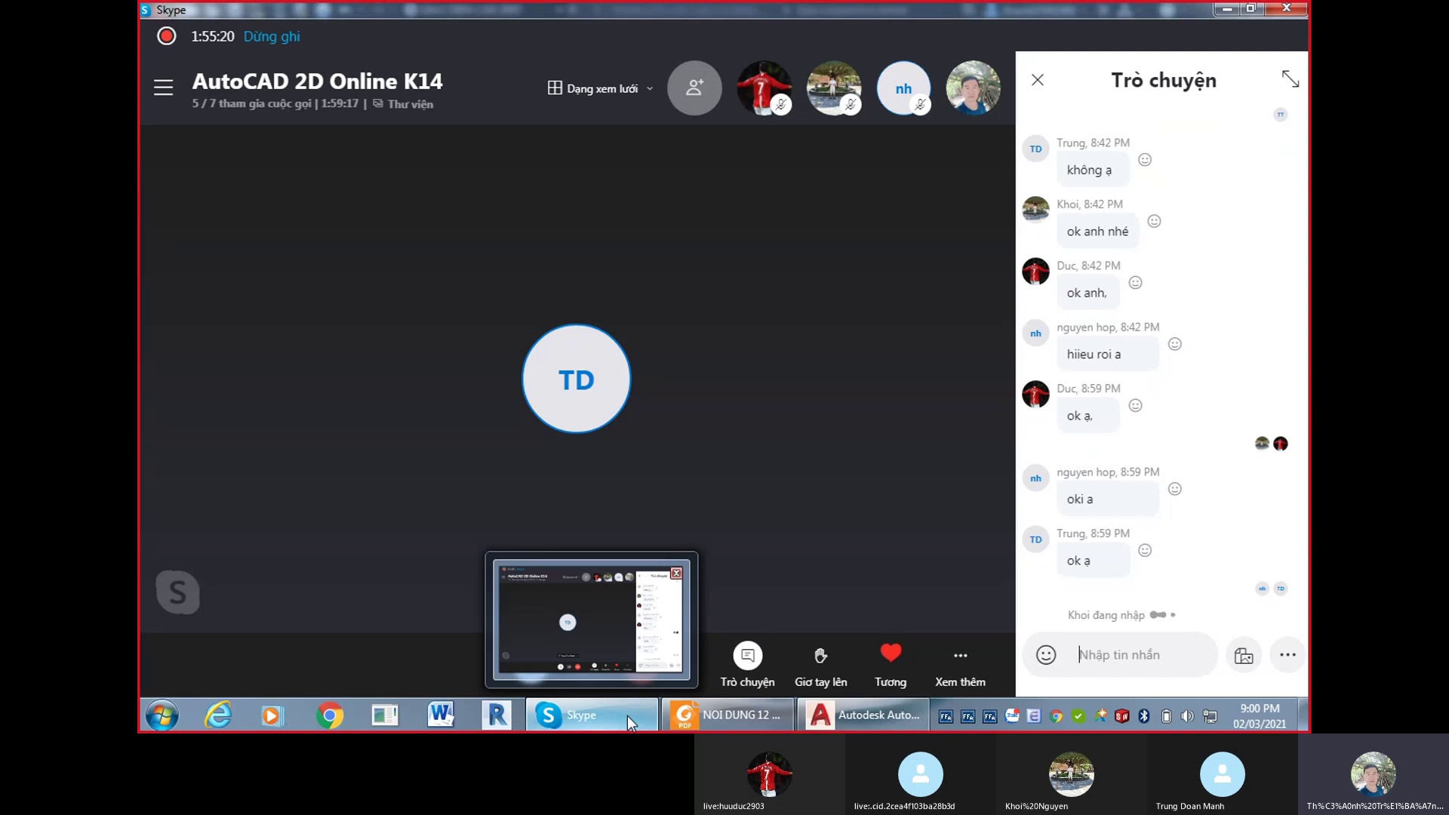
click(861, 717)
click(860, 717)
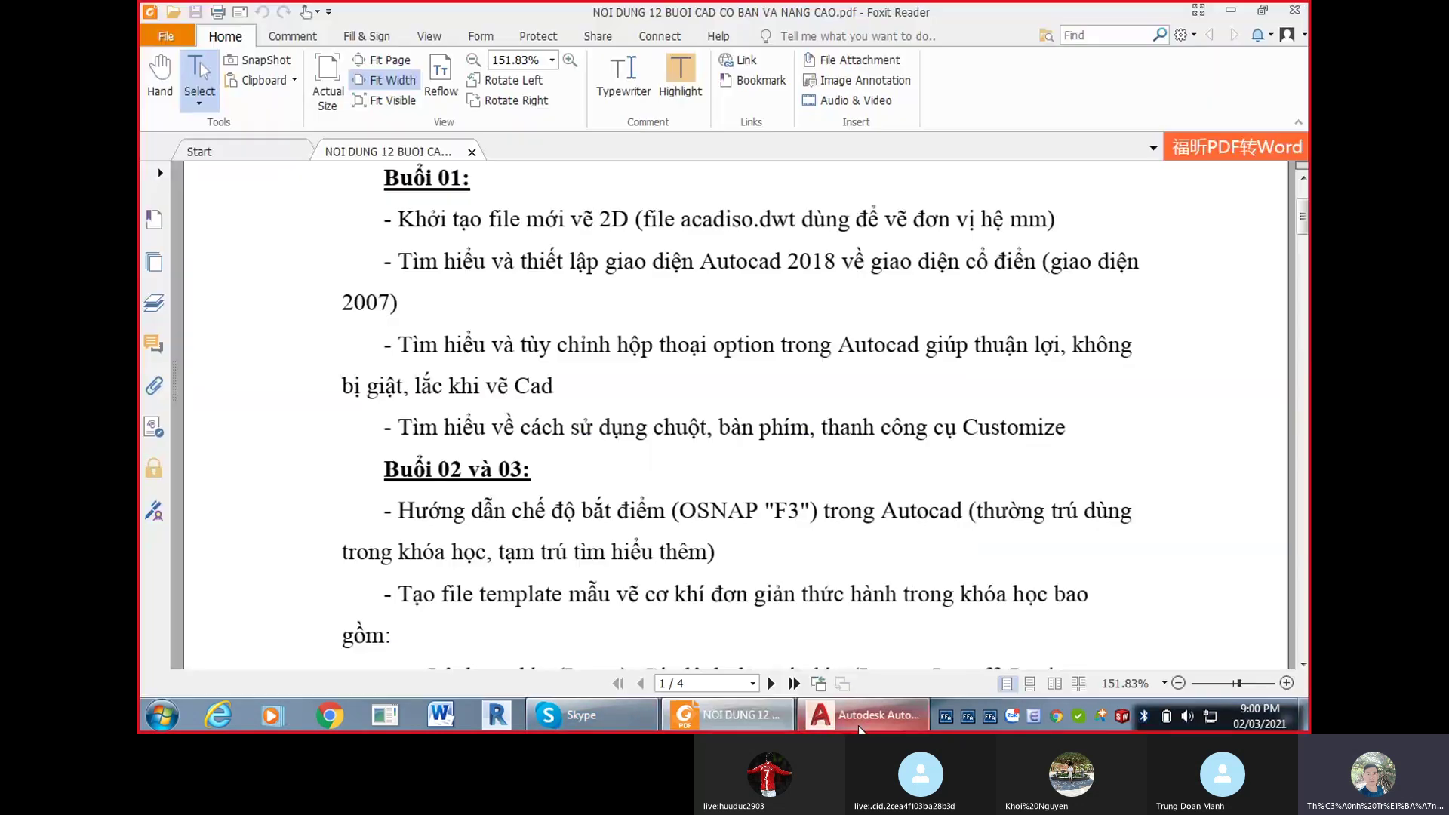
click(860, 717)
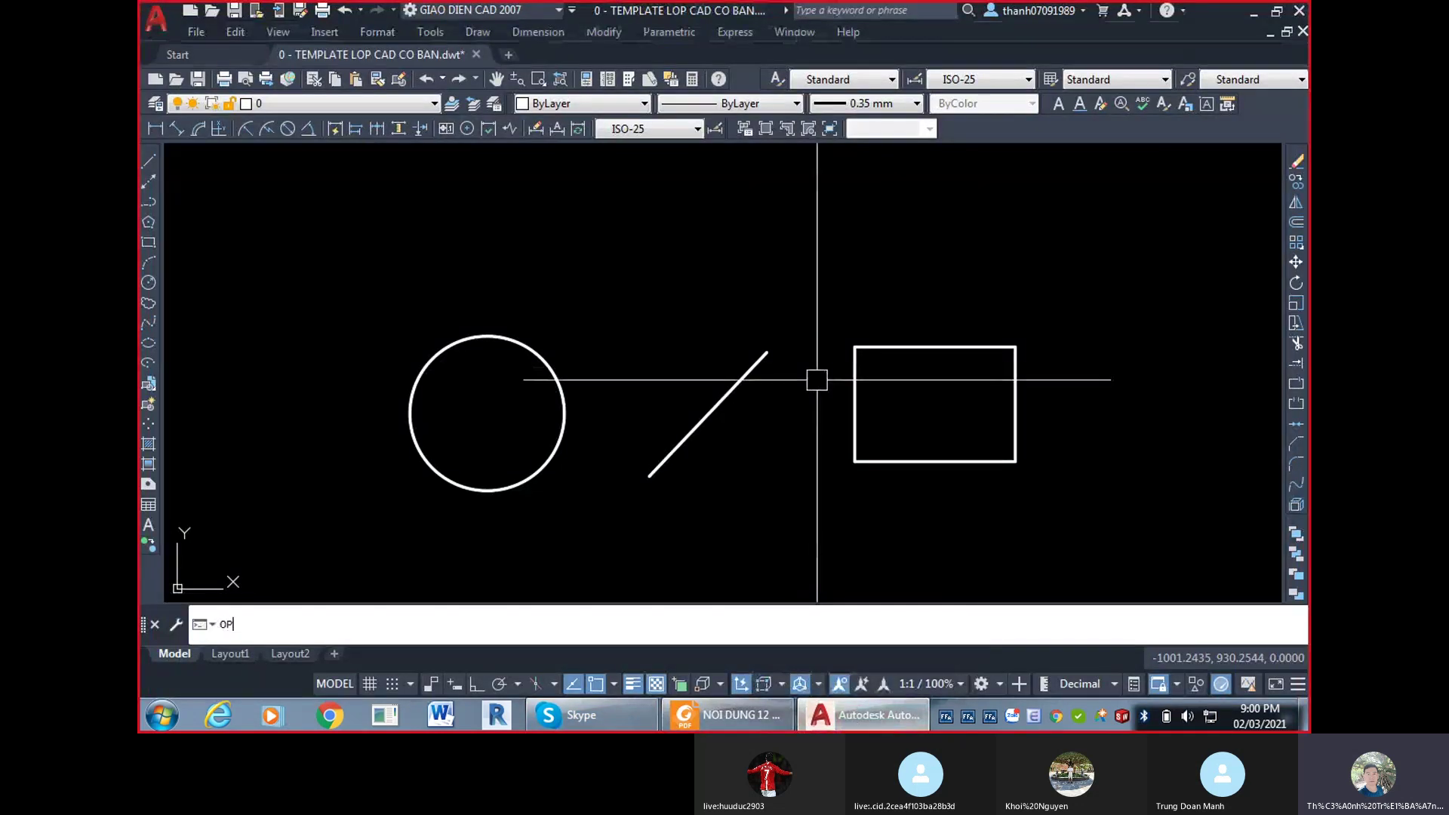
text(OP)
key(Return)
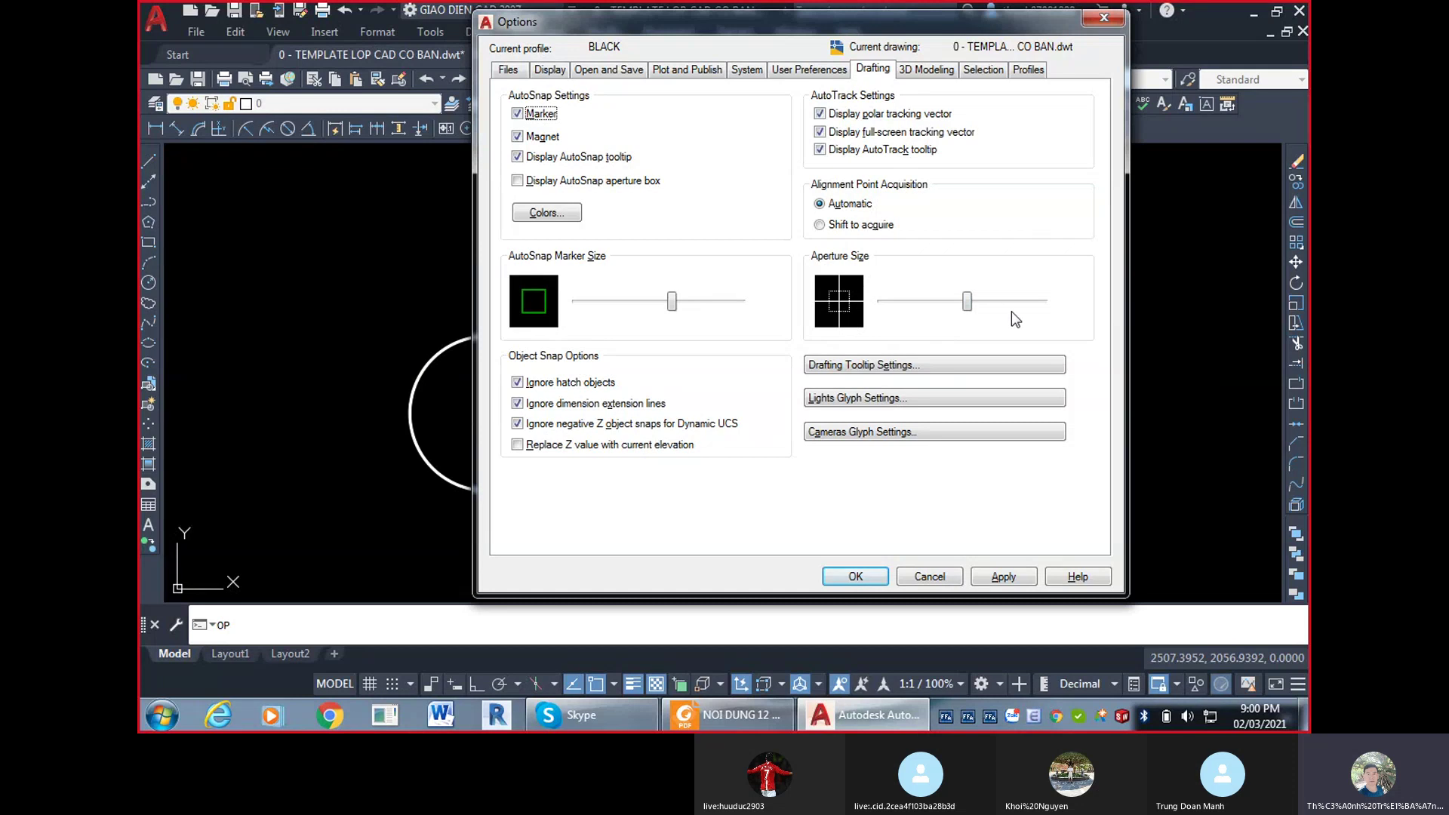
mouse_move(972, 307)
mouse_down()
mouse_move(952, 317)
mouse_move(973, 311)
mouse_up()
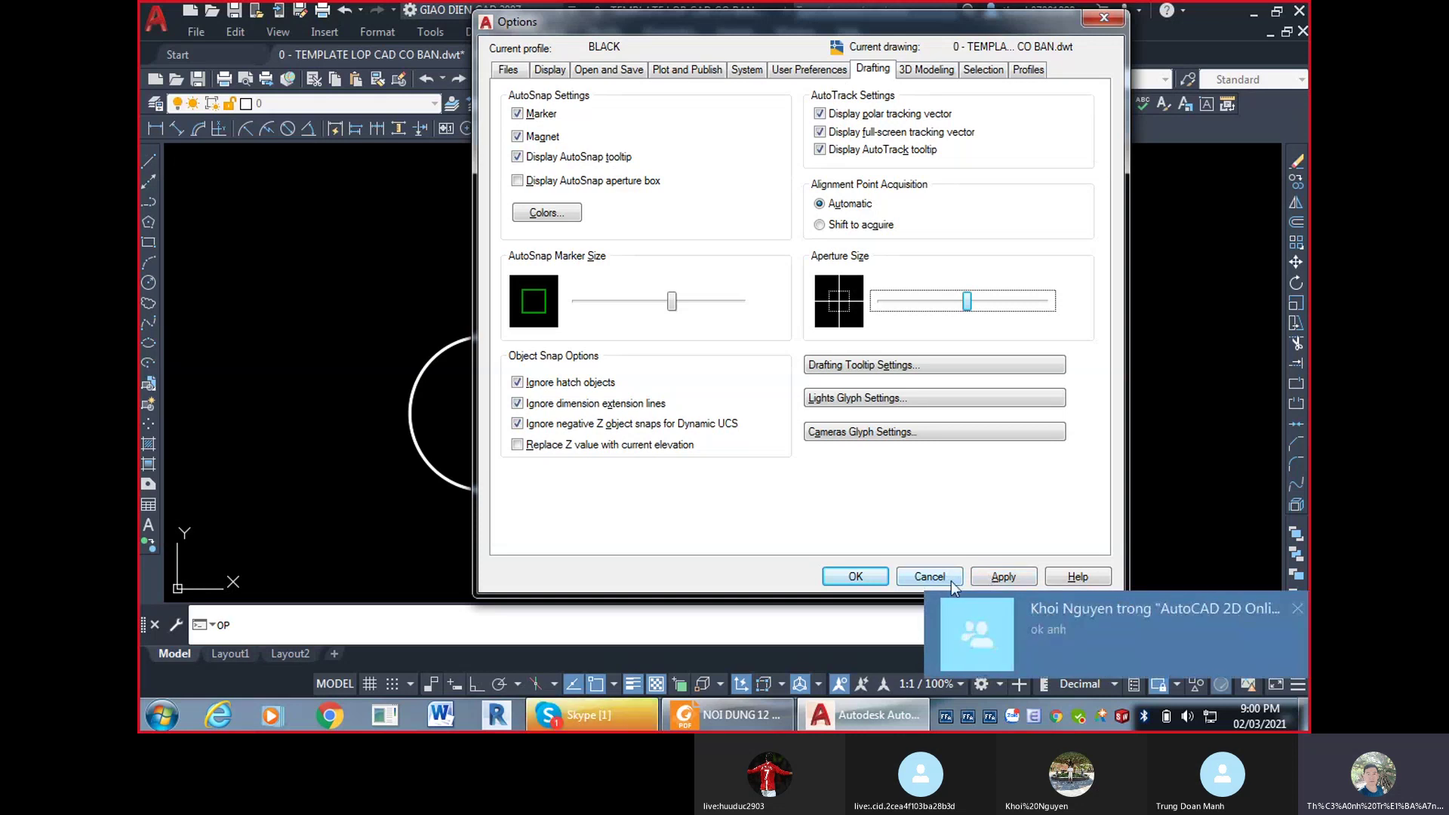
click(928, 578)
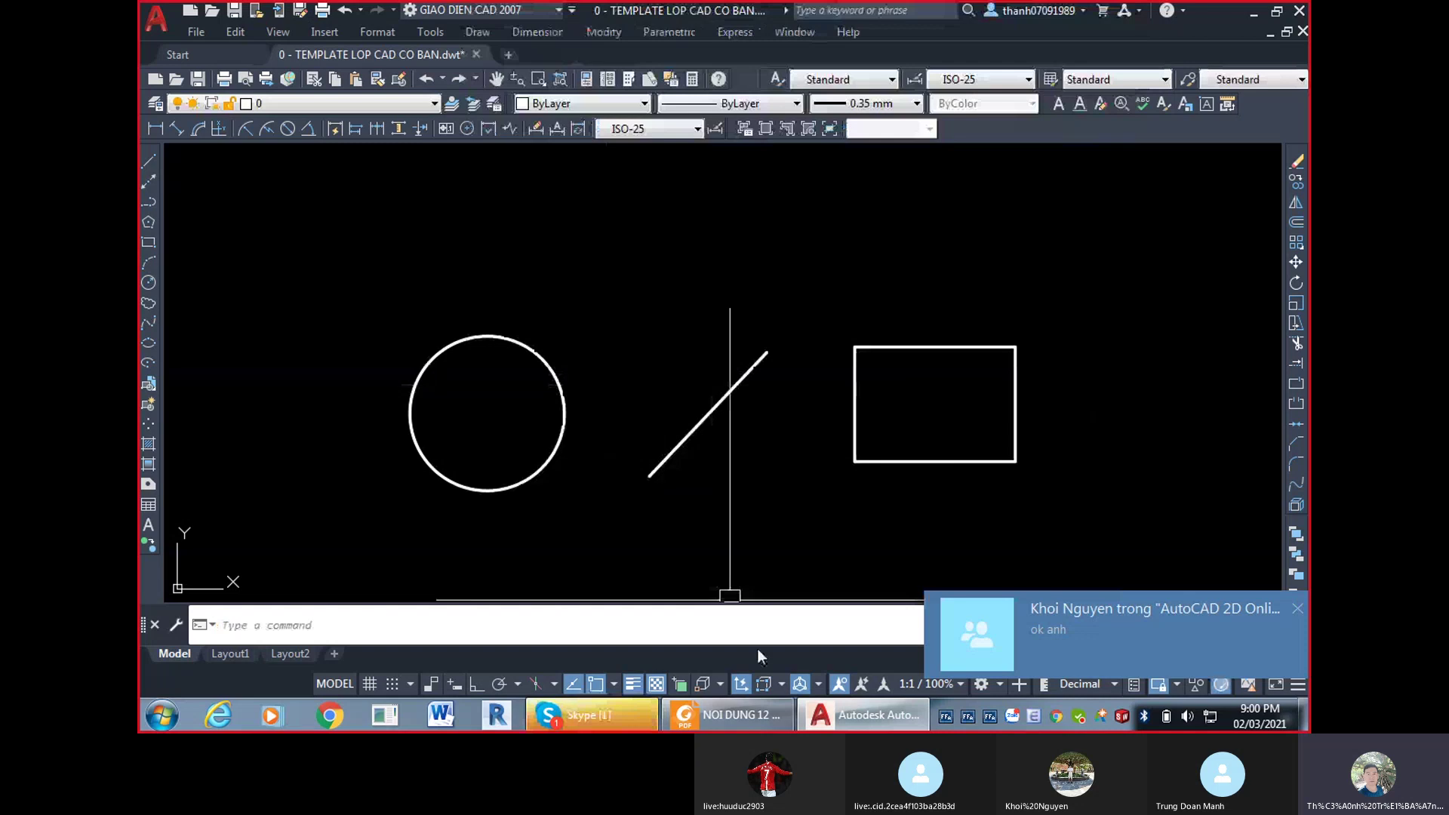
click(726, 715)
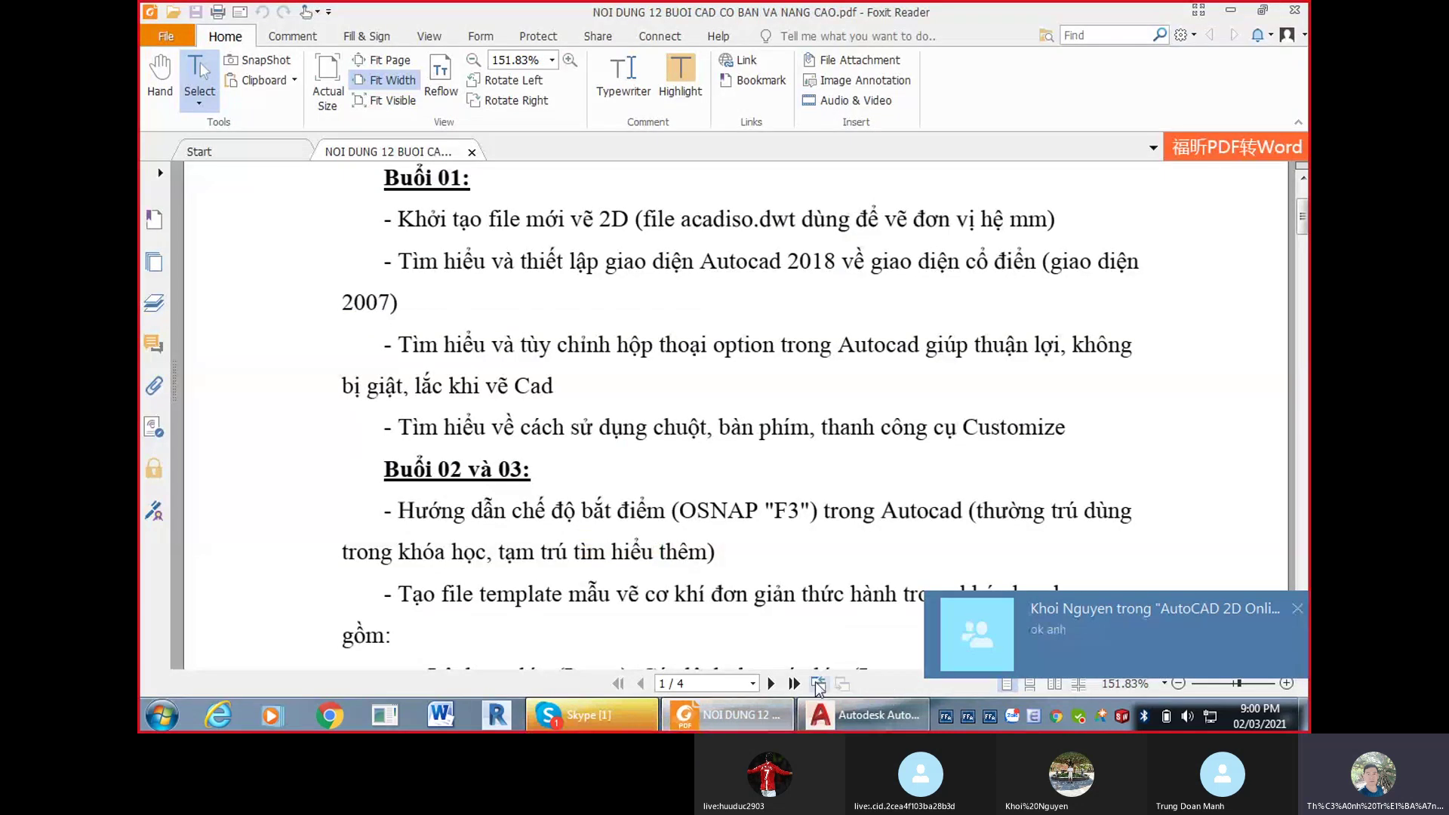
click(863, 715)
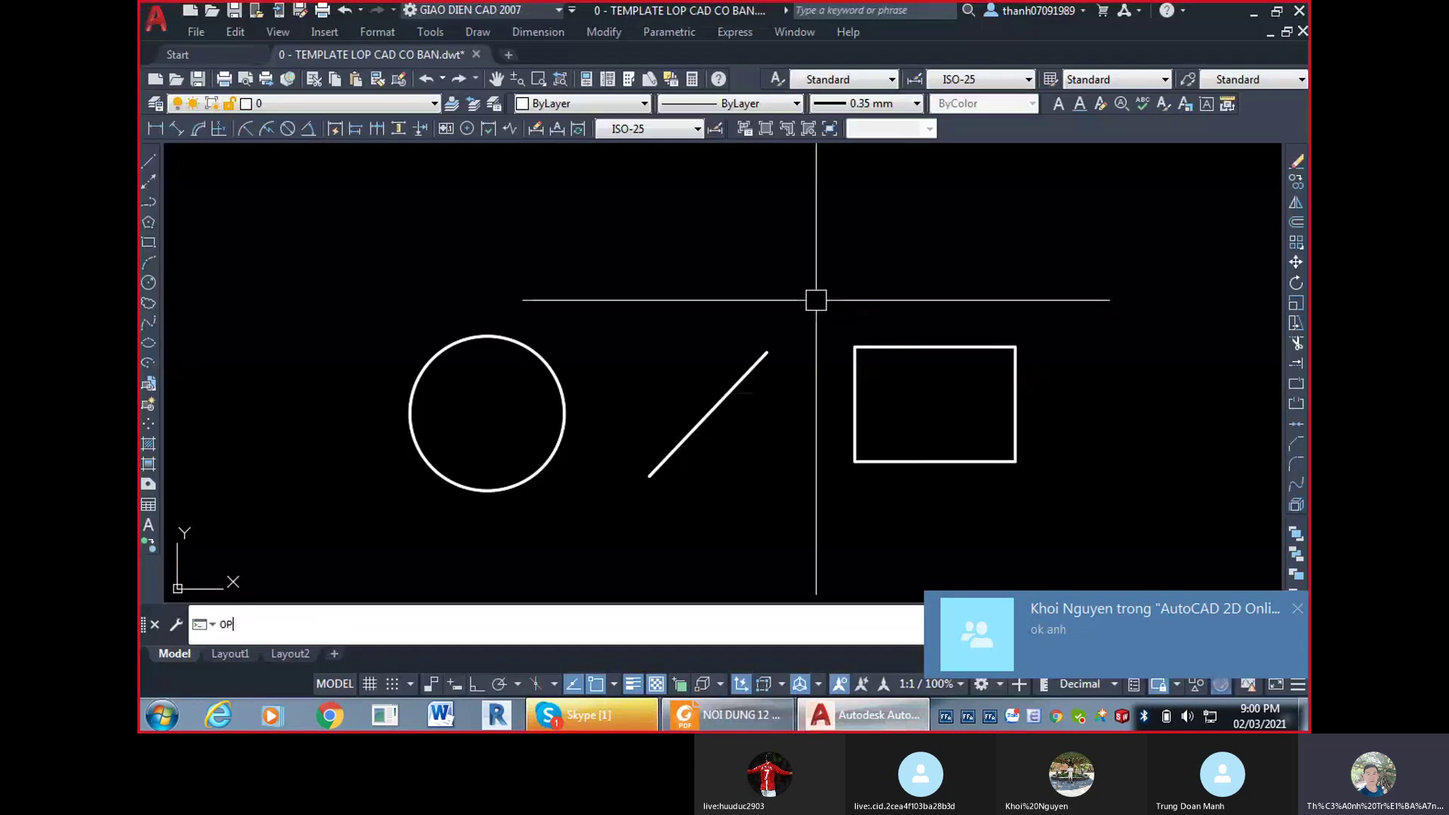
Reopen Options and reduce the Aperture Size slider slightly.
key(Return)
click(967, 304)
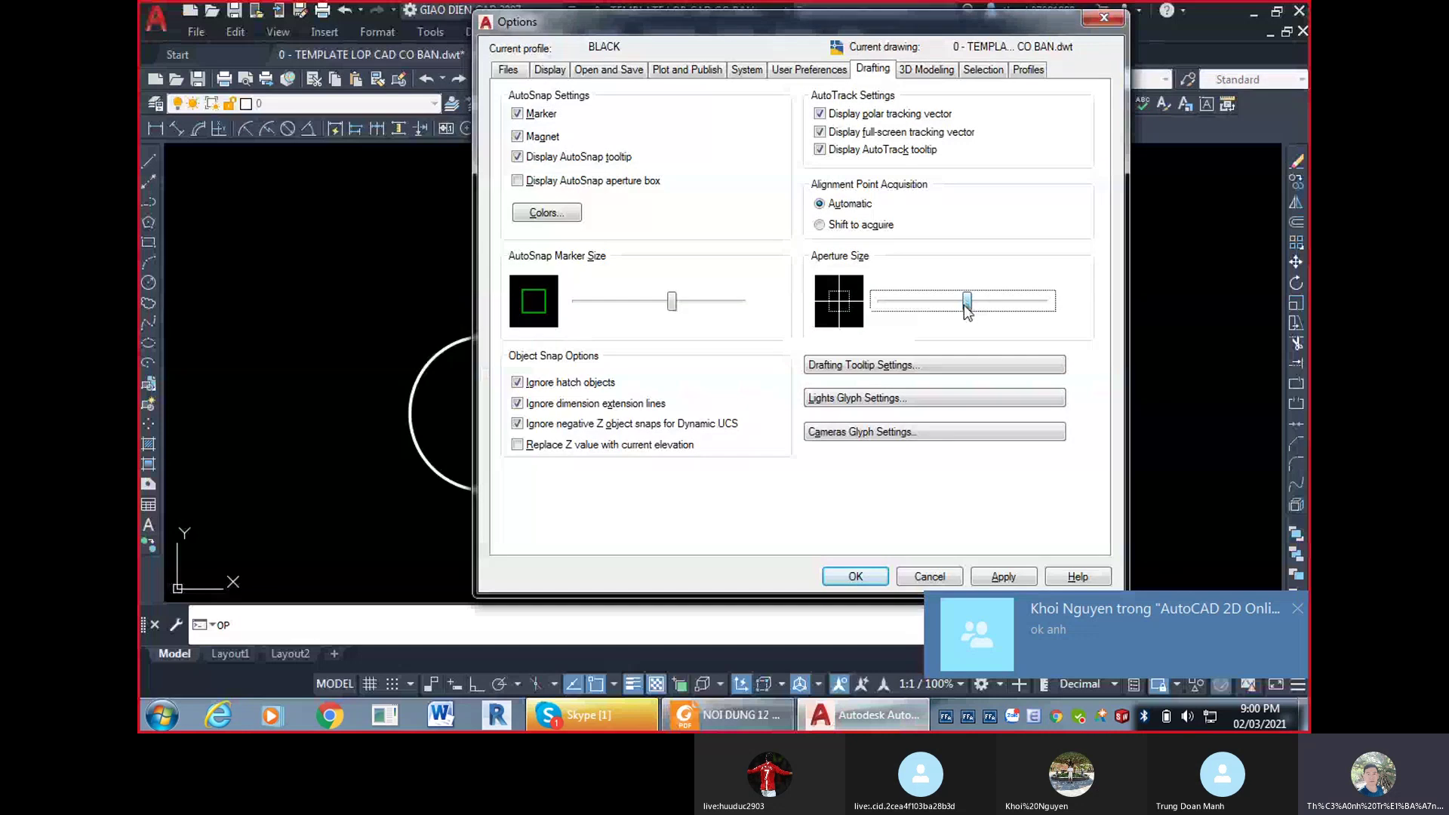
drag(968, 312, 961, 313)
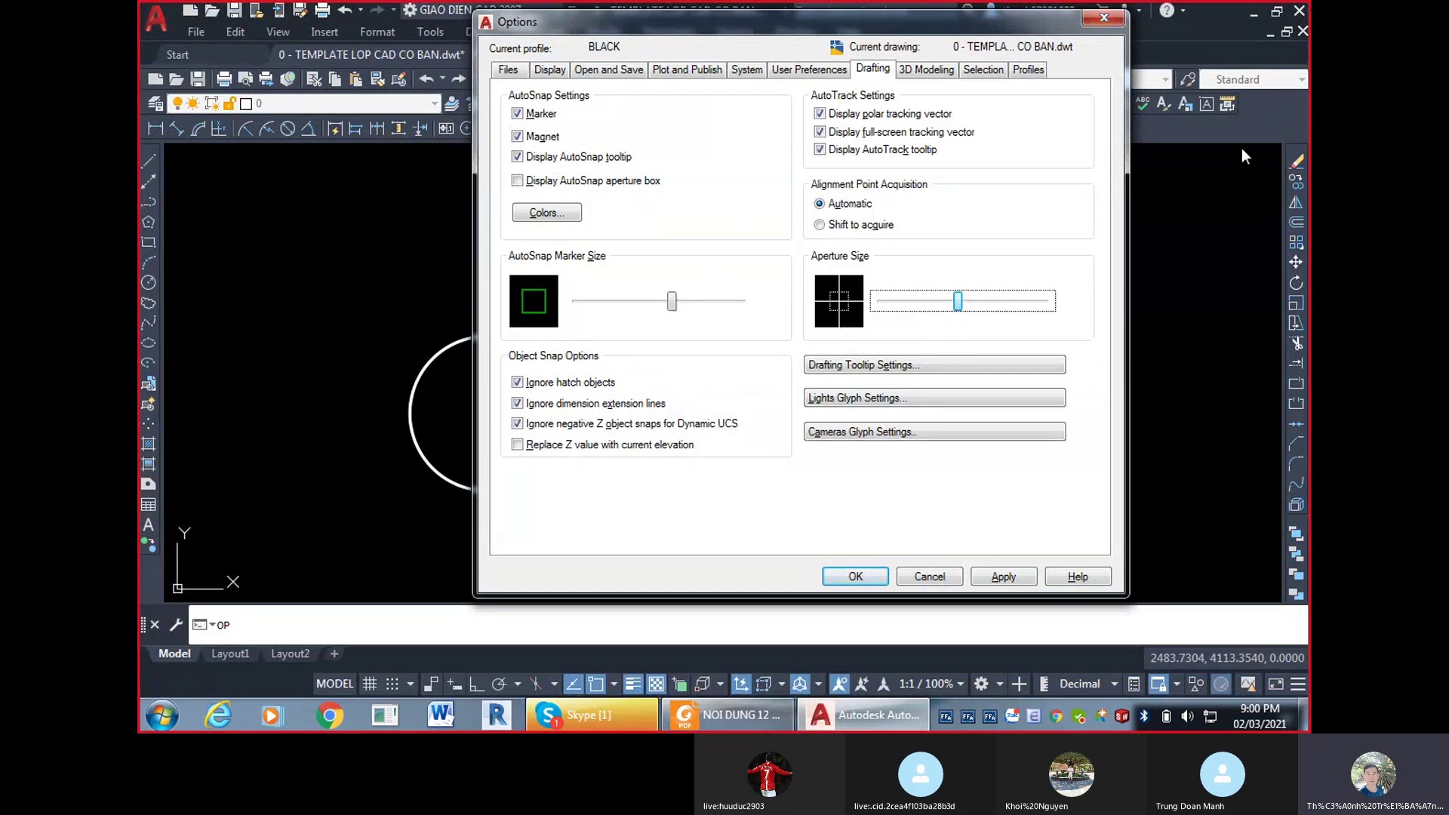
Open and close the drawing window Colors twice, then view 3D Modeling and Selection settings.
click(552, 216)
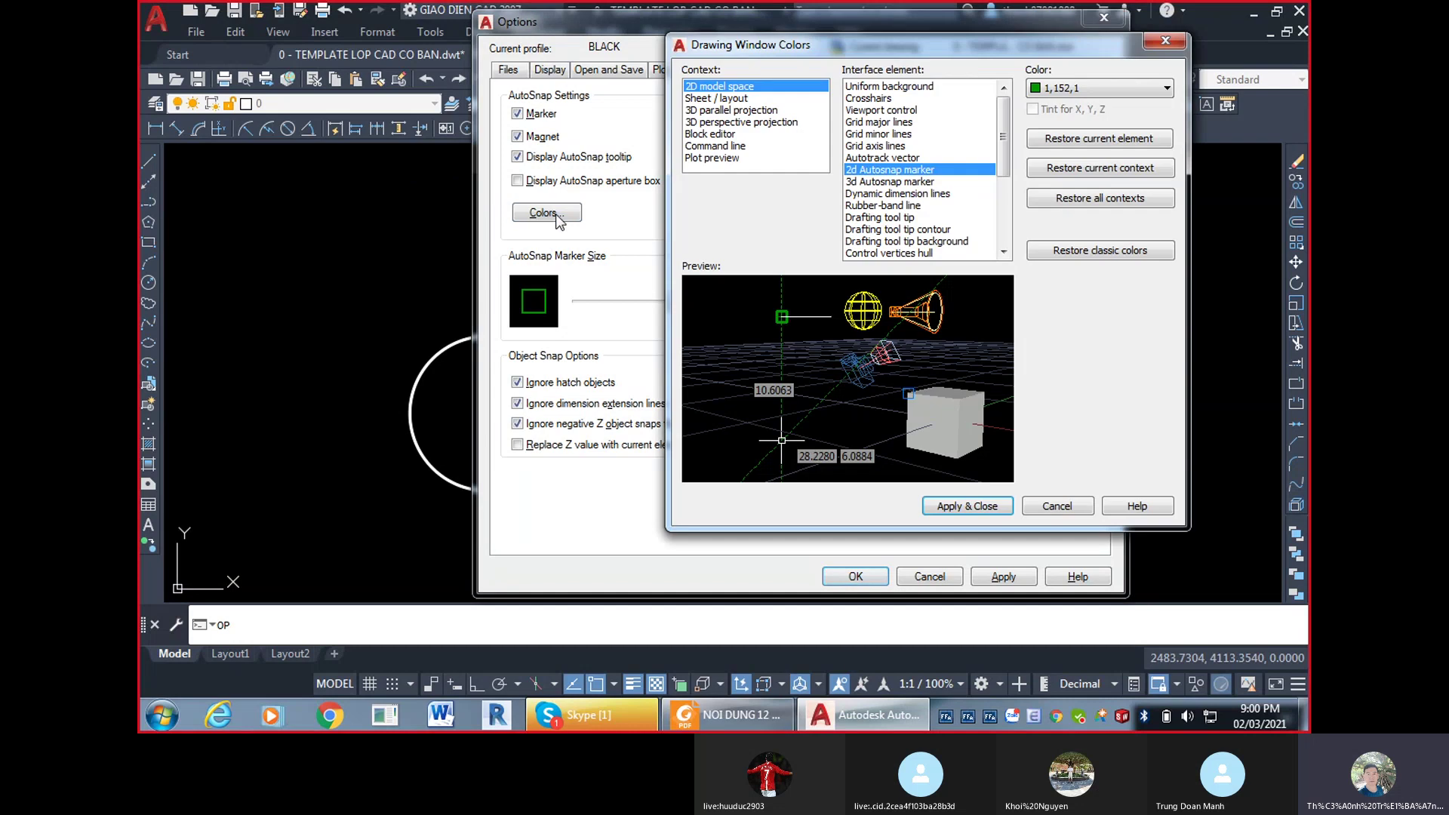
click(1167, 42)
click(572, 213)
click(1167, 41)
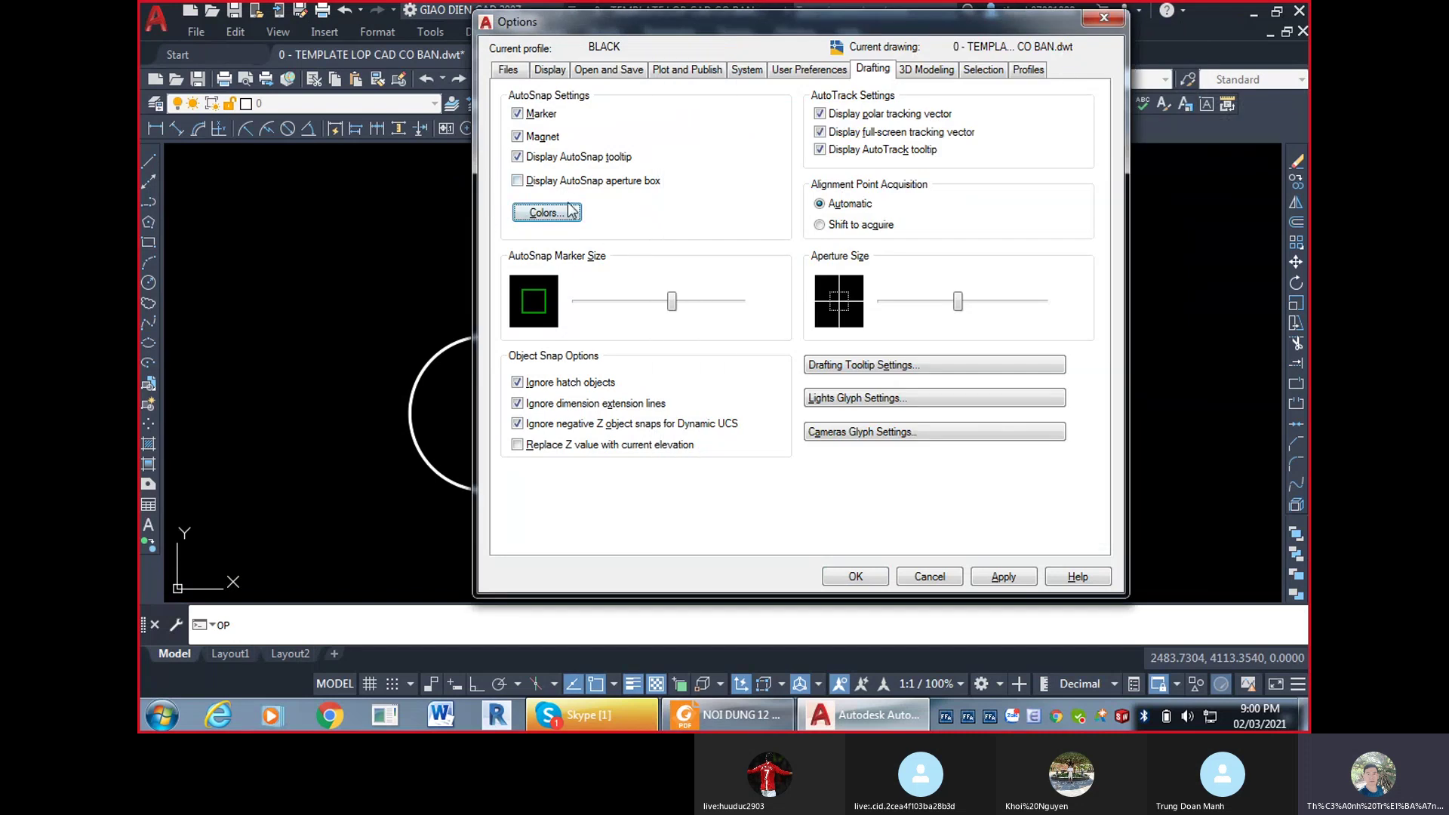
click(932, 70)
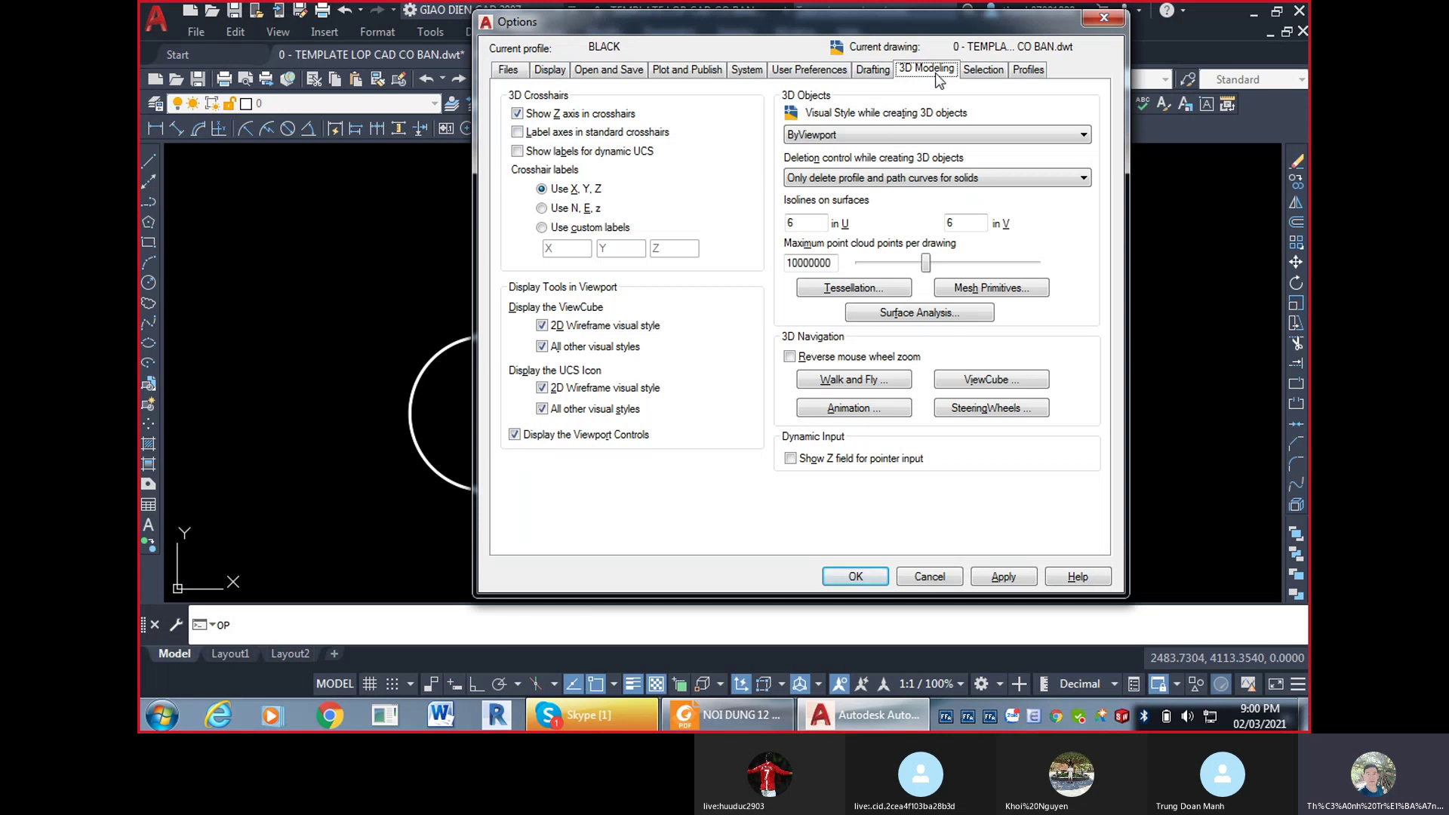
click(976, 70)
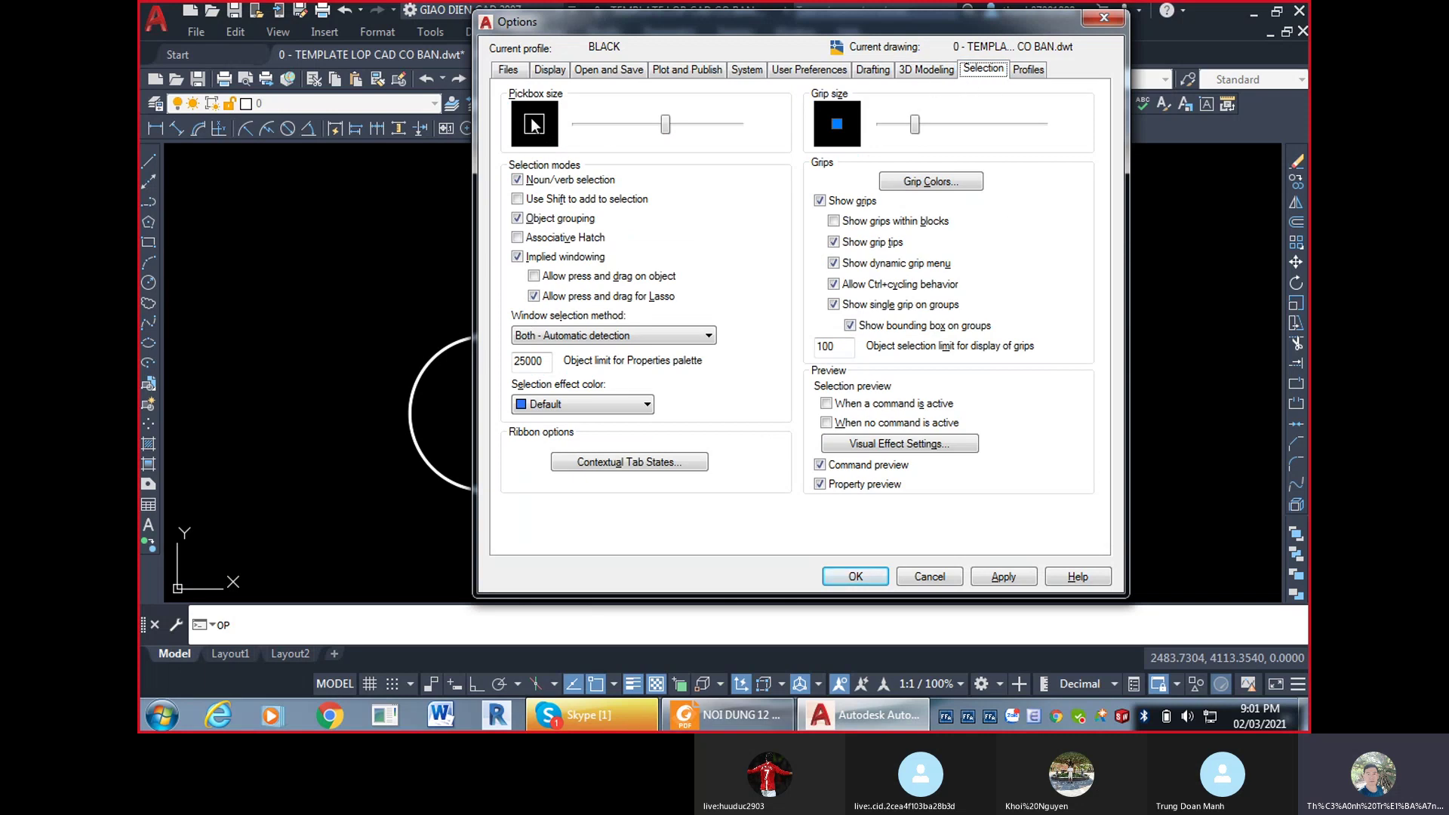
Enlarge the pickbox size and close Options with OK.
click(667, 124)
drag(597, 128, 675, 134)
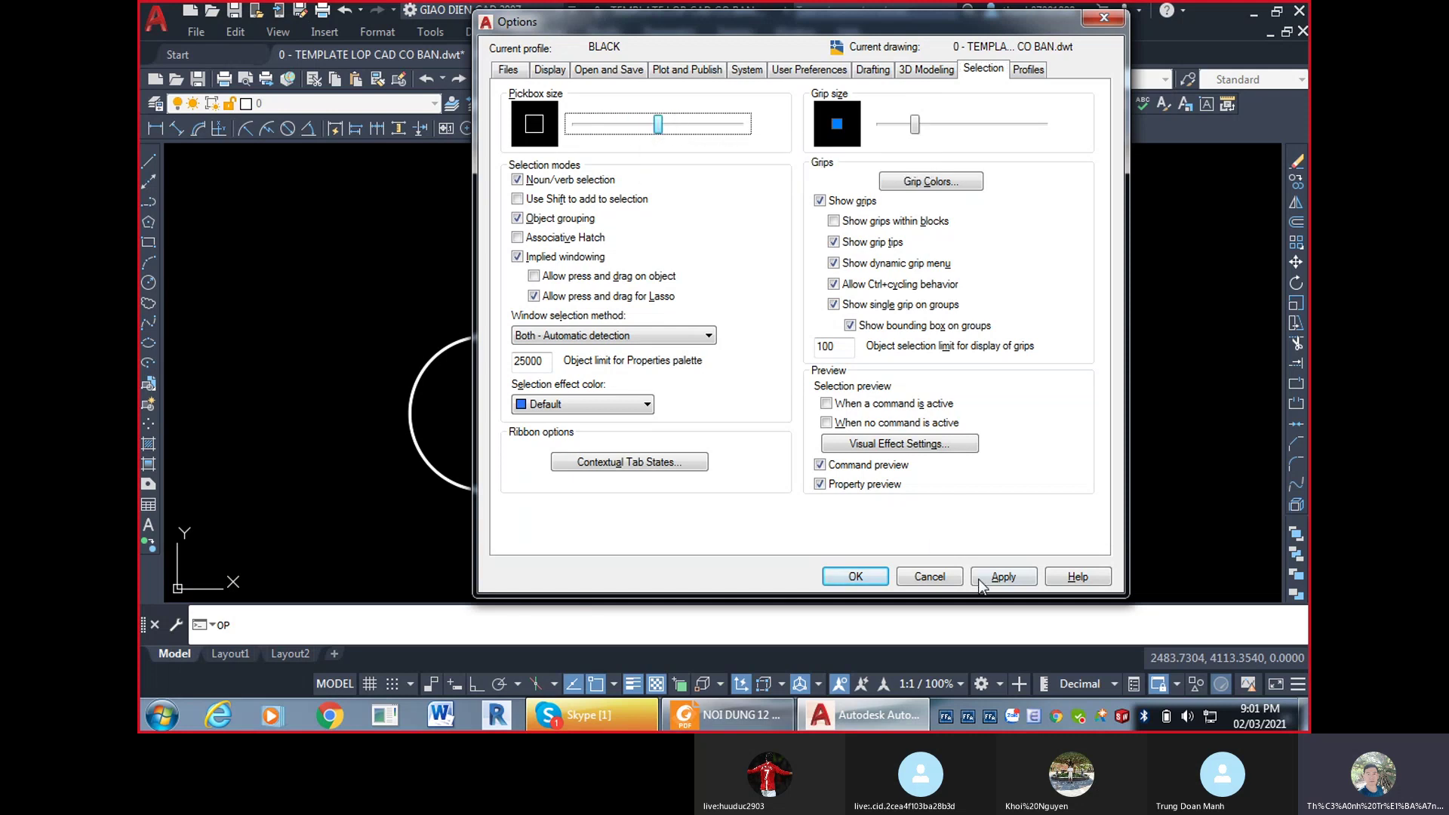
click(855, 577)
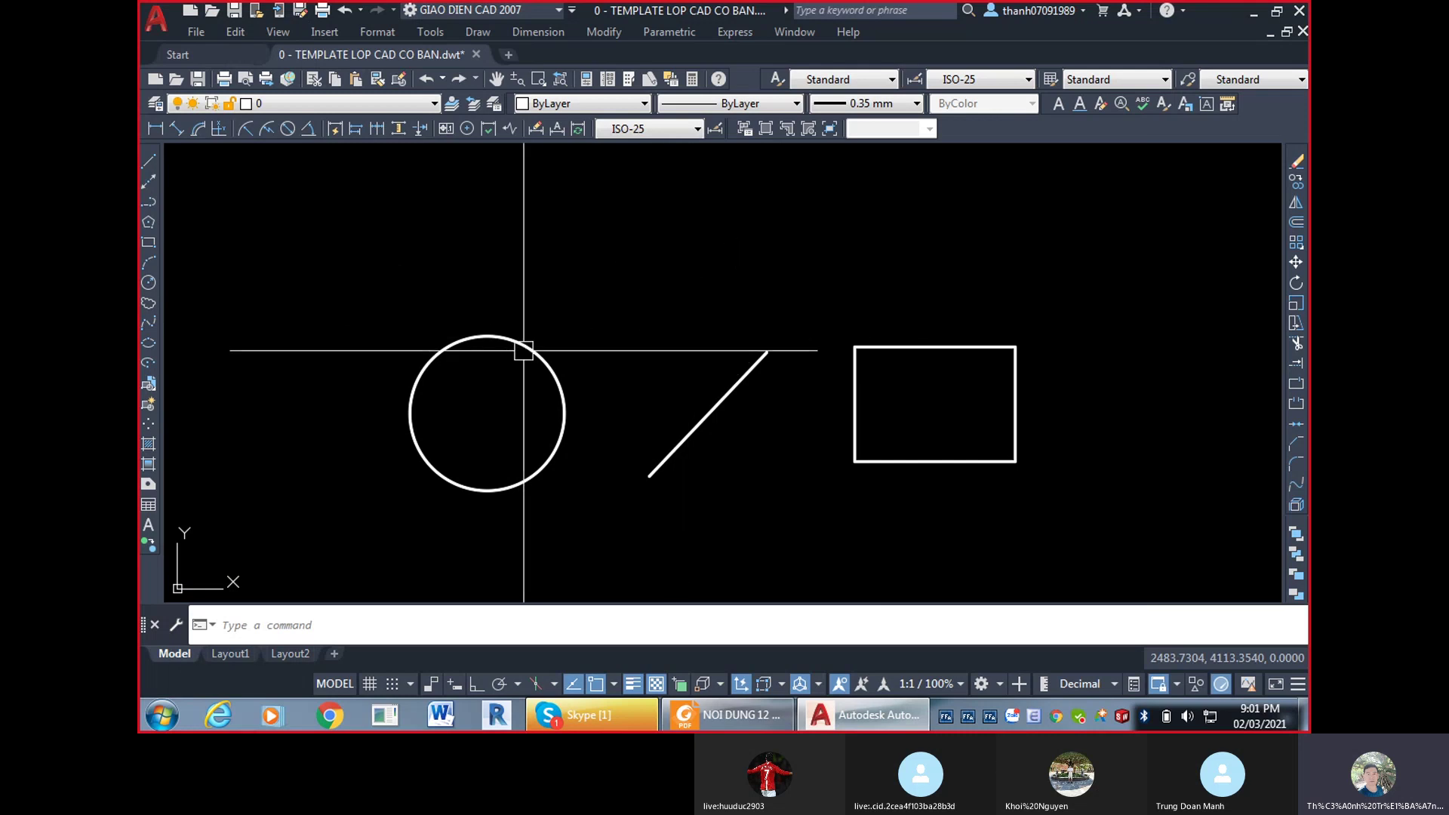
Test the pickbox with window selections on the circle, line and rectangle, then clear them.
scroll(521, 348, up, 3)
scroll(614, 327, down, 2)
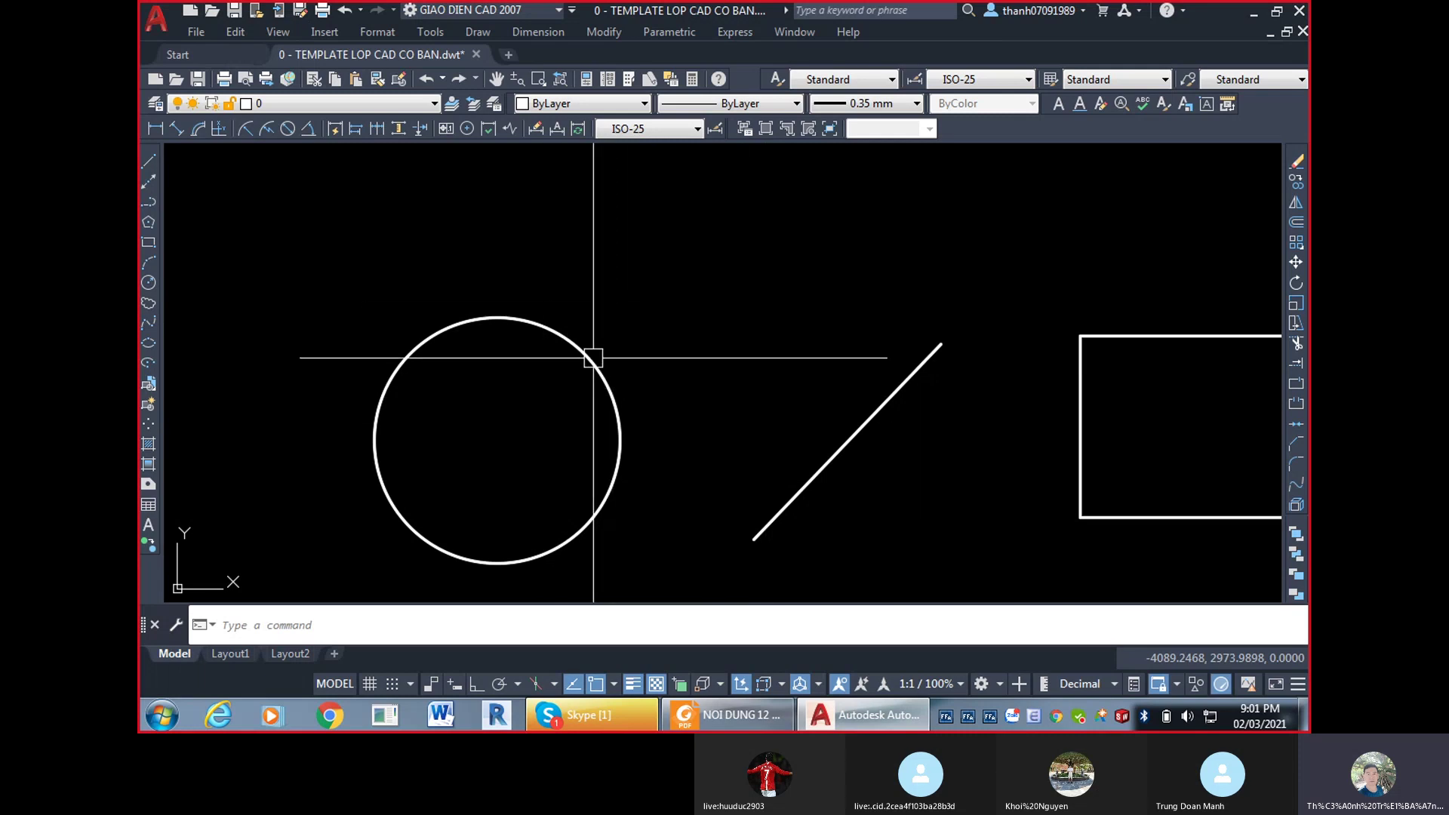
click(560, 332)
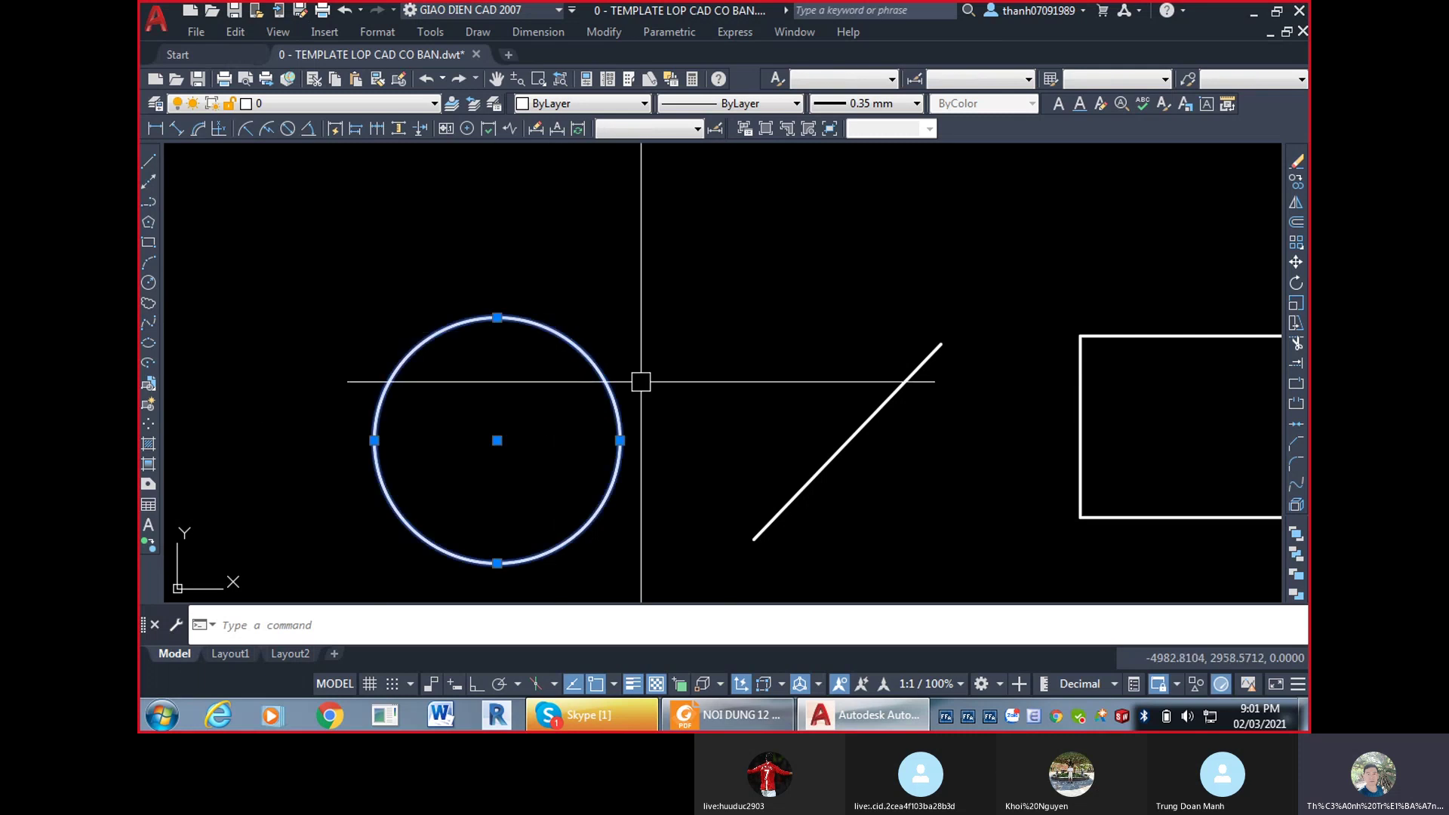
scroll(516, 307, down, 3)
click(1087, 518)
click(664, 362)
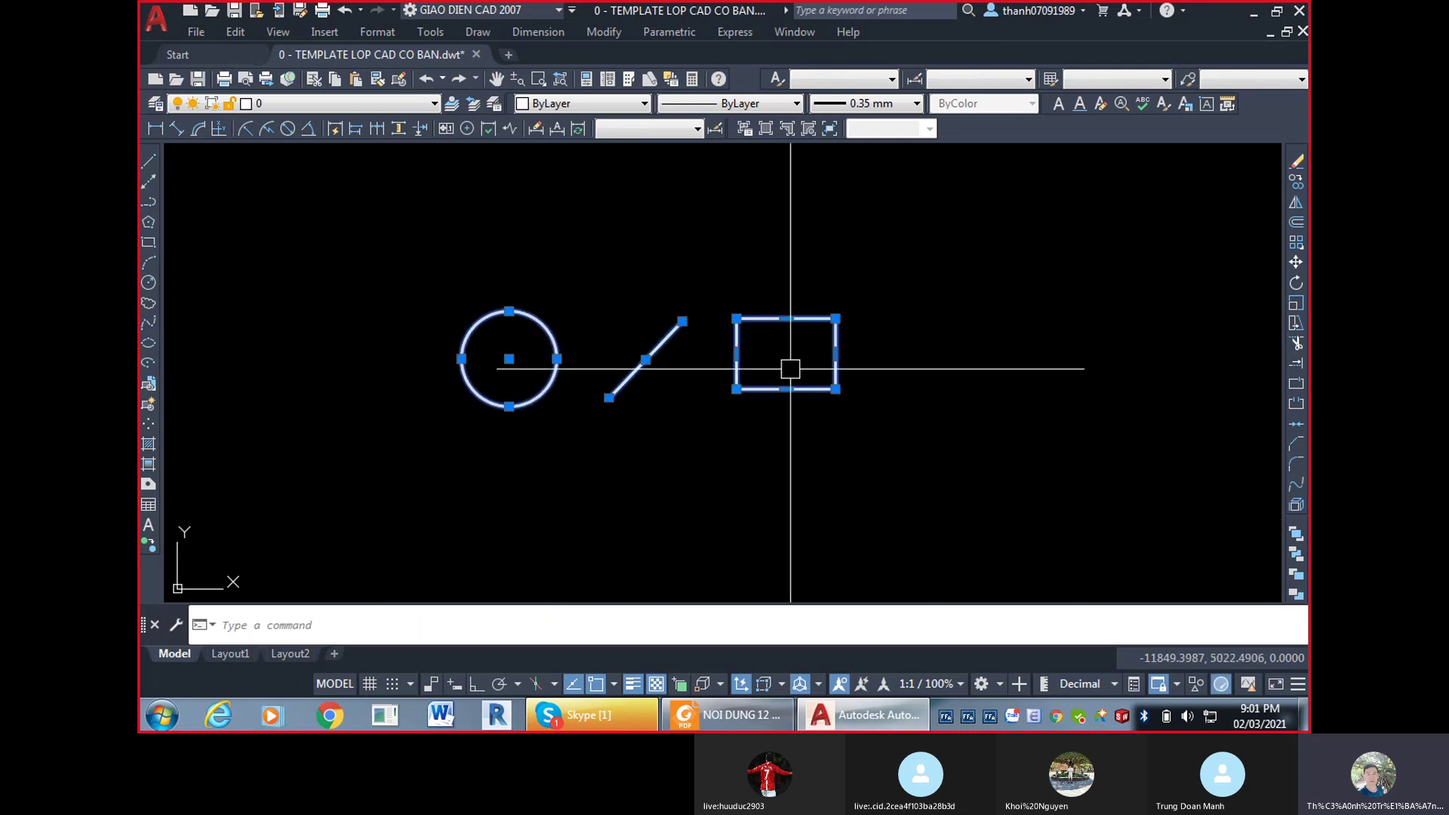
click(320, 229)
click(780, 410)
click(385, 237)
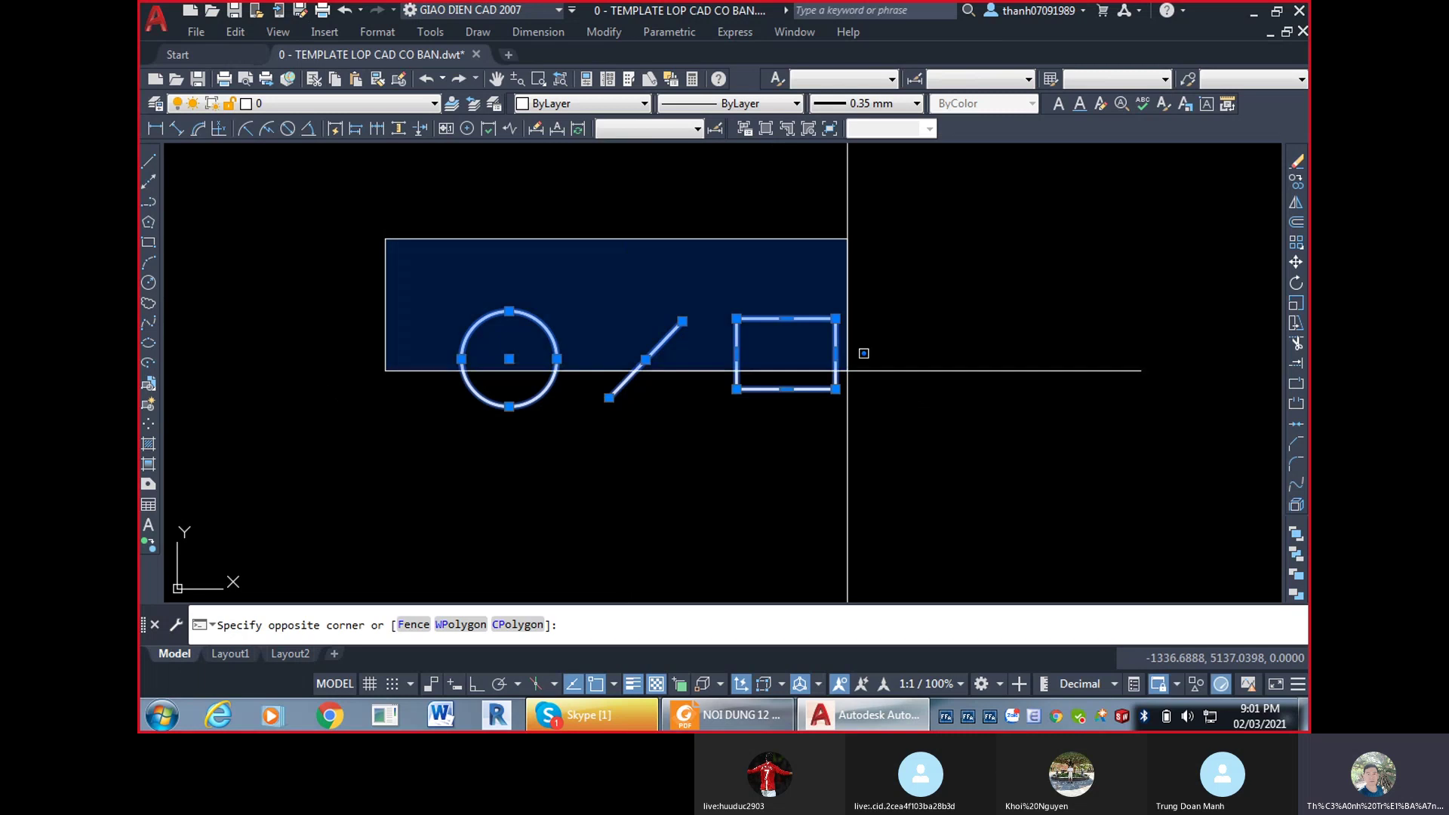
click(848, 400)
key(Escape)
Select and deselect the circle by its edge, then reopen Options on Selection.
scroll(569, 324, up, 6)
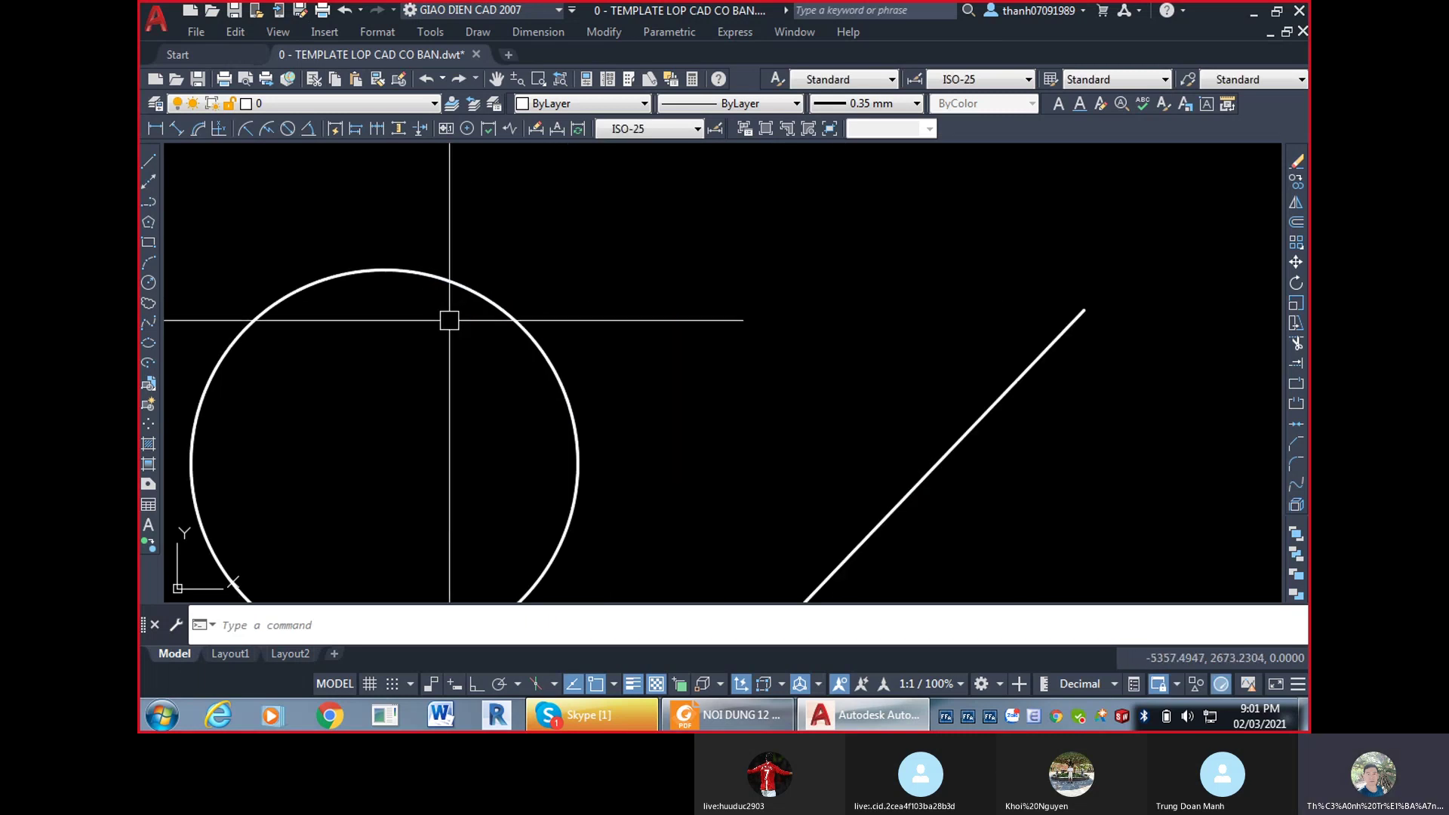
scroll(620, 321, down, 2)
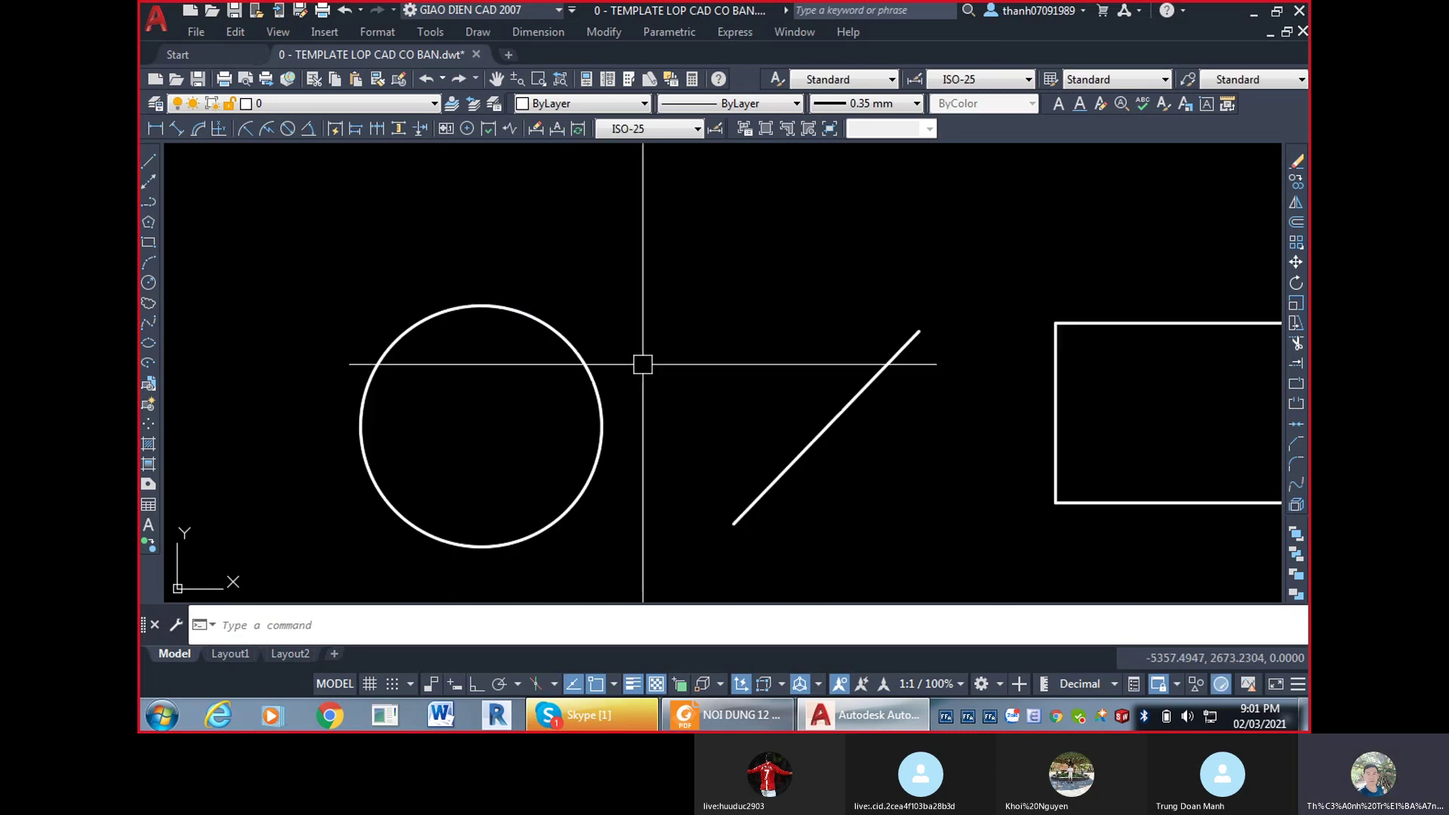
click(567, 340)
key(Escape)
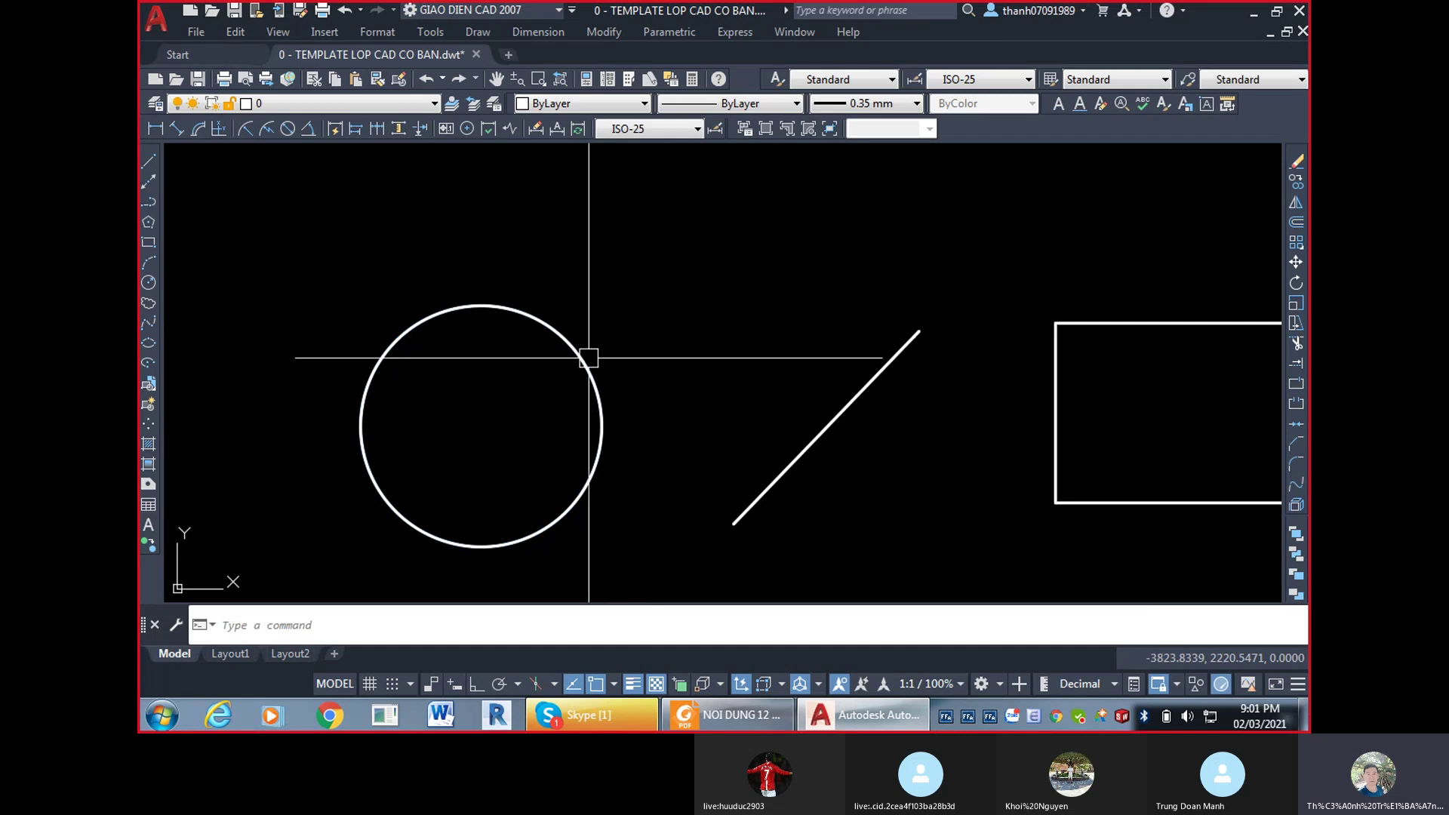
scroll(534, 337, up, 10)
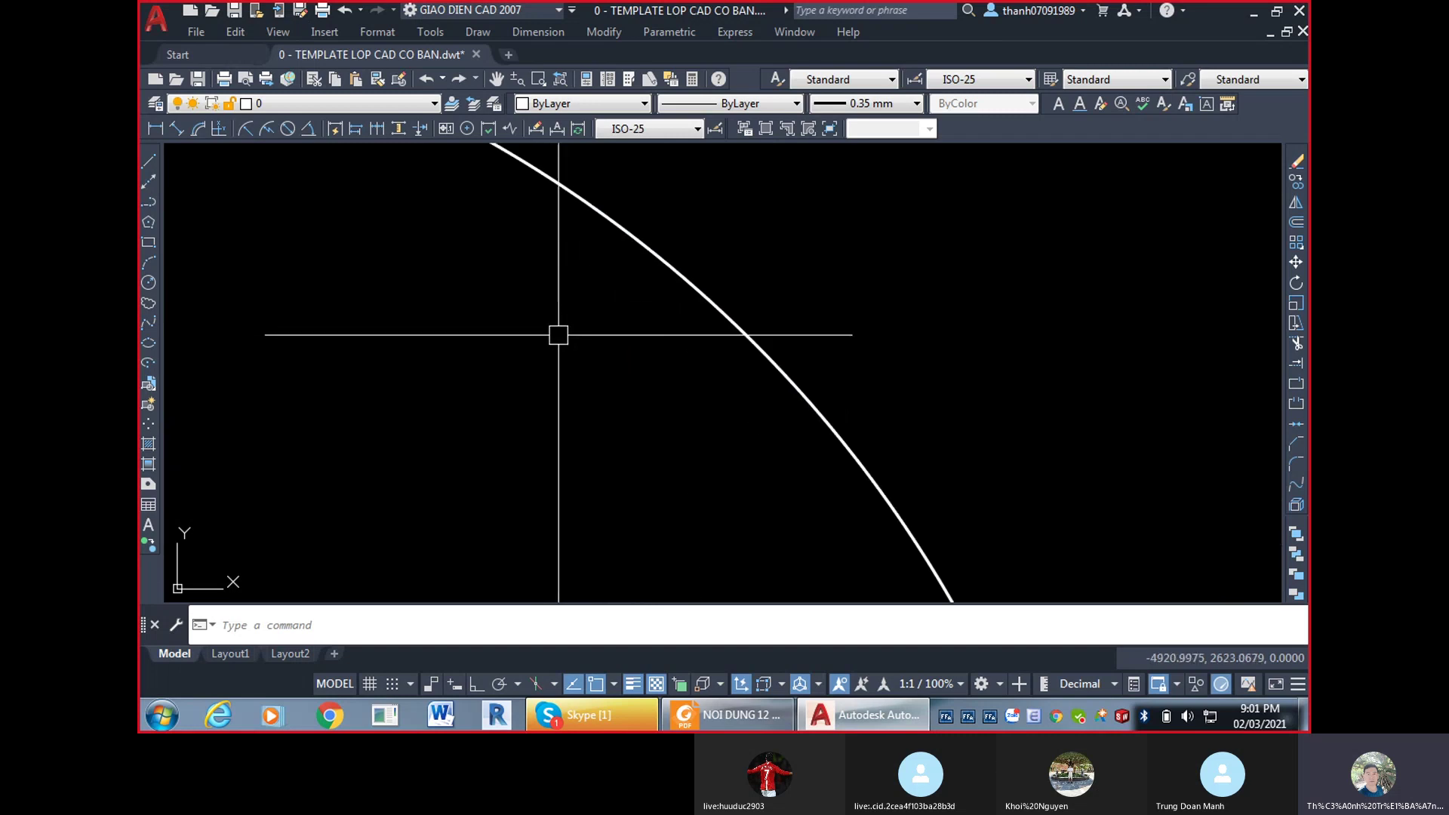
scroll(688, 292, down, 6)
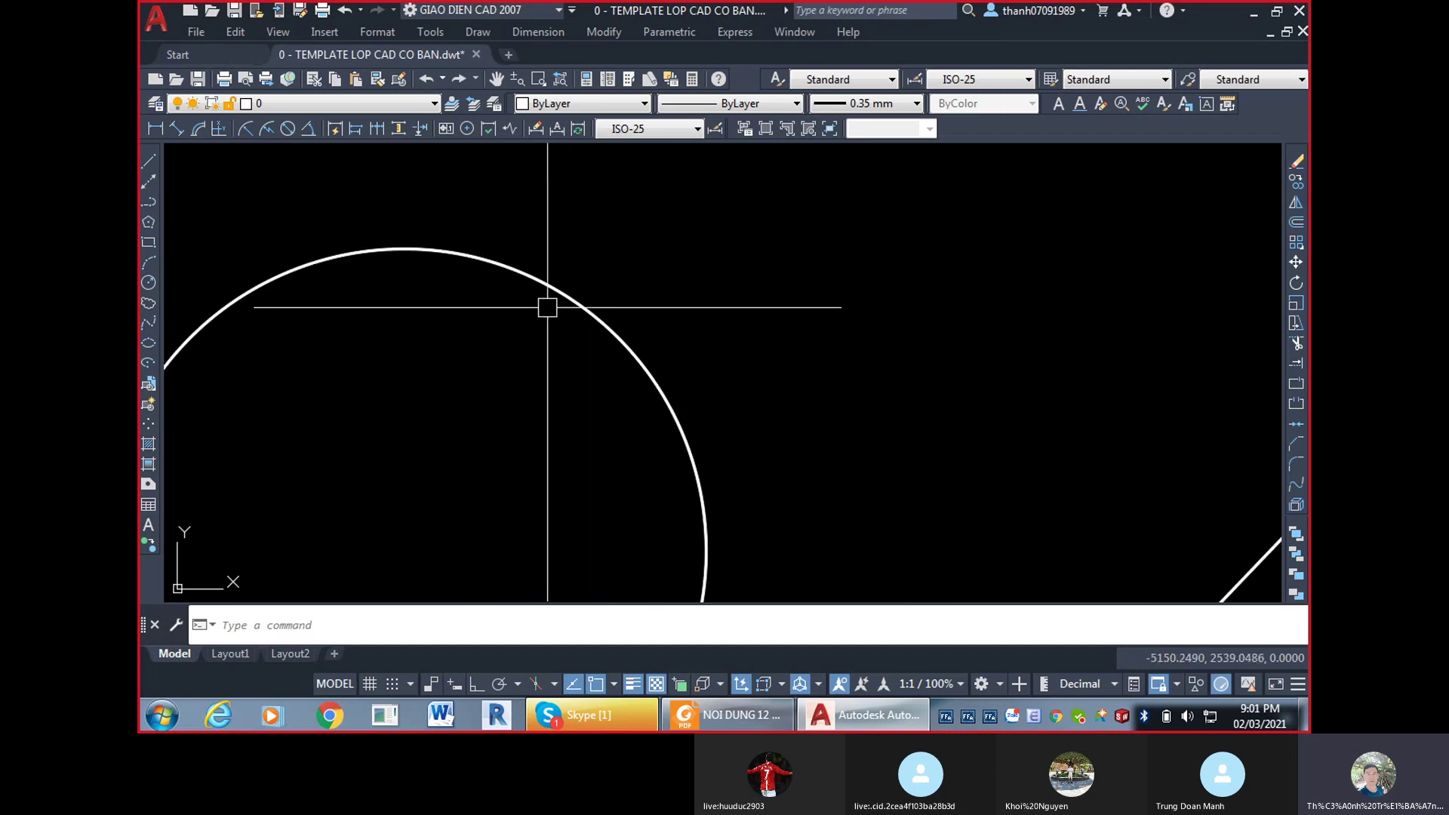
text(P)
key(Return)
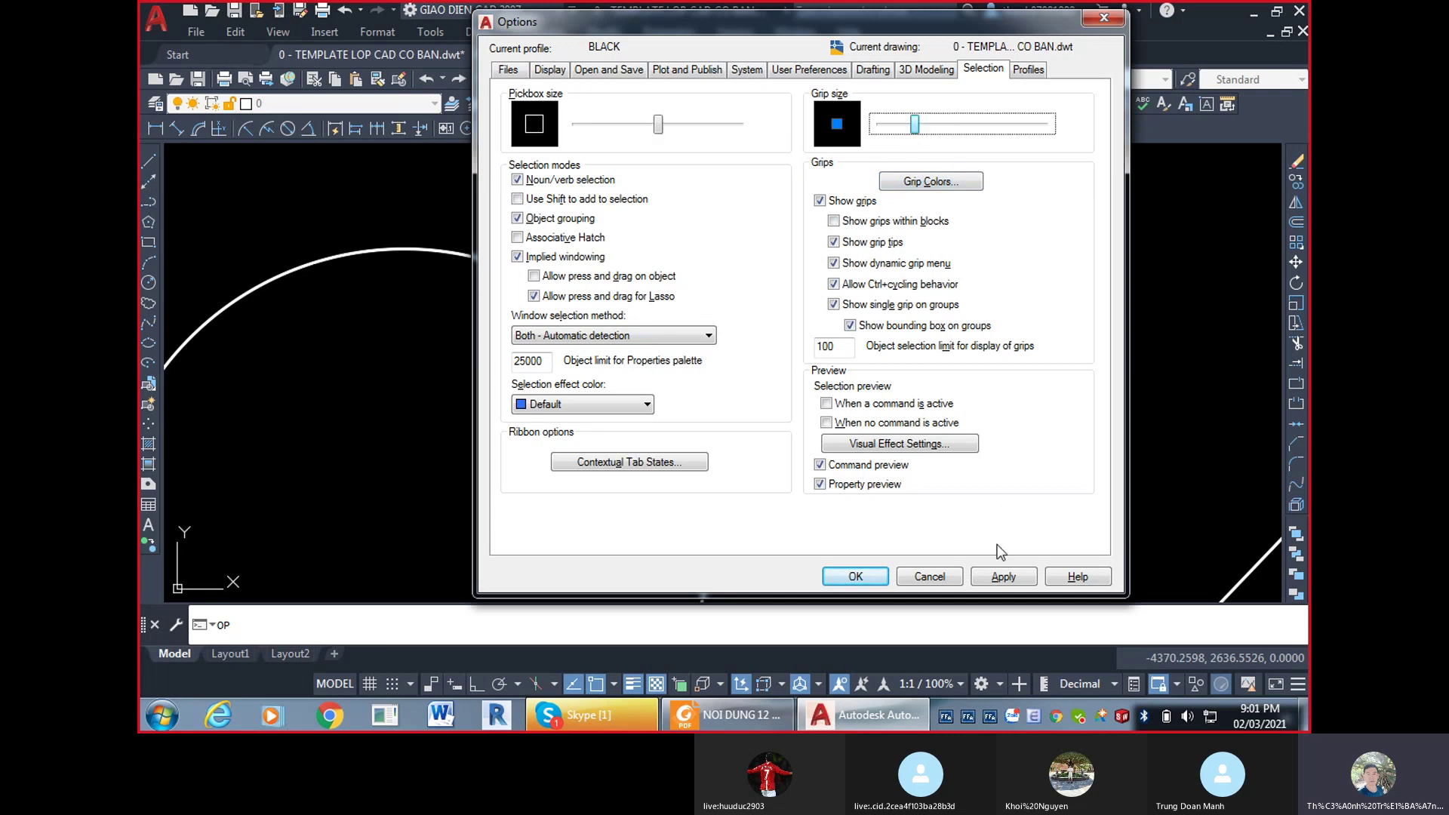
Close Options, test-select the diagonal line and rectangle, then clear the selection.
click(855, 576)
scroll(851, 272, down, 3)
click(820, 252)
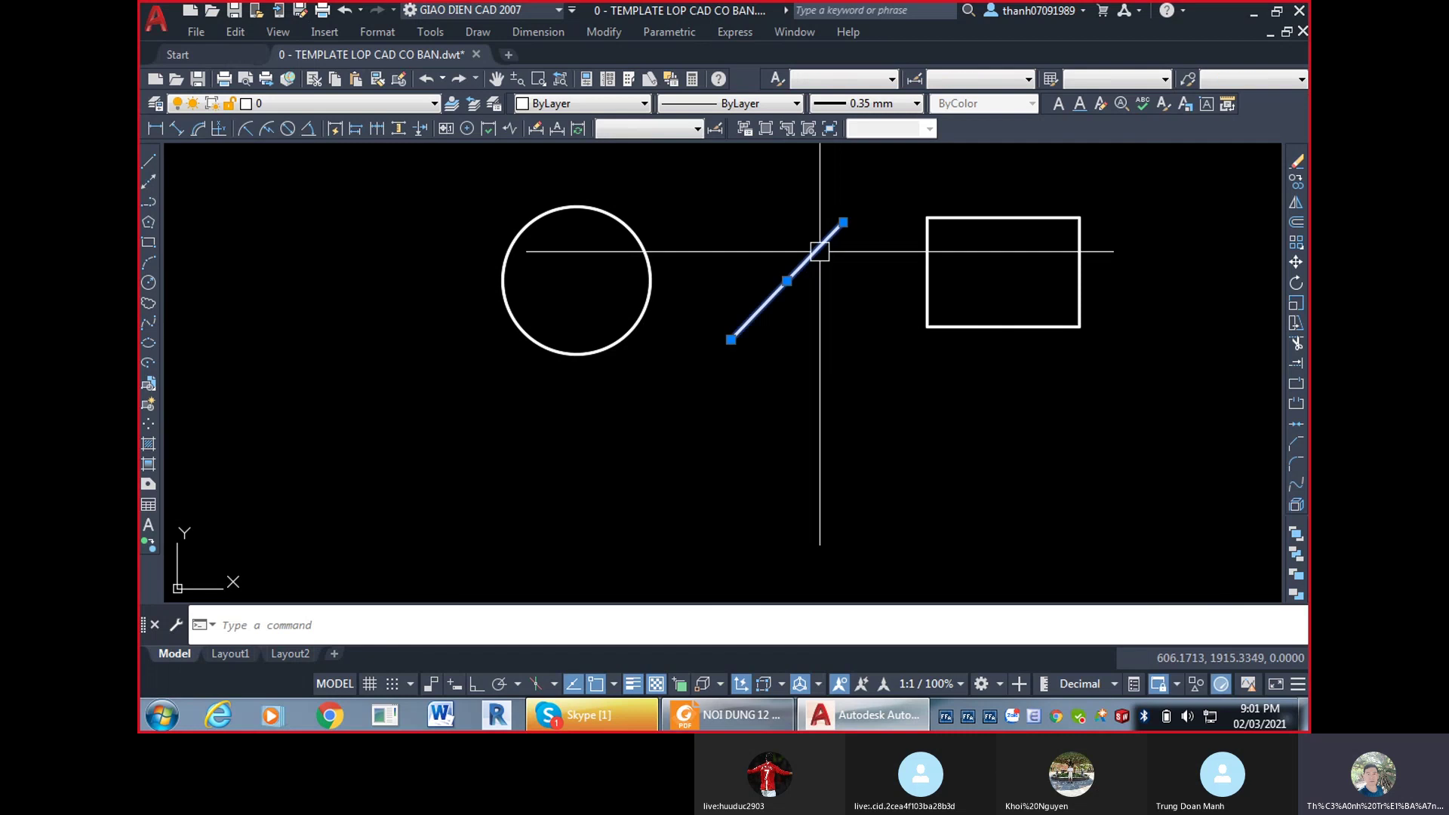
scroll(790, 259, up, 5)
scroll(634, 411, down, 3)
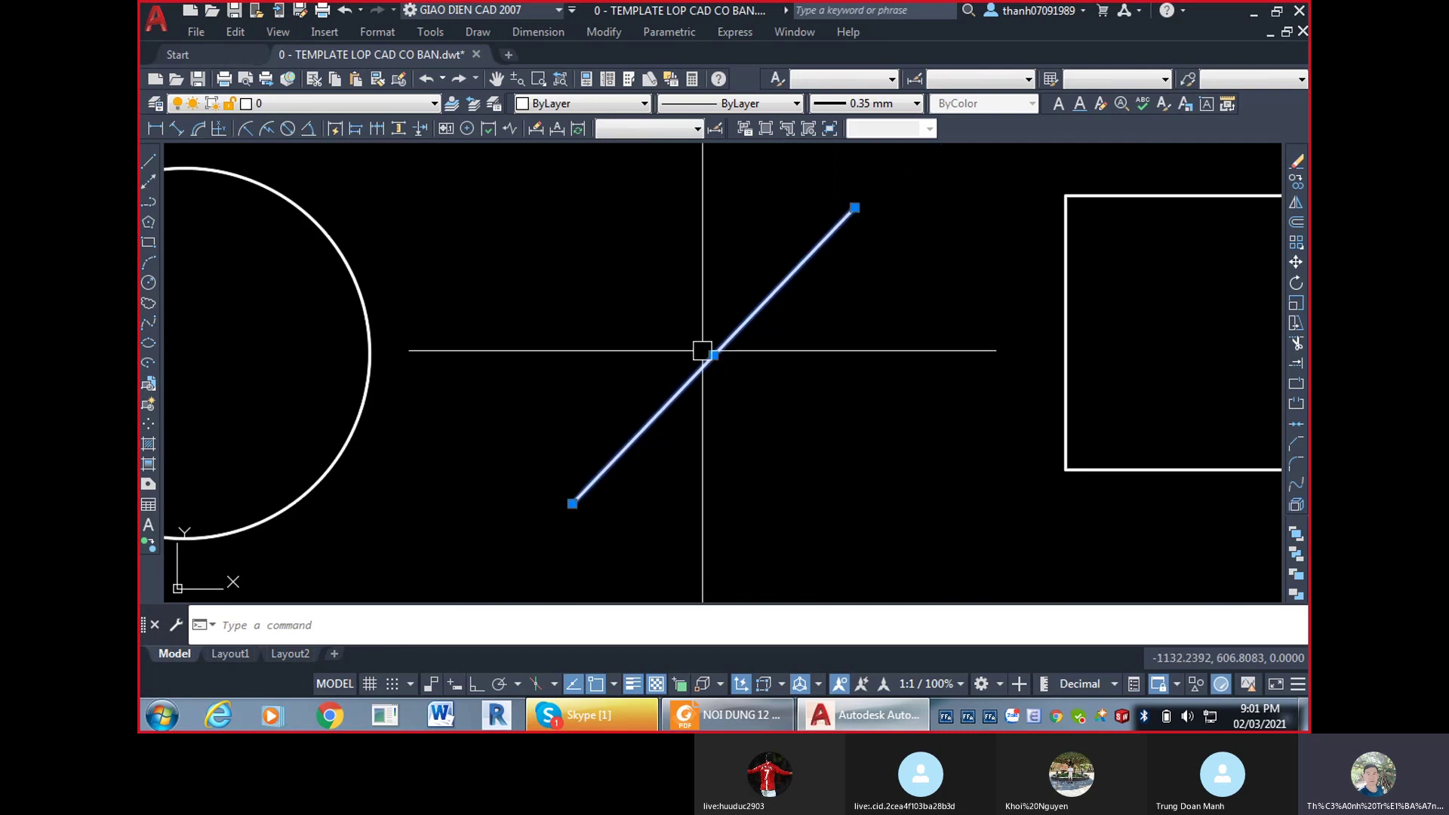
scroll(854, 205, up, 1)
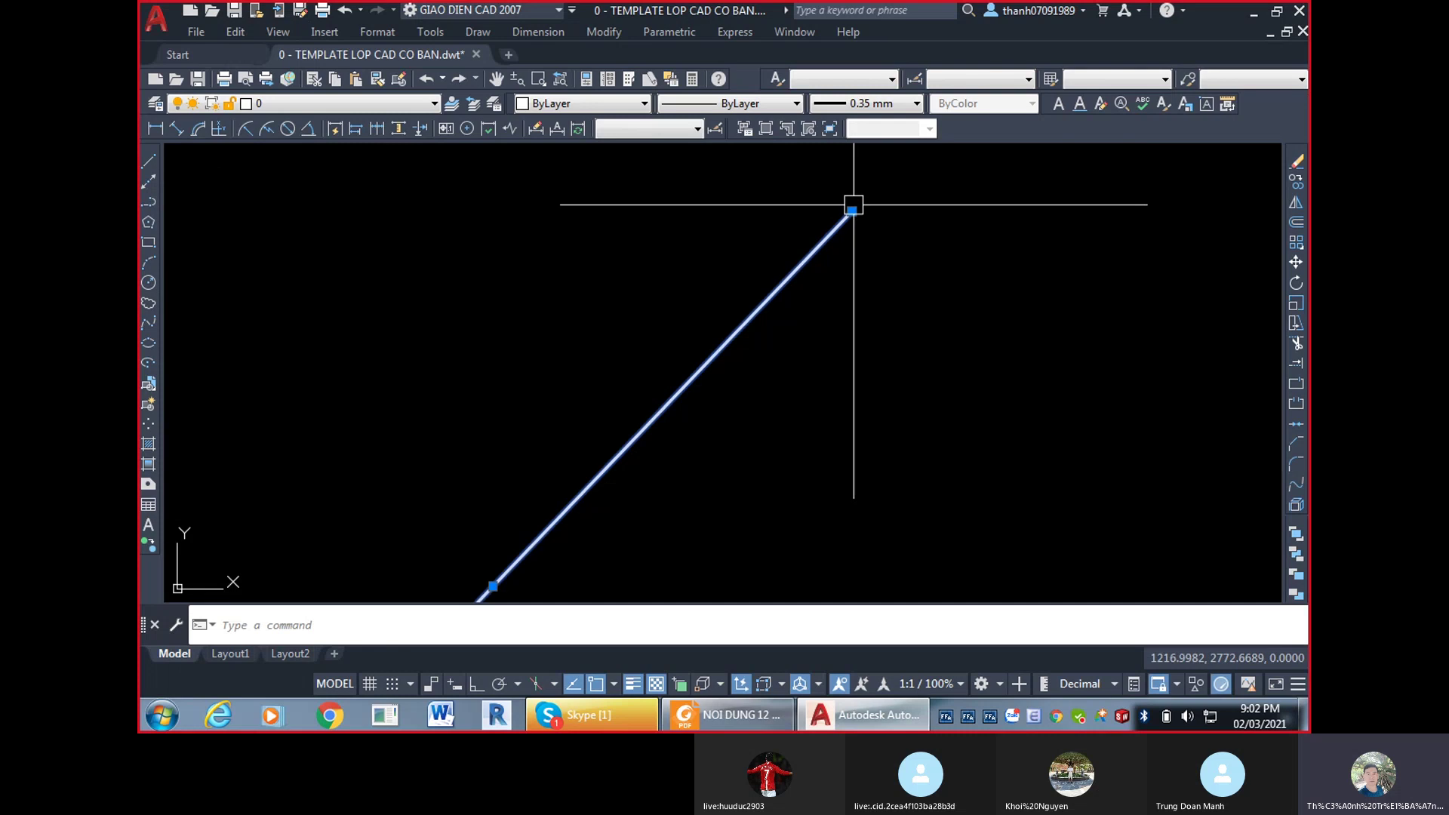
scroll(851, 226, down, 4)
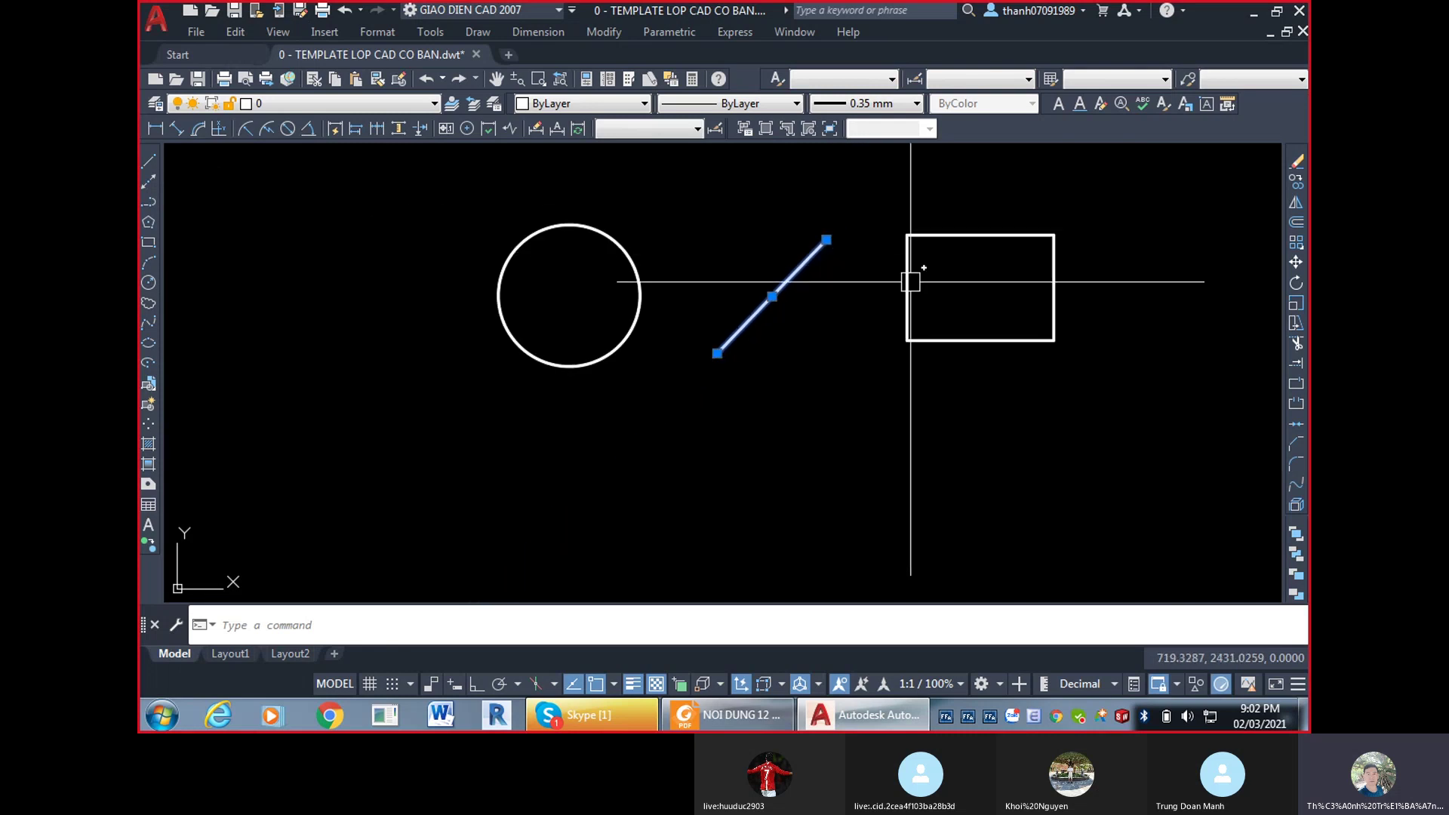
click(912, 282)
scroll(1081, 270, up, 2)
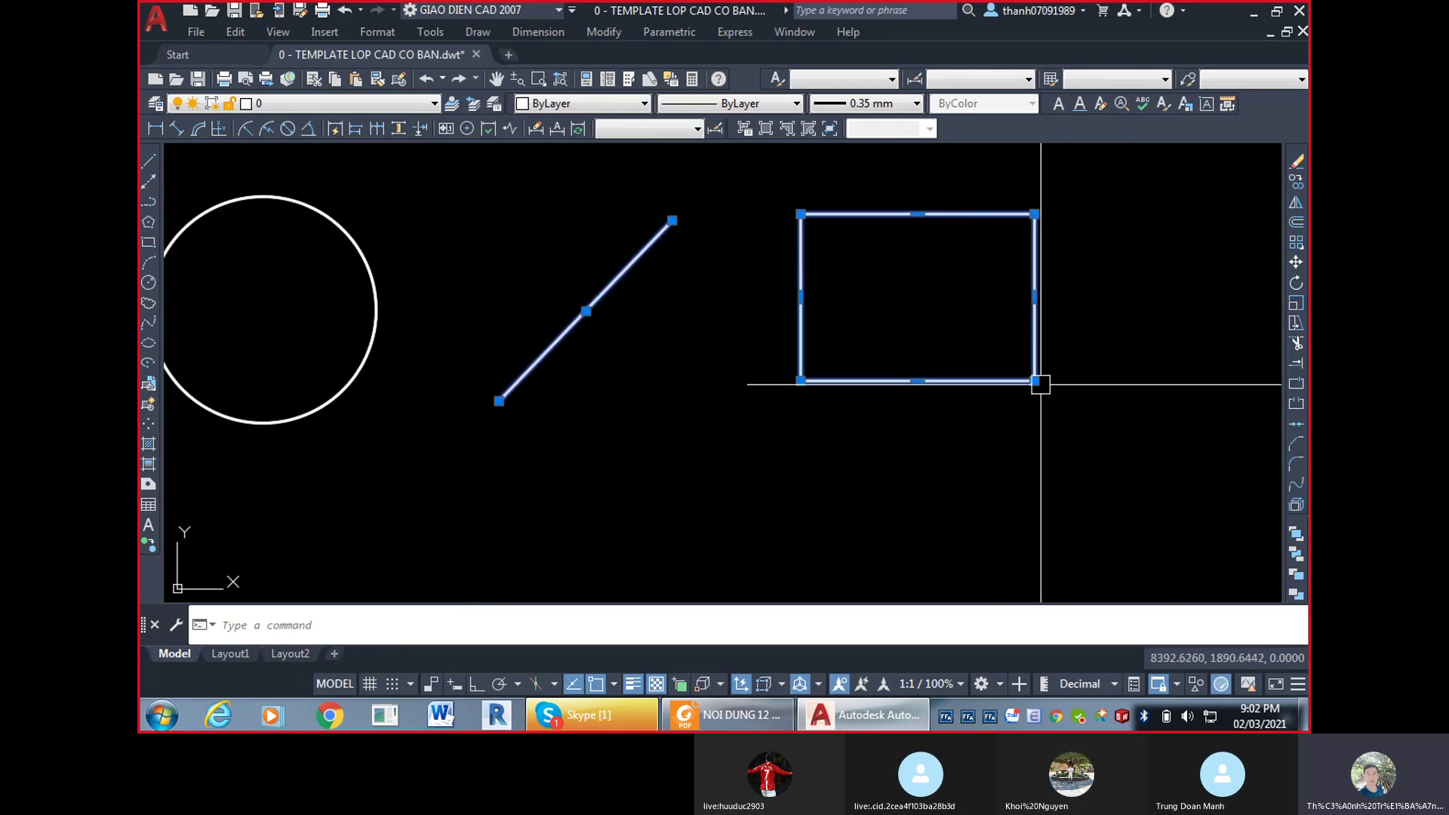
key(Escape)
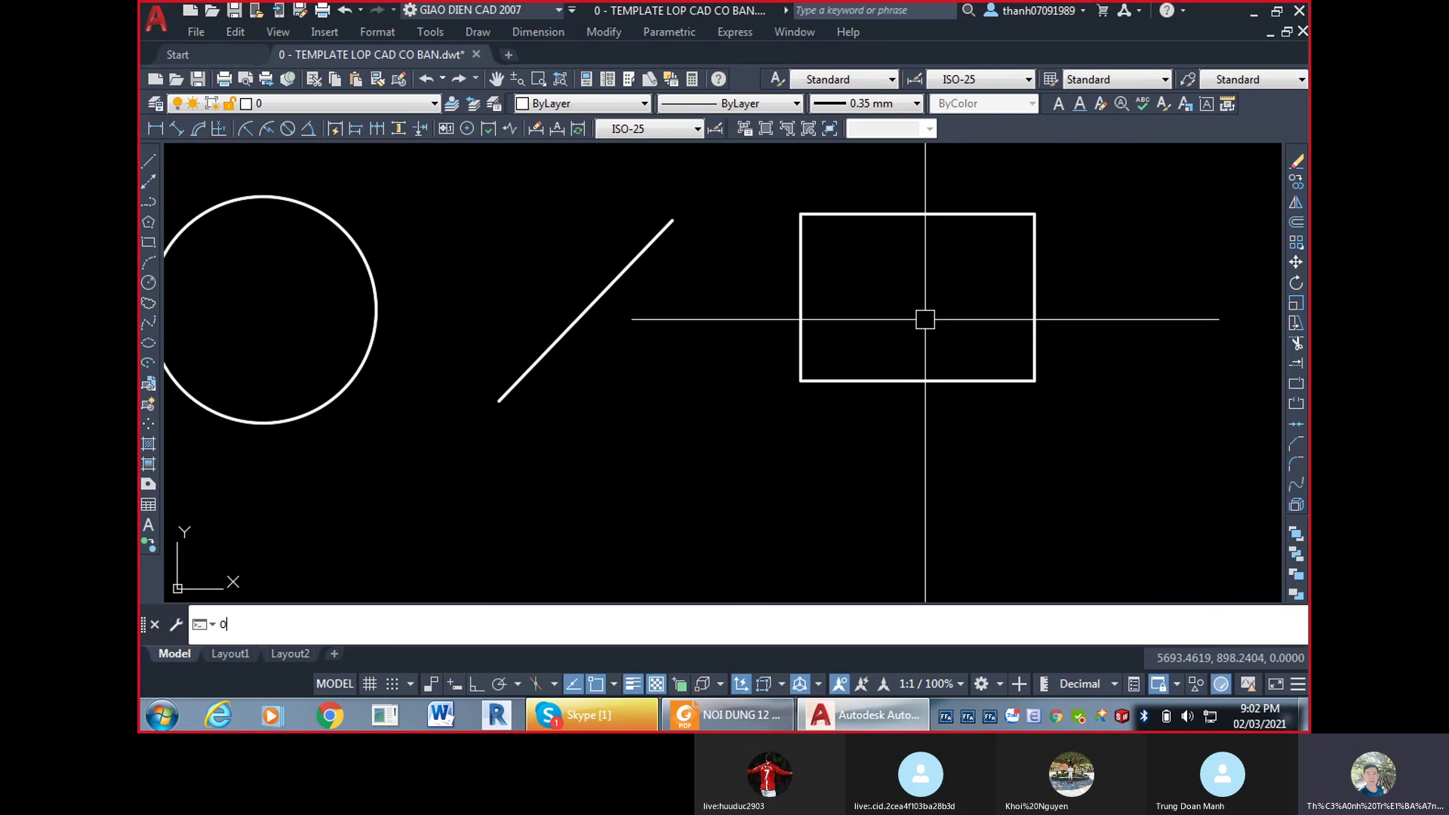
Make the grip size larger in Options and check it on the selected rectangle.
key(Return)
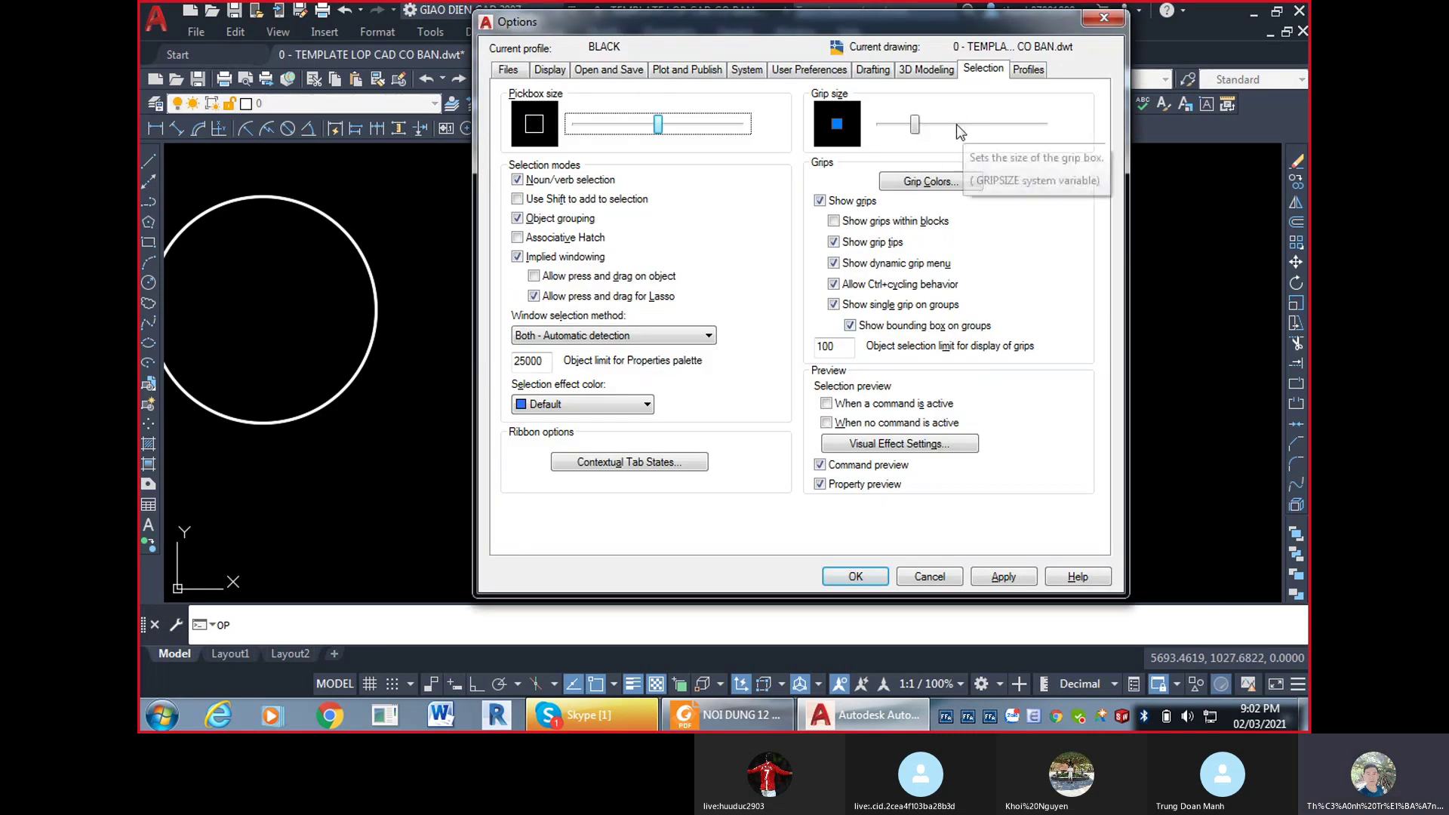
click(957, 125)
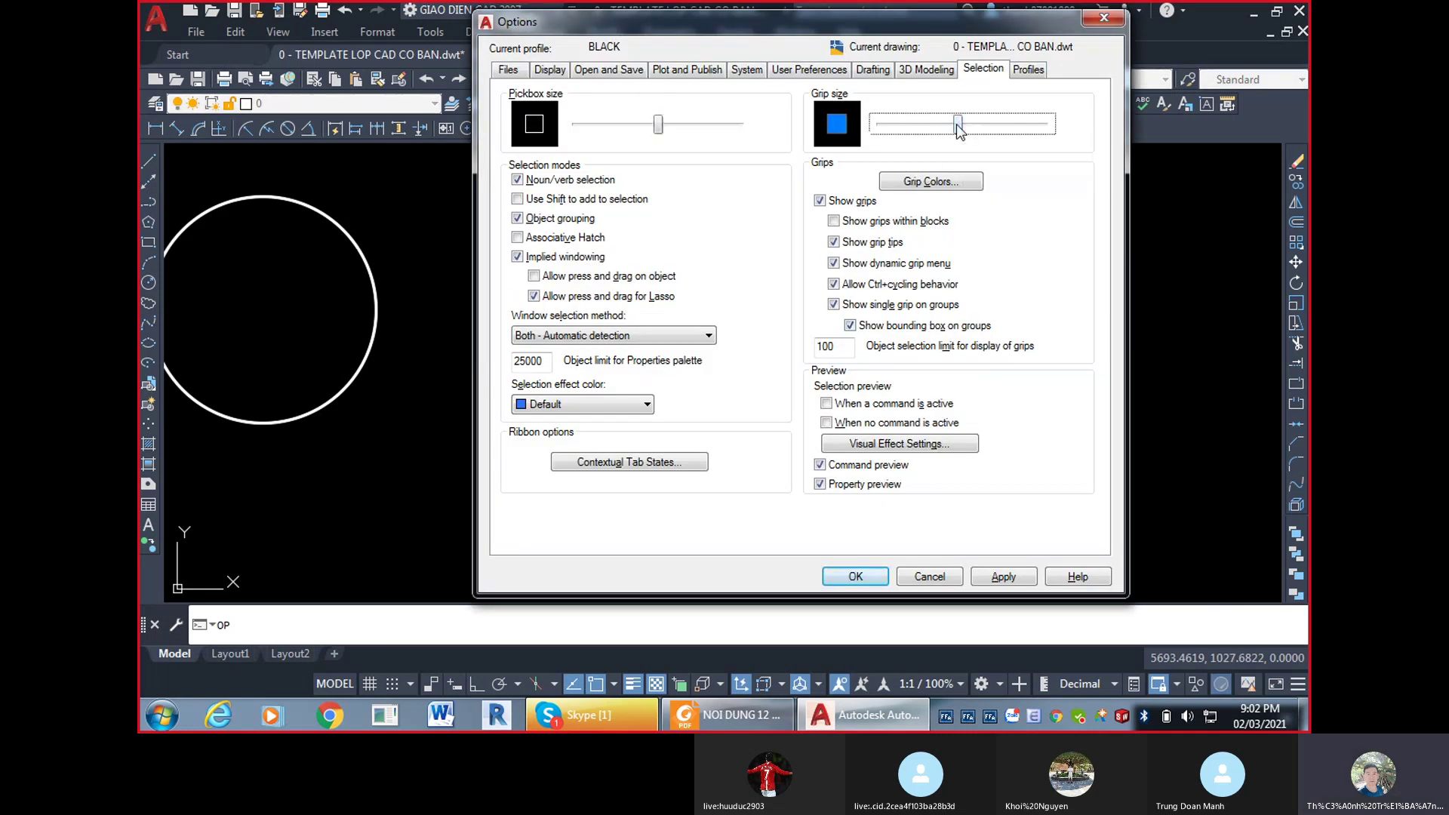
click(856, 577)
click(802, 310)
scroll(800, 204, up, 2)
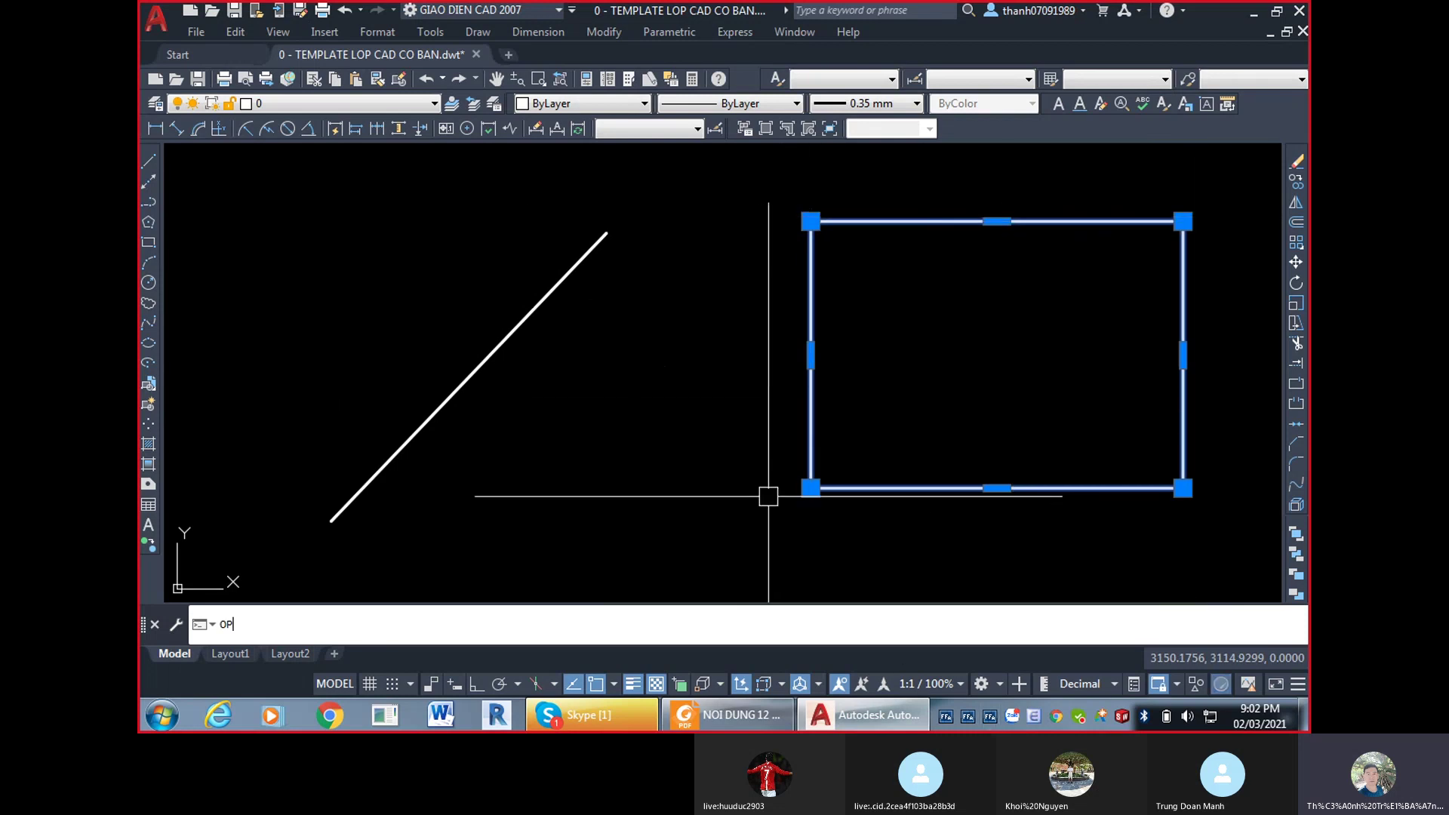
Reopen the Options dialog, briefly switching to the Skype call and back.
key(Return)
click(625, 725)
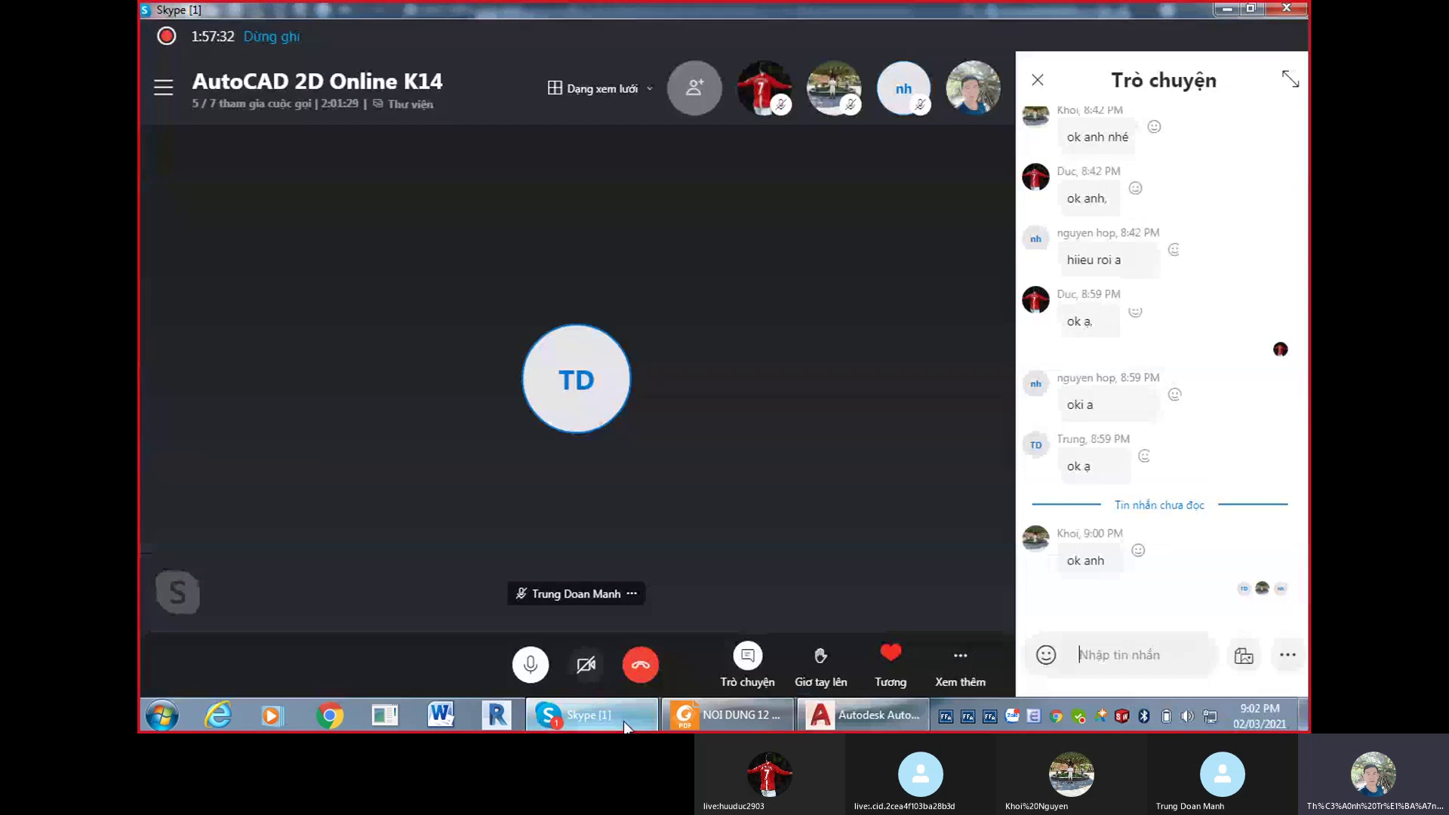
click(625, 724)
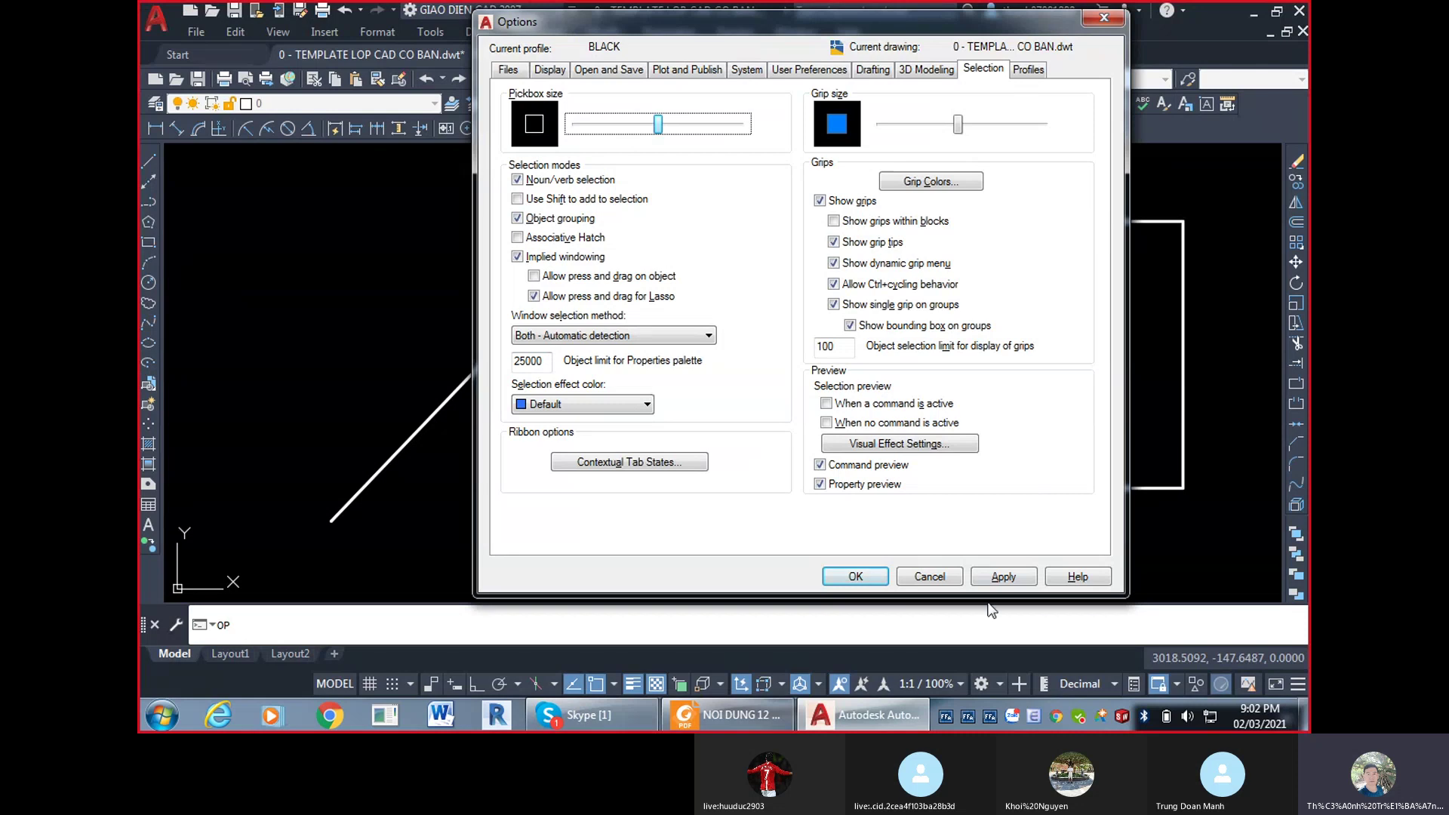
Tick selection preview for both no-command and active-command states and apply it.
click(827, 423)
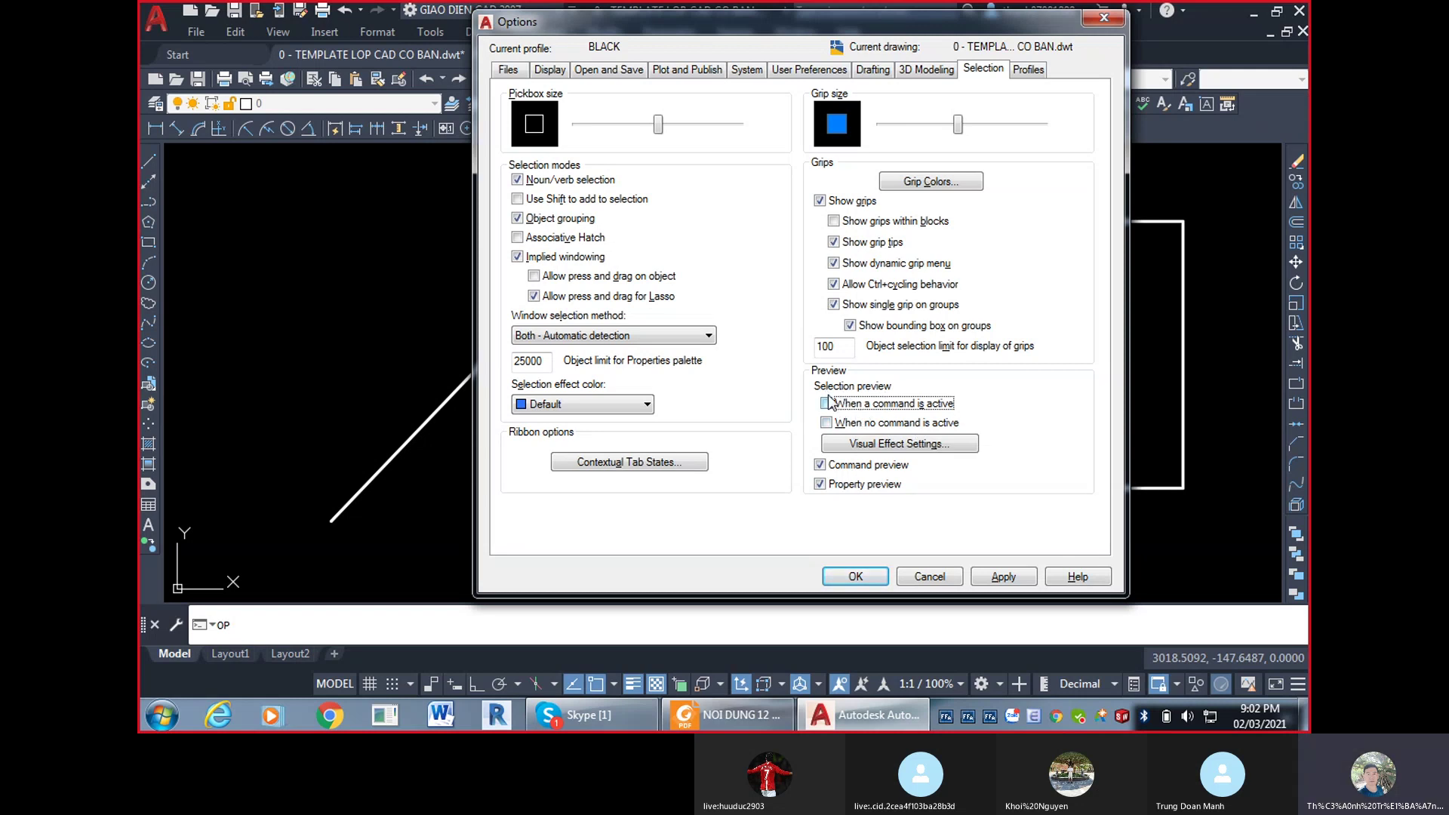
click(861, 406)
click(995, 579)
Close Options and test-select the diagonal line, then clear the selection.
click(852, 578)
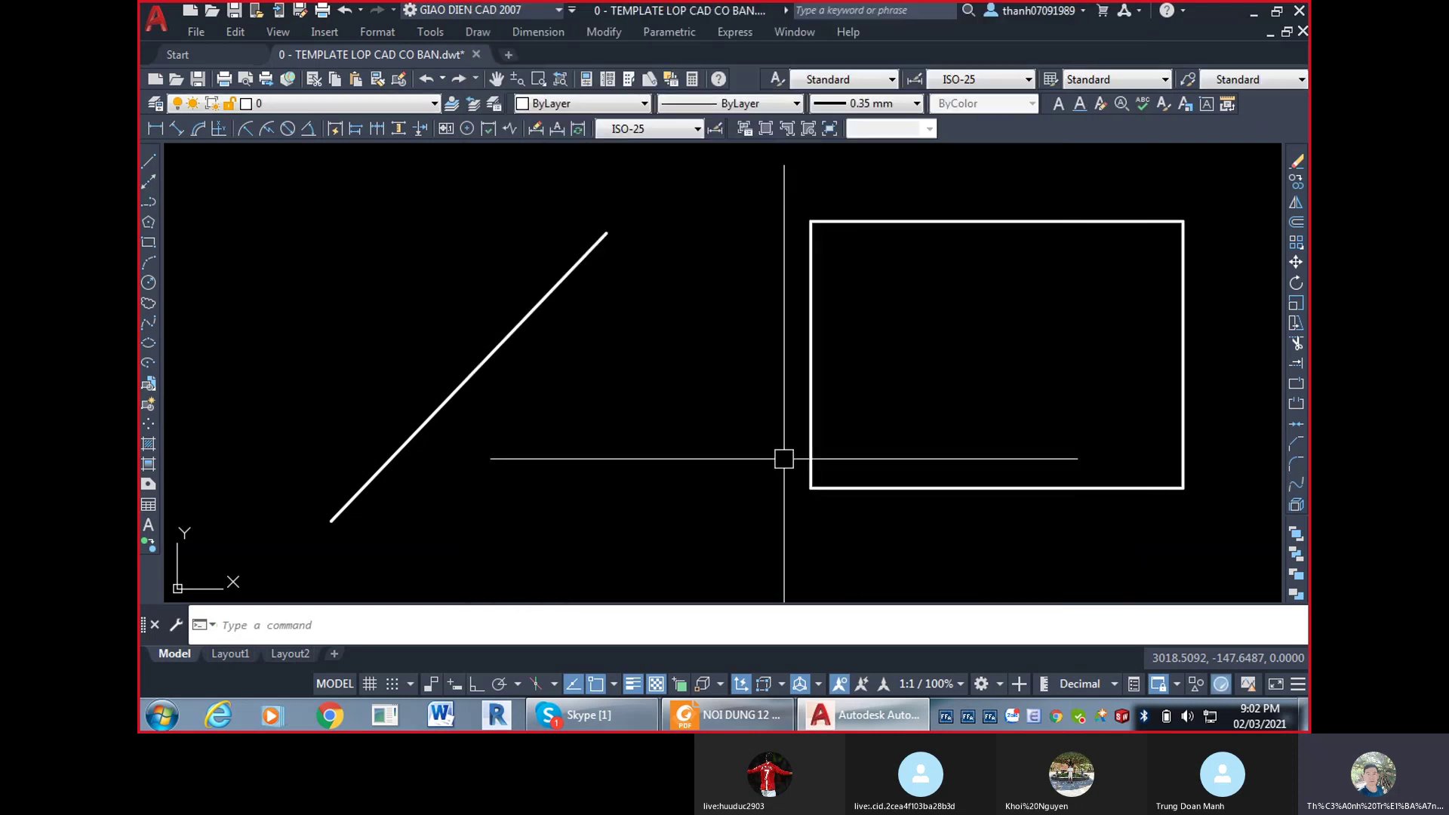
click(650, 361)
scroll(657, 378, up, 4)
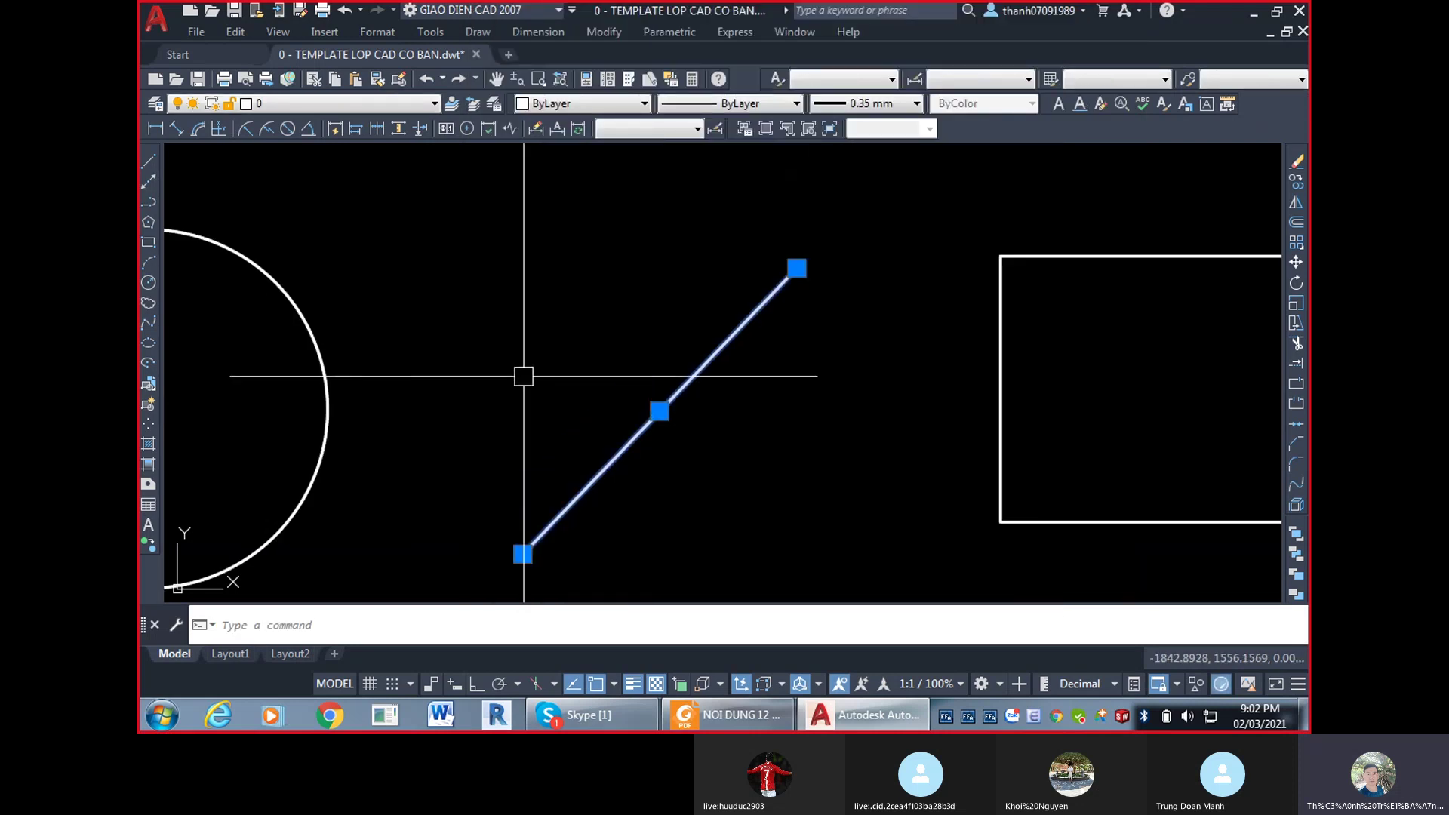
scroll(822, 400, down, 4)
key(Escape)
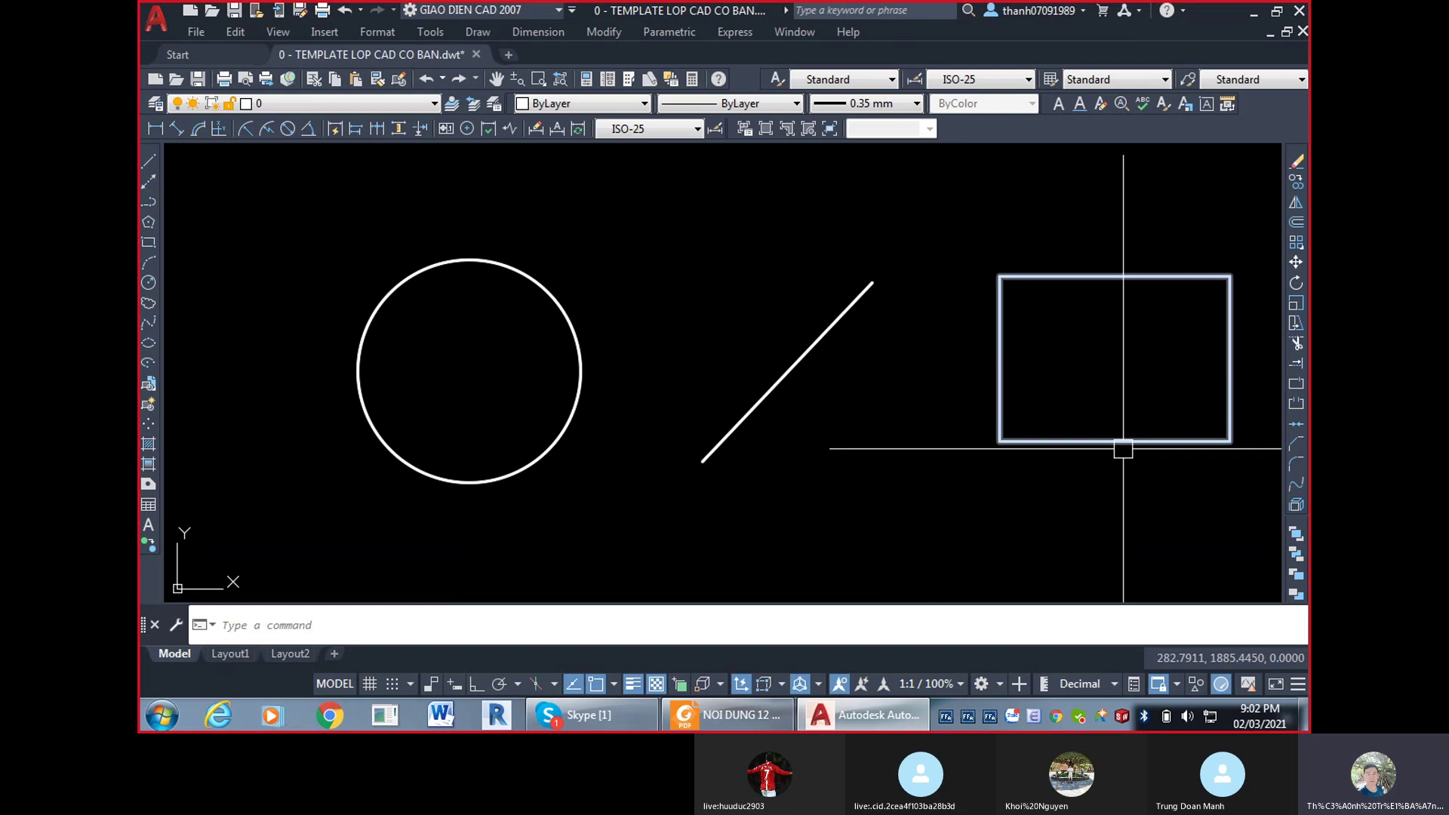
Crossing-select the circle, diagonal line and rectangle and set their colour to Red.
click(1215, 541)
click(589, 341)
click(581, 104)
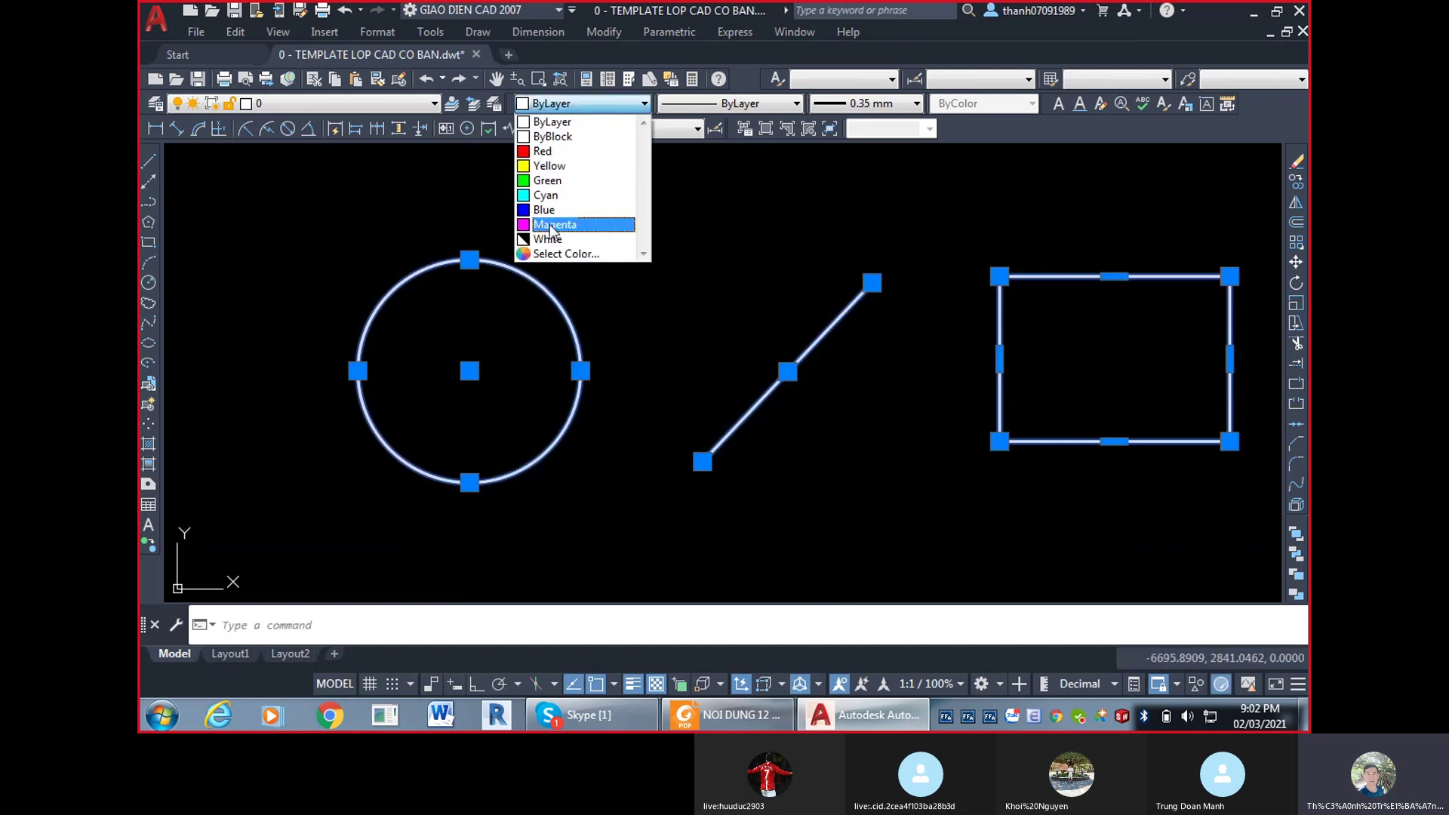
click(546, 154)
key(Escape)
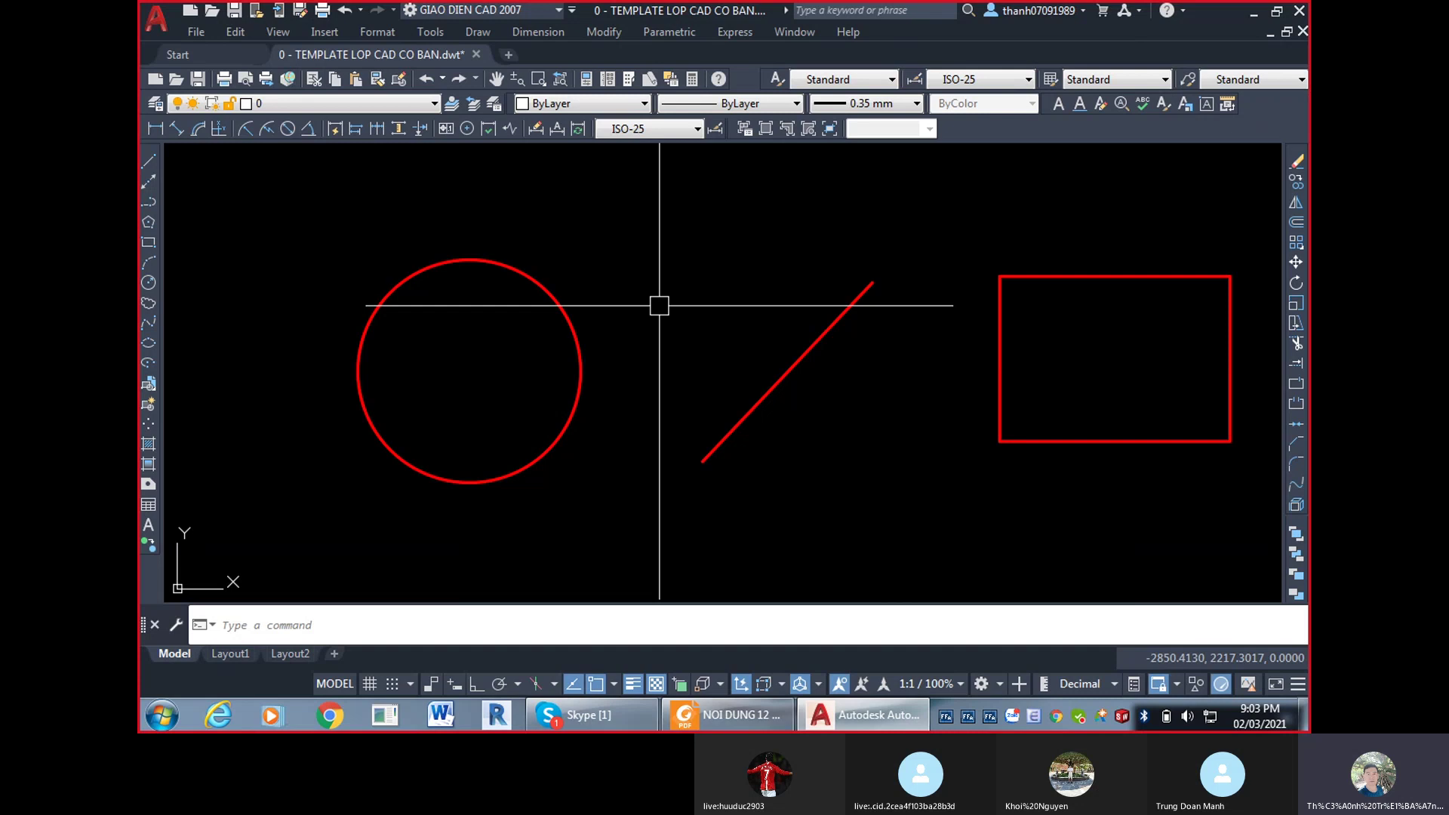
Reopen Options with OP and close it without changes.
text(OP)
key(Return)
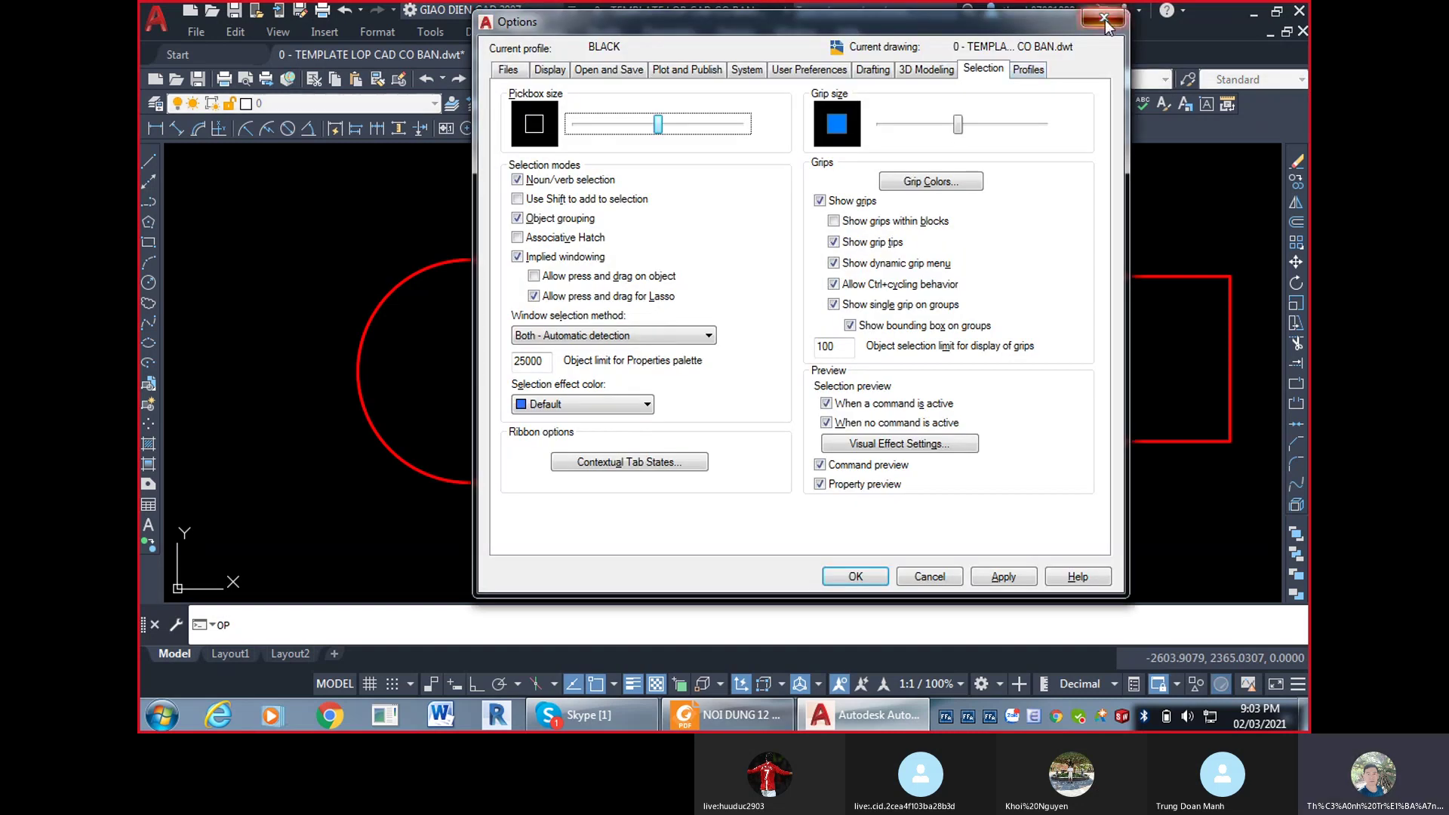
key(Escape)
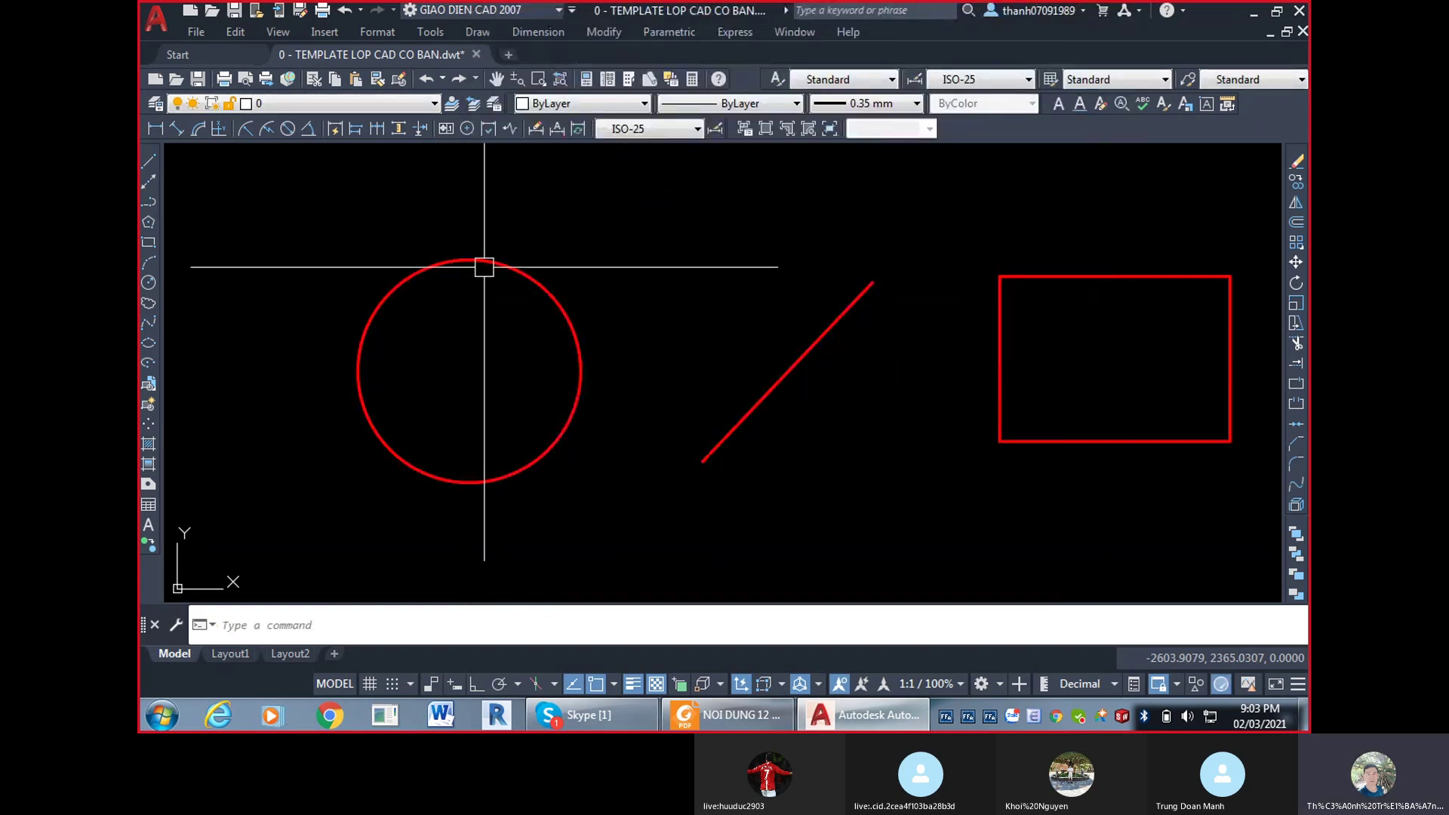
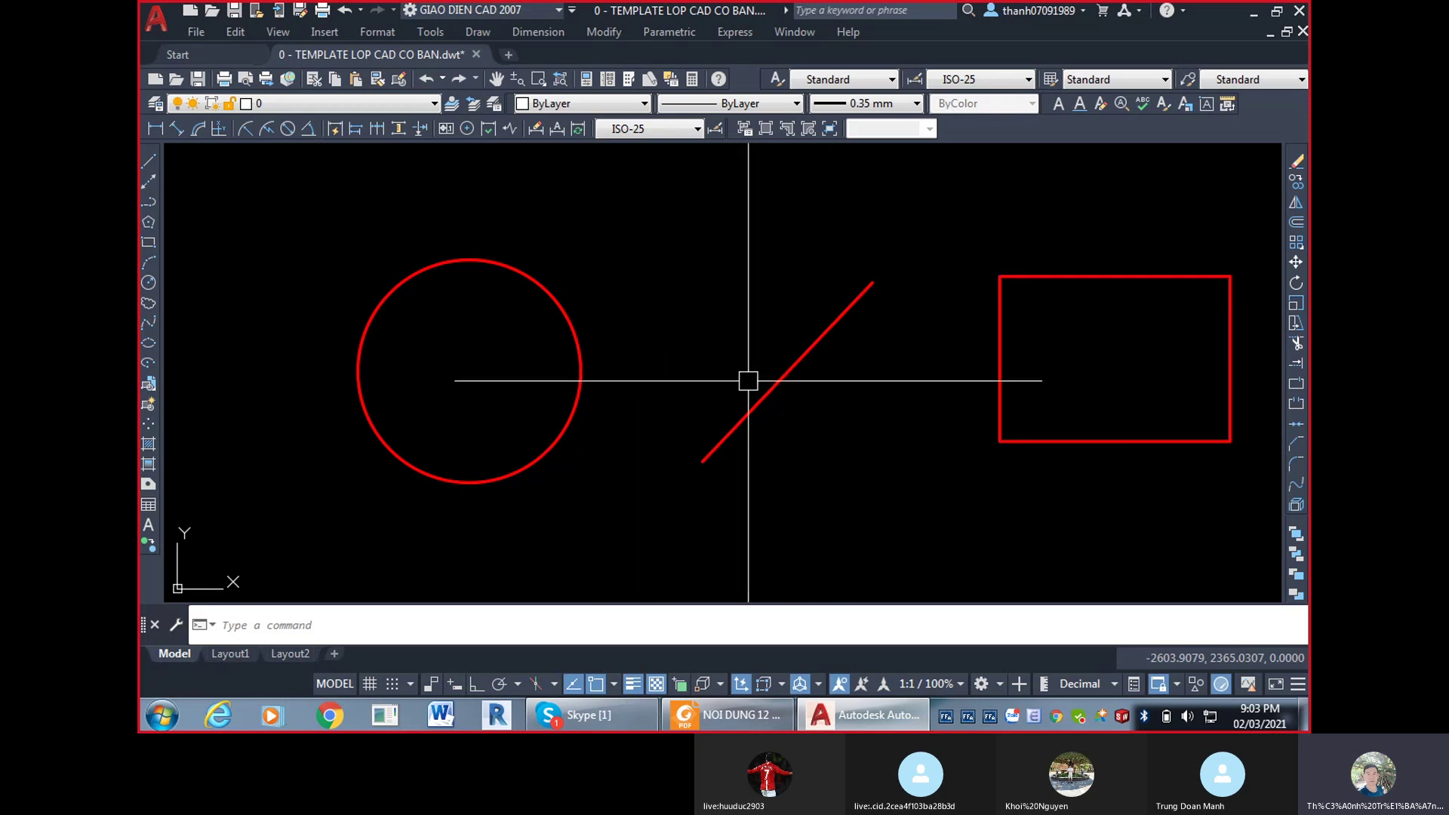
Switch off selection preview highlighting during and outside commands and apply it in Options.
text(l)
key(Return)
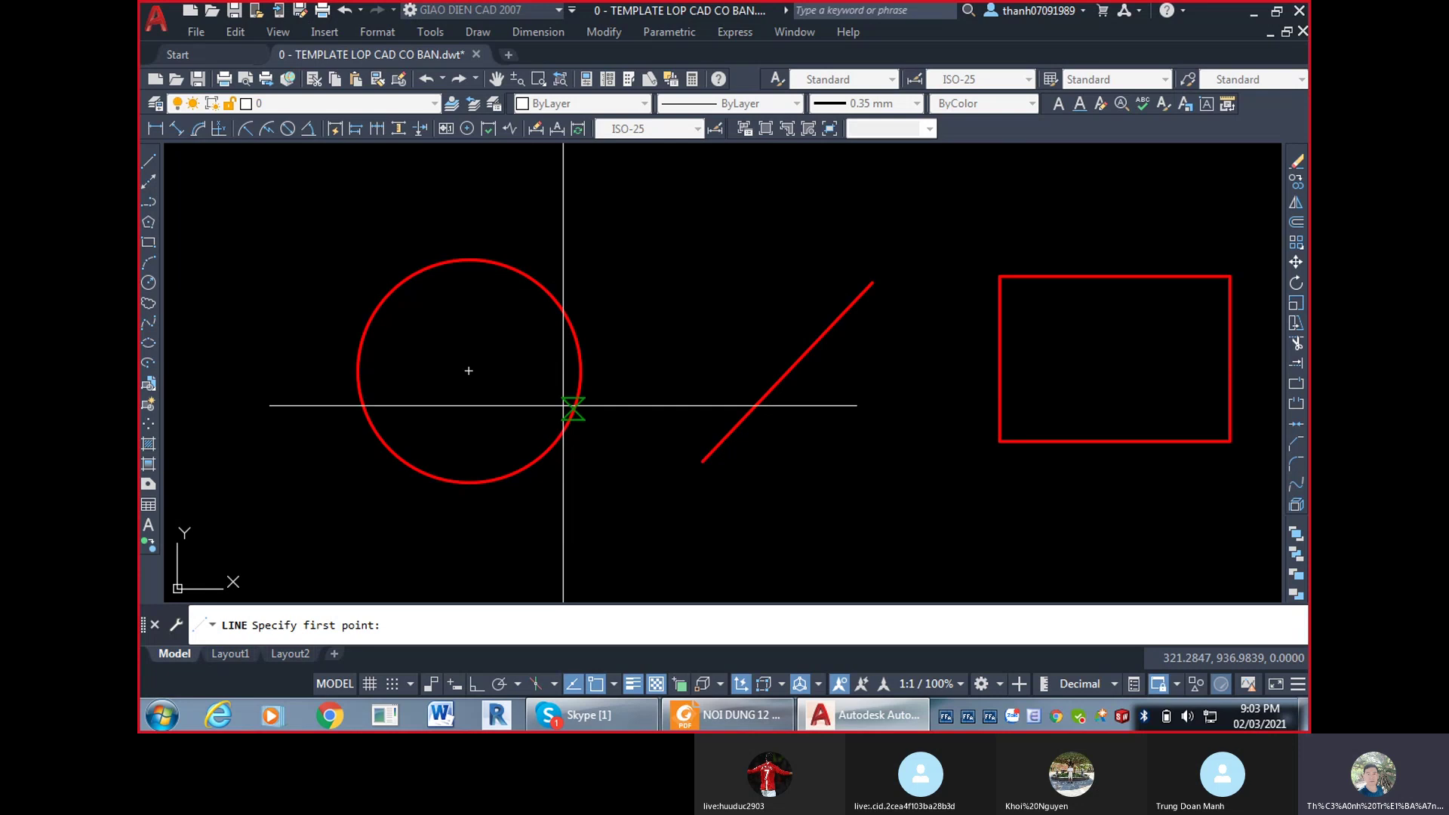
key(Escape)
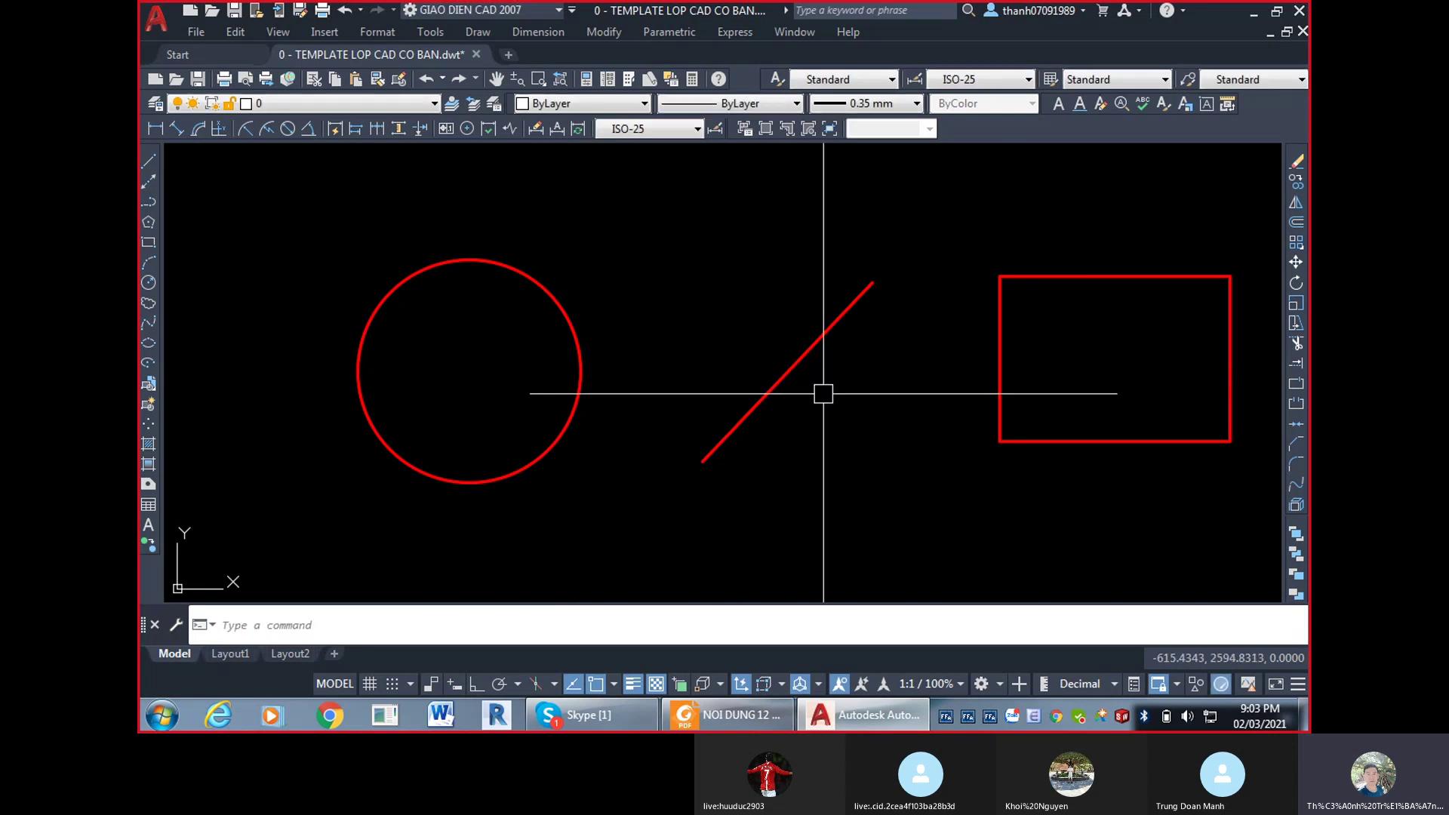
text(OP)
key(Return)
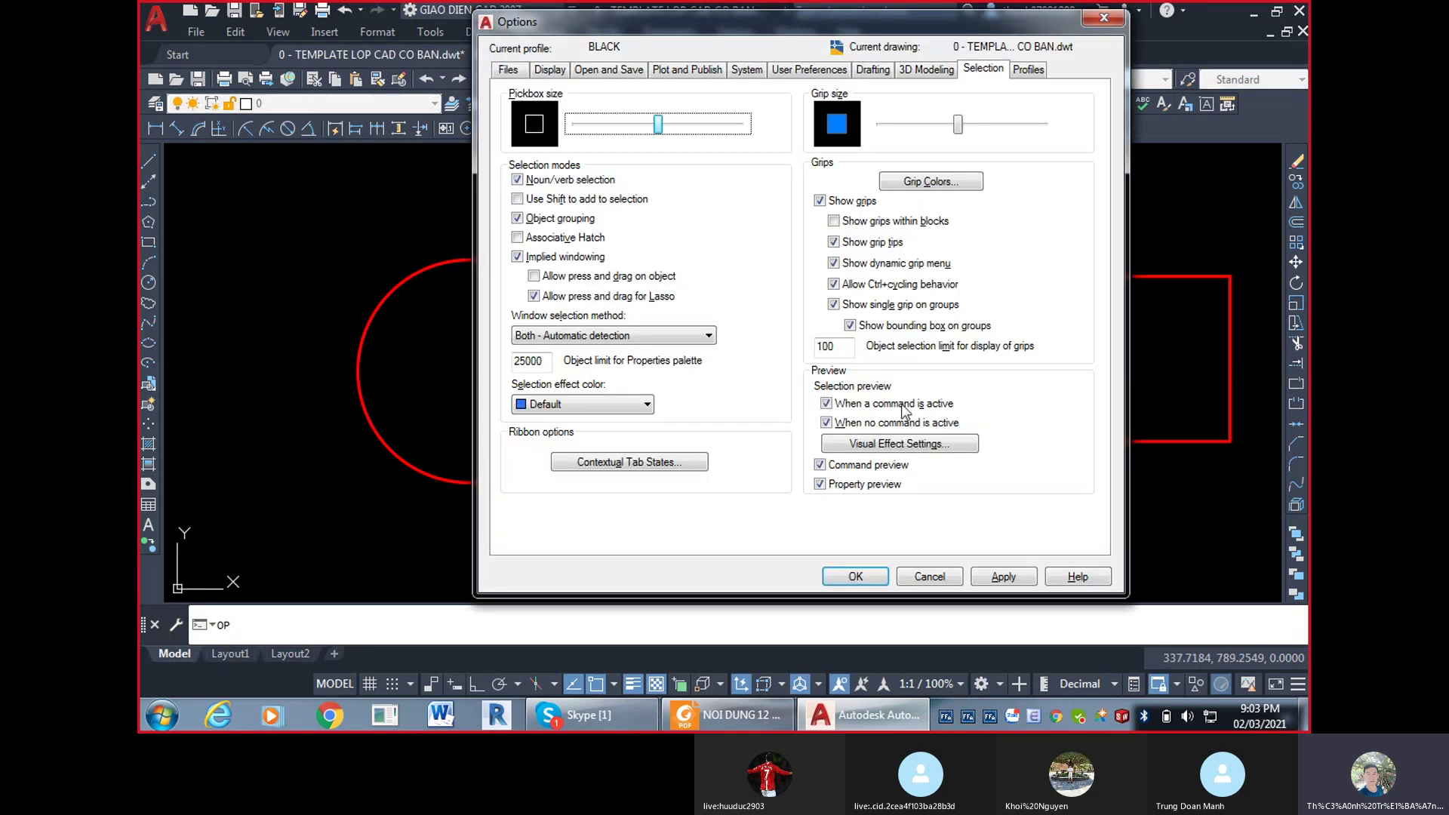
click(887, 425)
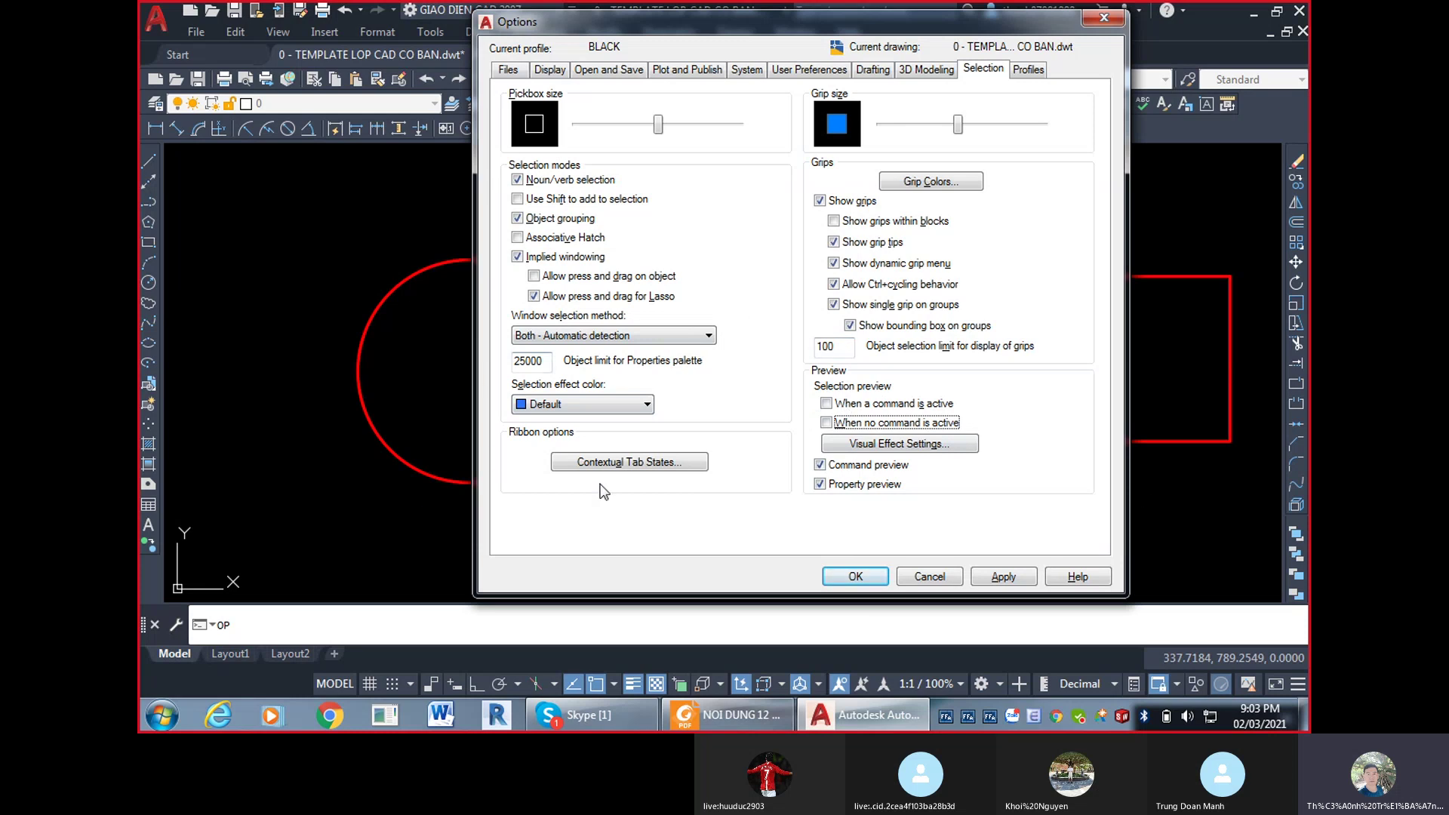
click(1005, 577)
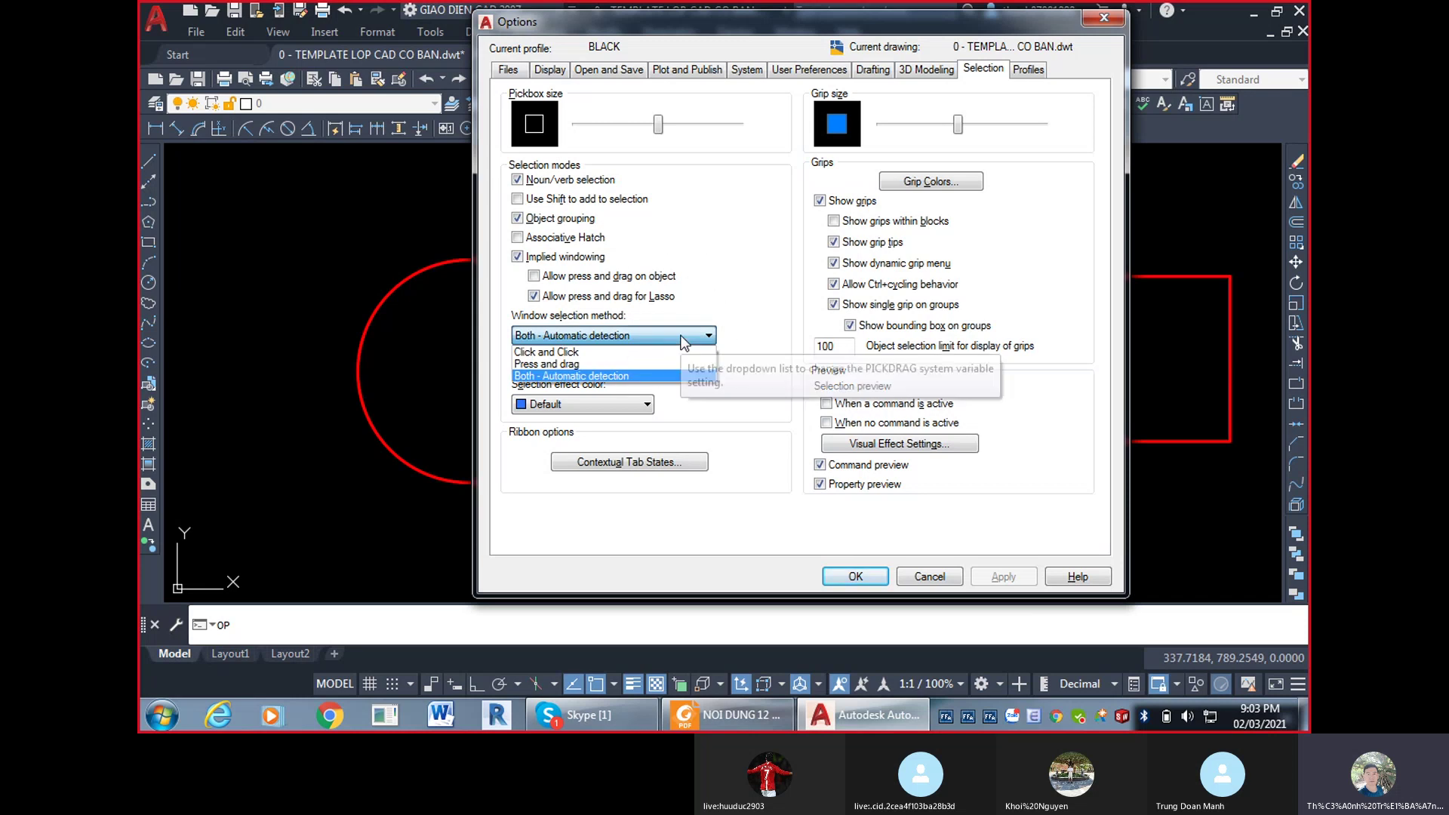
Keep window selection at Both - Automatic detection with press-and-drag lasso enabled.
click(548, 303)
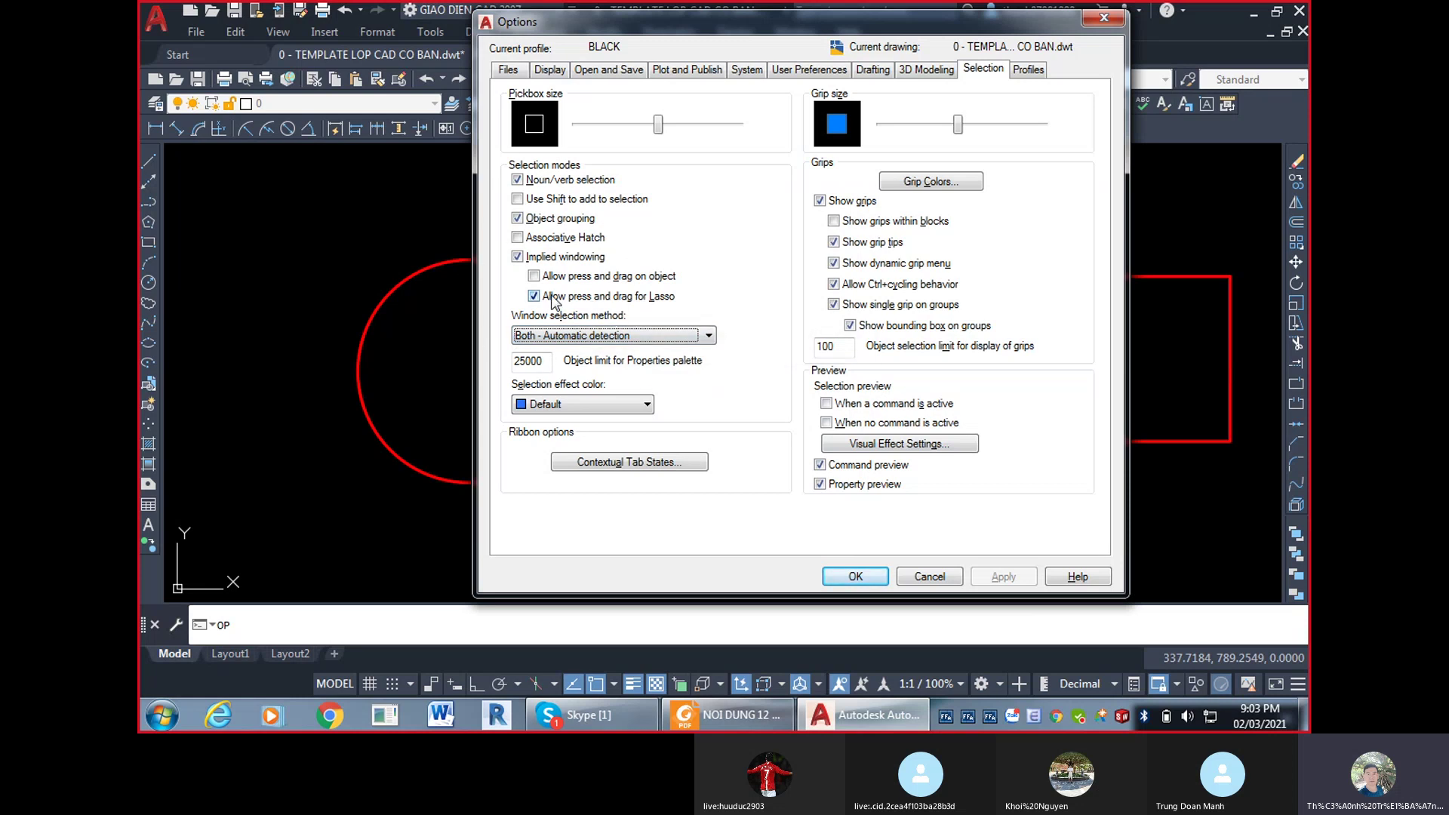
click(645, 301)
click(644, 330)
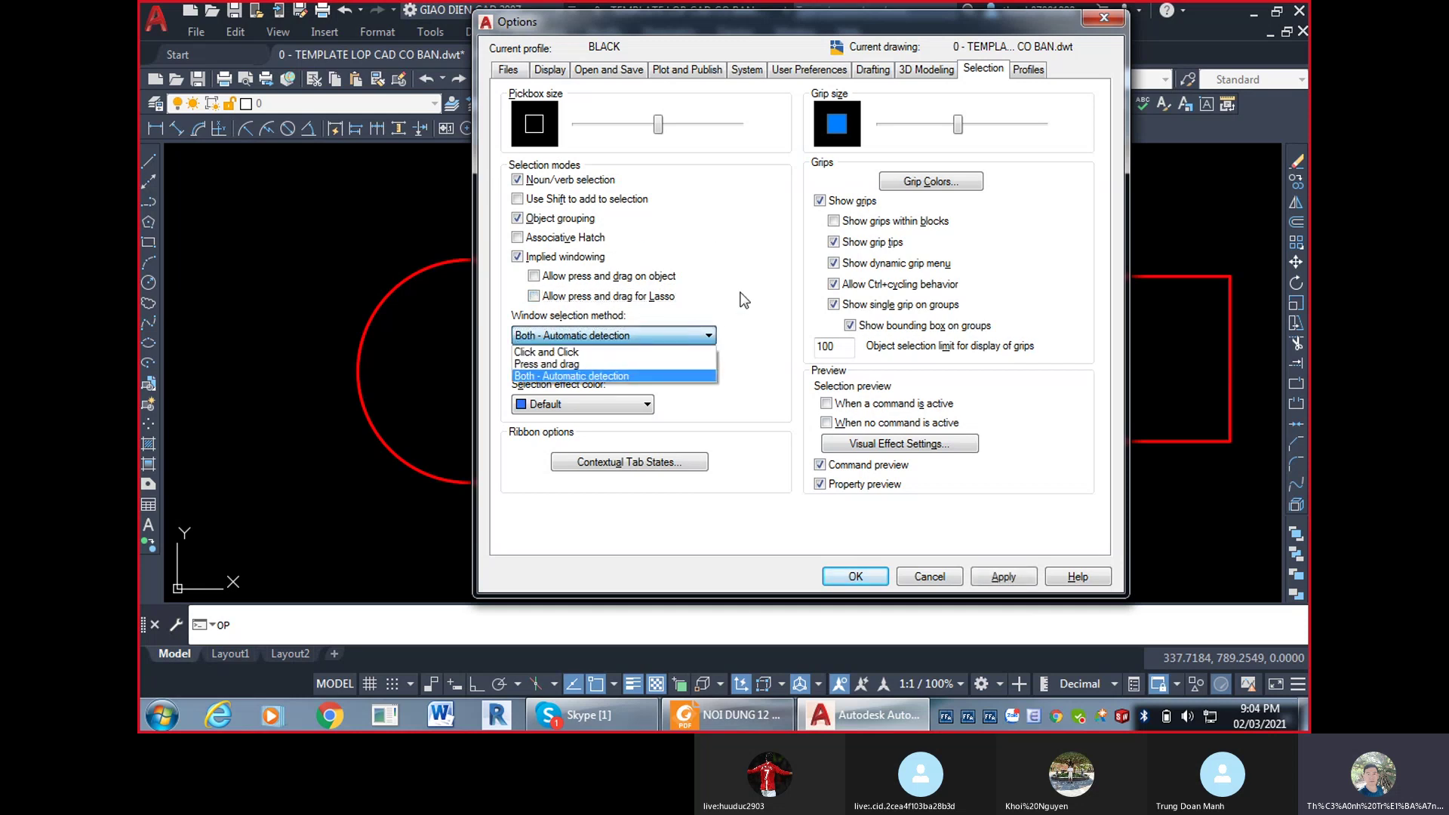
click(743, 299)
click(656, 302)
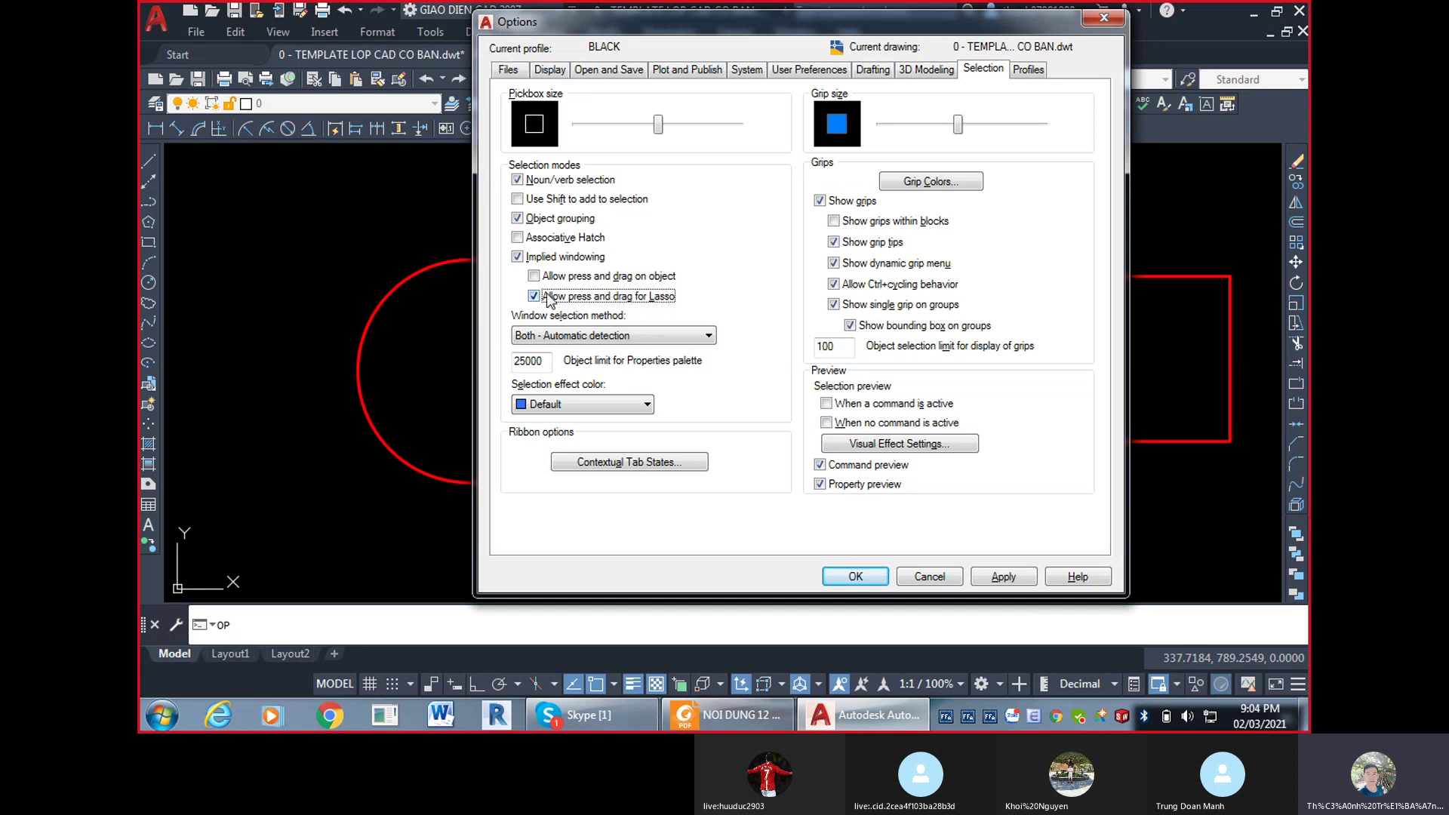
click(531, 340)
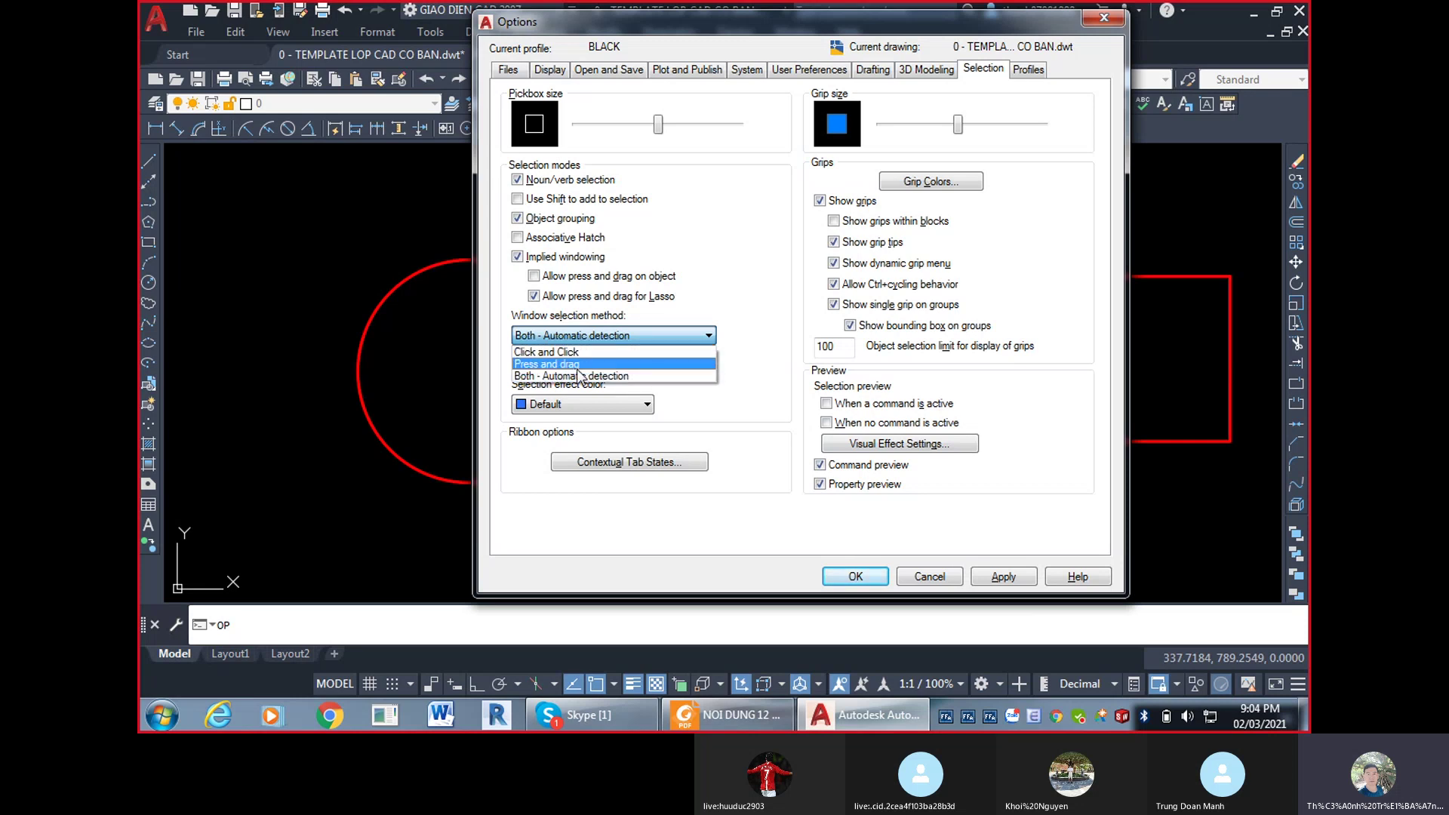
click(702, 338)
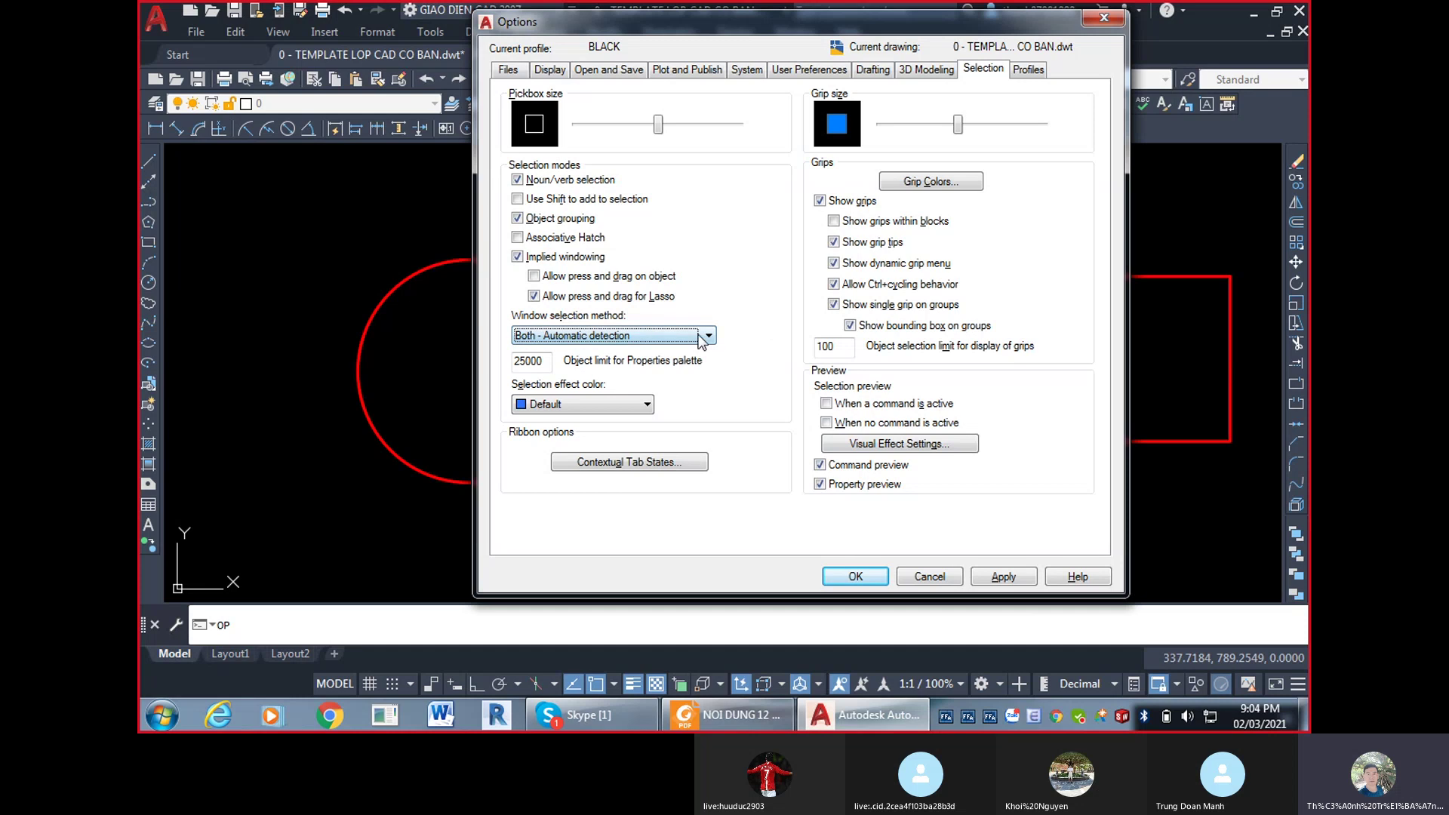
click(930, 578)
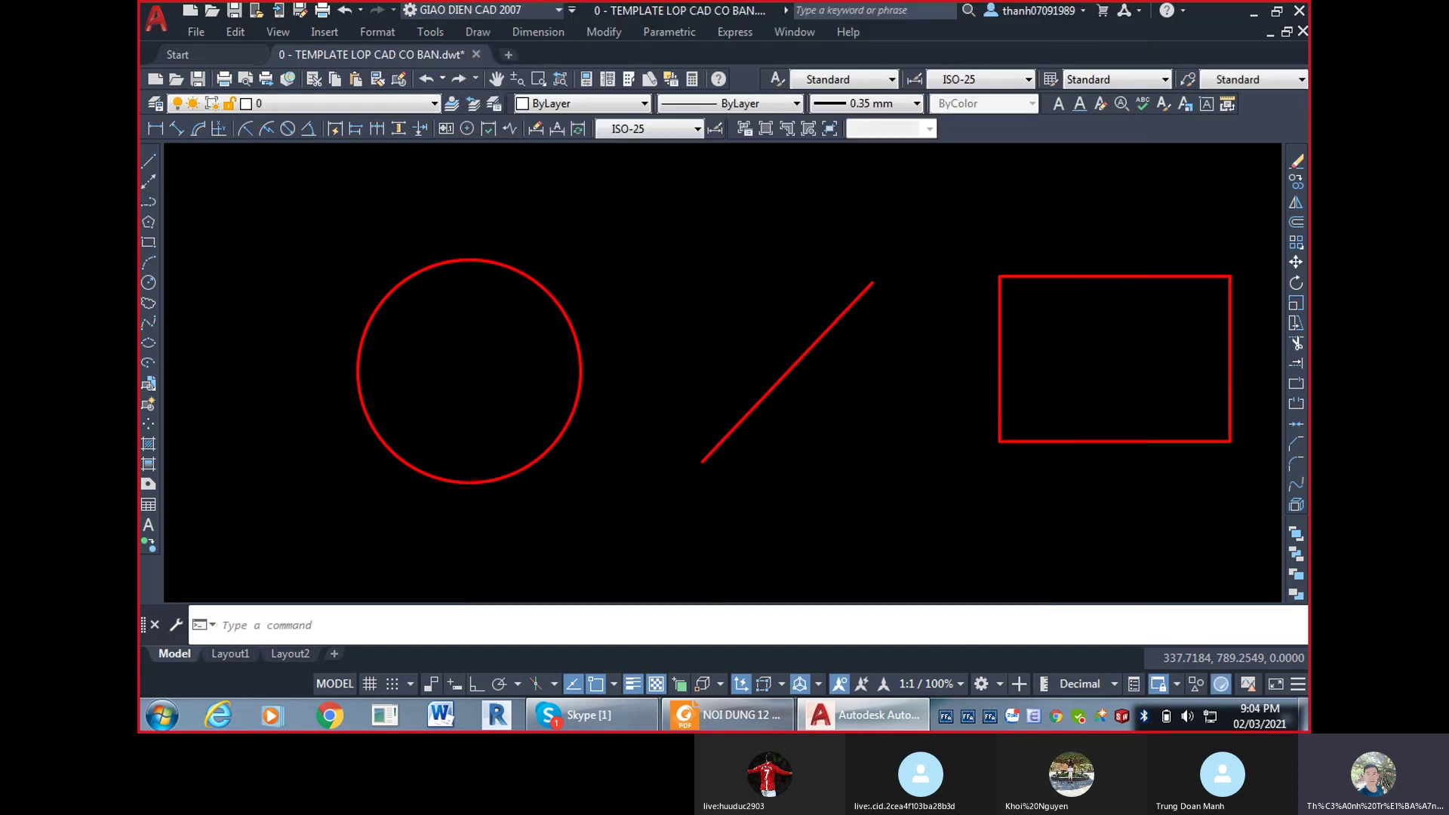
scroll(574, 294, down, 3)
scroll(543, 257, up, 2)
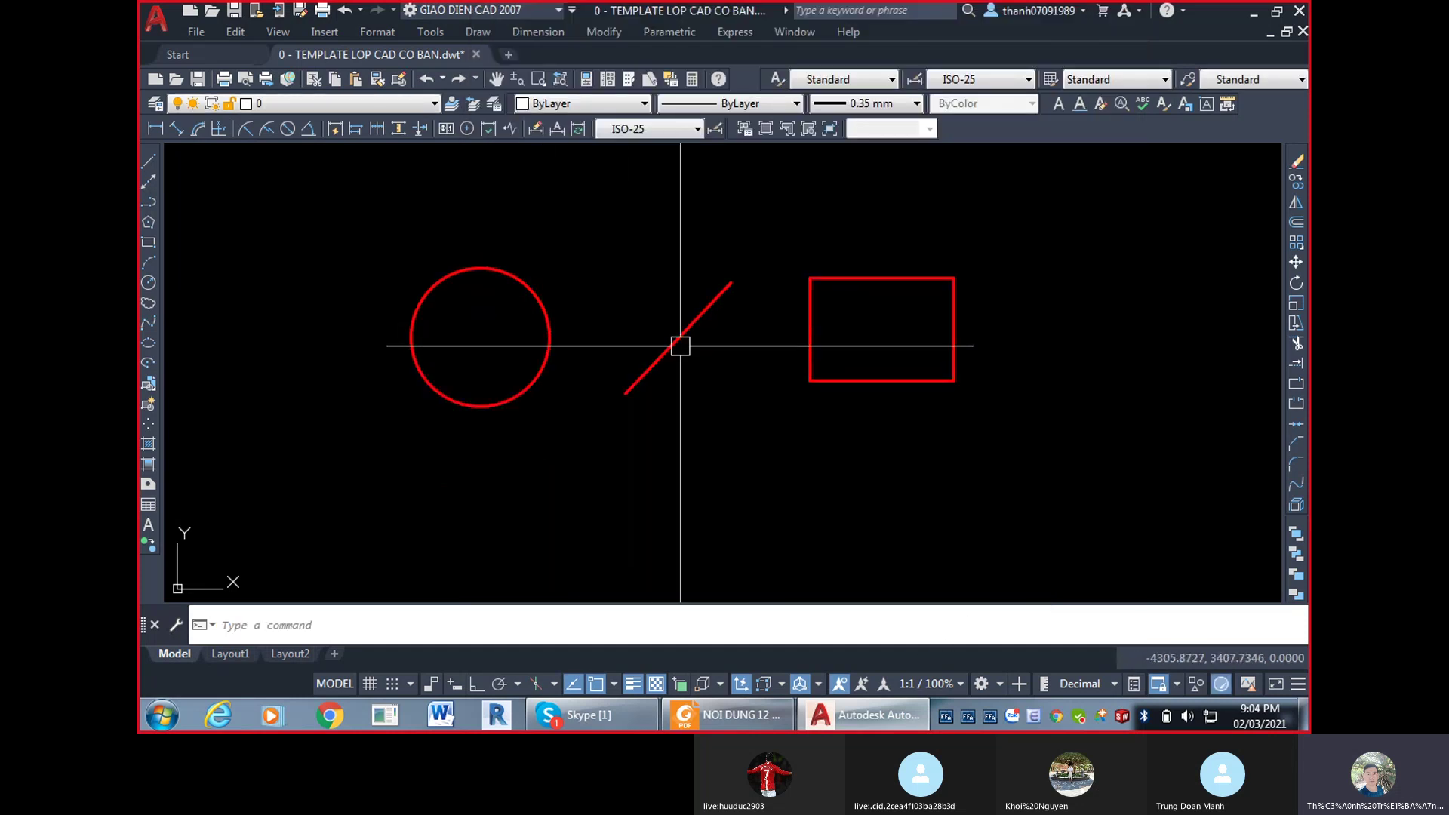
scroll(561, 327, down, 2)
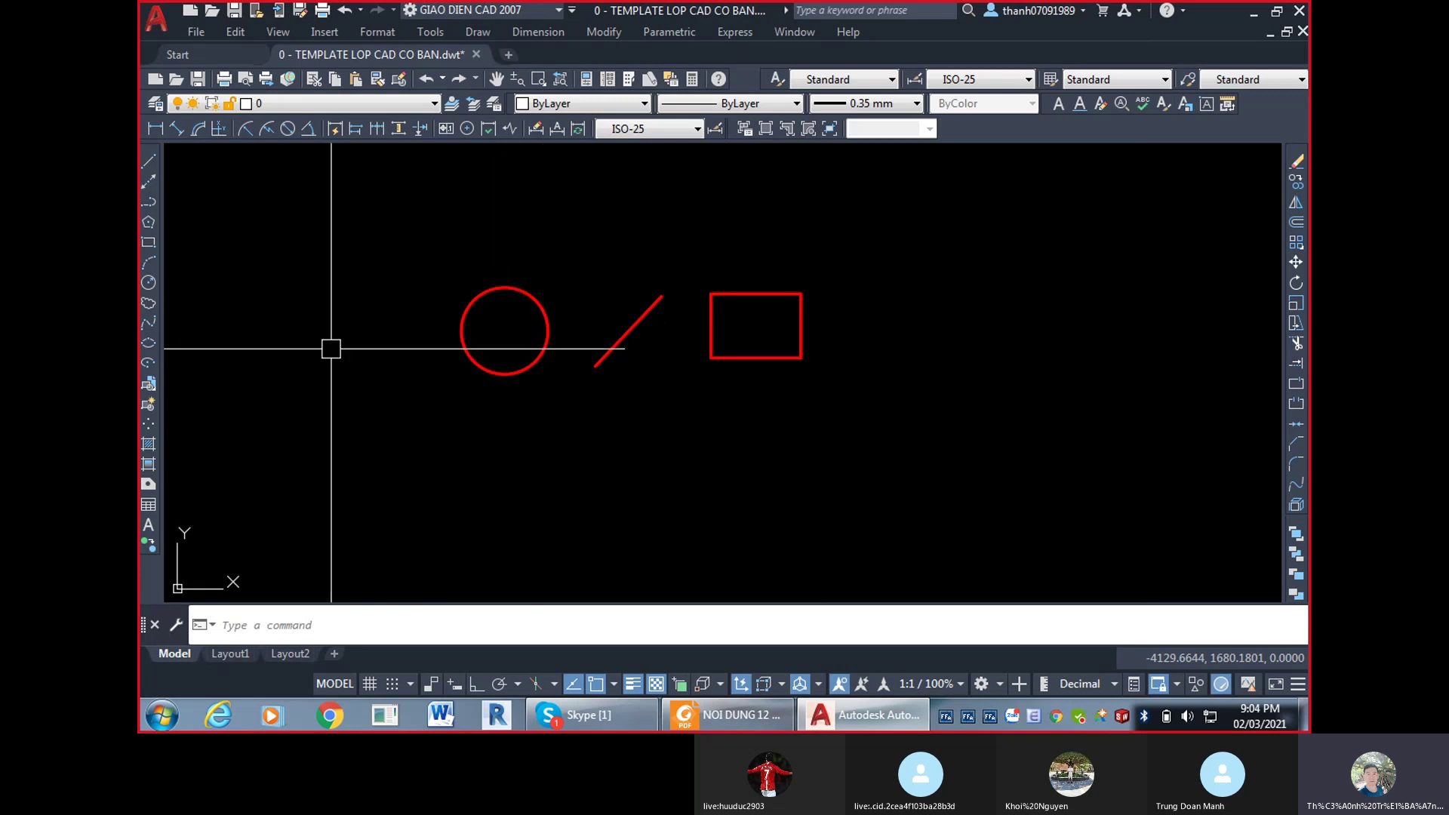
click(306, 193)
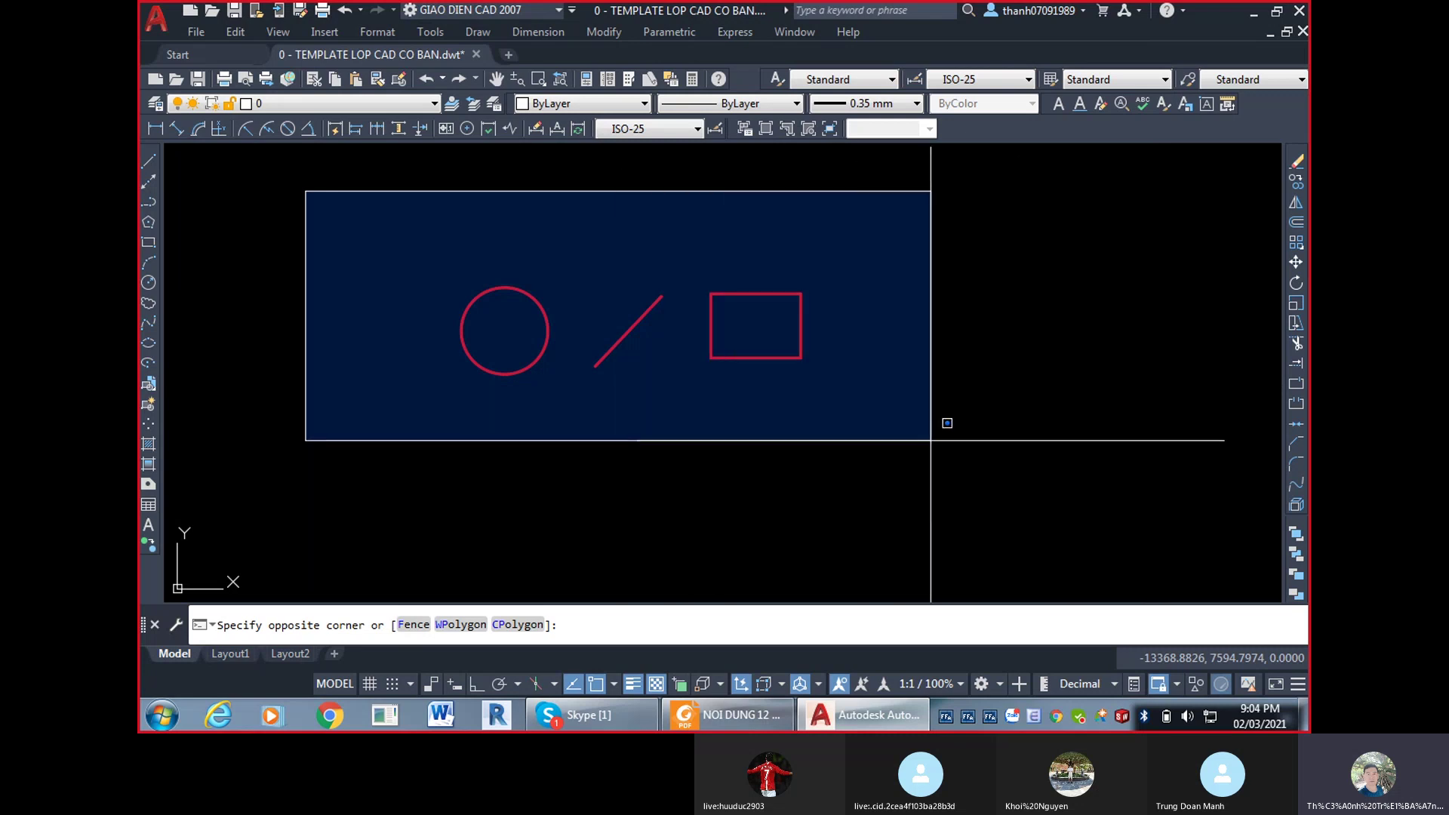
click(349, 304)
click(333, 510)
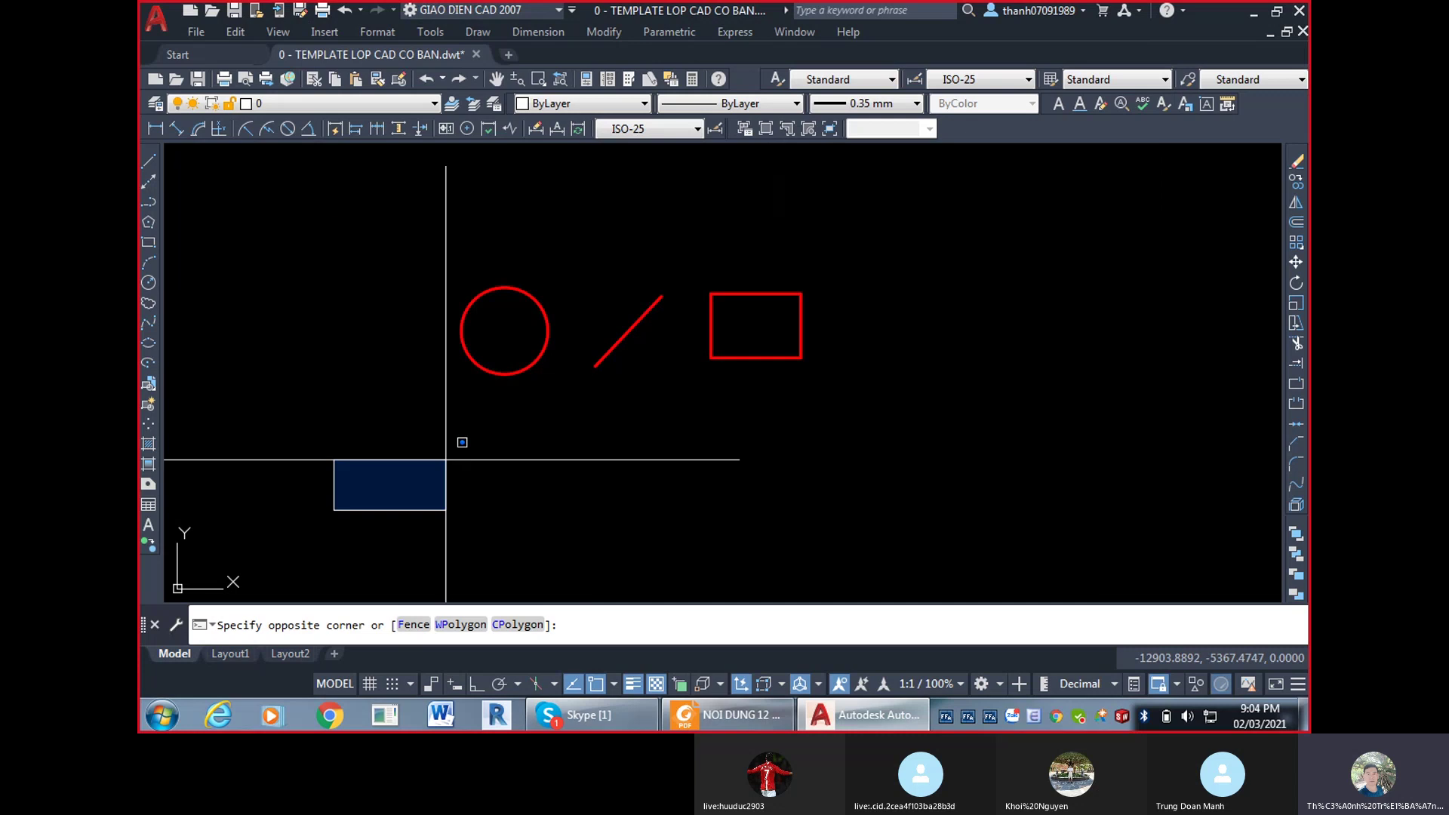
click(352, 459)
click(349, 460)
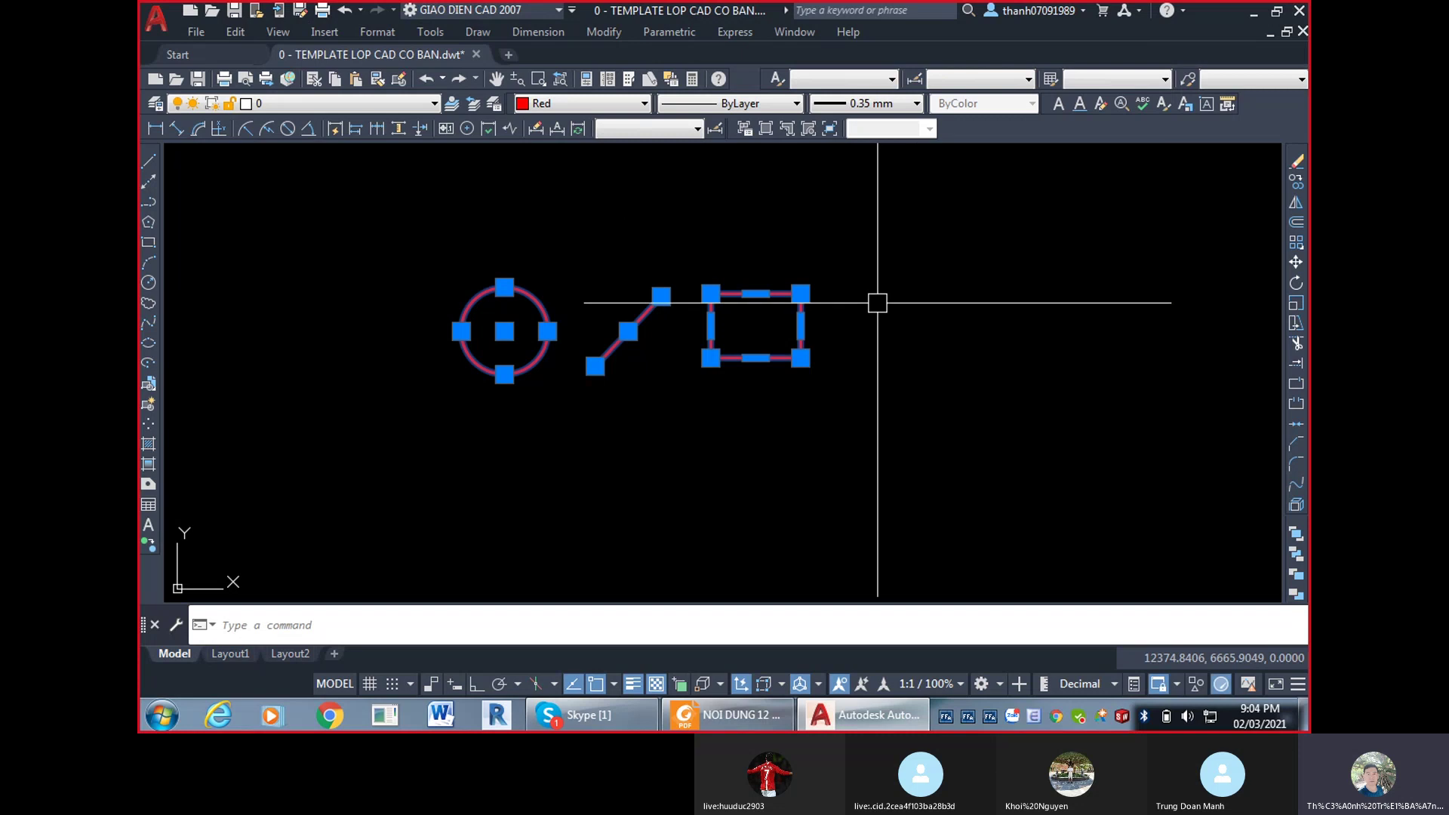
key(Escape)
click(311, 190)
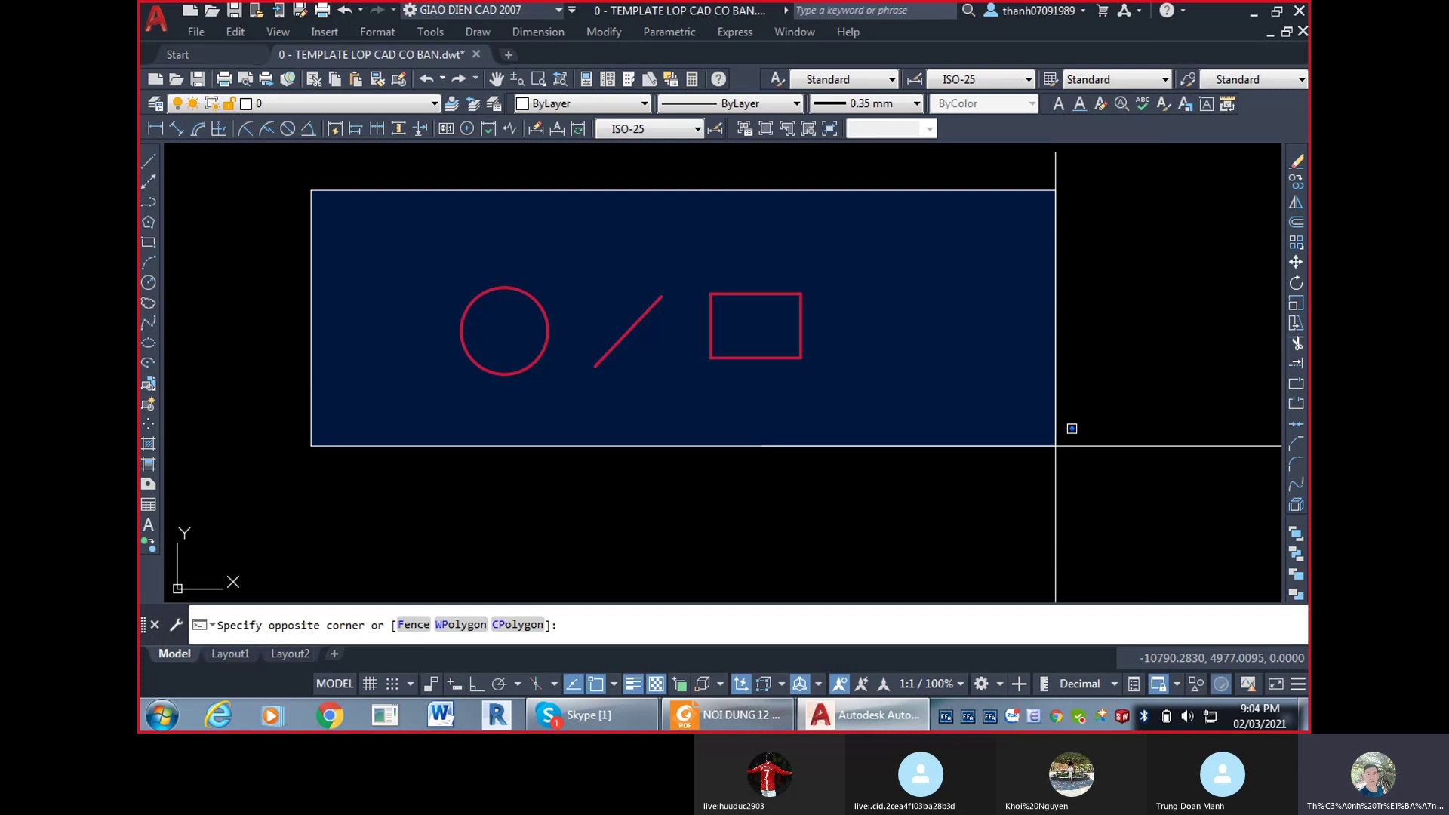
click(890, 329)
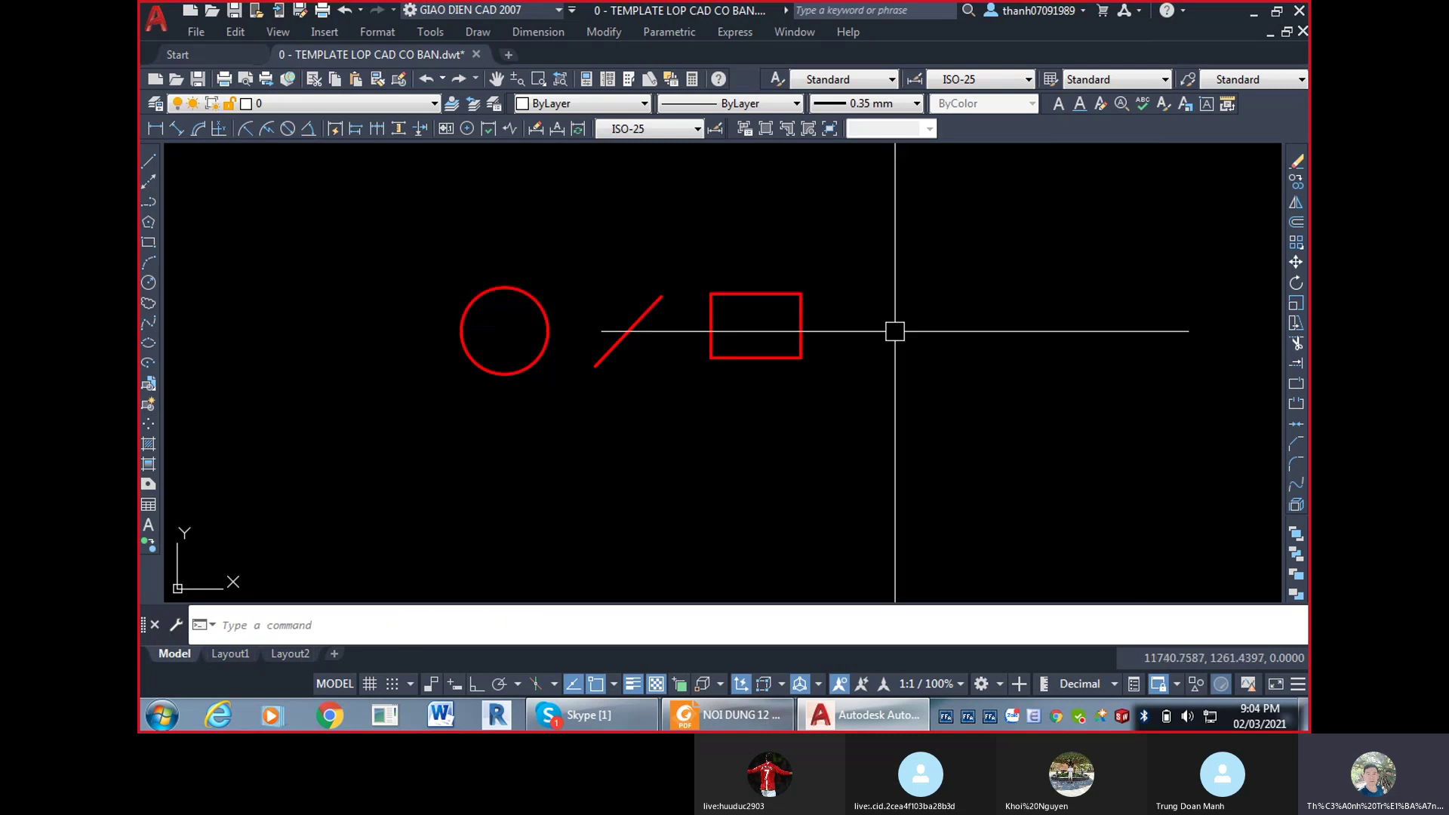
click(321, 191)
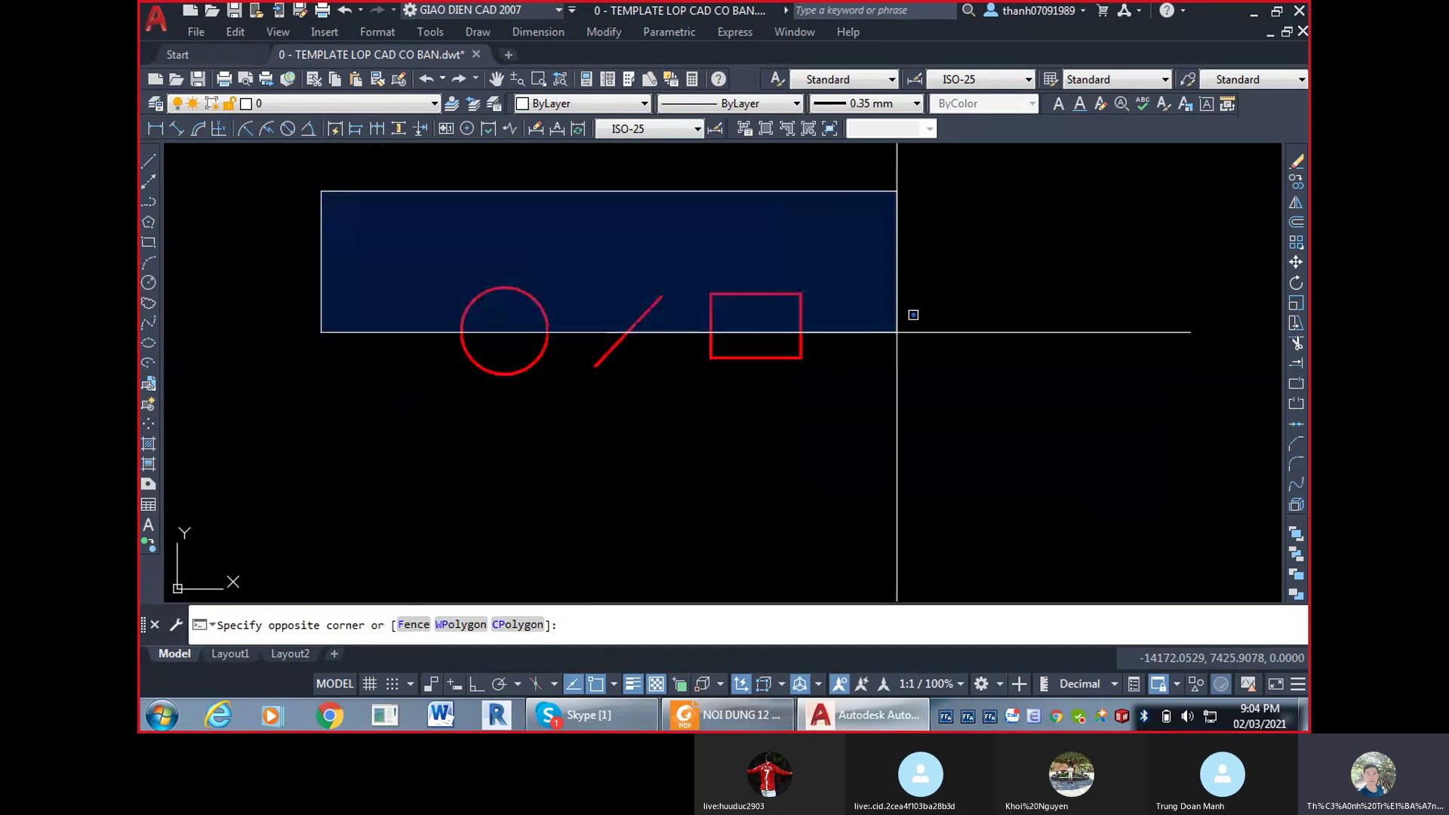
click(461, 472)
click(311, 510)
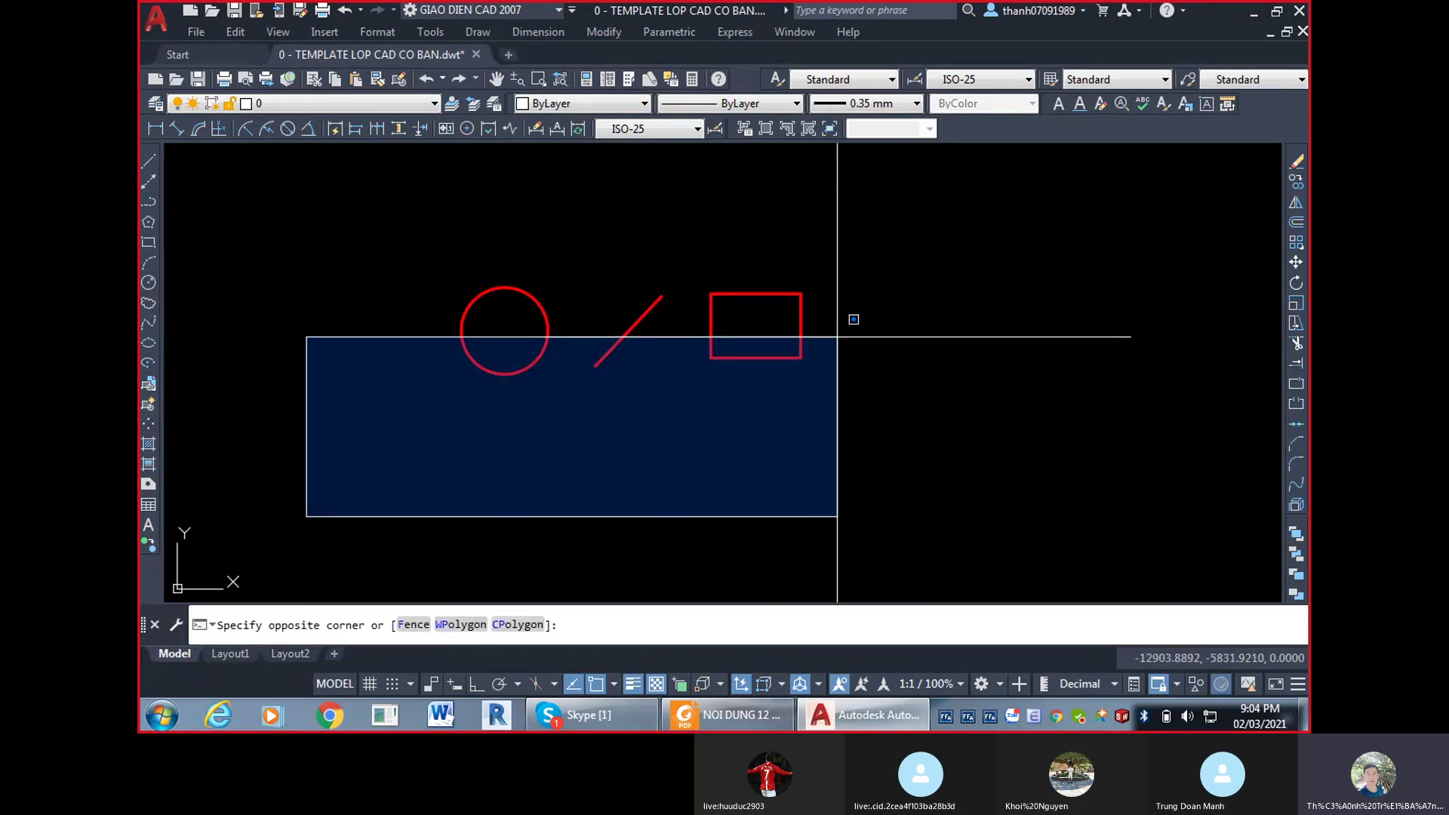
click(217, 499)
click(306, 490)
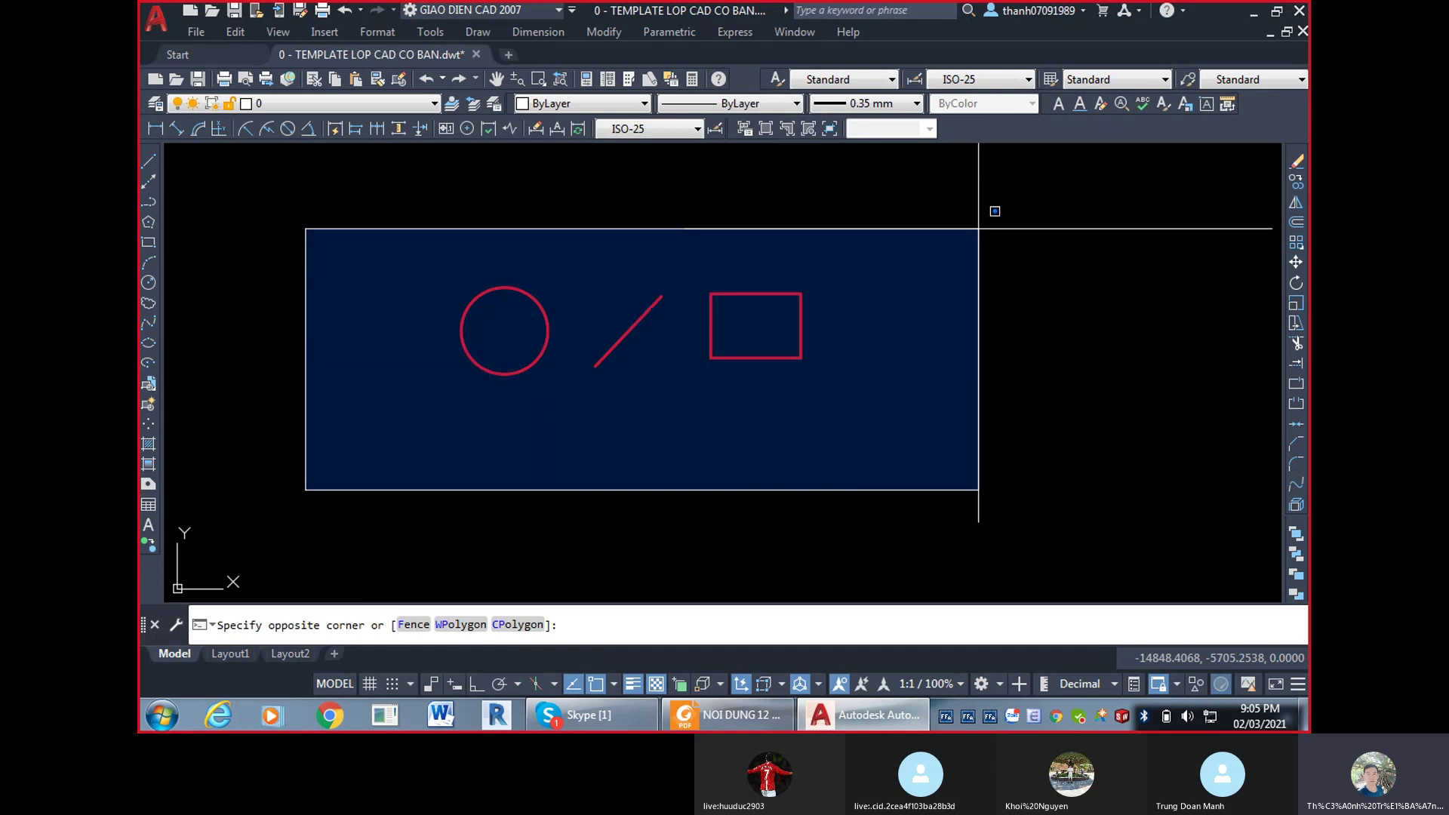
click(967, 199)
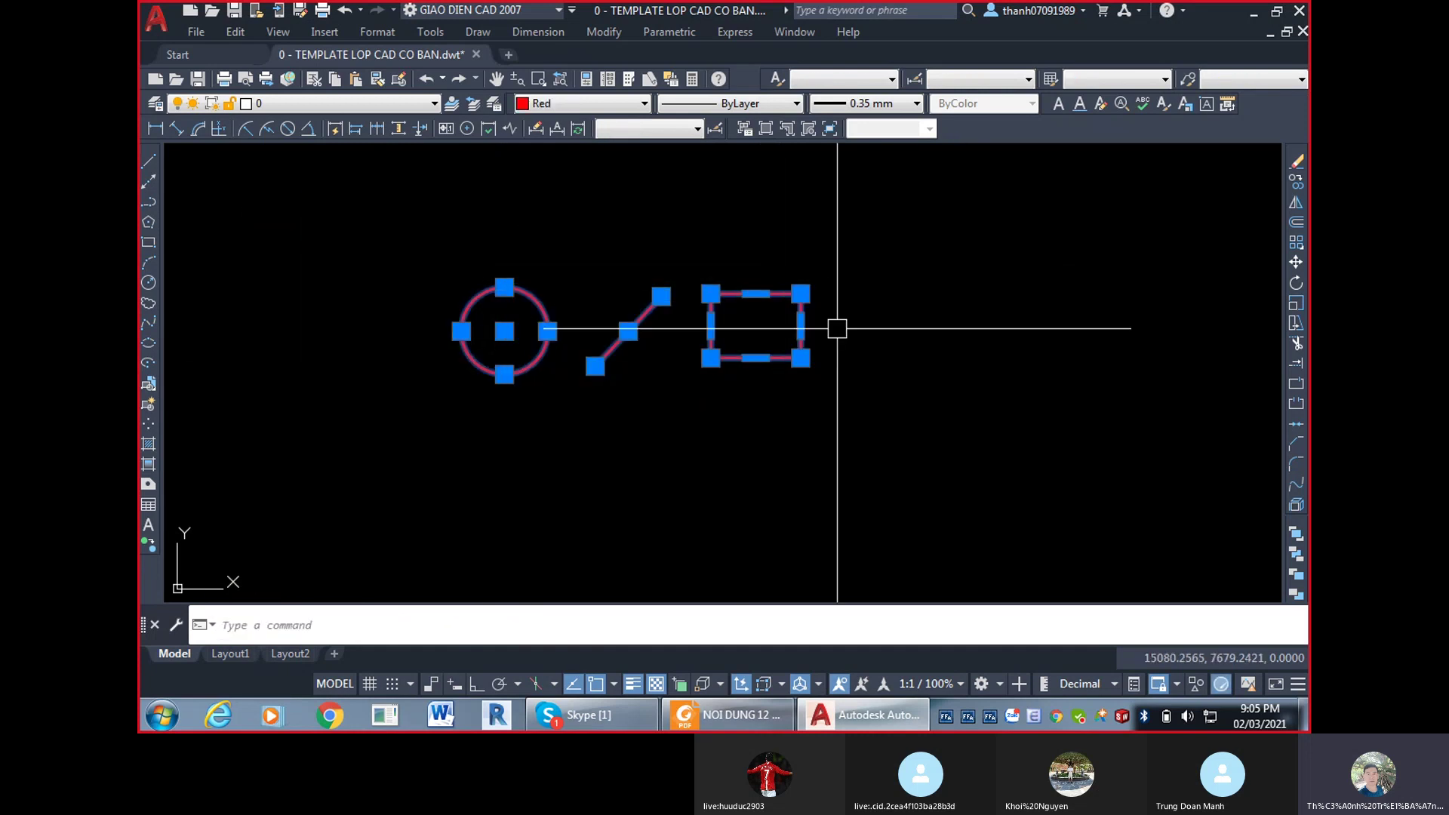
key(Escape)
click(1021, 500)
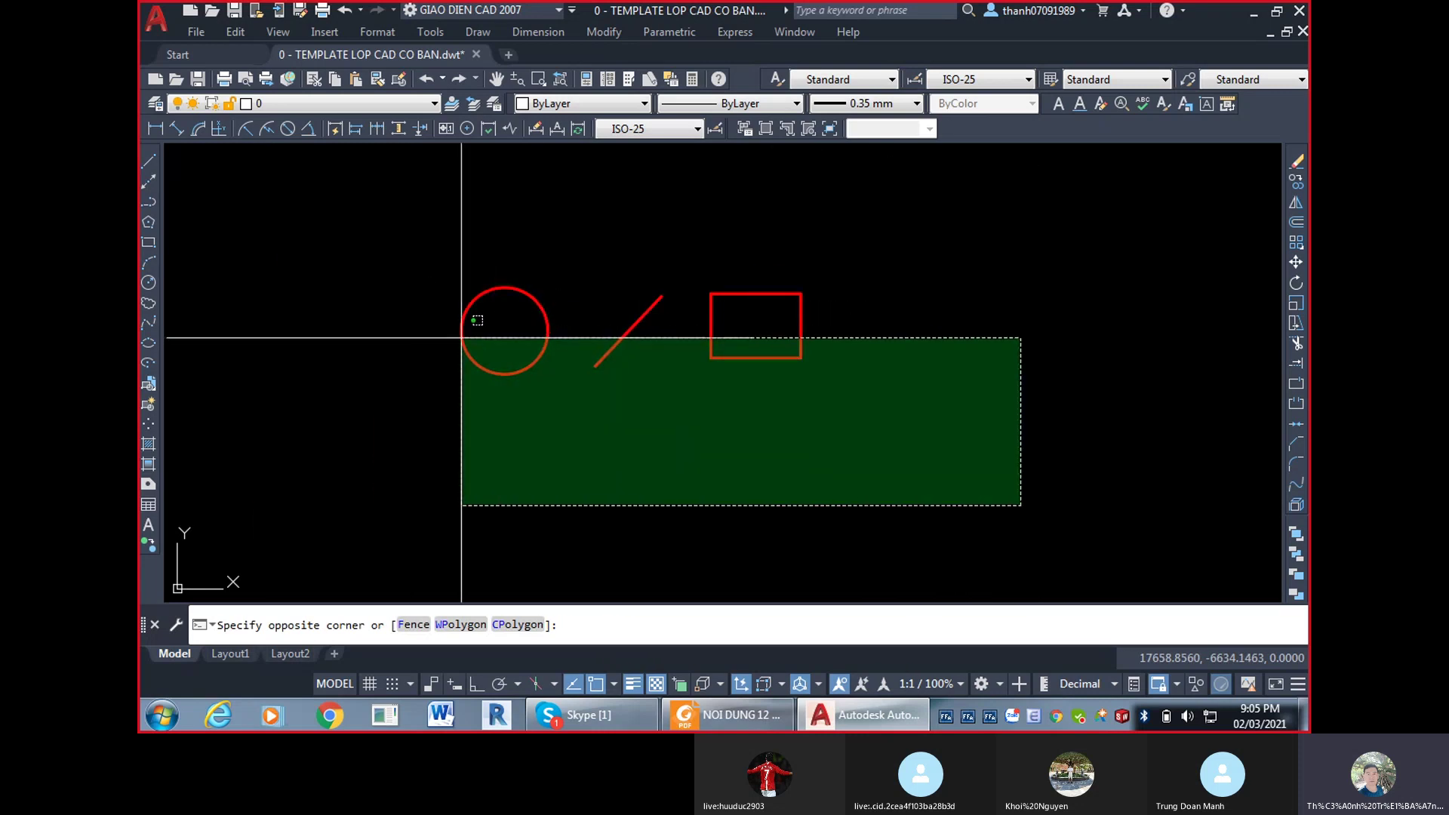
click(973, 398)
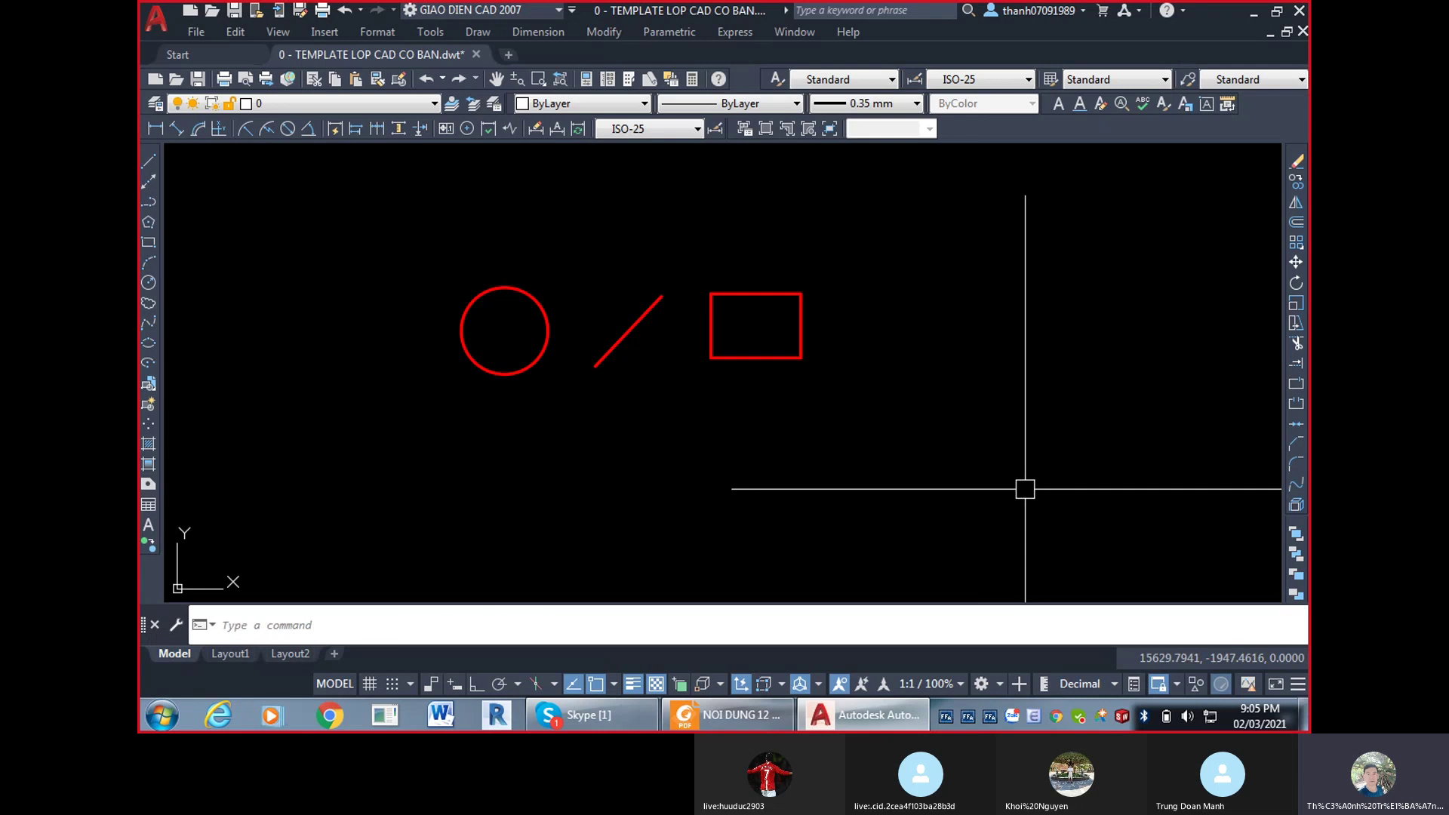
click(1010, 472)
click(304, 213)
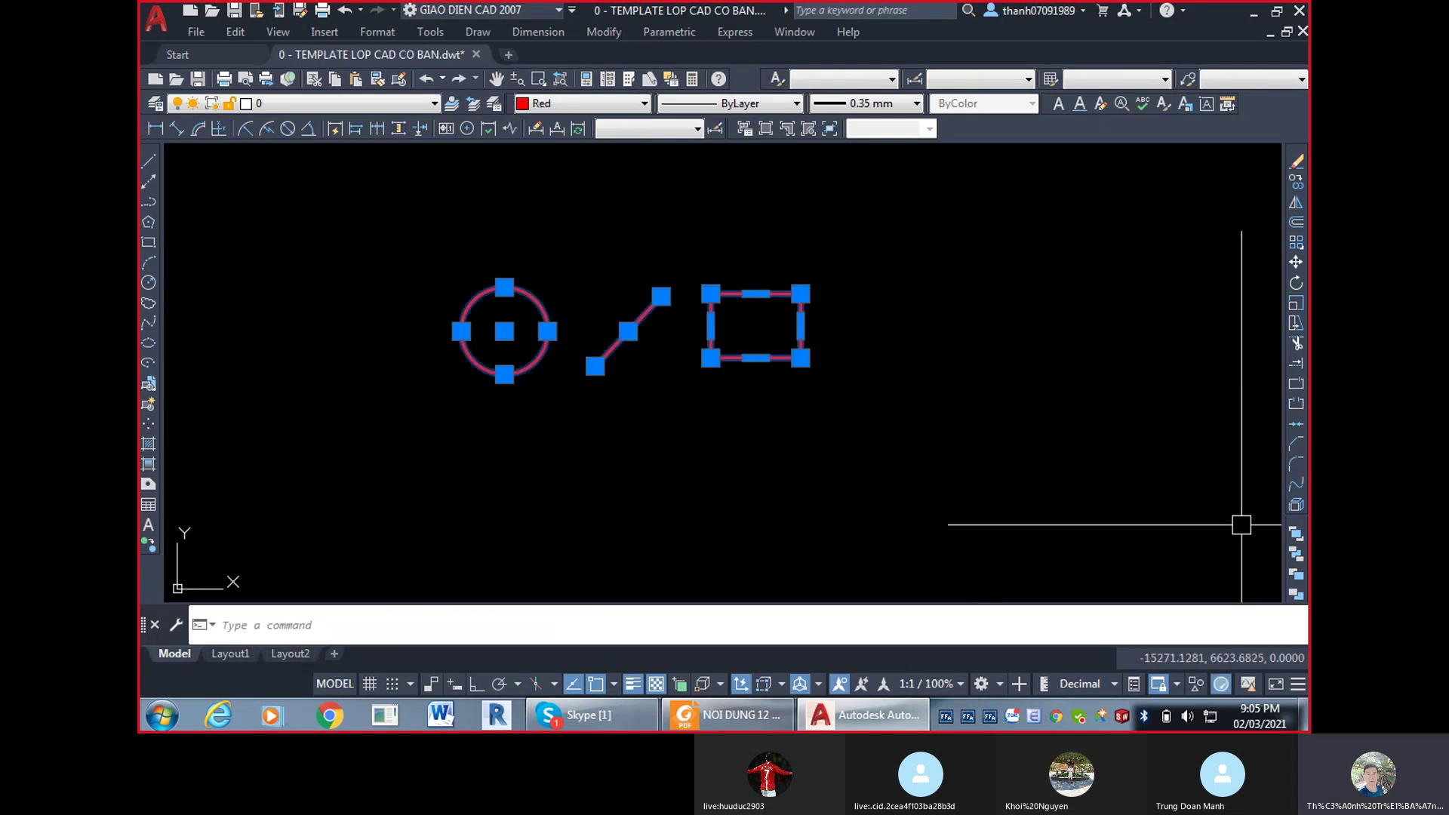
key(Escape)
click(984, 460)
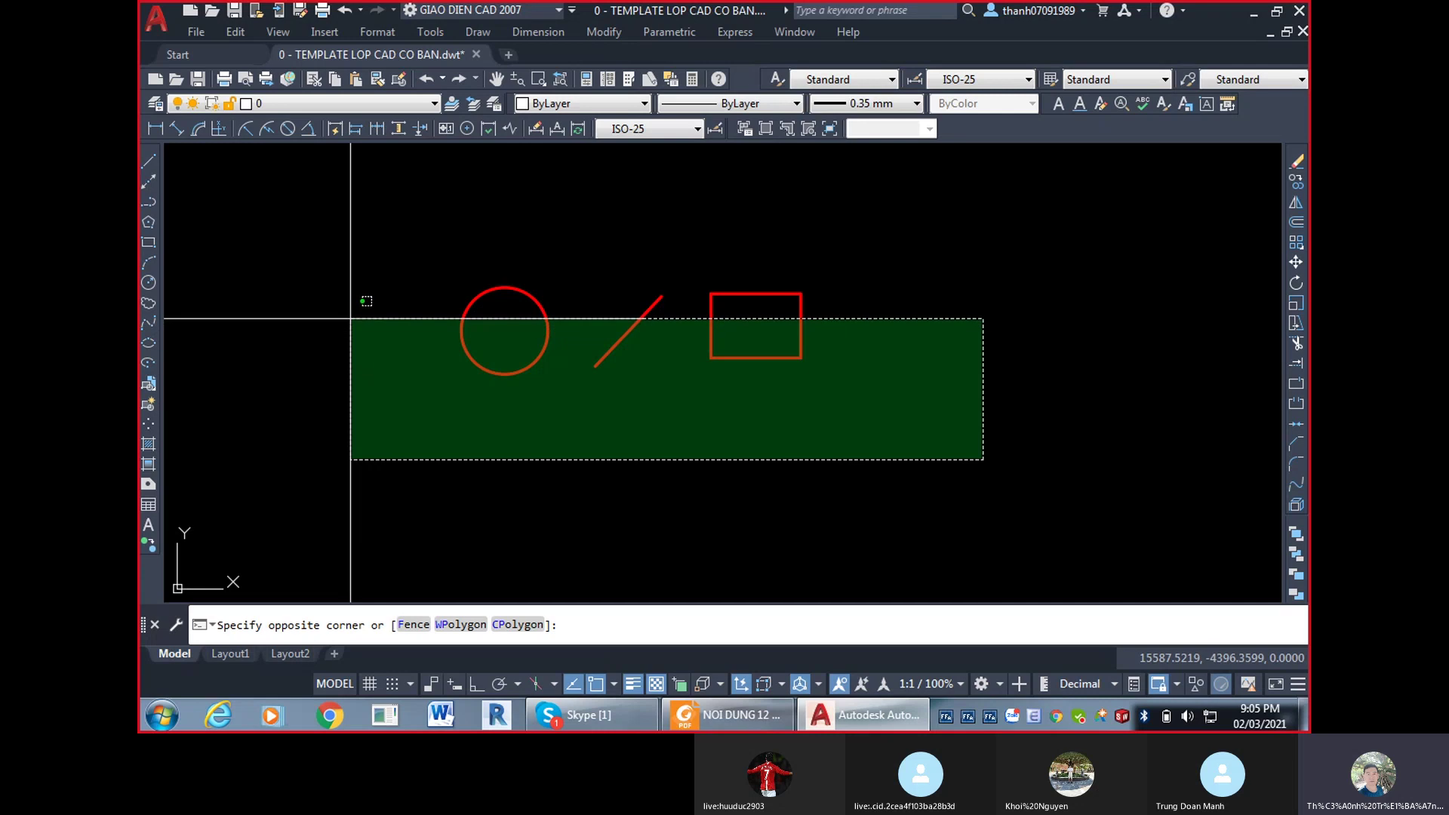
click(352, 330)
key(Escape)
click(997, 217)
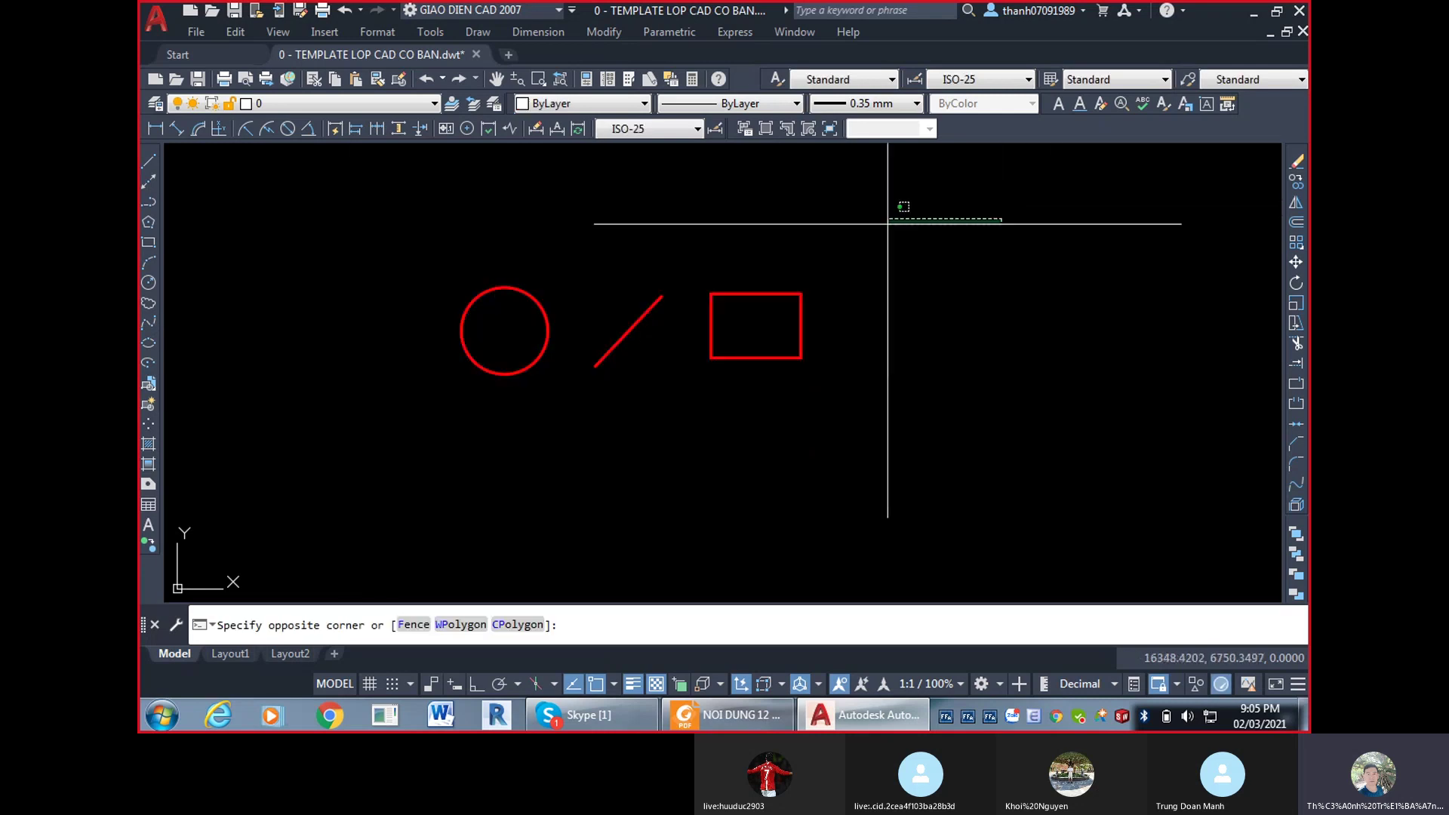
click(468, 337)
key(Escape)
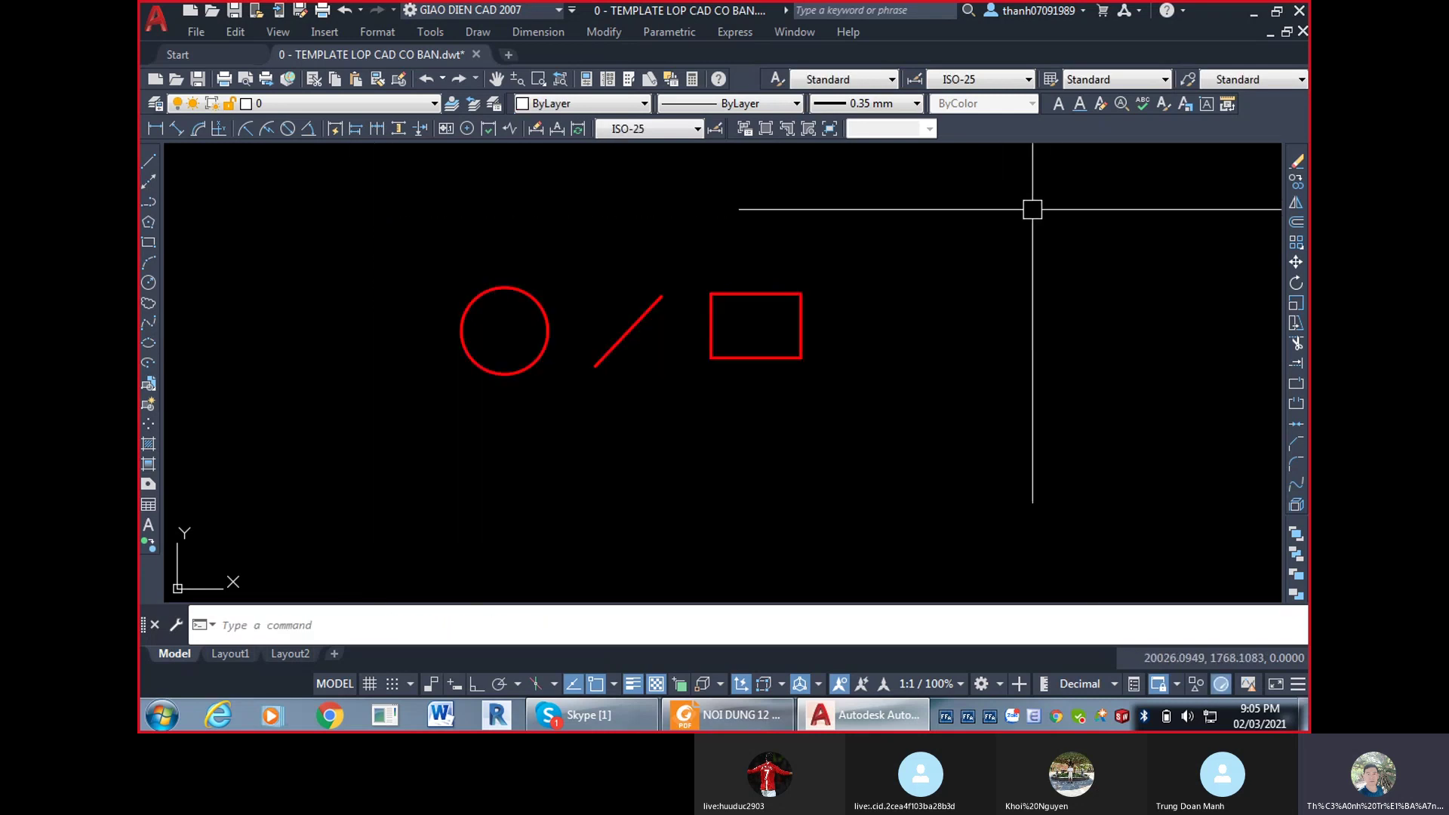
click(1007, 185)
key(Escape)
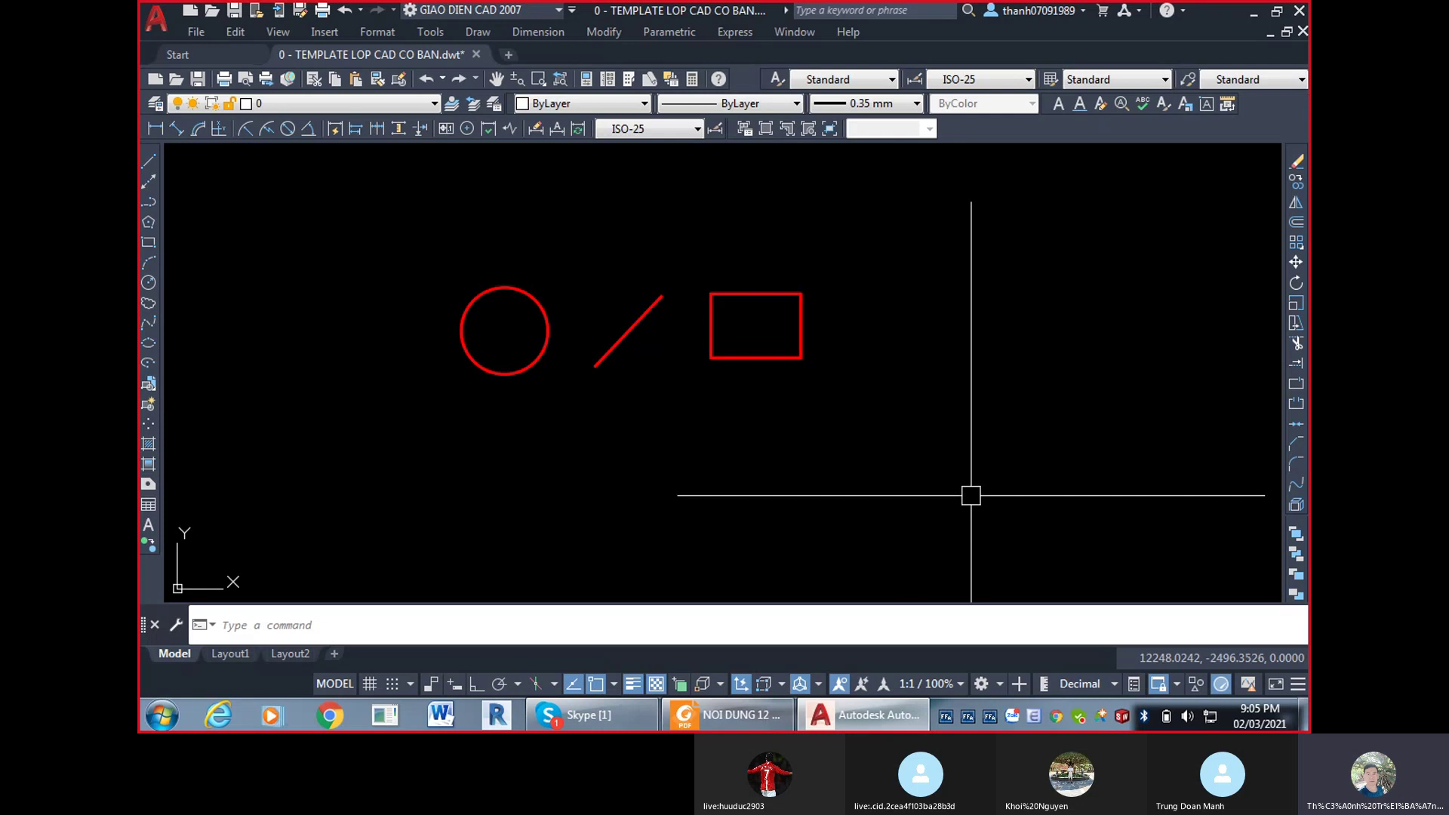
click(971, 493)
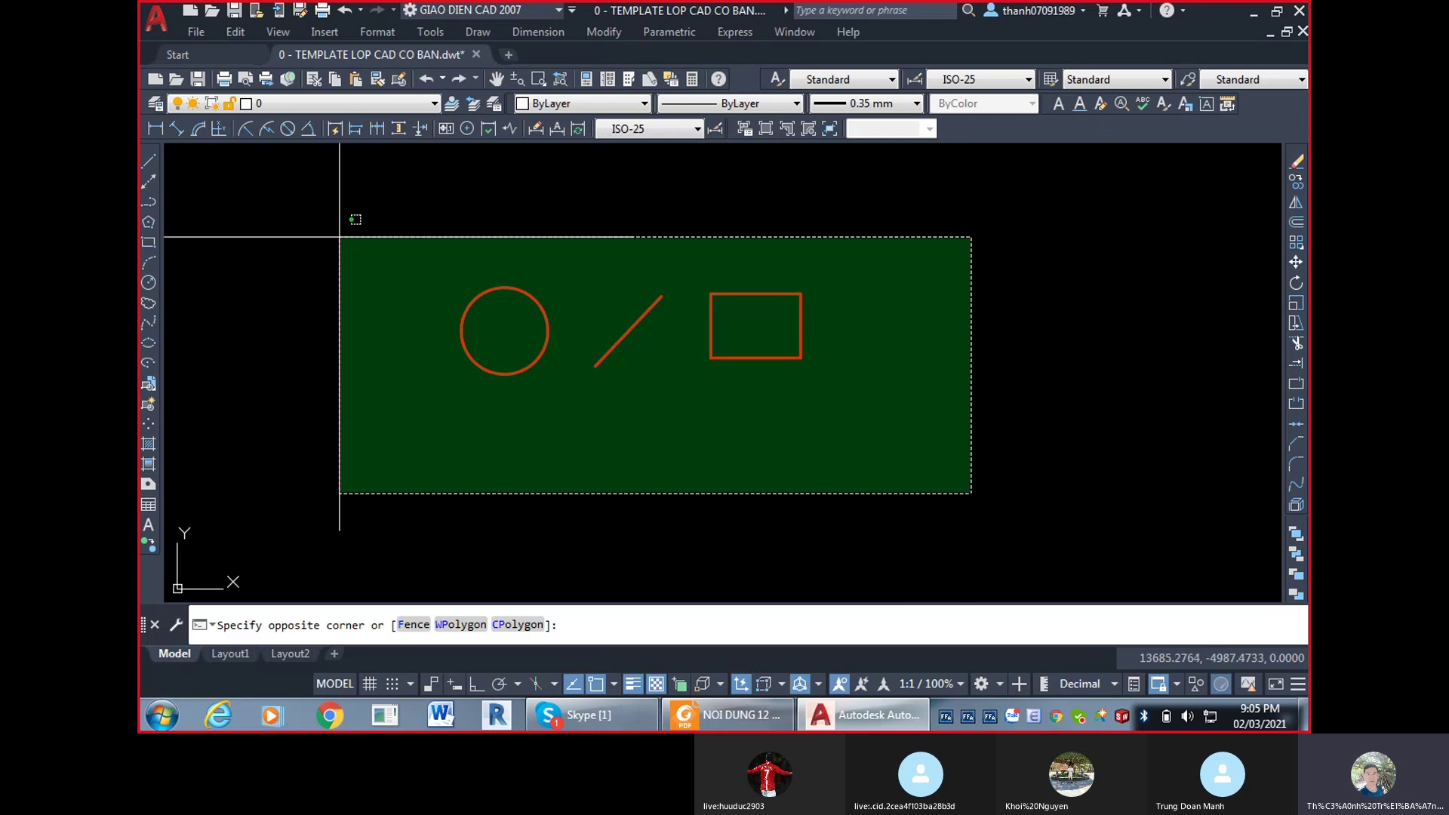
click(402, 179)
key(Escape)
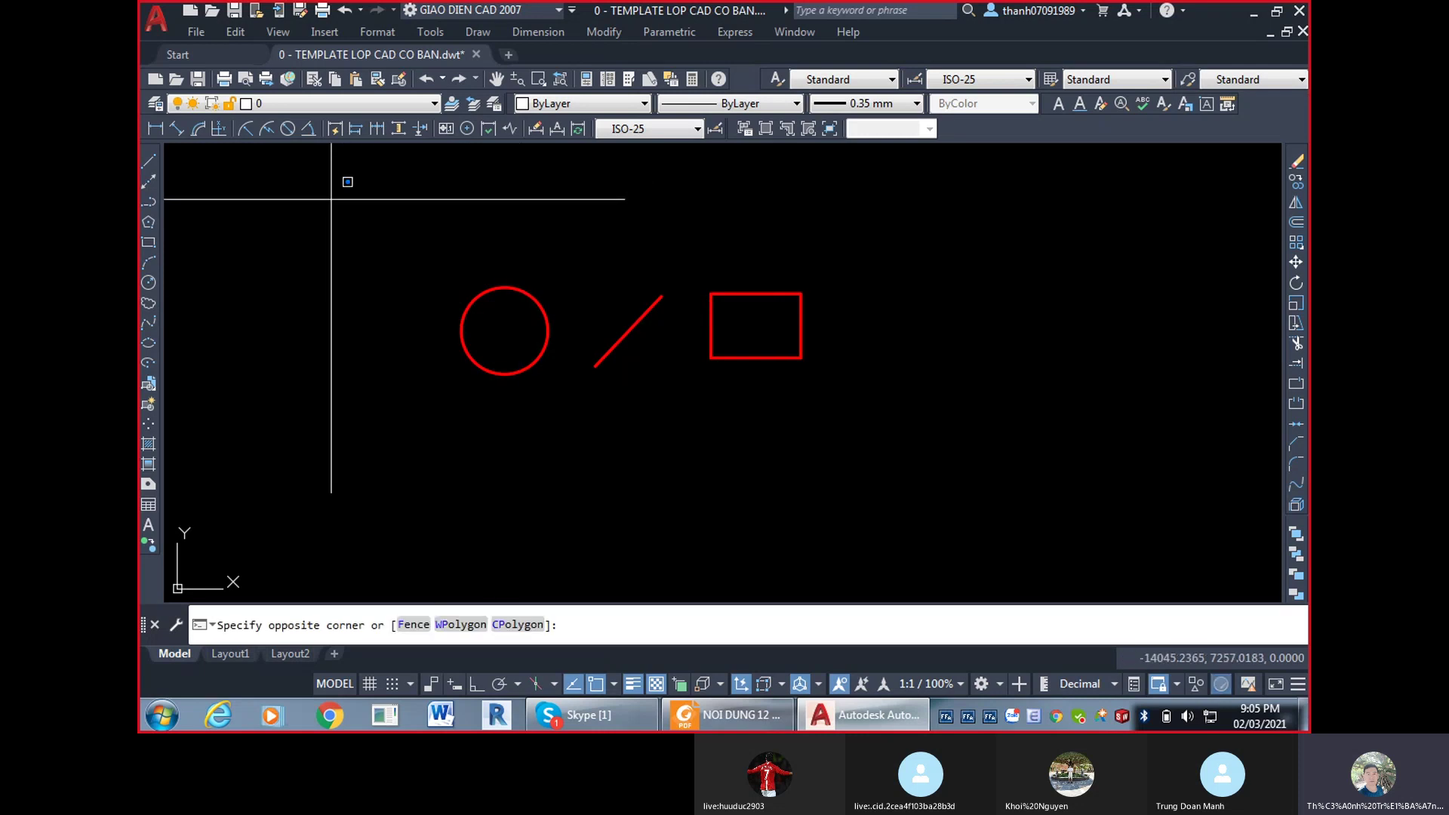
mouse_move(331, 199)
mouse_down()
mouse_move(523, 173)
mouse_move(731, 186)
mouse_move(909, 271)
mouse_move(937, 372)
mouse_move(902, 440)
mouse_move(849, 476)
mouse_move(407, 484)
mouse_move(286, 419)
mouse_move(222, 259)
mouse_move(221, 347)
mouse_move(277, 492)
mouse_move(383, 483)
mouse_move(832, 554)
mouse_move(302, 510)
mouse_move(227, 405)
mouse_move(255, 420)
mouse_up()
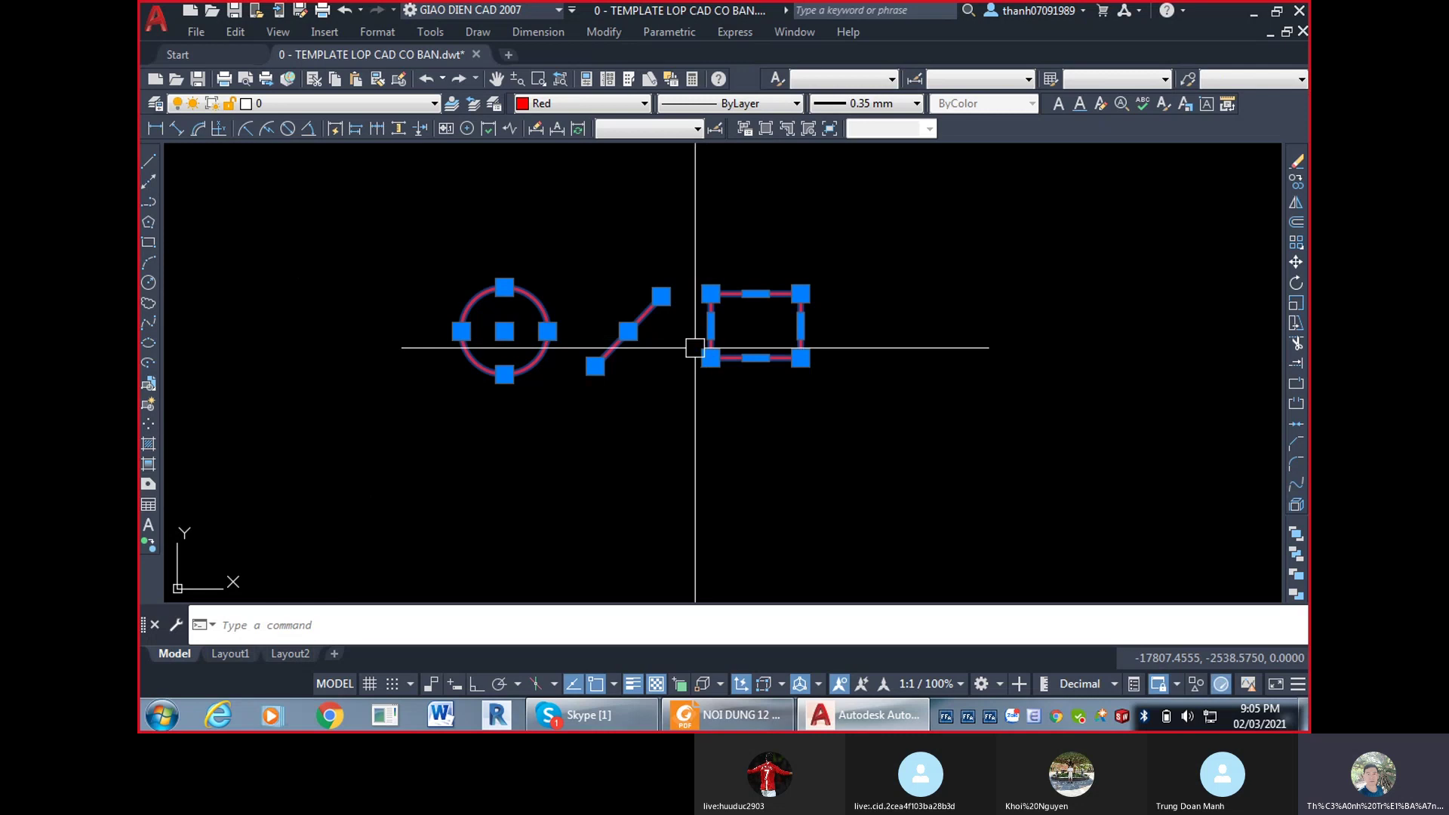
key(Escape)
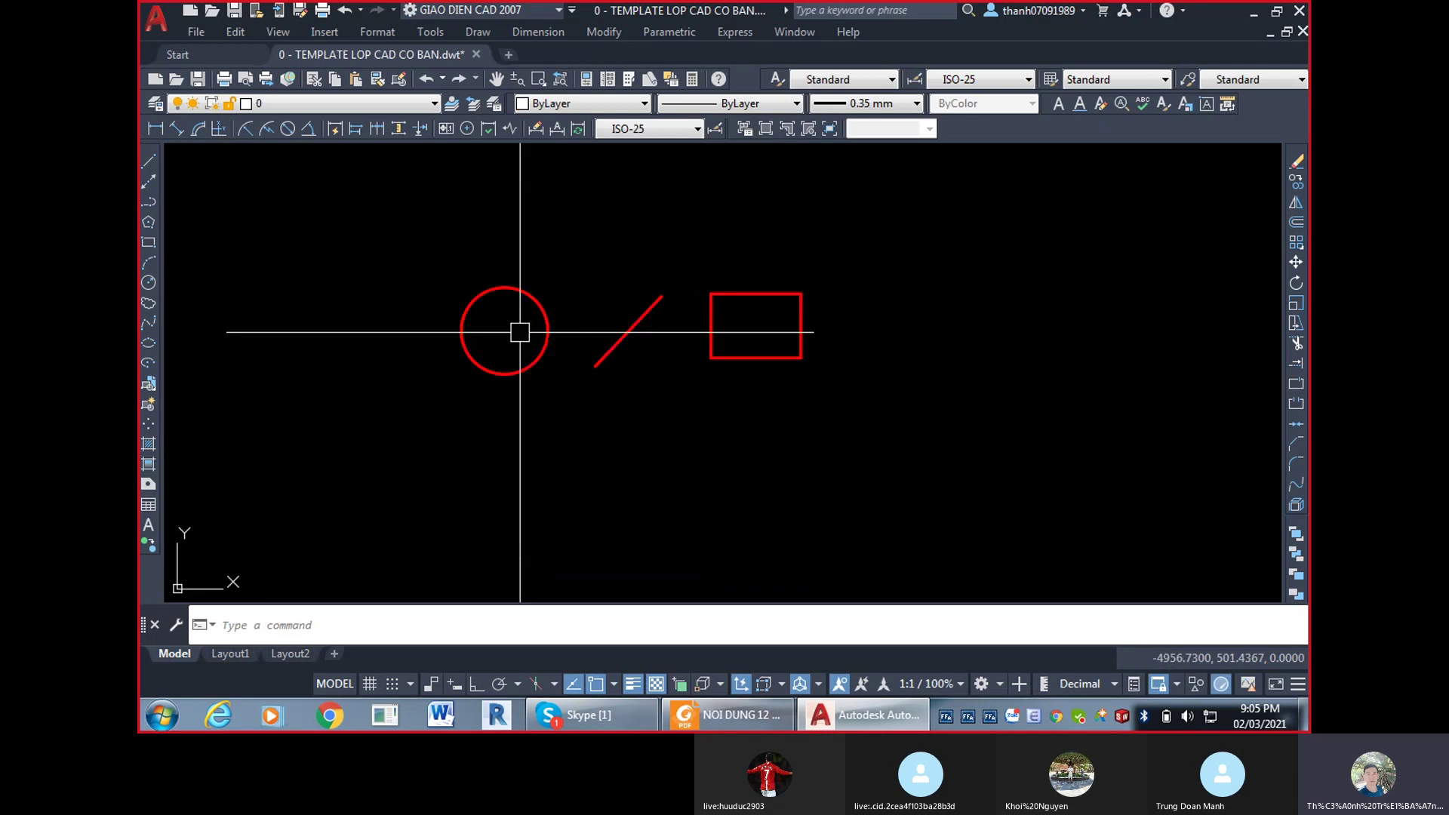
click(303, 215)
mouse_move(303, 215)
mouse_down()
mouse_move(404, 170)
mouse_move(506, 214)
mouse_move(647, 194)
mouse_move(652, 226)
mouse_move(840, 166)
mouse_move(852, 231)
mouse_move(1061, 248)
mouse_move(995, 403)
mouse_move(864, 444)
mouse_move(688, 468)
mouse_move(390, 381)
mouse_up()
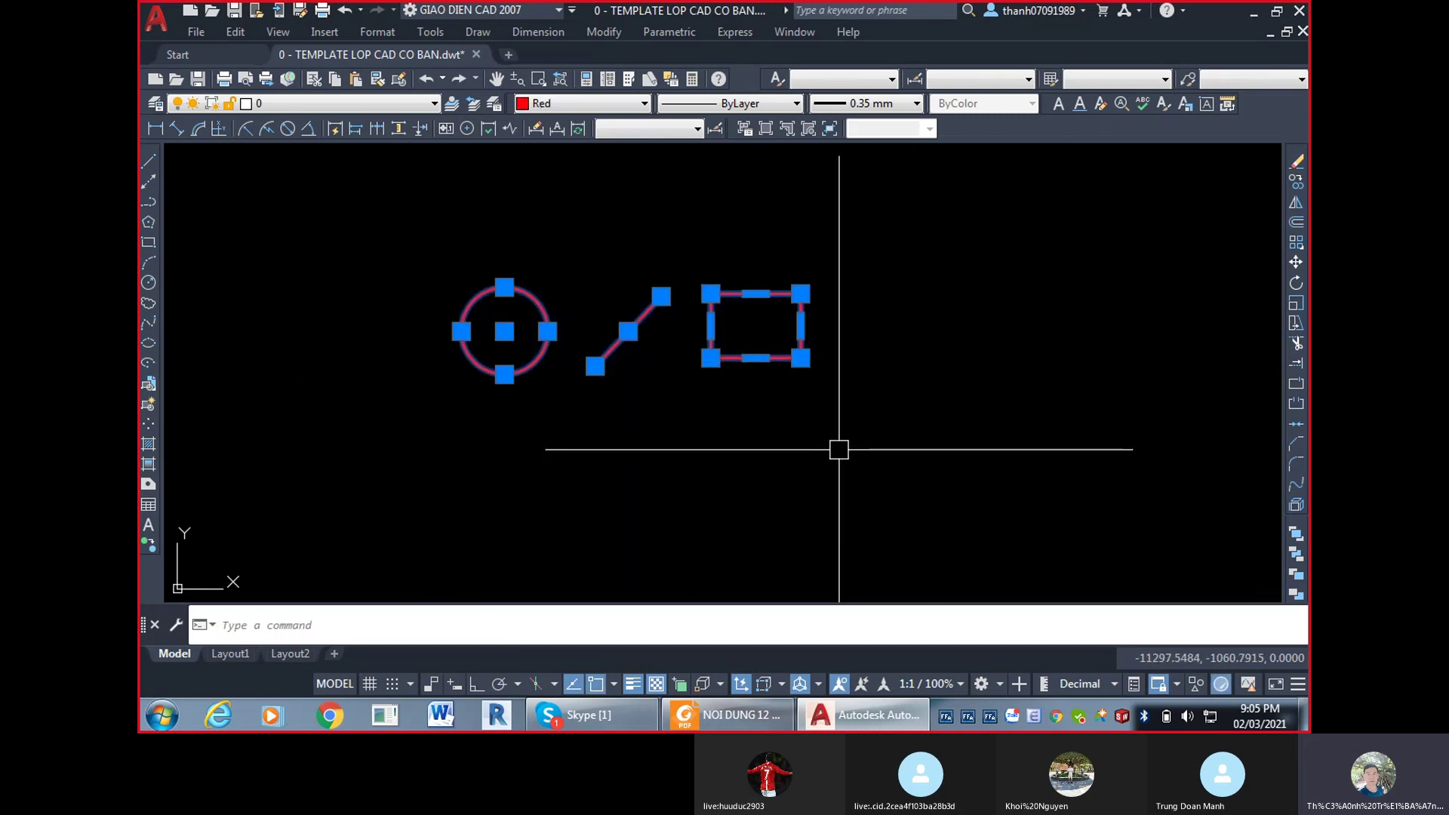
key(Escape)
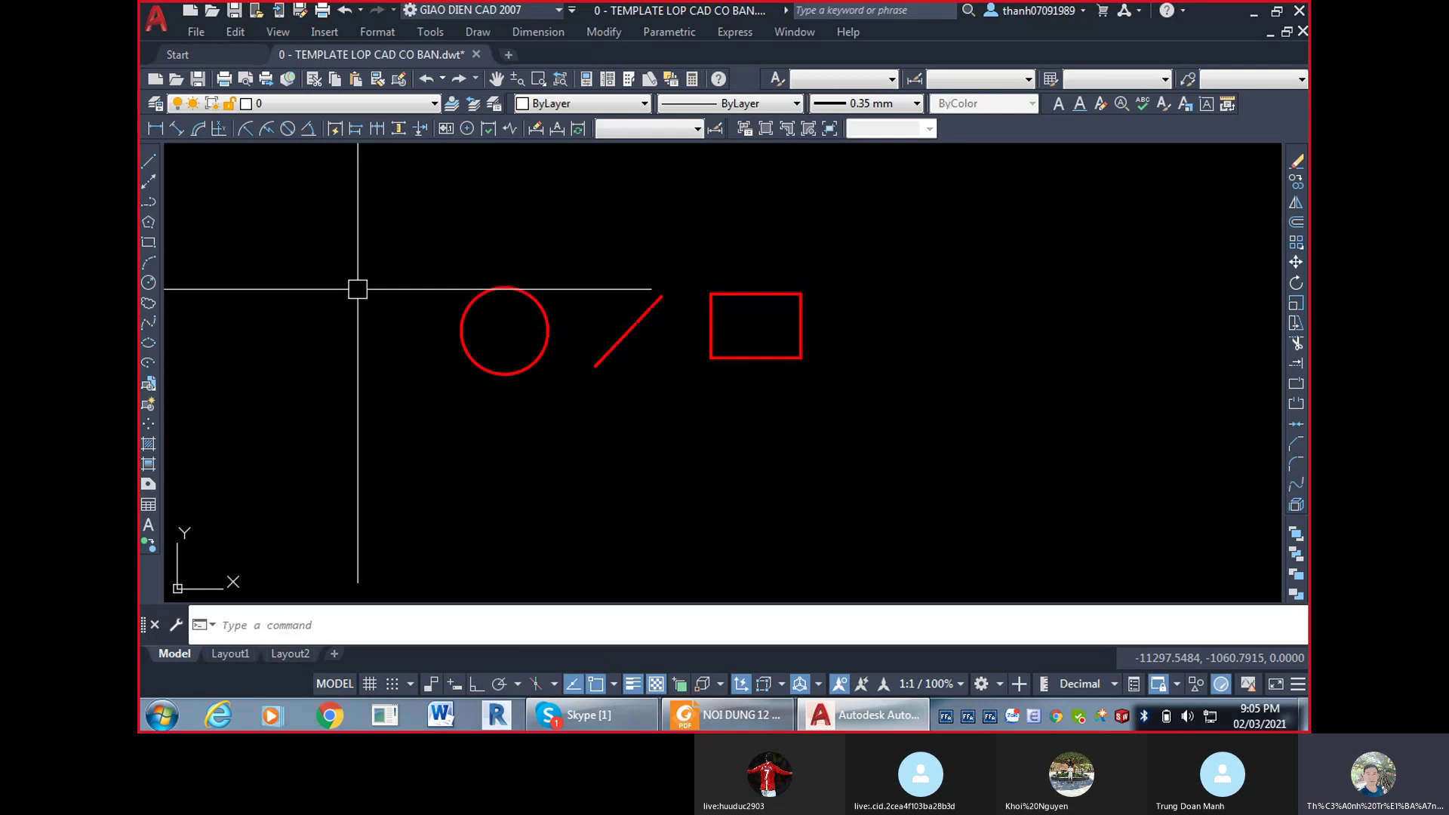
mouse_move(330, 254)
mouse_down()
mouse_move(493, 201)
mouse_move(724, 220)
mouse_move(738, 324)
mouse_move(693, 403)
mouse_move(537, 477)
mouse_up()
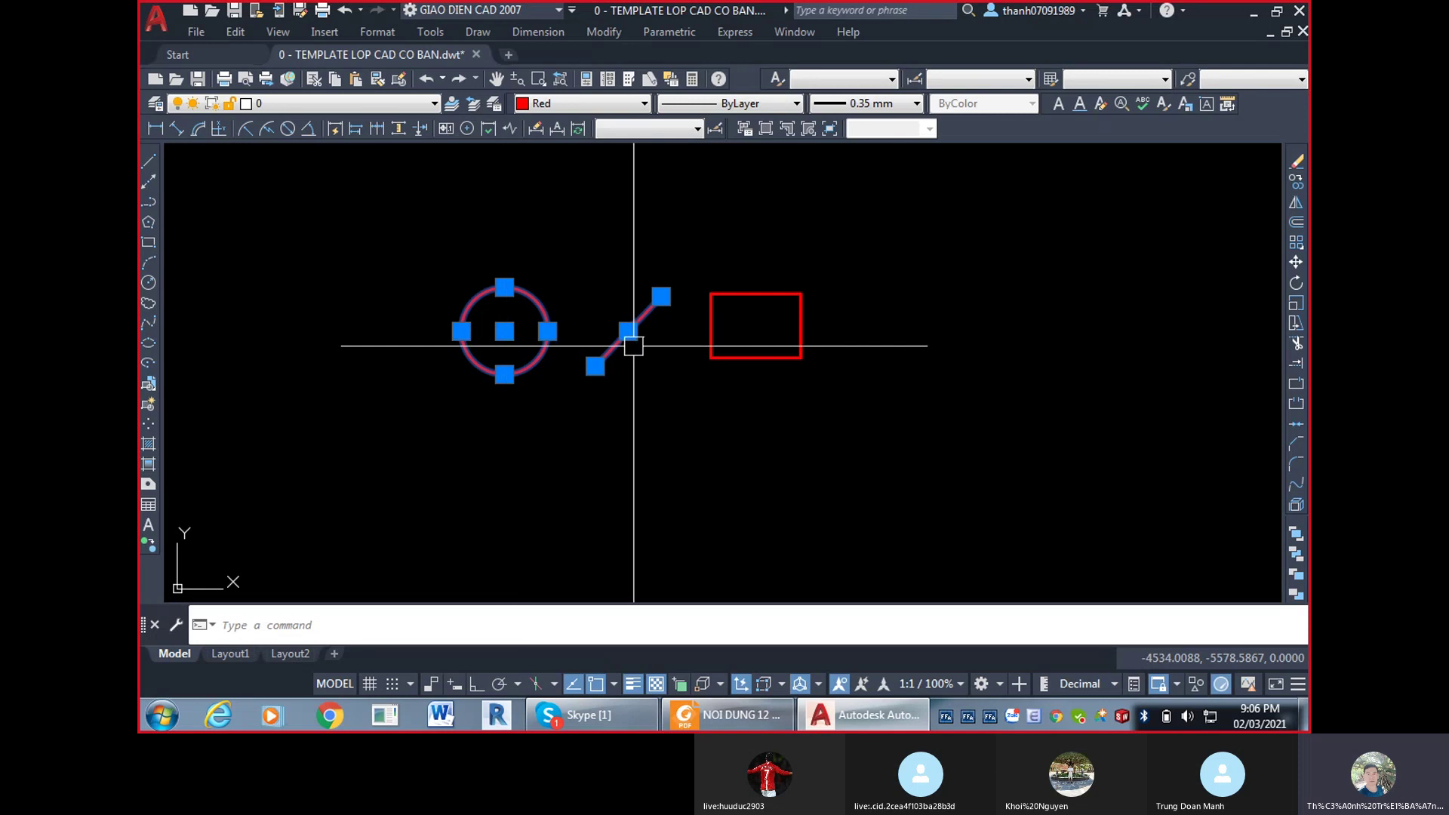
key(Escape)
mouse_move(1040, 450)
mouse_down()
mouse_move(922, 402)
mouse_move(733, 373)
mouse_move(822, 359)
mouse_move(717, 339)
mouse_move(459, 339)
mouse_move(381, 359)
mouse_move(367, 414)
mouse_move(398, 462)
mouse_up()
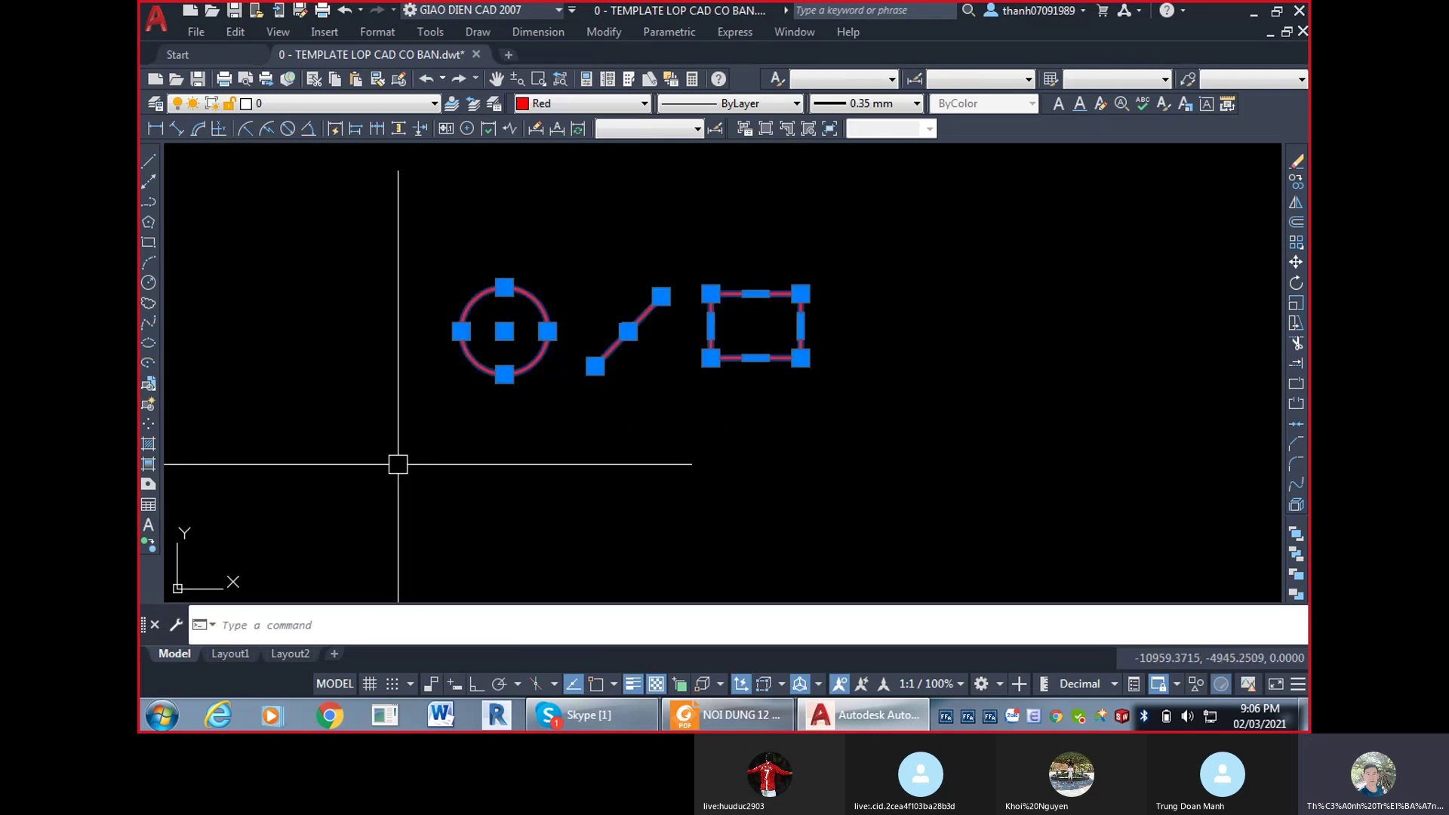
key(Escape)
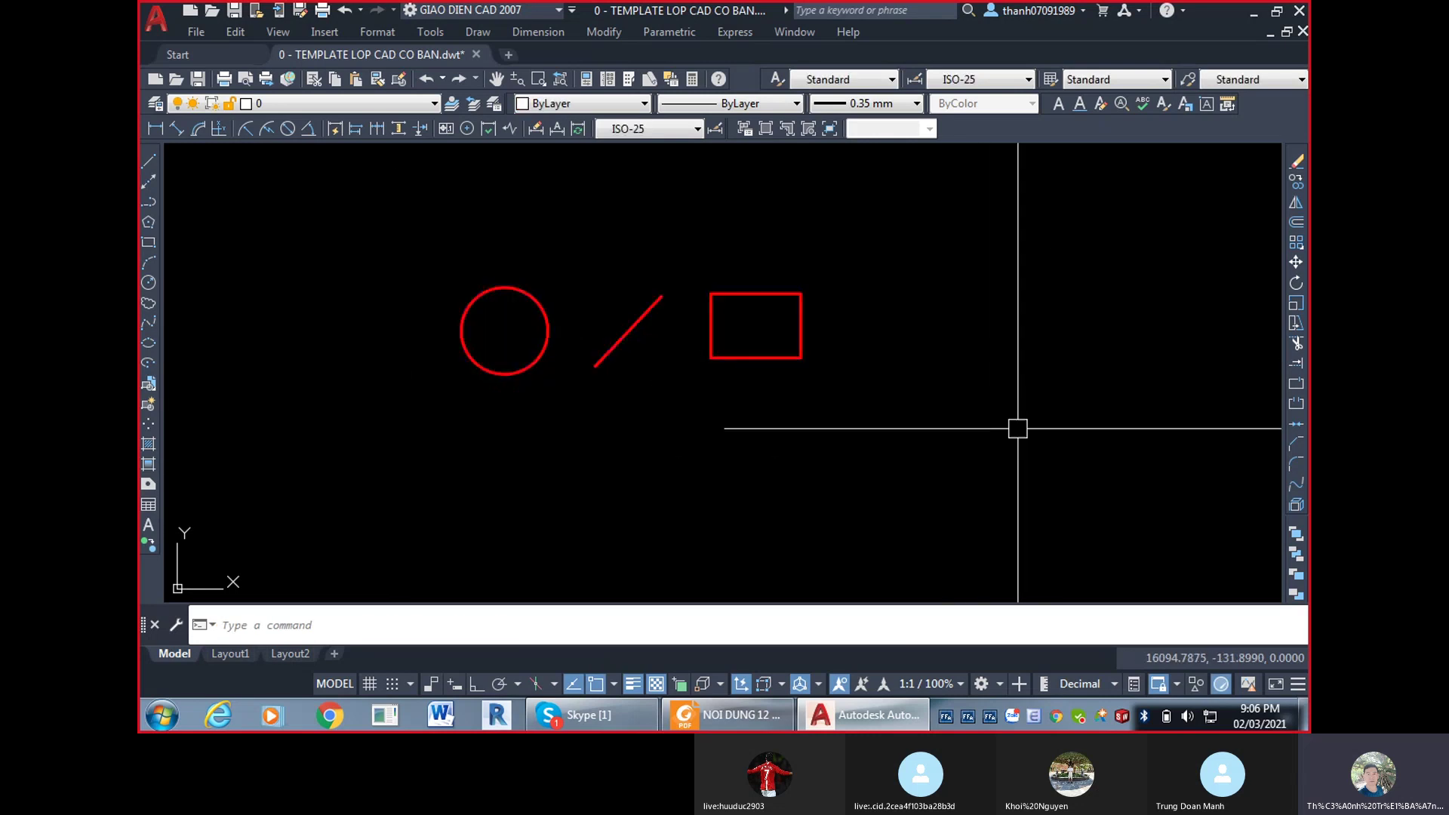
click(1012, 533)
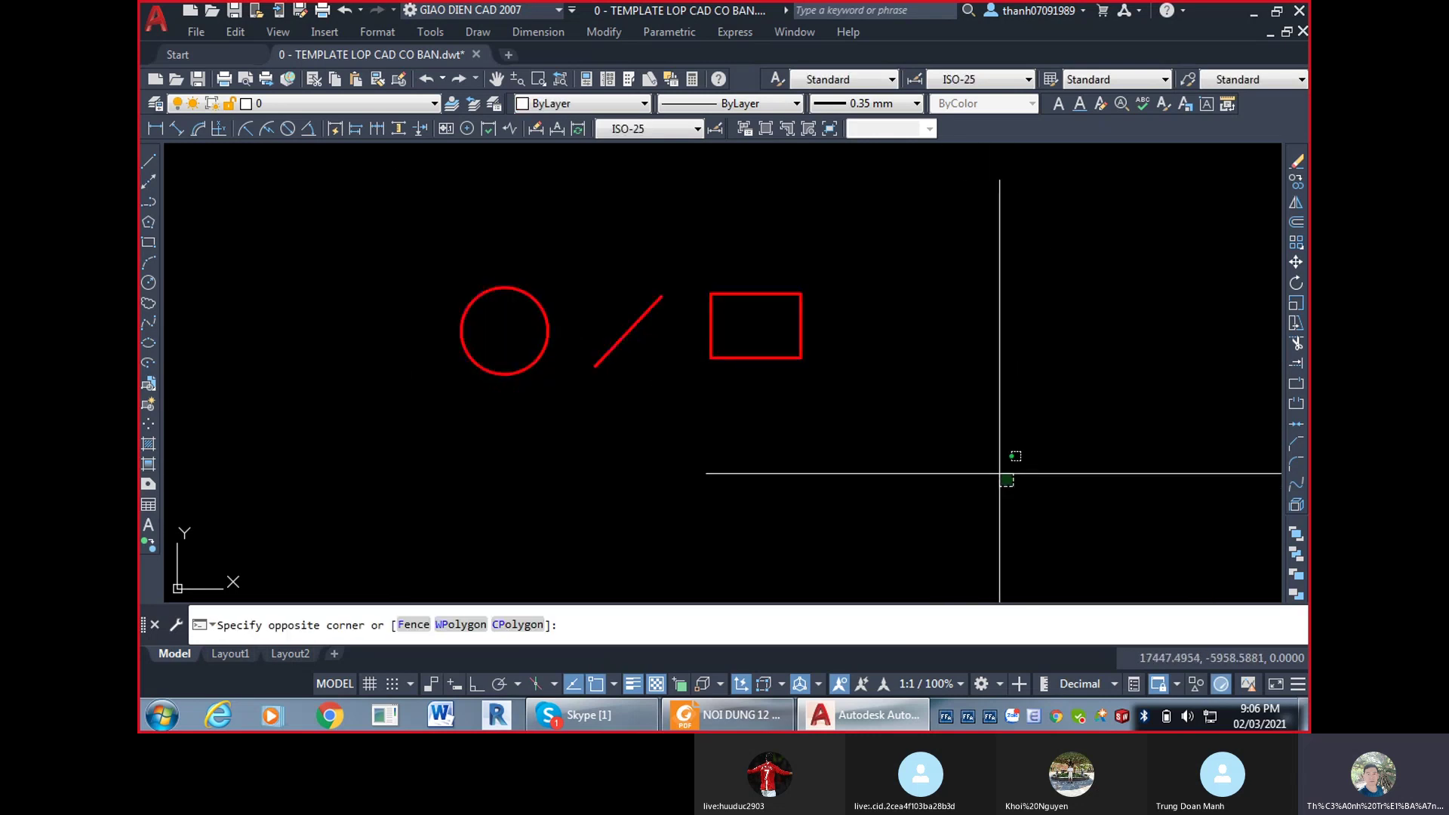
click(258, 242)
key(Escape)
click(315, 501)
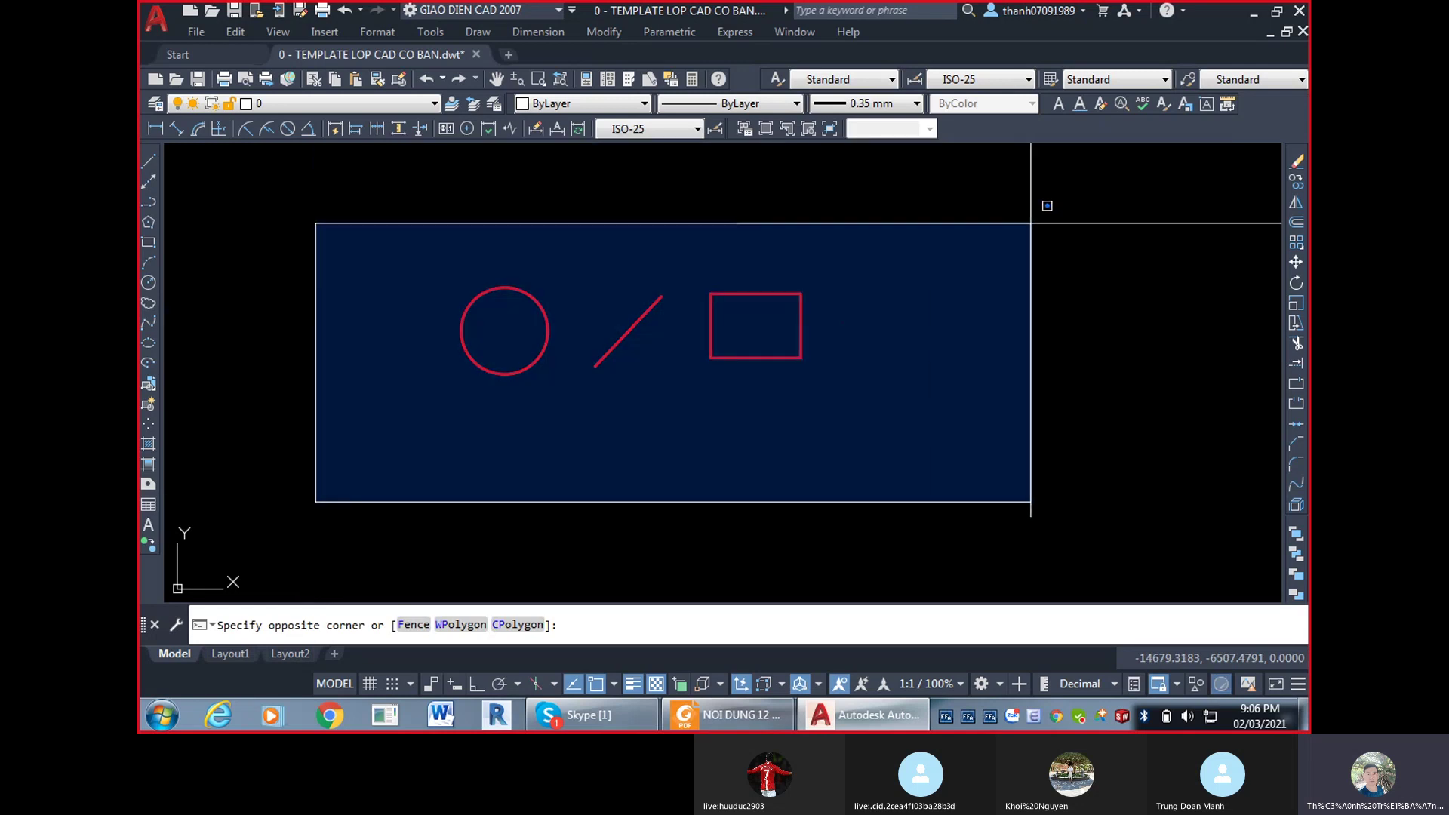
key(Escape)
click(1071, 515)
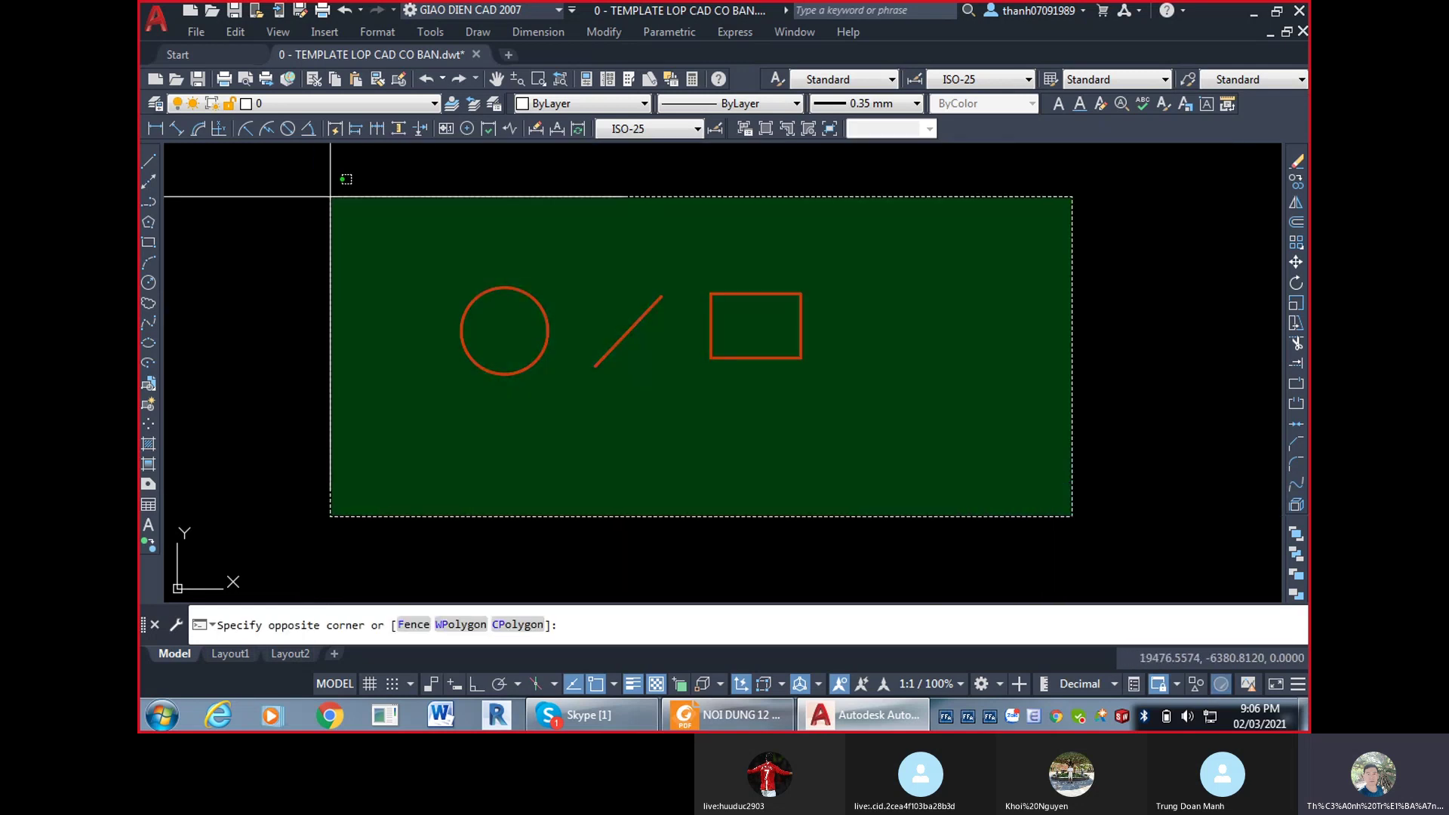
key(Escape)
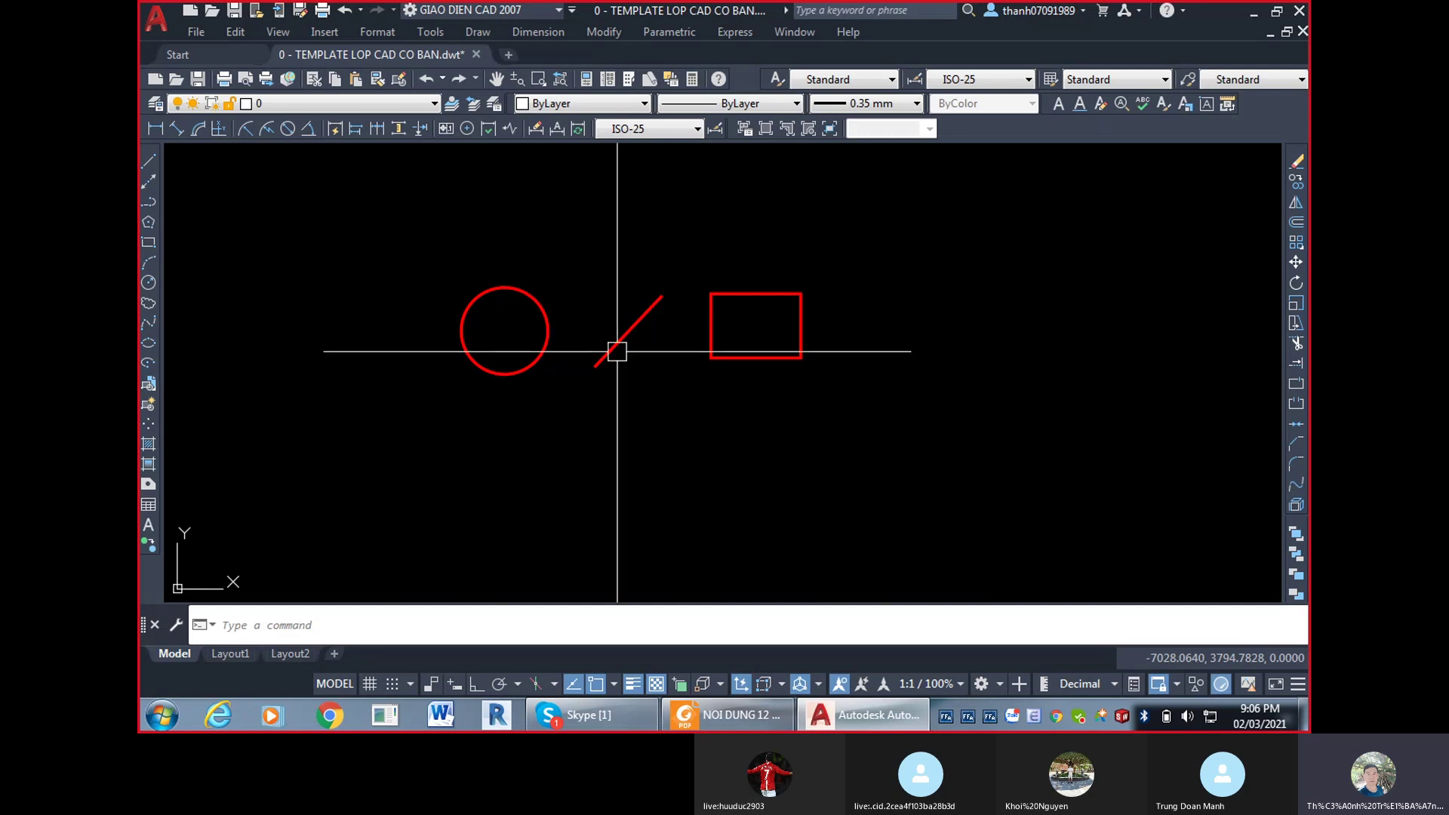
scroll(328, 362, down, 4)
scroll(667, 317, up, 2)
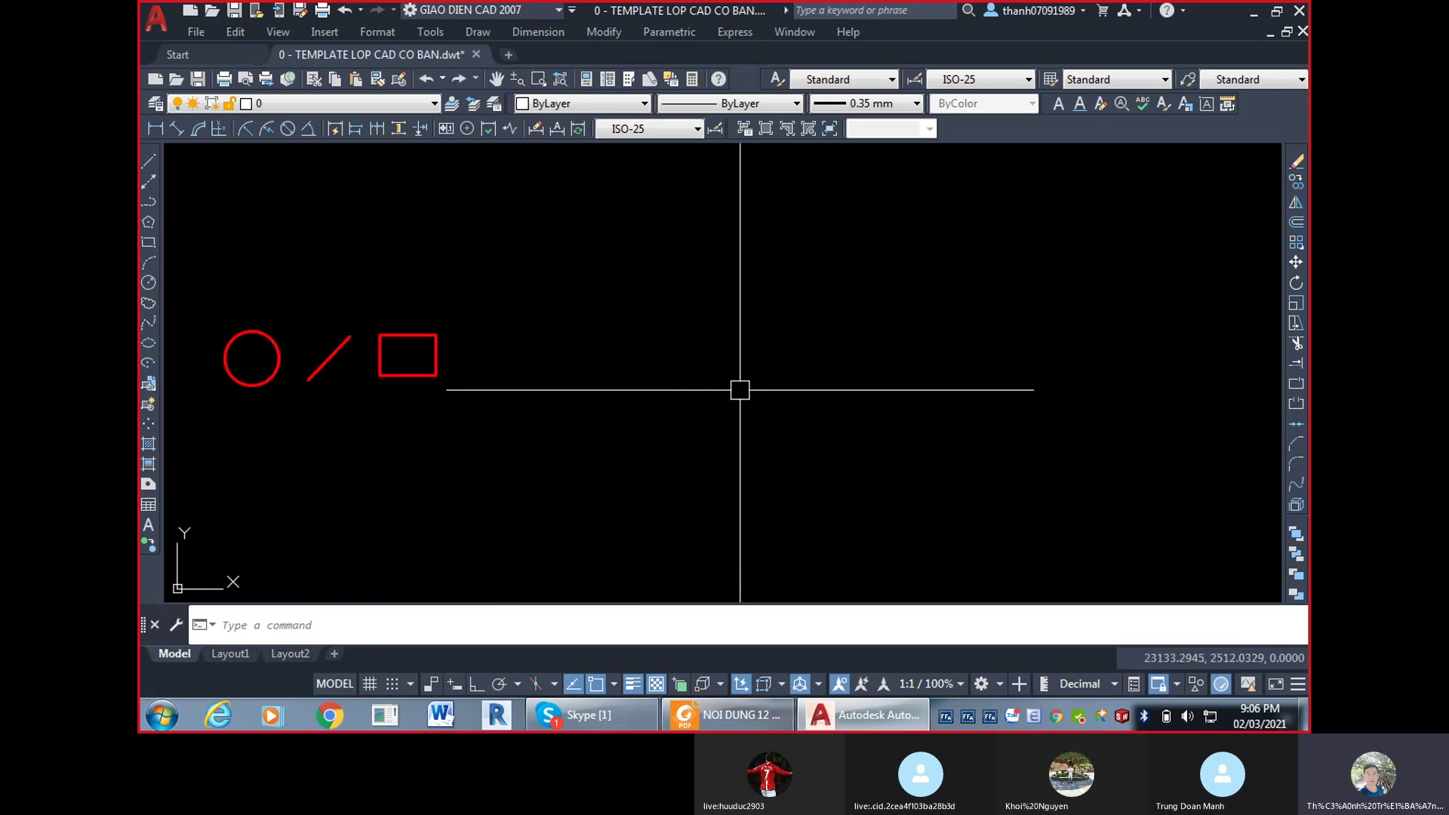
Draw a closed three-line triangle beside the red shapes.
click(589, 391)
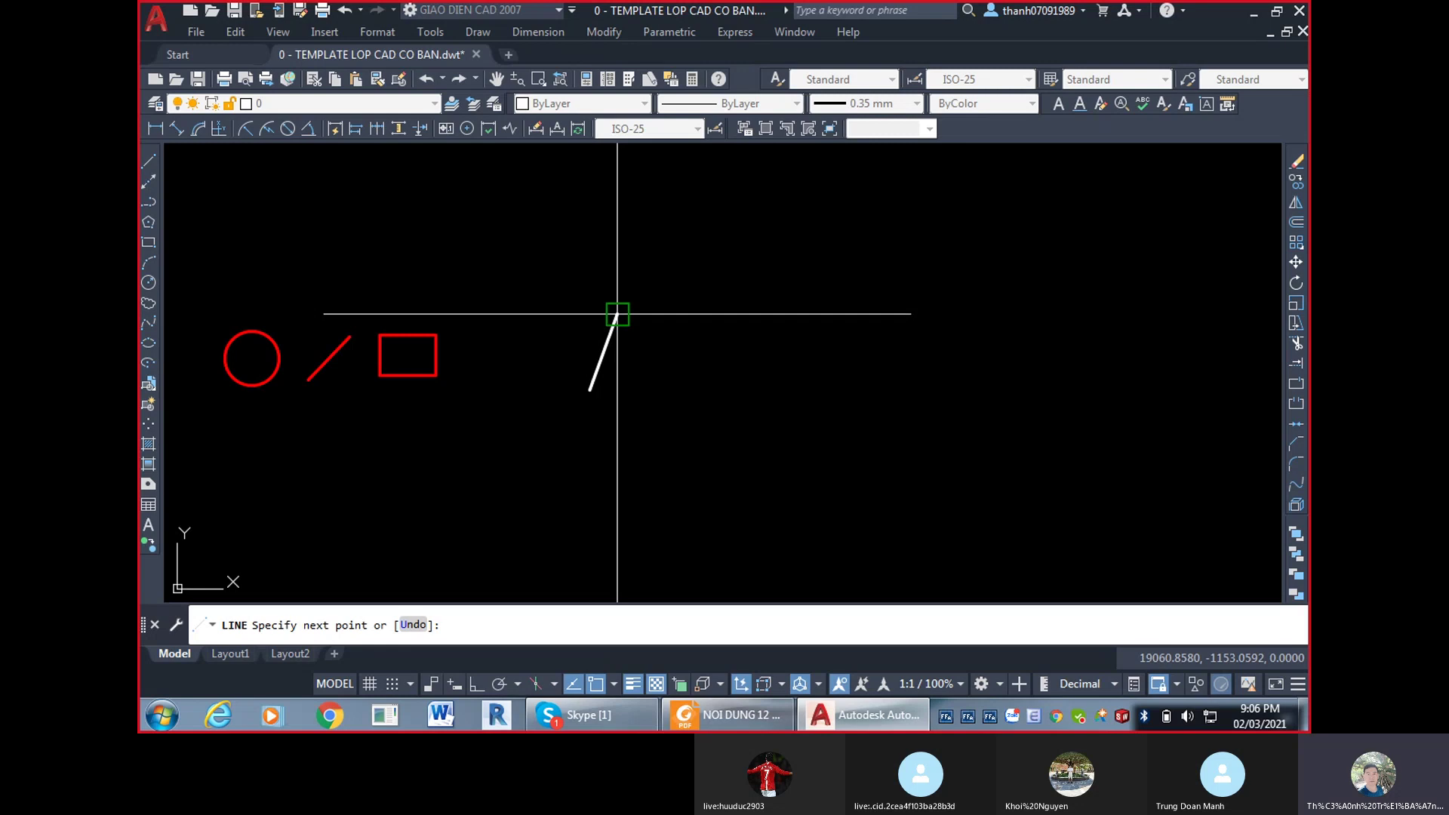
click(618, 313)
click(672, 401)
text(c)
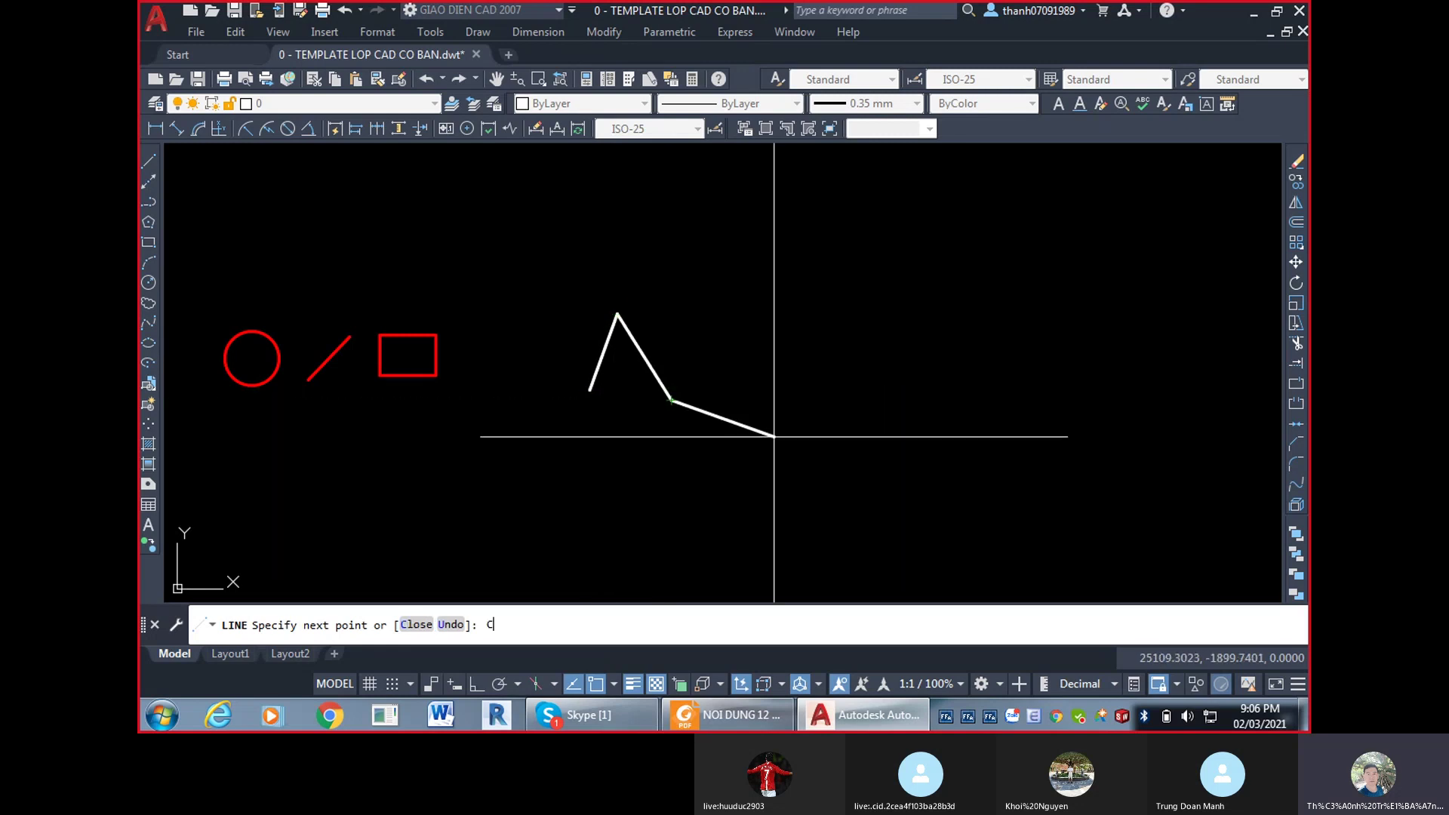
key(Return)
Create a rectangular array of the triangle with AR.
click(786, 486)
click(586, 291)
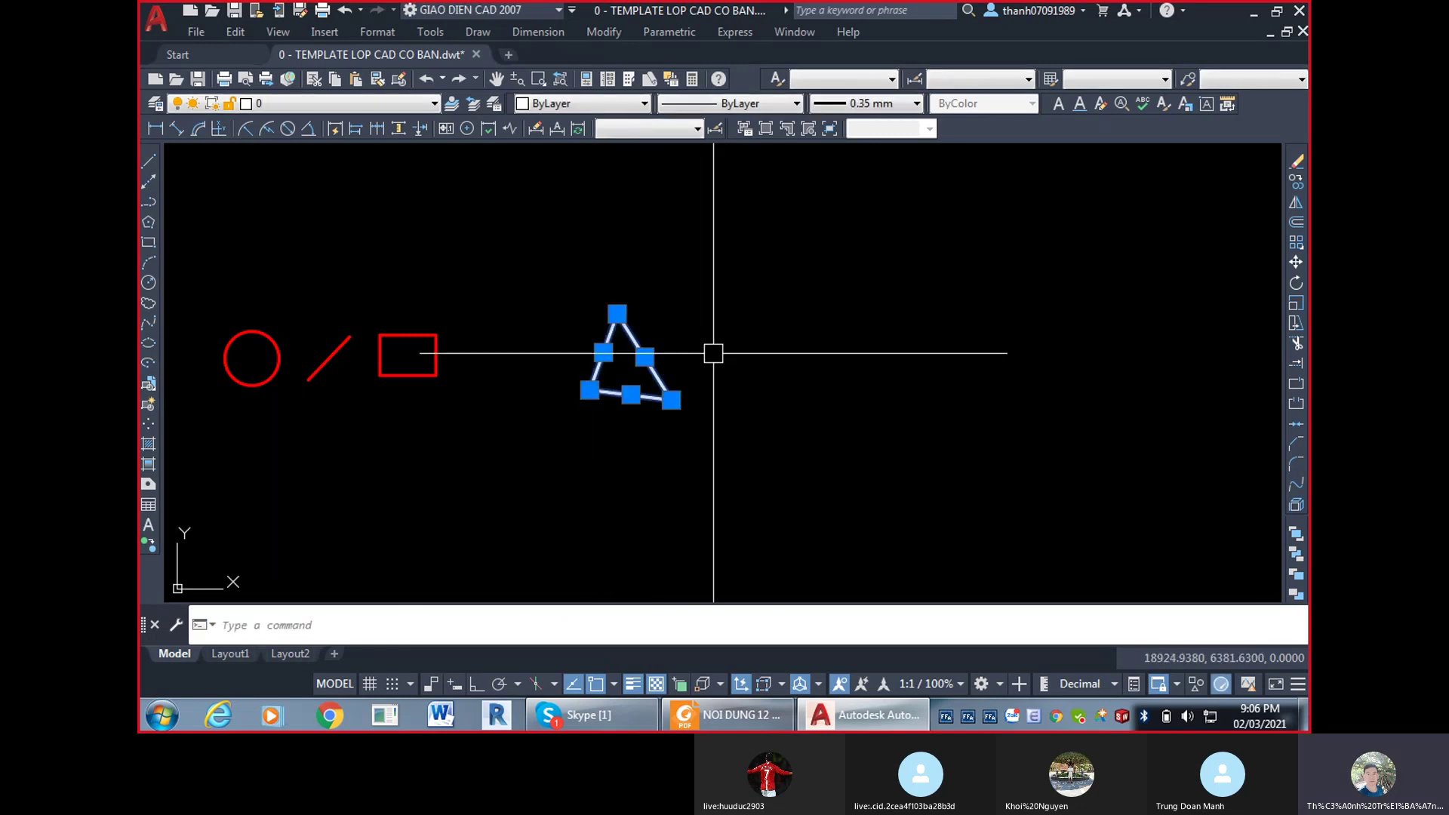
key(BackSpace)
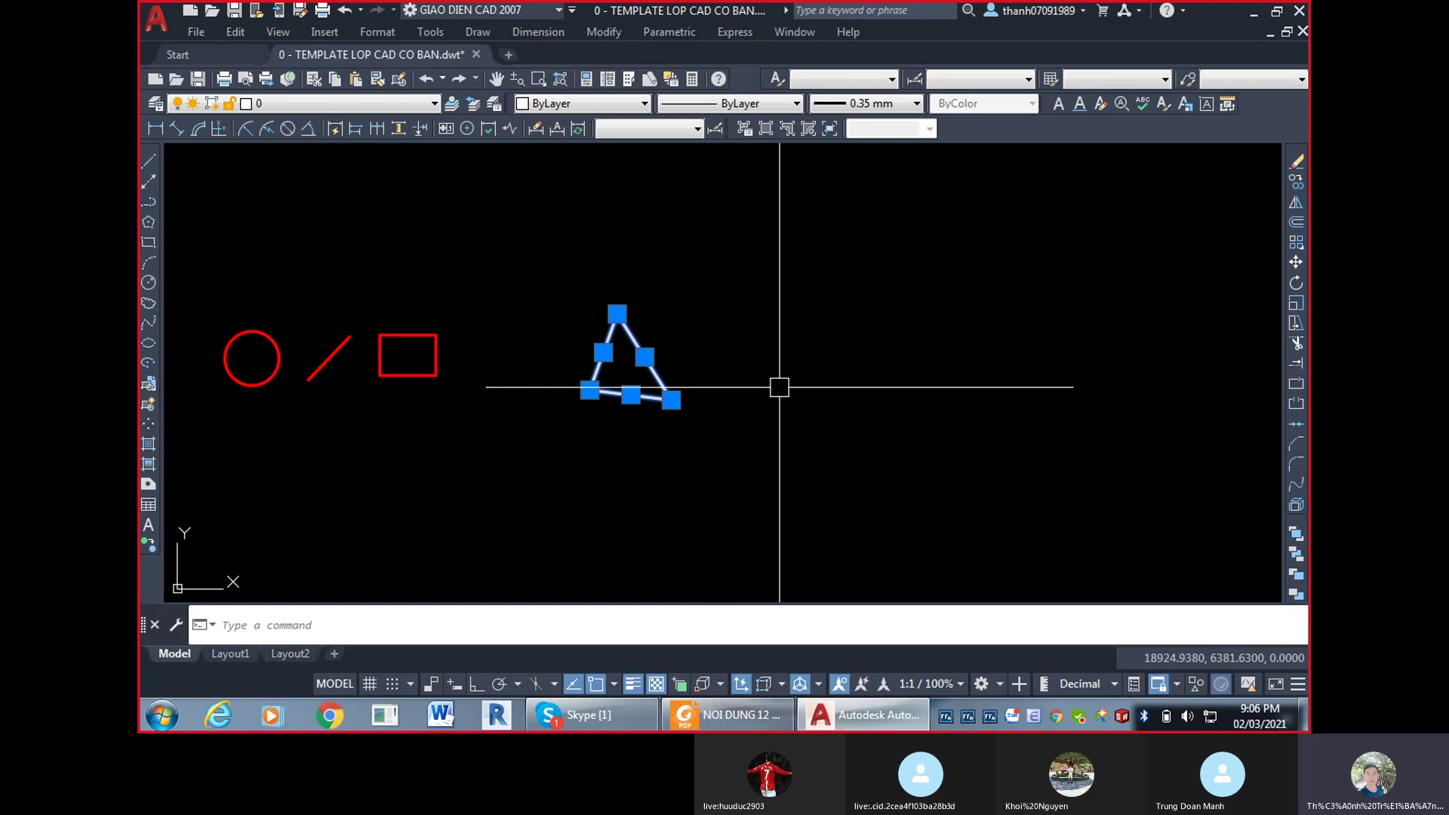
text(AR)
key(Return)
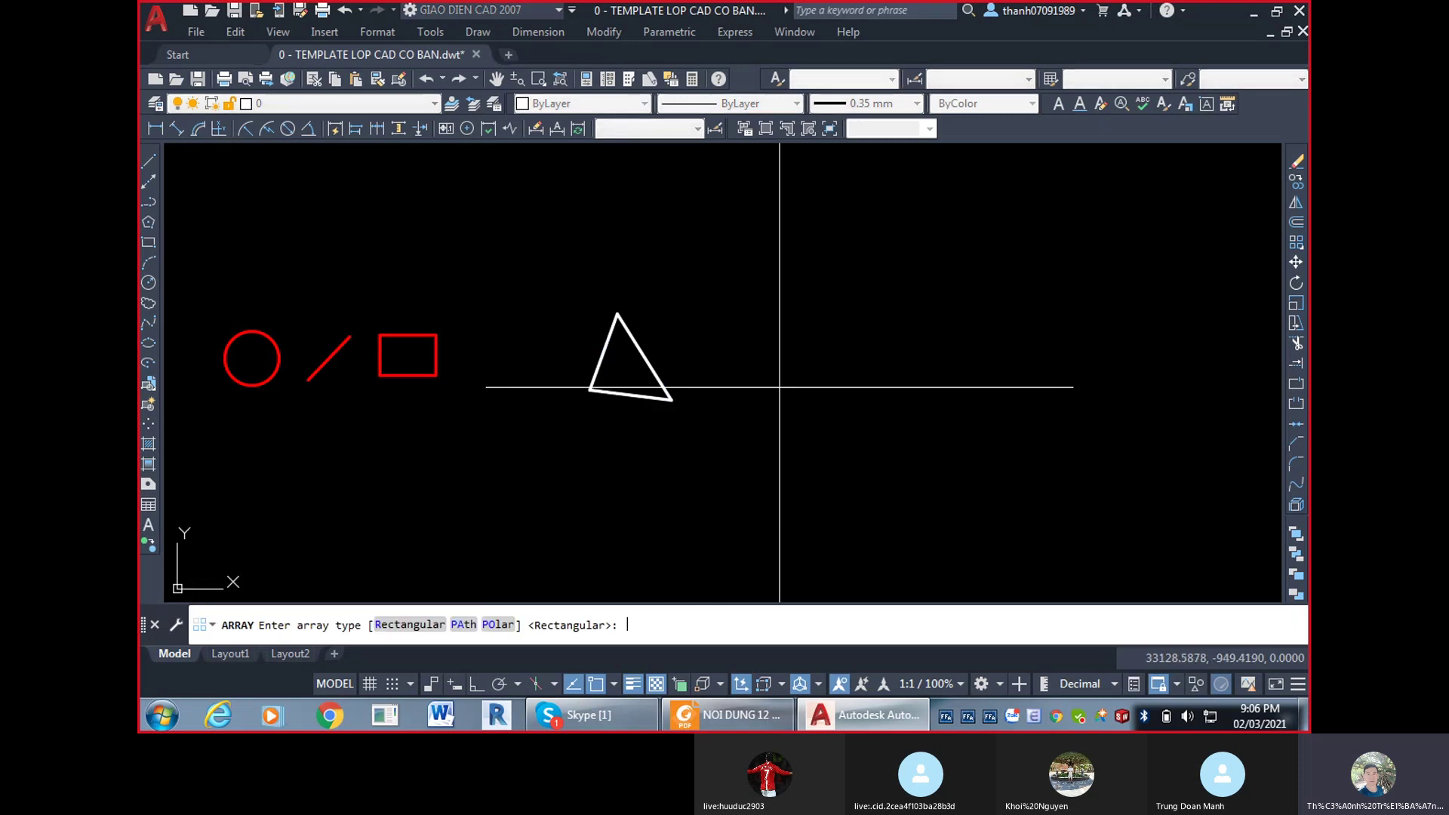
click(421, 625)
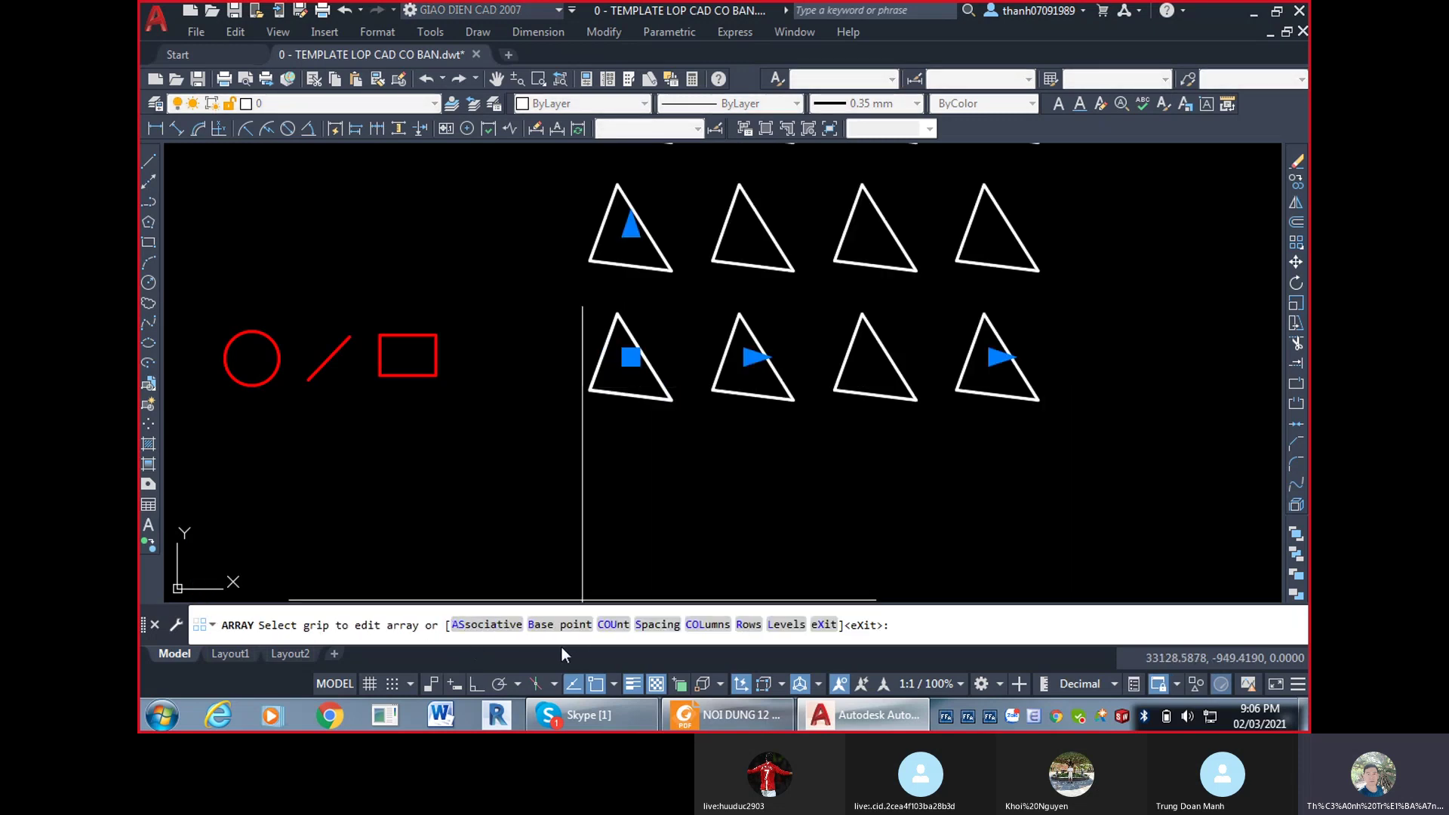
key(Return)
Set the triangle array to 10 rows and 20 columns.
click(857, 333)
click(1042, 243)
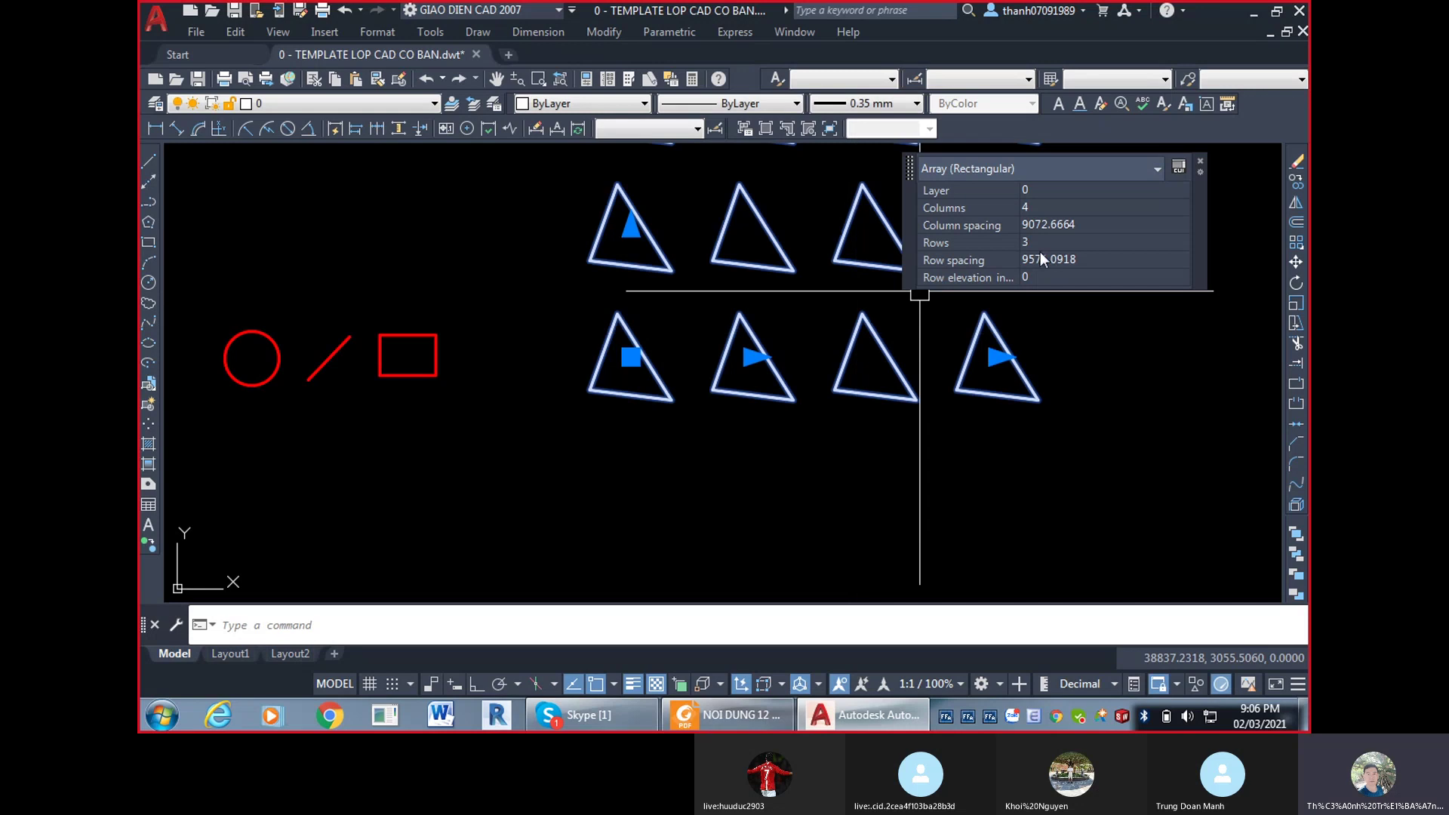
text(3)
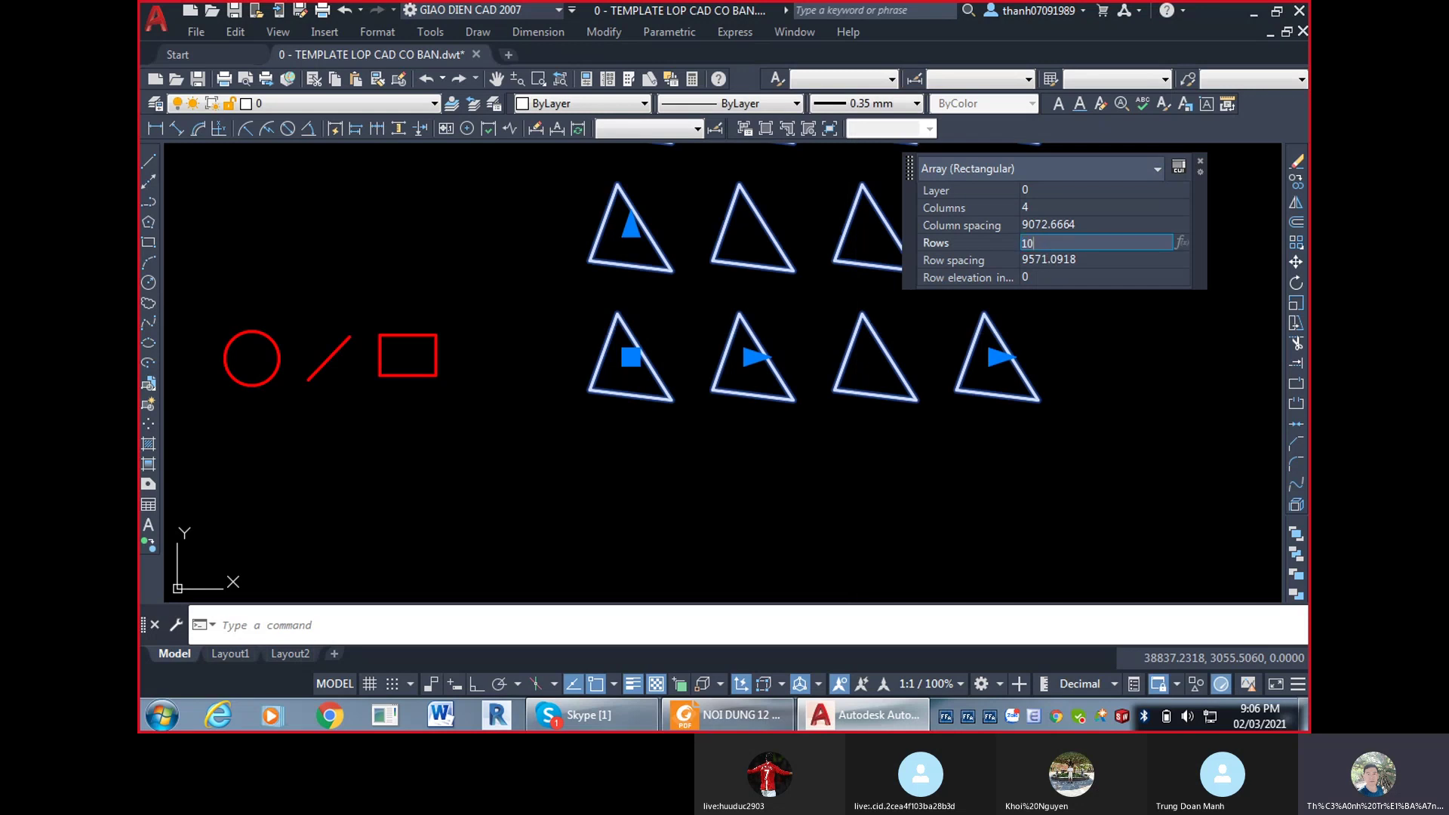
click(1060, 276)
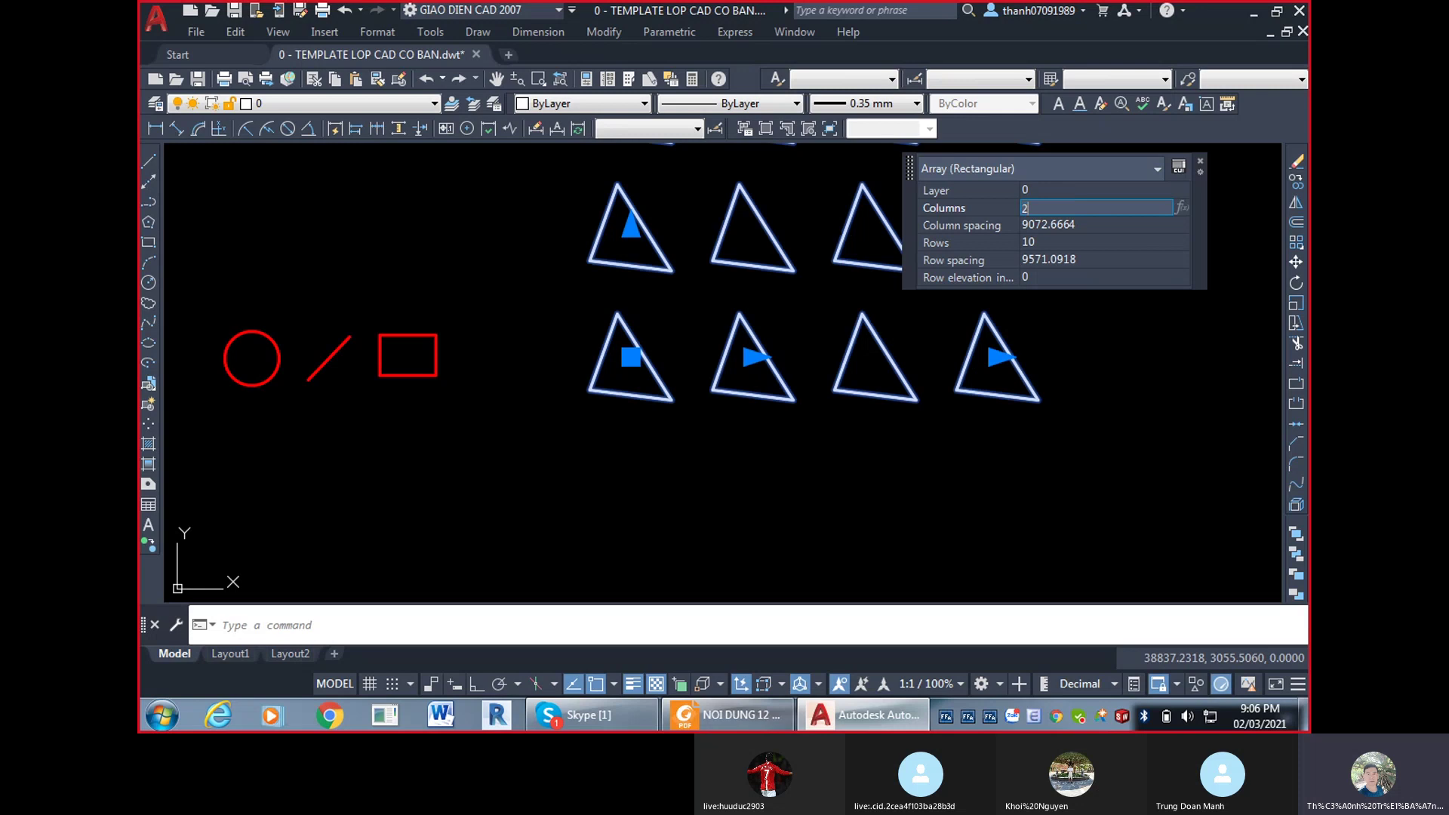
key(Tab)
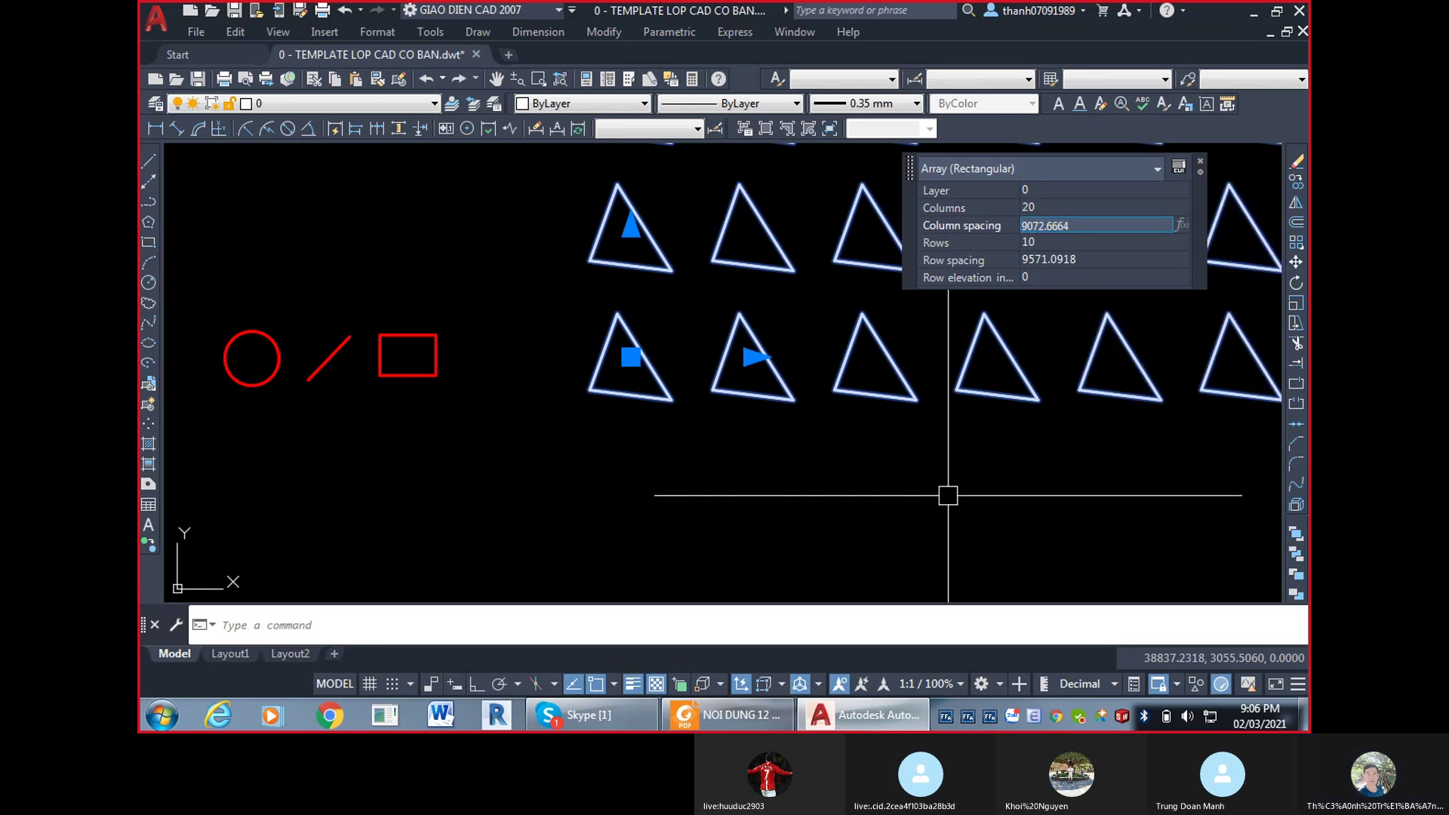
click(906, 500)
key(Escape)
Explode the triangle array into separate triangles with X.
scroll(649, 450, down, 3)
scroll(649, 449, down, 2)
scroll(692, 501, up, 2)
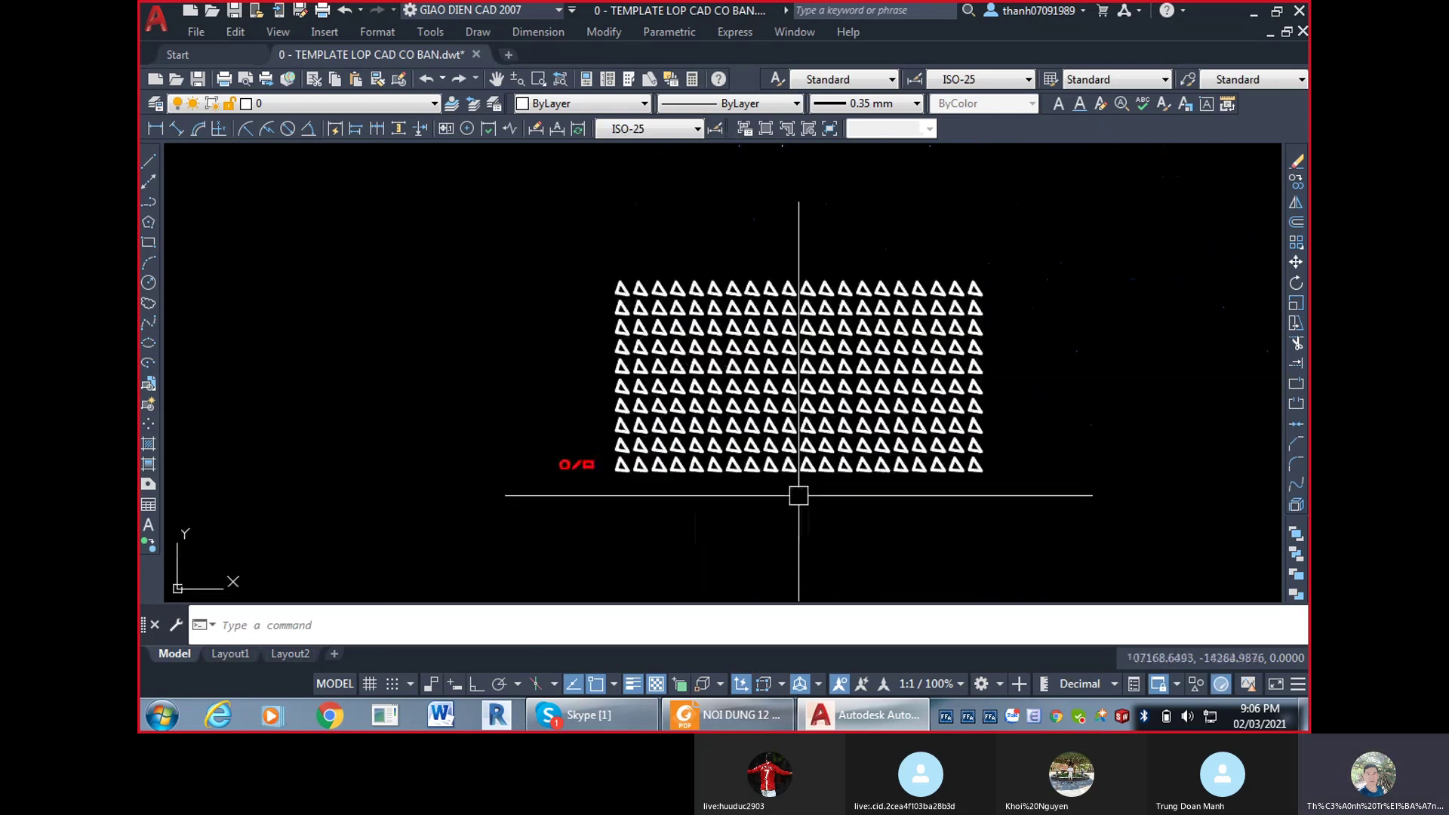
click(781, 370)
text(x)
key(Return)
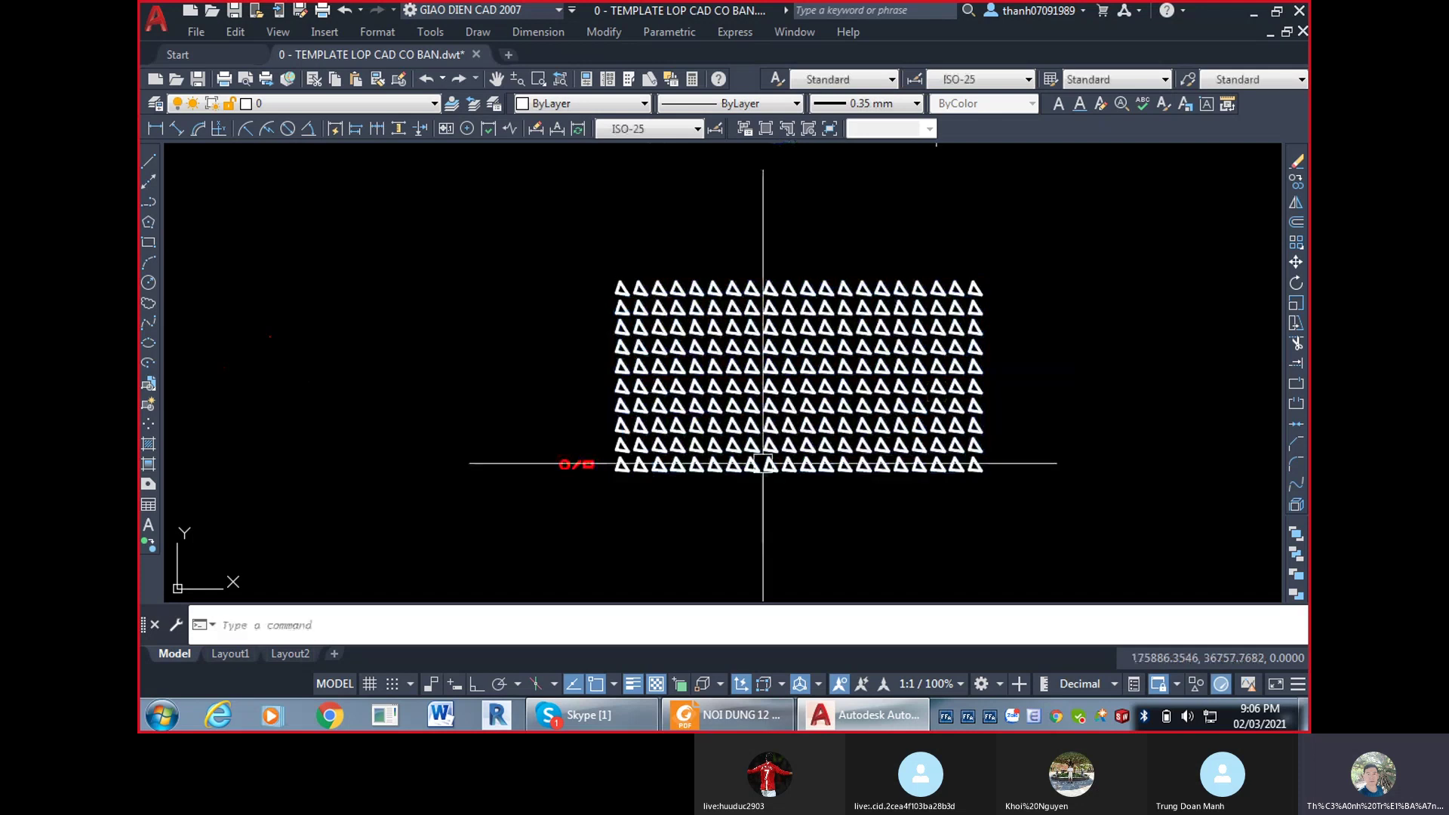
scroll(518, 436, up, 3)
click(550, 432)
click(745, 569)
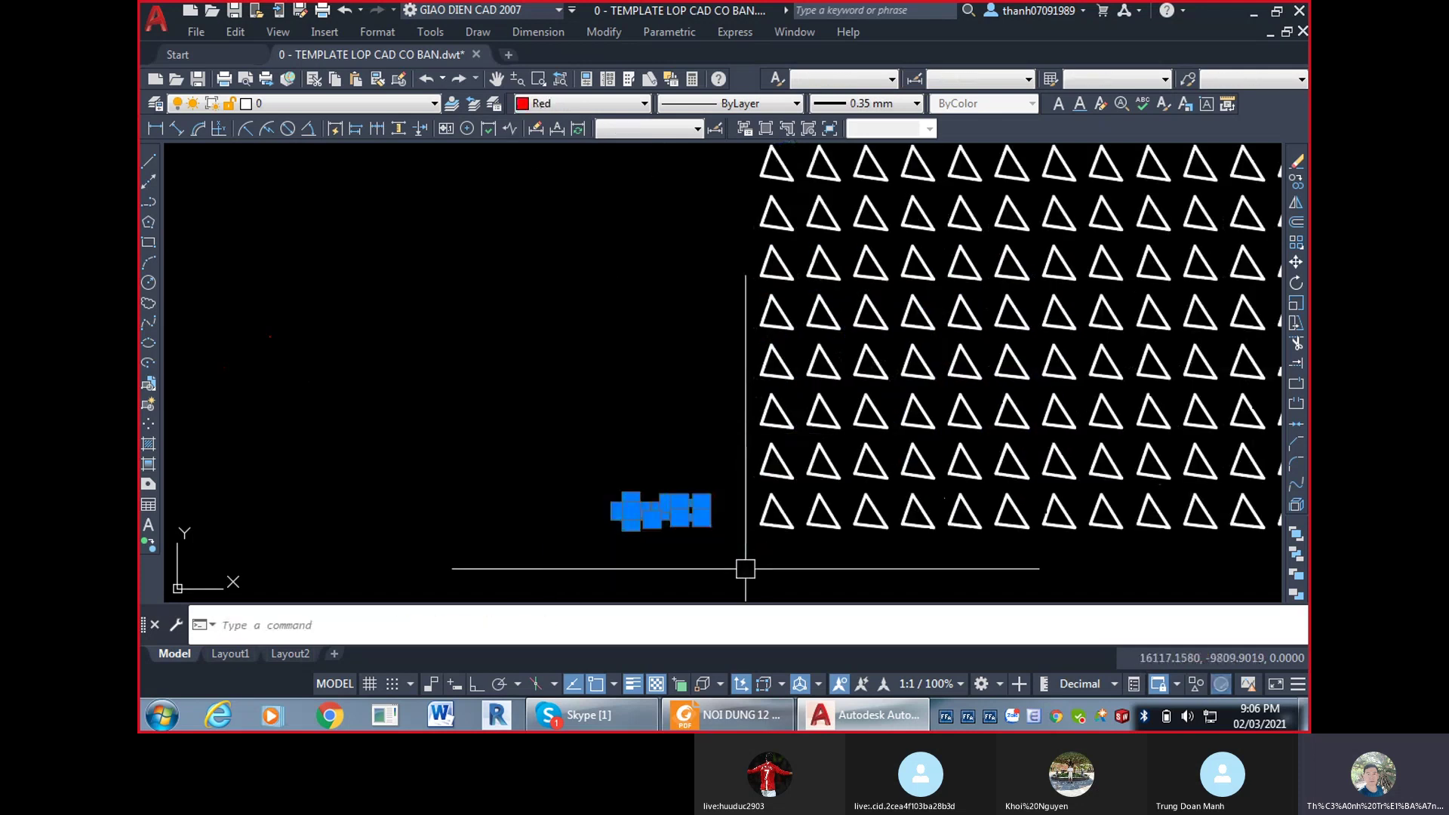
key(Delete)
scroll(674, 381, down, 5)
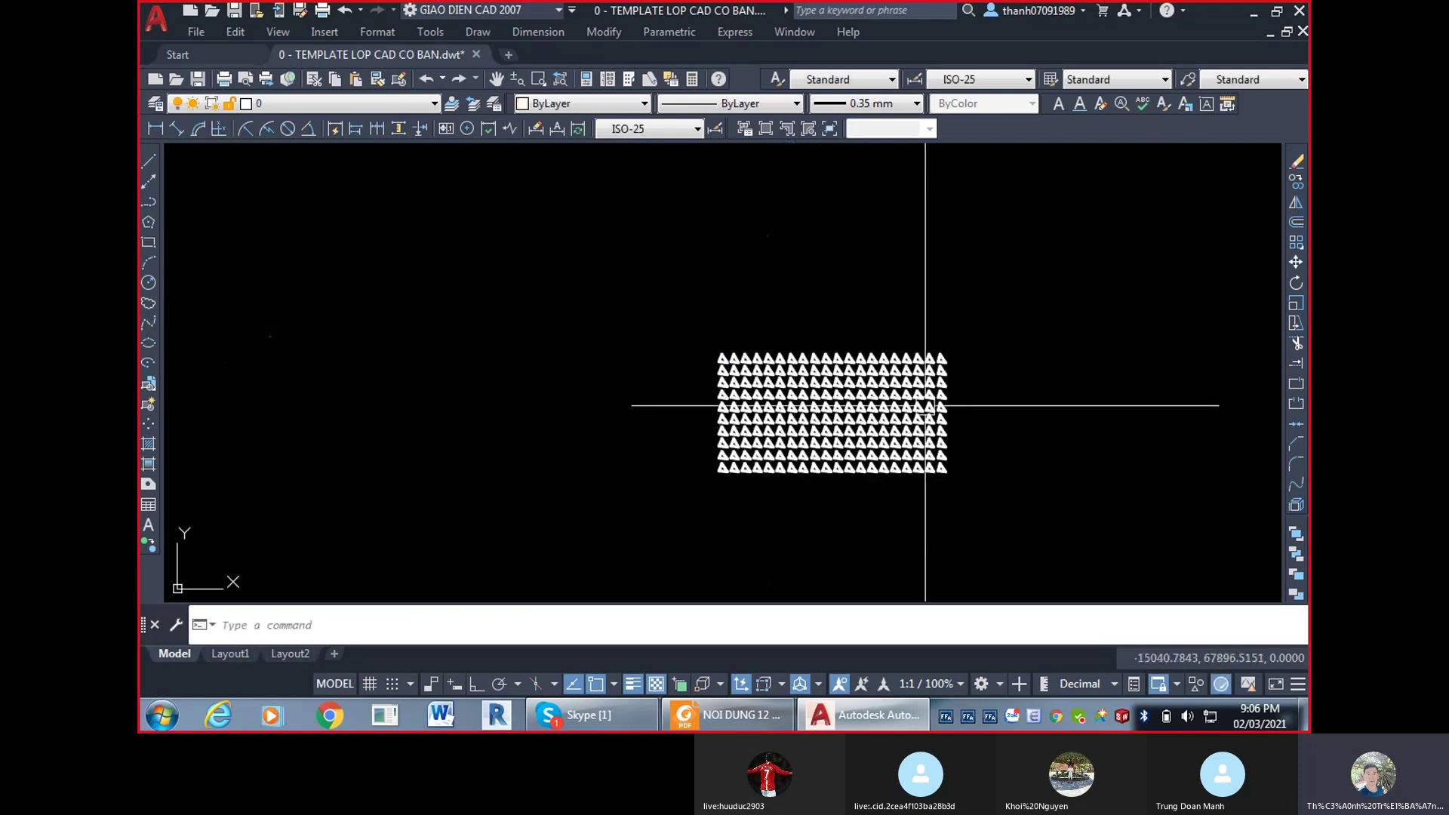
scroll(925, 406, up, 4)
scroll(754, 389, down, 4)
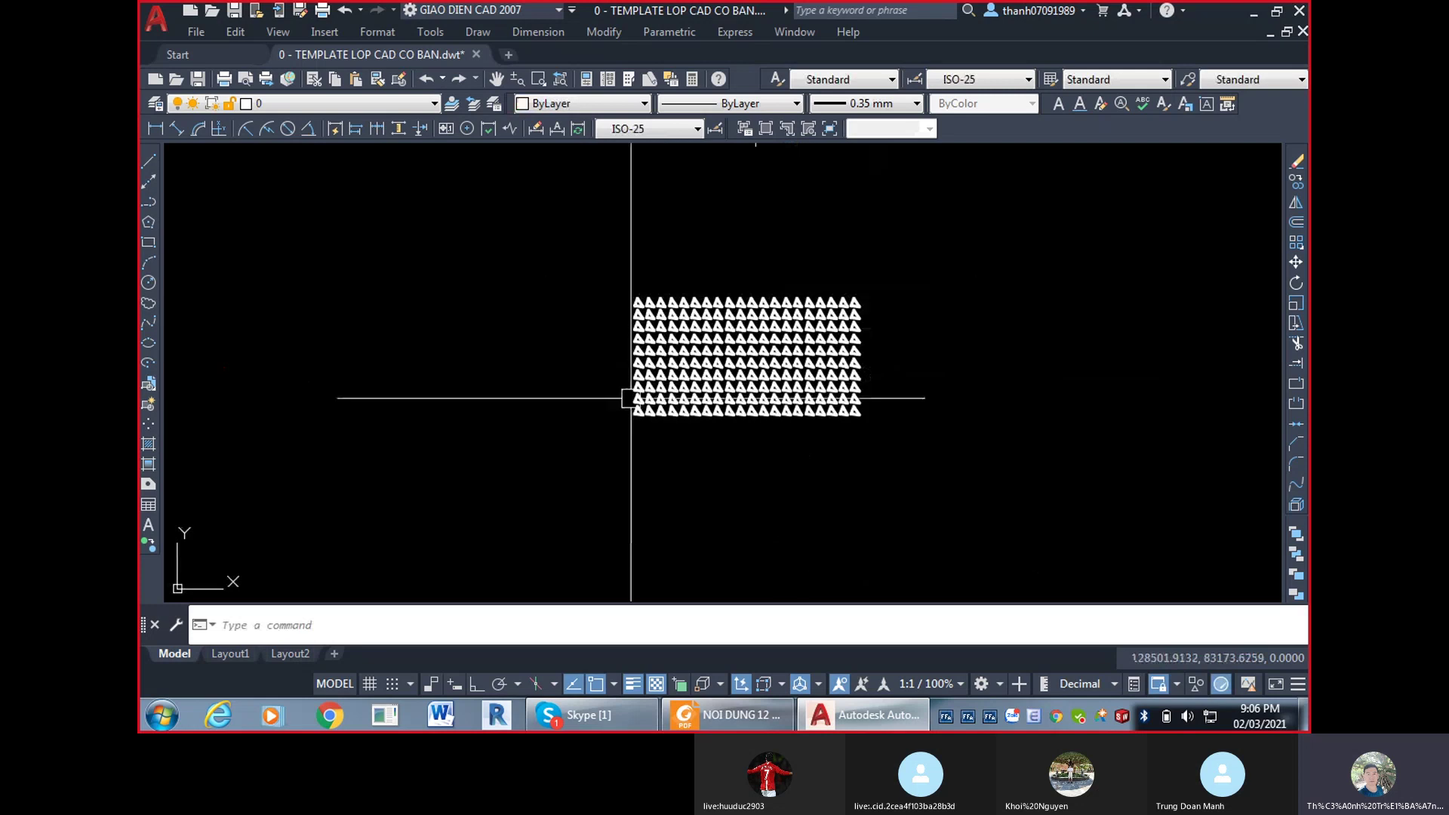
click(539, 227)
click(748, 487)
scroll(705, 491, up, 3)
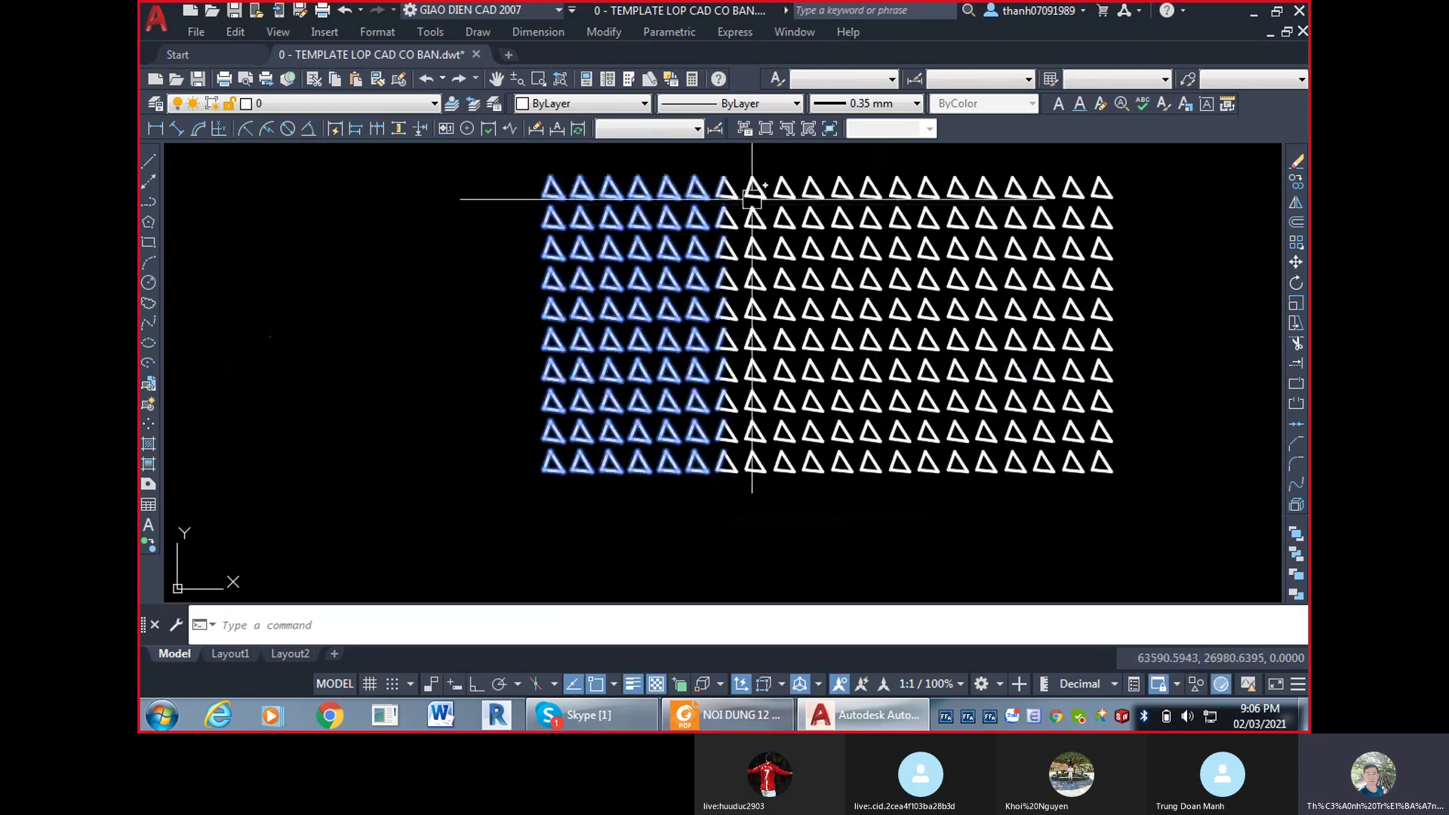
scroll(730, 190, up, 4)
scroll(730, 190, up, 4)
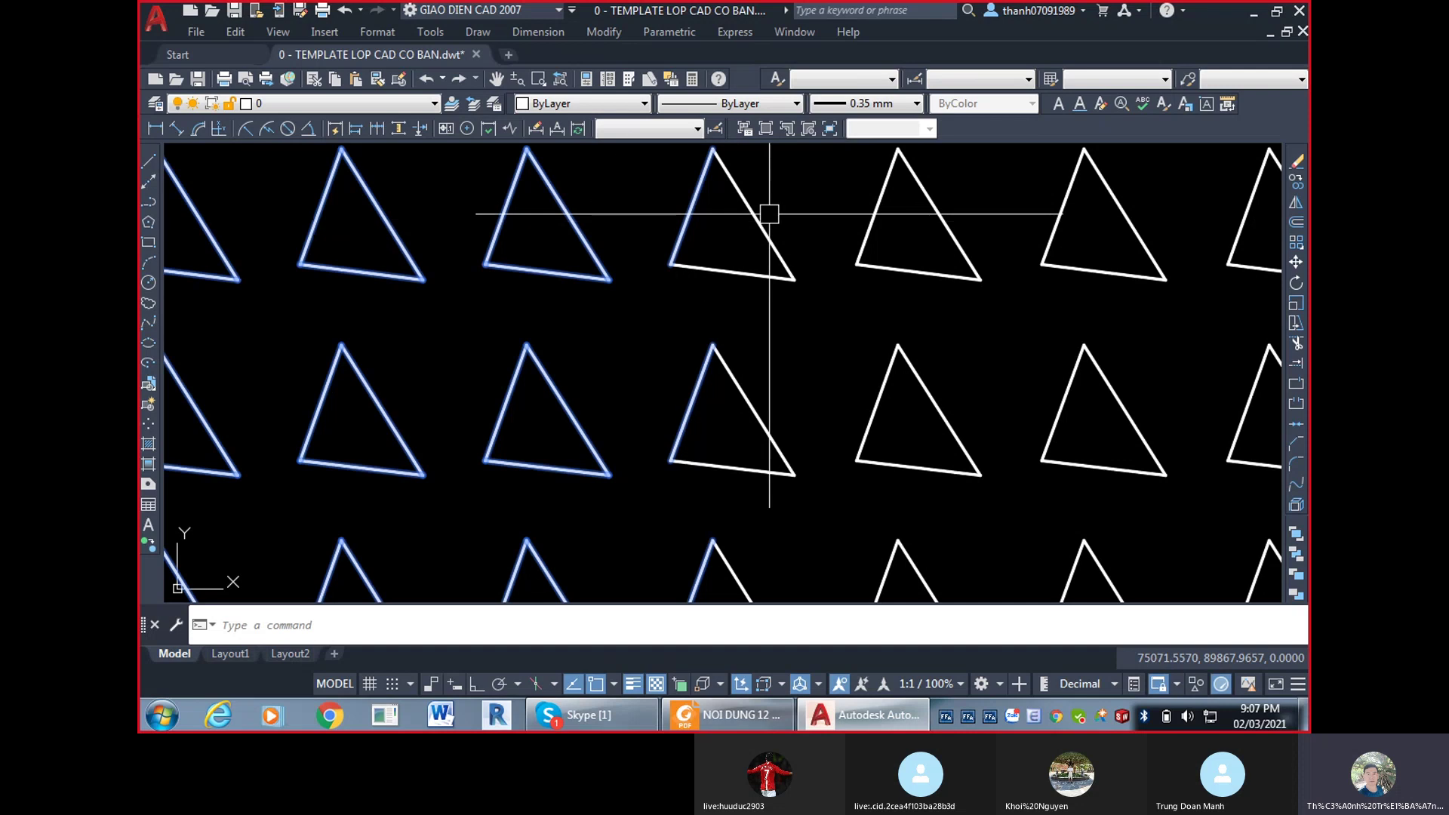
scroll(727, 234, down, 4)
scroll(689, 185, up, 4)
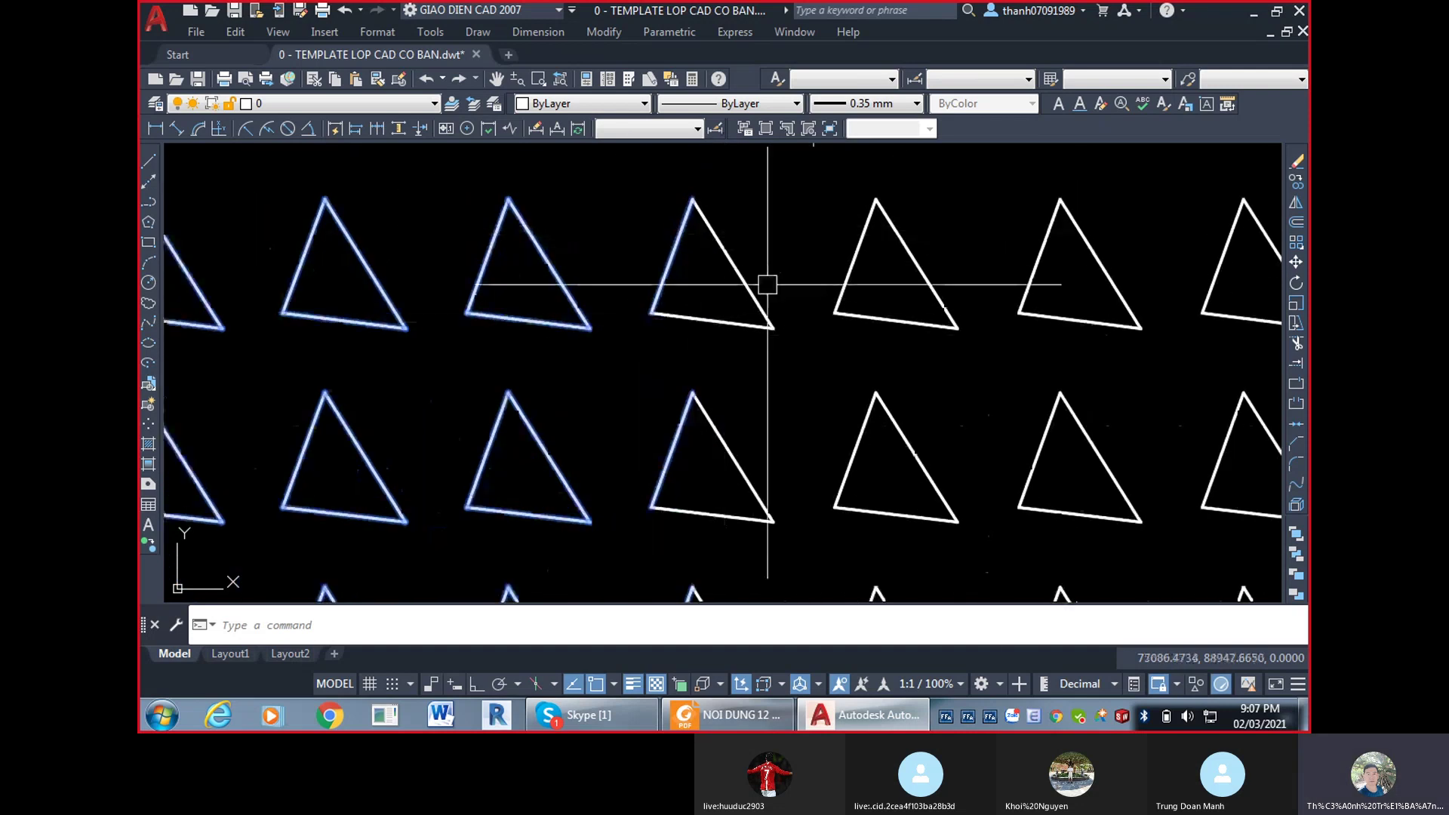
scroll(755, 257, down, 2)
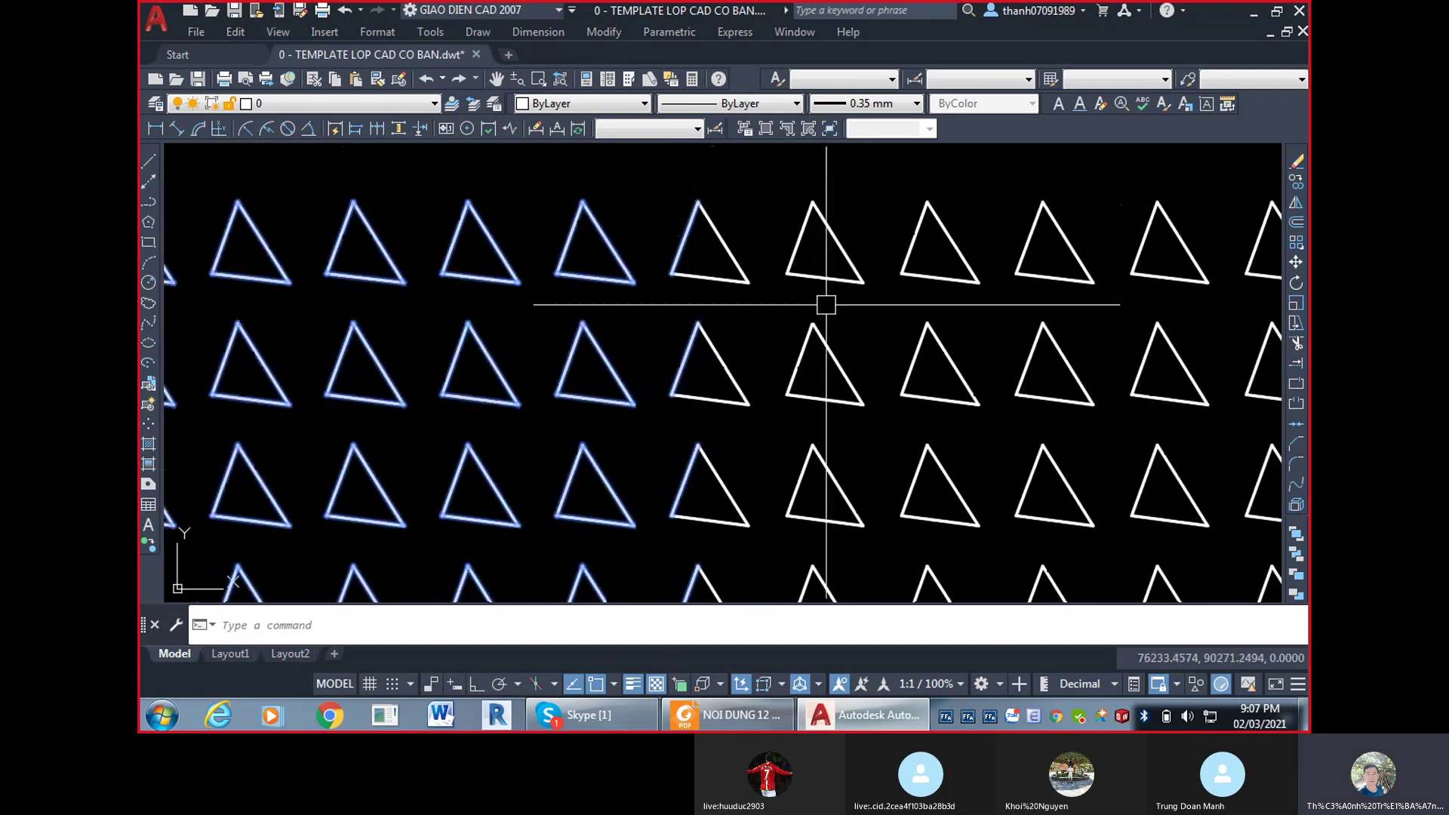
scroll(682, 259, down, 7)
scroll(672, 287, up, 3)
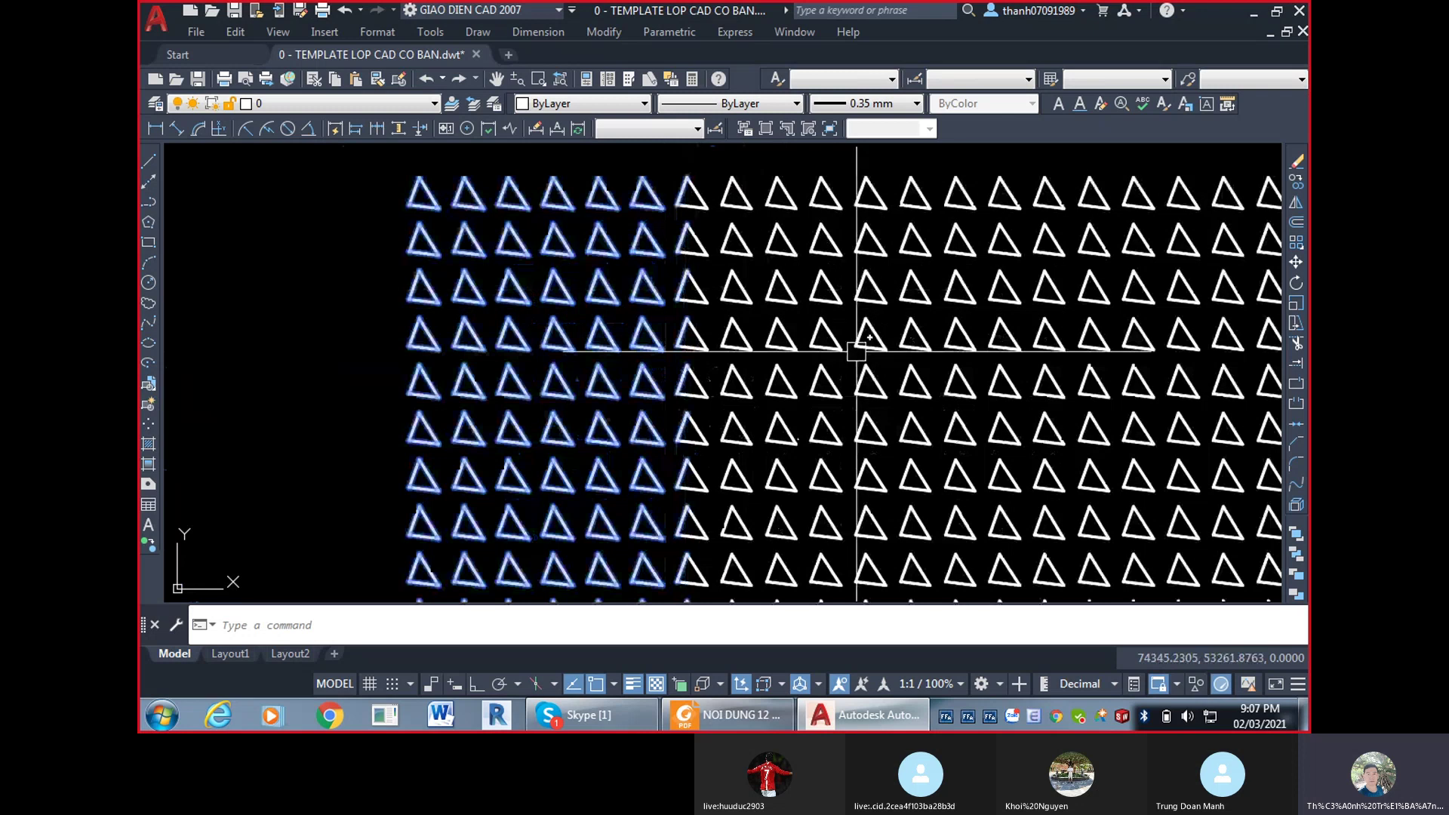
key(Delete)
scroll(856, 351, down, 1)
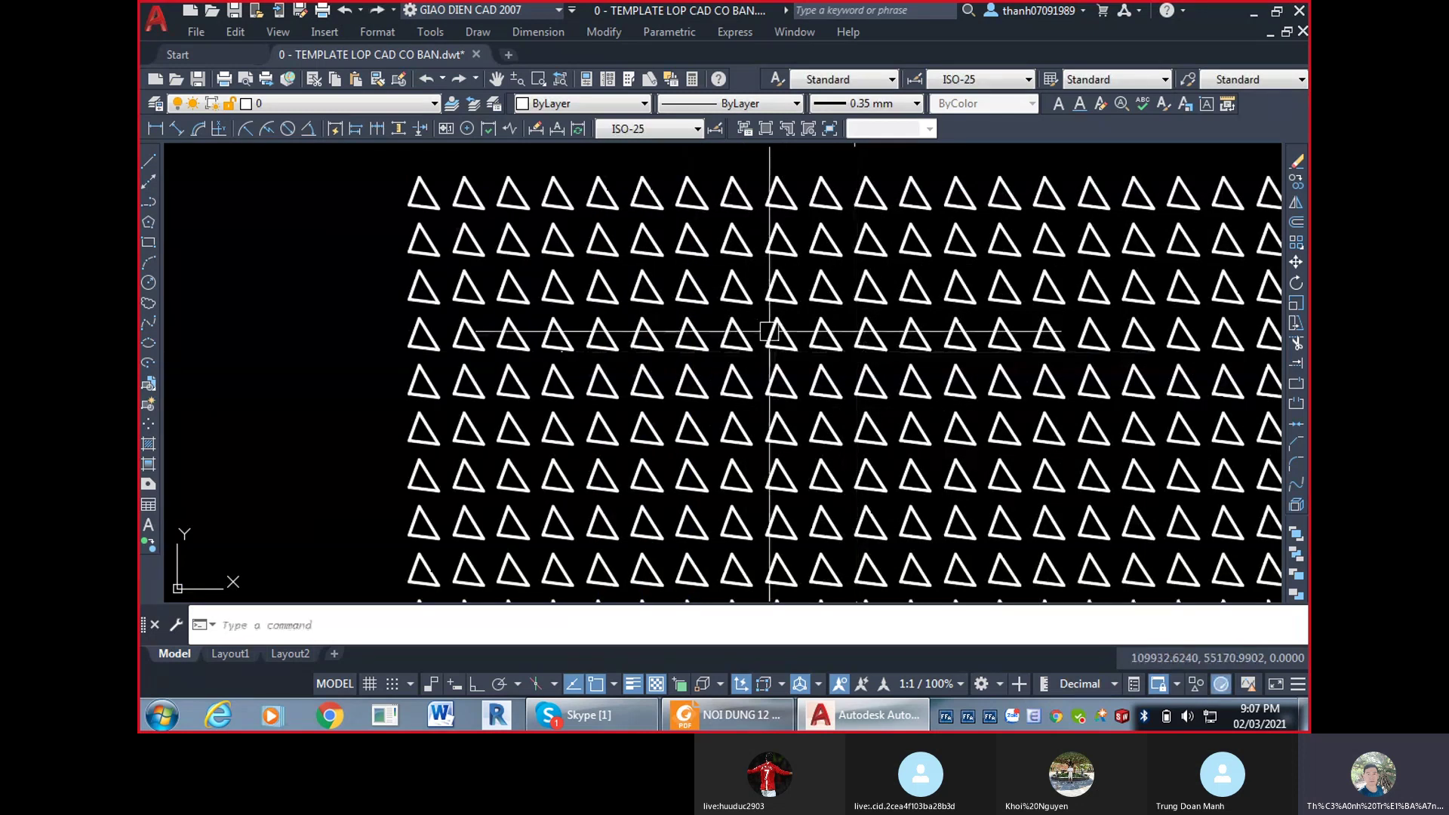
scroll(974, 411, down, 4)
click(975, 465)
click(819, 247)
scroll(817, 300, up, 4)
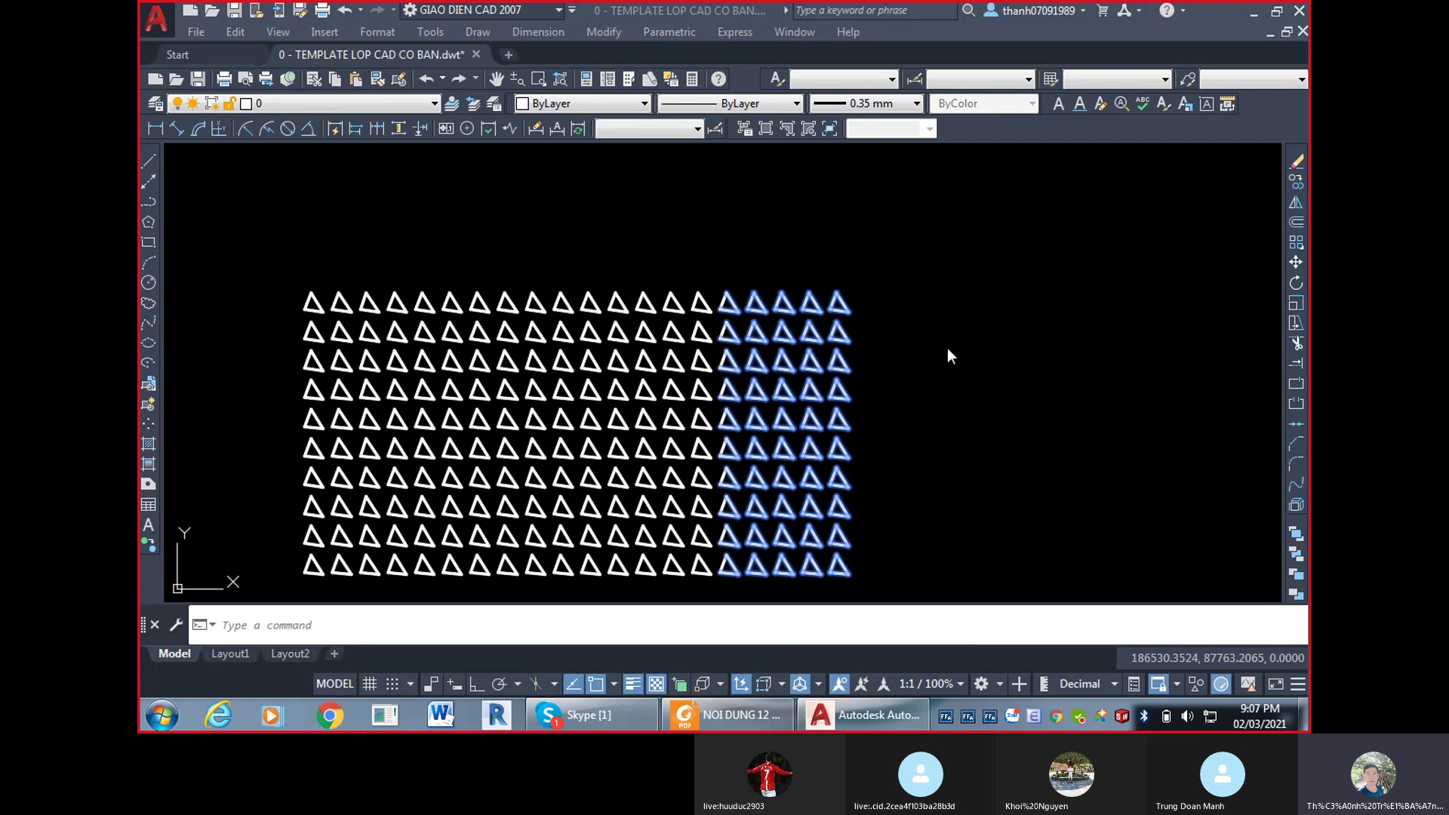
click(1022, 416)
key(Escape)
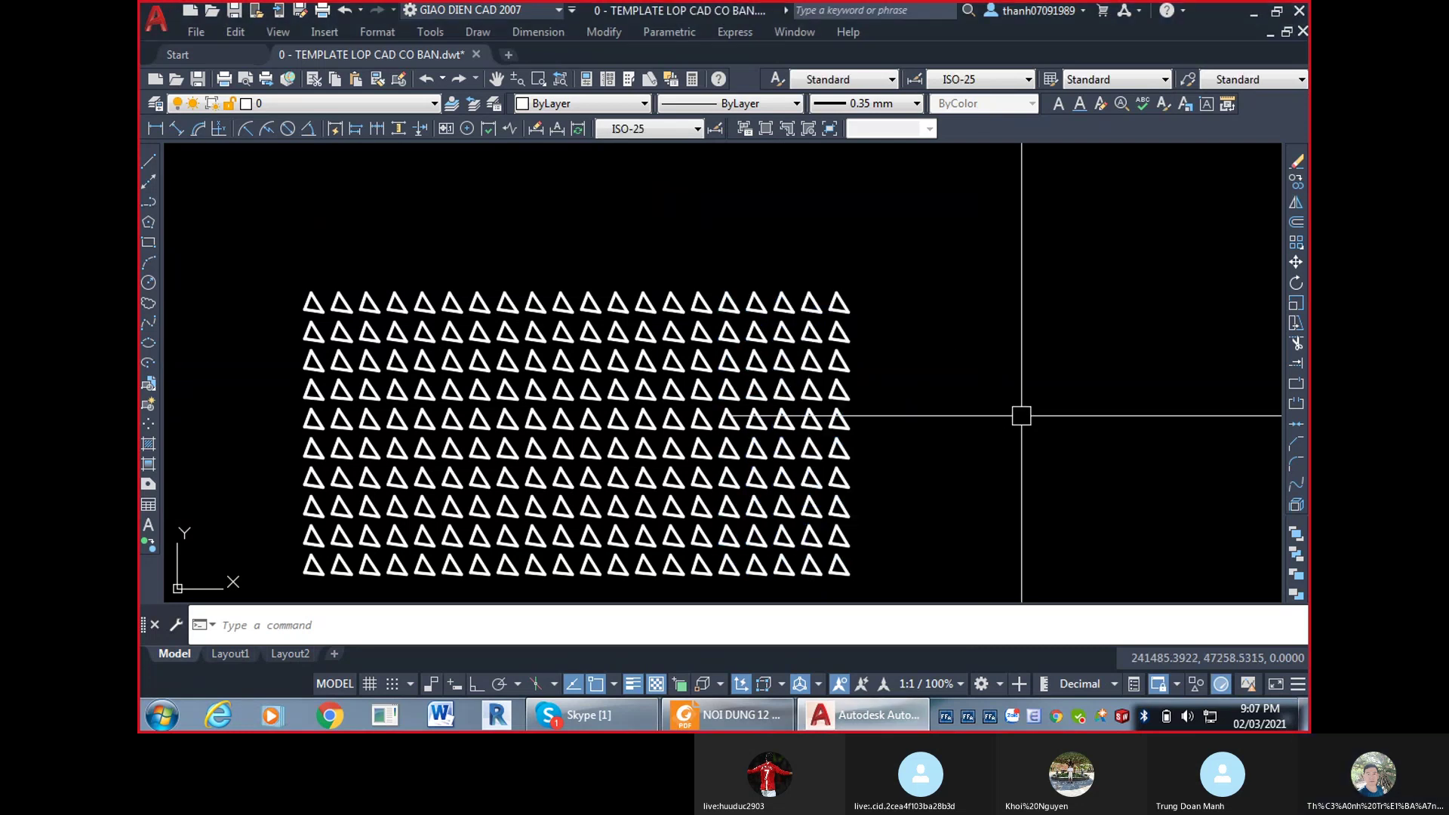
click(491, 207)
key(Escape)
scroll(760, 314, down, 3)
click(944, 491)
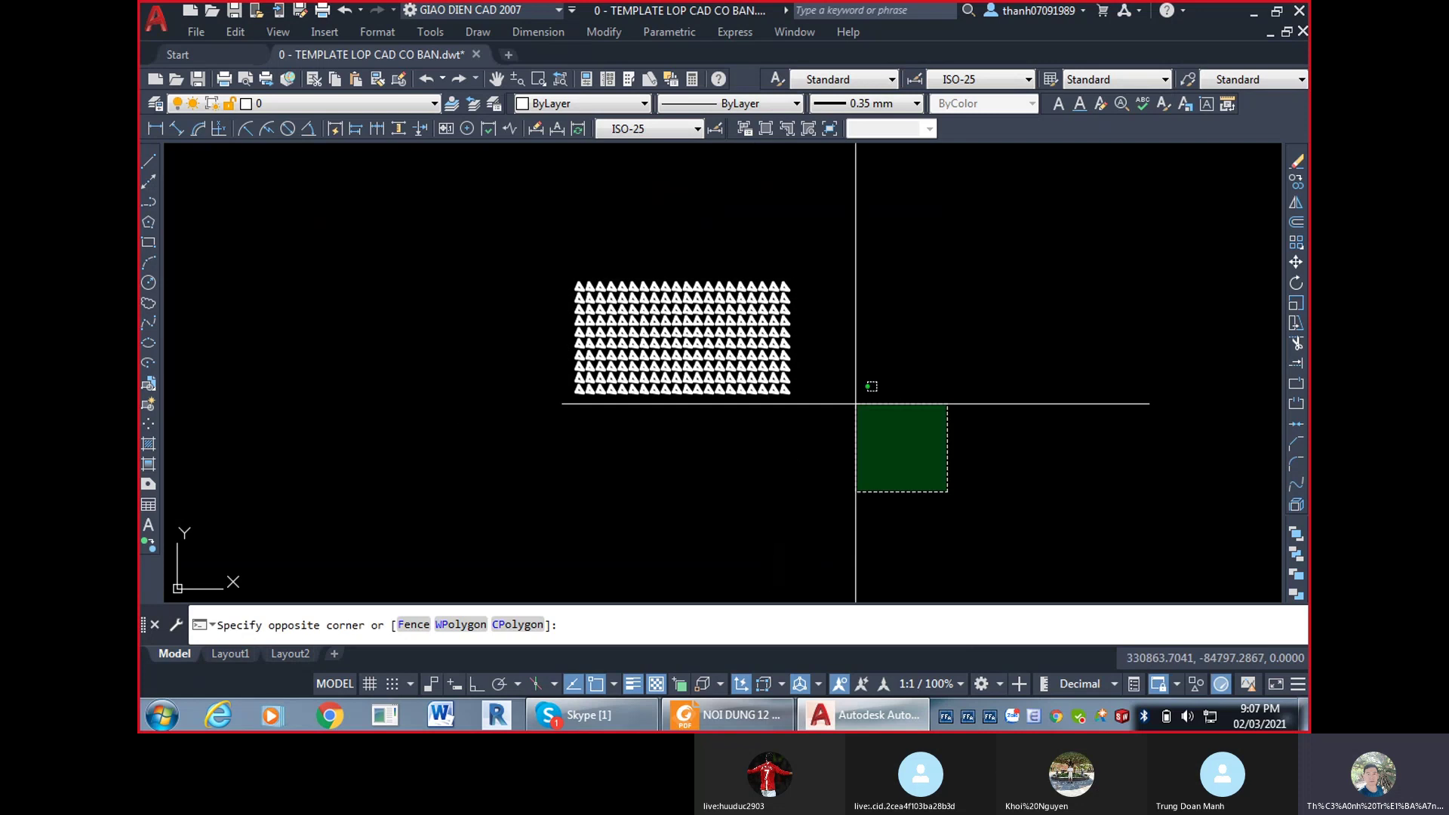
click(617, 279)
key(Return)
scroll(740, 357, up, 4)
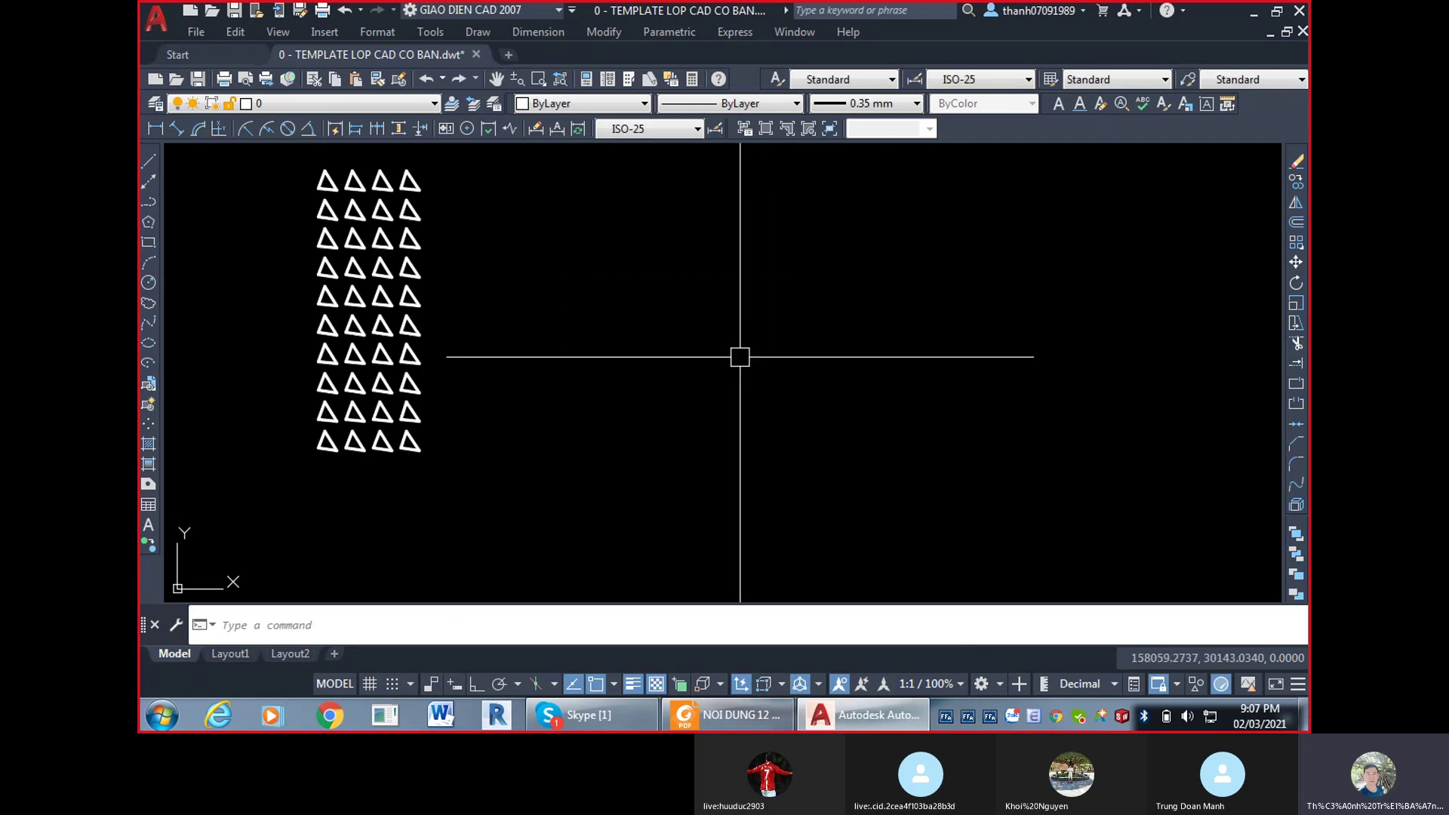
key(ctrl+z)
key(ctrl+z)
scroll(647, 269, up, 2)
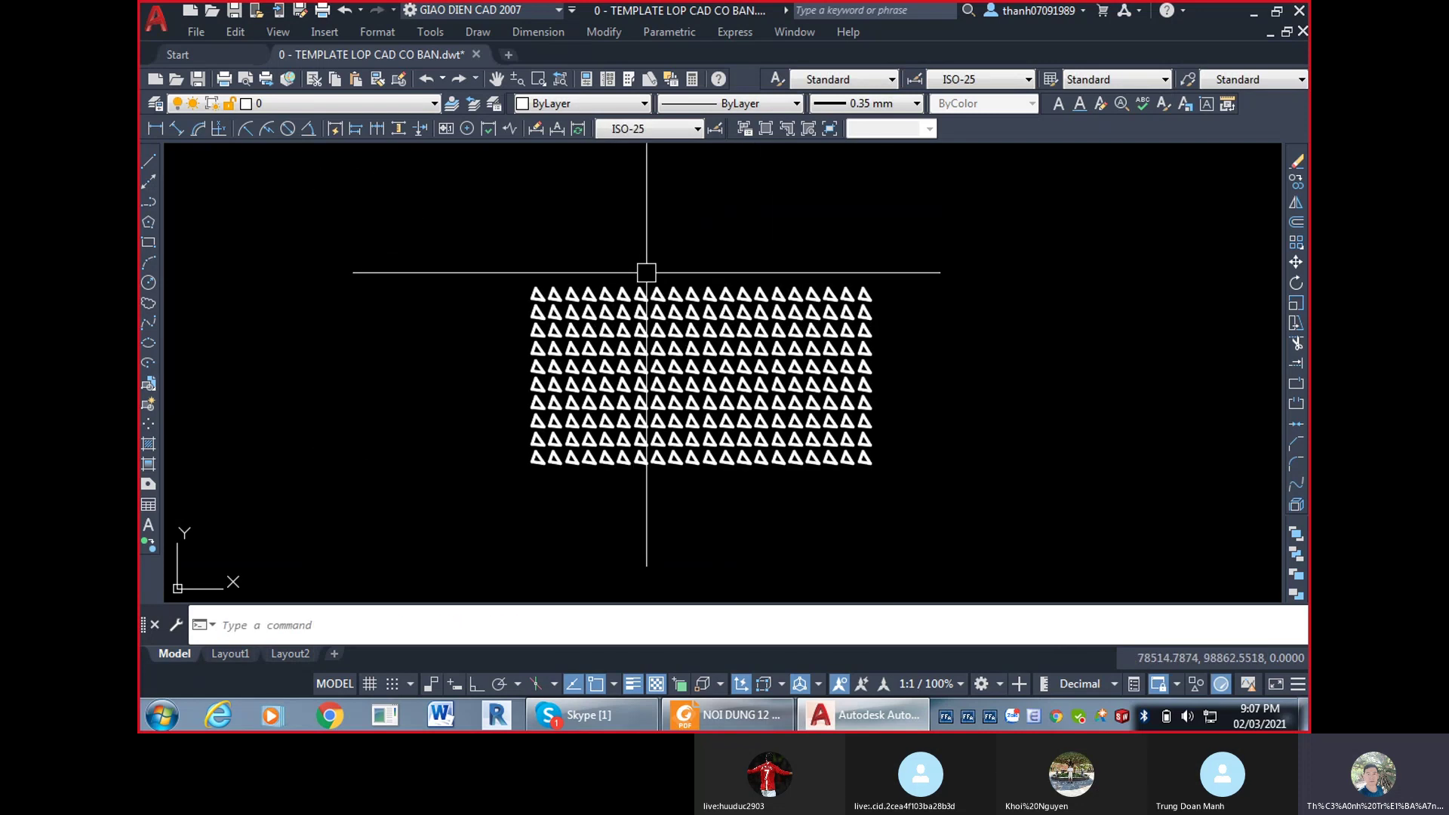
scroll(574, 357, up, 2)
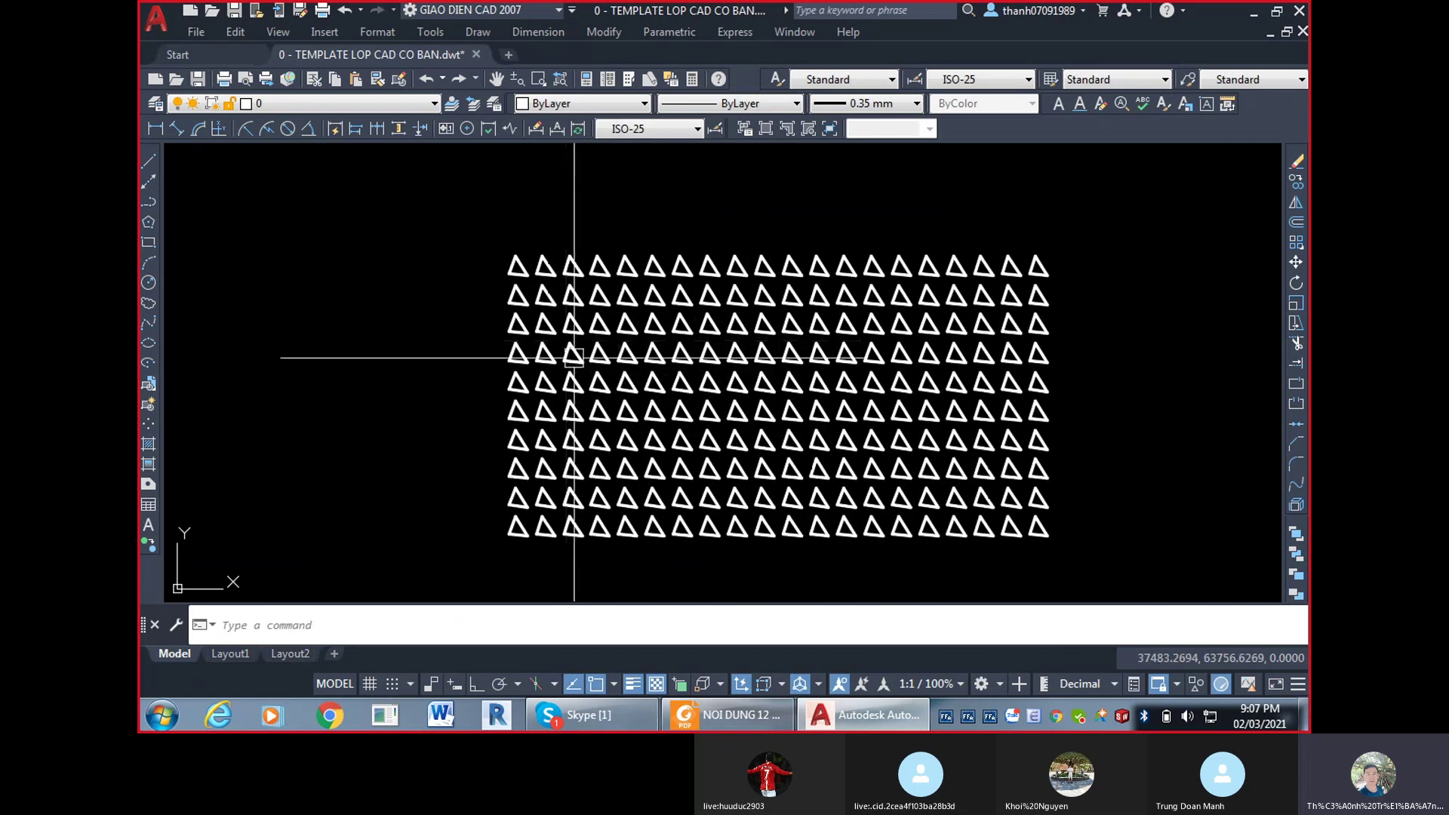
click(1151, 557)
click(860, 228)
click(364, 185)
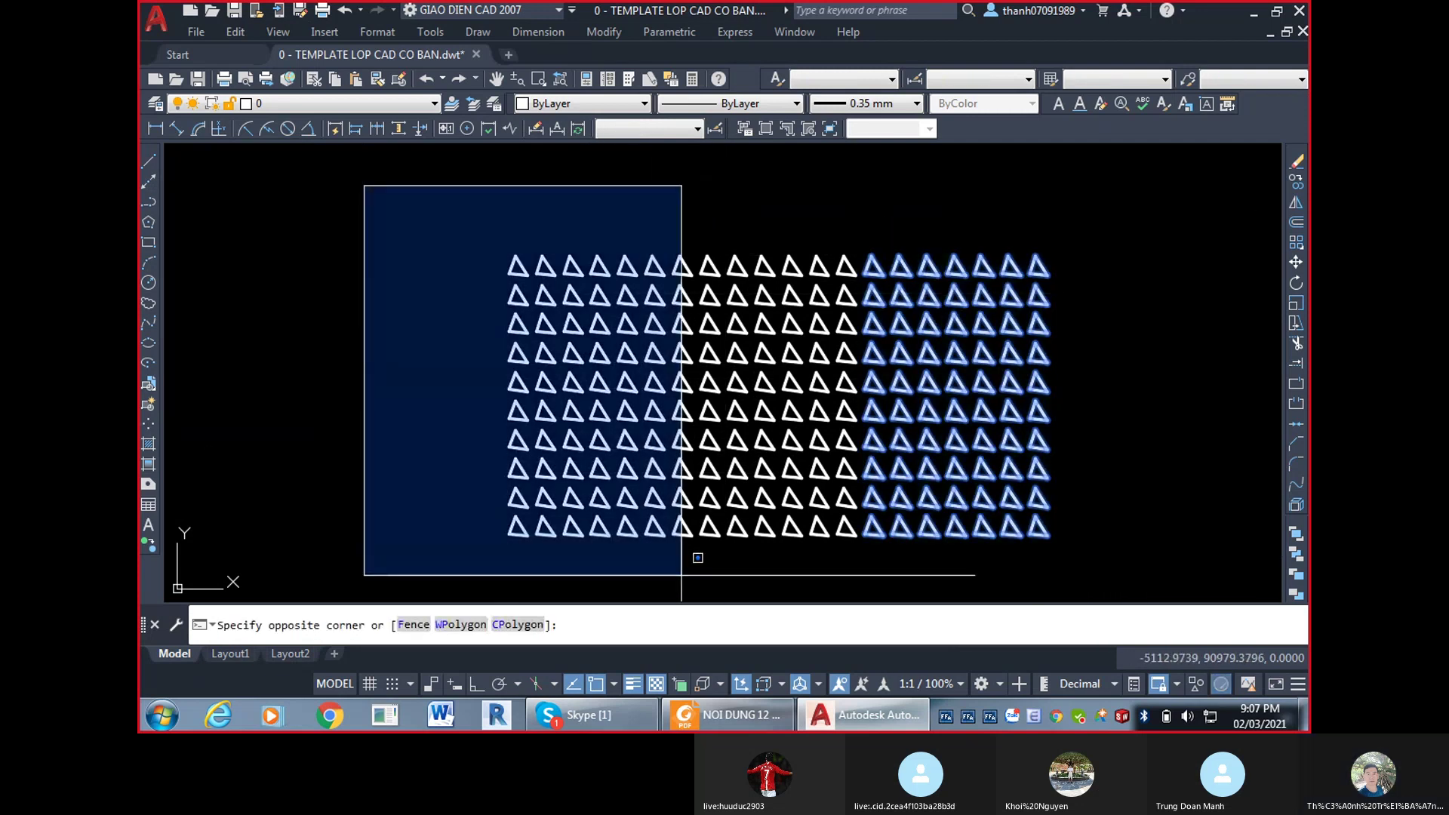
key(Escape)
click(411, 188)
key(Escape)
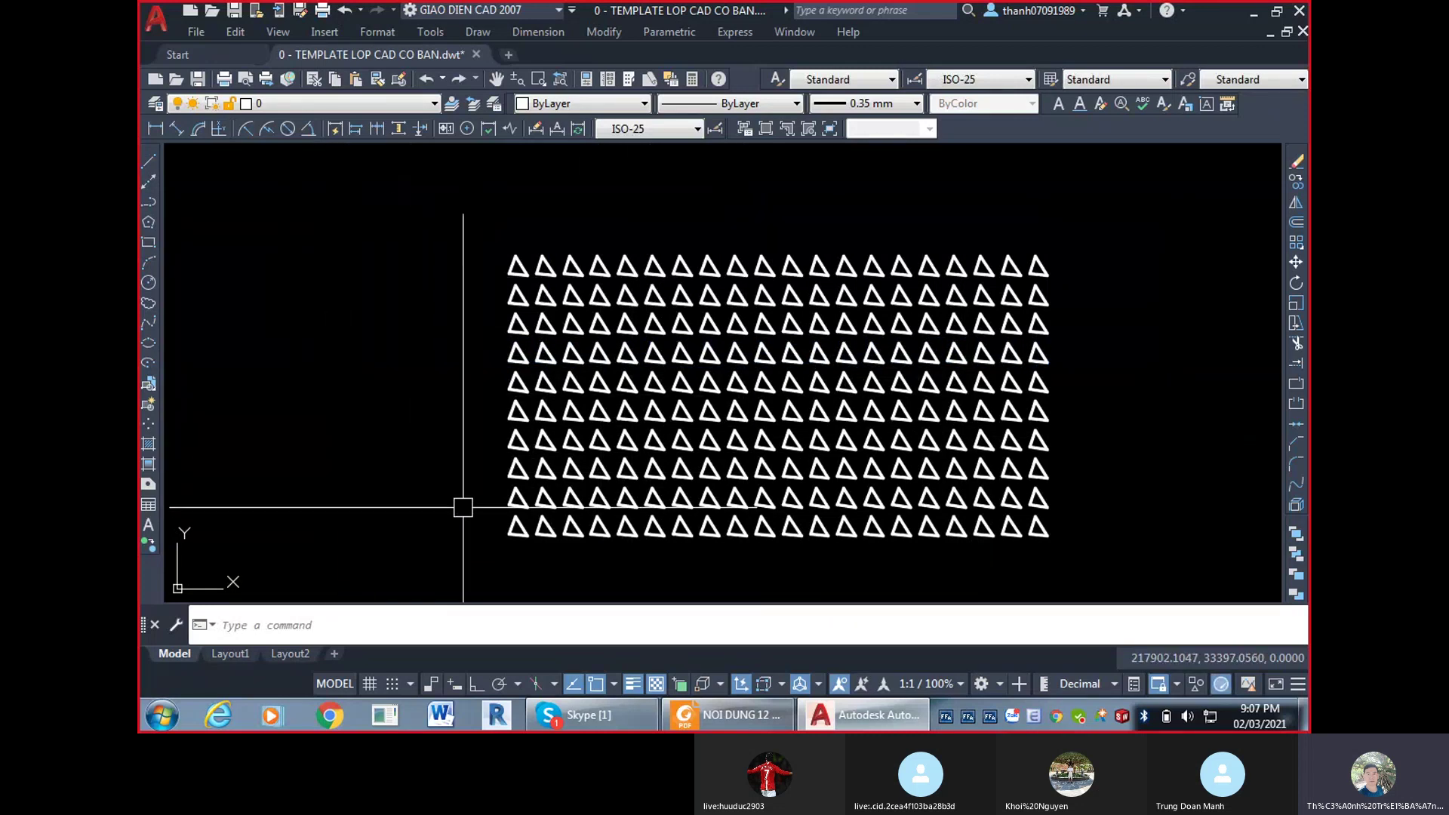
Lasso-select and erase triangles on the grid's left side and upper right edge.
mouse_move(458, 493)
mouse_down()
mouse_move(582, 360)
mouse_move(623, 228)
mouse_move(537, 176)
mouse_move(447, 170)
mouse_move(377, 198)
mouse_move(340, 281)
mouse_up()
key(Delete)
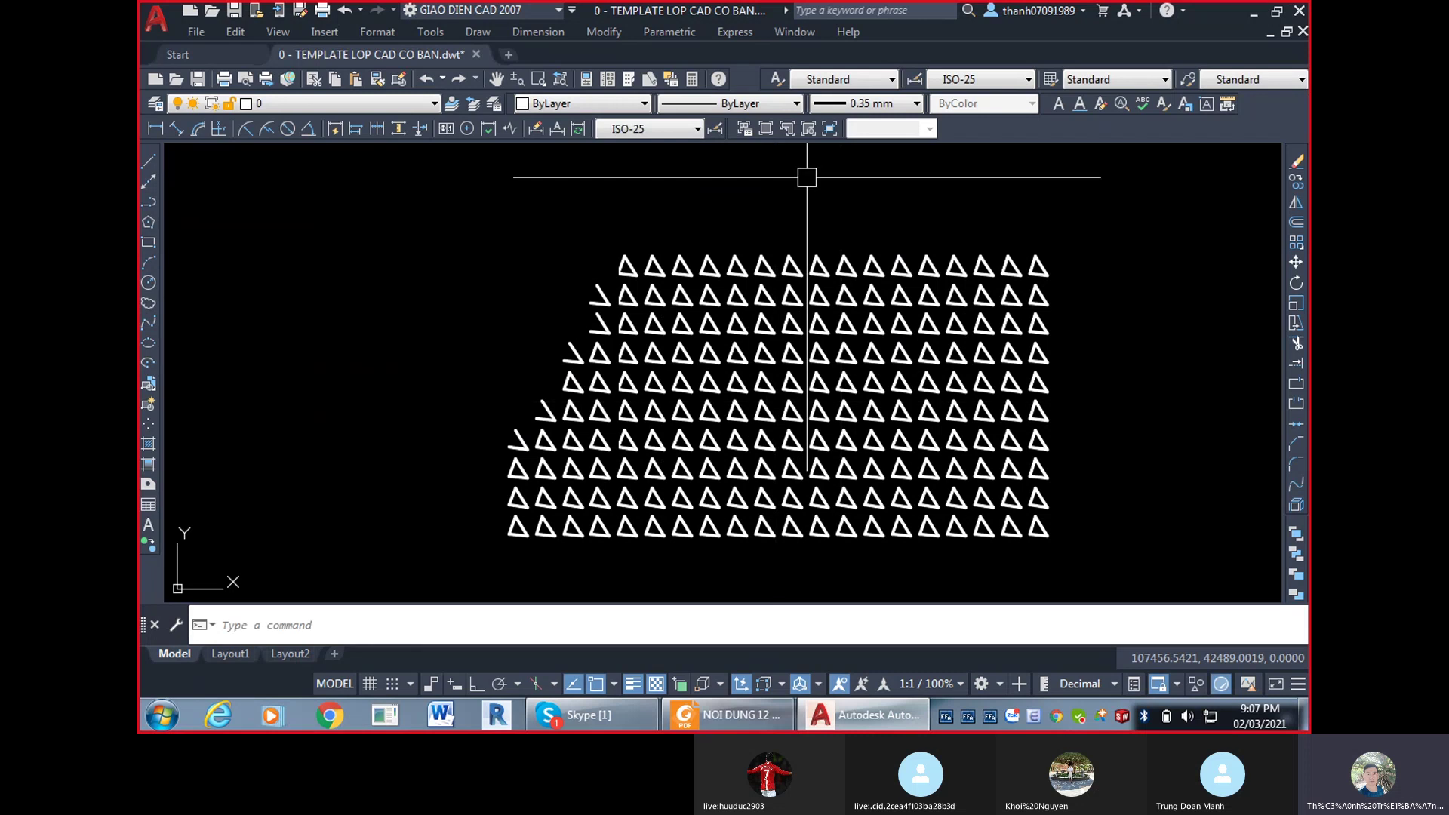
mouse_move(1166, 508)
mouse_down()
mouse_move(697, 212)
mouse_move(1124, 194)
mouse_up()
text(E)
key(Return)
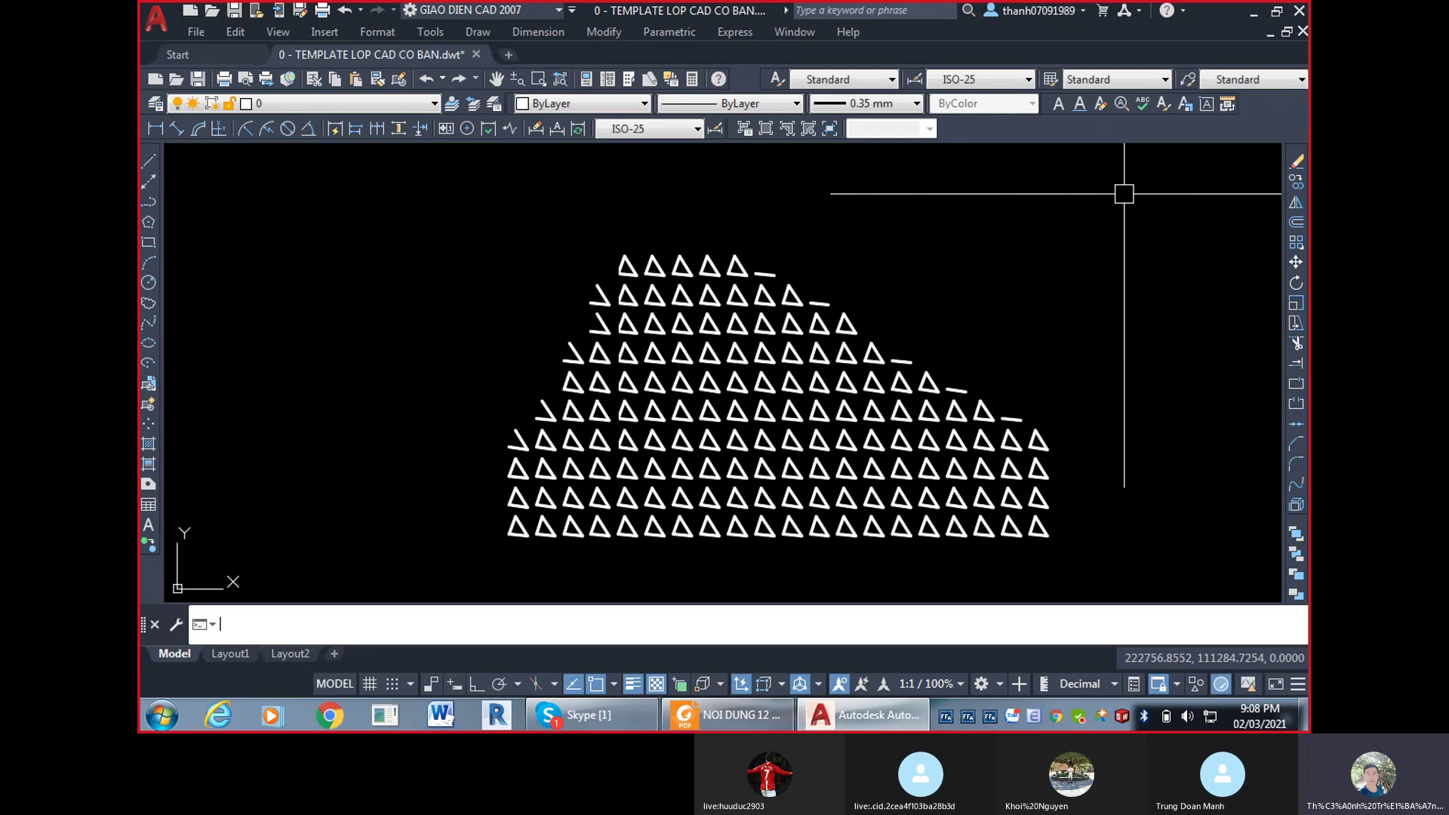
Try crossing-window and single-pick selections on triangles, clearing each selection.
scroll(777, 275, down, 2)
click(474, 208)
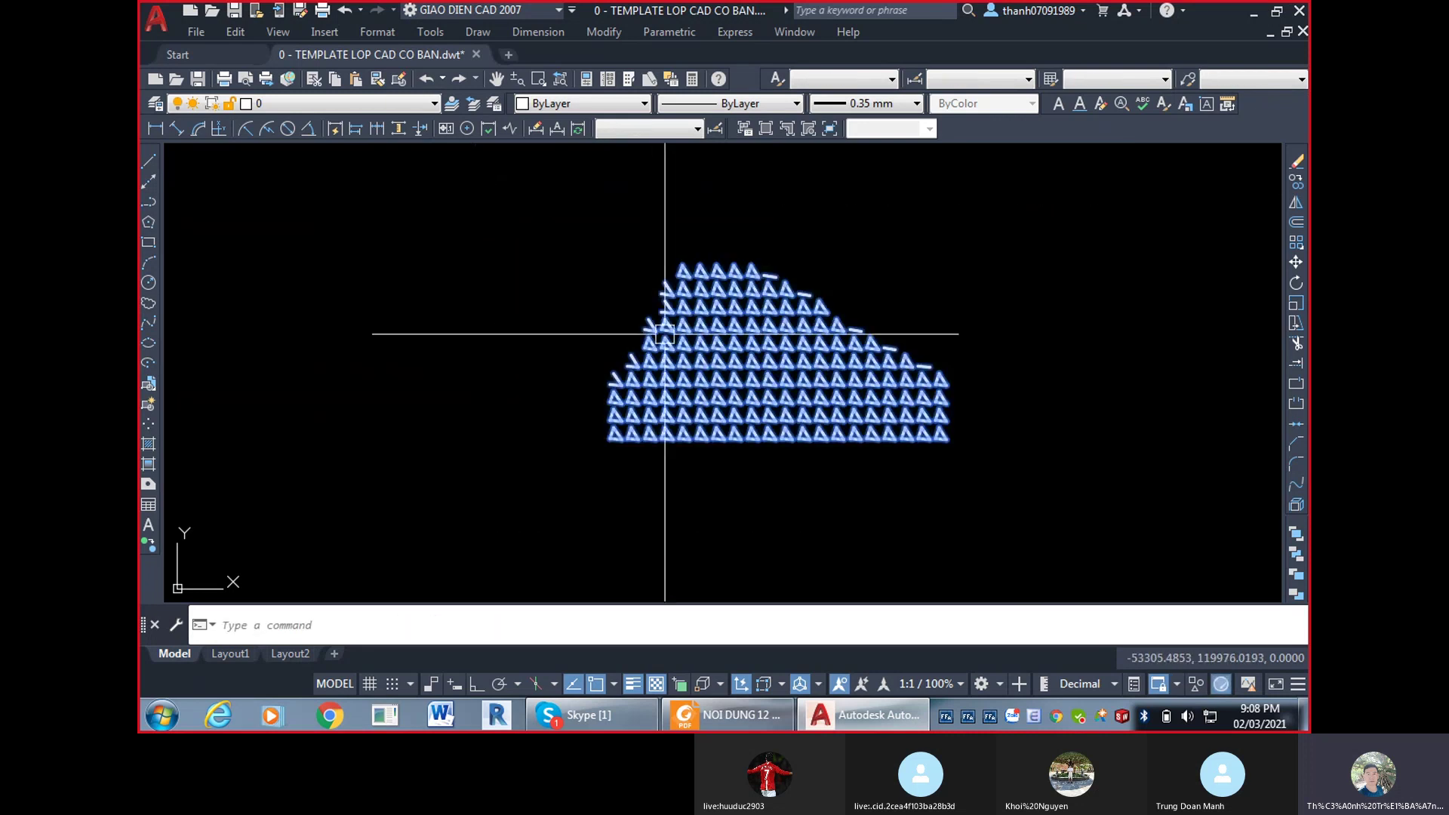
key(Escape)
scroll(974, 362, up, 2)
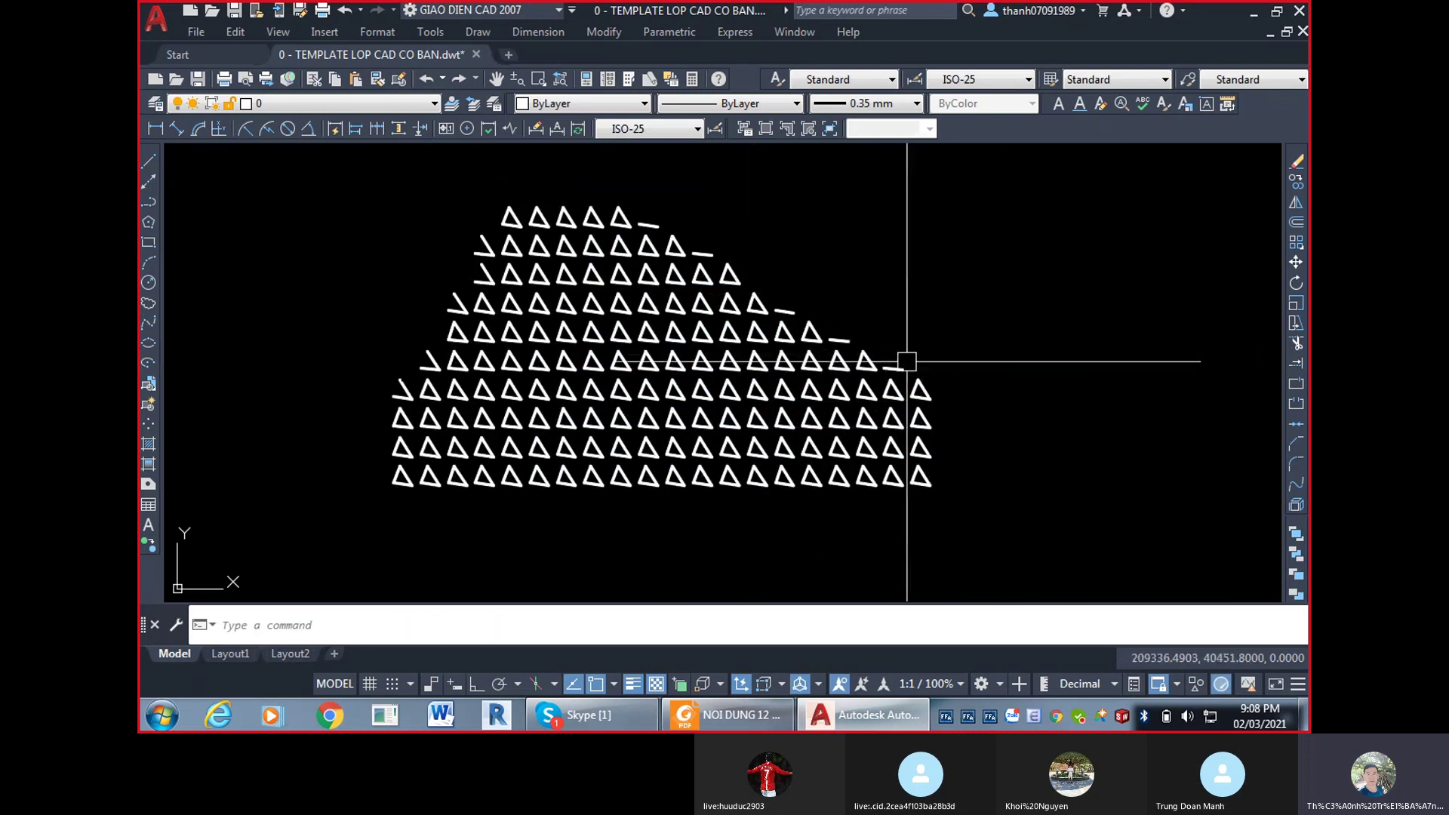
click(866, 360)
click(759, 304)
click(647, 250)
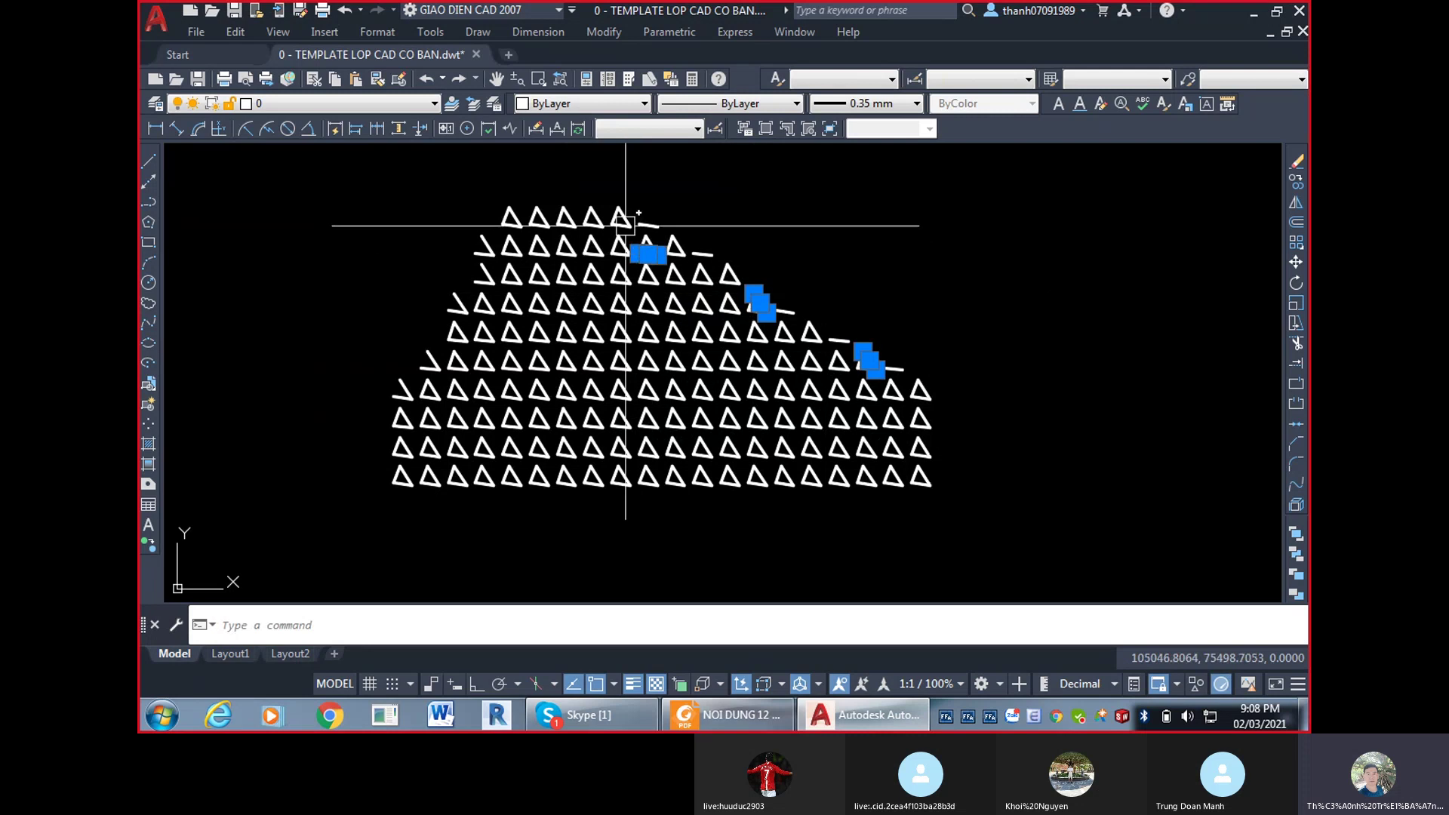
key(Escape)
Crossing-select all remaining triangles and erase them.
click(649, 225)
click(704, 275)
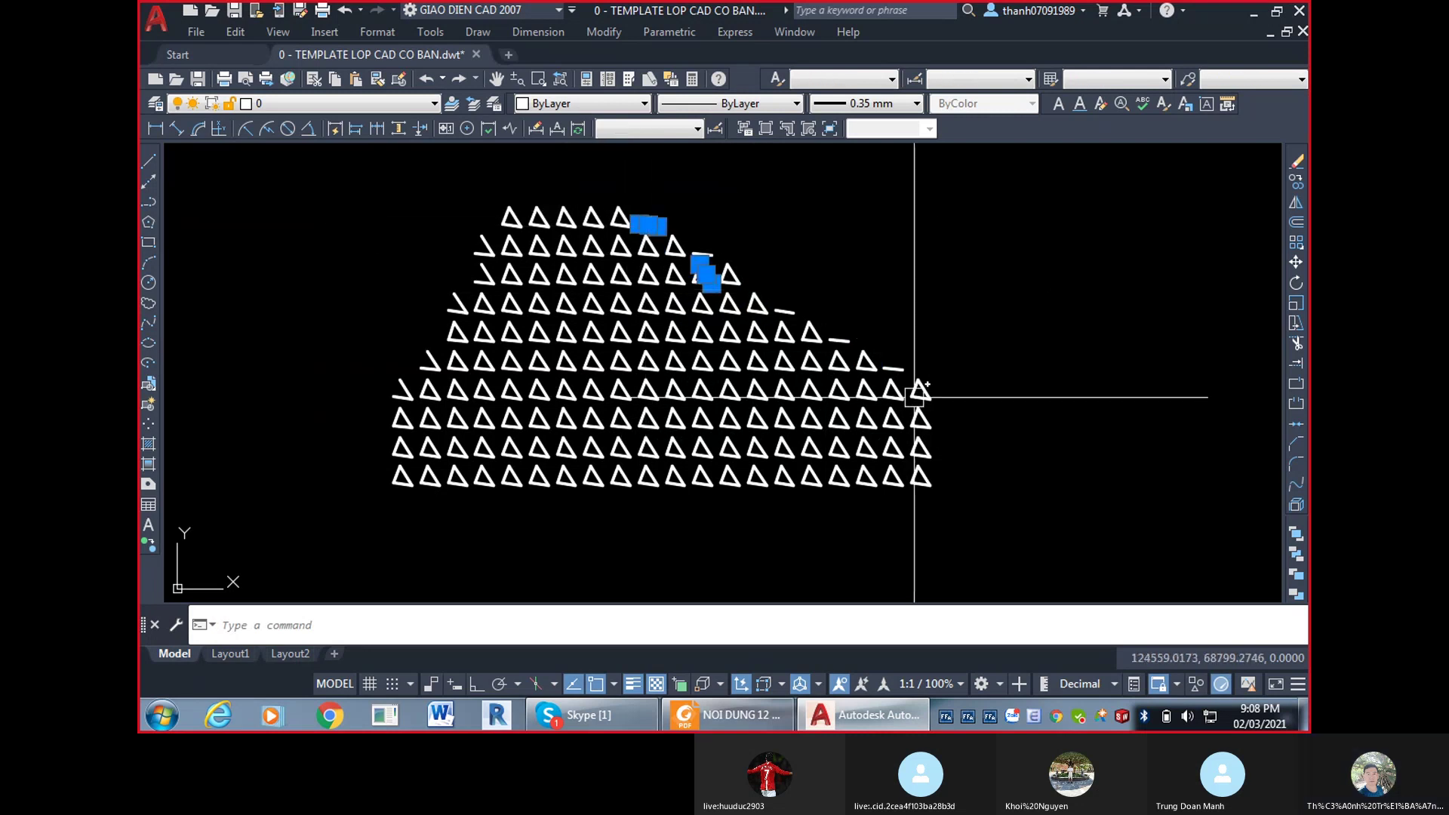
click(1054, 538)
click(373, 213)
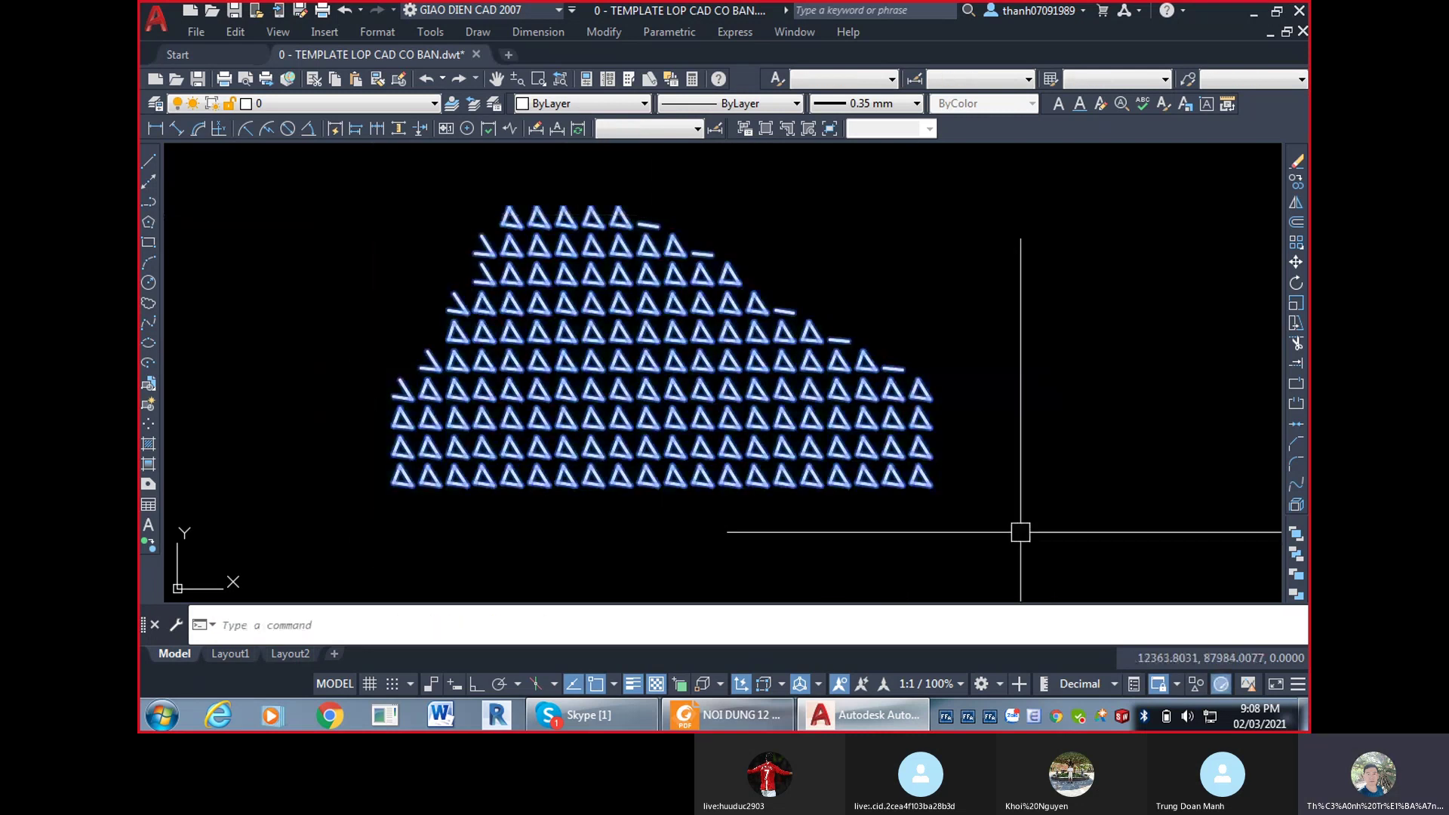
text(e)
key(space)
Keep window selection at Both - Automatic detection and selection effect colour at Default.
text(OP)
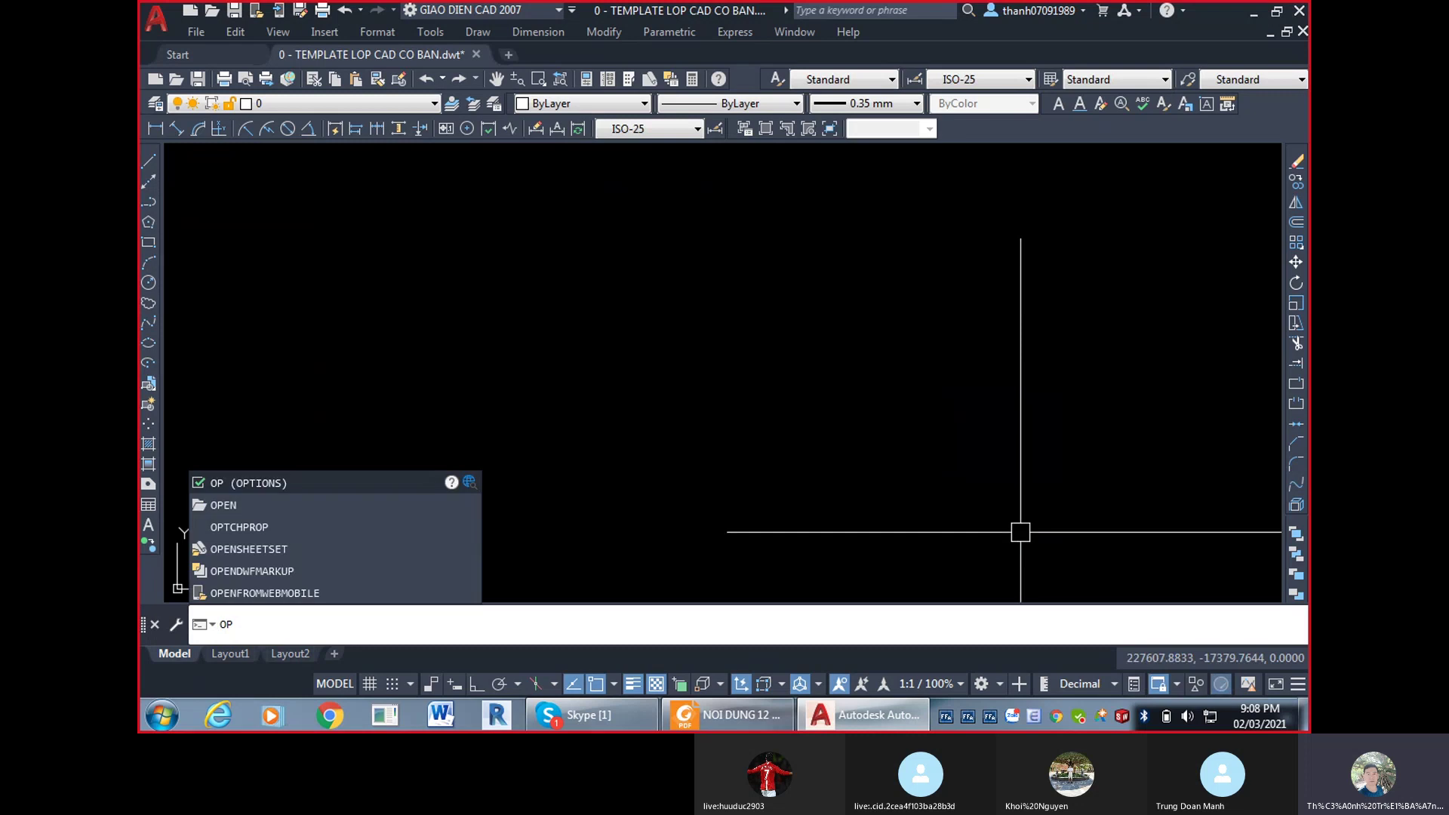
key(Return)
click(674, 337)
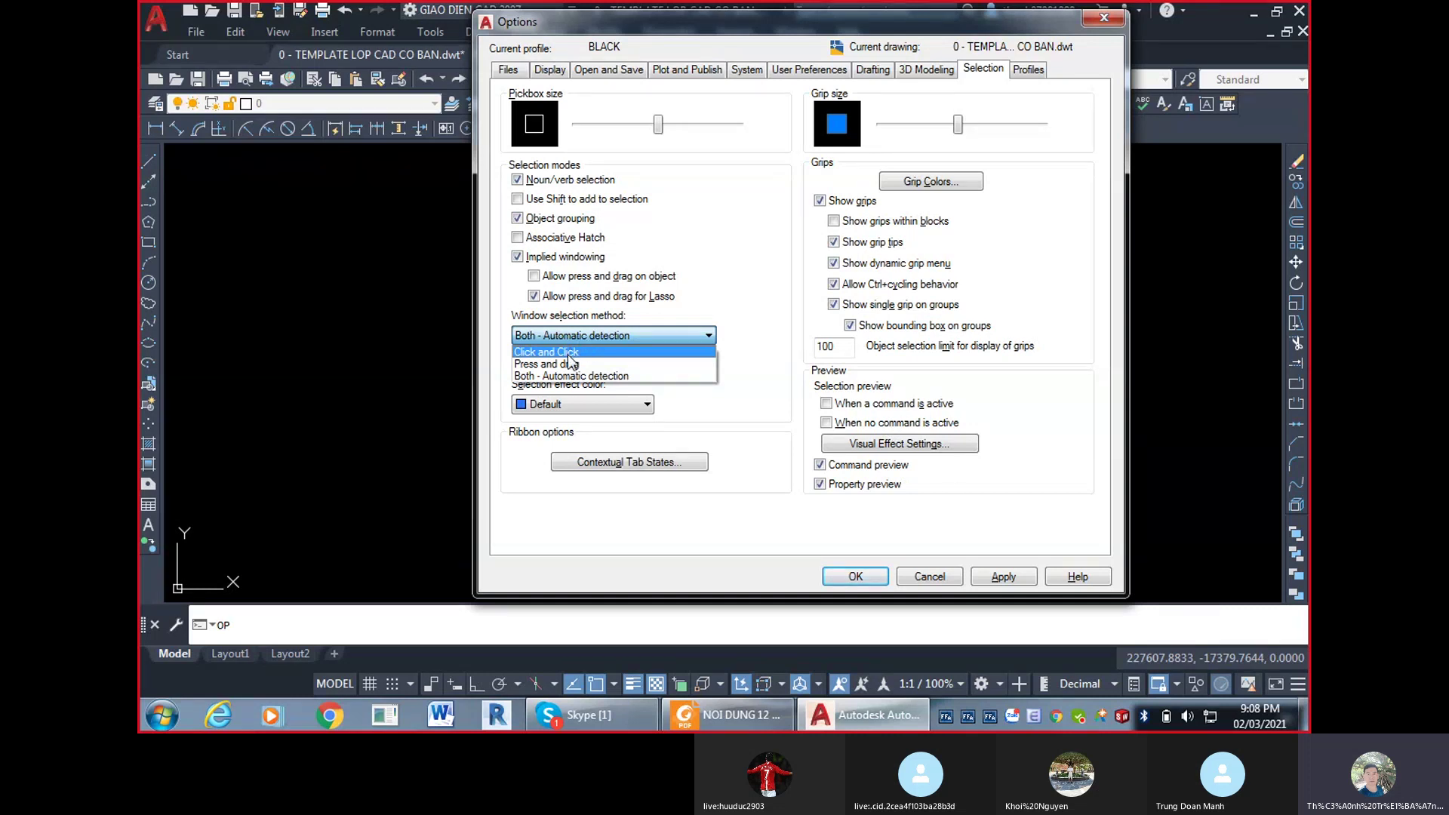
click(663, 376)
click(585, 403)
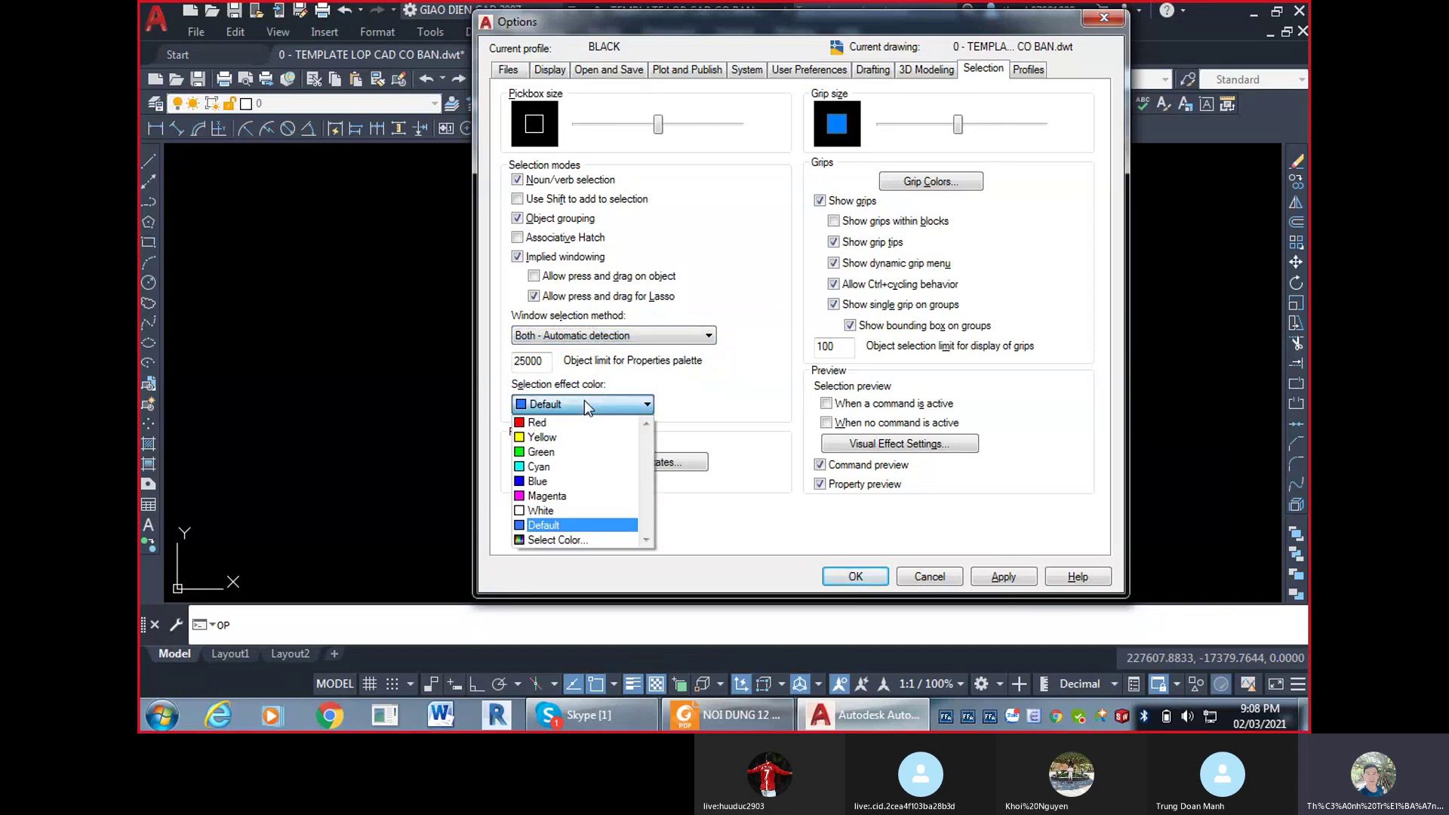
click(743, 414)
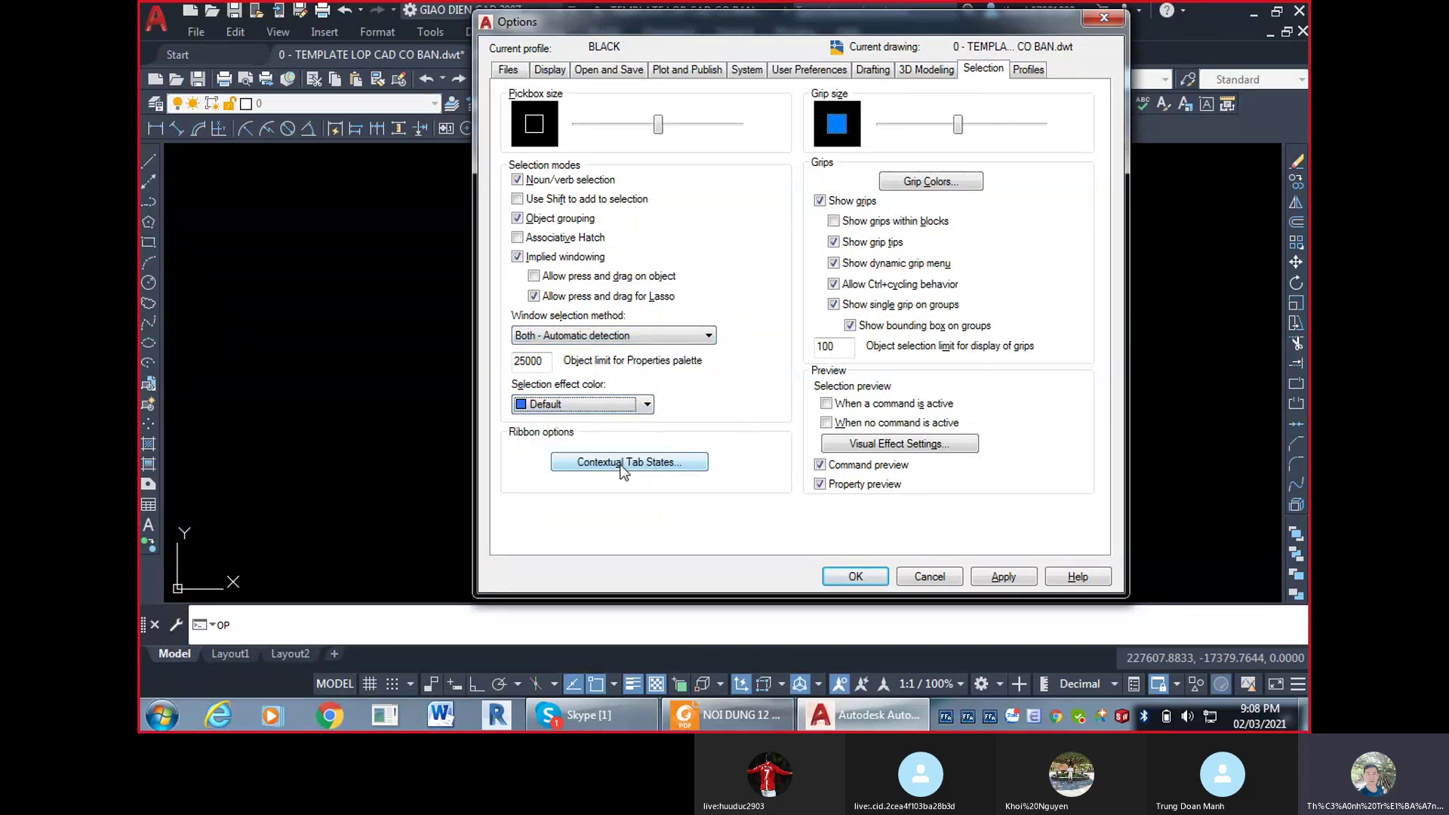
In Visual Effect Settings keep Color 150 for window selection, change selection area opacity, and apply.
click(909, 445)
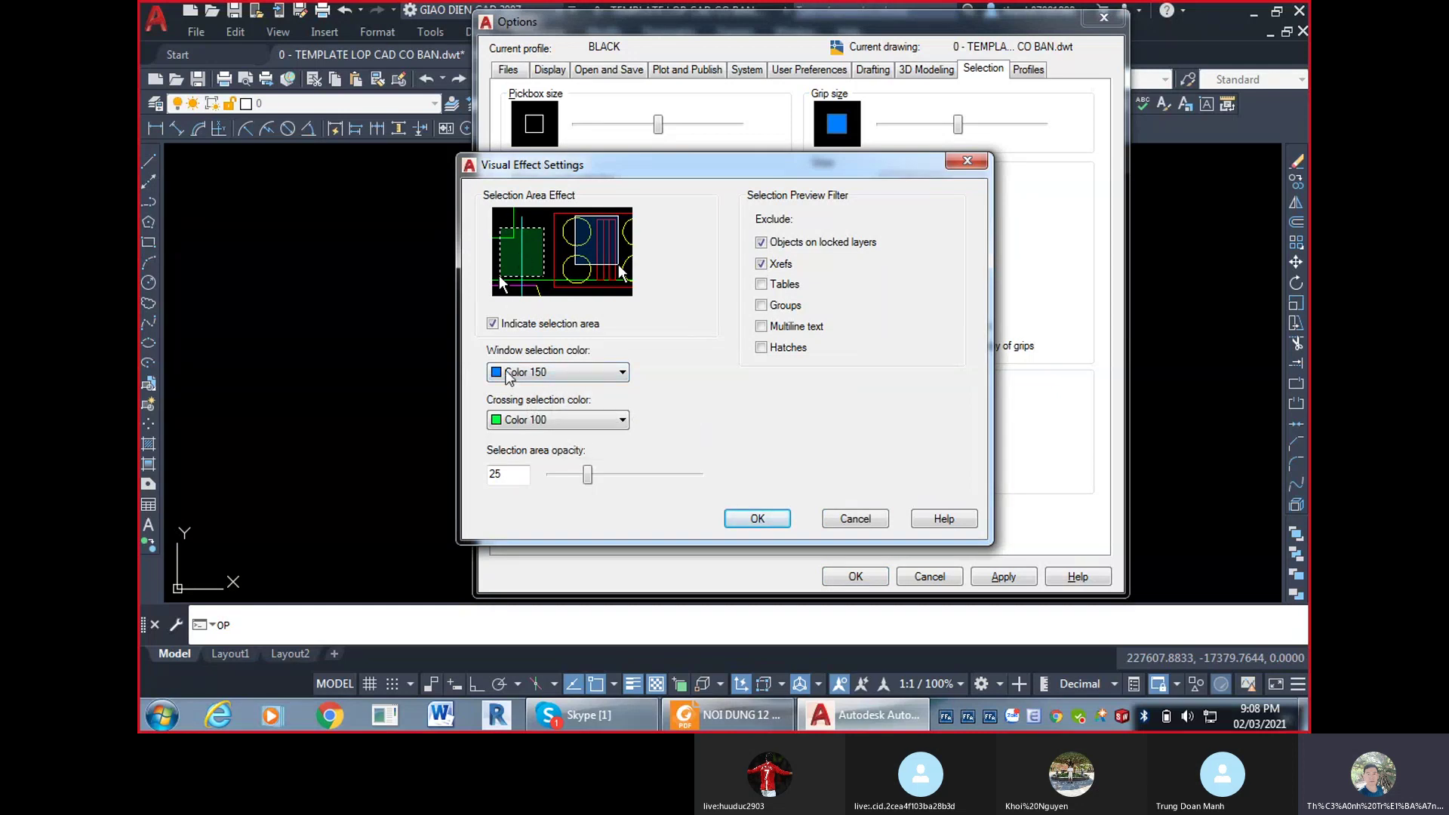
click(521, 372)
click(521, 373)
click(516, 419)
click(511, 377)
drag(594, 481, 648, 480)
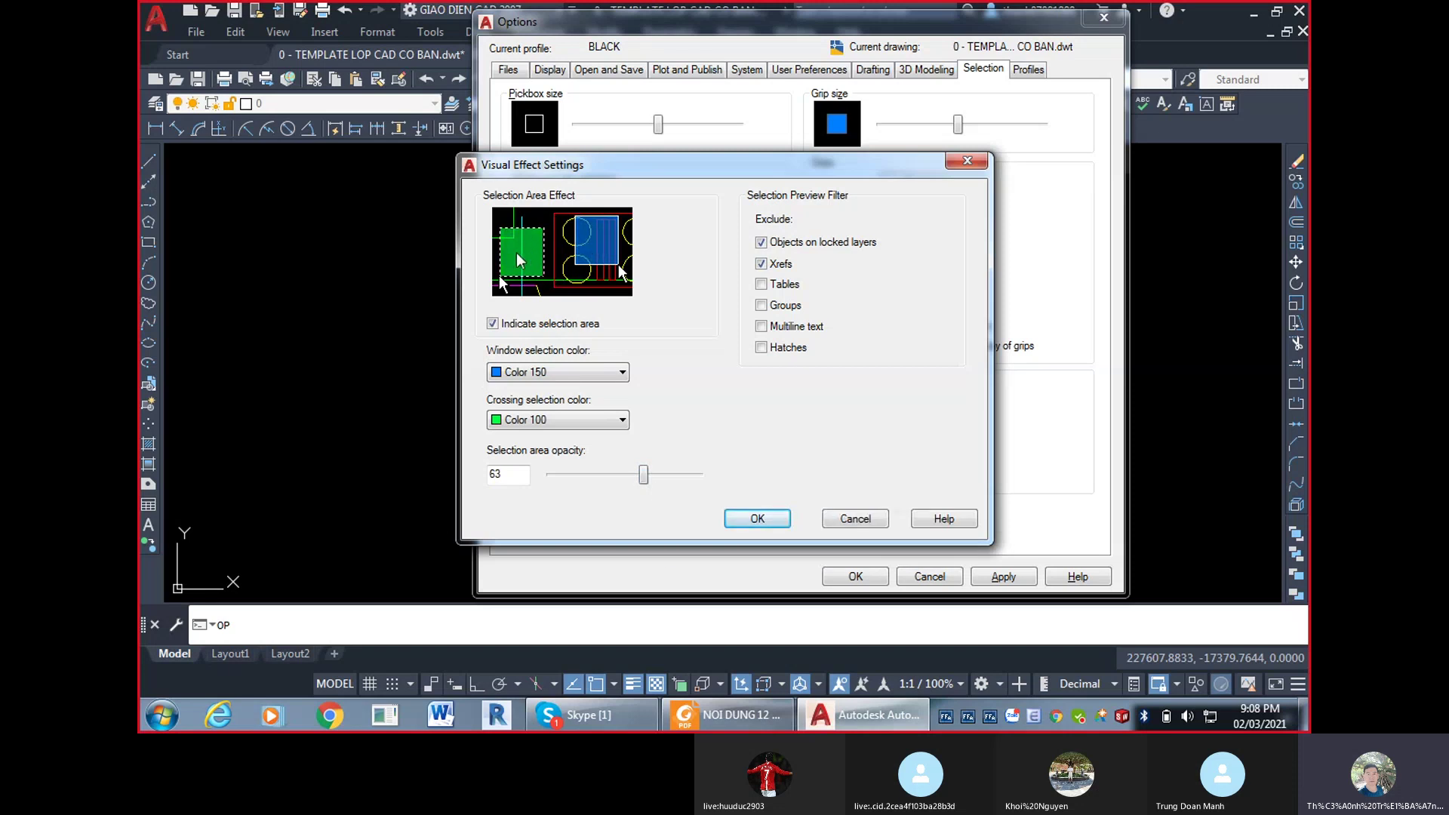
drag(643, 474, 457, 472)
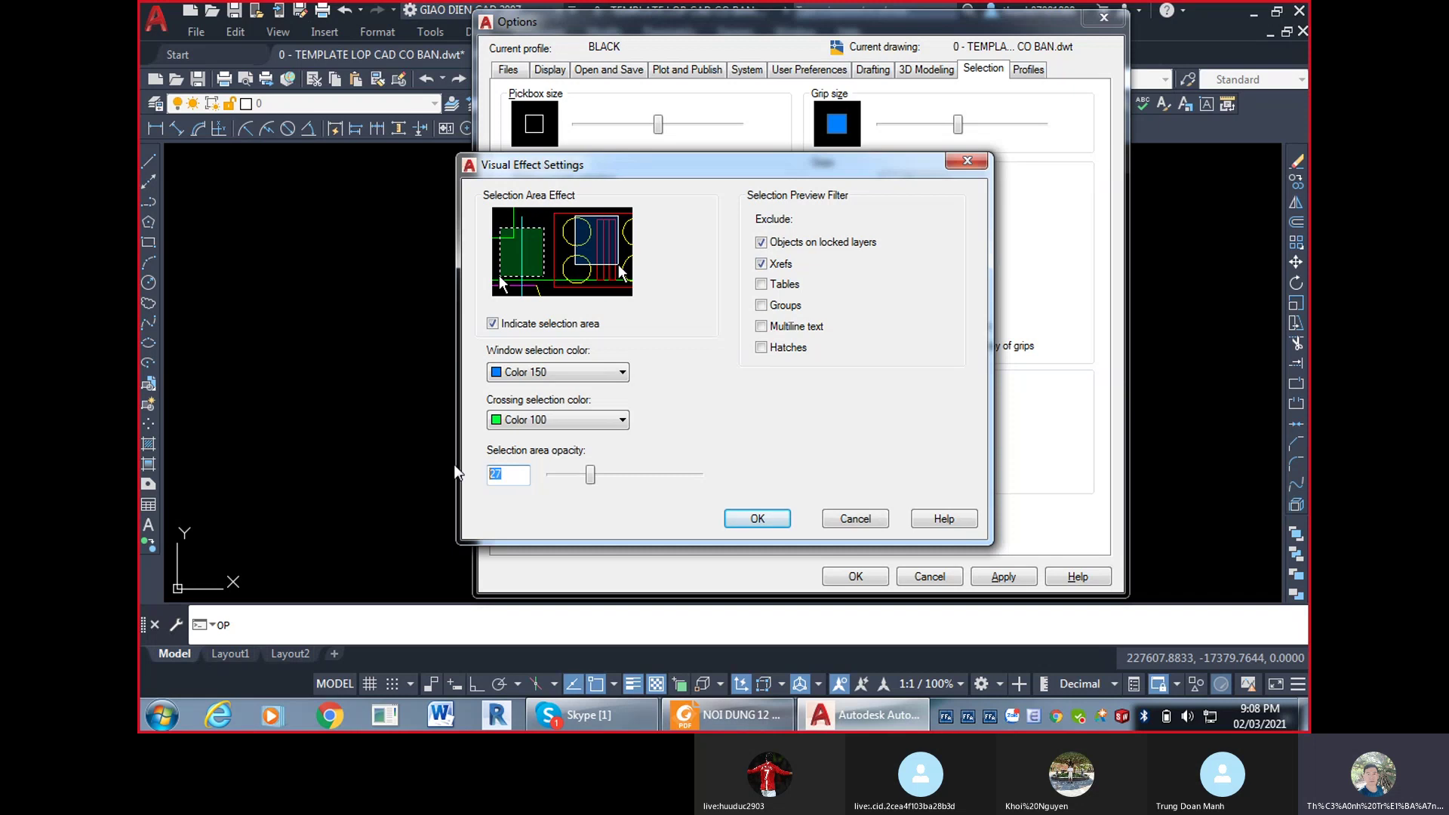
text(2)
click(758, 519)
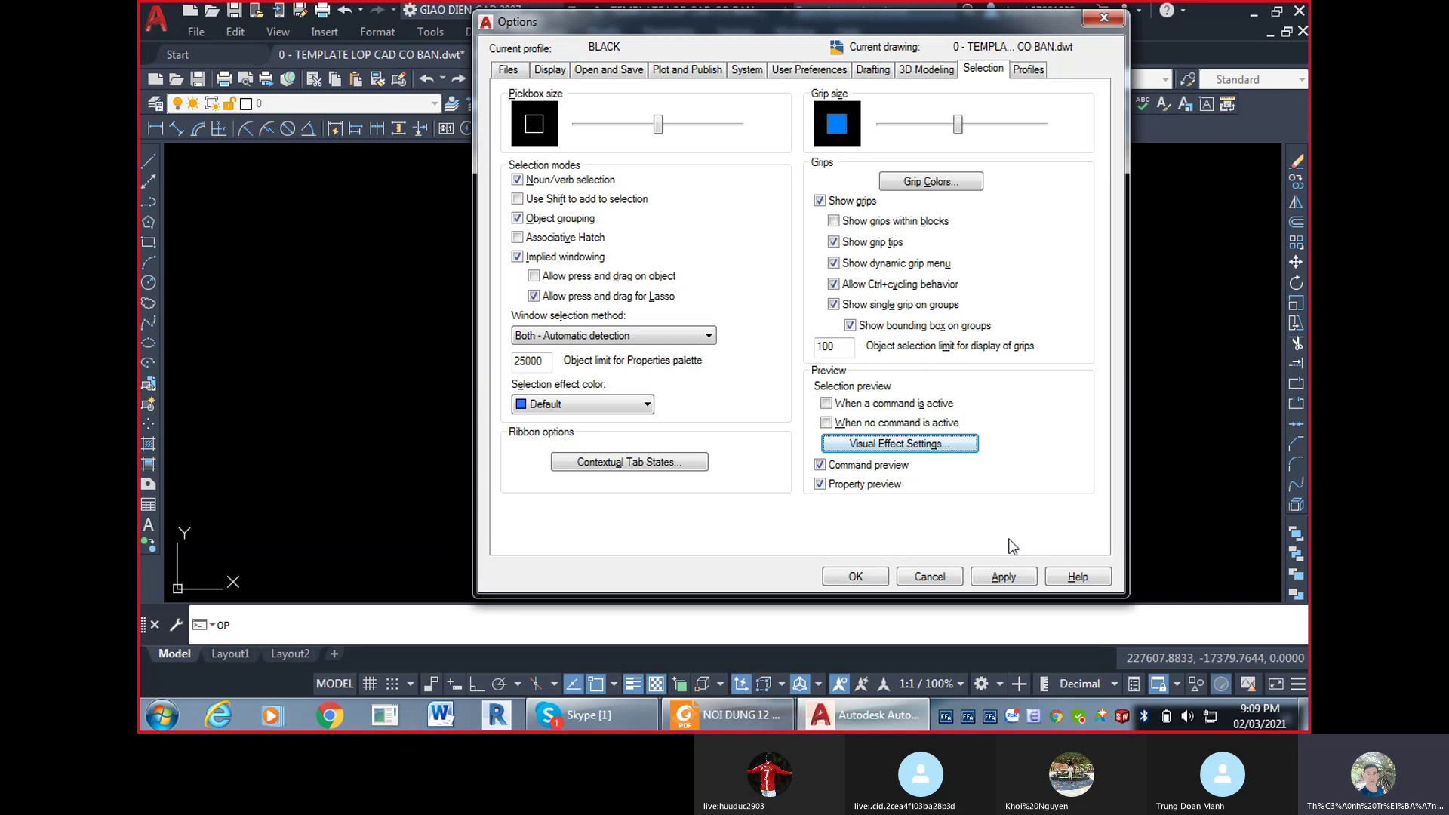
click(1002, 577)
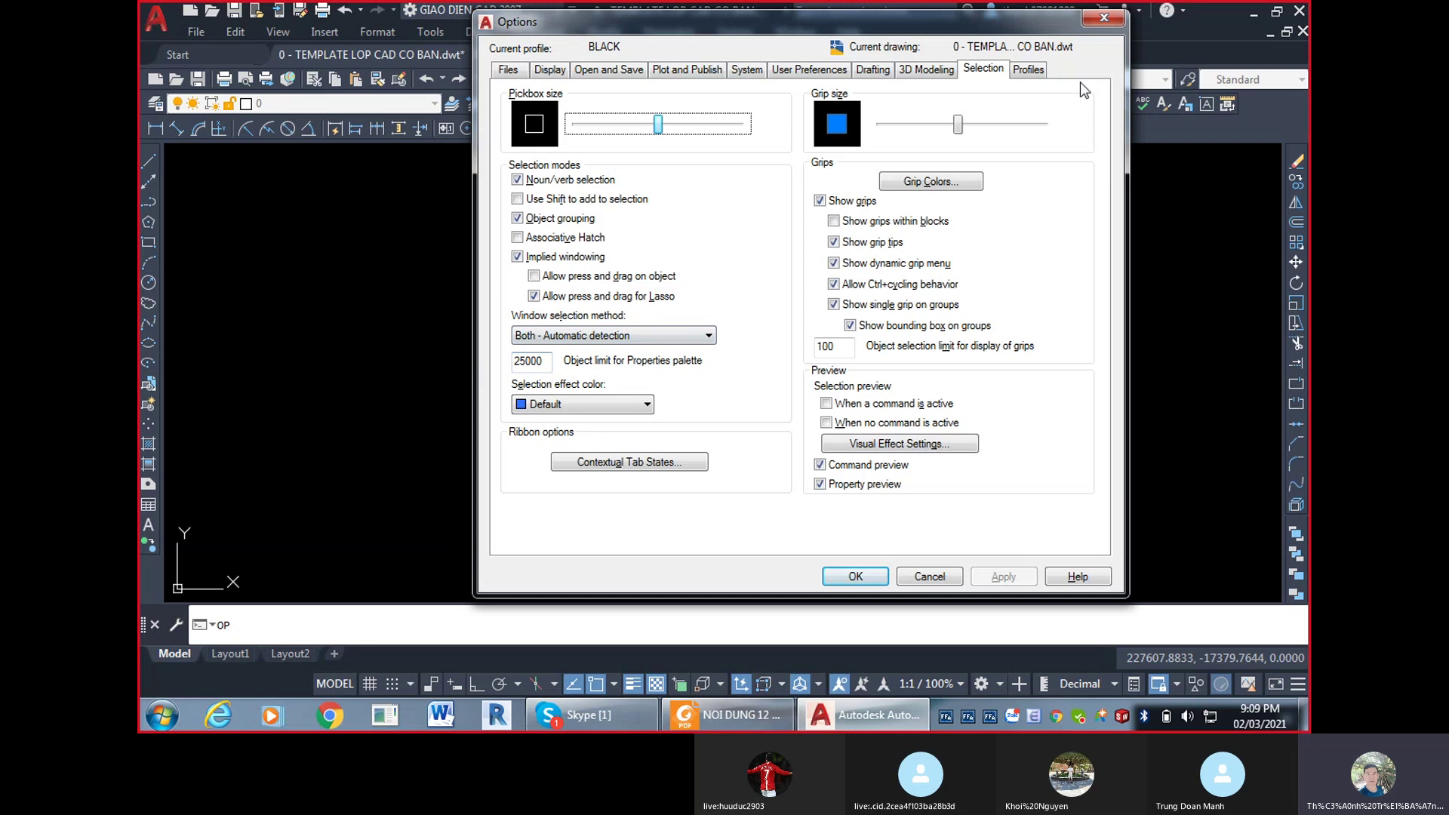
click(1029, 69)
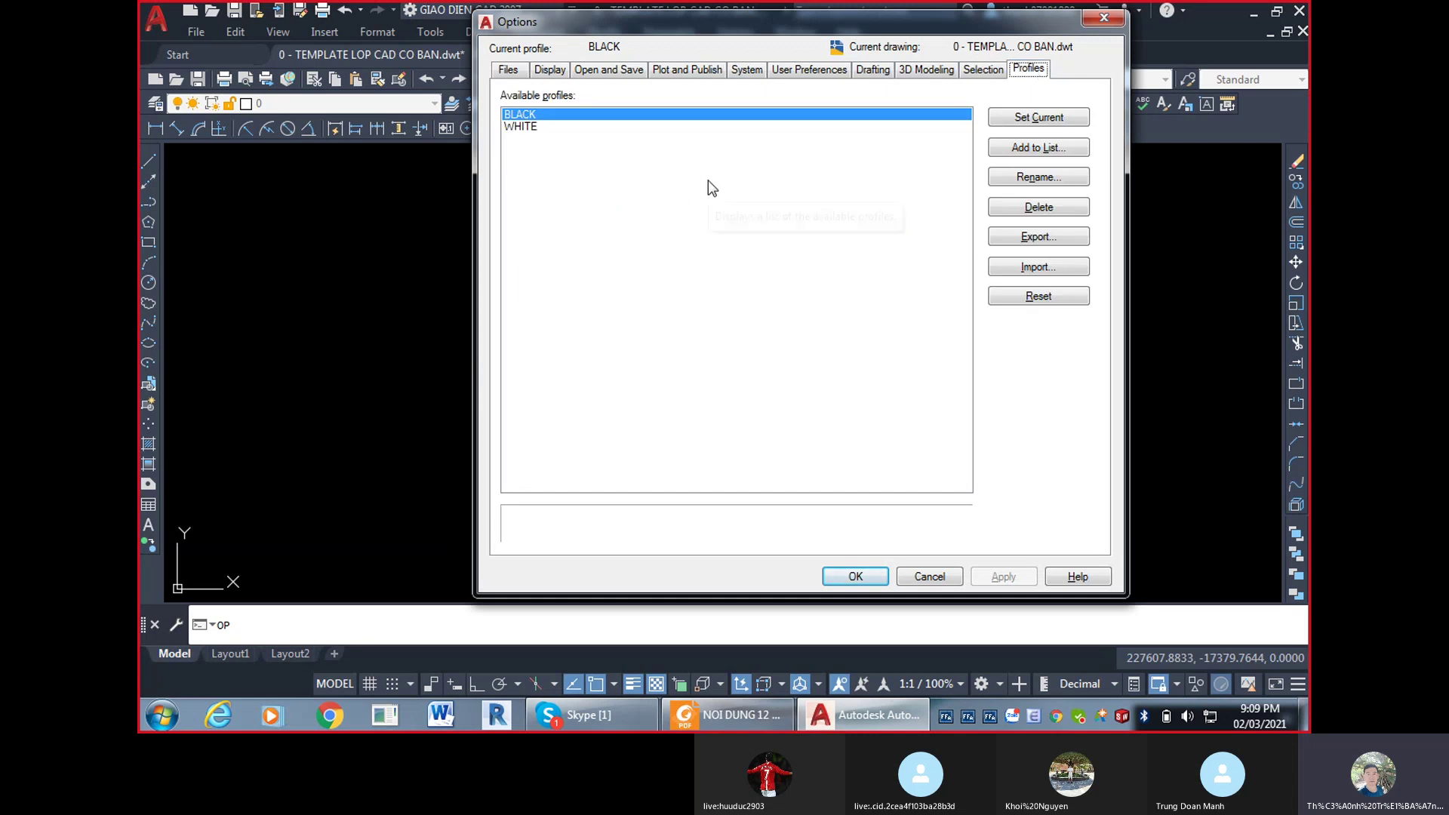
Delete the WHITE profile.
click(517, 127)
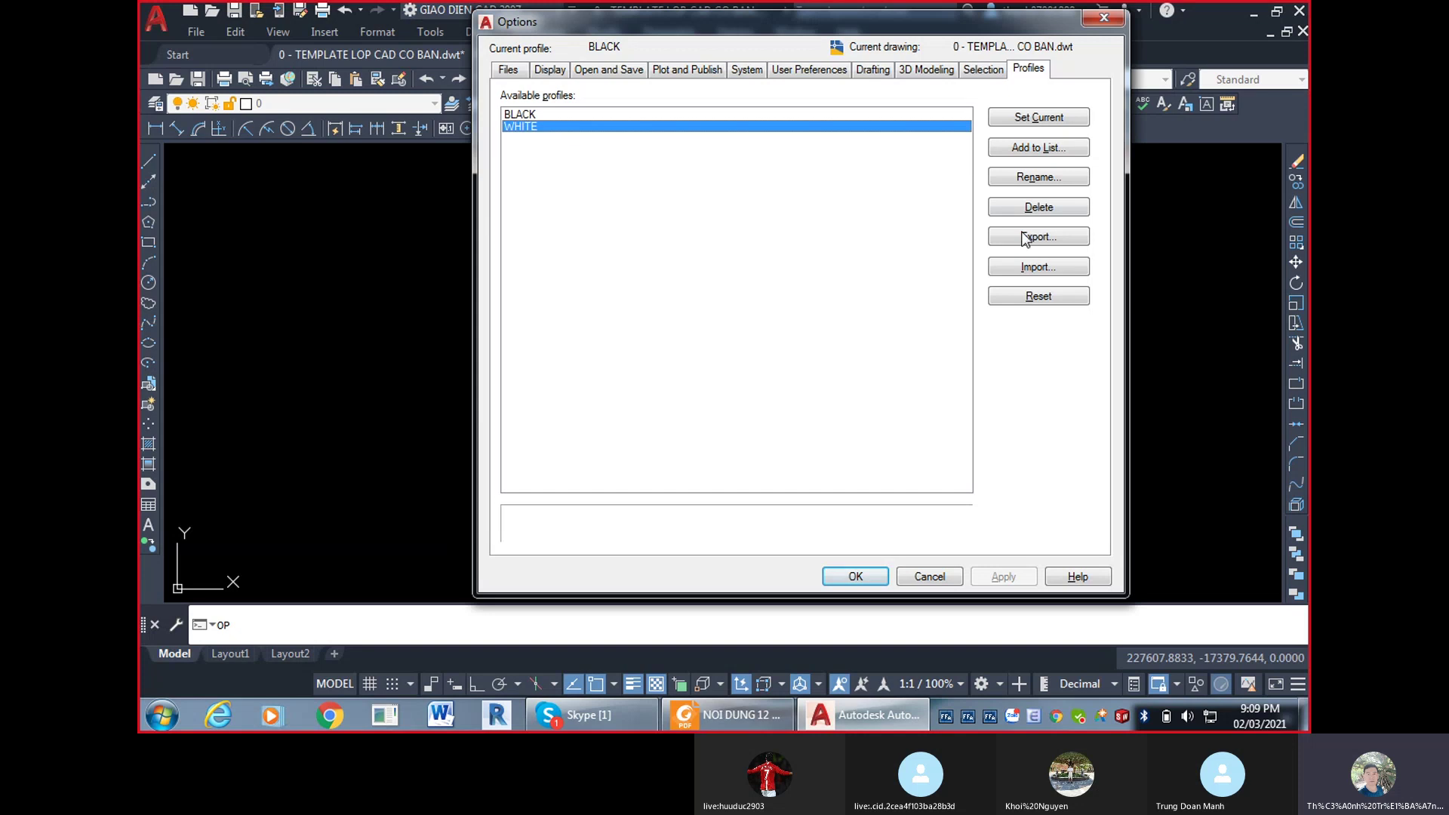
click(1049, 209)
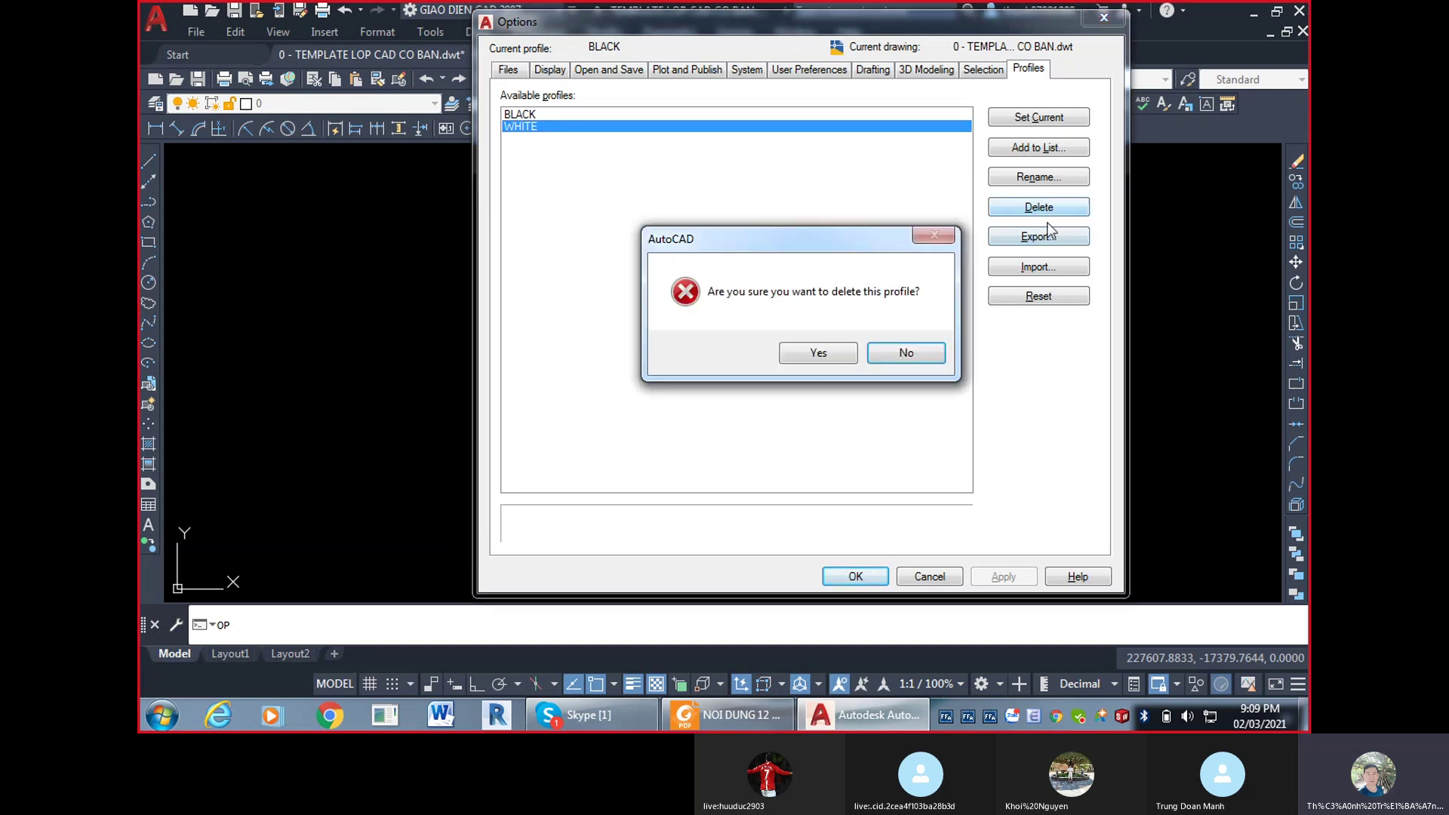
click(822, 355)
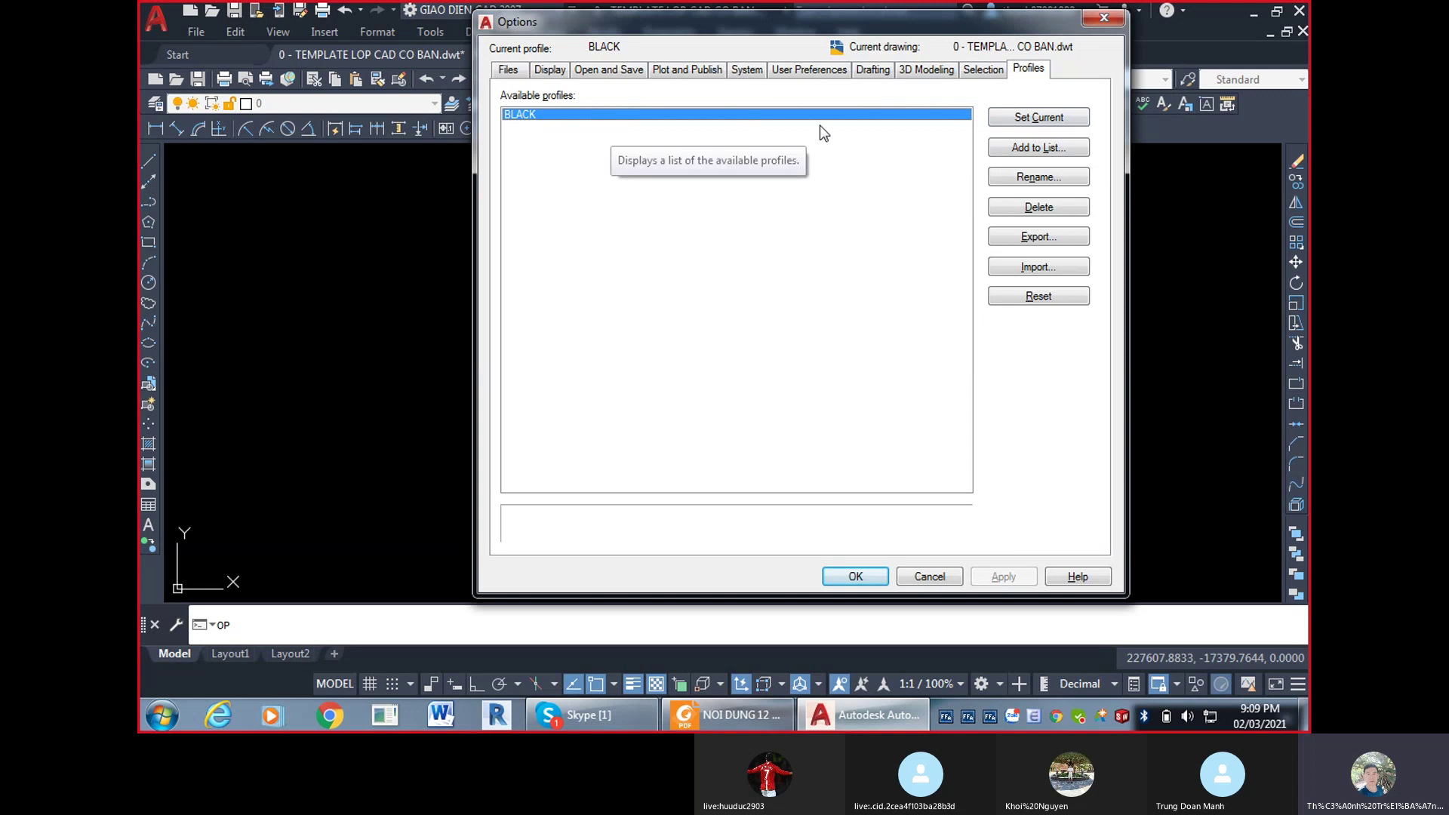
Make BLACK the current profile, rename it DEN, and close Options.
click(1040, 119)
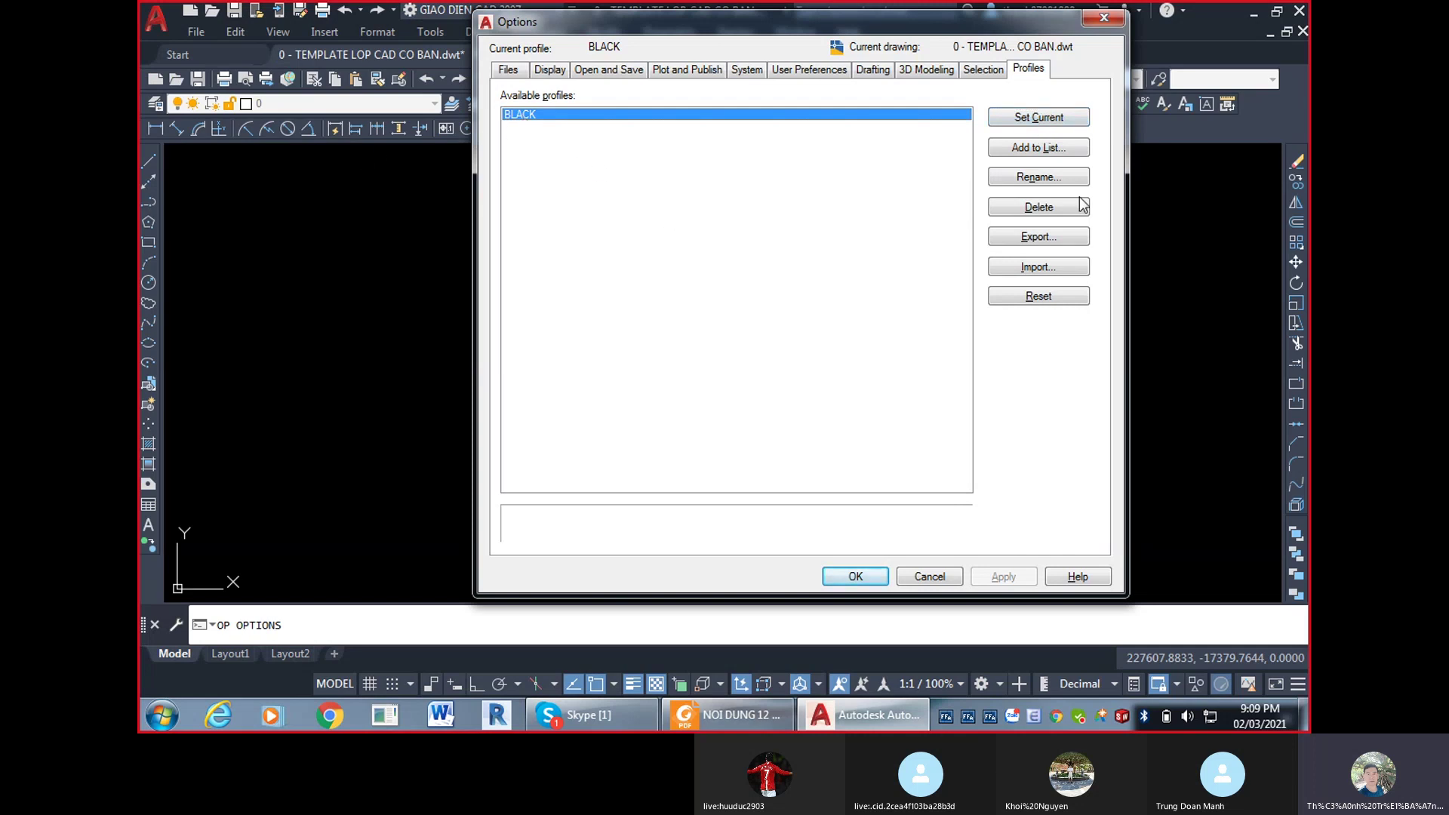
click(1061, 177)
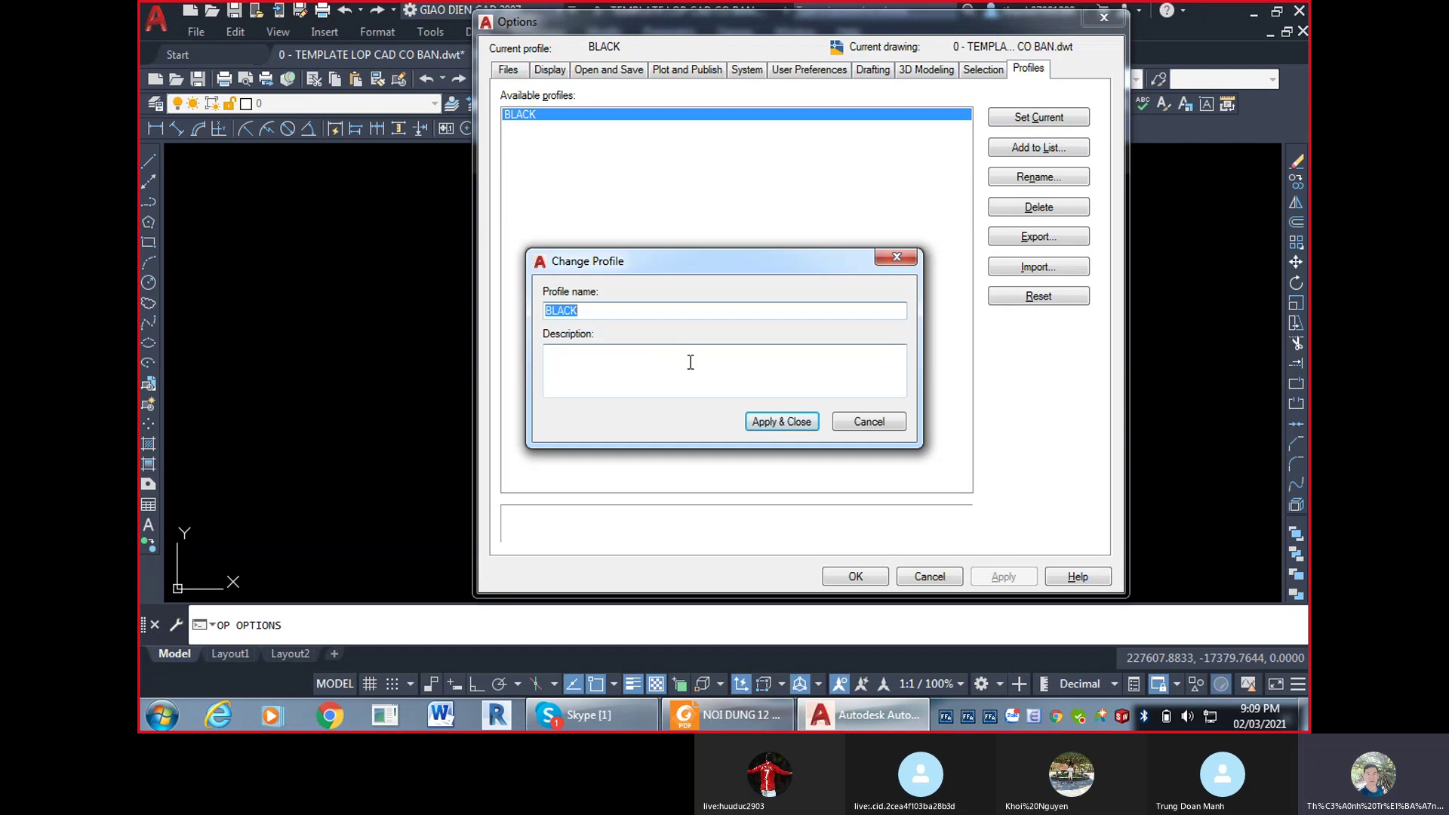
text(DEN)
click(792, 421)
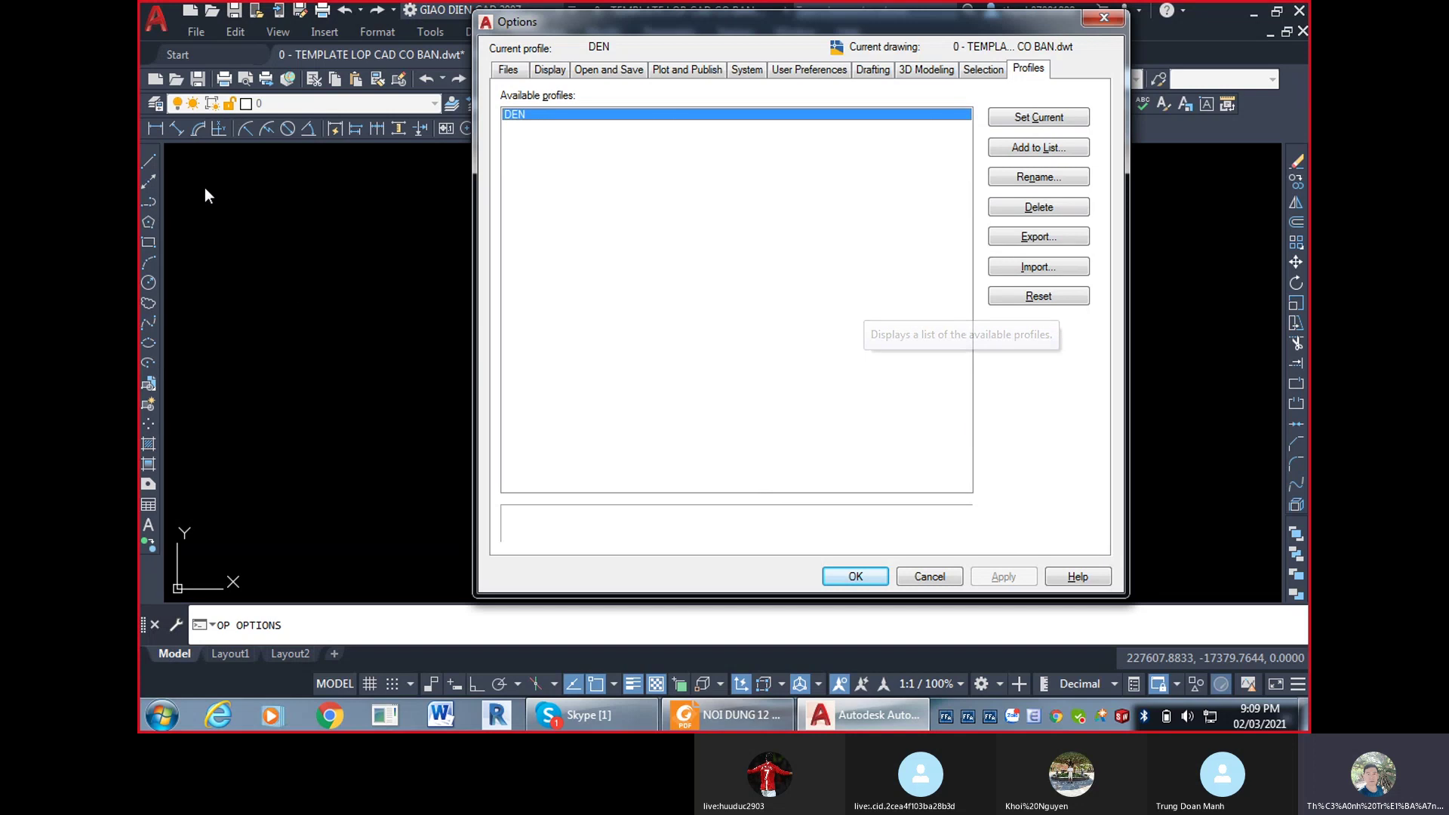
click(847, 580)
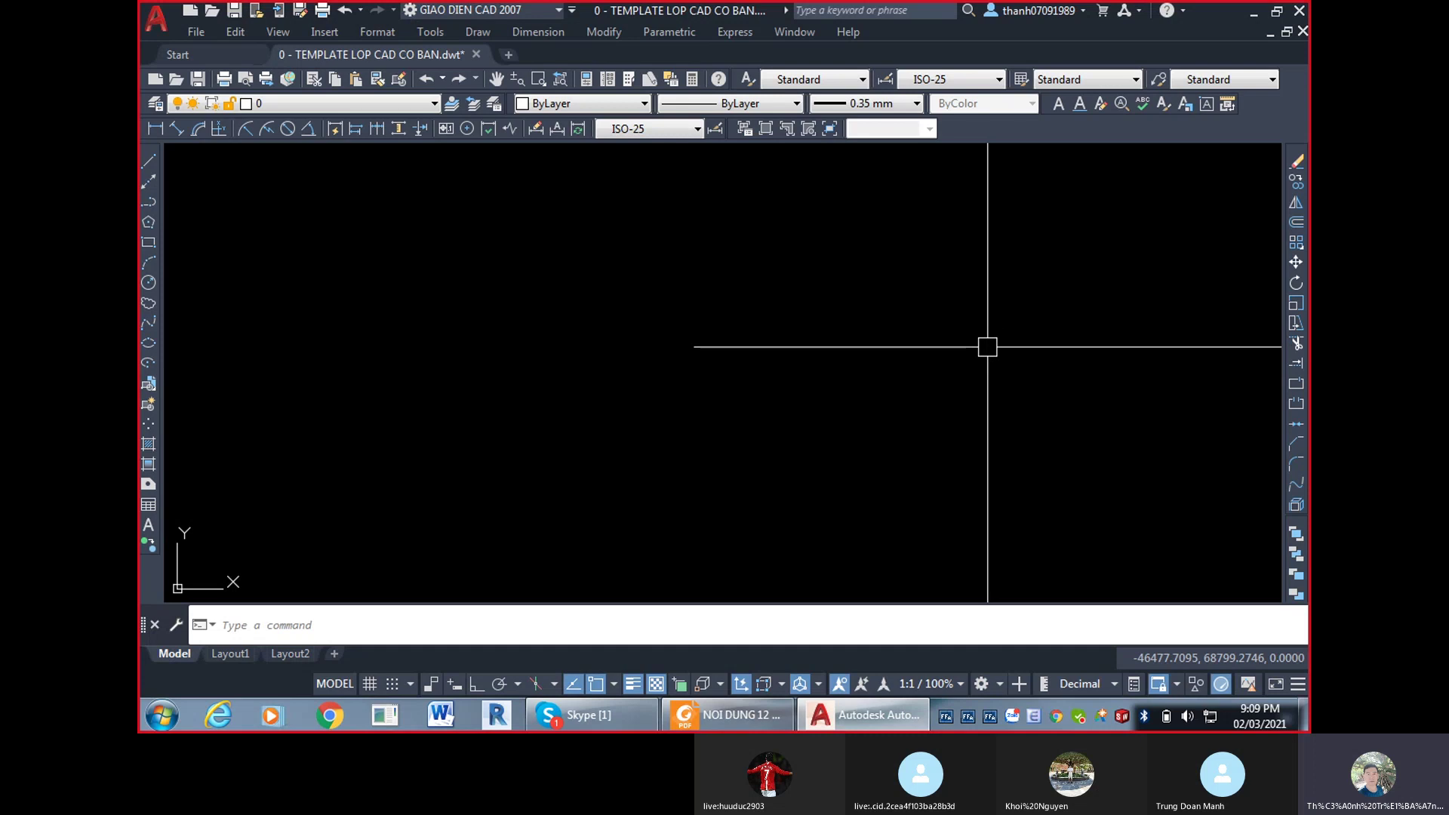
Add a new profile named TRANG and make it the current profile.
text(0P)
key(Return)
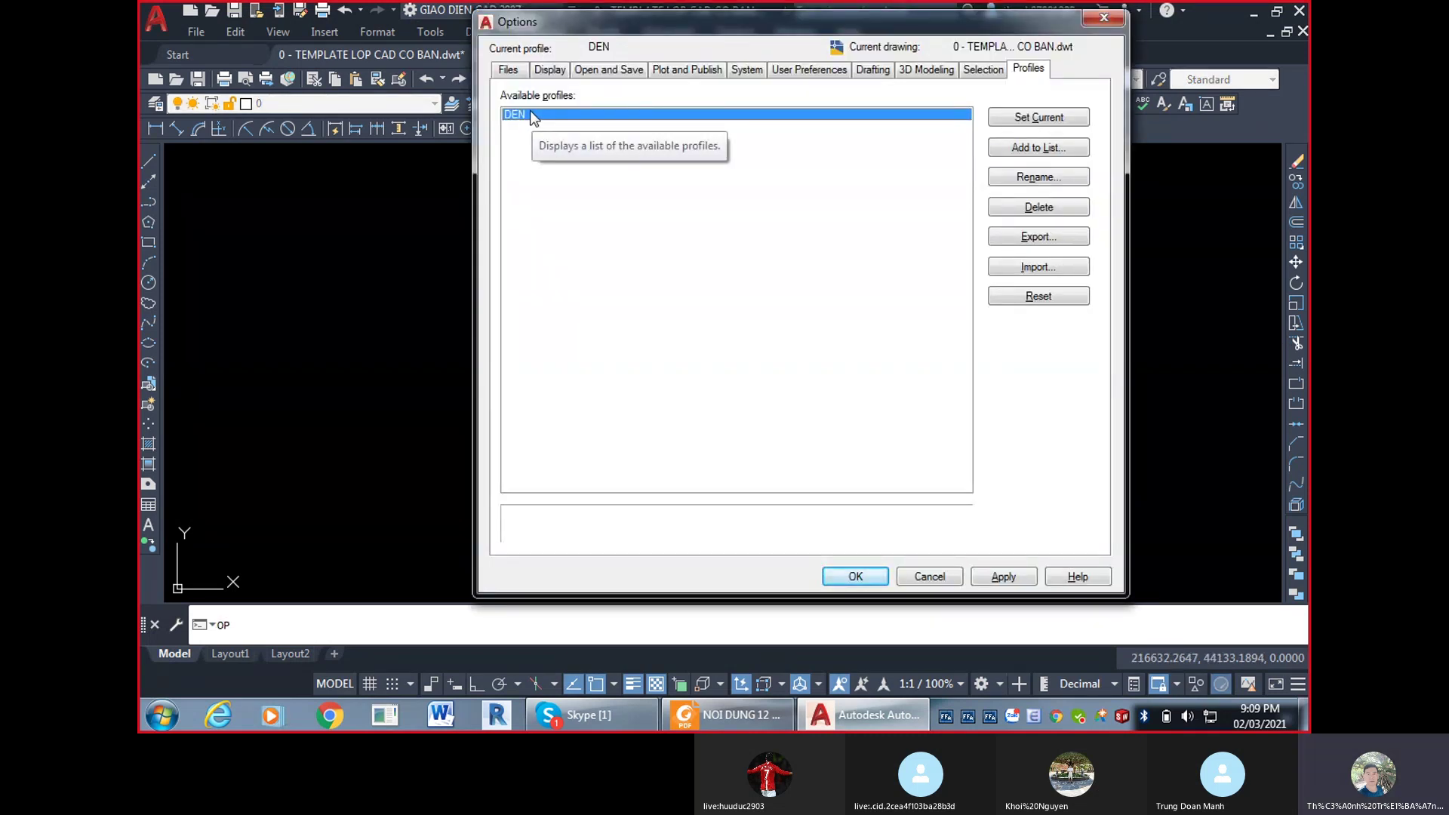
click(1063, 149)
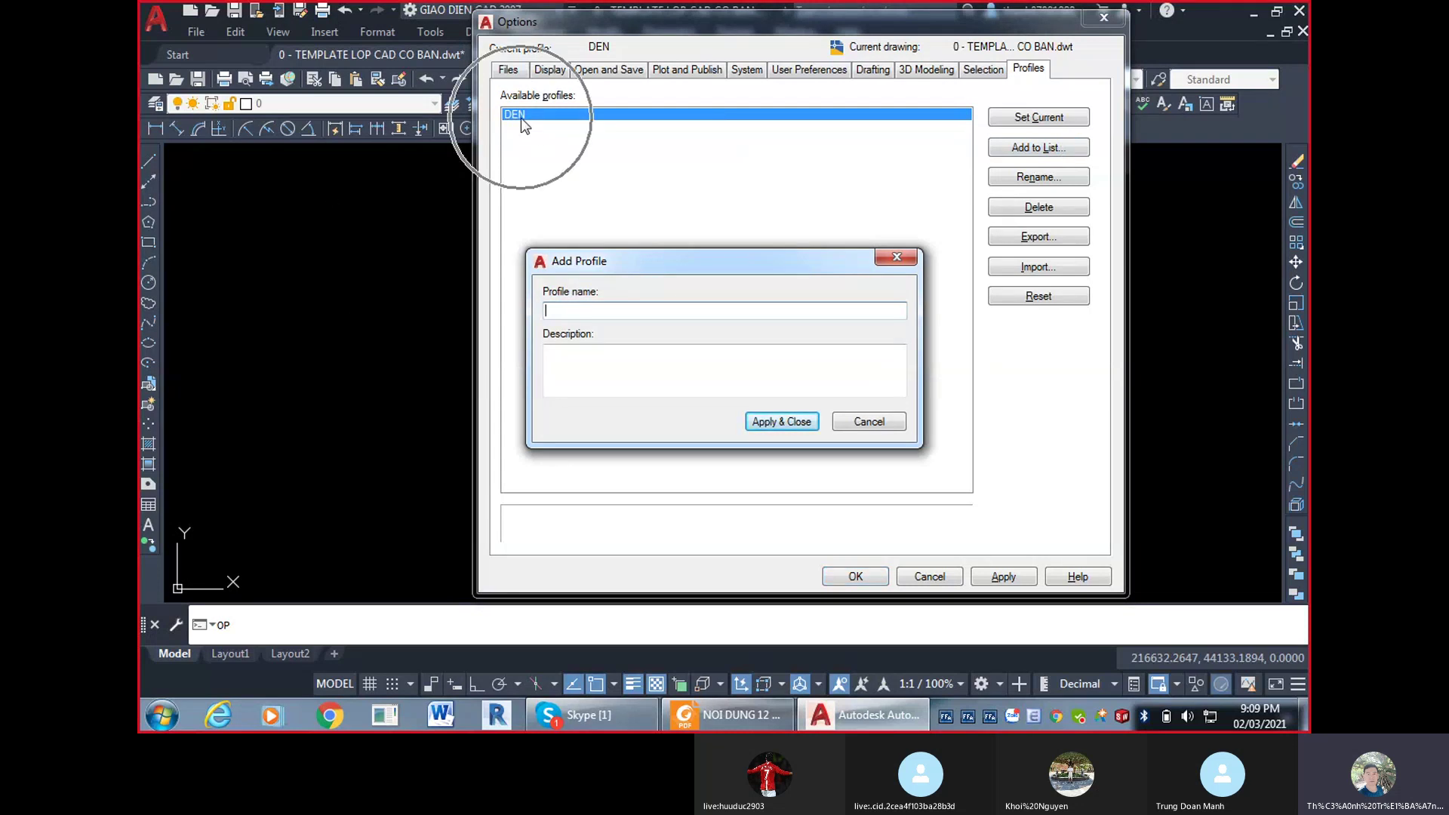
click(893, 257)
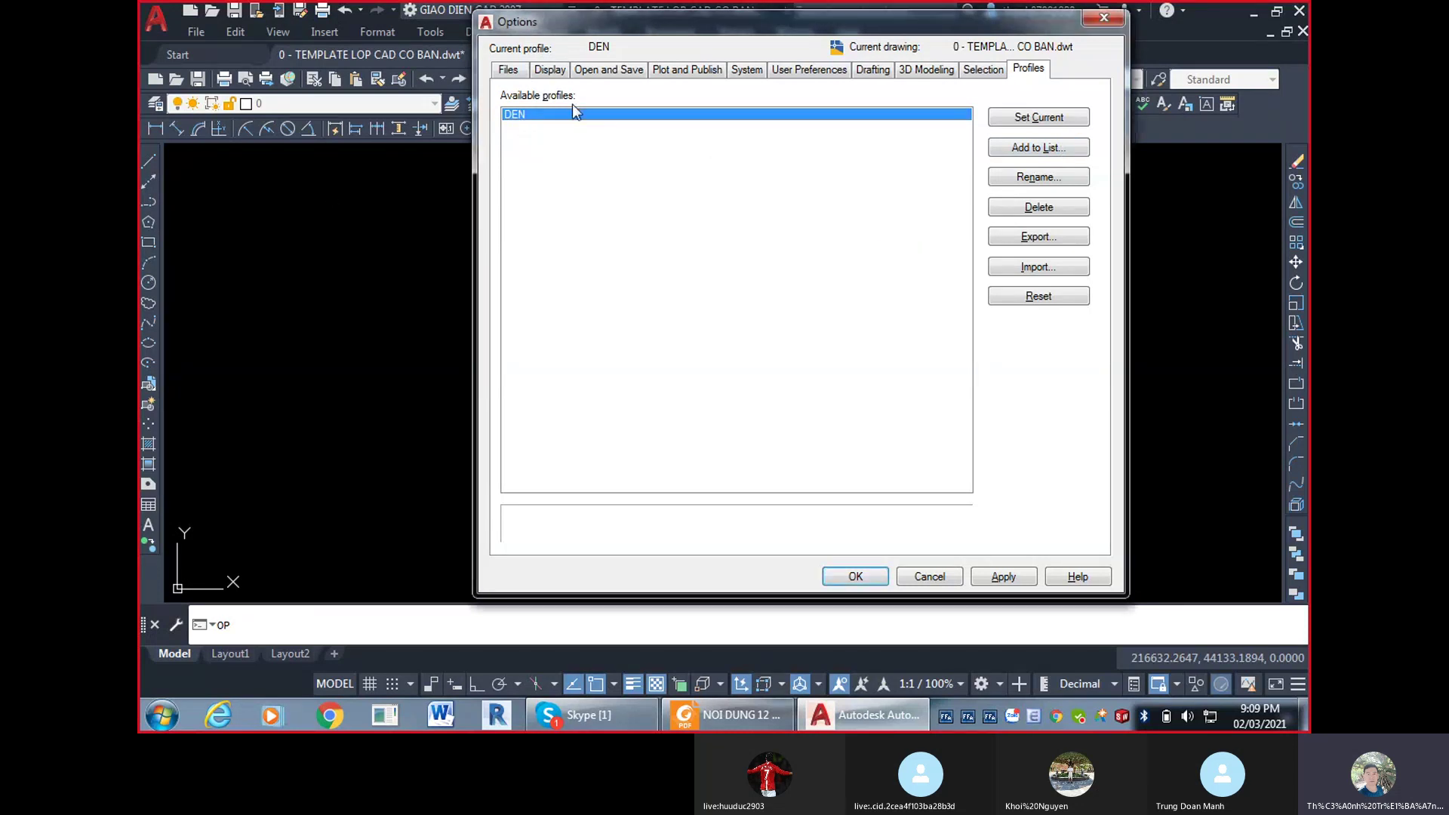
click(1049, 148)
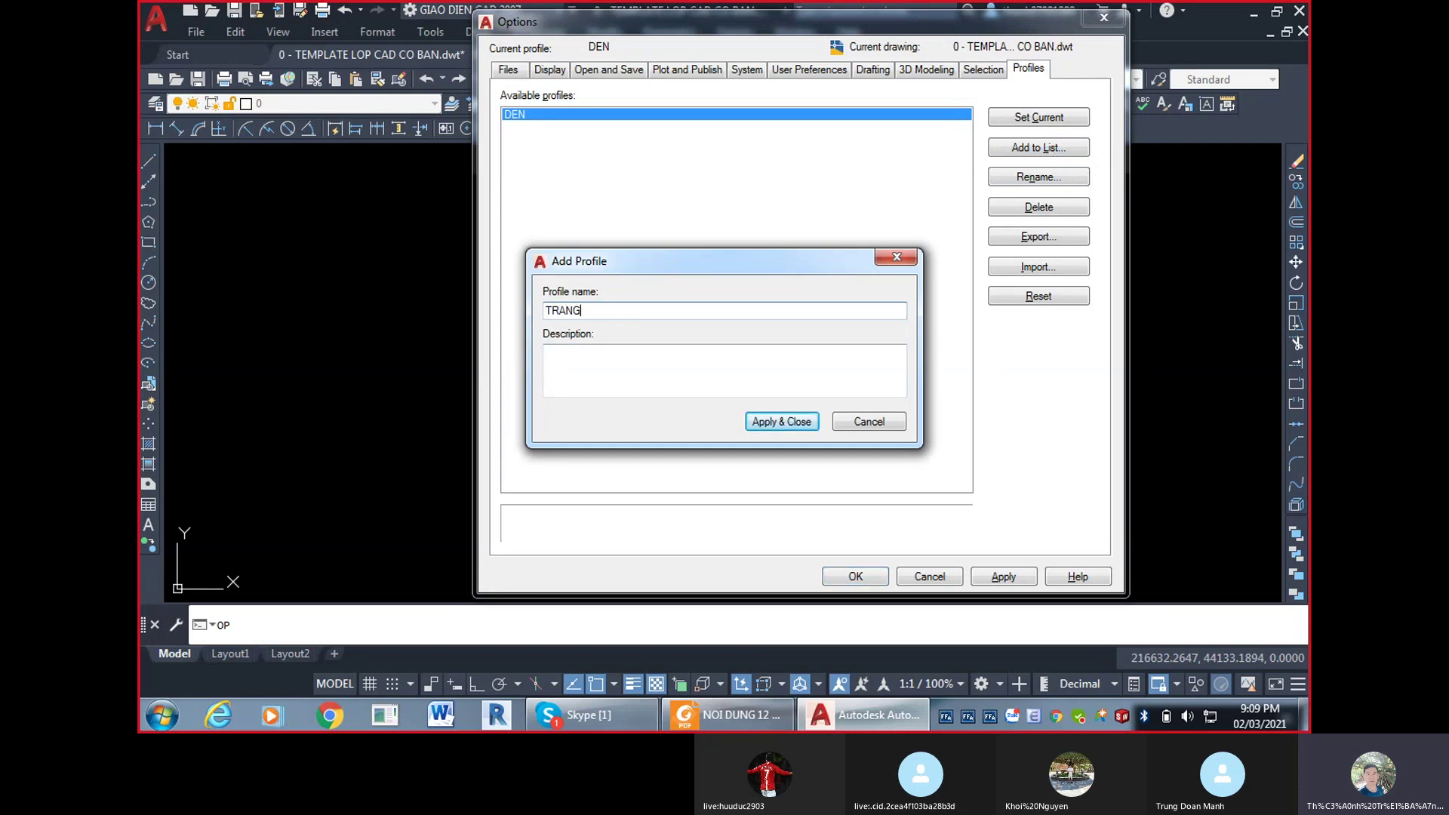
click(798, 425)
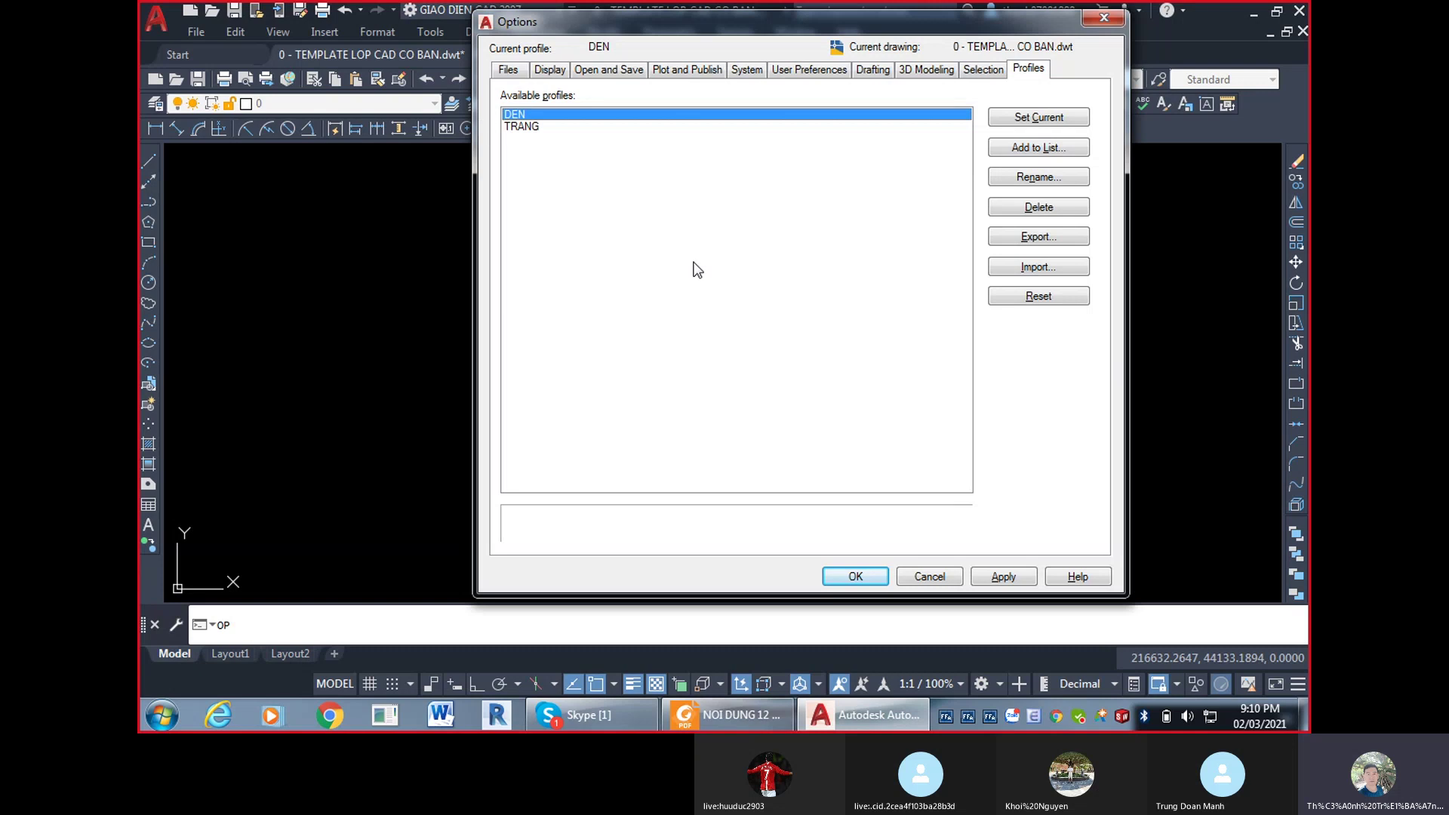
double_click(521, 127)
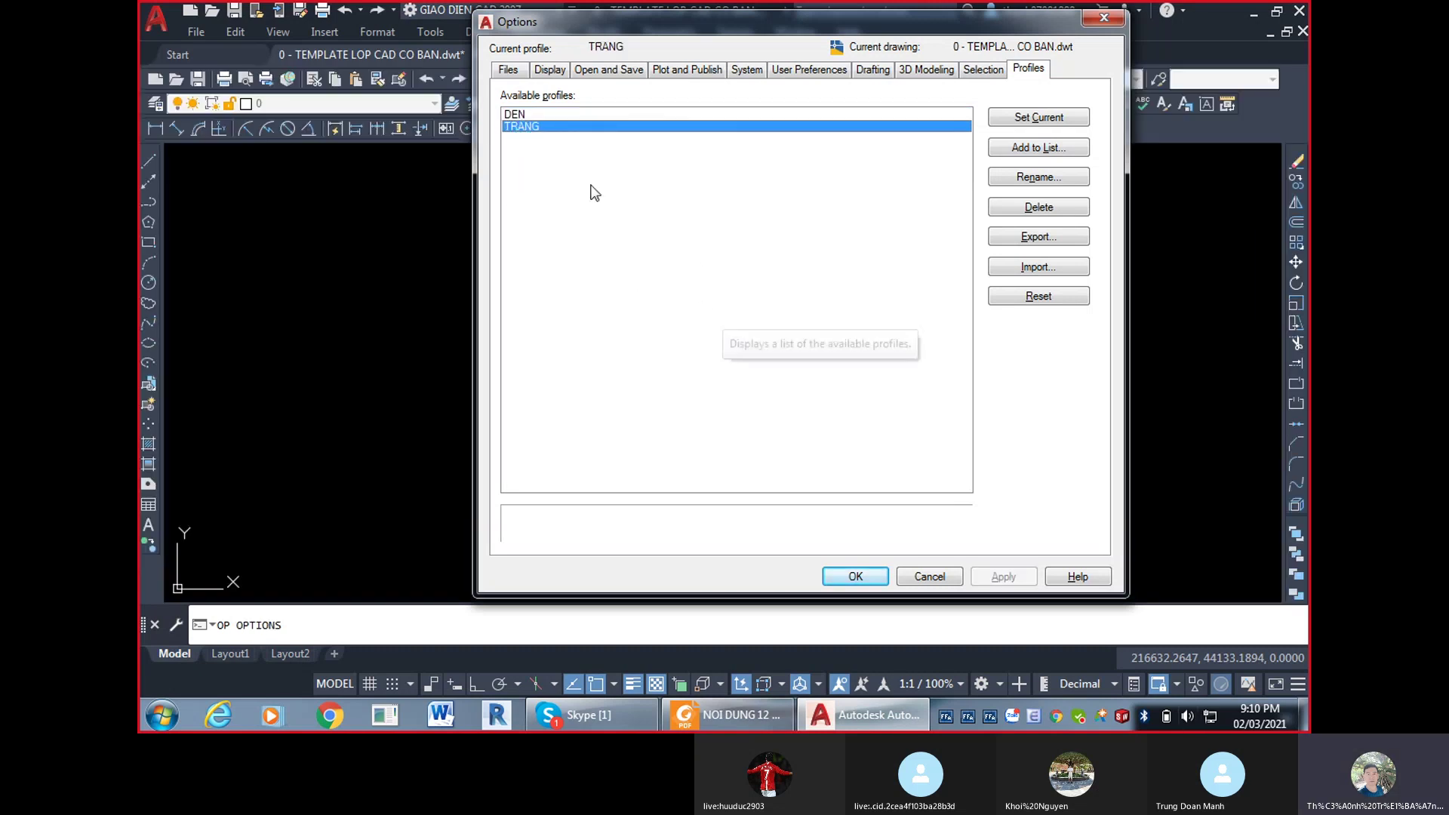
click(570, 133)
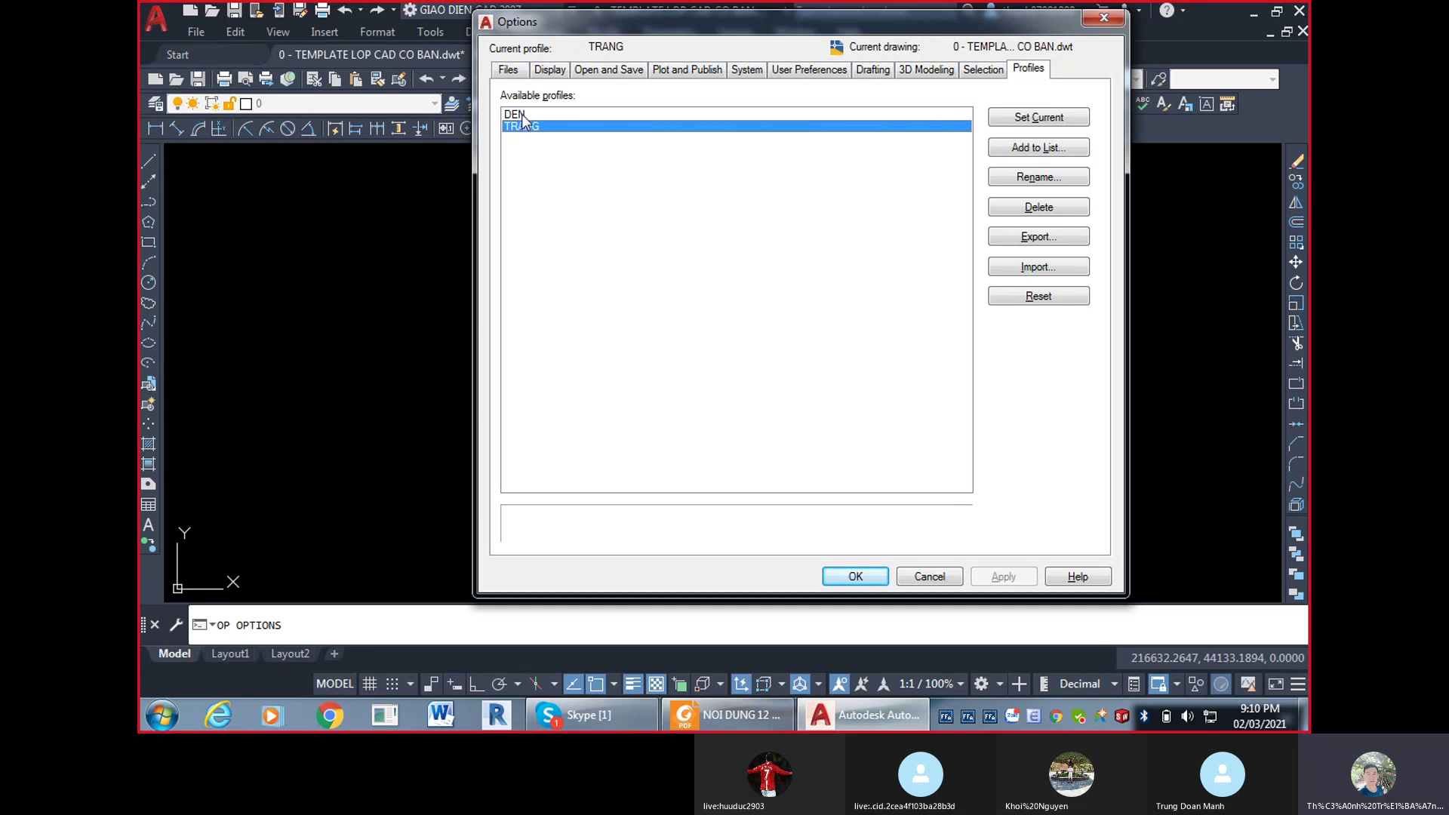
key(ctrl)
key(ctrl)
click(566, 130)
Set the TRANG profile's 2D model space uniform background to White, then reopen Options.
click(538, 74)
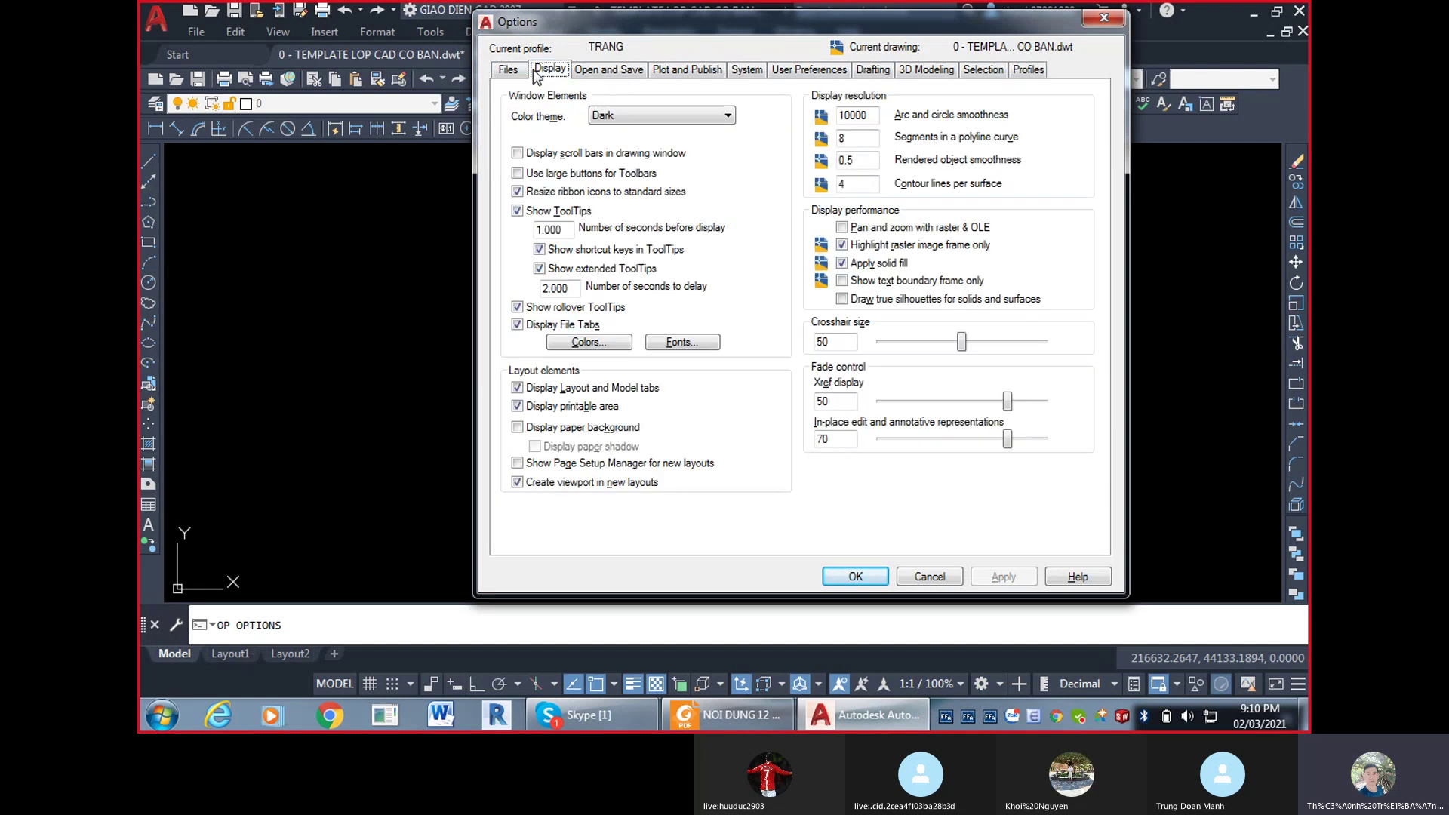
click(592, 344)
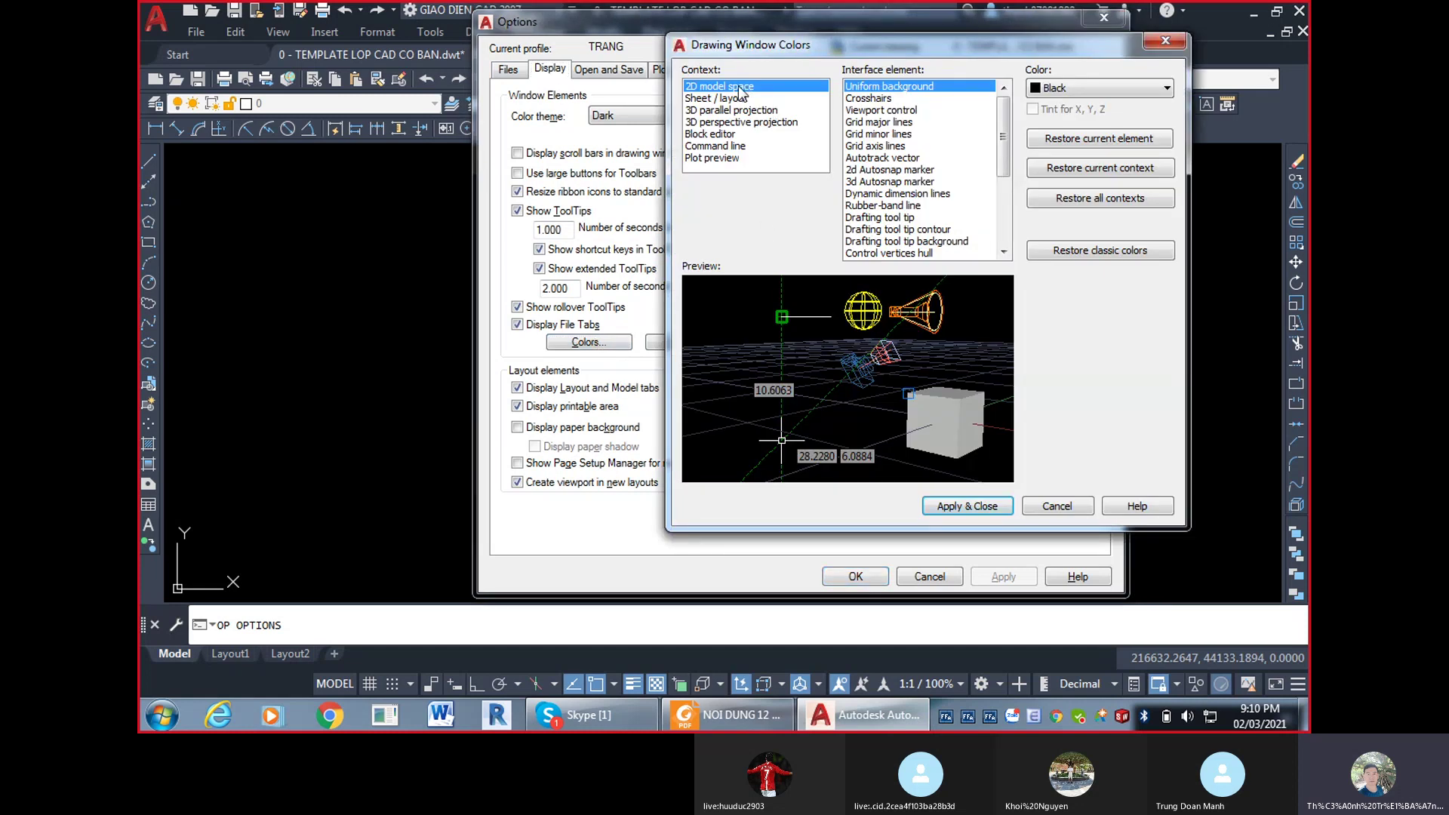
click(1072, 89)
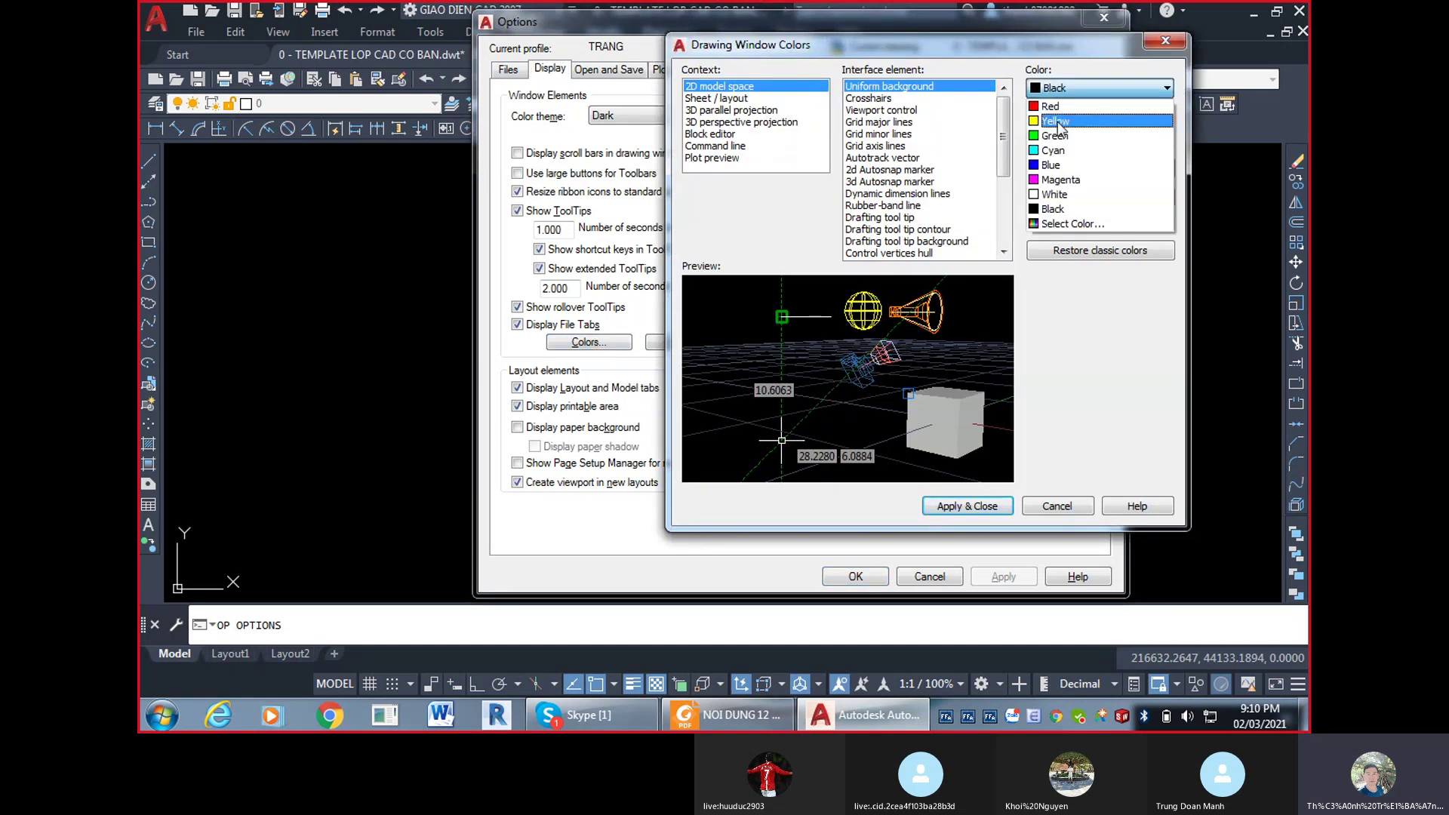
click(1054, 195)
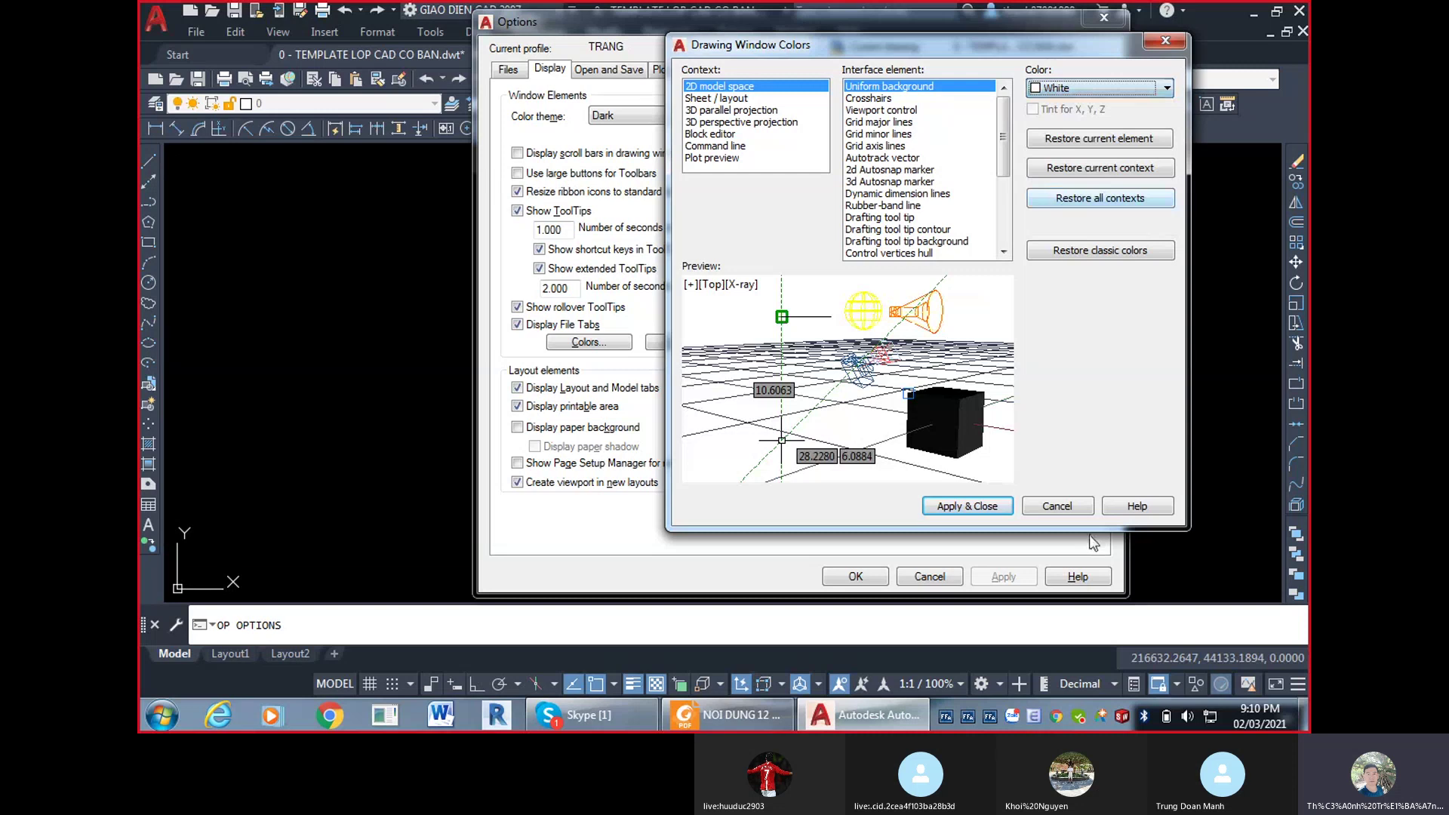
click(986, 509)
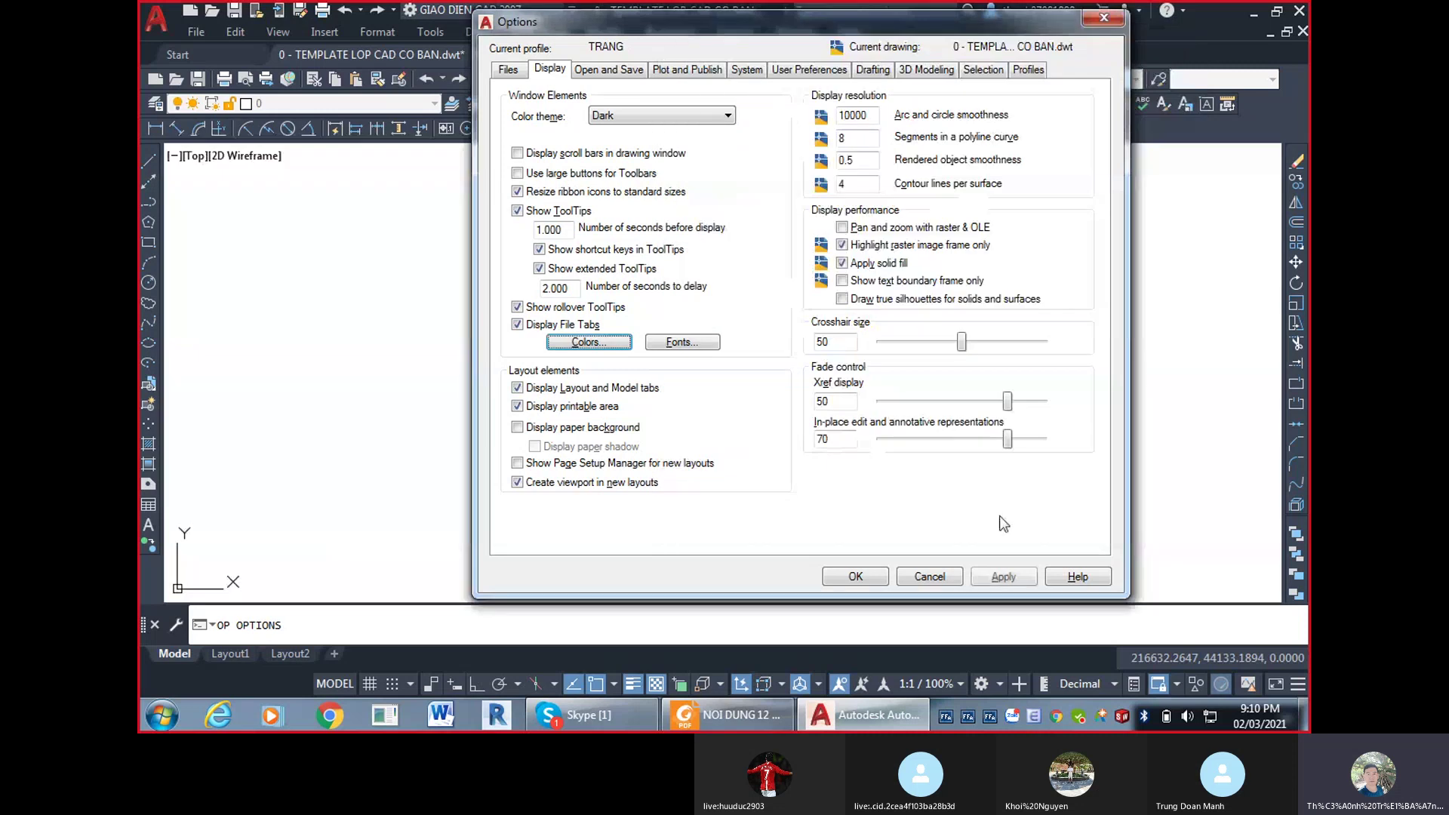
click(838, 577)
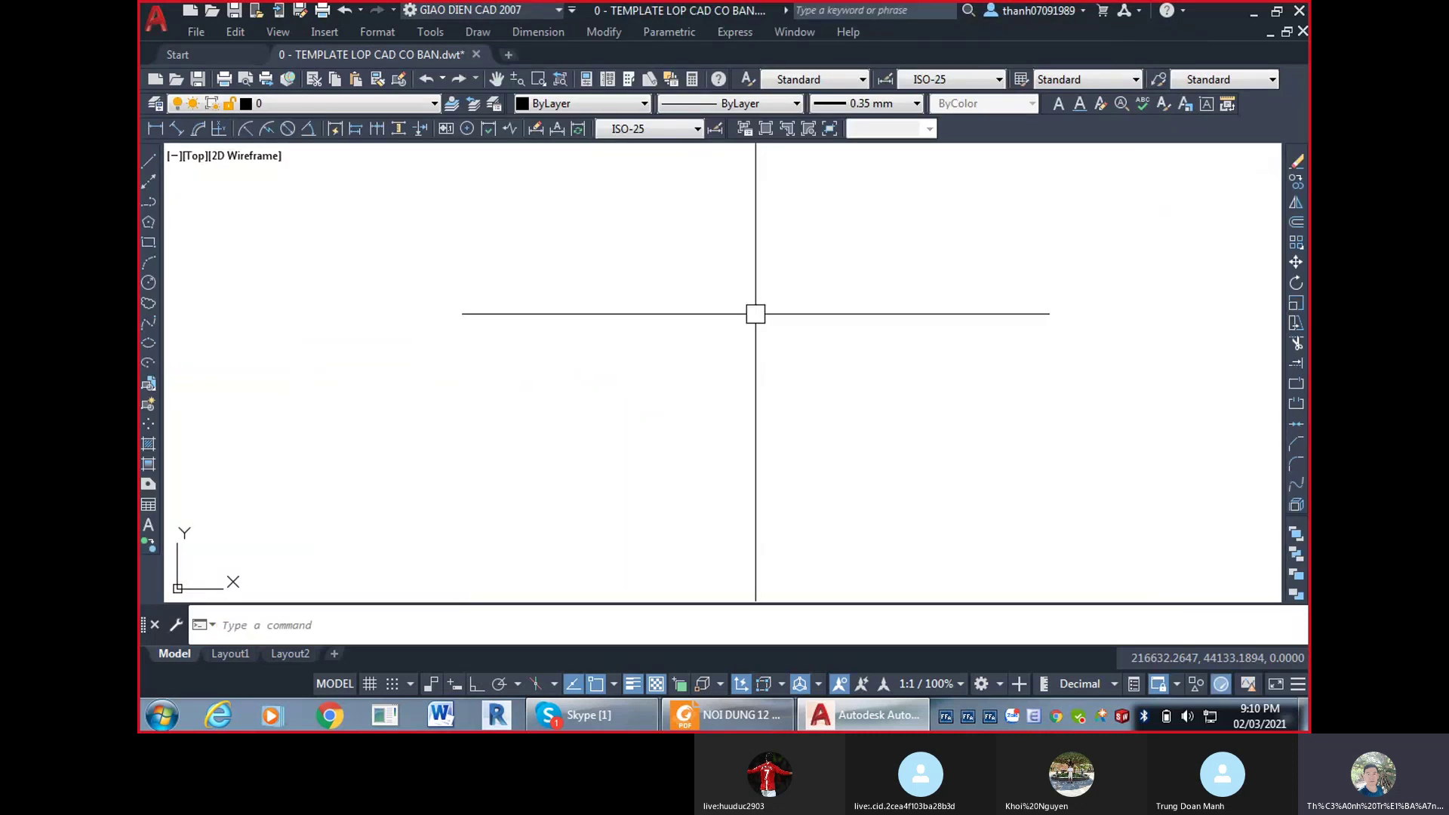
text(o[P)
key(Return)
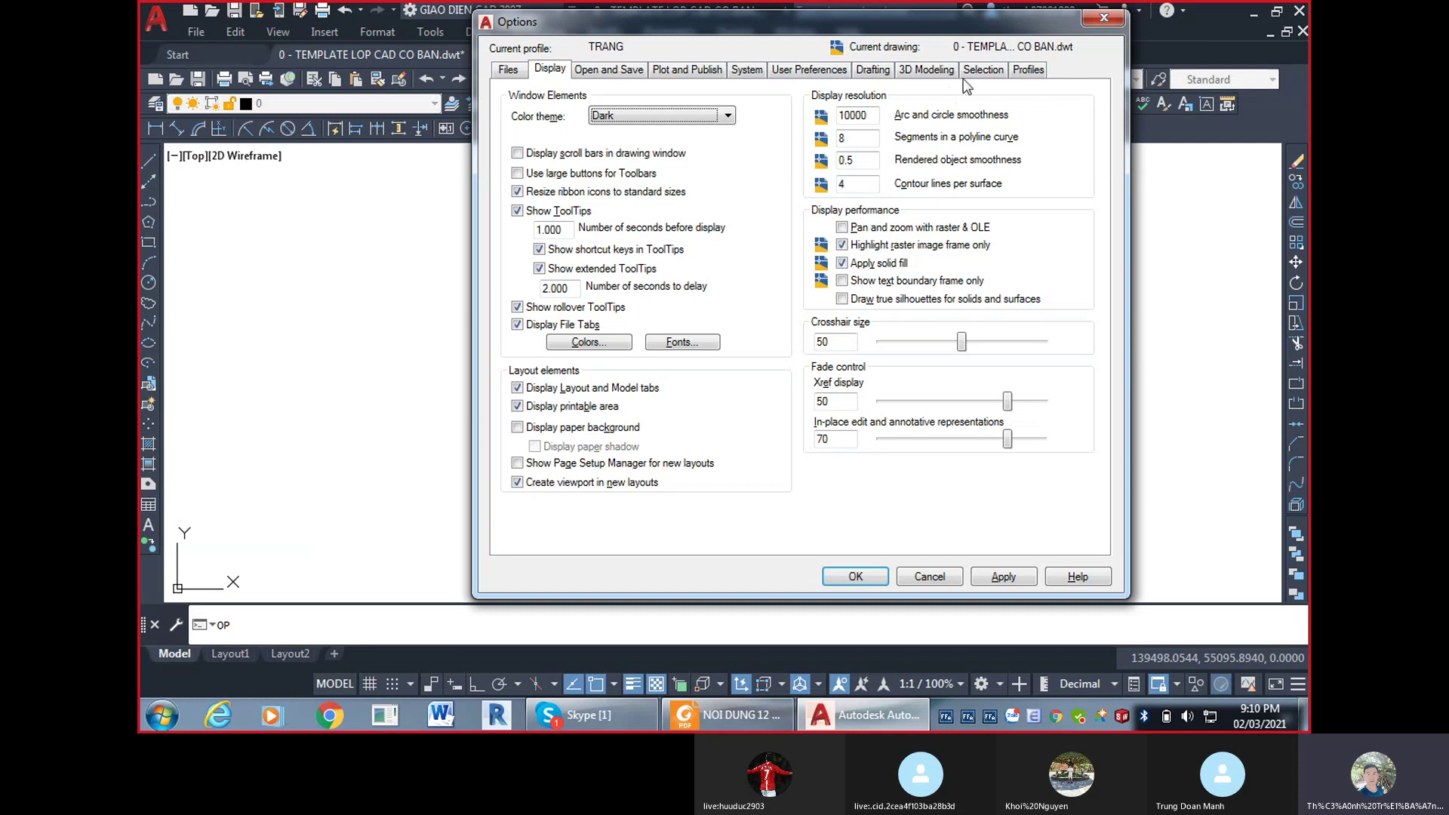
Switch the current profile between TRANG and DEN, ending with TRANG current.
click(1029, 69)
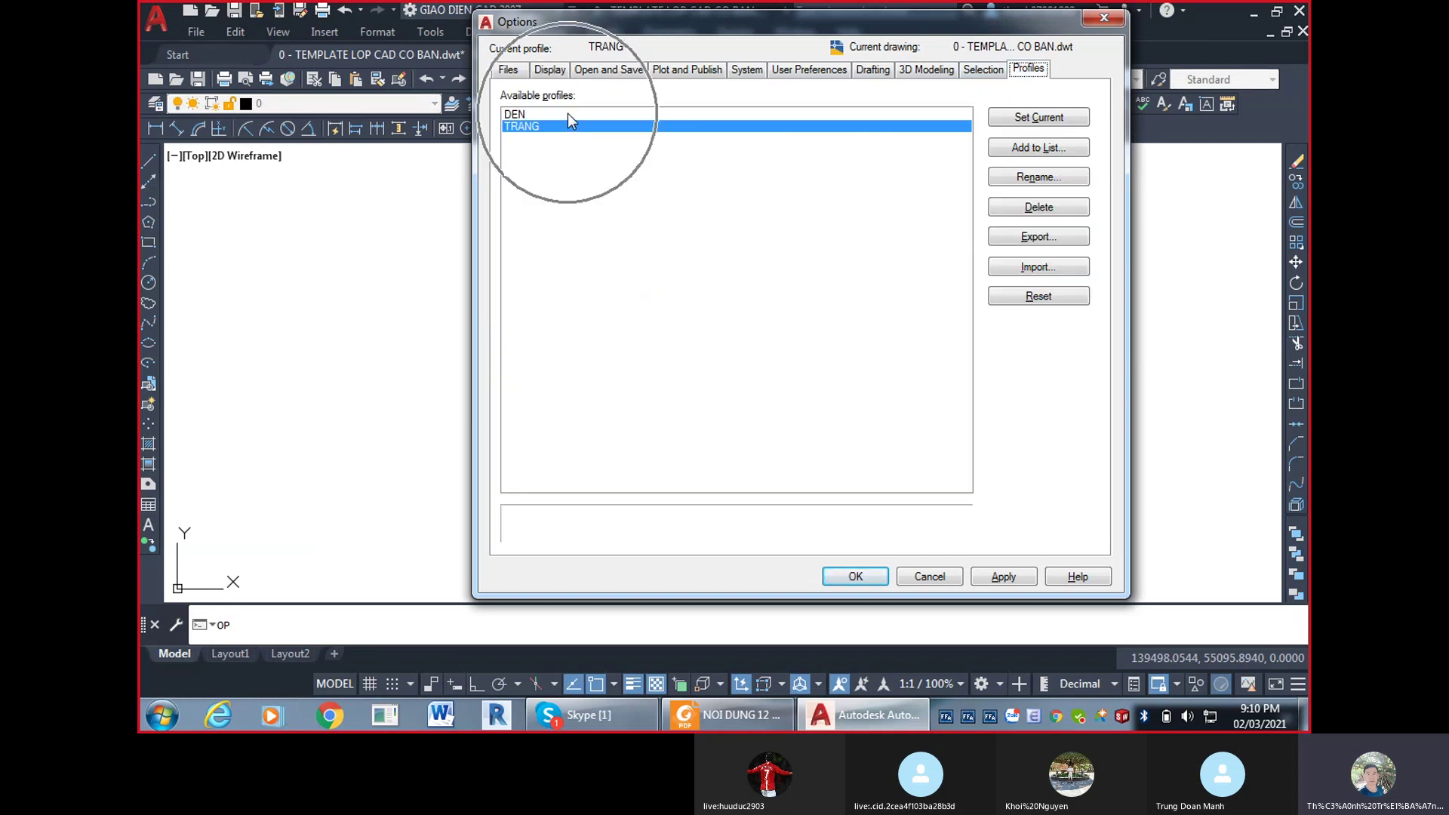
click(546, 114)
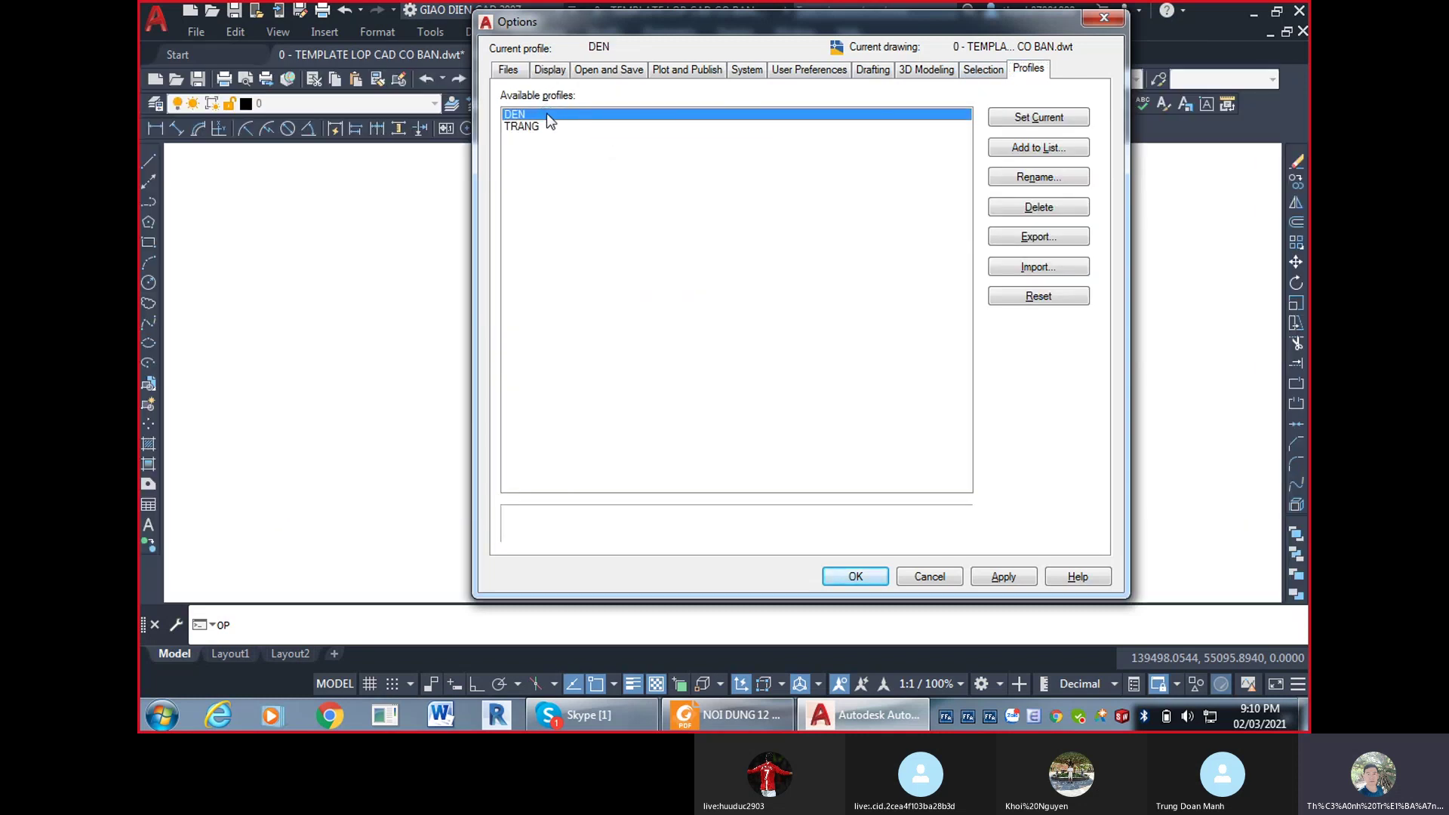
click(547, 126)
click(1039, 117)
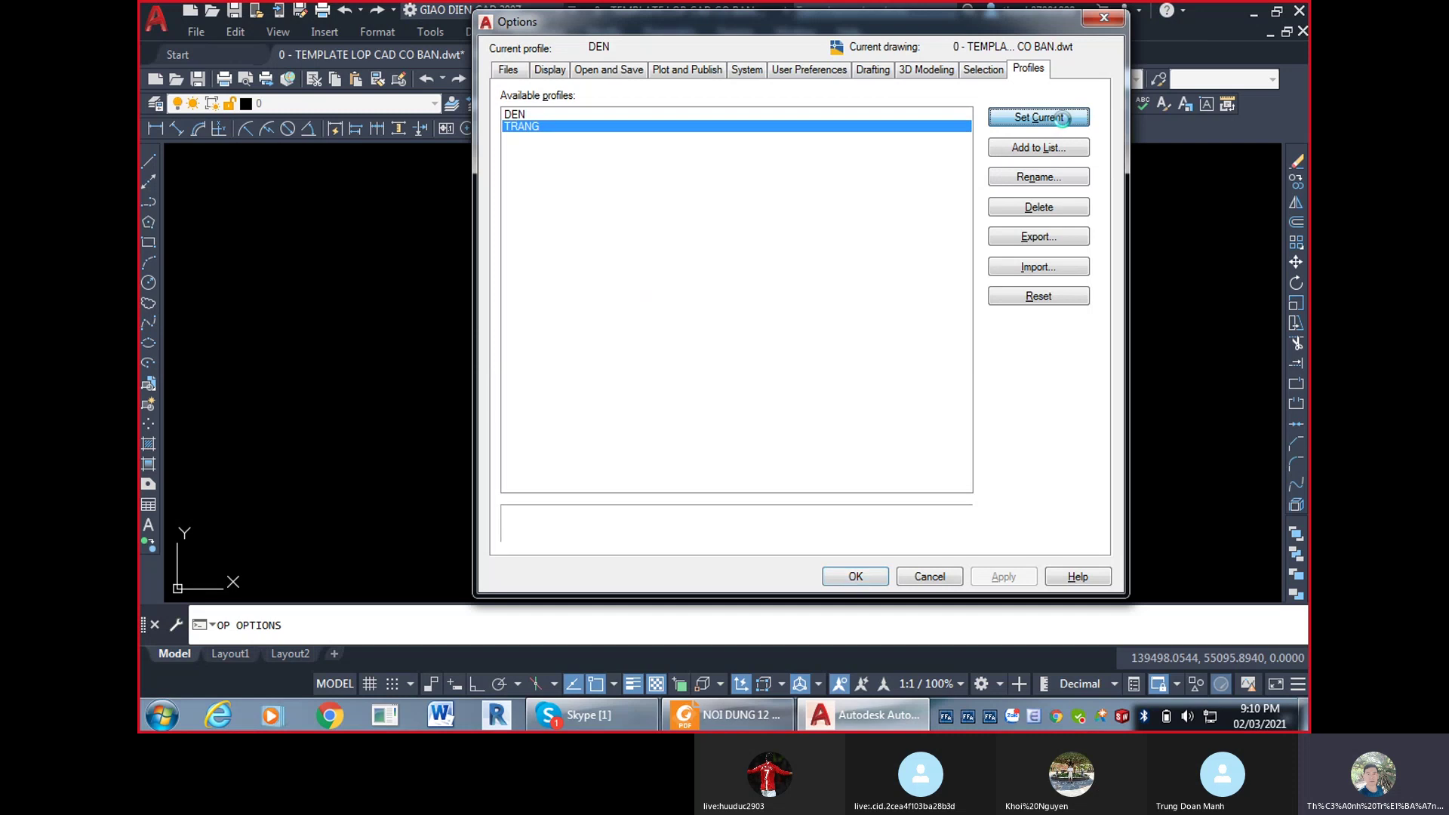
click(537, 115)
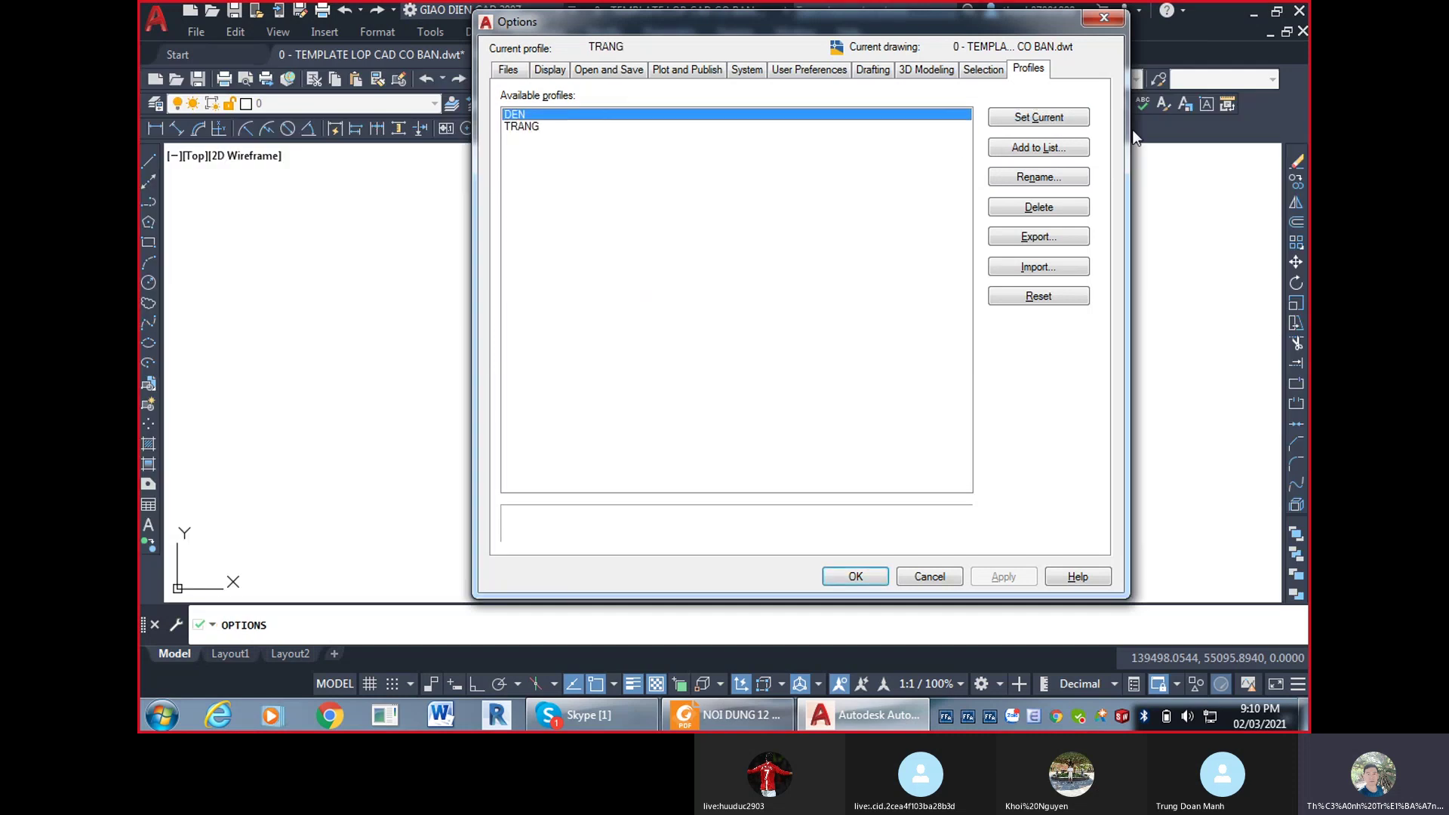
click(1038, 117)
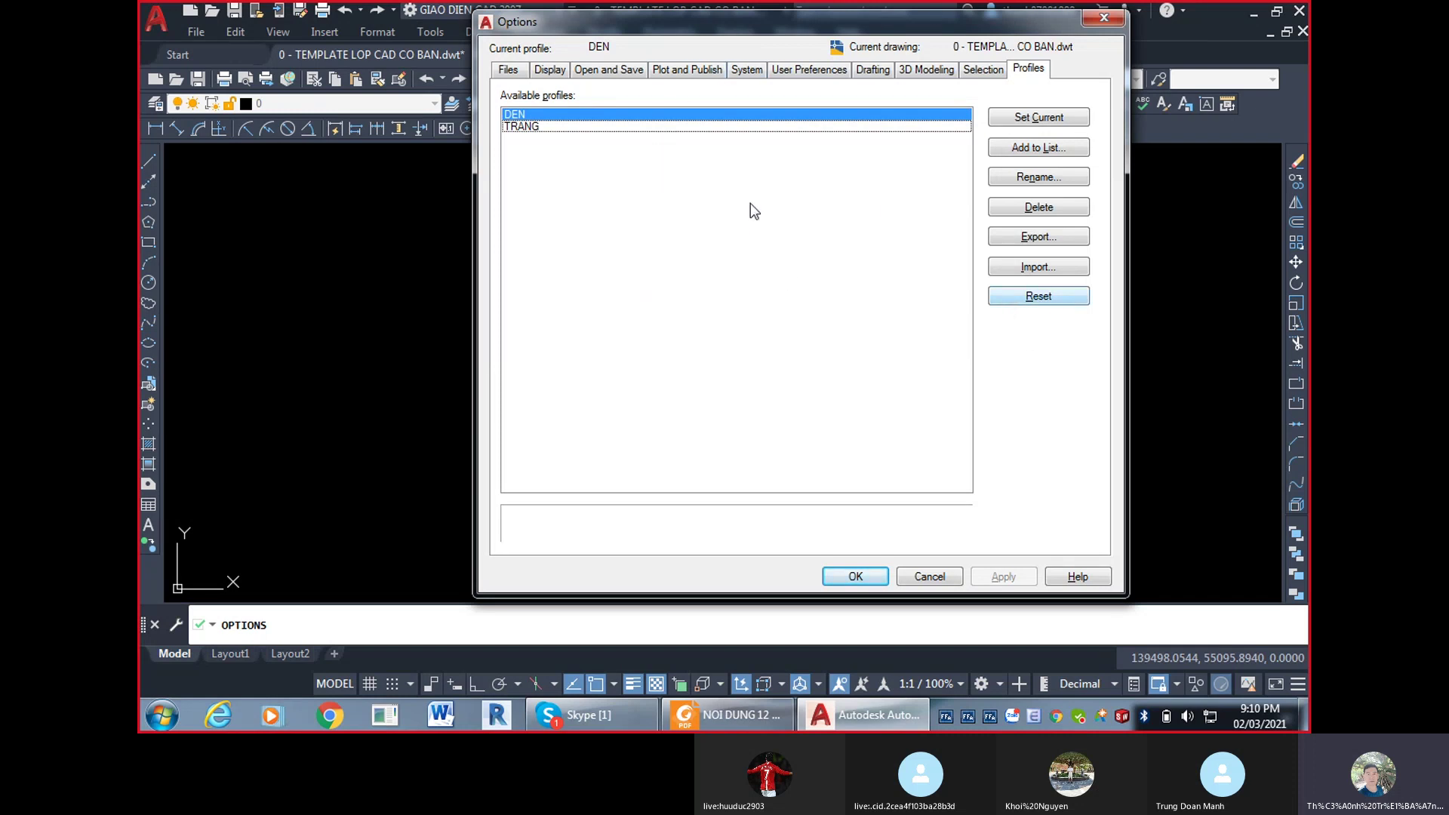
double_click(528, 126)
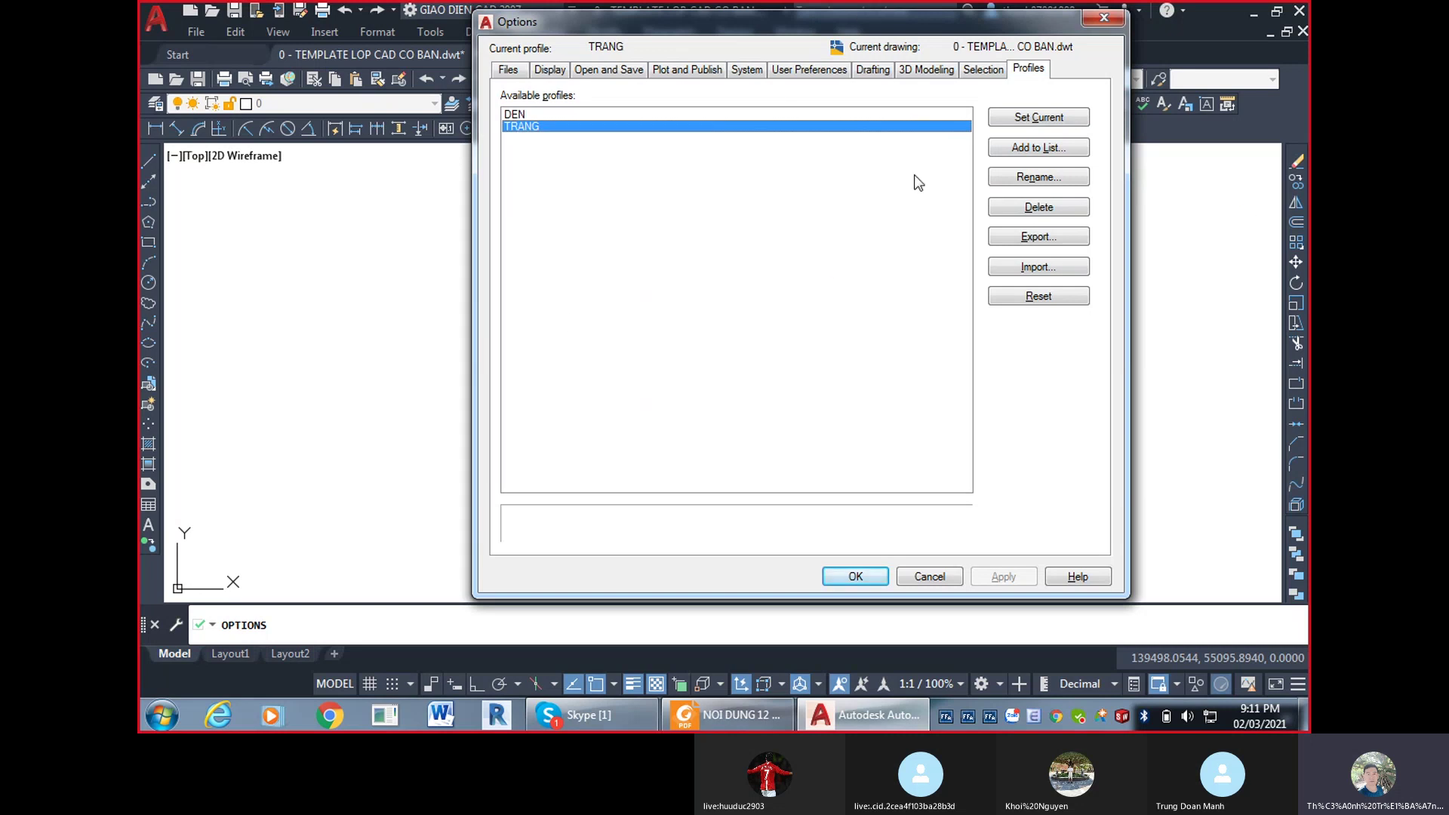
Reset the TRANG profile, reopen Options, and apply the profile settings before closing.
click(1021, 299)
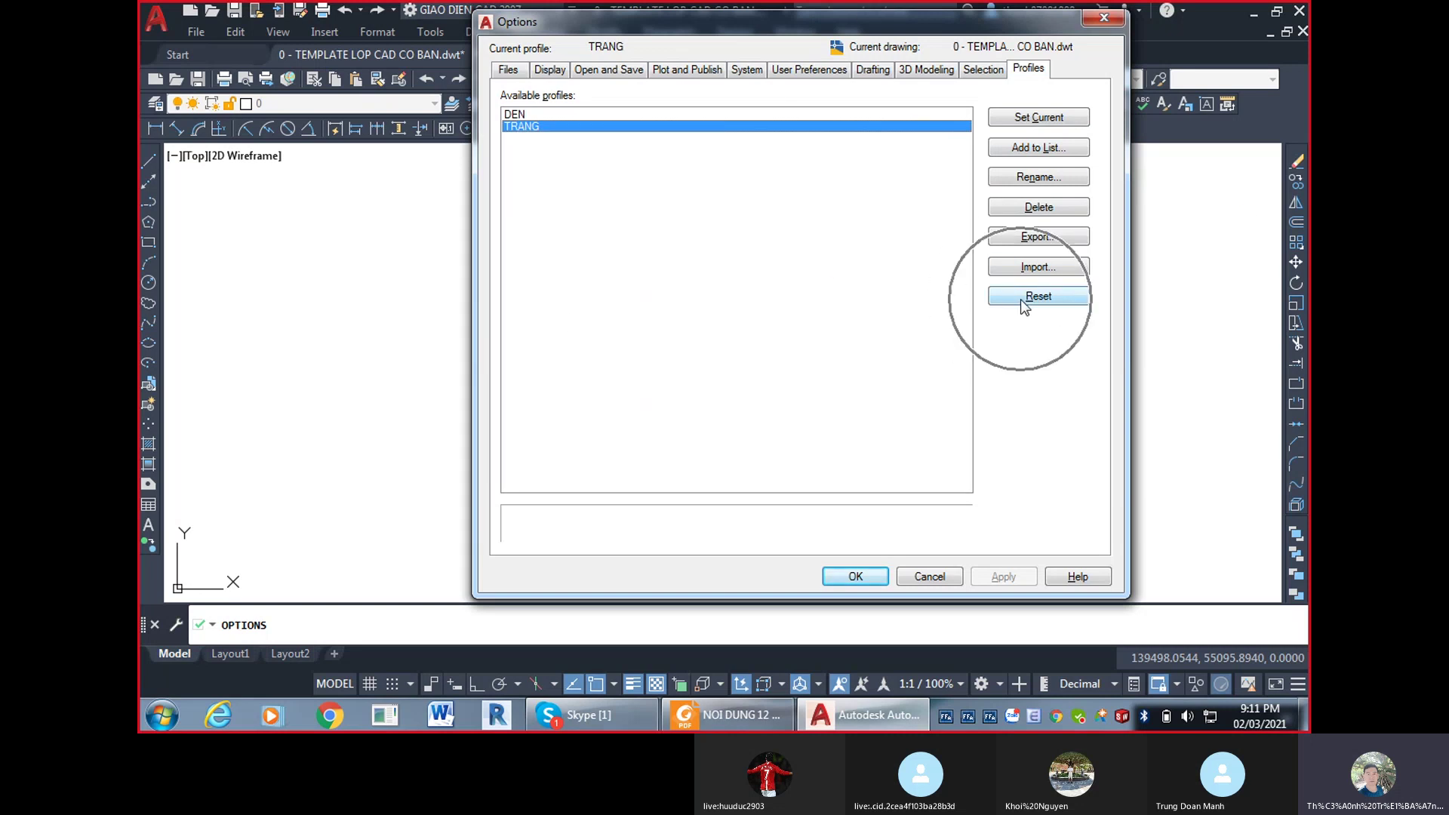
click(1104, 17)
text(OP)
key(Return)
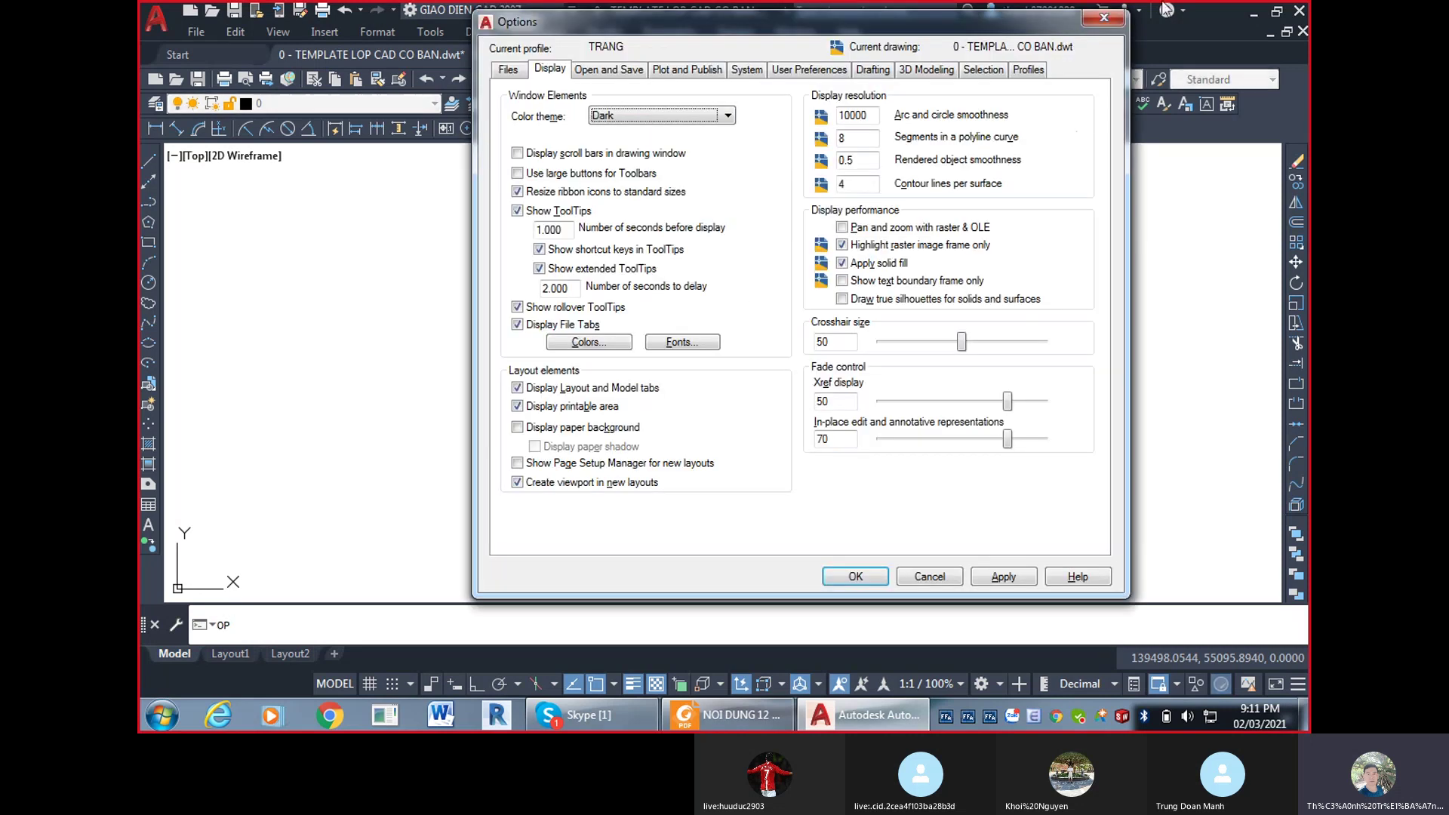
click(1028, 69)
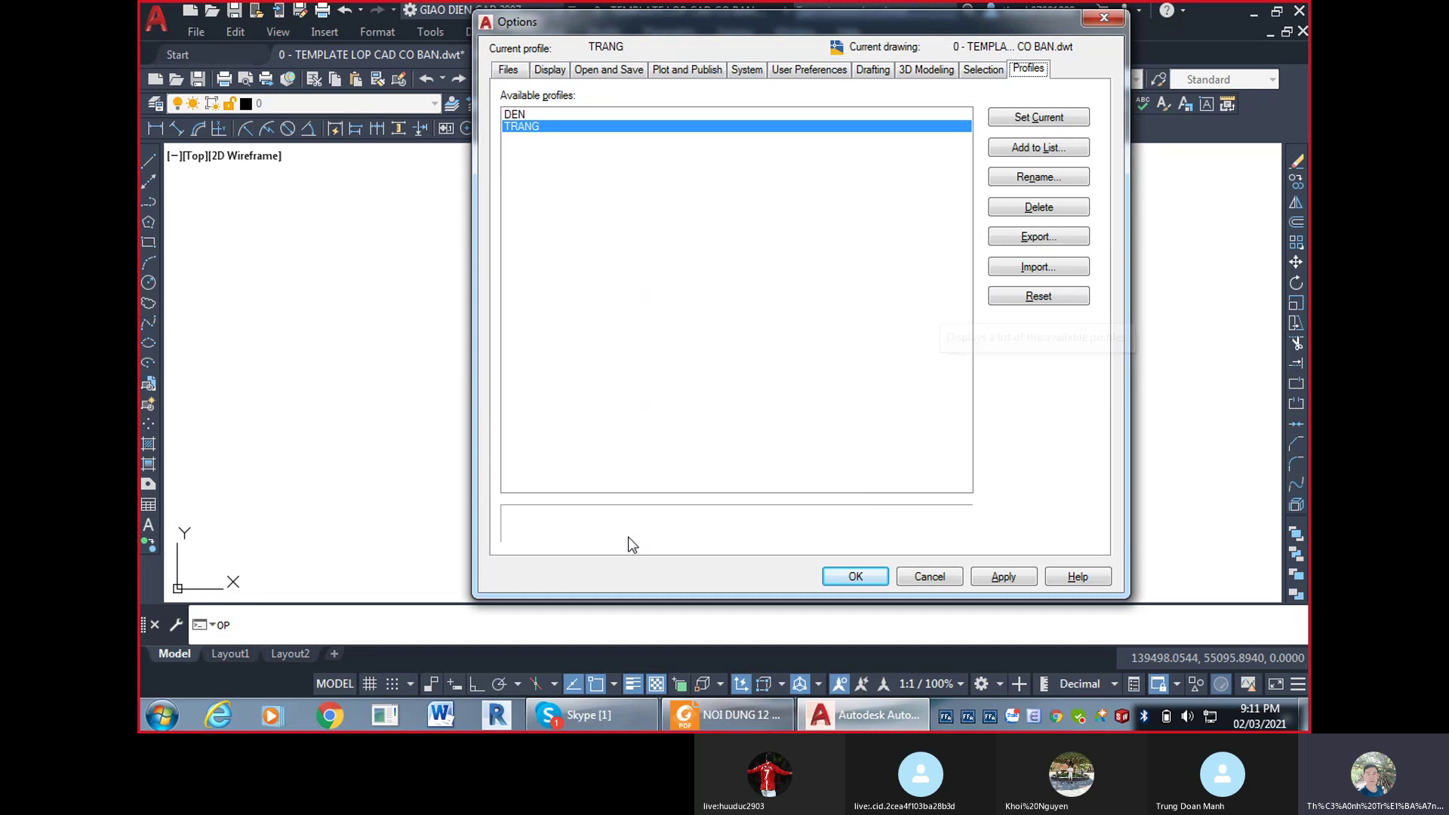
click(998, 580)
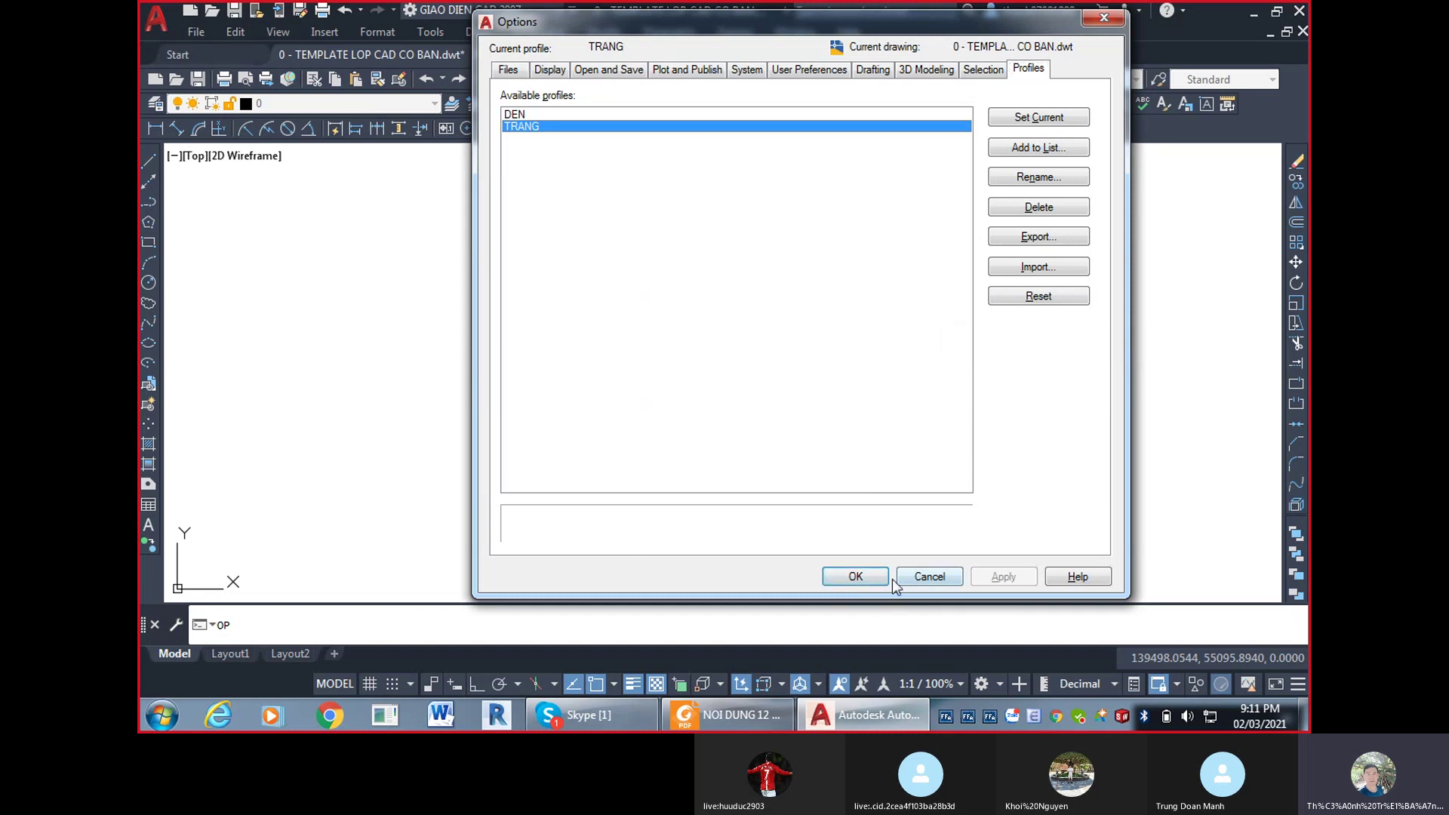
click(856, 578)
click(729, 714)
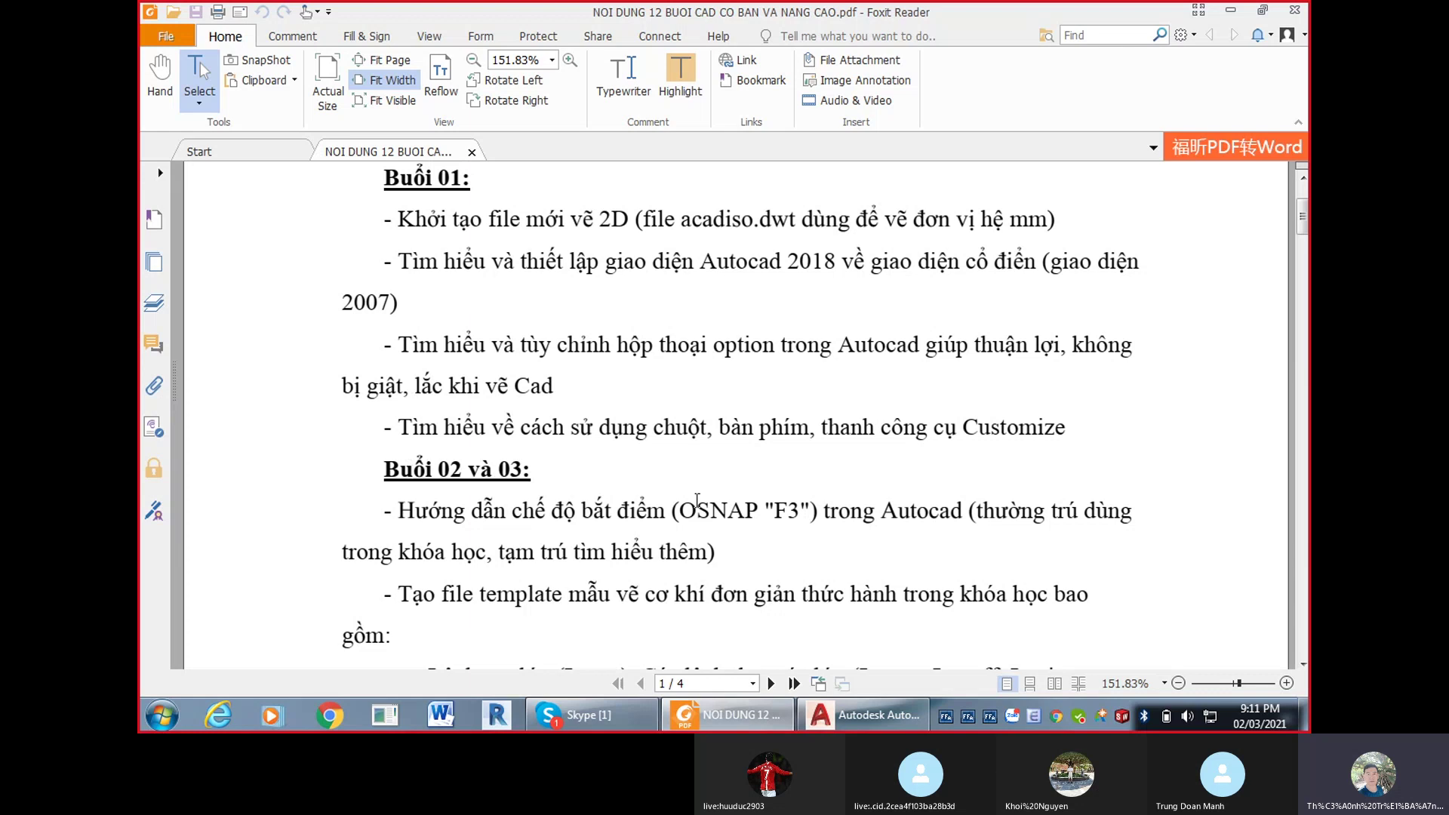
Highlight the end of the smooth-drawing topic line in the Buổi 01 list of the course outline PDF.
drag(589, 391, 462, 385)
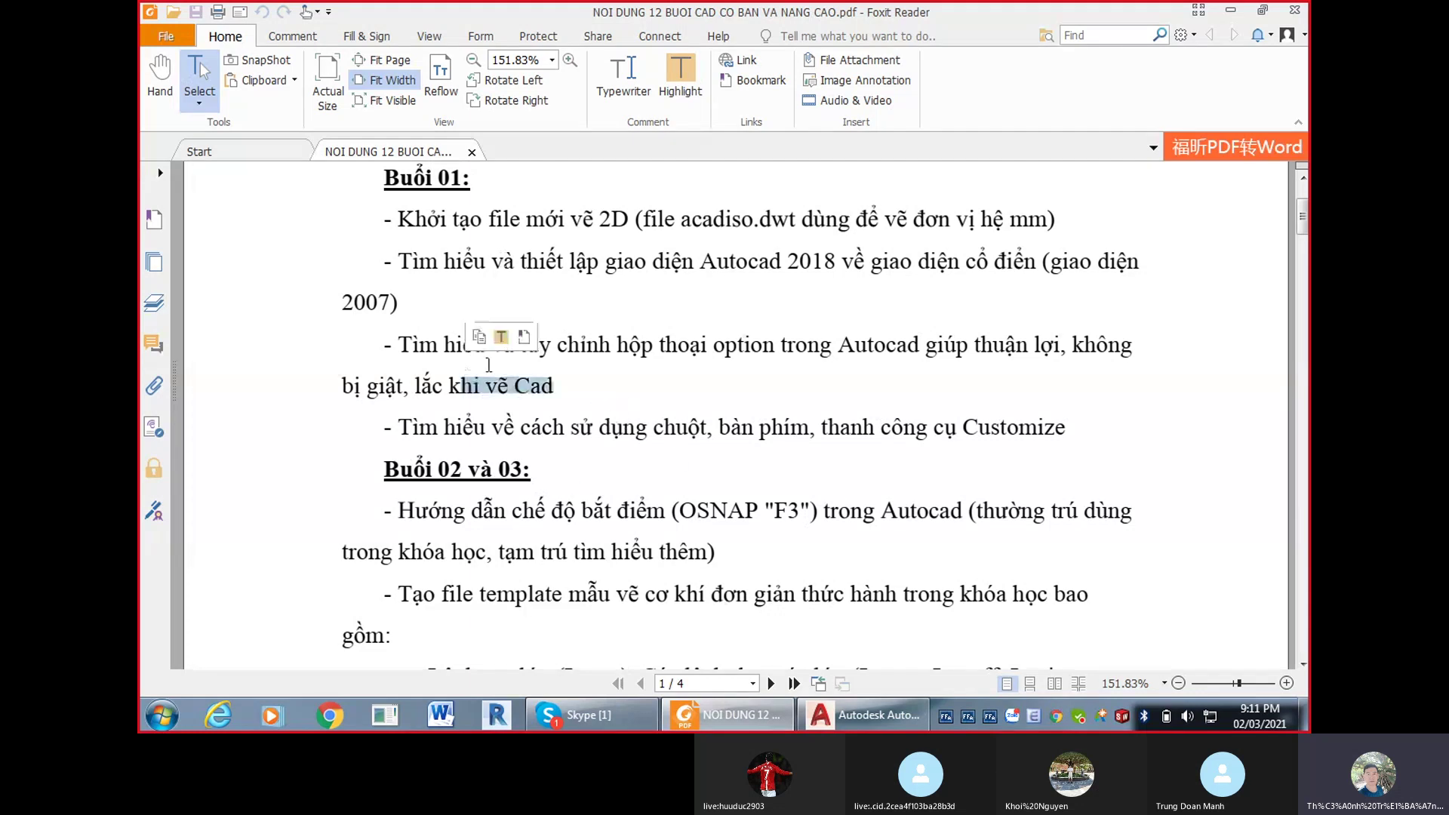
scroll(557, 346, up, 3)
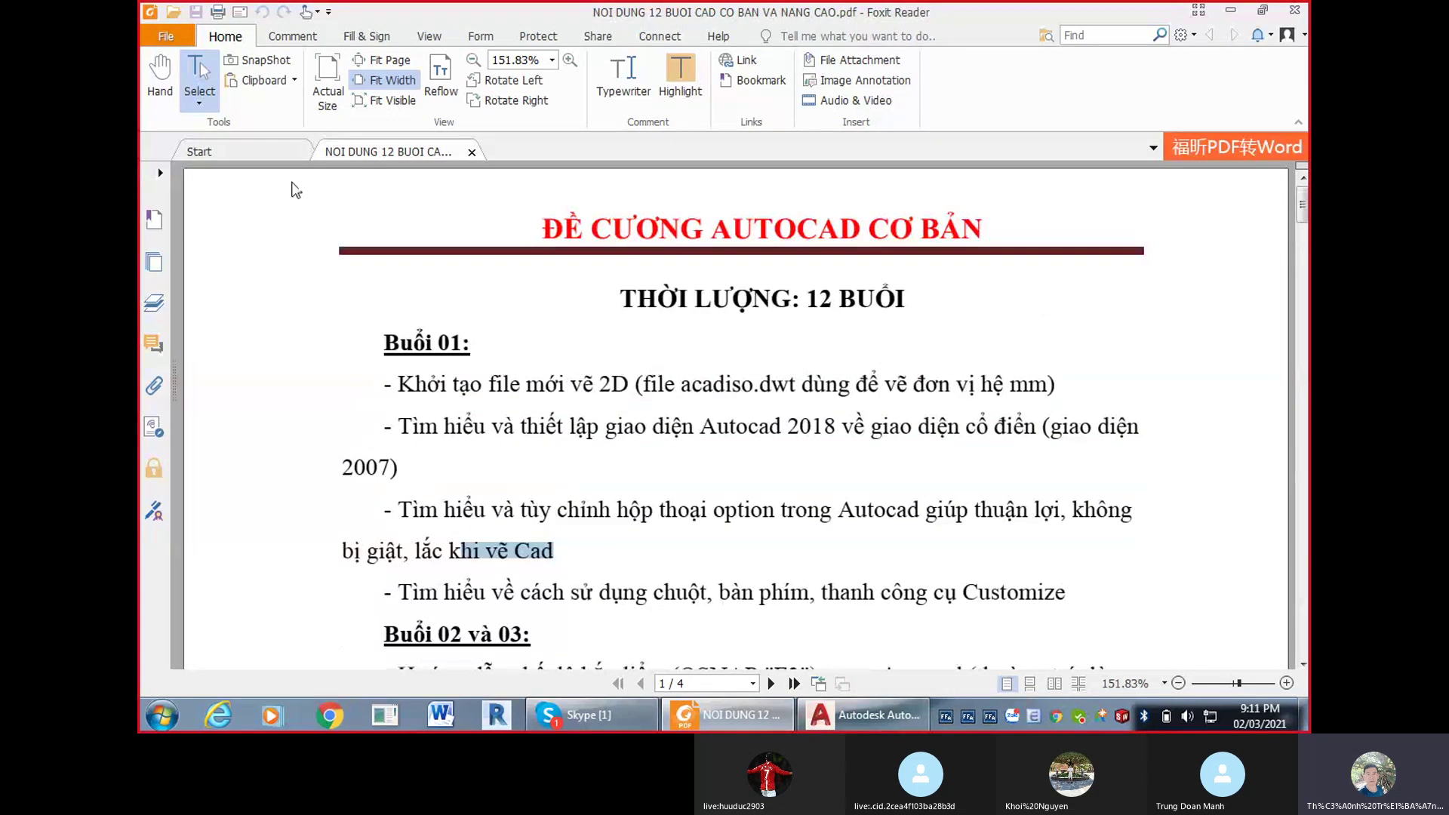
scroll(692, 279, down, 1)
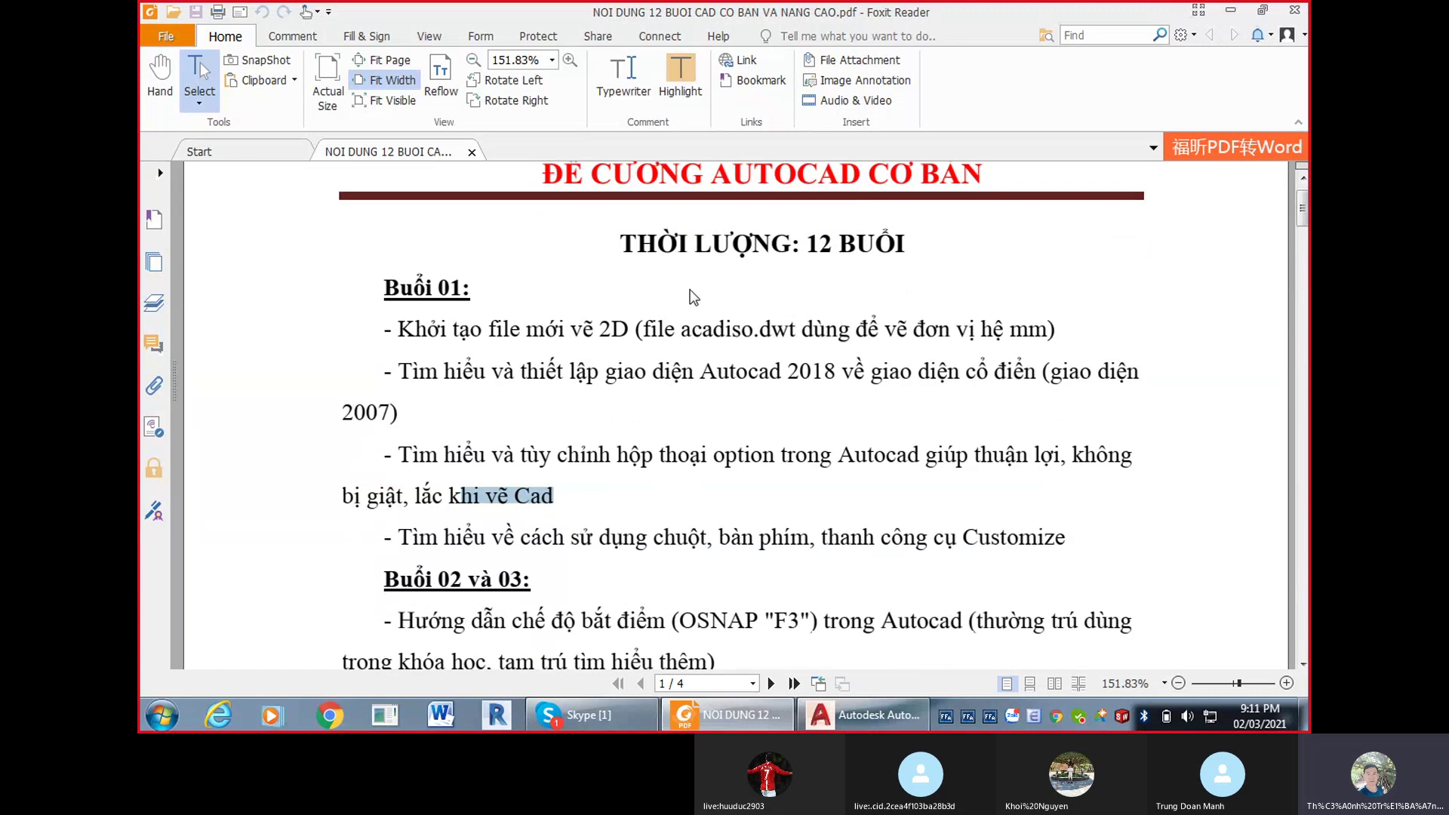
mouse_move(602, 725)
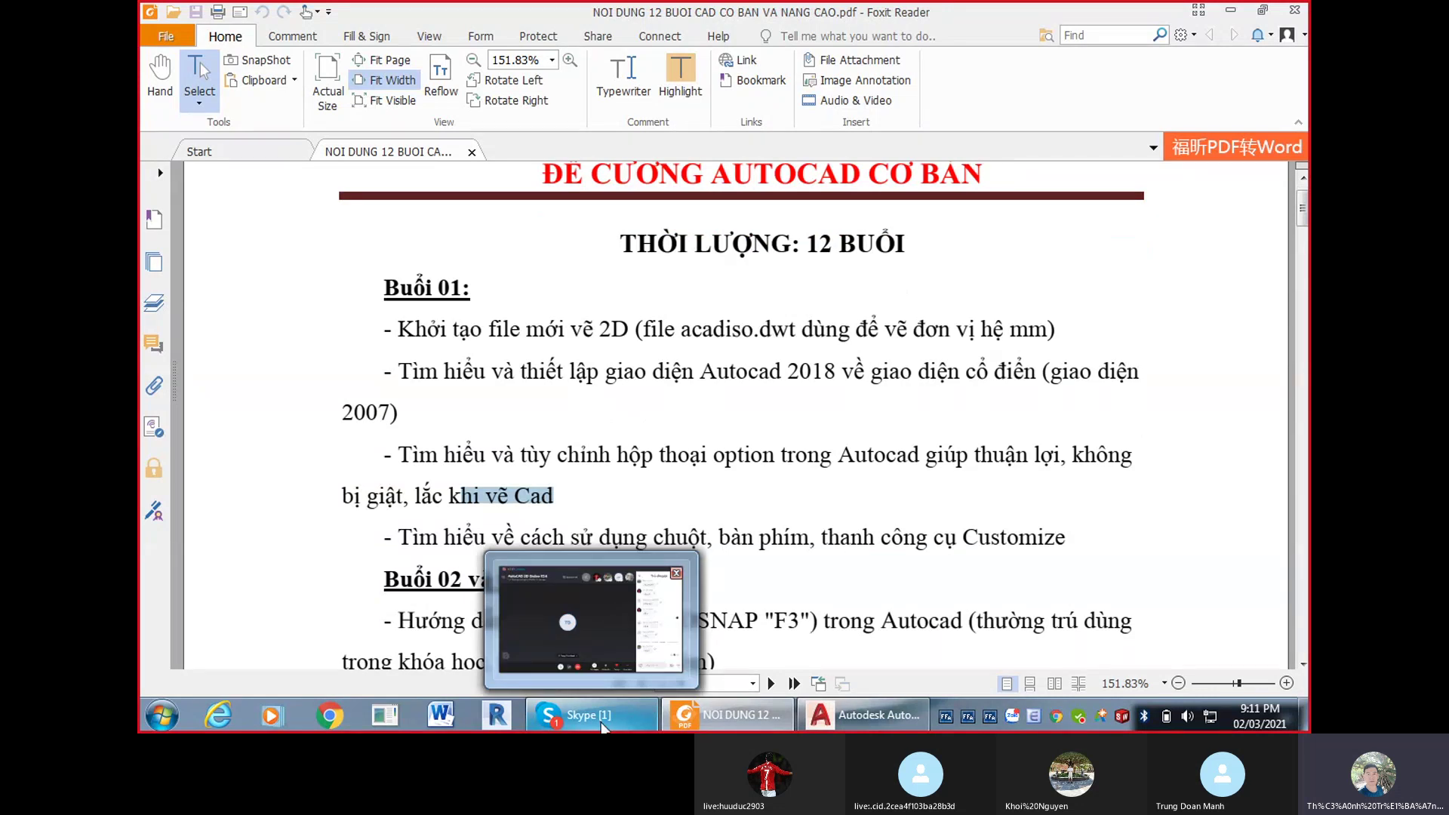
Bring the 'AutoCAD 2D Online K14' Skype call forward, close the chat panel, and show More options.
click(601, 726)
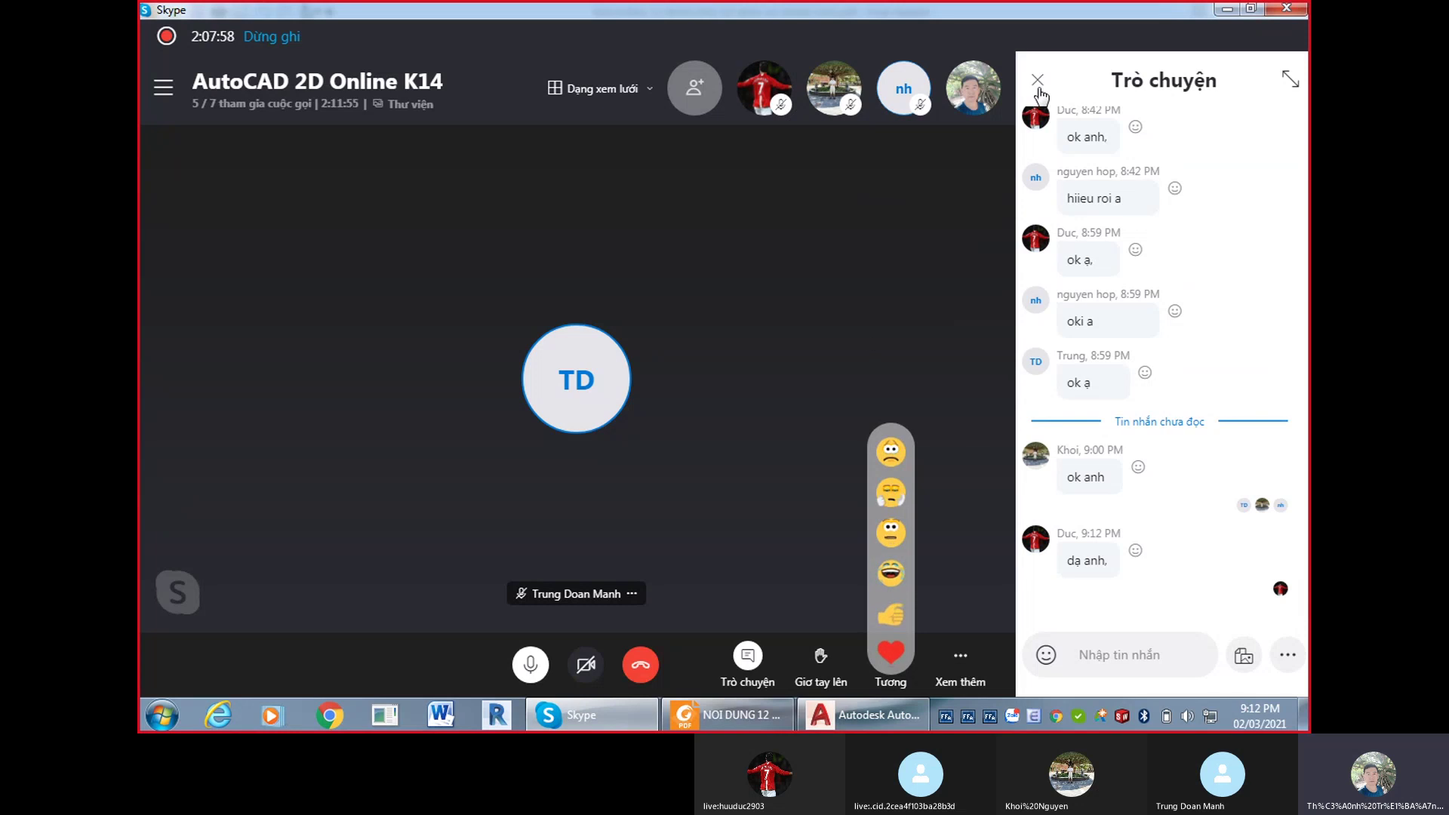
click(1257, 655)
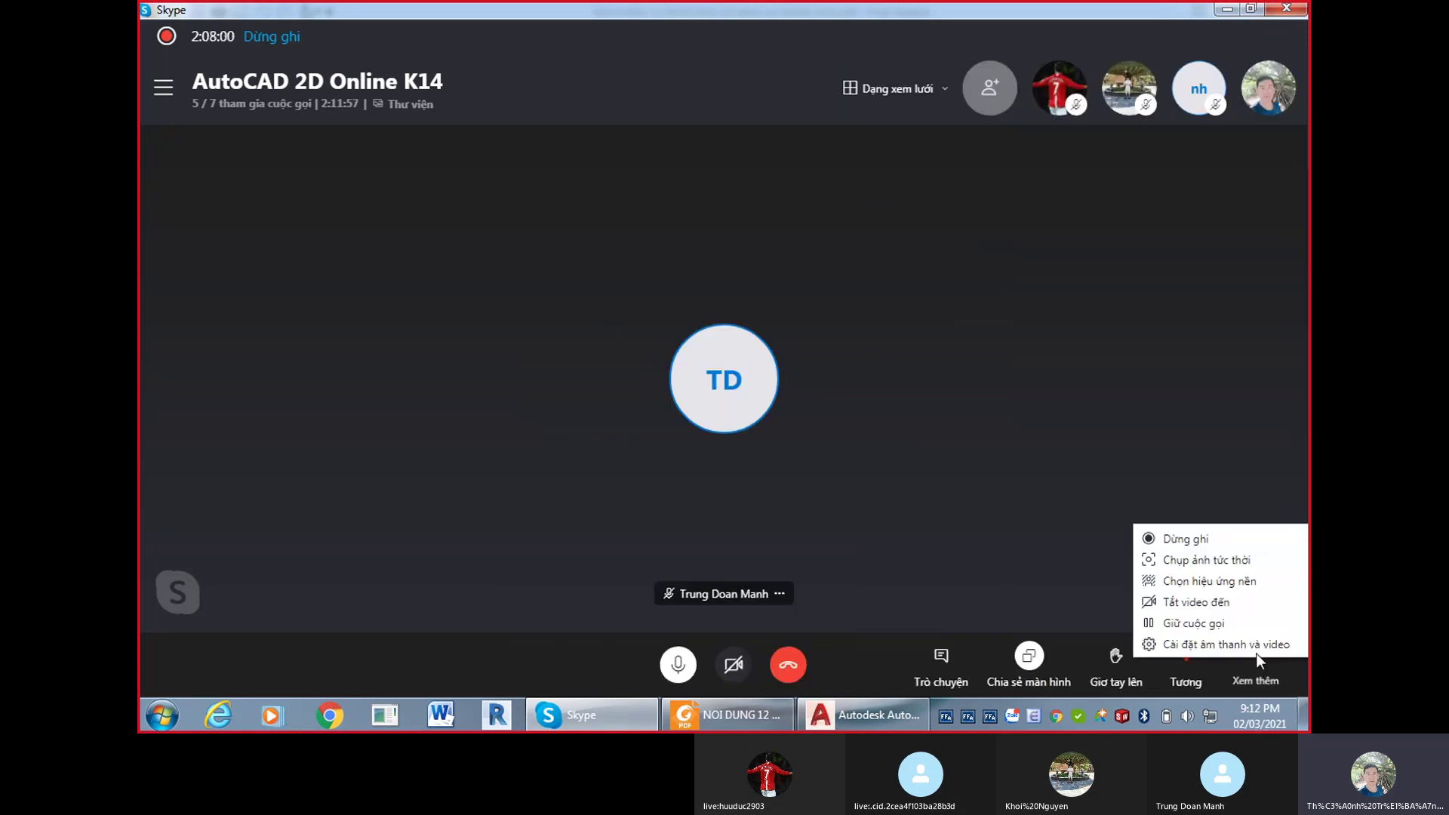